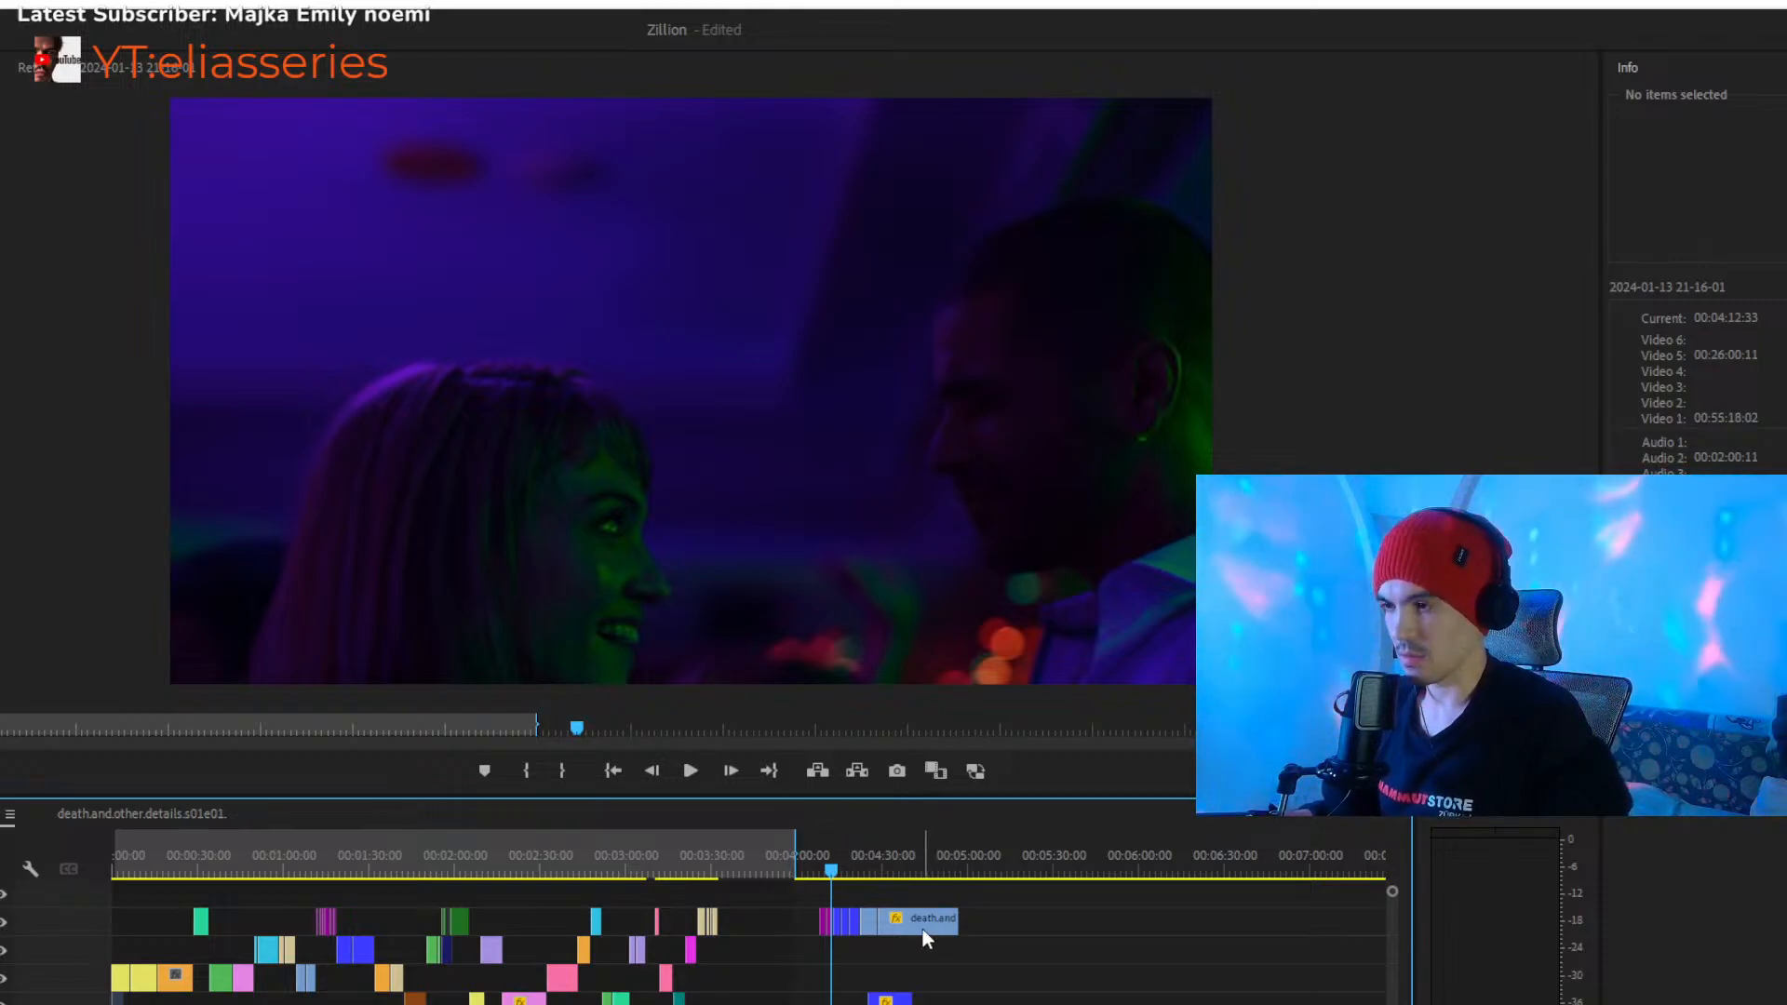
- Move the seven-clip group near 00:04:10 on the fifth video track to the second track, starting at about 00:00:15
drag(957, 889, 805, 934)
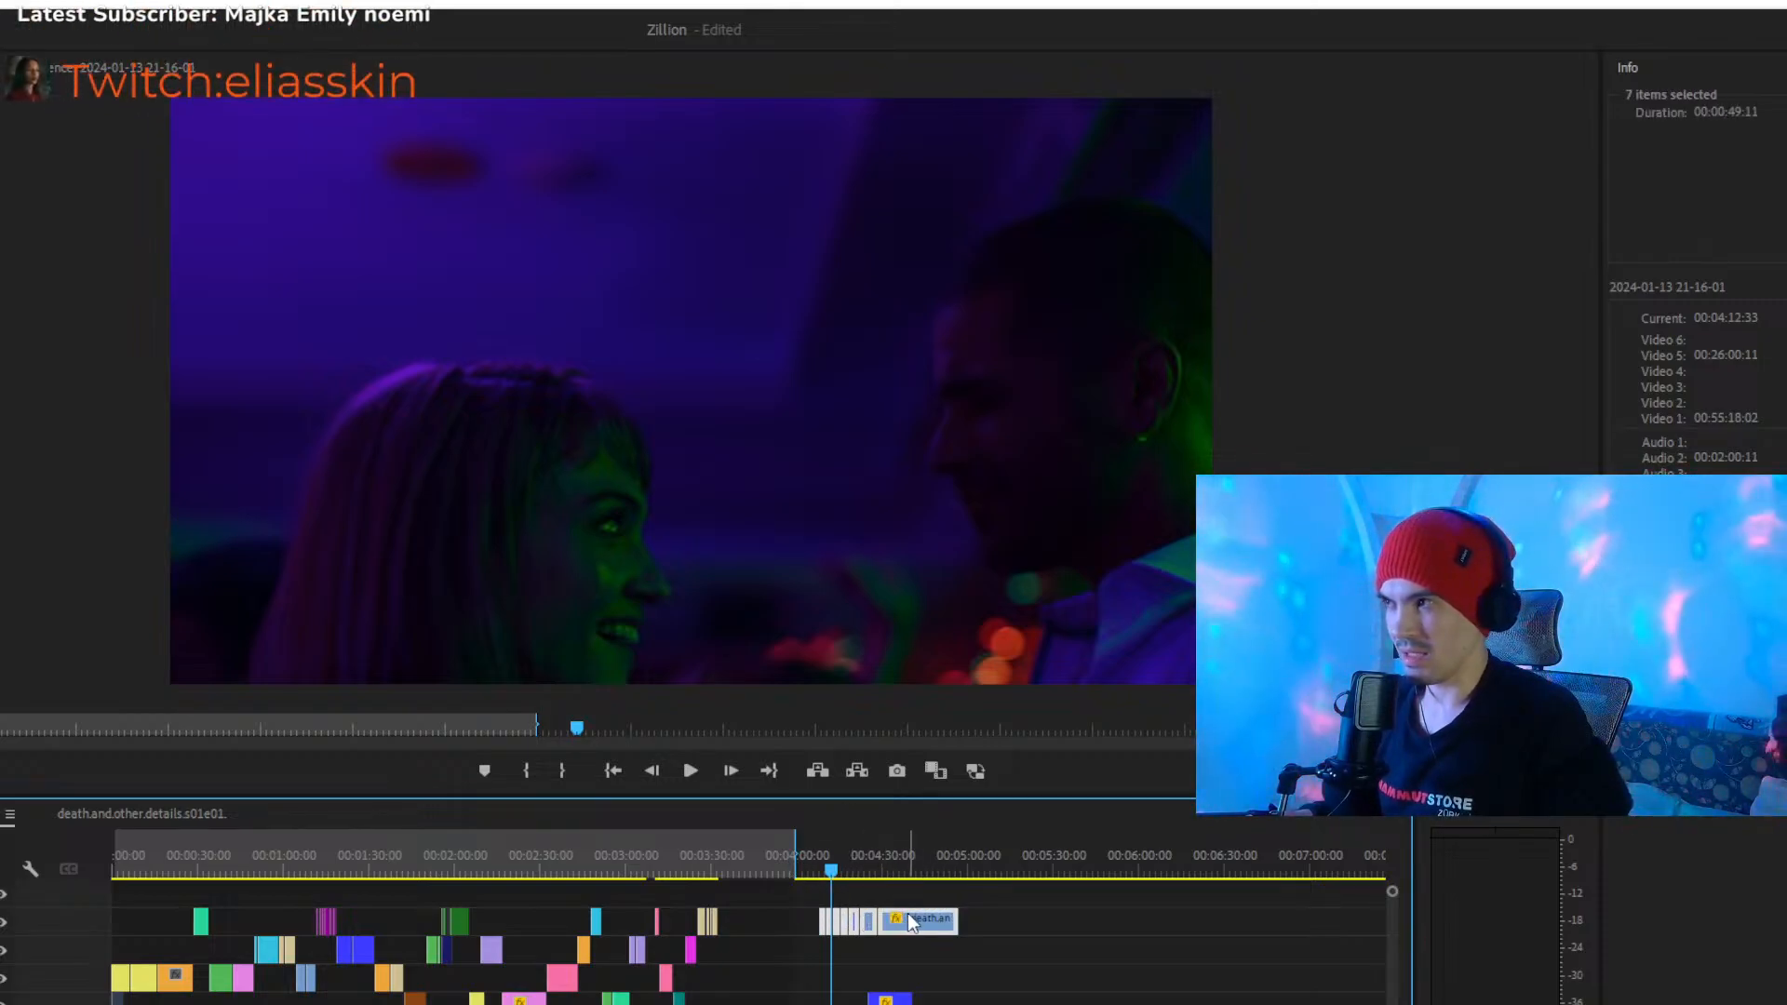
drag(916, 920, 859, 920)
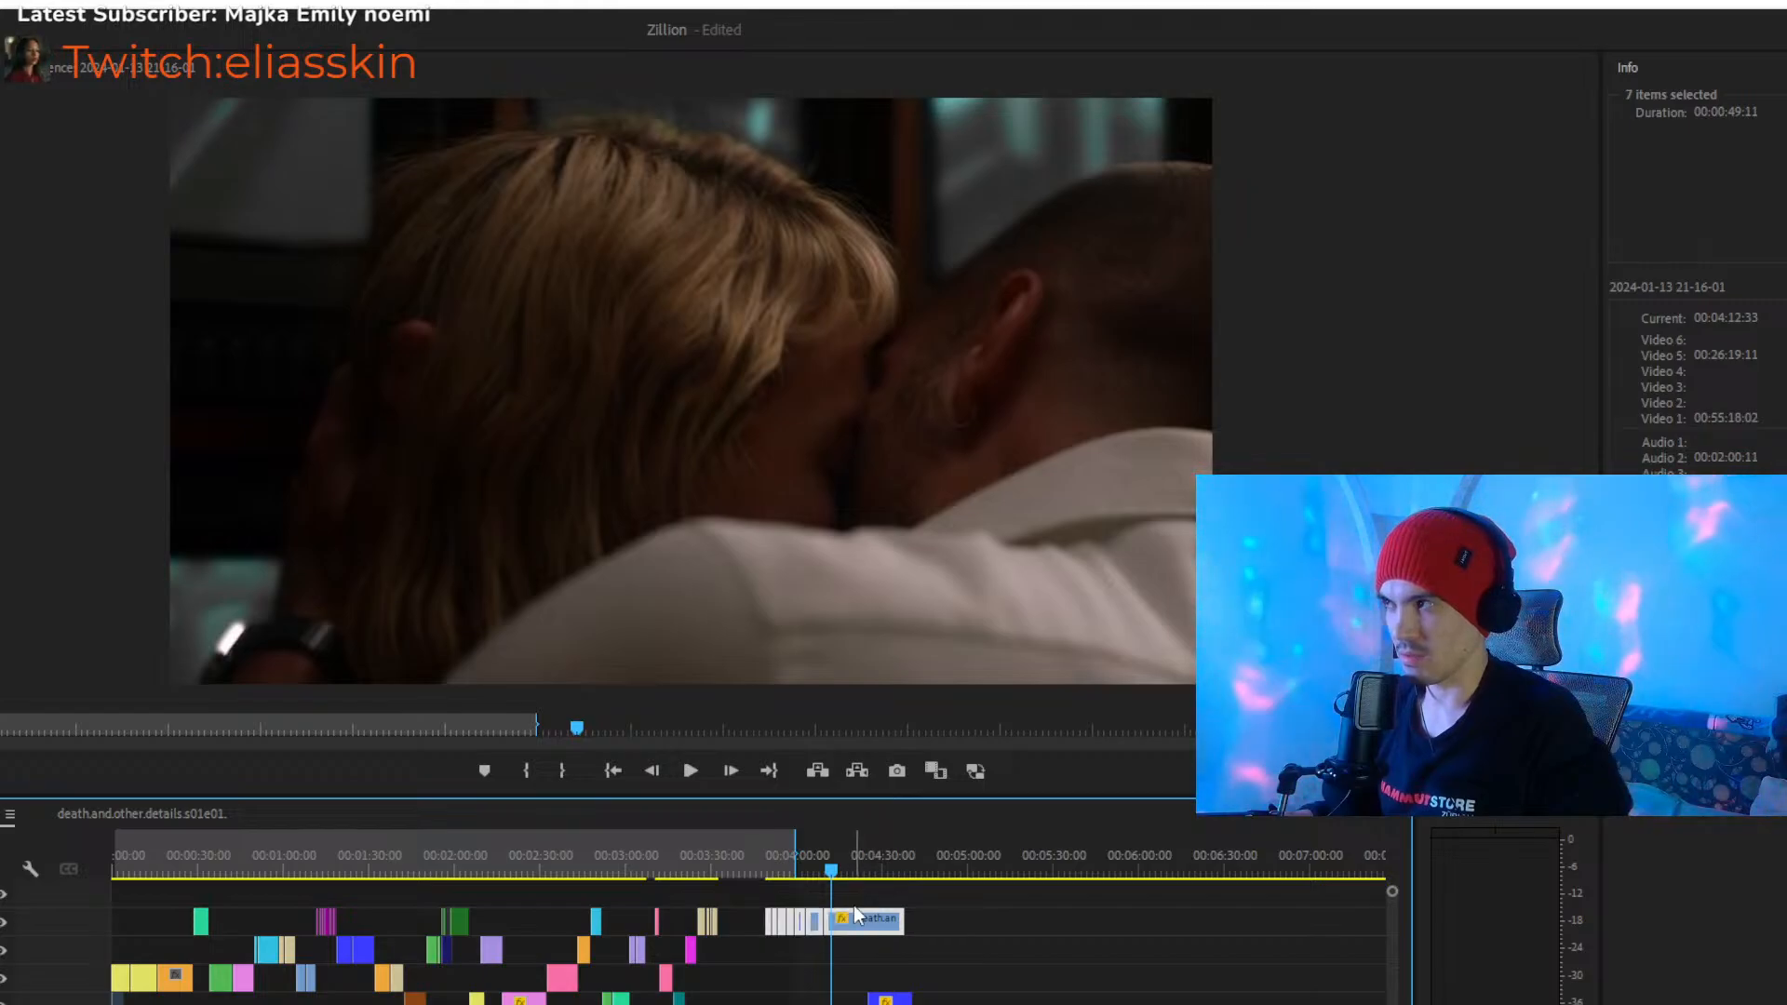
click(768, 869)
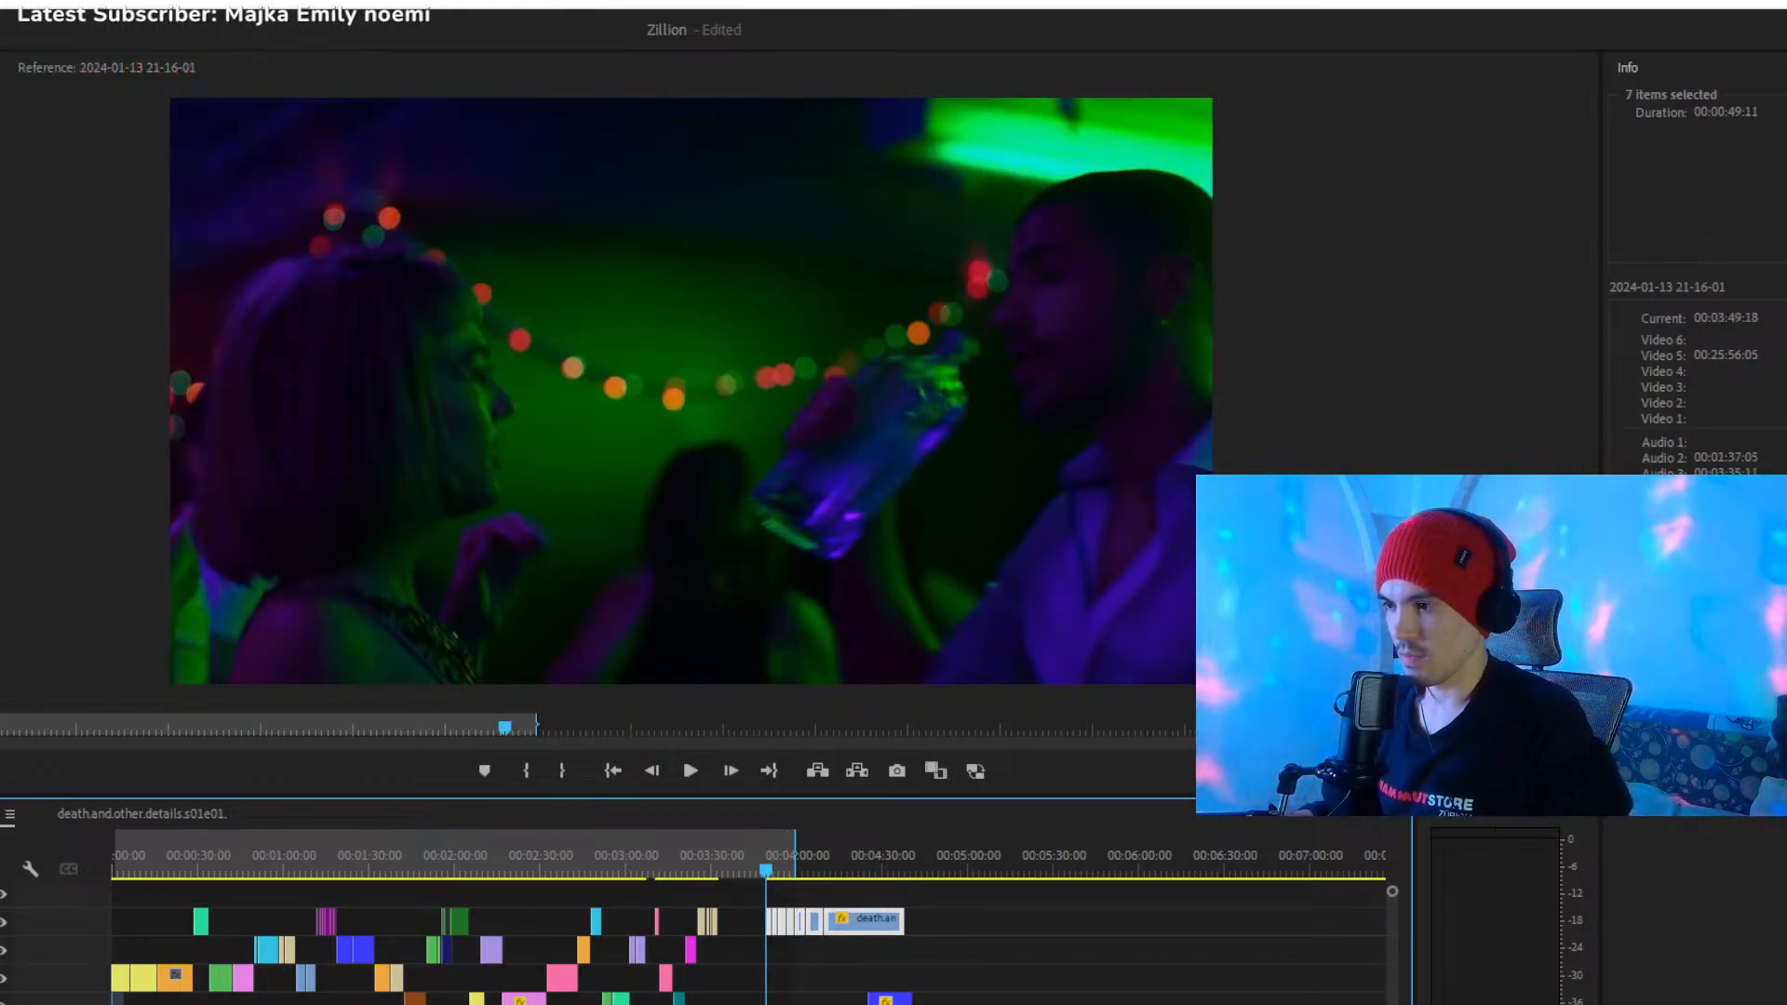
scroll(829, 950, up, 2)
scroll(828, 949, down, 3)
click(722, 868)
drag(722, 873, 740, 876)
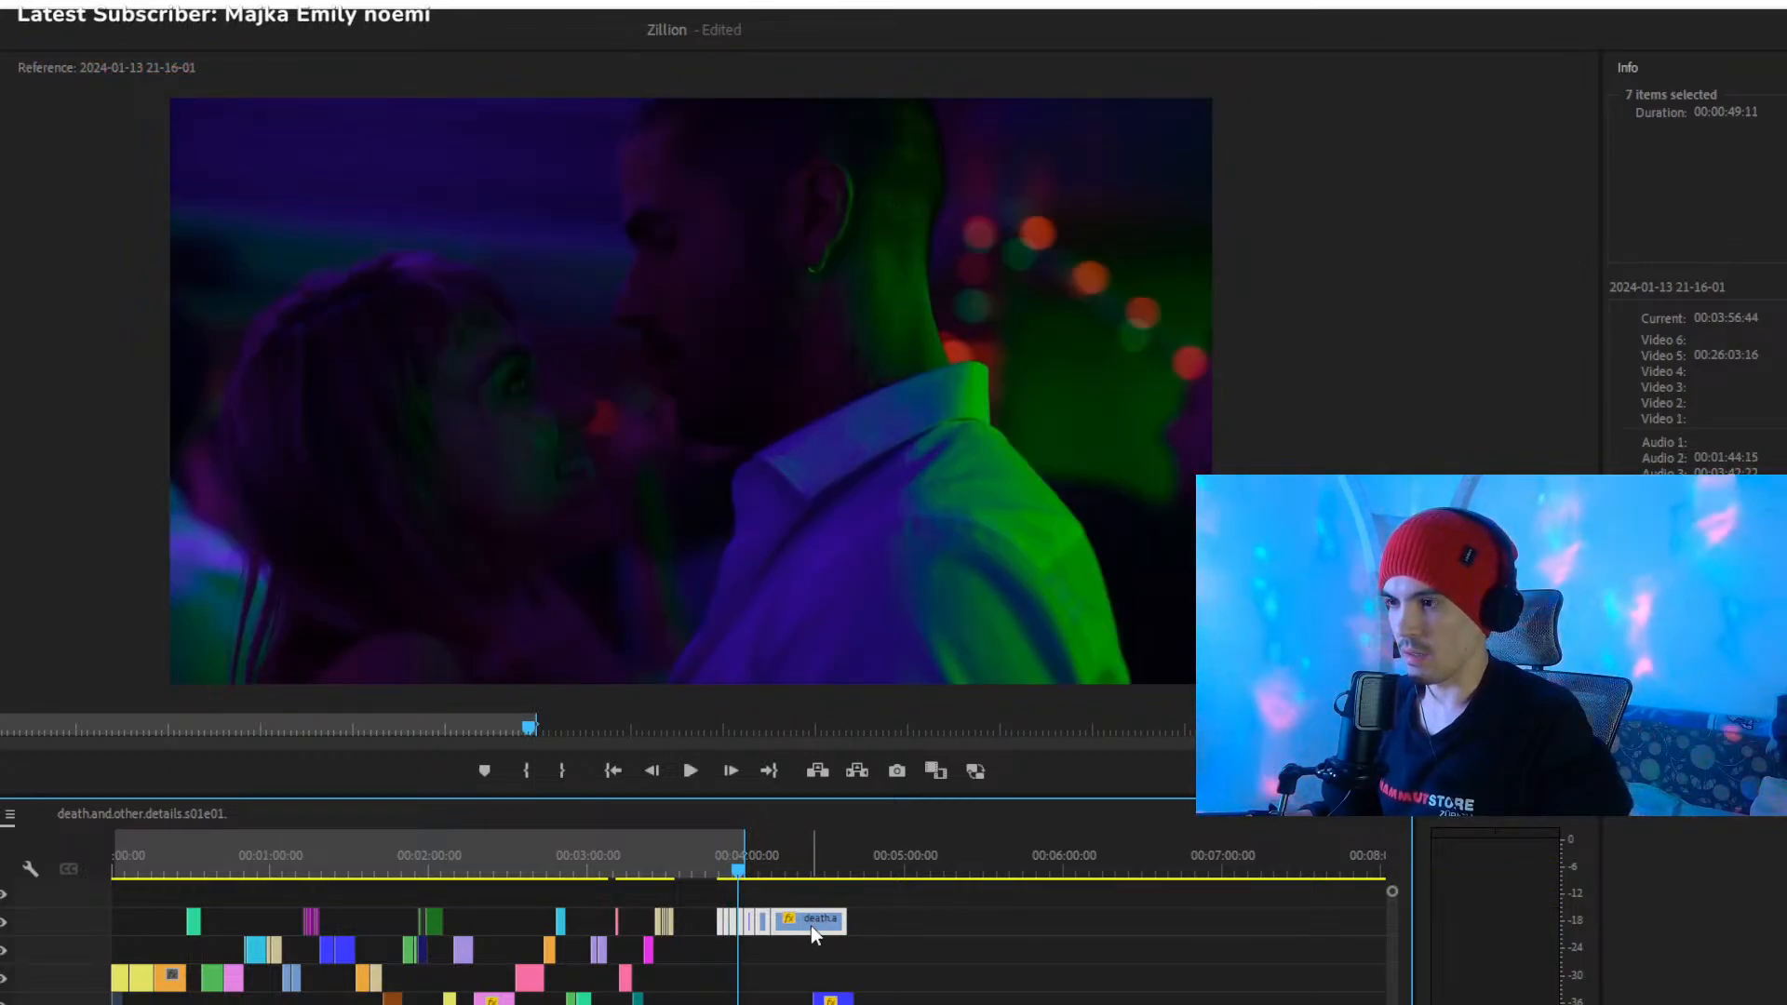
drag(806, 922, 190, 993)
click(165, 865)
- Move the five short clips preceding the two death.and.other.details clips to the fourth video track, starting at about 00:03:38
click(445, 1004)
drag(1024, 1004, 584, 1004)
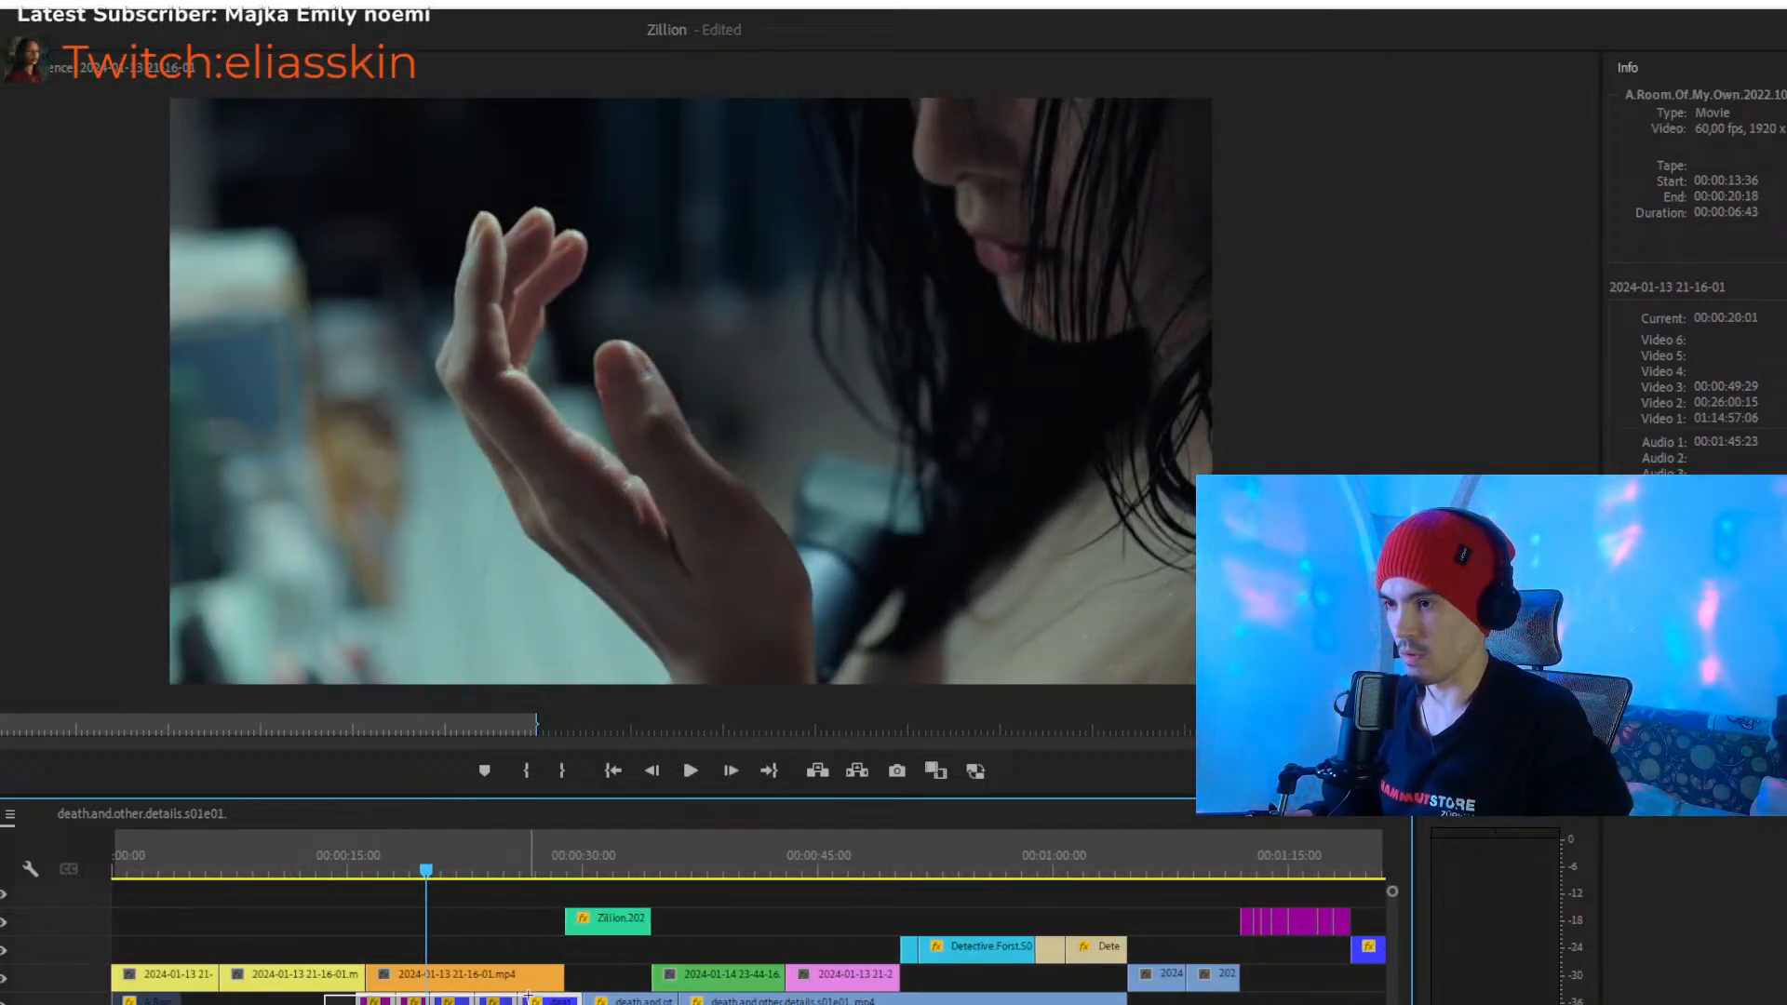
drag(166, 1004, 1189, 957)
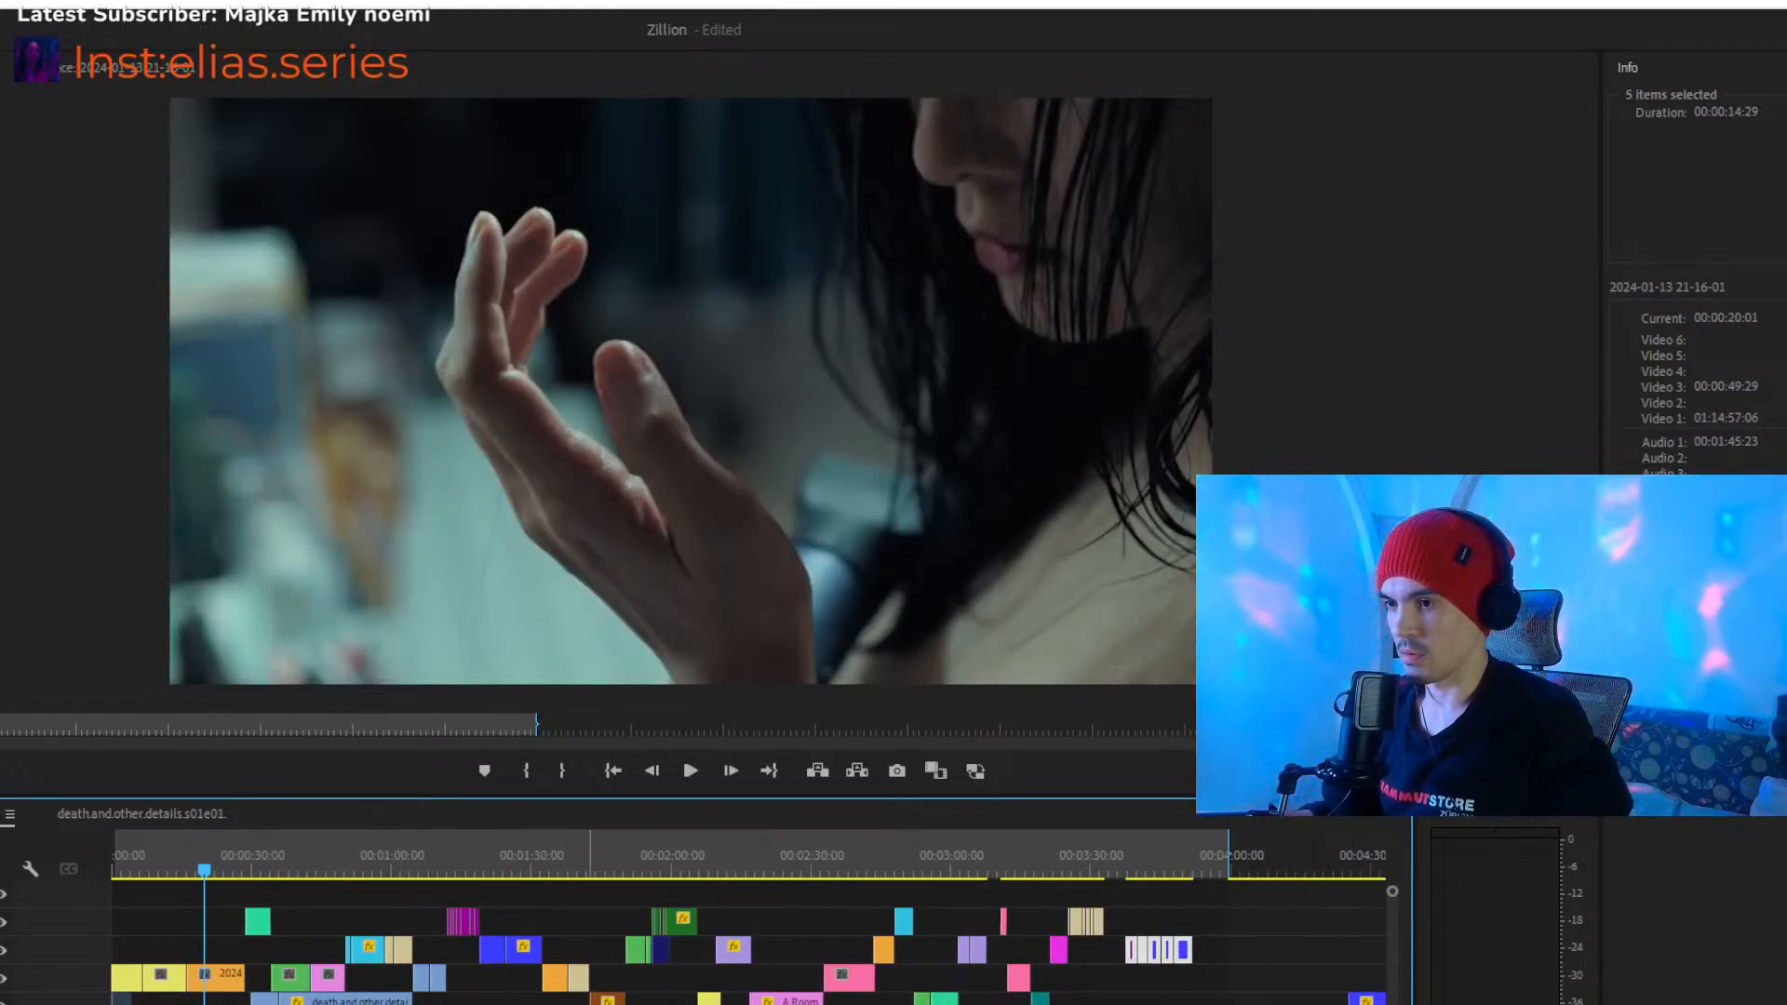
- Review the sequence from about 00:00:23 into the start of the Zillion.2022.Dutch.mp4 clip
drag(286, 1004, 165, 1004)
drag(602, 1004, 677, 1004)
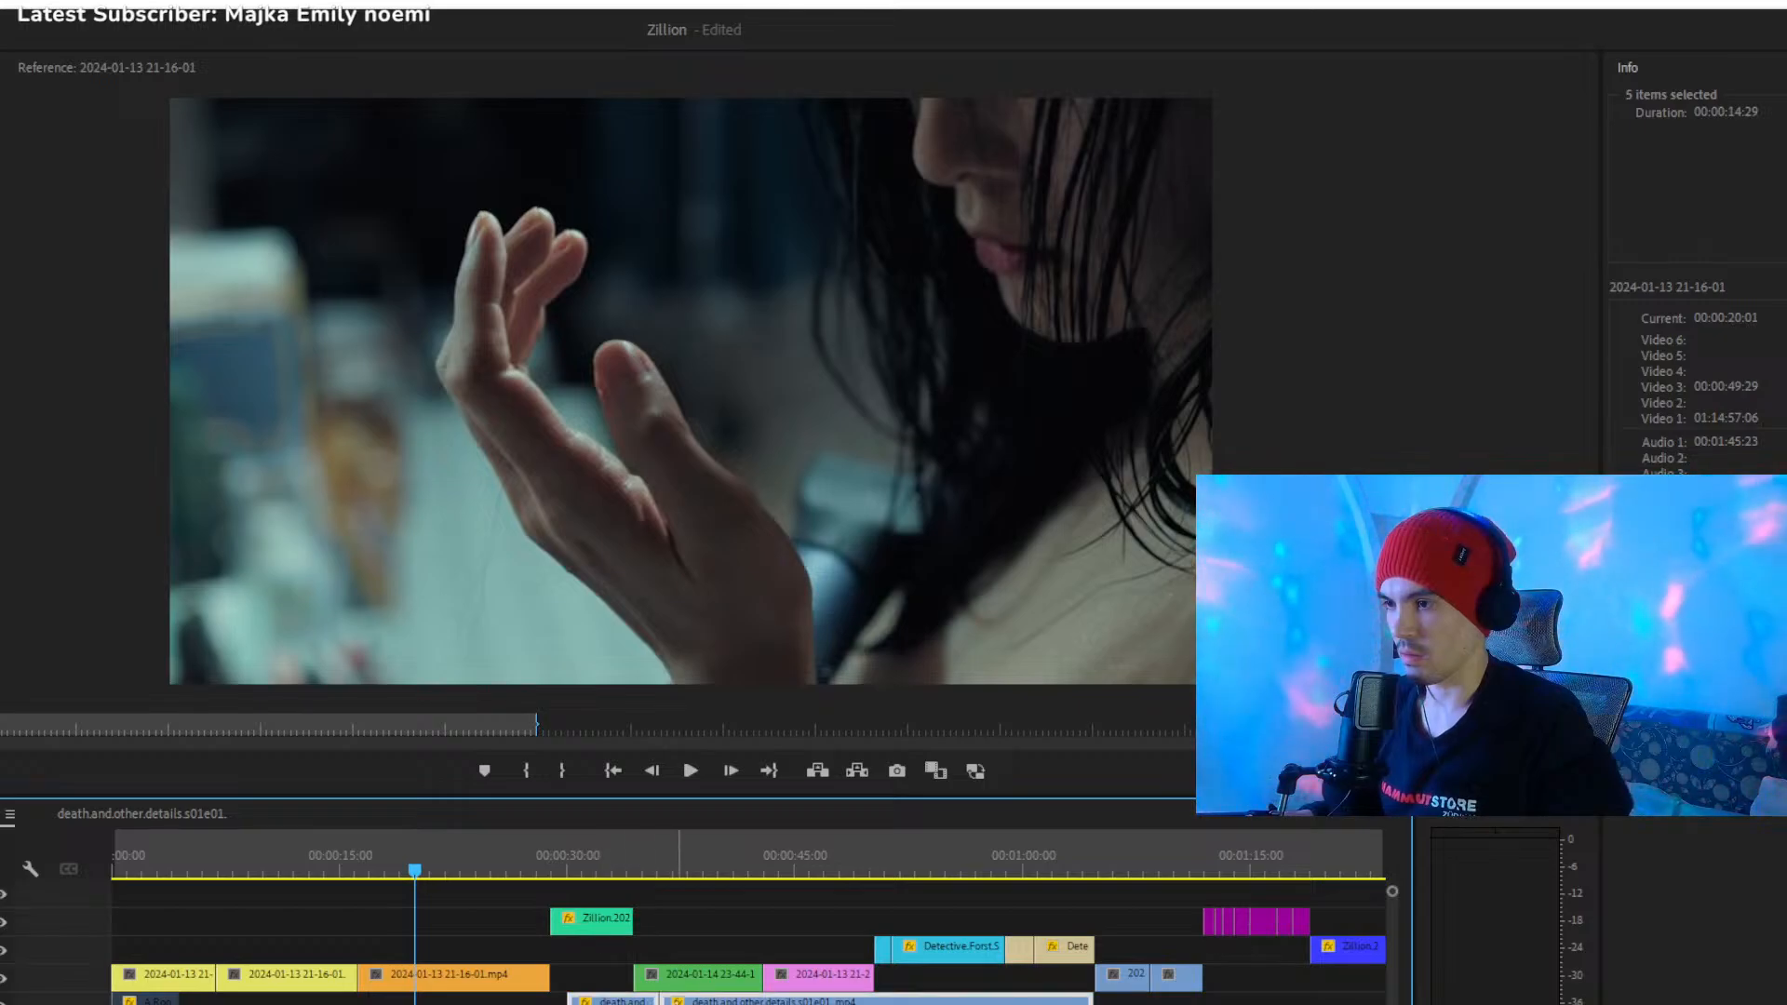
drag(442, 864, 471, 871)
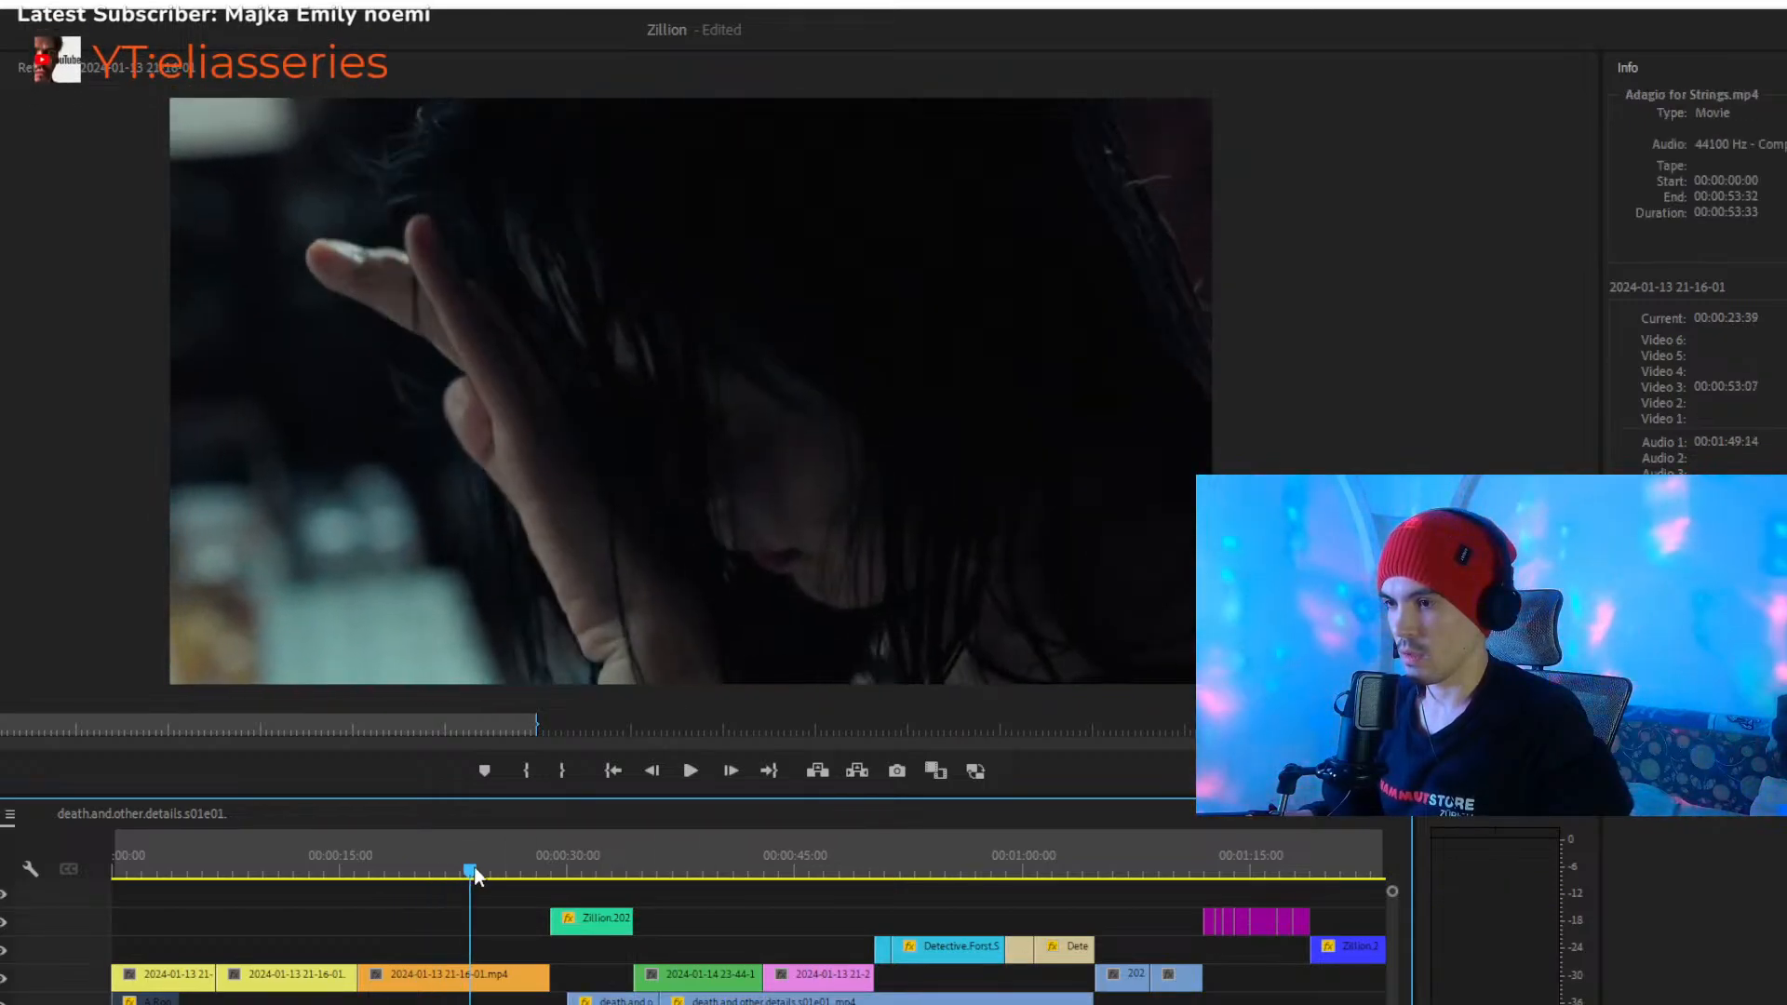
drag(166, 1004, 177, 1004)
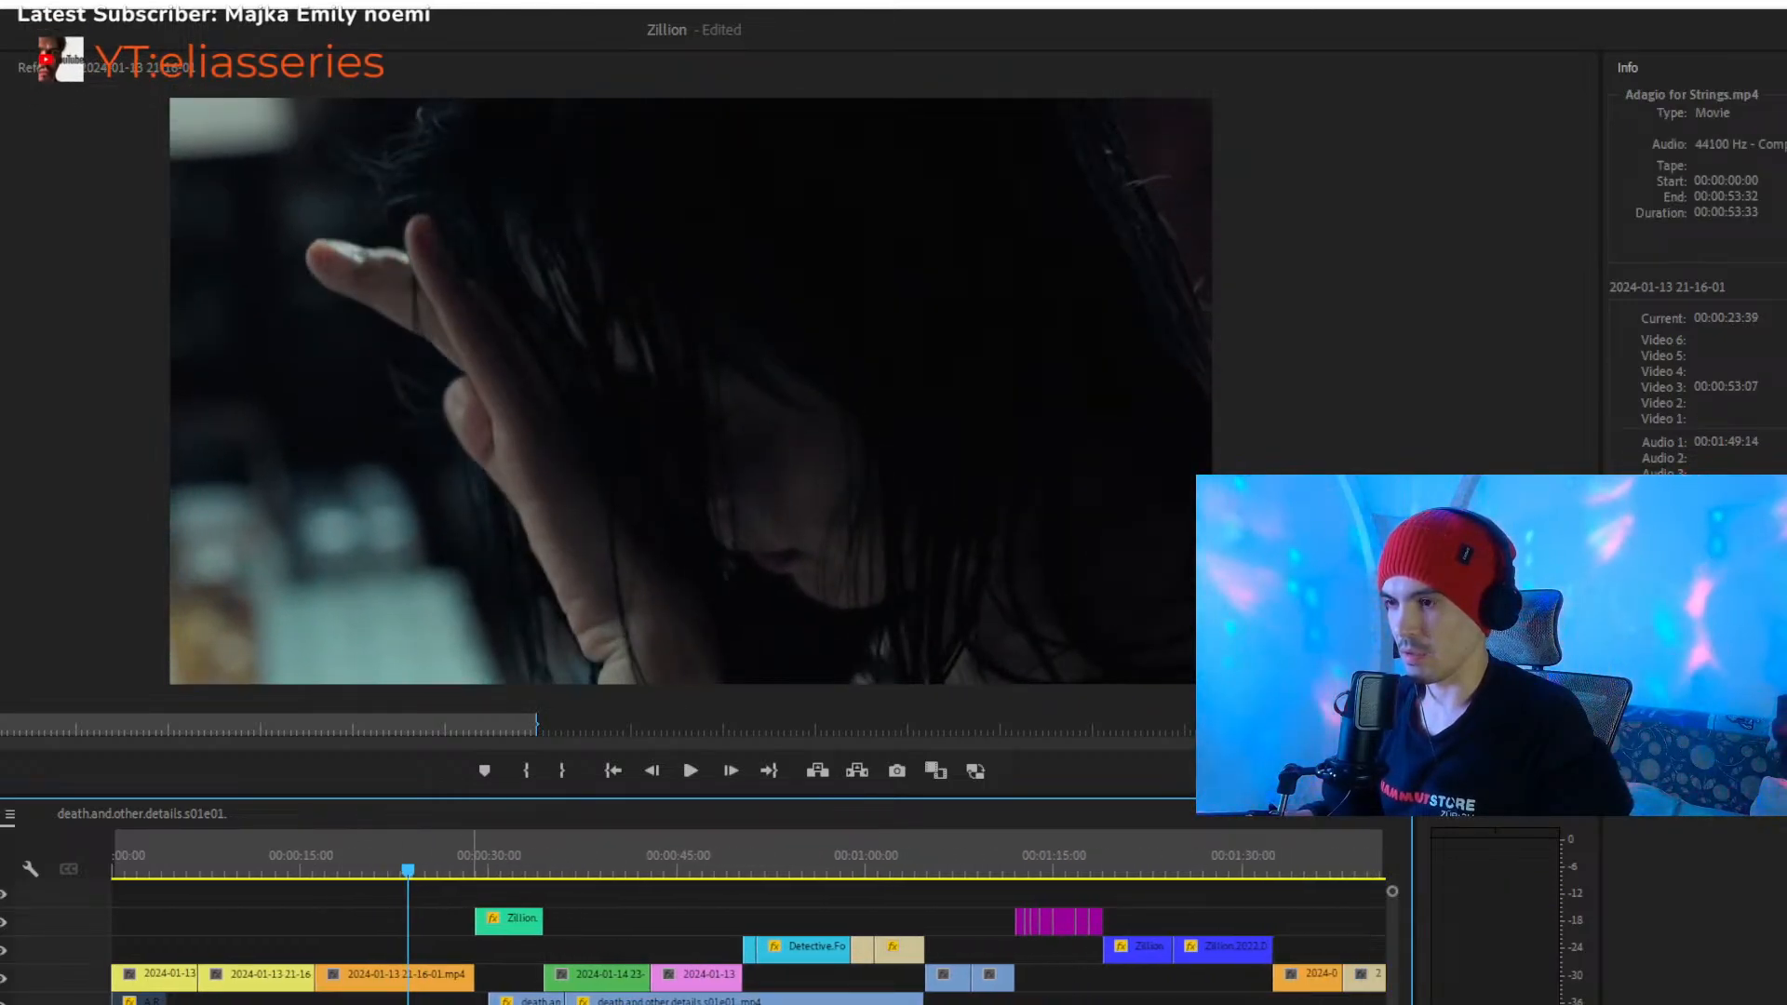
drag(593, 1004, 547, 1000)
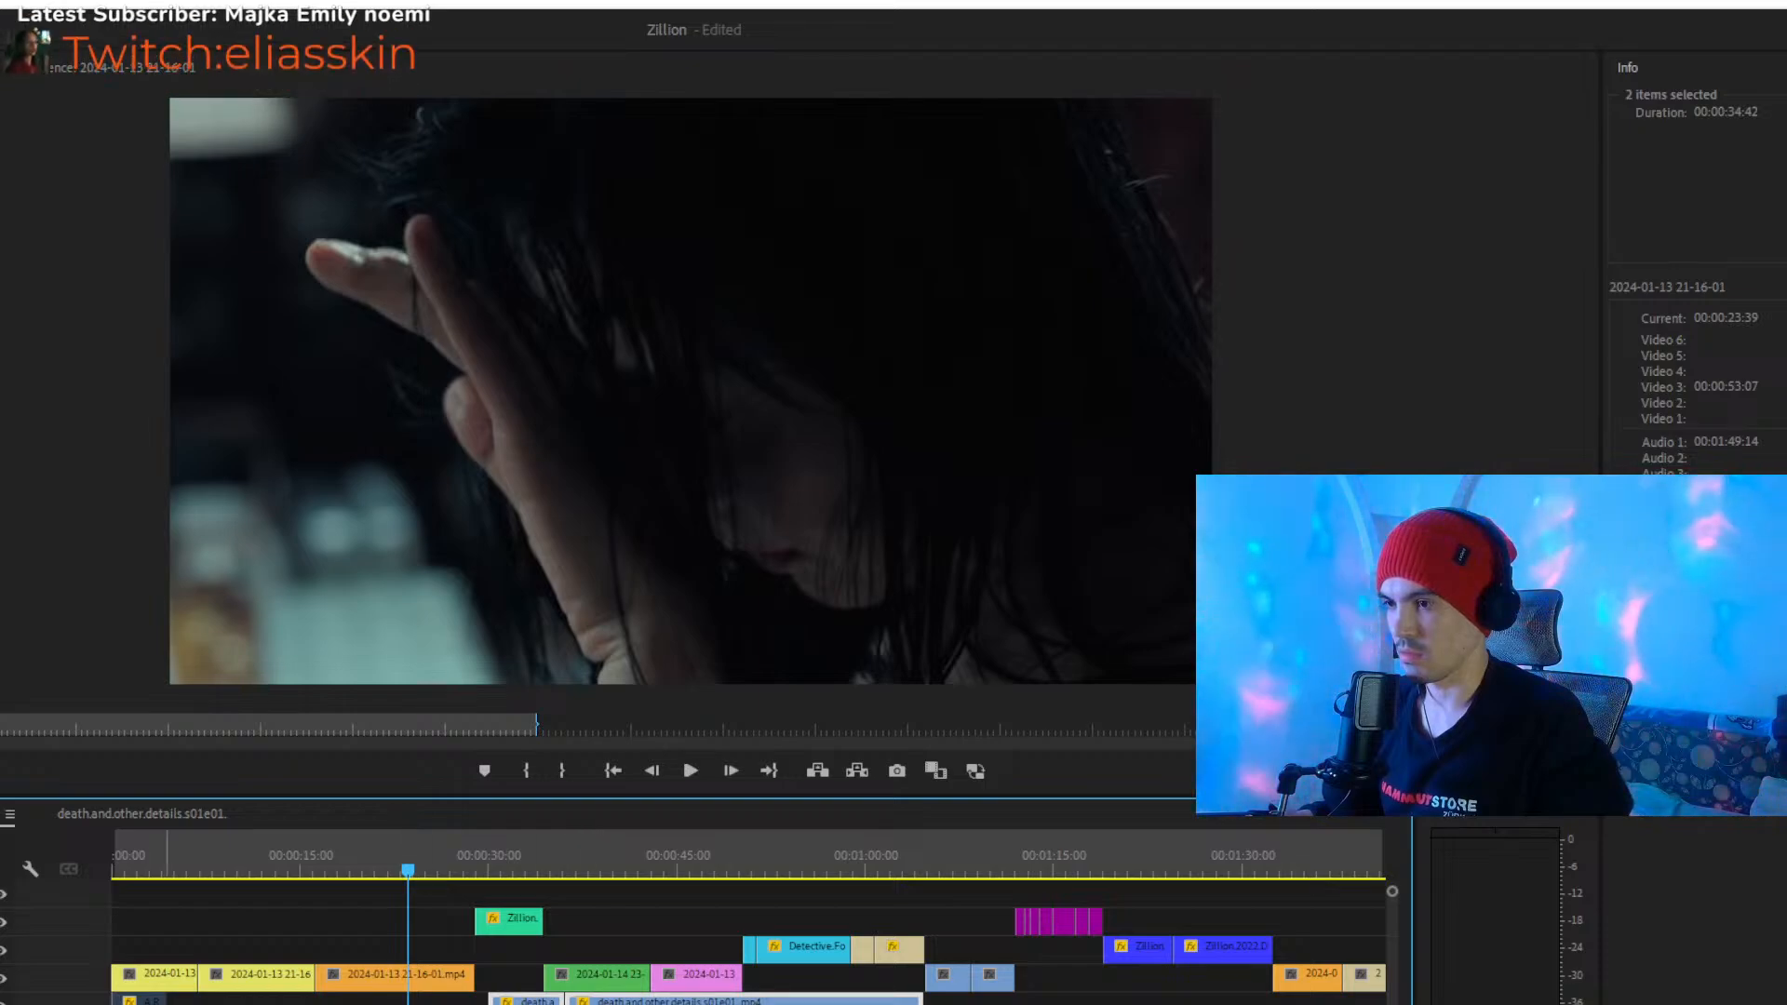
key(space)
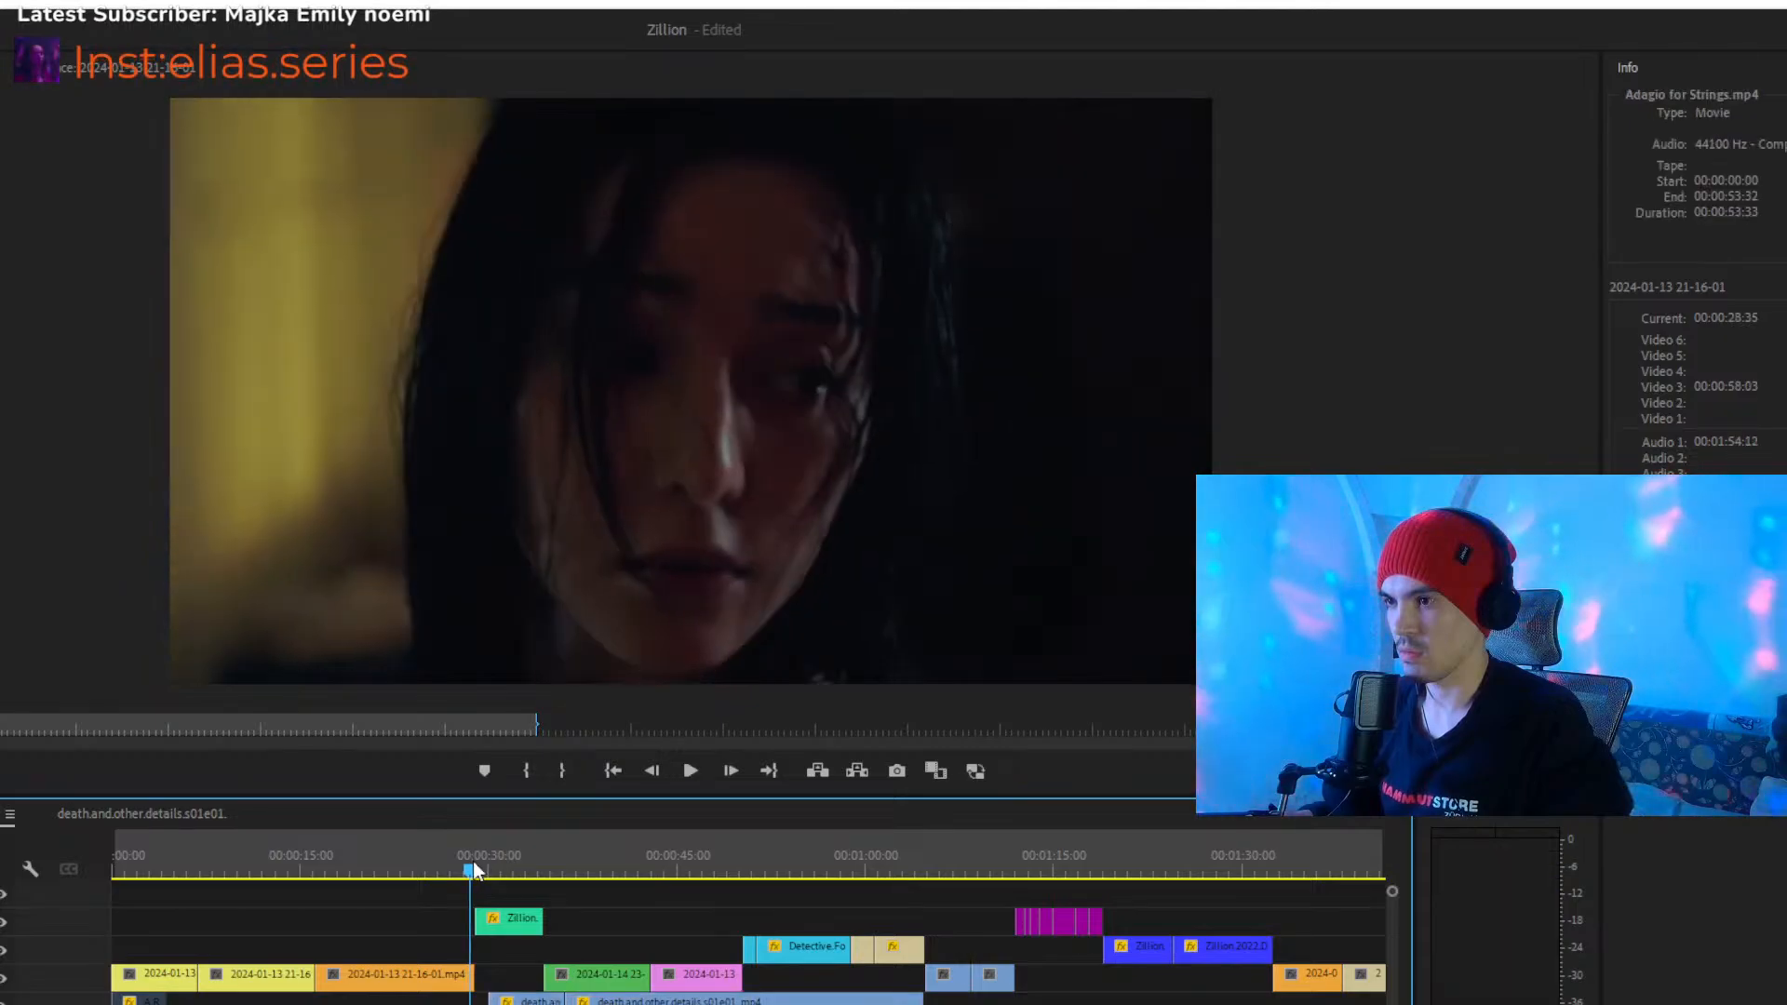
click(474, 863)
key(space)
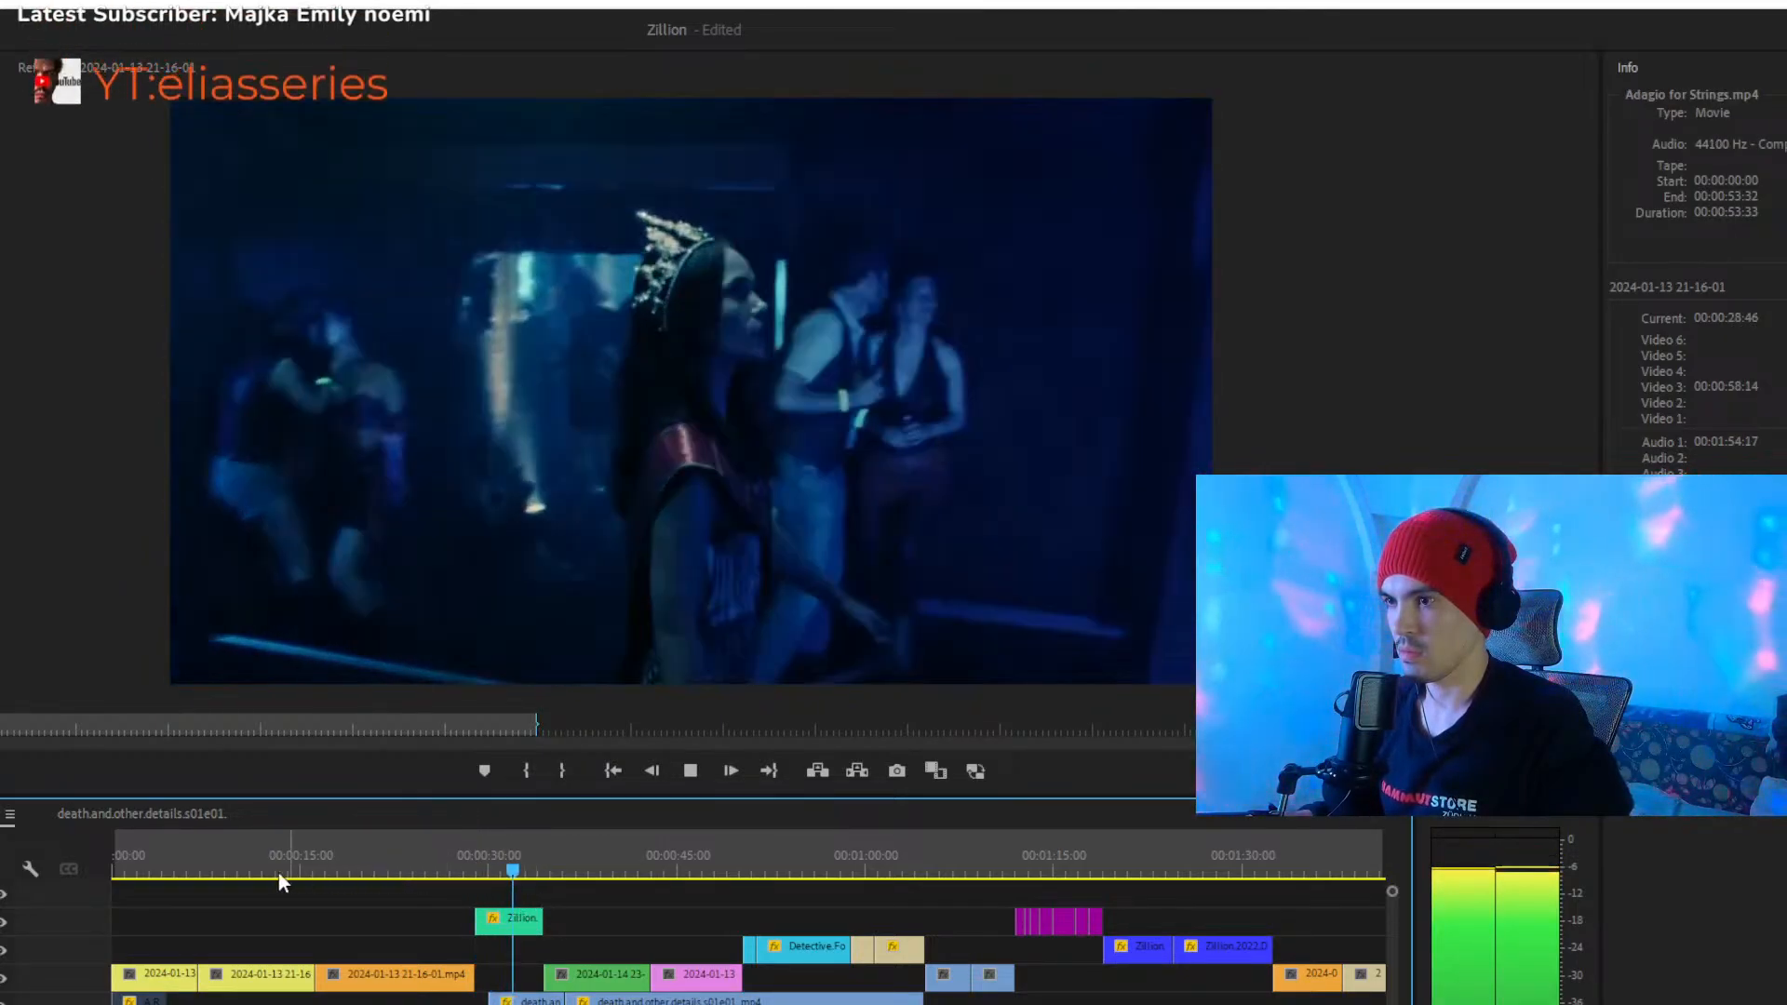
click(151, 870)
click(174, 995)
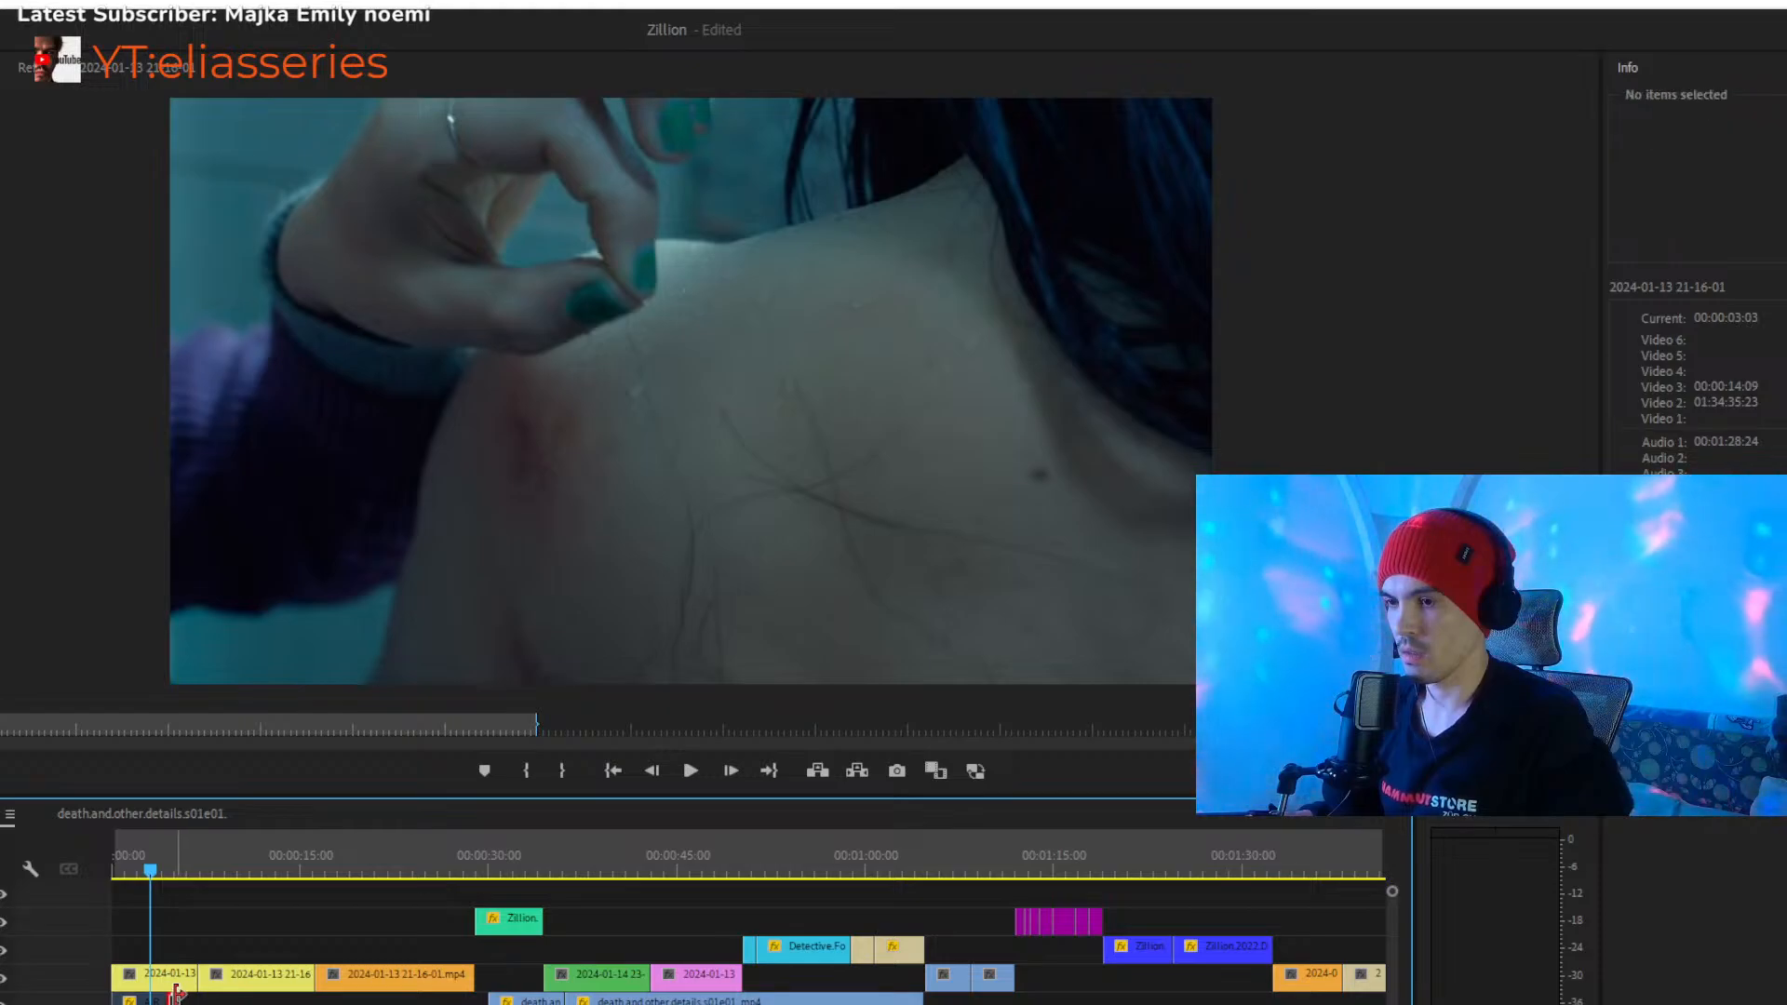
click(174, 976)
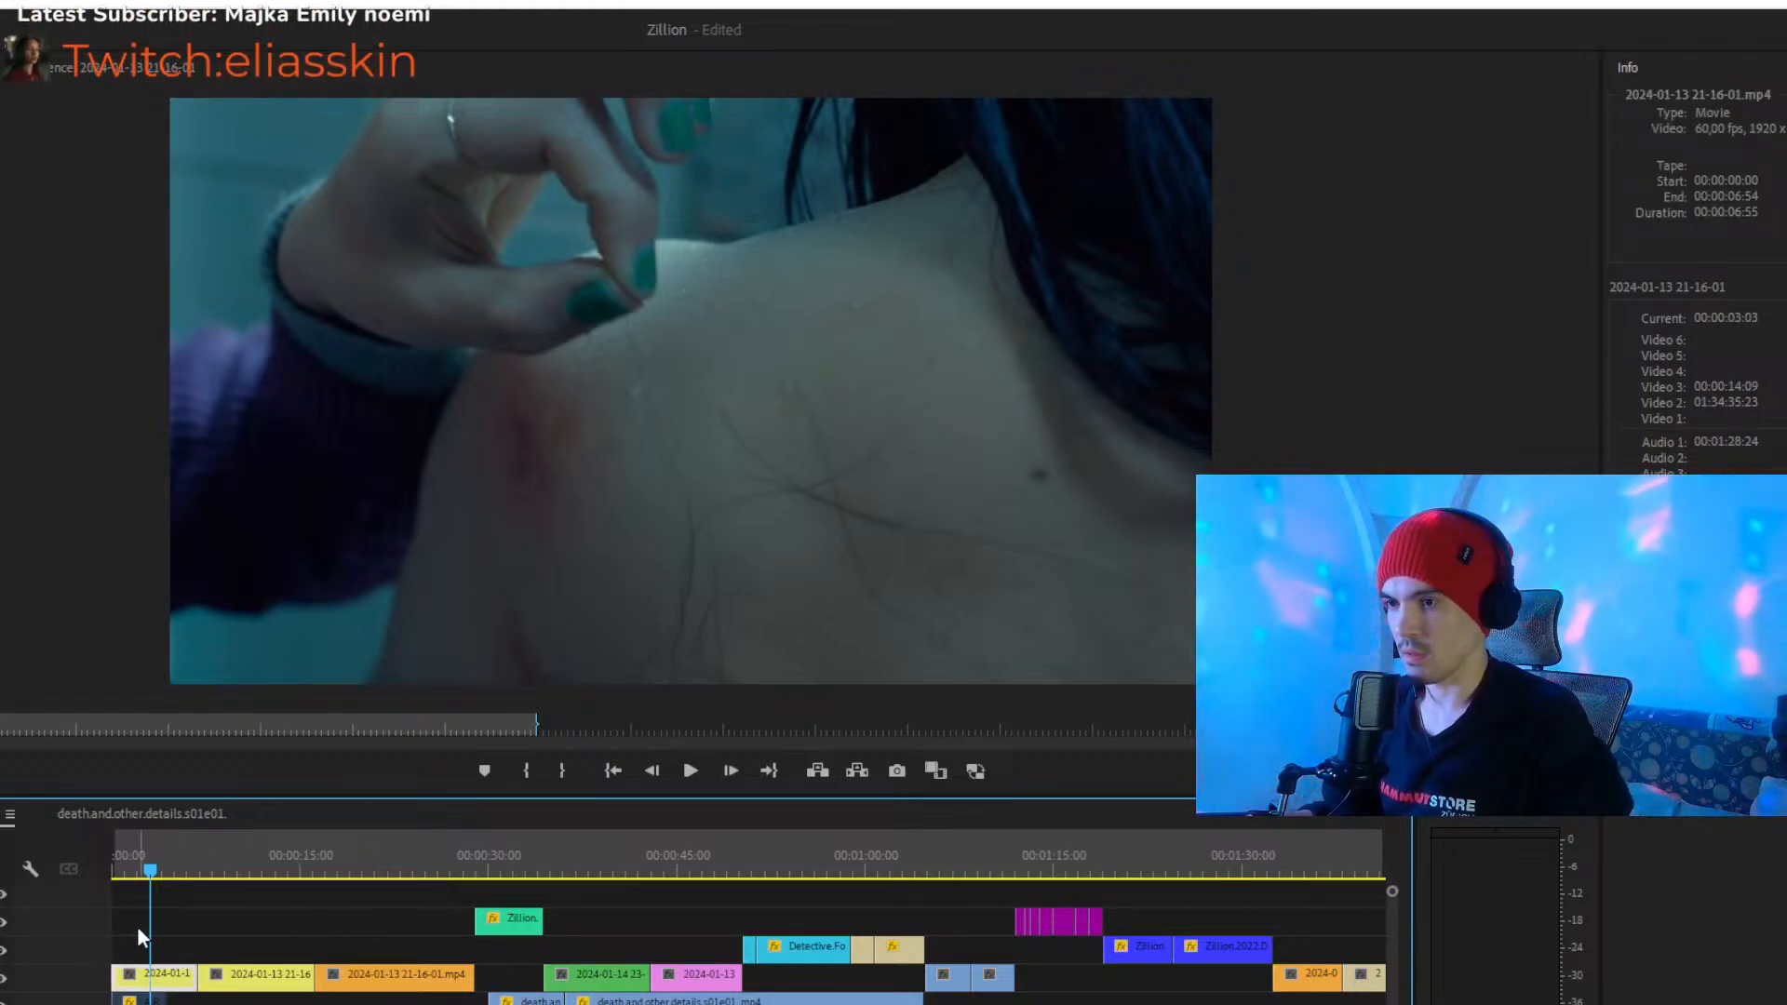
drag(167, 870, 186, 873)
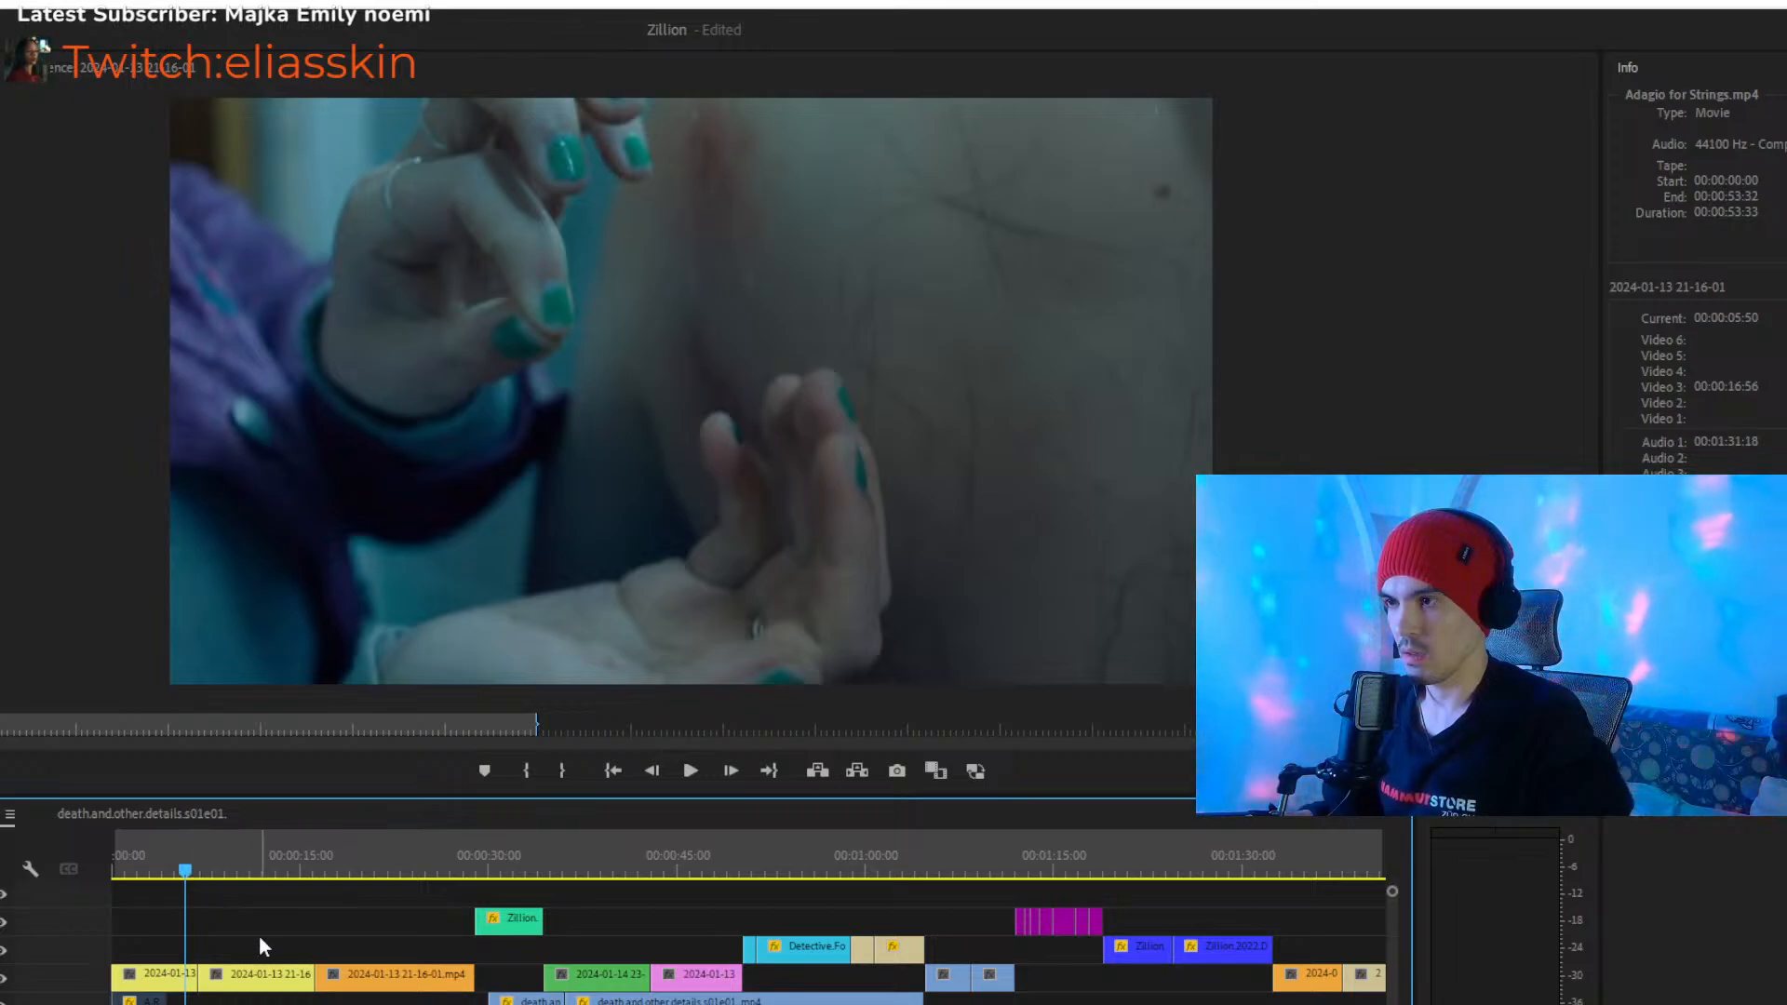
click(173, 982)
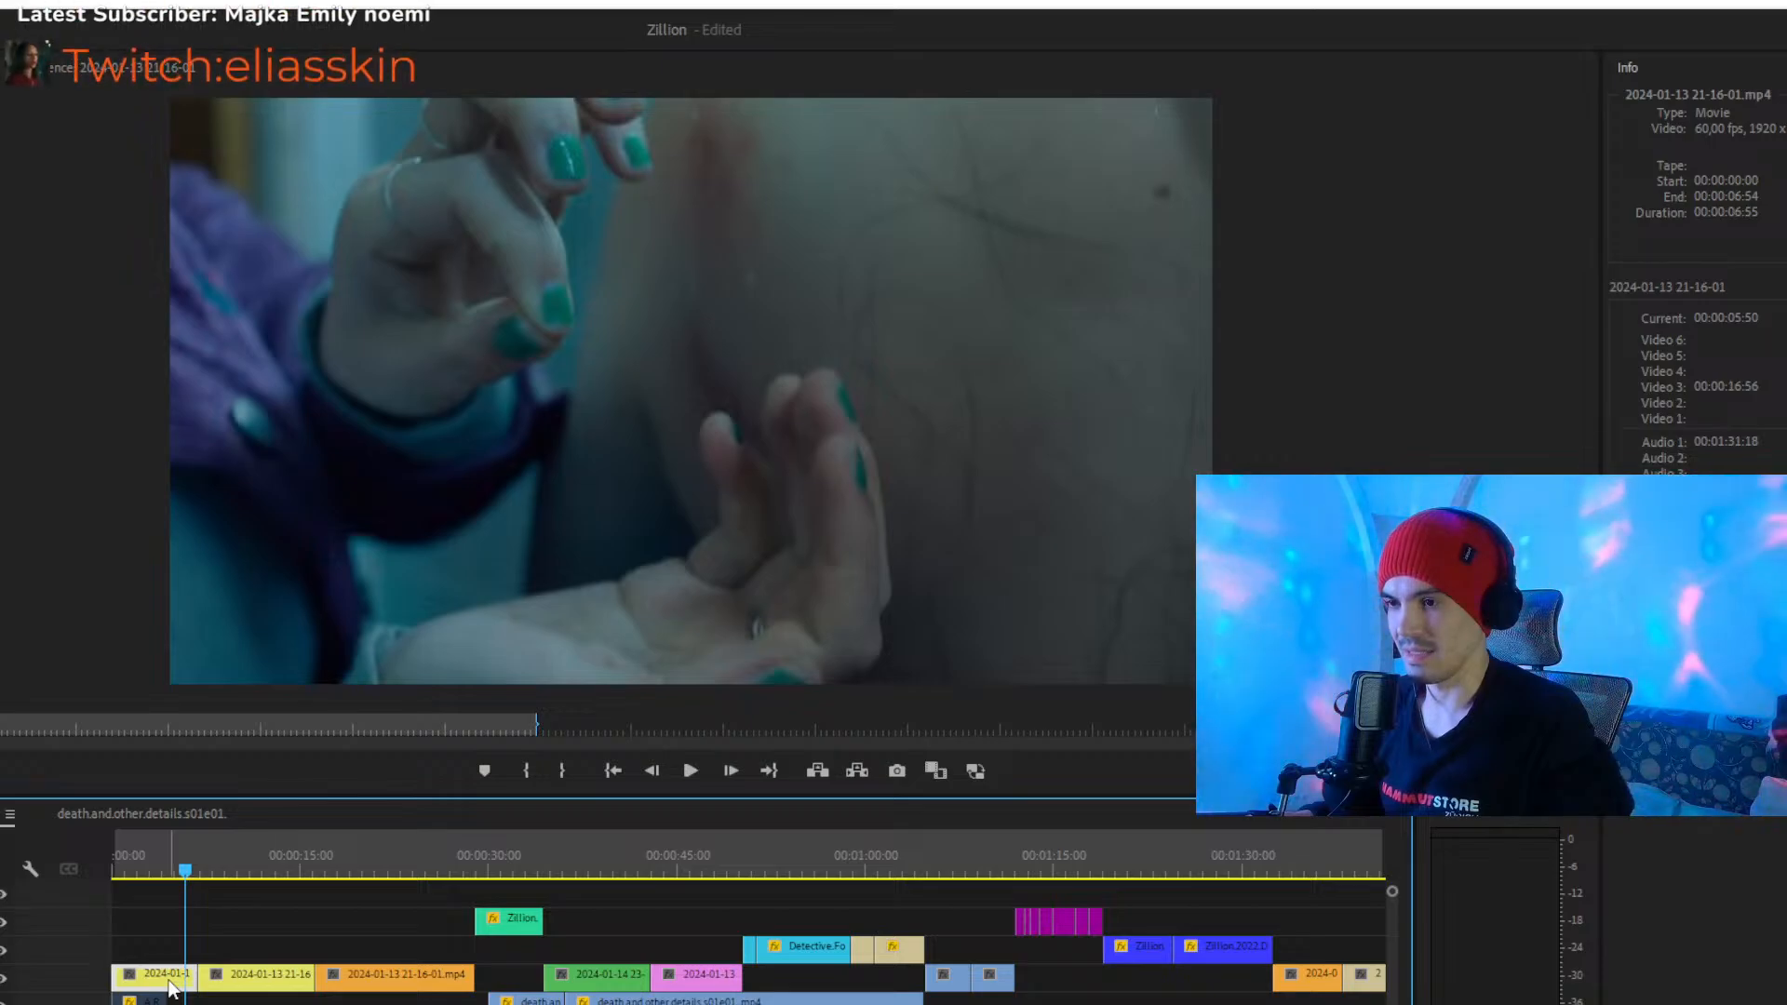
drag(184, 871, 178, 869)
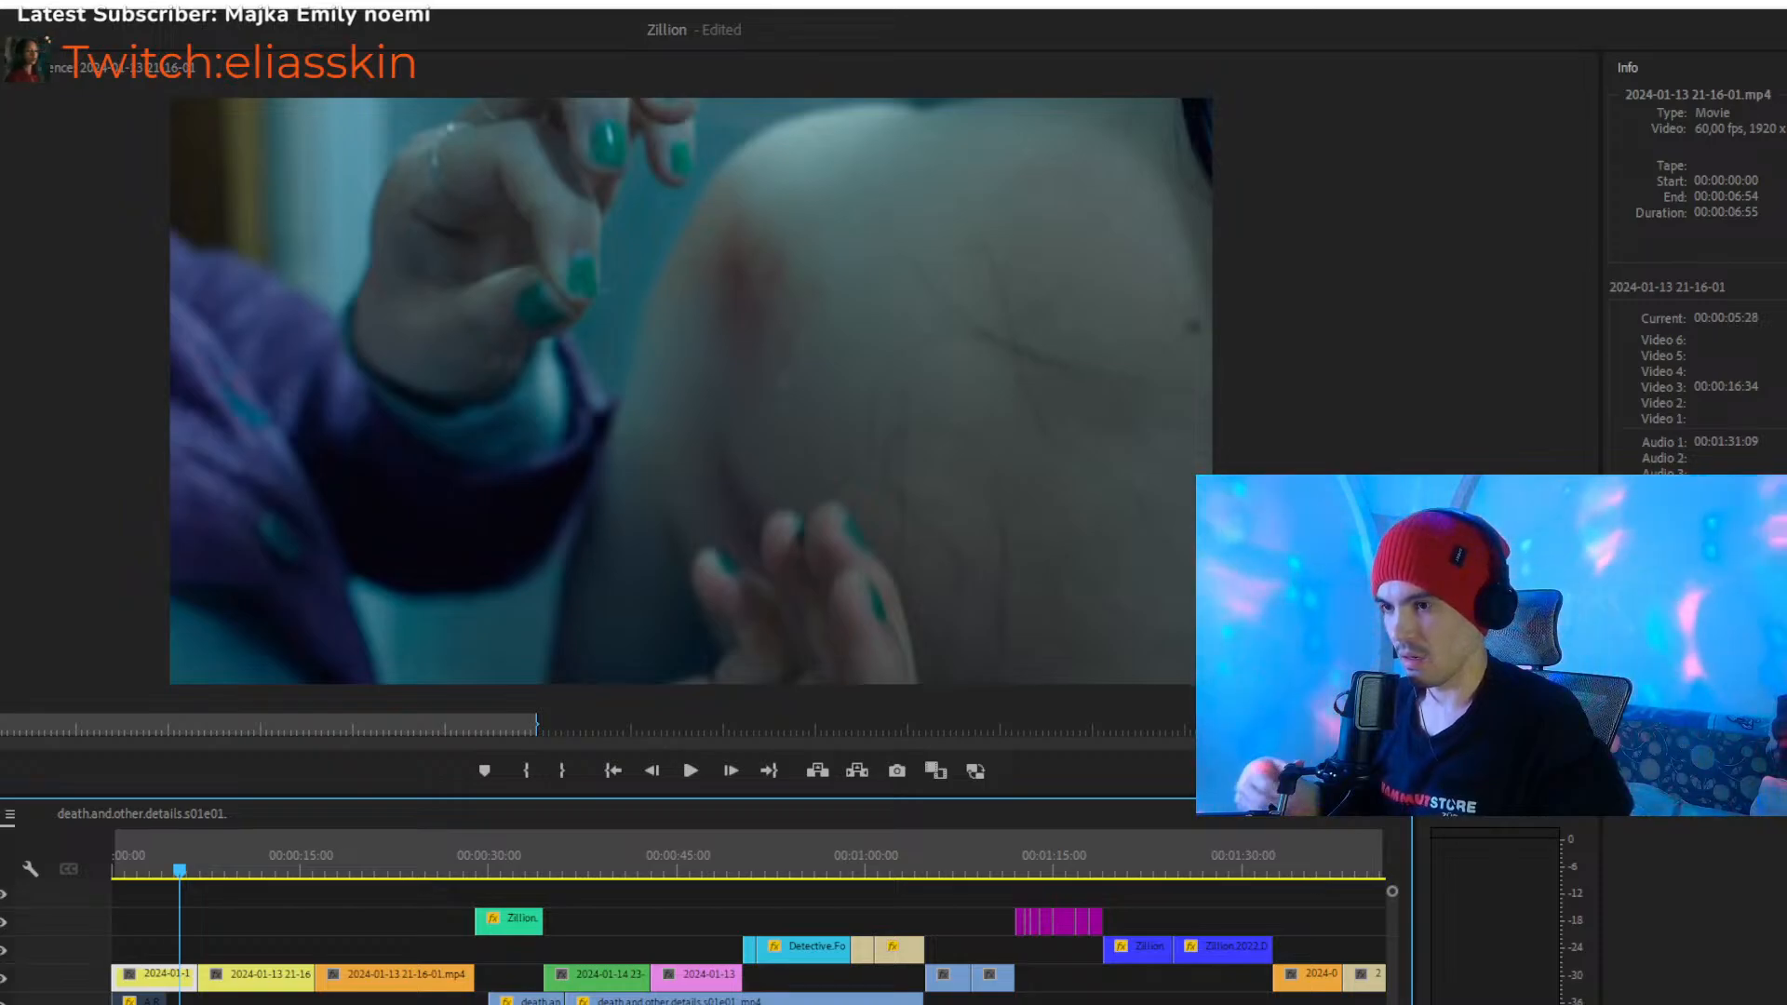
click(146, 912)
click(185, 968)
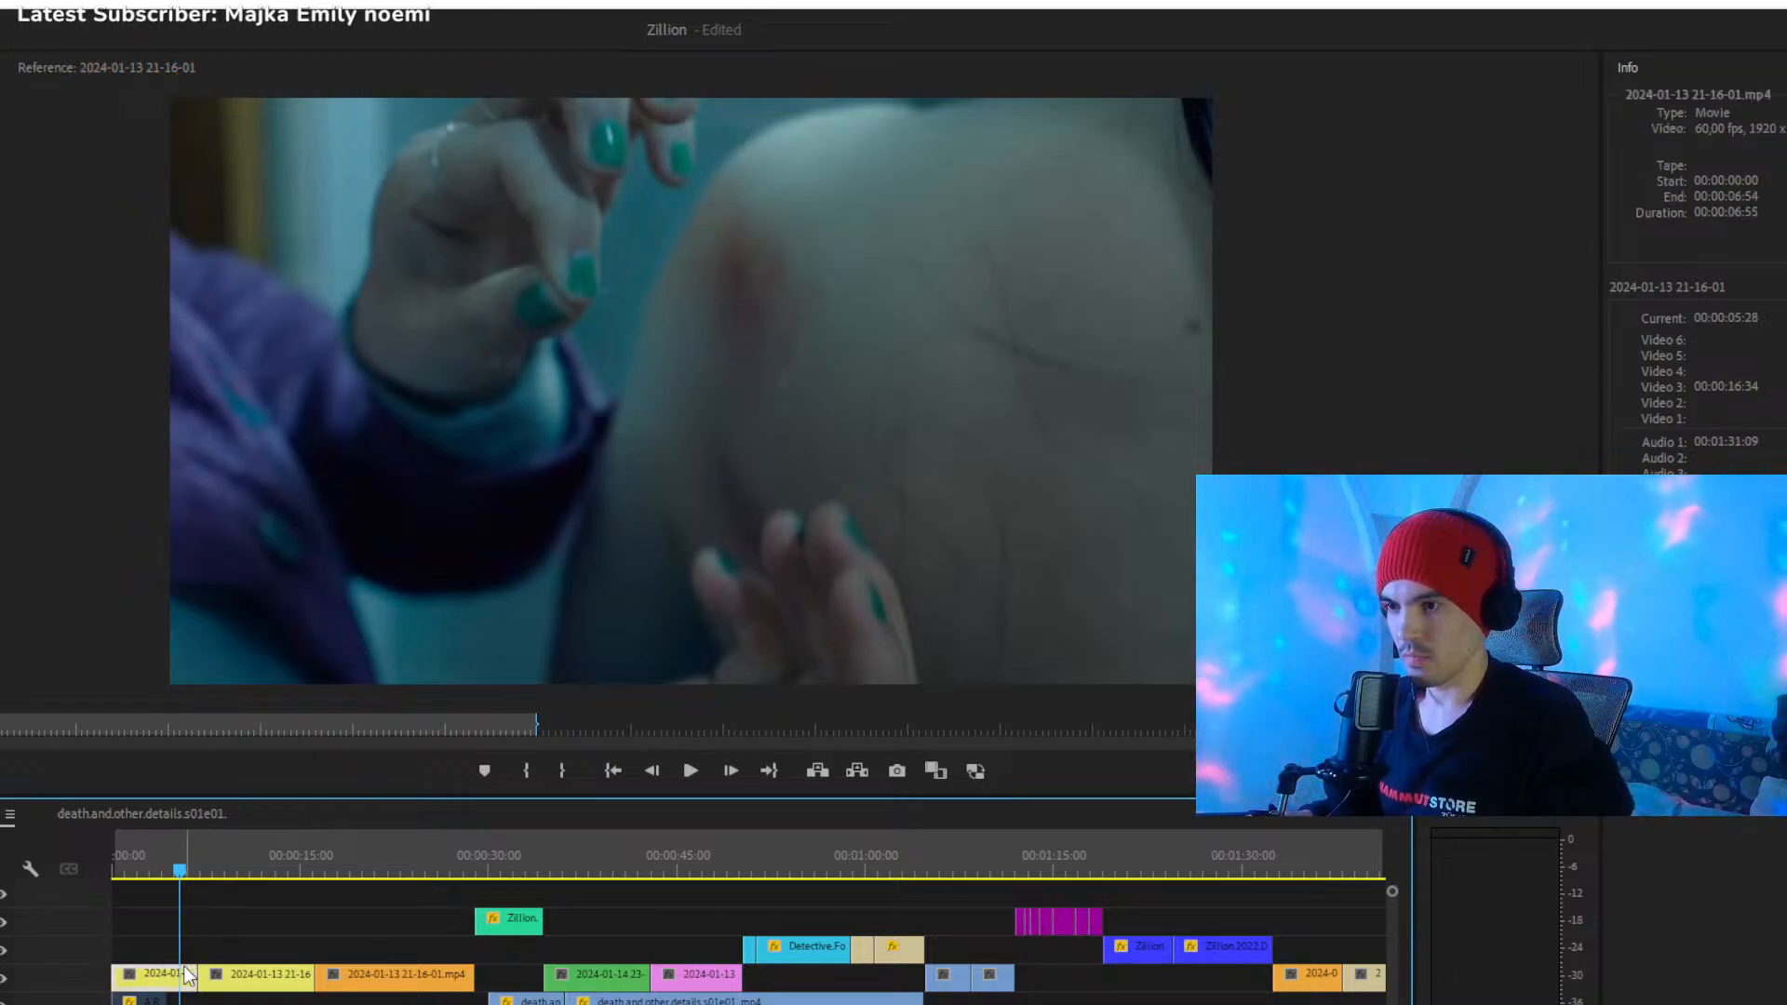
scroll(748, 941, up, 5)
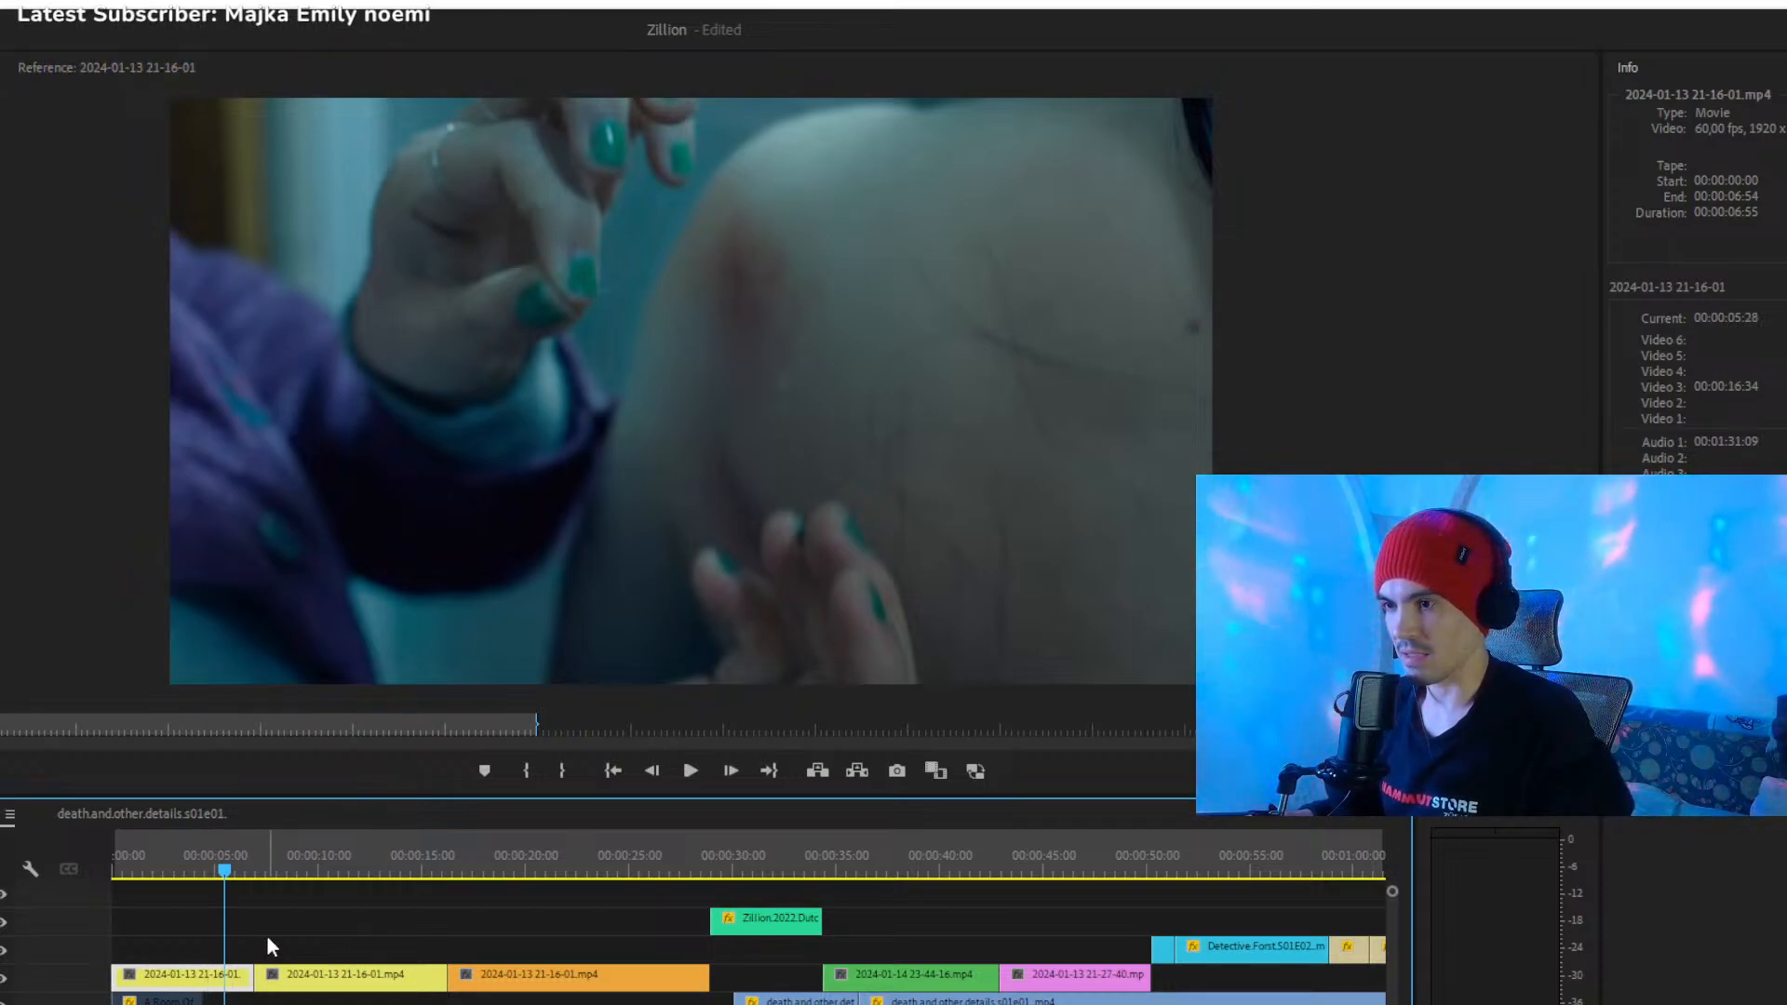
click(316, 948)
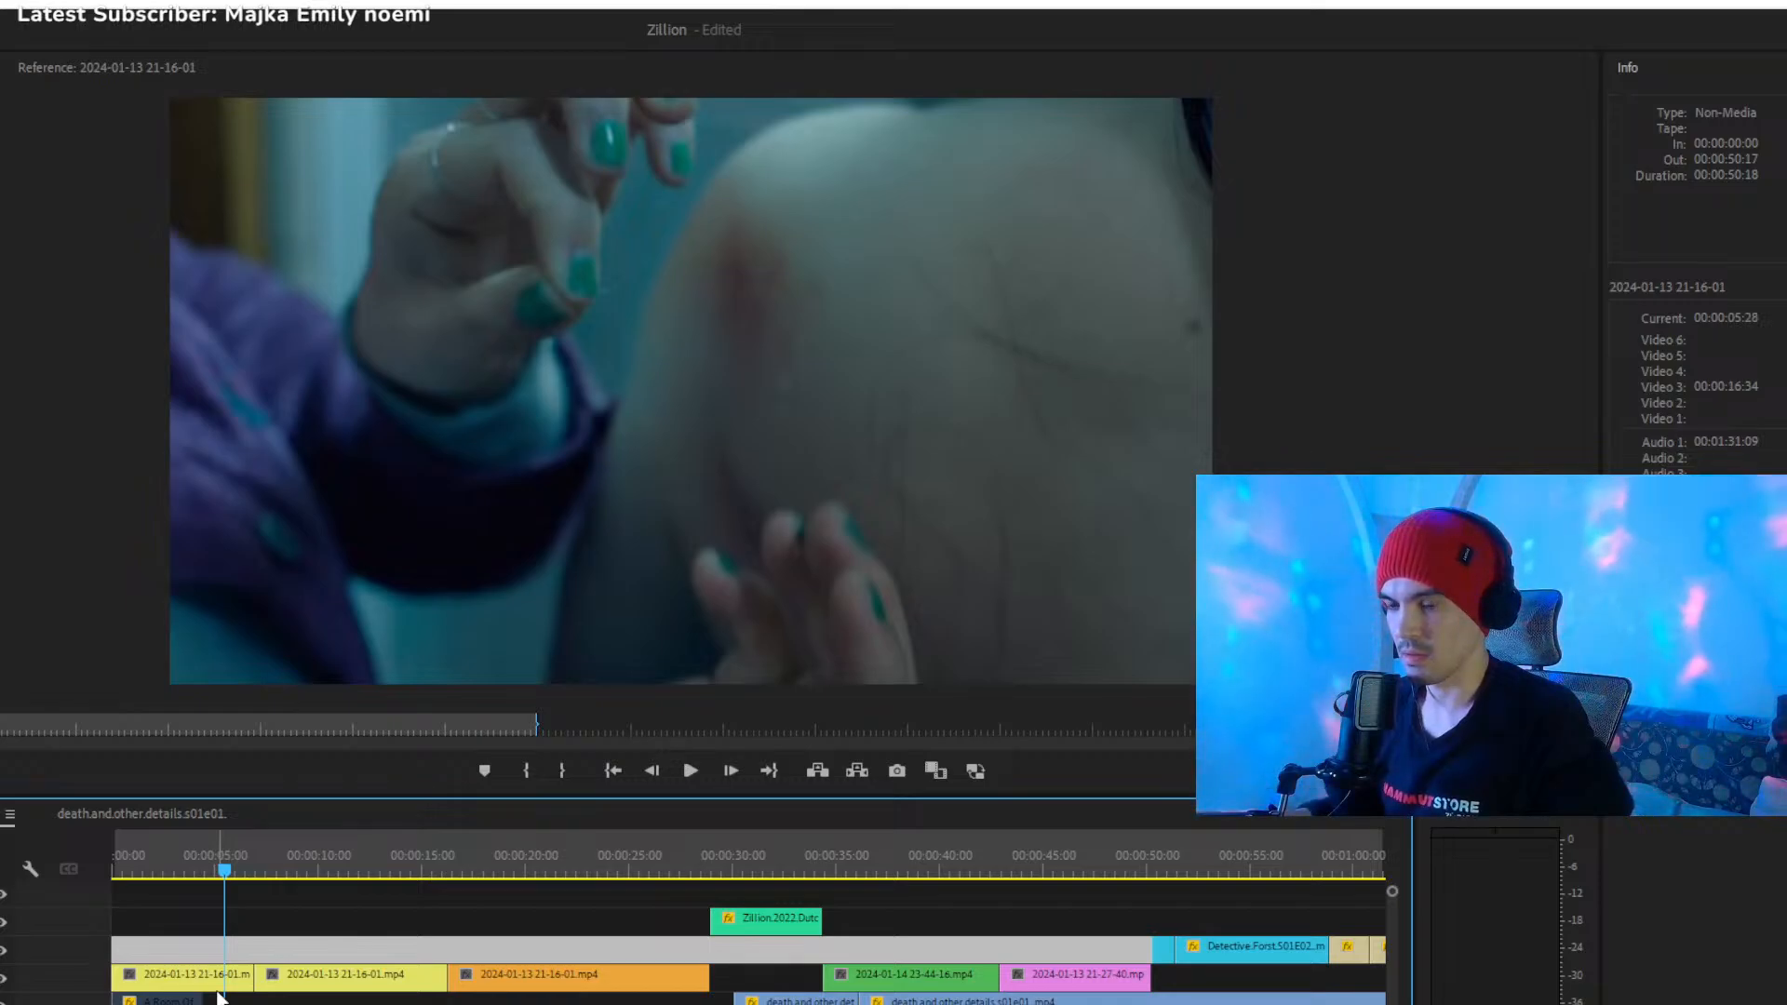
click(289, 929)
click(246, 928)
drag(228, 864, 239, 863)
click(231, 968)
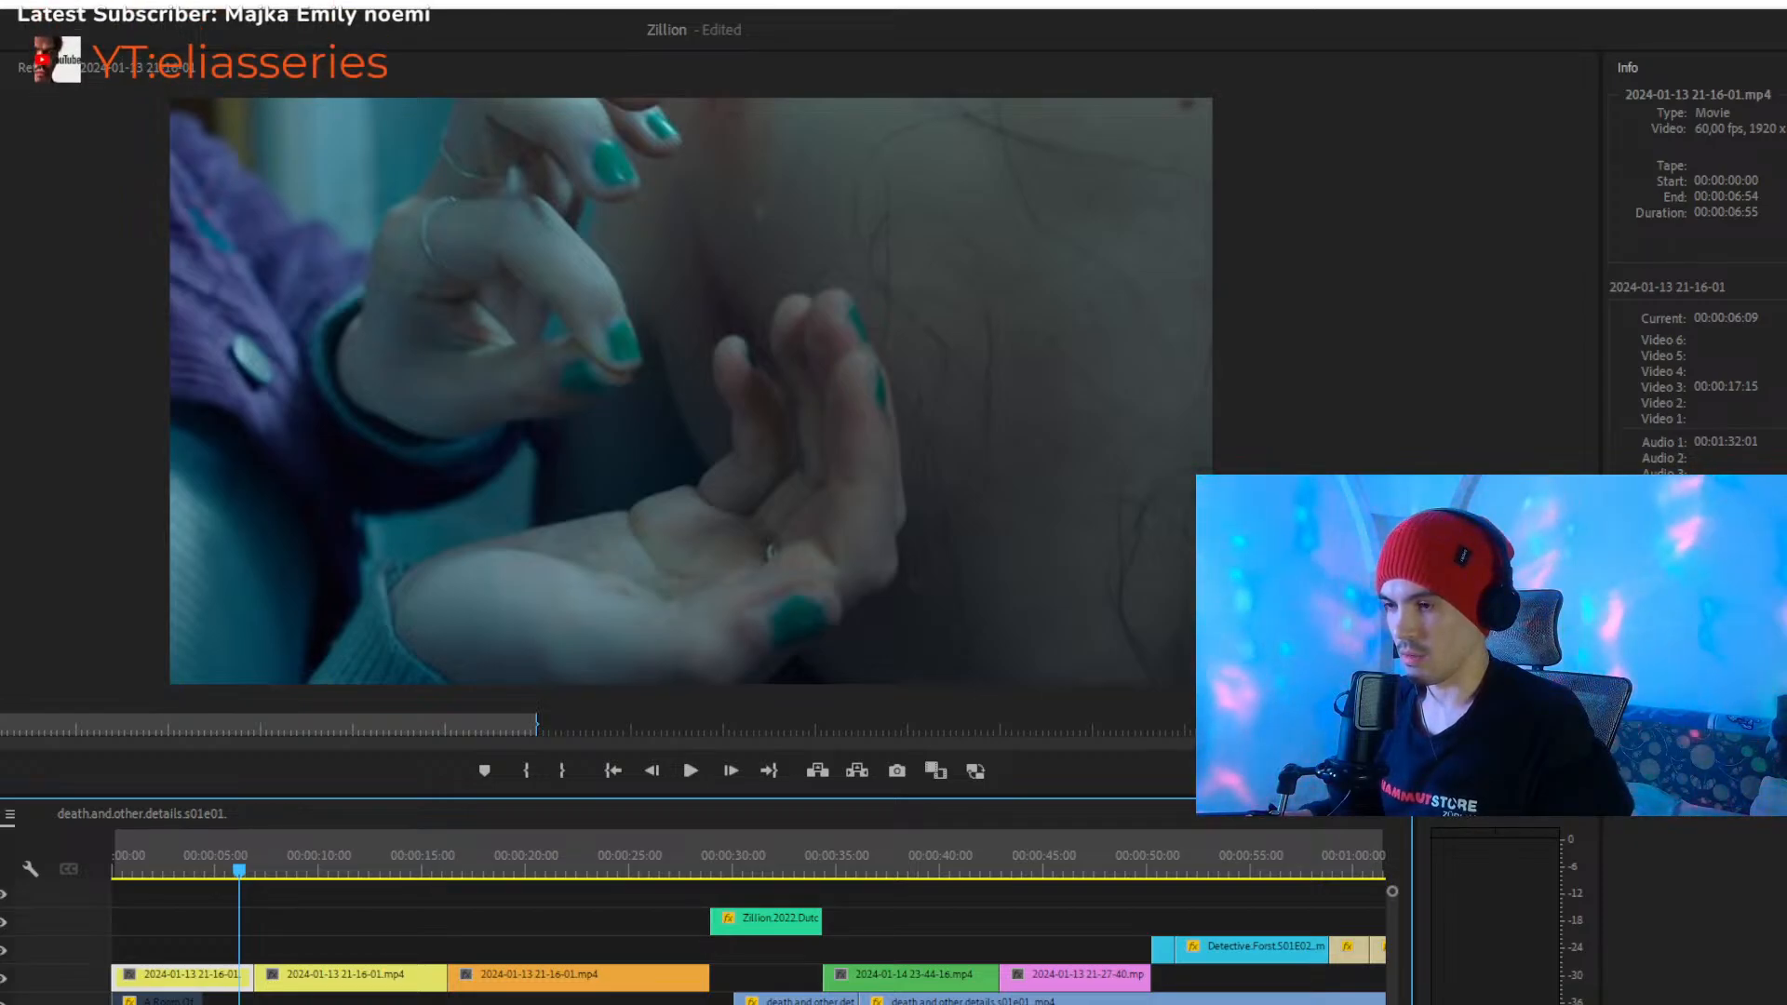
- Review the second and third clips of the third video track, from about 00:00:09 to 00:00:20
click(285, 931)
drag(242, 870, 302, 874)
key(c)
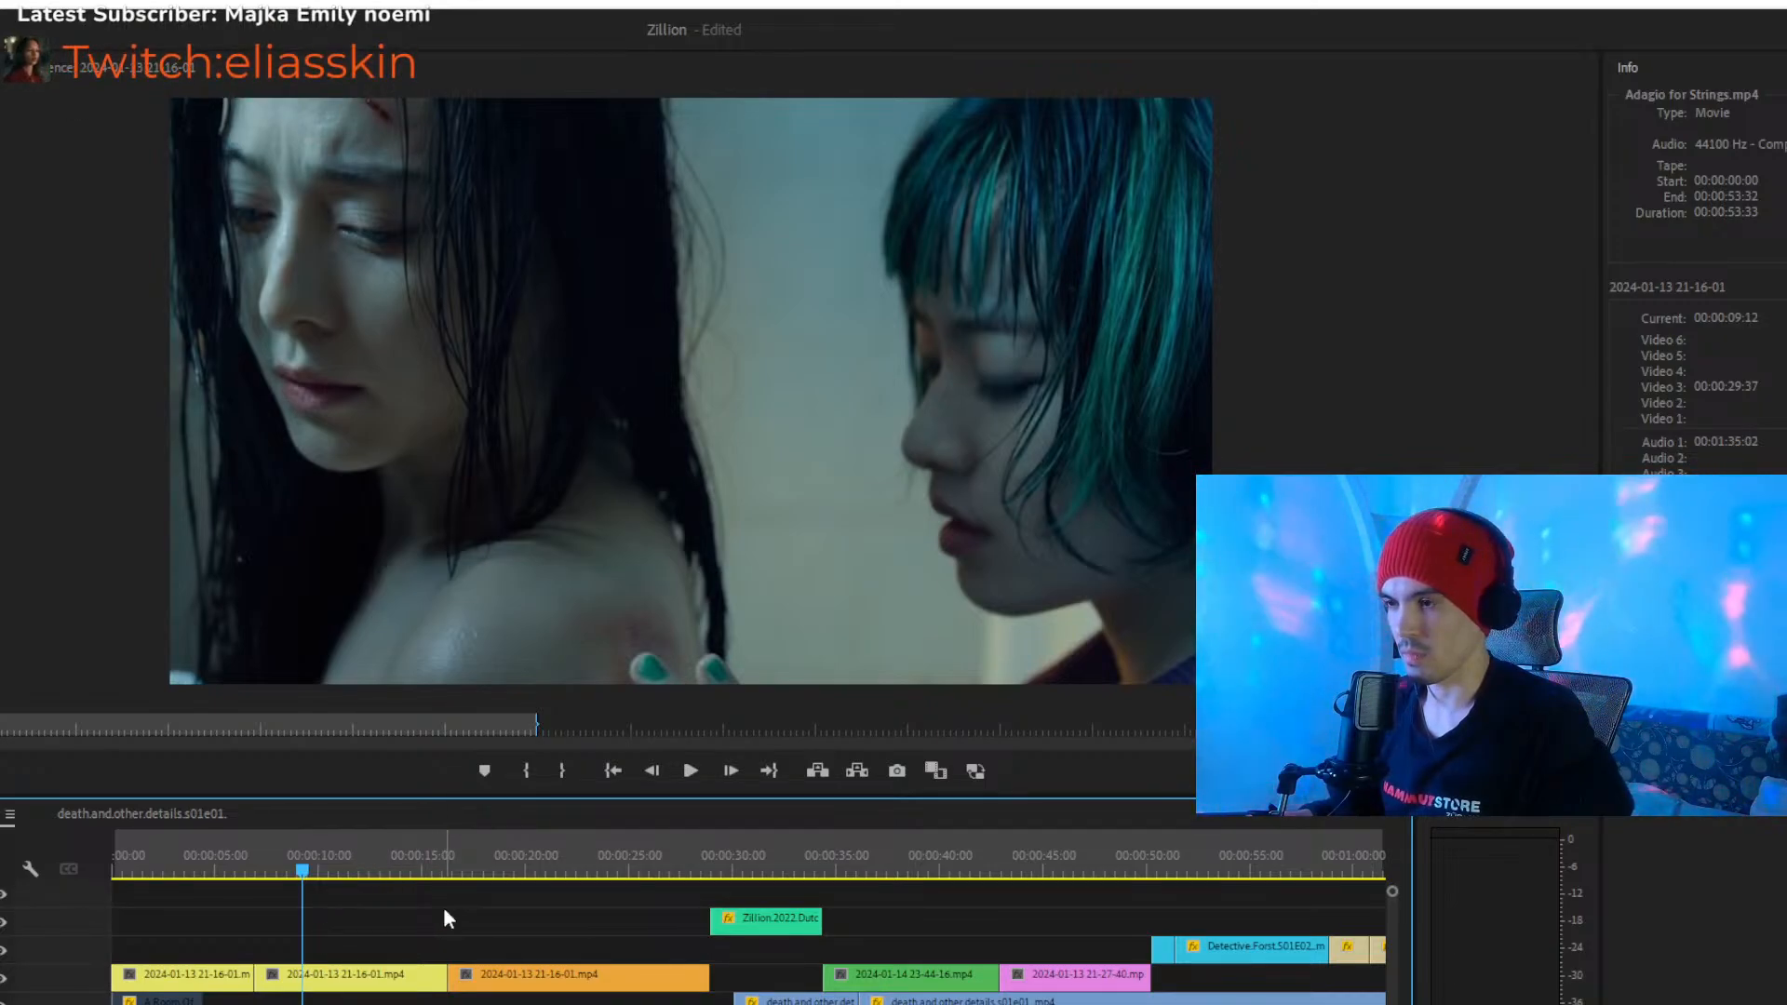
key(space)
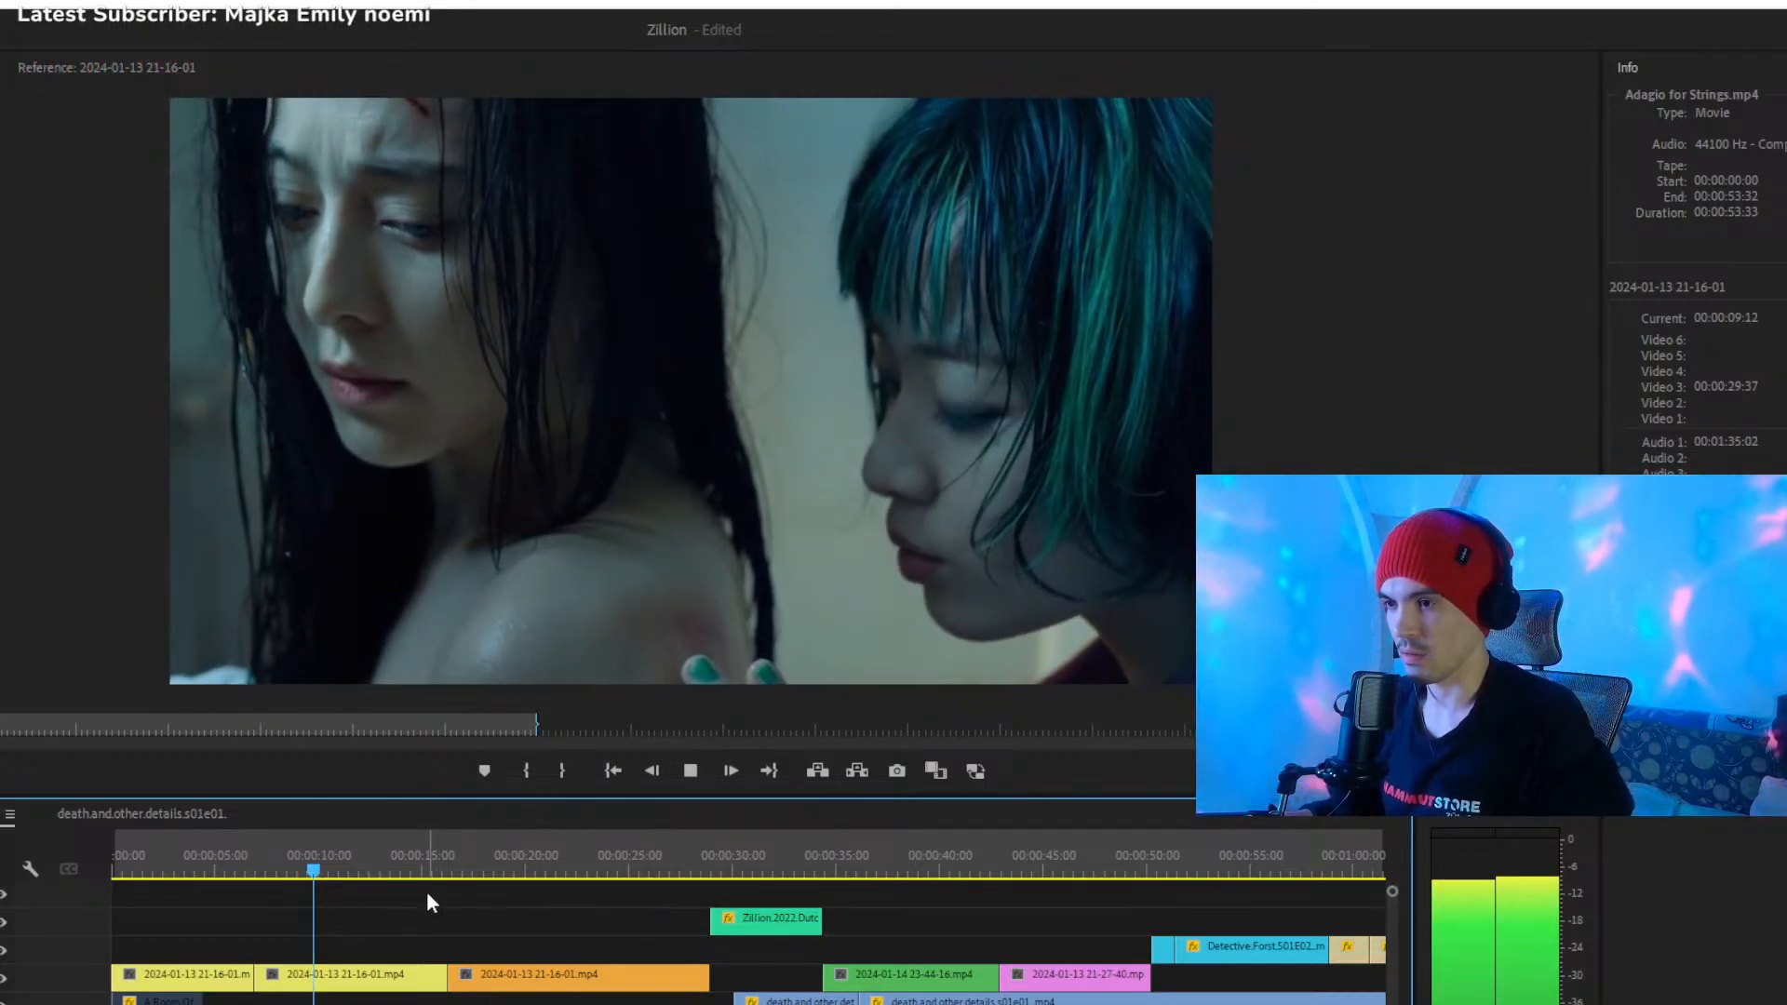
click(419, 863)
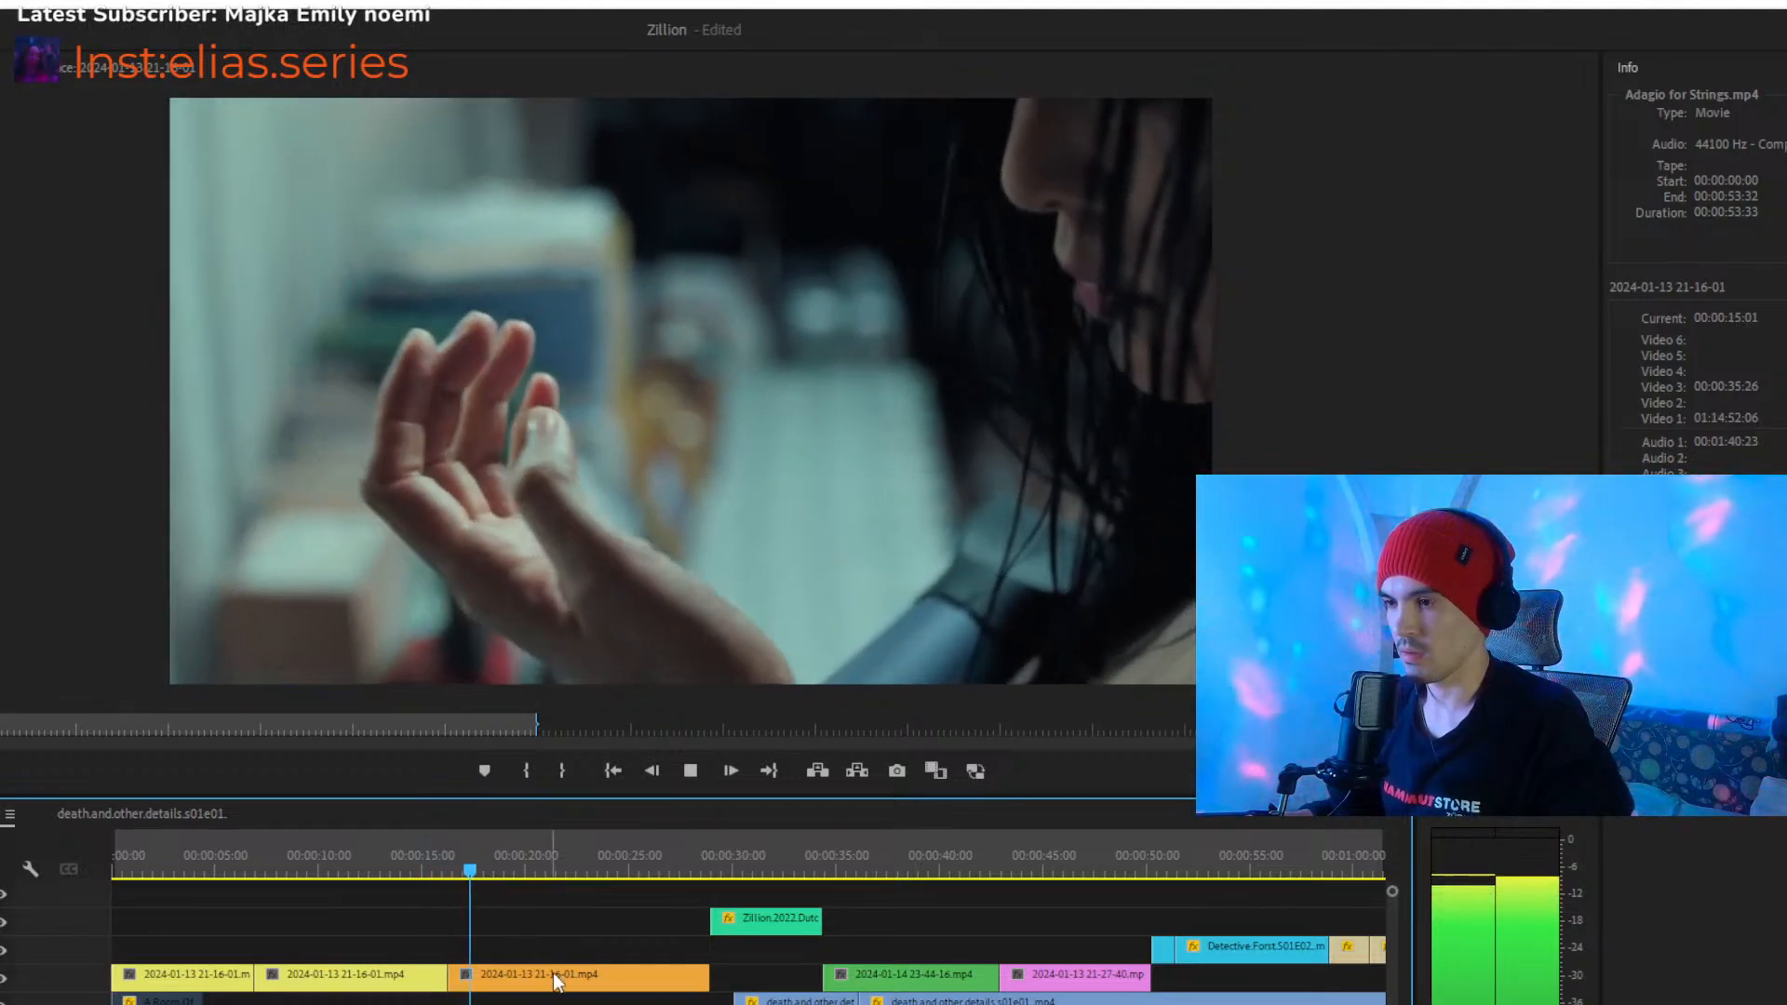
click(557, 977)
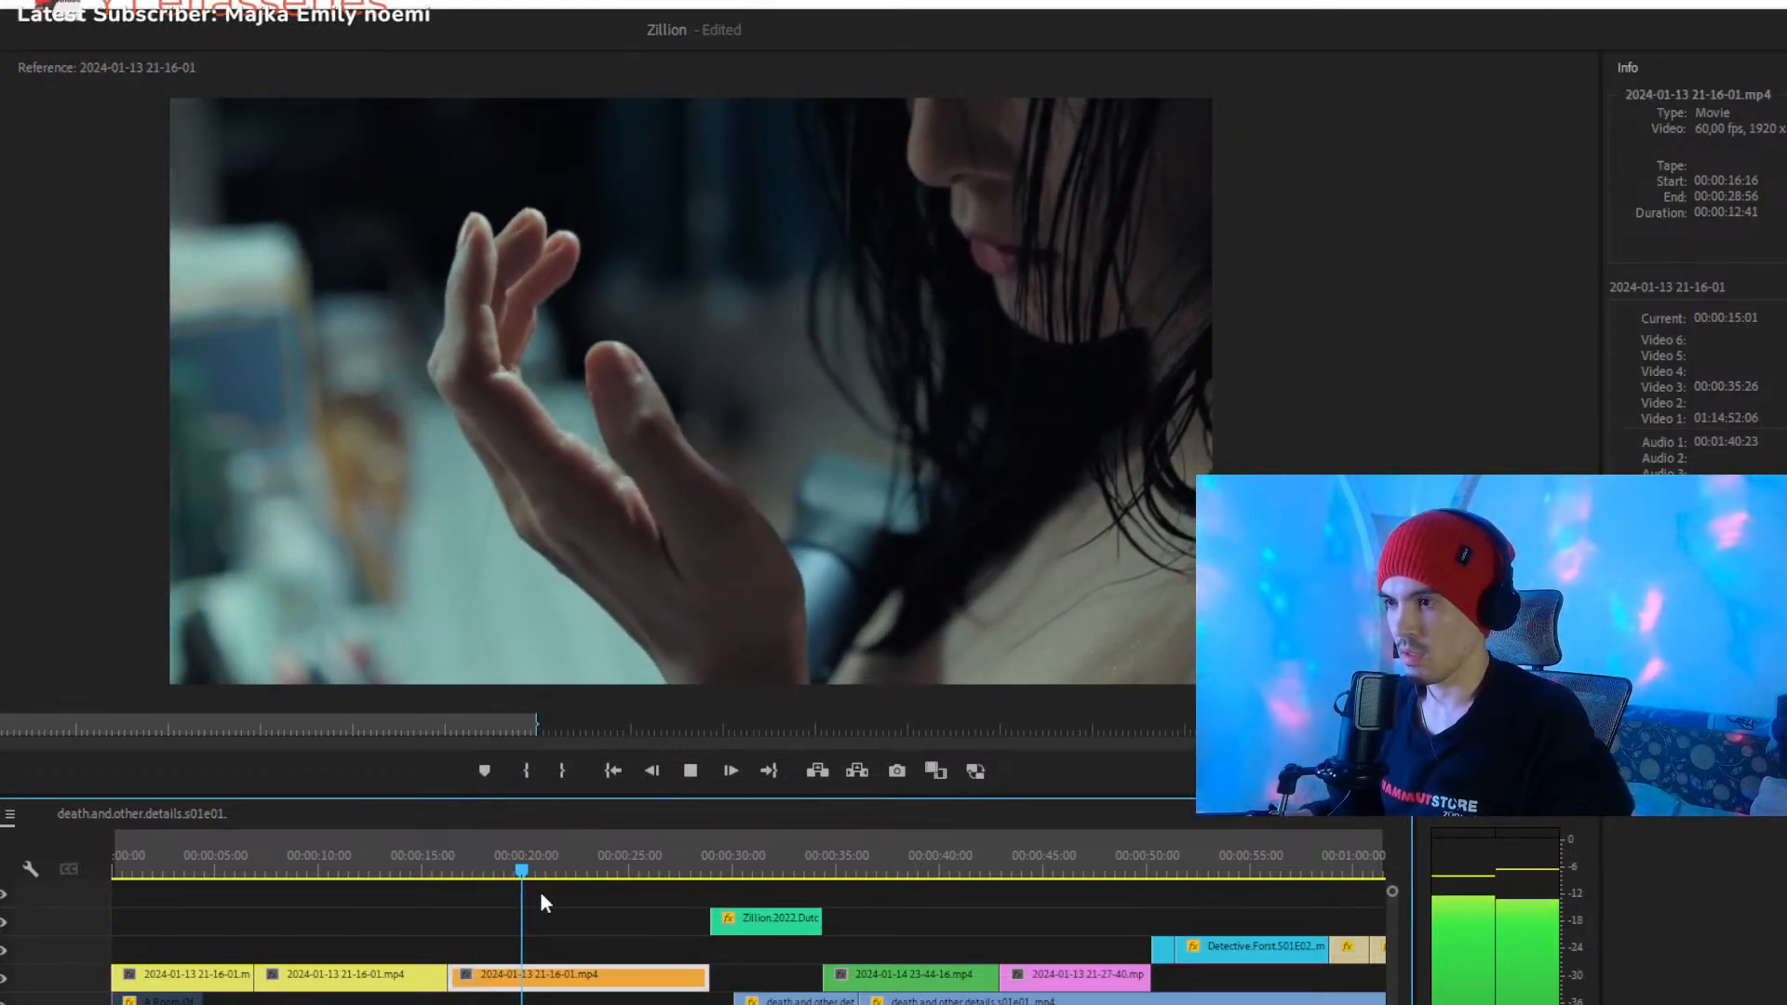
key(space)
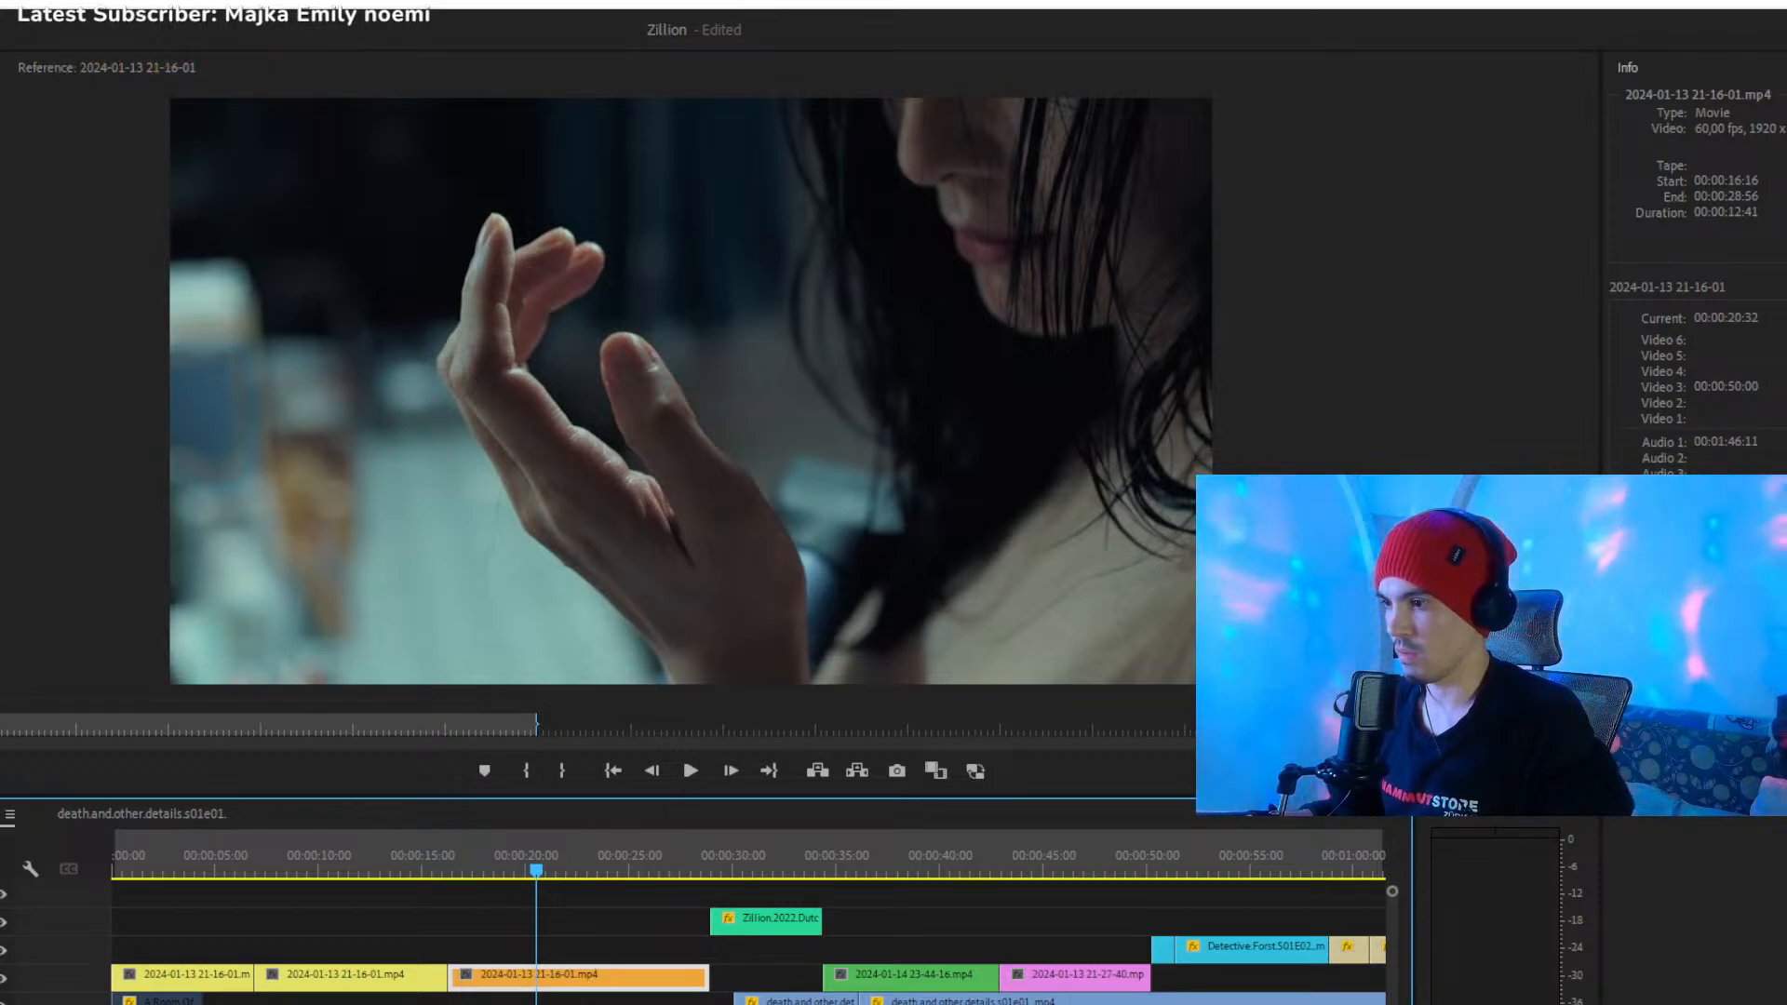
drag(563, 870, 598, 870)
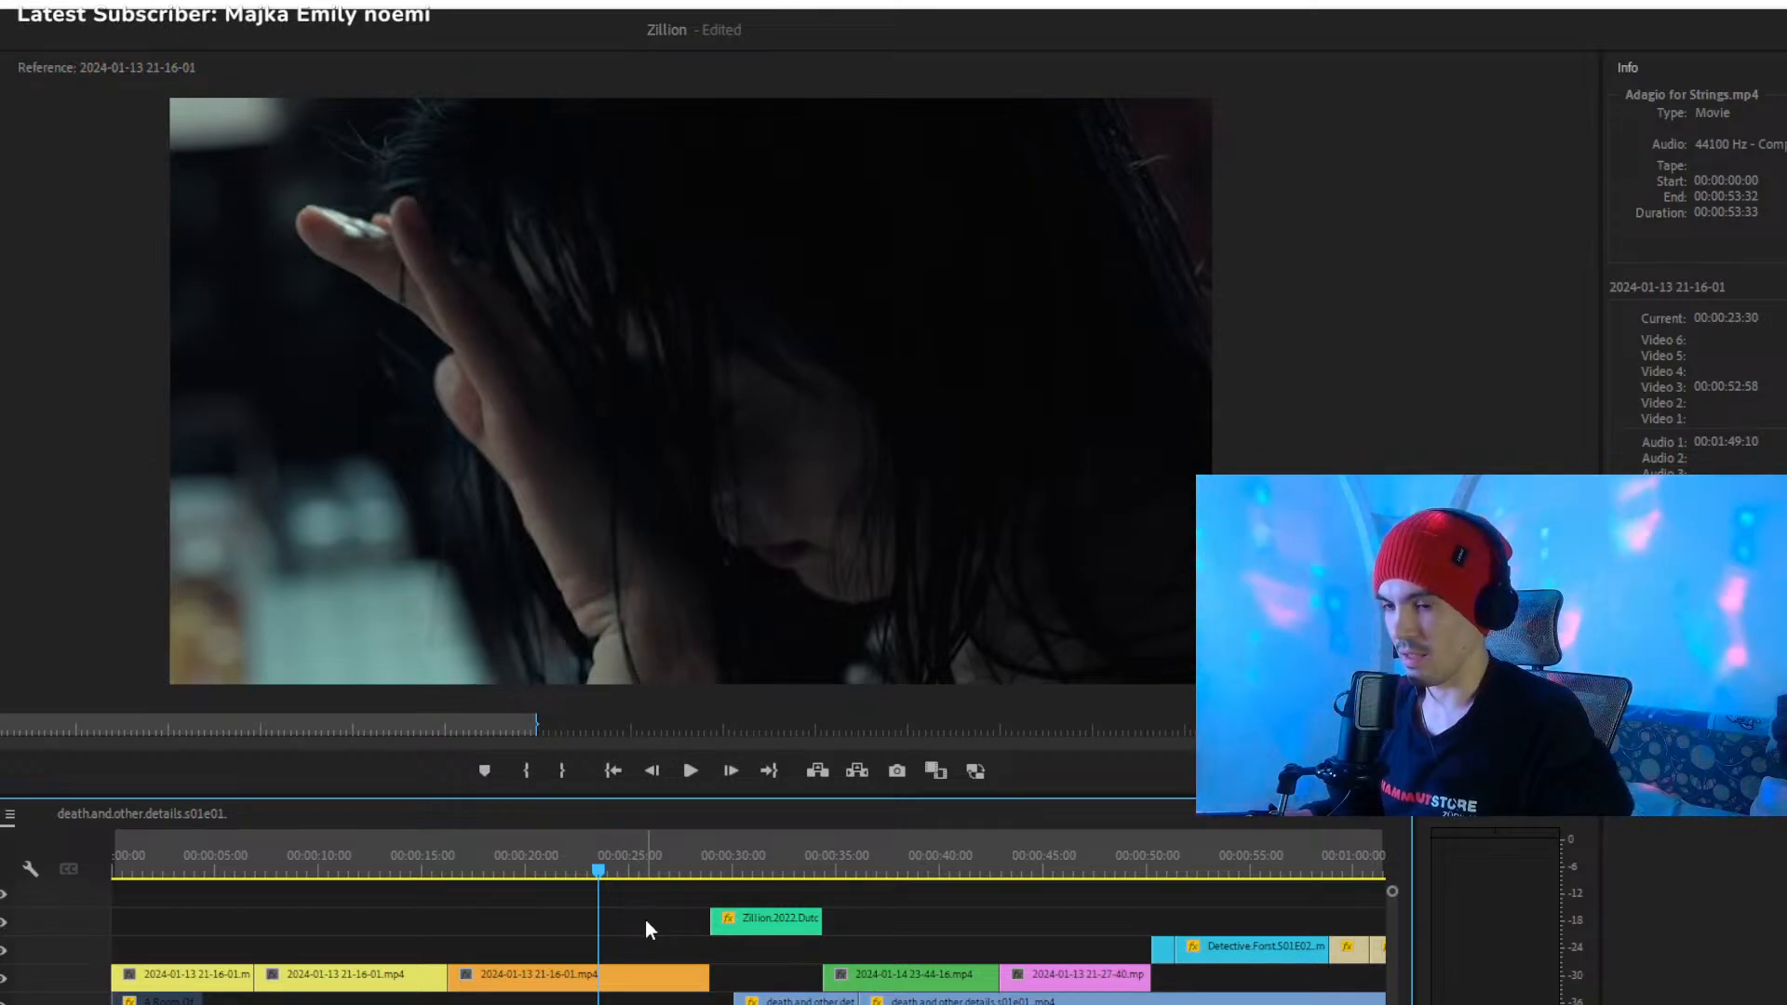
drag(679, 867, 702, 875)
key(space)
click(752, 920)
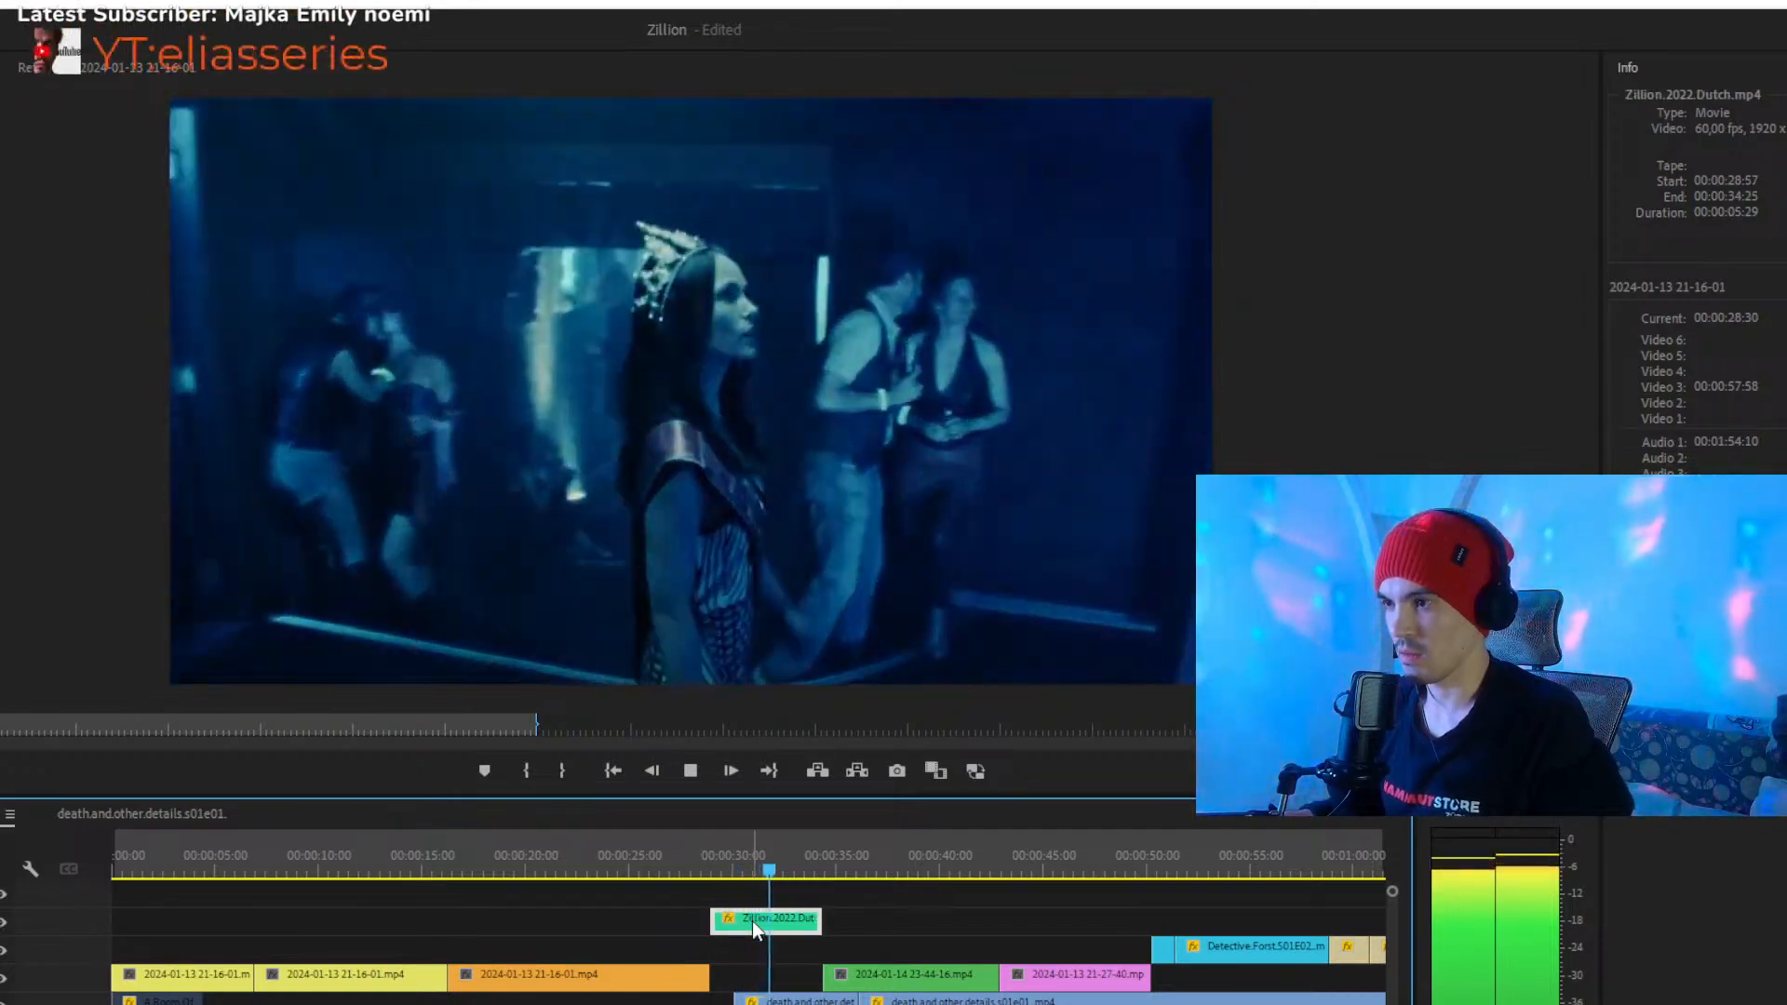
key(space)
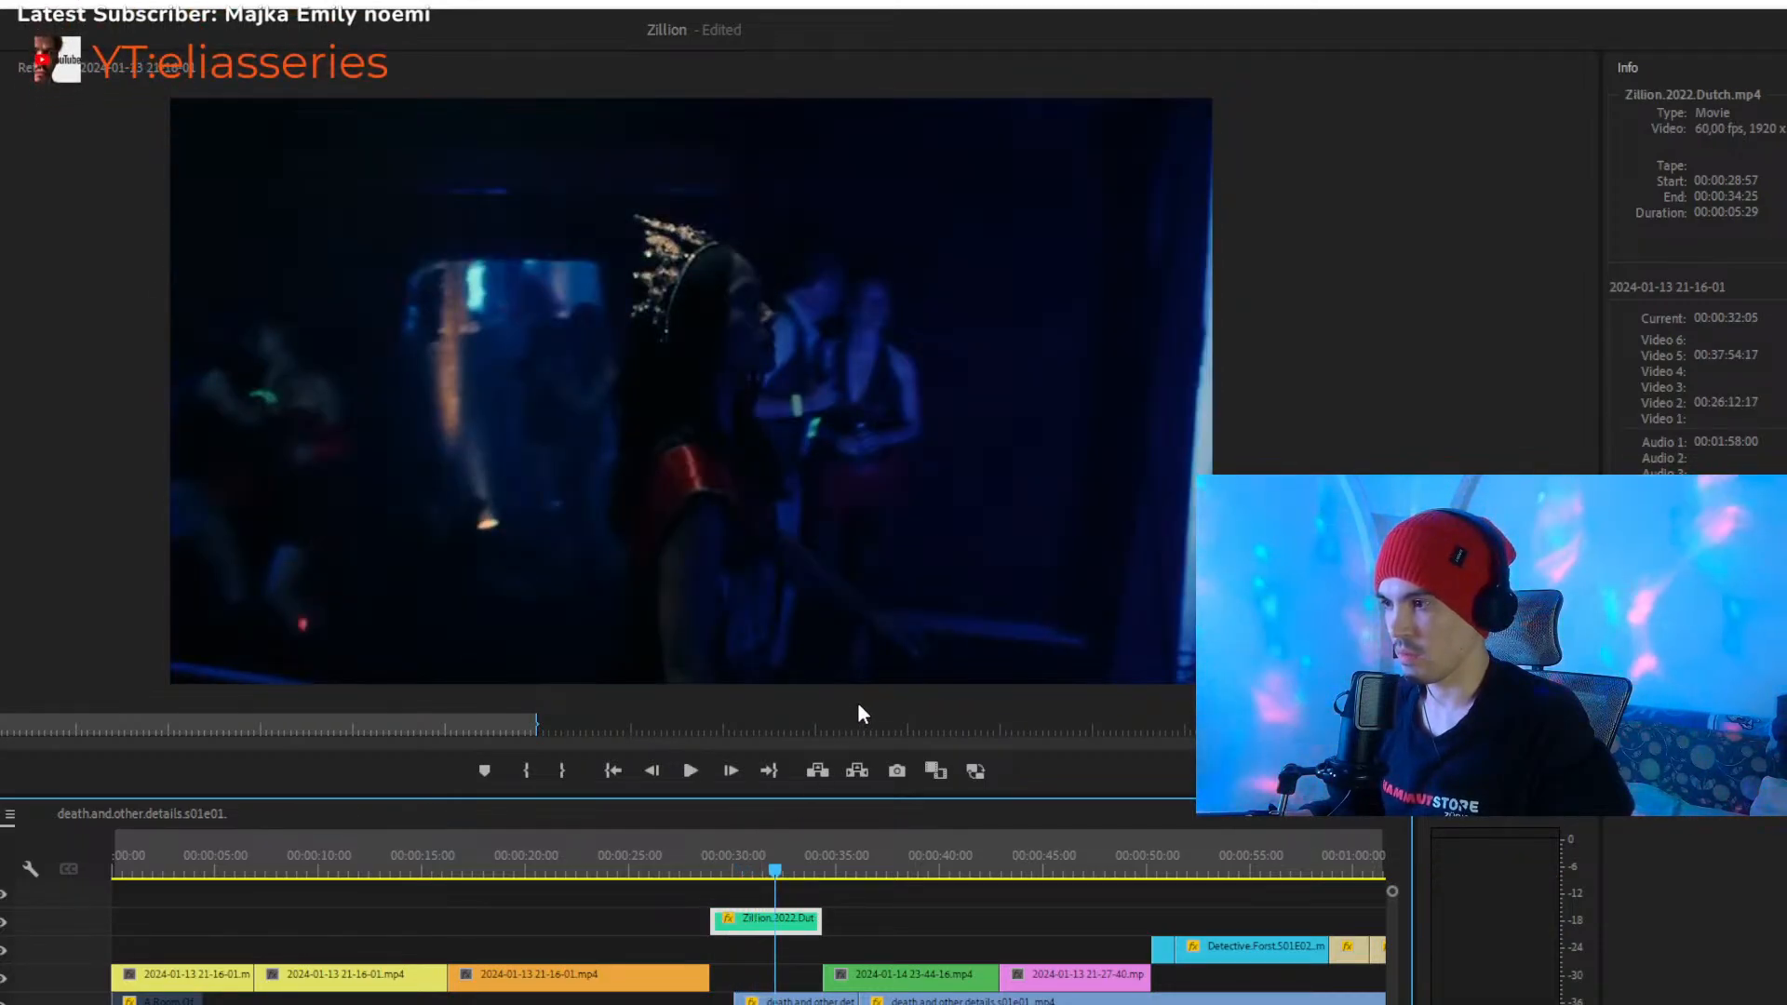
- Play back the rest of the Zillion.2022.Dutch.mp4 clip from about 00:00:32 up to the following green clip
click(712, 886)
click(784, 870)
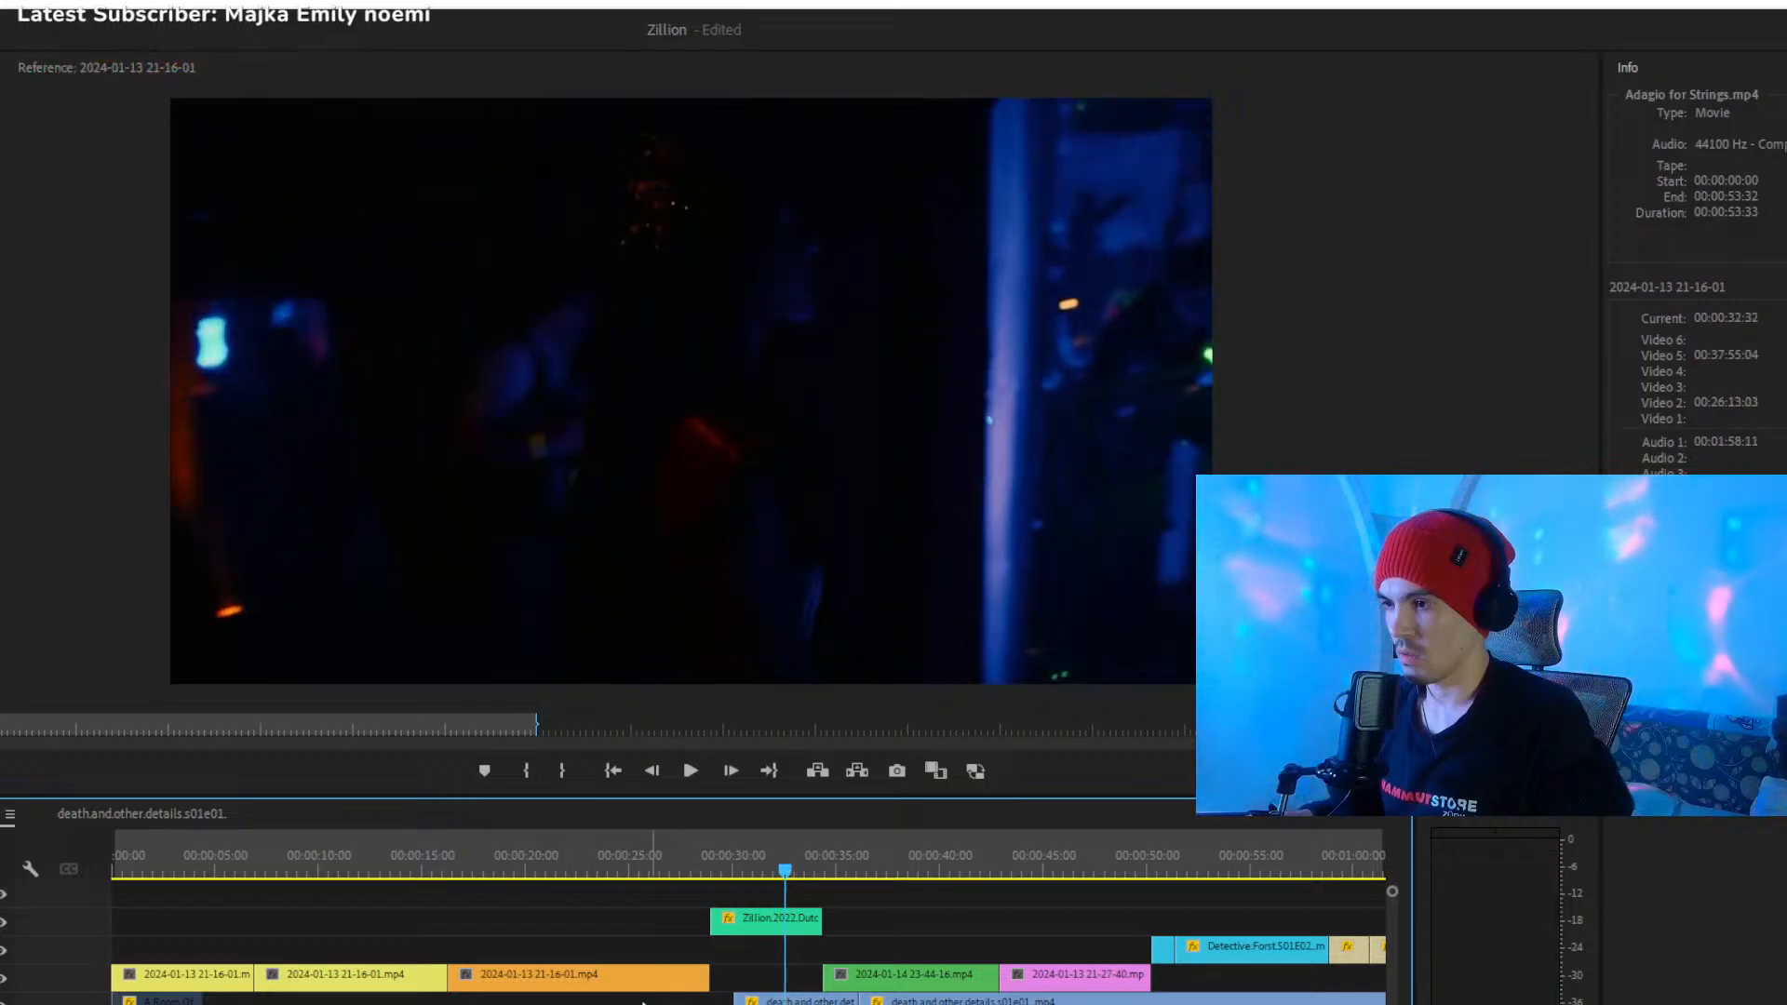
key(equal)
key(equal)
click(680, 926)
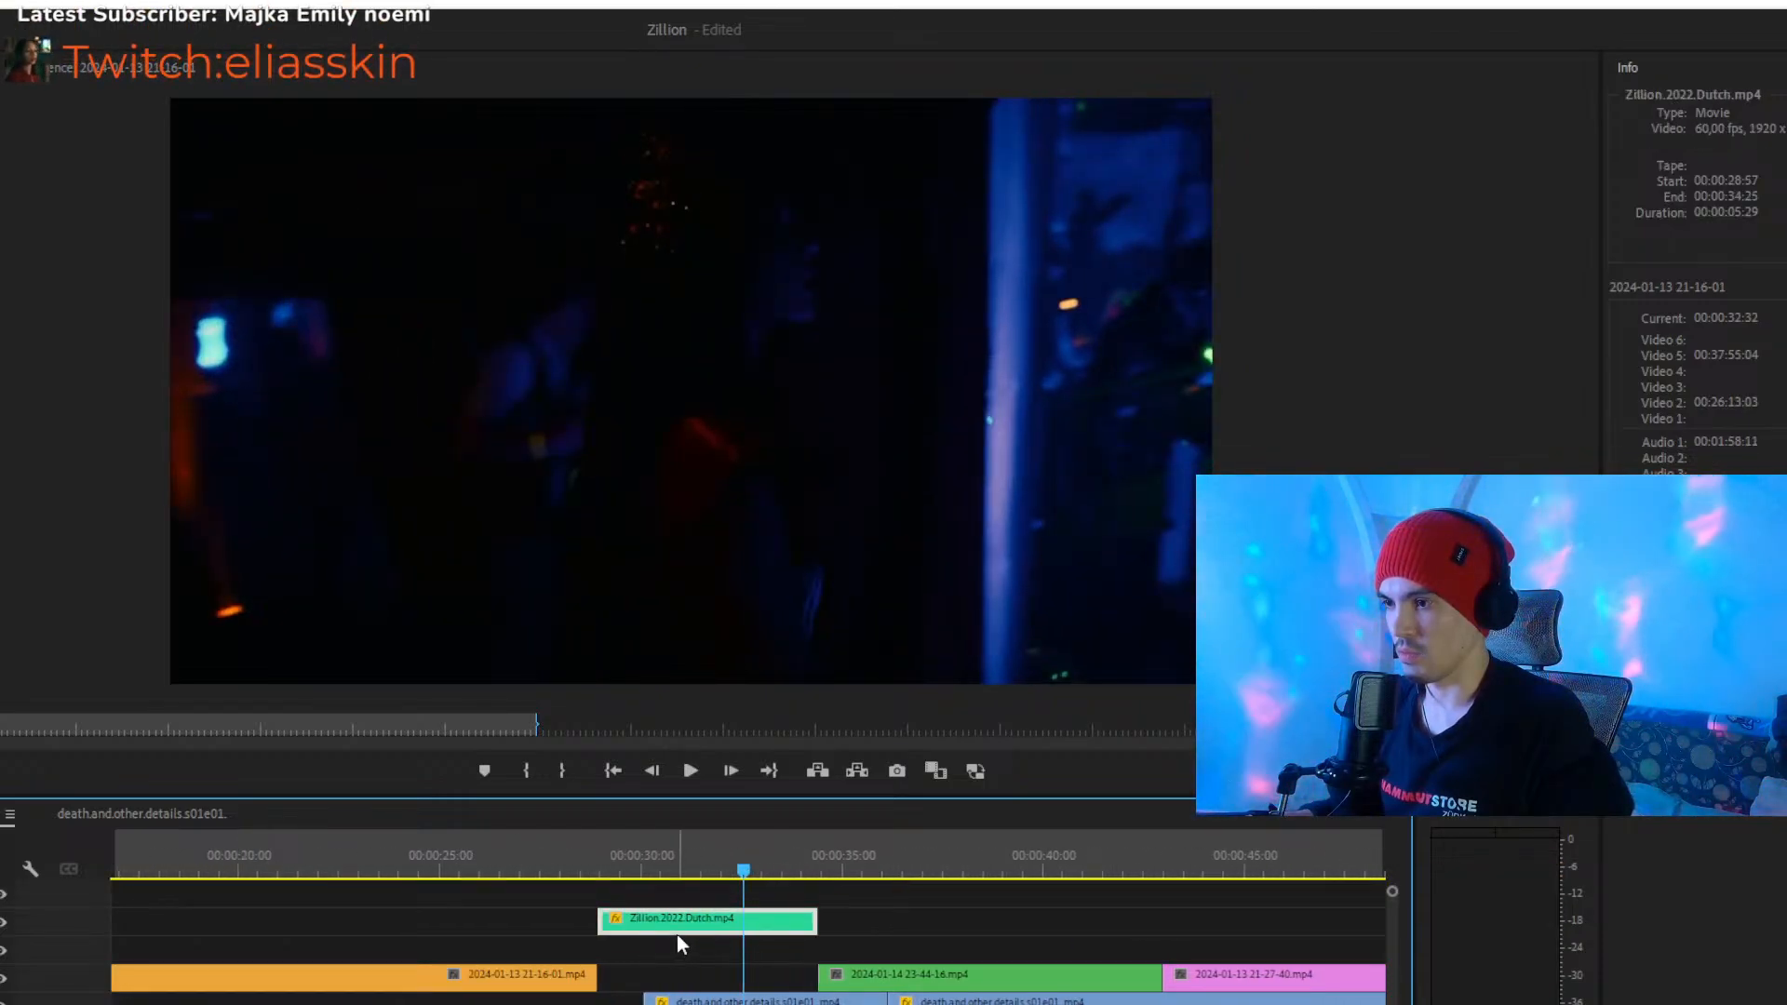
key(space)
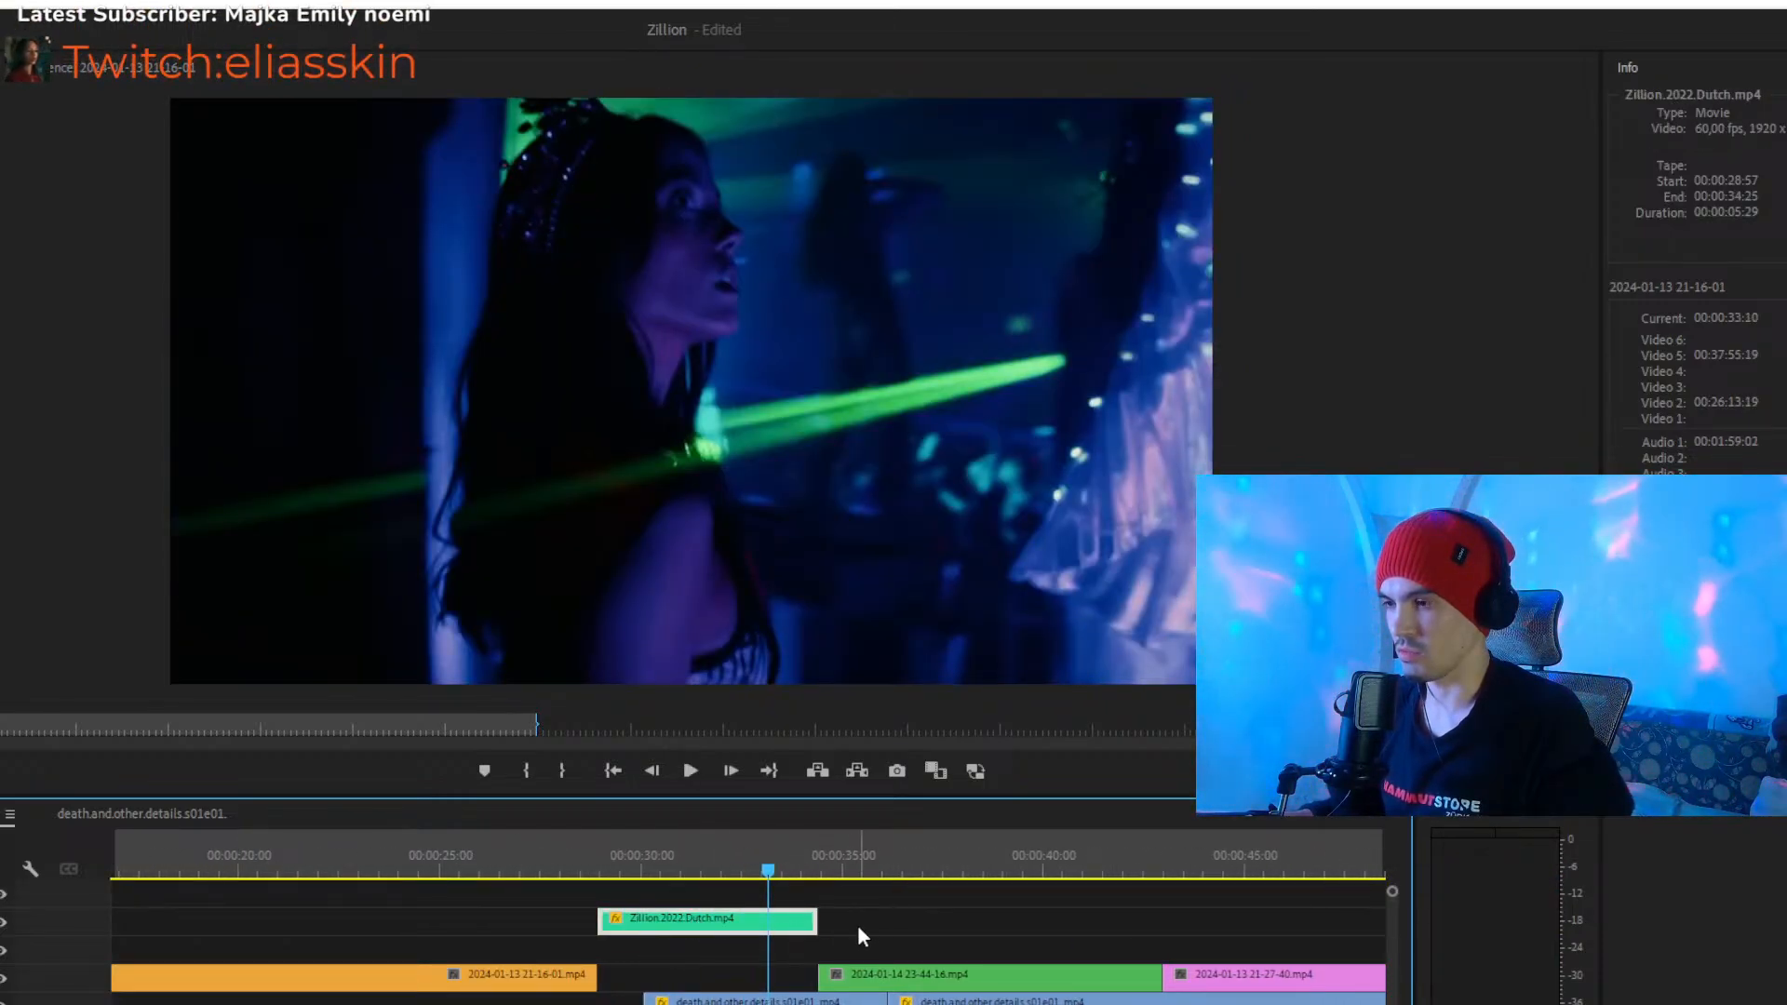
key(space)
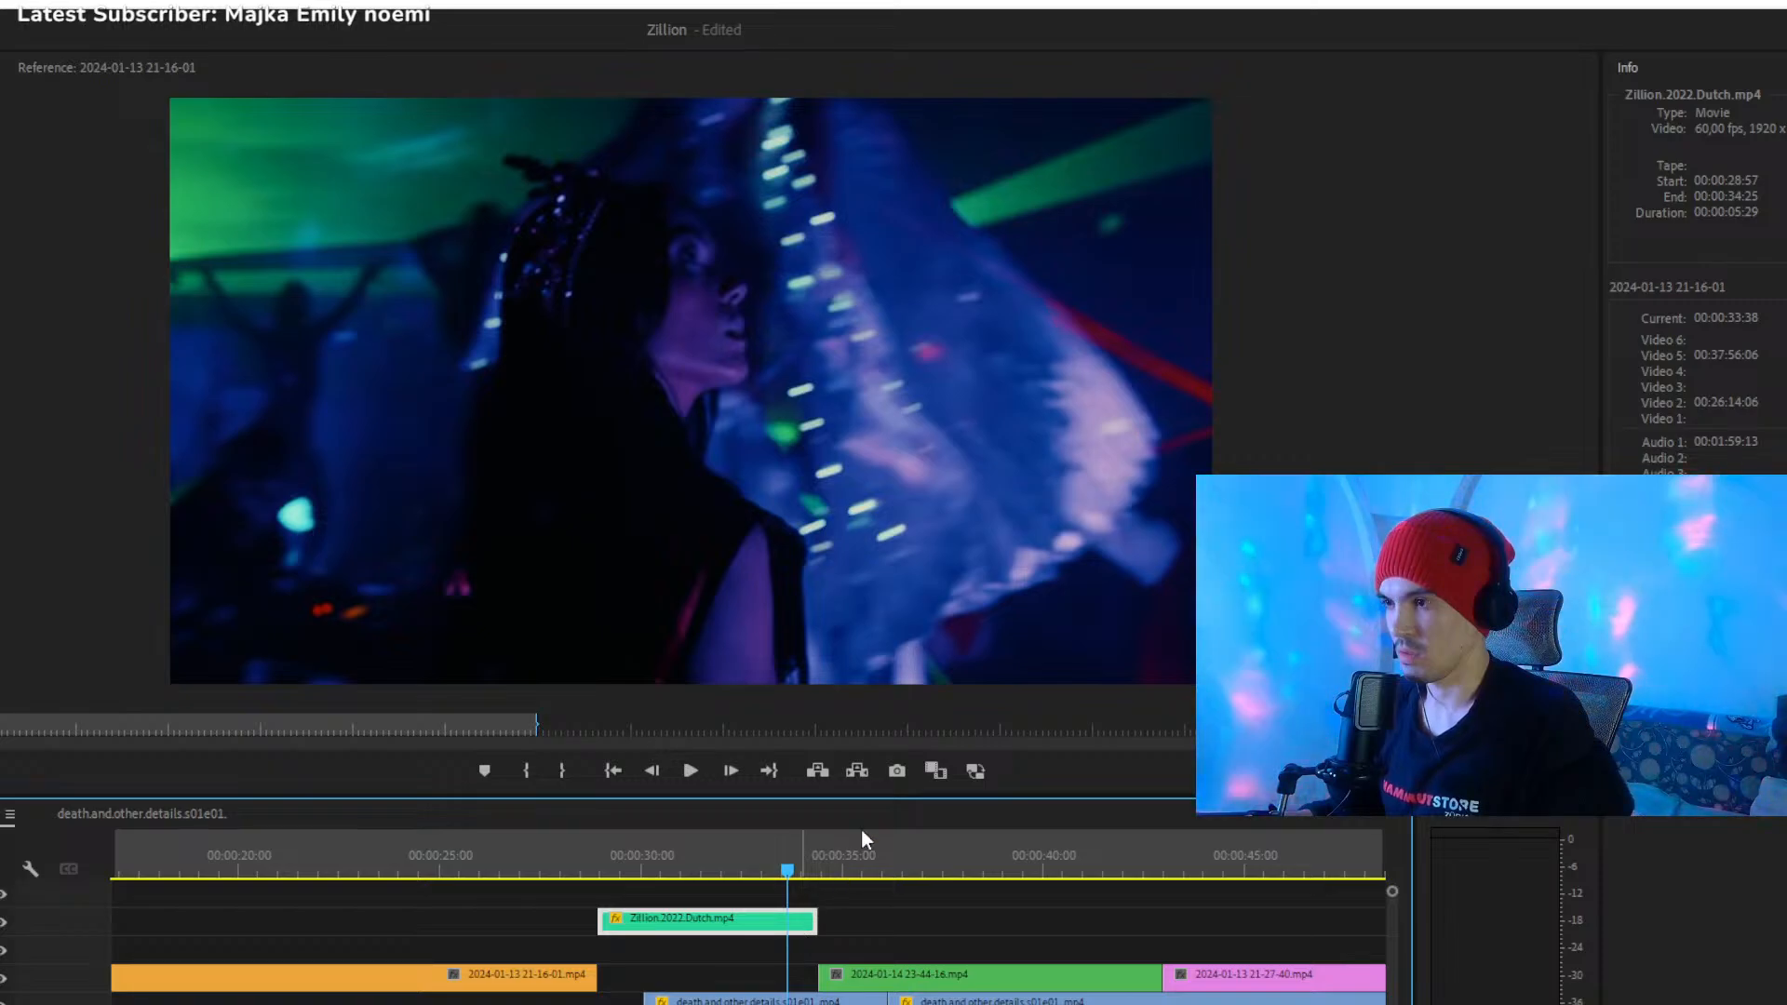
click(718, 895)
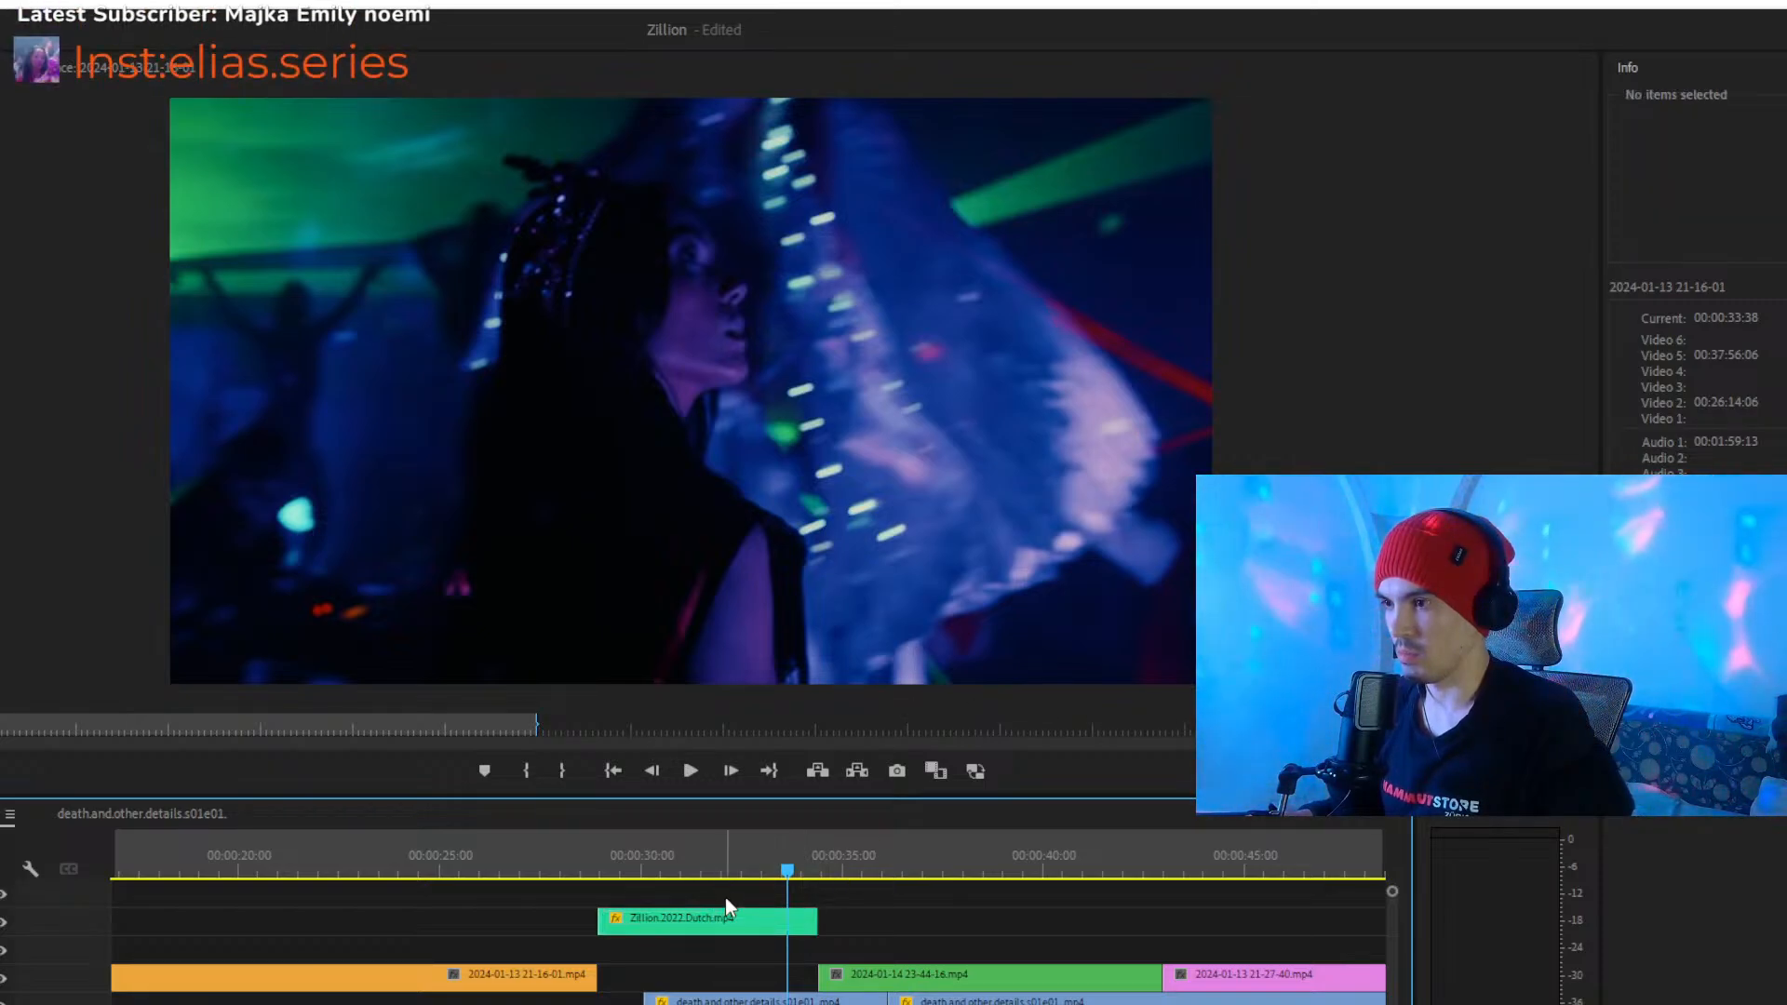
key(space)
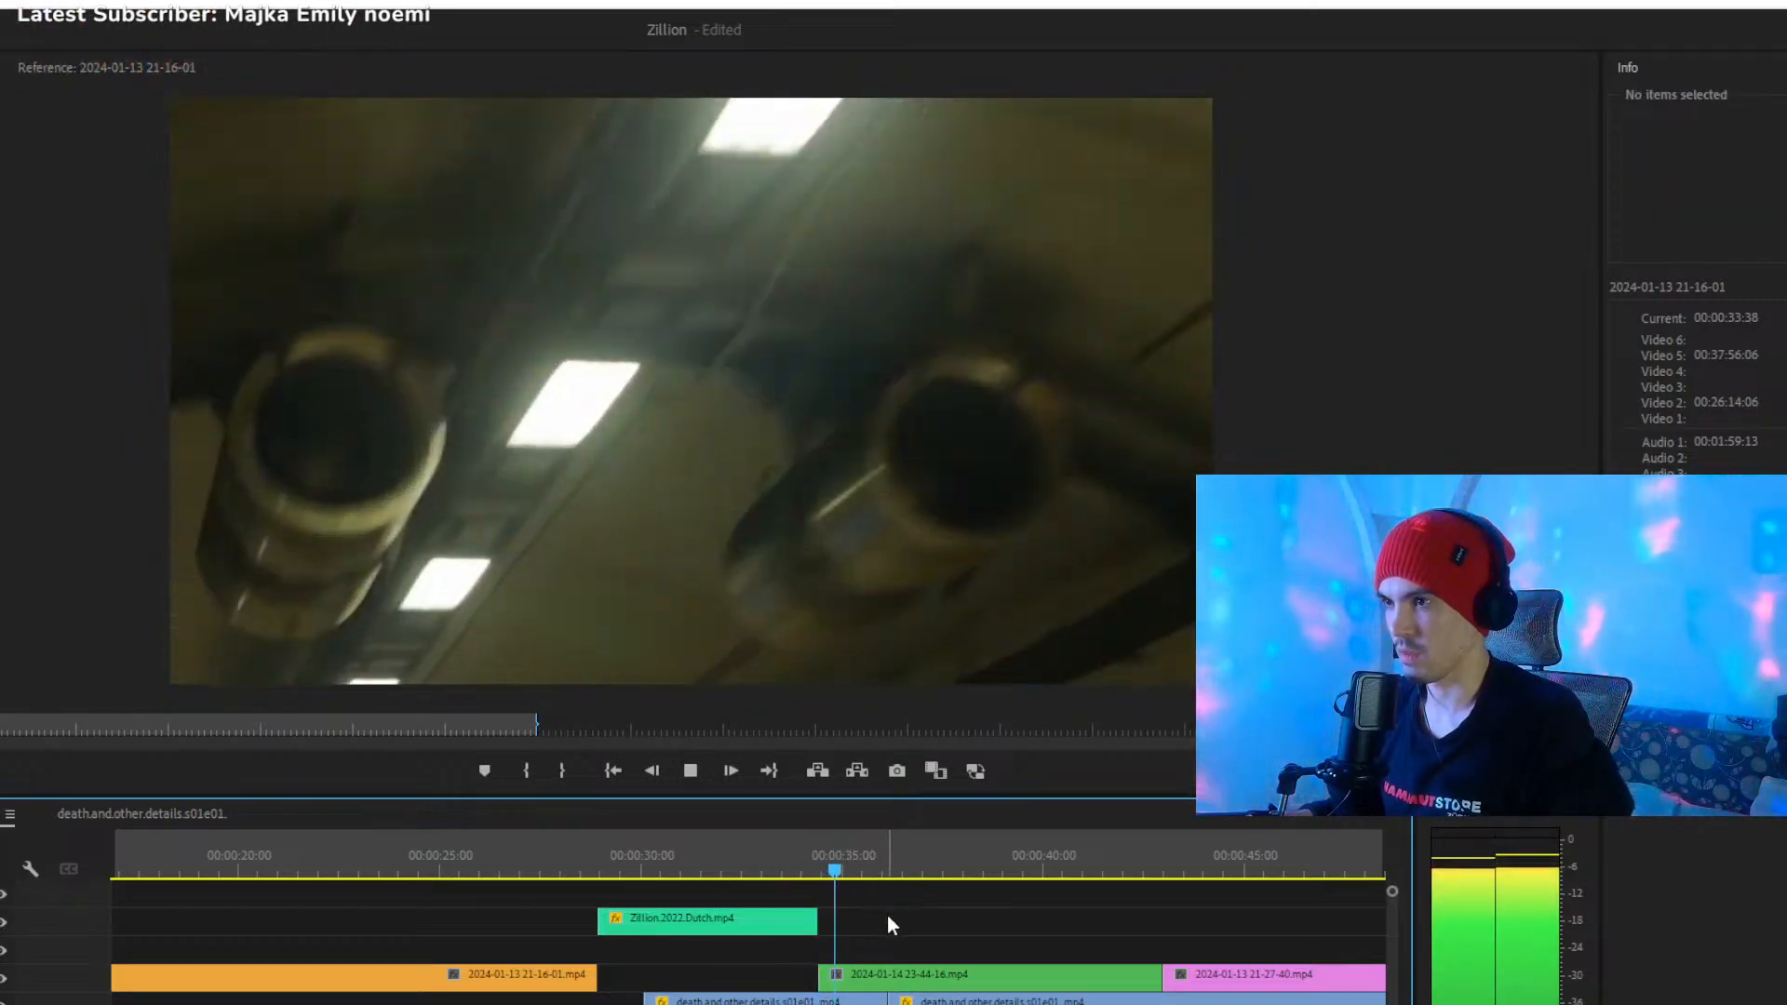
click(908, 974)
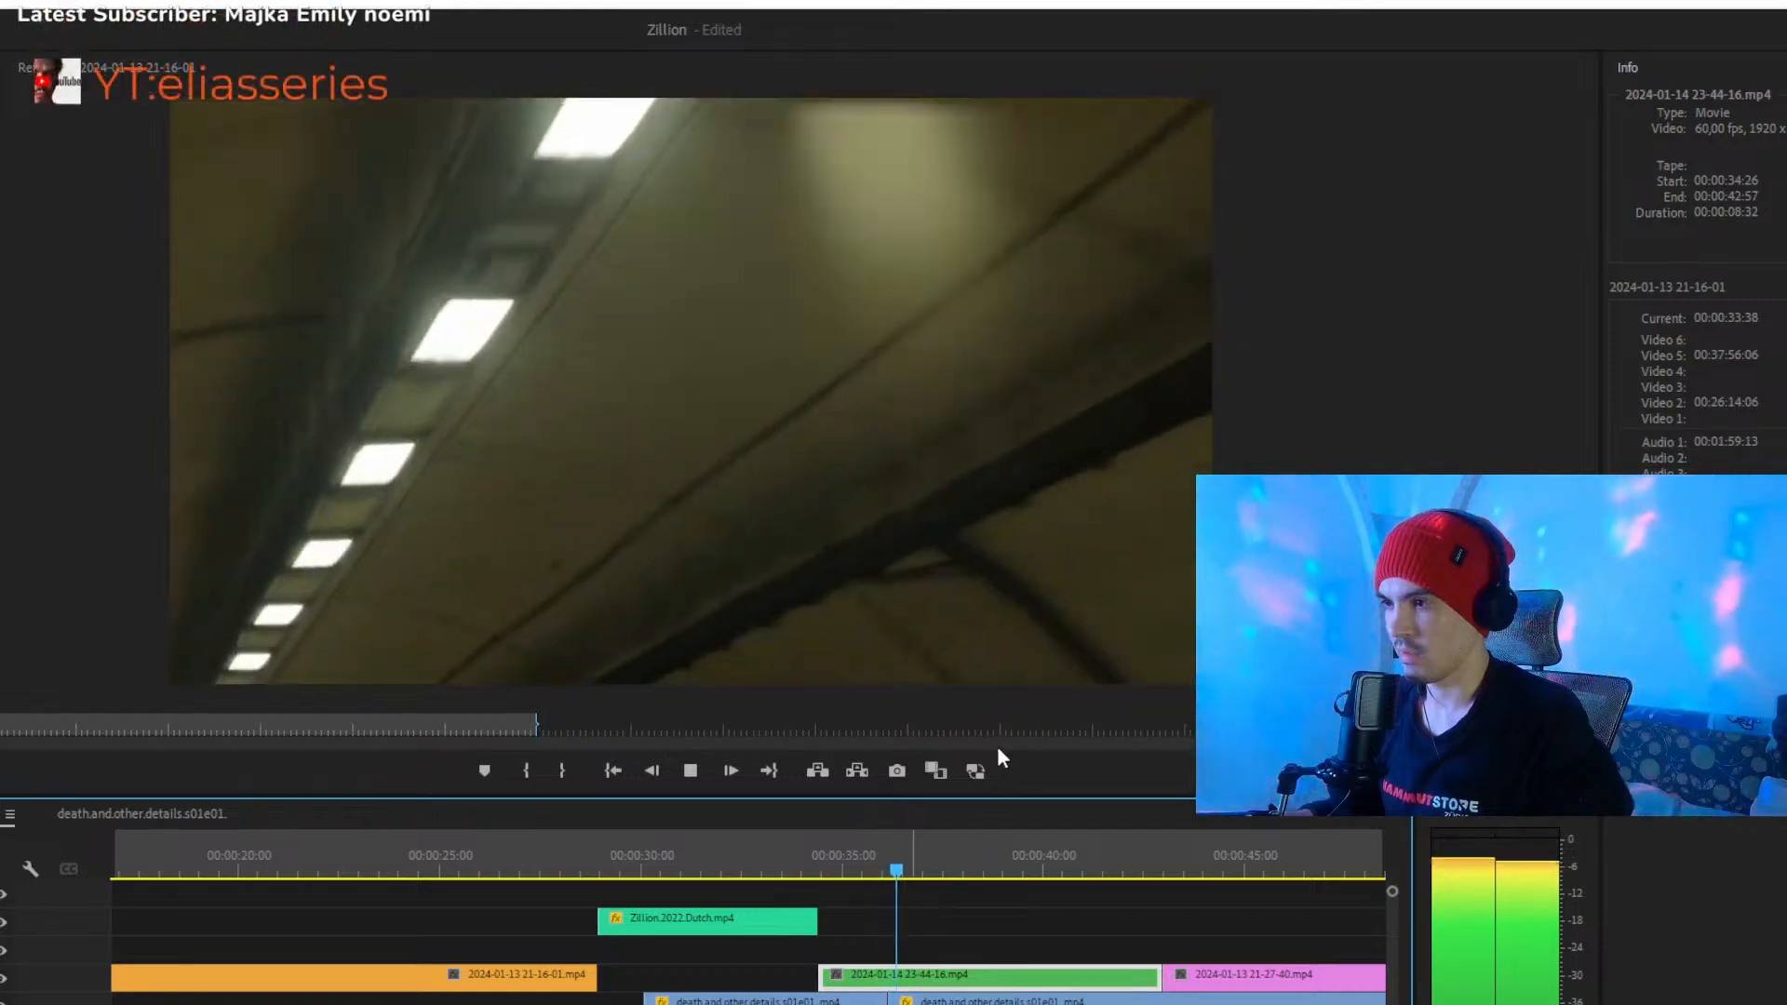
key(space)
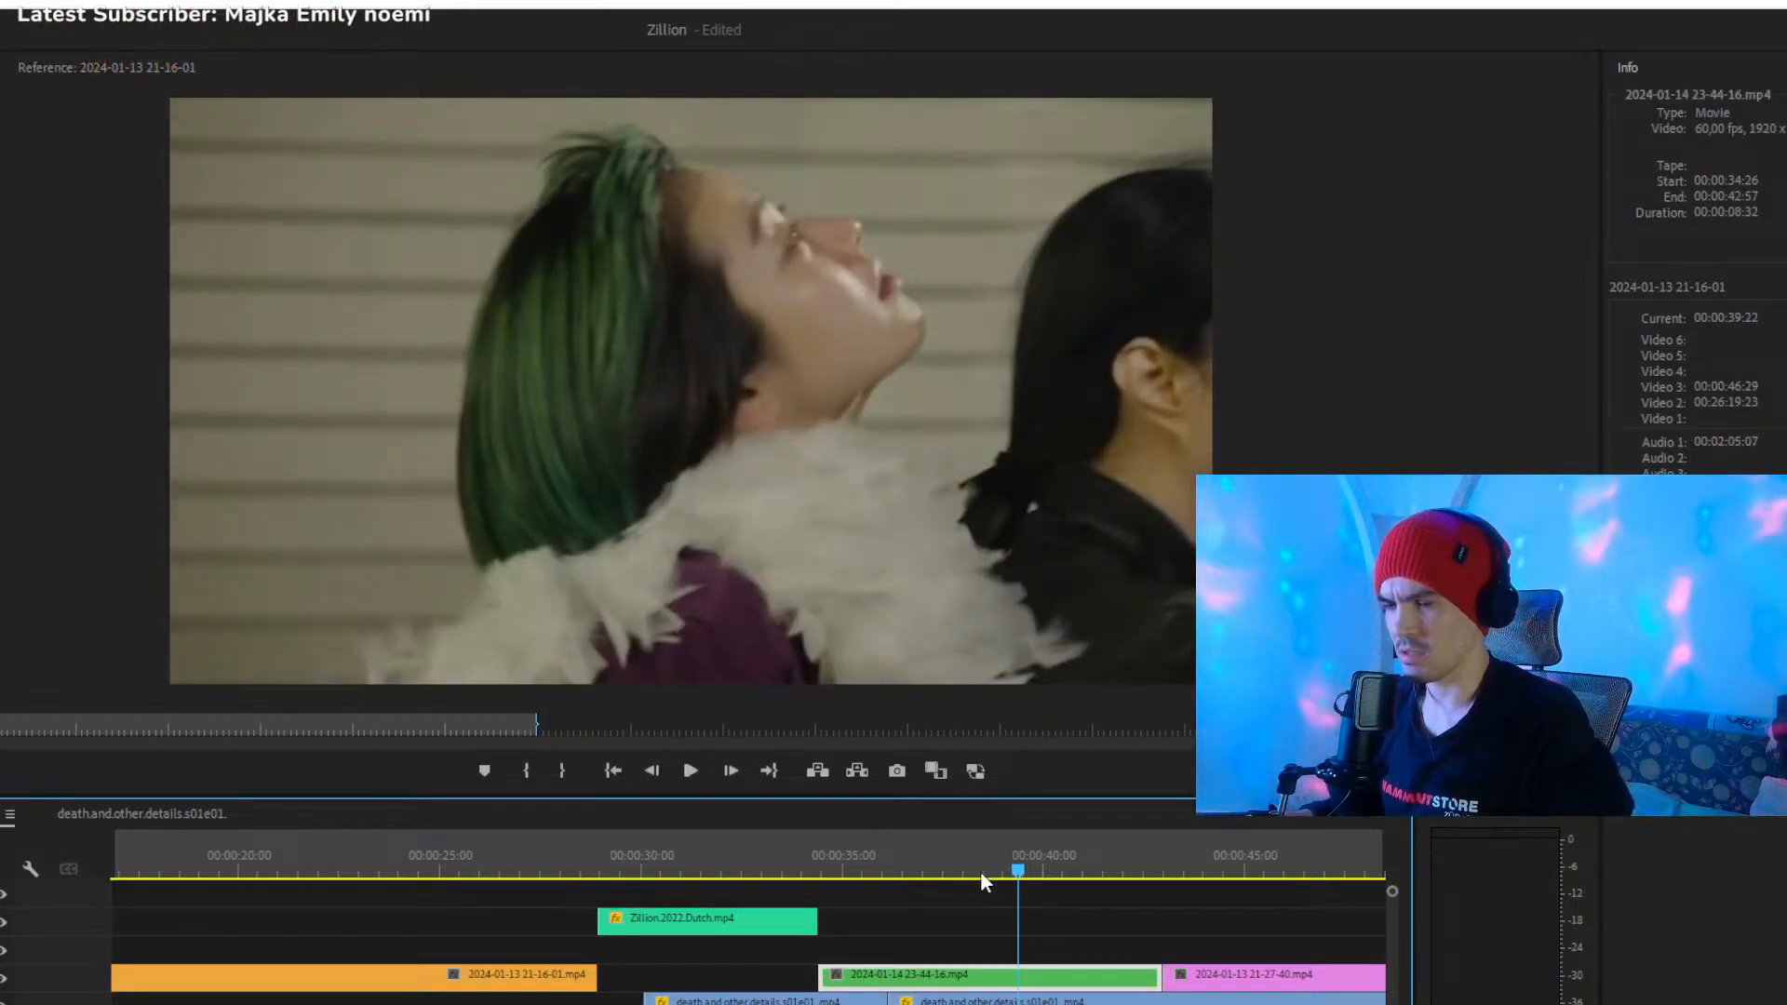
click(970, 948)
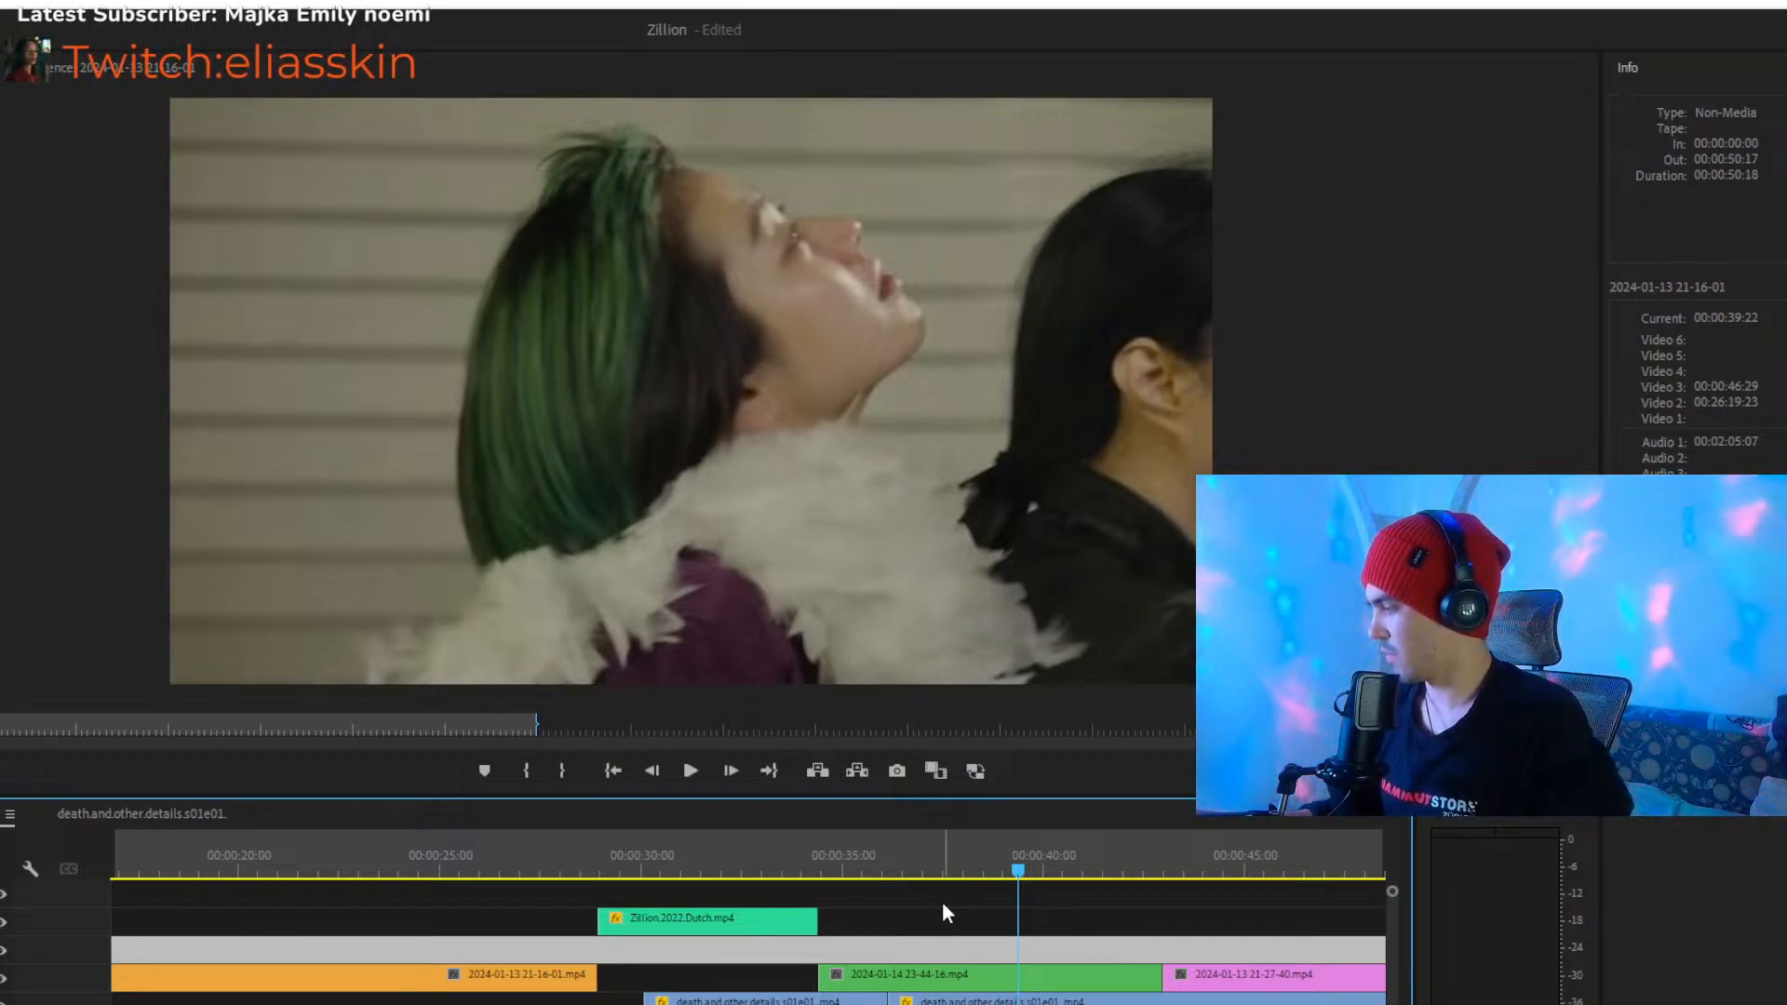
click(974, 917)
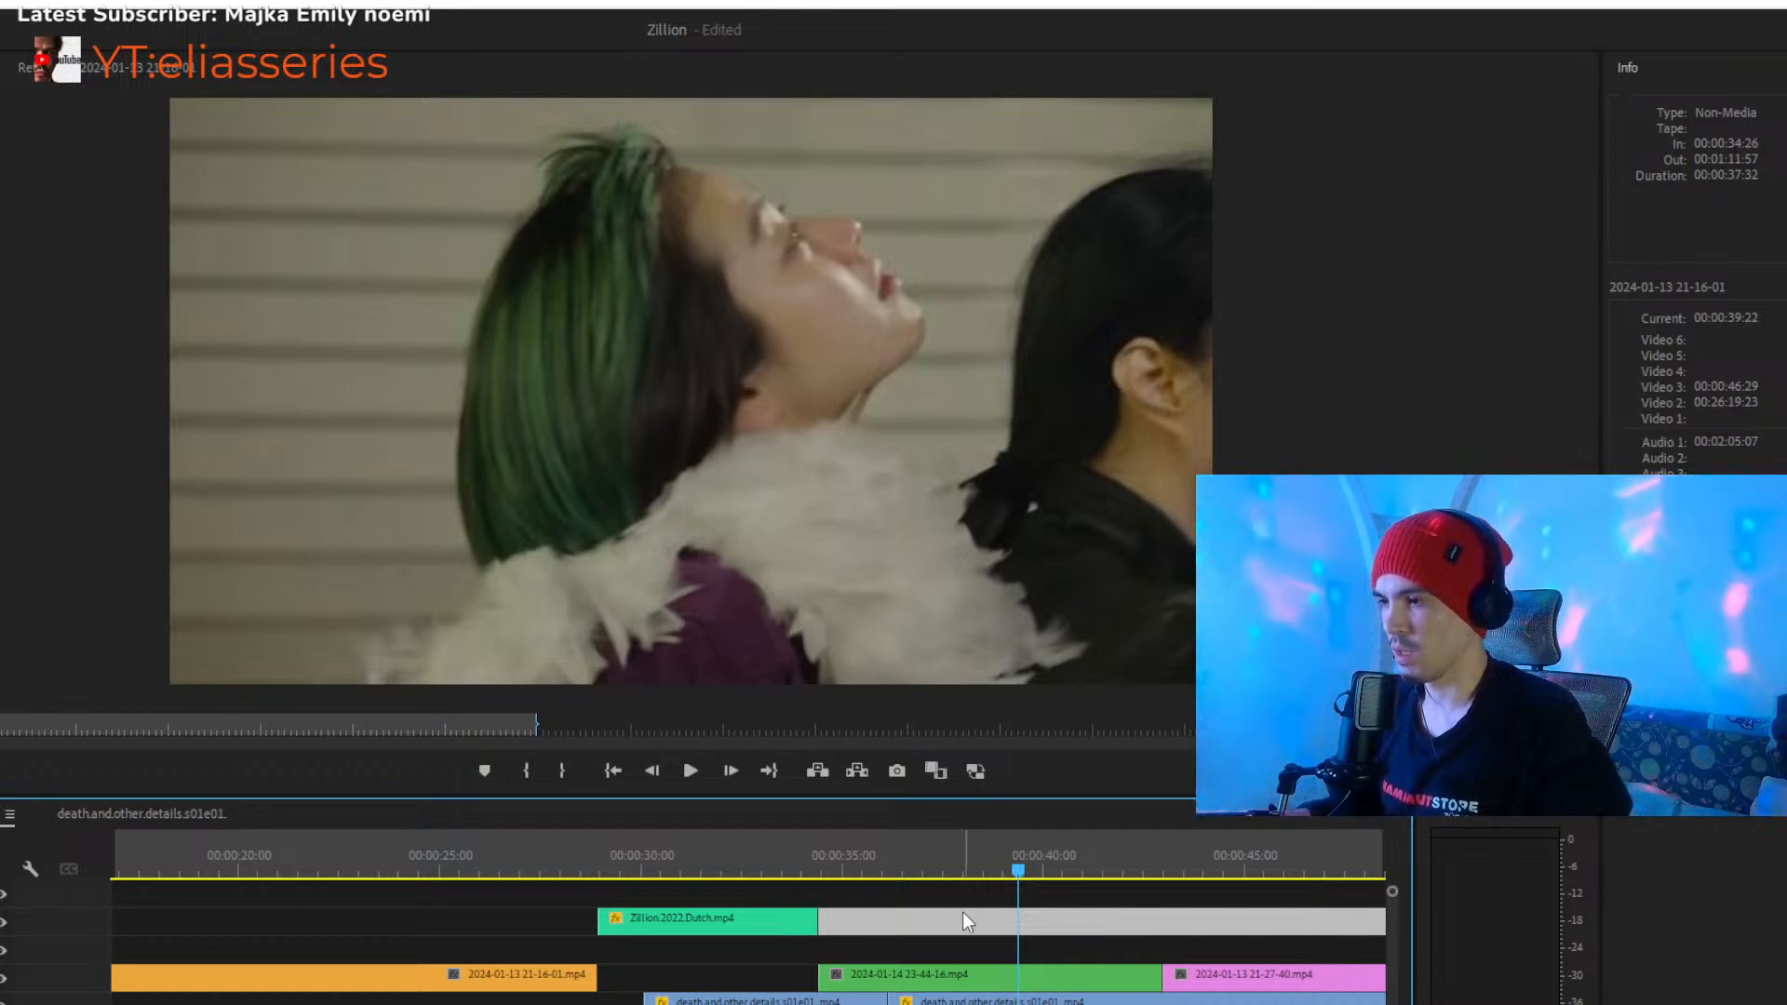
key(minus)
key(equal)
key(equal)
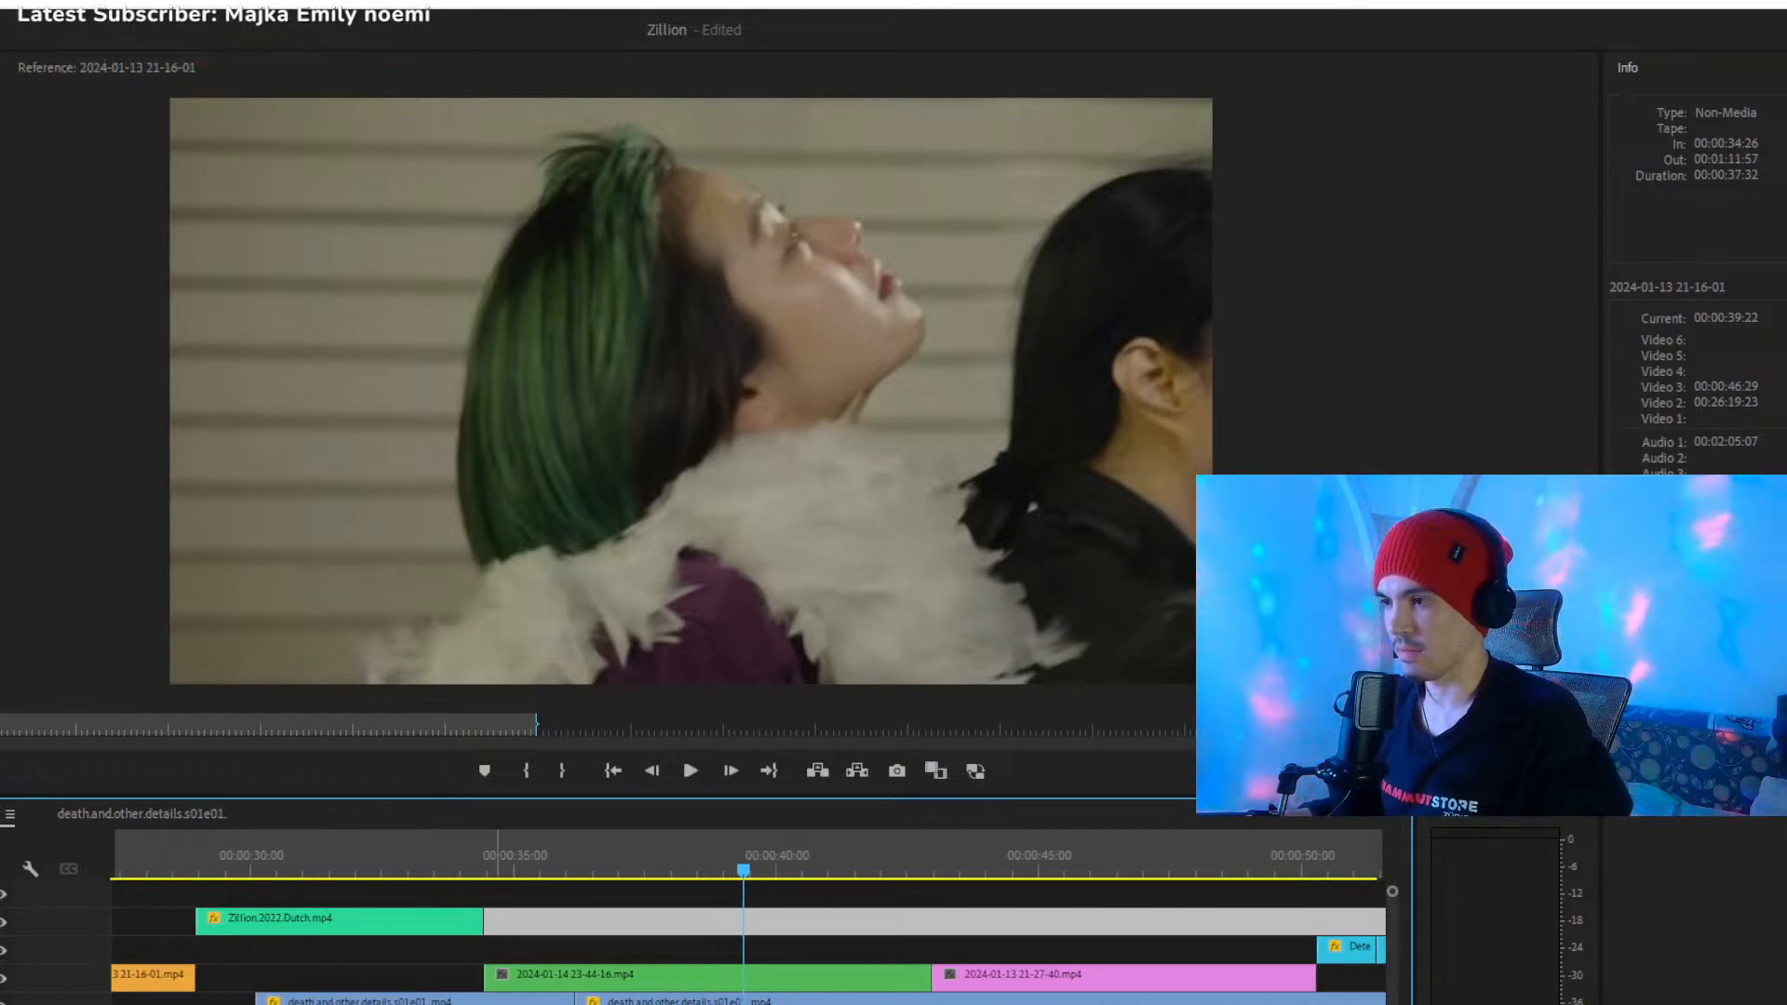
click(606, 983)
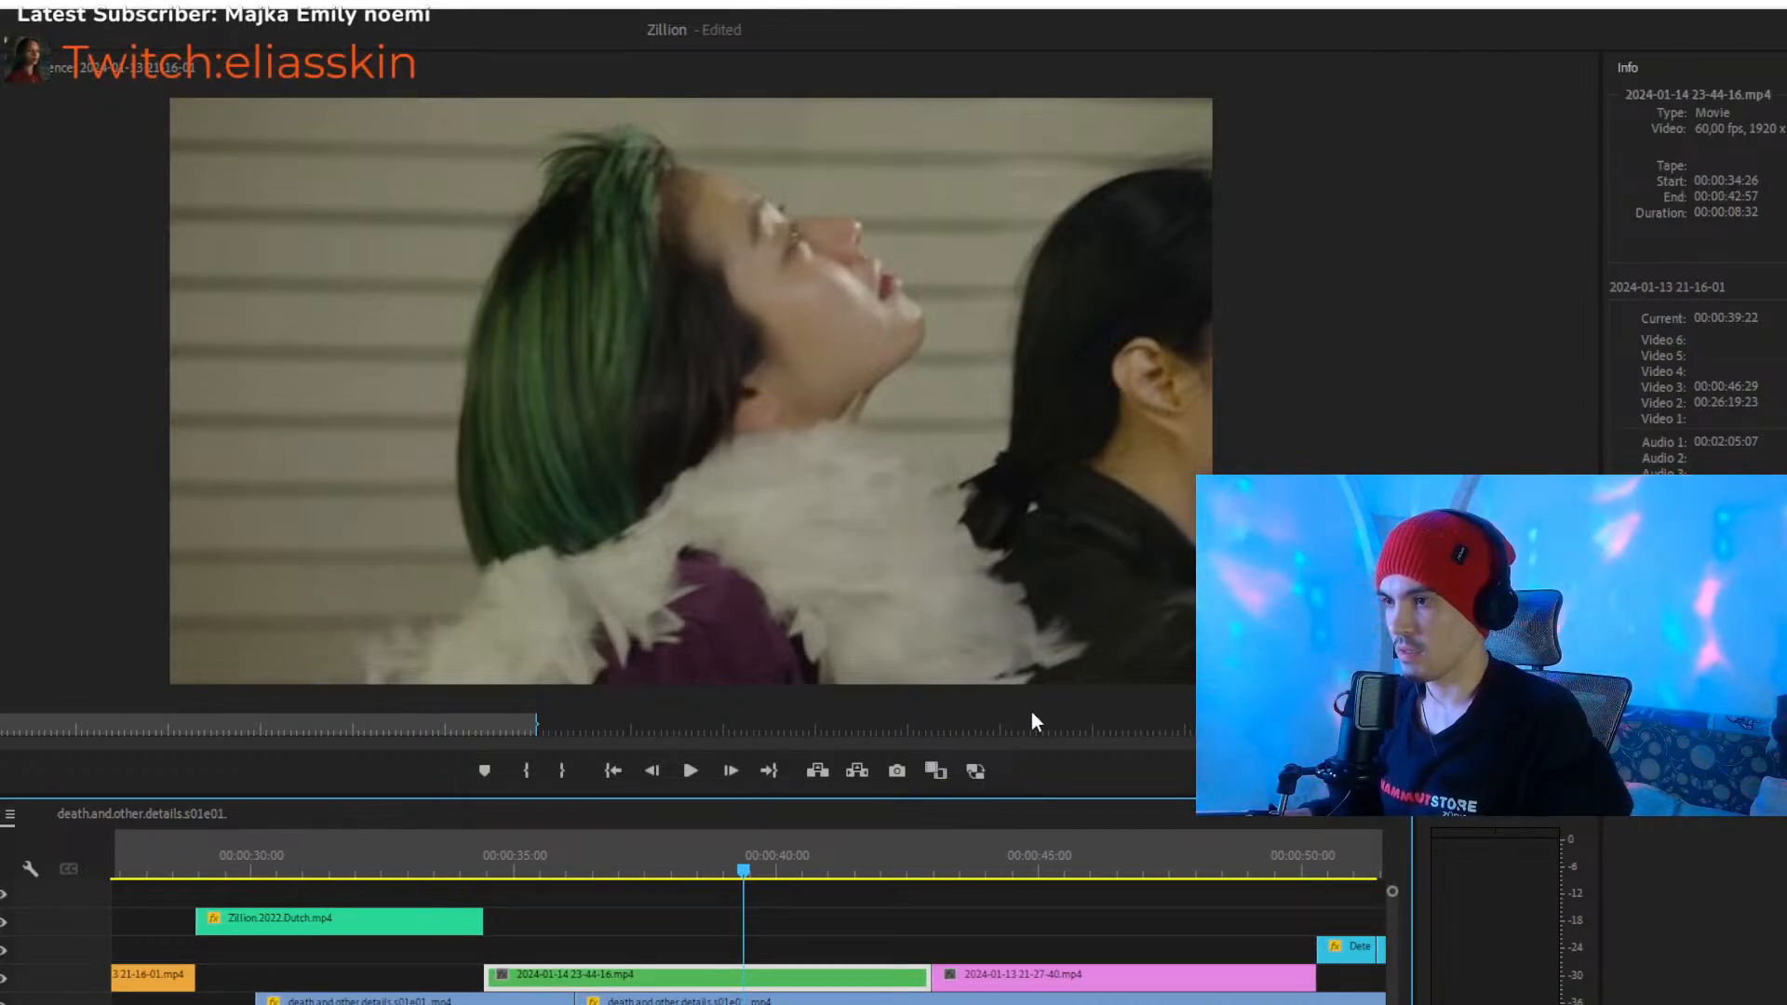
click(558, 903)
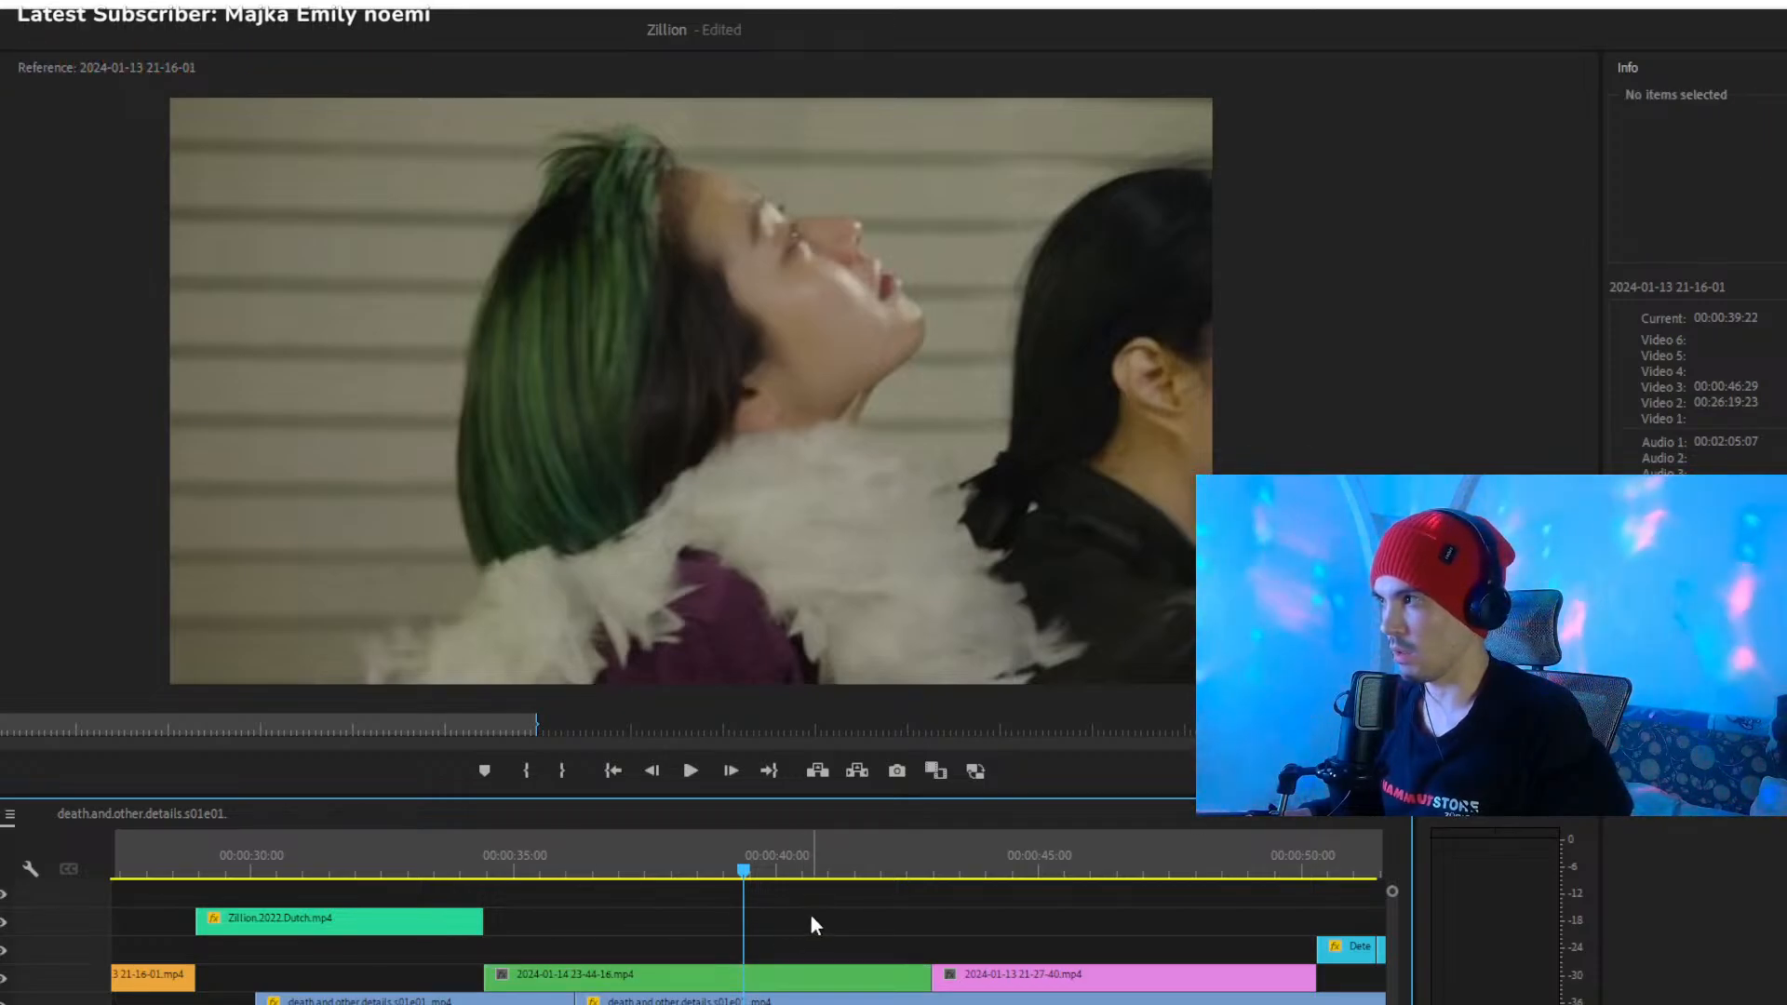
key(space)
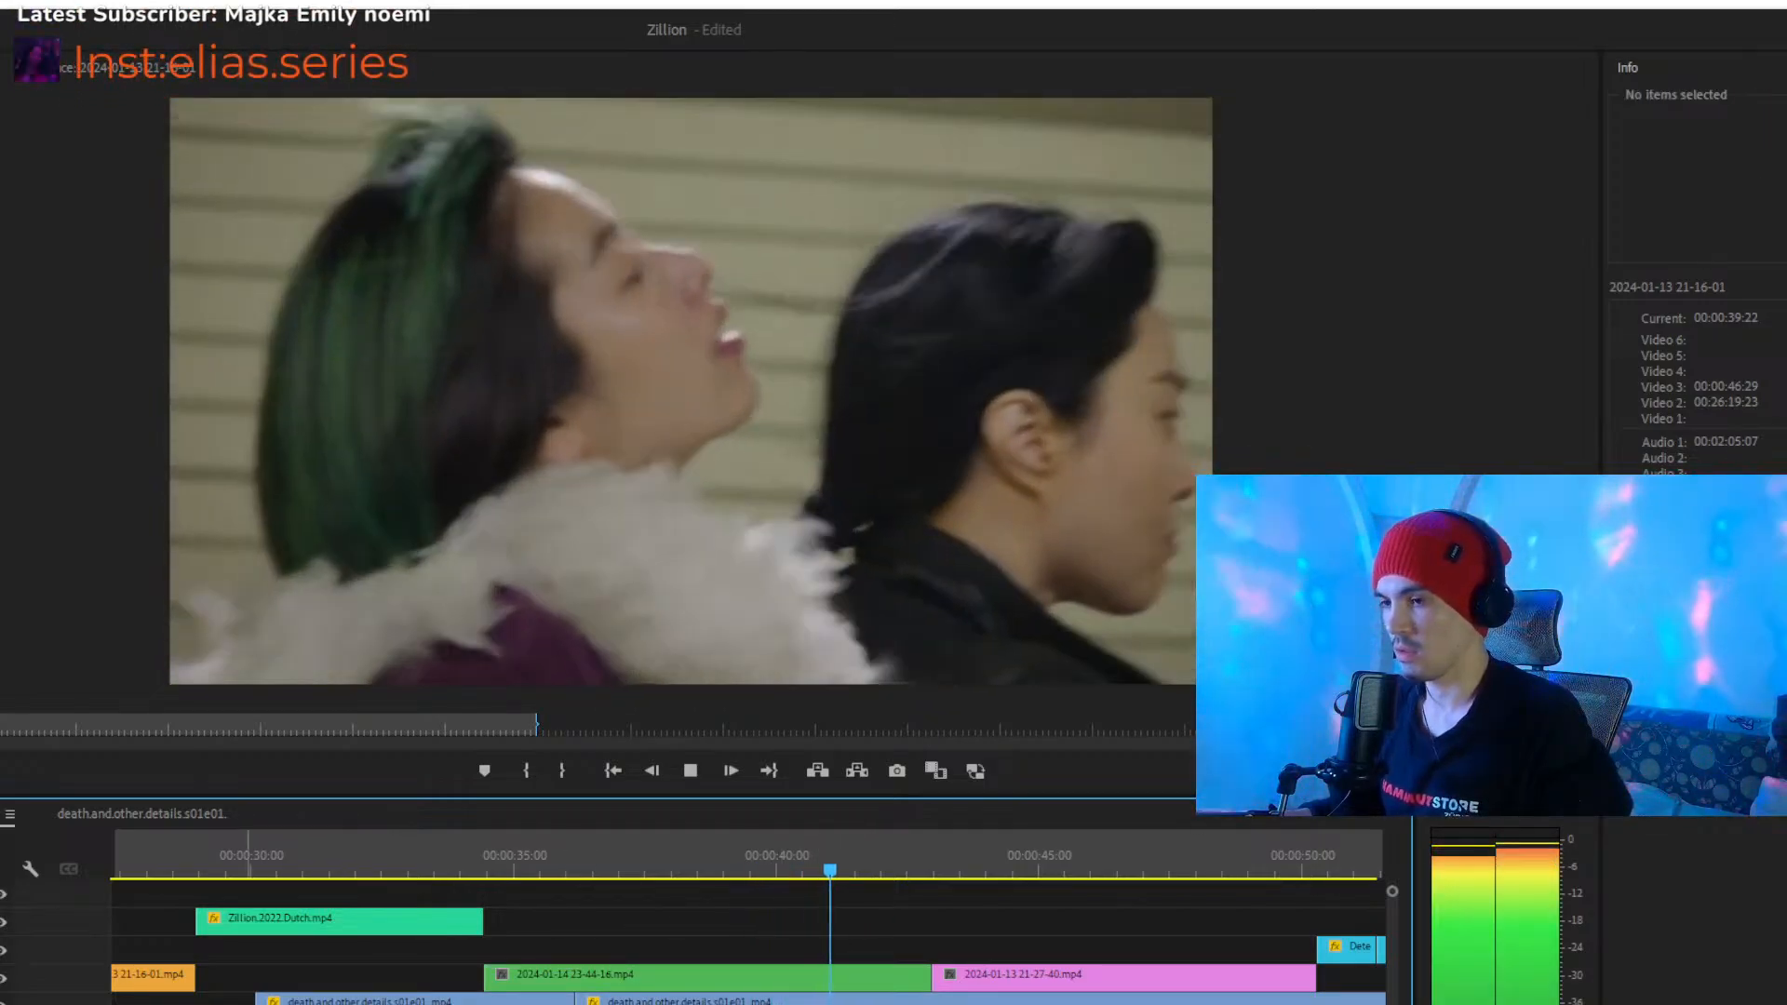
scroll(745, 1001, down, 4)
scroll(745, 1003, up, 5)
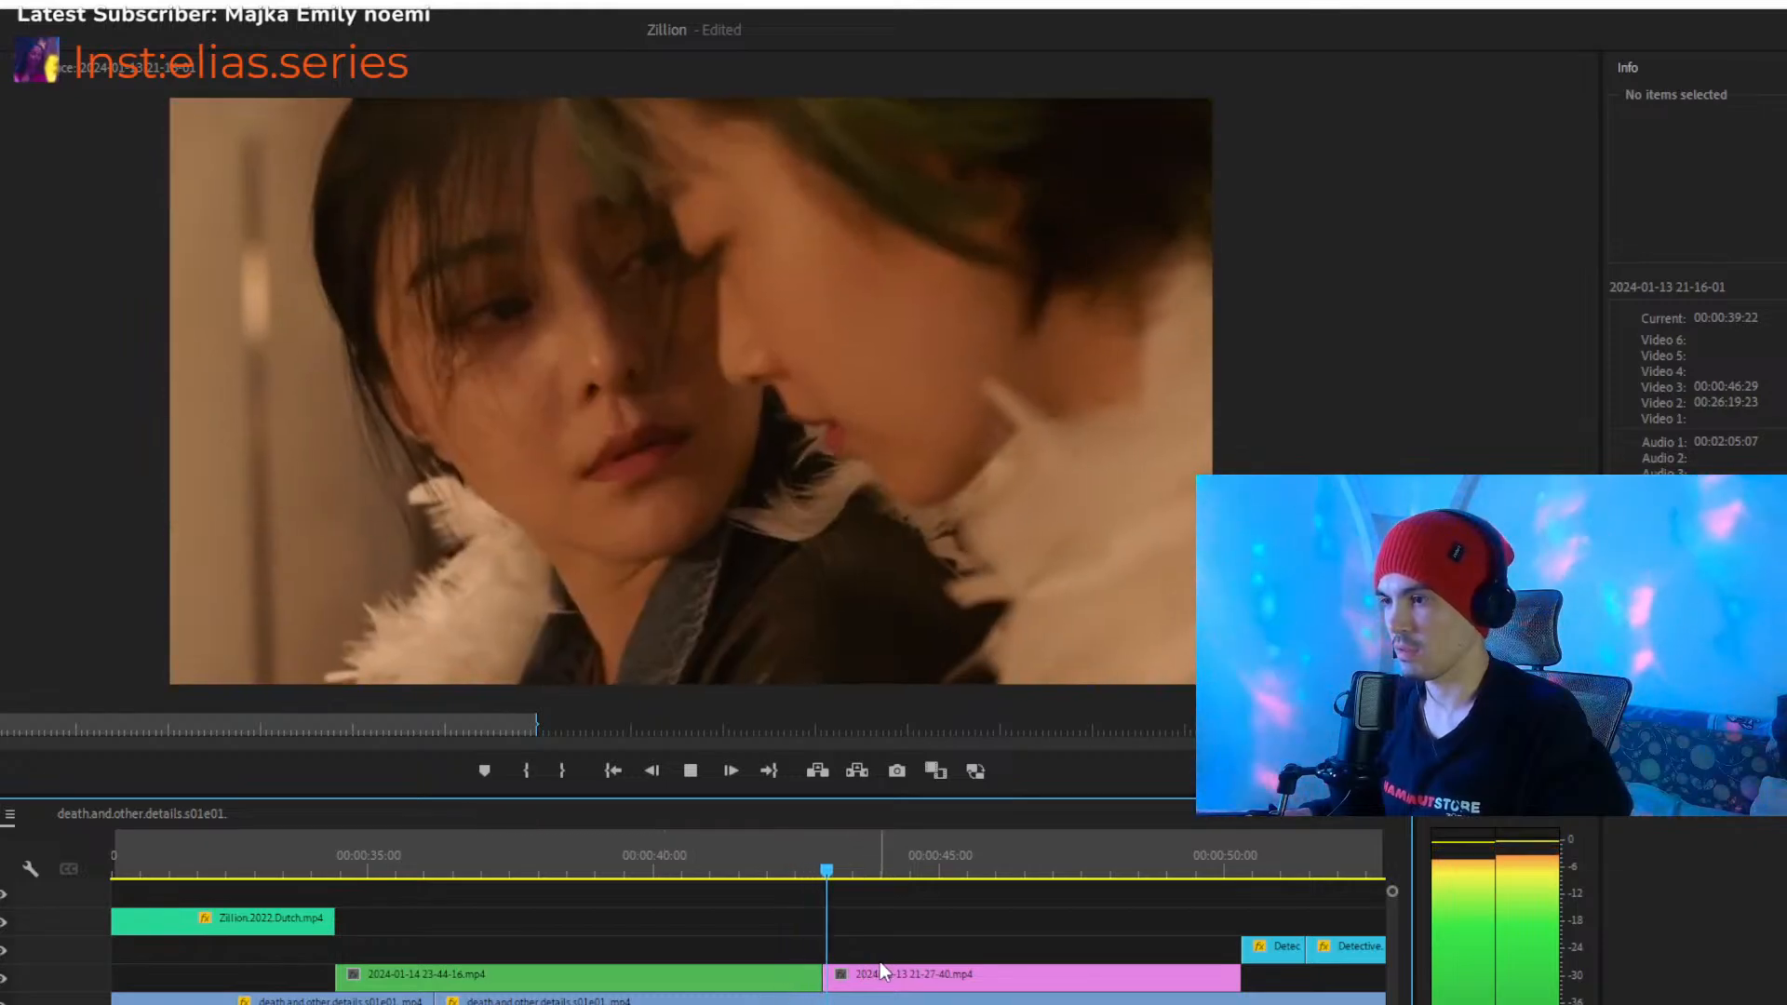
click(918, 978)
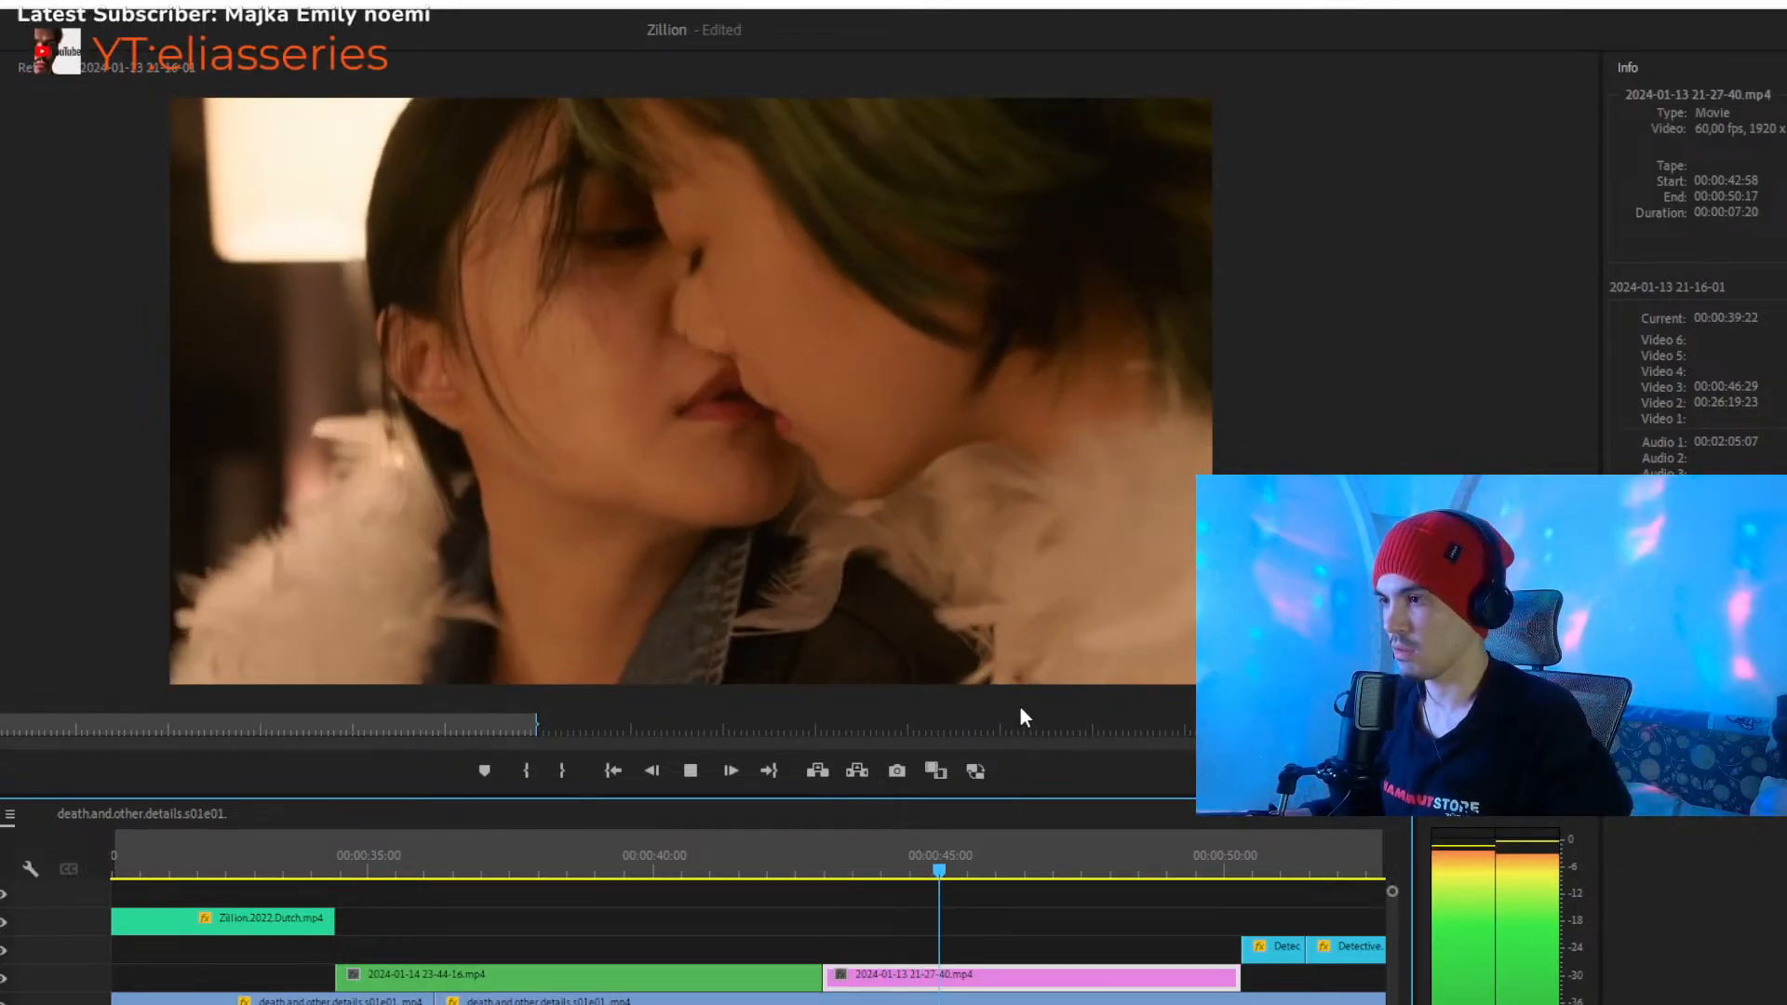
key(space)
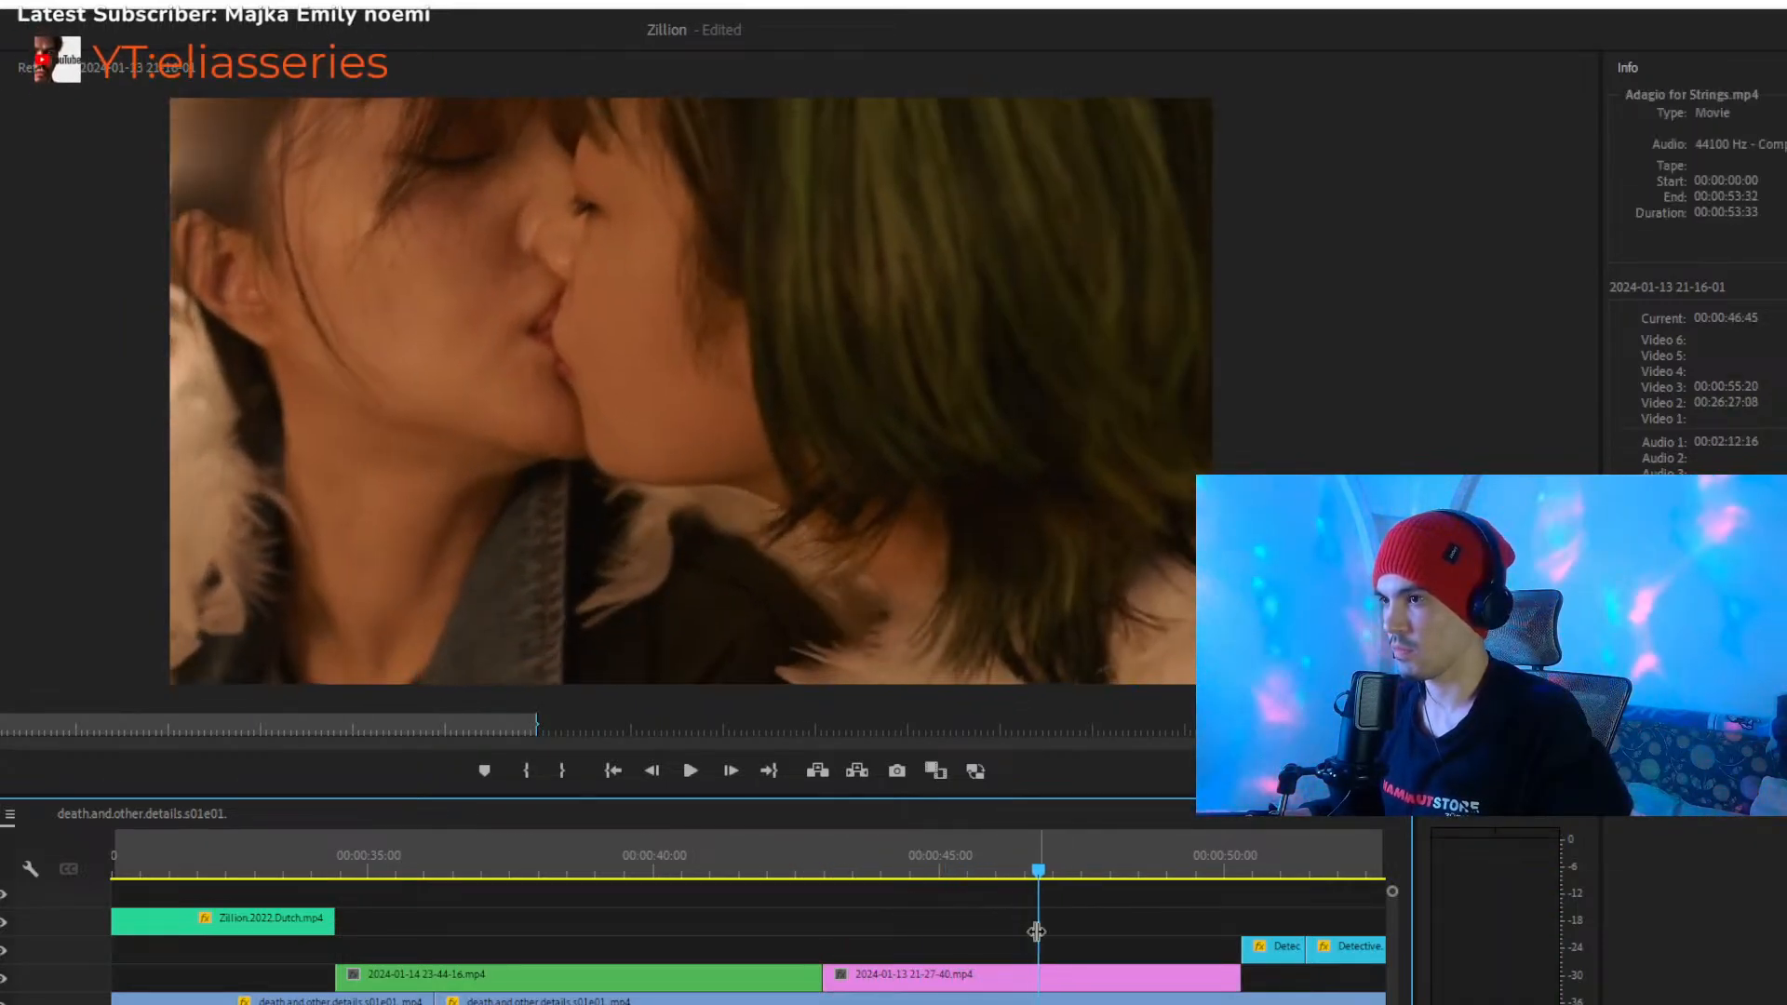
- Review the light-blue Detective.Forst.S01E02 clips from about 00:00:50 to 00:00:55
key(minus)
key(equal)
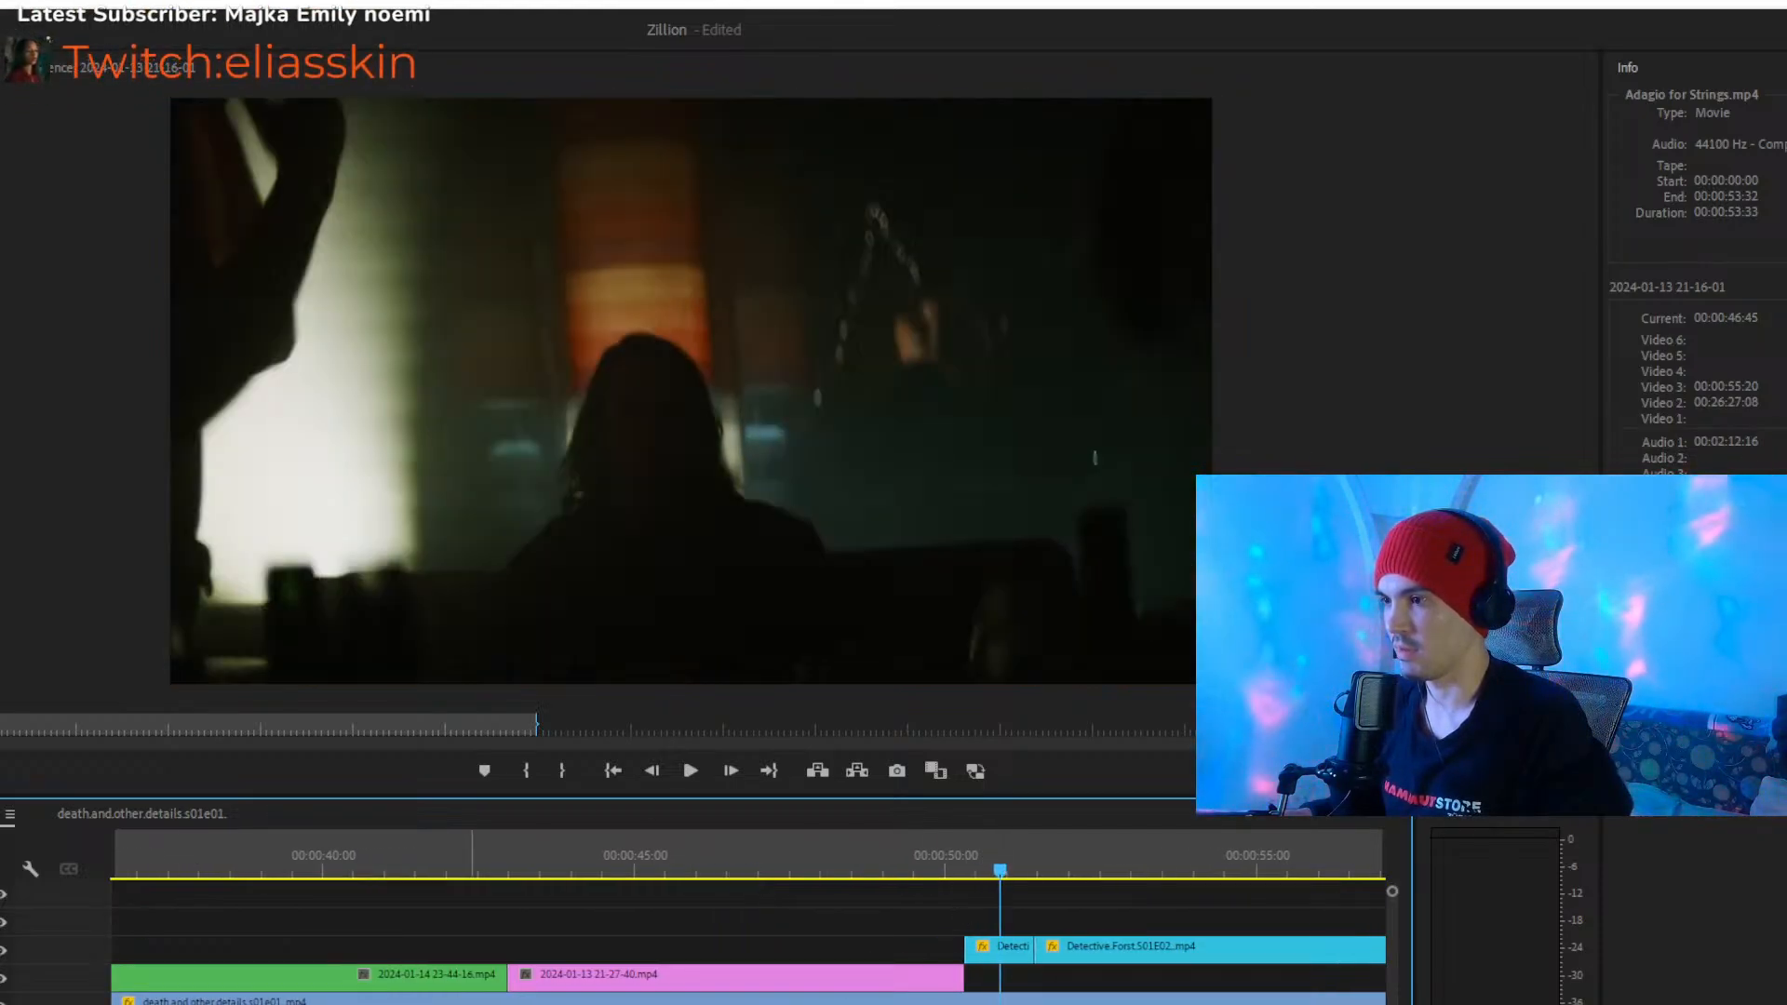
key(minus)
key(space)
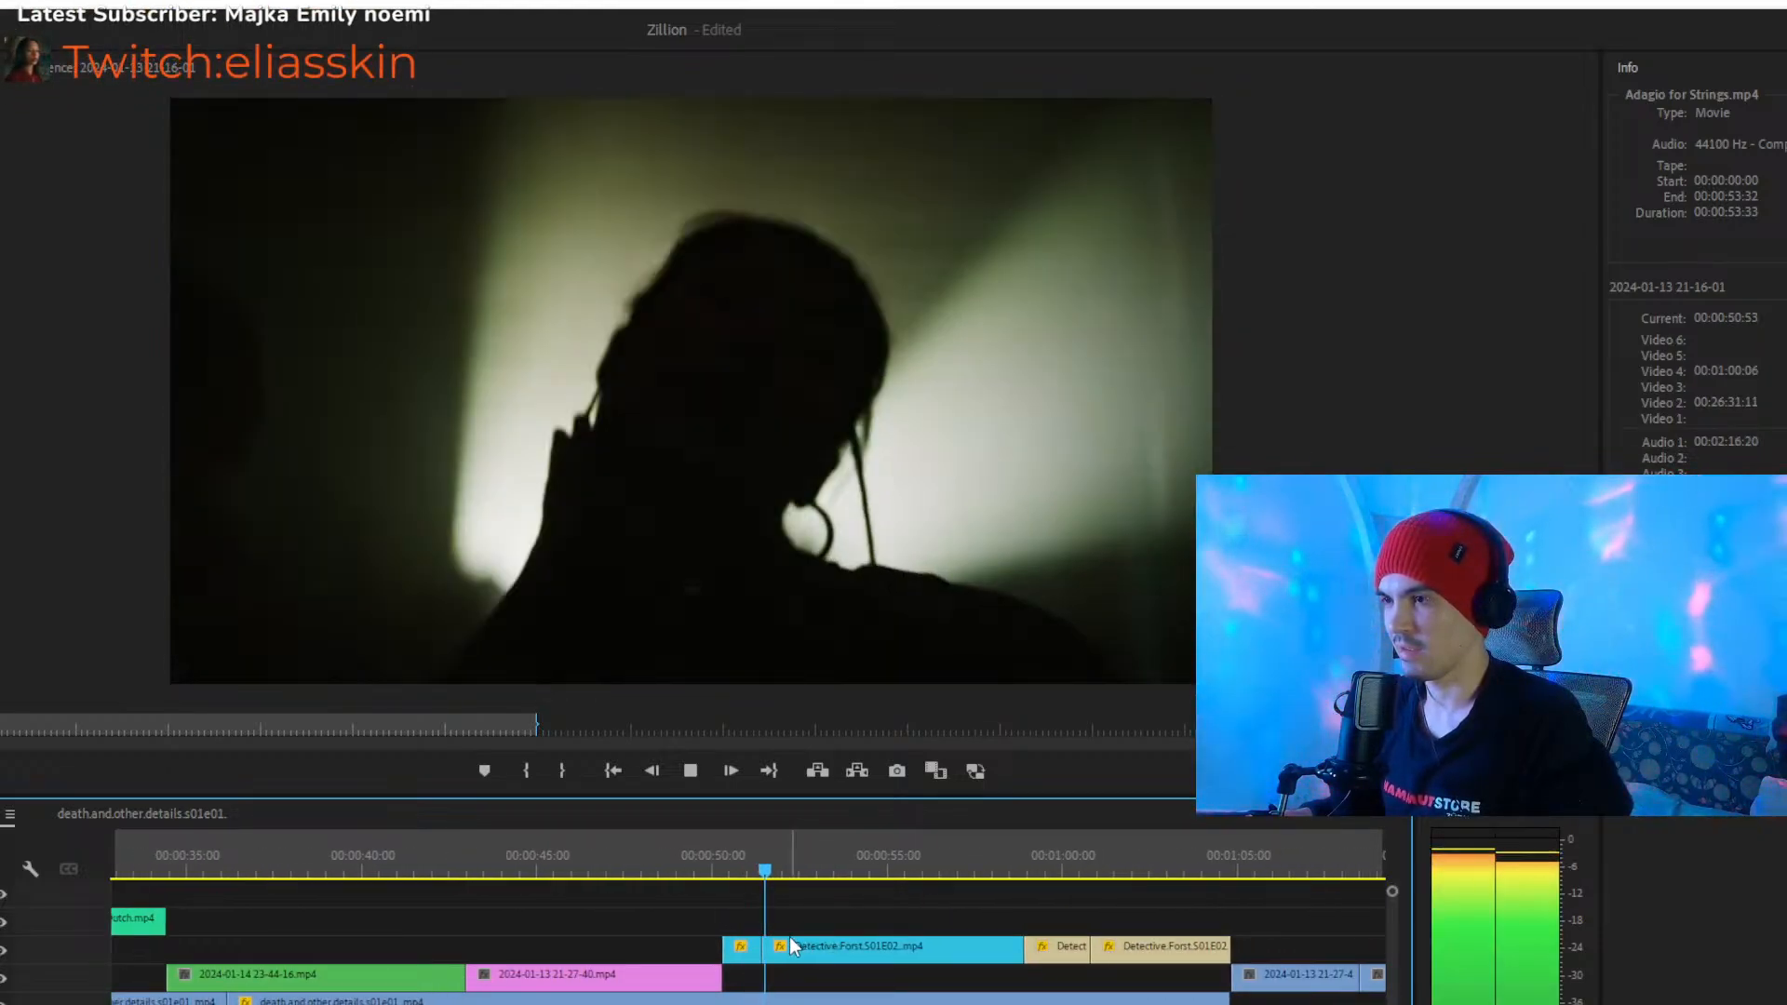
click(824, 940)
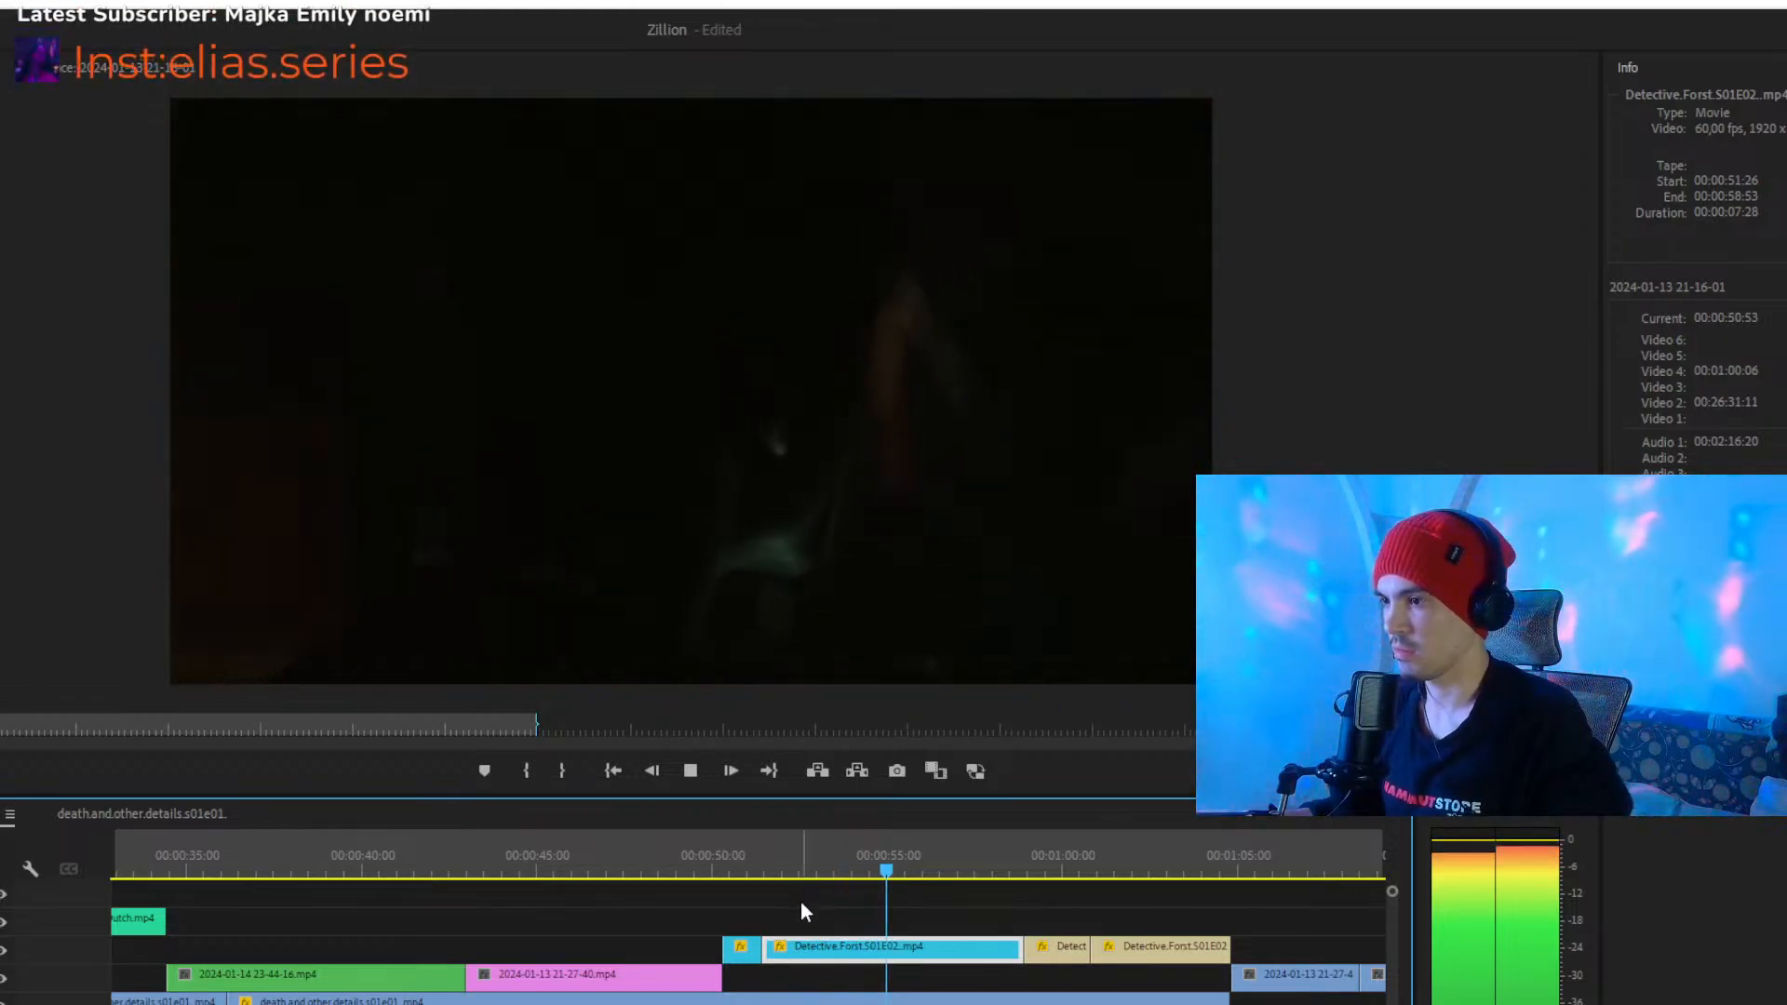
click(937, 910)
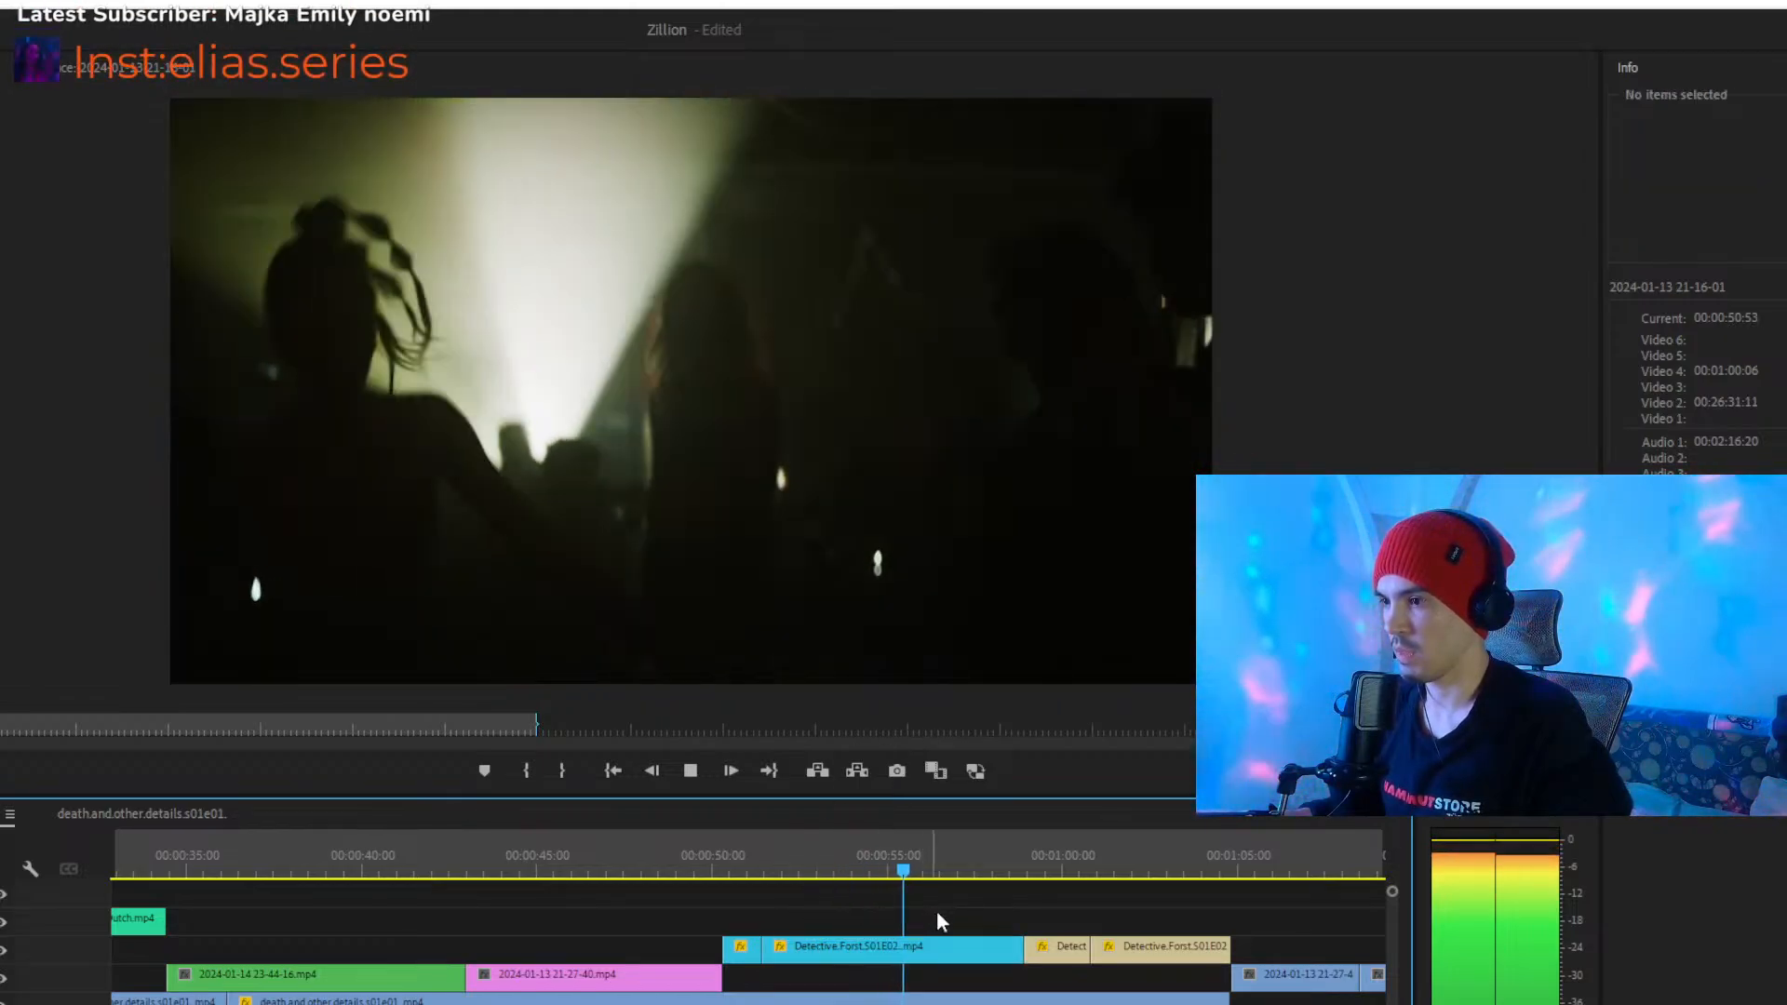
key(space)
click(953, 946)
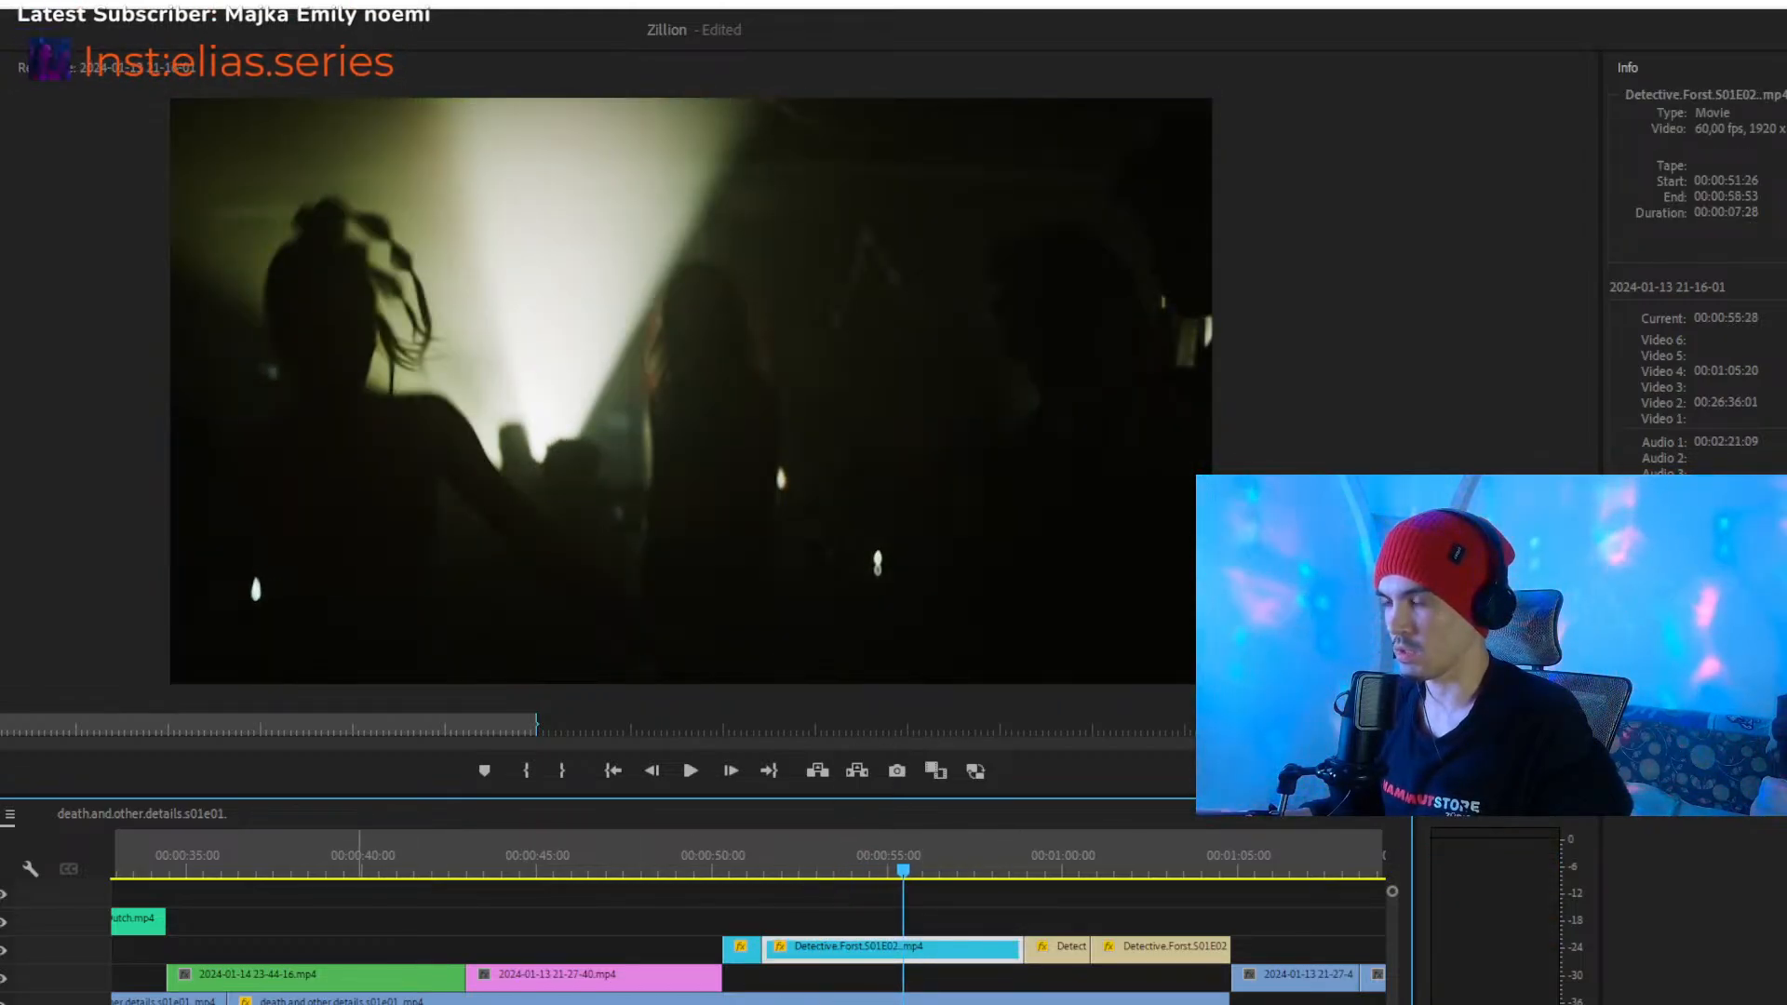
- Review the two beige Detective.Forst.S01E02 clips from about 00:00:59 to 00:01:03
key(minus)
key(equal)
click(909, 844)
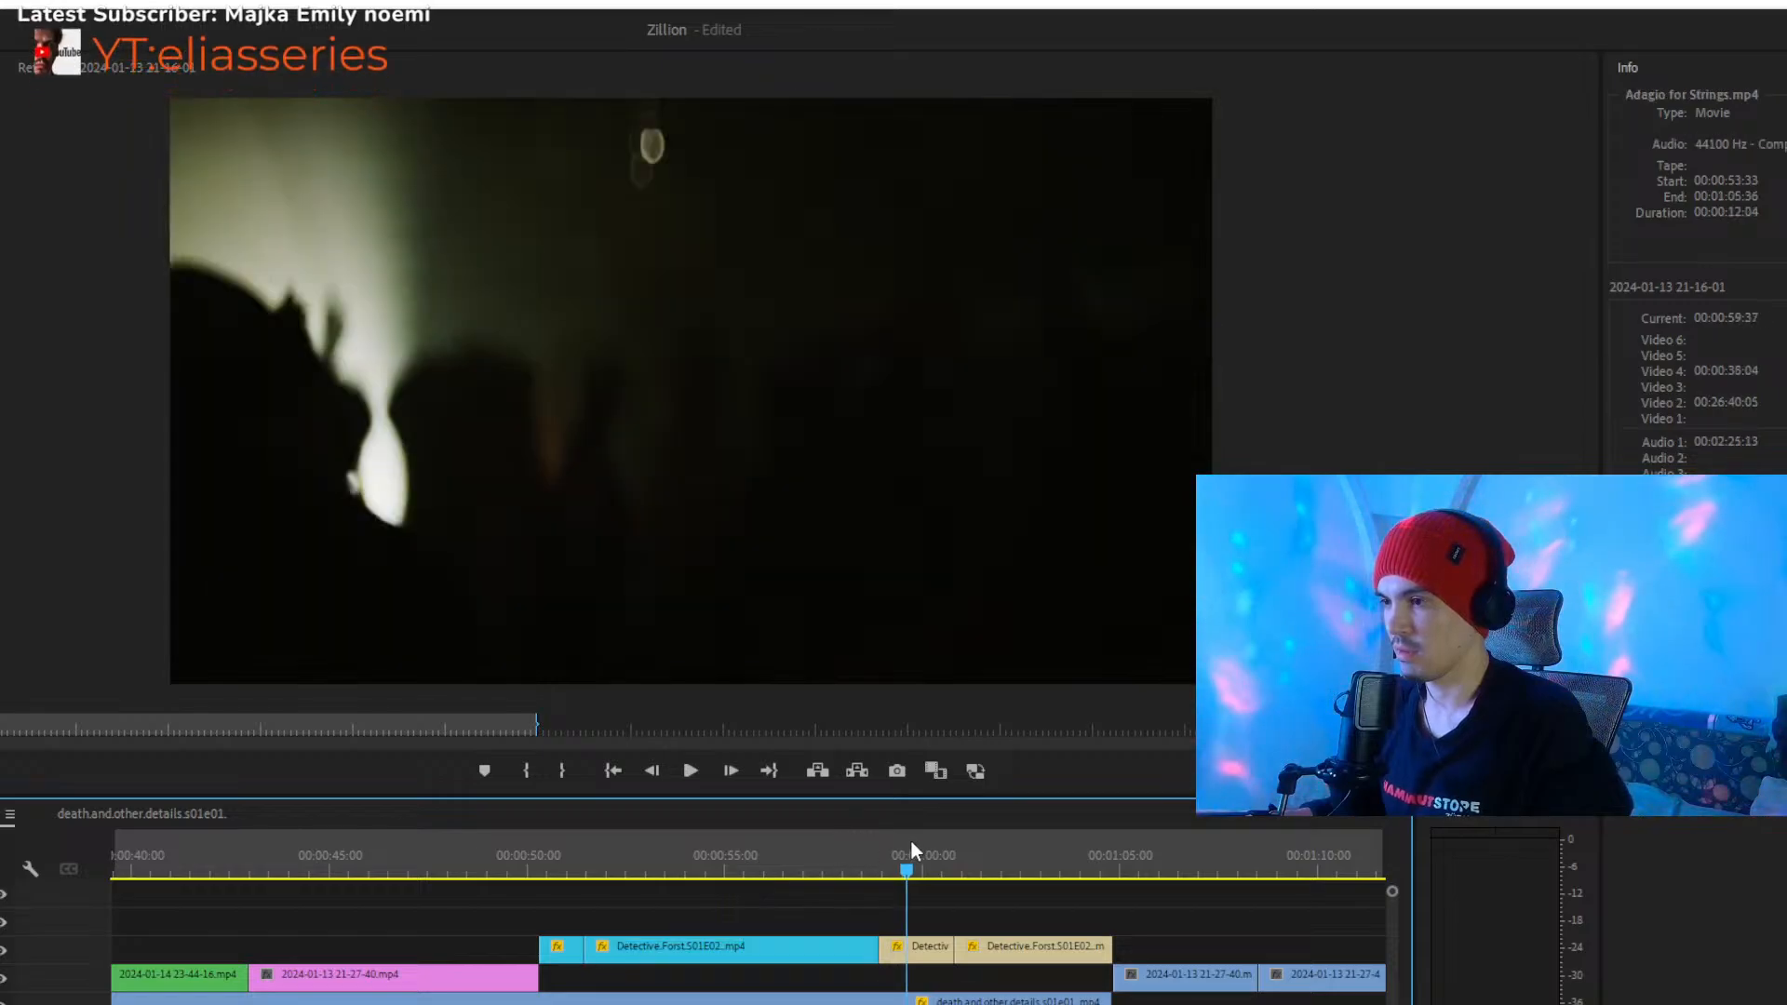
key(space)
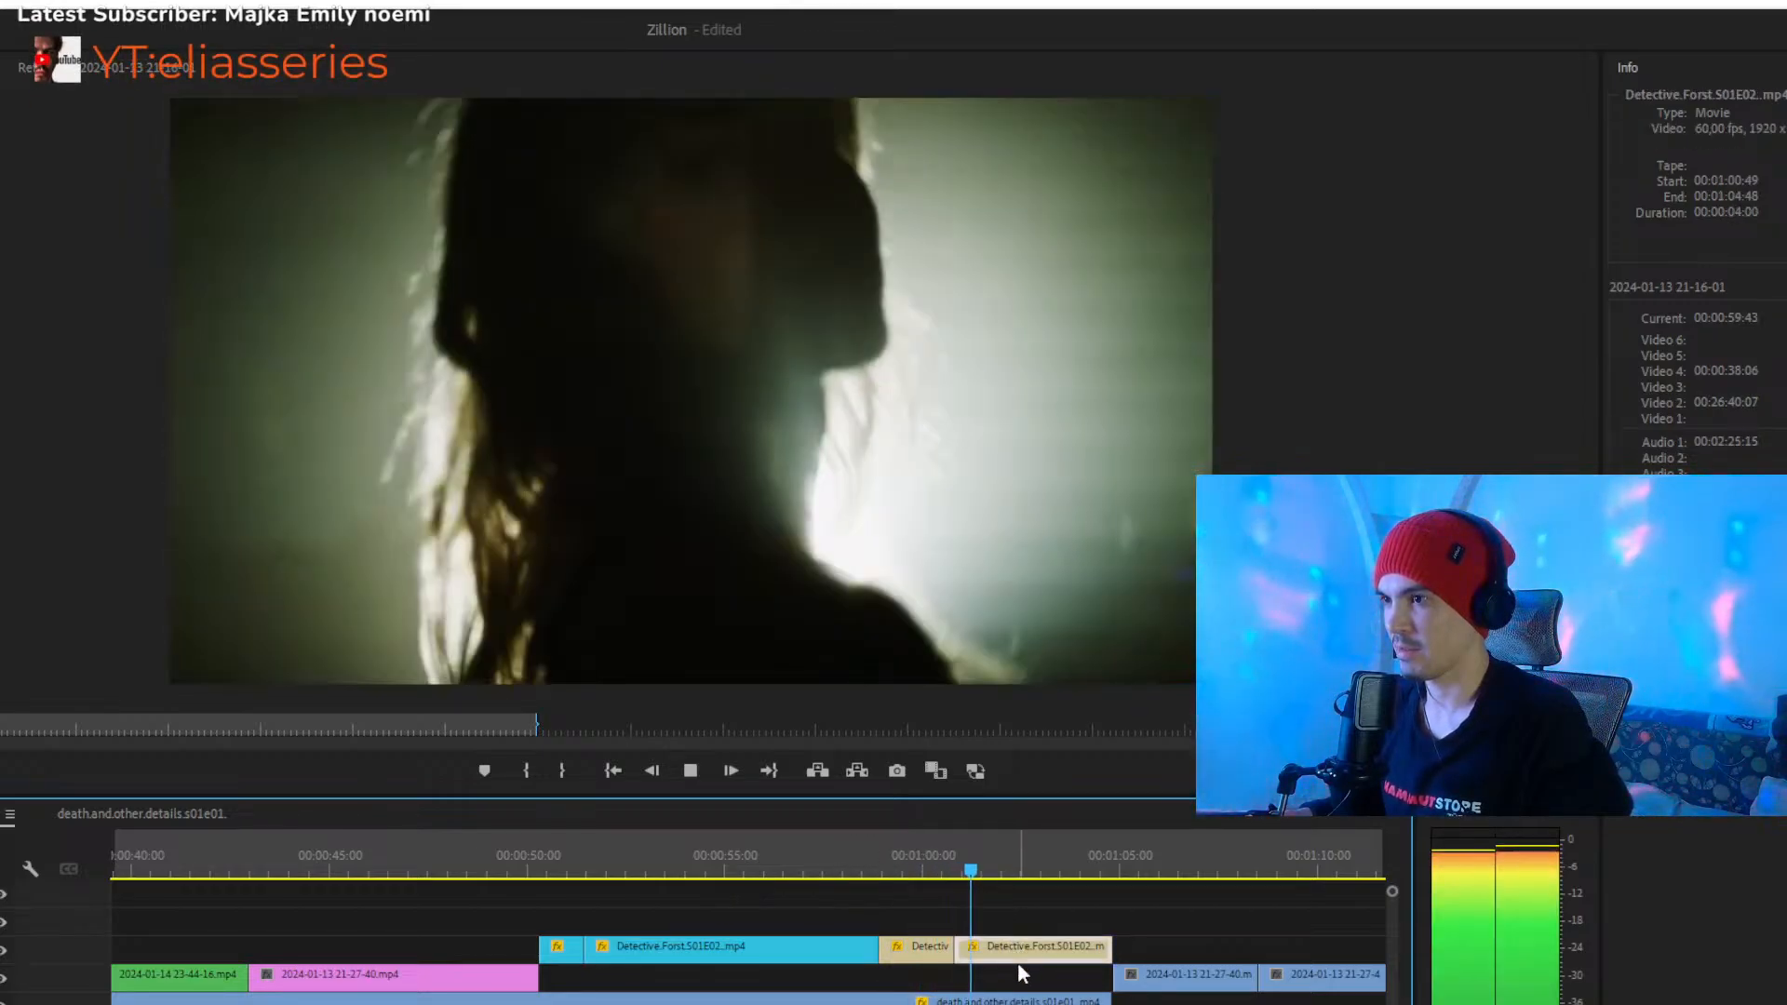
click(1018, 946)
key(space)
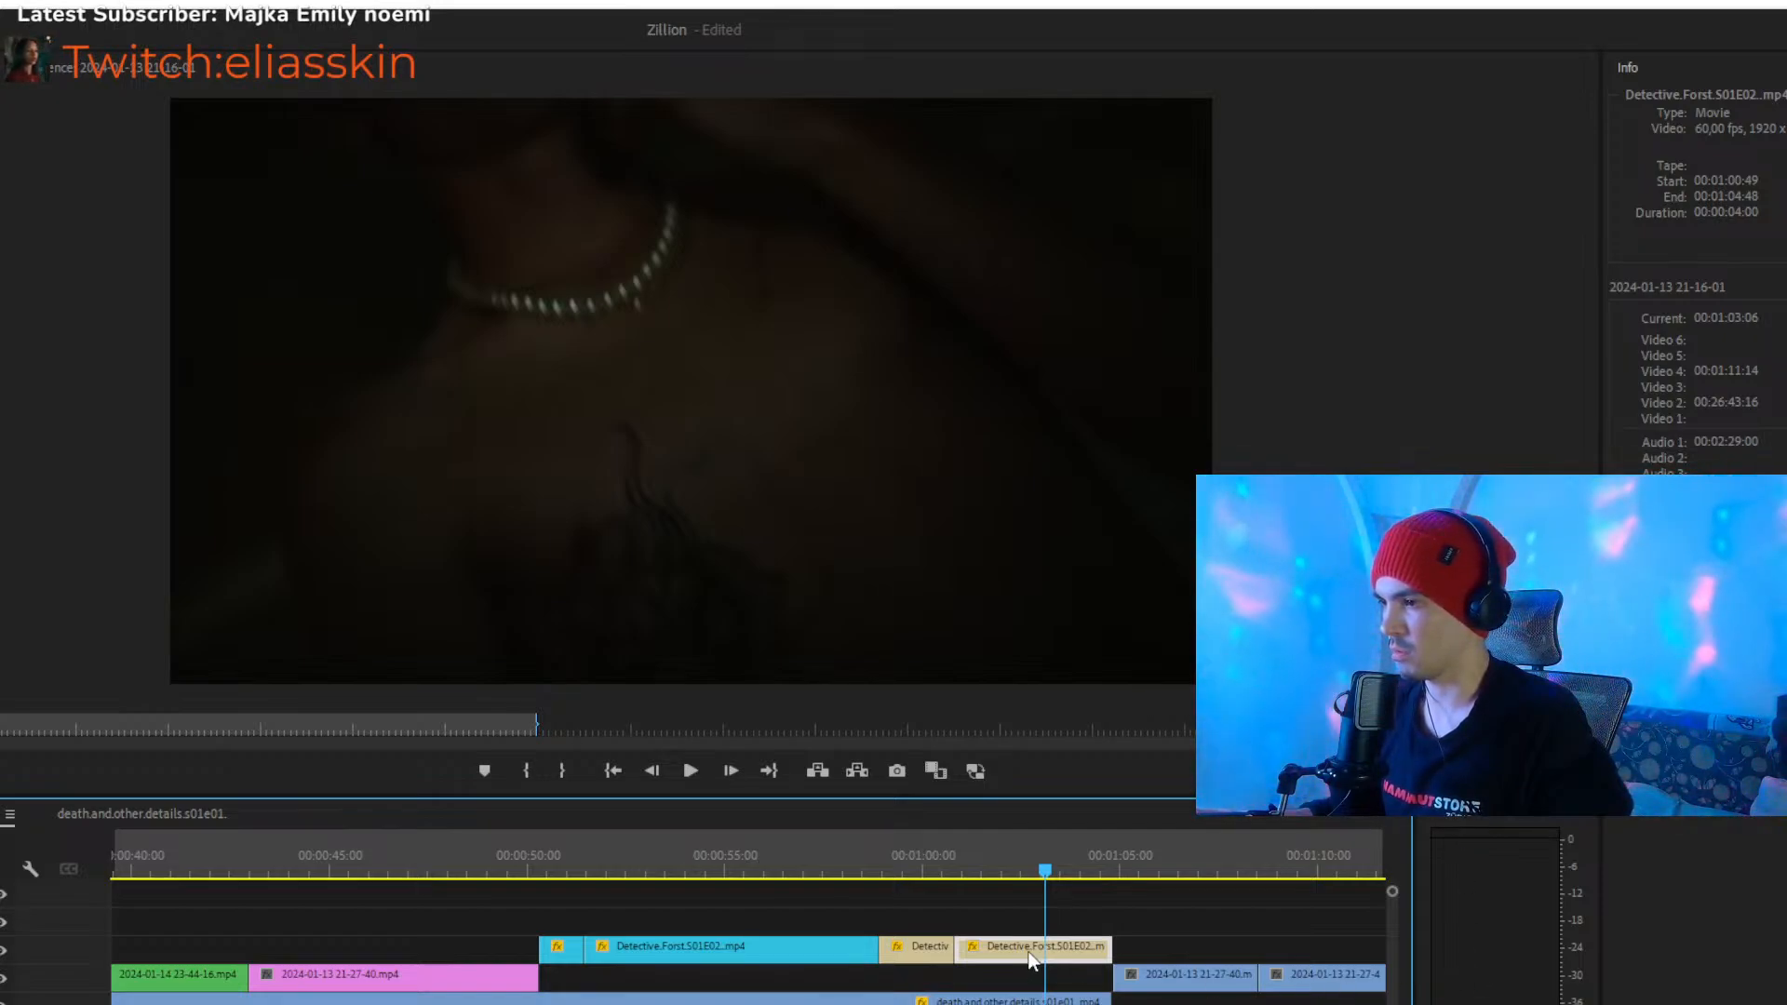
click(1076, 903)
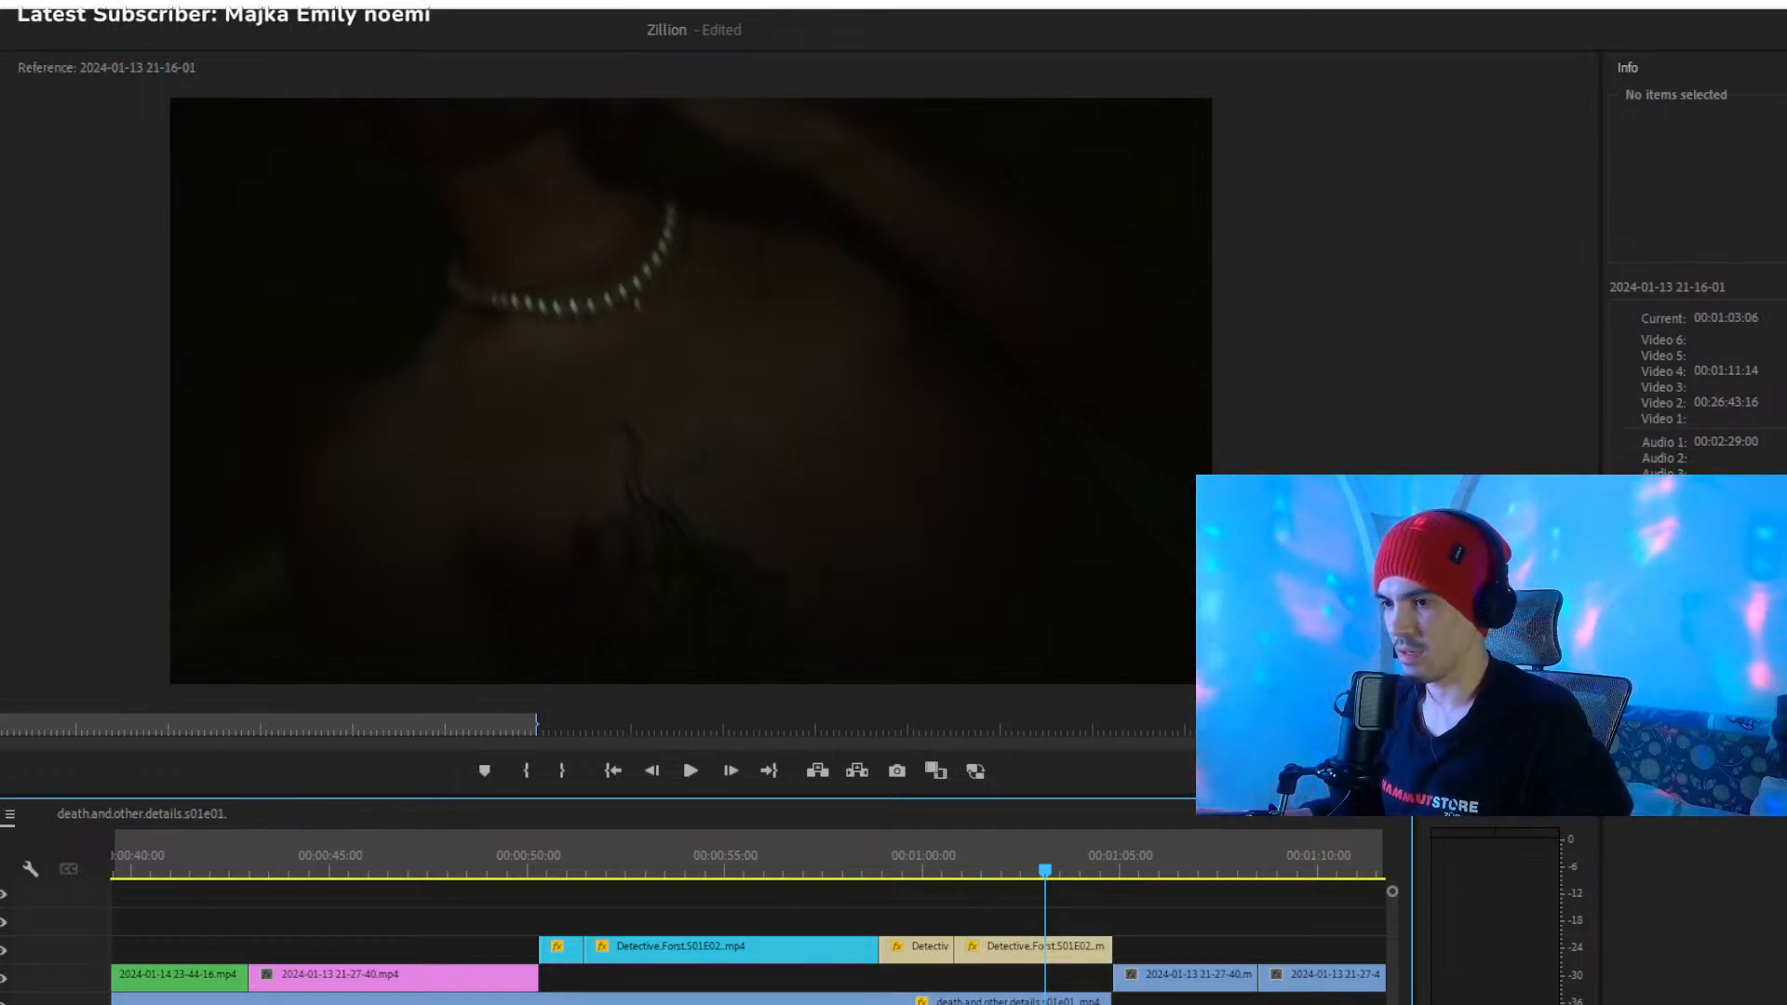
key(minus)
key(equal)
key(equal)
key(equal)
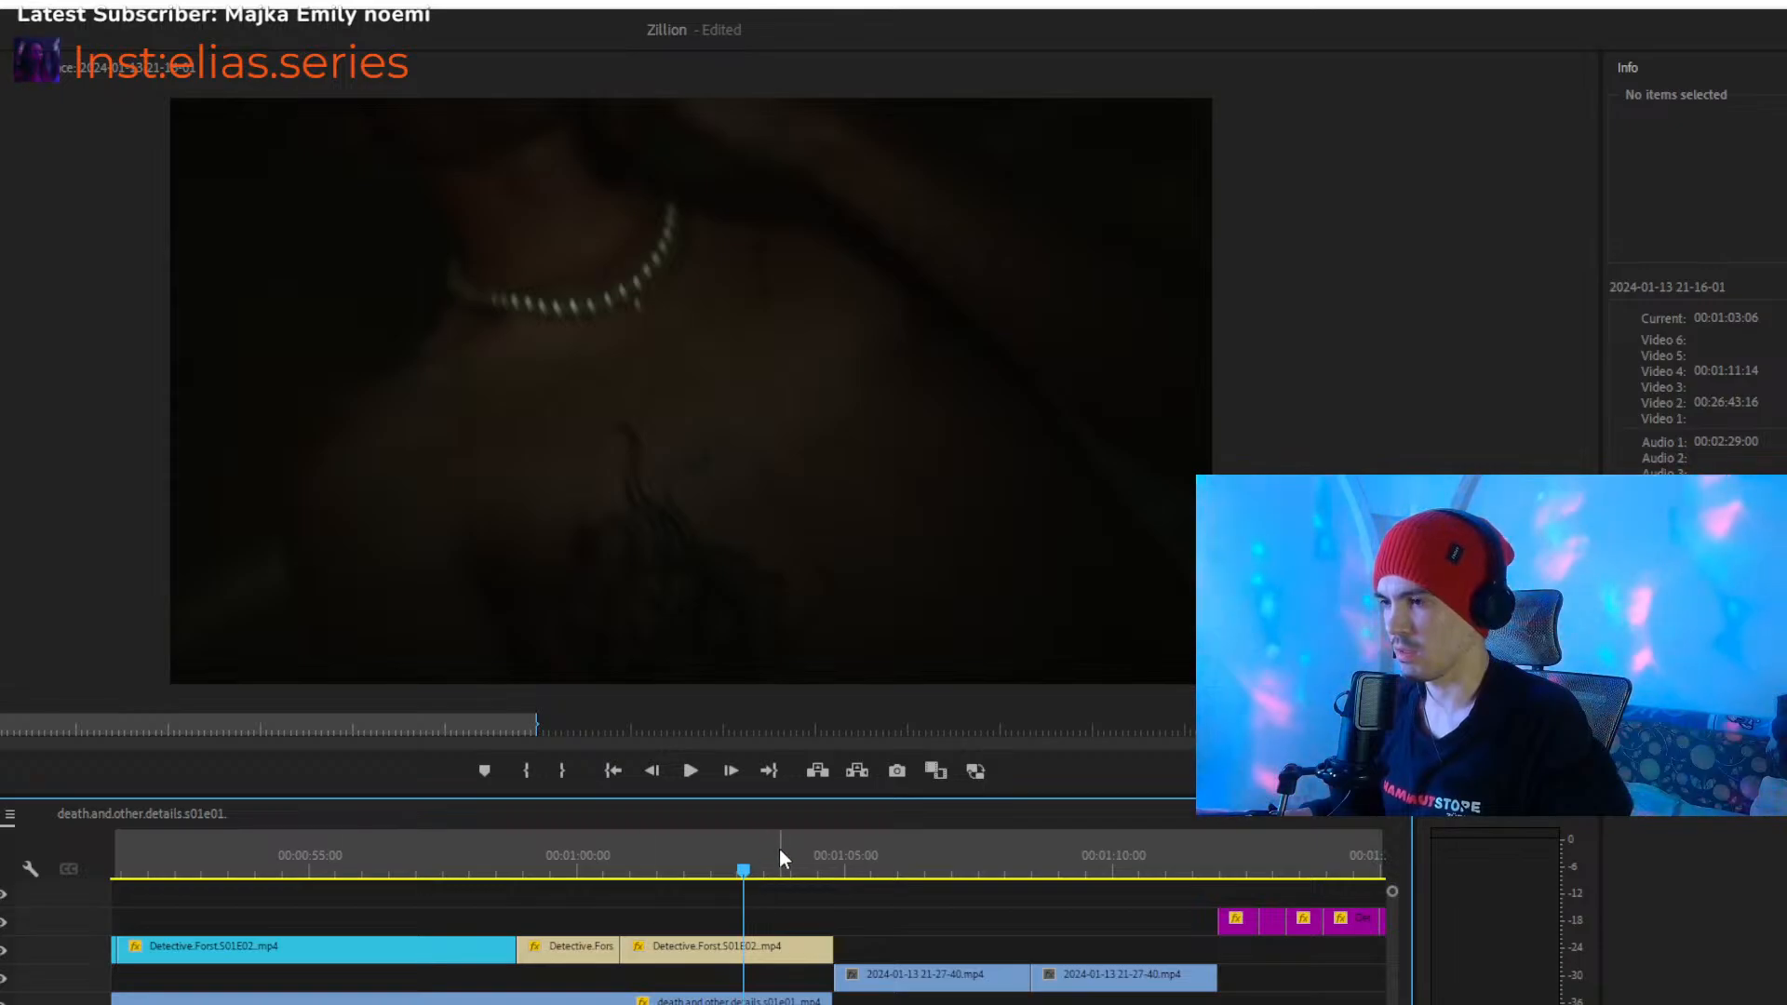
drag(776, 851, 865, 863)
key(space)
click(933, 977)
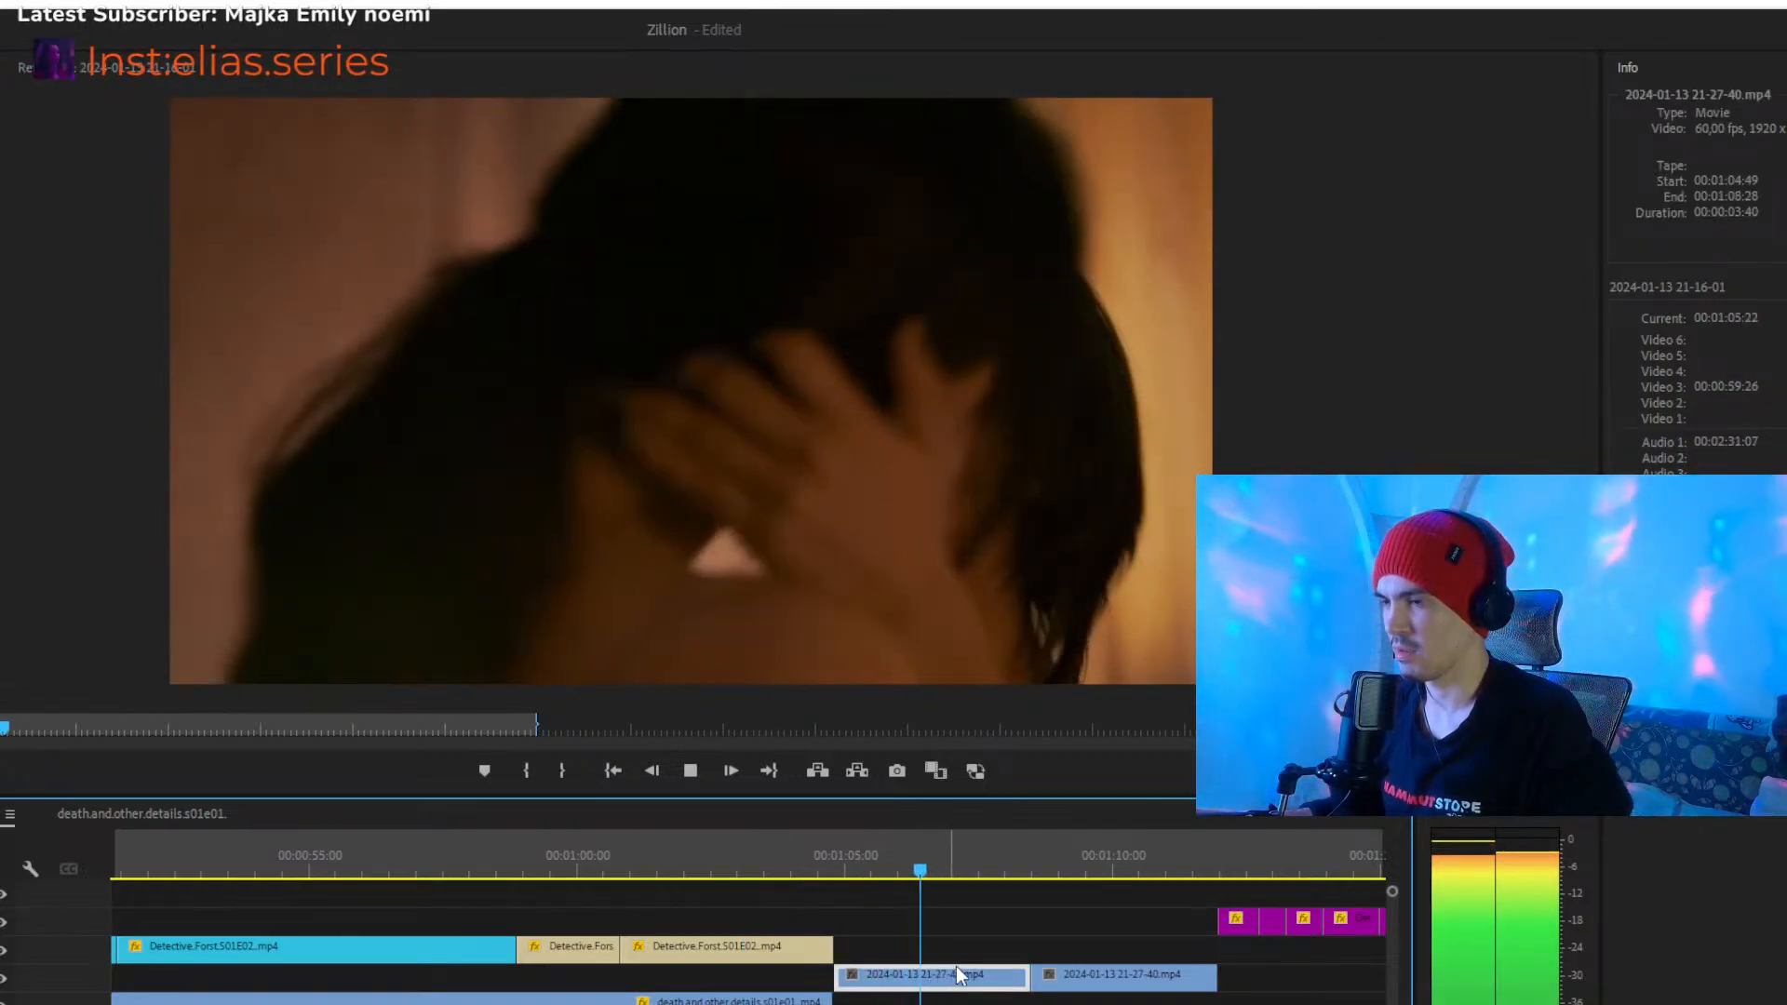
key(space)
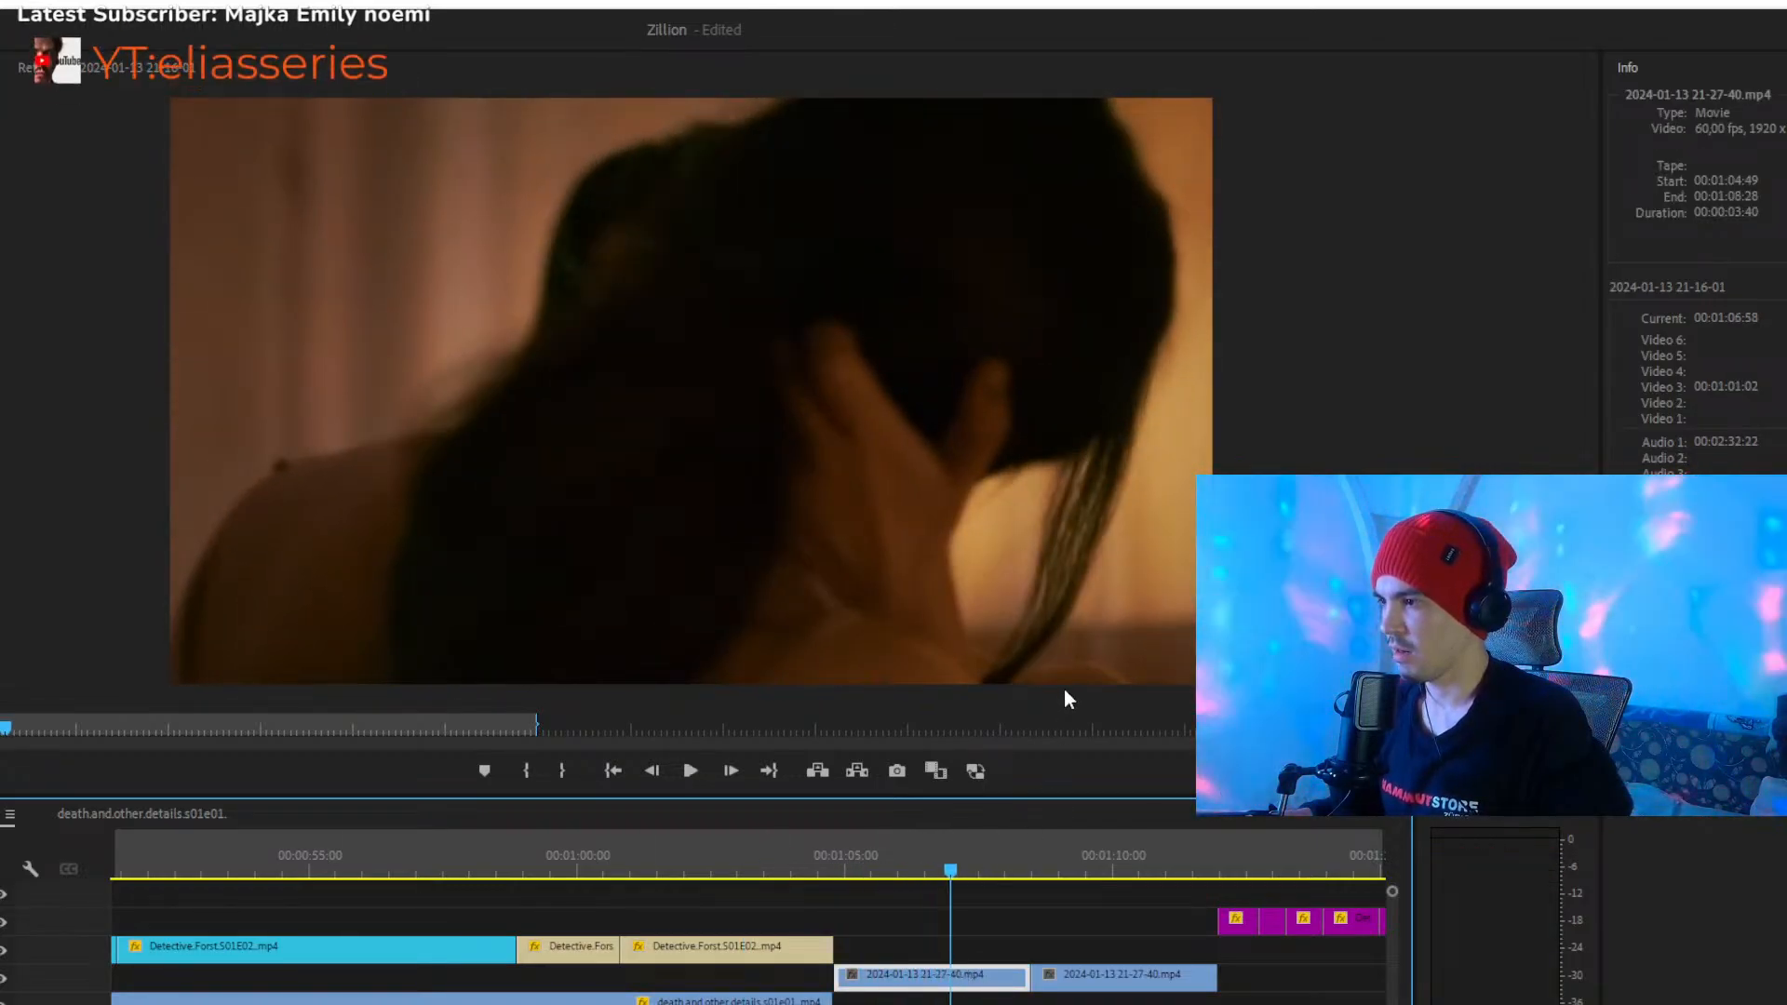
click(957, 926)
click(1061, 870)
drag(1061, 865, 1064, 866)
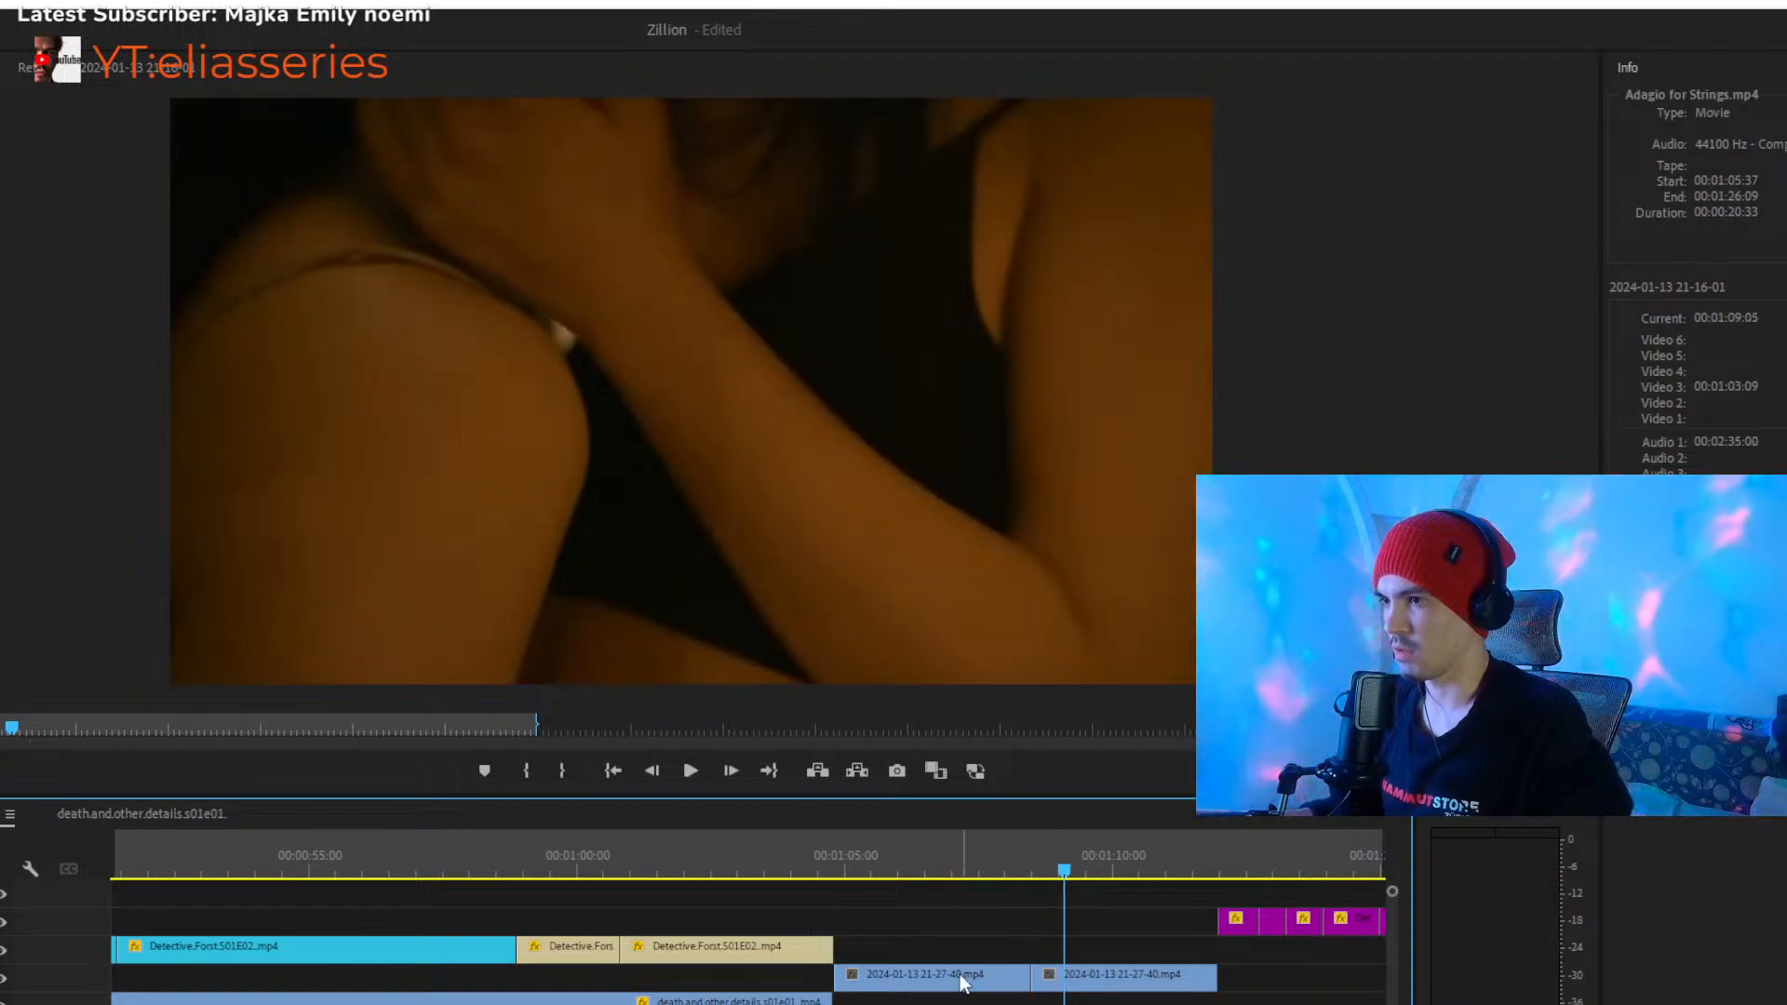
- Play from about 00:01:09 into the run of short purple clips, stop at about 00:01:15 and select the clip there
scroll(748, 968, down, 3)
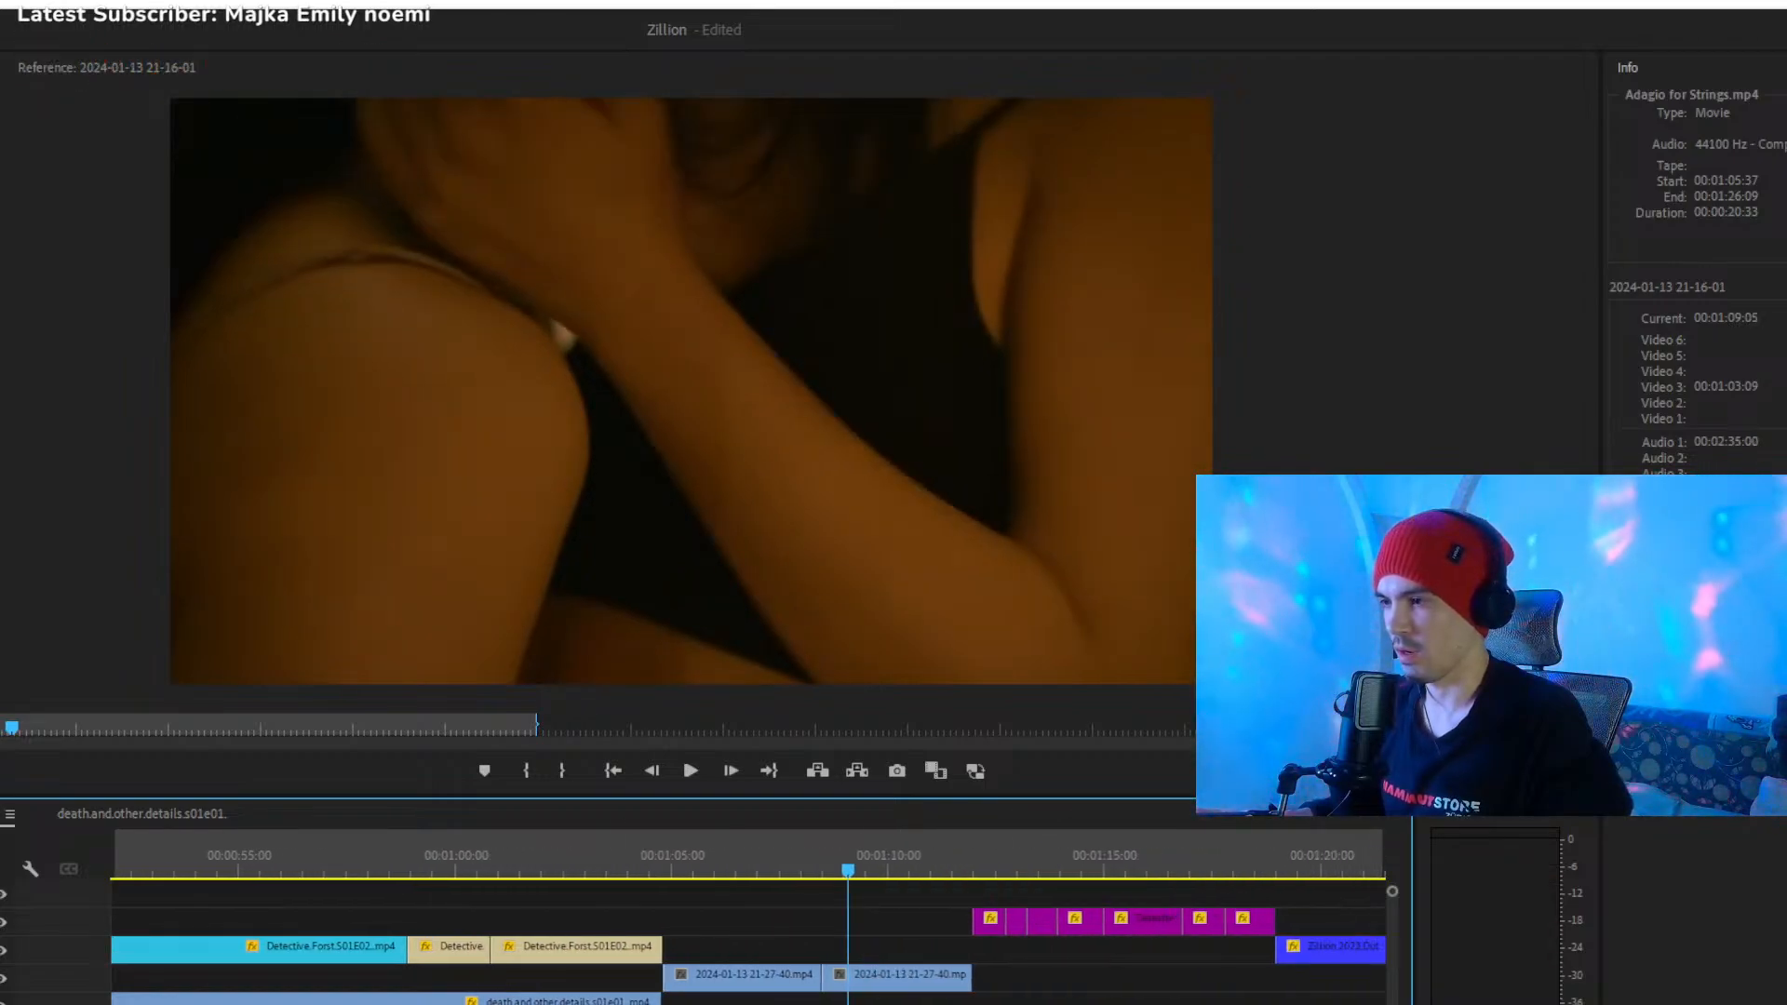
scroll(748, 968, up, 4)
scroll(812, 886, down, 3)
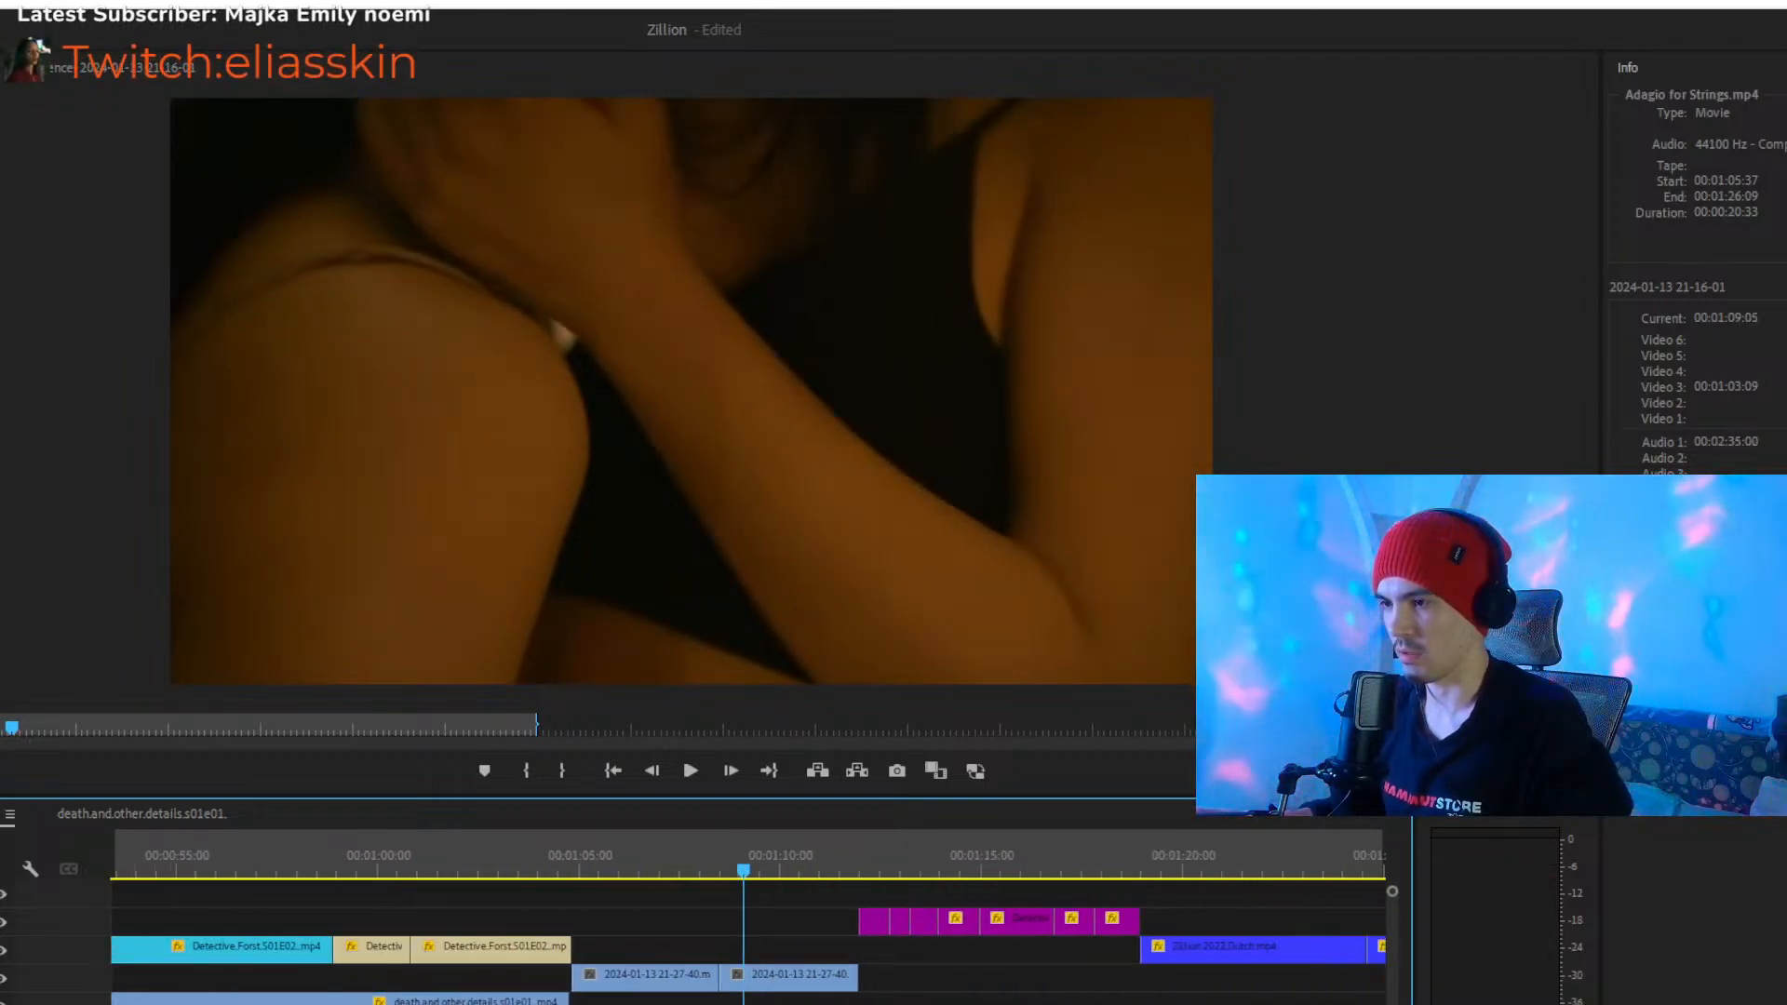
key(space)
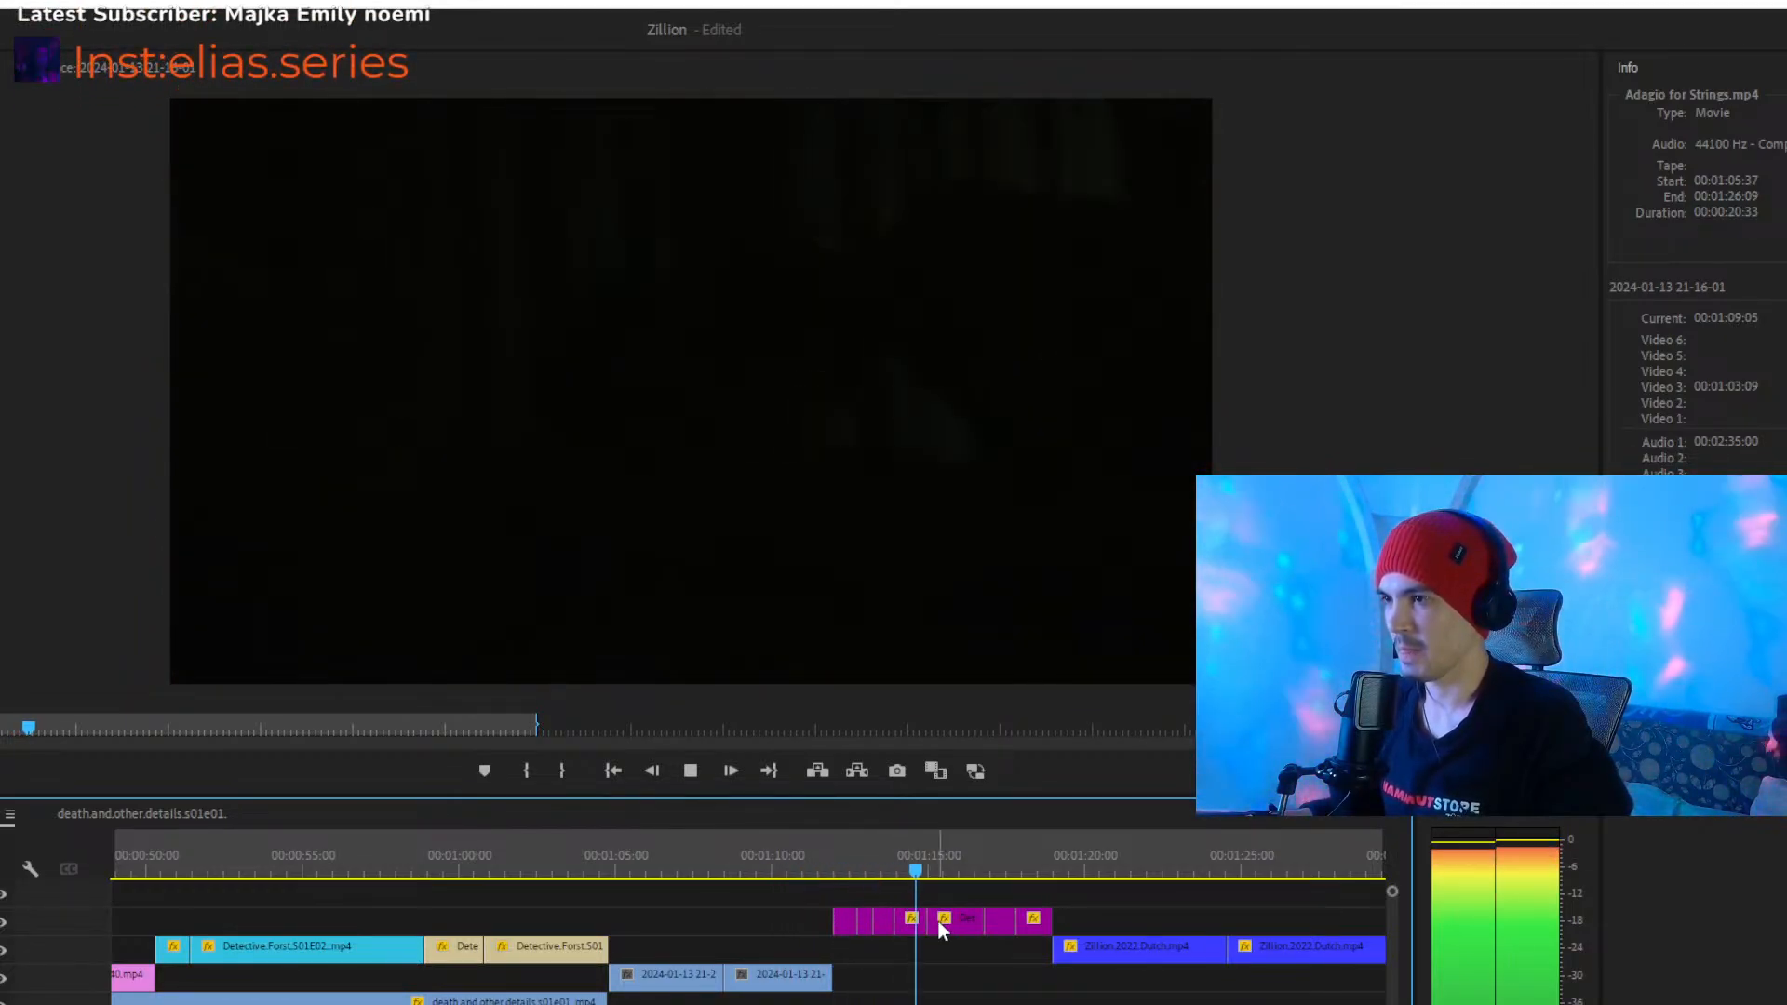
key(space)
click(953, 922)
click(971, 889)
click(966, 924)
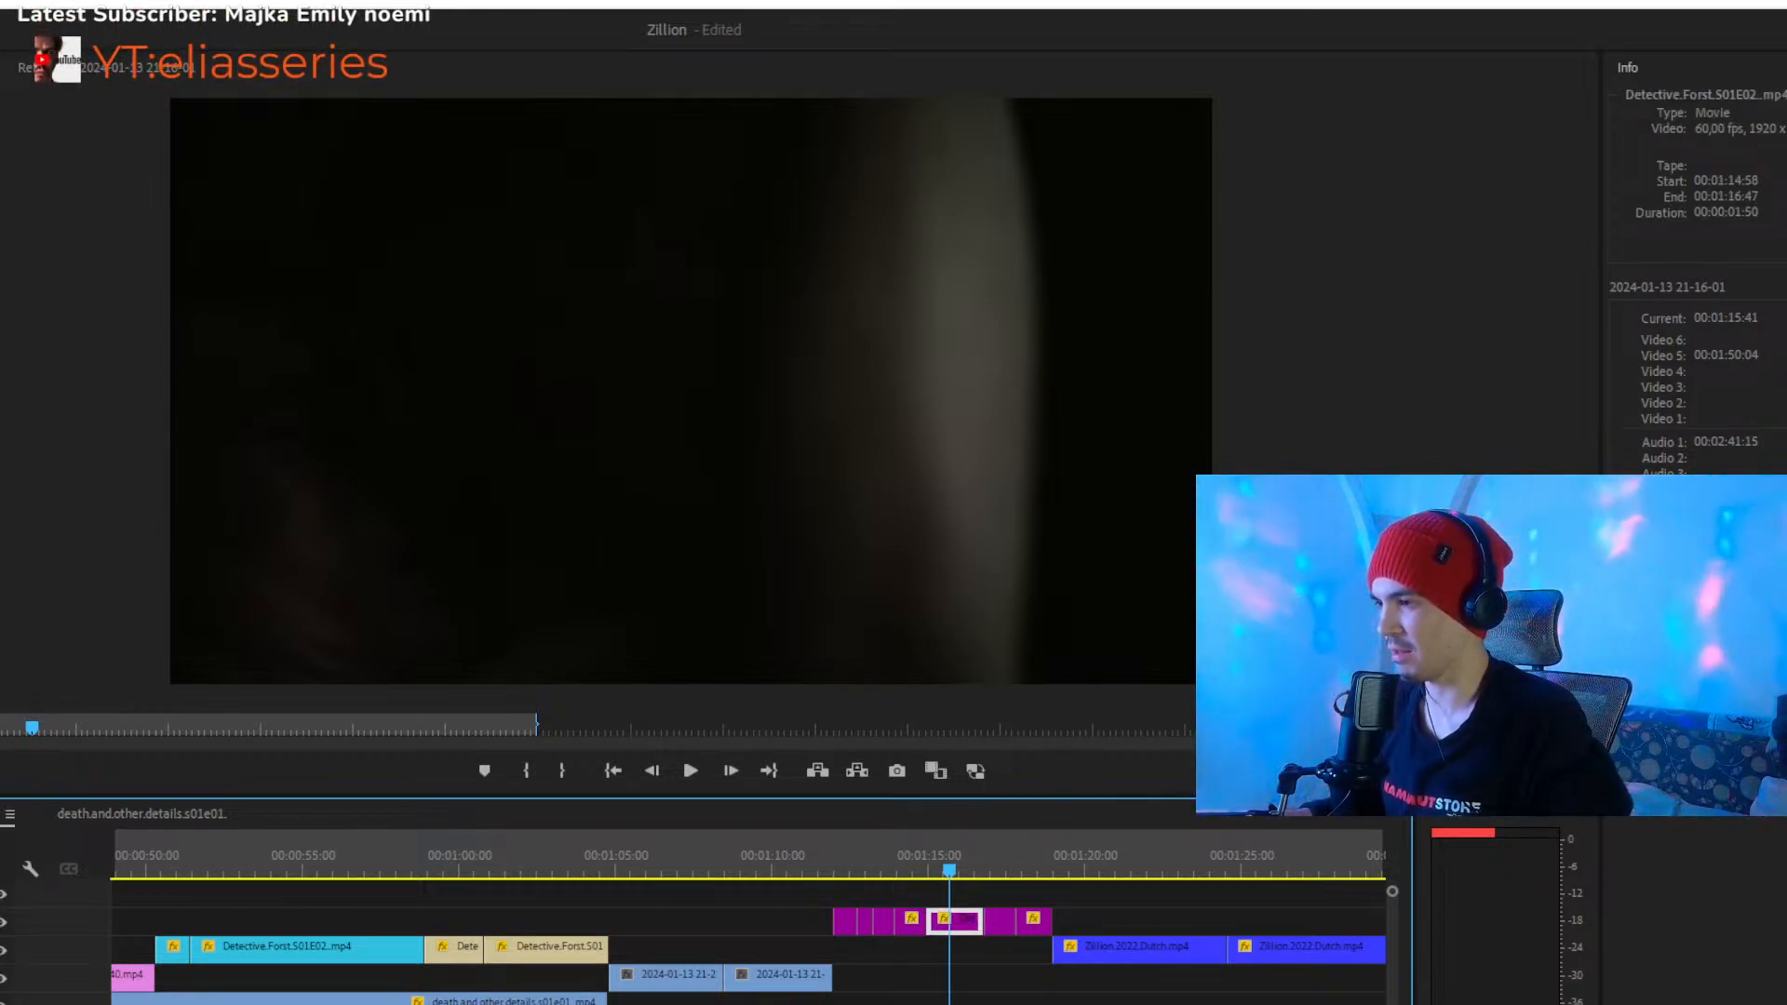
- Play the end of the purple clips from about 00:01:17 into the dark-blue Zillion.2022.Dutch.mp4 clip, stopping at about 00:01:20
click(888, 885)
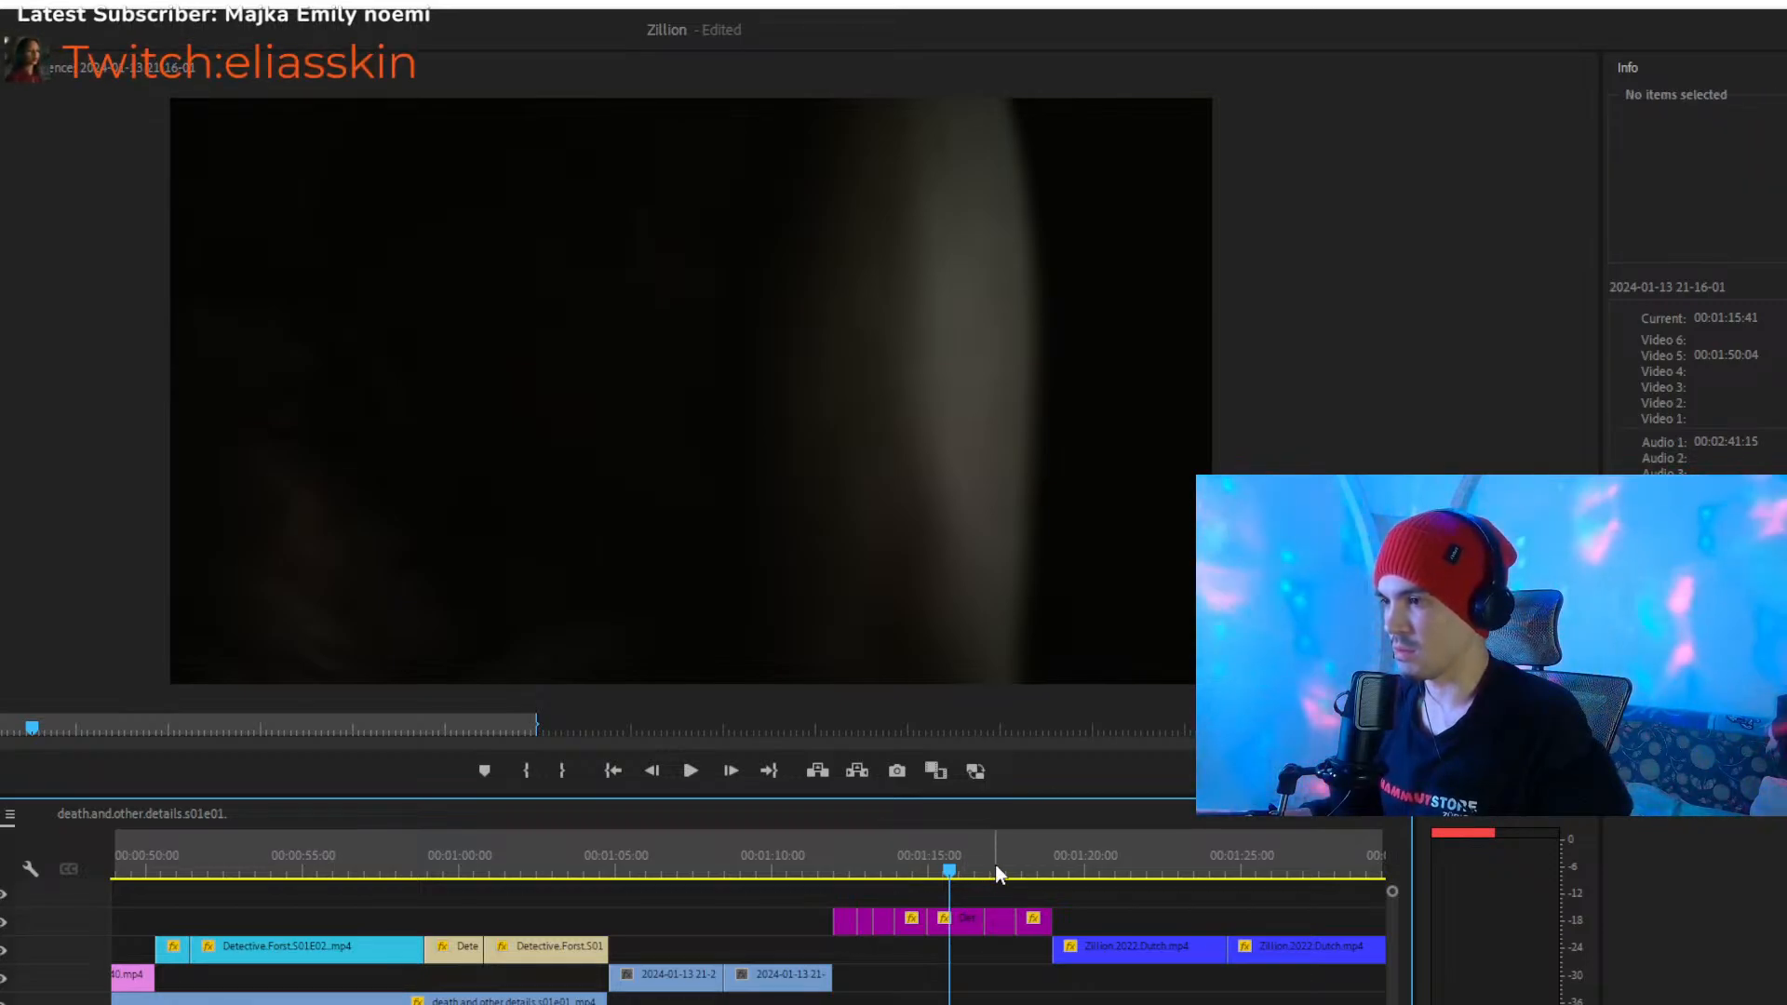
key(space)
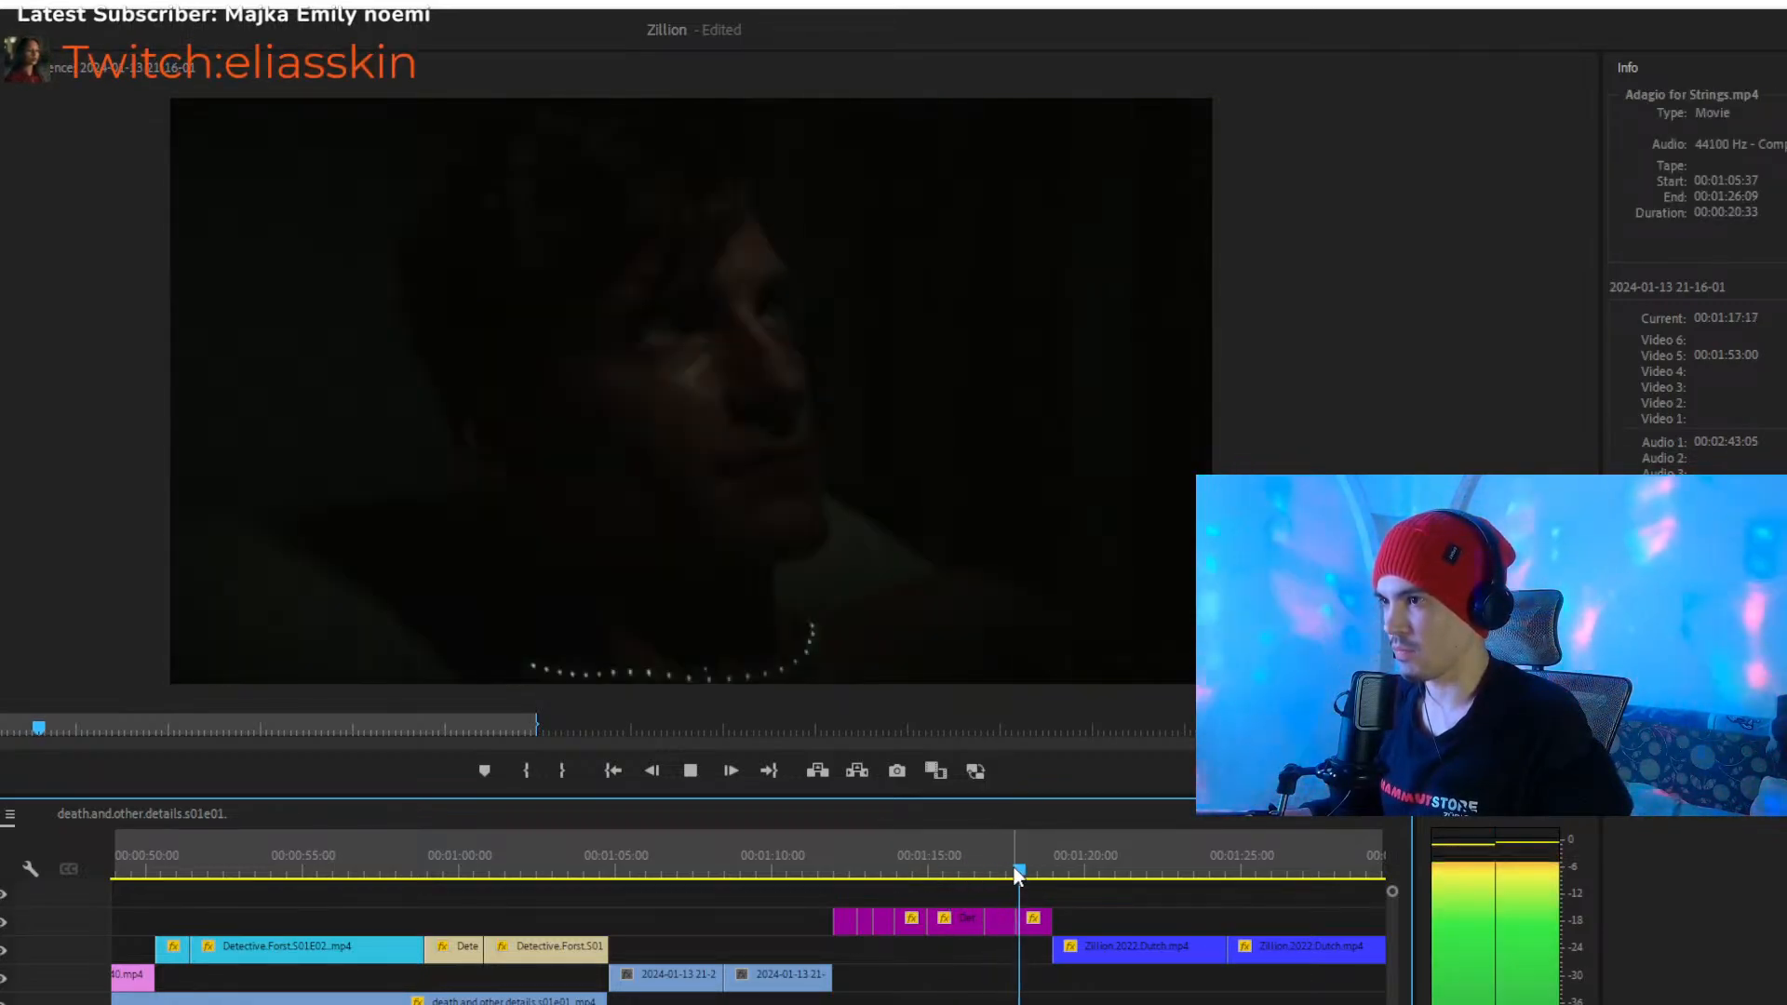
click(1120, 957)
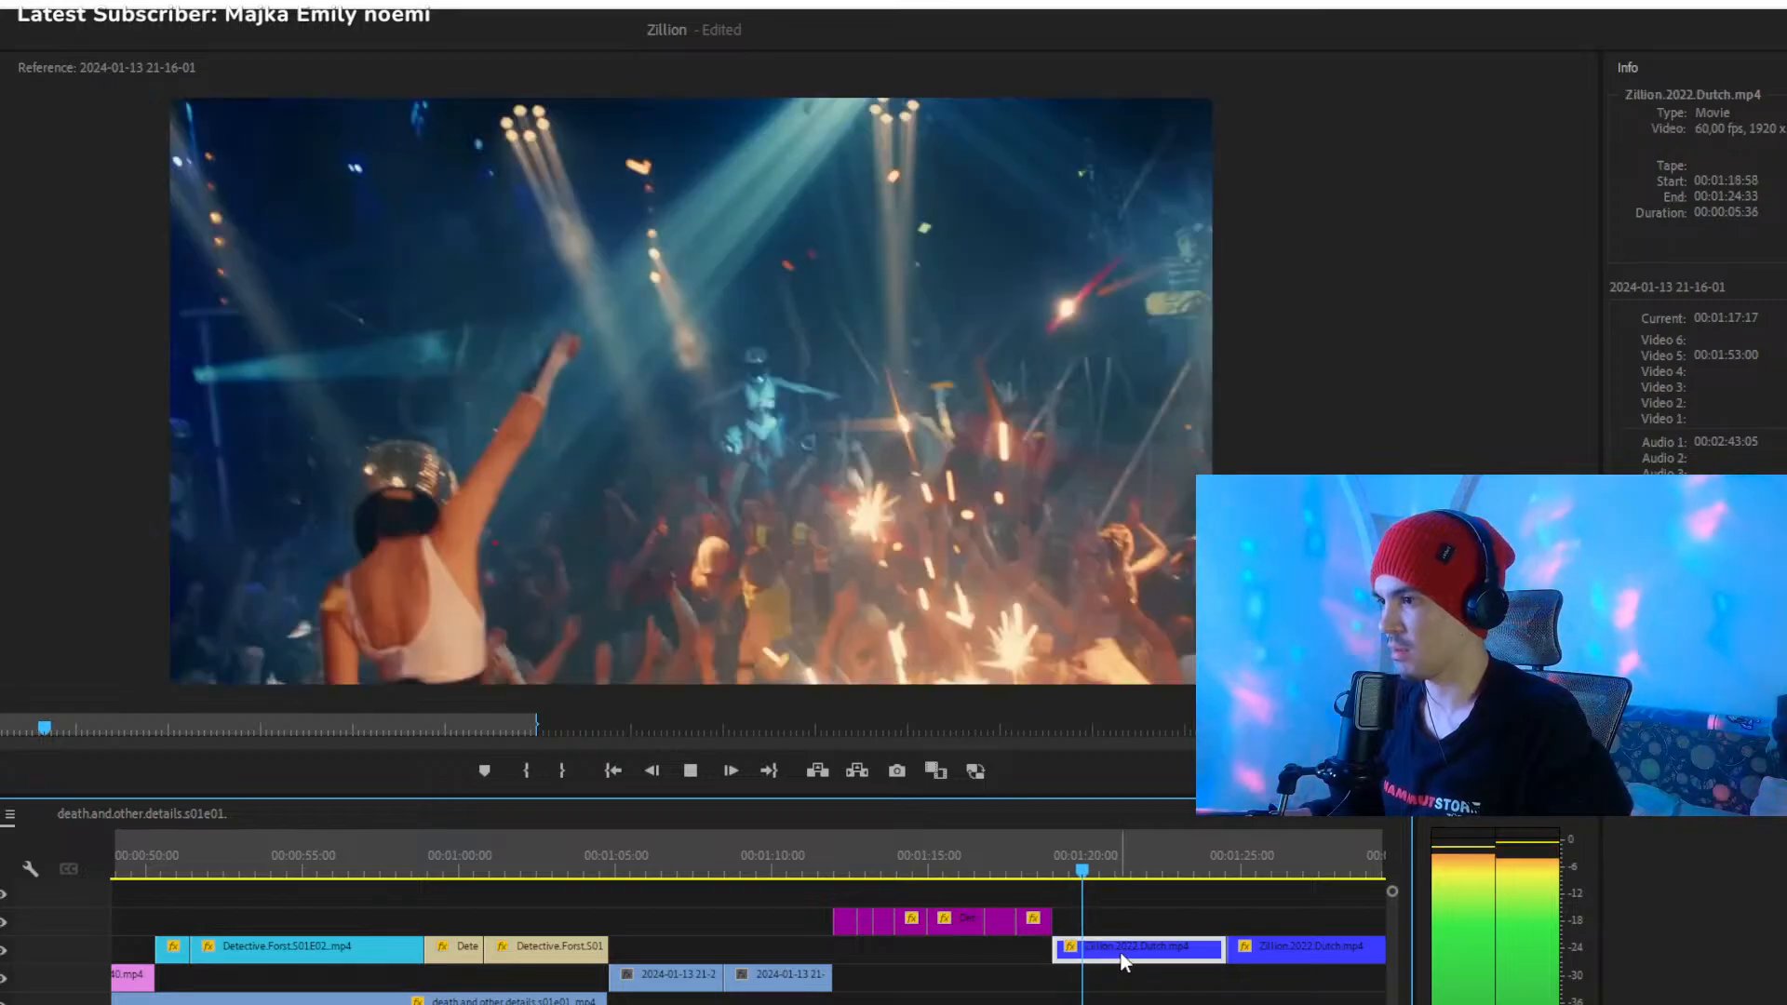
key(space)
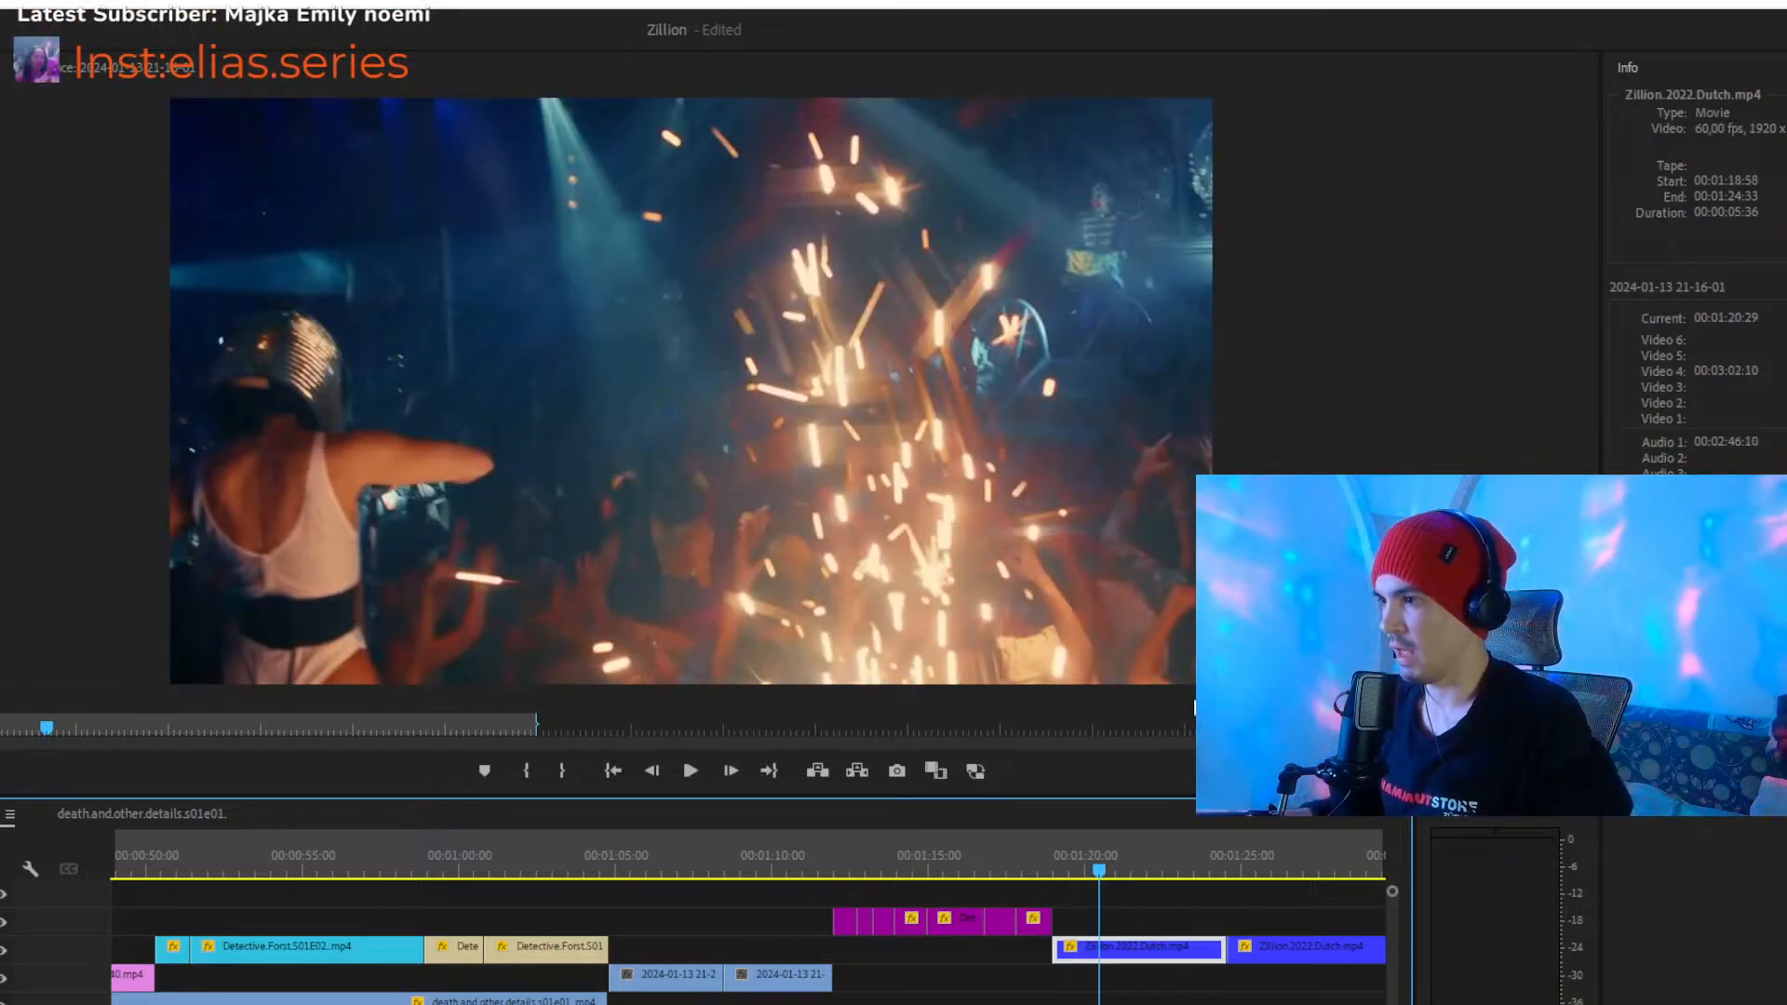
click(1080, 901)
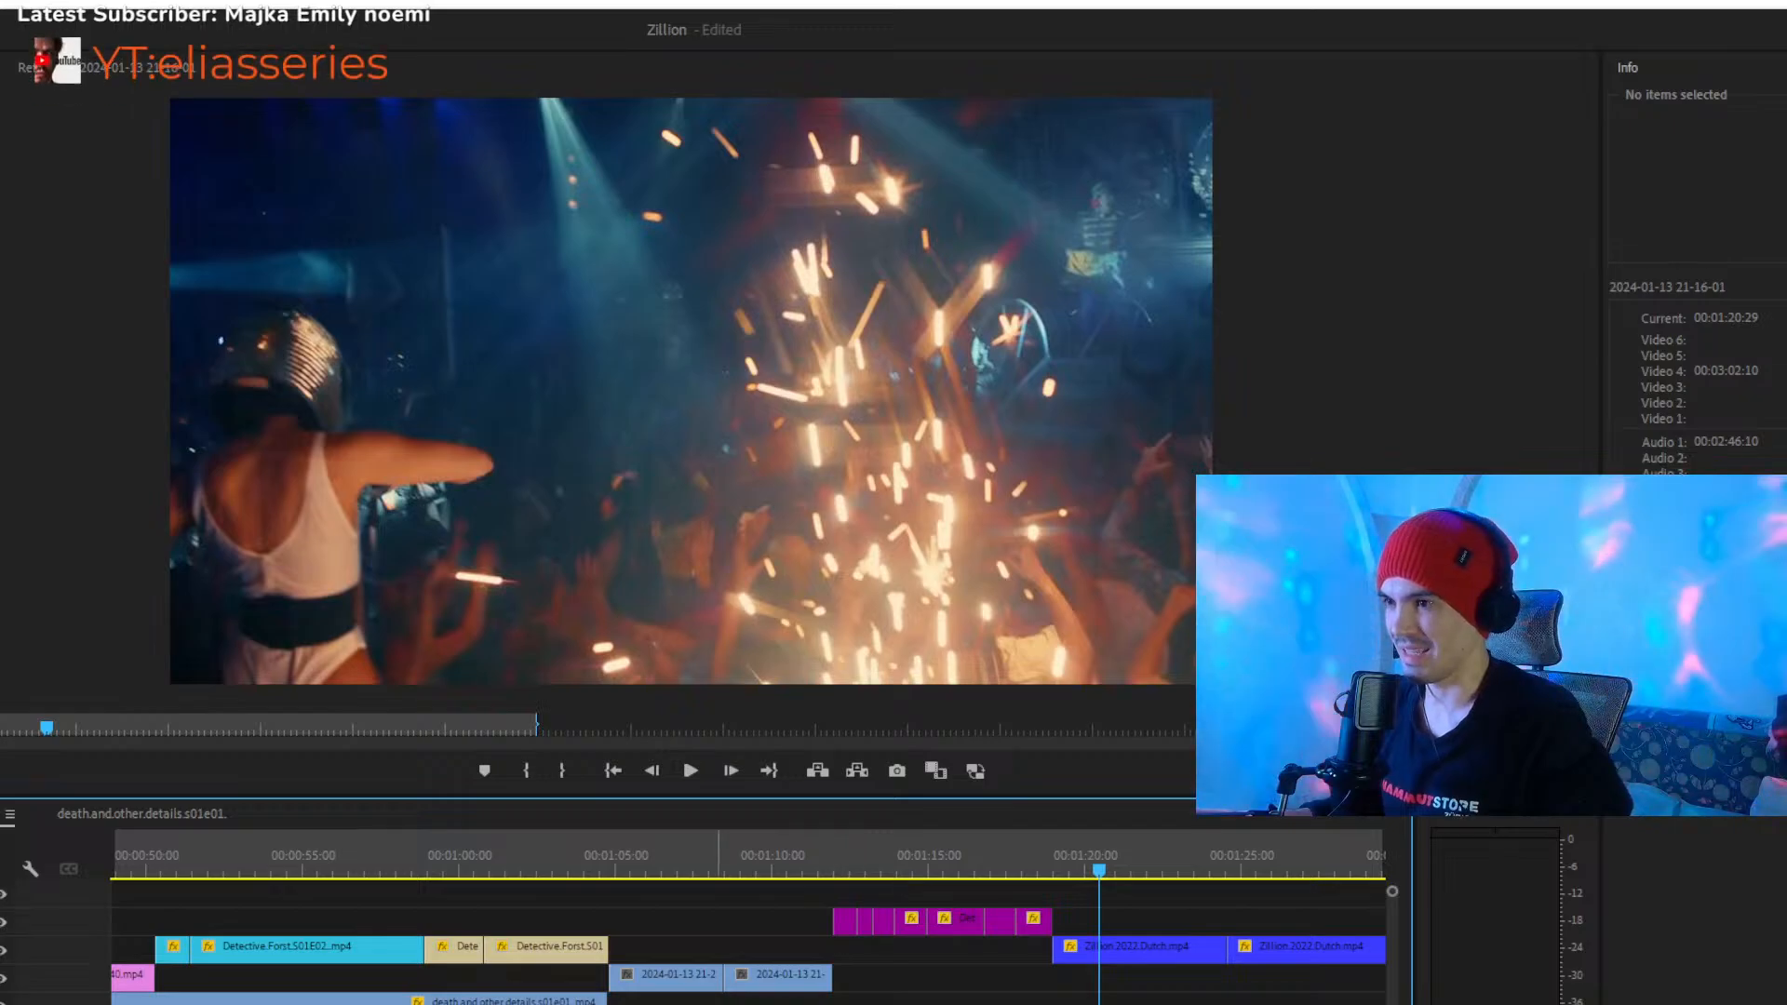
drag(717, 1004, 750, 1004)
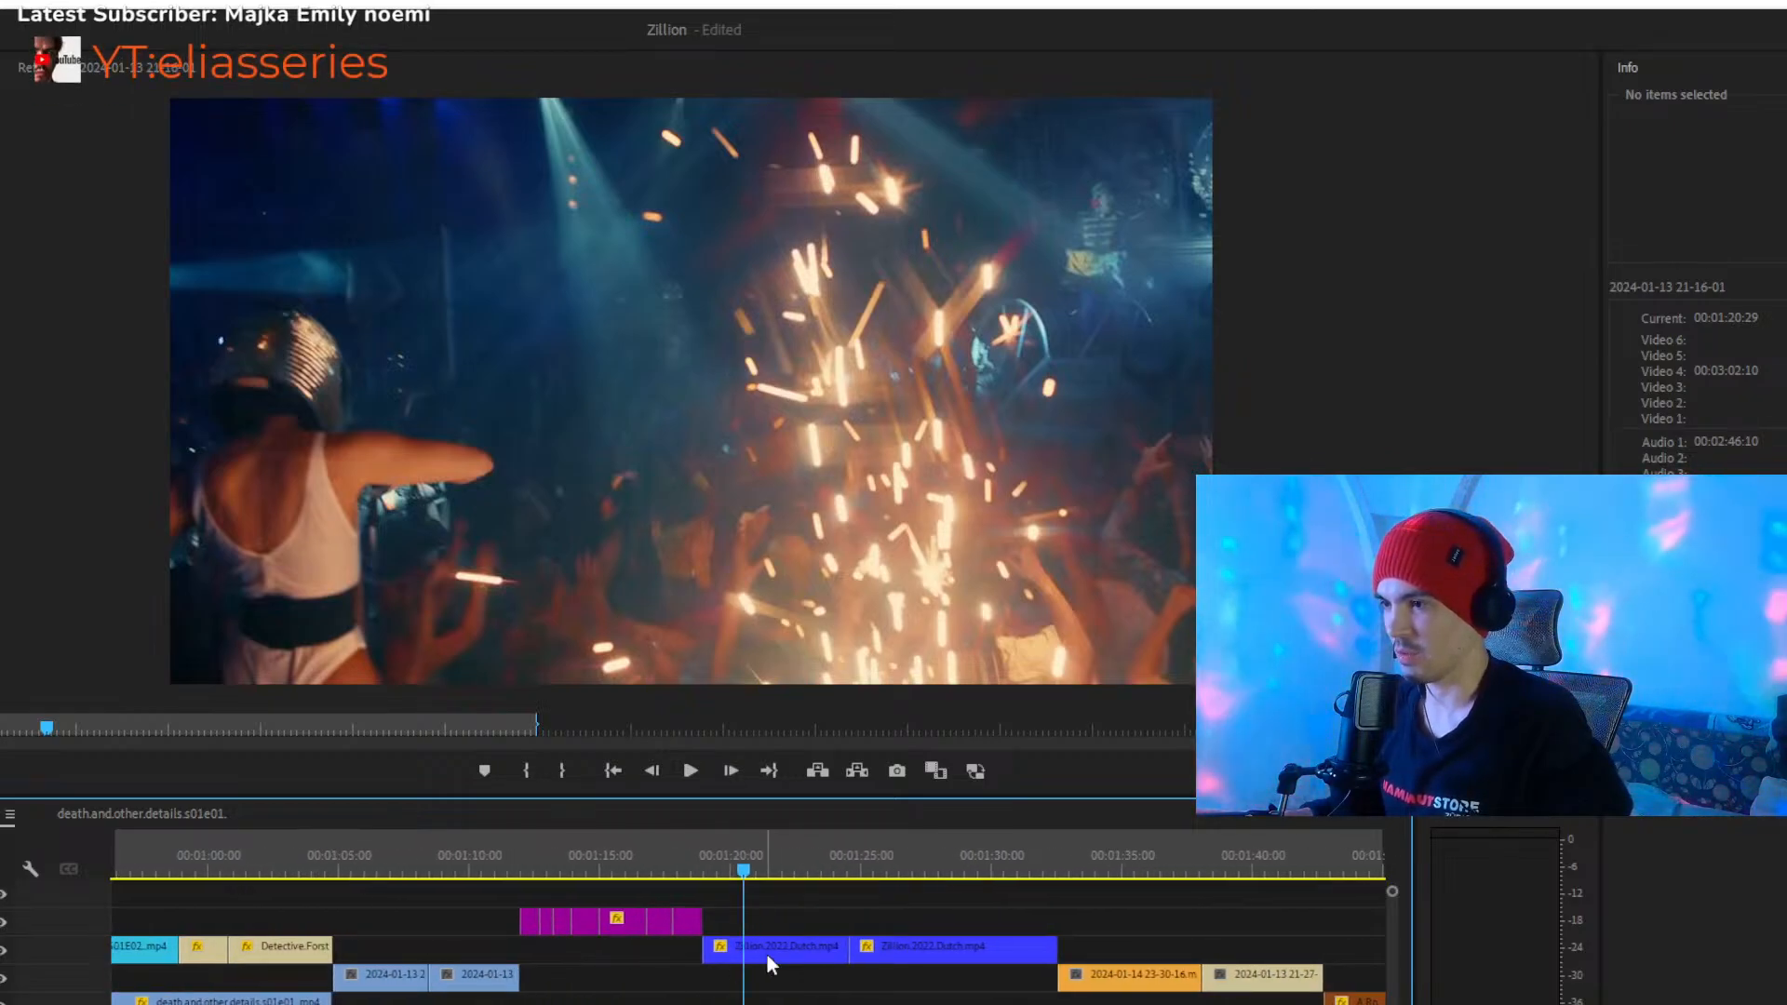
click(875, 984)
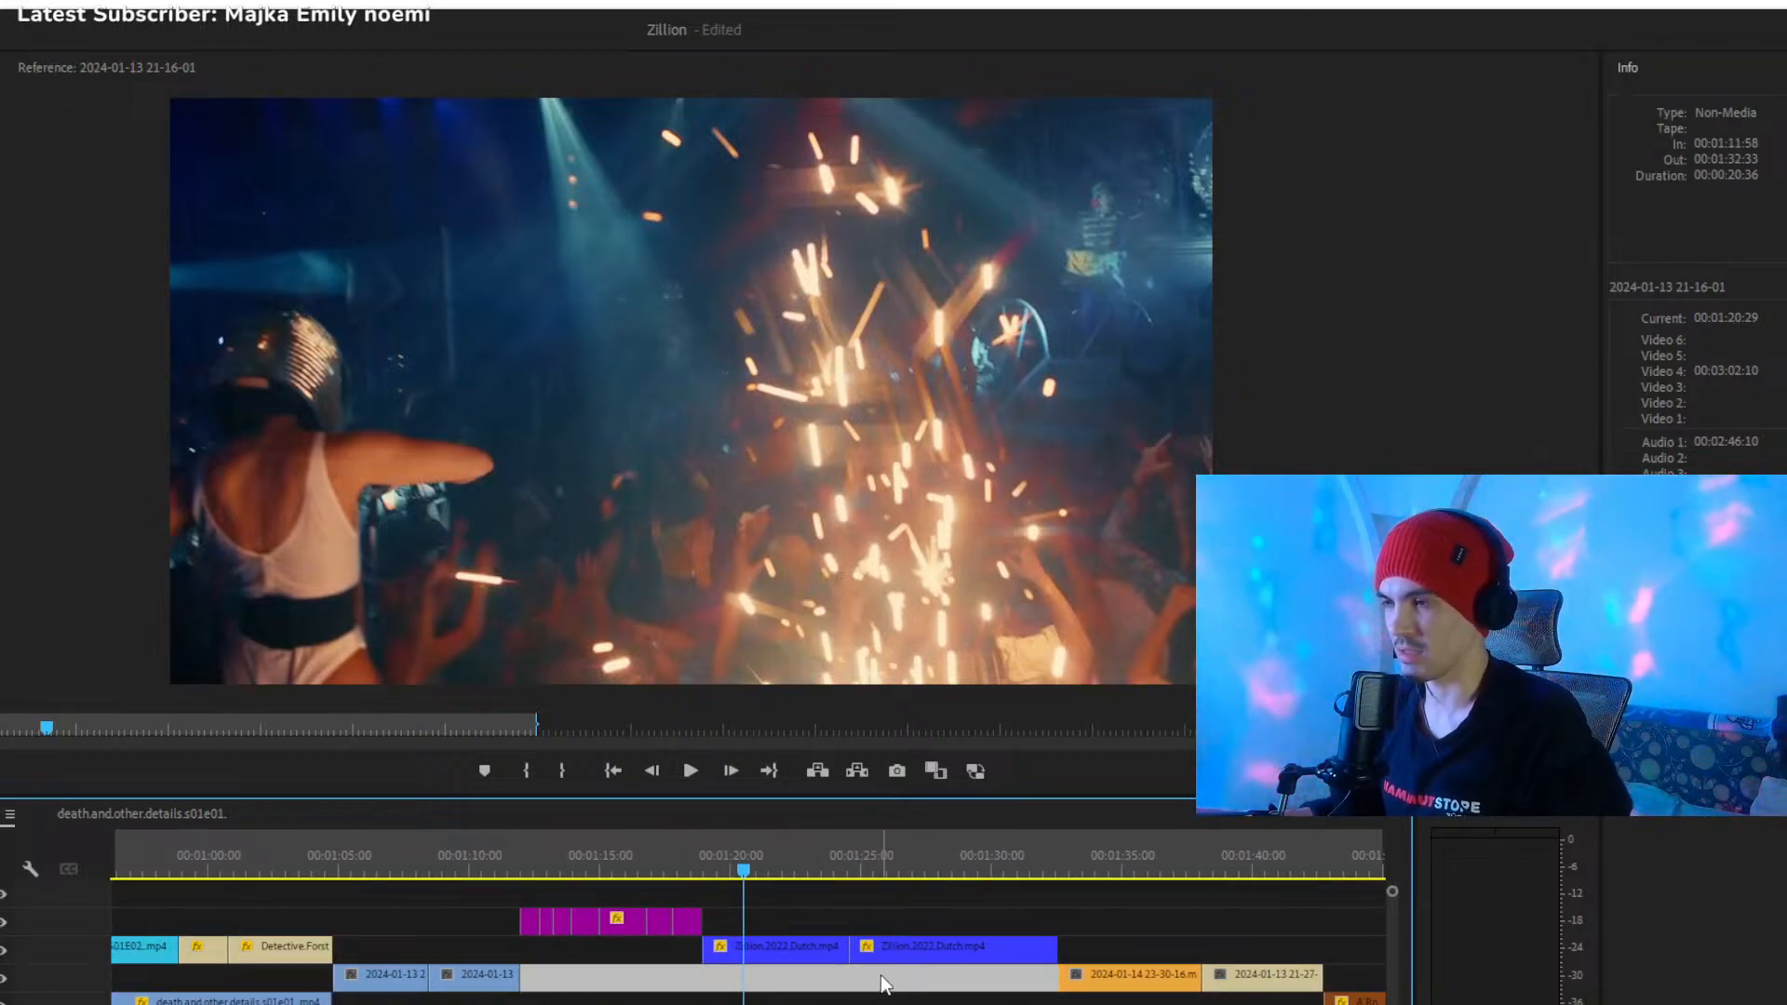
- Play the two dark-blue Zillion.2022.Dutch.mp4 clips onward from about 00:01:20
key(space)
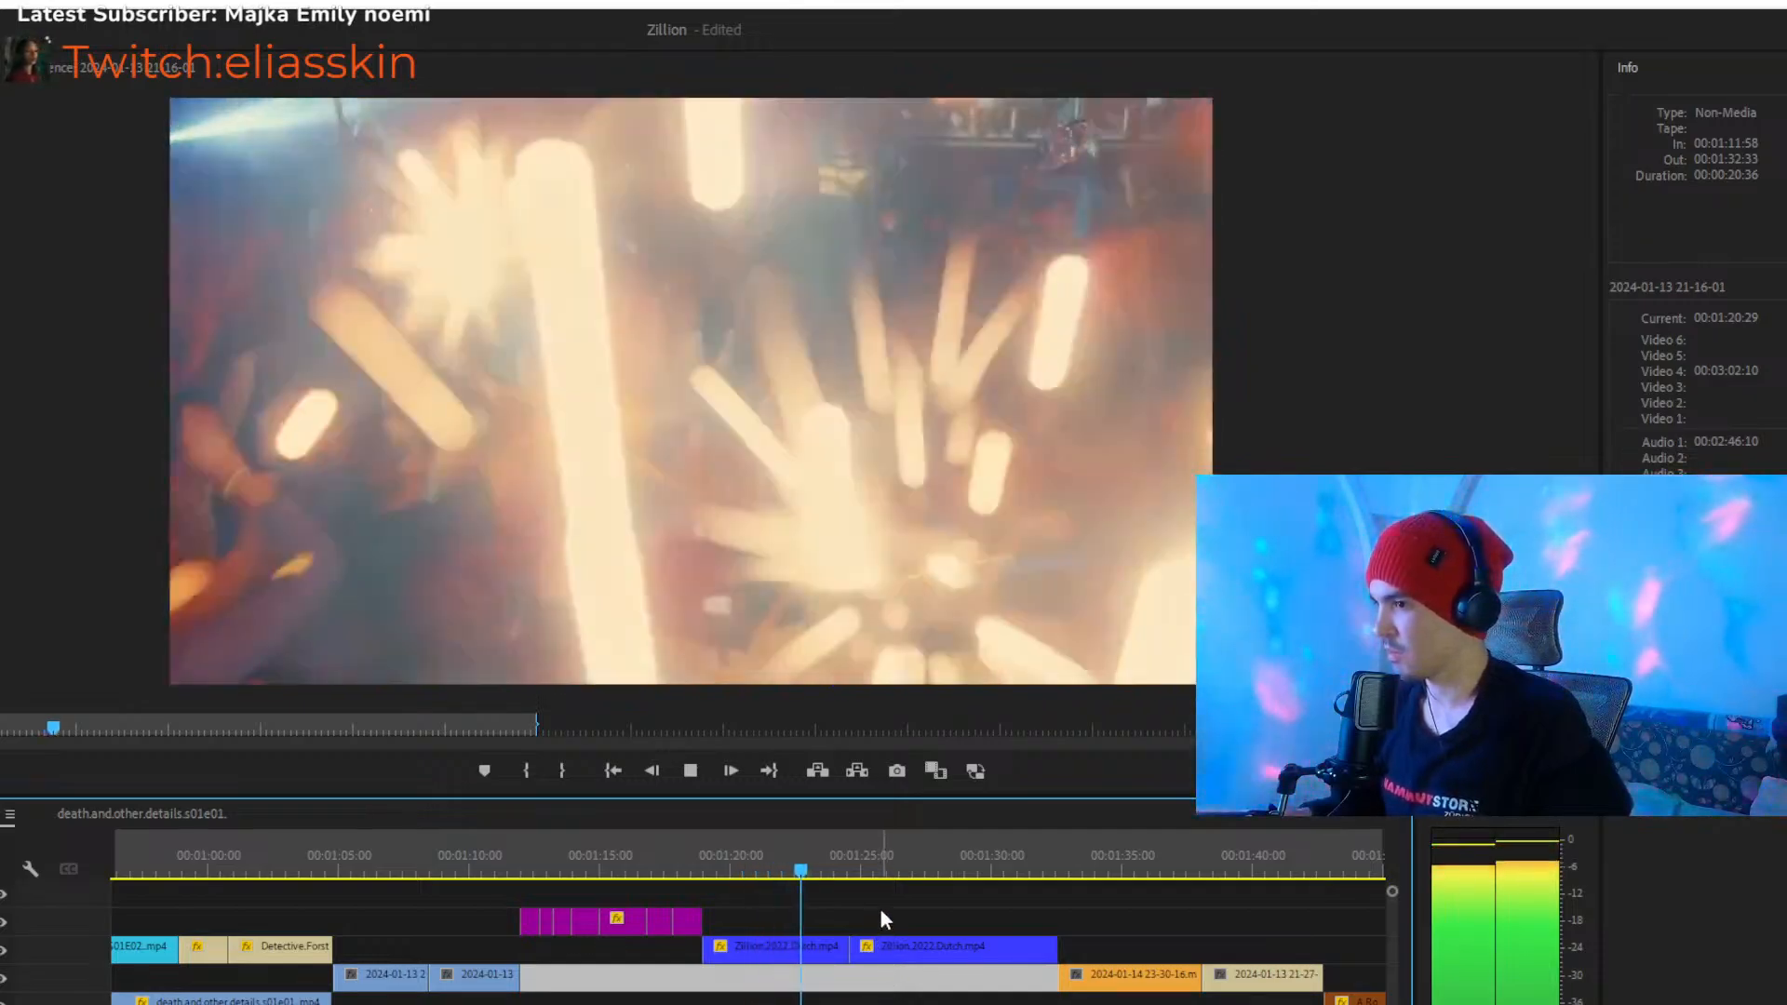
click(879, 908)
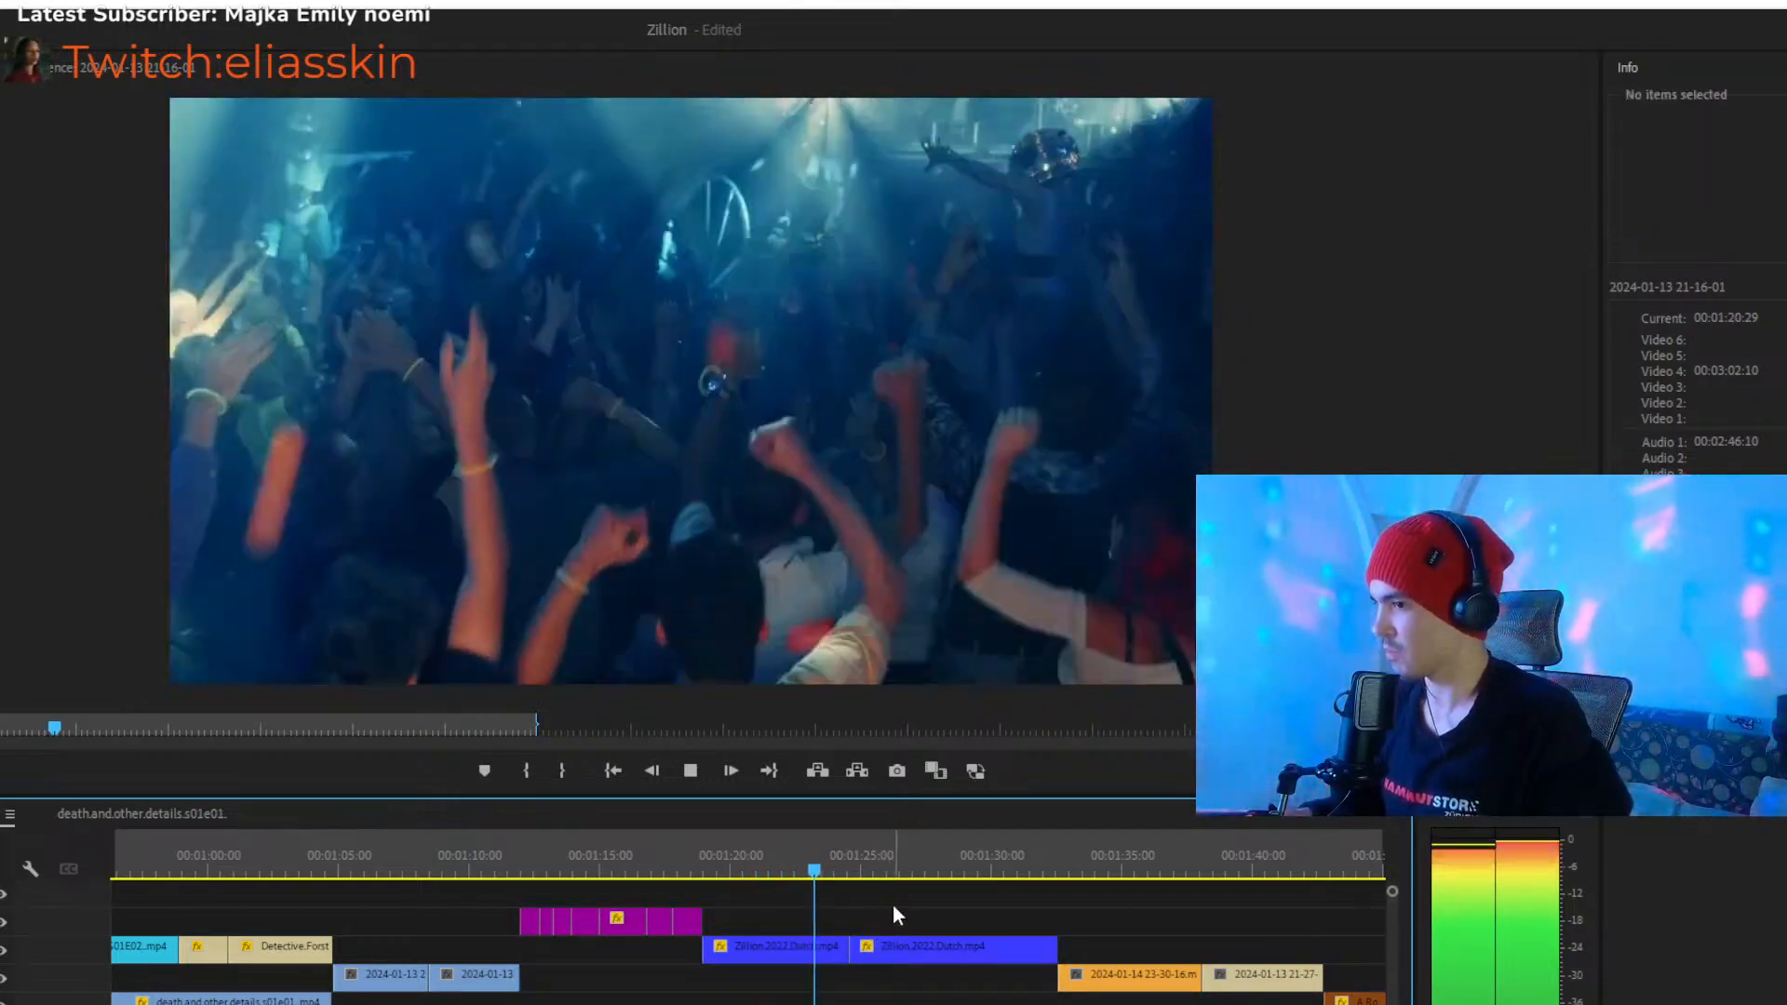
key(c)
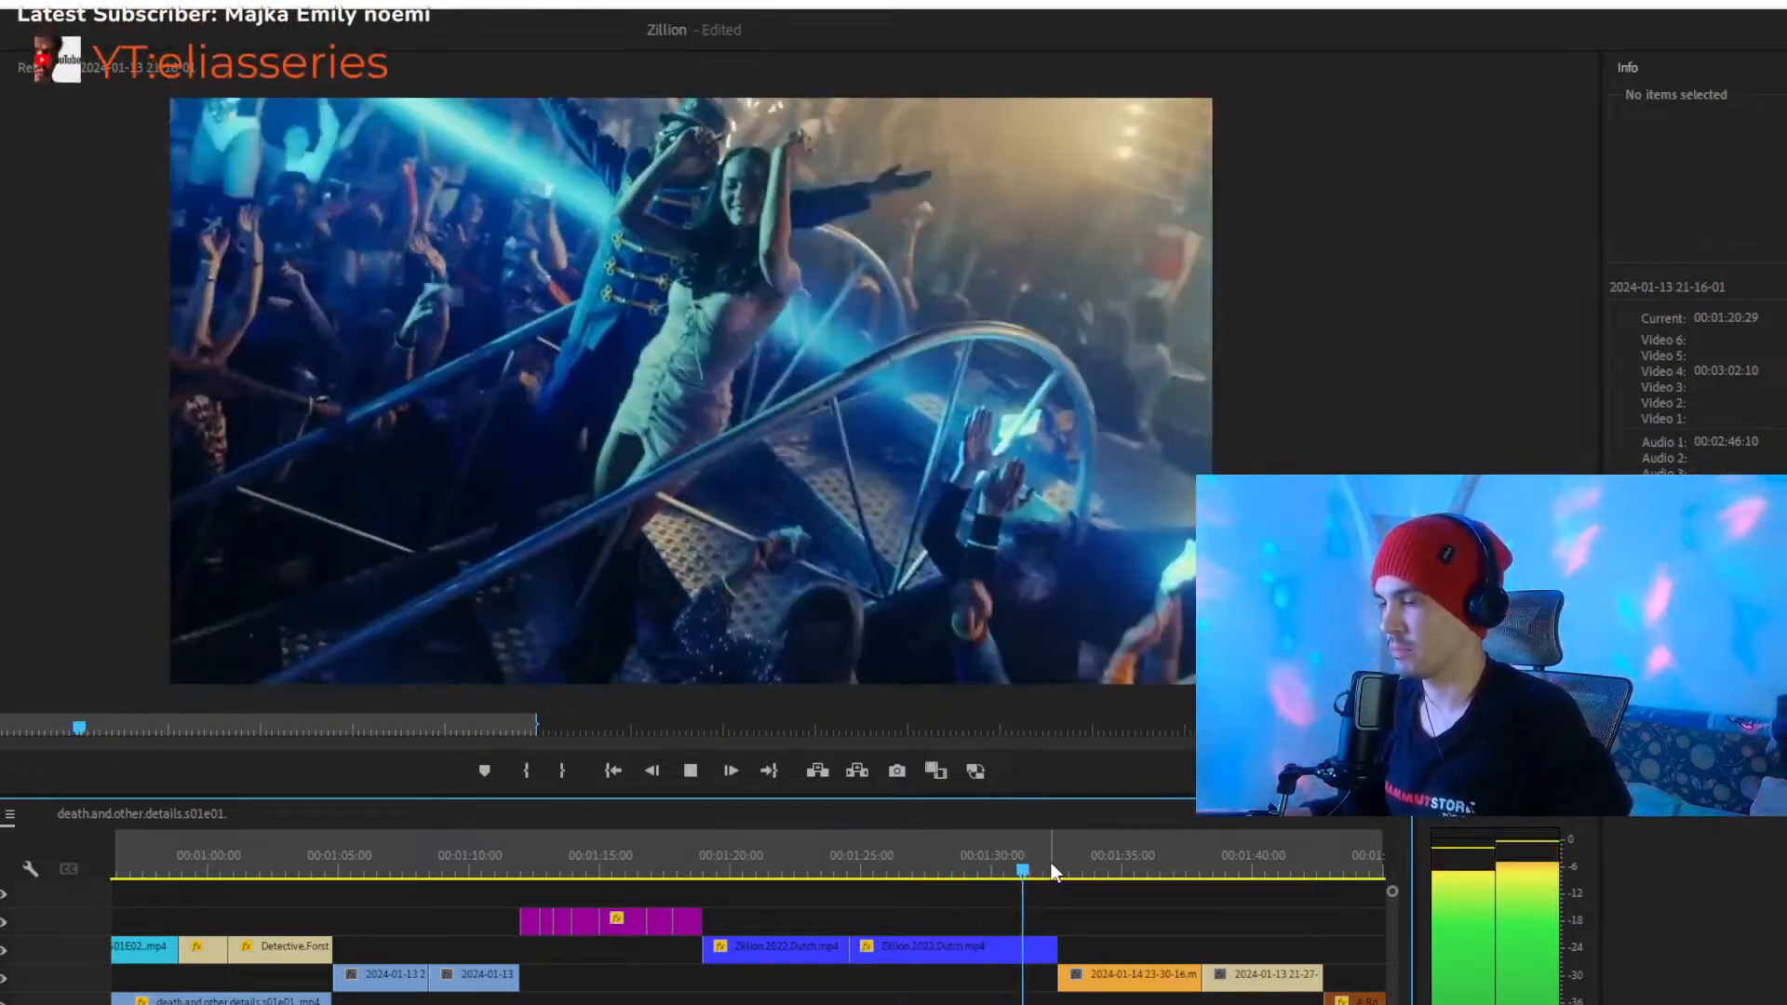
click(1063, 870)
drag(1067, 872, 1083, 873)
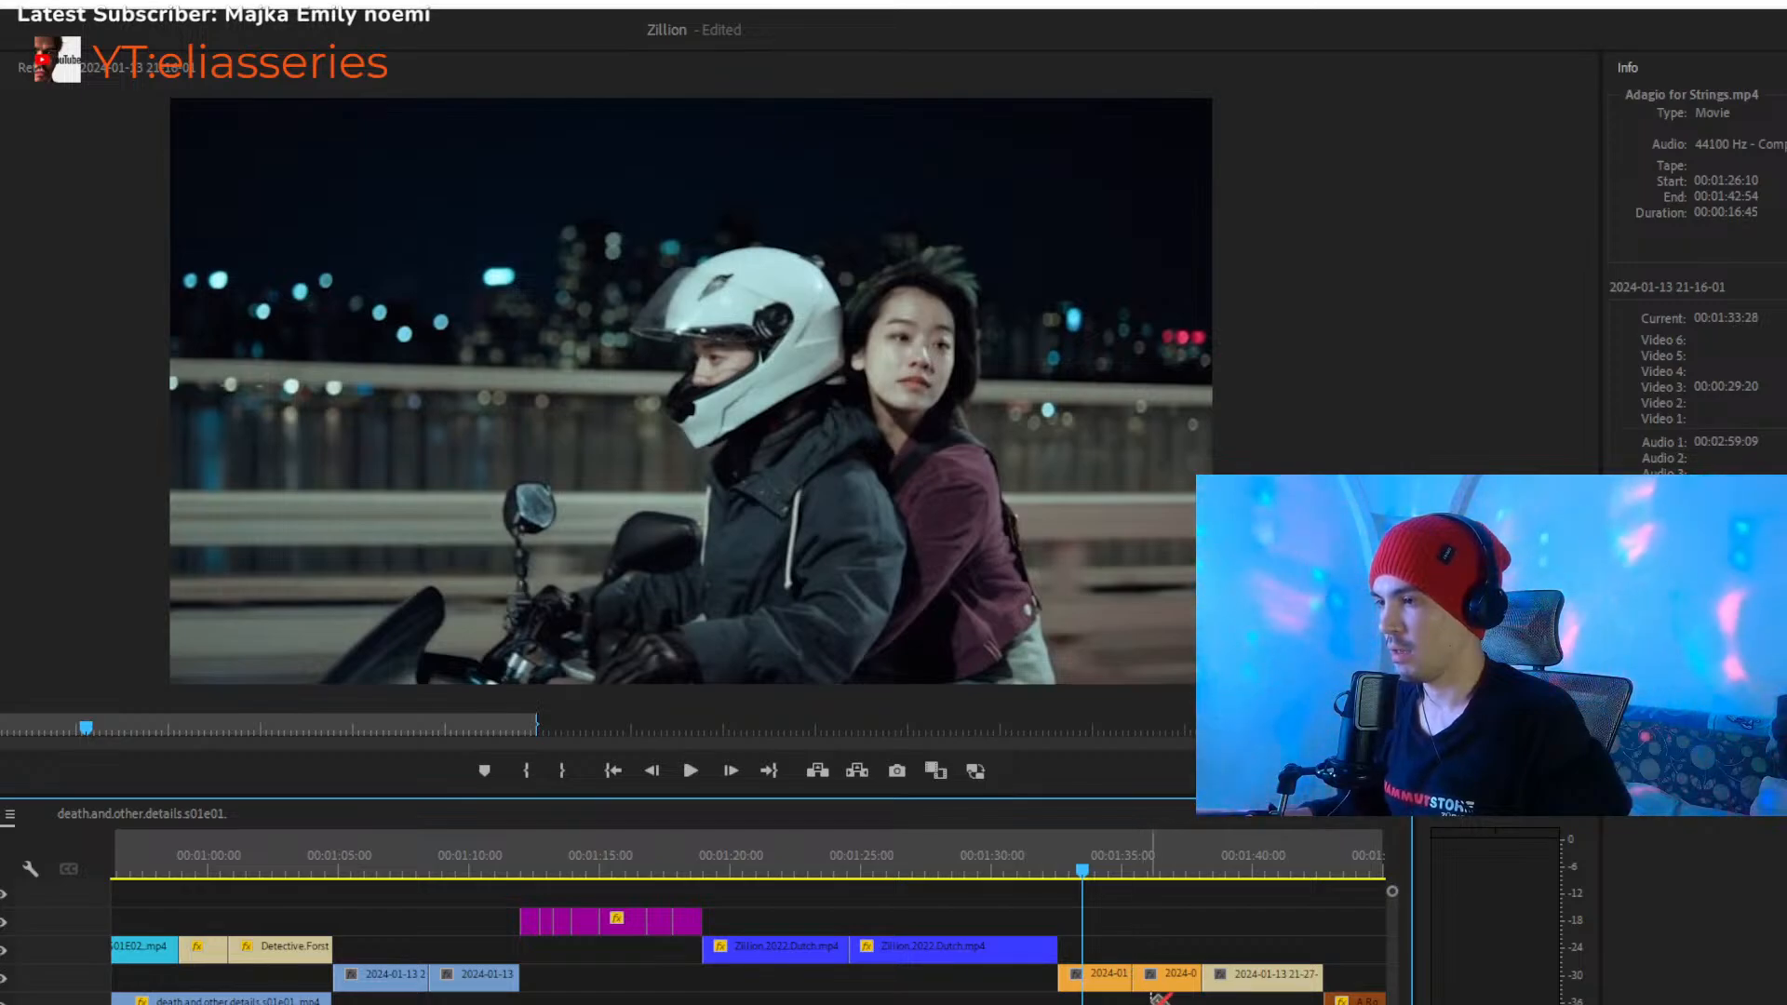
click(1136, 977)
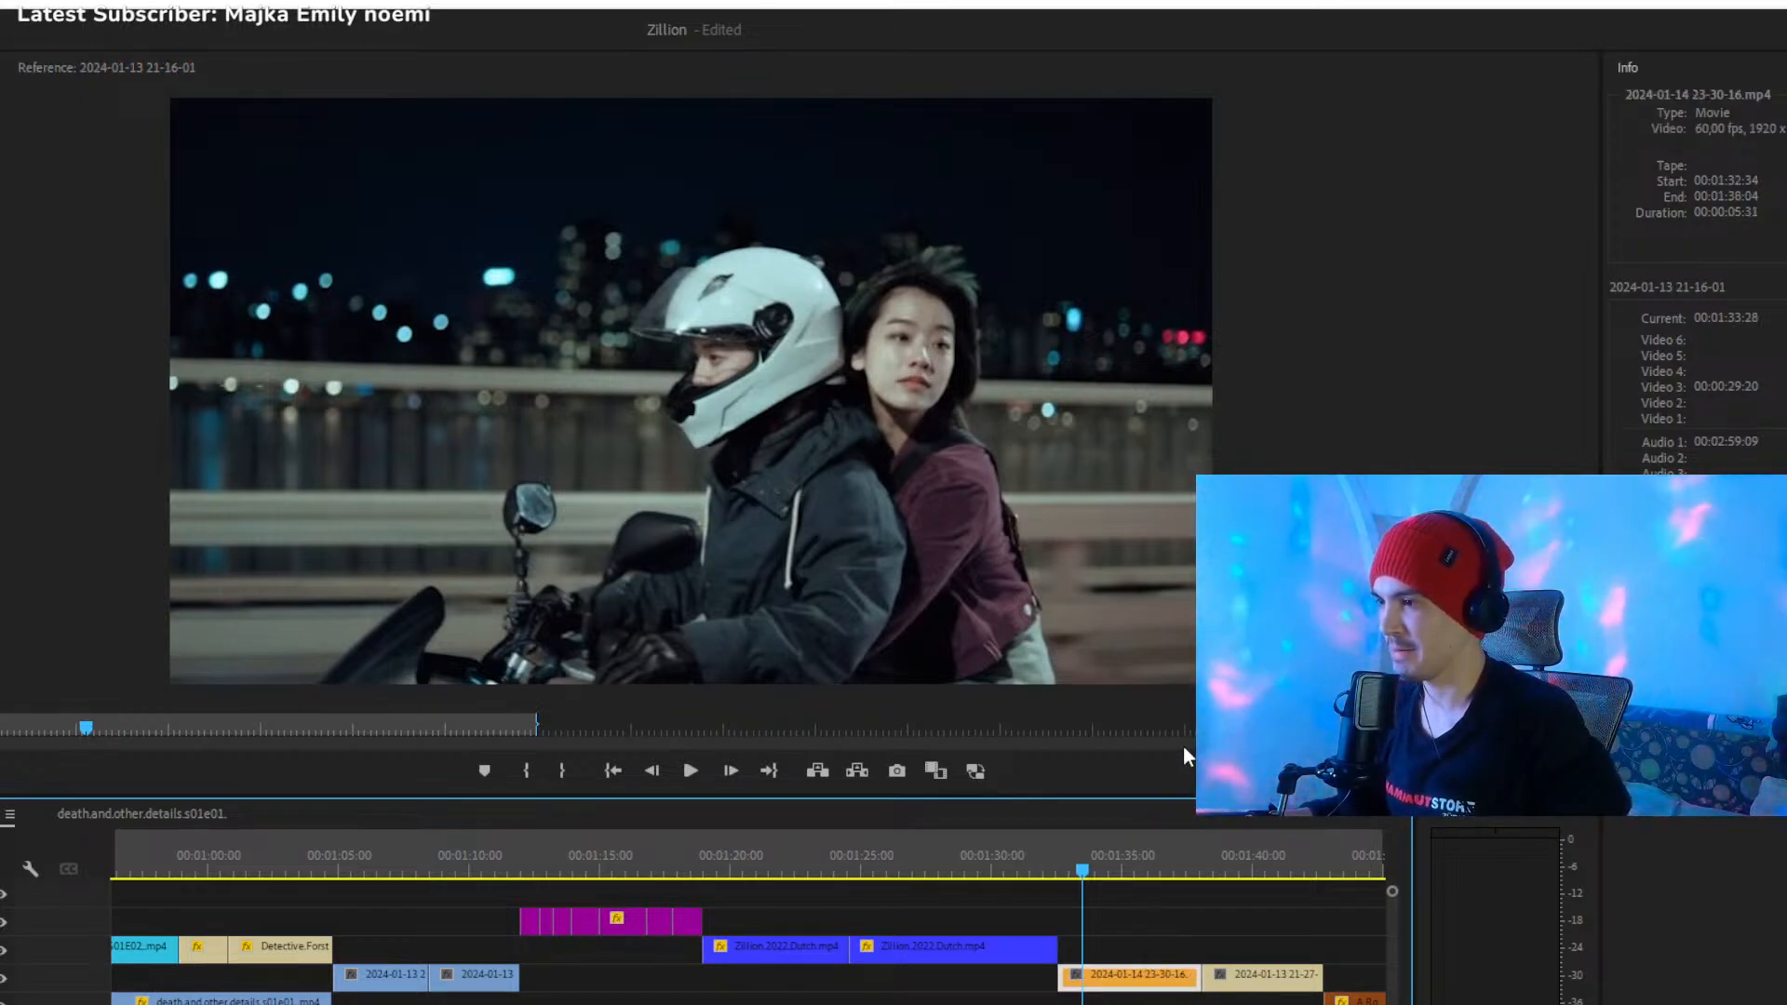
click(1110, 920)
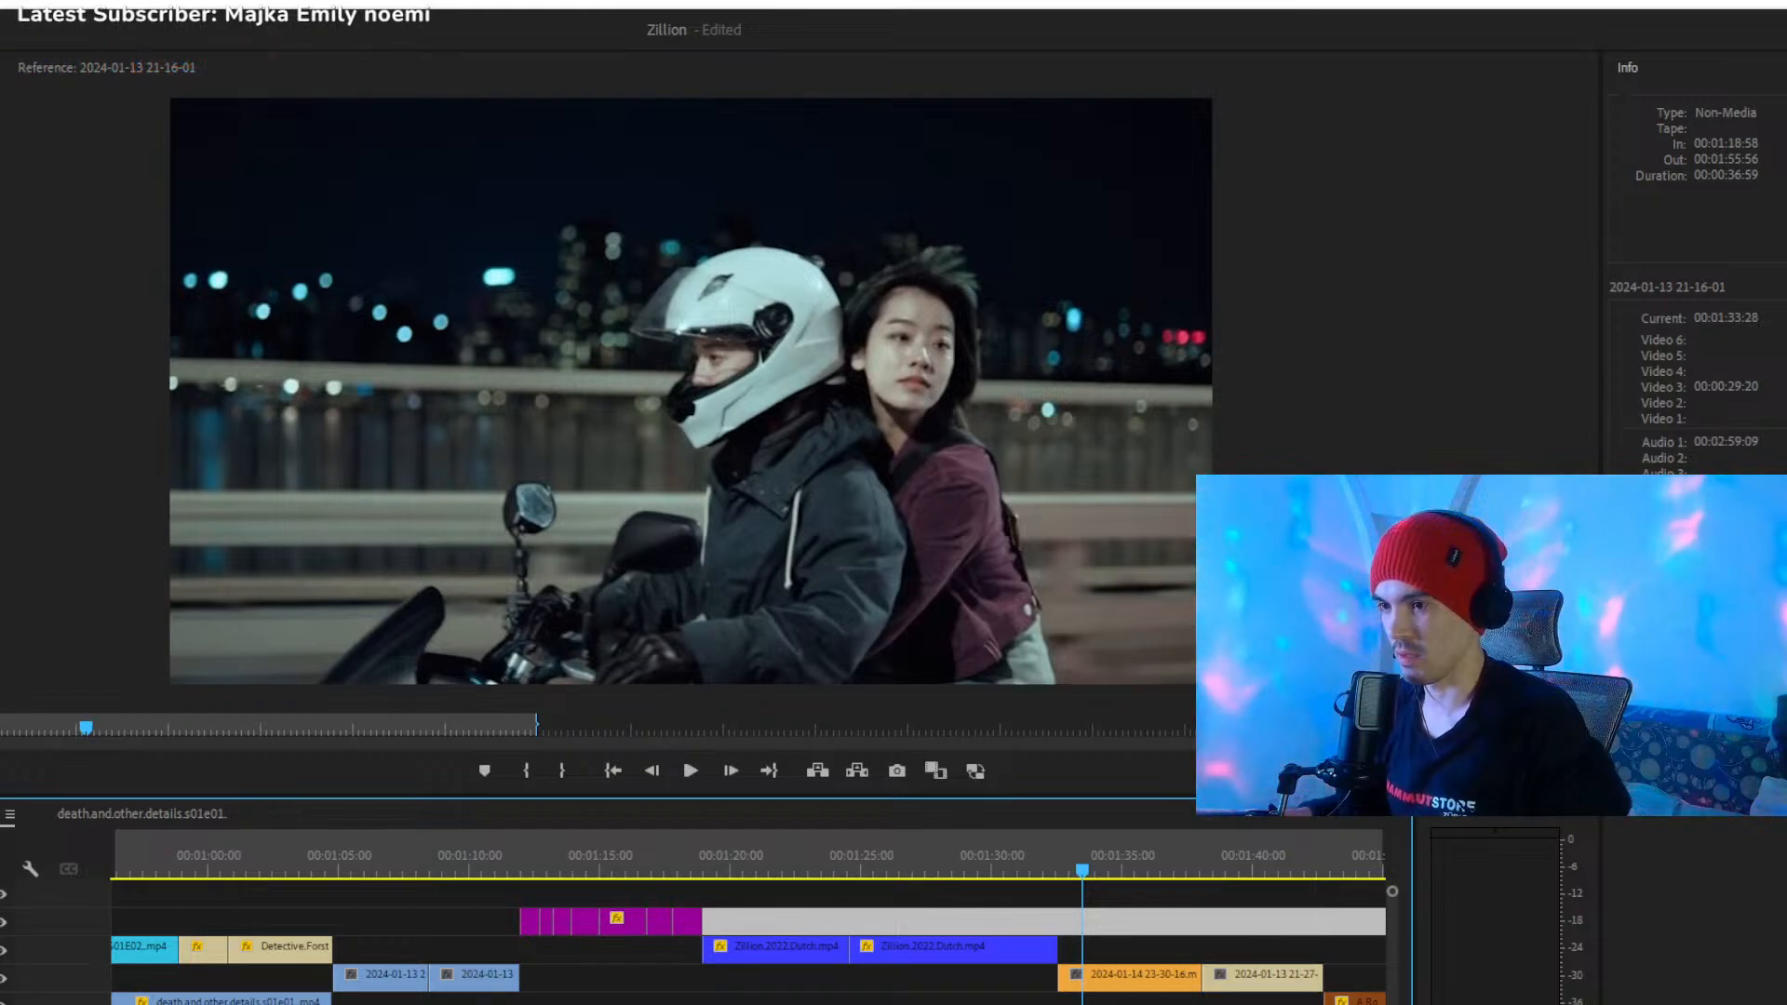
key(minus)
key(equal)
click(1055, 874)
click(1093, 981)
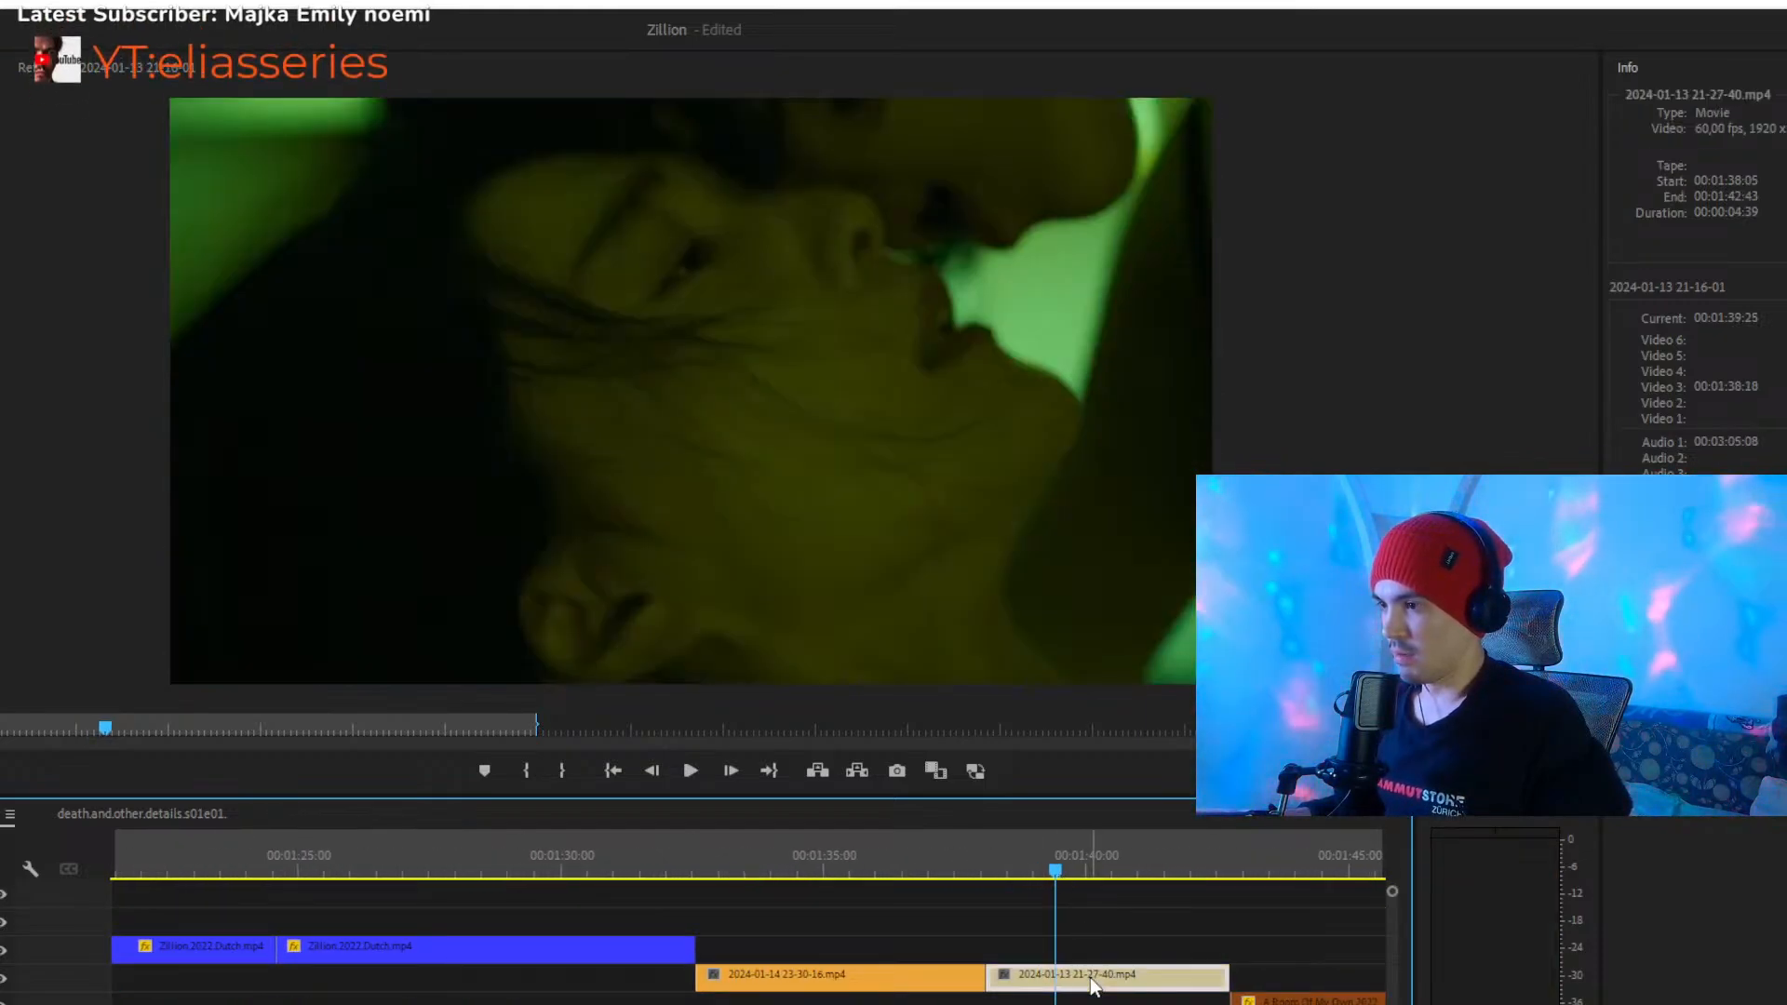
click(1046, 909)
key(minus)
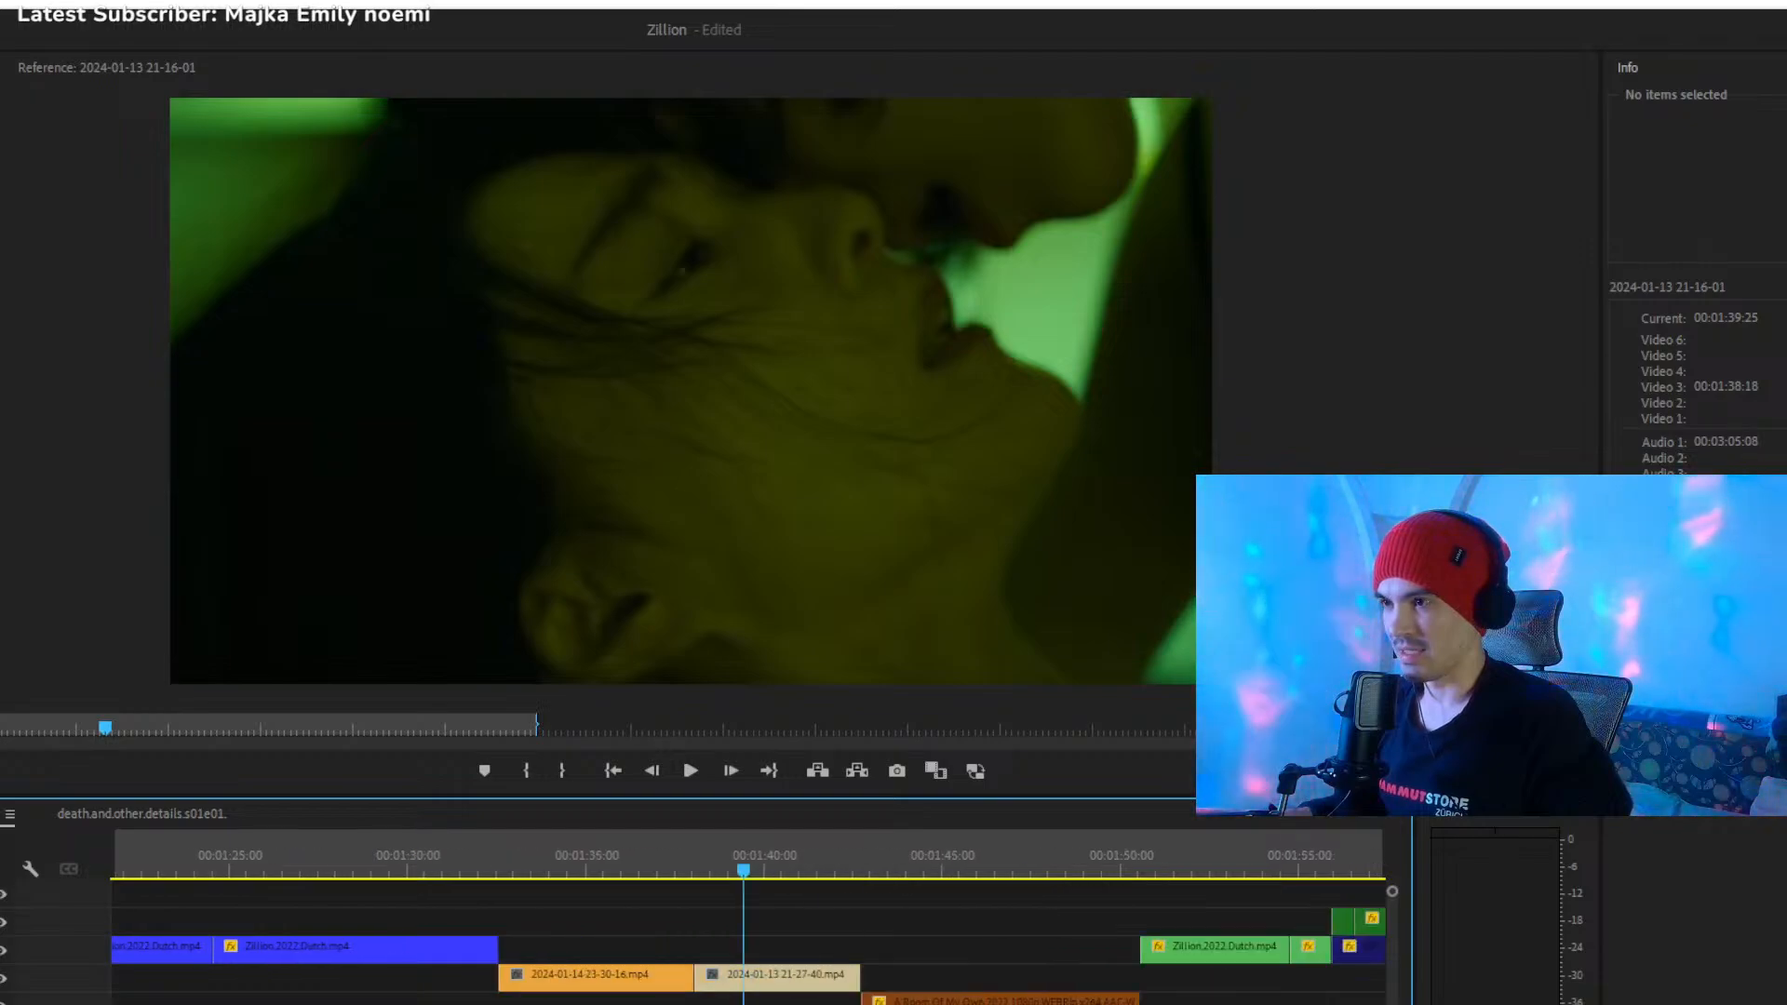
- Play the end of the beige clip into the brown A.Room.Of.My.Own.2022 clip, stop at about 00:01:43 and select the brown clip
click(795, 858)
key(space)
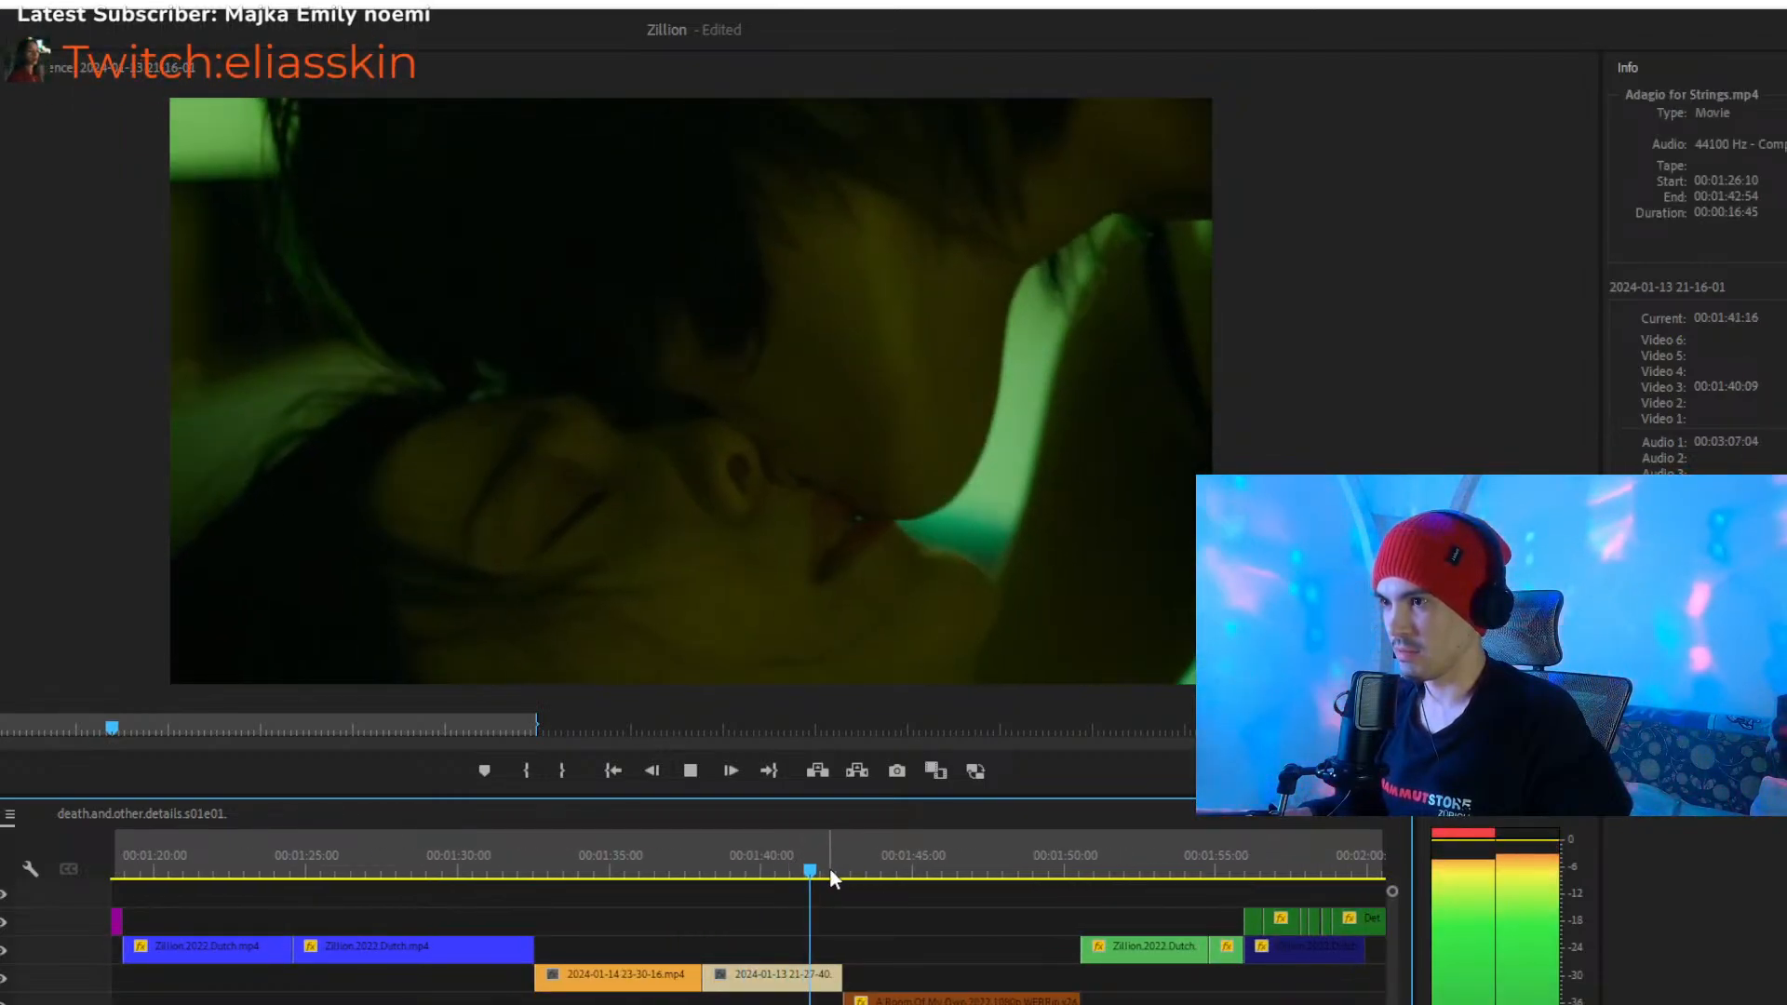
key(space)
click(903, 997)
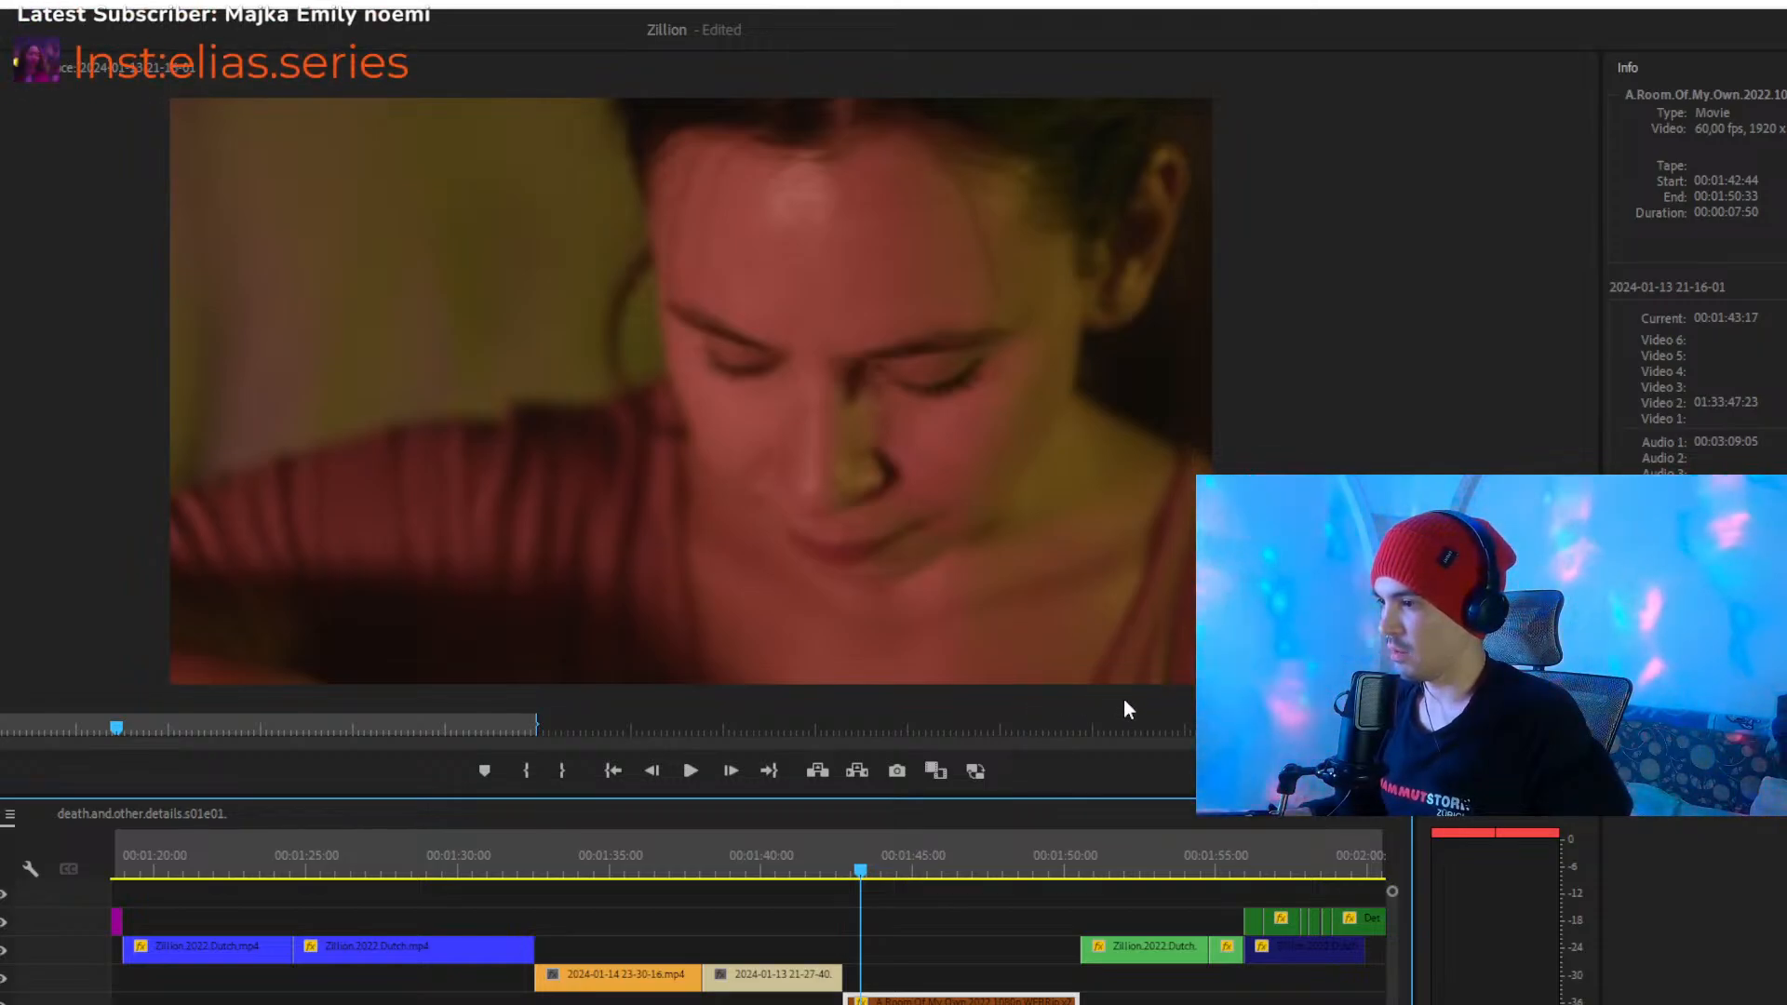
- Play from about 00:01:48 in the brown clip into the light-green Zillion.2022.Dutch.mp4 clip, stopping at about 00:01:54
click(894, 917)
drag(968, 869, 1006, 875)
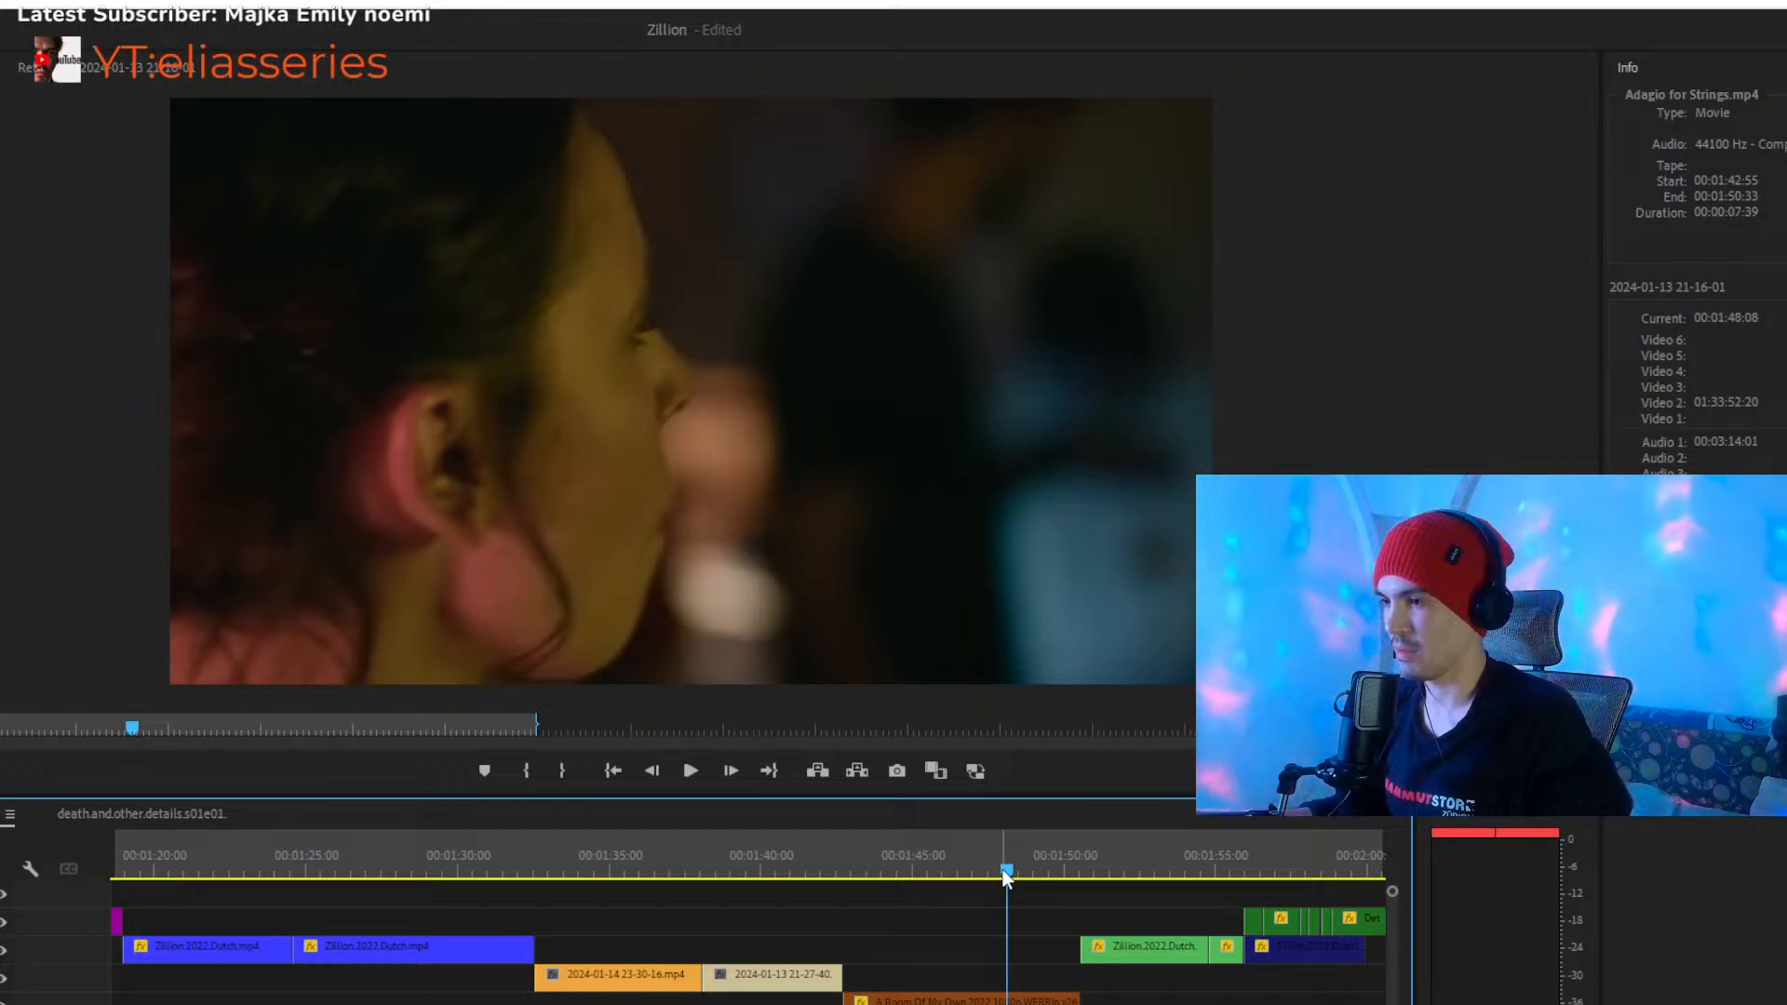
key(space)
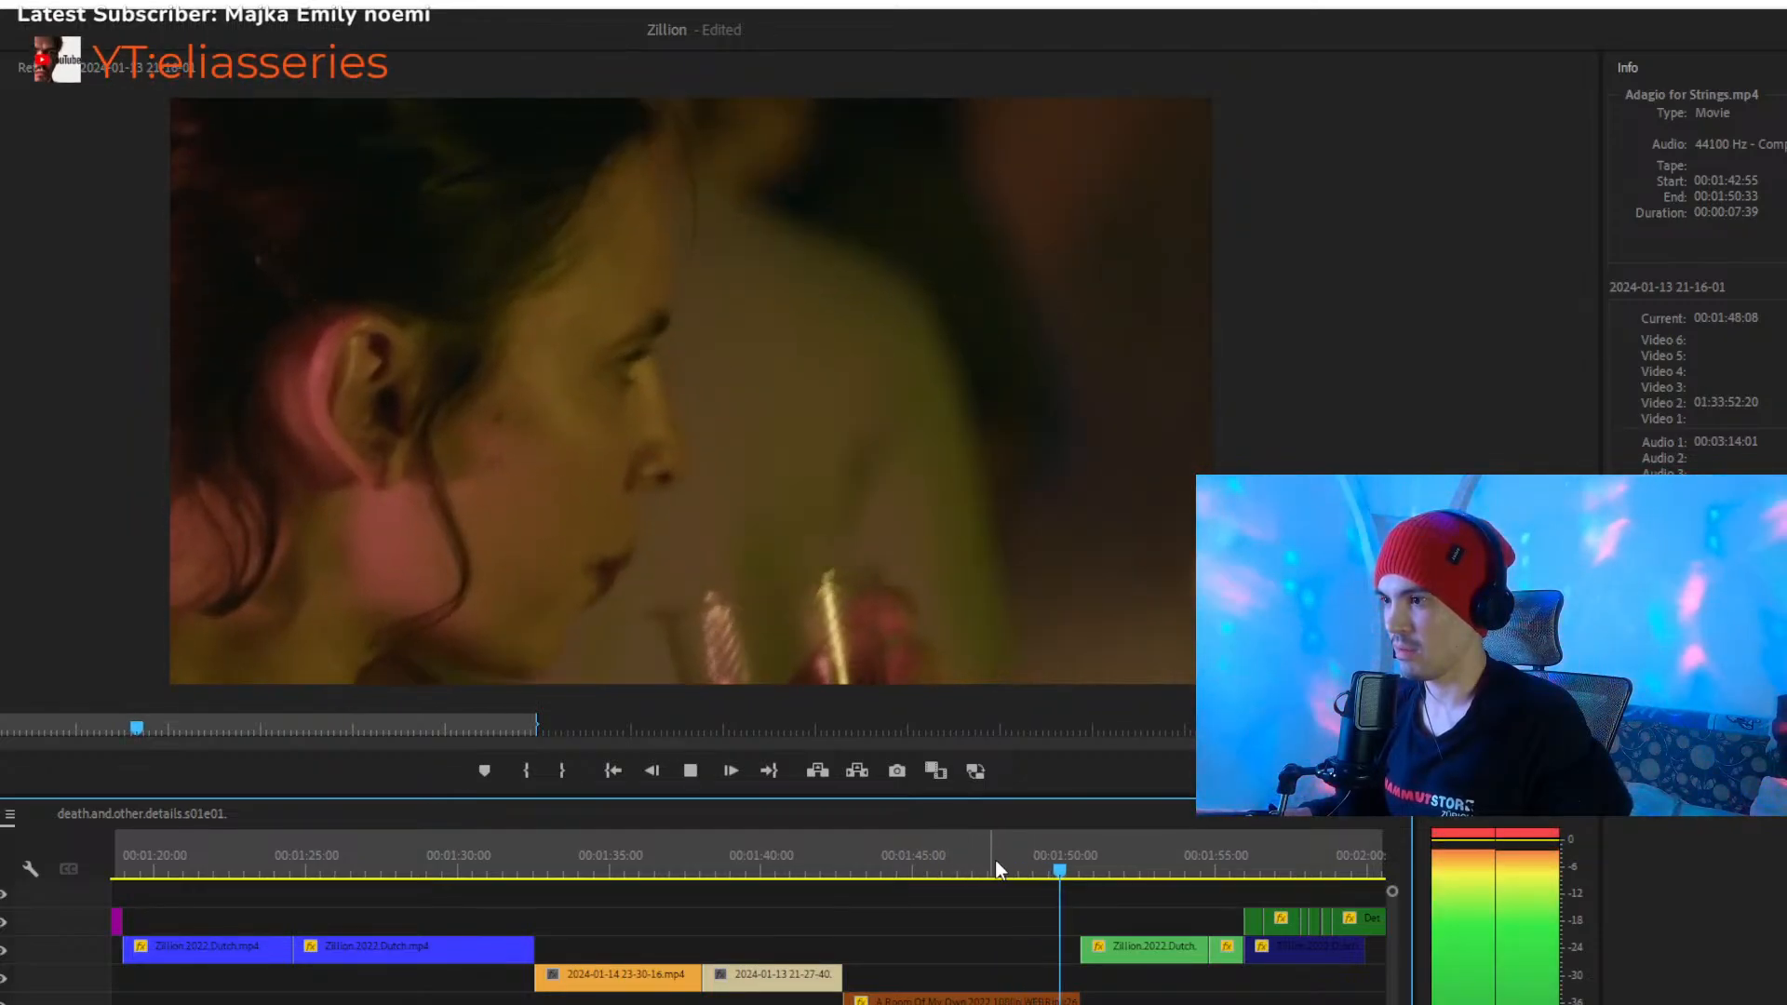
click(1138, 954)
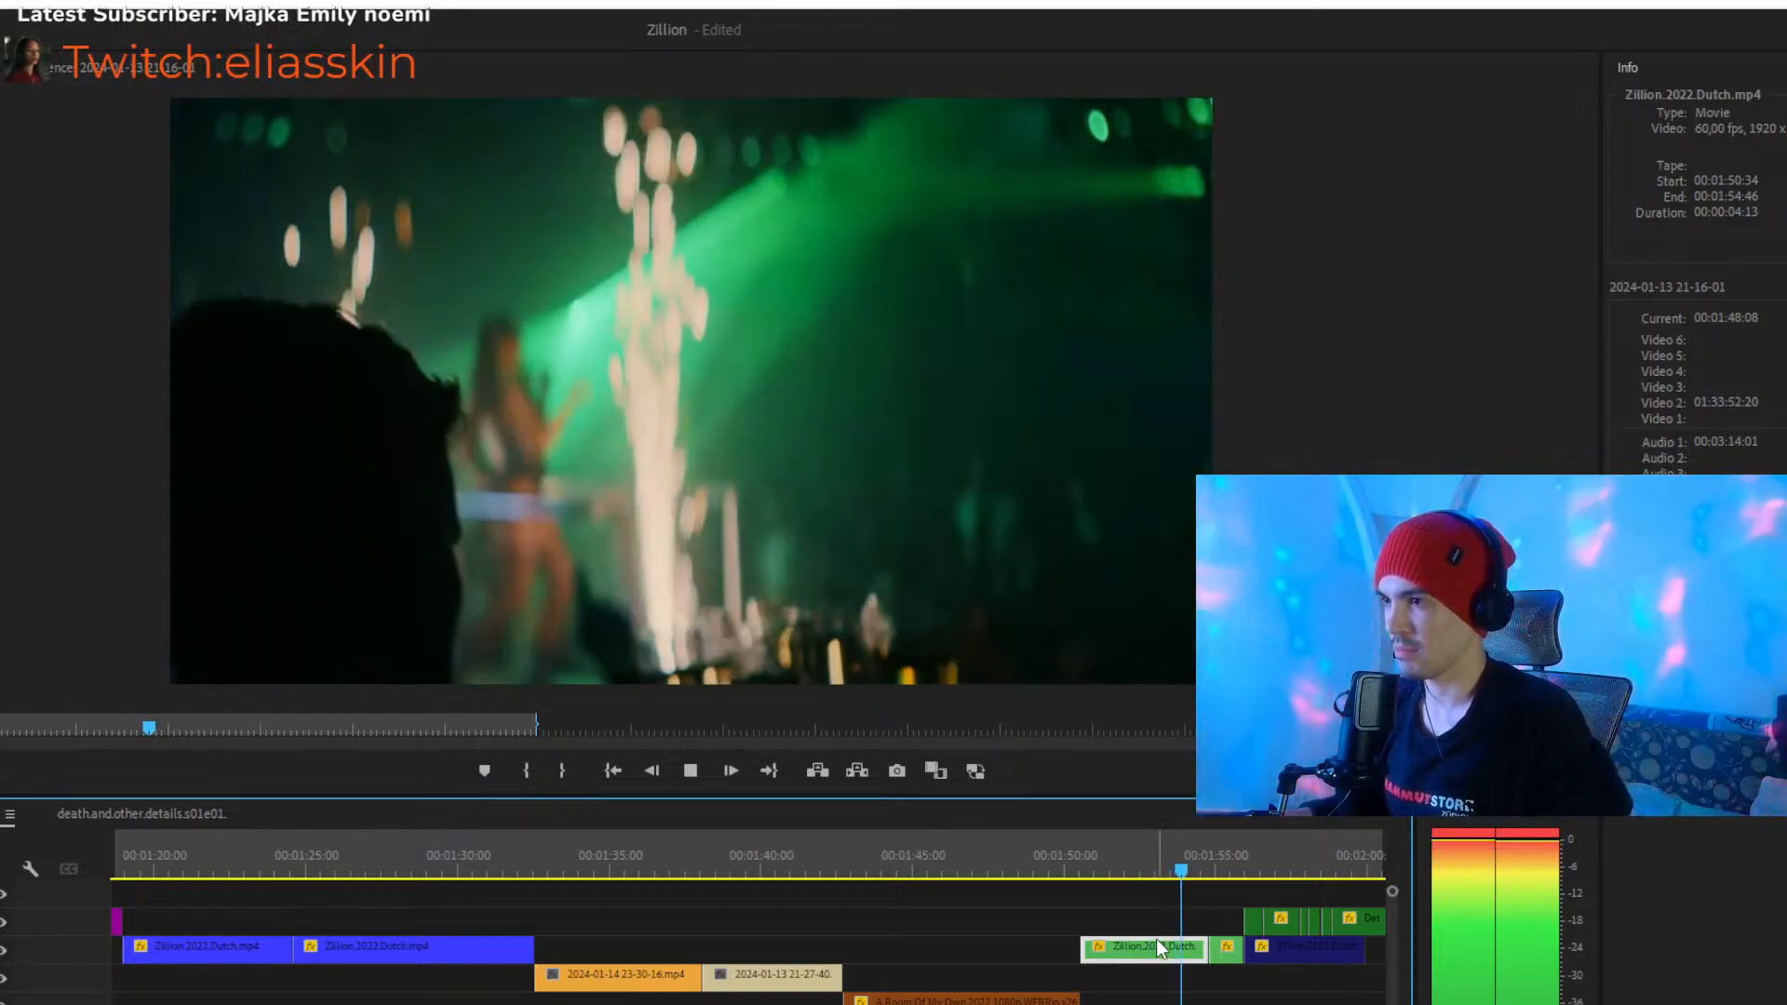
key(space)
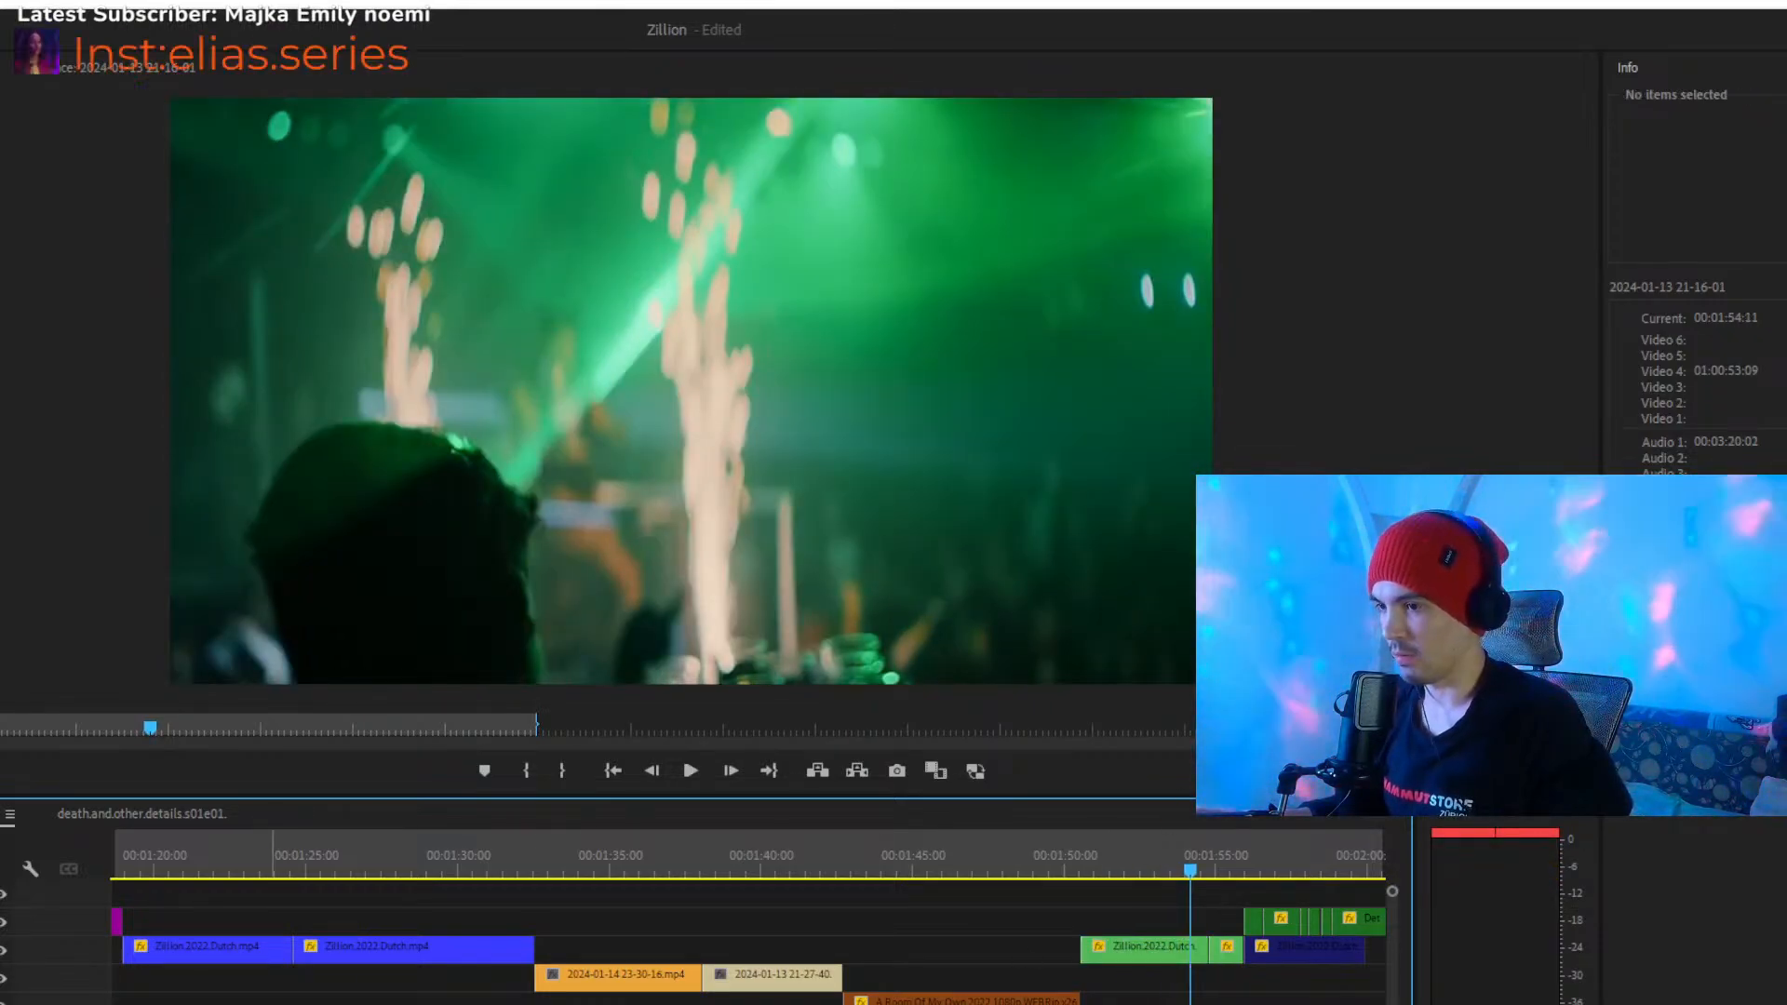
- View the start of the dark-green clips at about 00:01:56, and play the long Detective.Forst.S01E02 clip from about 00:02:00
scroll(873, 901, down, 5)
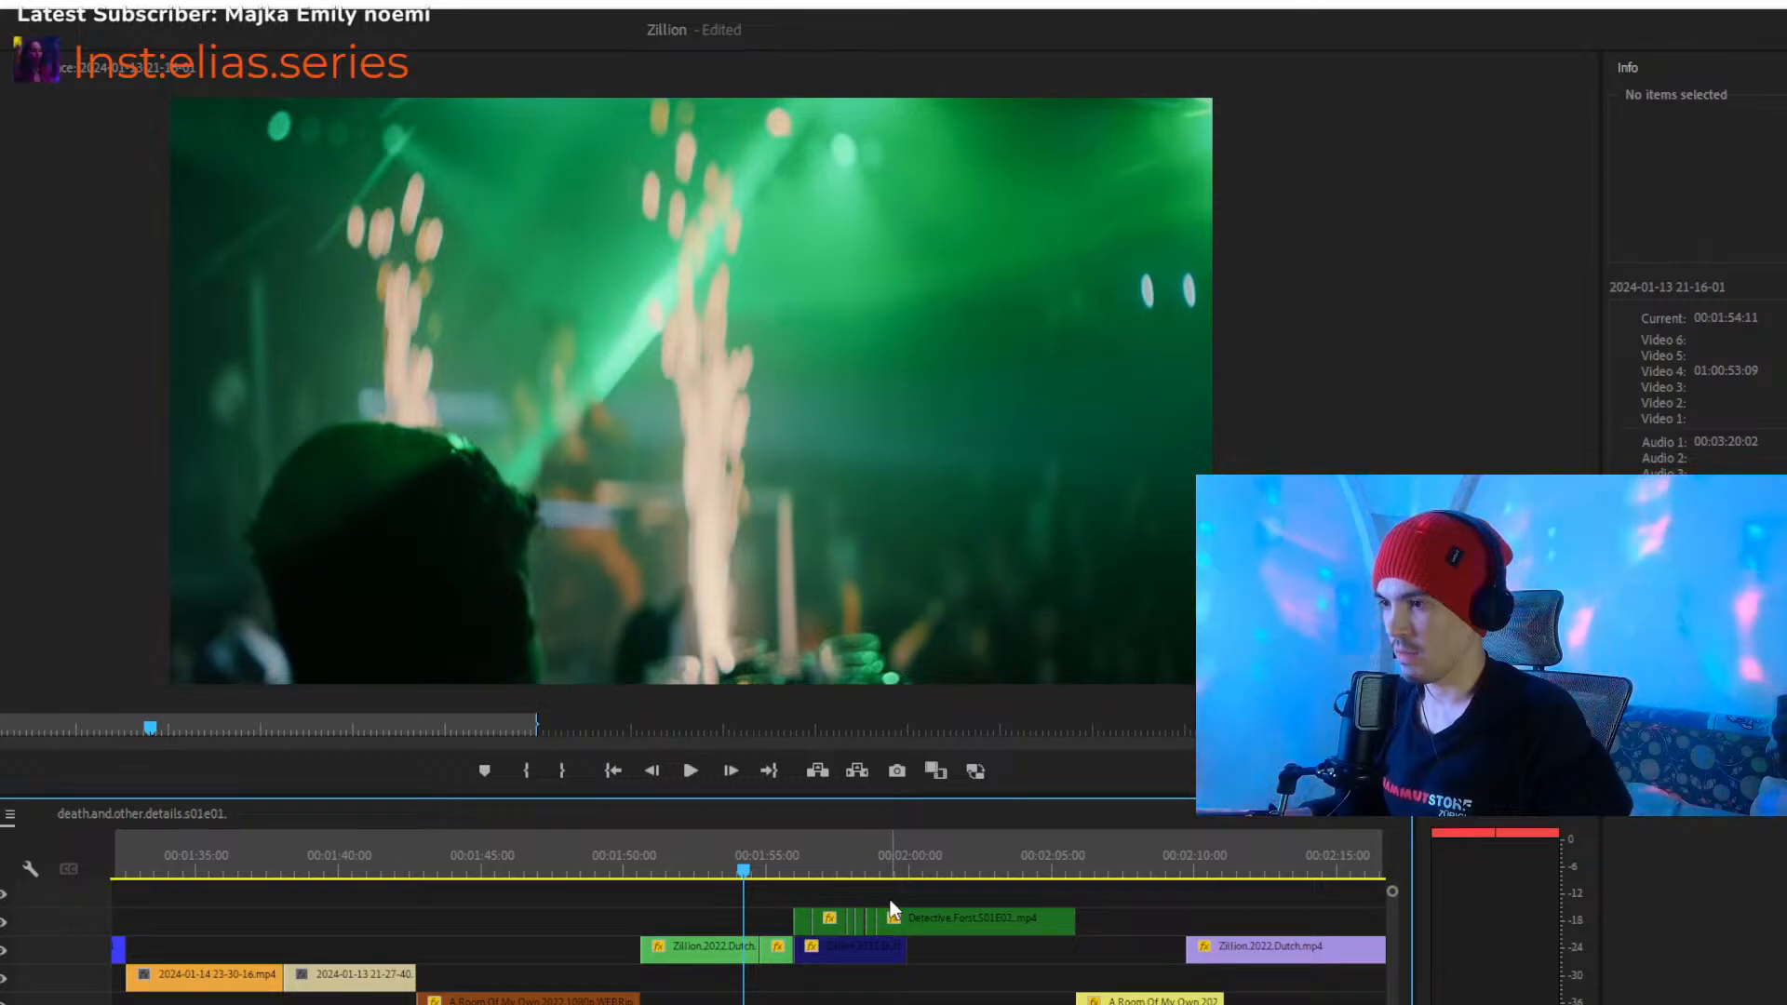
click(796, 870)
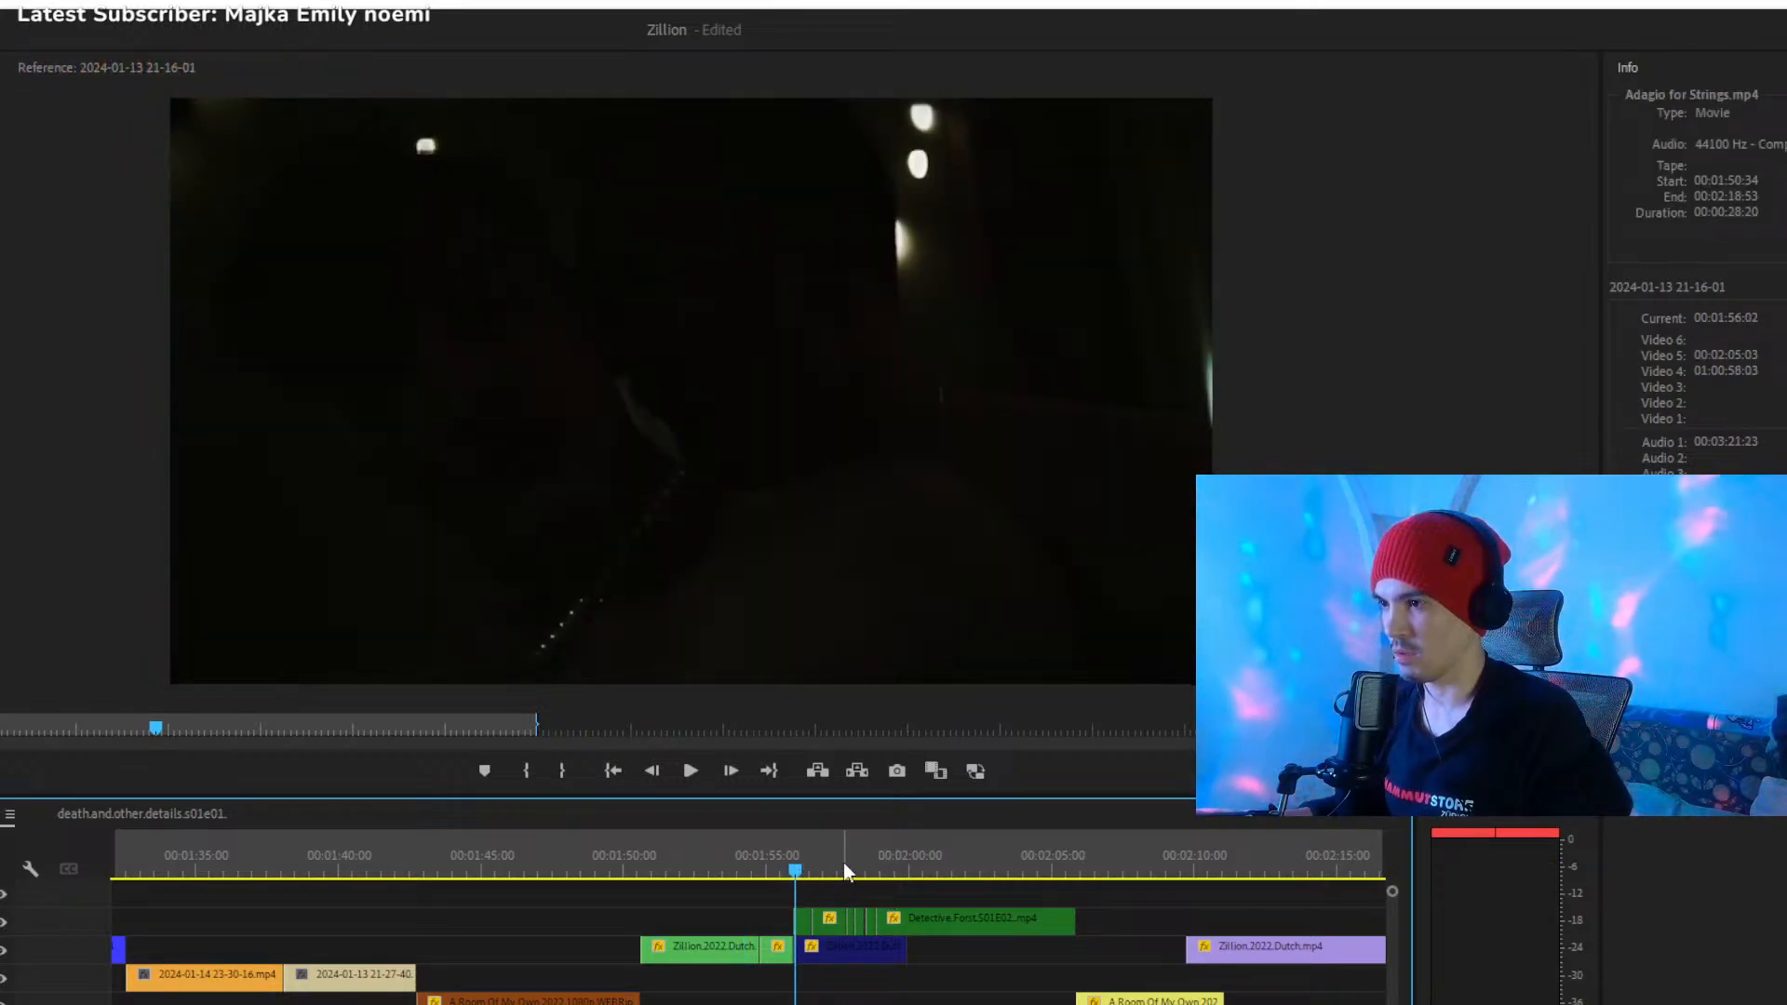
click(919, 870)
key(space)
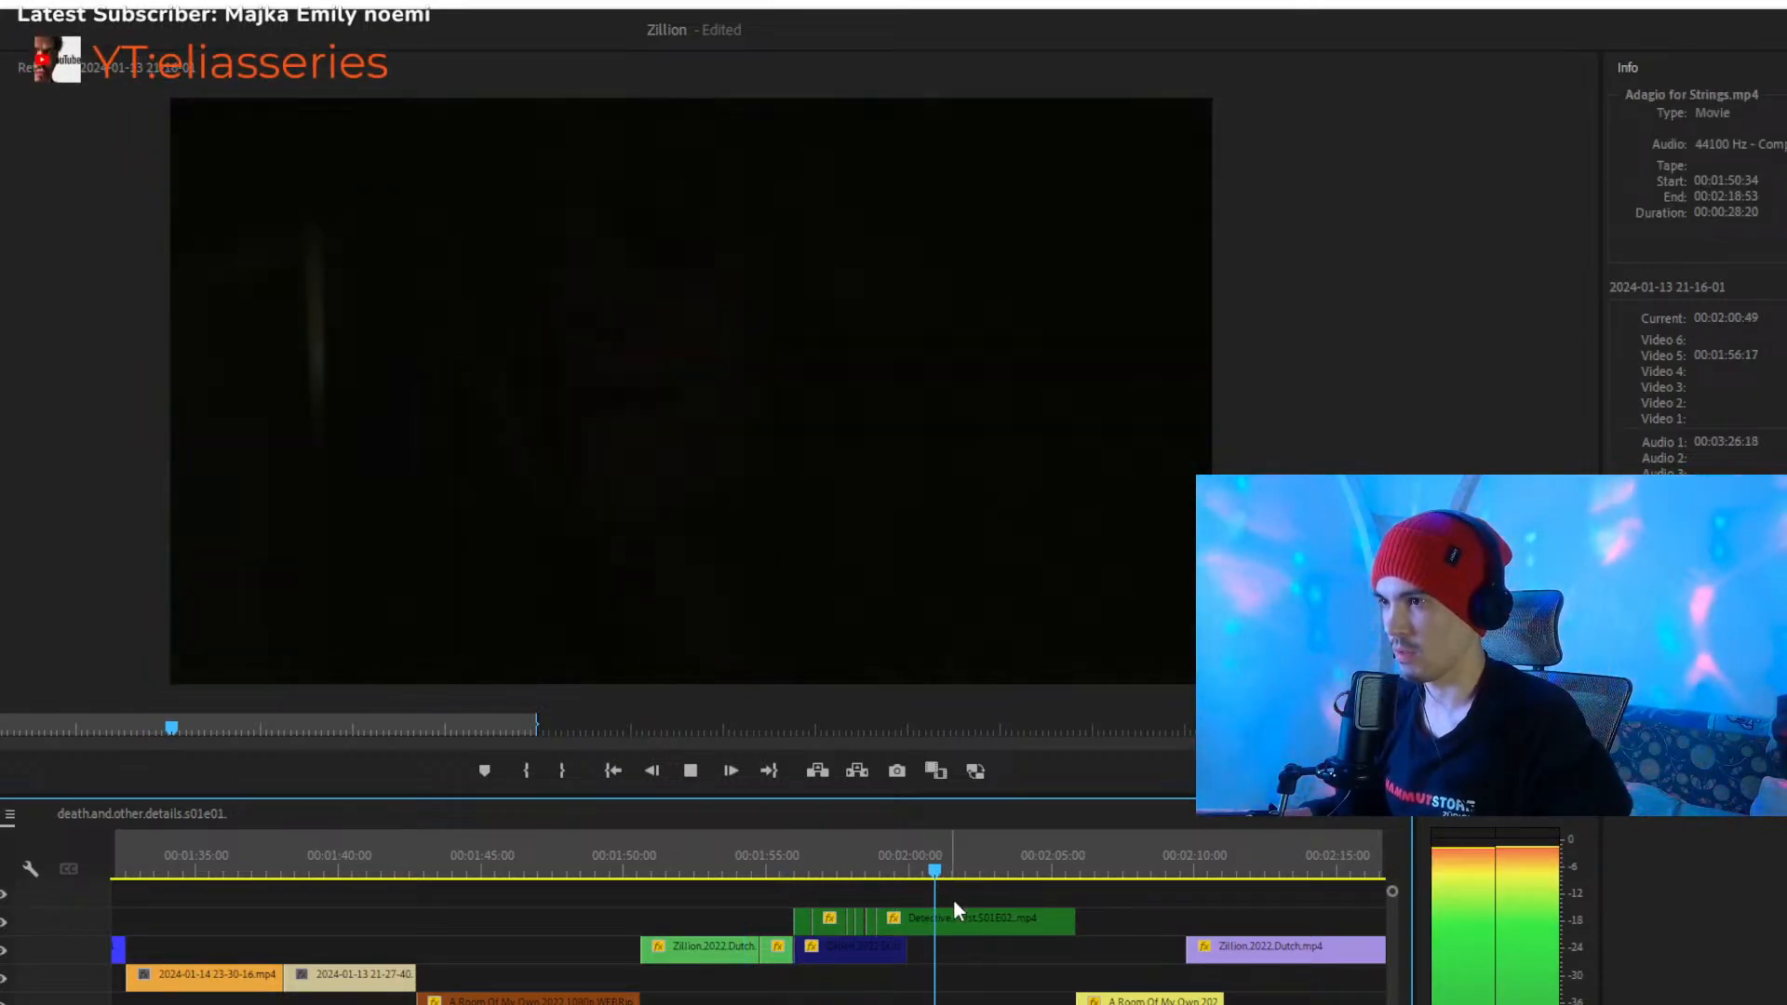
click(968, 918)
- Play the dark-green Detective.Forst.S01E02 clips from 00:01:56, stop at about 00:02:01 and select the long clip
click(797, 868)
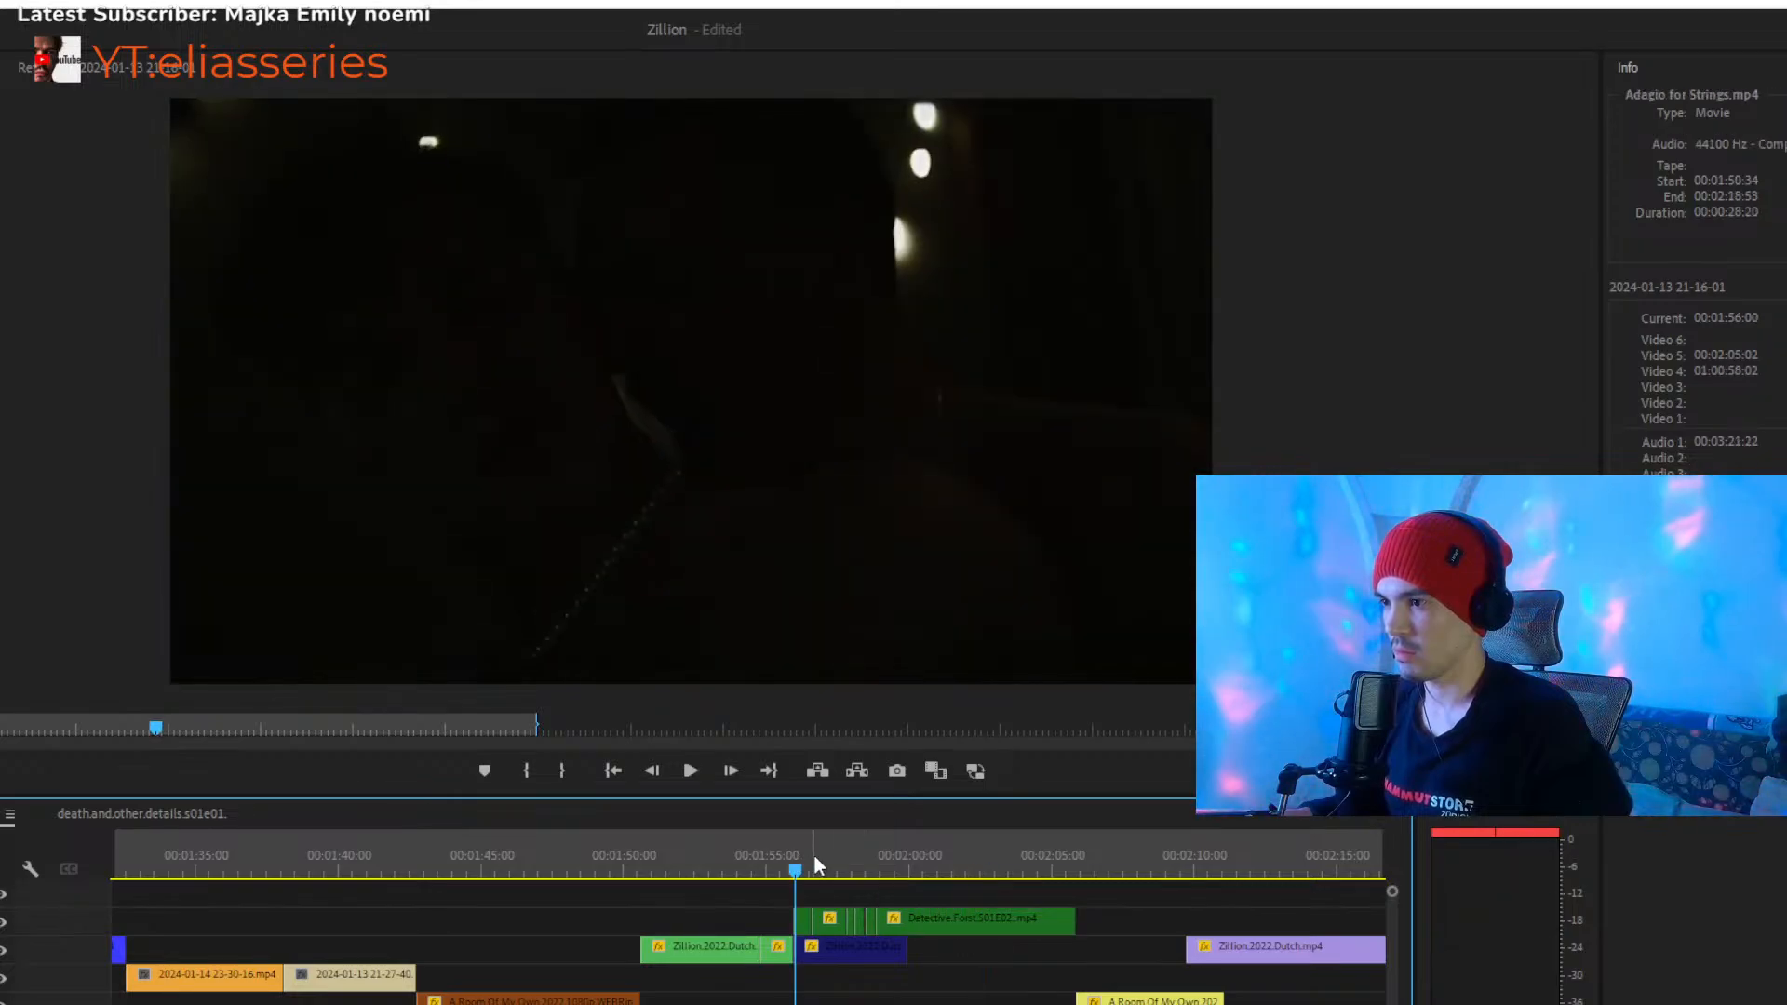
key(space)
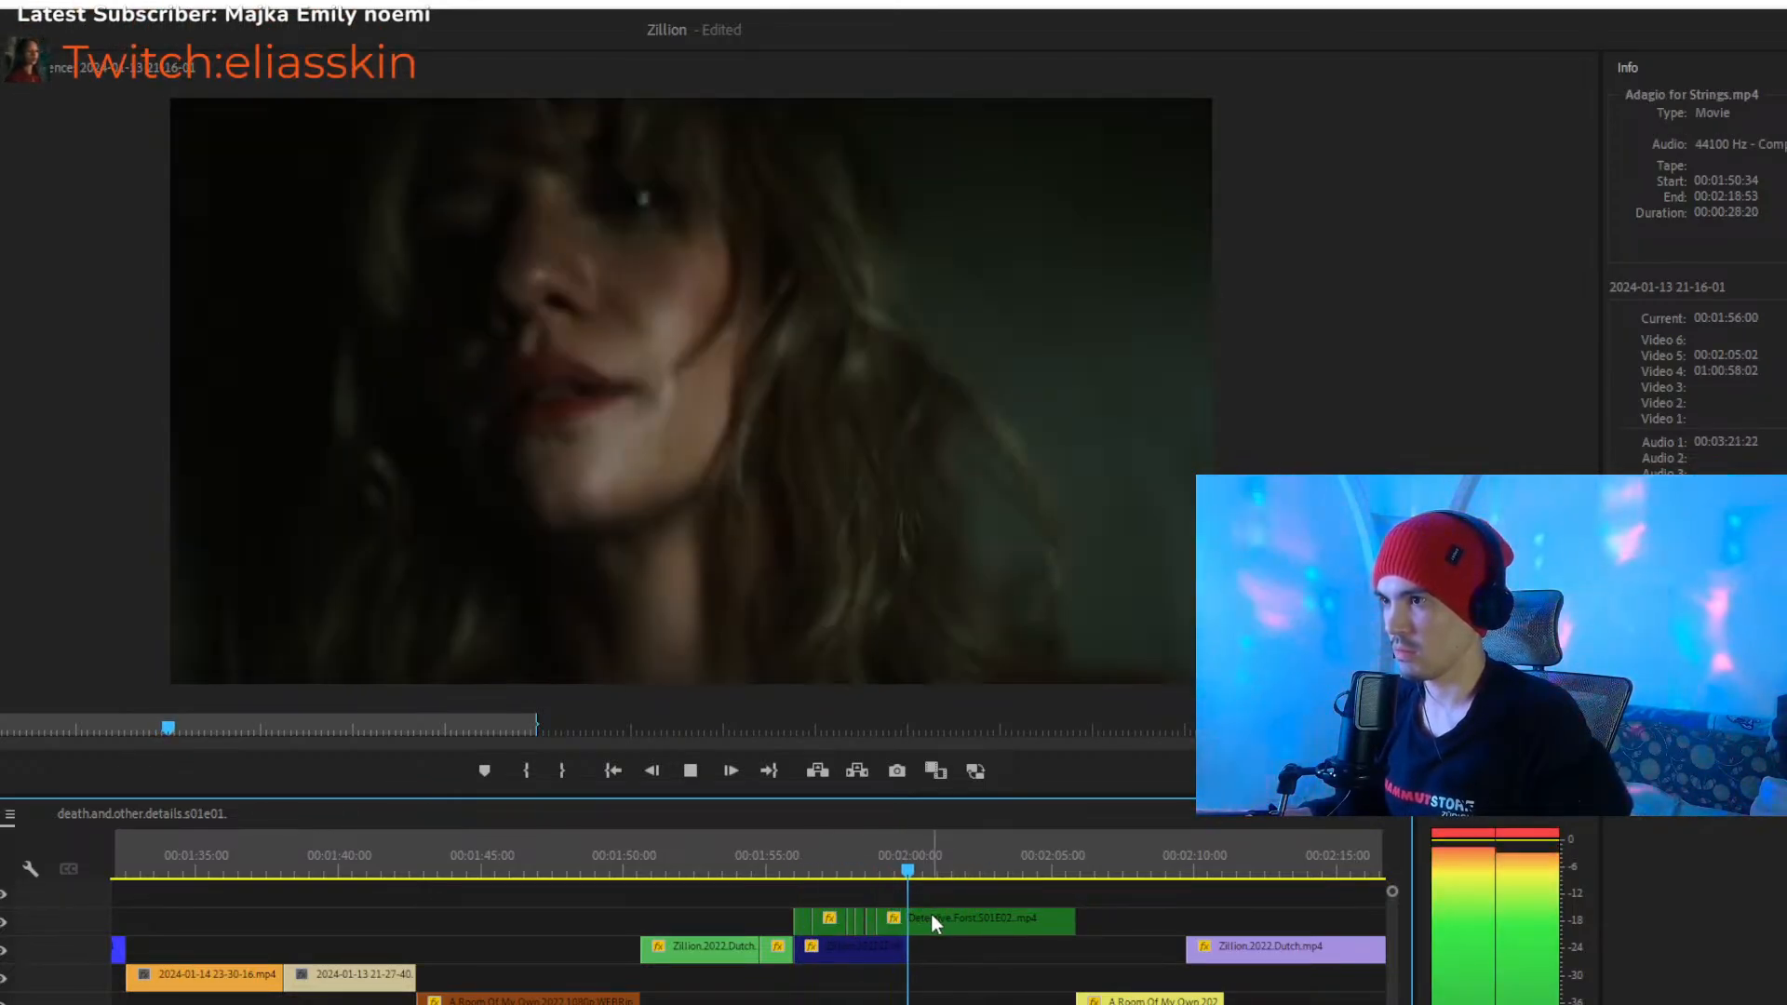
click(940, 919)
key(space)
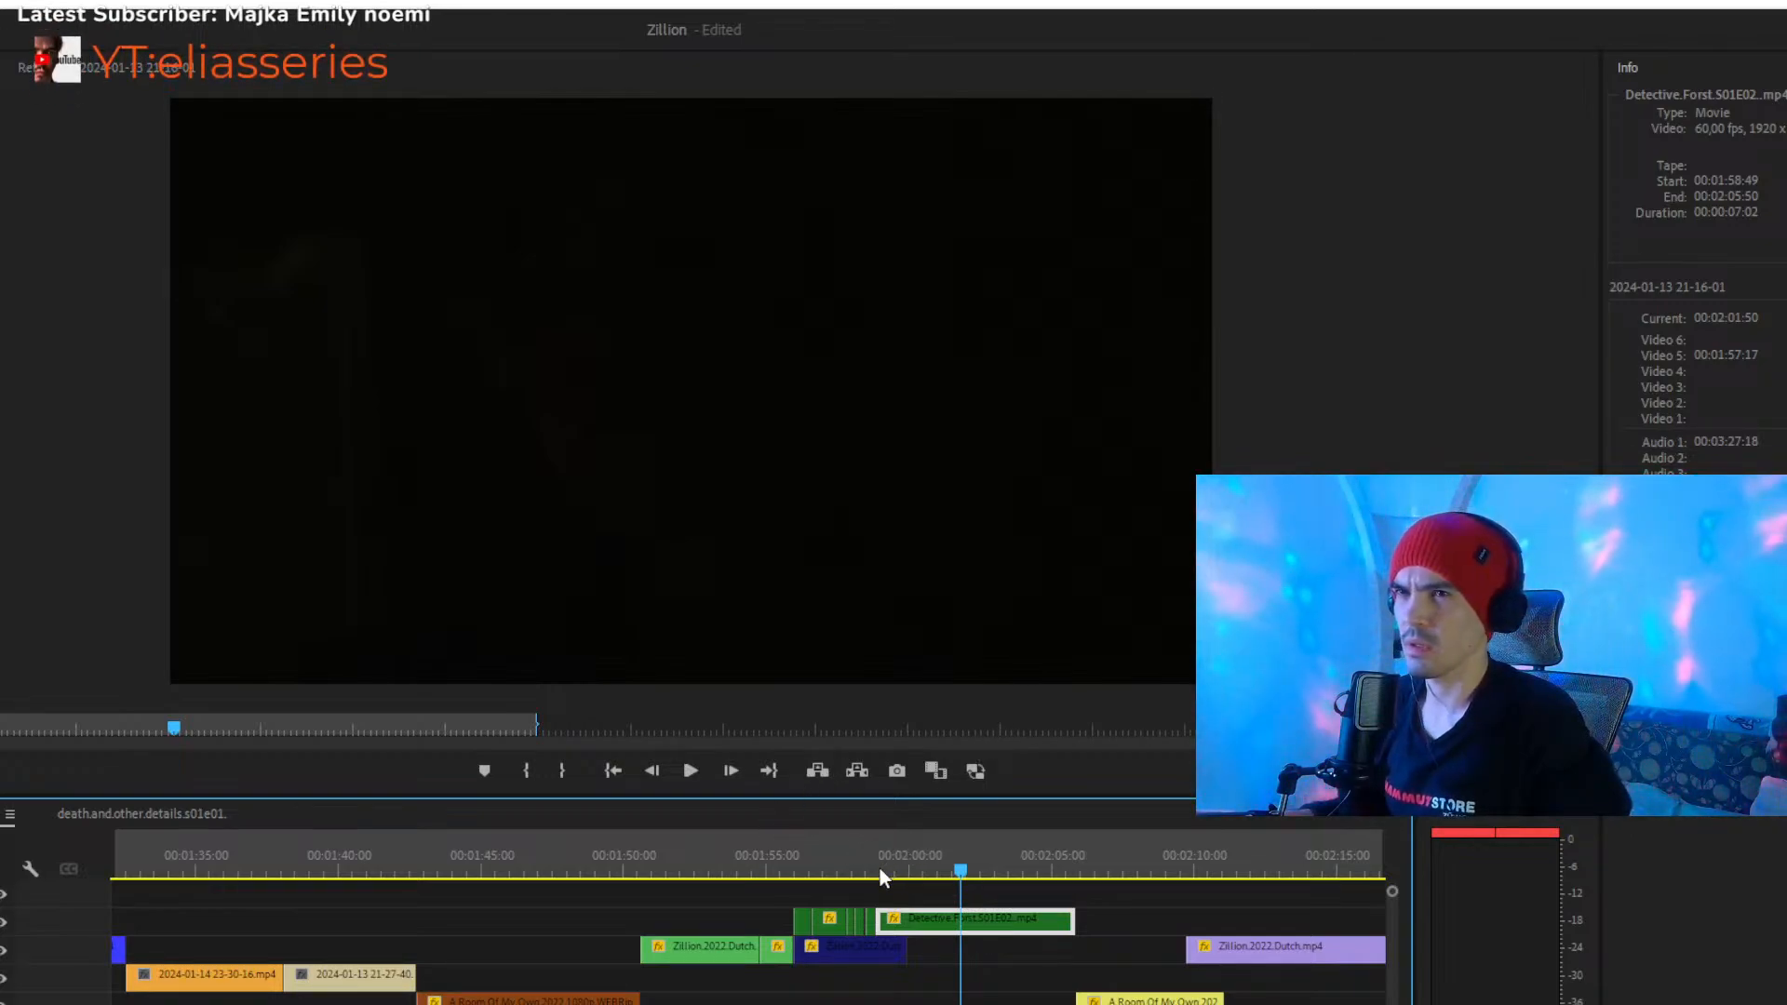
click(900, 896)
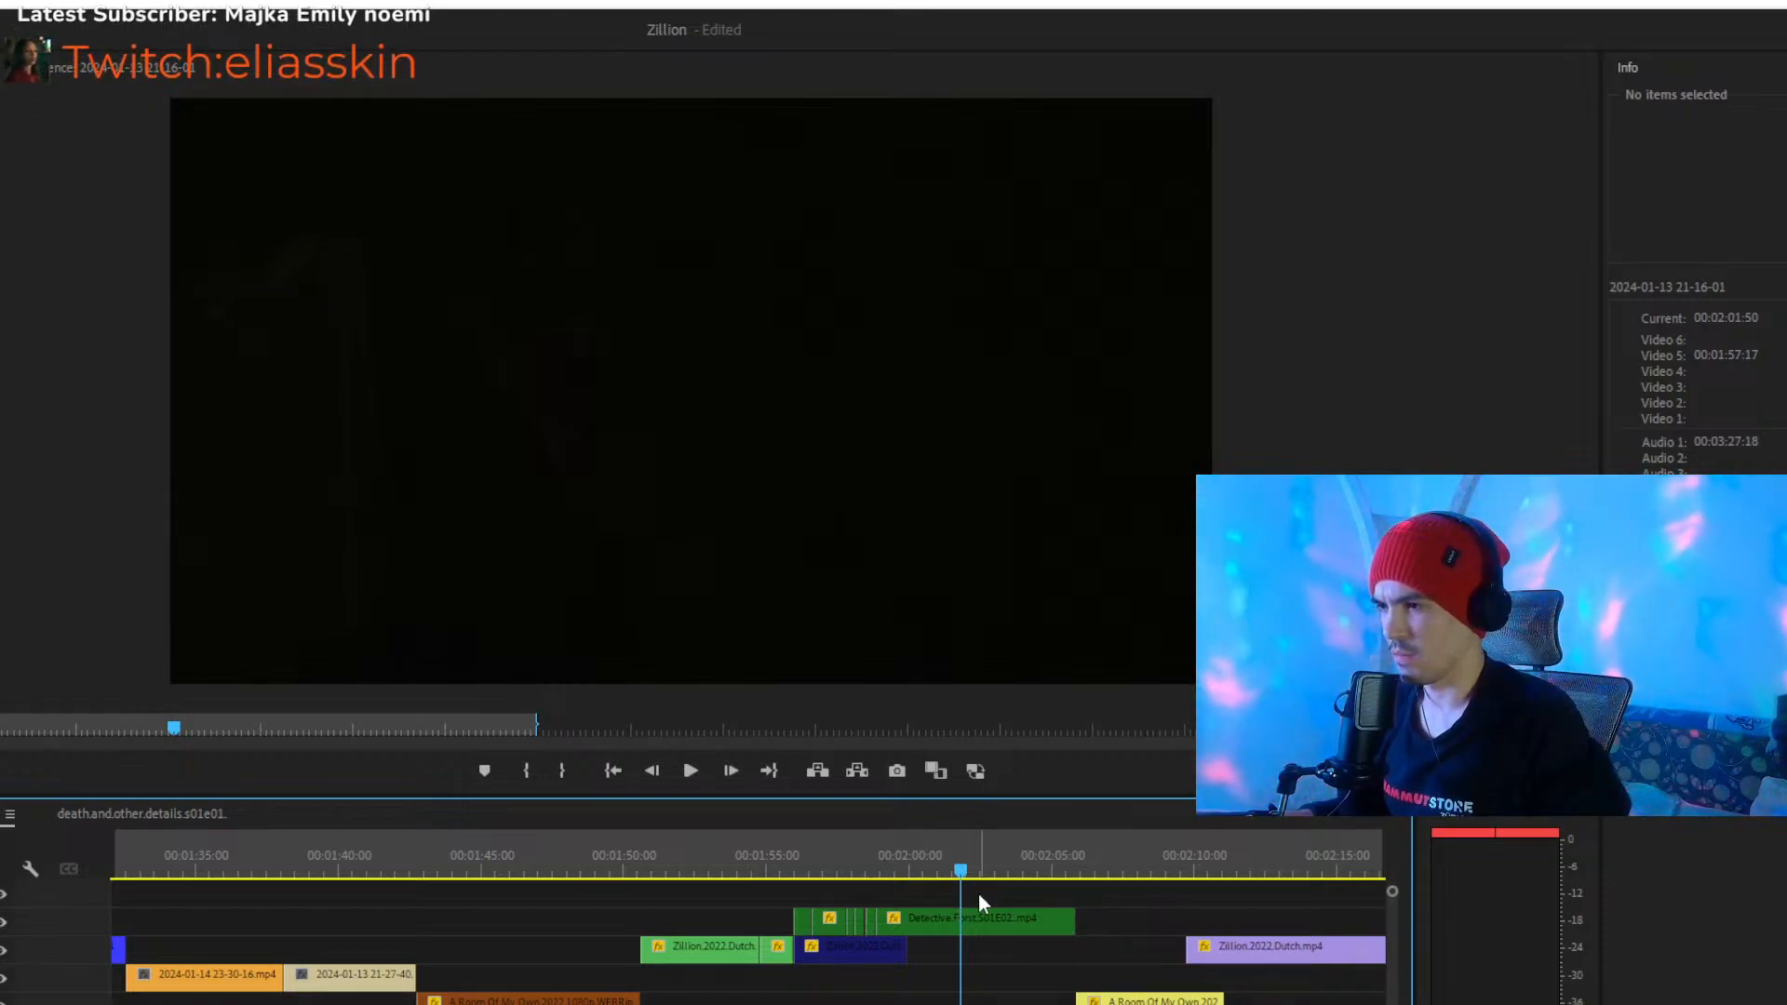
click(975, 923)
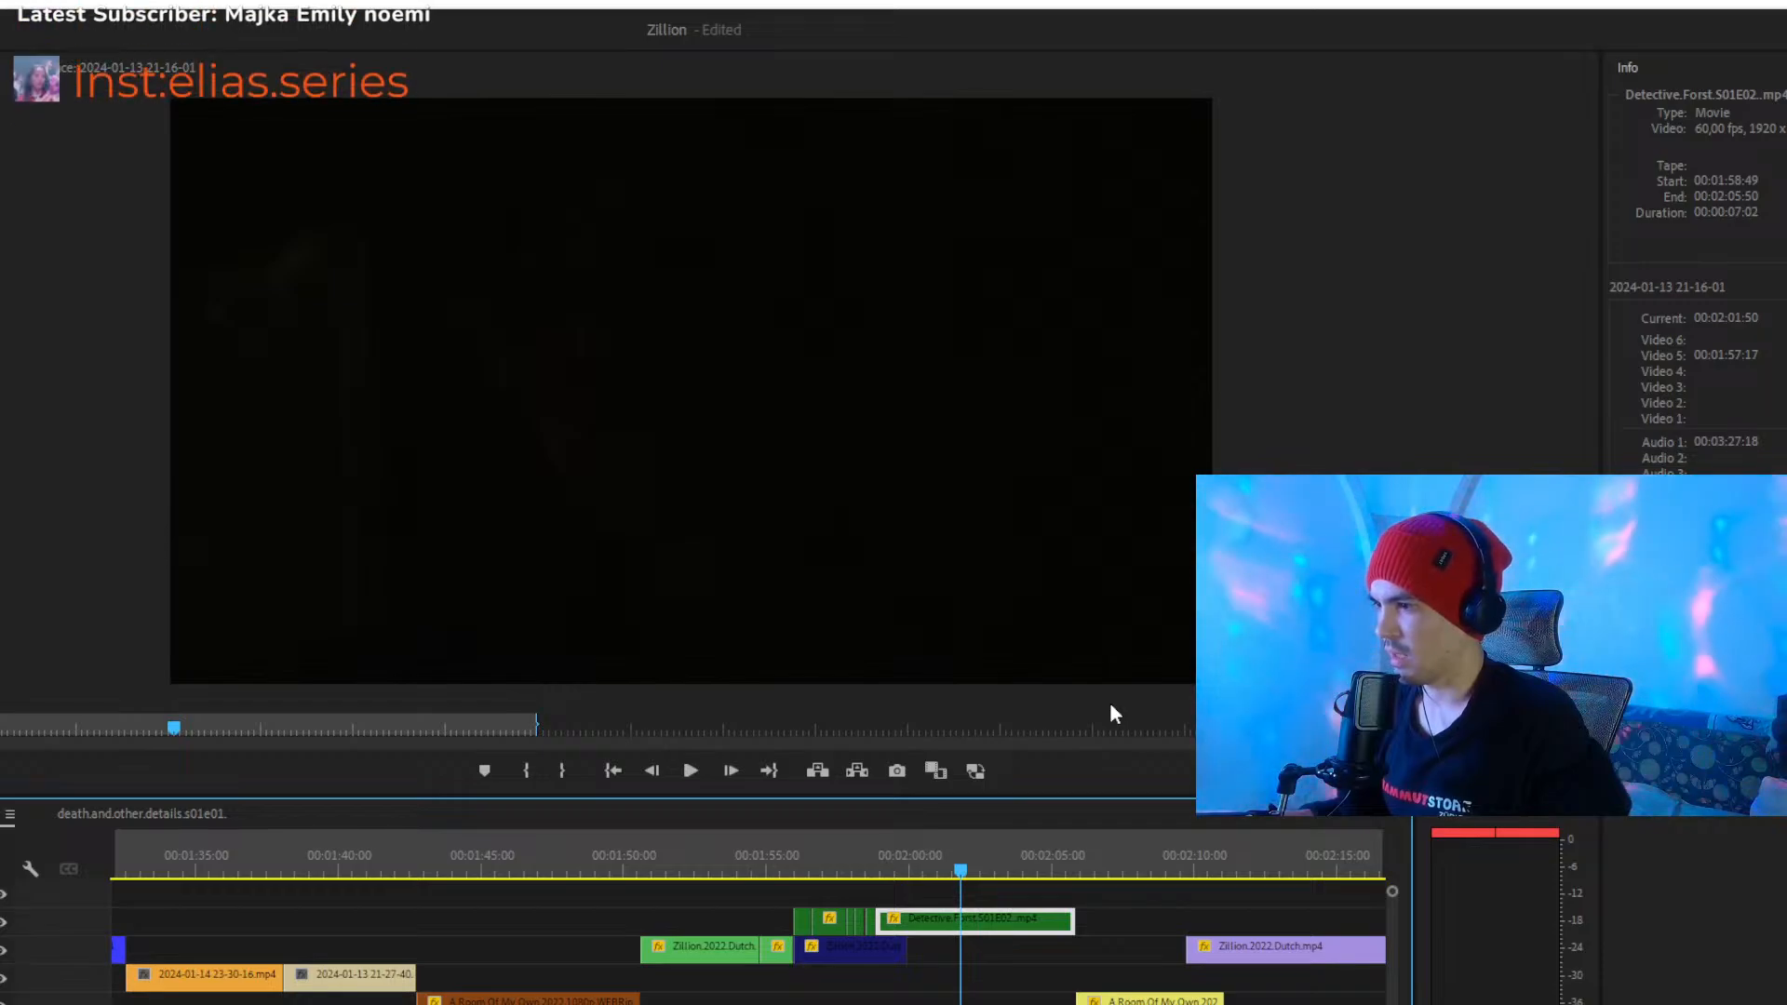
- Play the short dark-green clips from about 00:01:57, stop at about 00:01:58 and select the last short clip
click(851, 871)
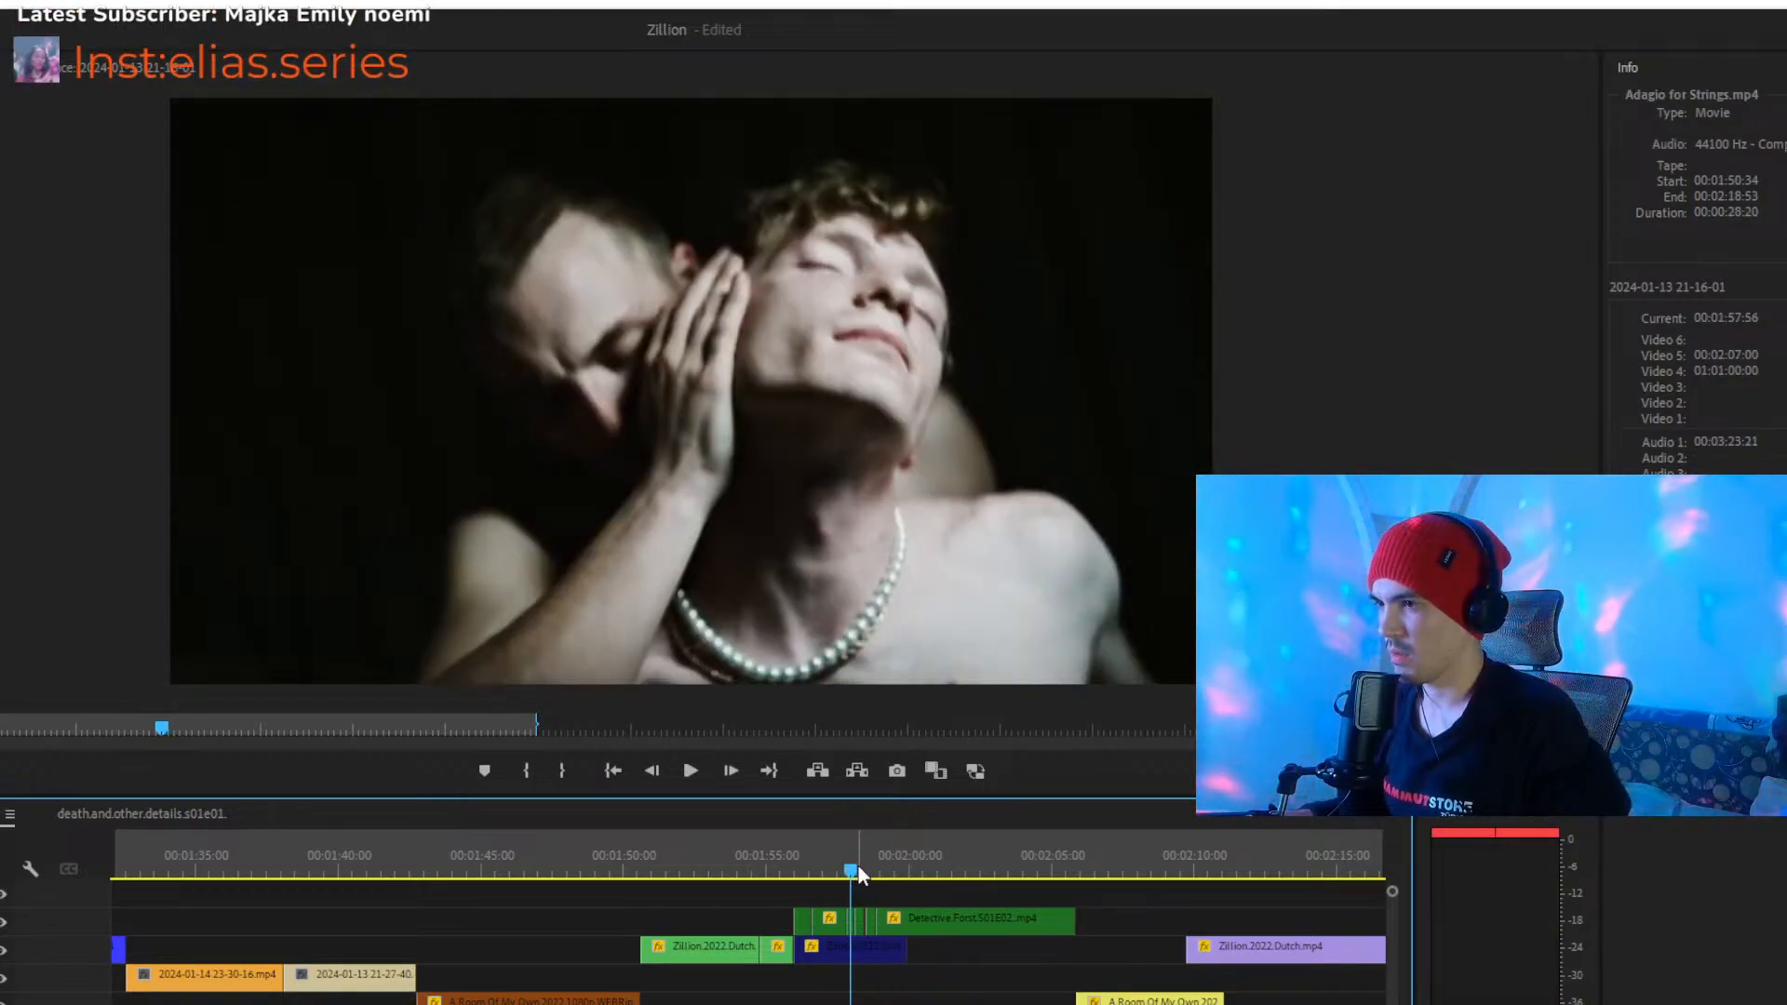
click(871, 918)
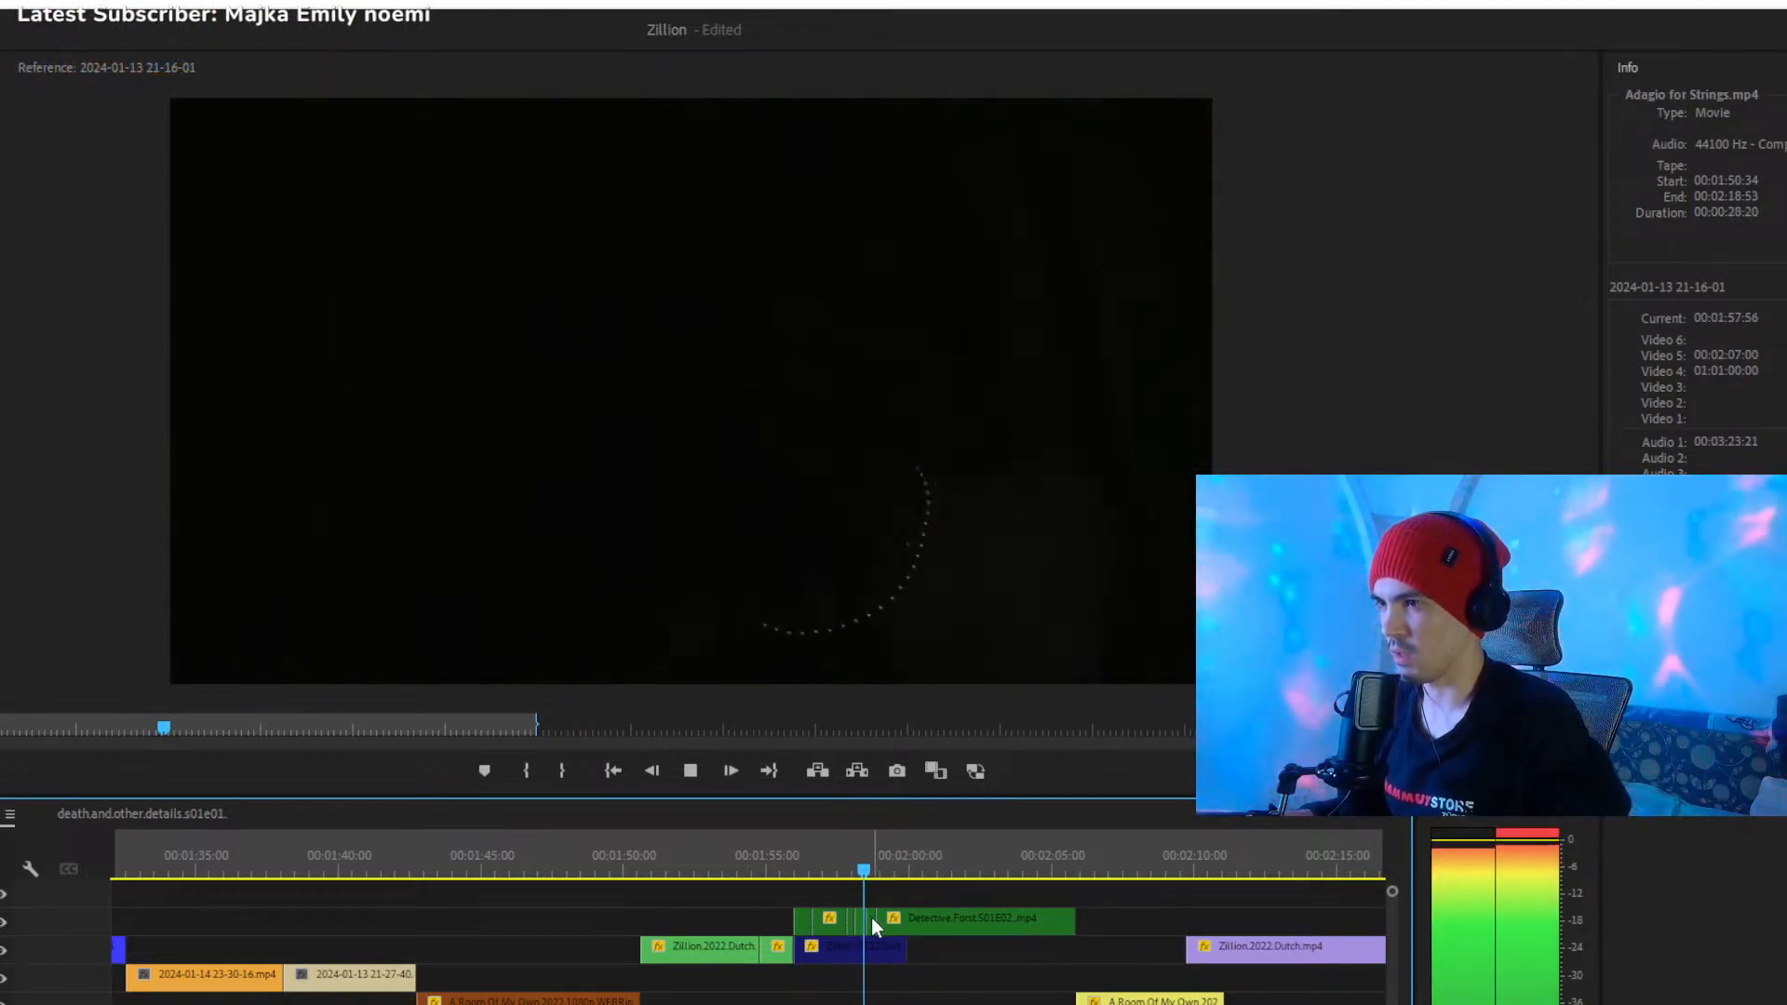
key(space)
key(space)
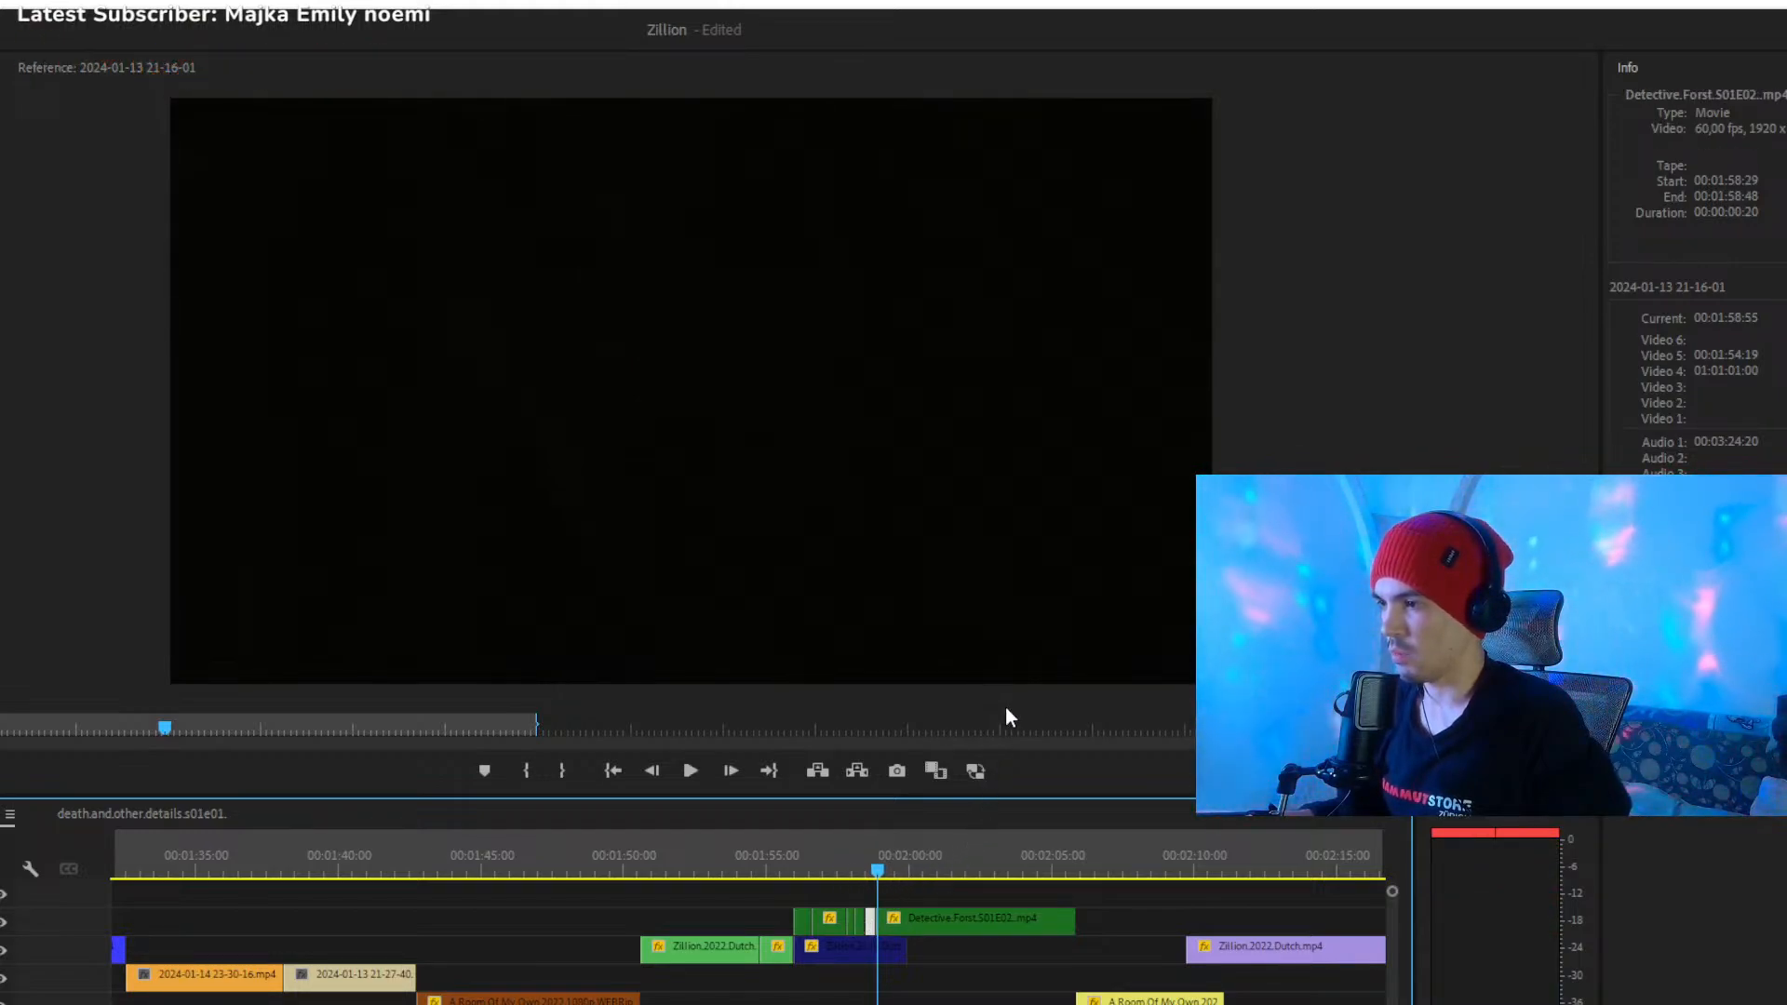
- Scrub across the dark-green clips to about 00:02:07, and replay them from about 00:01:57
click(830, 874)
drag(830, 874, 1128, 880)
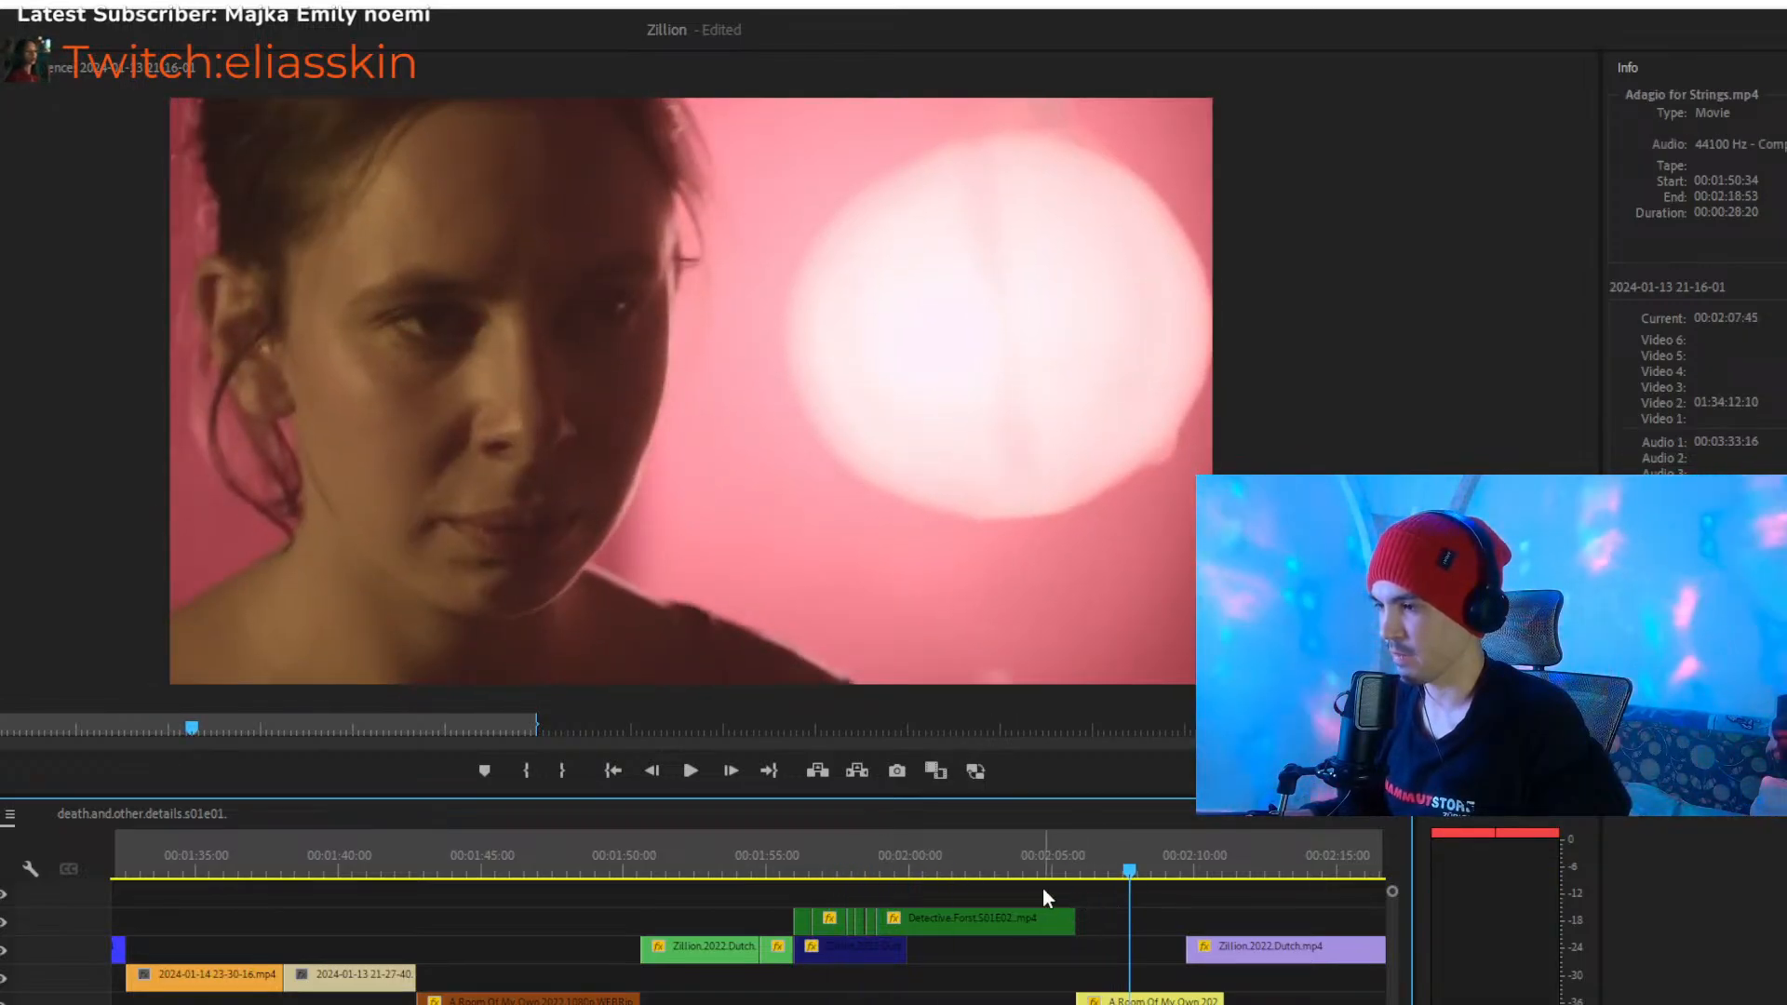
click(831, 855)
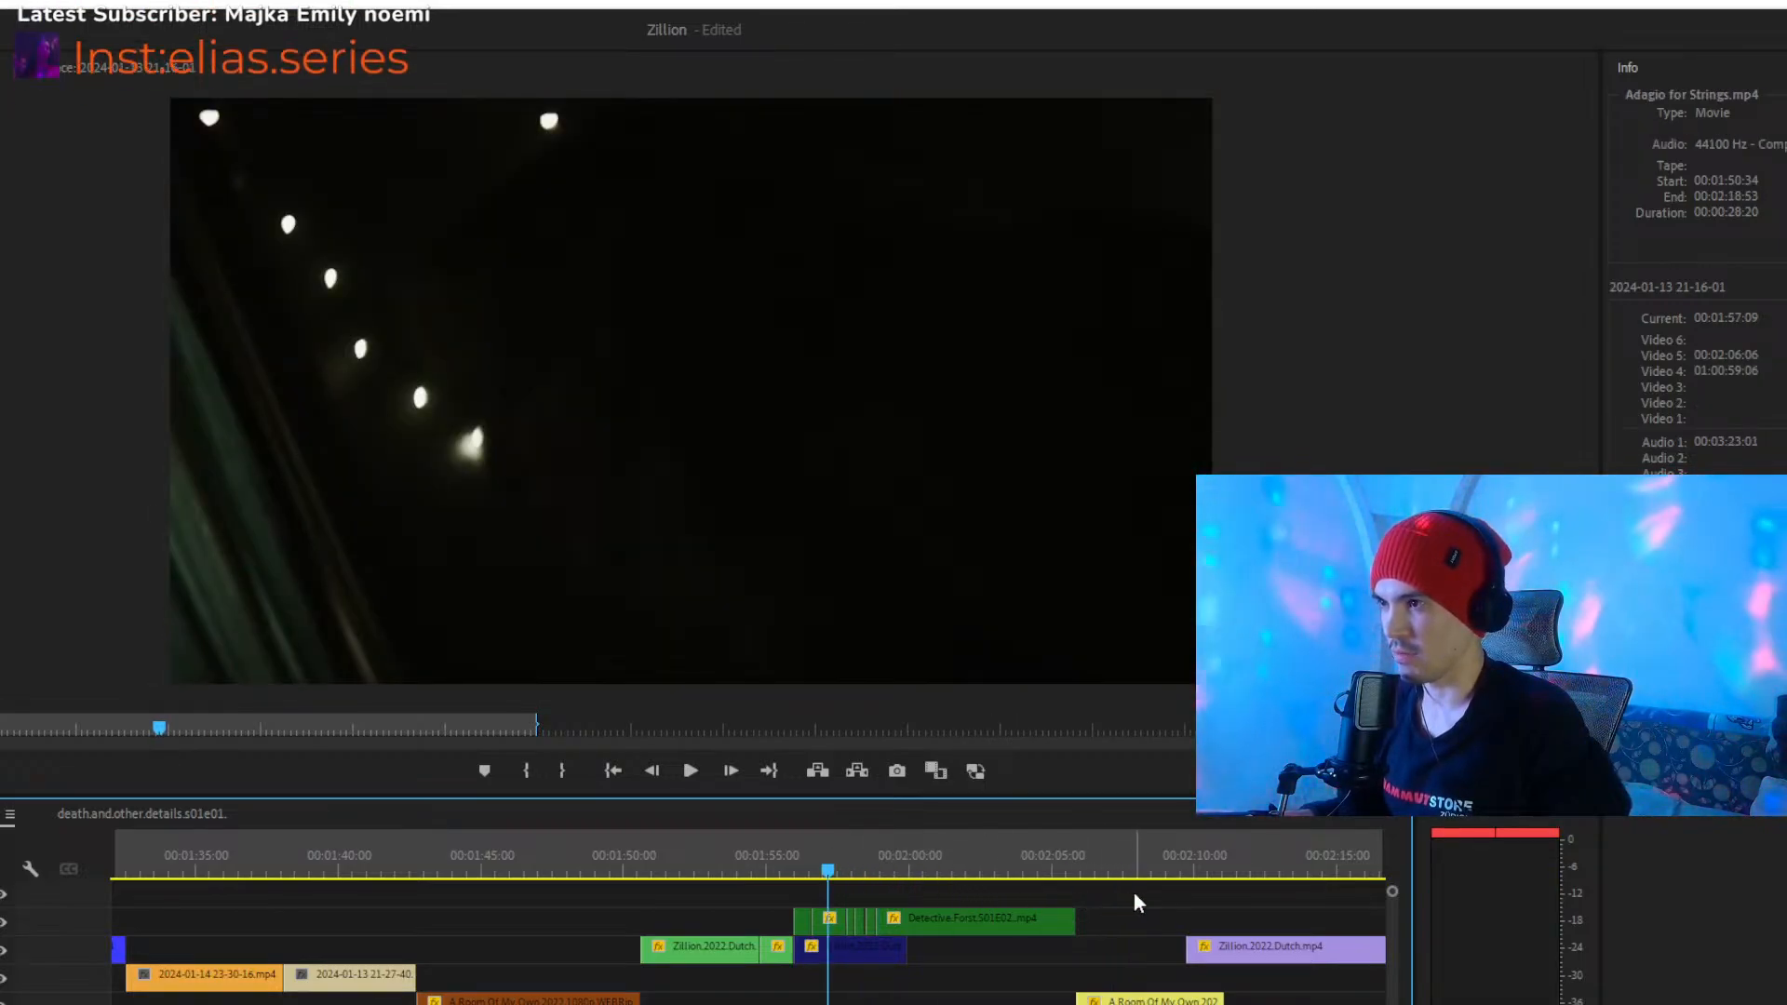
key(space)
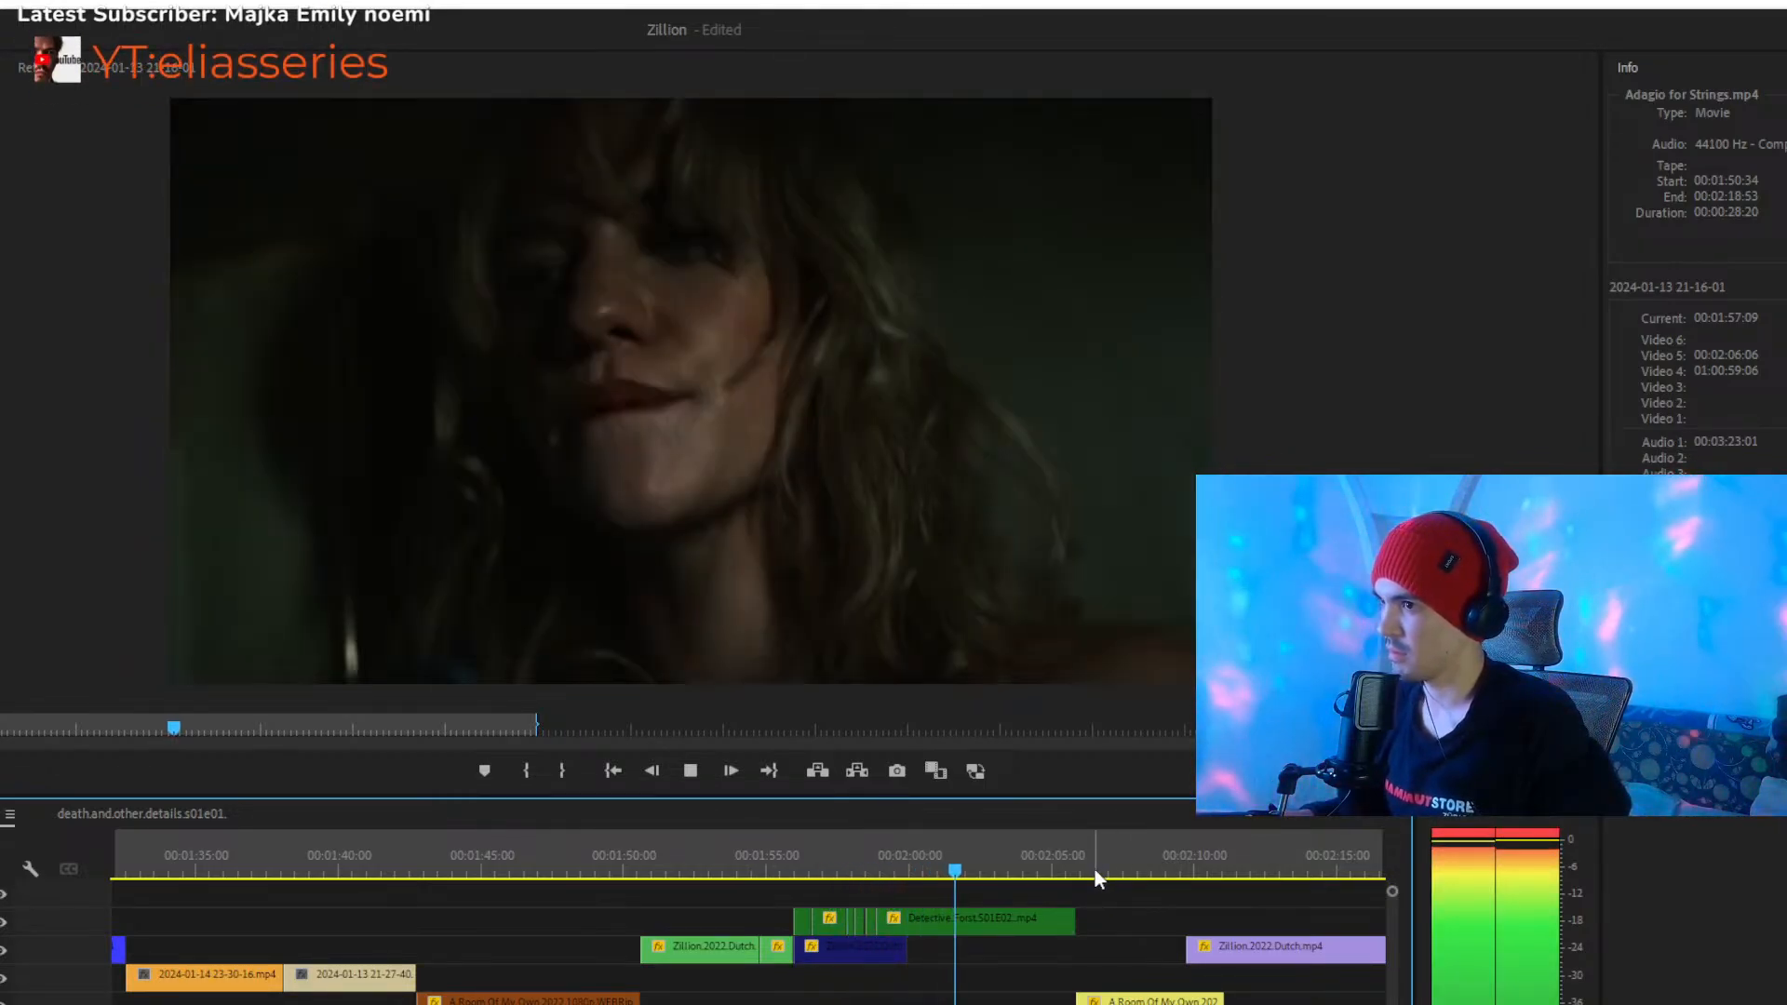
- Check the start of the yellow A.Room.Of.My.Own.2022 clip at about 00:02:06 and its neighbouring clips up close
click(1095, 870)
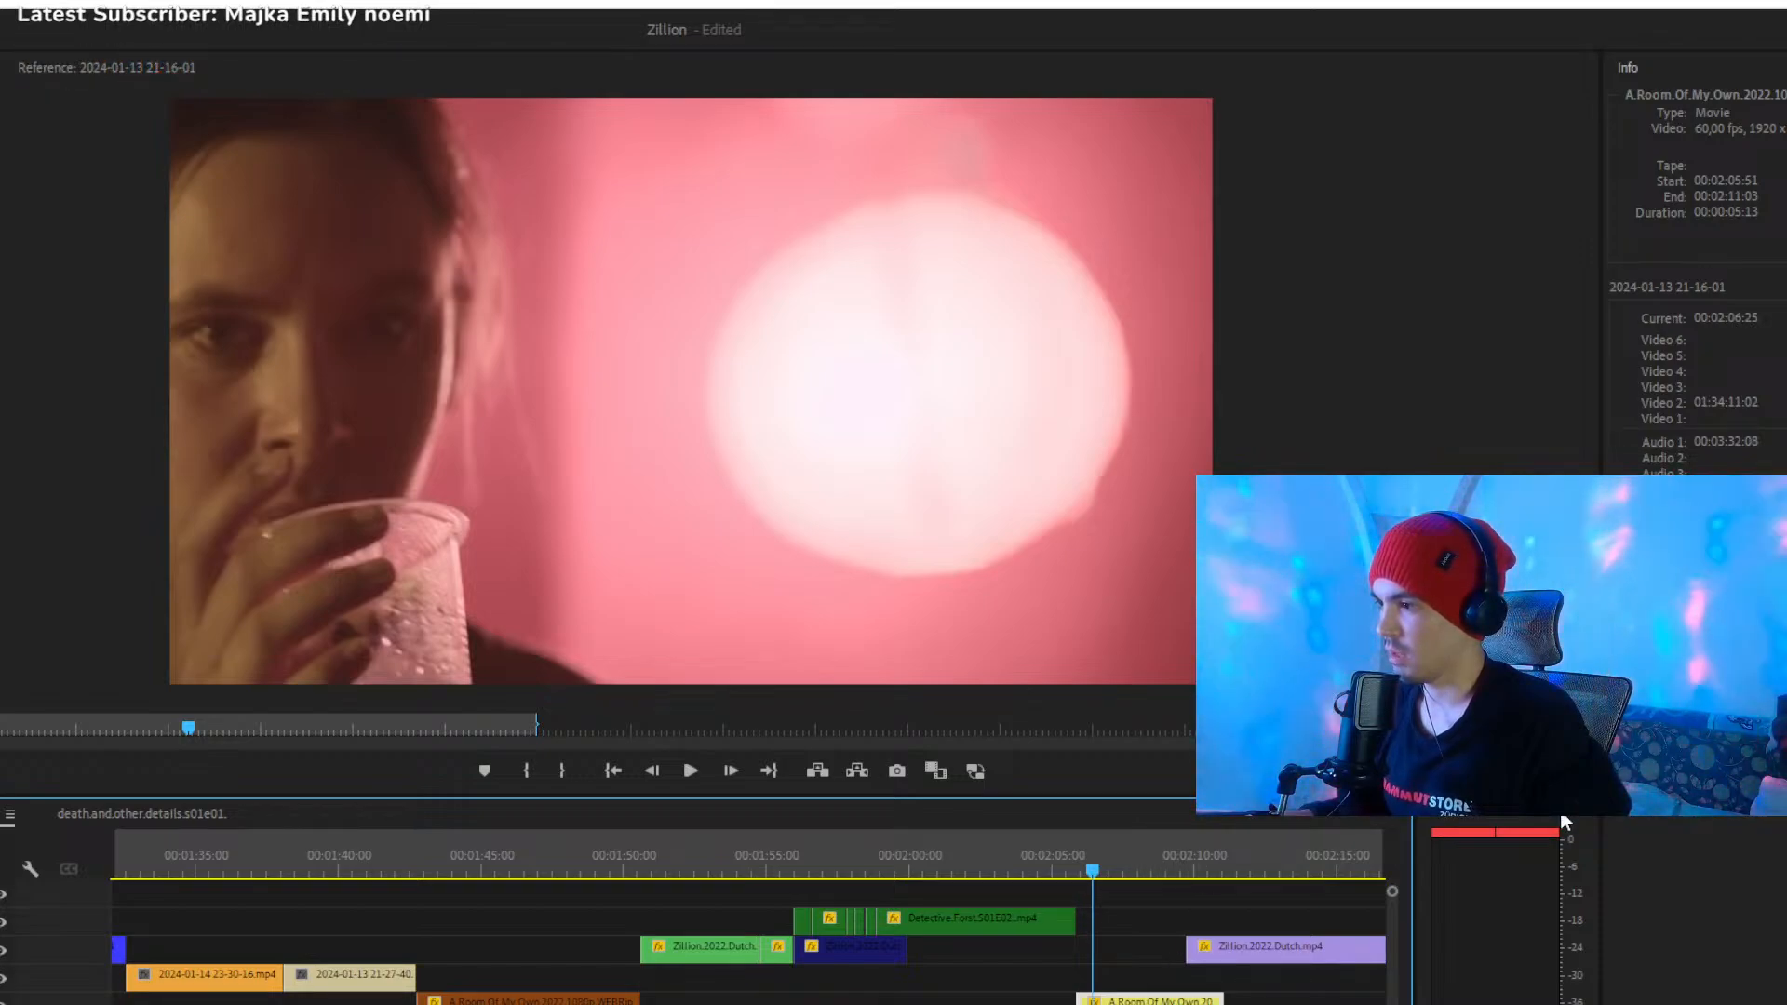
click(1041, 983)
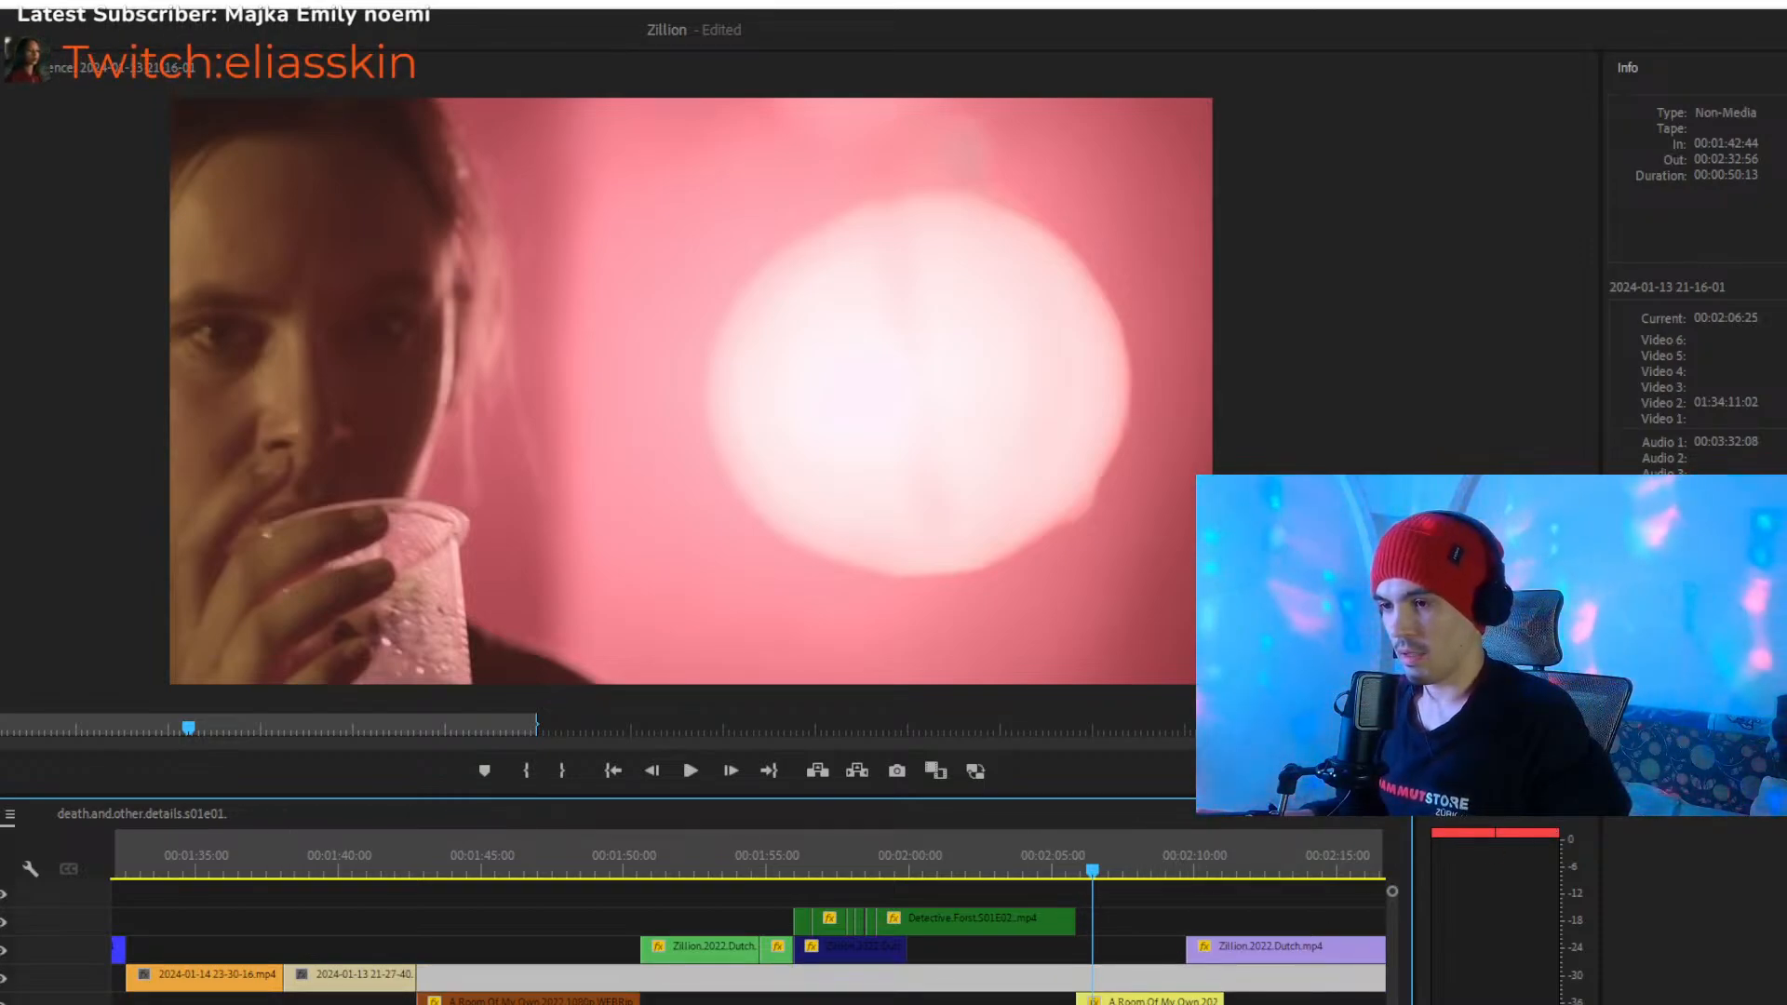
scroll(749, 949, down, 2)
key(equal)
key(equal)
key(equal)
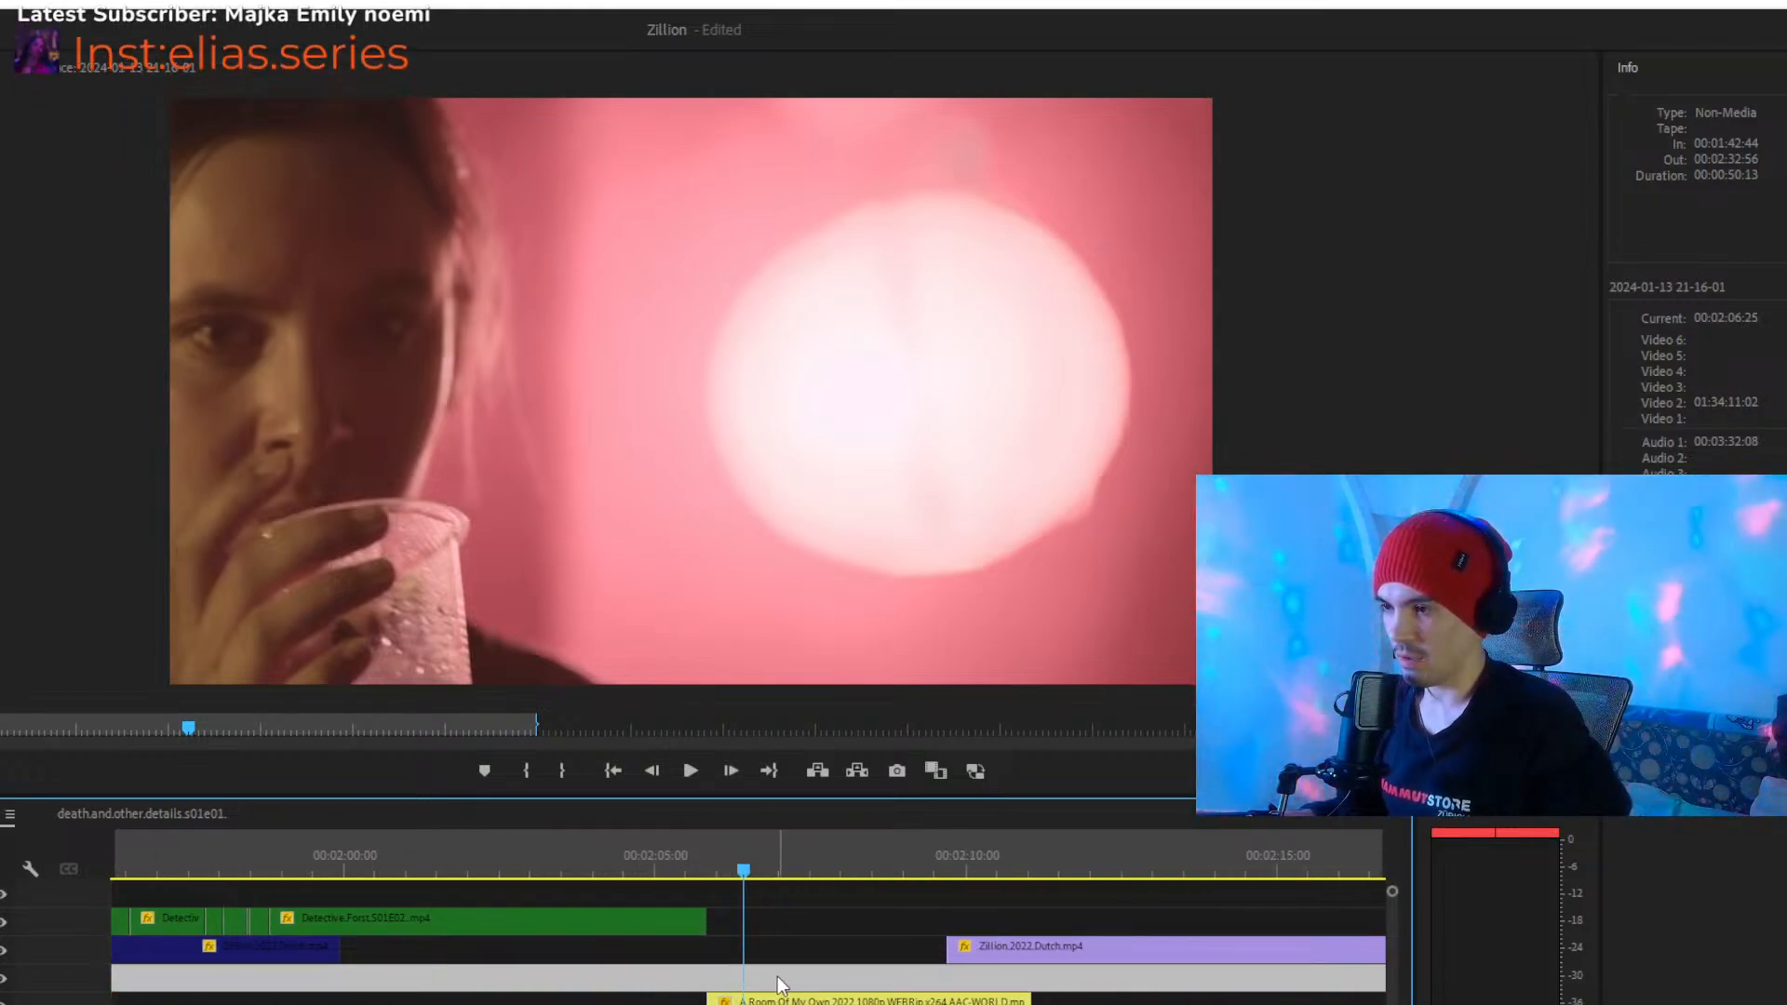
click(812, 957)
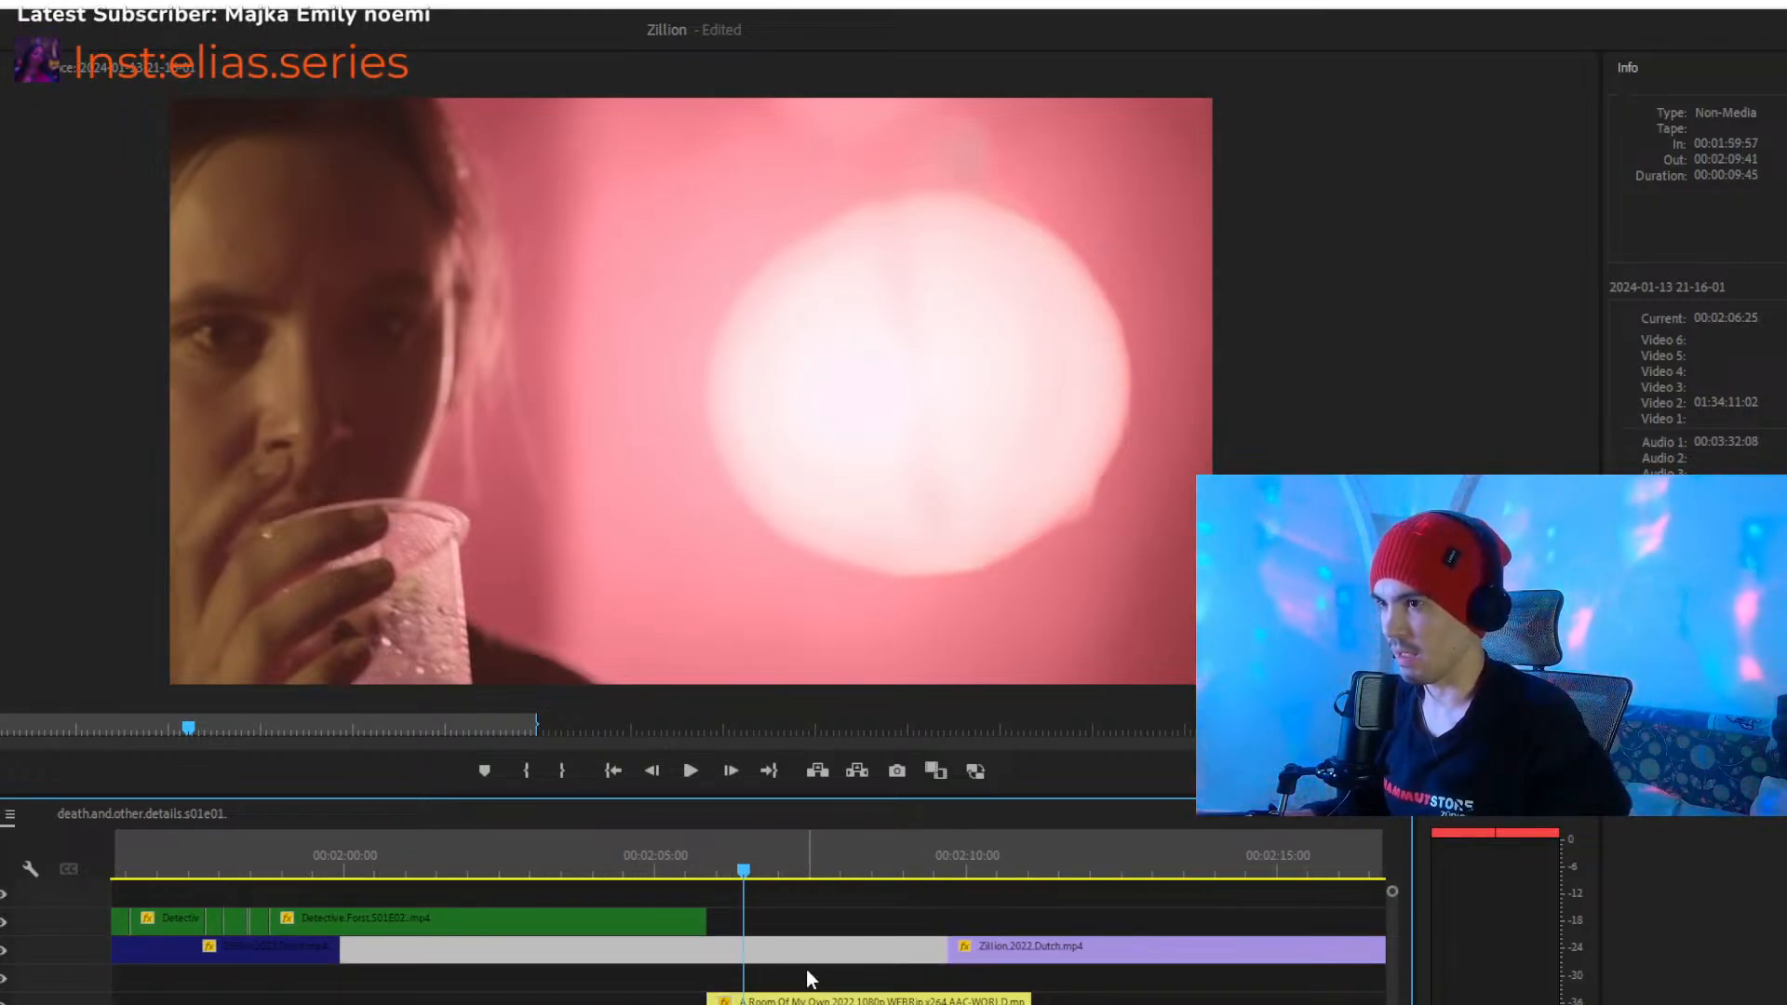
- Place the playhead at about 00:02:07 in the yellow A.Room.Of.My.Own.2022 clip, select the clip and inspect the surrounding timeline
click(797, 864)
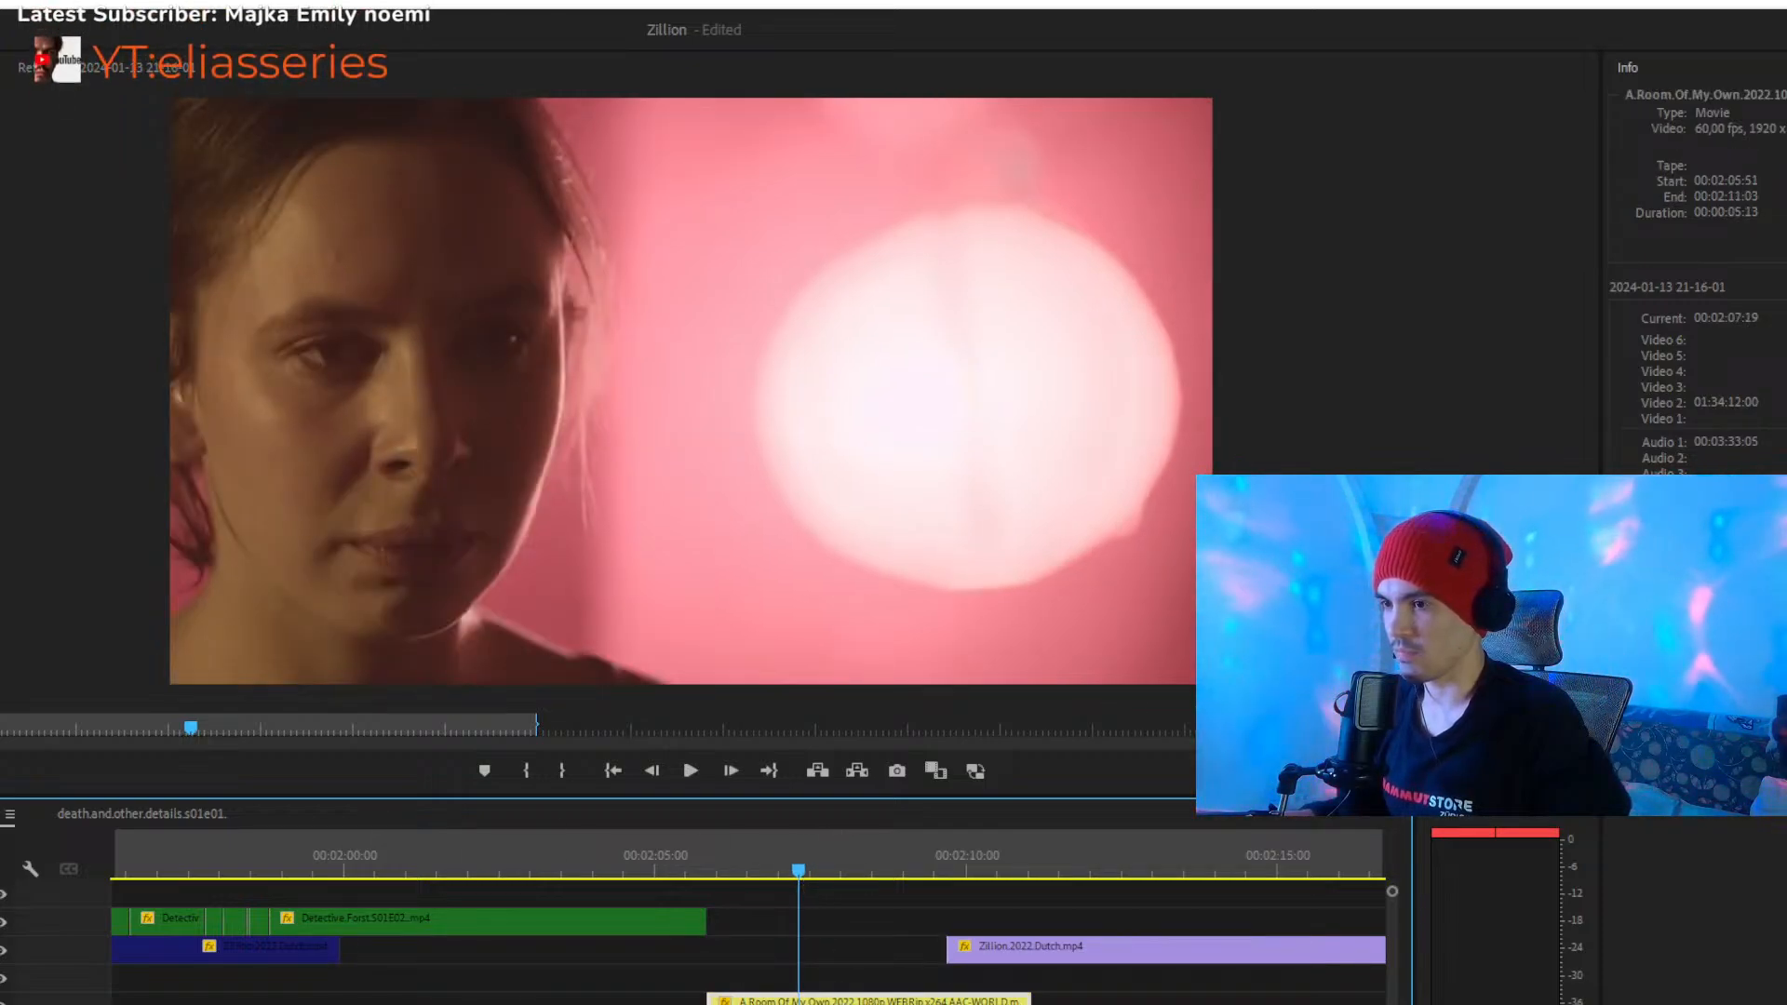
key(minus)
key(equal)
key(equal)
key(equal)
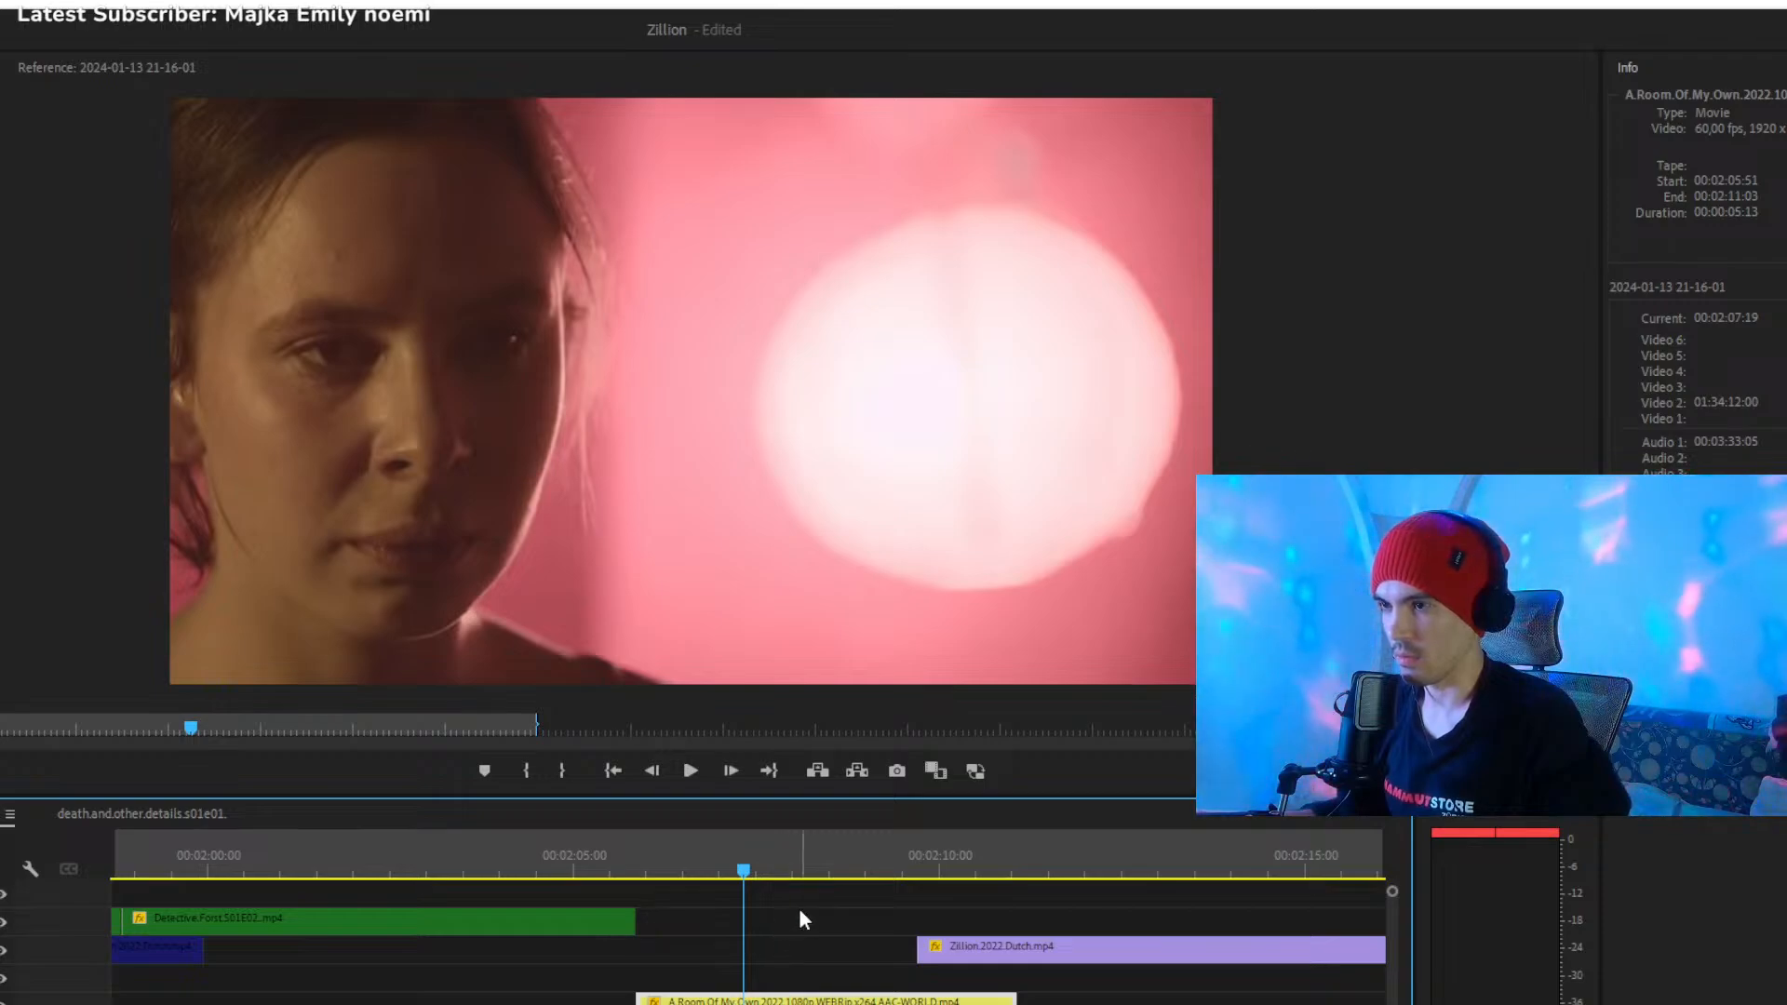
click(823, 923)
key(minus)
key(minus)
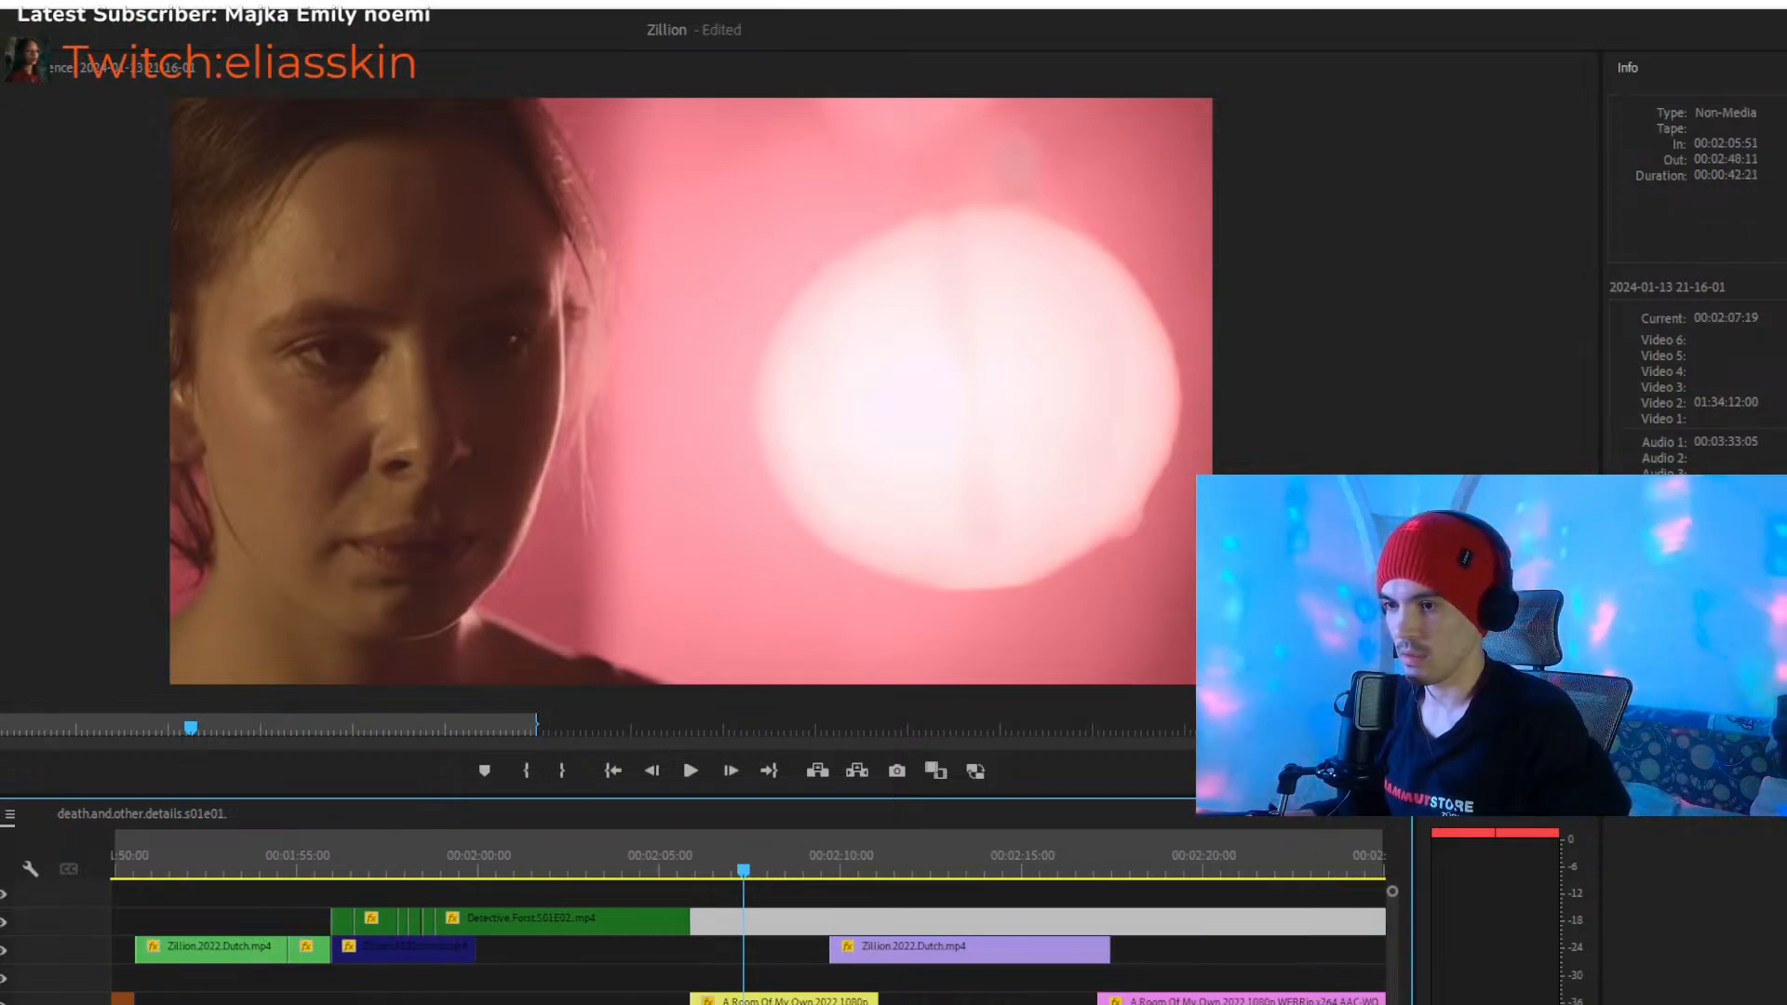
- Play the violet Zillion.2022.Dutch clip from about 00:02:12 to 00:02:18, and return to about 00:02:14 to inspect it up close
click(875, 892)
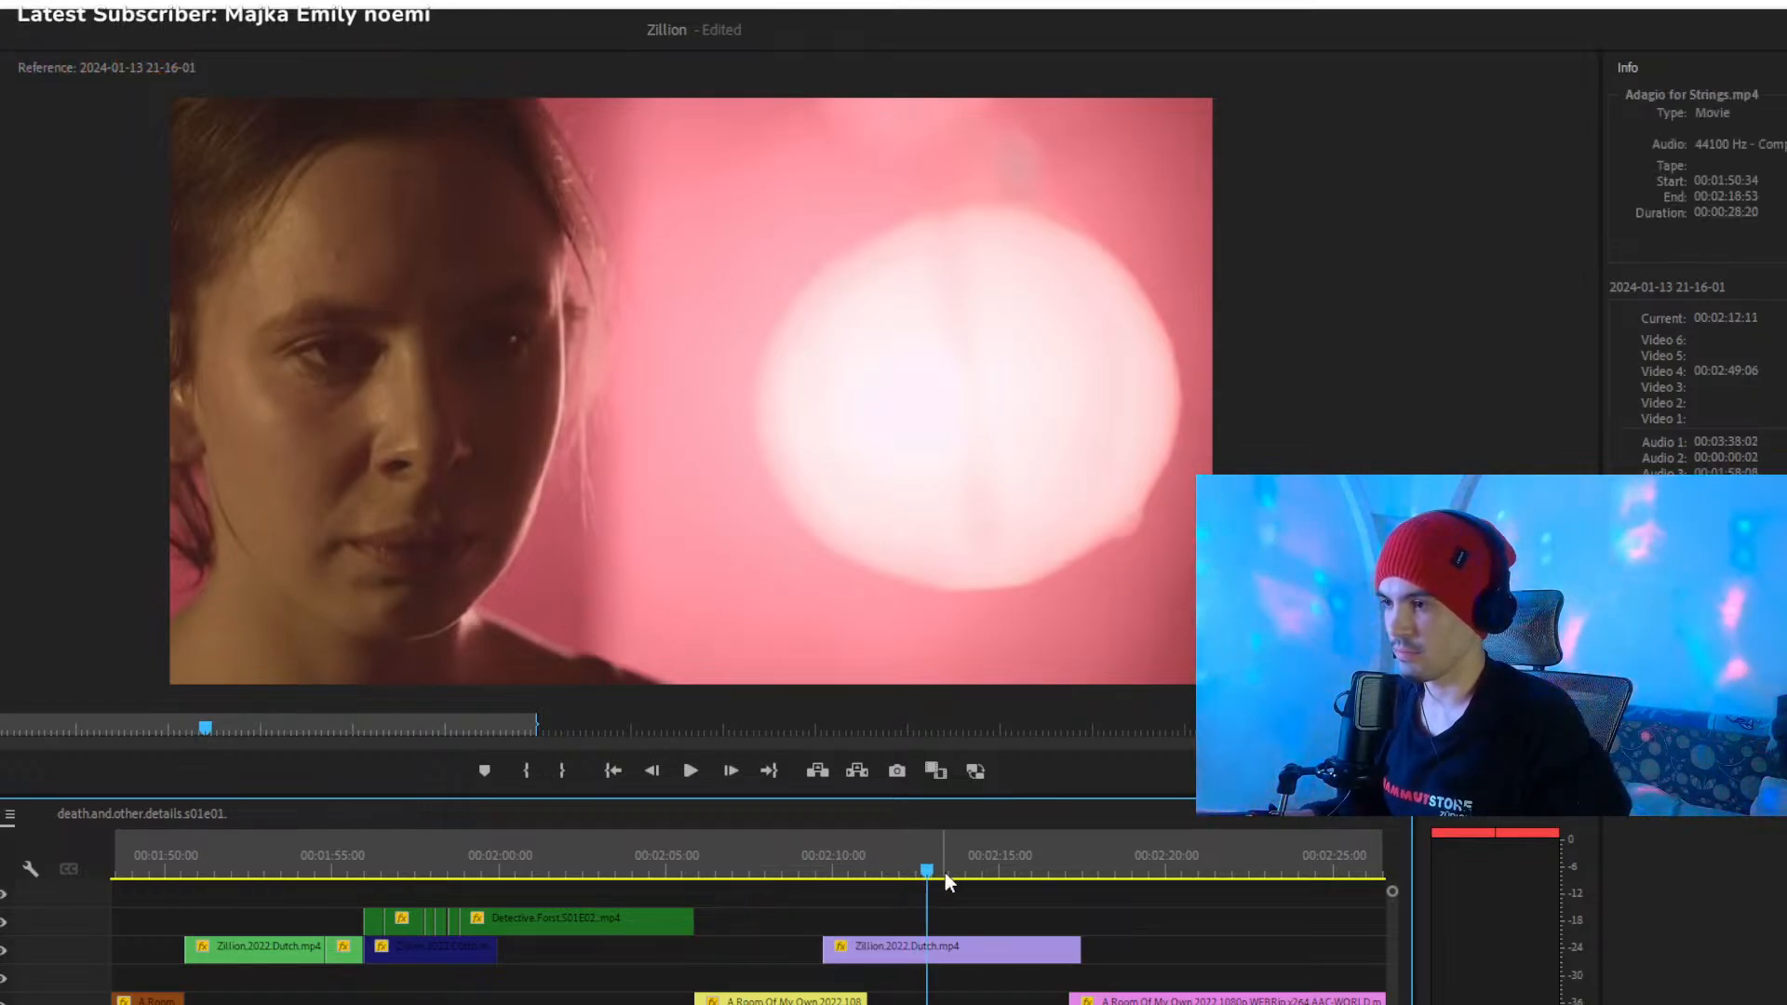
key(space)
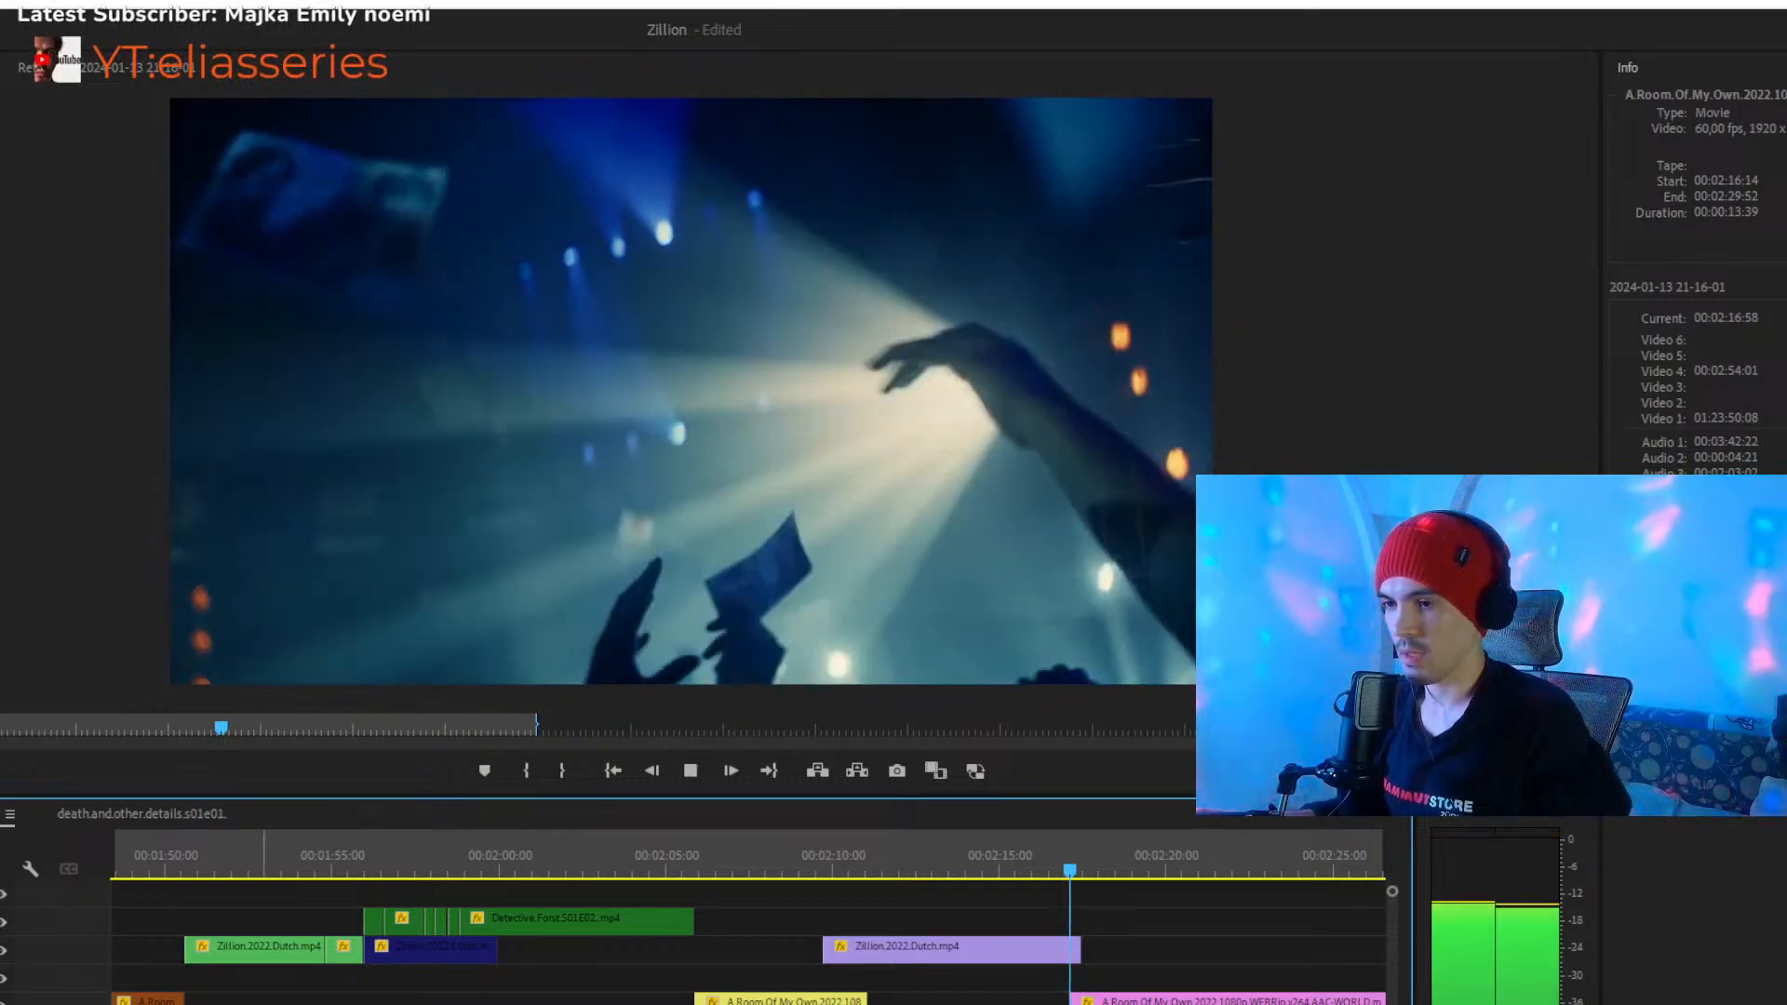
key(space)
key(=)
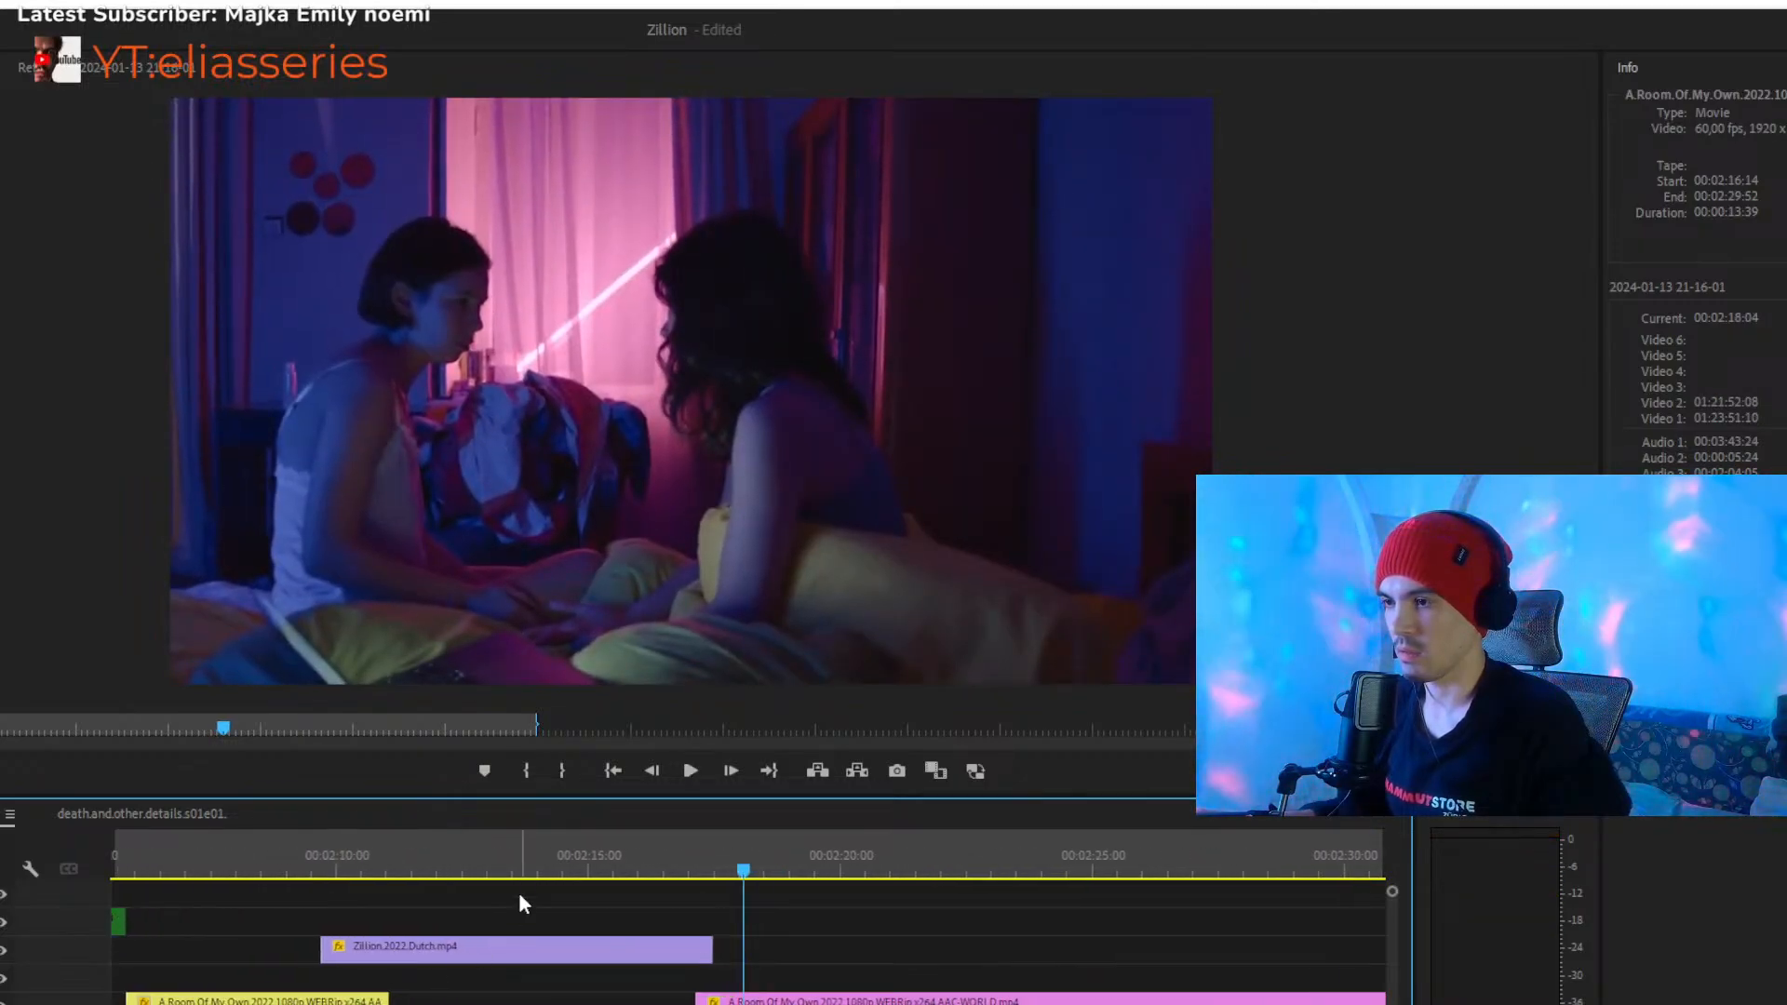
click(536, 858)
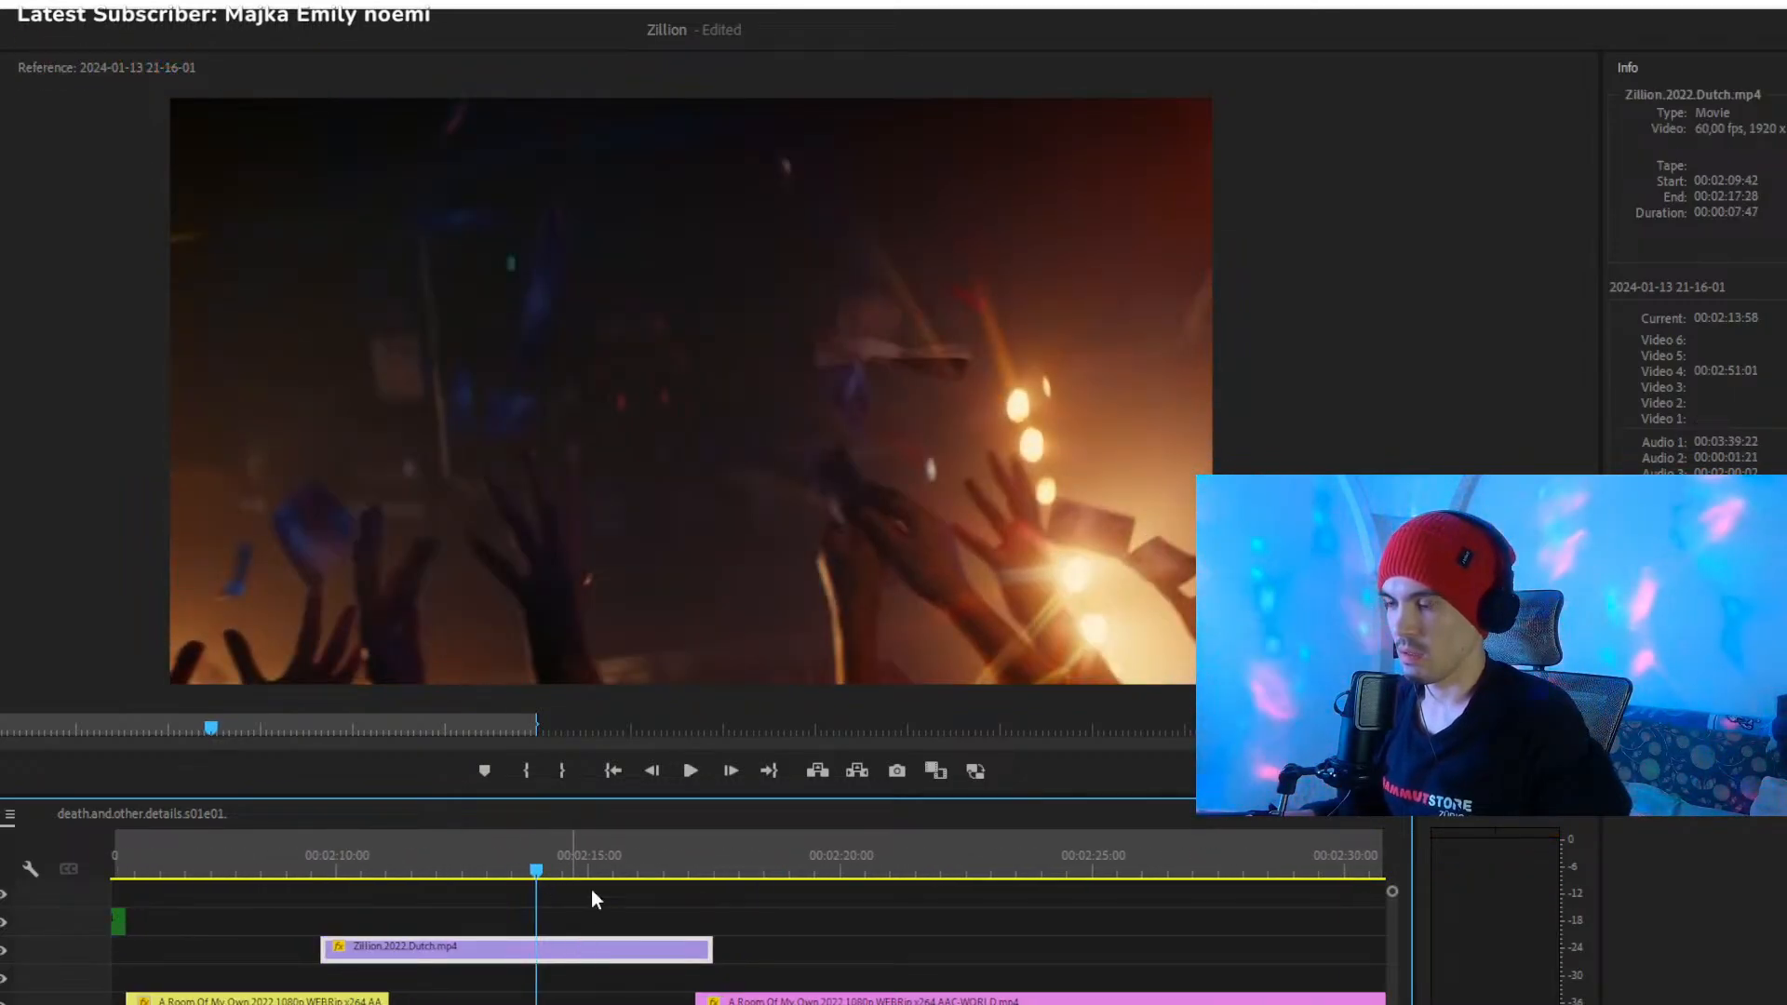
click(499, 925)
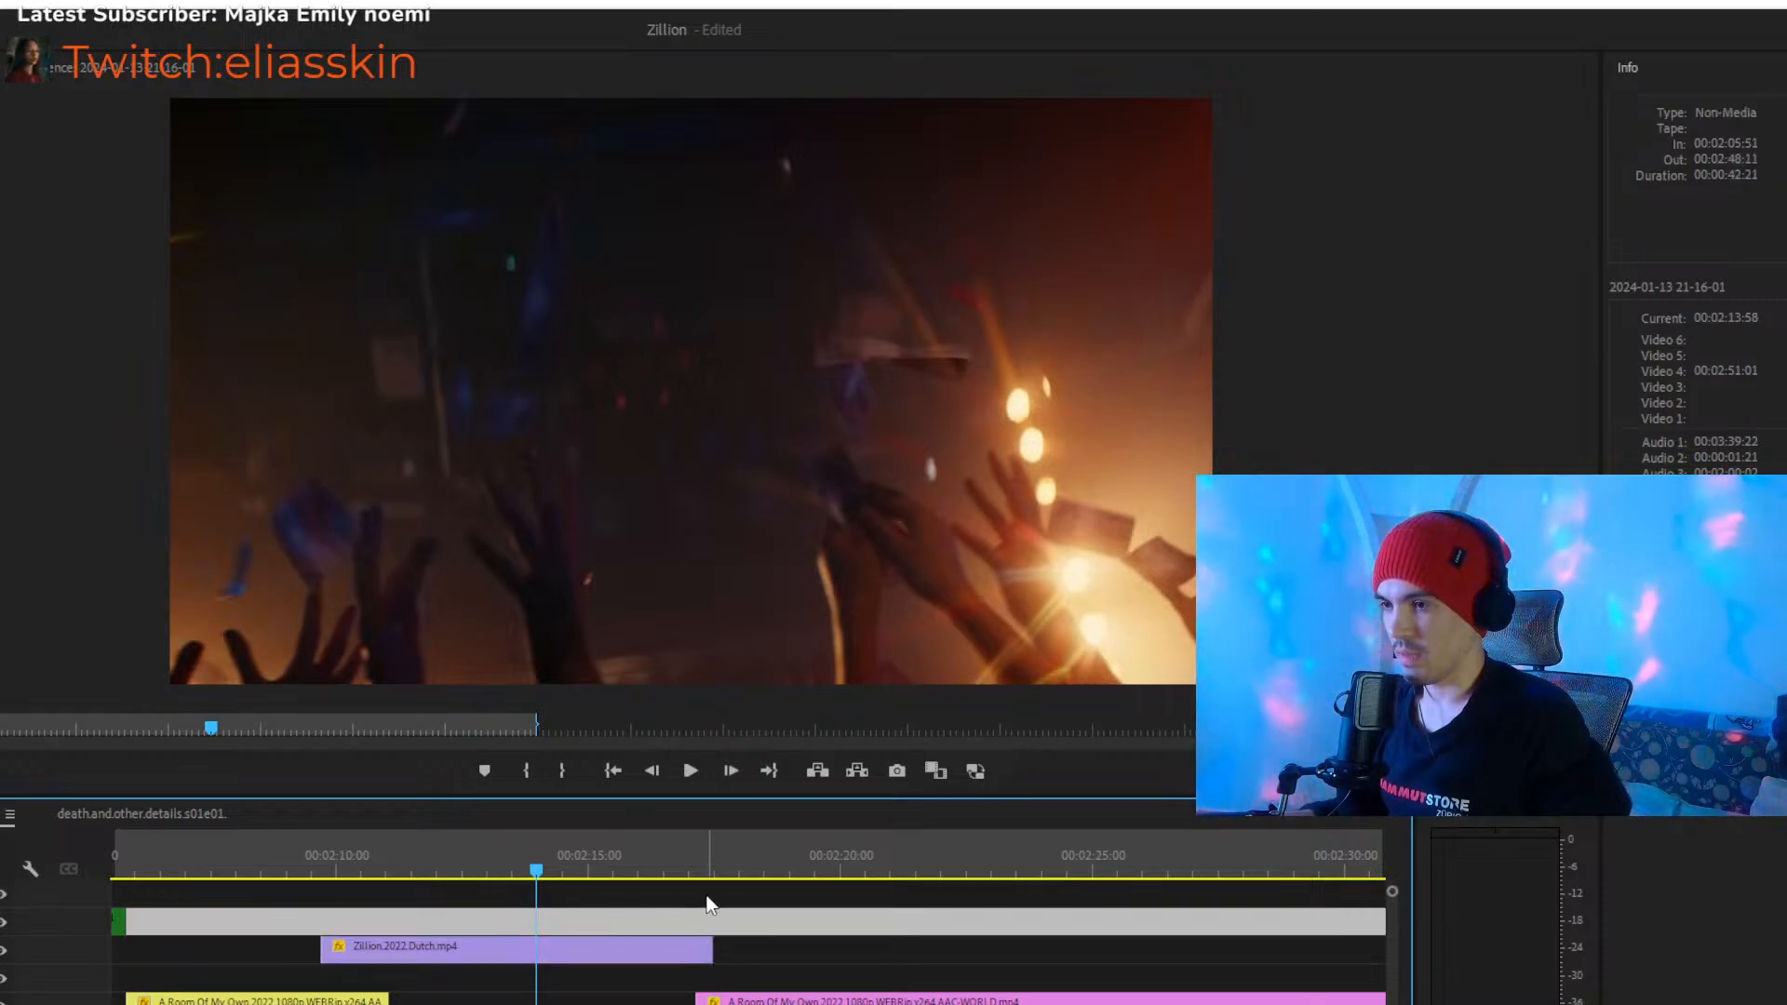
- Play the pink A.Room.Of.My.Own.2022 clip from about 00:02:21, and return to about 00:02:26
click(898, 869)
key(space)
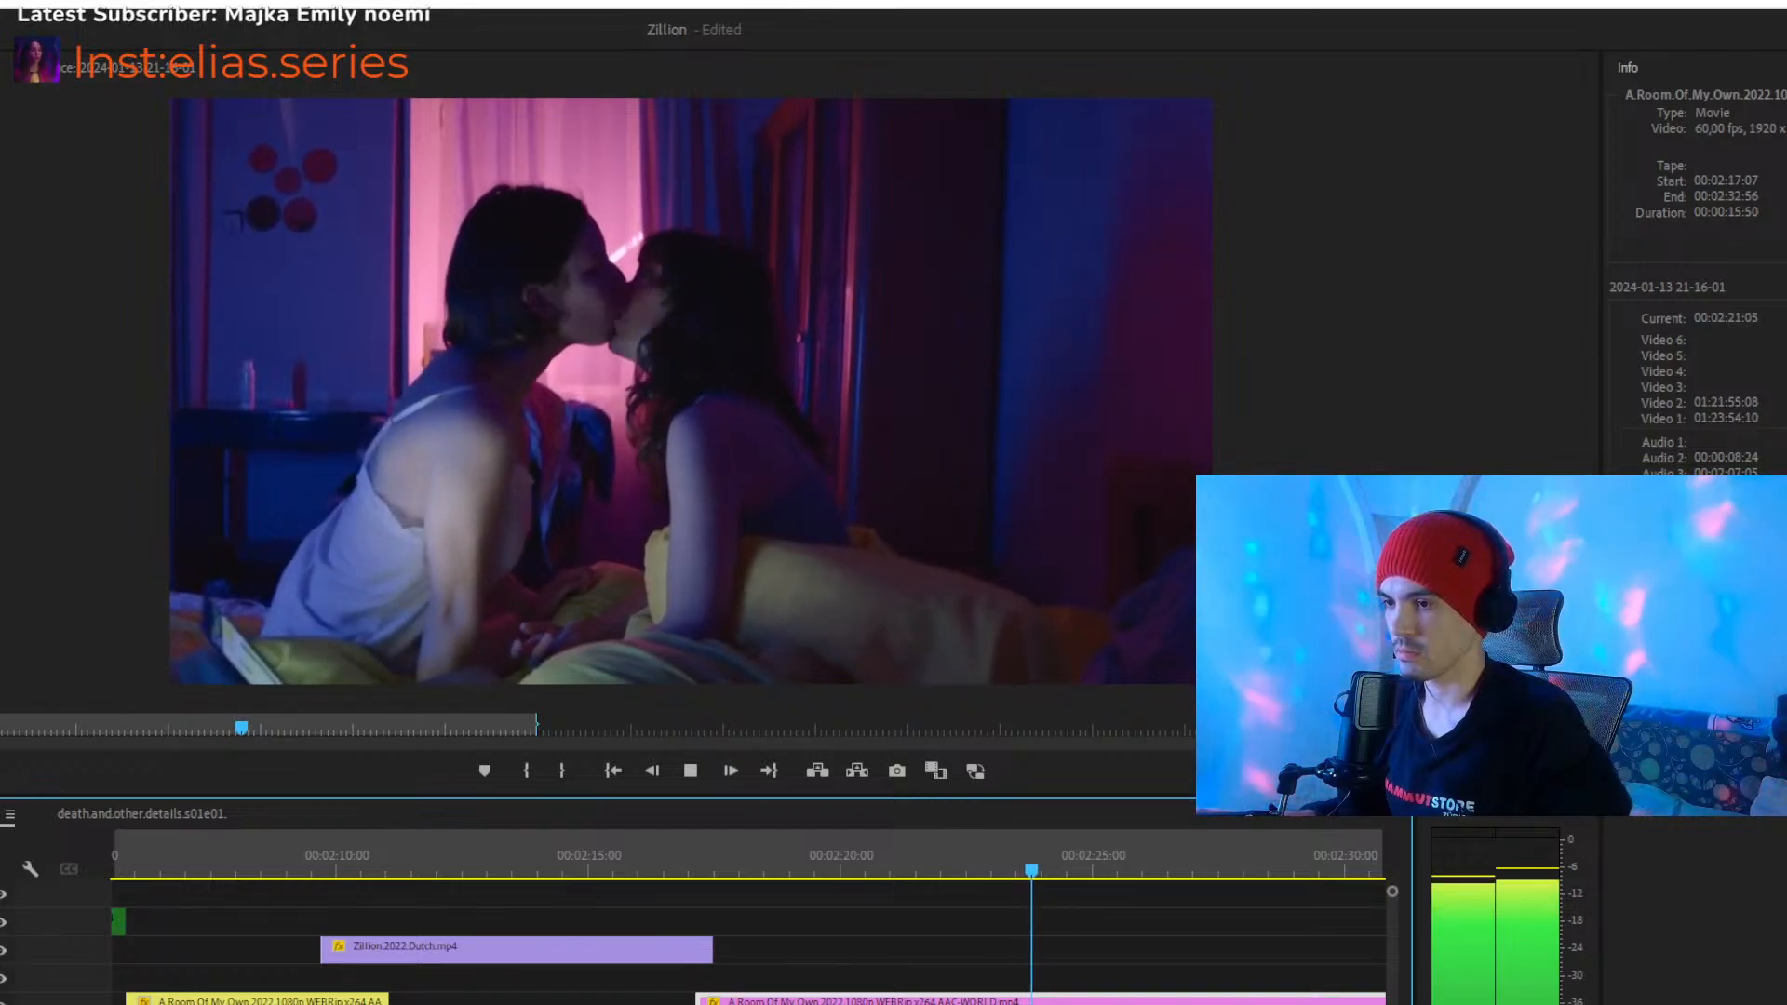
scroll(966, 1001, down, 2)
key(minus)
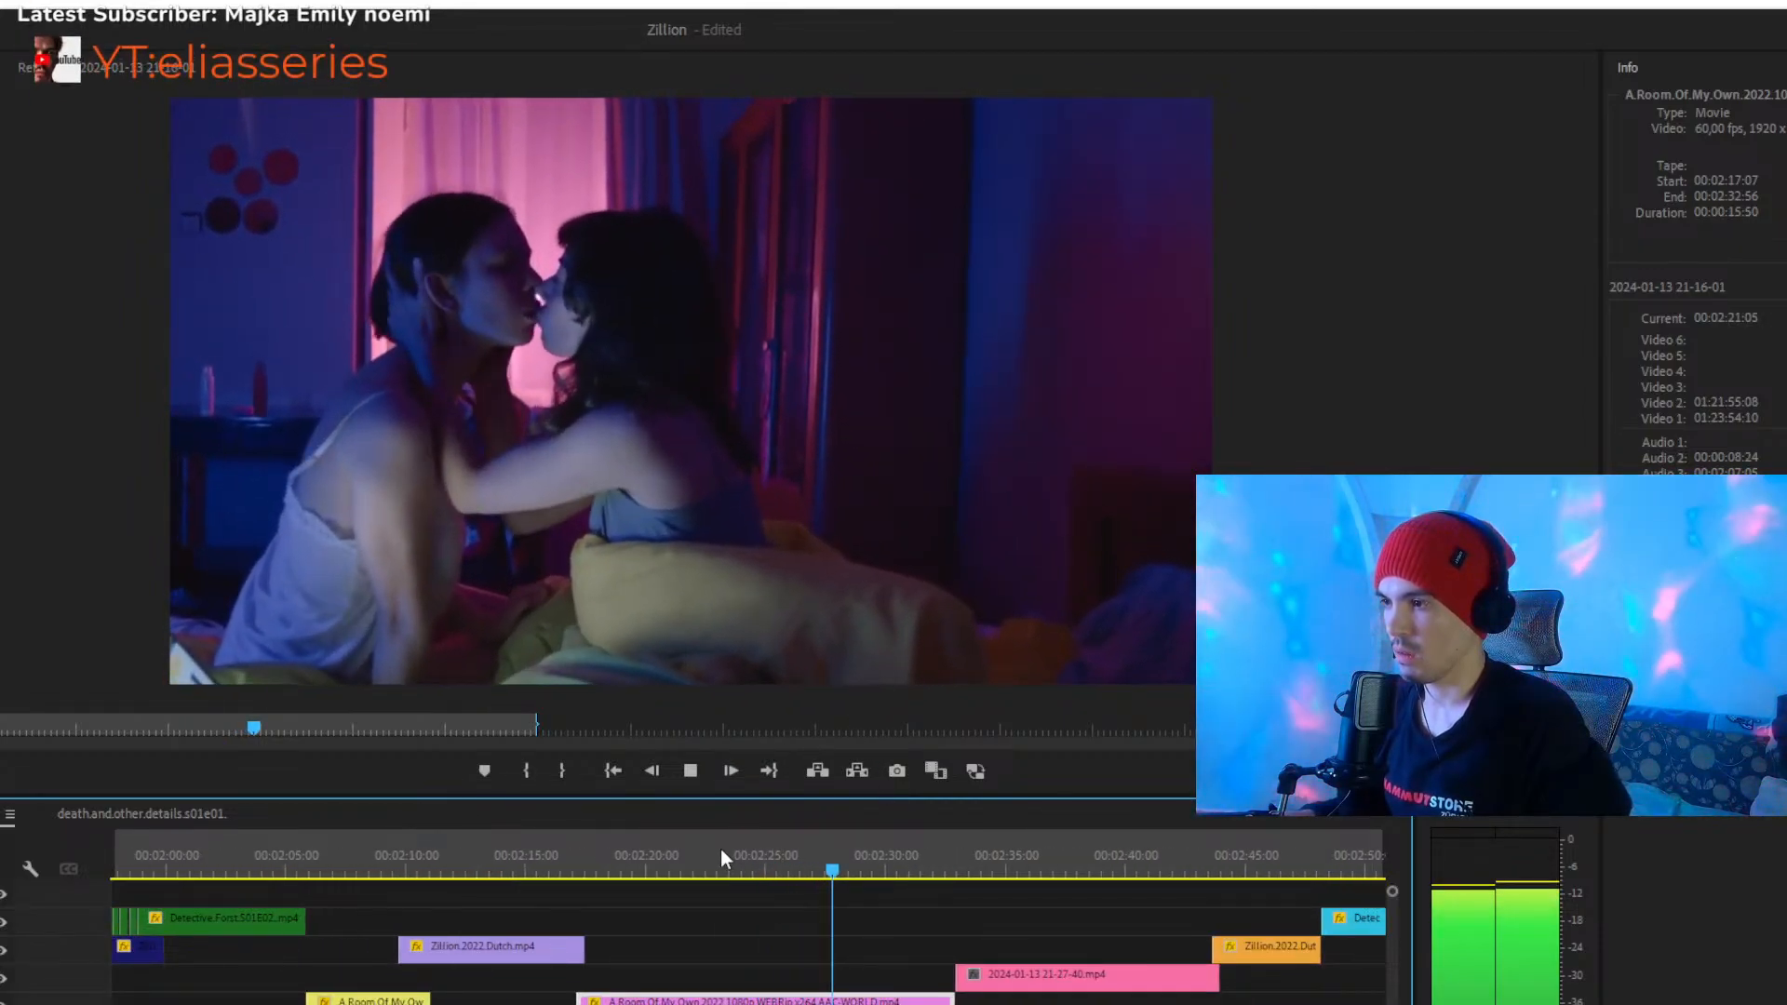
click(795, 871)
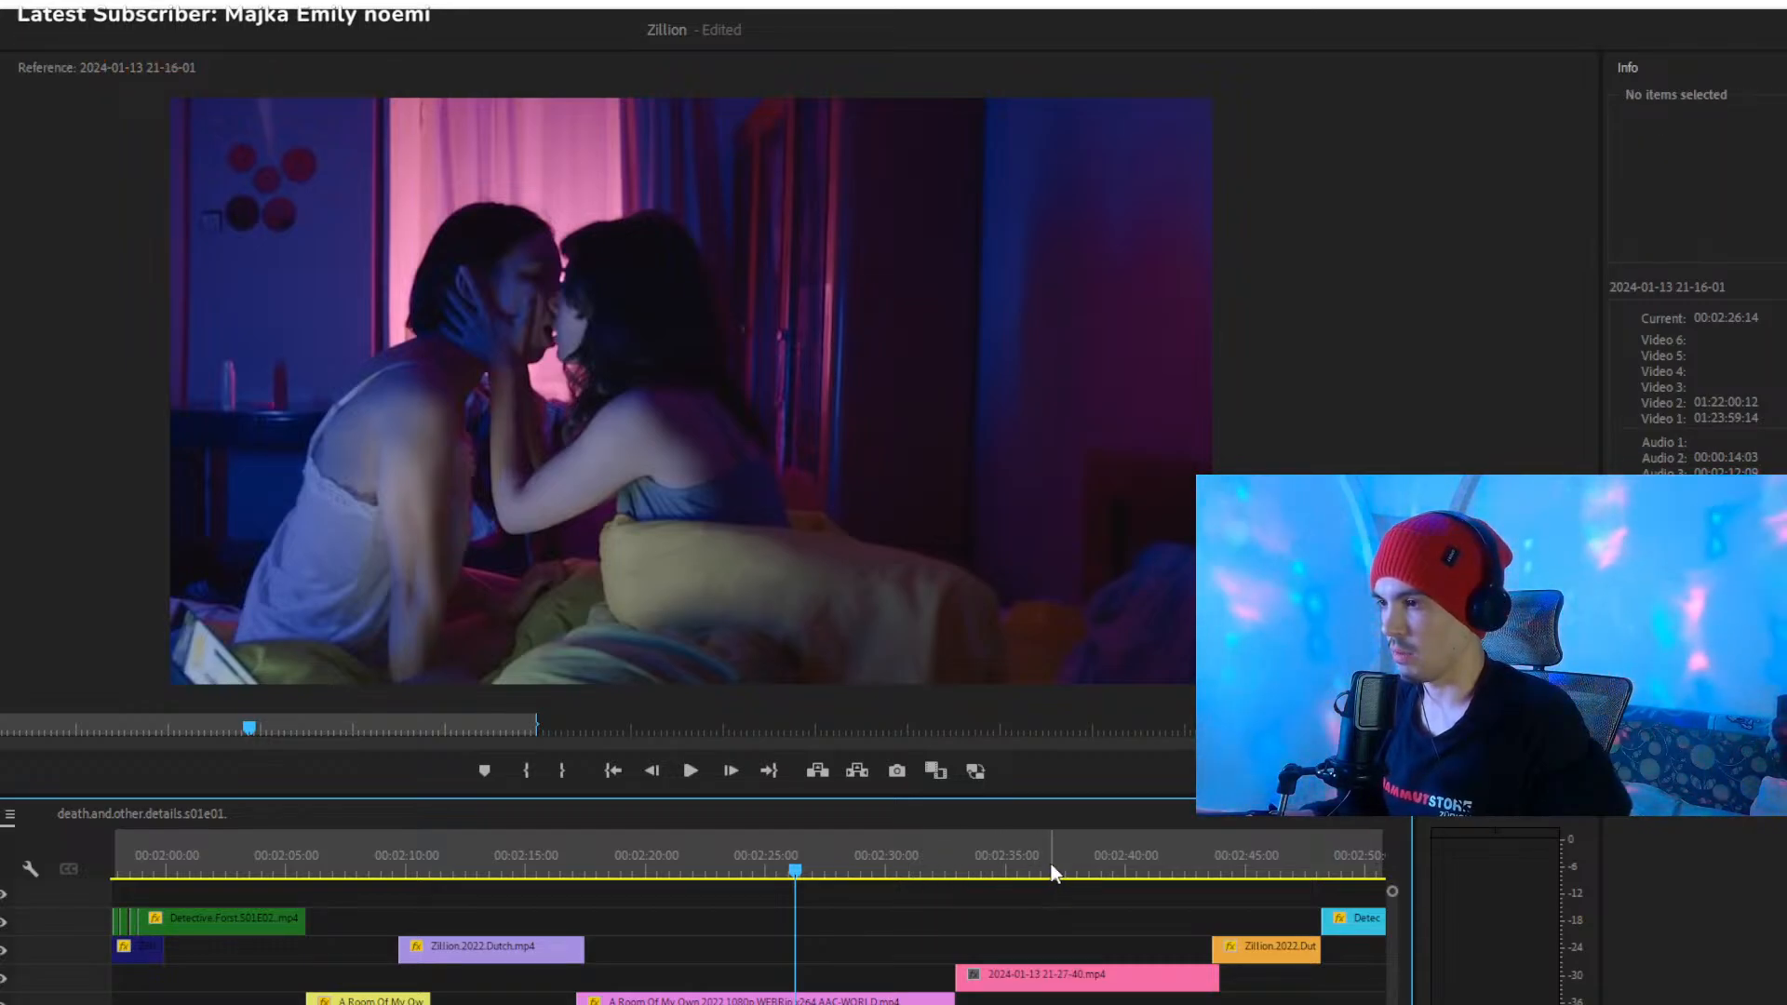
key(space)
- Return to about 00:02:14 in the violet Zillion clip and replay the transition into the pink A.Room.Of.My.Own.2022 clip
click(501, 854)
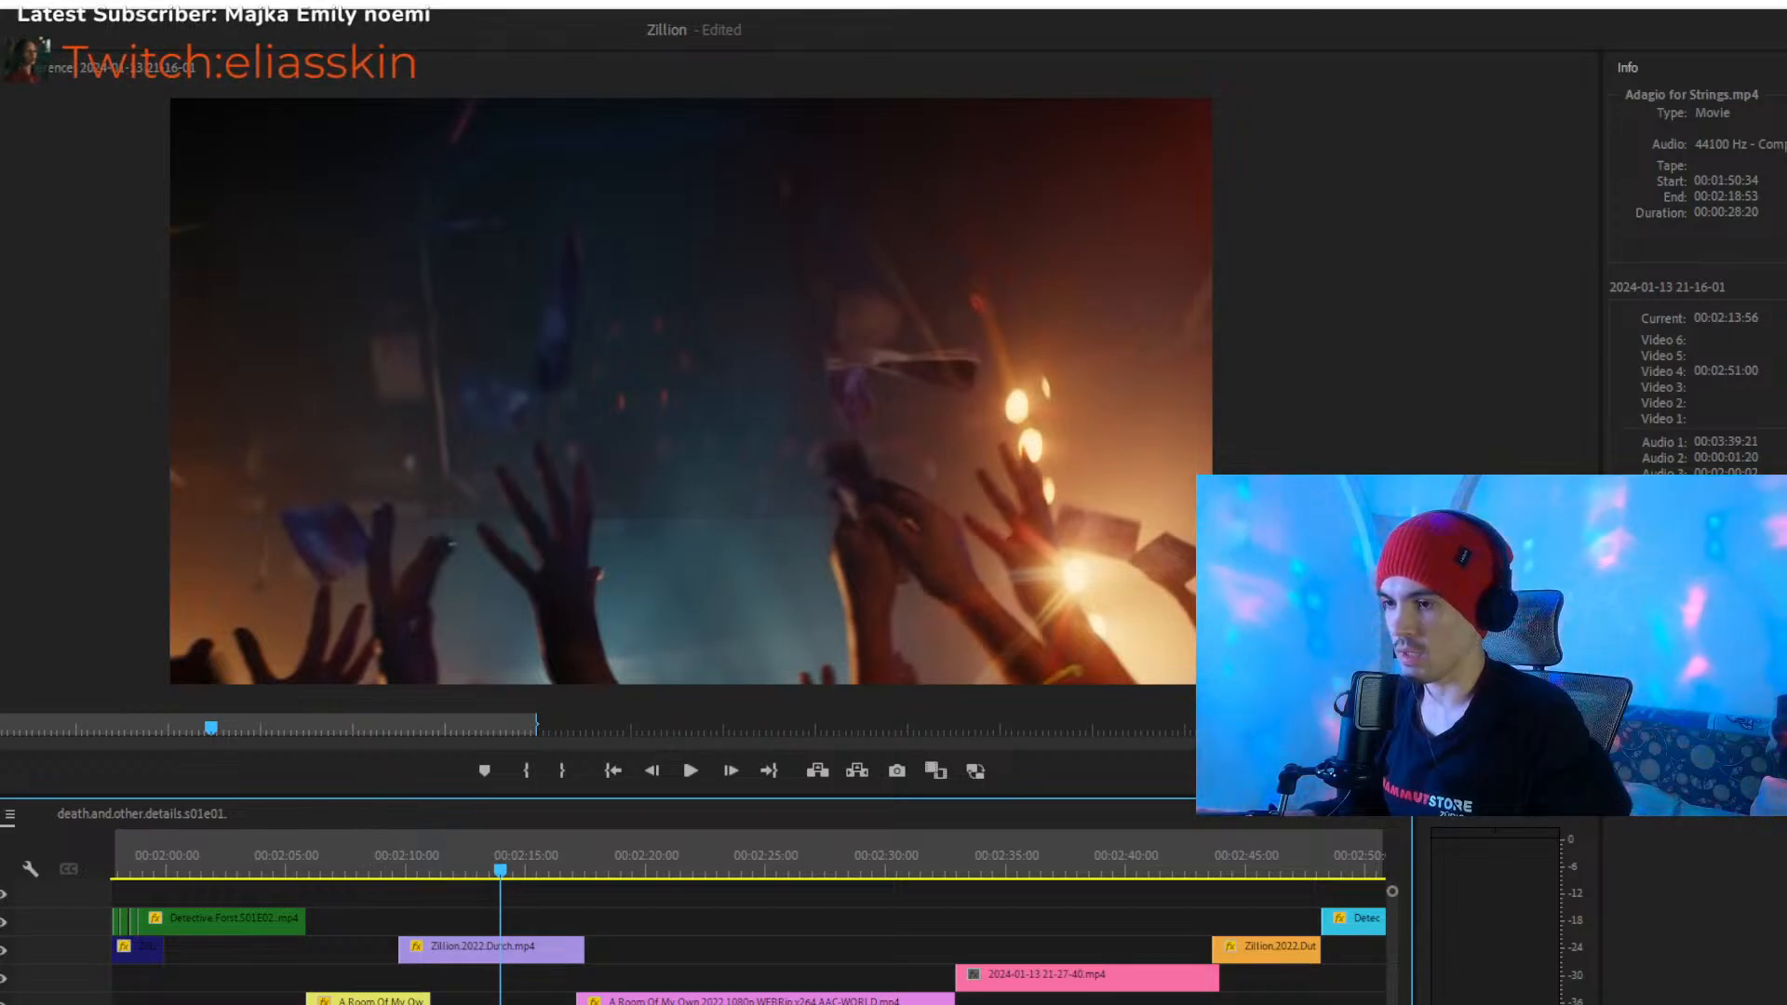
key(minus)
key(equal)
key(equal)
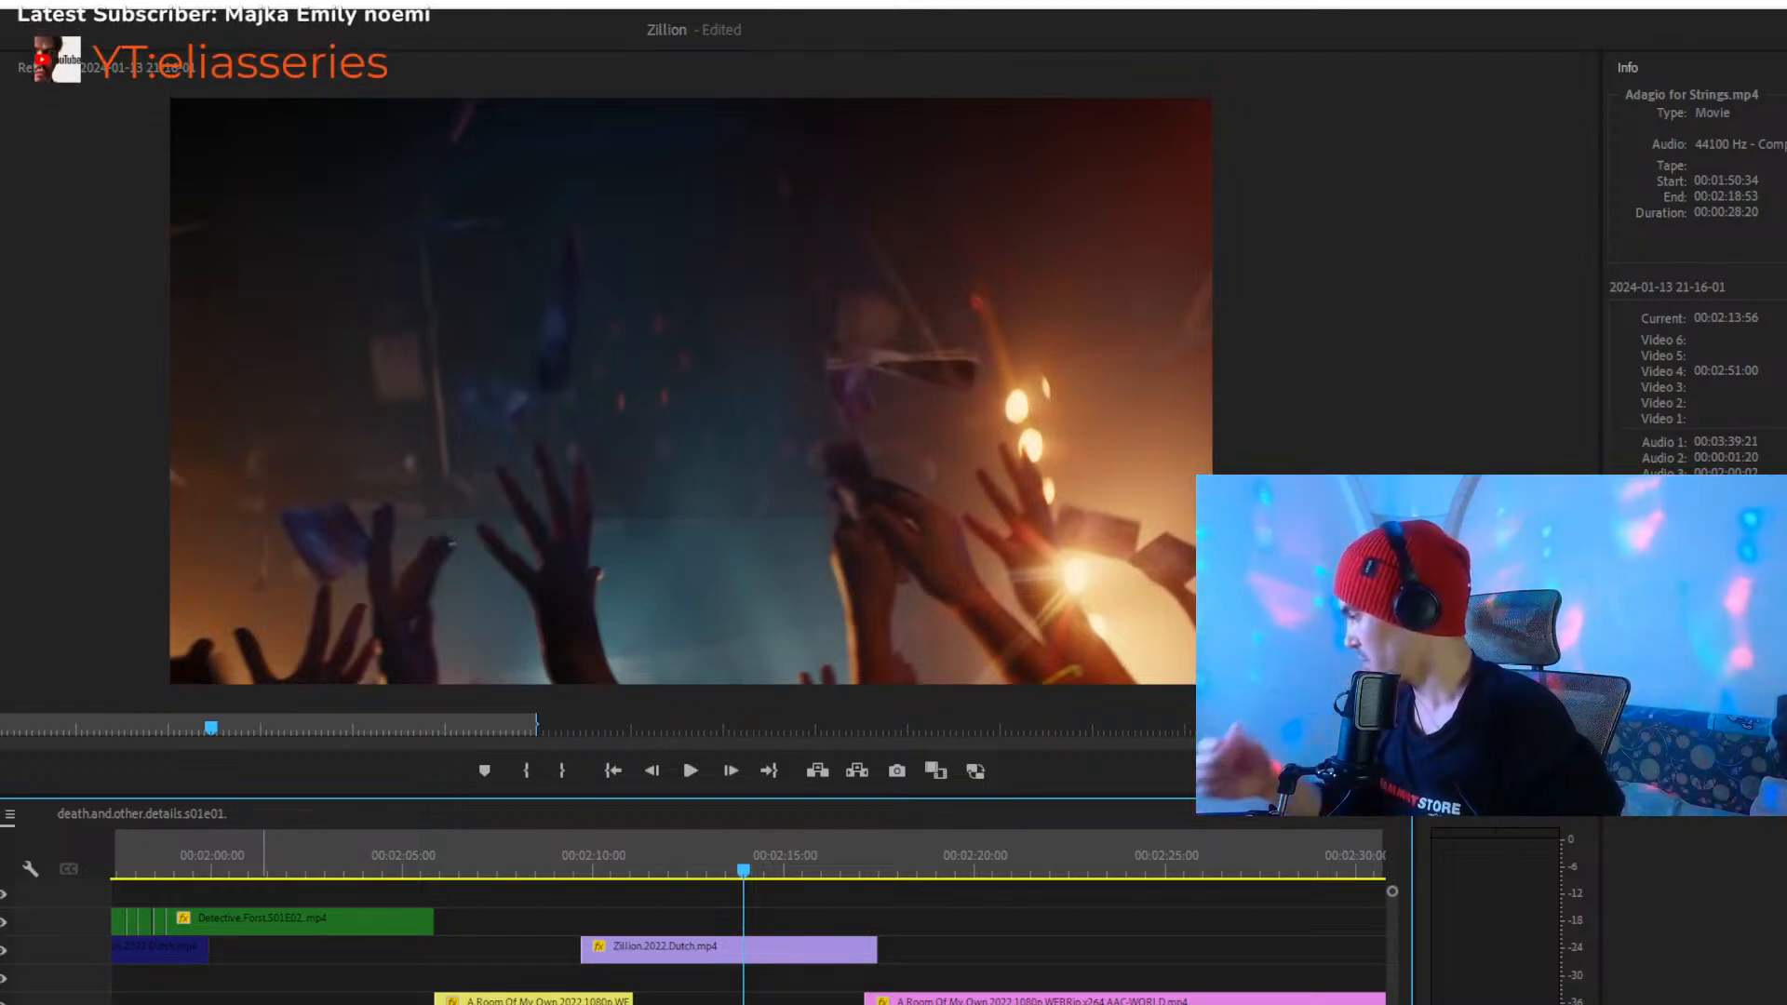
scroll(745, 949, down, 4)
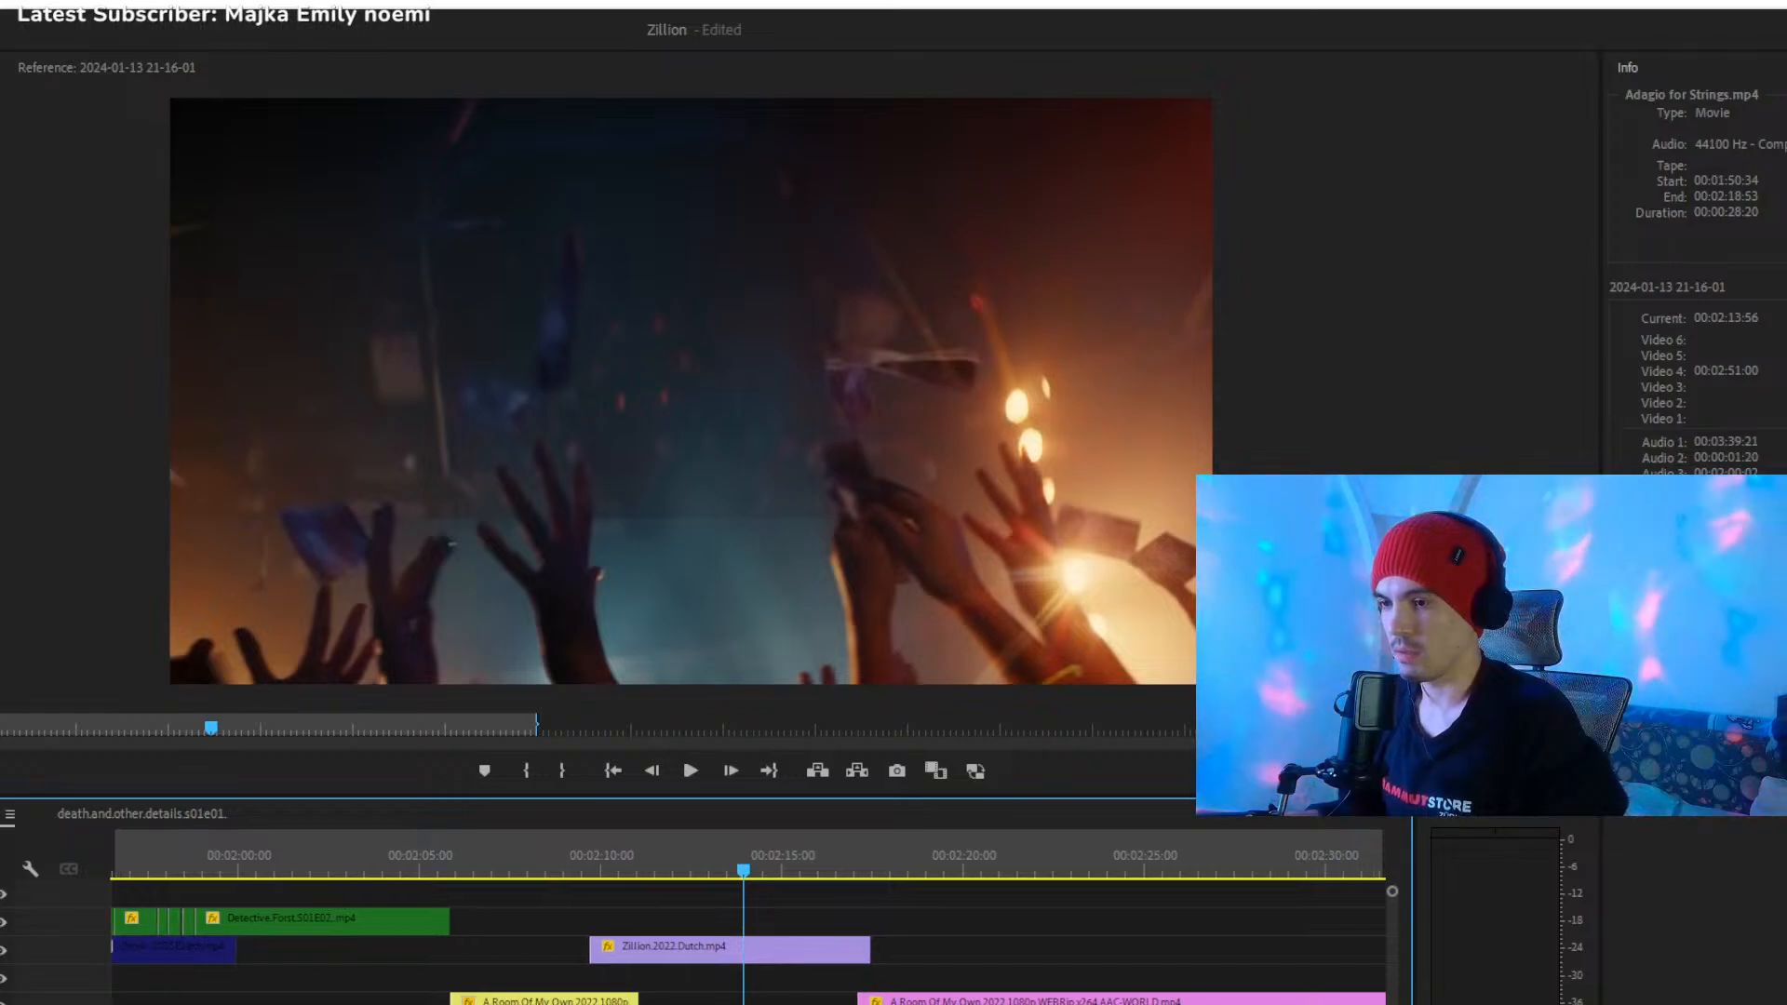
scroll(744, 950, up, 4)
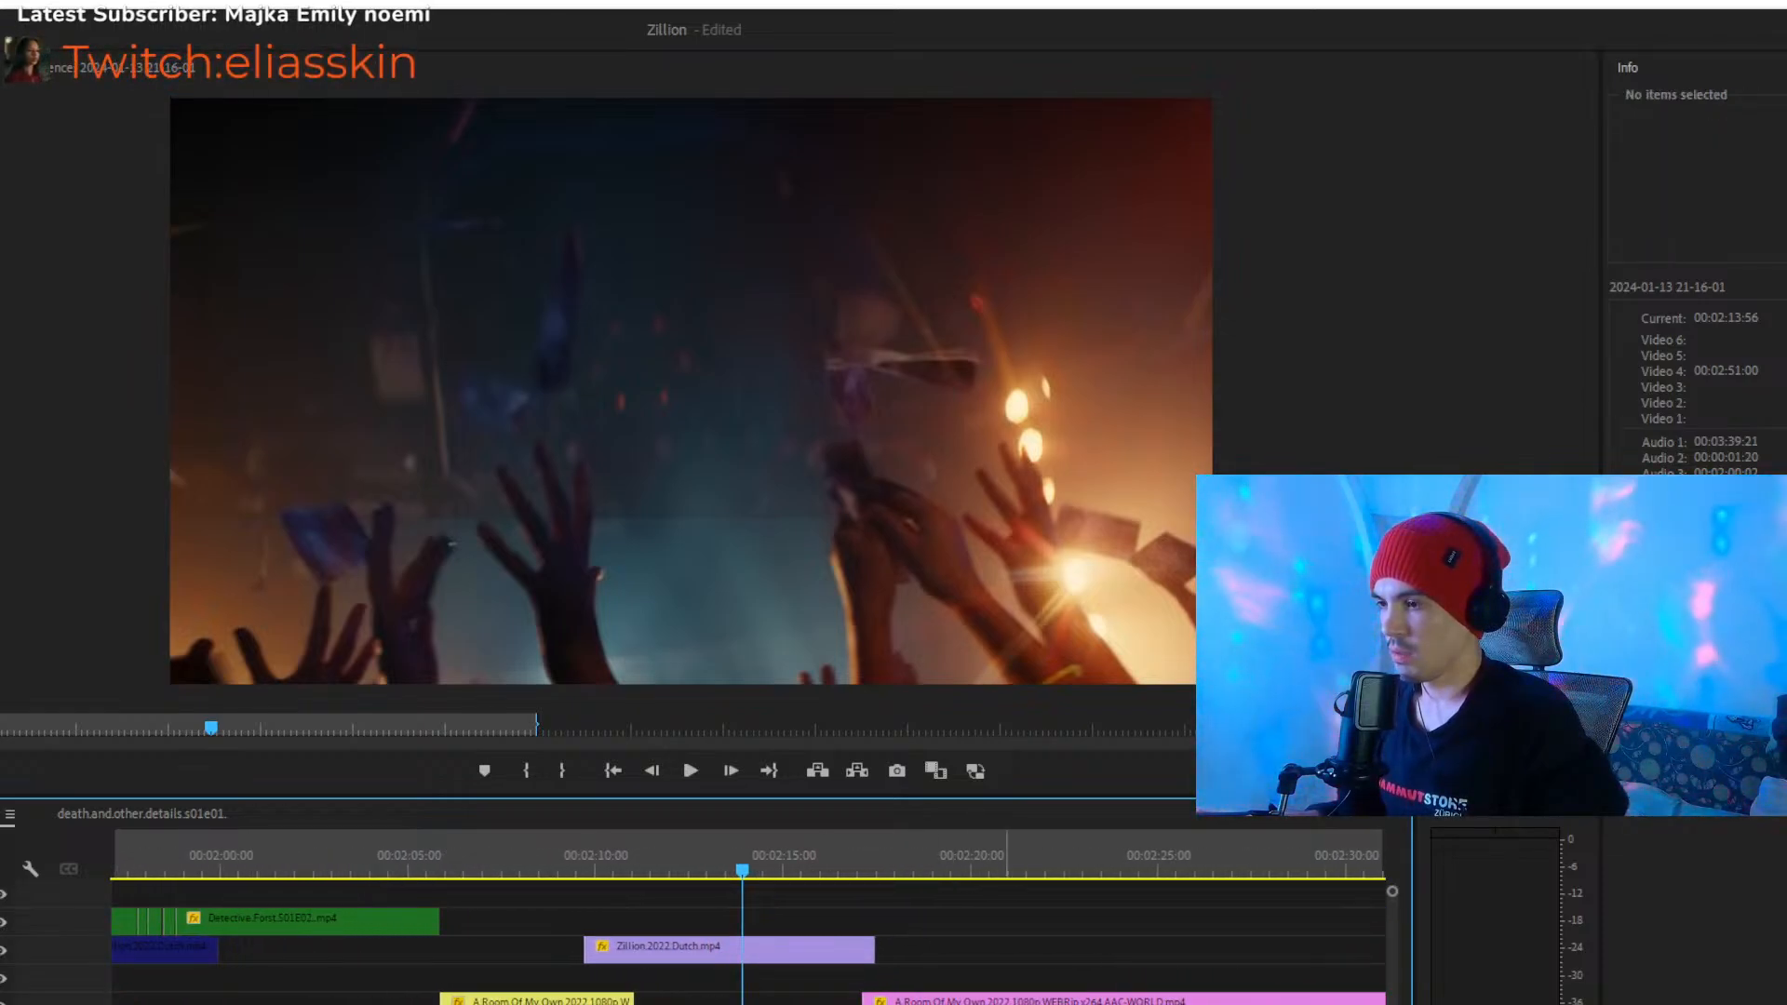
scroll(1024, 959, down, 3)
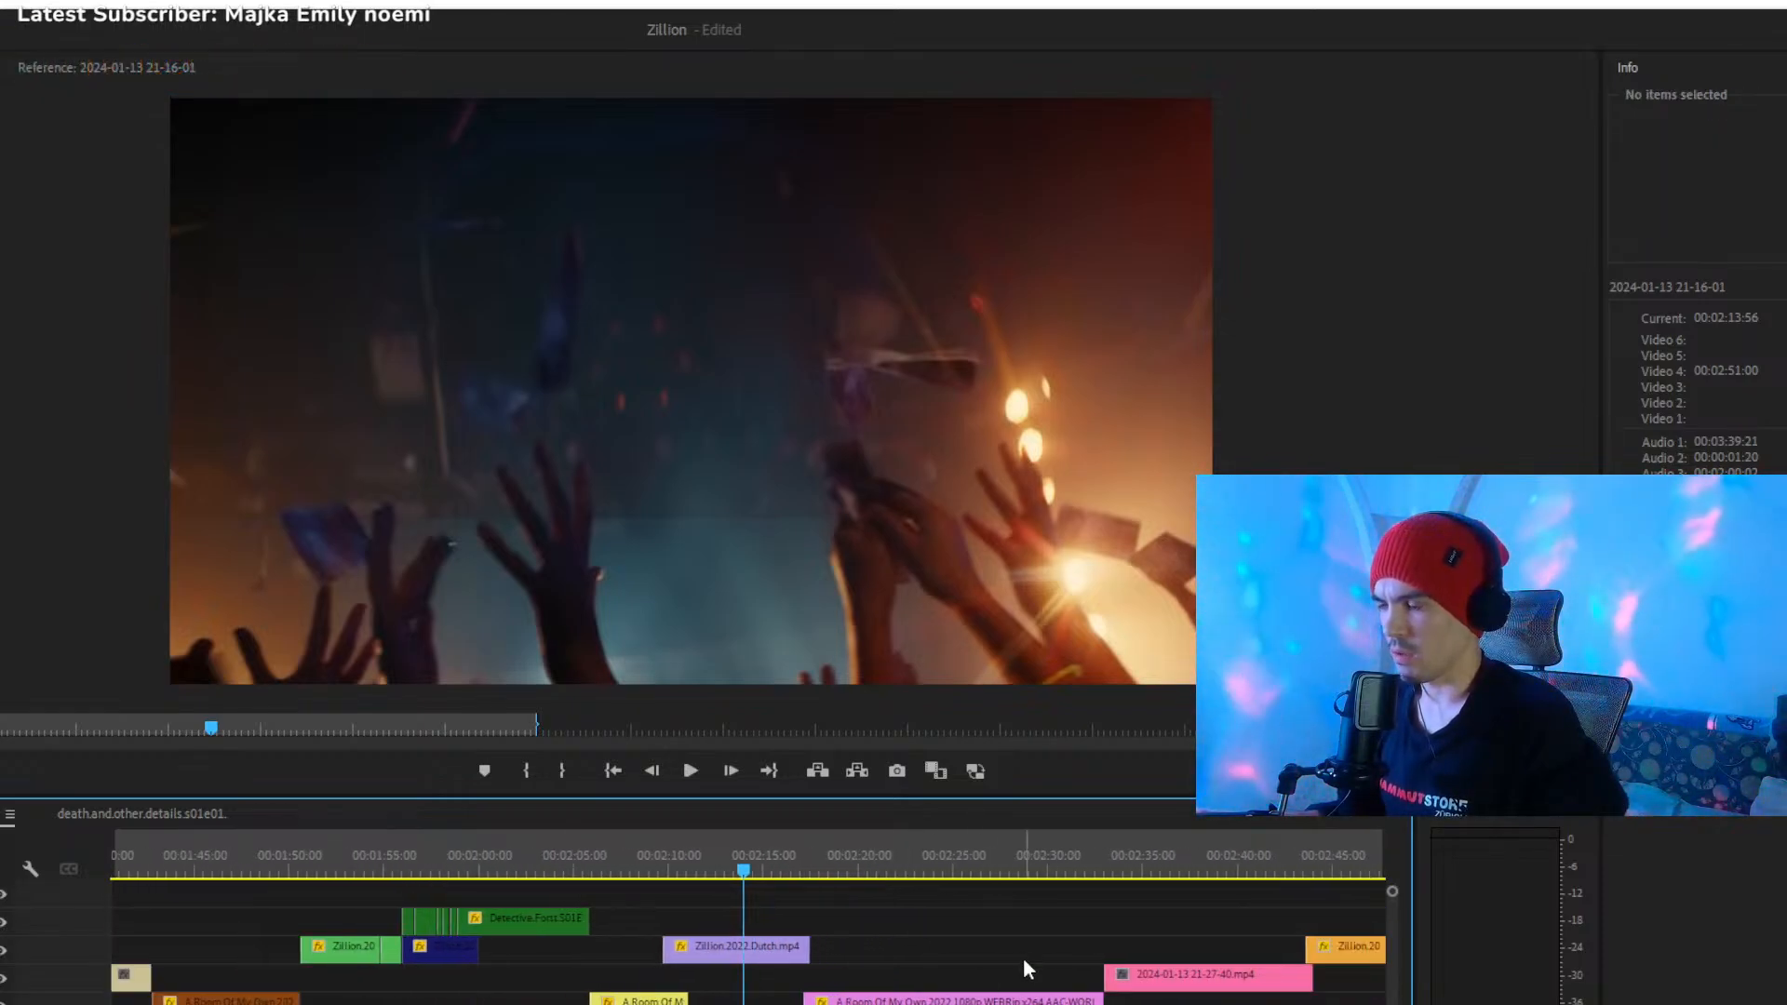
key(space)
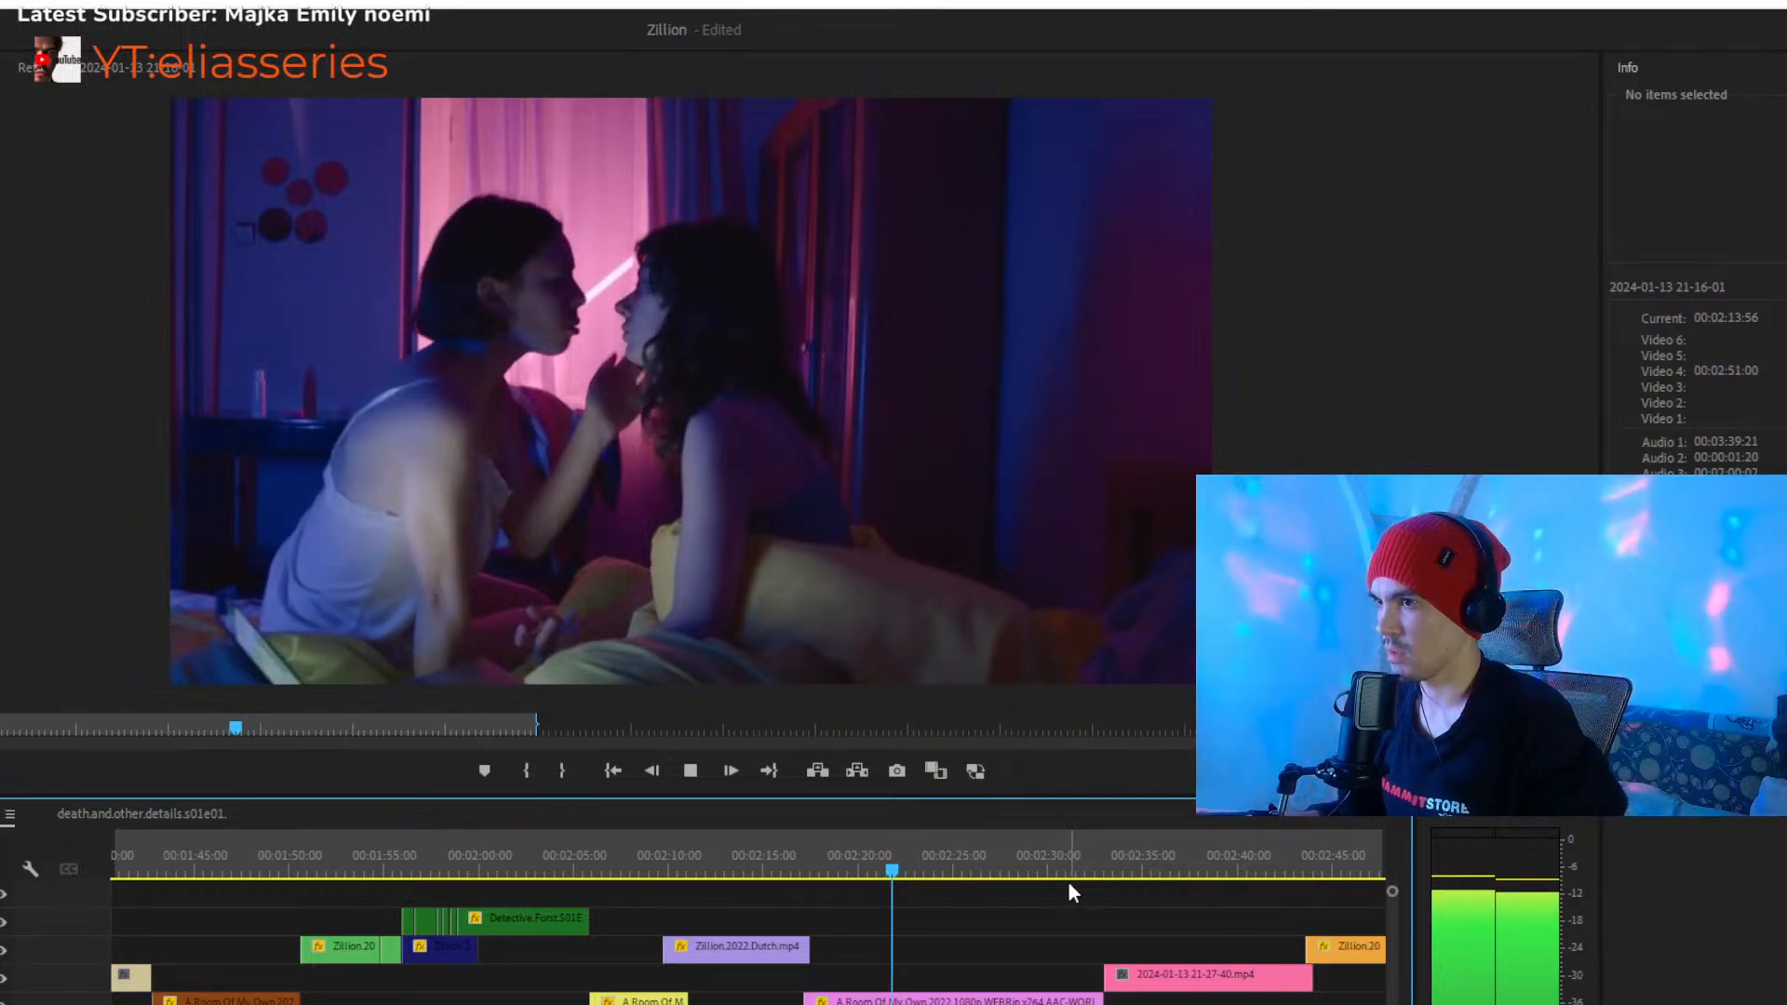
click(1075, 870)
key(space)
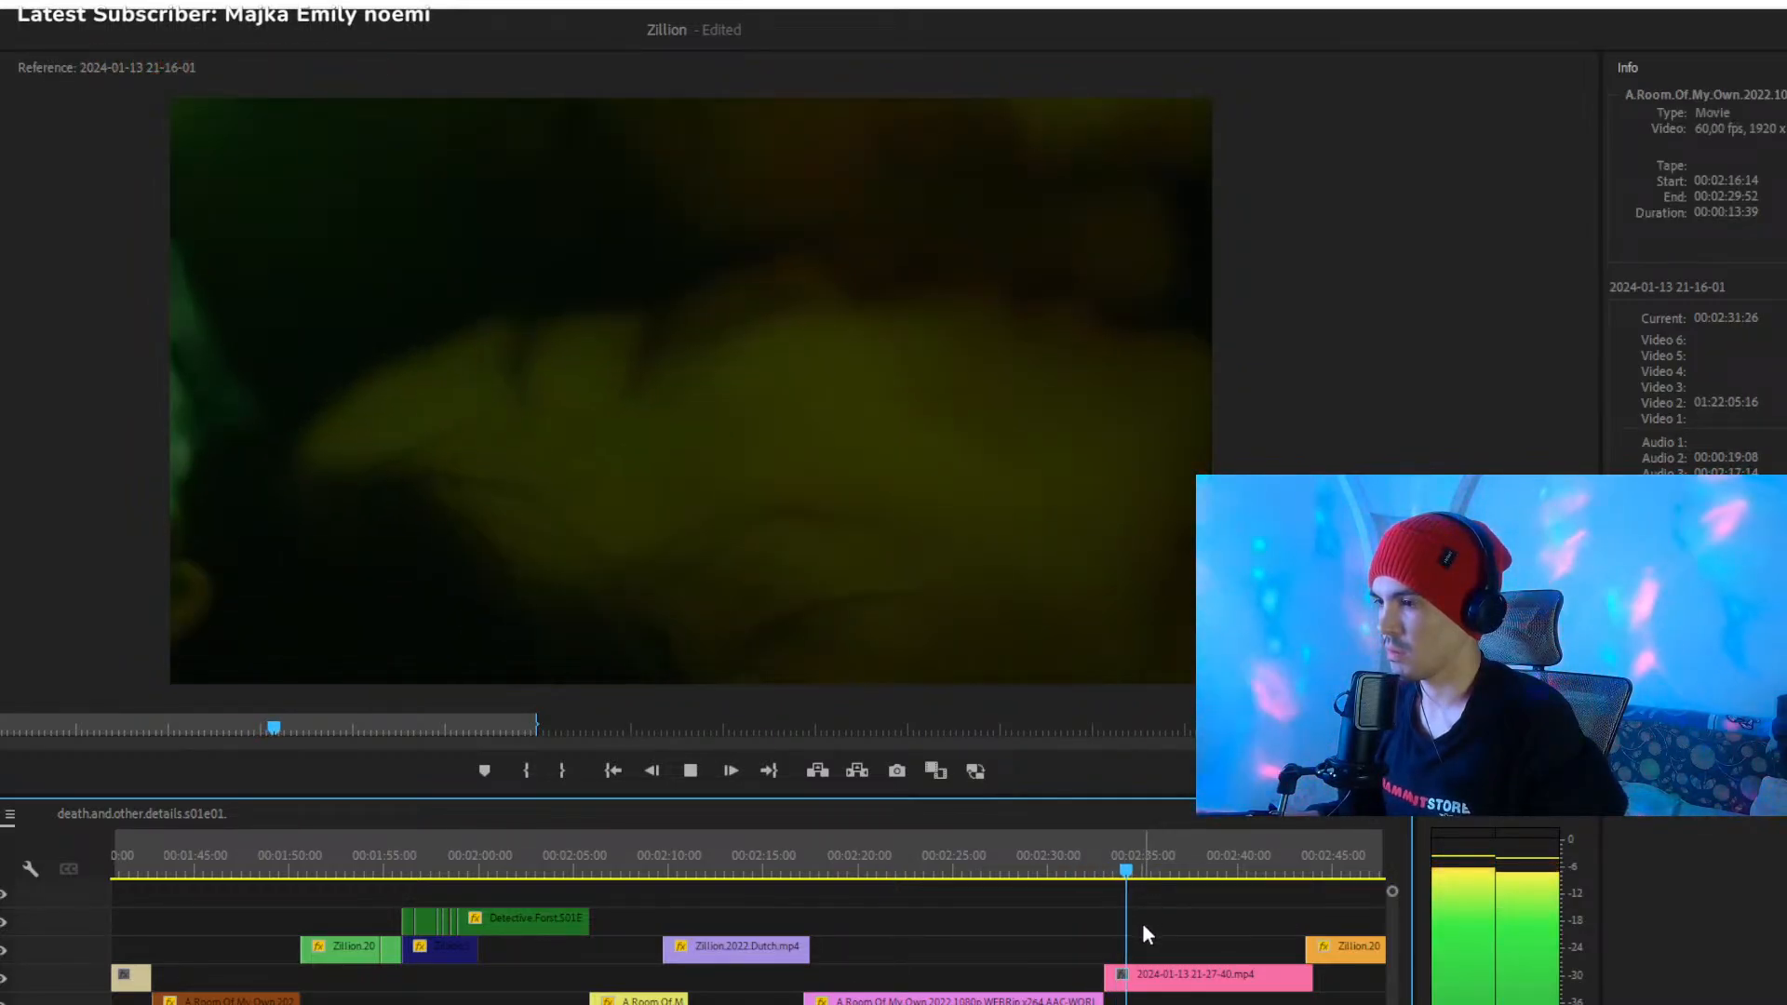
click(1164, 976)
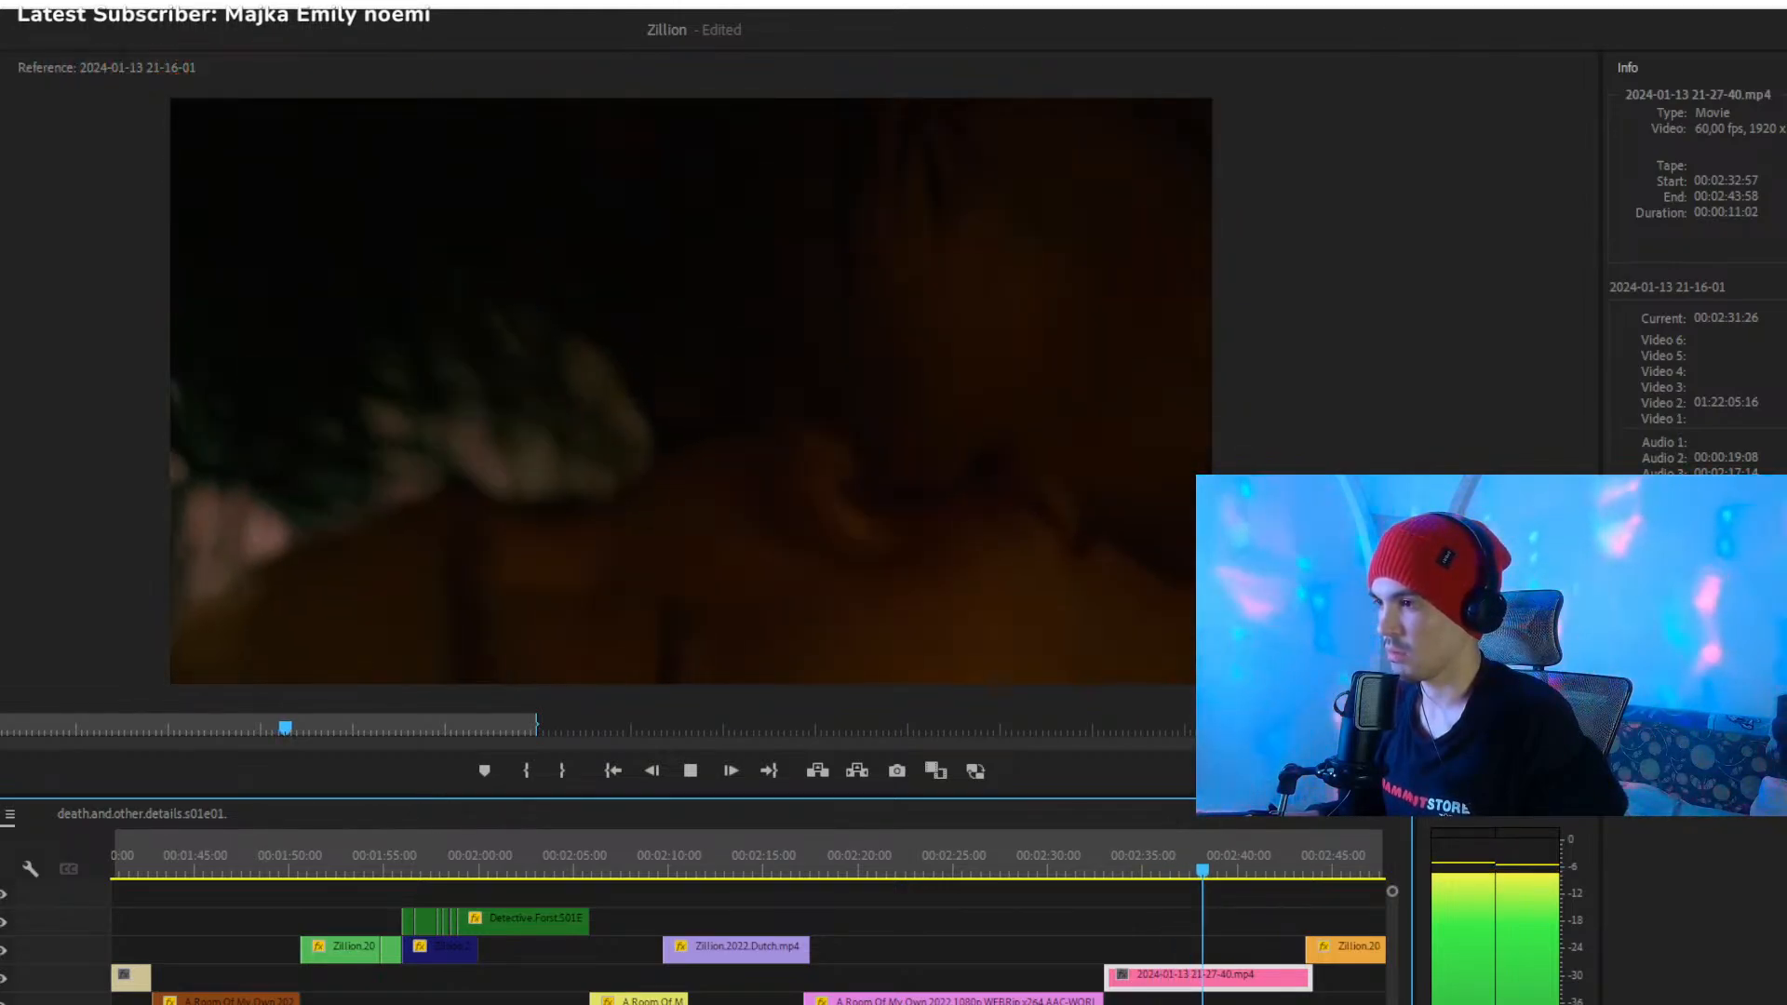
key(space)
scroll(745, 940, right, 5)
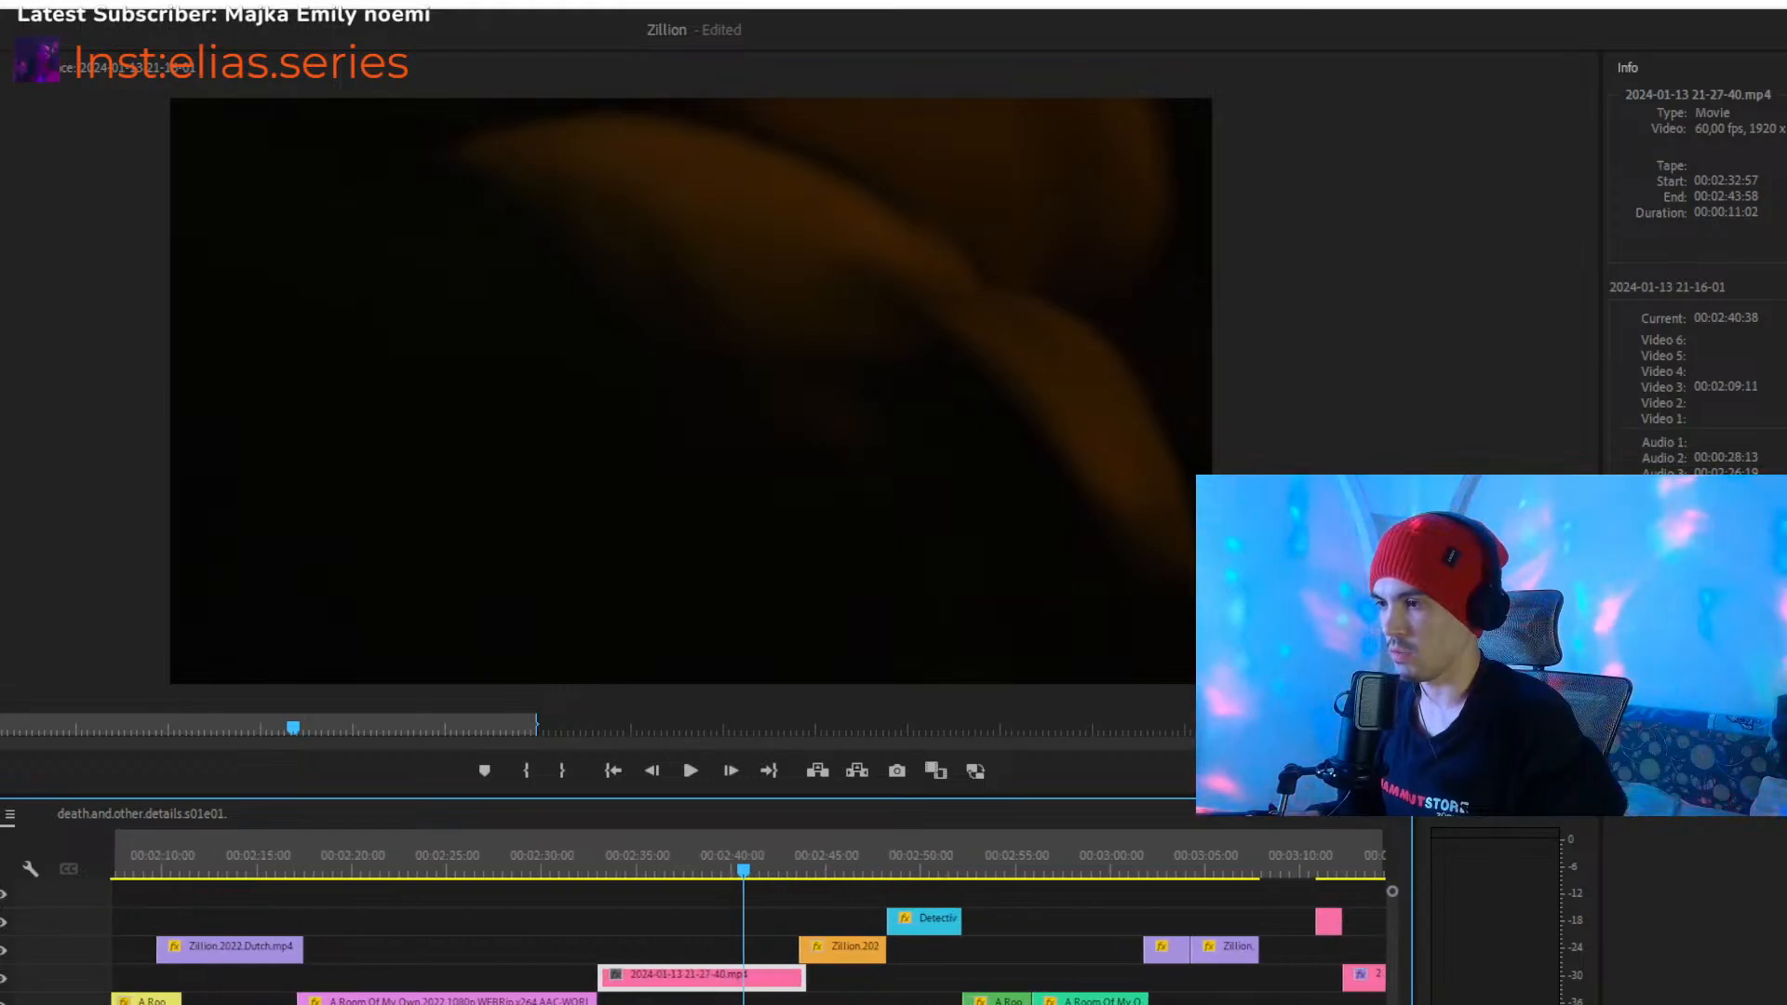
- Play from about 00:02:42 into the orange Zillion.2022.Dutch clip, stop at about 00:02:45 and inspect that clip
drag(852, 875, 778, 875)
key(space)
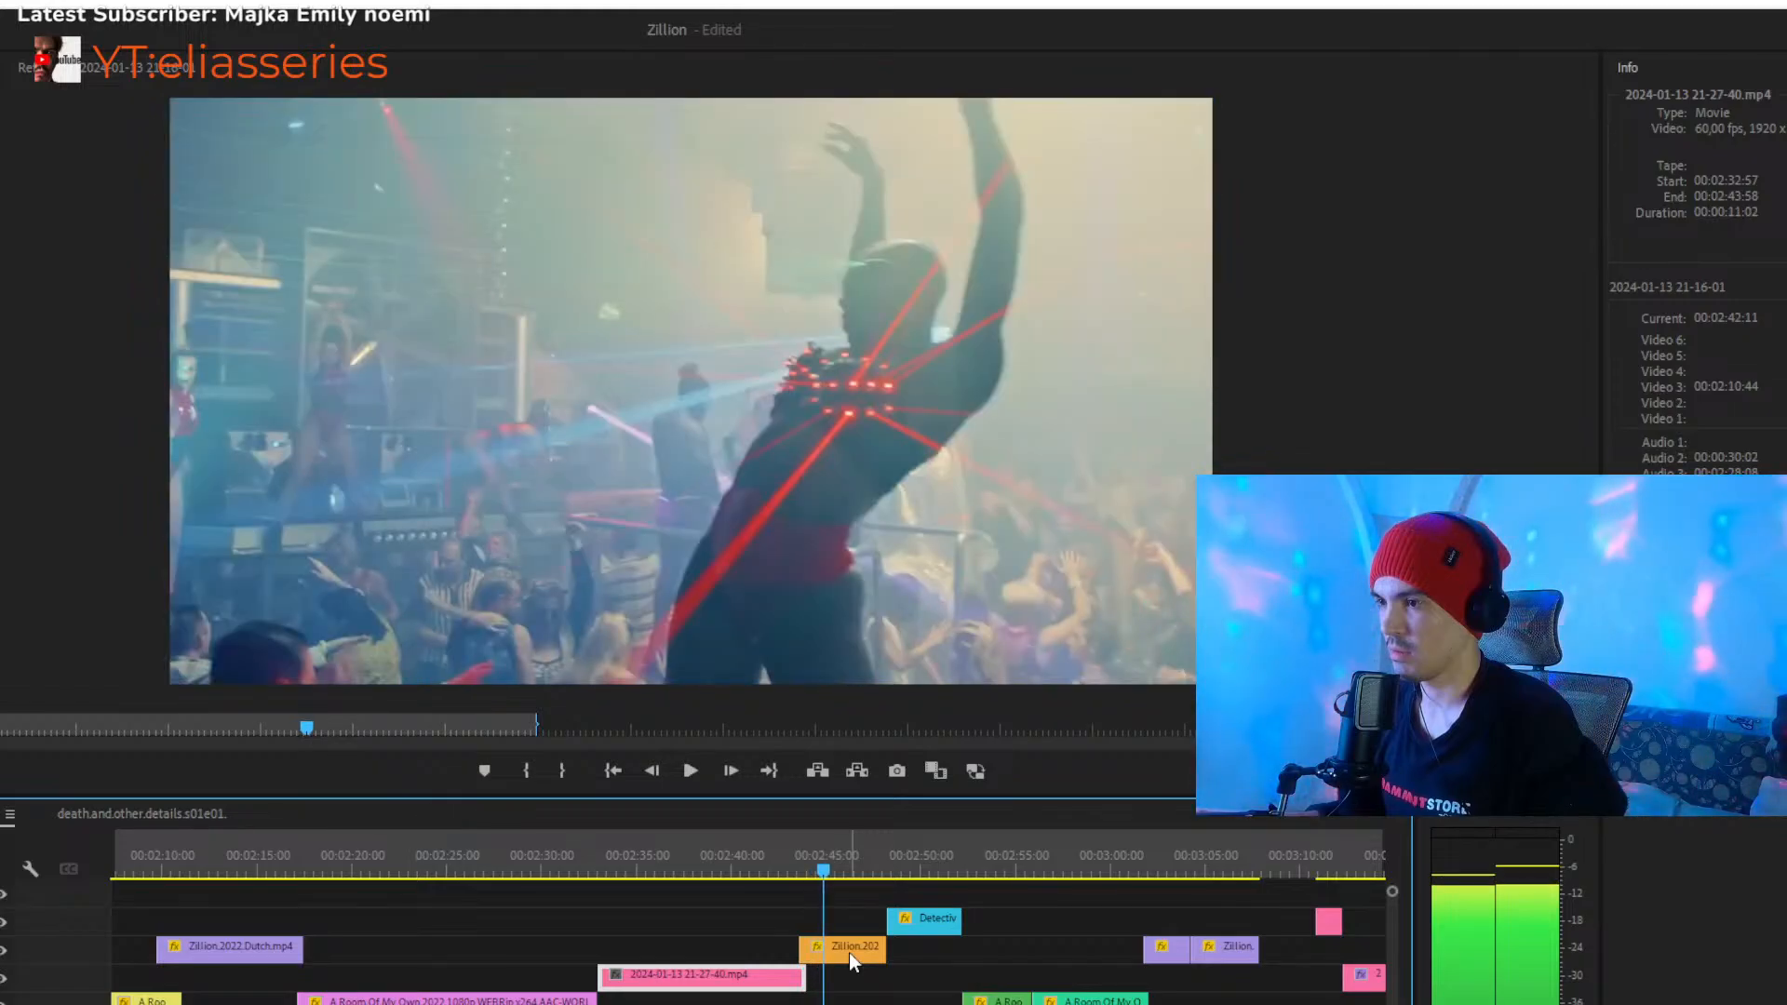
click(849, 953)
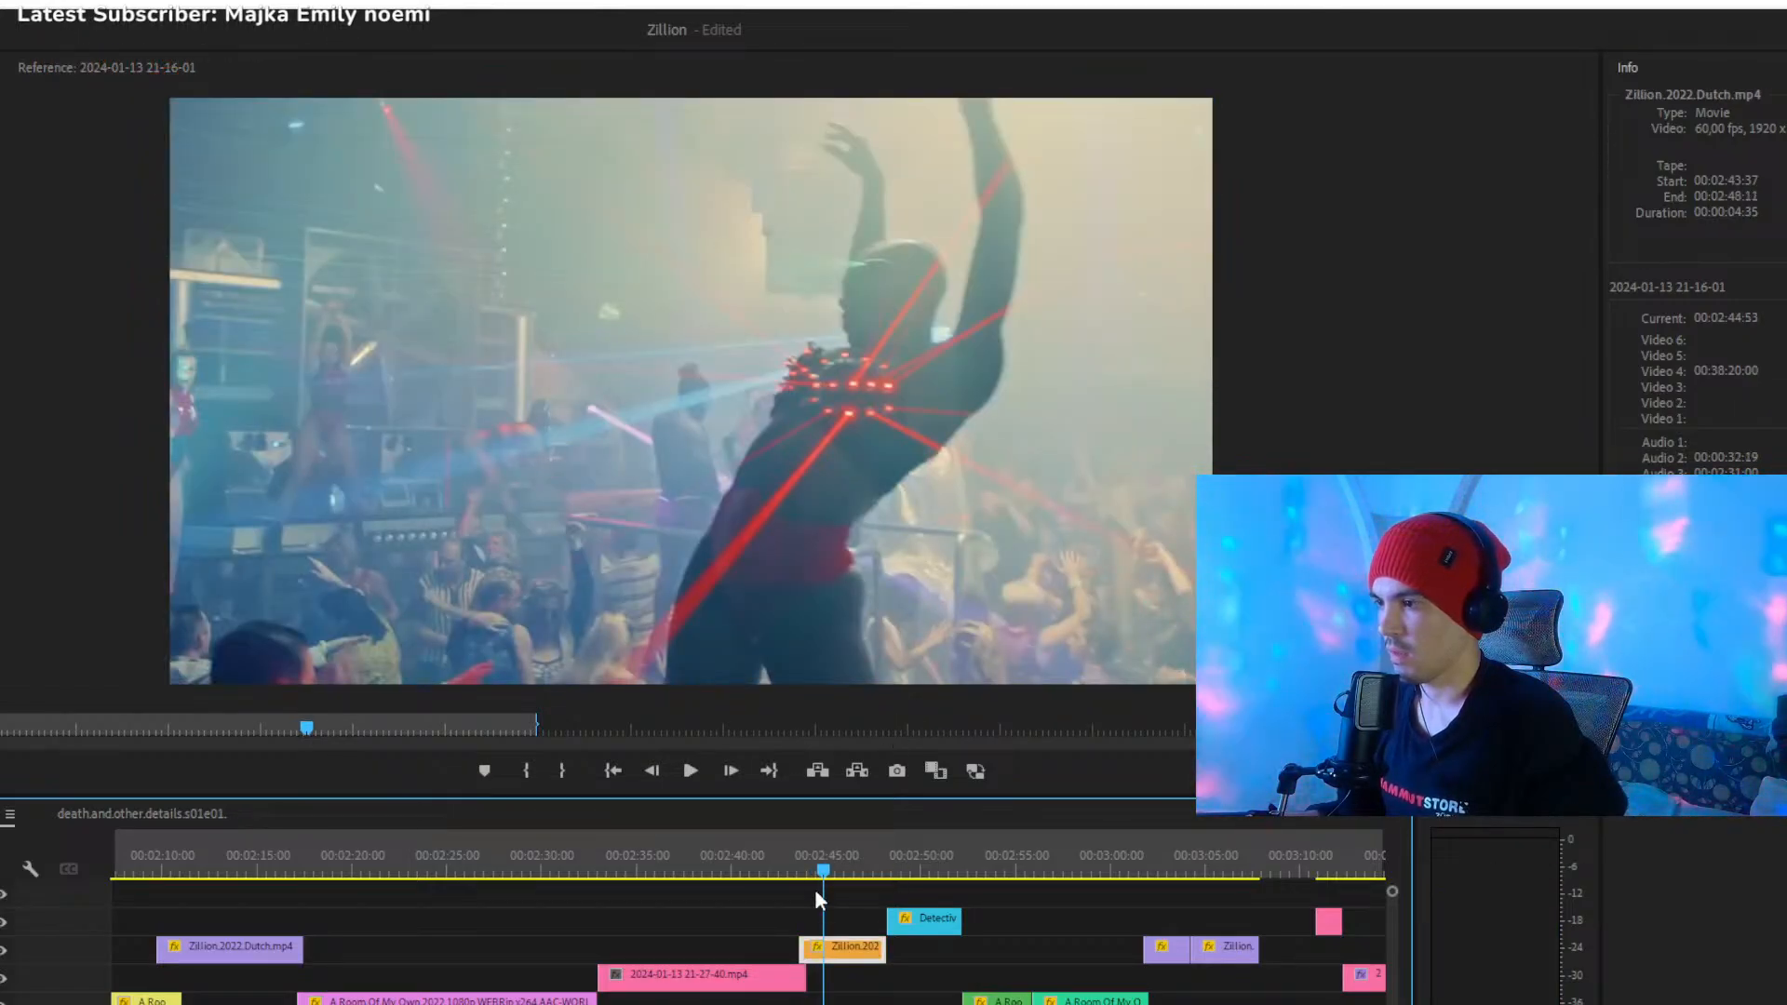
click(838, 921)
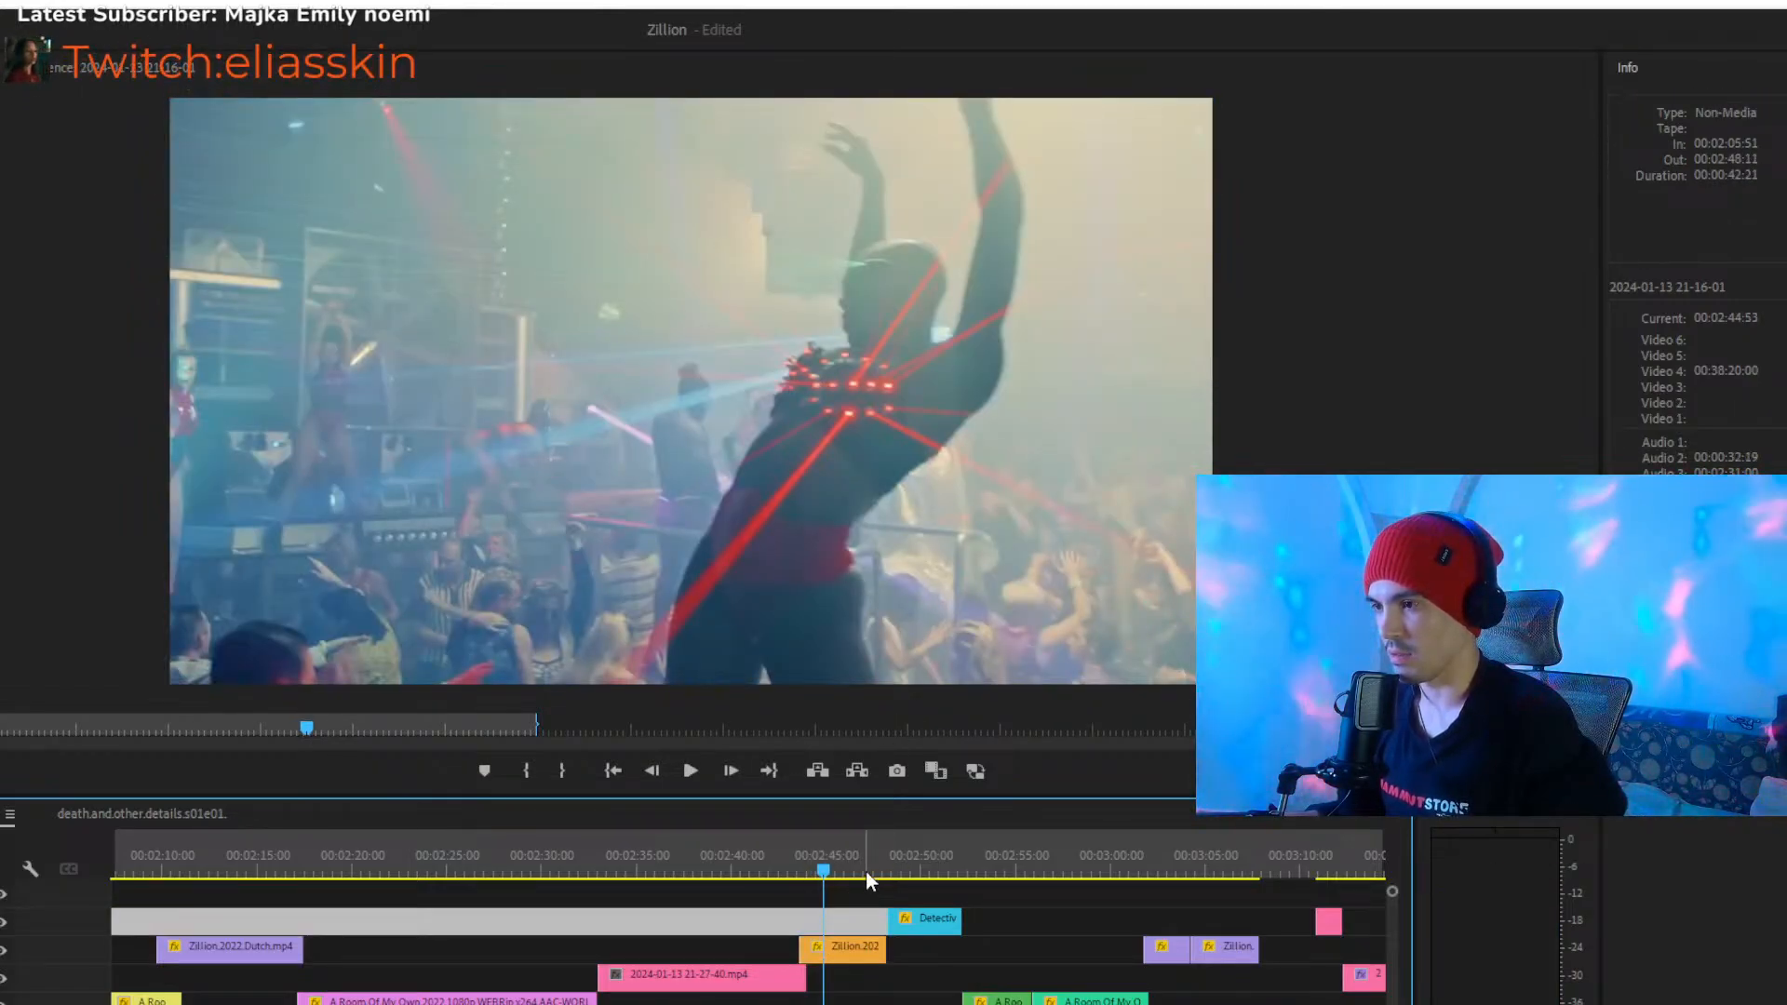
- Scrub the cyan Detective.Forst.S01E01 clip from about 00:02:49, and play from about 00:02:50 into the green A.Room.Of.My.Own.2022 clip
drag(870, 862, 901, 864)
click(923, 926)
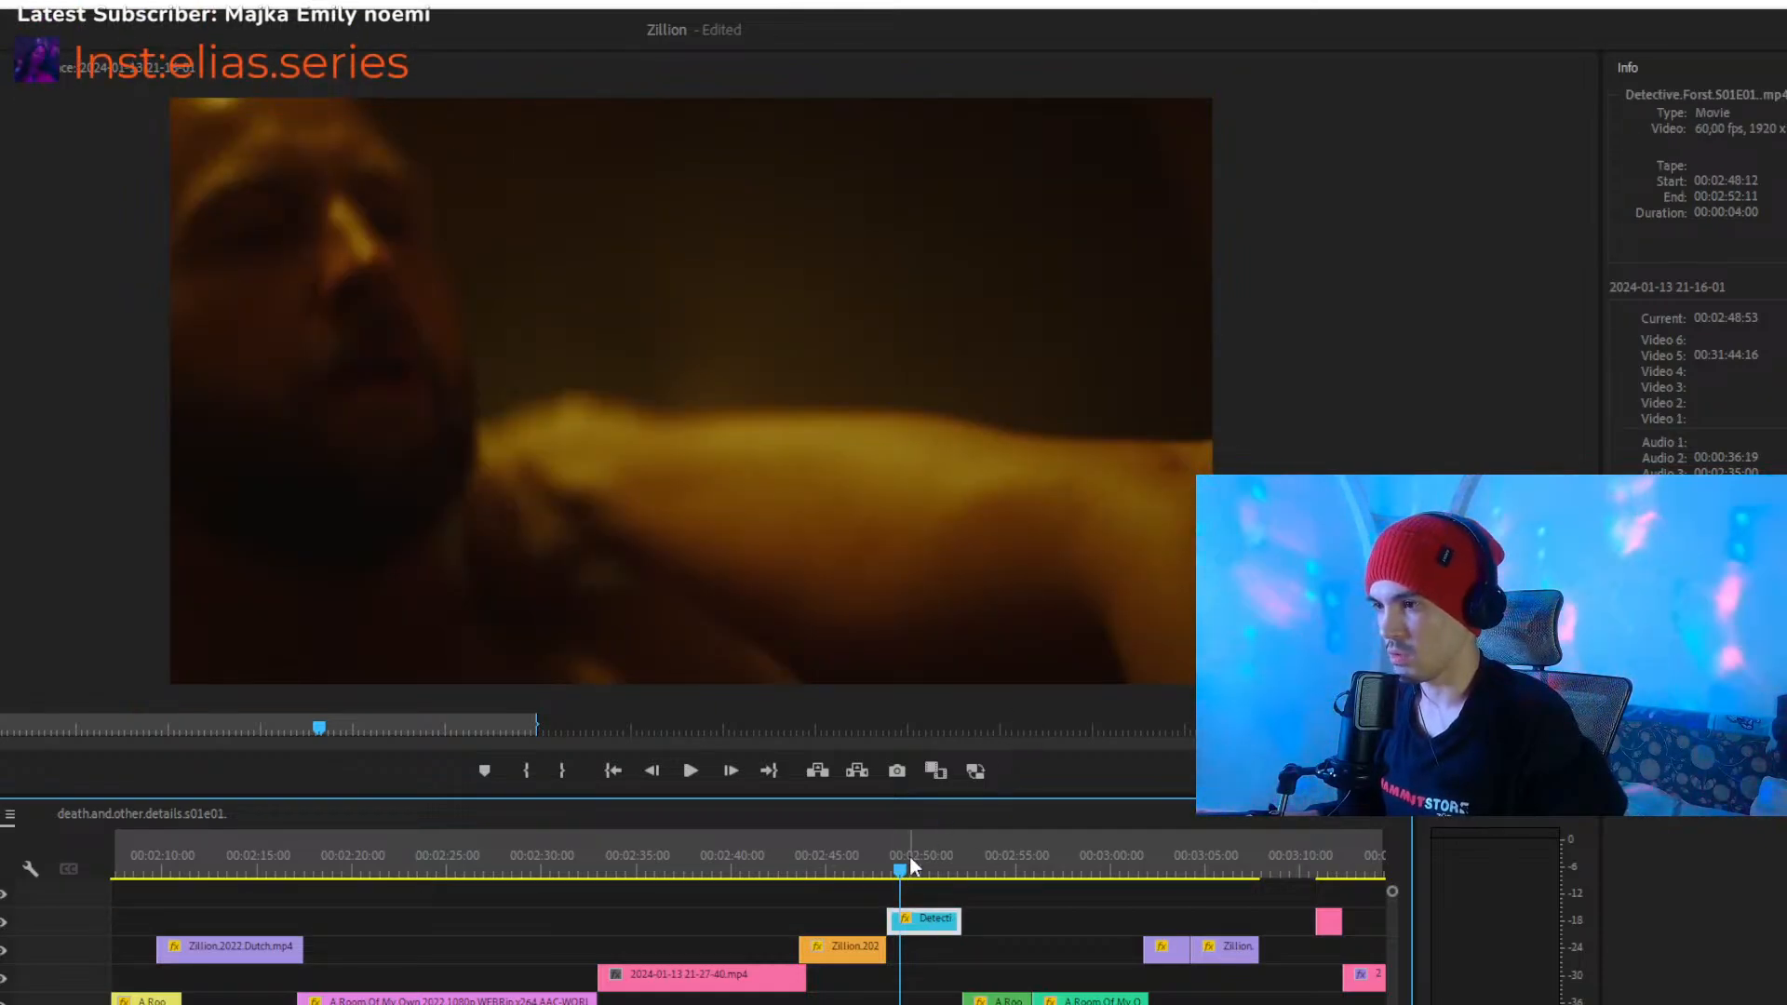
drag(908, 858, 935, 864)
key(space)
click(999, 1001)
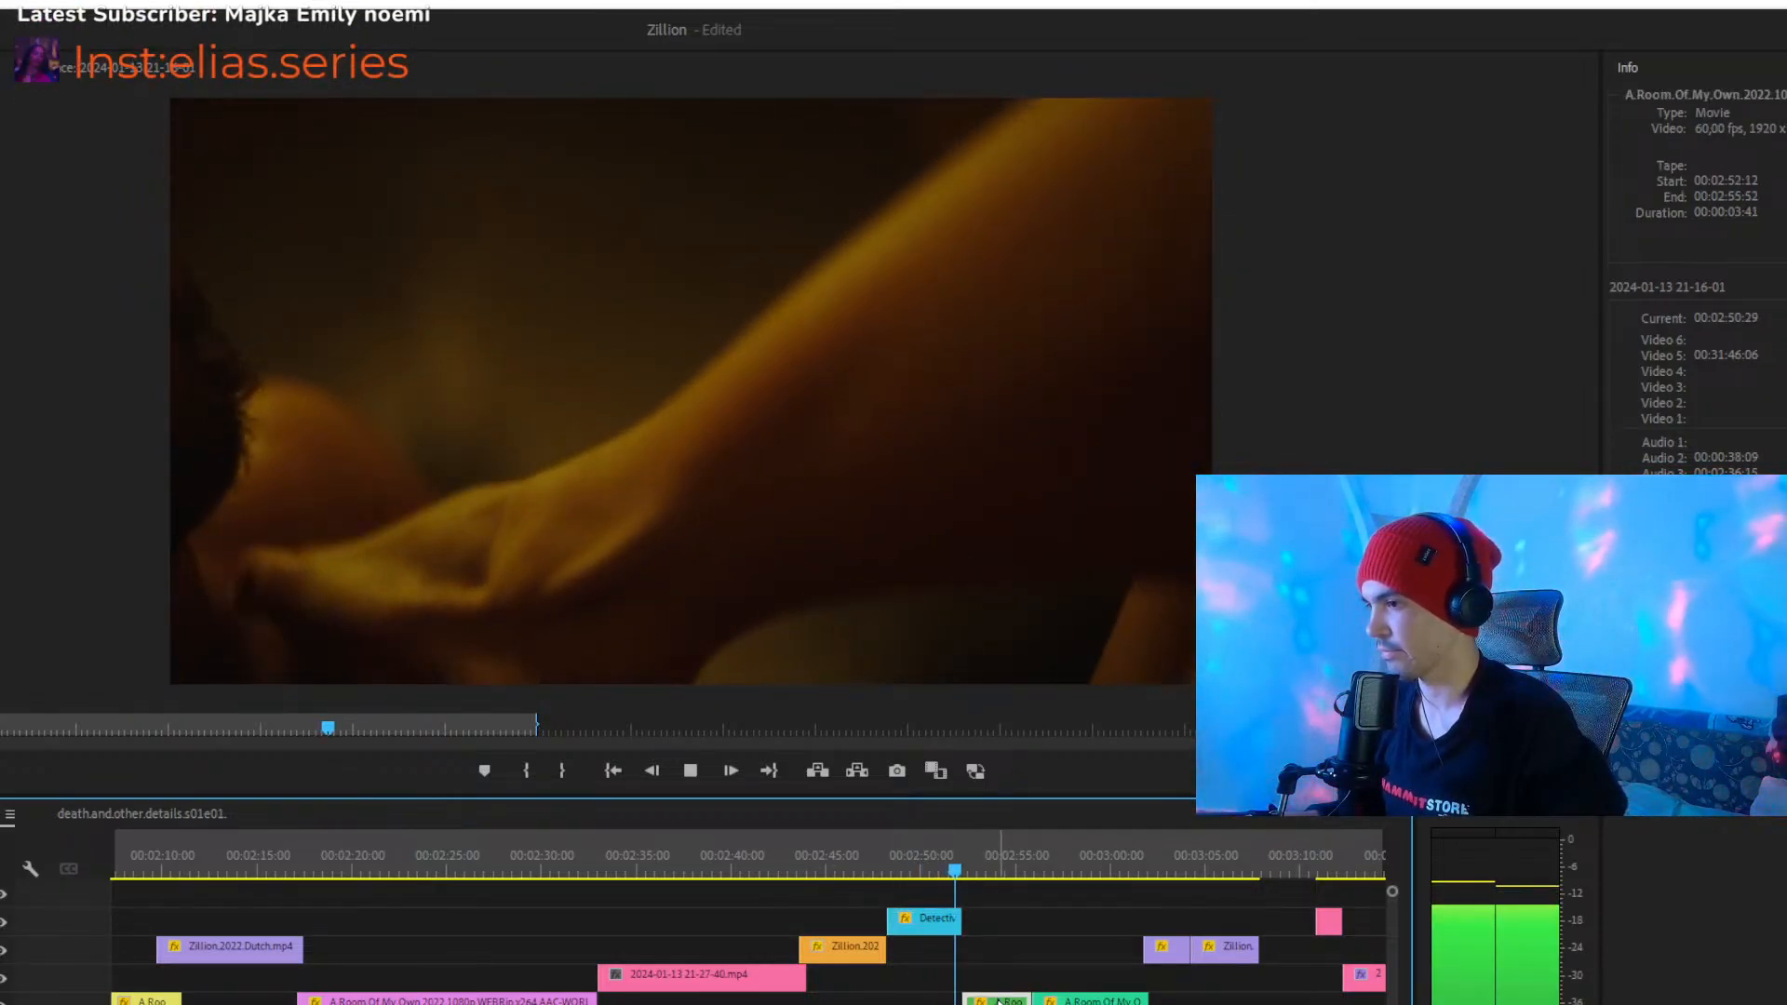
key(space)
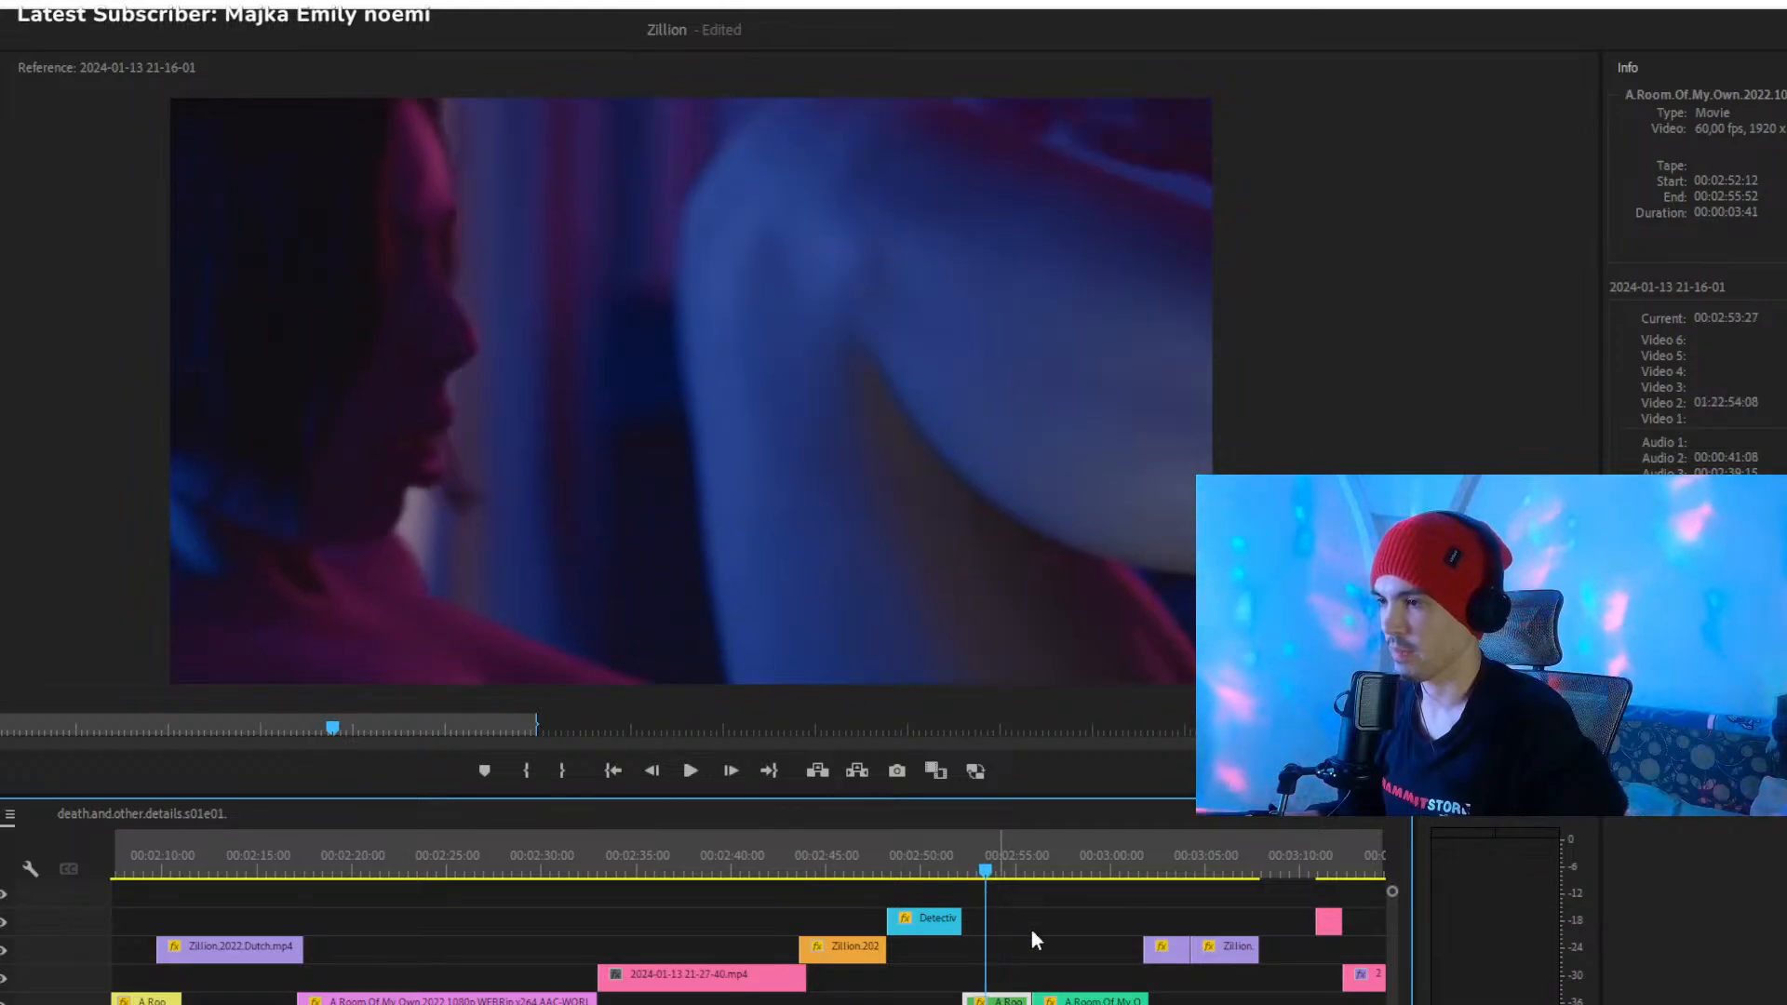
- Play from about 00:02:54 across the cut between the green and teal A.Room.Of.My.Own.2022 clips
click(947, 974)
click(1003, 862)
key(space)
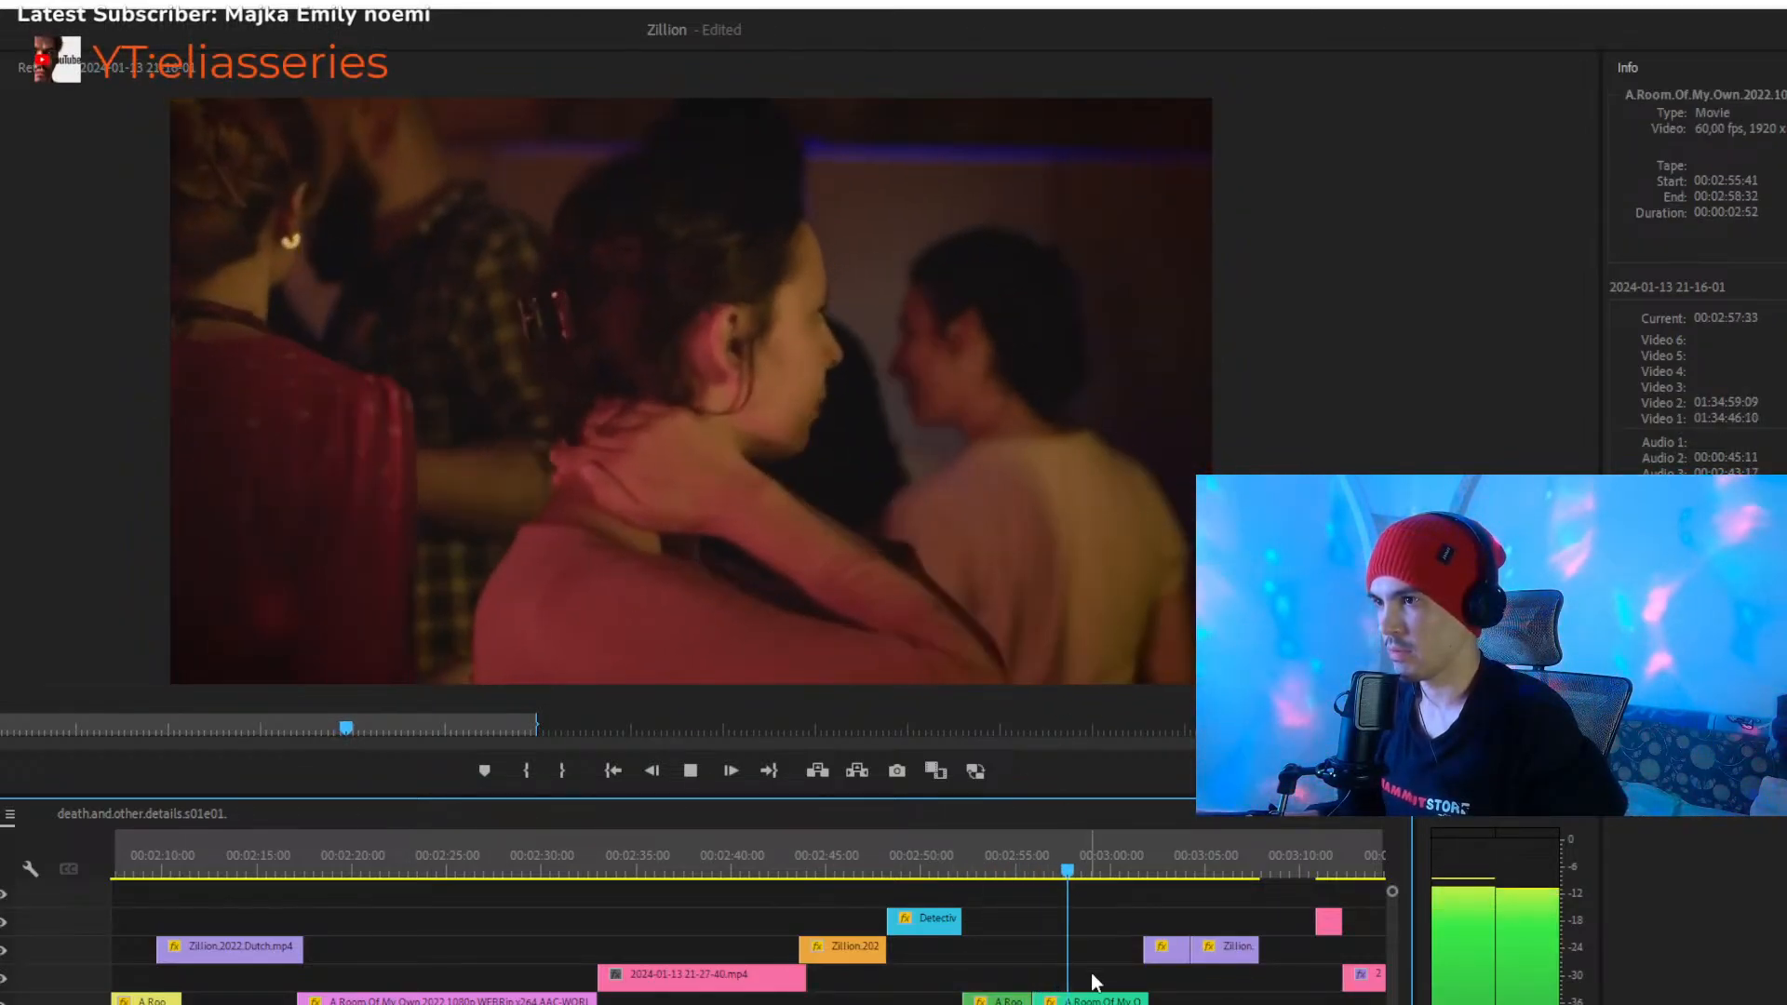
- Stop playback at about 00:03:00 and disable the teal A.Room.Of.My.Own.2022 clip that starts at about 00:02:56
click(1089, 1001)
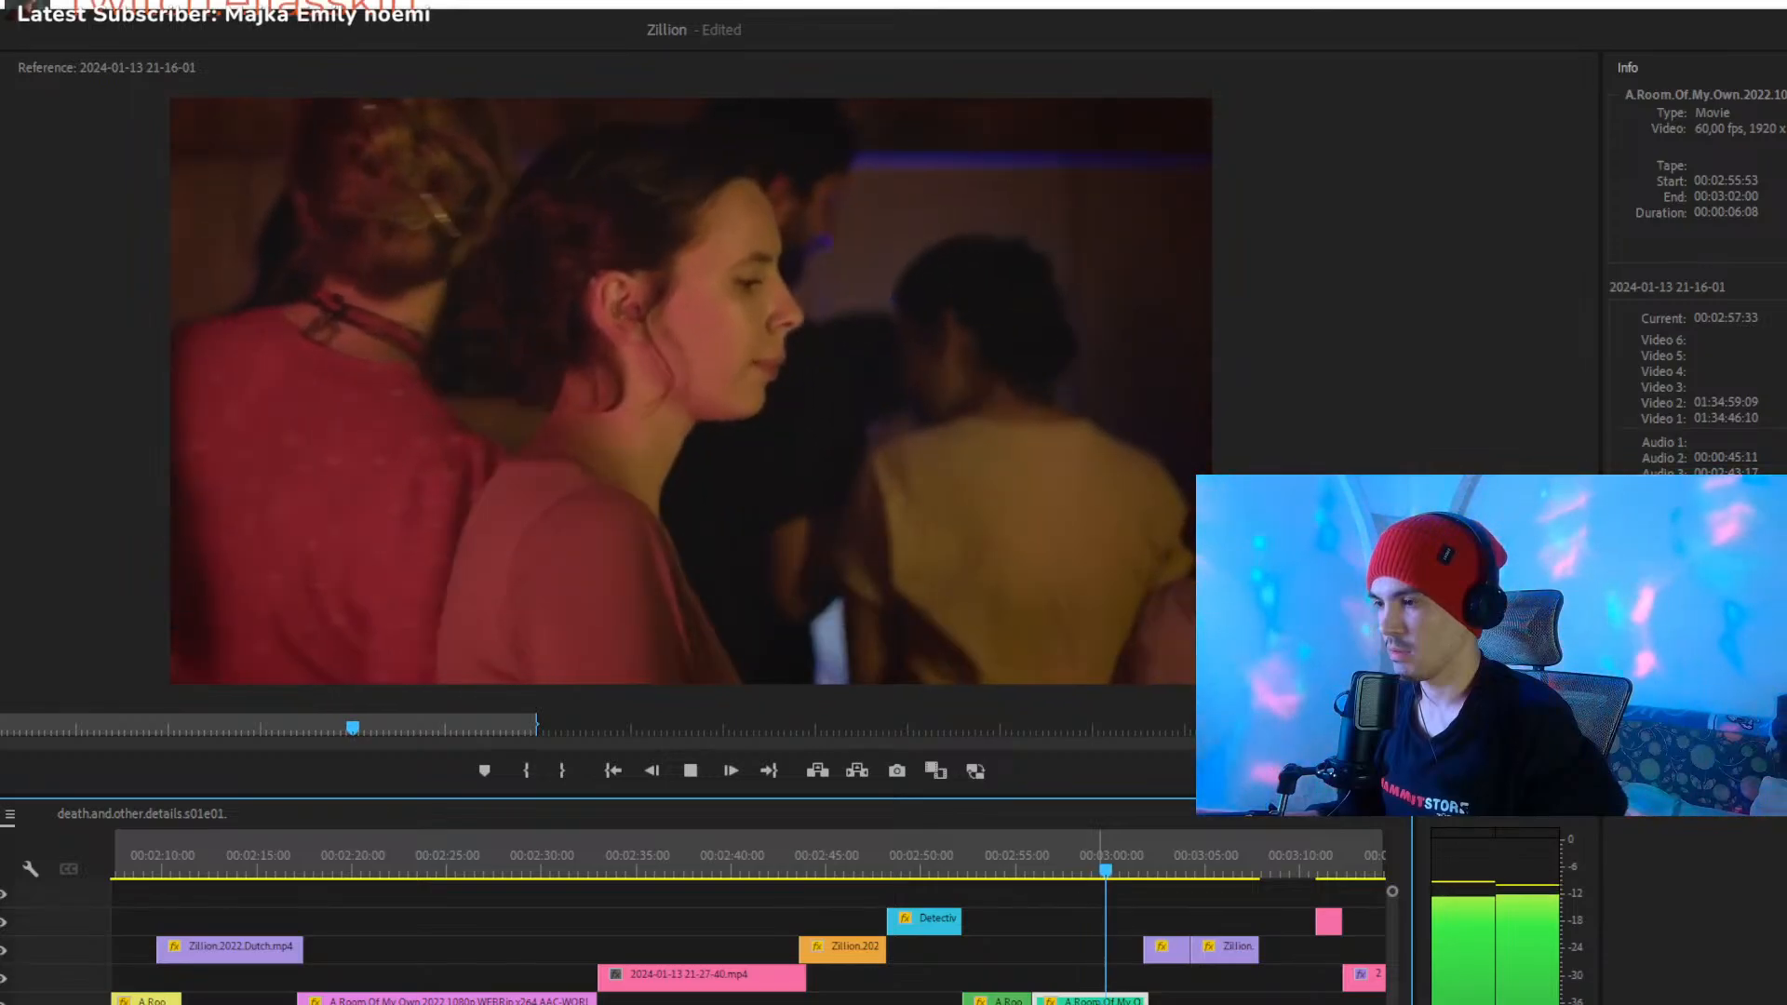
key(space)
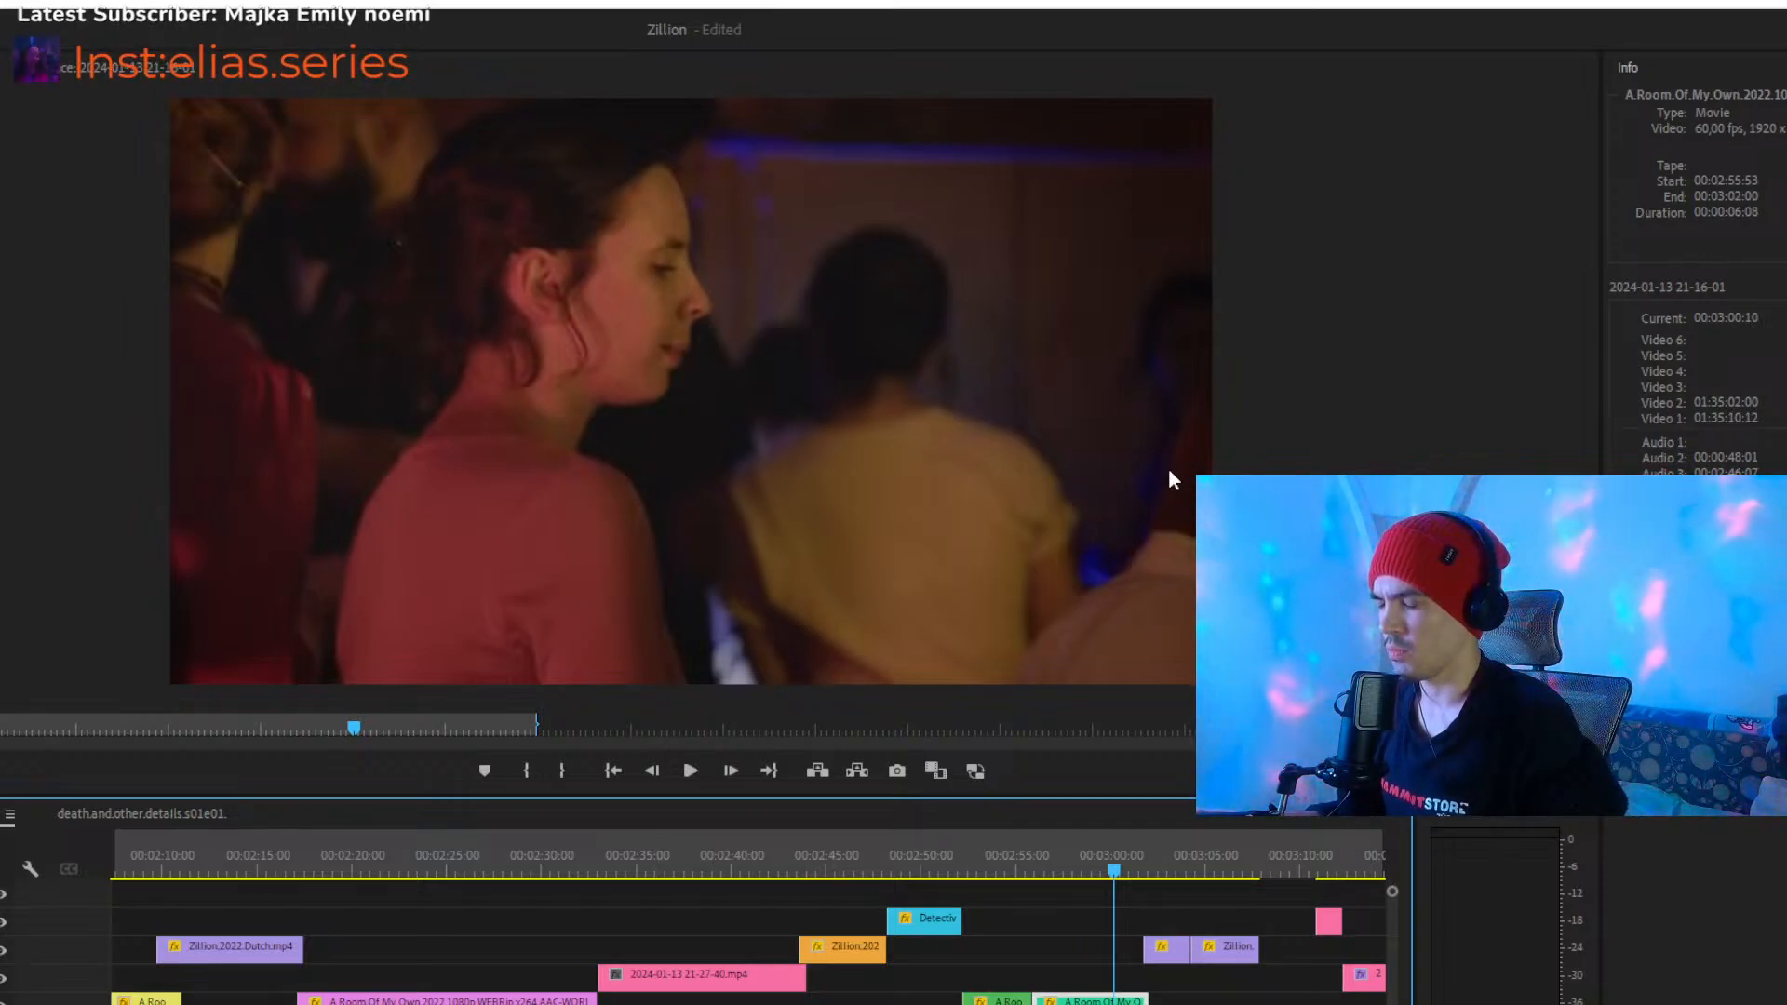
key(shift+e)
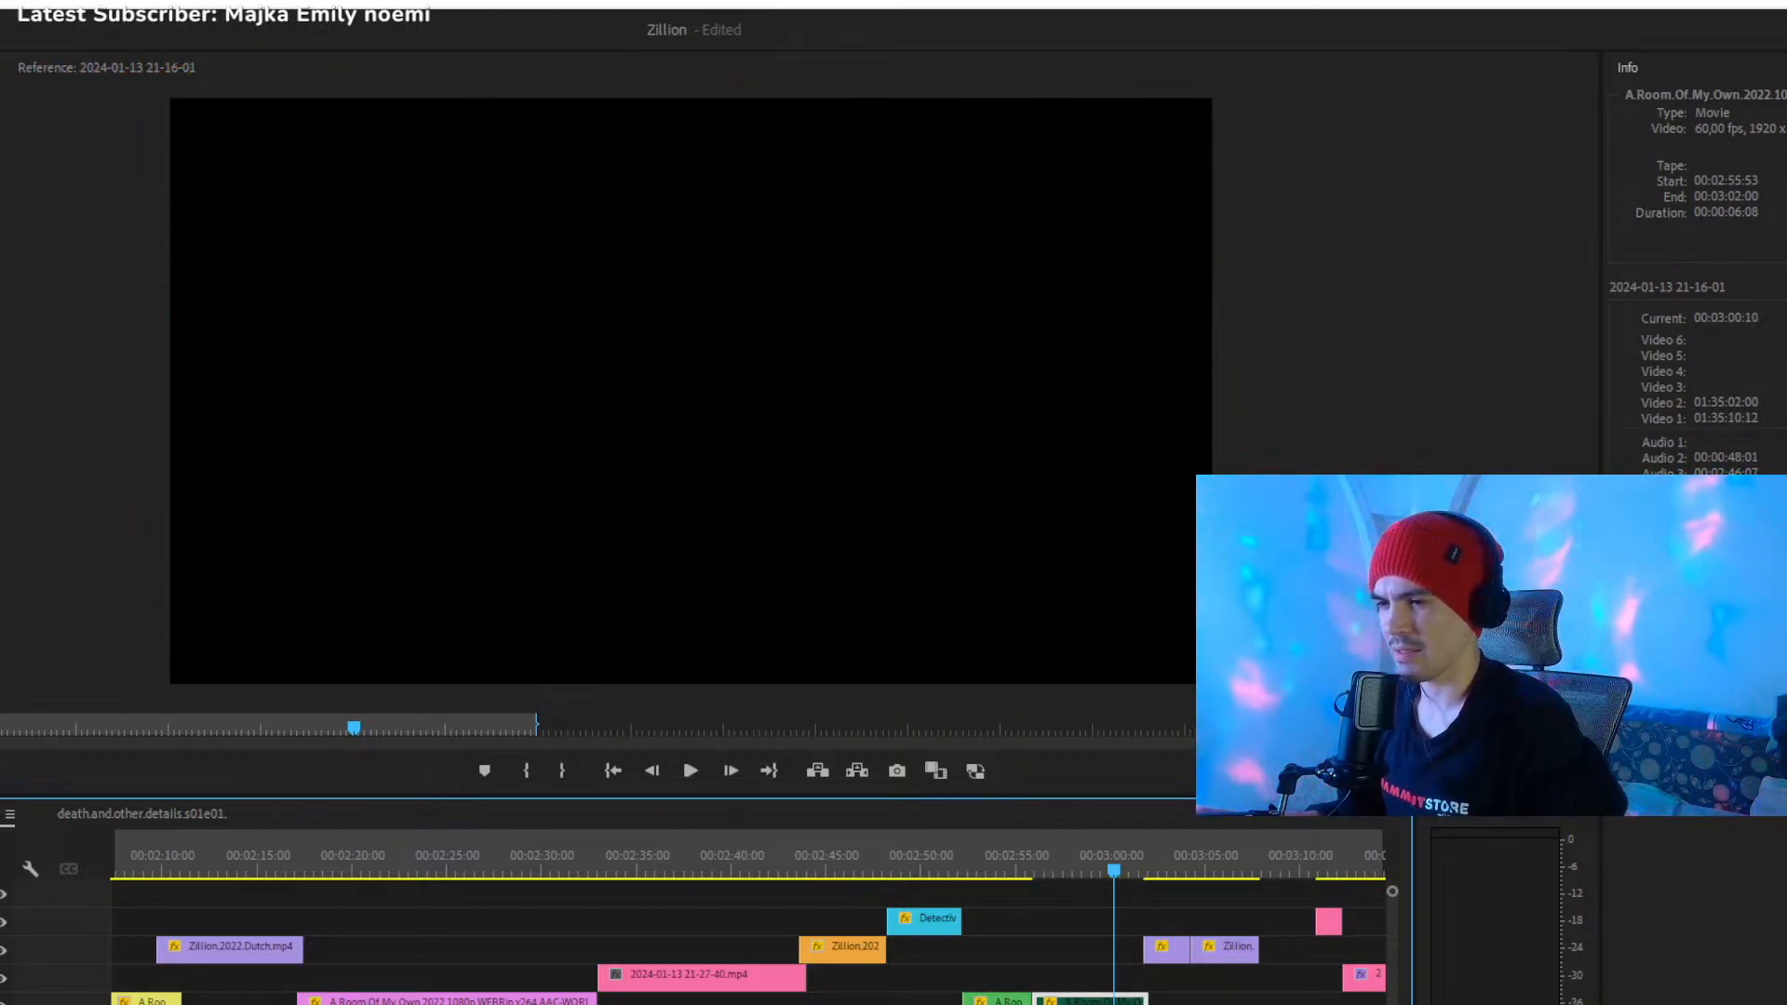
- Play the two violet Zillion.2022.Dutch clips from about 00:03:03
key(minus)
key(equal)
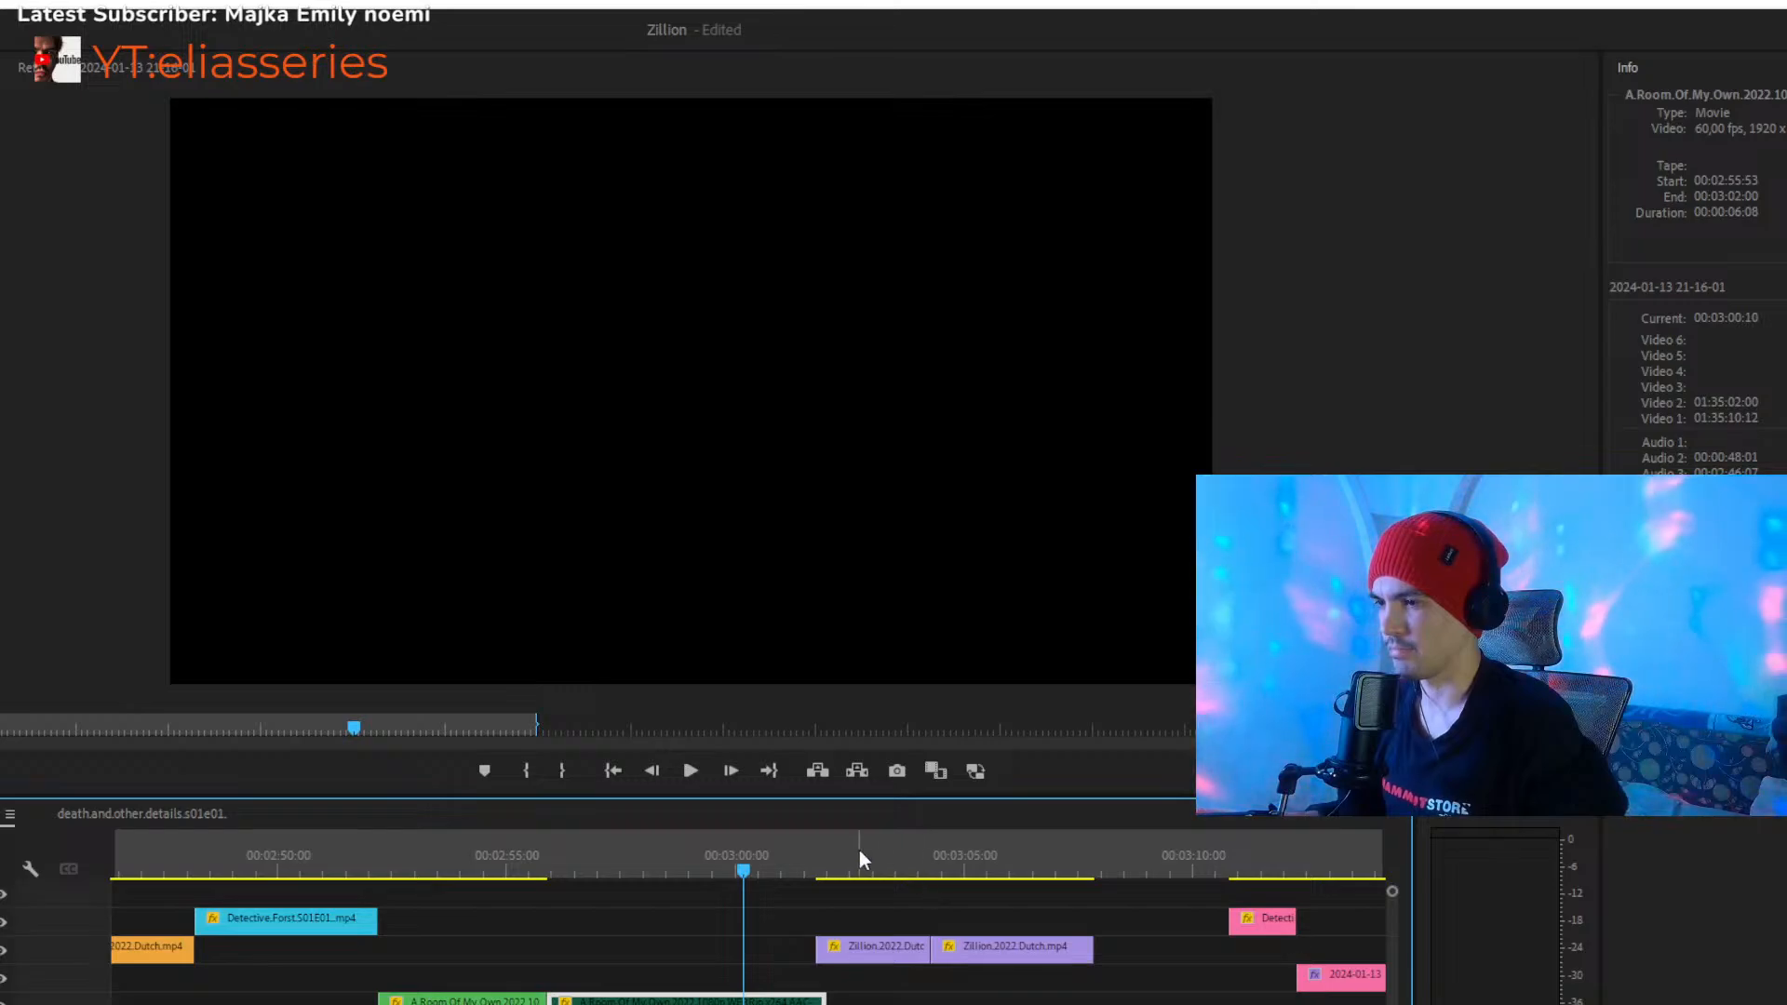
click(860, 849)
key(space)
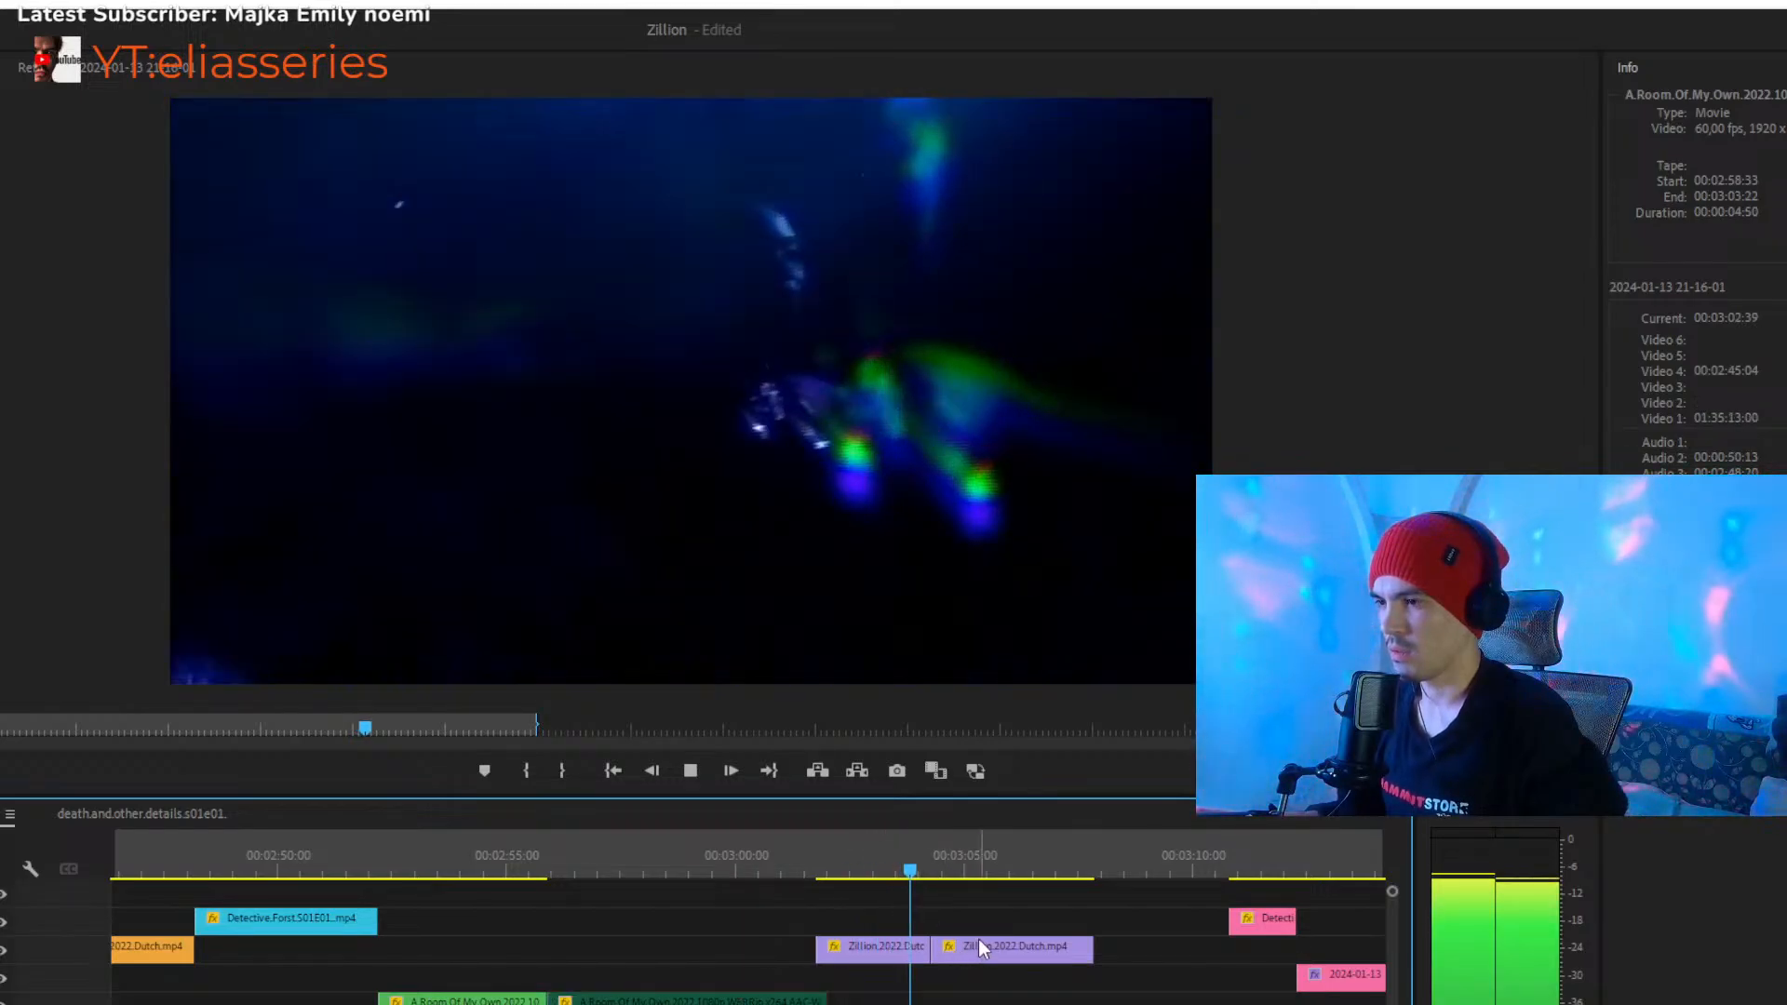
key(minus)
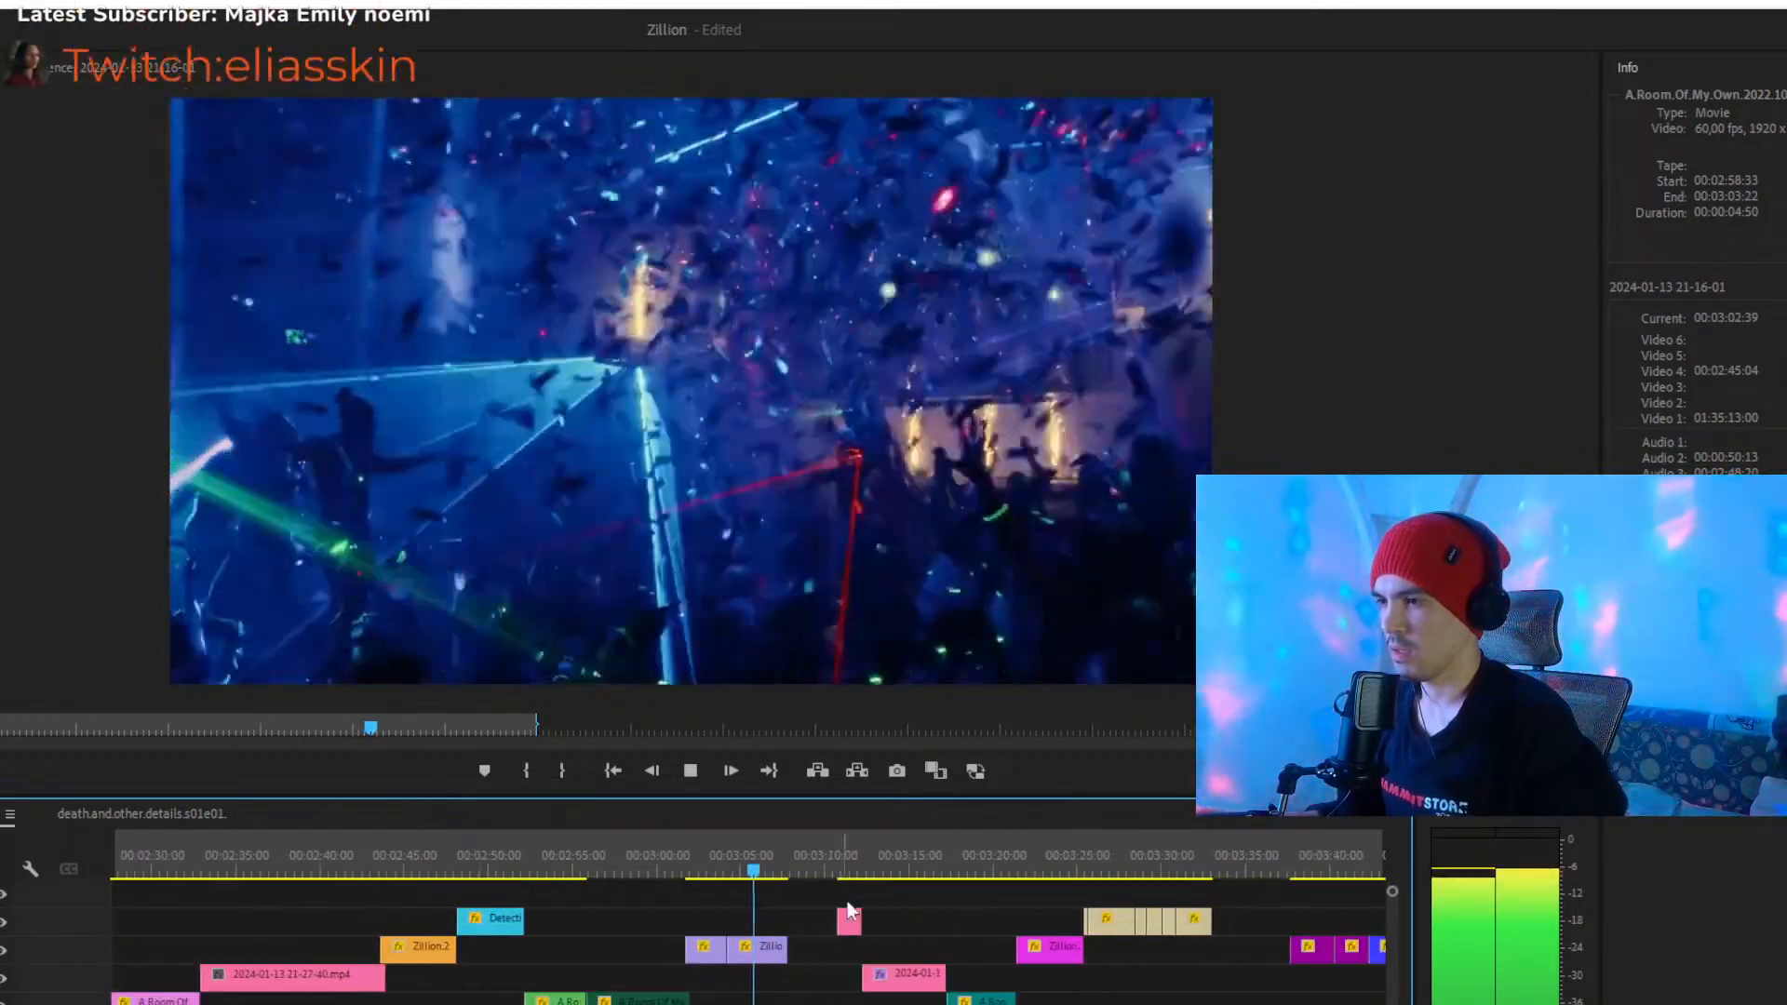
- Play the short pink clips from about 00:03:11, and continue from about 00:03:18 into the teal clip
click(844, 853)
key(space)
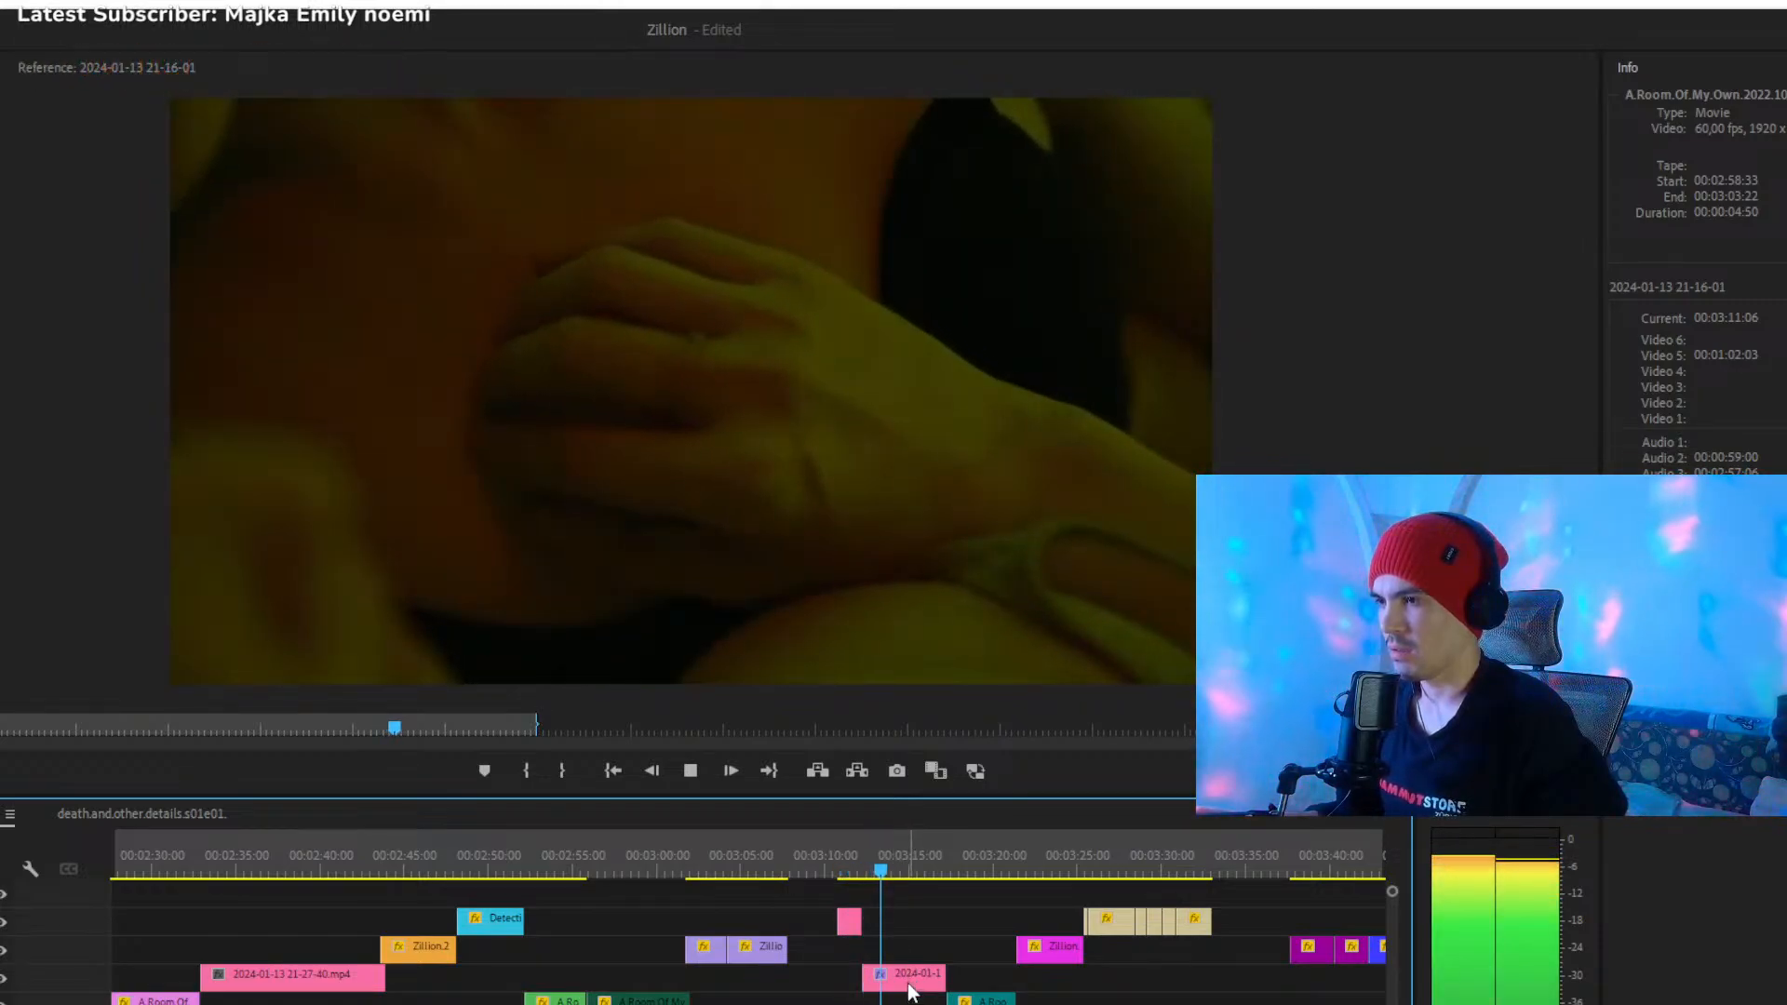
click(940, 864)
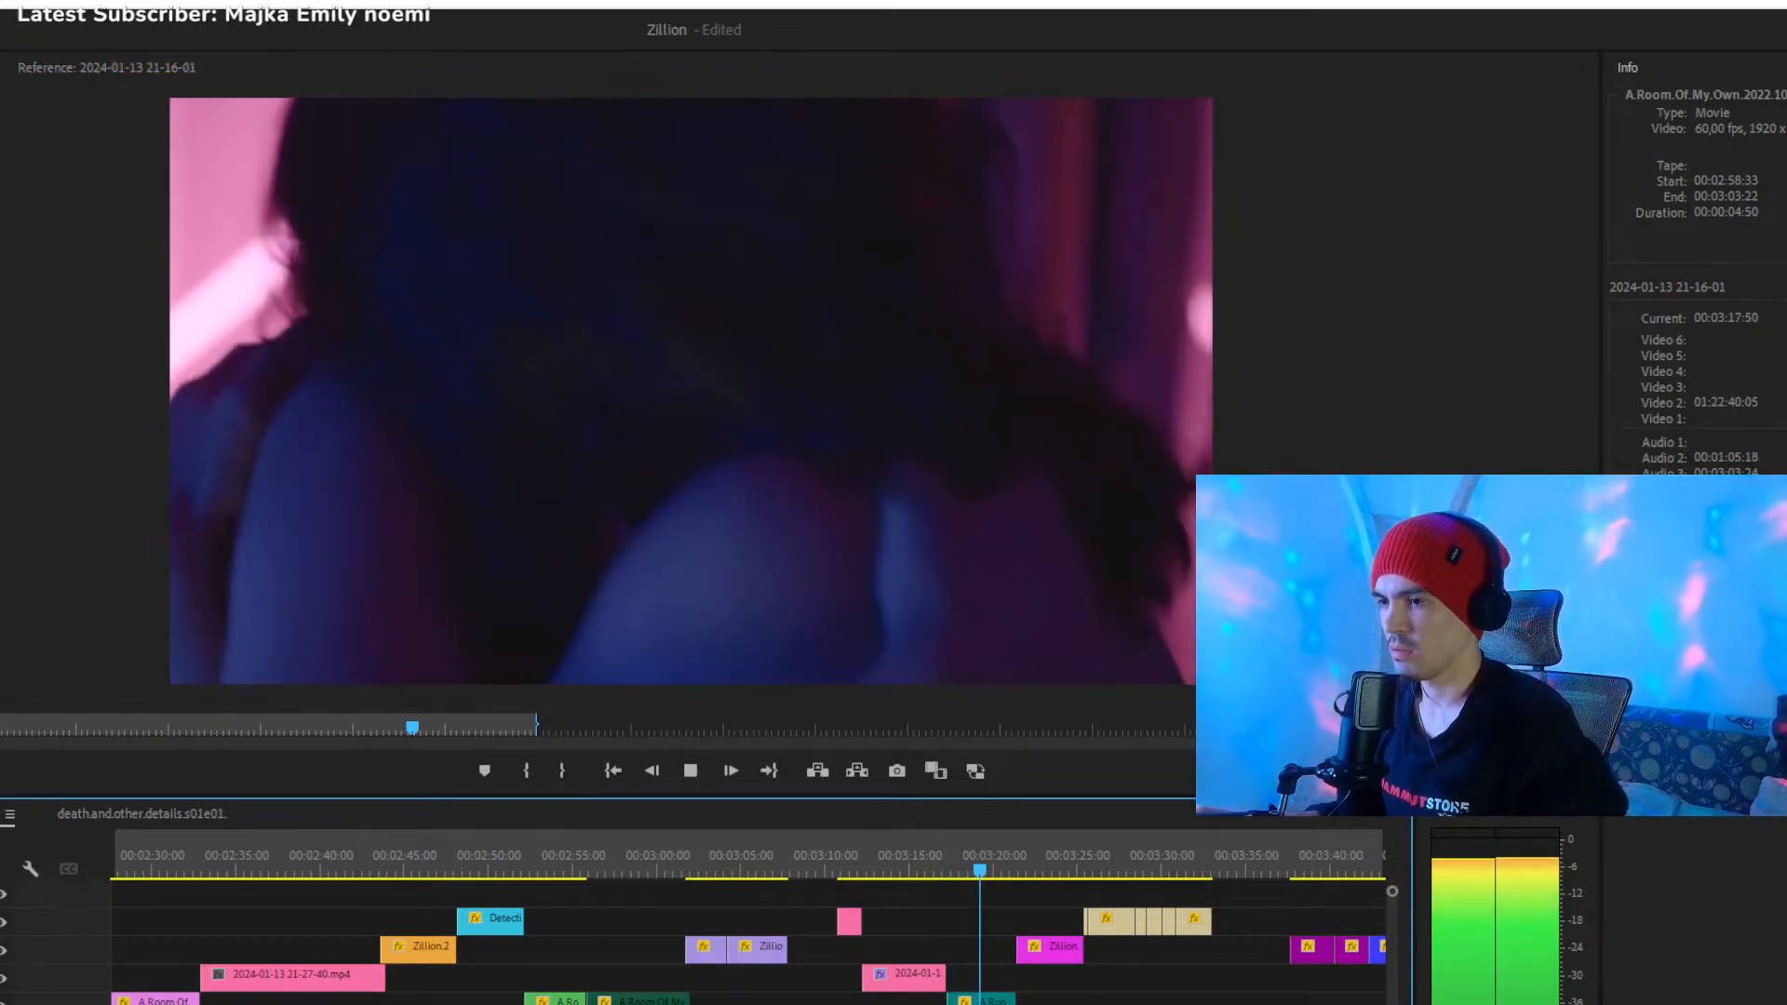
- Place the playhead at about 00:03:25, and select the group of short beige clips that follows the magenta Zillion clip
key(minus)
key(equal)
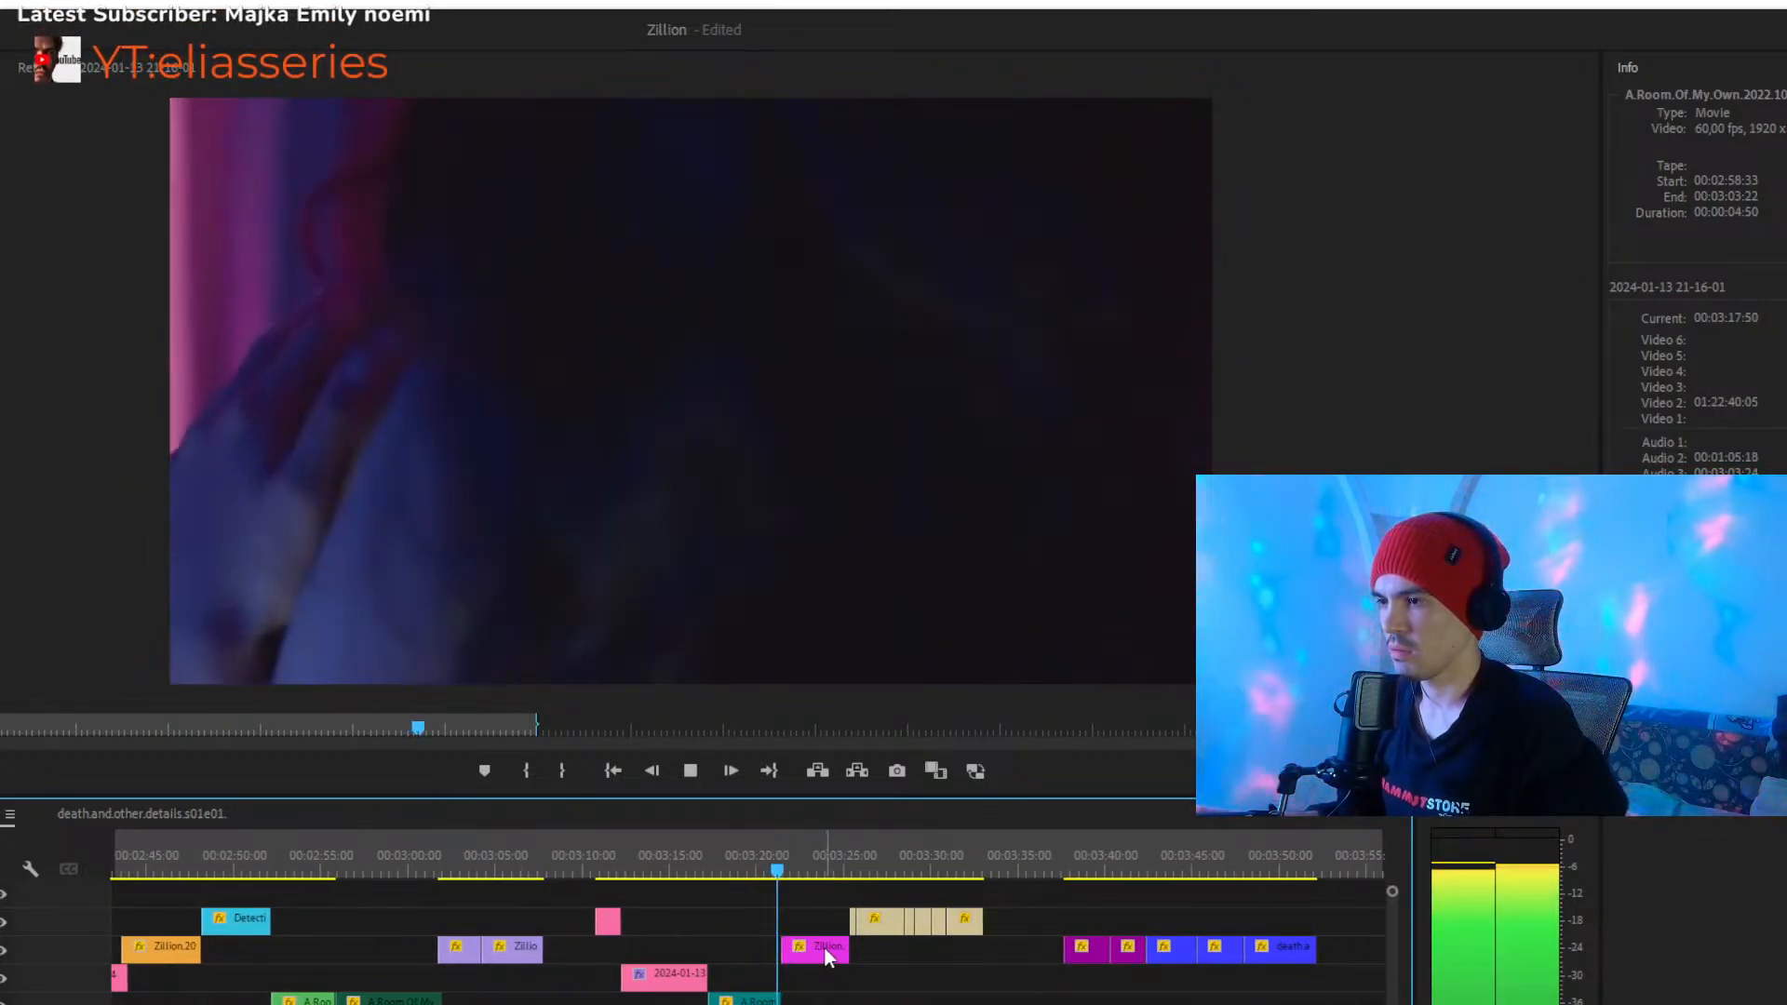
click(847, 872)
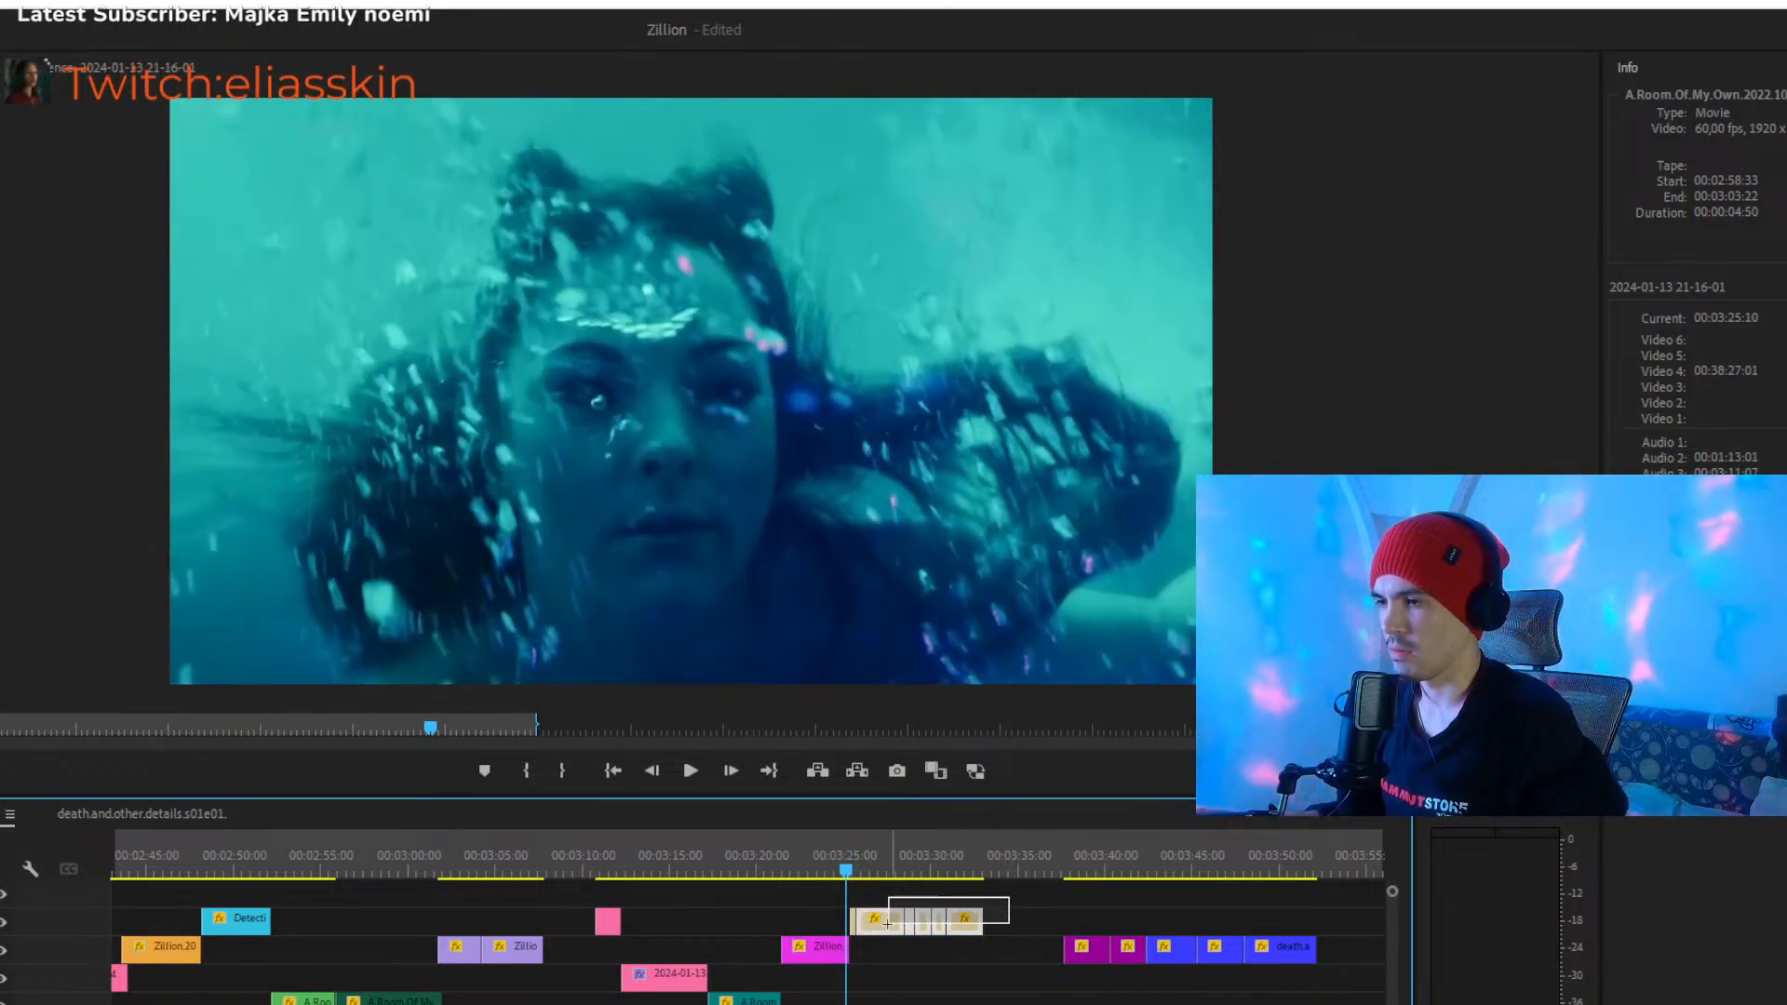
drag(892, 922, 866, 927)
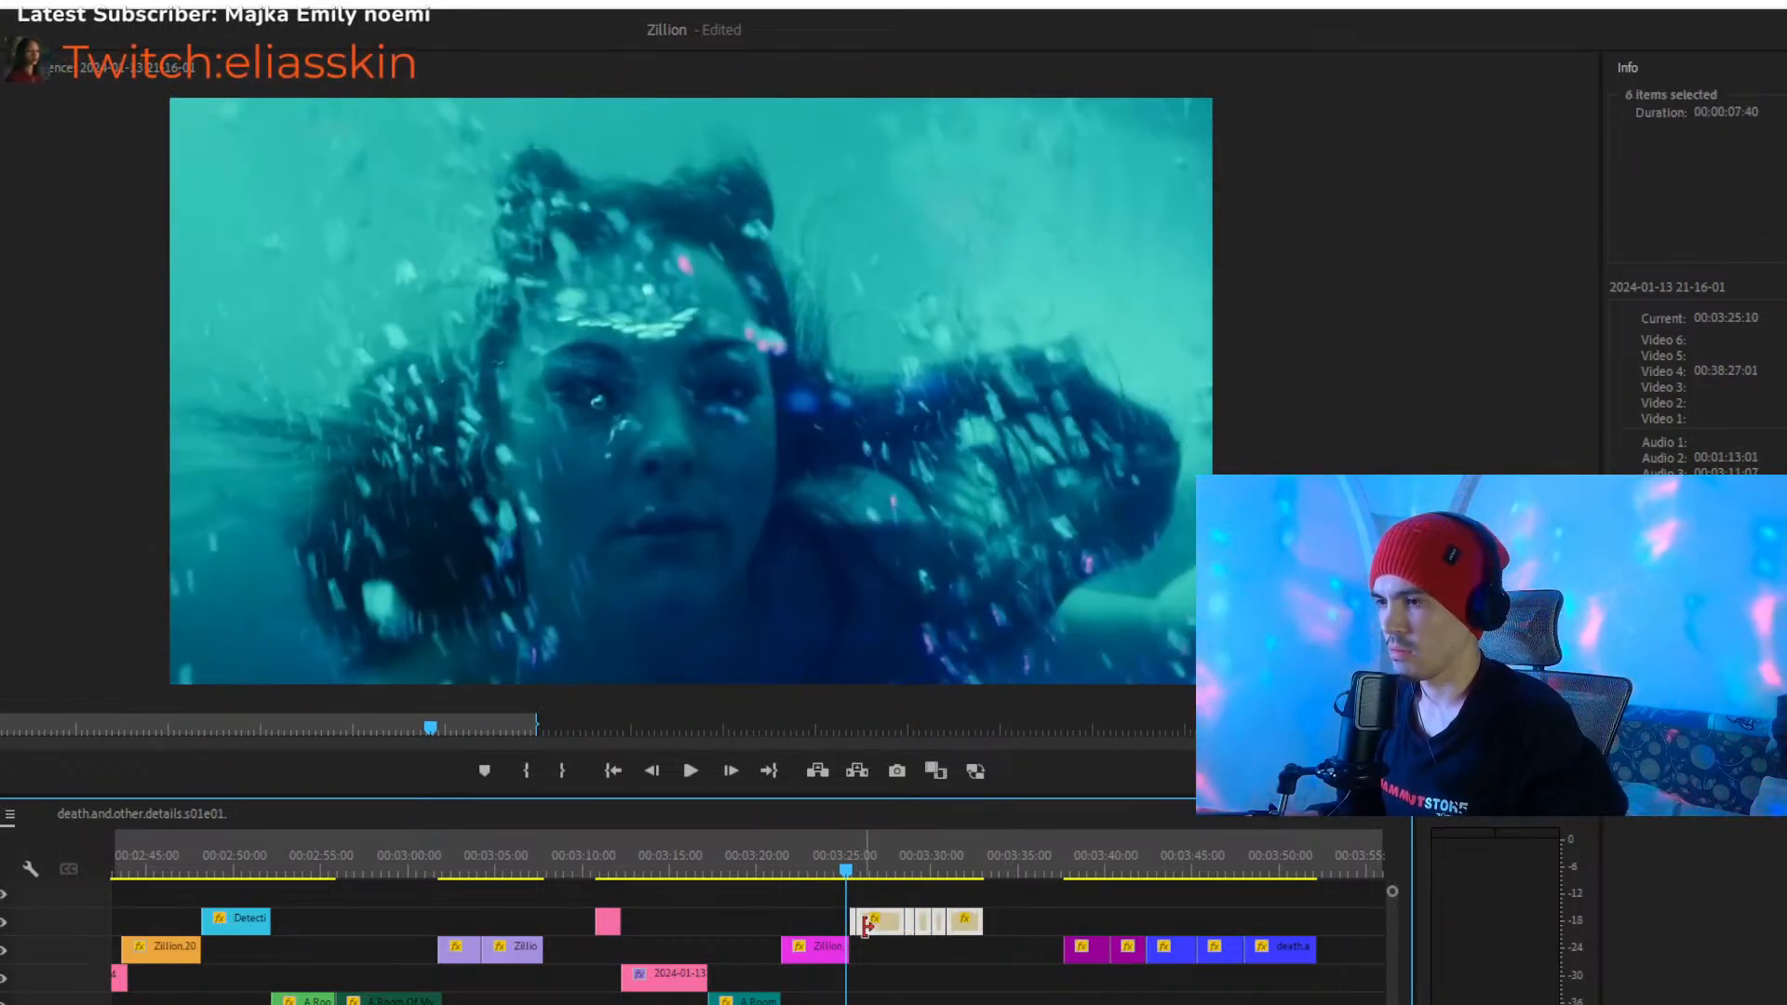
- Play the group of short beige clips from about 00:03:25 and stop at about 00:03:32
click(846, 871)
key(space)
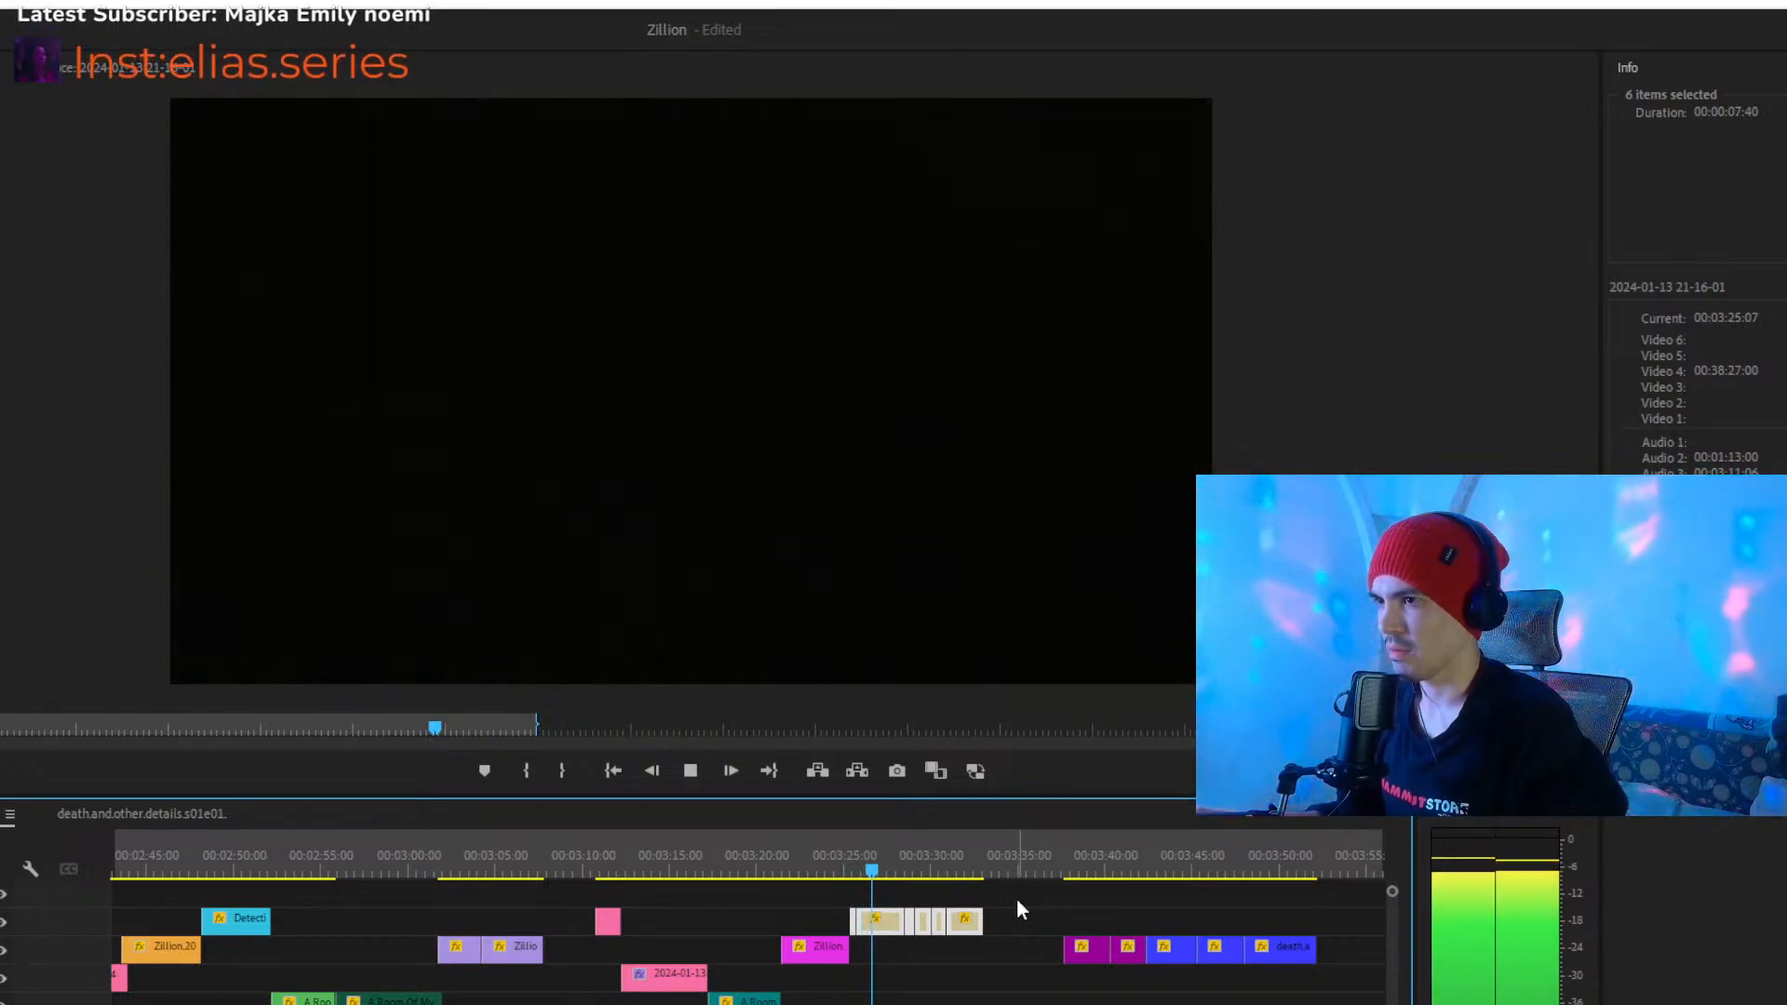
drag(1002, 905, 849, 927)
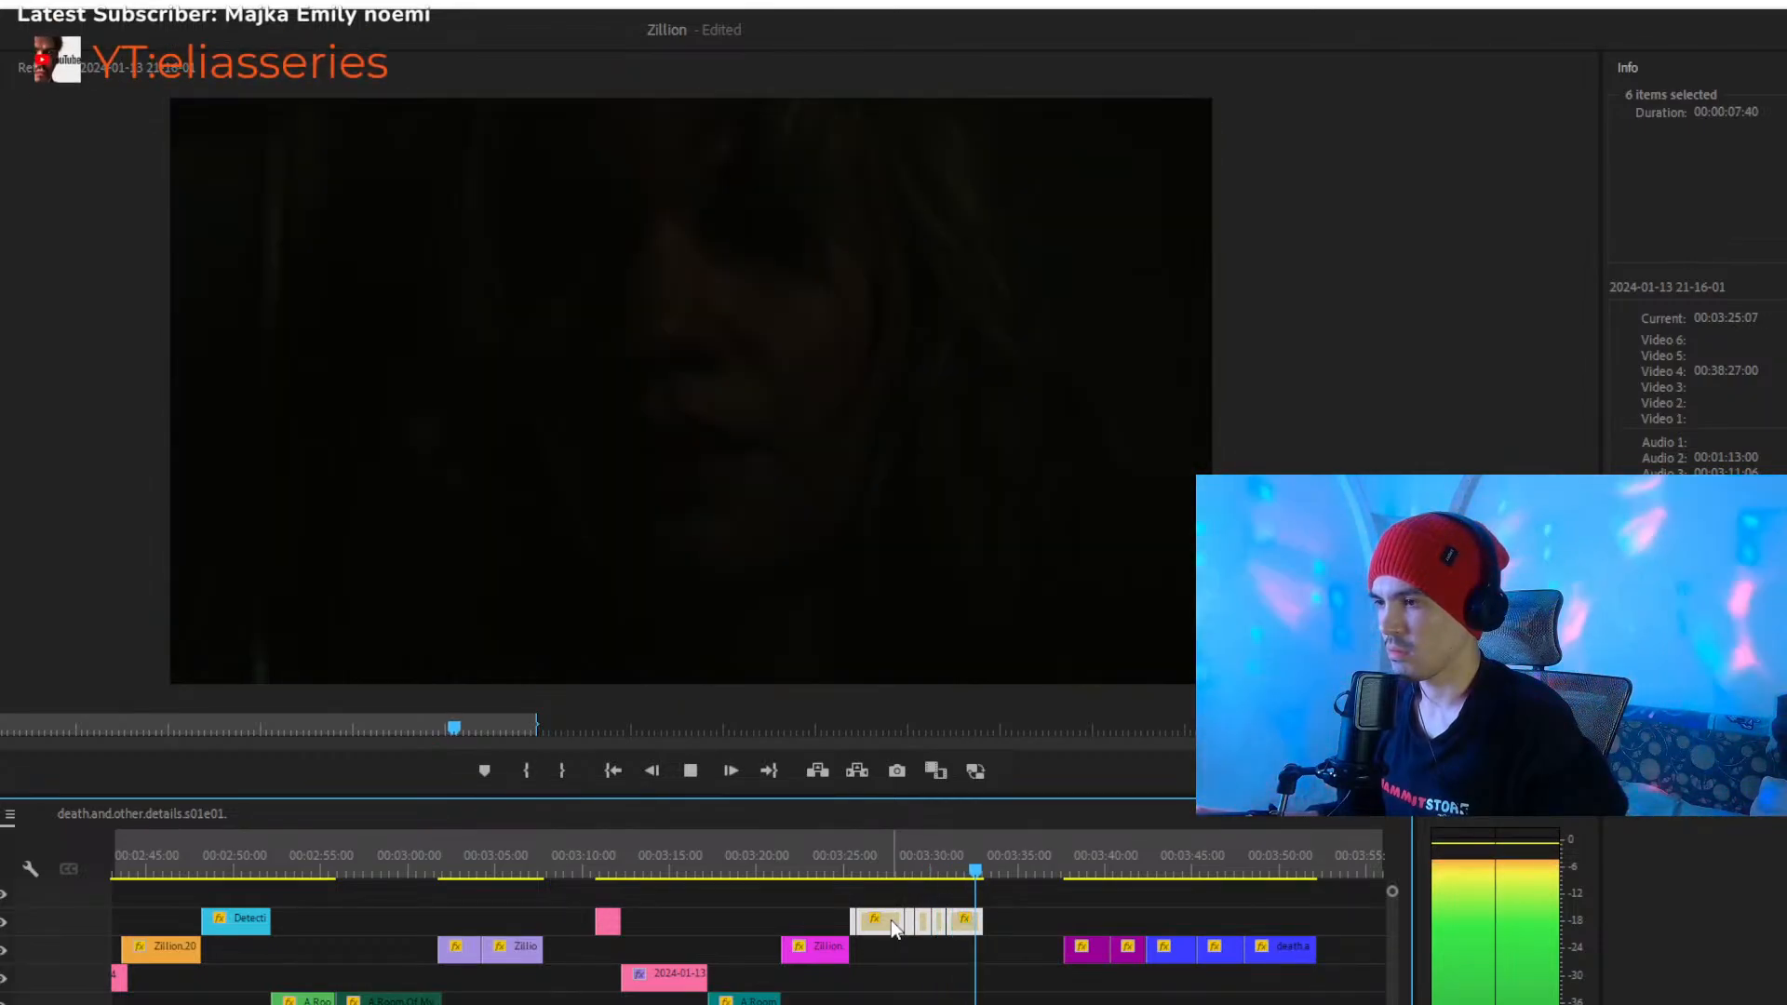
key(space)
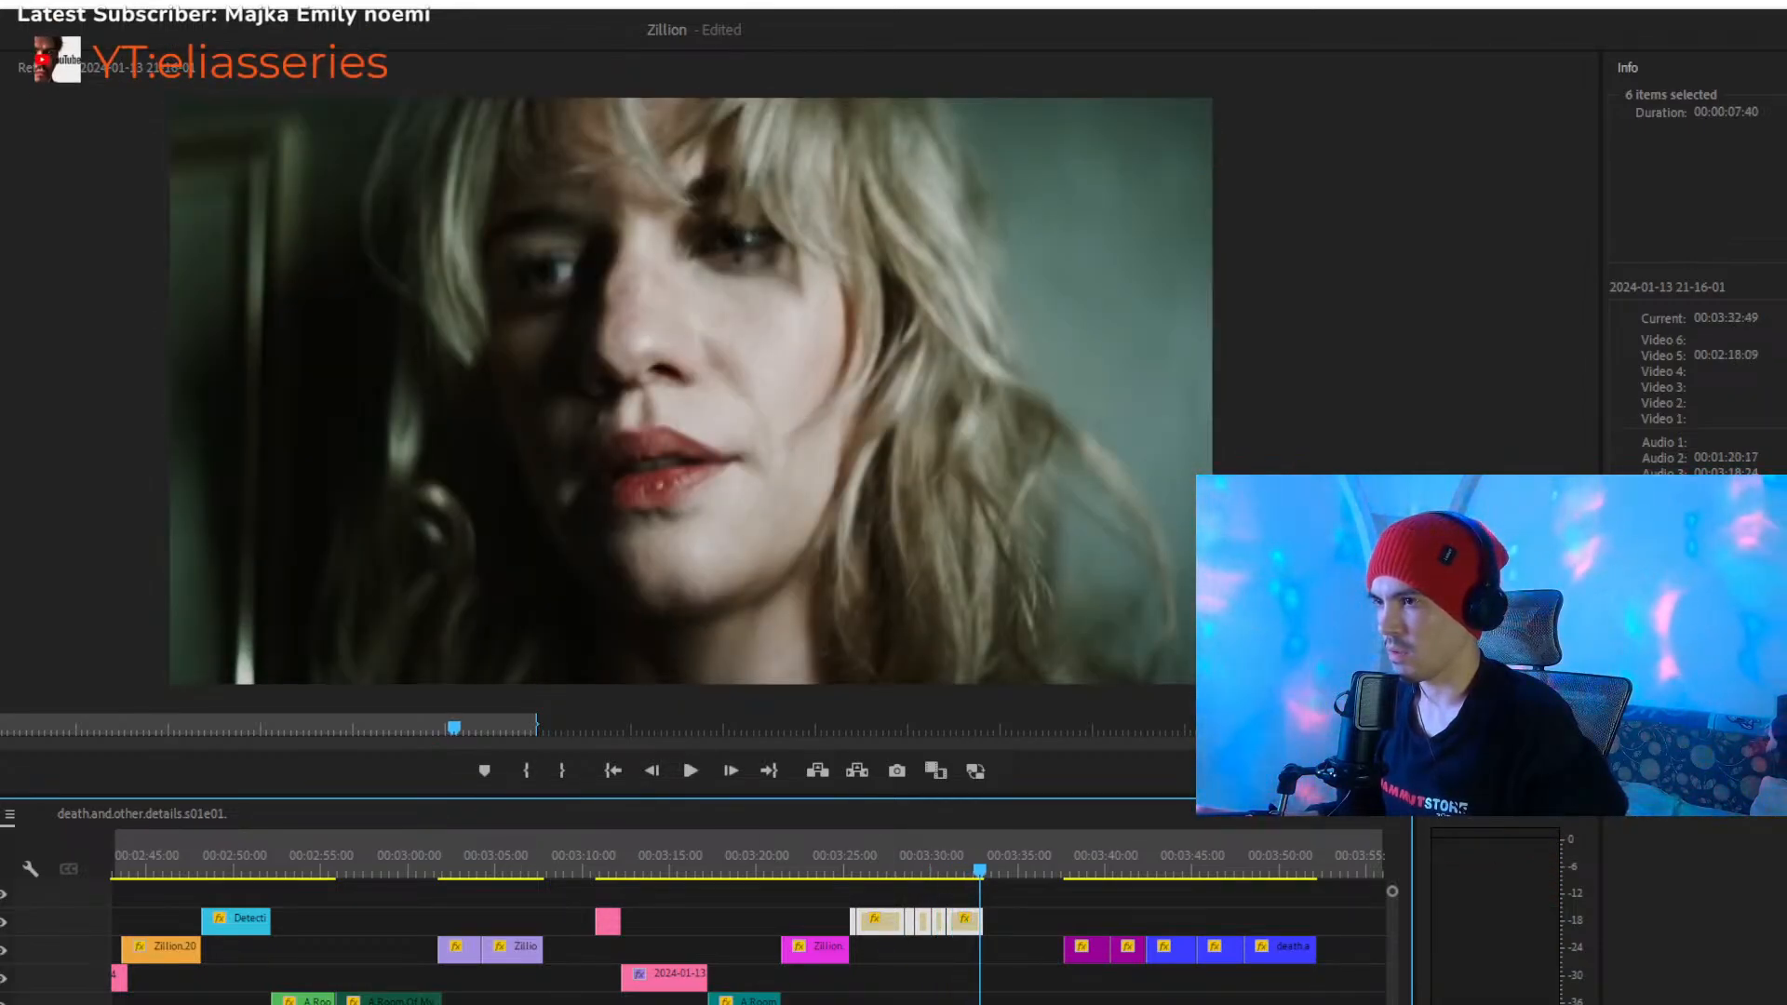
- Select the five purple and blue clips that start at about 00:03:38
key(minus)
drag(823, 949, 778, 947)
key(minus)
key(minus)
key(minus)
key(minus)
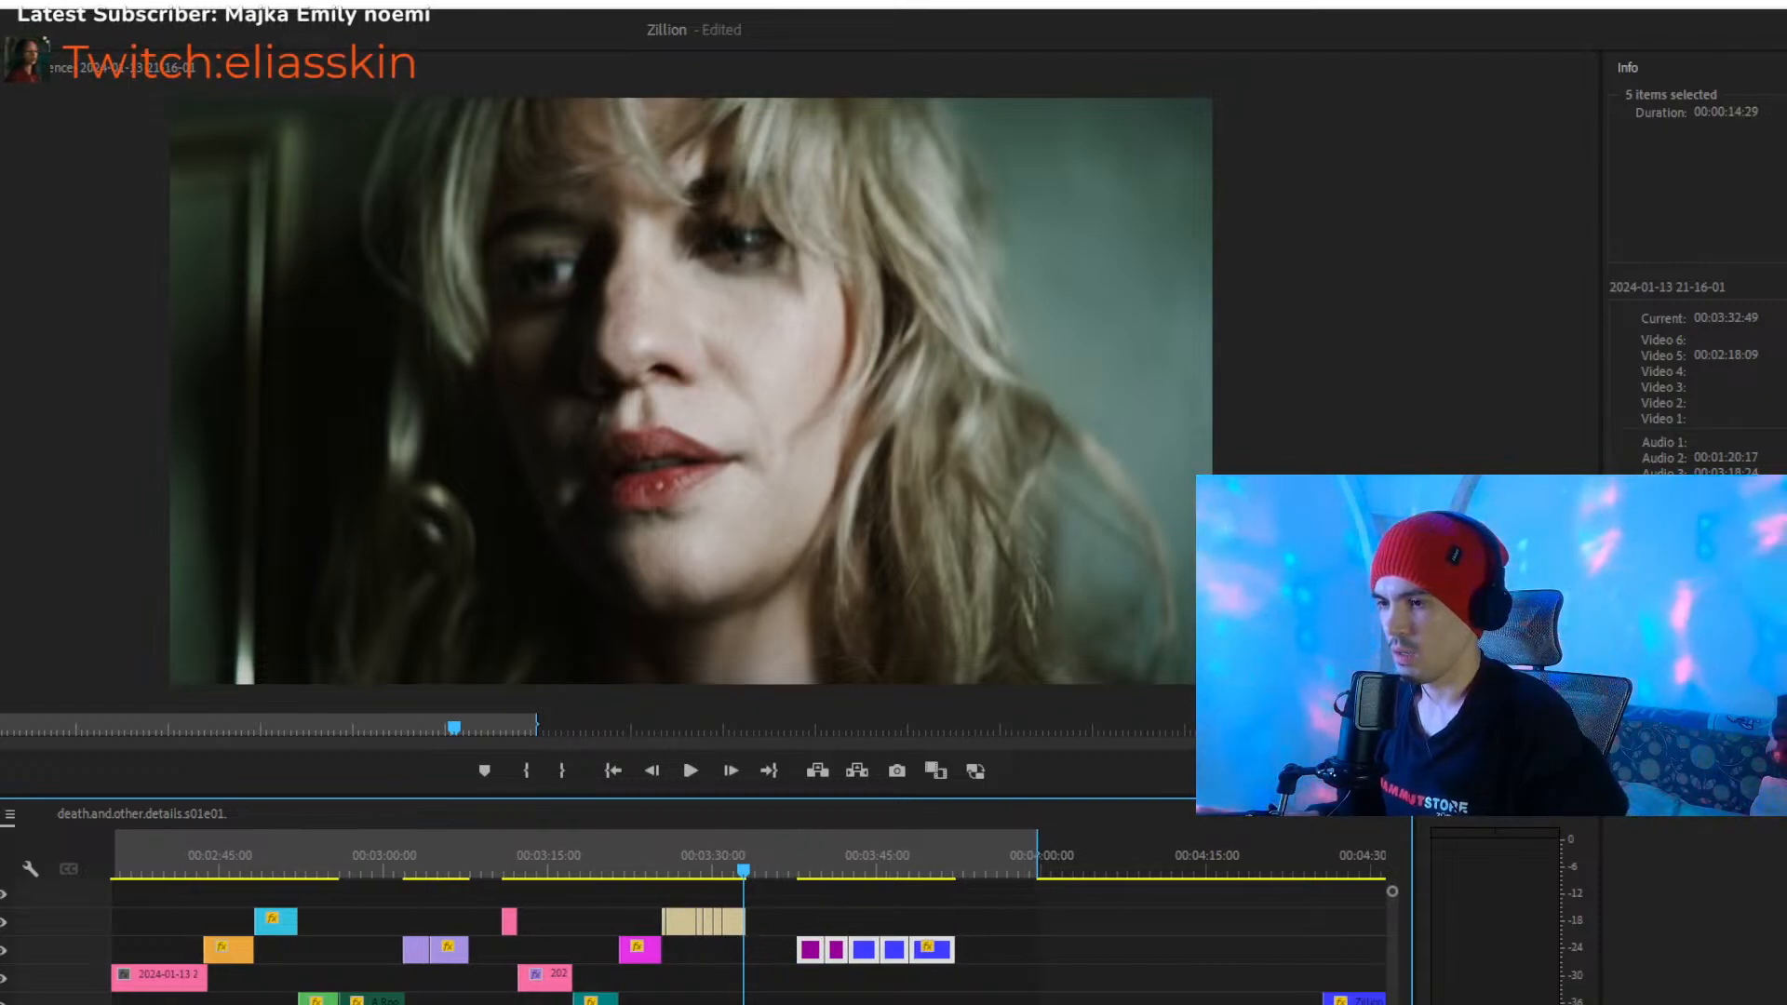
key(minus)
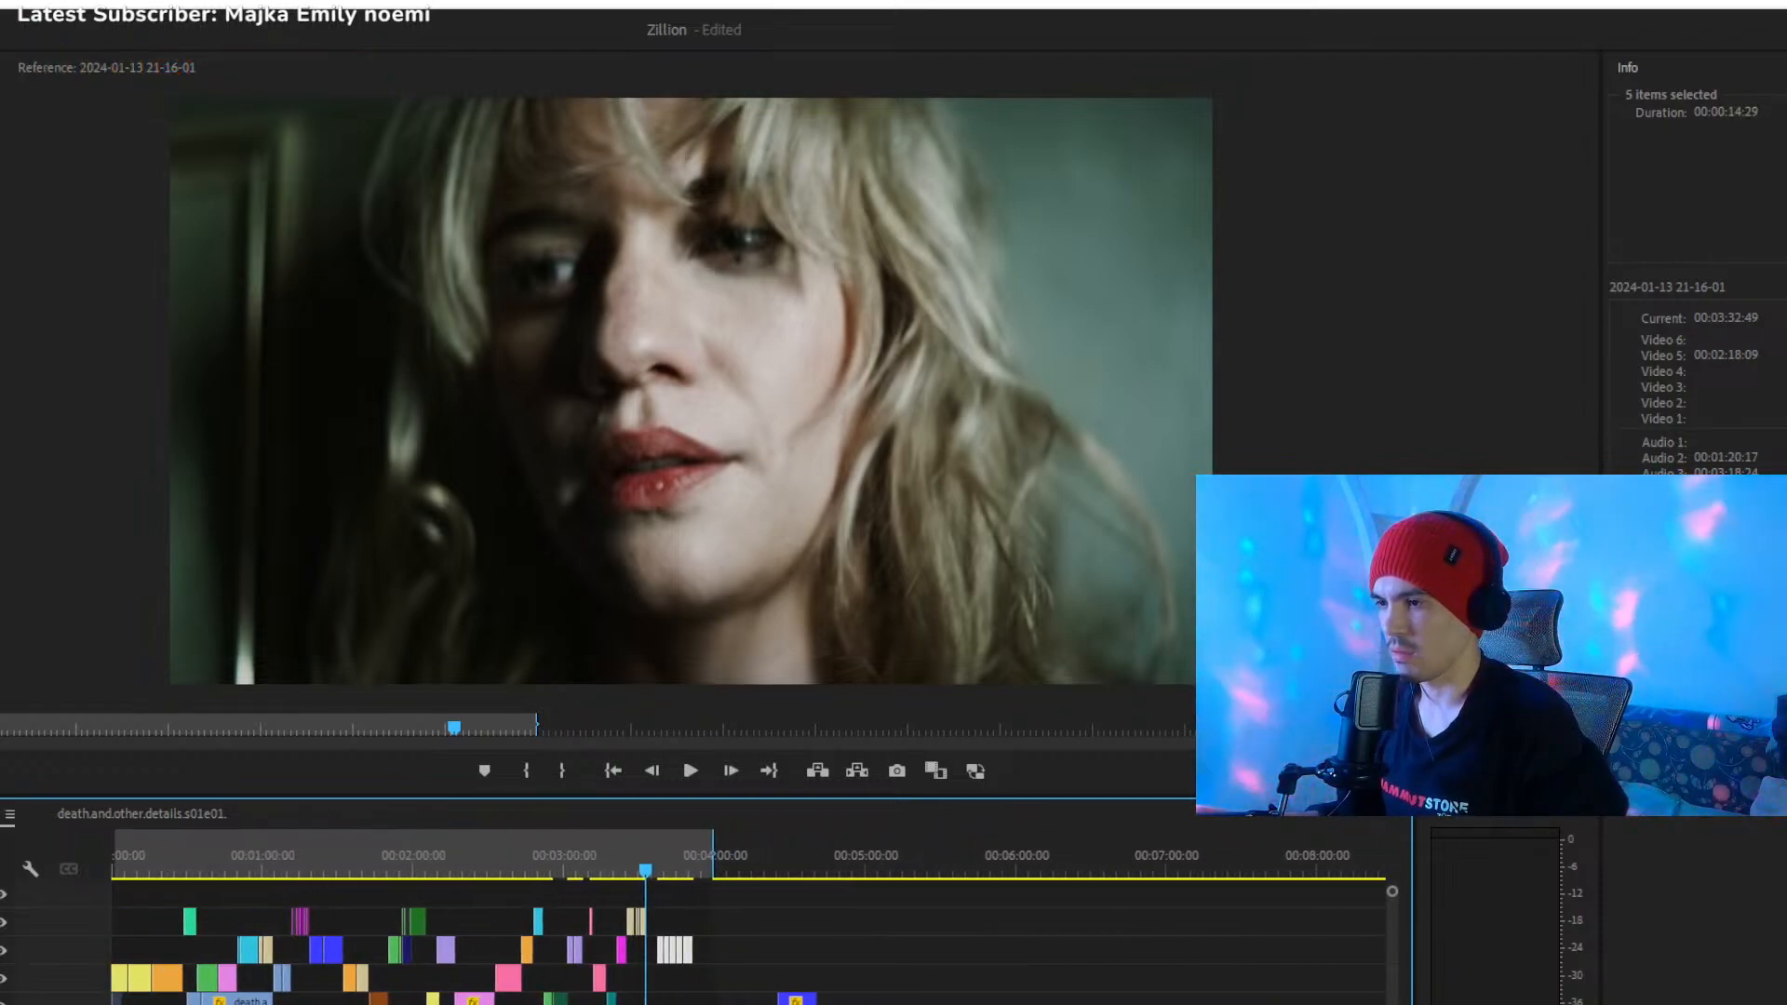
- Place the playhead at about 00:00:27, and select the two blue death.and.other.details.s01e01 clips that start at about 00:00:30
click(181, 863)
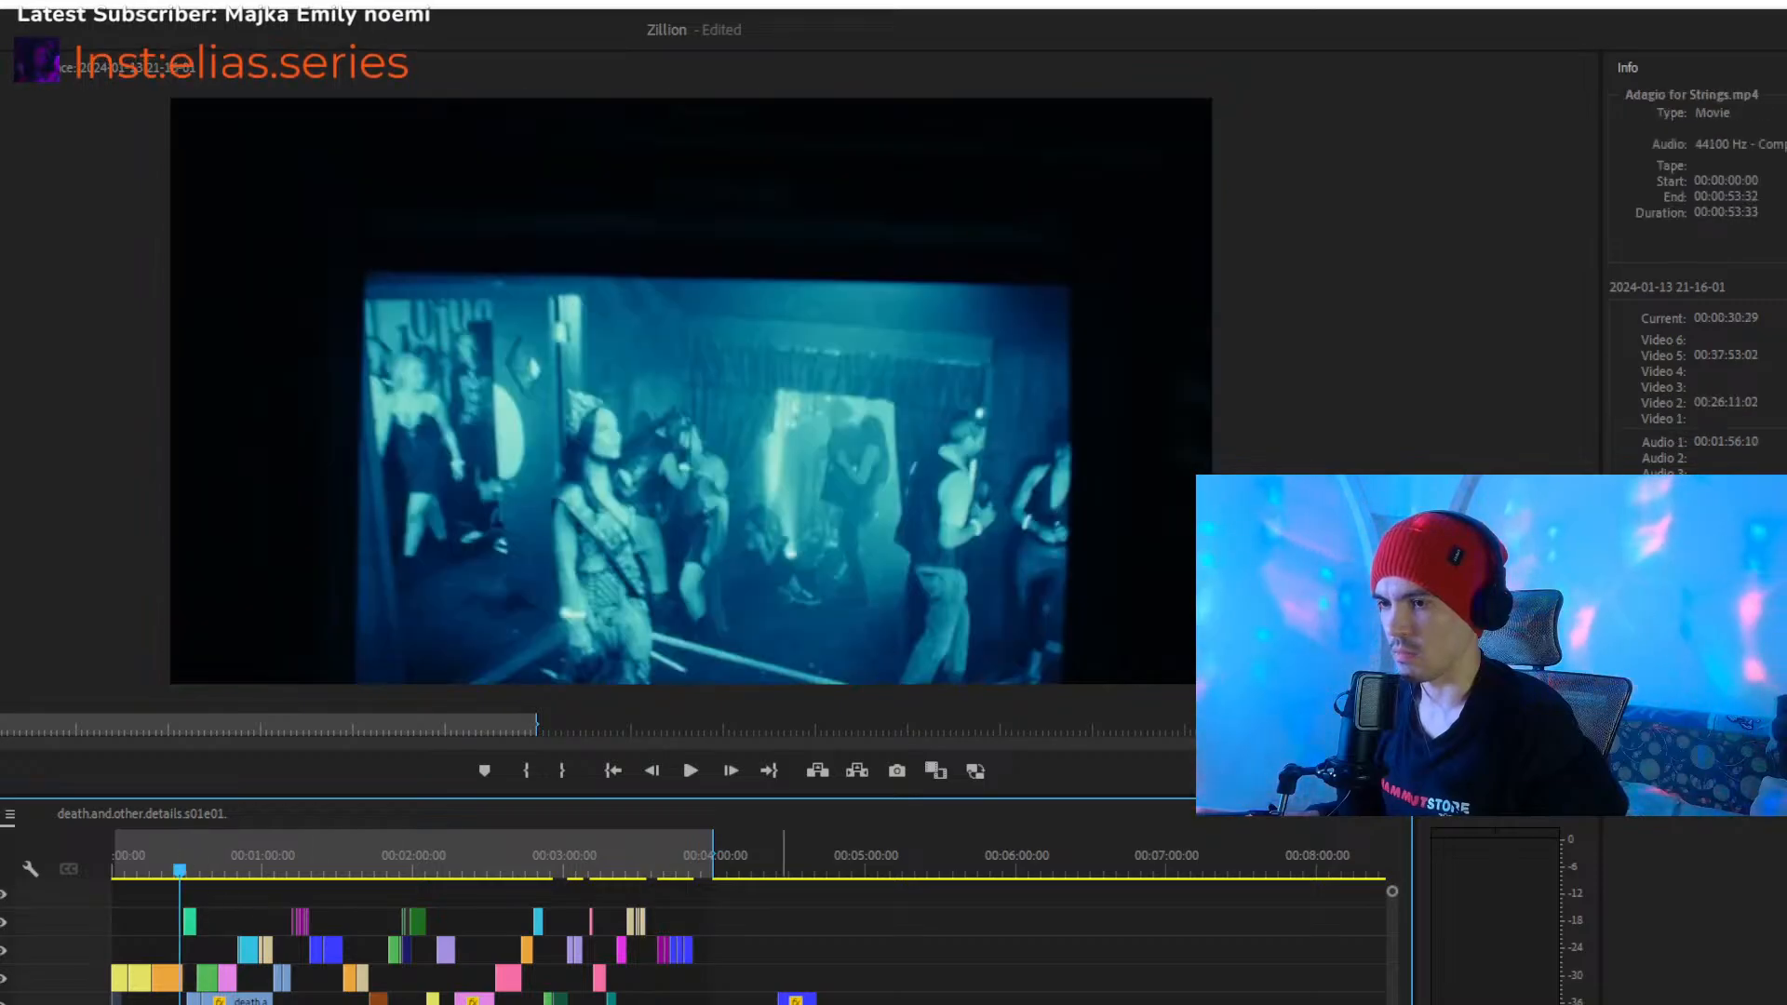
key(equal)
key(equal)
key(equal)
key(equal)
key(equal)
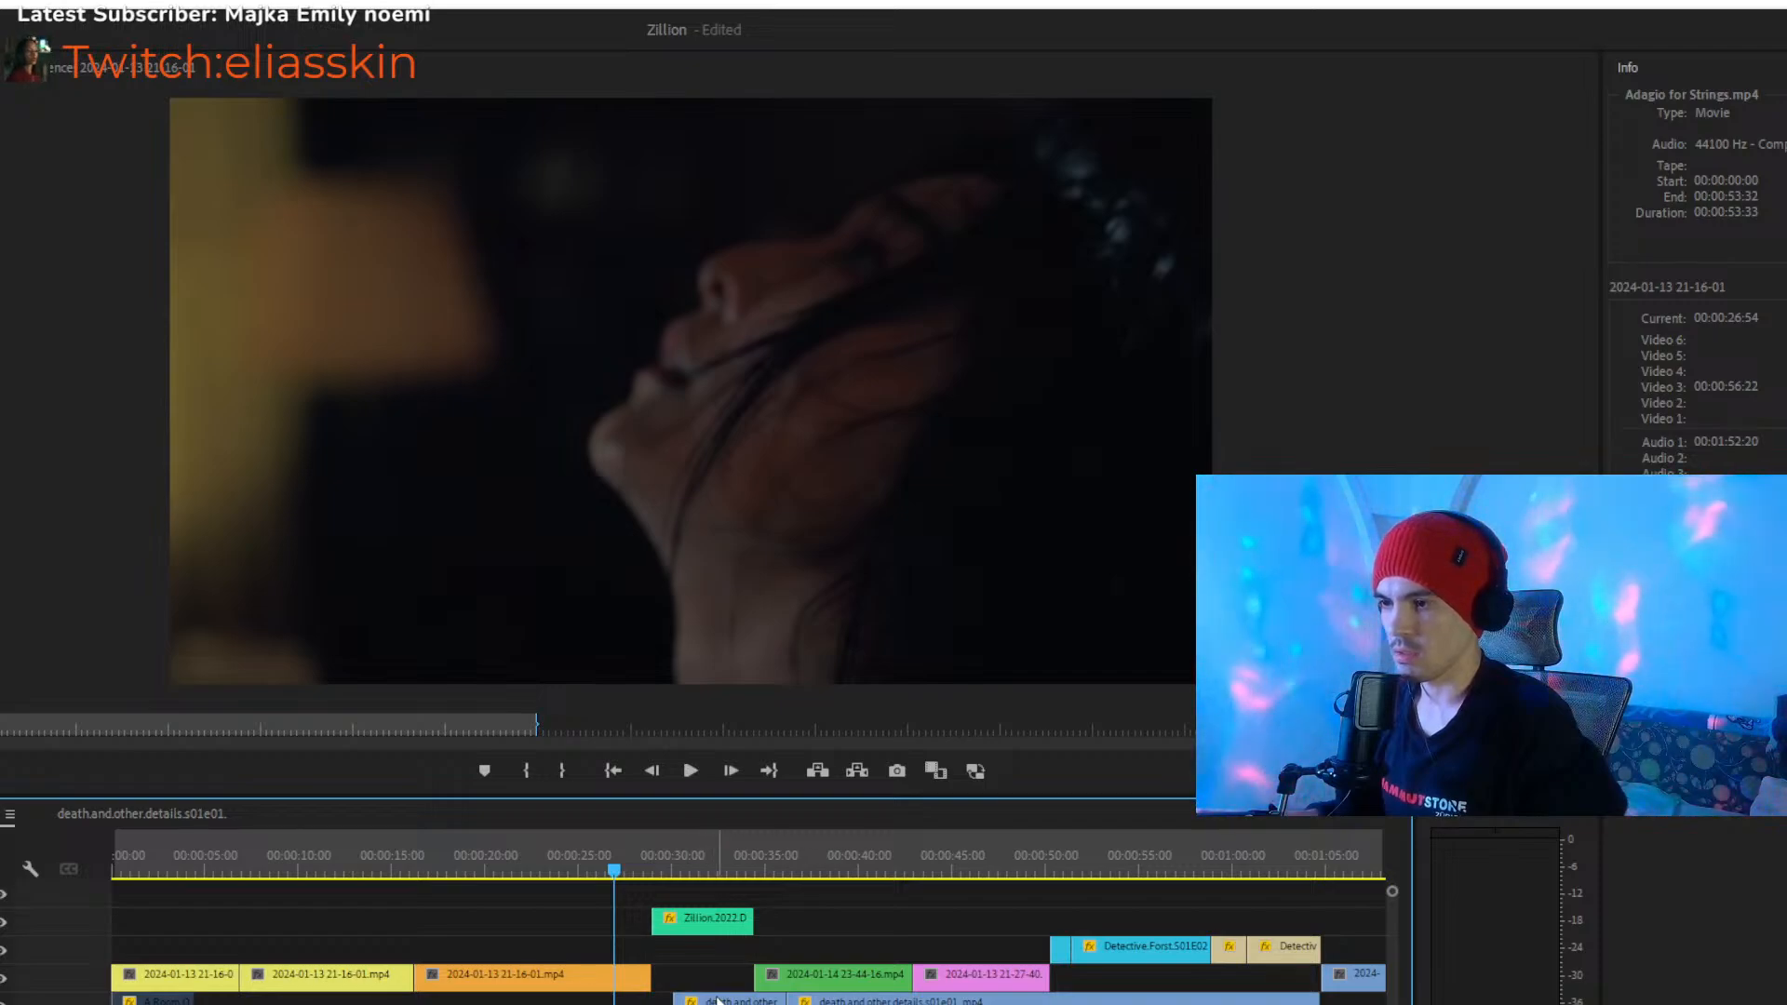
drag(230, 1004, 428, 1004)
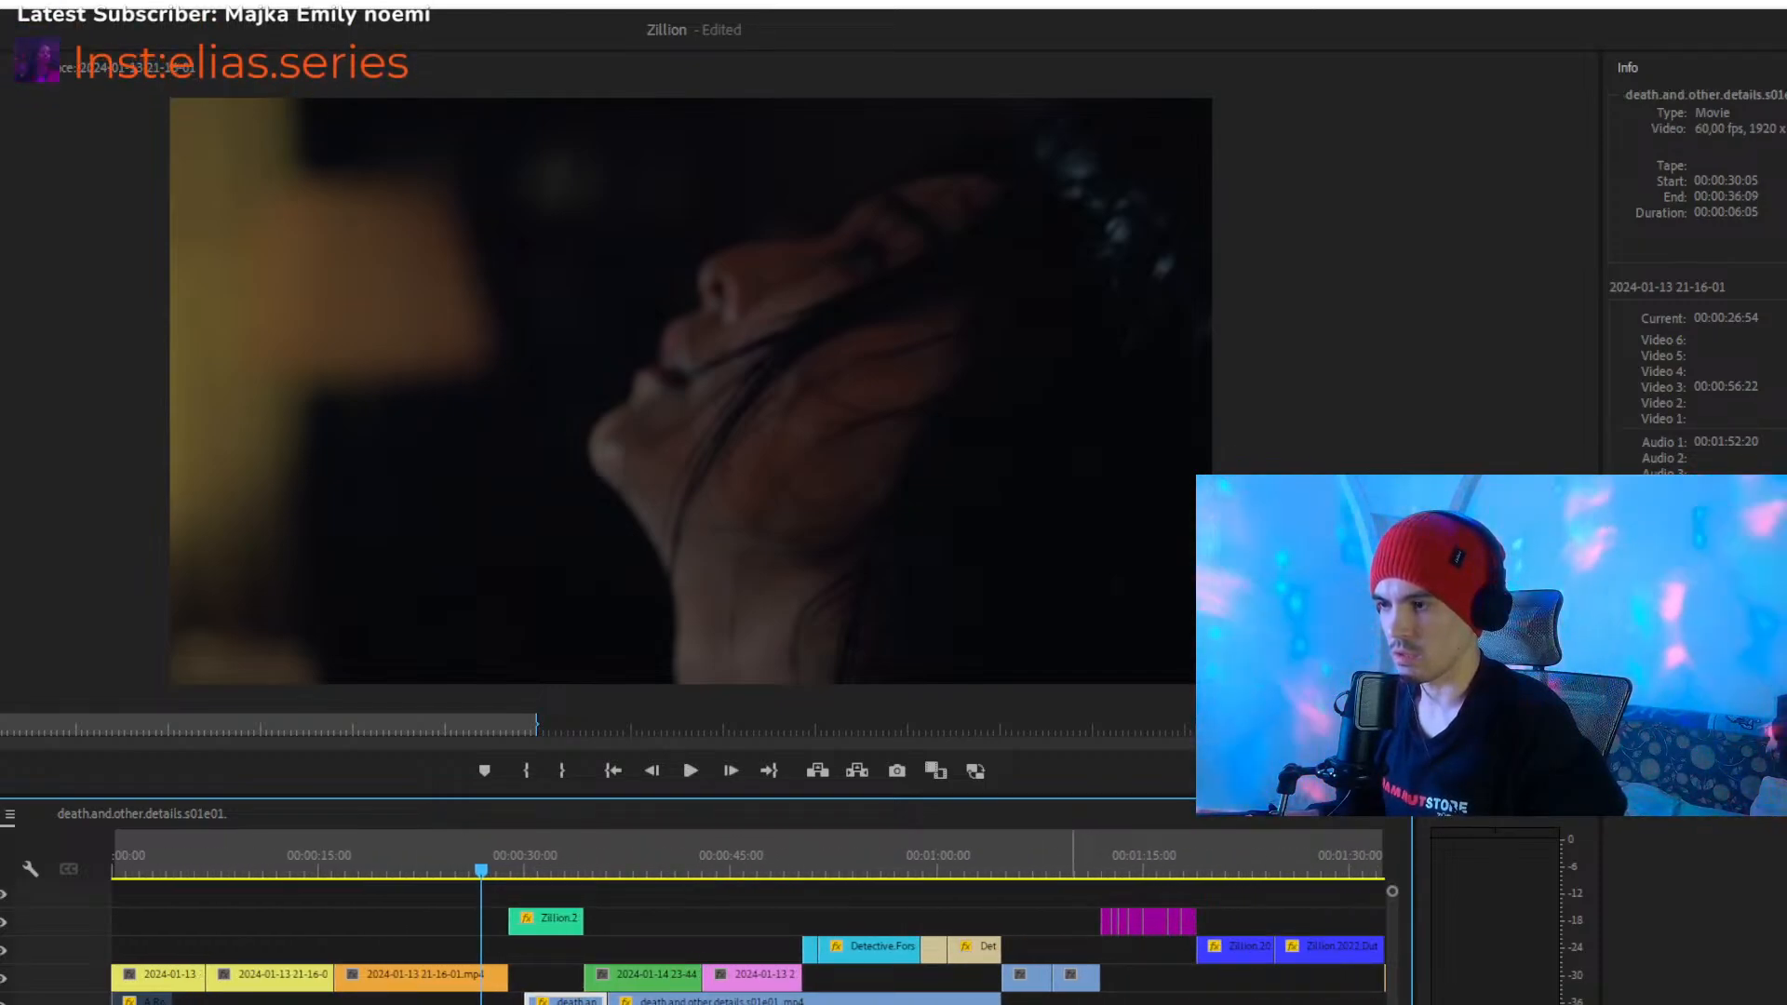
click(663, 1001)
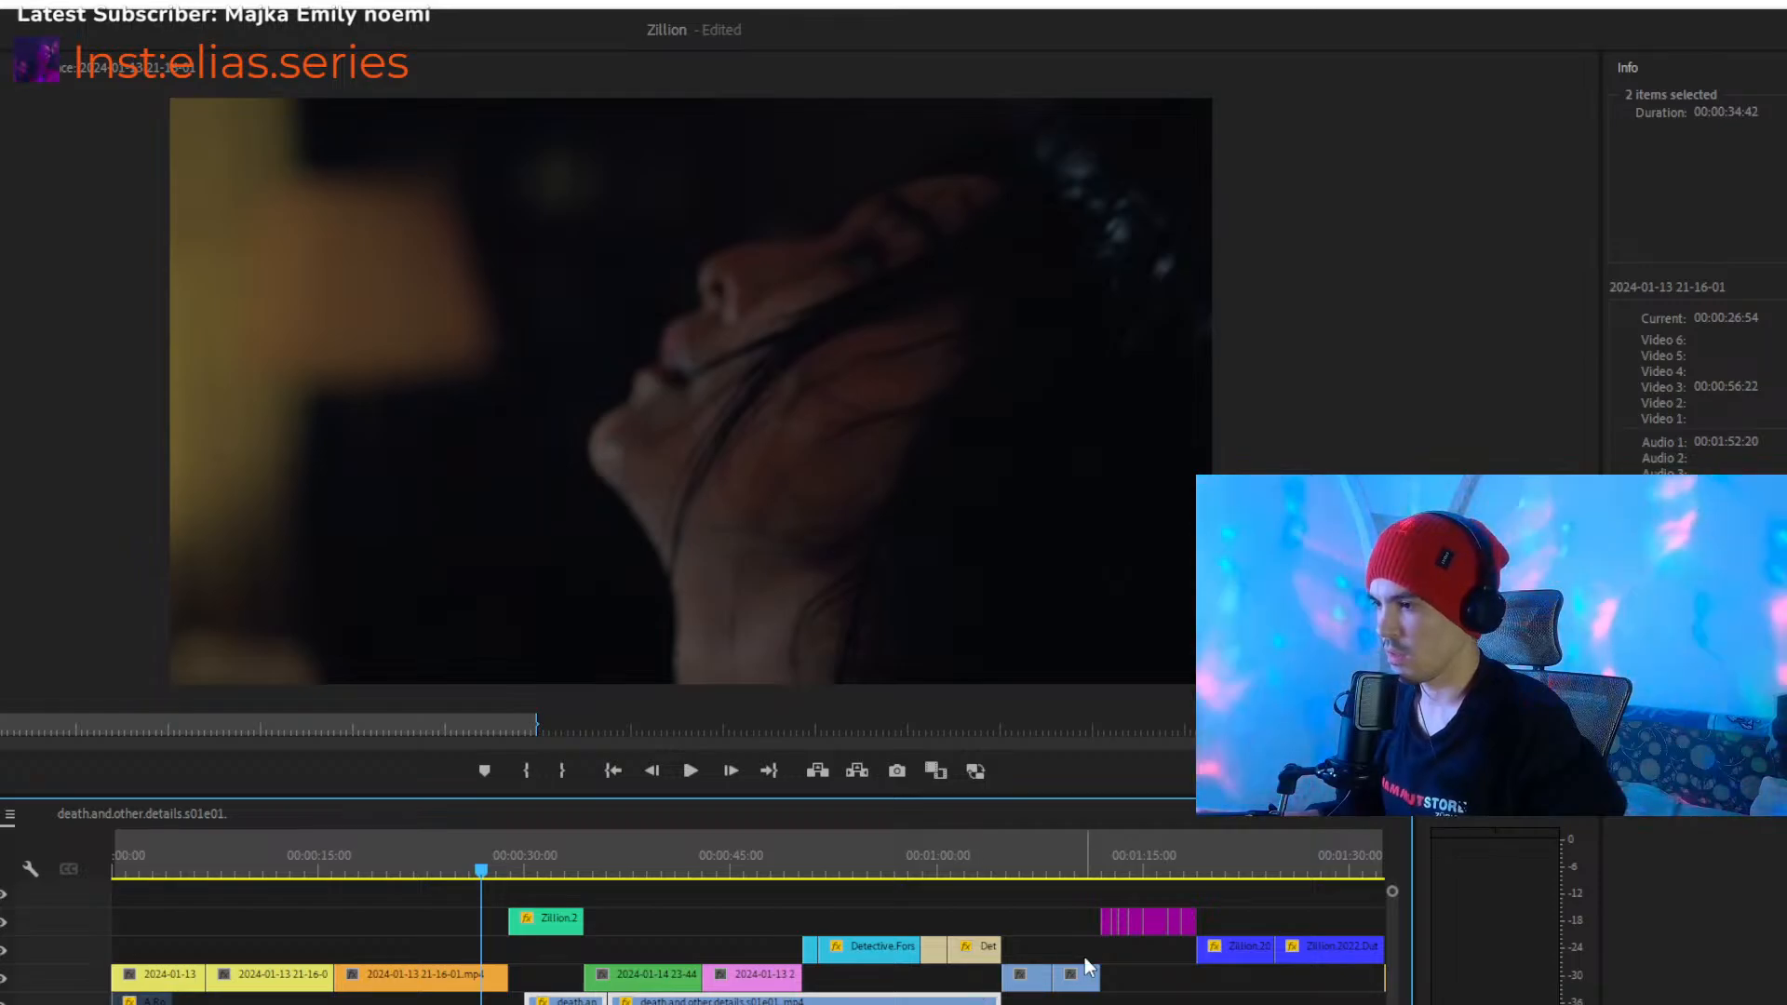
- Play the montage from about 00:01:03 through the light blue clips and stop at about 00:01:09
drag(1018, 871, 991, 871)
key(space)
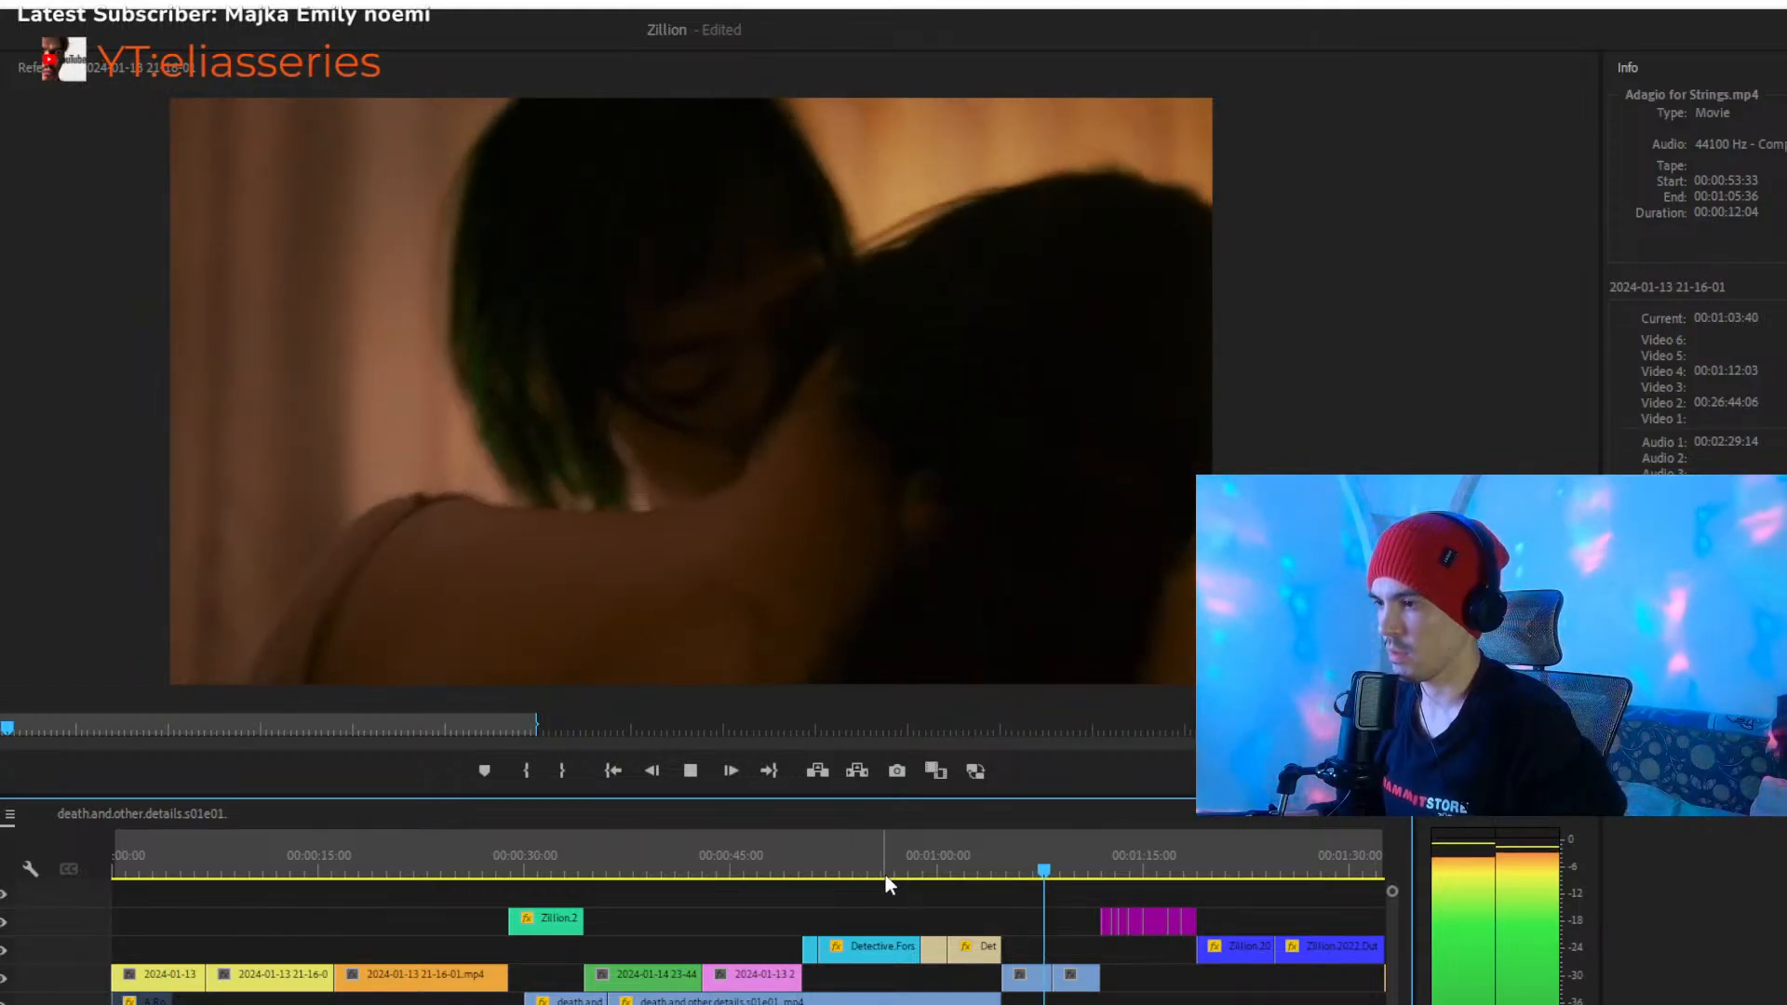
key(space)
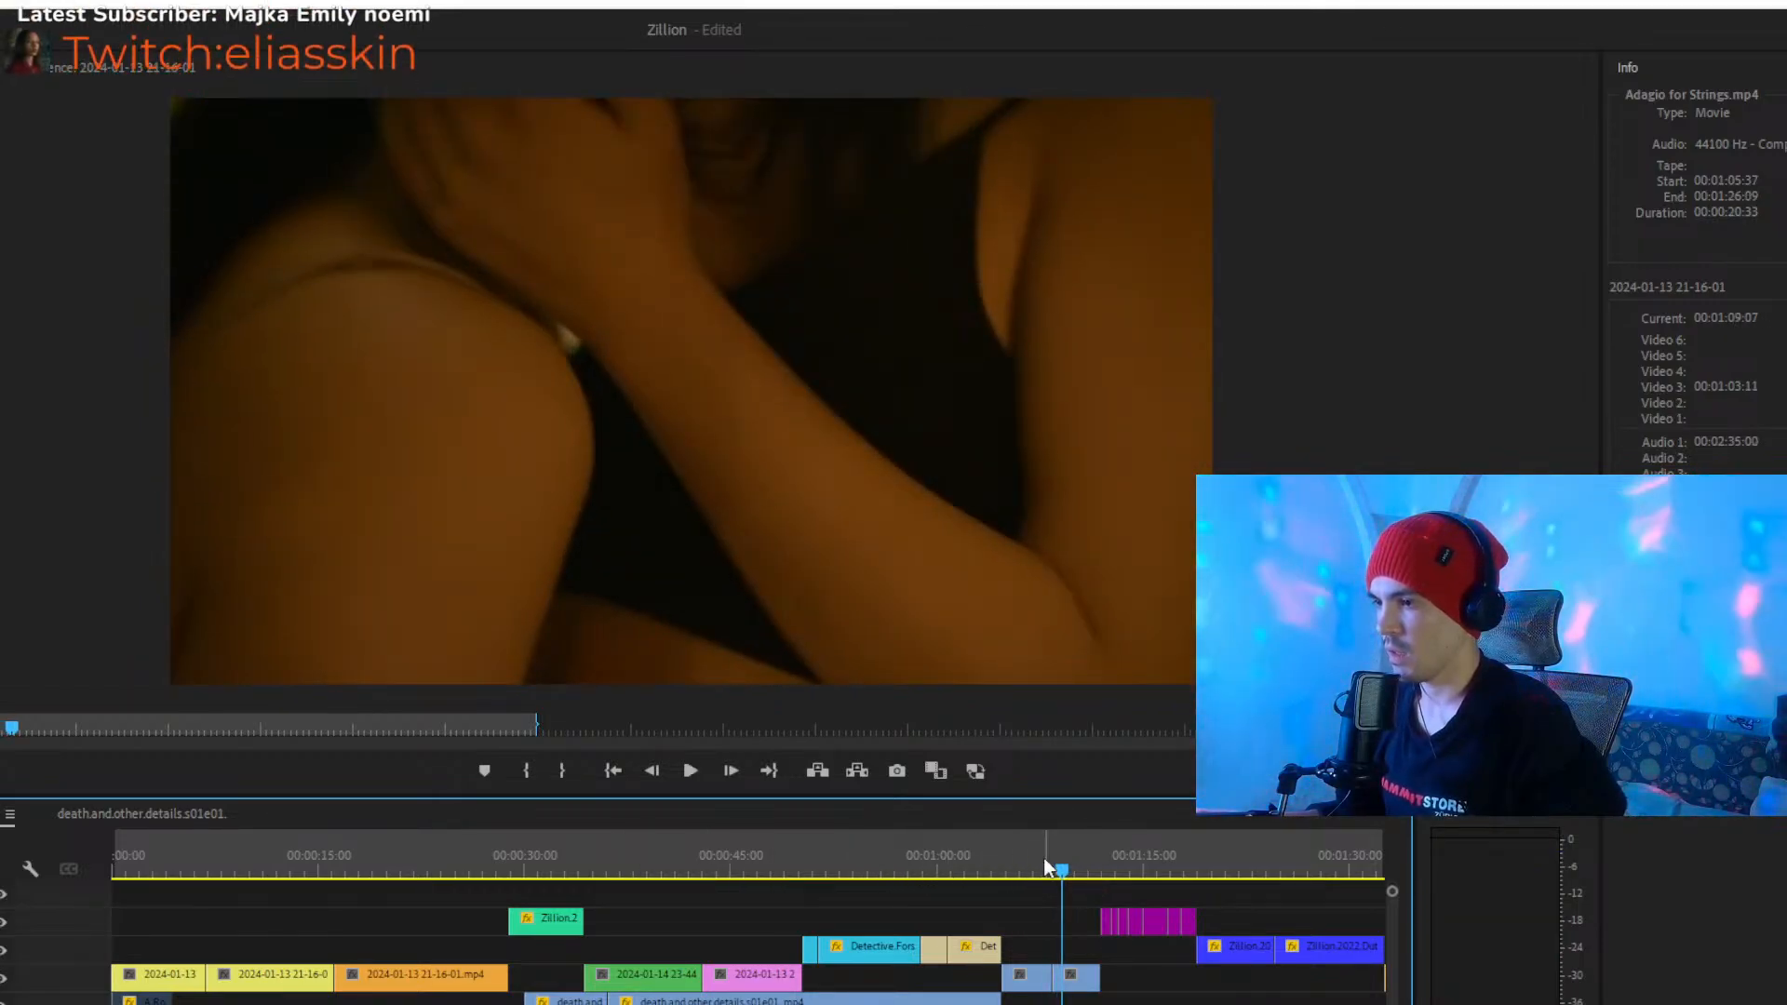
- Play the green Zillion.2022.Dutch clip from about 00:00:32 and its lead-in from about 00:00:26, stopping at about 00:00:30
drag(944, 857, 720, 859)
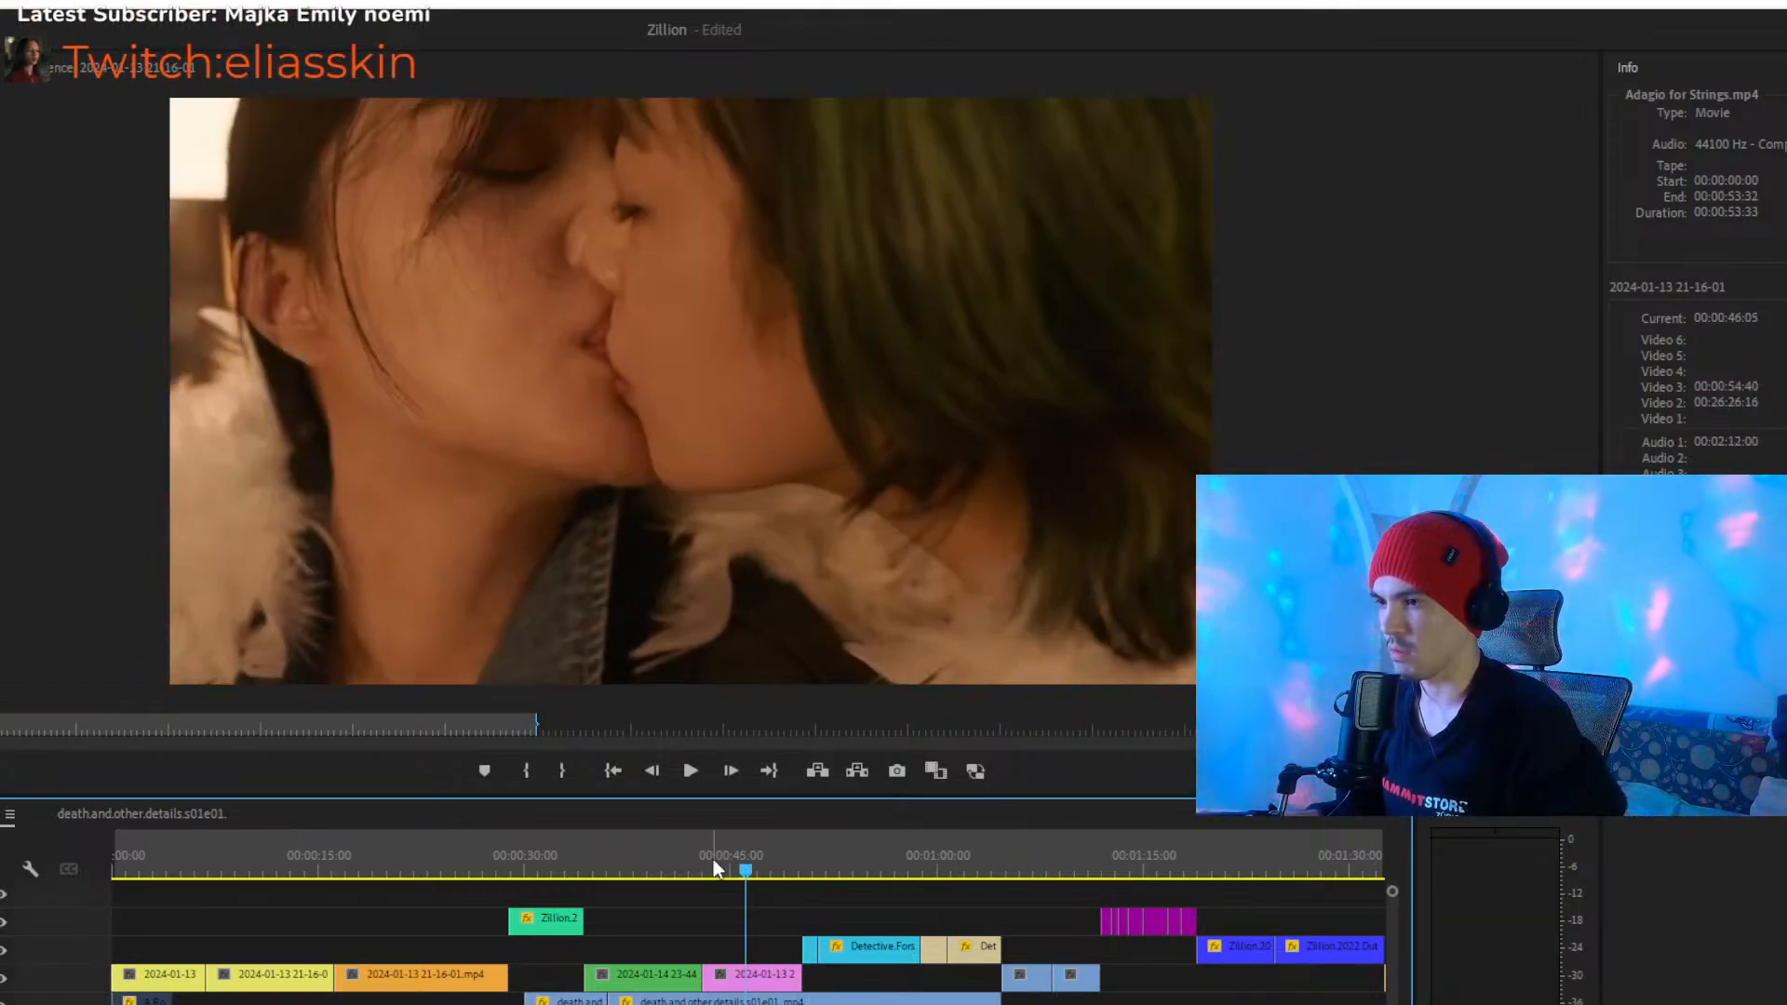
click(558, 862)
key(space)
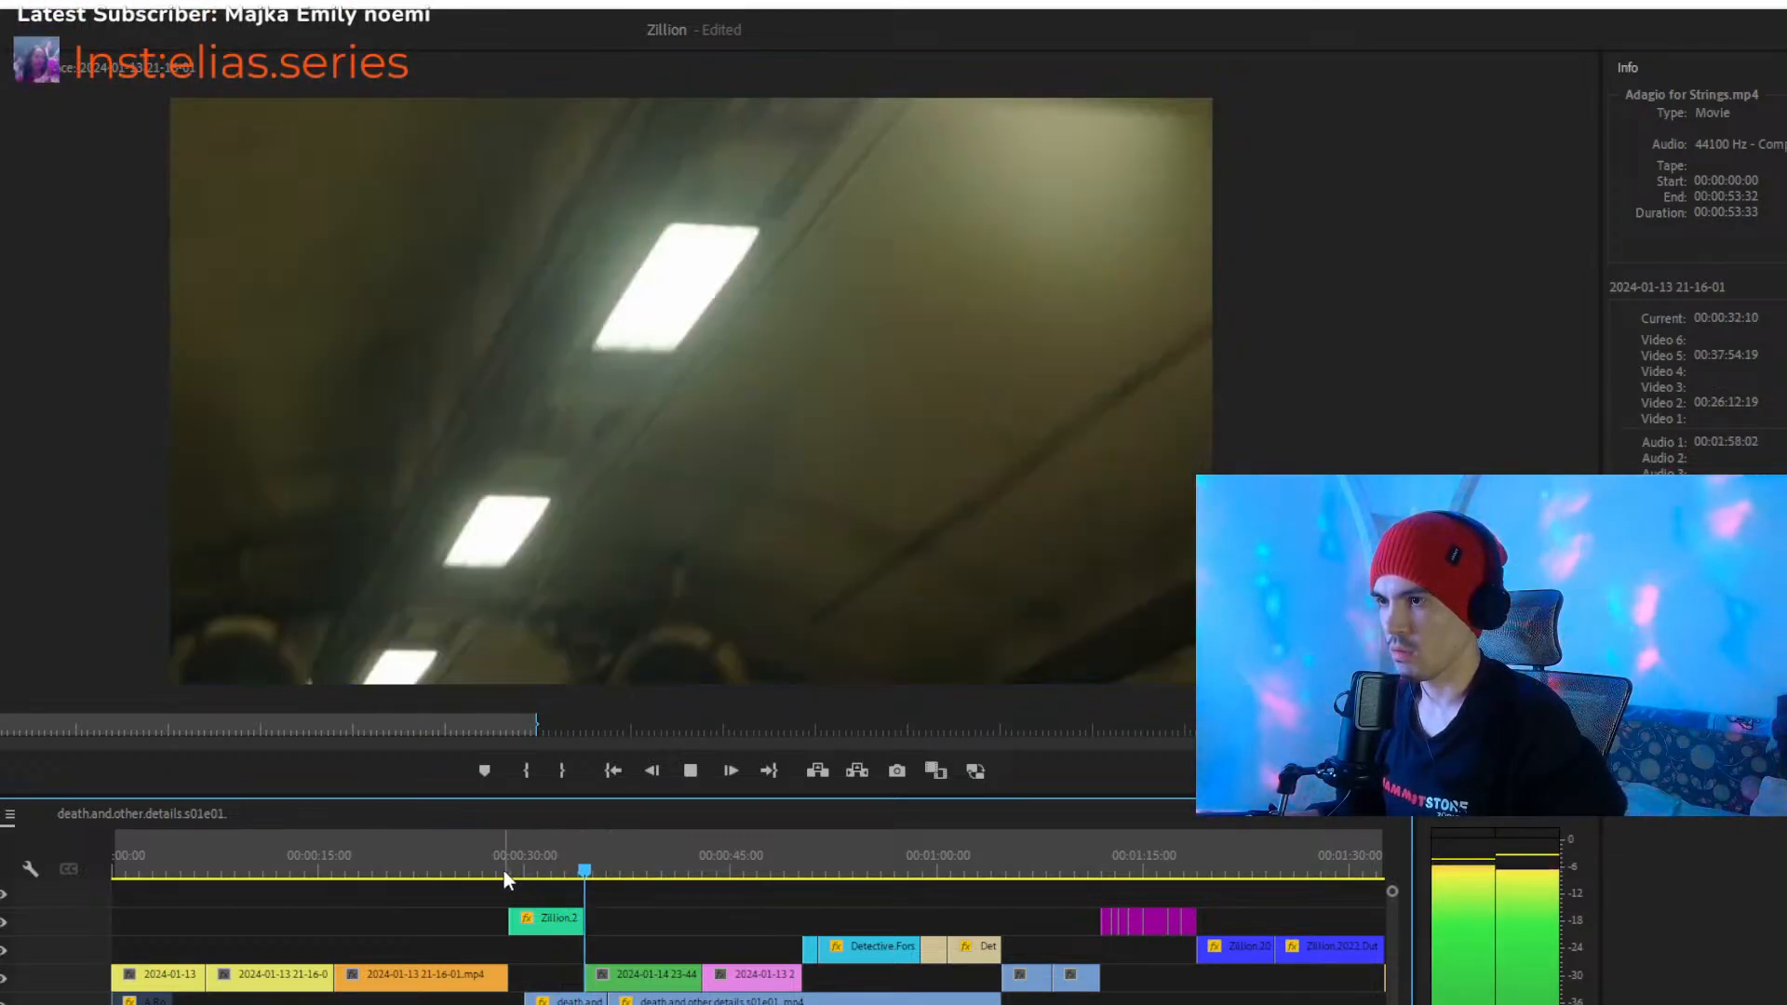
click(481, 860)
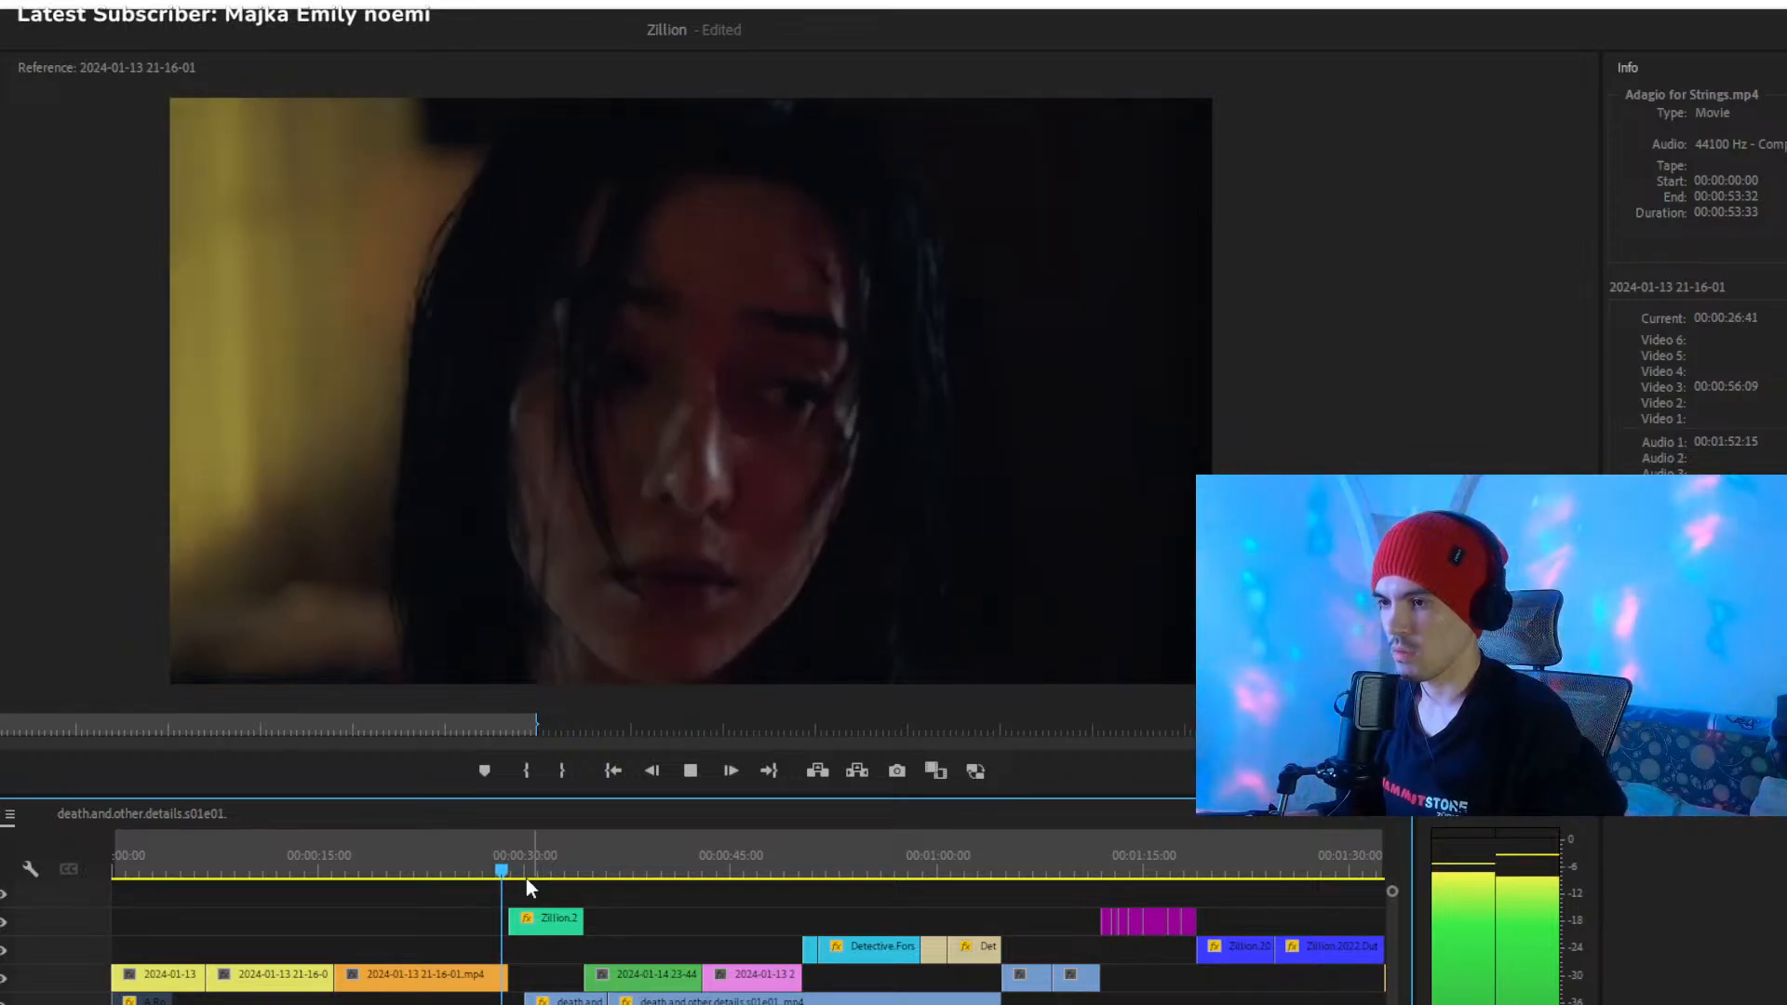
key(space)
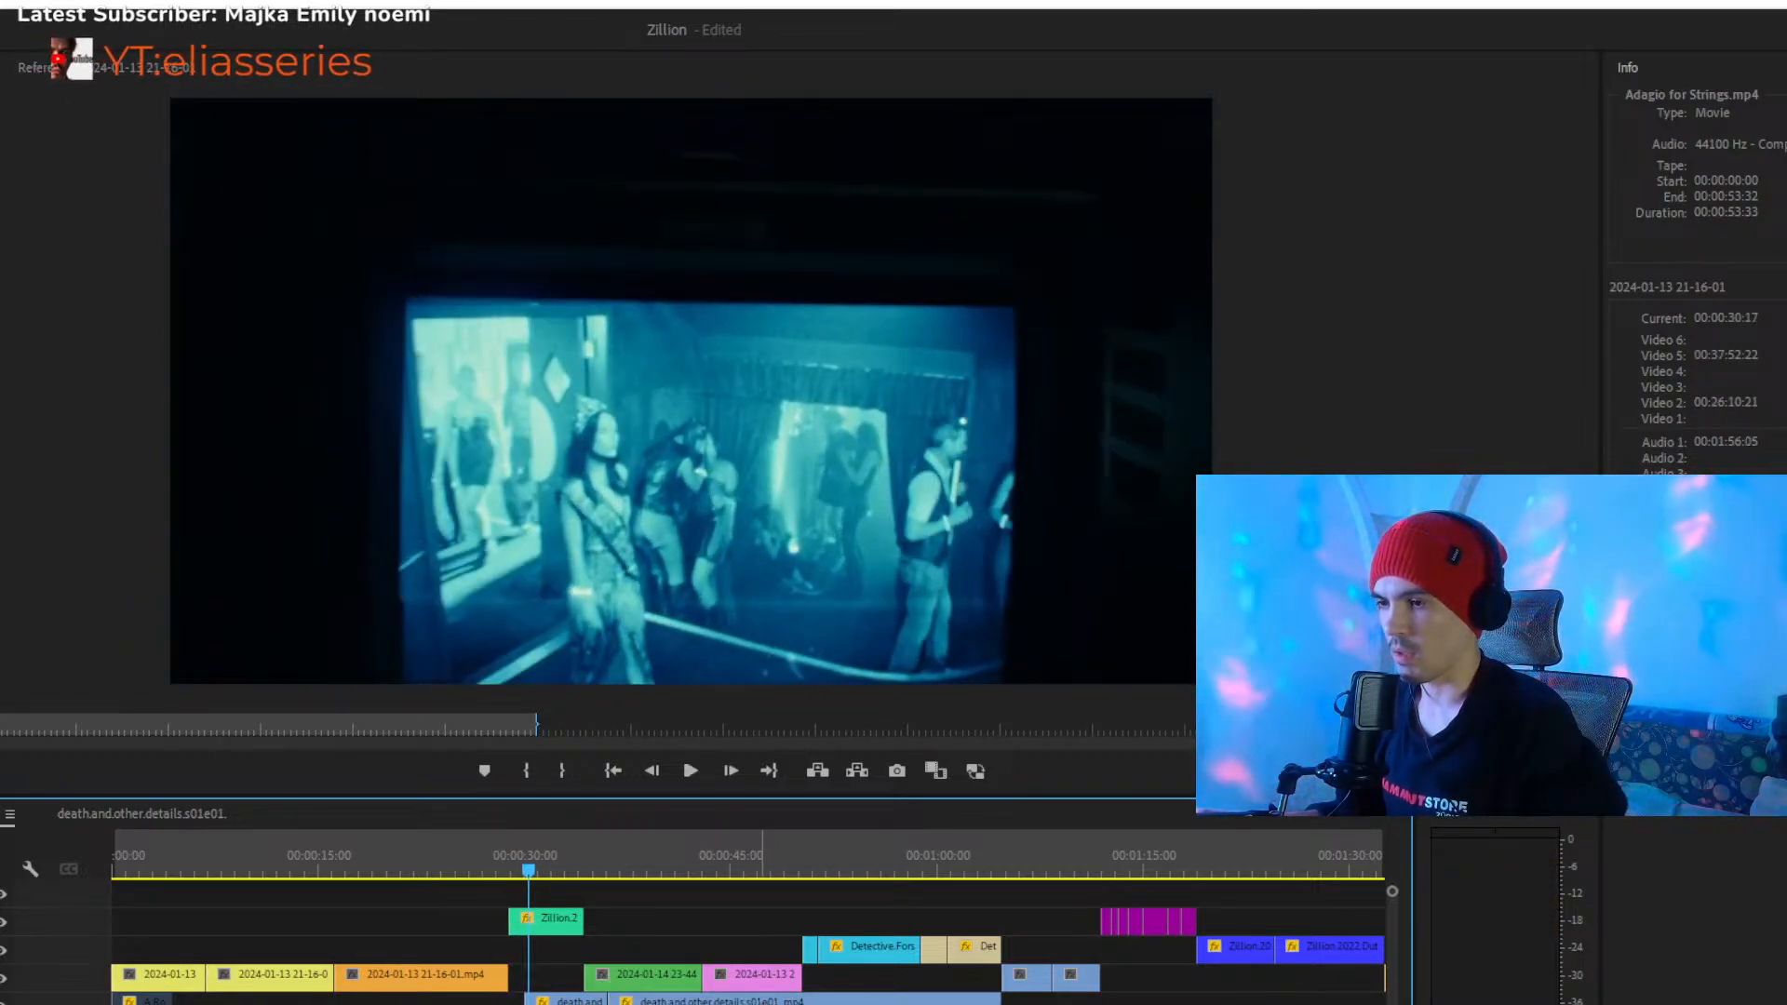
- Move the long death.and.other.details.s01e01 clip to the sequence start, on the track above the yellow clips, and view its footage at about 00:00:09
drag(642, 992, 428, 943)
click(485, 876)
drag(1093, 1004, 1130, 1004)
drag(273, 862, 235, 872)
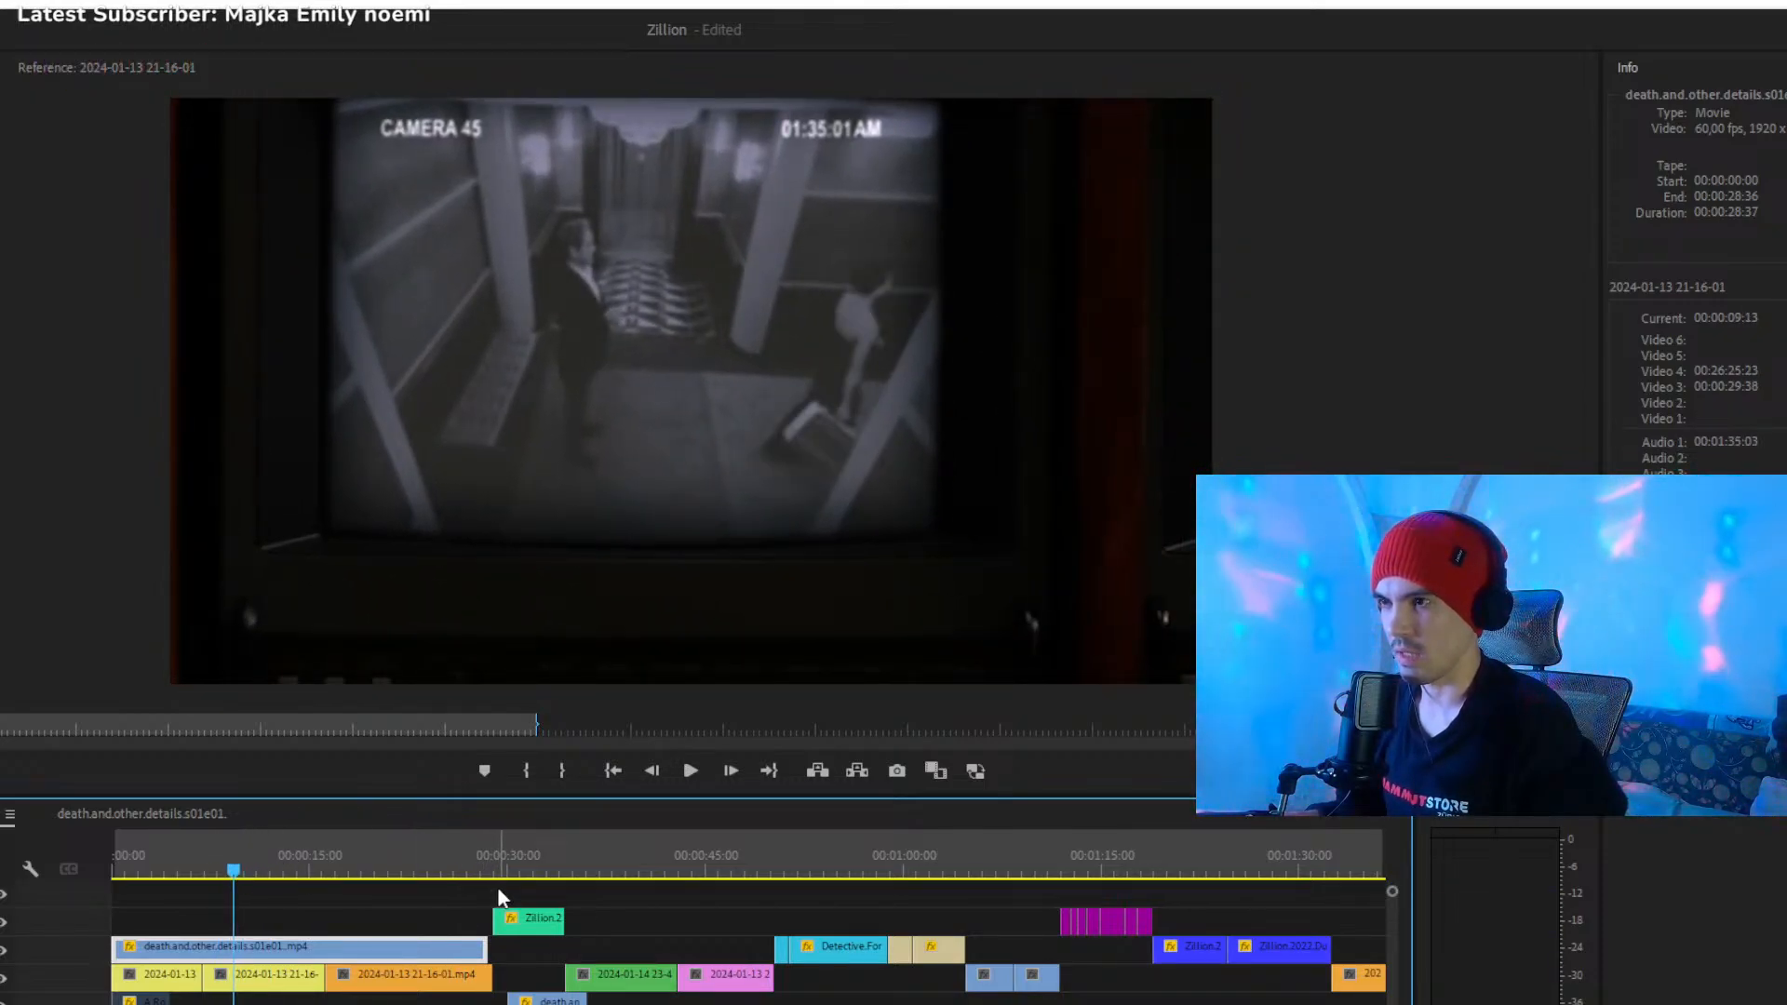
- Compare the green Zillion clip's frame at about 00:00:29 with the death.and.other.details.s01e01 frame at about 00:00:06
click(505, 868)
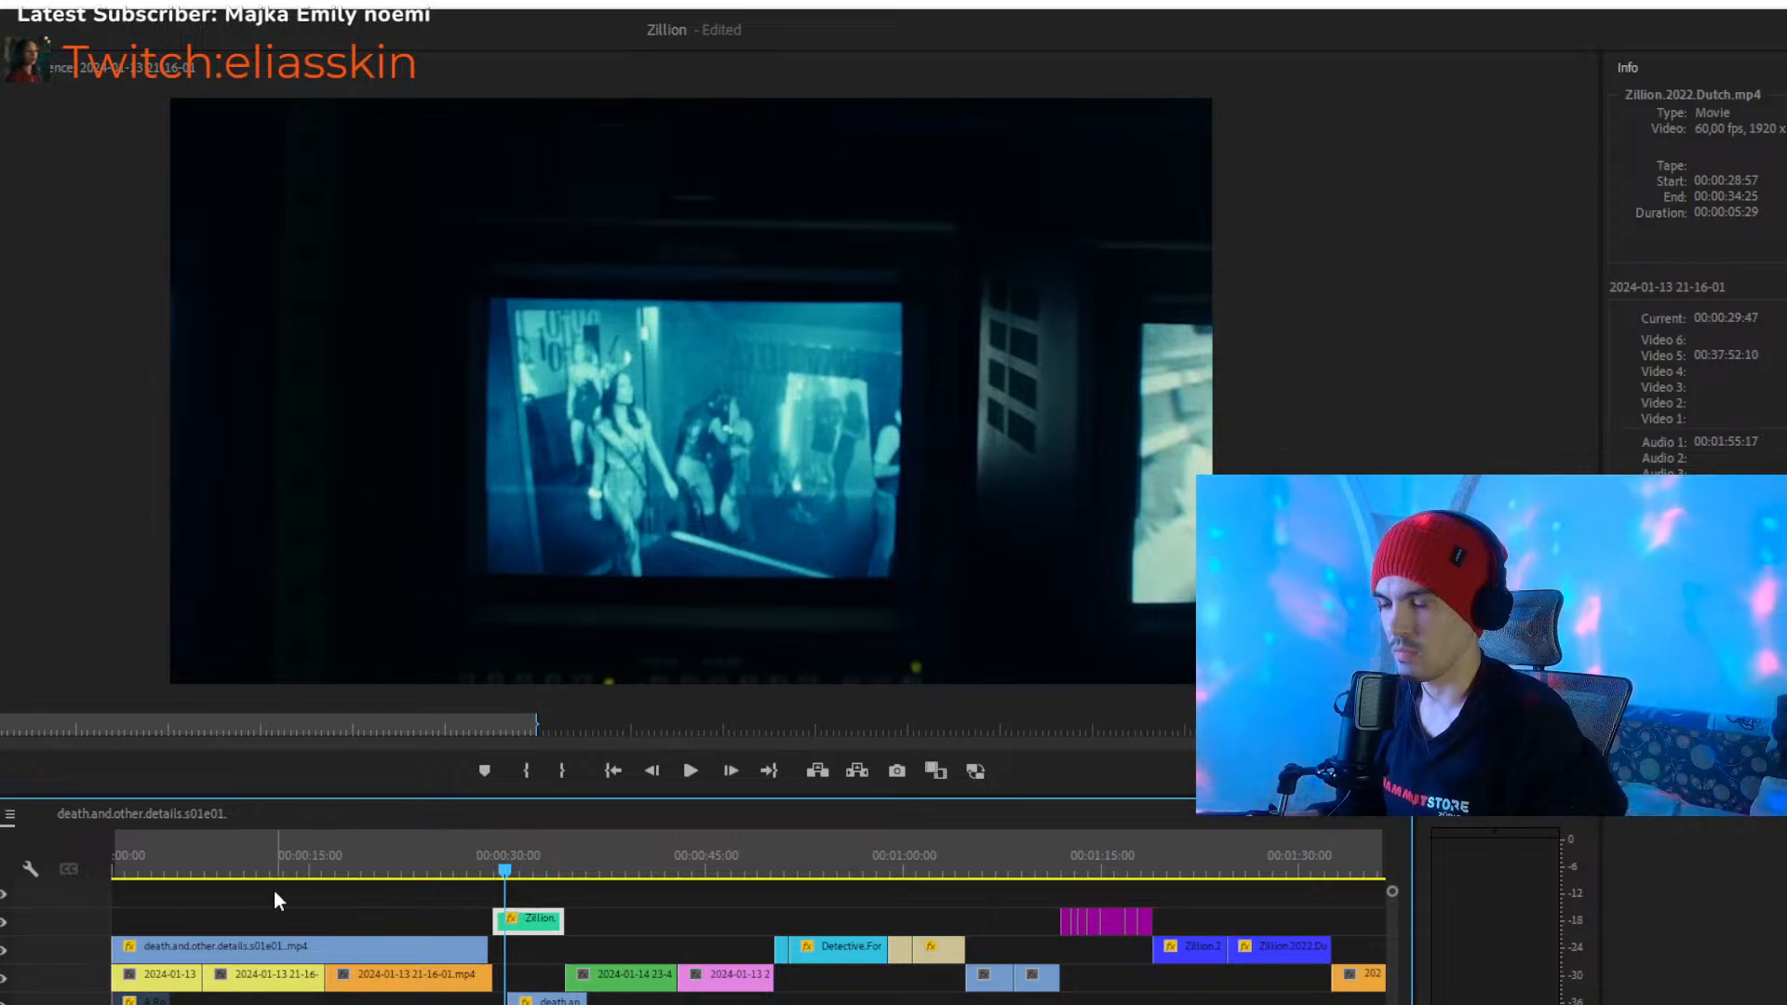
click(200, 870)
drag(203, 869, 200, 871)
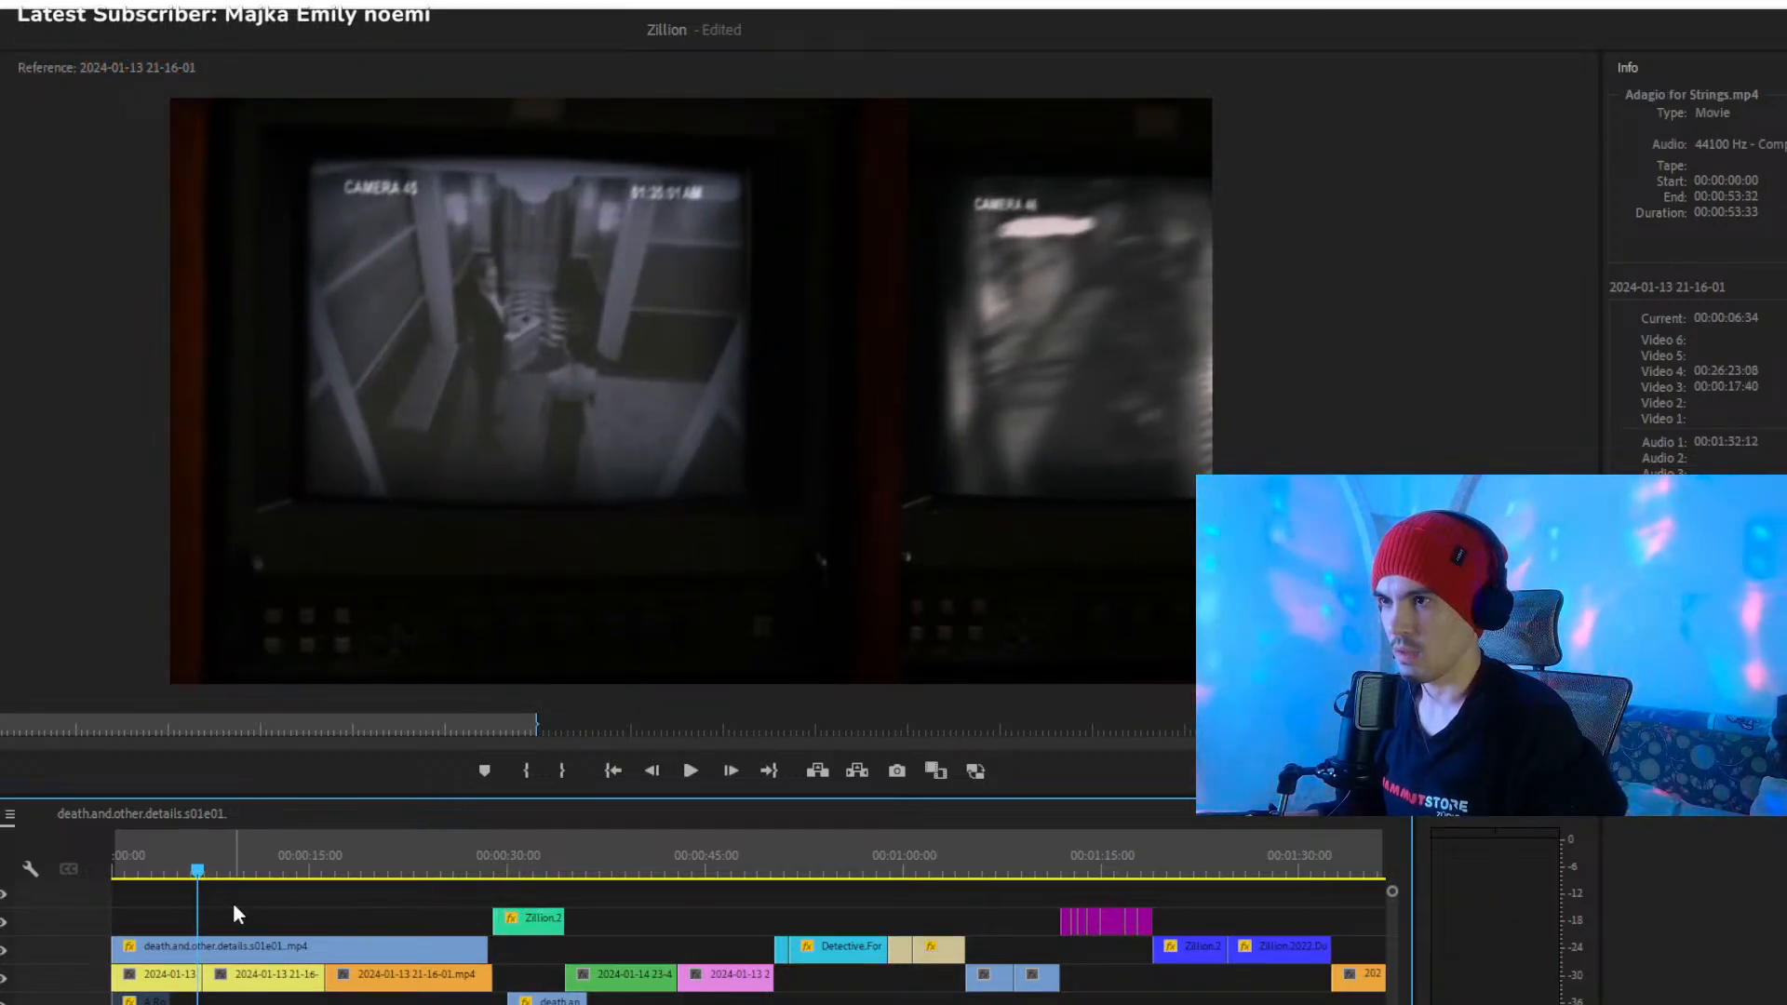
- Move the long death.and.other.details.s01e01 clip to start at about 00:00:21, and review its footage up to about 00:00:25
click(249, 946)
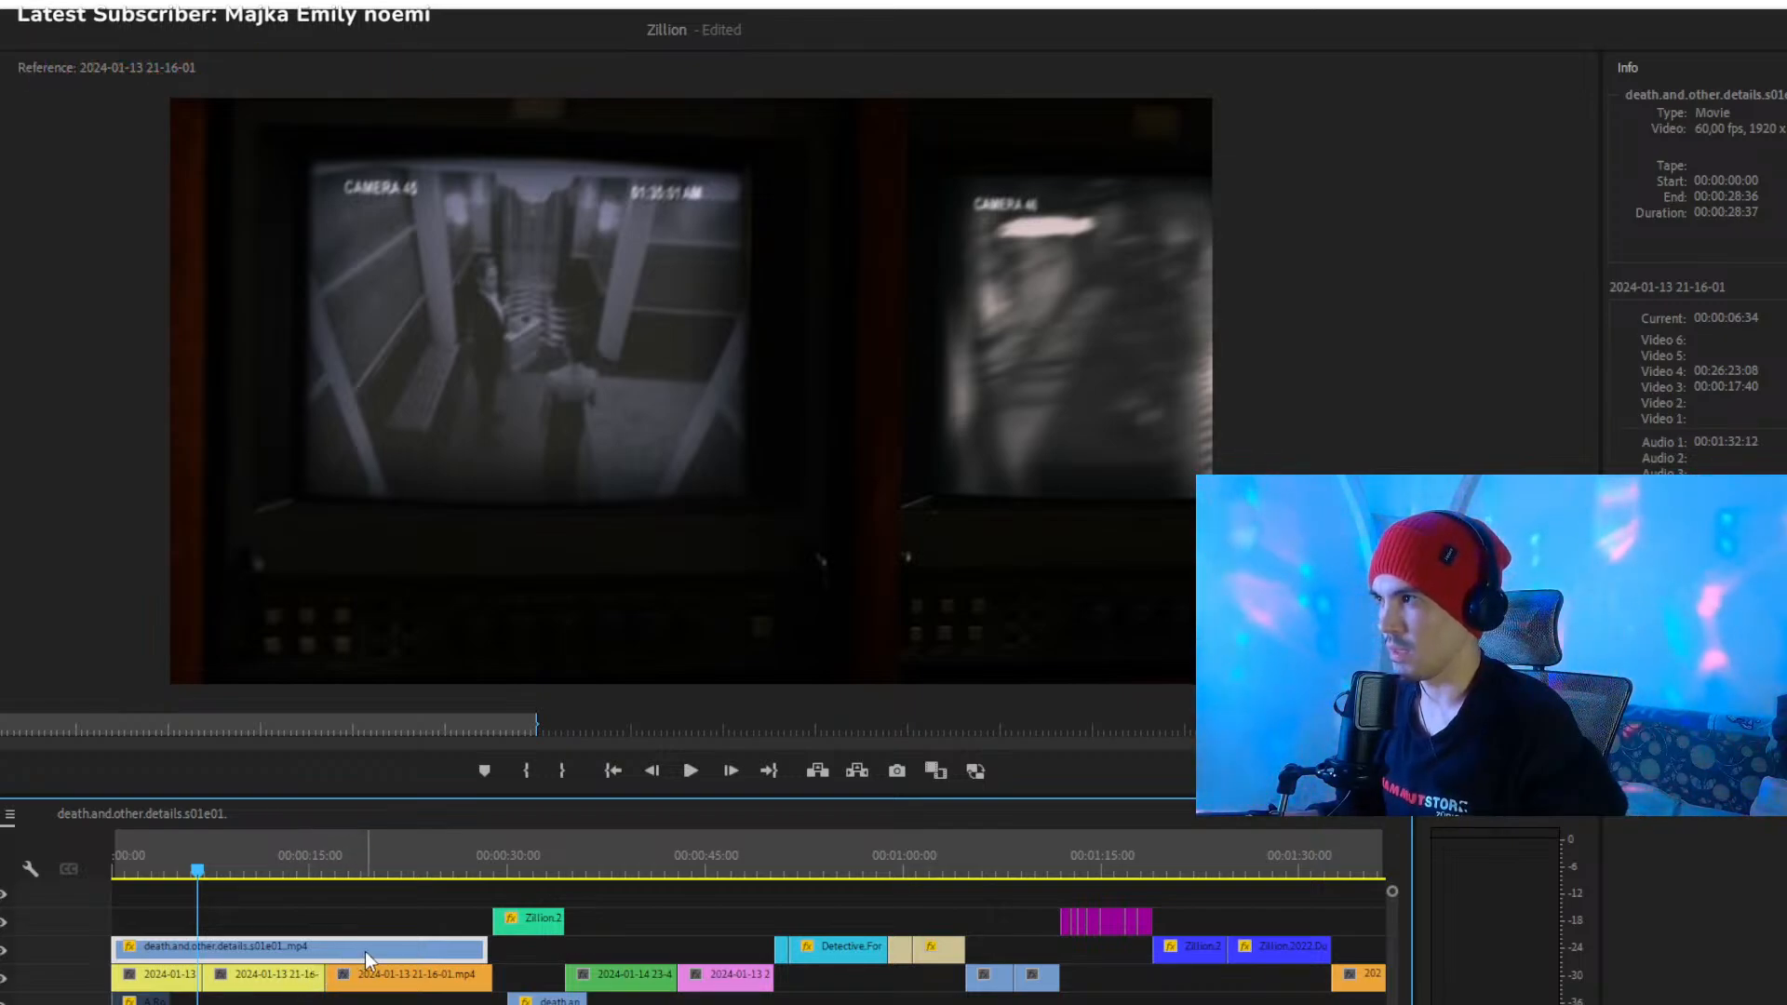
drag(365, 952, 624, 959)
key(=)
key(=)
drag(559, 873, 371, 870)
drag(510, 951, 603, 946)
drag(406, 853, 556, 869)
key(space)
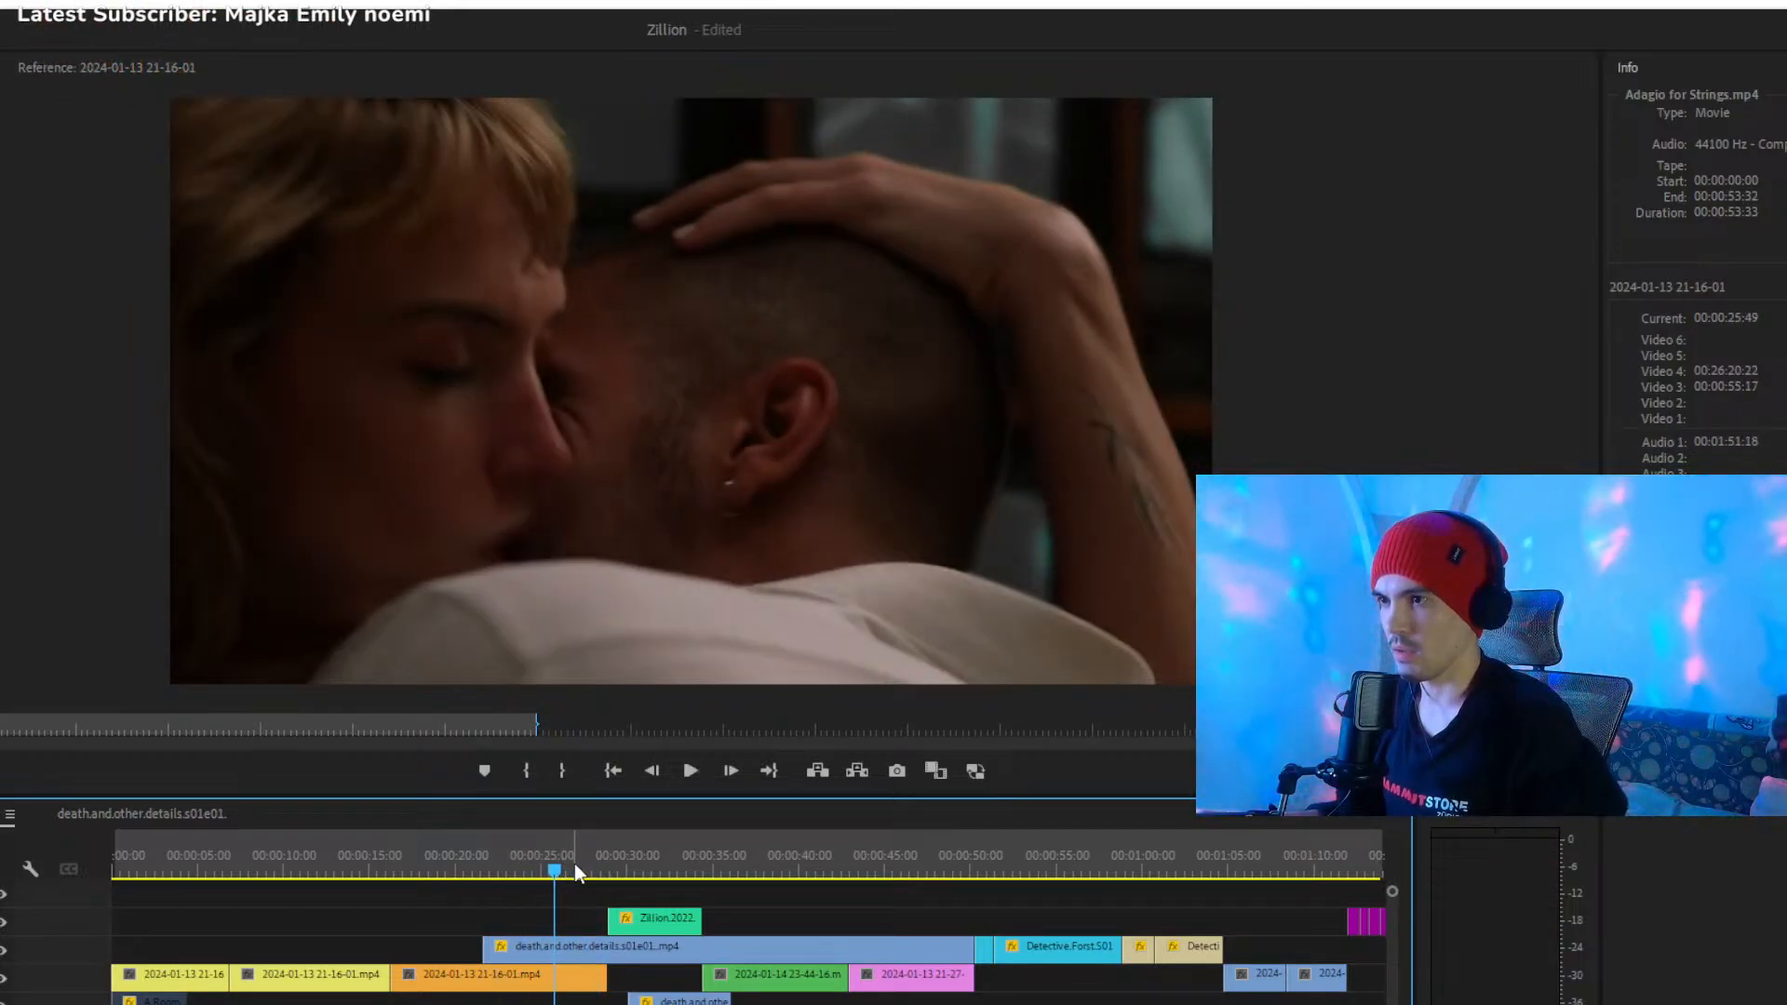
- Split the long death.and.other.details.s01e01 clip at about 00:00:28 and delete the part before the cut
drag(581, 864, 600, 869)
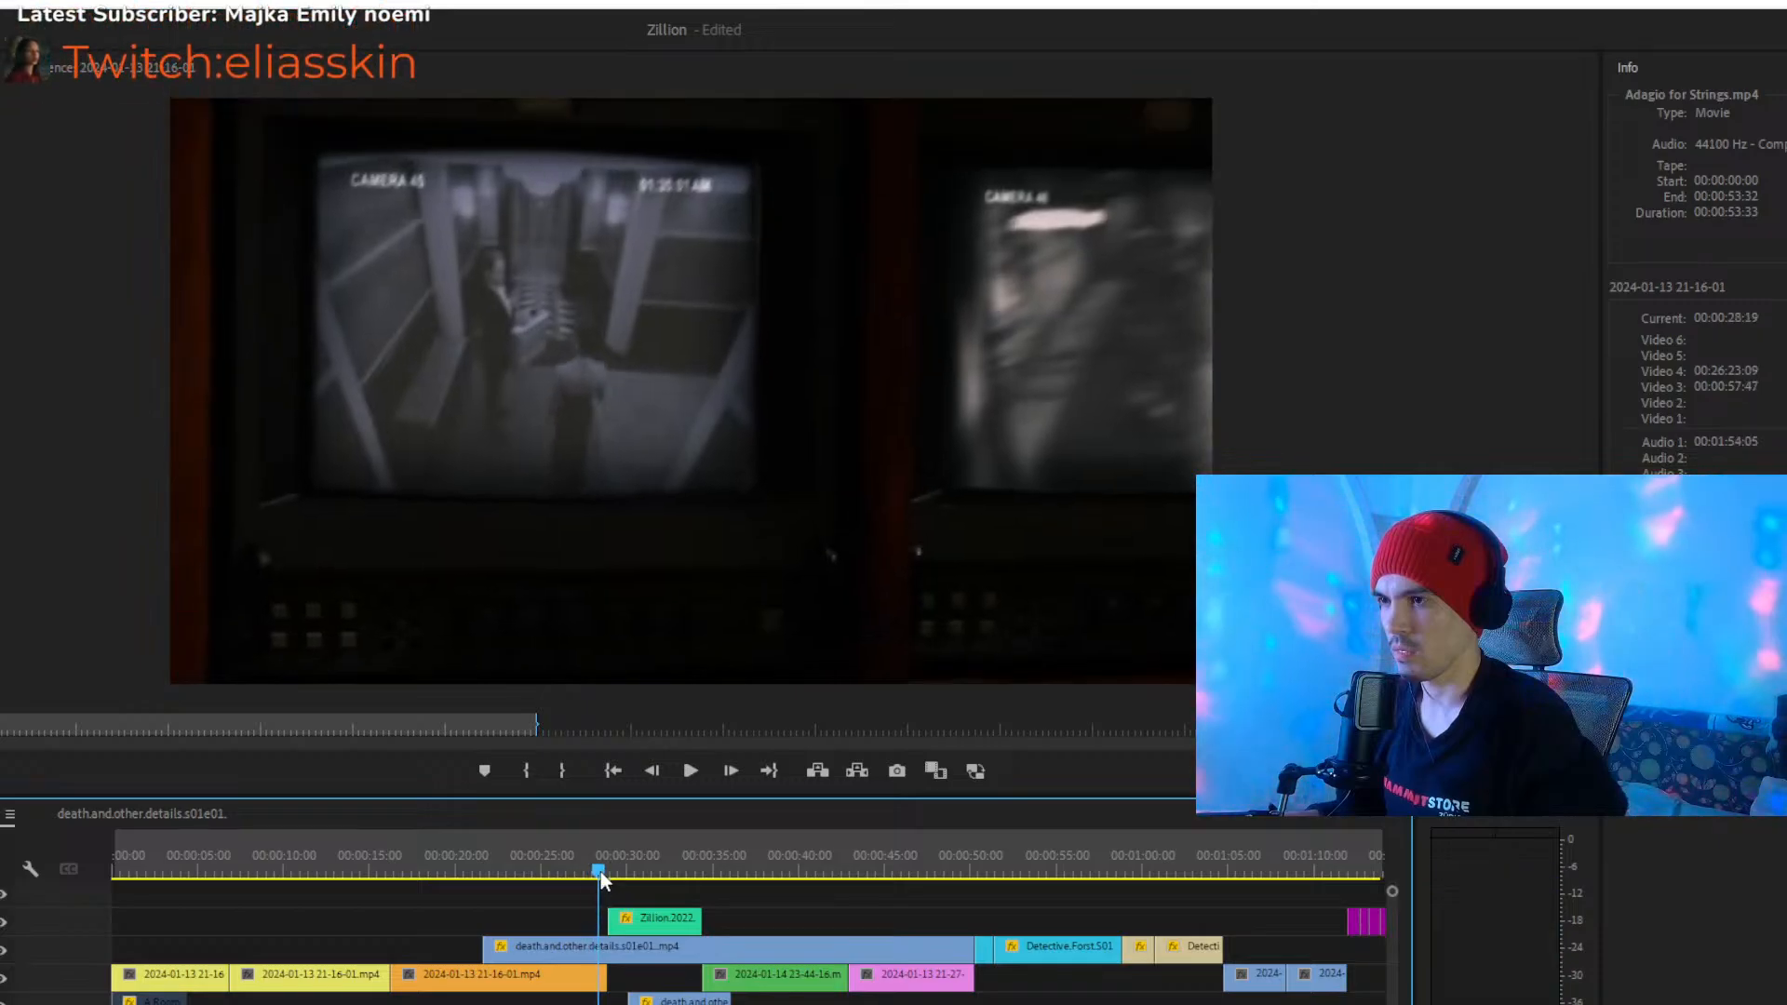
click(608, 946)
click(568, 946)
key(Delete)
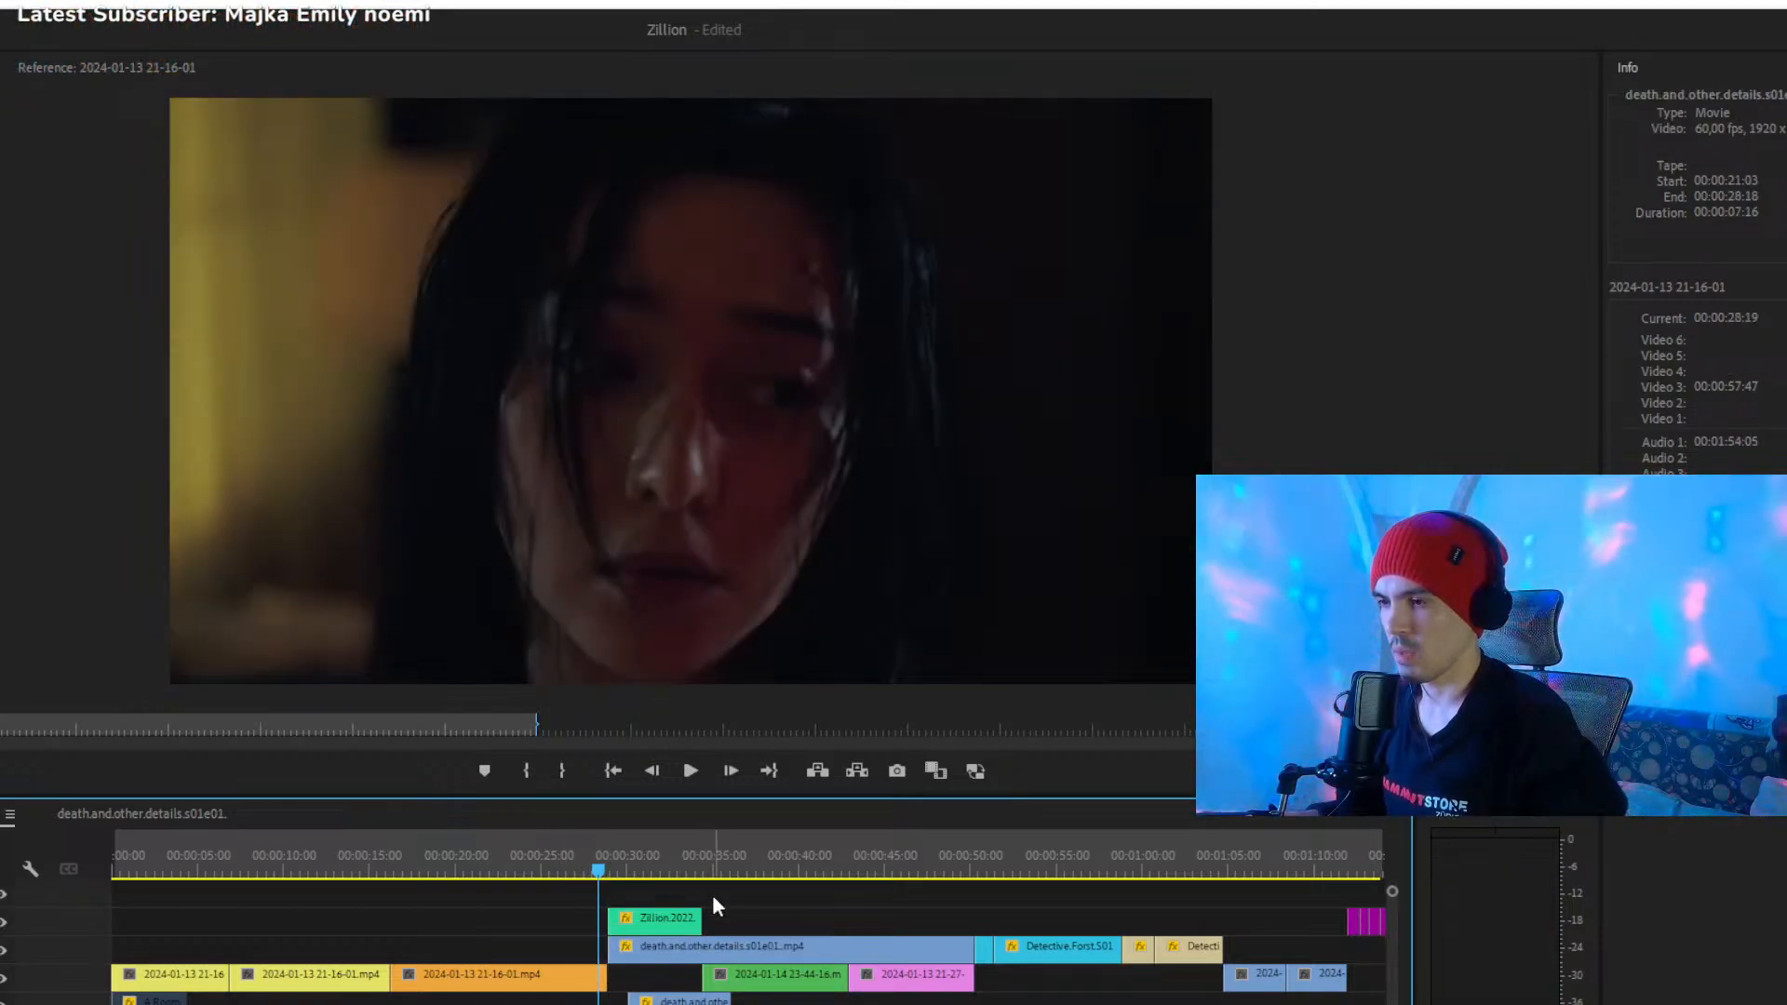
- Move the remaining death.and.other.details.s01e01 part to the start of the orange clip at 00:00:16:16, and play it from about 00:00:21
drag(729, 951, 510, 942)
mouse_move(499, 855)
mouse_down()
mouse_move(618, 874)
mouse_move(590, 879)
mouse_move(590, 850)
mouse_move(489, 853)
mouse_up()
key(space)
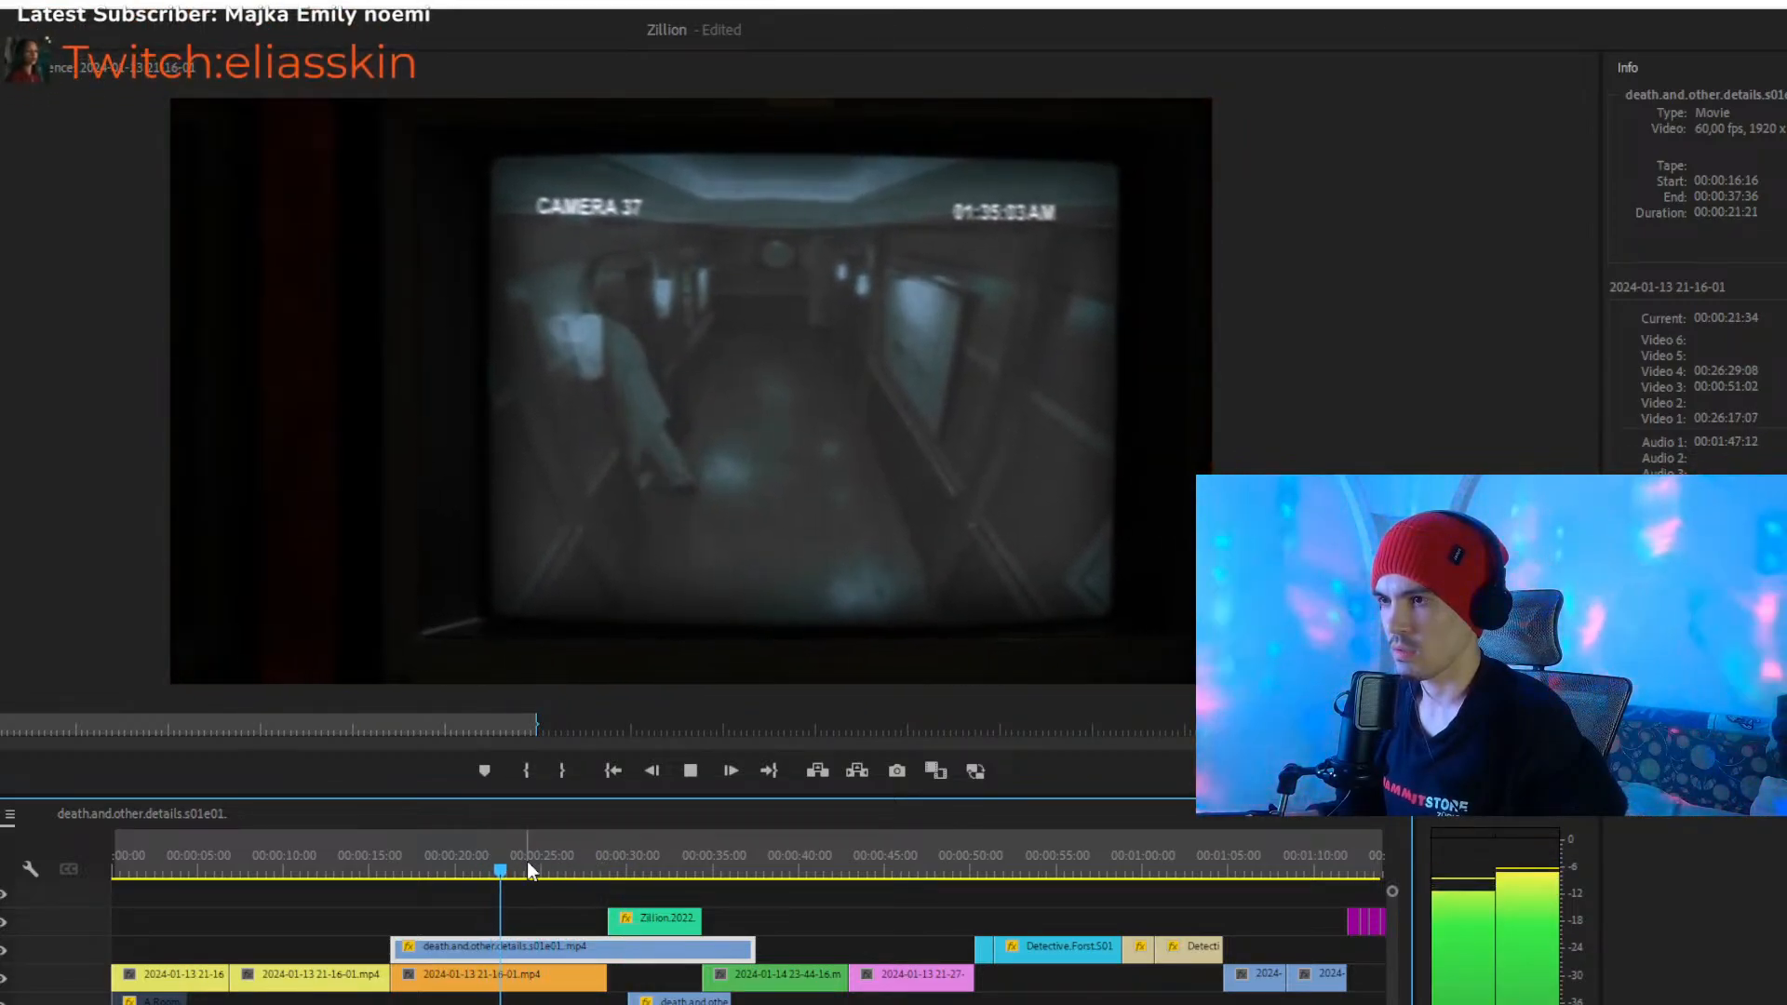
- Try the death.and.other.details.s01e01 clip with its start at about 00:00:23, and play it from about 00:00:25
drag(511, 942, 642, 965)
drag(507, 871, 547, 875)
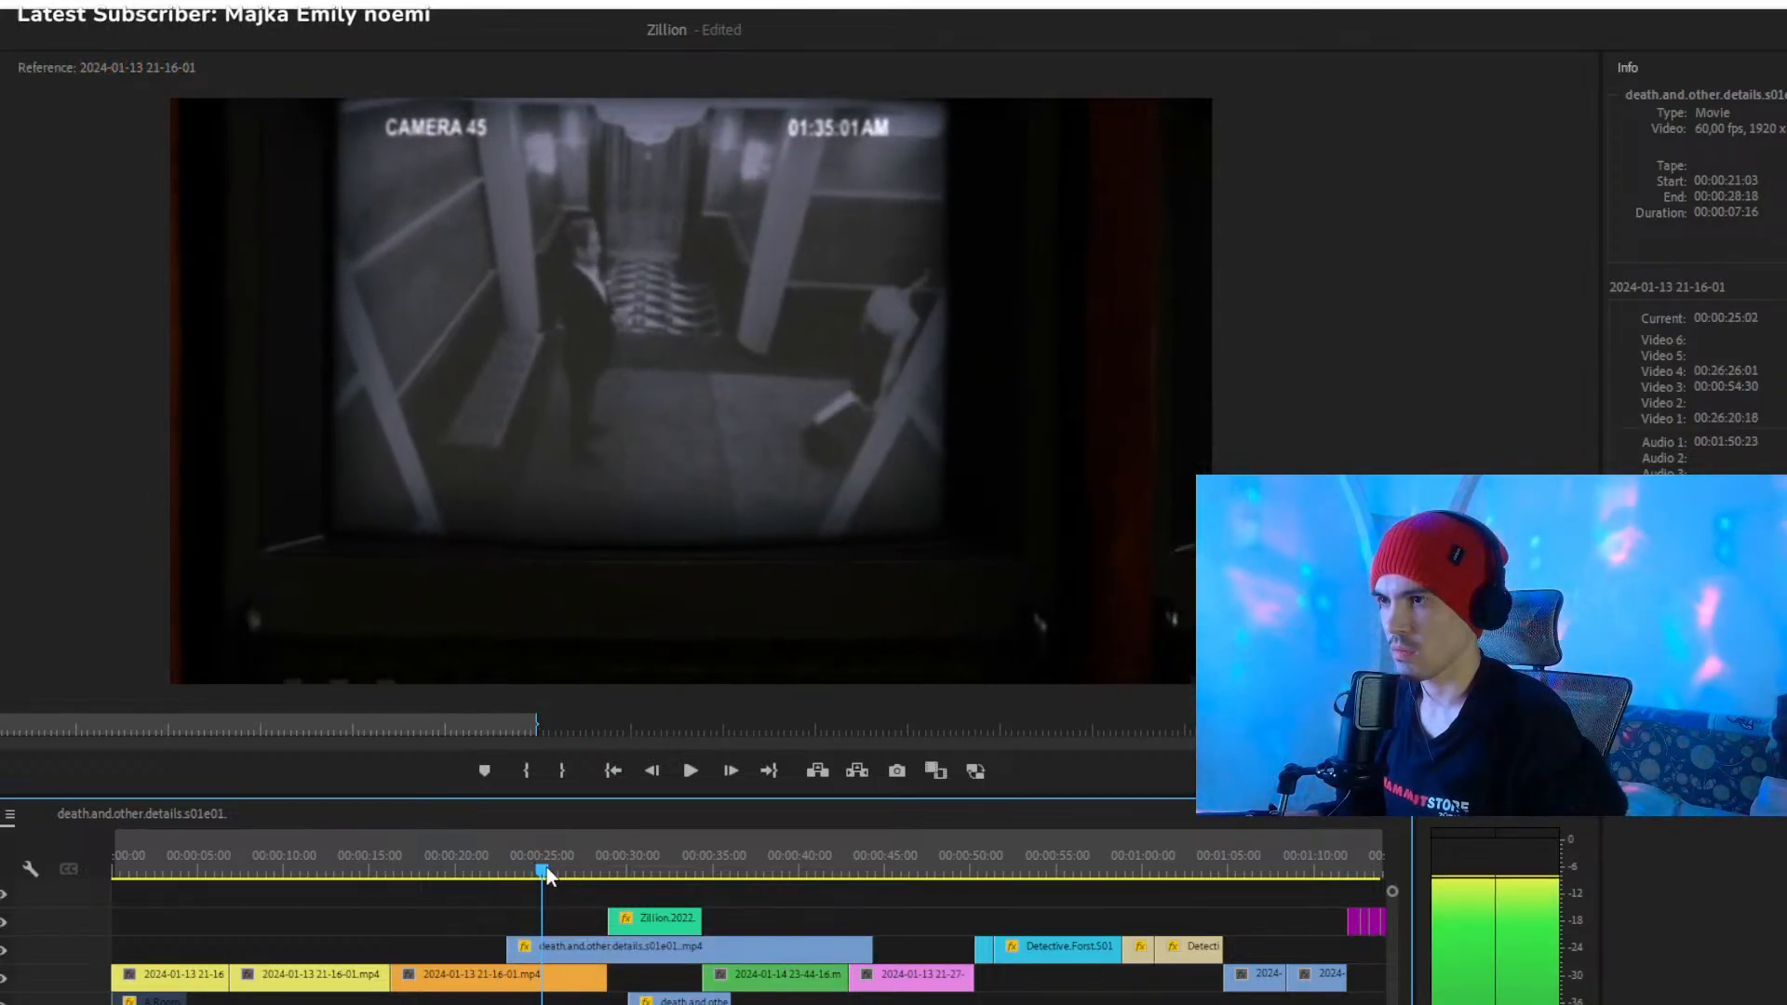
key(space)
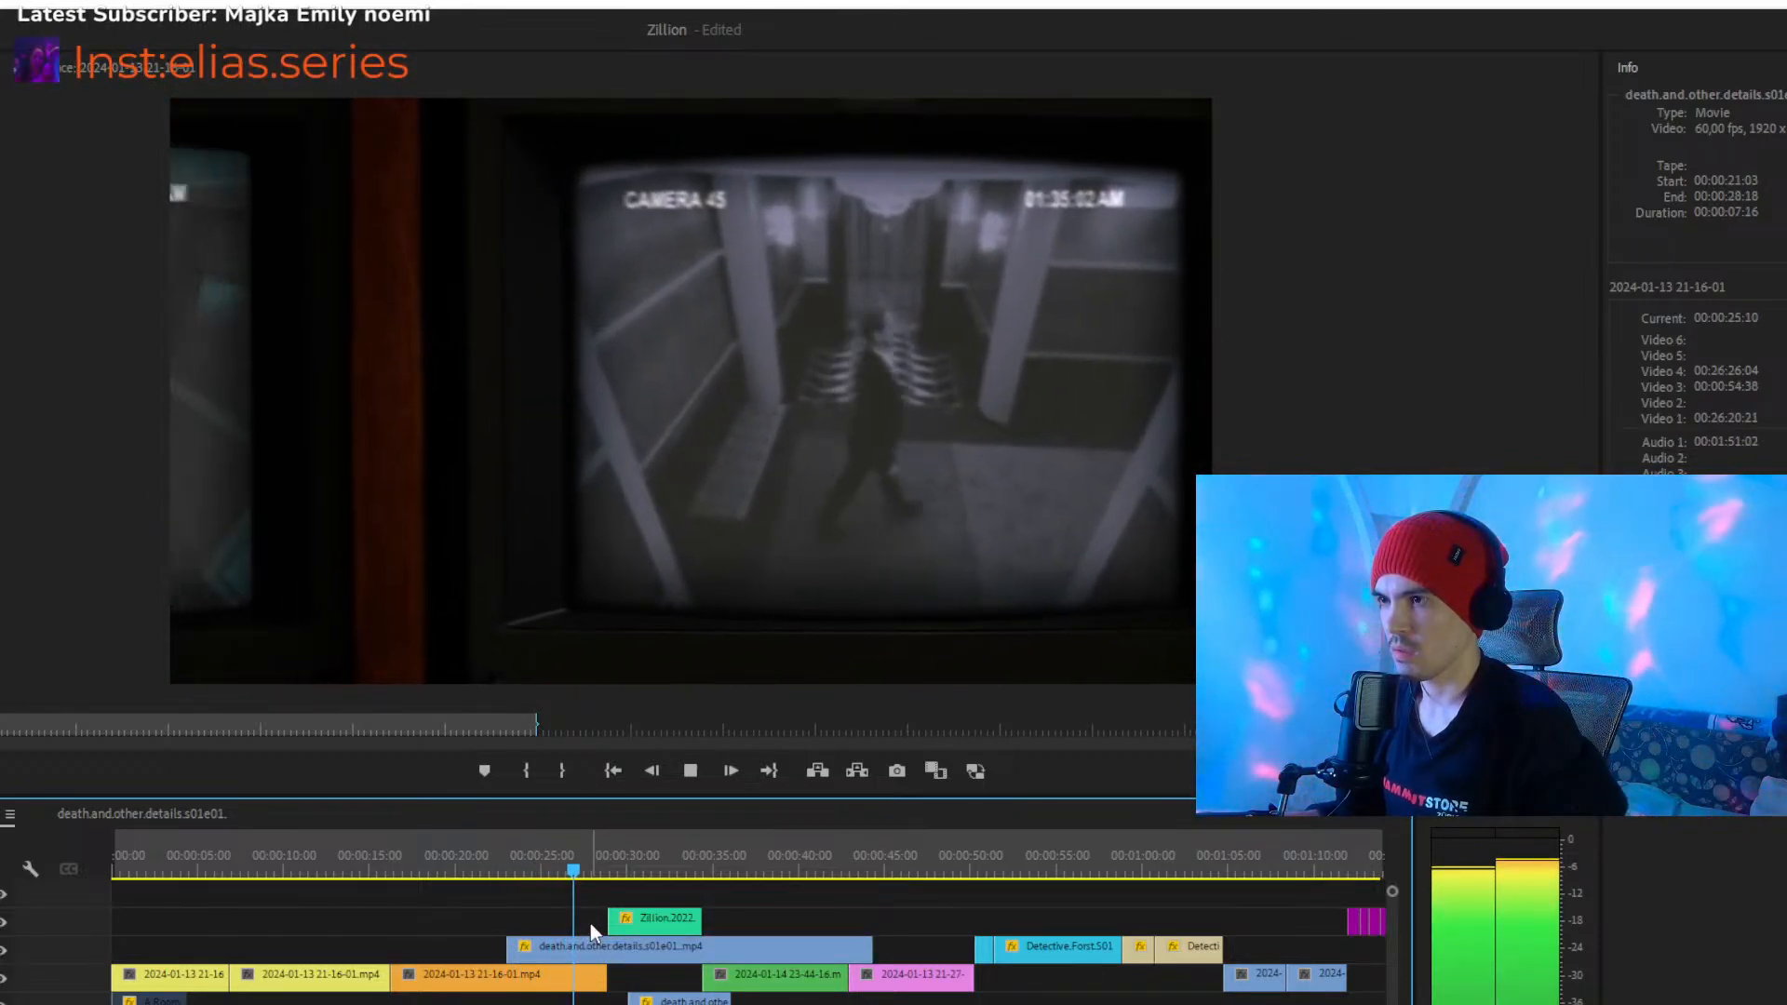
- Move the death.and.other.details.s01e01 clip back to the orange clip's start and trim its beginning to 00:00:25:41
click(609, 955)
drag(609, 955, 514, 950)
drag(555, 852, 552, 856)
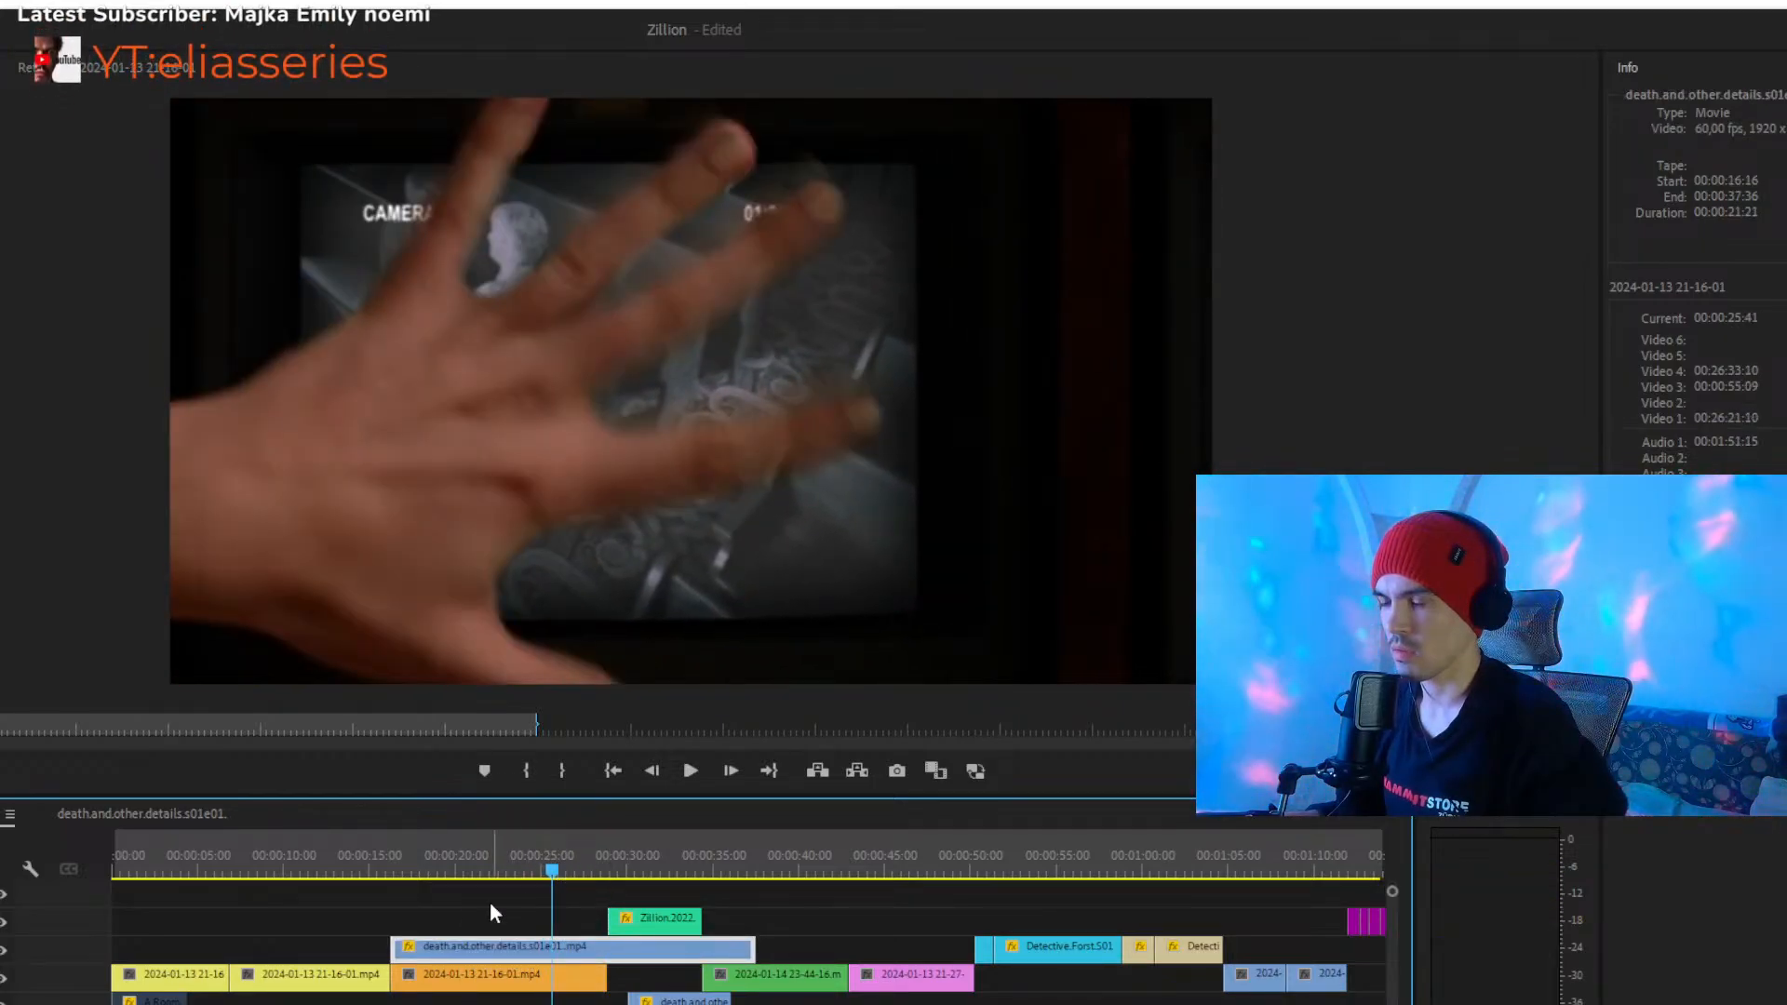
drag(393, 946, 553, 945)
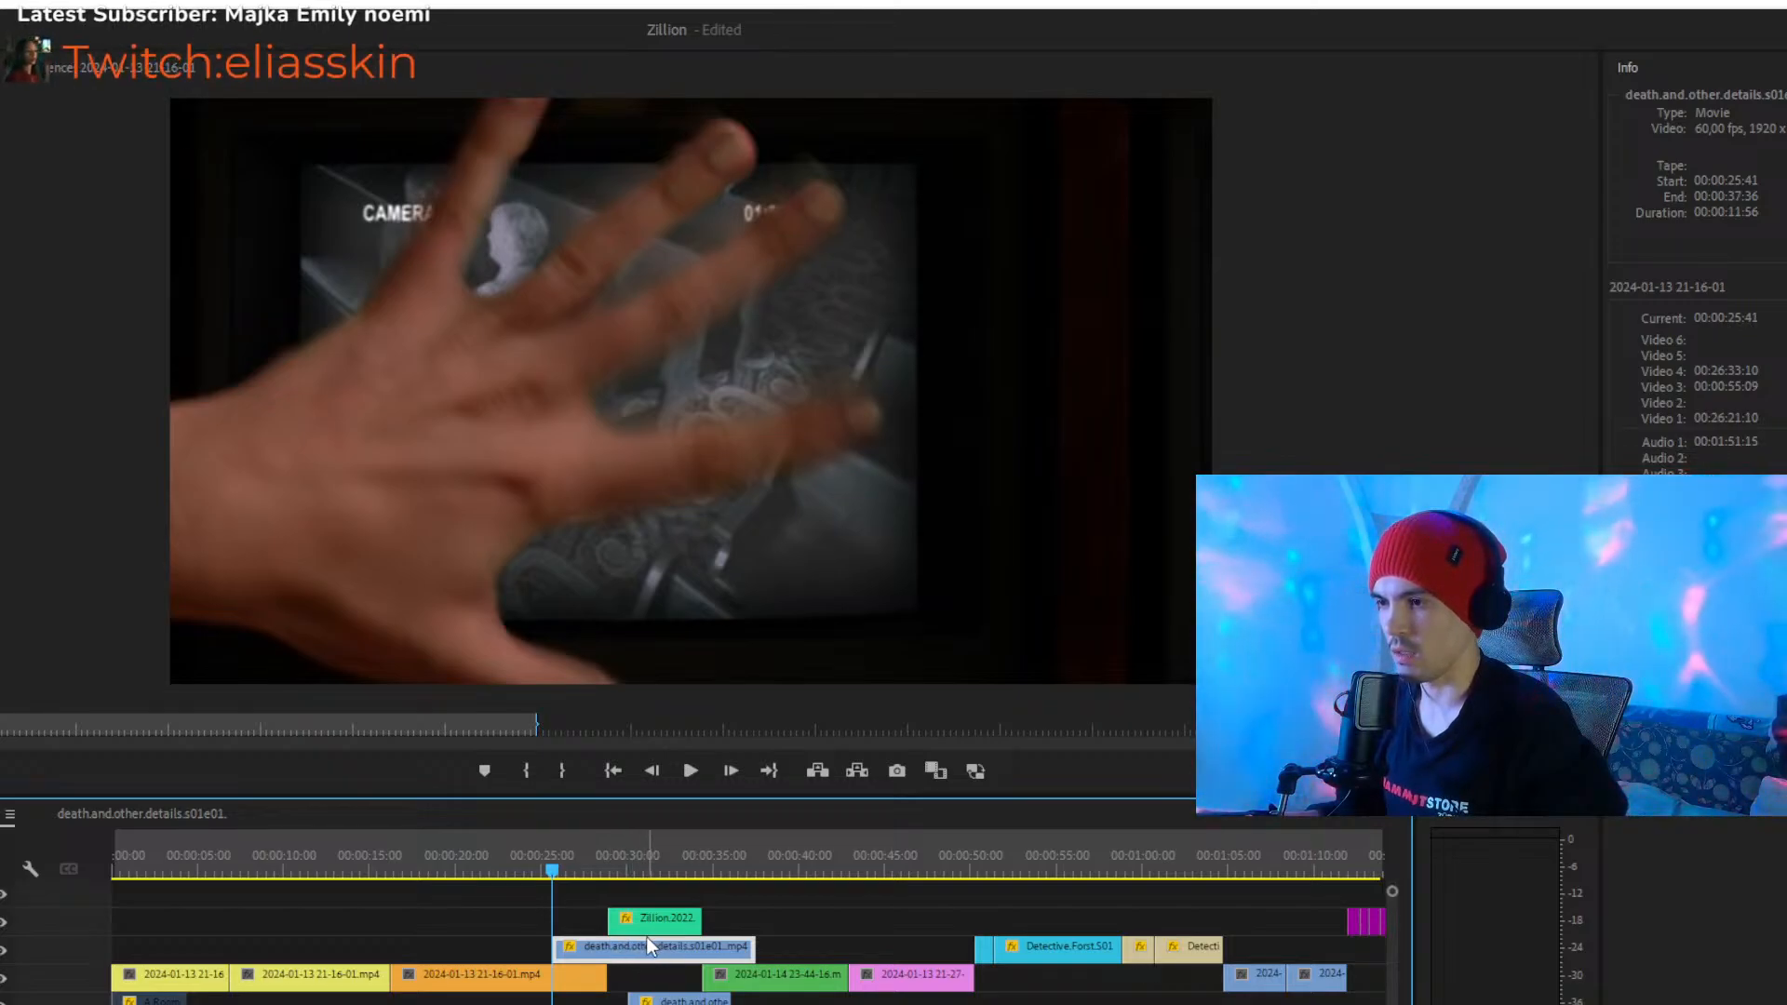
- Shift the trimmed death.and.other.details.s01e01 clip so it ends with the green Zillion clip at 00:00:34:25, and play it from about 00:00:22
mouse_move(647, 938)
mouse_down()
mouse_move(485, 945)
mouse_move(627, 942)
mouse_move(629, 926)
mouse_up()
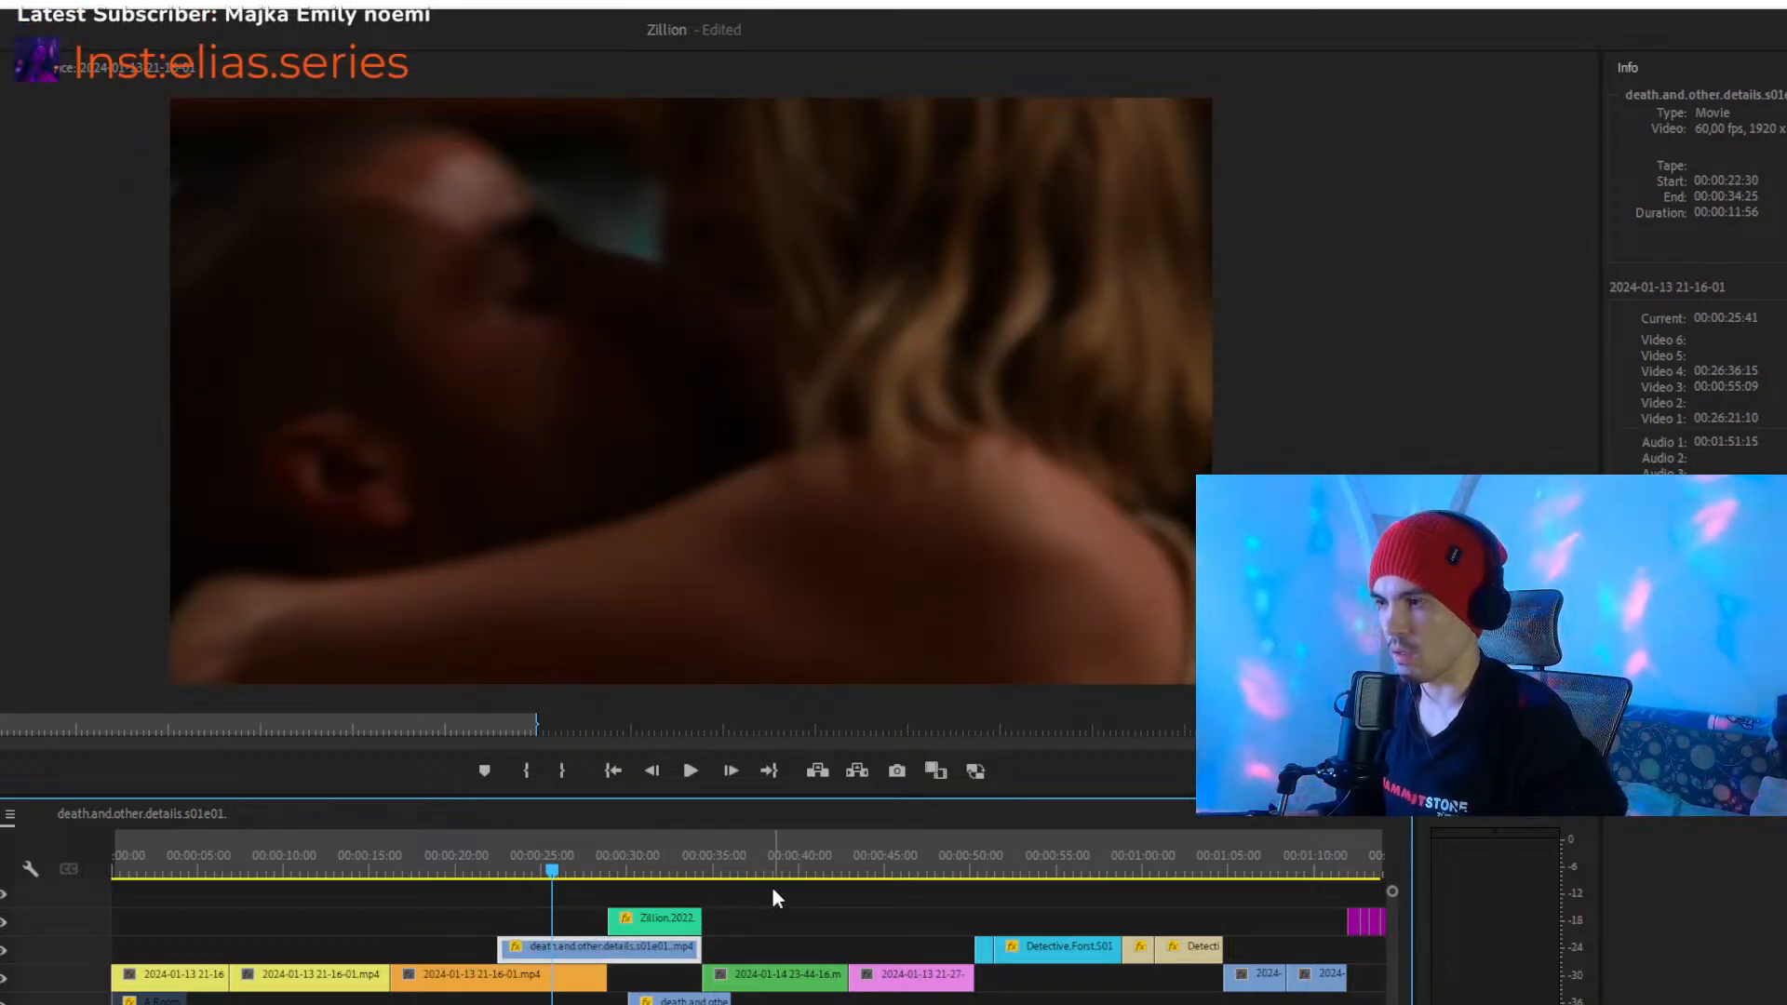
key(space)
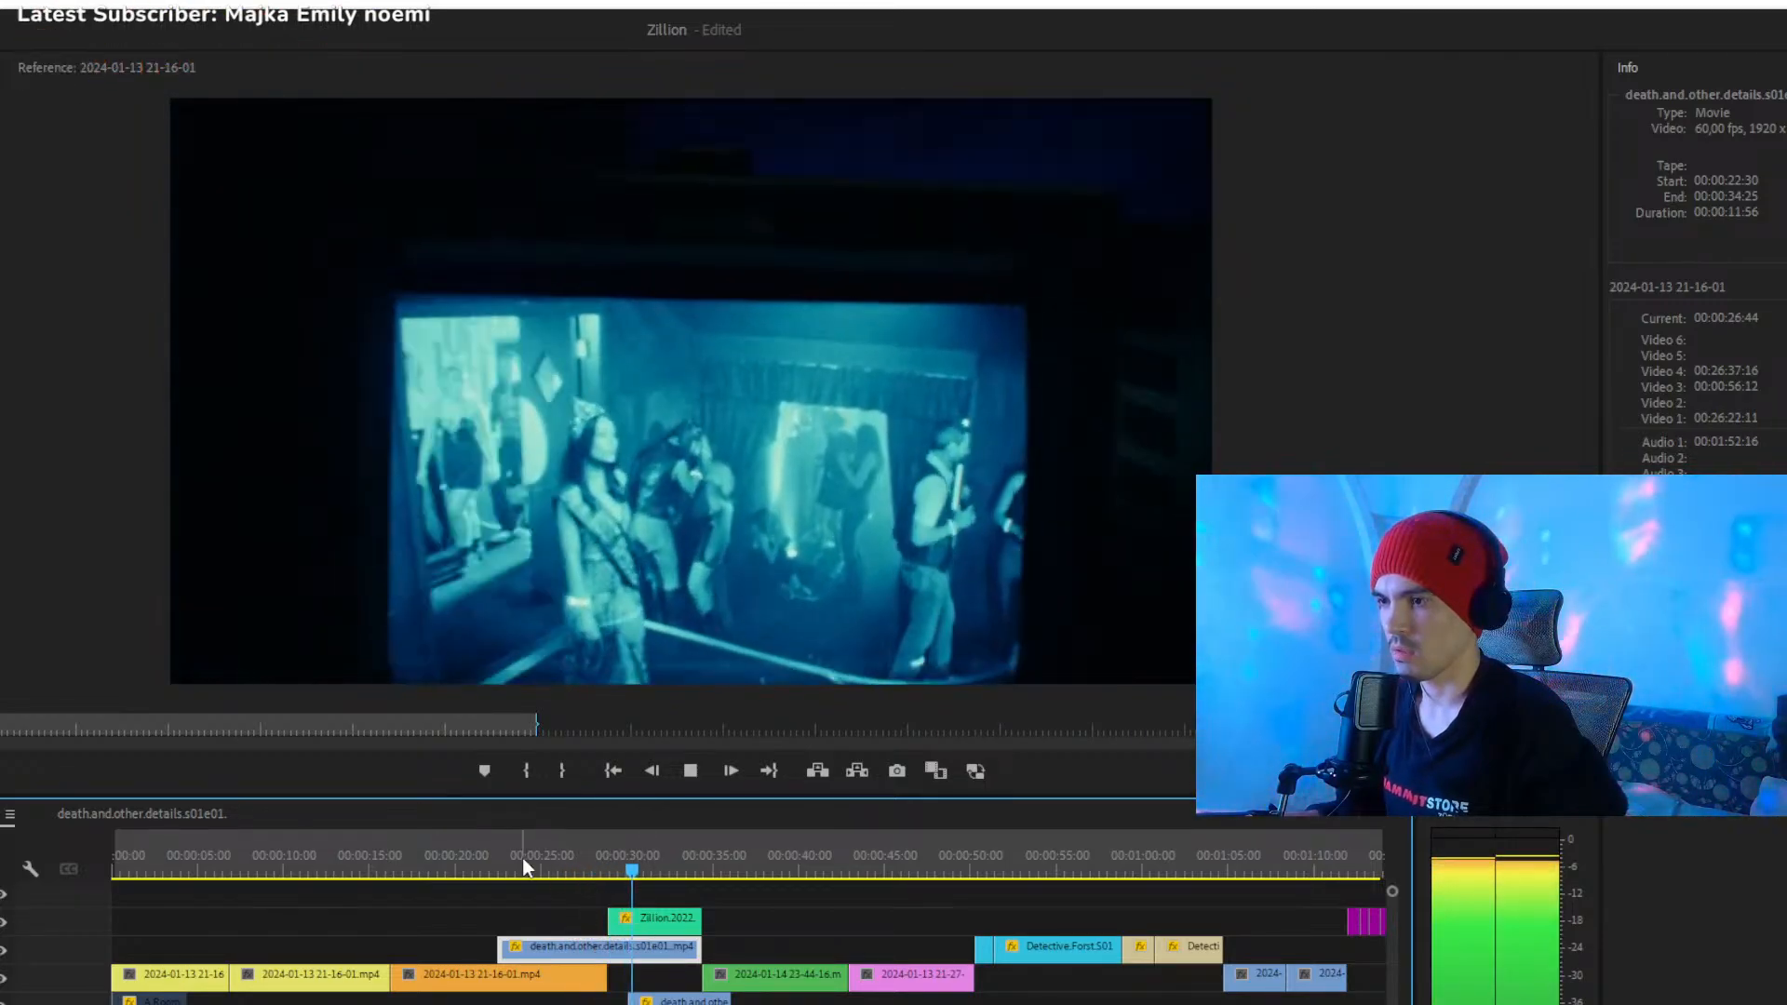
click(508, 864)
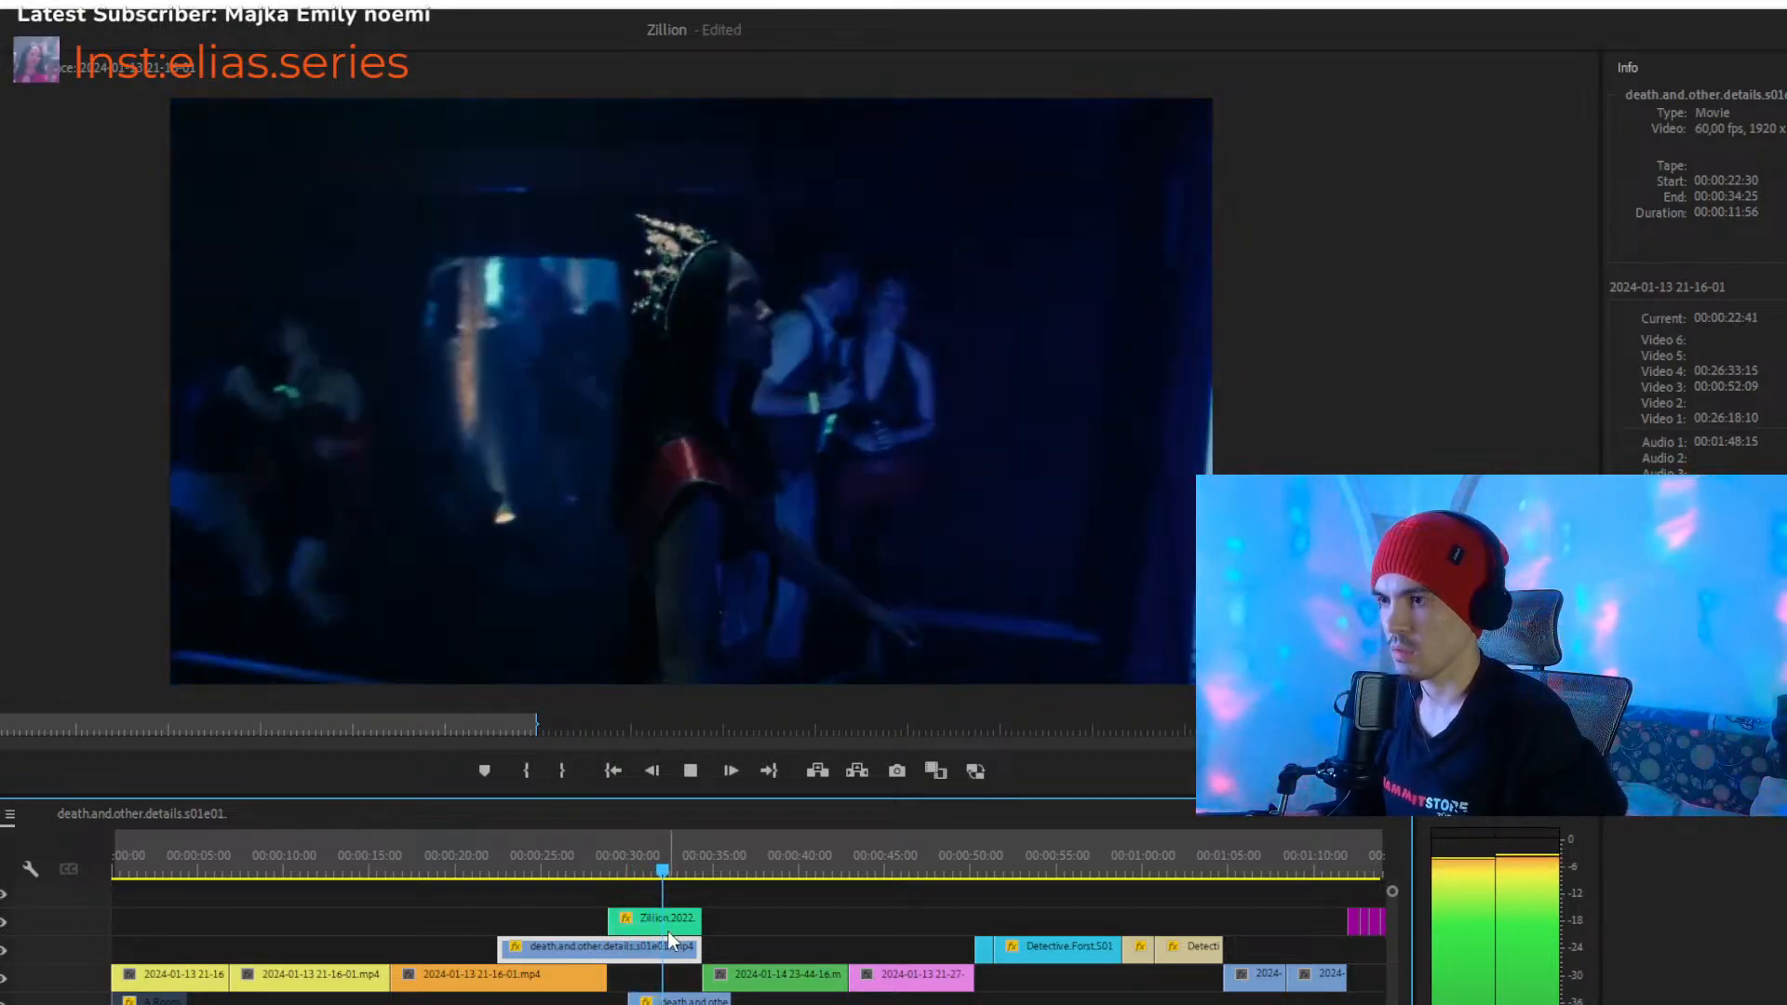
- Play the transition into the green Zillion clip from about 00:00:28, pausing at about 00:00:30 and stopping at about 00:00:32
click(582, 858)
mouse_move(583, 856)
mouse_down()
mouse_move(617, 871)
mouse_move(600, 873)
mouse_up()
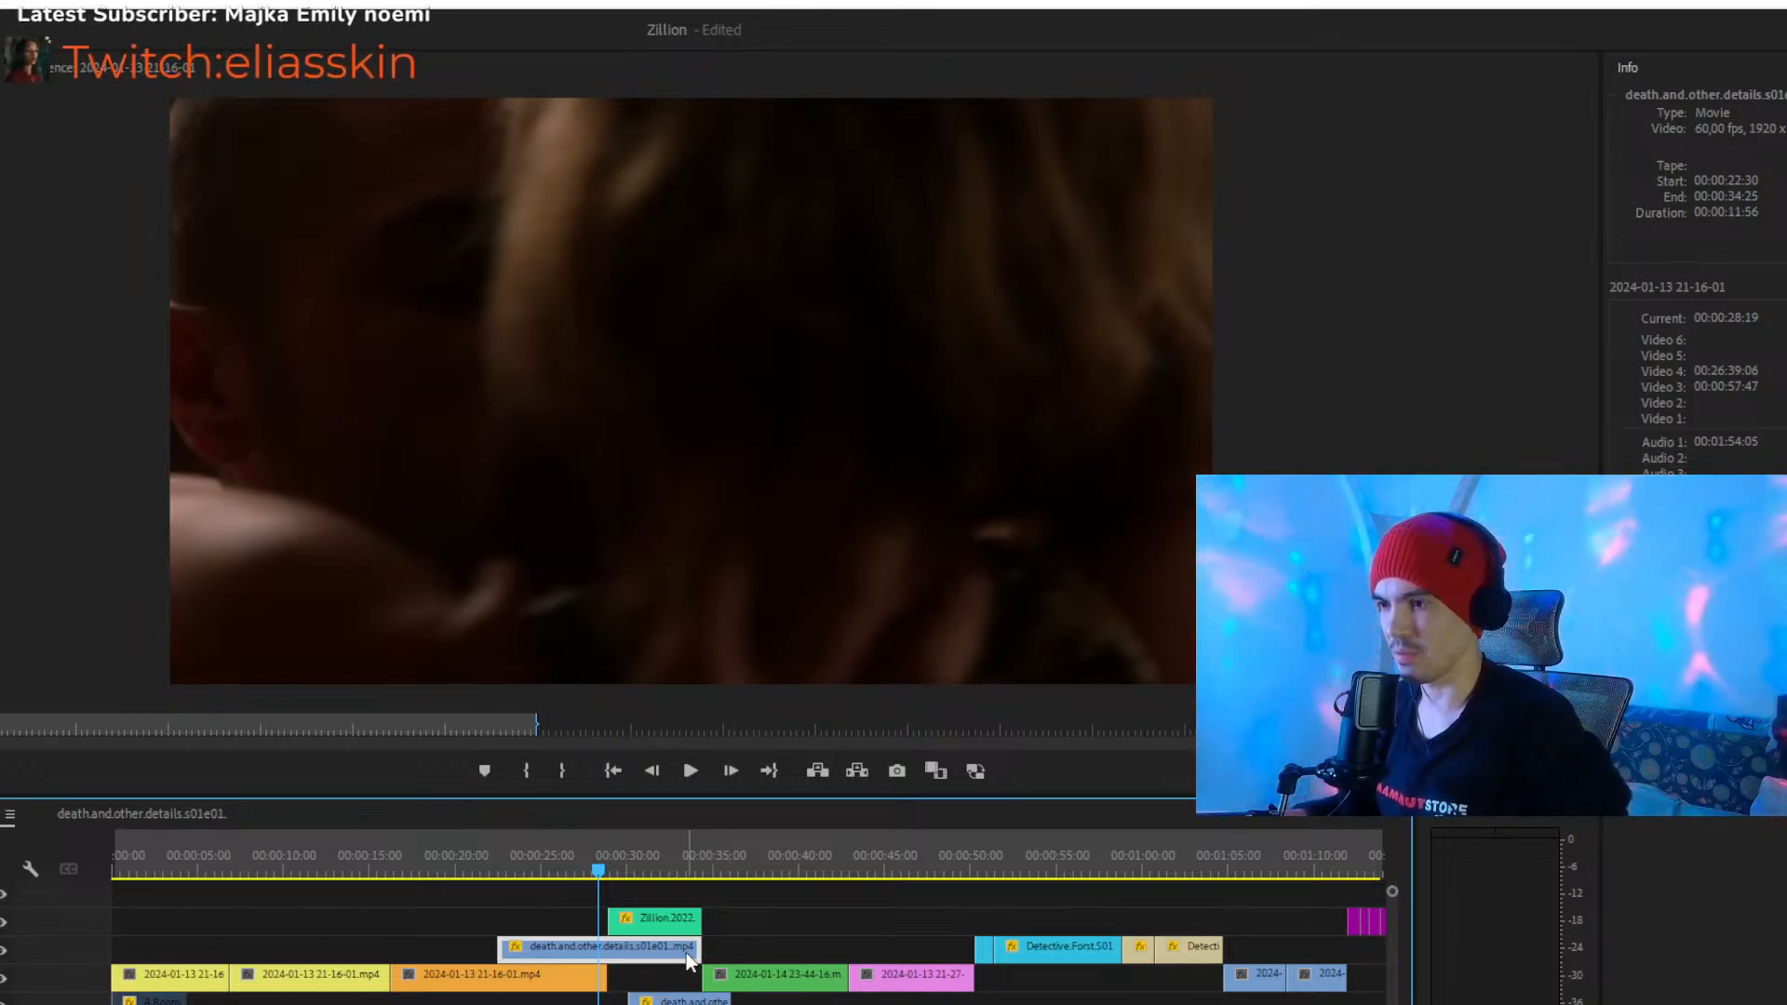
key(space)
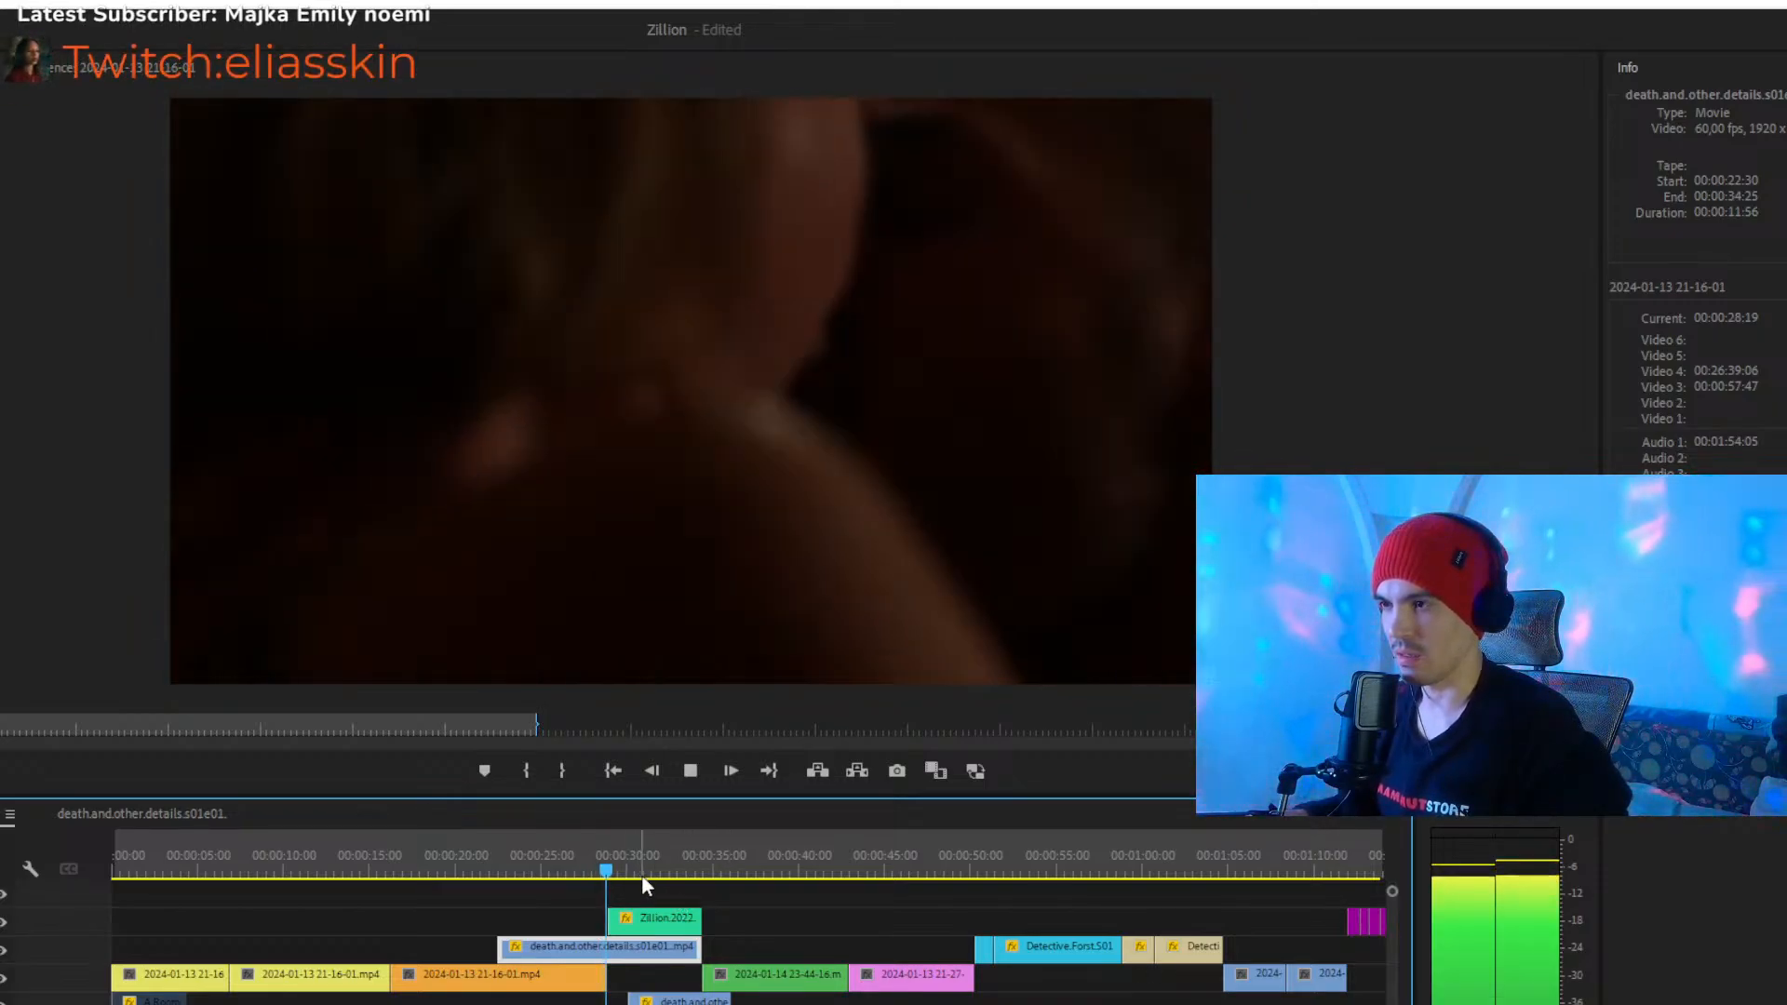
key(space)
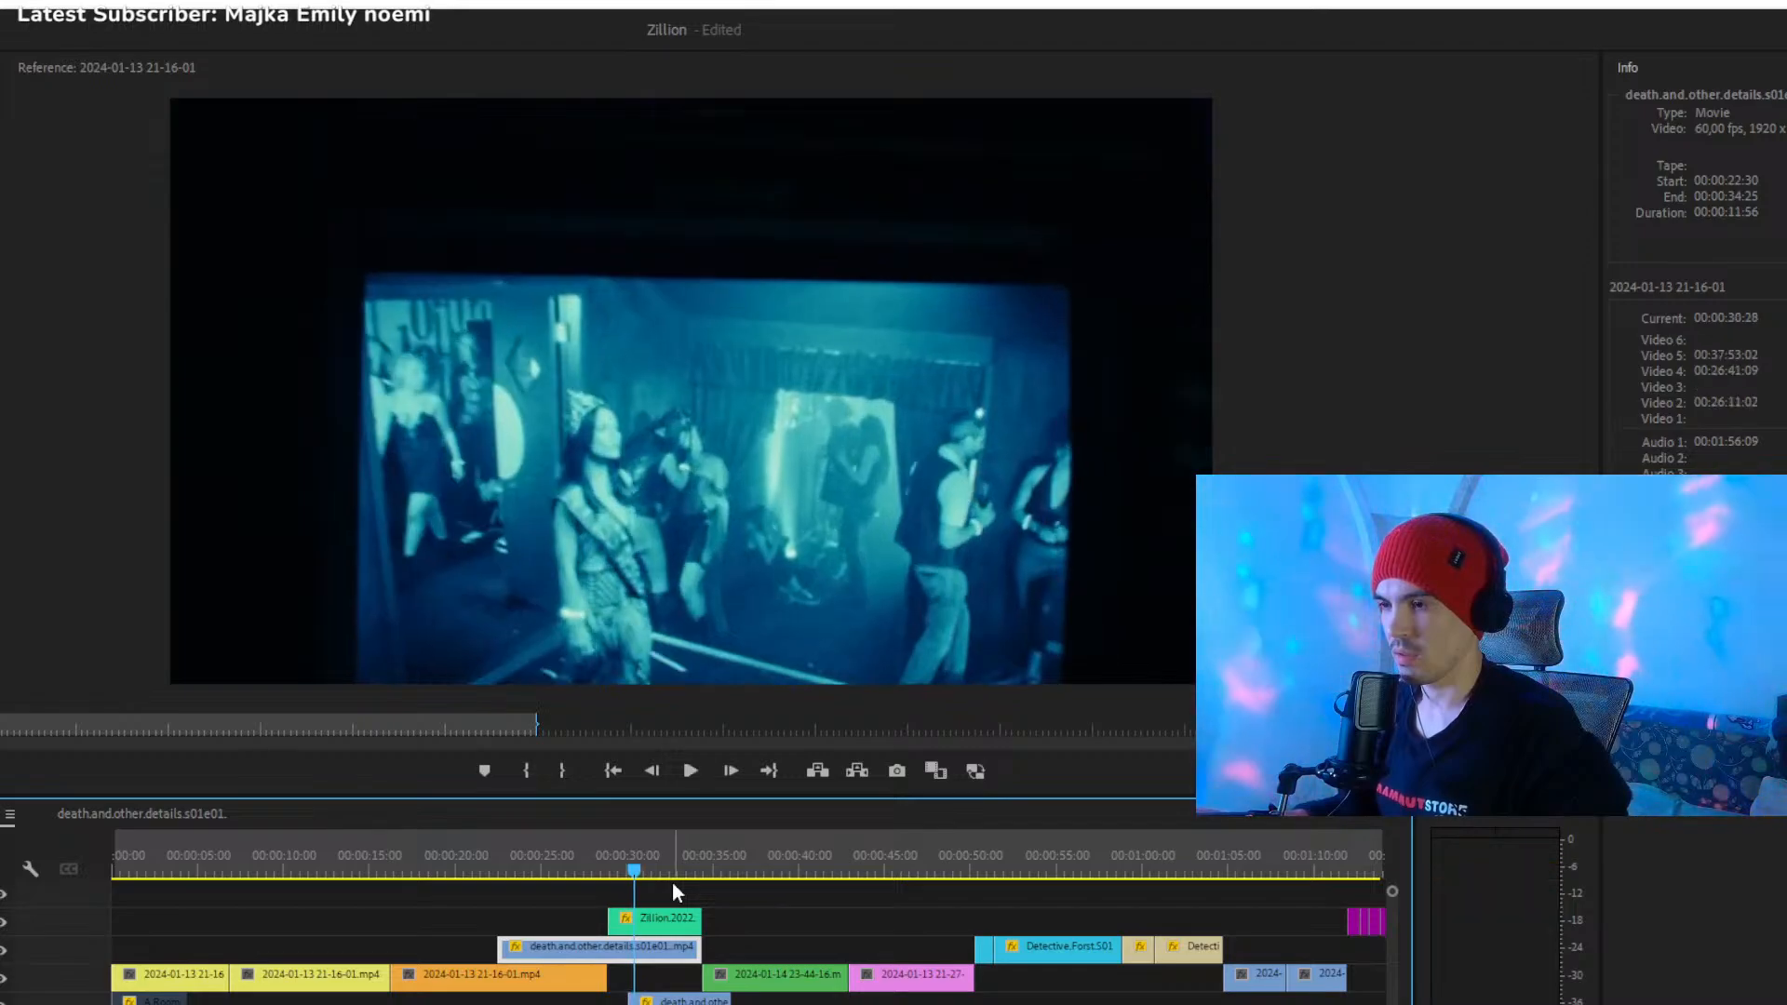
key(space)
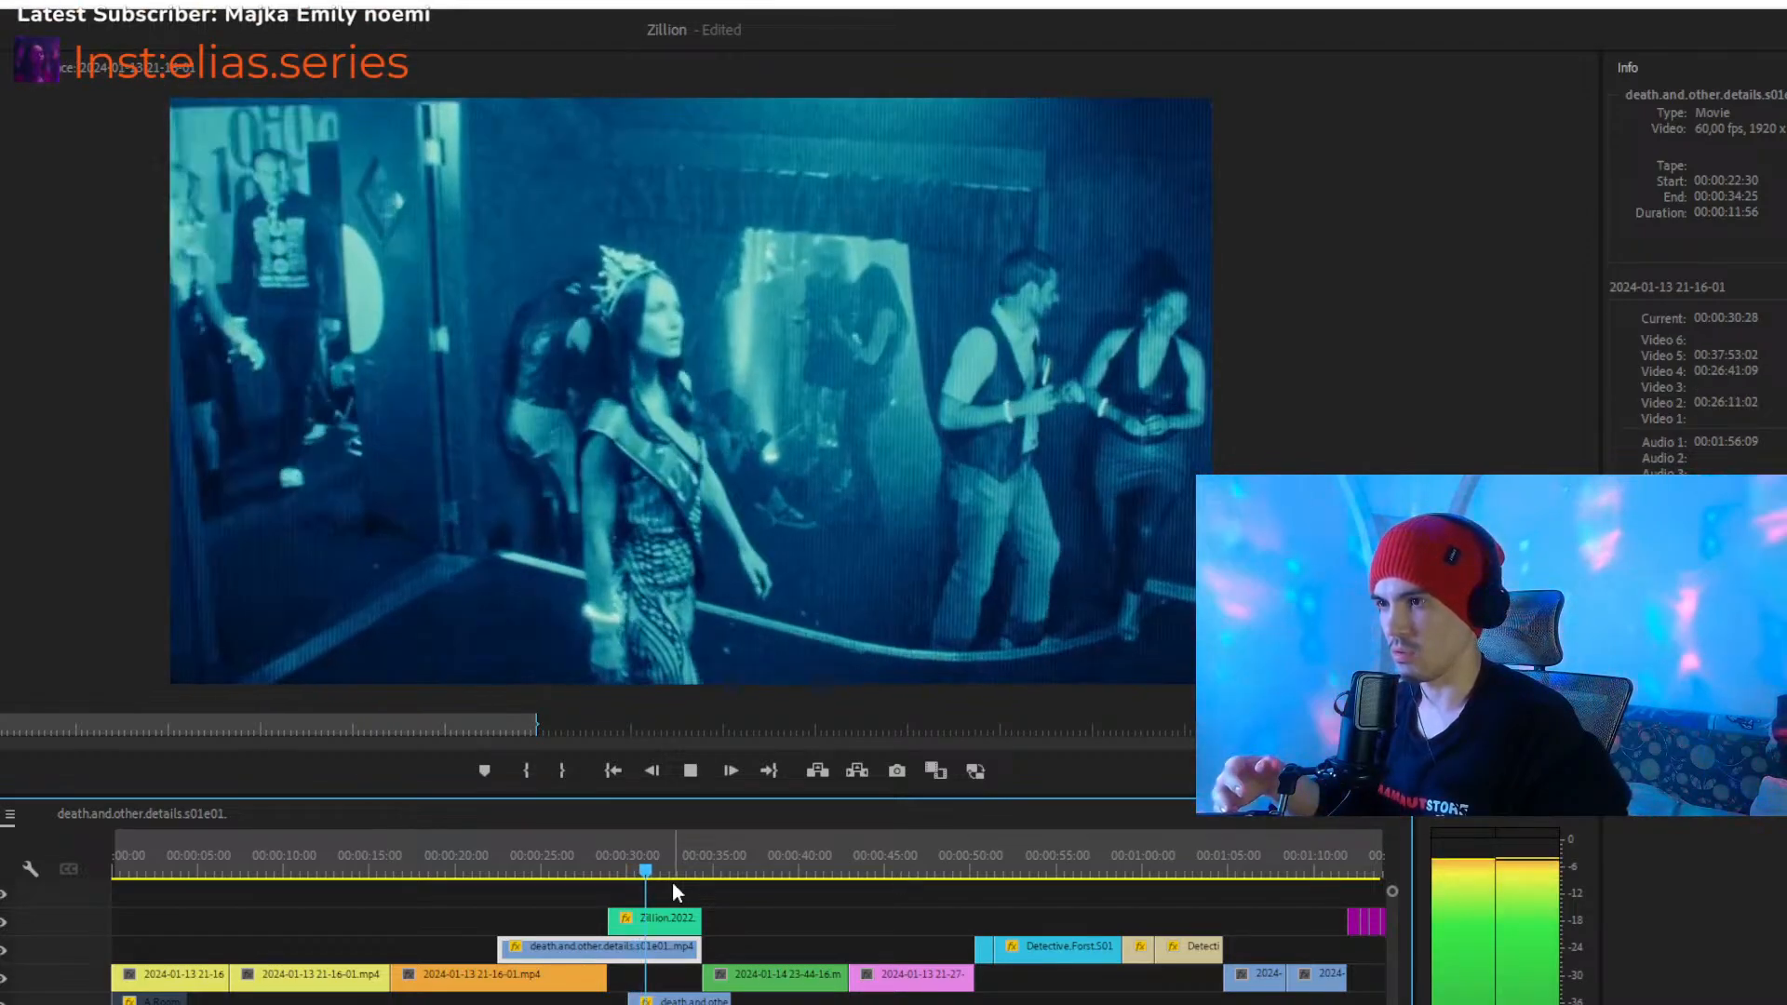
key(space)
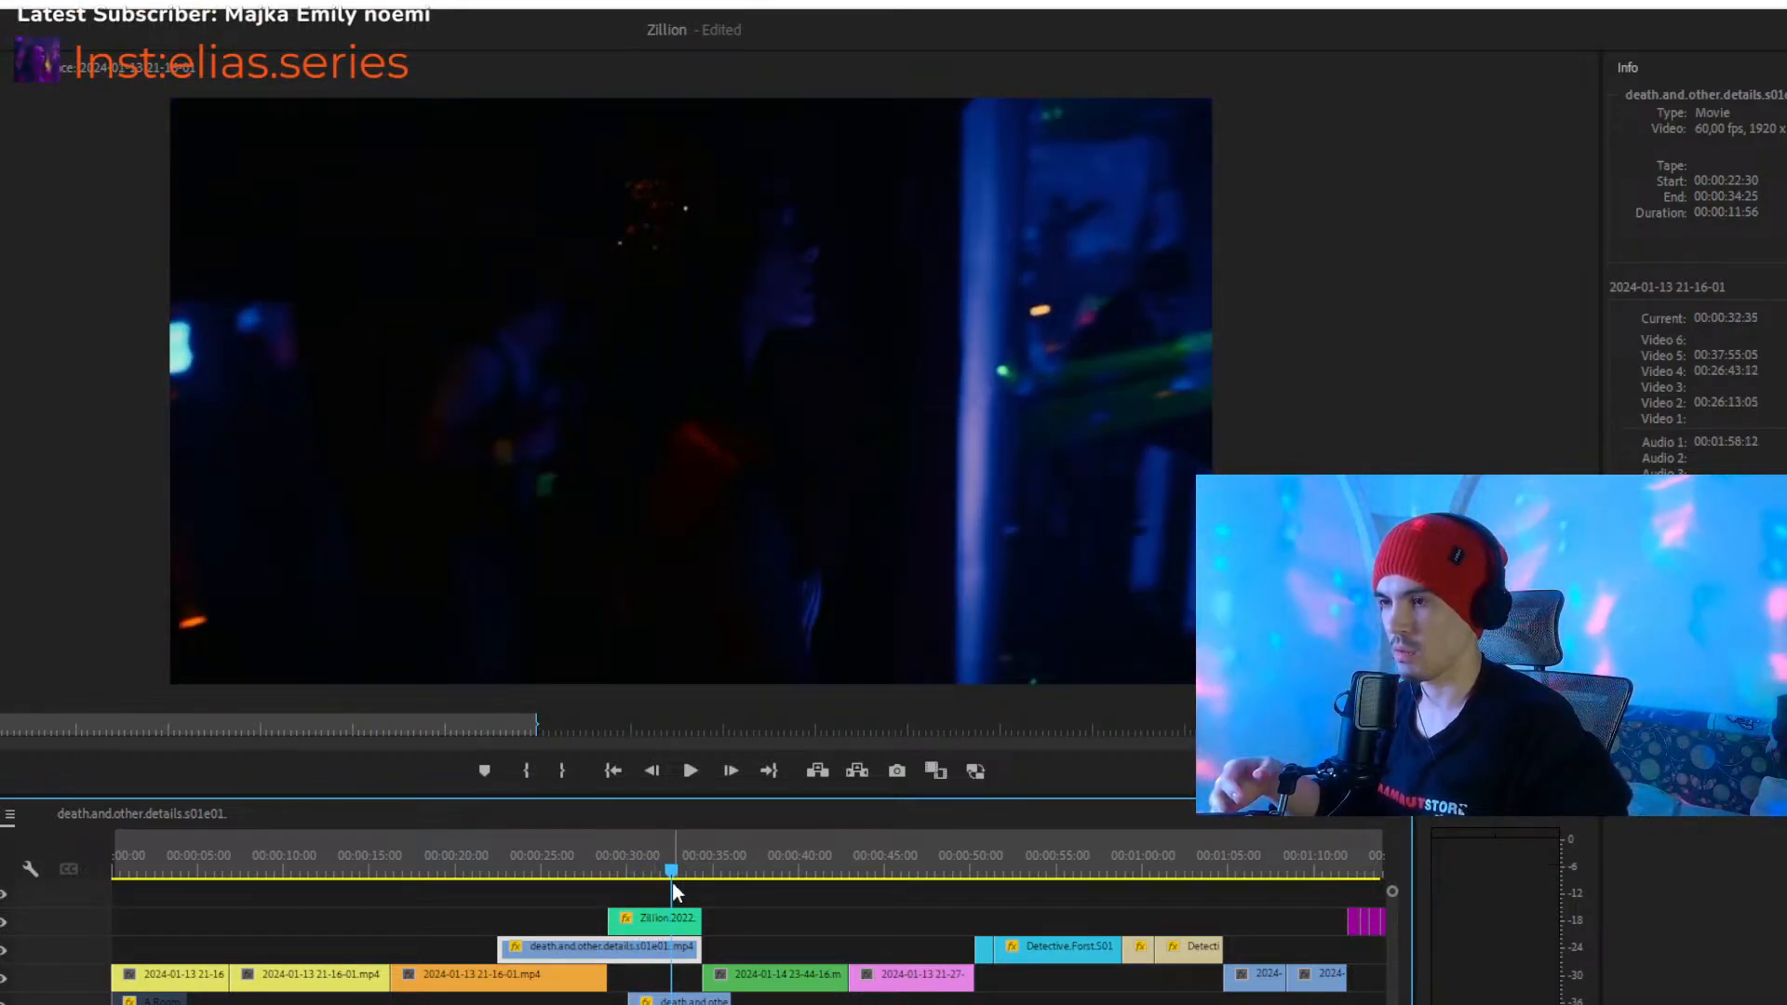
- Play the end of the green Zillion clip from 00:00:32:35 into the following clip, stopping at about 00:00:40
click(672, 882)
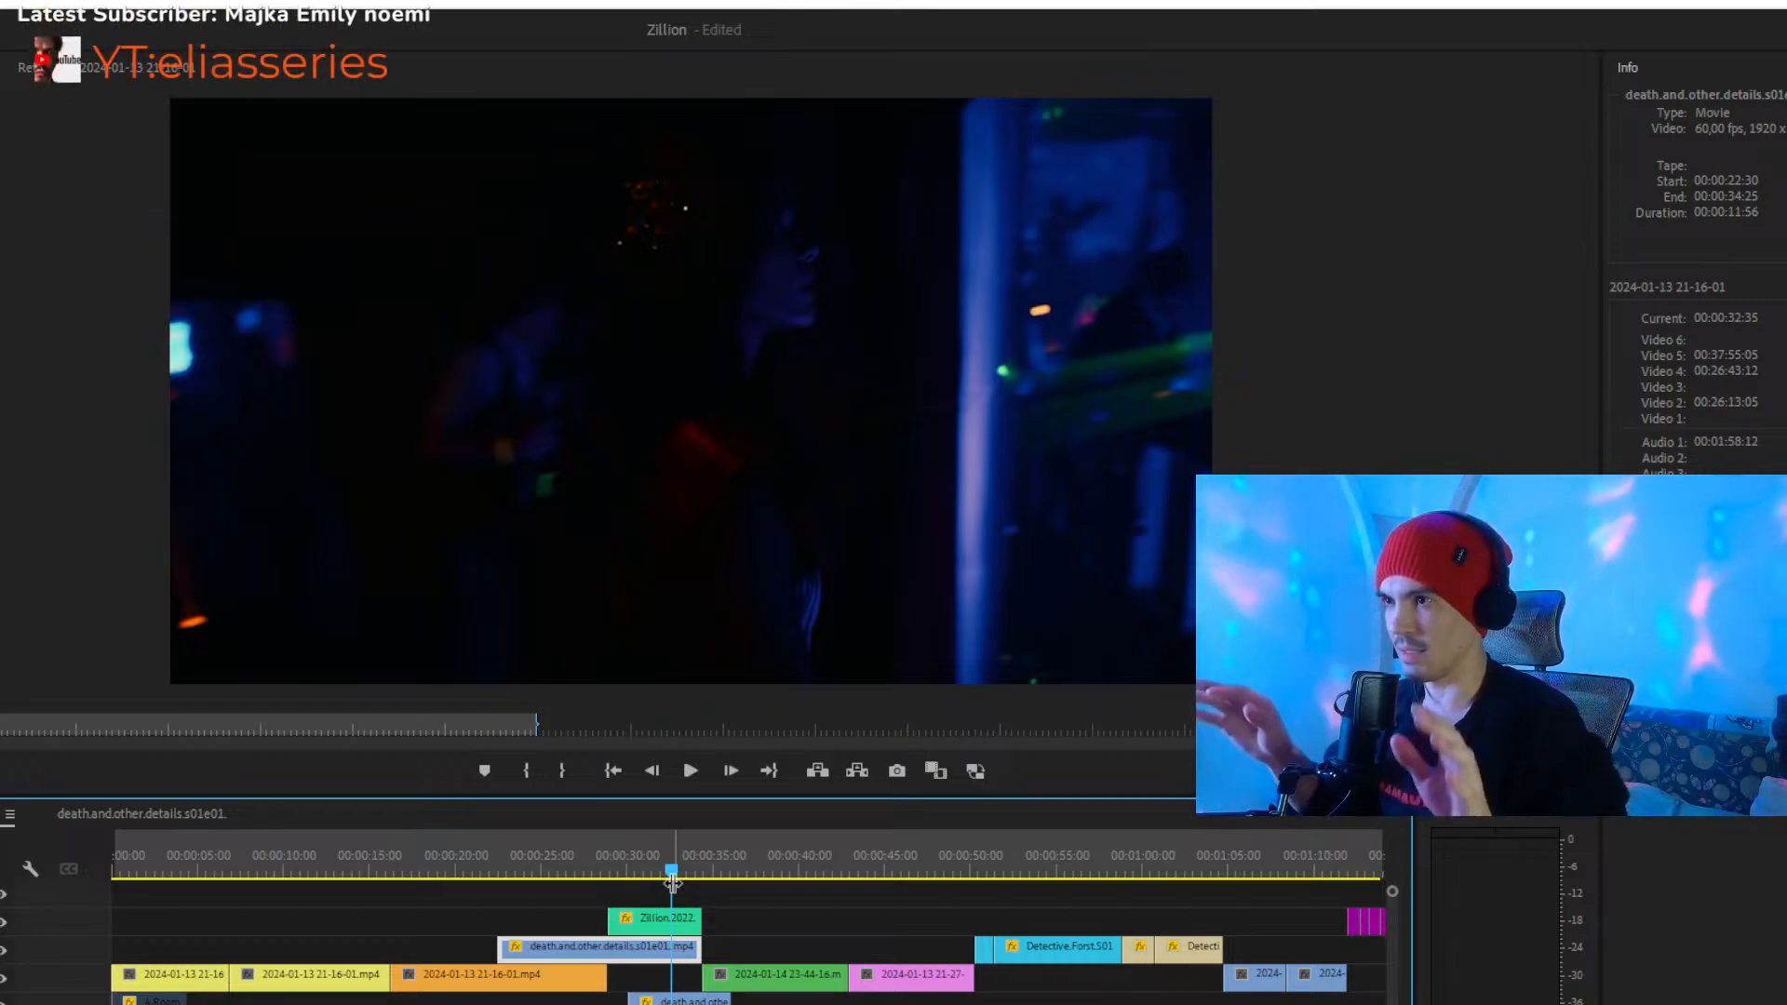
key(space)
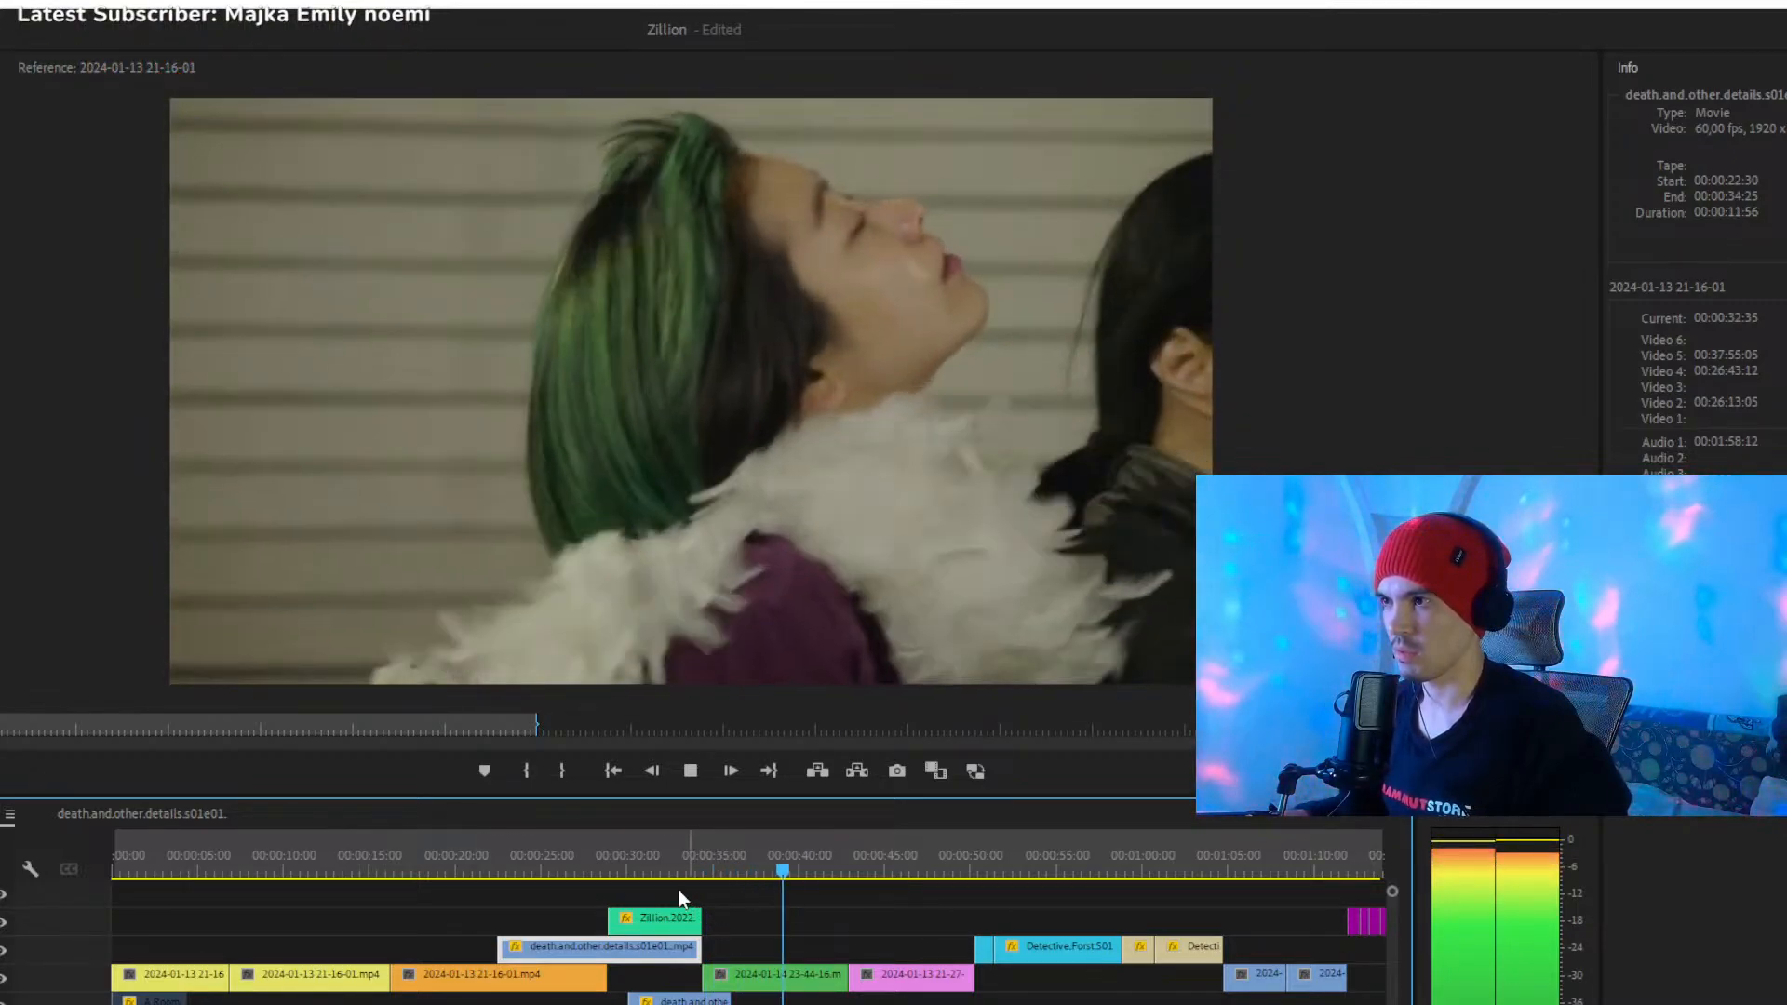
key(space)
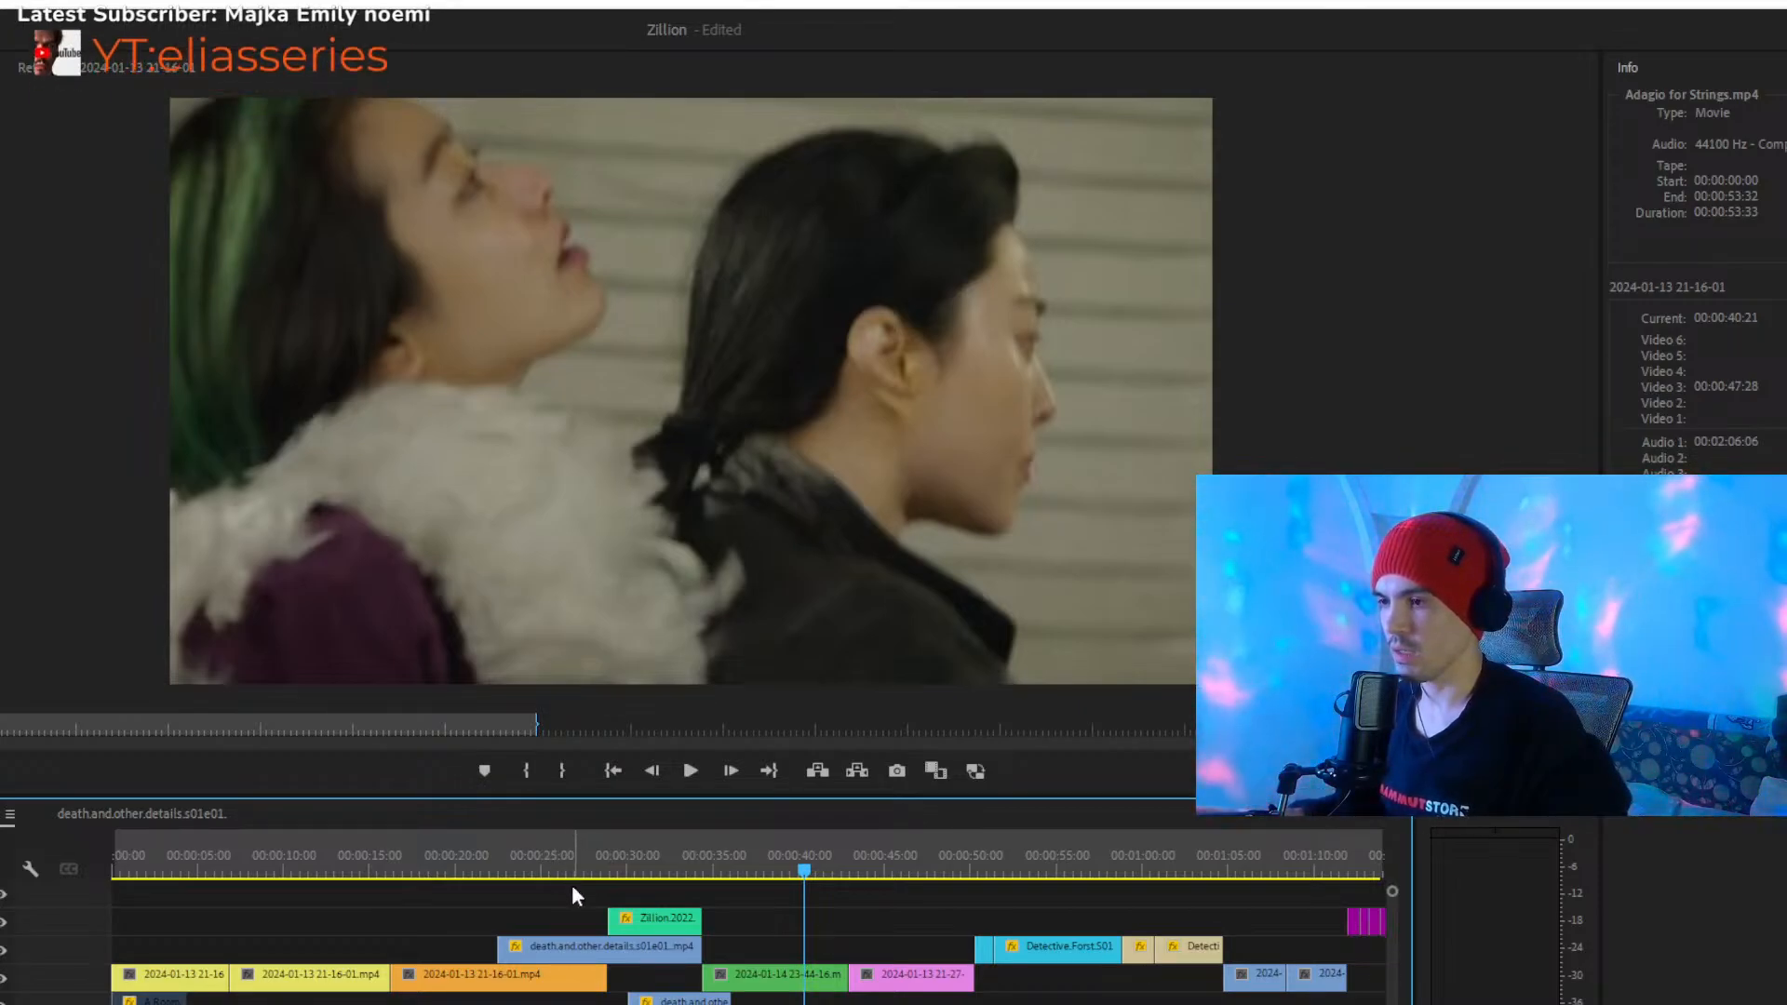
- Play the orange clip from about 00:00:17, and replay its transition into the death.and.other.details.s01e01 clip from about 00:00:21
click(406, 868)
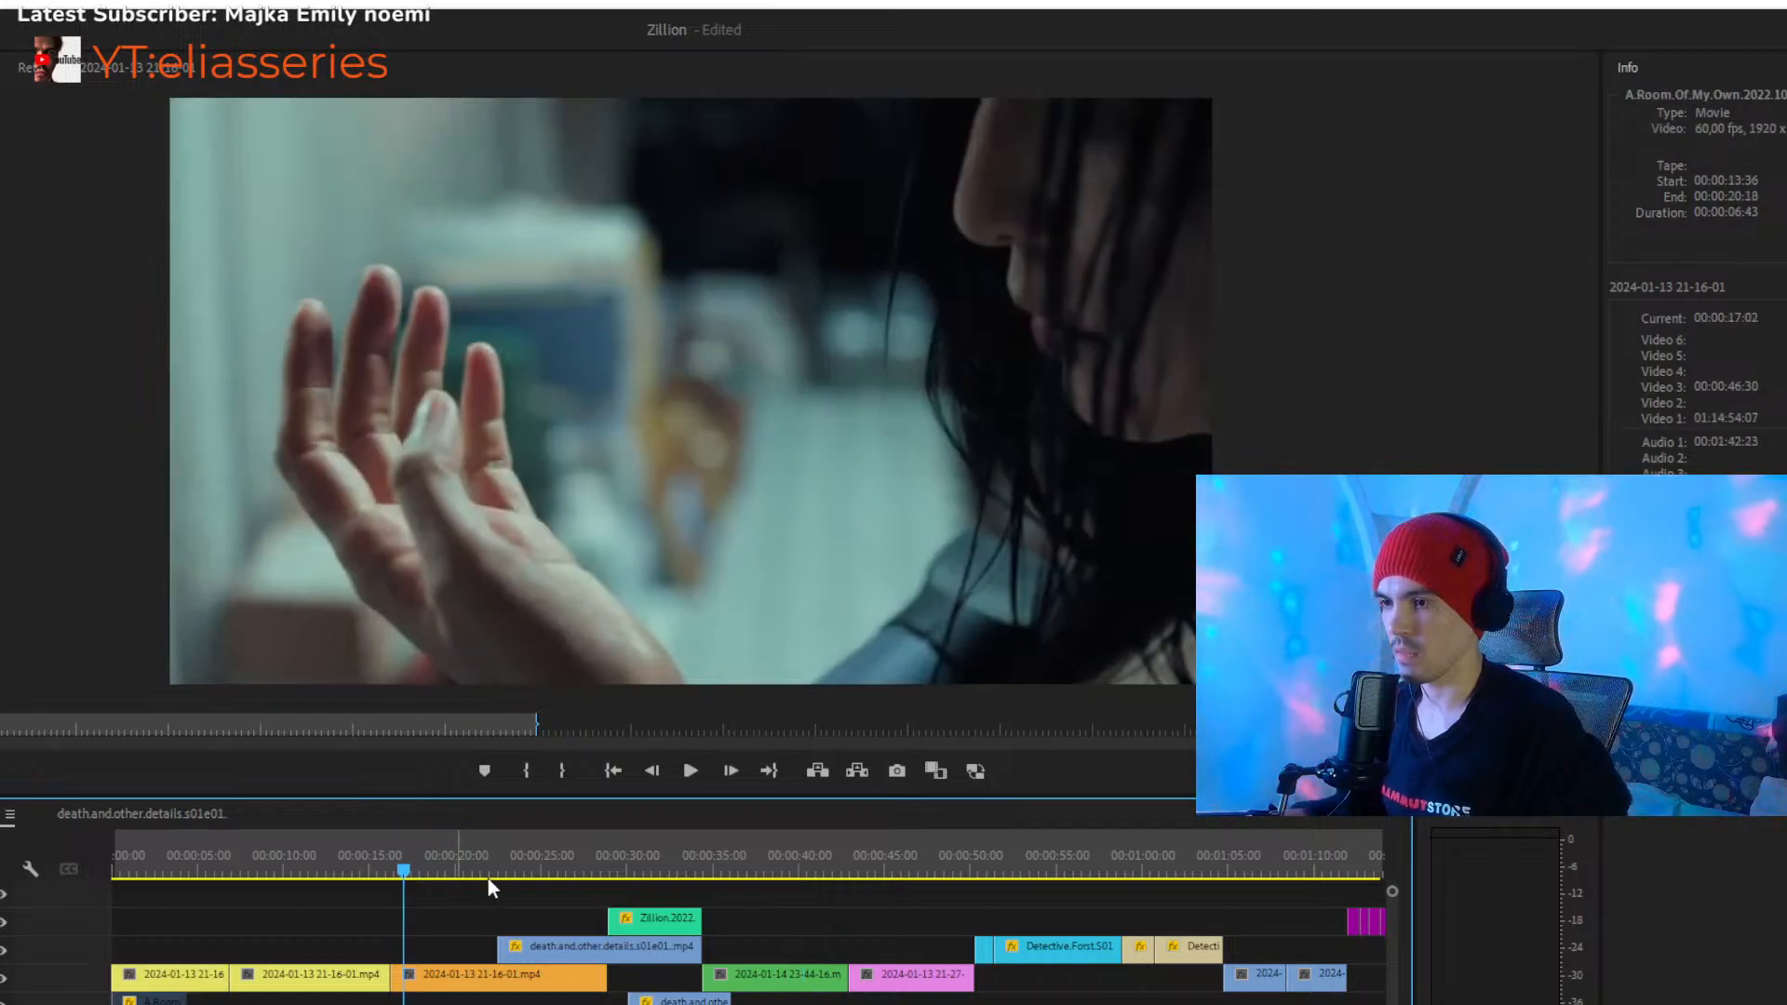
click(721, 922)
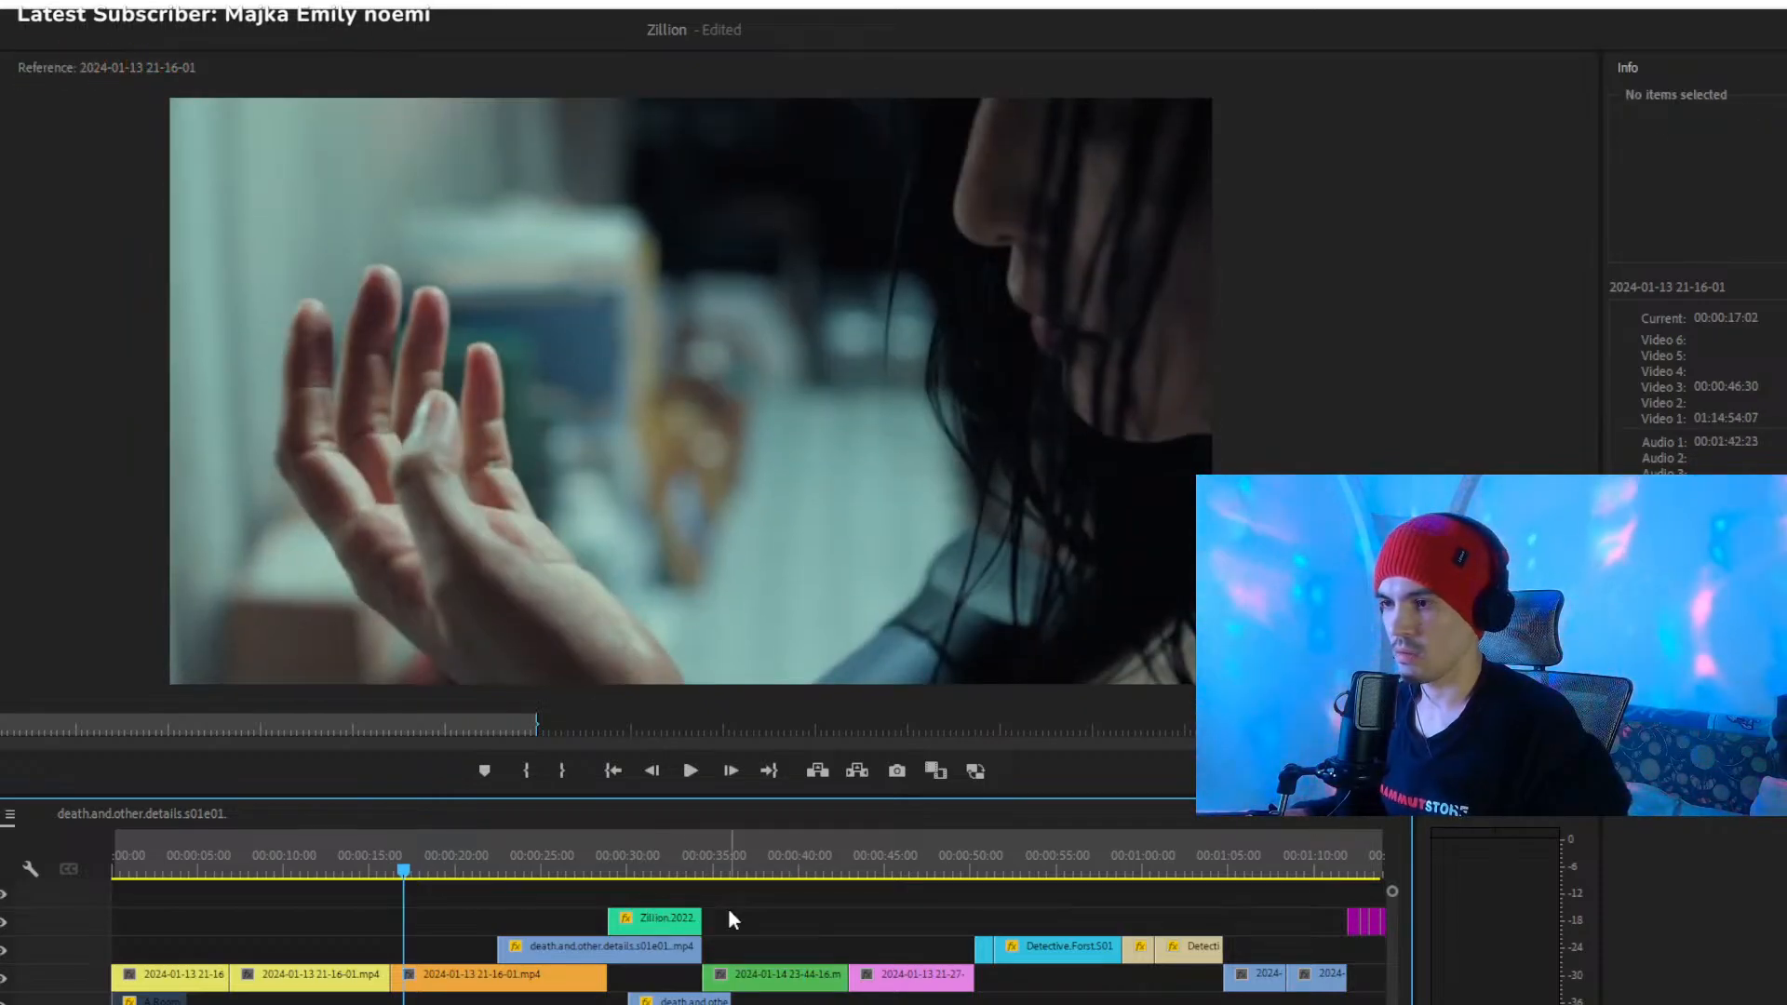
click(759, 977)
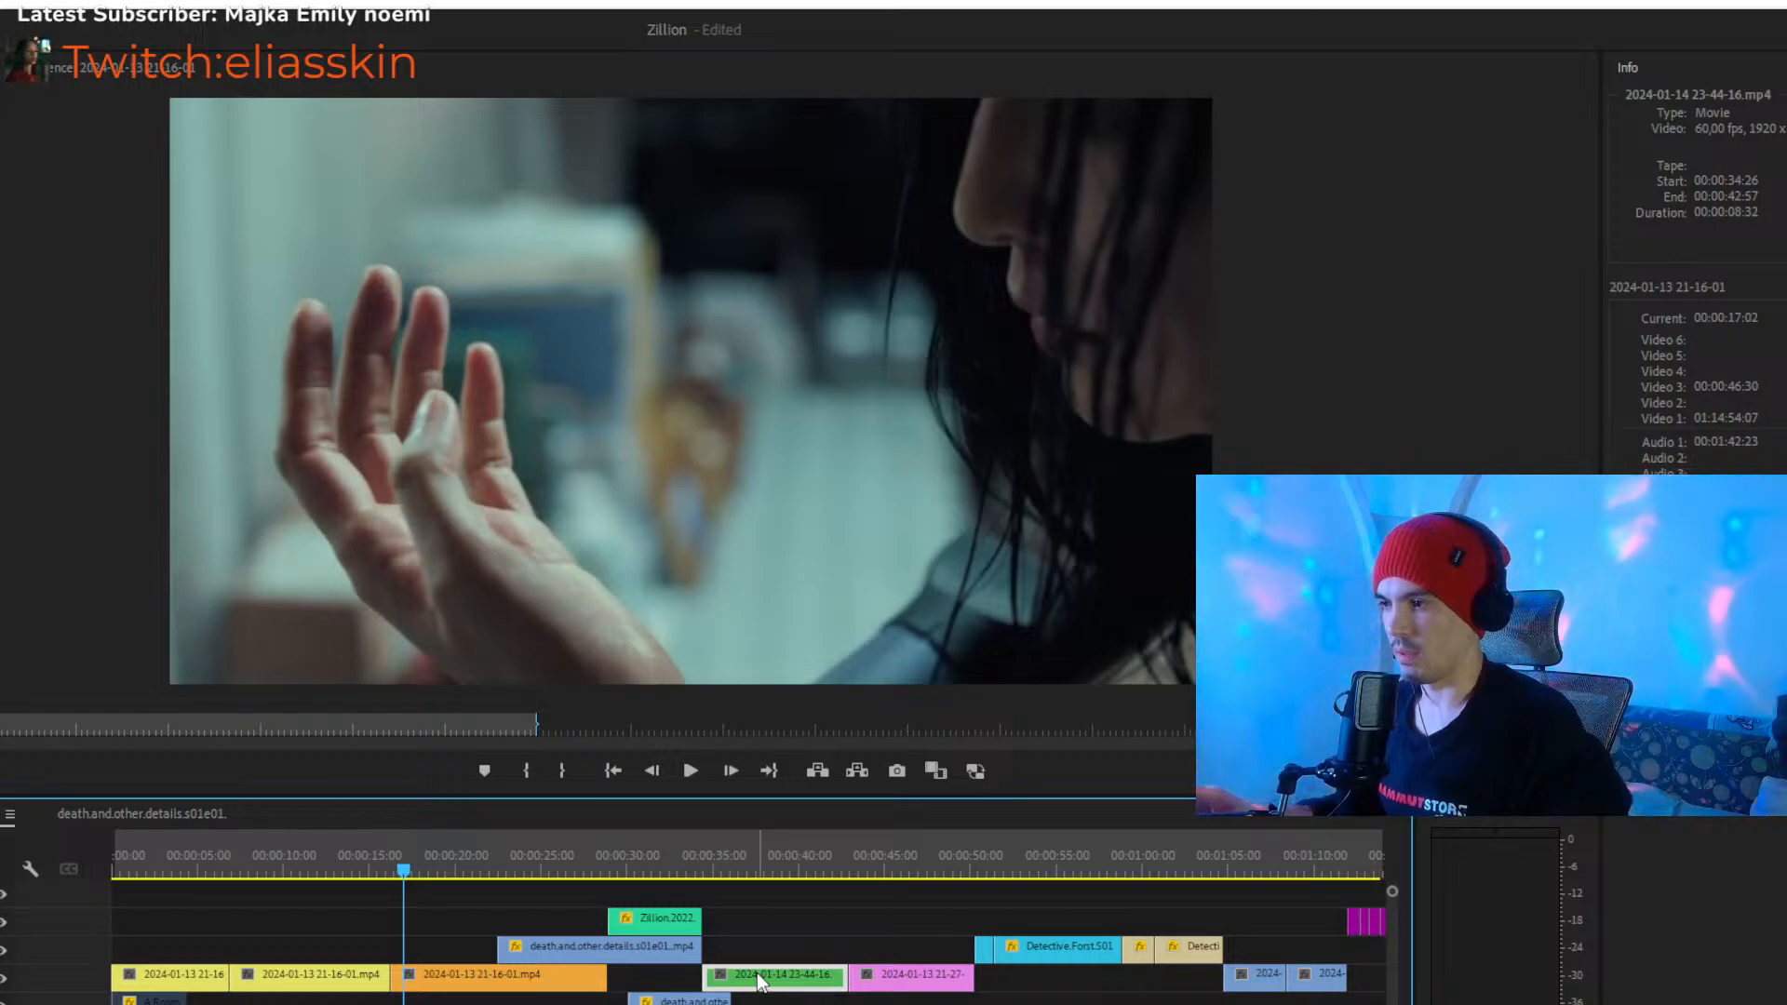
key(space)
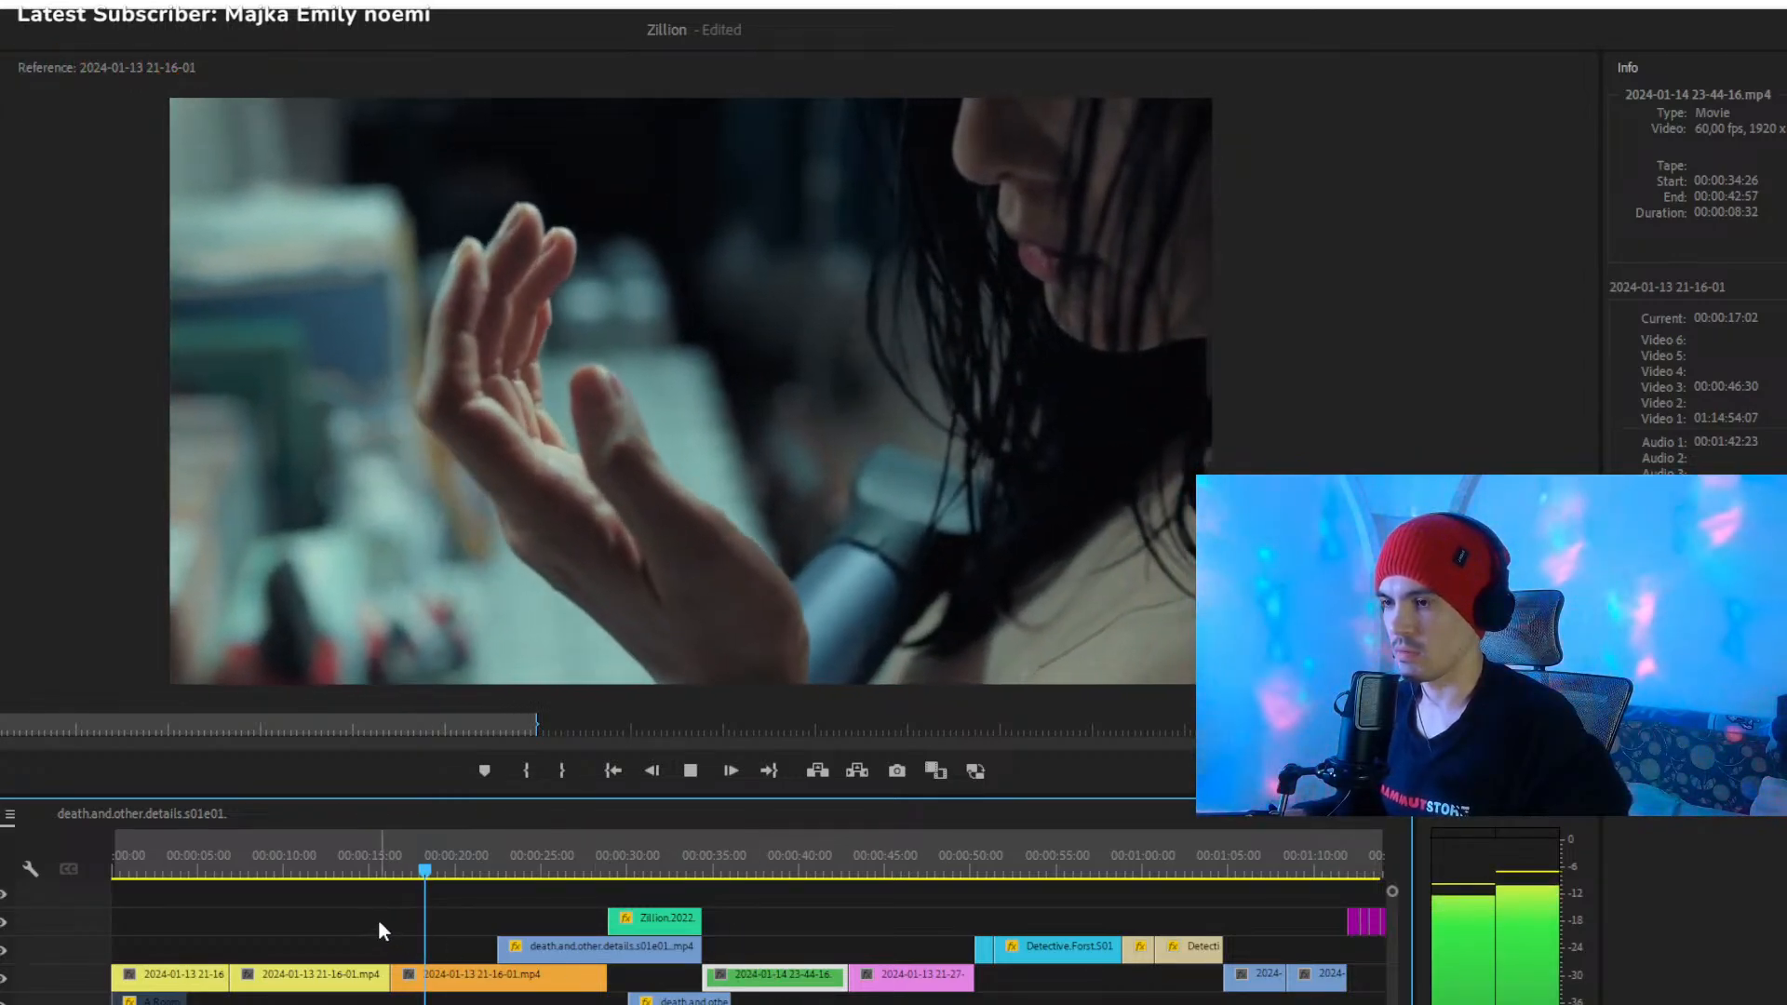
click(488, 866)
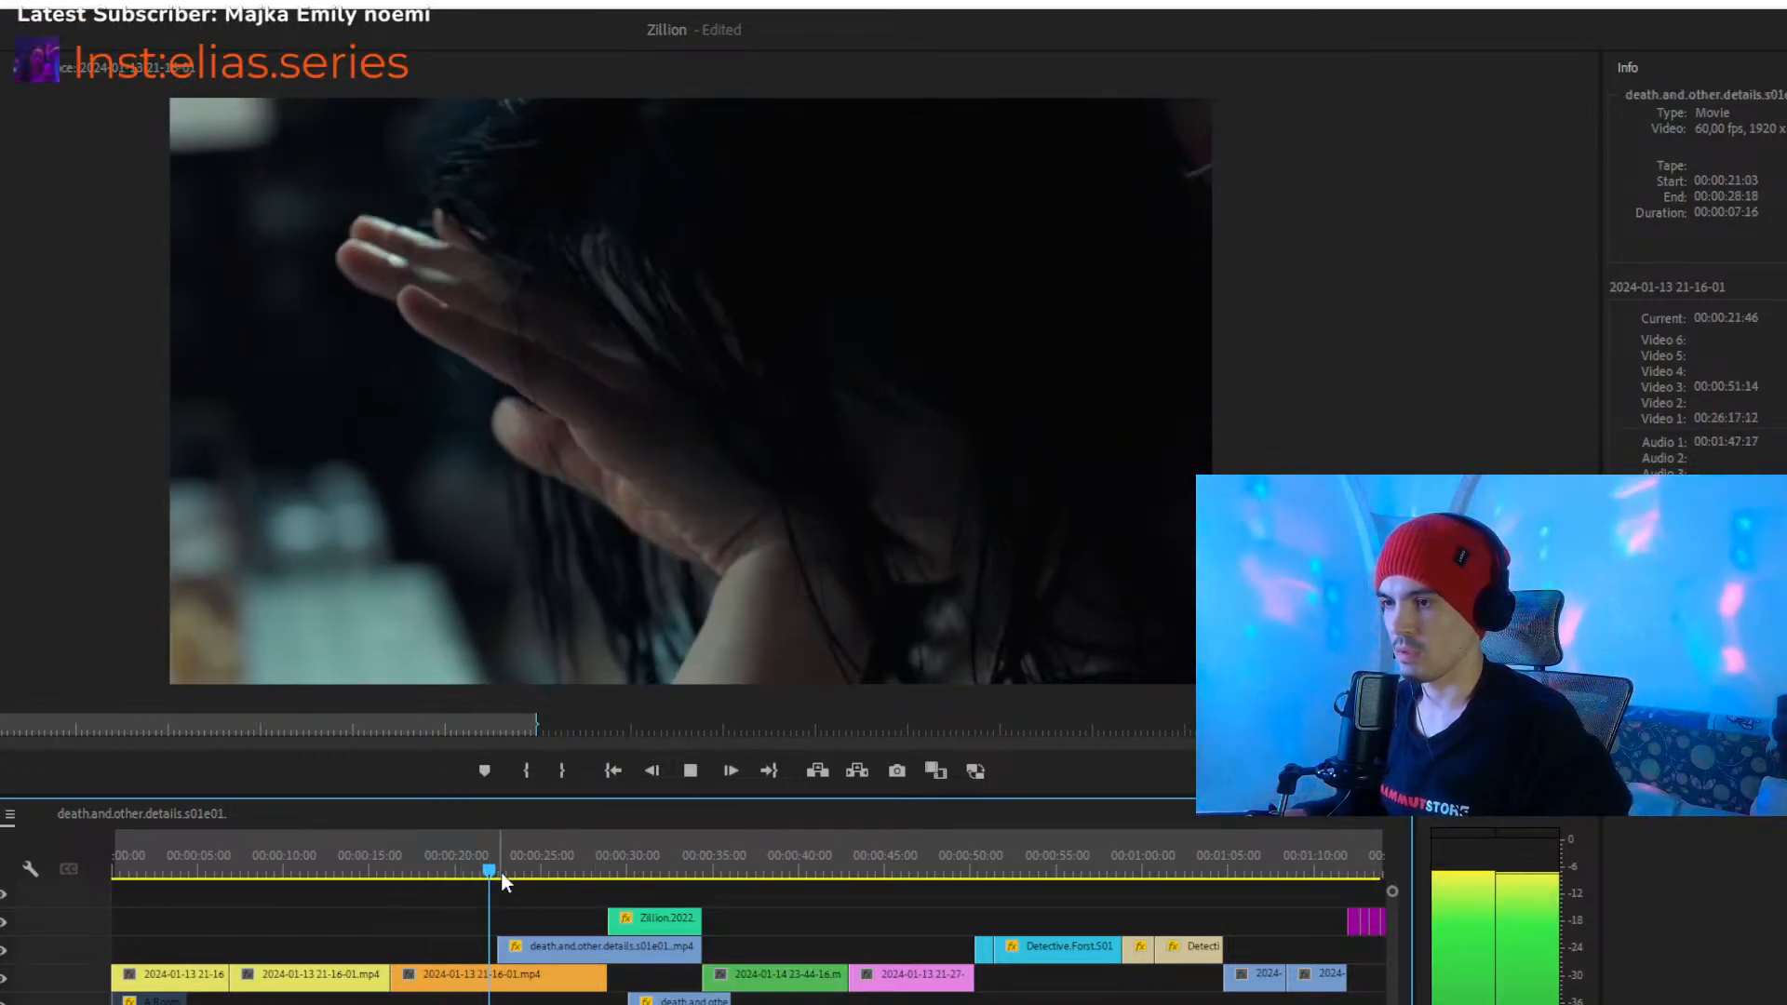
click(476, 863)
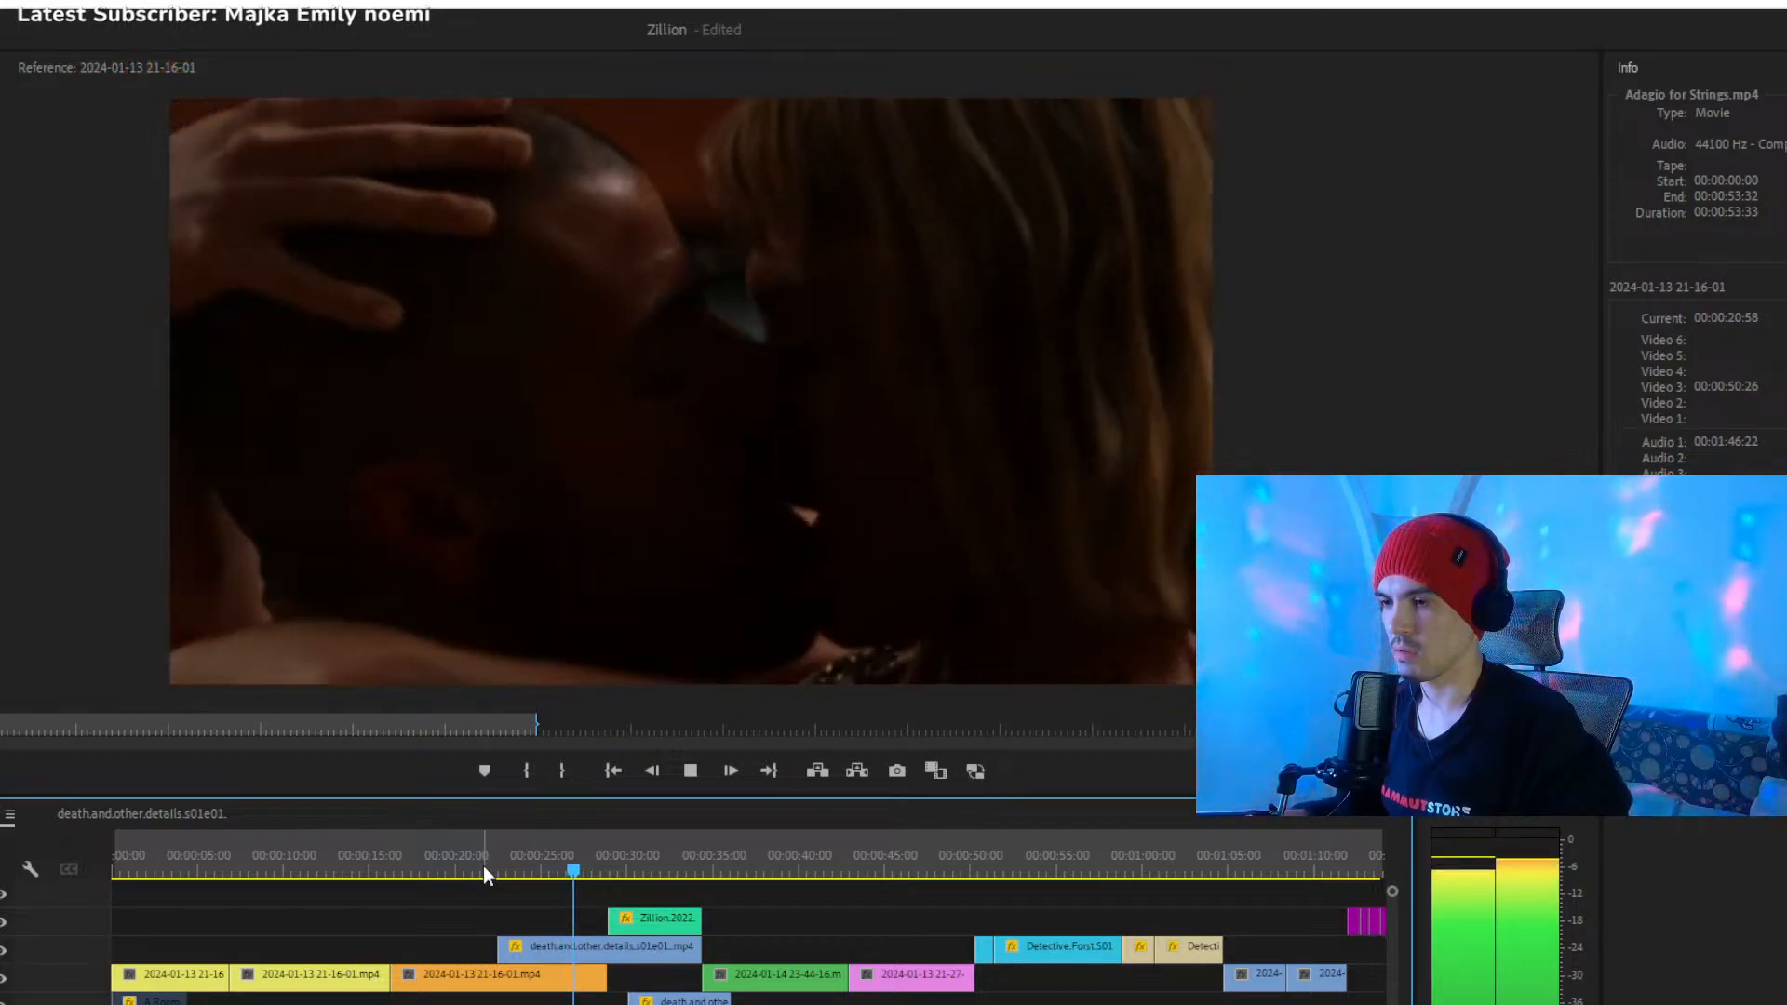
click(483, 866)
key(space)
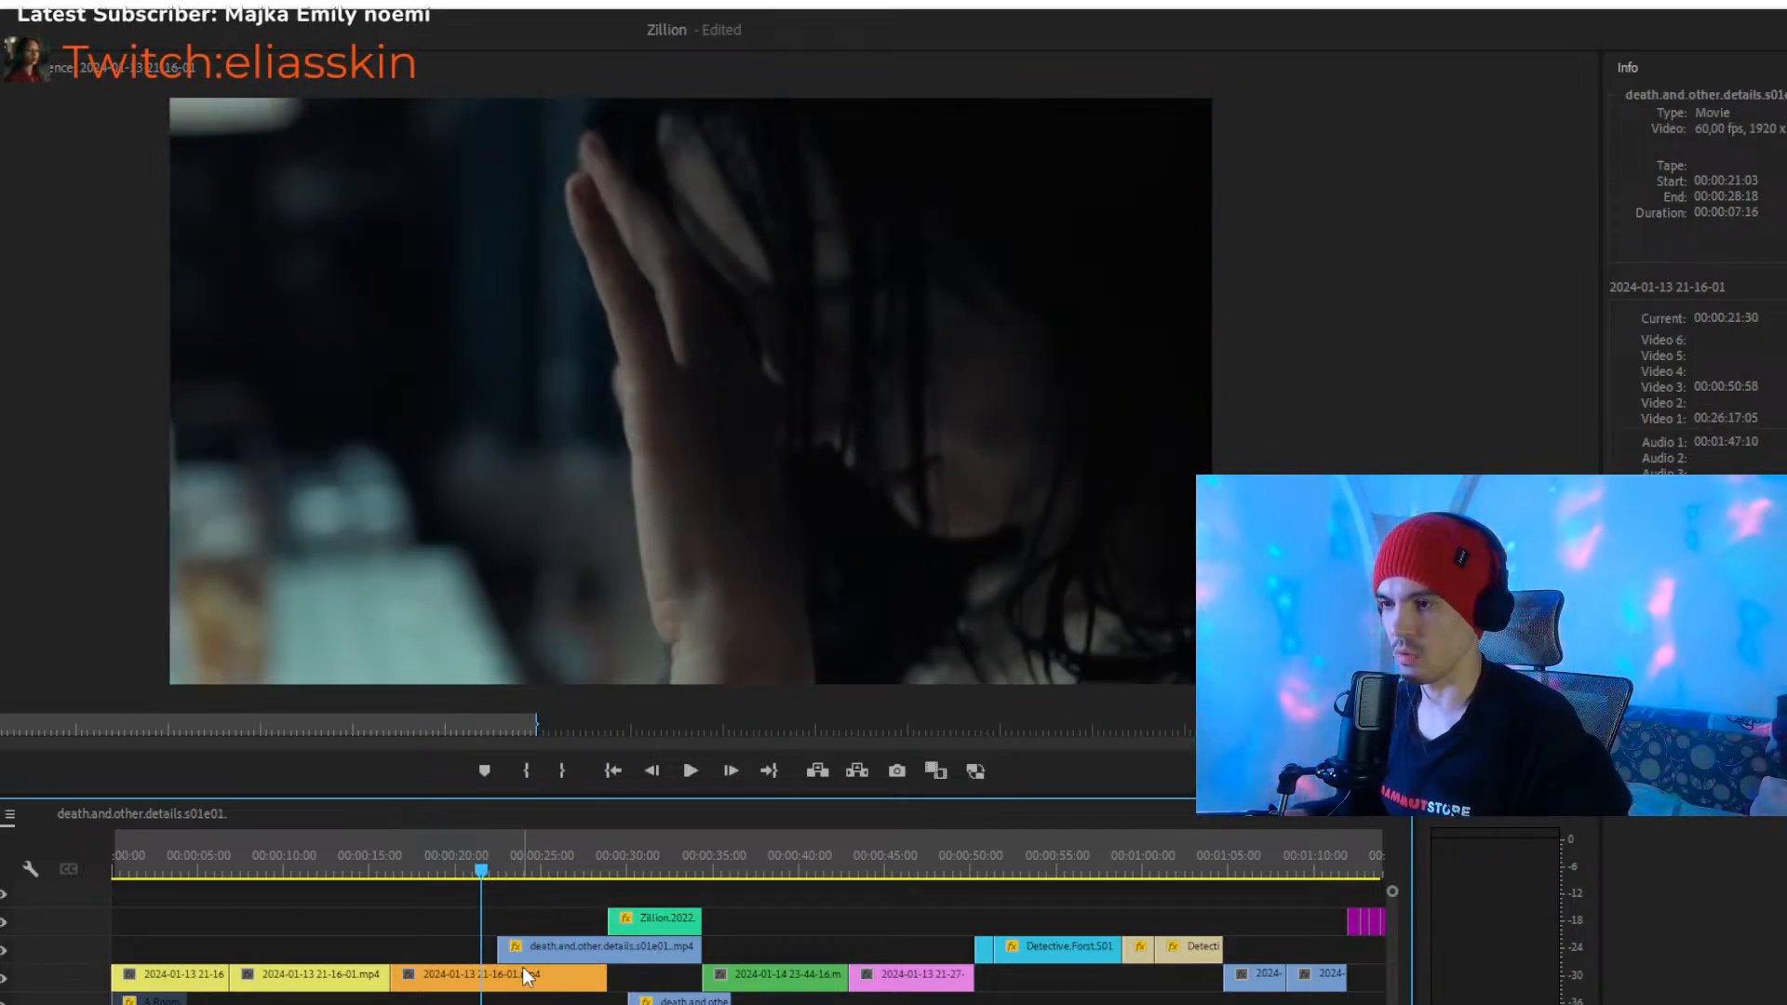
- Move the short death.and.other.details clip from the lower track to directly above the orange clip, starting at 00:00:16:16, and scrub through it
drag(666, 1000, 424, 950)
drag(432, 874, 482, 947)
drag(482, 866, 365, 855)
click(432, 947)
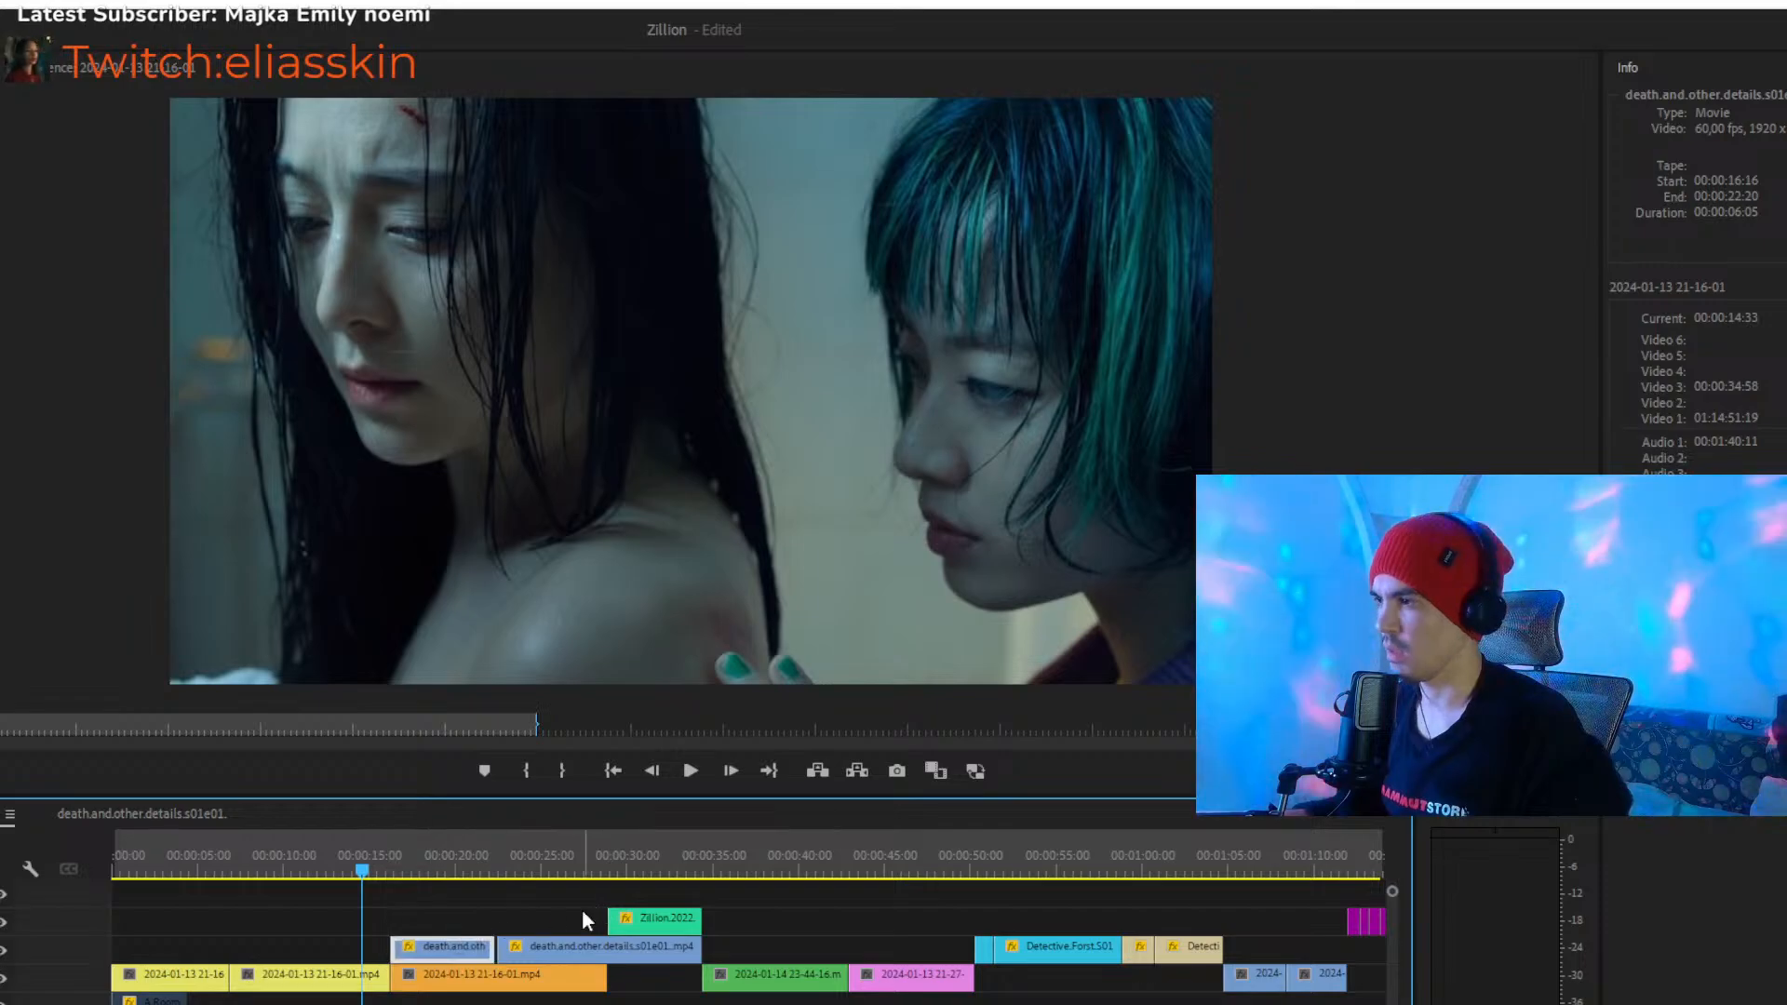
drag(538, 853, 420, 857)
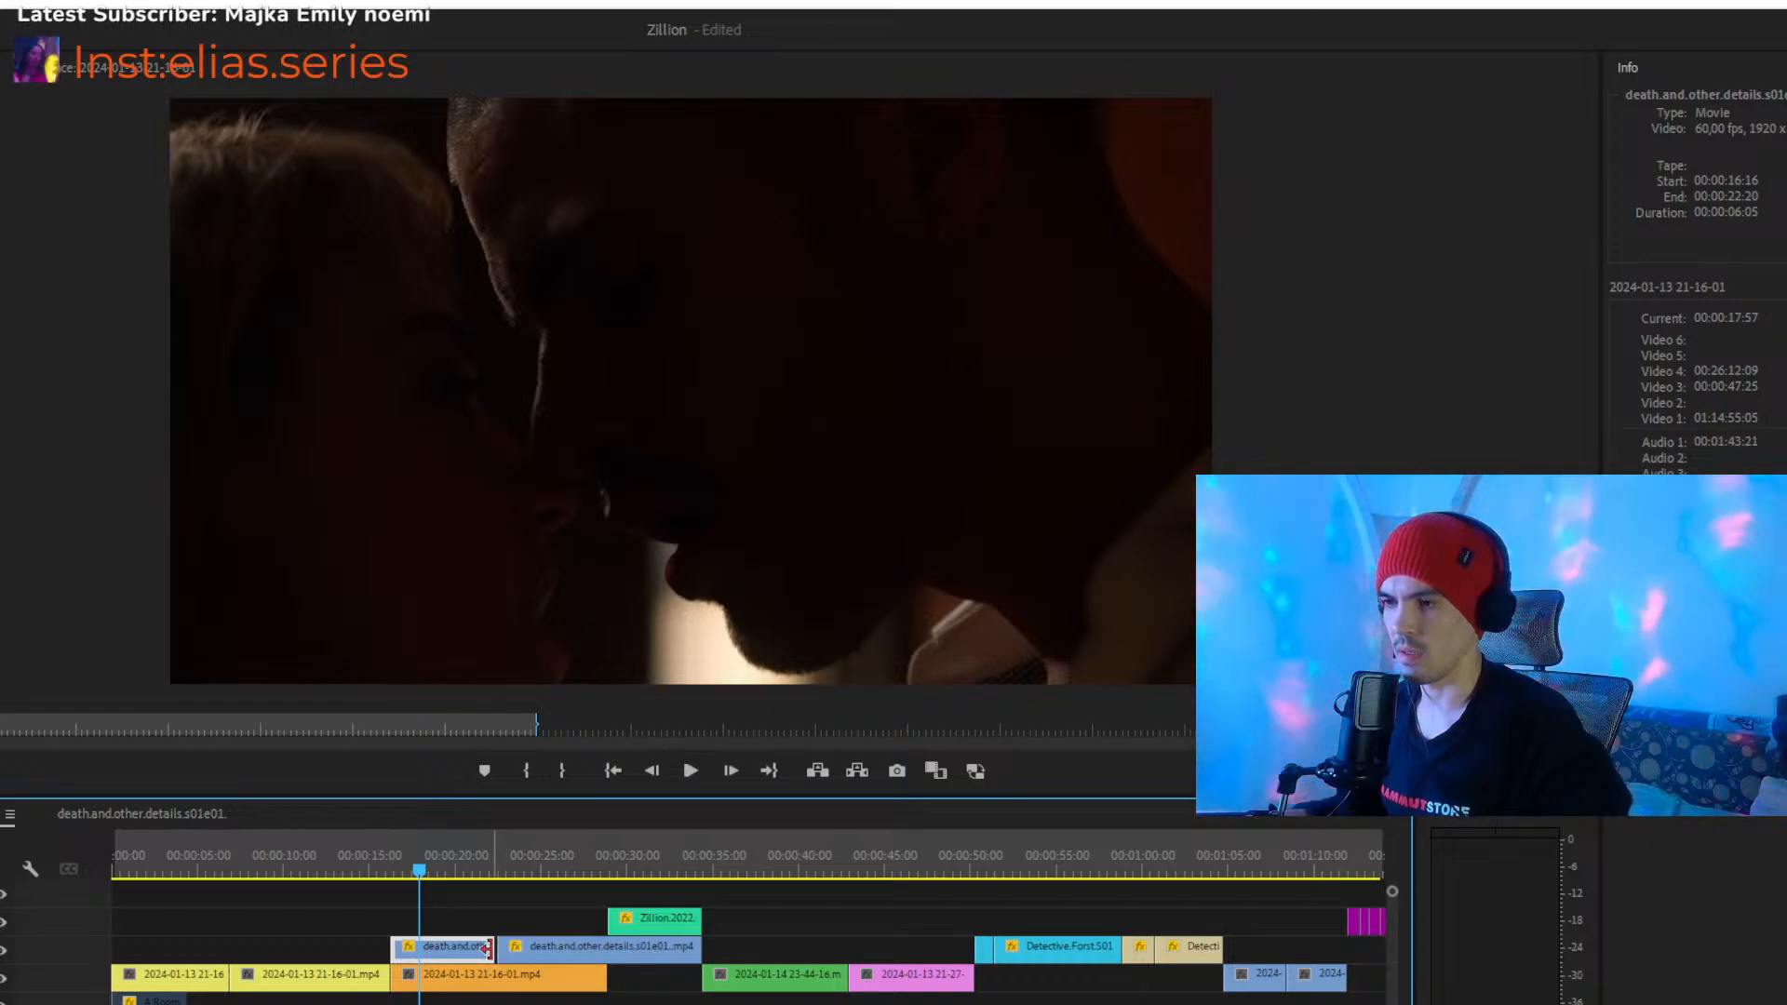
drag(456, 952, 750, 948)
click(723, 873)
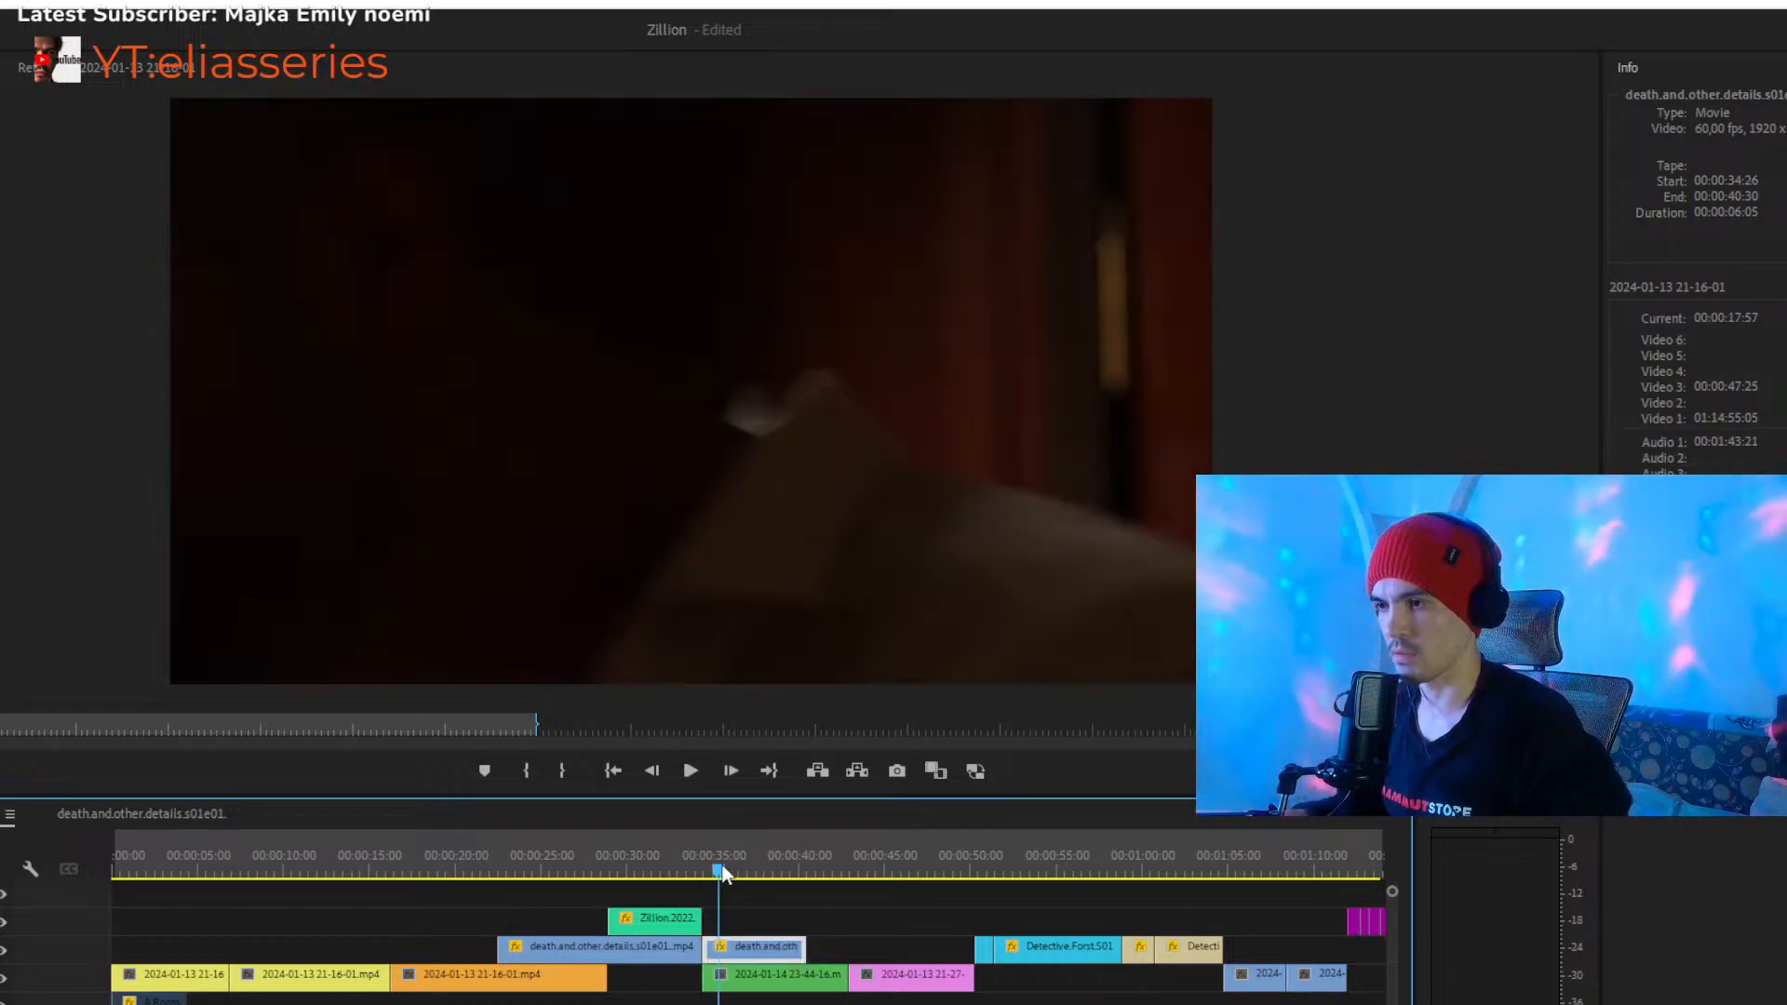
drag(439, 949, 436, 945)
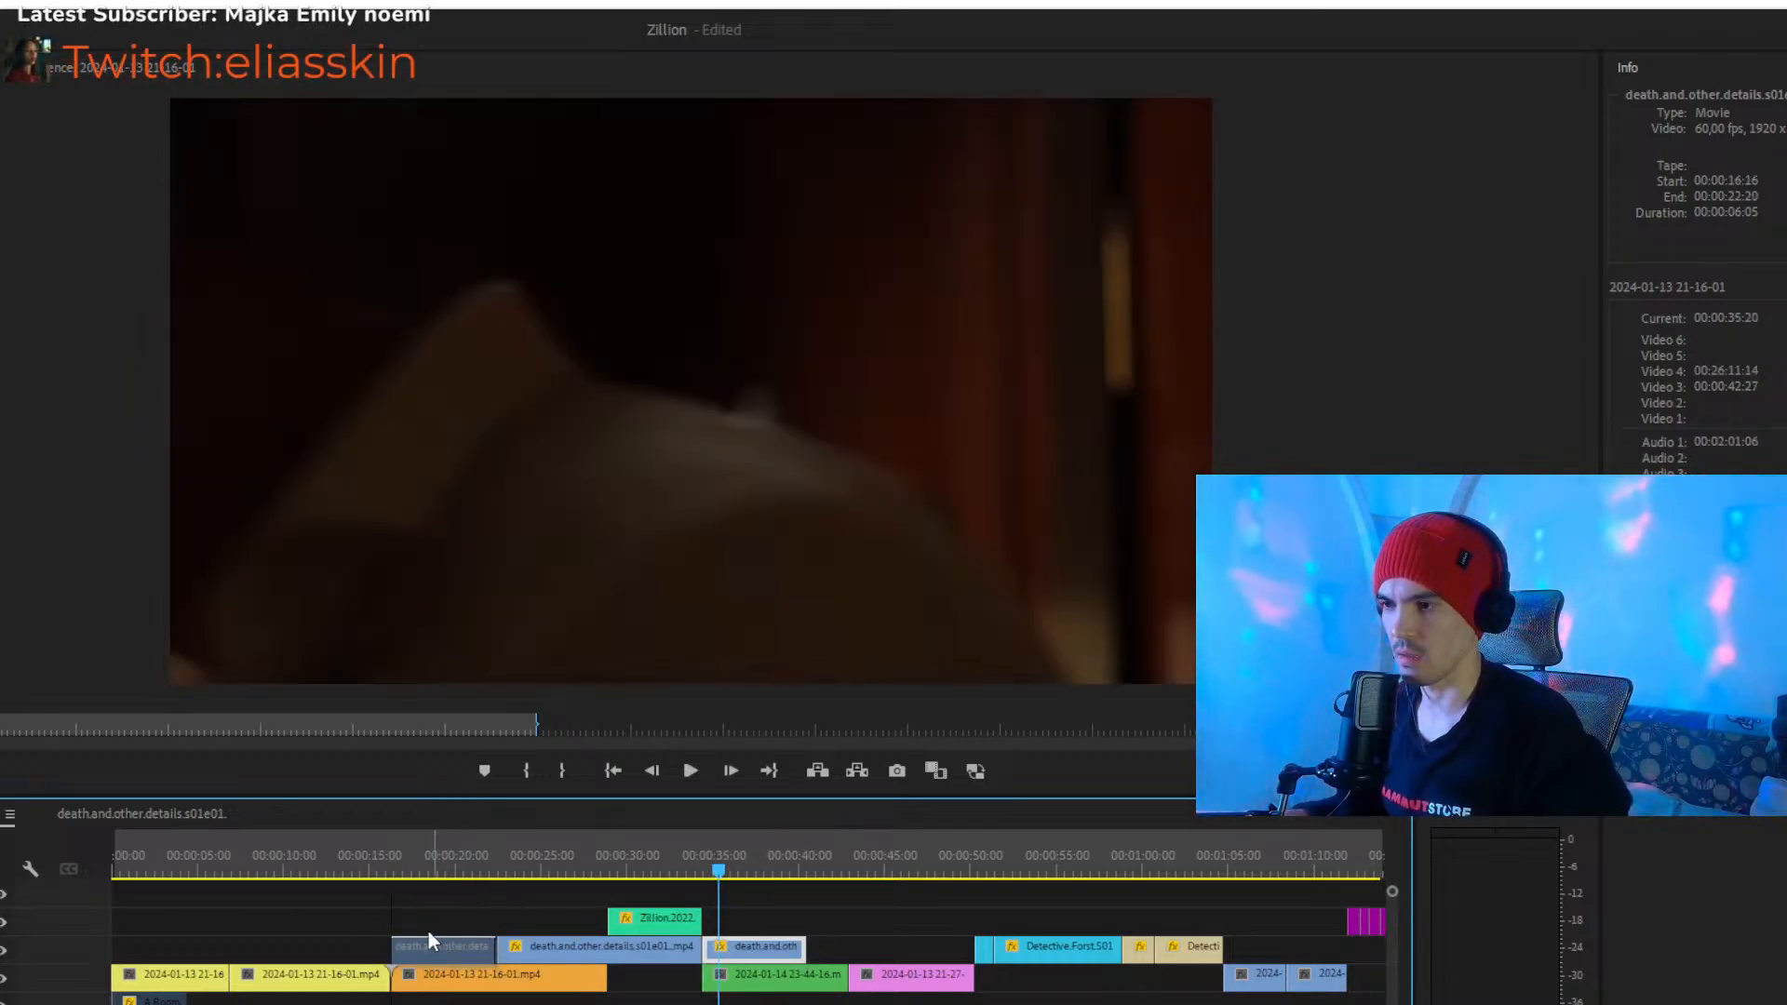
- Examine the short death.and.other.details clip at closer timeline scale and play the sequence from 00:00:13:25 into it
click(436, 871)
key(equal)
key(equal)
key(equal)
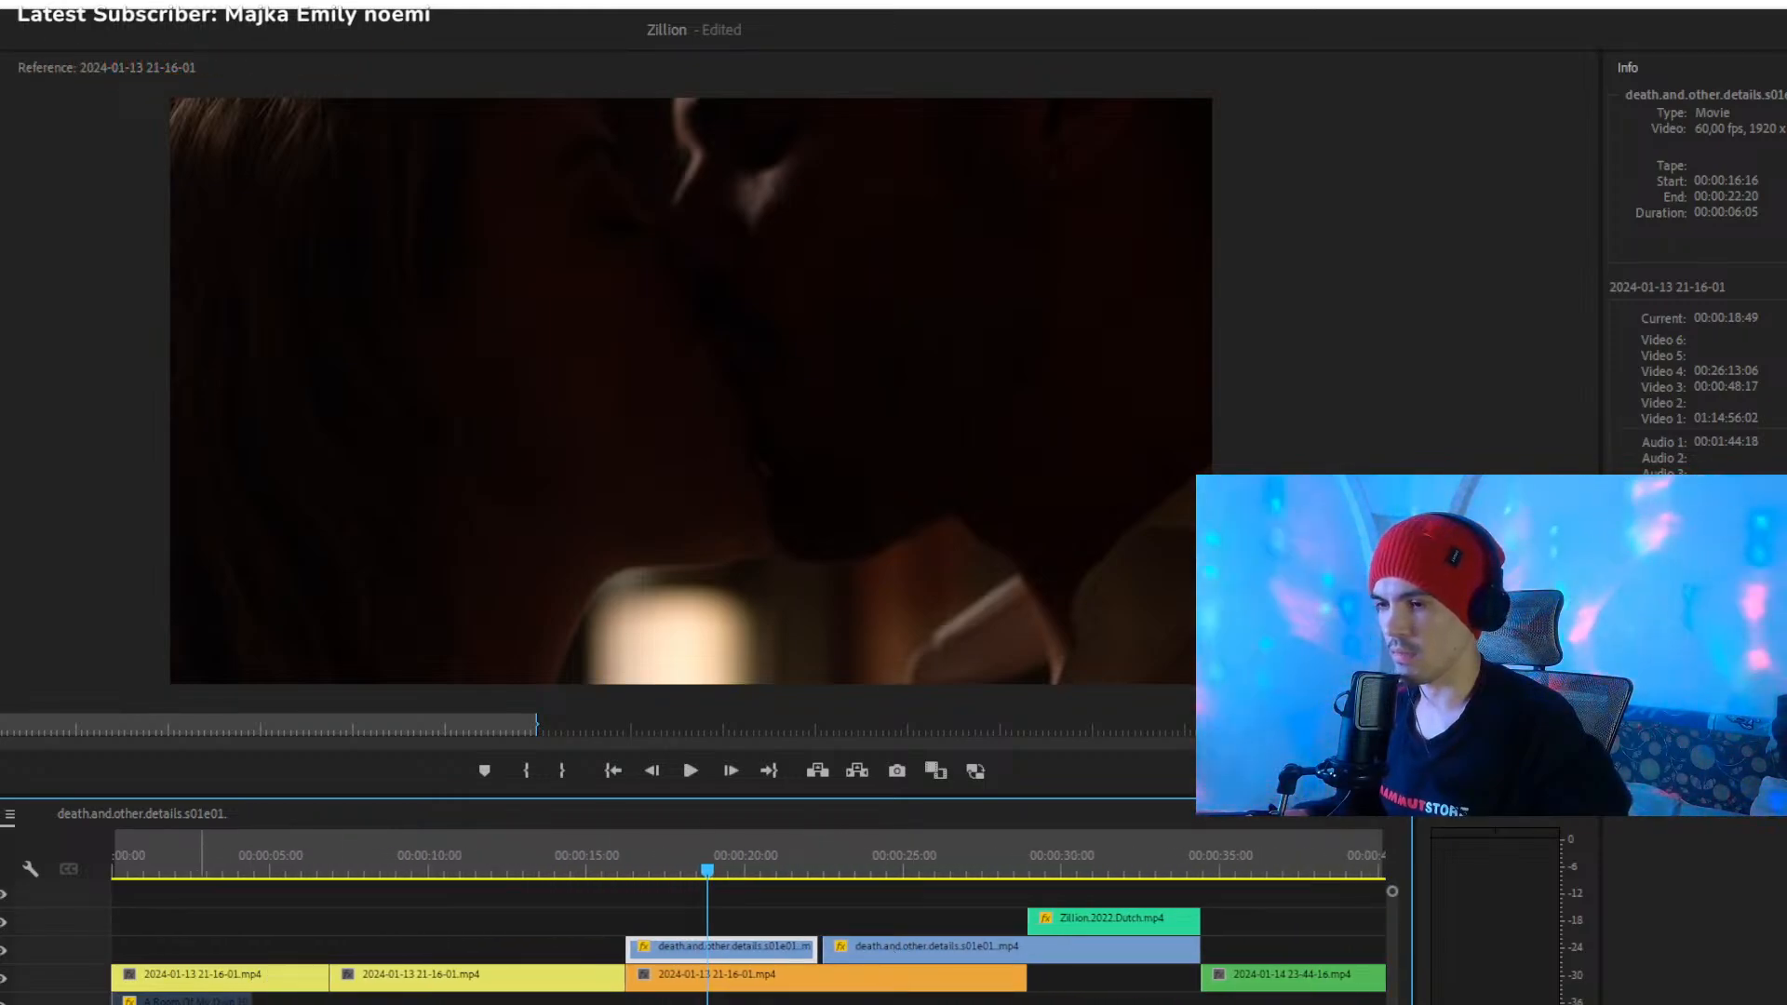
key(equal)
key(equal)
key(equal)
key(equal)
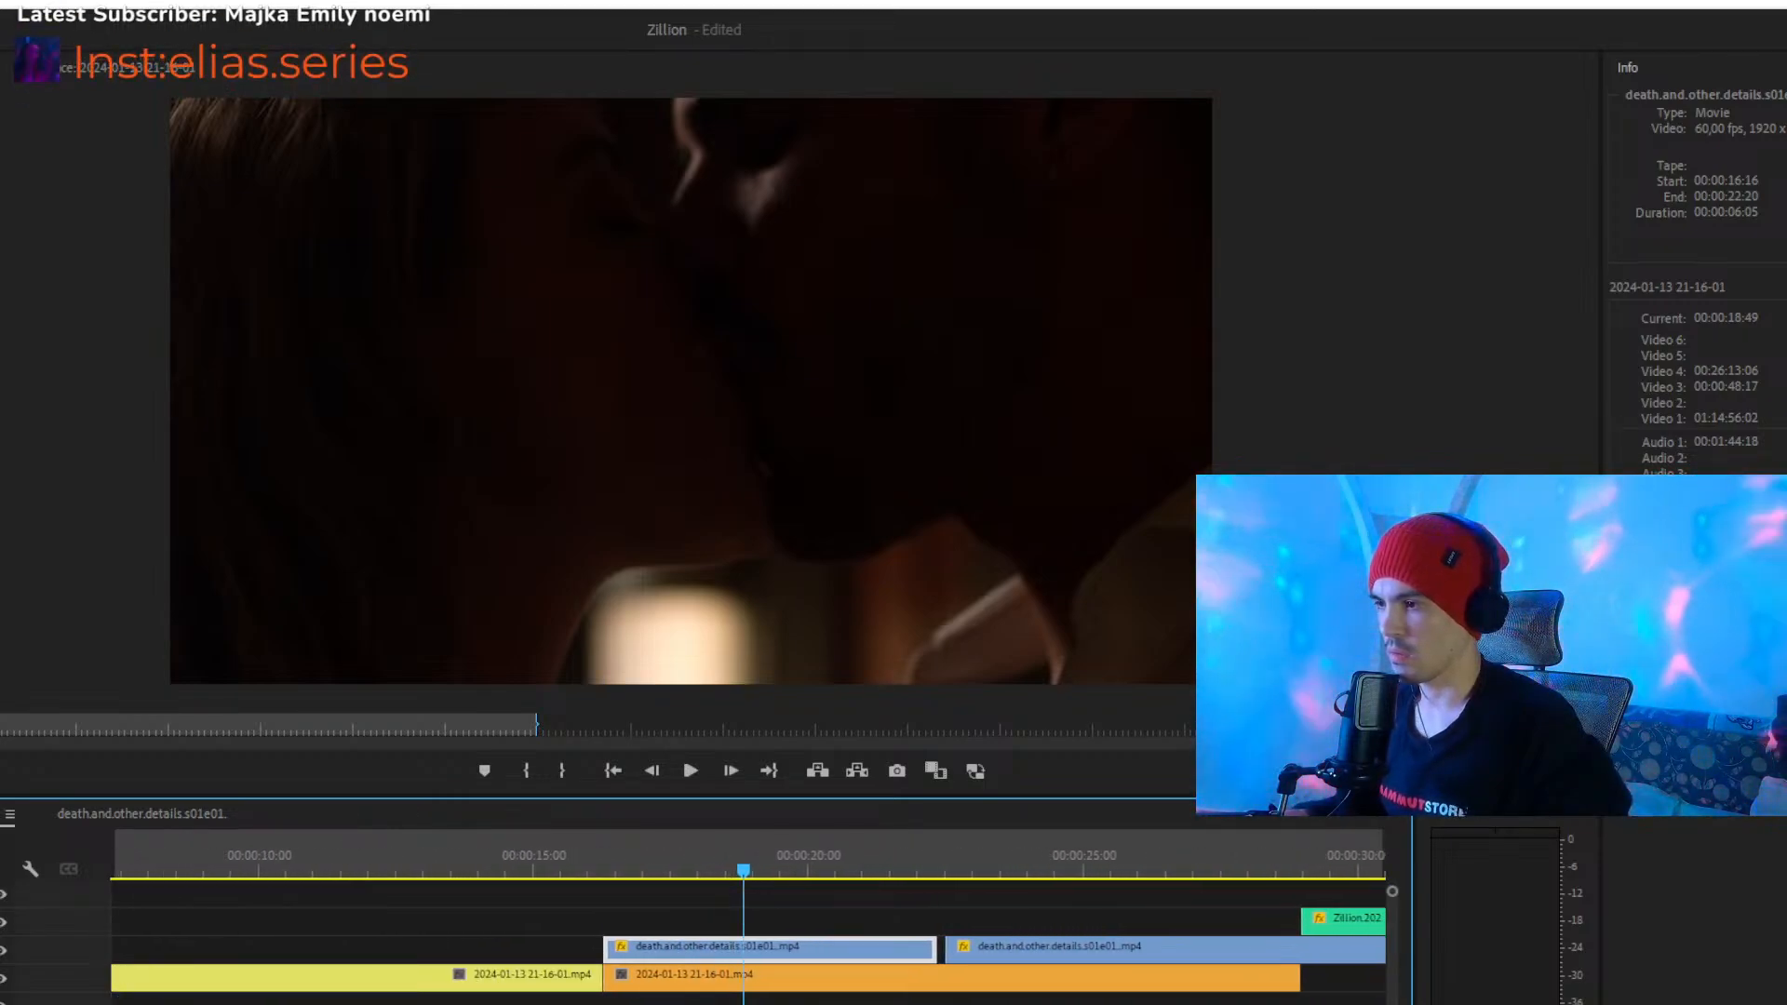
click(417, 873)
key(space)
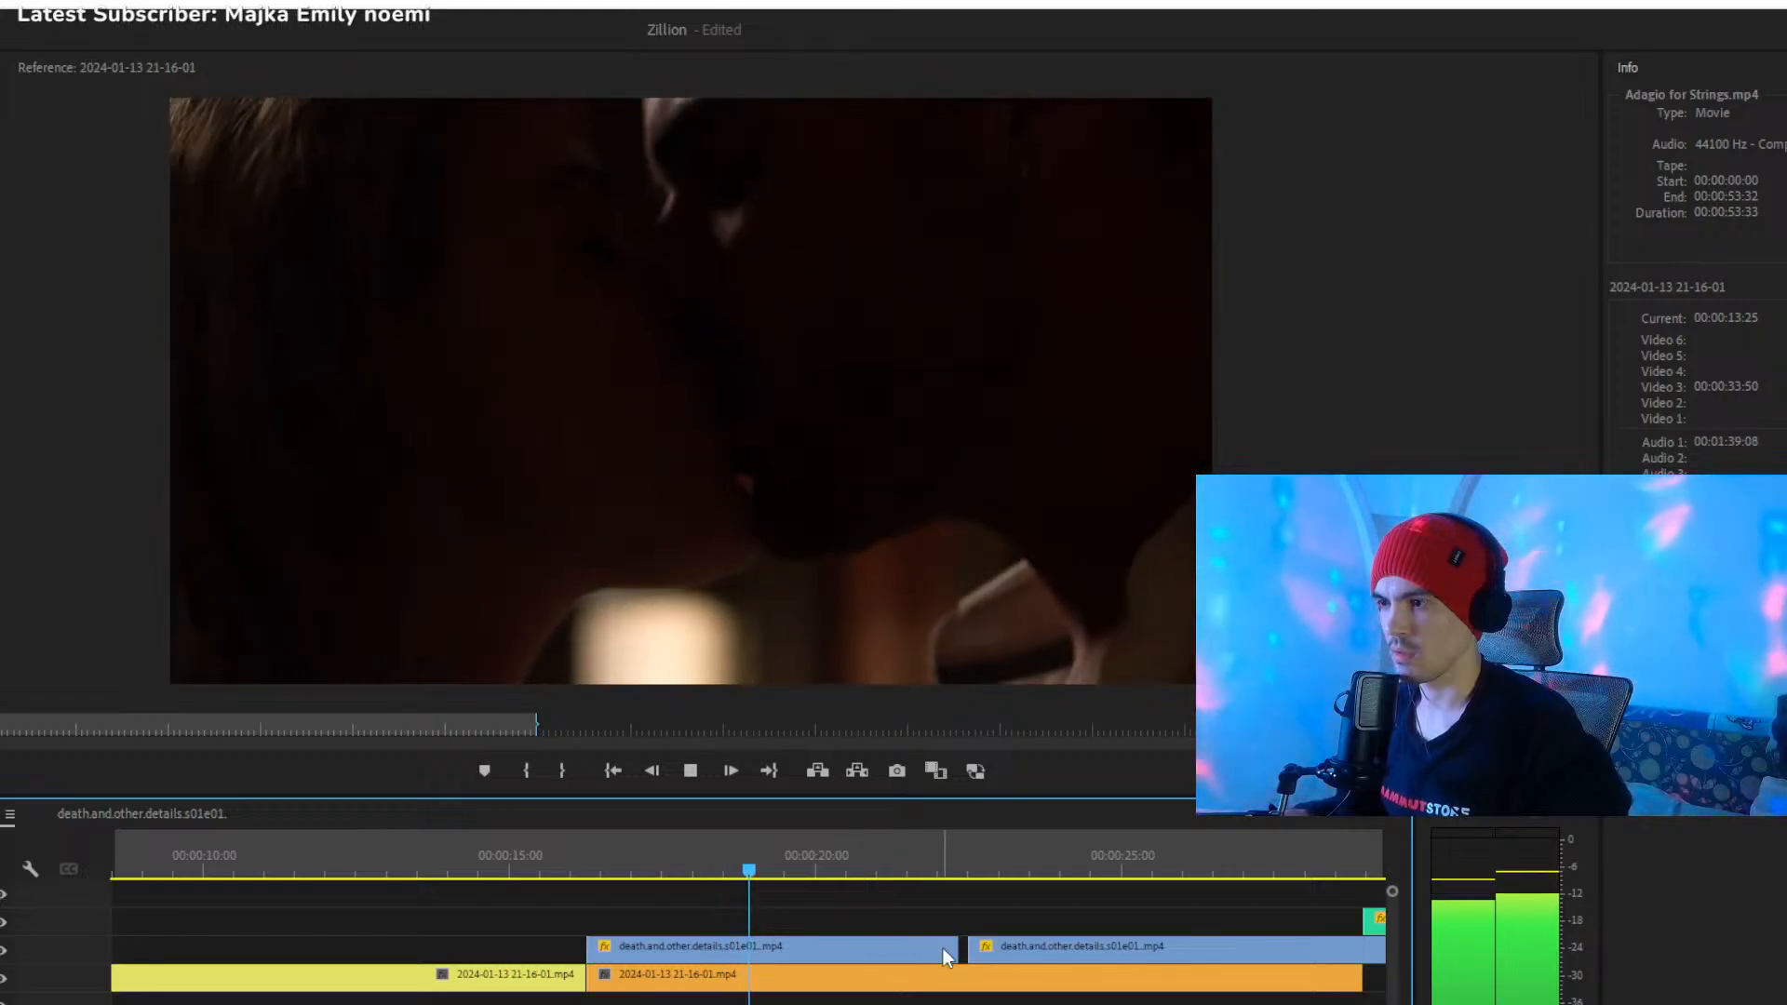
- Close the gap between the two death.and.other.details clips by shifting the longer one earlier, and play from 00:00:15:33 to about 00:00:18
drag(958, 950, 976, 952)
click(951, 853)
mouse_move(953, 847)
mouse_down()
mouse_move(978, 863)
mouse_move(941, 856)
mouse_up()
drag(909, 946, 922, 946)
click(544, 868)
key(space)
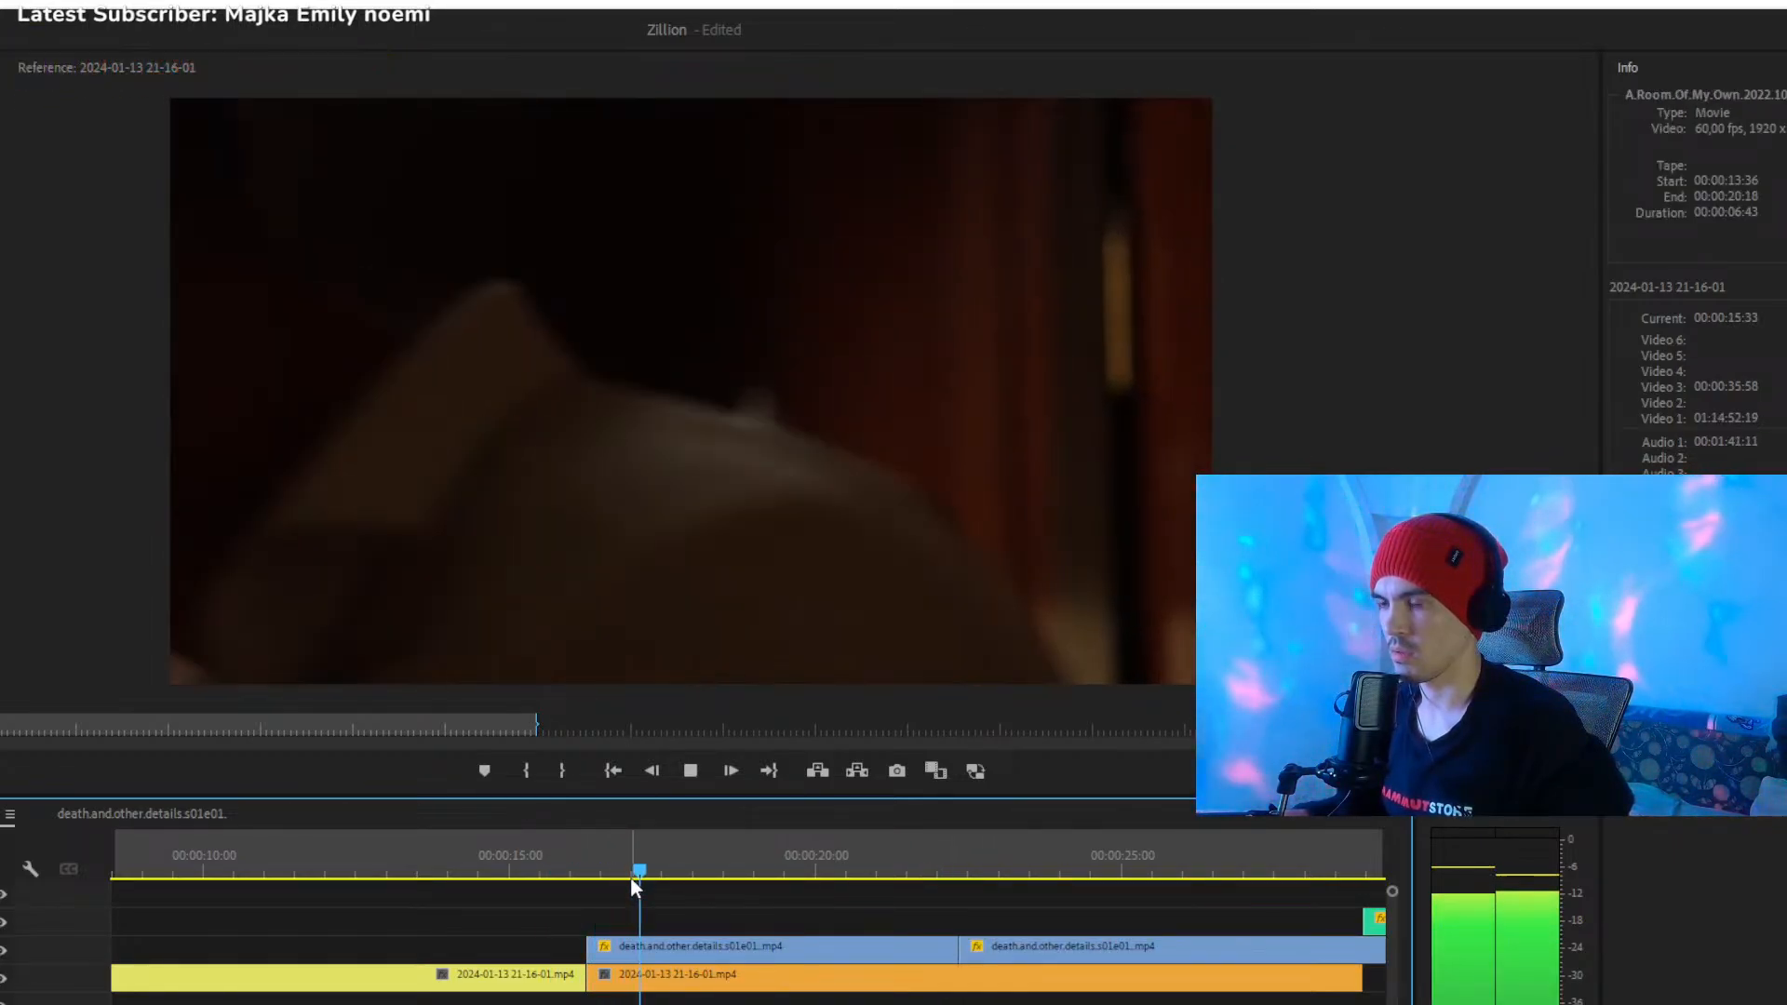
key(space)
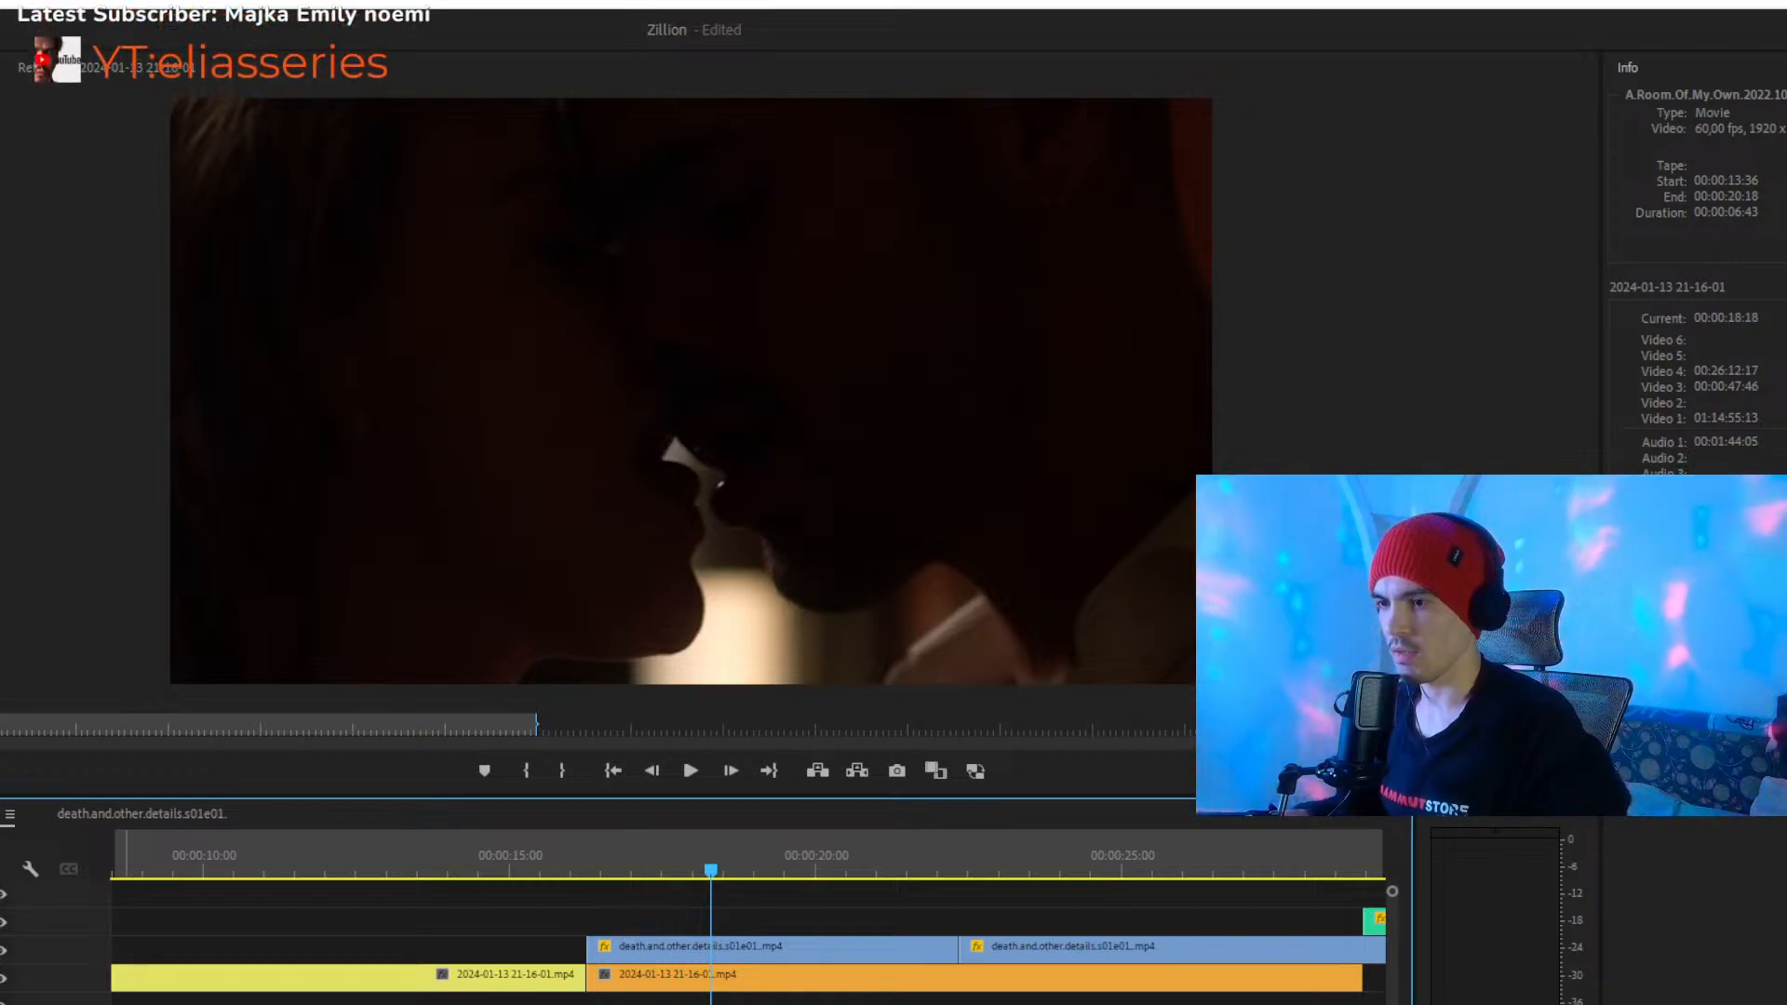
- Move the short death.and.other.details clip down to the track below the orange clip, keeping its start time, and scrub to about 00:00:20
drag(215, 1004, 241, 1004)
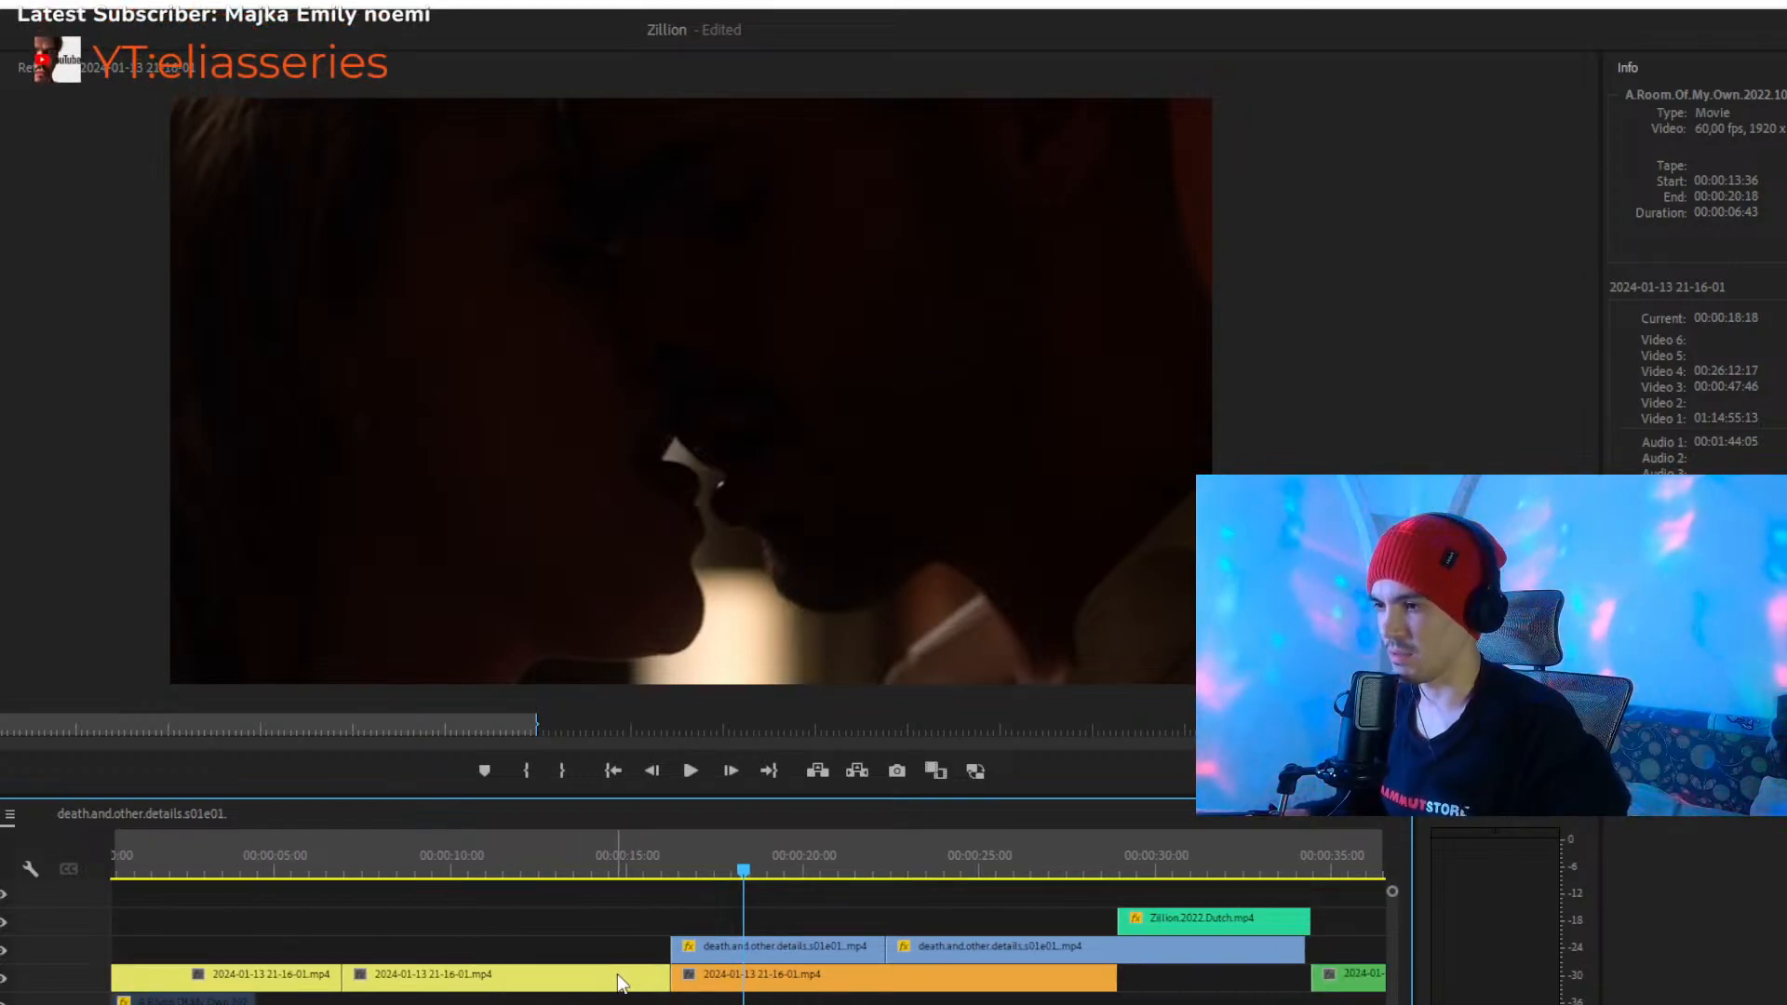
click(801, 920)
click(783, 944)
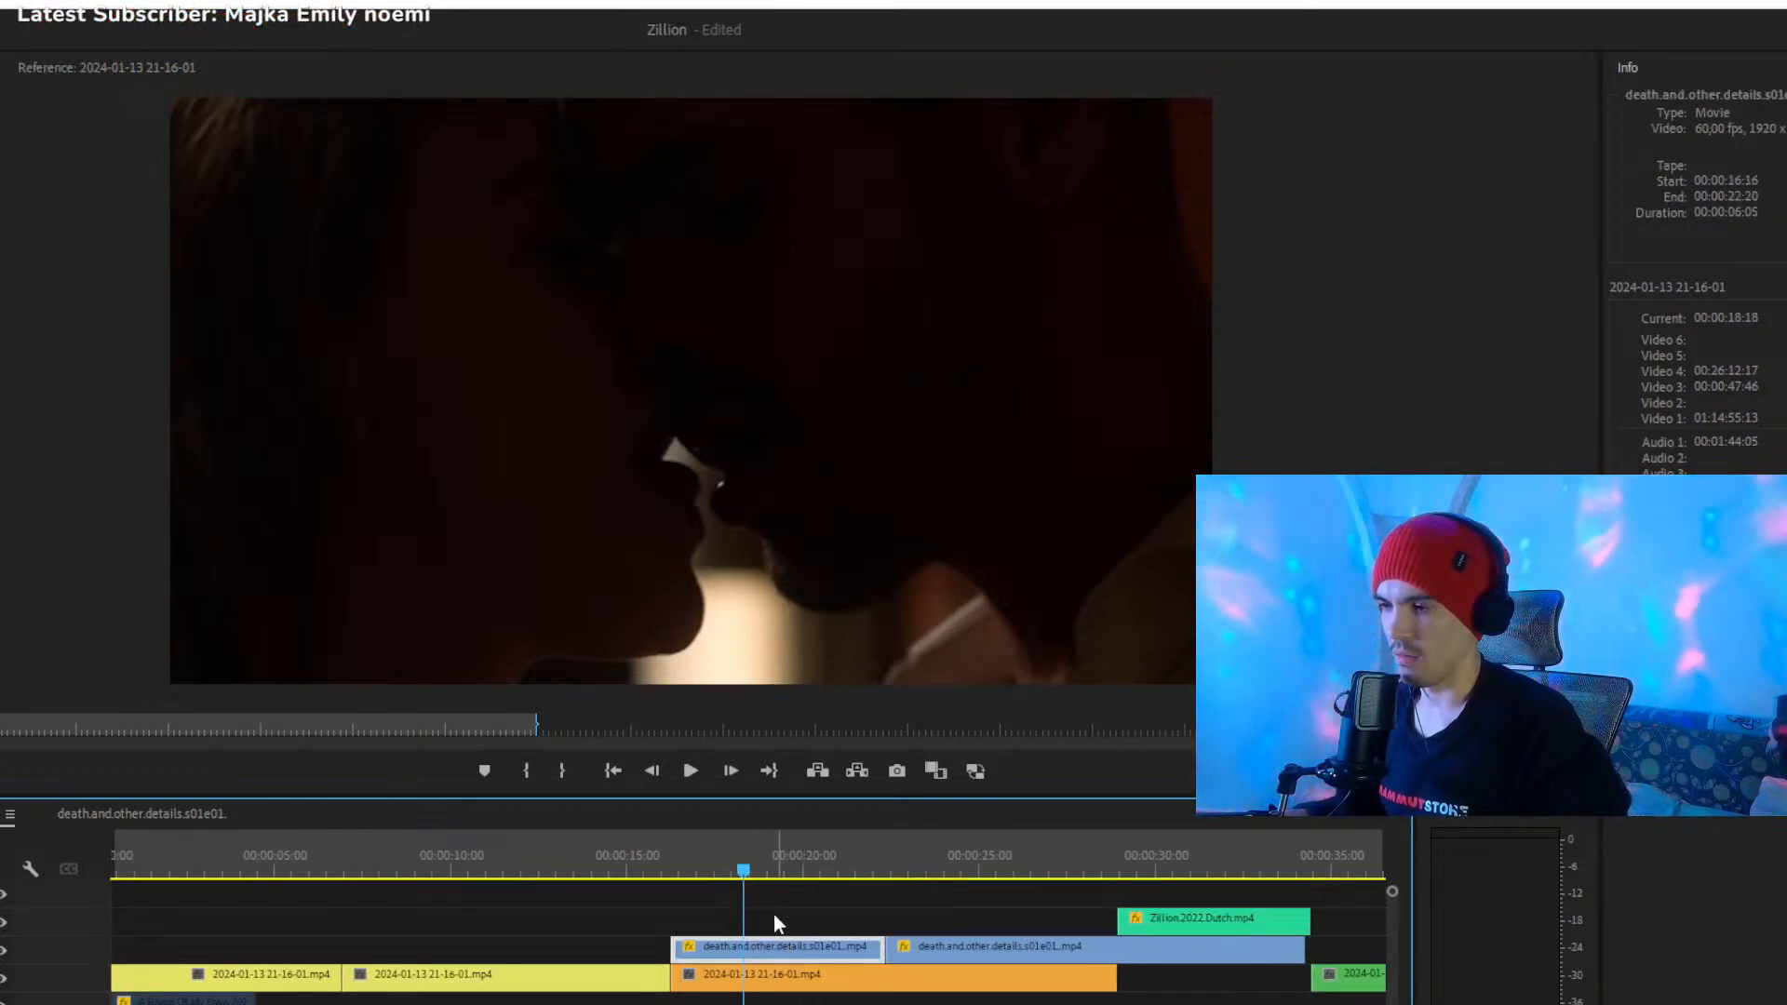
drag(723, 871, 718, 869)
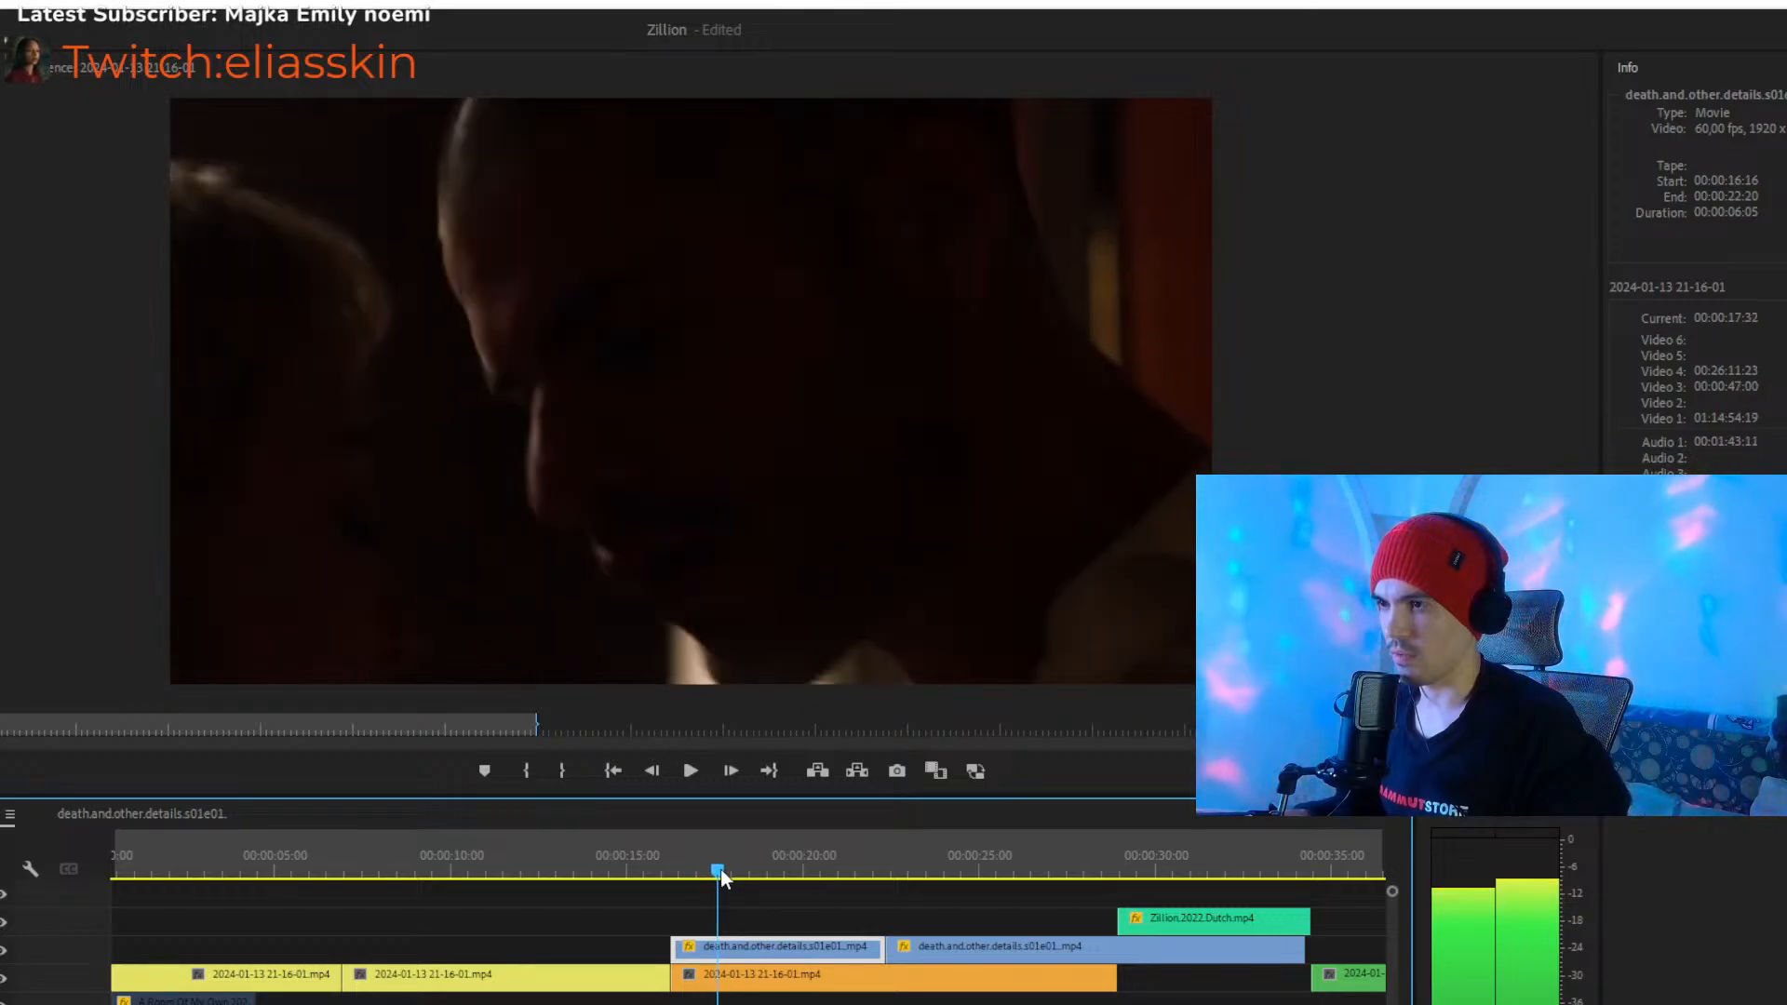
drag(756, 947, 746, 1004)
drag(678, 855, 826, 886)
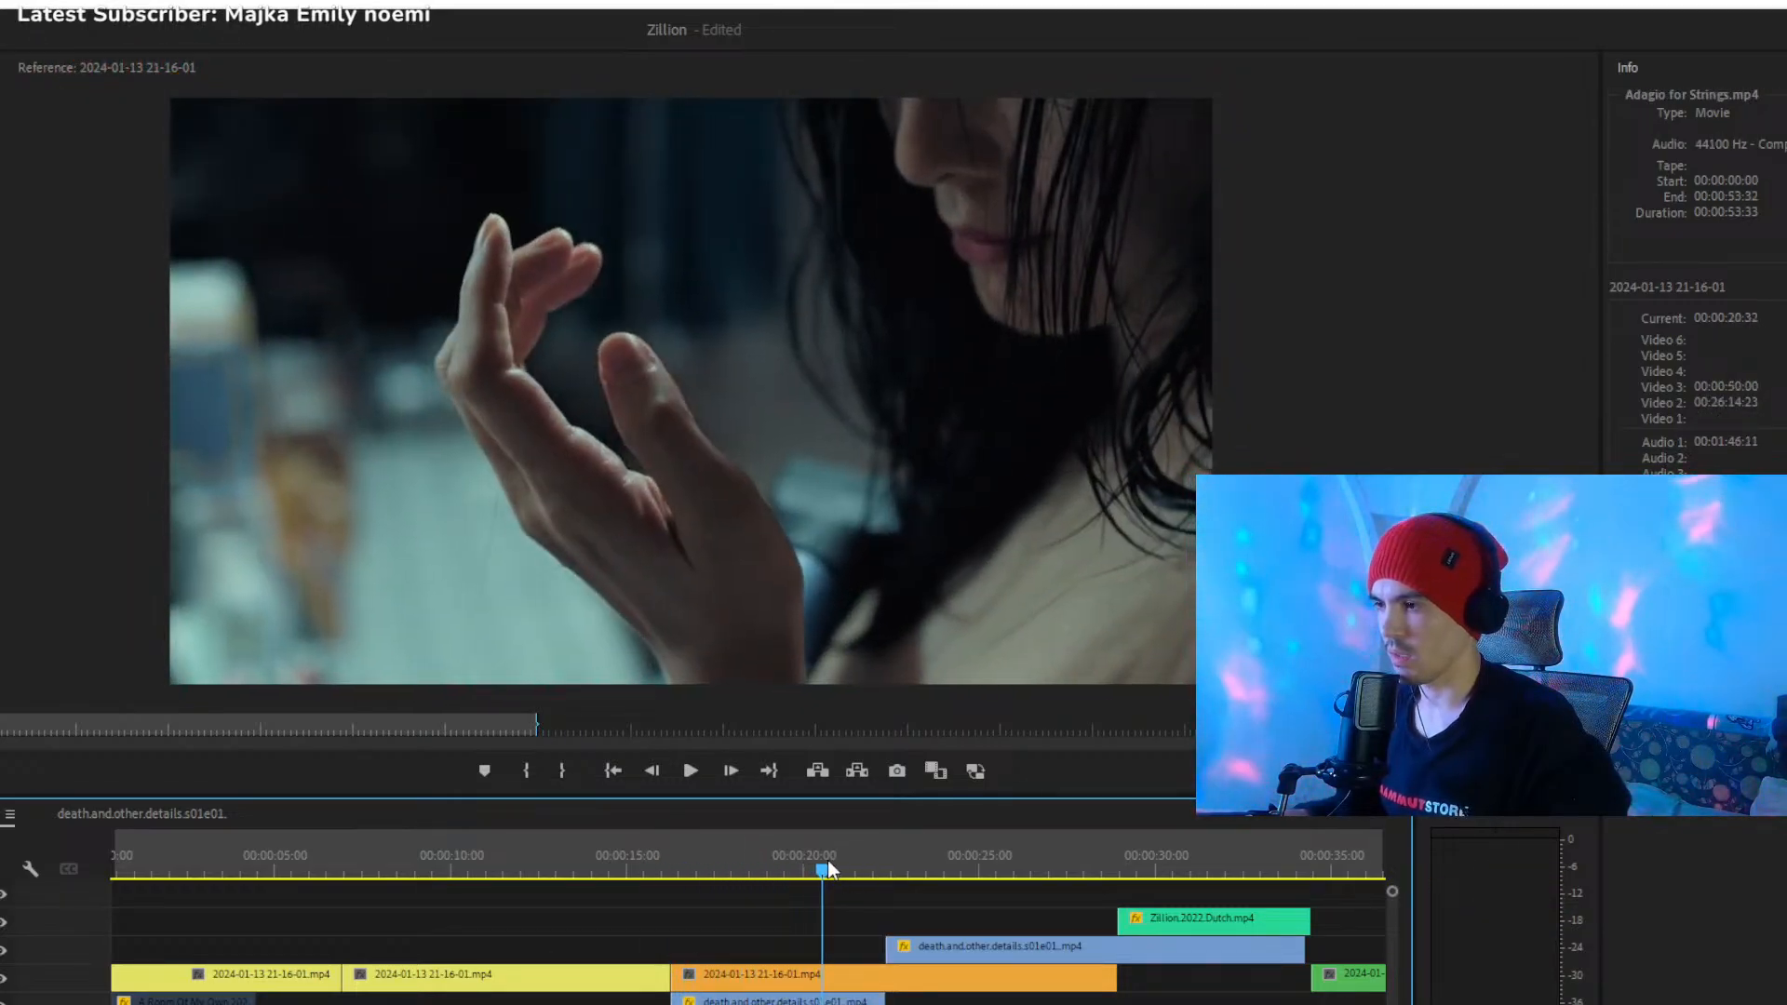
- Play from 00:00:21:18 through the longer death.and.other.details clip, stopping at 00:00:29:04 at the start of the Zillion clip
click(849, 875)
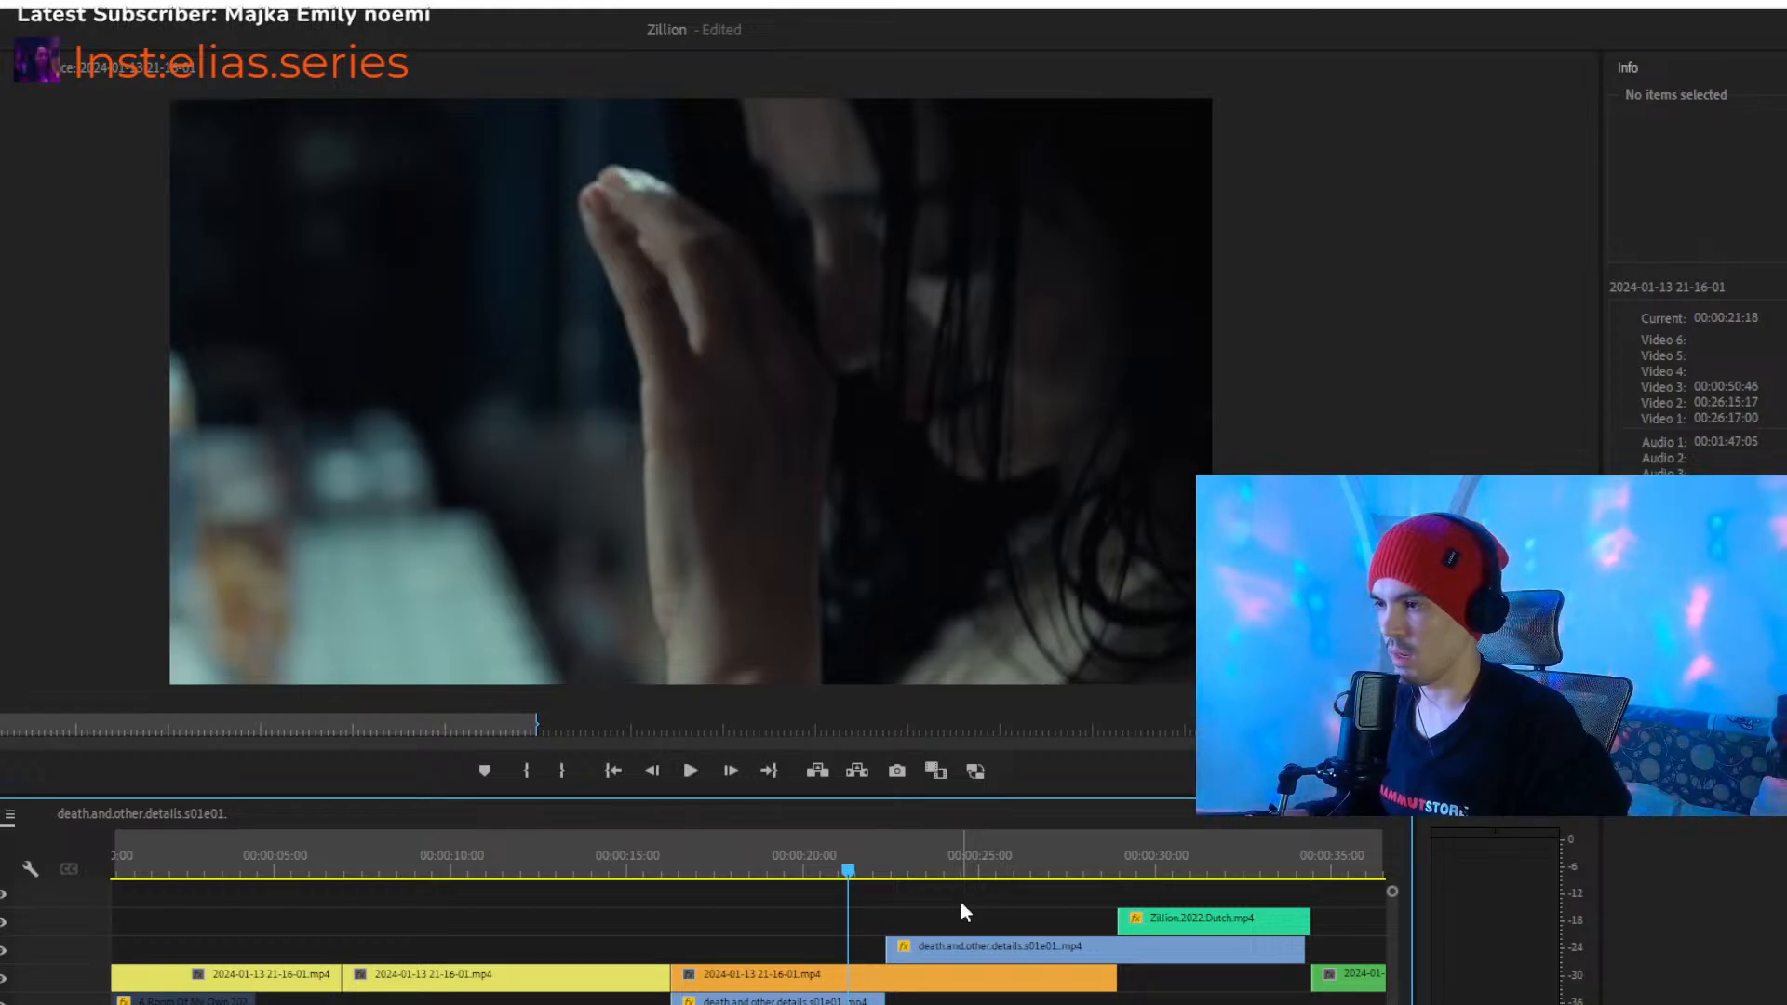
key(space)
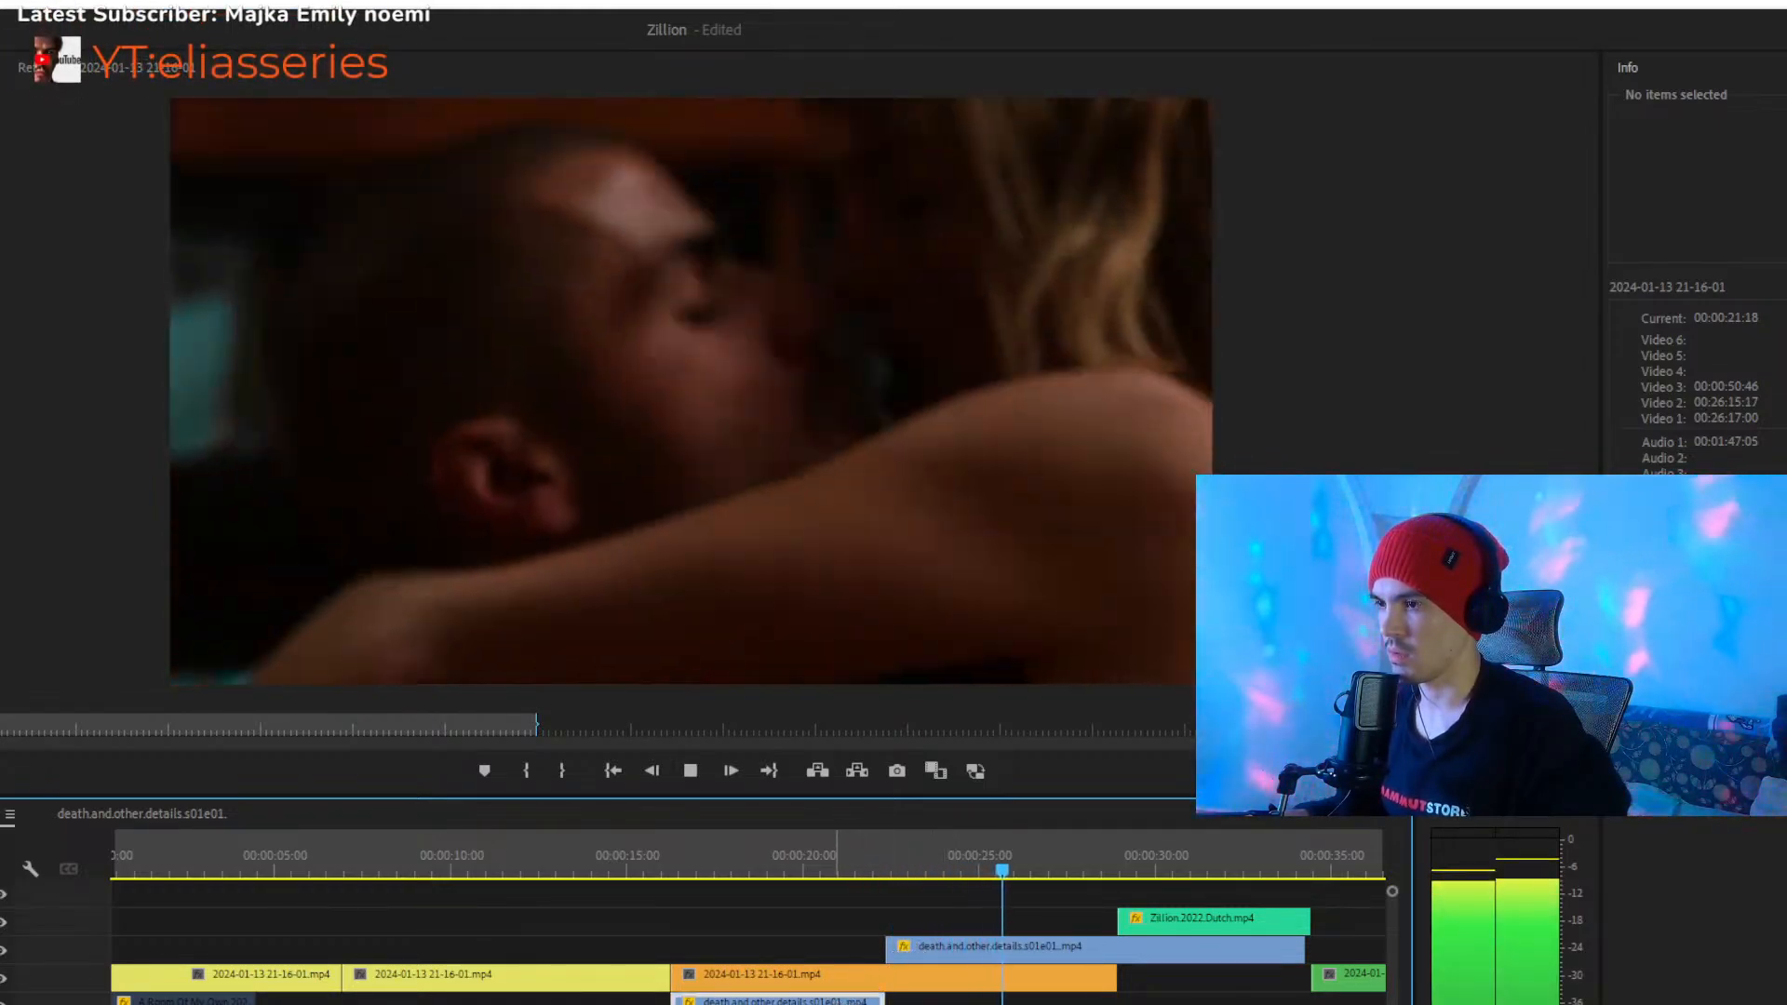
click(842, 1001)
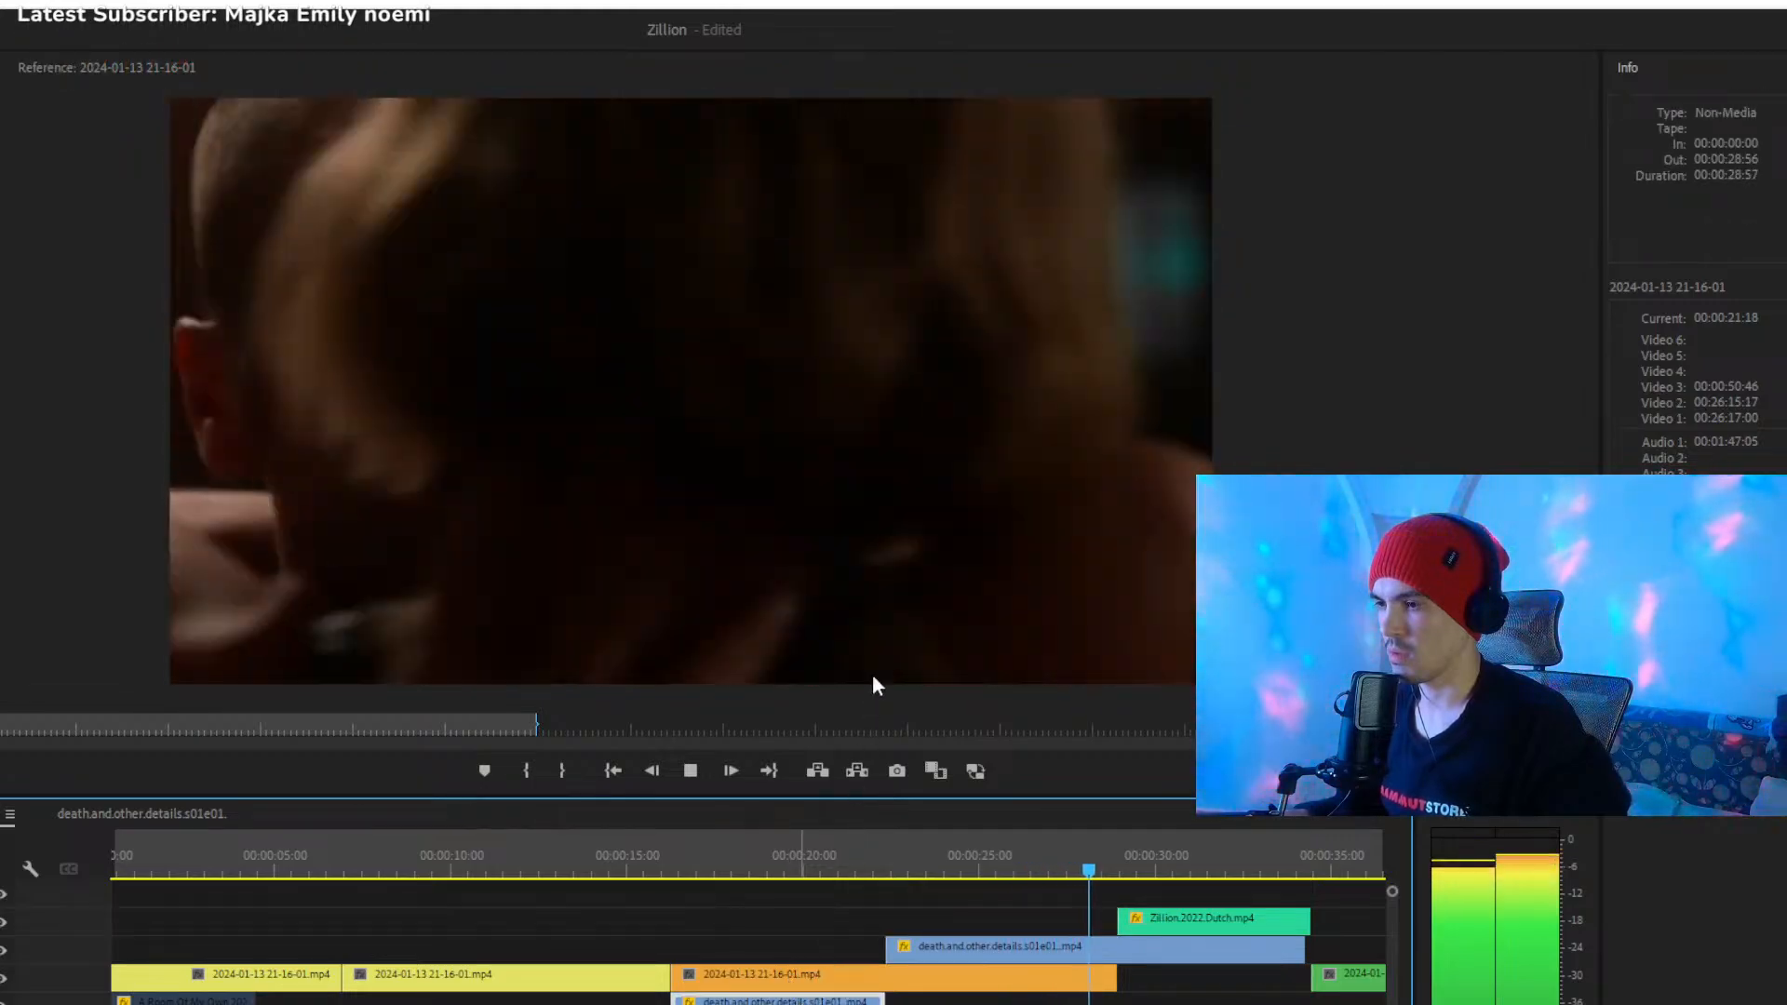
key(space)
click(875, 1003)
key(minus)
key(minus)
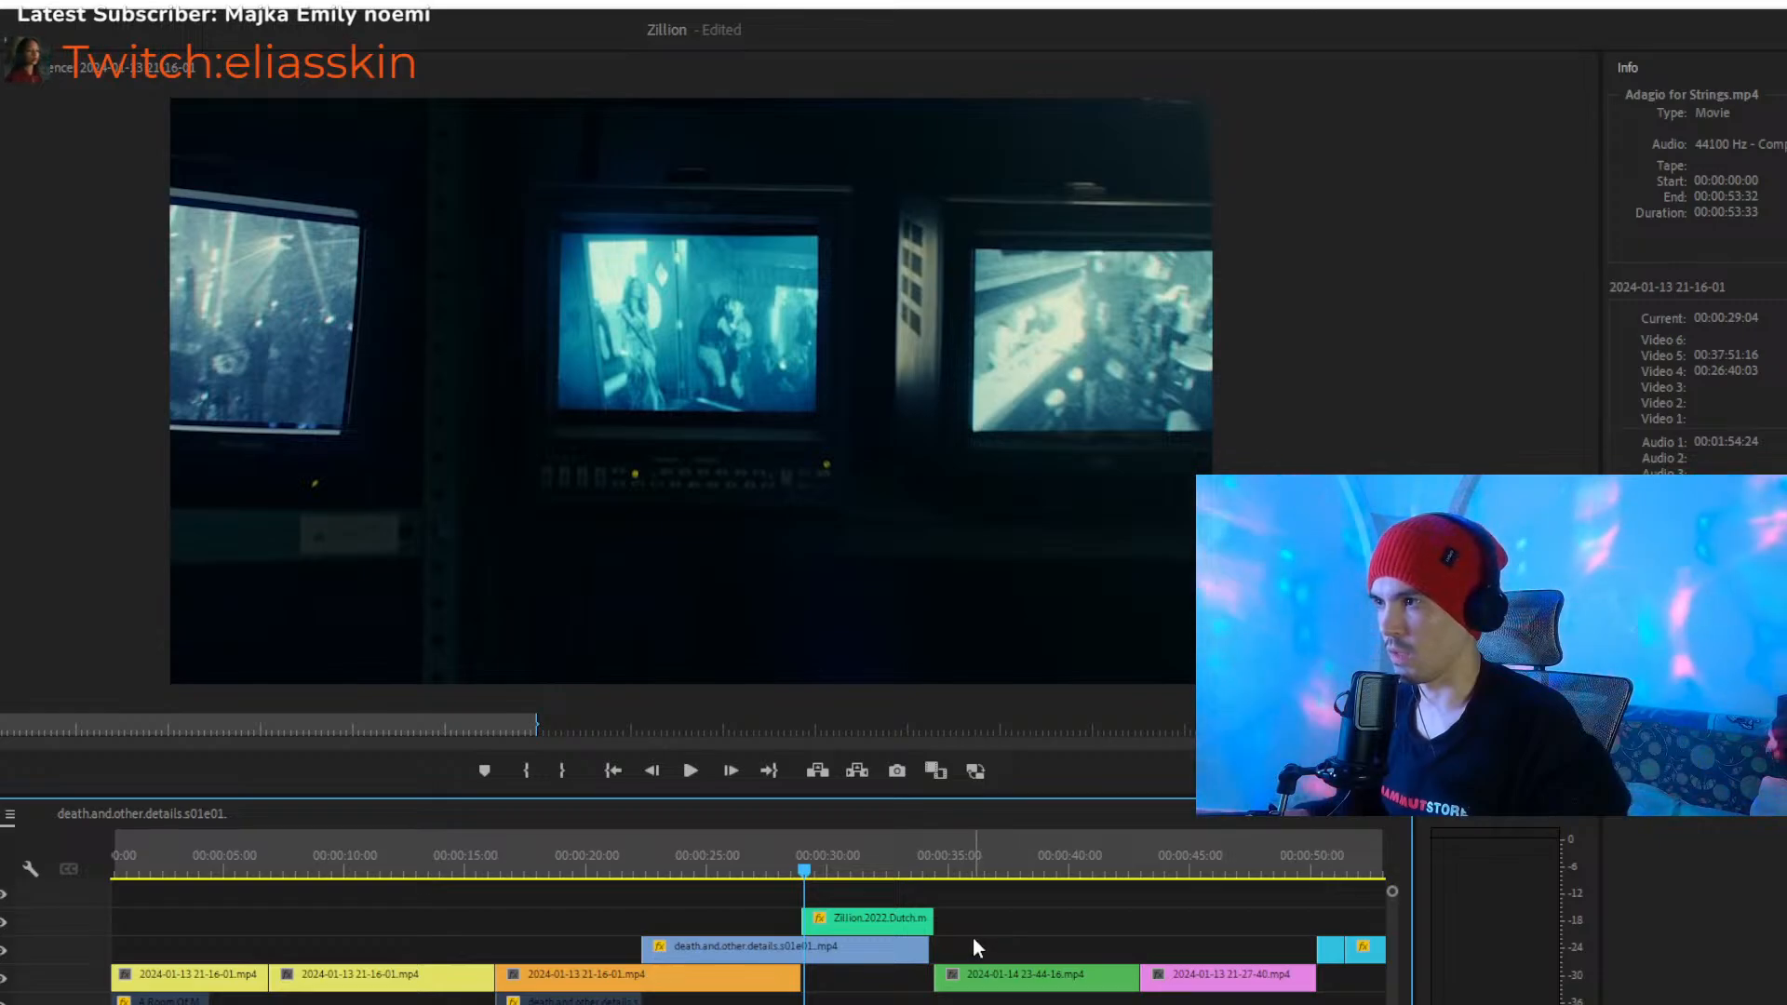
- Play from 00:00:29:04 through the Zillion clip into the green one, and skip playback to 00:00:42:36
key(space)
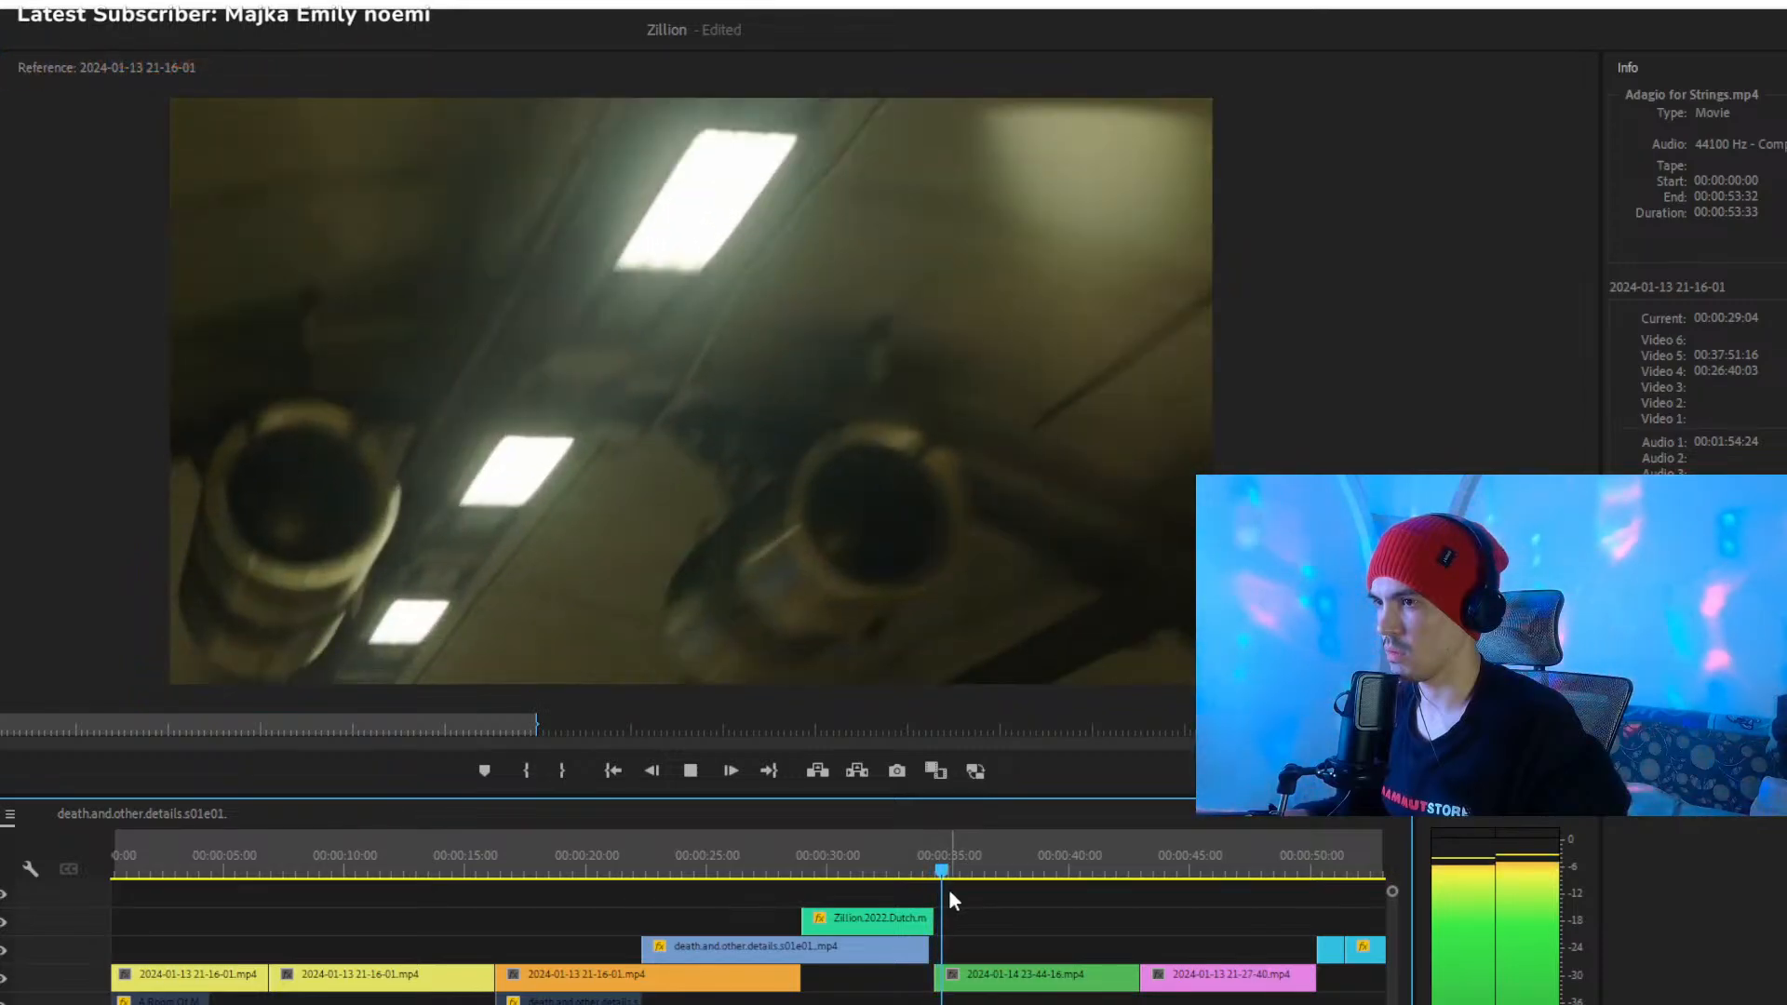
key(minus)
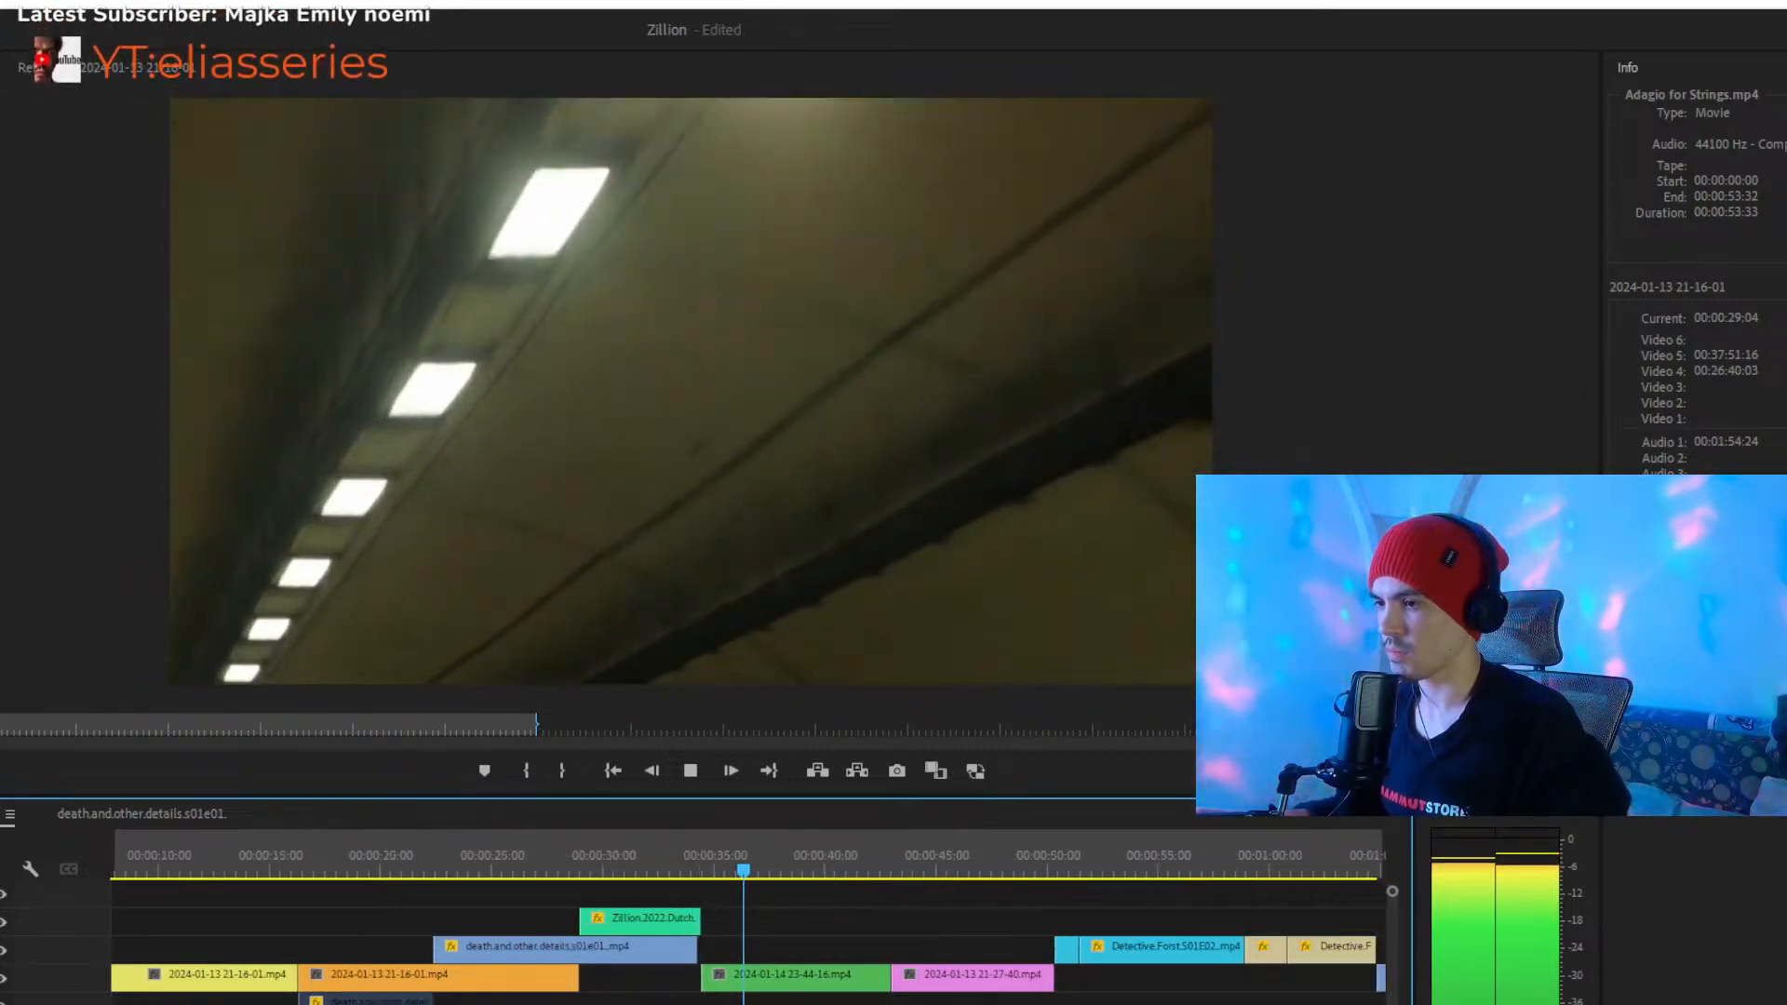
key(equal)
click(946, 857)
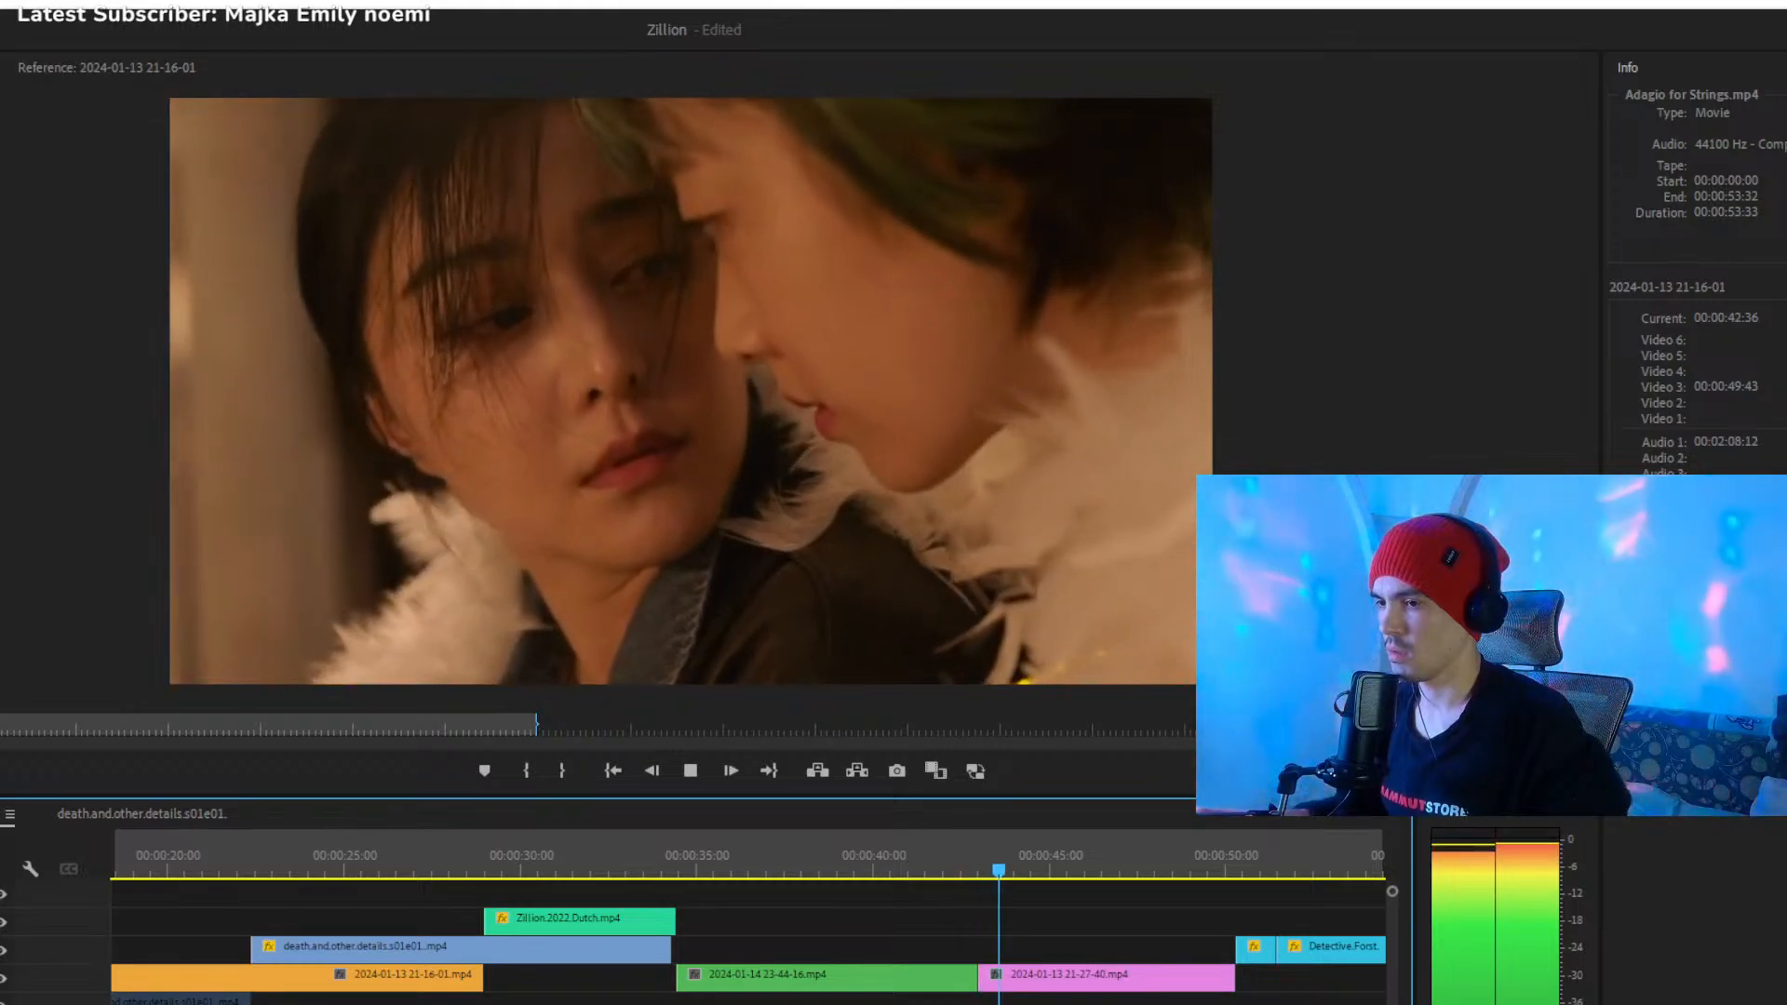
- Sample the montage at about 00:00:50, 00:01:04 and 00:01:19, and look over the remaining clips of the whole sequence
key(minus)
key(minus)
key(minus)
key(minus)
click(771, 866)
click(802, 865)
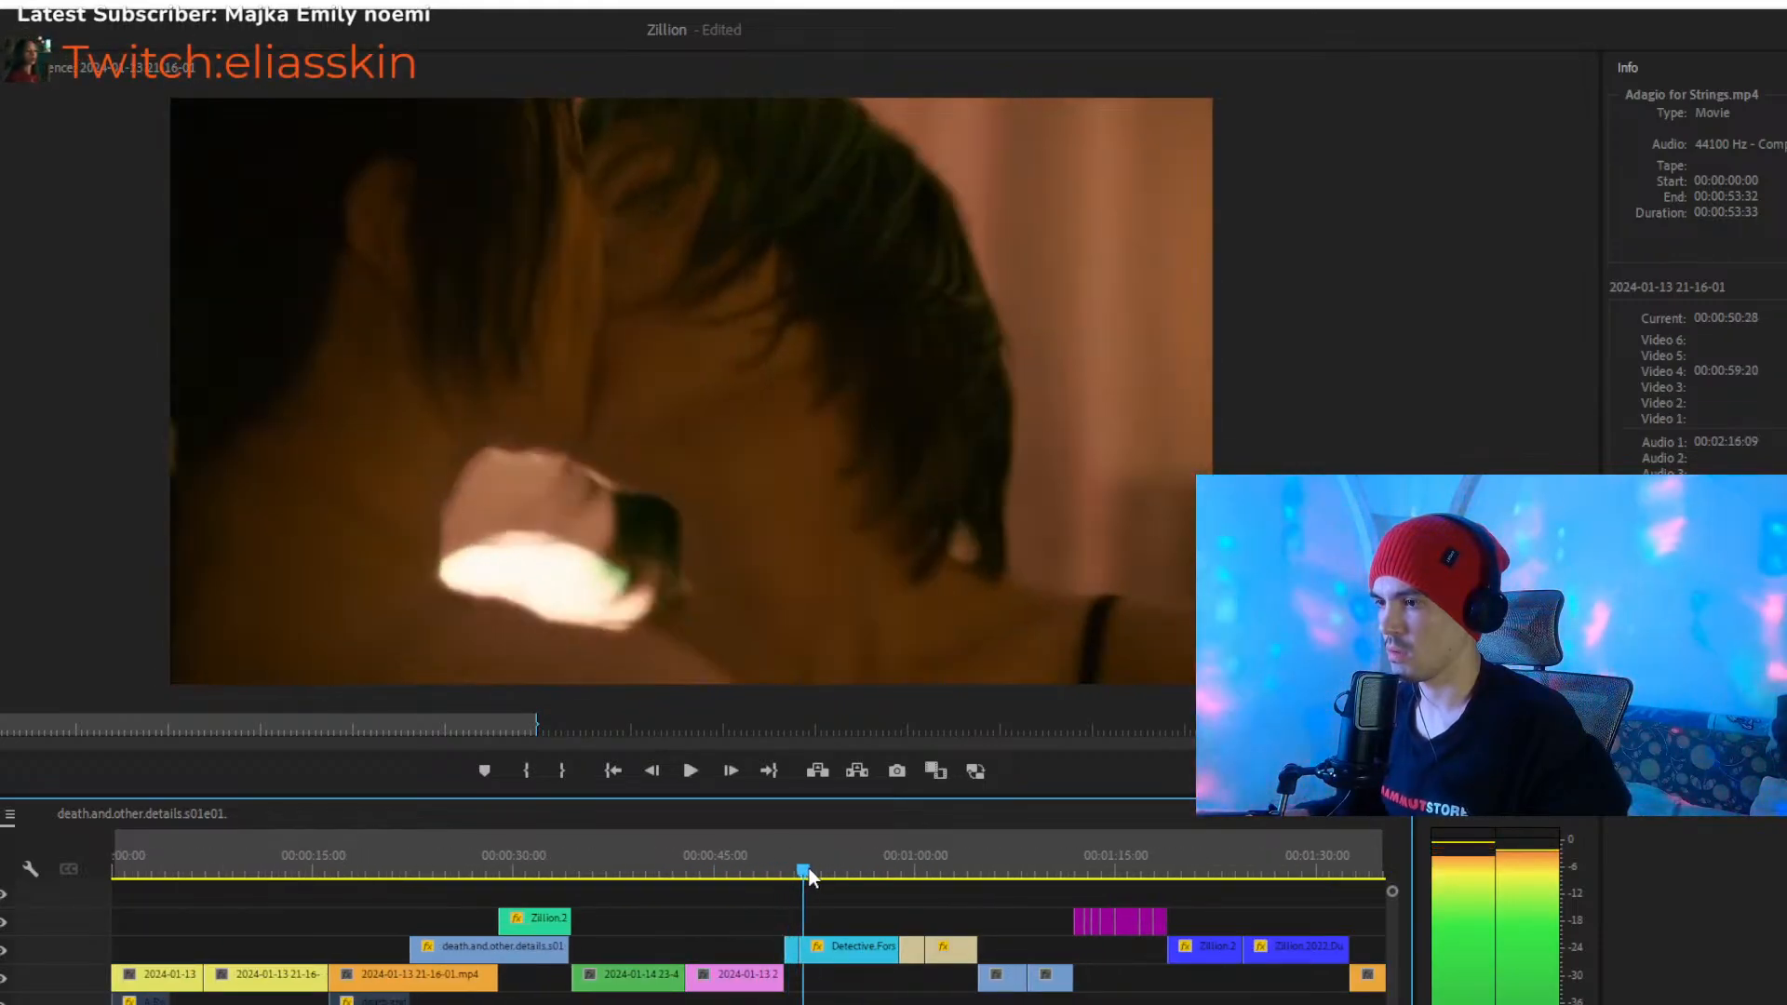
click(949, 866)
click(967, 867)
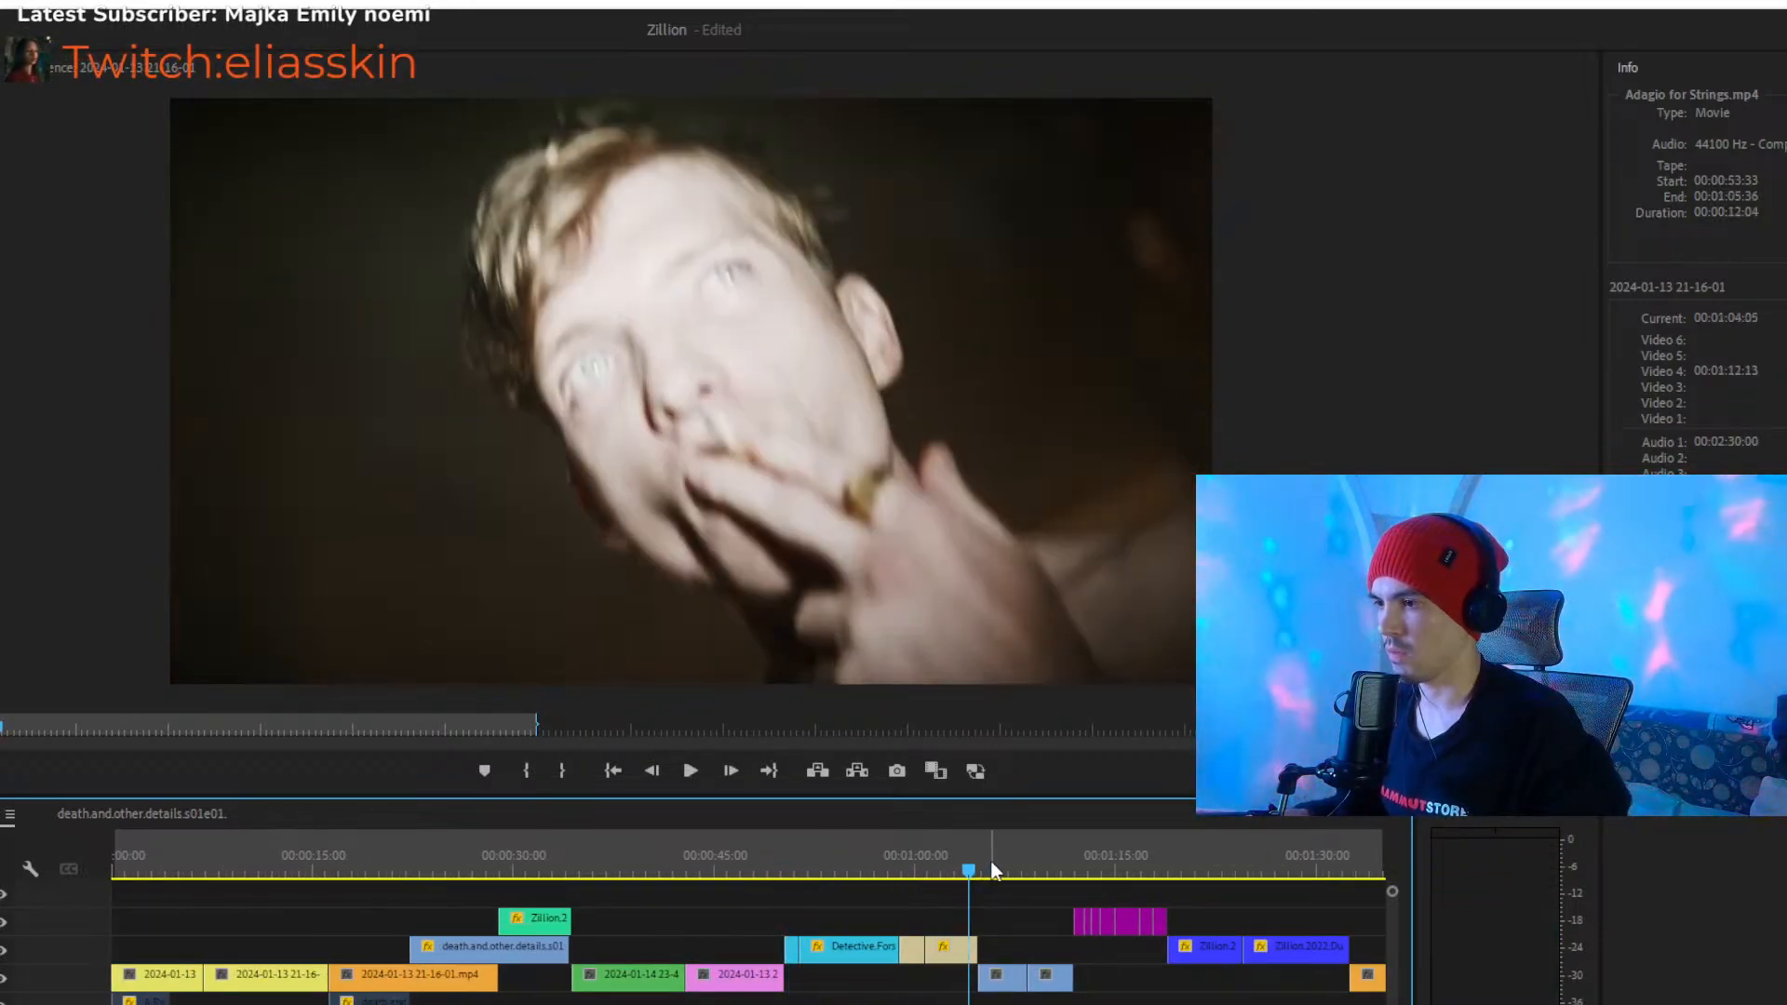
click(1078, 869)
click(1179, 870)
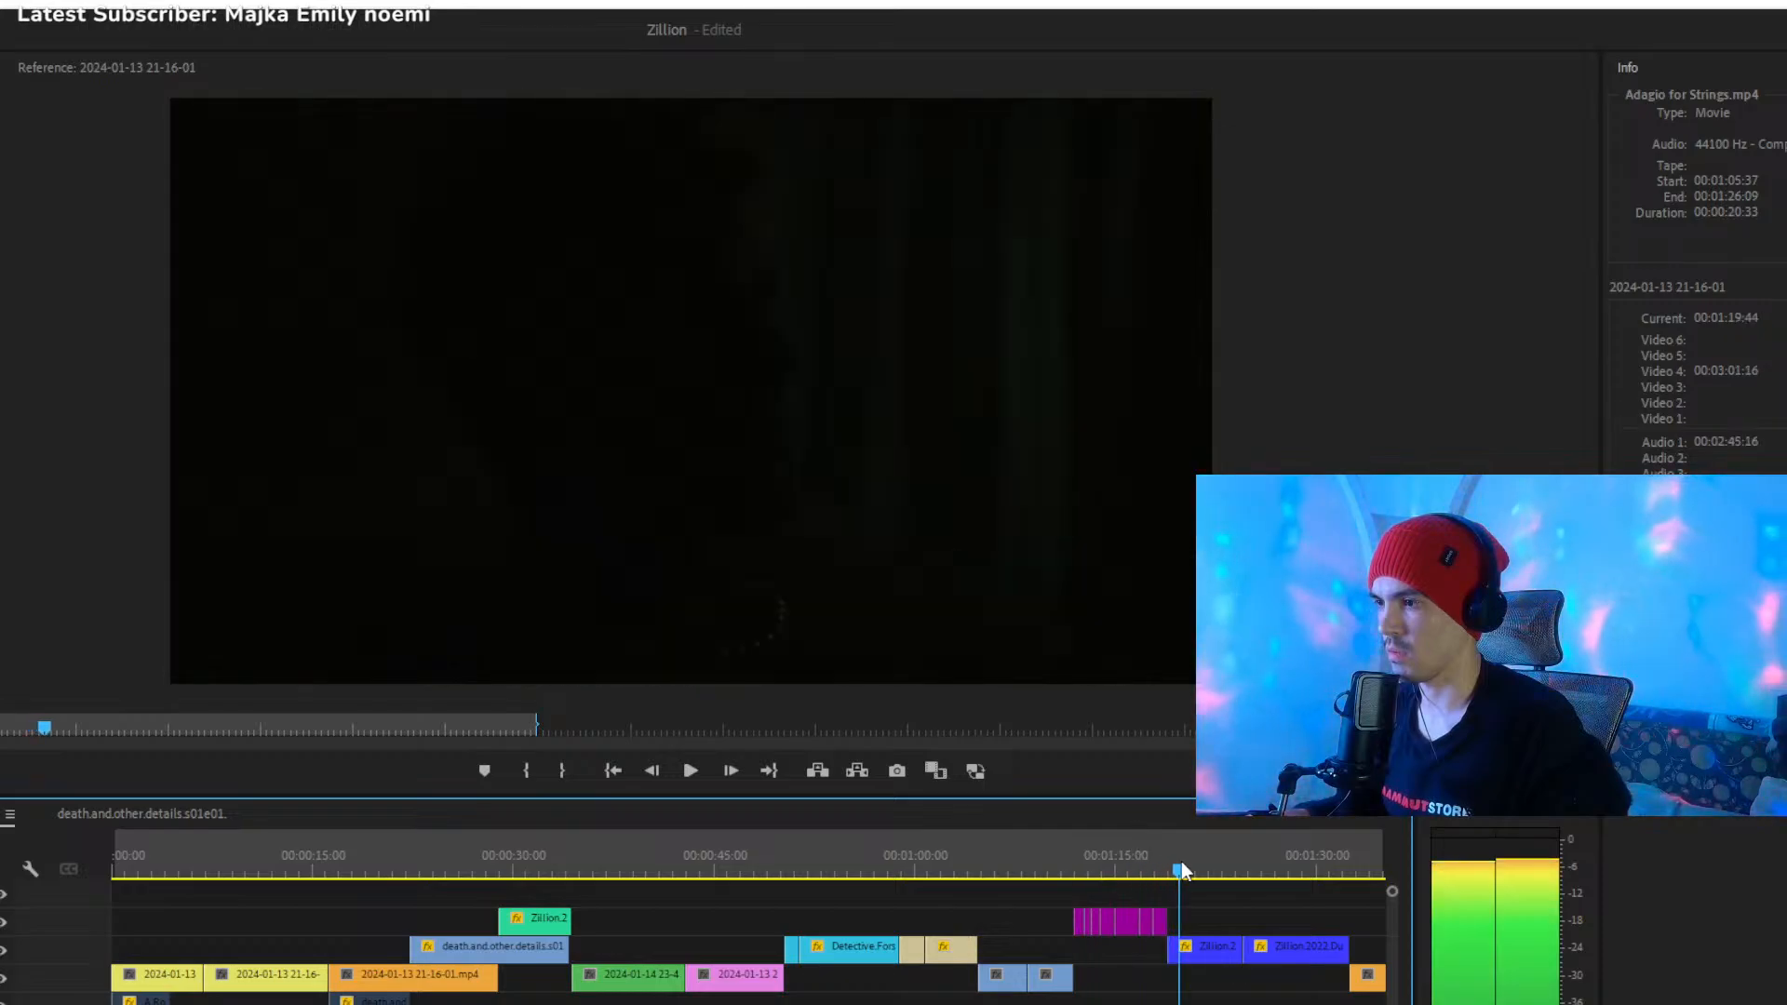
drag(617, 1004, 908, 1004)
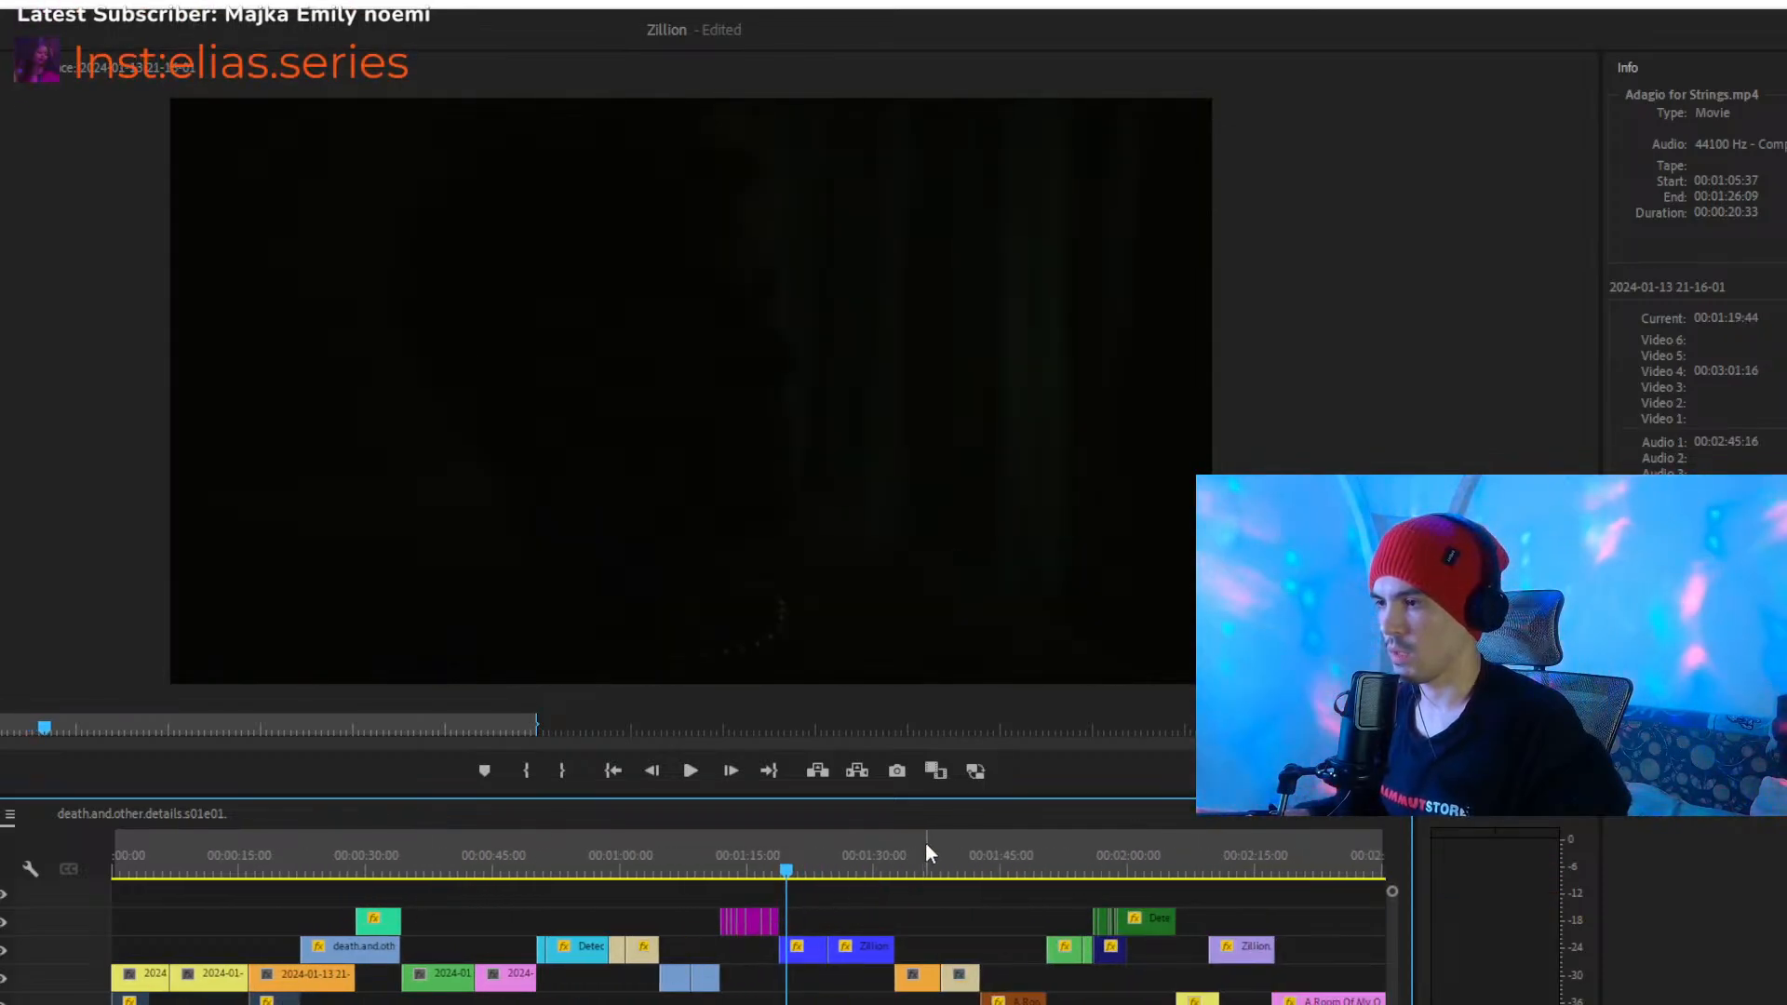
drag(417, 1004, 633, 1004)
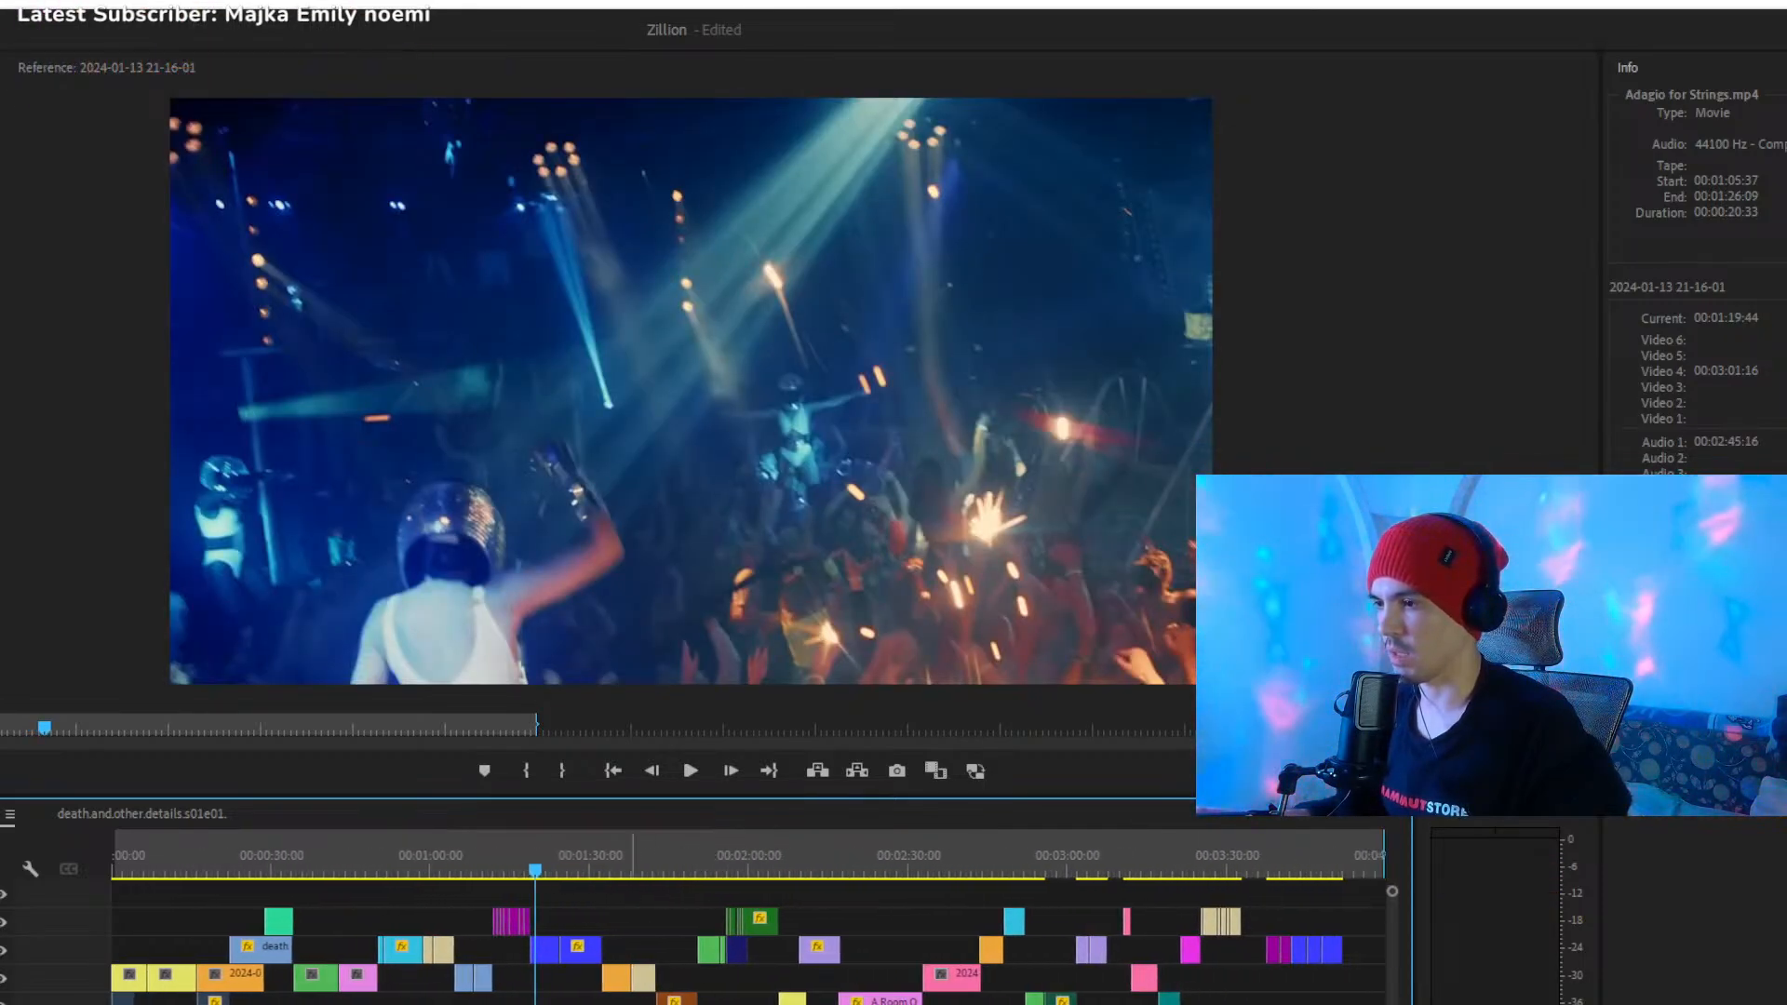
- Sample the montage at 00:02:07:01, 00:01:46:14, 00:02:29:54 and 00:02:58:32
click(761, 861)
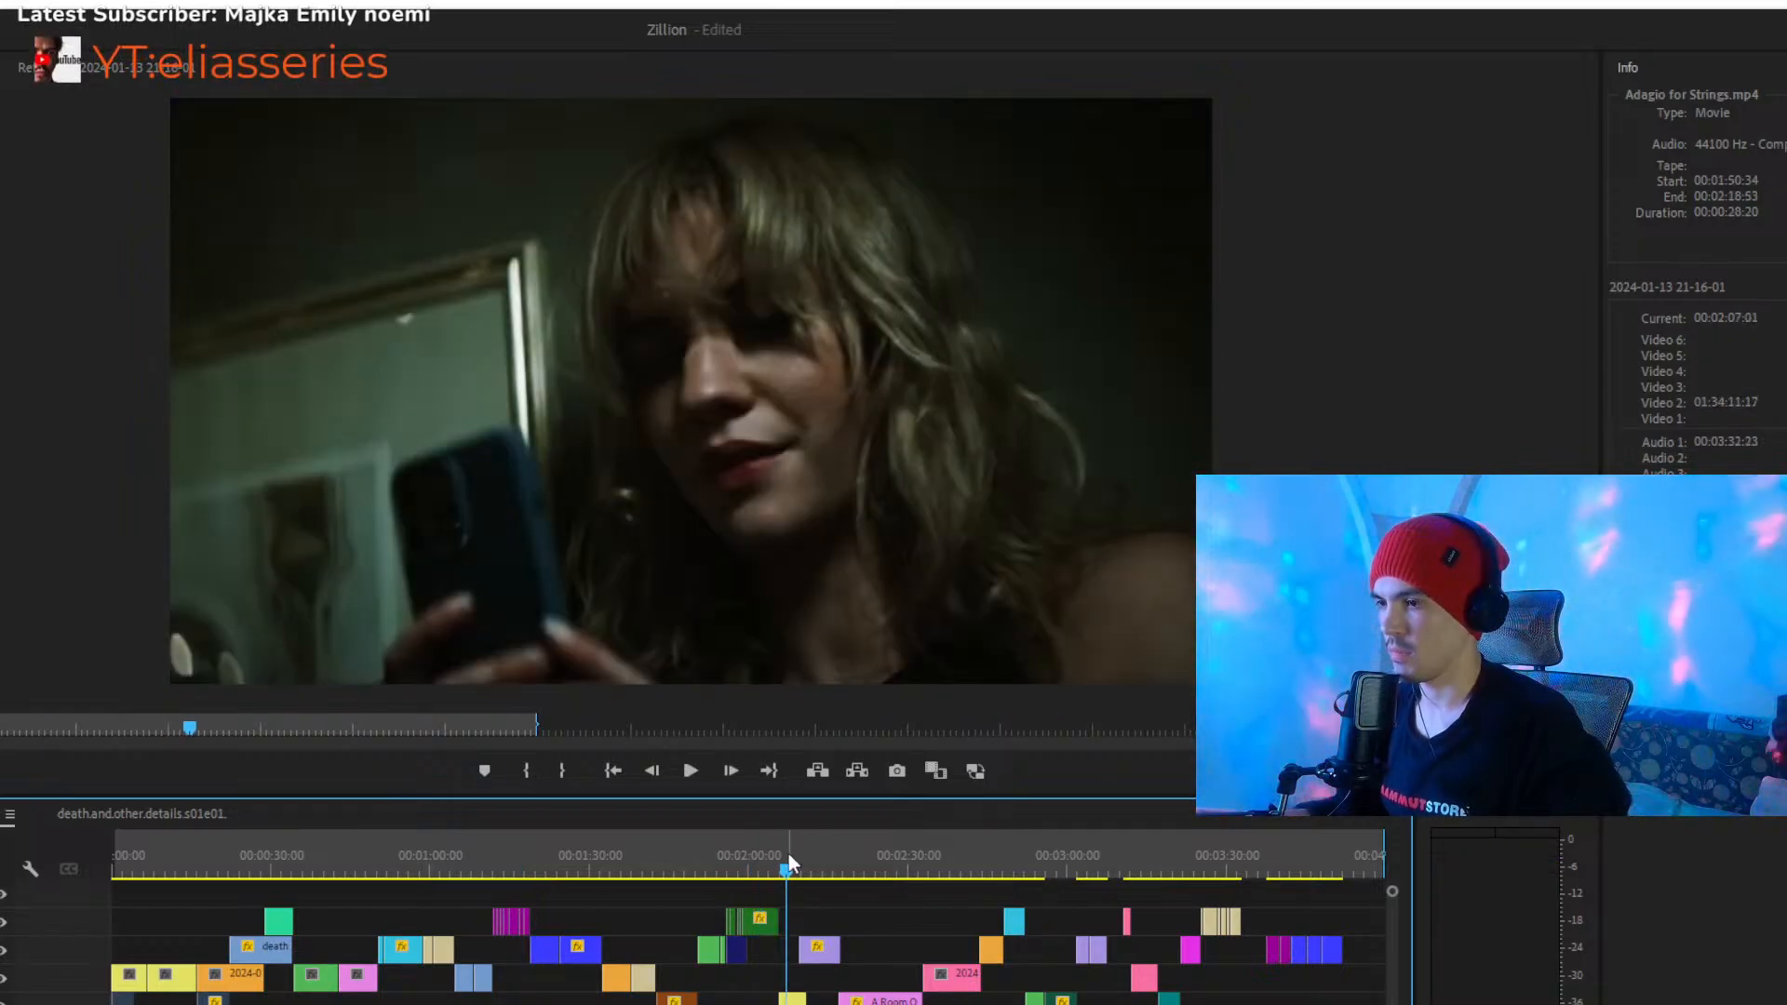
click(678, 852)
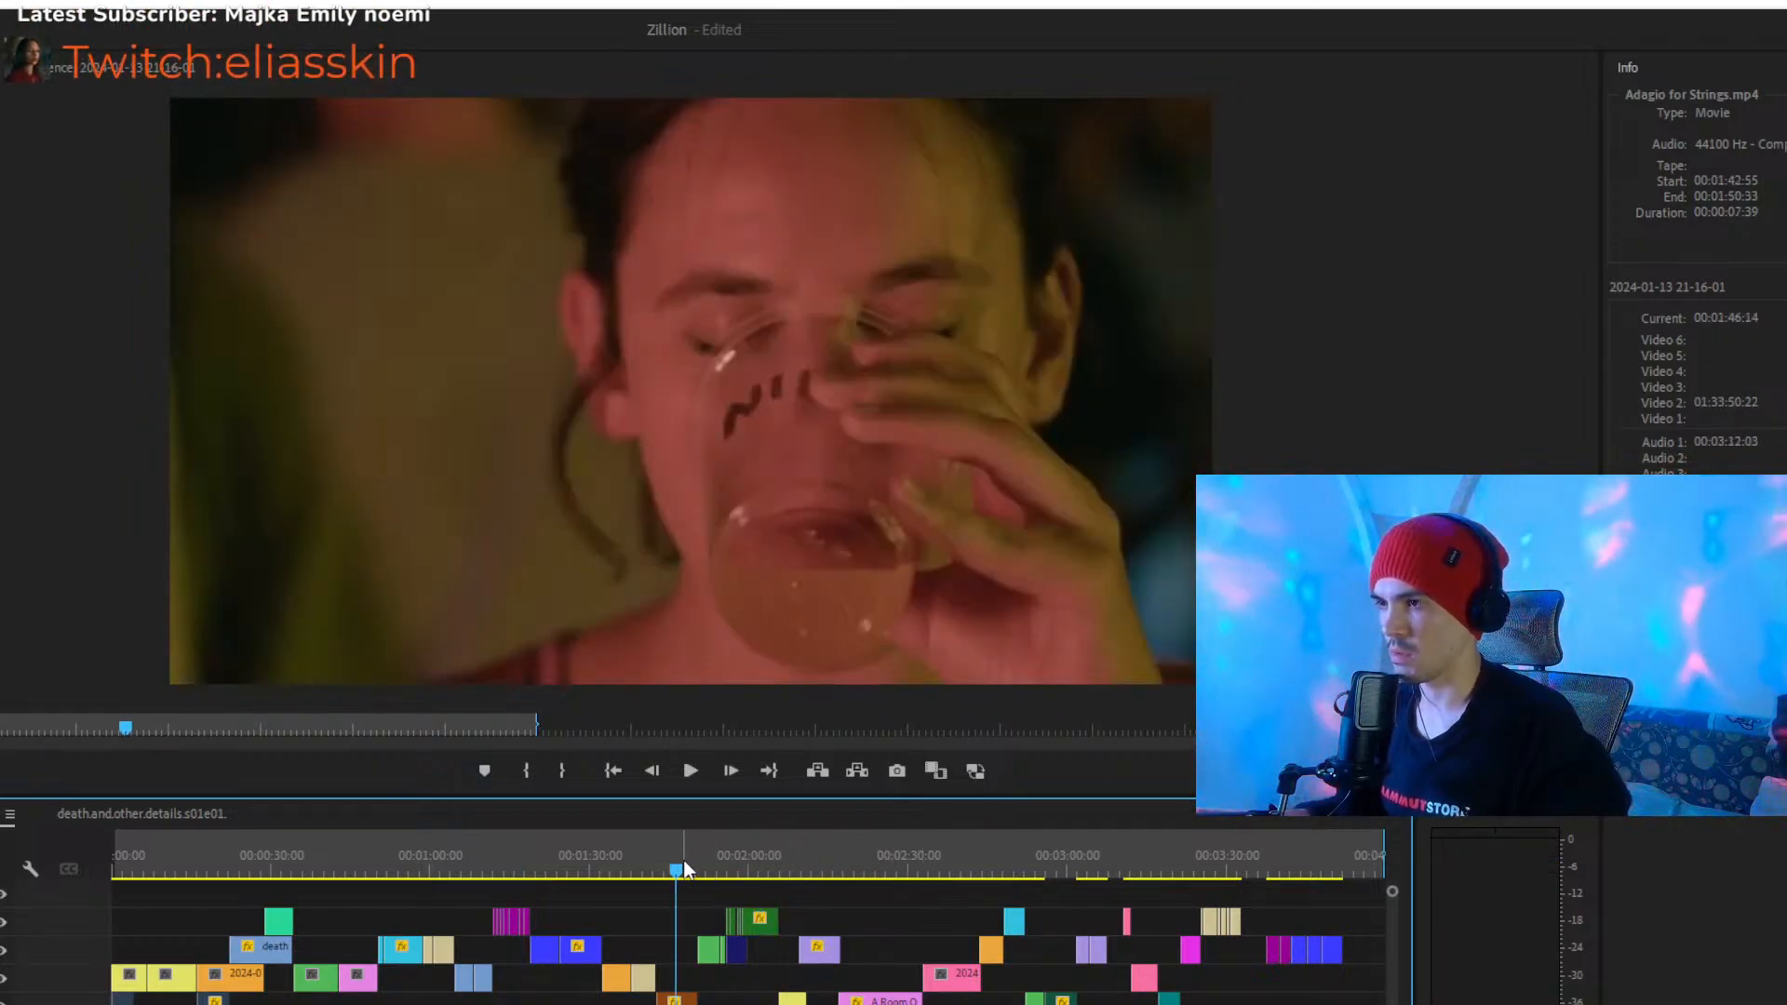
drag(683, 860, 655, 853)
click(908, 838)
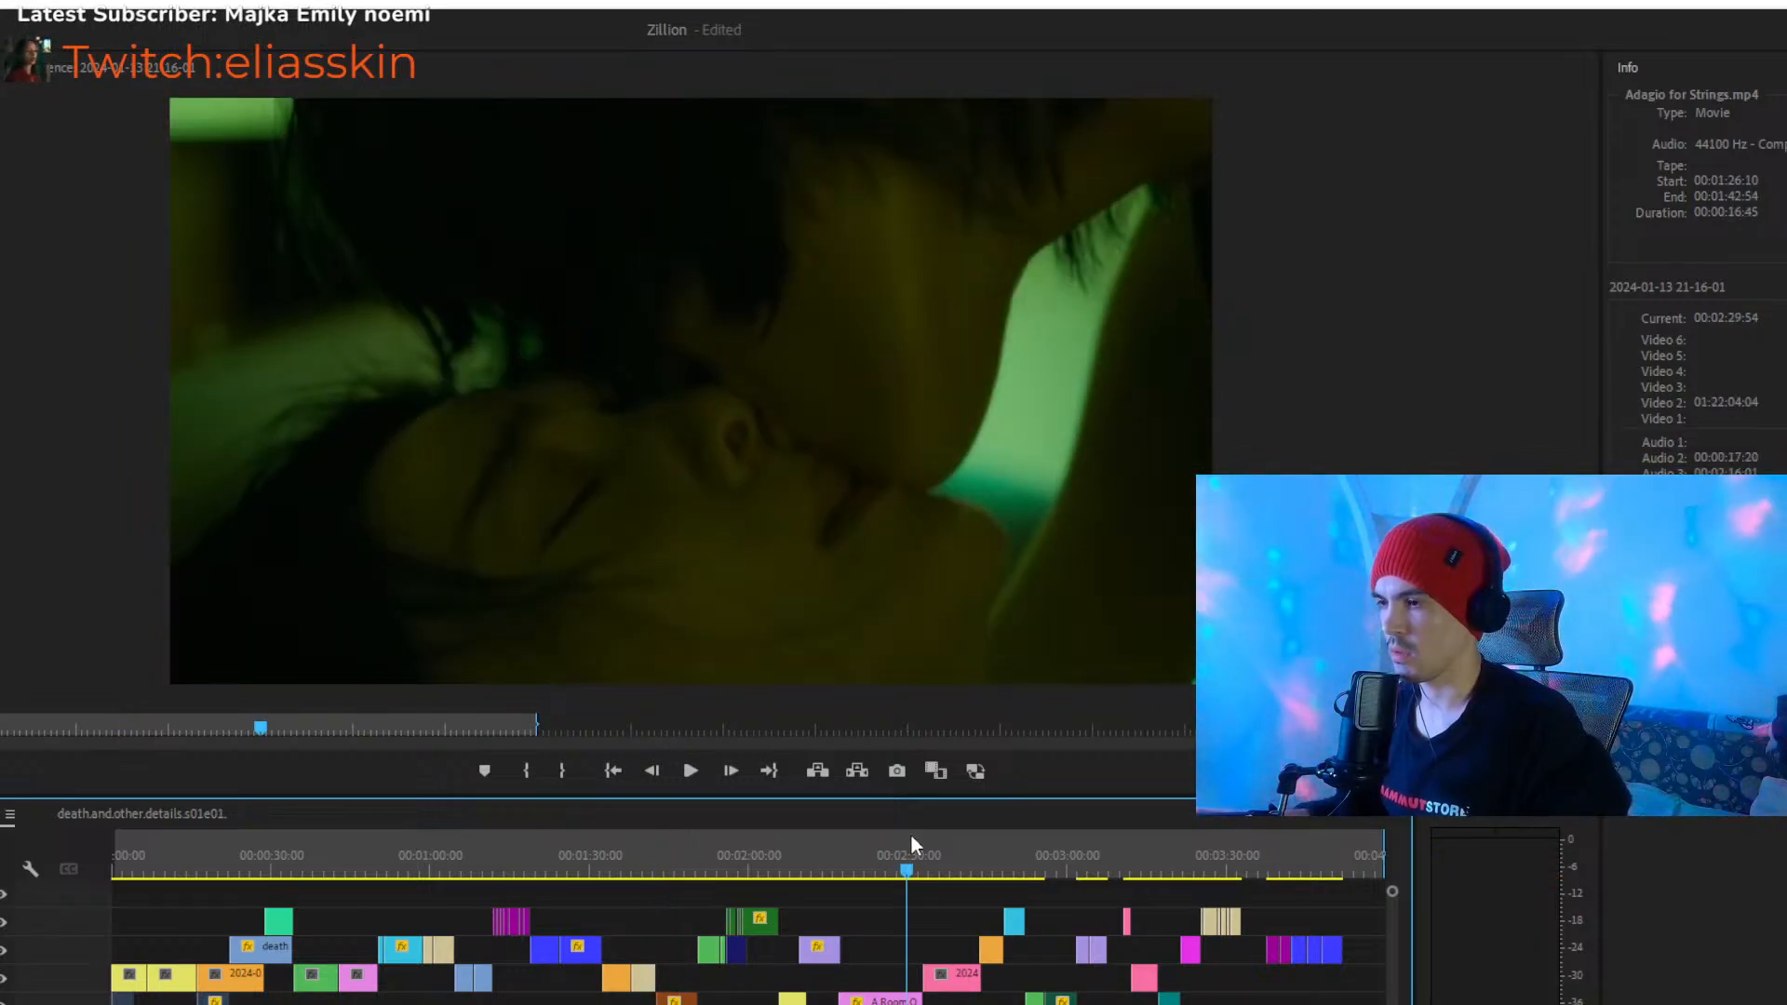
drag(1040, 840, 1063, 831)
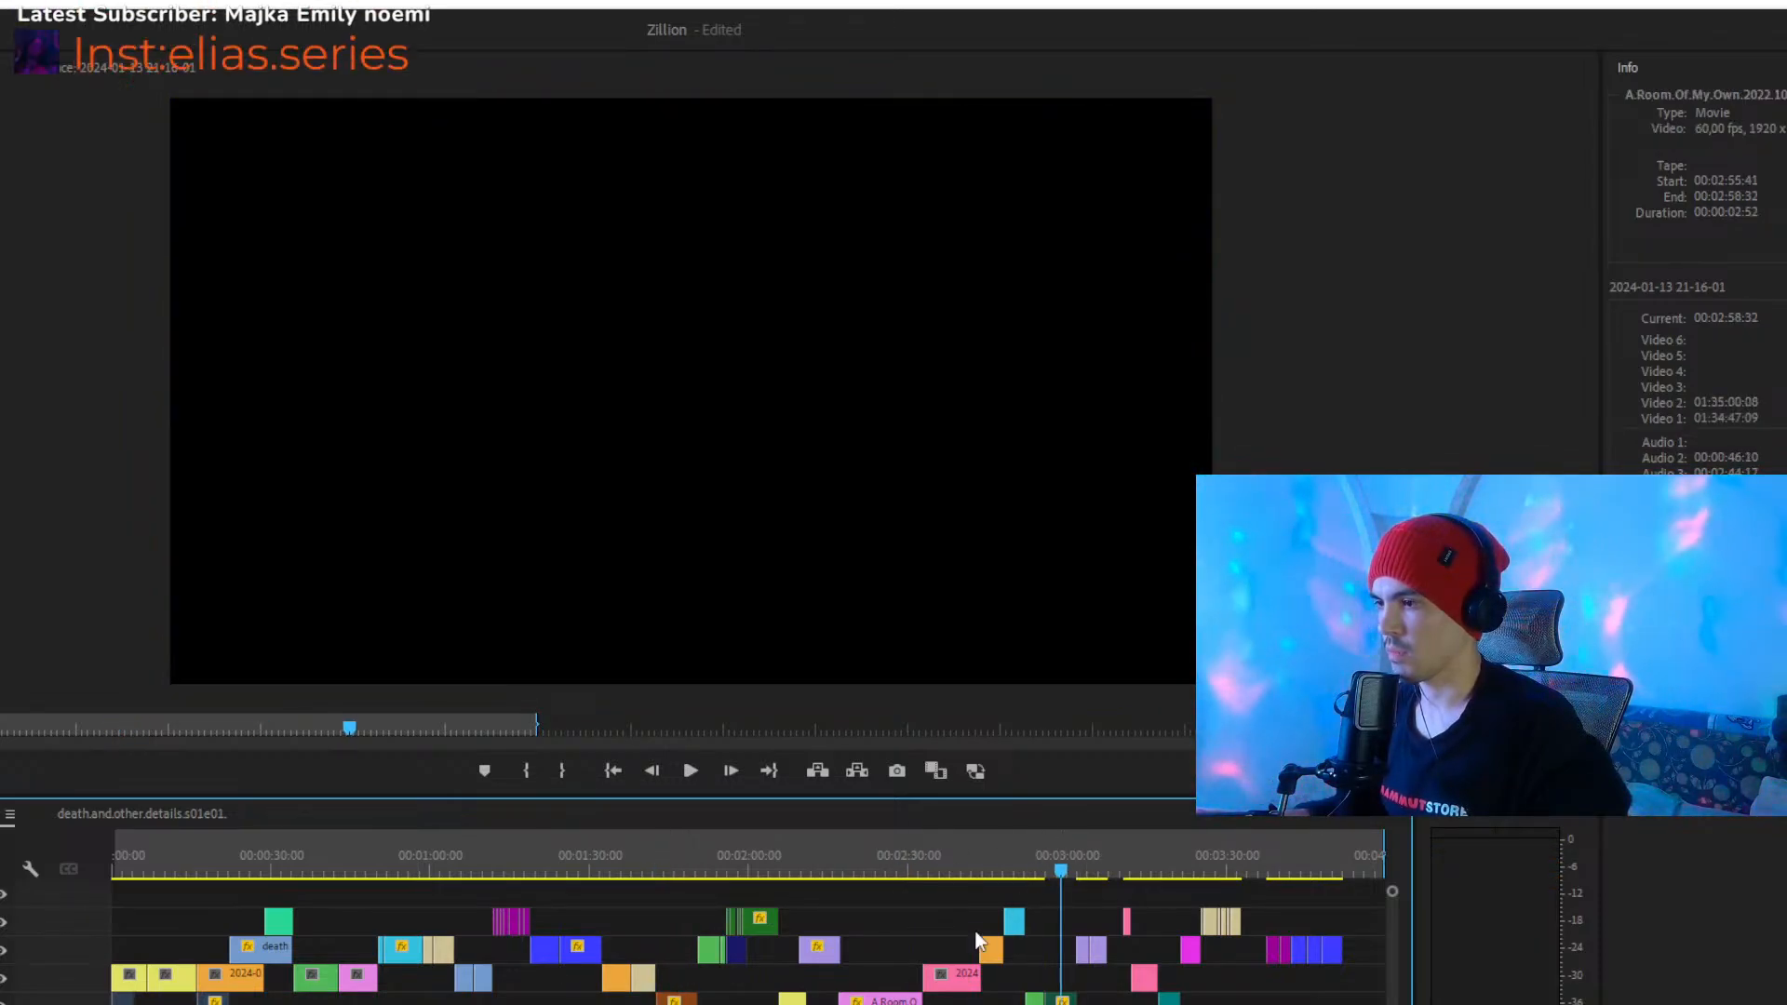
- Move the green A.Room.Of.My.Own clip up one track, starting right after the blue Detective.Forst clip at 00:02:52:12
key(equal)
key(equal)
key(equal)
key(equal)
key(equal)
key(equal)
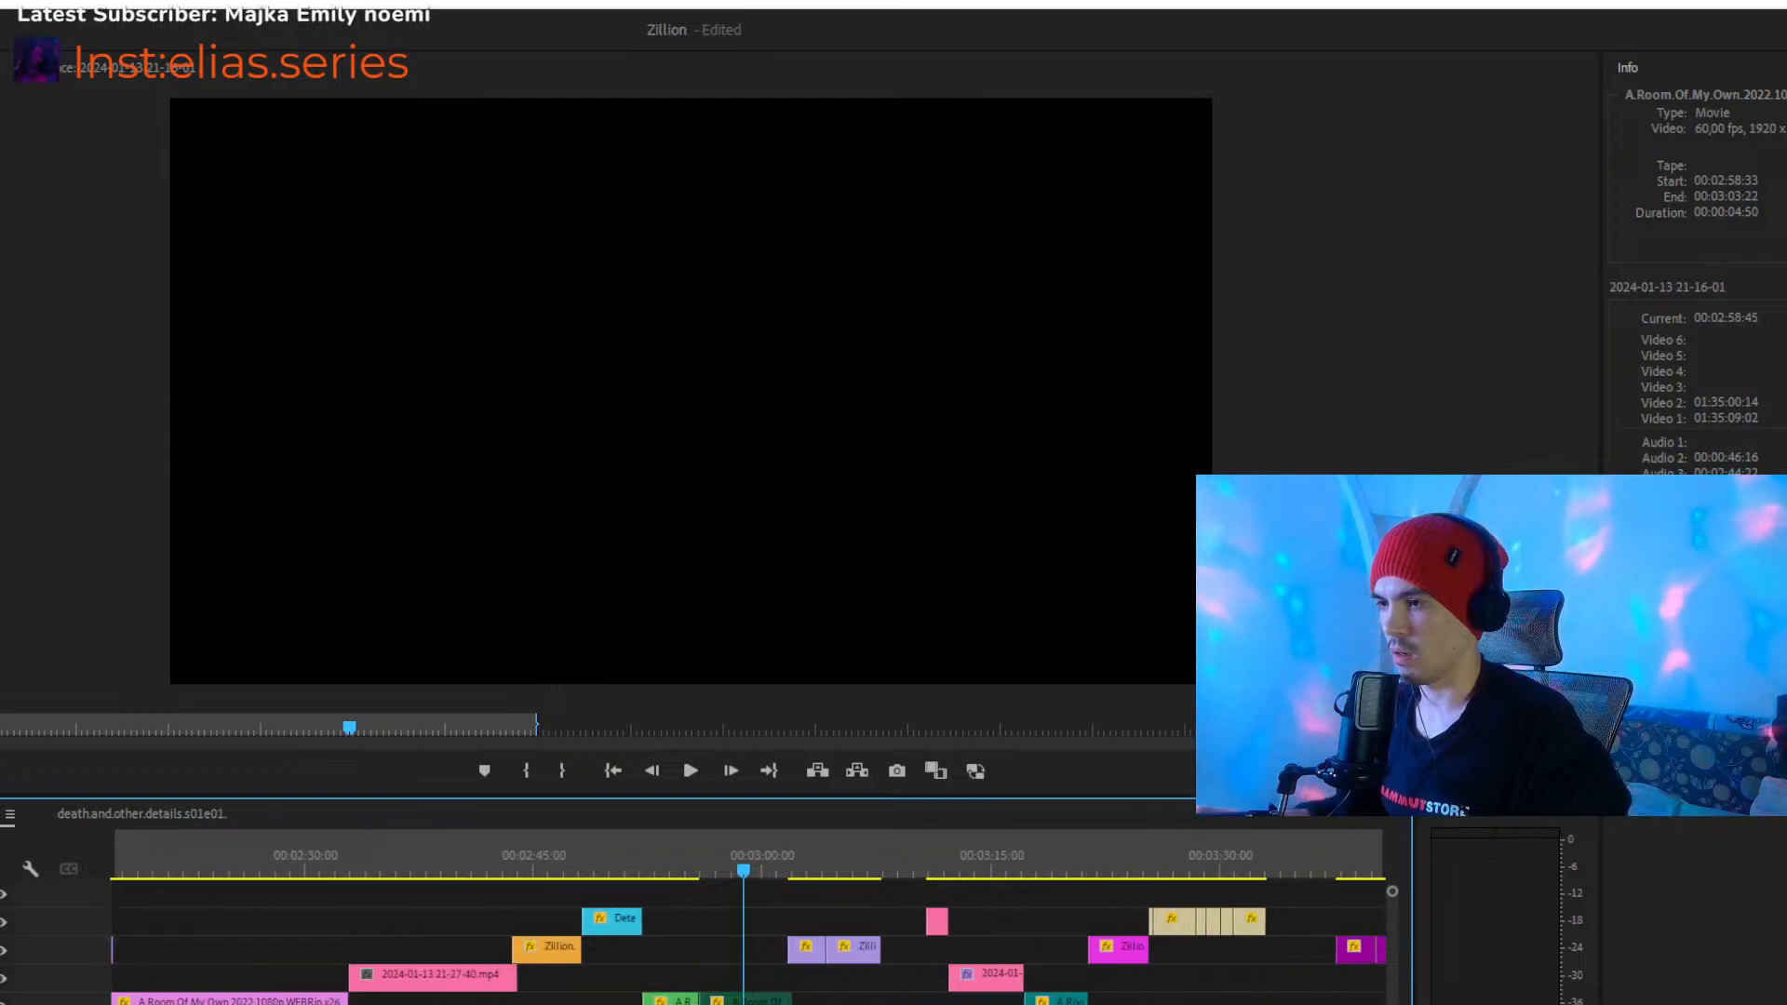
drag(697, 1004, 599, 975)
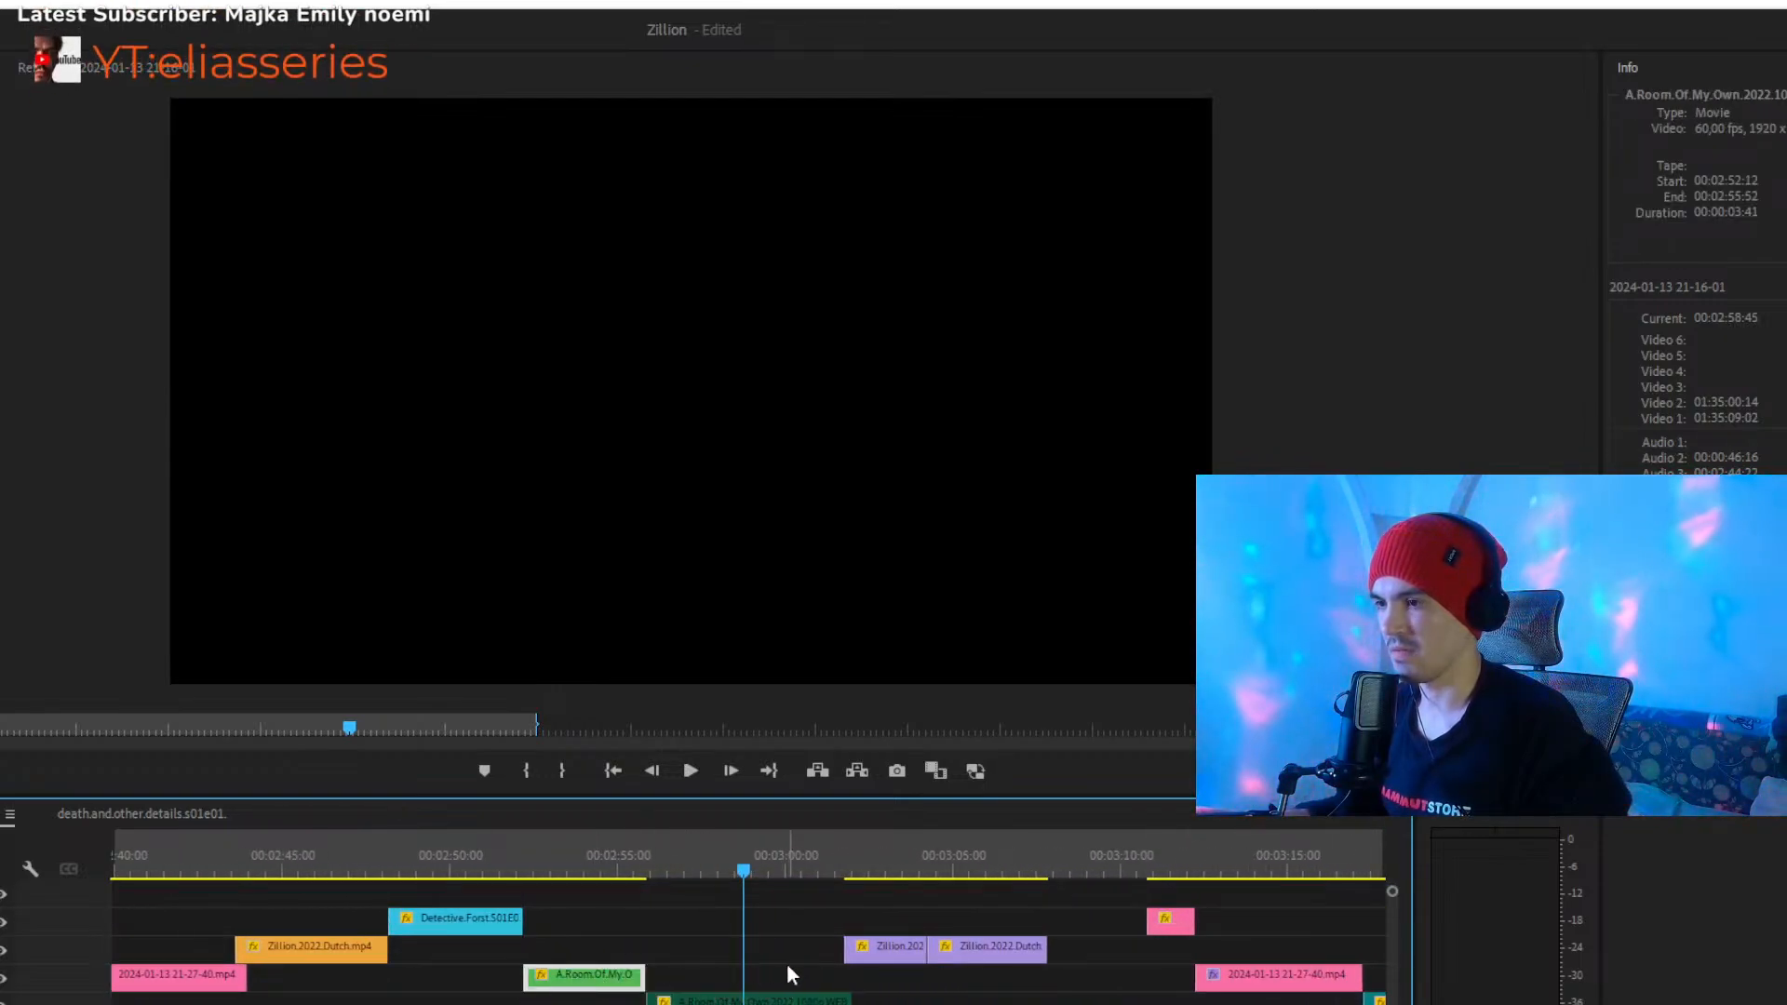
key(minus)
key(minus)
key(minus)
key(minus)
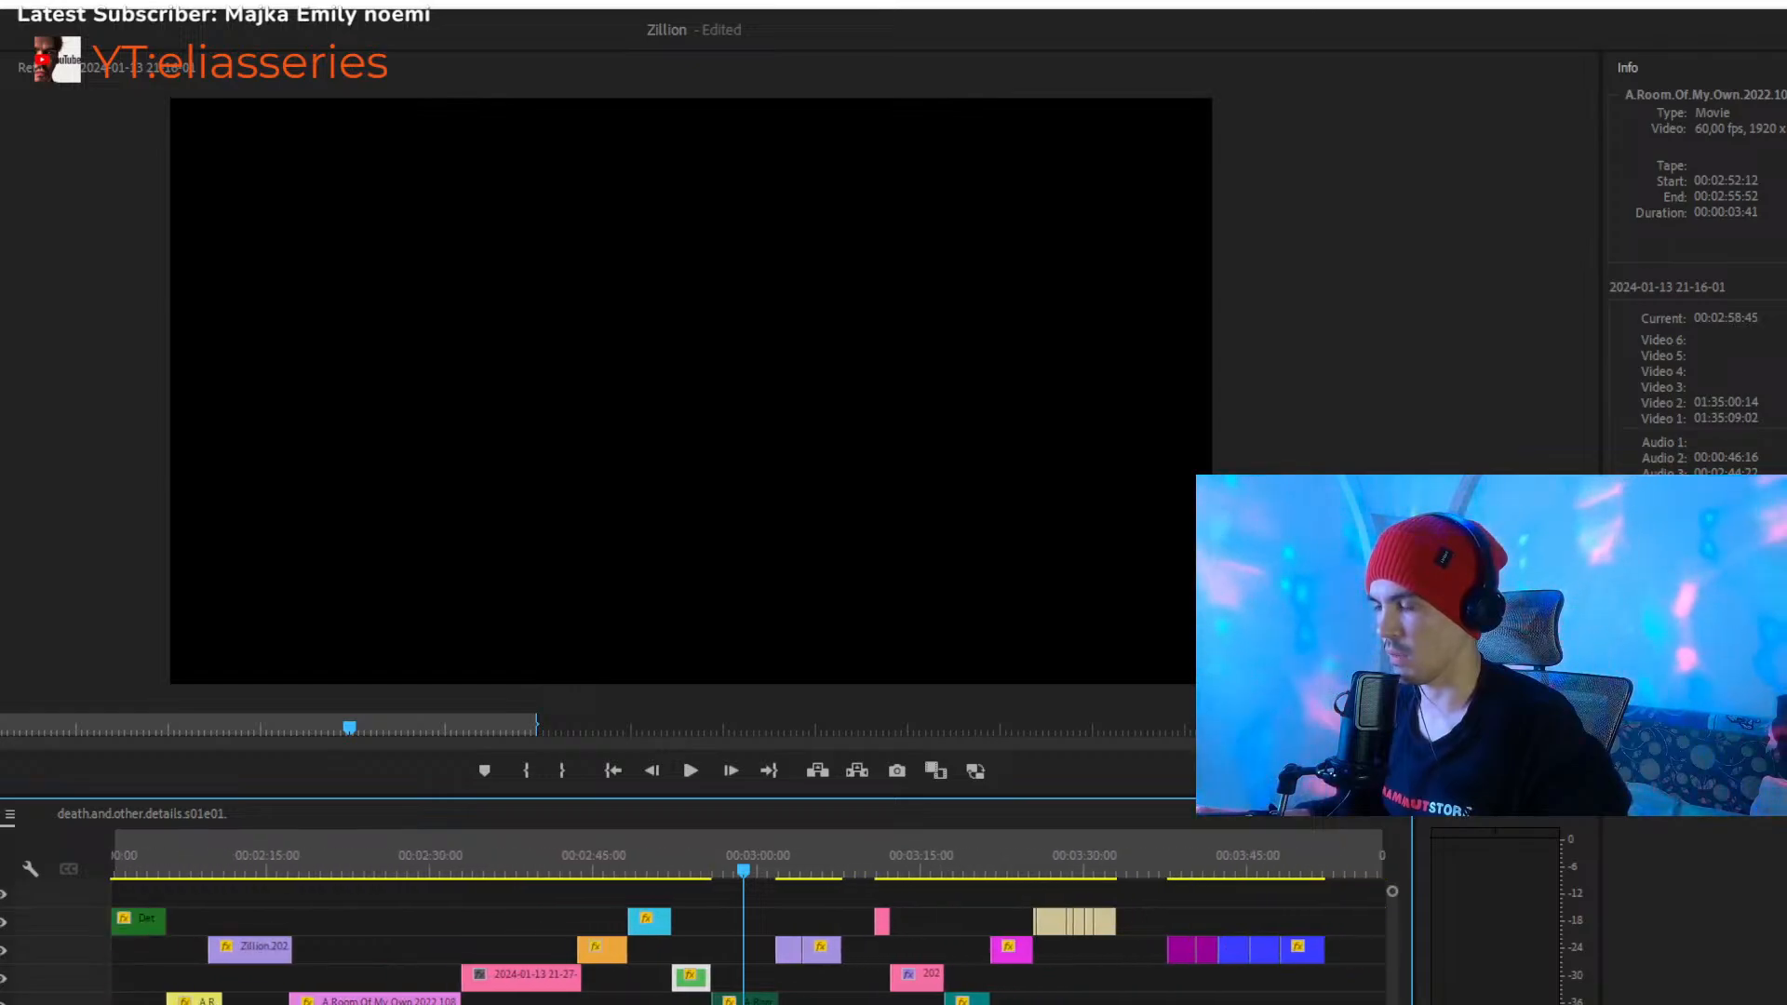
- Check the montage's end at 00:03:40:06, and play the last Detective clips from about 00:03:31:04 to 00:03:32:34
click(1026, 847)
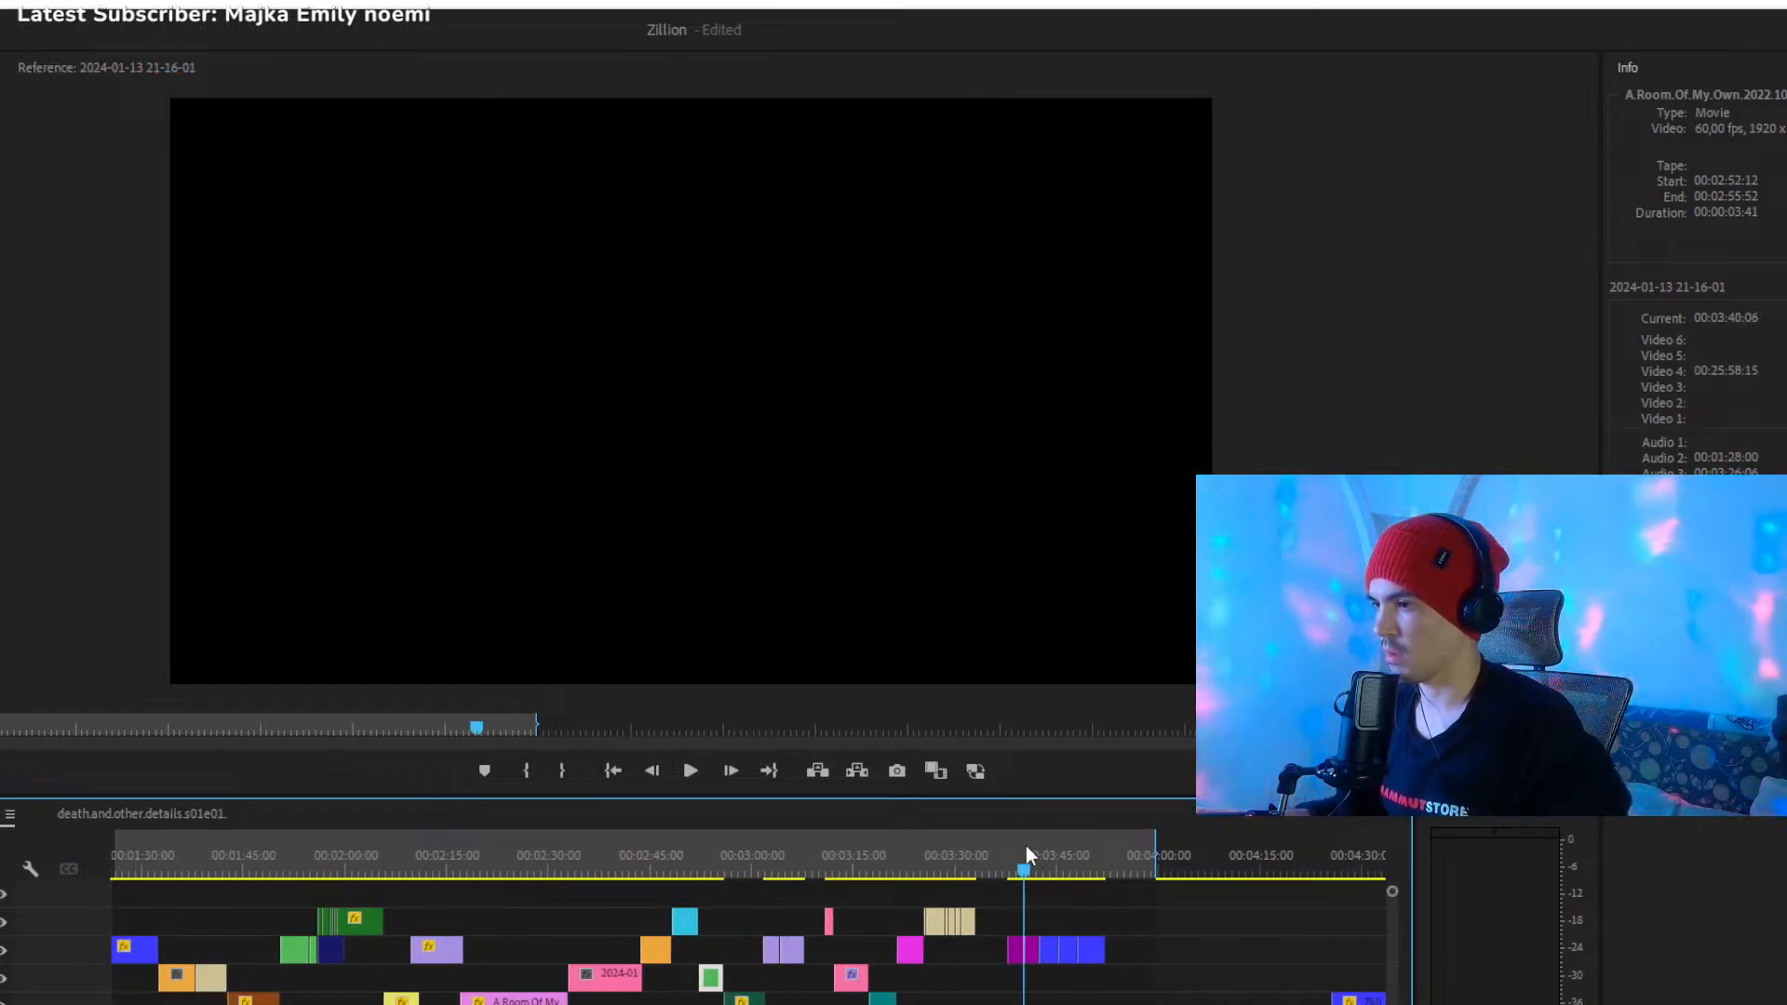
key(minus)
key(minus)
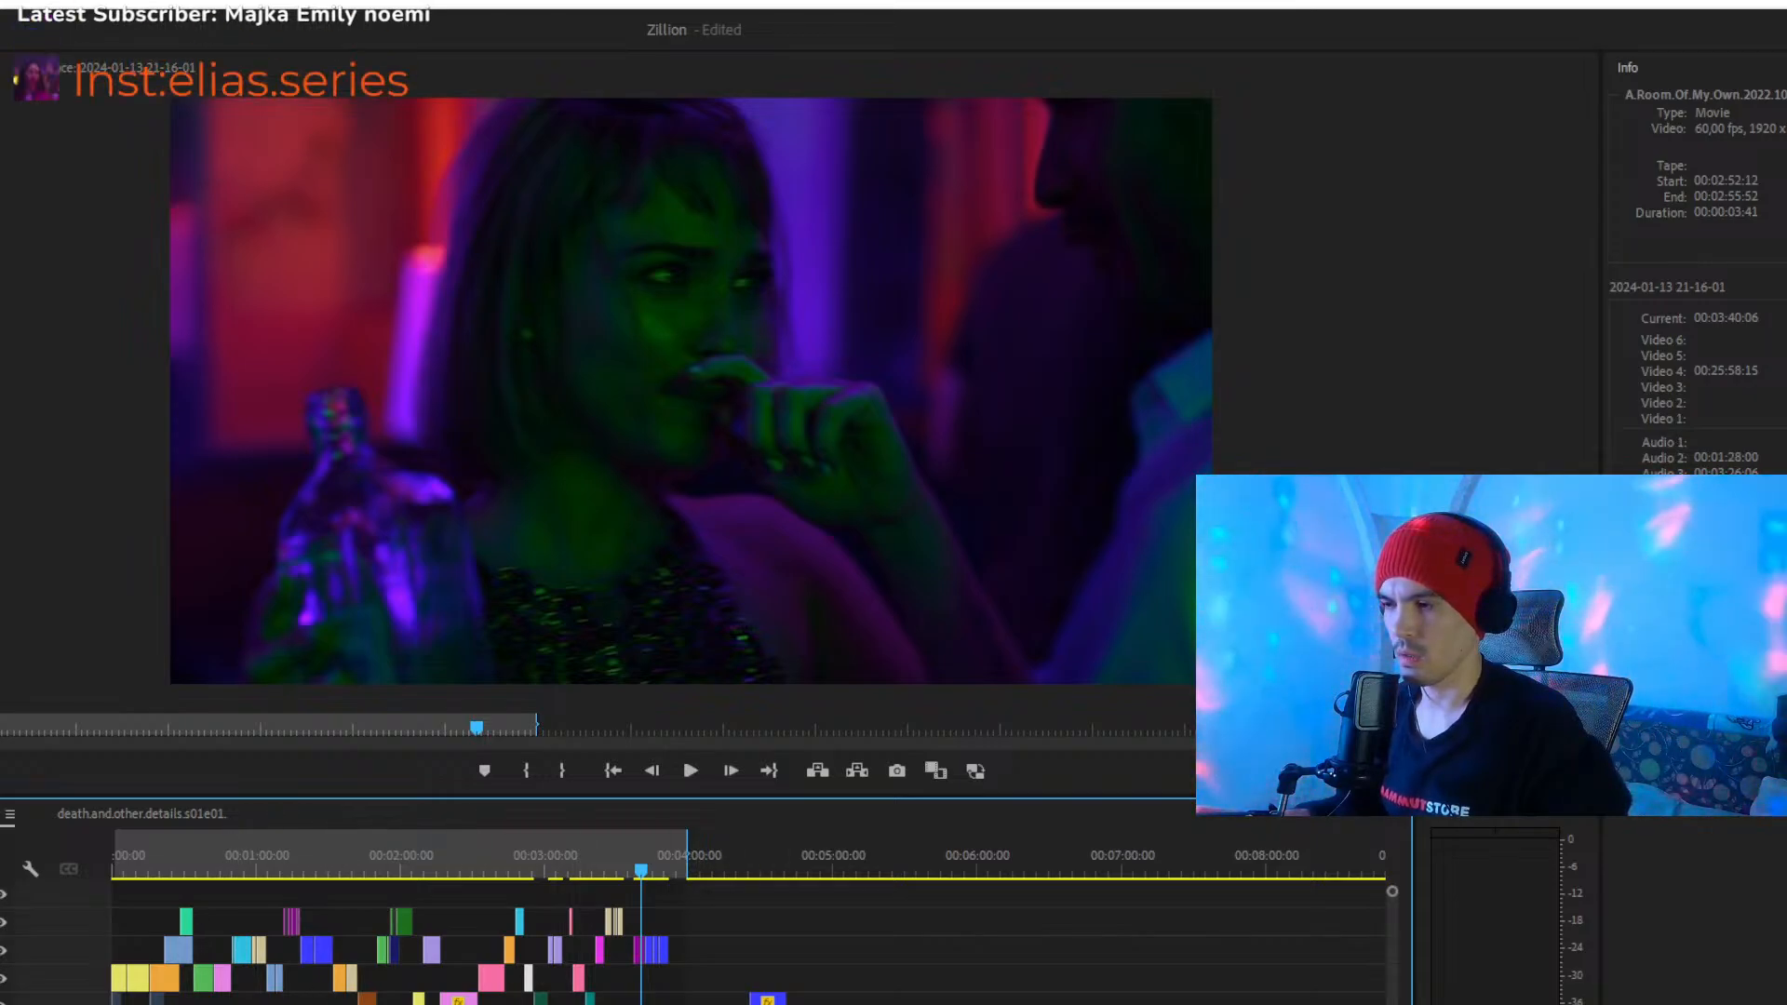
key(equal)
key(equal)
key(equal)
key(equal)
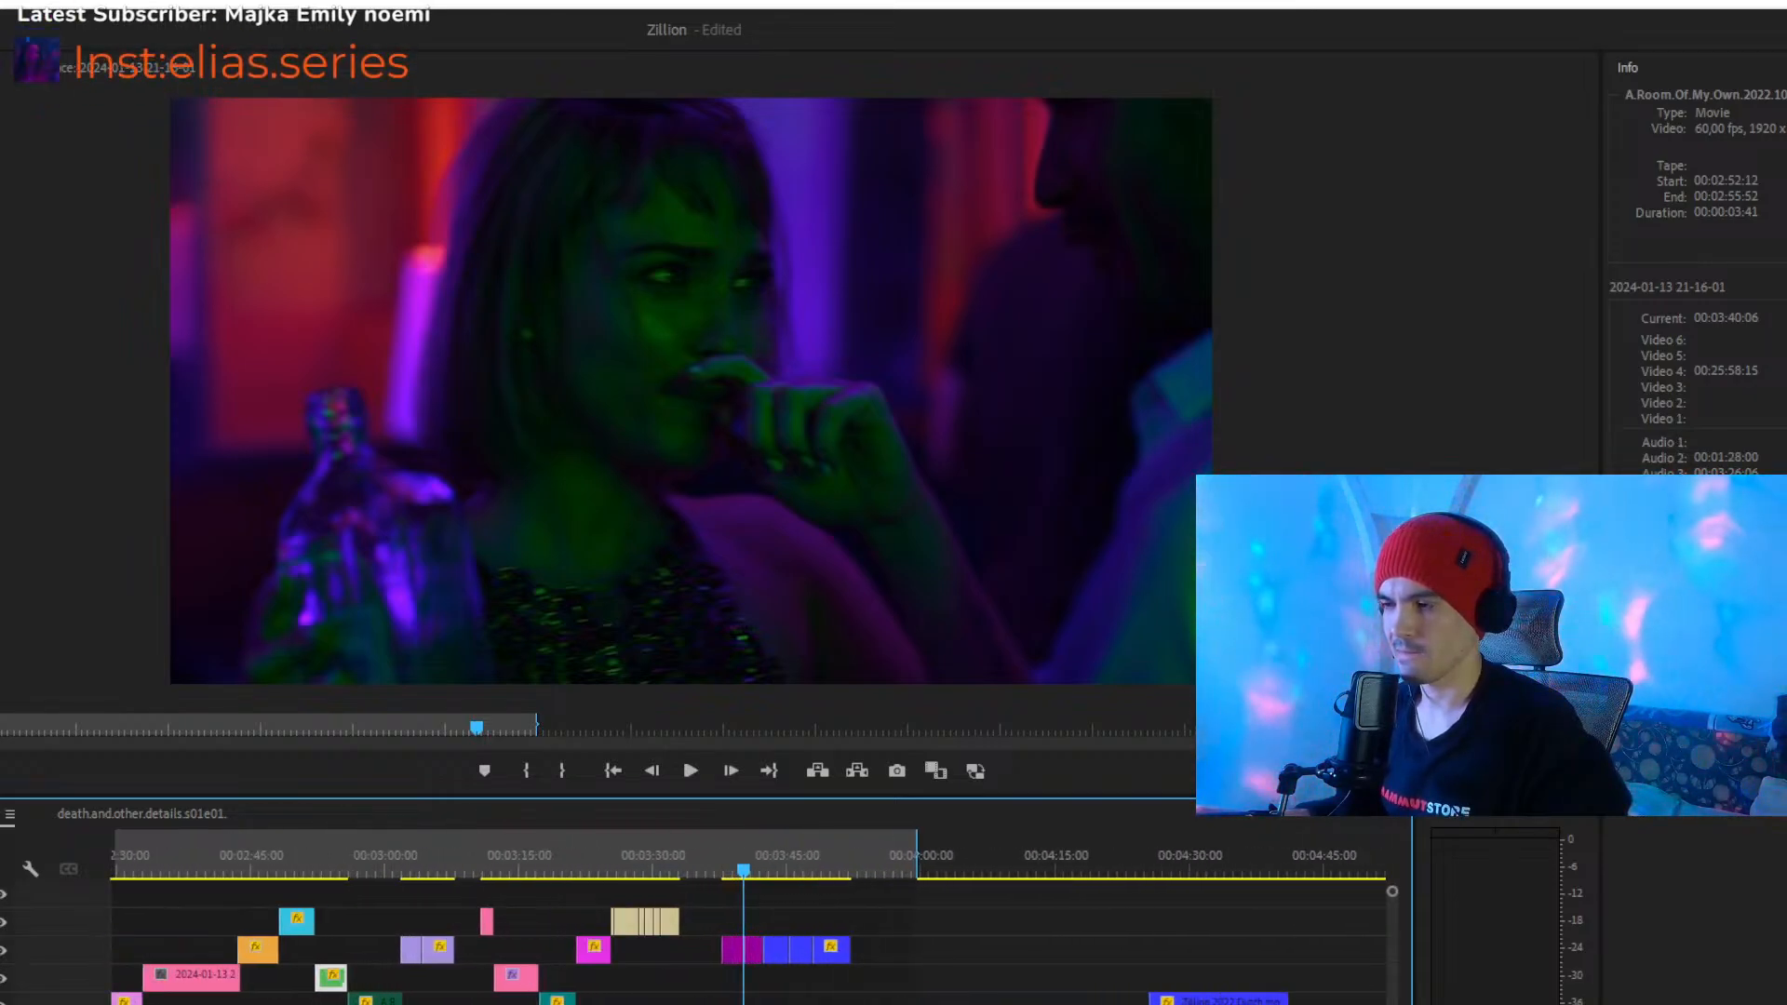
key(equal)
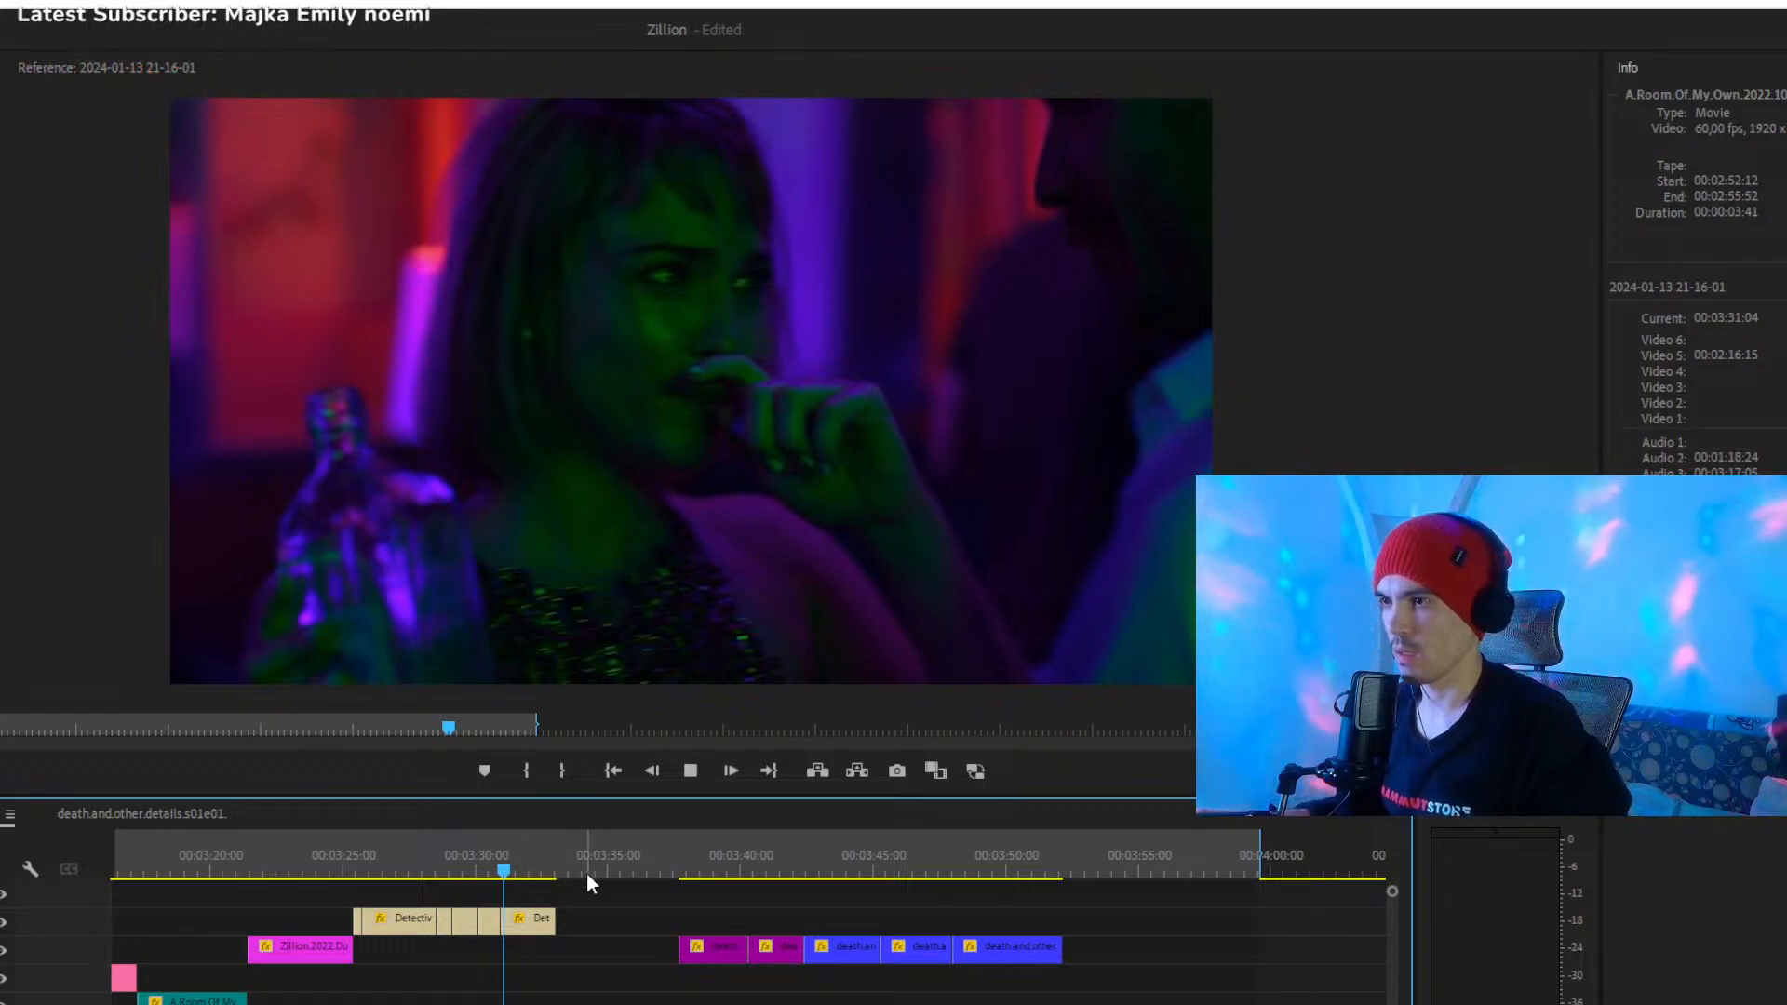
key(space)
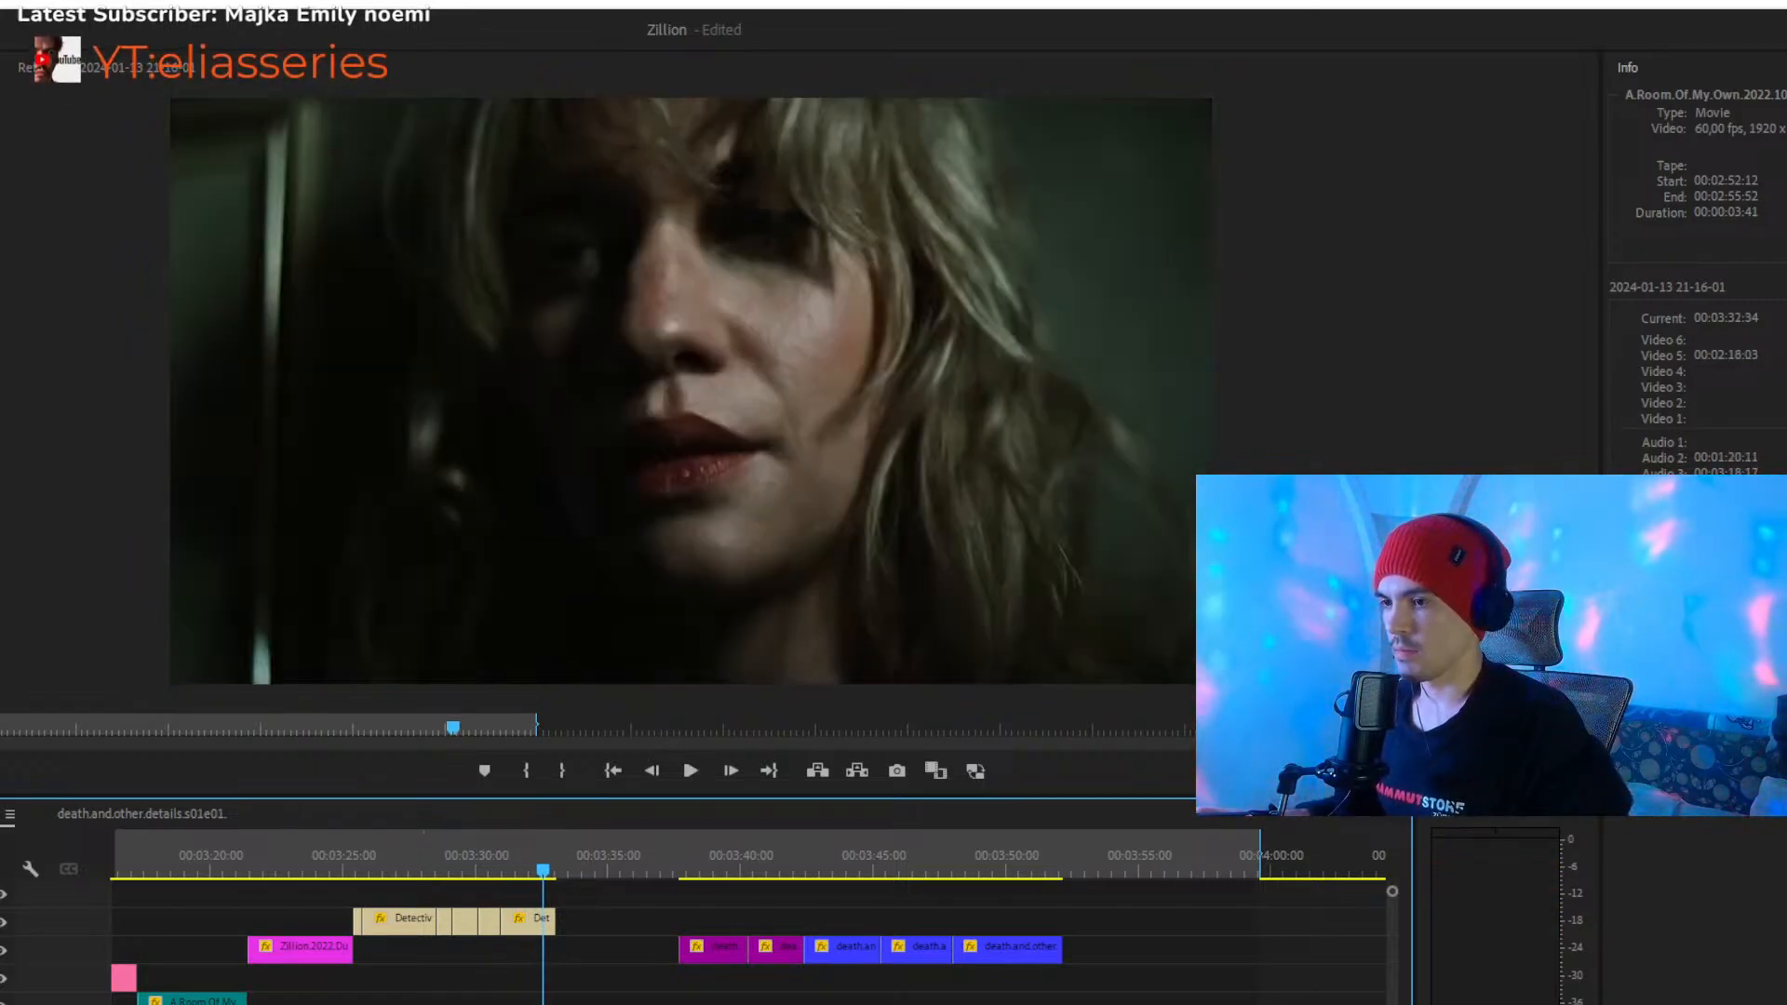
- Move the five death.and.other.details clips from the montage's end down one track to just after the green A.Room.Of.My.Own clip
key(minus)
click(417, 868)
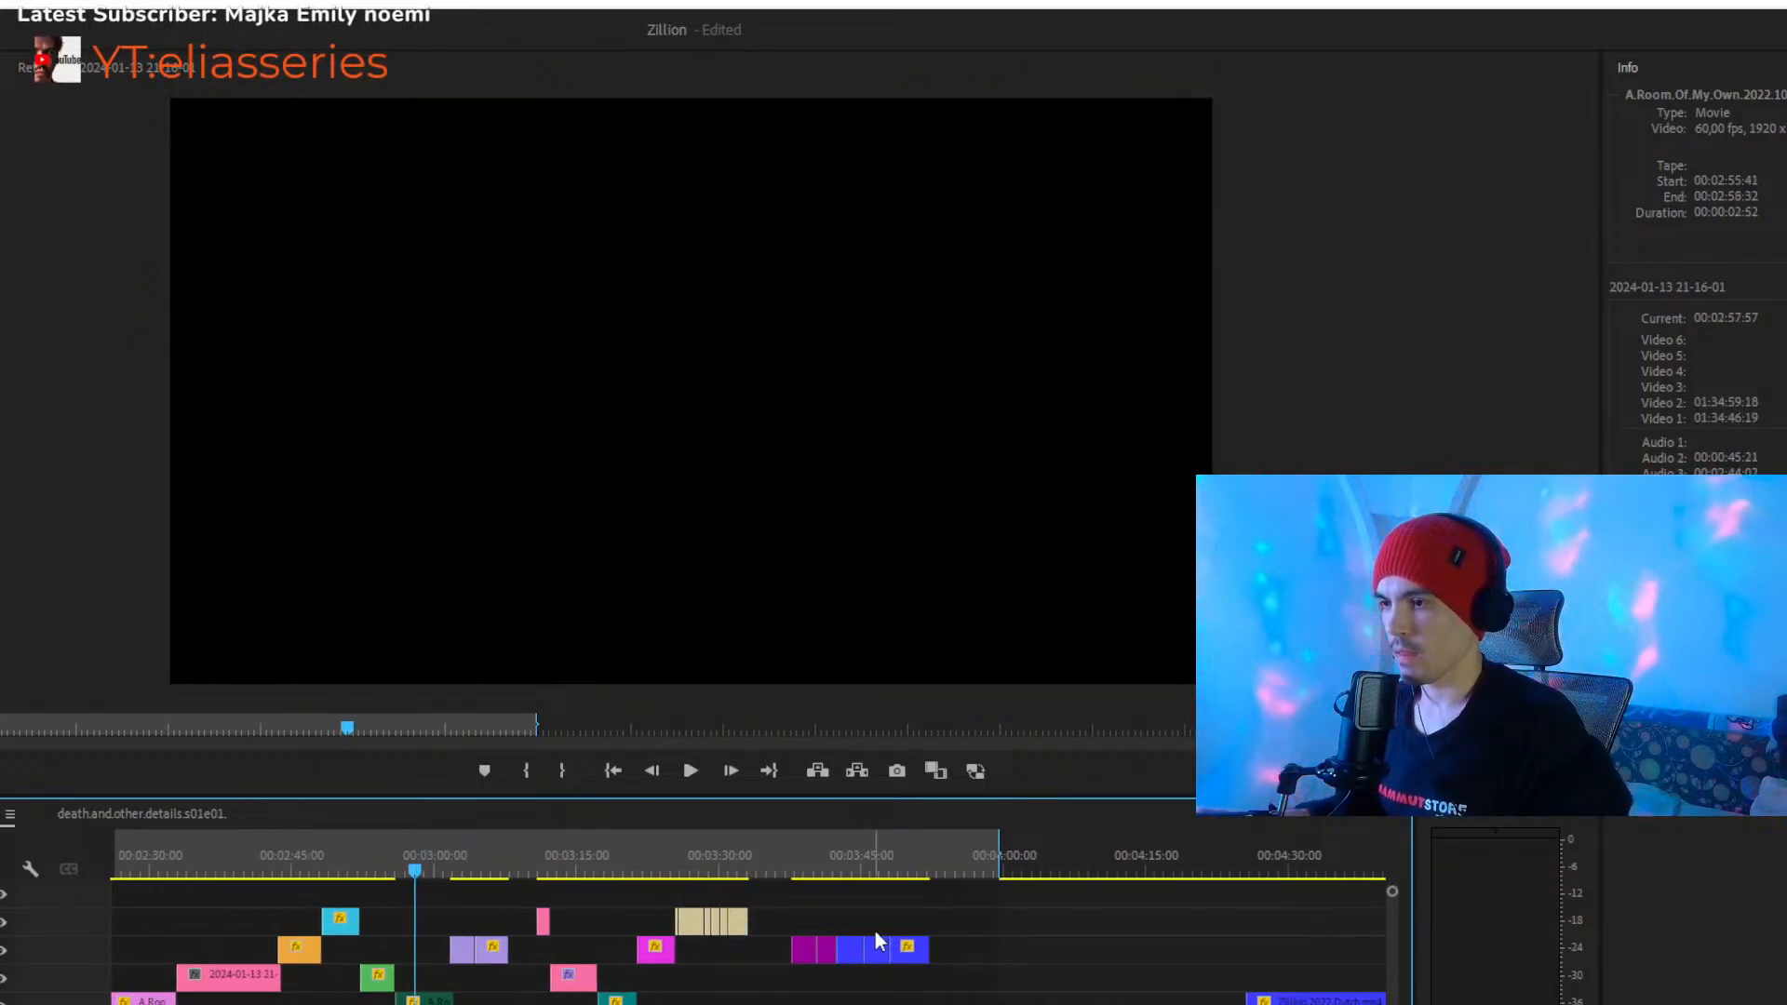
drag(808, 950, 442, 985)
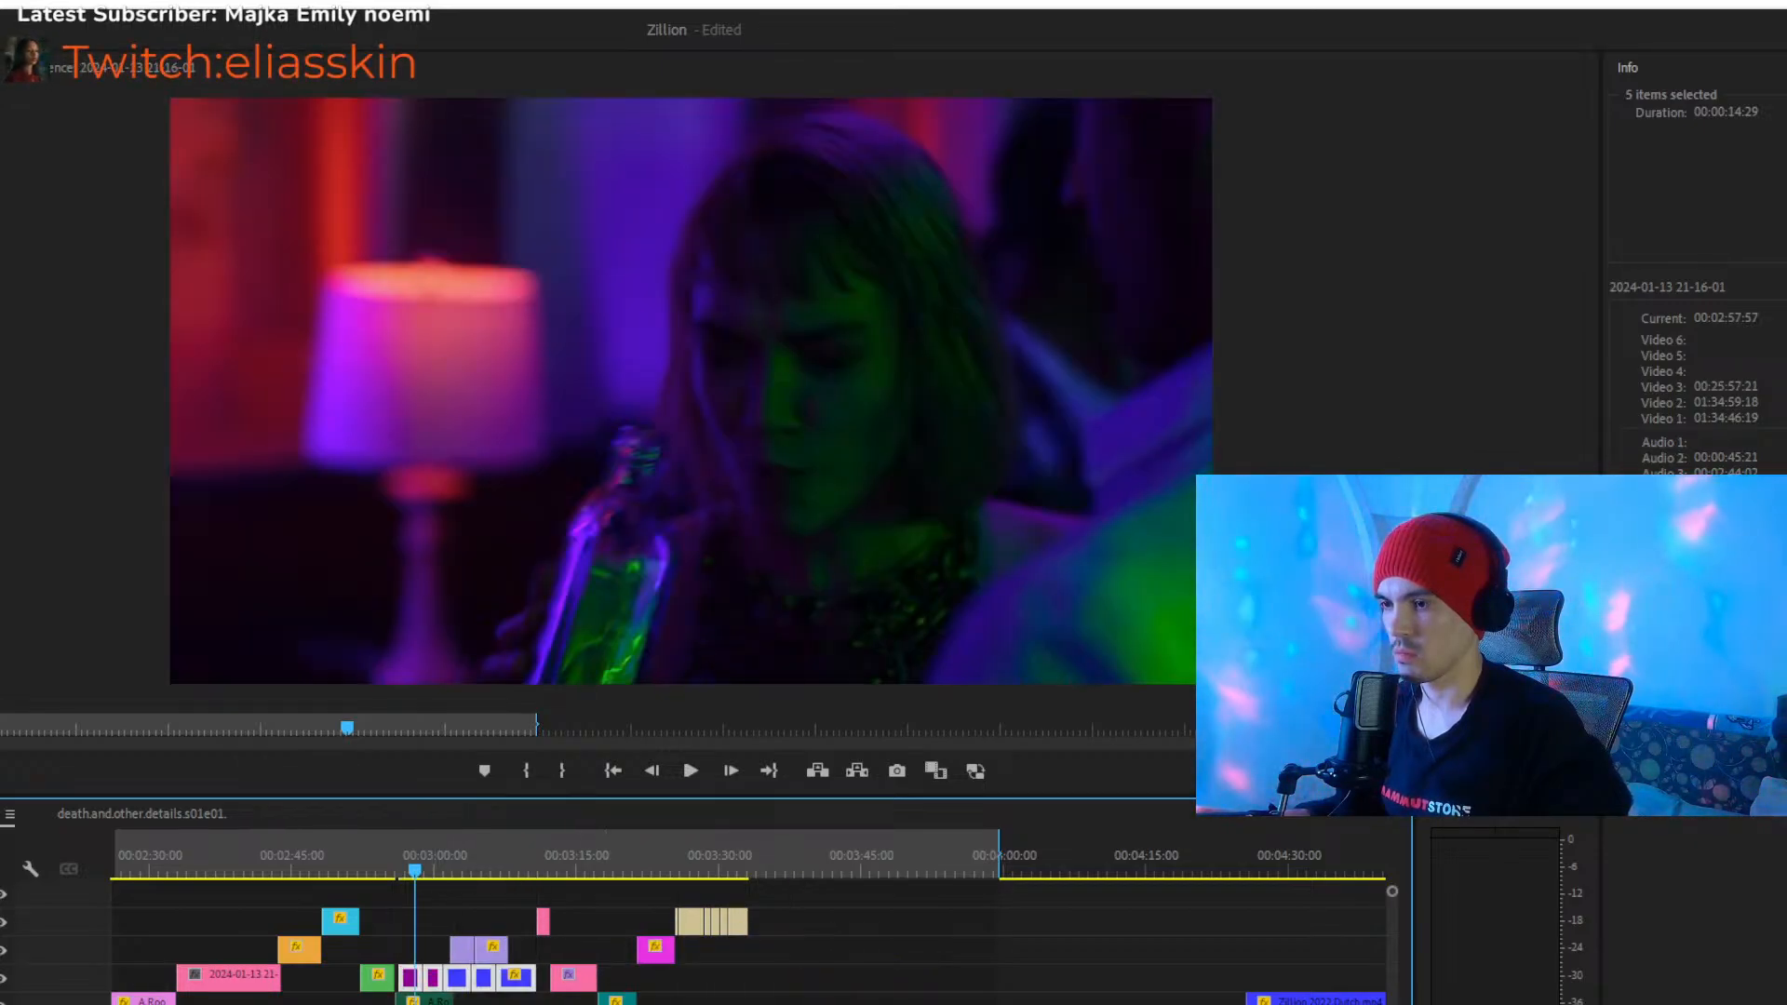
- Place the playhead at 00:02:52:30 and look over the rearranged clips around the green A.Room.Of.My.Own clip
key(equal)
key(equal)
key(equal)
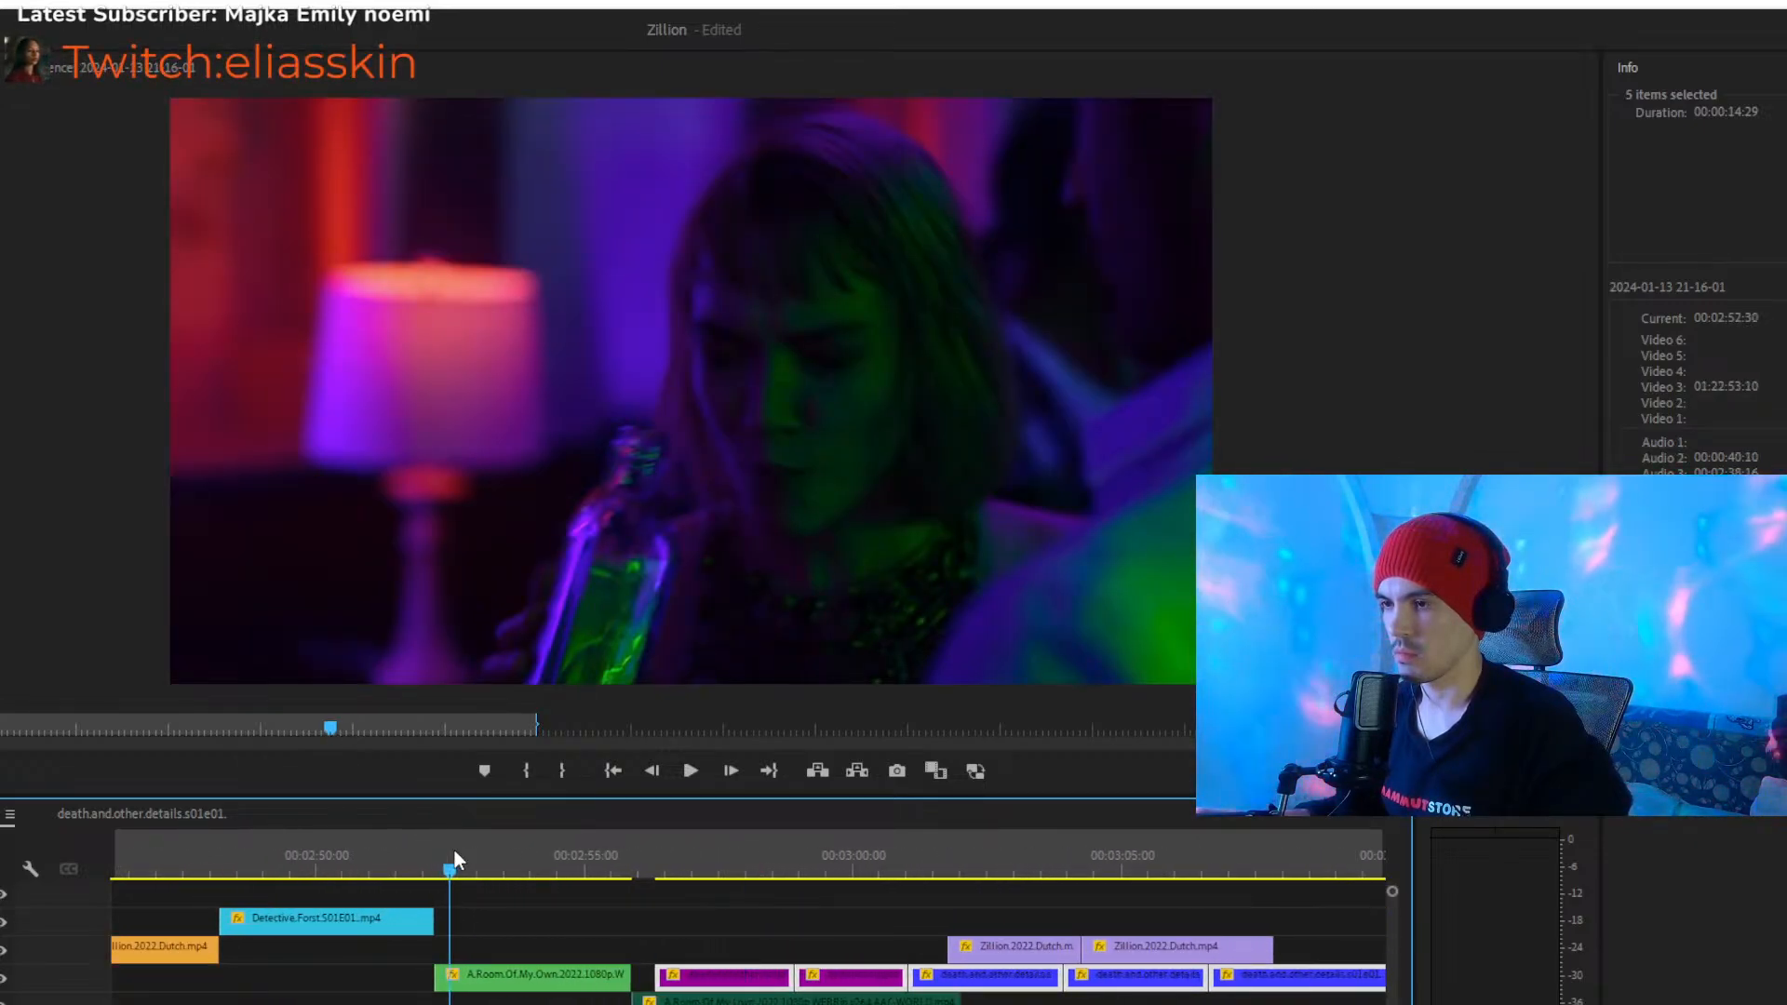
key(minus)
key(minus)
key(minus)
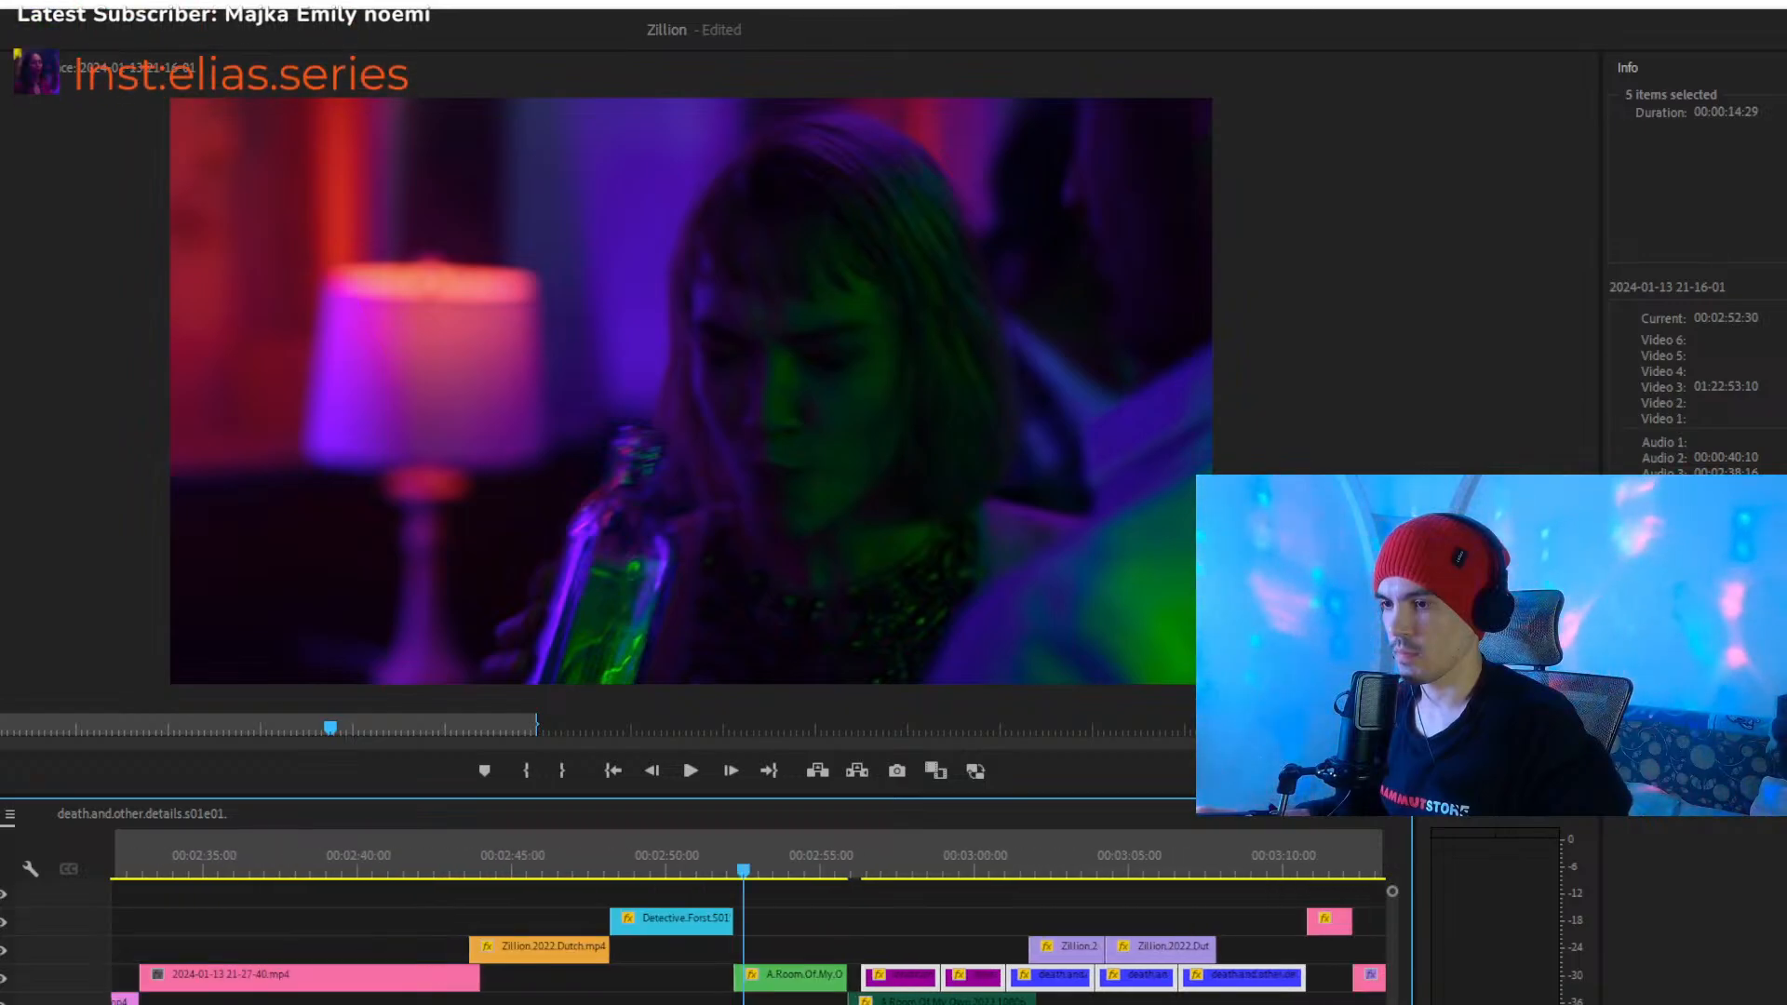
scroll(743, 949, down, 3)
scroll(743, 949, up, 4)
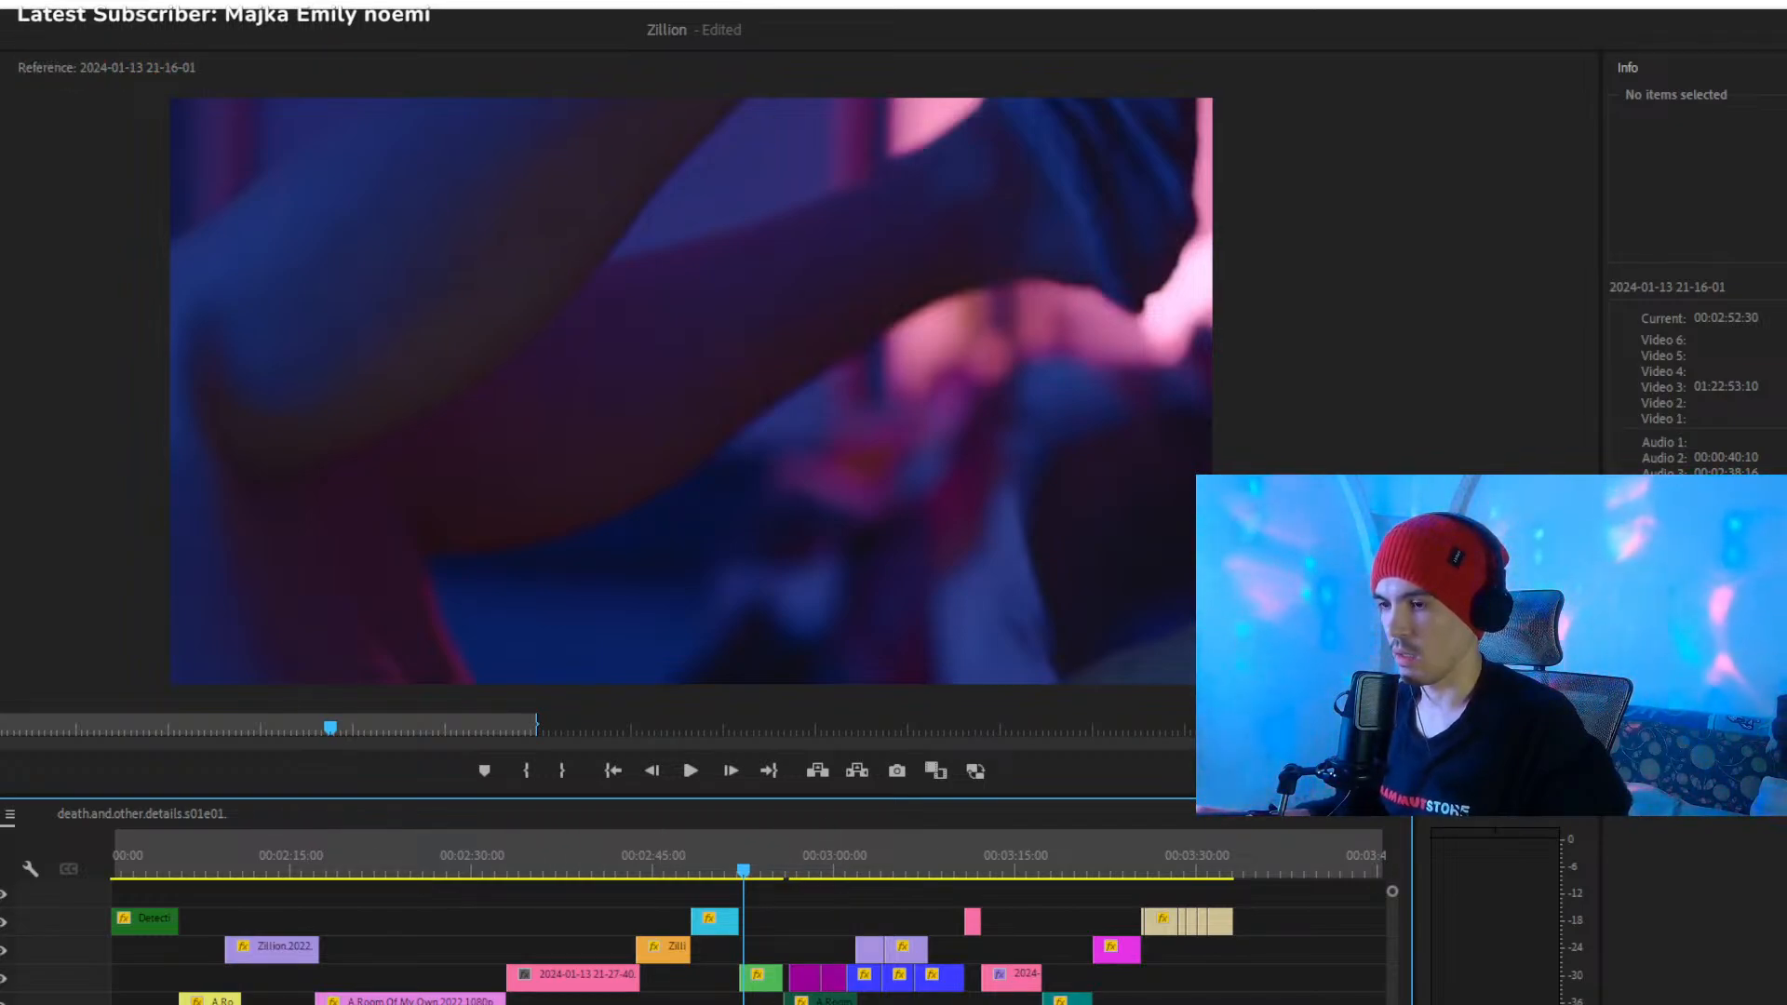
- Shift the two purple death.and.other.details clips earlier so they directly follow the green A.Room.Of.My.Own clip
key(equal)
key(equal)
key(equal)
key(minus)
key(minus)
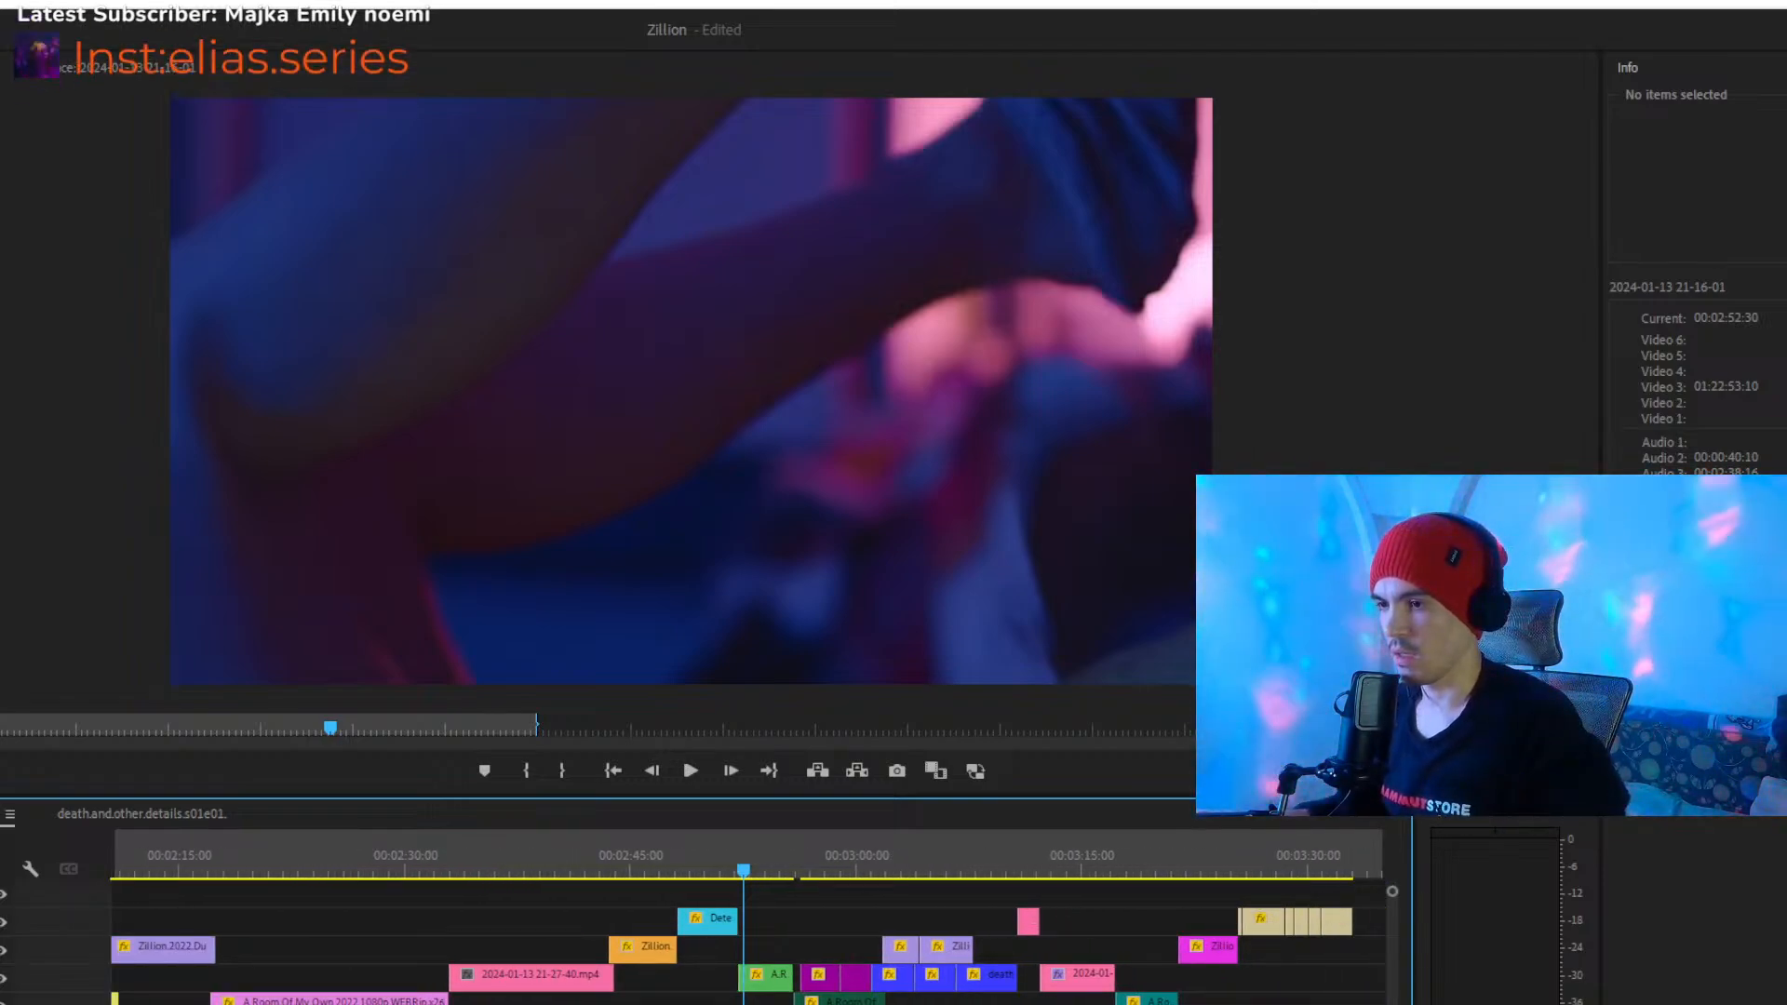
key(equal)
key(equal)
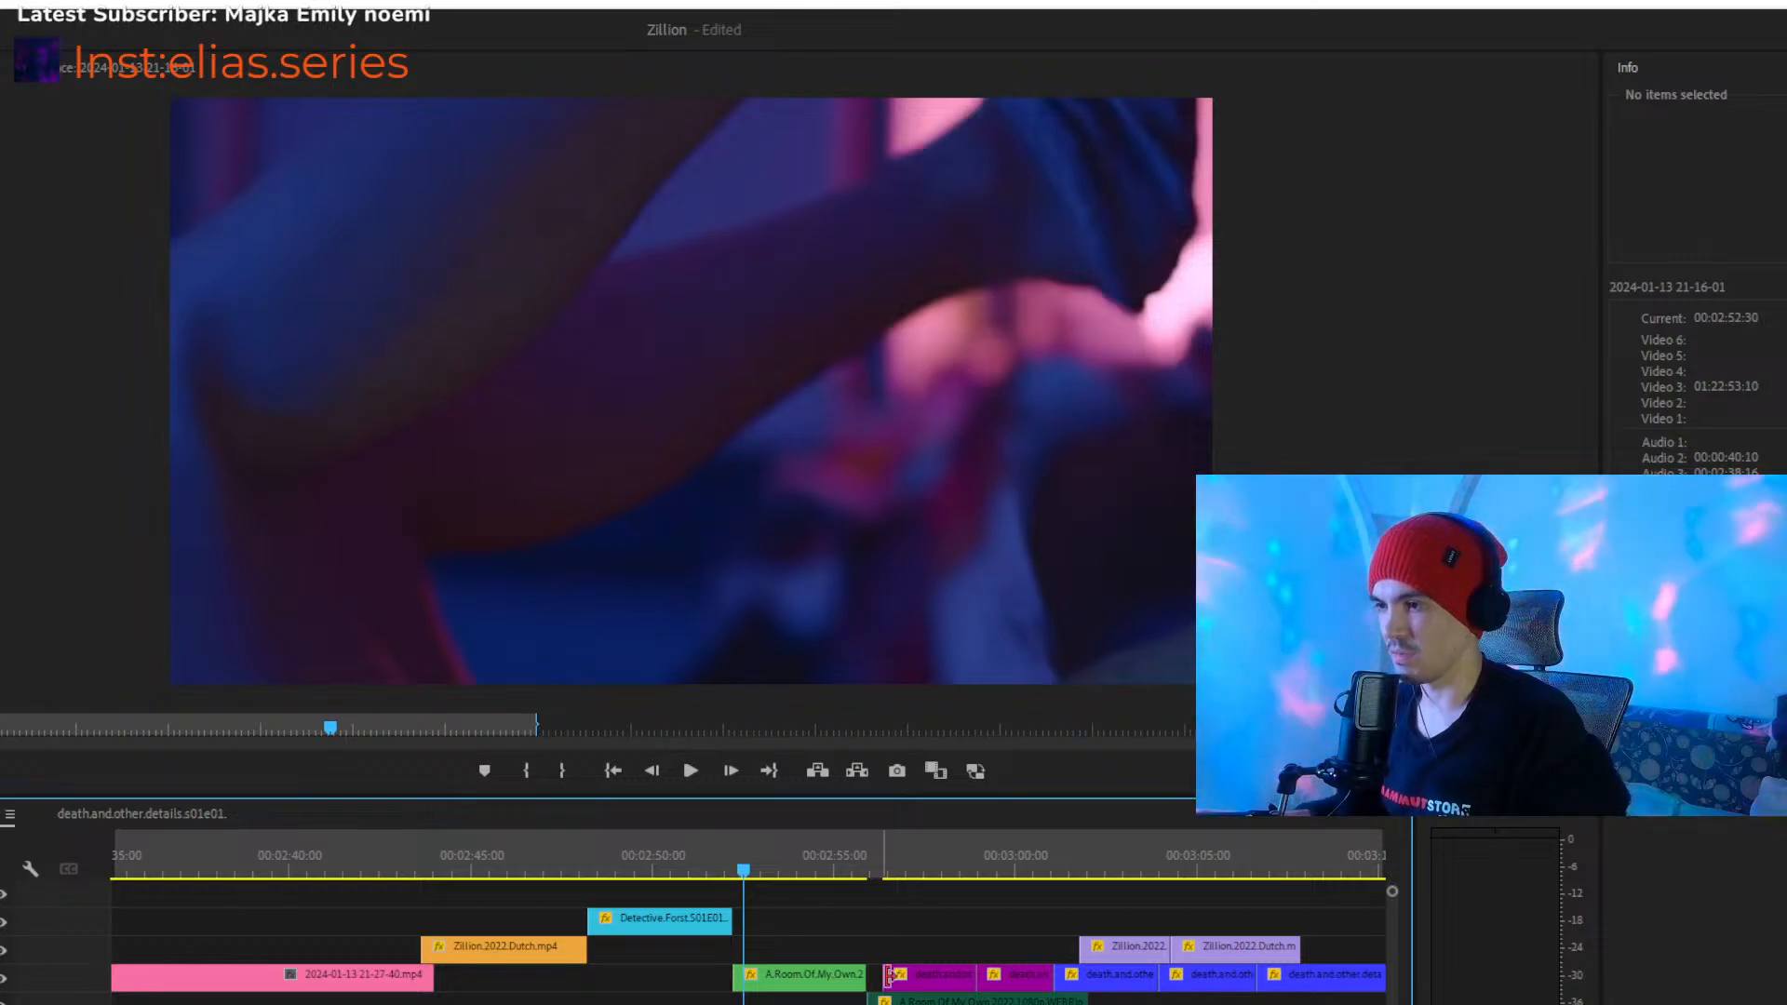
drag(943, 979, 941, 979)
drag(934, 981, 917, 980)
key(minus)
key(minus)
key(minus)
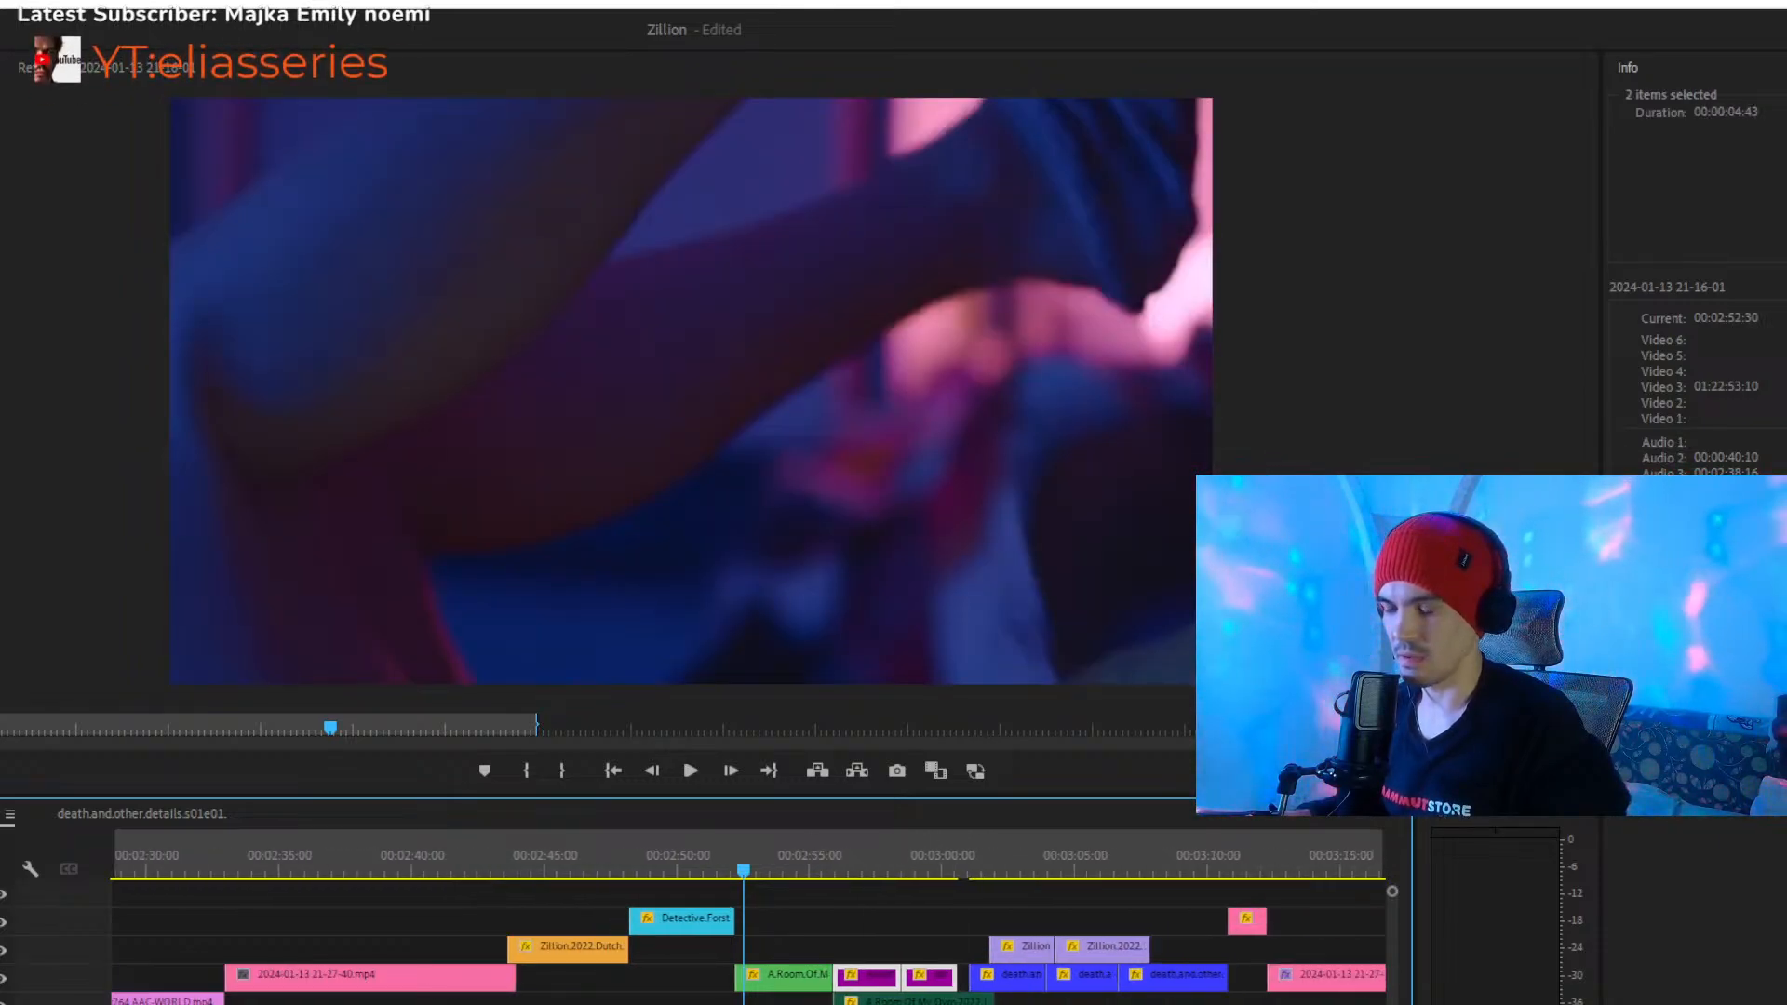
key(equal)
key(equal)
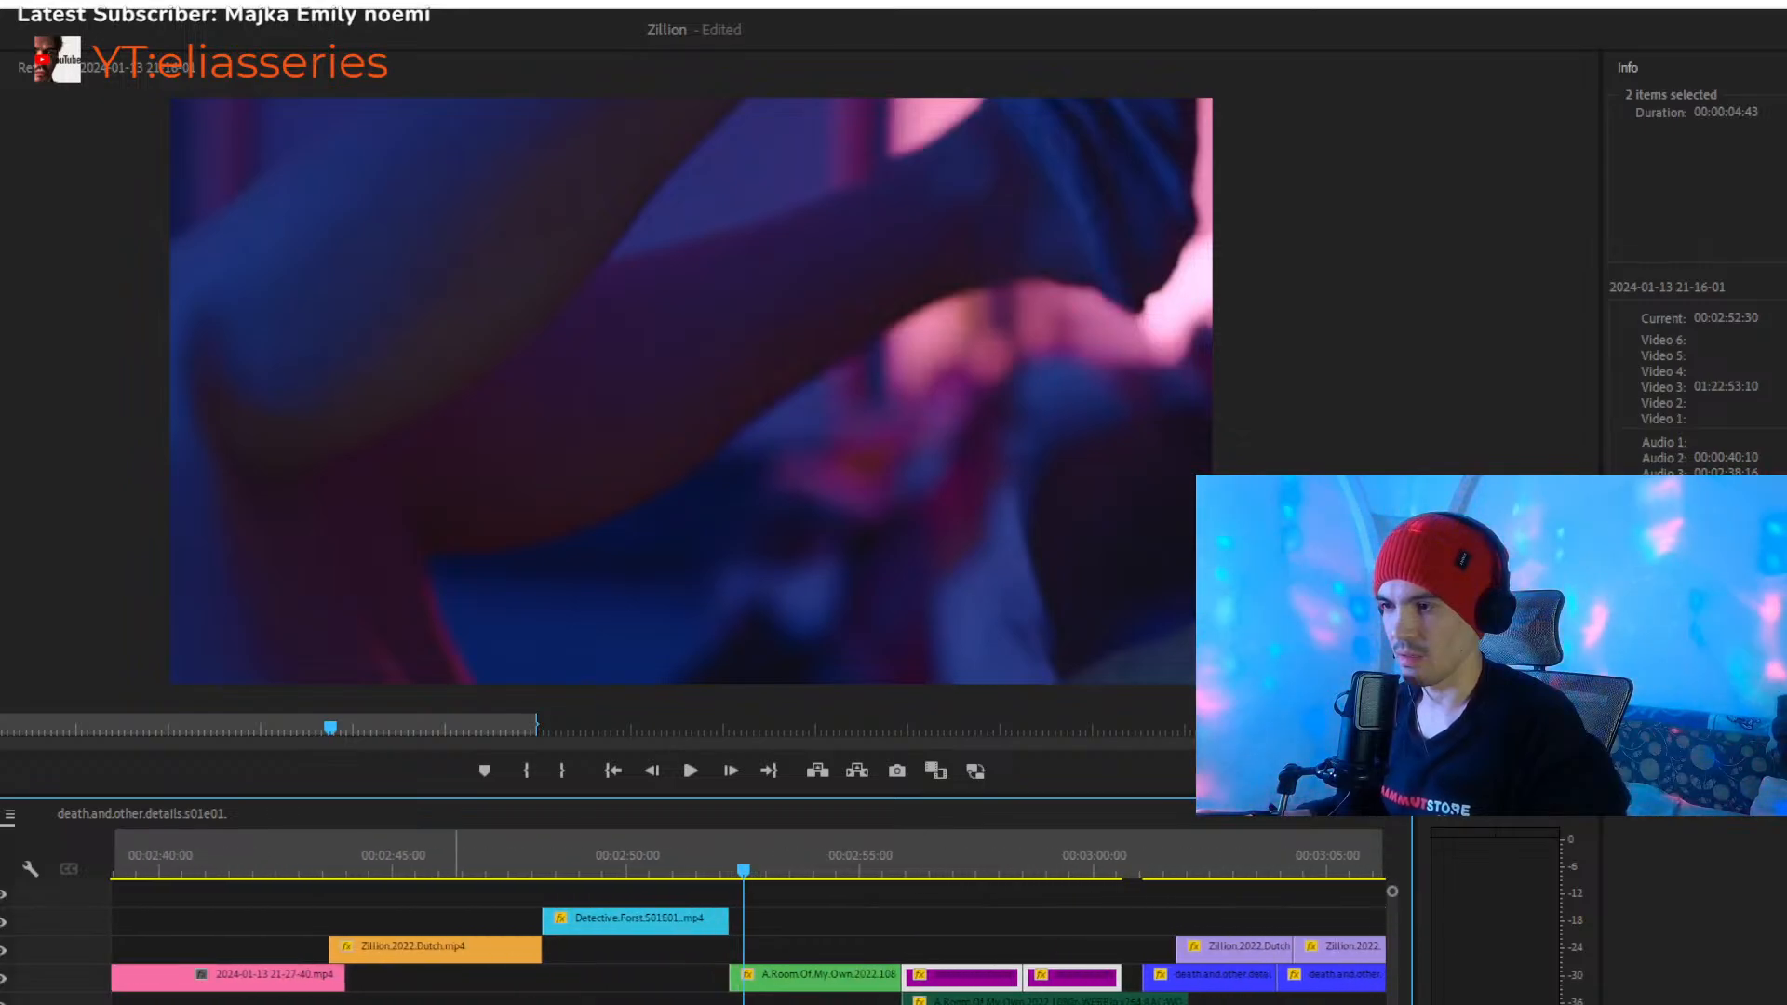
- Return to the start of the sequence and play the opening shot while looking over the whole montage
key(minus)
key(minus)
key(minus)
key(minus)
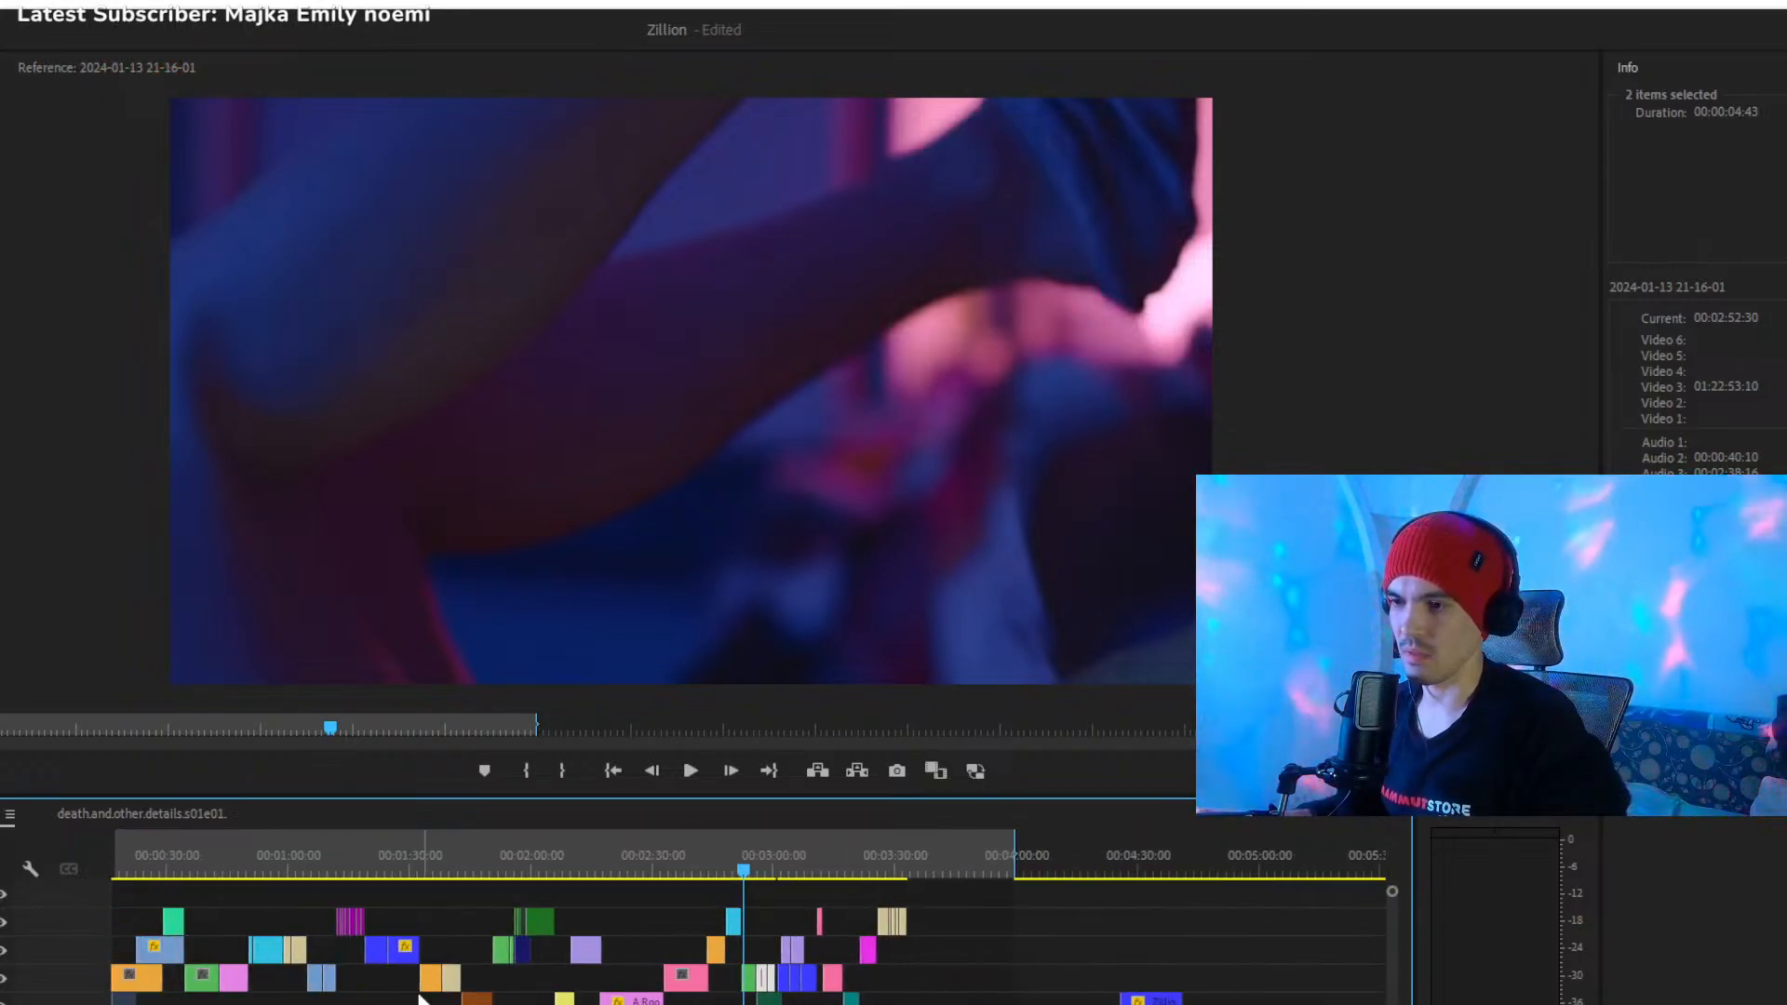
key(Home)
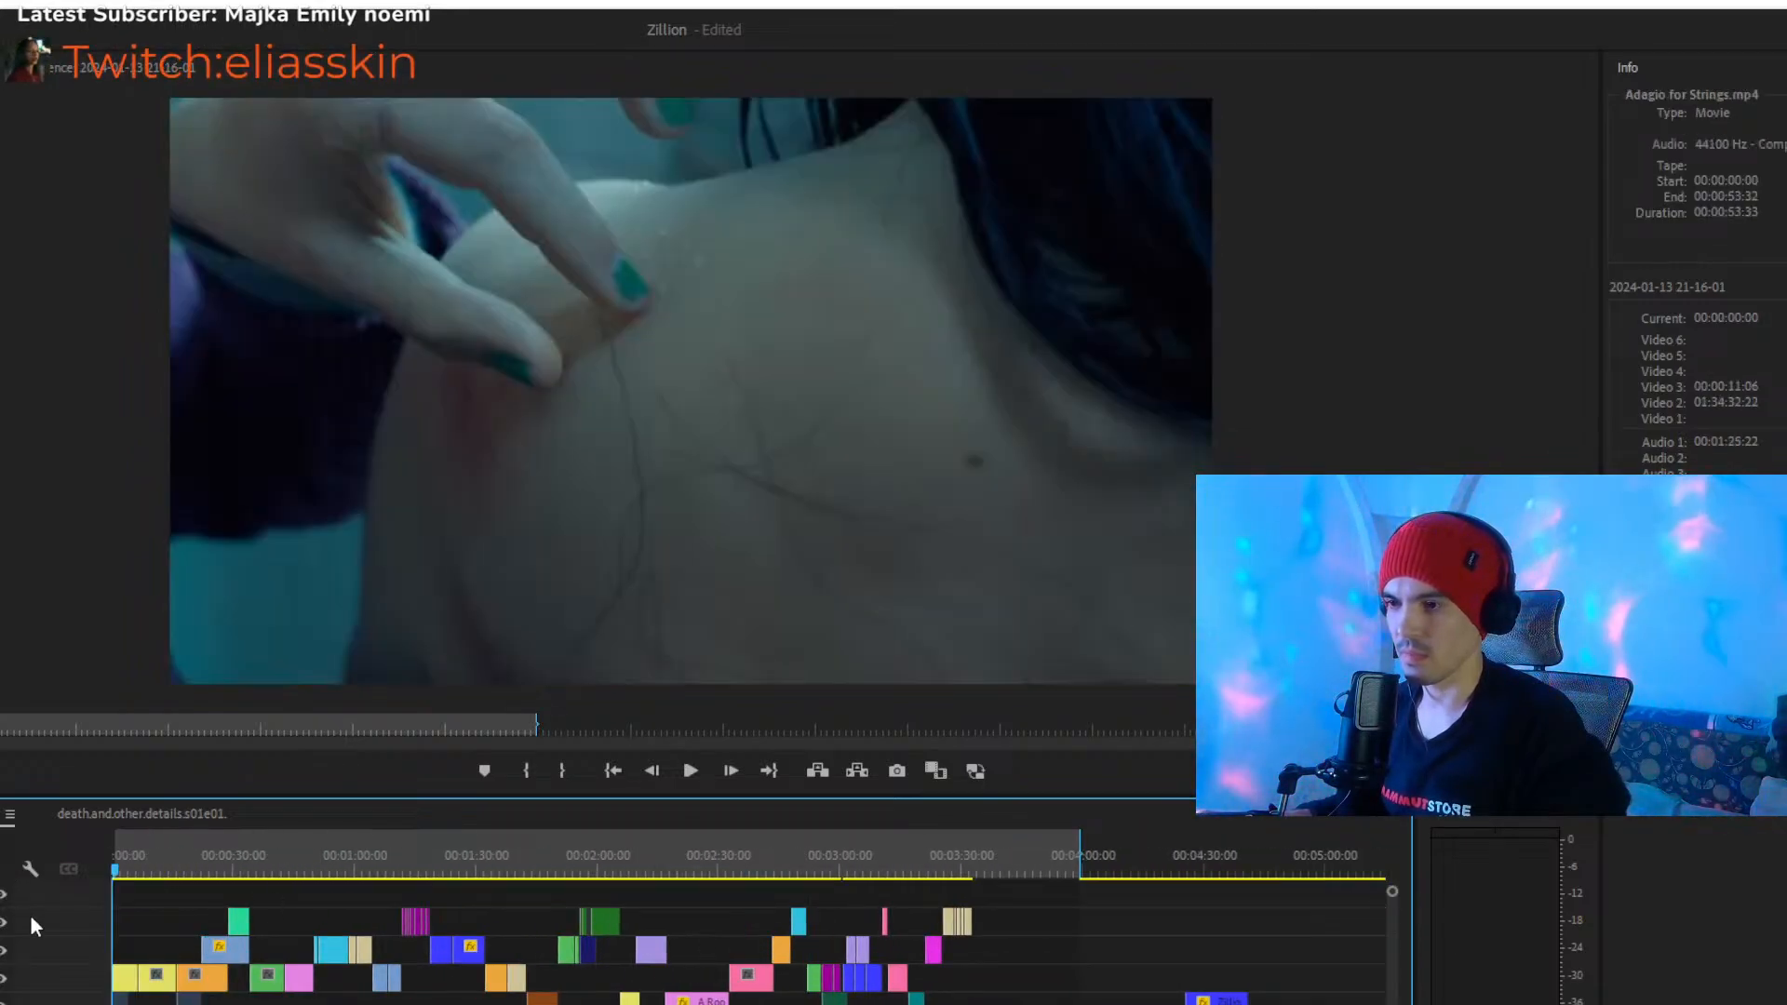
key(equal)
key(equal)
key(equal)
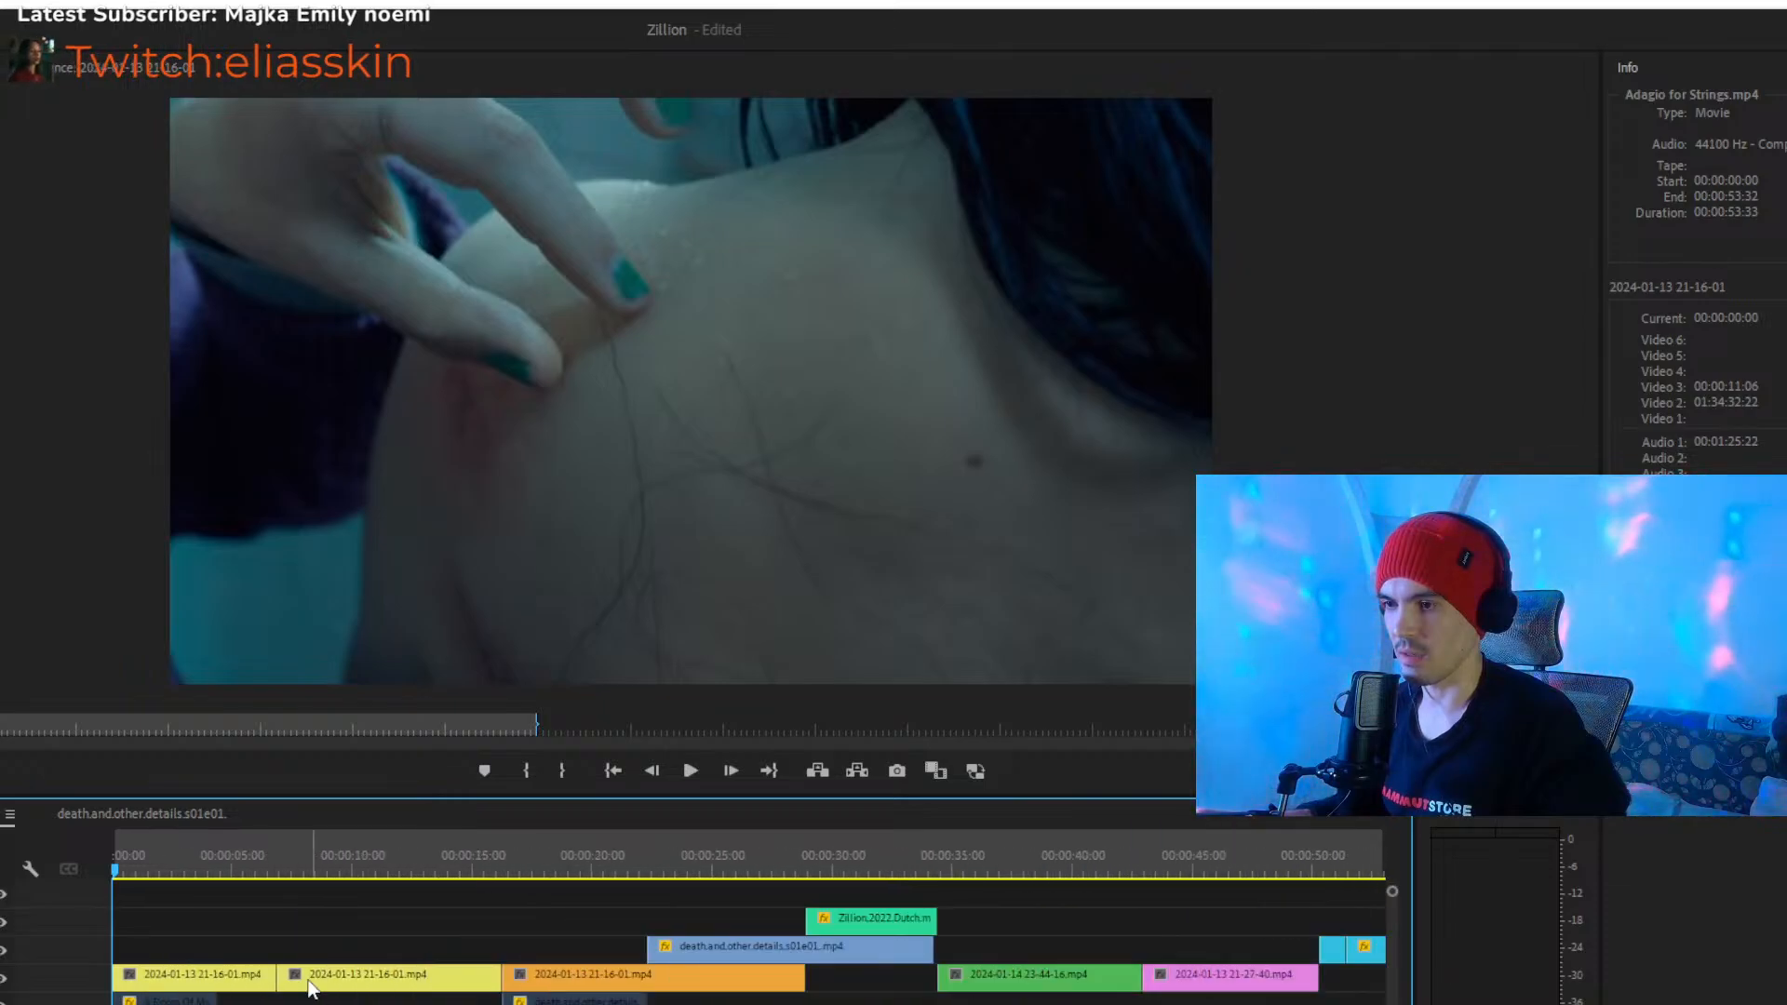
key(space)
key(minus)
key(minus)
key(minus)
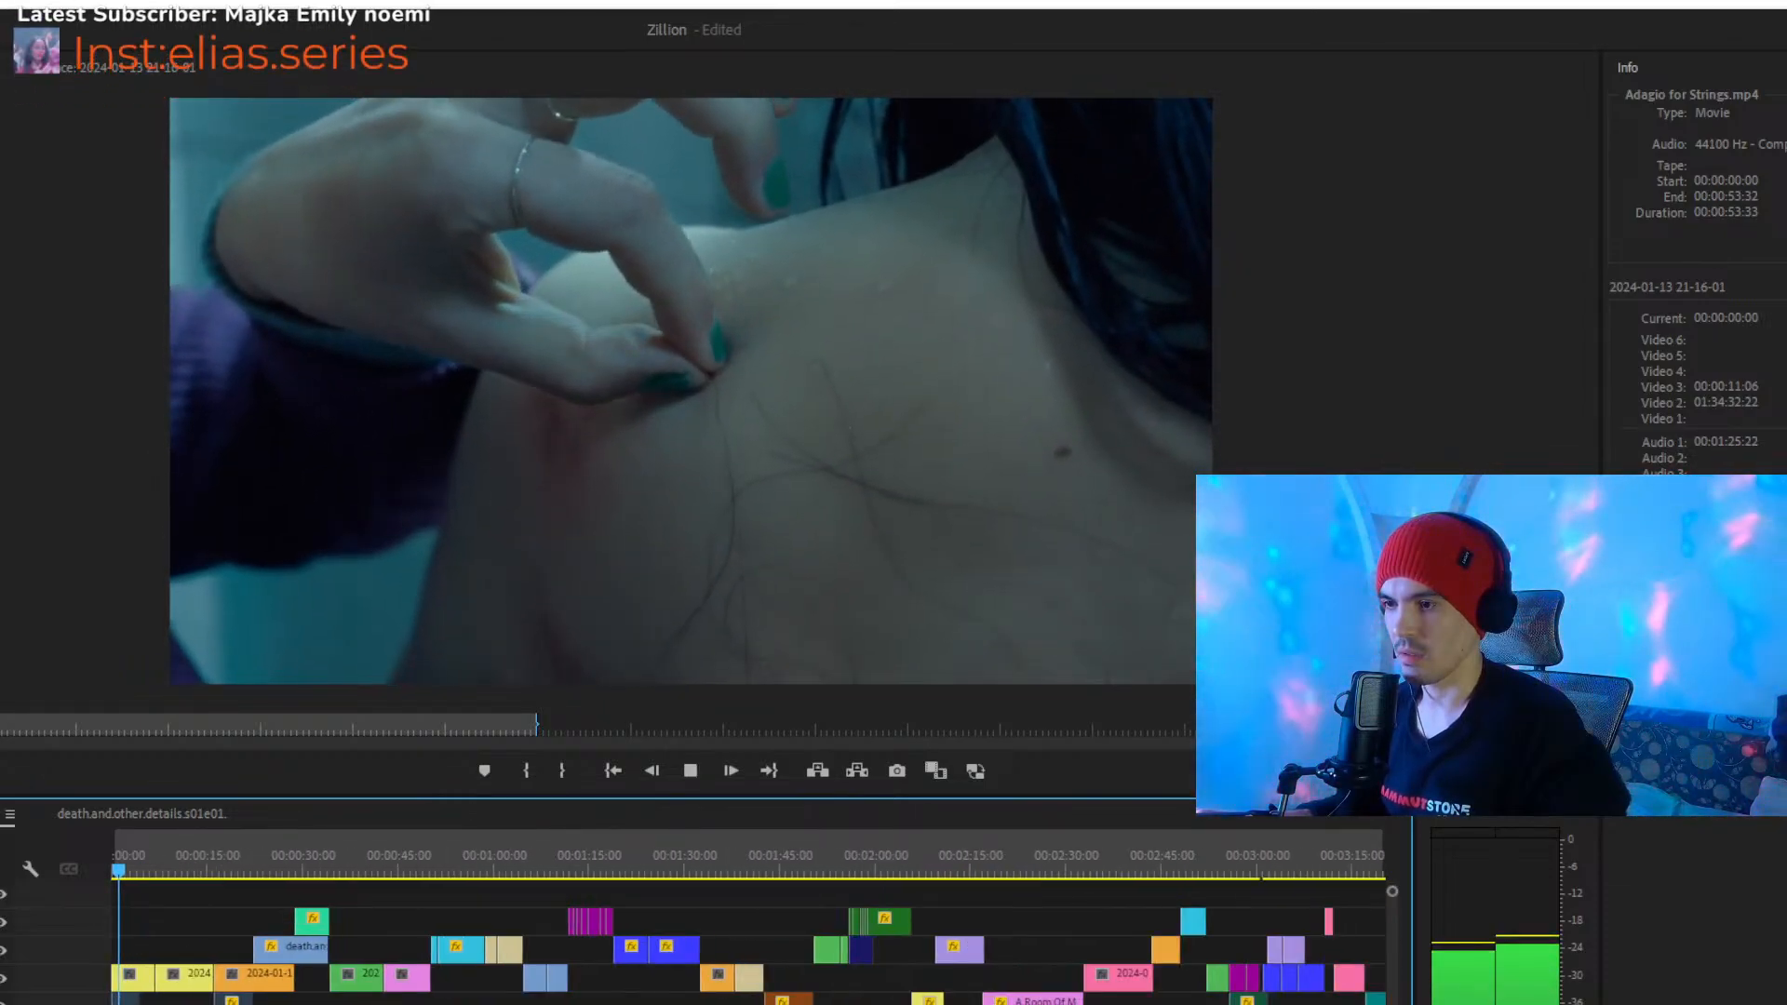
- Play the music over the empty stretch at the montage's end from 00:03:48:07 to 00:03:49:49
click(1125, 872)
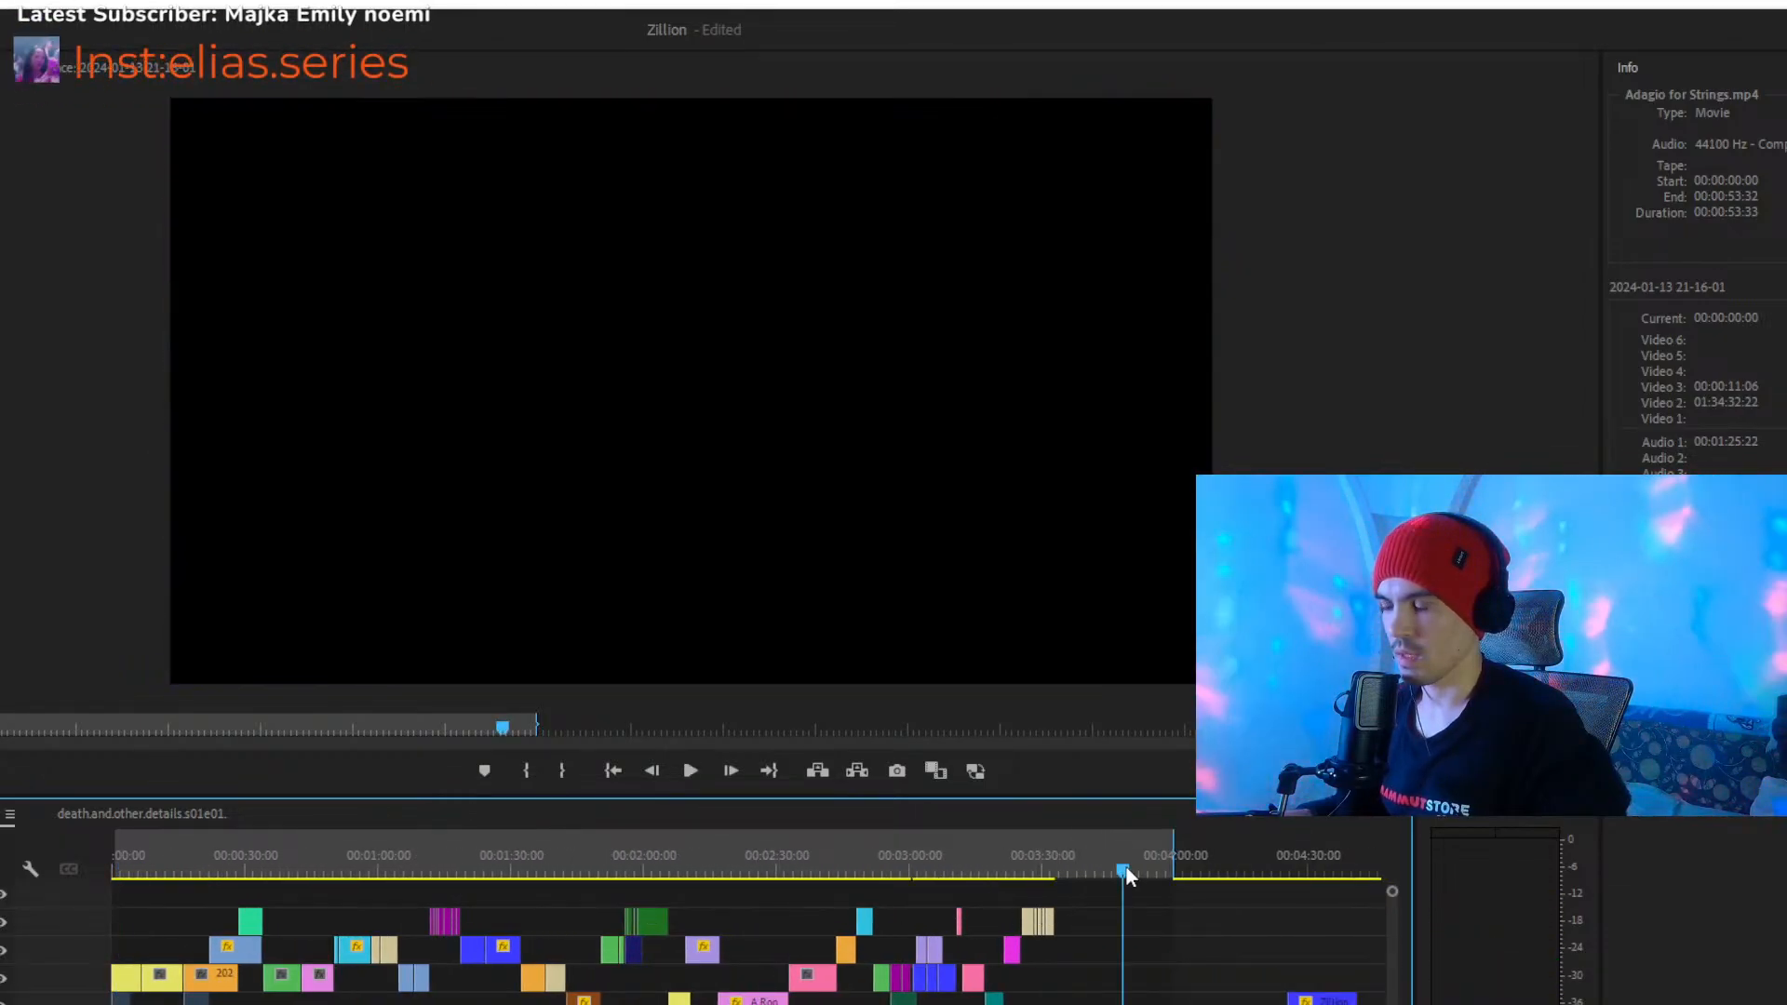
key(equal)
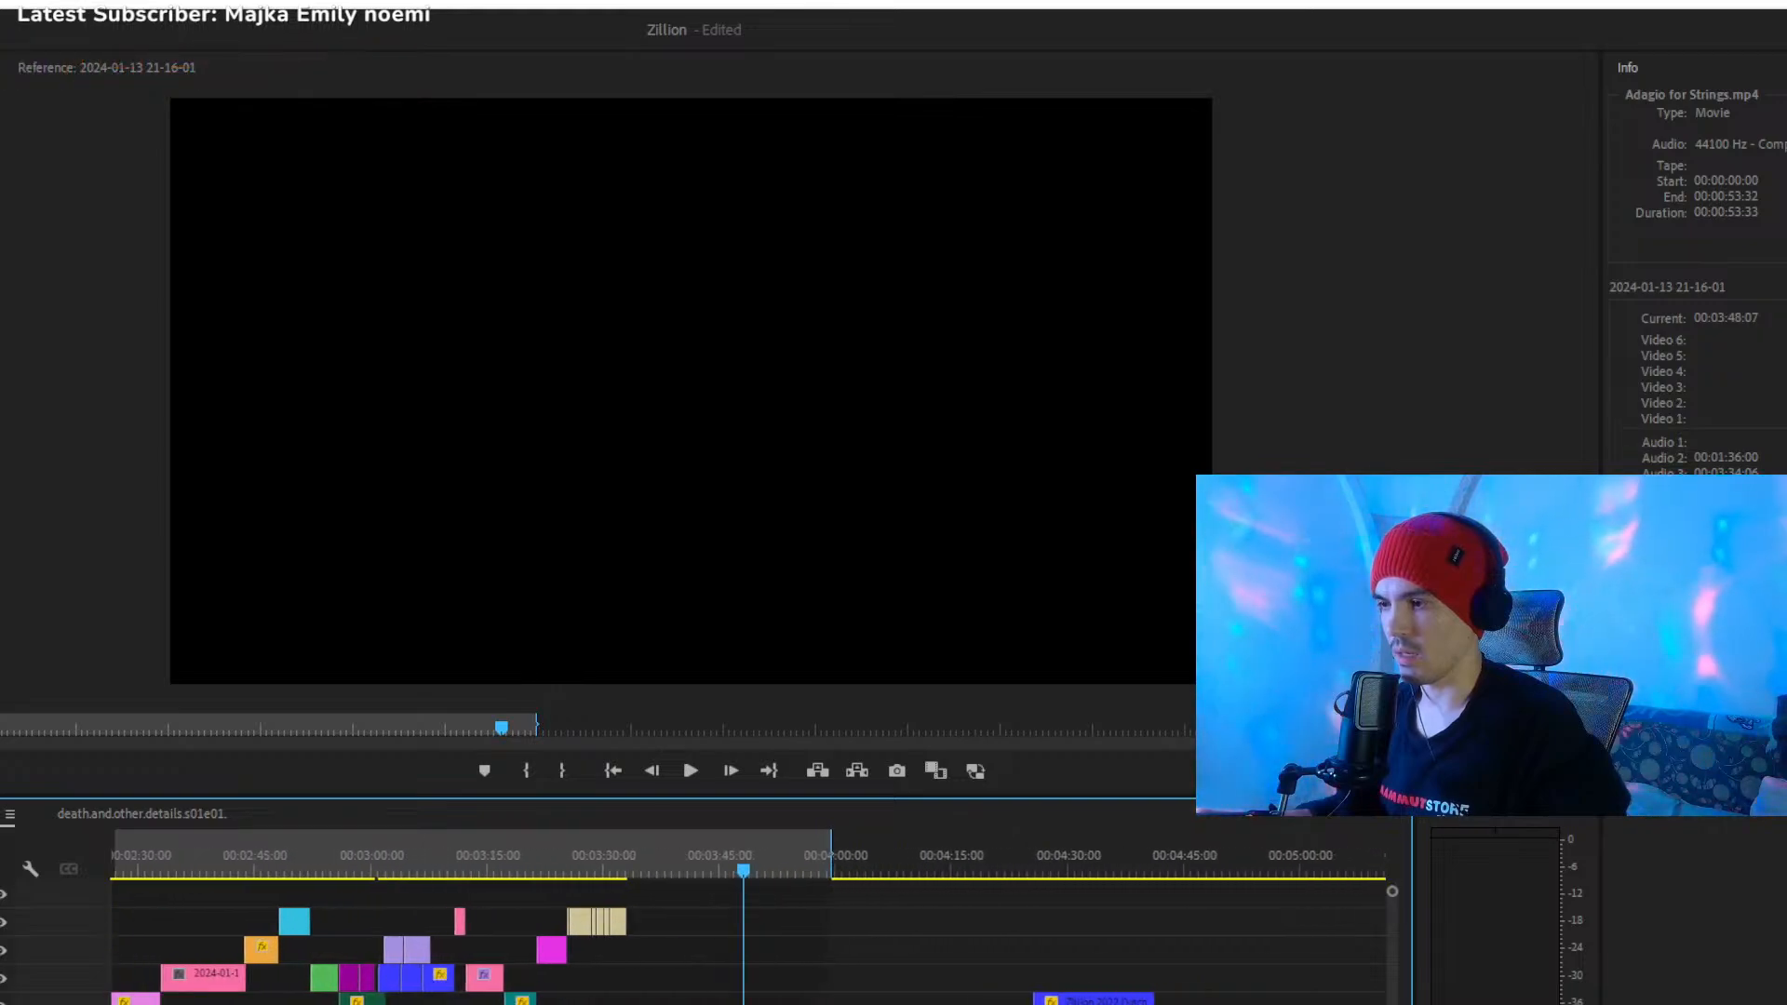
key(space)
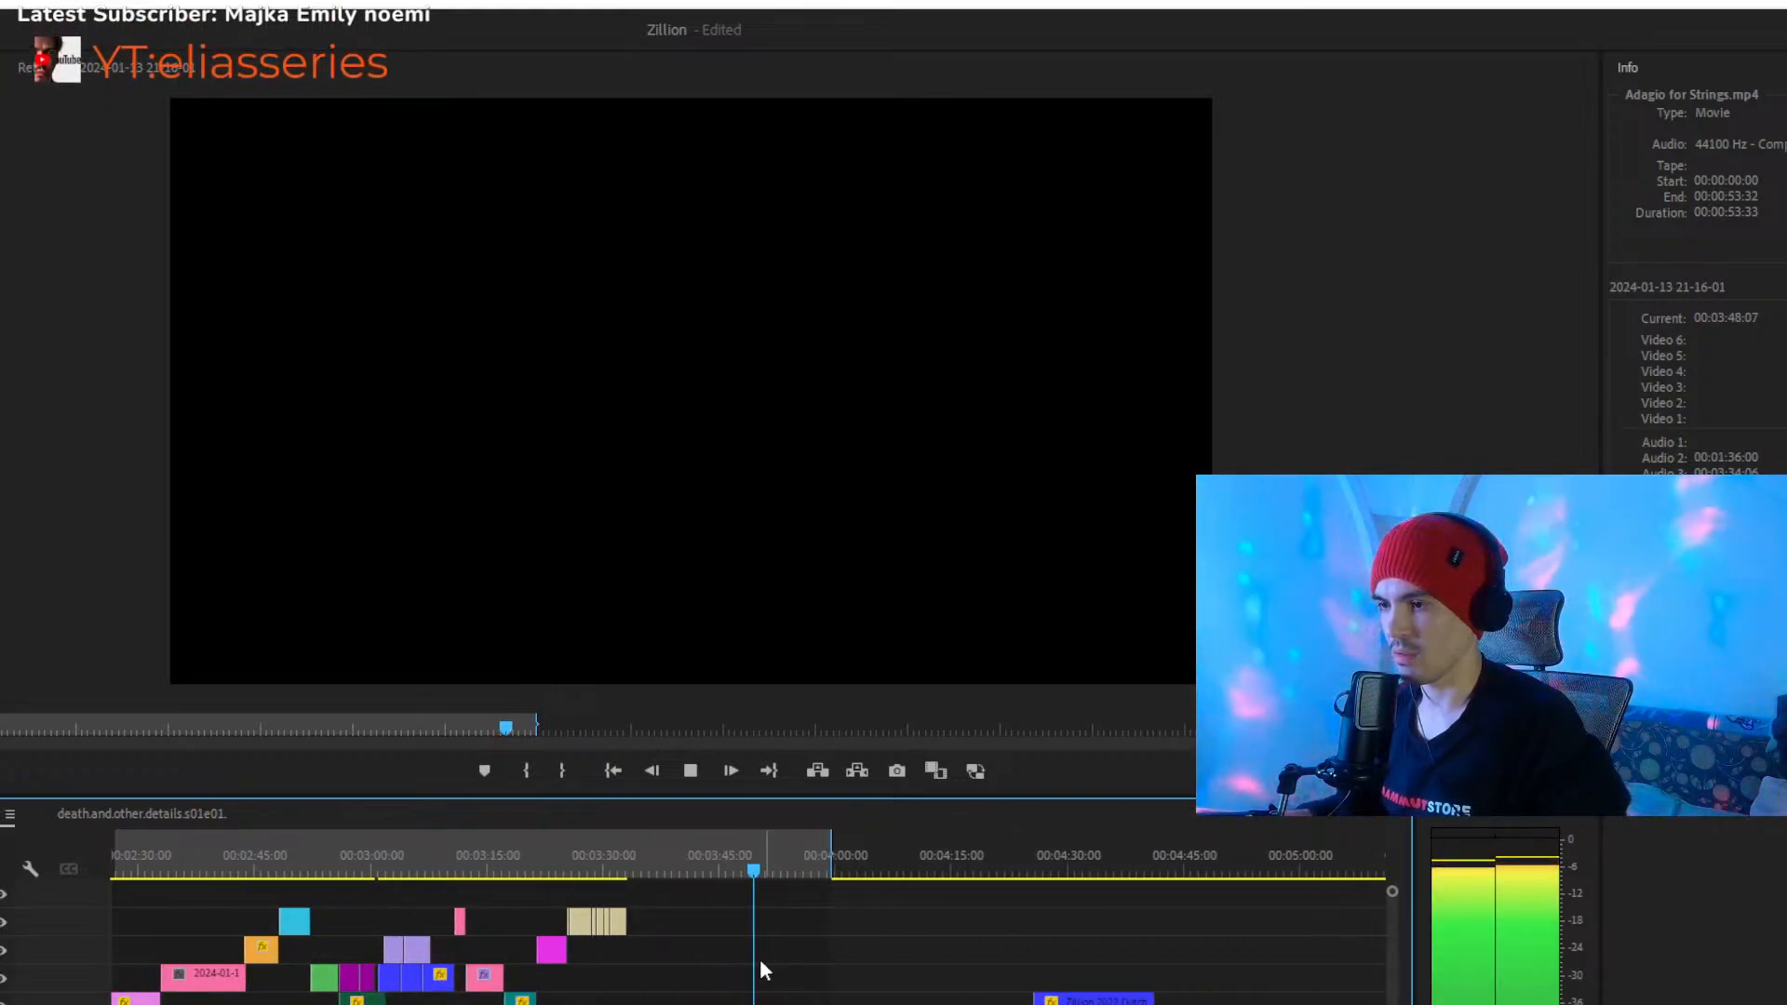
key(space)
key(minus)
key(minus)
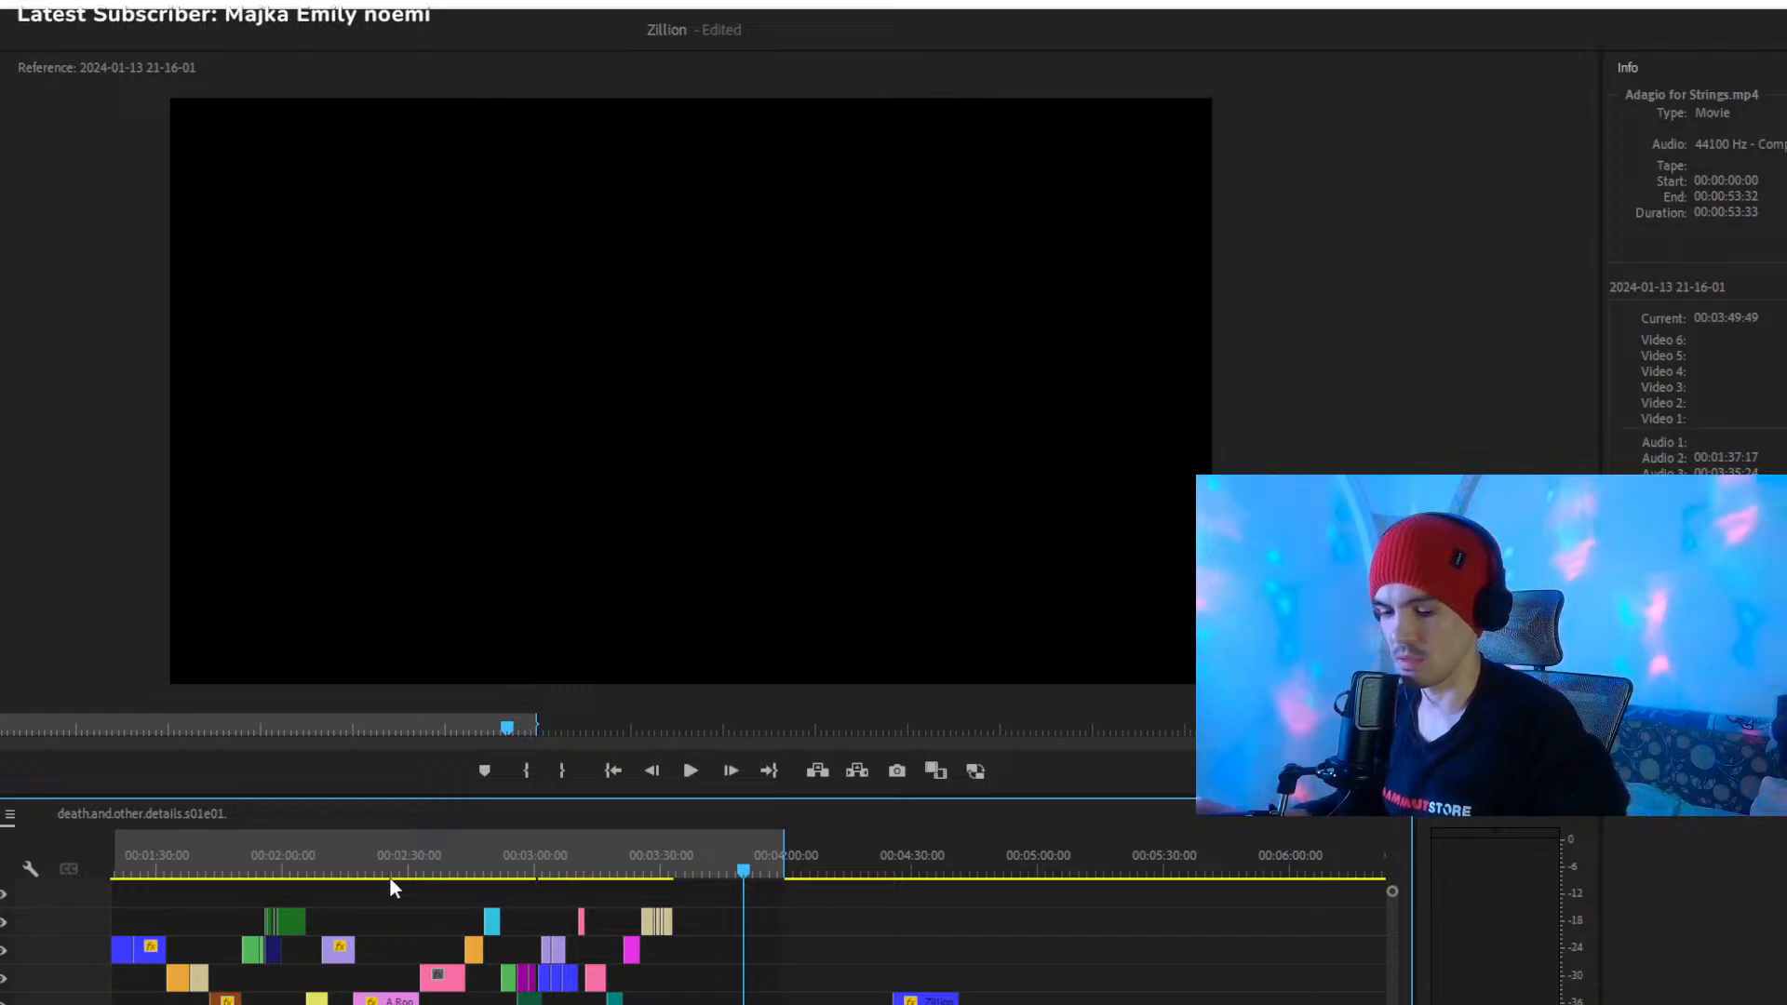
- Play from 00:02:09:35 through the lilac Zillion clip and into the pink A Room Of My Own clip
click(321, 866)
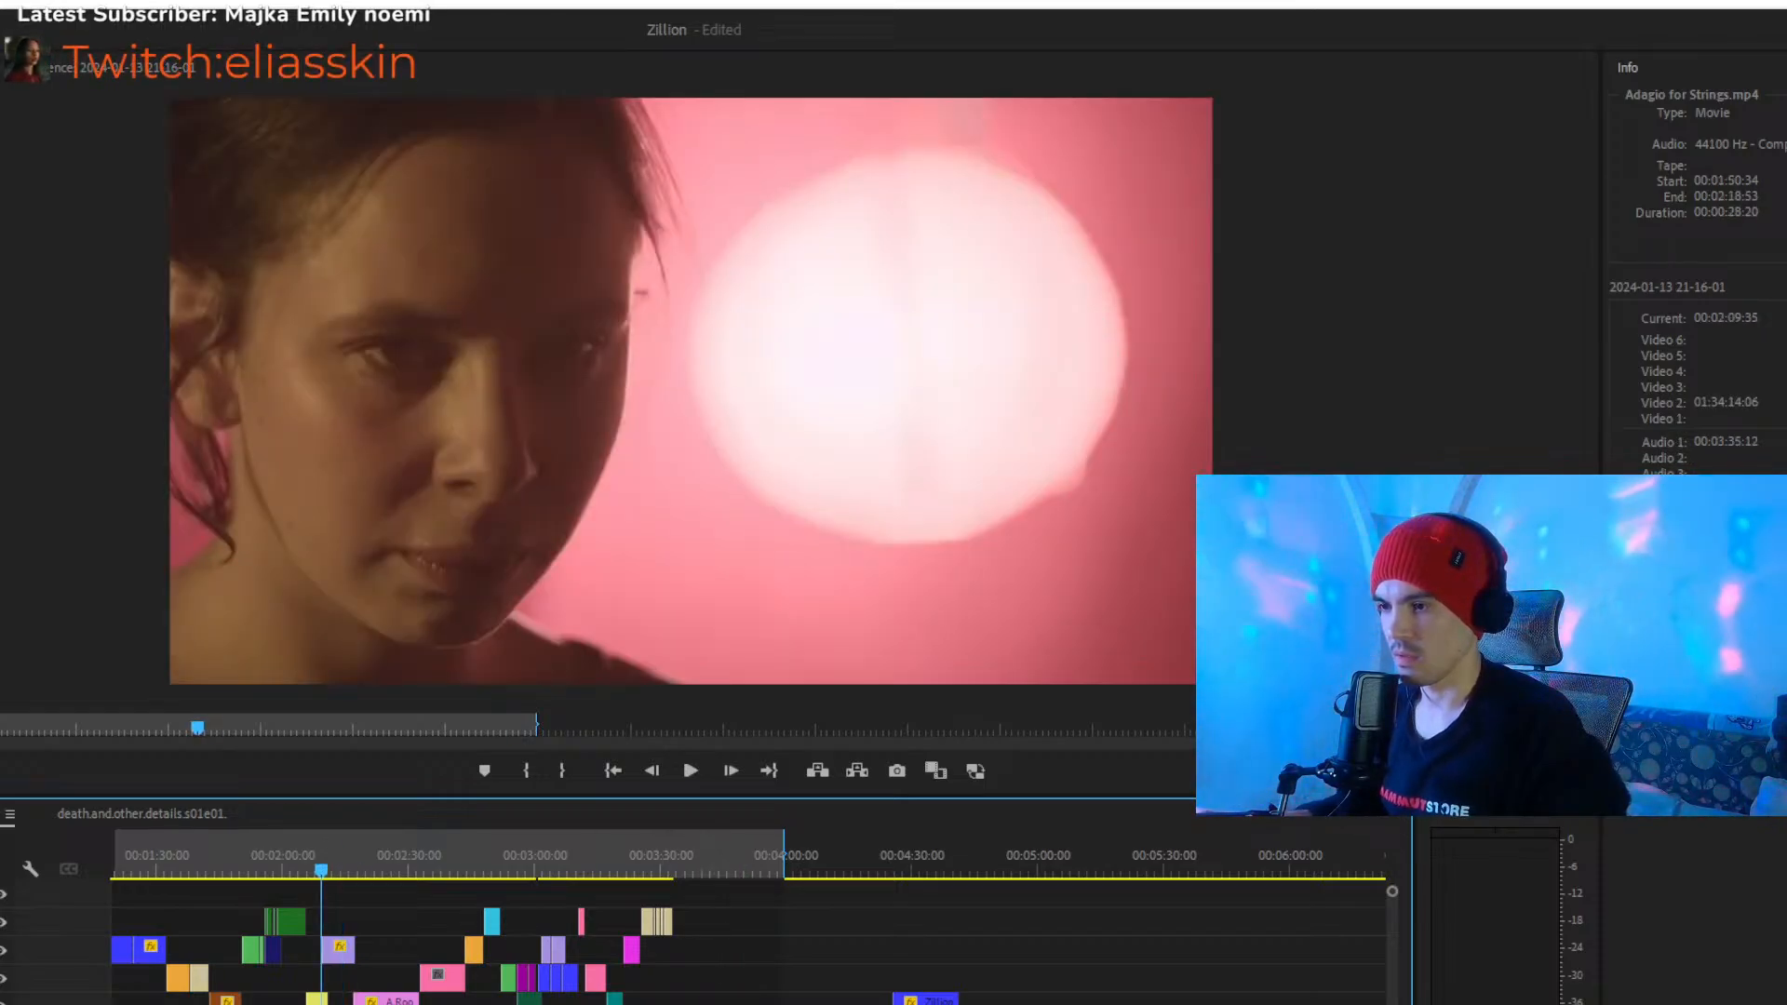
key(equal)
key(equal)
key(space)
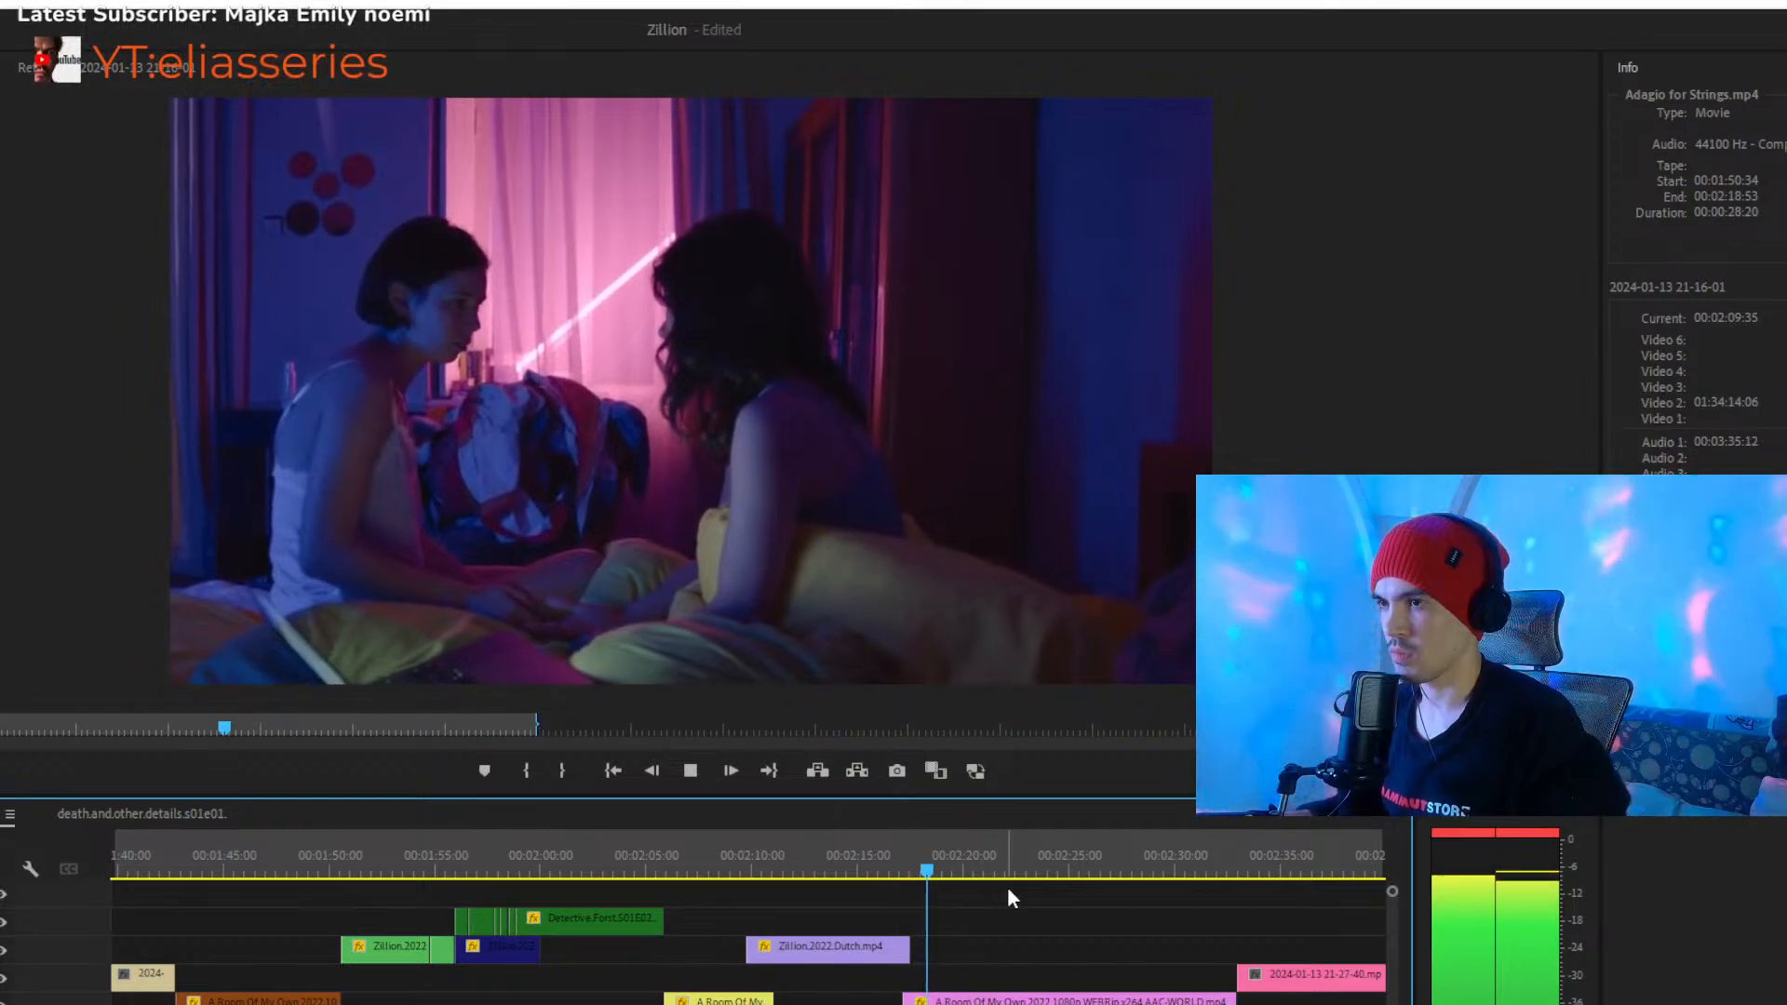
scroll(960, 907, down, 4)
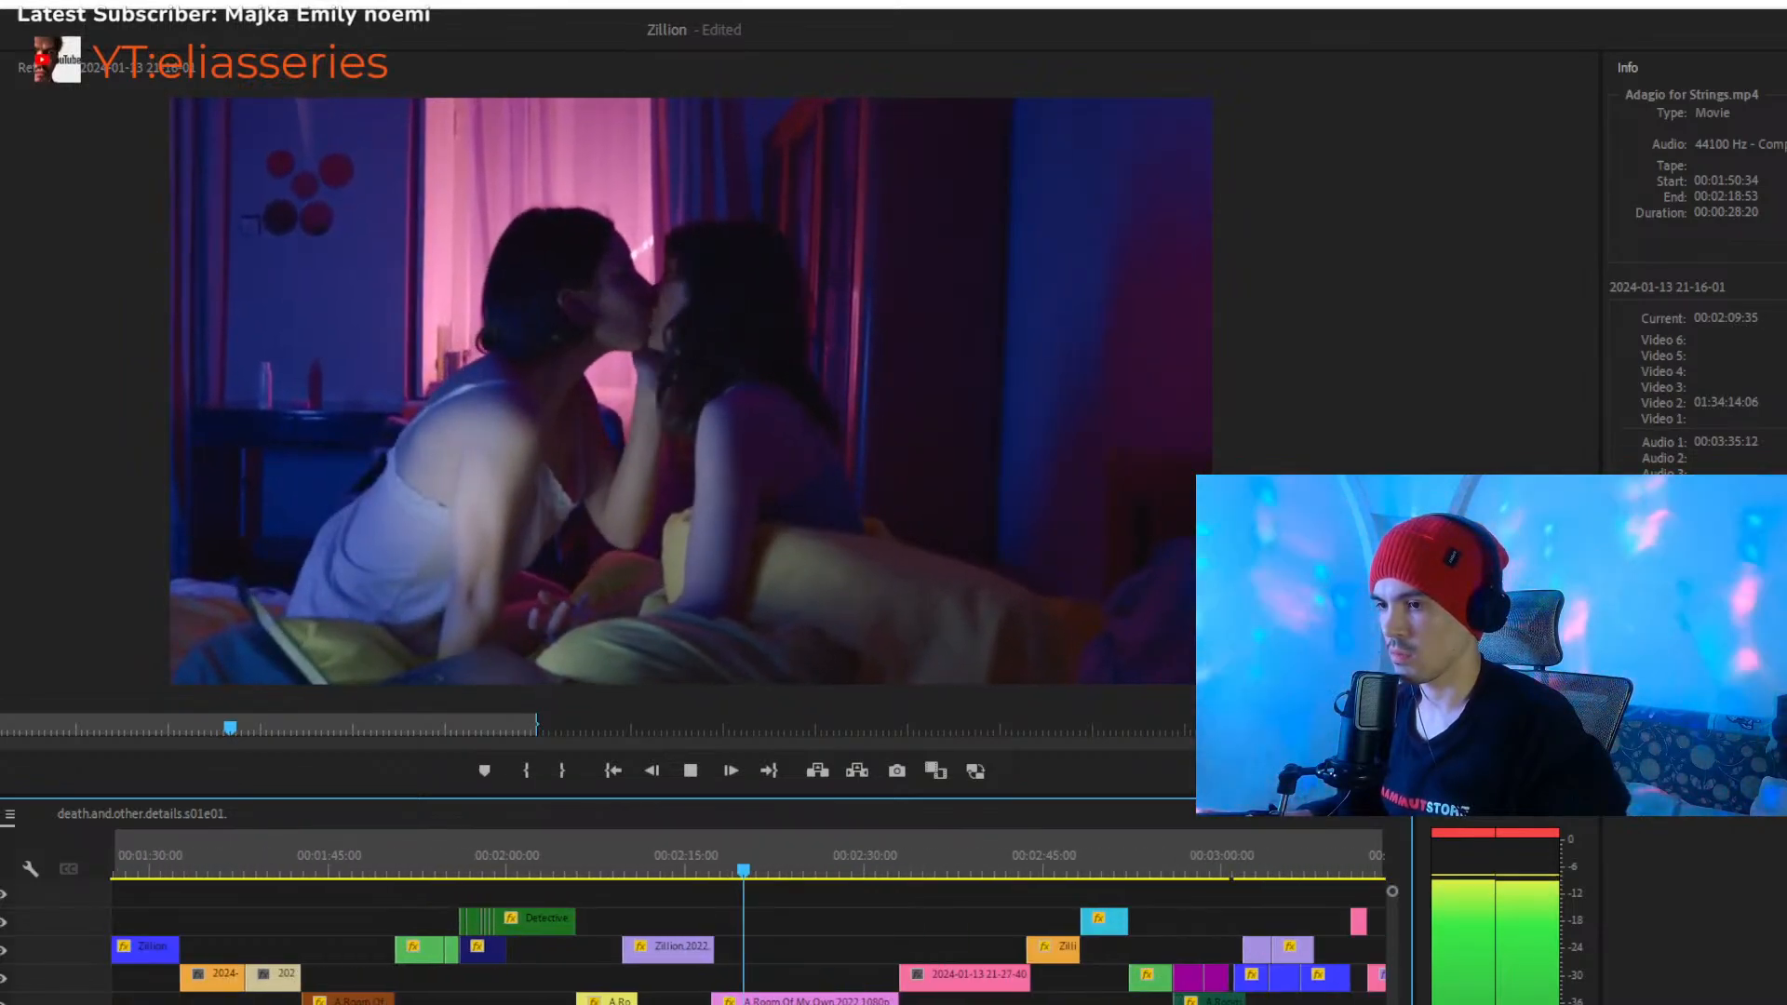
- Play from 00:02:52:25 through the green A.Room.Of.My.Own clip into the first purple death.and.other.details clip
drag(899, 877, 1097, 891)
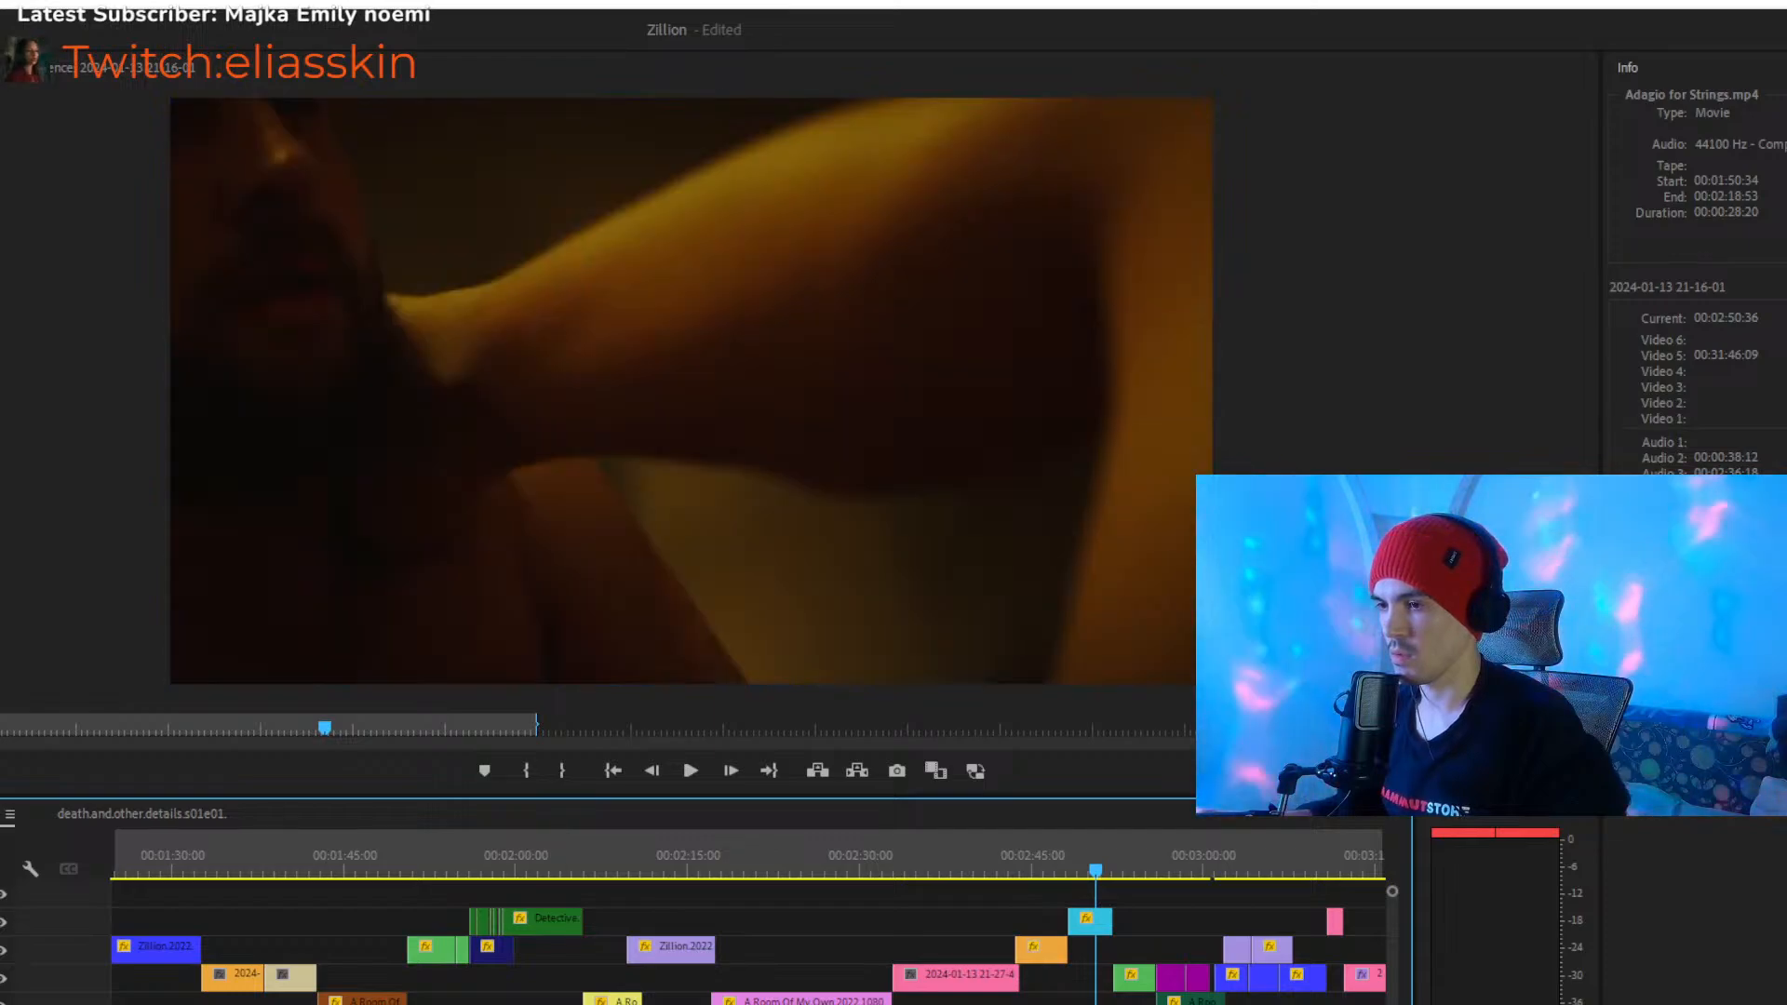
key(=)
key(=)
key(=)
drag(536, 875, 801, 877)
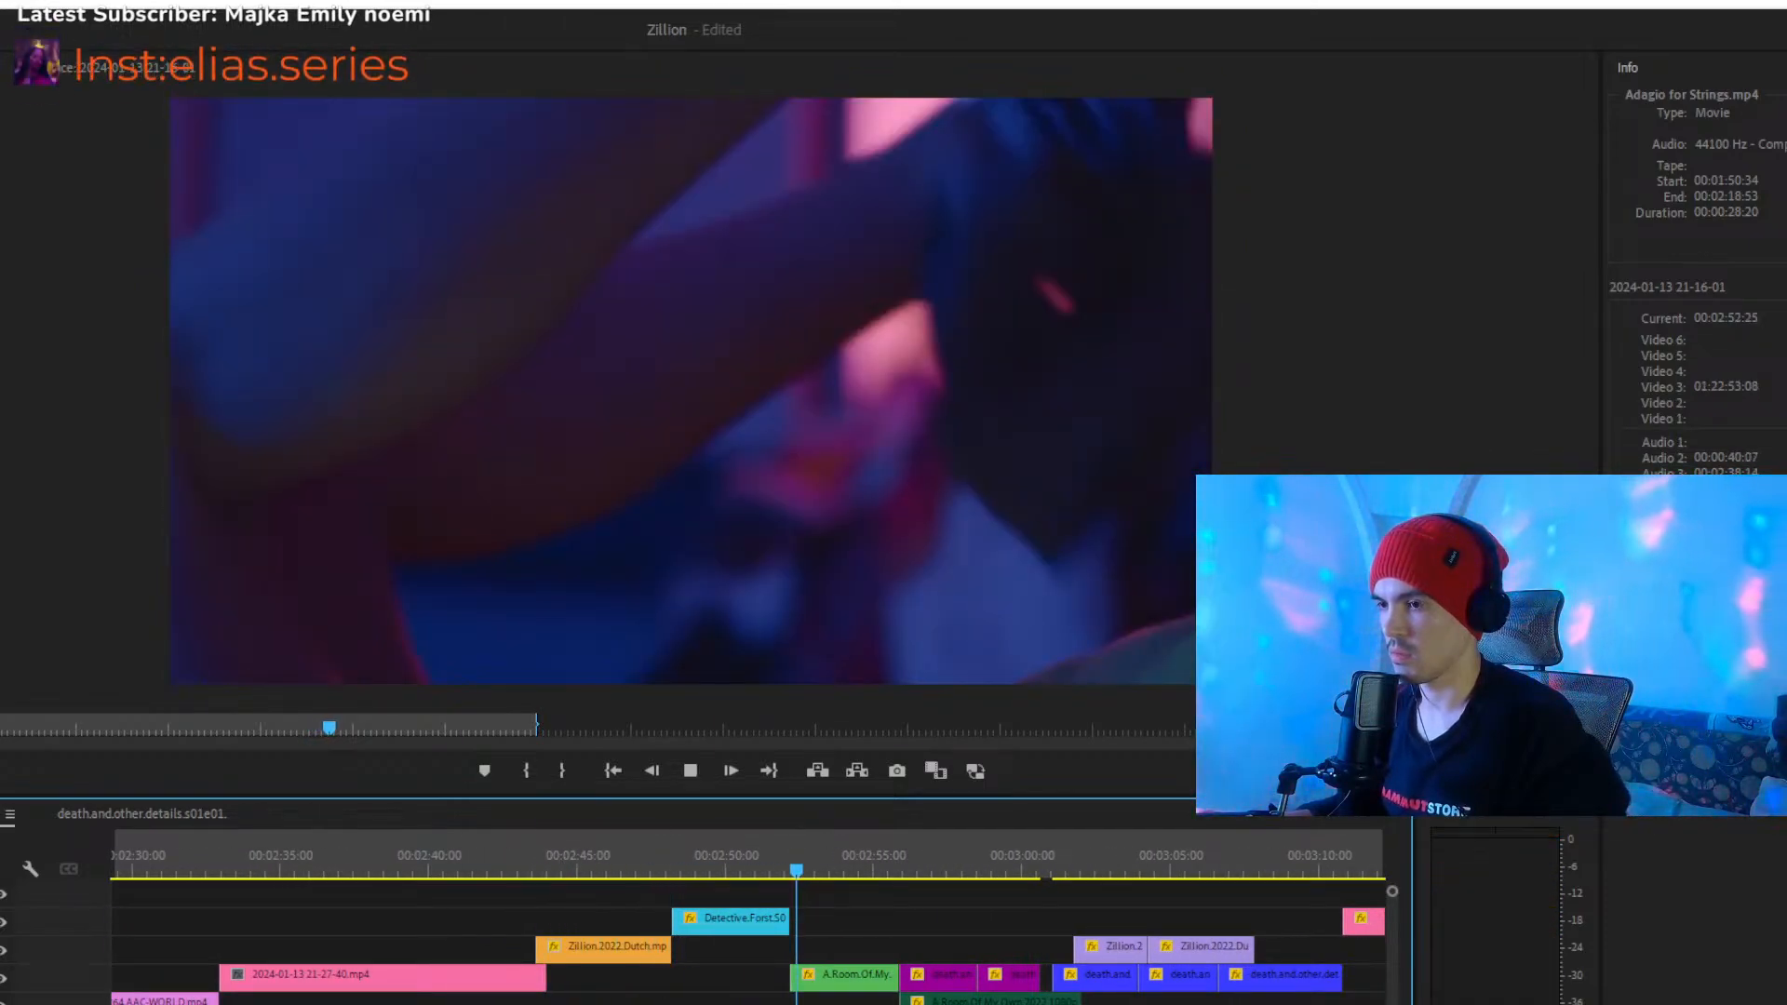
key(space)
key(=)
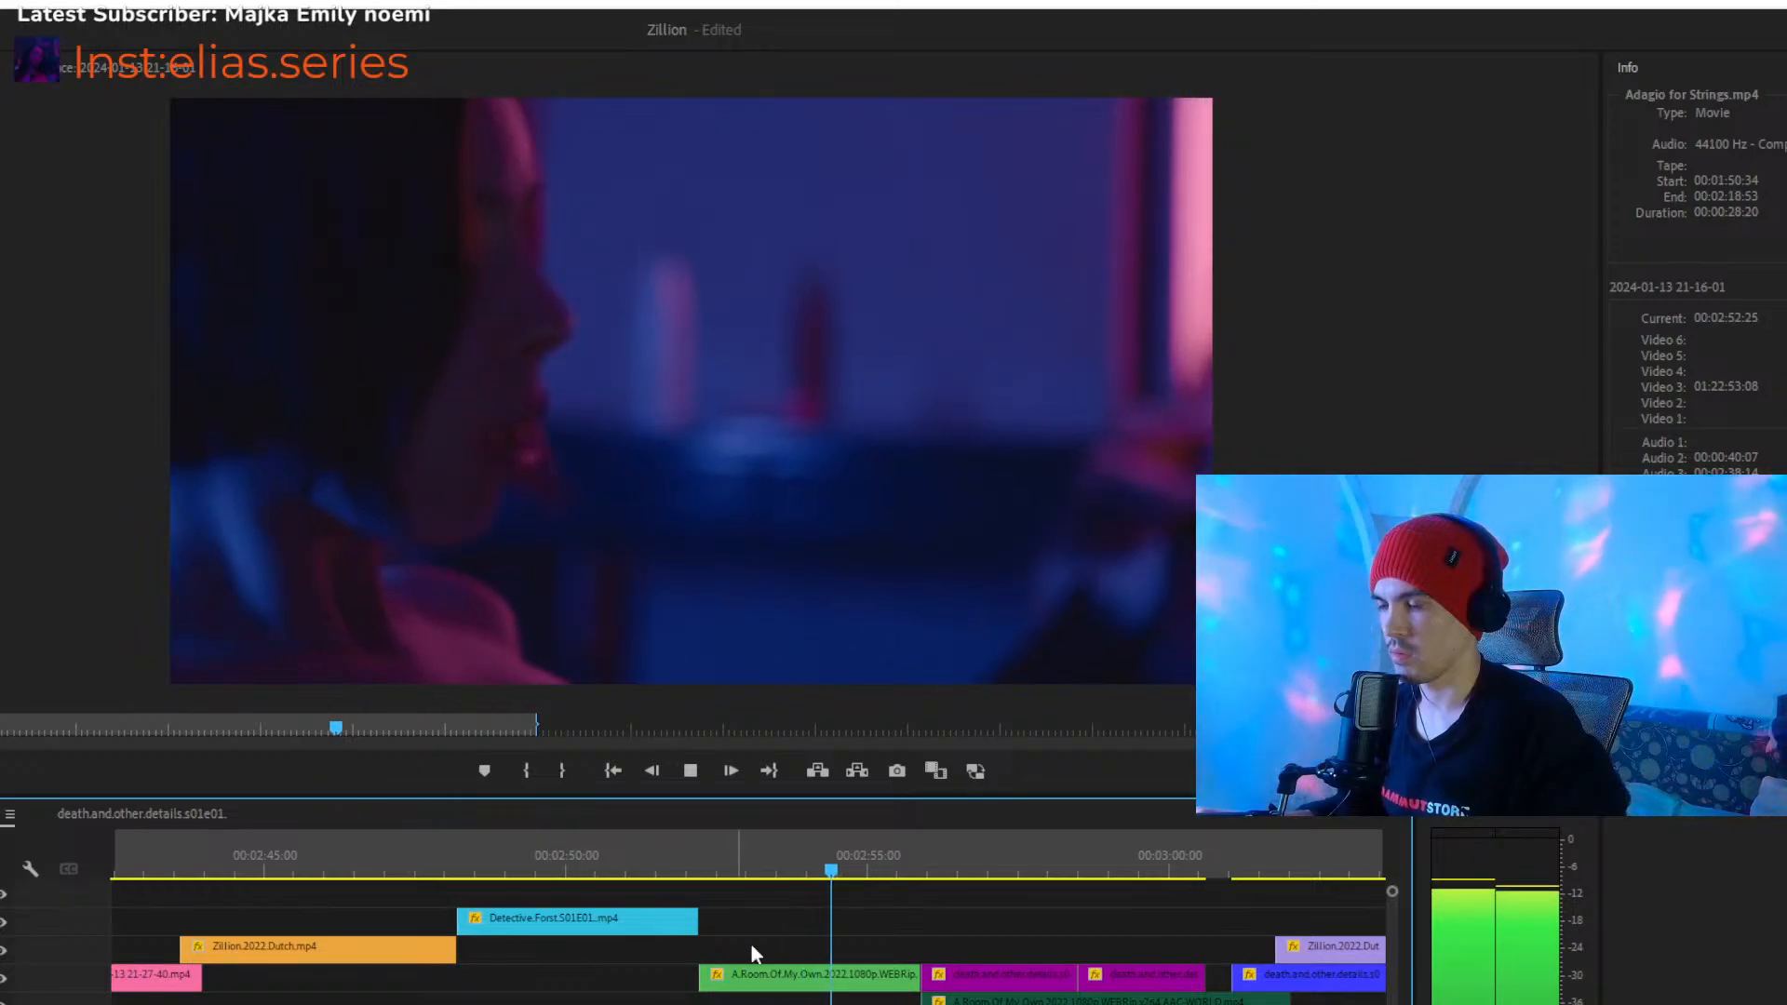
key(-)
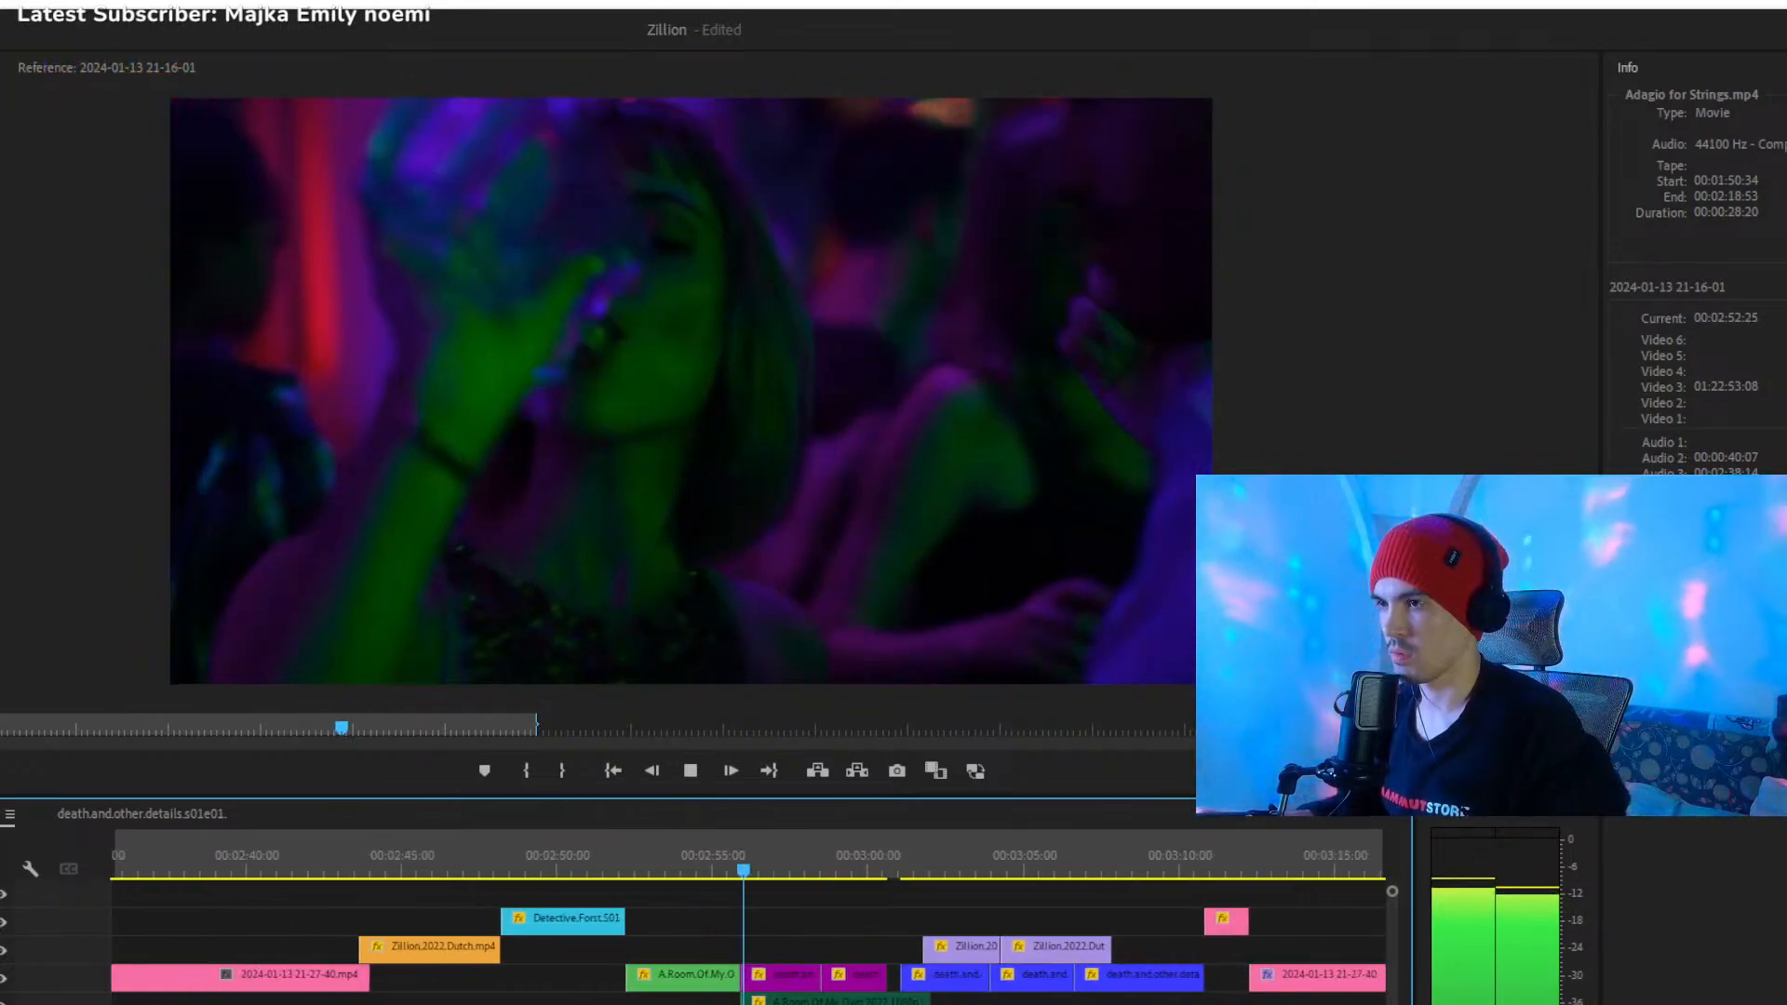
- Play the end of the orange Zillion clip from 00:02:46:53 to its cut into the cyan Detective.Forst clip
drag(725, 869, 534, 870)
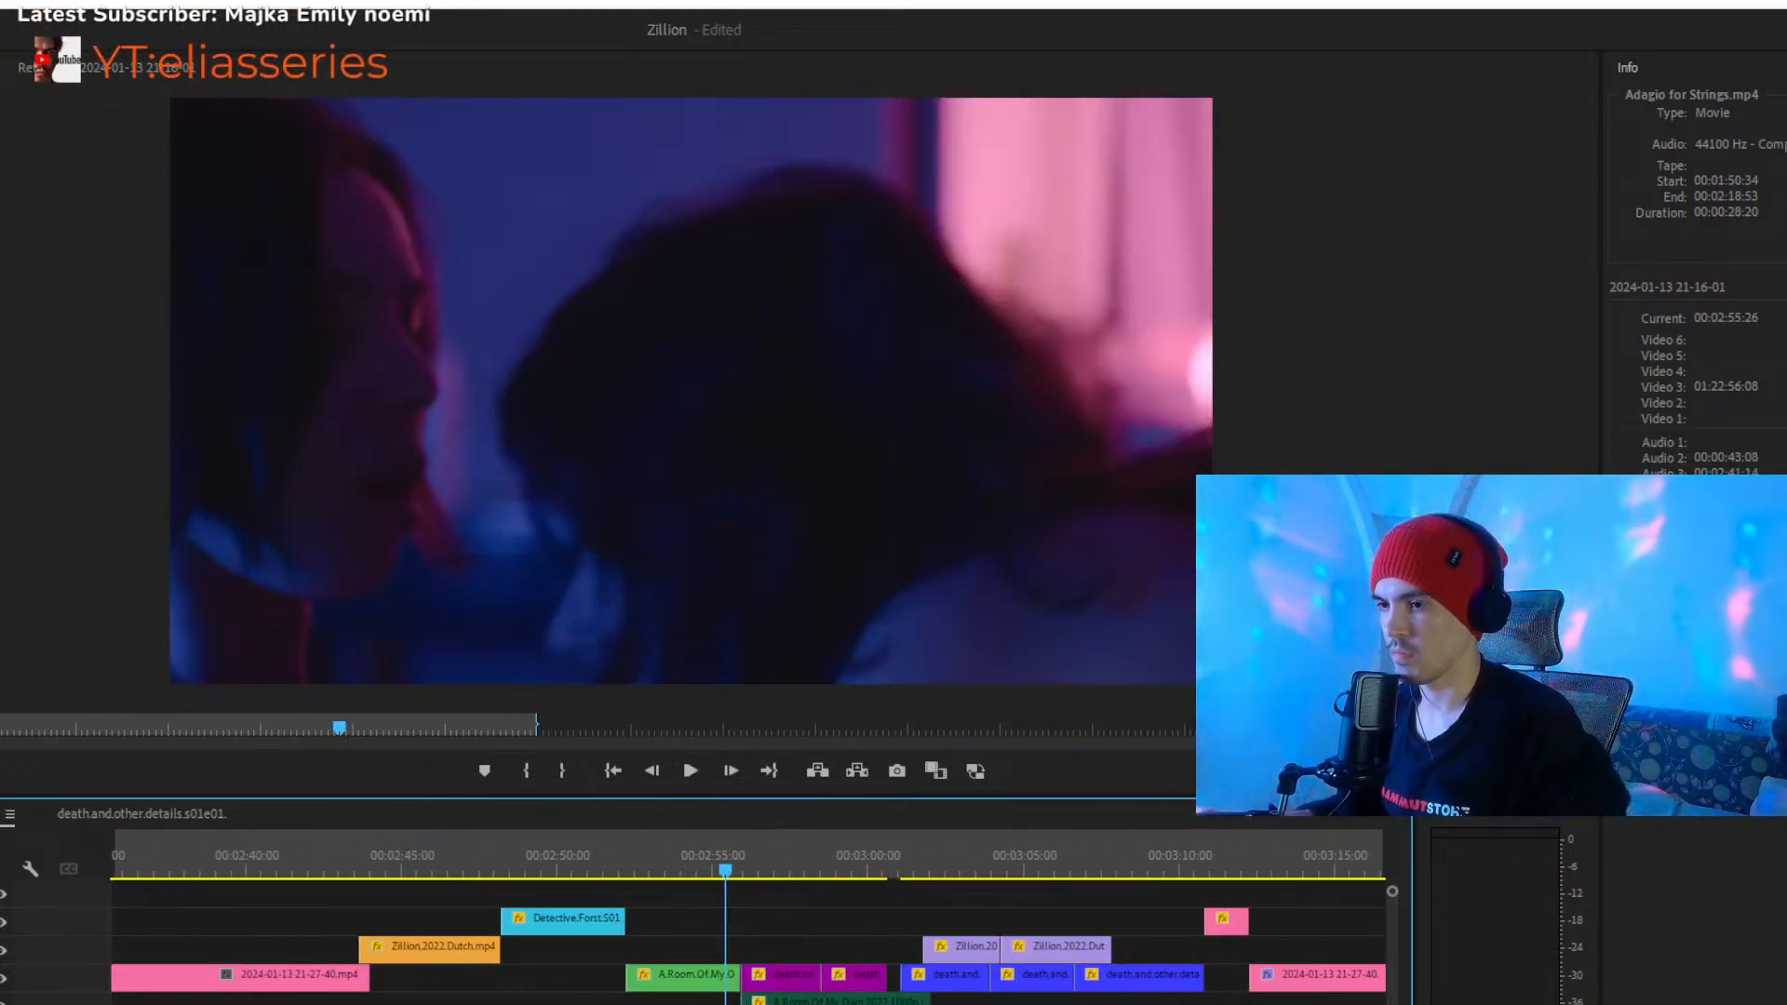
key(=)
click(269, 858)
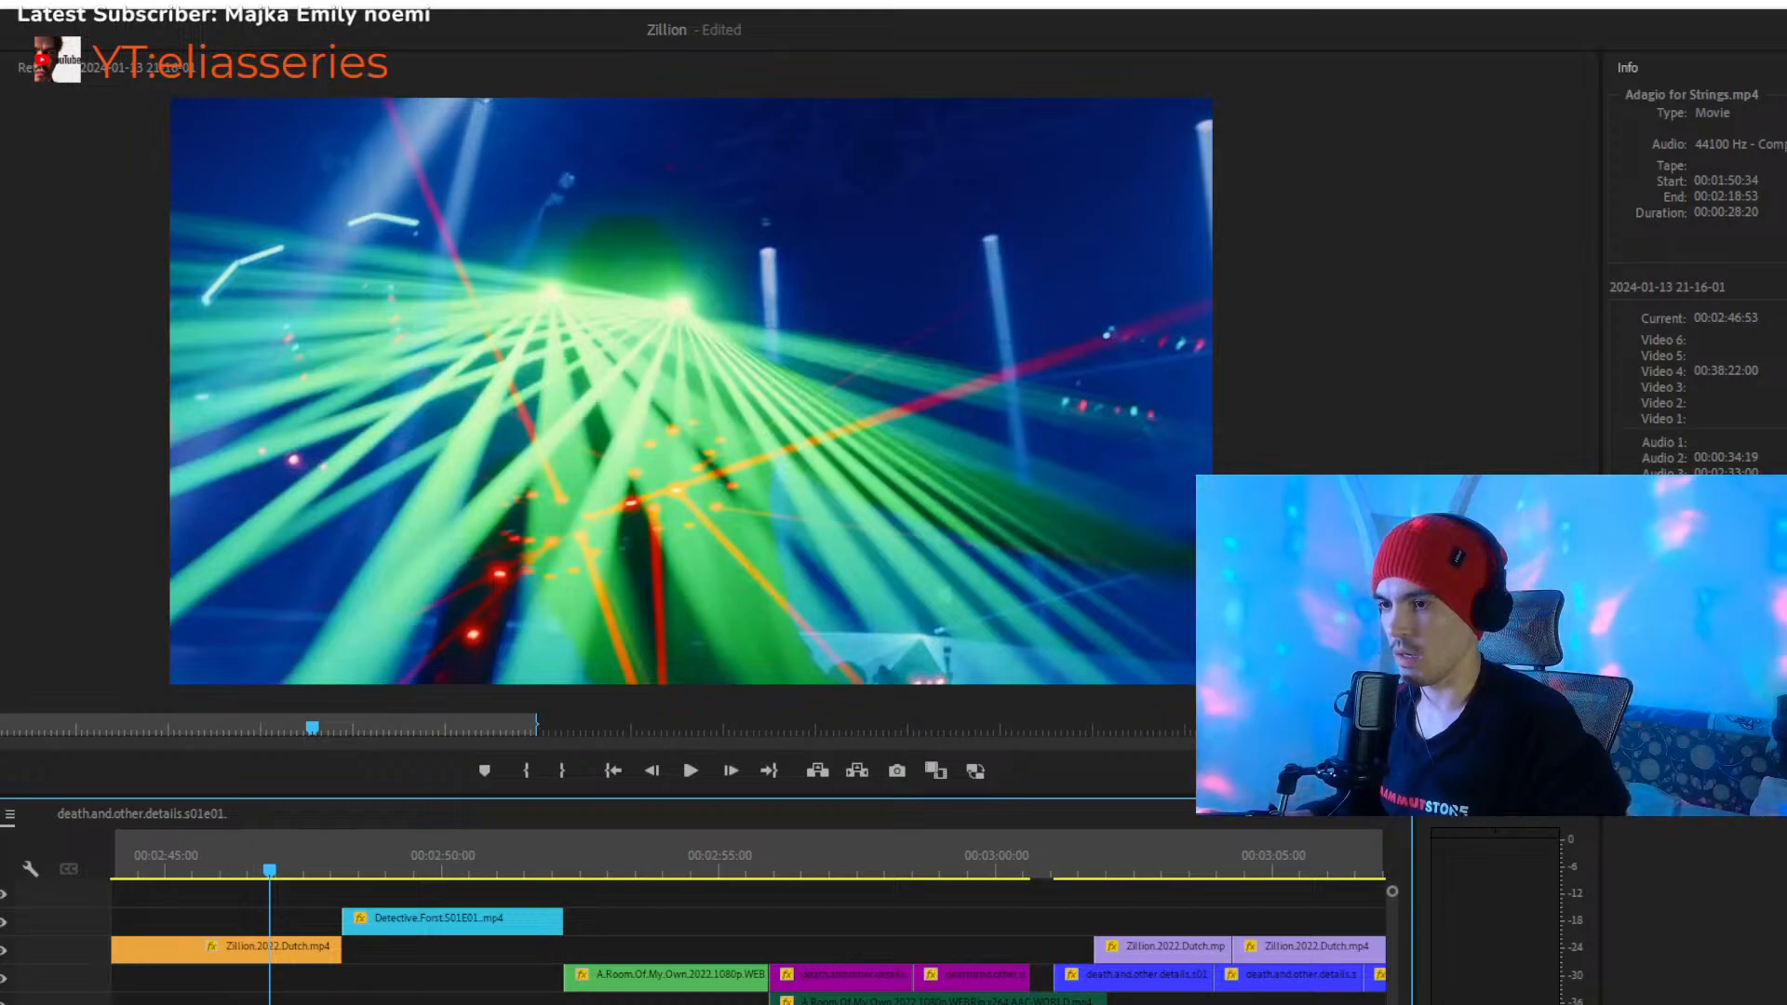
key(-)
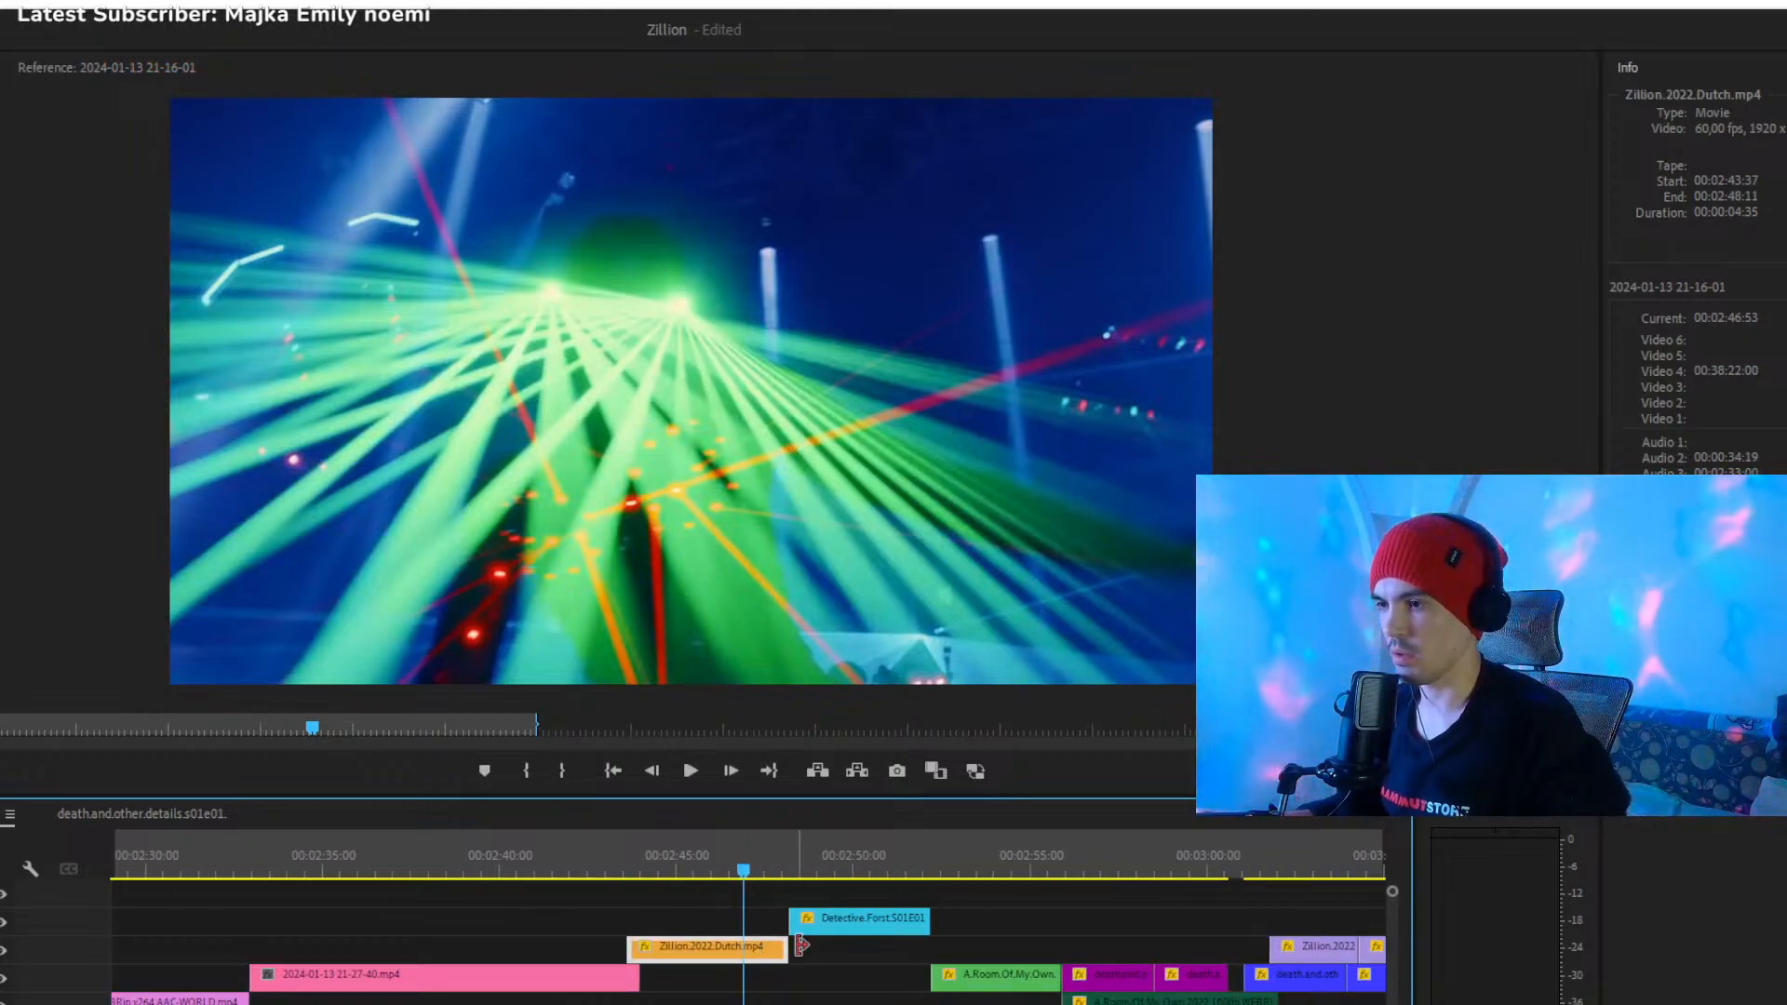
key(space)
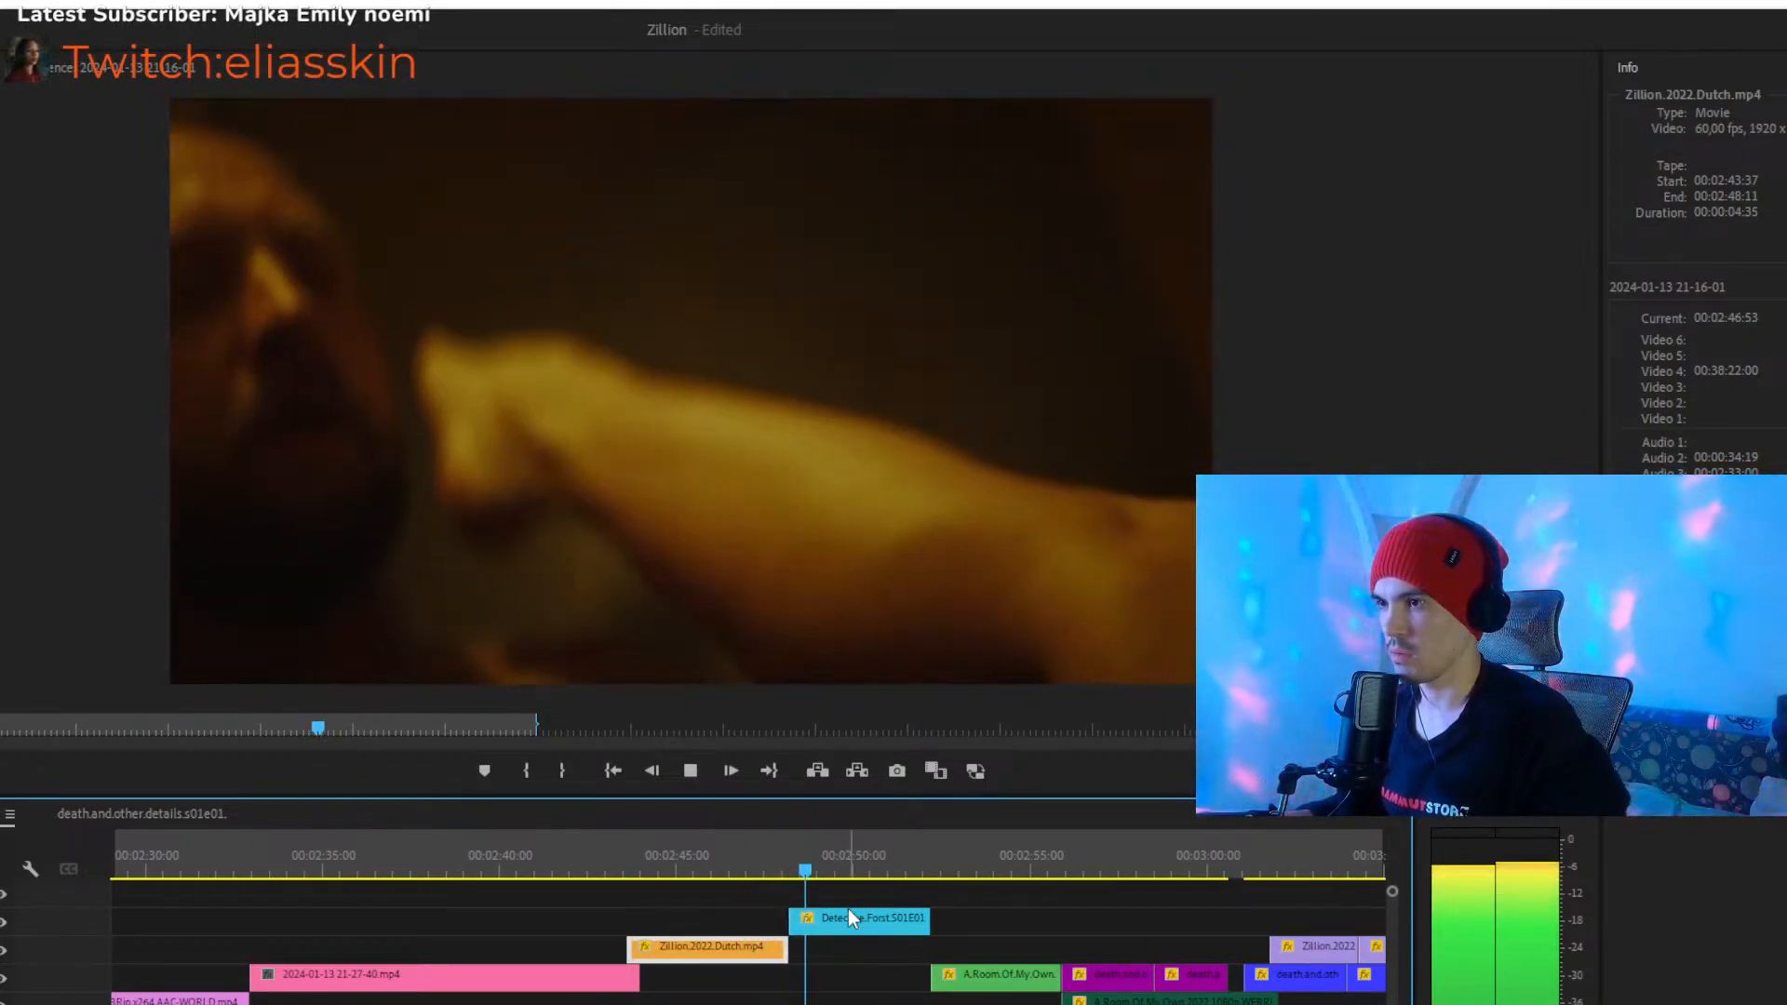
click(772, 862)
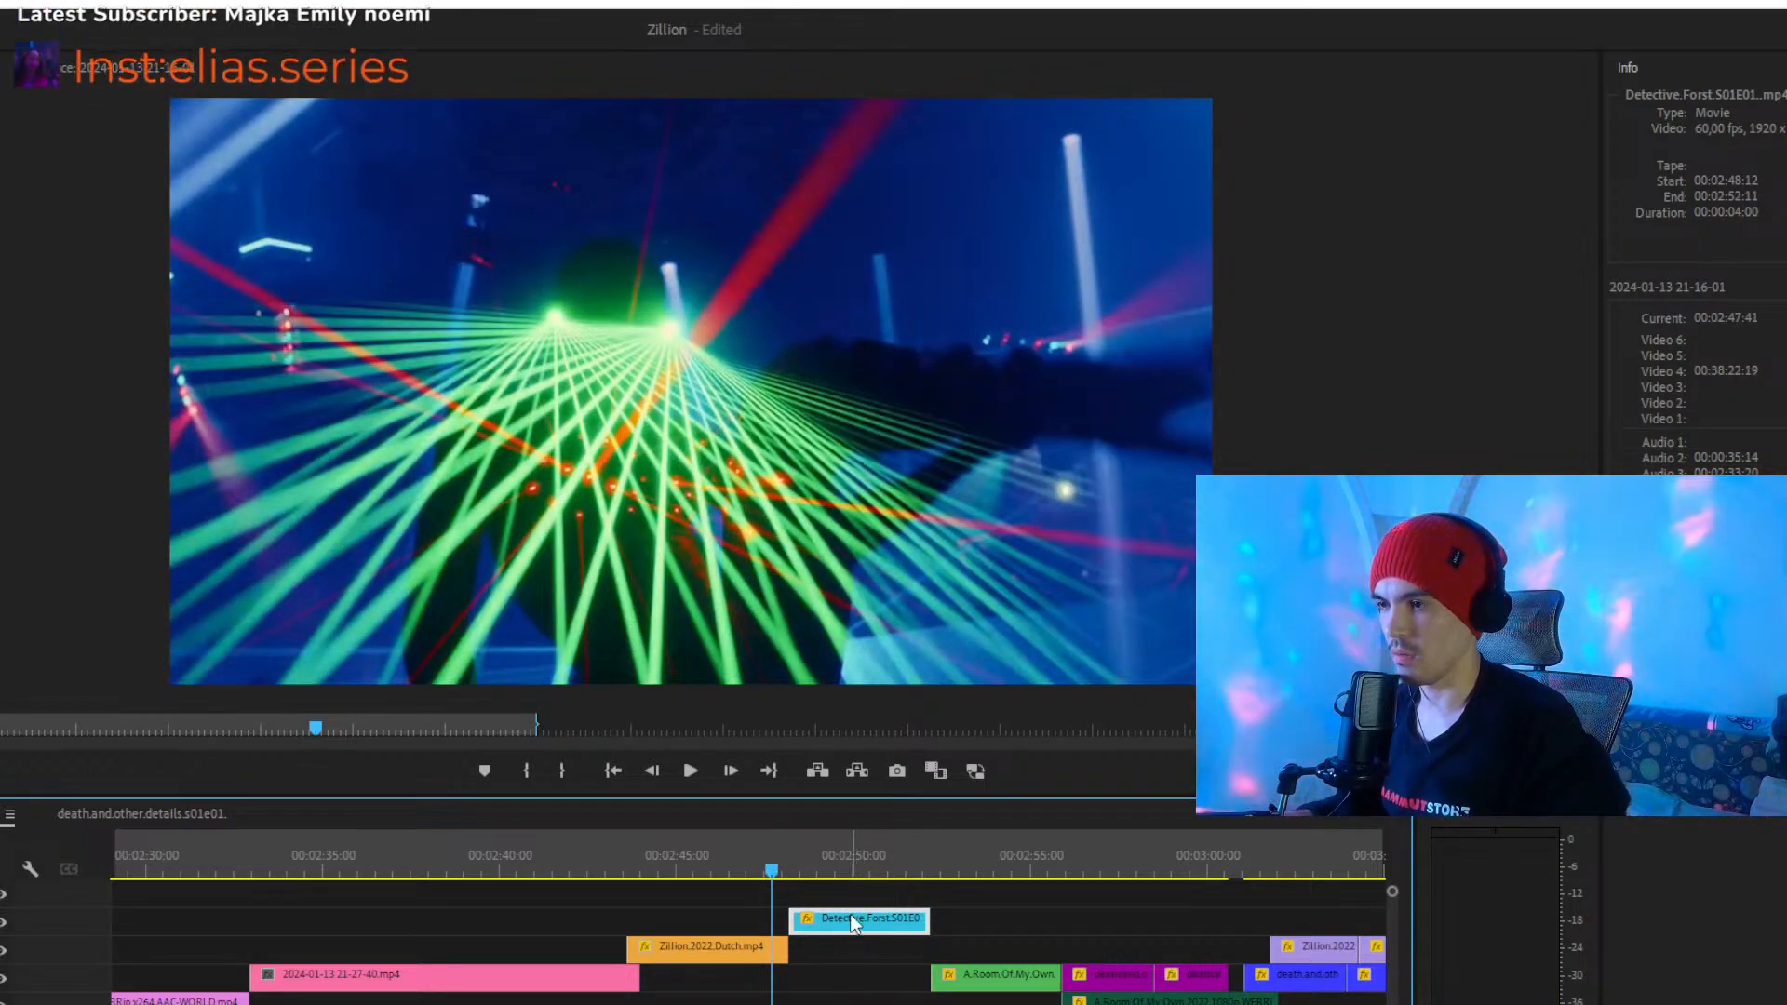
- Examine the opening of the cyan Detective.Forst clip up to 00:02:49:07 and select the empty gap on the track beneath it
drag(815, 866, 811, 870)
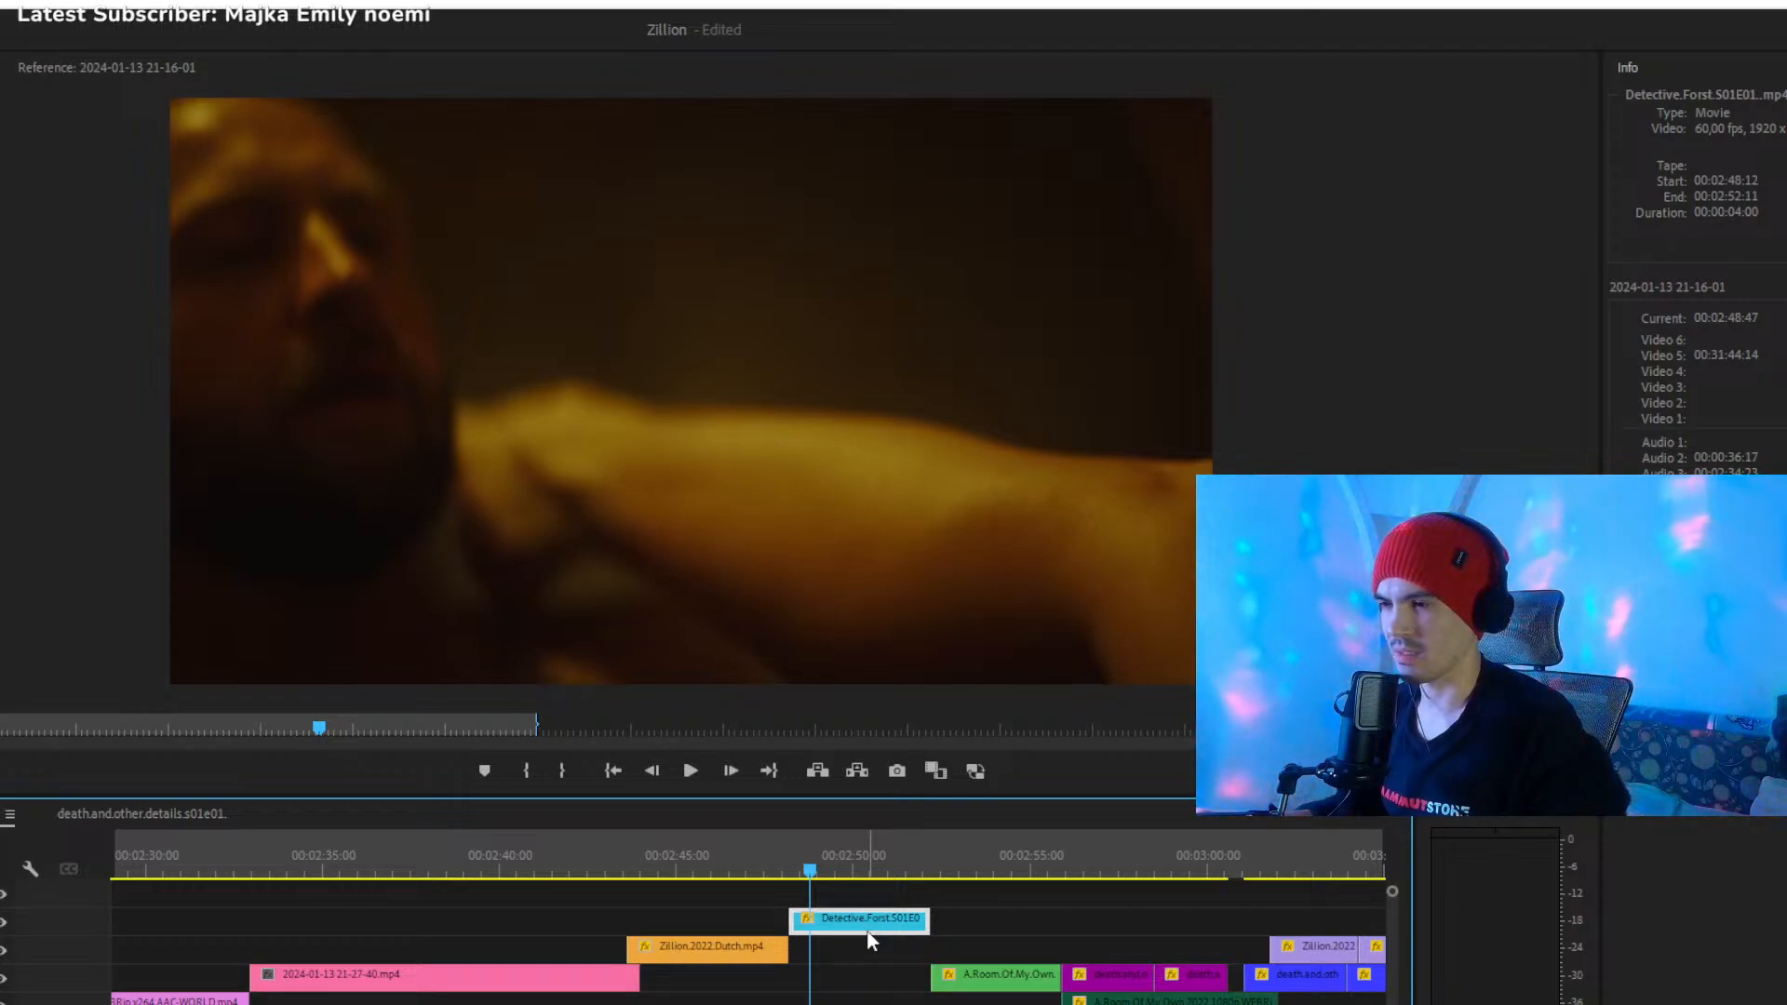
drag(495, 1004, 491, 1004)
click(833, 956)
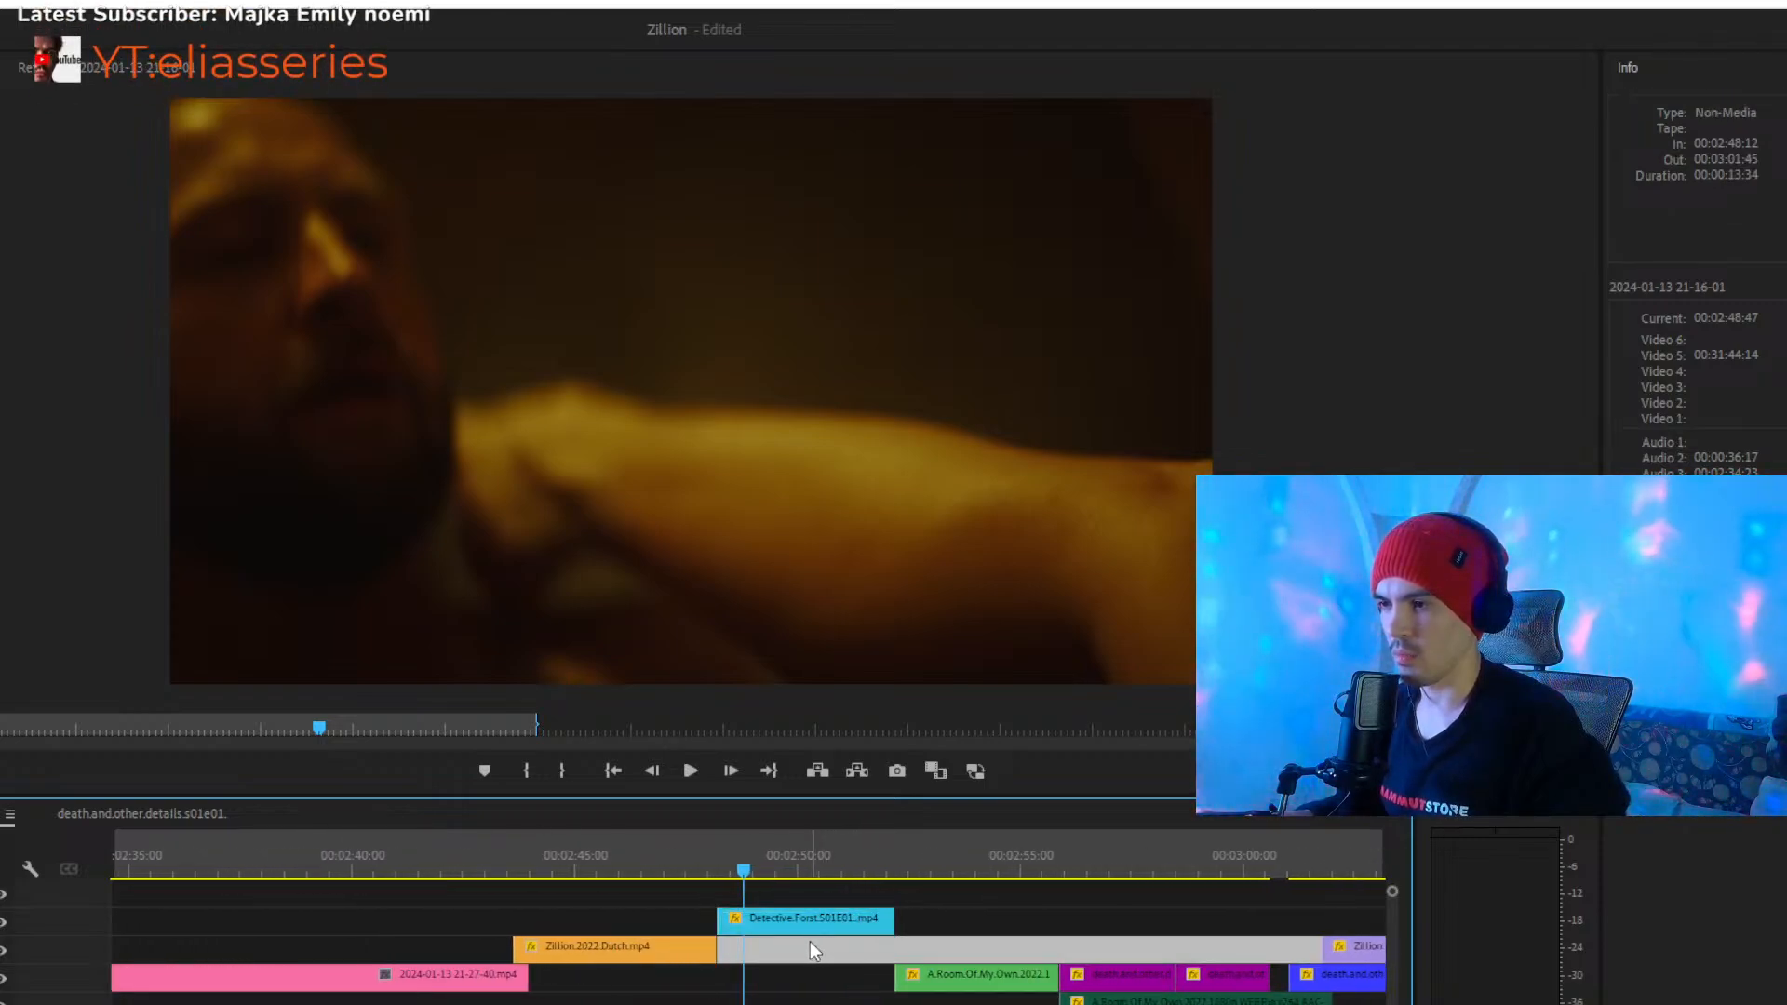
drag(784, 867, 758, 871)
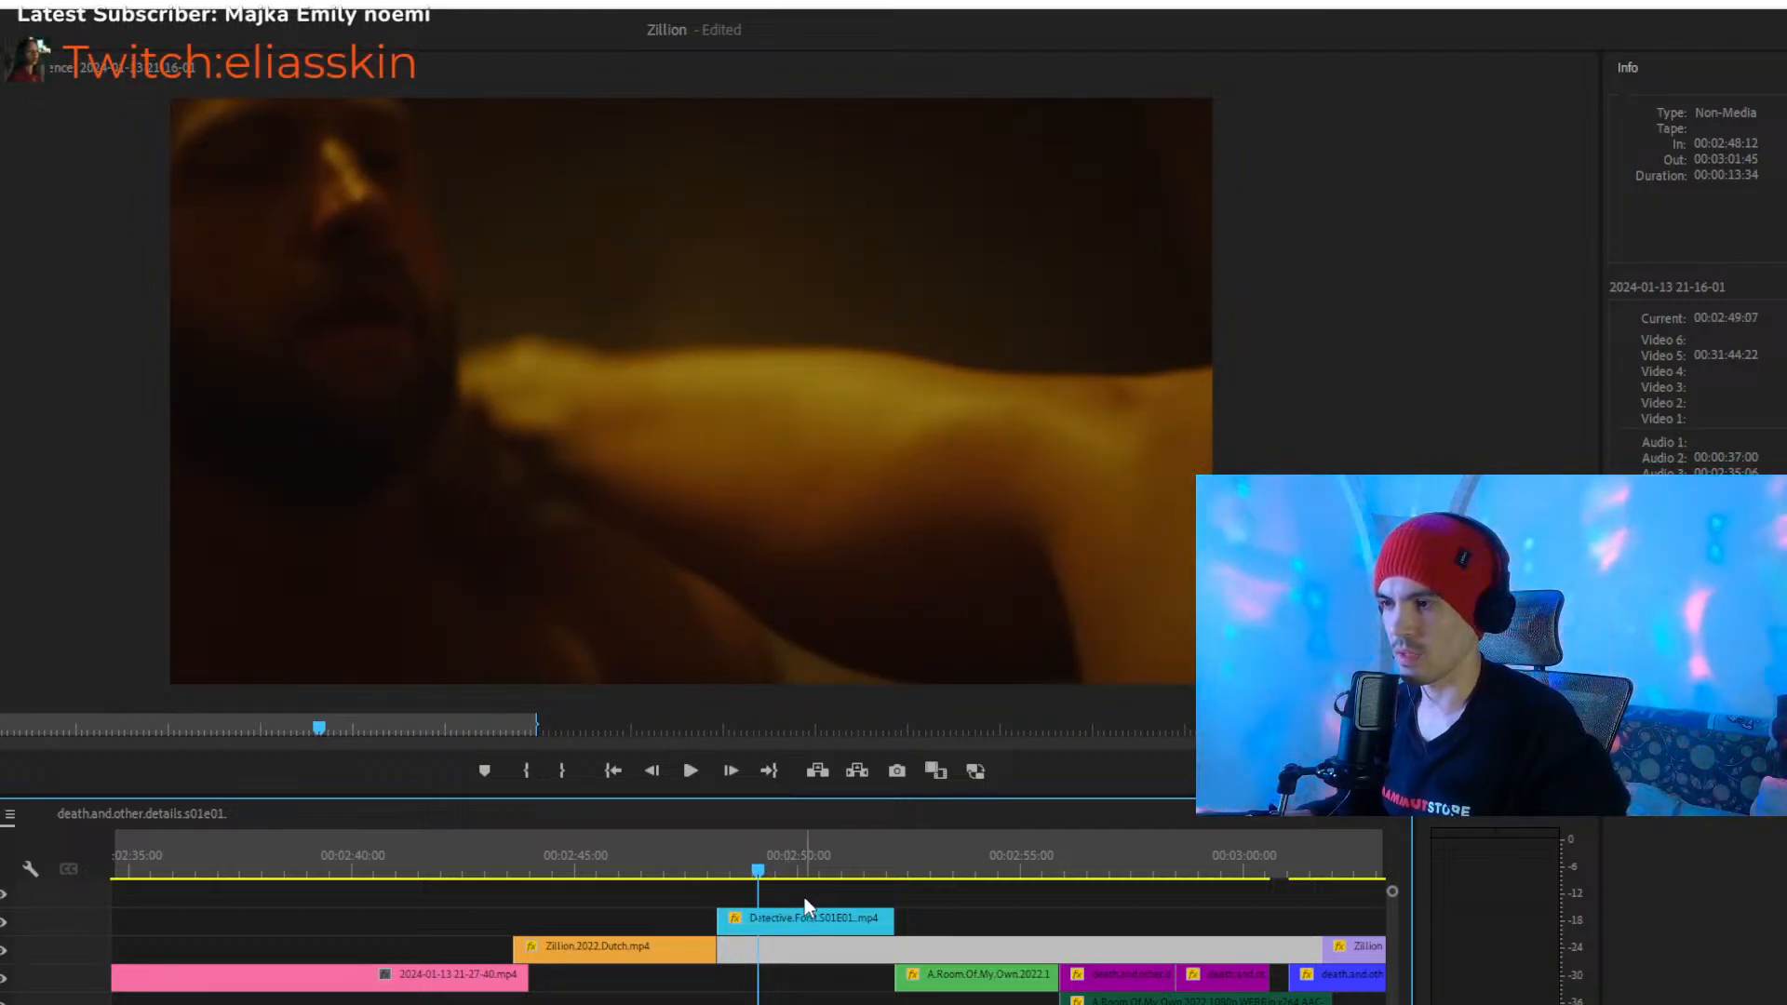
click(805, 898)
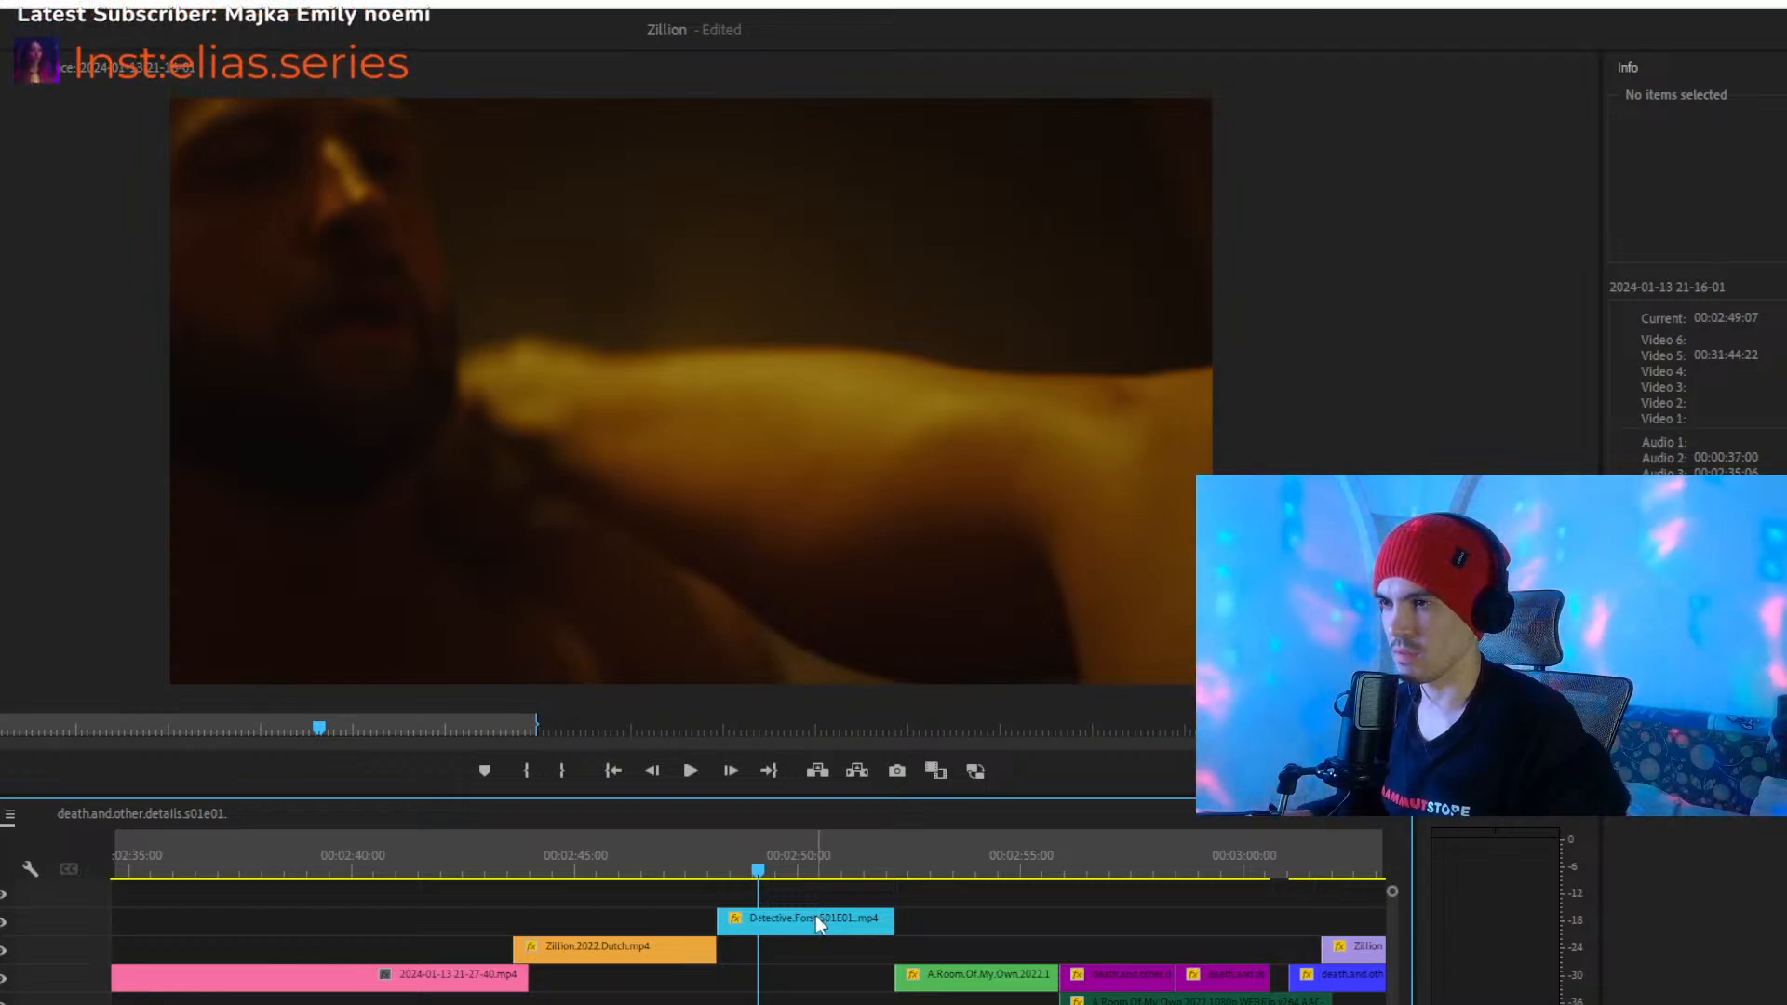
click(804, 947)
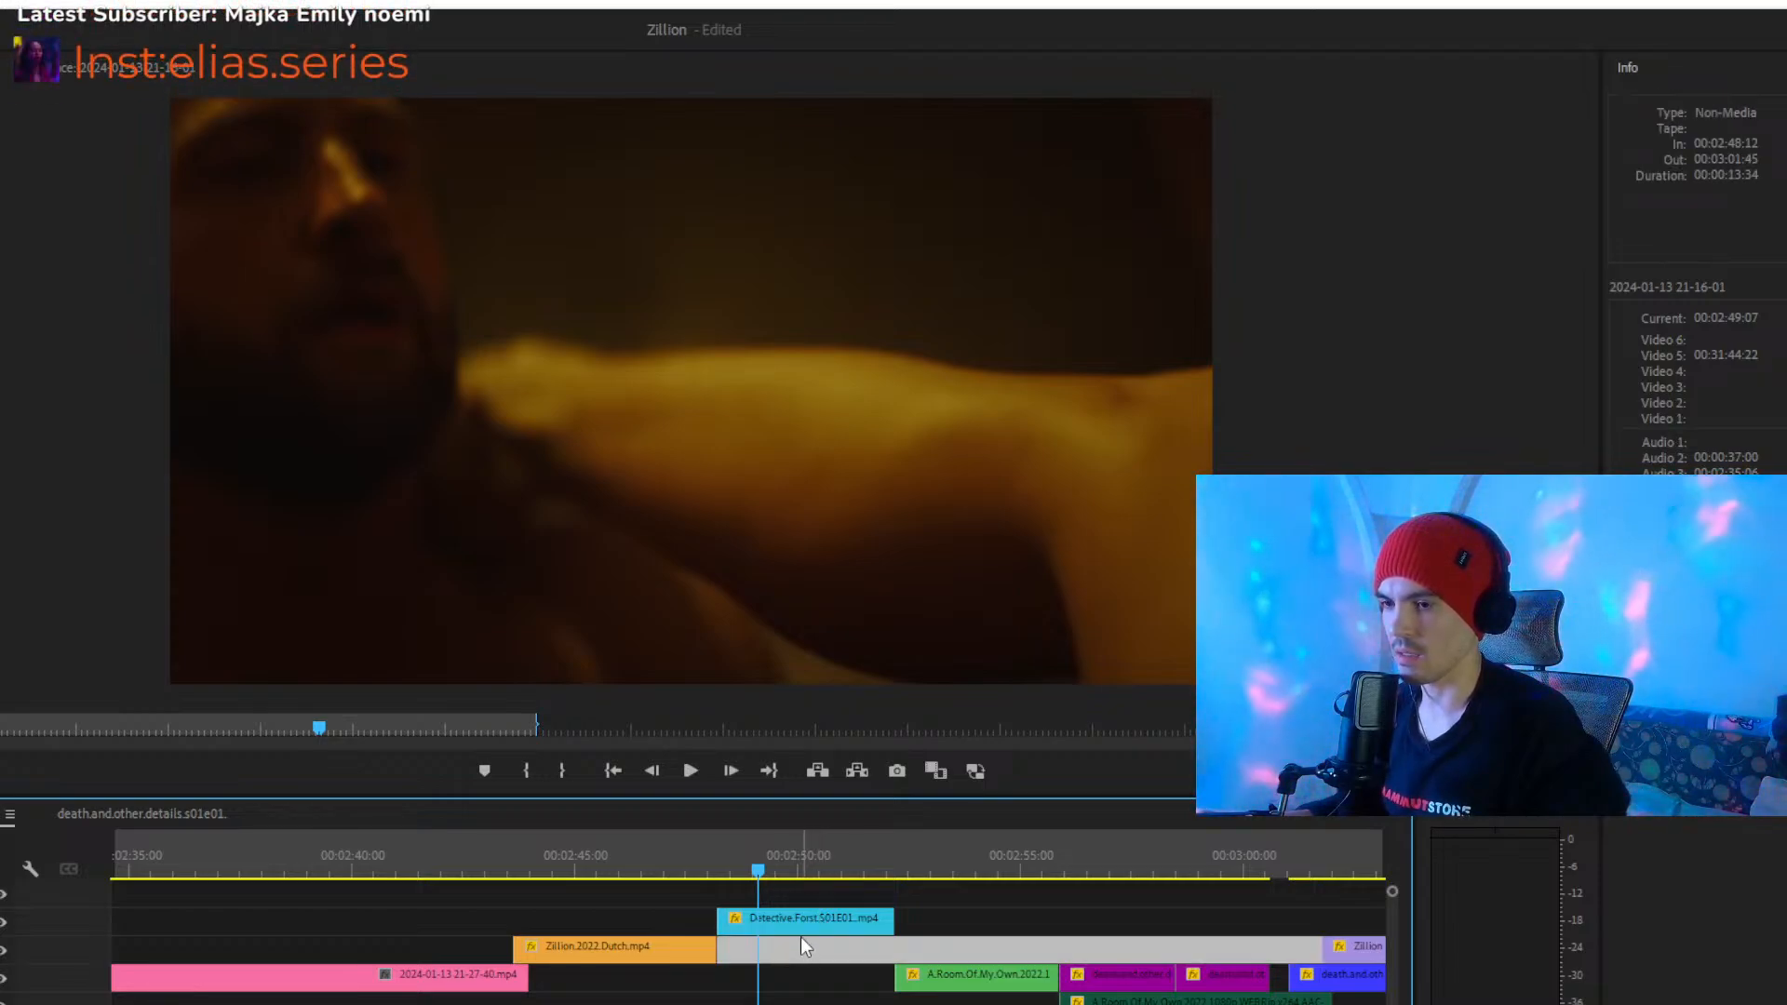
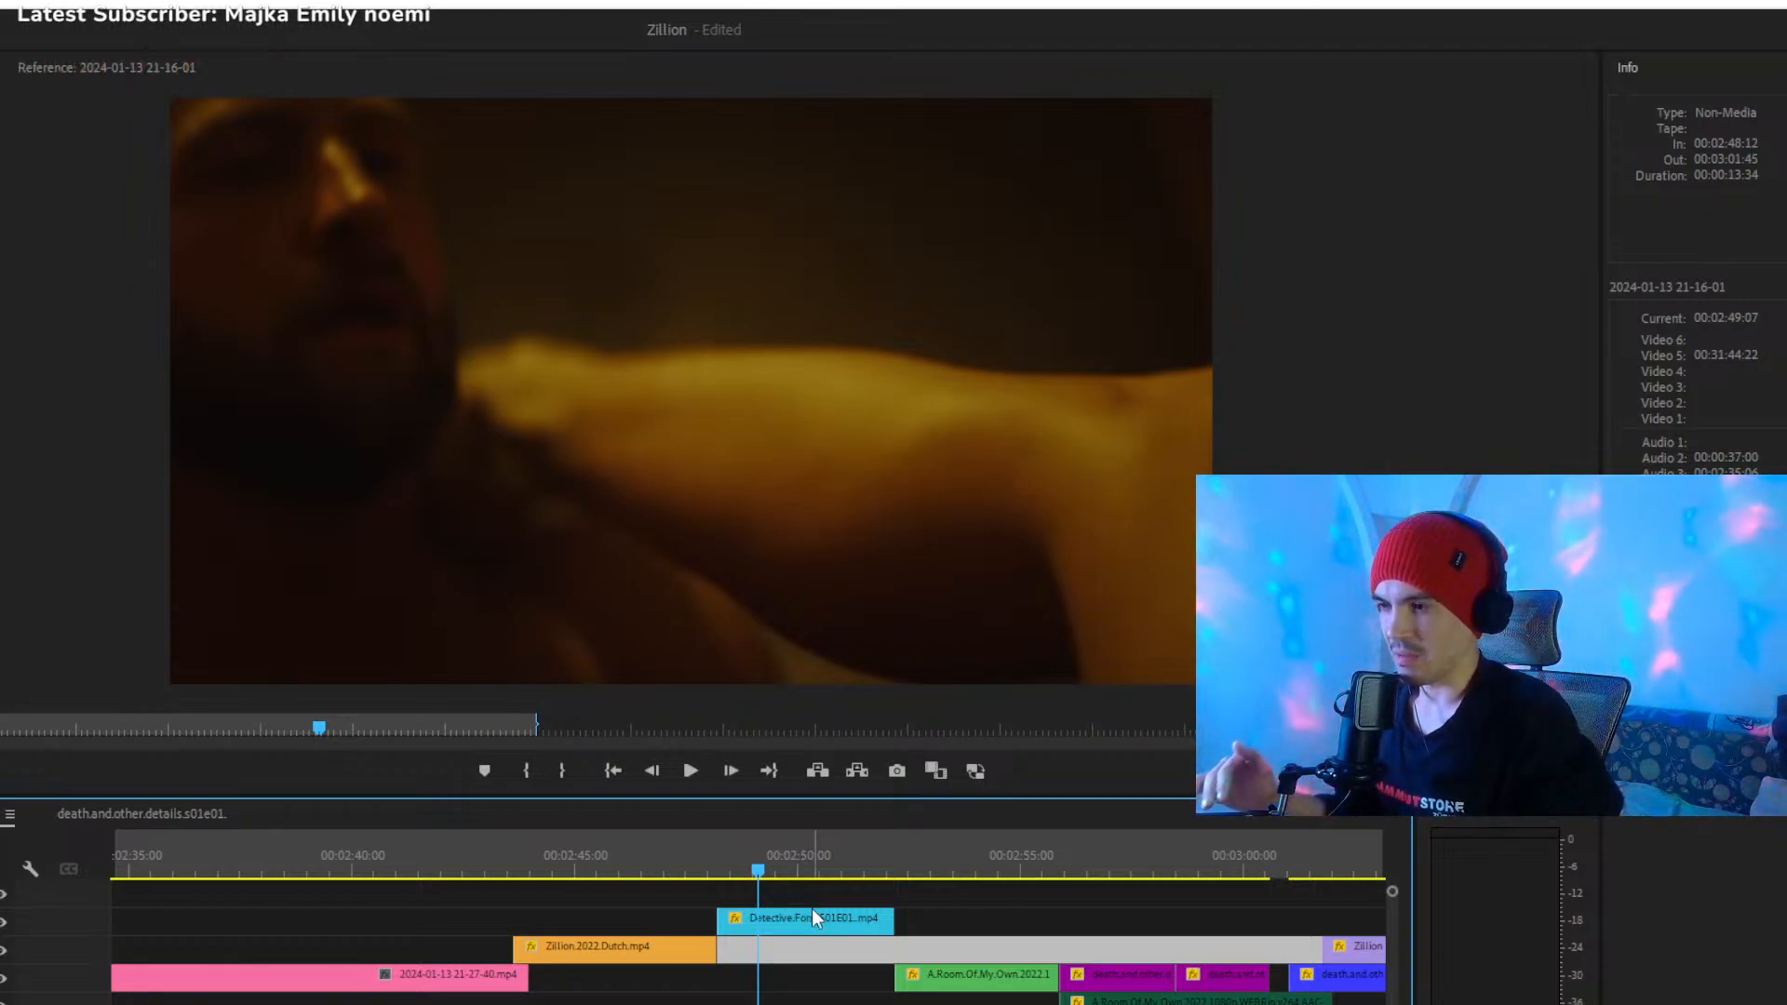
- Select the cyan Detective.Forst clip and play through the green A.Room.Of.My.Own clip to its cut into the first purple clip
scroll(748, 1002, down, 1)
scroll(747, 1002, up, 2)
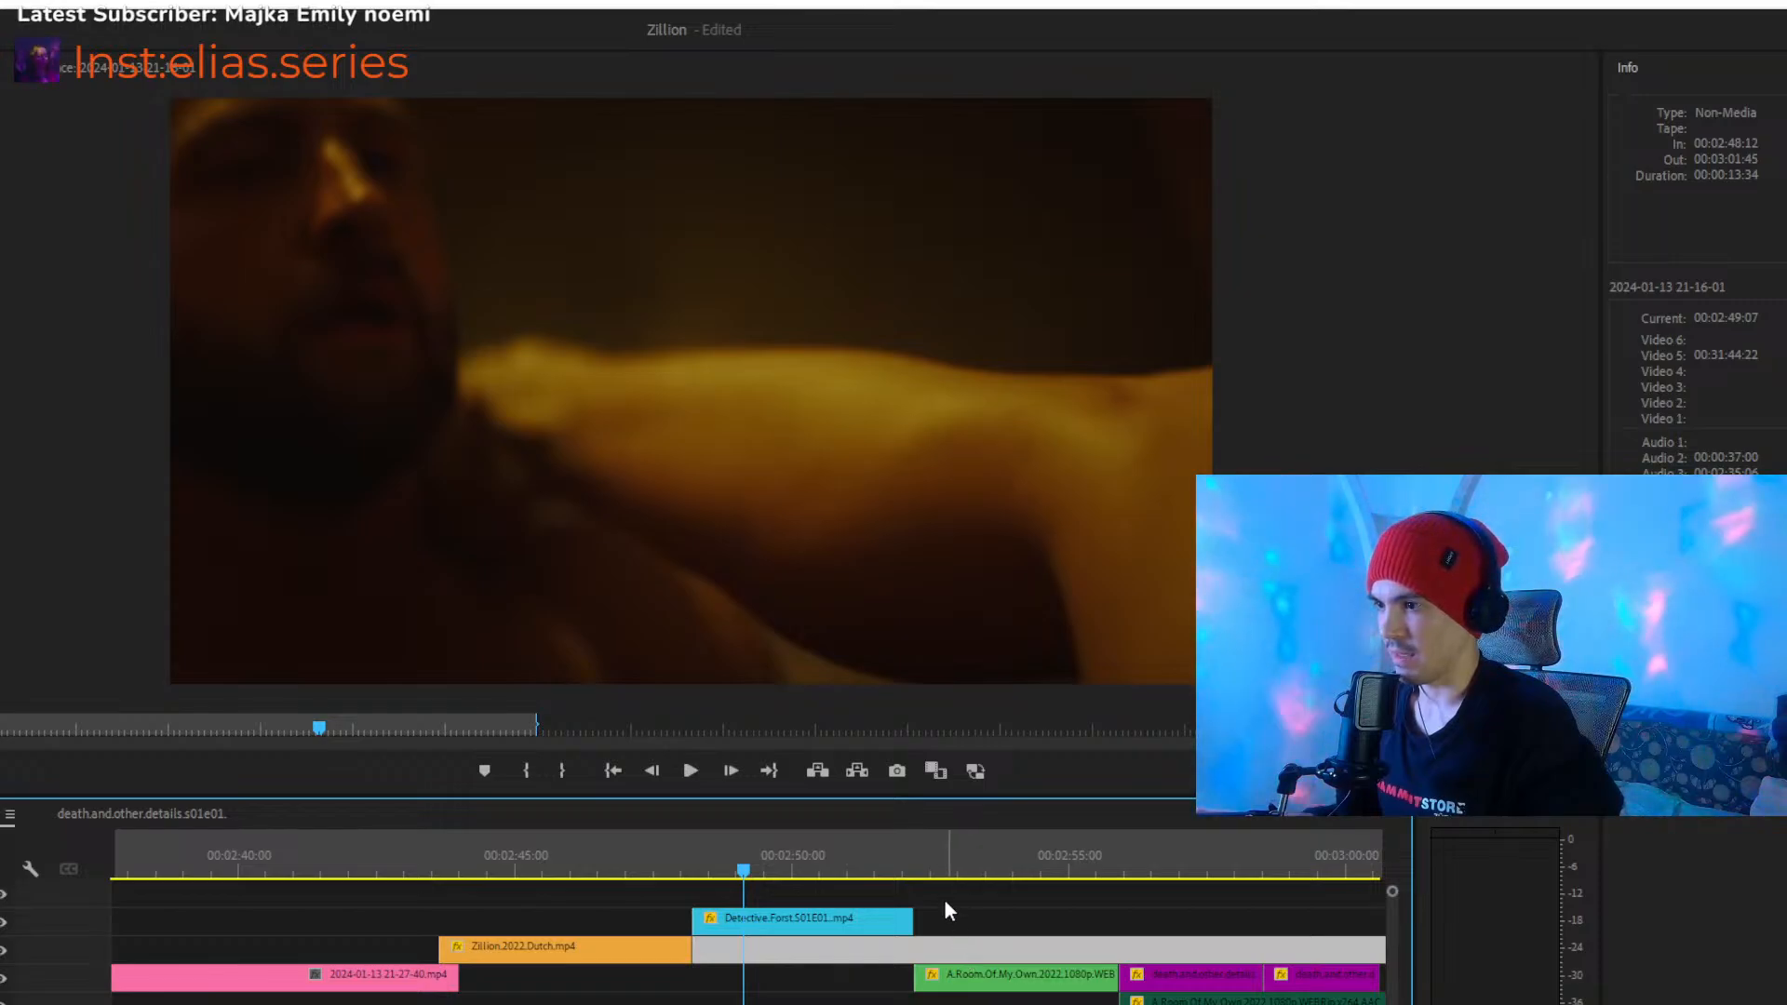
drag(799, 923, 789, 941)
key(space)
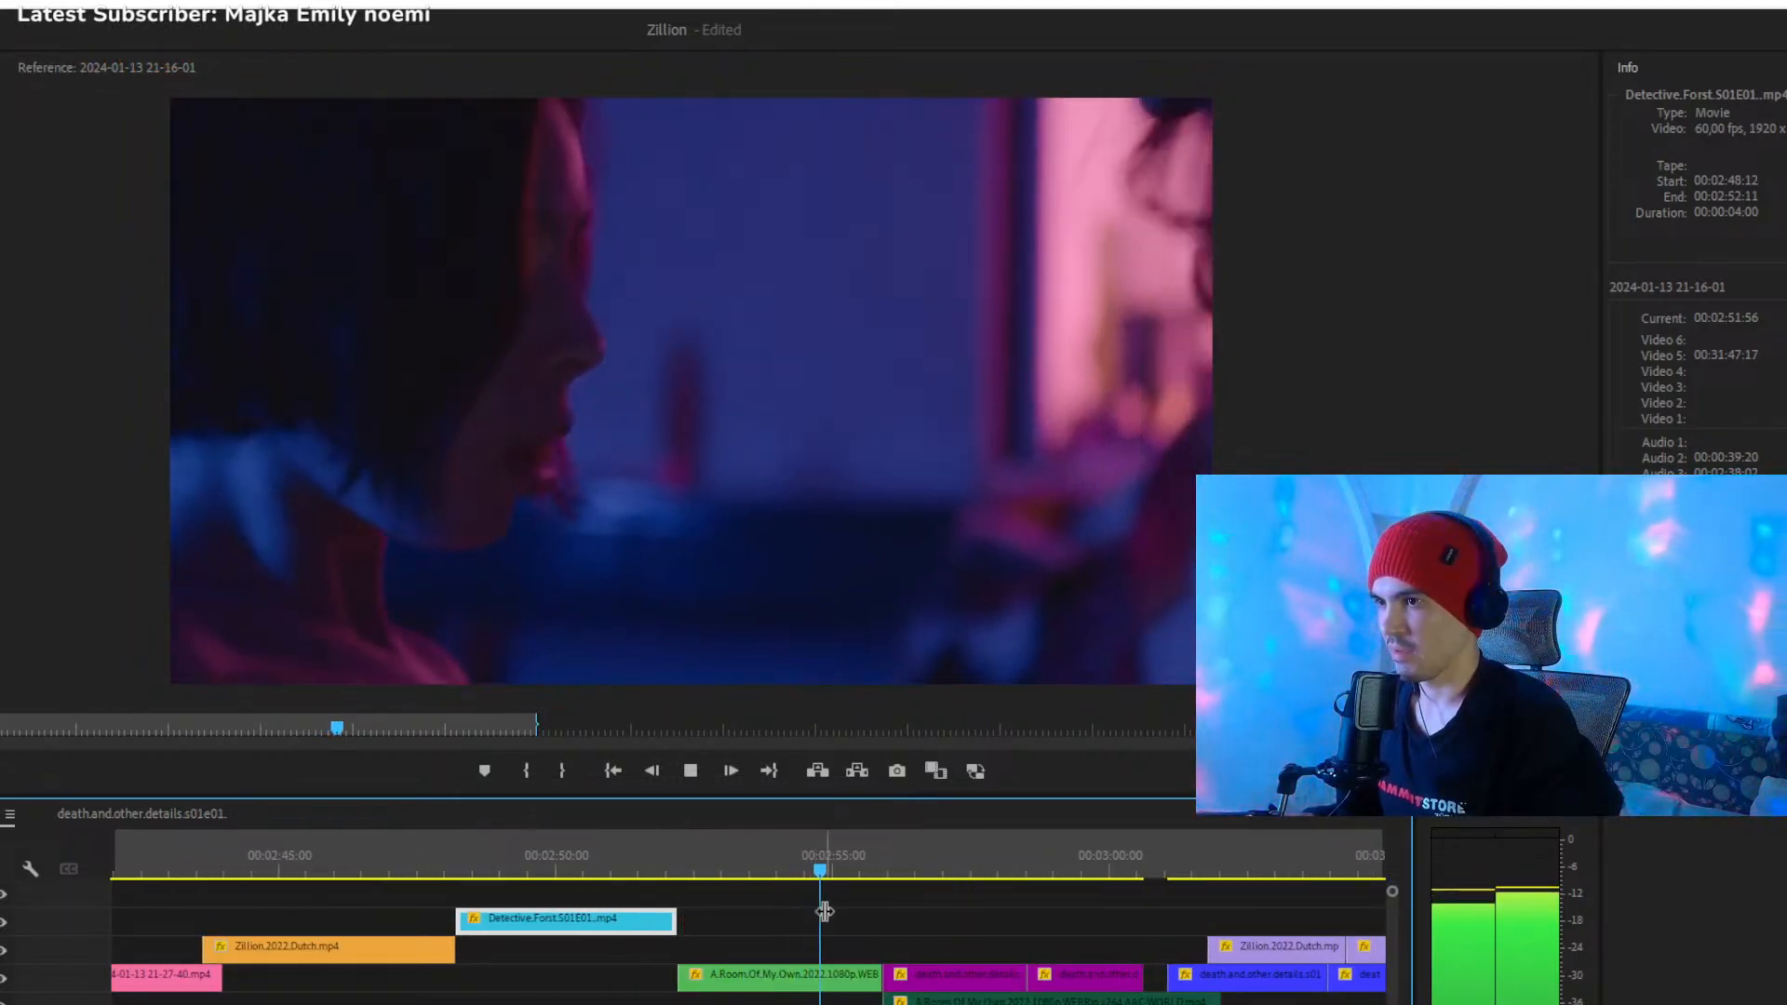
click(886, 871)
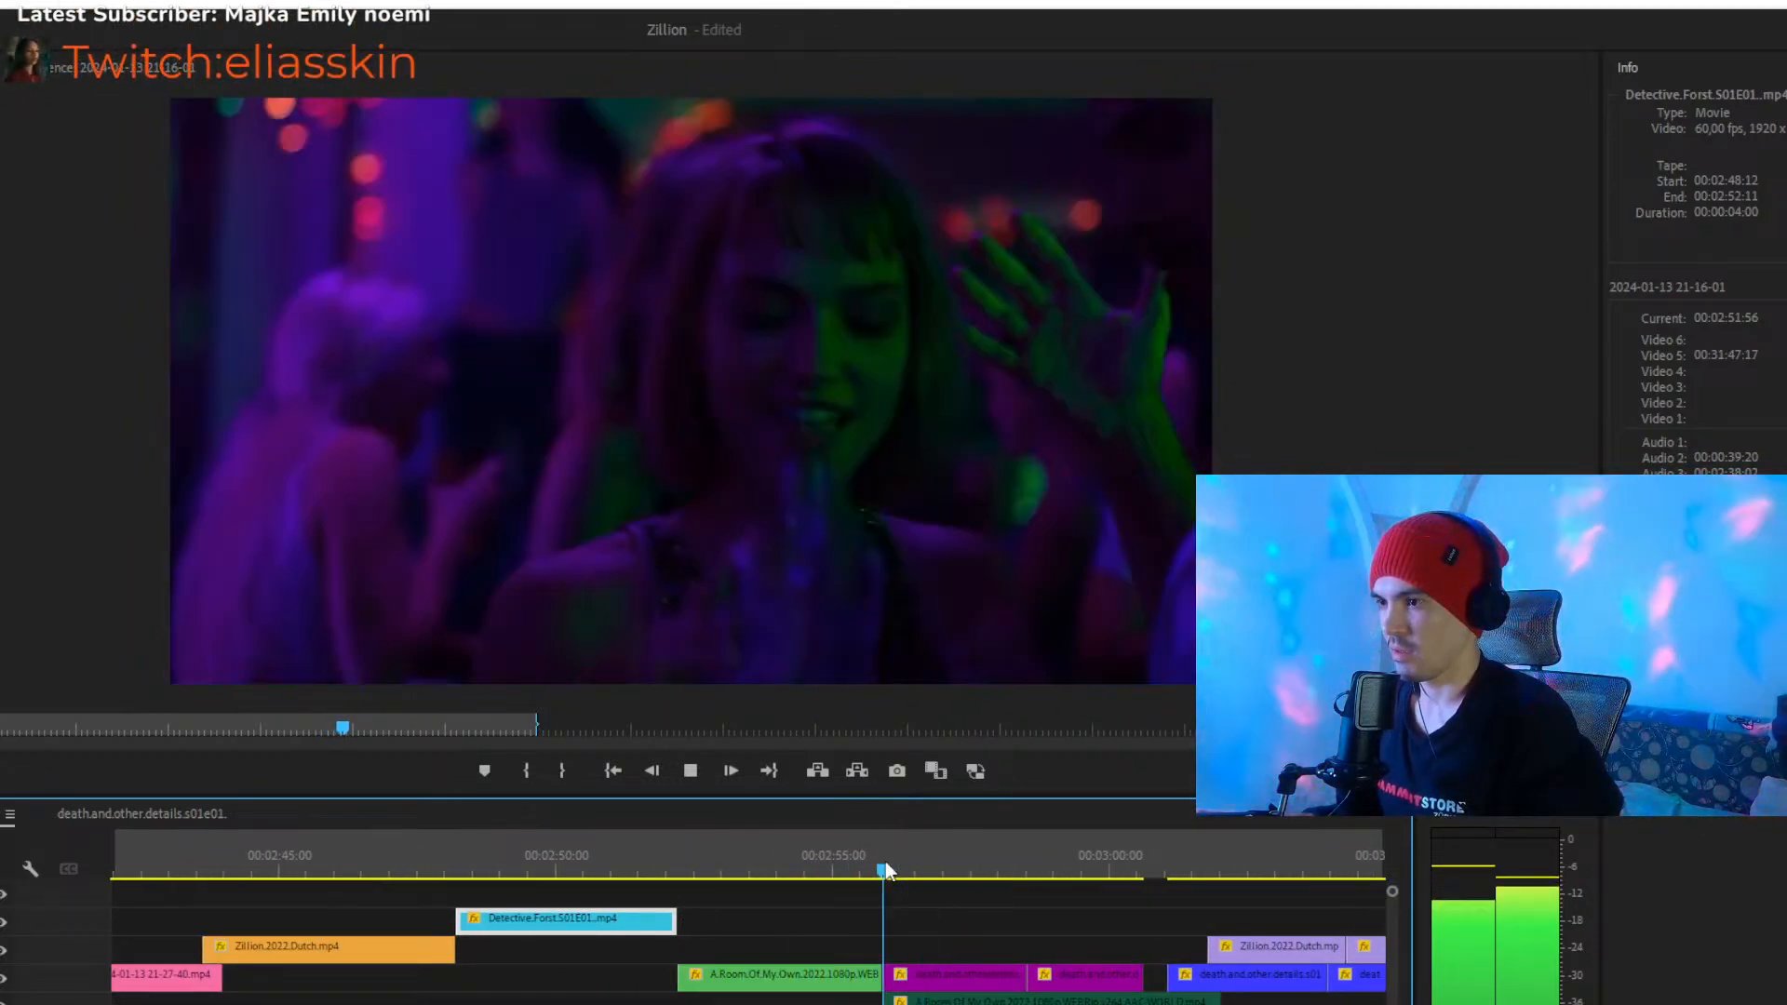
- Trim one frame off the start of the first purple death.and.other.details clip and move it back against the green clip
key(equal)
key(equal)
key(equal)
key(equal)
key(equal)
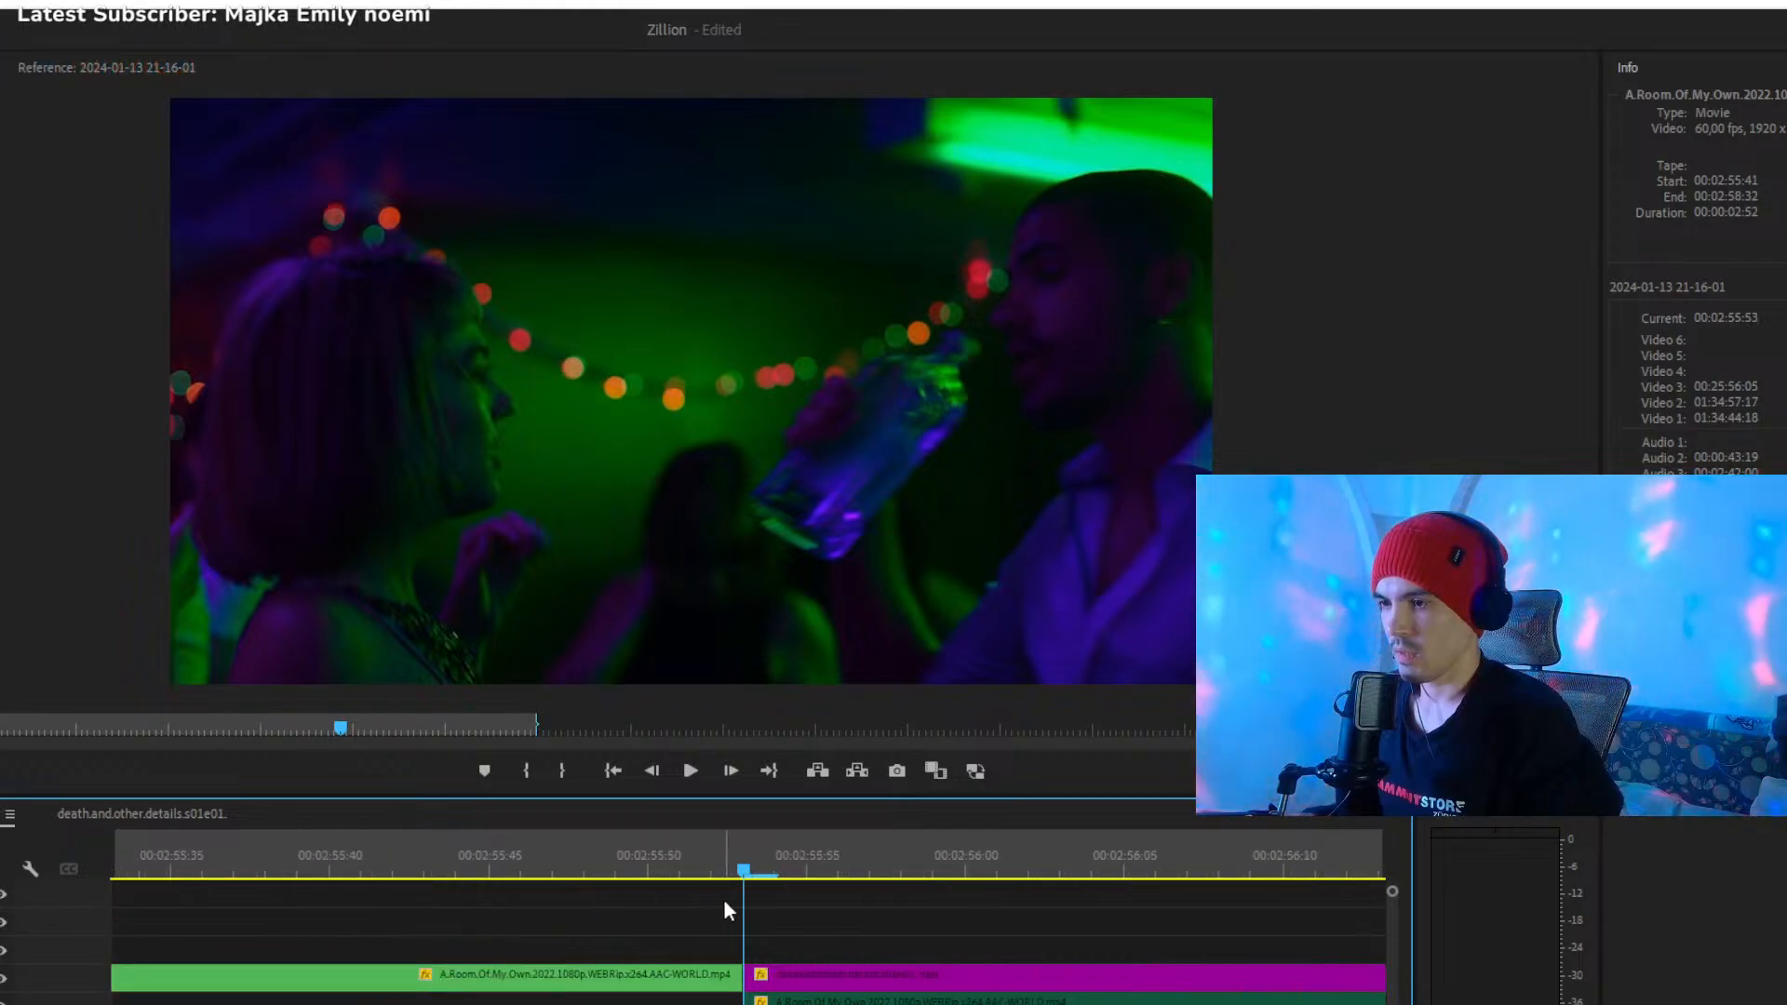
click(773, 875)
click(785, 980)
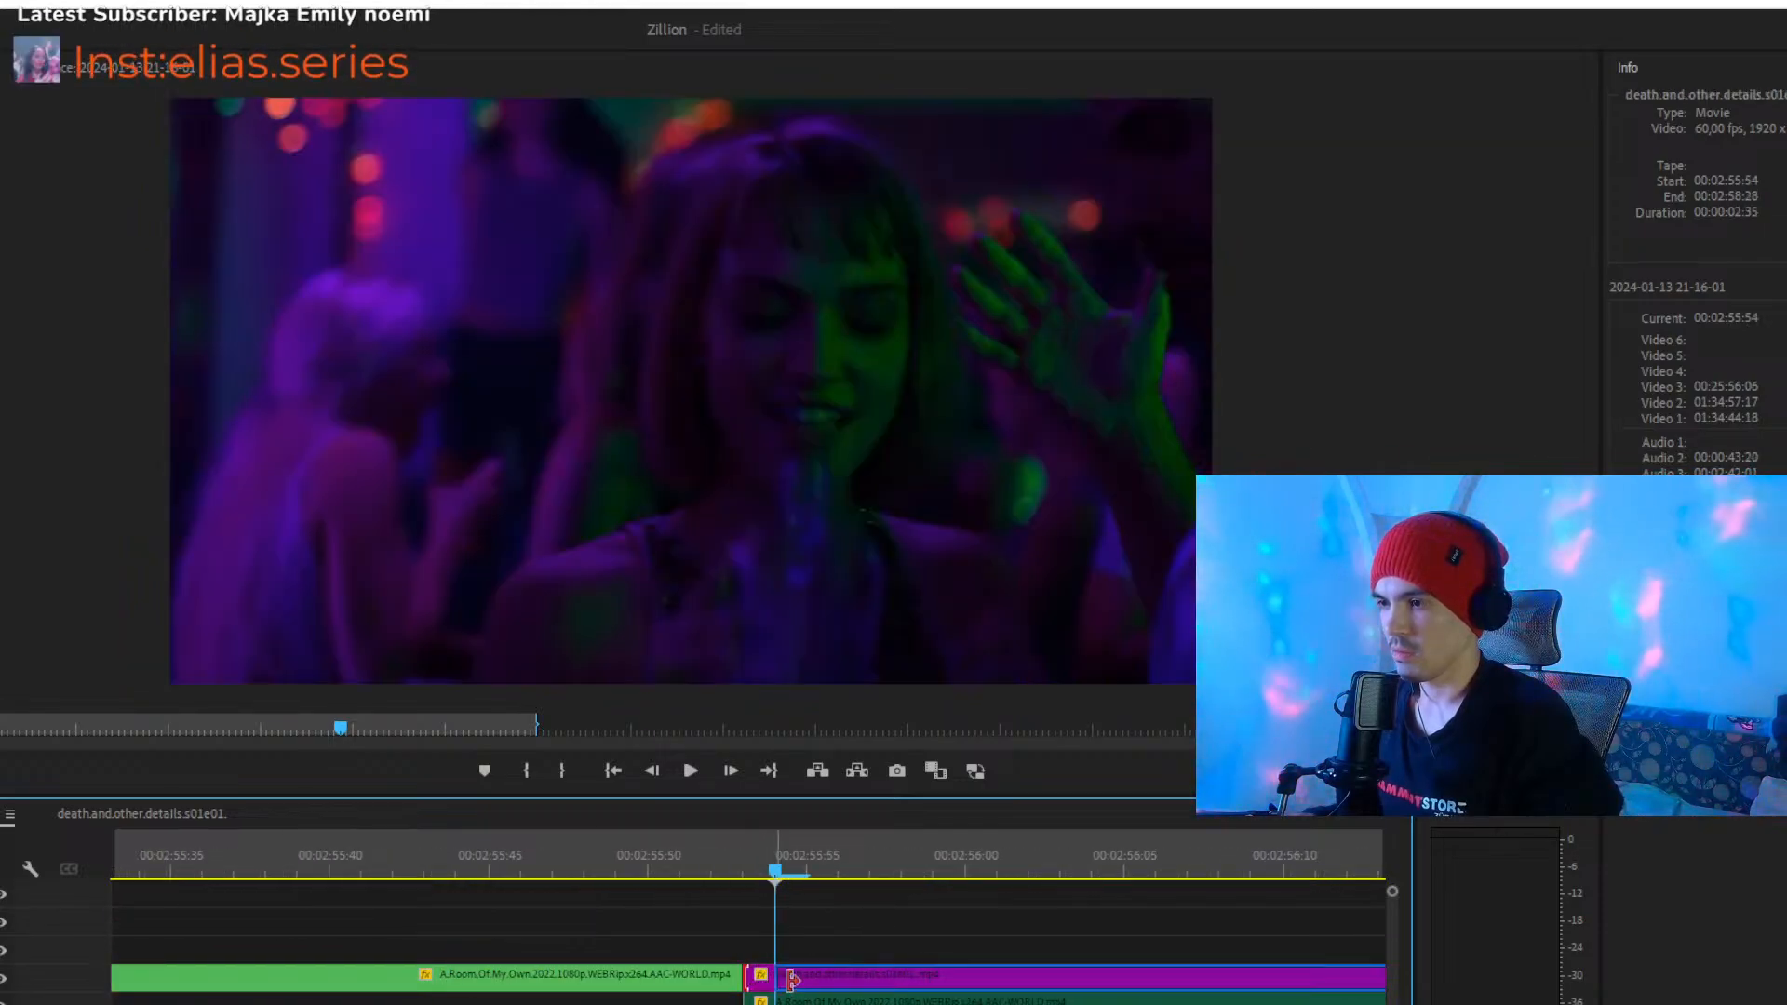
drag(783, 983, 767, 981)
- Play from the end of the green clip through the first purple death.and.other.details clip and select the second purple clip
drag(696, 873, 299, 858)
key(space)
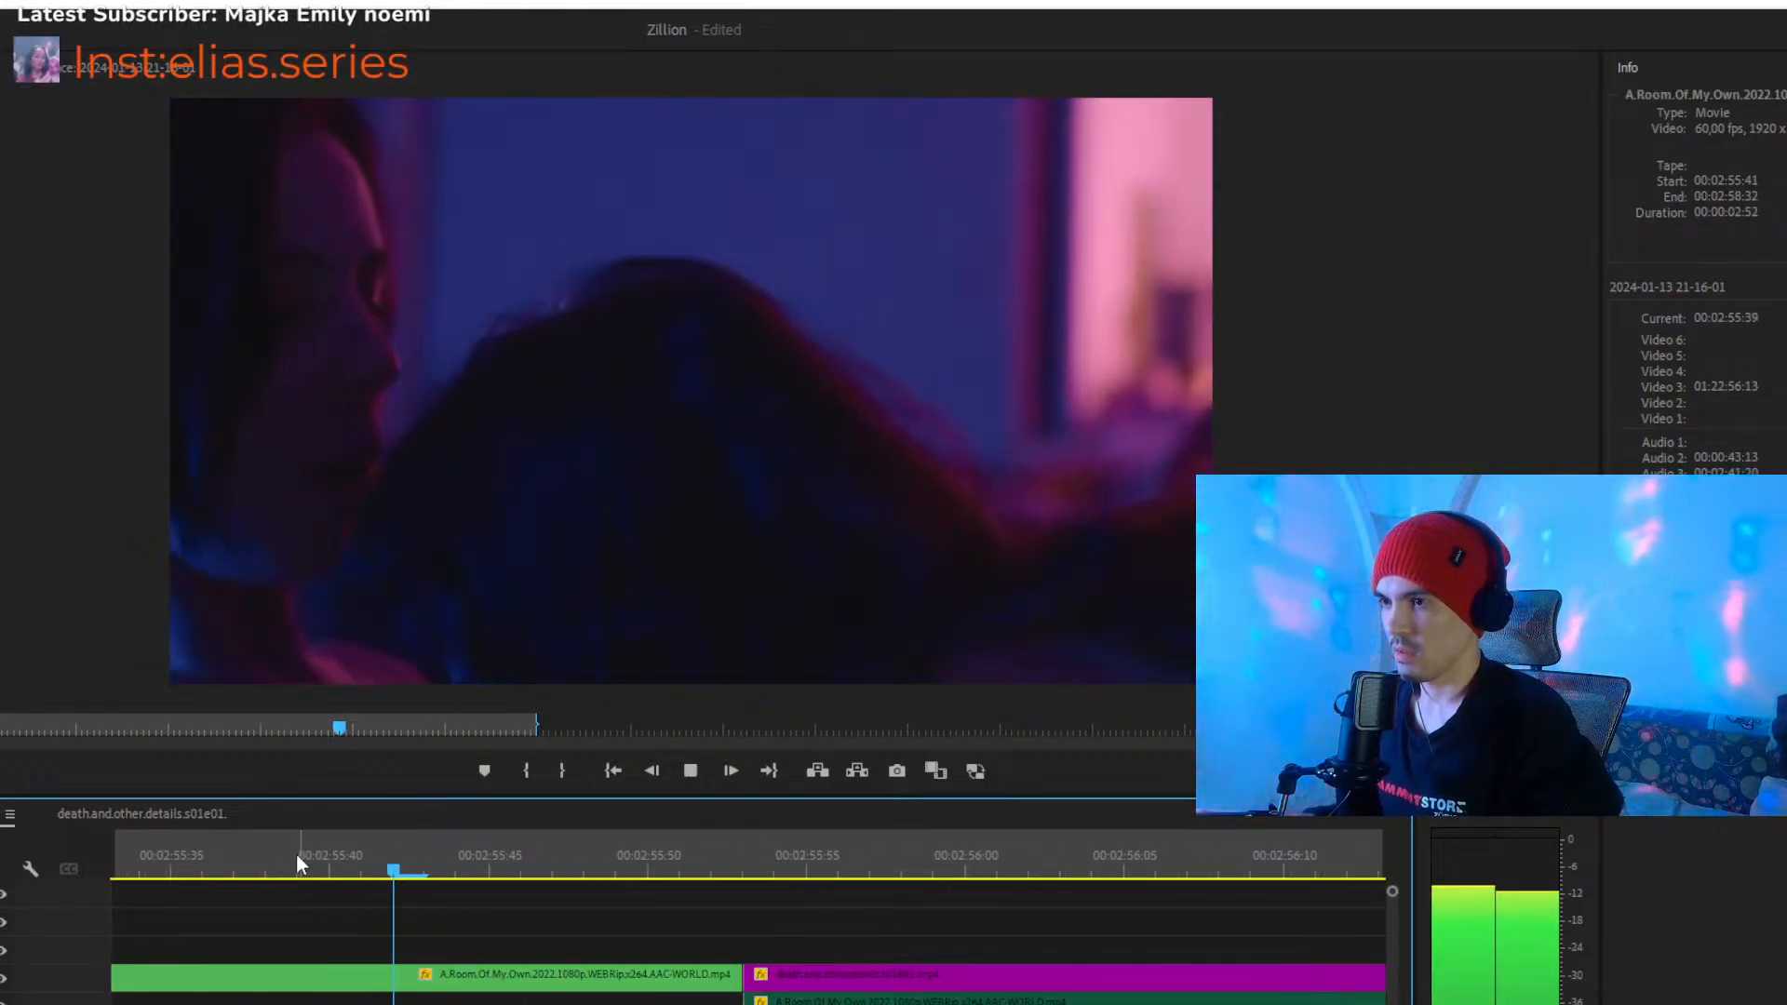
key(minus)
key(minus)
key(minus)
key(minus)
key(minus)
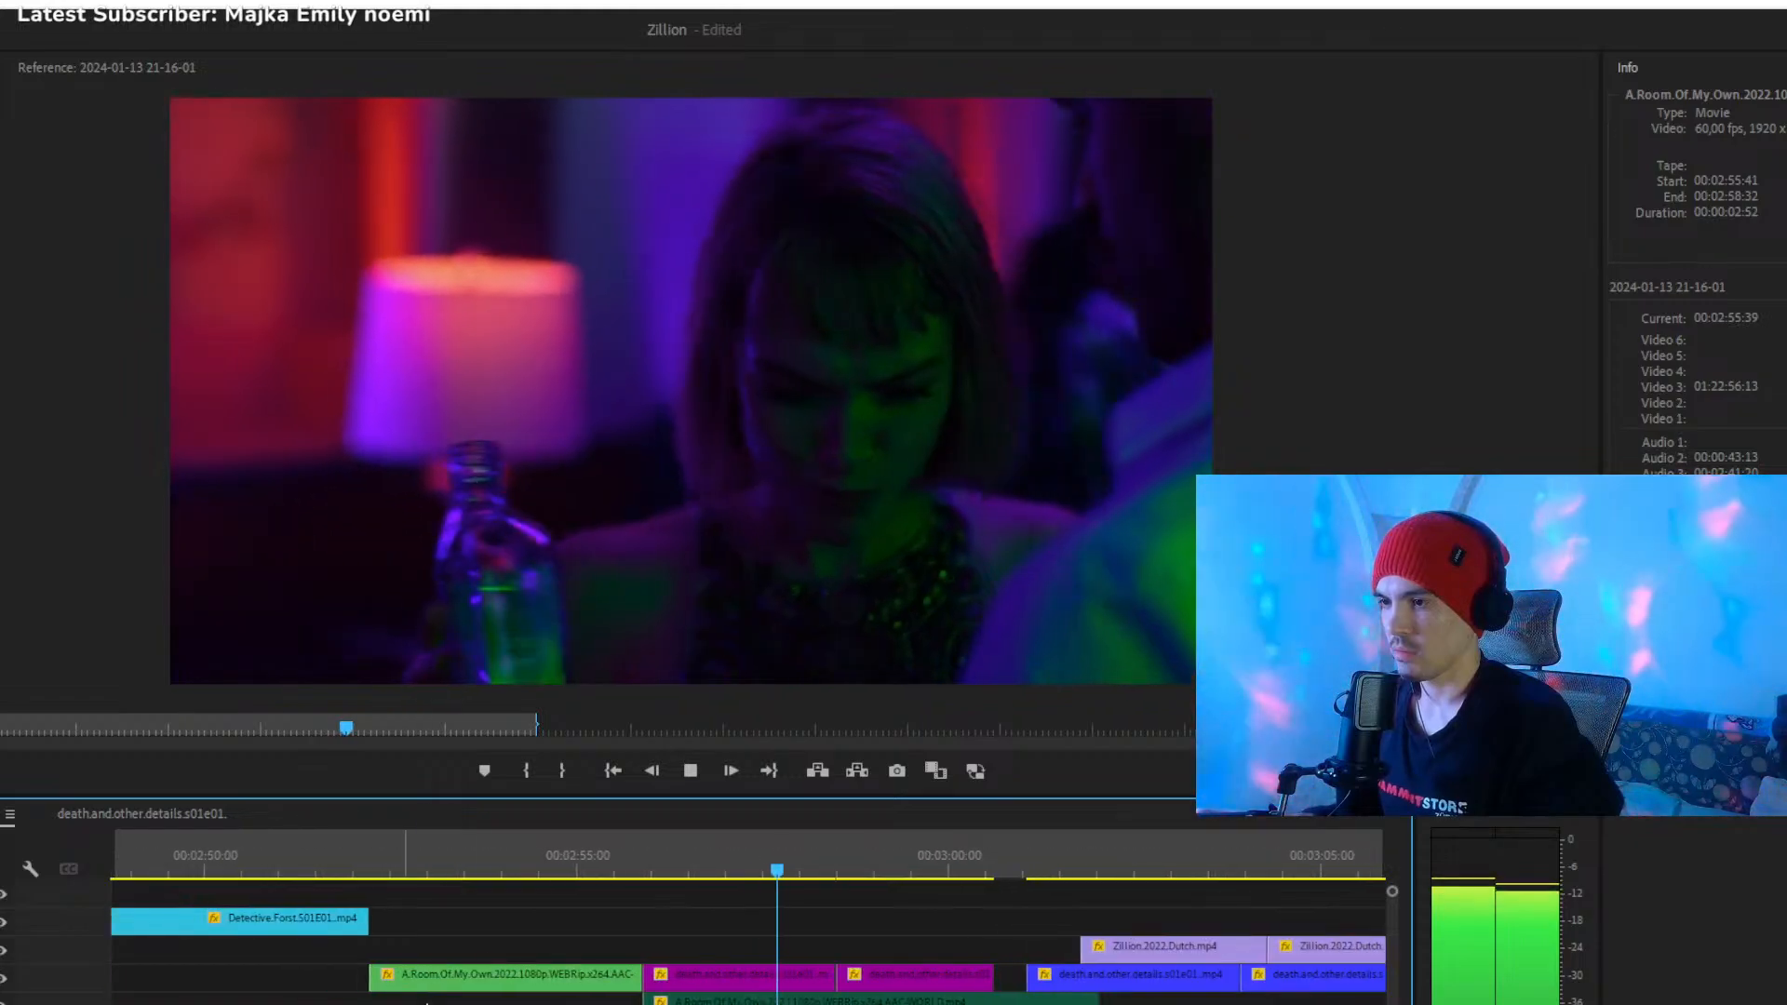
key(space)
click(885, 976)
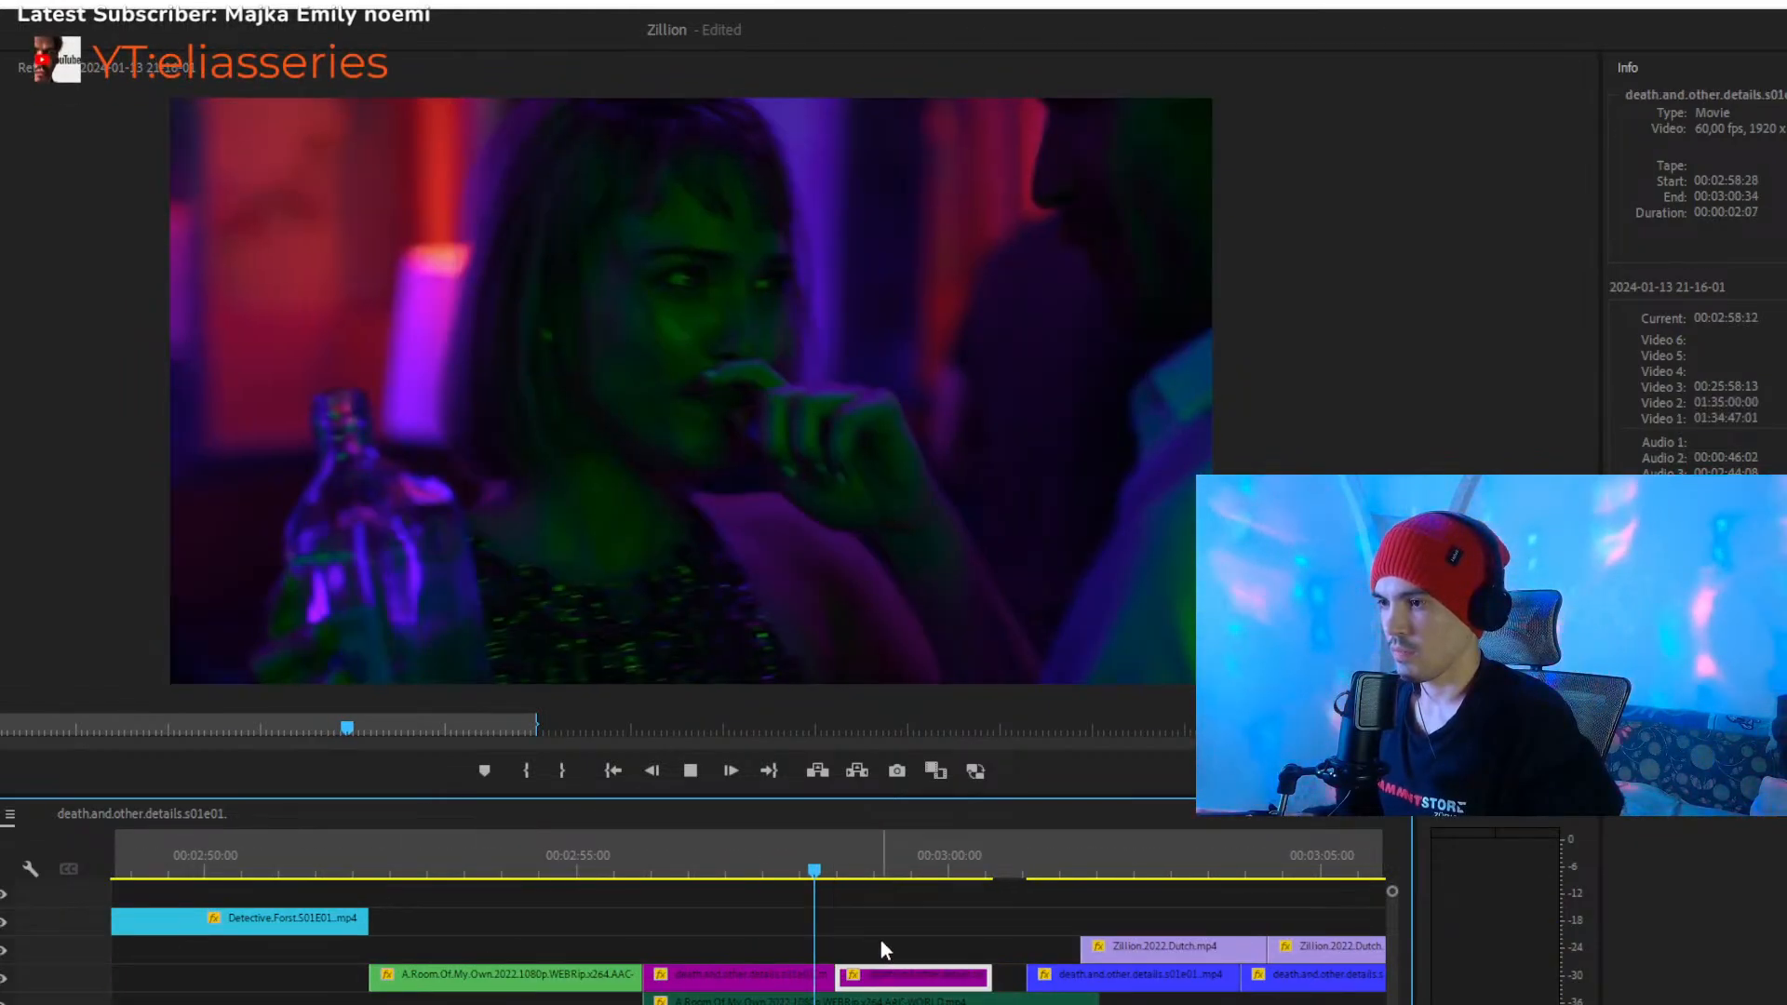
- Replay from 00:02:55:36 through the first purple clip into the opening of the second, stopping at 00:02:58:57
key(space)
drag(744, 864, 626, 875)
key(space)
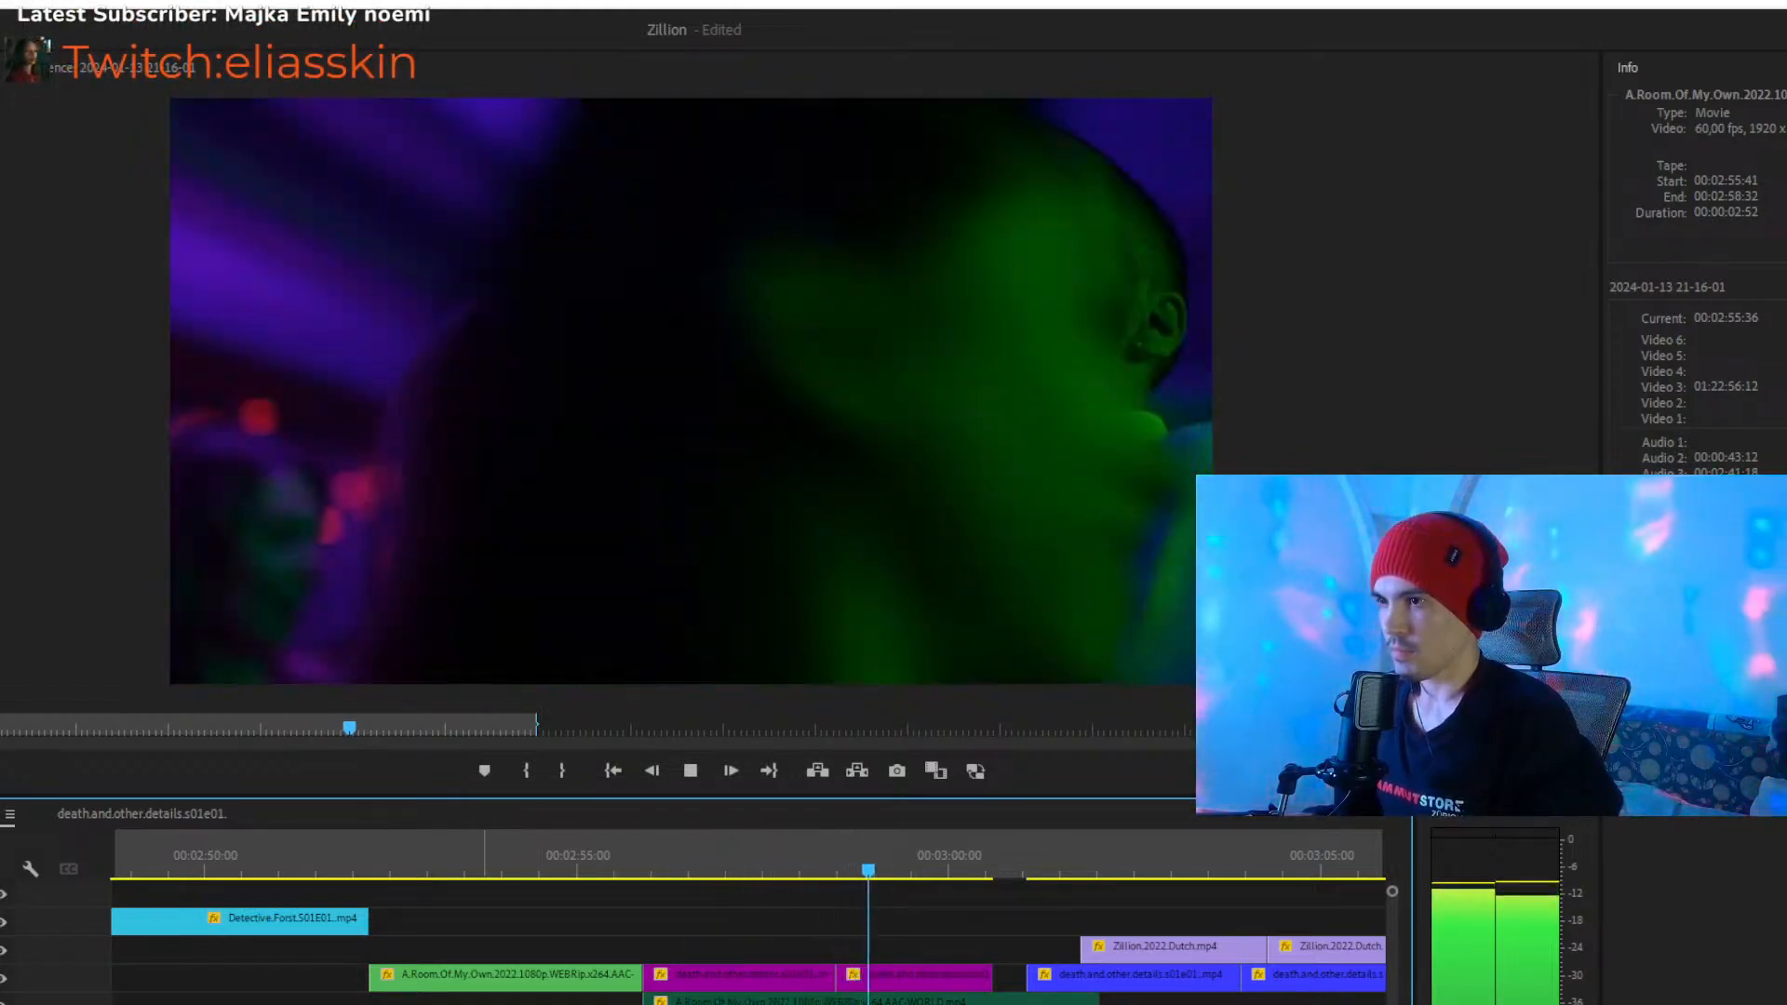
key(space)
- Try moving the first lilac Zillion clip directly after the second purple clip and play across that cut
key(minus)
key(minus)
key(equal)
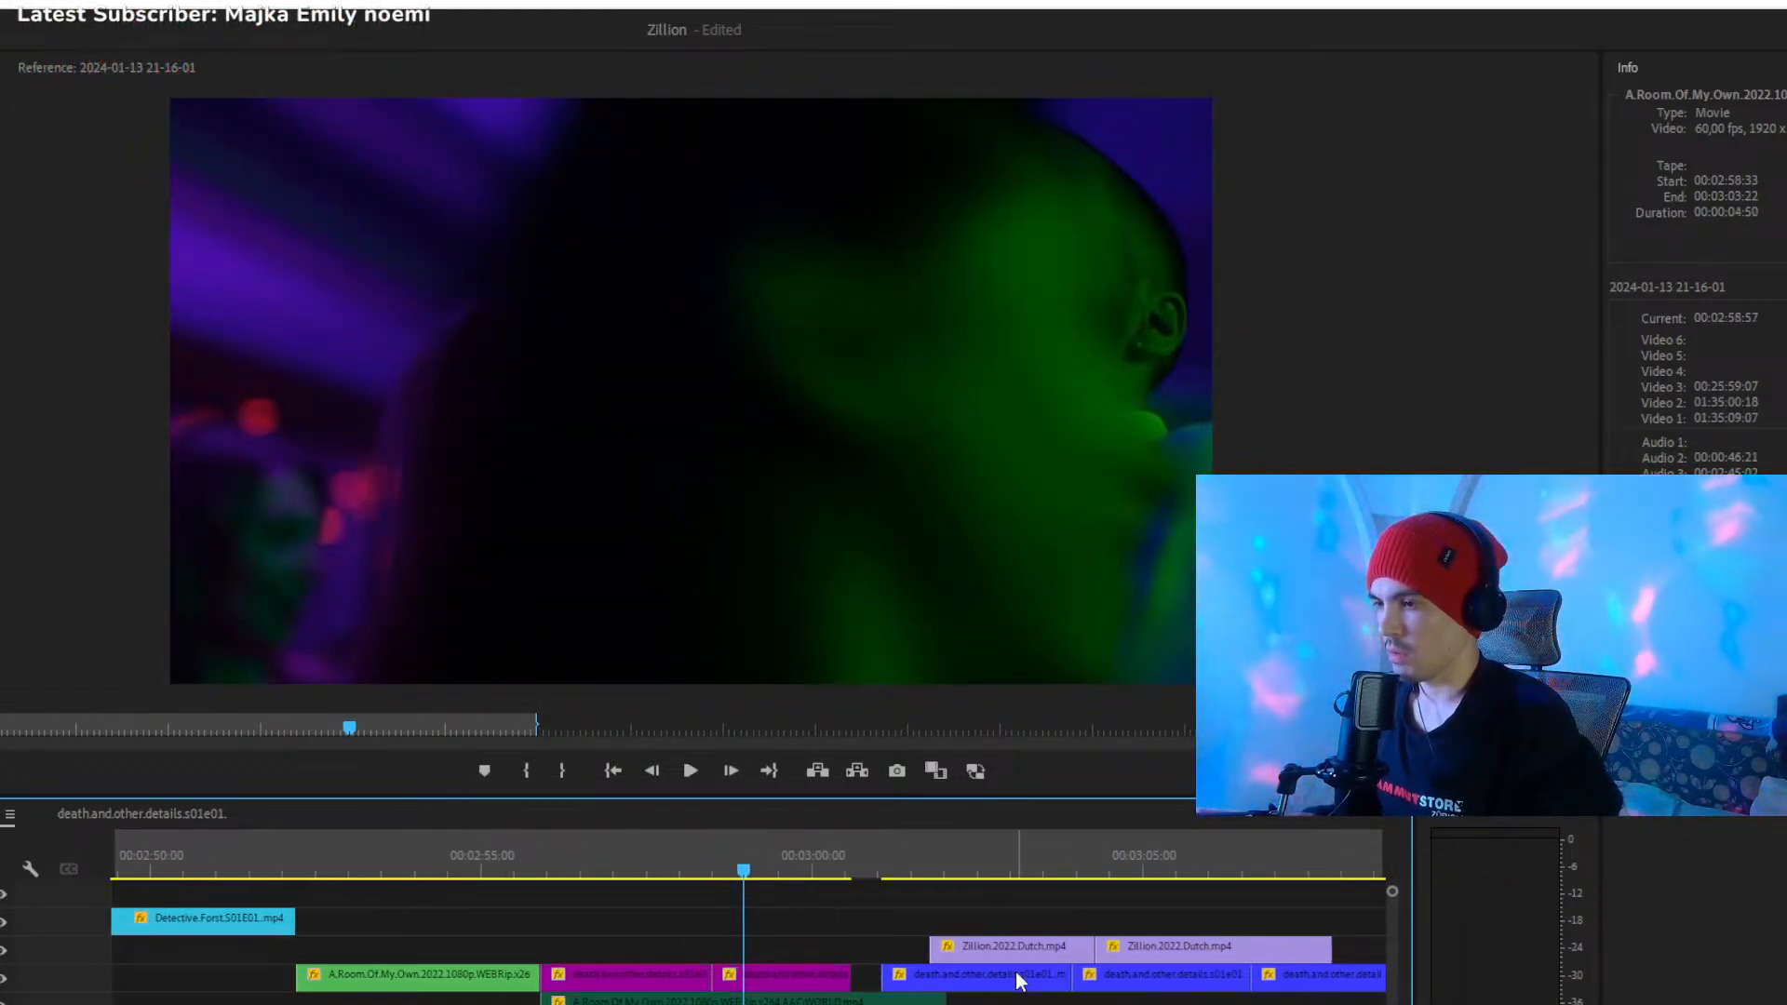
drag(1018, 942, 920, 951)
click(825, 872)
key(space)
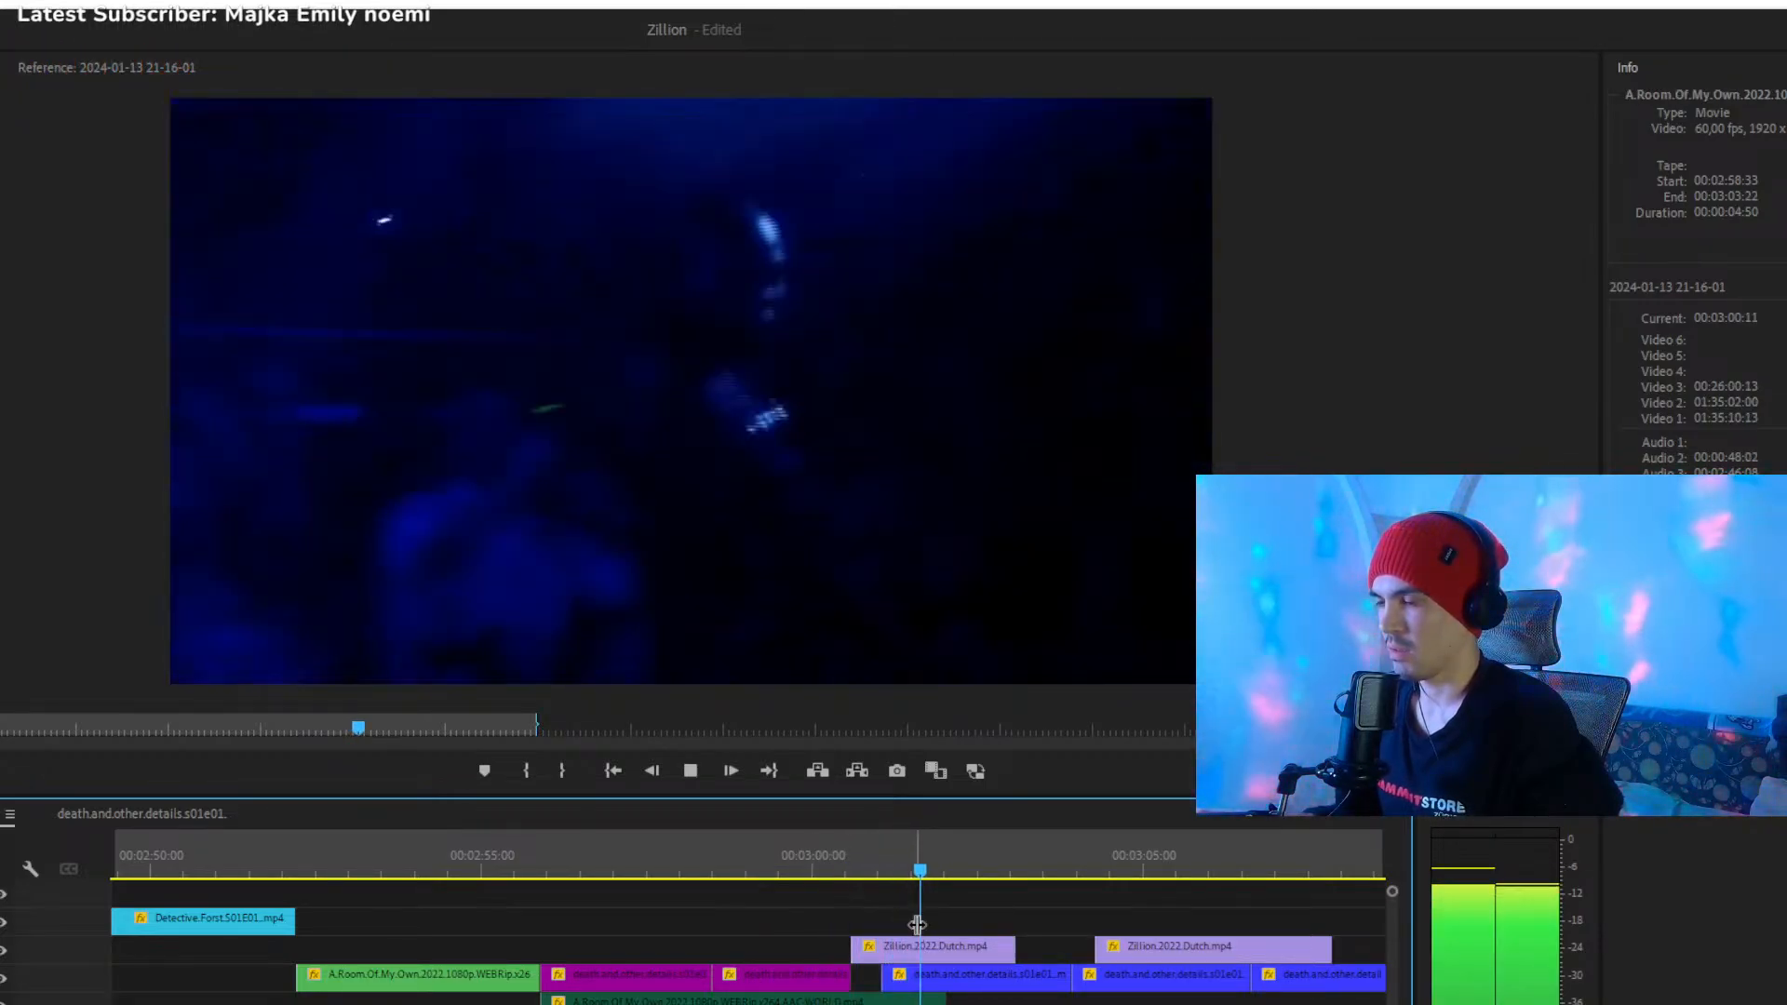
- Try placing the first lilac Zillion clip on a lower track at 00:03:03:23, and undo the move
drag(914, 942, 985, 950)
click(834, 867)
key(space)
key(Delete)
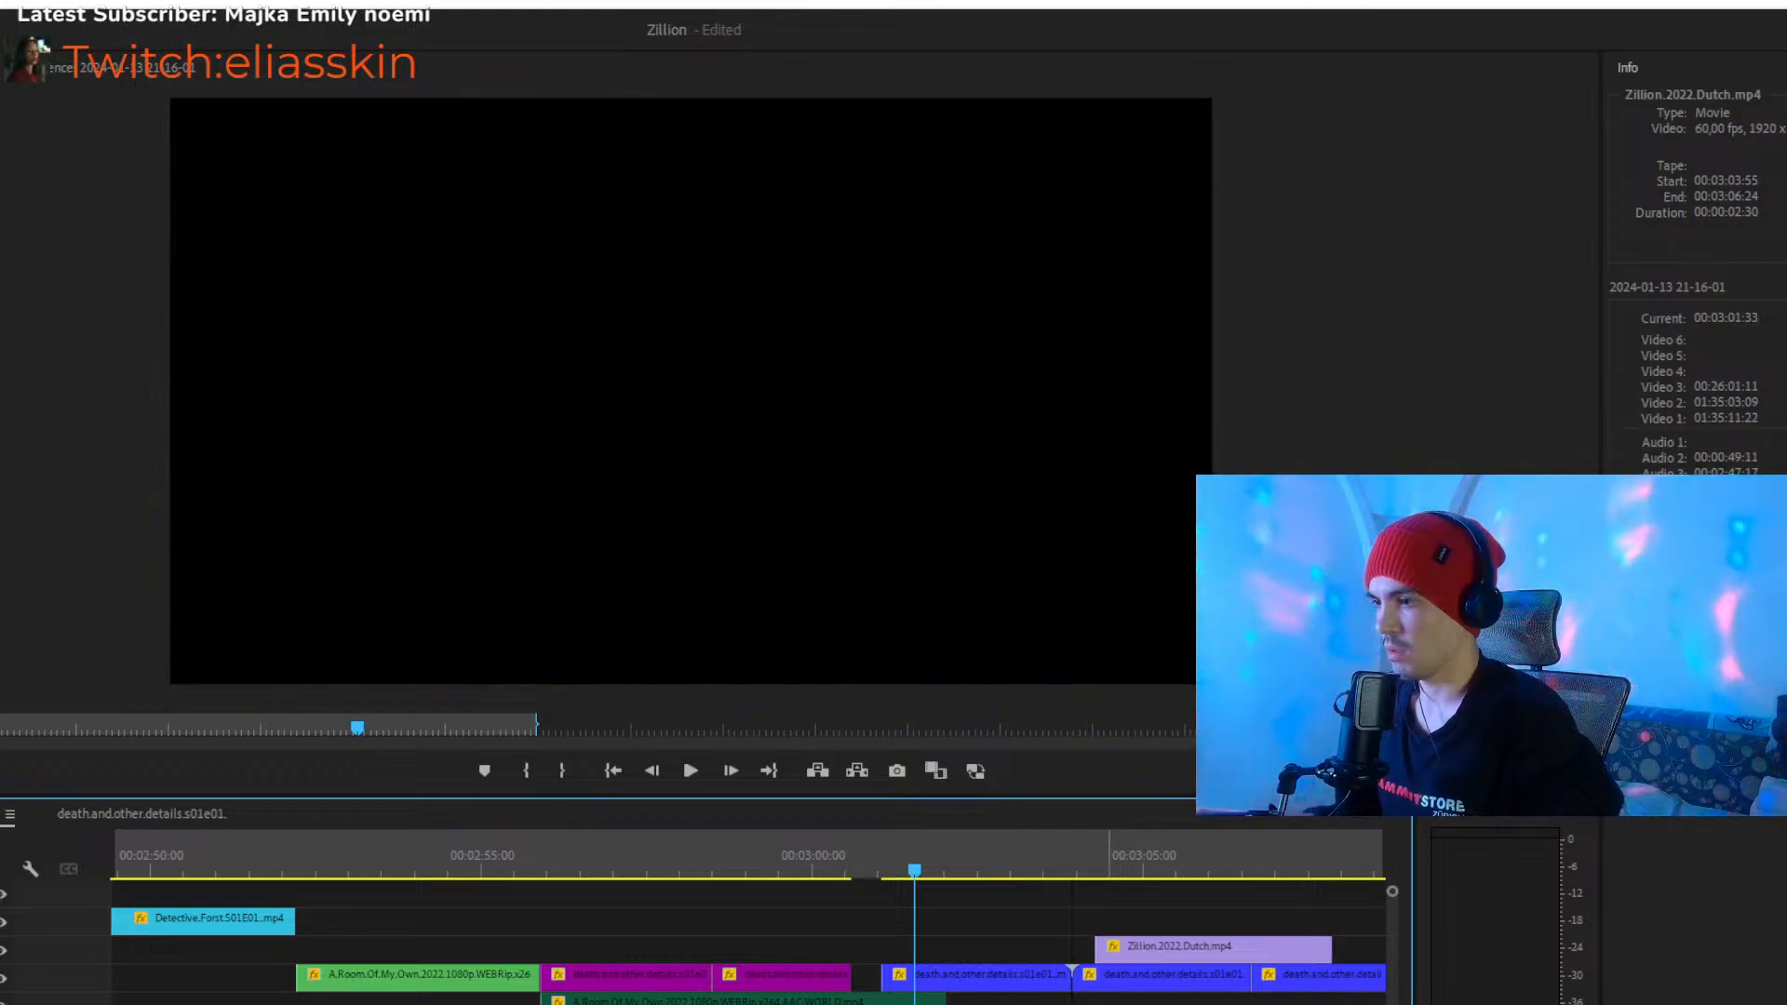
drag(1097, 1004, 1039, 998)
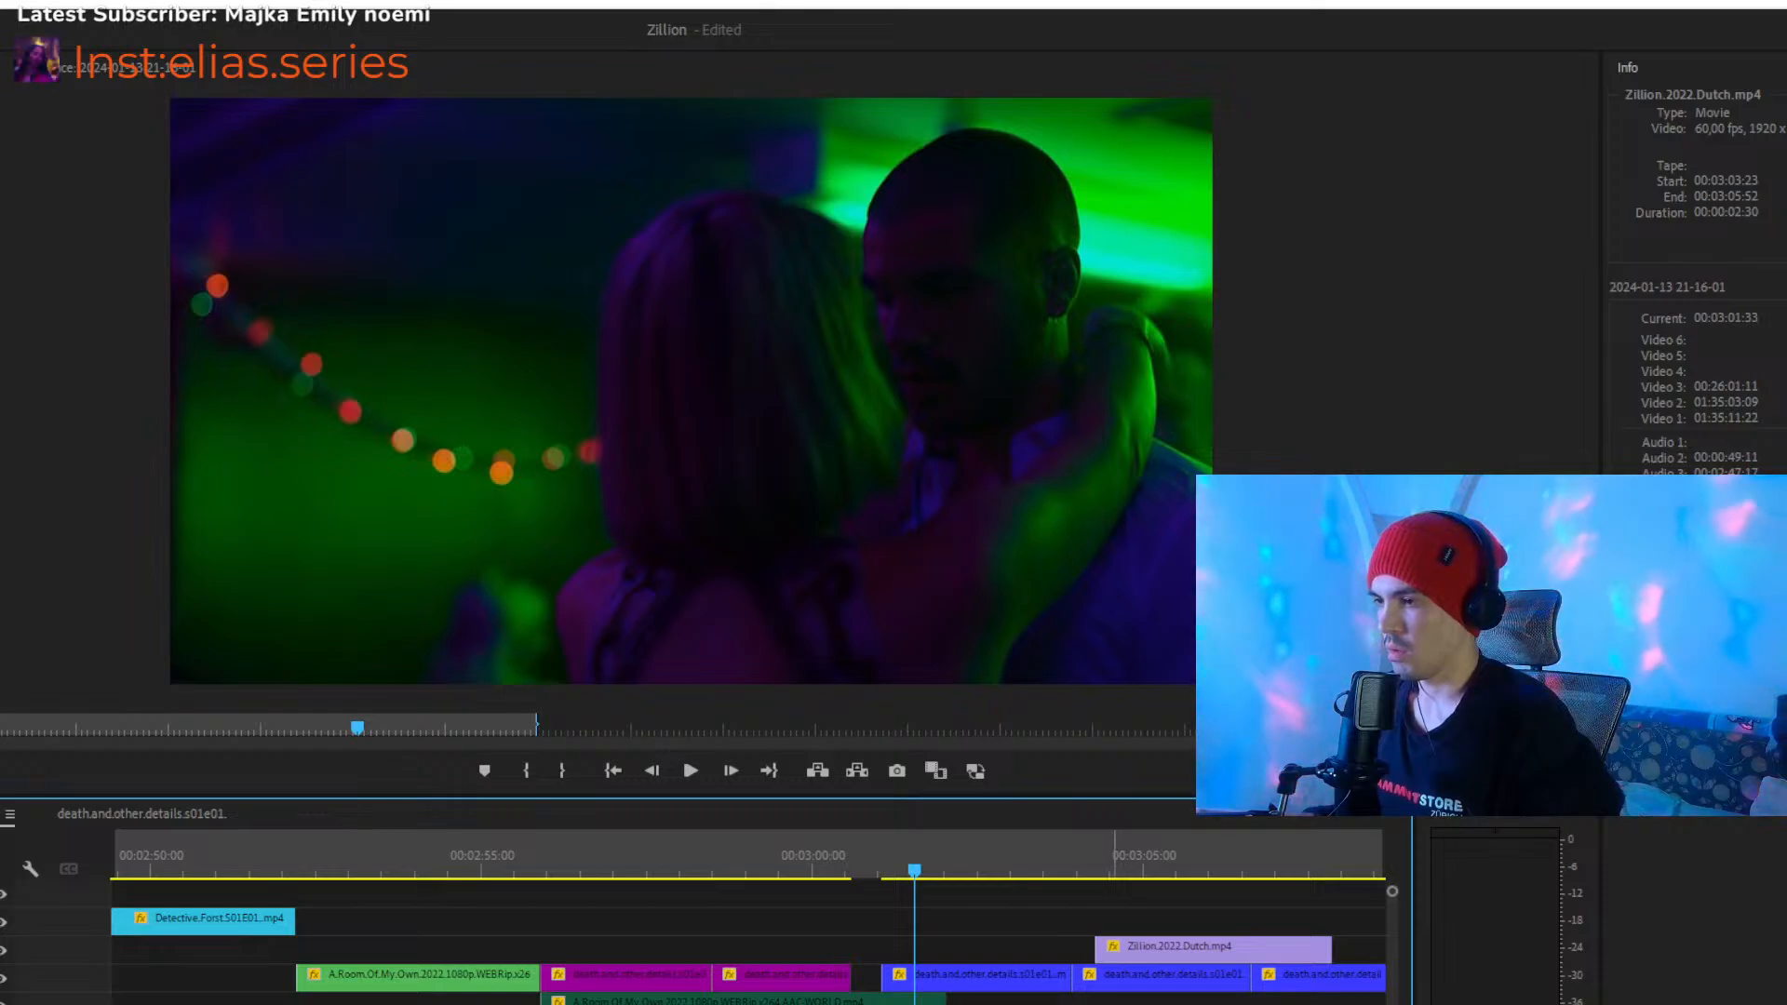
key(ctrl+z)
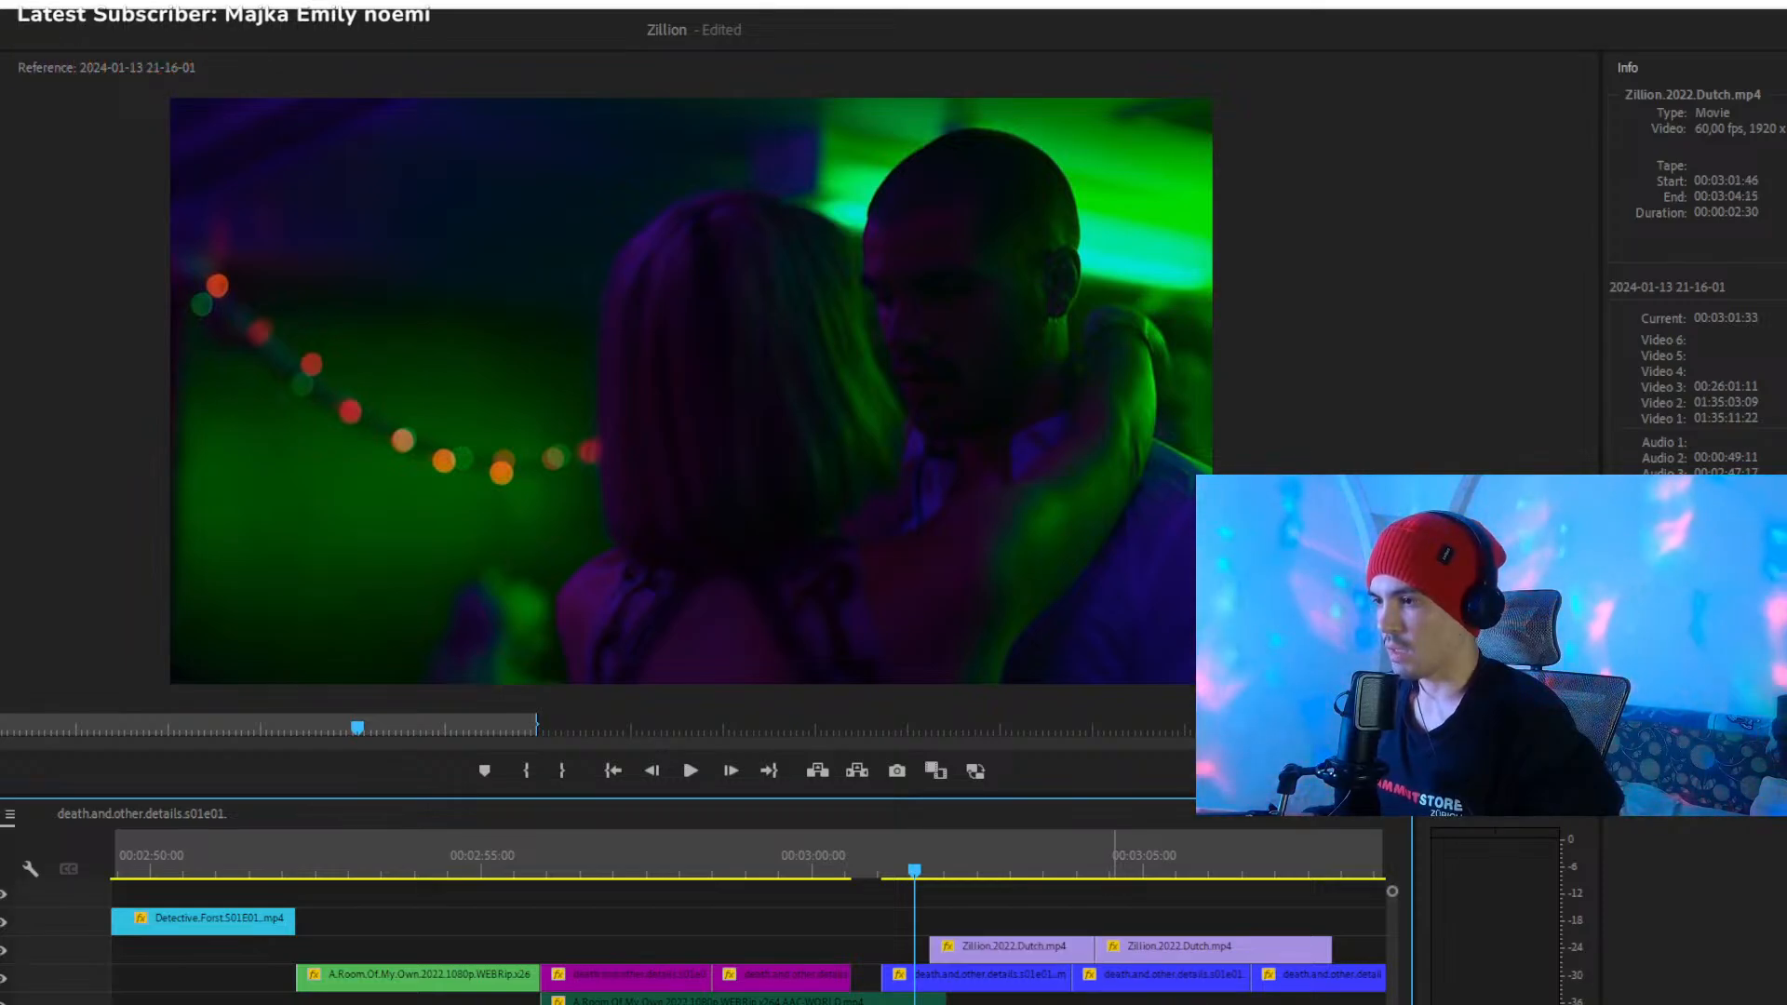
- Disable both lilac Zillion clips above the blue death.and.other.details clips, playing the second one up to 00:03:06:36
click(1021, 858)
click(1053, 946)
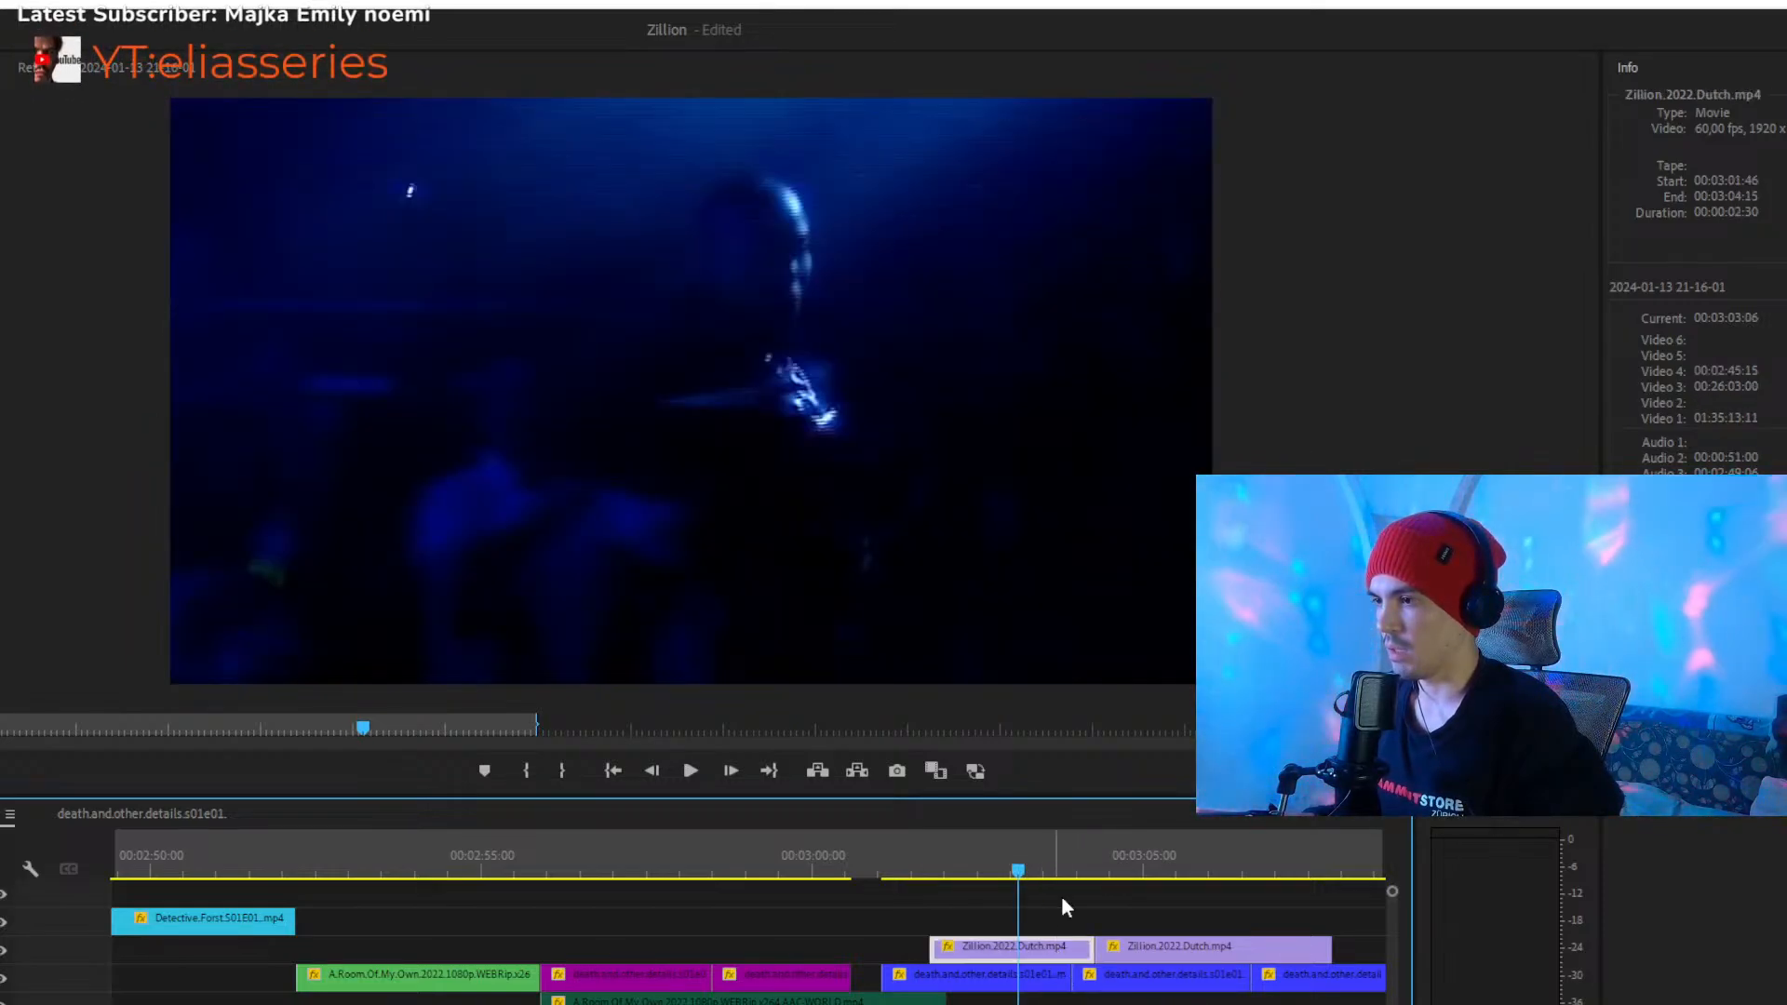
key(space)
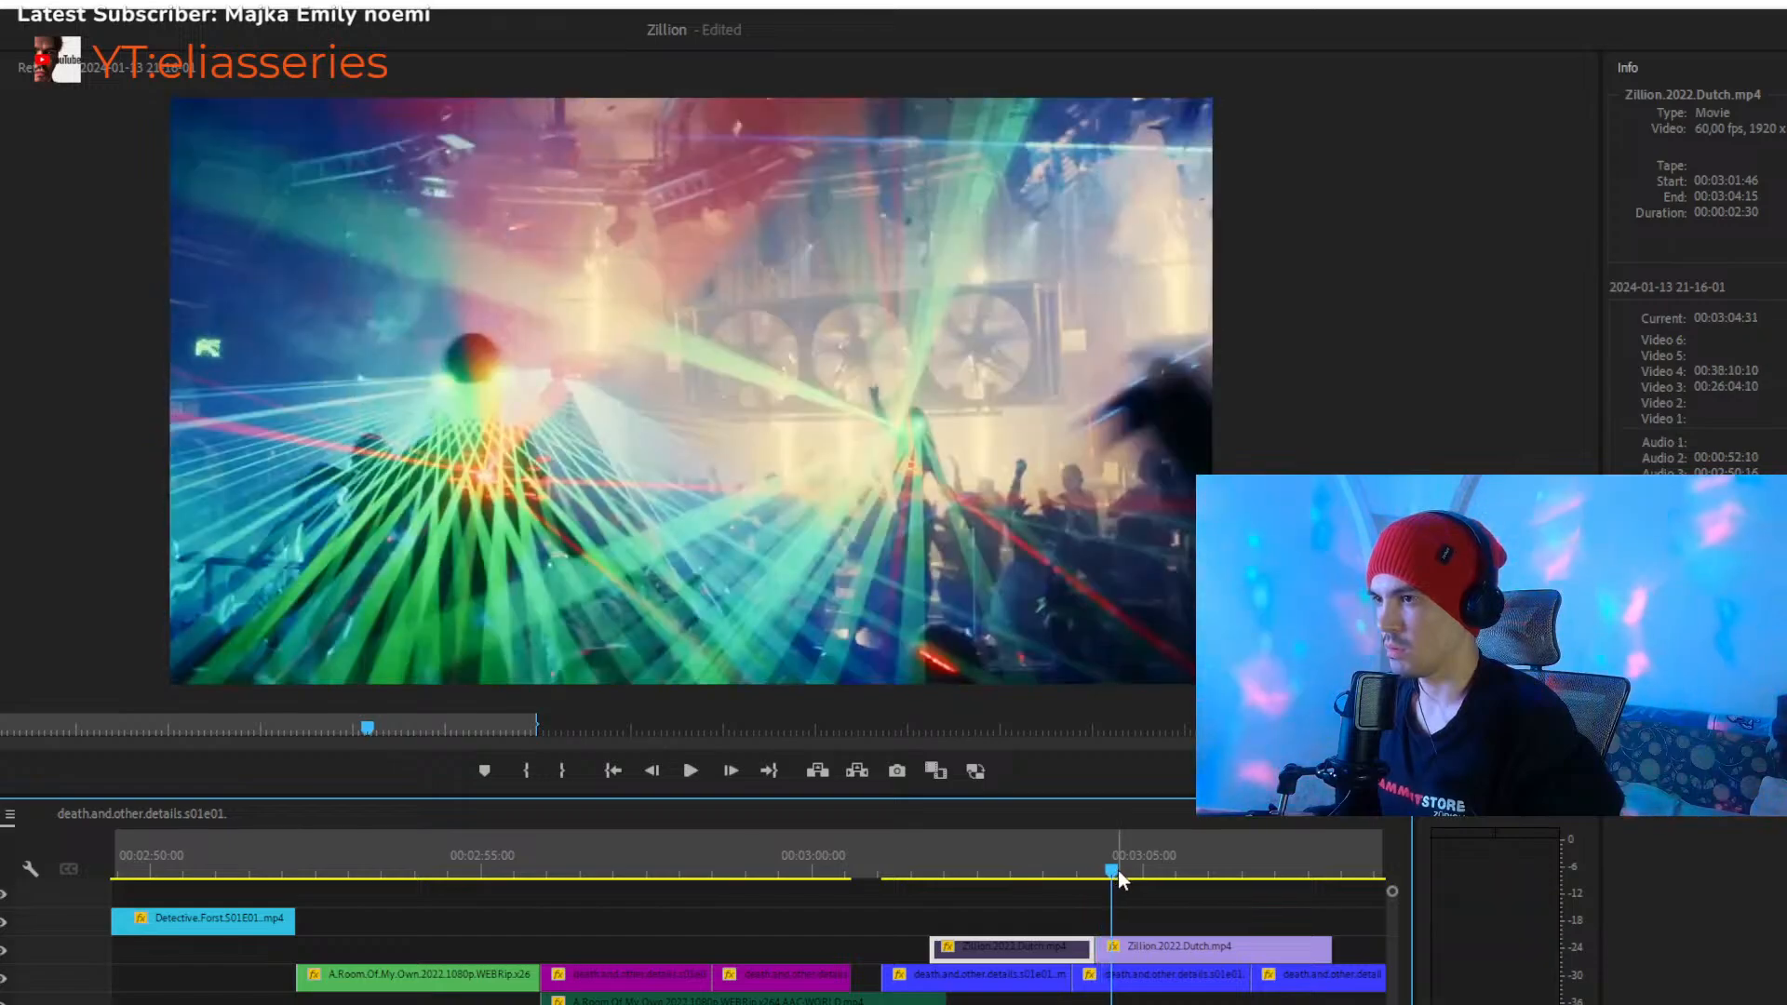
key(minus)
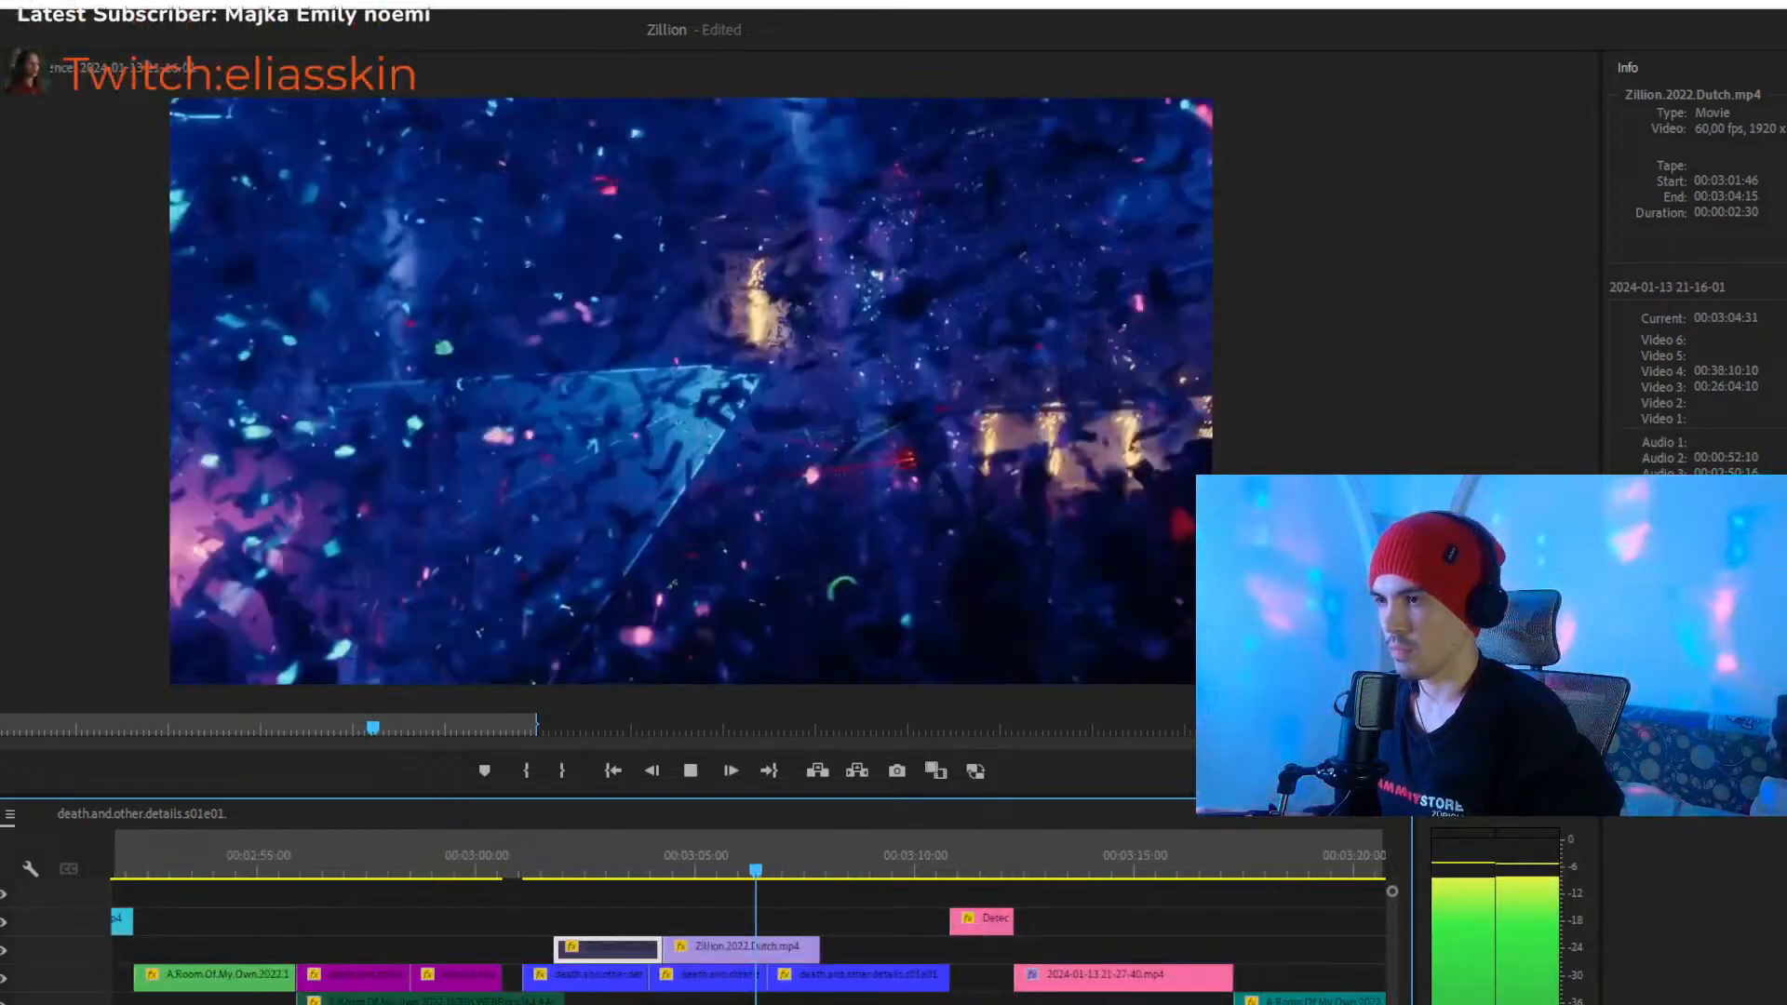
key(space)
click(767, 947)
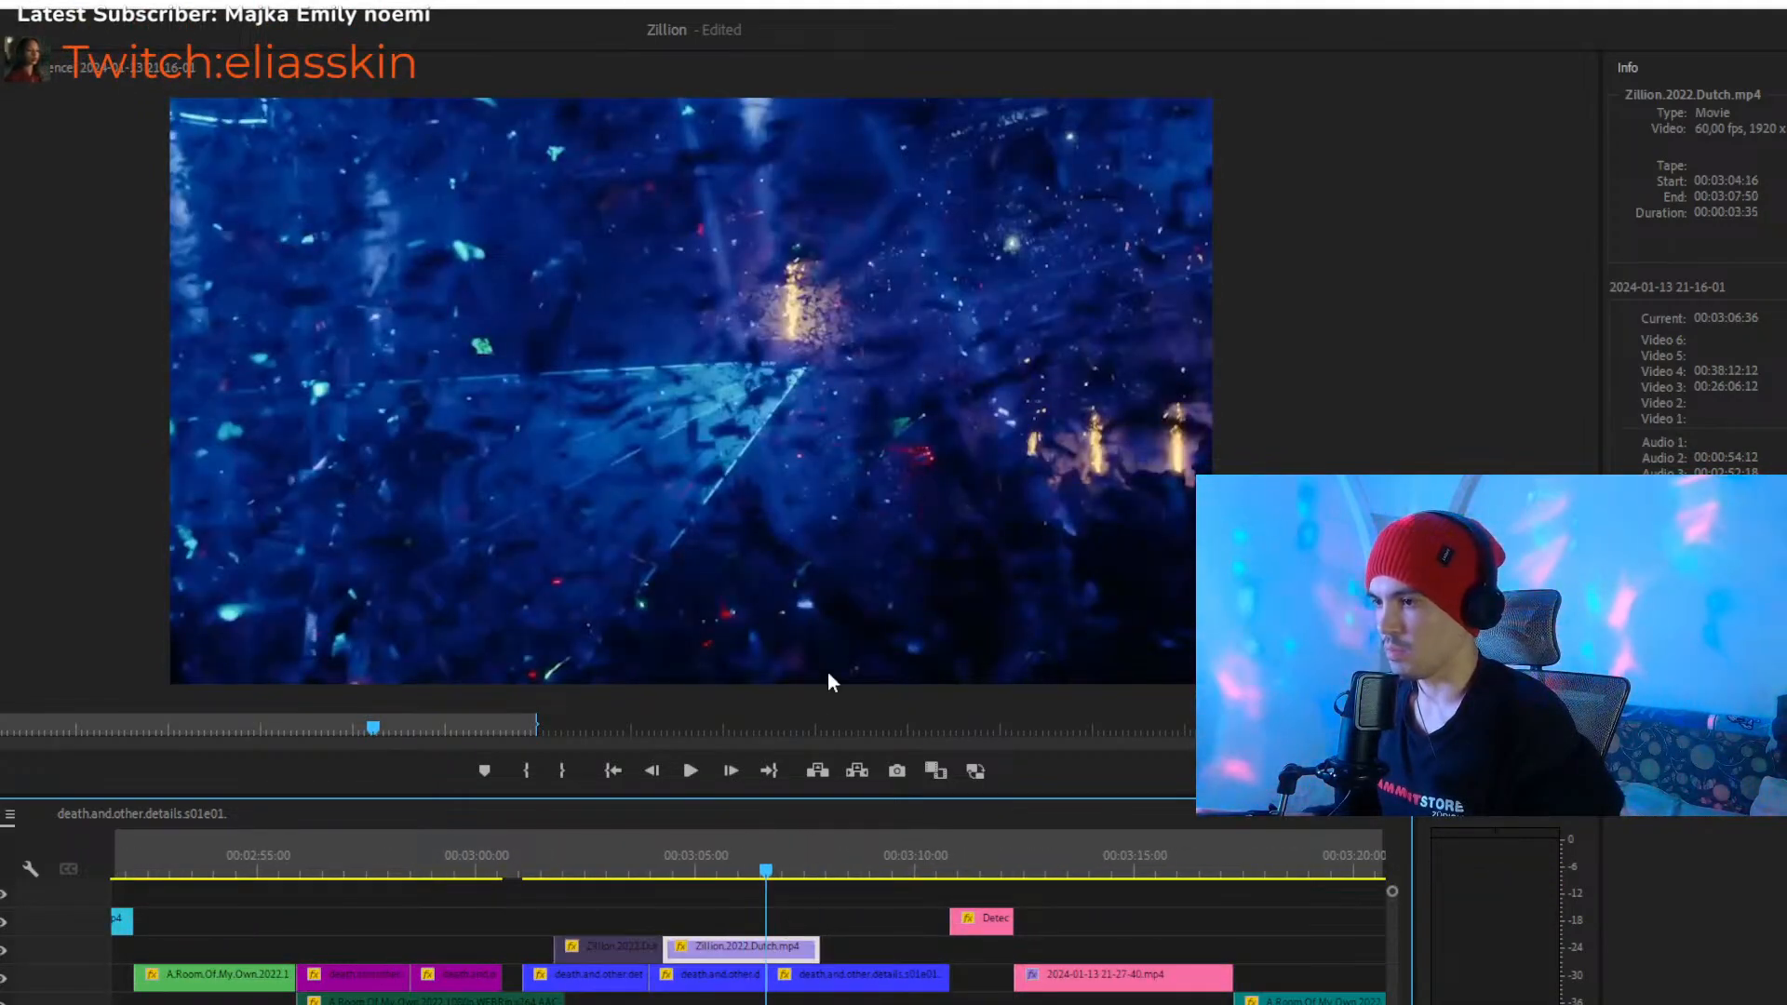
- Close the gap after the purple clips by moving the three blue clips earlier to start at 00:03:00:35, 00:03:03:28 and 00:03:06:10
click(531, 866)
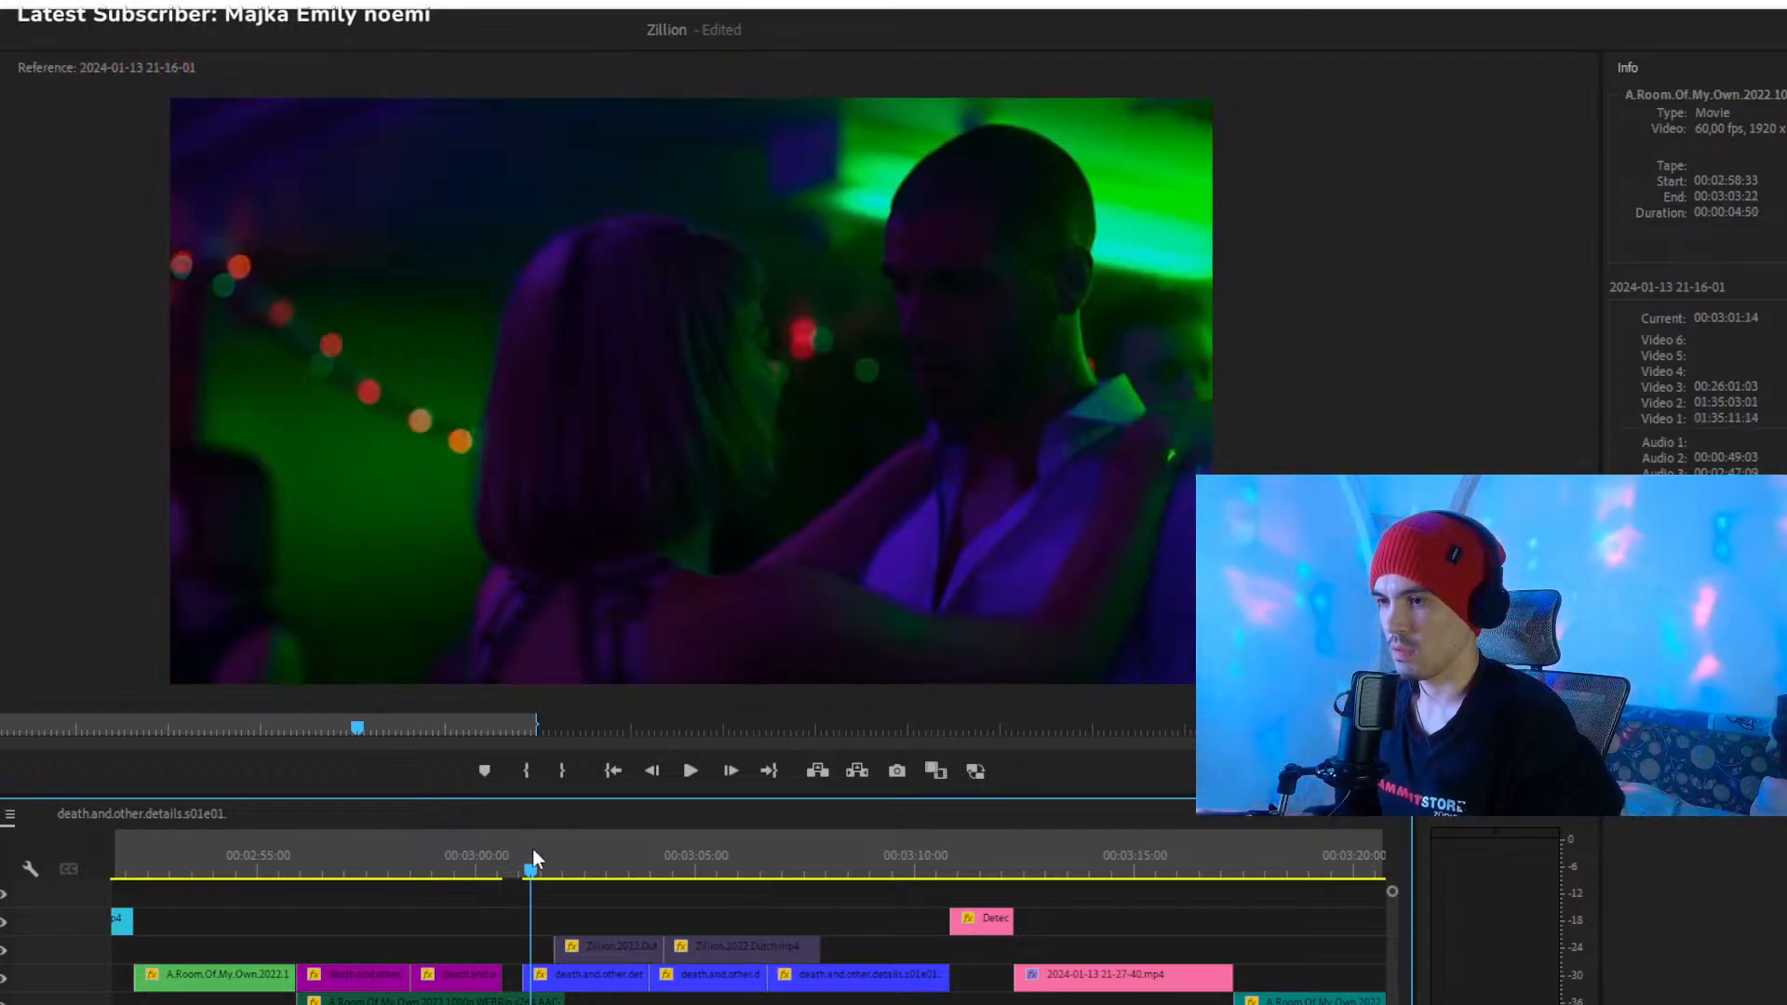
drag(576, 984, 555, 984)
click(478, 866)
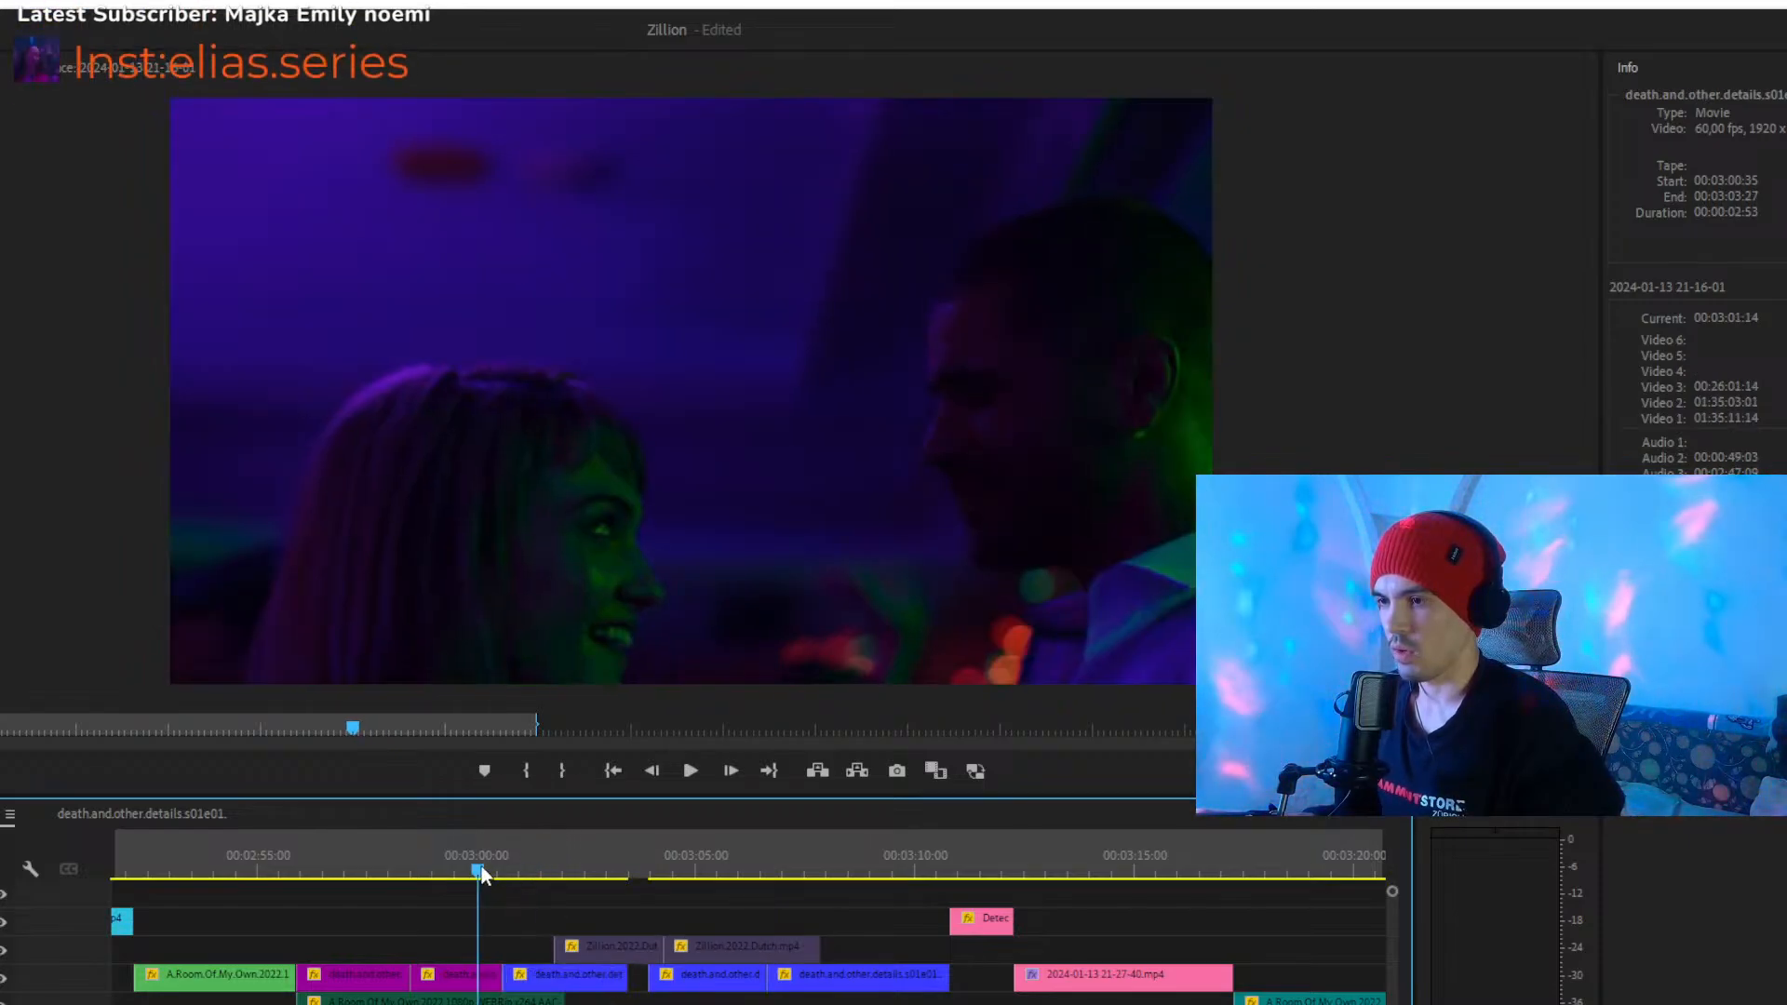
drag(712, 997, 693, 994)
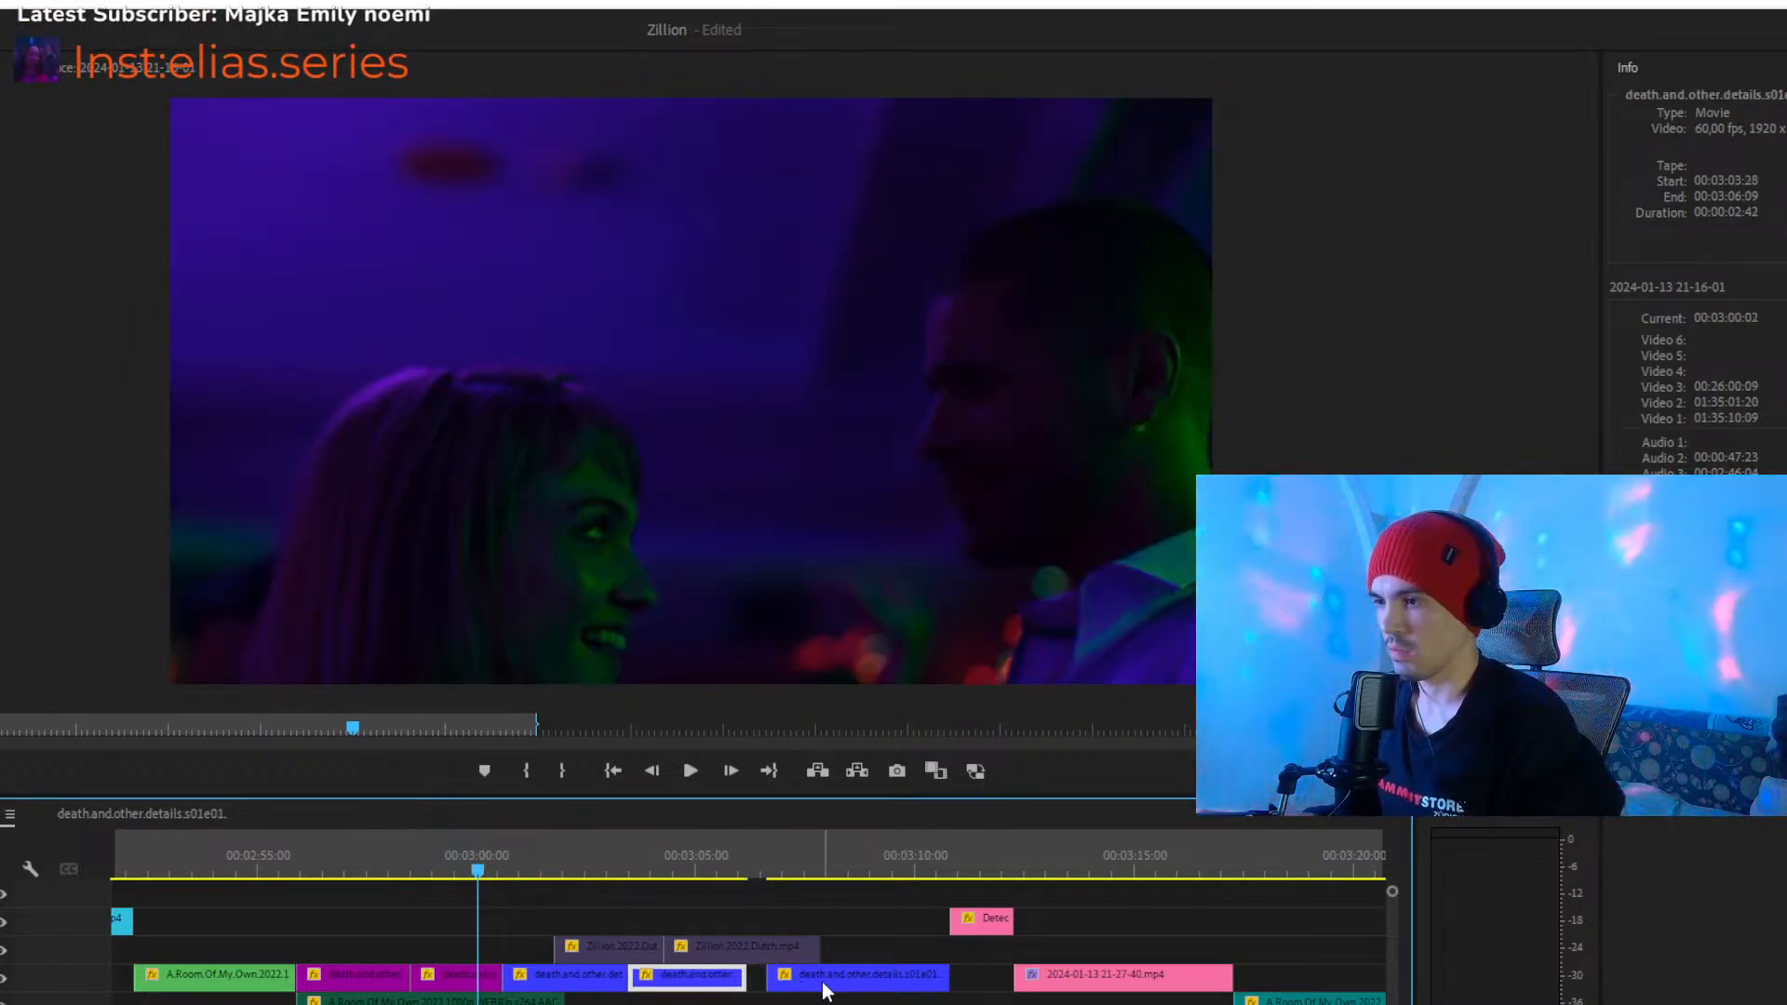
click(820, 989)
drag(819, 988, 802, 988)
- Play the three blue death.and.other.details clips from 00:03:00:02 to 00:03:09:55 to check their cuts against the music
key(space)
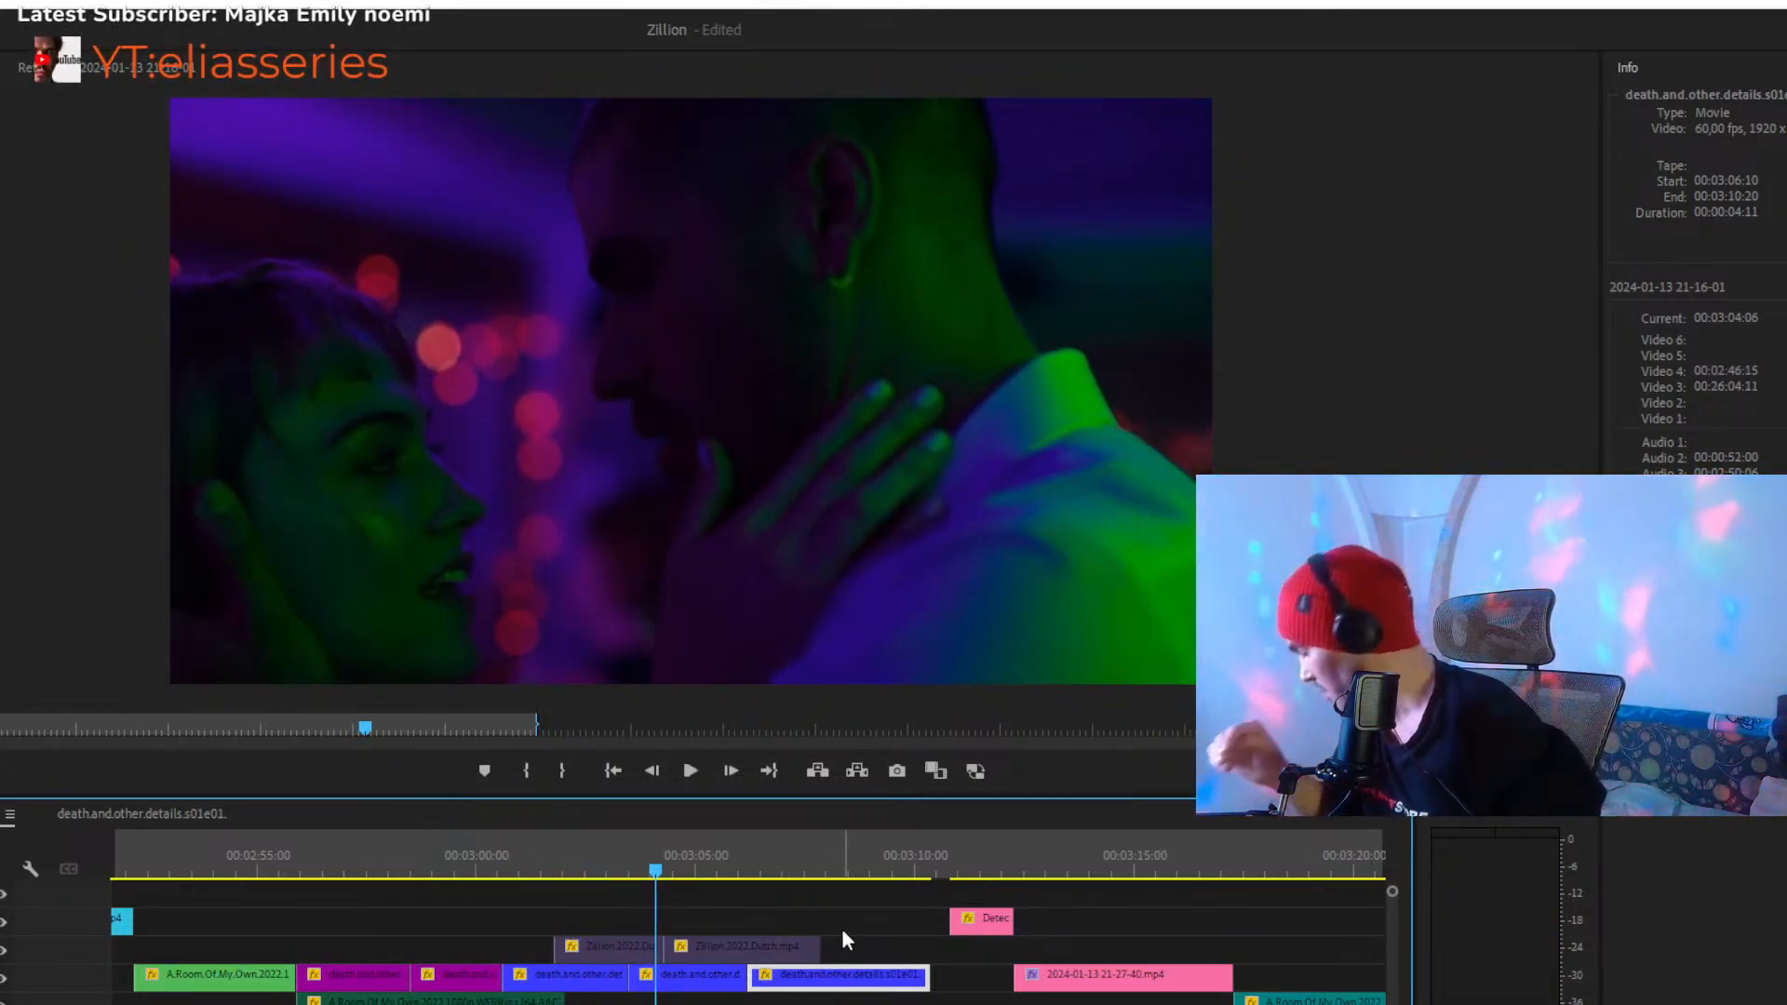
key(space)
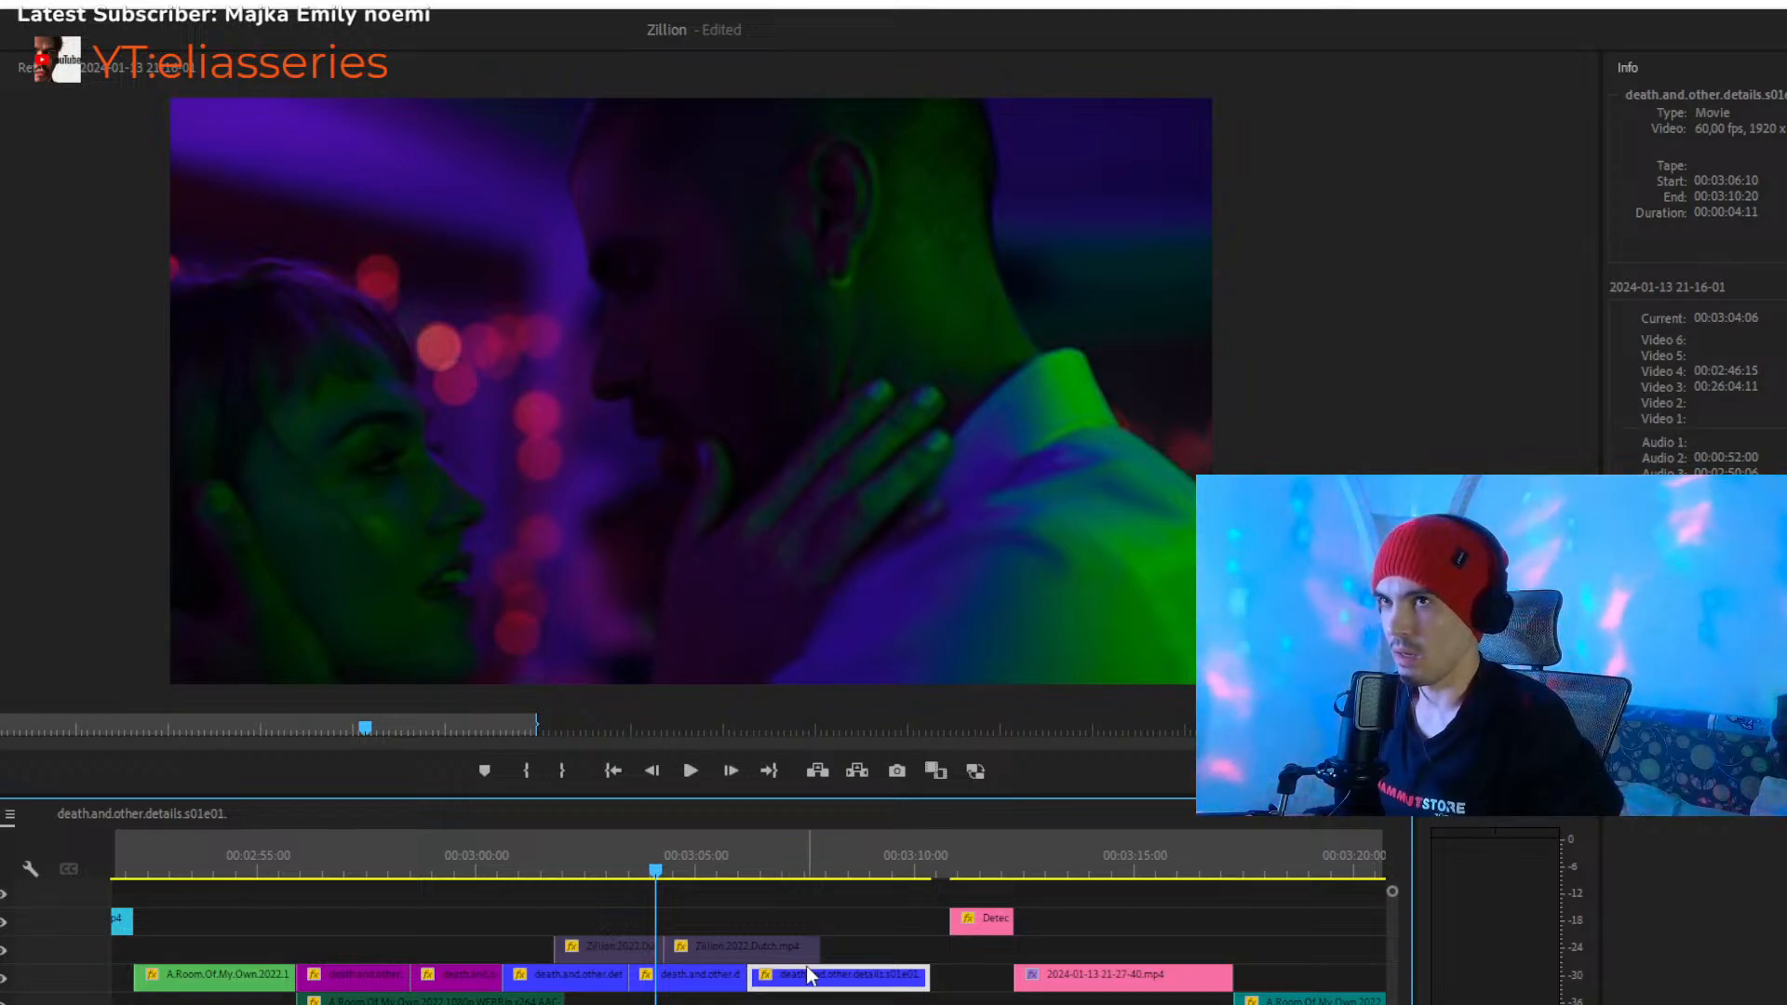
key(equal)
key(equal)
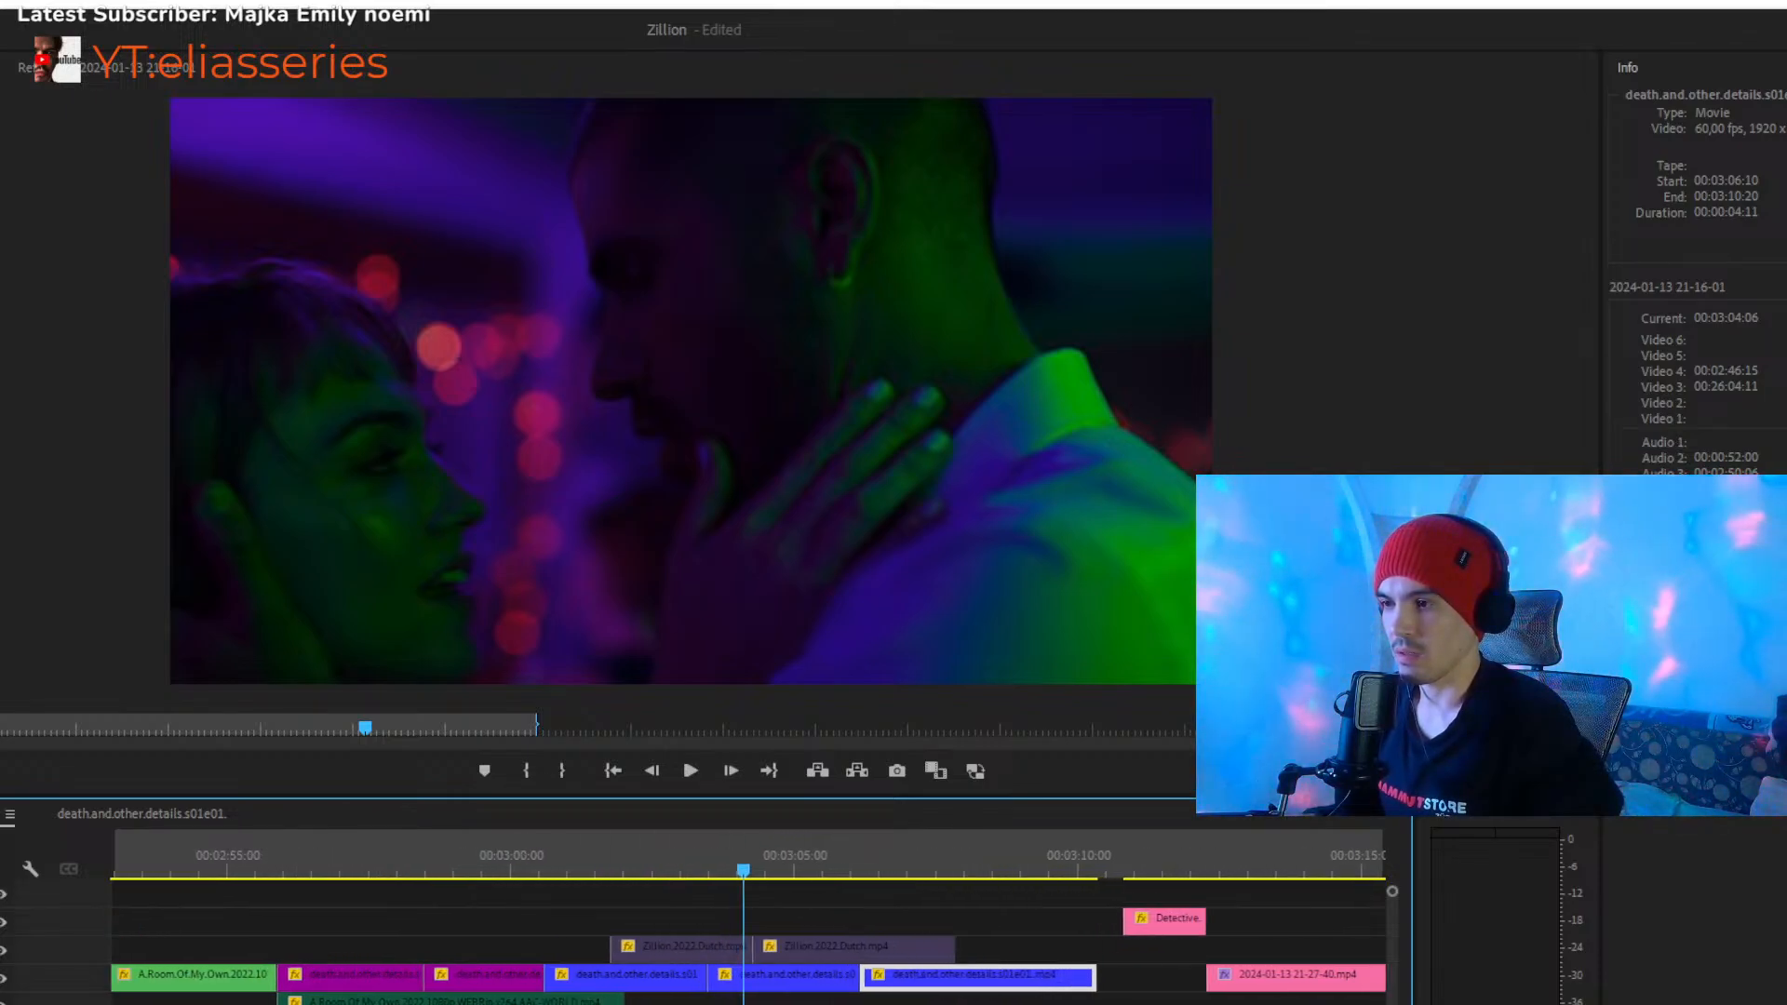
click(1065, 932)
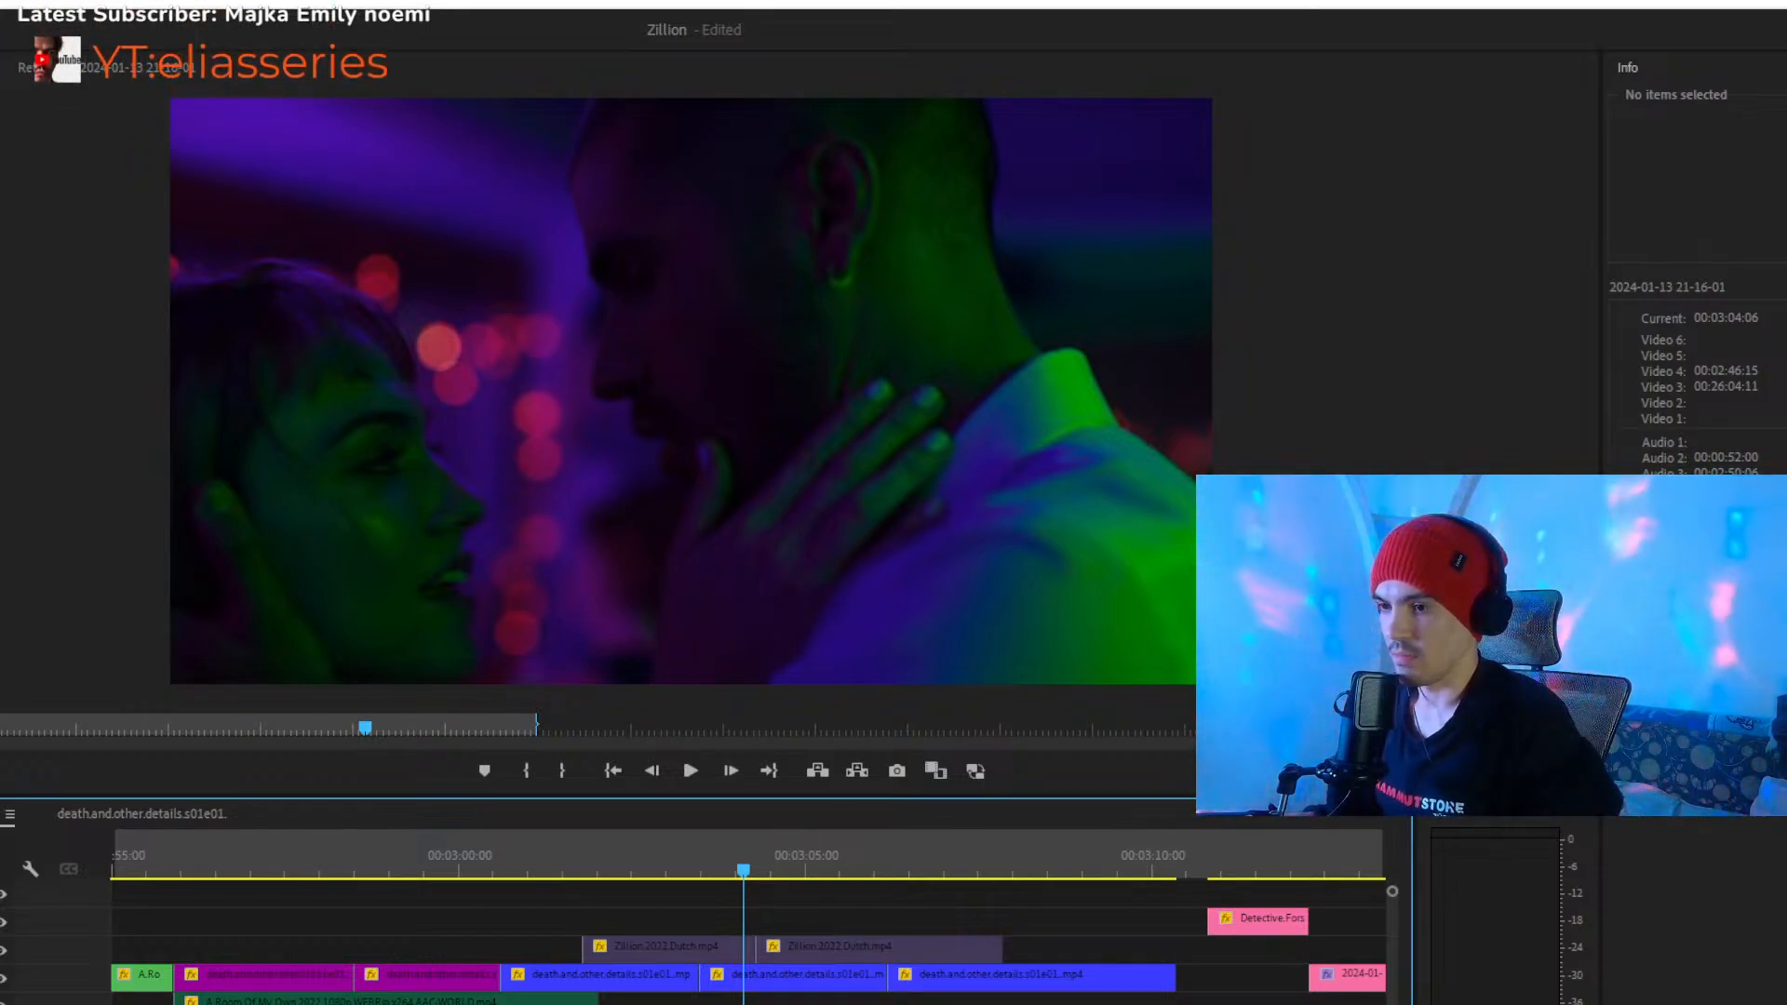
key(minus)
key(space)
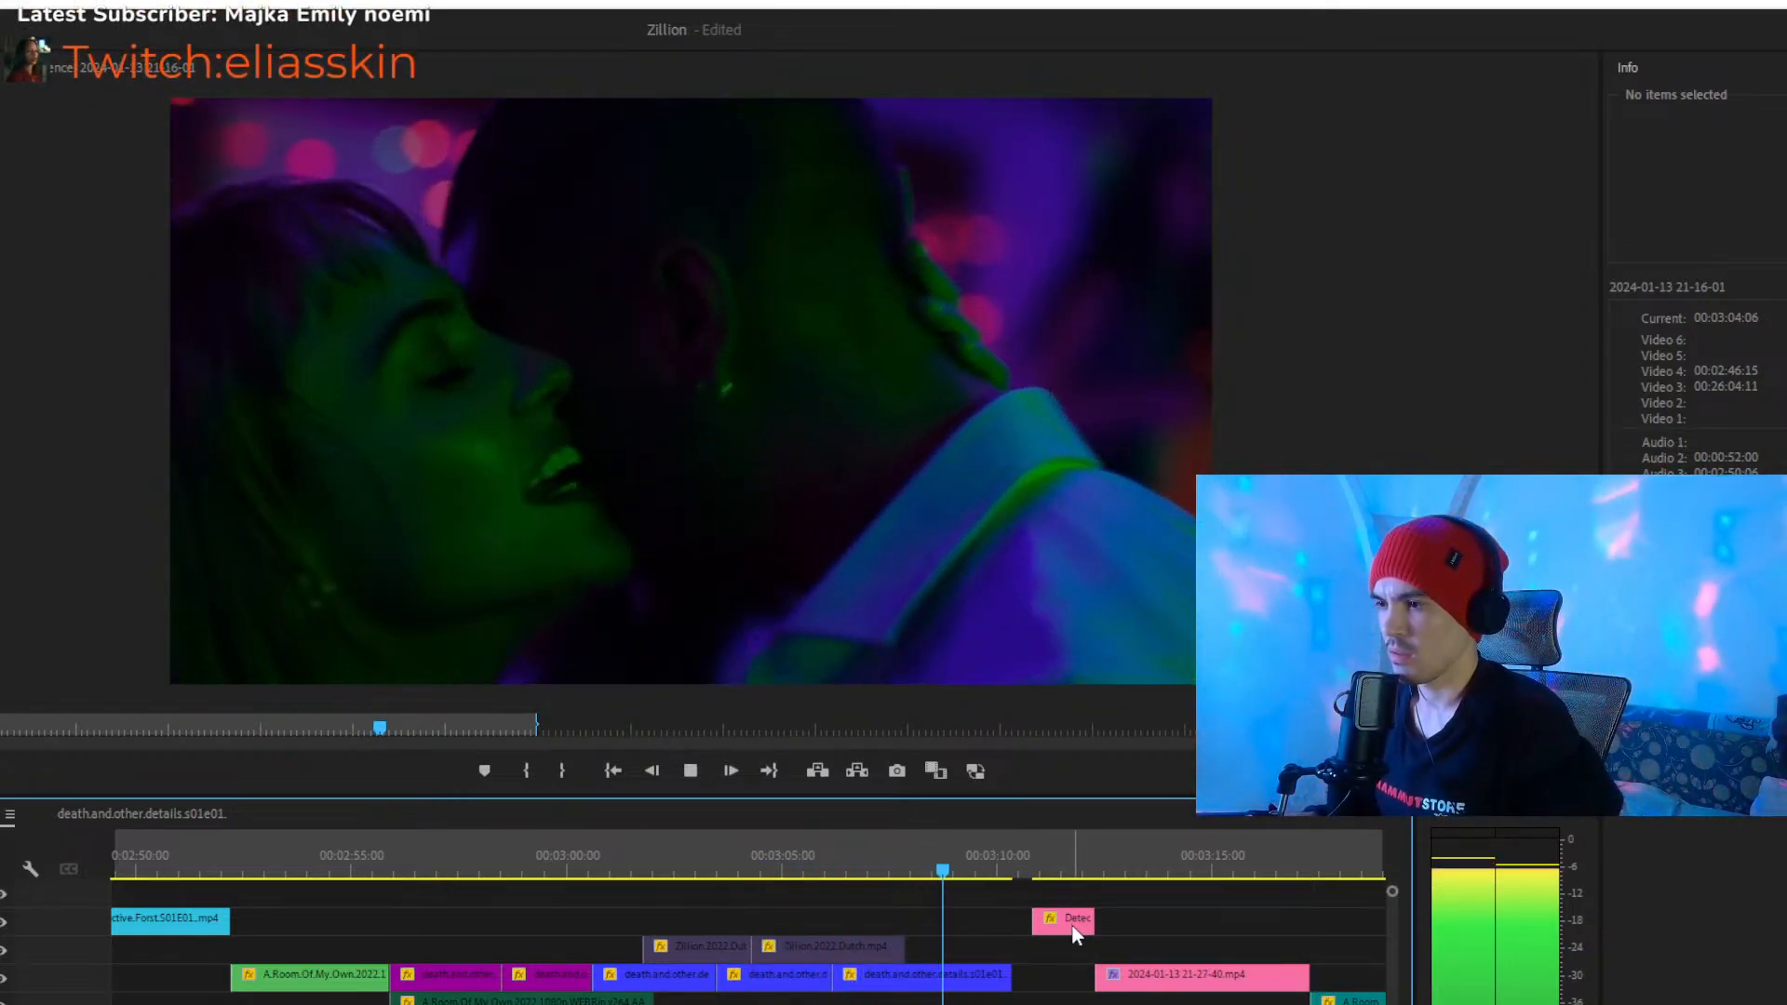
- Try the pink Detective.Forst.S01E02 clip one track lower and return it to its original track
drag(1071, 931, 1070, 961)
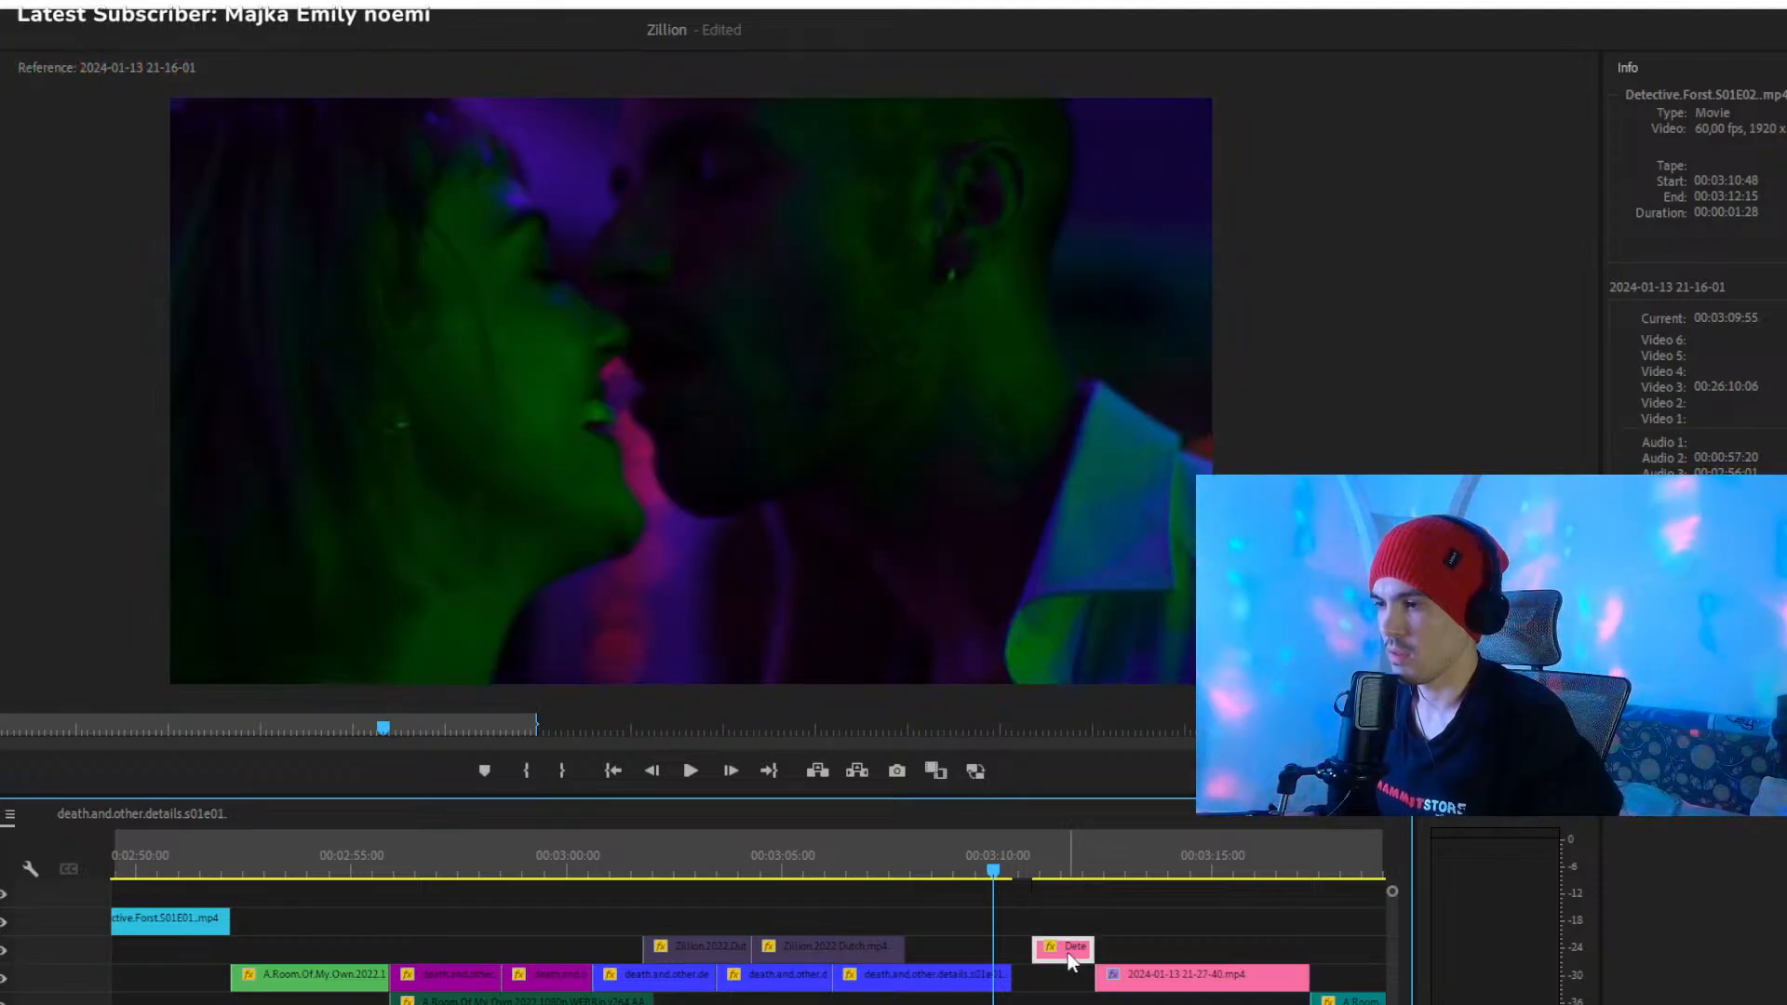
key(minus)
key(minus)
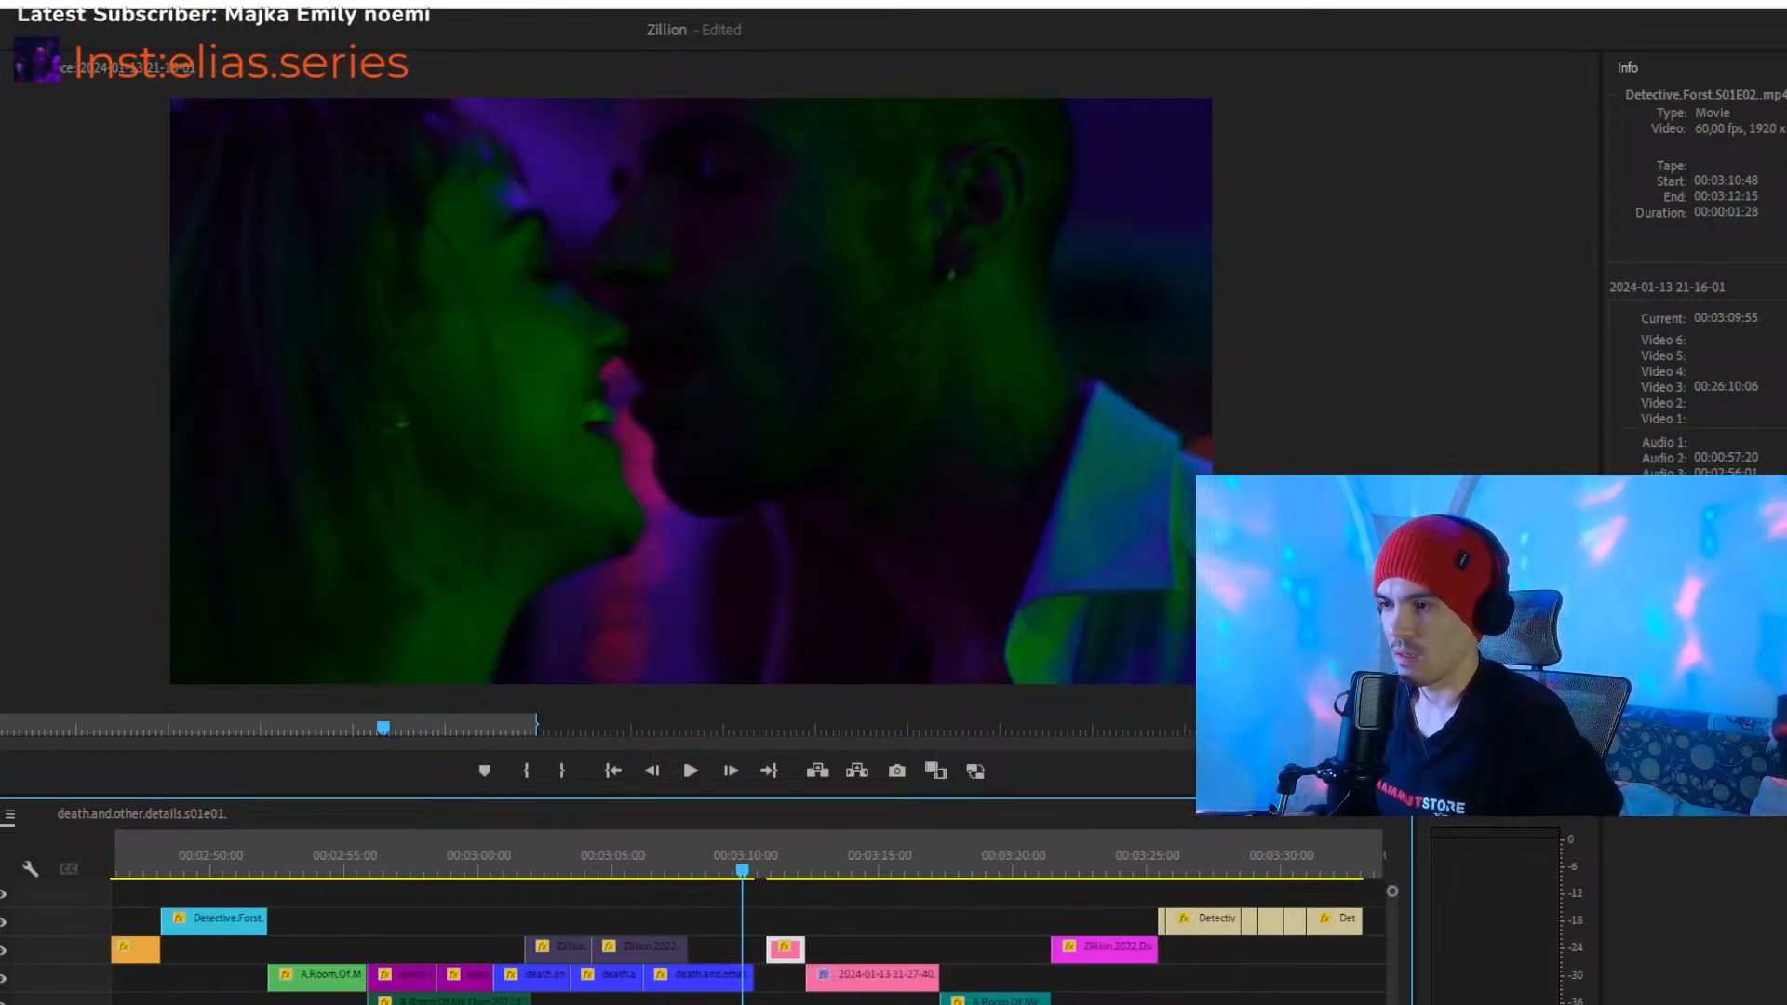
key(equal)
key(equal)
key(equal)
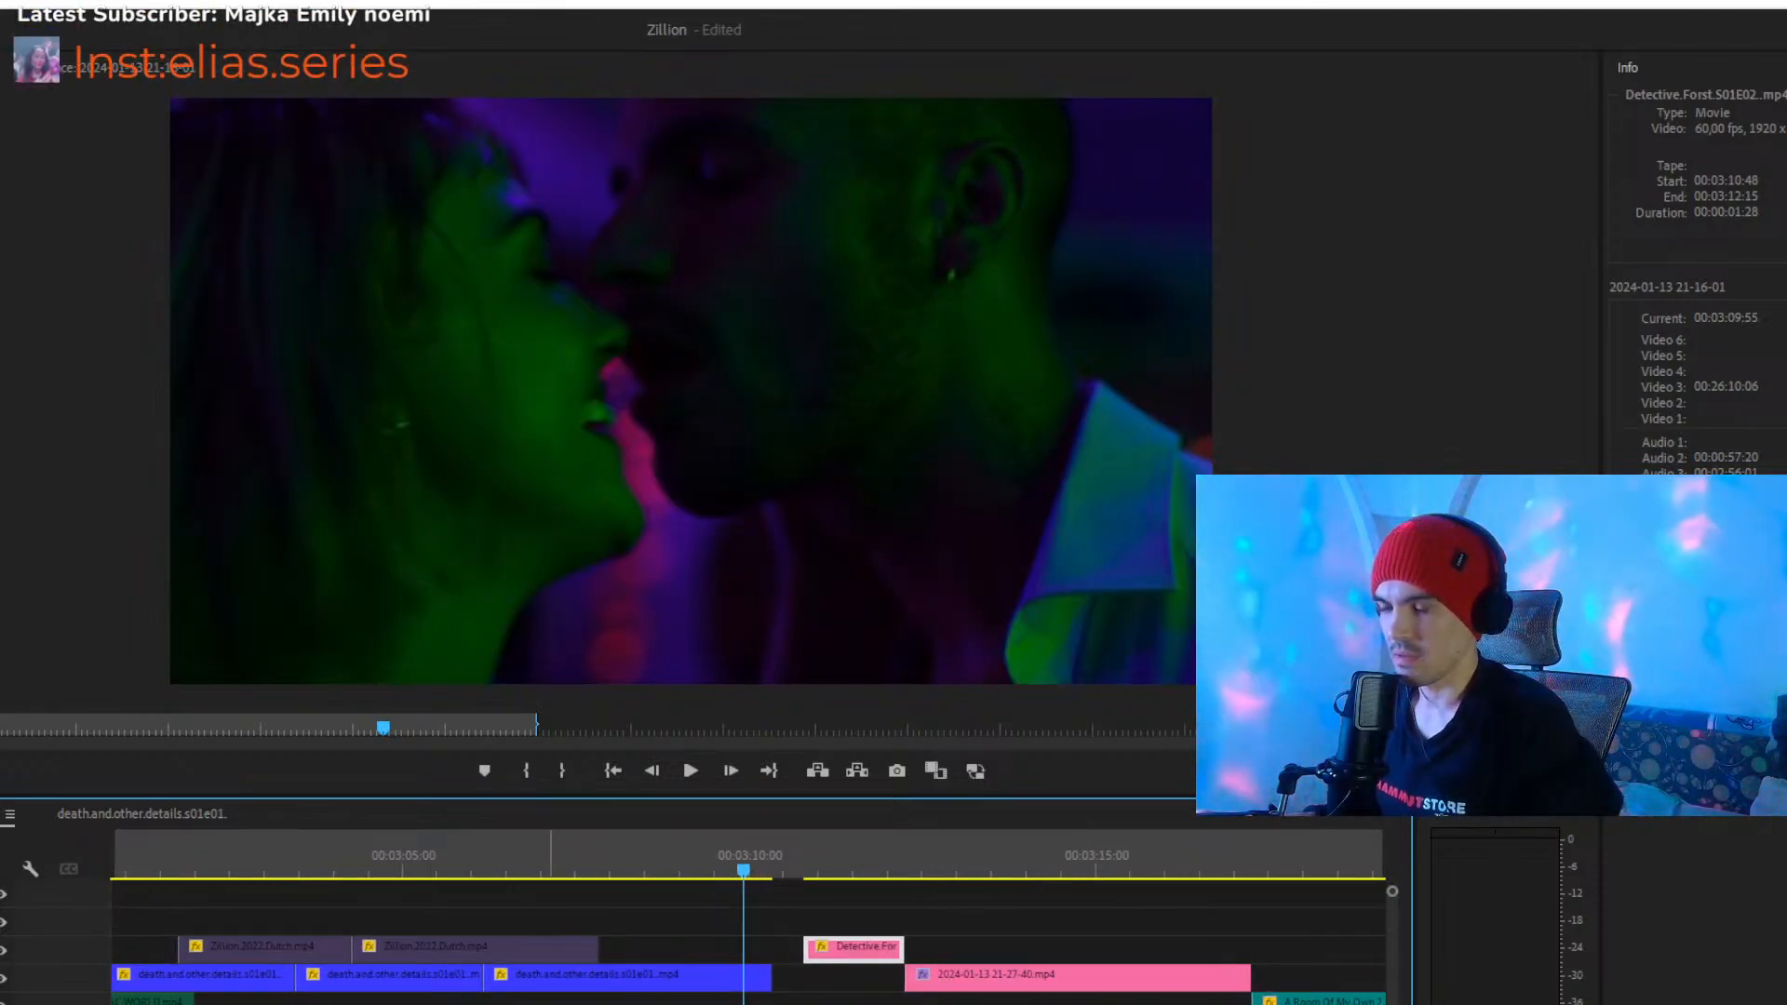
key(minus)
key(minus)
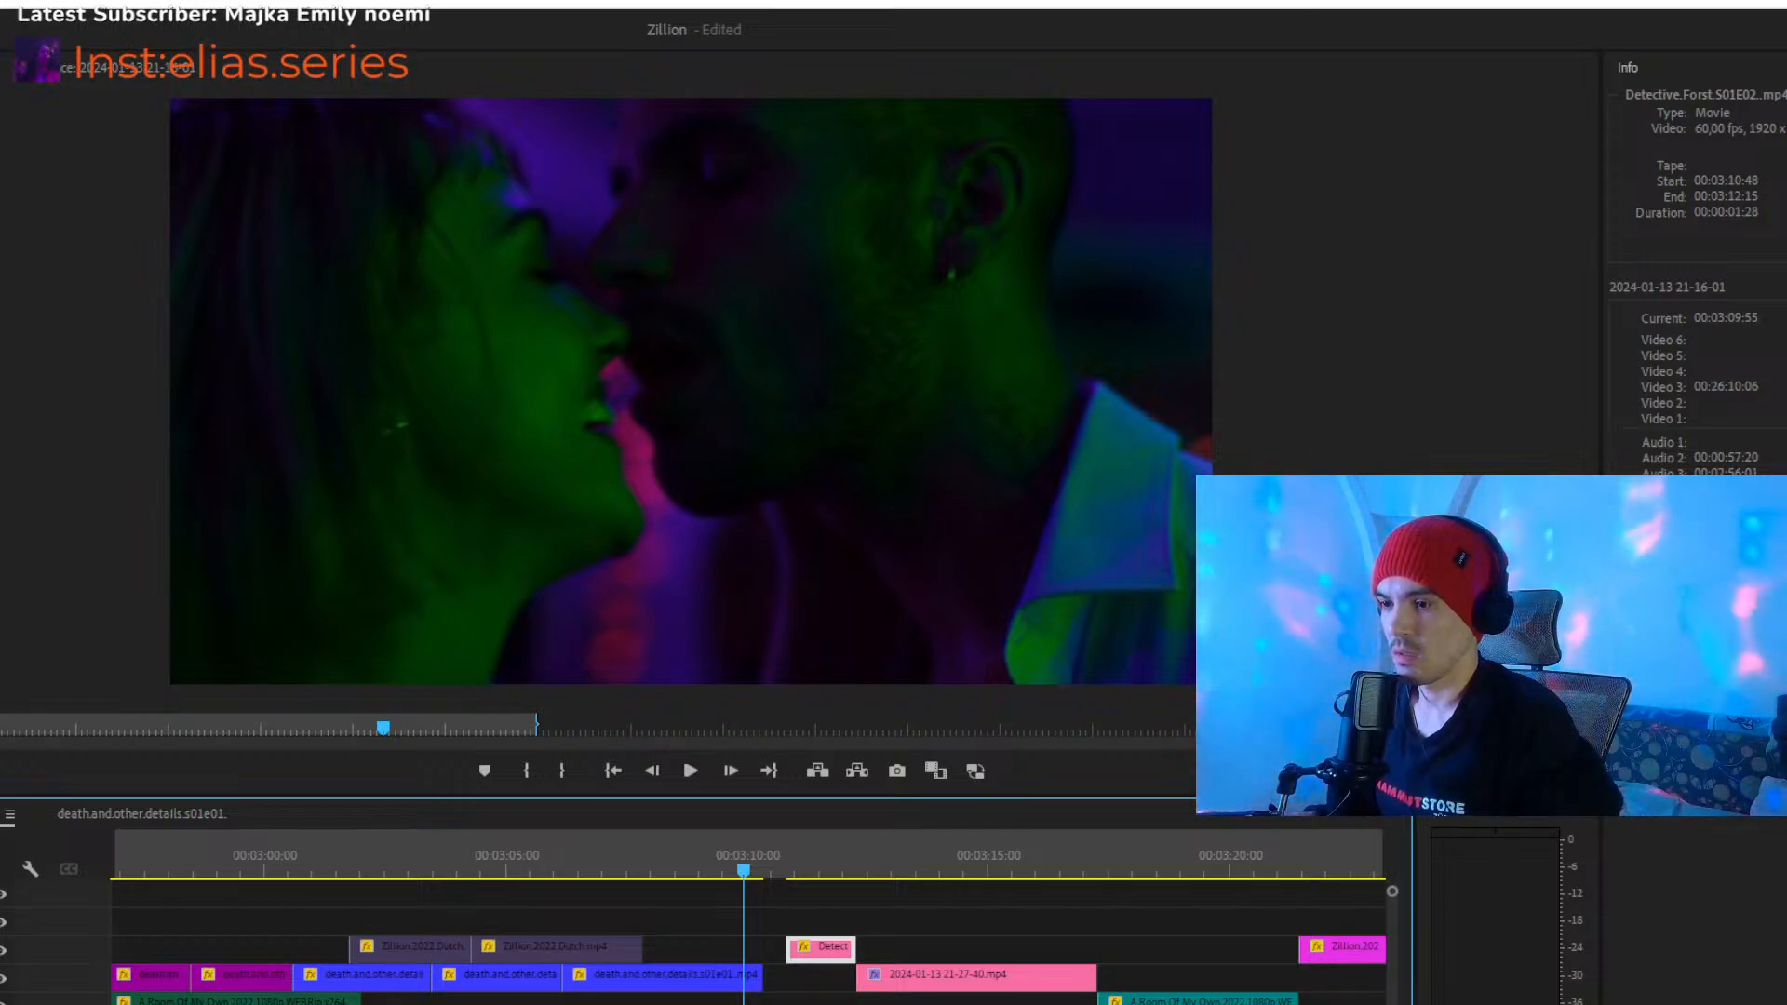
key(equal)
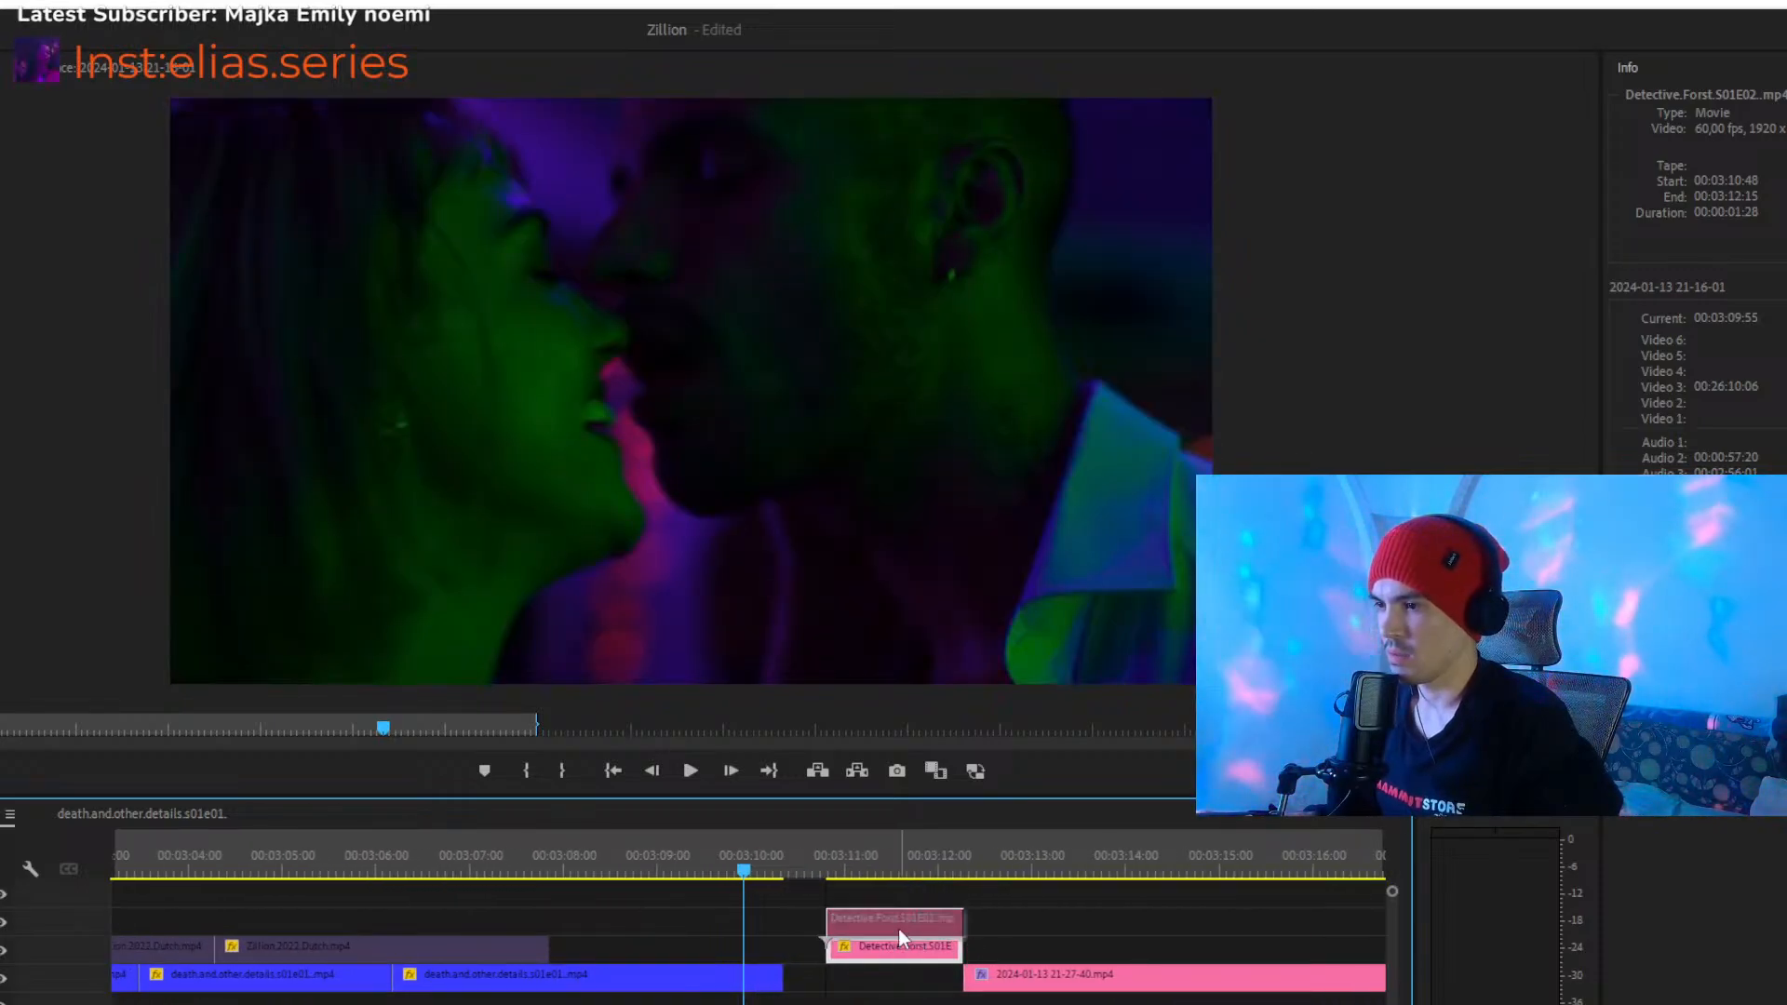
drag(898, 929, 898, 928)
- Move the pink Detective.Forst.S01E02 clip earlier to start at 00:03:10:21, directly after the last blue clip
drag(860, 867, 754, 875)
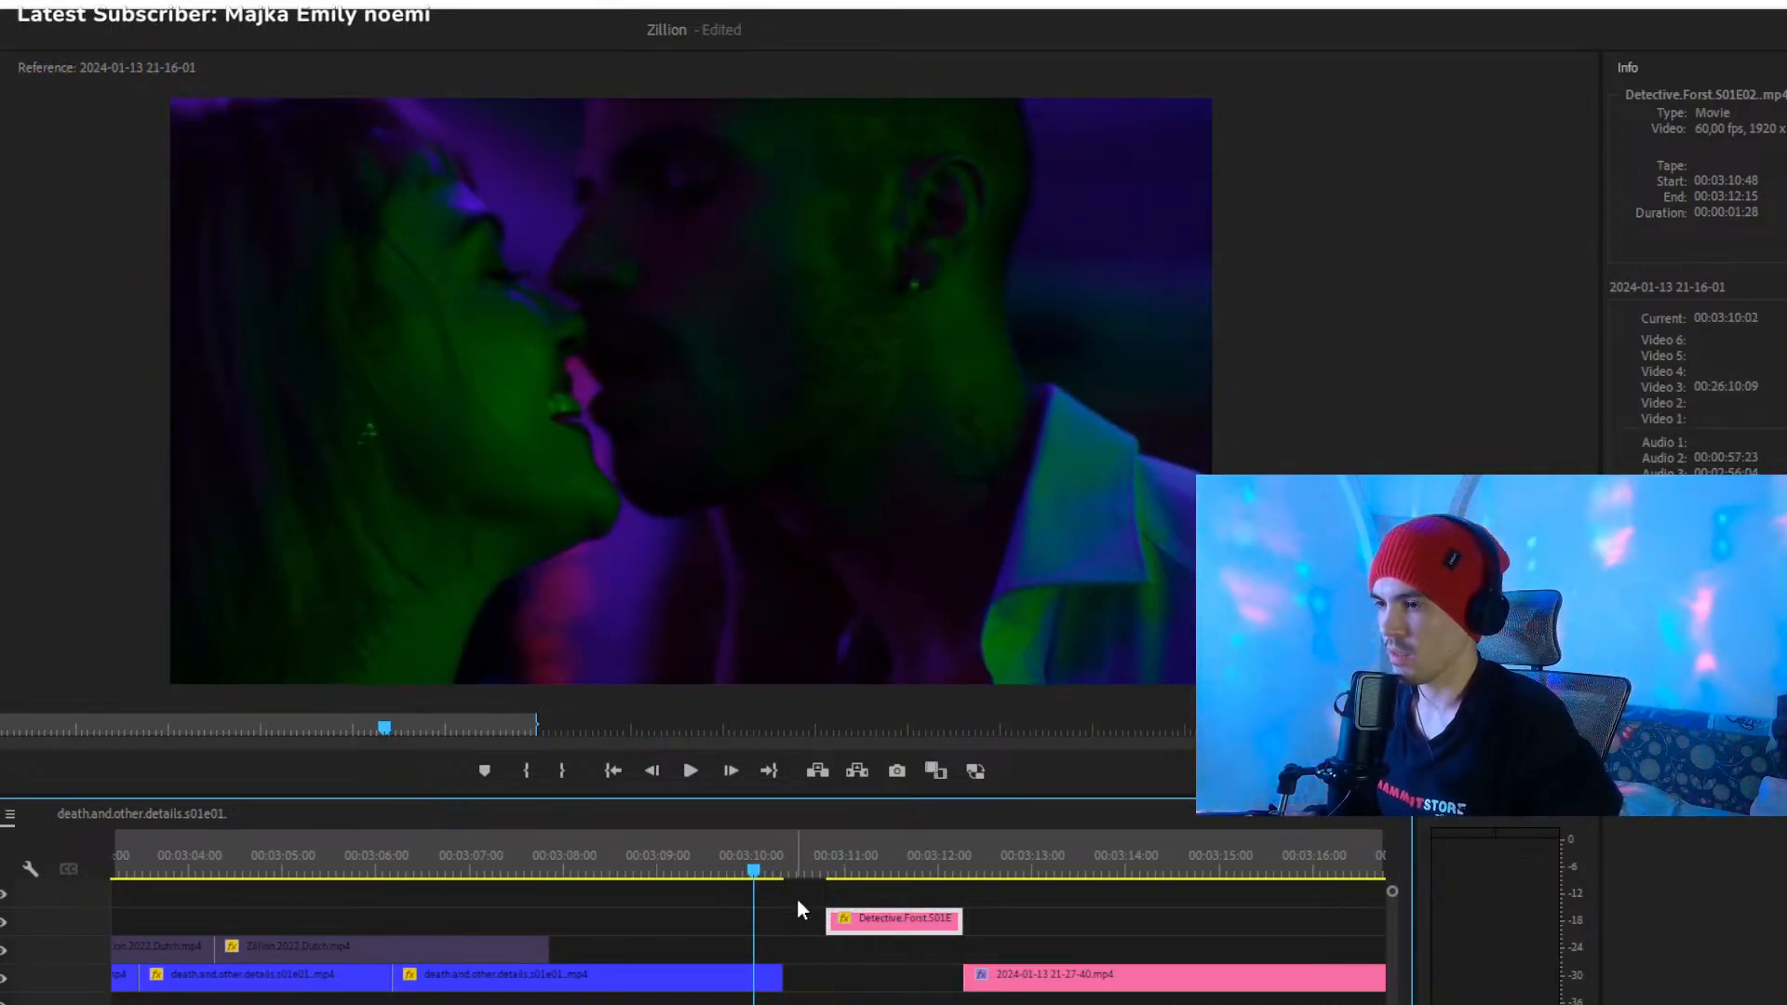
drag(830, 920, 787, 918)
drag(787, 870, 837, 925)
- Play the cut from the last blue clip into the pink Detective.Forst clip, and select the last blue clip at 00:03:09:24
drag(715, 859, 717, 857)
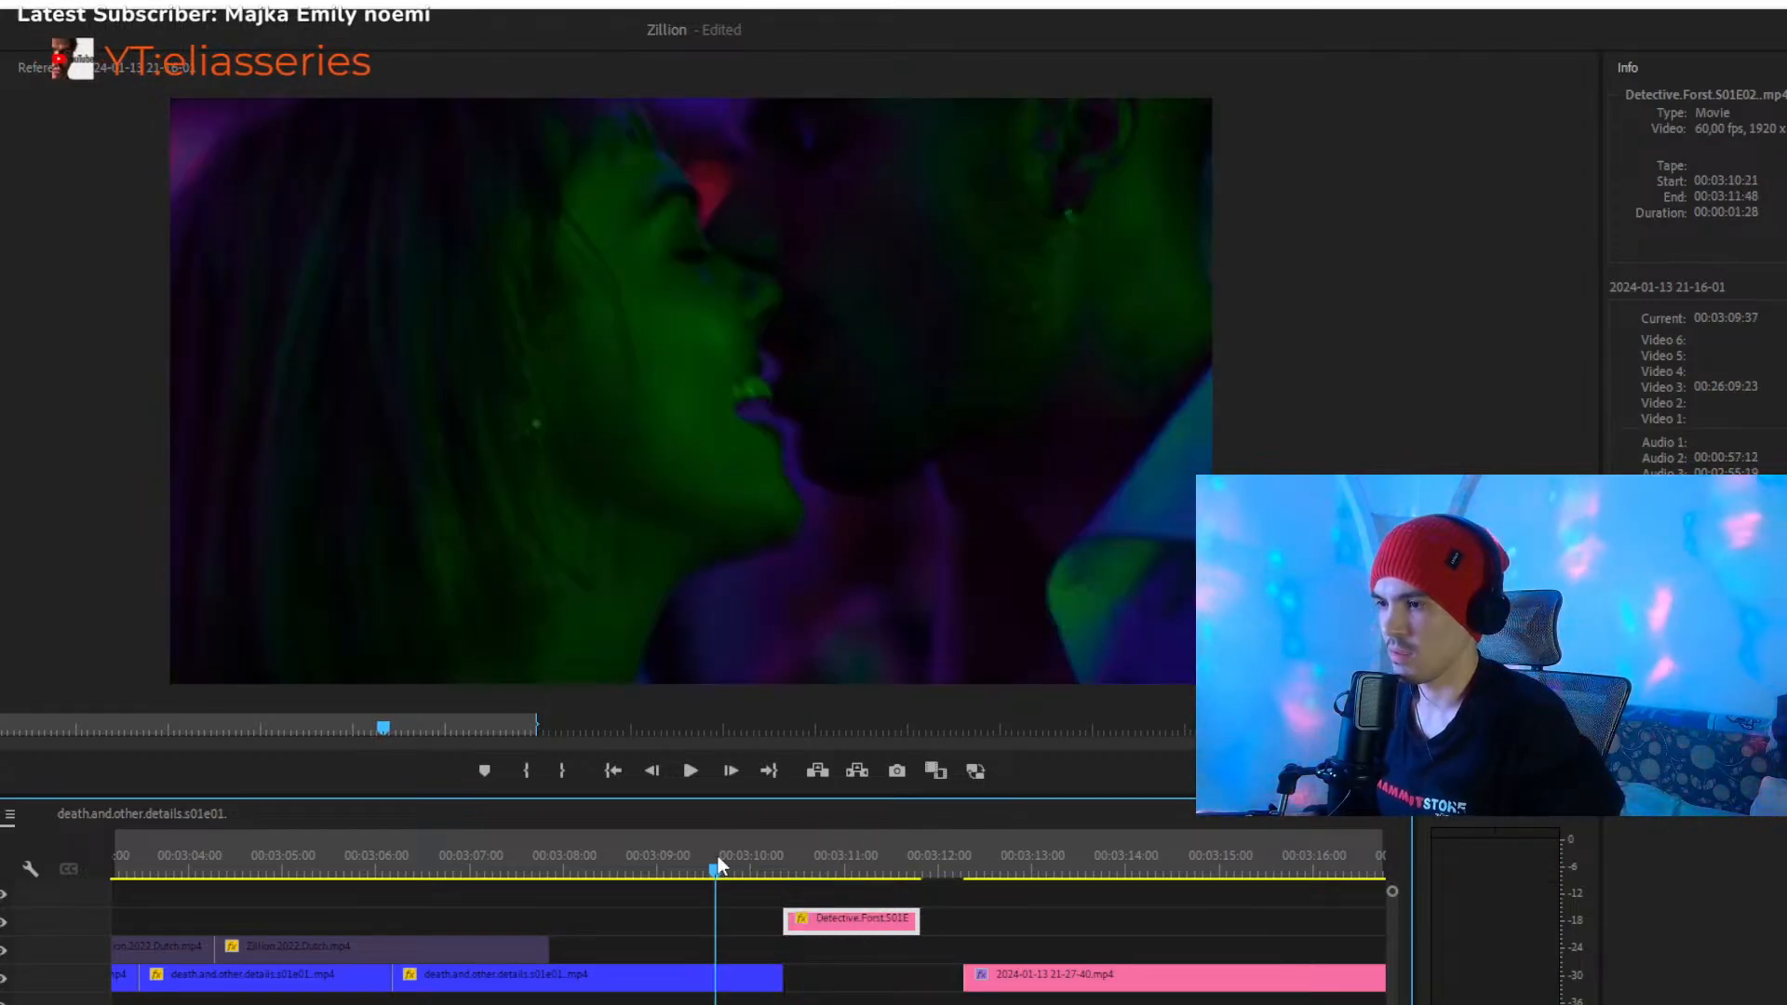
key(space)
key(space)
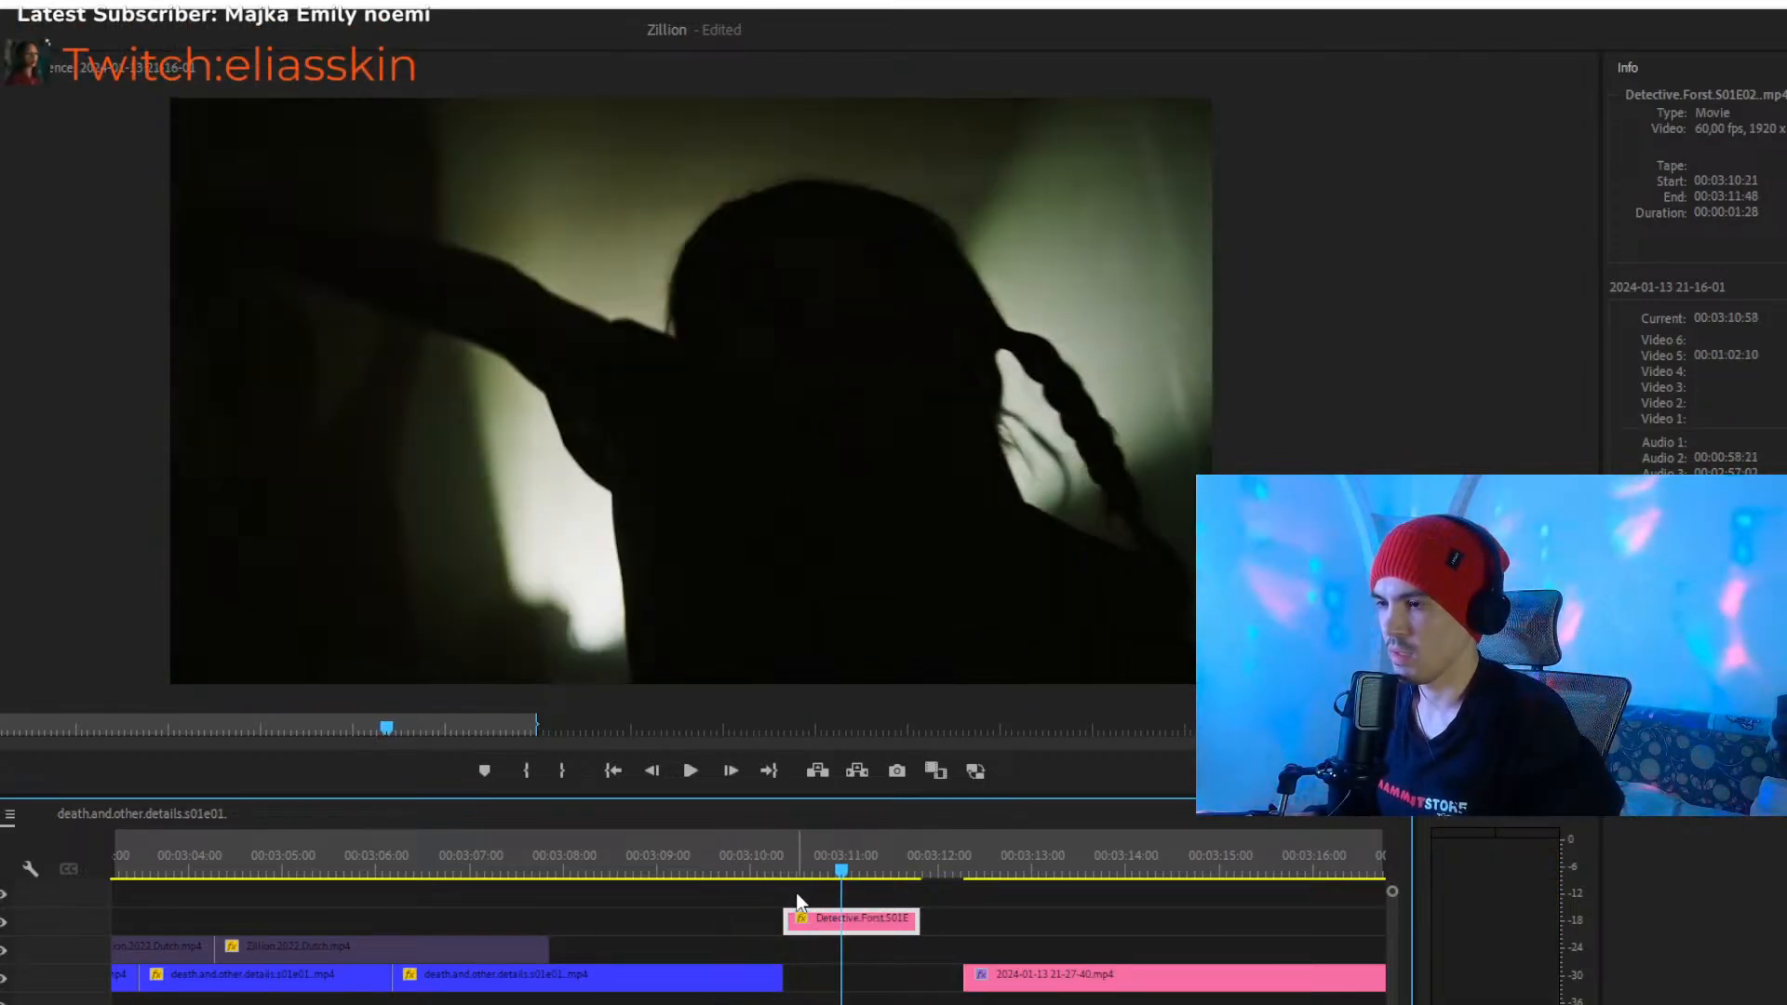
click(693, 869)
click(712, 975)
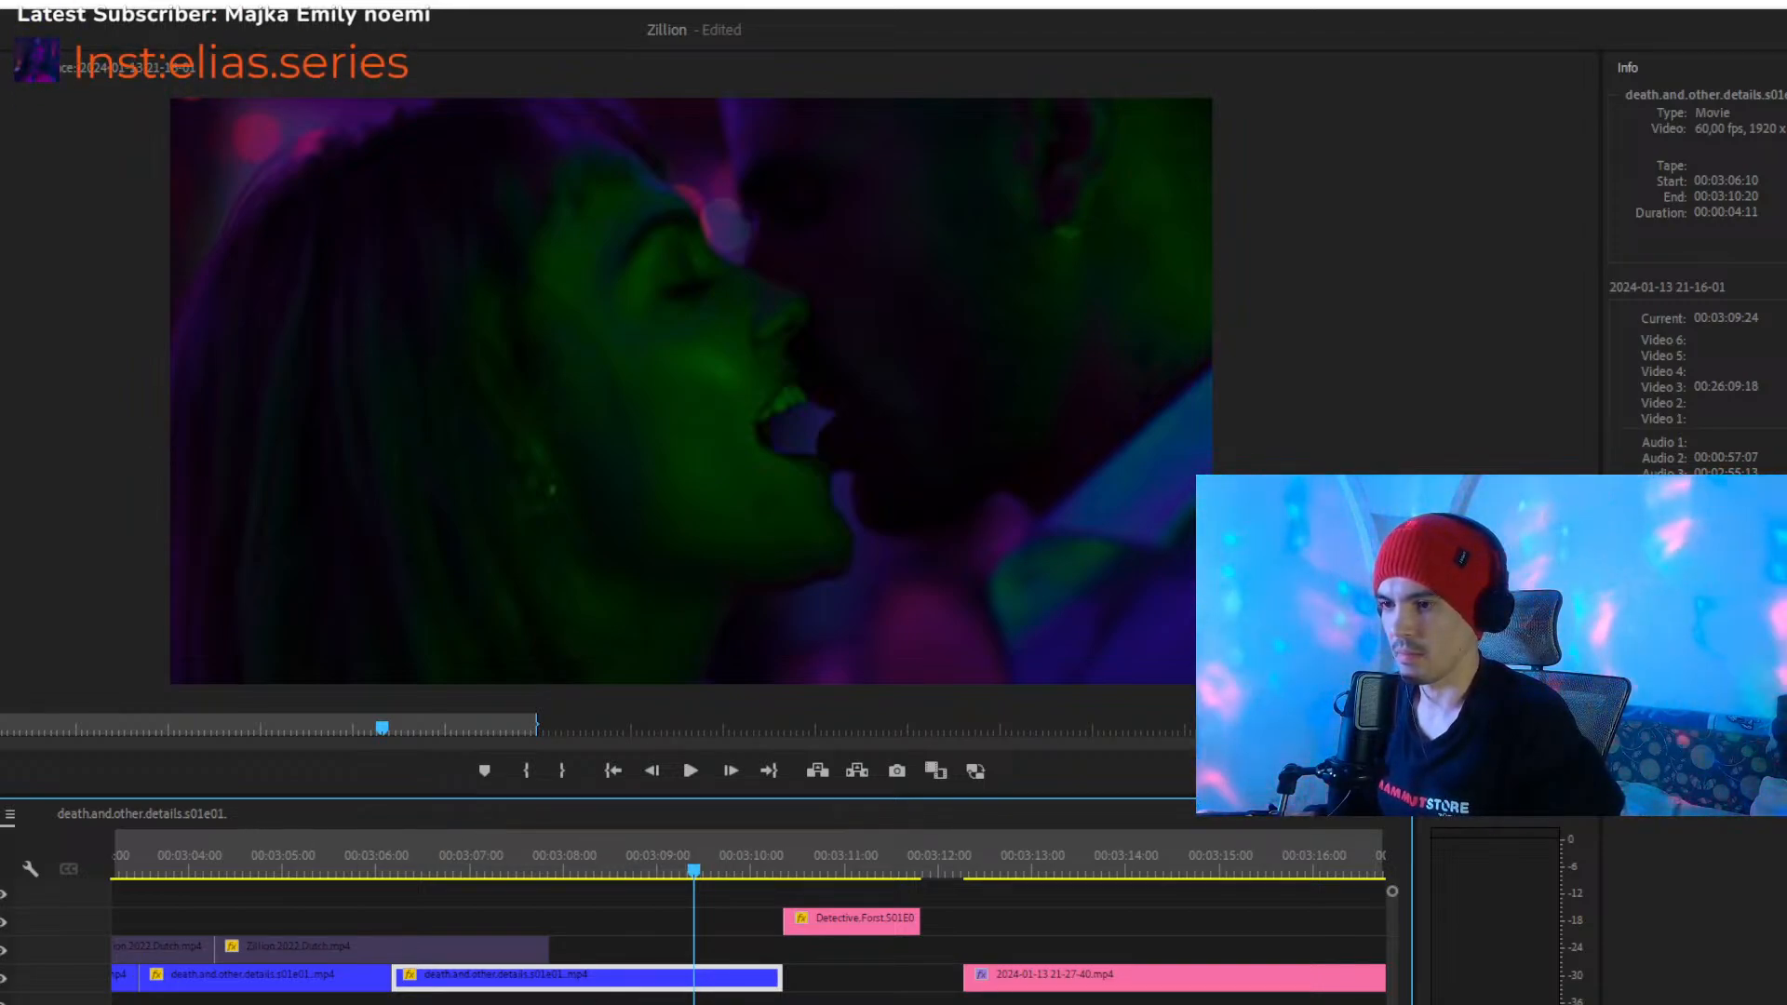
- Try the pink Detective.Forst.S01E02 clip on the track directly below, and put it back on its previous track
key(minus)
key(minus)
key(minus)
key(minus)
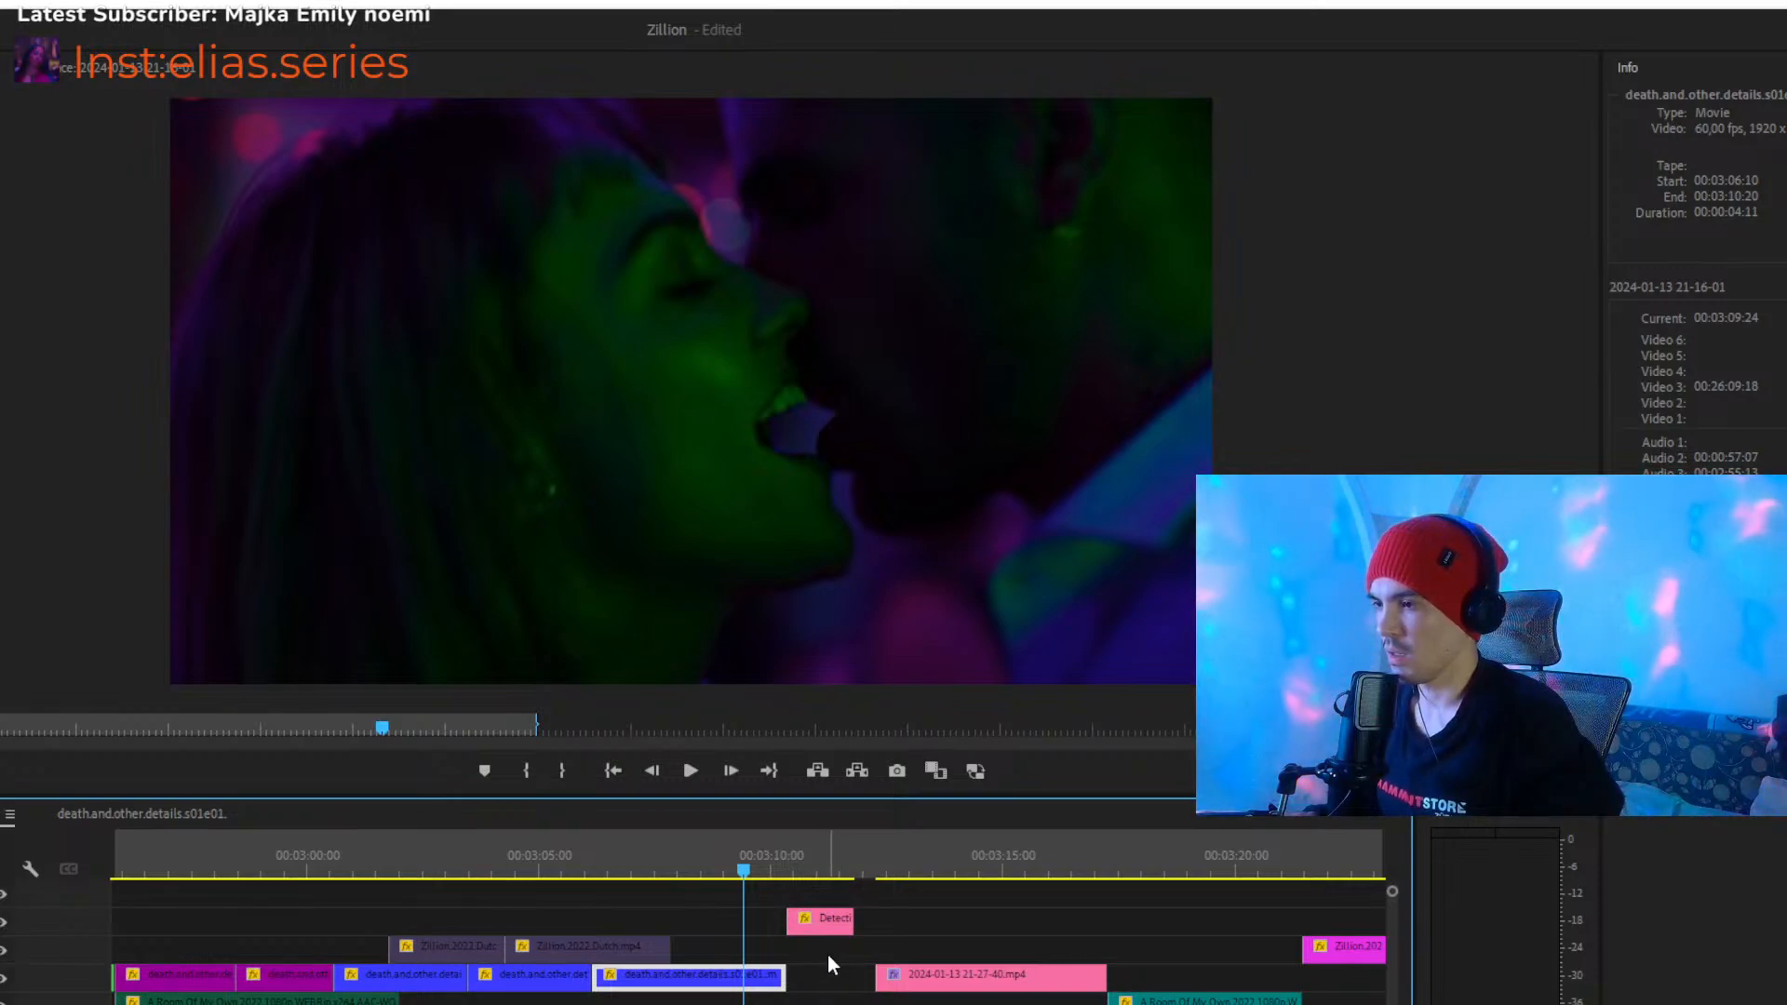
click(827, 956)
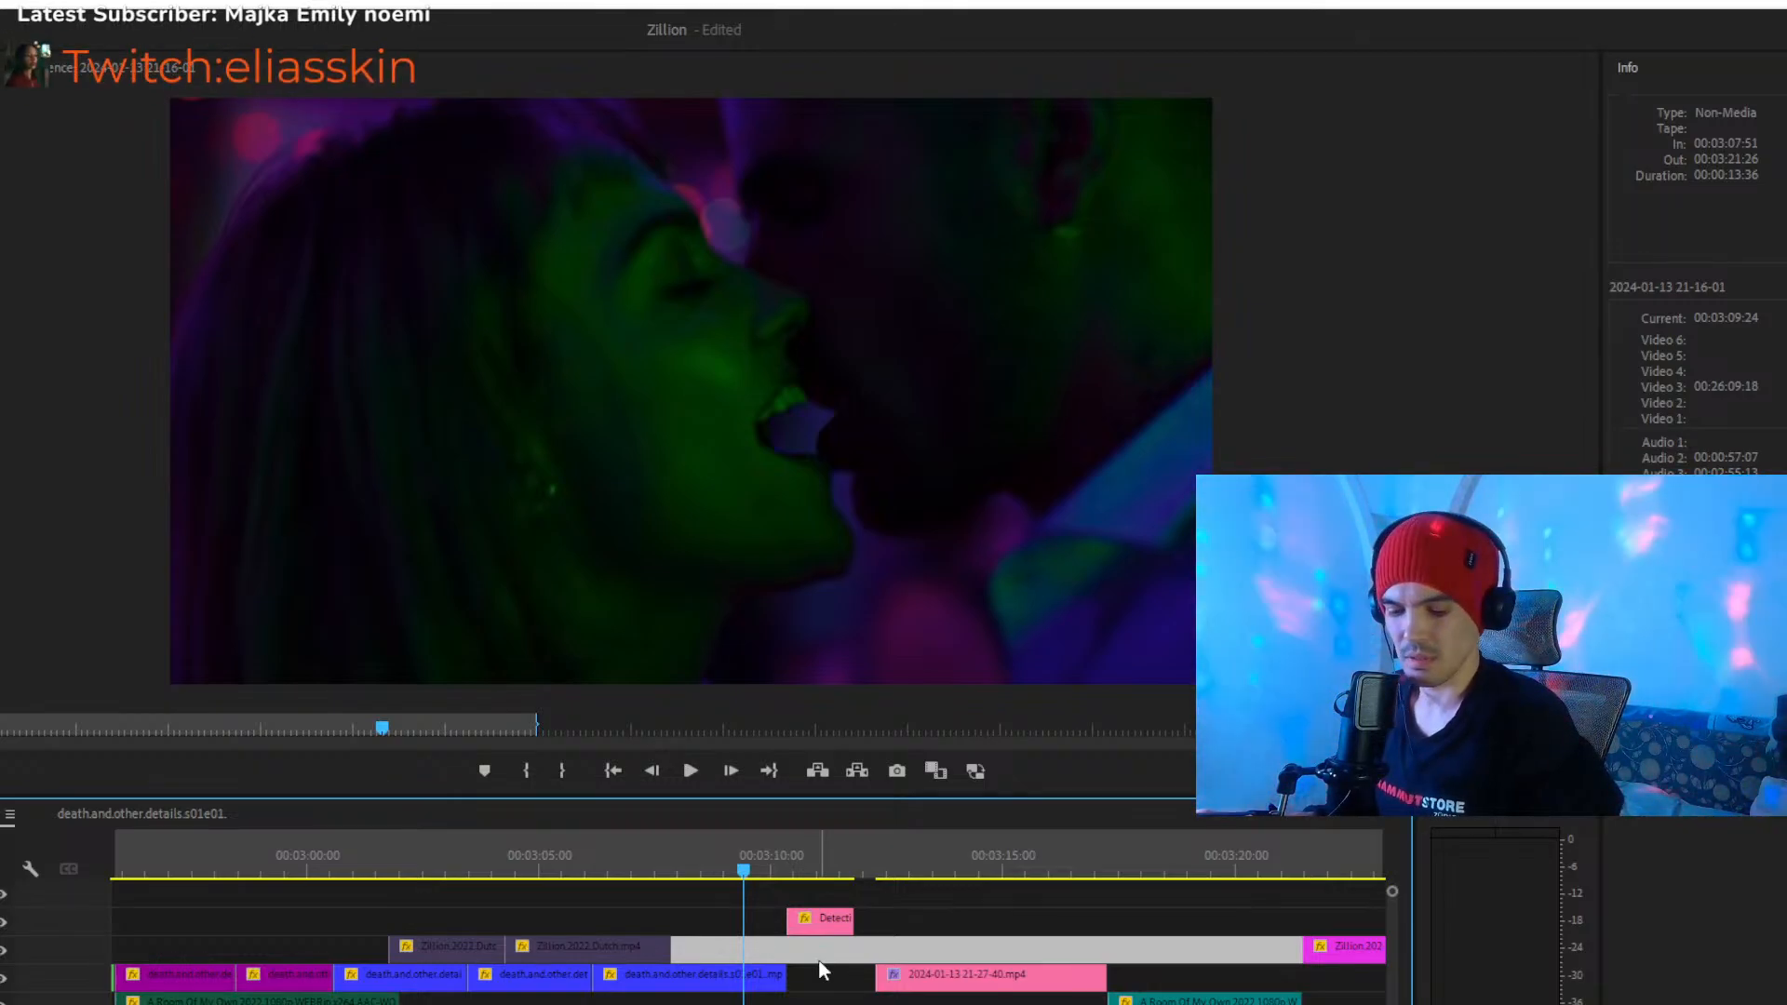
drag(816, 929, 816, 959)
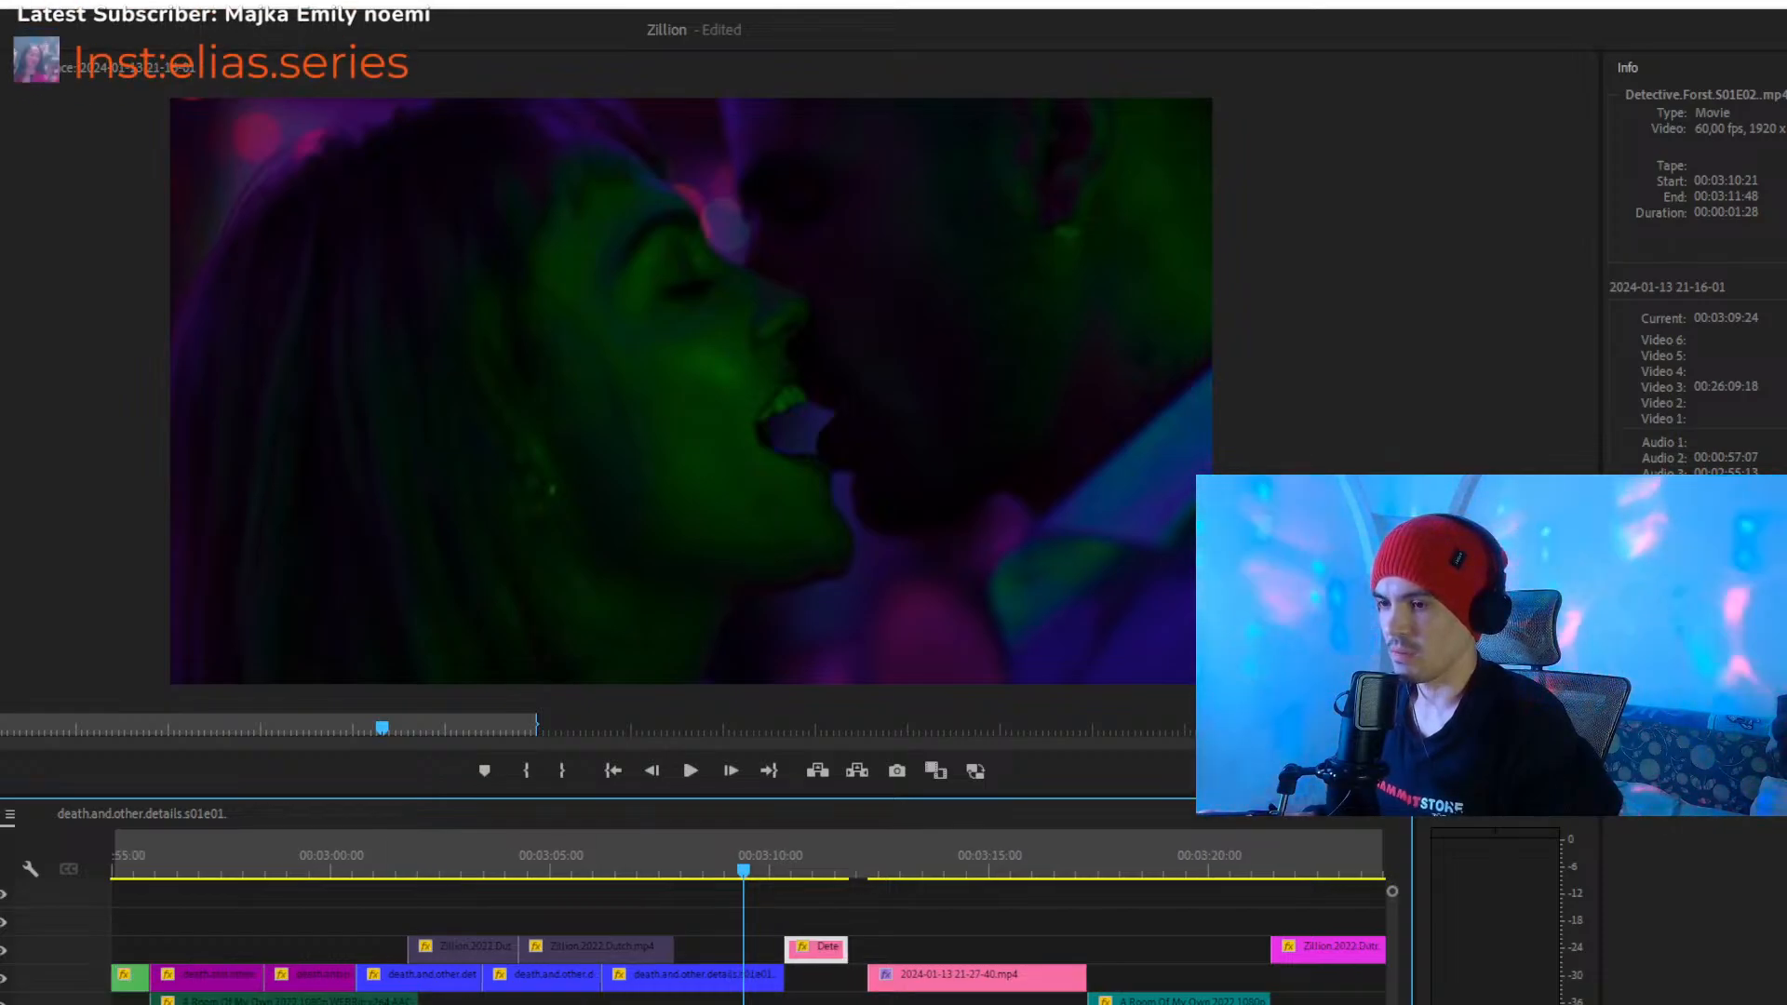
key(equal)
drag(823, 957, 823, 929)
click(908, 918)
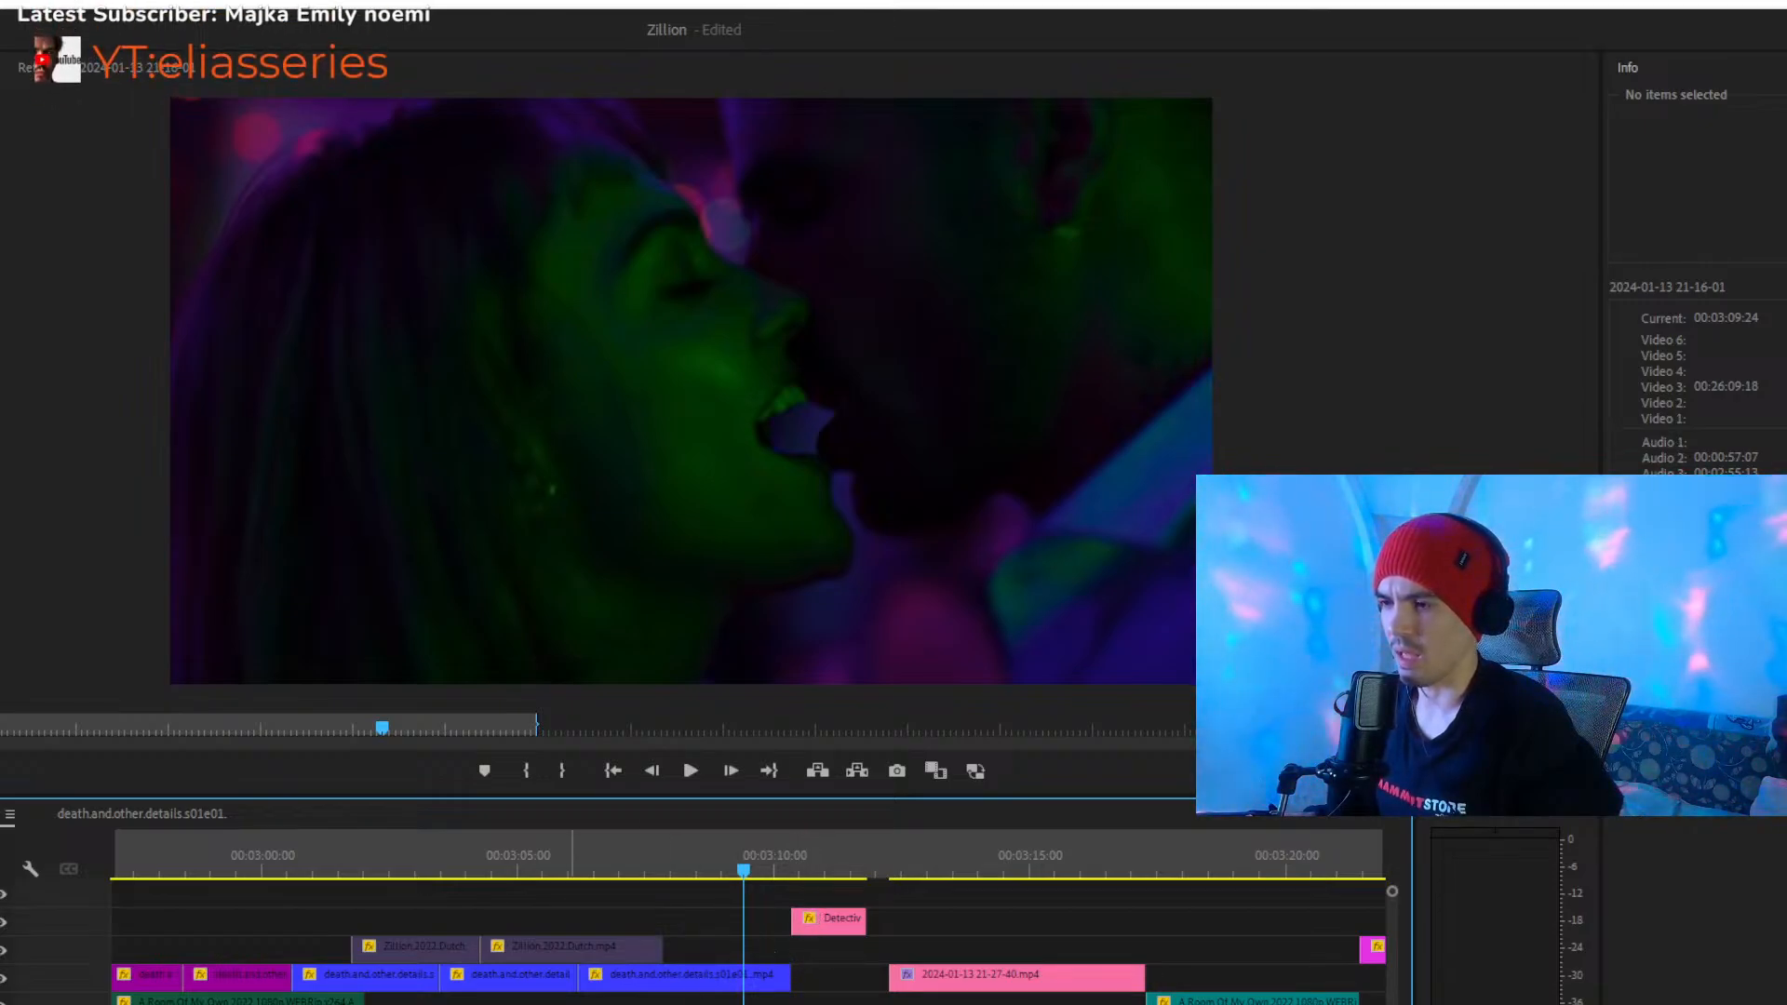
- Move the pink Detective.Forst.S01E02 clip down one track, keeping its start at 00:03:10:21, and play the cuts around it
key(minus)
key(space)
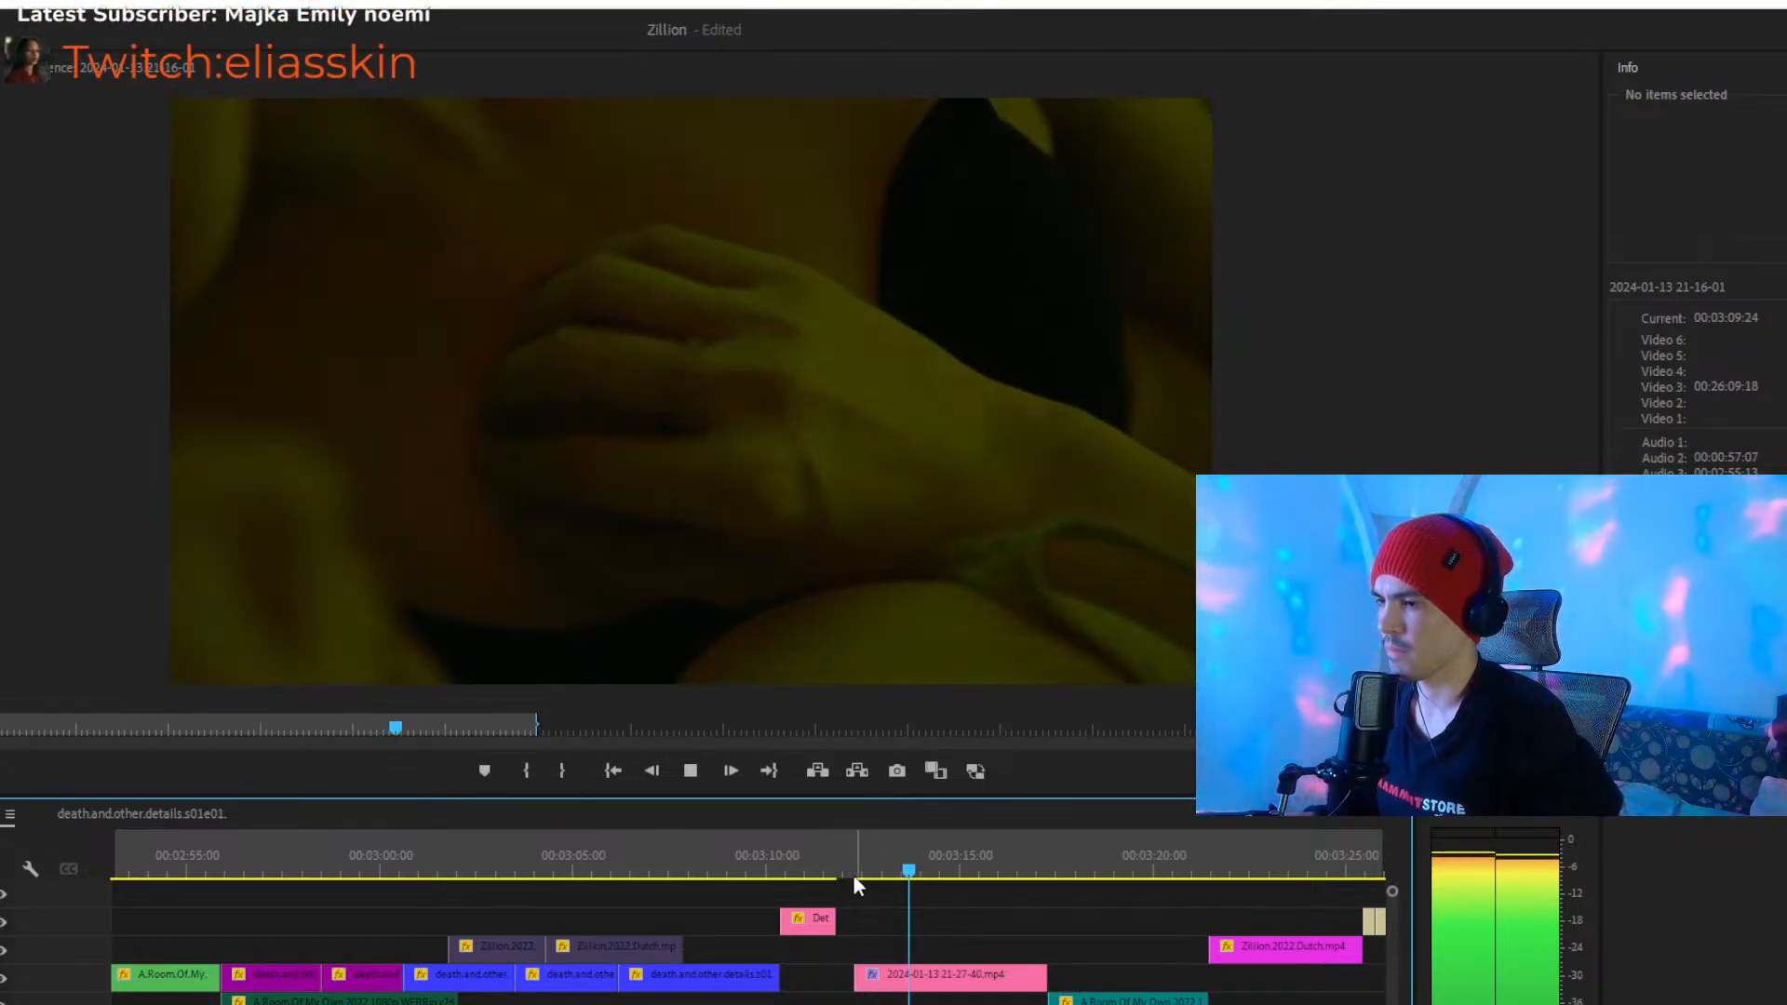
click(745, 866)
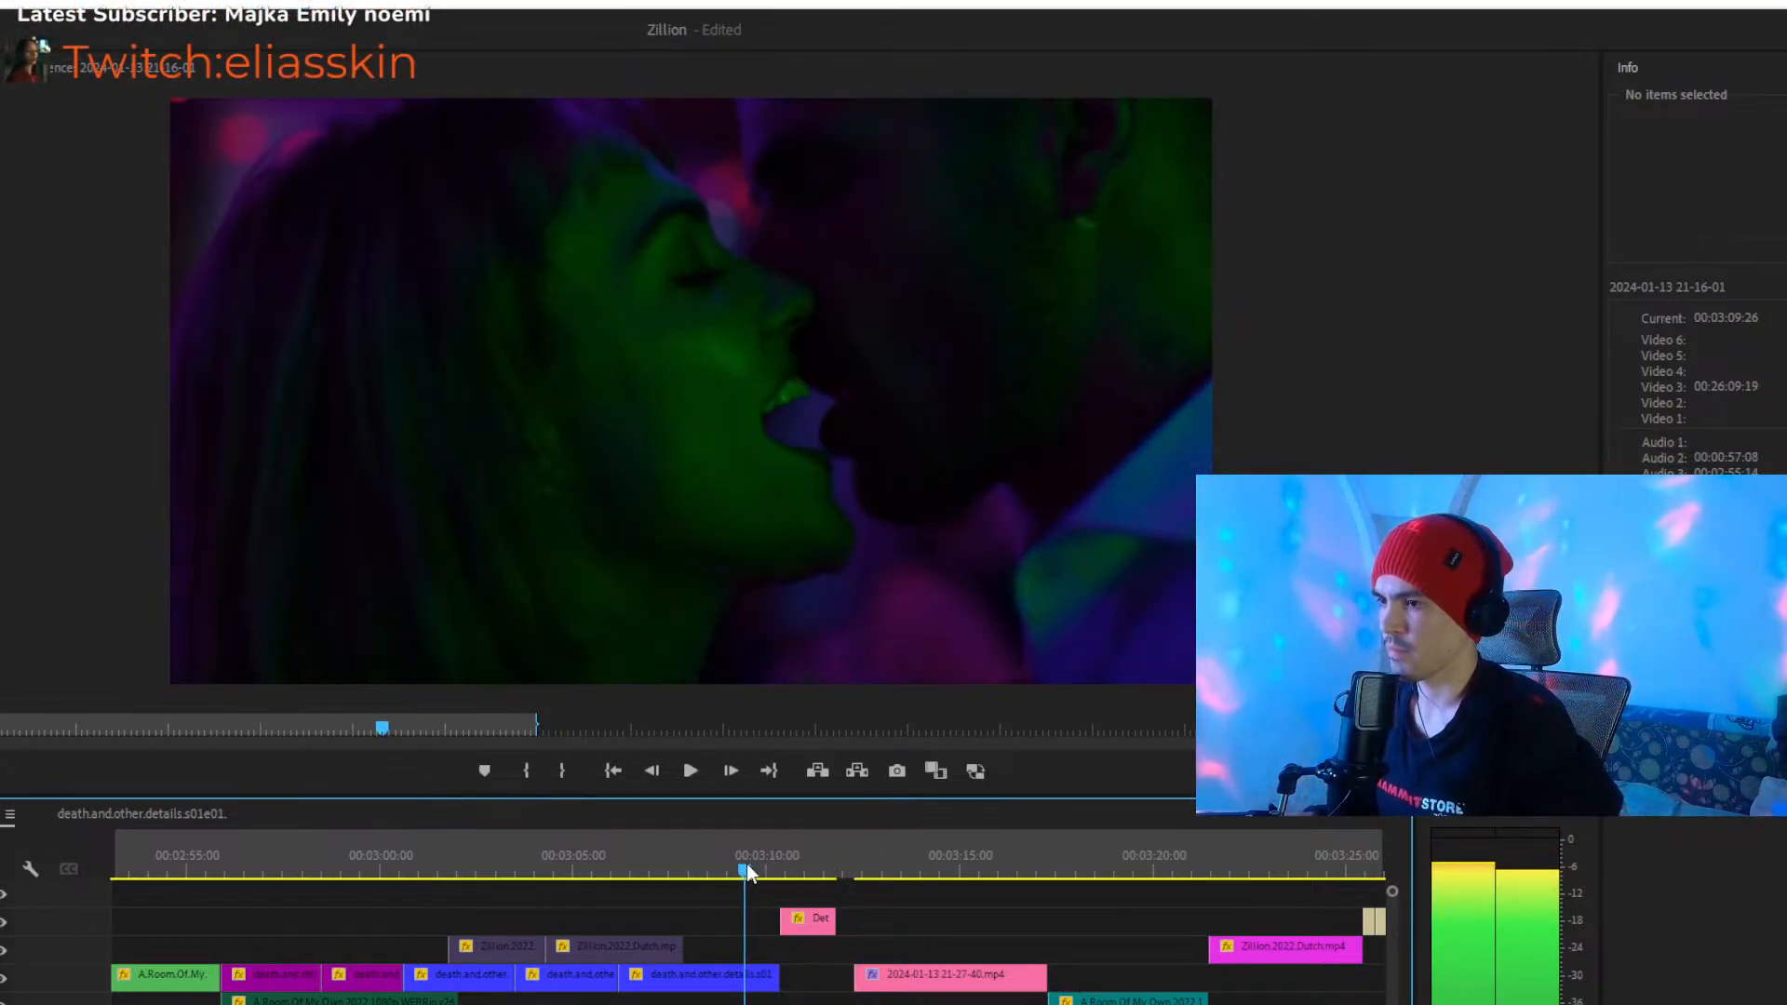
drag(790, 917, 803, 947)
key(space)
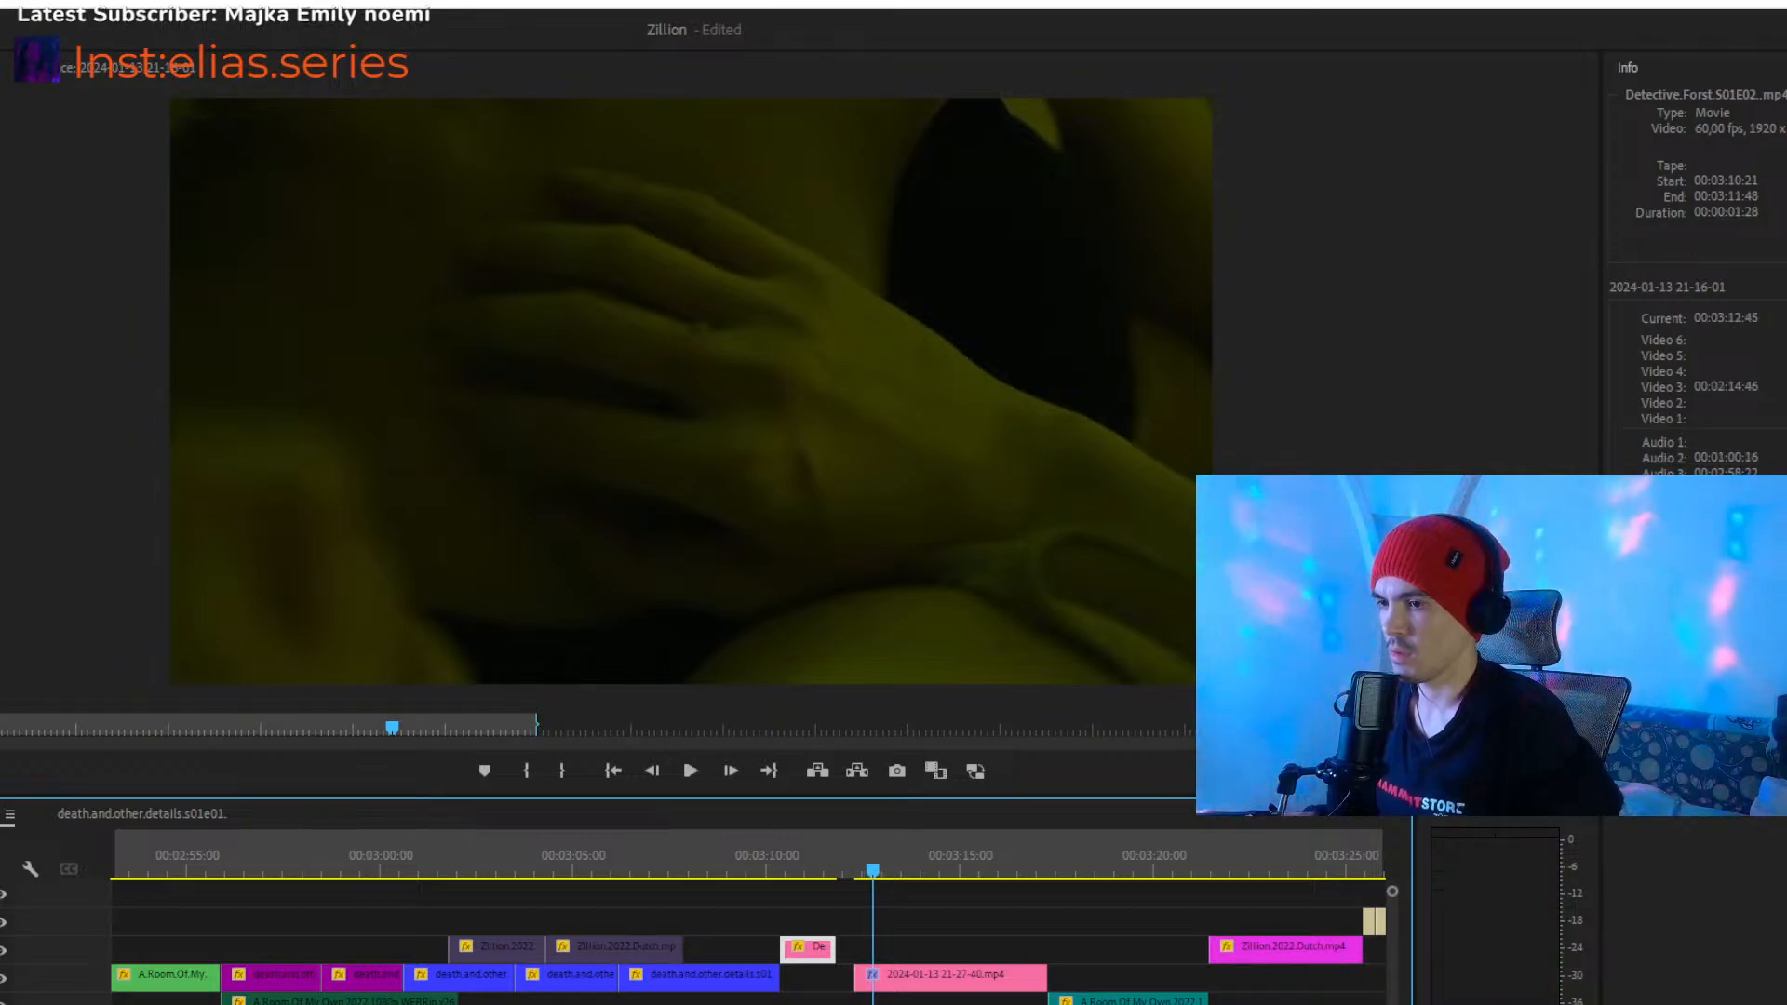
- Play the montage from about 00:02:55 and scrub through the blue clips to 00:03:09:59 to review the cuts
scroll(803, 947, down, 10)
key(minus)
key(minus)
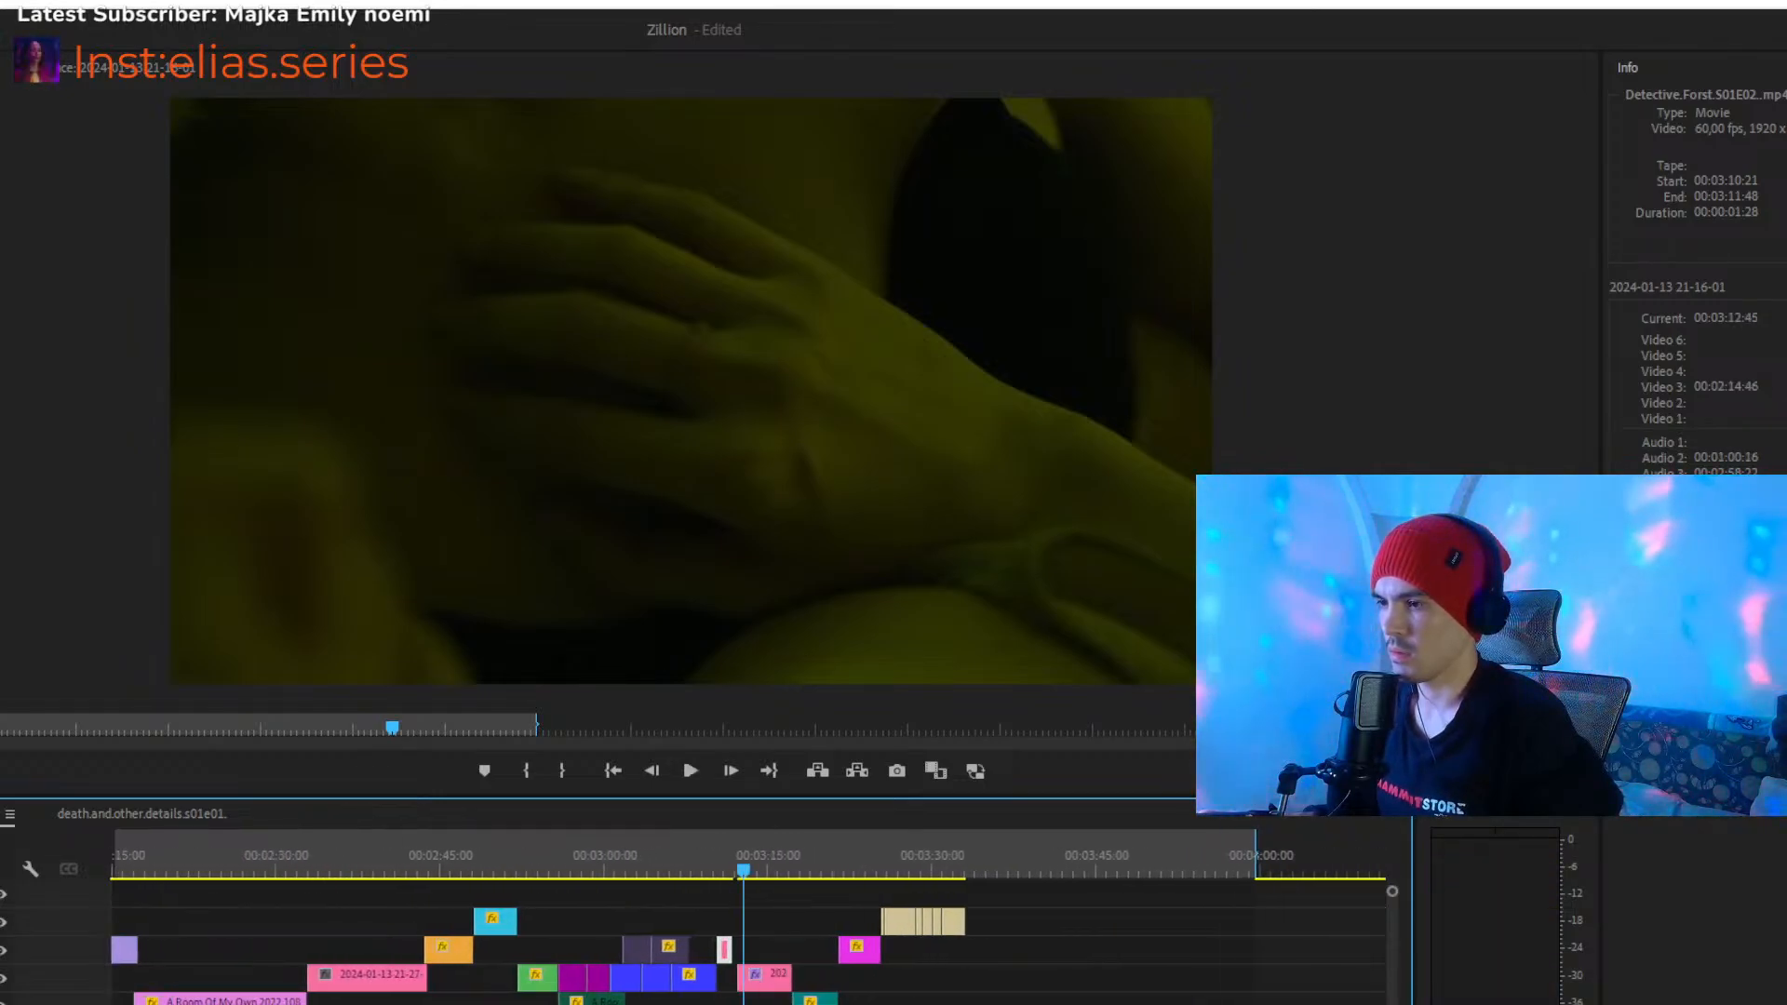
key(equal)
drag(1019, 866, 395, 907)
key(space)
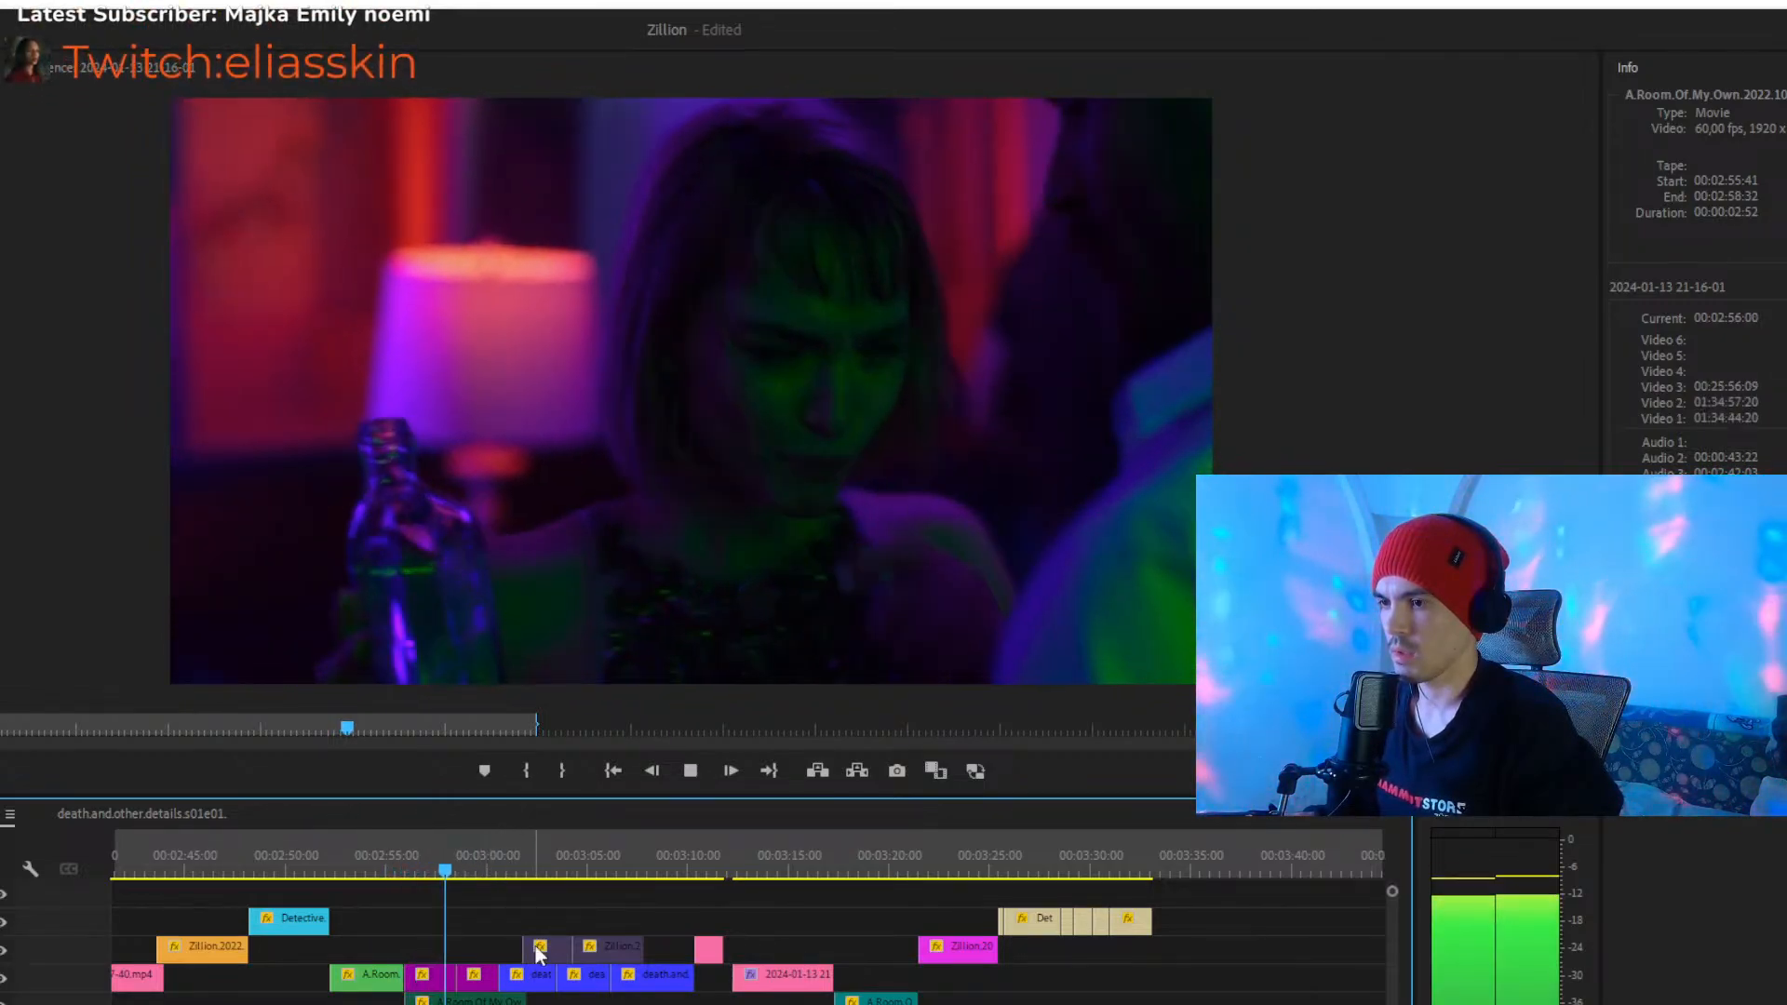
key(minus)
key(minus)
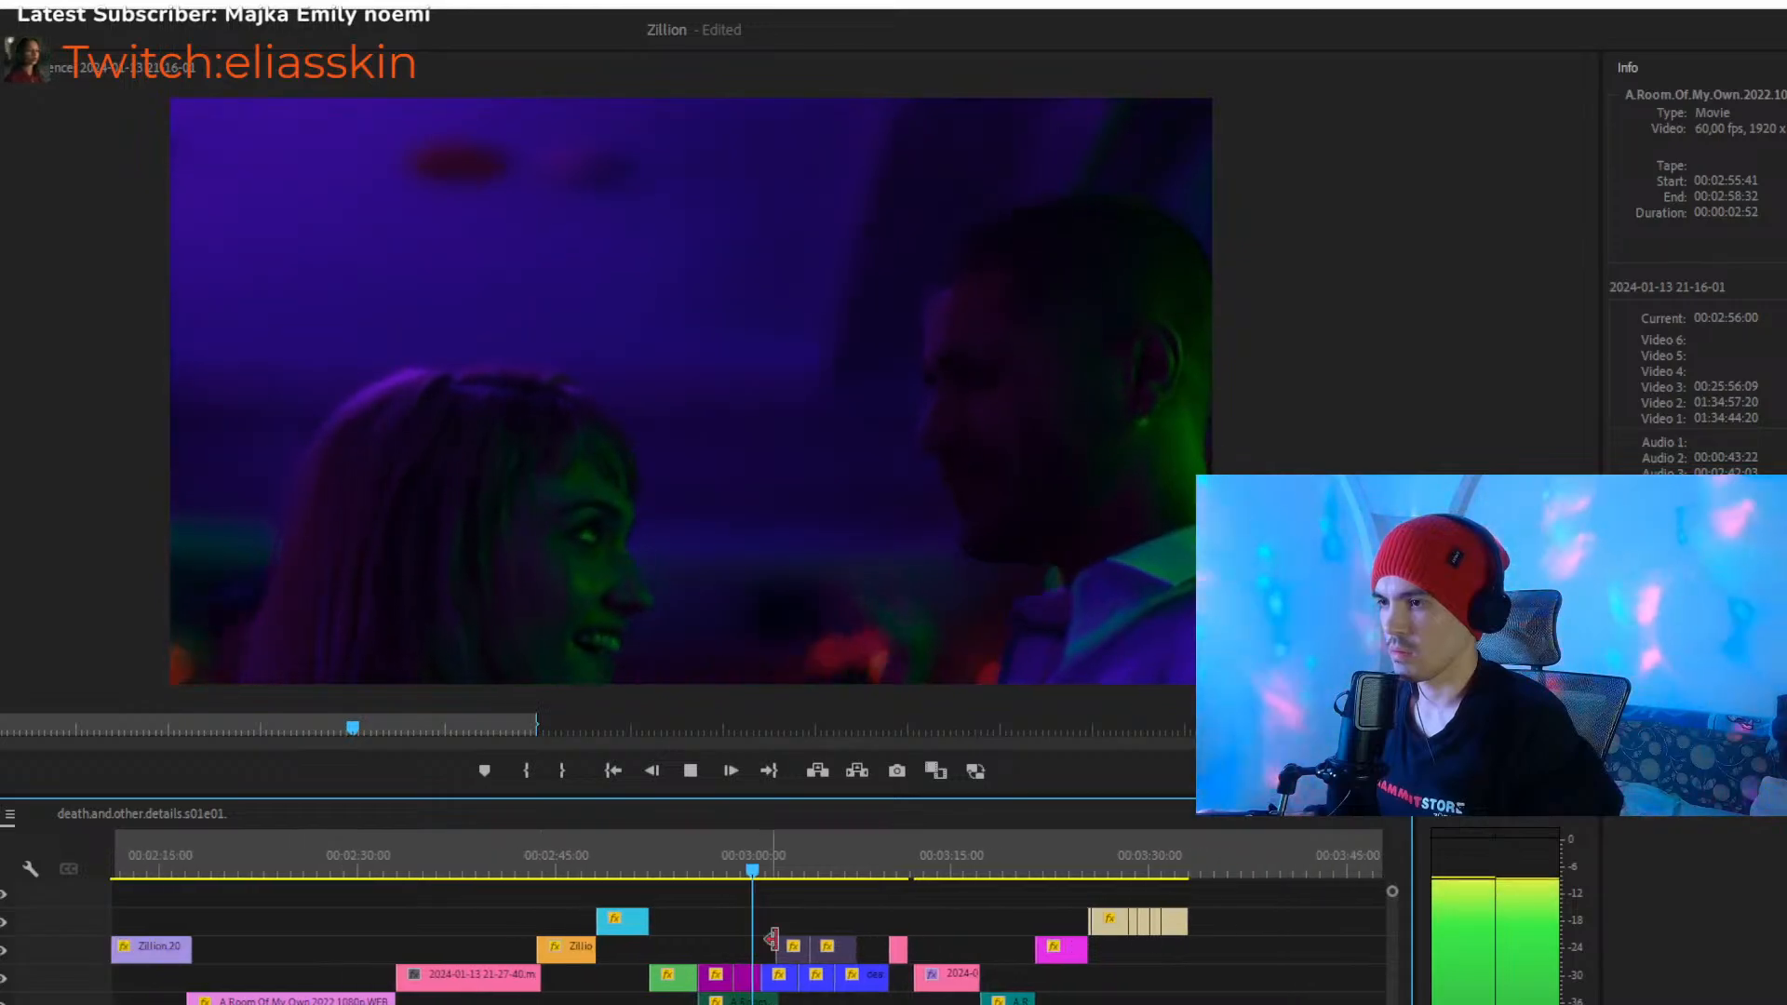
click(827, 874)
drag(832, 875, 886, 885)
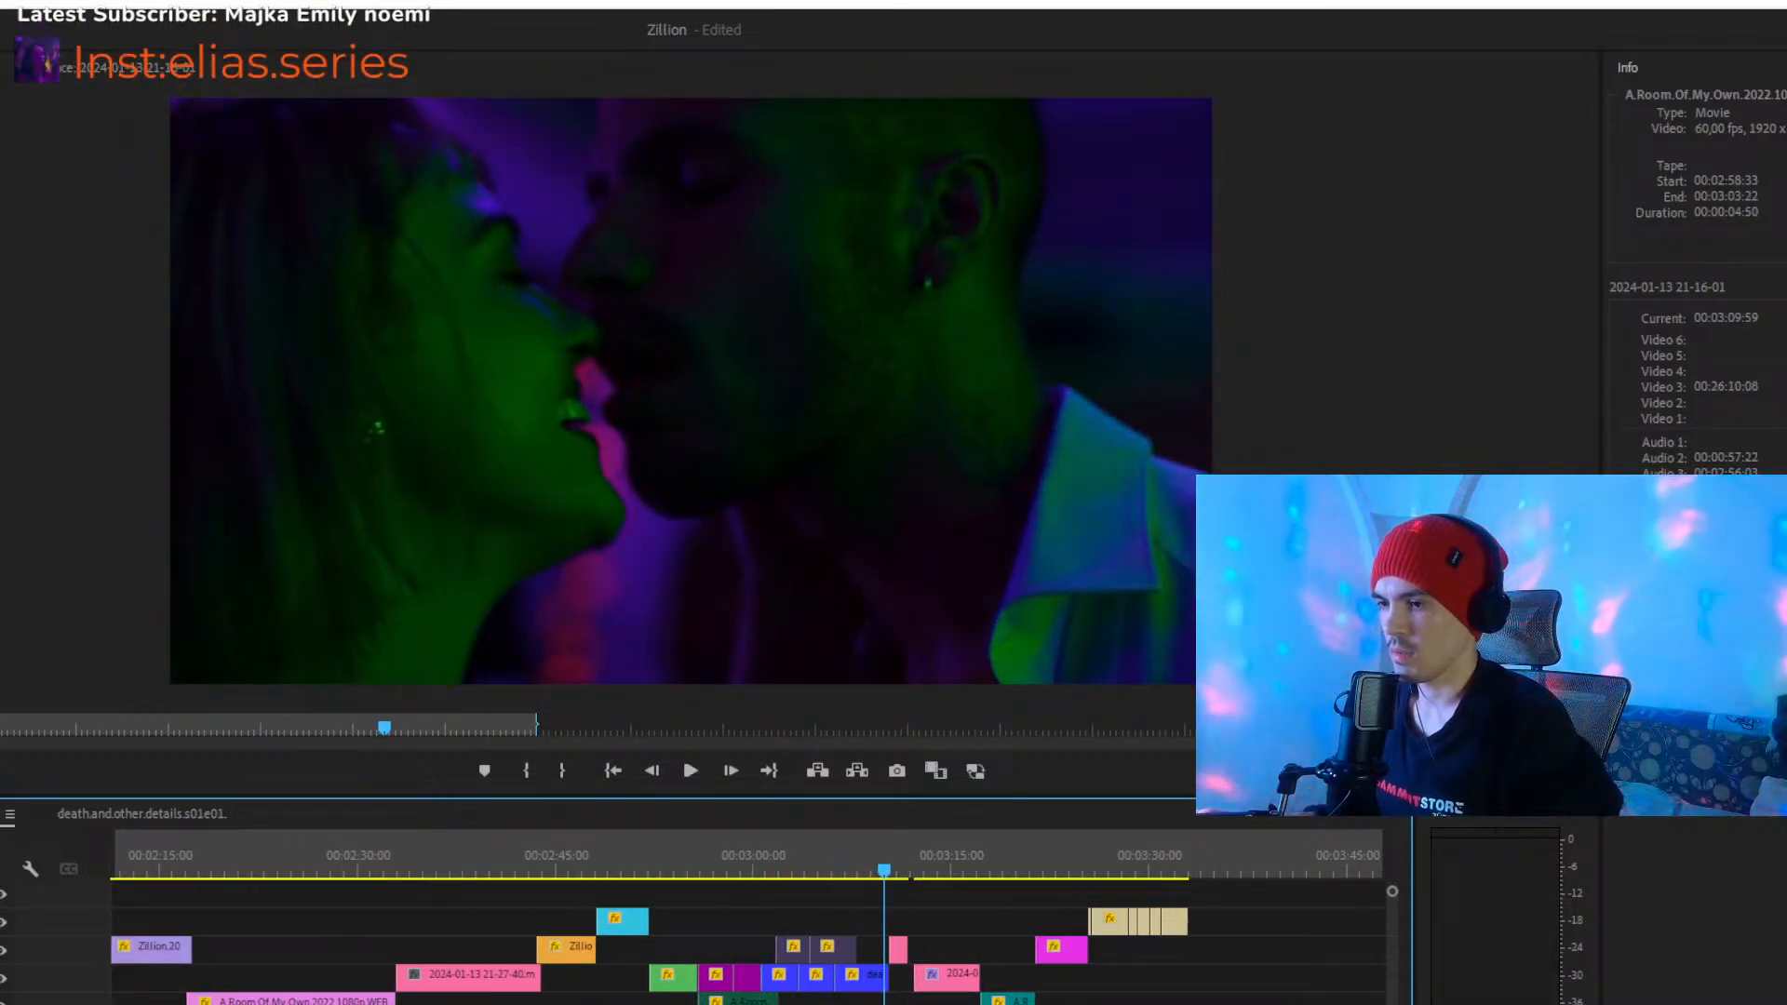
- Move the Zillion.2022.Dutch clip starting at 00:03:59:36 up from Video 1 to Video 2
key(minus)
key(minus)
key(minus)
key(minus)
key(minus)
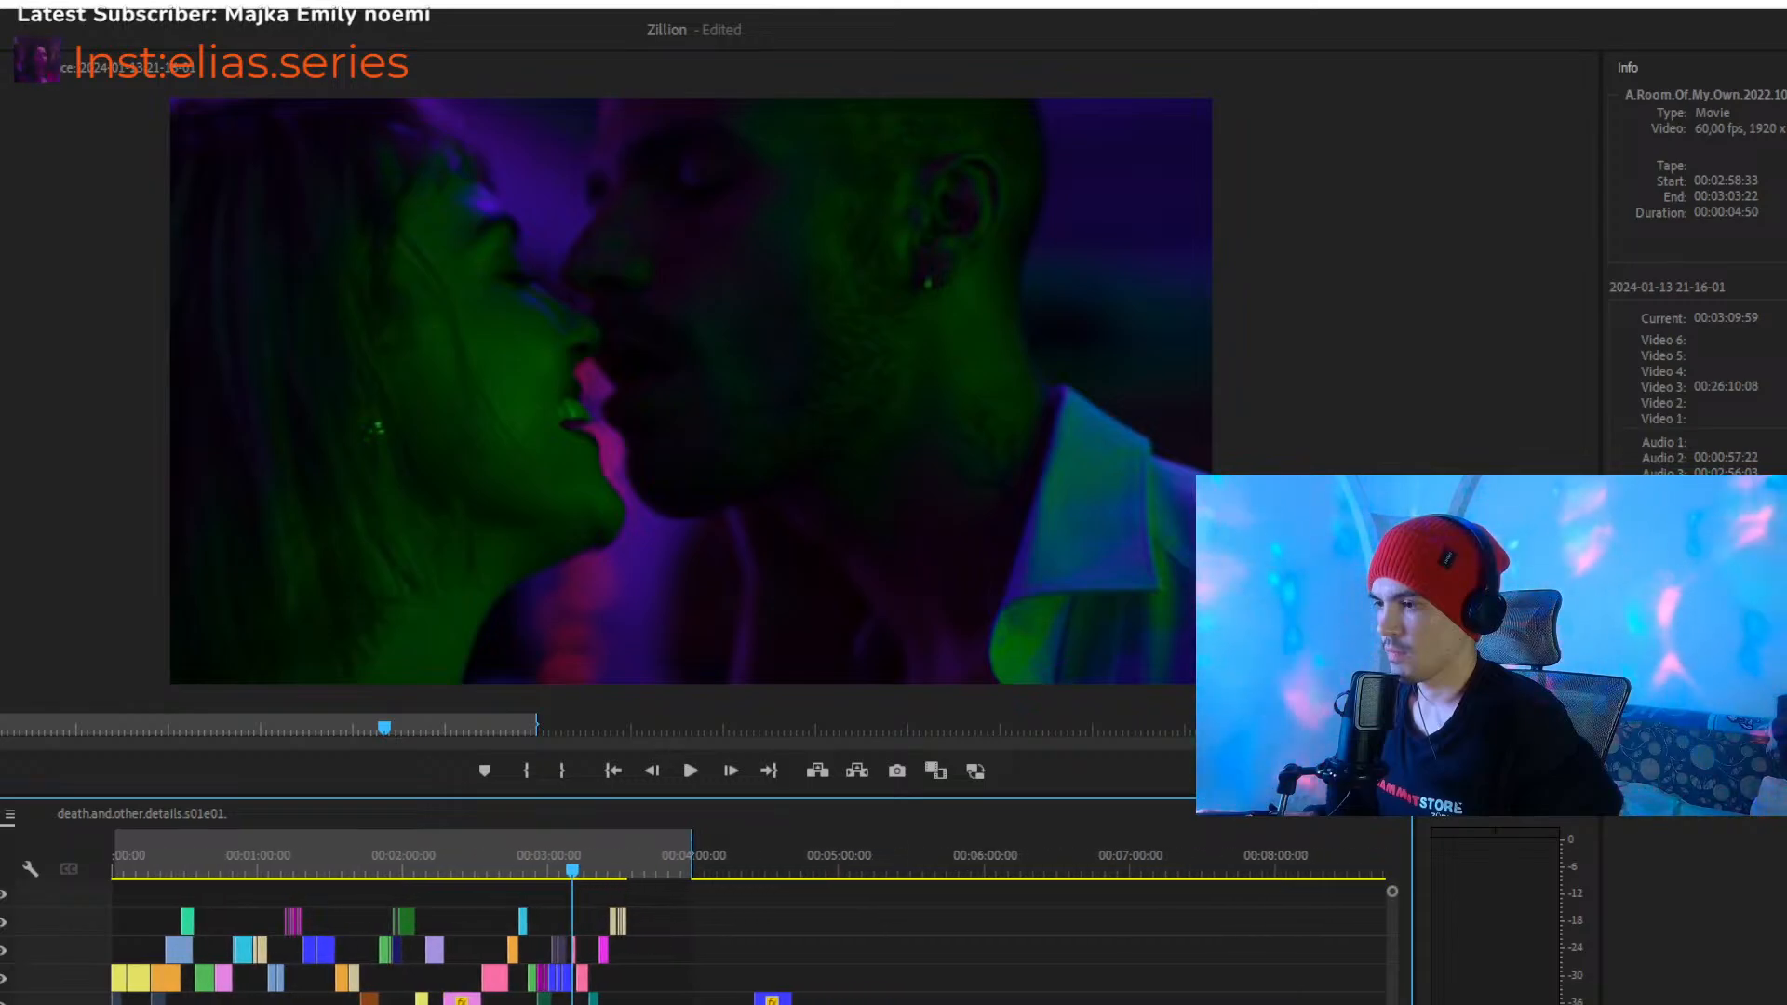
mouse_move(982, 1004)
mouse_down()
mouse_move(1164, 1004)
mouse_move(965, 1004)
mouse_up()
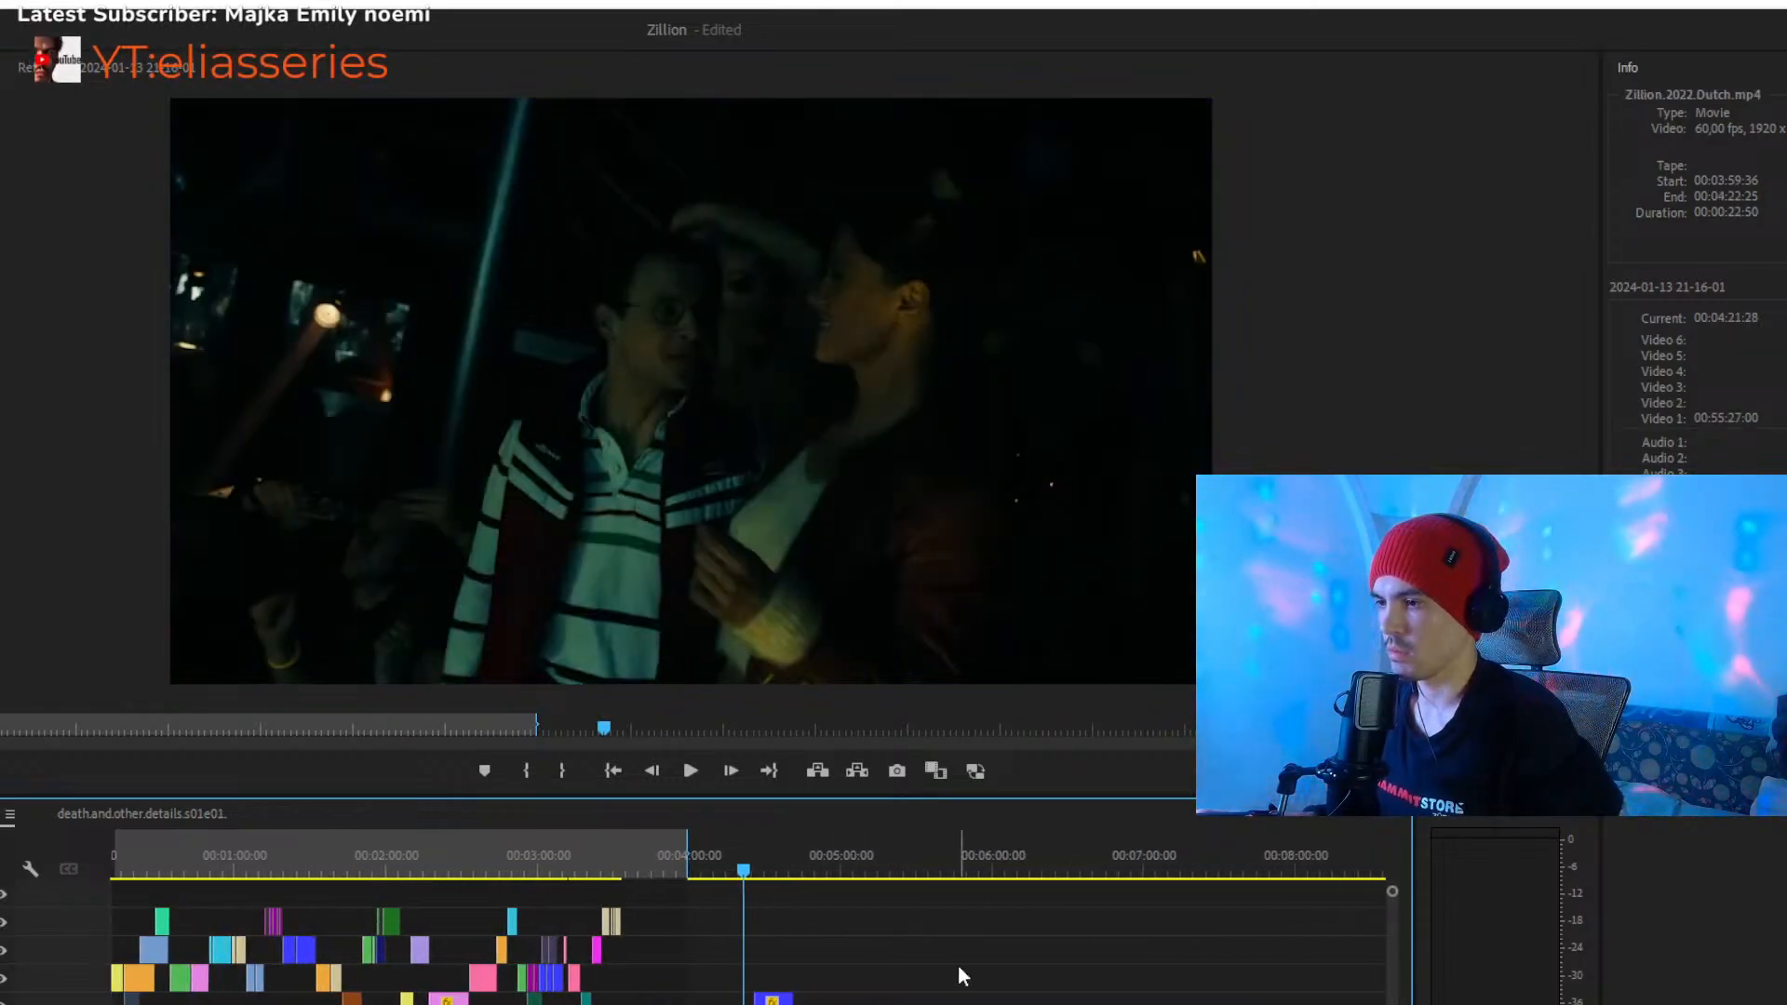
key(equal)
key(equal)
key(equal)
key(equal)
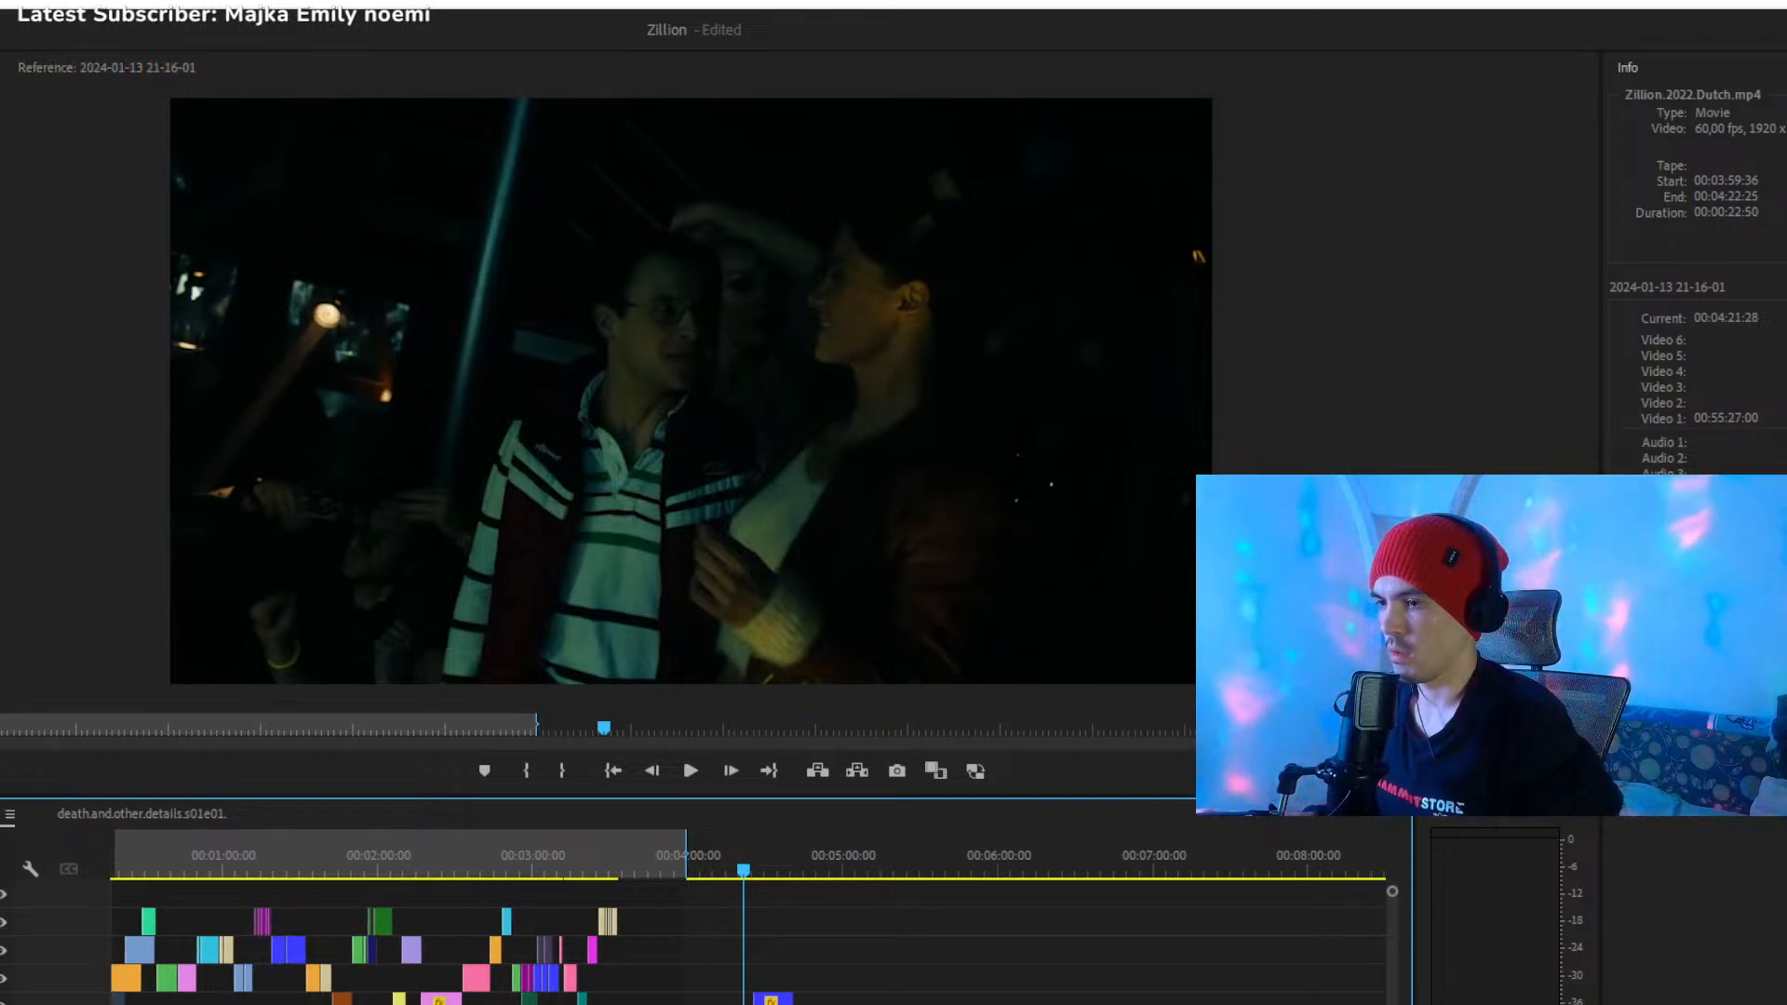
key(equal)
key(equal)
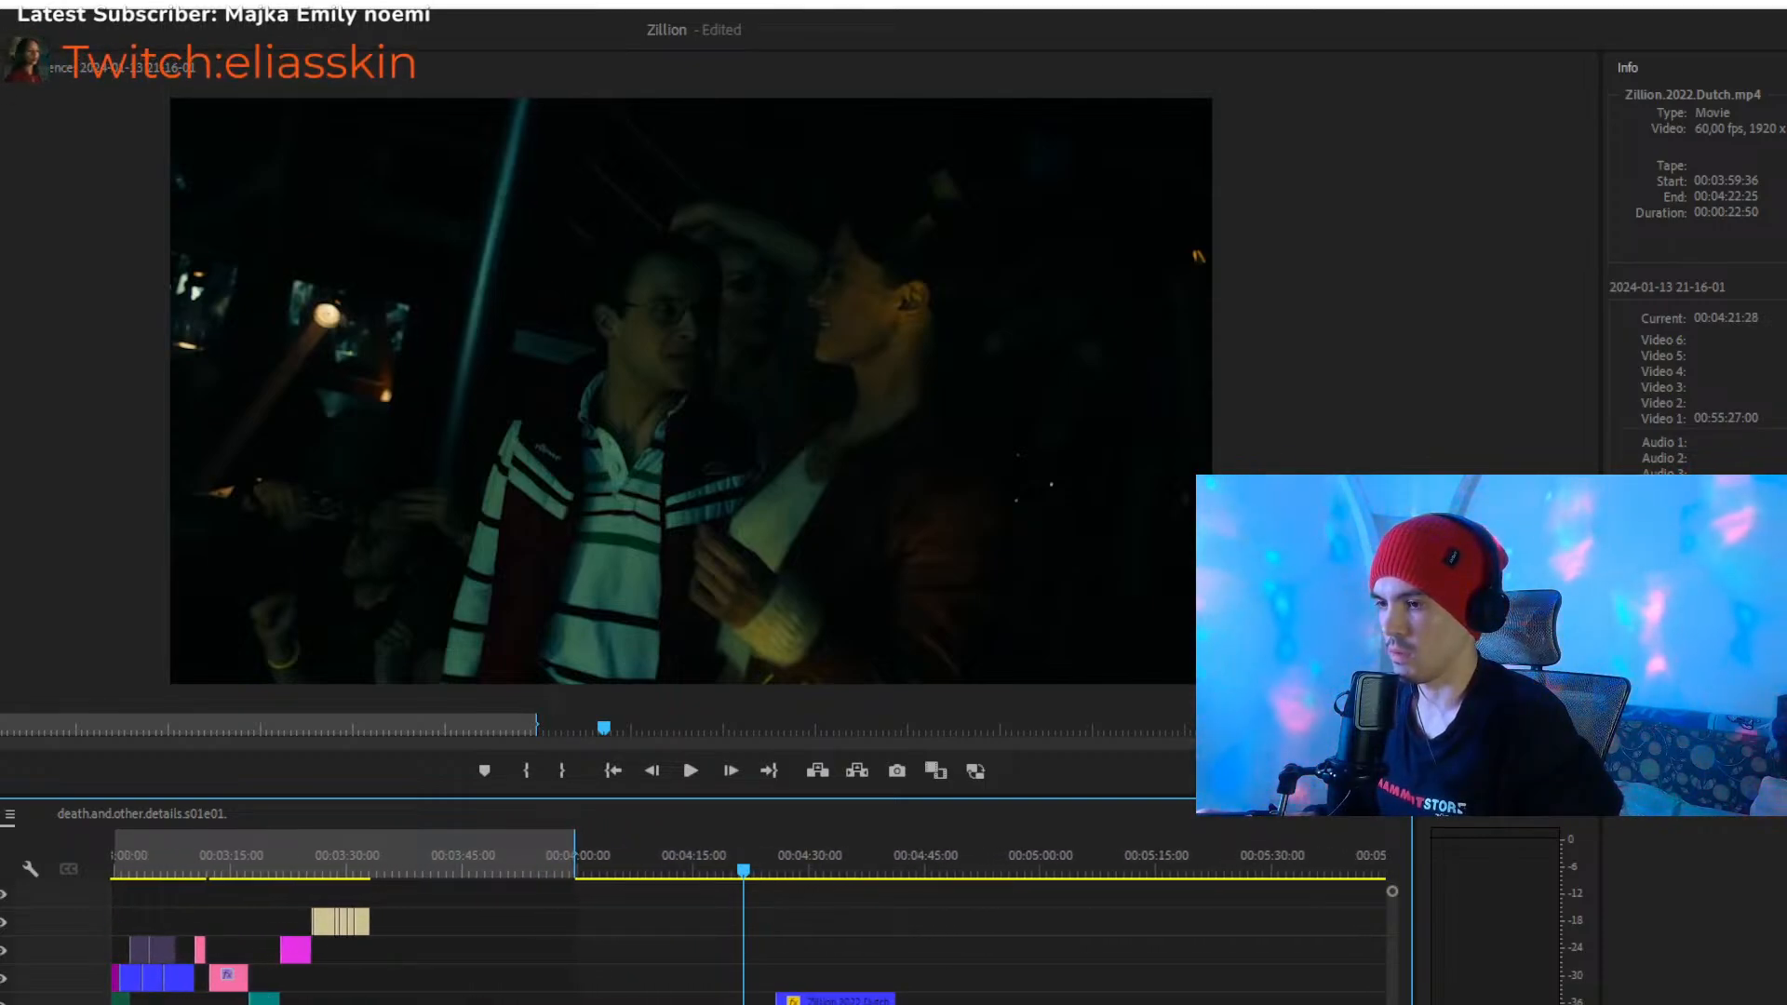
key(equal)
key(equal)
key(equal)
key(equal)
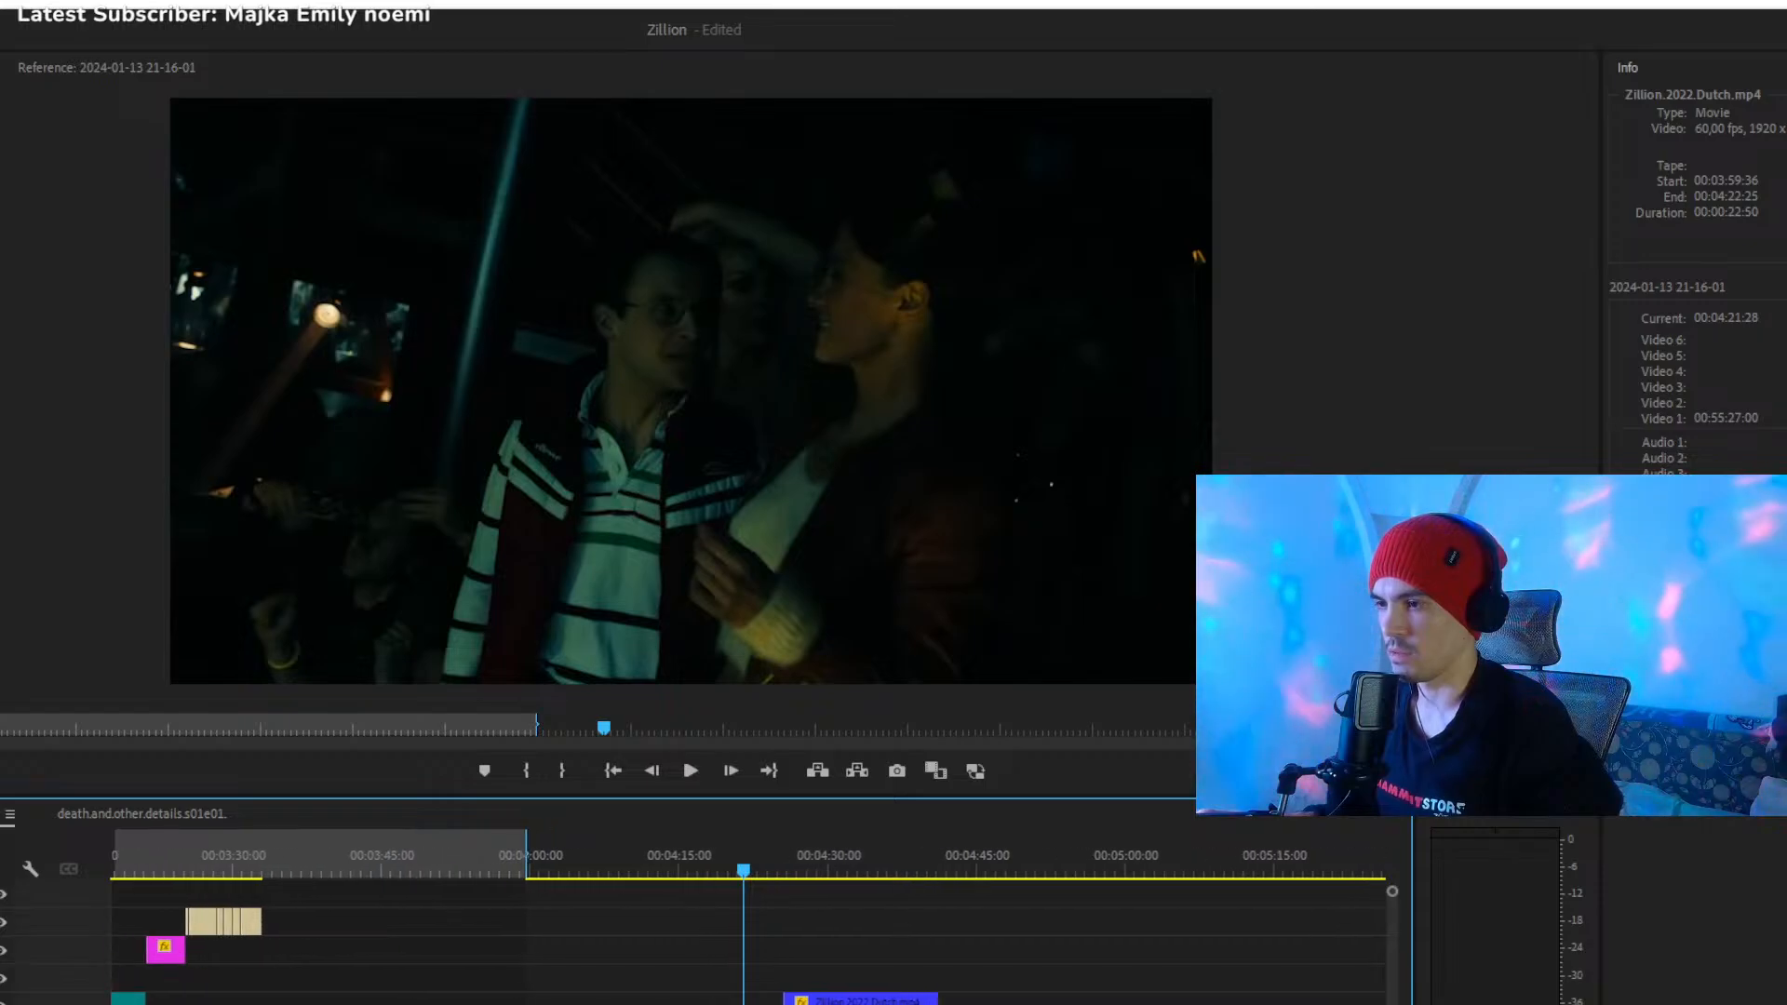
key(equal)
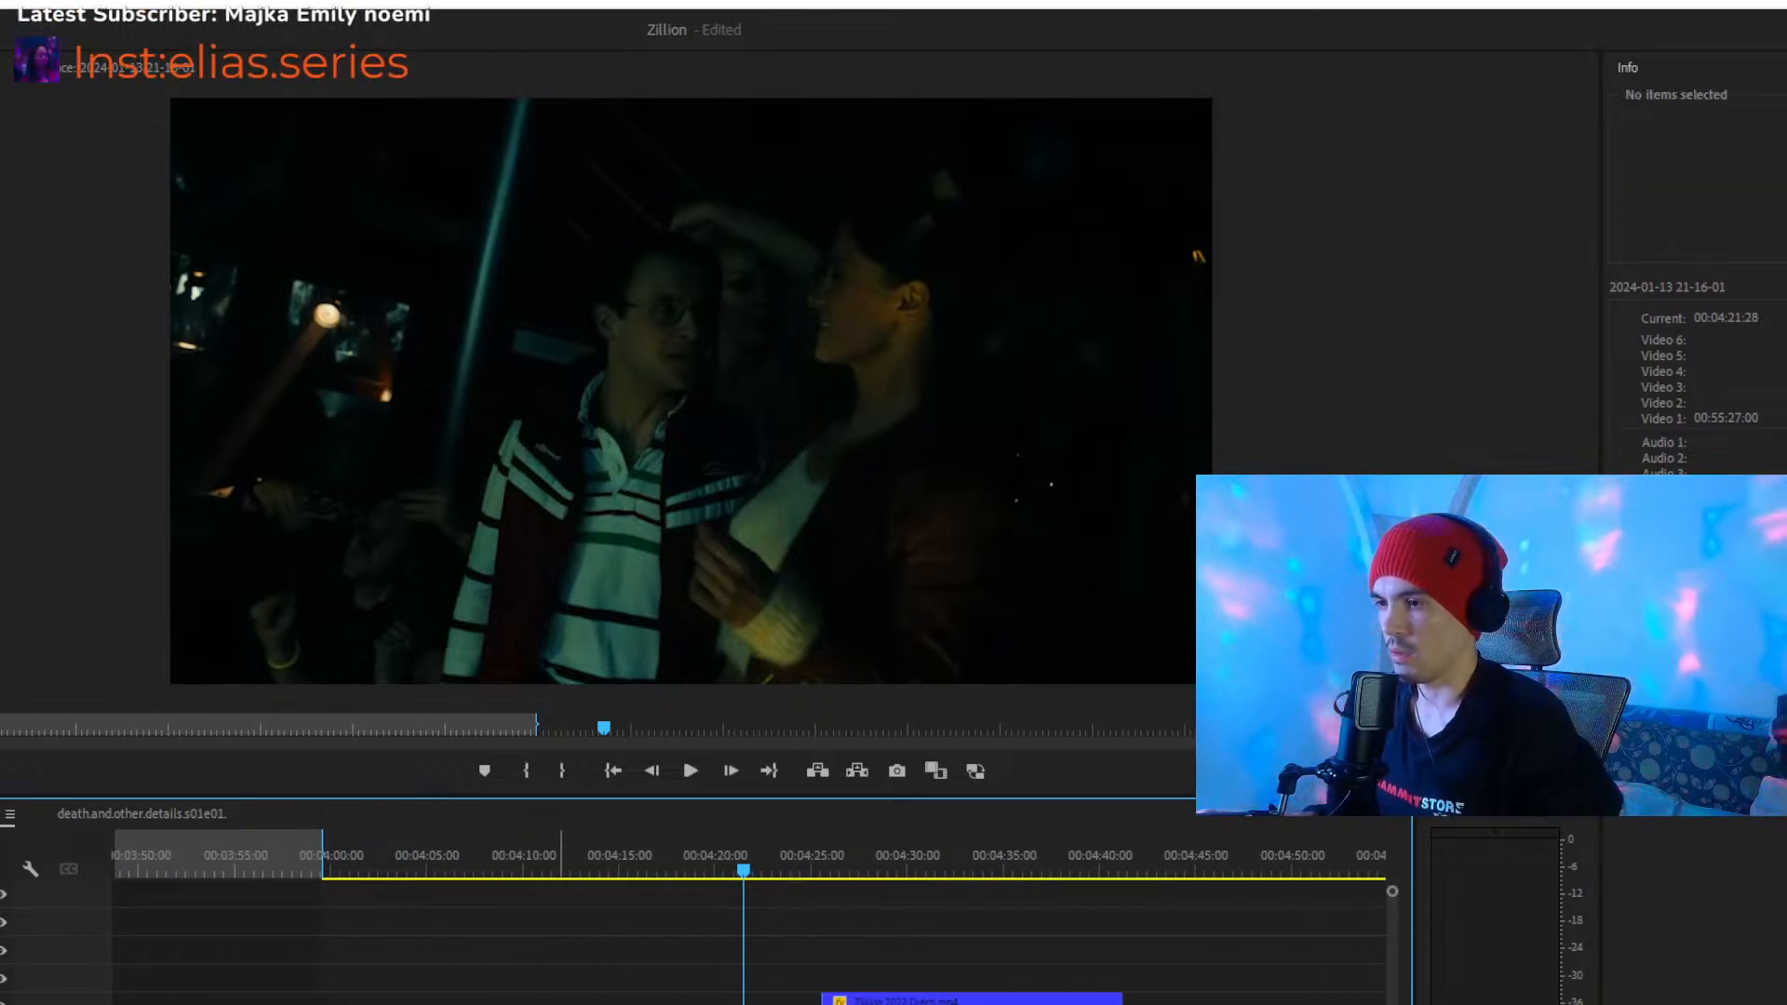
drag(583, 1004, 601, 1002)
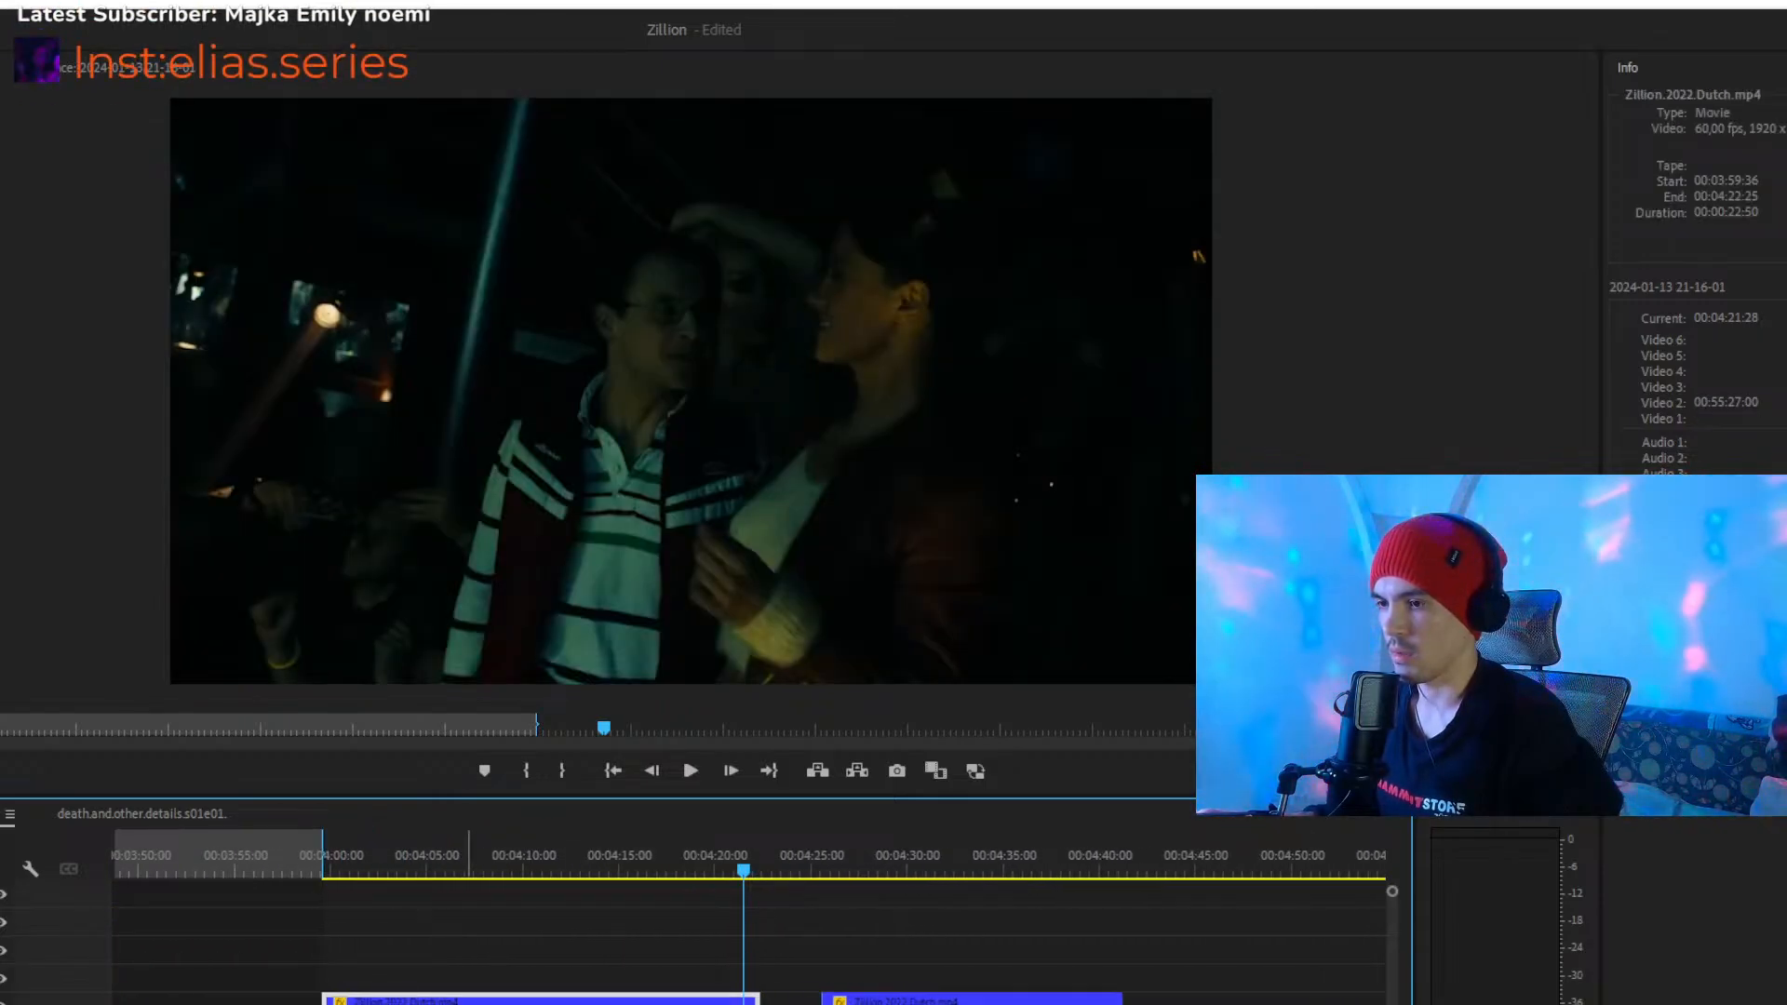
- Preview the Zillion.2022.Dutch clip at 00:04:22:26, move it to 00:03:33:05 on Video 3, and play it there
key(minus)
key(minus)
key(minus)
key(minus)
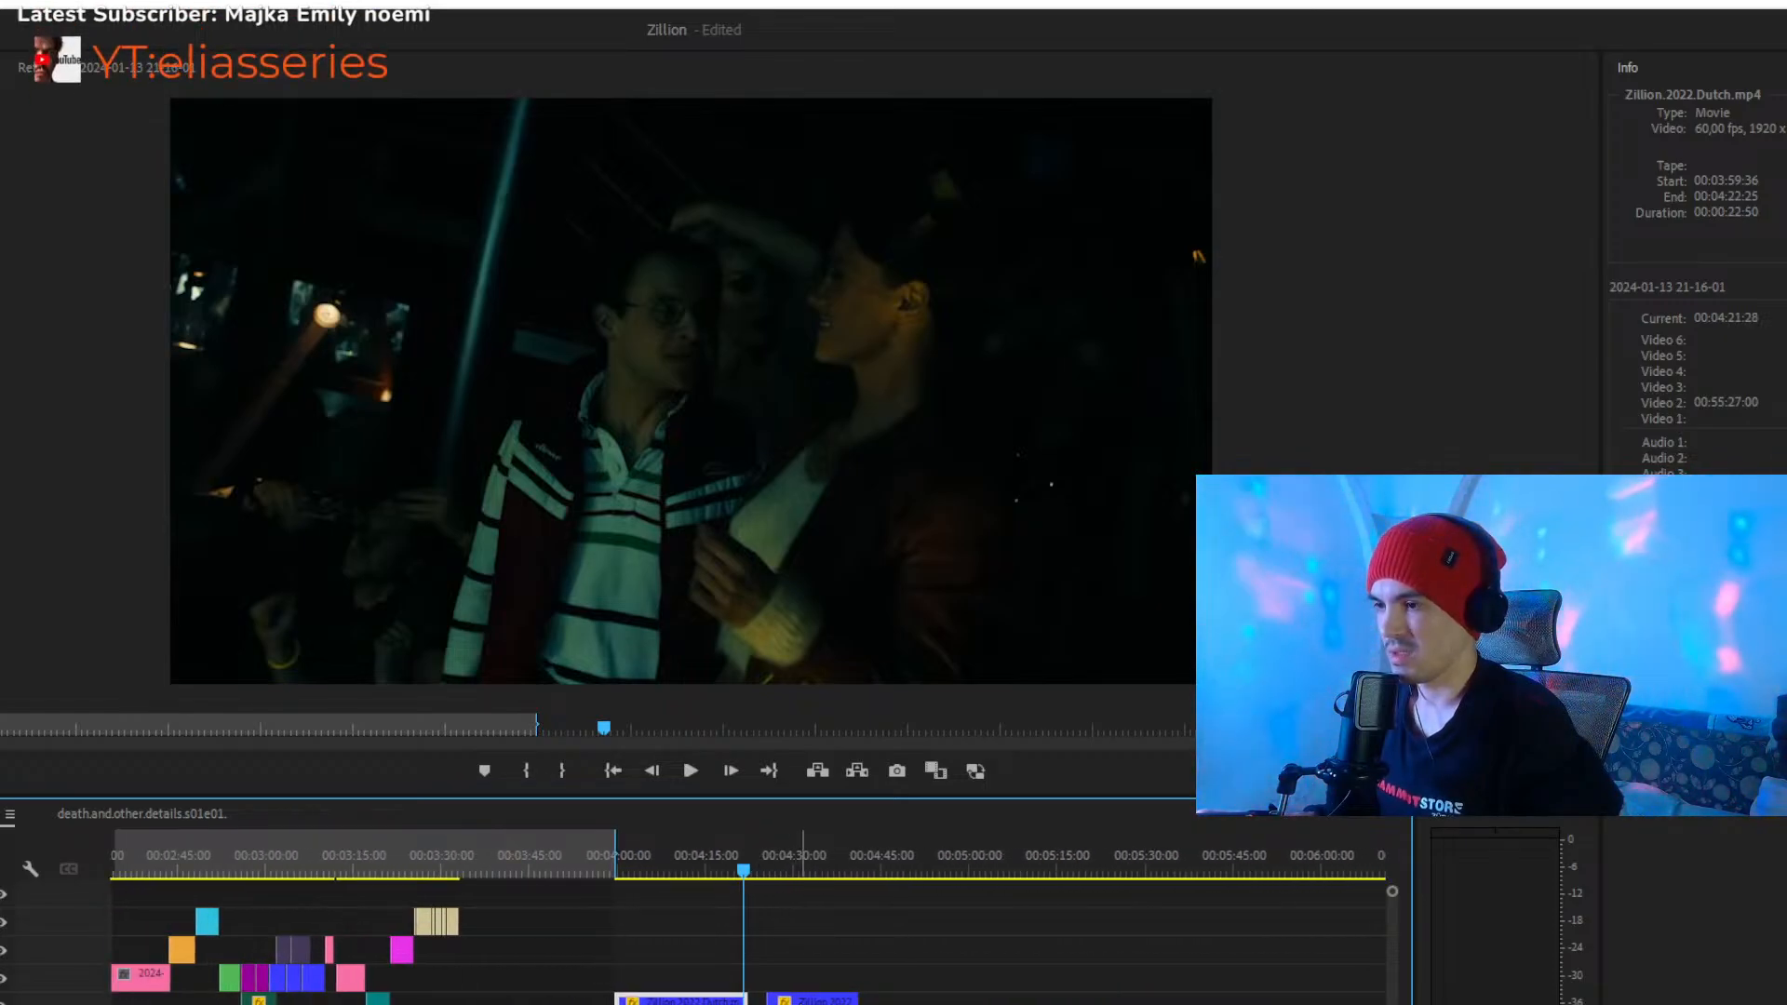
drag(756, 858, 758, 857)
key(space)
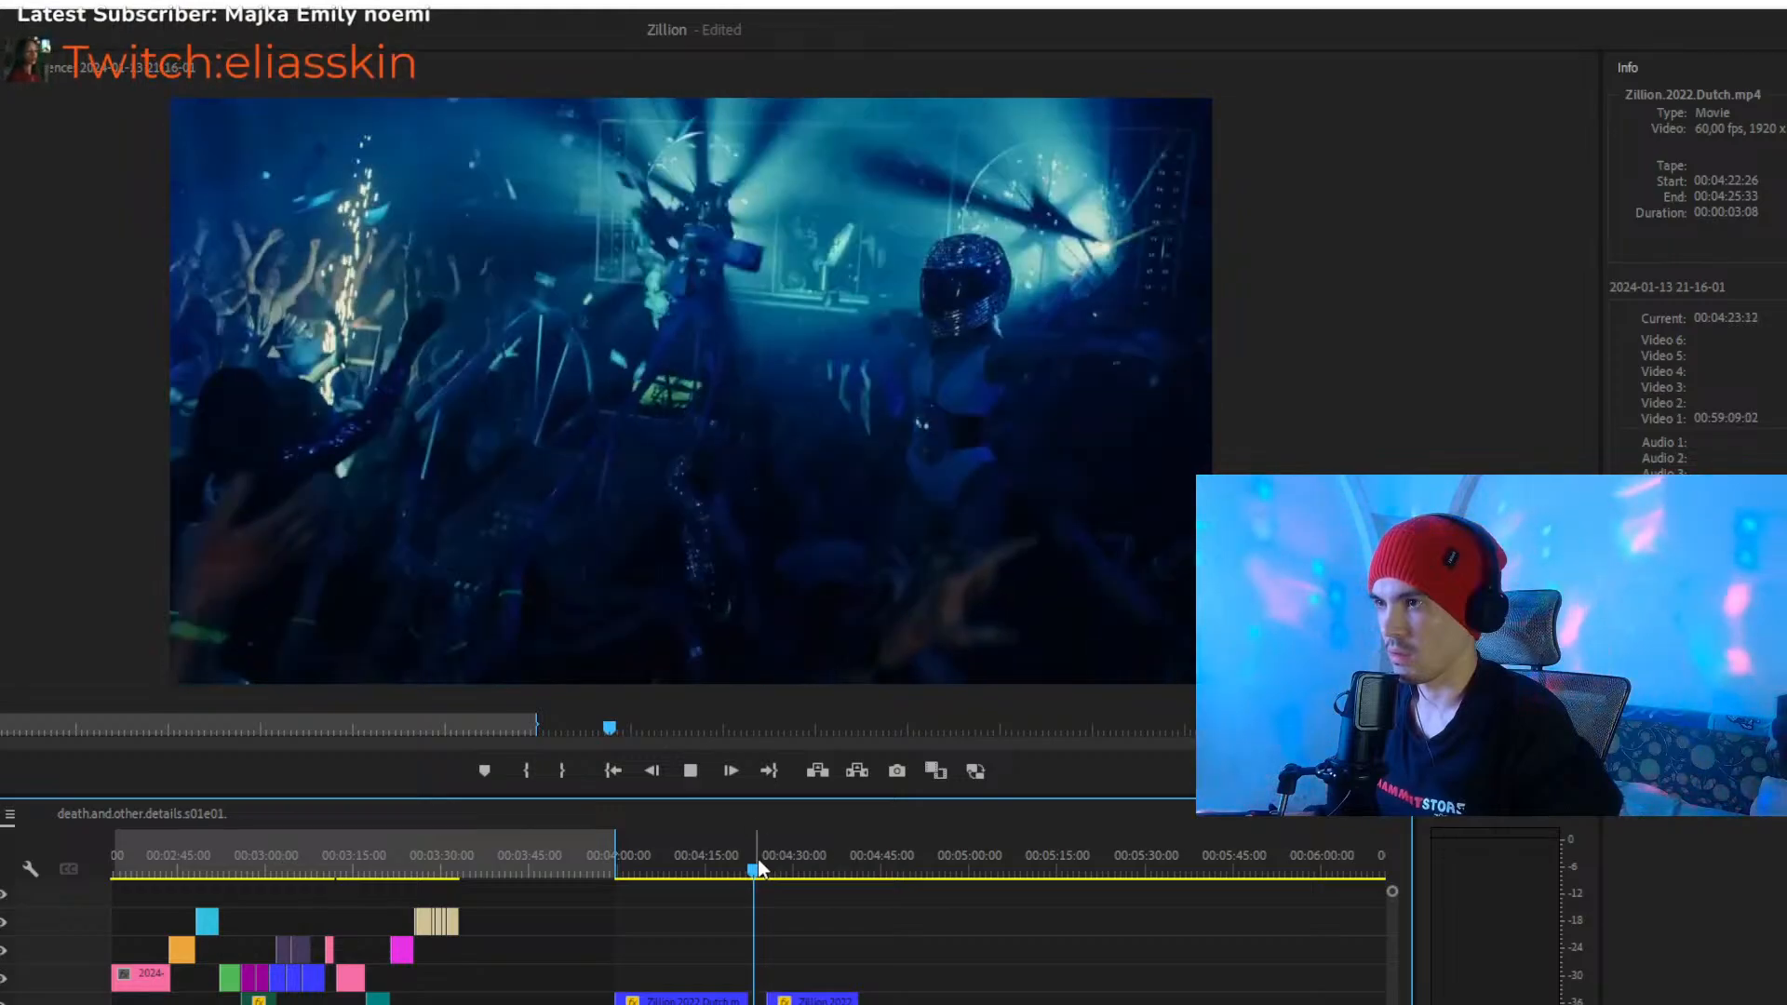
key(space)
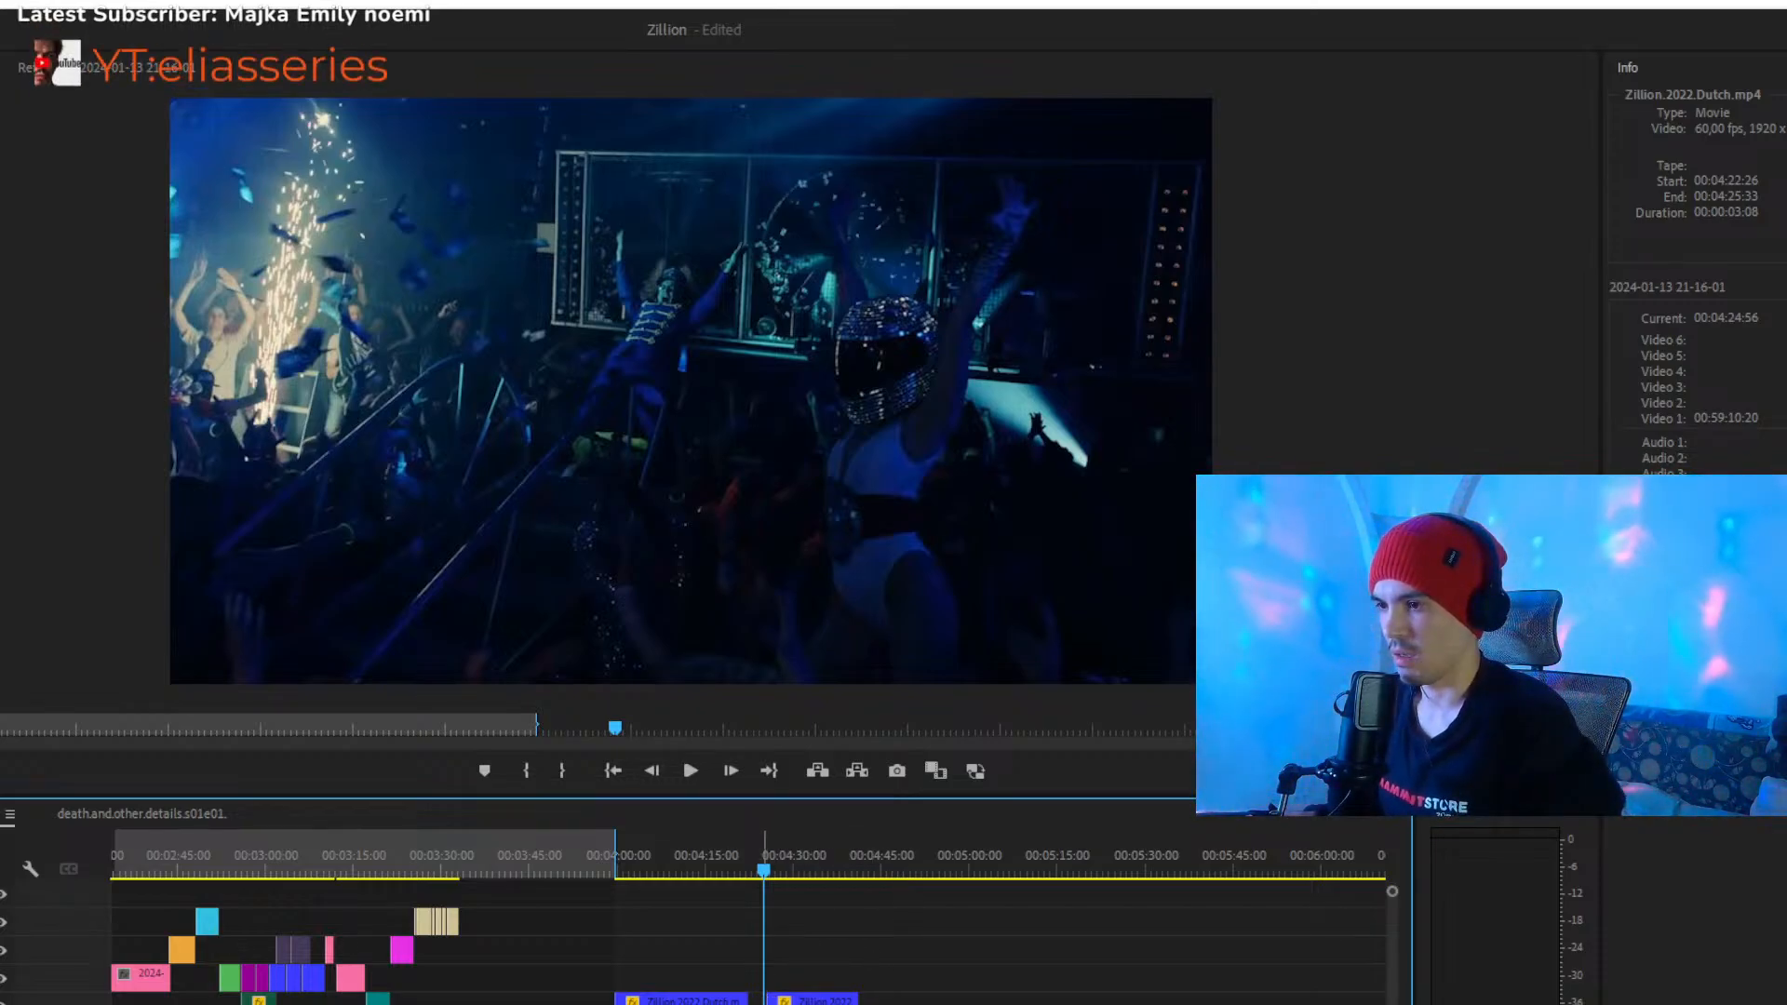
drag(758, 1001, 502, 988)
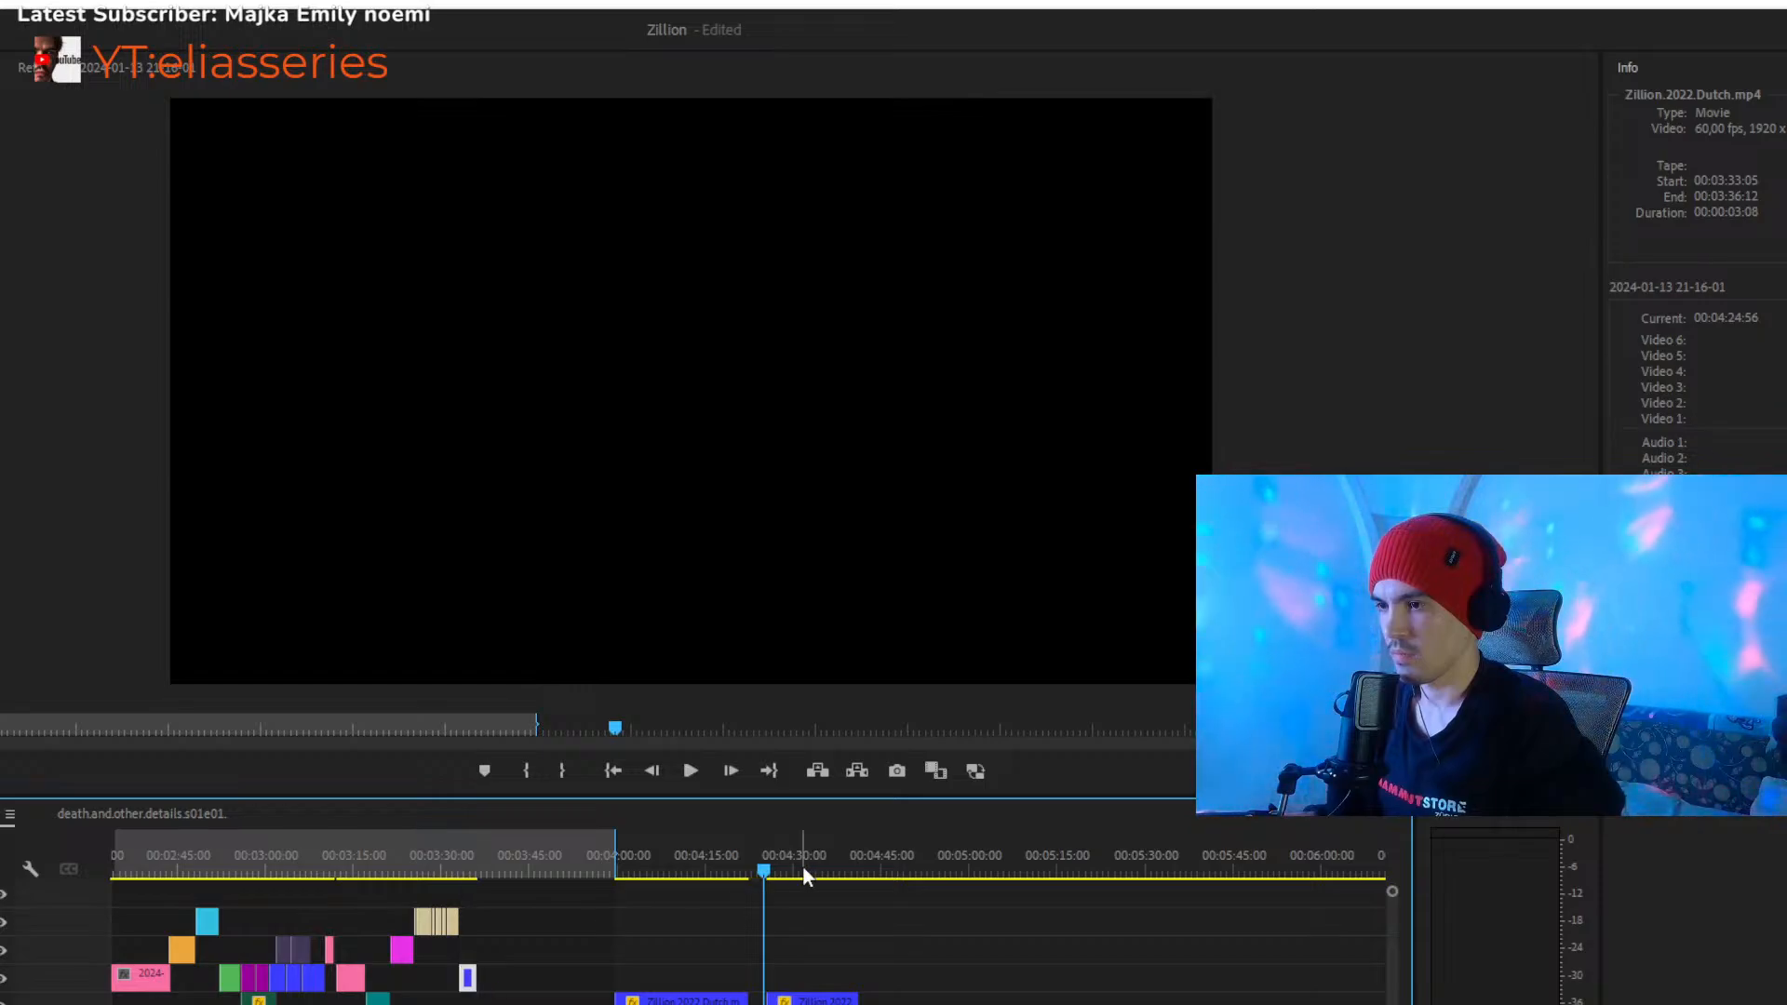
drag(769, 866, 479, 893)
key(space)
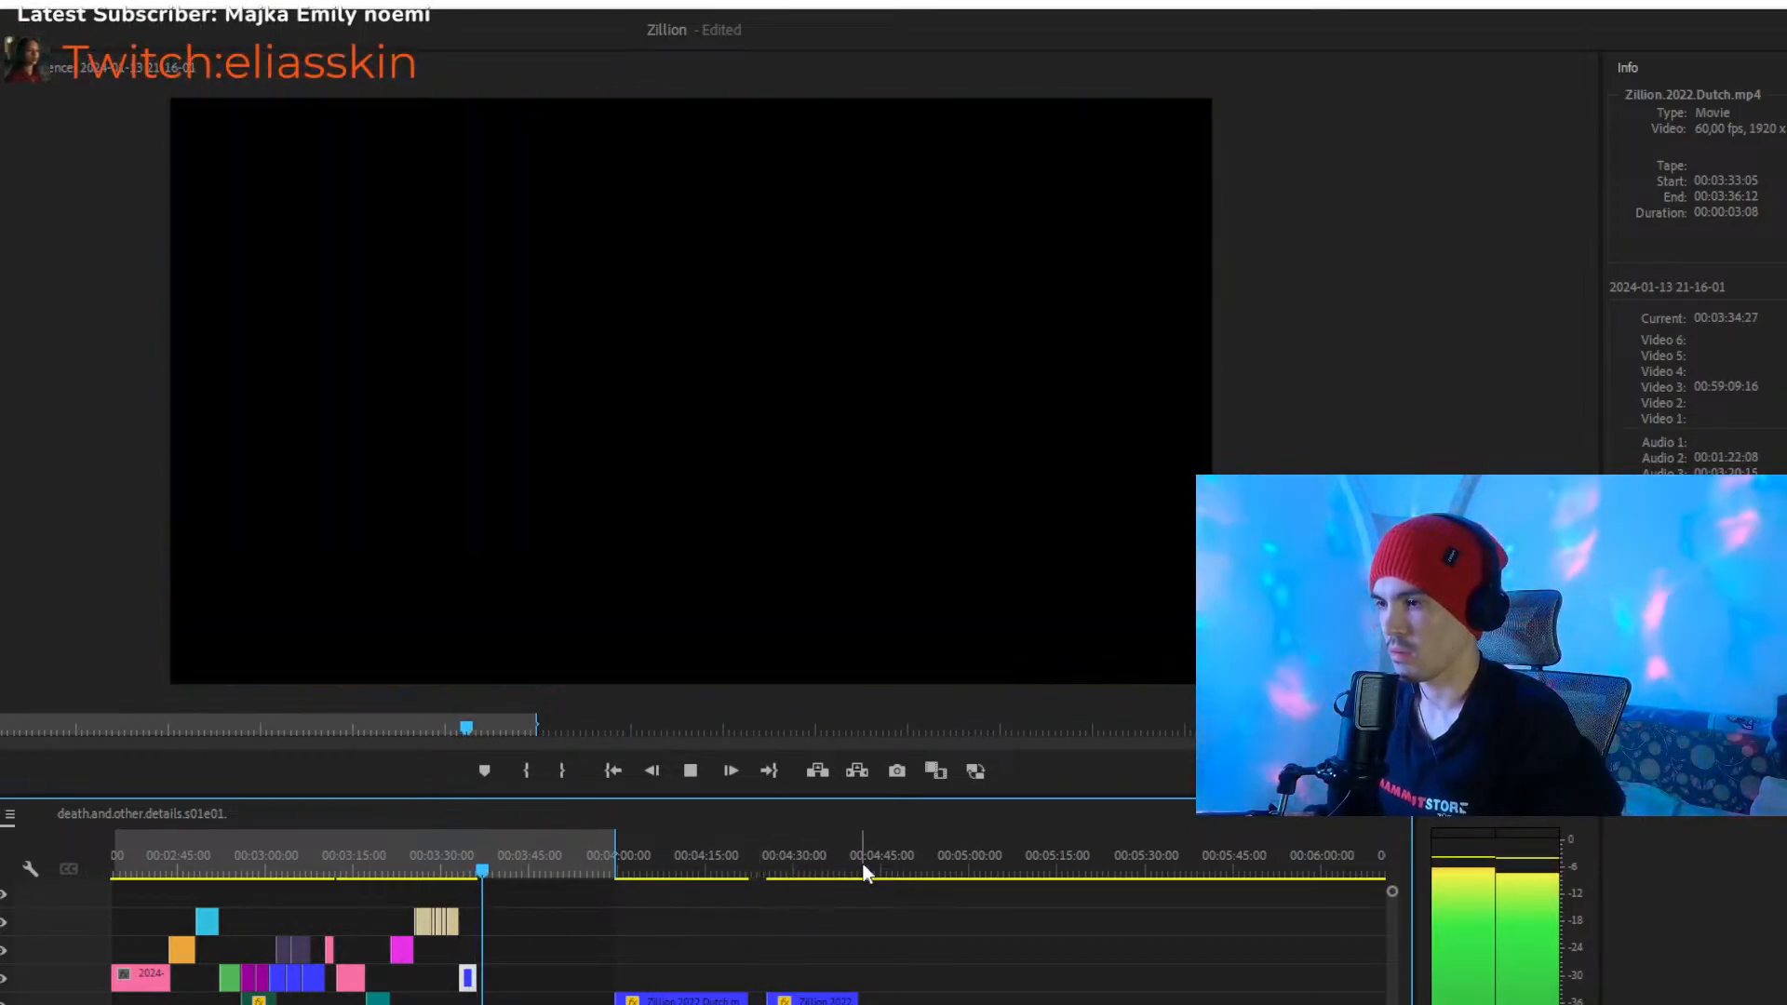
- Scan the spare clips from 00:04:42:23 onward and move the Zillion.2022.Dutch clip at 00:05:02:21 to 00:03:36:13 on Video 3
click(872, 869)
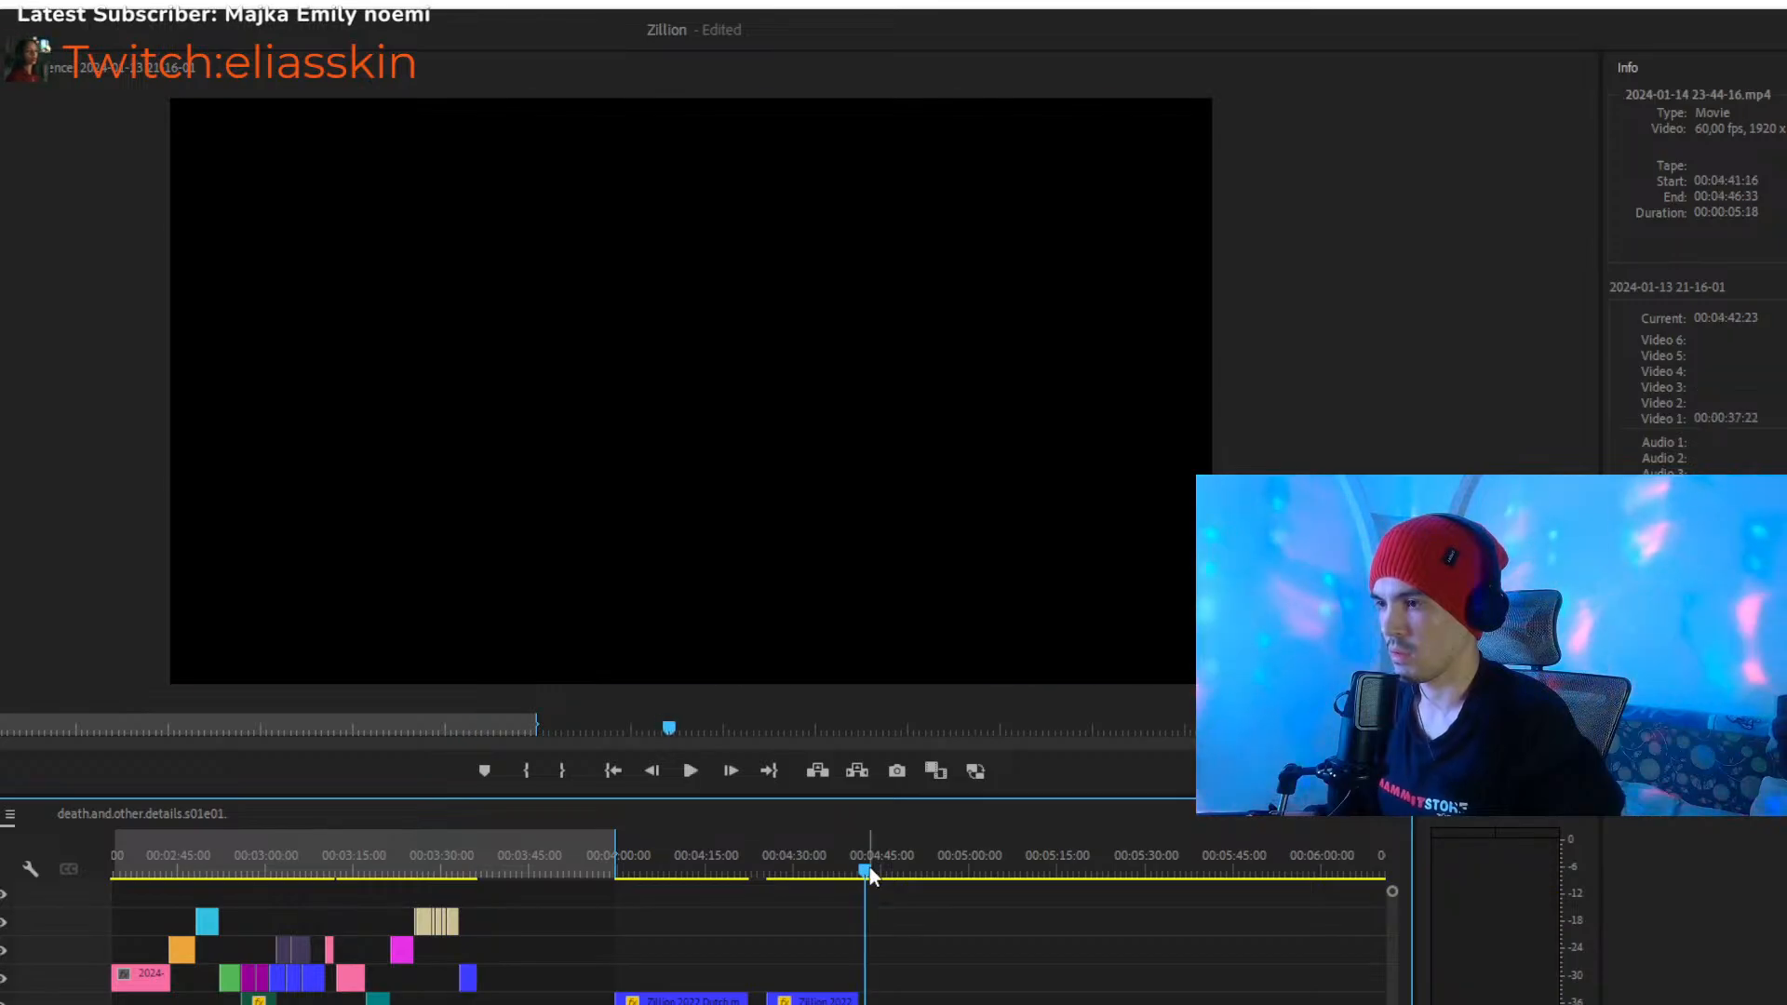
drag(875, 867, 913, 893)
key(space)
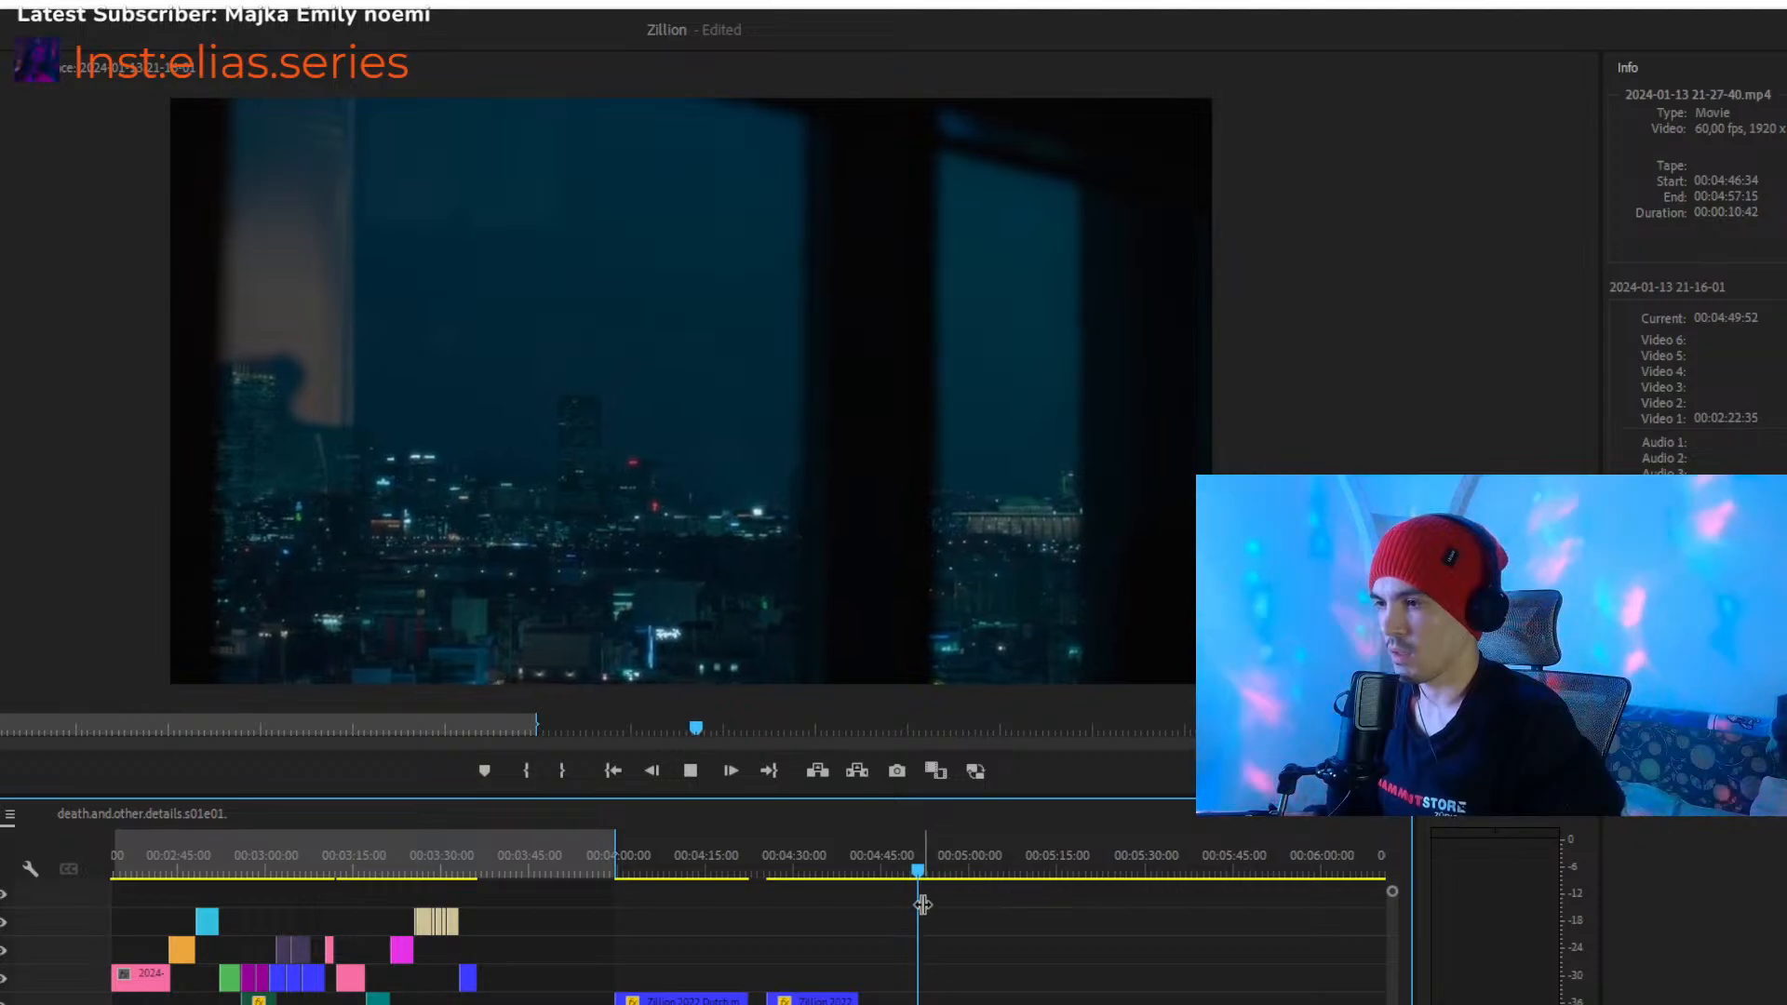
drag(933, 867, 963, 883)
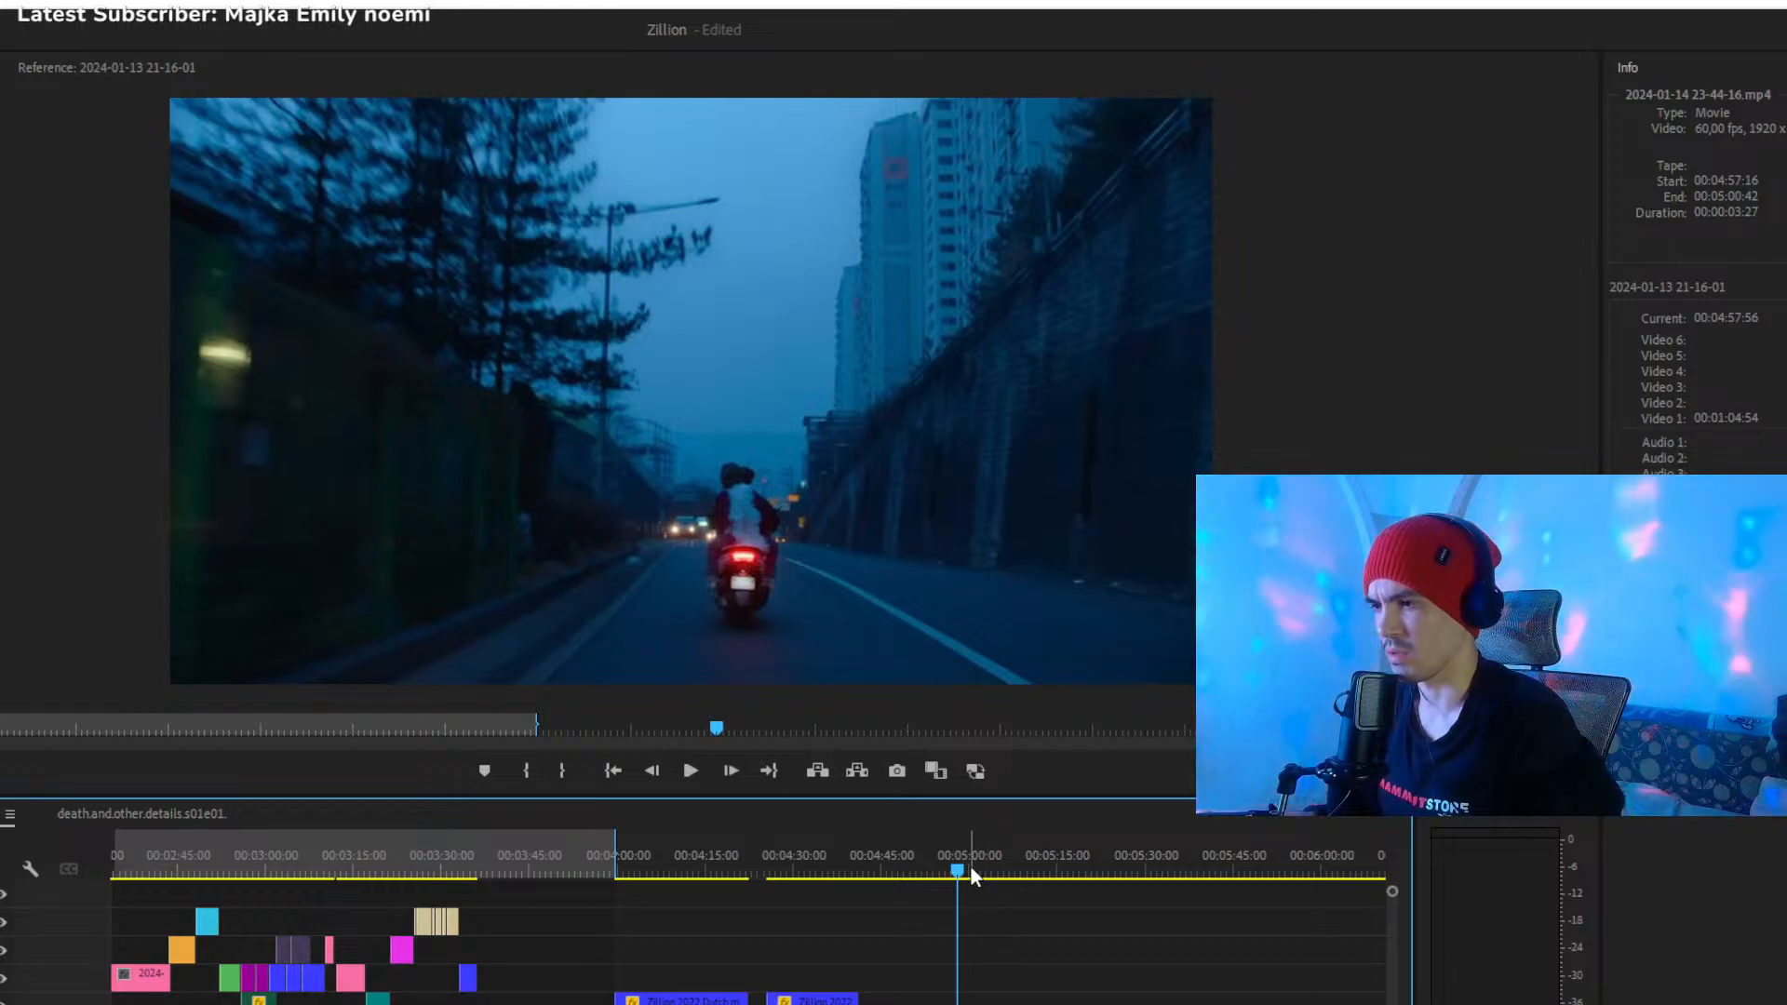
drag(970, 866, 989, 874)
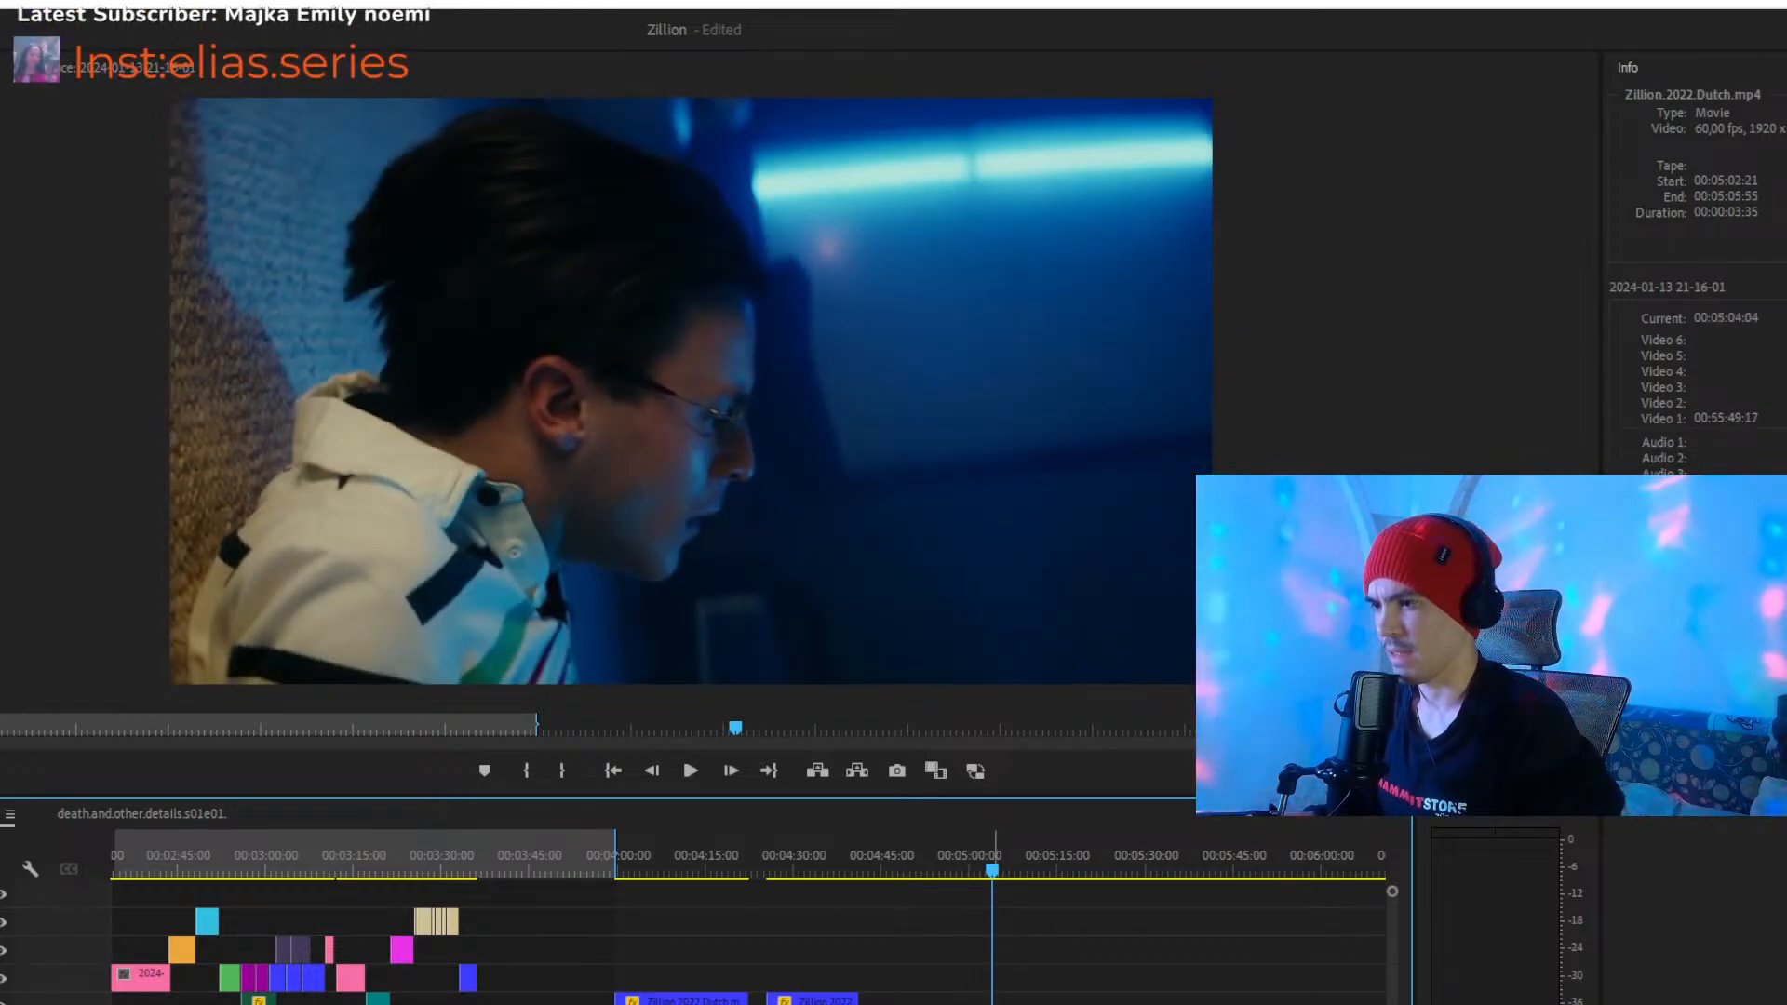
drag(994, 1004, 491, 977)
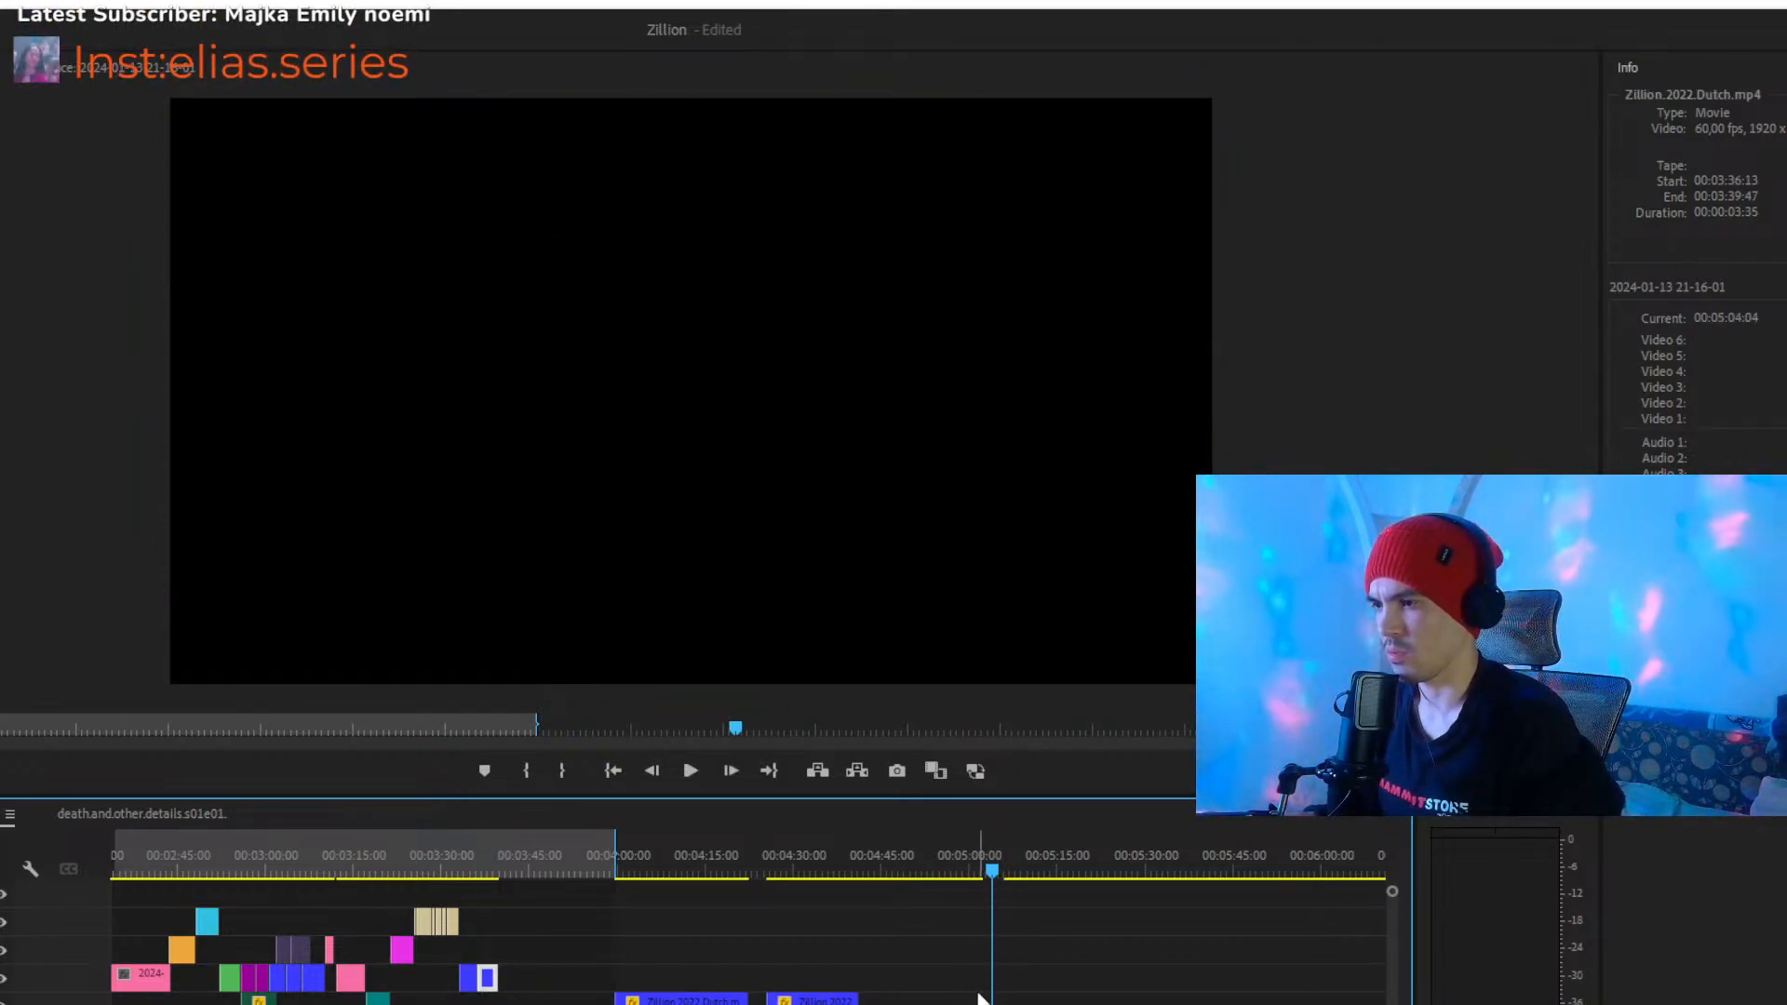
- Play the spare footage after 00:05:04:04 and move the 00:00:06:50 Zillion.2022.Dutch clip to 00:03:39:48 on Video 3
key(space)
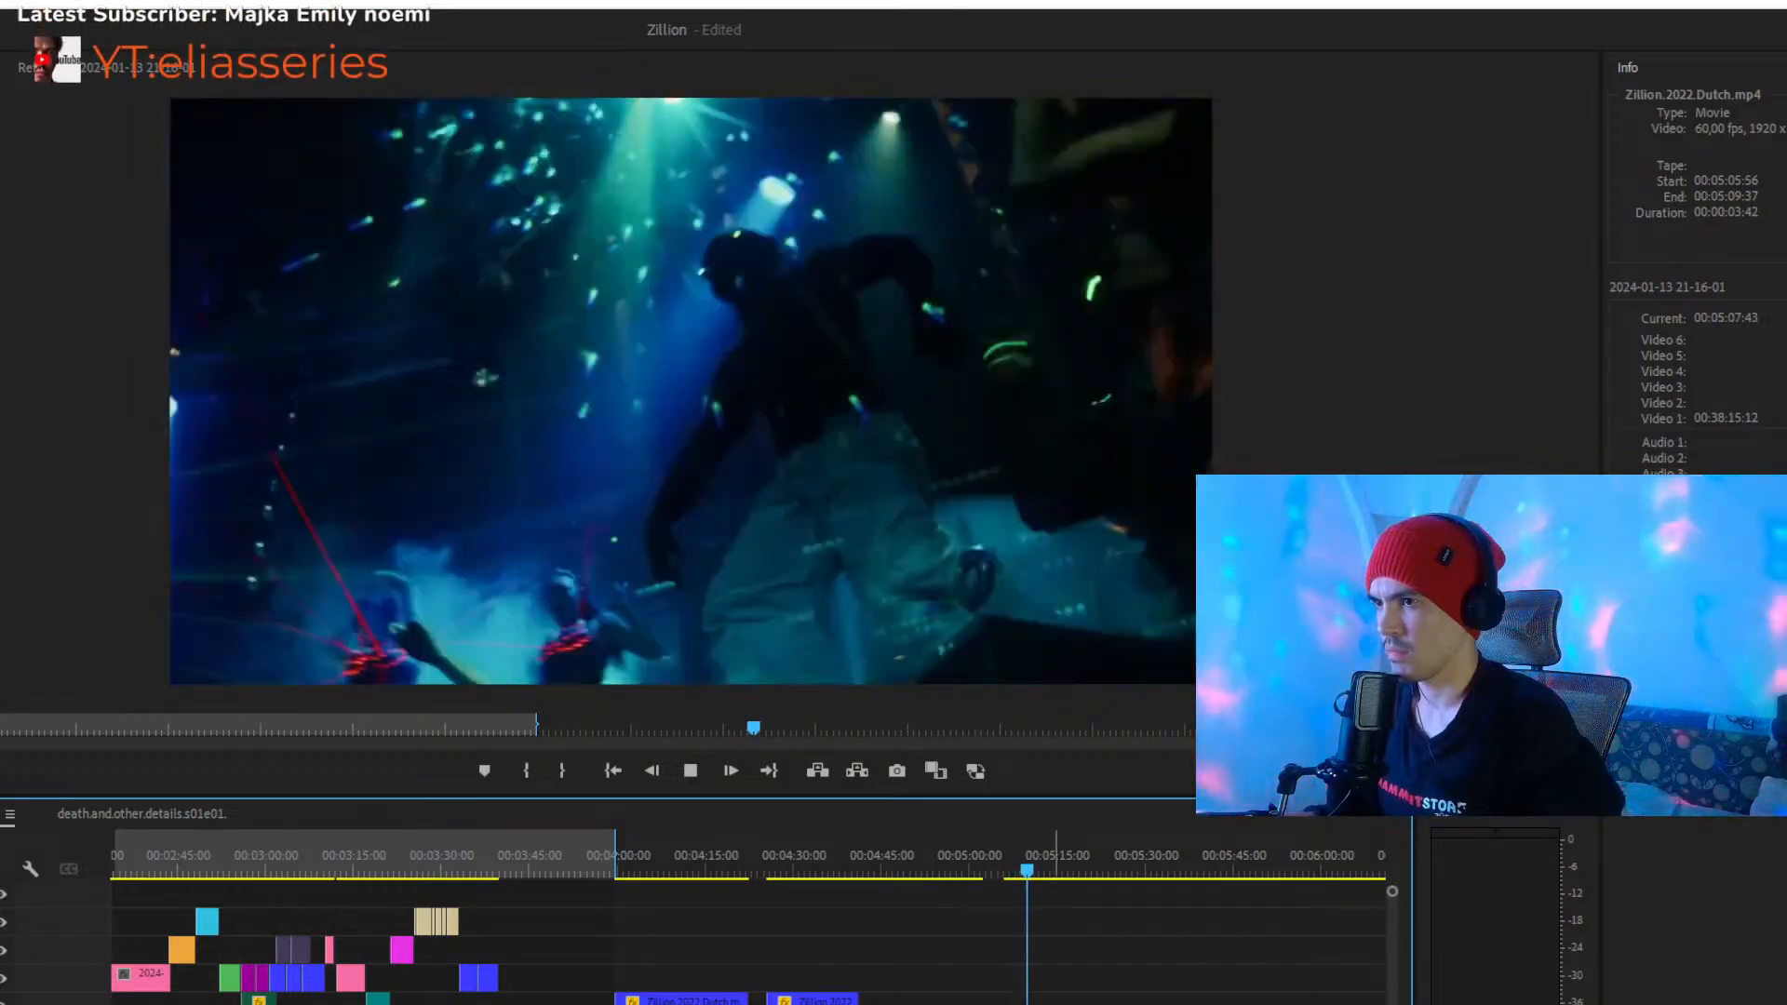
key(space)
drag(1055, 1003, 523, 980)
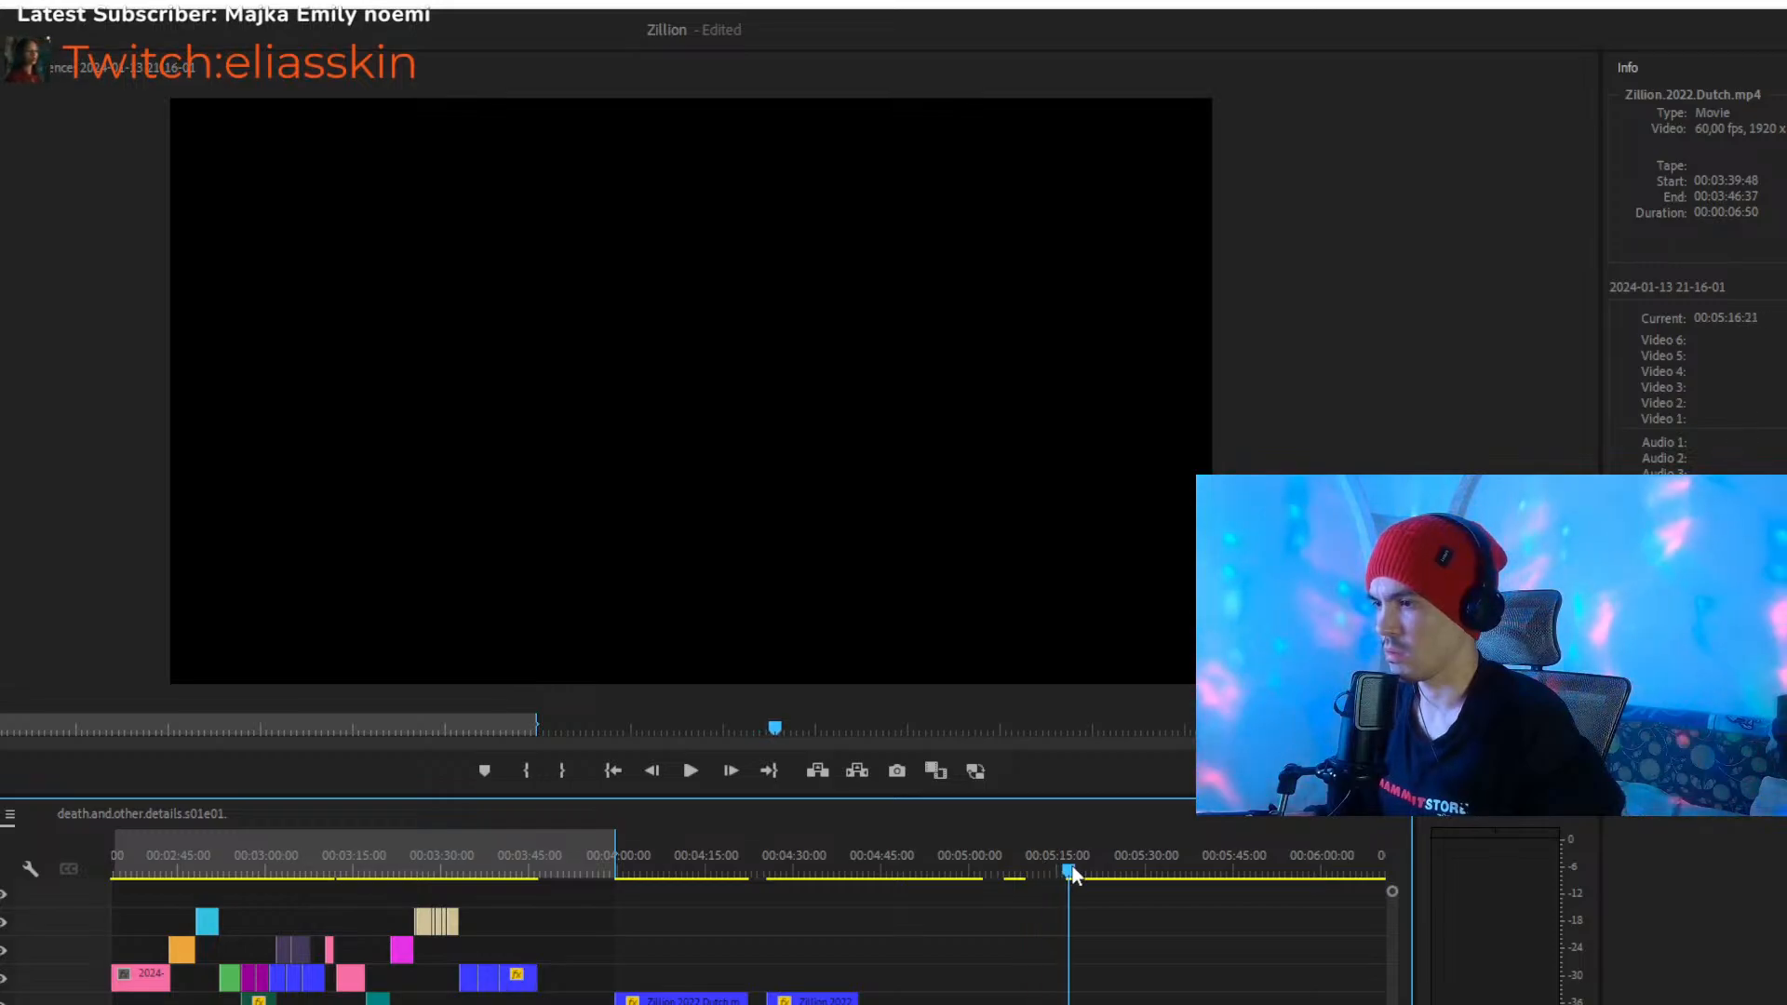
- Scrub the remaining spare clips from 00:05:16:21 to 00:07:08:03, and return the playhead to 00:03:45:14 in the montage
drag(1080, 882, 1149, 875)
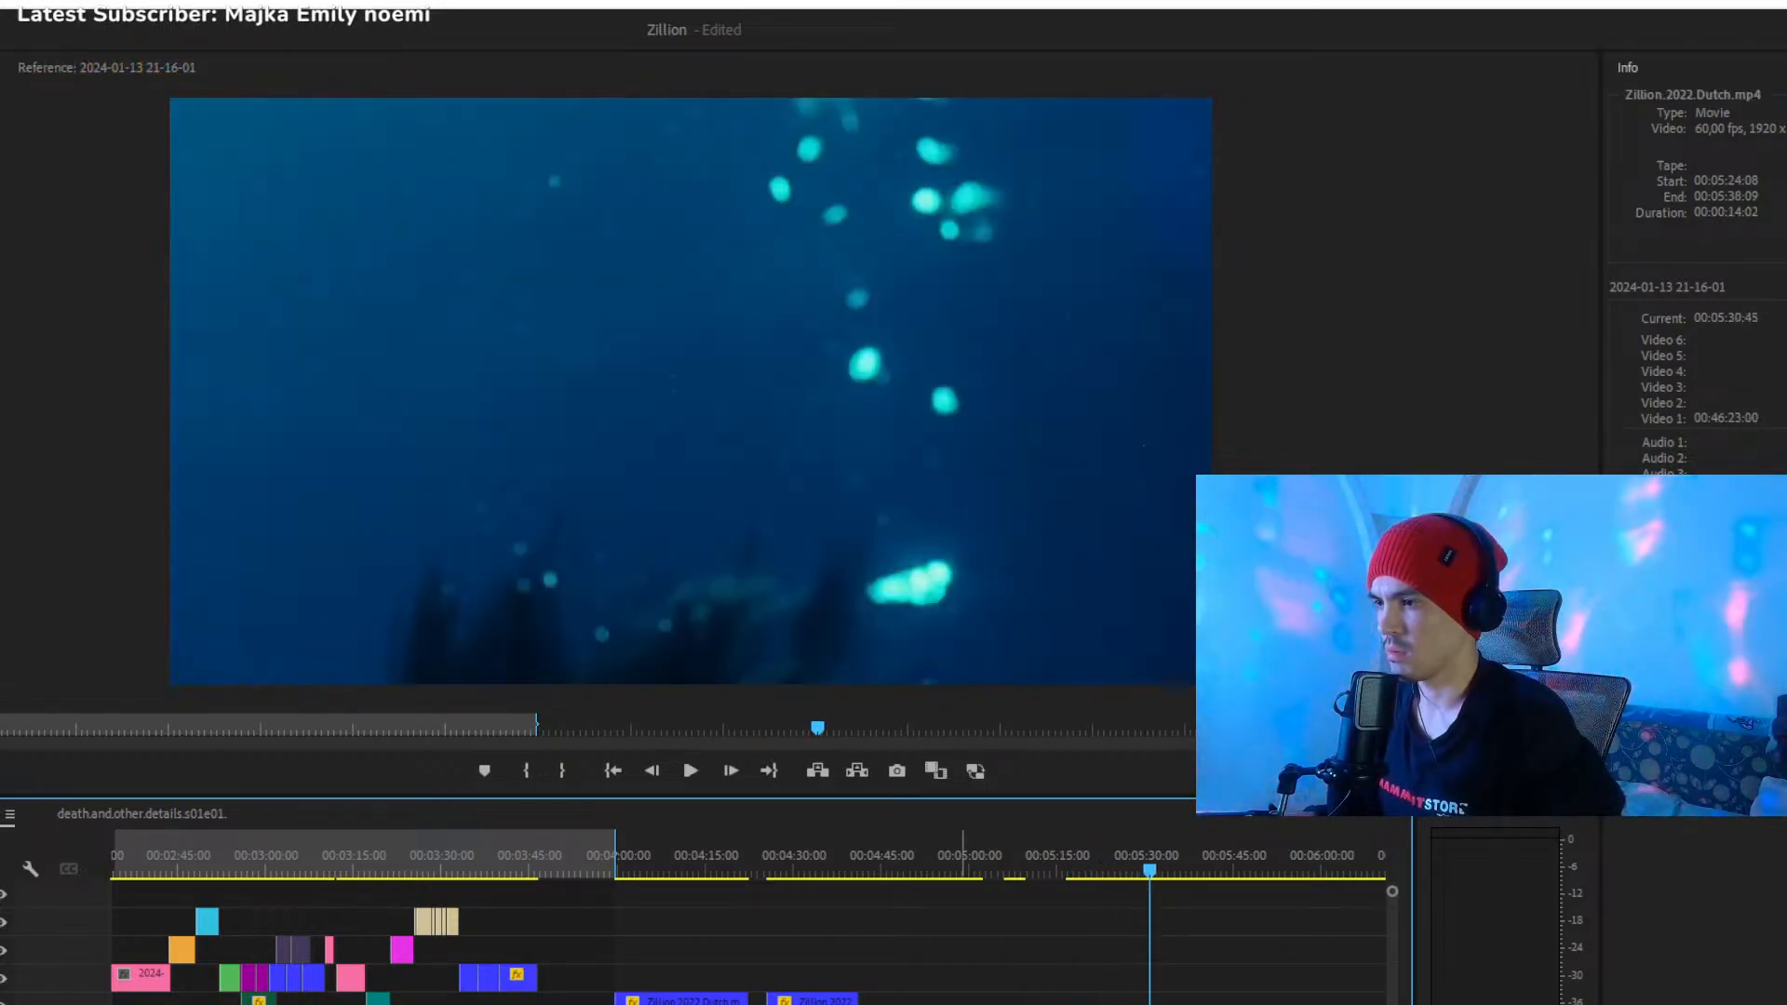
scroll(773, 894, down, 3)
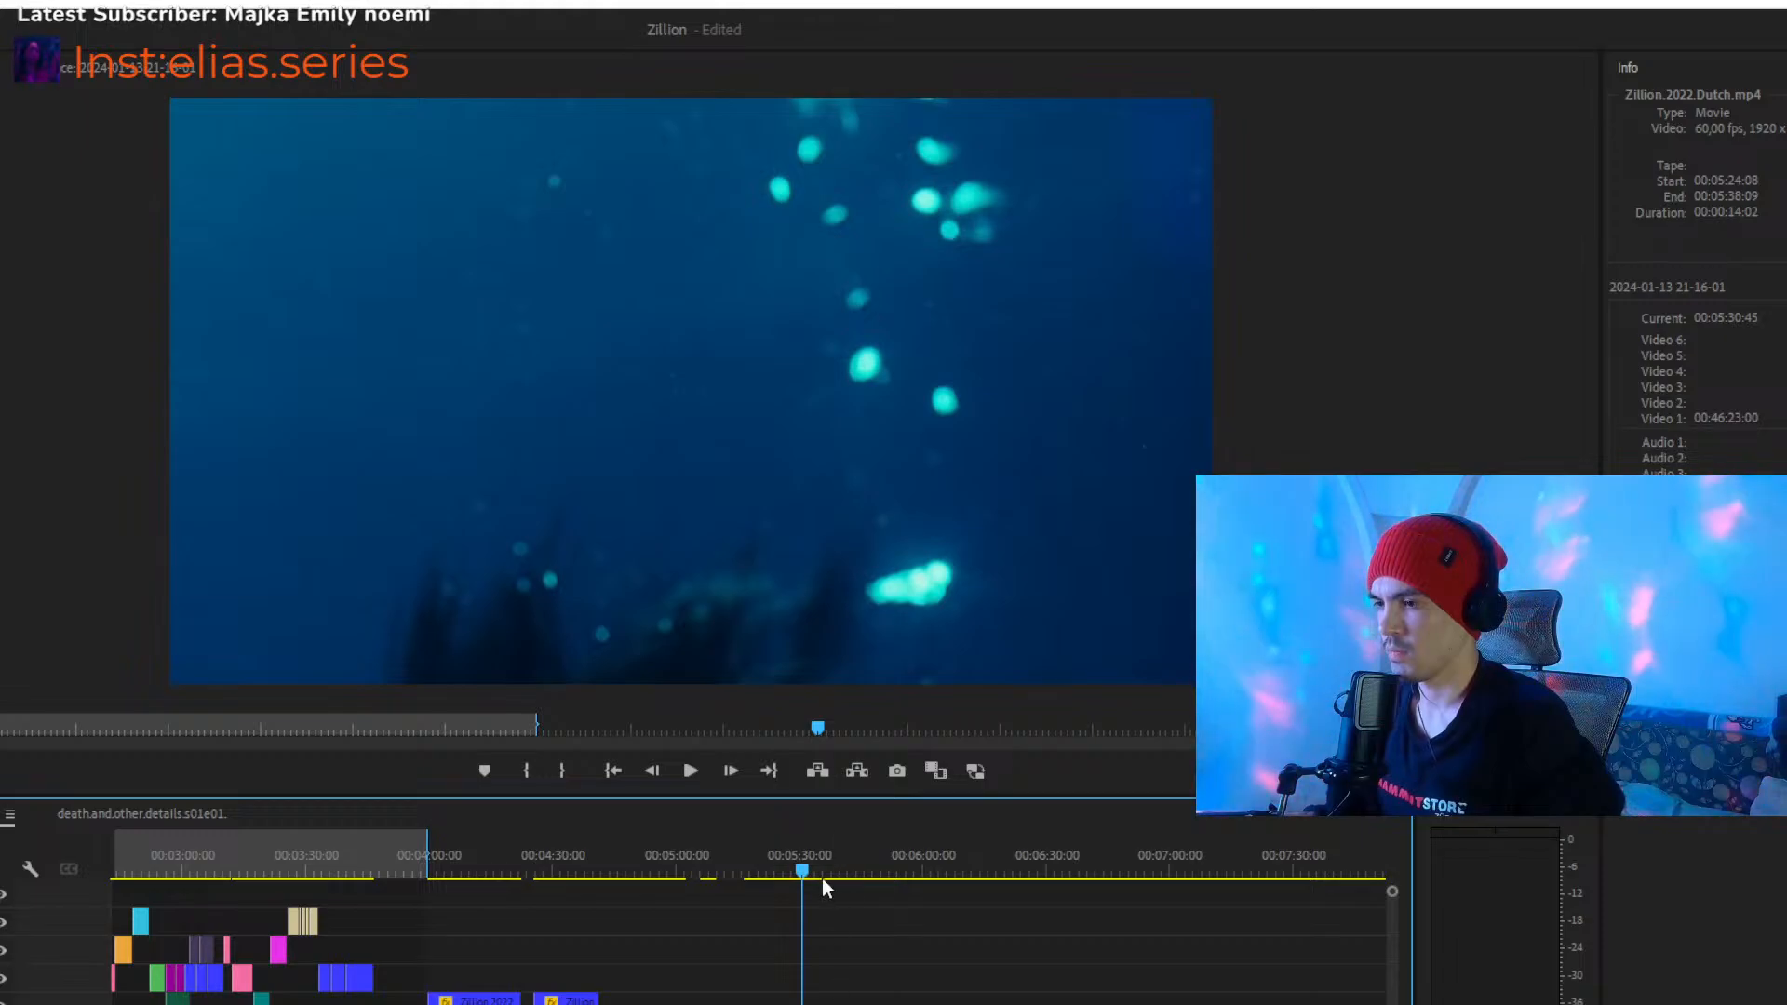
drag(823, 860, 848, 870)
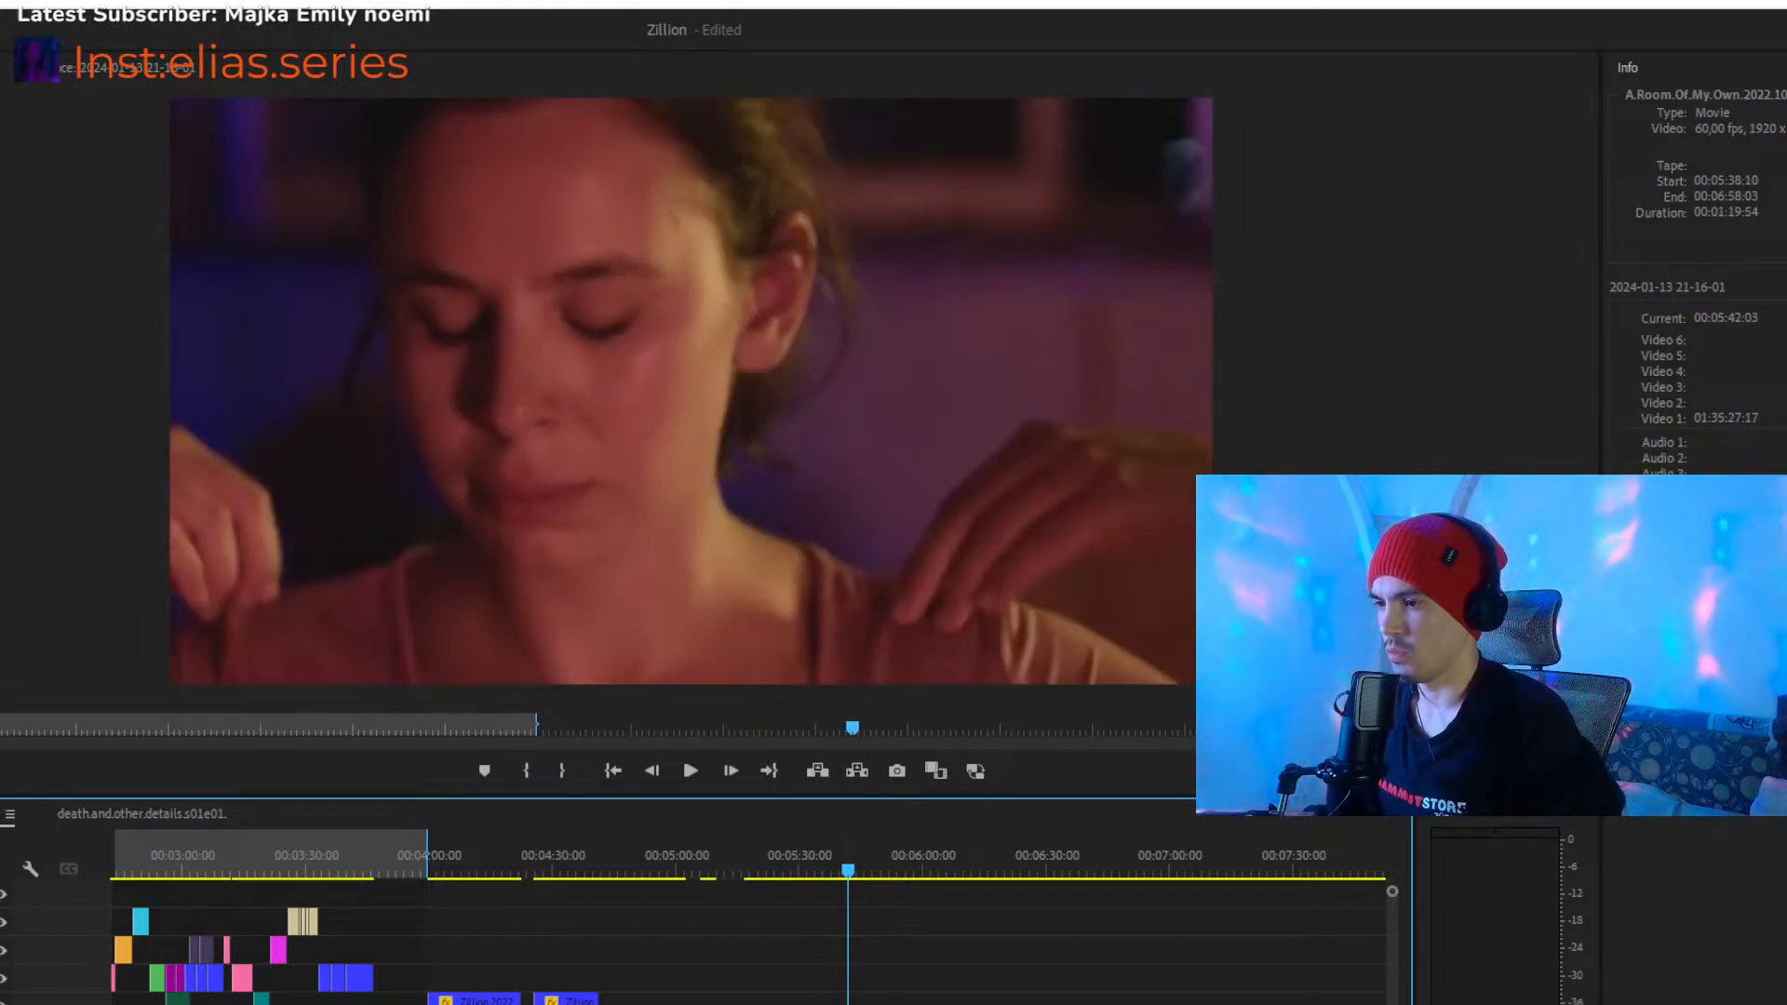
scroll(773, 894, down, 3)
scroll(862, 918, down, 1)
drag(827, 867, 957, 873)
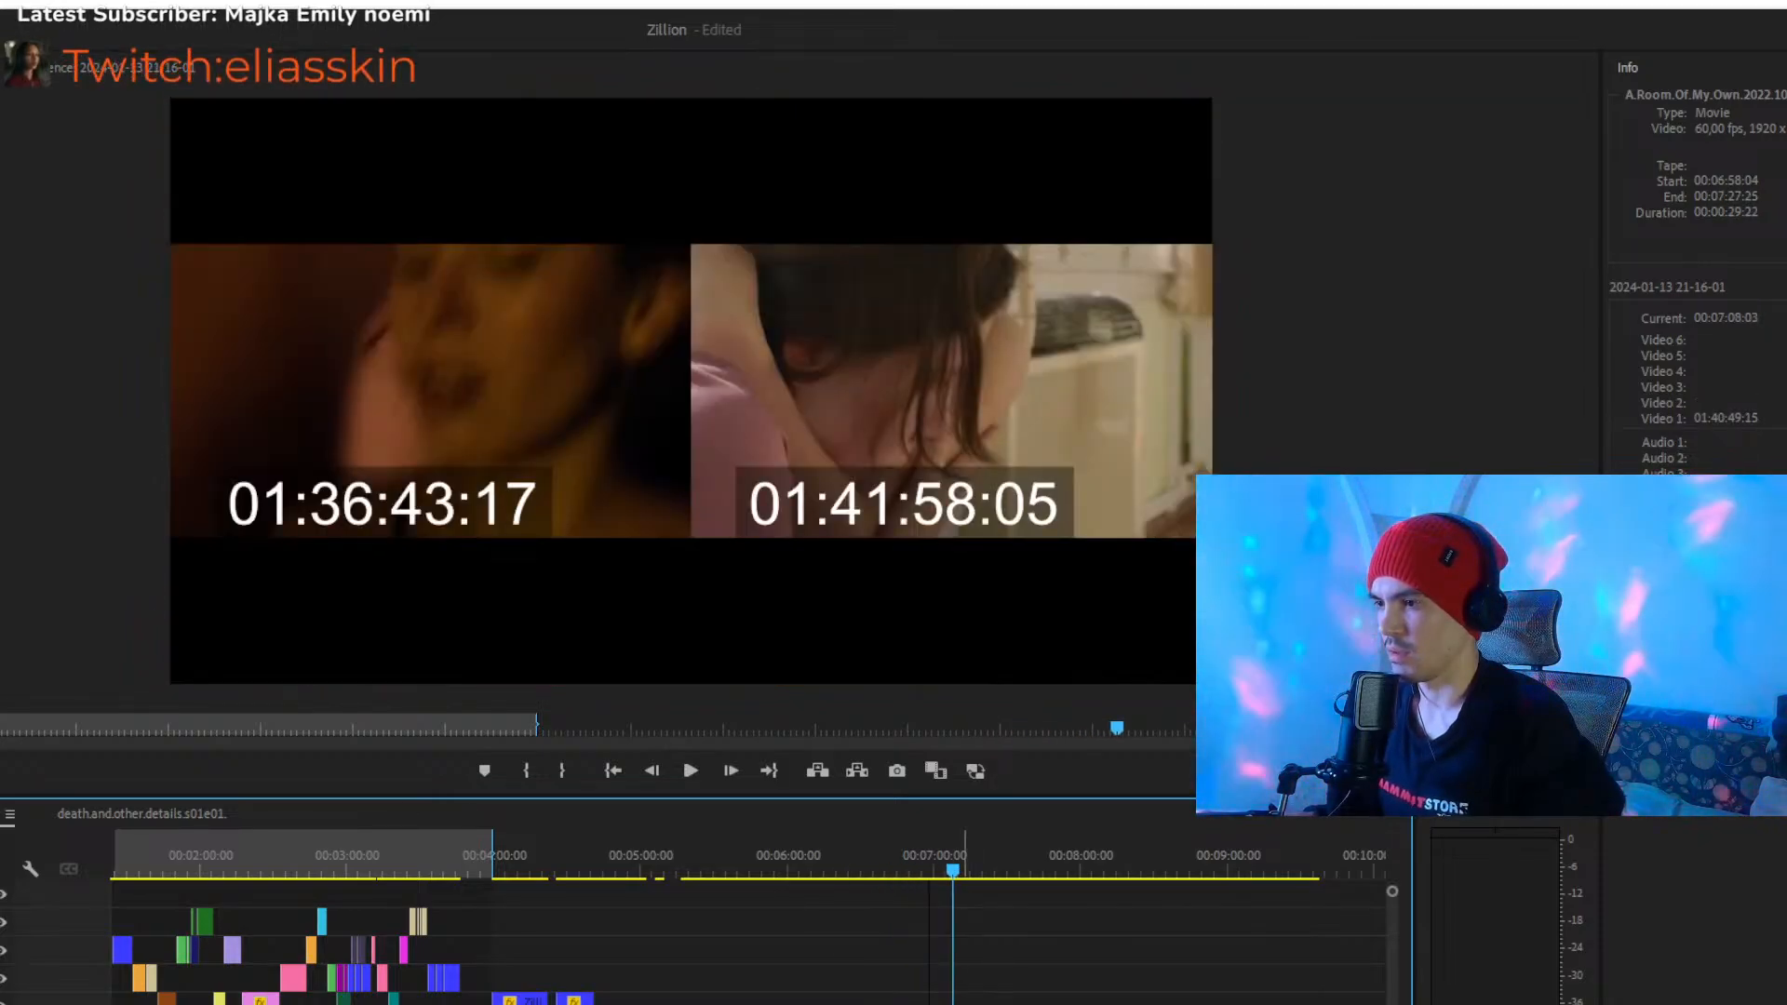
drag(952, 874, 456, 903)
key(equal)
key(equal)
key(equal)
key(equal)
key(equal)
key(equal)
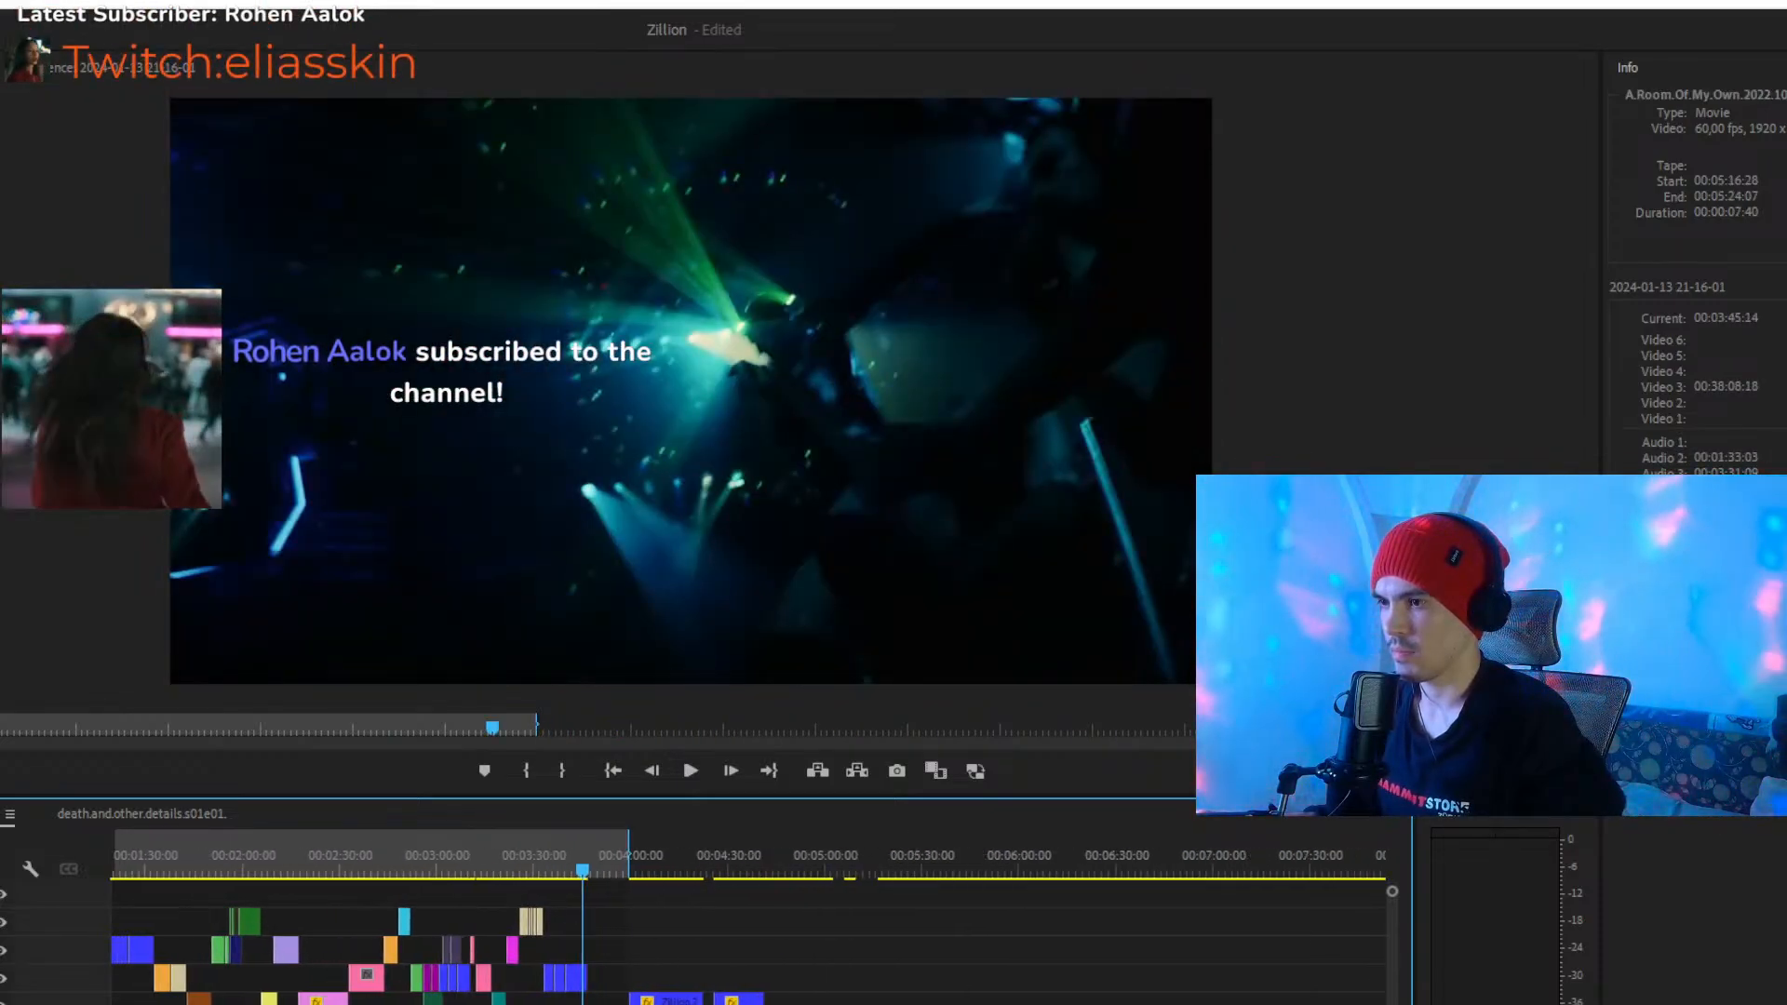
- Play the end of the montage from 00:03:31:05 to check the newly placed Zillion clips
drag(560, 861, 574, 857)
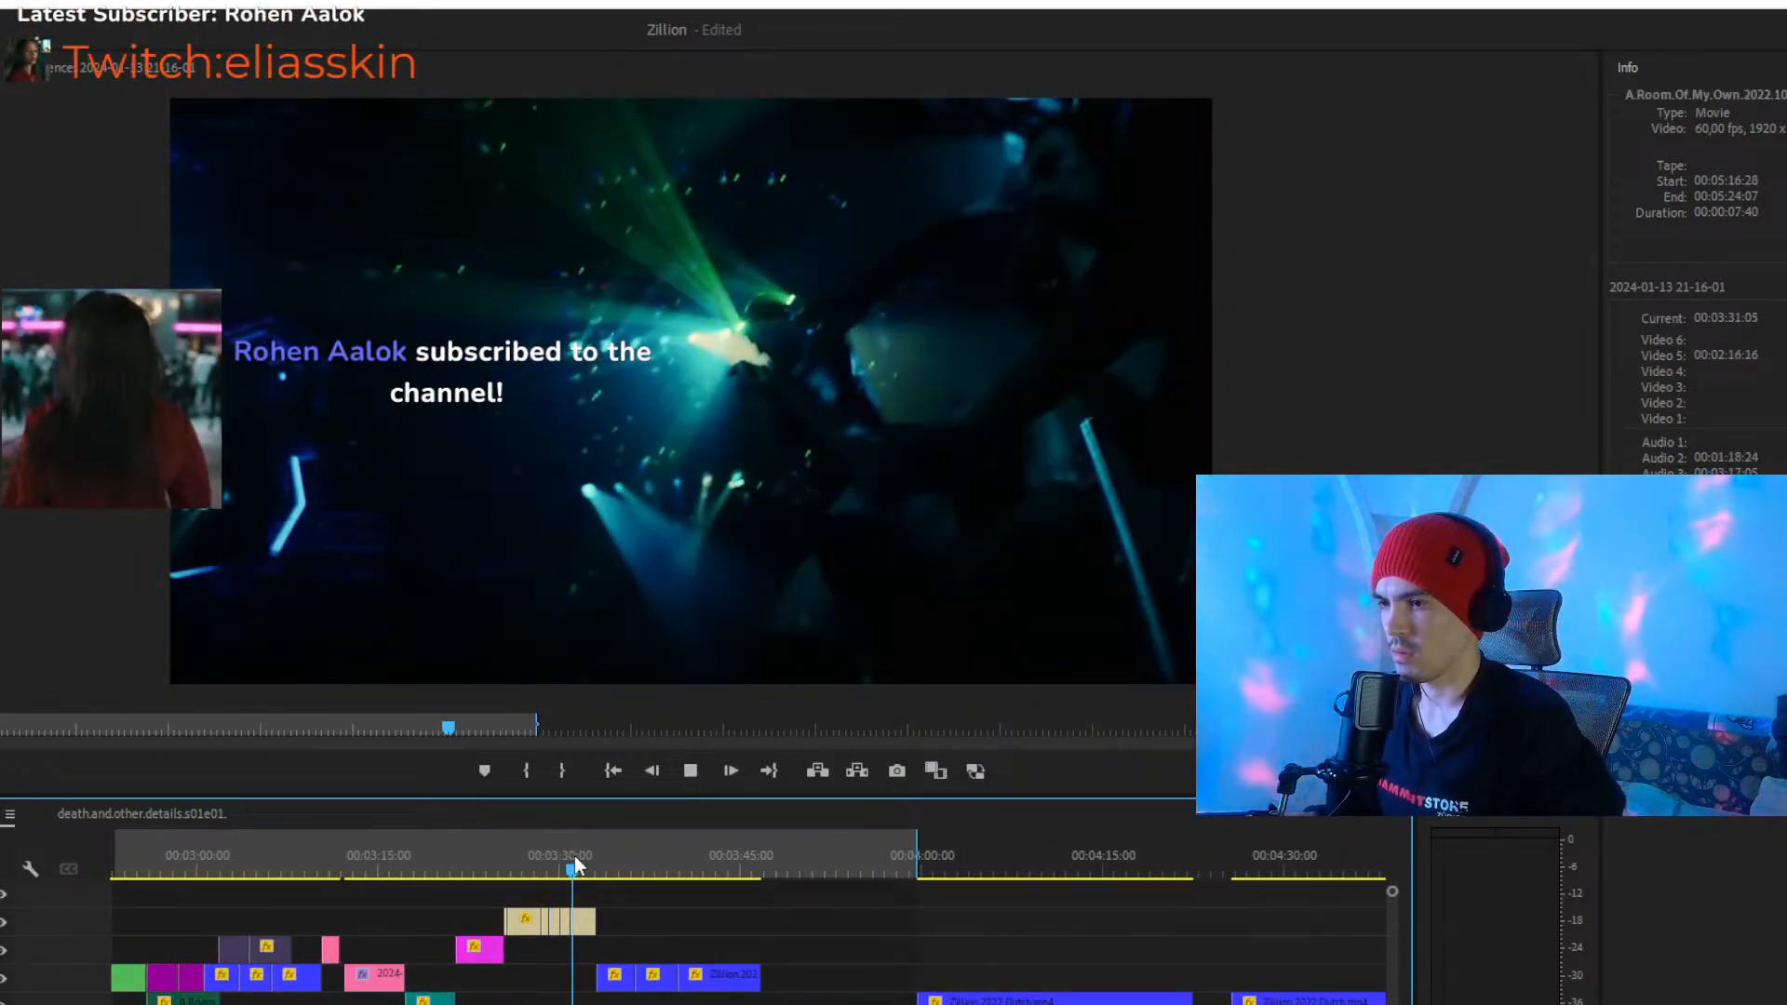
key(space)
key(equal)
key(equal)
key(equal)
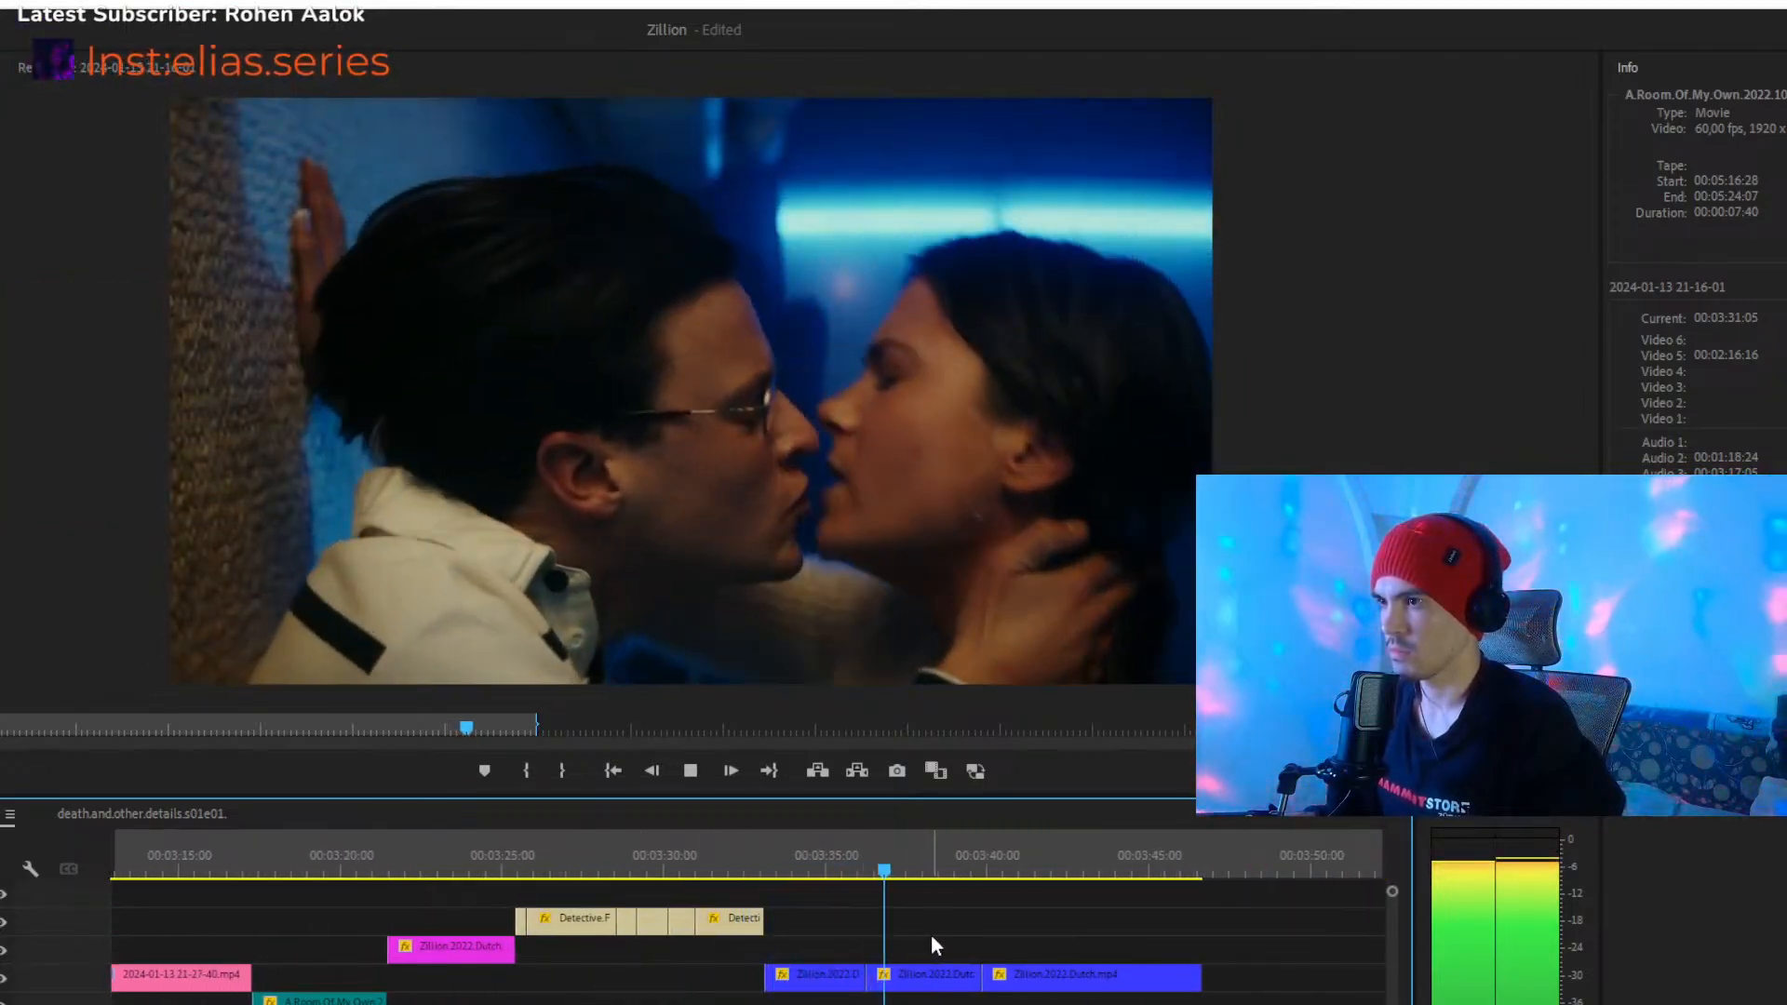
- Move the Zillion.2022.Dutch clip at 00:03:36:13 out of the Video 3 sequence and up to Video 6
drag(912, 992, 922, 1004)
key(minus)
key(minus)
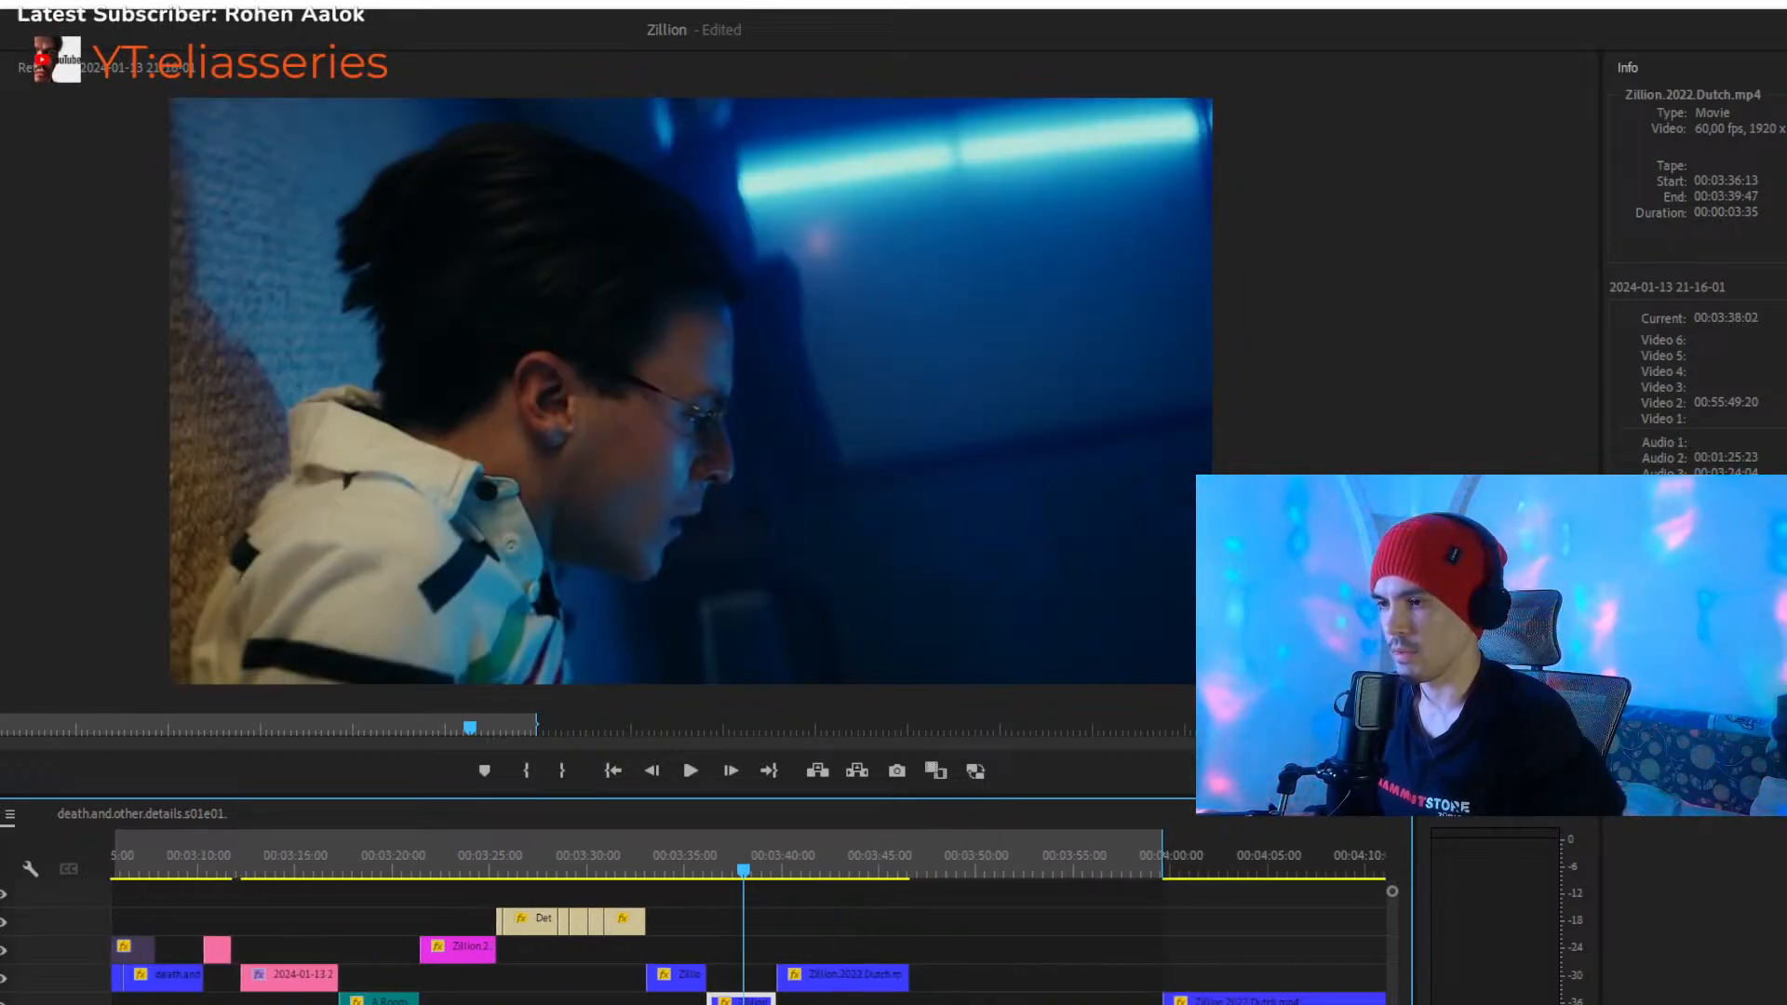
key(alt+Down)
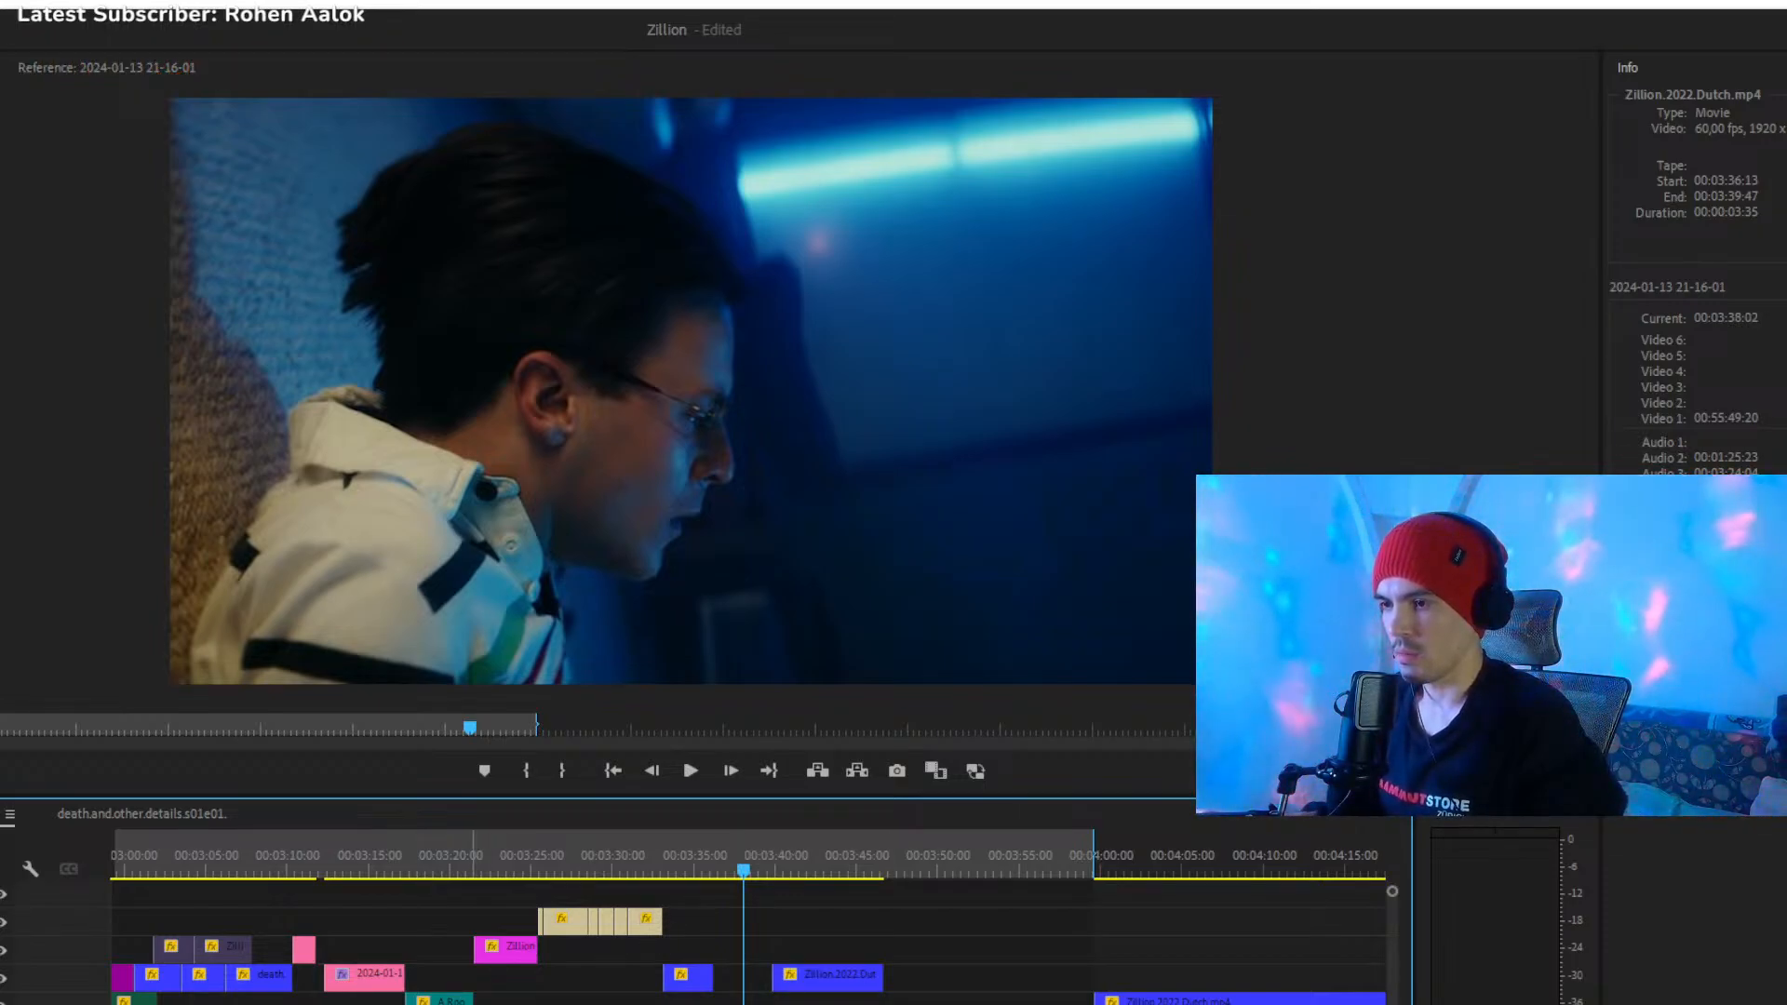
key(minus)
drag(750, 1003, 751, 896)
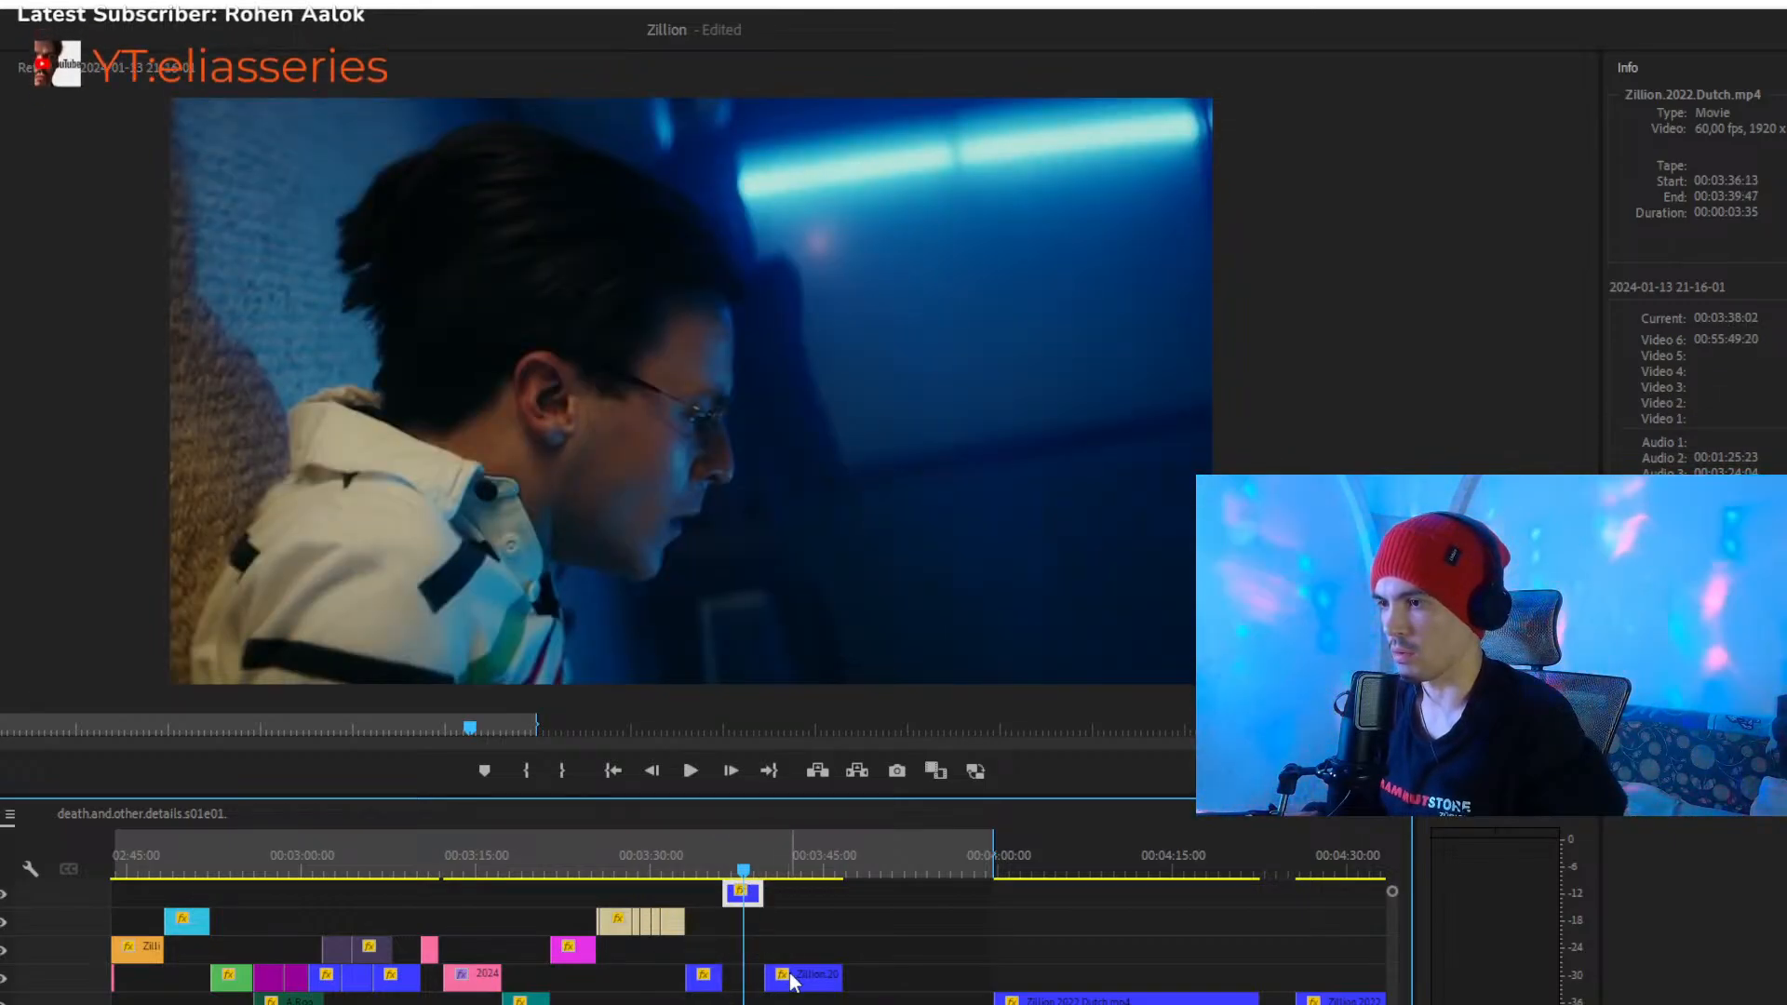
- Label the Video 6 Zillion.2022.Dutch clip at 00:03:36:13 orange and disable it
click(796, 890)
click(746, 900)
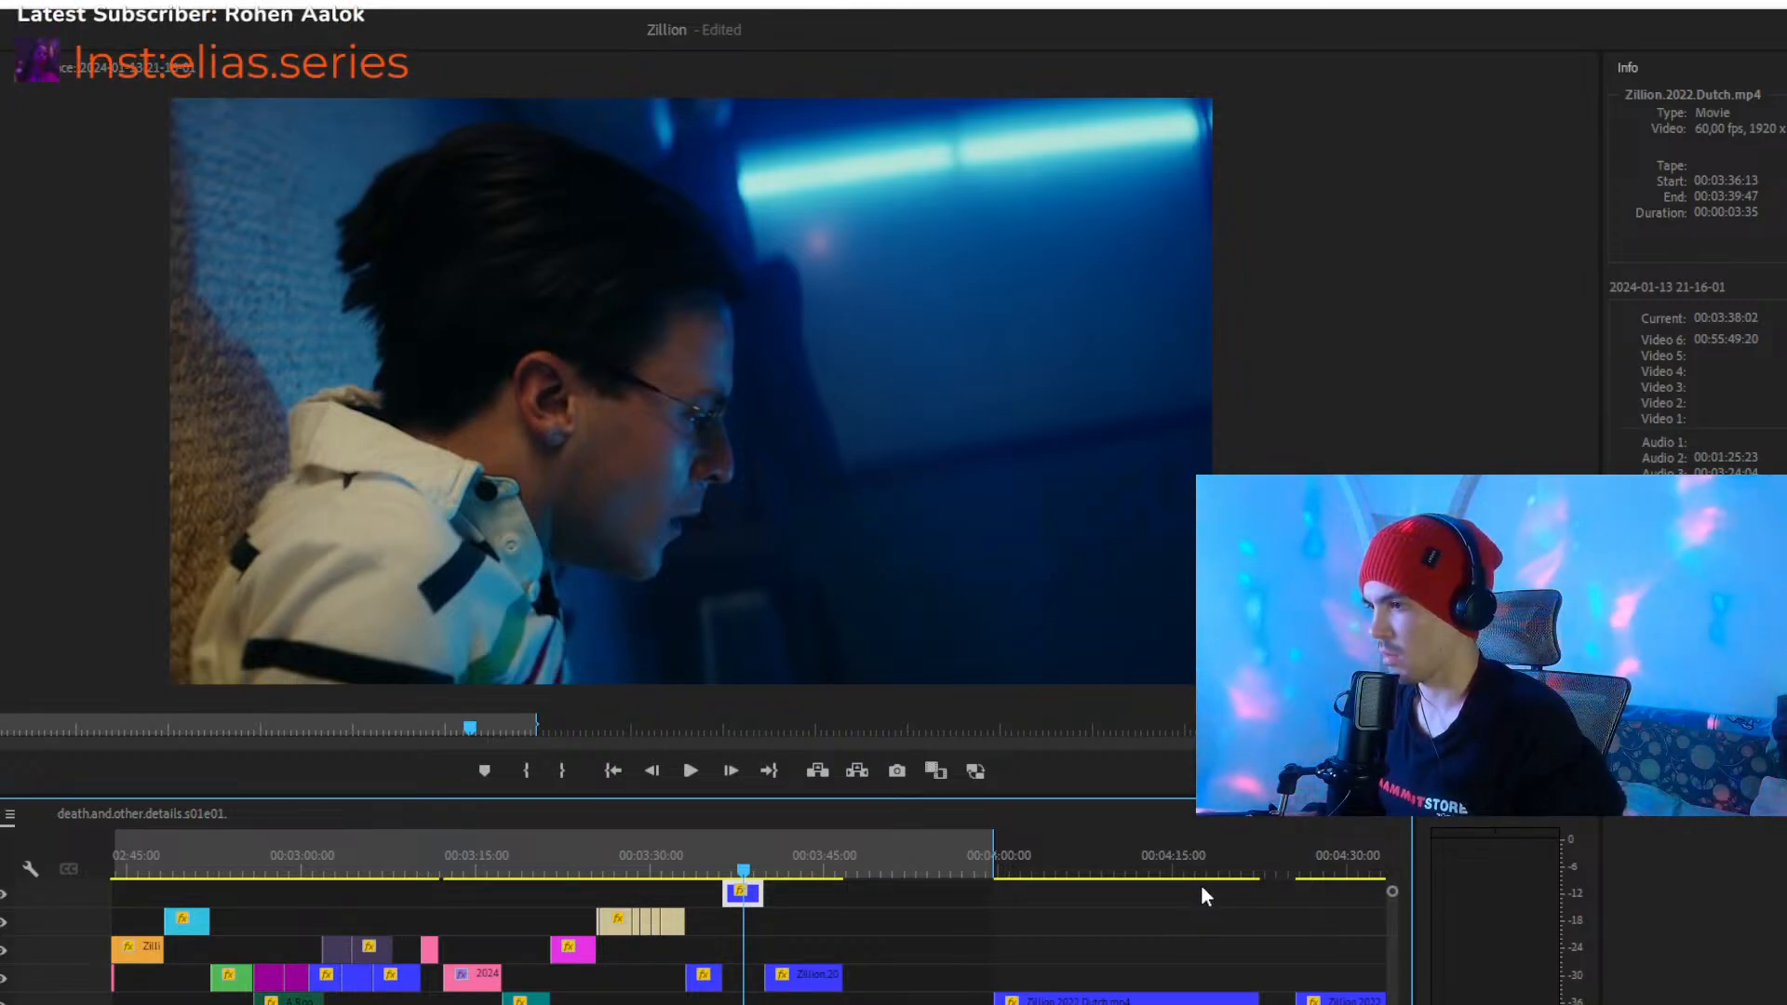
key(ctrl+1)
click(928, 922)
click(750, 894)
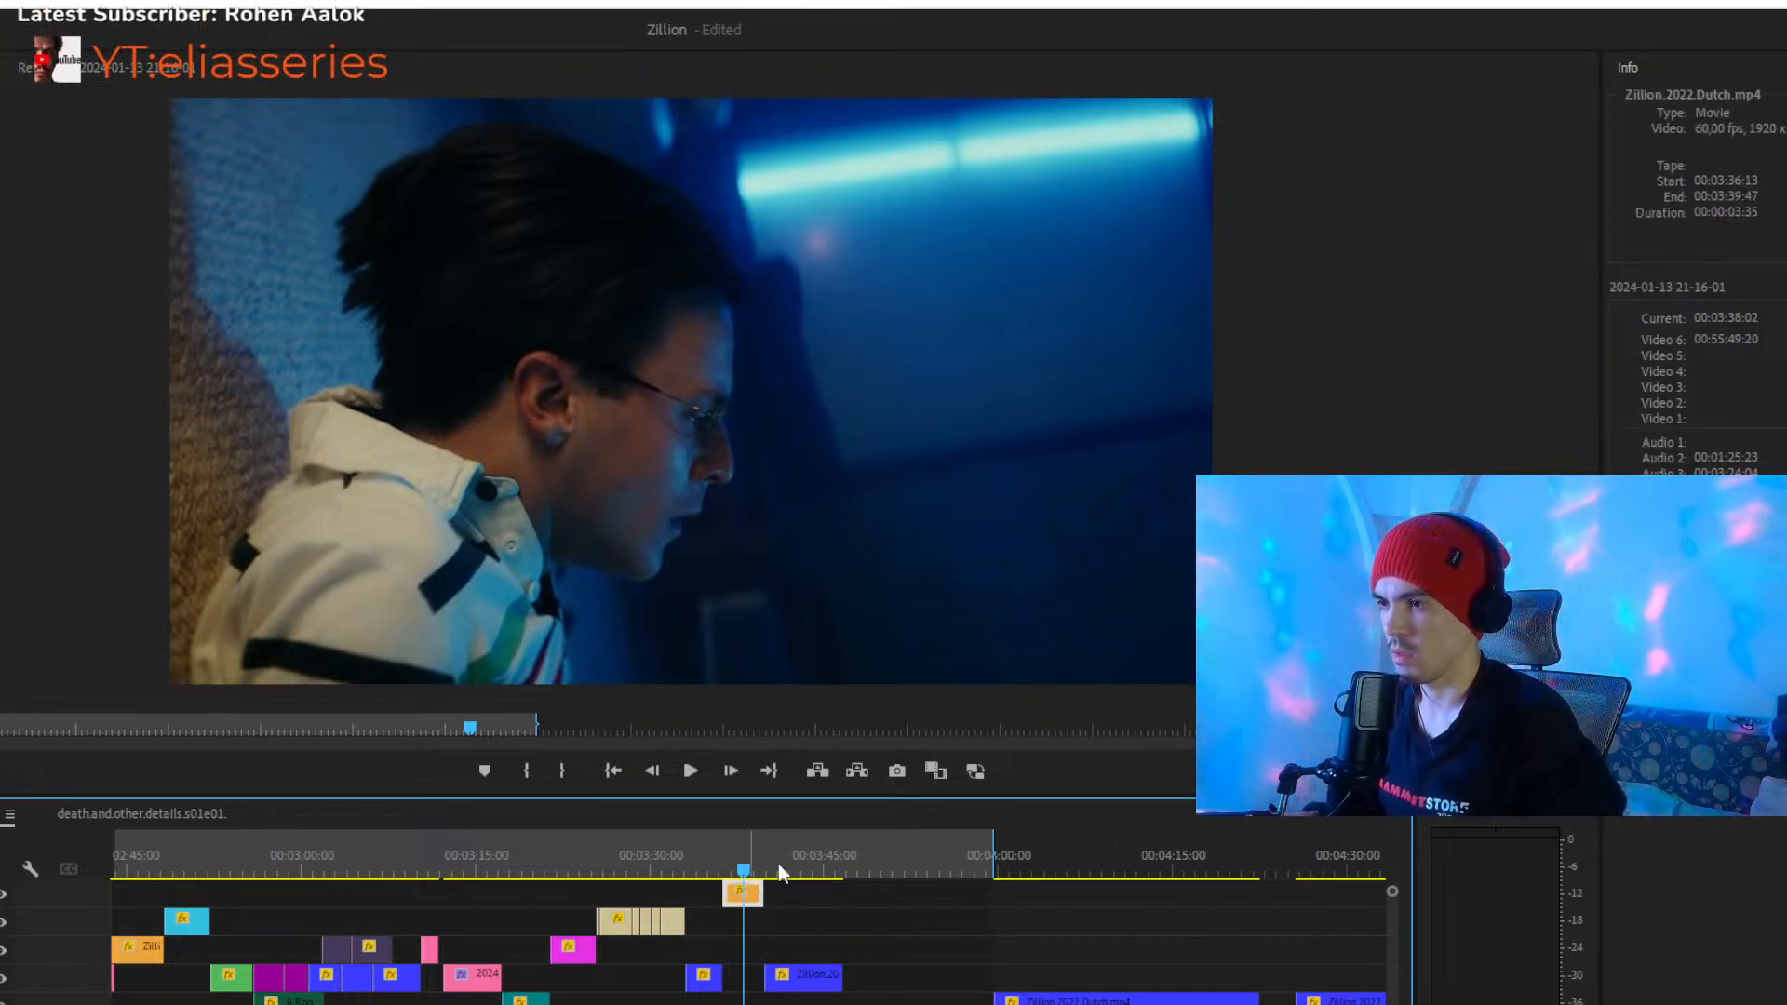
key(shift+e)
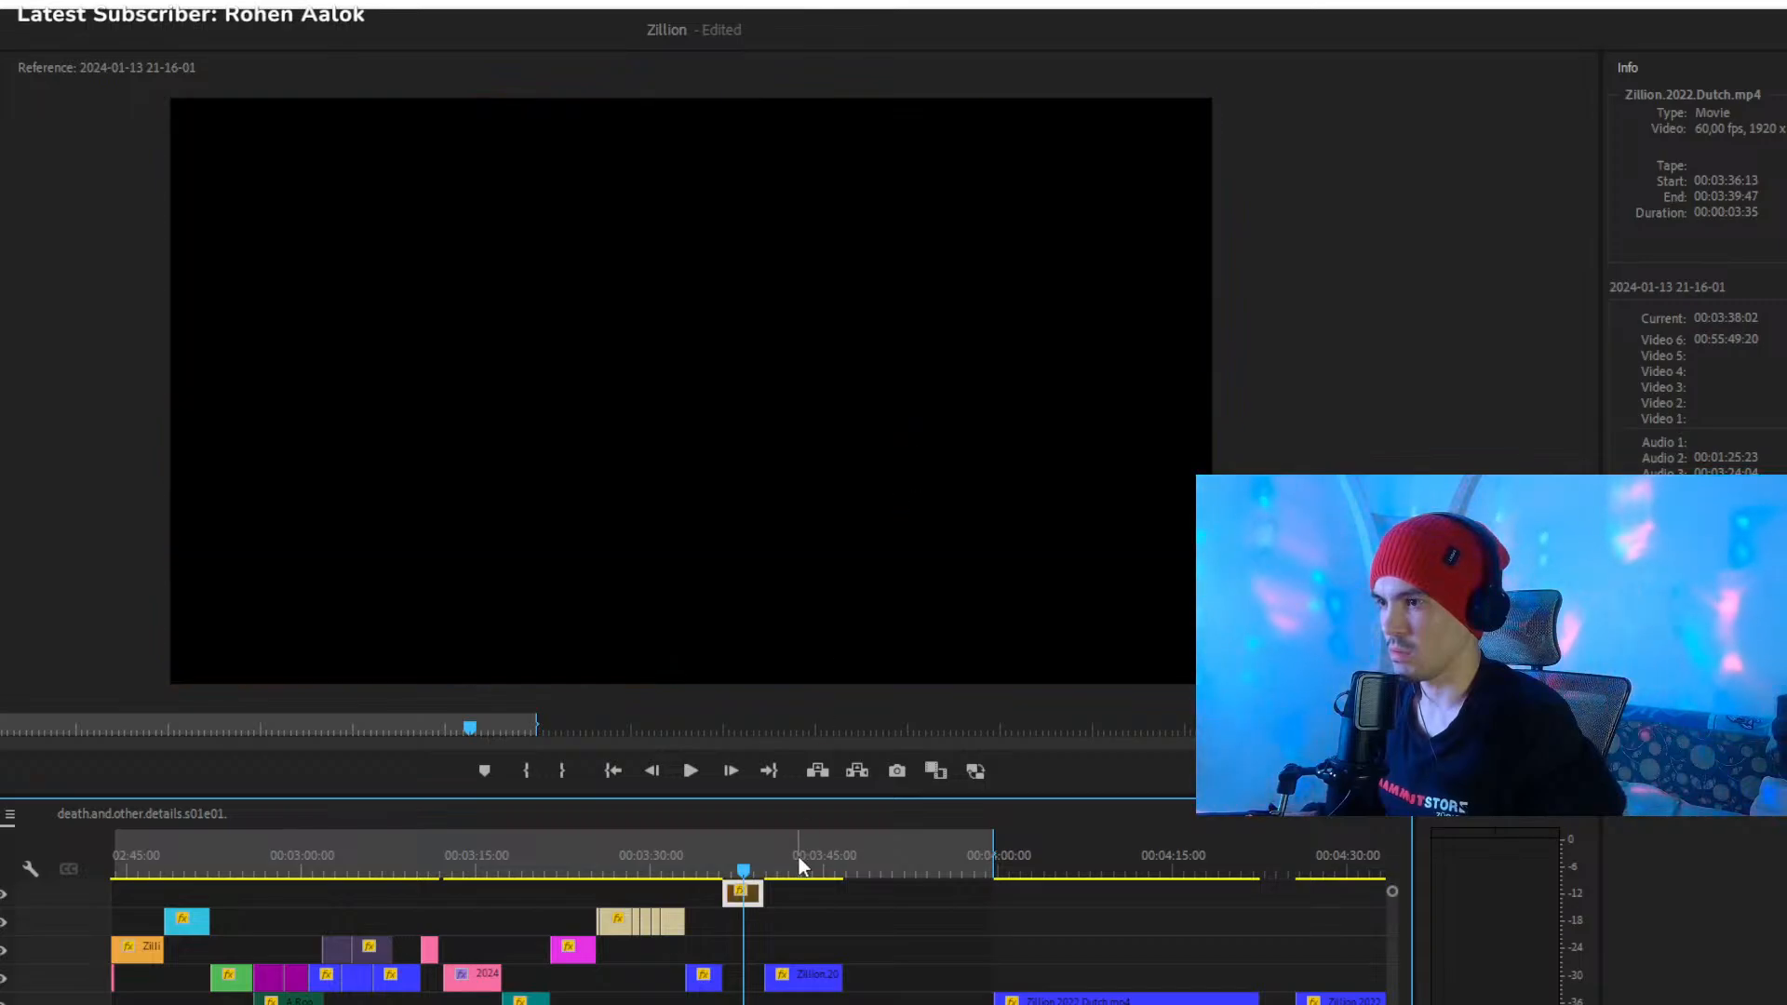
- Move the 00:00:06:50 Zillion.2022.Dutch clip to 00:03:36:13 on Video 3 and play through it up to 00:03:44:42
key(=)
key(=)
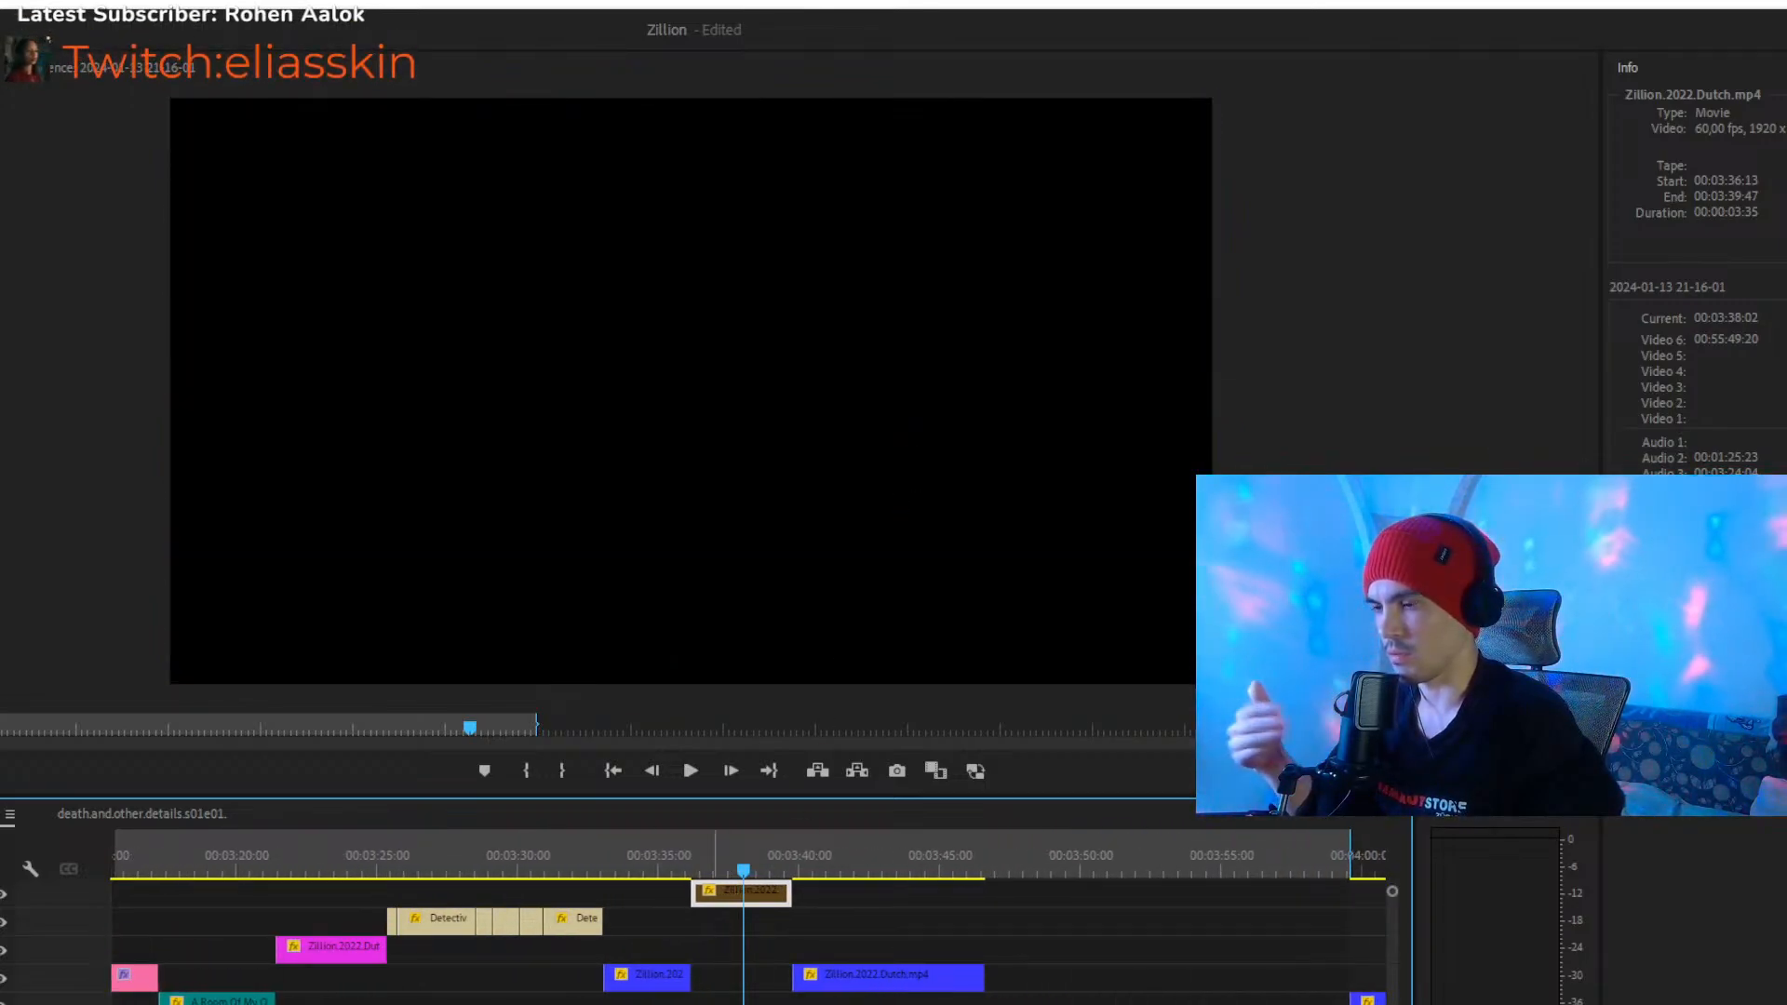
drag(865, 985, 766, 983)
click(626, 849)
key(space)
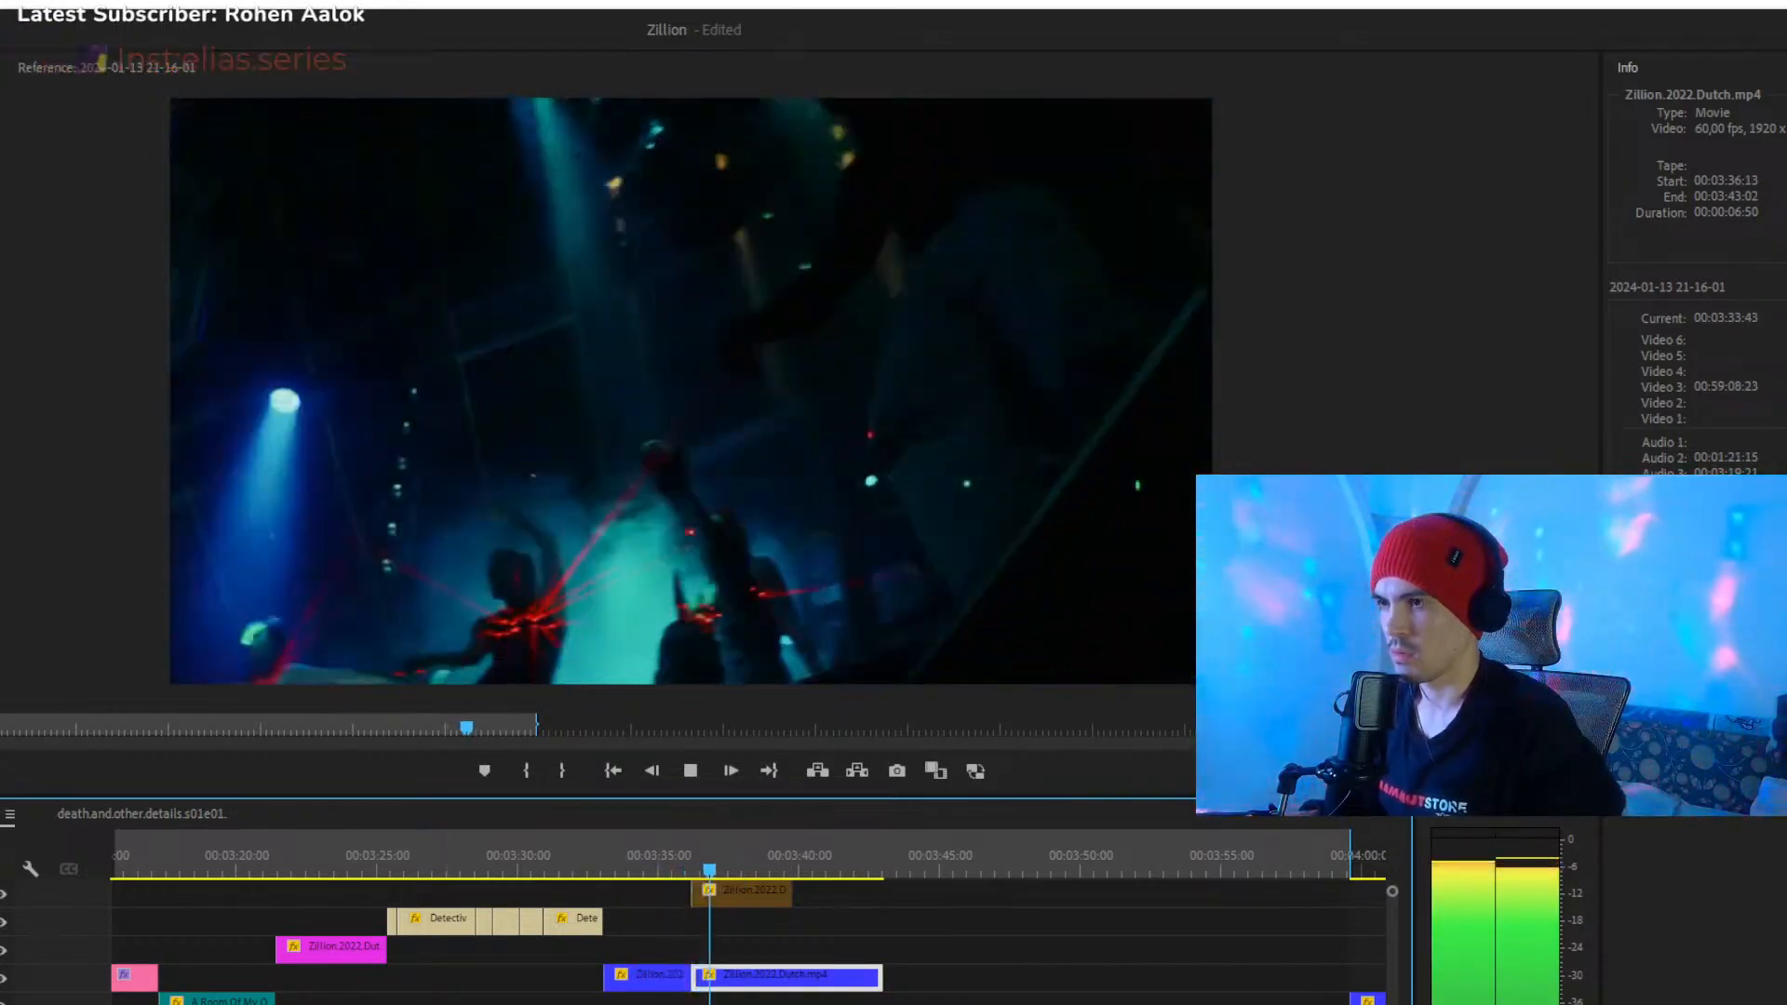
key(minus)
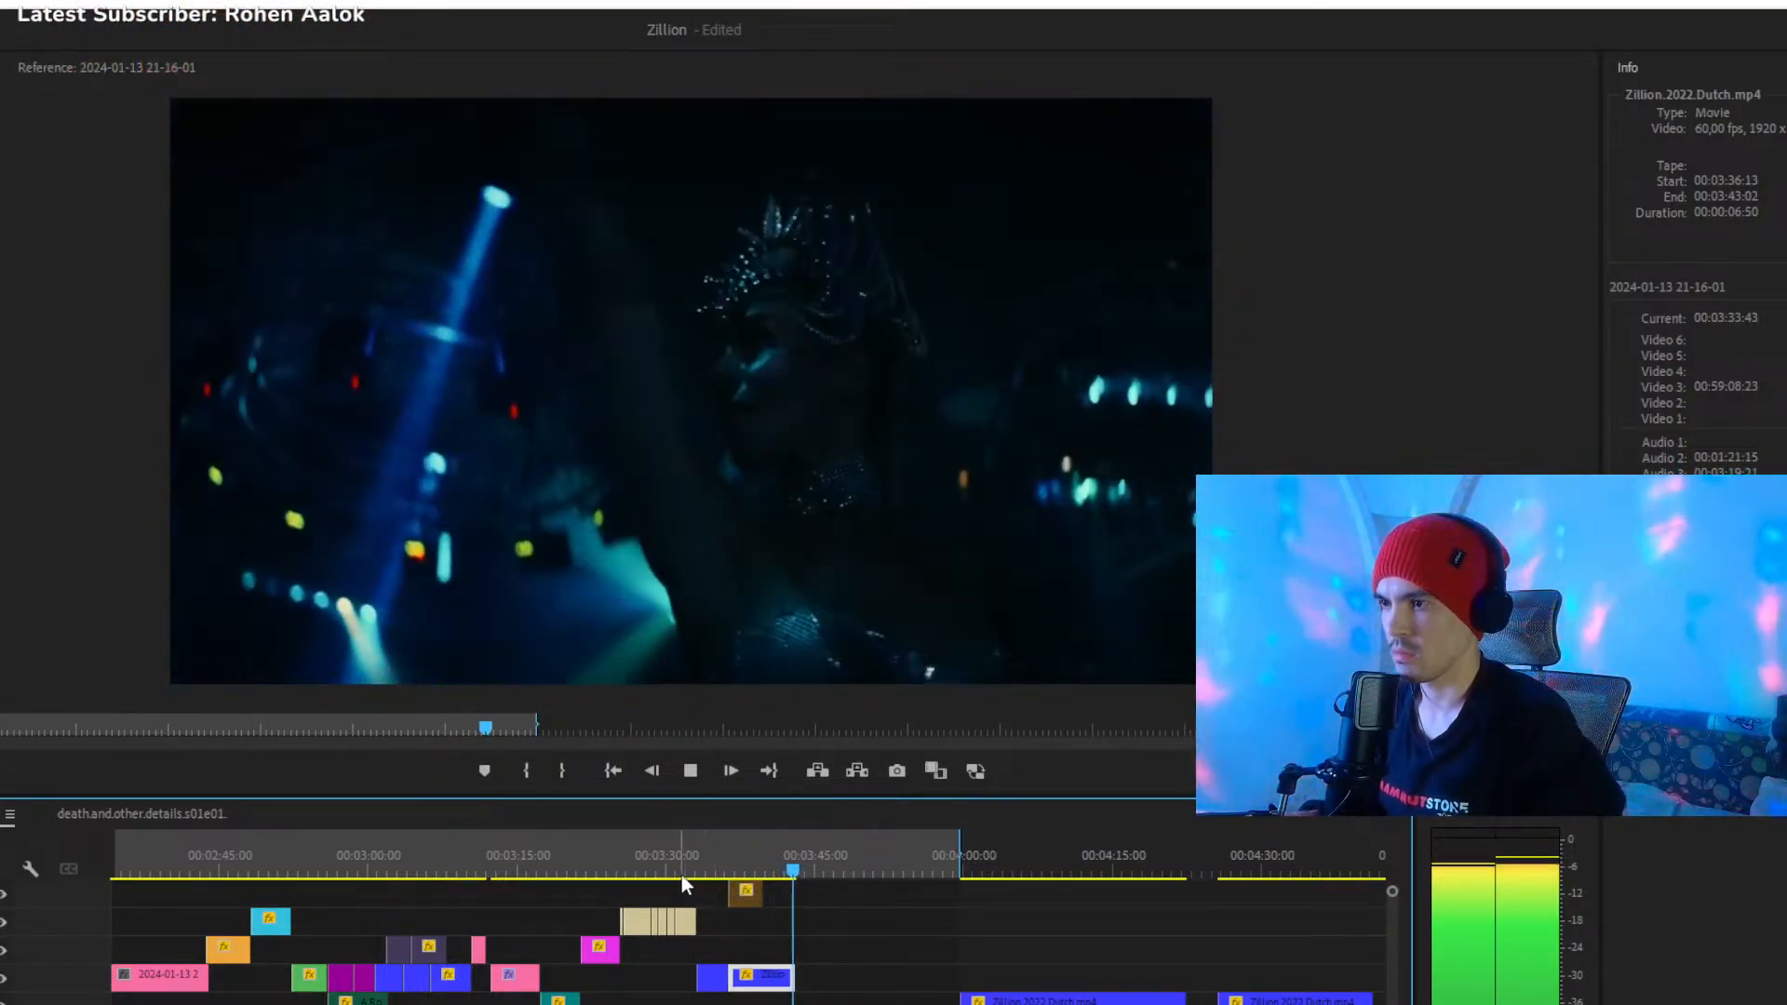
key(space)
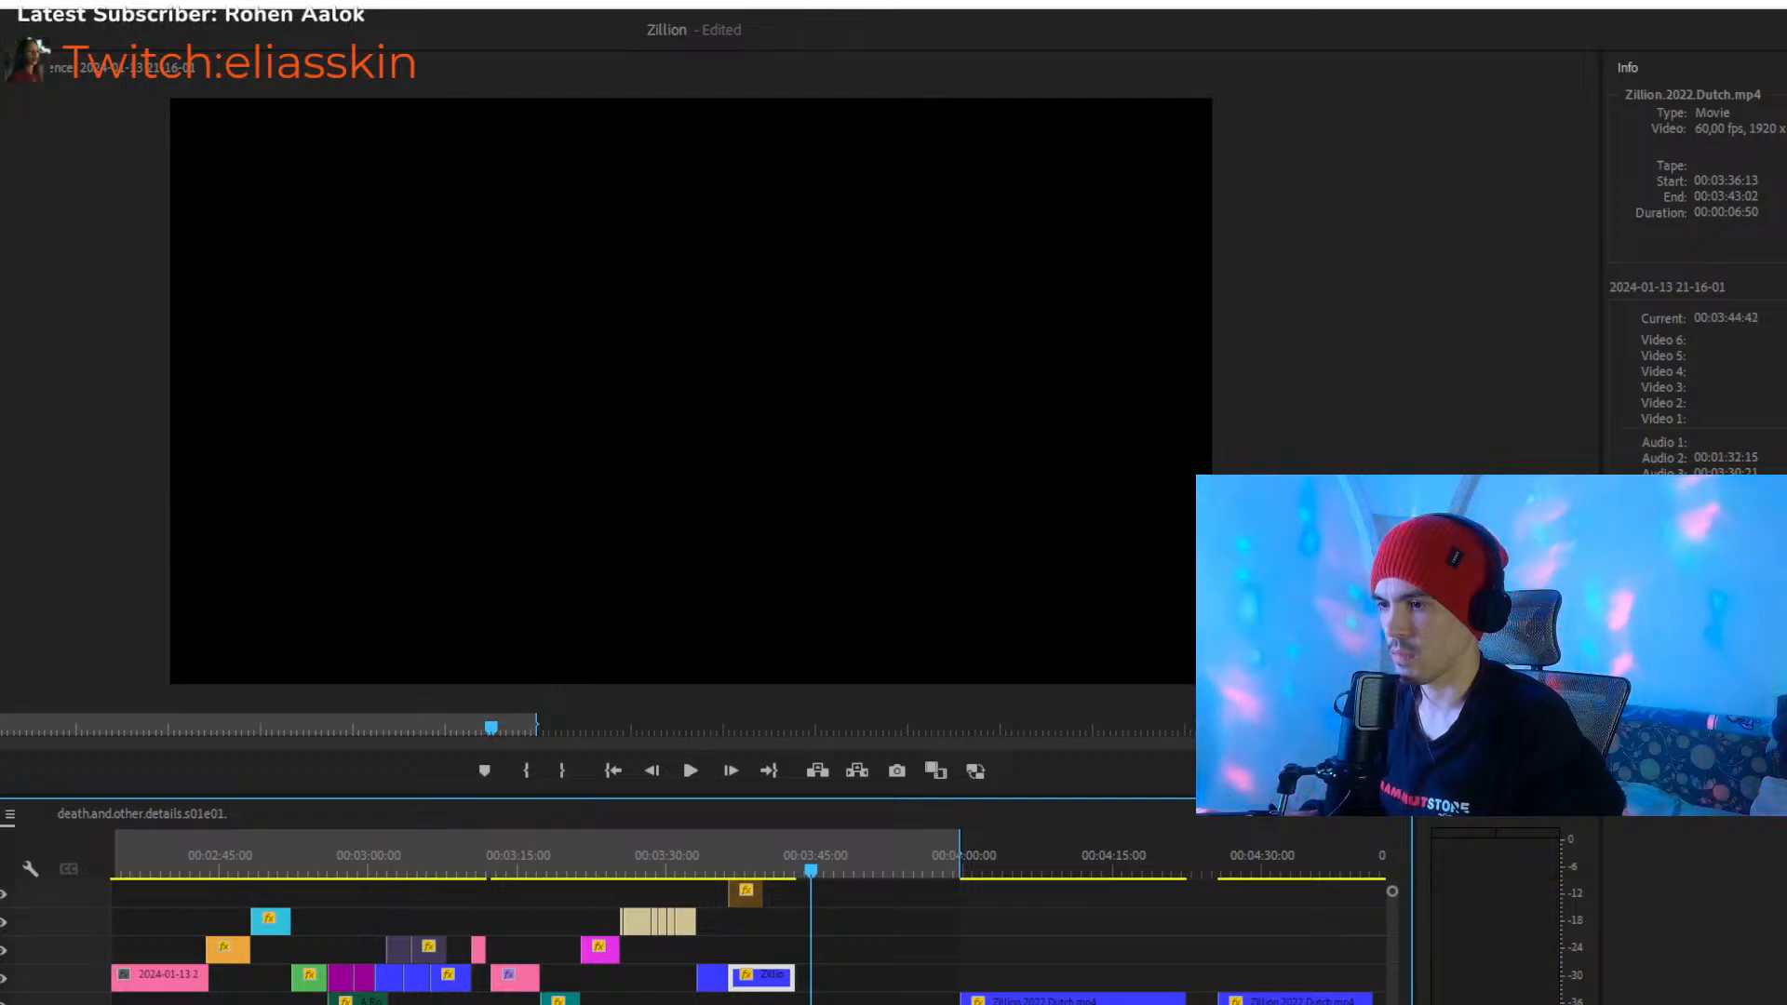
key(minus)
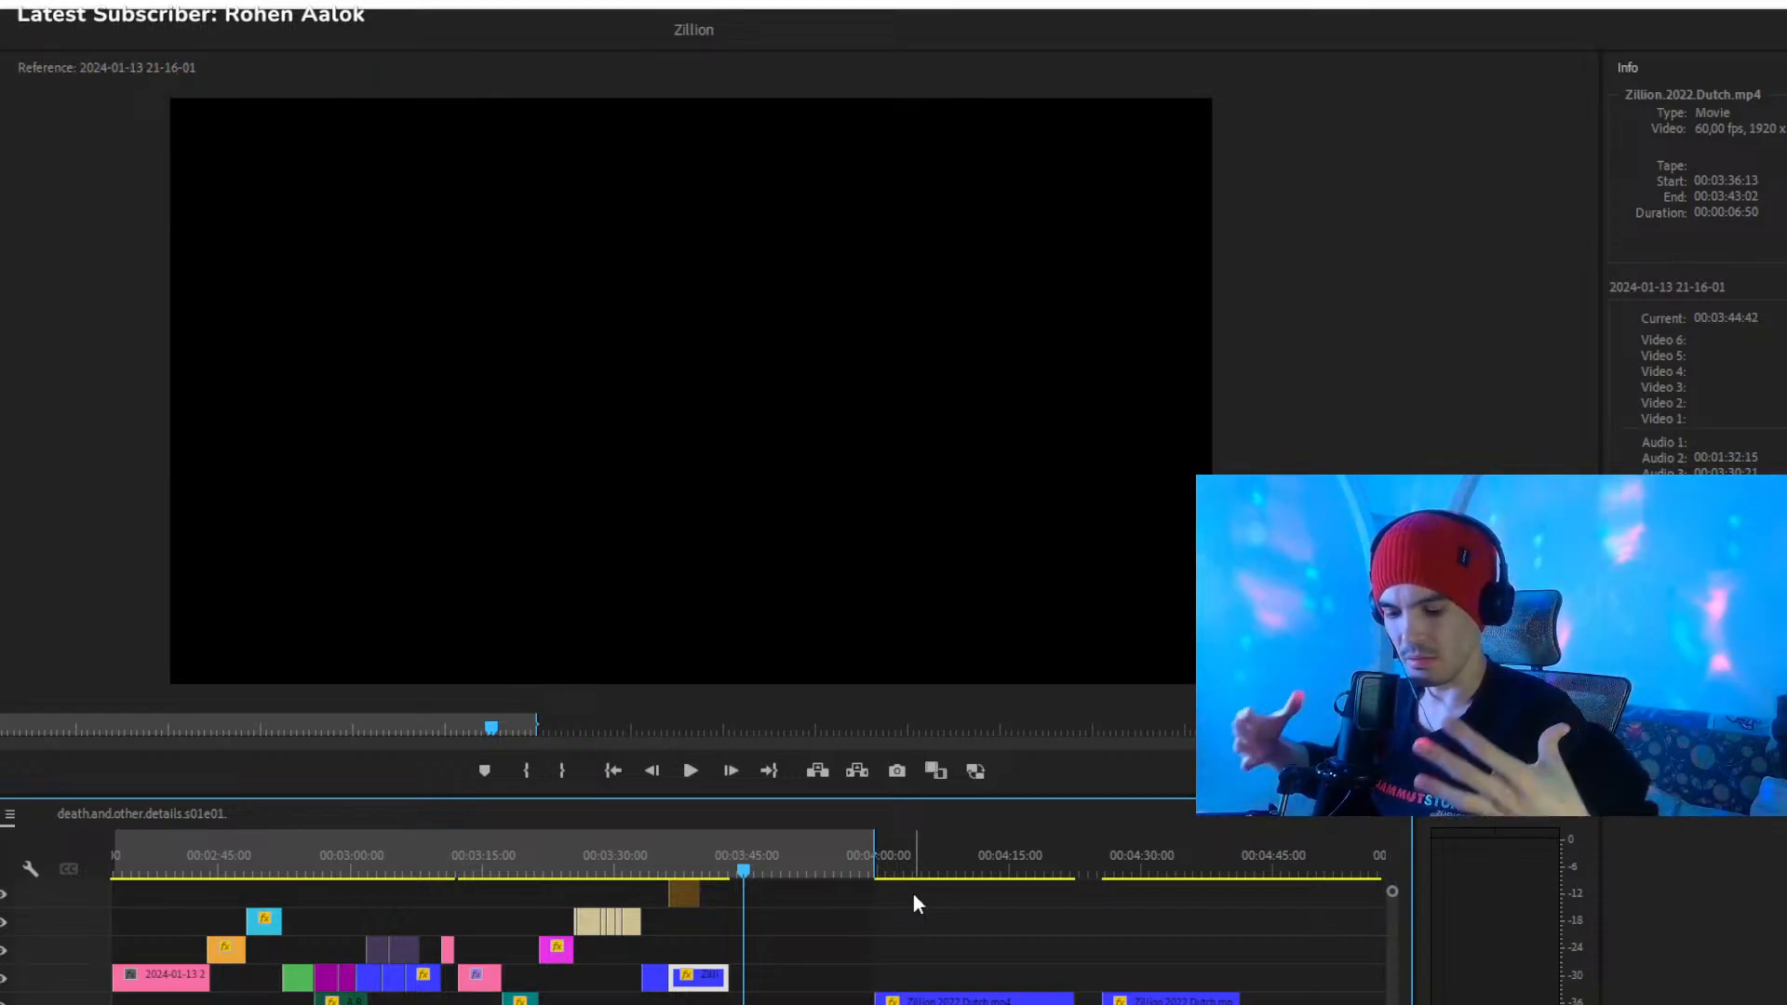
- Try the 00:00:22:50 Zillion.2022.Dutch clip at 00:03:43:00 on Video 2 and play it up to 00:04:00:30
mouse_move(927, 864)
mouse_down()
mouse_move(913, 858)
mouse_move(929, 872)
mouse_up()
drag(921, 1001, 774, 1001)
click(730, 875)
key(space)
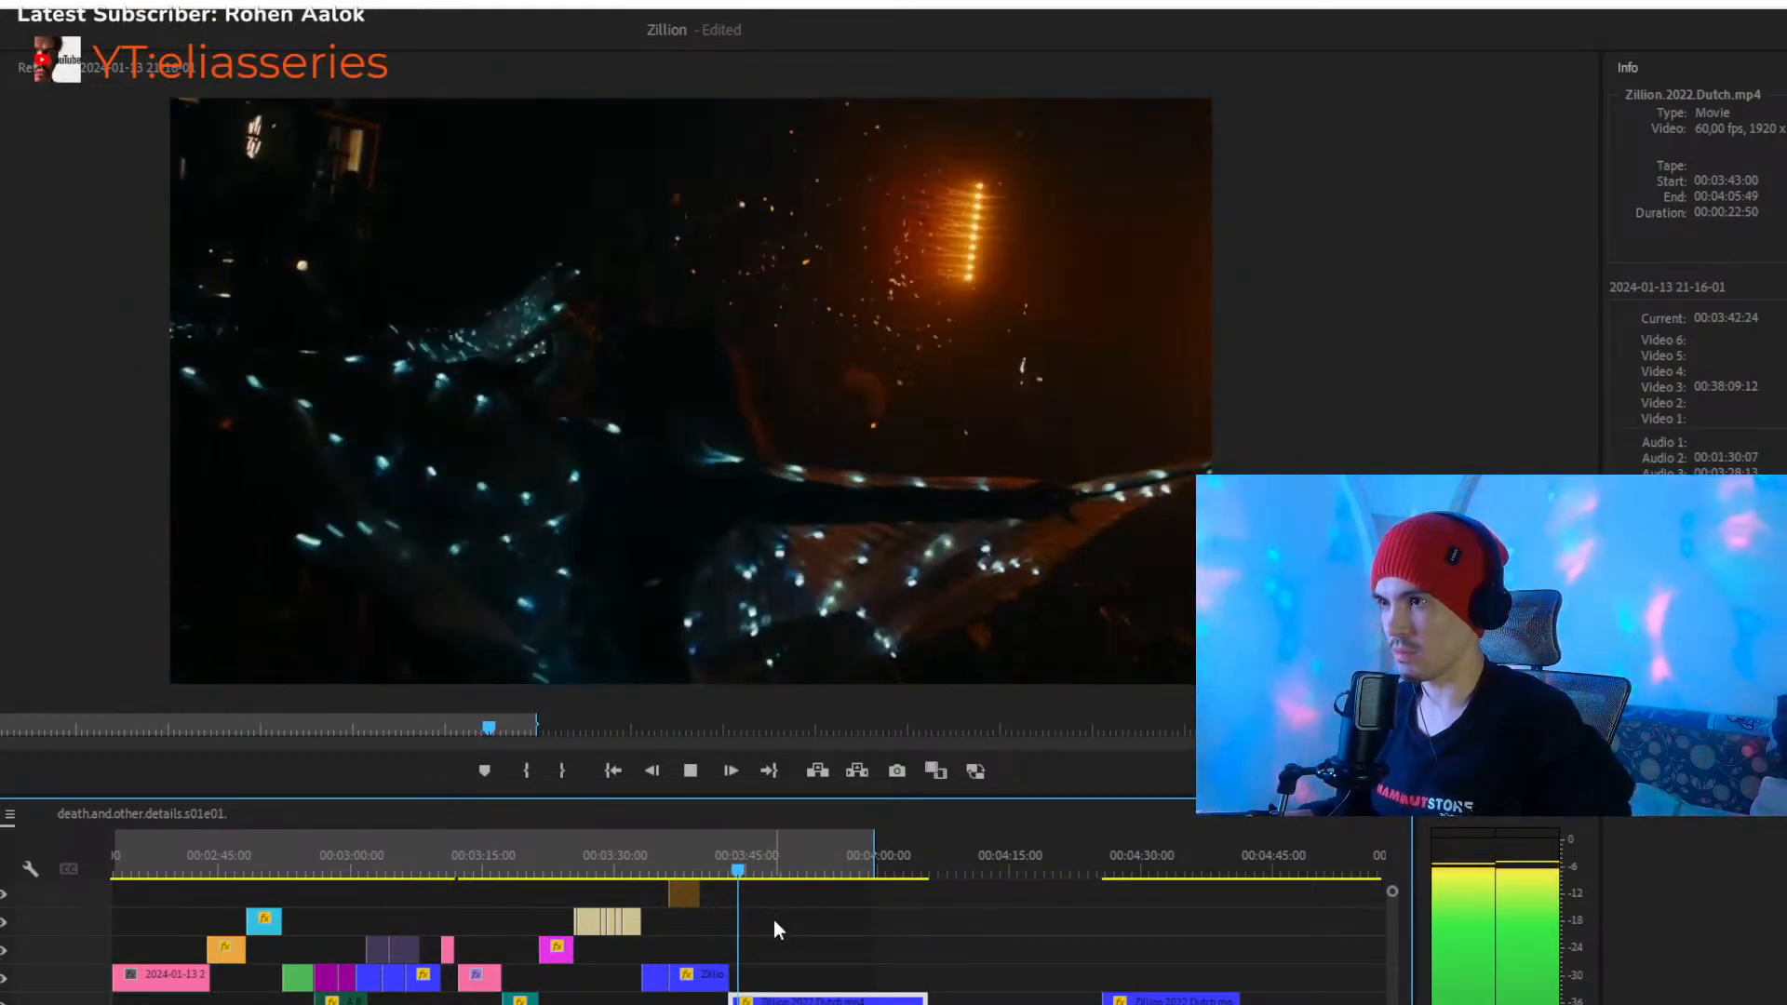
key(space)
key(equal)
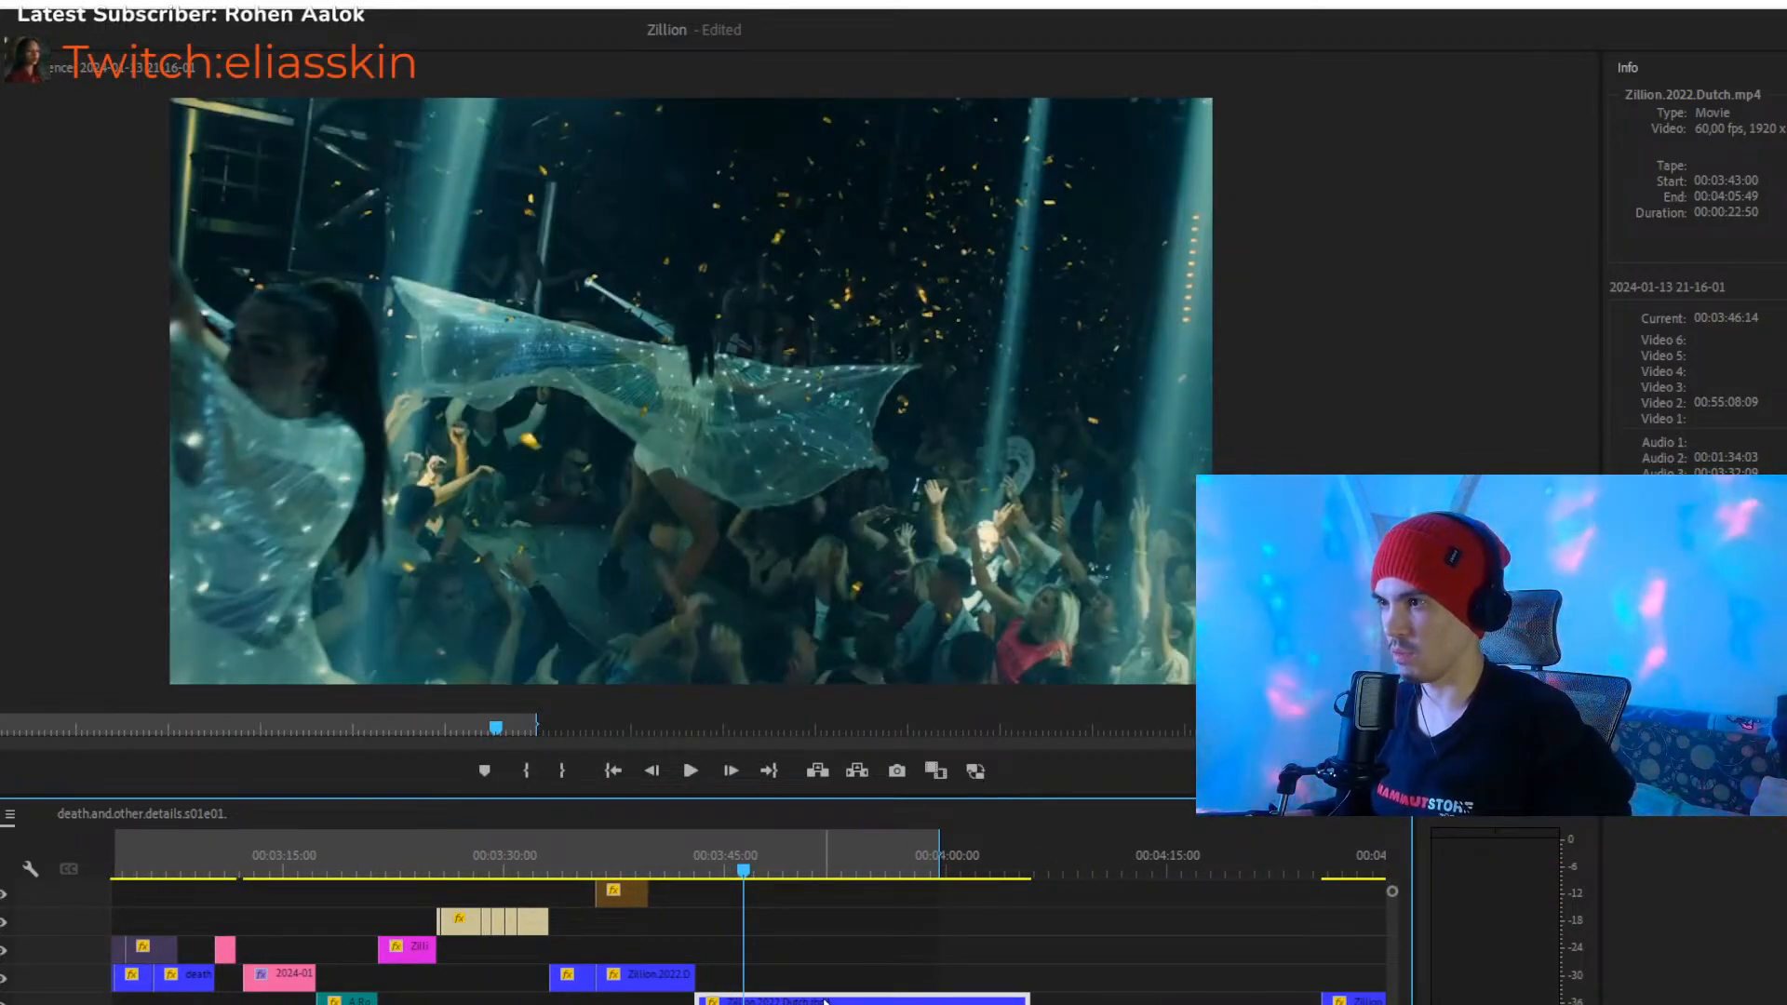
key(space)
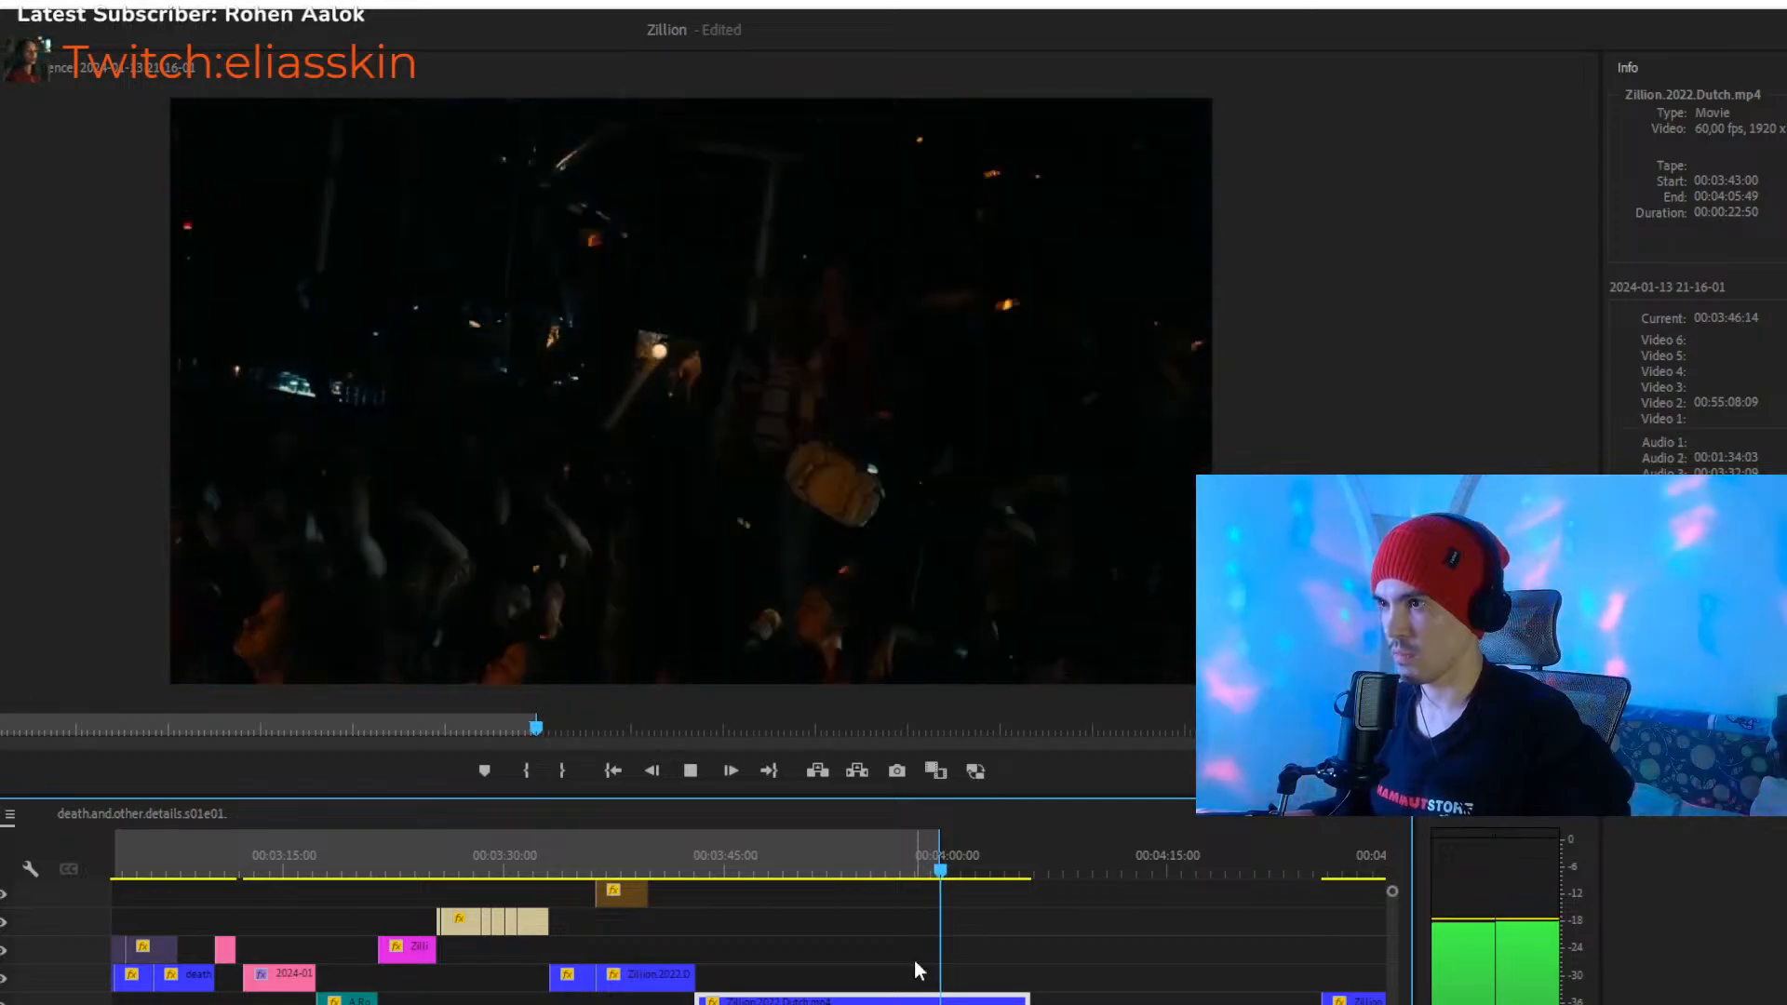
key(space)
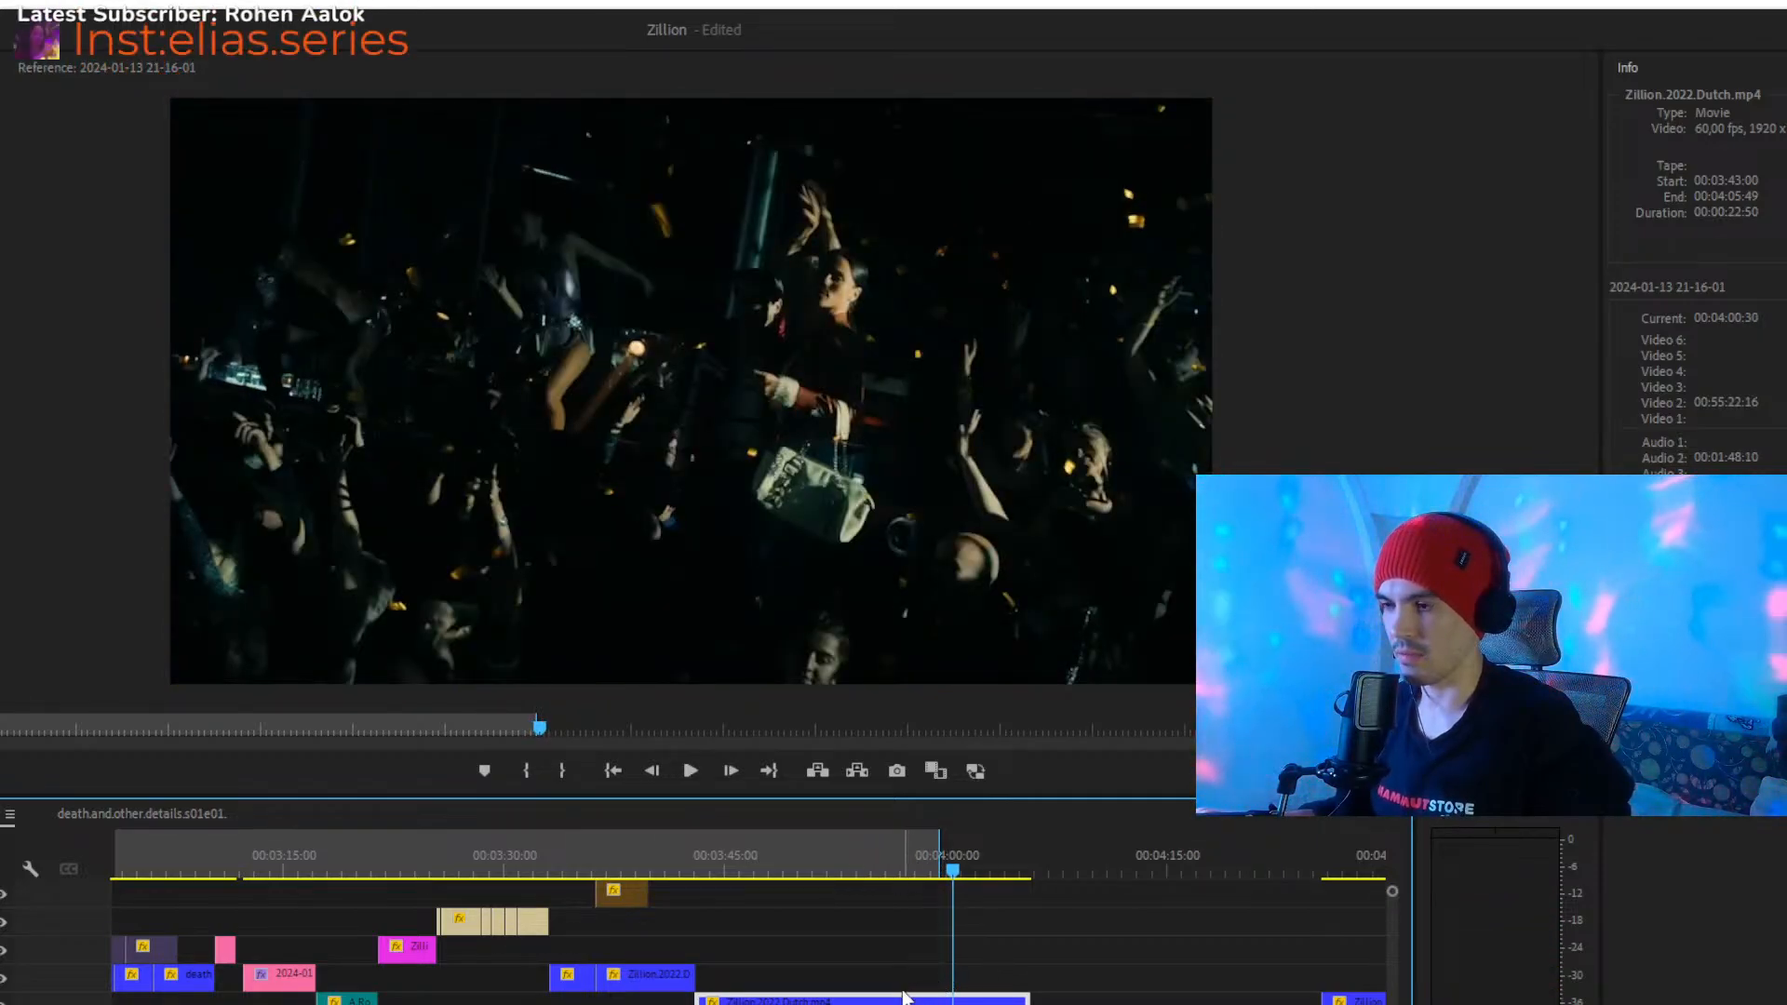
- Shift the 00:00:22:50 Zillion.2022.Dutch clip to start at 00:03:37:40 on Video 2 and play it from 00:03:41:48
drag(879, 1003, 786, 1002)
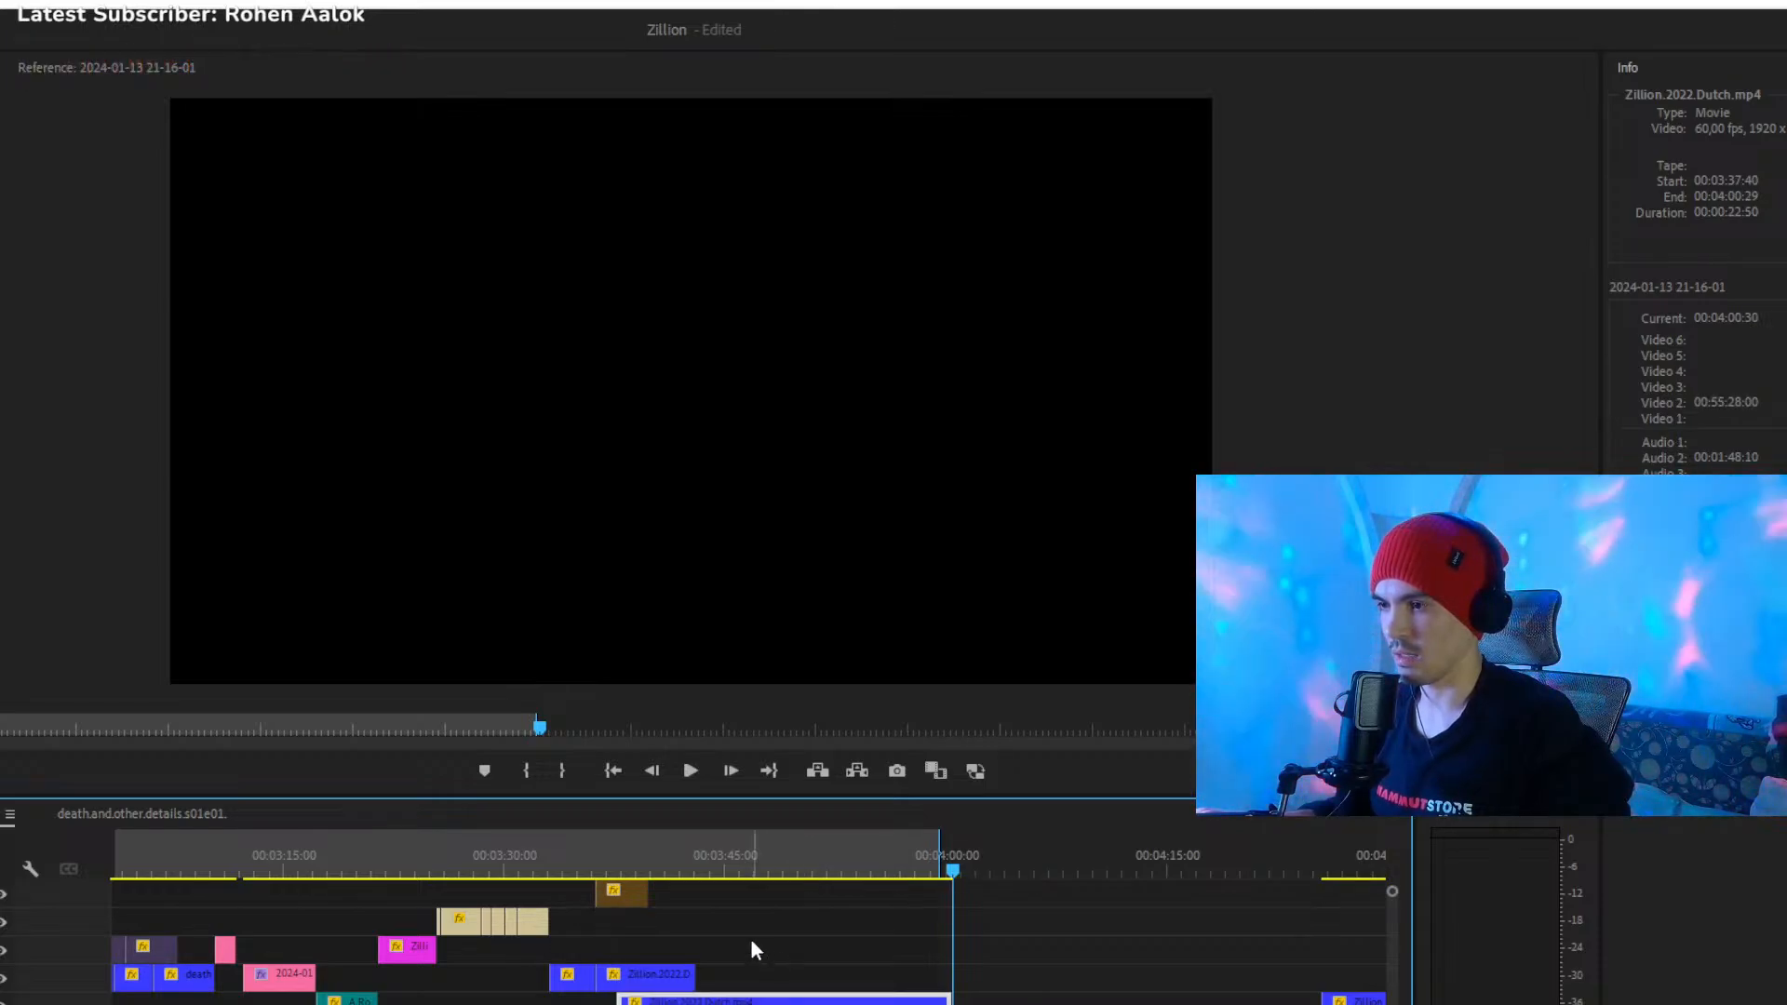
click(682, 877)
key(space)
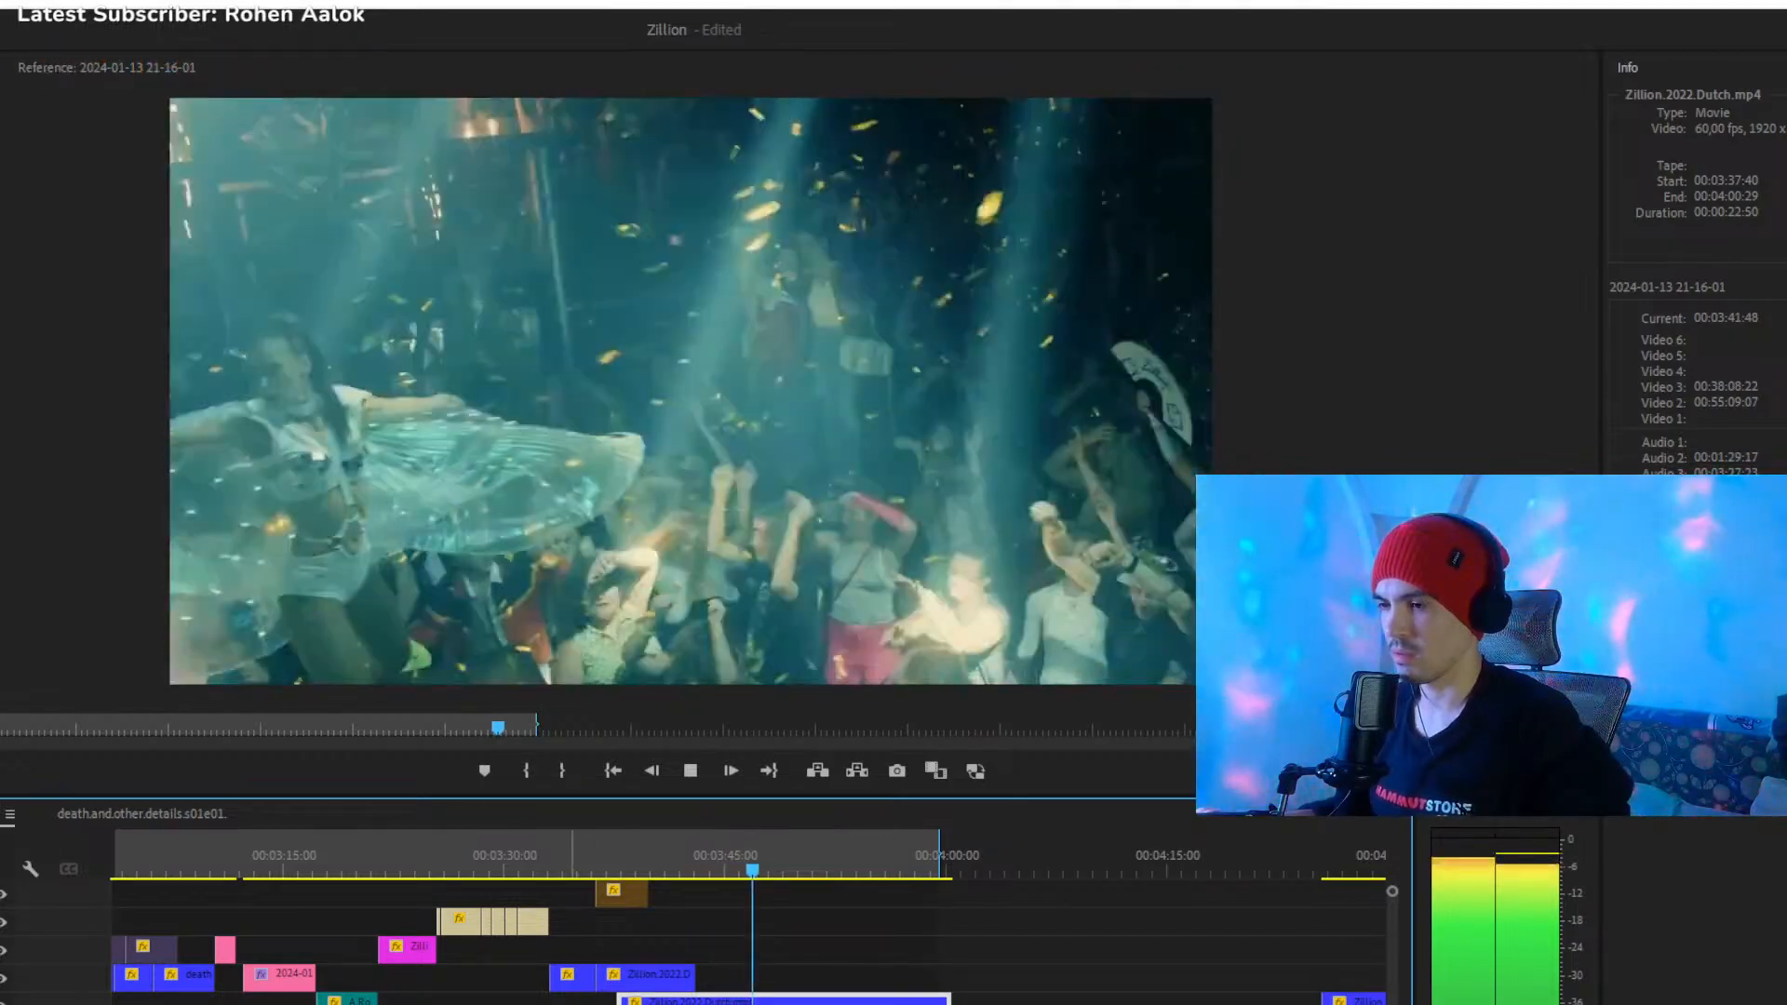
scroll(651, 987, down, 2)
key(space)
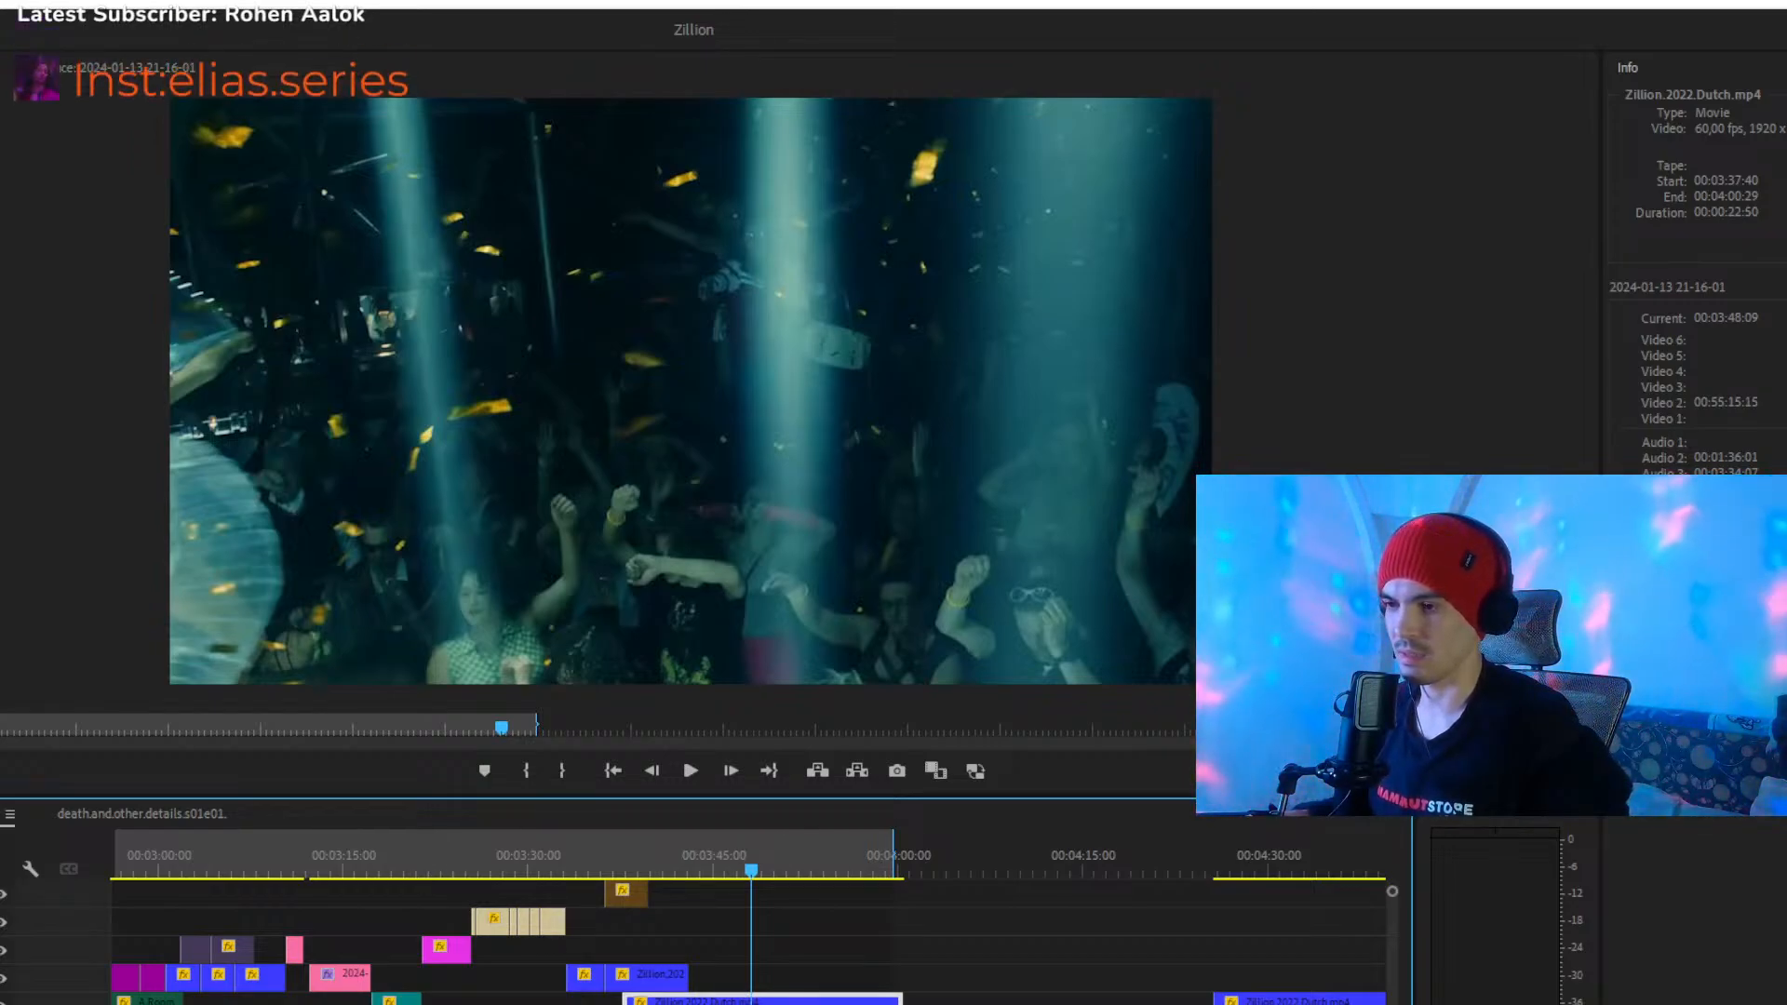
scroll(721, 987, down, 3)
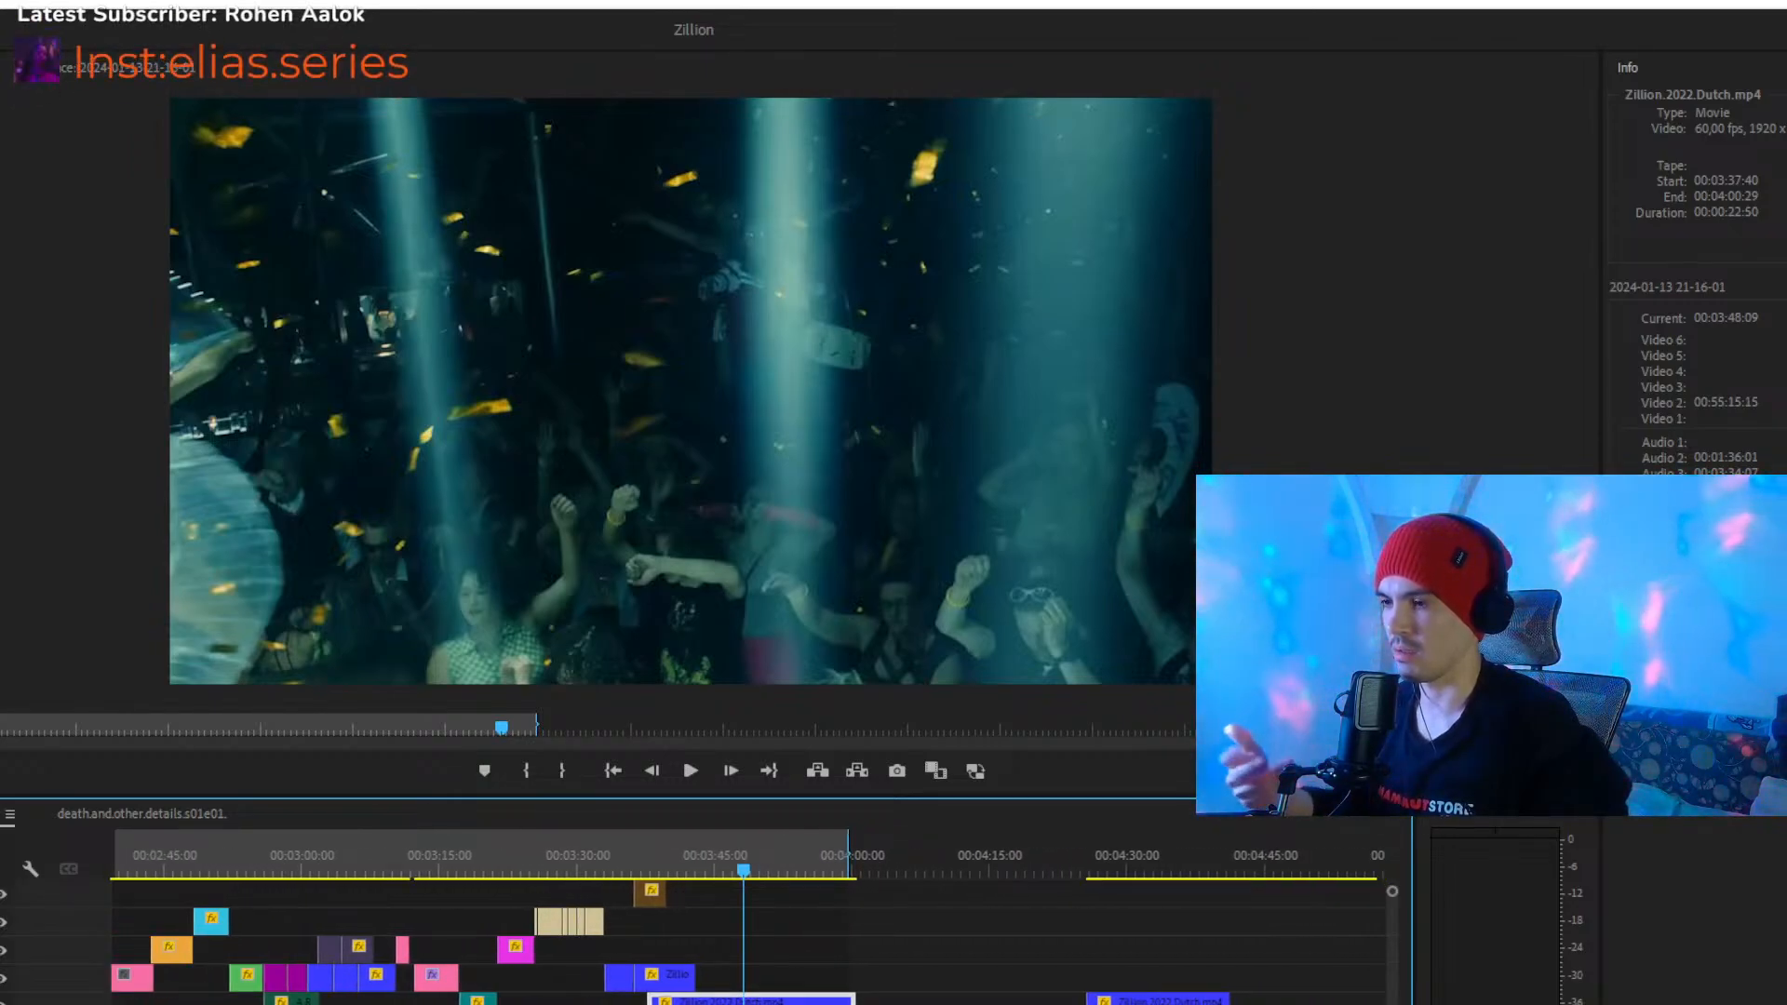
click(875, 971)
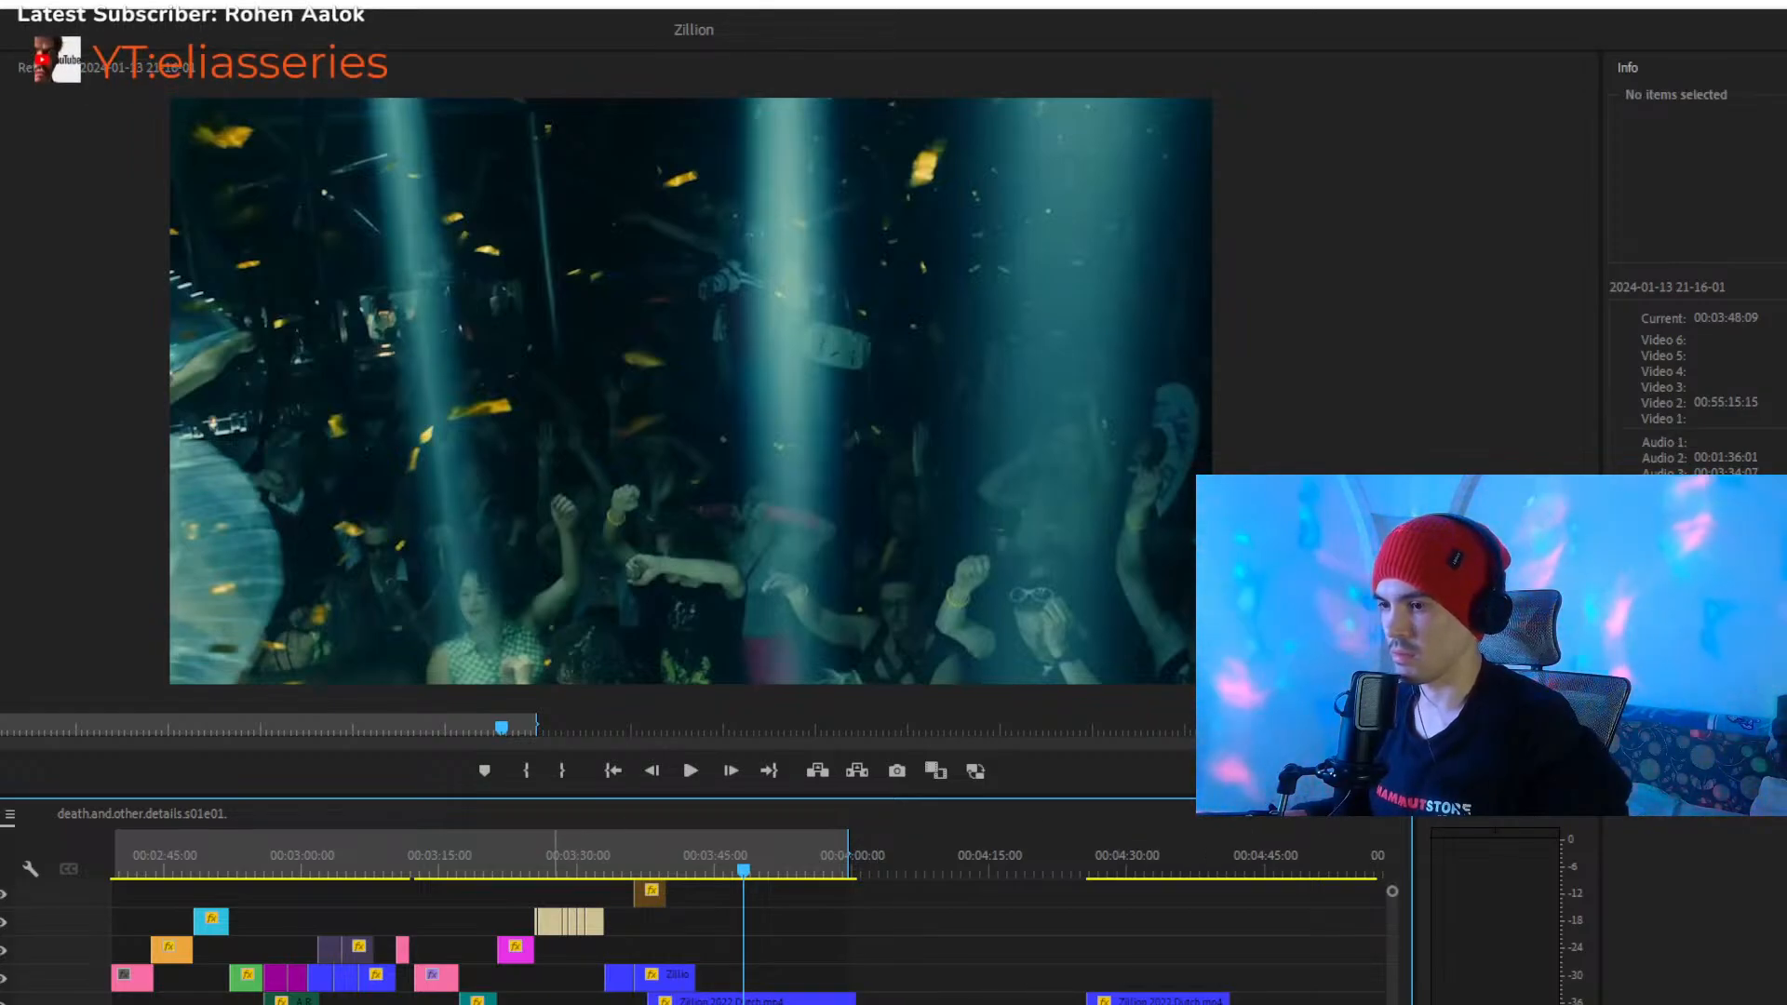
- Scrub and play the spare Zillion.2022.Dutch clip between 00:04:26:36 and 00:04:39:44
scroll(744, 986, down, 2)
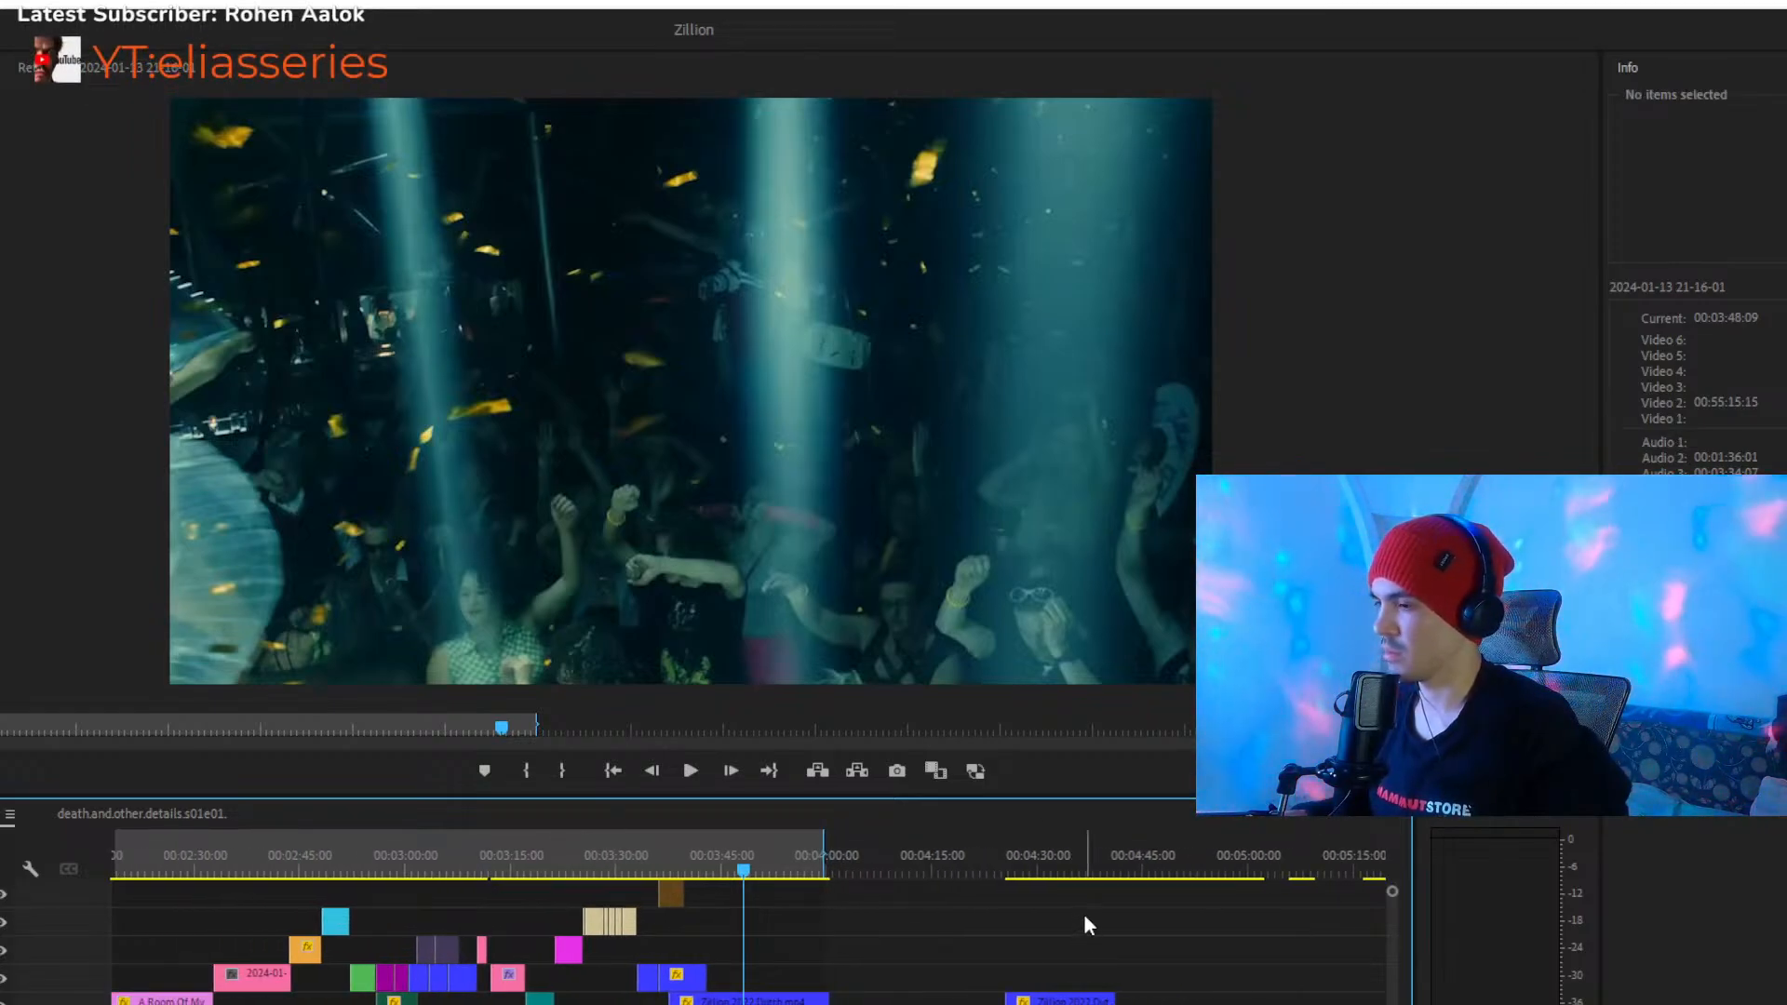
click(1046, 870)
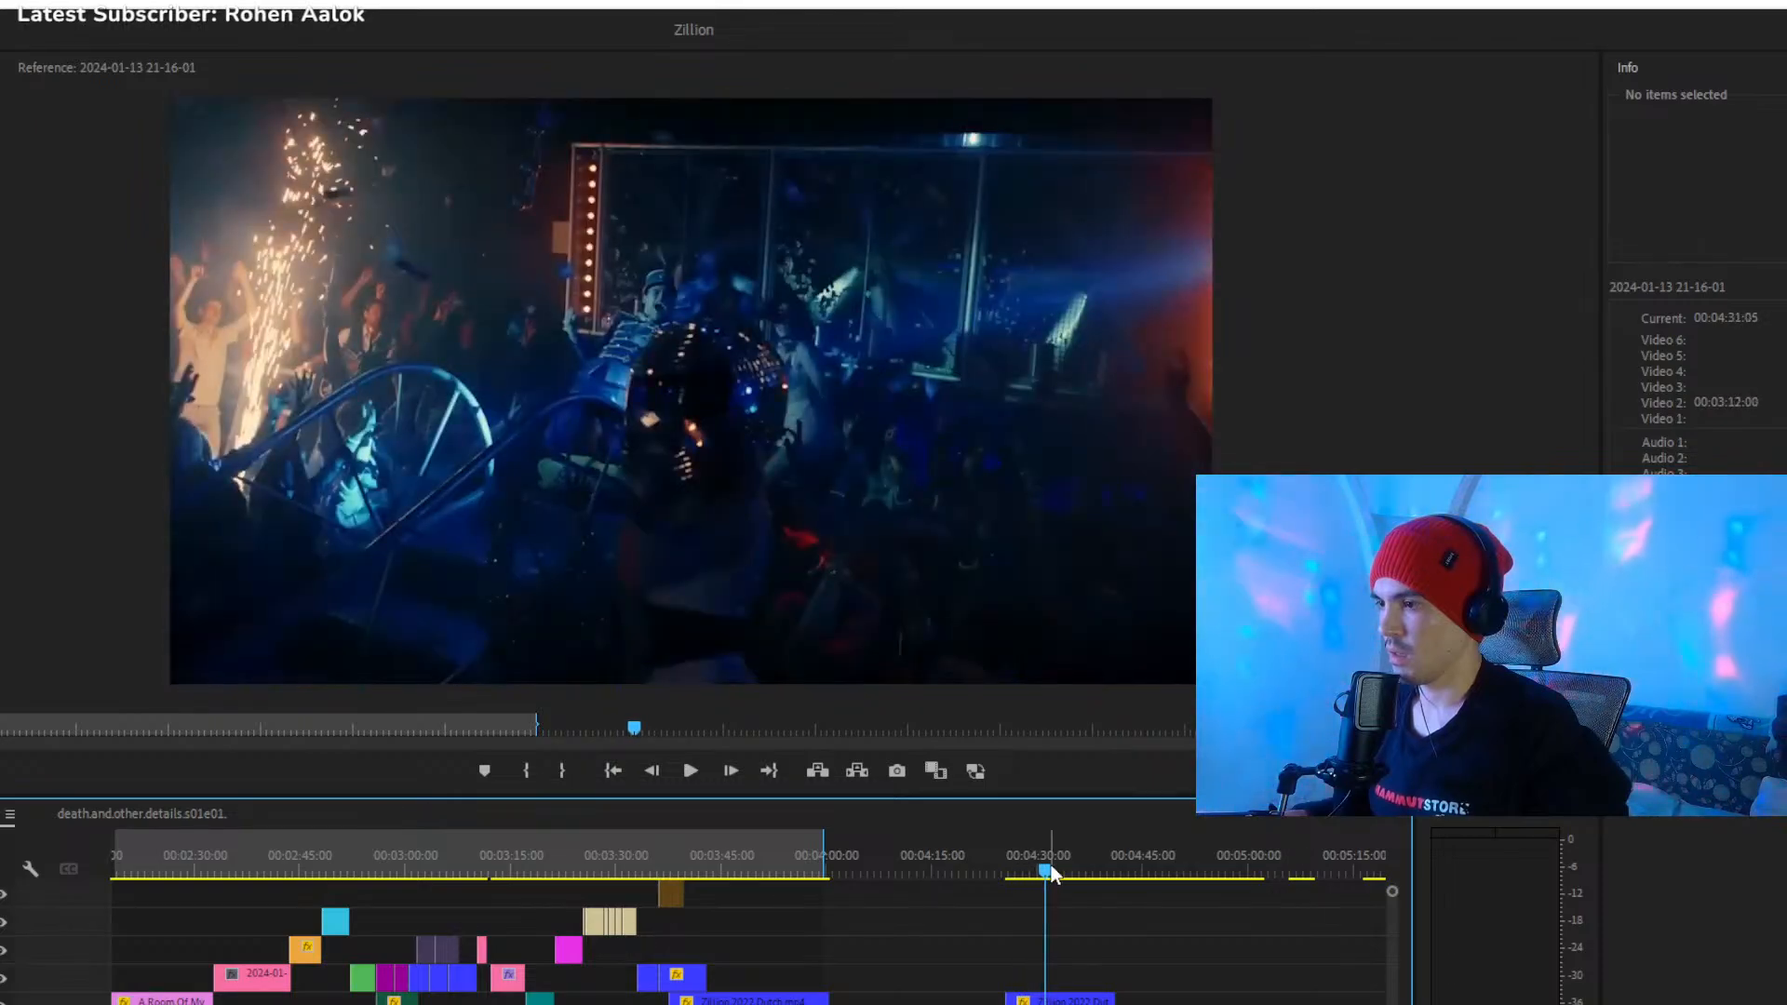
click(1078, 872)
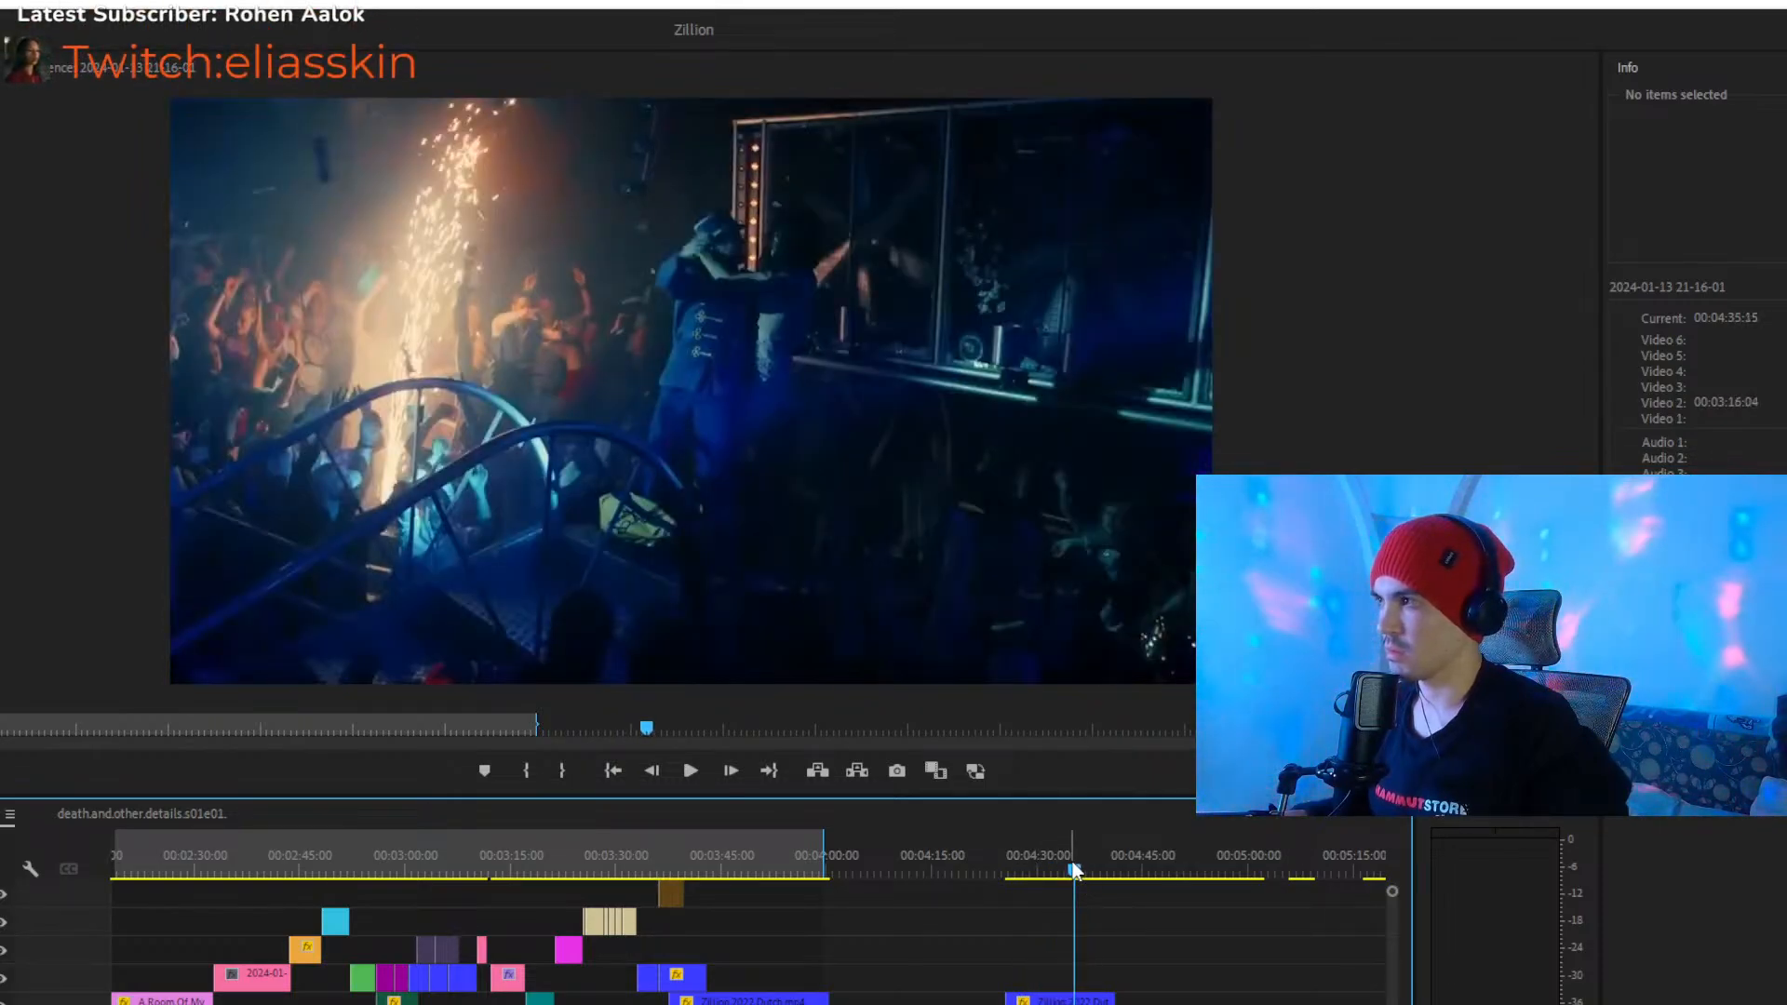
click(1078, 877)
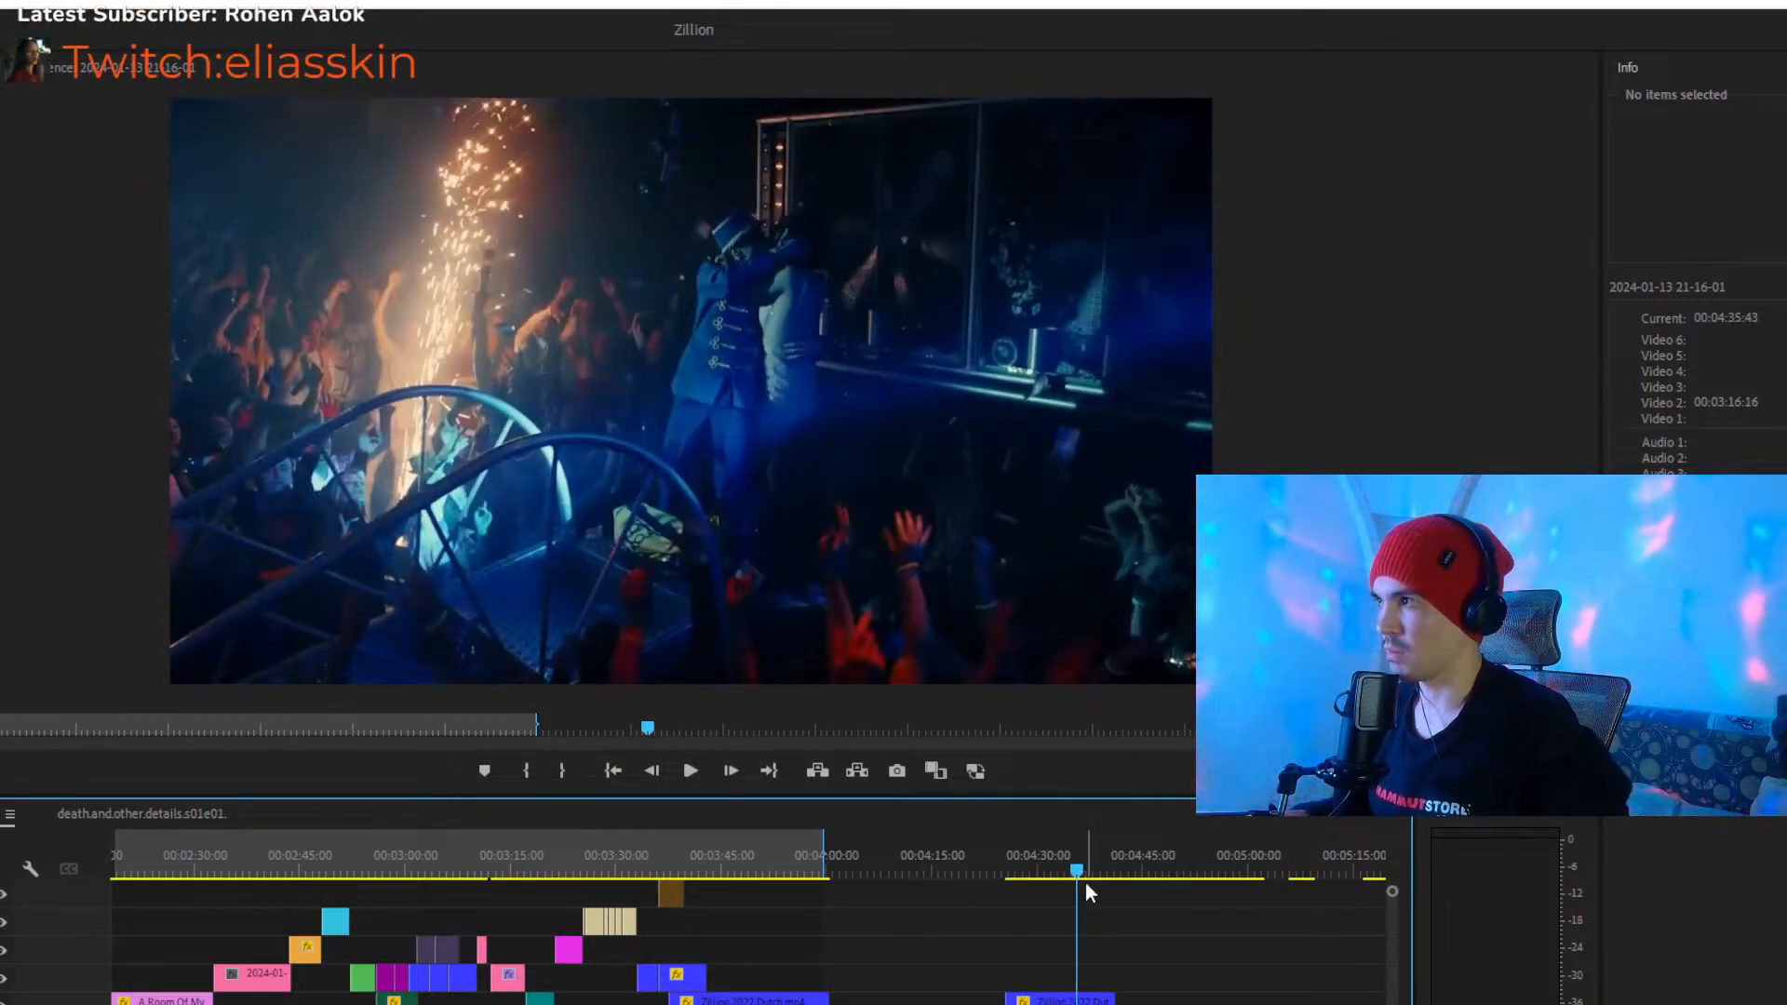
drag(1084, 880, 1017, 877)
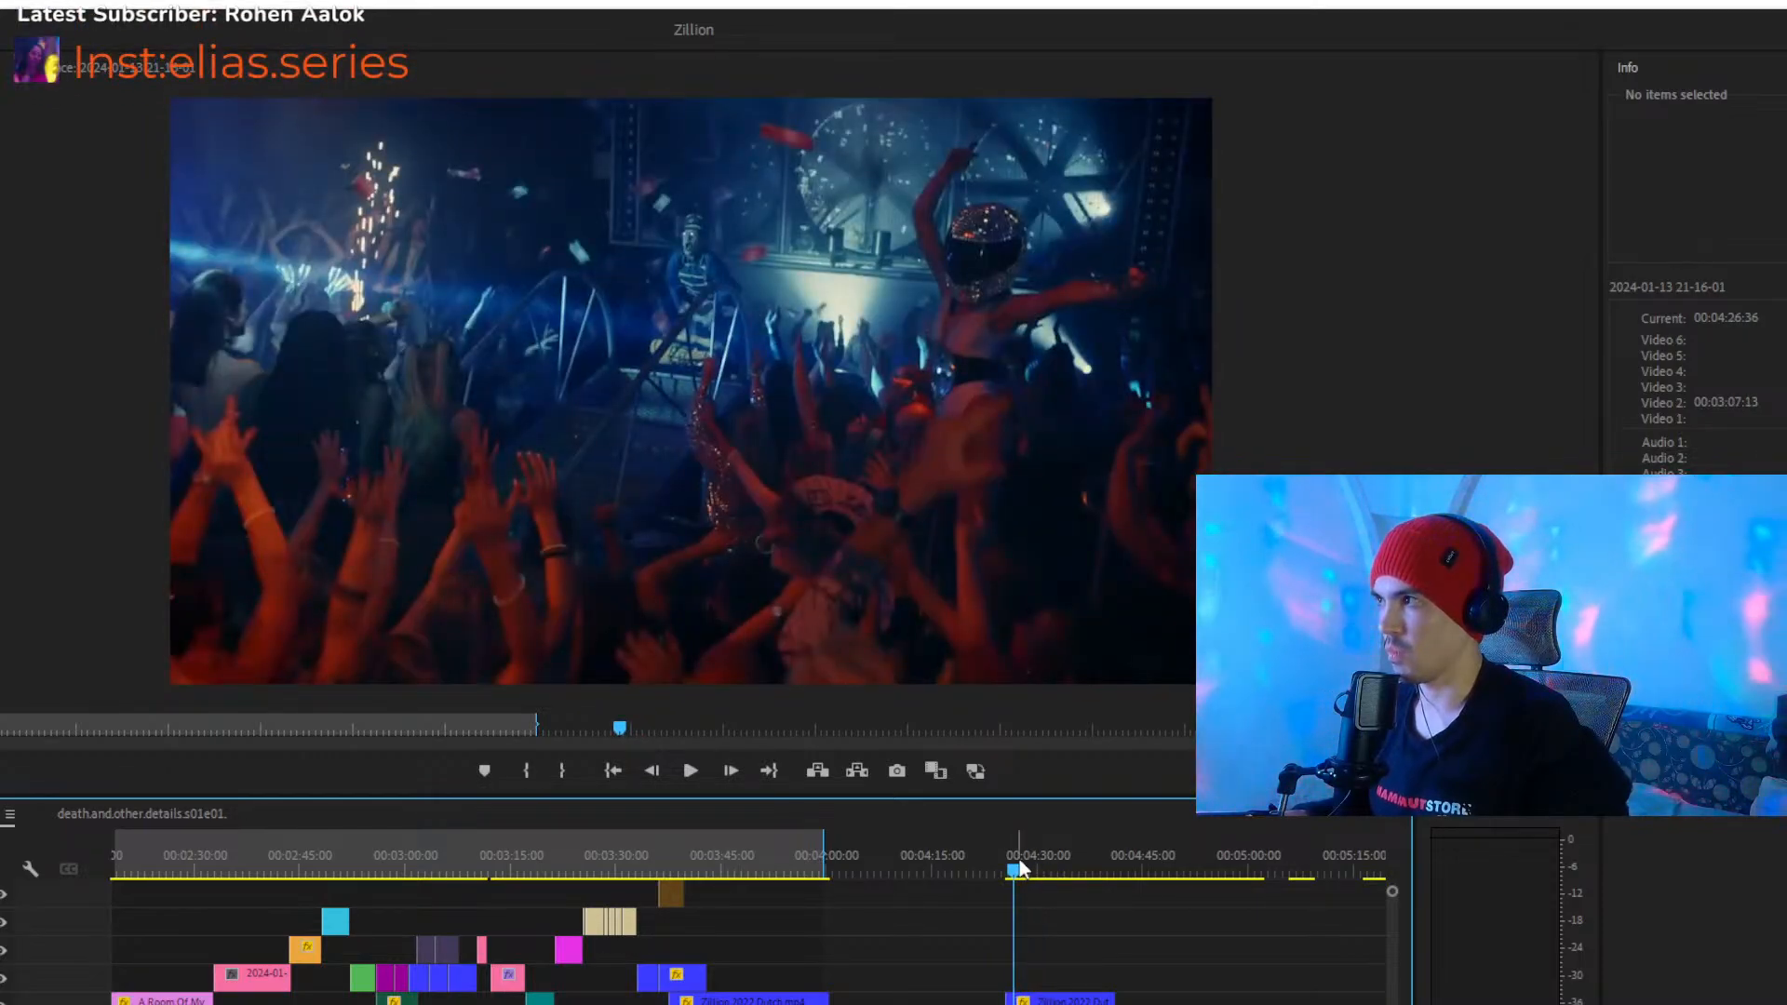
drag(1027, 869, 1110, 893)
key(space)
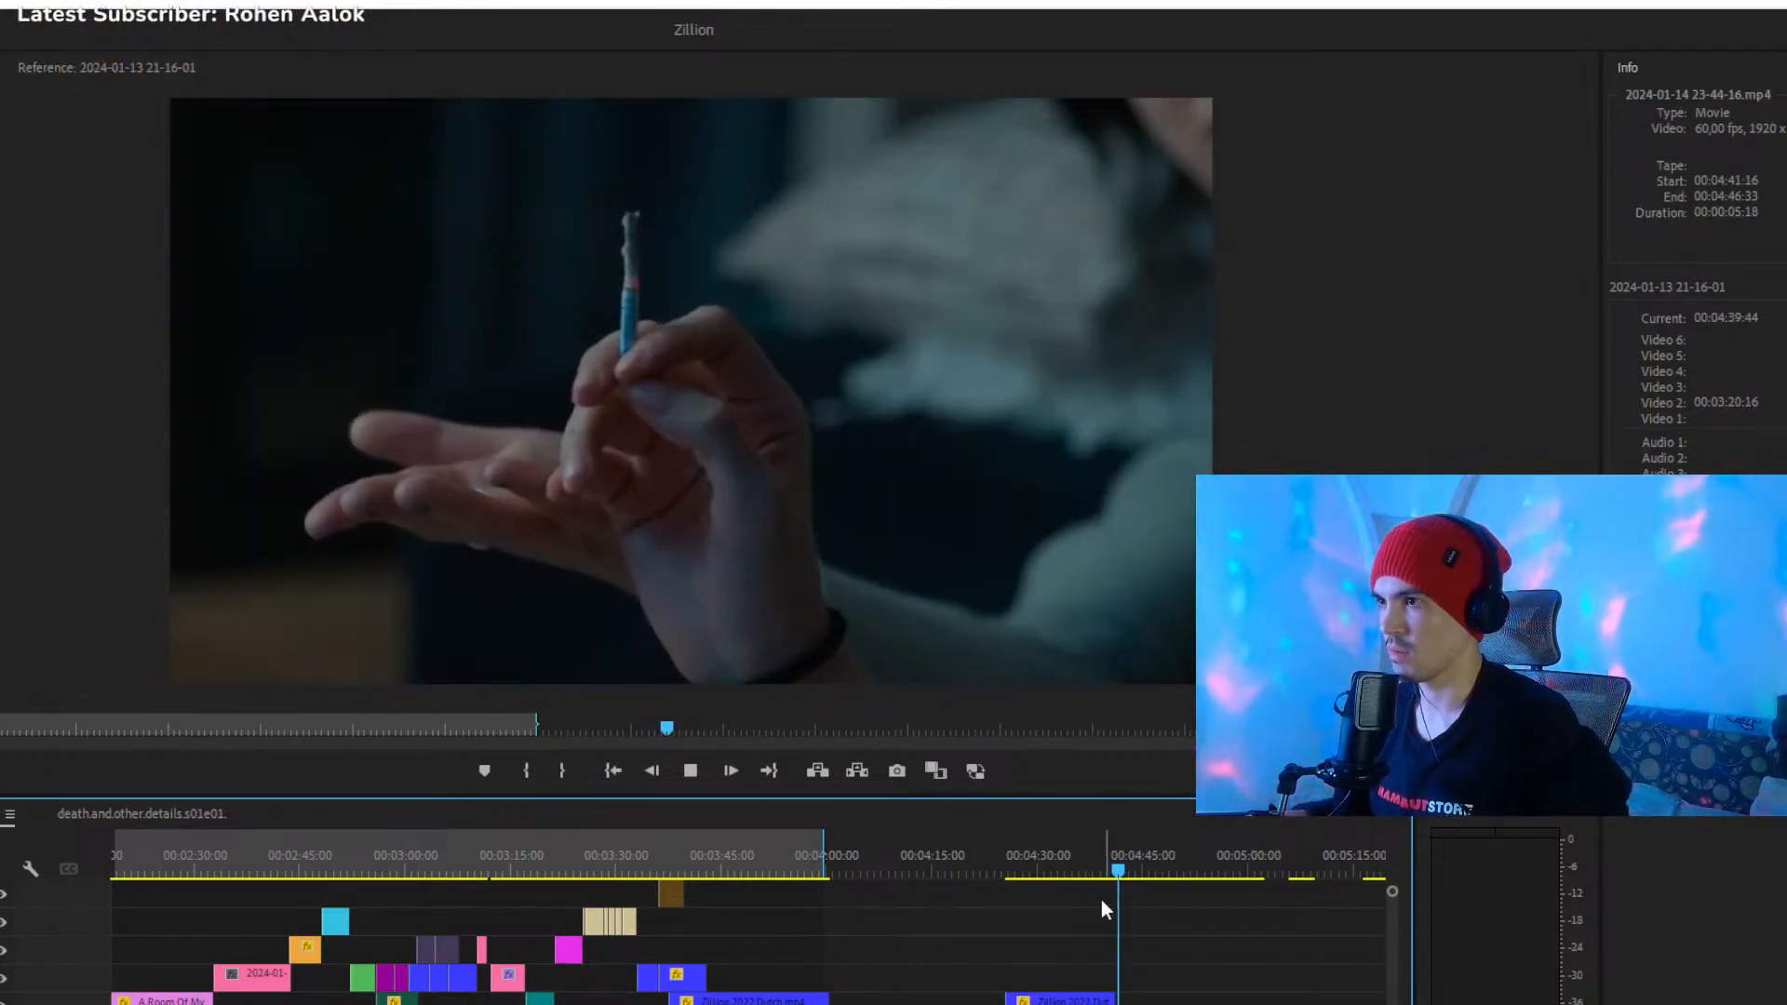
- Recheck the spare clip's opening footage and move that 00:00:15:42 Zillion.2022.Dutch clip to 00:03:44:48 on Video 3
click(1050, 870)
key(space)
click(1022, 873)
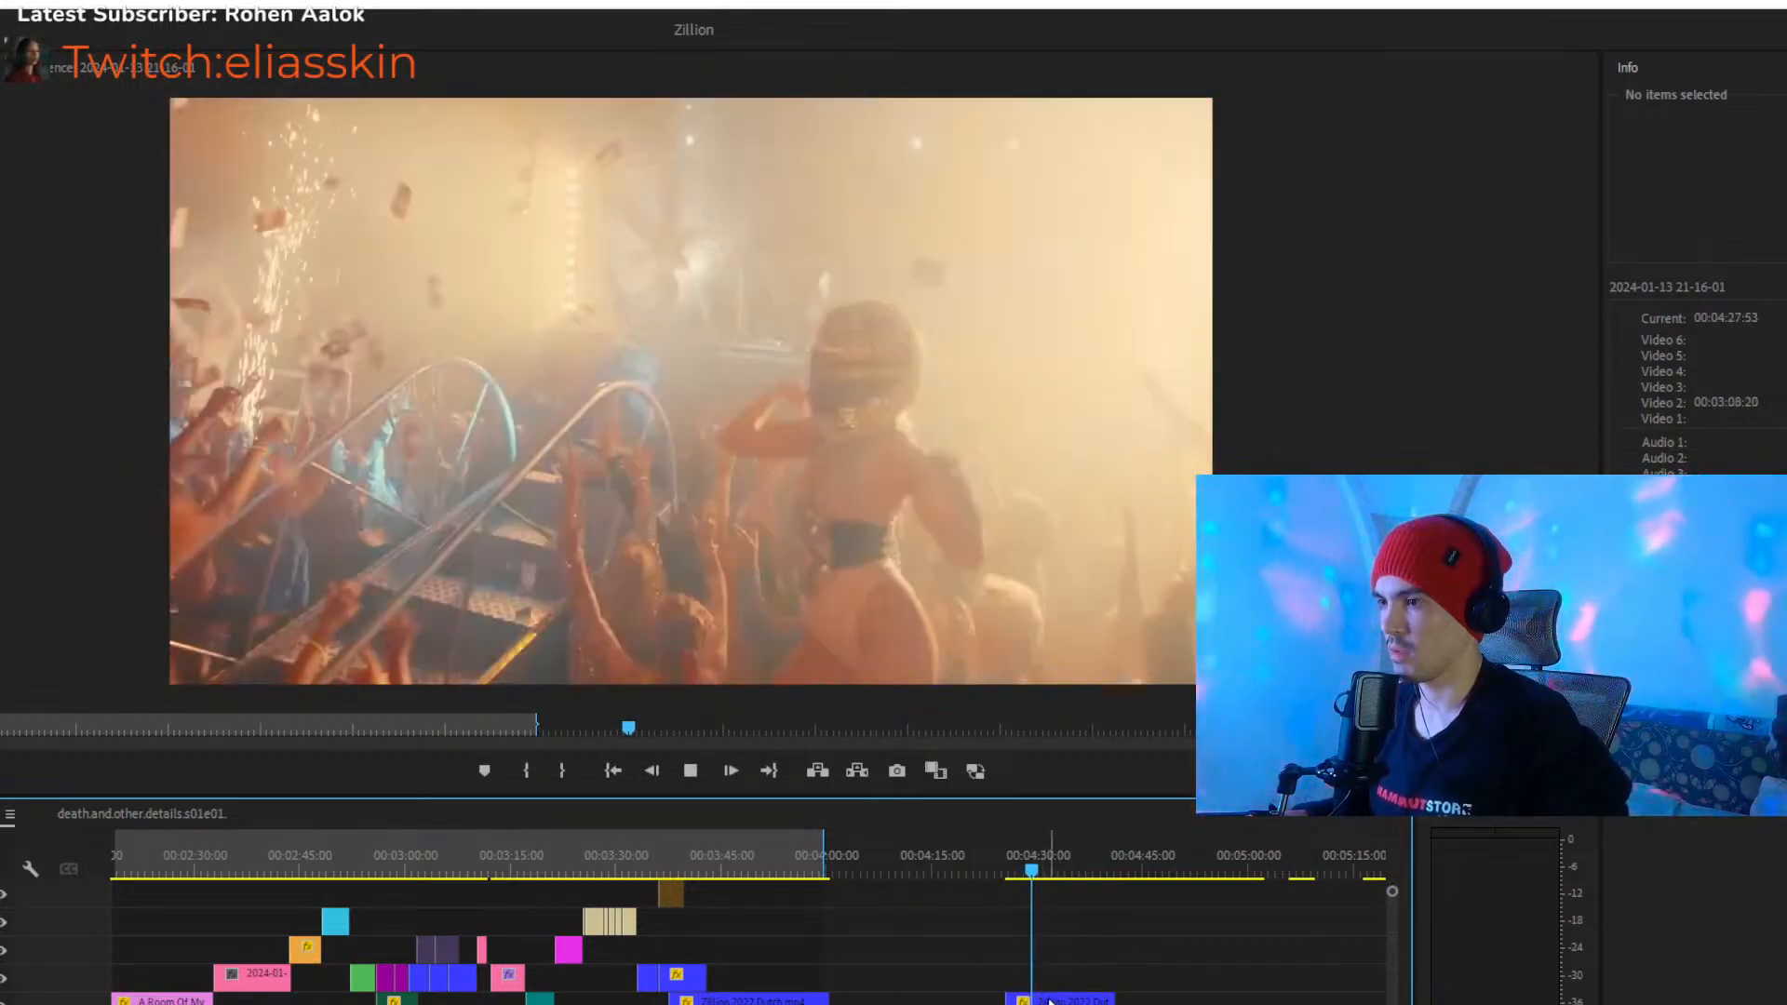
drag(1050, 999, 768, 973)
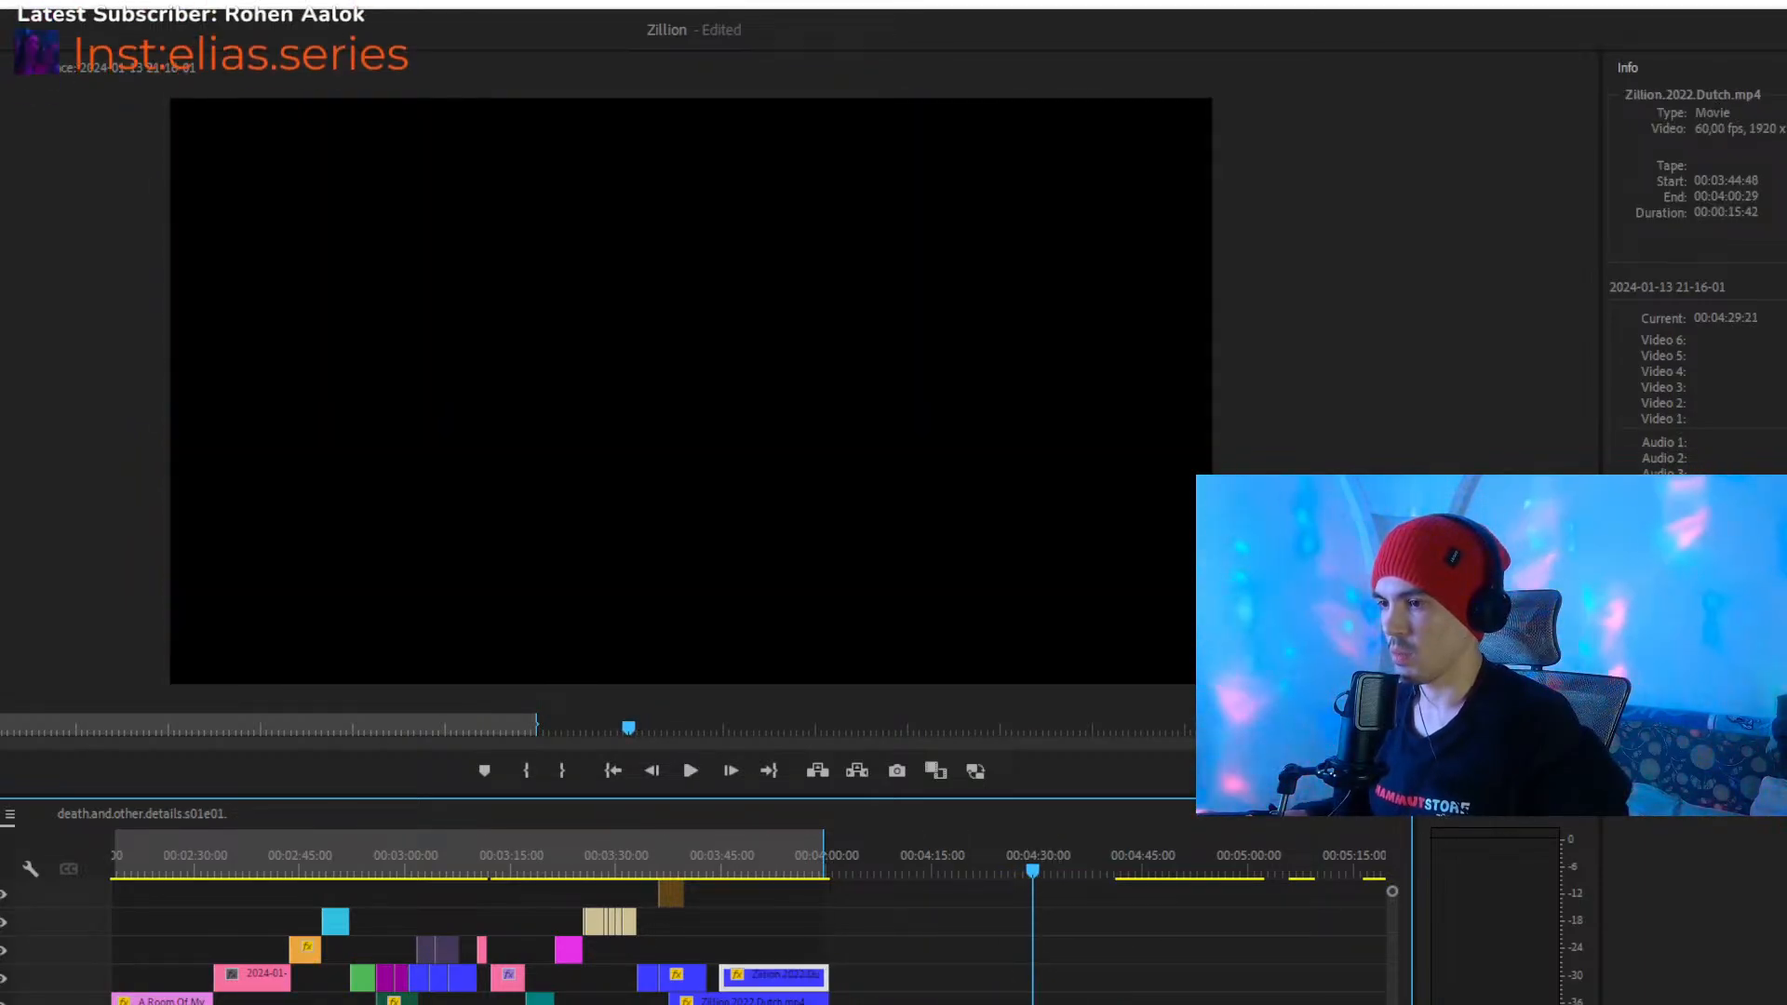
- Close the gap on Video 3 by moving the 00:00:15:42 Zillion.2022.Dutch clip to start at 00:03:43:03
key(=)
key(=)
key(=)
click(237, 872)
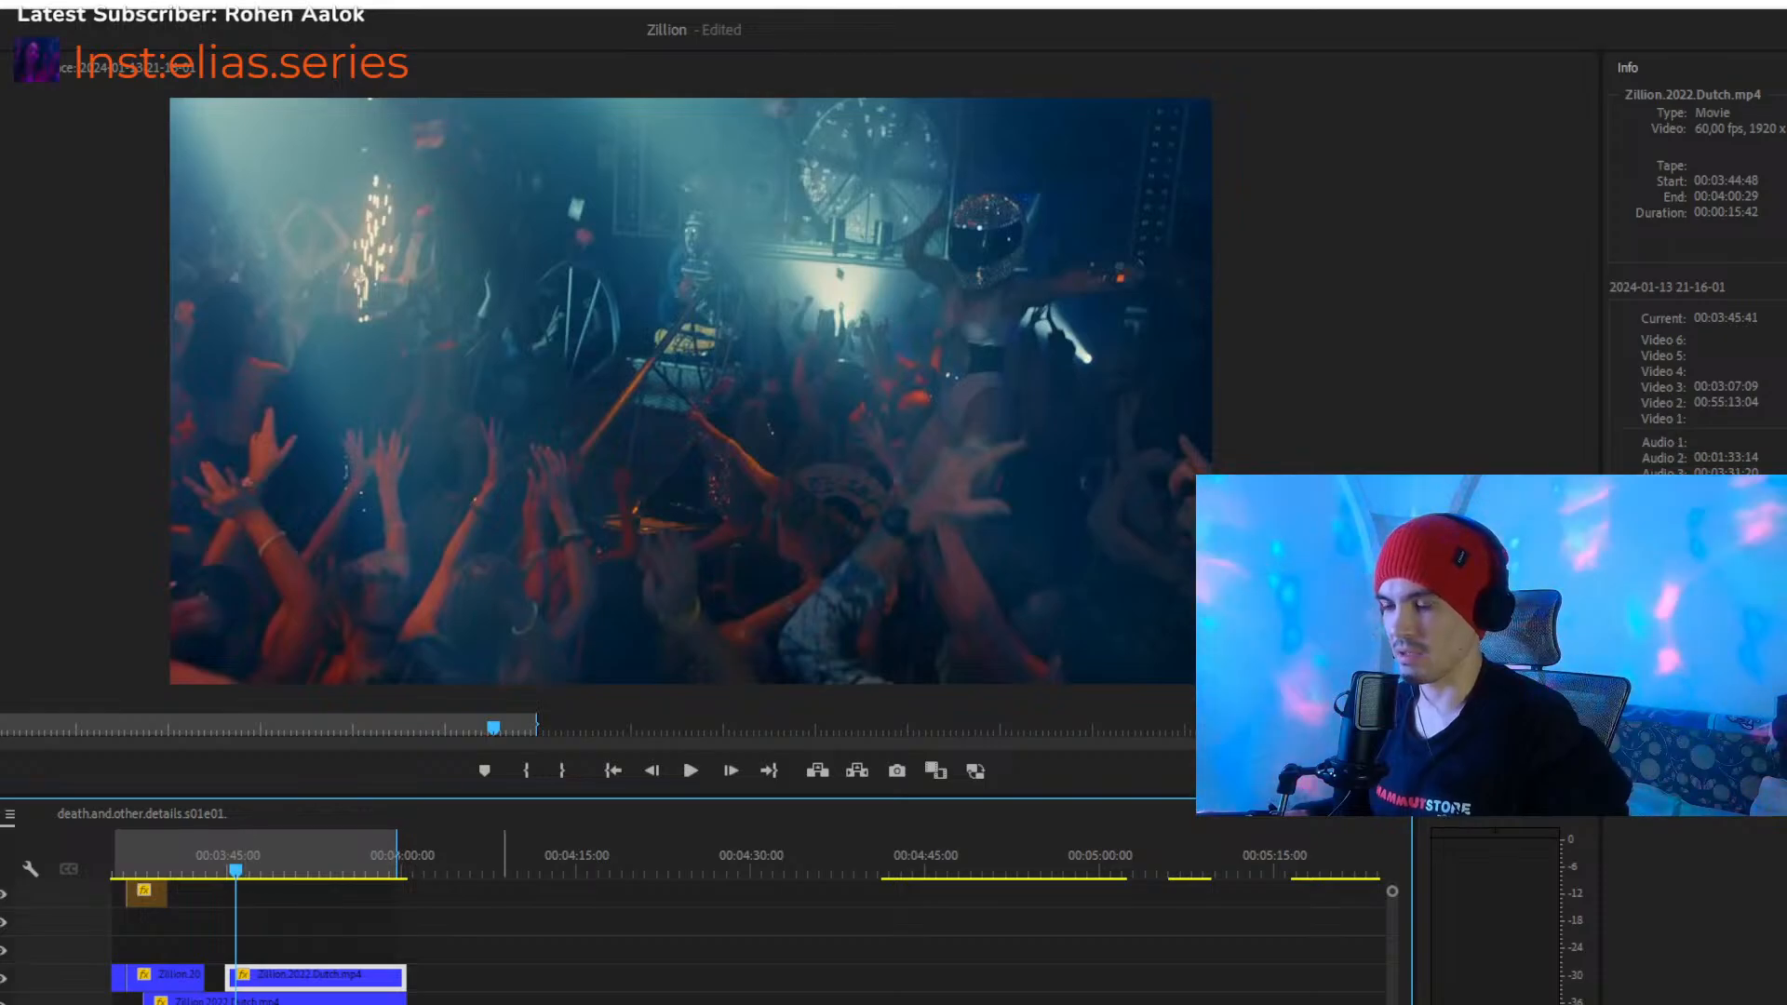
key(=)
key(=)
key(=)
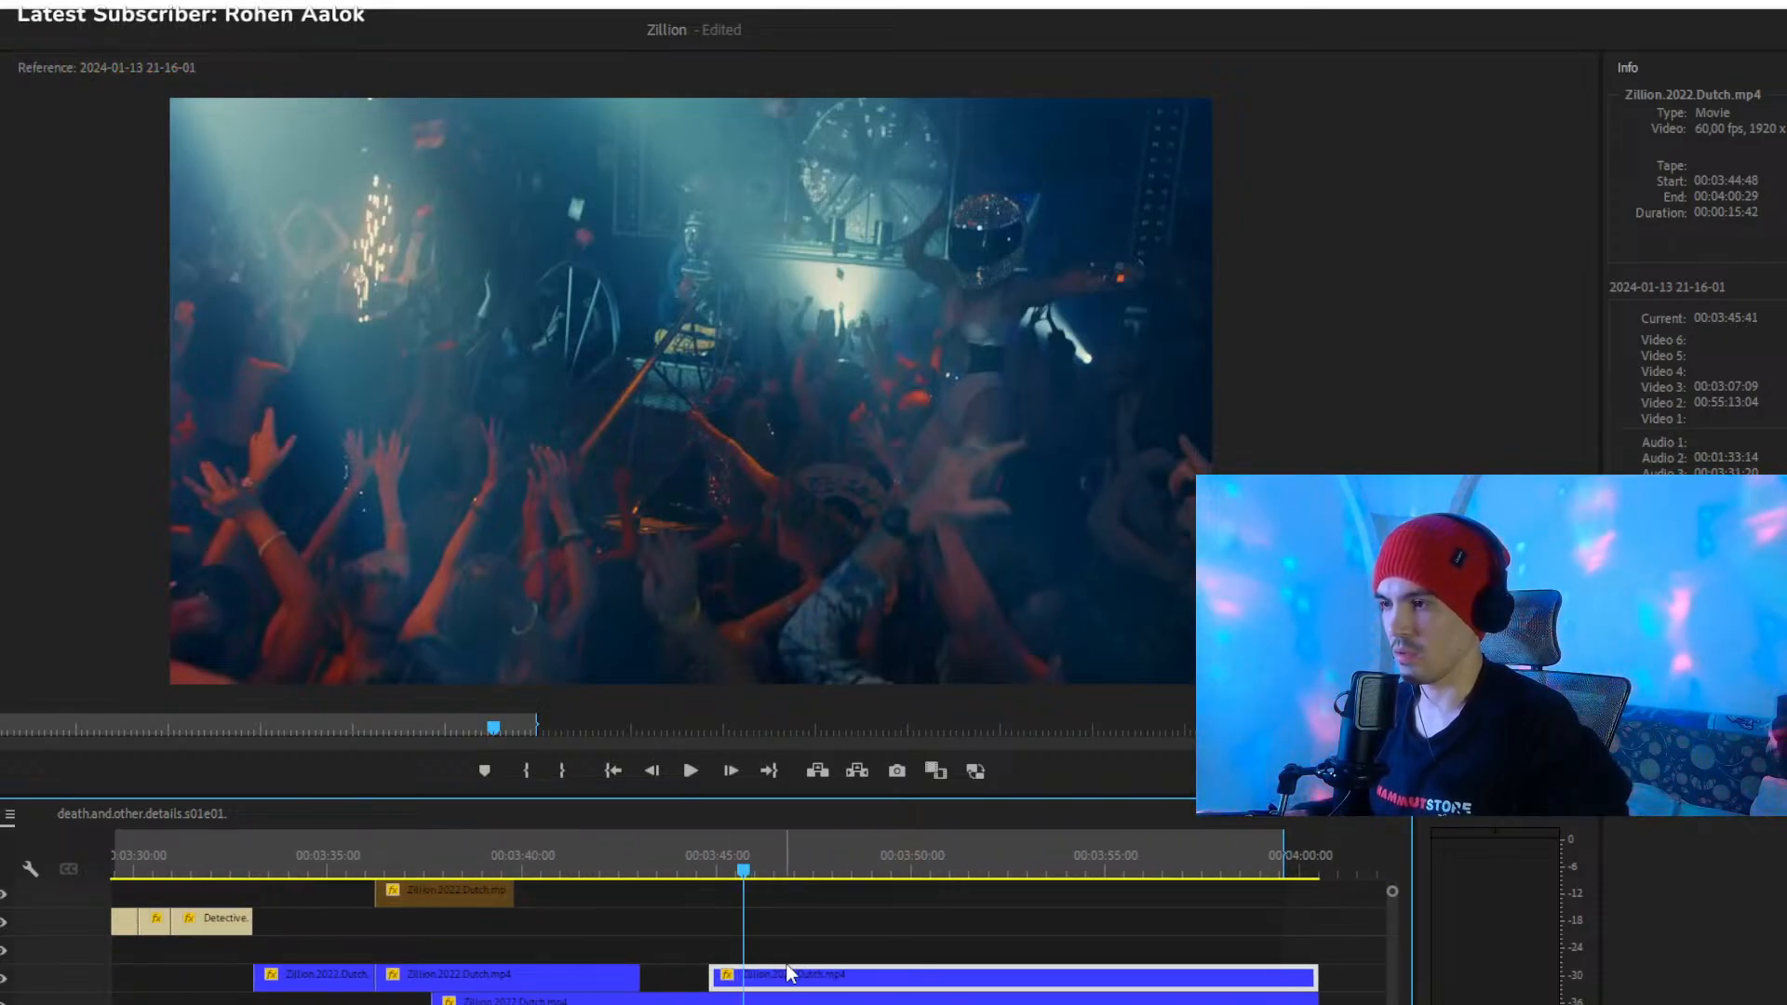
drag(793, 980, 726, 979)
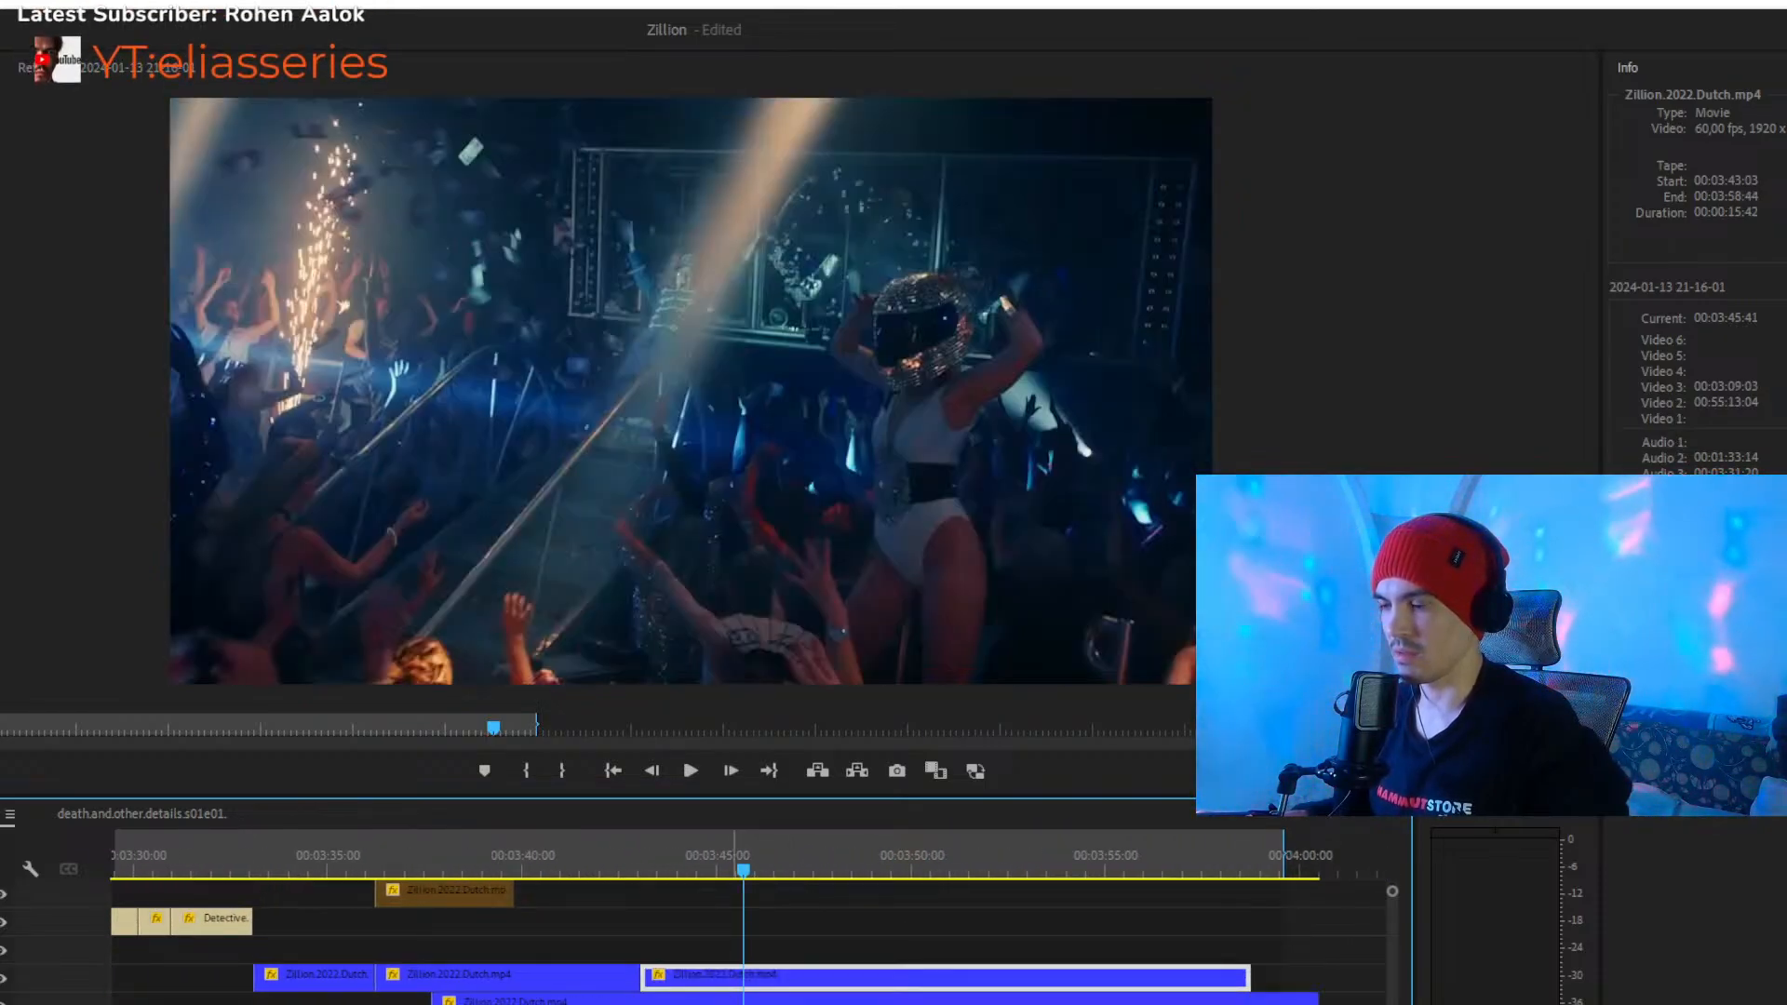
- Move the 00:00:22:50 Zillion.2022.Dutch clip on Video 2 out past the montage to 00:04:09:41
key(minus)
key(minus)
key(minus)
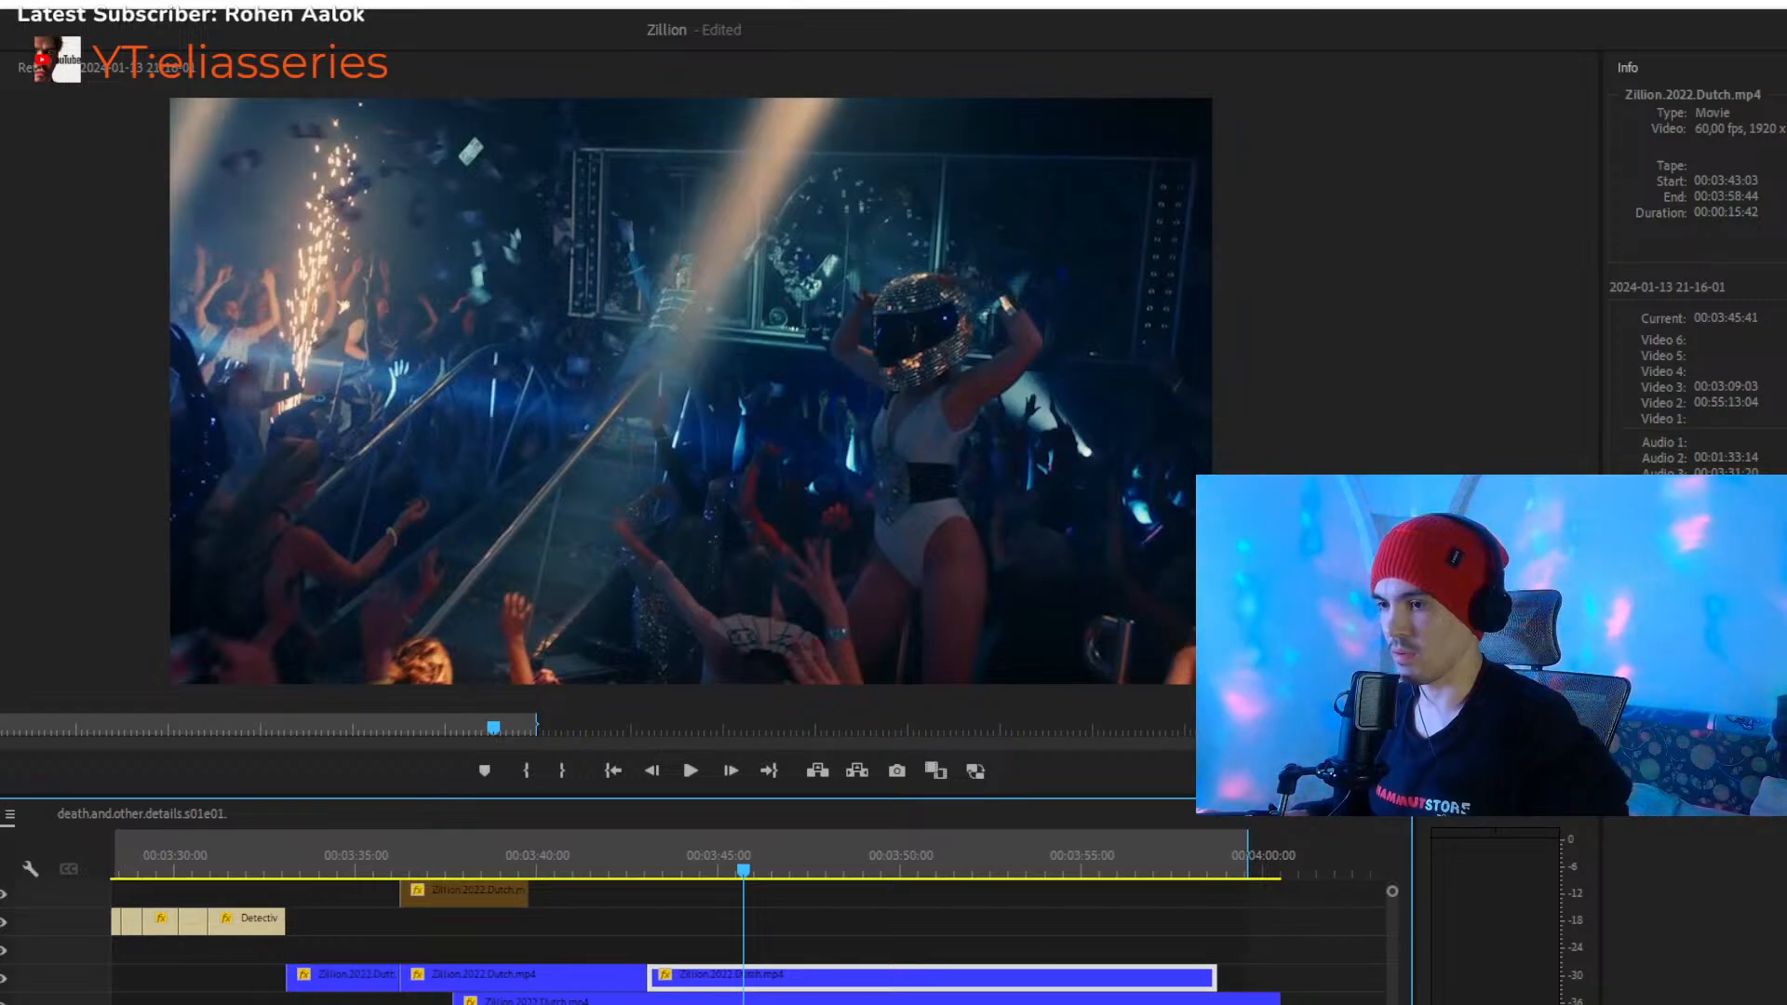
drag(739, 1002, 1045, 1001)
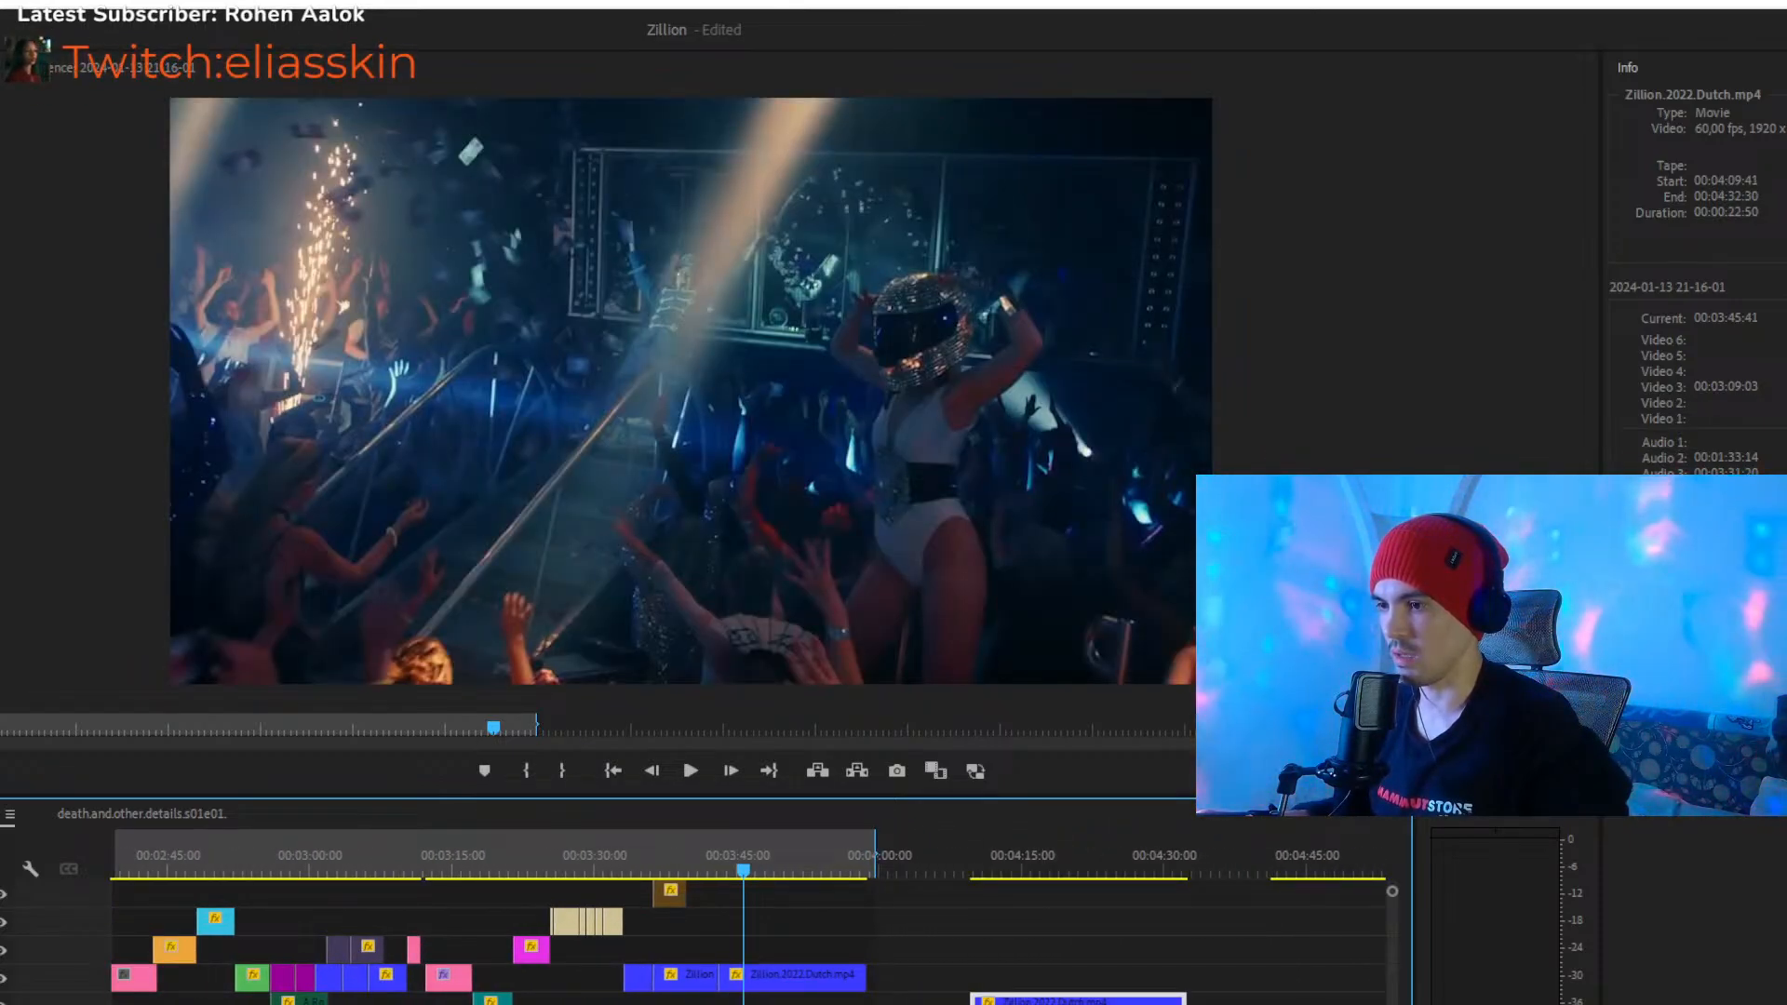
key(equal)
key(equal)
key(equal)
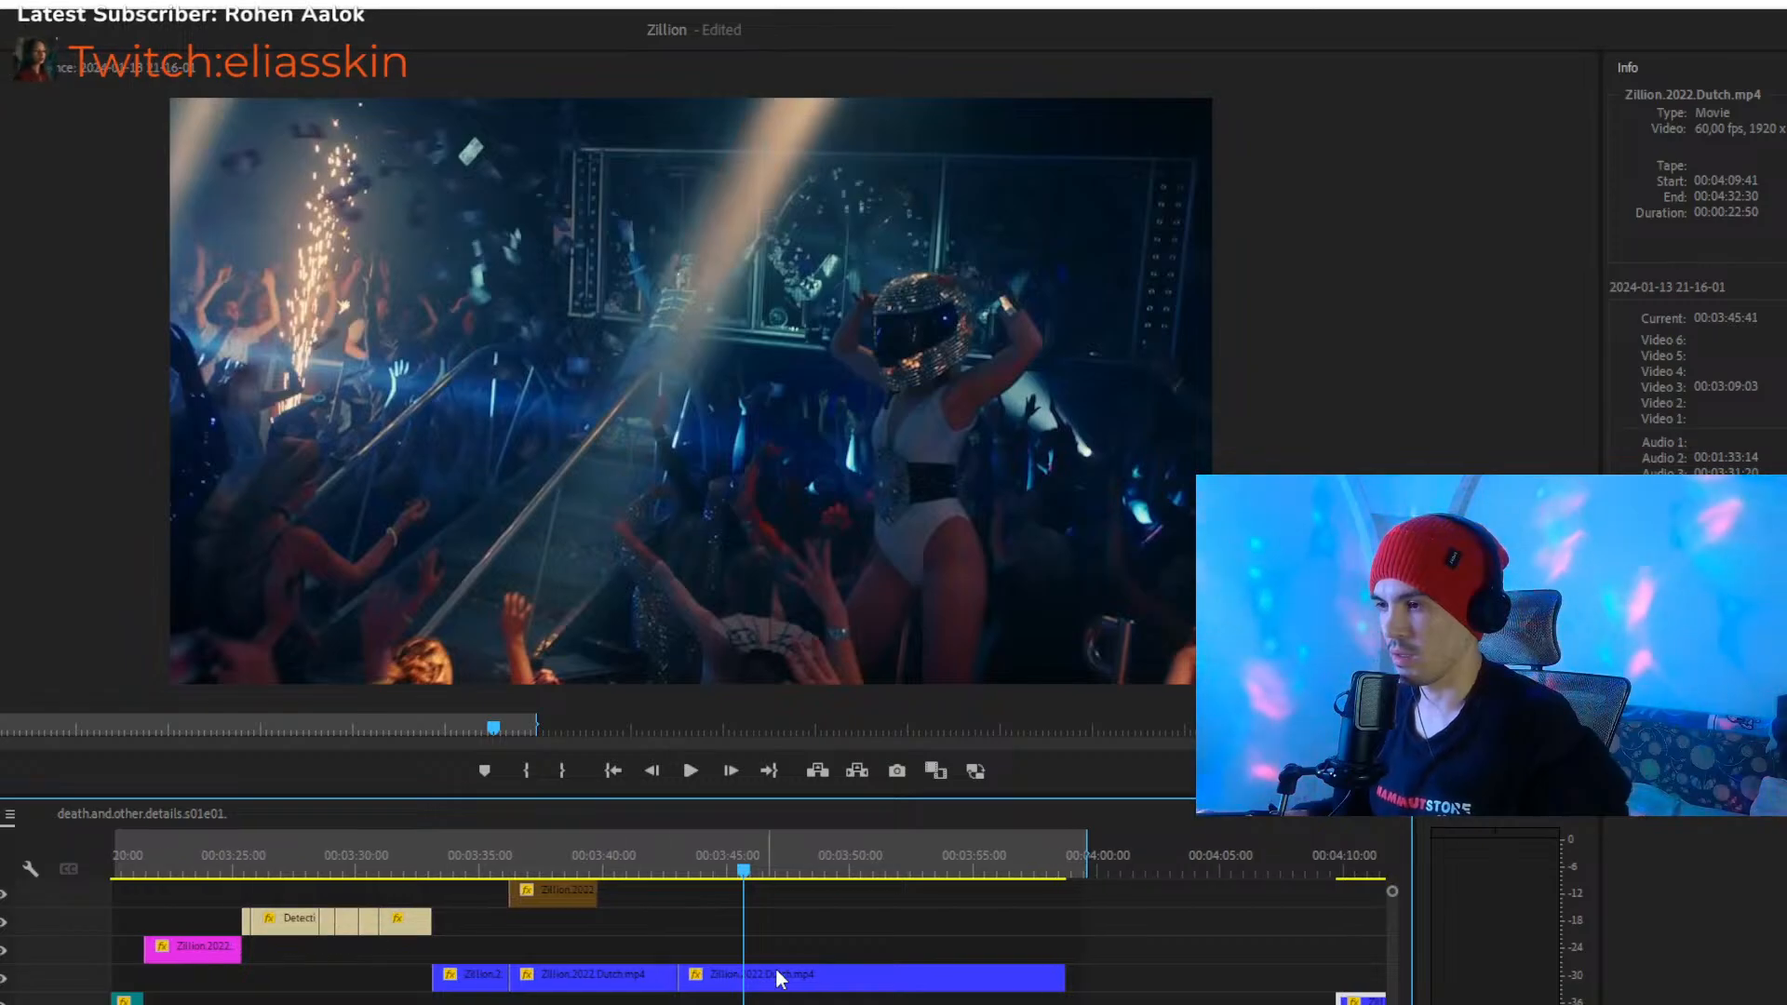
- Play the montage's Zillion ending on Video 3 from about 00:03:42:27 and again from 00:03:53:20
click(666, 854)
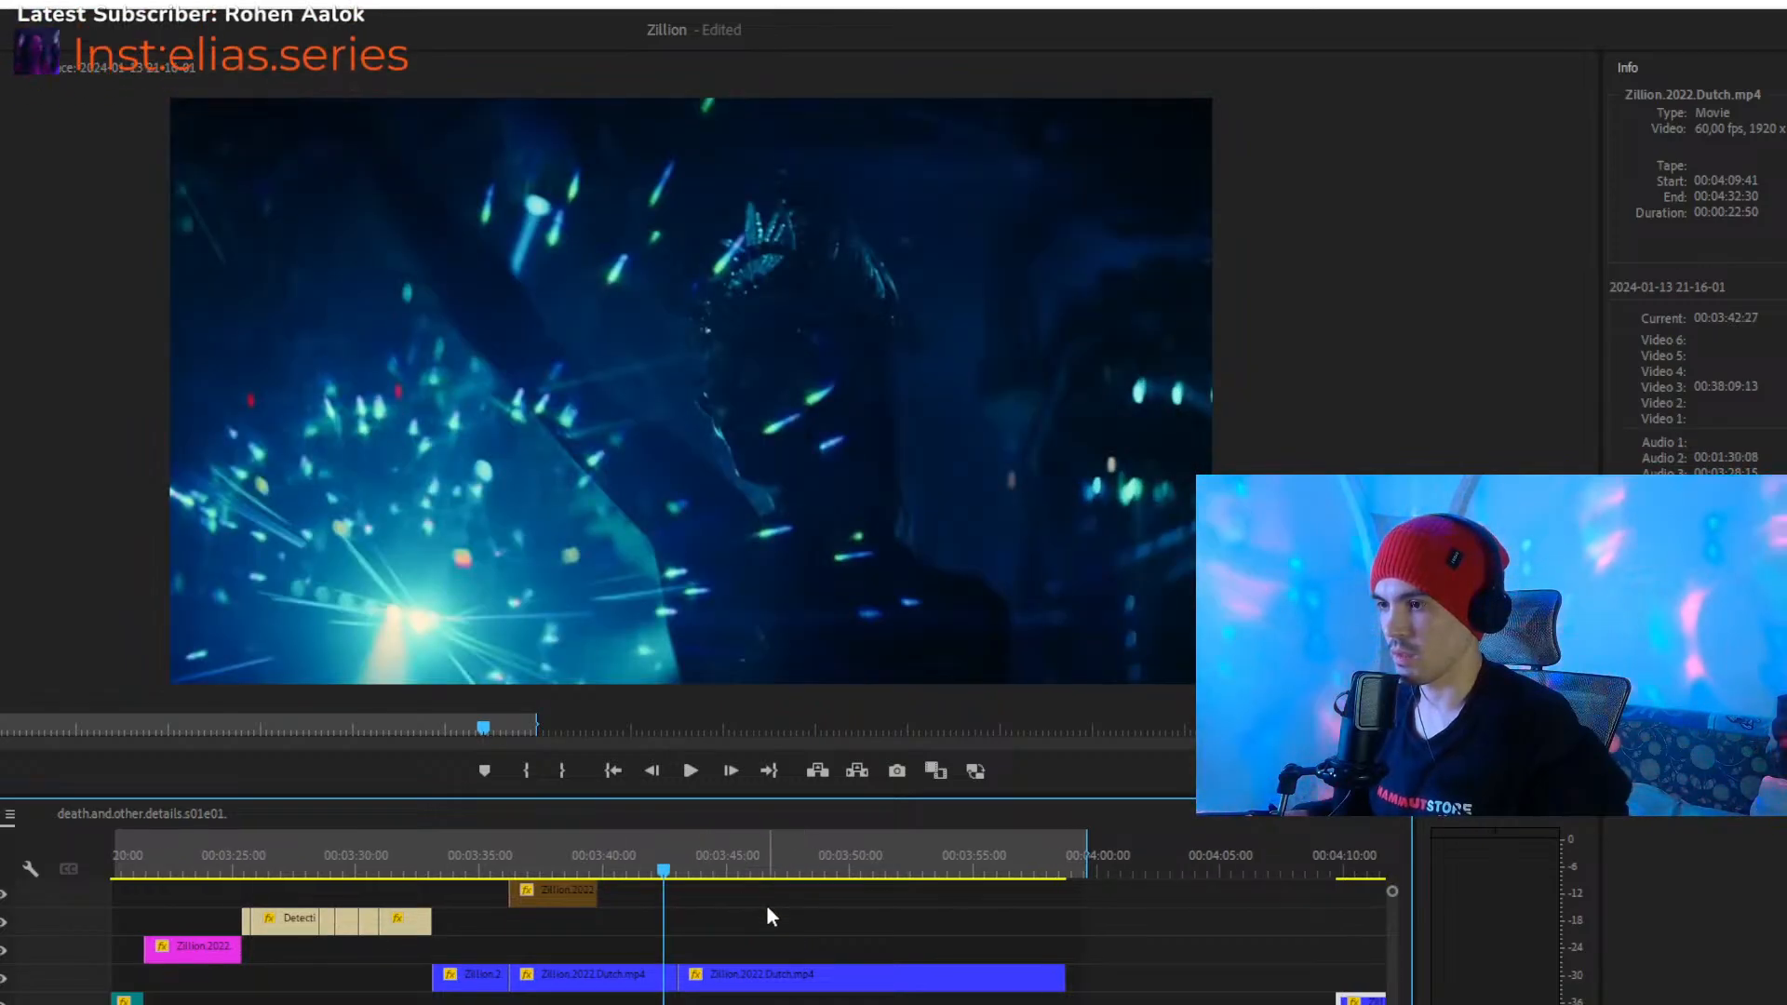
click(810, 924)
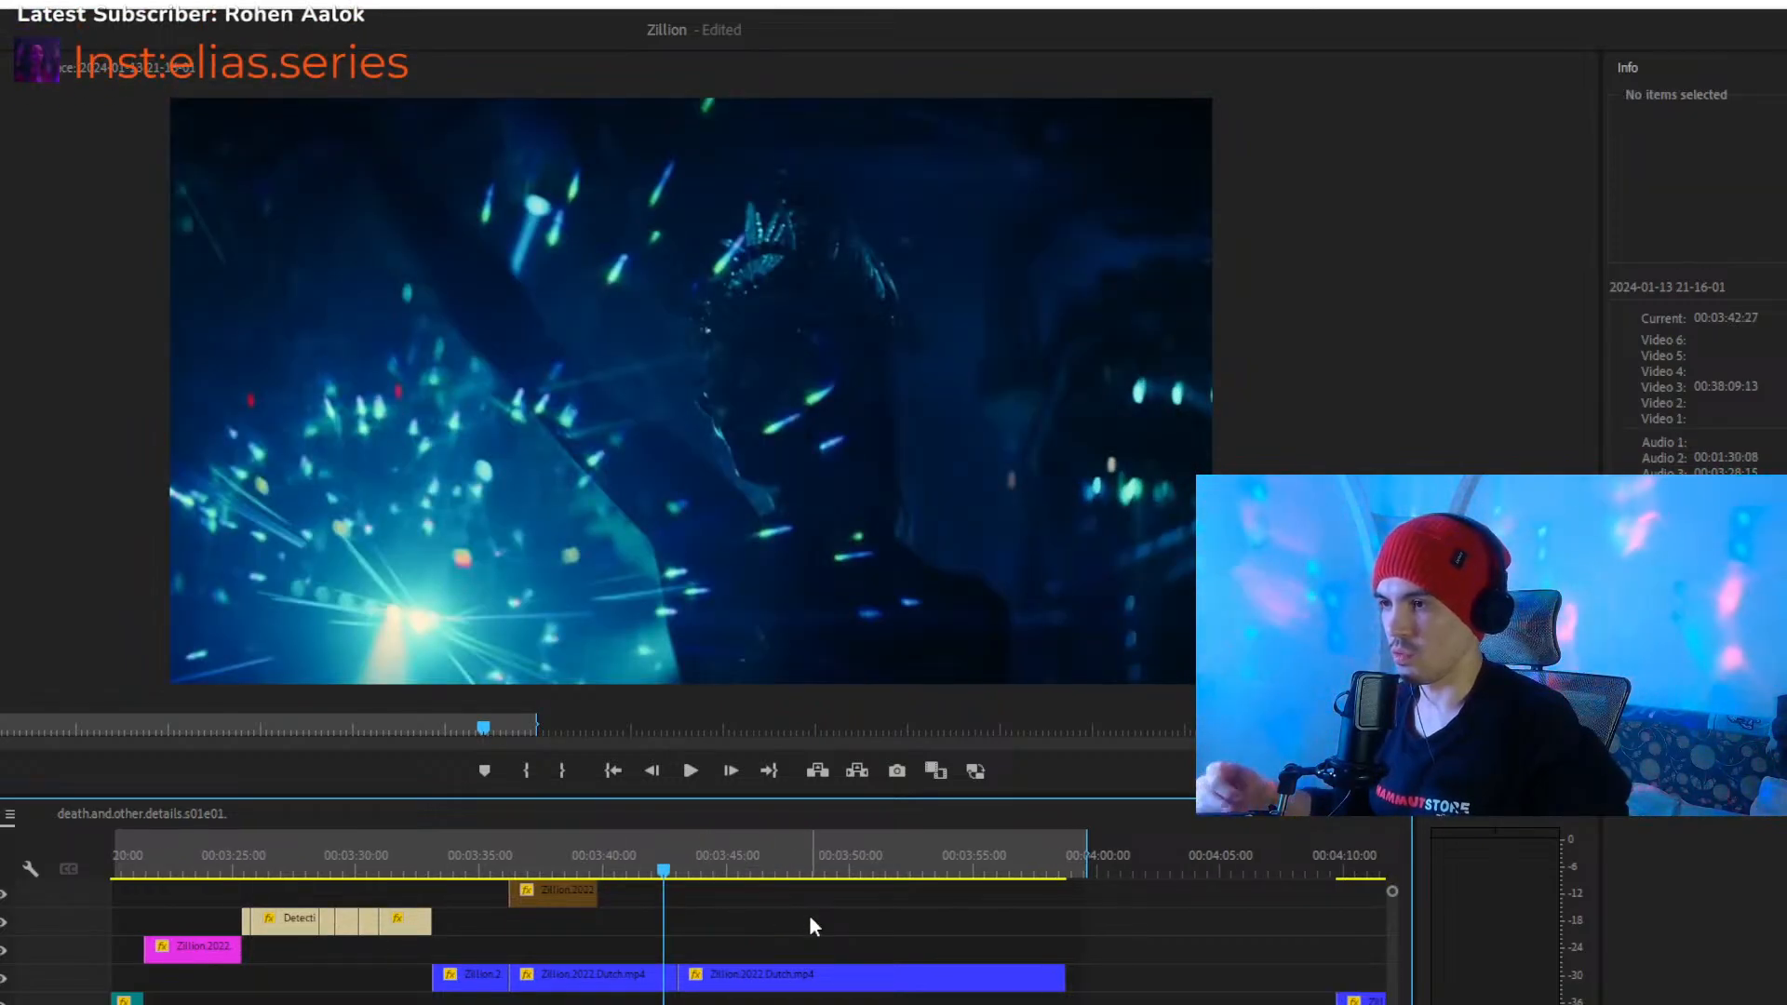
key(space)
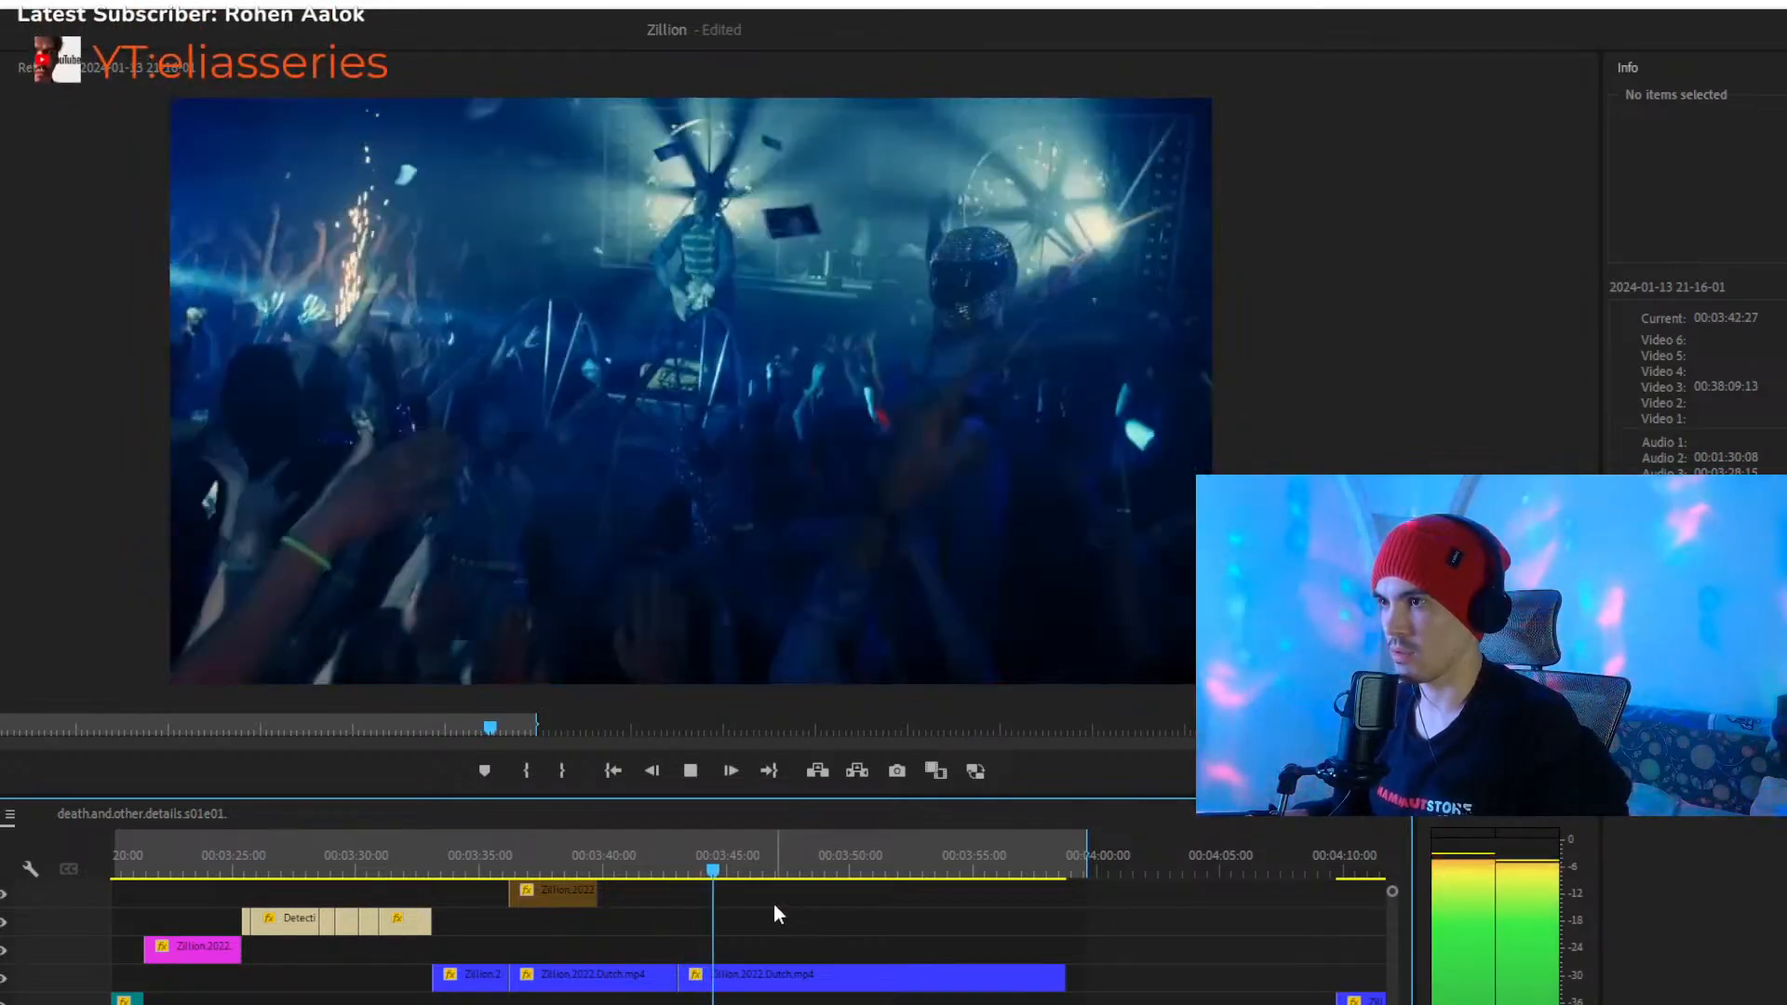
click(665, 871)
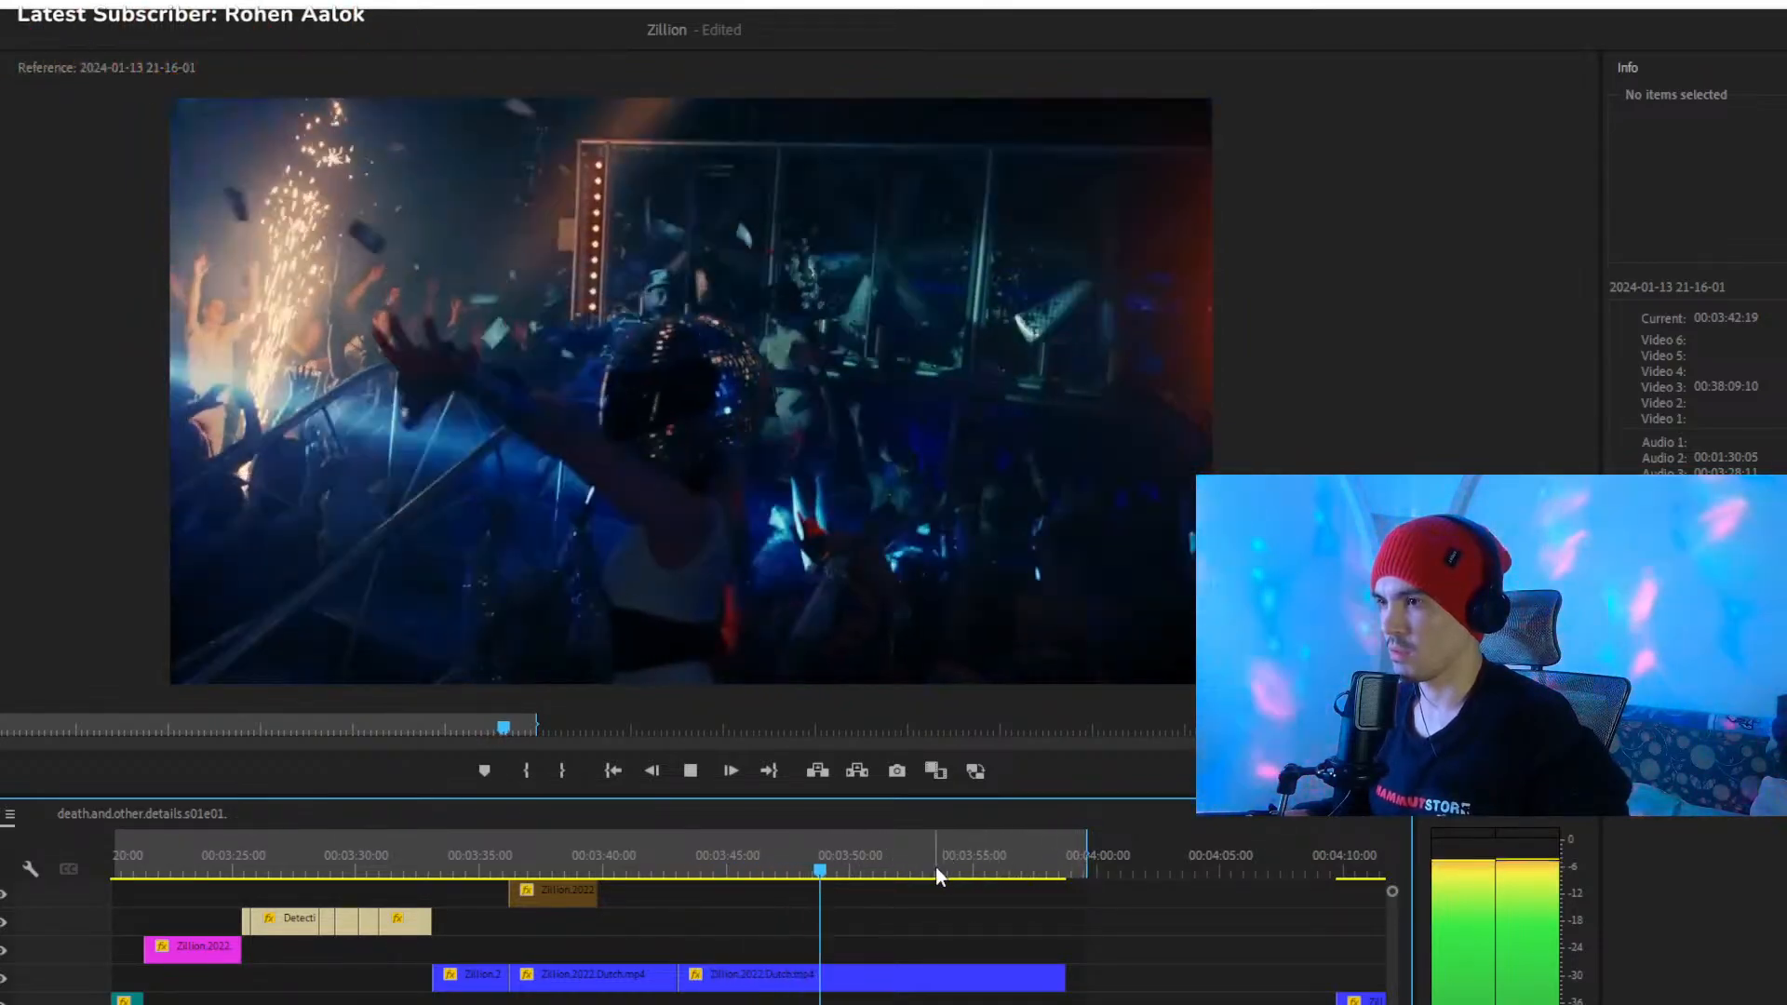
click(934, 870)
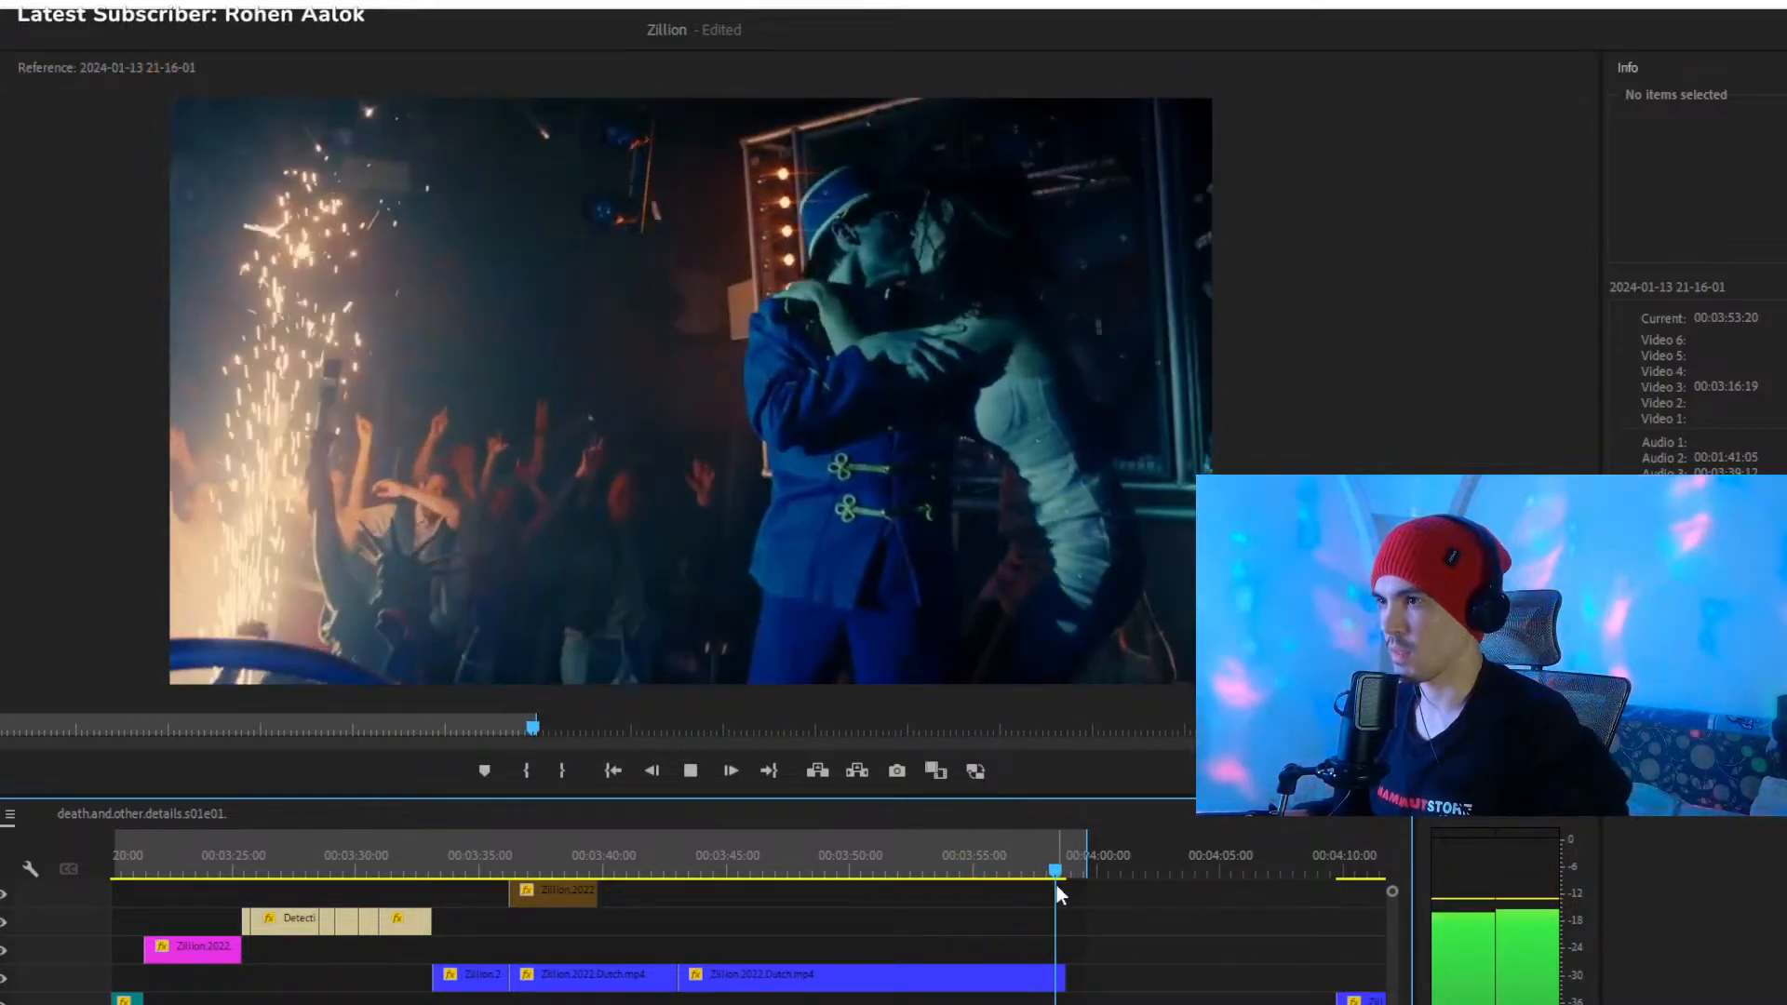
key(space)
- Extend the sequence's Out point to about 00:03:59:36
key(equal)
key(equal)
key(equal)
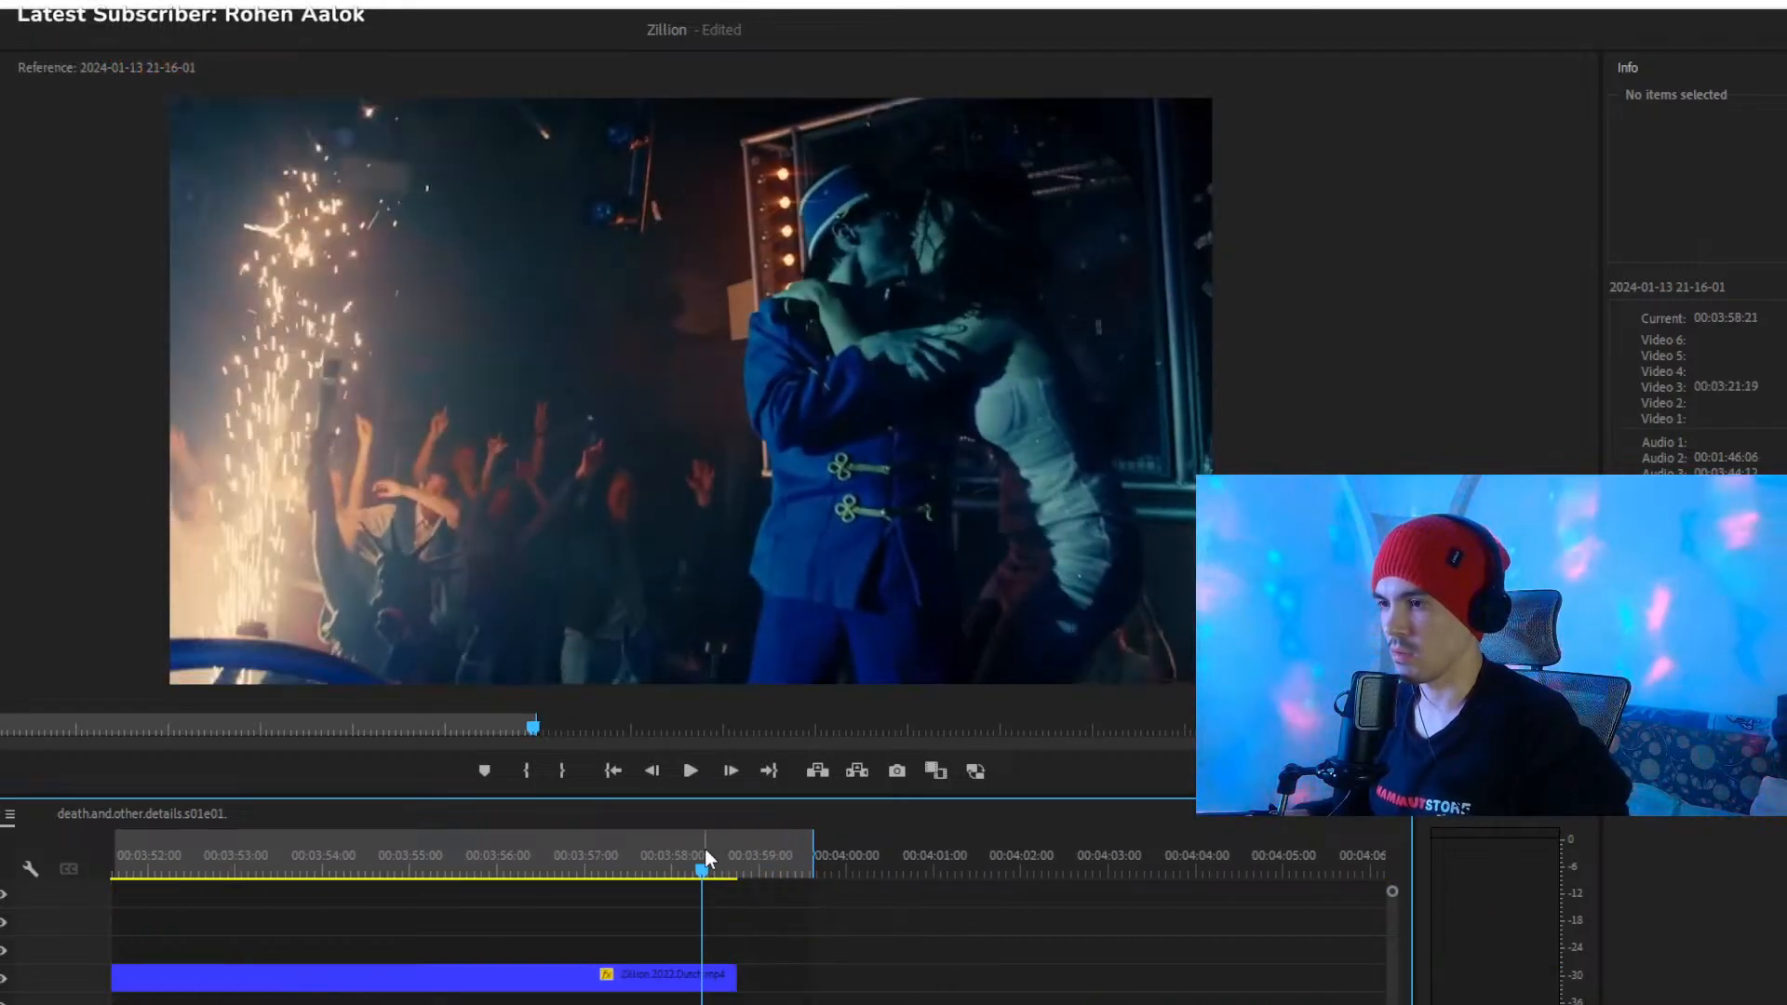
key(space)
click(707, 851)
key(space)
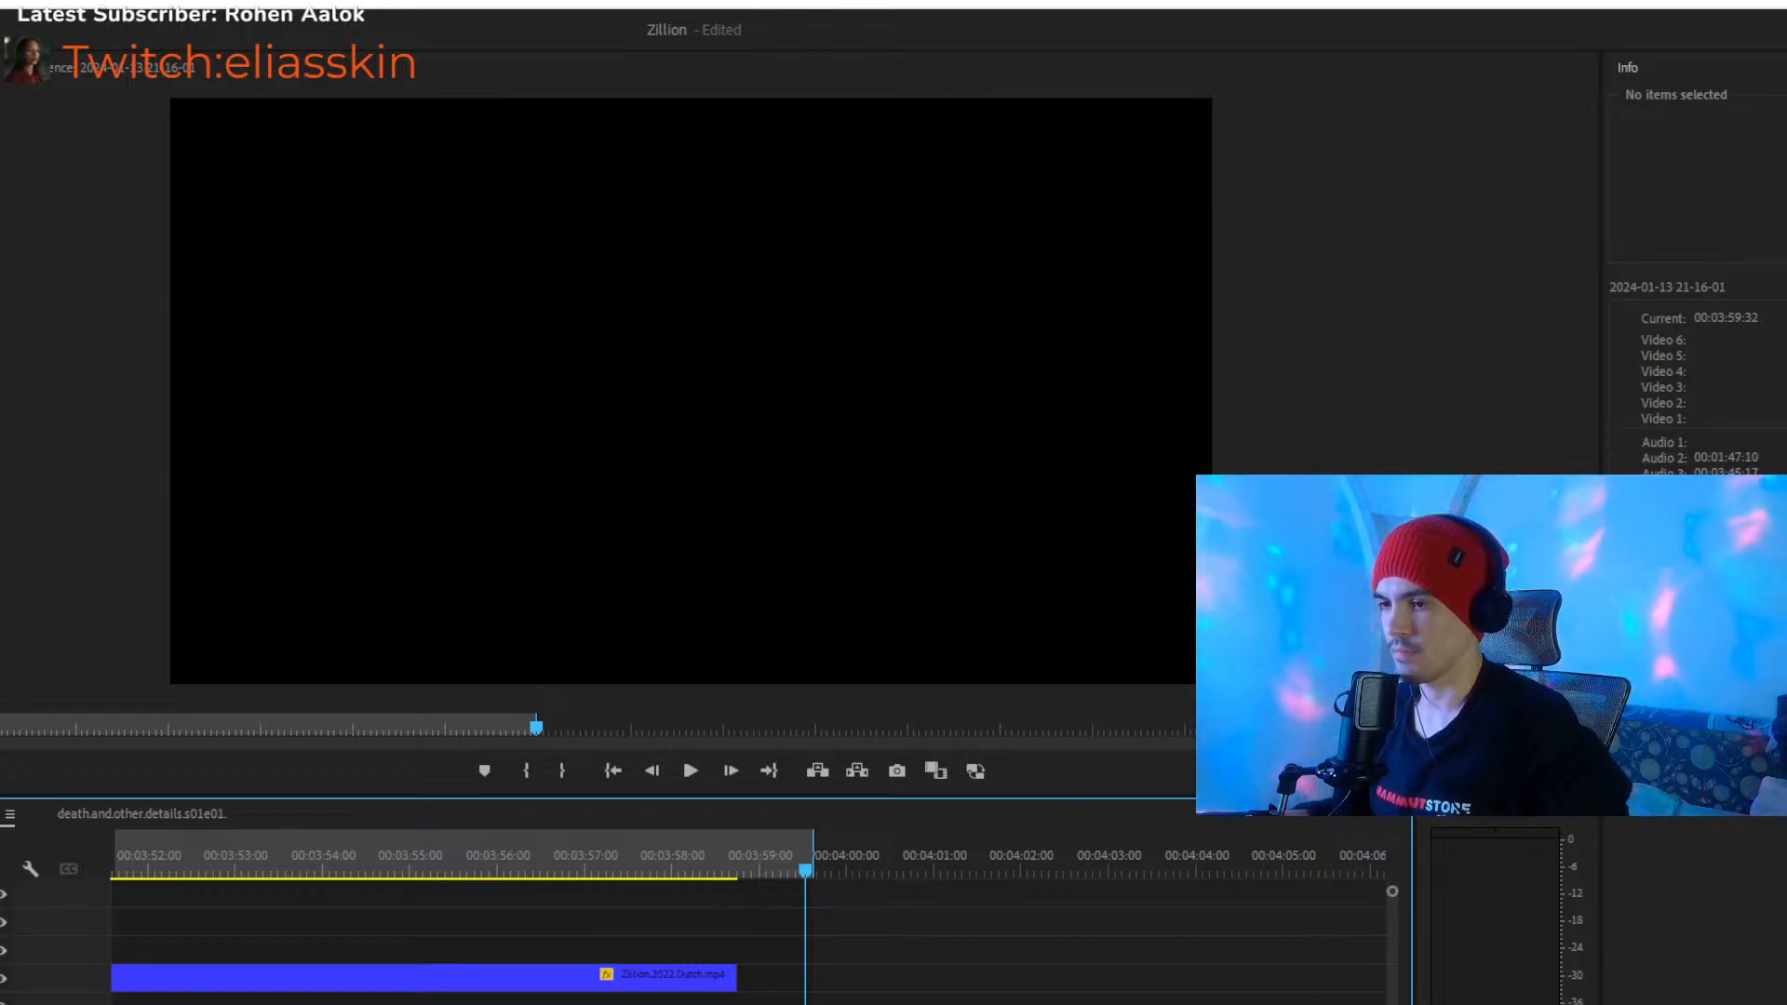
key(equal)
key(equal)
key(equal)
key(equal)
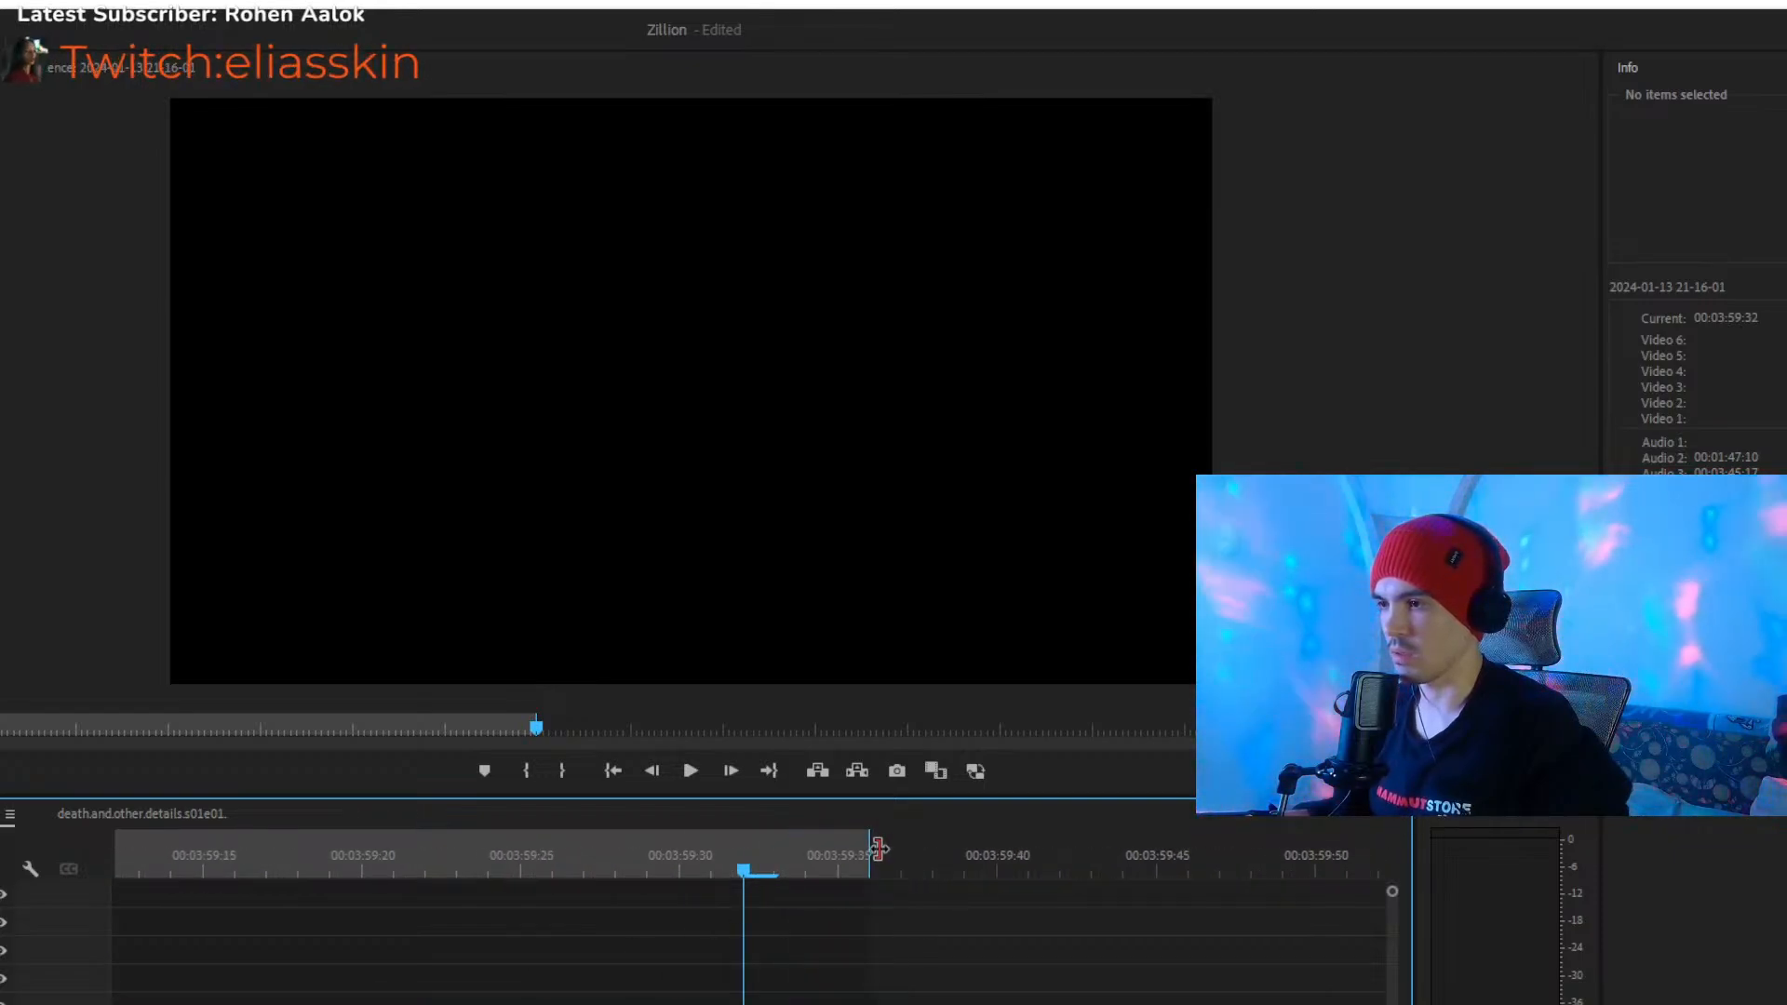
key(minus)
key(minus)
key(minus)
key(minus)
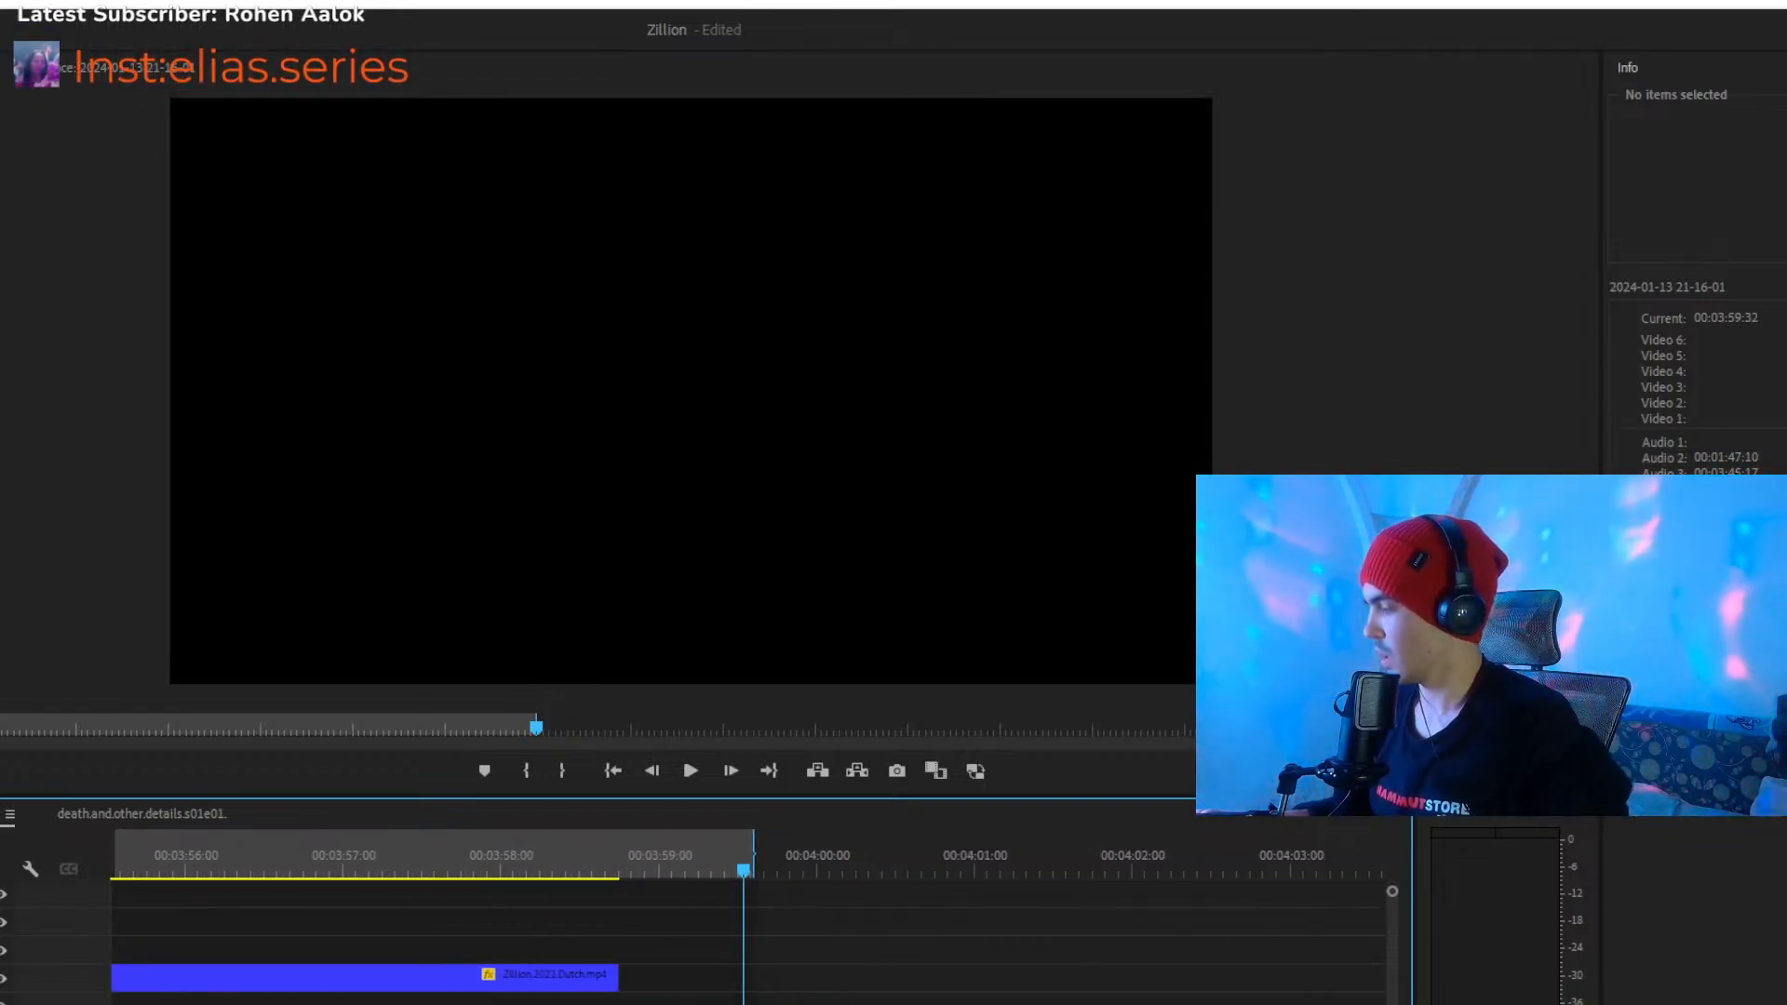
- Replay the montage's ending from about 00:03:31:57 and check the footage around 00:03:42:35
drag(487, 844, 464, 847)
key(space)
key(equal)
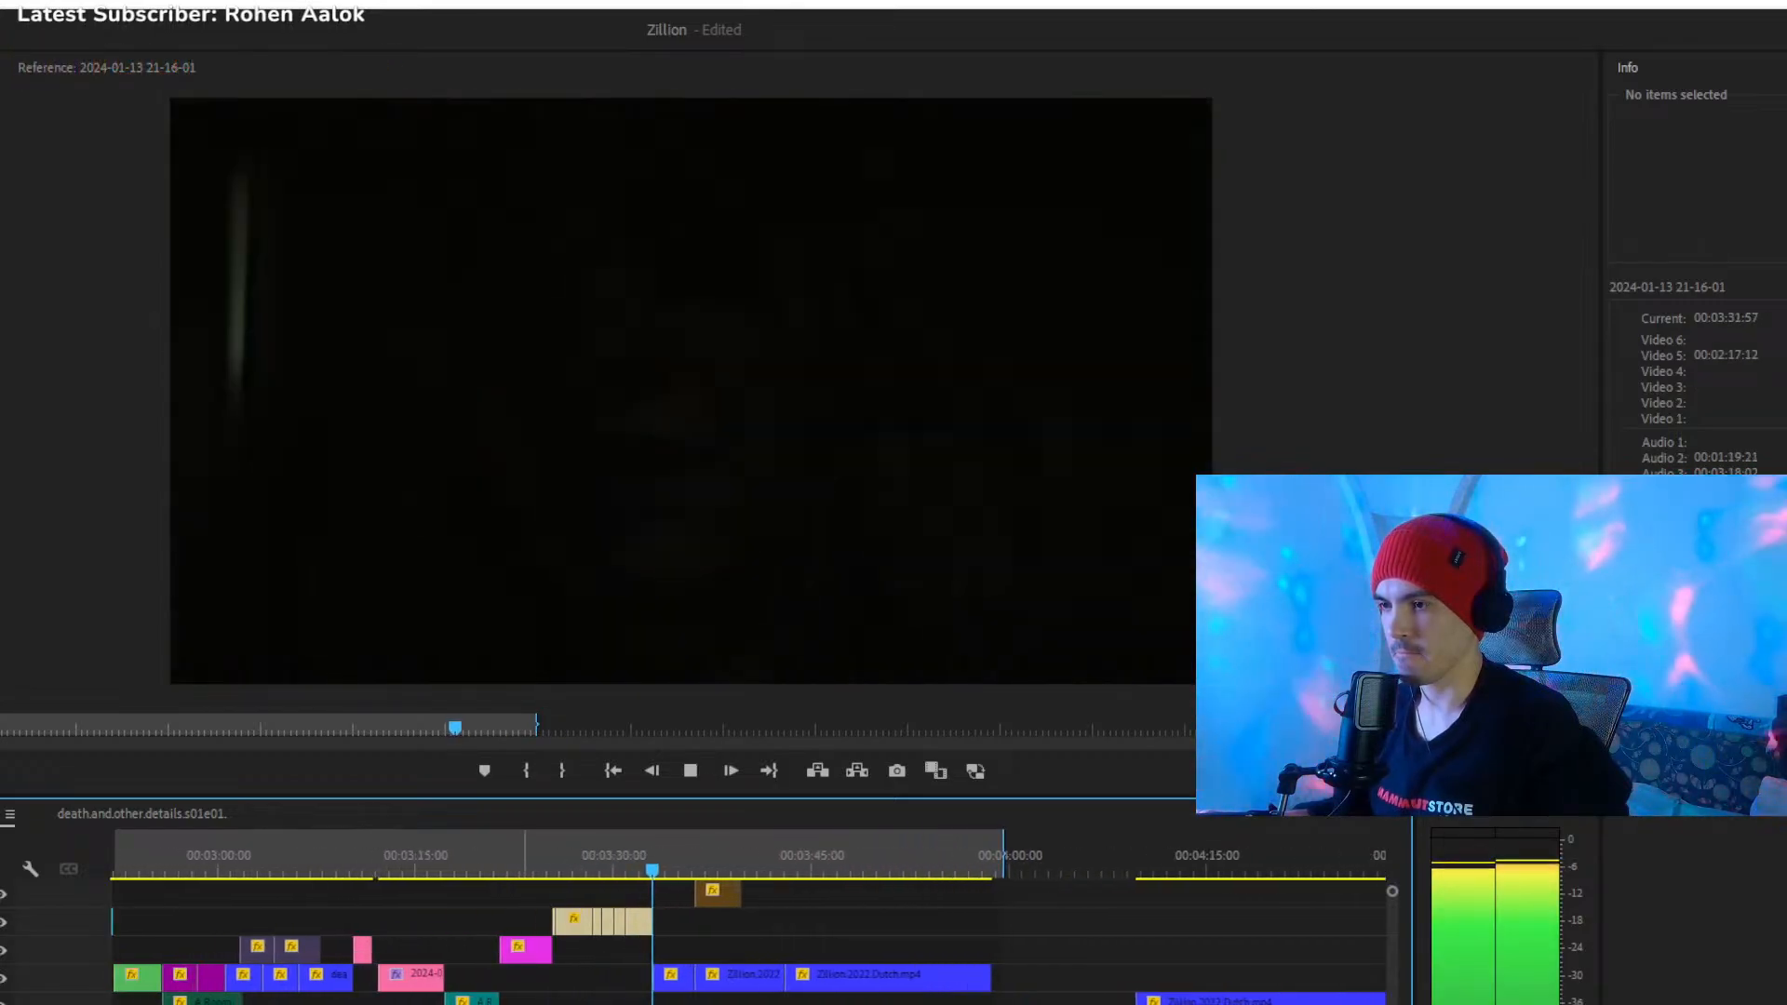
drag(690, 847, 780, 881)
key(equal)
key(equal)
key(equal)
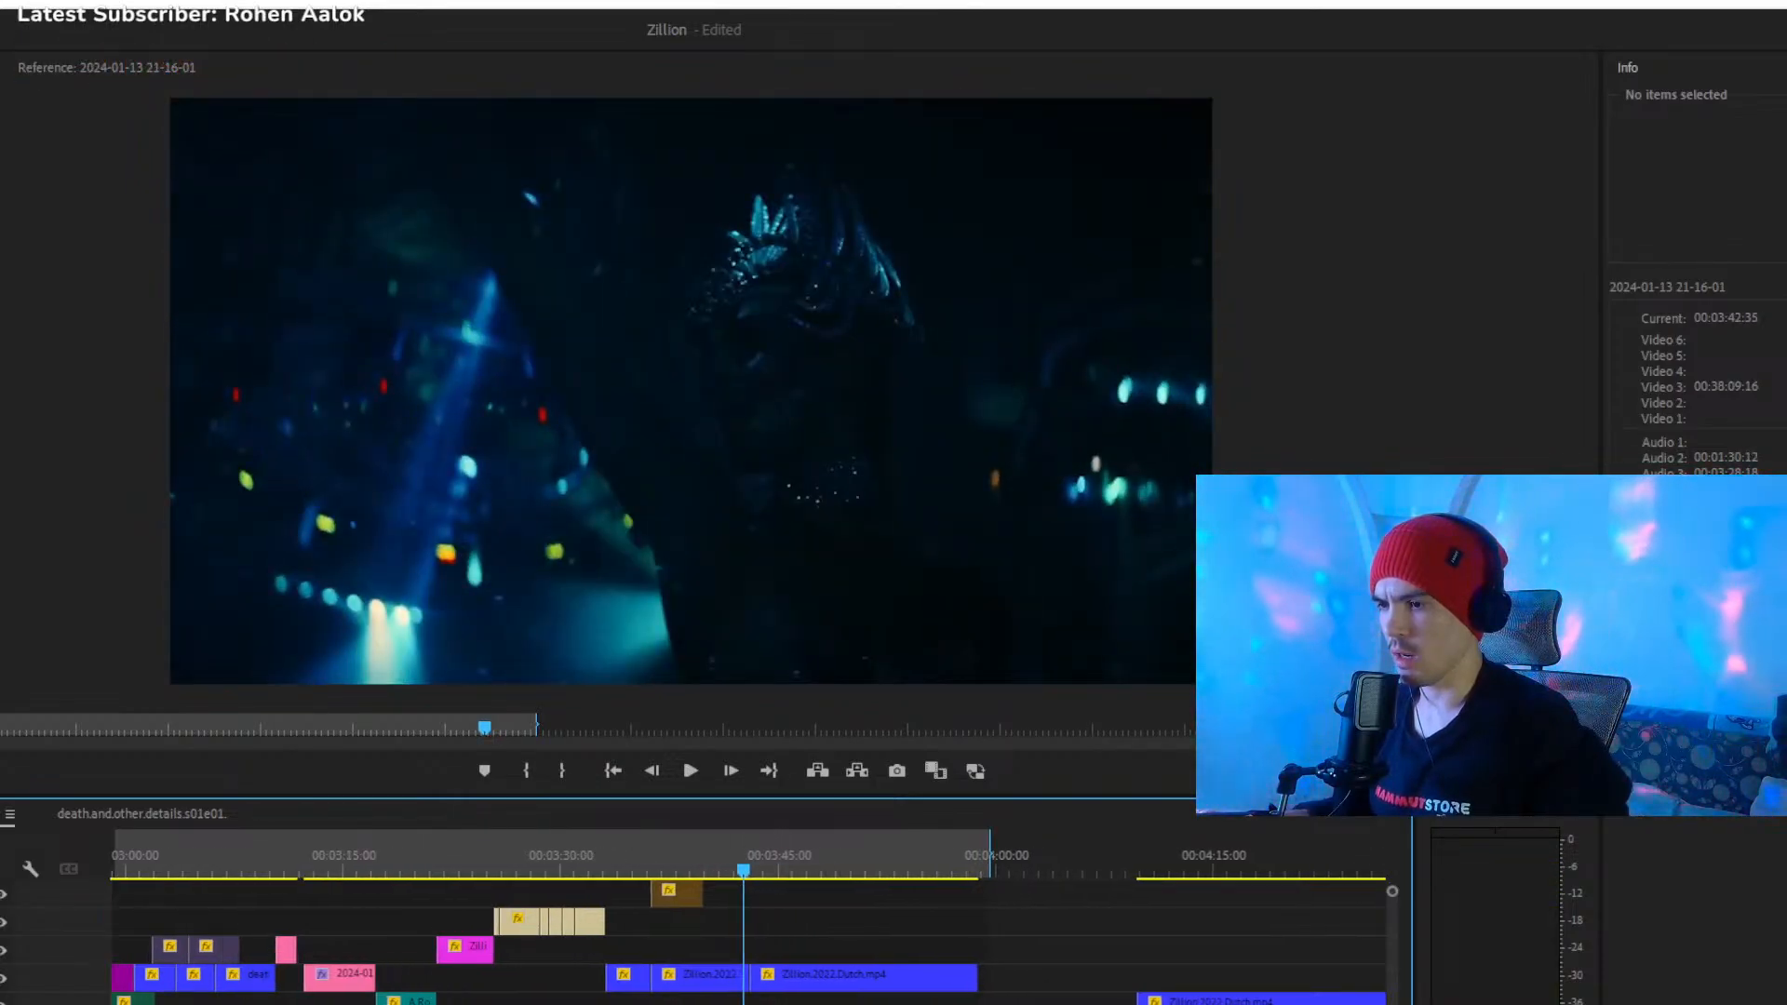
- Move the first 00:00:03:08 Zillion.2022.Dutch clip of the ending from Video 3 to 00:03:39:55 on Video 4 and preview it
drag(456, 976, 717, 954)
mouse_move(743, 856)
mouse_down()
mouse_move(785, 874)
mouse_move(708, 860)
mouse_move(789, 864)
mouse_move(748, 871)
mouse_up()
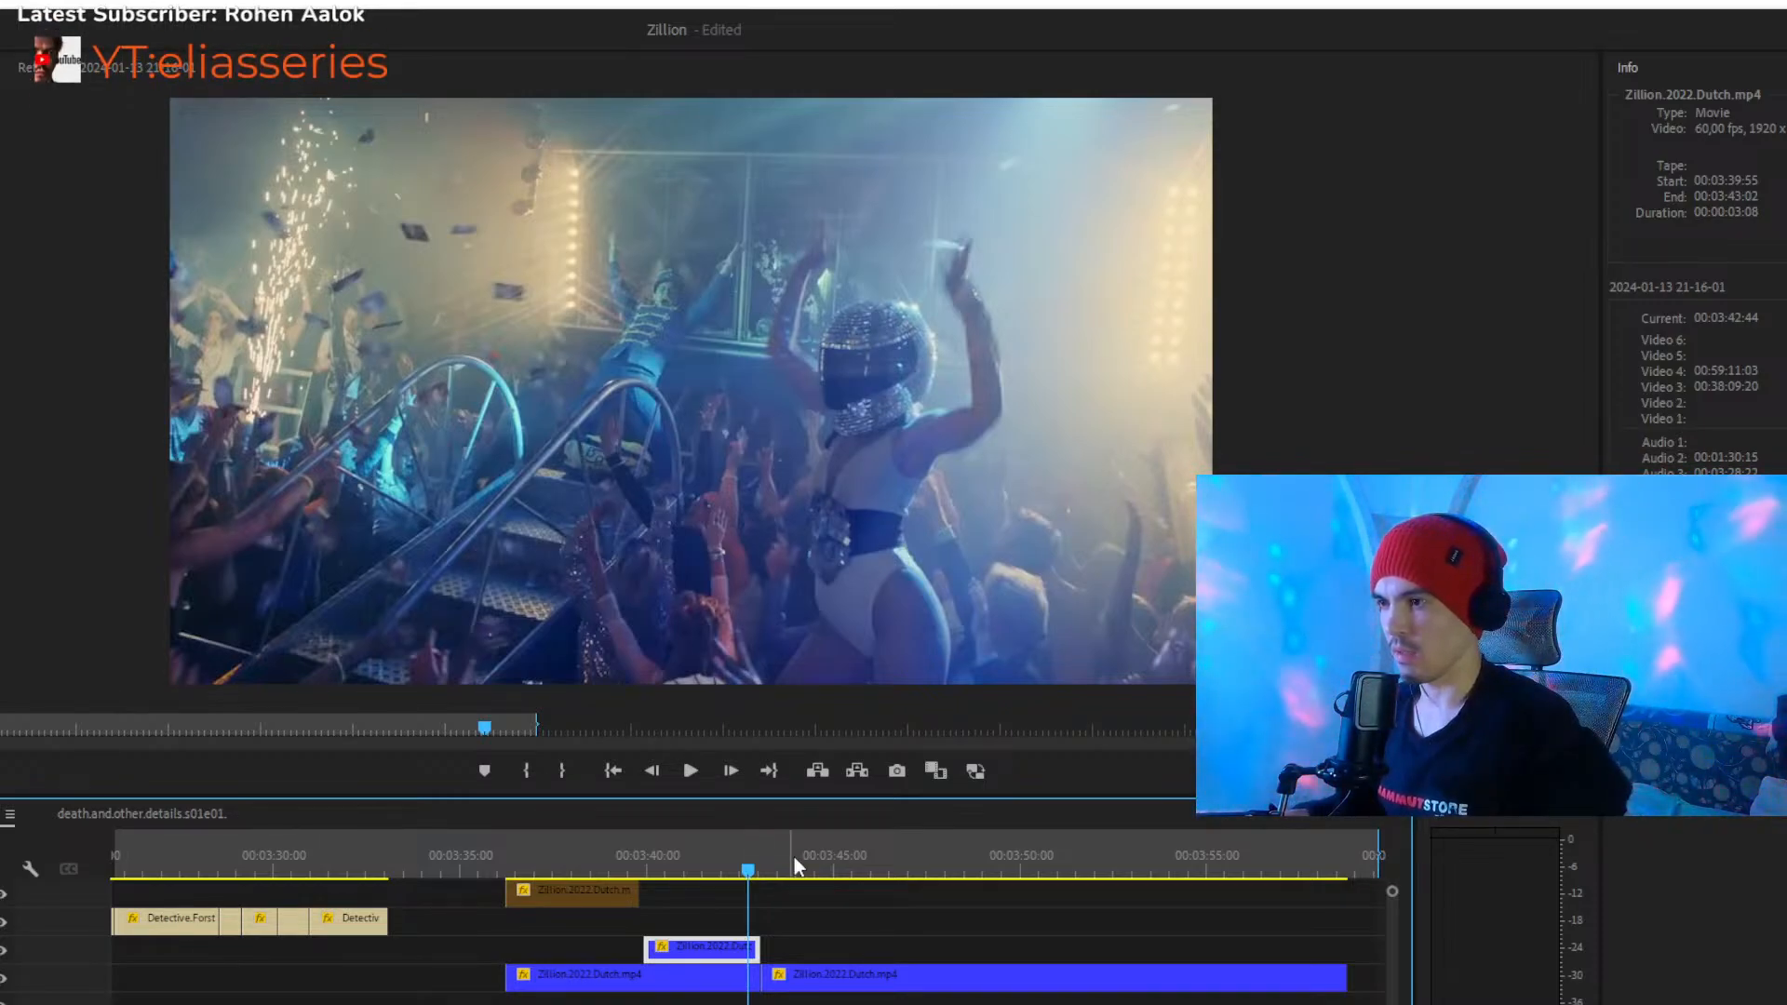
drag(750, 857, 655, 856)
key(space)
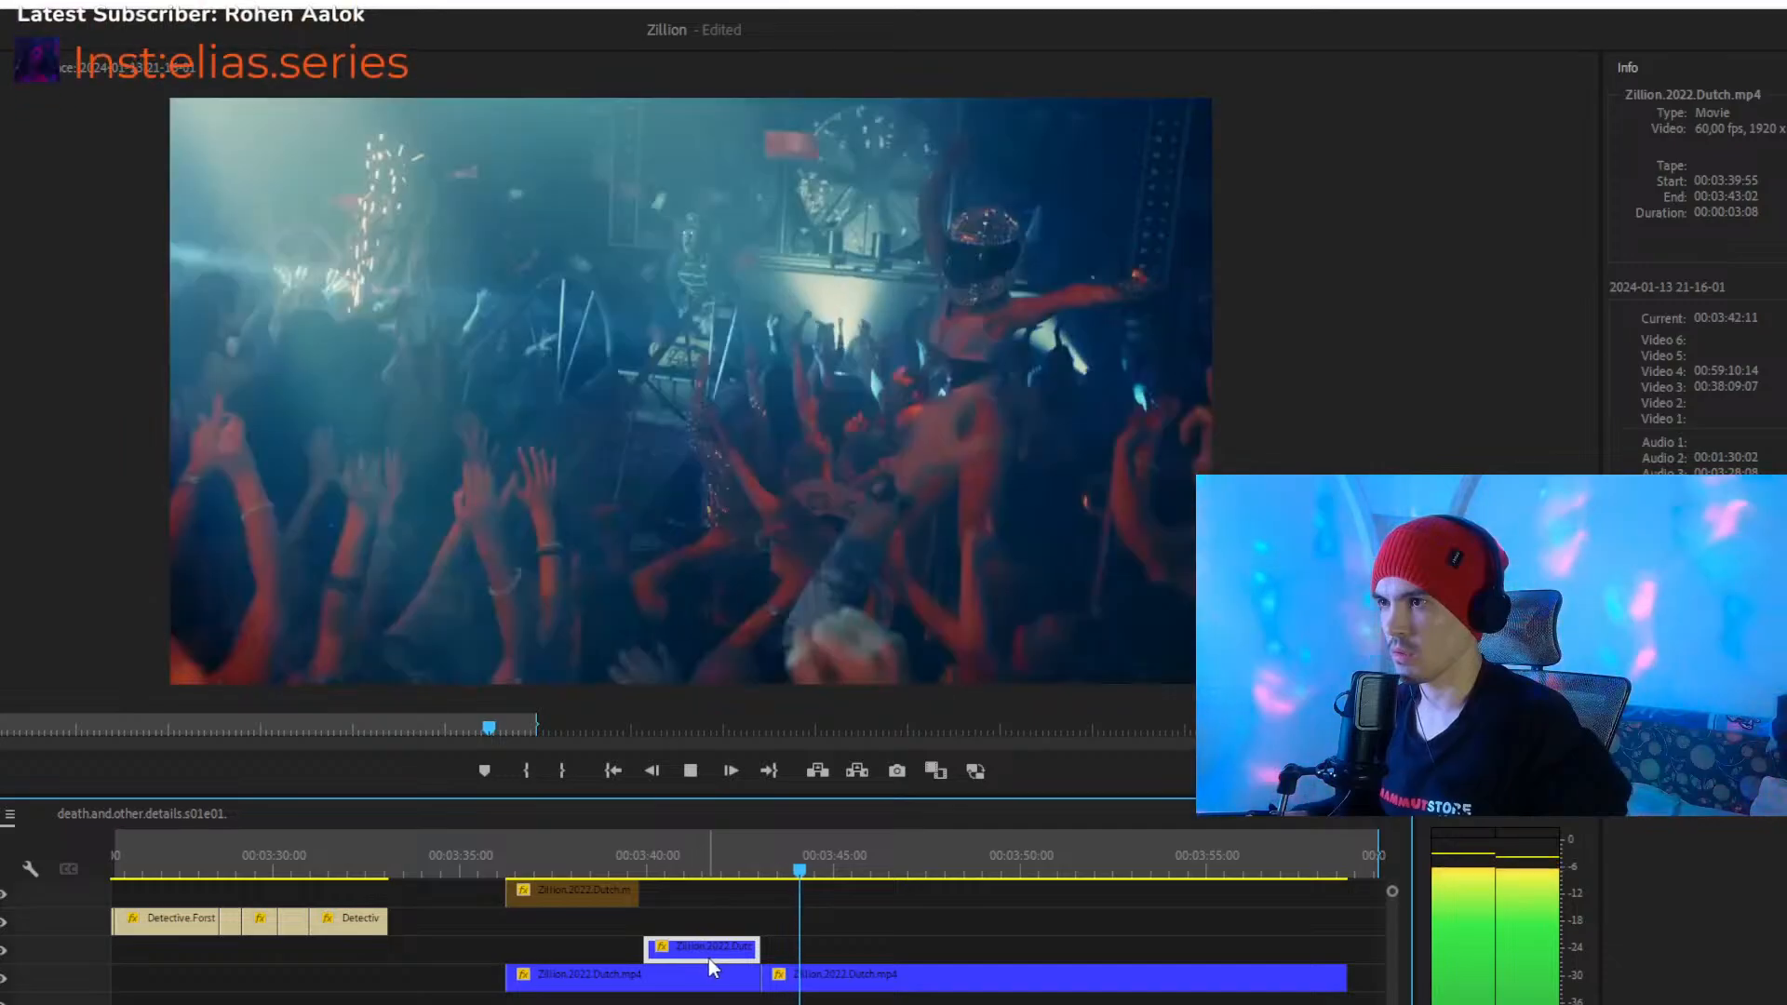
- Move the 00:00:03:08 Zillion clip from Video 4 down to Video 1 at 00:03:39:55 and replay from about 00:03:42:40
key(space)
key(Delete)
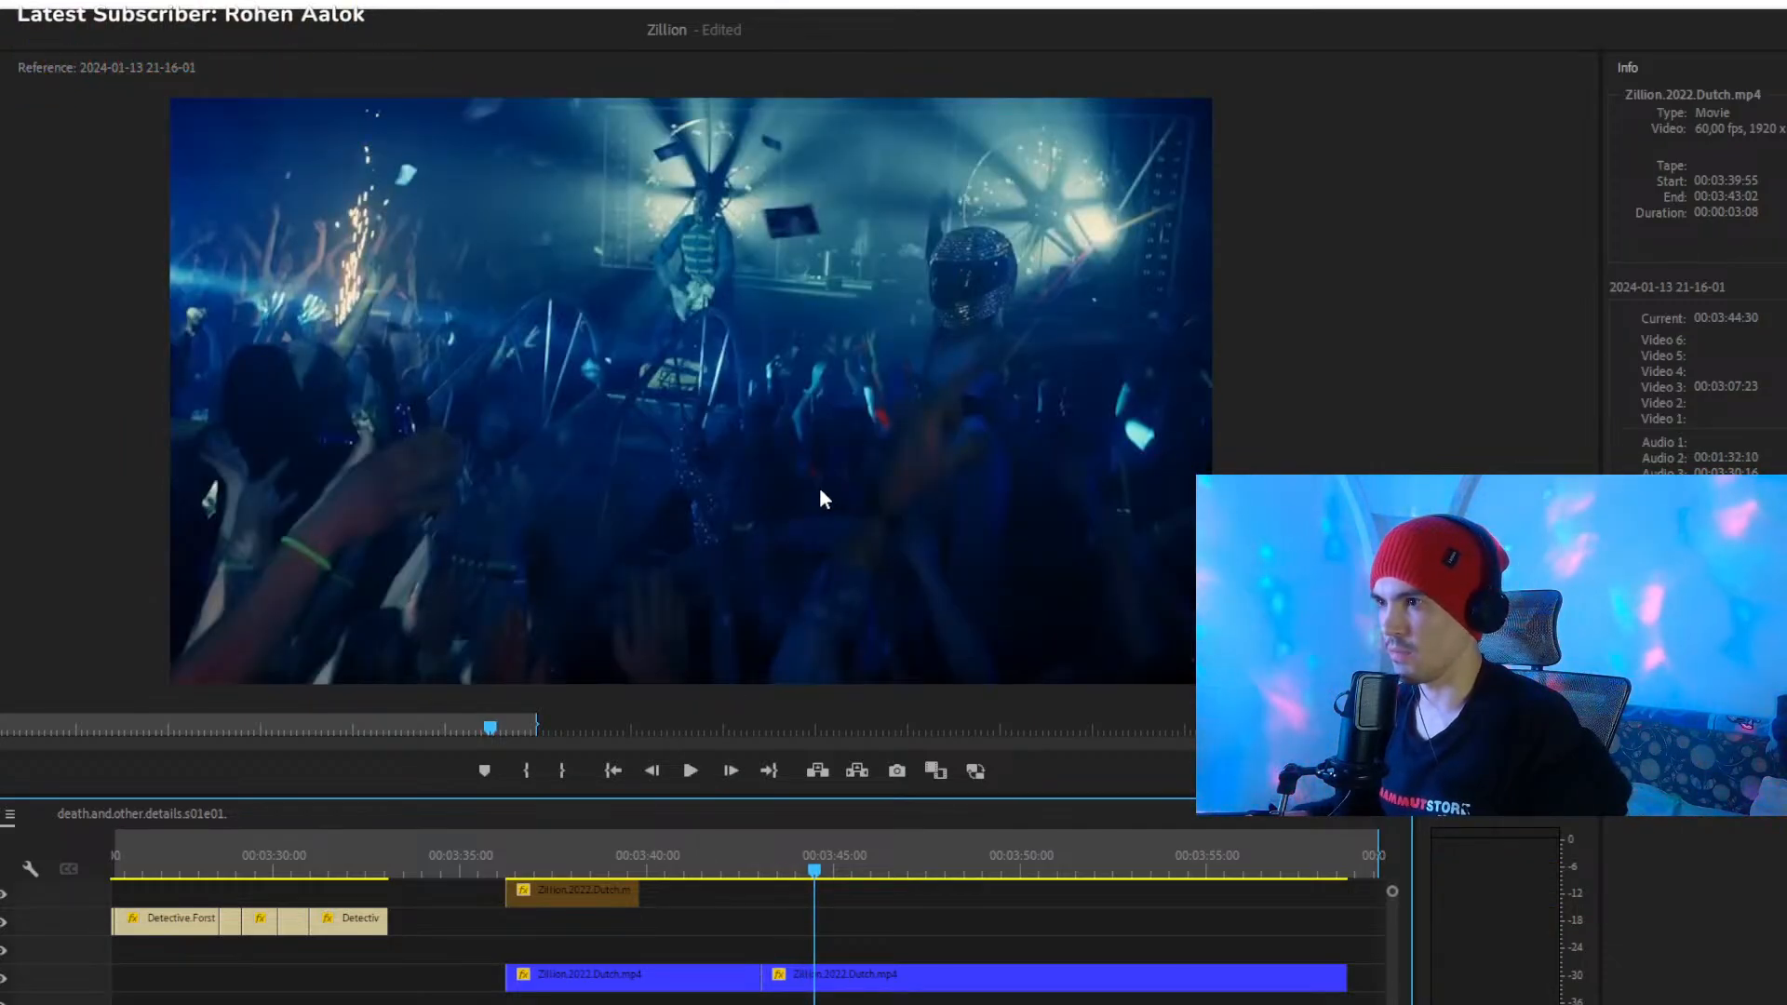
click(649, 1002)
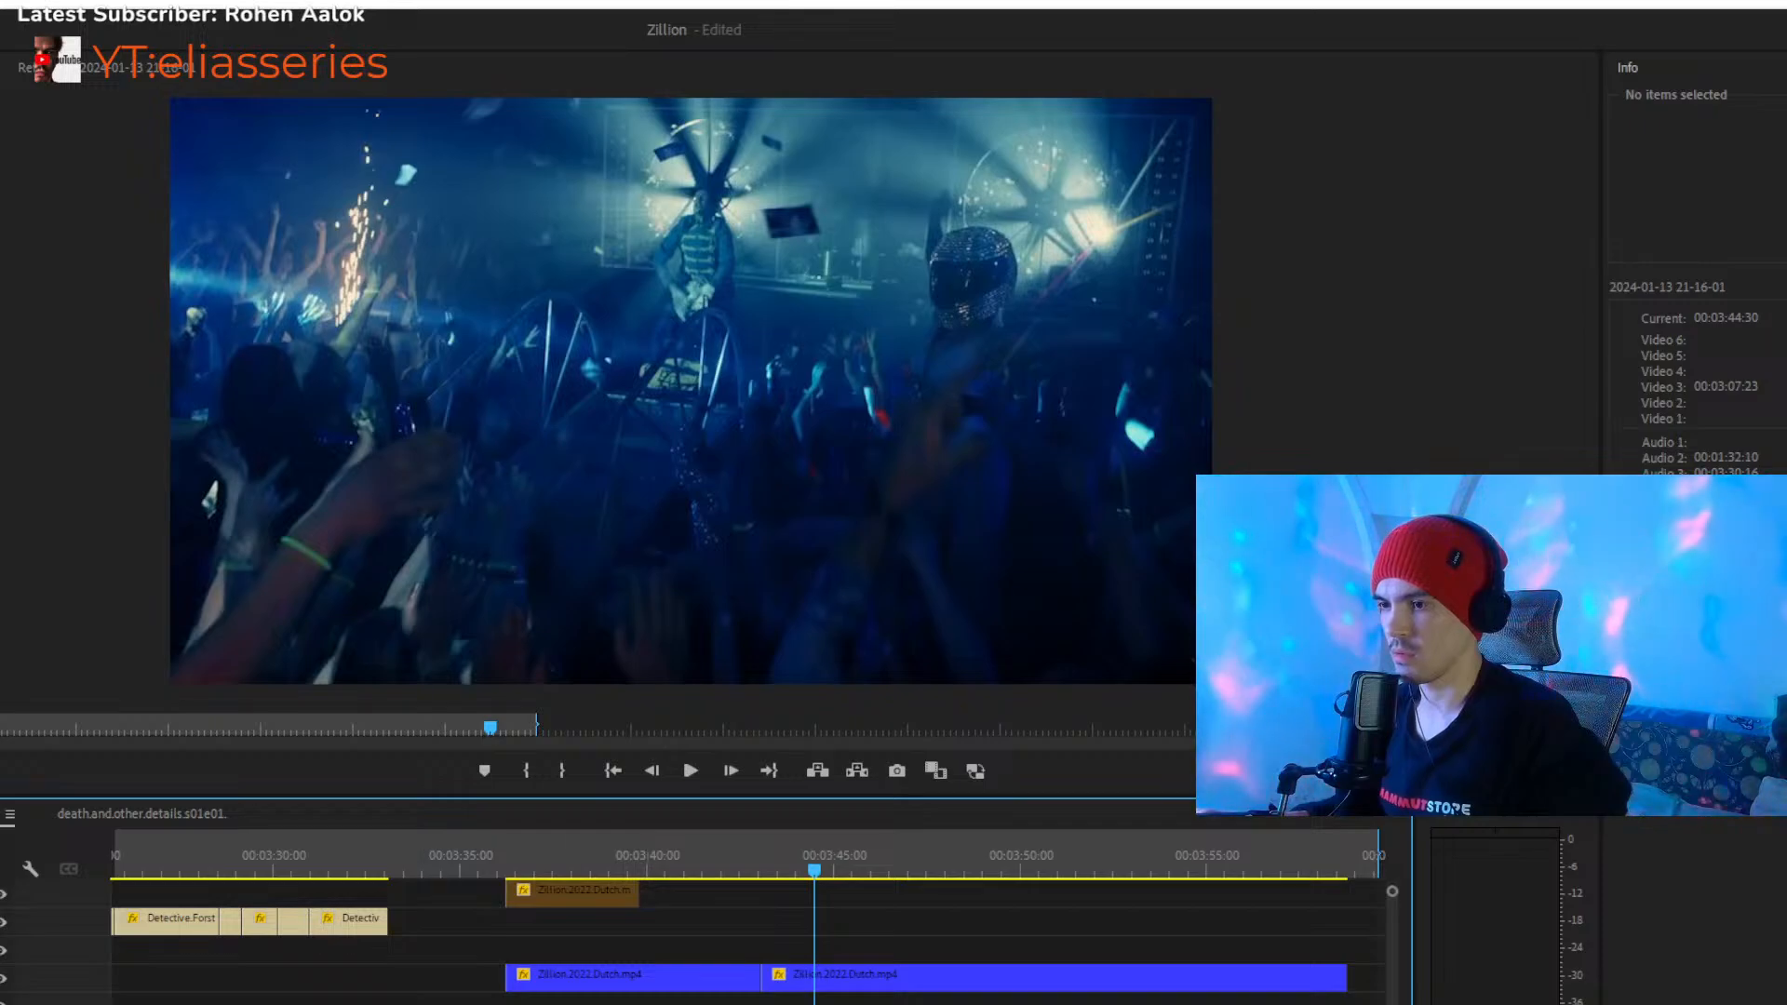
drag(649, 1004, 637, 1004)
click(711, 854)
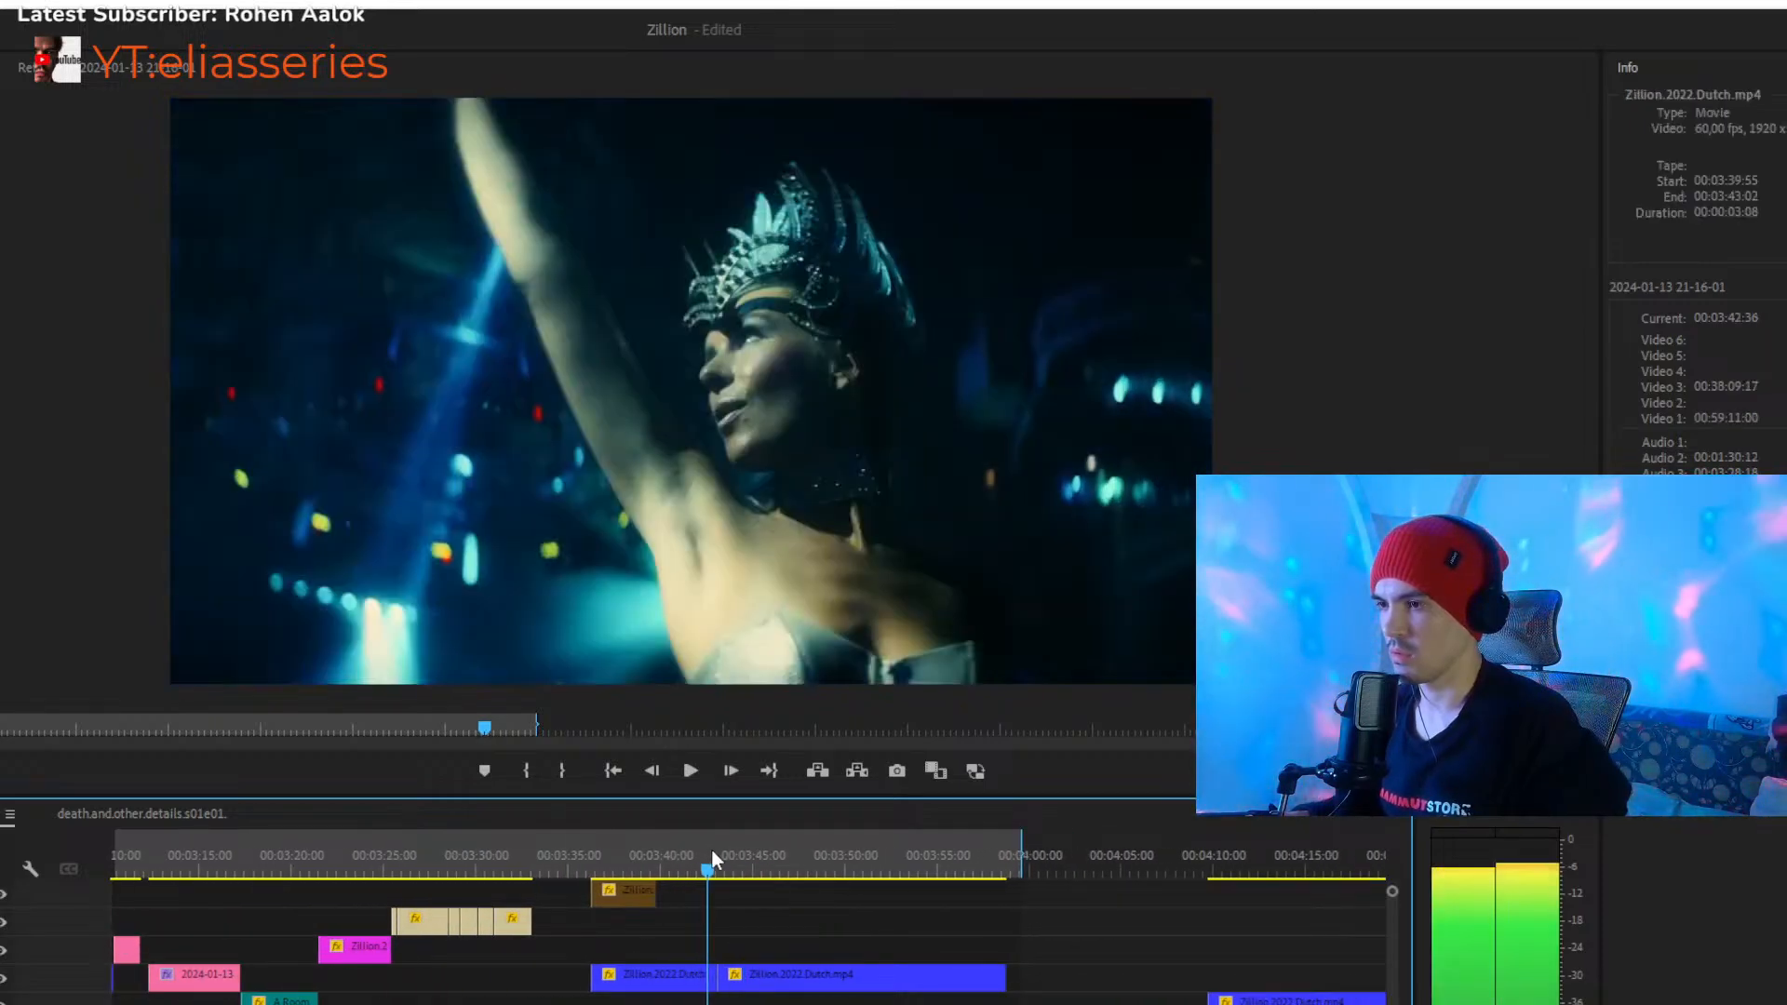
key(space)
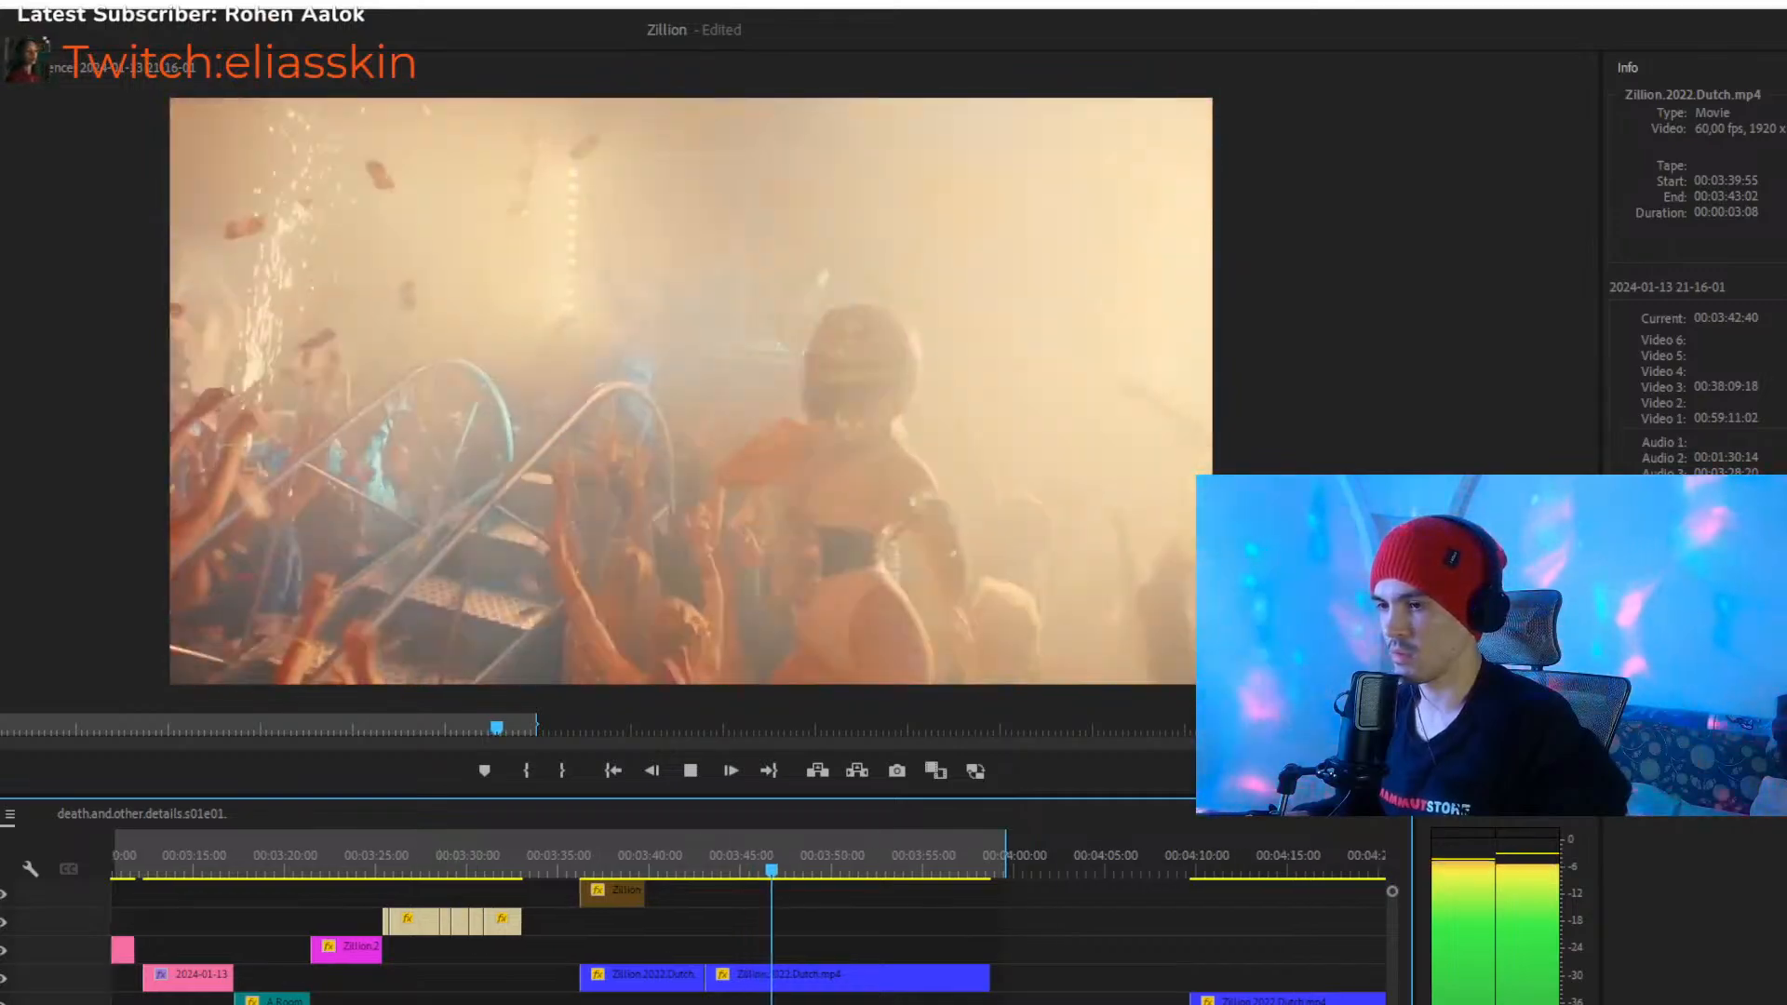
- Move the spare 00:00:22:50 Zillion.2022.Dutch clip on Video 2 to start at 00:03:33:05 and play from 00:03:32:21
drag(830, 1004, 865, 1004)
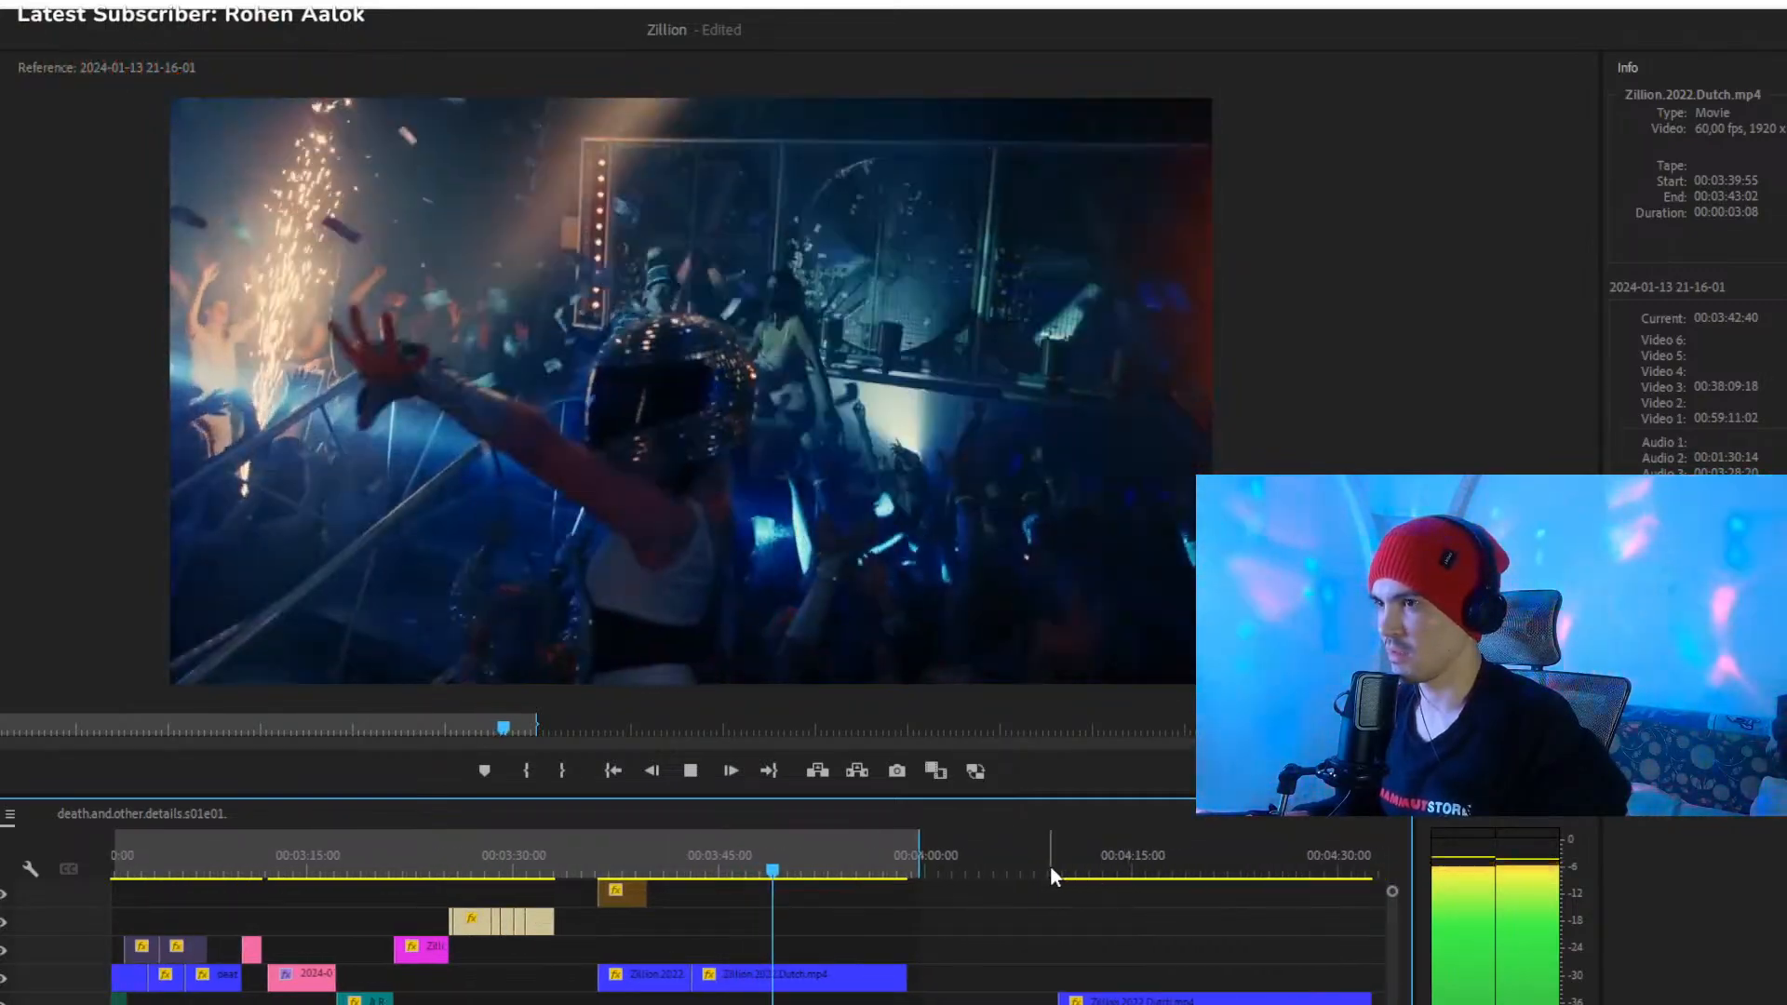
drag(1051, 864, 1095, 882)
drag(1162, 1003, 659, 1004)
drag(569, 866, 548, 863)
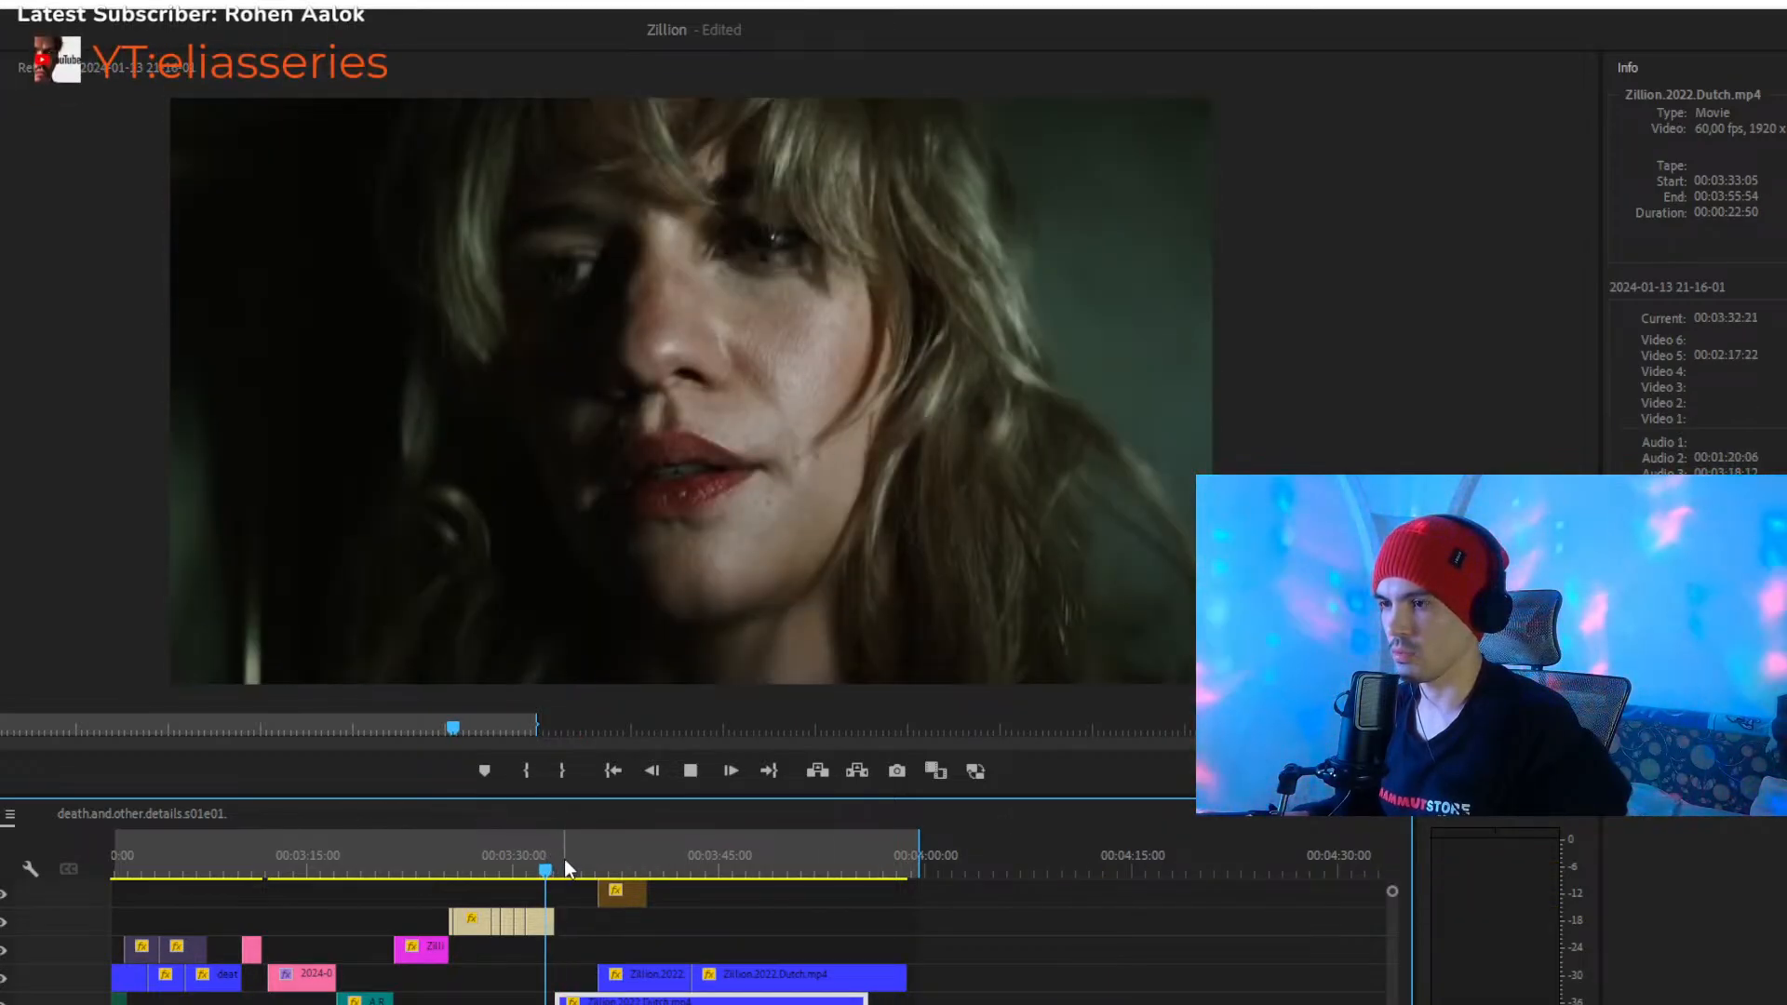
key(space)
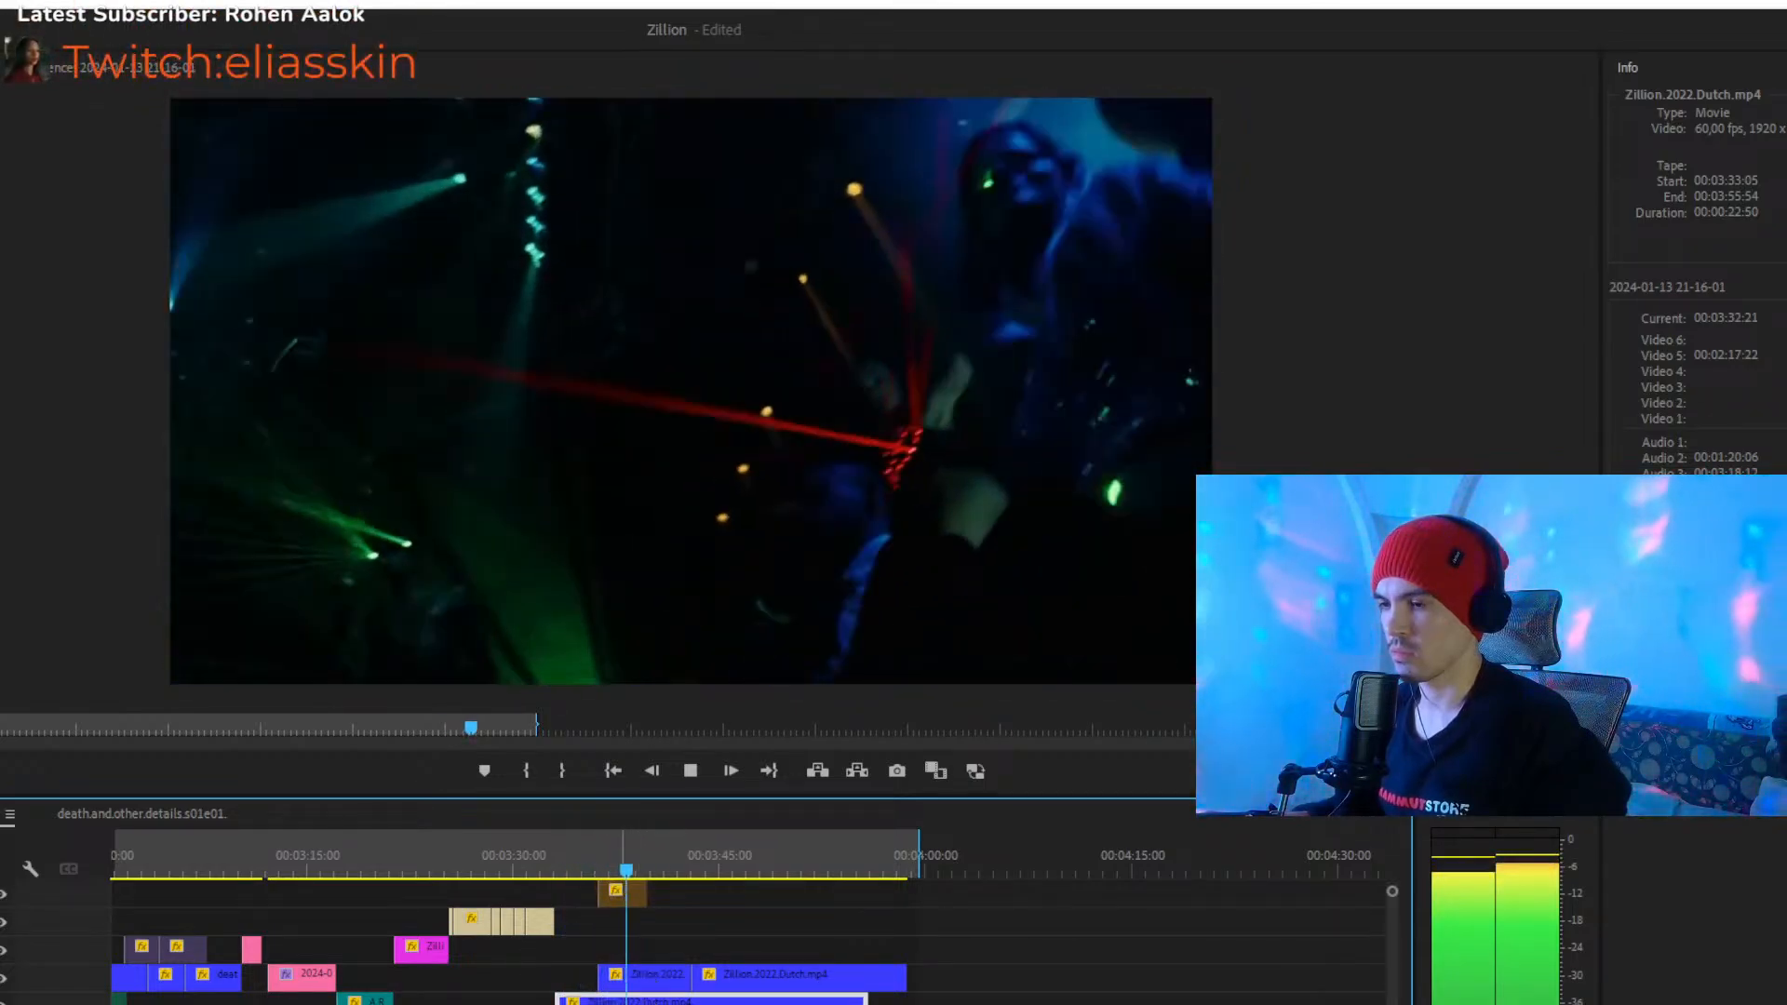
key(space)
- Scrub and play the spare 00:00:03:42 Zillion.2022.Dutch clip on Video 1 around 00:05:06:58
scroll(748, 968, down, 2)
scroll(748, 968, down, 3)
scroll(749, 968, down, 5)
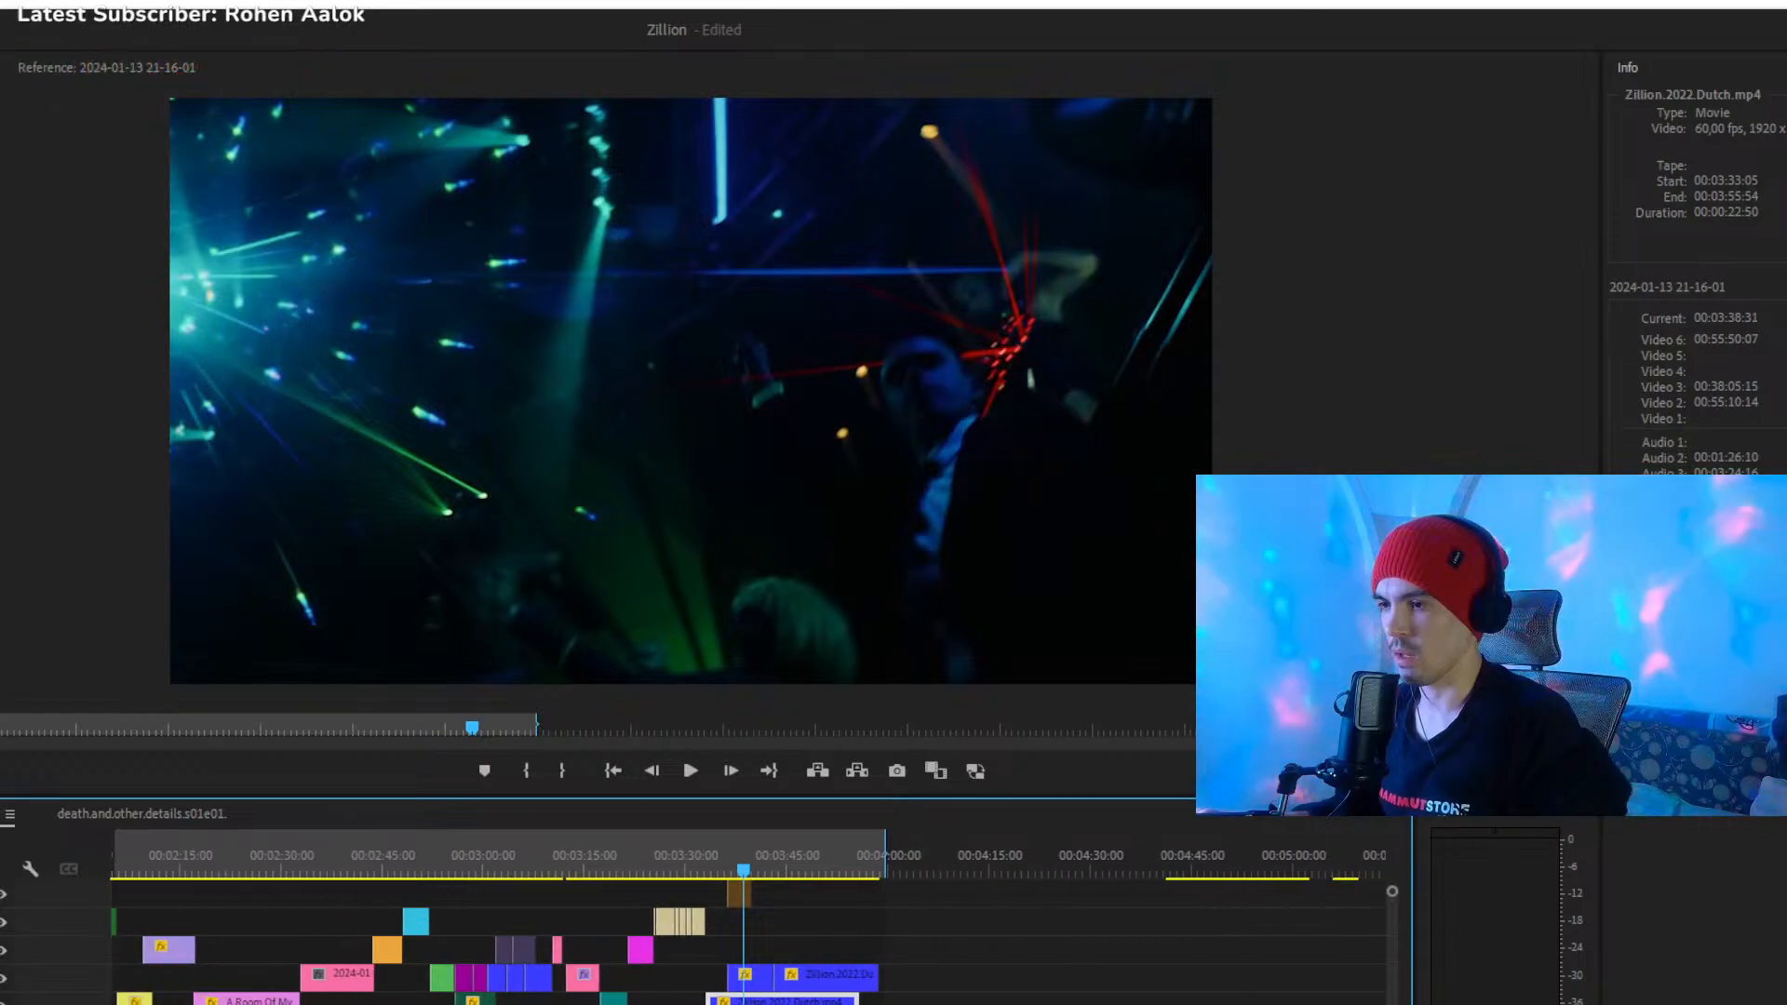
click(1002, 859)
drag(1003, 853, 1098, 874)
key(space)
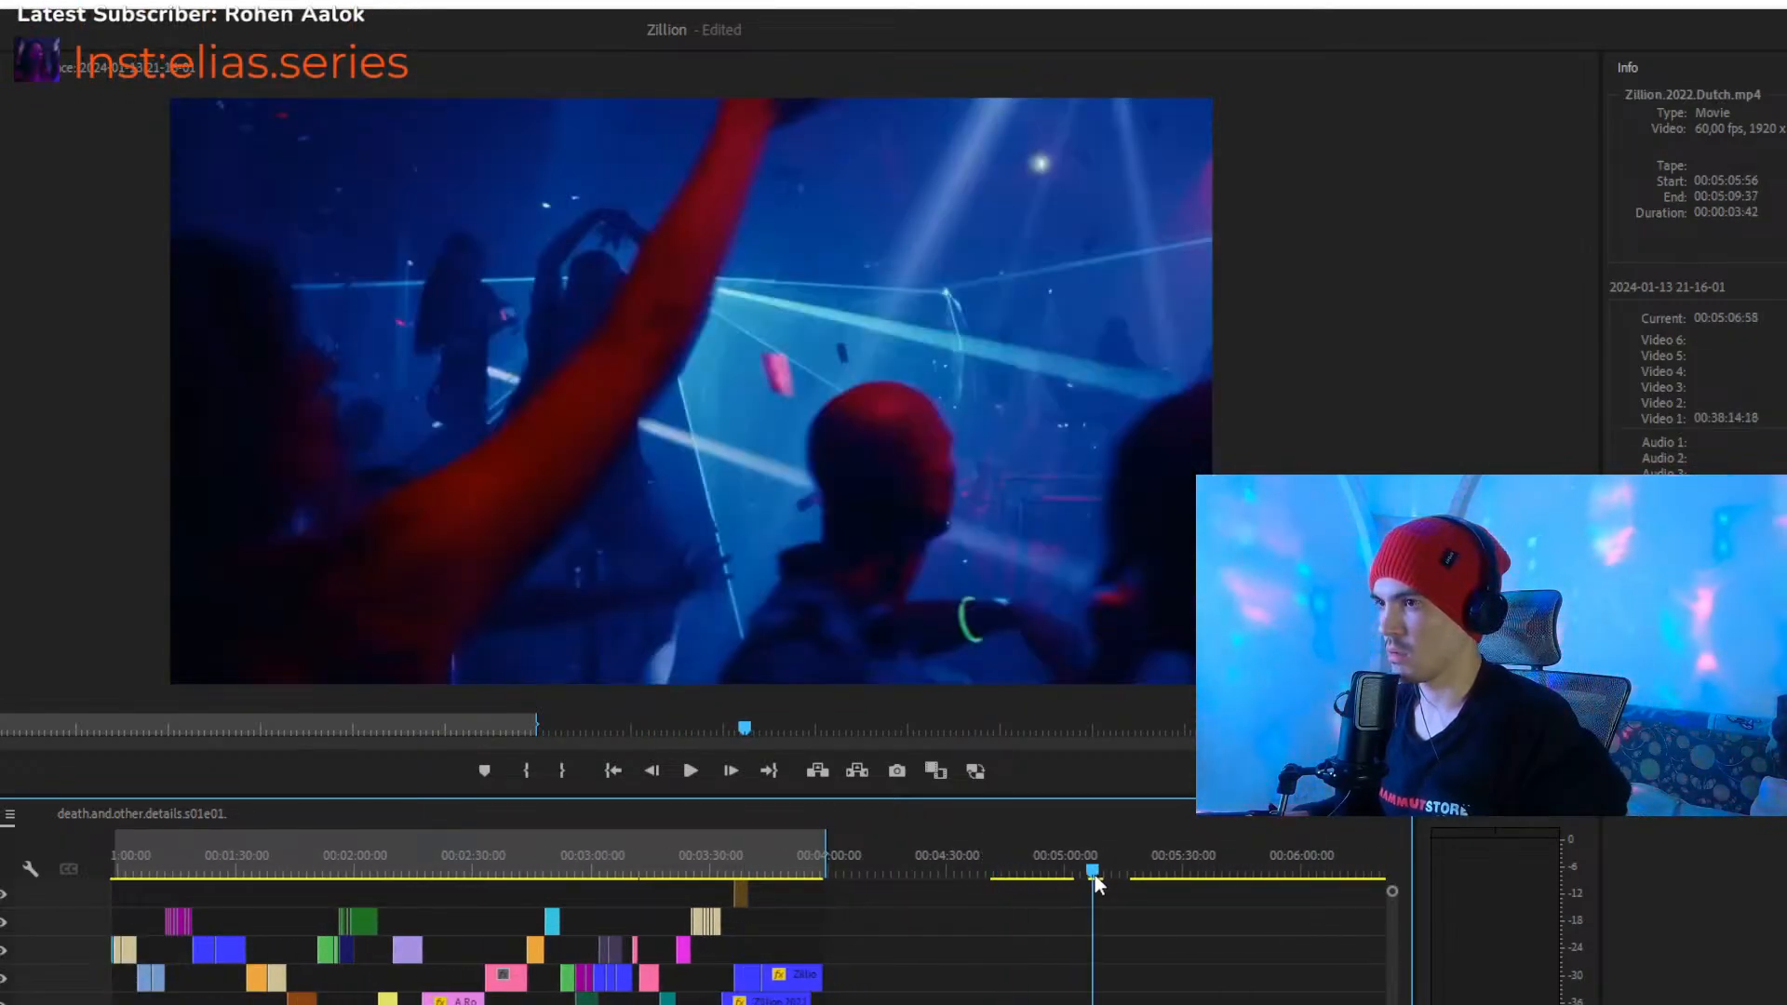
key(space)
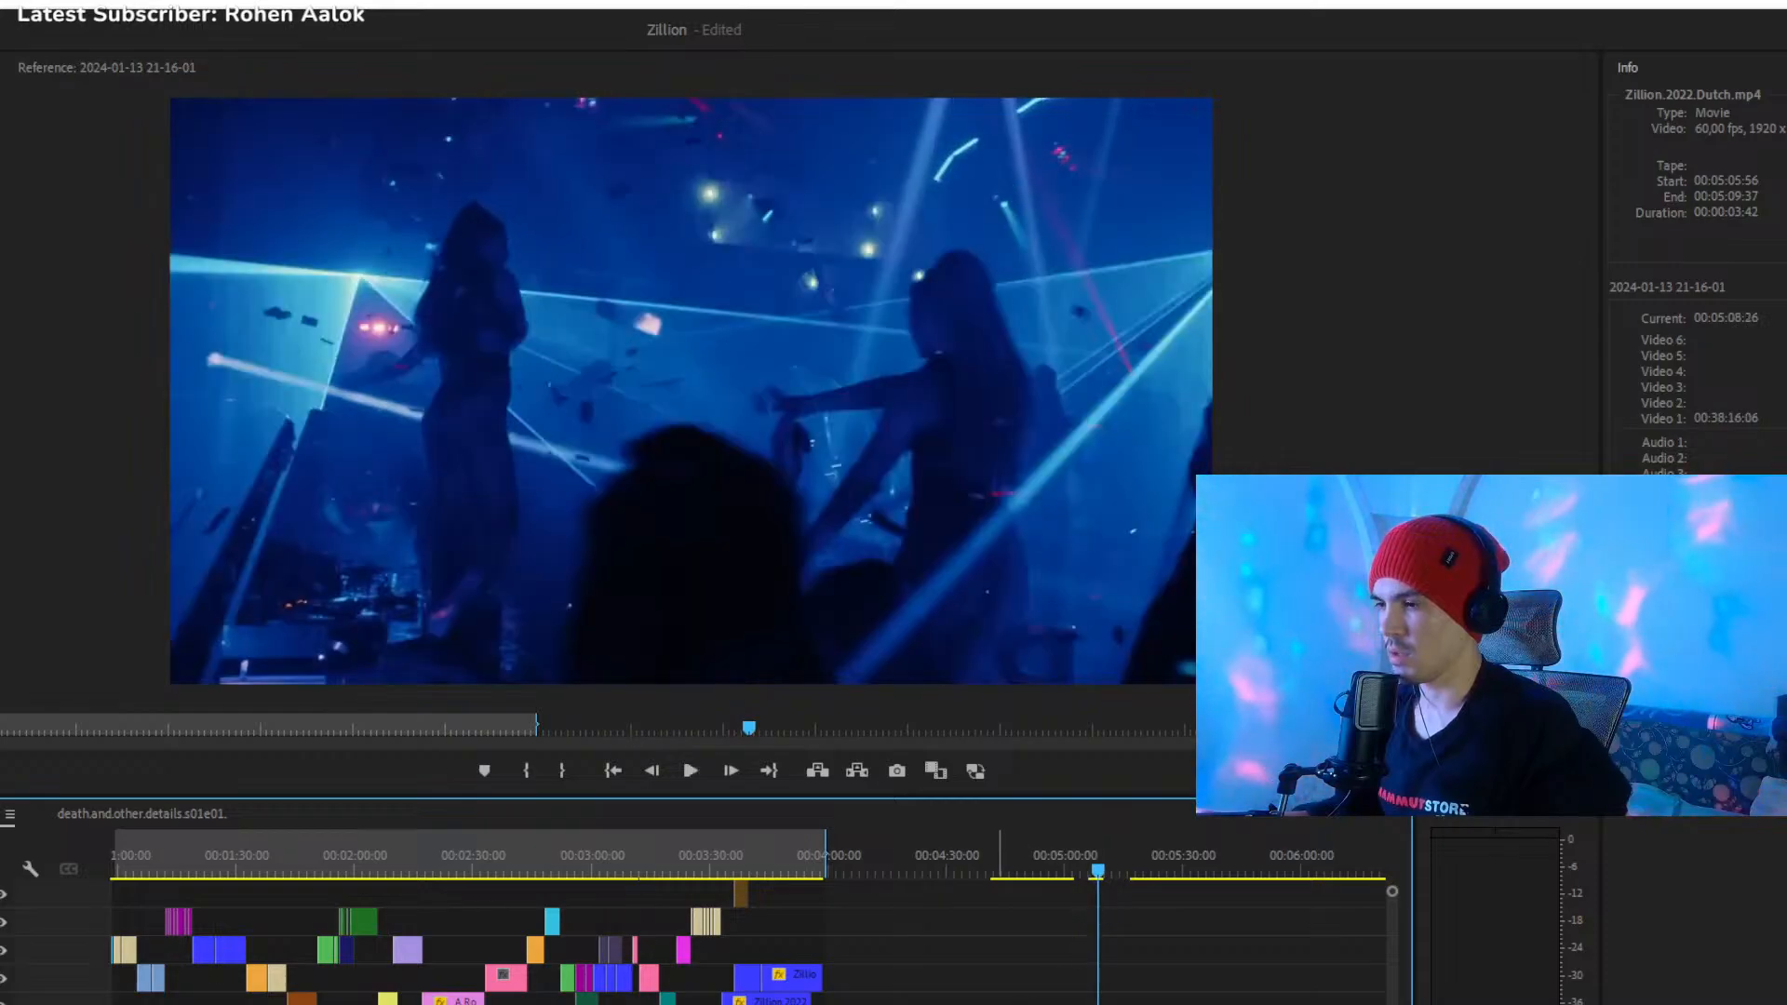
- Delete the four leftover clips at the far end of the timeline, from about 00:05:38 onward
key(equal)
key(equal)
key(equal)
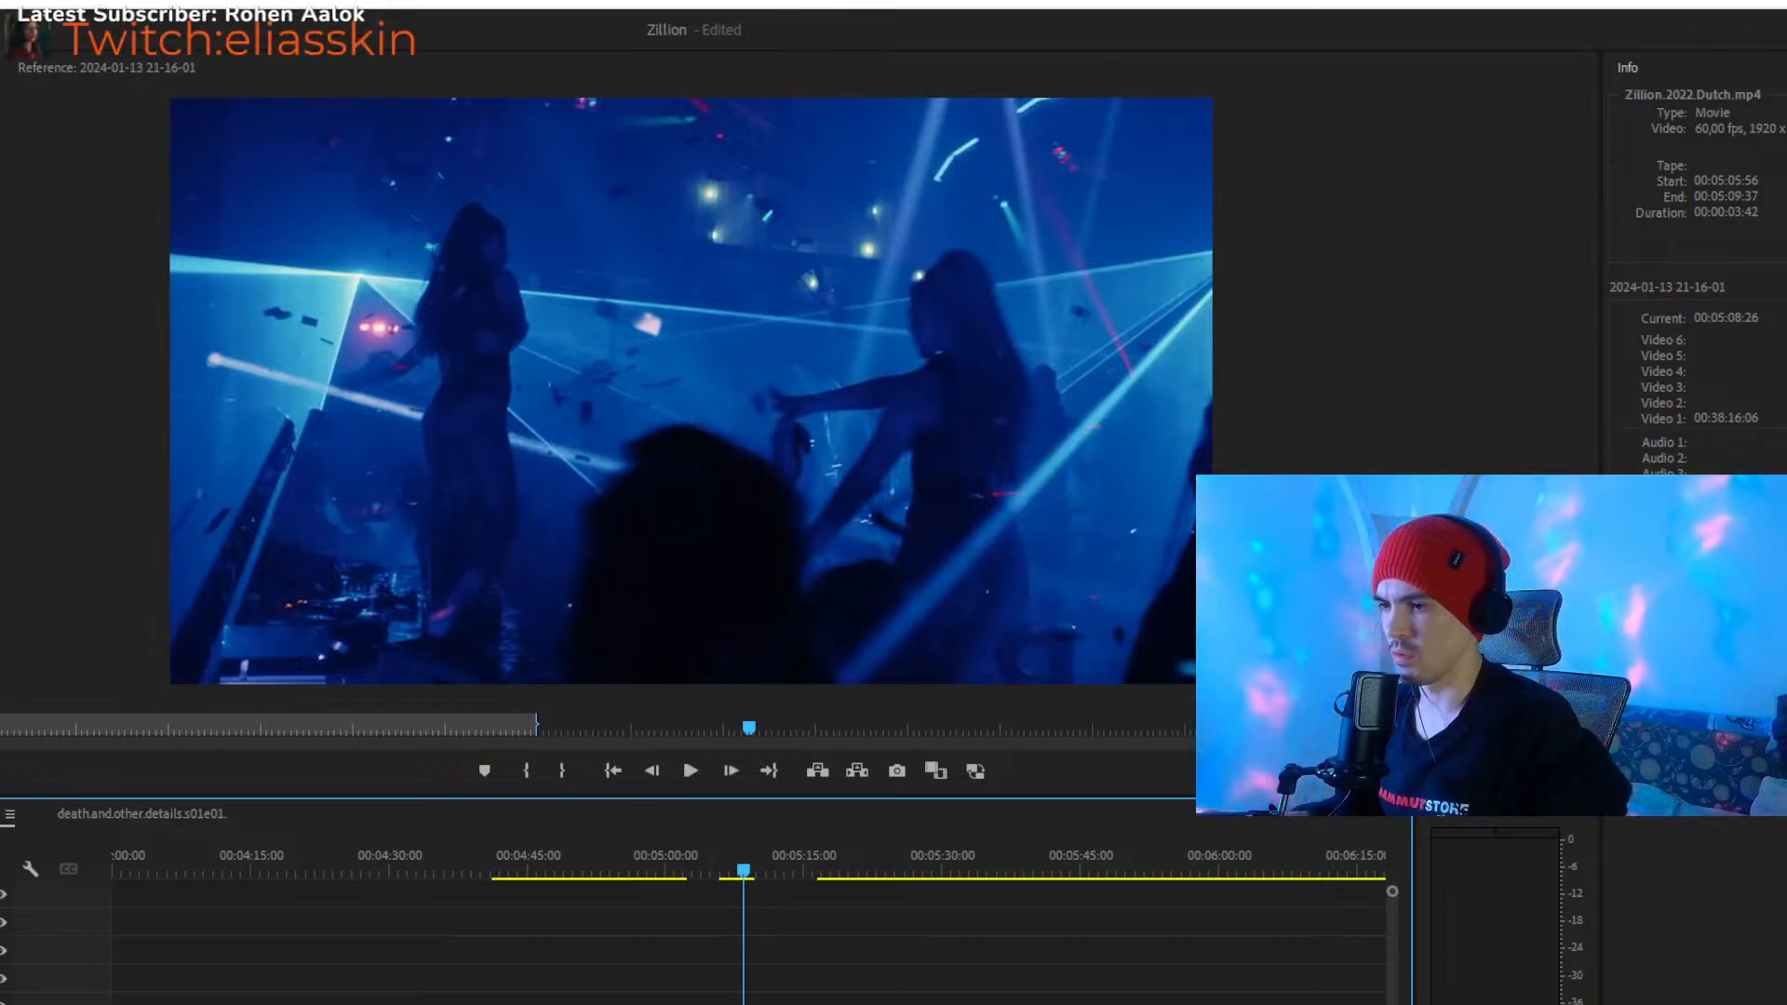
key(minus)
key(minus)
key(minus)
key(minus)
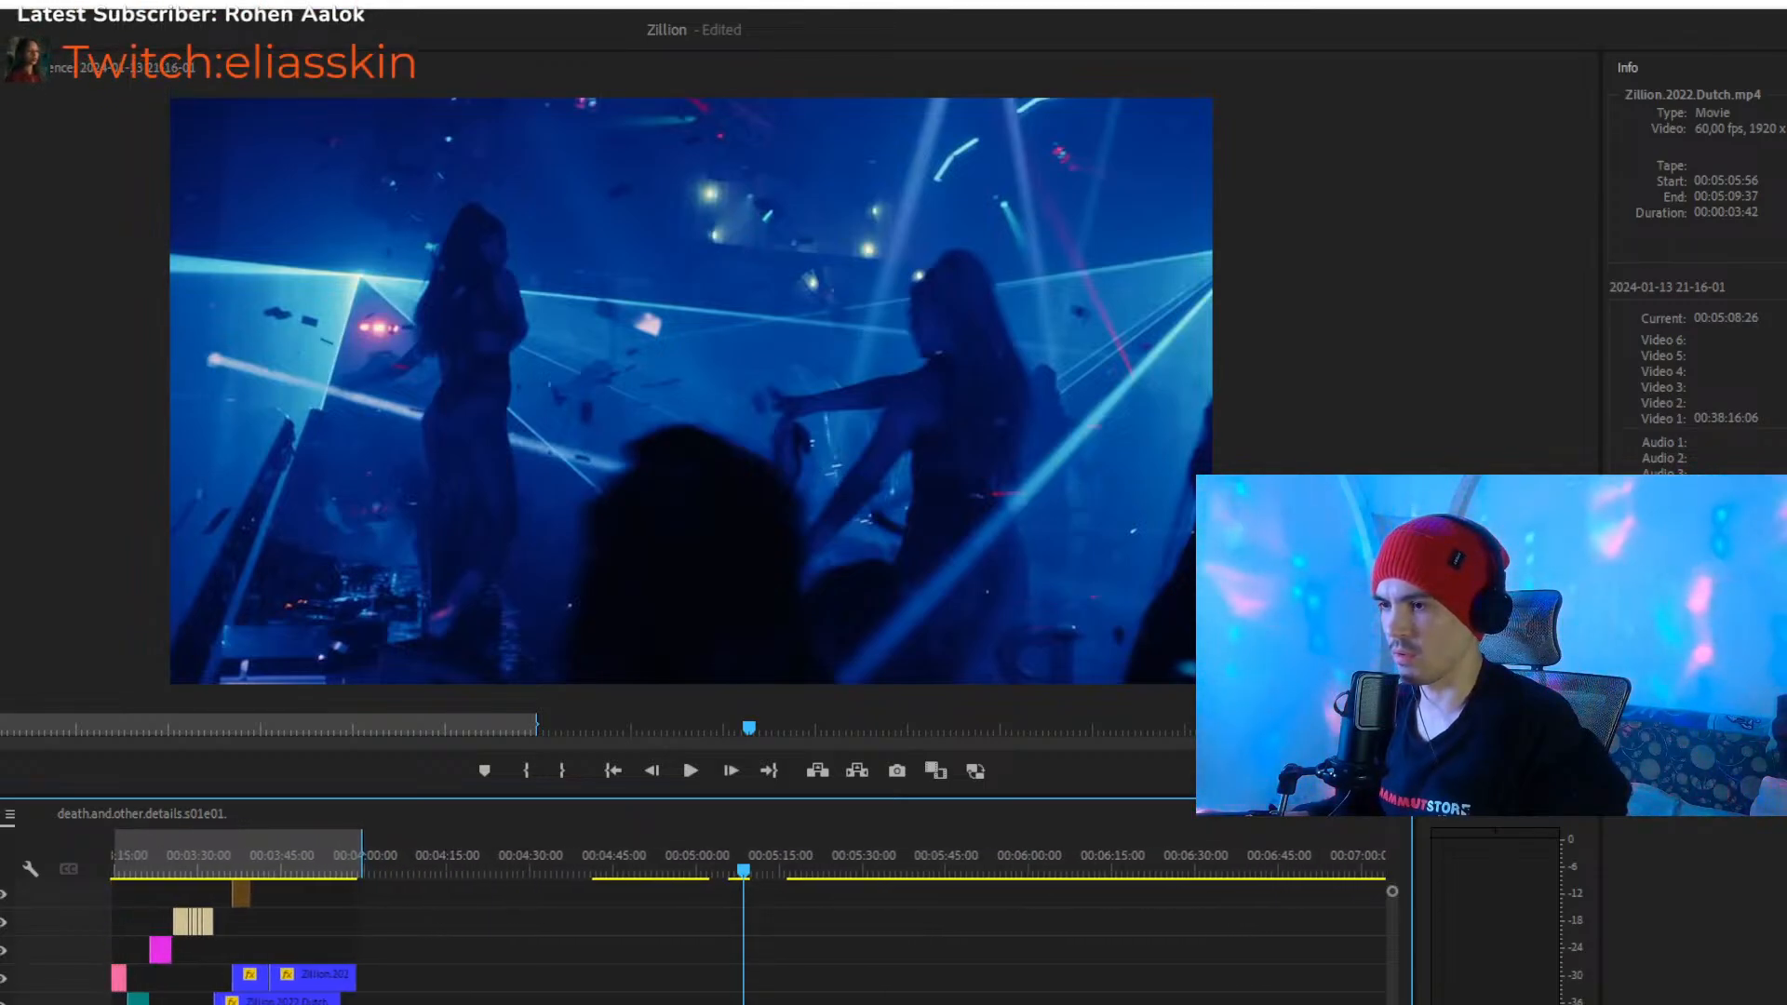
key(minus)
key(minus)
key(minus)
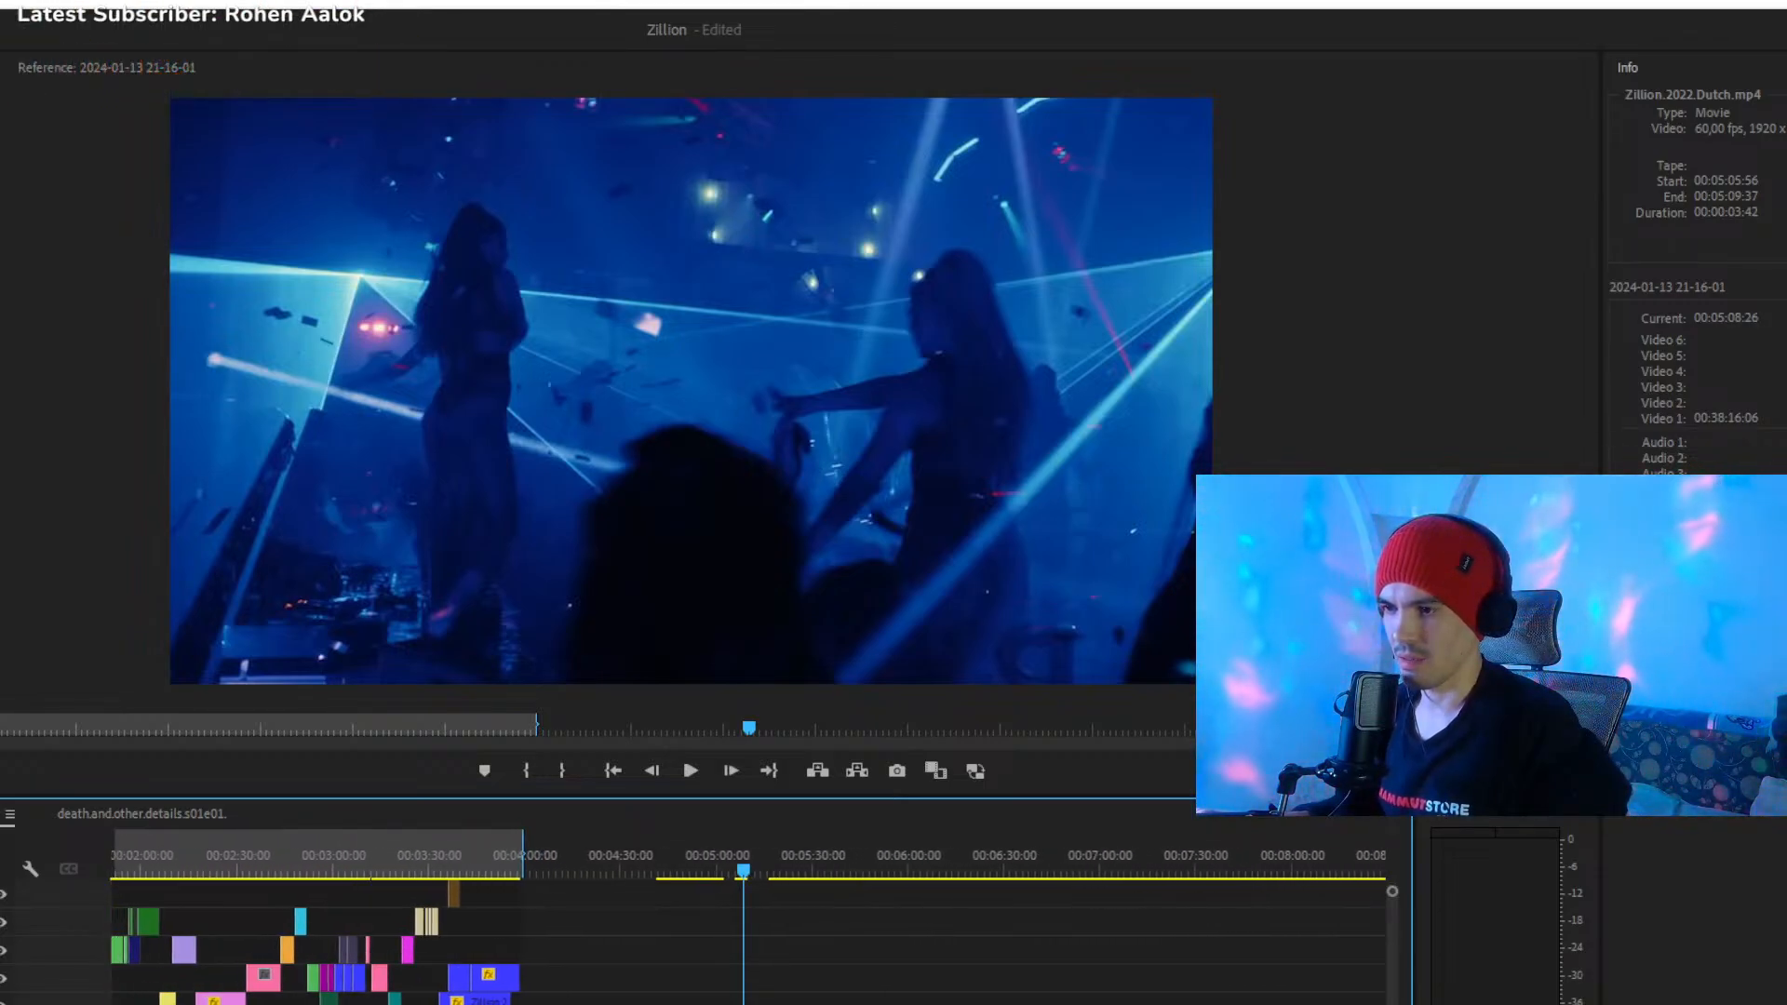
click(783, 858)
key(minus)
key(minus)
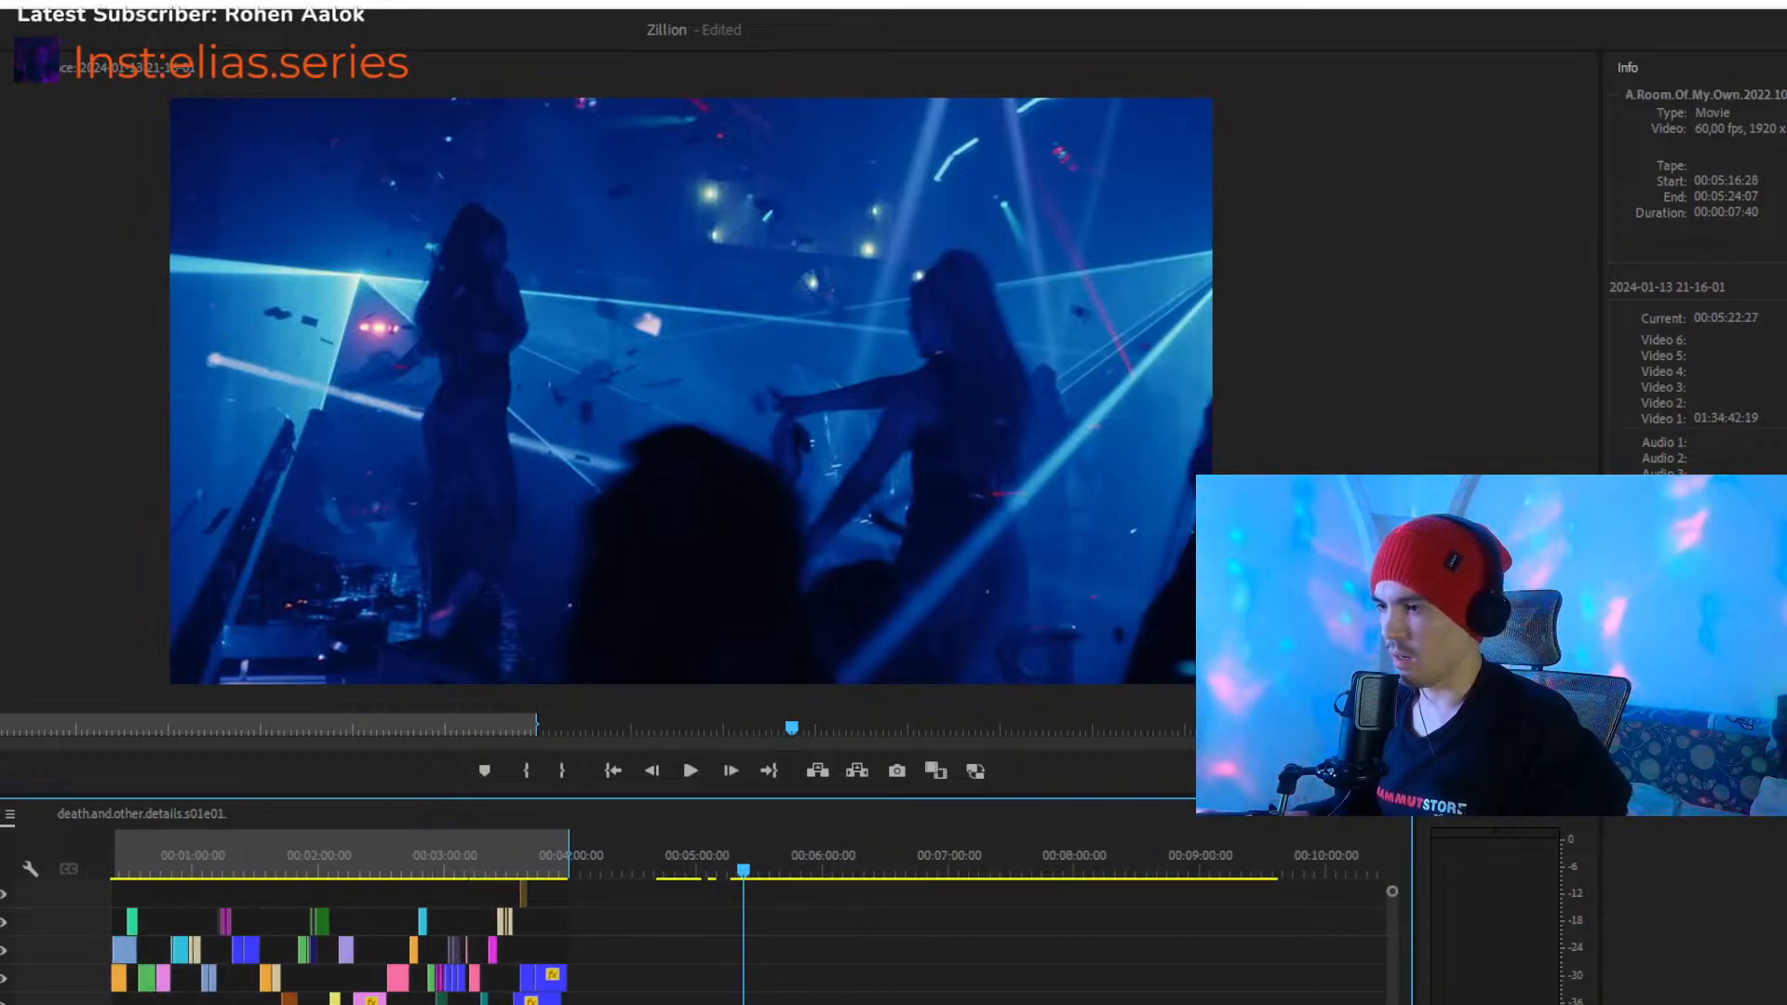
drag(837, 1004, 717, 1004)
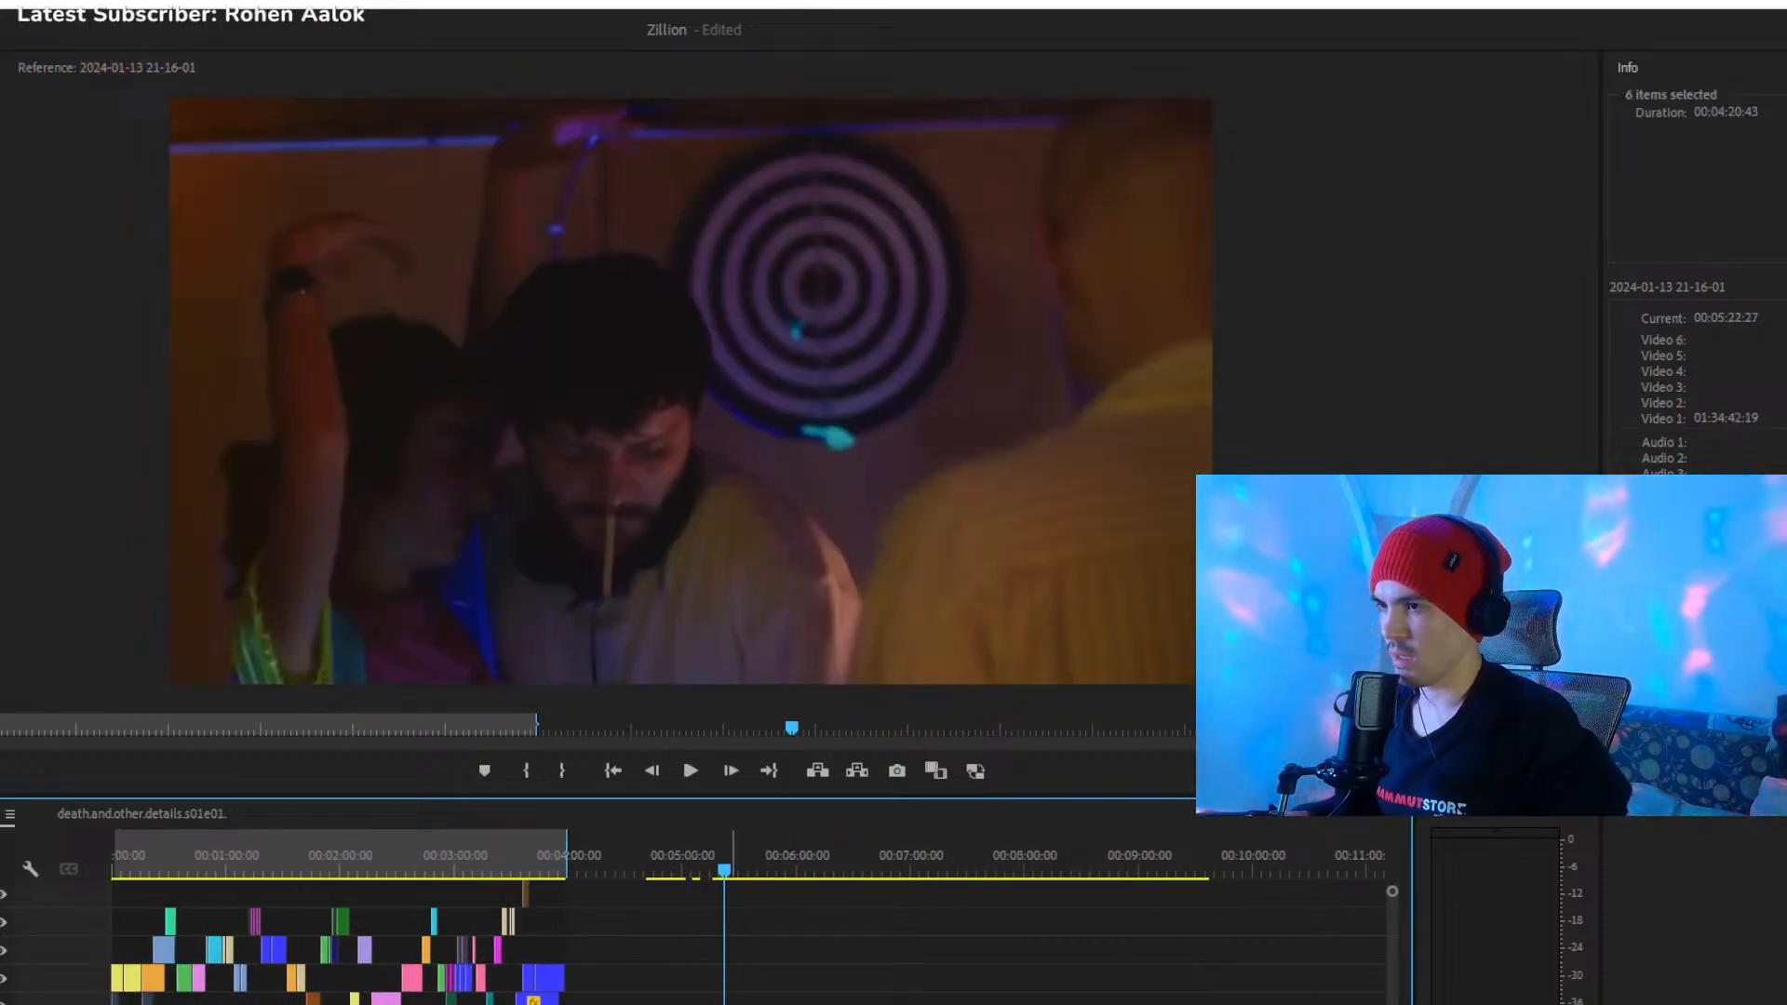
drag(1248, 951, 953, 999)
drag(778, 1004, 778, 1004)
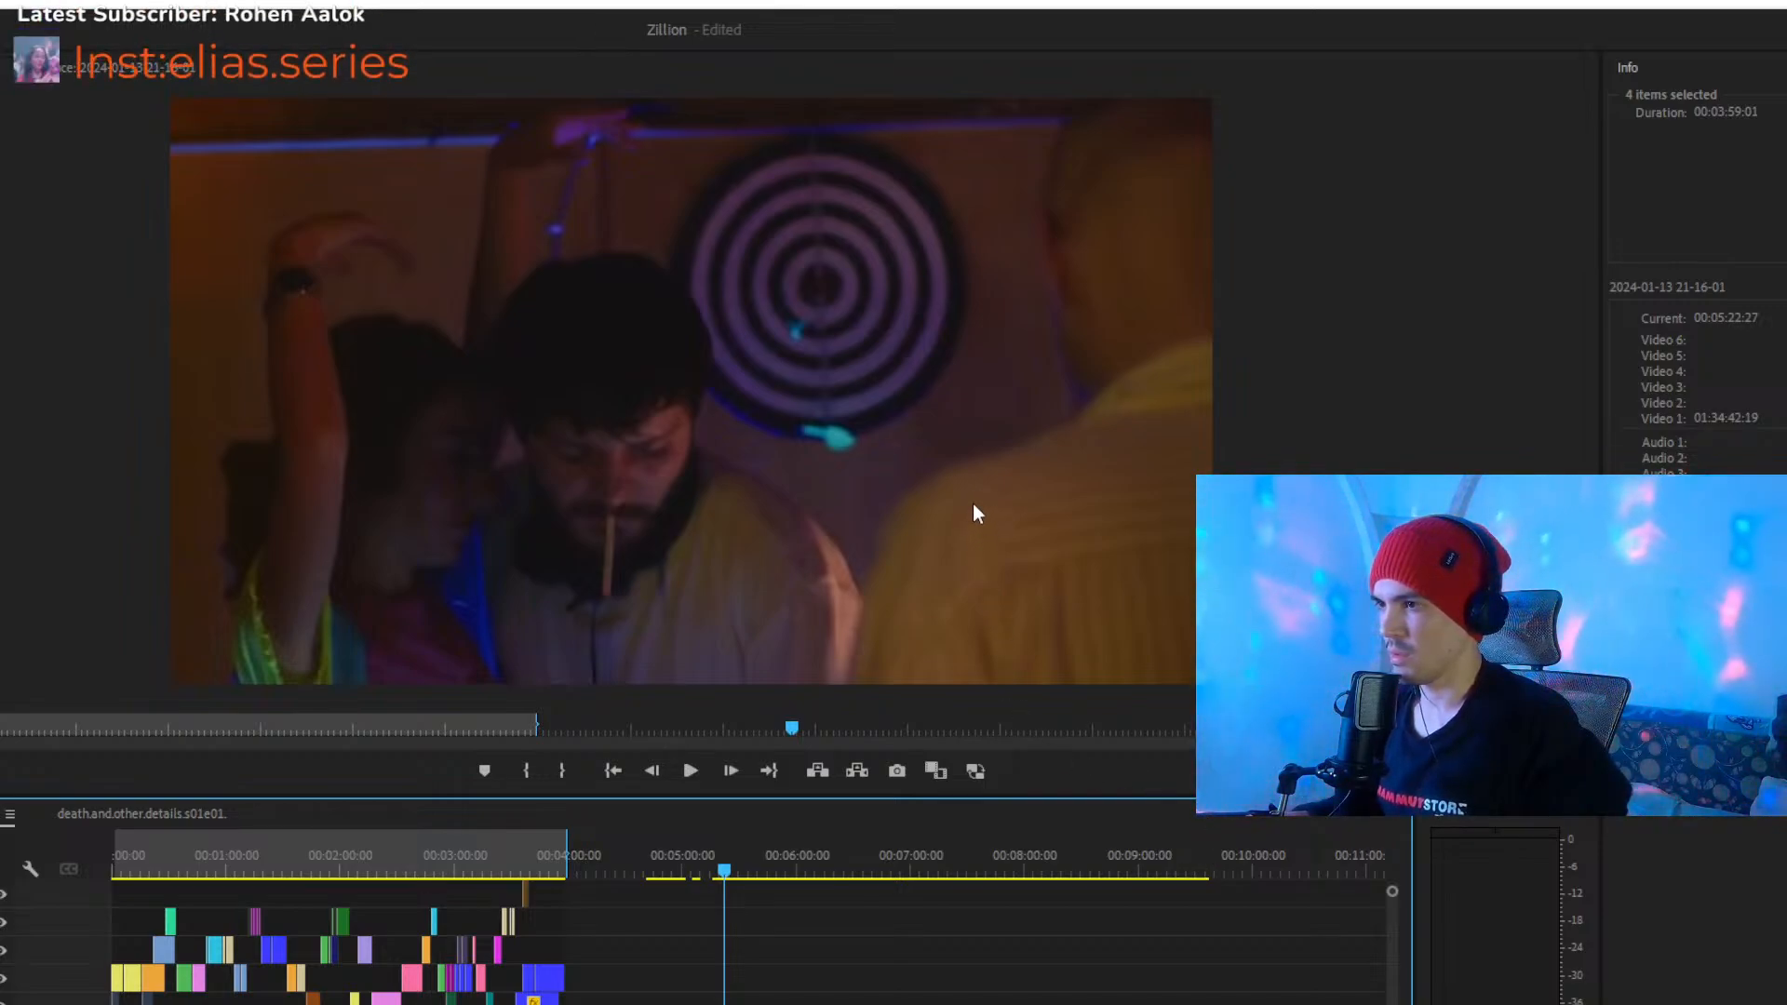
- Preview the spare clips between about 00:04:41 and 00:04:57 and delete them
click(659, 849)
click(667, 1003)
key(space)
scroll(666, 1004, up, 1)
scroll(709, 1004, up, 5)
drag(700, 862, 790, 882)
drag(677, 945, 774, 1004)
key(Delete)
mouse_move(810, 864)
mouse_down()
mouse_move(862, 878)
mouse_move(838, 875)
mouse_up()
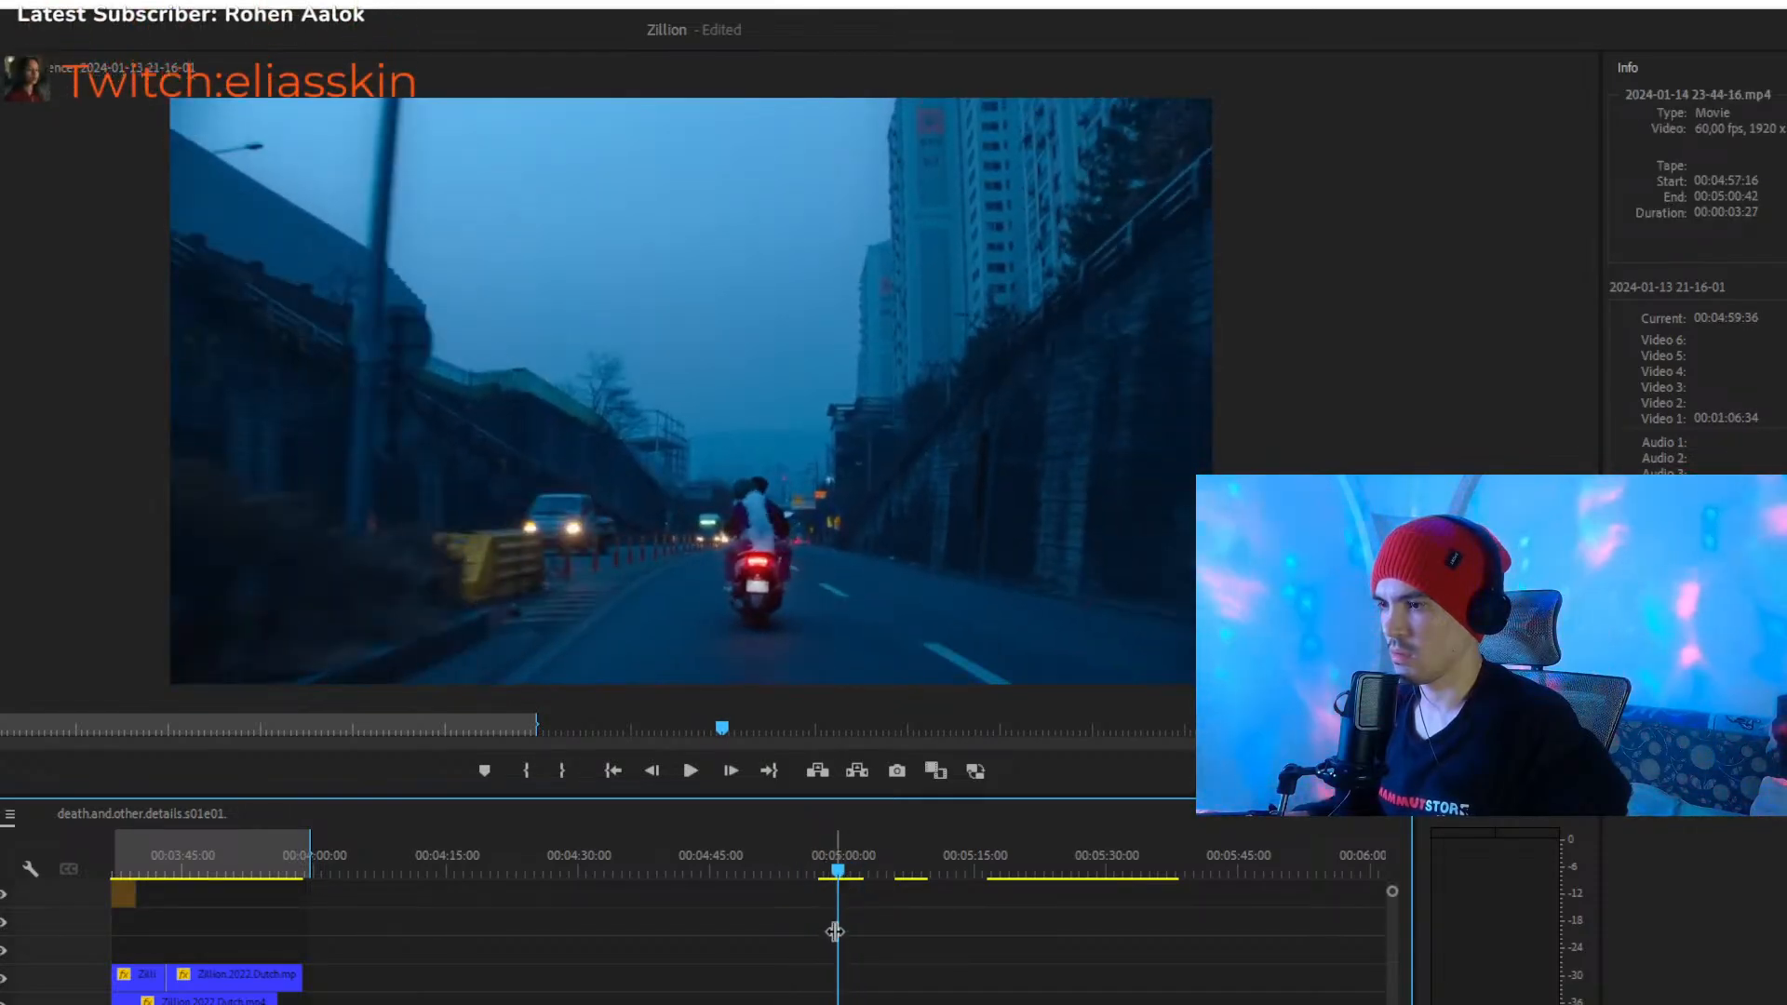
click(835, 1002)
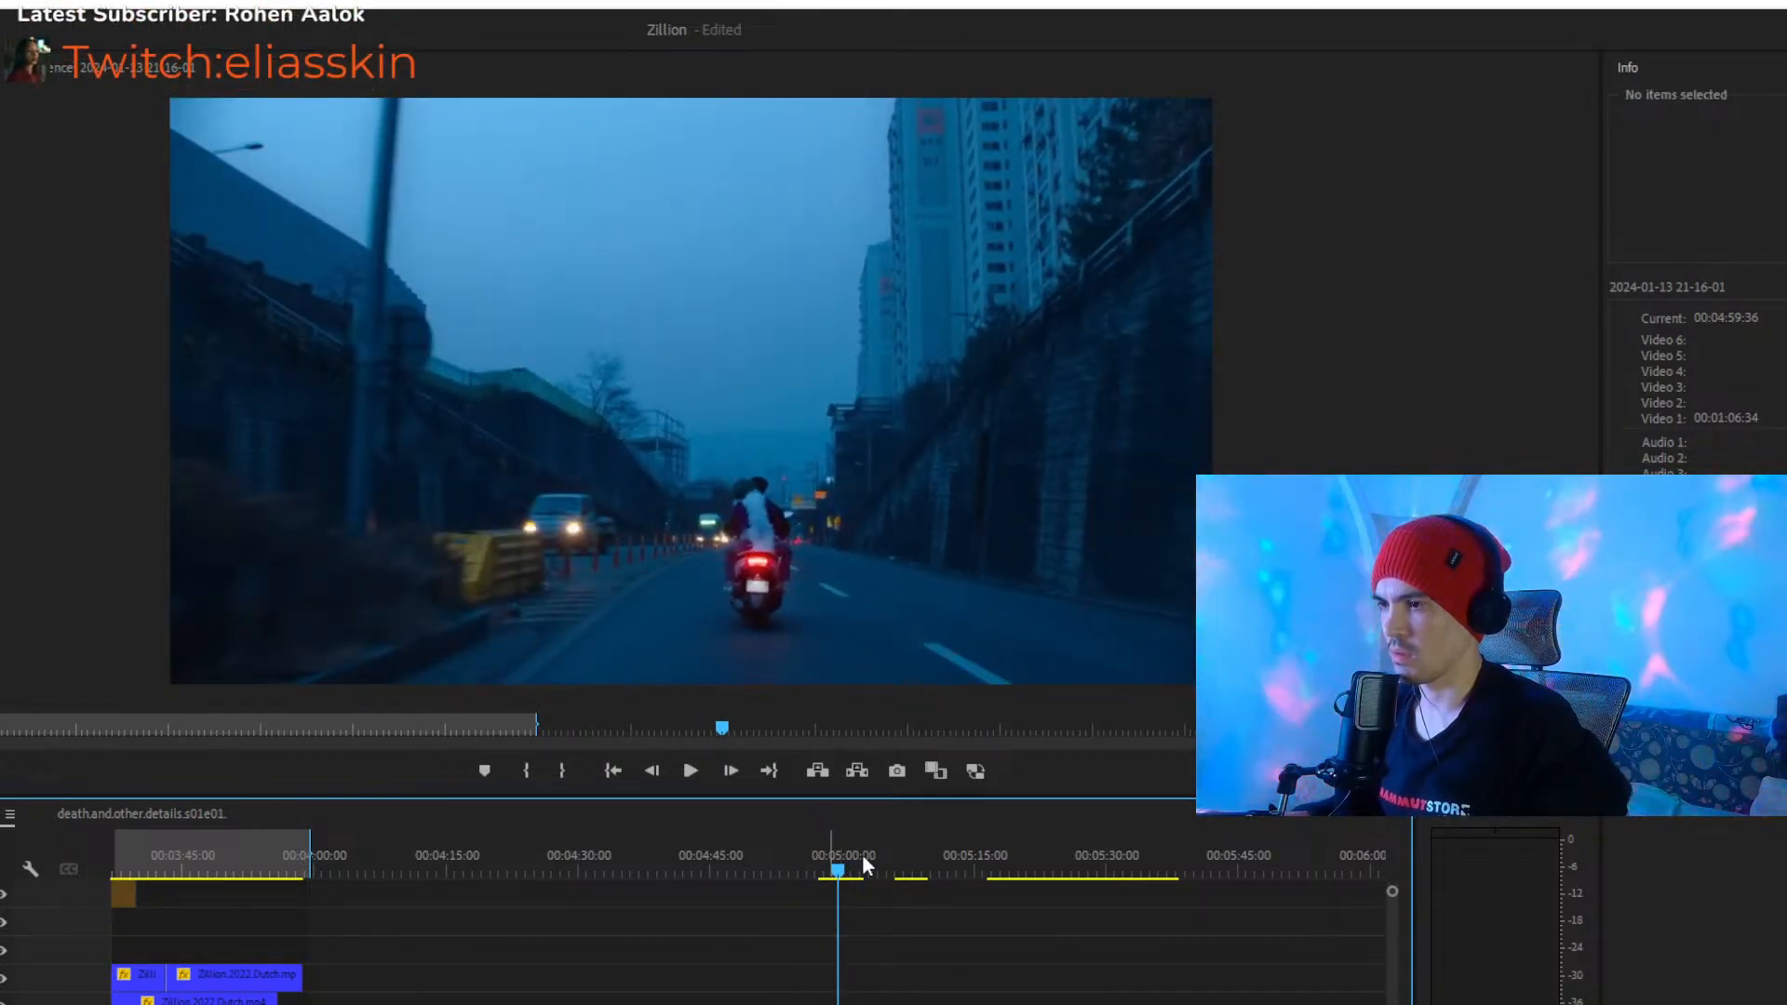
click(831, 1004)
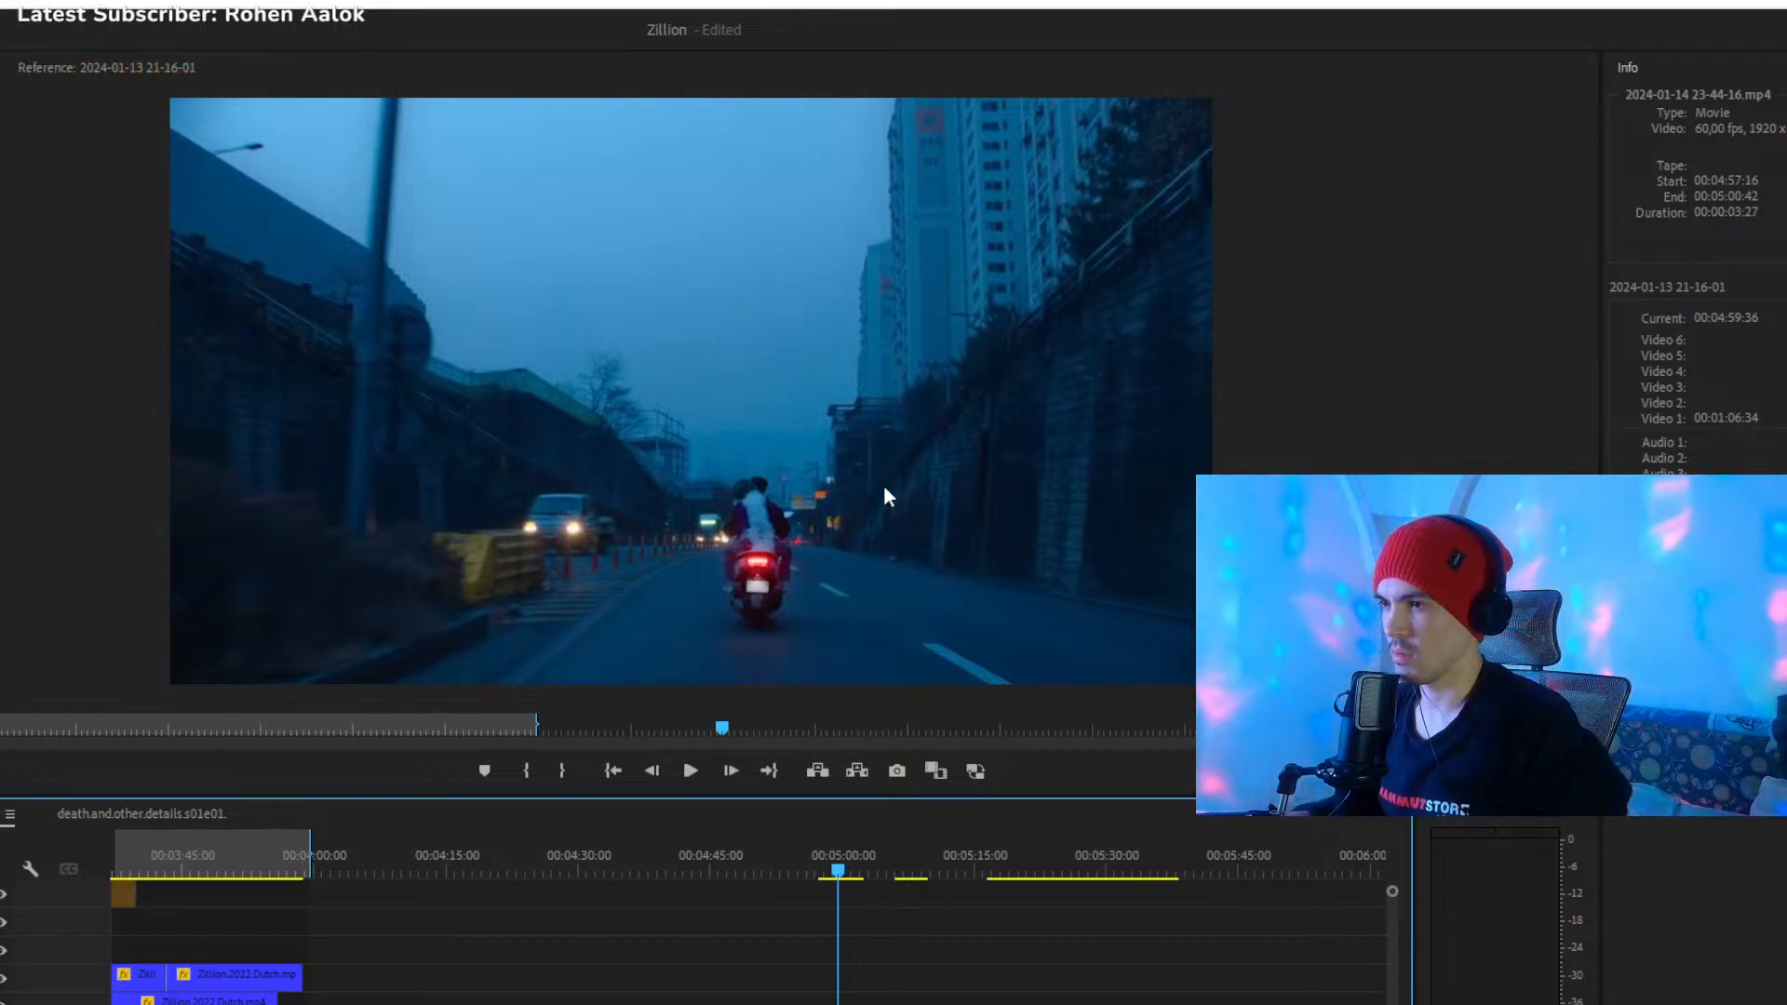
key(space)
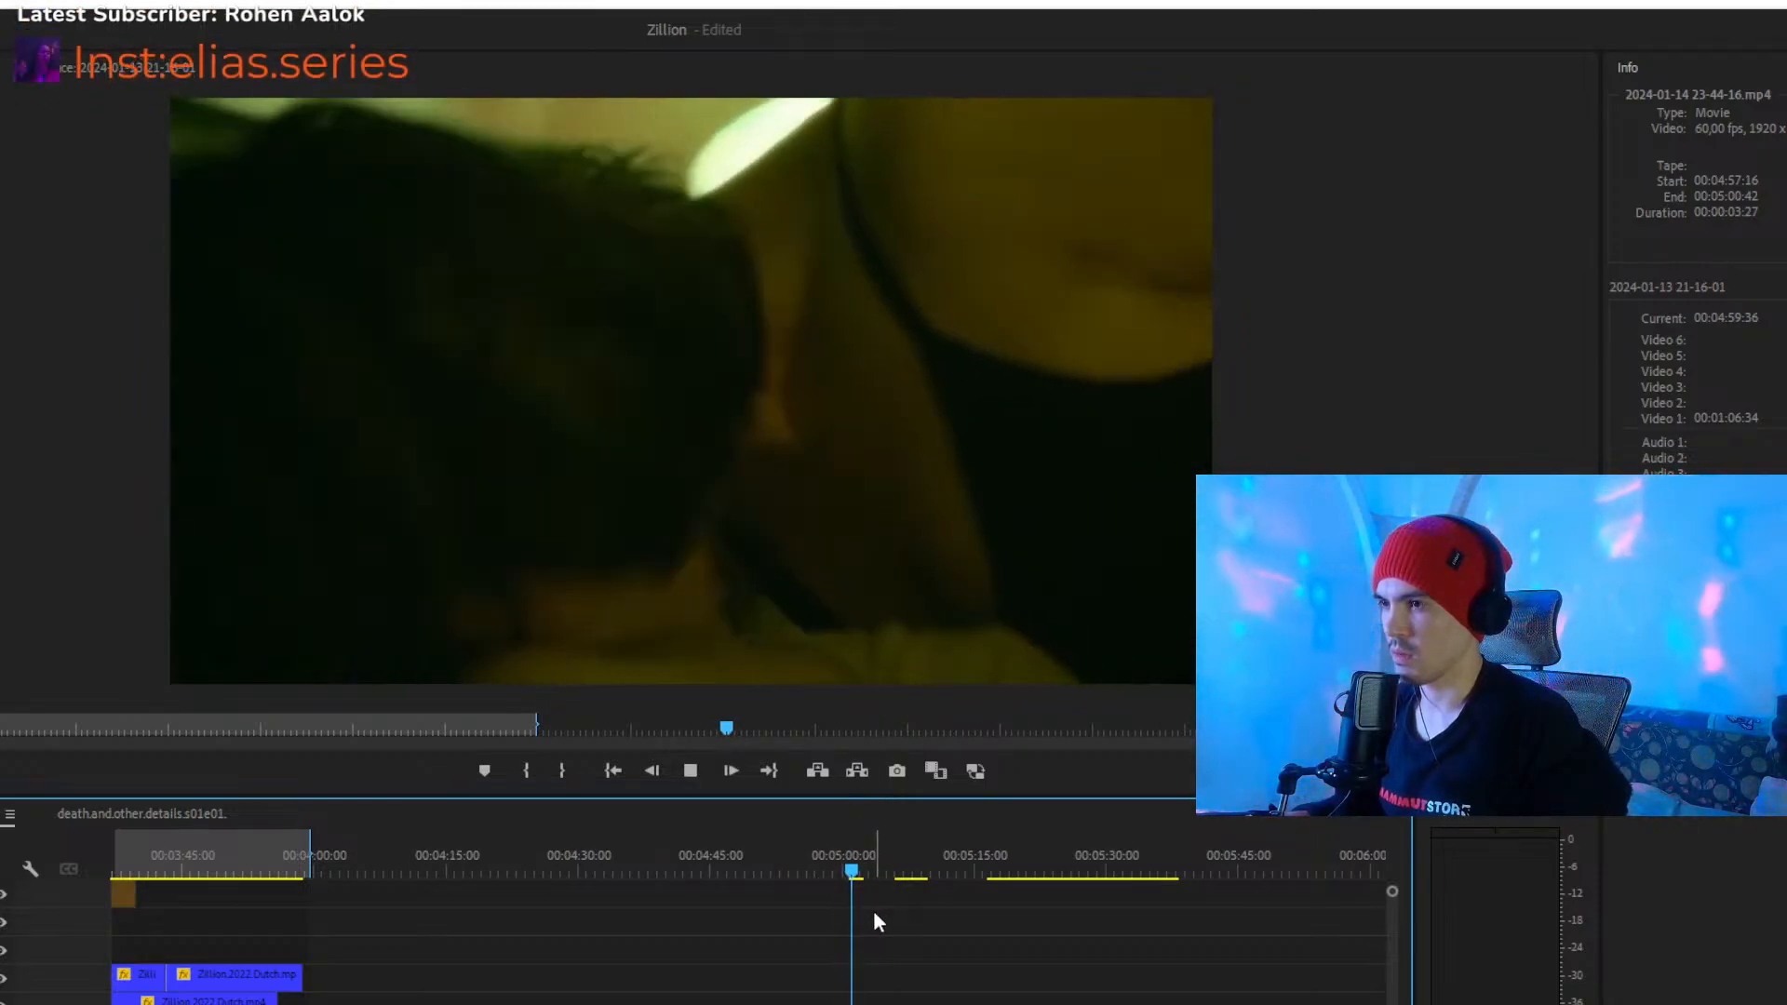
key(space)
drag(875, 870, 857, 875)
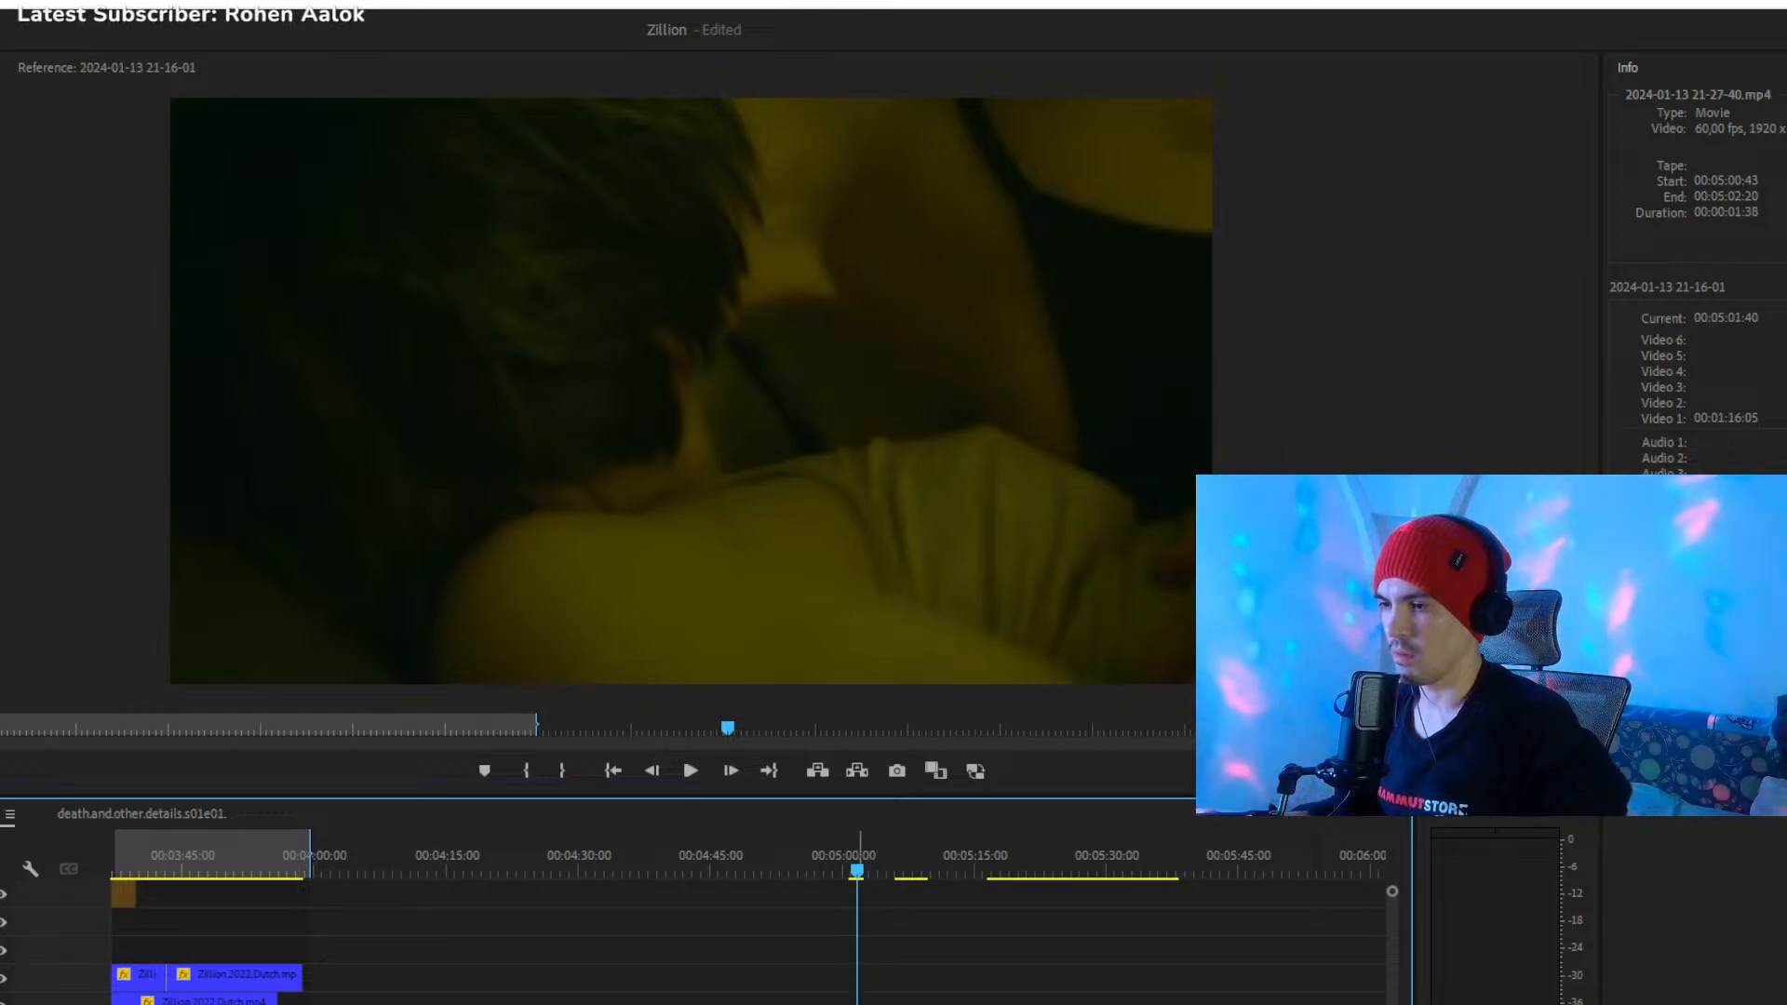
drag(862, 1003, 332, 951)
click(907, 881)
- Preview the spare A.Room.Of.My.Own.2022 clip from 00:05:16:28 and move it onto Video 4, directly after the Zillion clip past 00:04:00
drag(1014, 877, 1054, 888)
click(1014, 851)
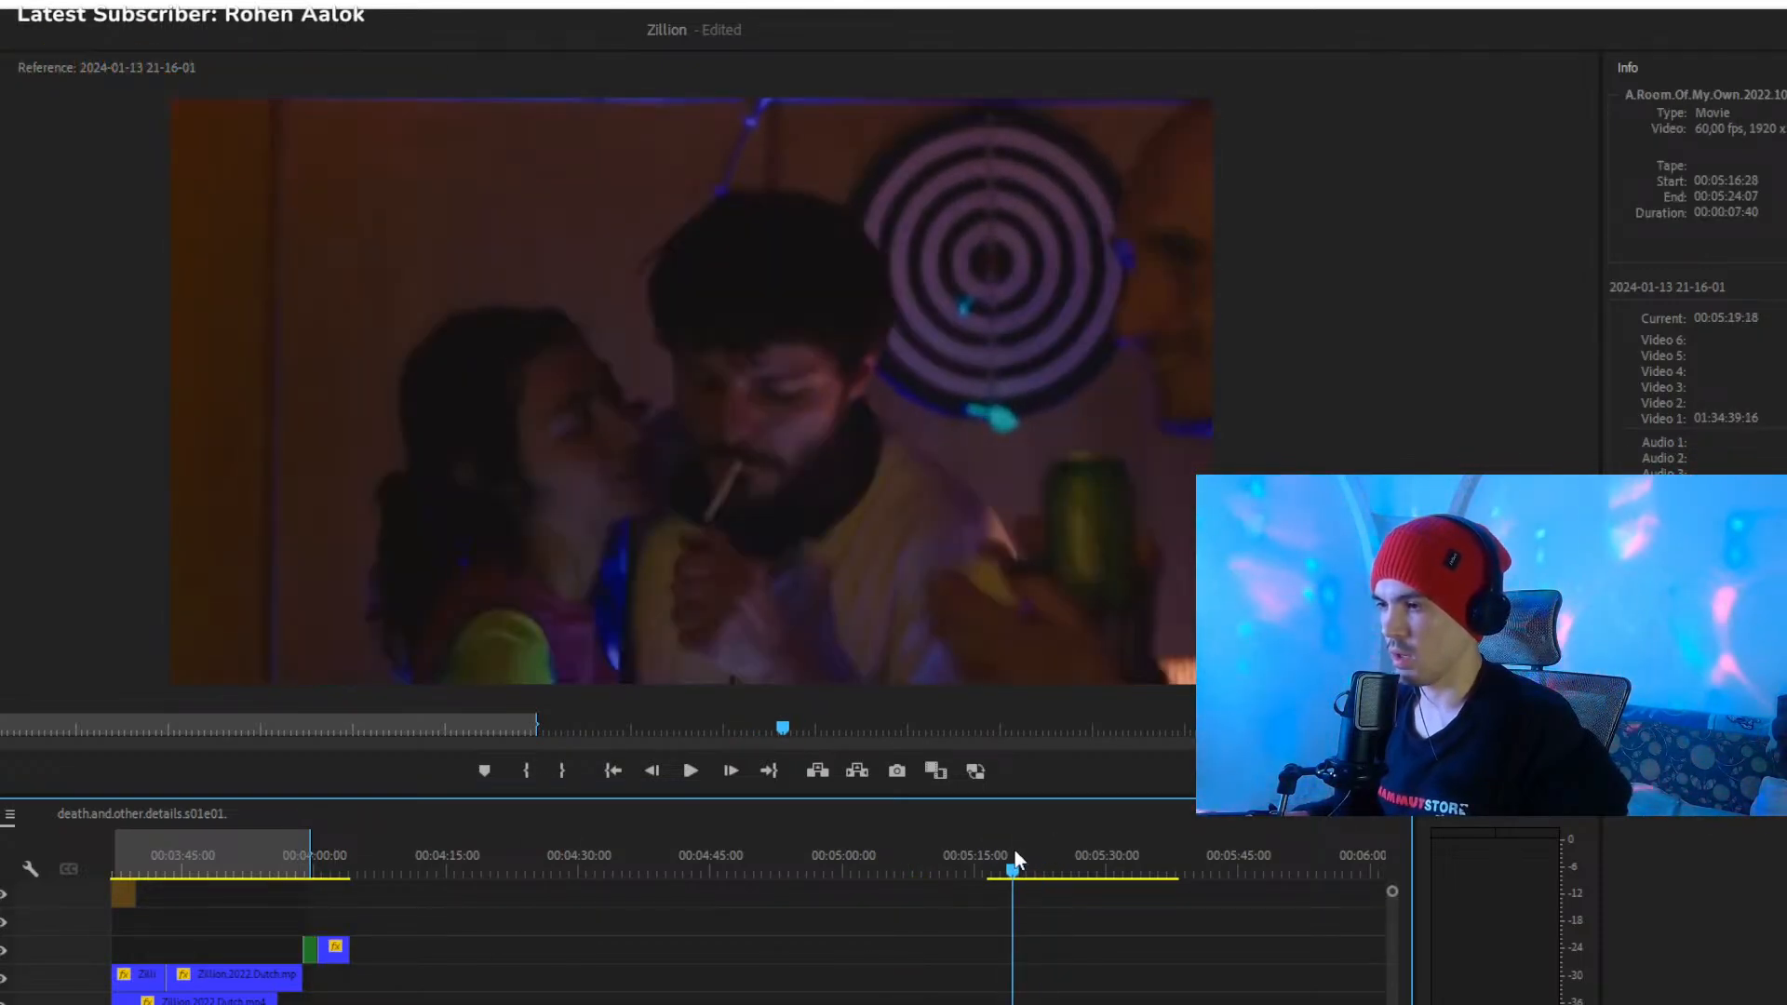
key(space)
- Preview the spare Zillion.2022.Dutch.mp4 clip starting at 00:05:24:08 and delete it
key(space)
drag(1026, 1004, 398, 952)
mouse_move(1058, 889)
mouse_down()
mouse_move(1123, 892)
mouse_move(1071, 891)
mouse_up()
key(space)
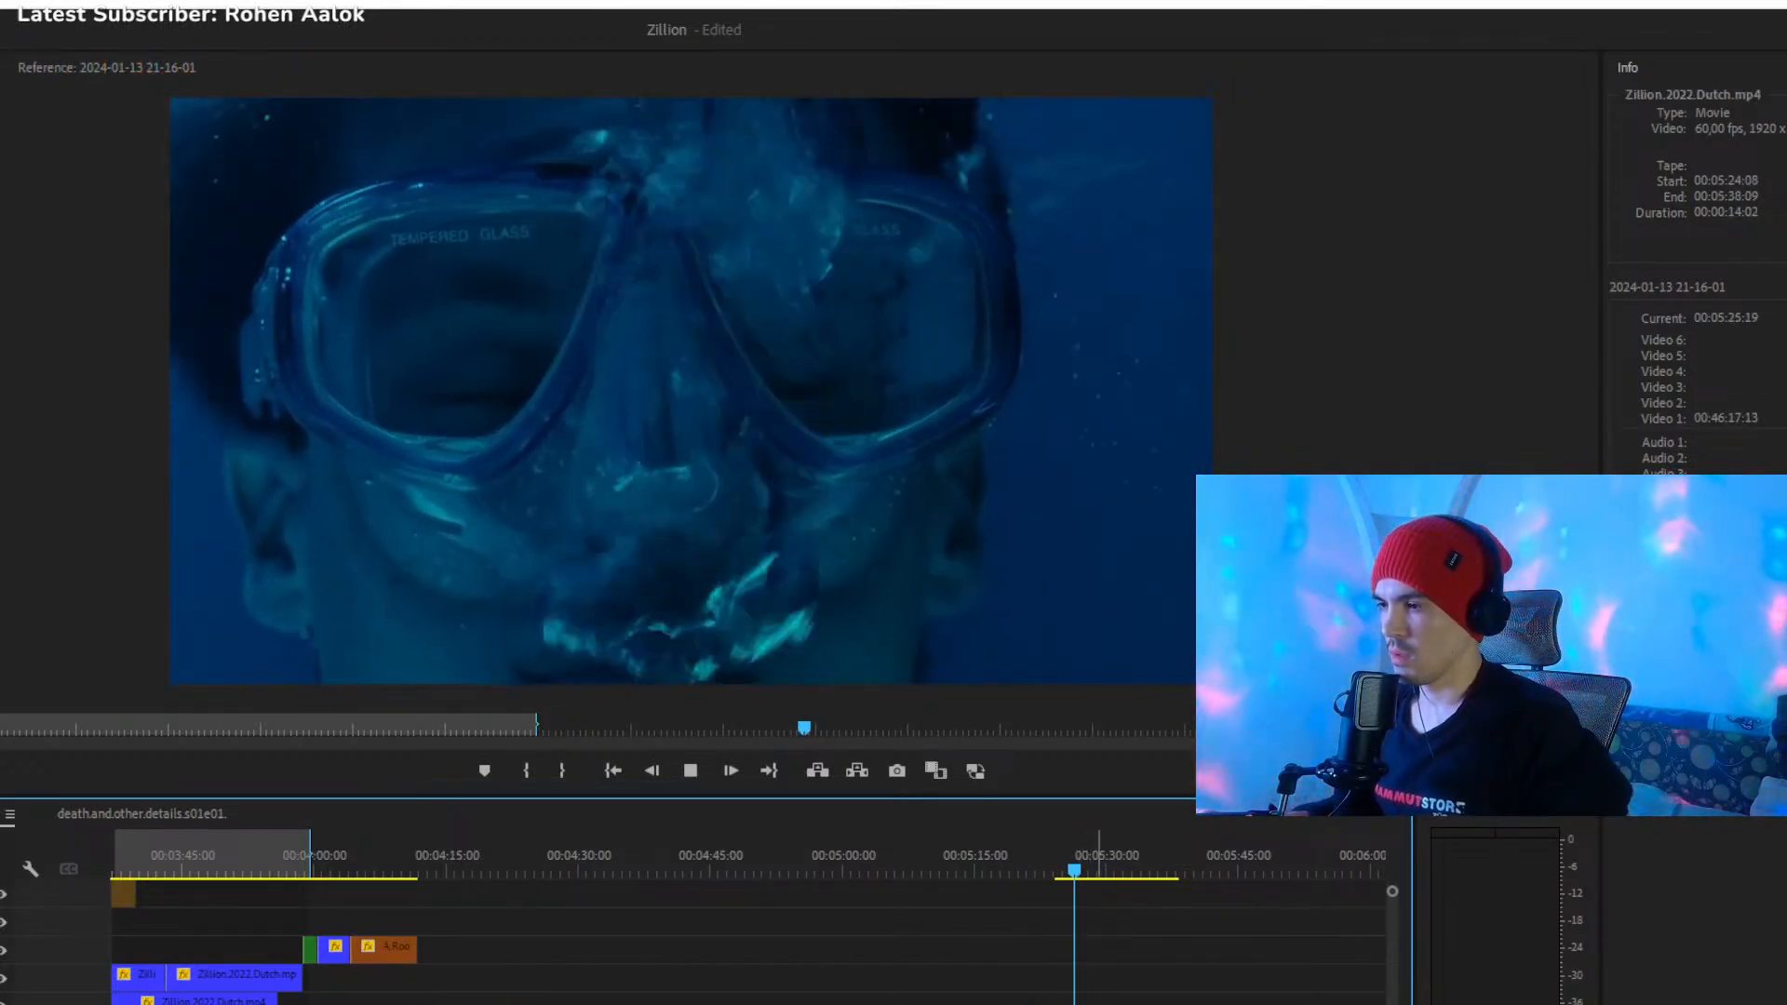
key(space)
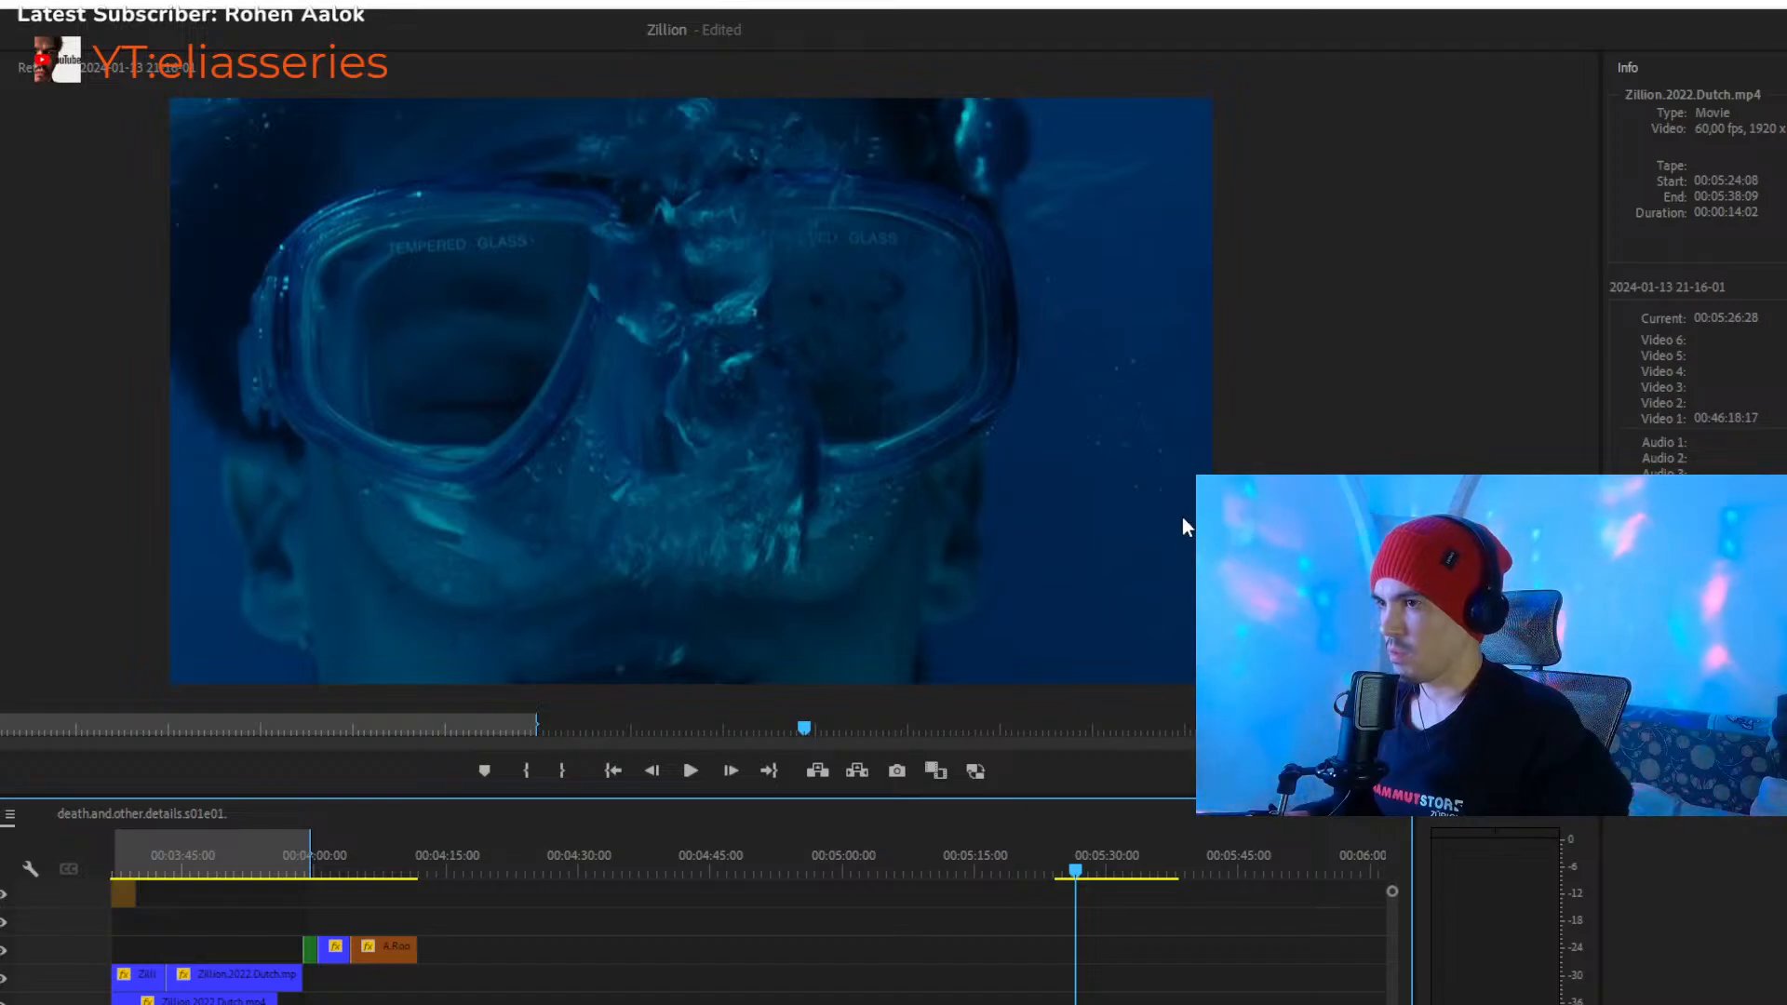
key(Delete)
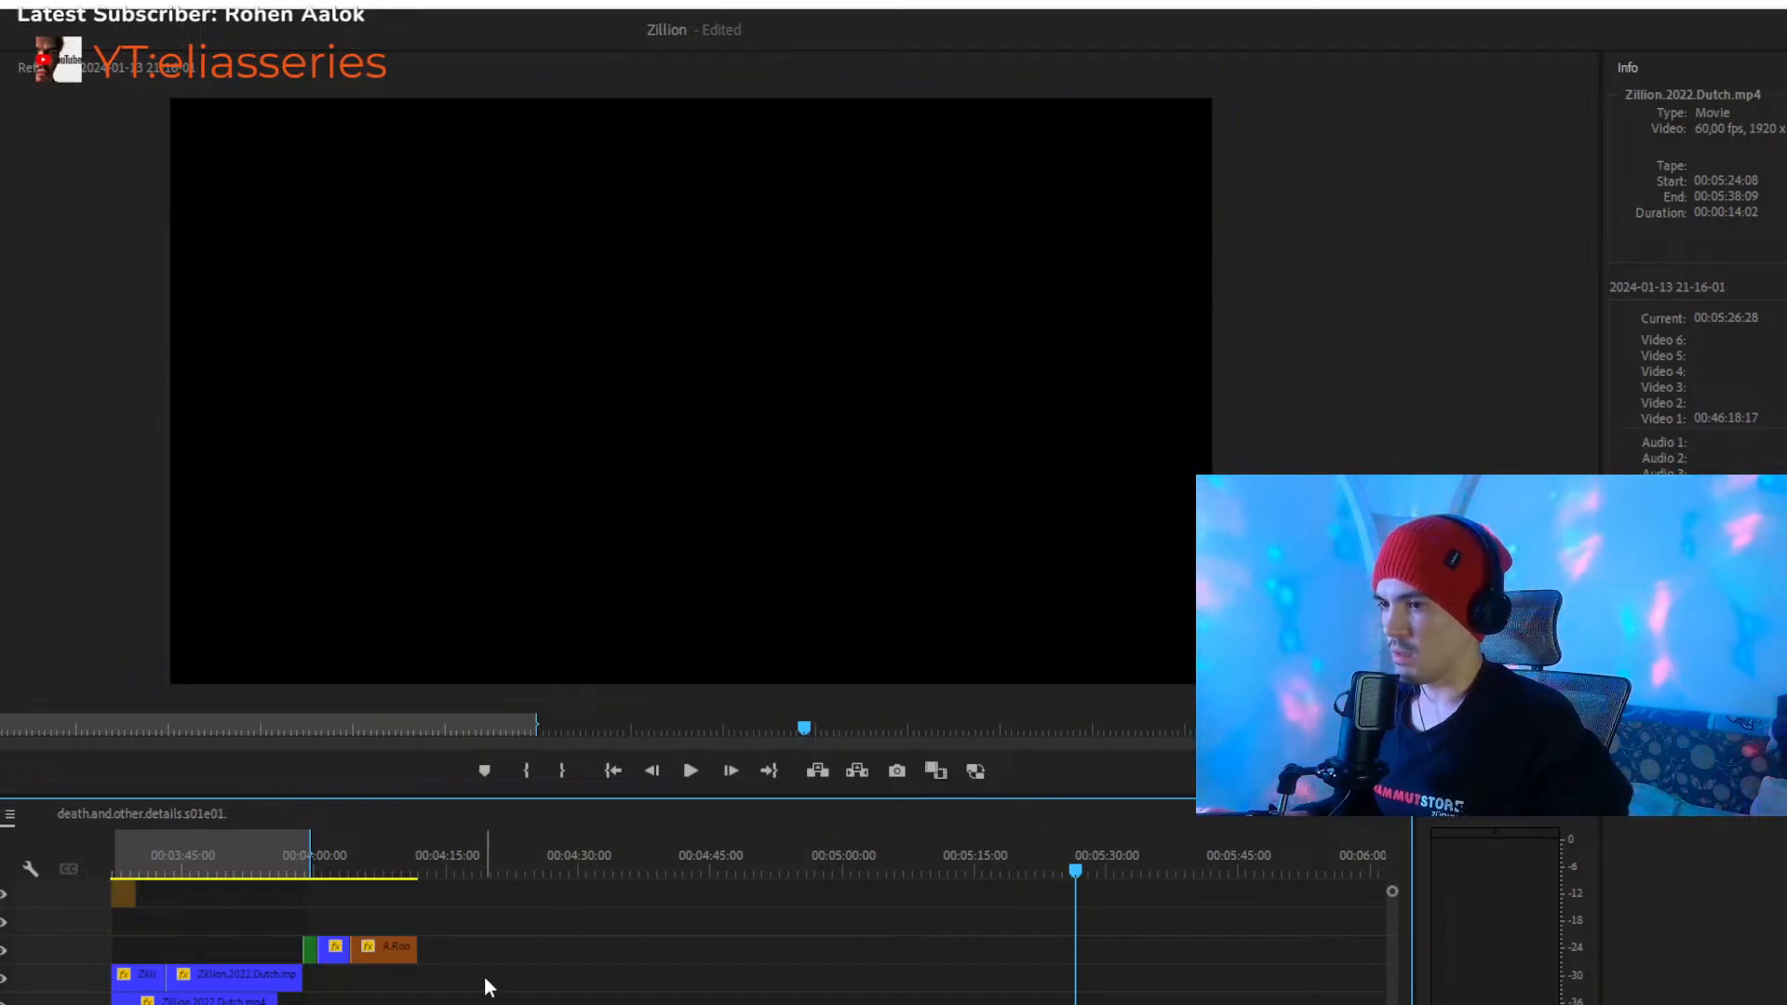
- Survey the whole montage, then play the passage from about 00:03:32 and the ending near 00:03:59
click(310, 869)
key(minus)
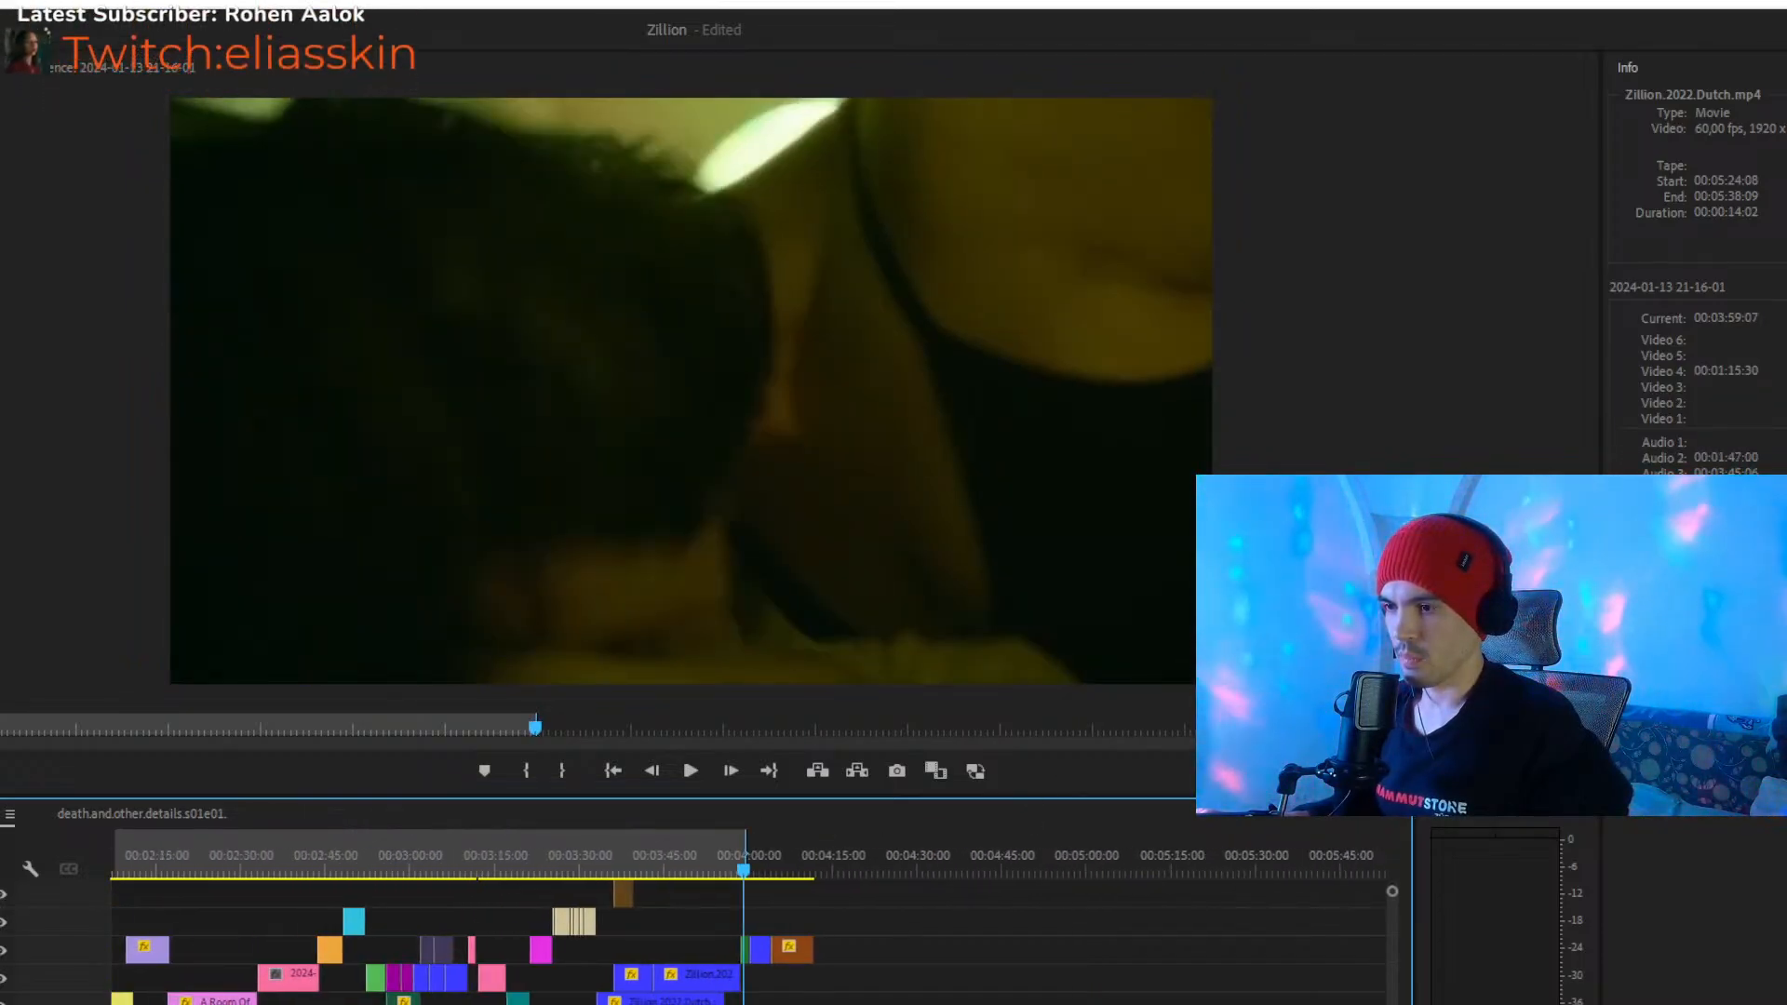
key(minus)
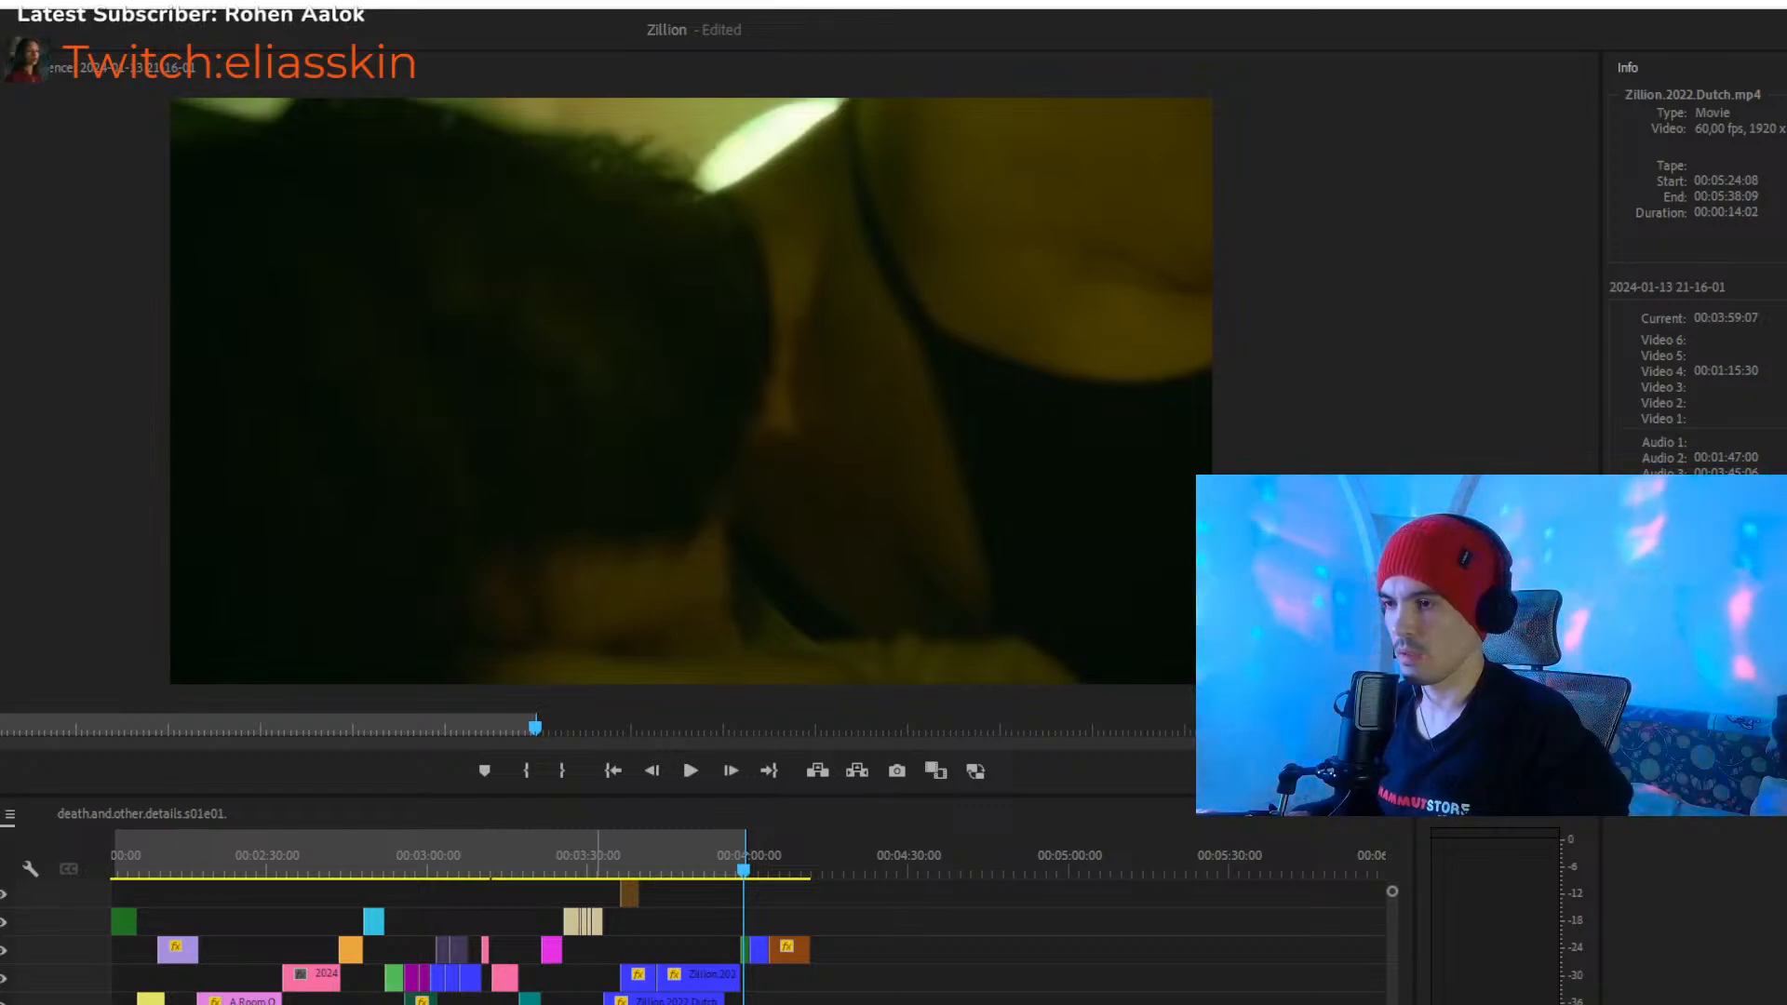
key(minus)
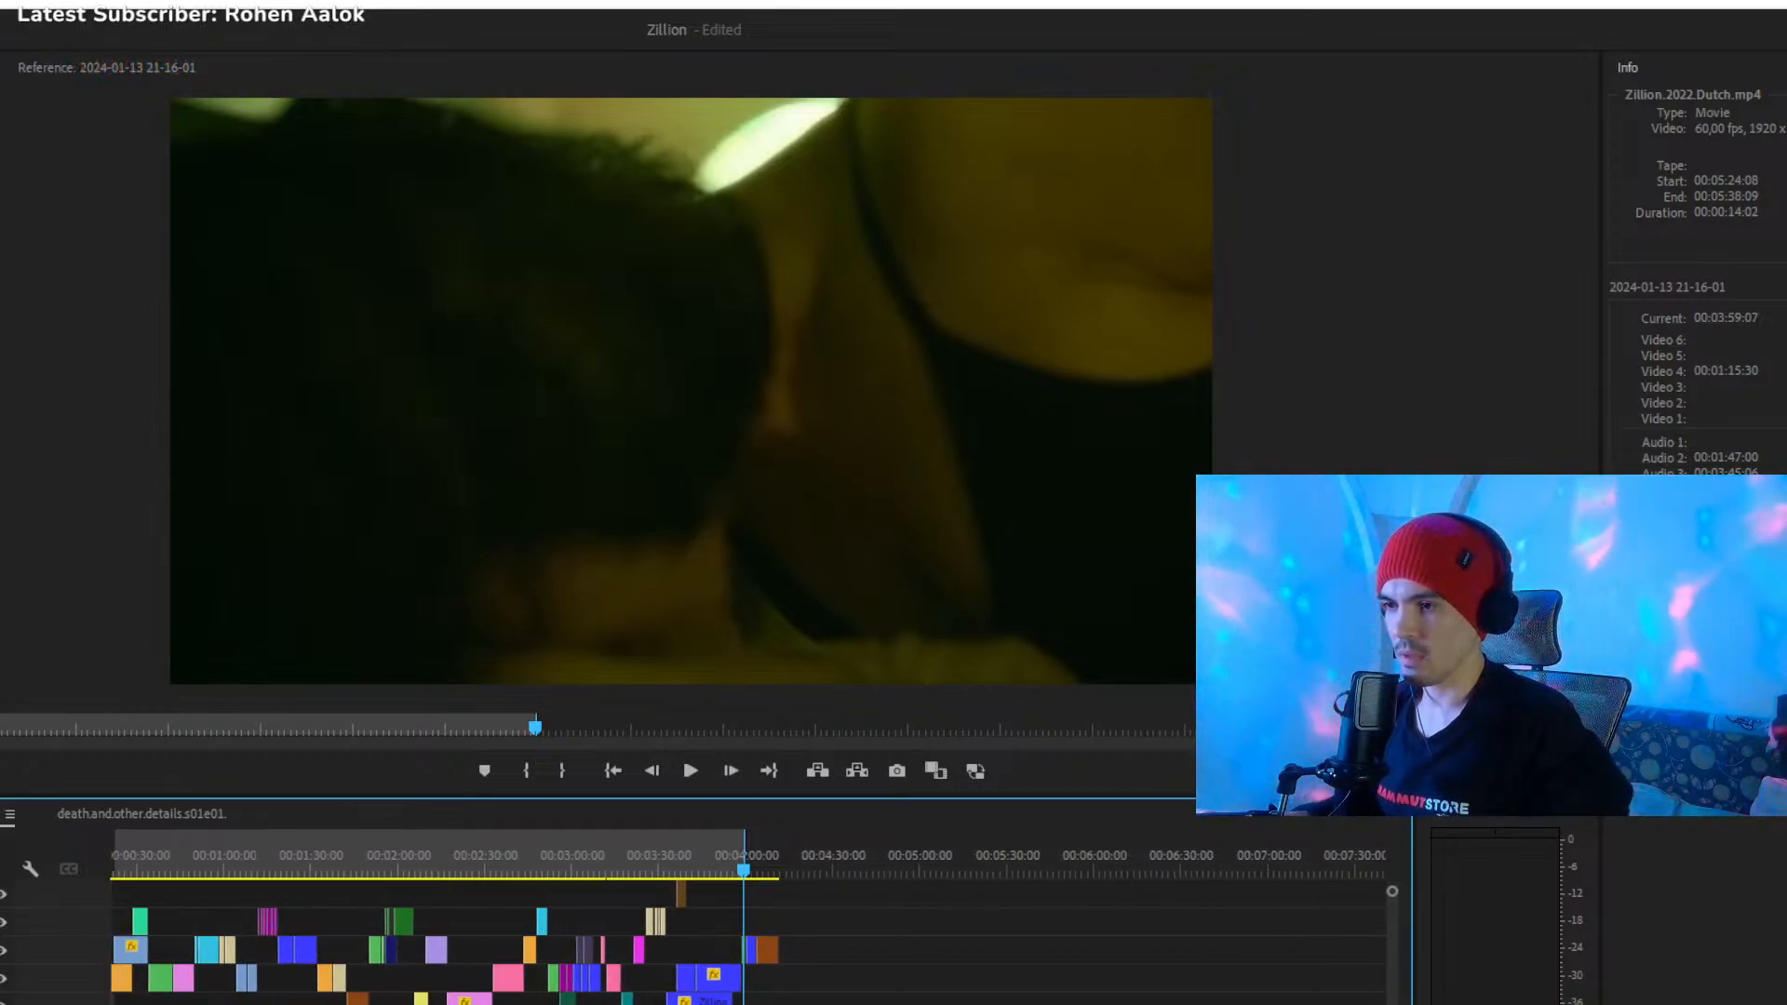
key(minus)
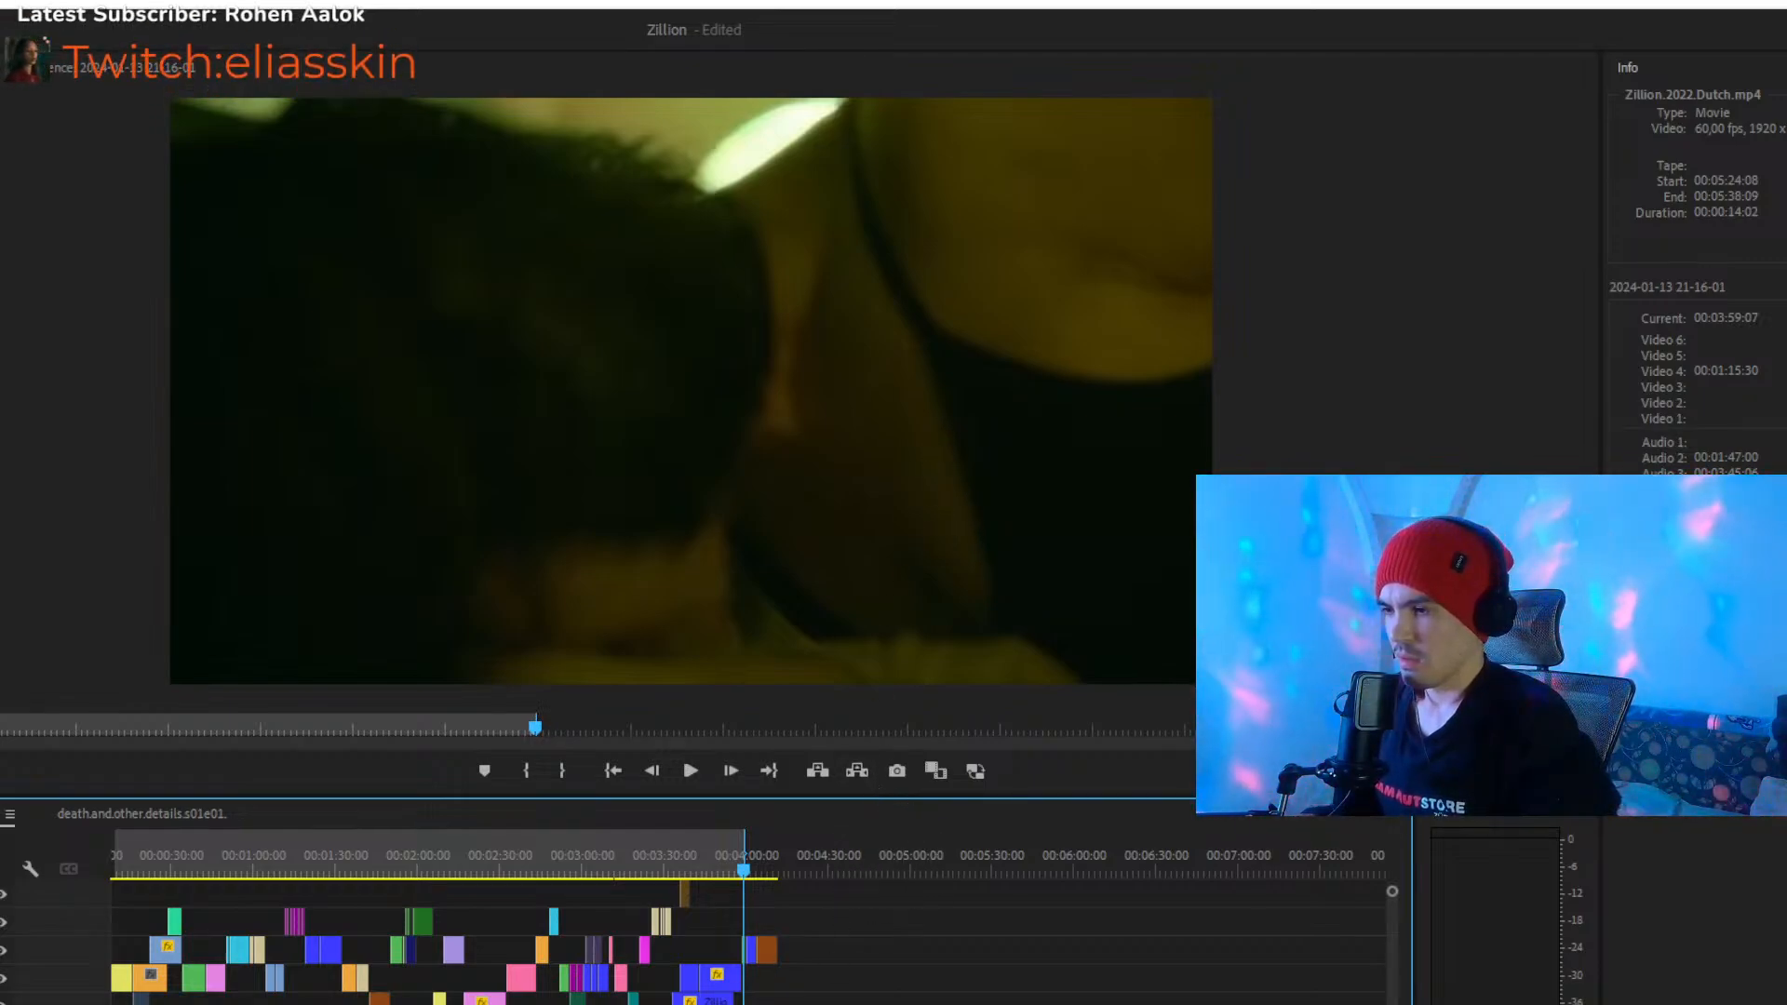
key(equal)
key(equal)
key(equal)
key(equal)
key(equal)
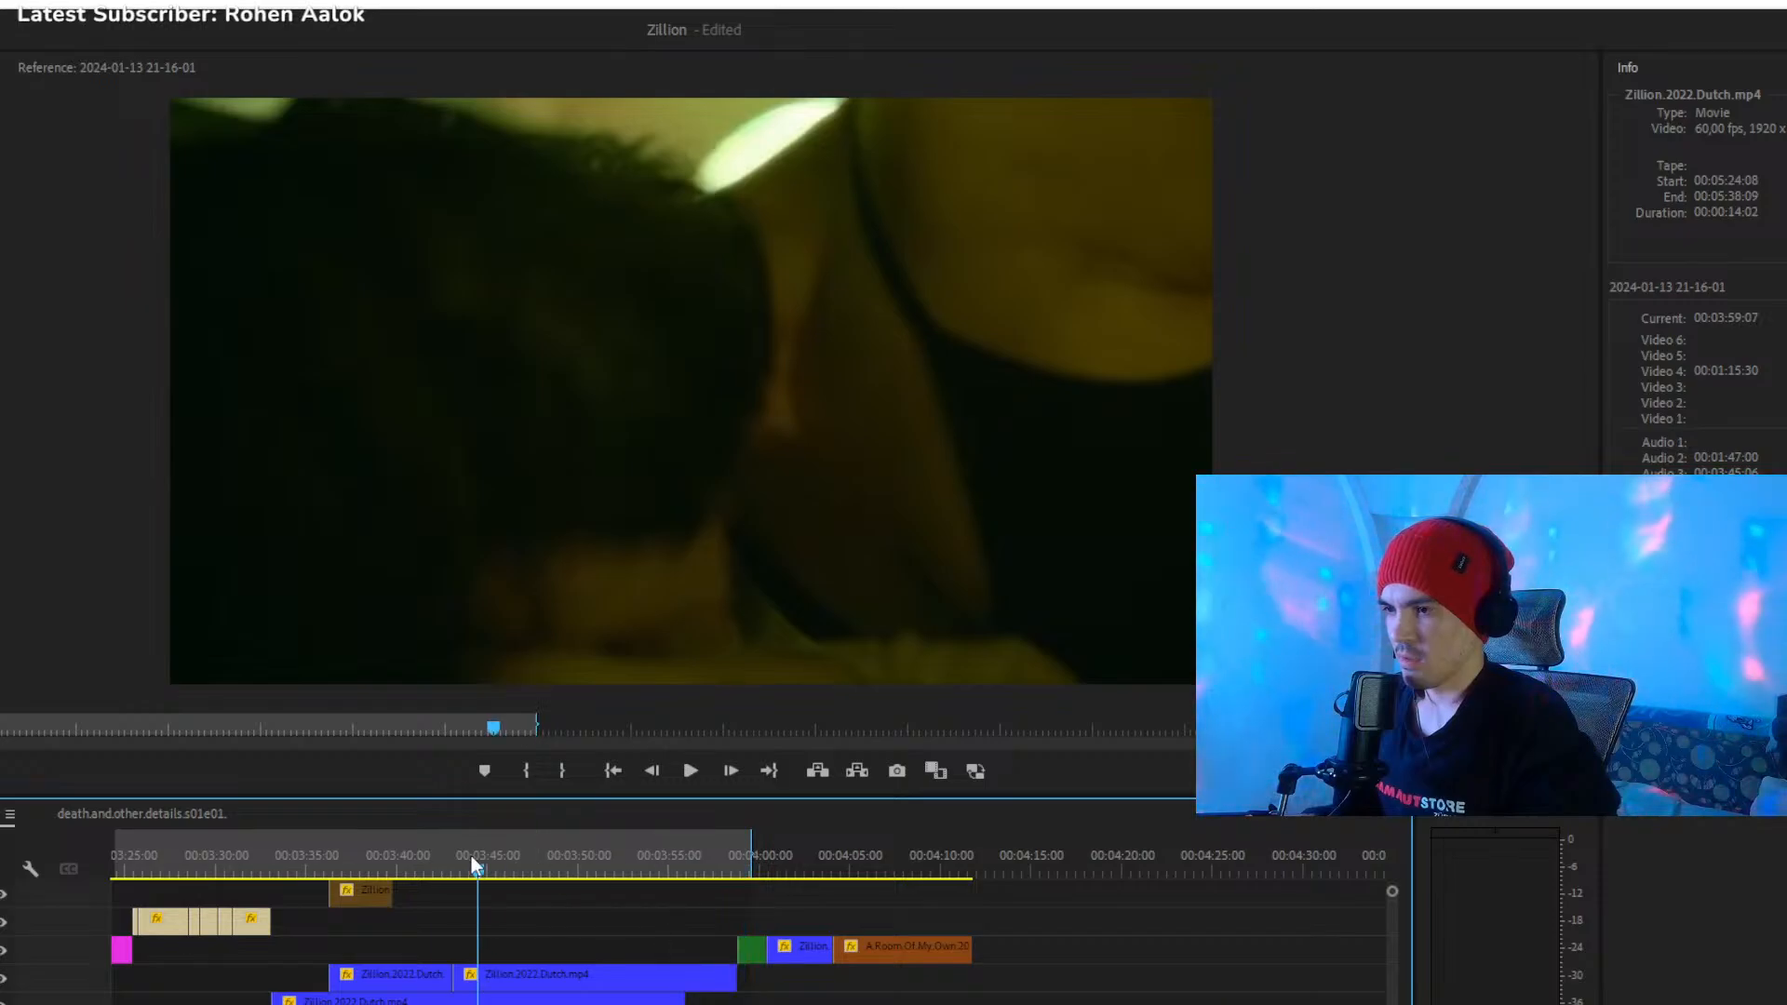
drag(460, 864, 257, 870)
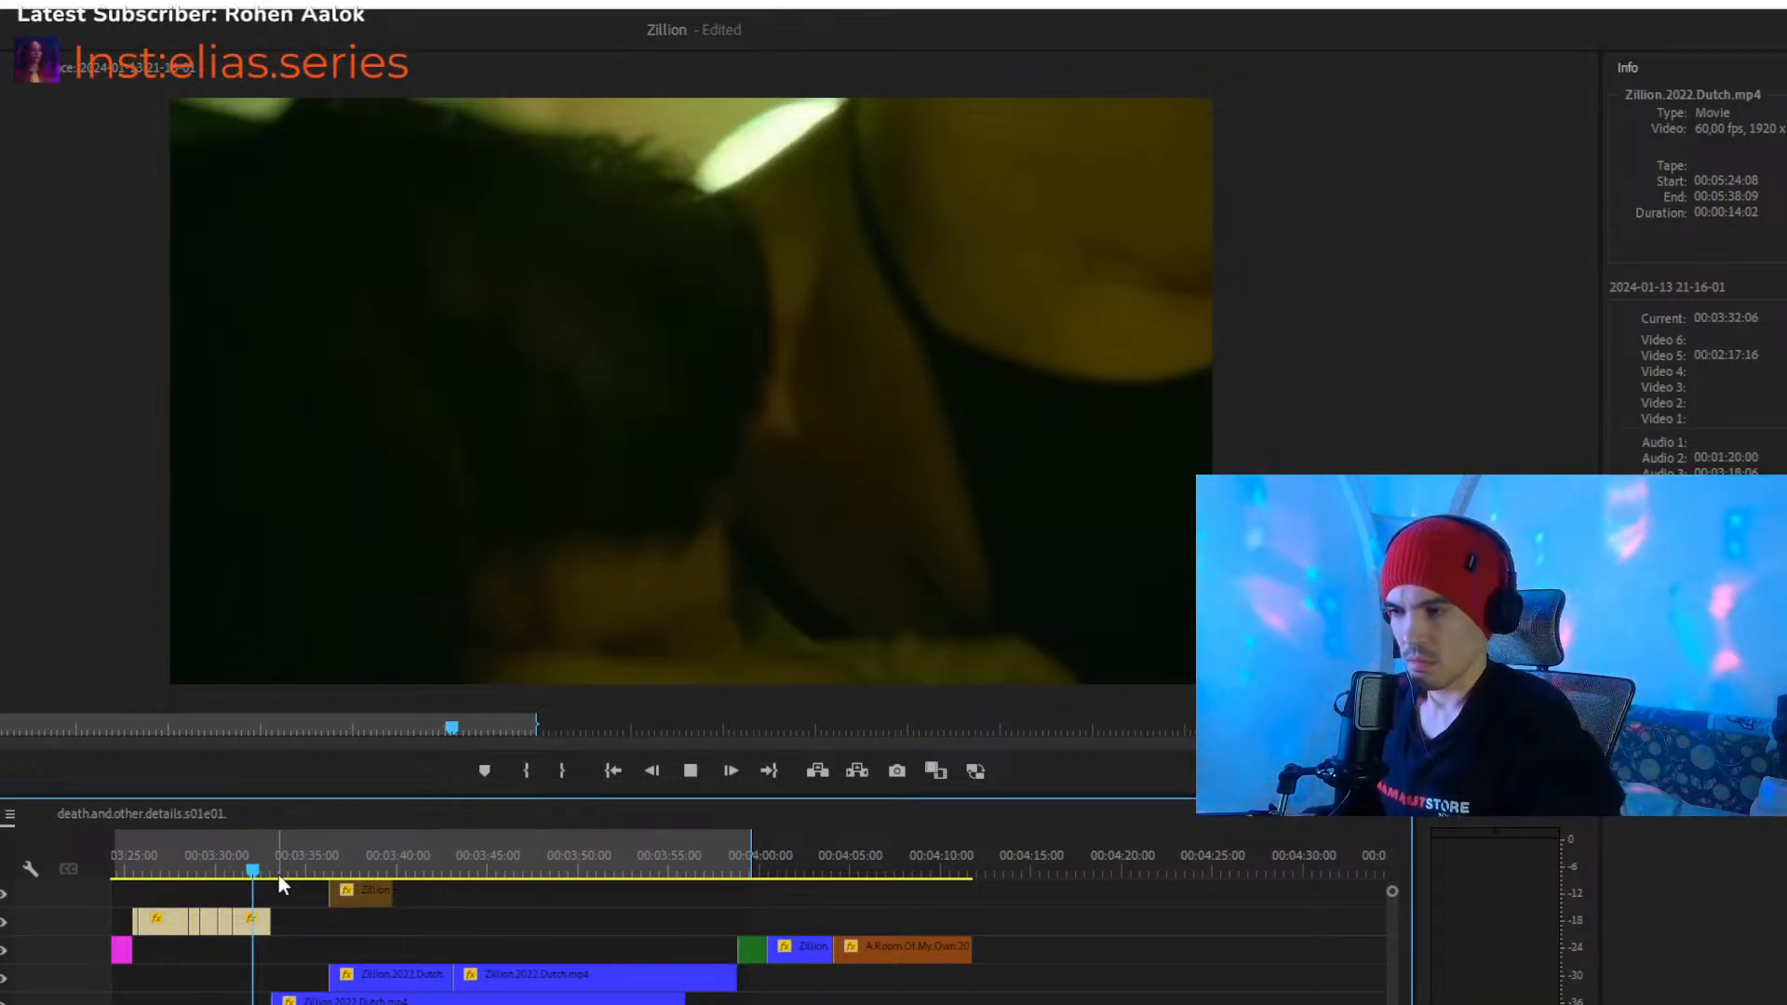
click(257, 868)
key(space)
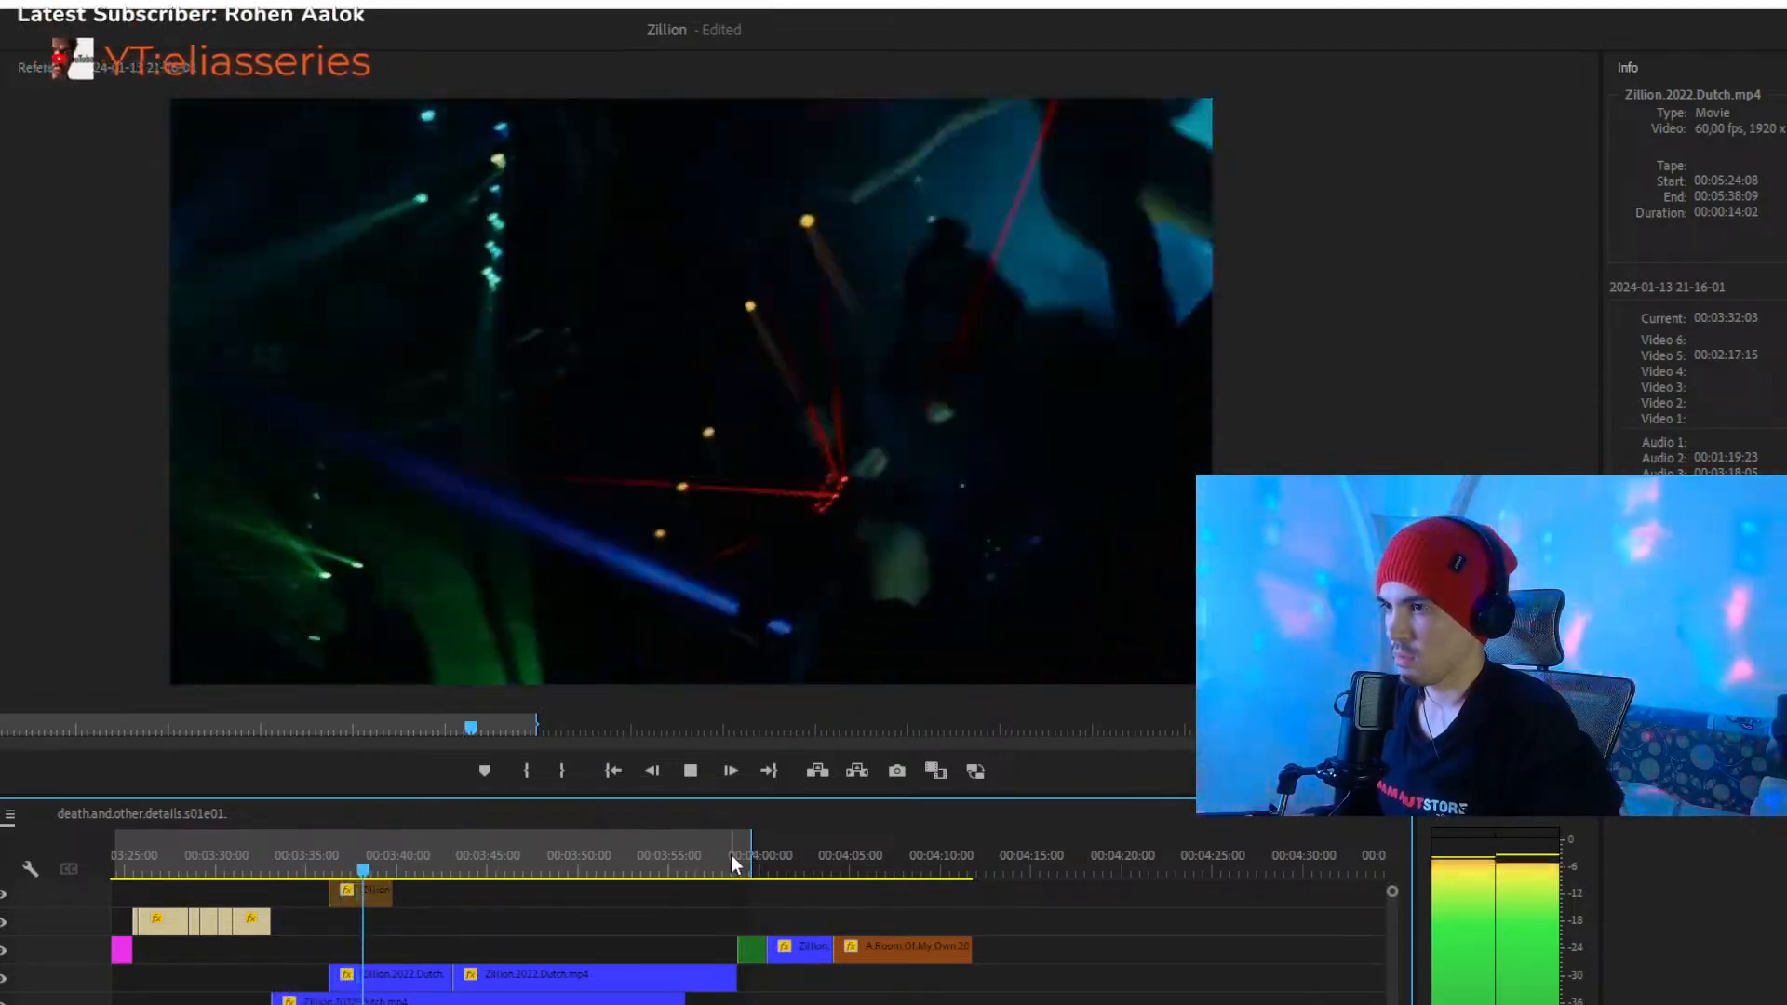
click(730, 854)
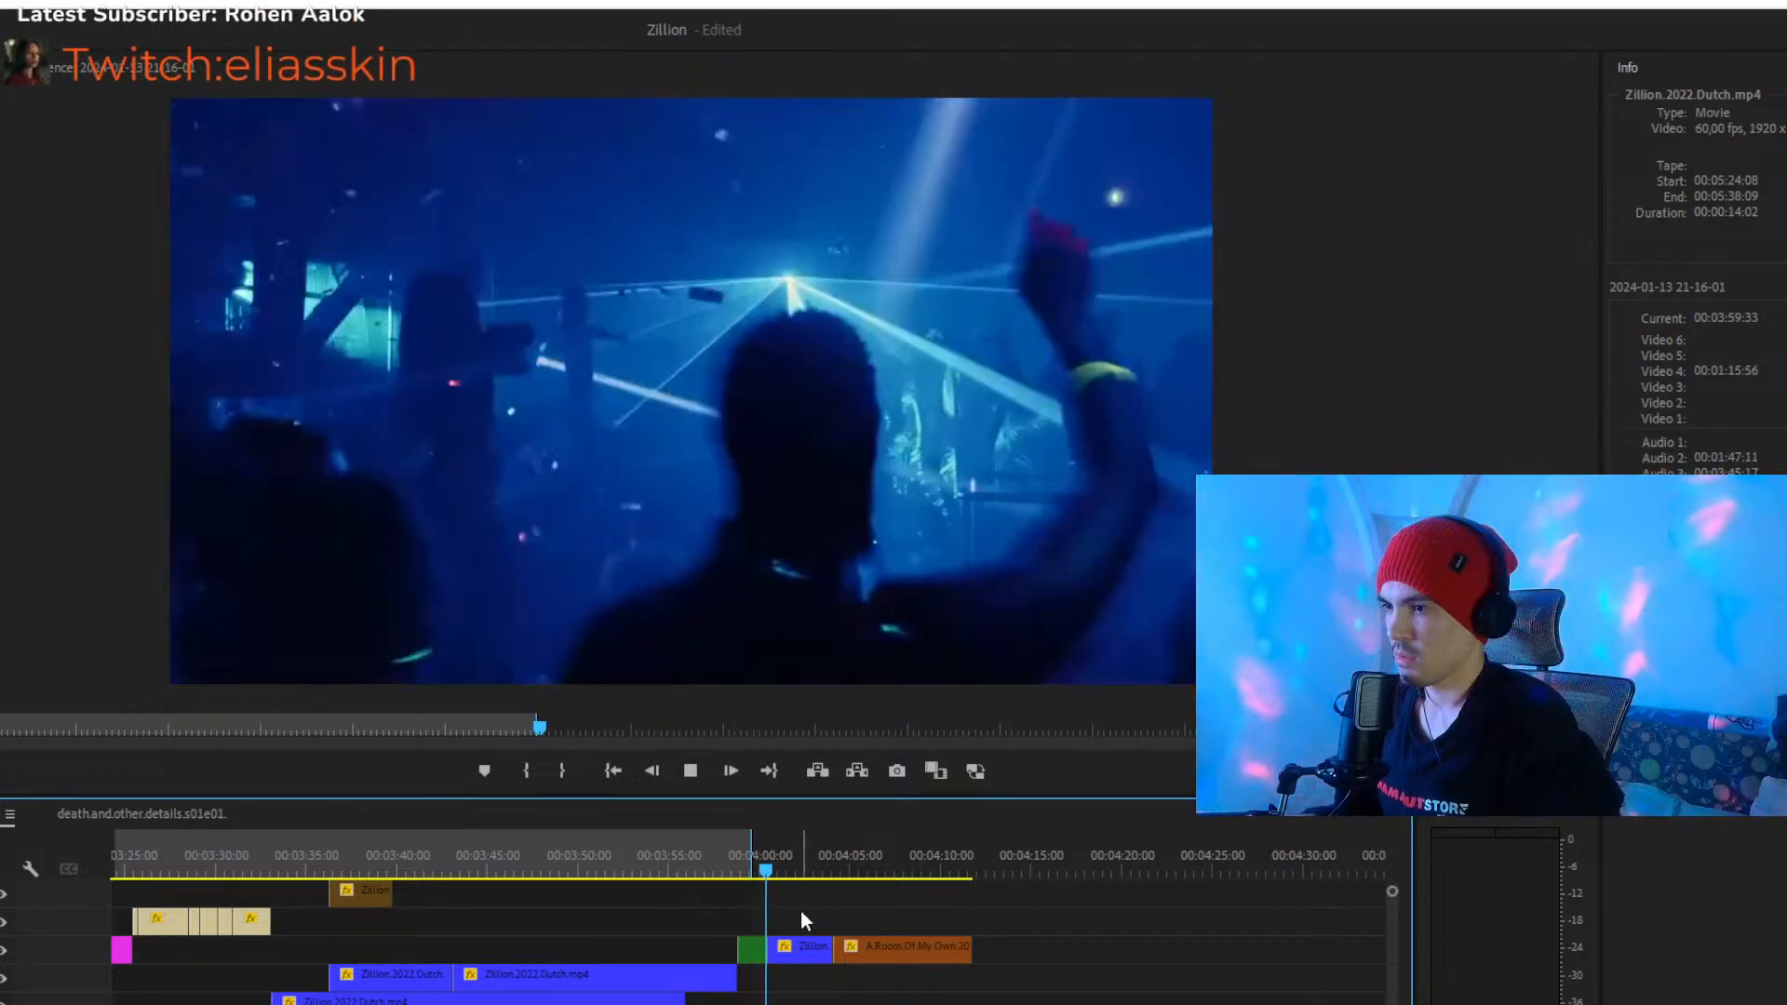
click(821, 865)
mouse_move(819, 945)
mouse_down()
mouse_move(809, 993)
mouse_move(881, 953)
mouse_move(815, 958)
mouse_up()
drag(771, 866, 750, 870)
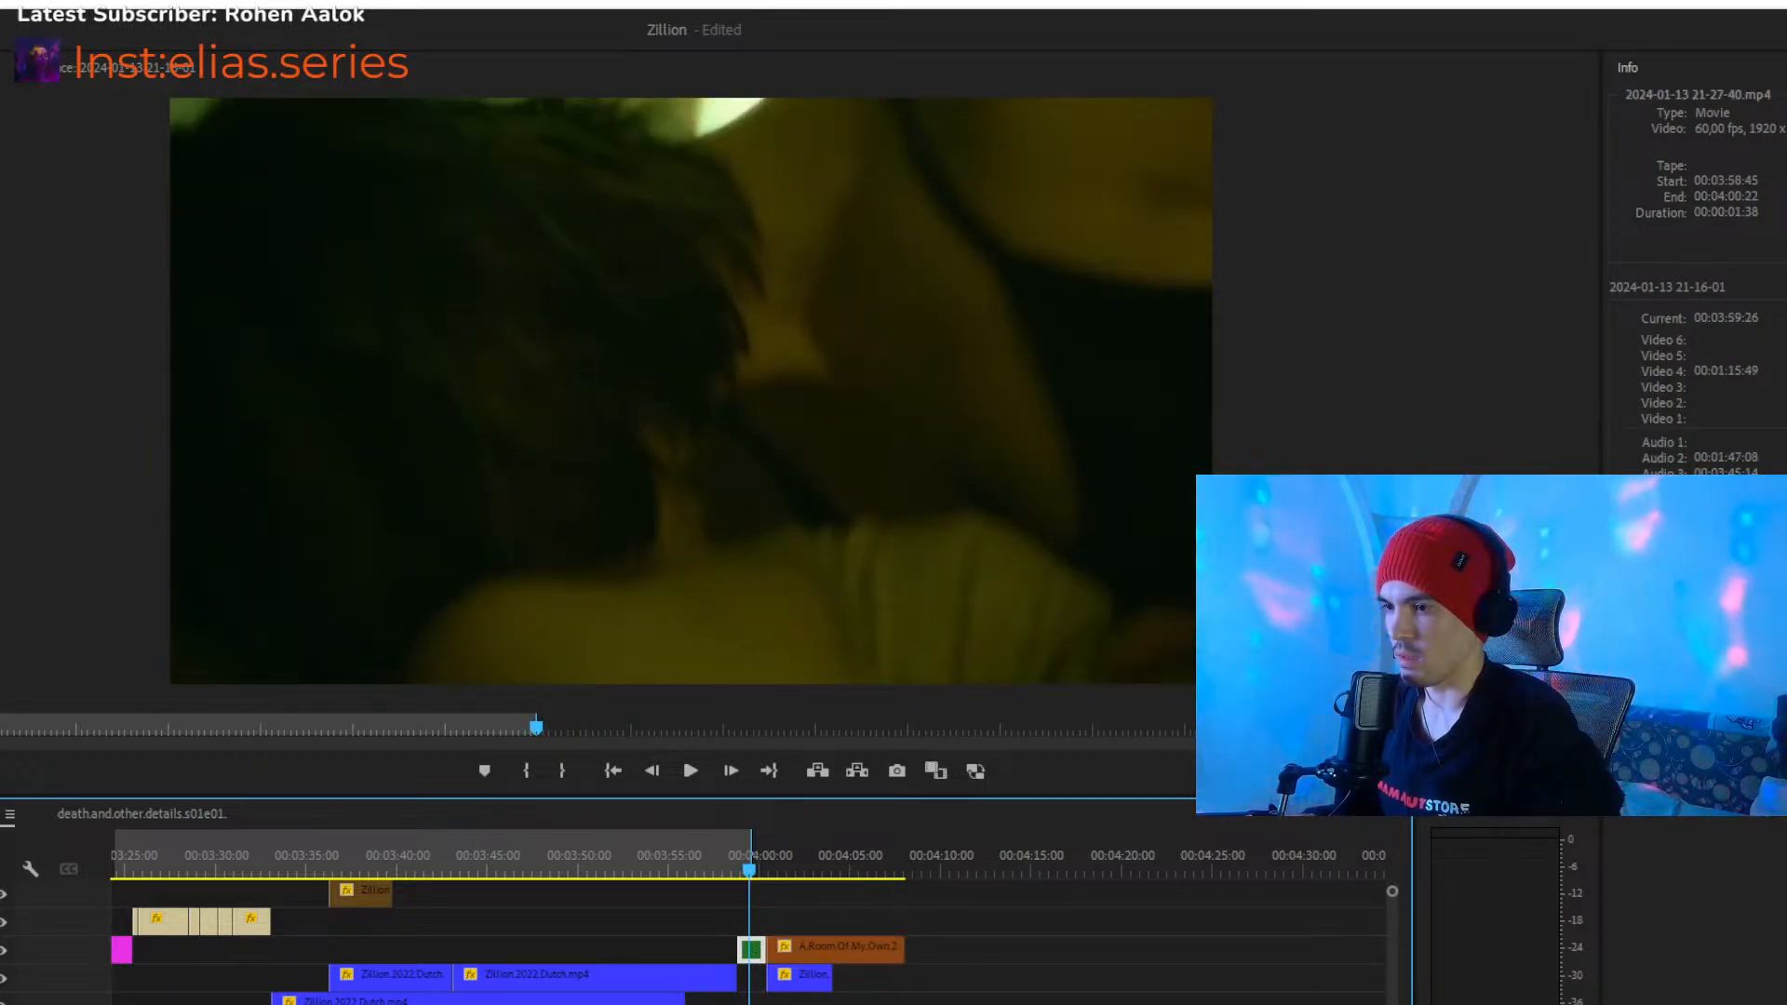
scroll(743, 912, down, 6)
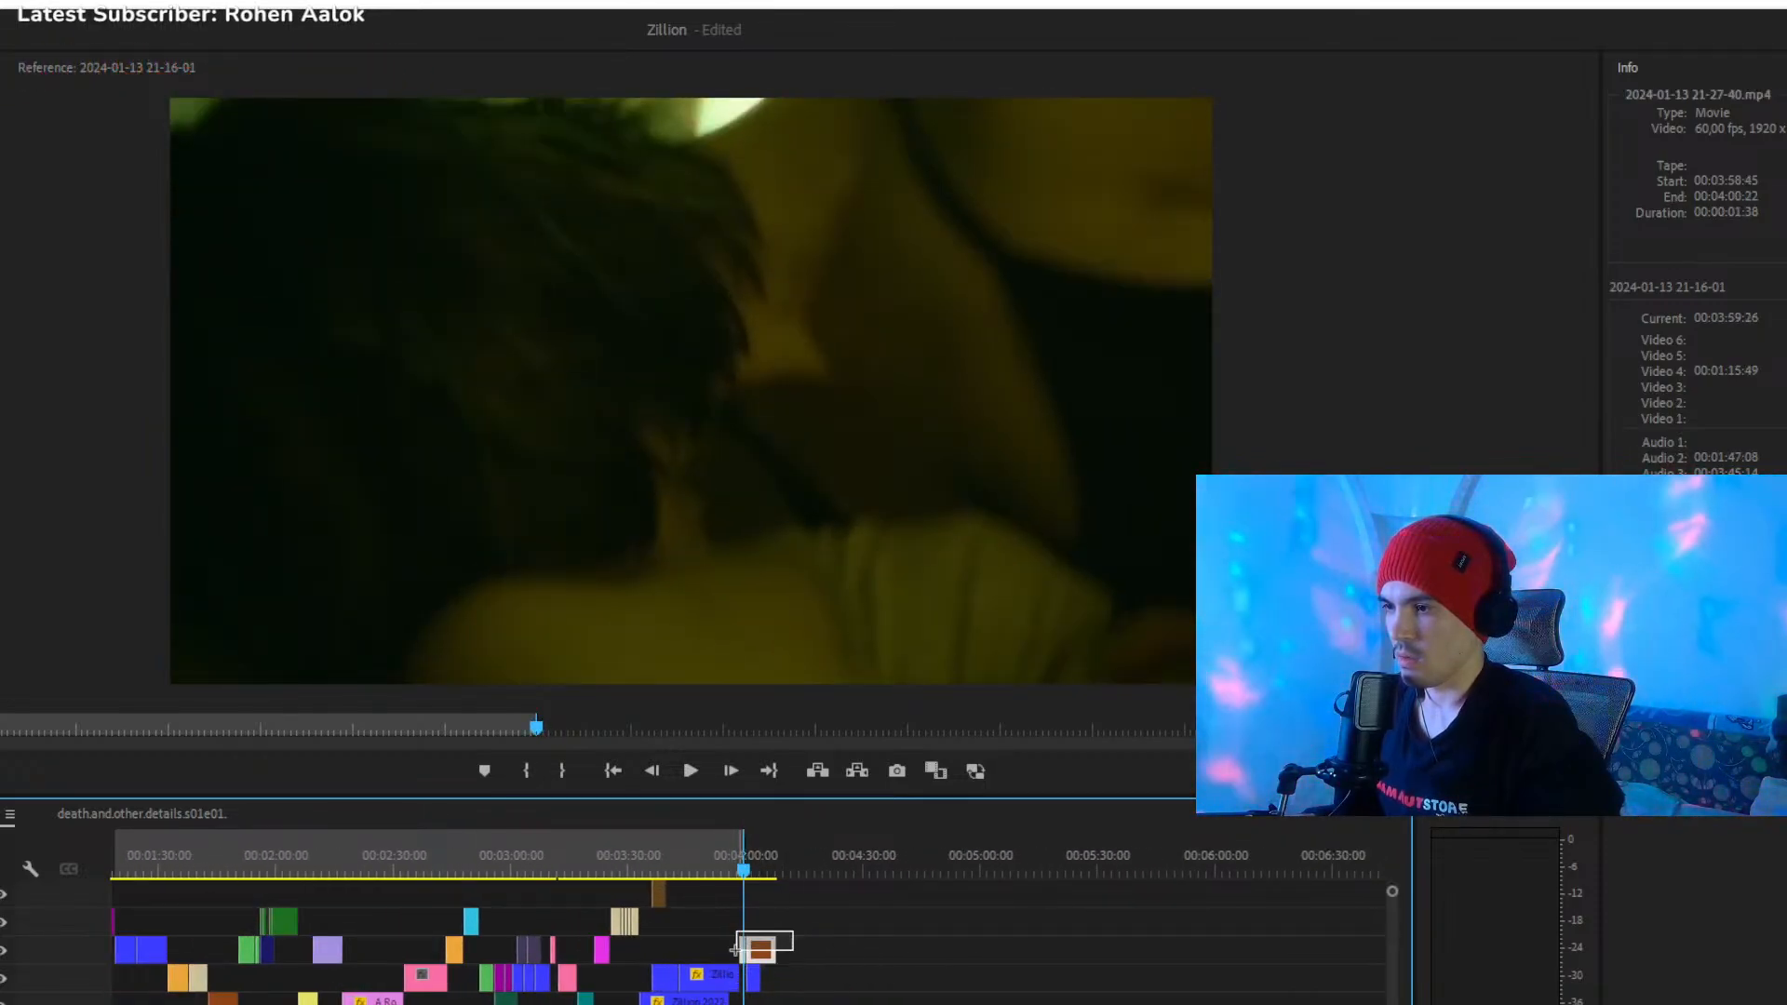
drag(762, 961, 725, 956)
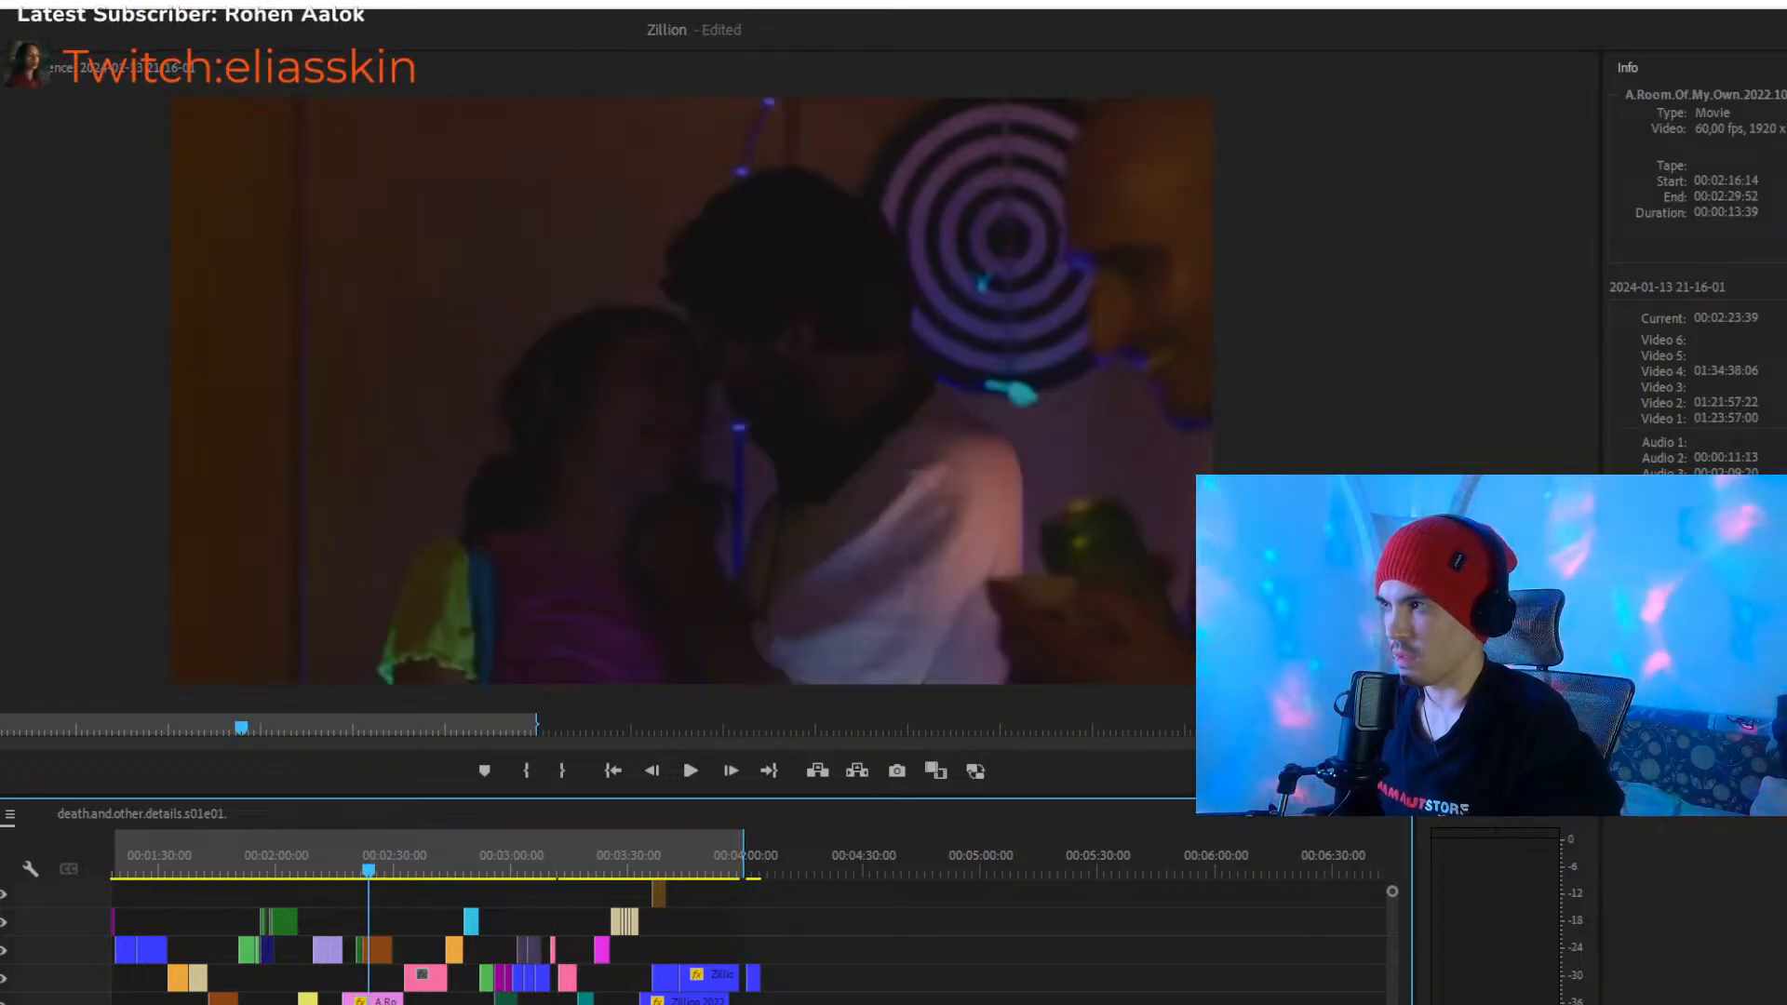
key(equal)
key(equal)
key(equal)
key(equal)
key(equal)
key(equal)
key(equal)
key(equal)
key(equal)
key(equal)
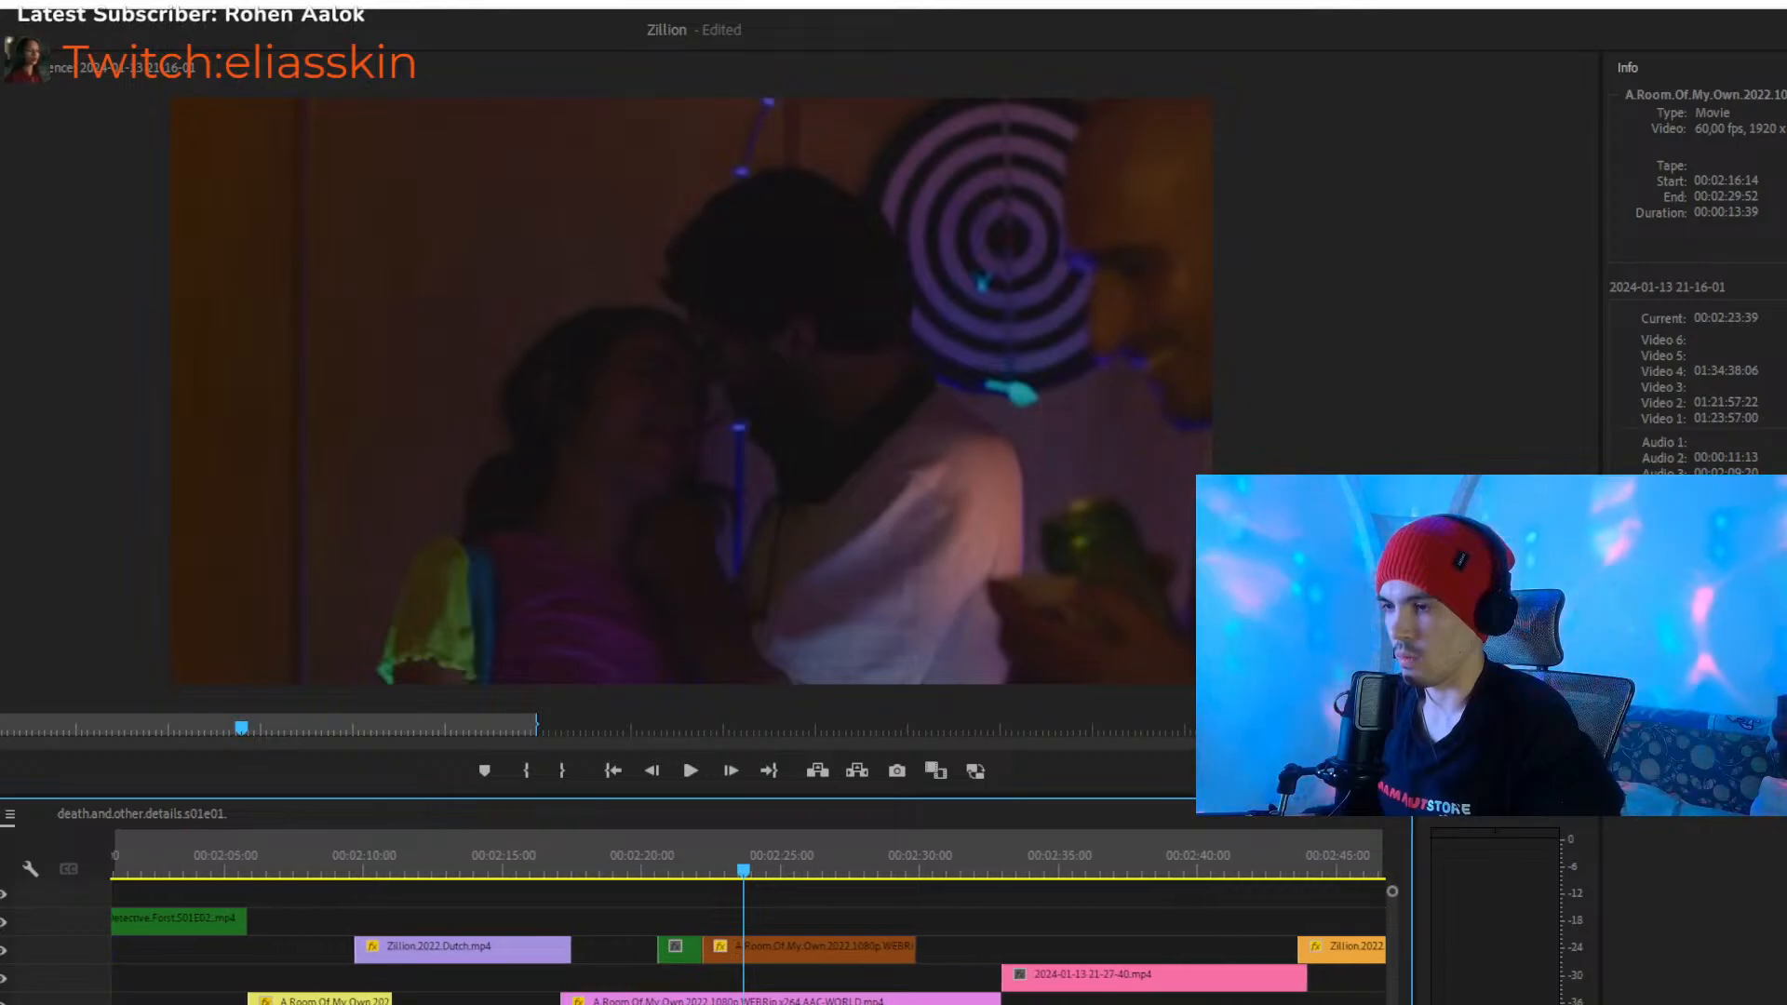
- Move the two relocated clips from Video 4 onto a lower video track at about 00:02:35
key(minus)
key(minus)
key(minus)
key(minus)
key(minus)
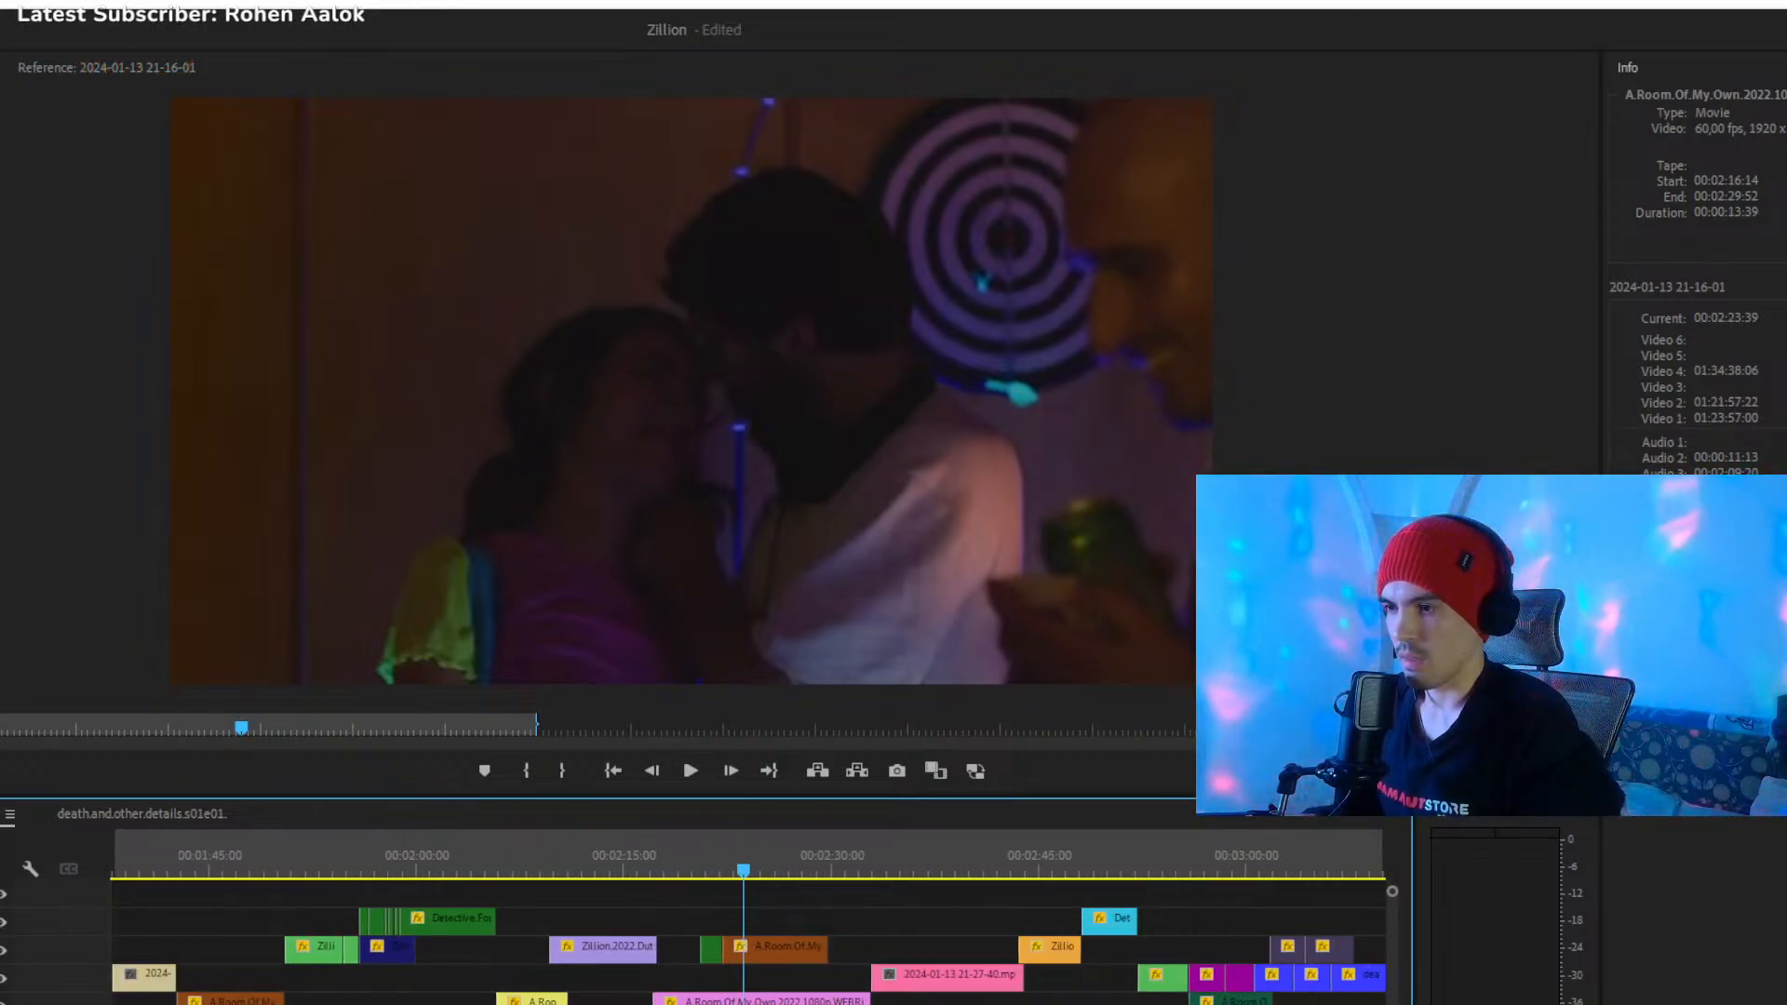
drag(809, 908, 820, 994)
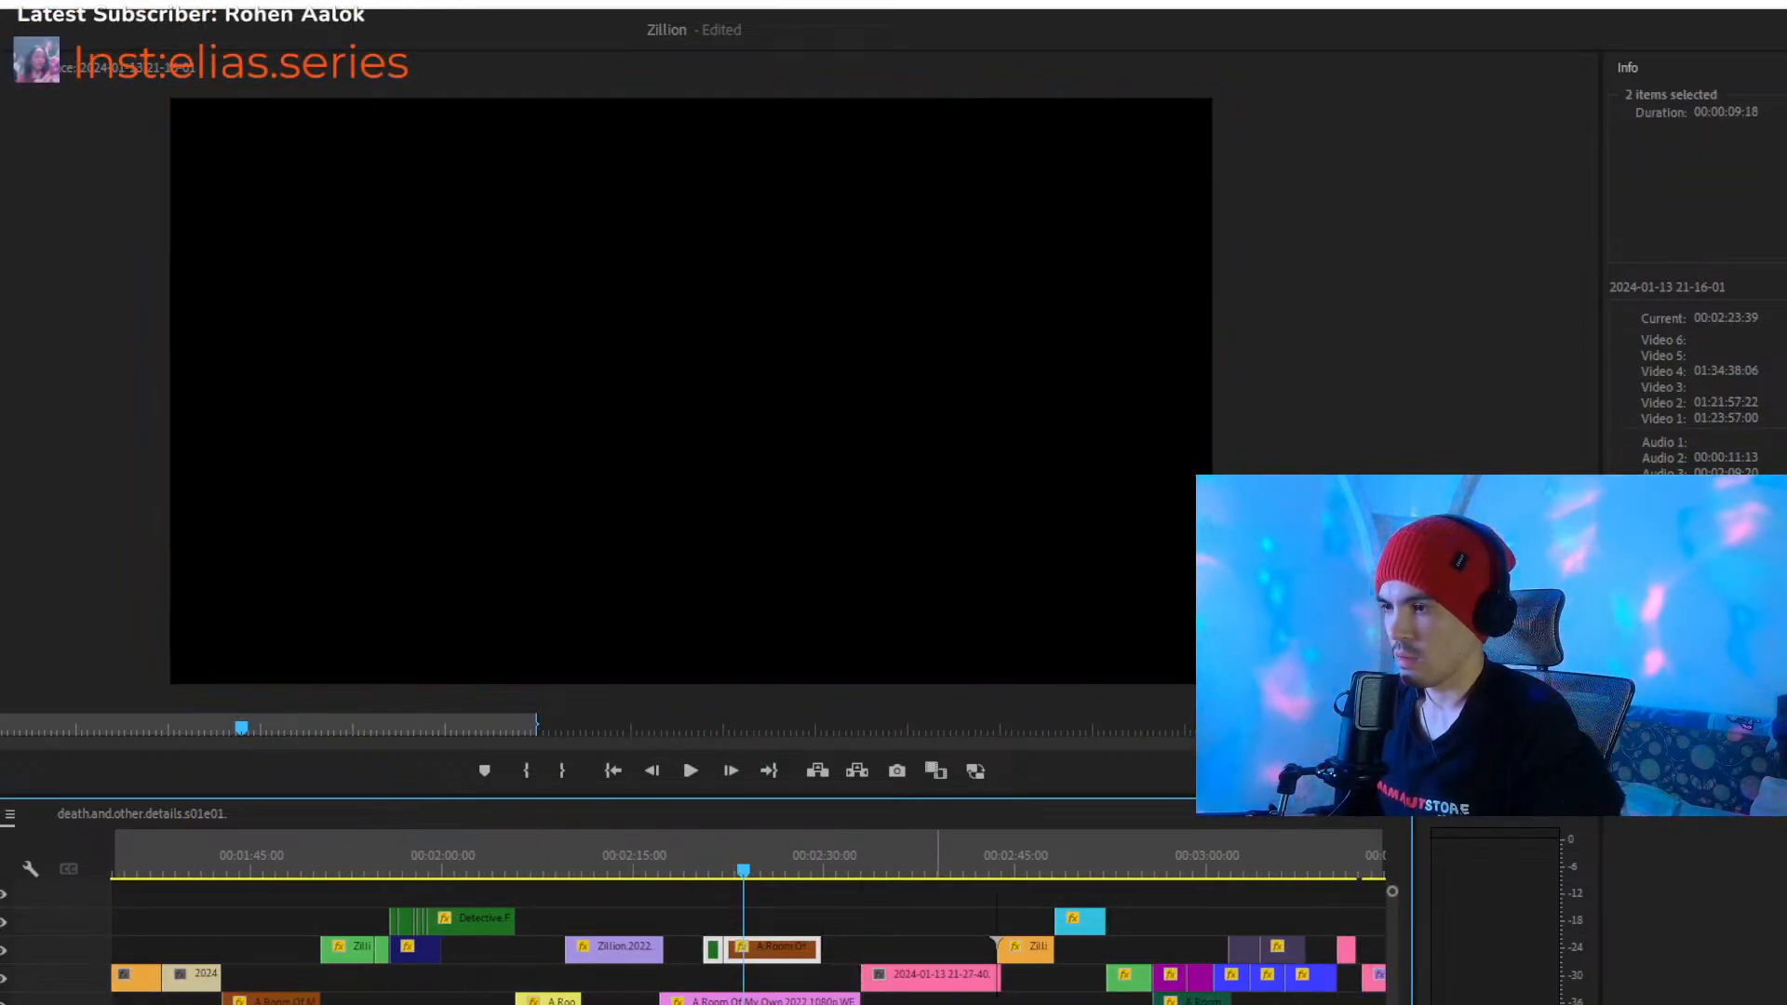
key(Delete)
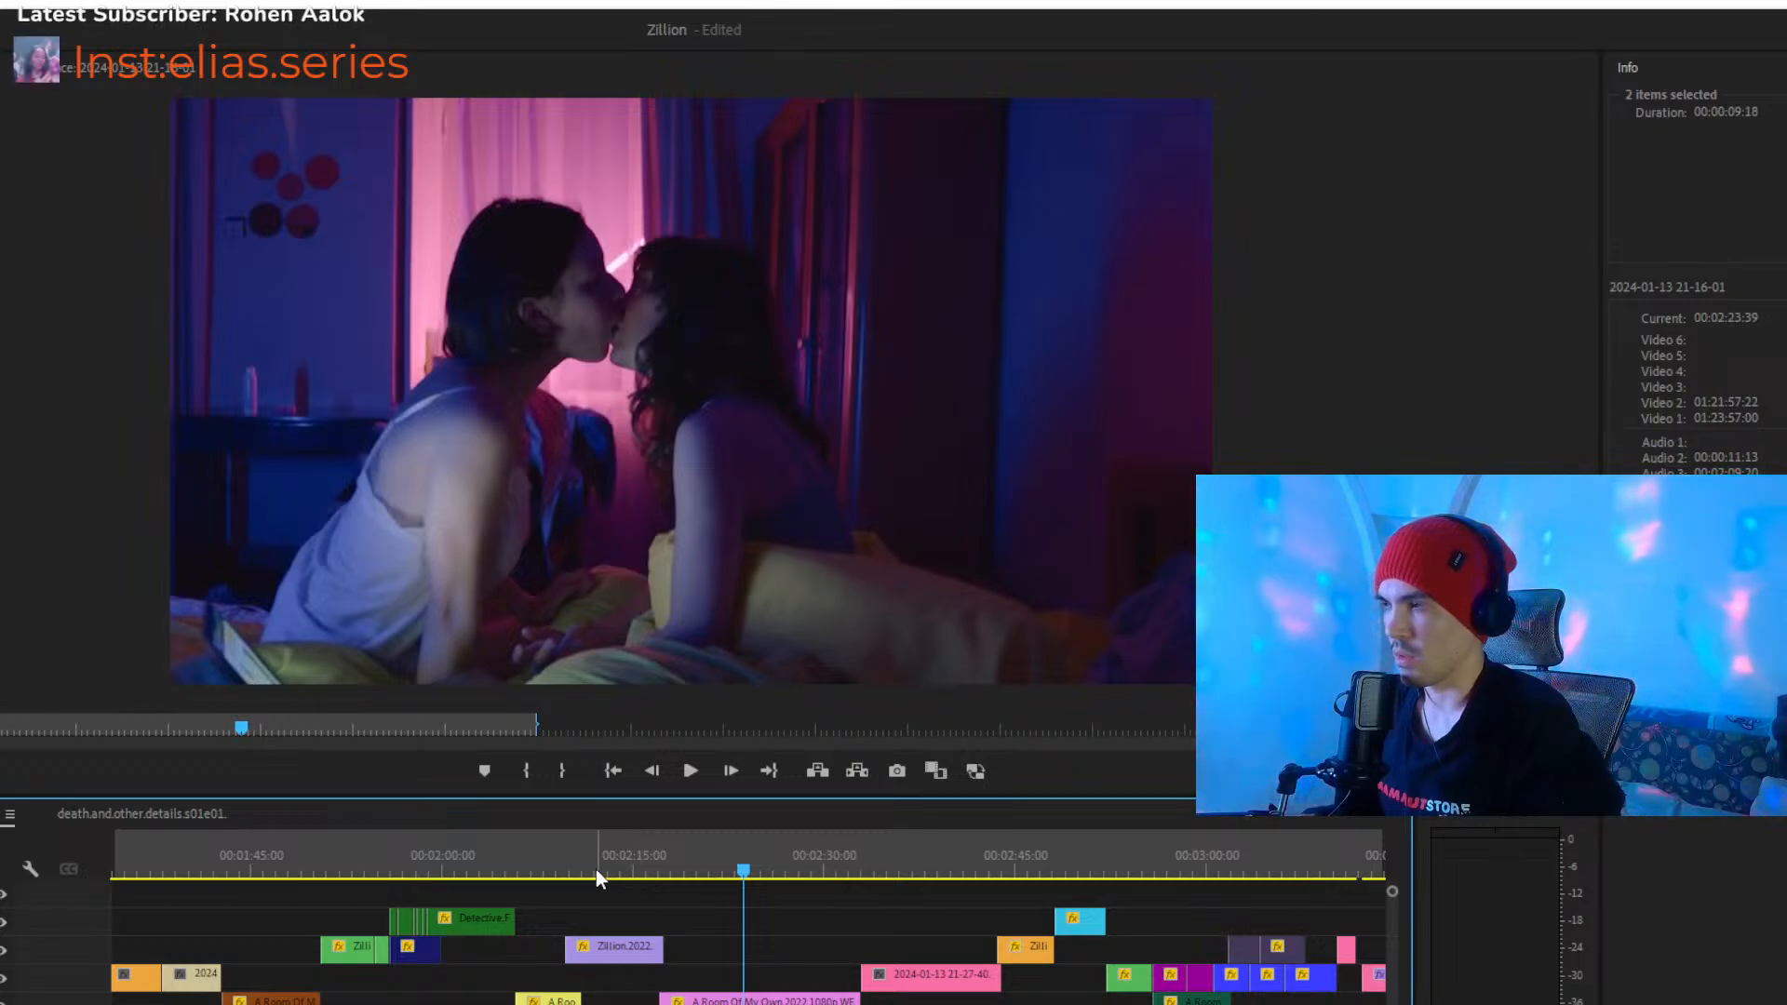
- Play the passage from about 00:02:05 and trim the end of the yellow A.Room.Of.My.Own clip on Video 2 to 00:02:09:42
click(500, 852)
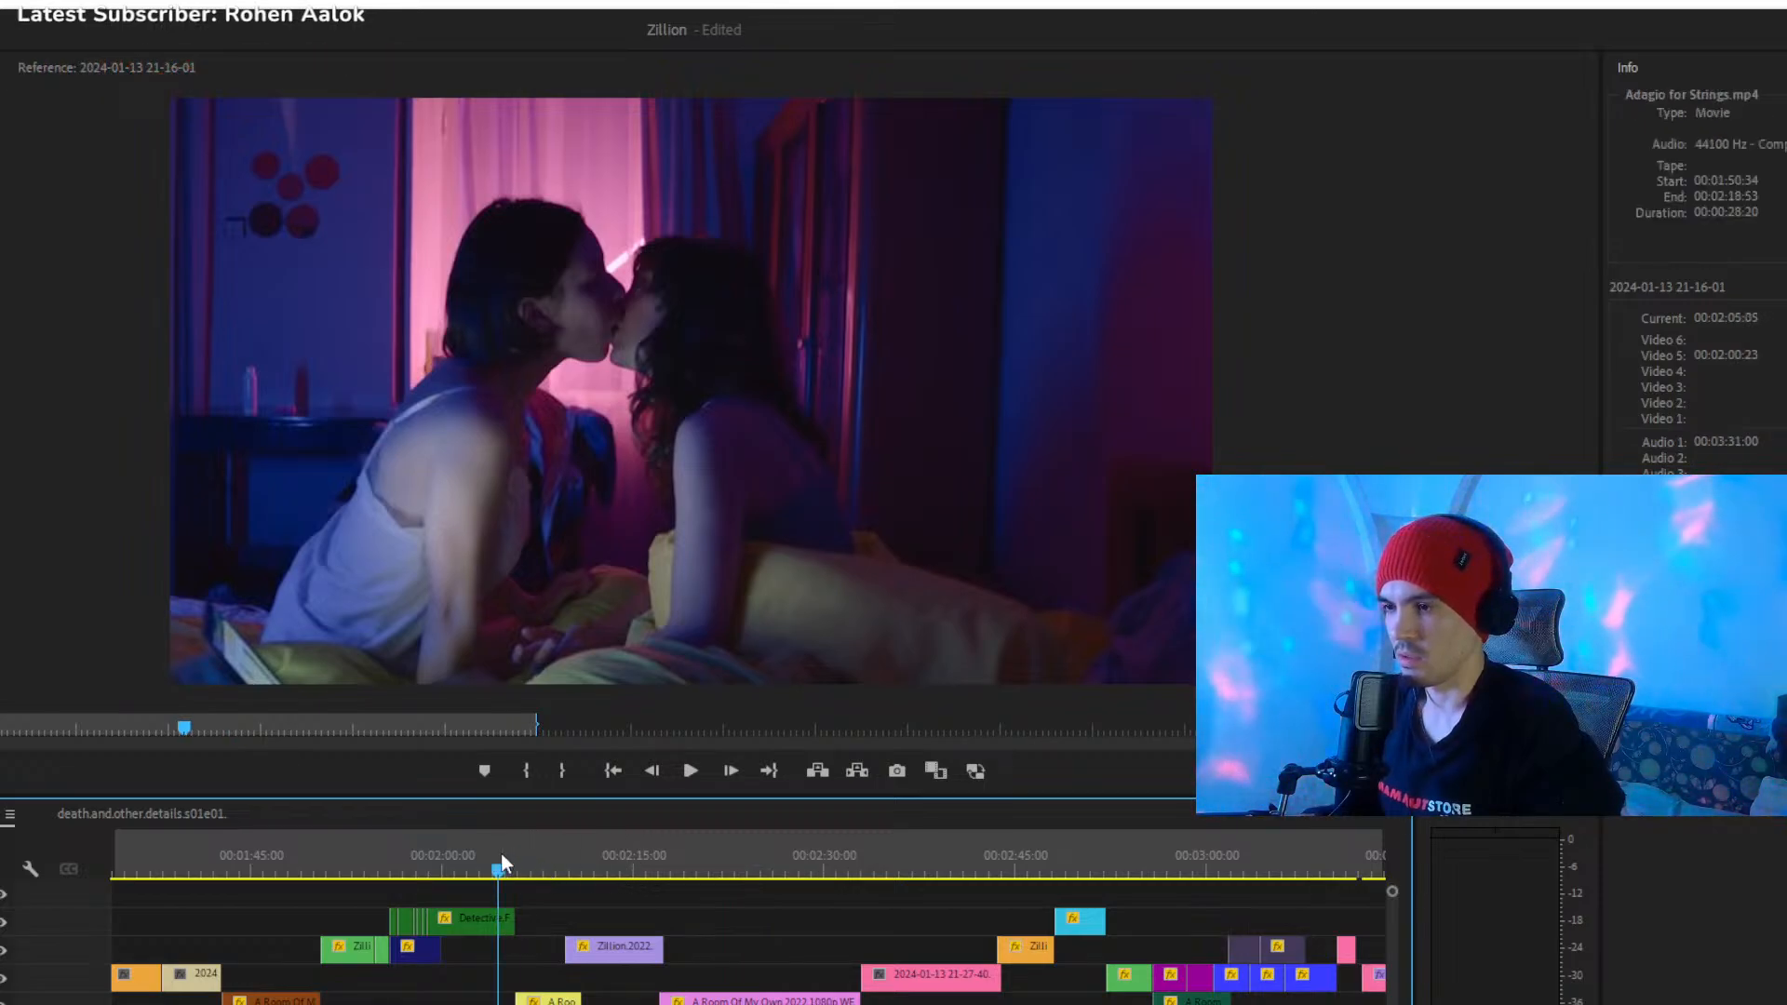
key(space)
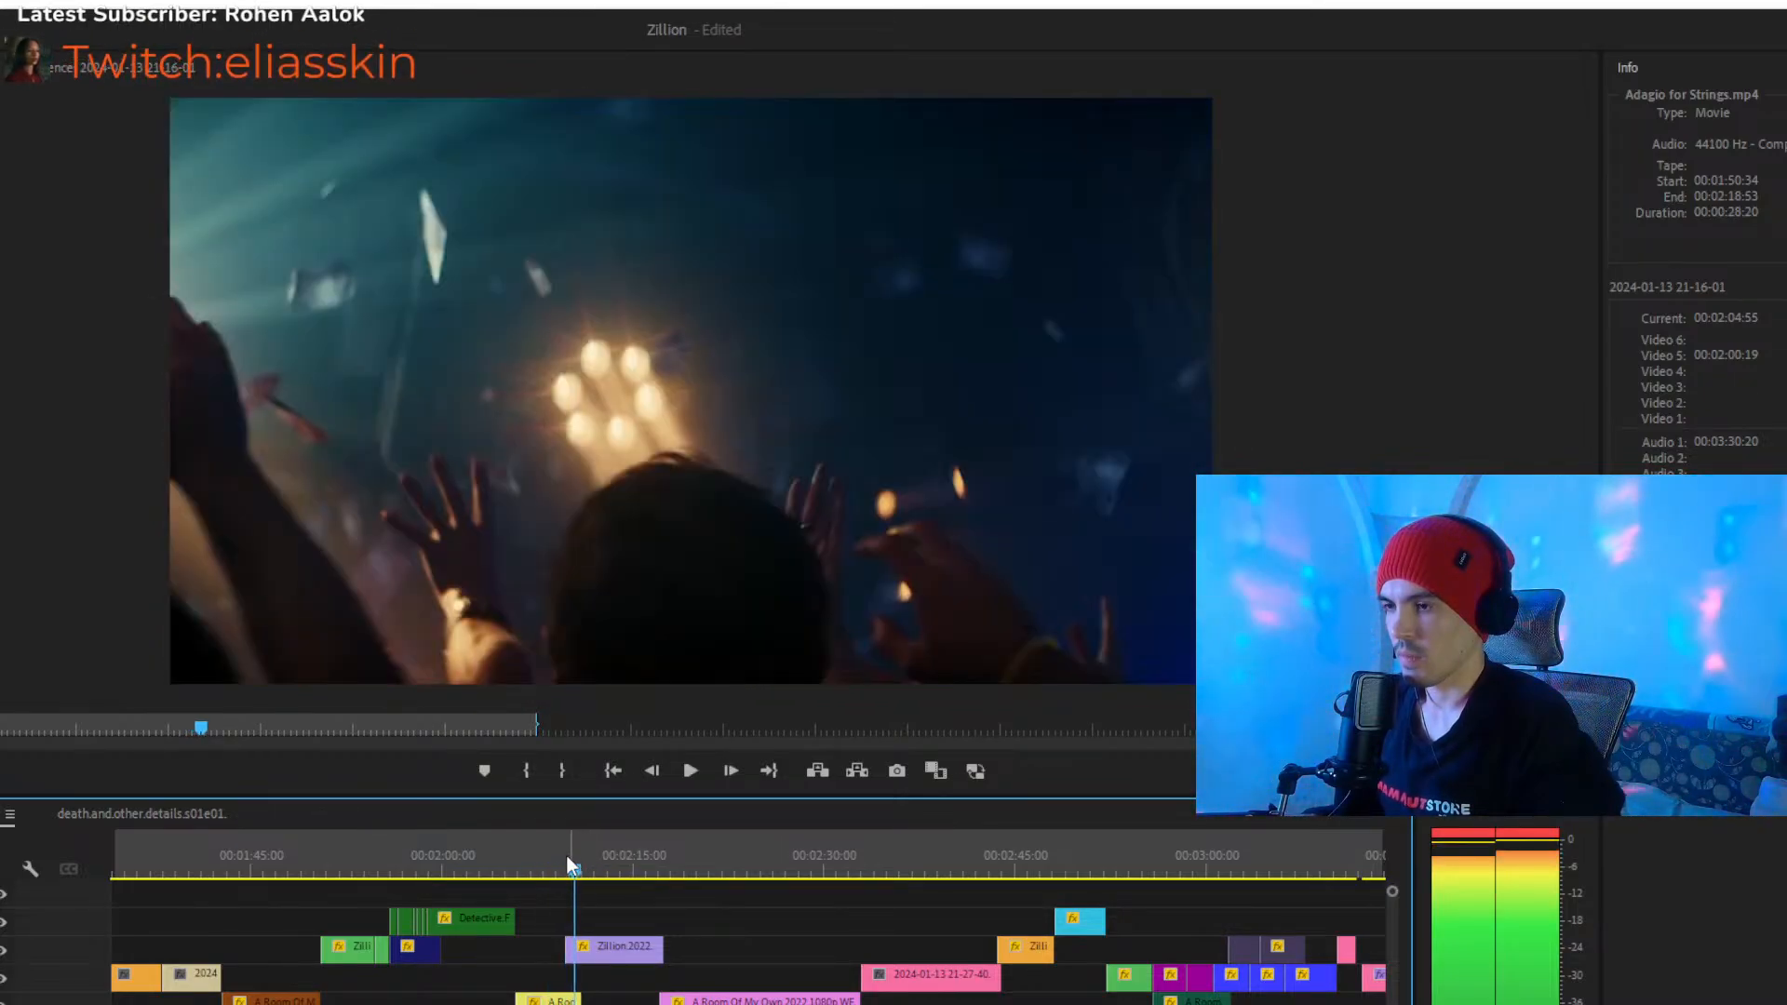
click(560, 854)
click(559, 1000)
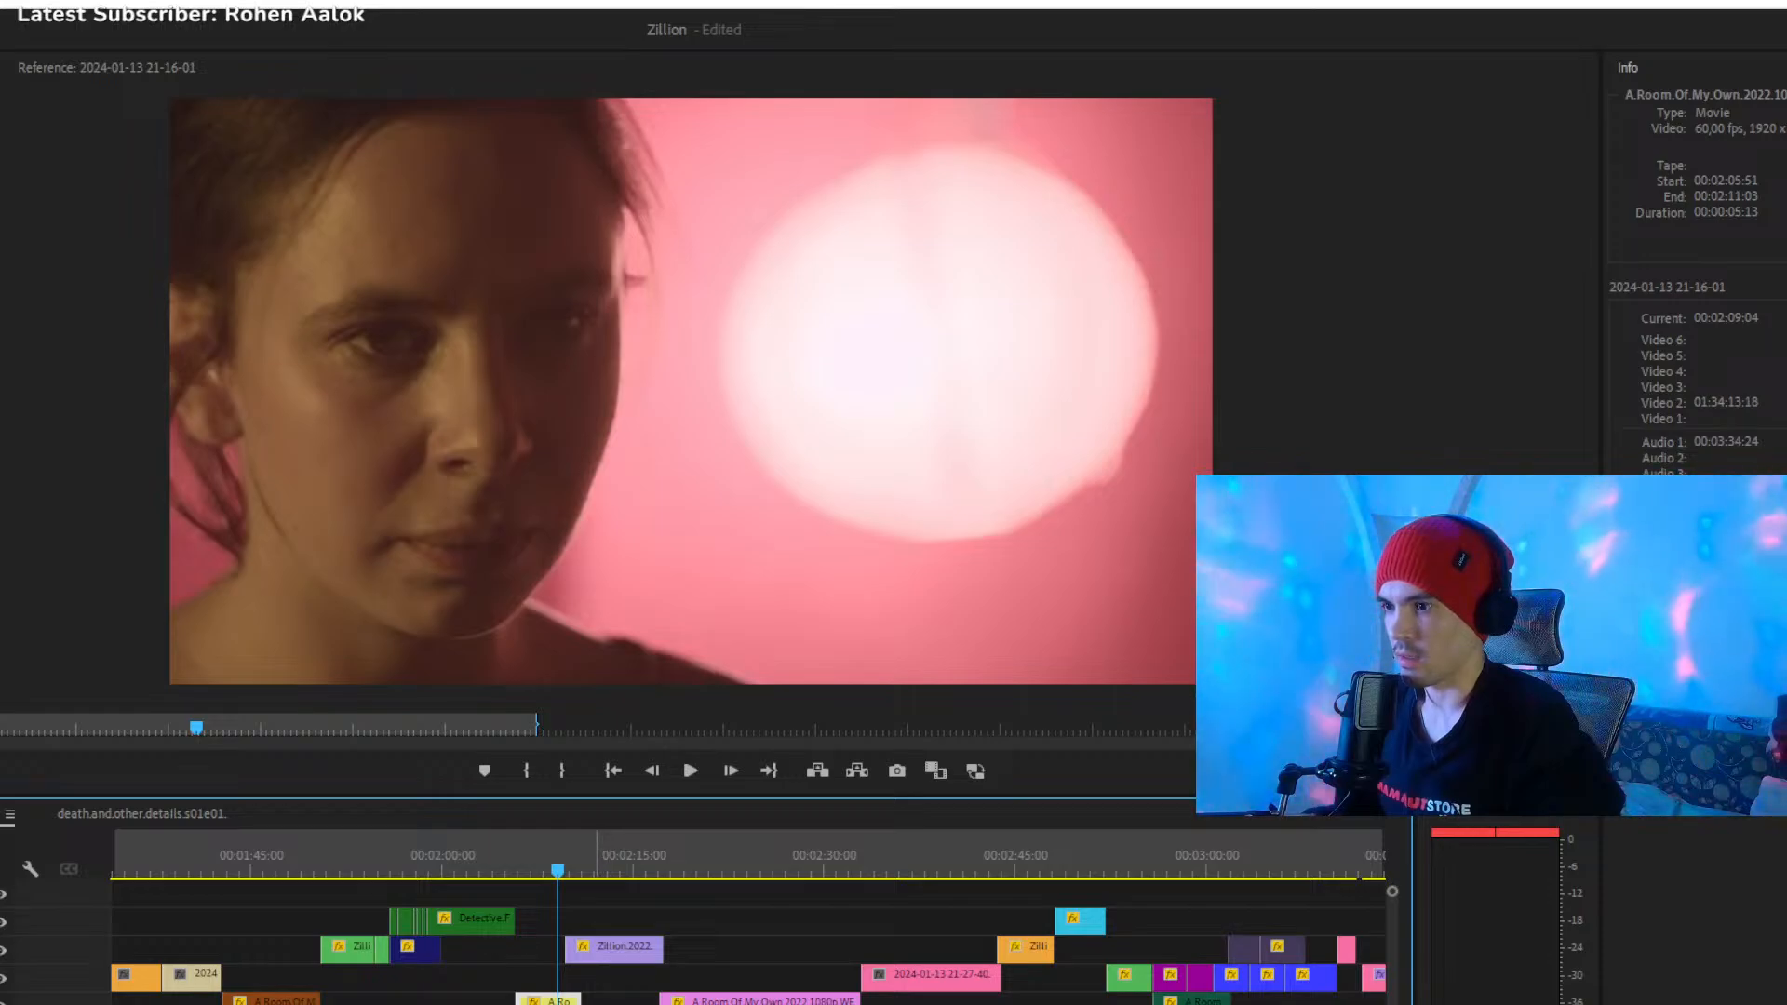
click(610, 1001)
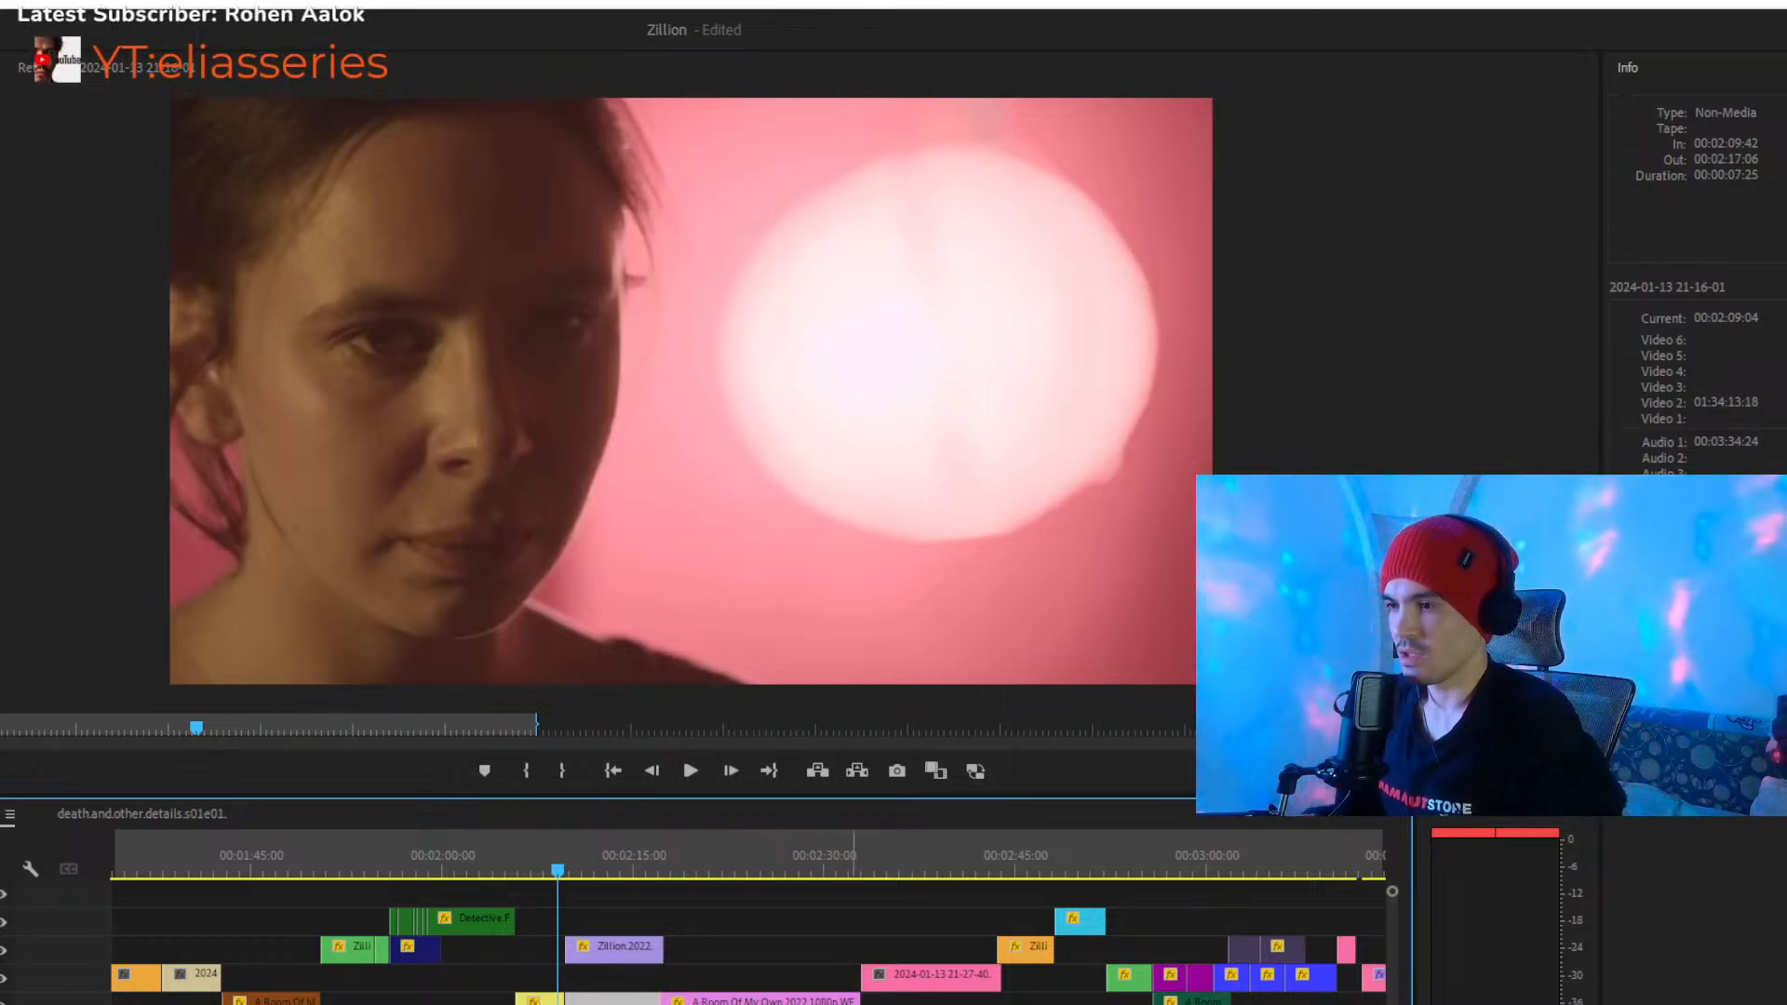
- Place the two relocated clips on Video 5 above the start of the lilac Zillion clip at 00:02:09:42 and preview them
drag(923, 1004, 627, 928)
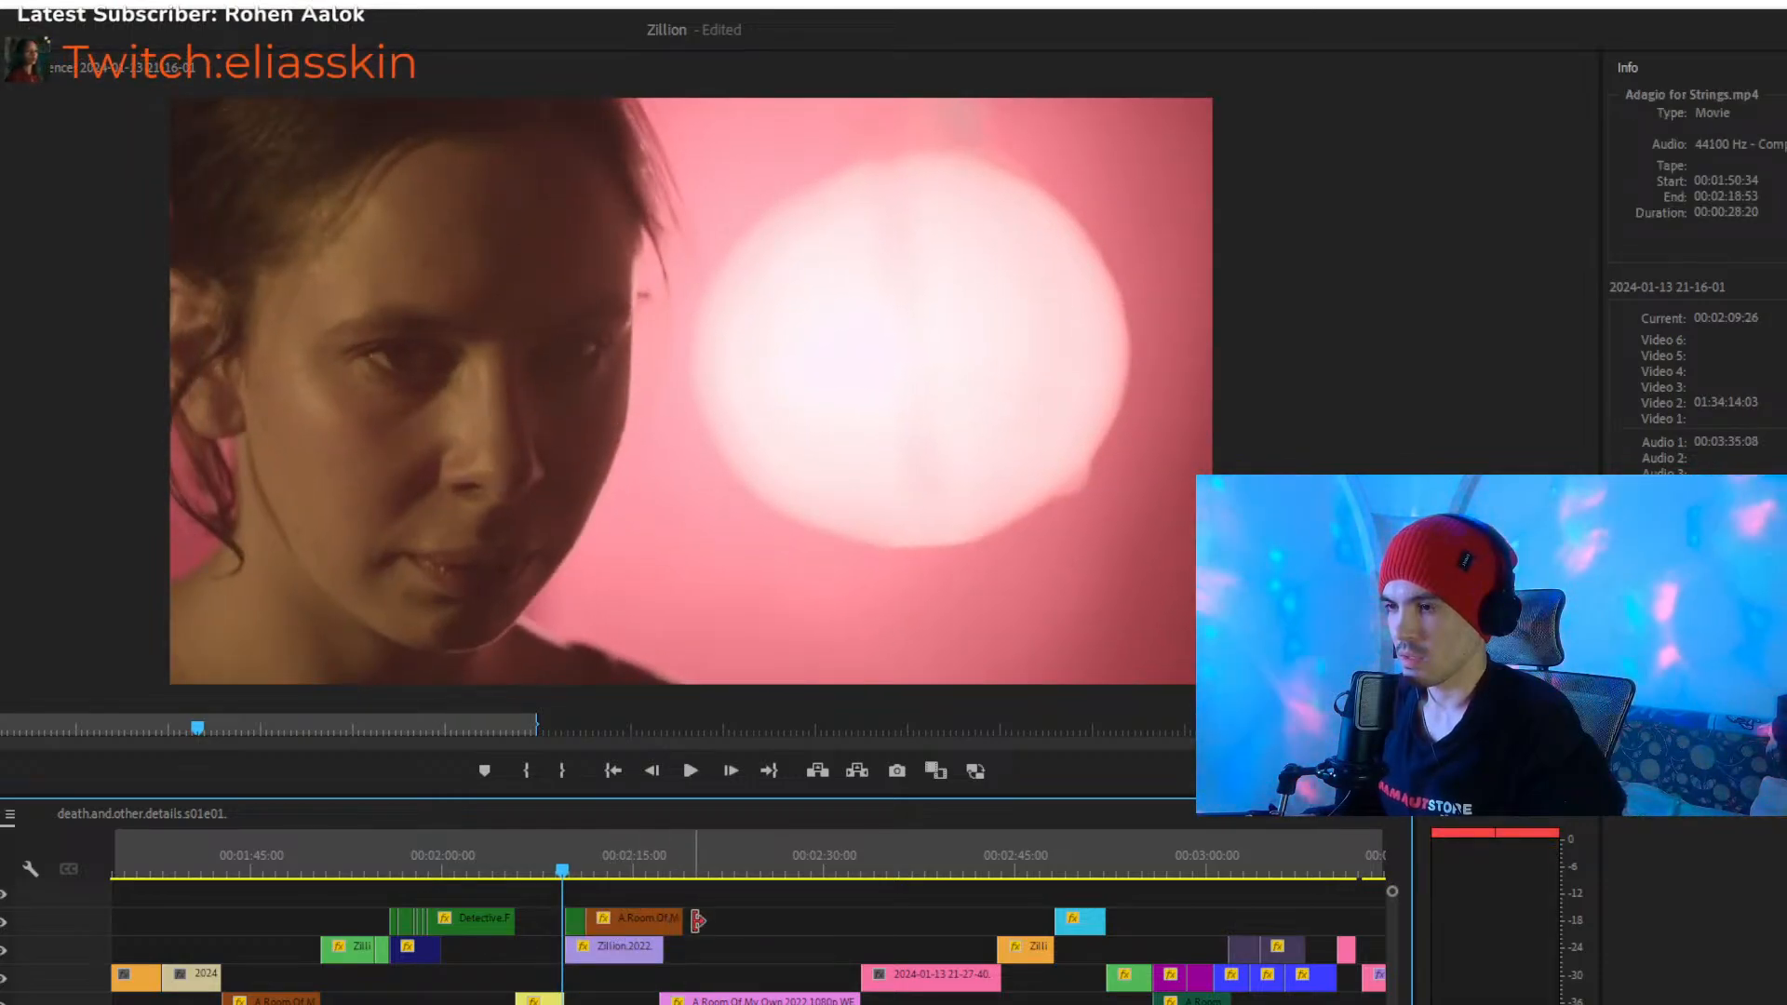
key(=)
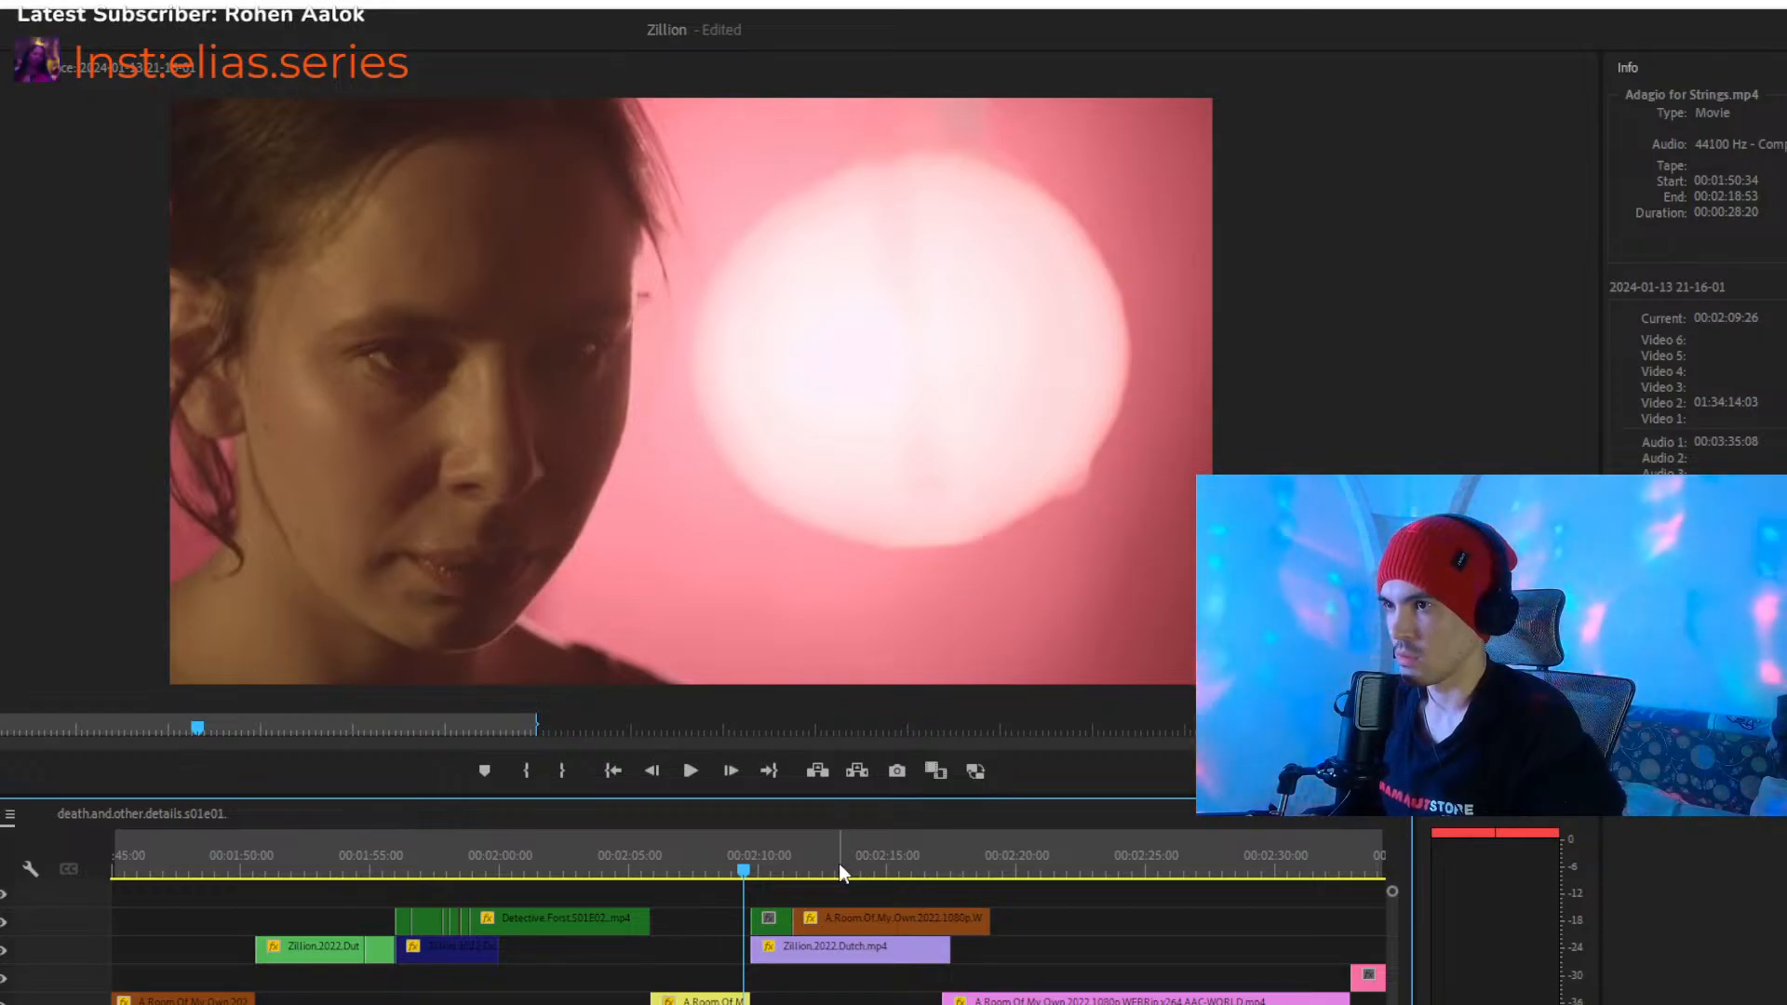
key(space)
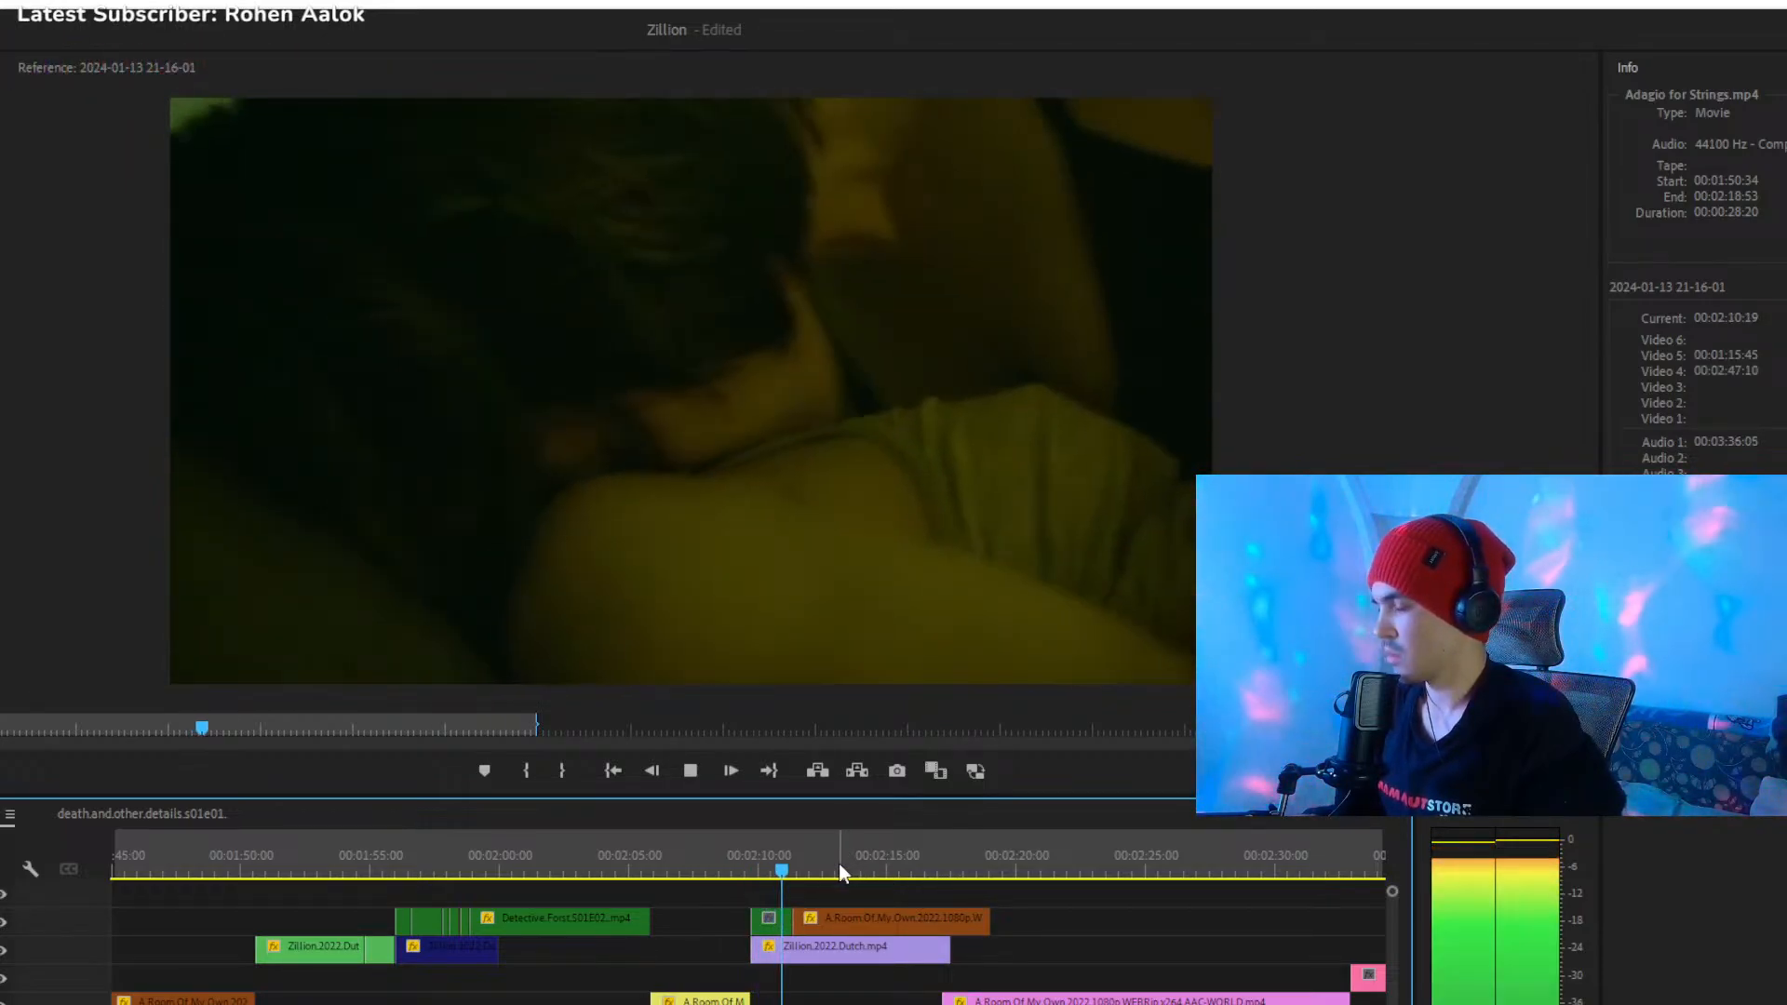
drag(780, 916, 781, 973)
drag(849, 924, 815, 930)
click(747, 869)
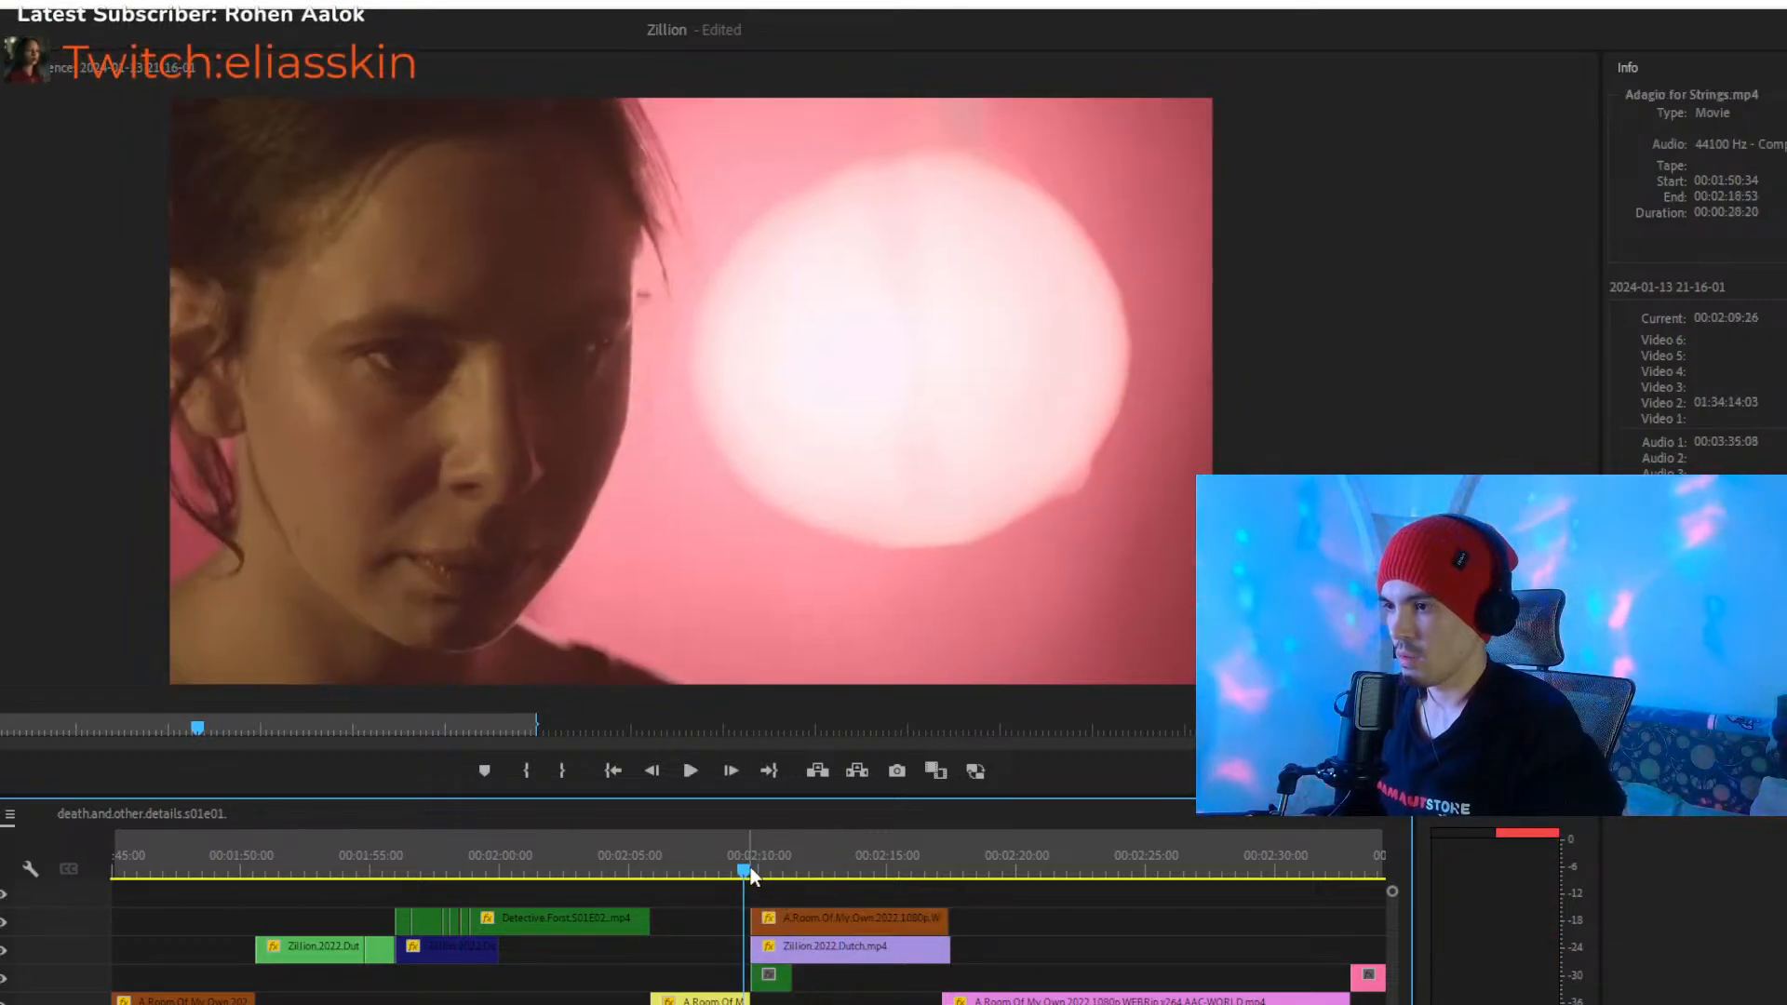
click(763, 871)
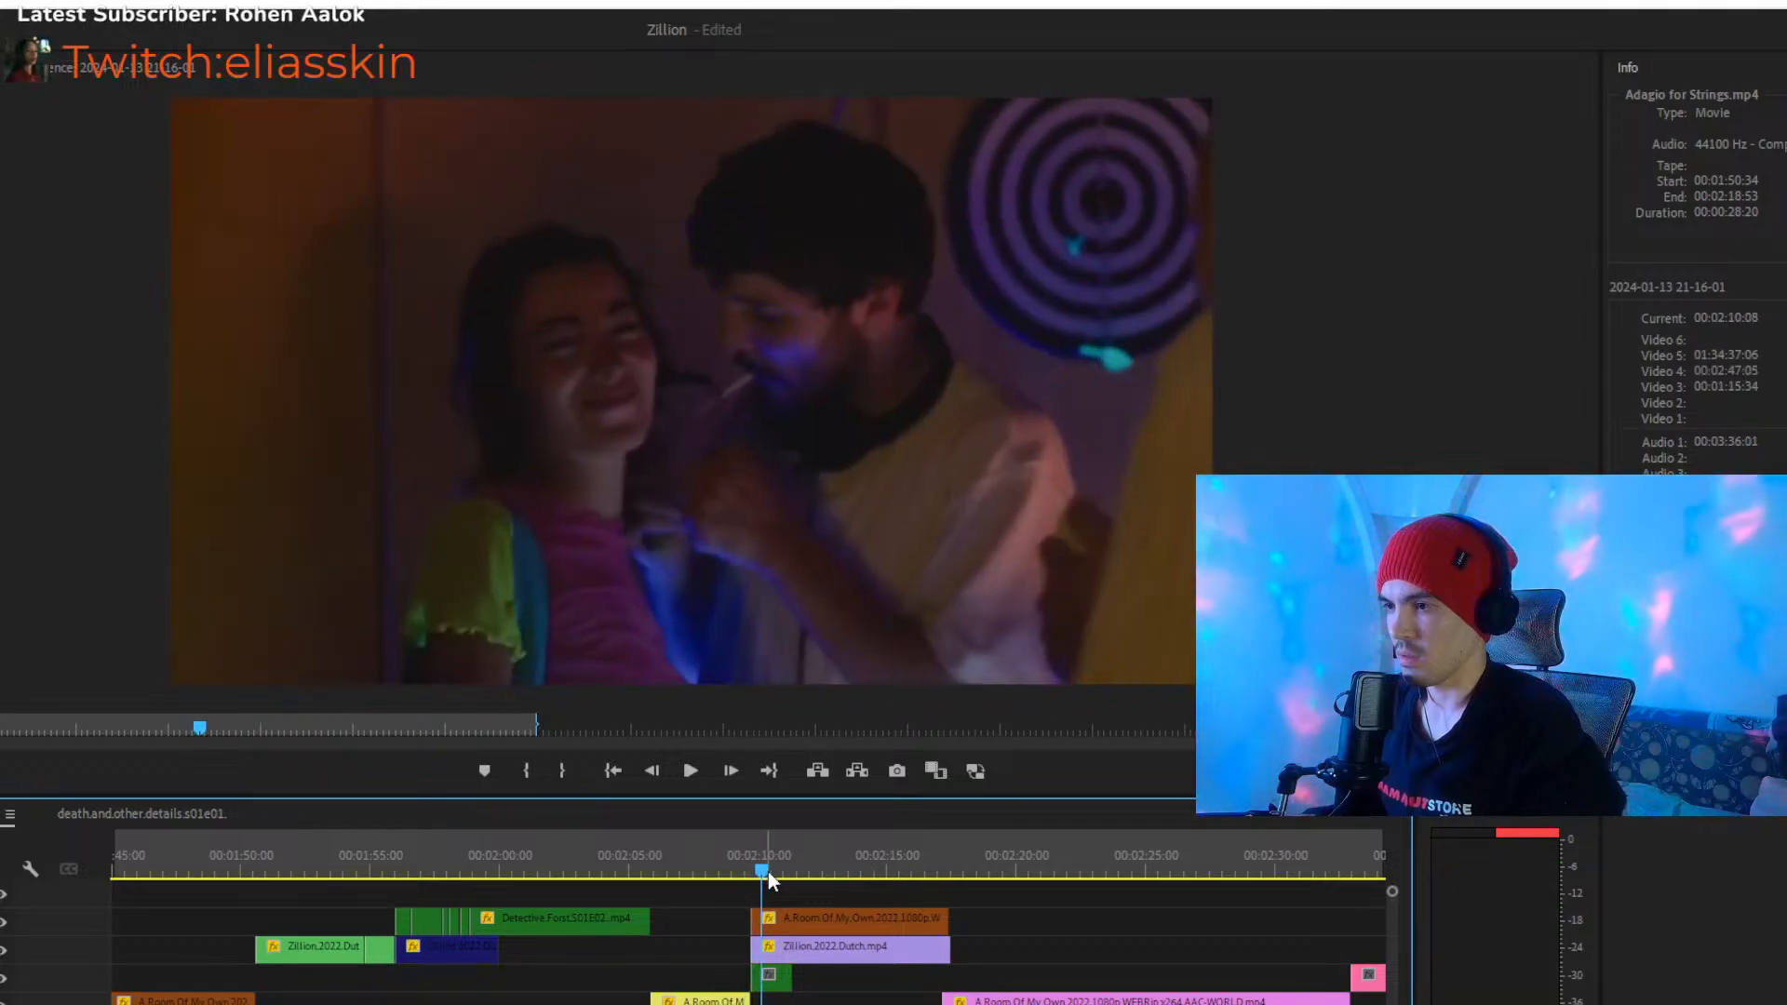
click(737, 857)
key(space)
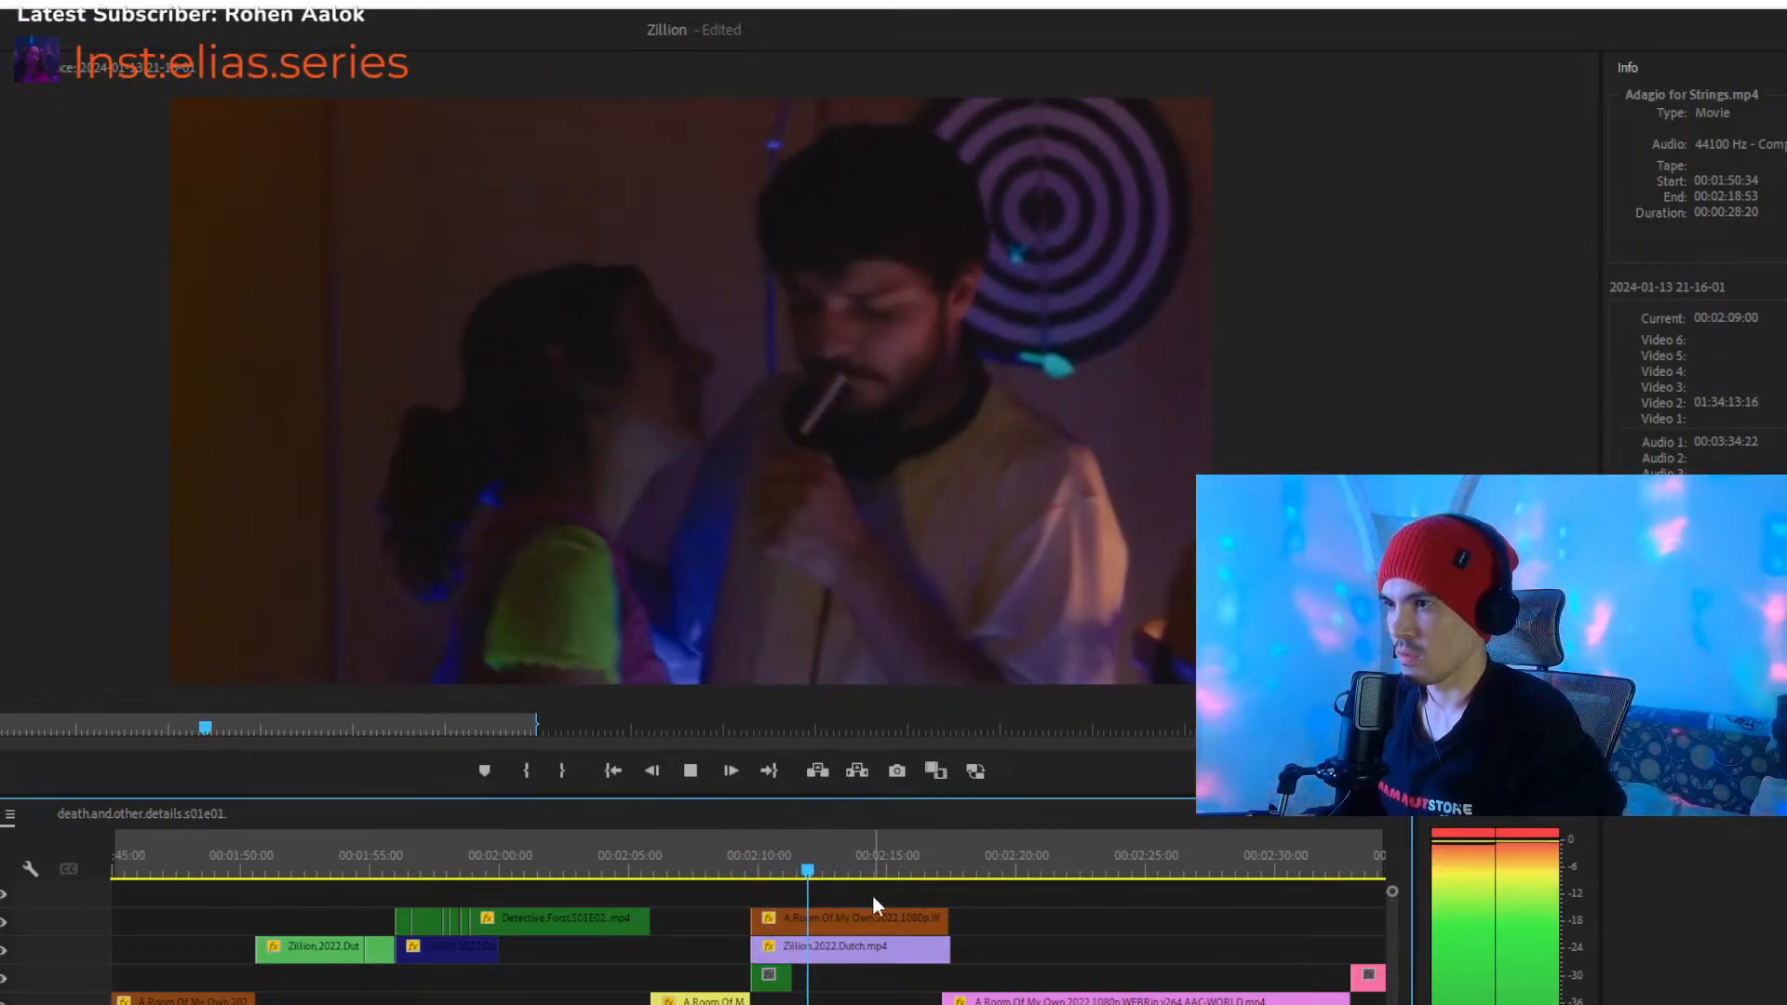
key(space)
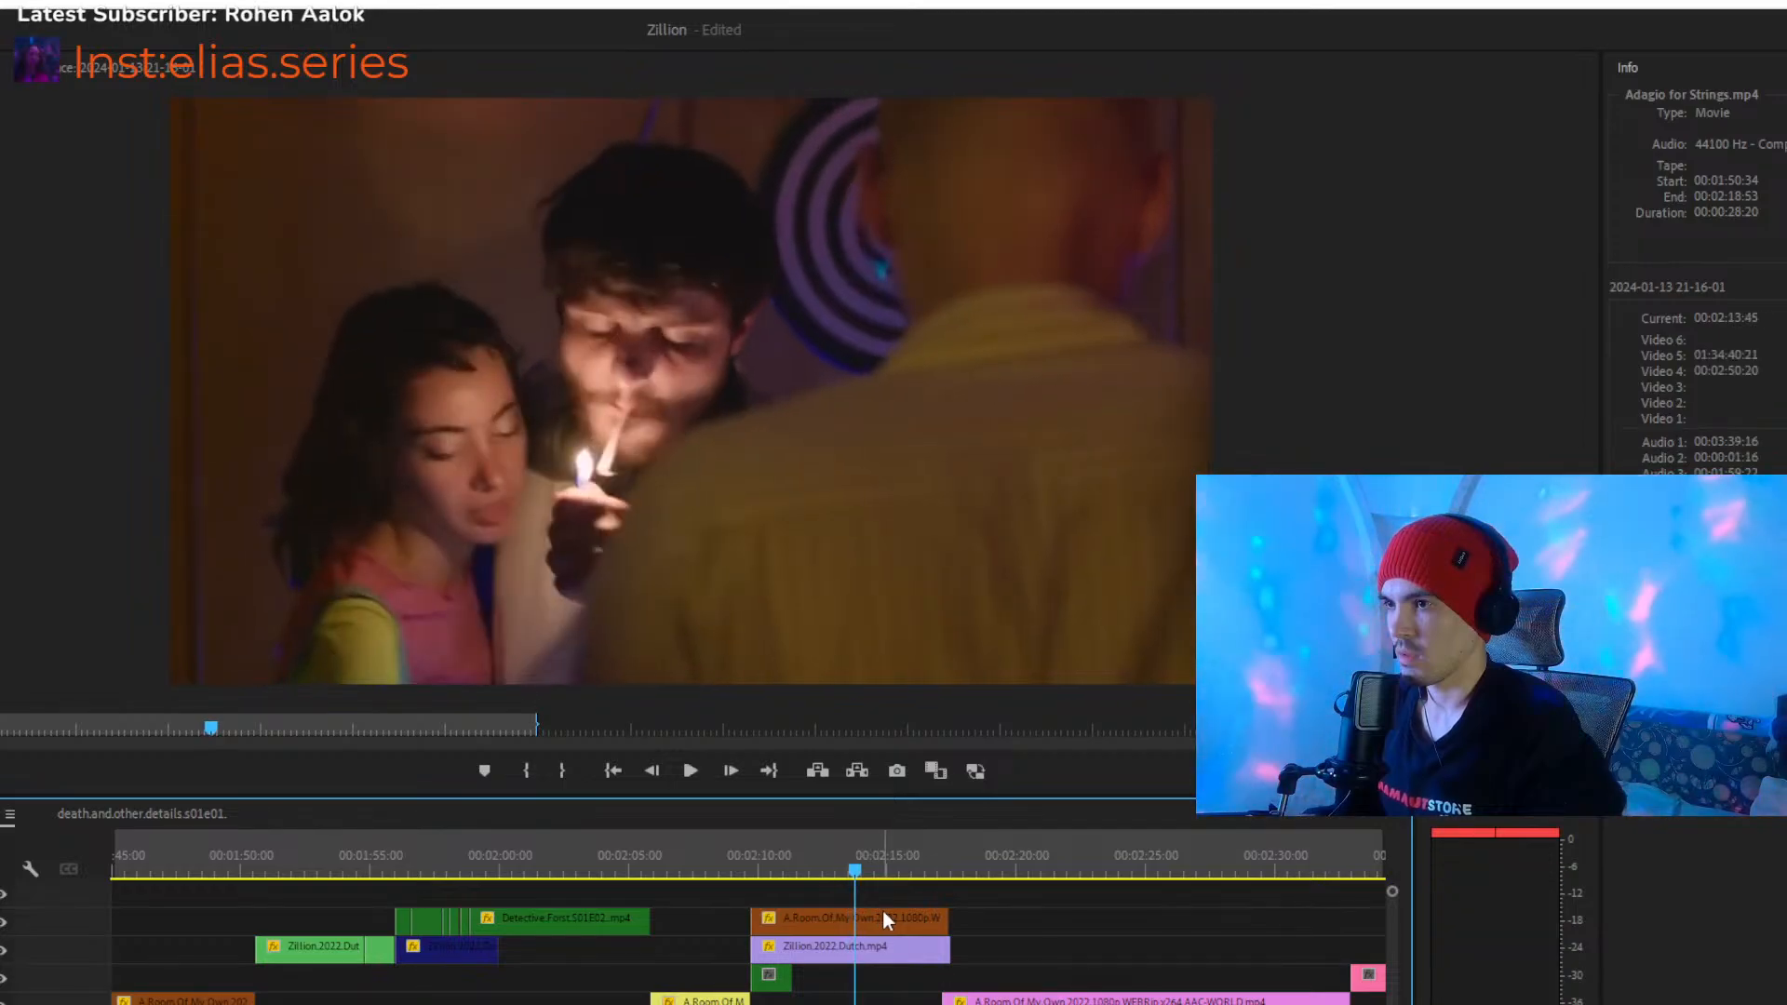
- Try the A.Room.Of.My.Own clip from Video 5 on a lower track to compare it with the Zillion shot around 00:02:12
click(846, 914)
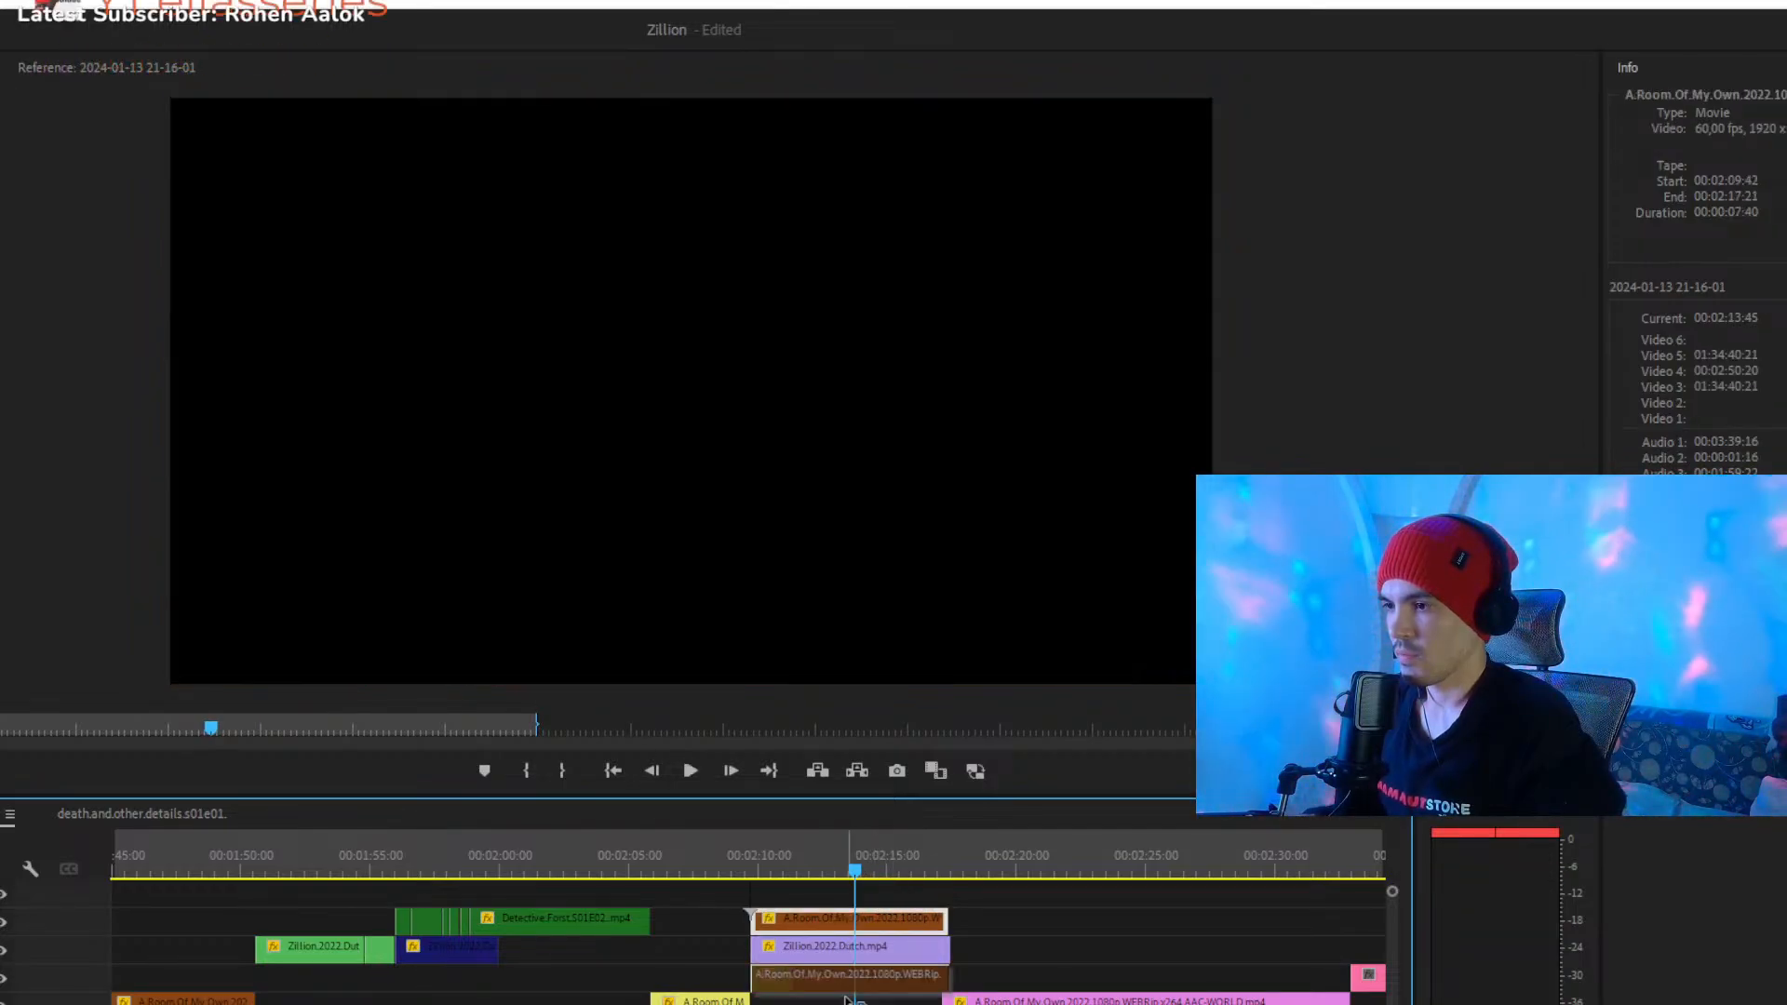
key(Delete)
click(799, 848)
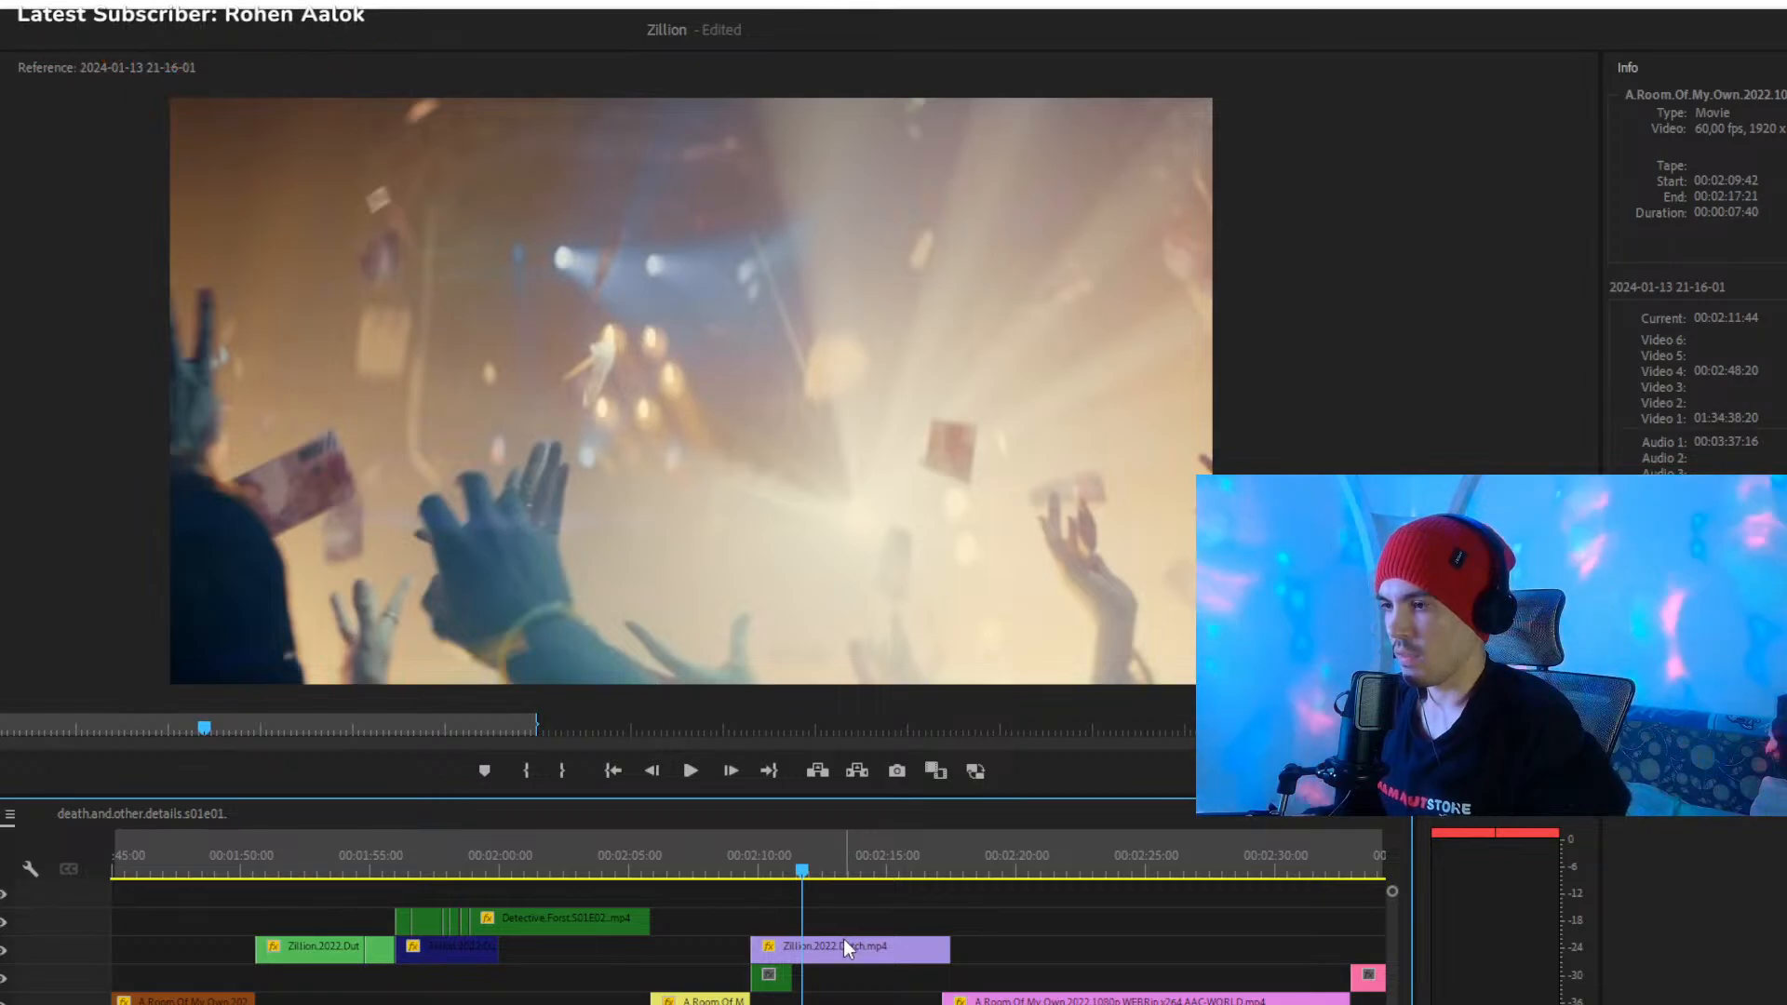
key(ctrl+z)
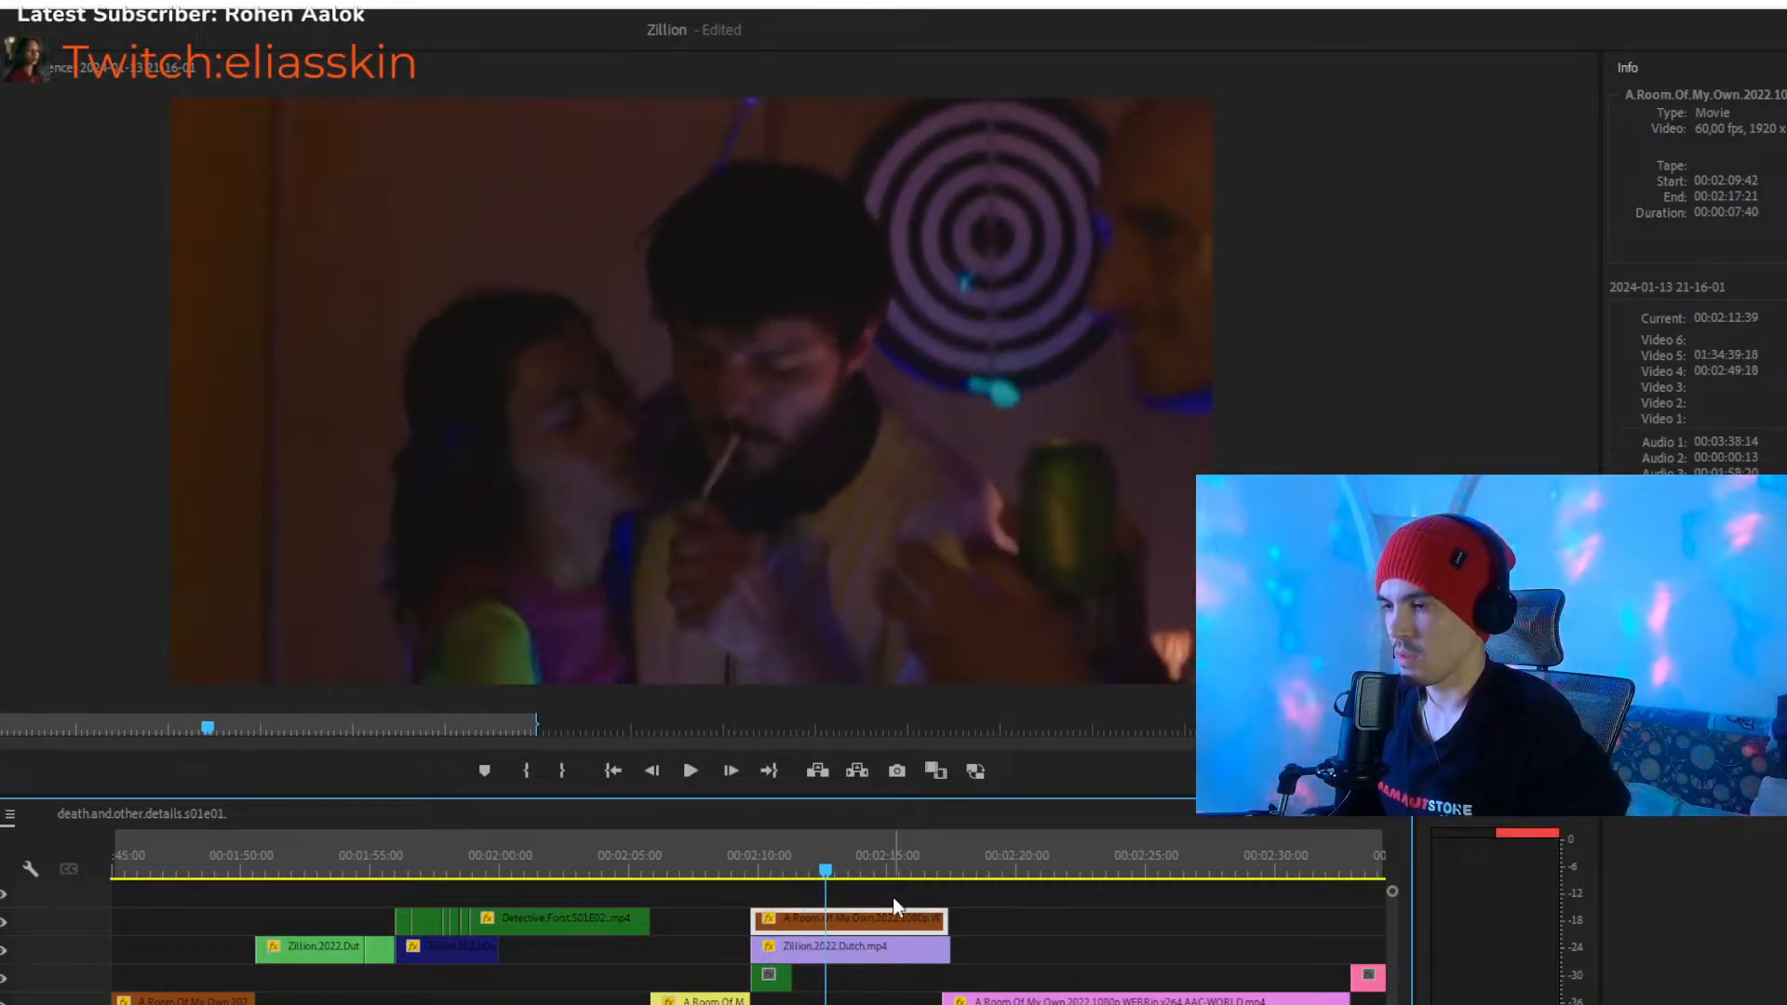
key(Delete)
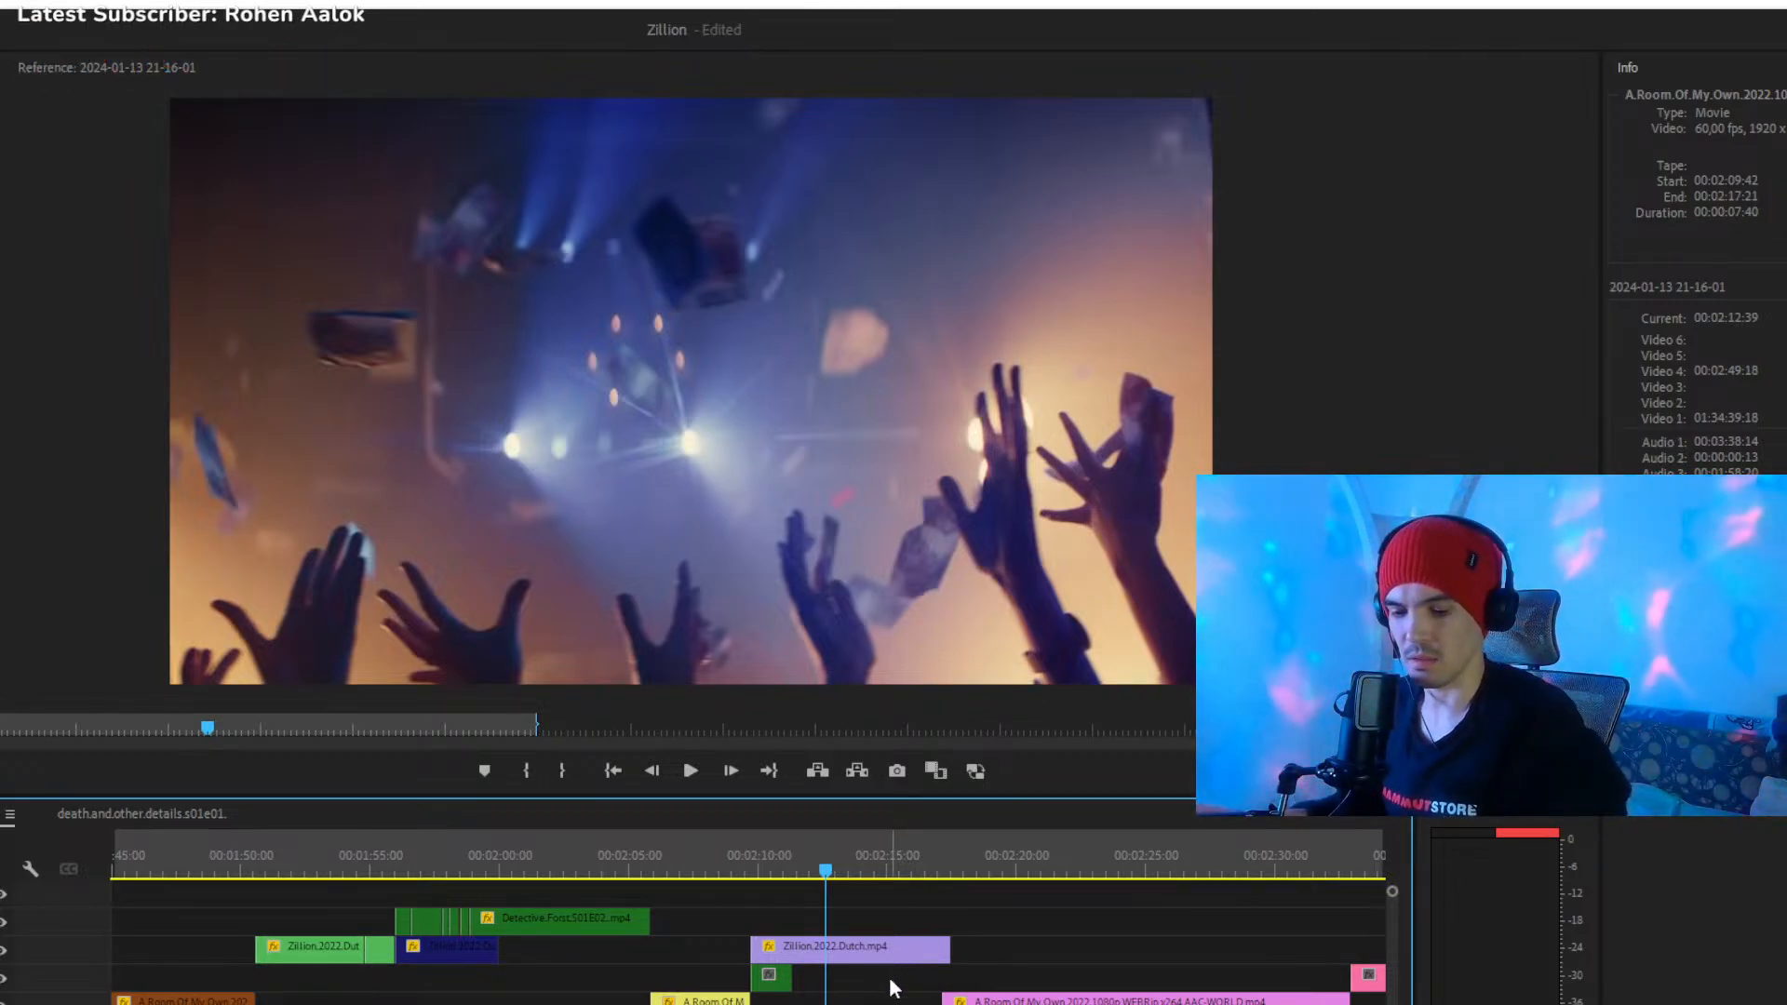
drag(849, 1004, 852, 924)
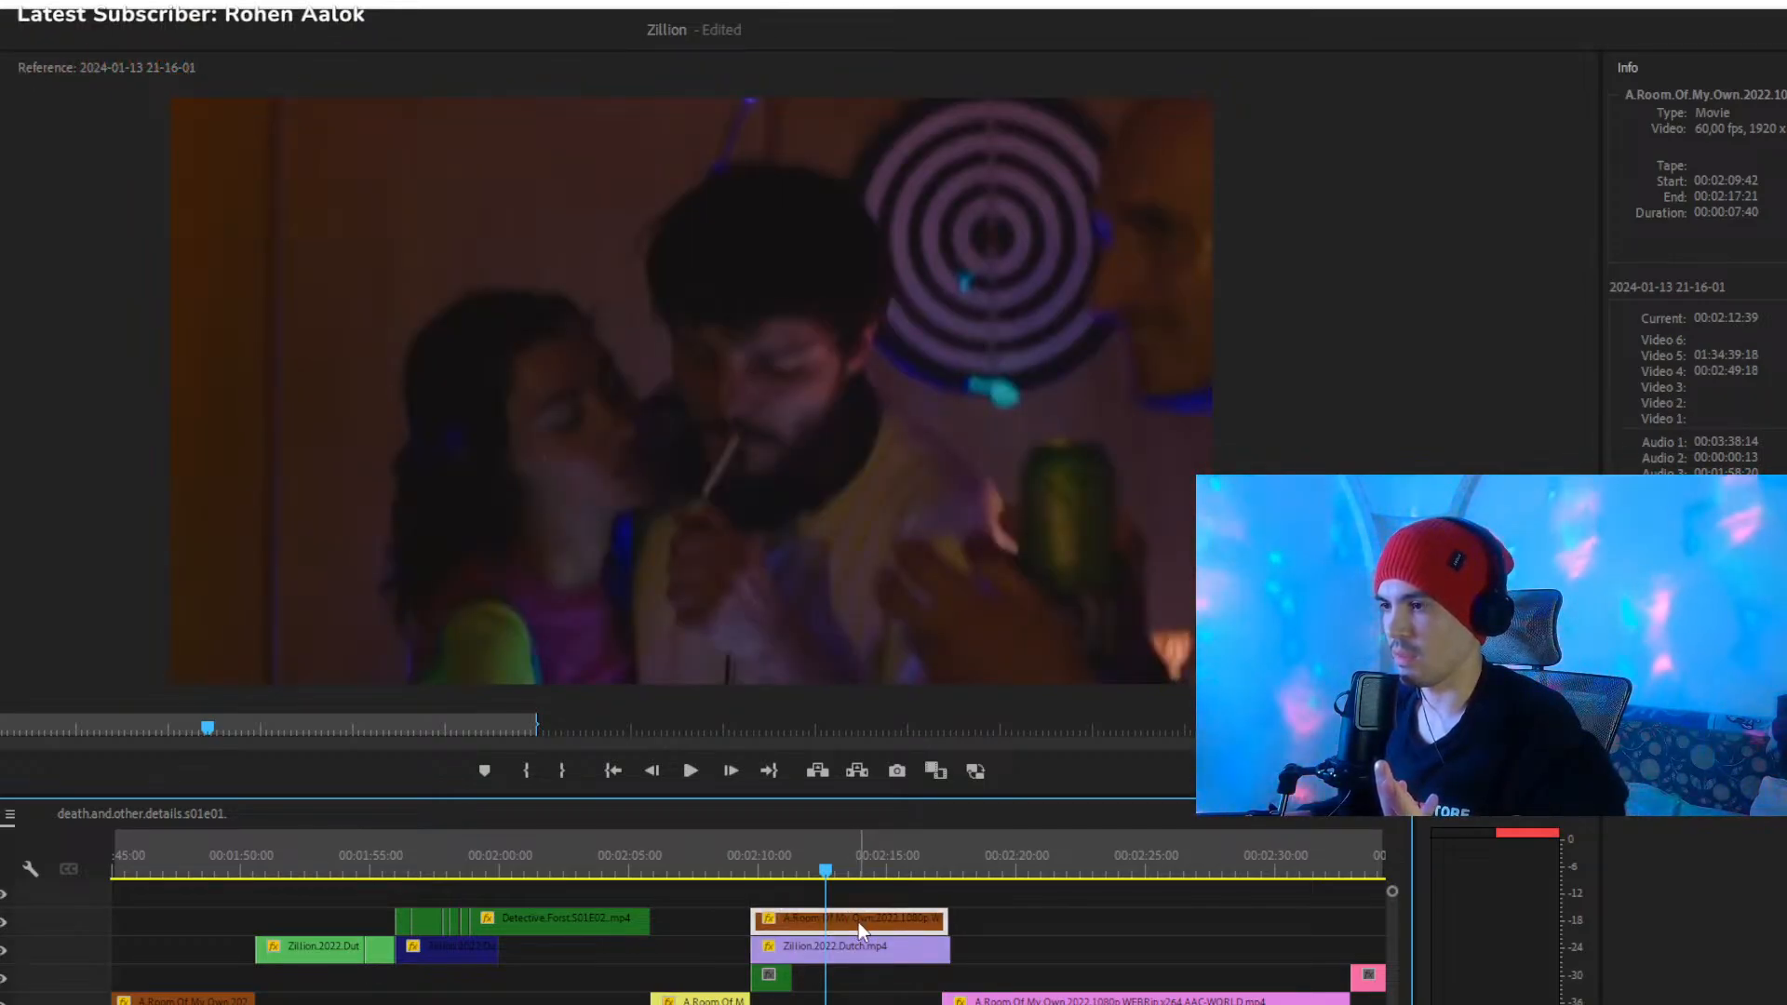
- Disable the lilac Zillion clip on Video 4 starting at 00:02:09:42 and play the passage from about 00:02:09:10
click(863, 950)
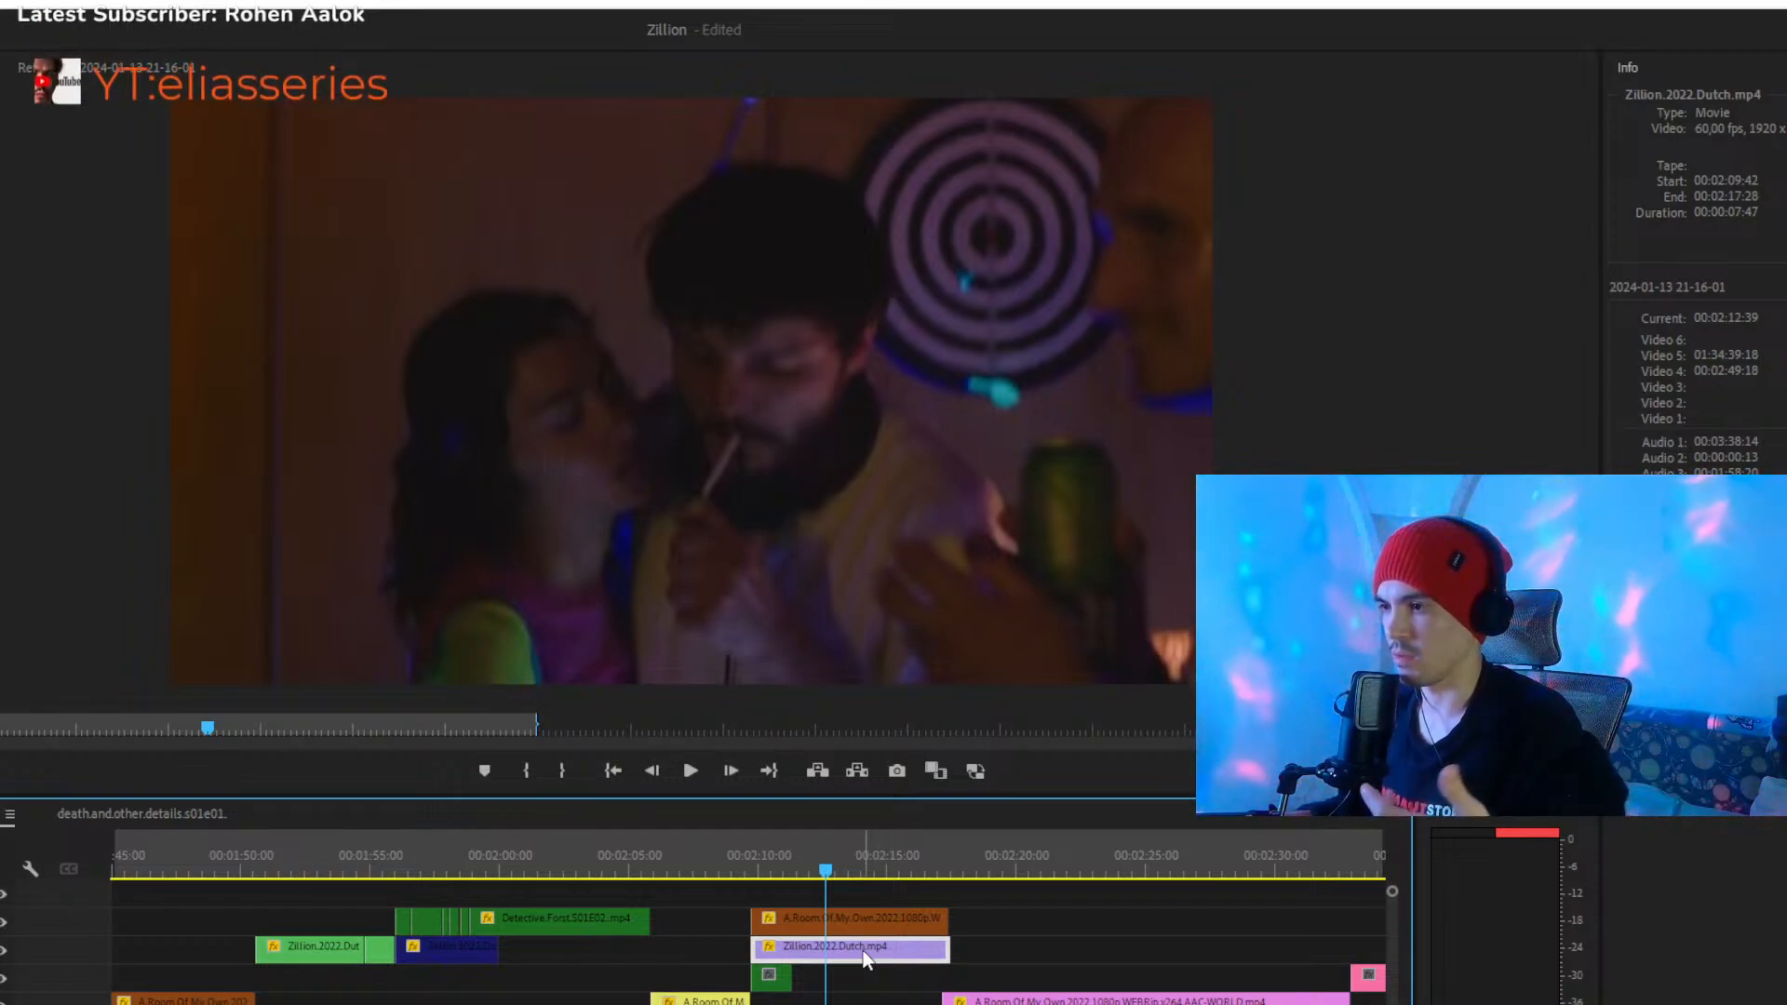
key(shift+e)
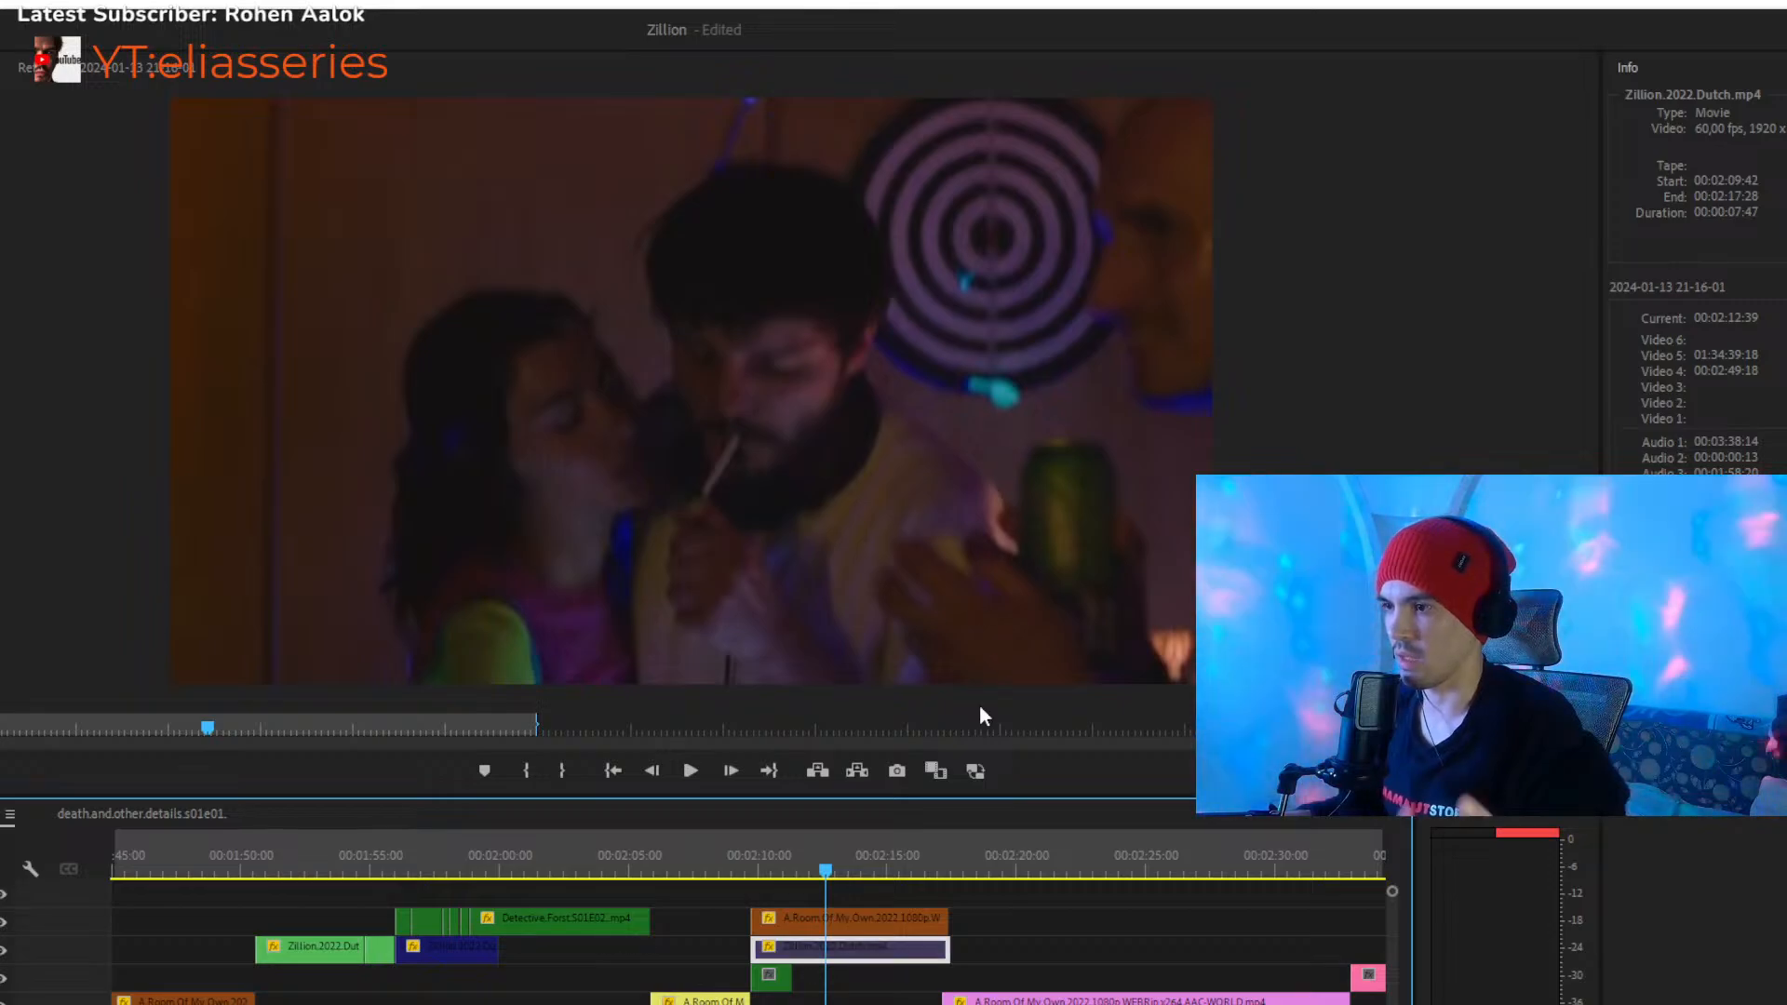
click(740, 873)
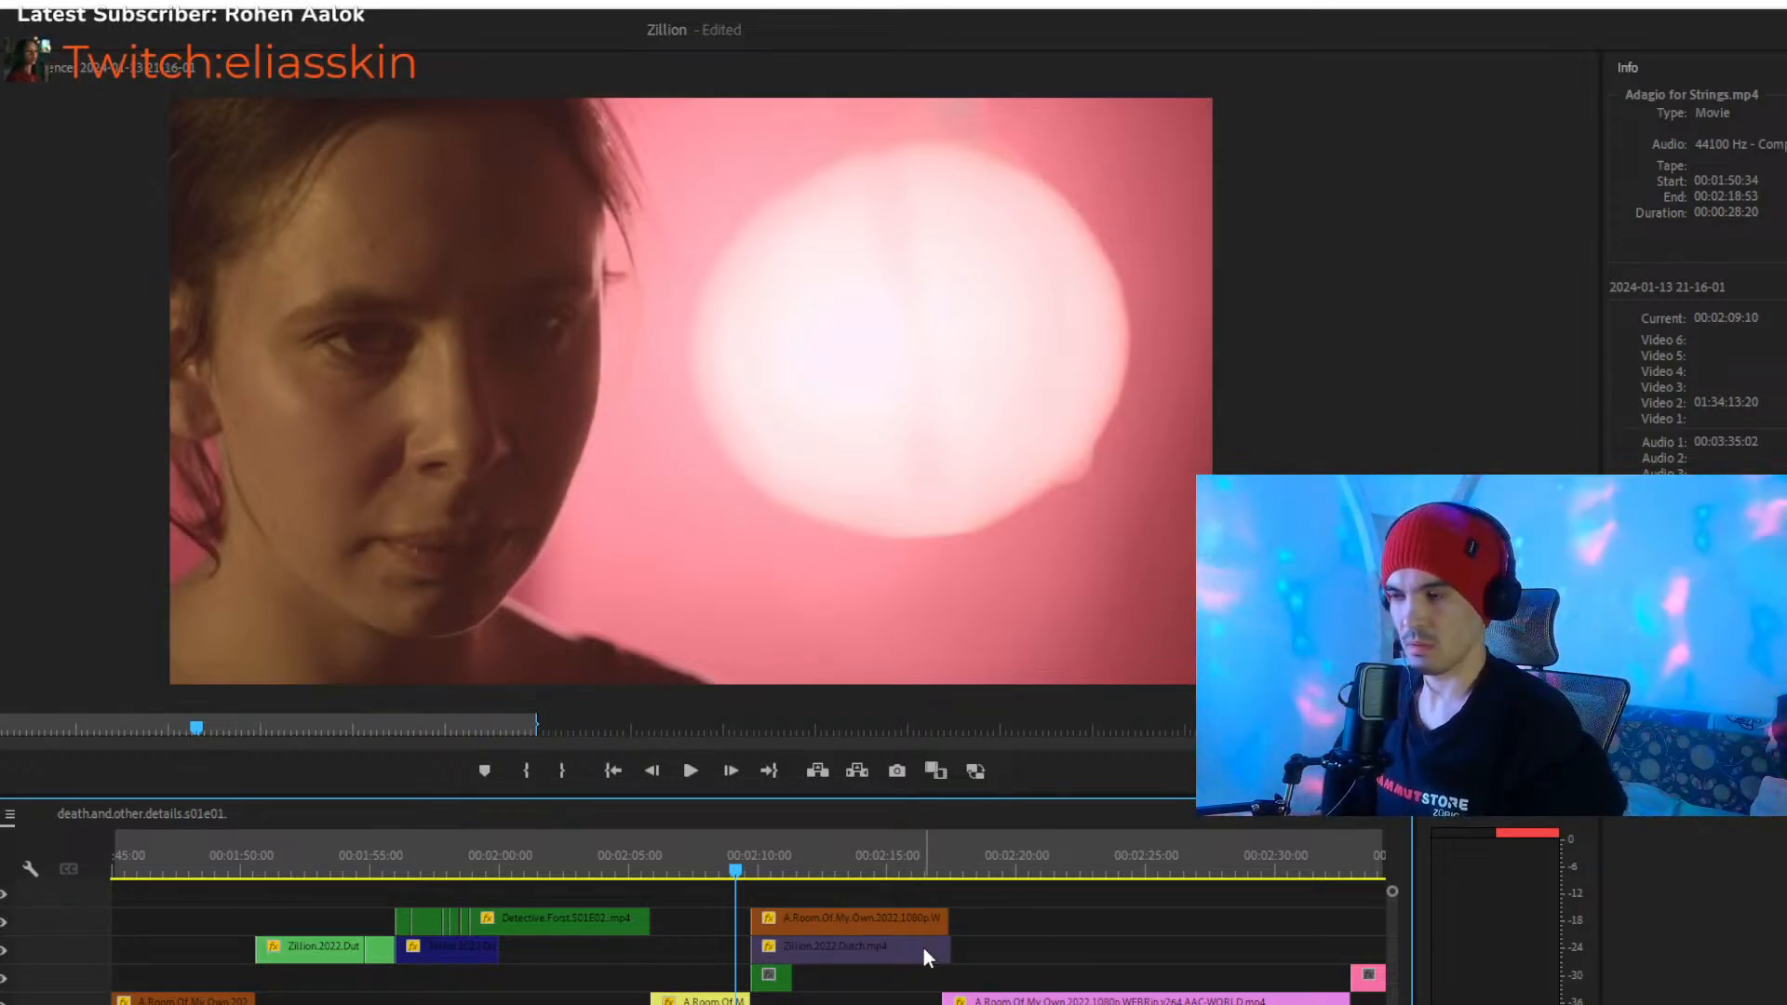
key(space)
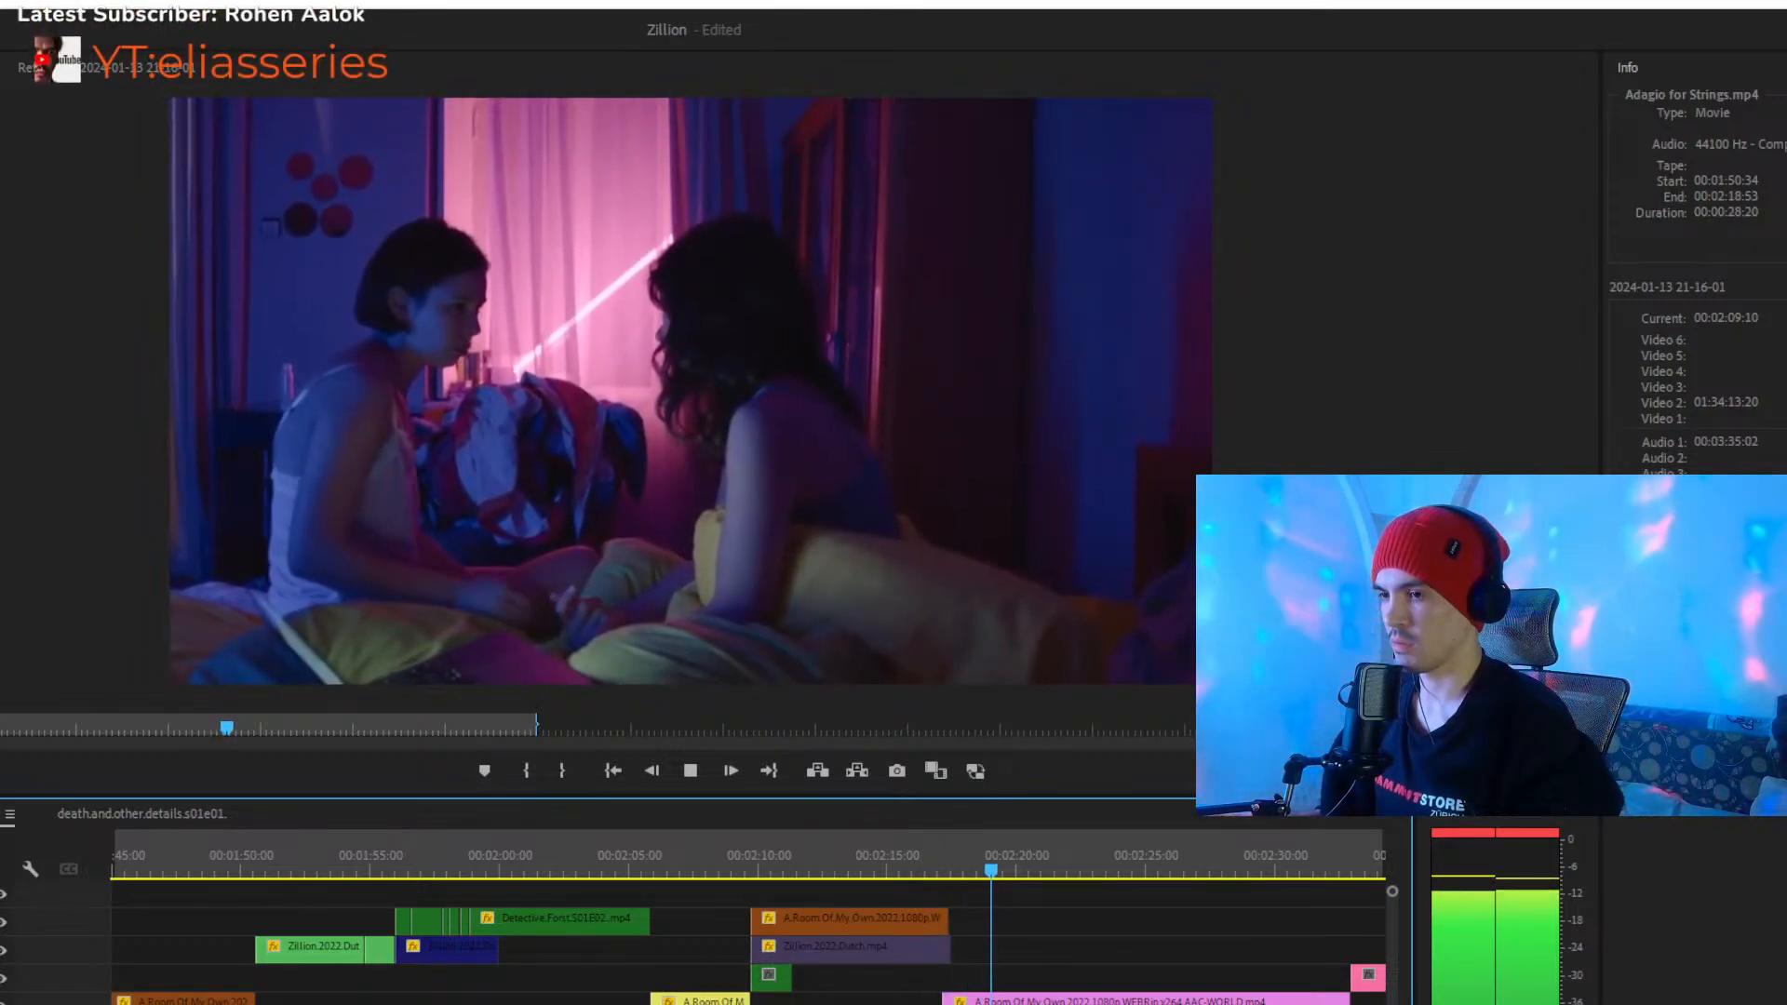
key(minus)
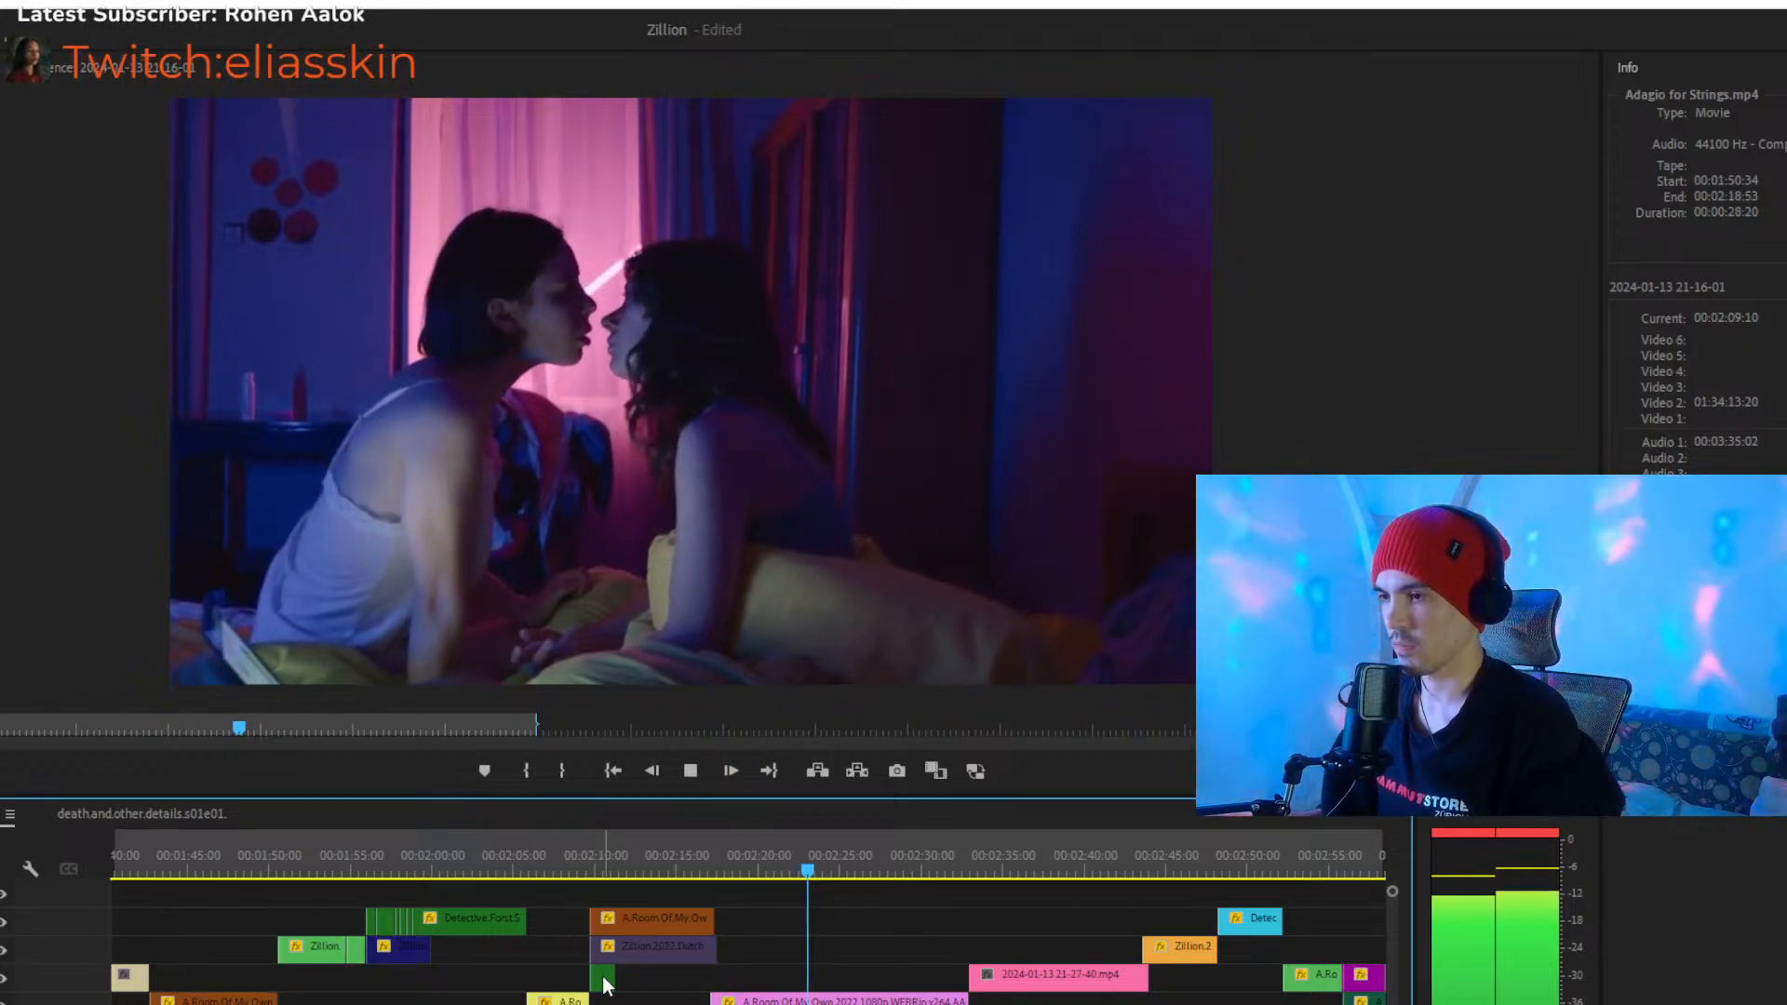
- Examine the cut from the A.Room.Of.My.Own clip on Video 5 to the following bedroom shot around 00:02:17
click(713, 860)
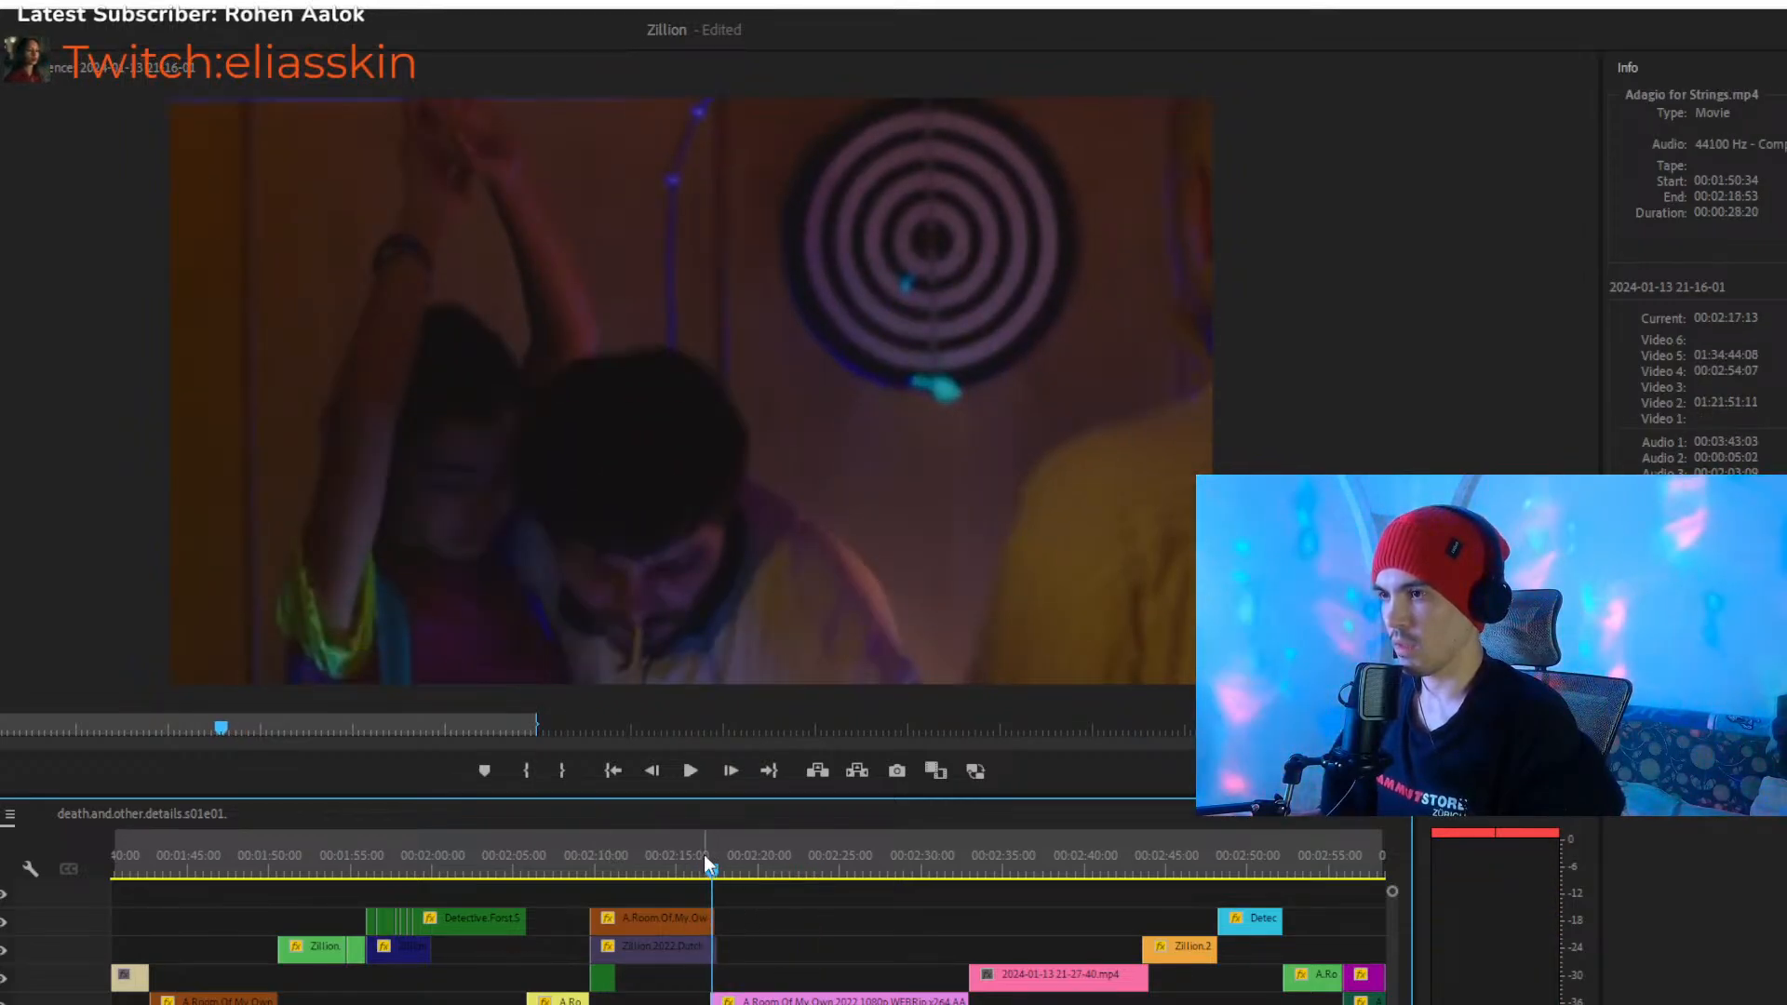
click(703, 856)
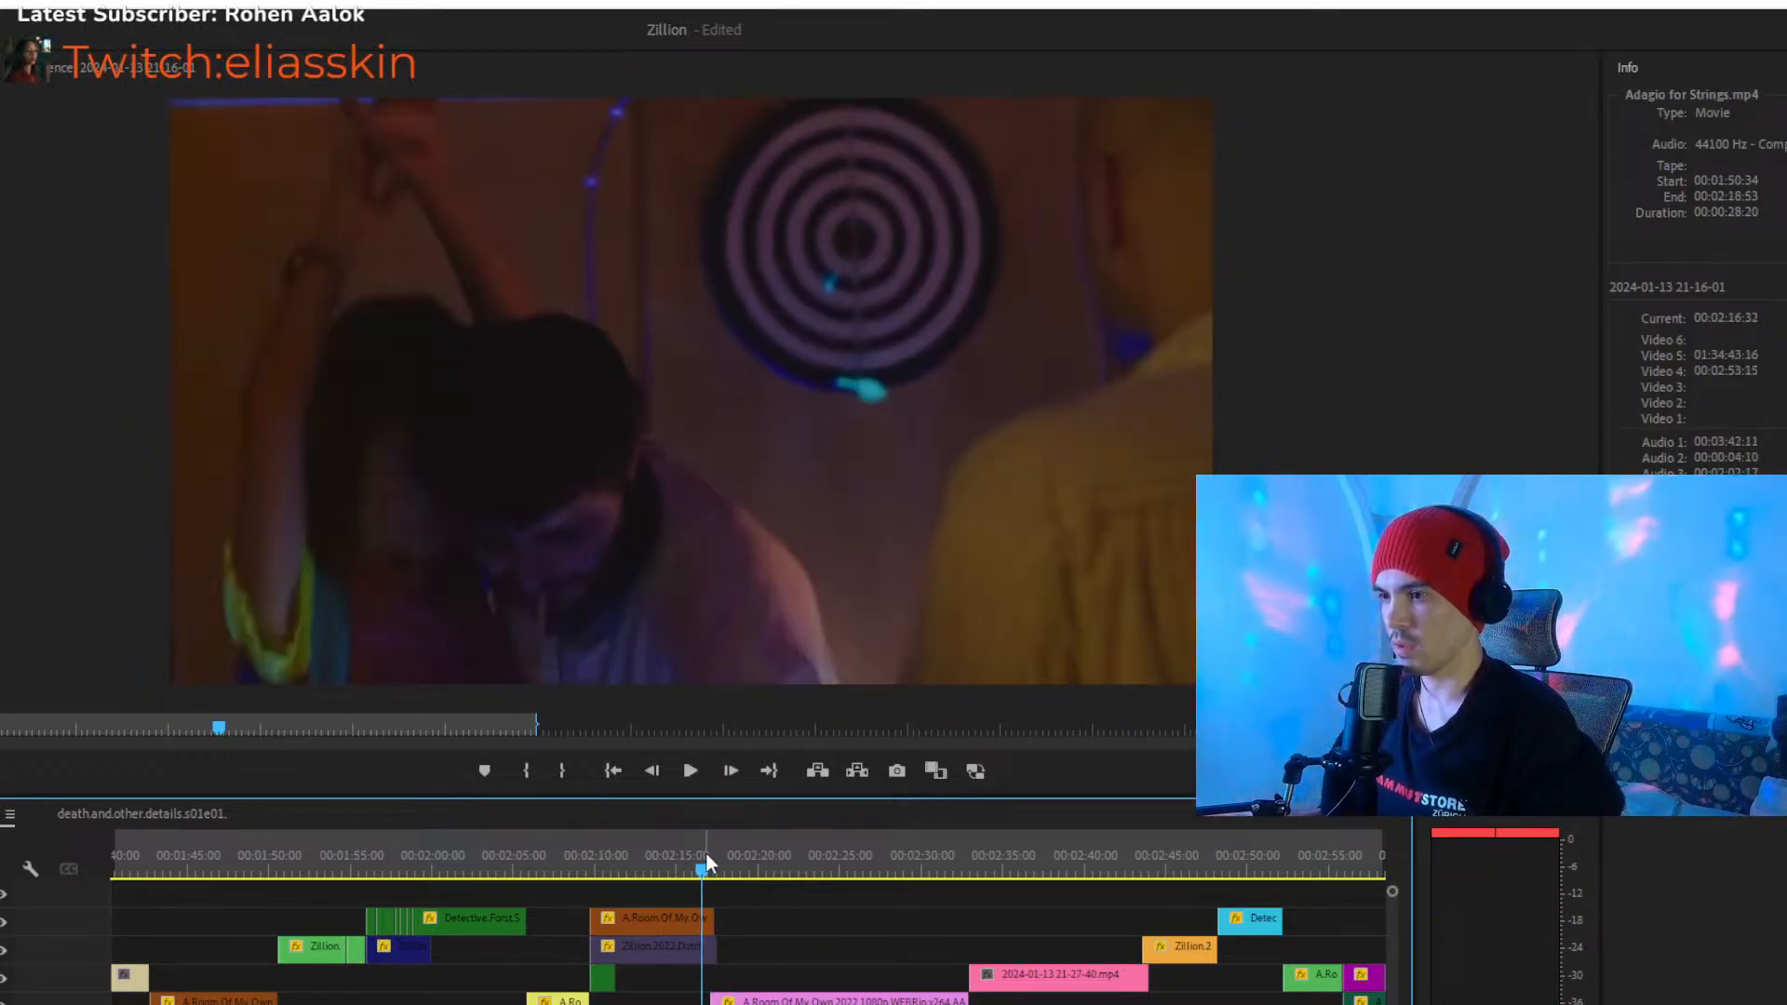
click(744, 891)
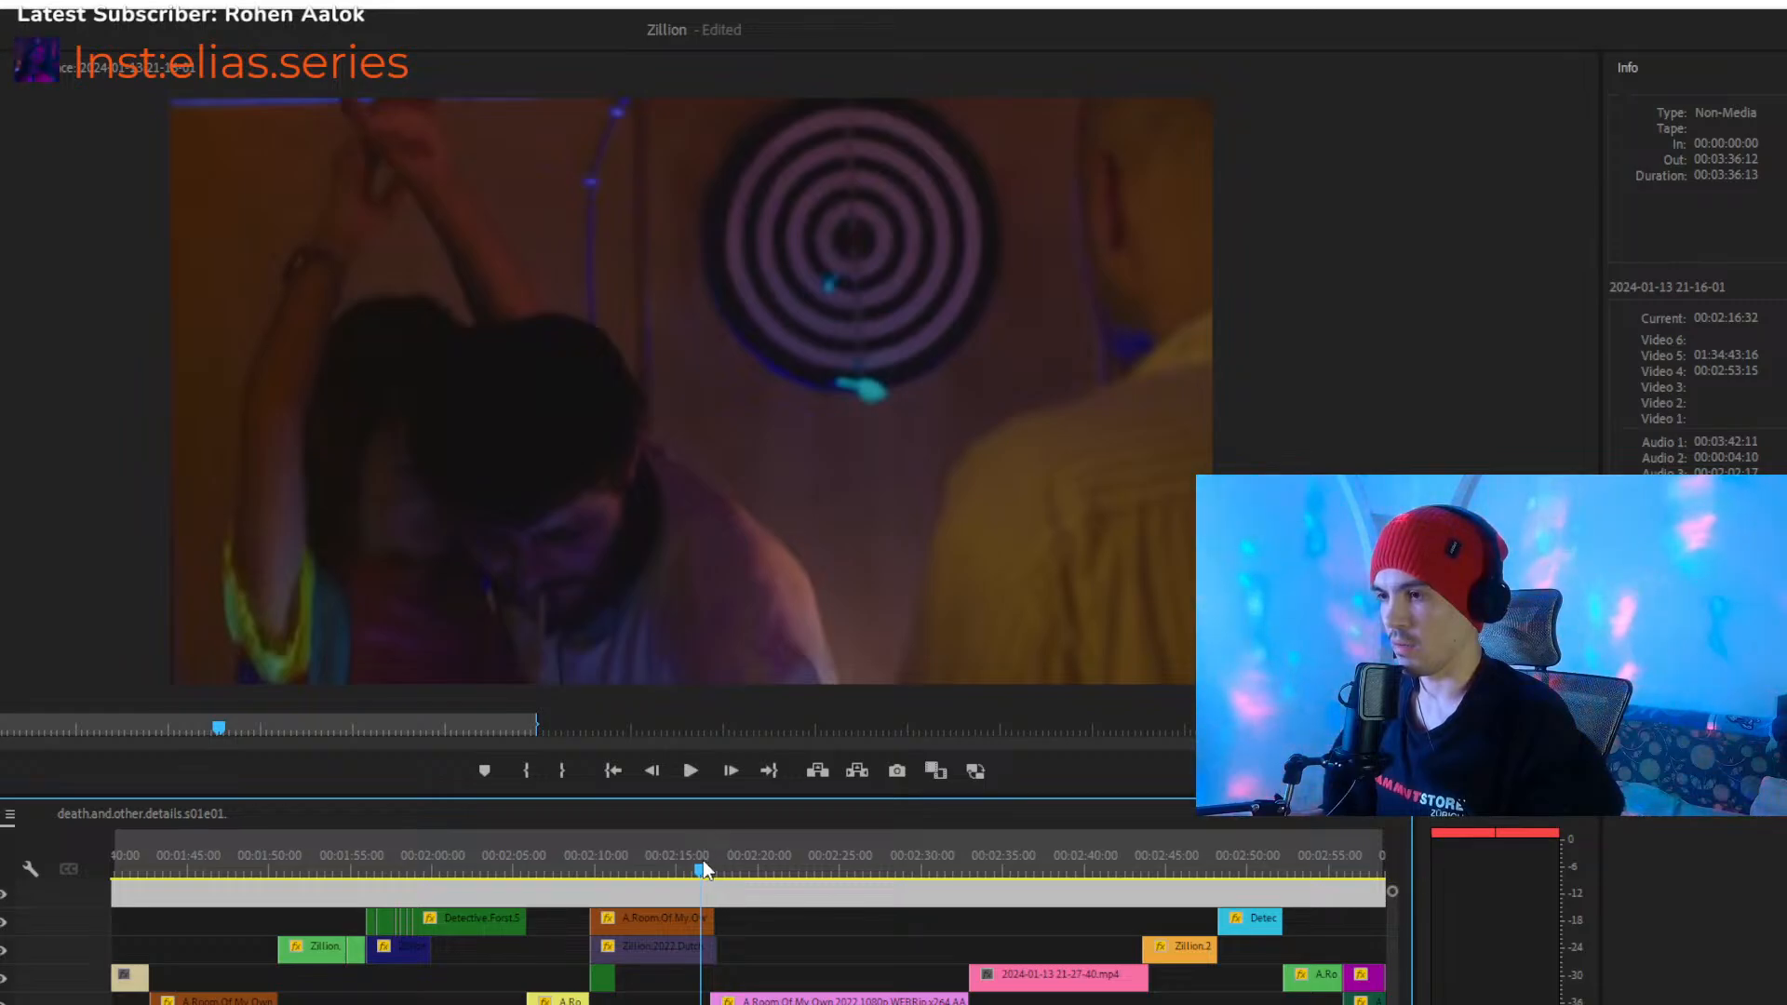
key(Delete)
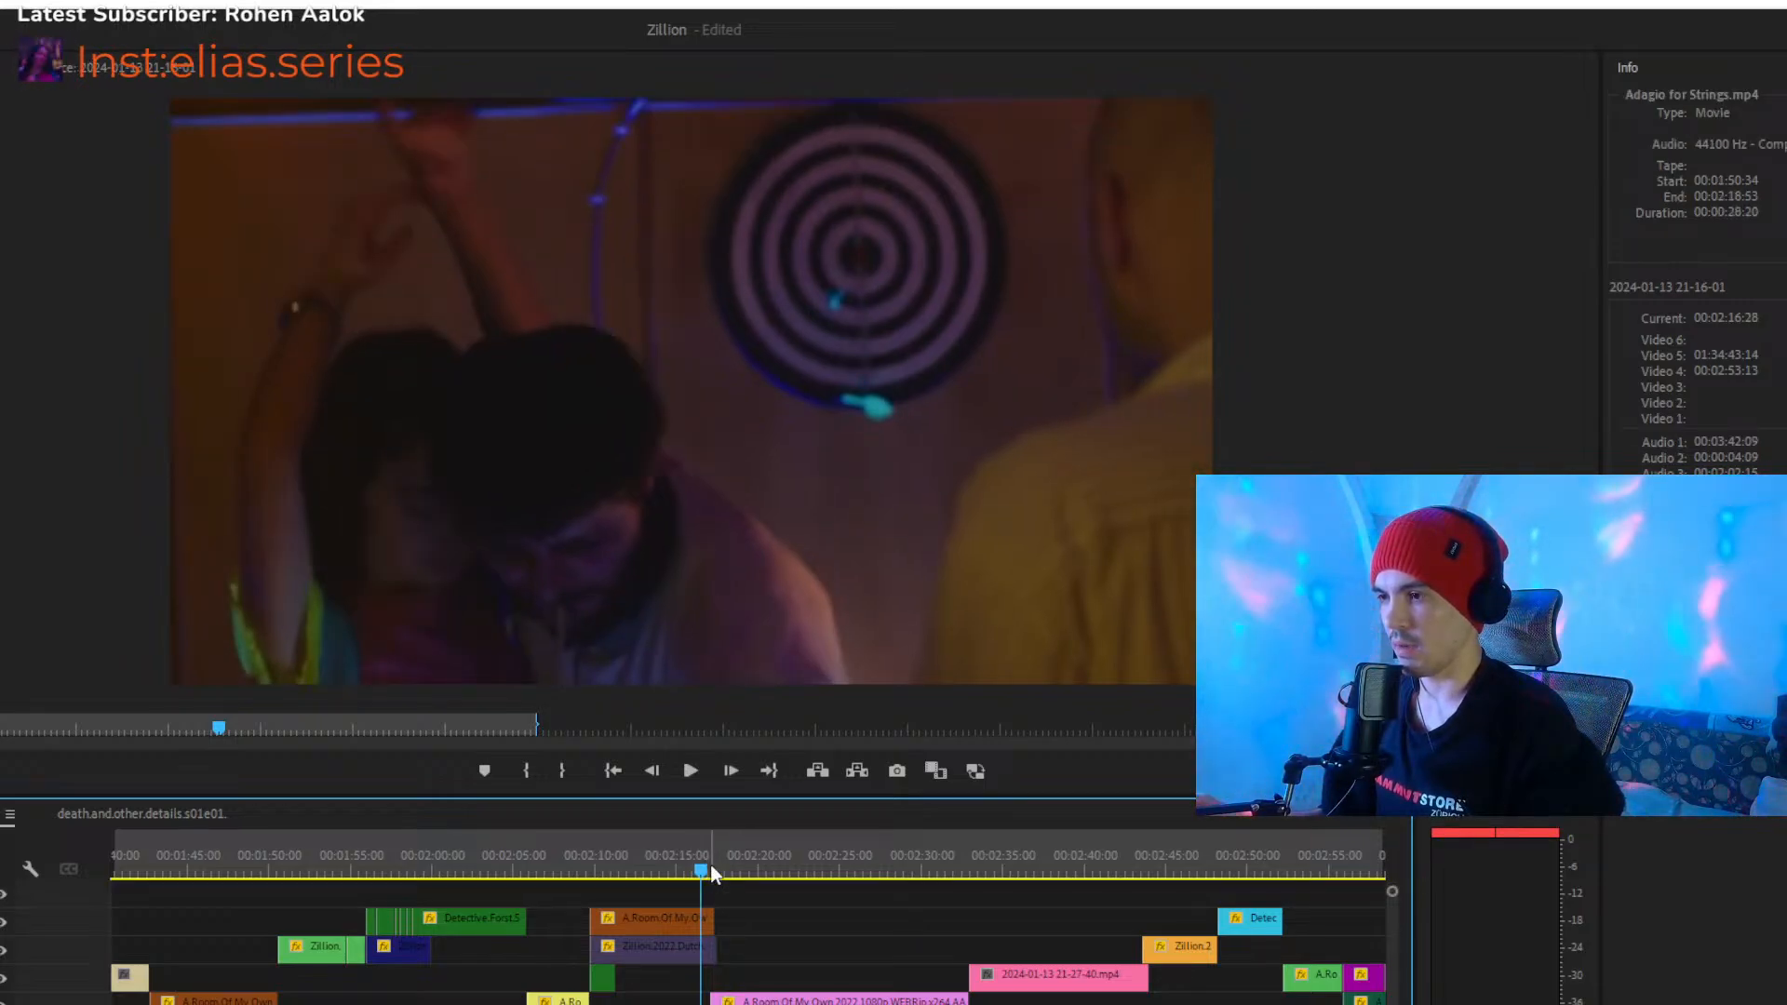
drag(704, 855, 668, 850)
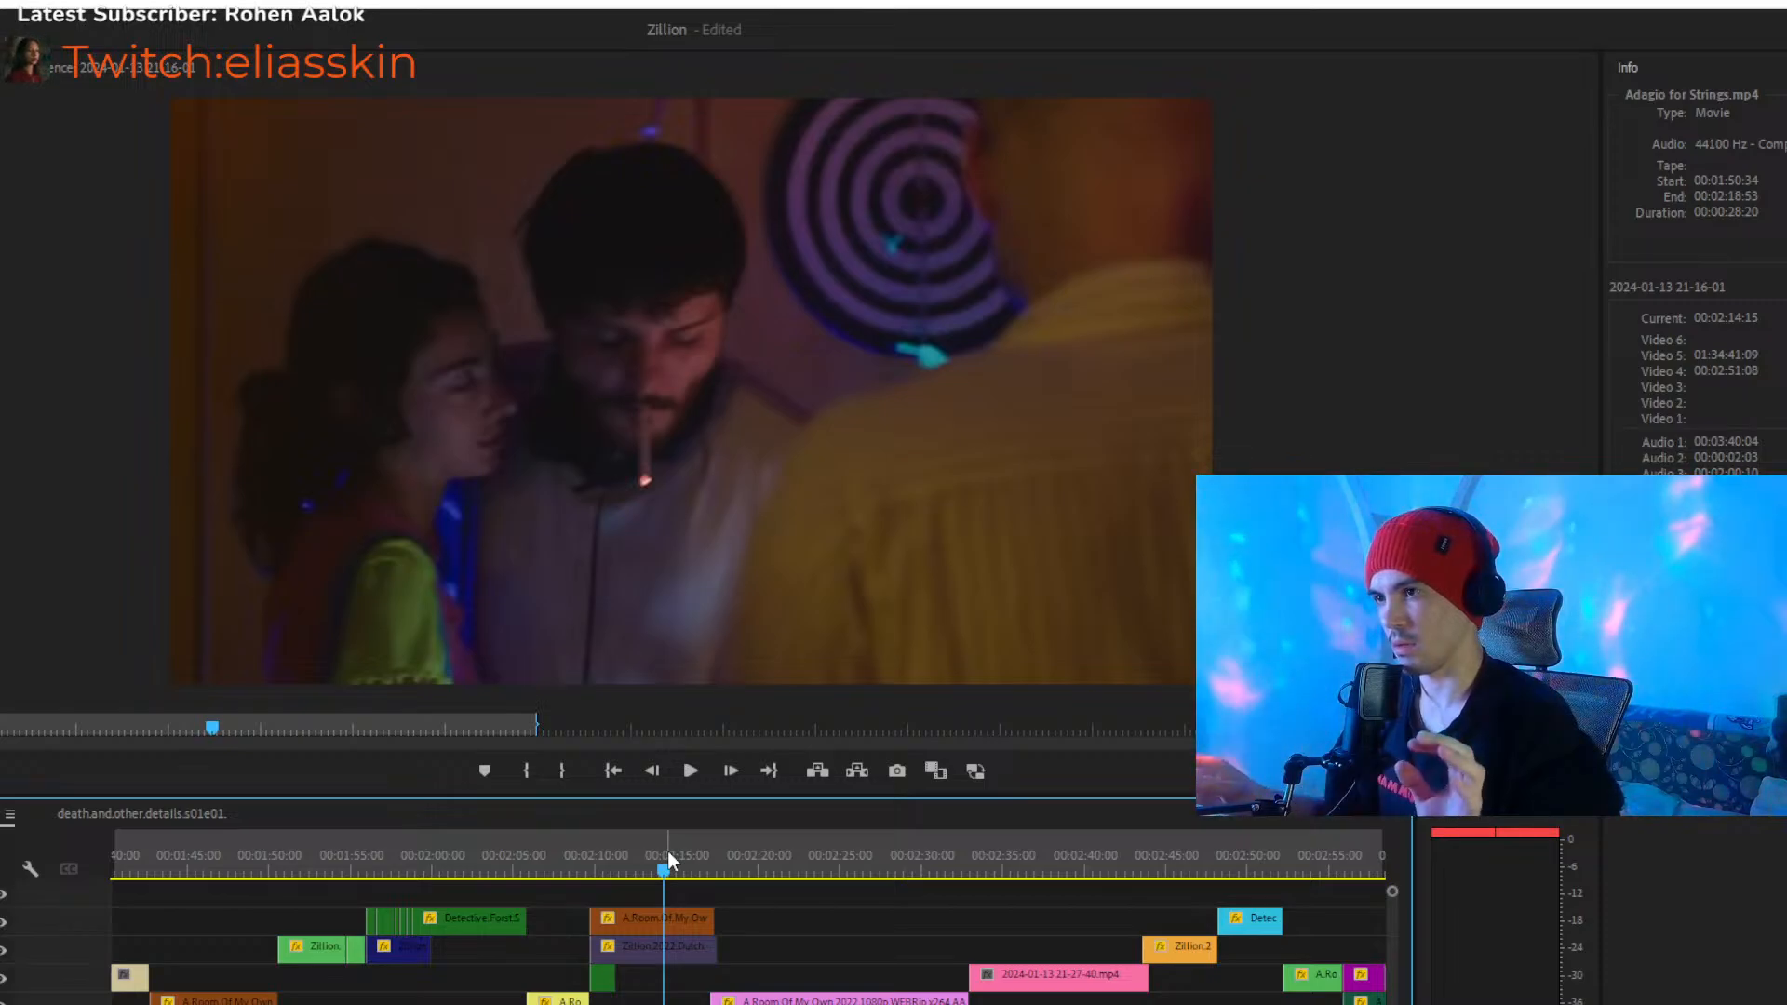
drag(668, 851, 709, 857)
key(space)
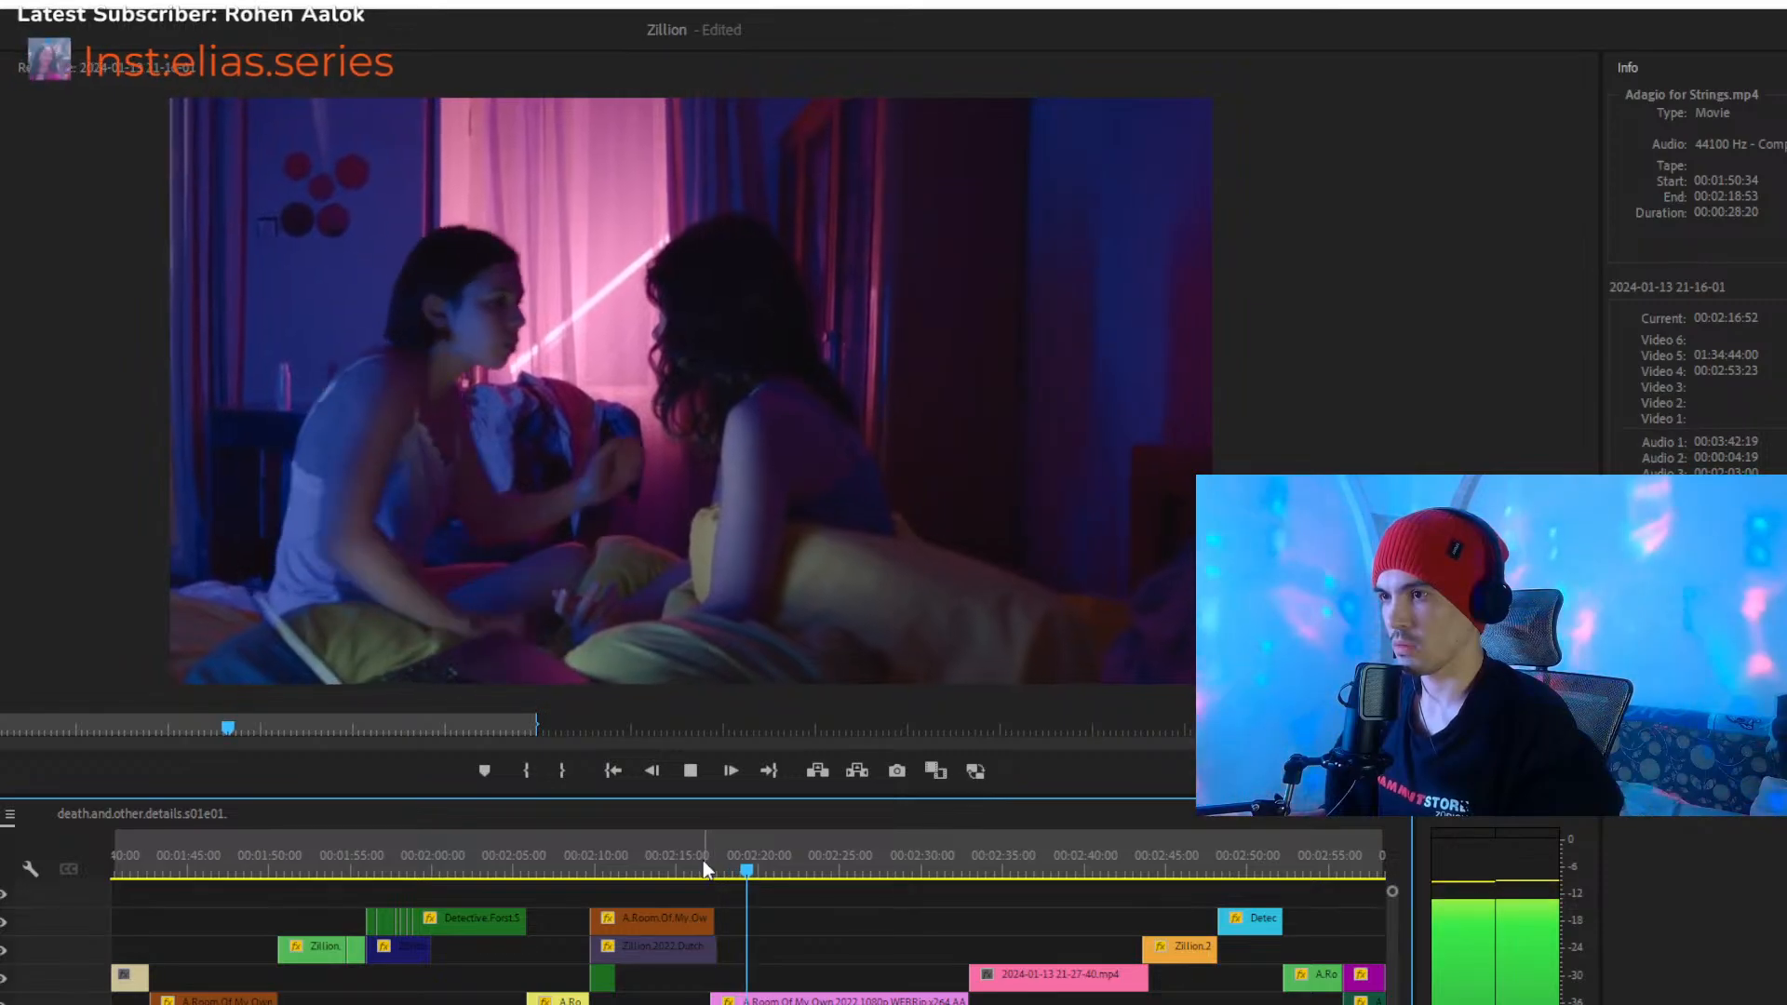
click(707, 858)
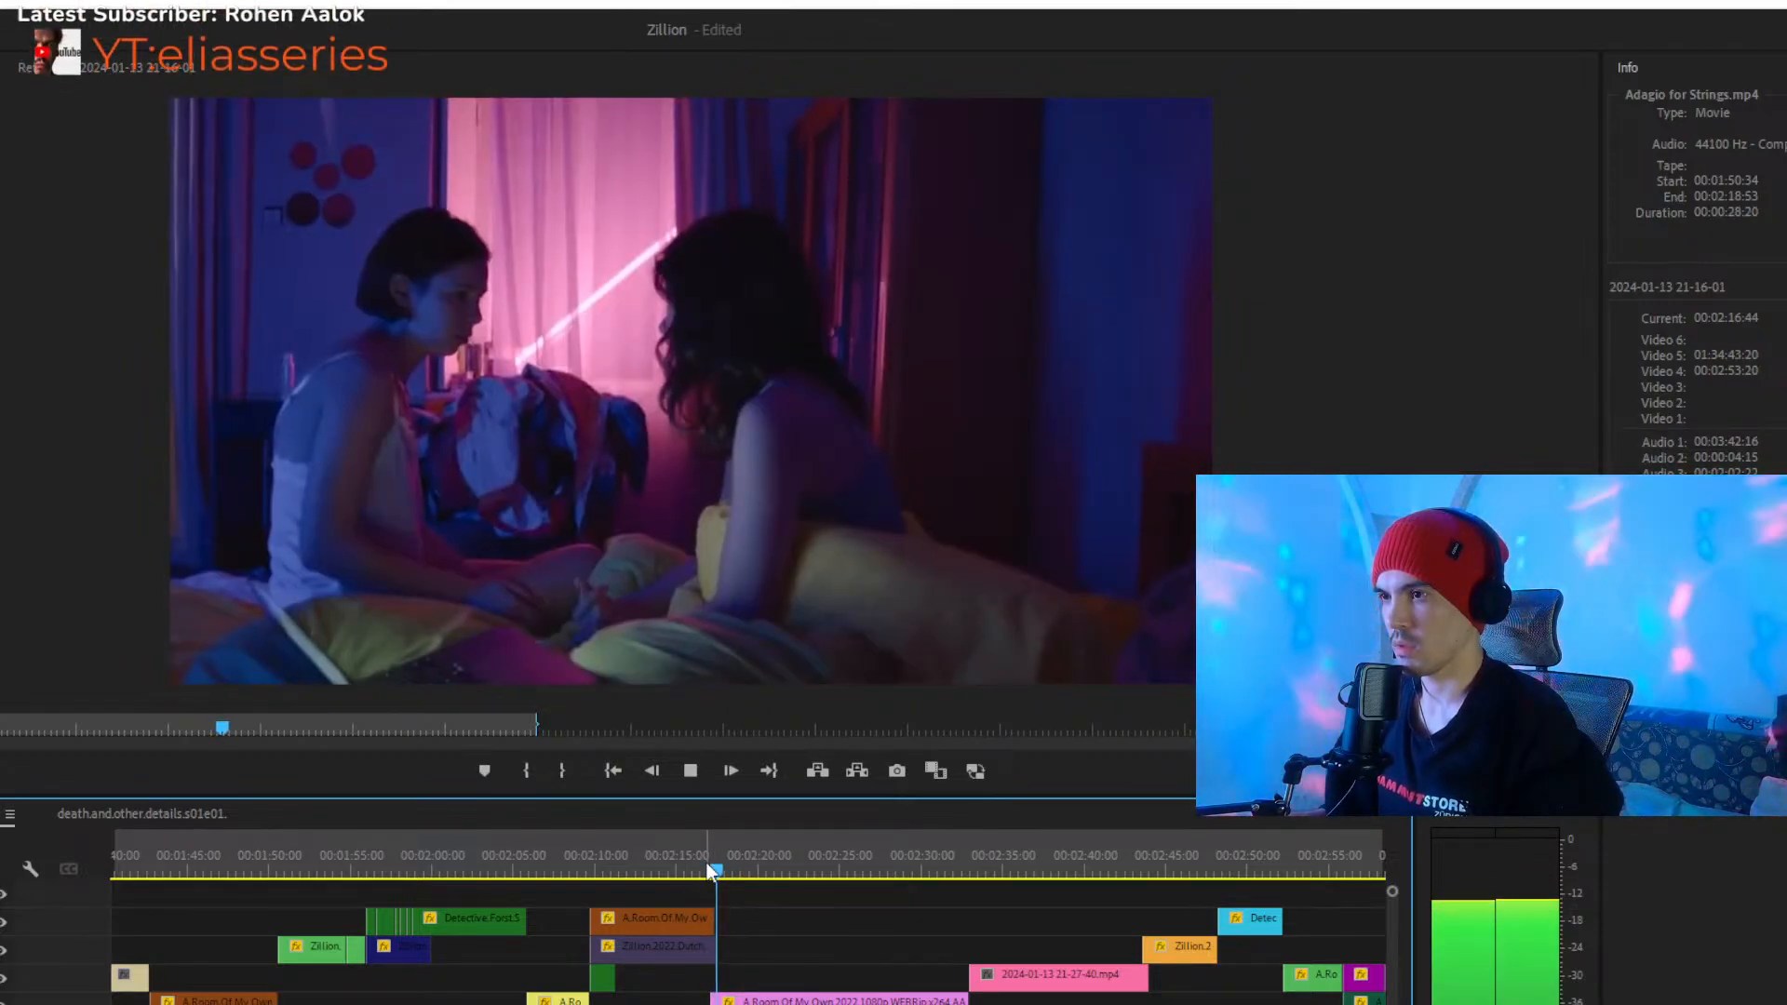
key(space)
- Move the short green clip to Video 5 at about 00:02:22:45, lower the A.Room.Of.My.Own and Zillion clips one track, and preview the passage
click(603, 979)
drag(603, 980, 815, 926)
click(705, 866)
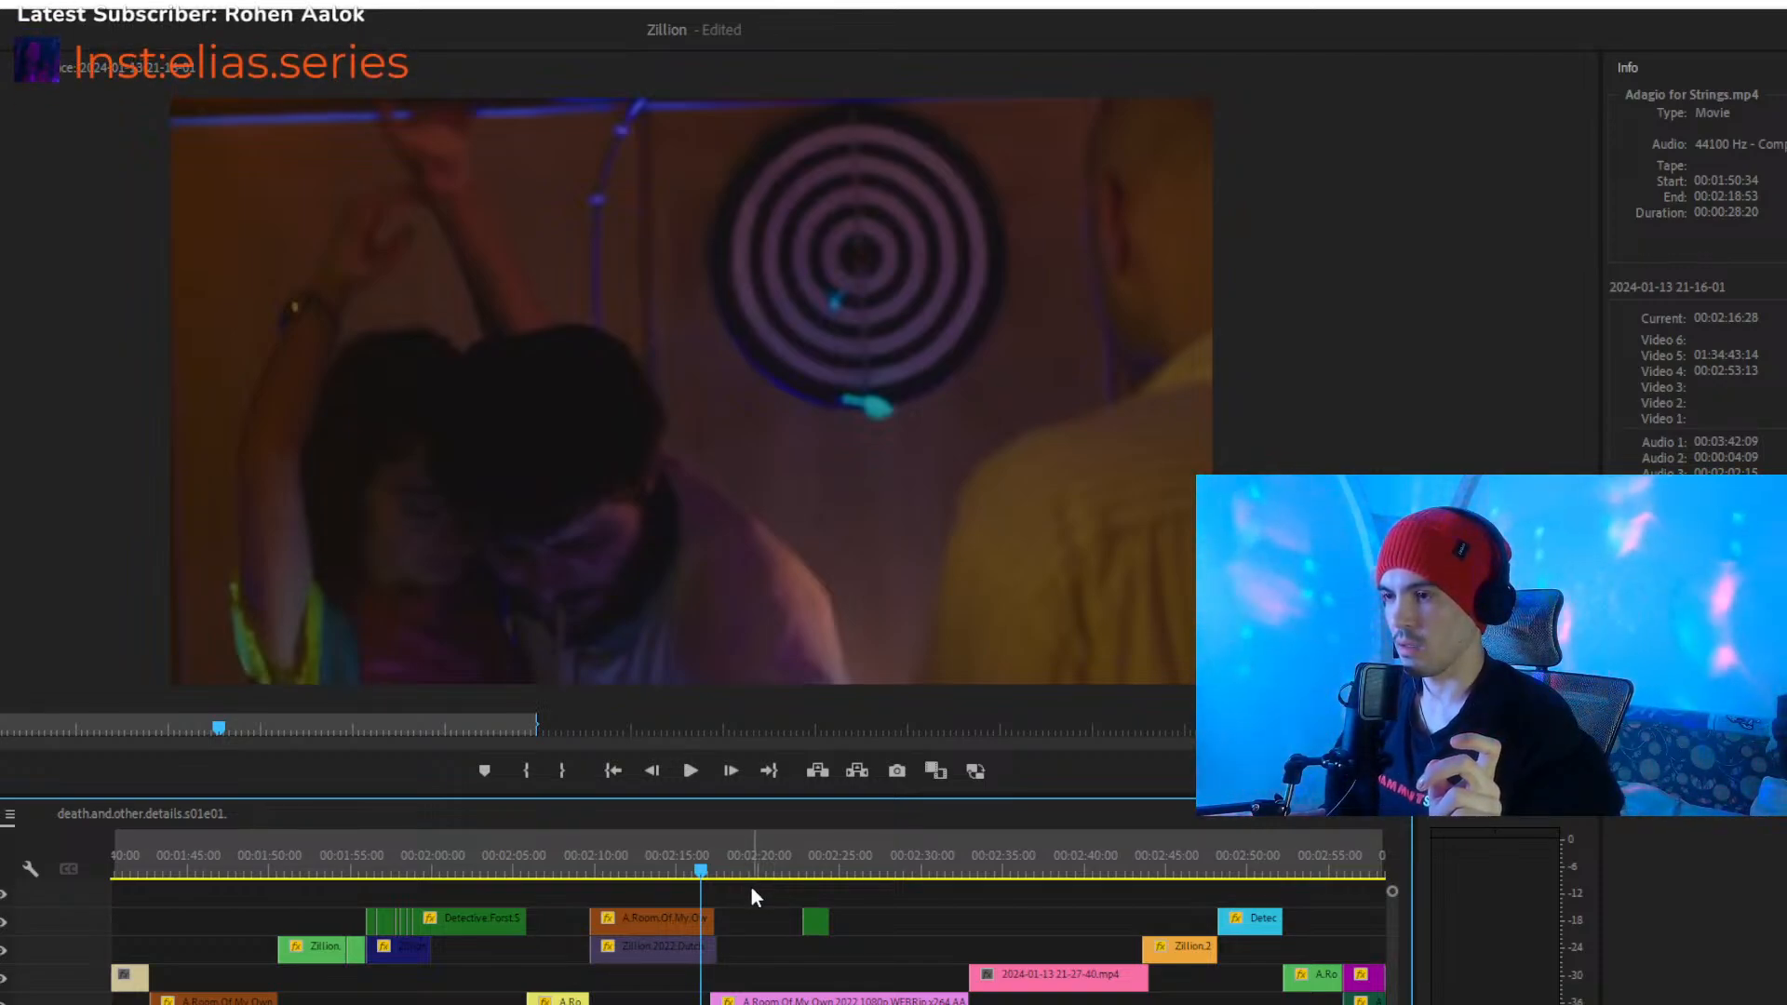
drag(752, 886, 662, 981)
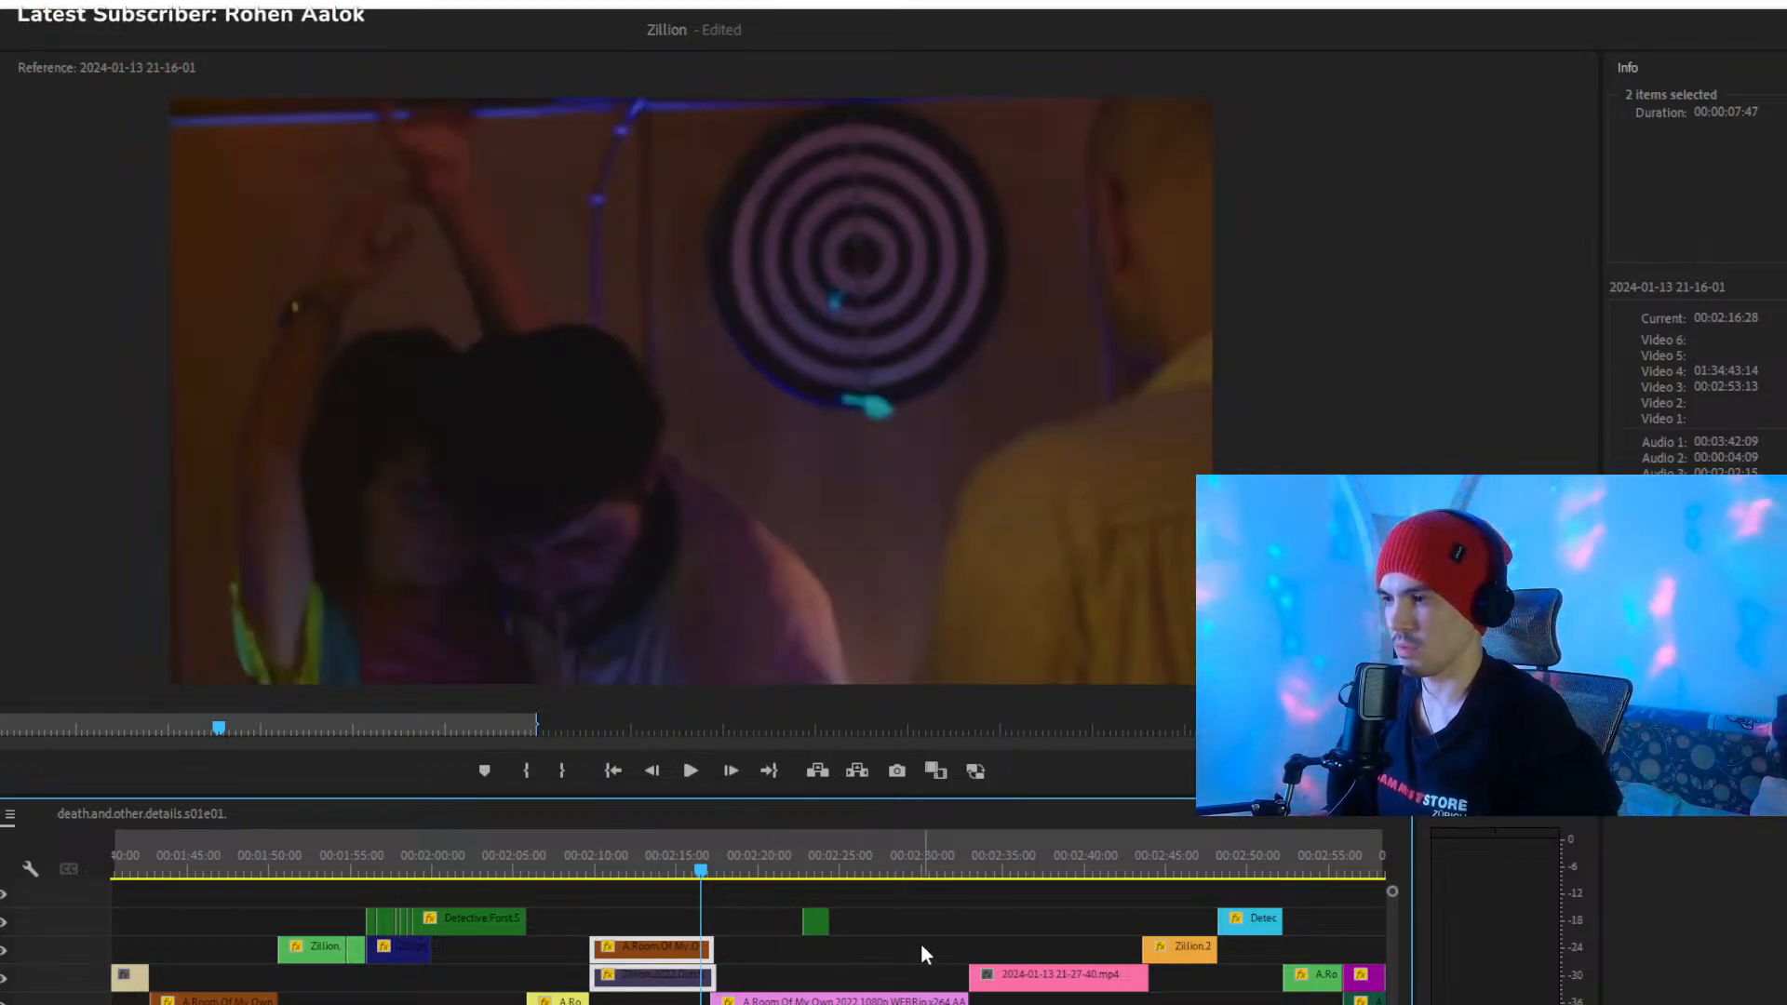
click(762, 910)
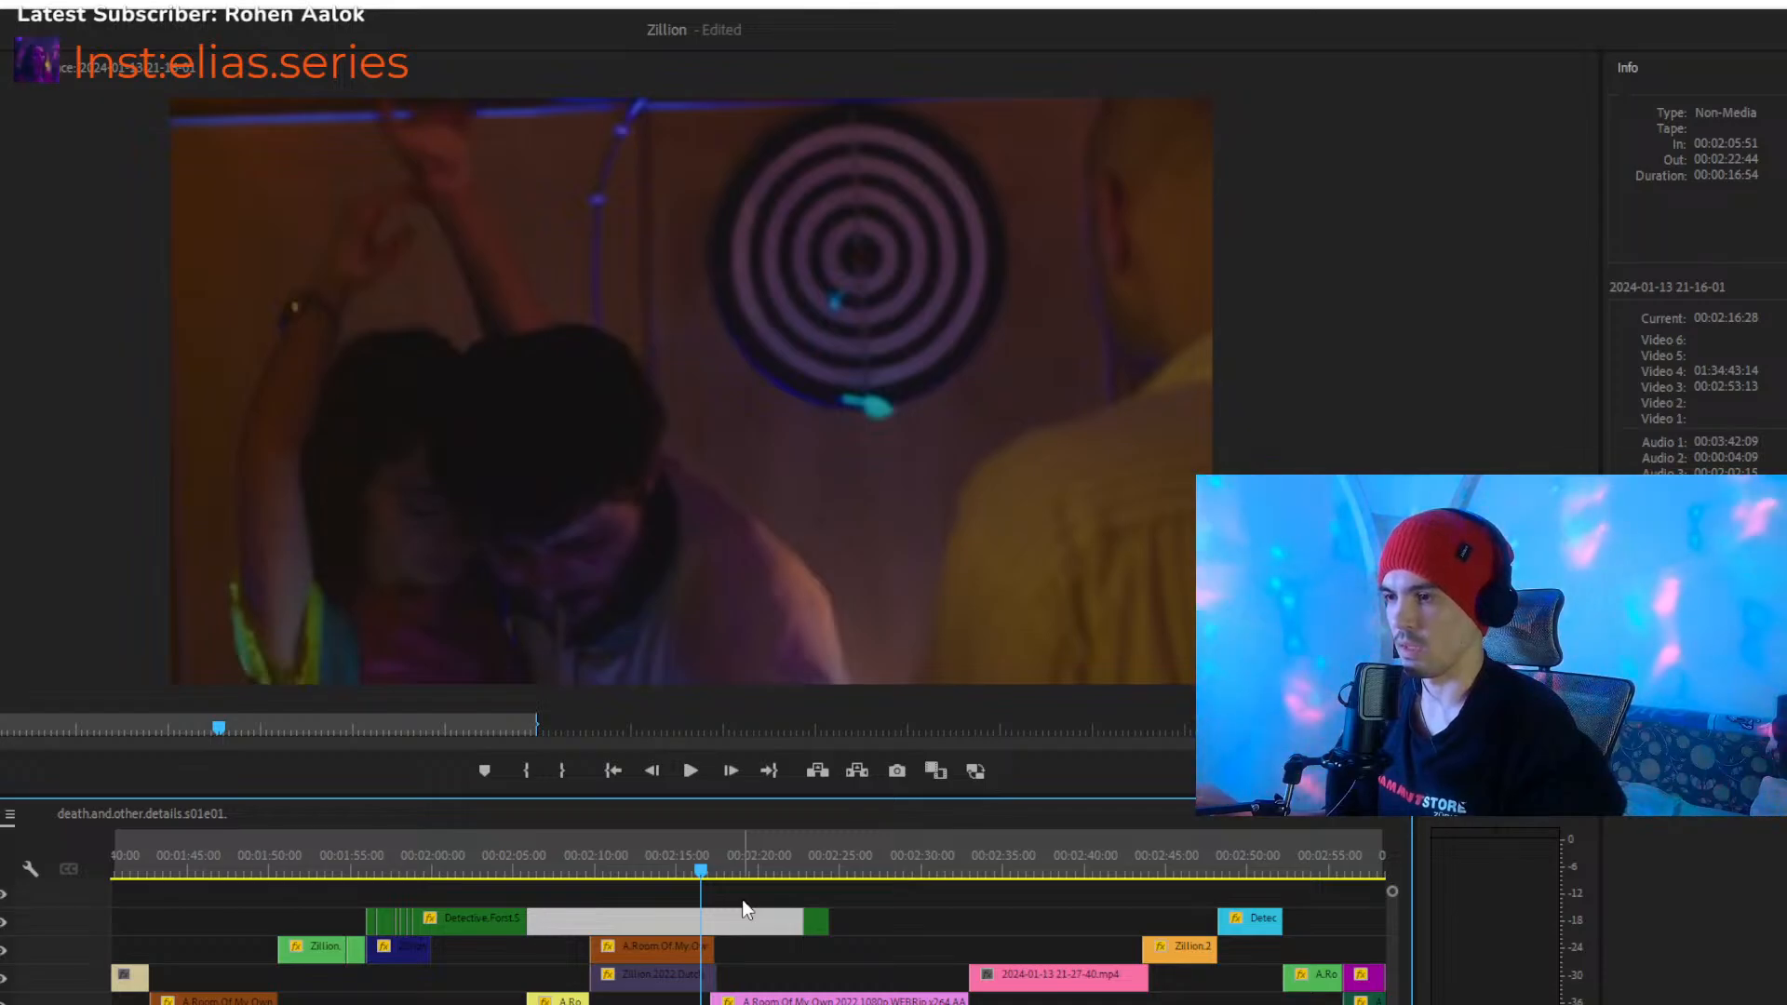
key(Delete)
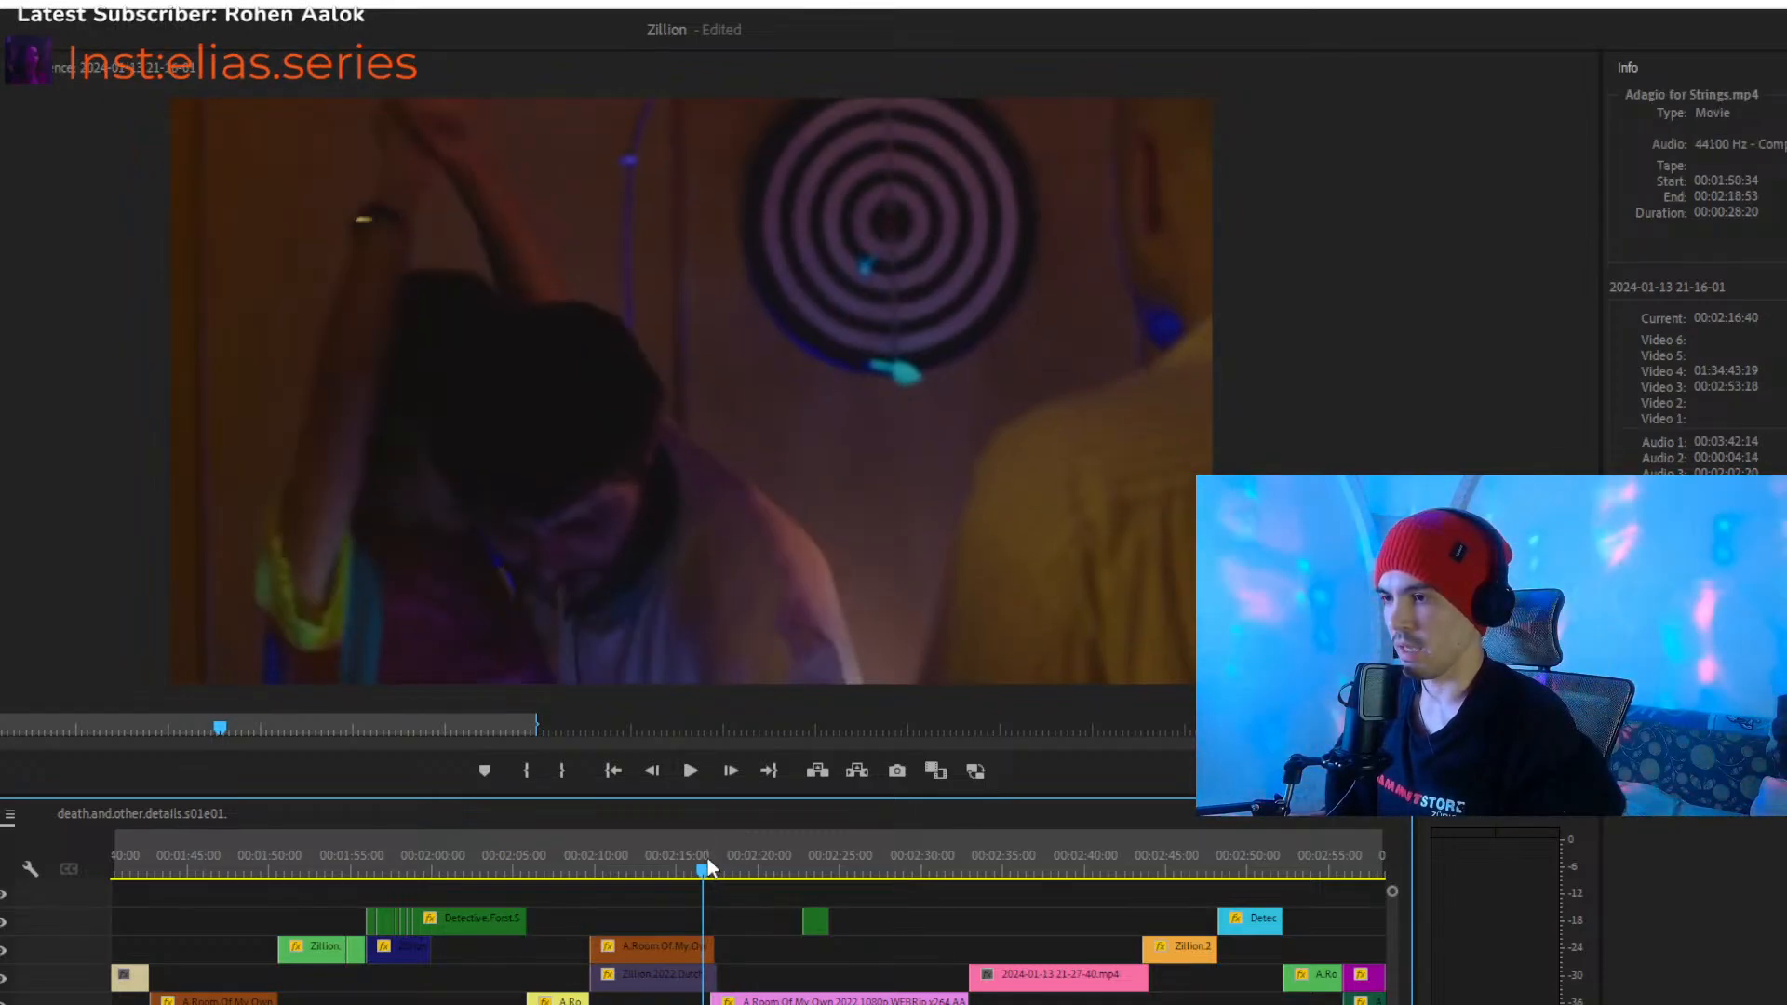
key(space)
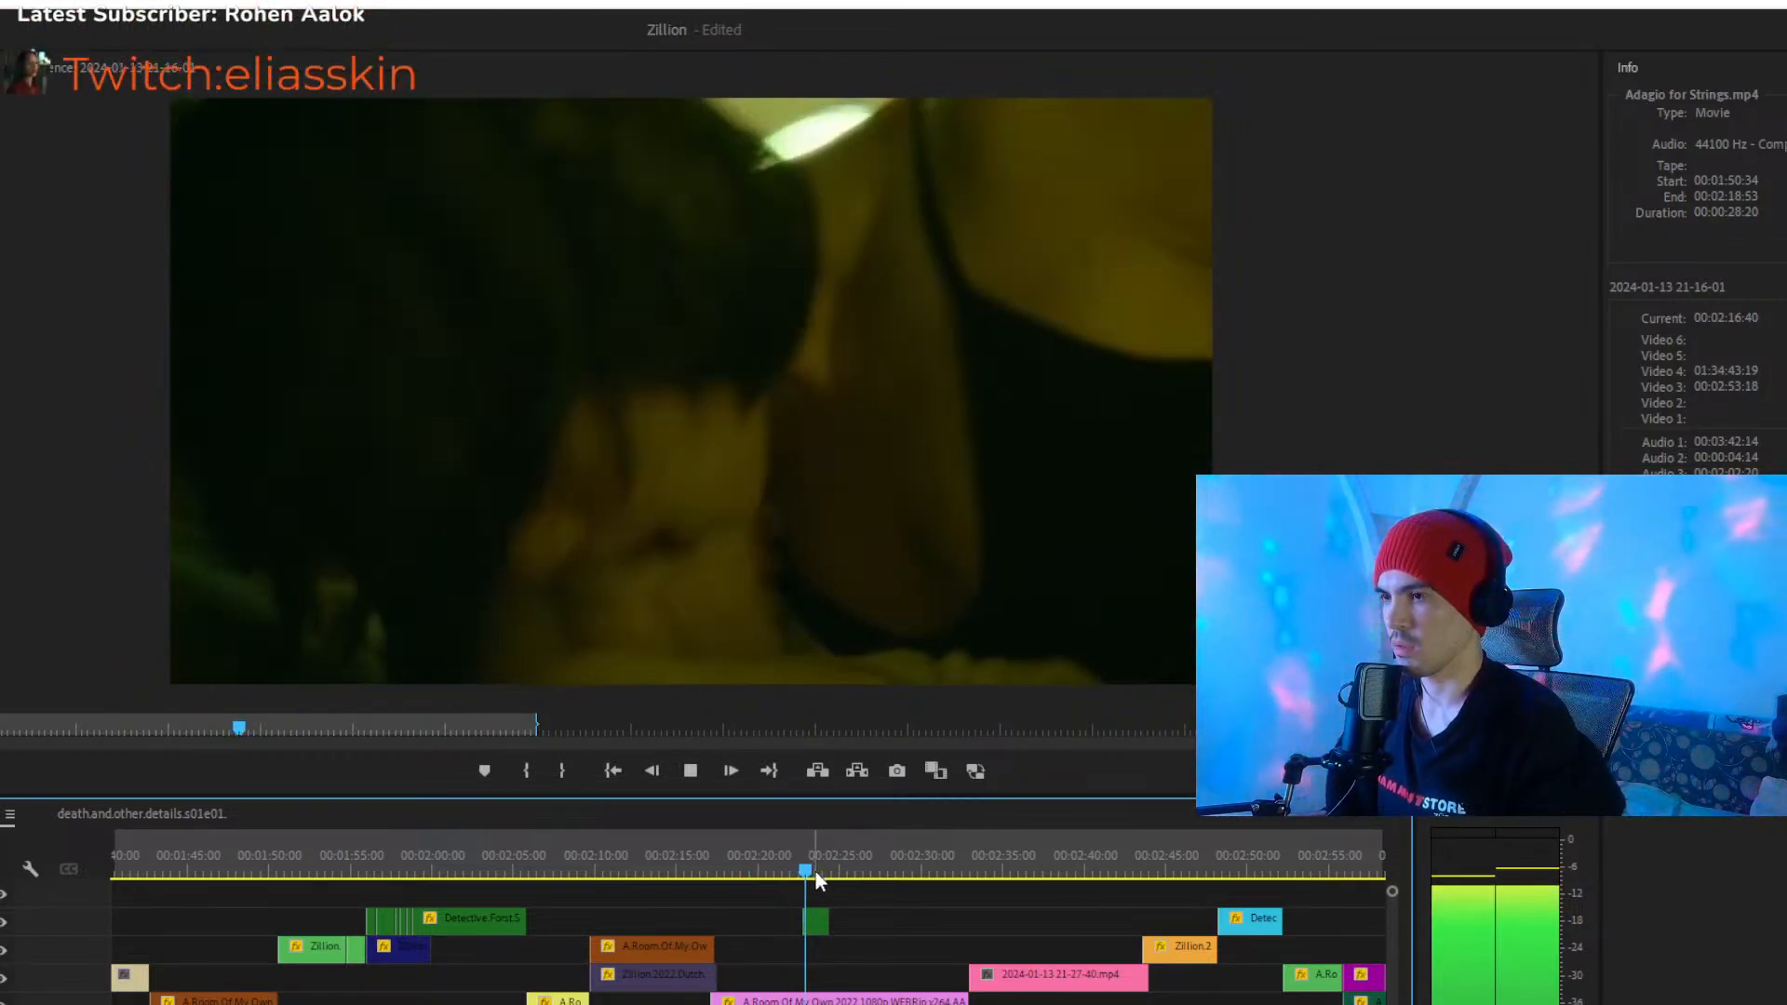
key(space)
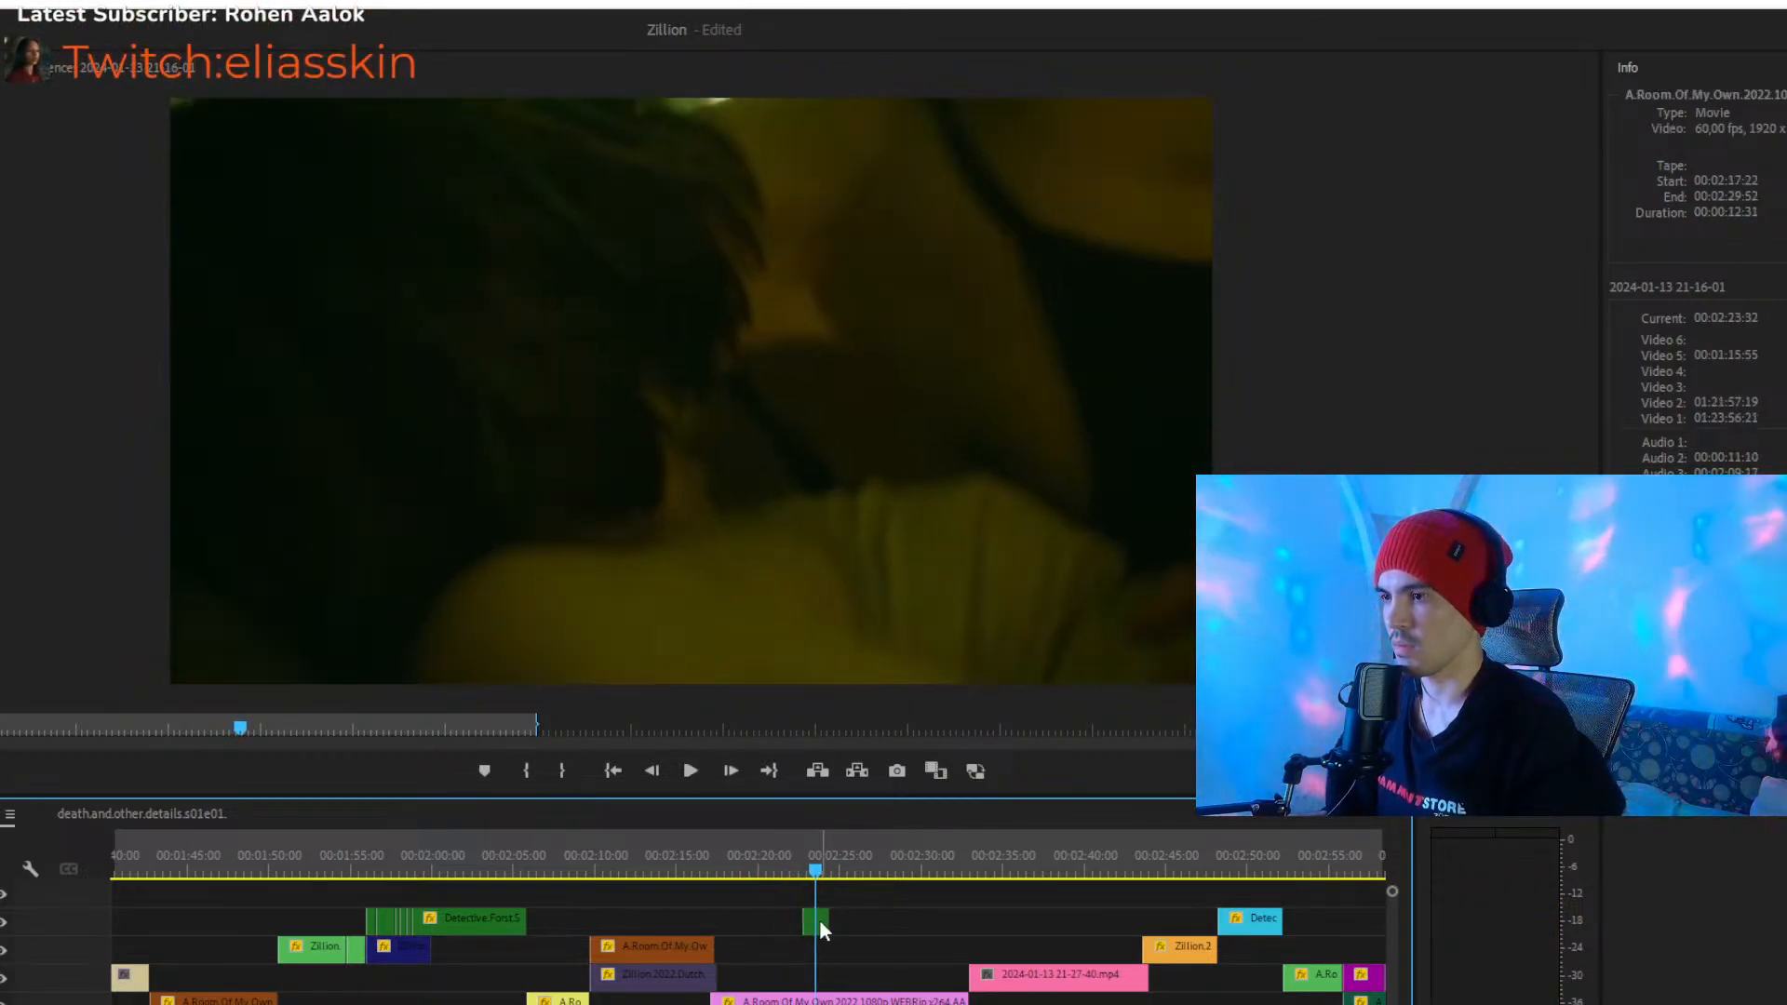
mouse_move(825, 922)
mouse_down()
mouse_move(924, 928)
mouse_move(614, 931)
mouse_move(738, 959)
mouse_move(839, 931)
mouse_up()
drag(817, 871, 832, 874)
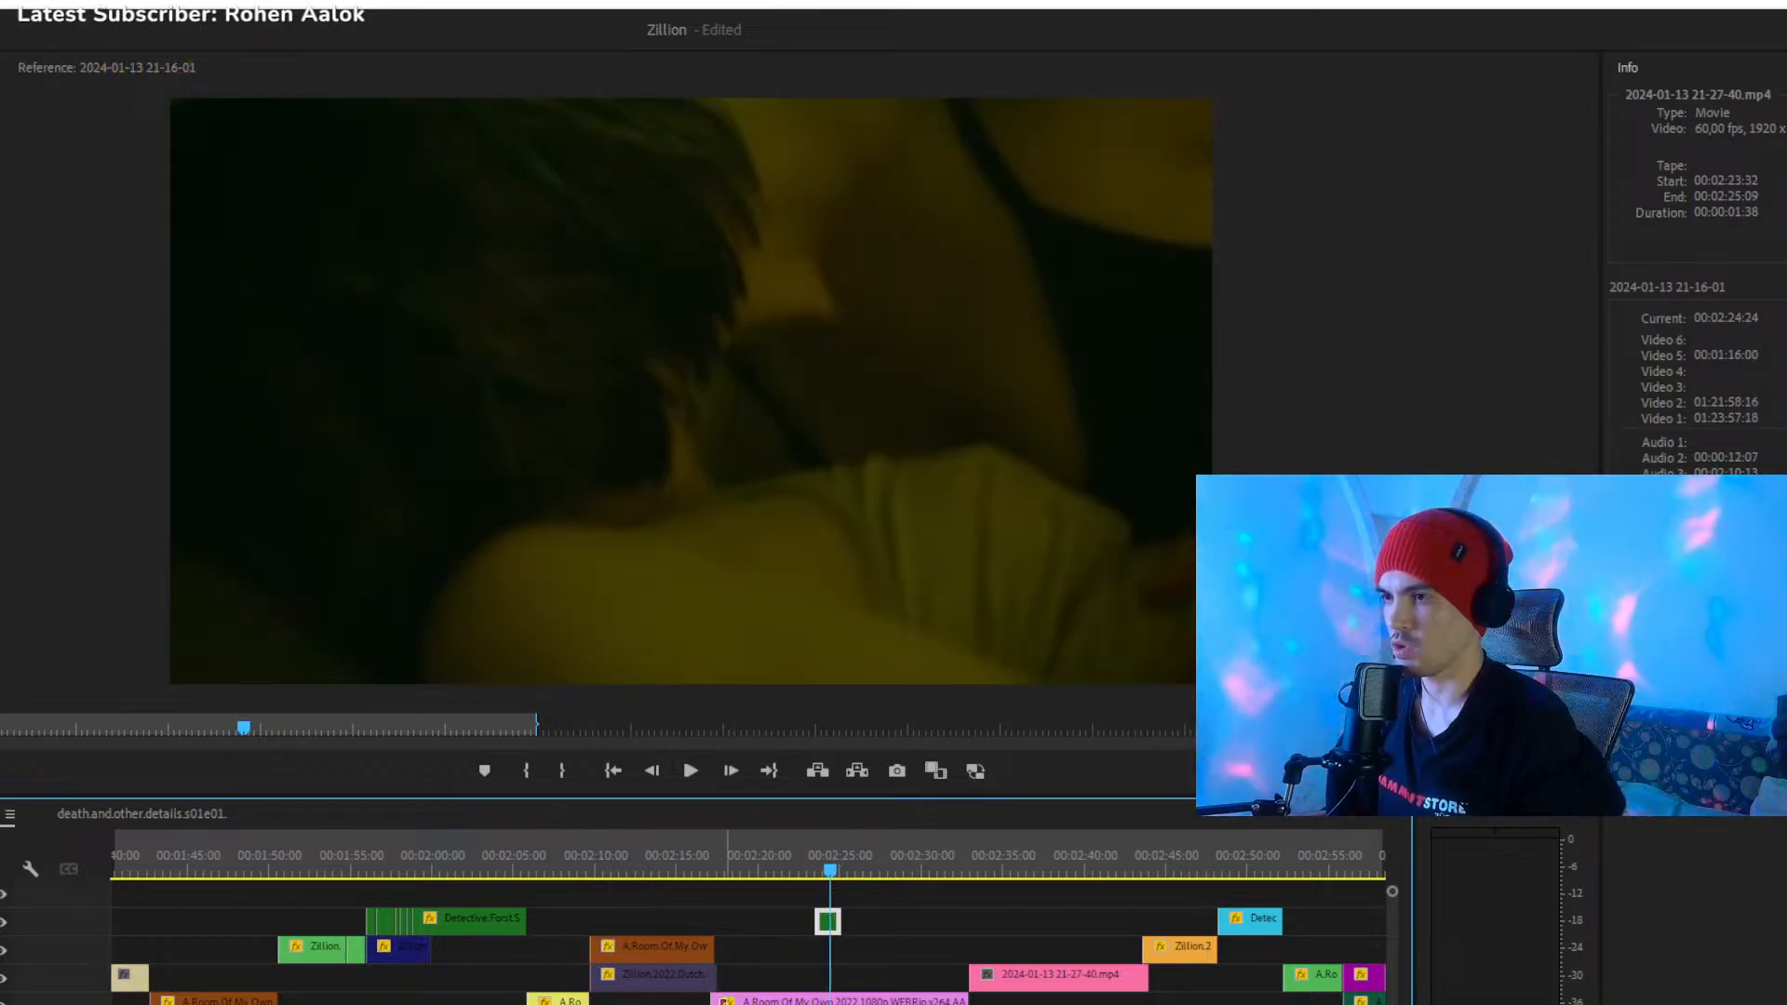
scroll(749, 940, down, 4)
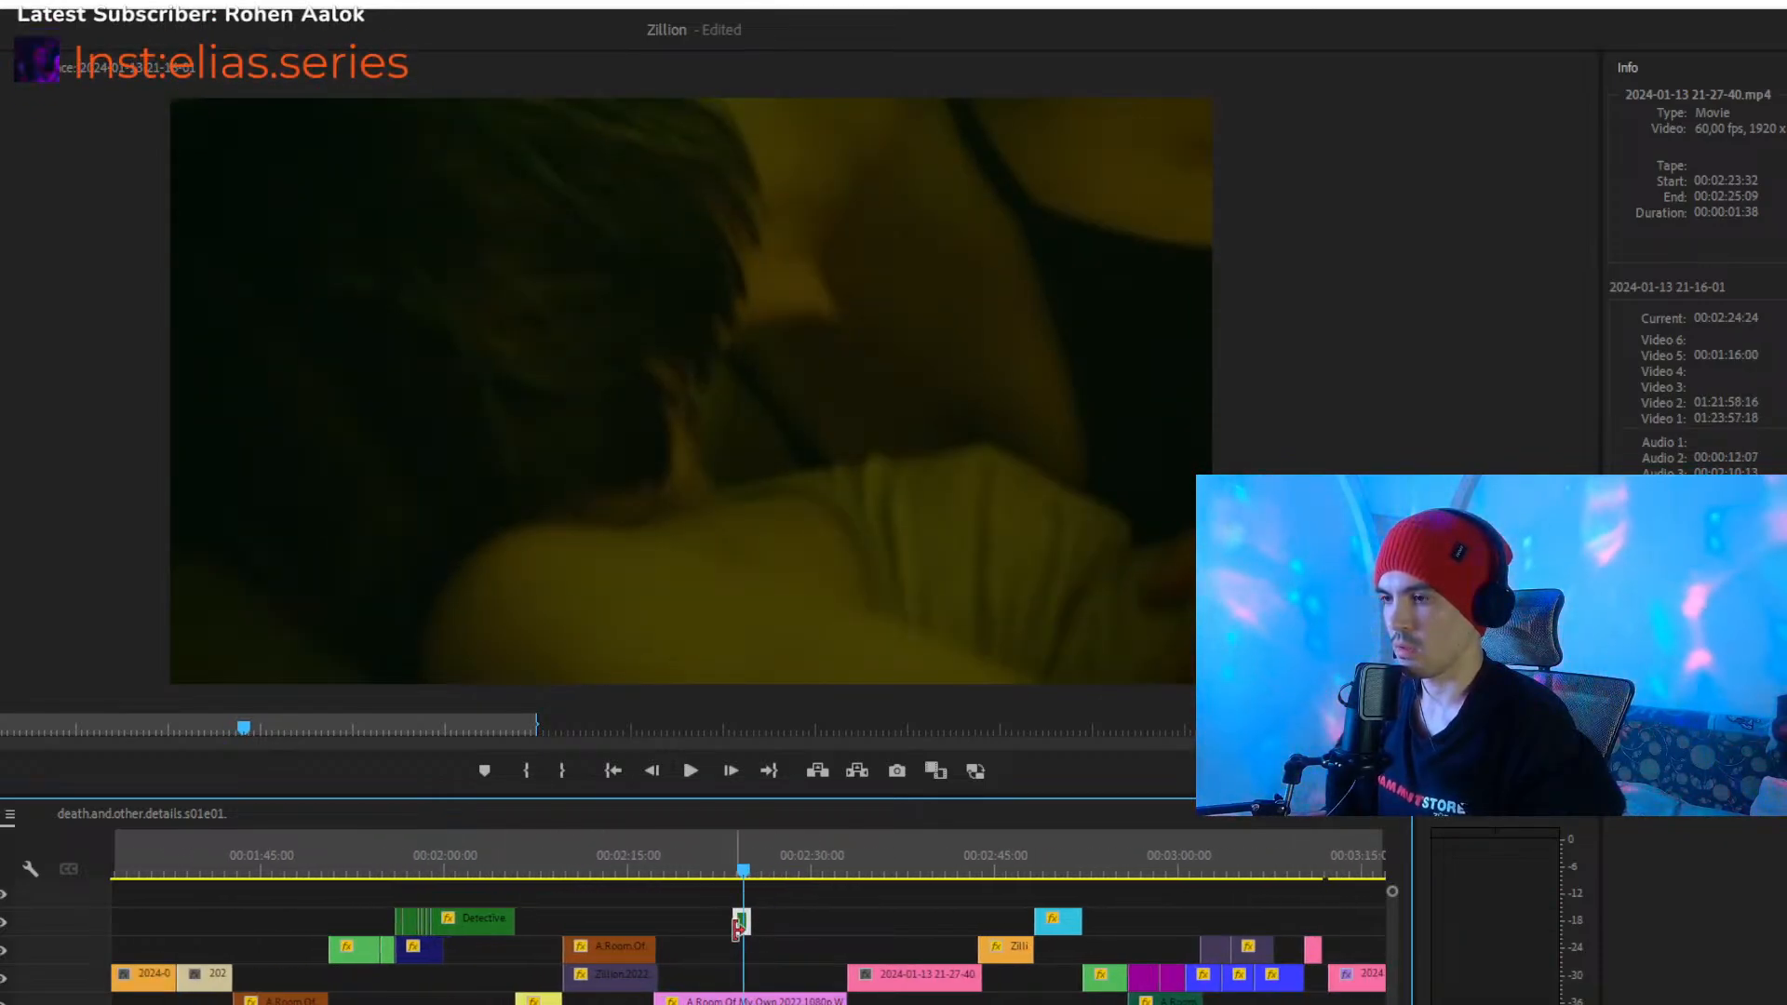
drag(745, 925, 1046, 1004)
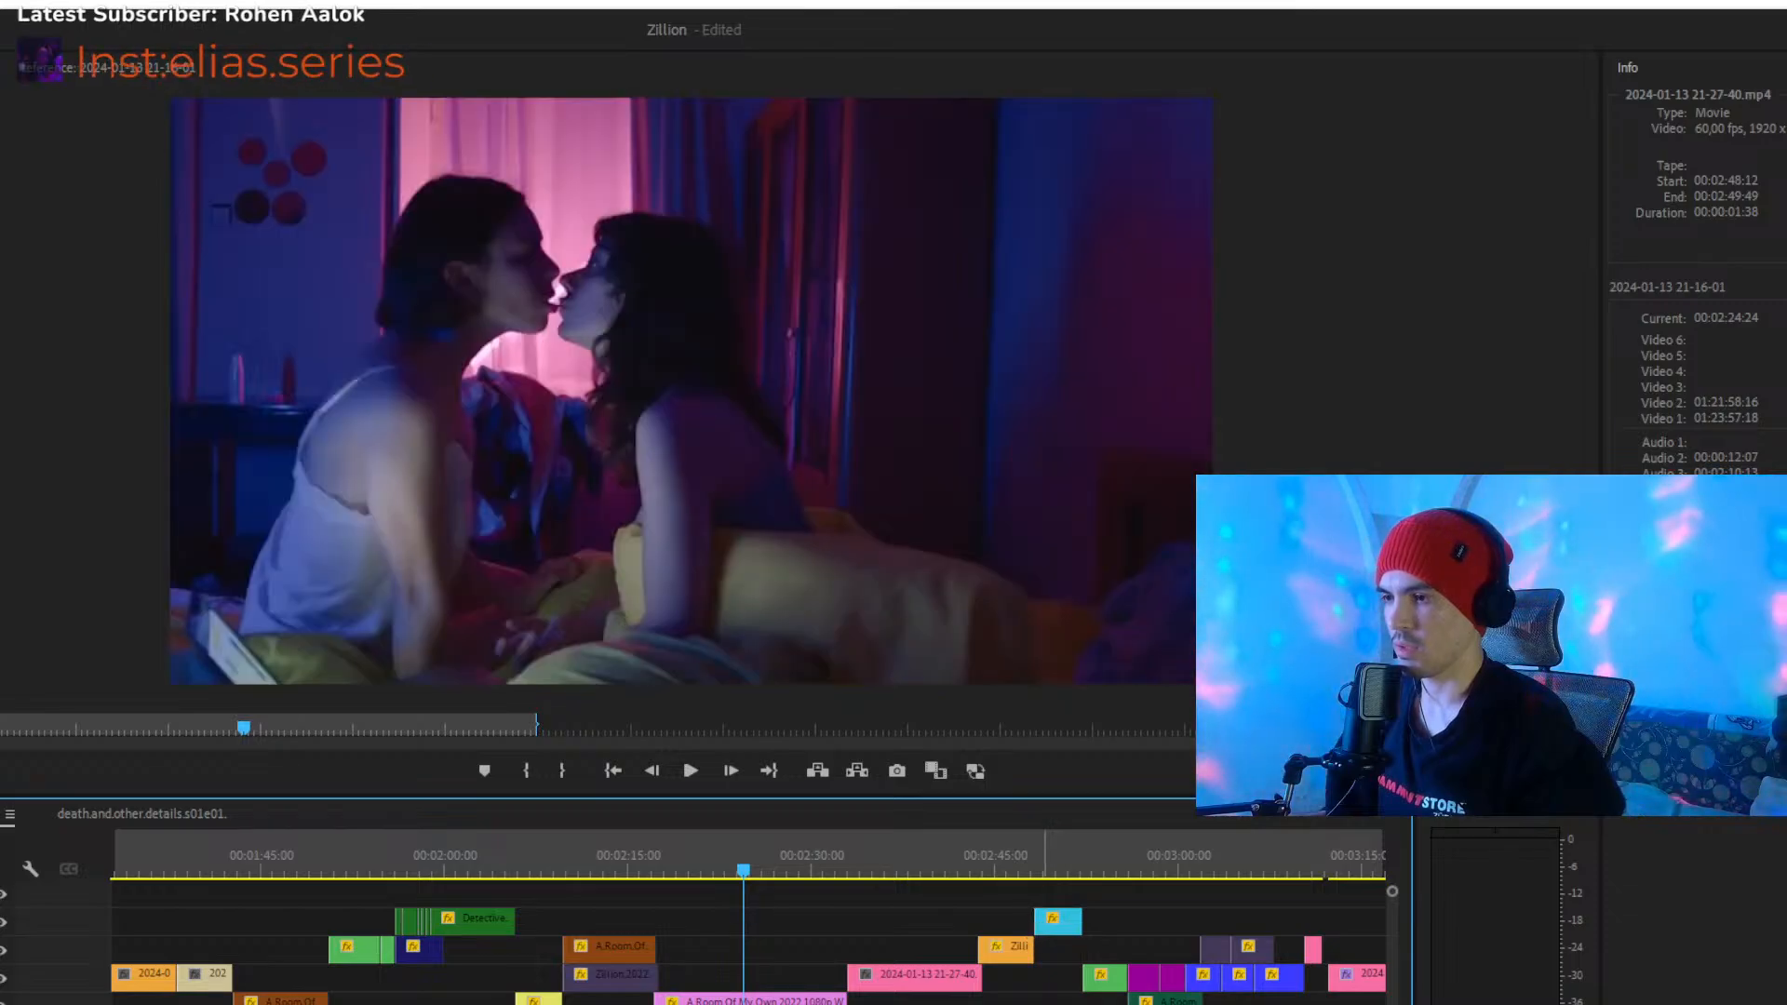
- Play and skim the passage from about 00:02:51 to 00:03:11 for a spot that suits the short green clip
mouse_move(456, 1004)
mouse_down()
mouse_move(484, 1004)
mouse_move(424, 1004)
mouse_up()
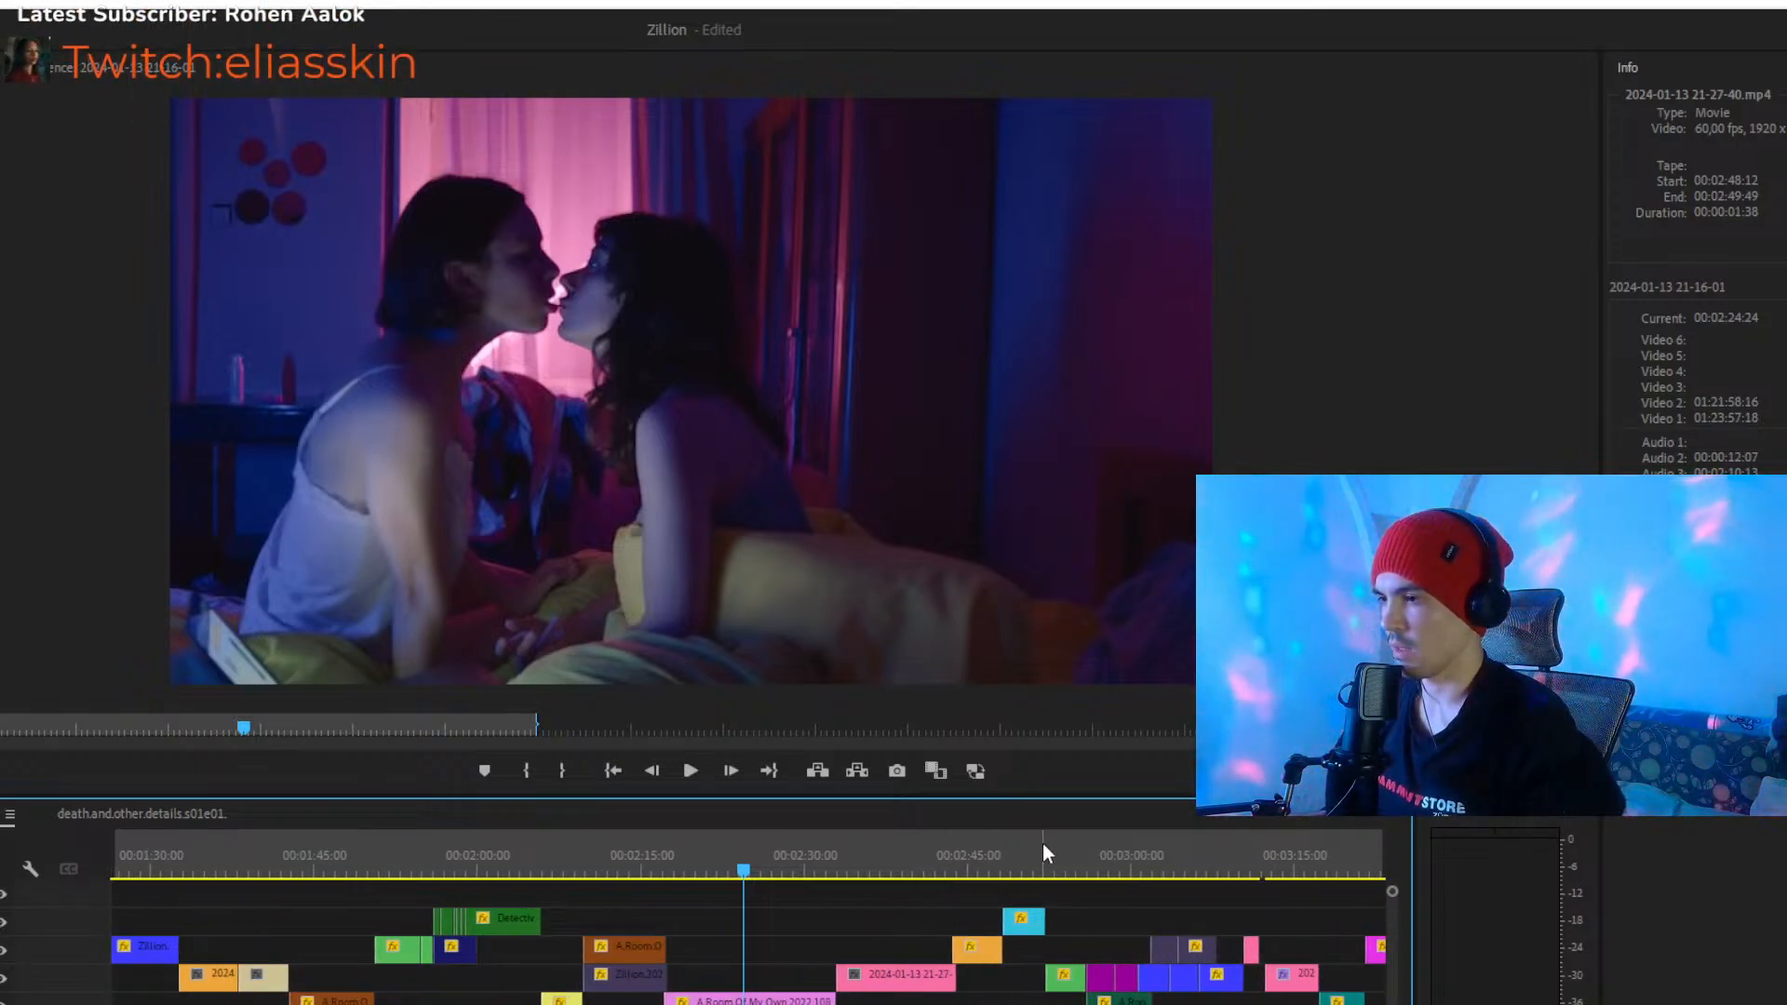
key(space)
click(1041, 860)
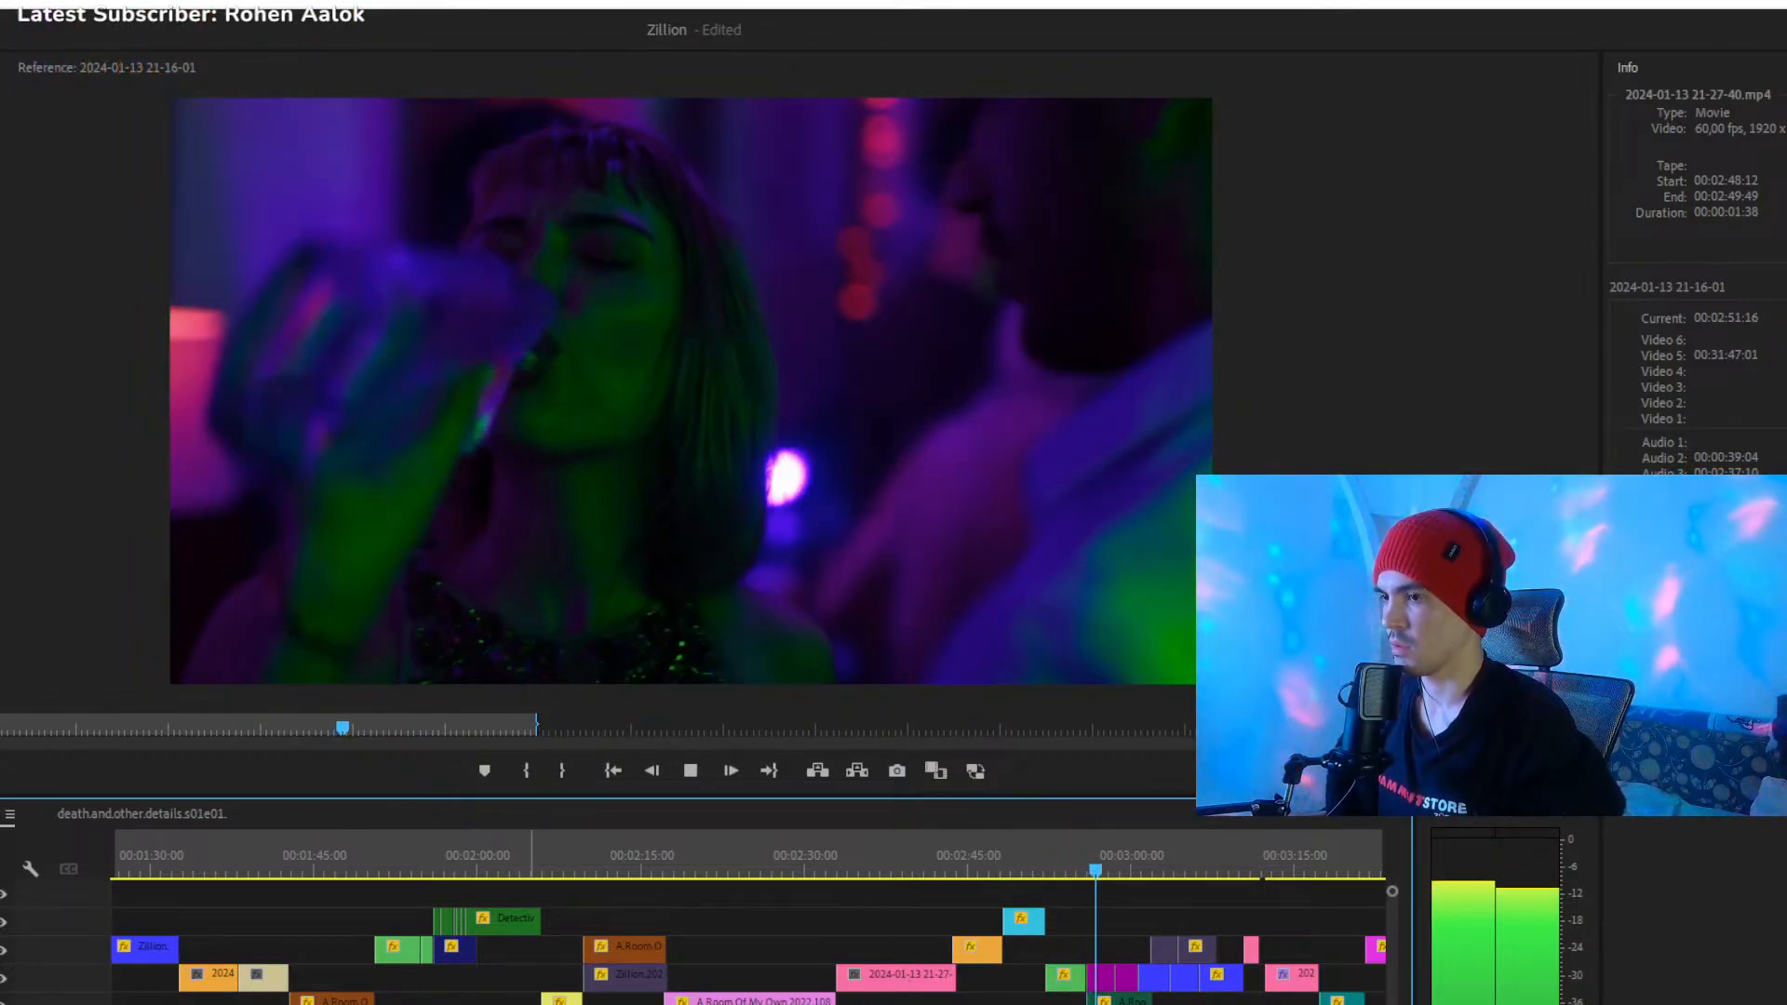
scroll(438, 1000, down, 2)
key(equal)
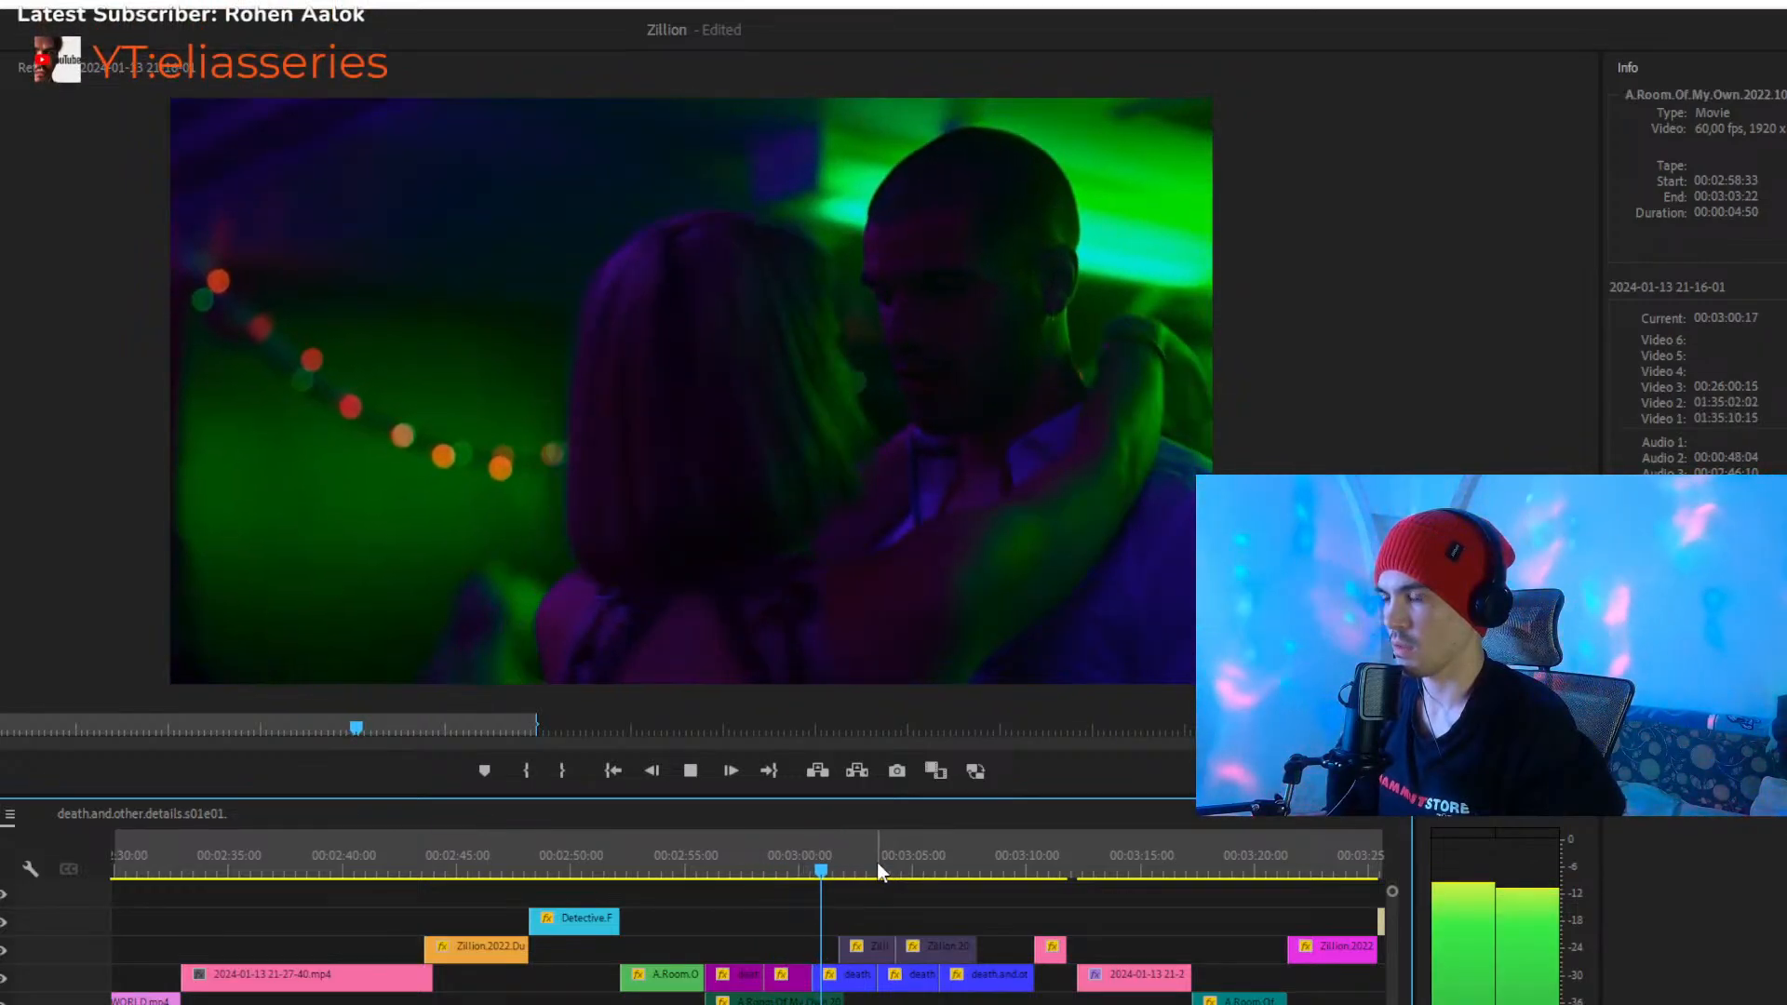
click(919, 870)
drag(922, 863, 930, 863)
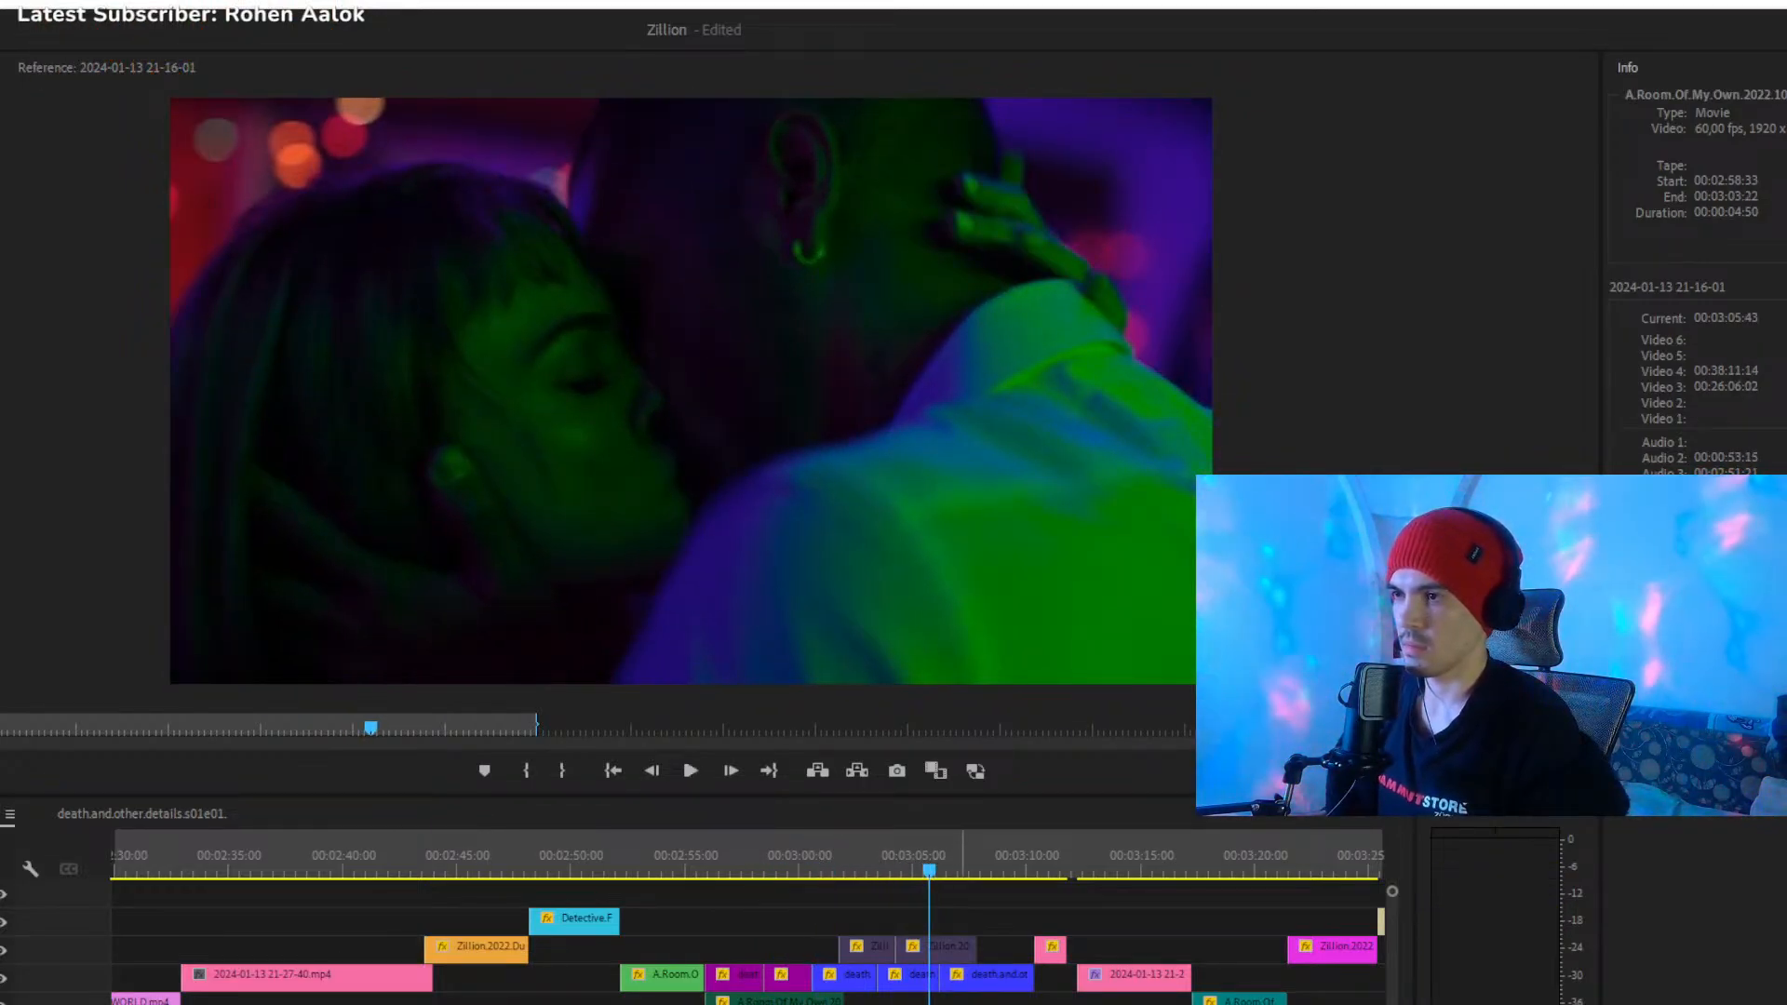
key(space)
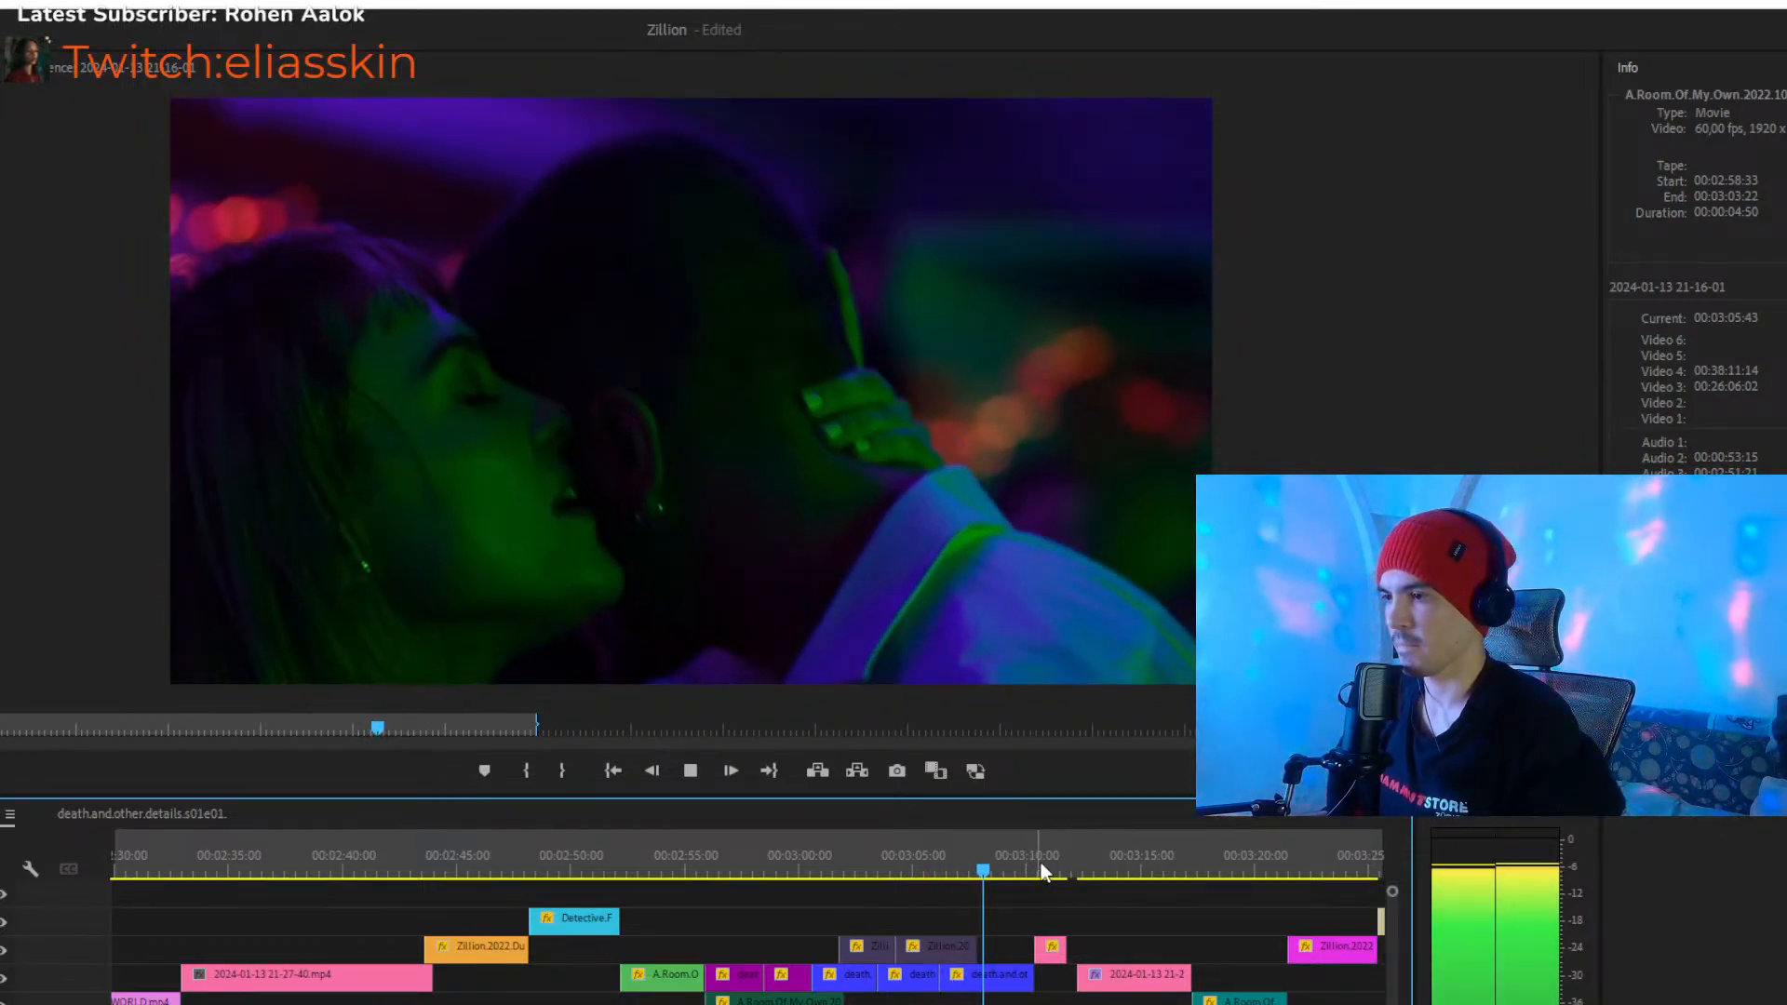
click(1046, 865)
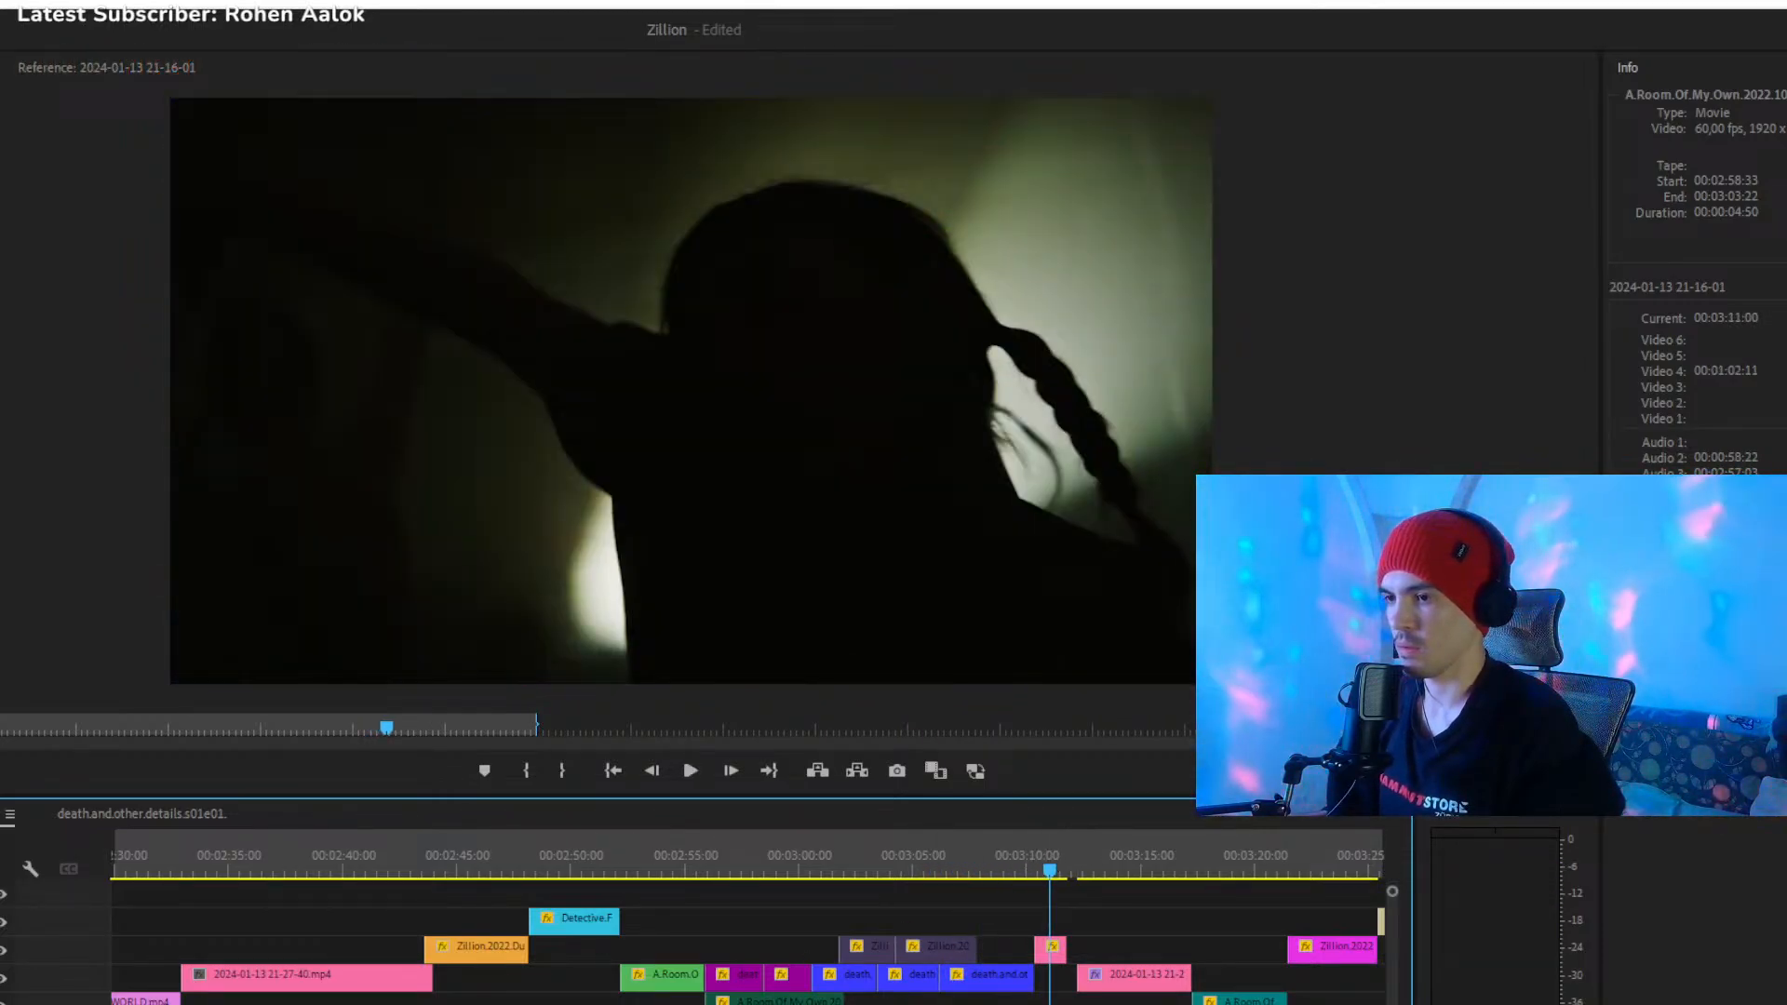
key(=)
key(minus)
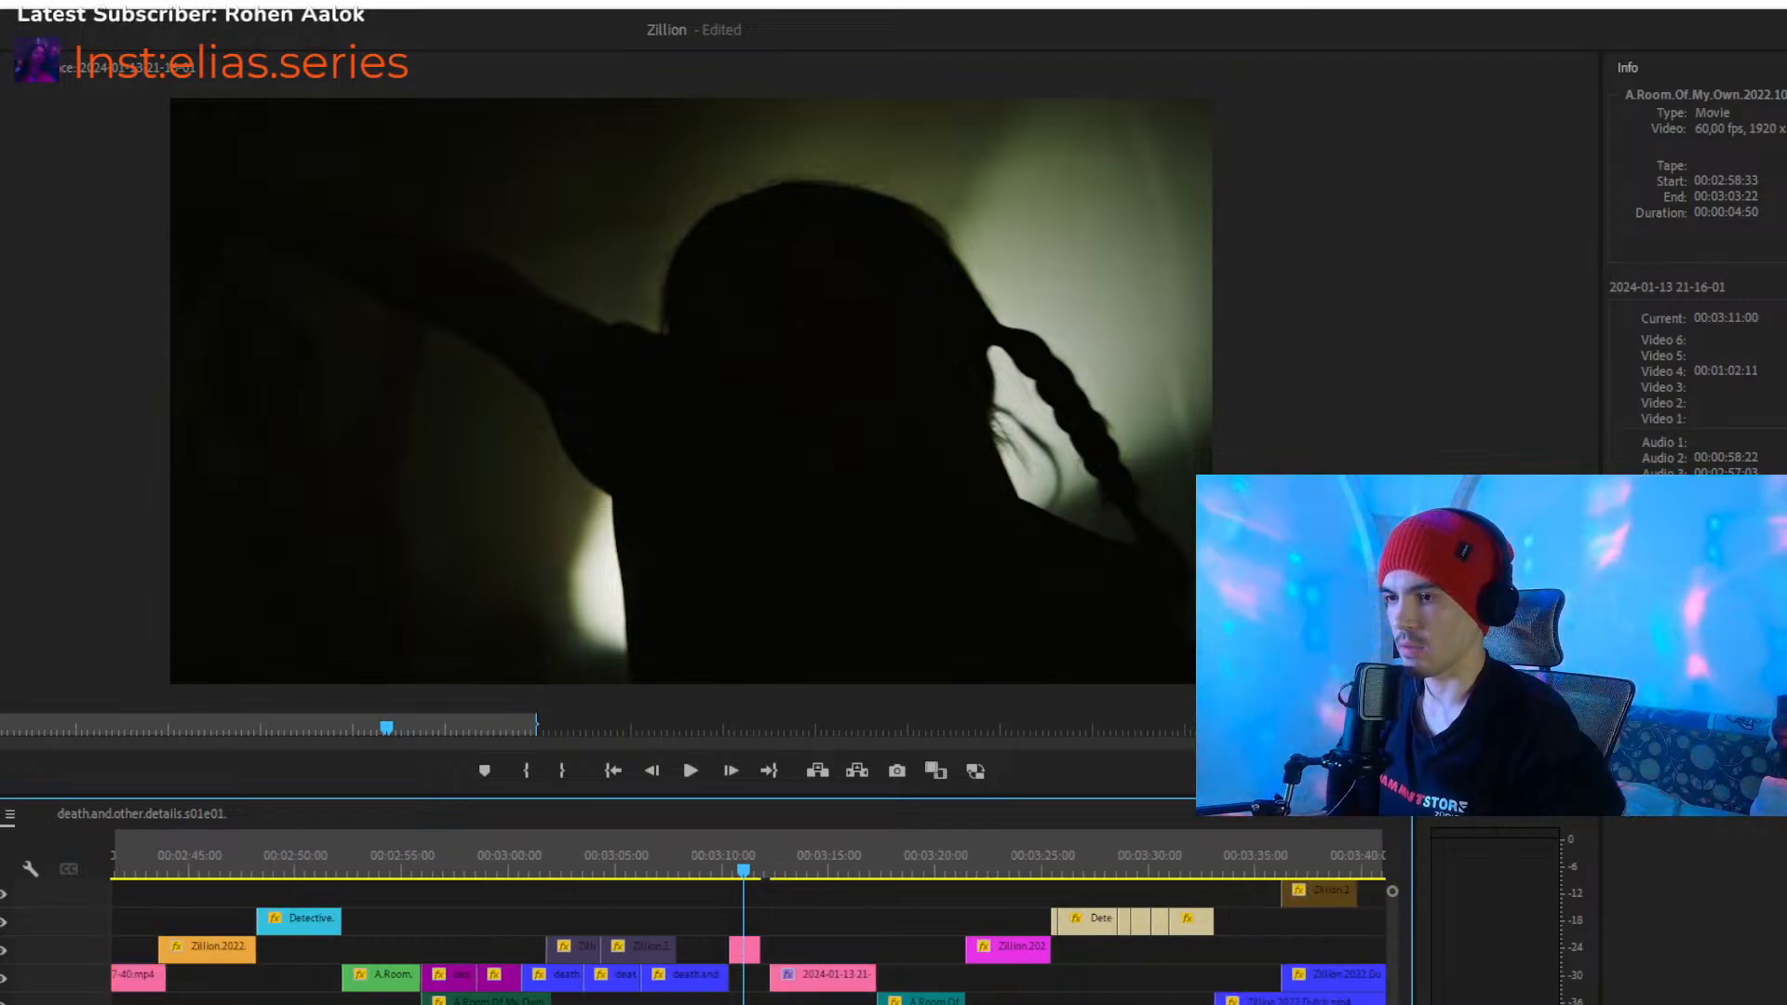
drag(735, 954, 833, 926)
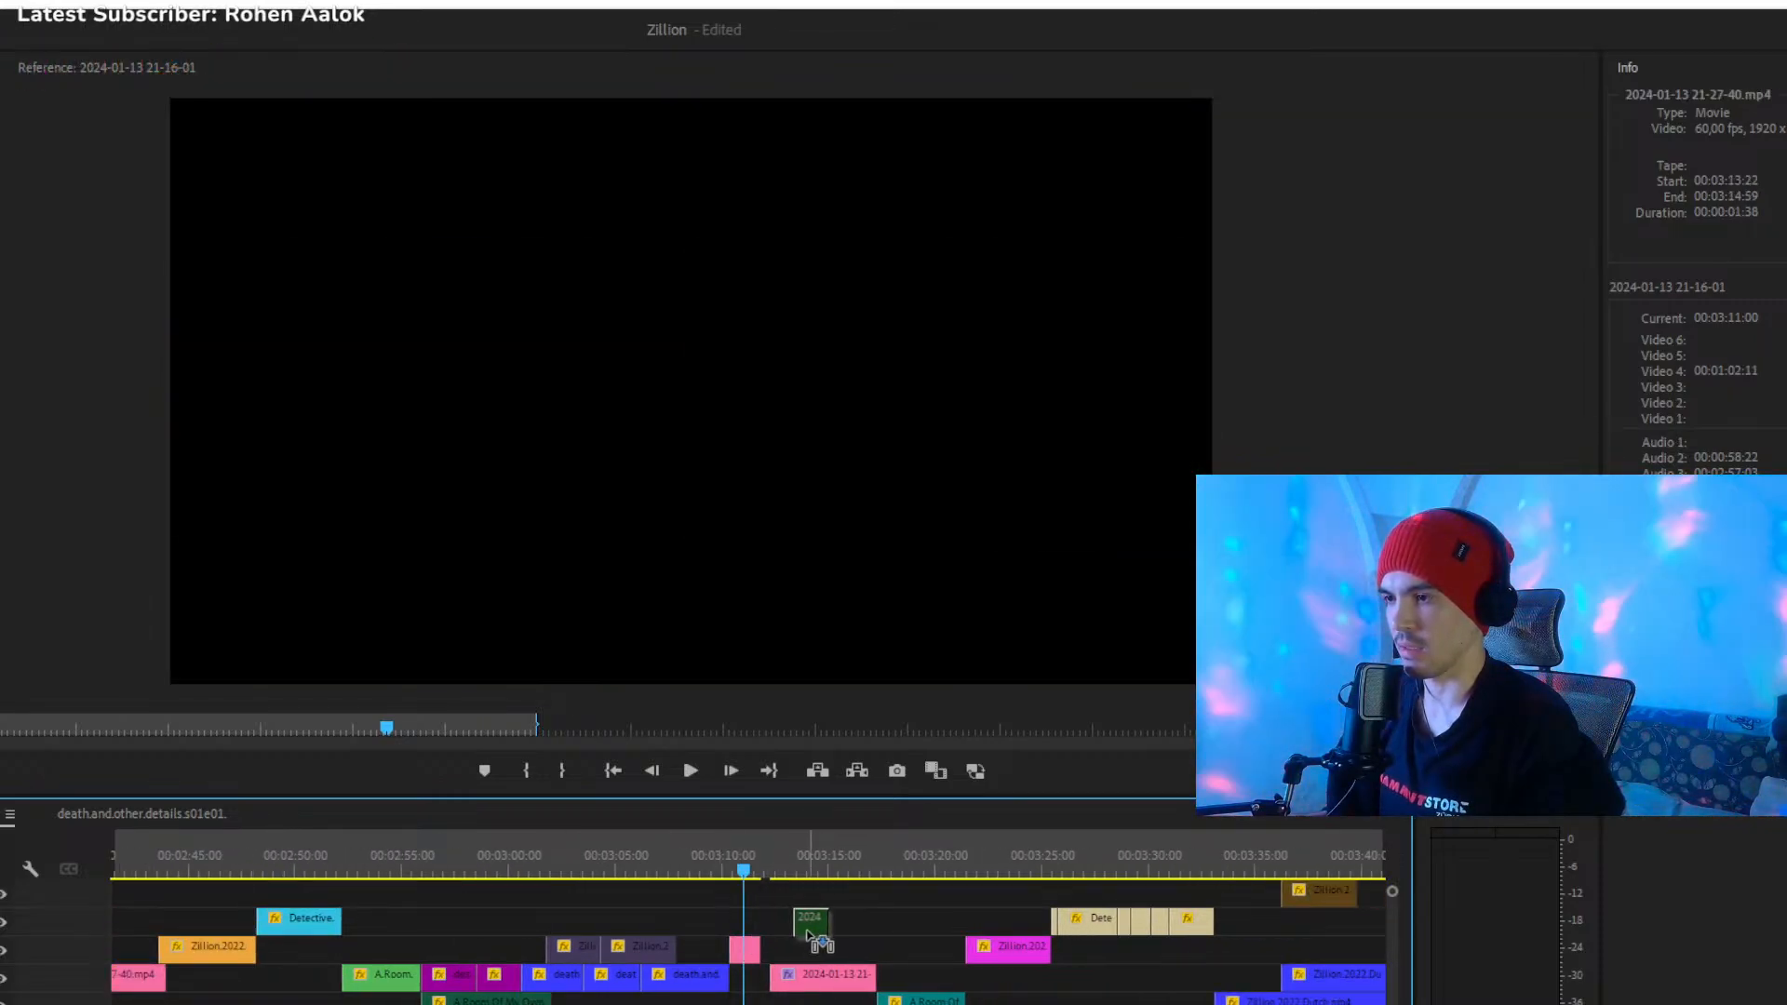
click(765, 864)
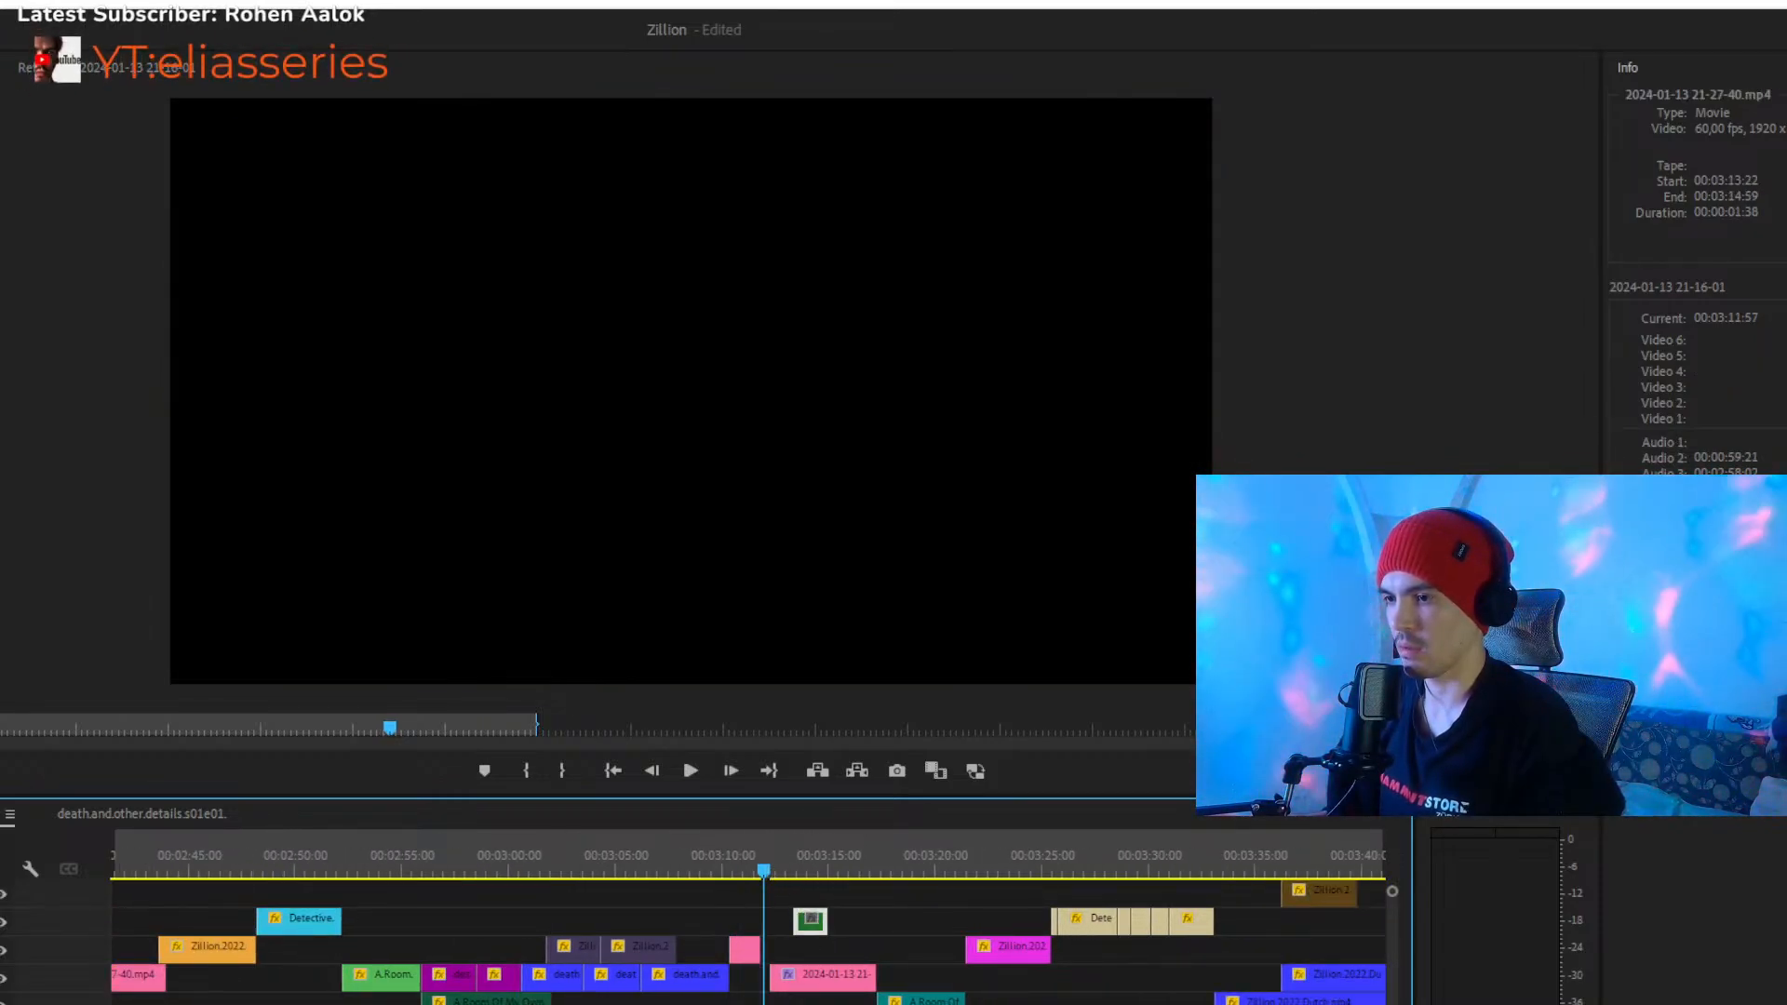
key(=)
key(=)
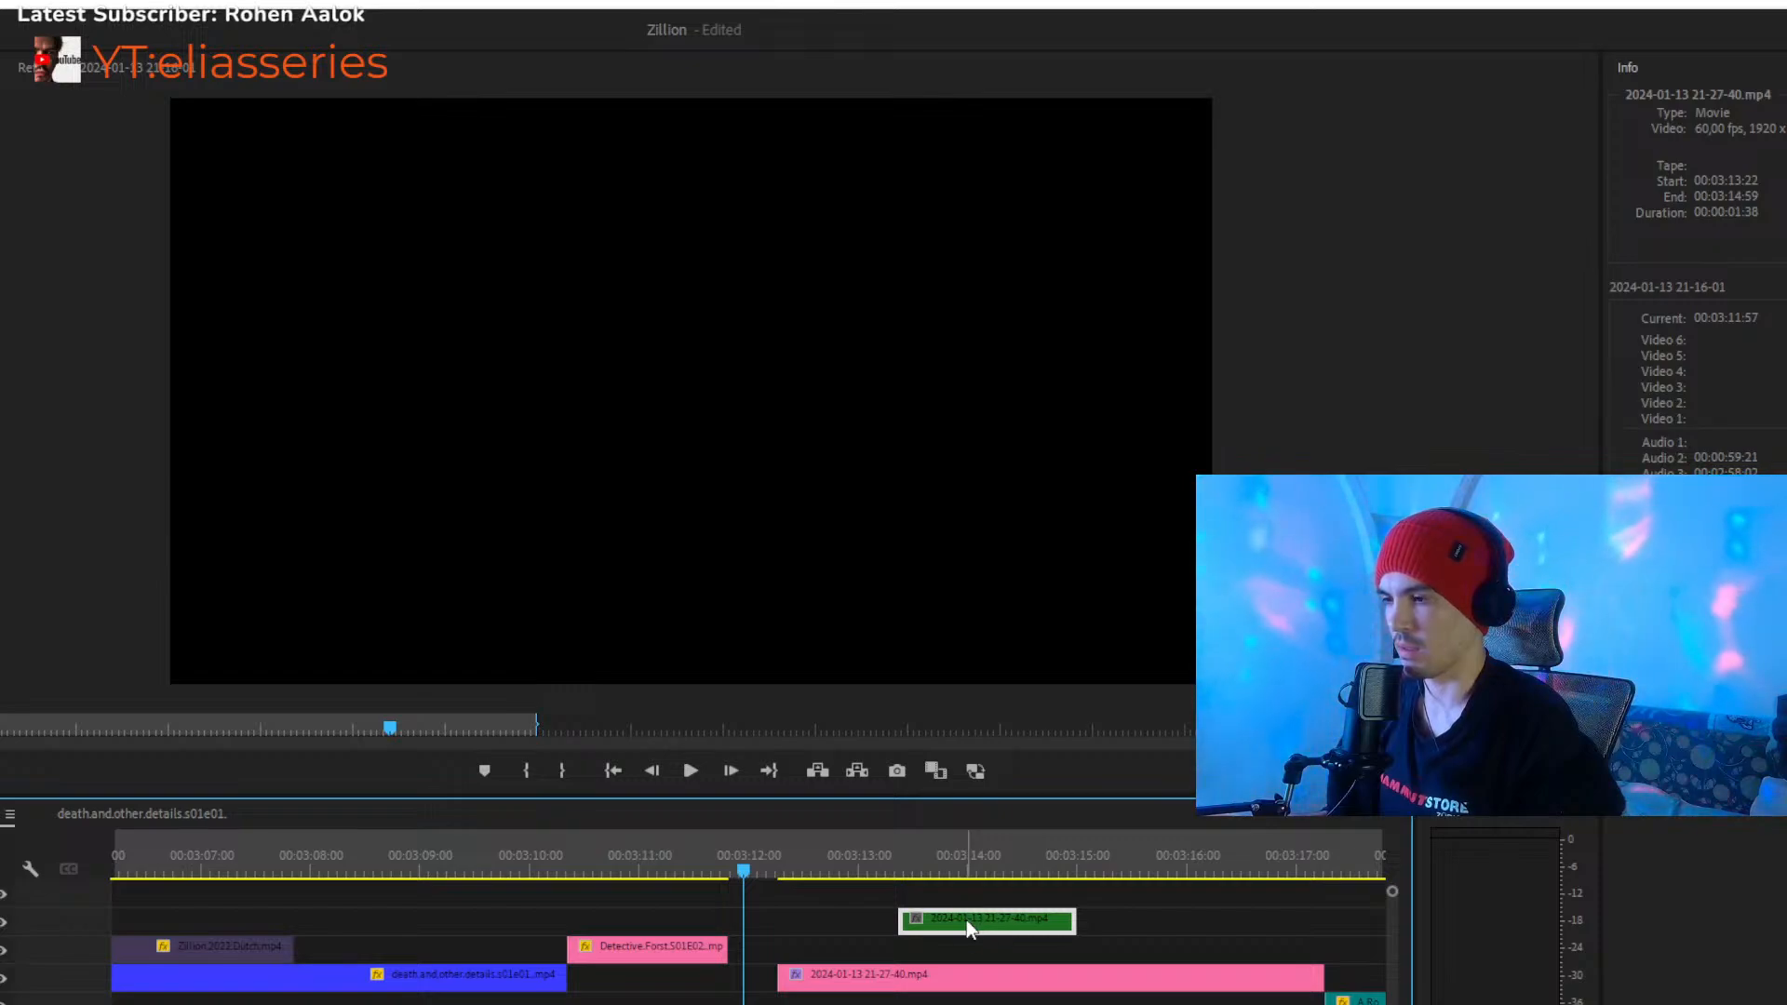
key(Delete)
key(minus)
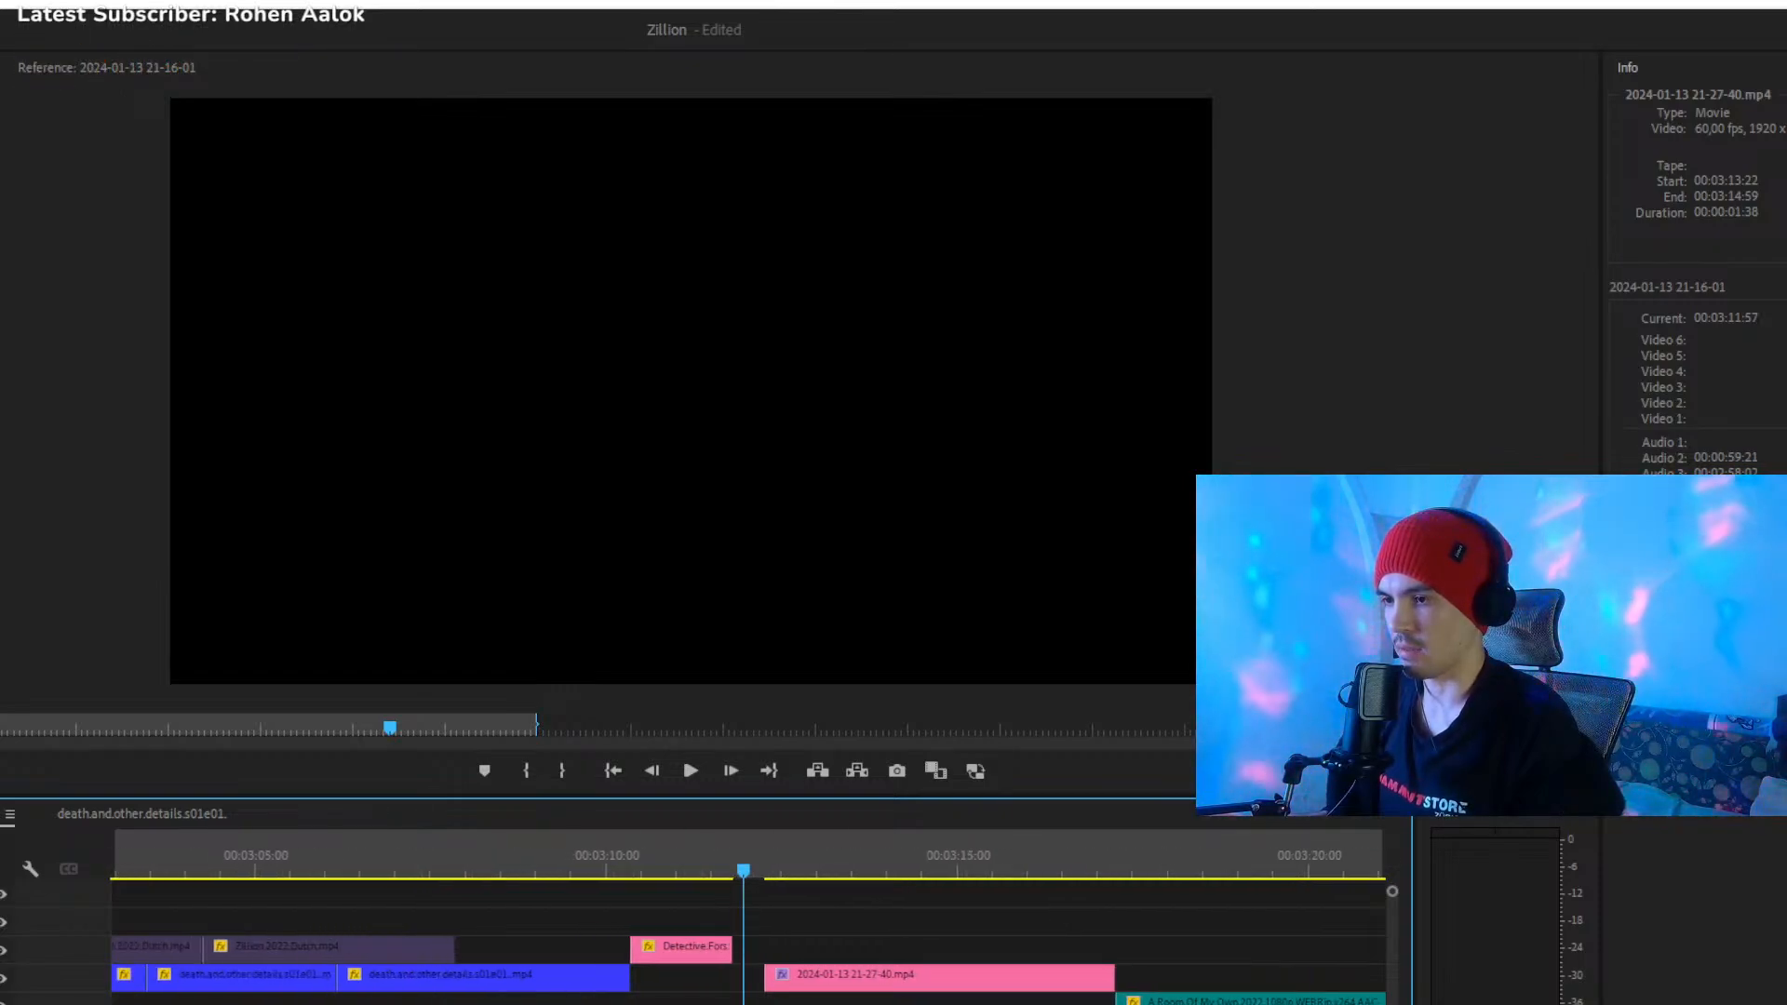
click(731, 866)
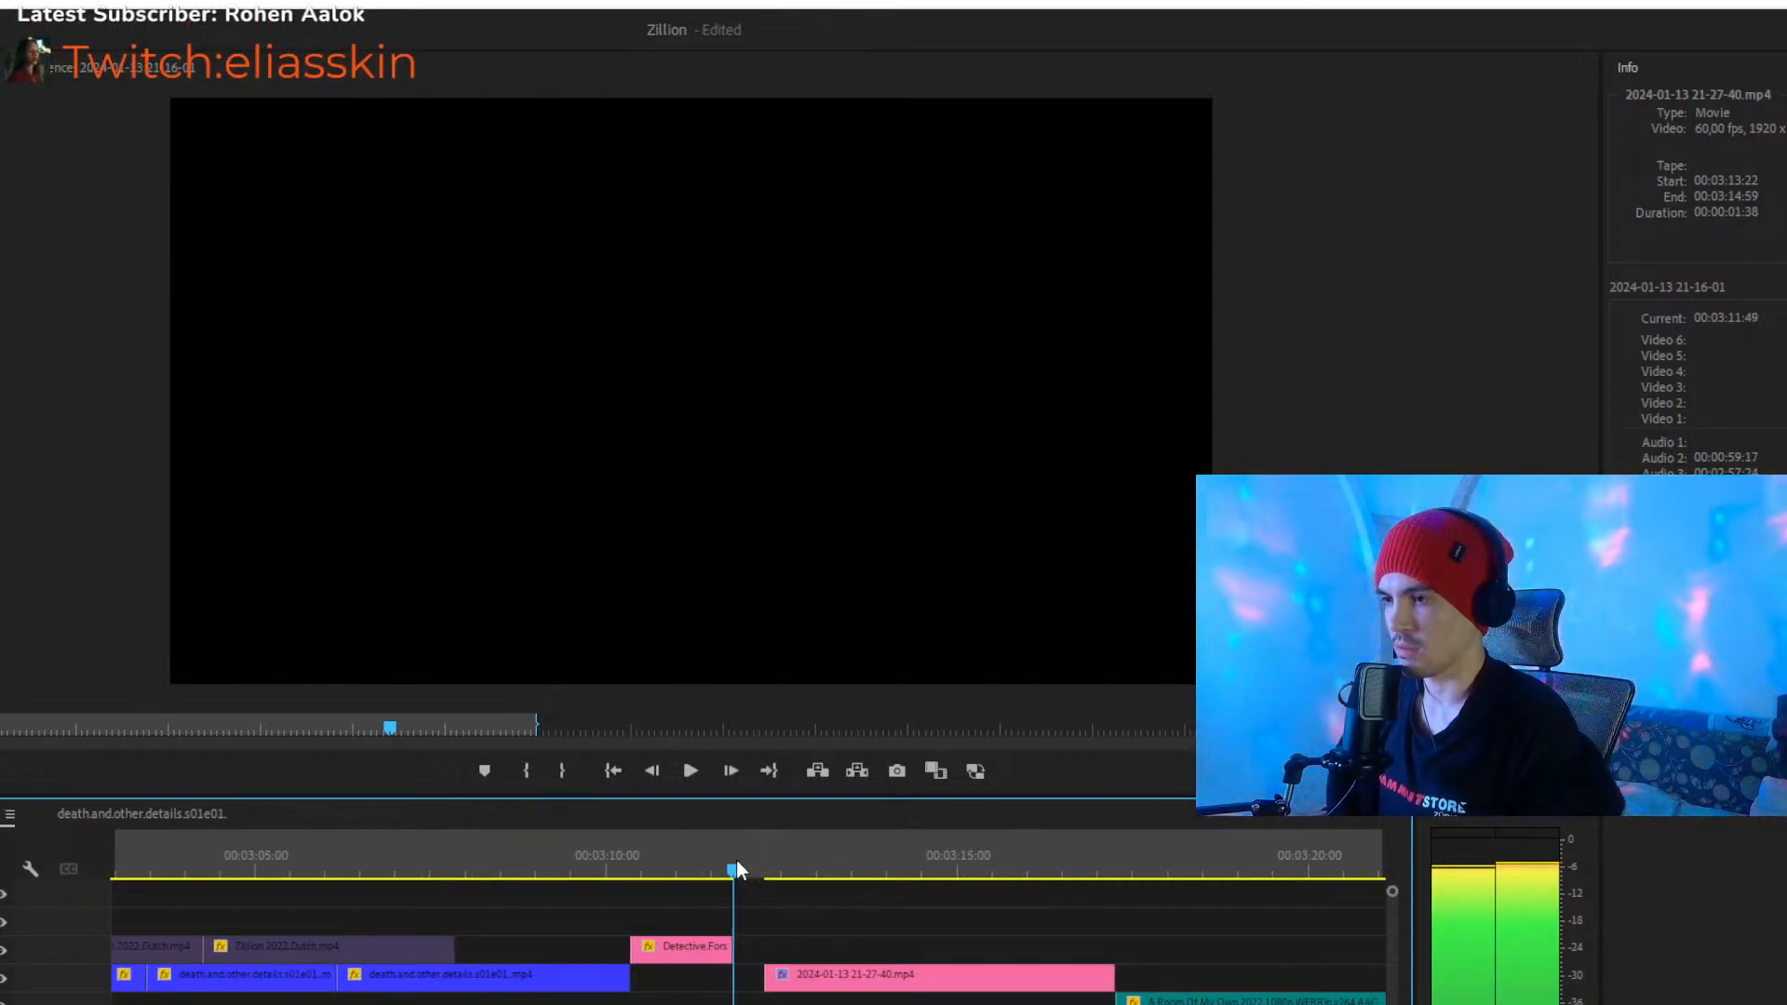
click(747, 920)
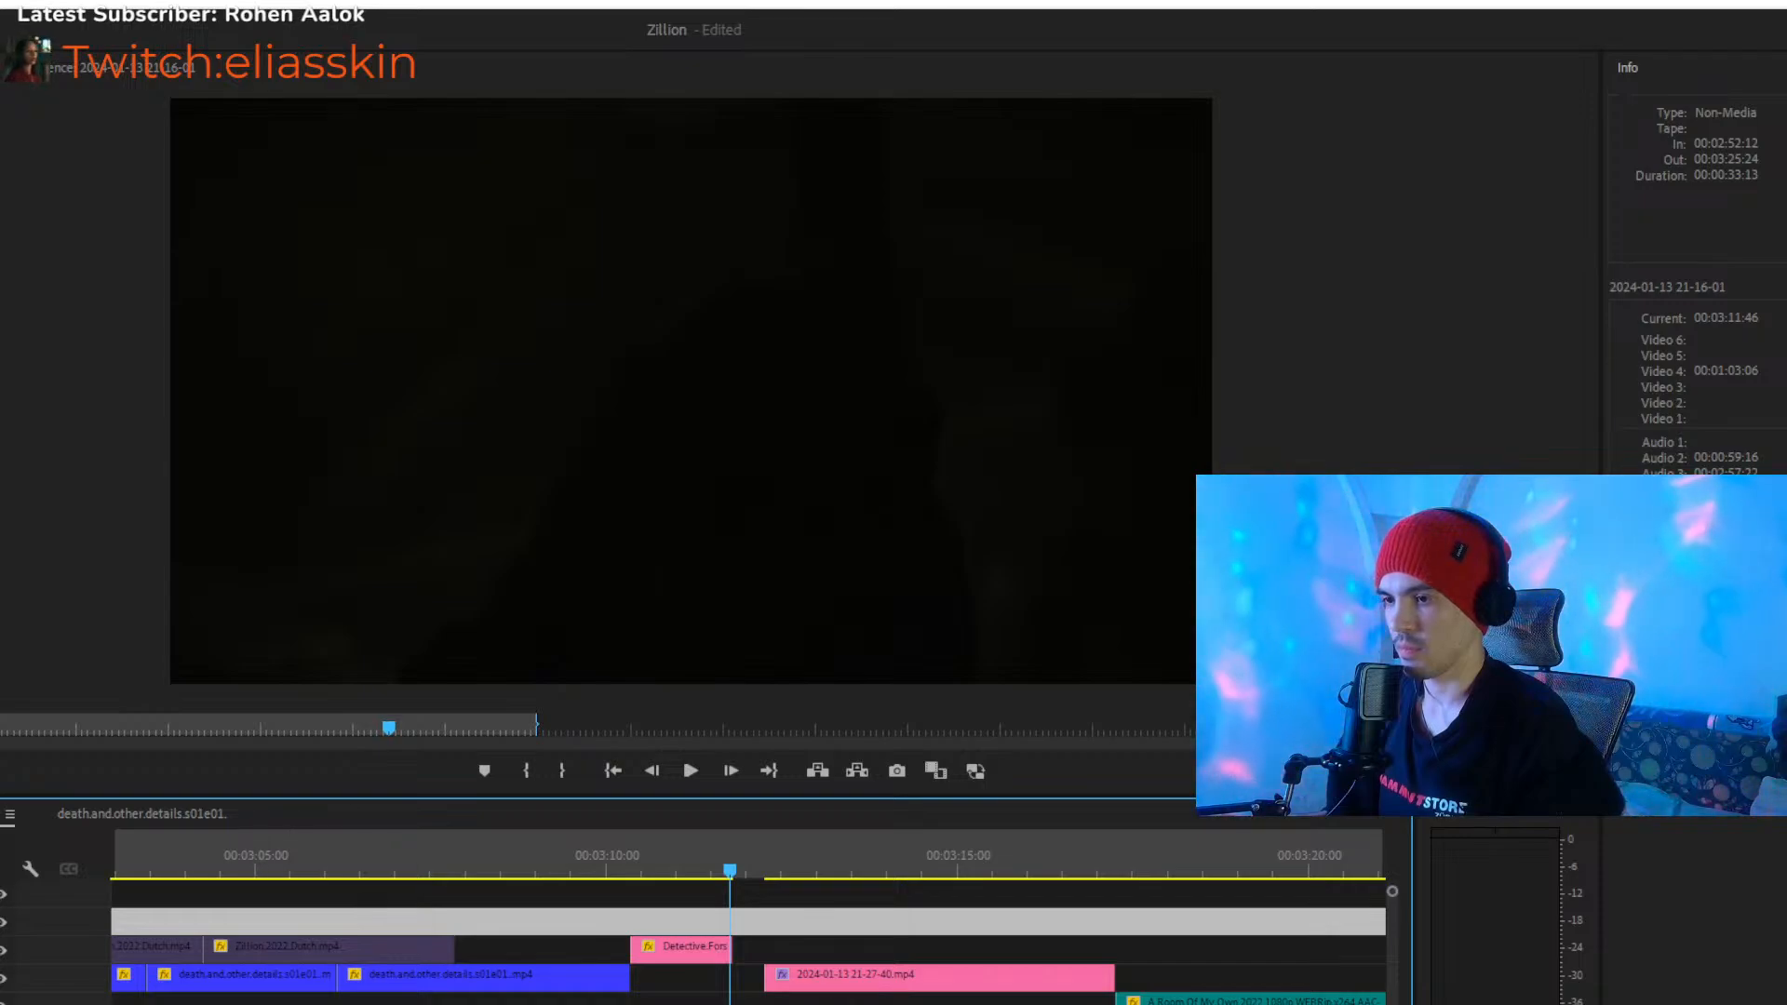
key(equal)
key(equal)
drag(766, 895, 793, 1004)
drag(907, 1004, 851, 947)
key(space)
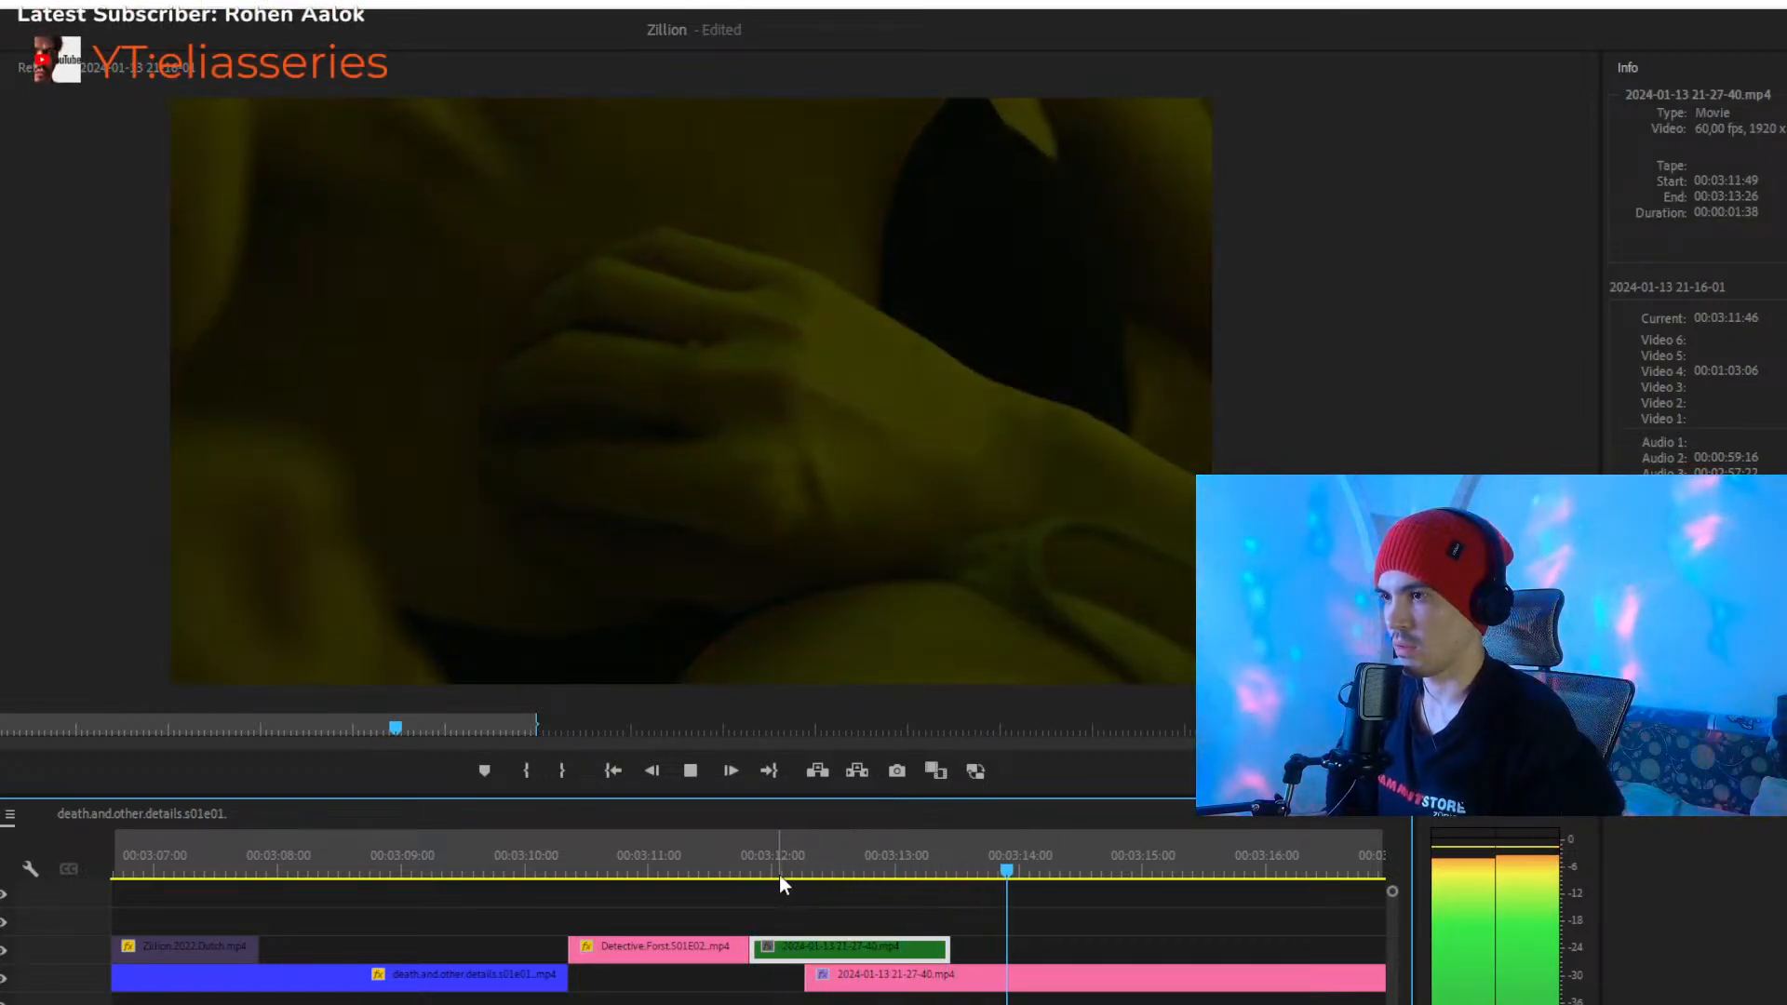
key(space)
drag(271, 1004, 296, 1004)
drag(568, 955, 915, 950)
click(791, 861)
drag(795, 856, 575, 877)
drag(935, 941, 592, 946)
drag(600, 856, 320, 869)
key(space)
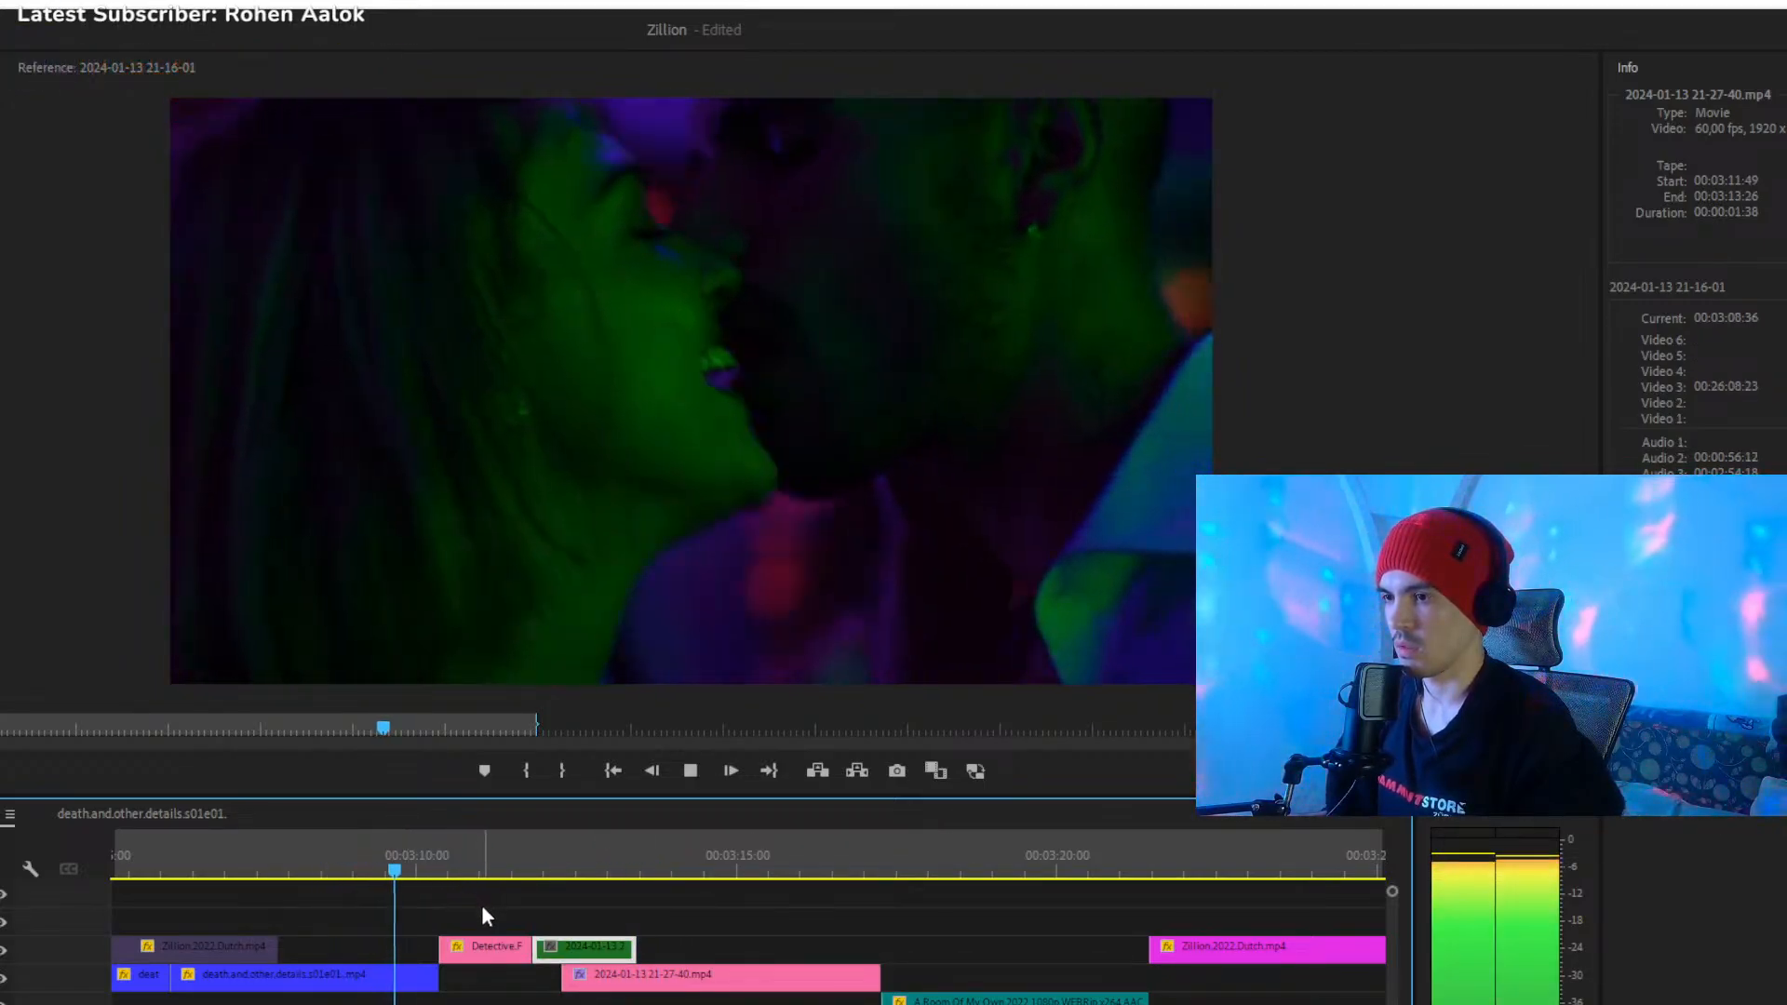
click(483, 958)
key(Delete)
drag(582, 952, 500, 951)
click(515, 862)
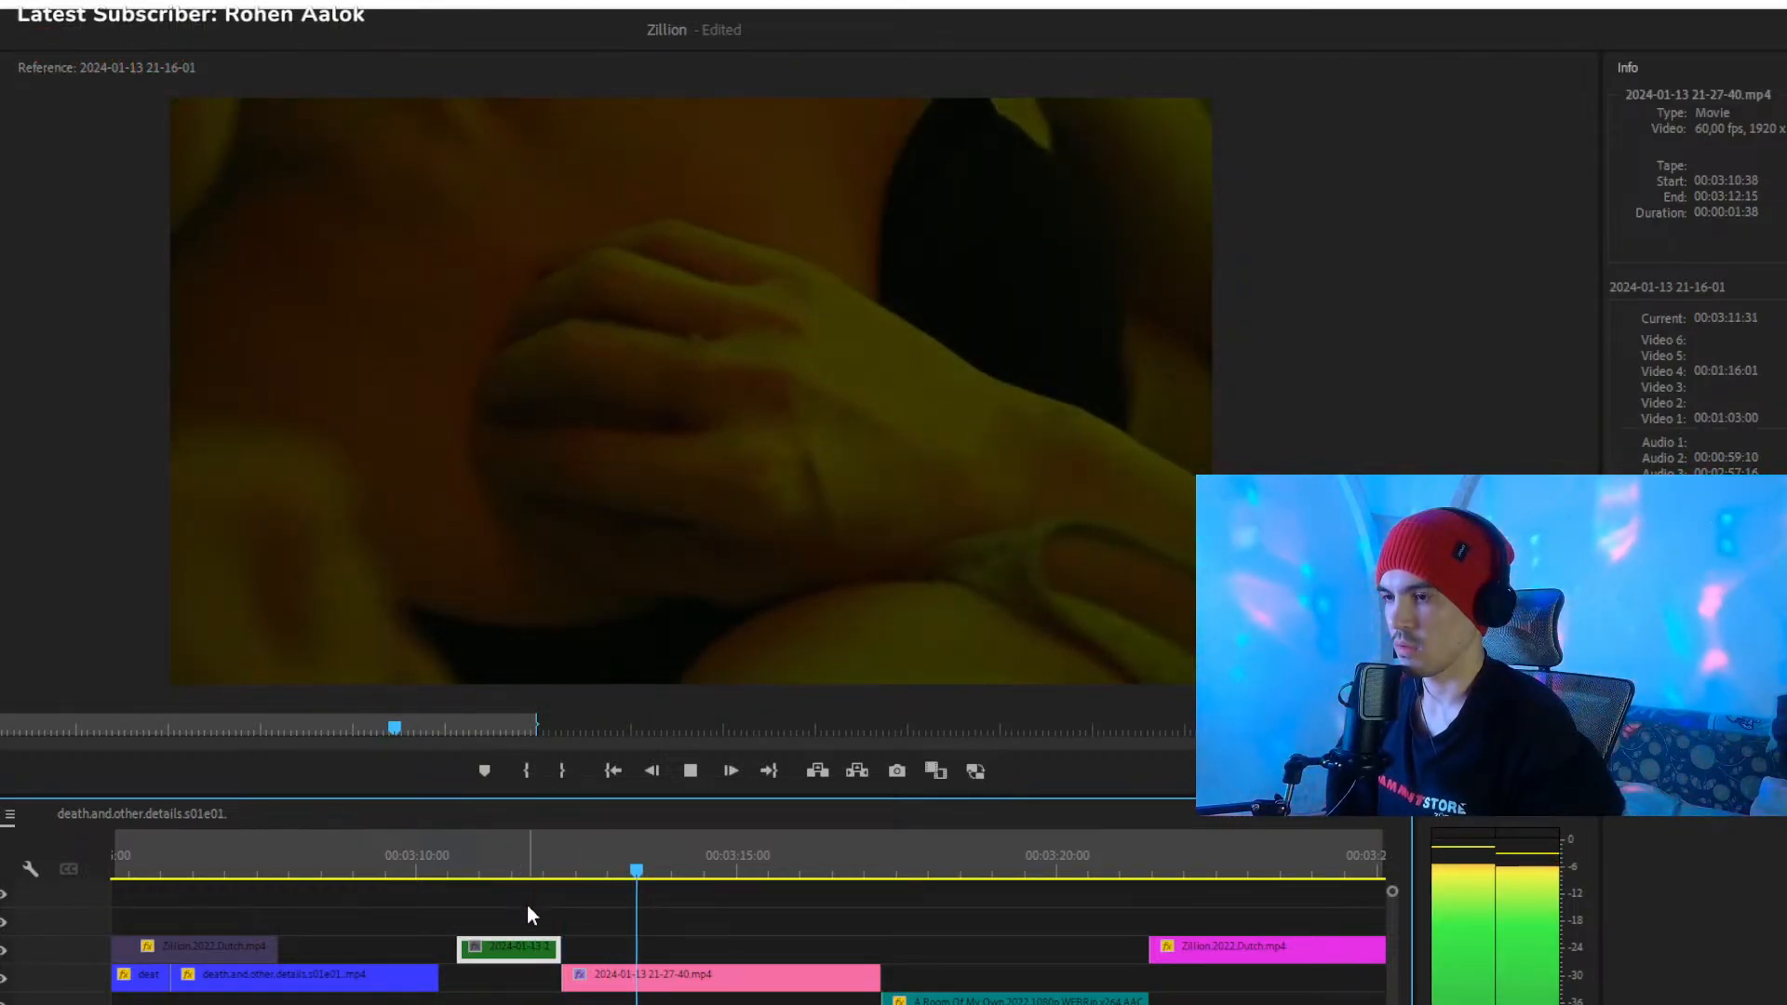
- Play and skim the passage from about 00:03:10 to 00:03:28 to check the gap before the green clip
drag(846, 866, 907, 873)
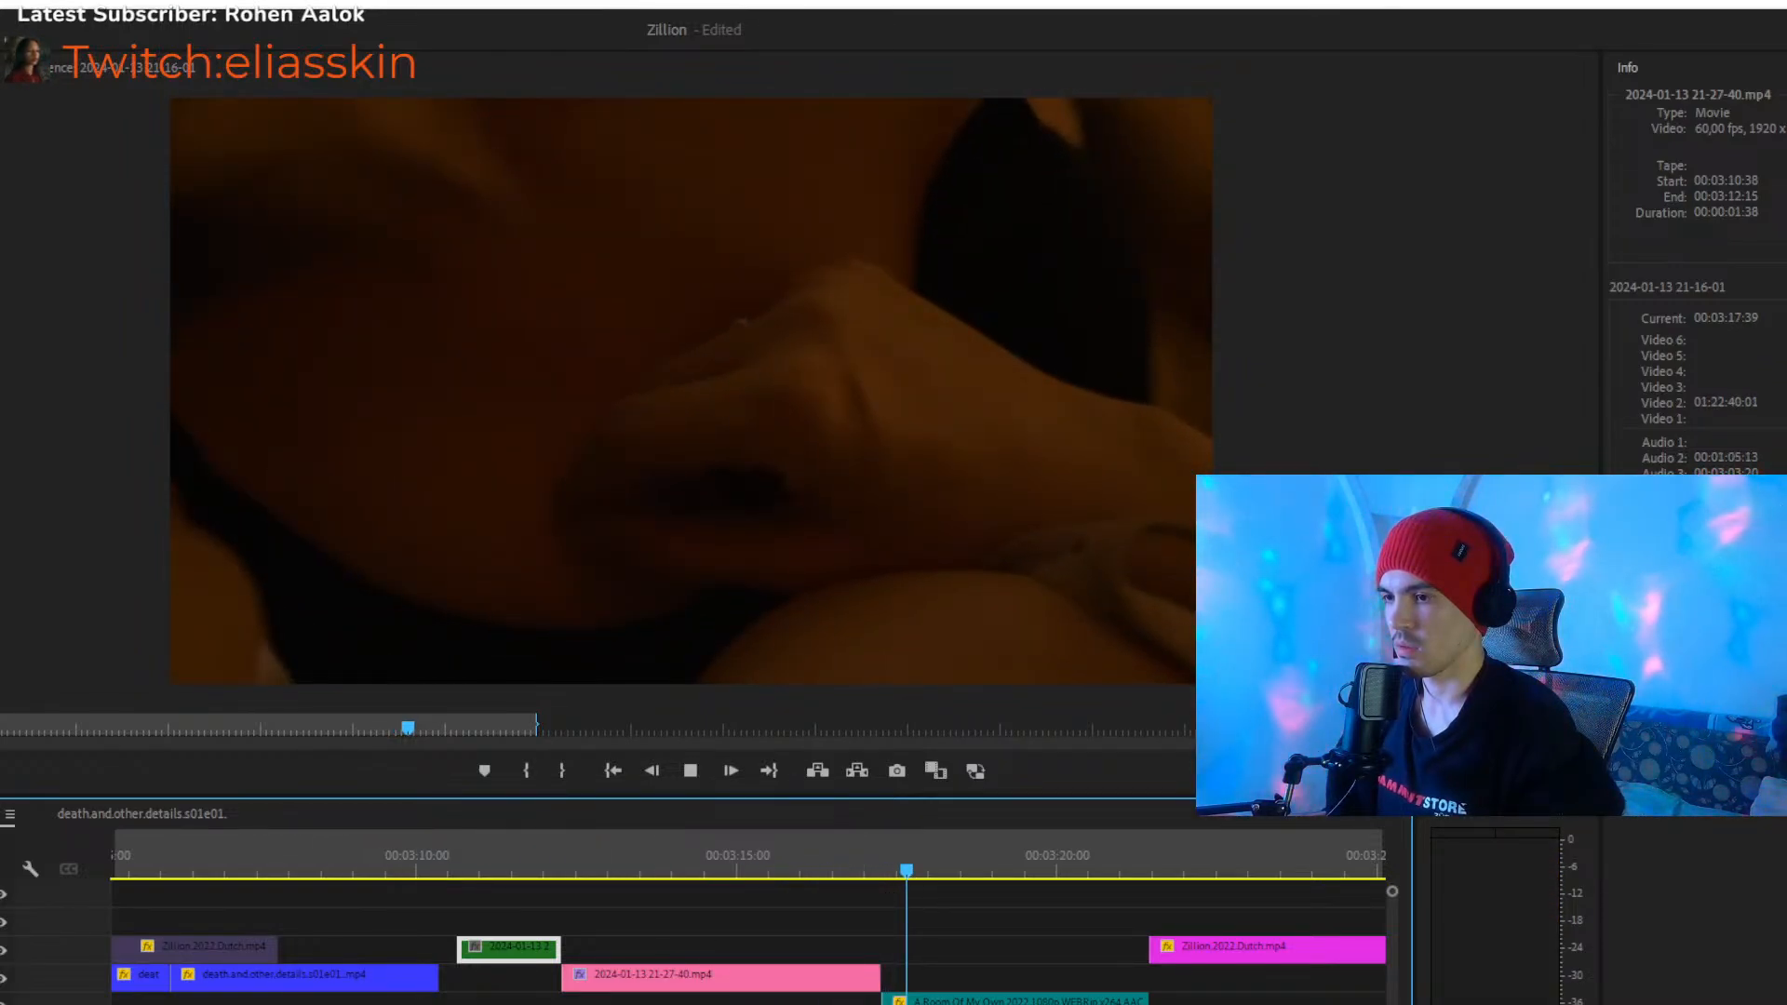
key(minus)
key(space)
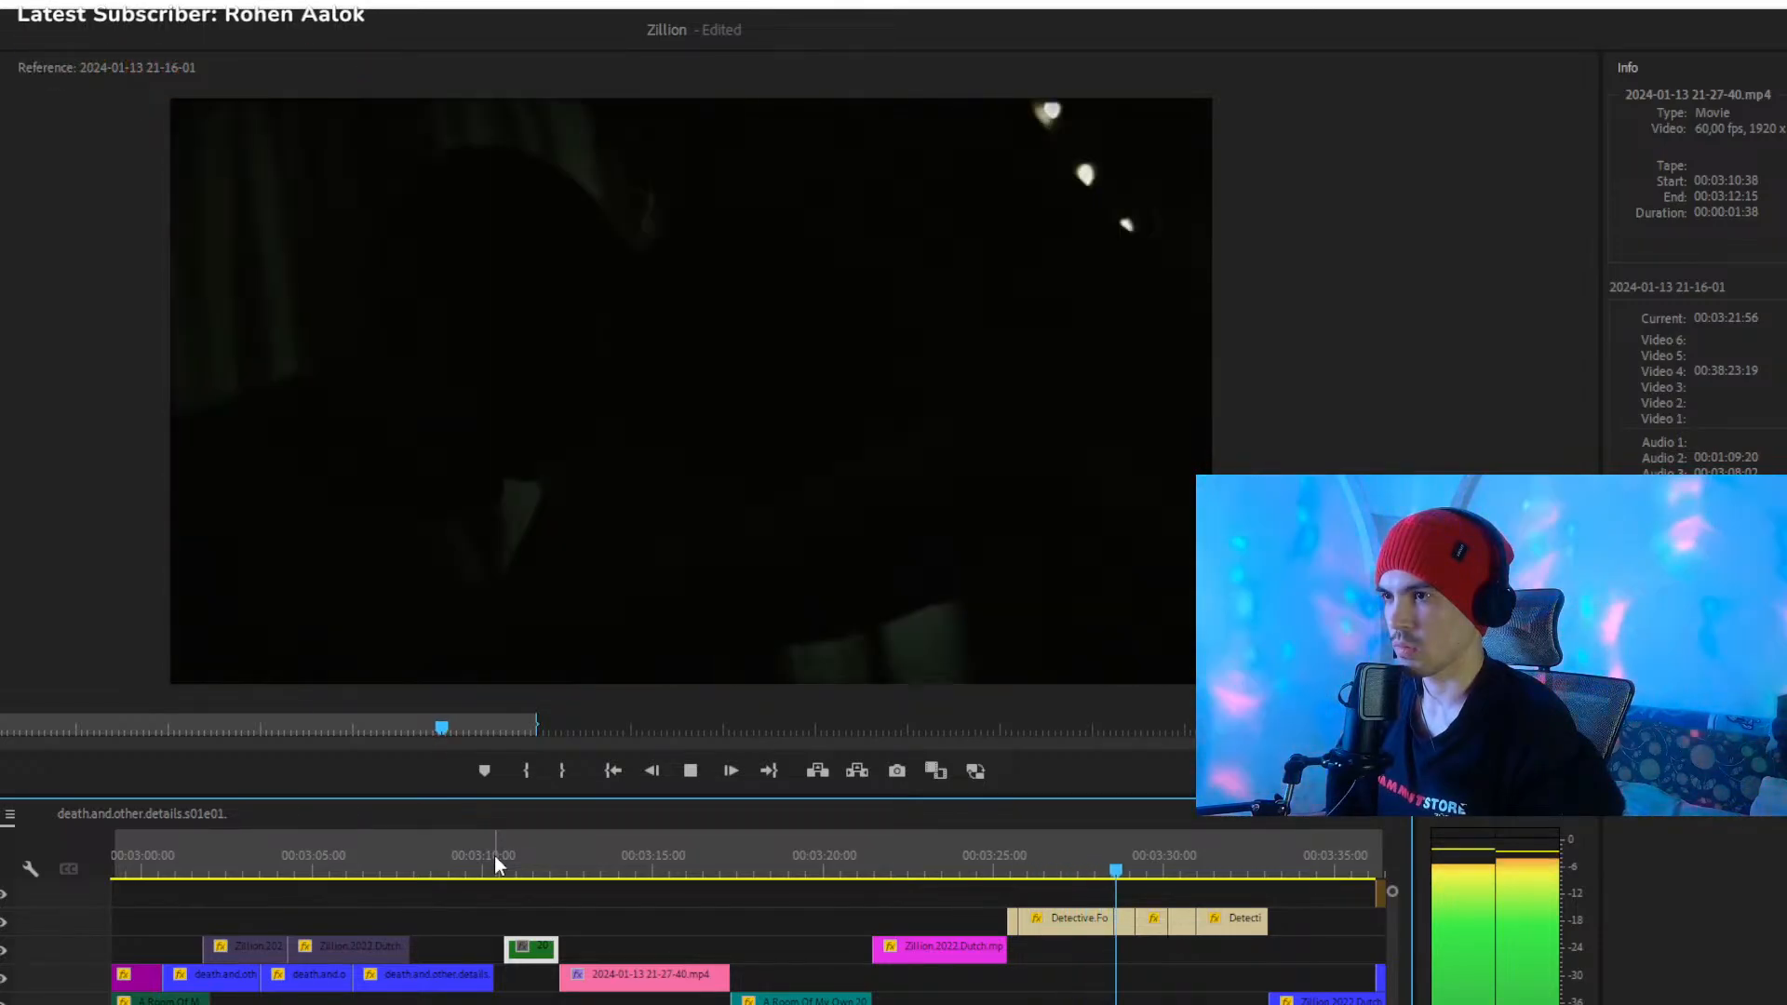
click(494, 857)
key(=)
key(=)
key(=)
key(=)
key(=)
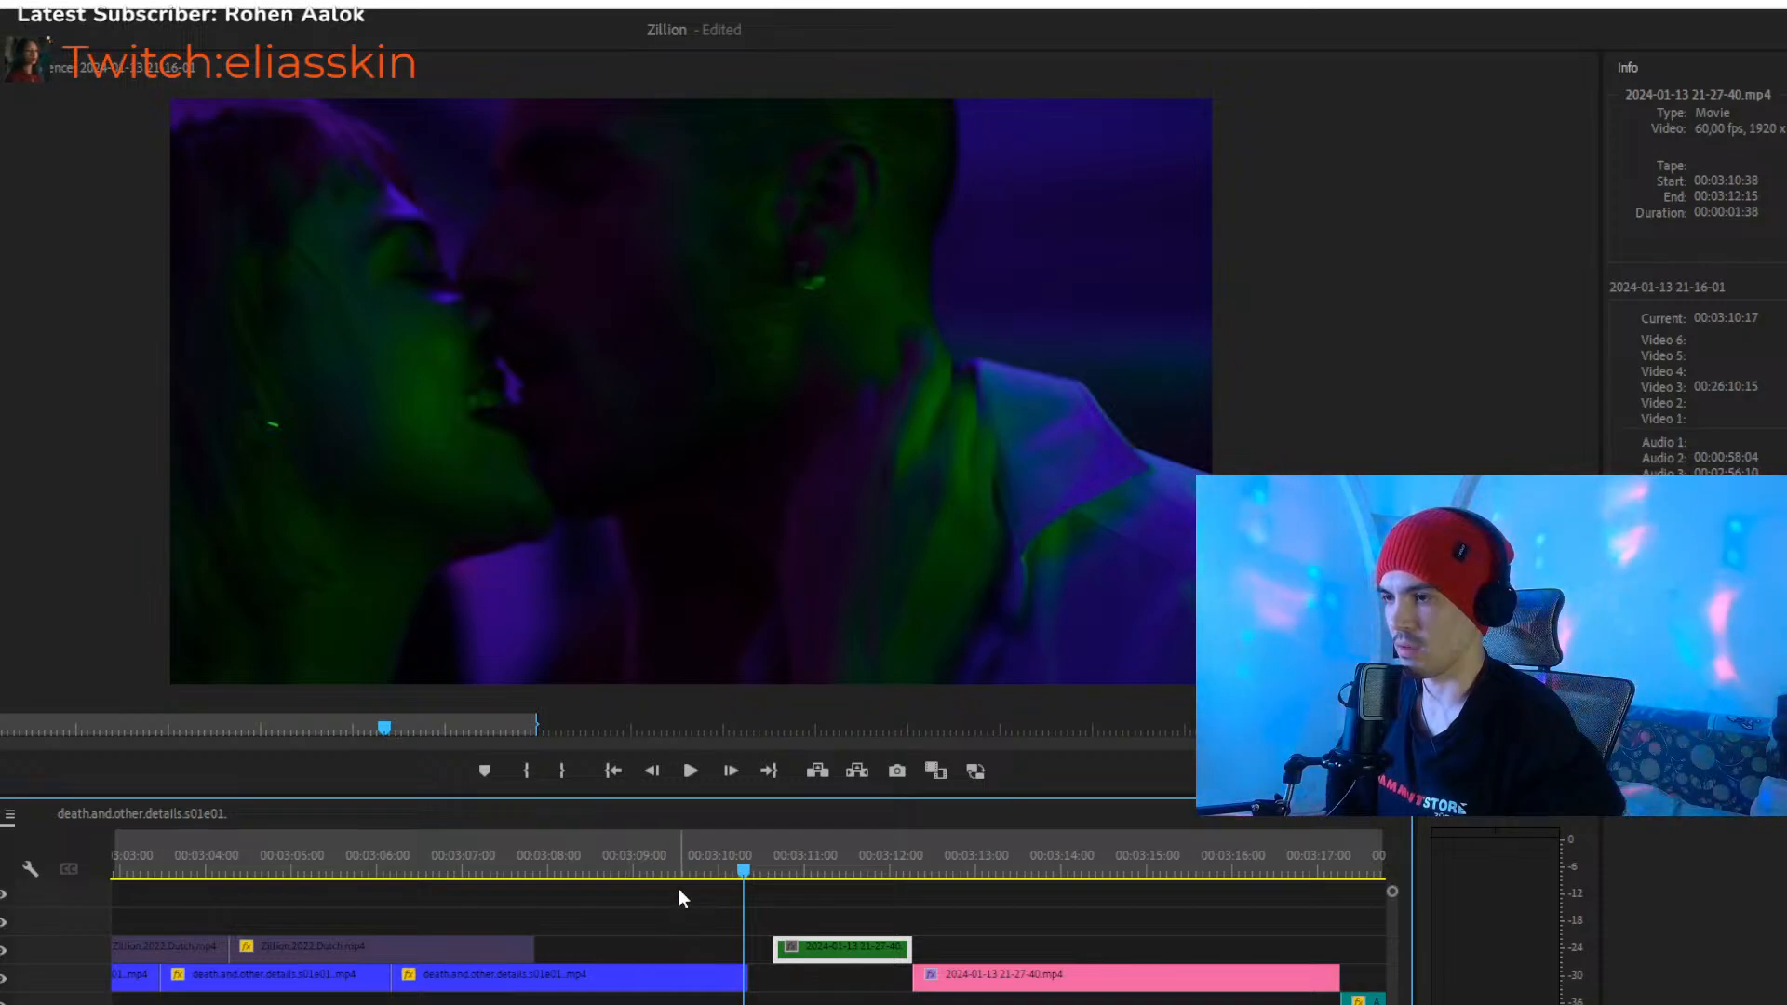
click(627, 867)
key(space)
- Place the Detective.Forst clip on Video 4 at 00:03:09:10, directly before the green clip, and play the join
key(space)
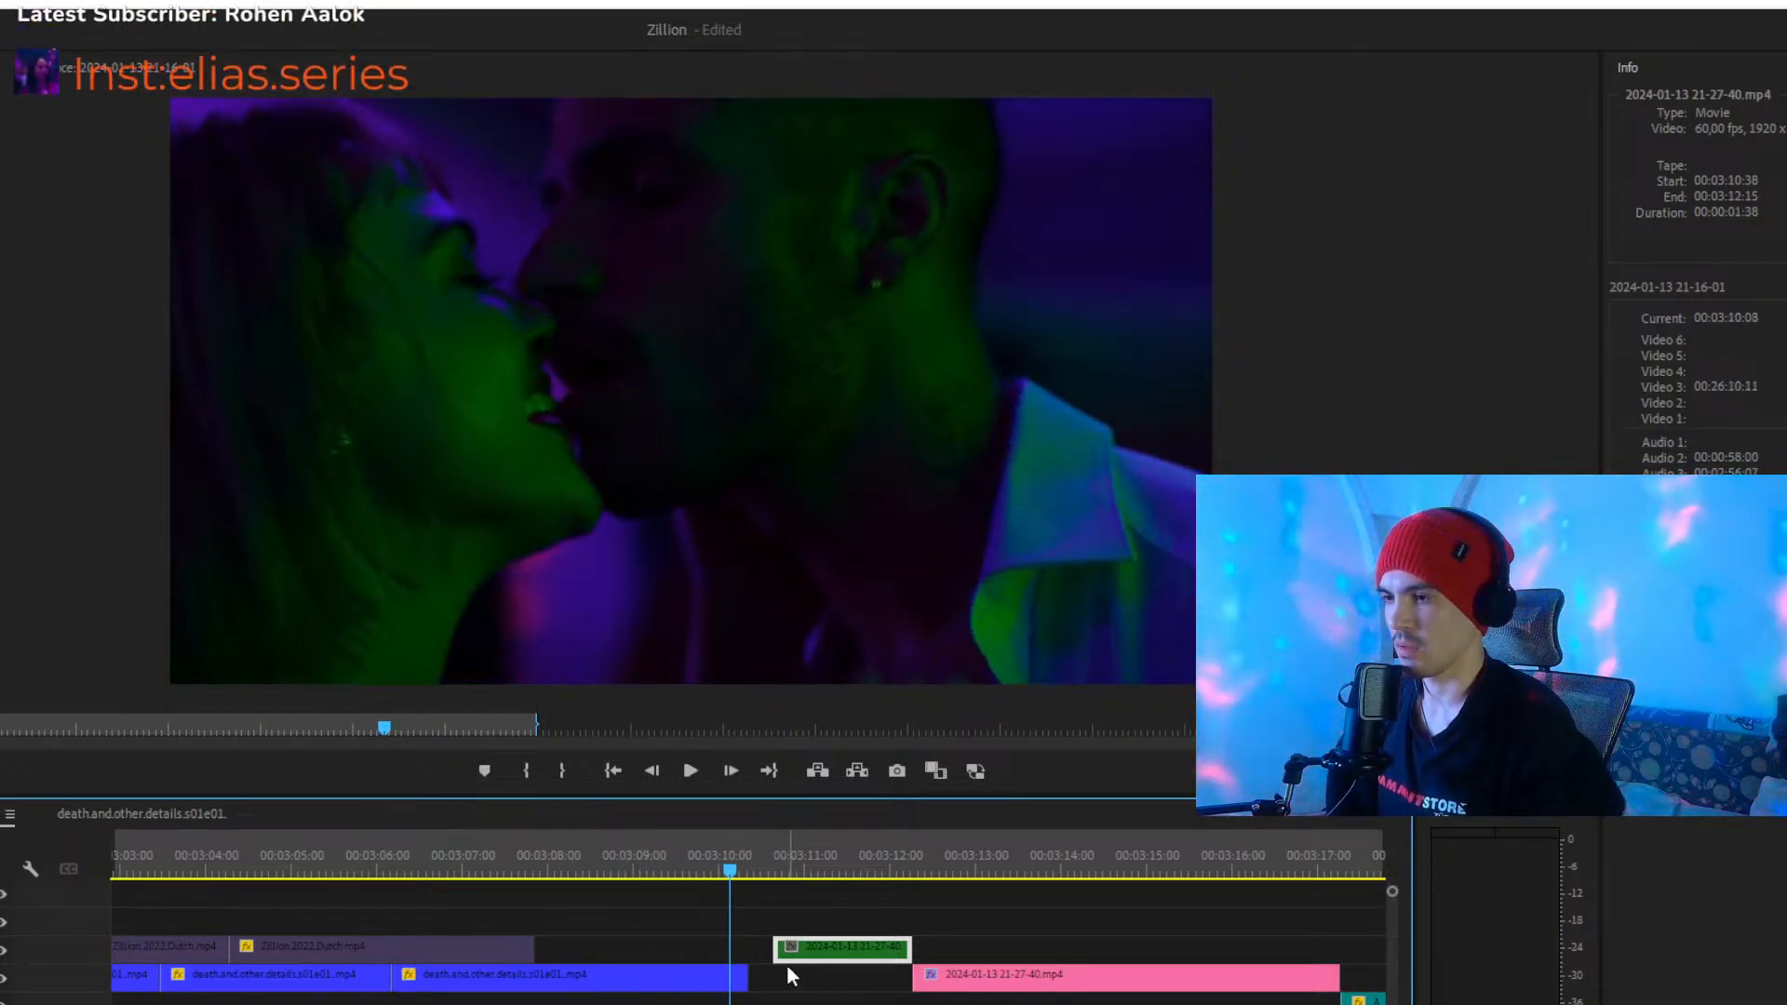
drag(730, 868, 617, 871)
drag(789, 1004, 690, 947)
key(space)
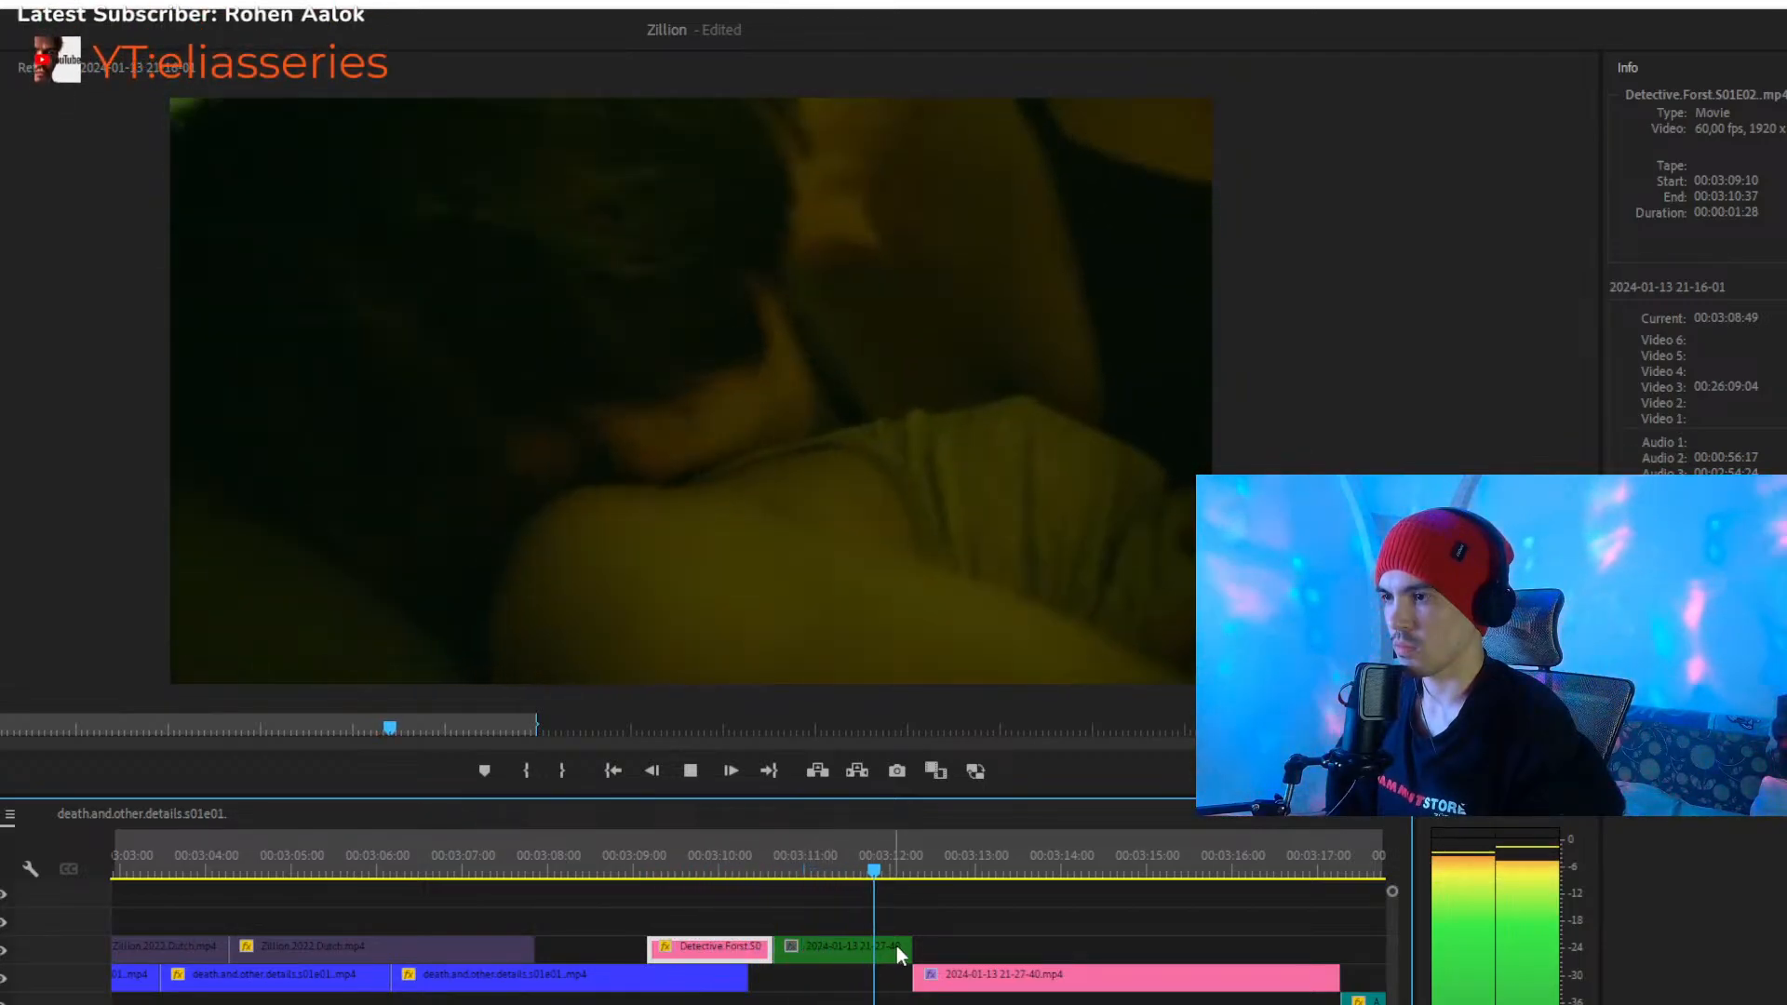
click(853, 845)
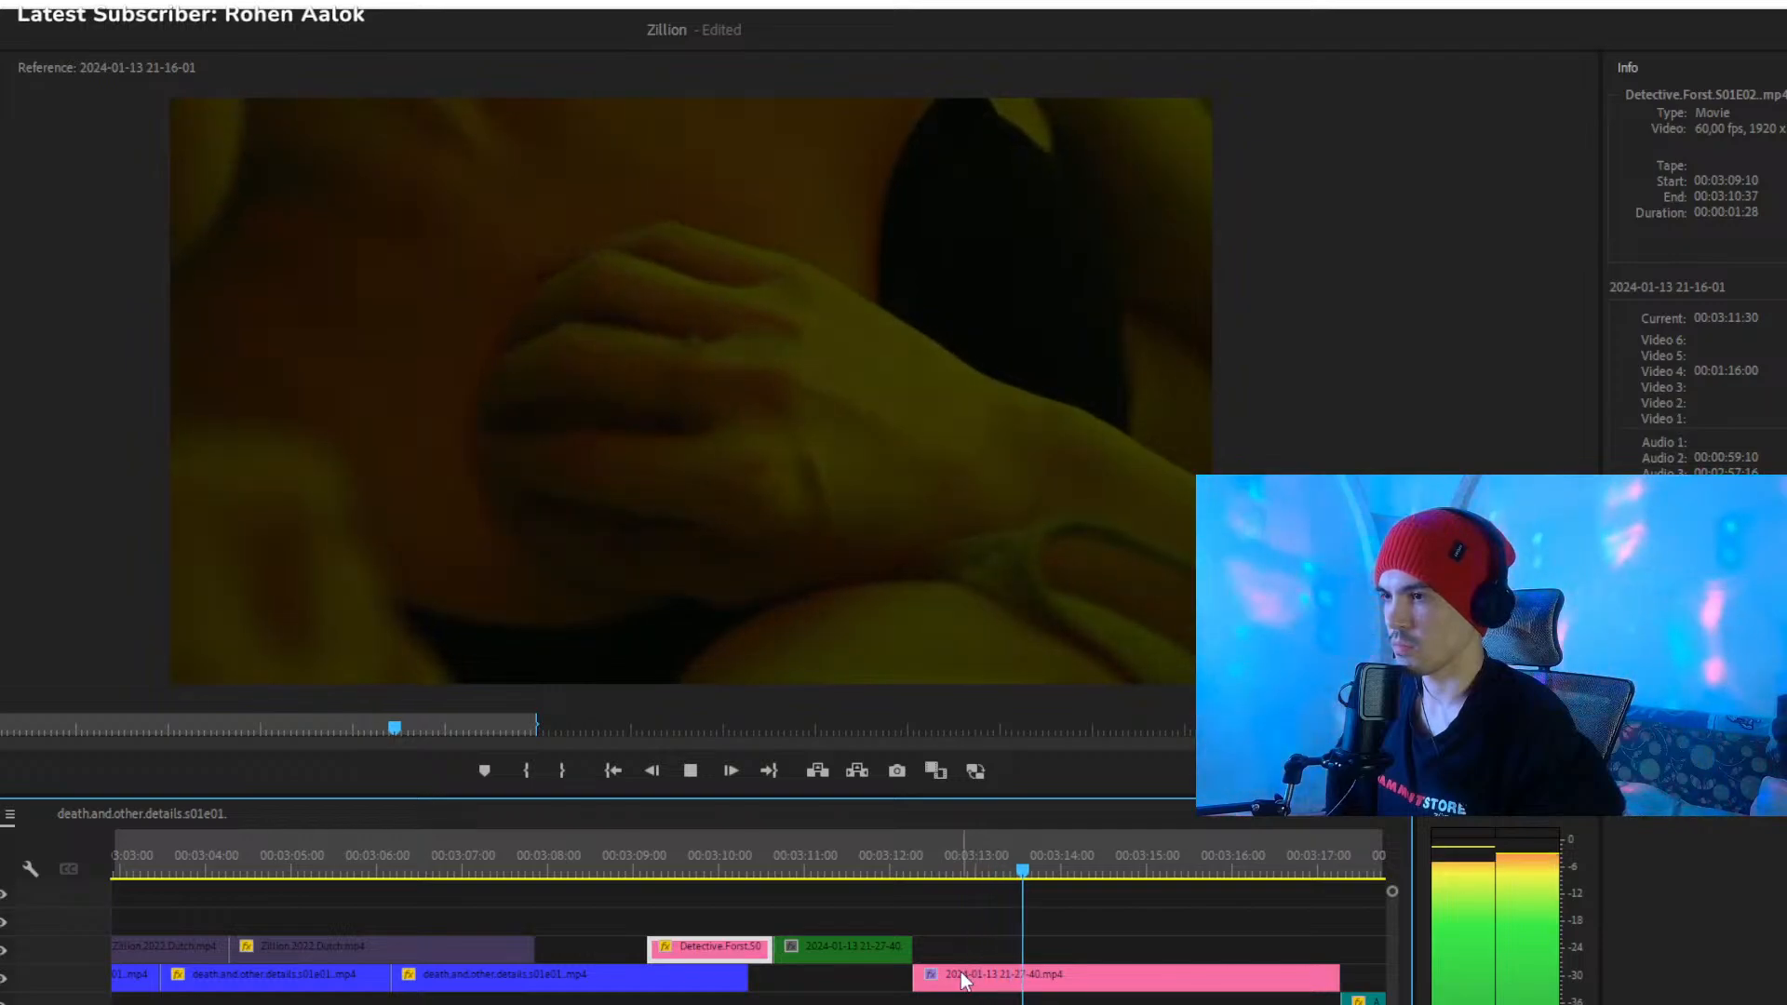
key(minus)
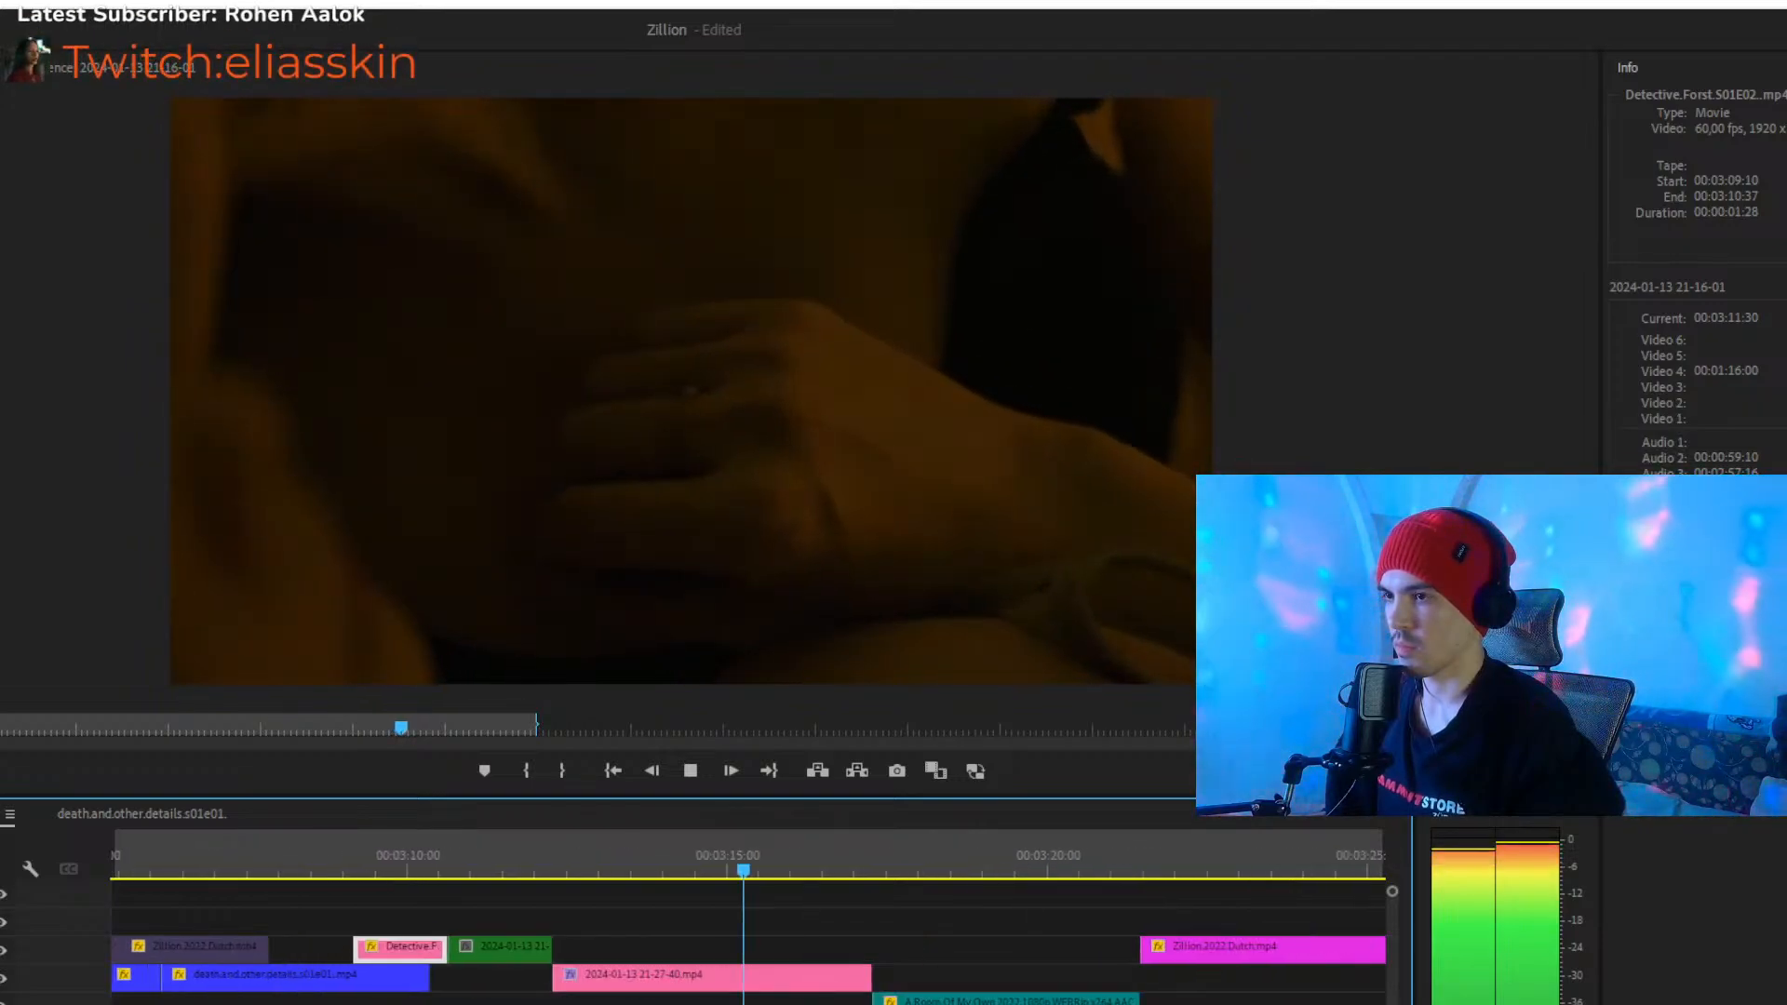
key(equal)
key(space)
drag(640, 983, 512, 983)
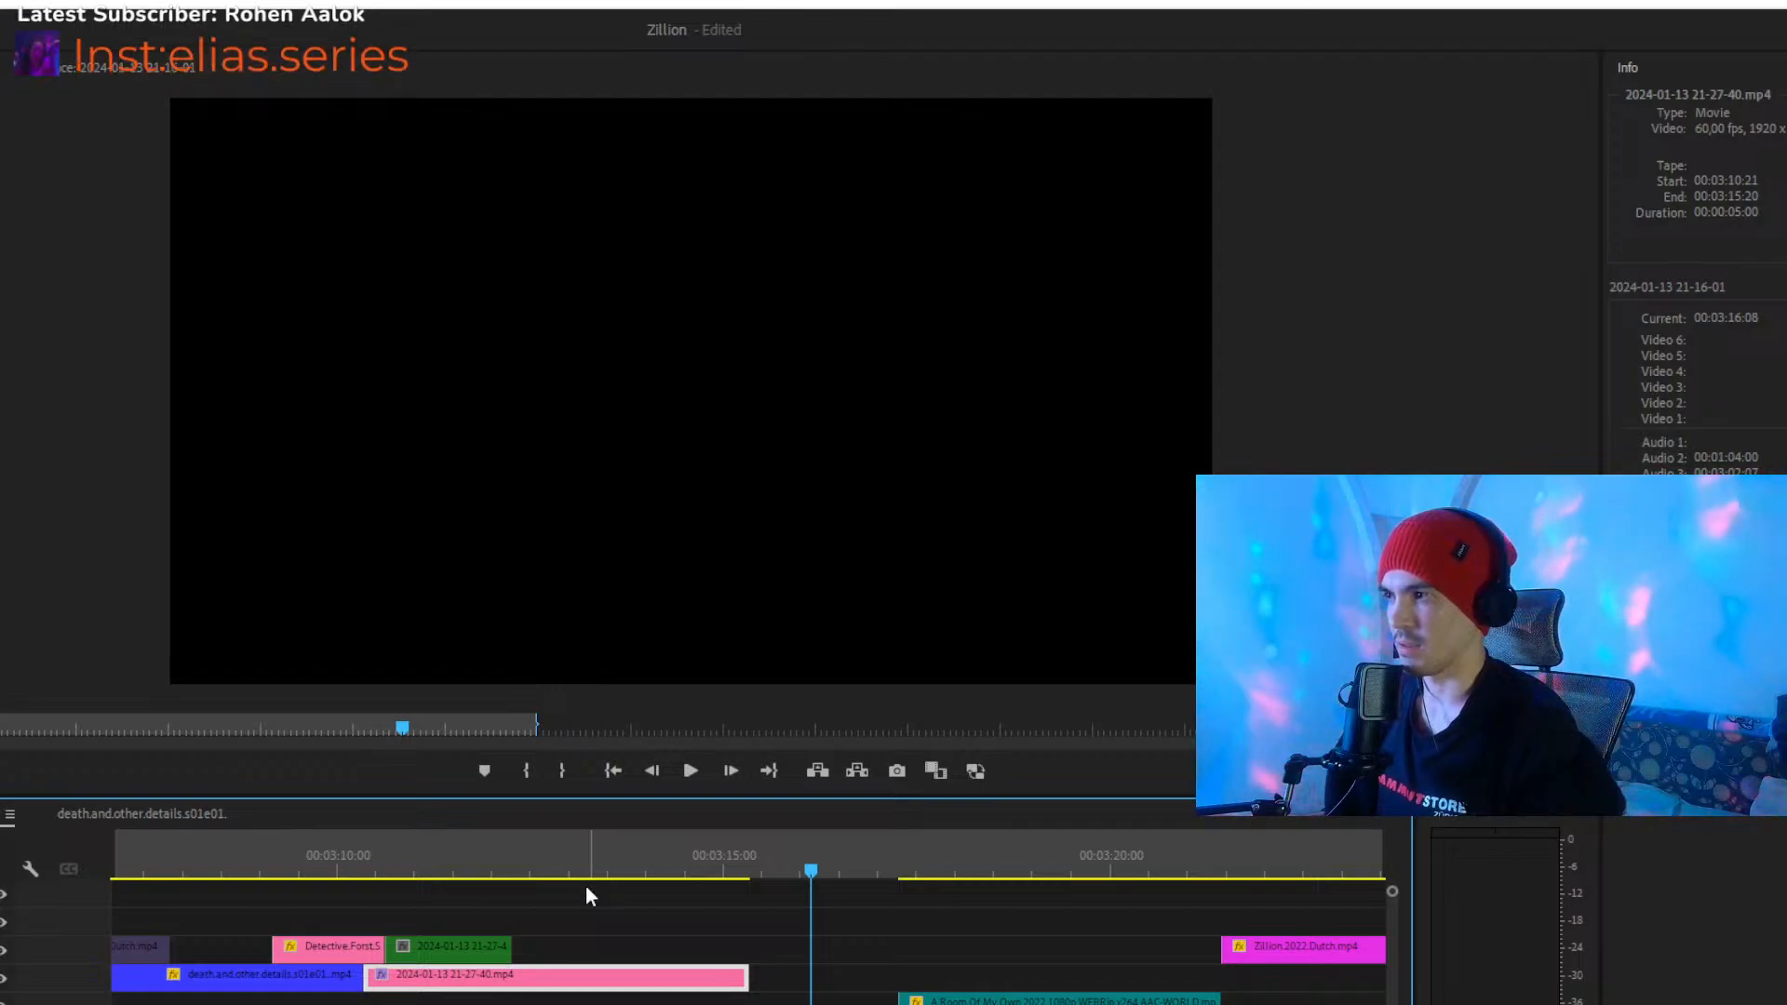
click(491, 868)
key(space)
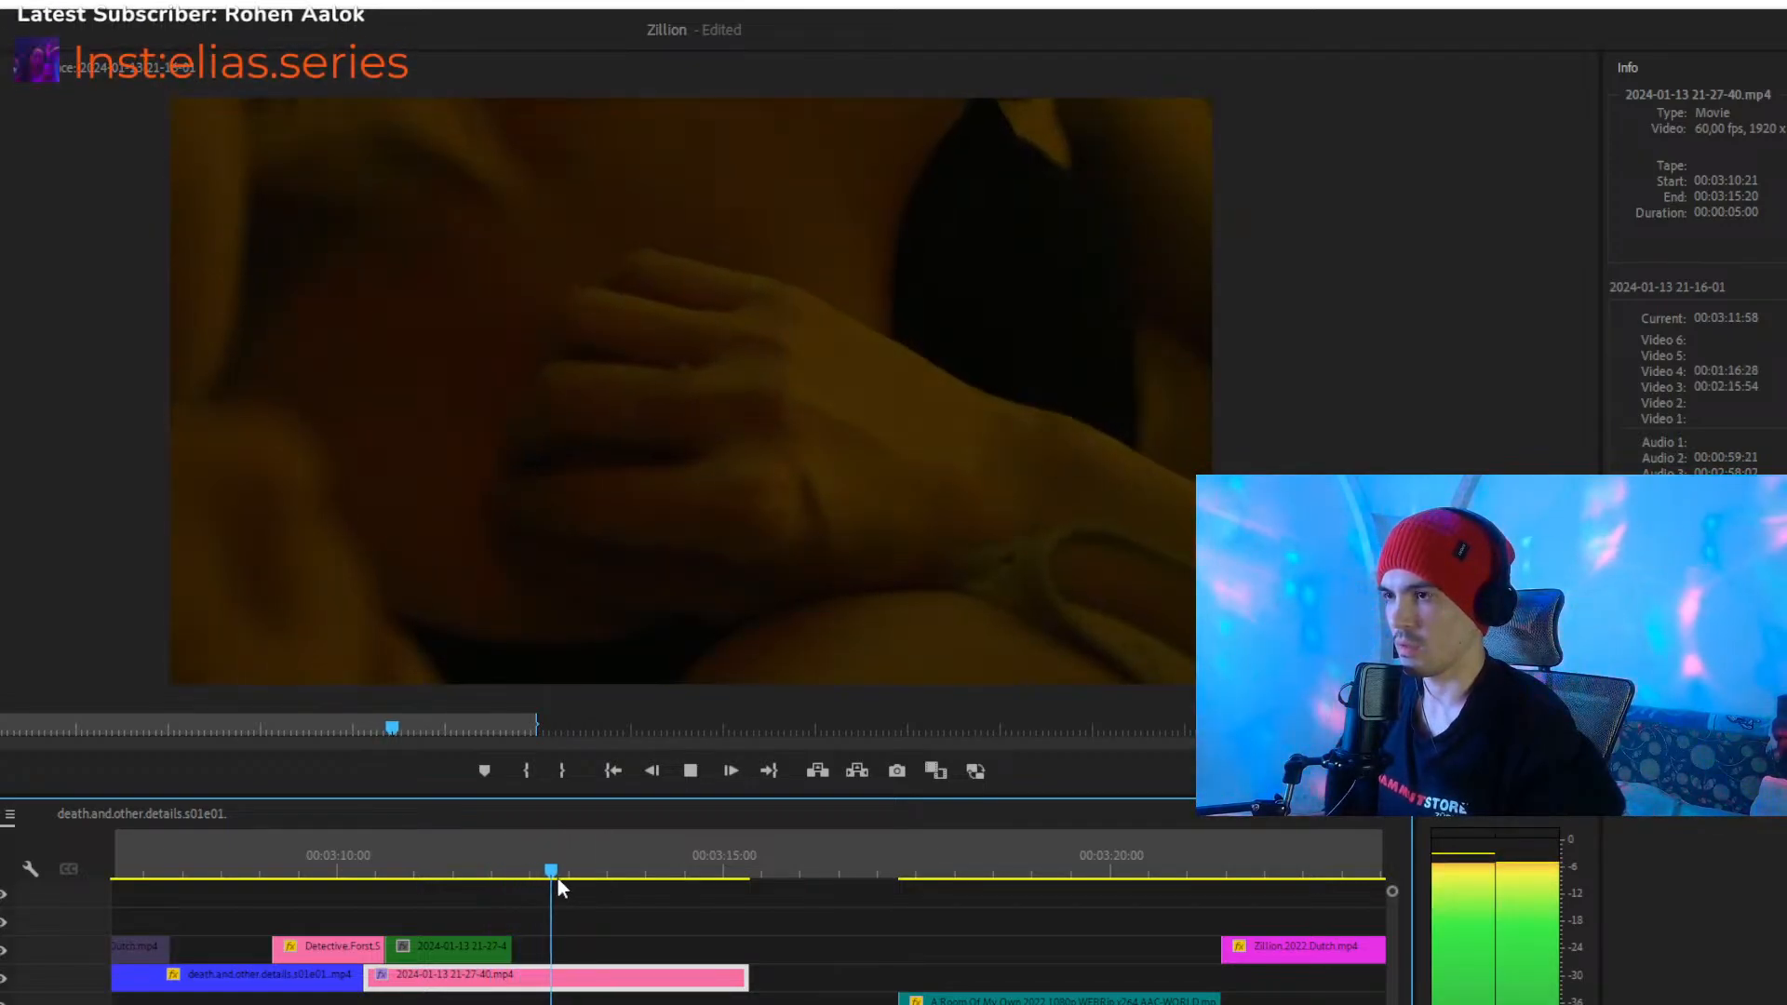
click(484, 866)
key(space)
key(space)
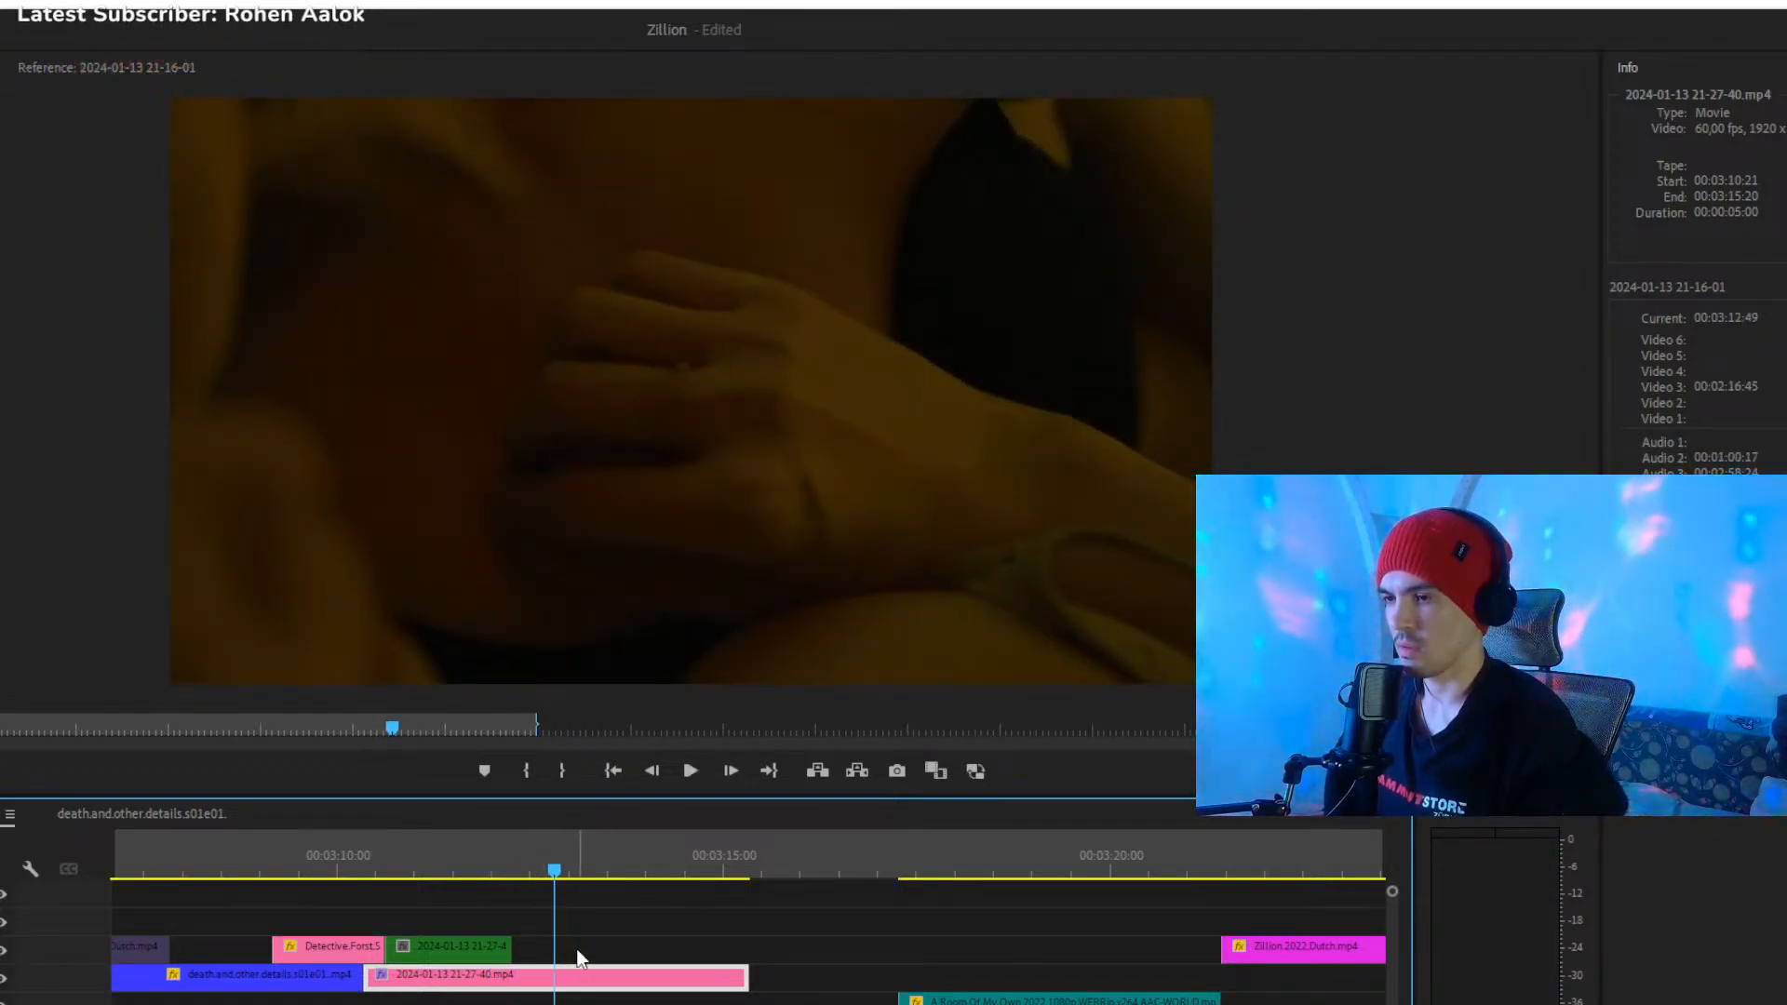
key(ctrl+z)
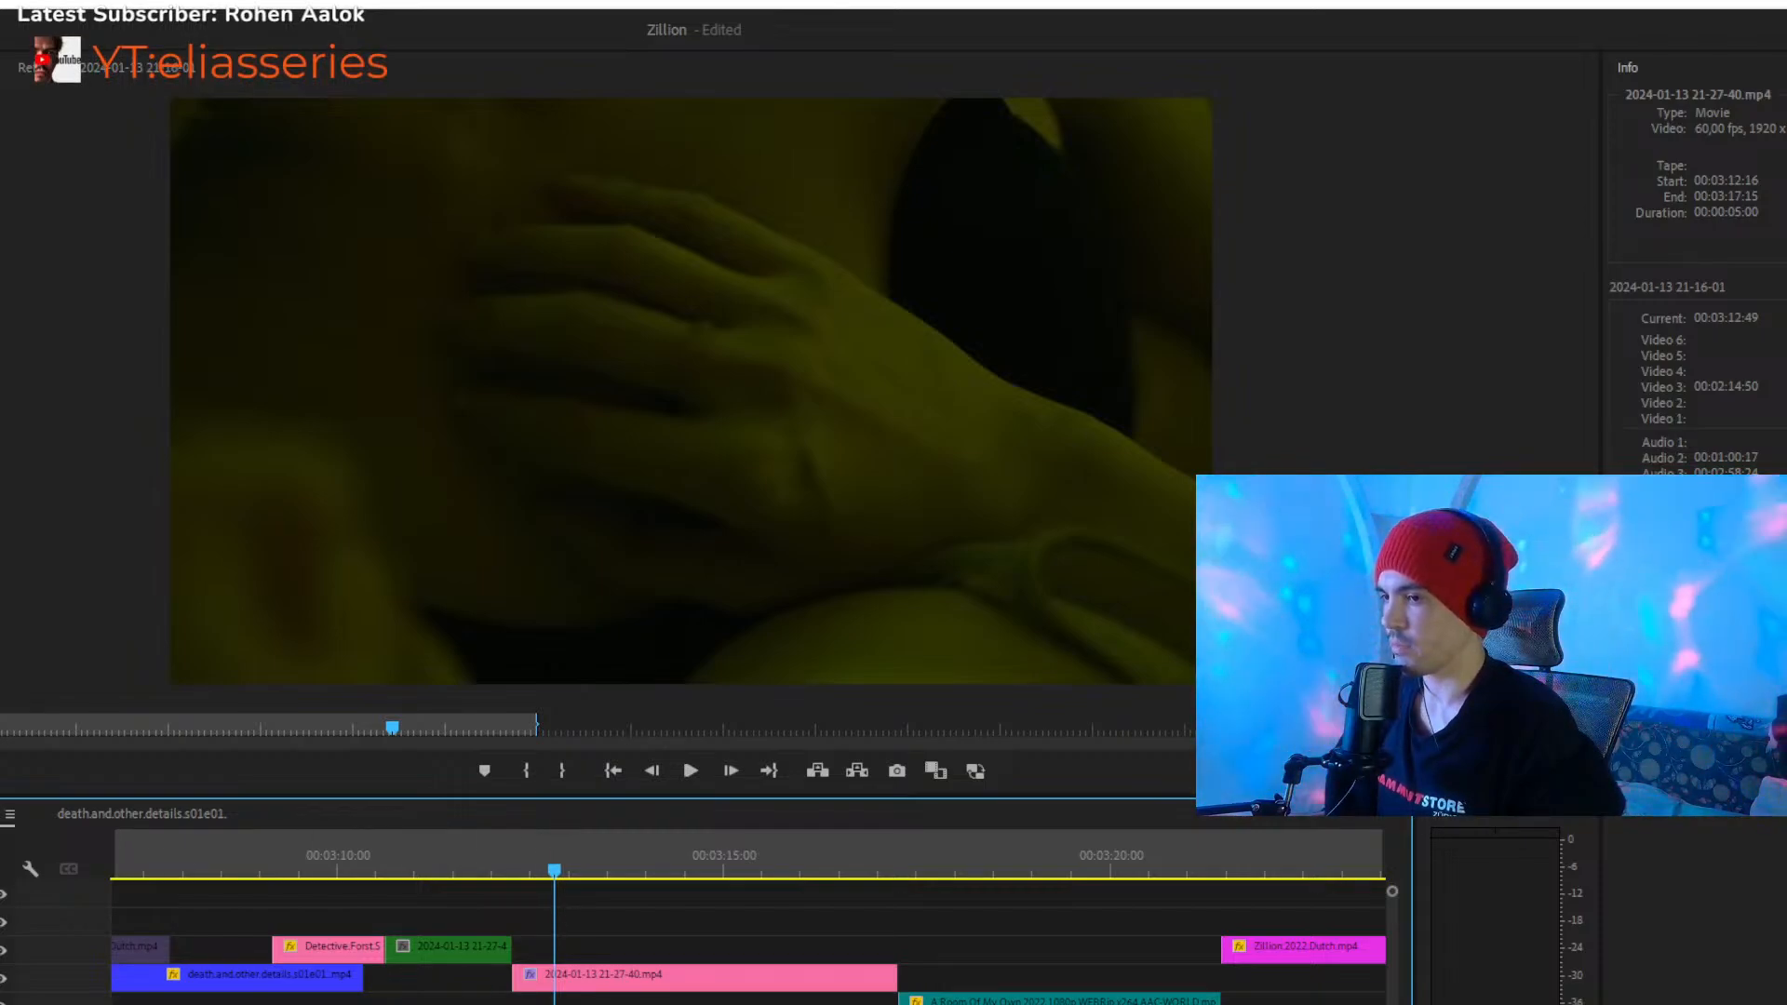
key(minus)
key(minus)
key(minus)
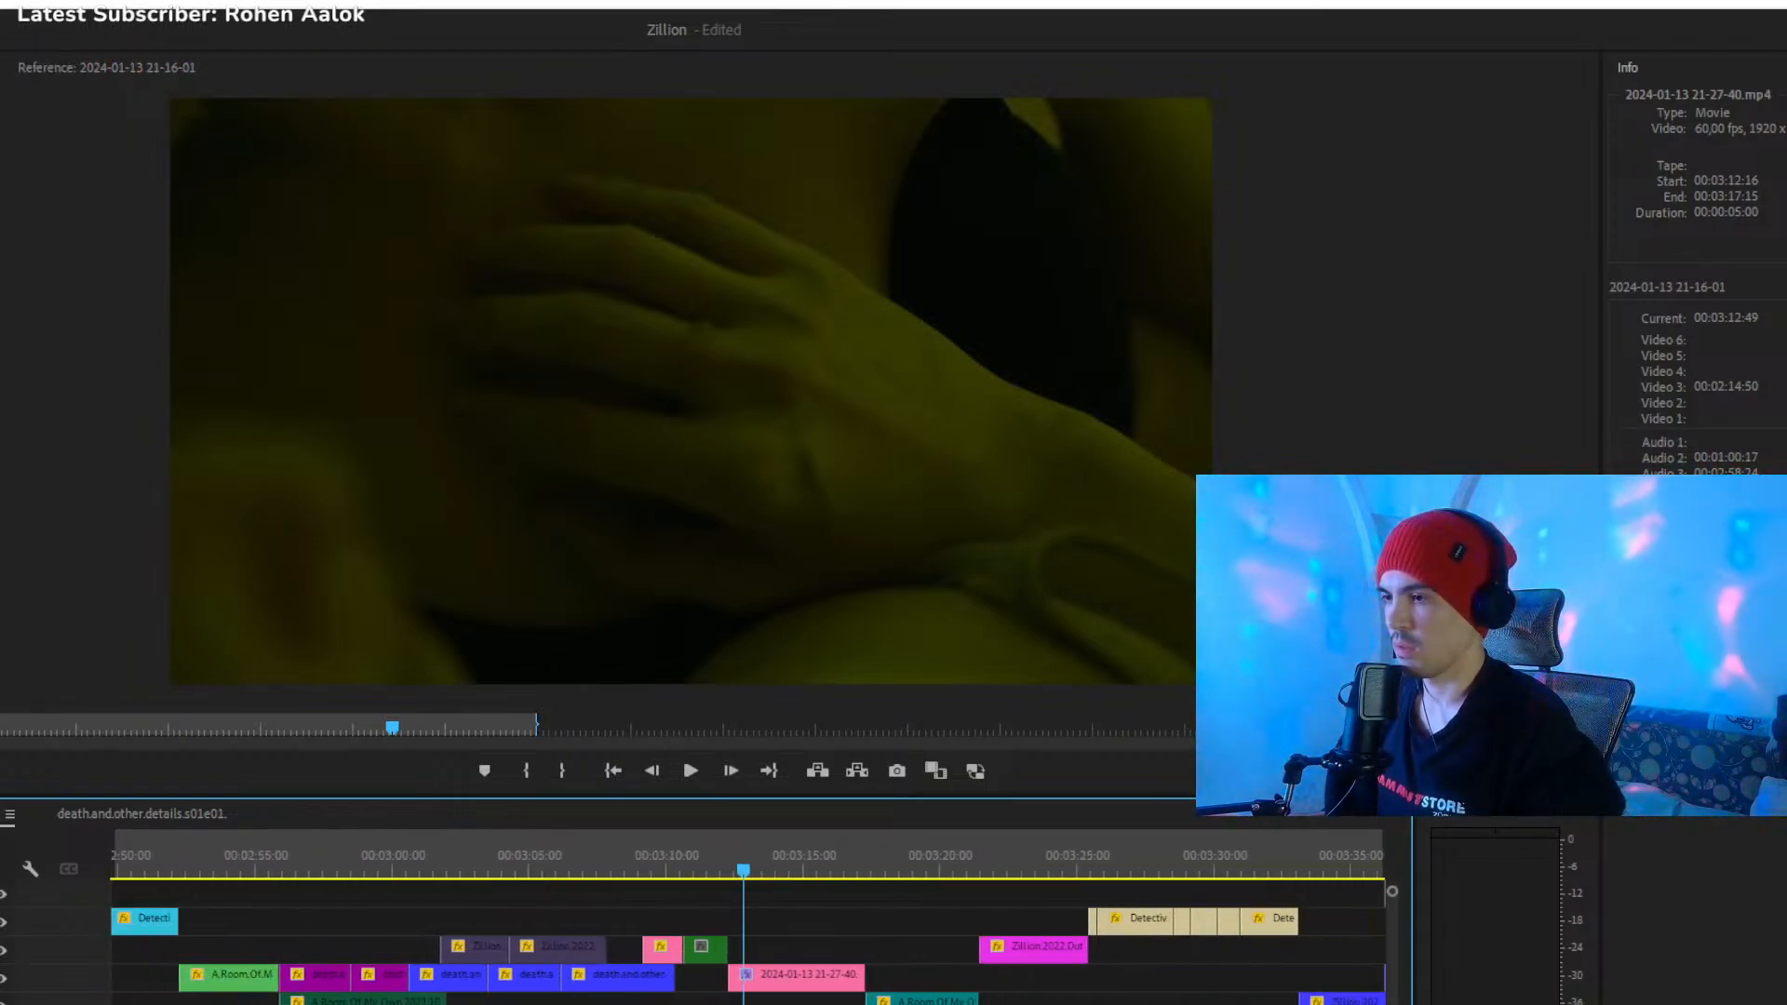
key(equal)
key(equal)
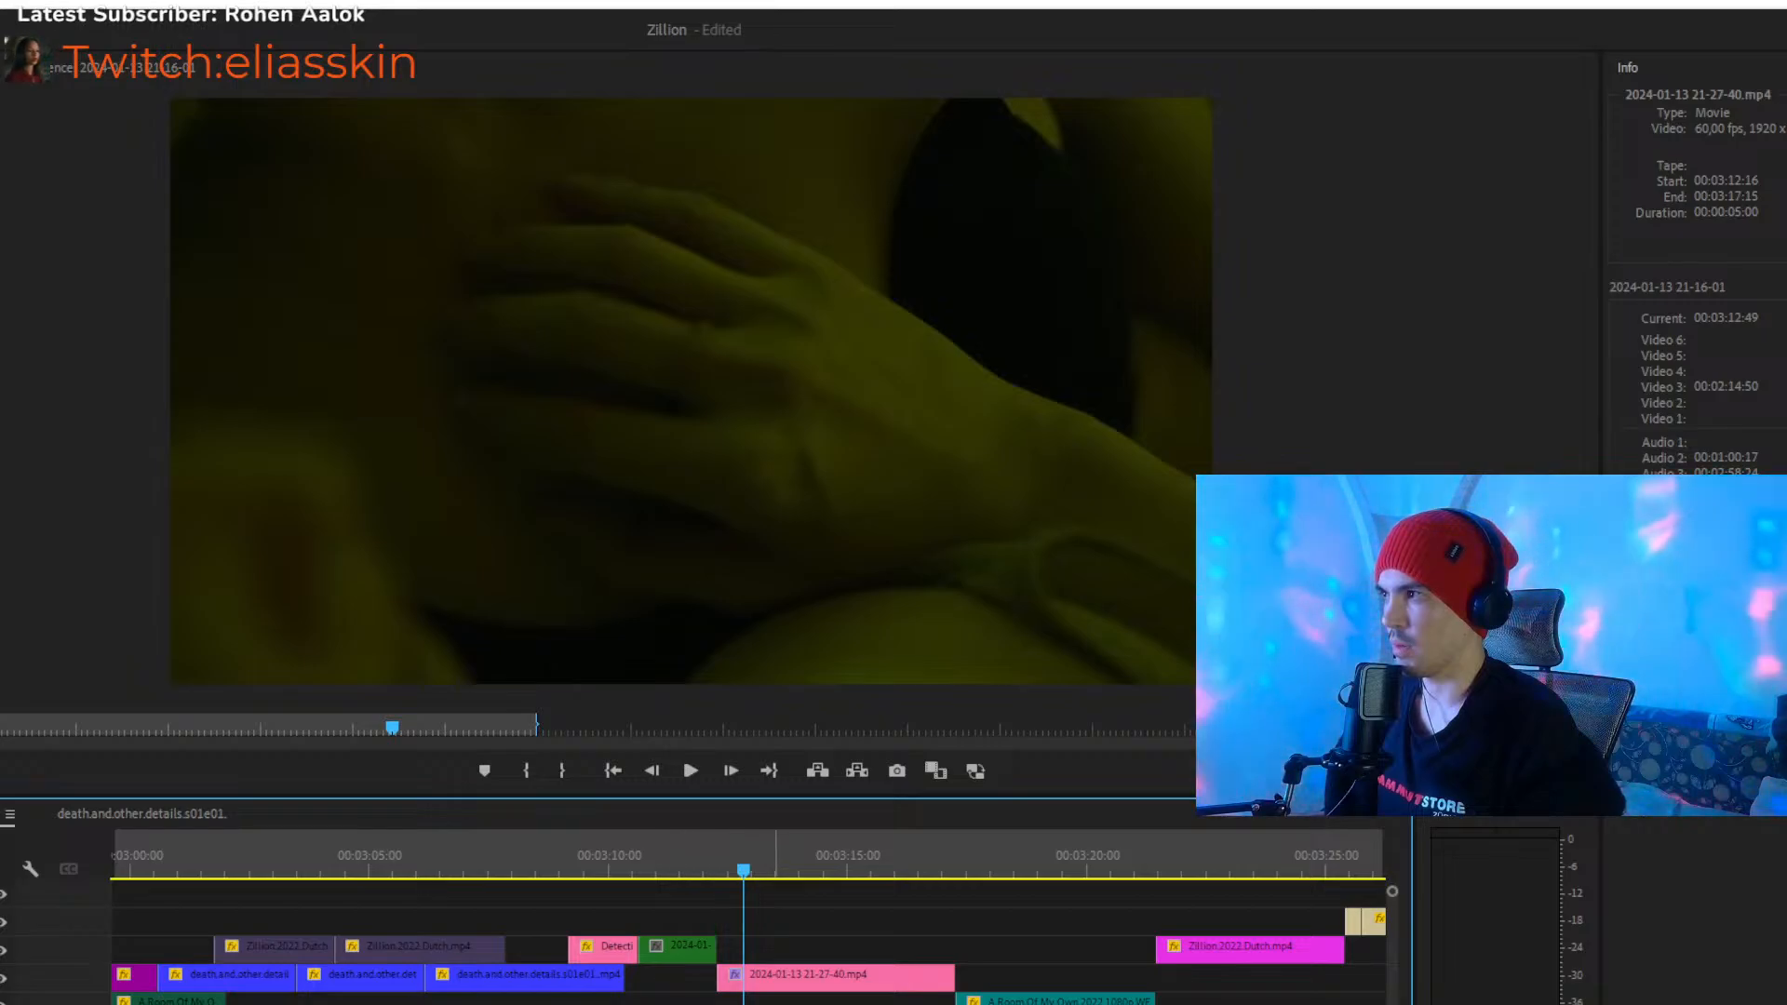
drag(810, 981, 813, 1002)
drag(735, 852, 703, 849)
key(space)
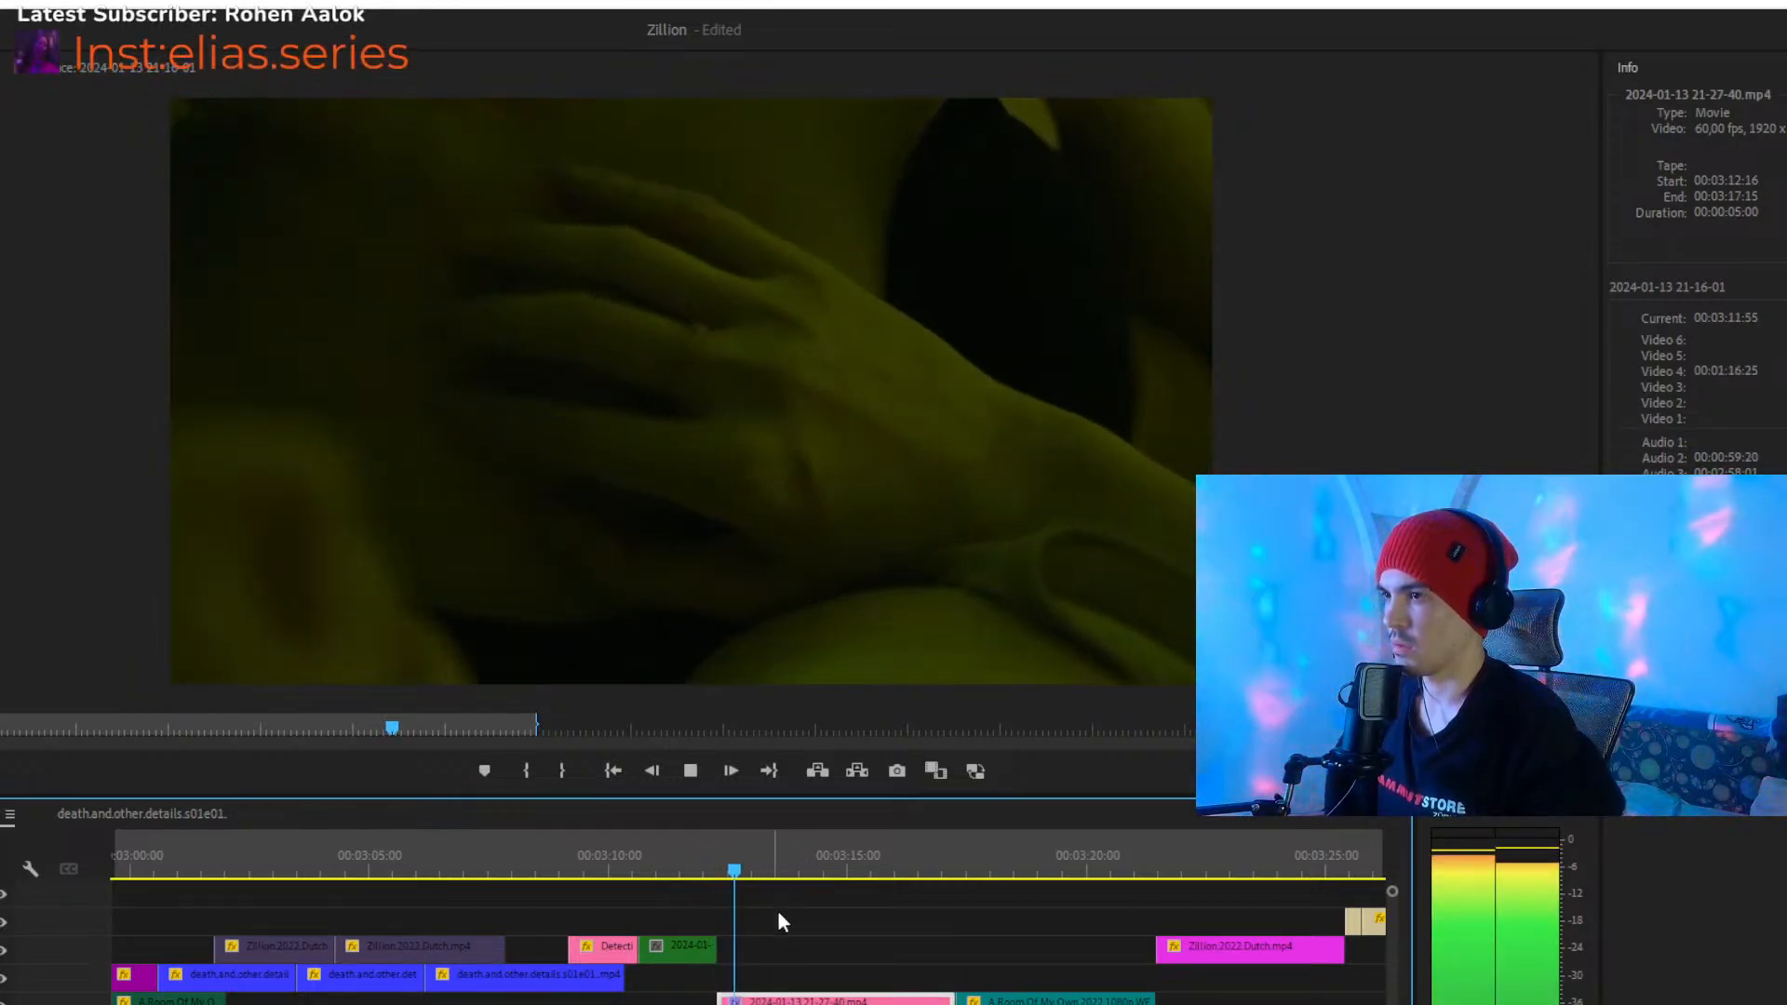
click(835, 870)
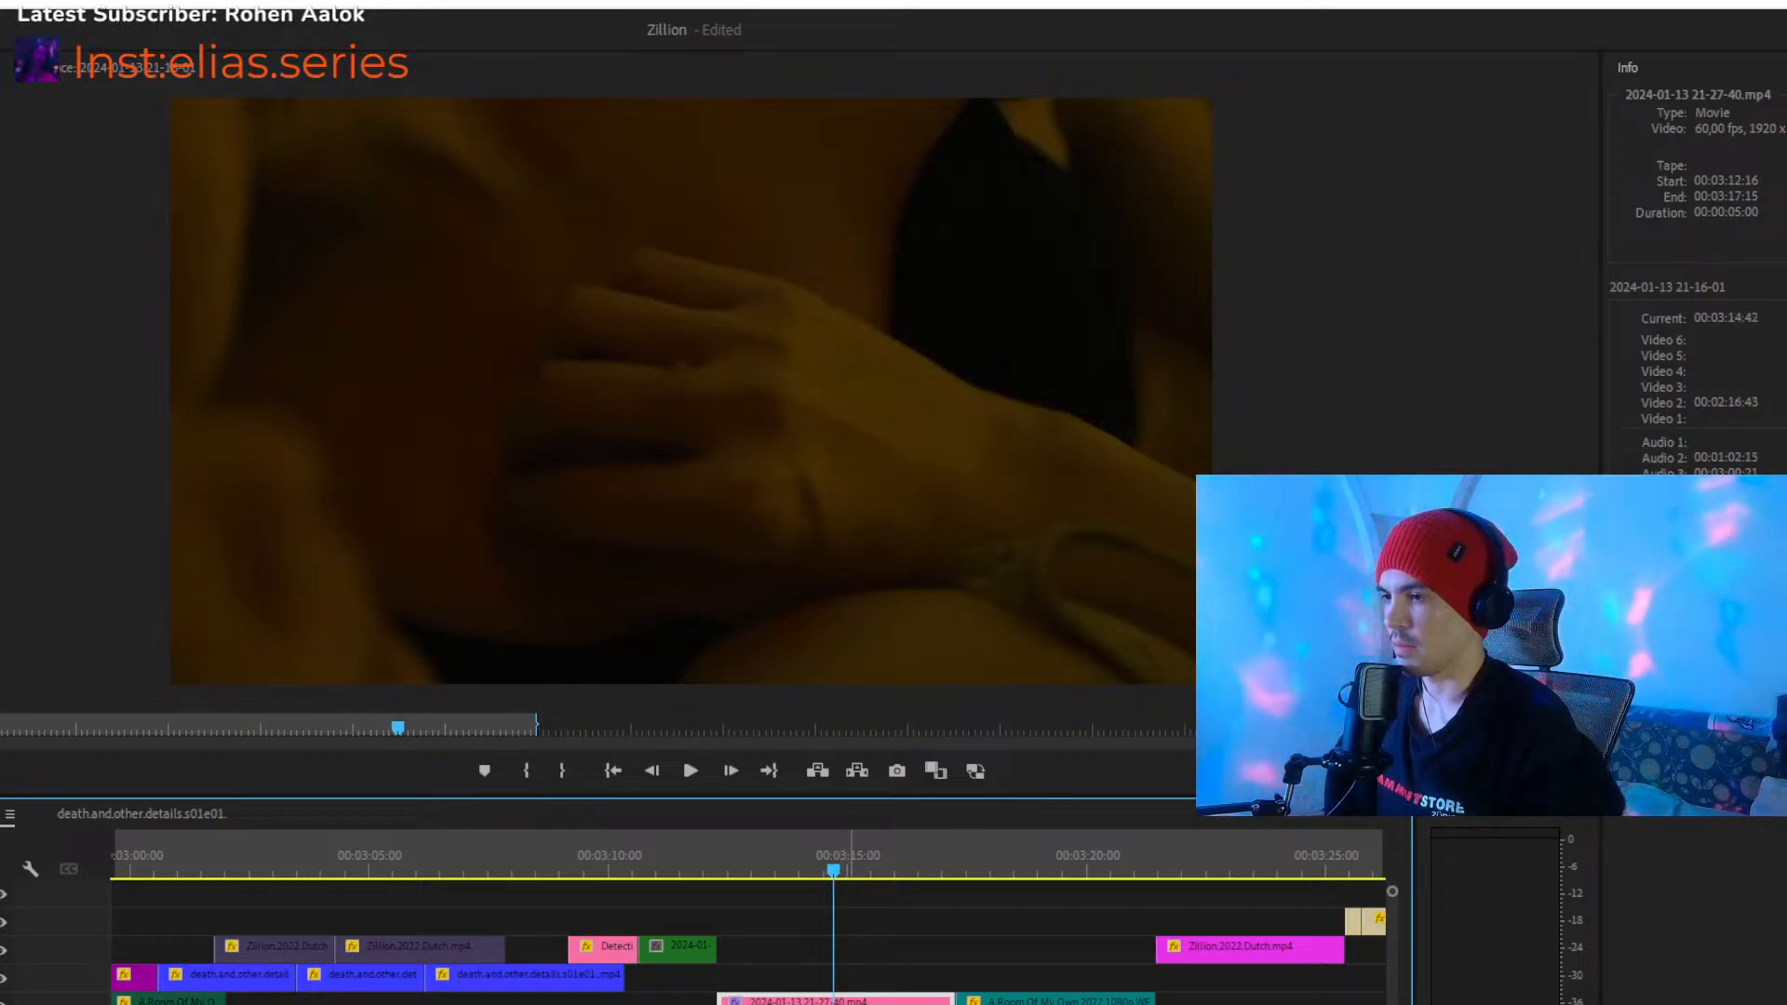
drag(852, 1002, 850, 985)
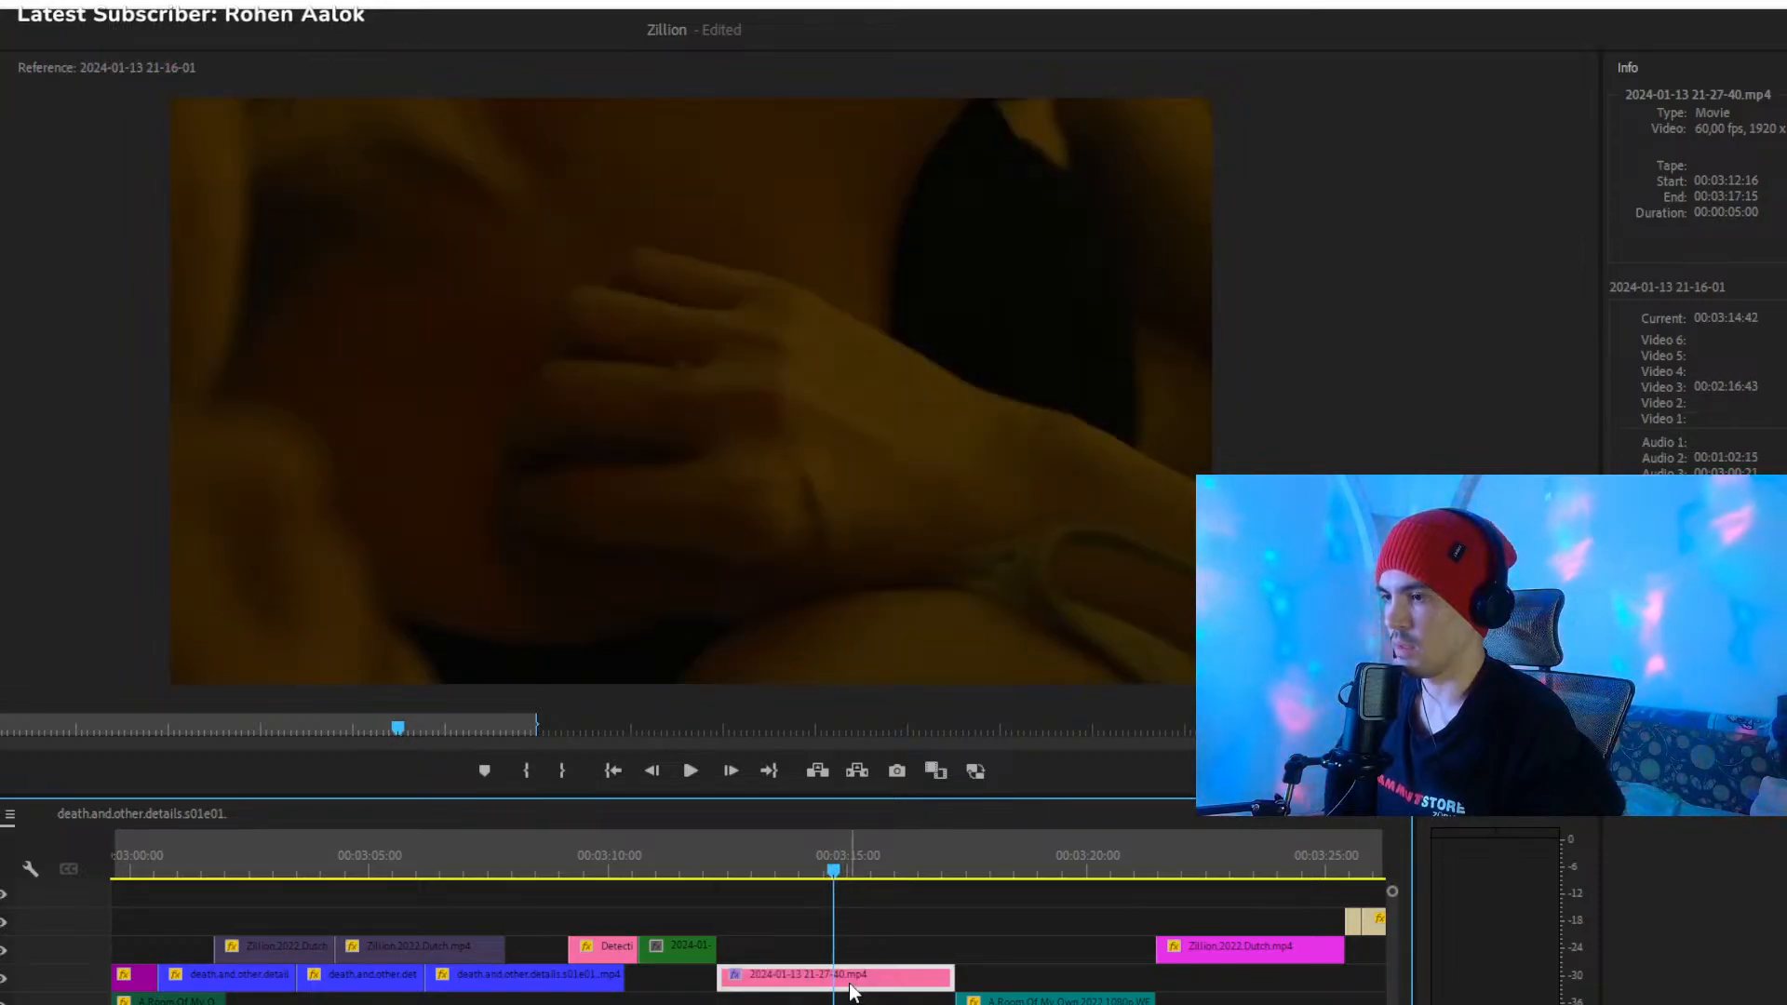
key(ctrl+z)
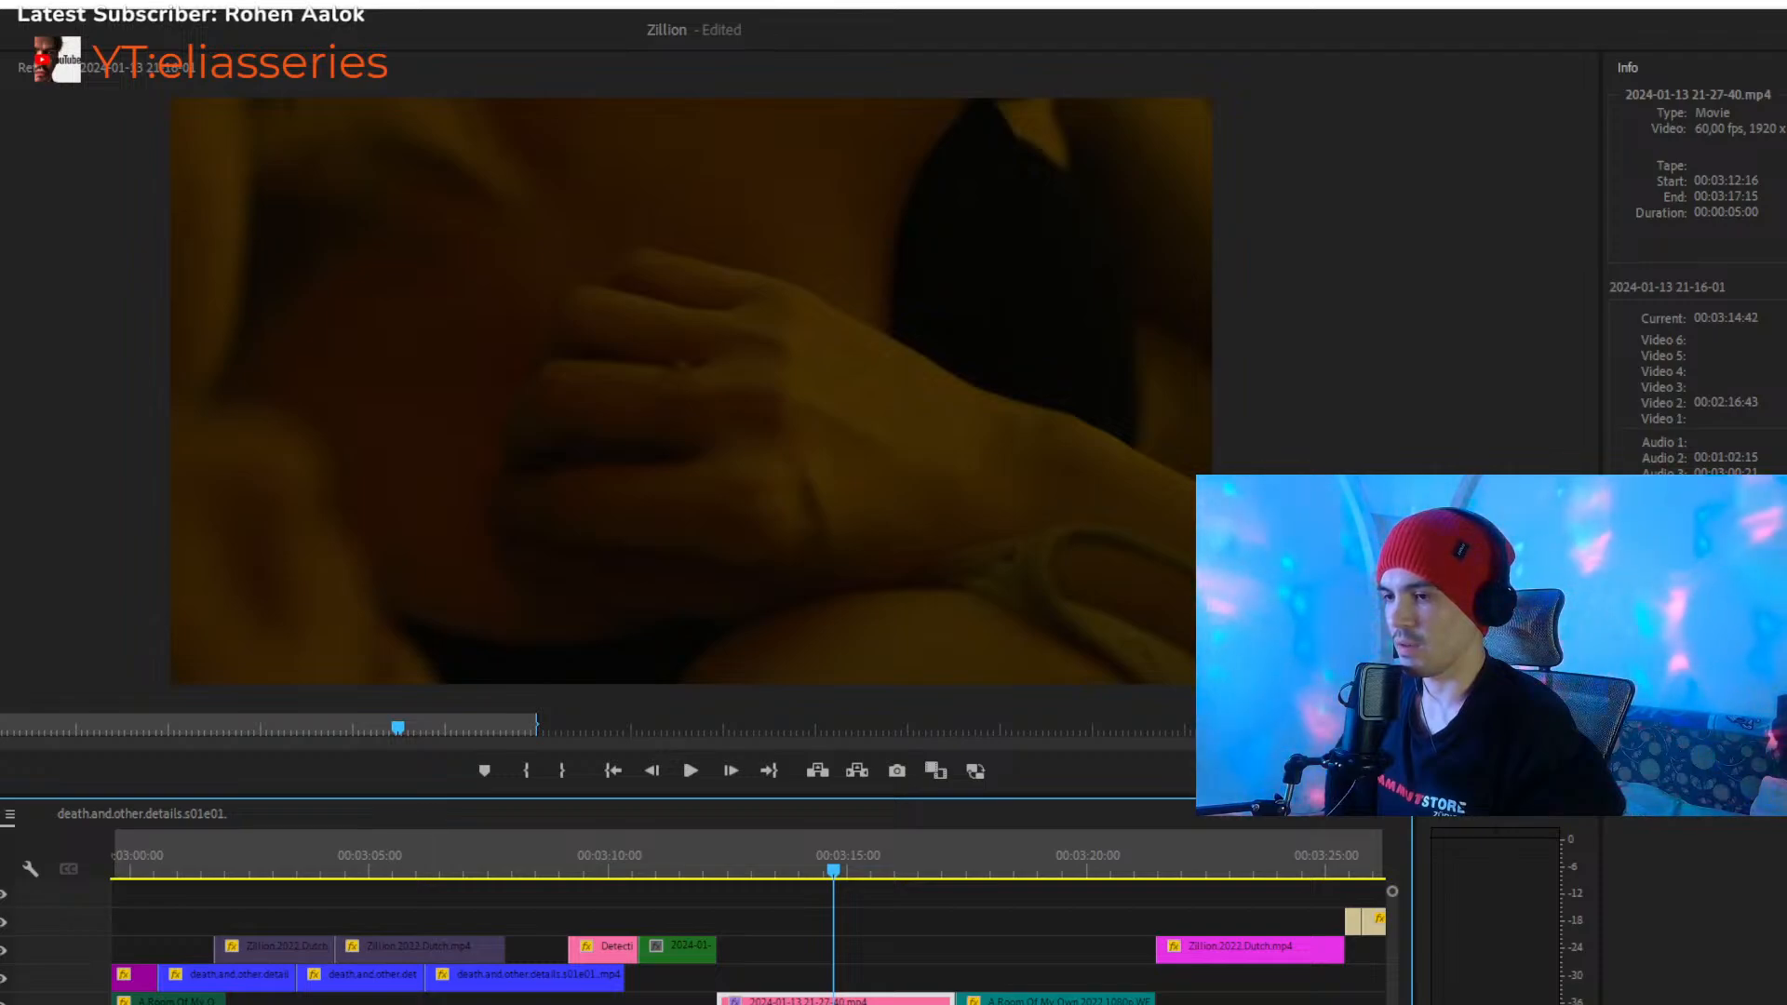
- Return to the start of the sequence and play the opening shots
scroll(744, 931, right, 3)
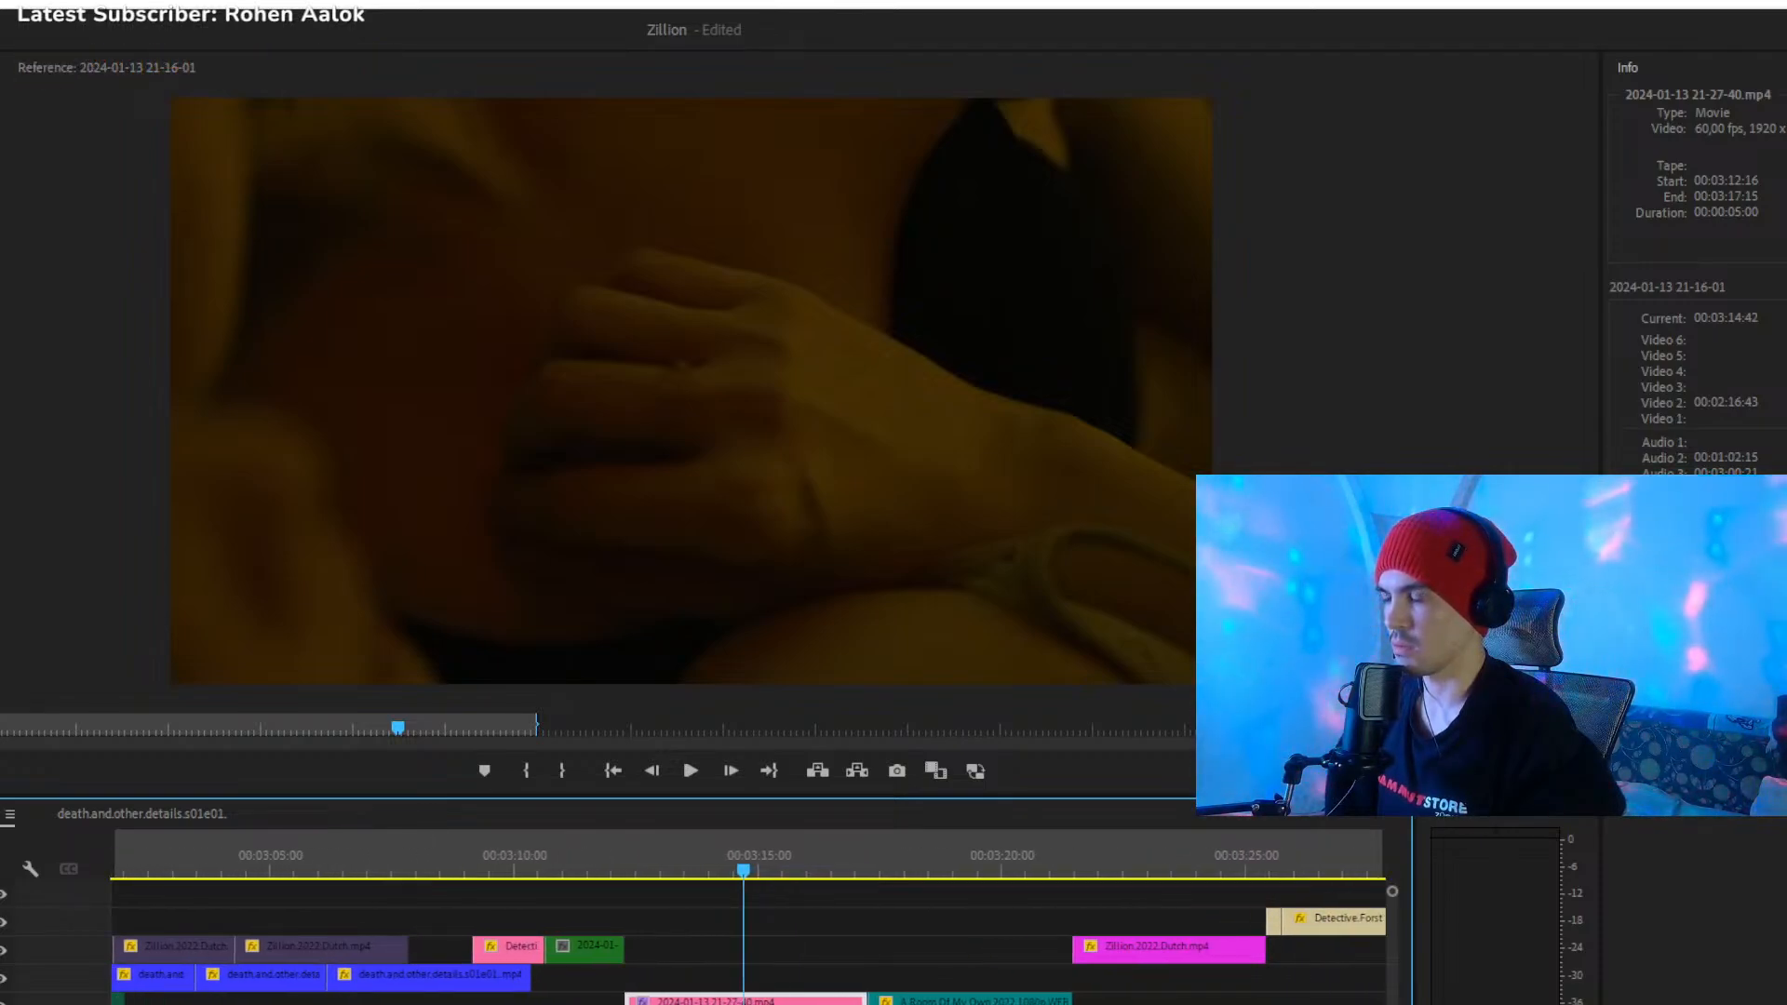
key(minus)
key(minus)
key(minus)
key(minus)
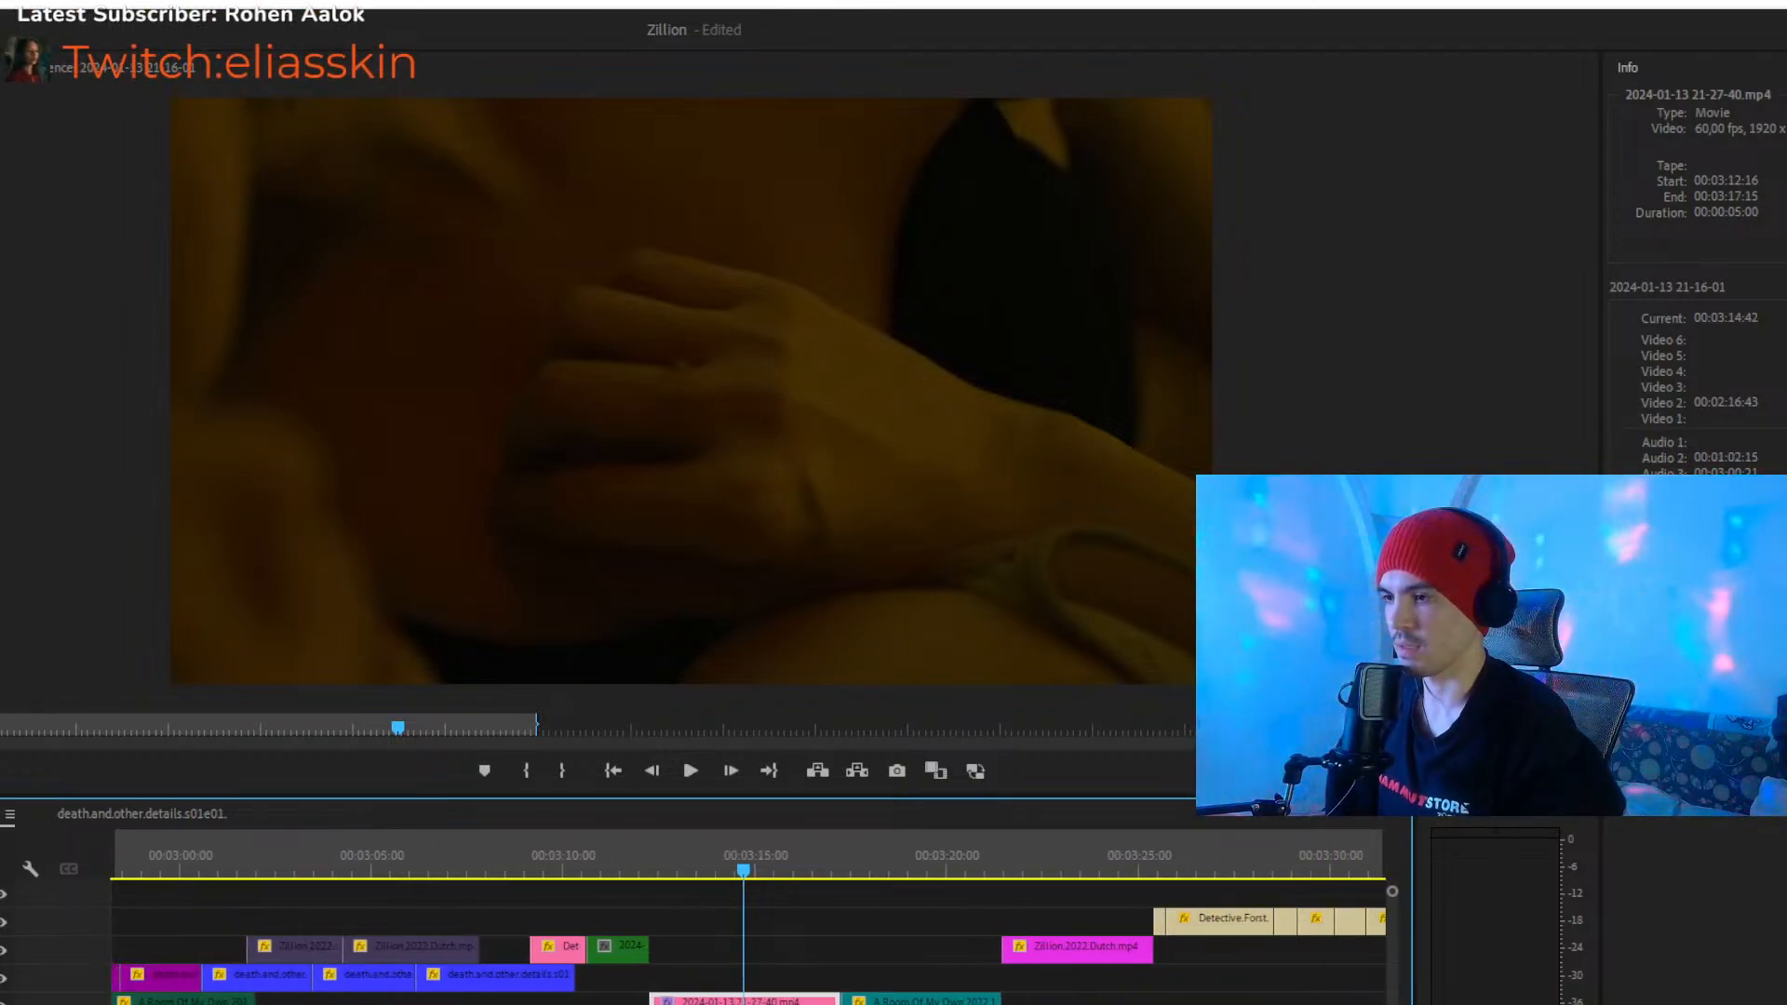
key(minus)
key(minus)
key(minus)
key(minus)
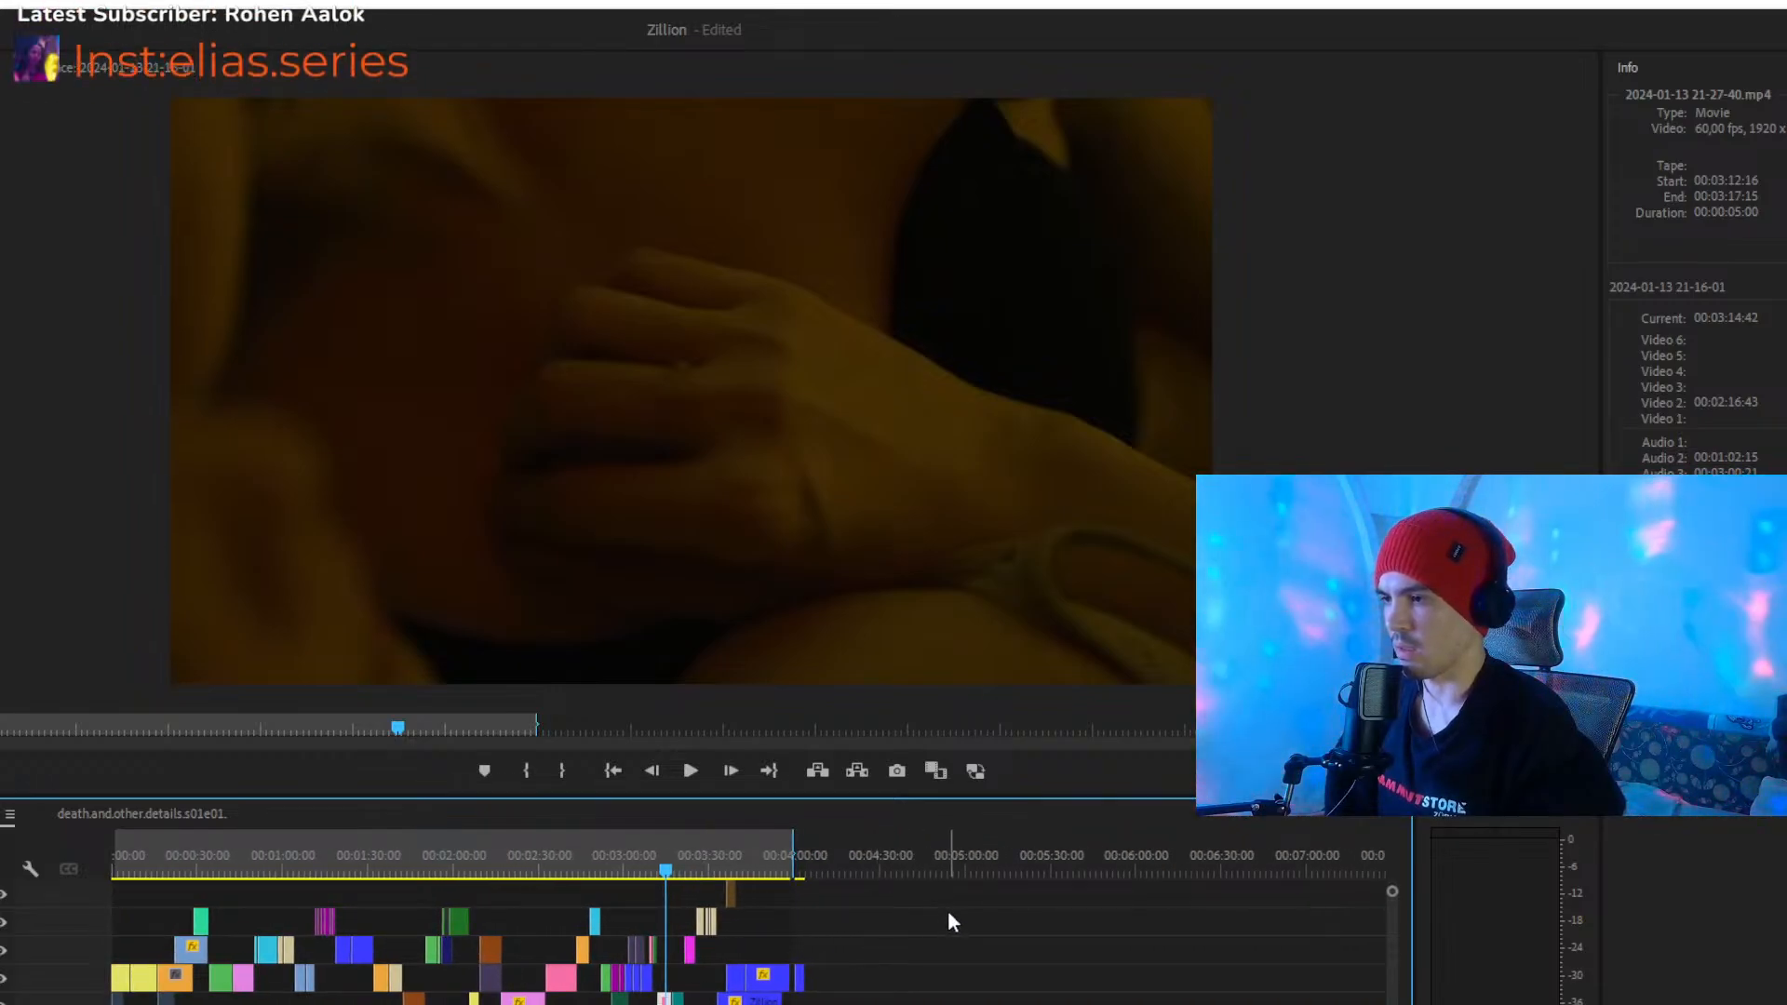
click(190, 866)
key(Home)
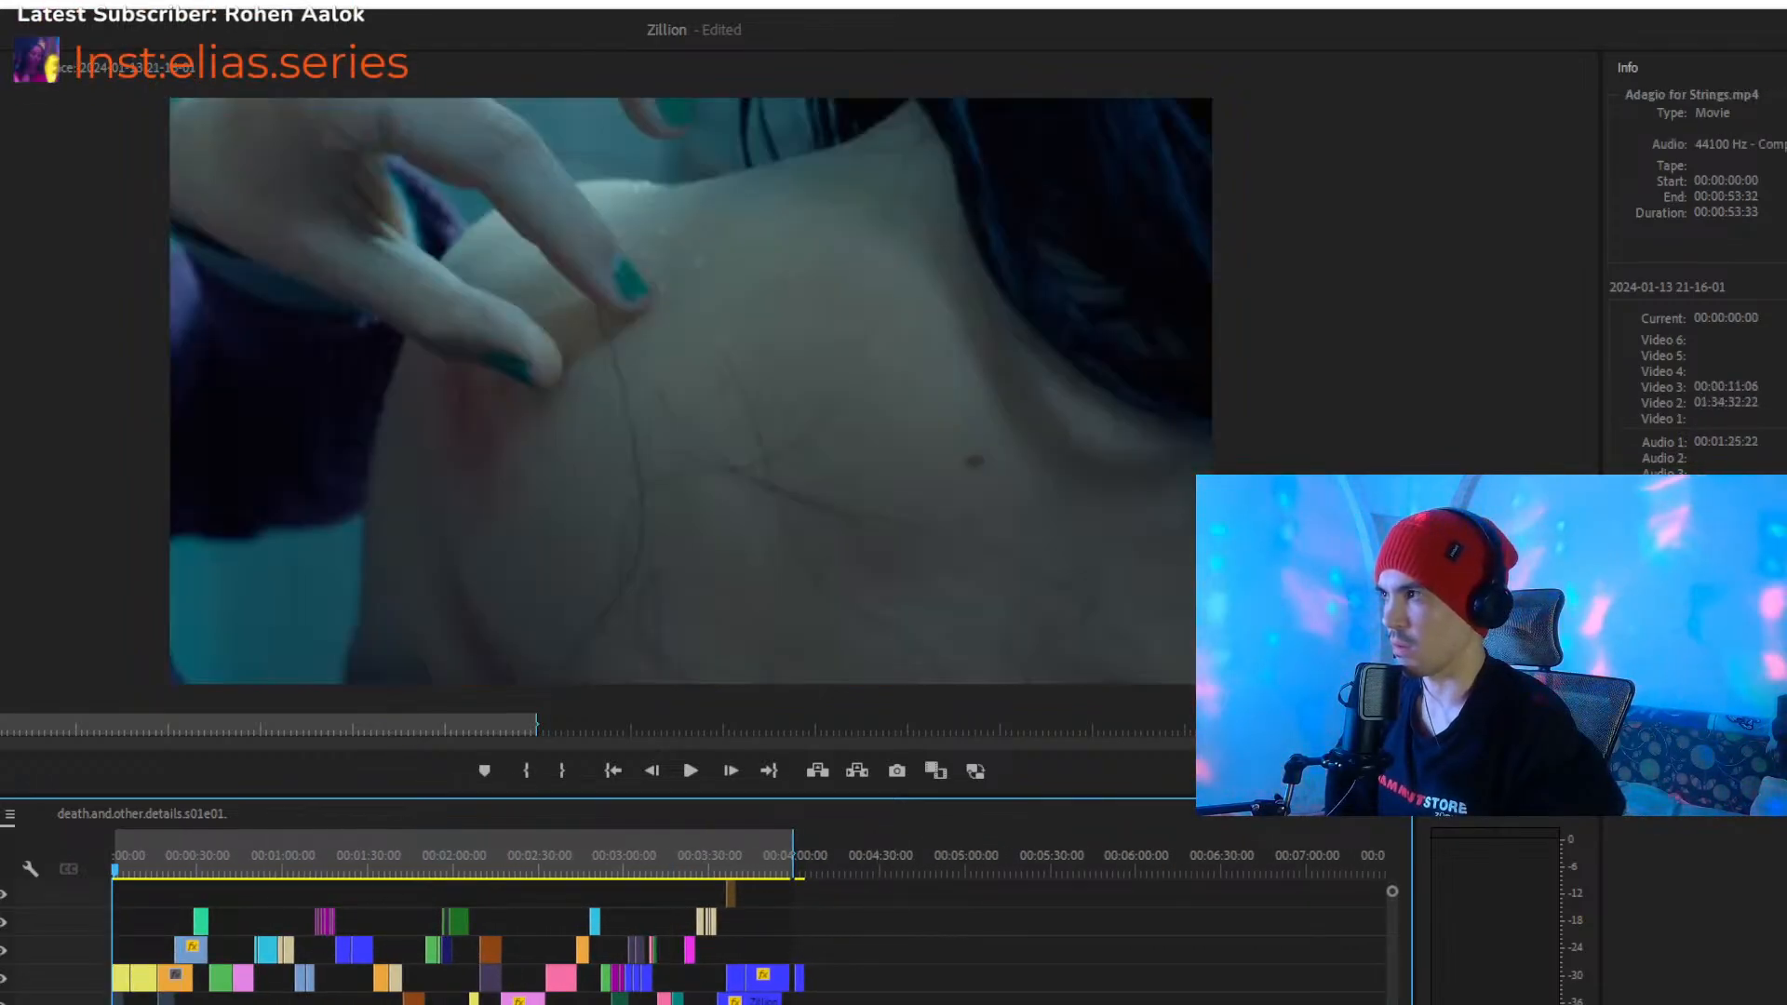
key(equal)
key(equal)
key(equal)
key(equal)
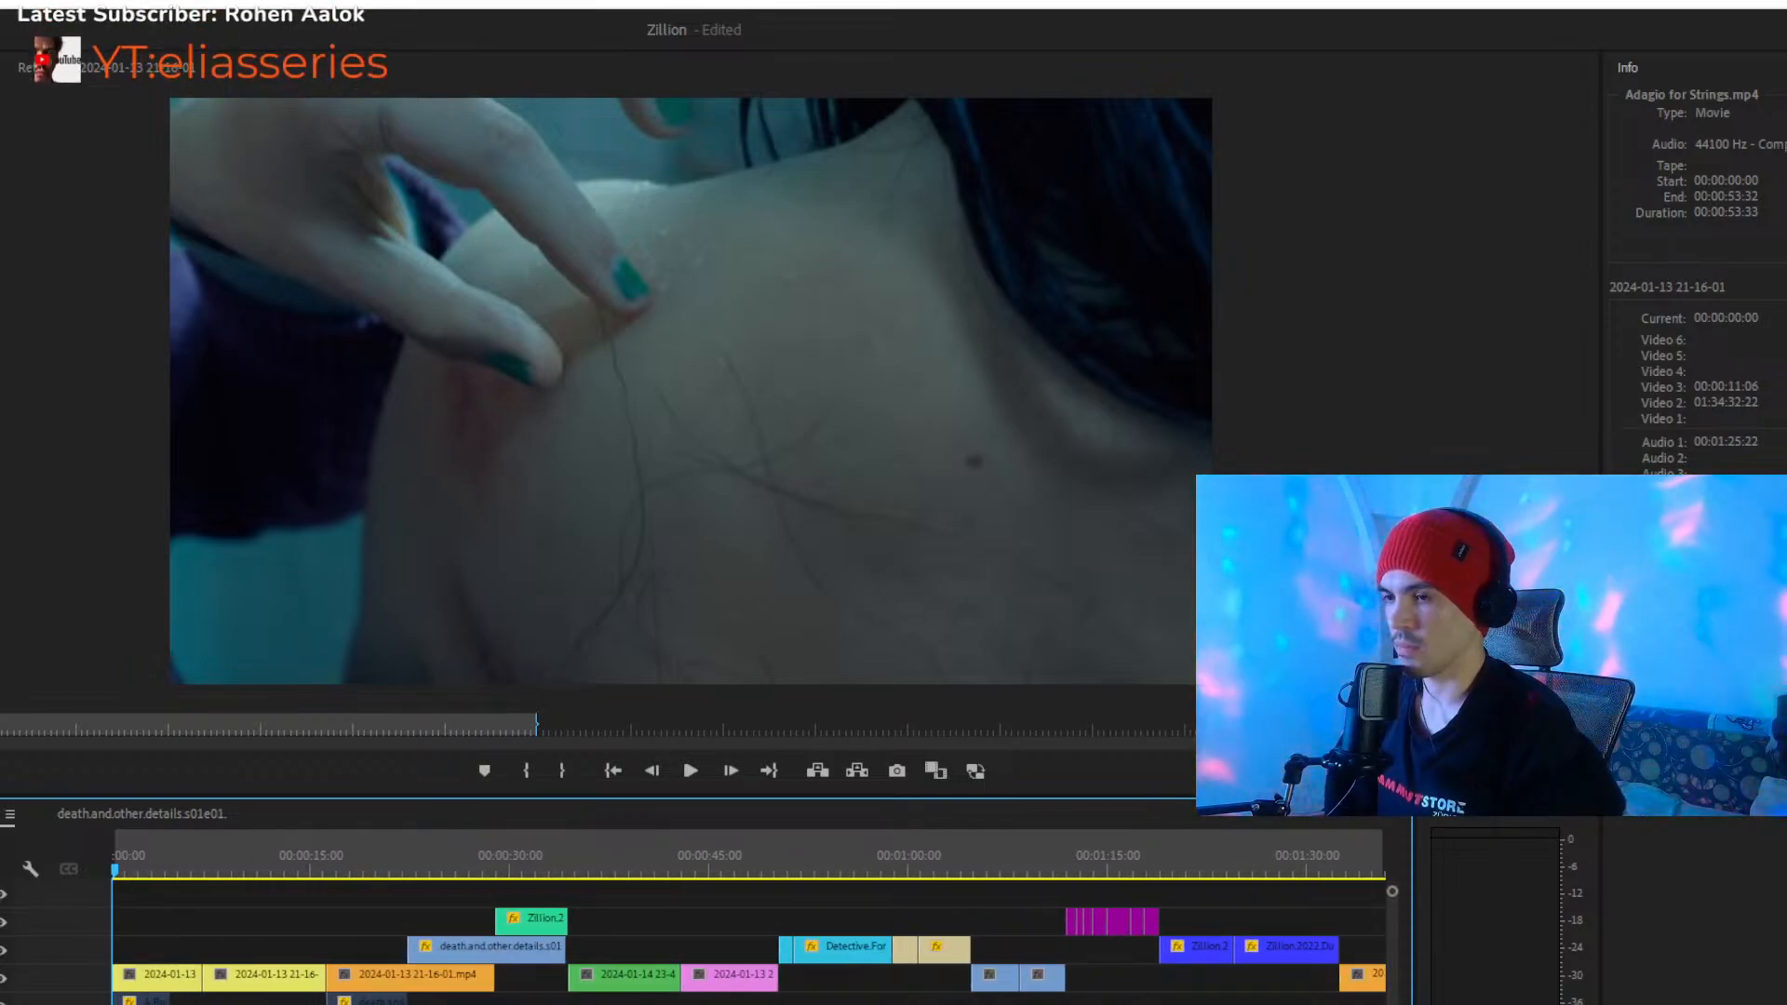
key(space)
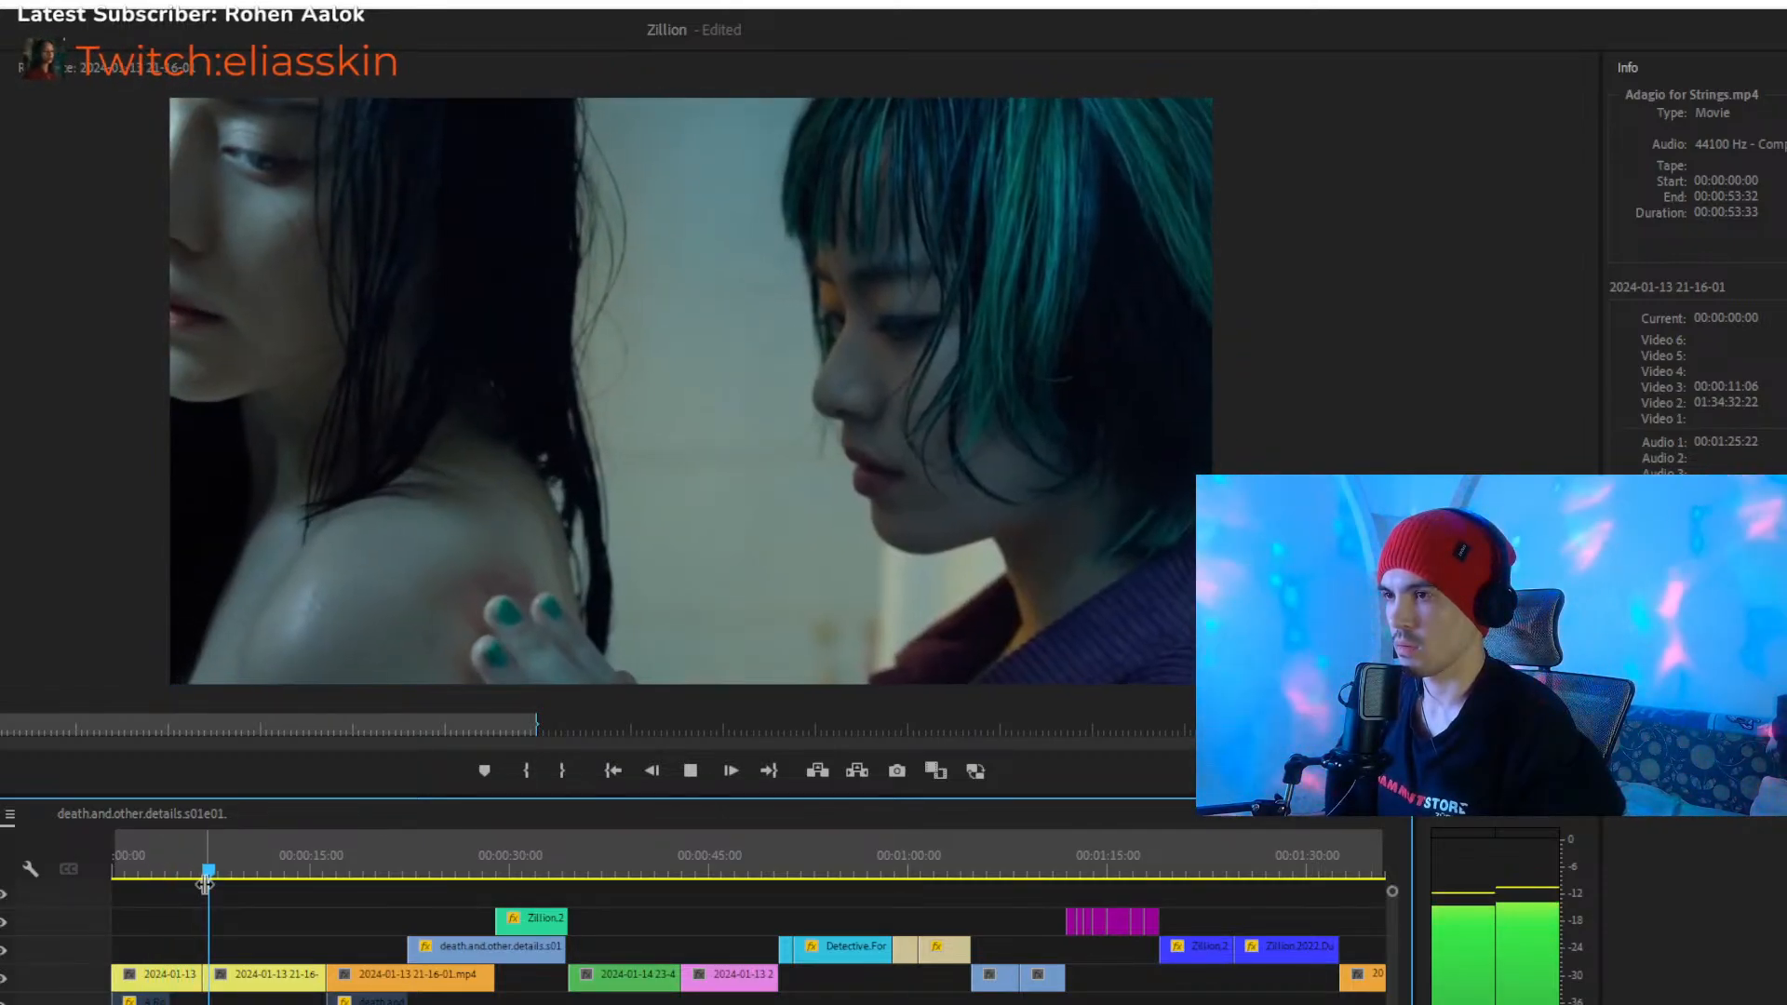
- Play and skim the opening from about 00:00:10 to 00:00:26, checking the overlapping shots against the music
mouse_move(1377, 1003)
mouse_down()
mouse_move(1347, 1003)
mouse_move(1377, 1003)
mouse_up()
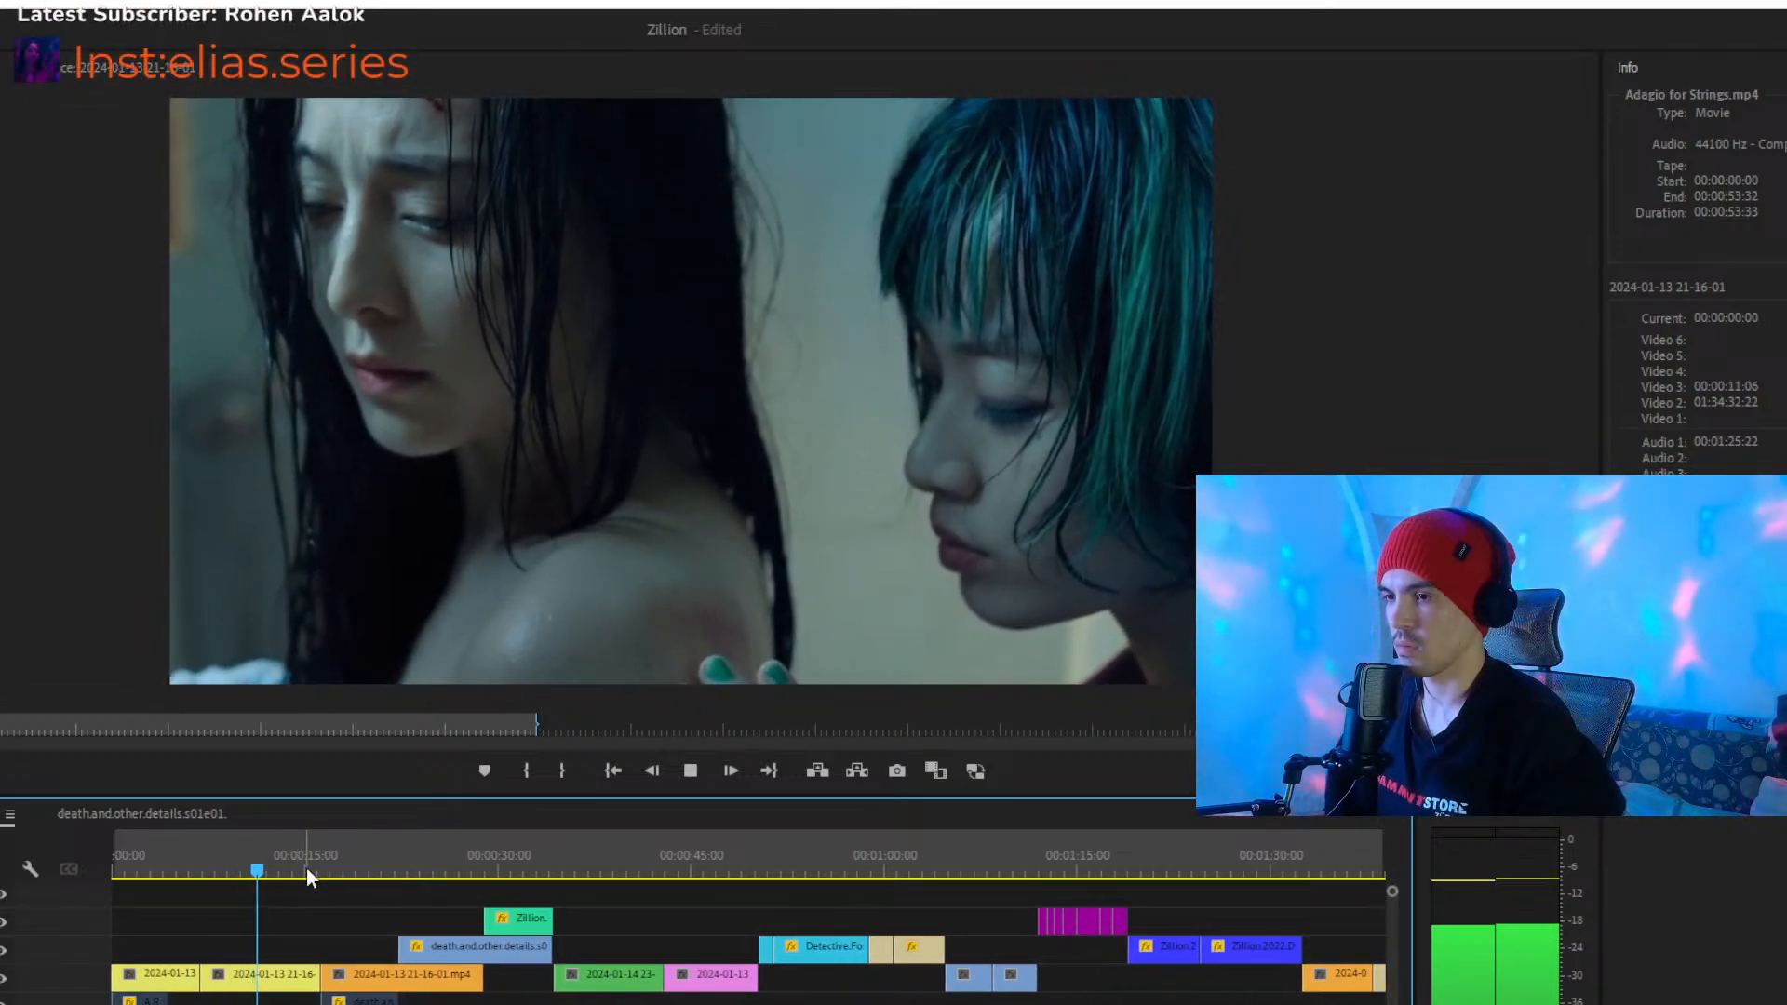
drag(317, 871, 391, 884)
key(space)
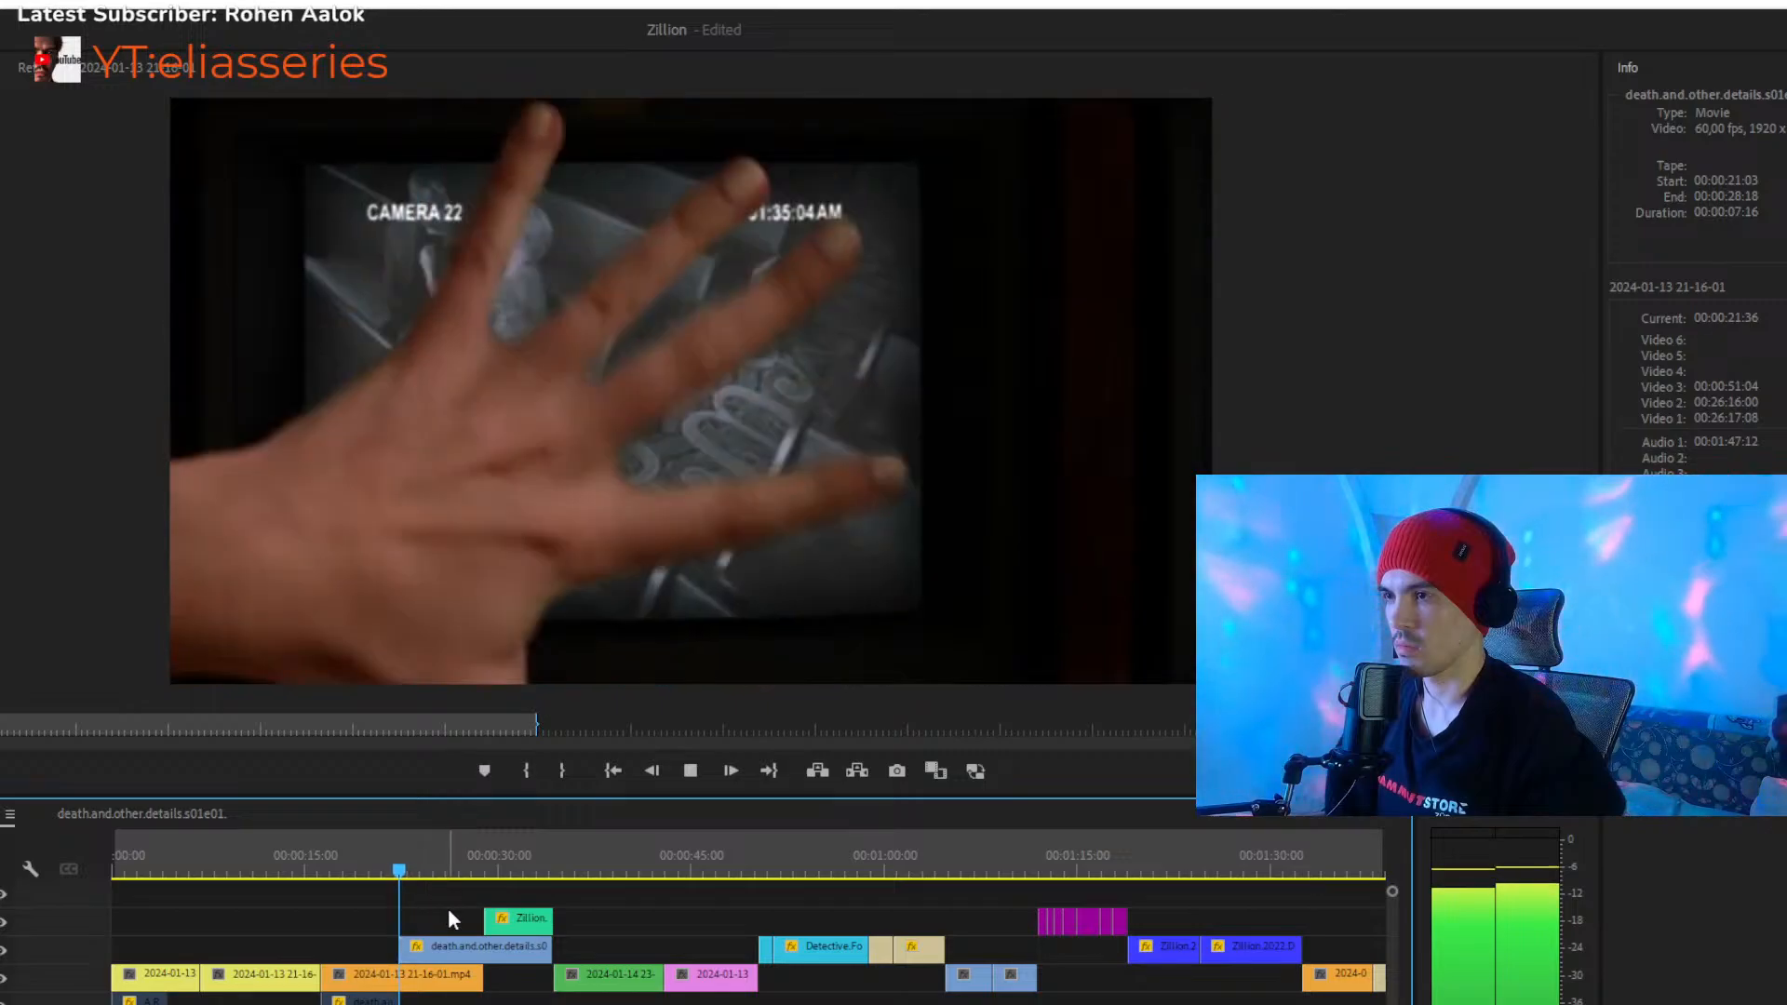
drag(410, 861, 395, 858)
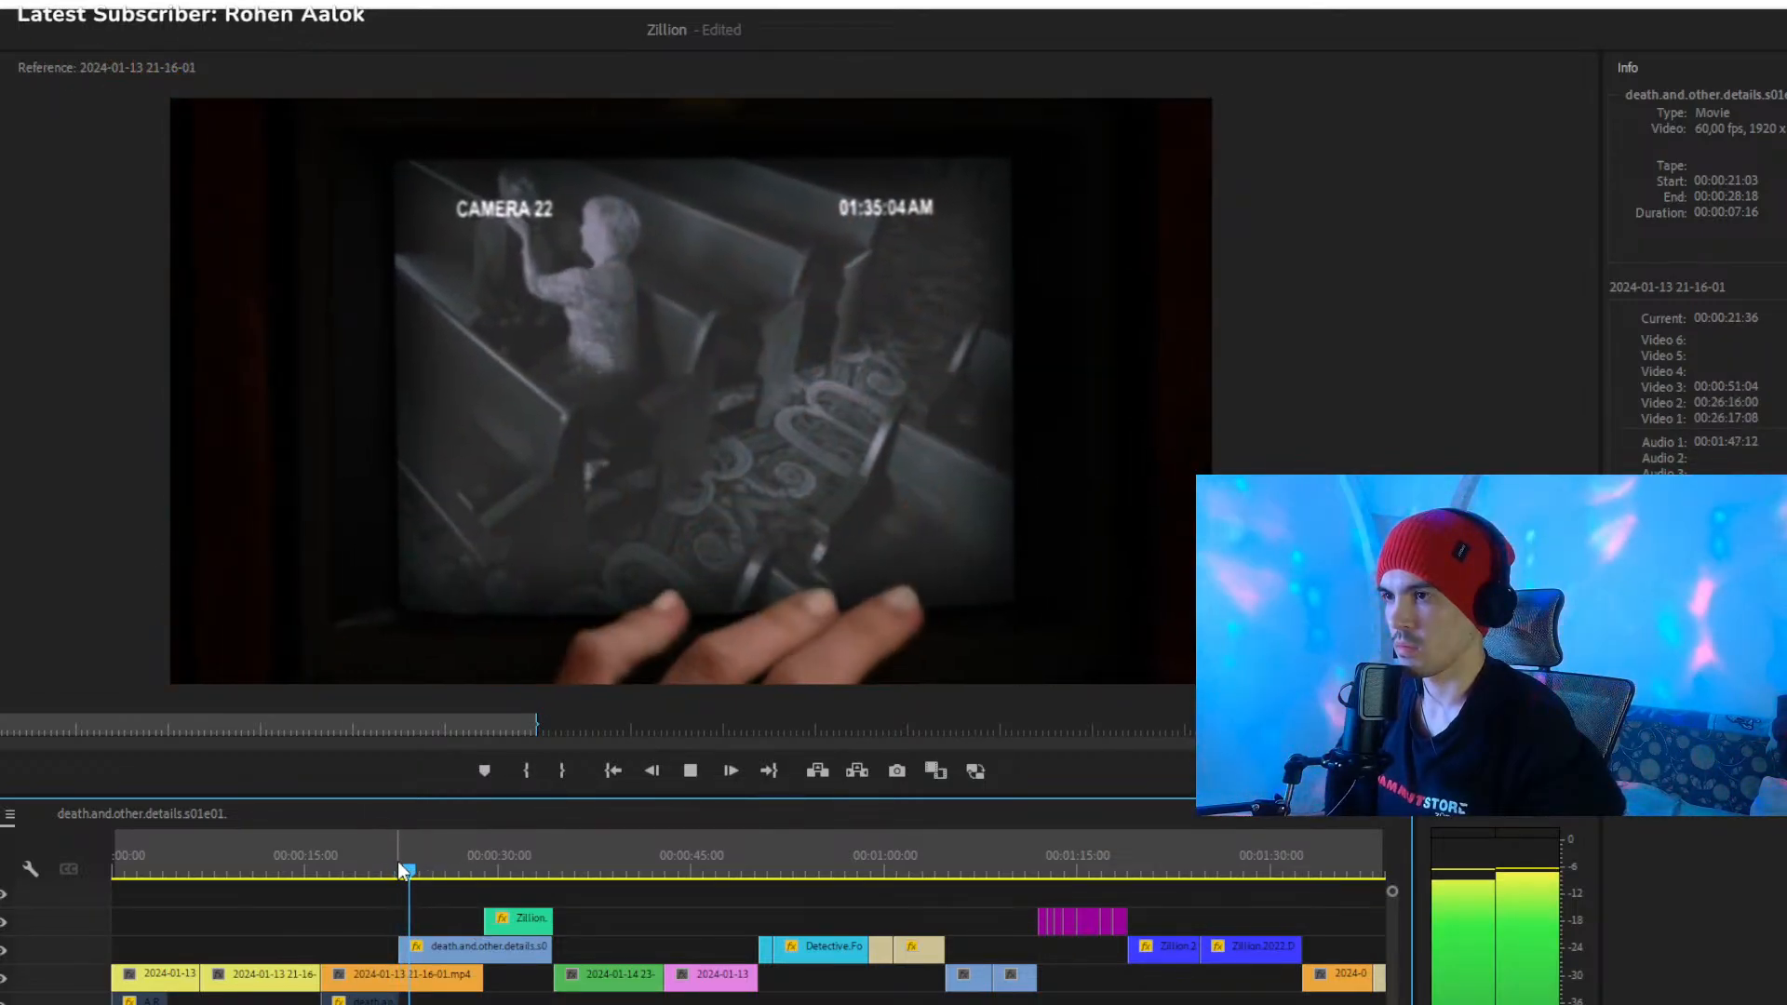
scroll(486, 917, up, 6)
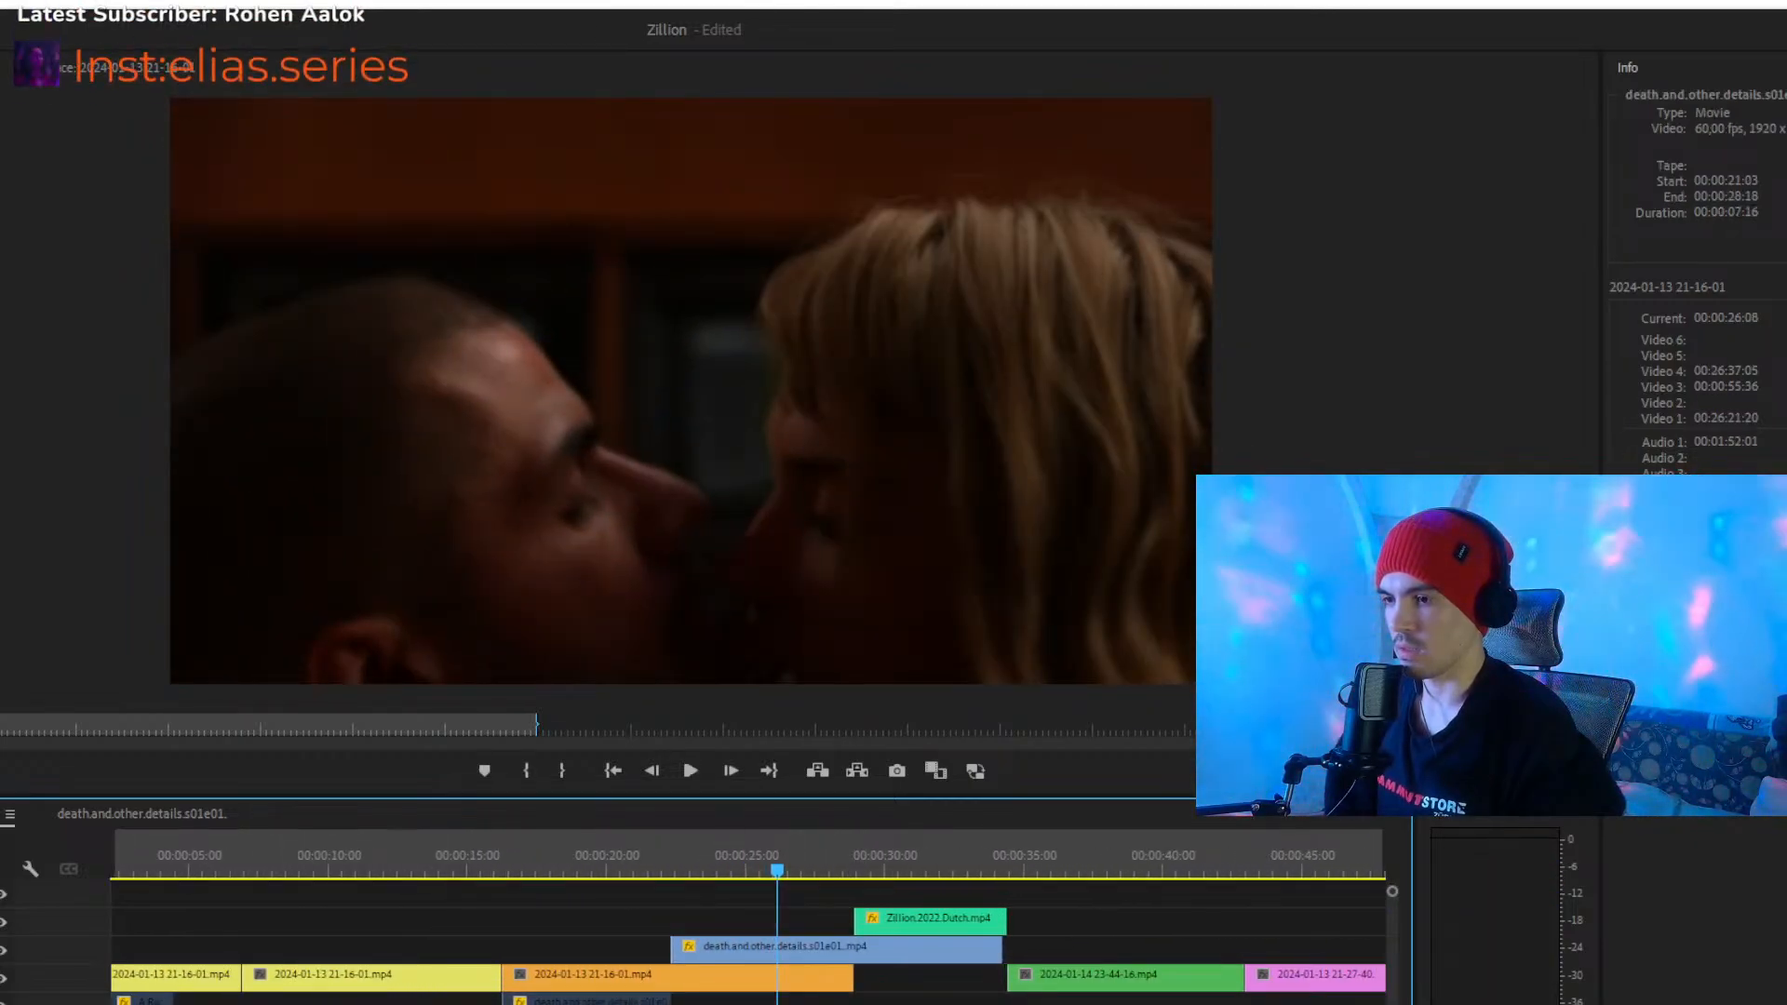
scroll(745, 941, down, 8)
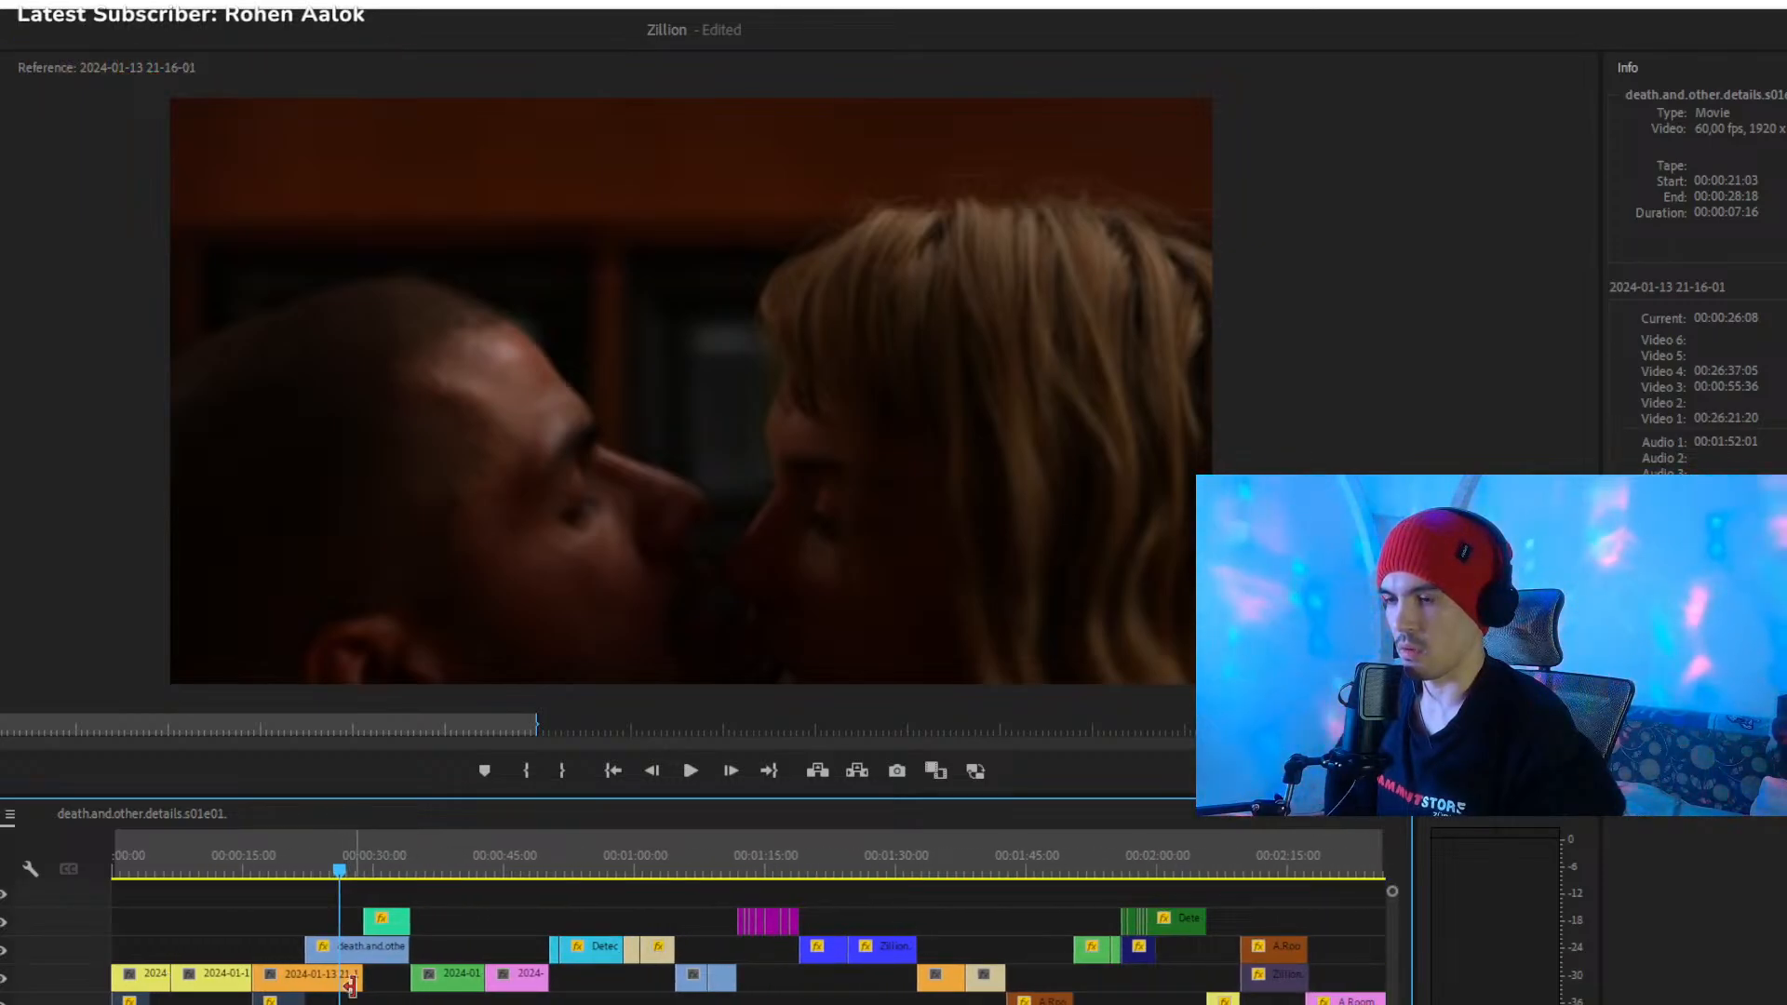
- Split the death.and.other.details clip on Video 4 at 00:00:28:57, where the green Zillion clip starts, and select its second part
click(360, 853)
key(space)
drag(360, 853, 367, 856)
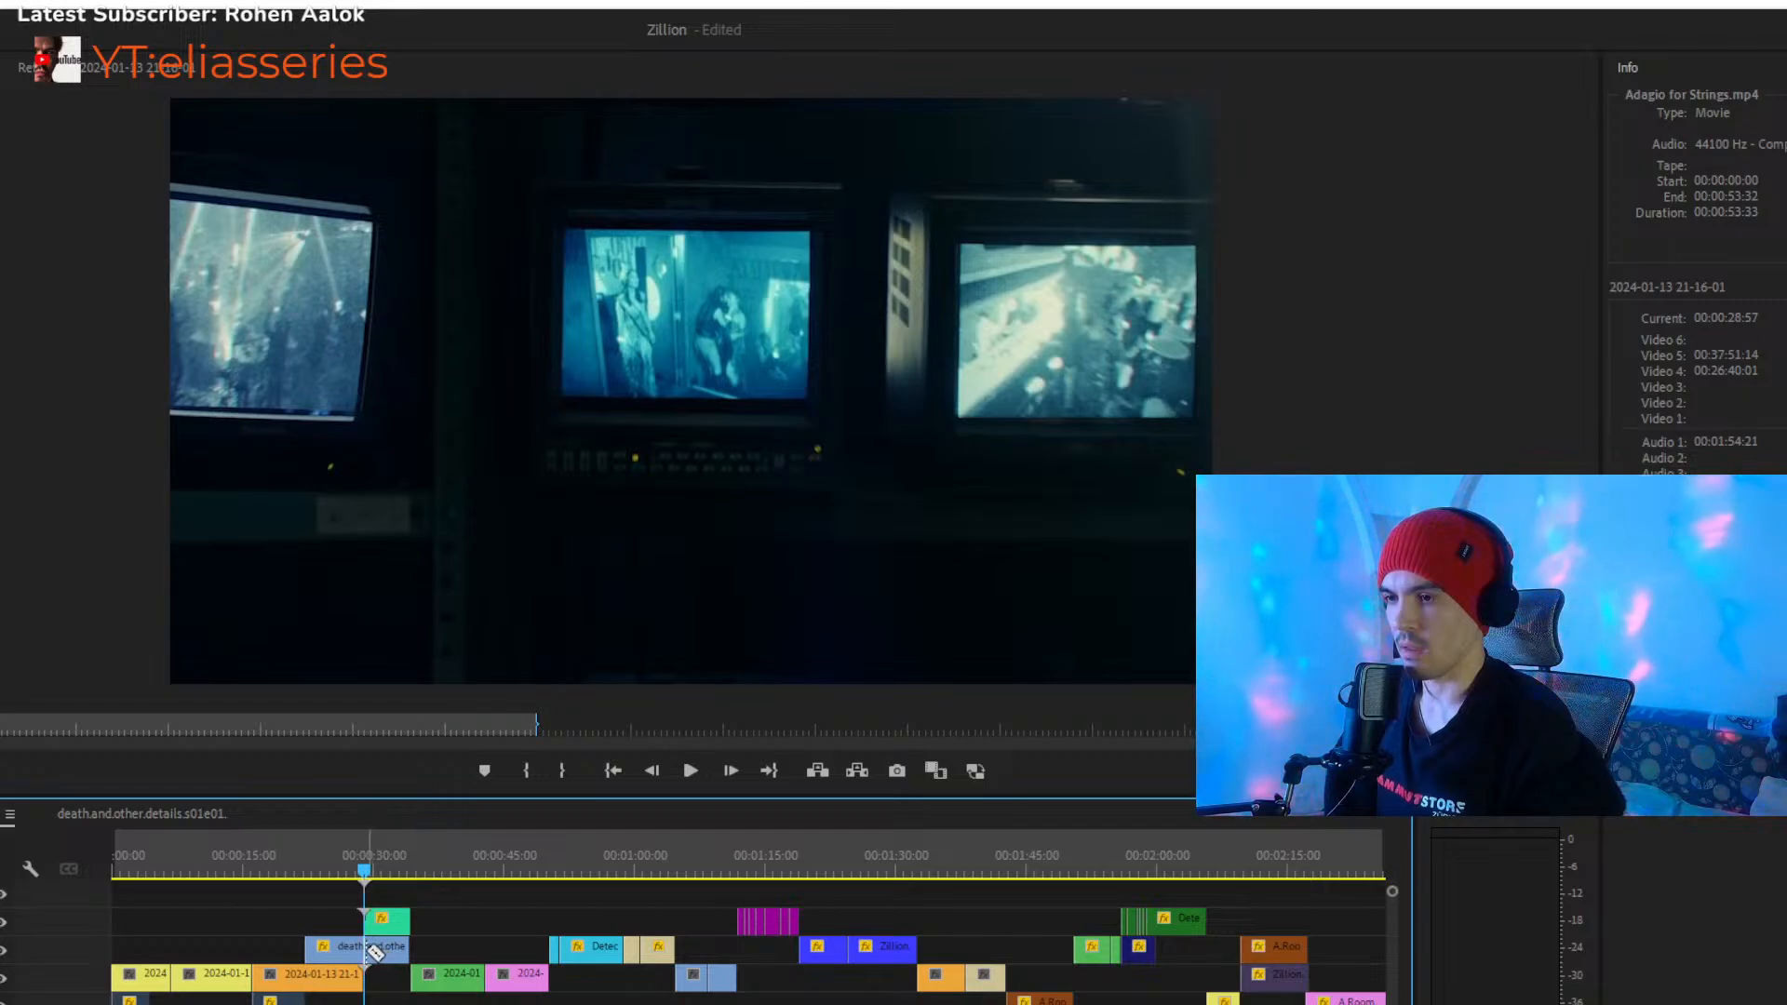
scroll(745, 940, up, 5)
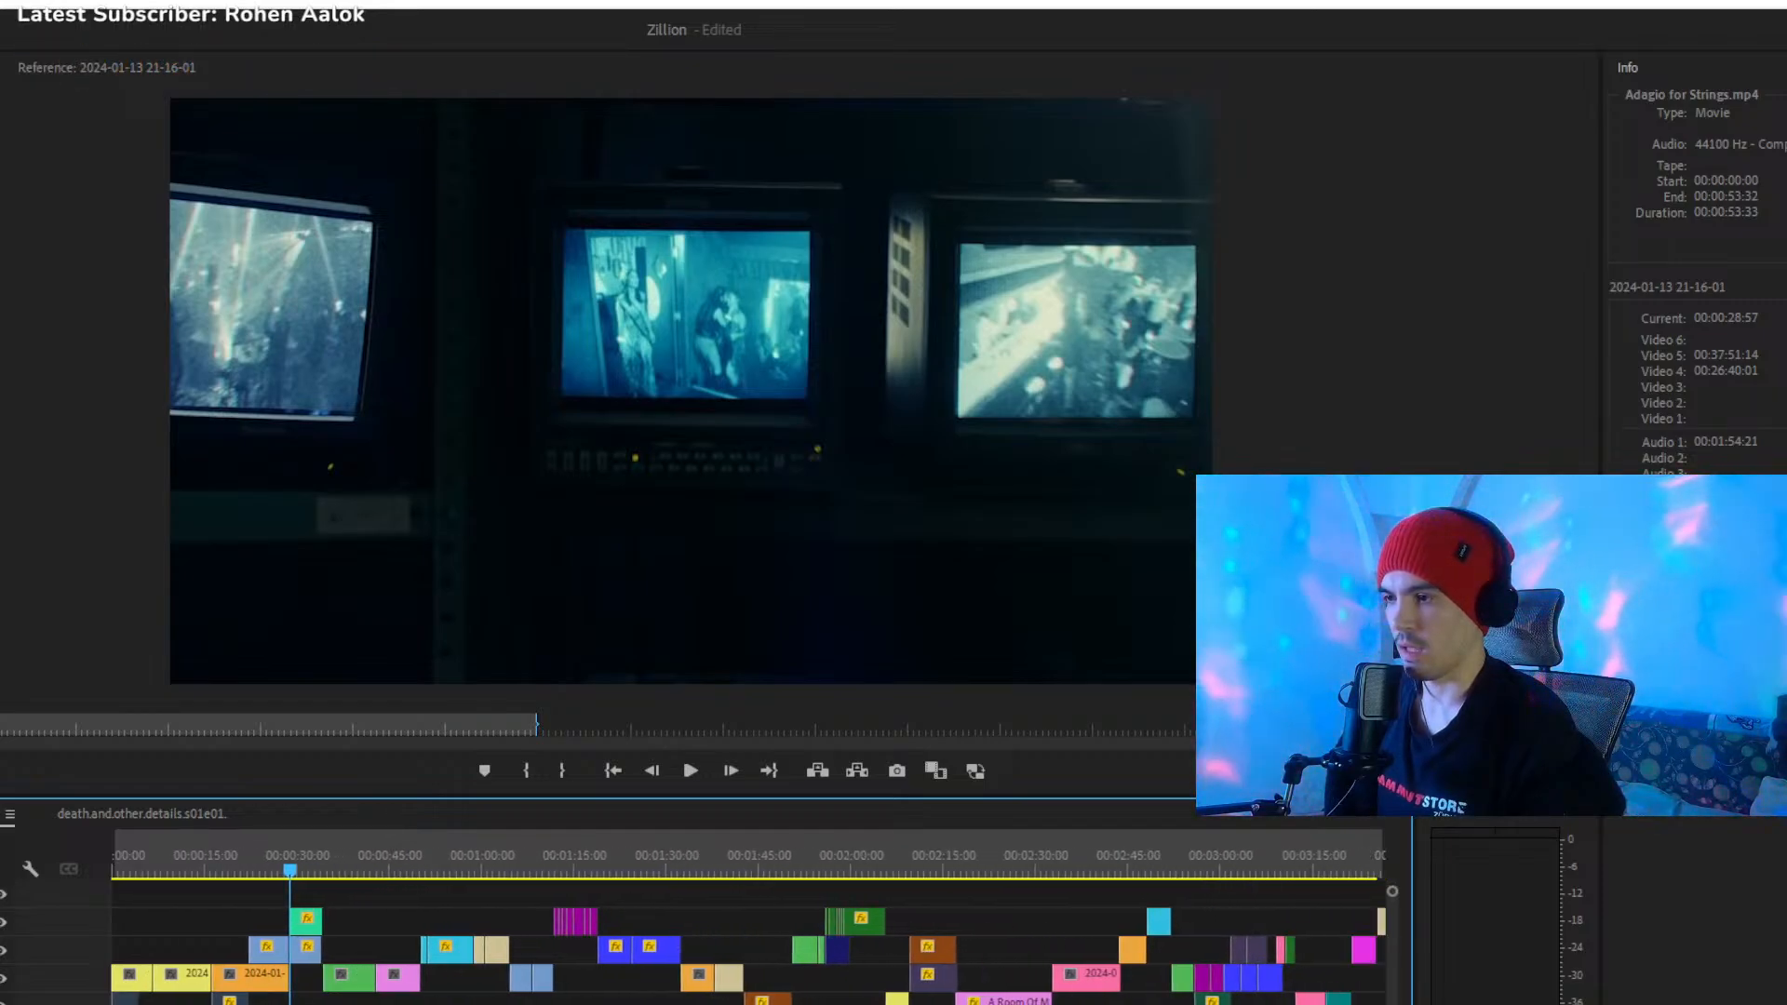
scroll(744, 940, up, 2)
click(789, 946)
scroll(438, 886, down, 3)
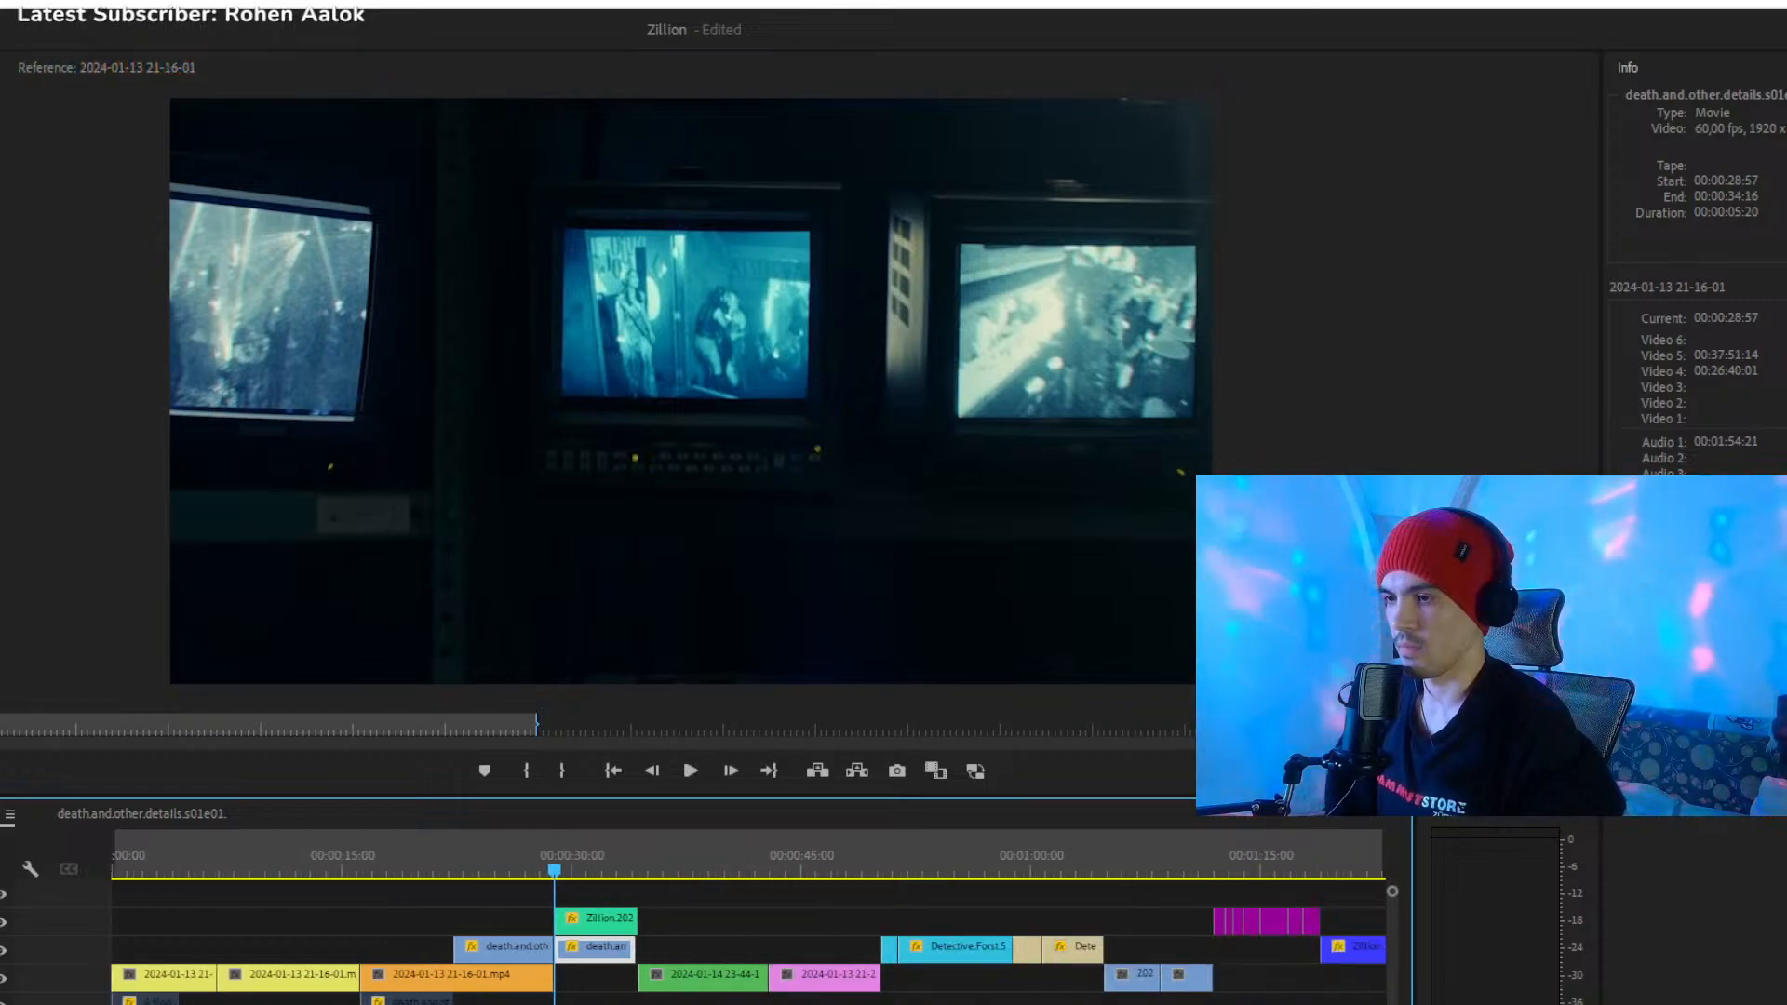
- Move the split-off second part of the death.and.other.details clip from the opening to Video 3 at 00:03:21:27
click(504, 866)
drag(505, 879, 494, 875)
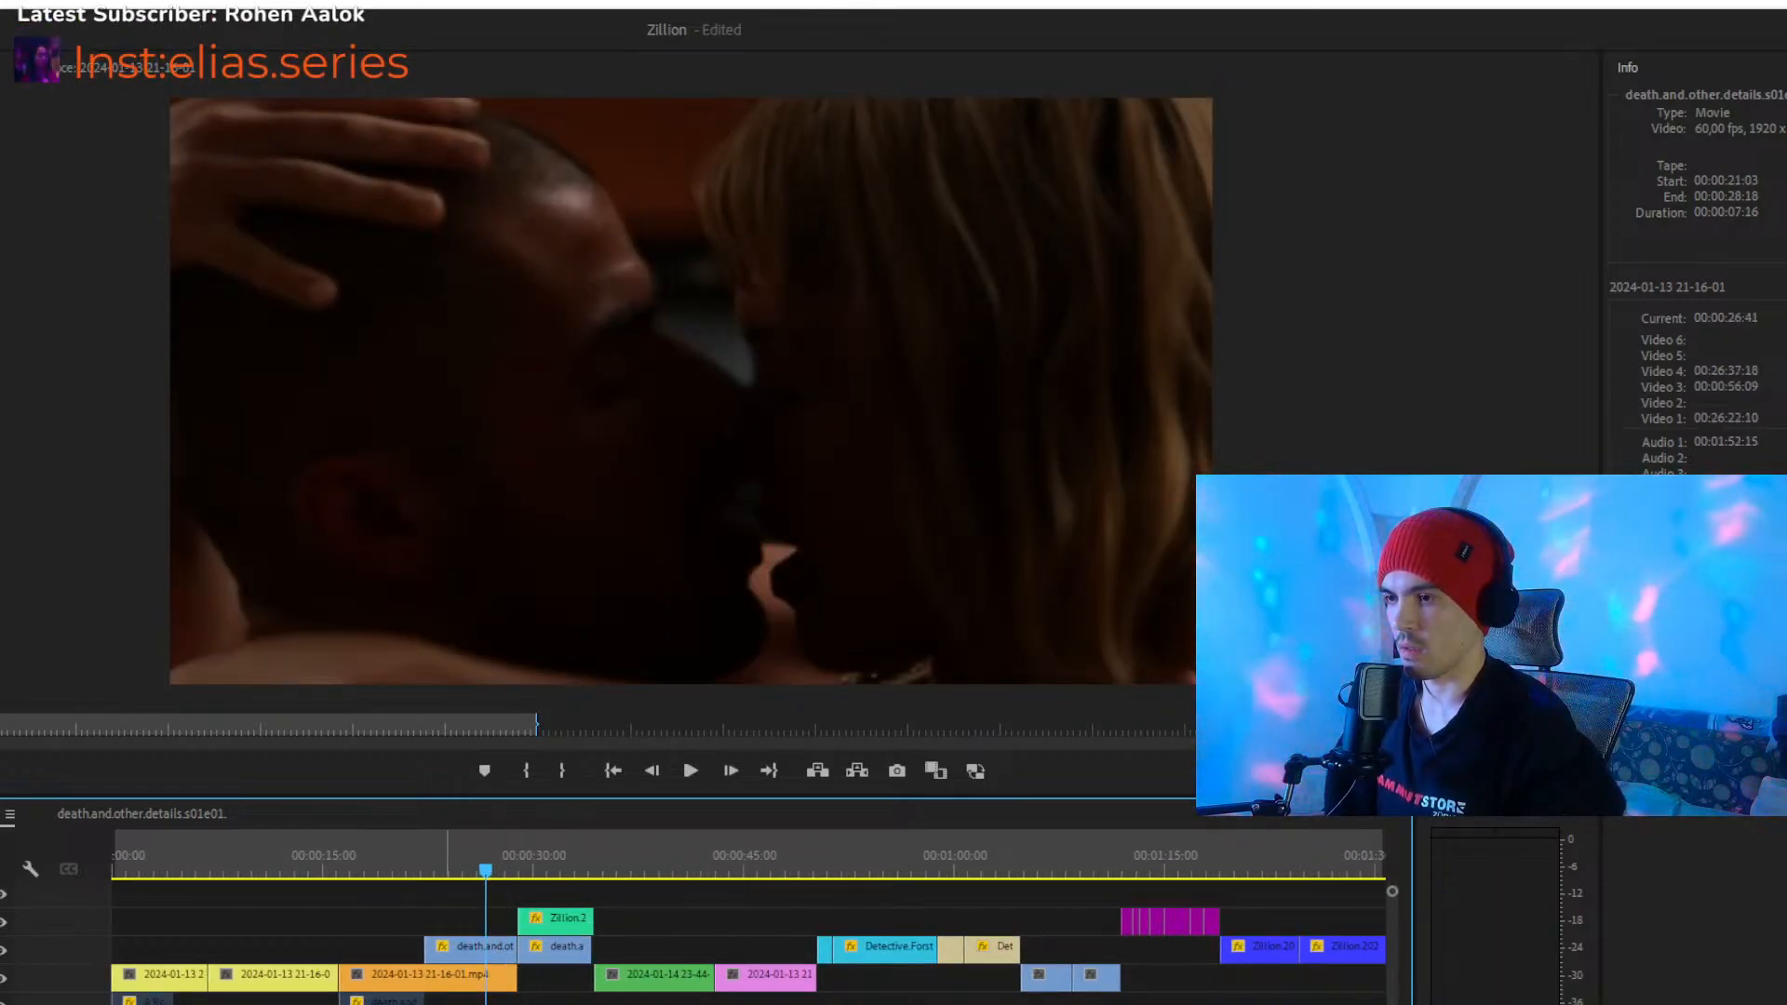
scroll(744, 940, down, 4)
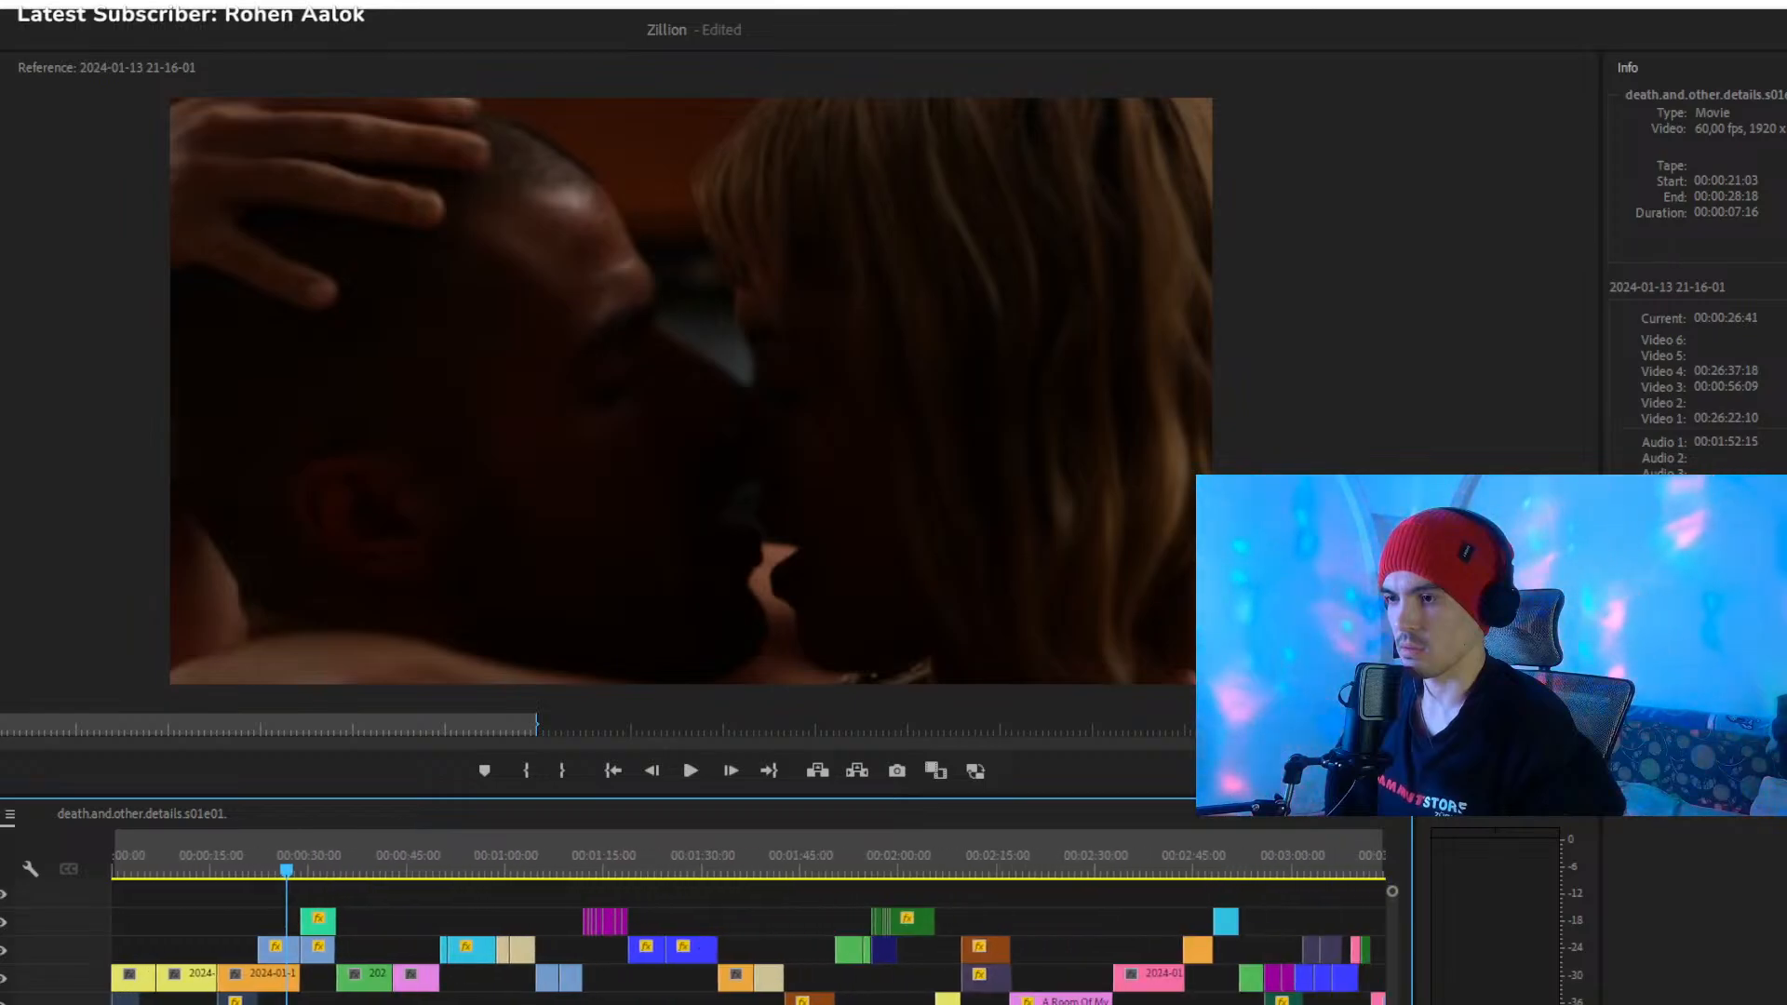
key(space)
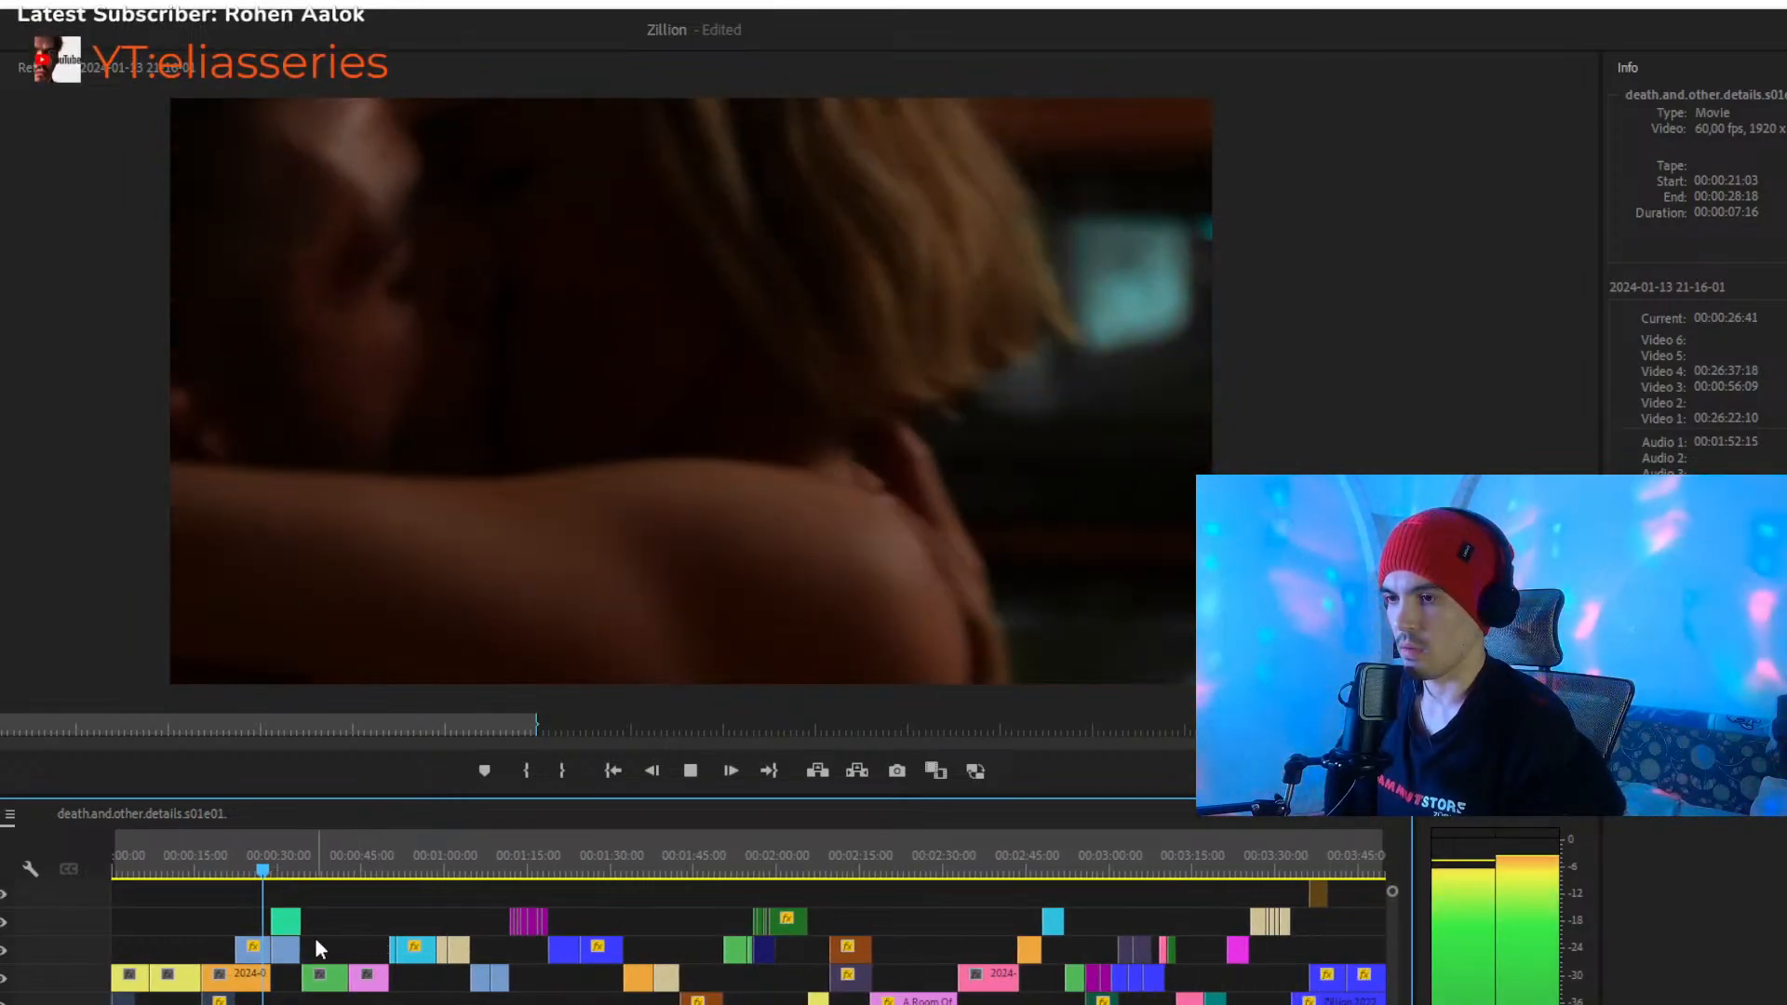
drag(289, 951, 894, 917)
click(424, 857)
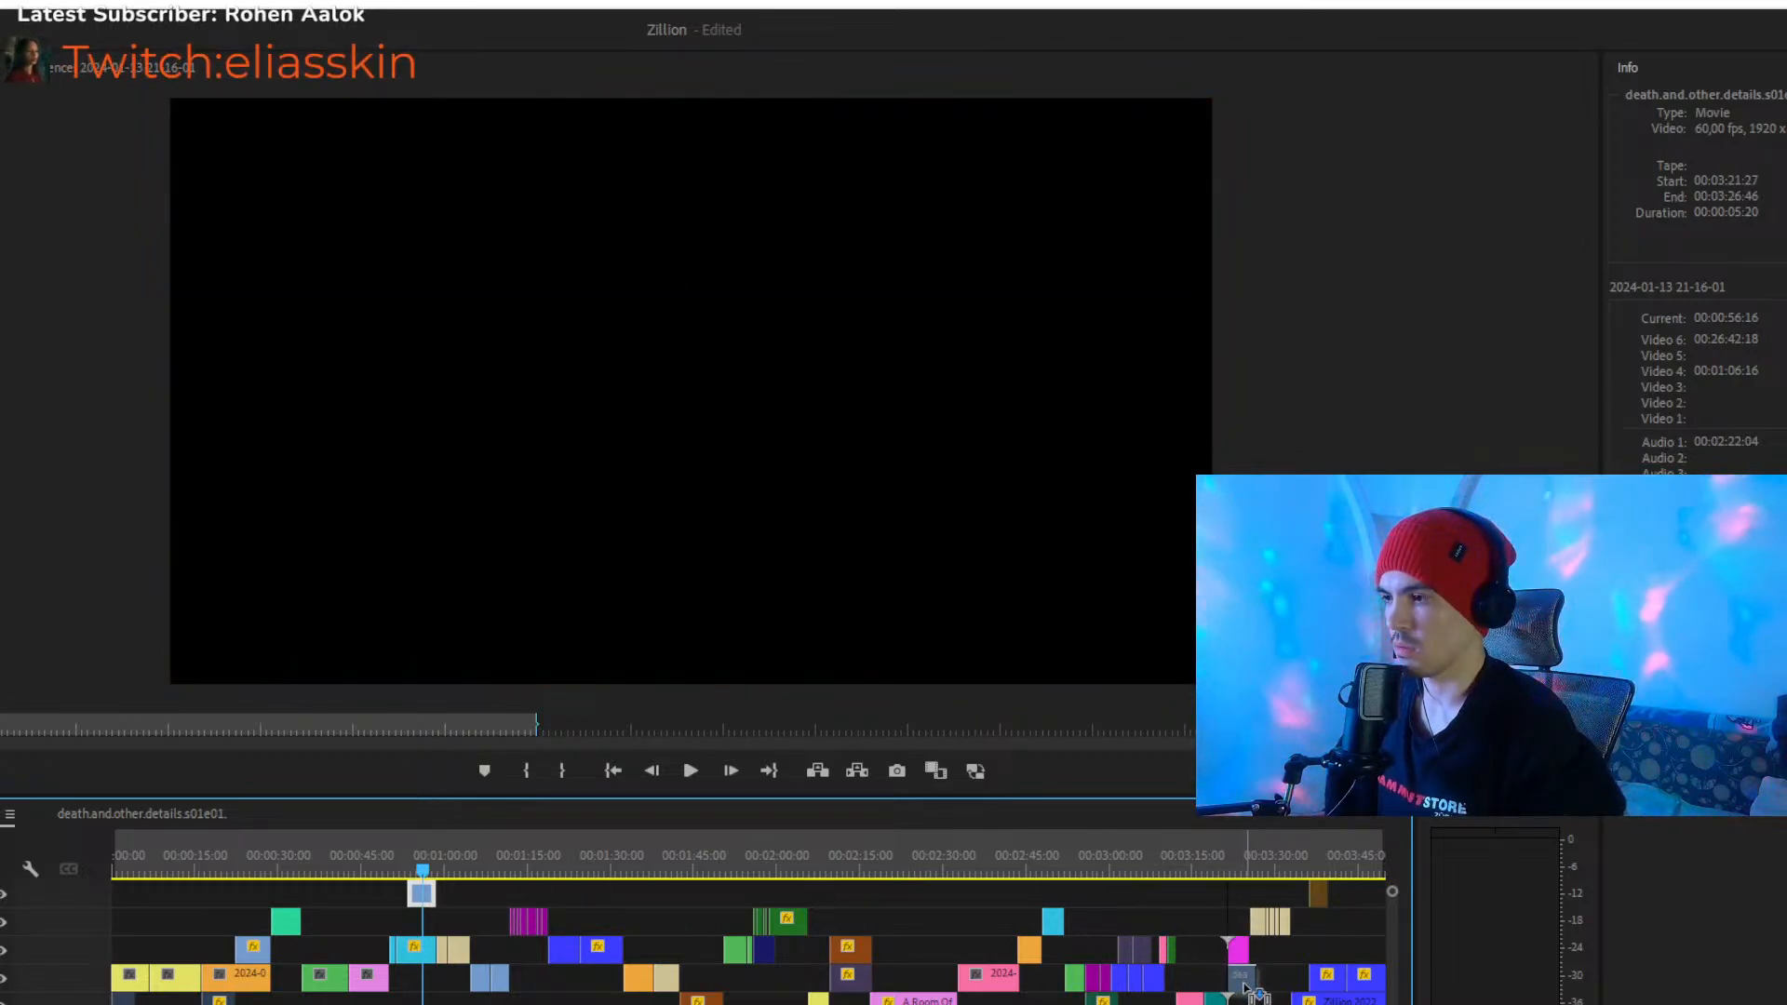
drag(1248, 990, 1246, 985)
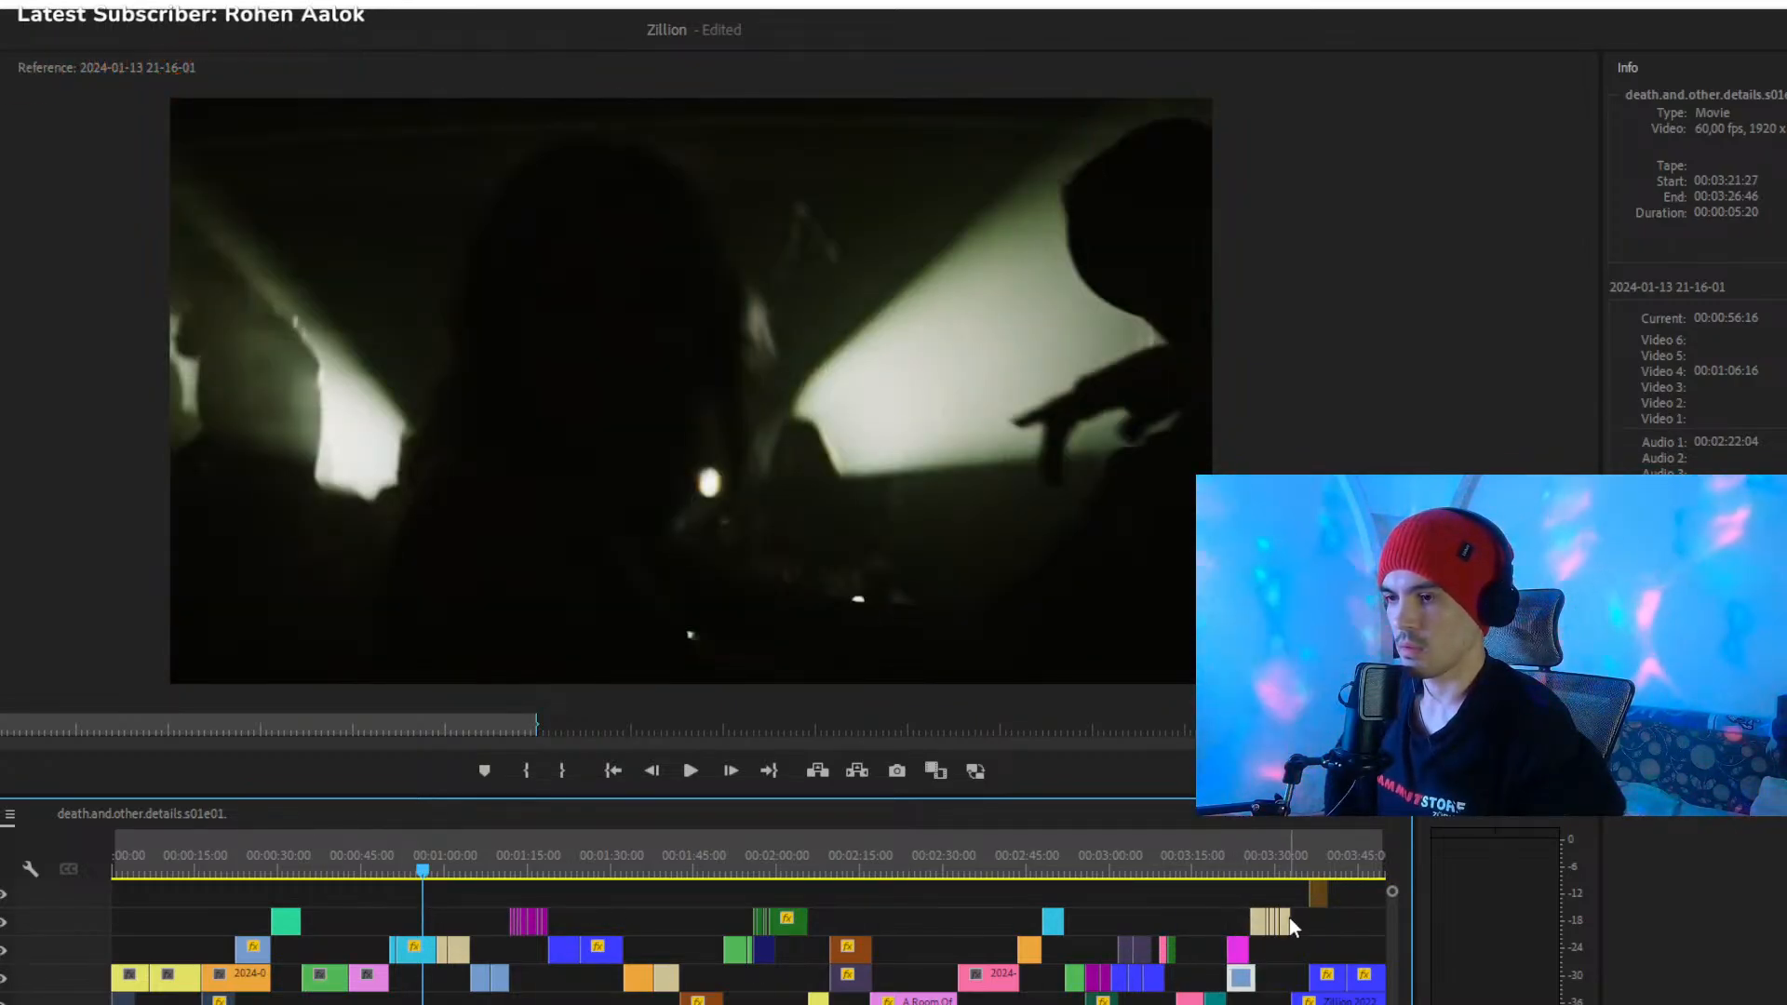
- Move the blue death.and.other.details clip earlier on Video 3 so it starts at 00:03:11:56
drag(1266, 867, 1230, 868)
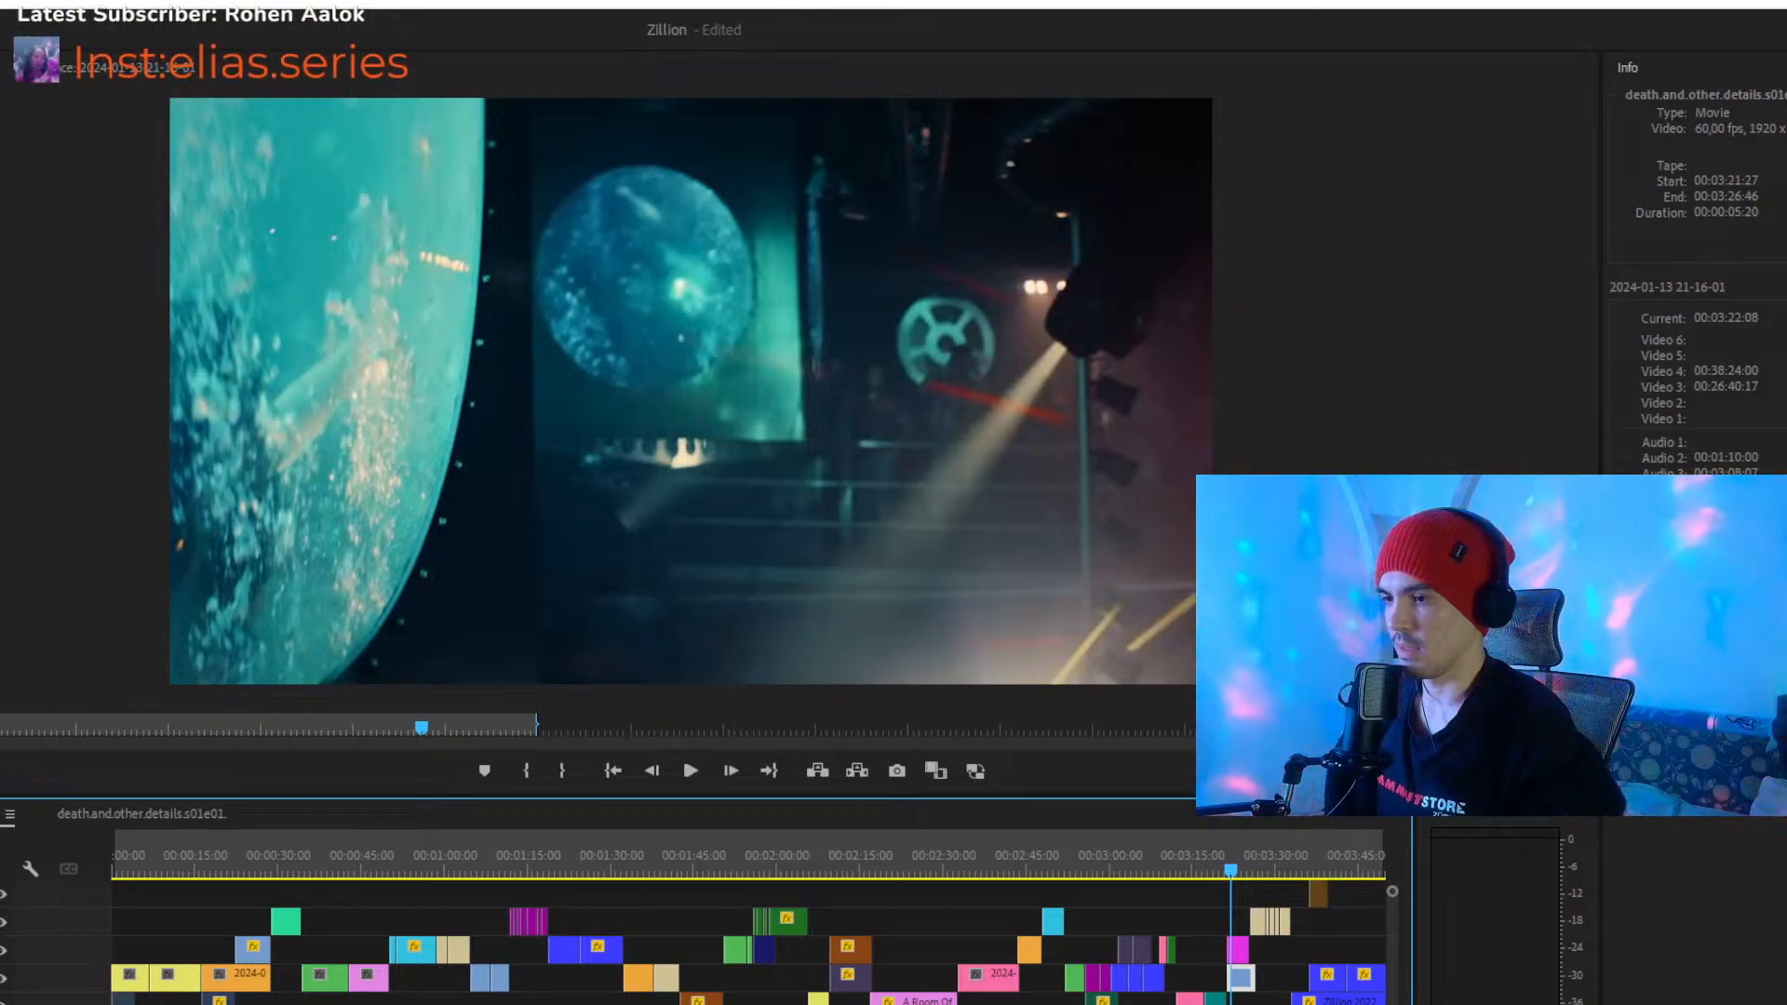
key(minus)
key(equal)
key(equal)
key(equal)
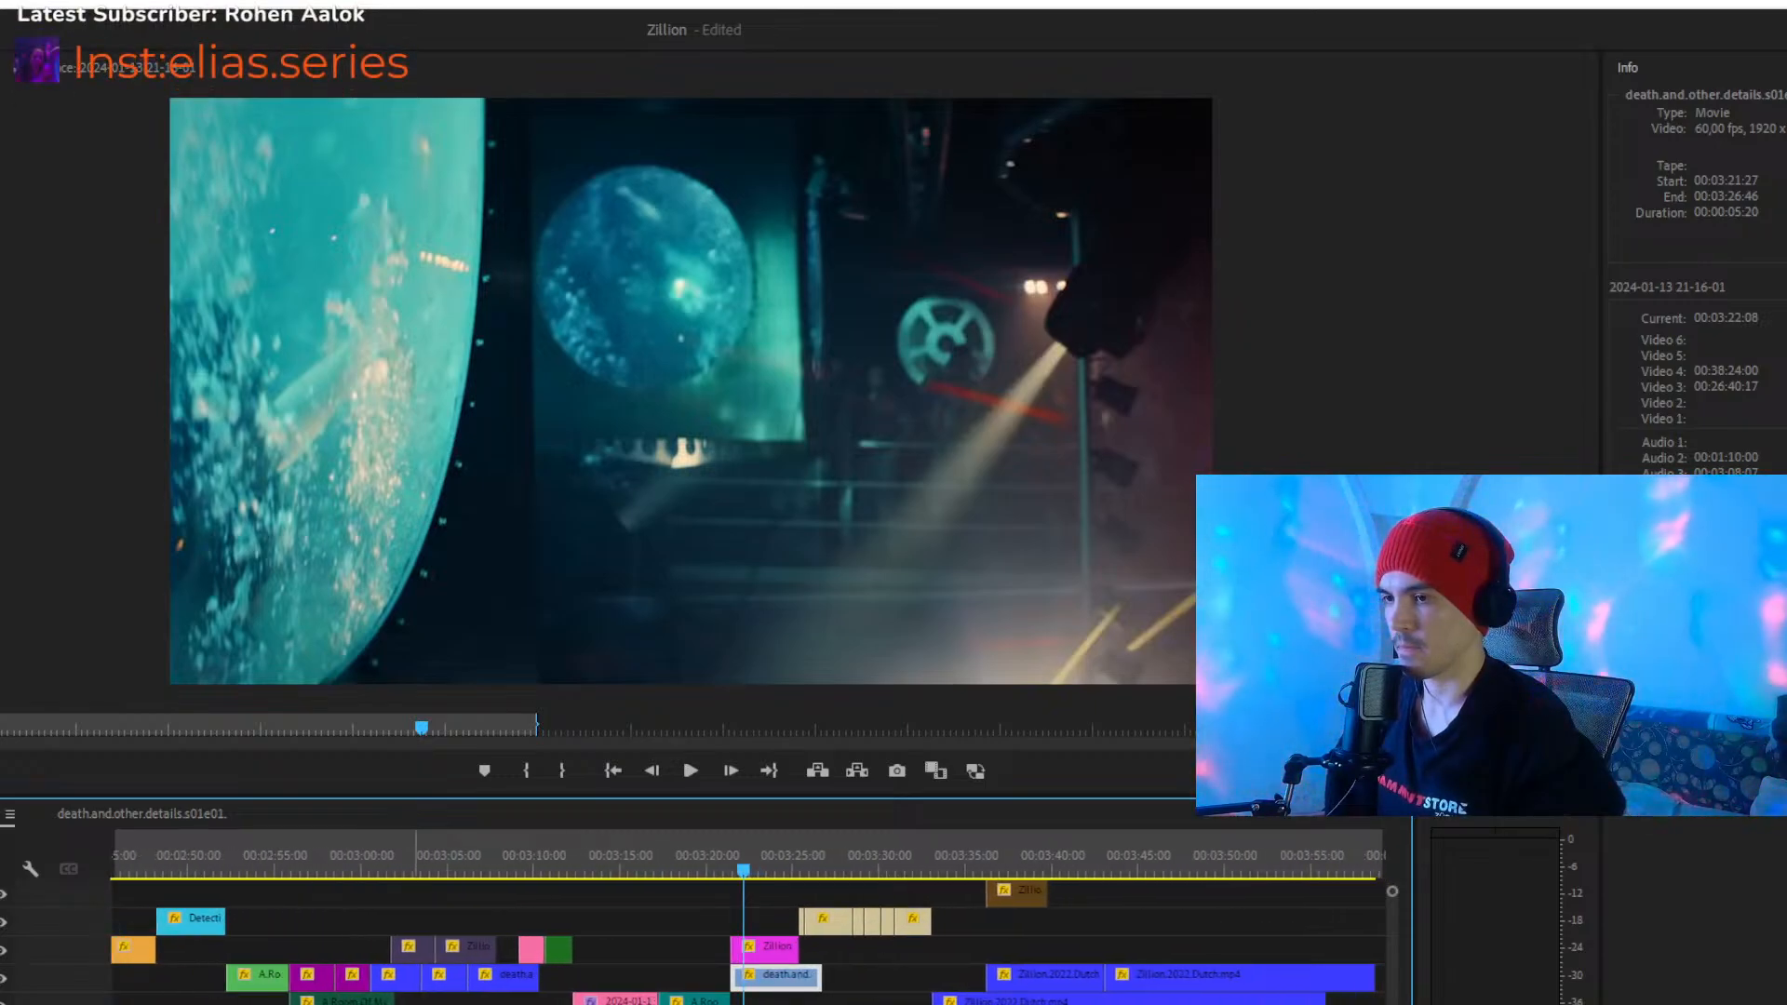
drag(256, 871, 551, 866)
drag(787, 974, 632, 976)
- Play the passage from about 00:03:11 to 00:03:18 to check the relocated clip against the music
drag(562, 872, 593, 876)
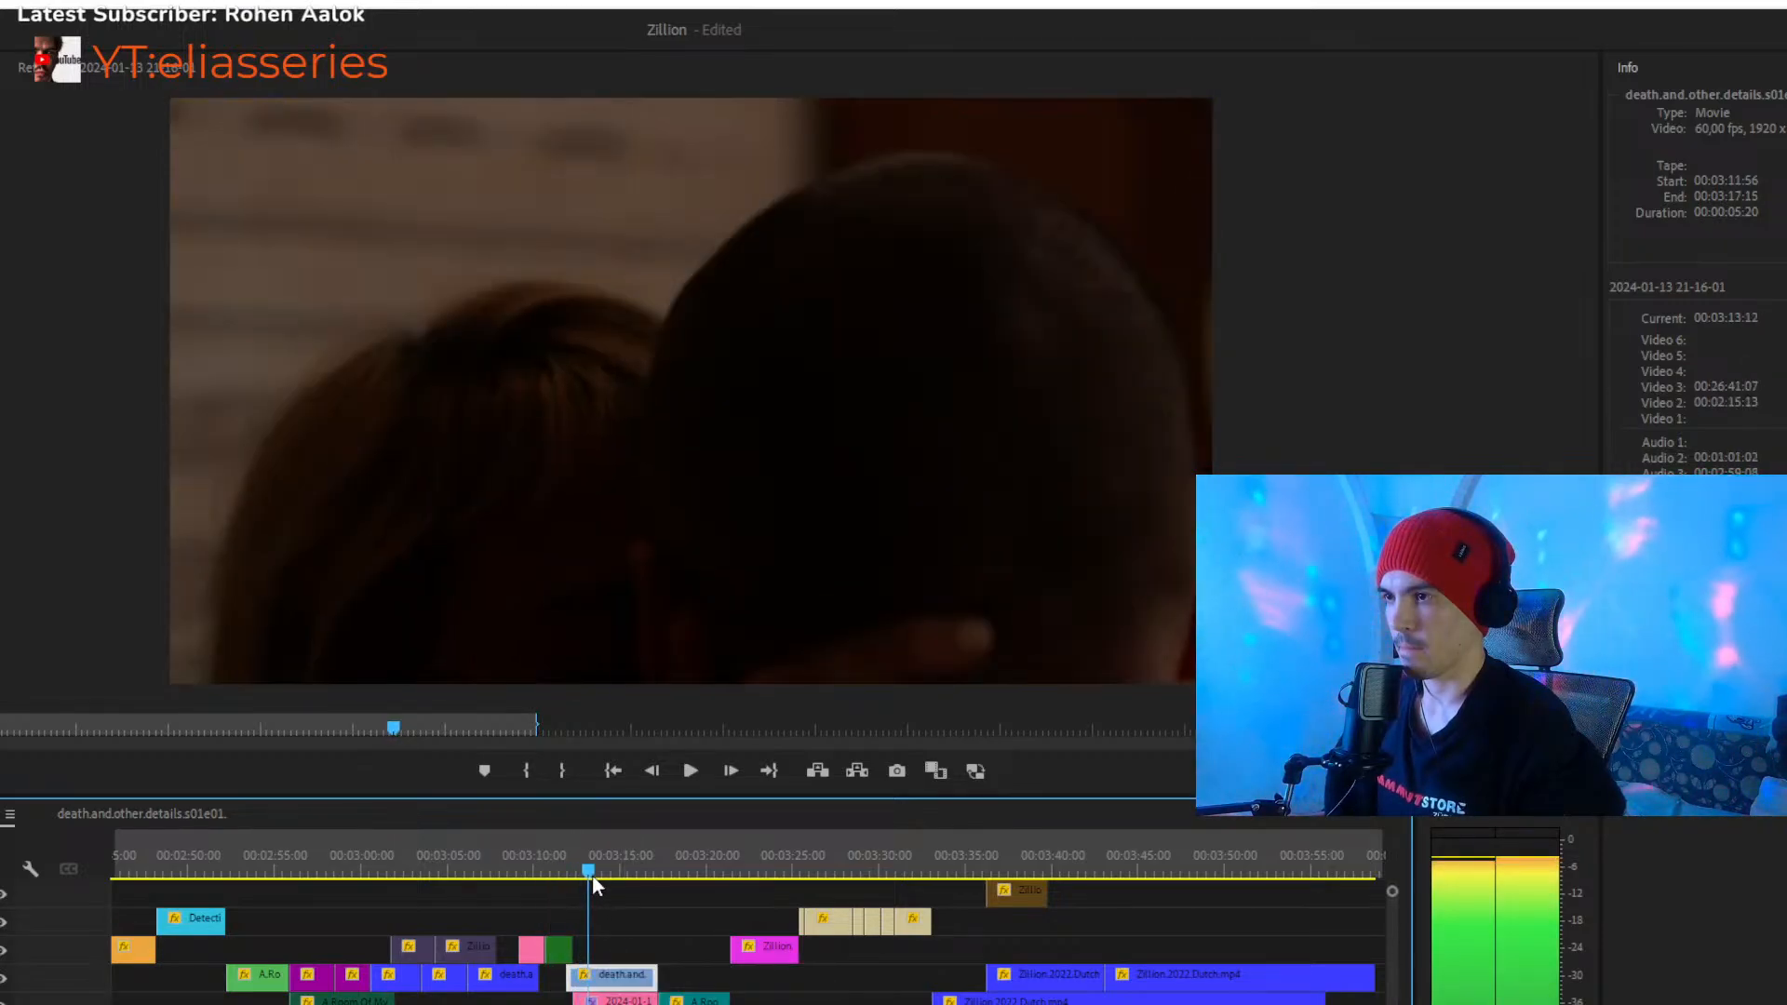
key(space)
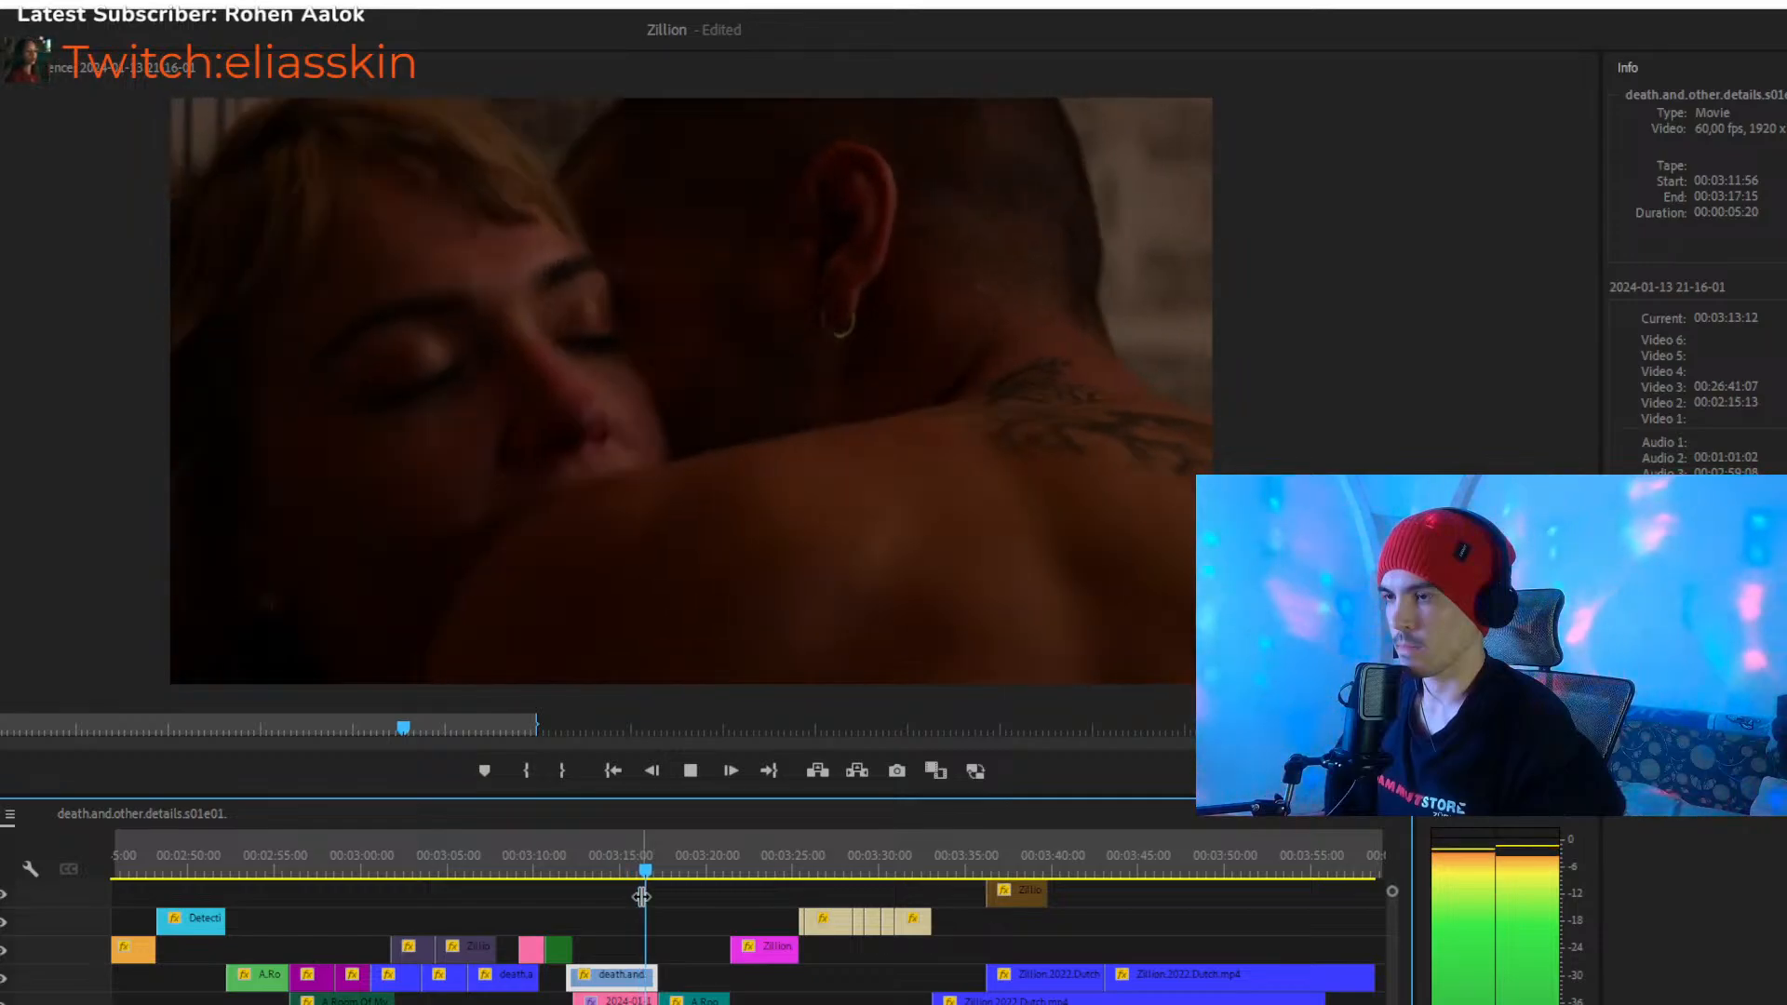
key(space)
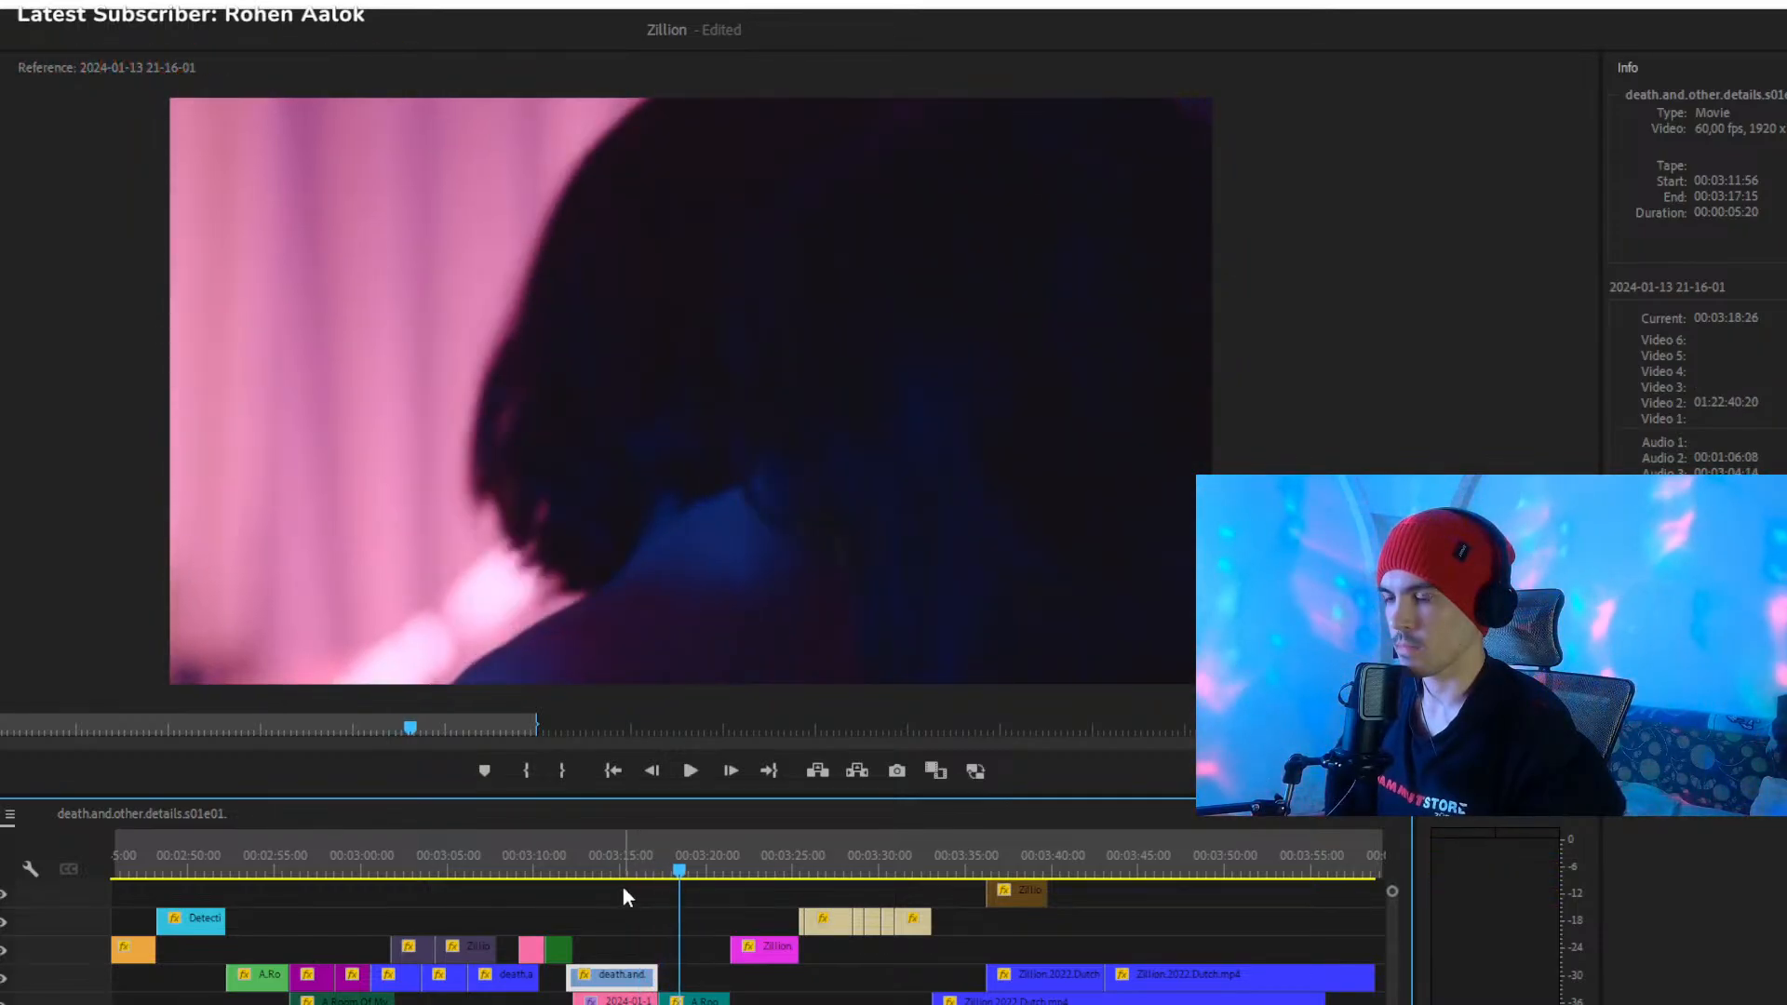
click(566, 857)
key(space)
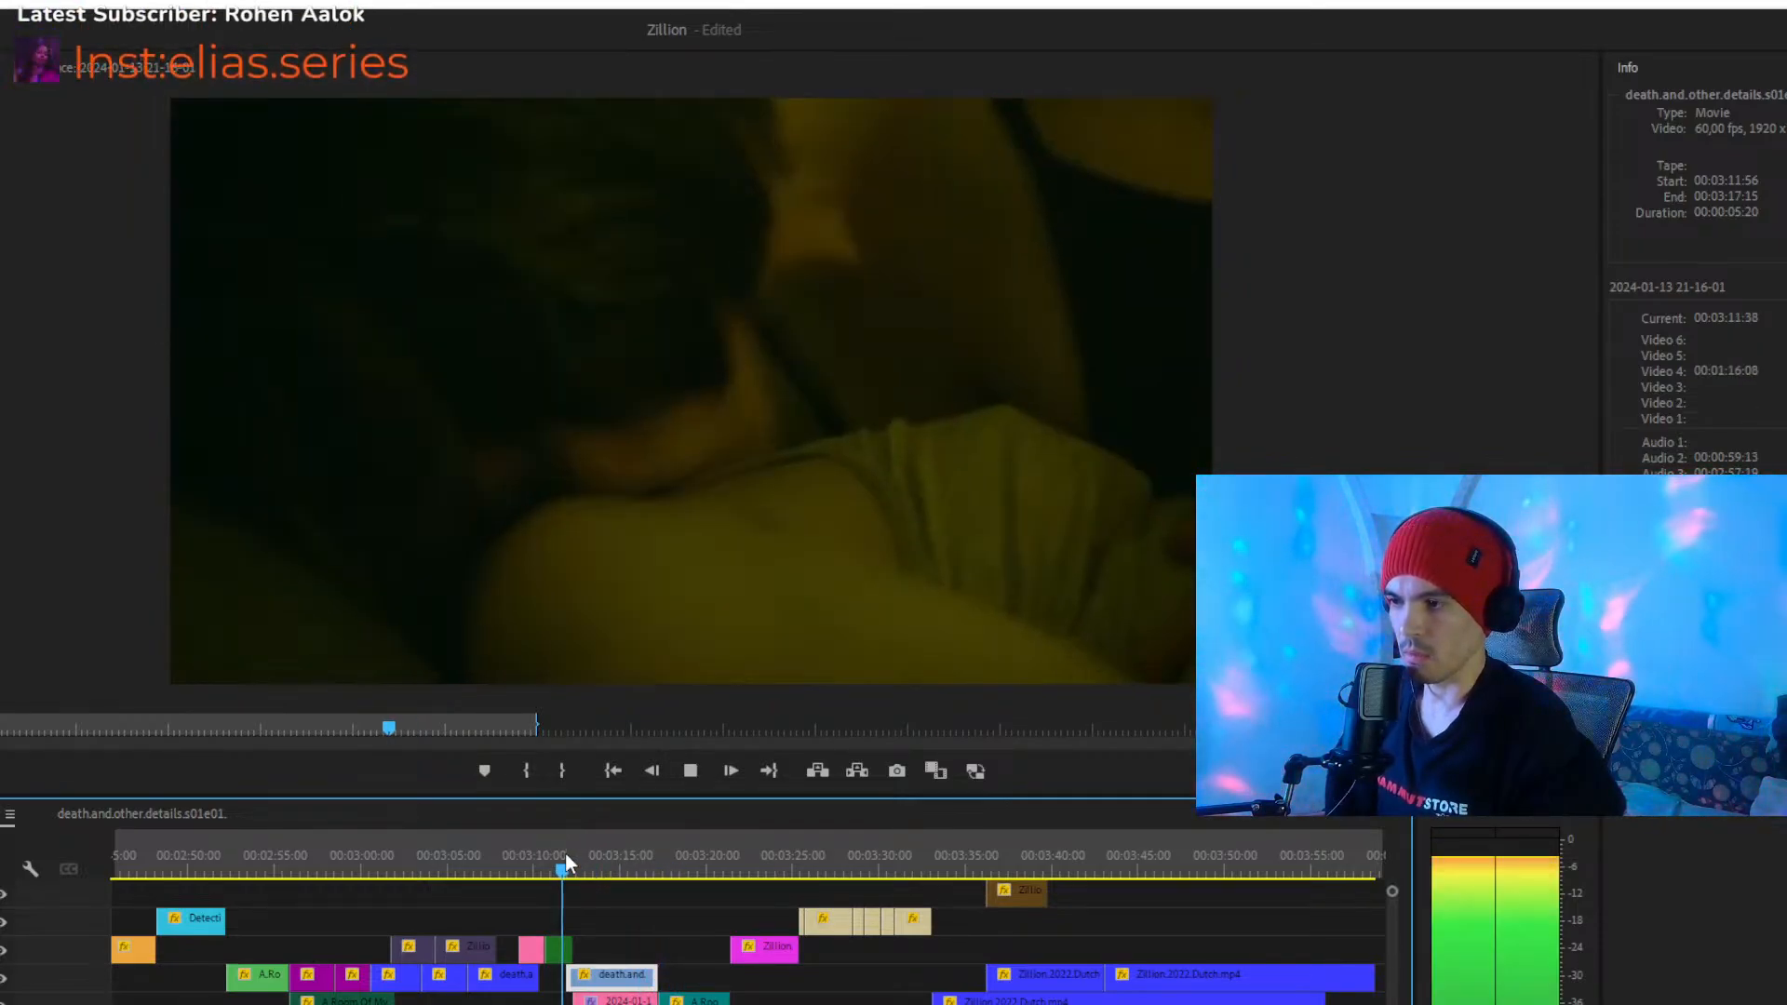
key(space)
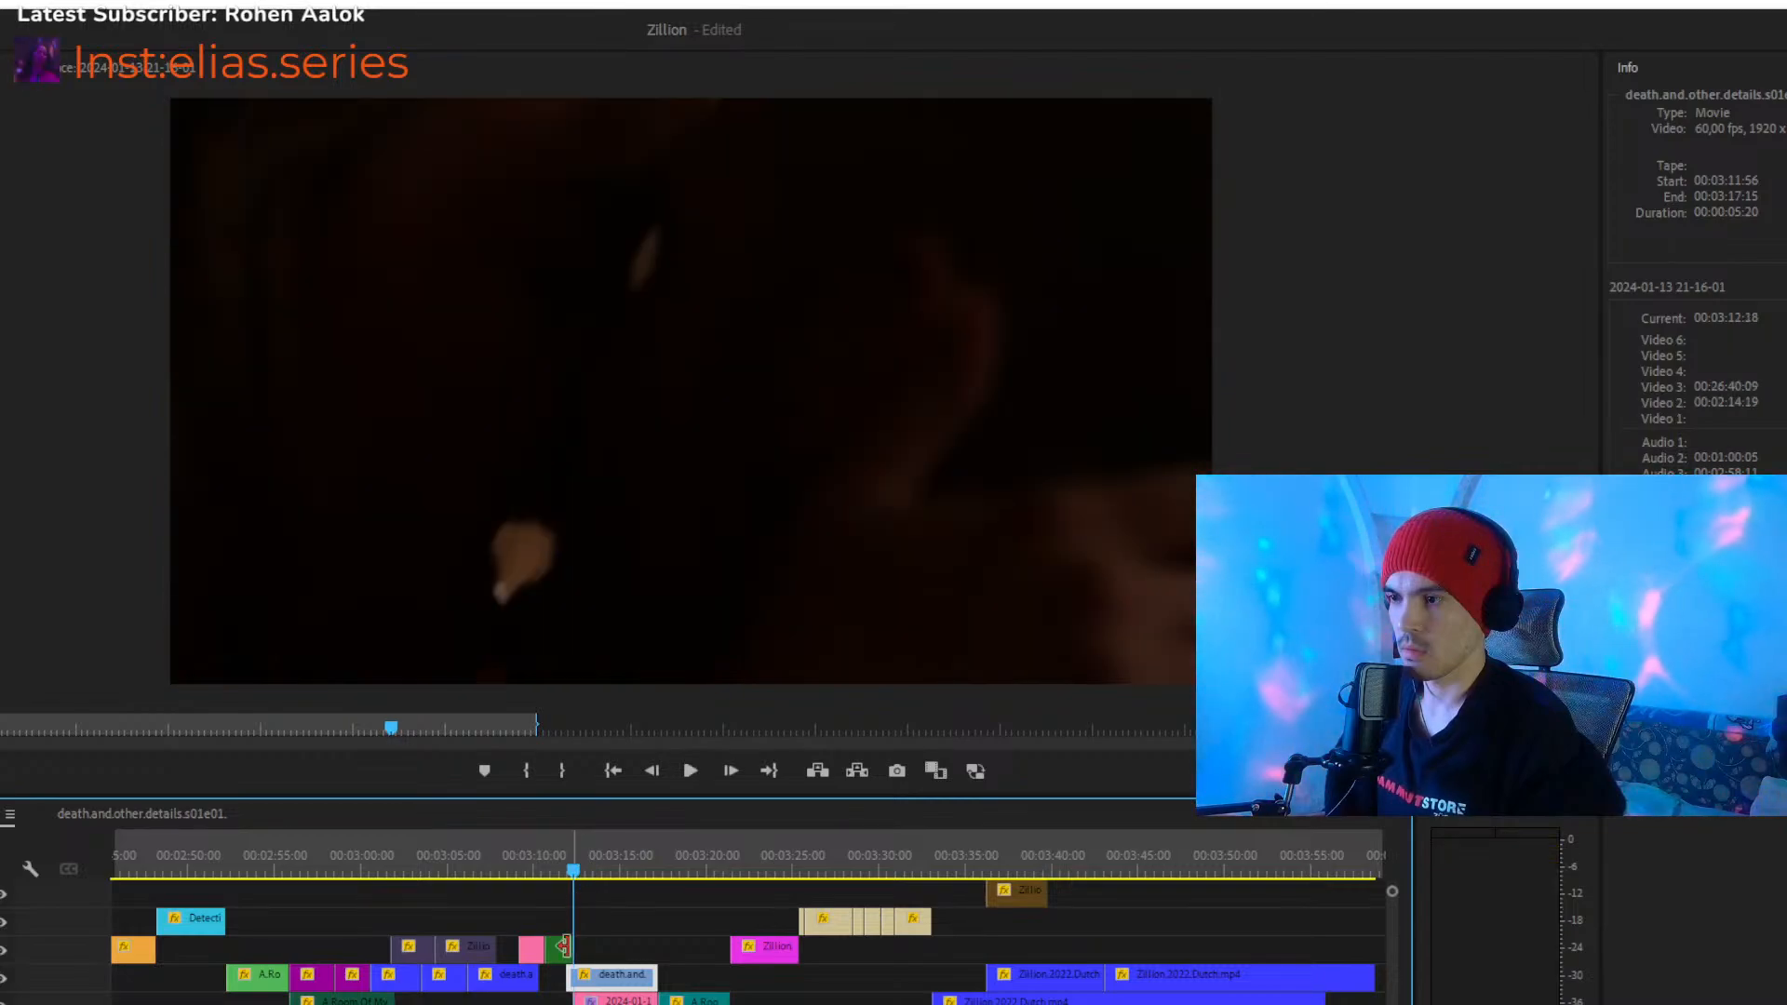
- Find the shot change near the clip's beginning and trim the blue death.and.other.details clip's start to 00:03:12:46
scroll(728, 868, up, 5)
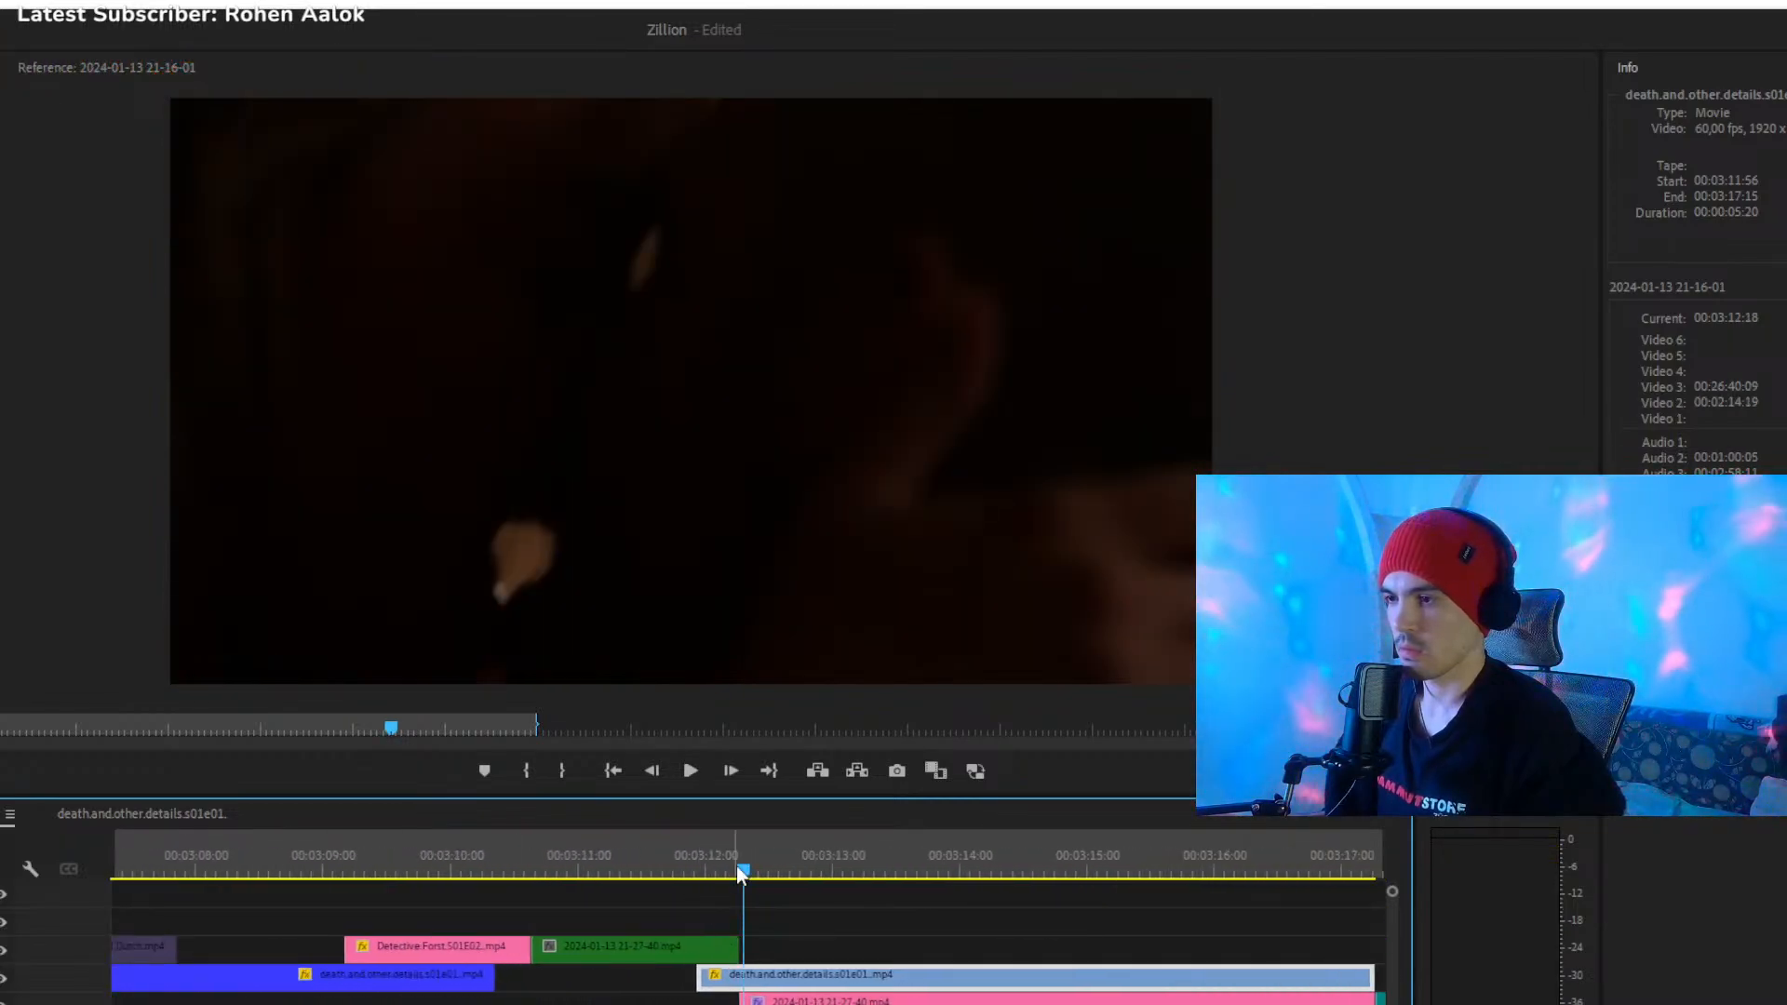
mouse_move(745, 869)
mouse_down()
mouse_move(826, 869)
mouse_move(706, 877)
mouse_move(778, 849)
mouse_move(736, 843)
mouse_move(760, 852)
mouse_up()
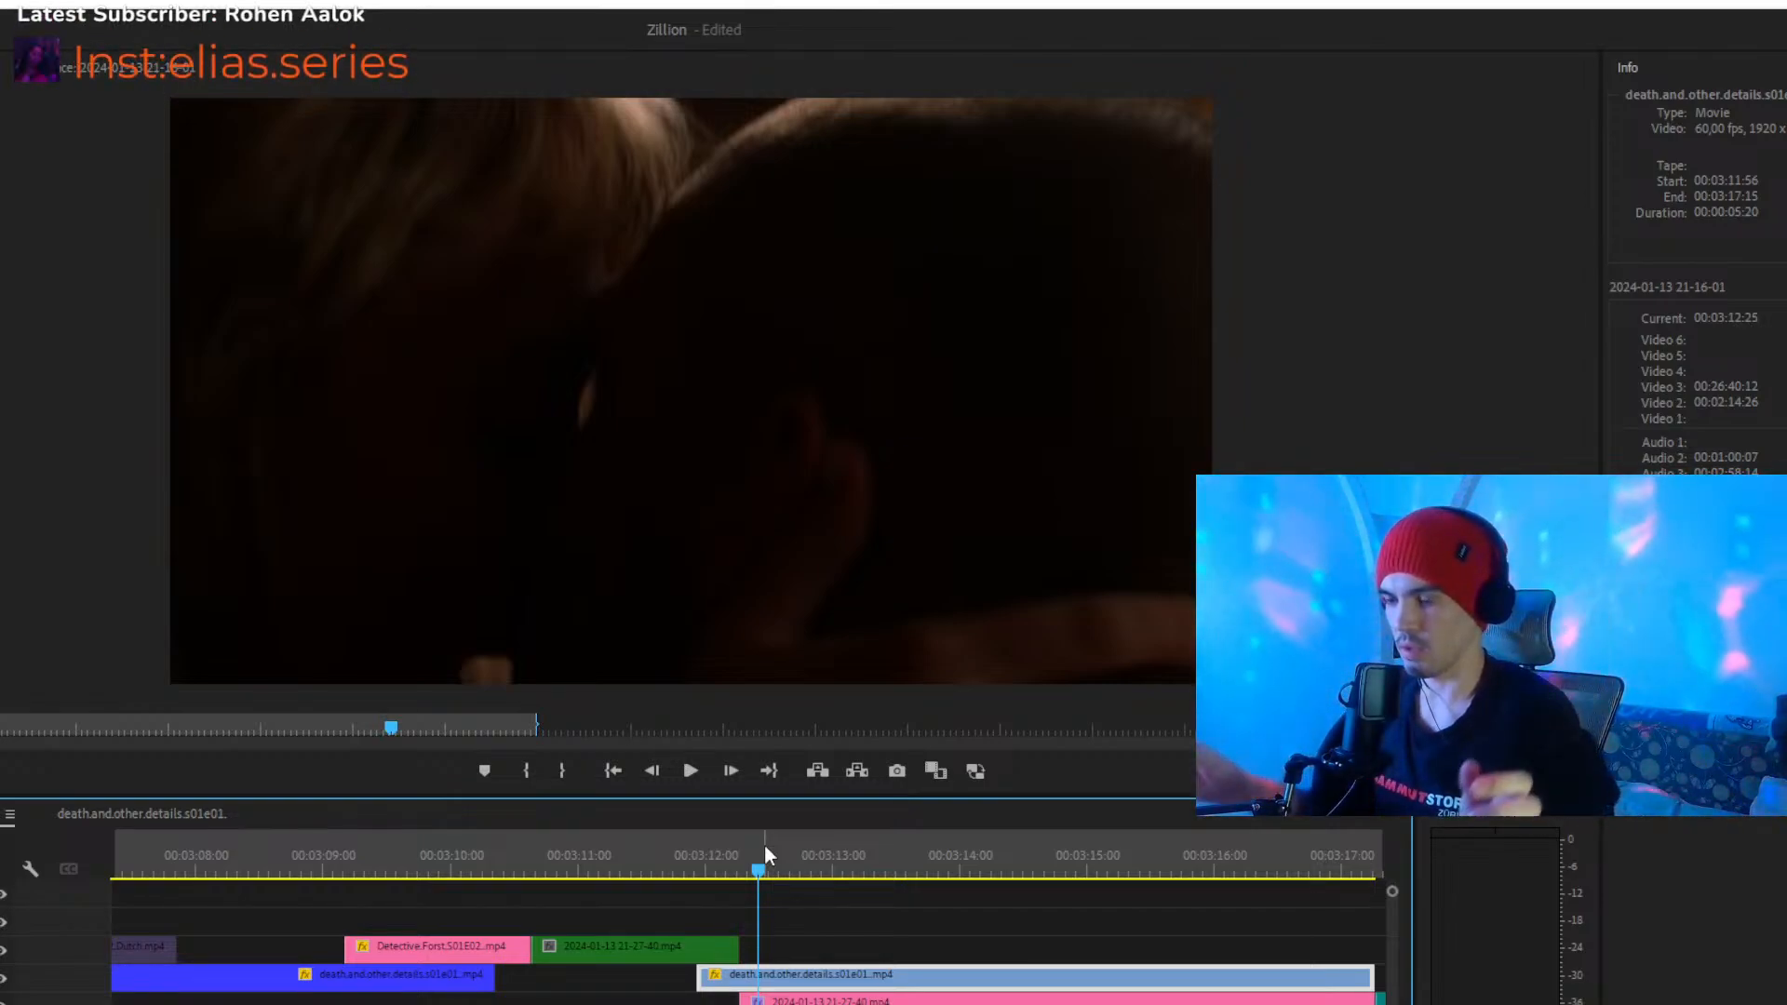
key(space)
key(space)
click(751, 867)
key(space)
key(space)
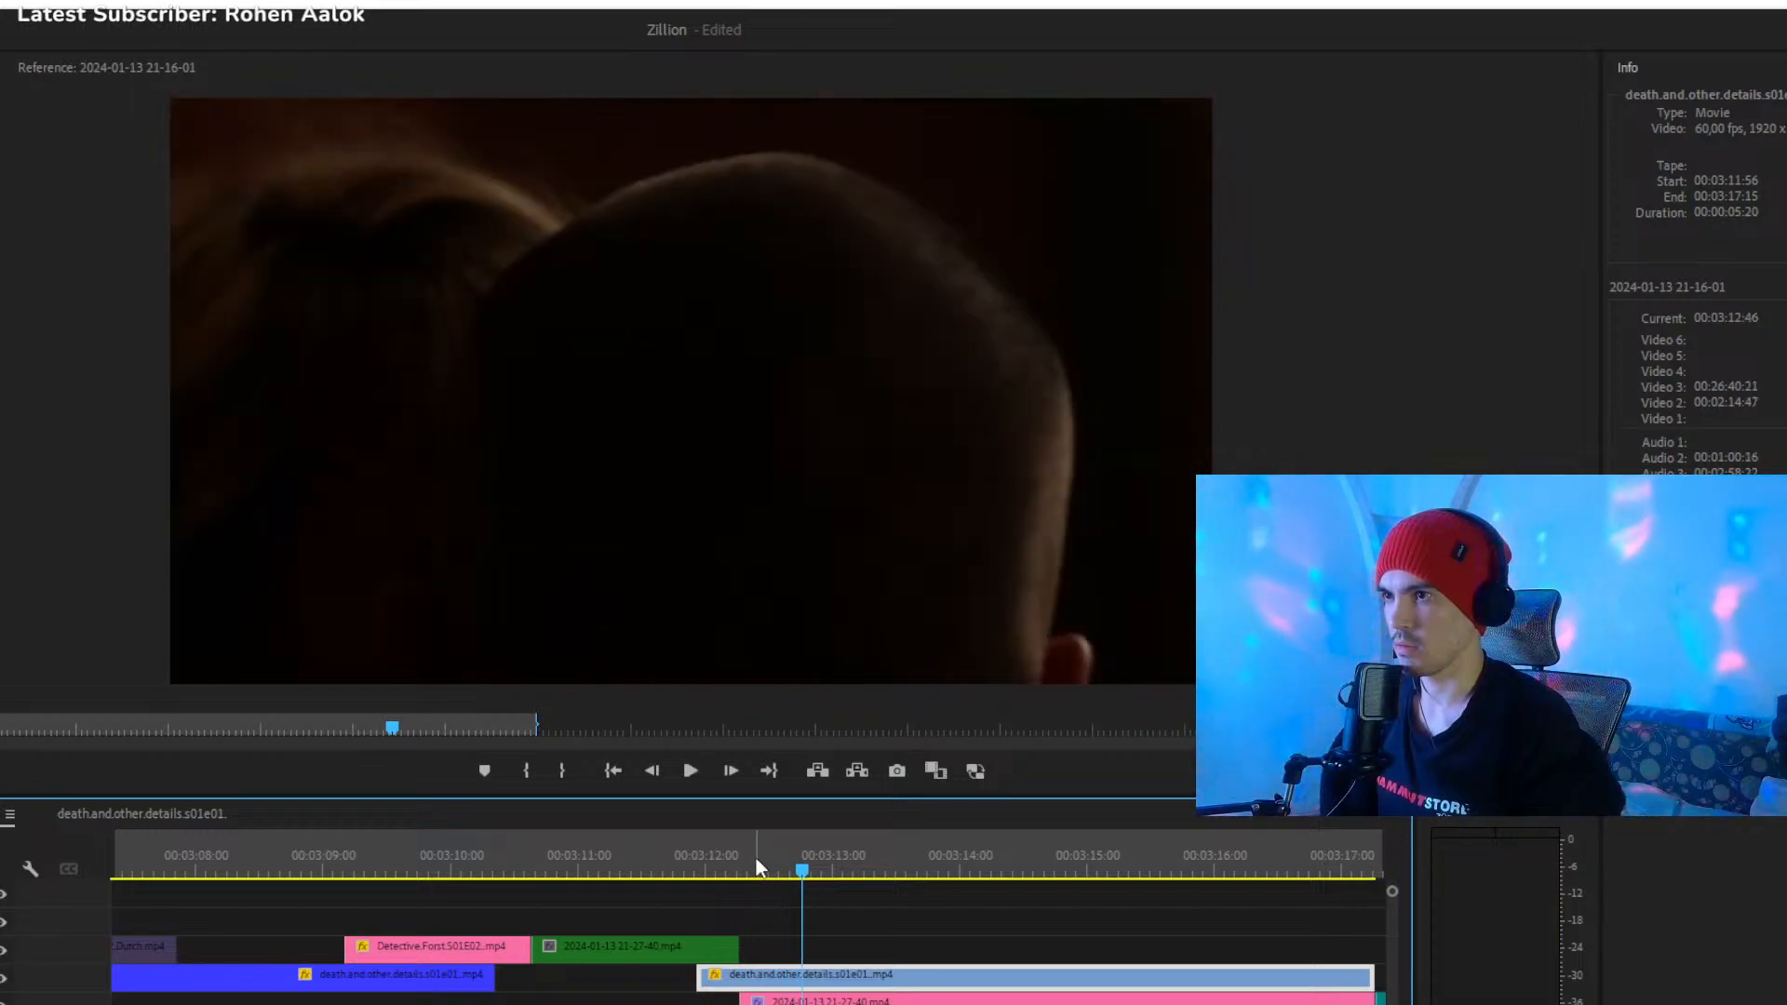
click(744, 858)
key(space)
key(space)
click(750, 859)
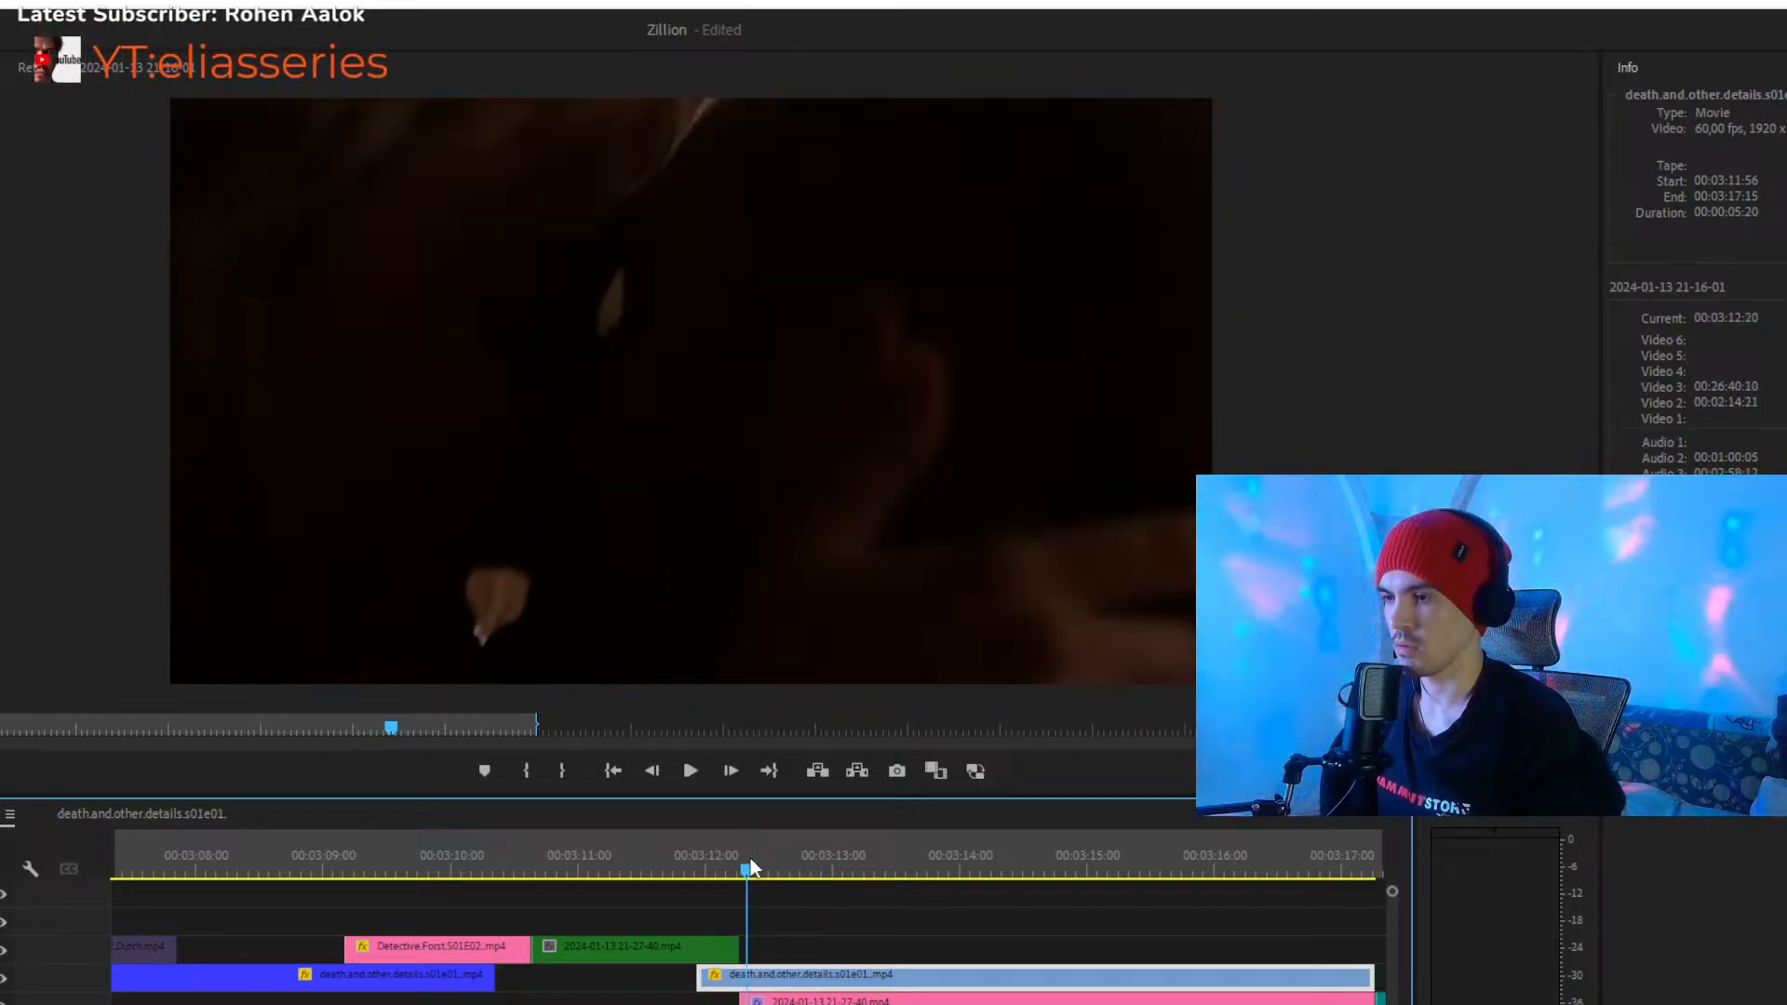
key(space)
key(space)
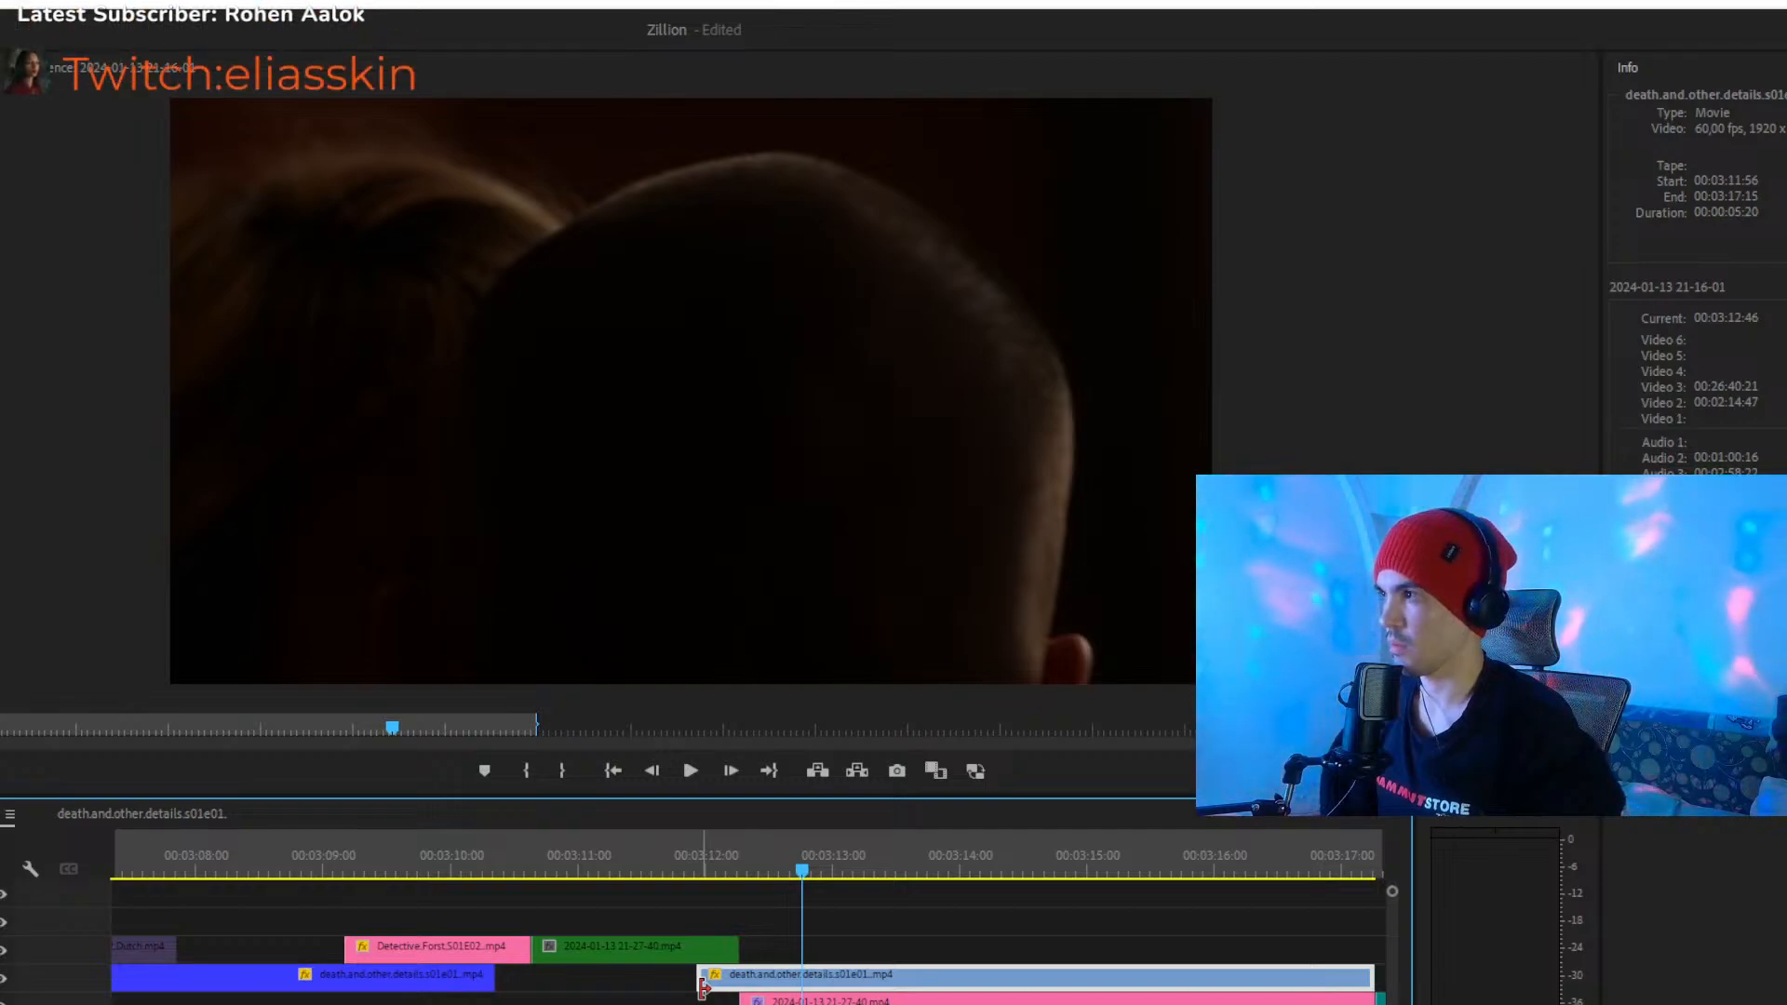
drag(703, 989, 802, 988)
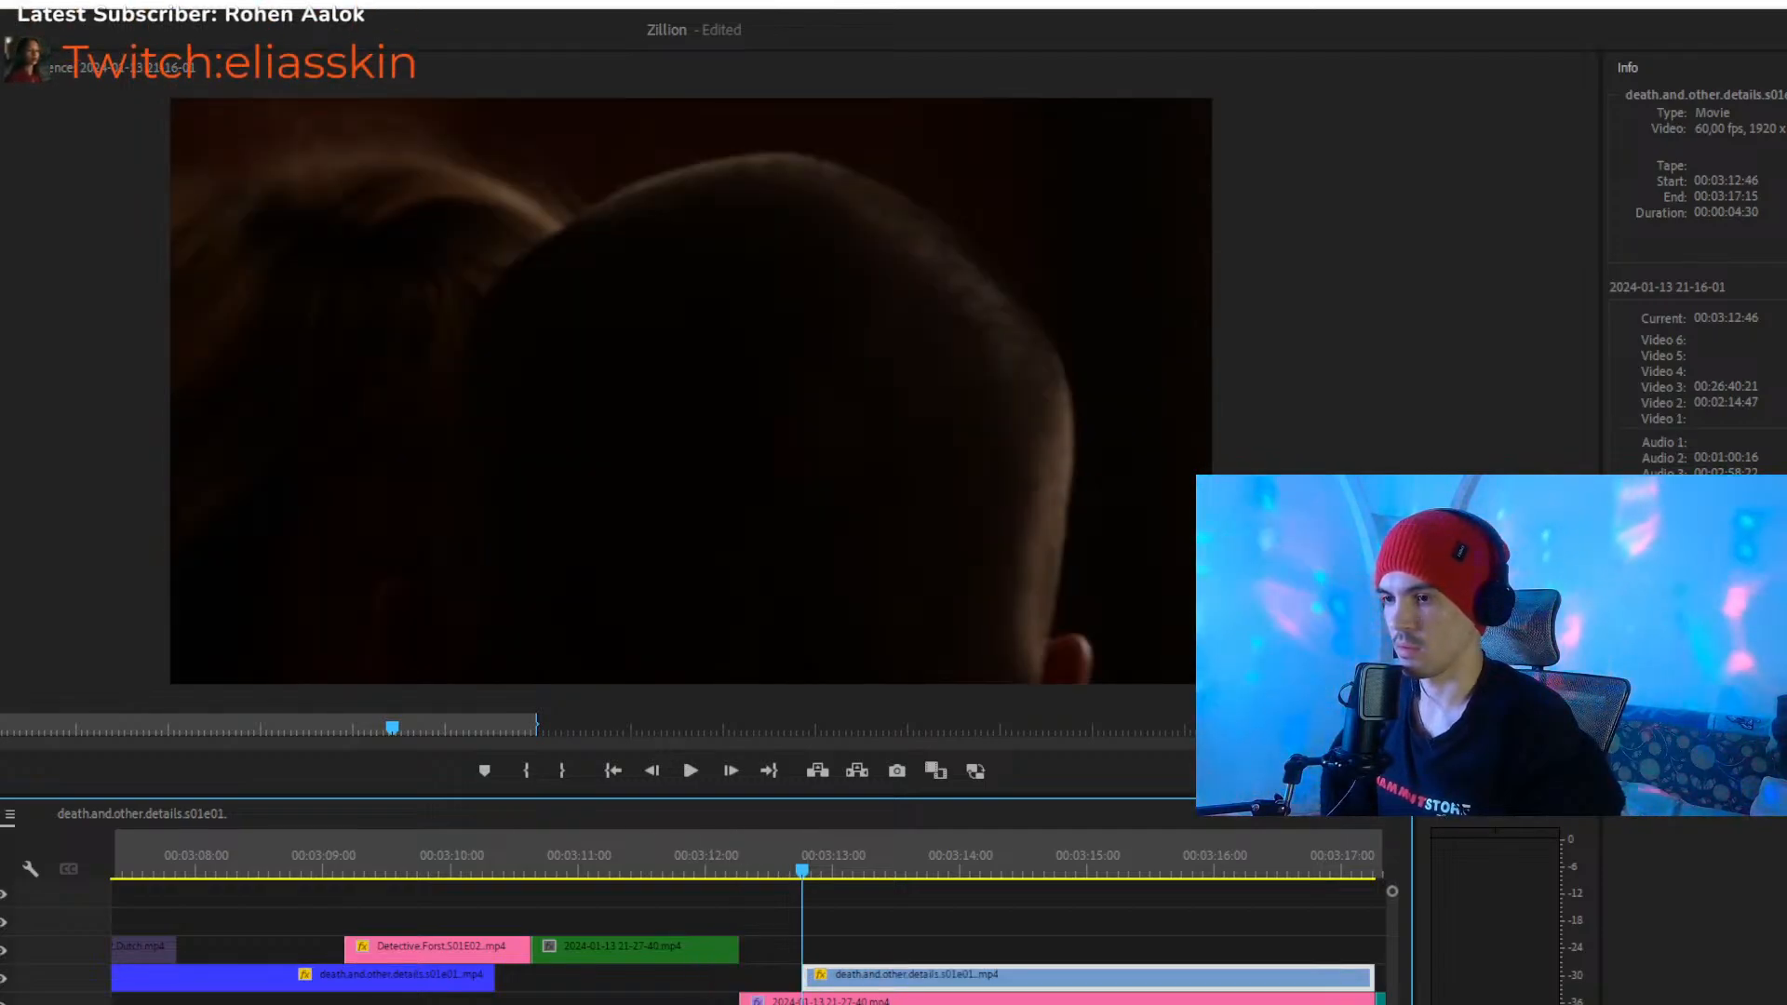
- Trim the blue clip's start further to a 00:00:04:02 duration, place it at 00:03:12:16 on Video 3, and play the passage
scroll(748, 968, down, 4)
scroll(749, 968, up, 3)
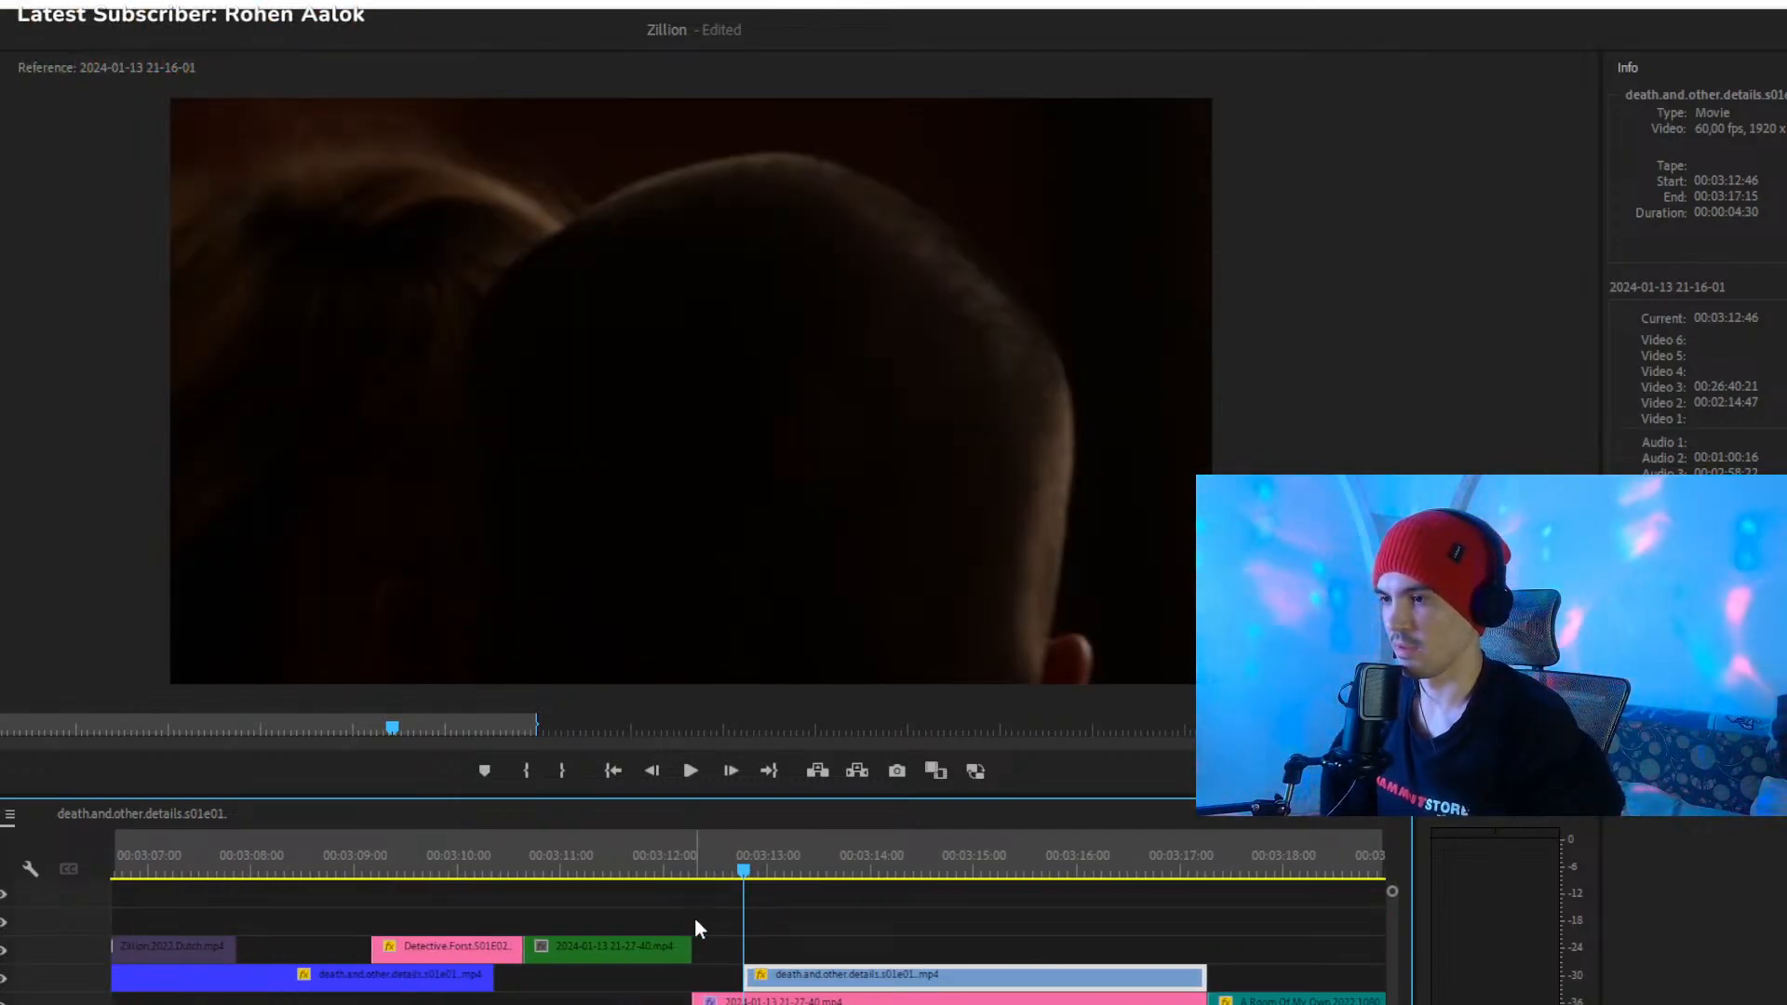
mouse_move(751, 857)
mouse_down()
mouse_move(813, 875)
mouse_move(728, 876)
mouse_up()
key(space)
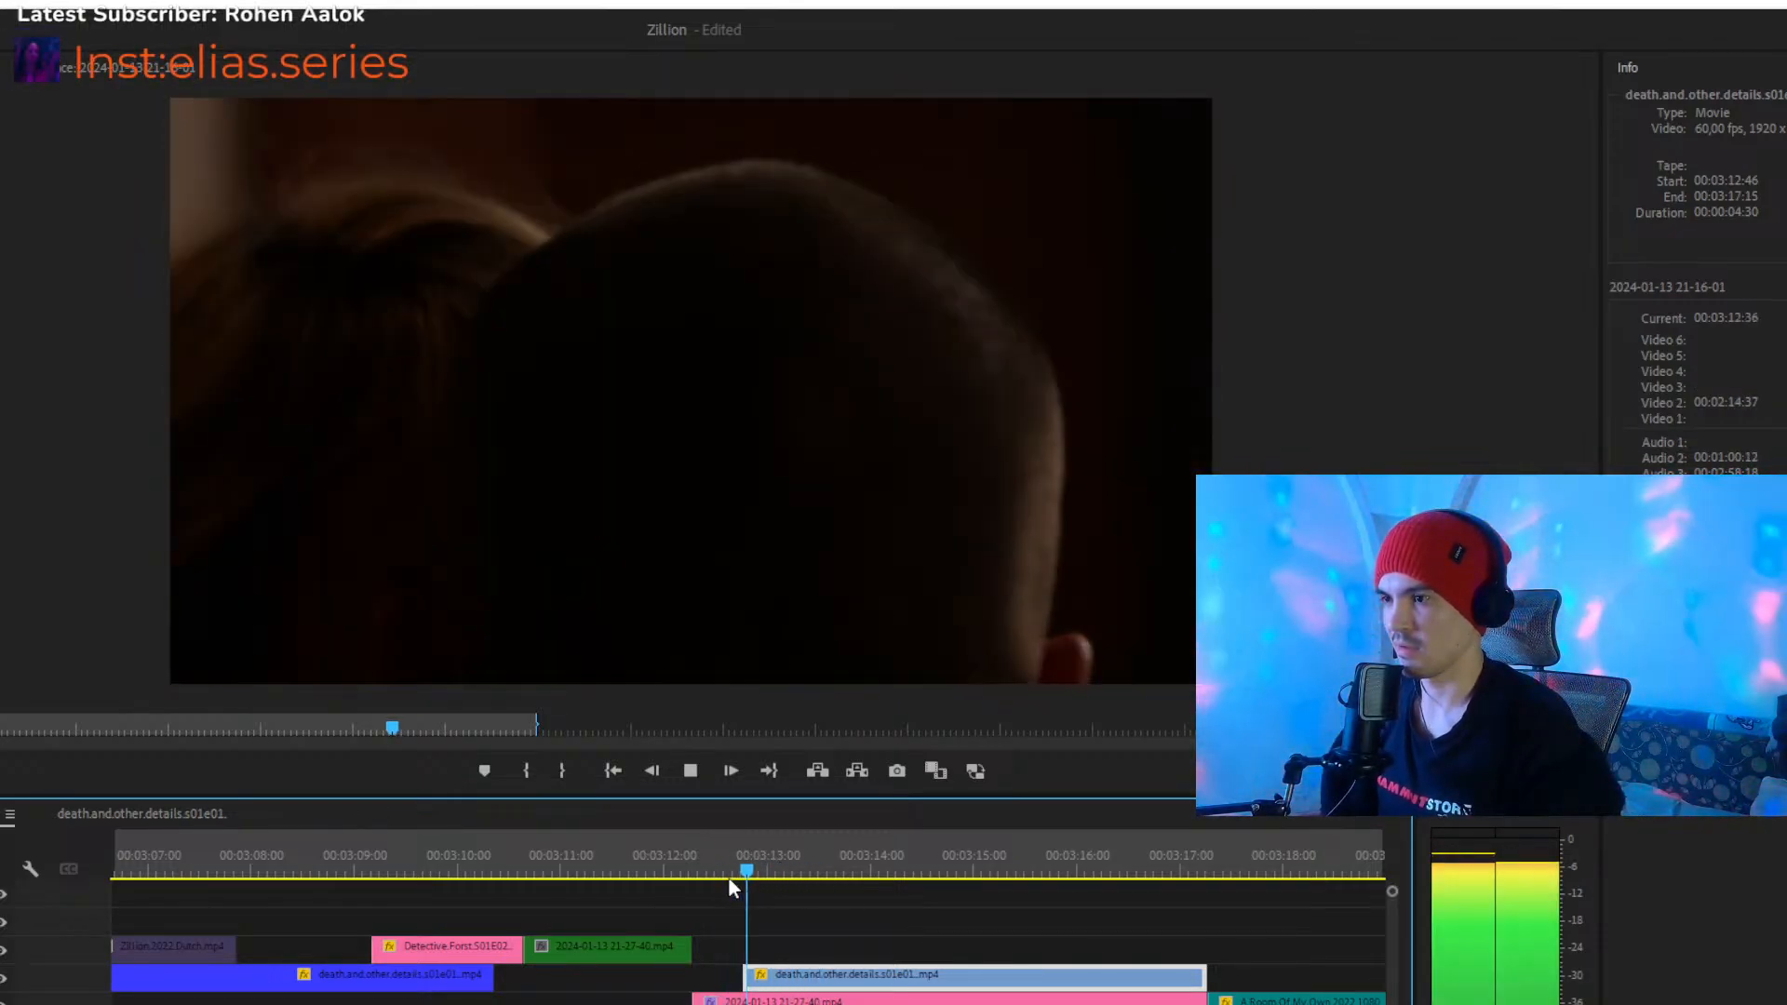
click(745, 865)
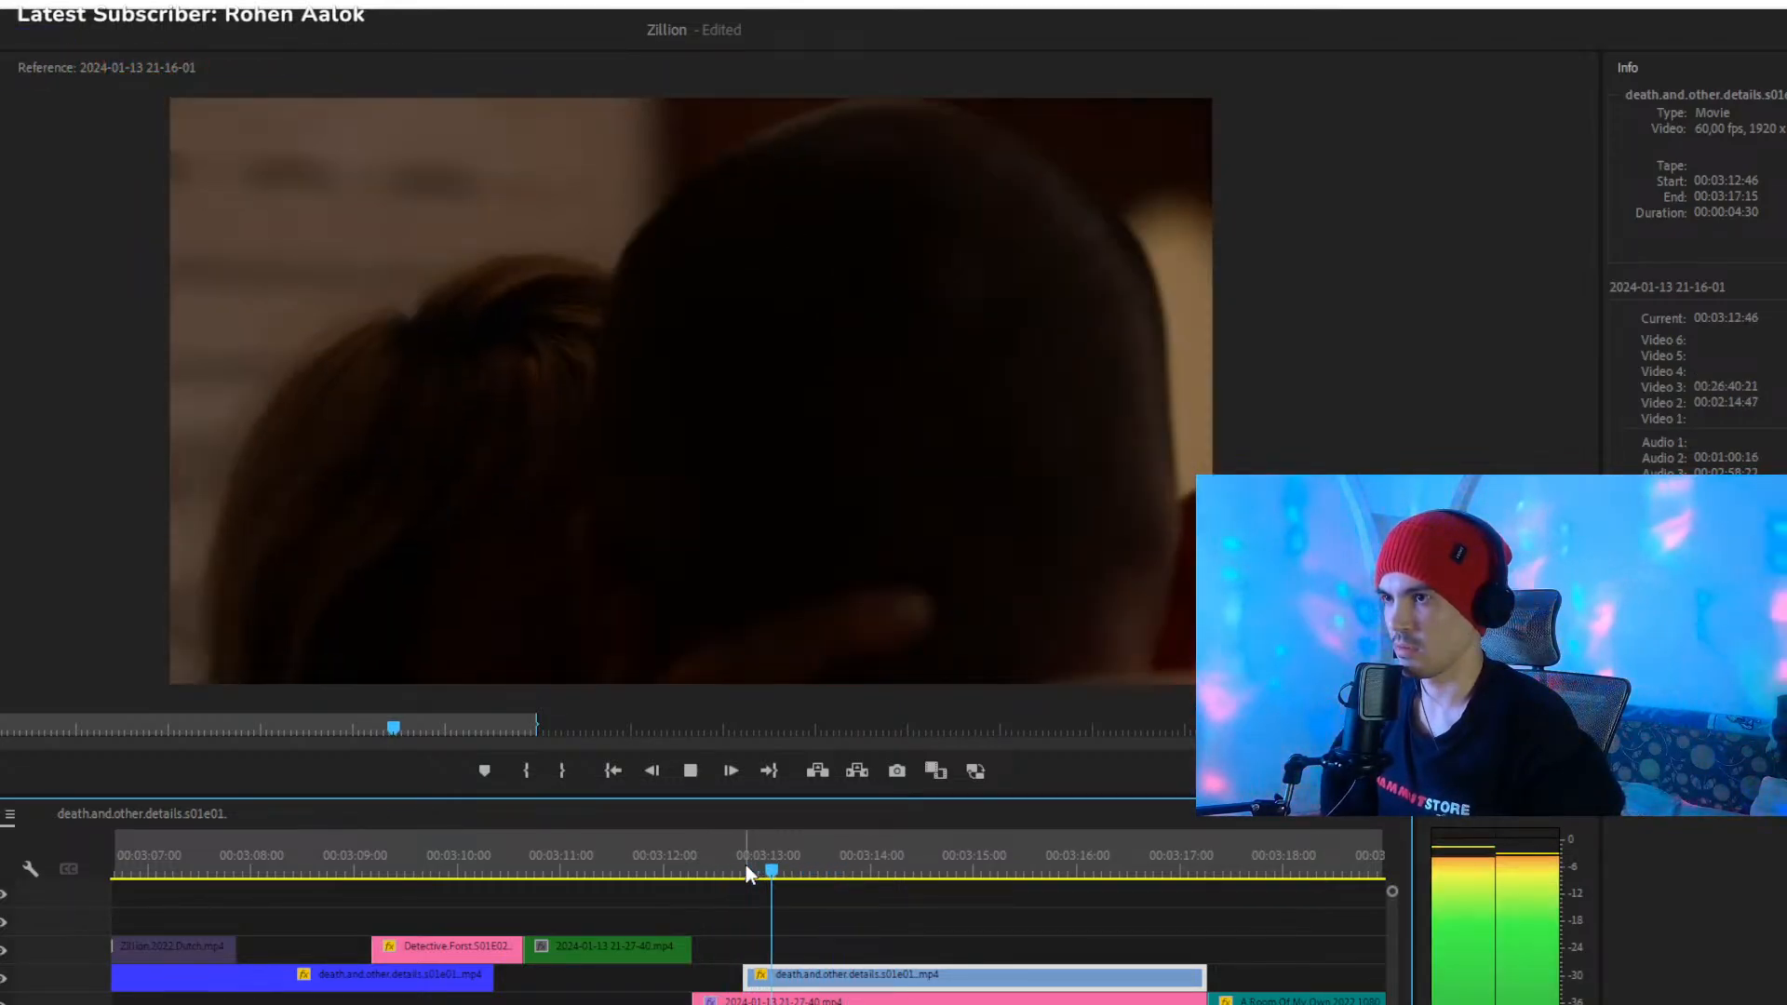
drag(747, 974, 711, 983)
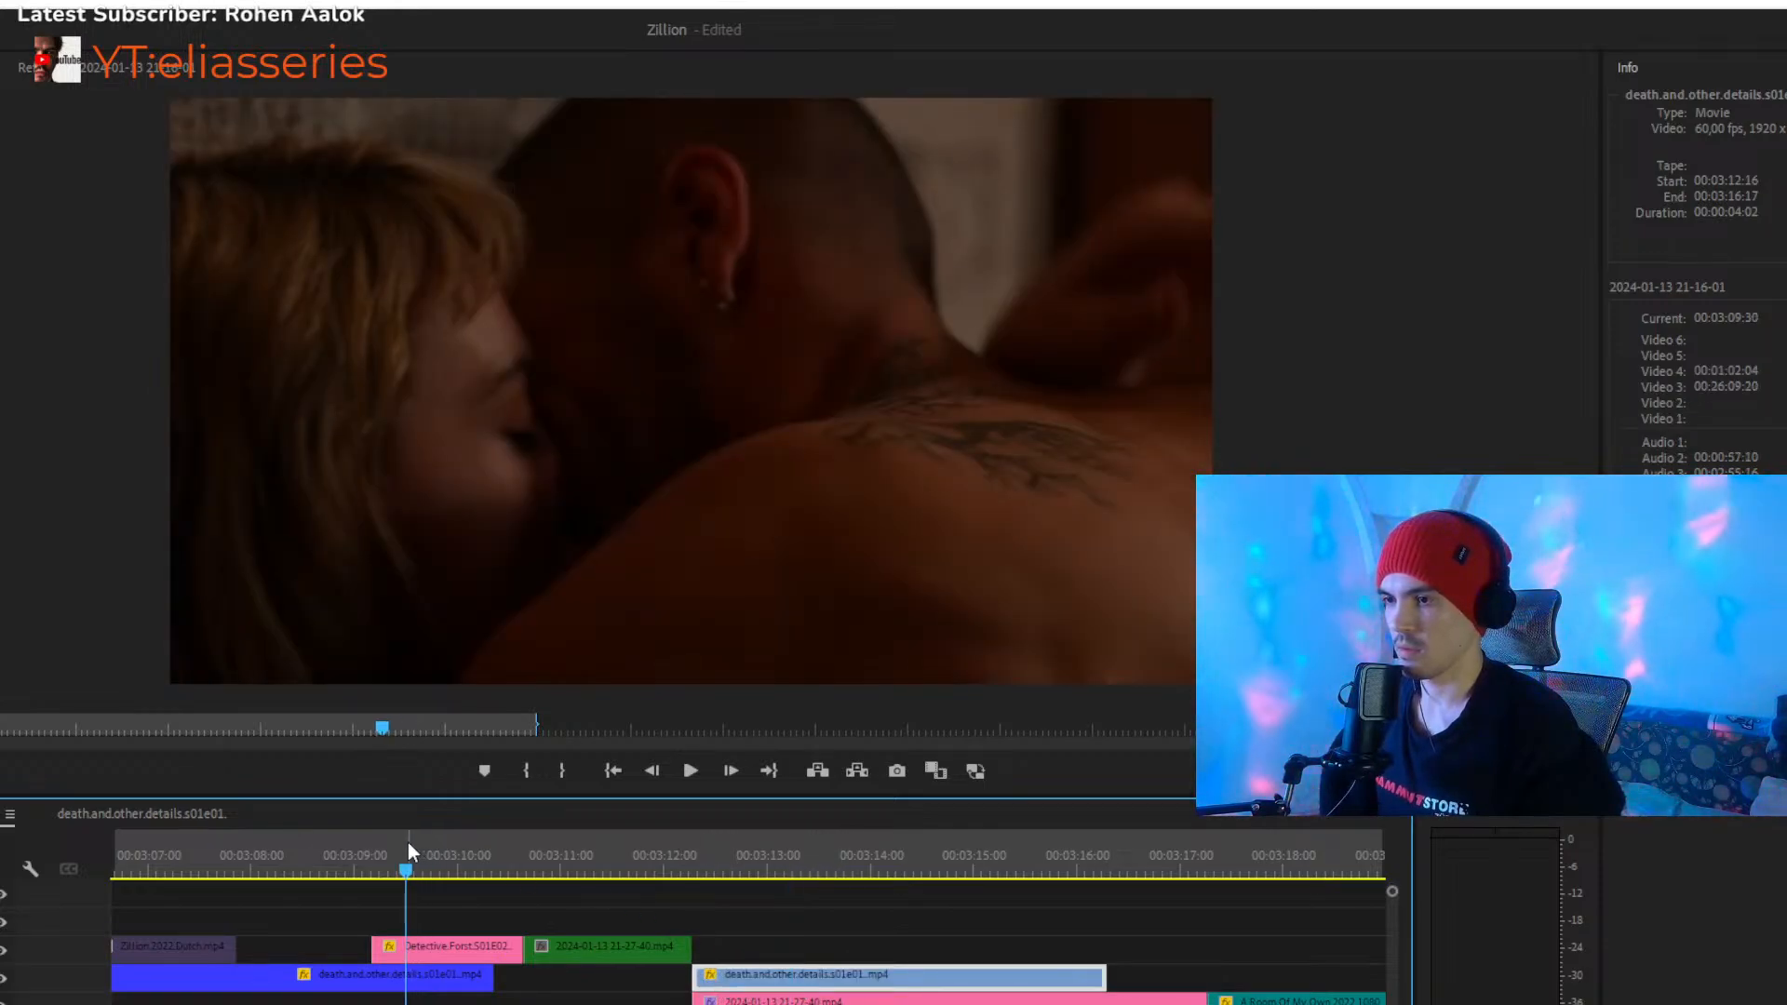
key(space)
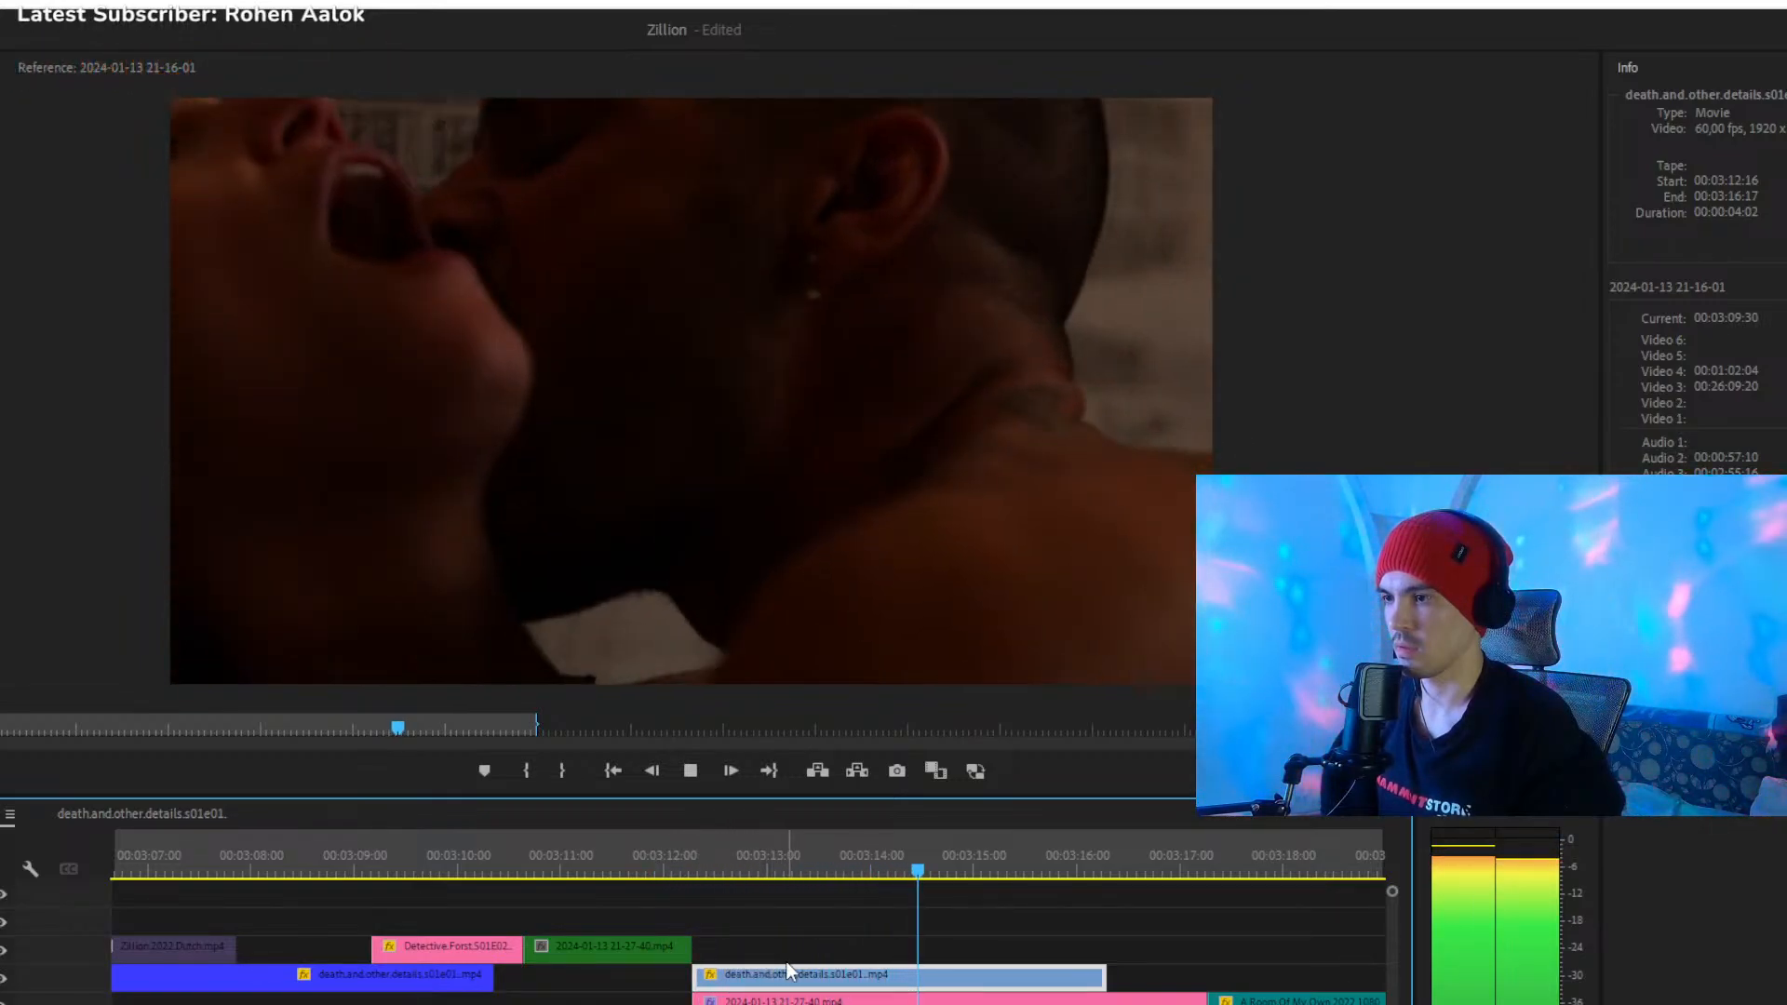
key(space)
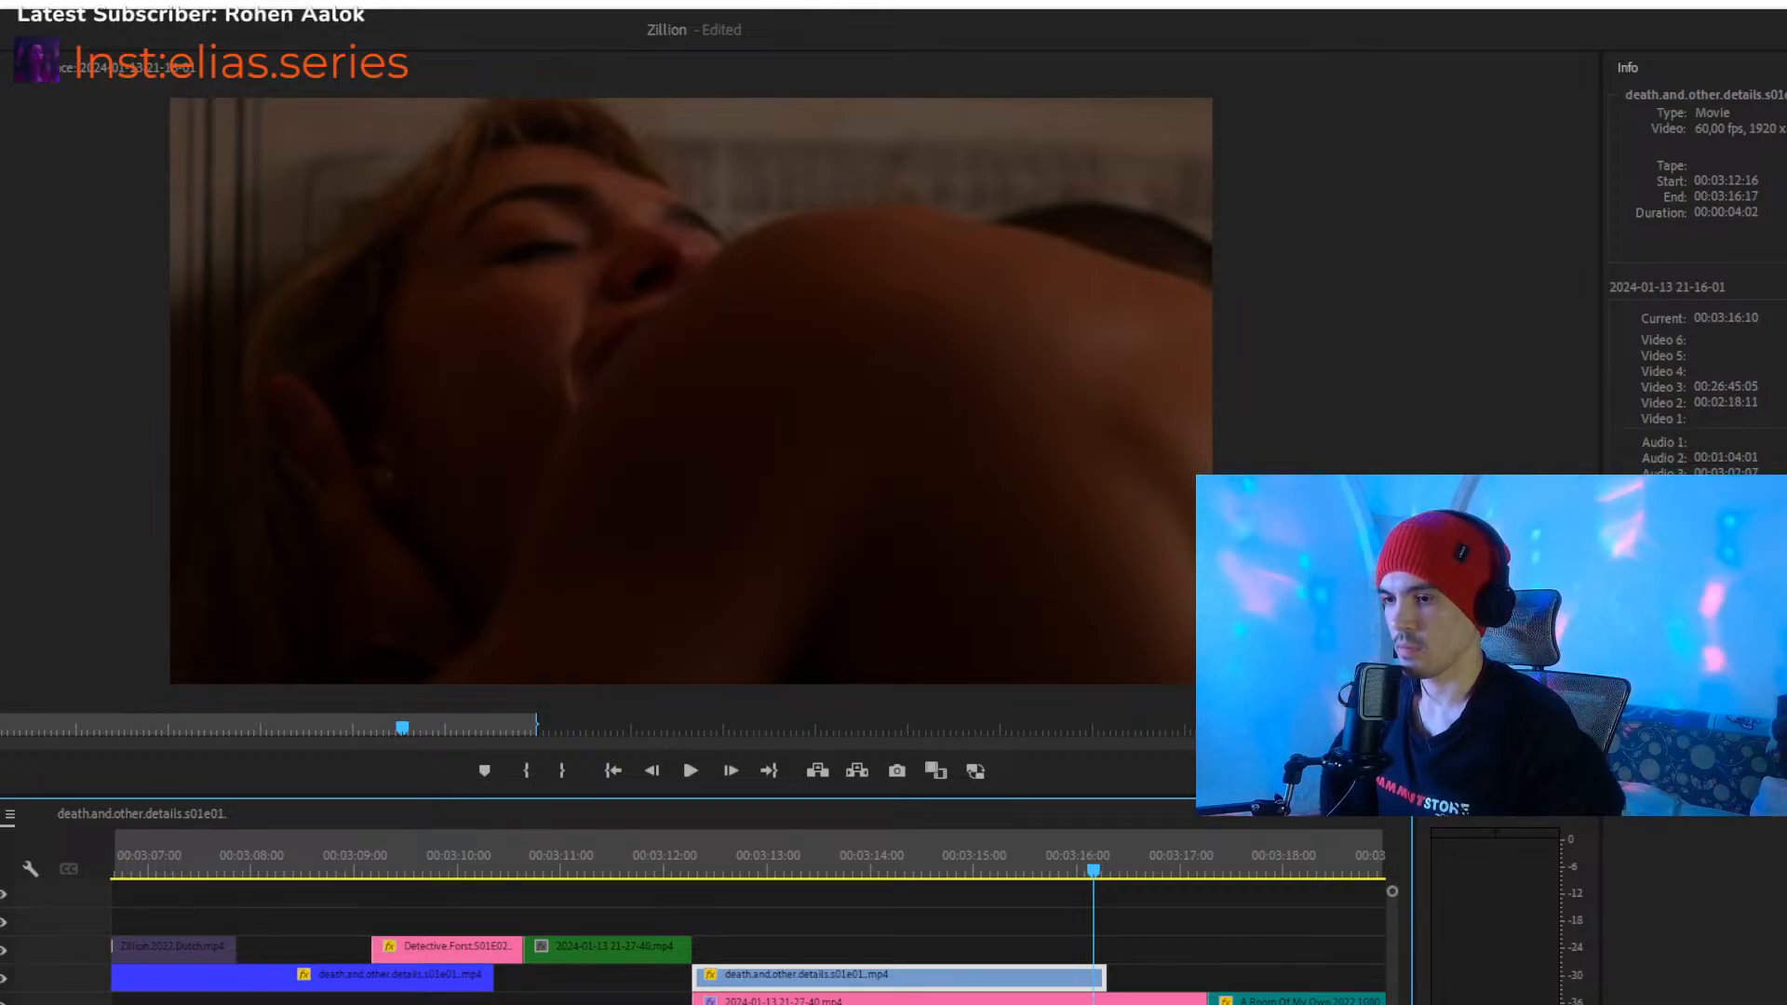
- Shift the pink Detective.Forst and green clips on Video 4 to about 00:03:16, and move the blue clip to Video 4 at 00:03:10:21
key(minus)
key(space)
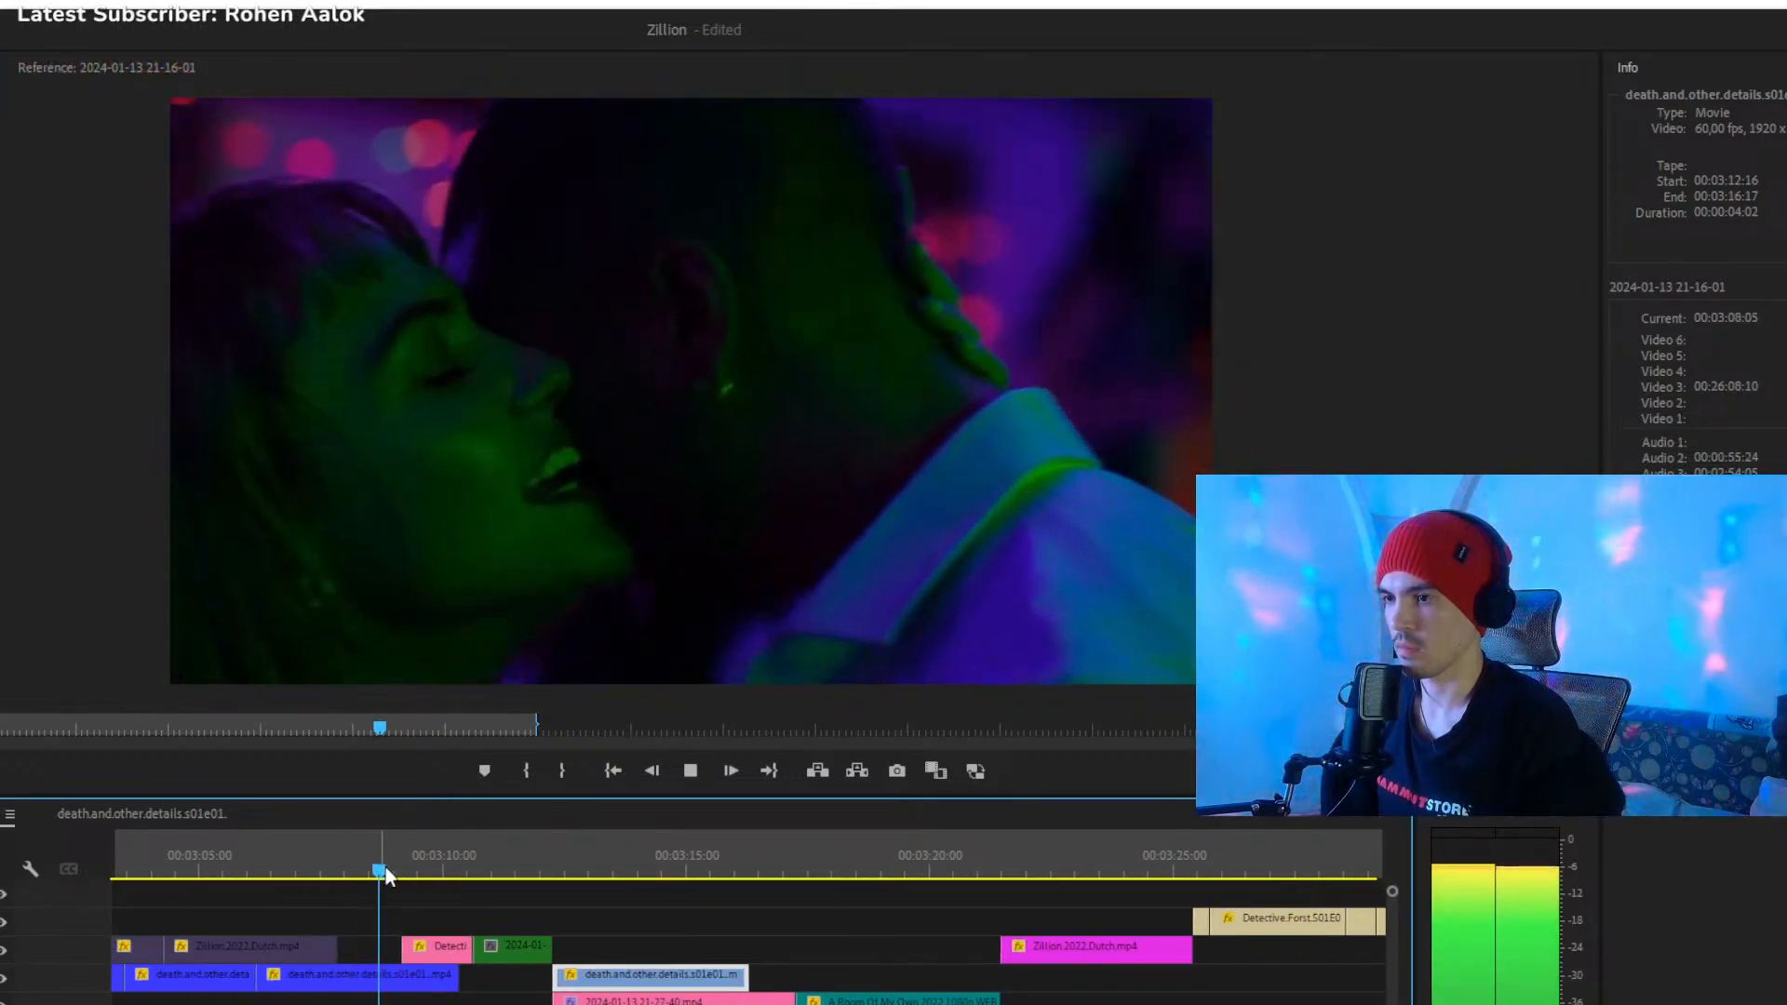
drag(513, 922, 798, 950)
drag(647, 979, 555, 950)
mouse_move(447, 876)
mouse_down()
mouse_move(472, 875)
mouse_move(425, 877)
mouse_up()
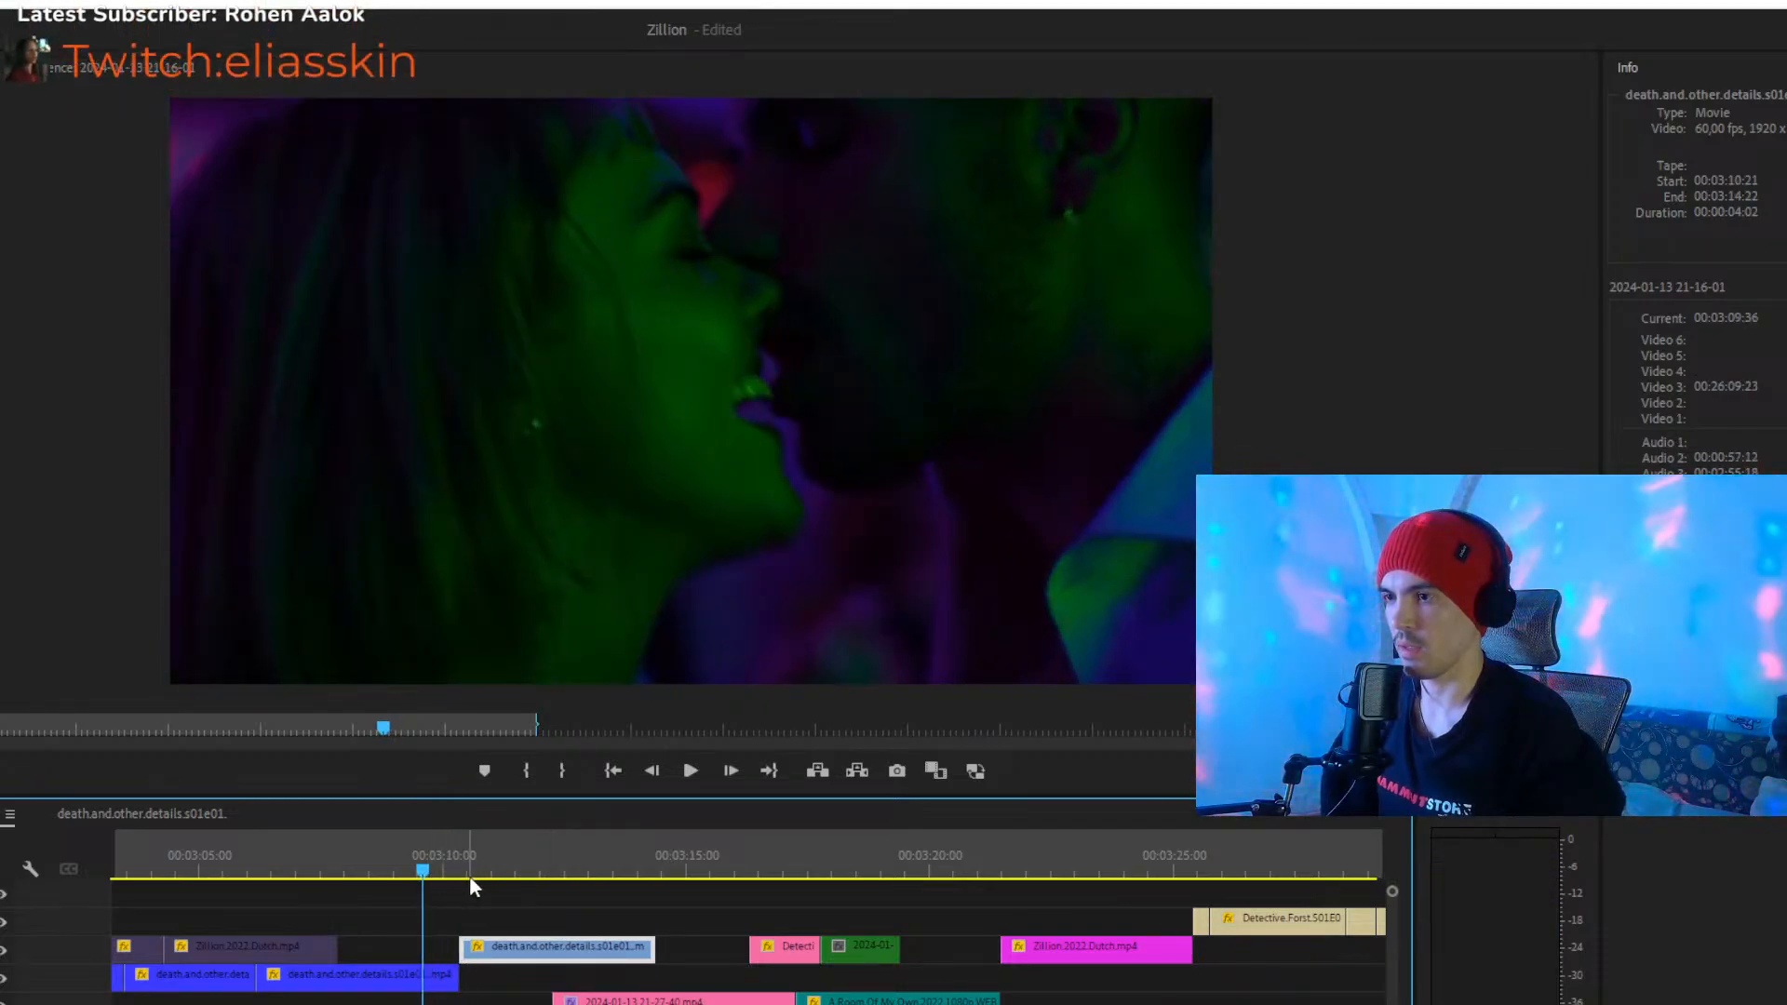
- Inspect the two neighbouring death.and.other.details clips and play the transition between them from about 00:03:09:36
click(441, 968)
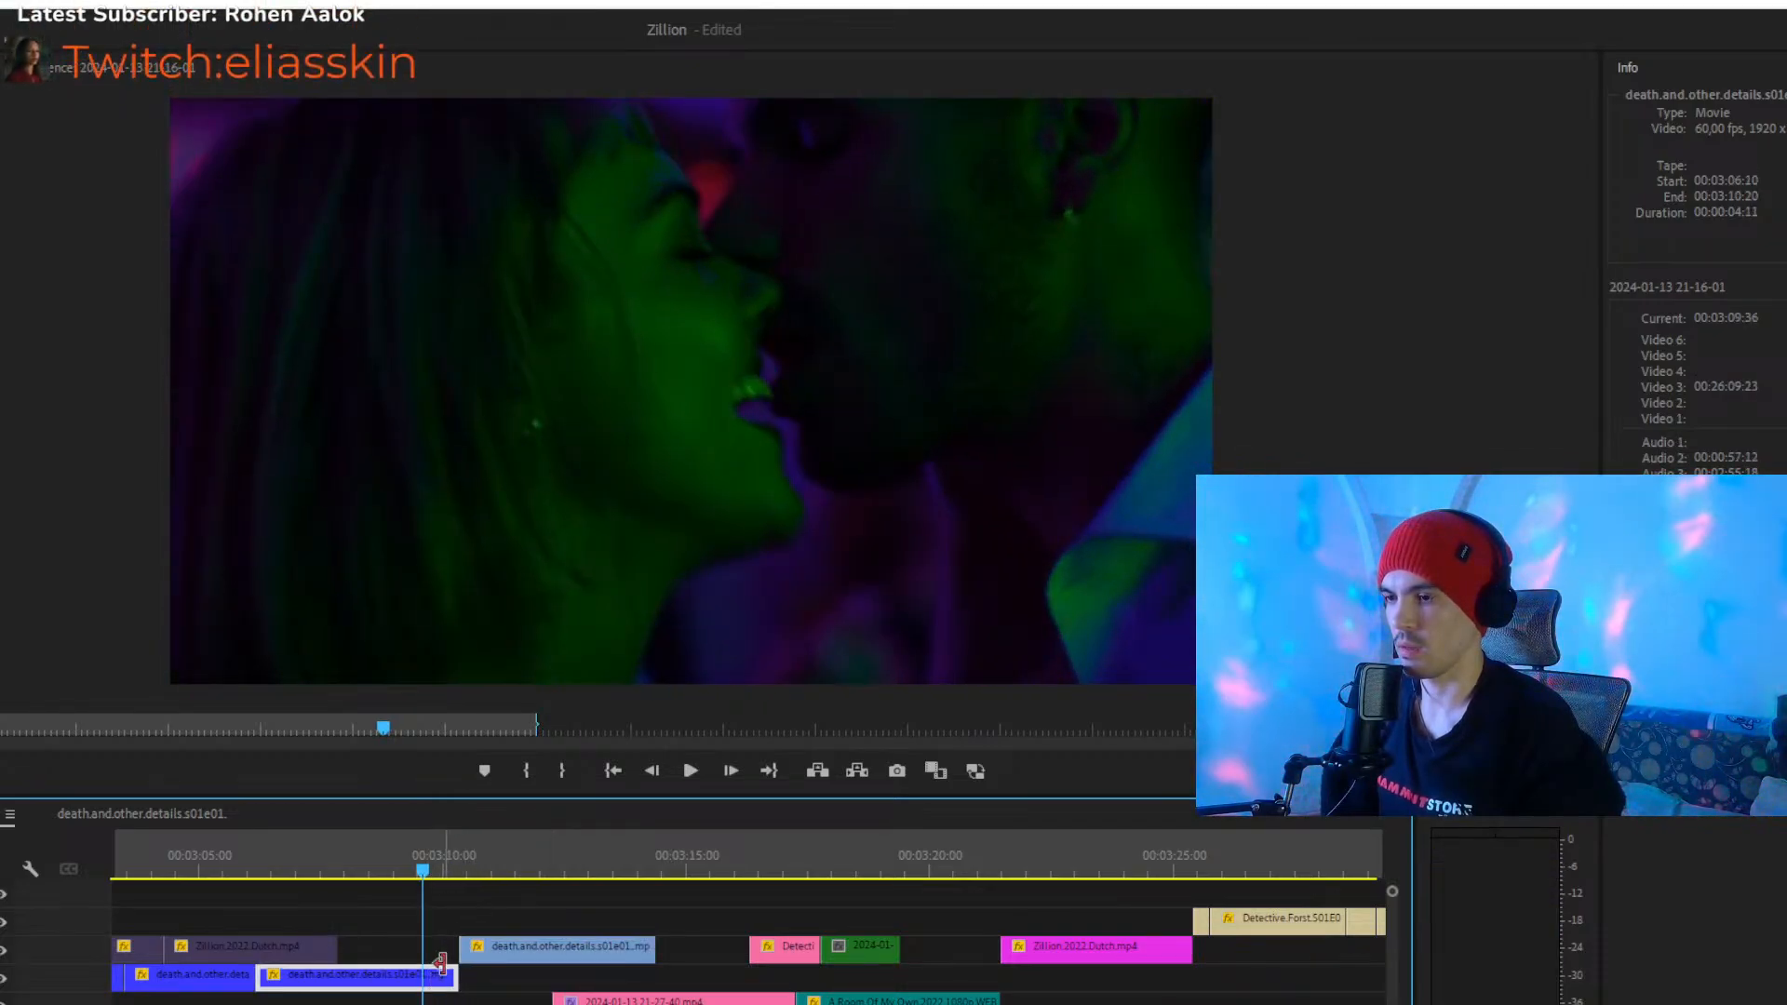
click(574, 906)
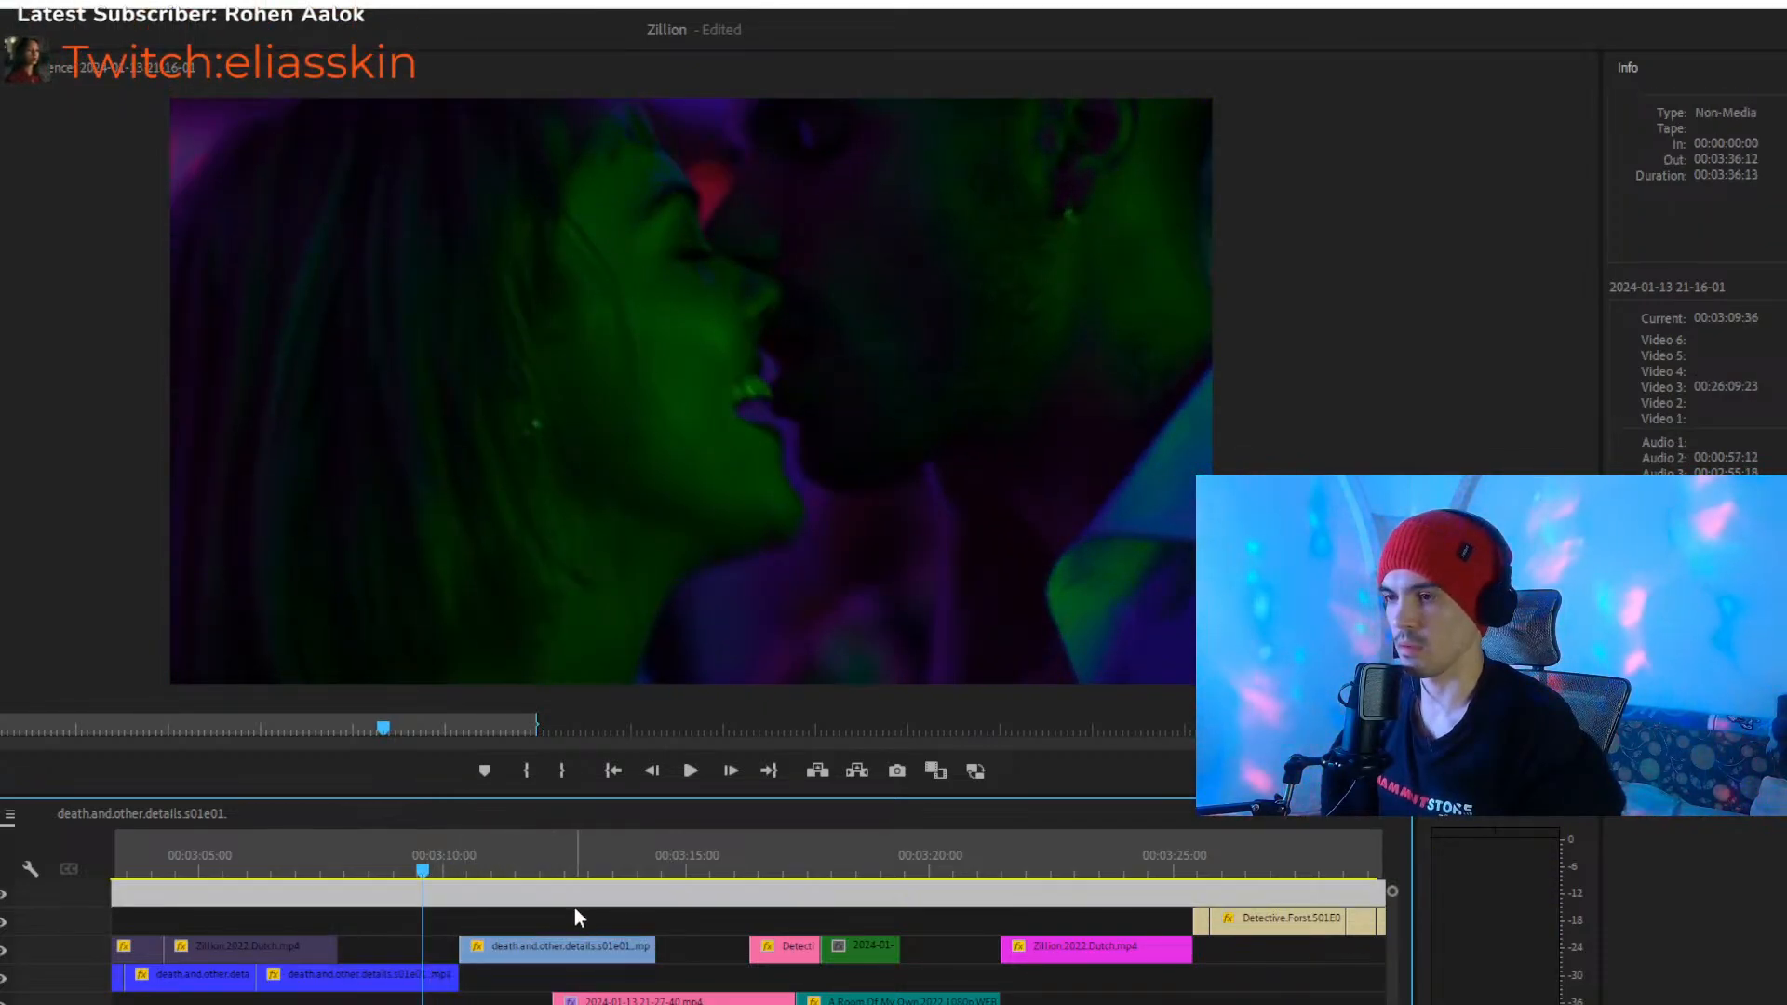
click(544, 946)
click(420, 979)
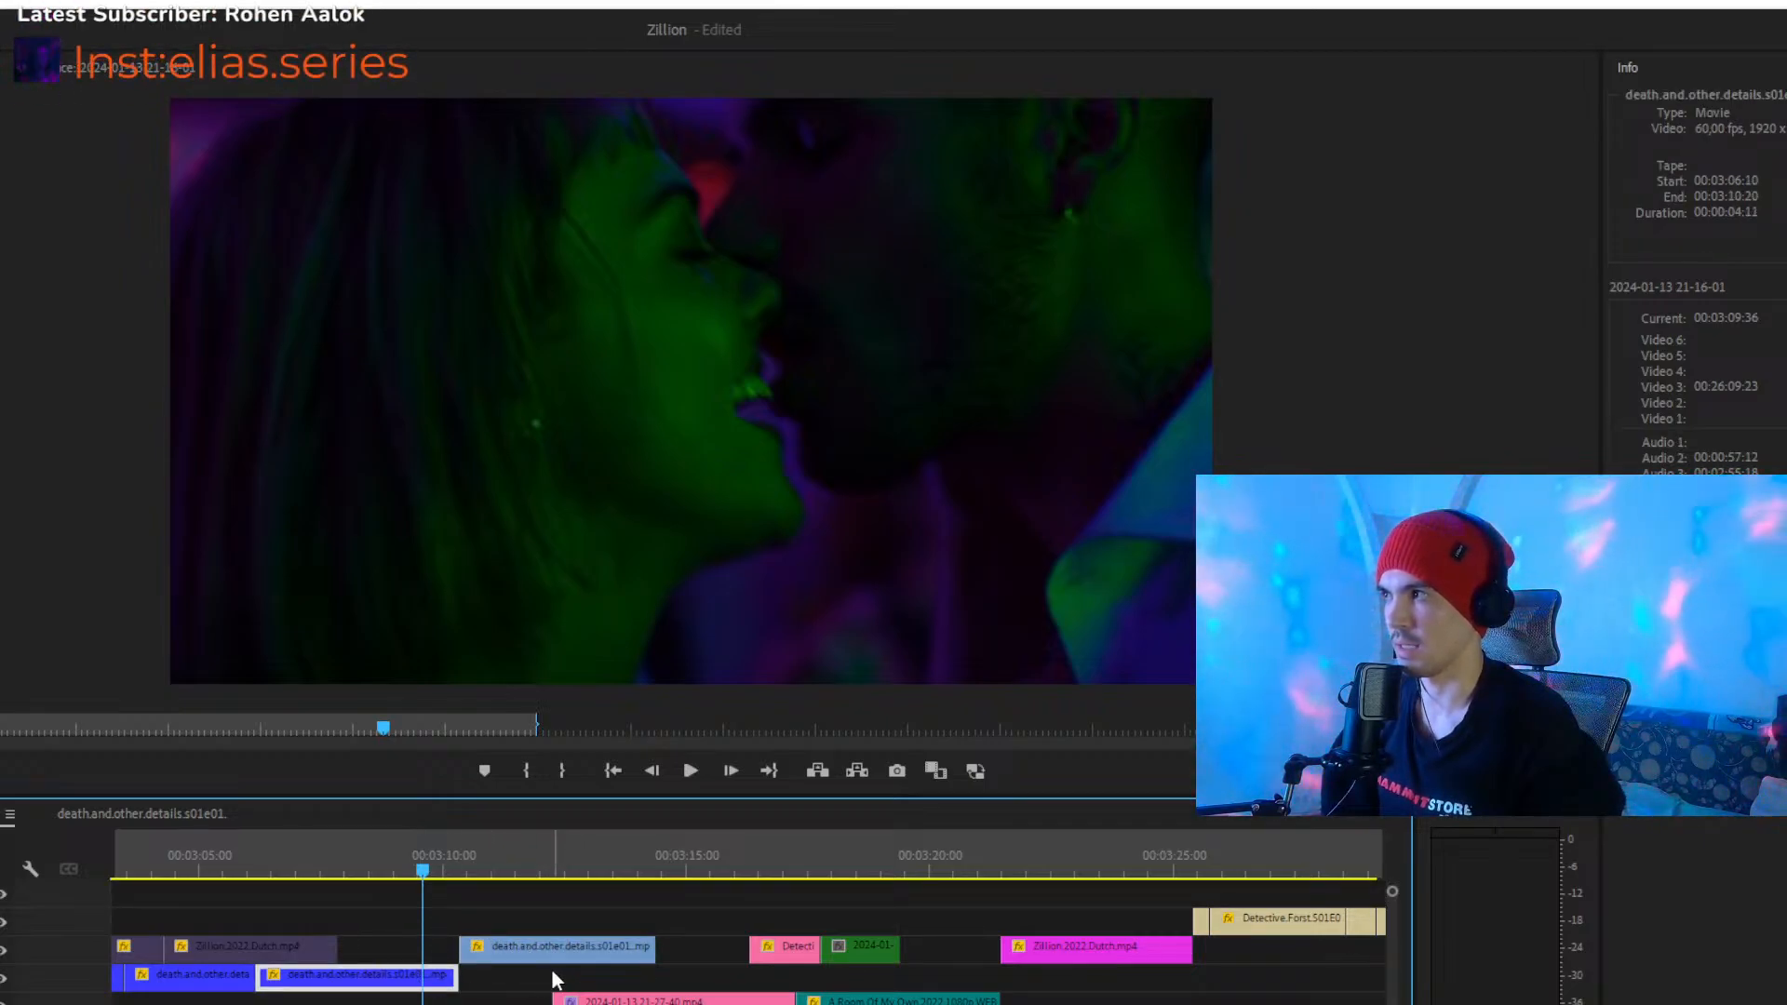
key(space)
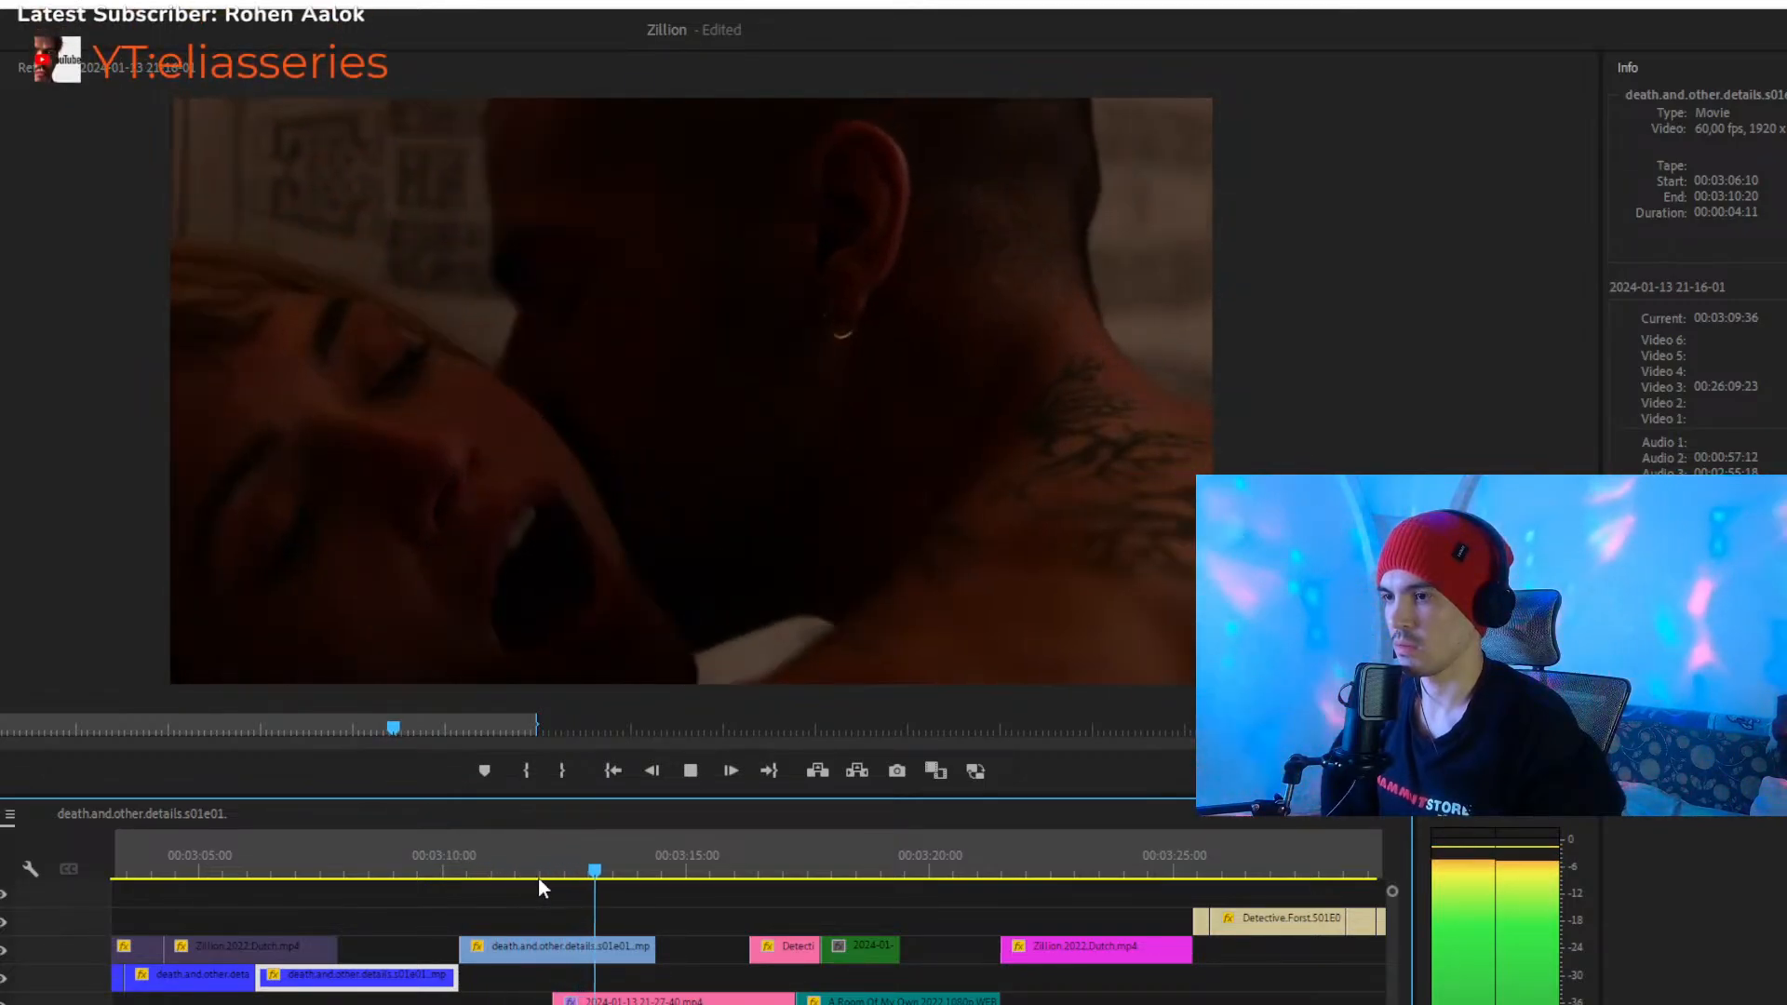
click(443, 859)
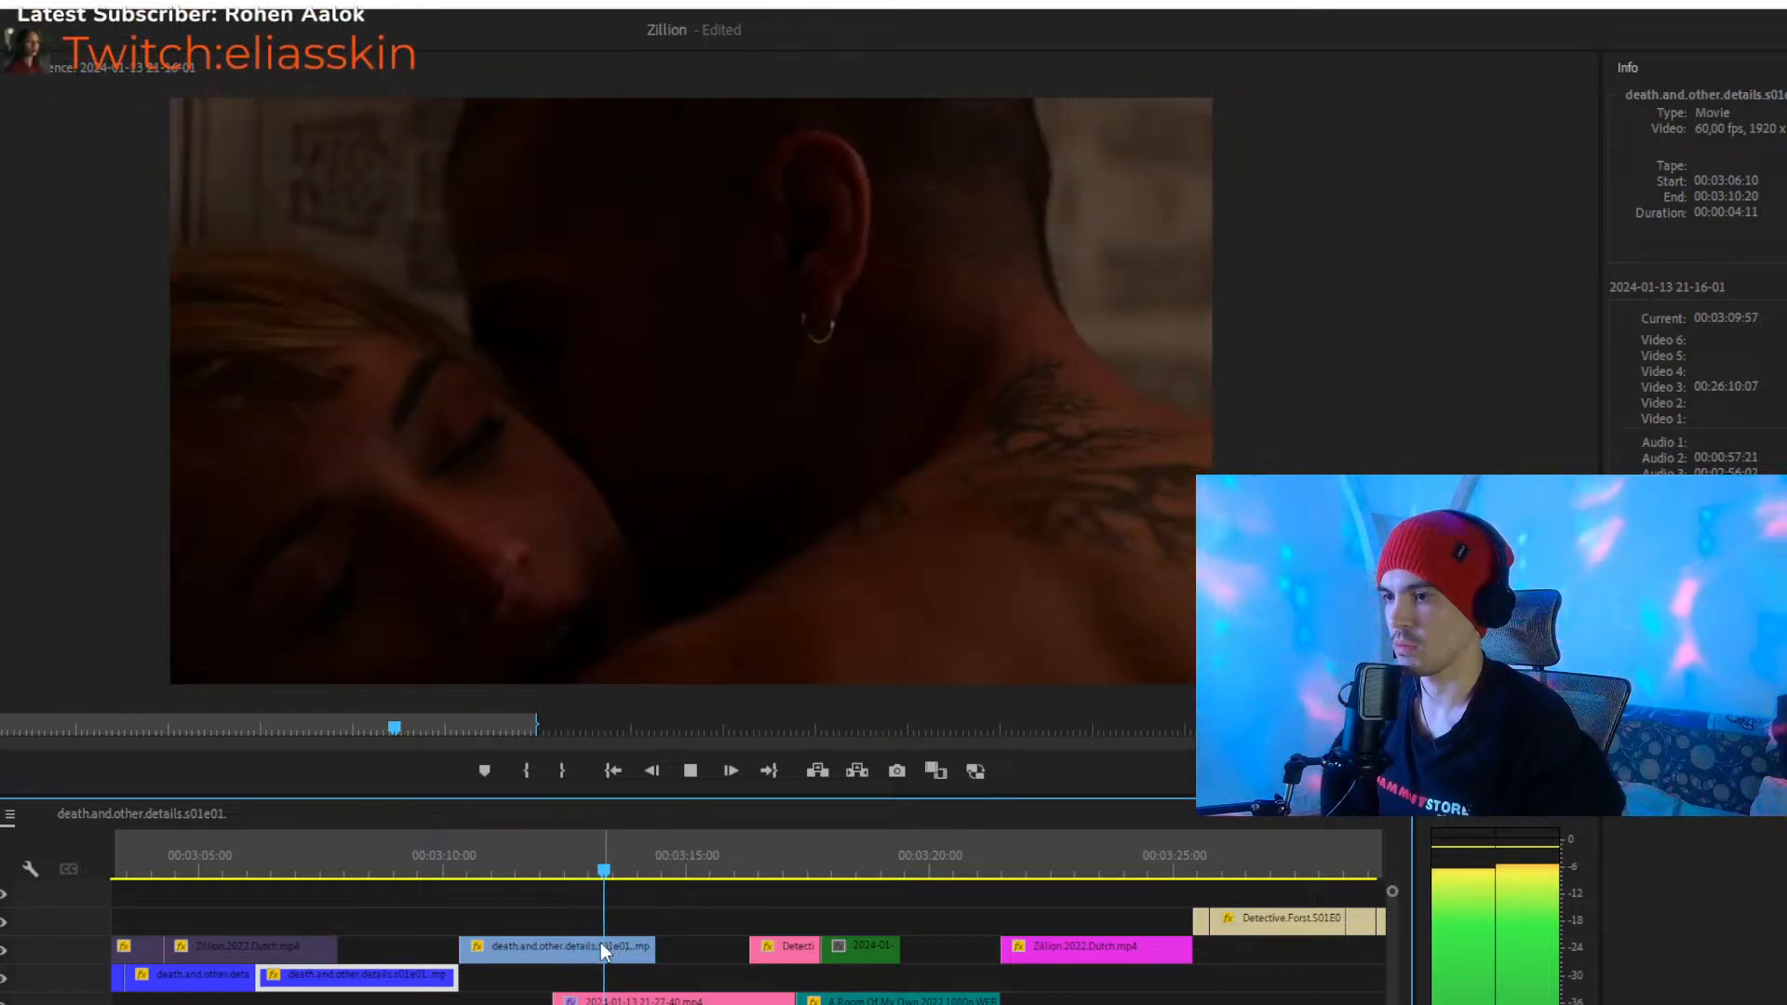
- Move the pink Detective.Forst and green clips directly behind the blue clip on Video 4 and play through to about 00:03:26
click(827, 923)
drag(823, 925, 691, 950)
click(633, 859)
key(space)
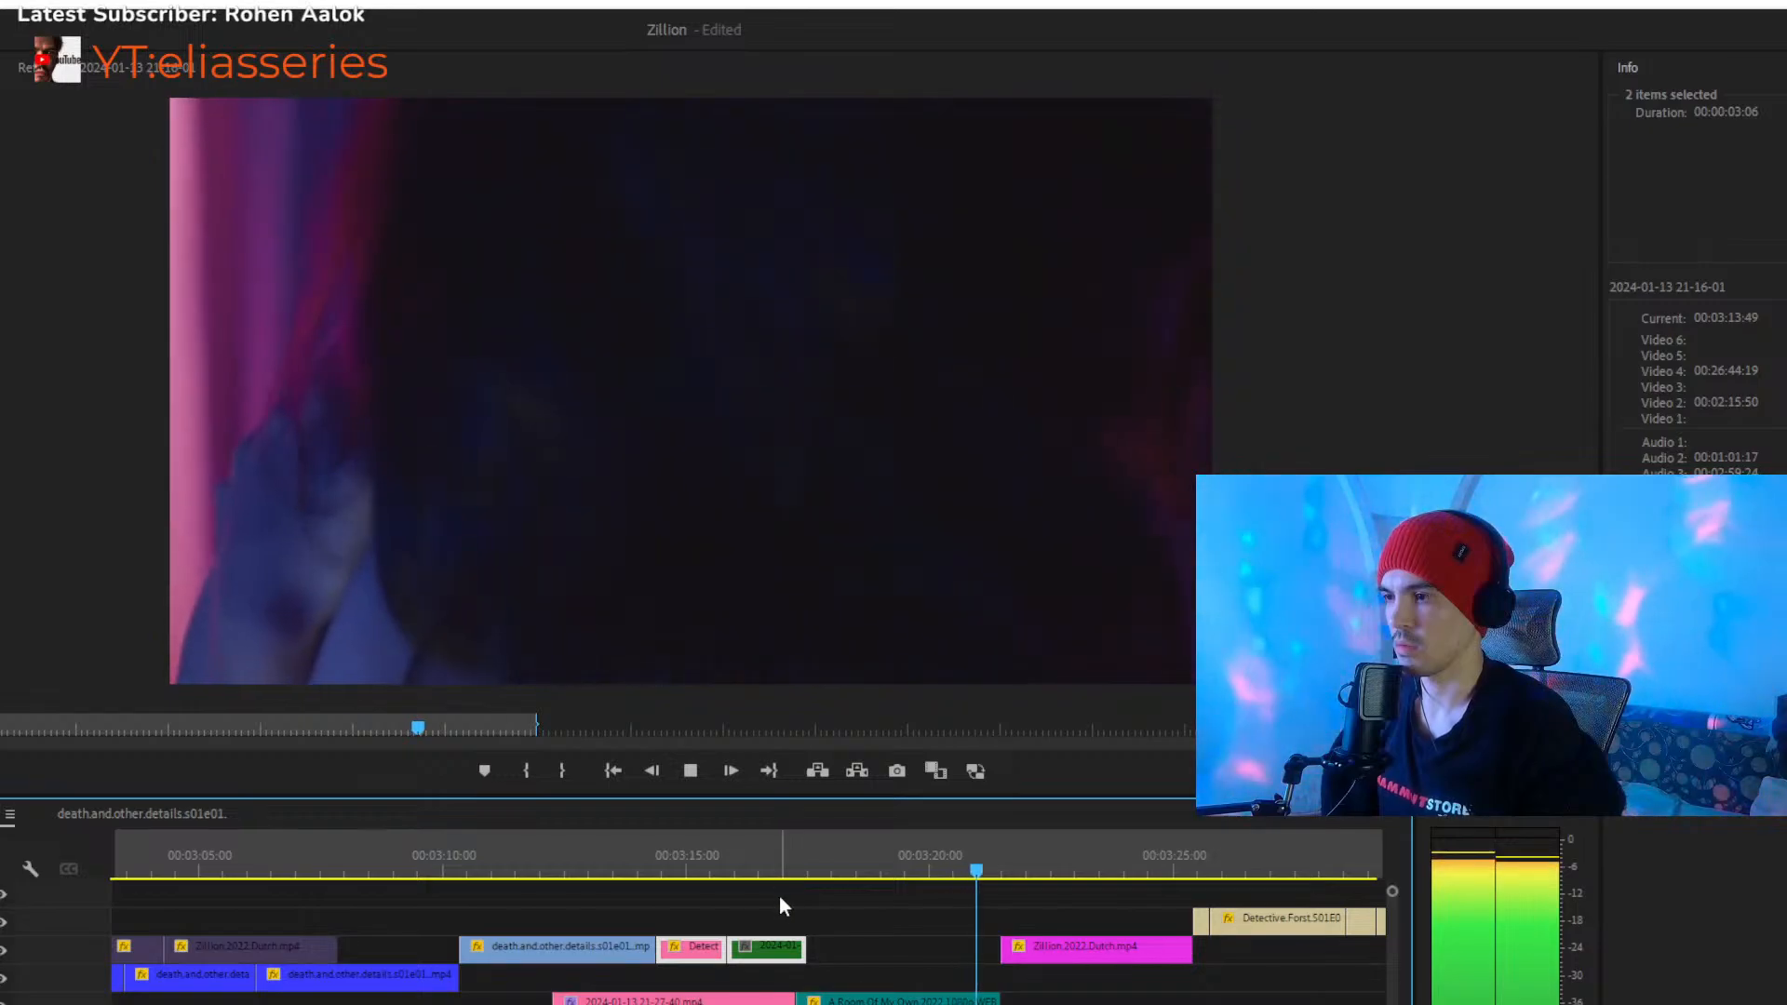
drag(919, 858, 959, 858)
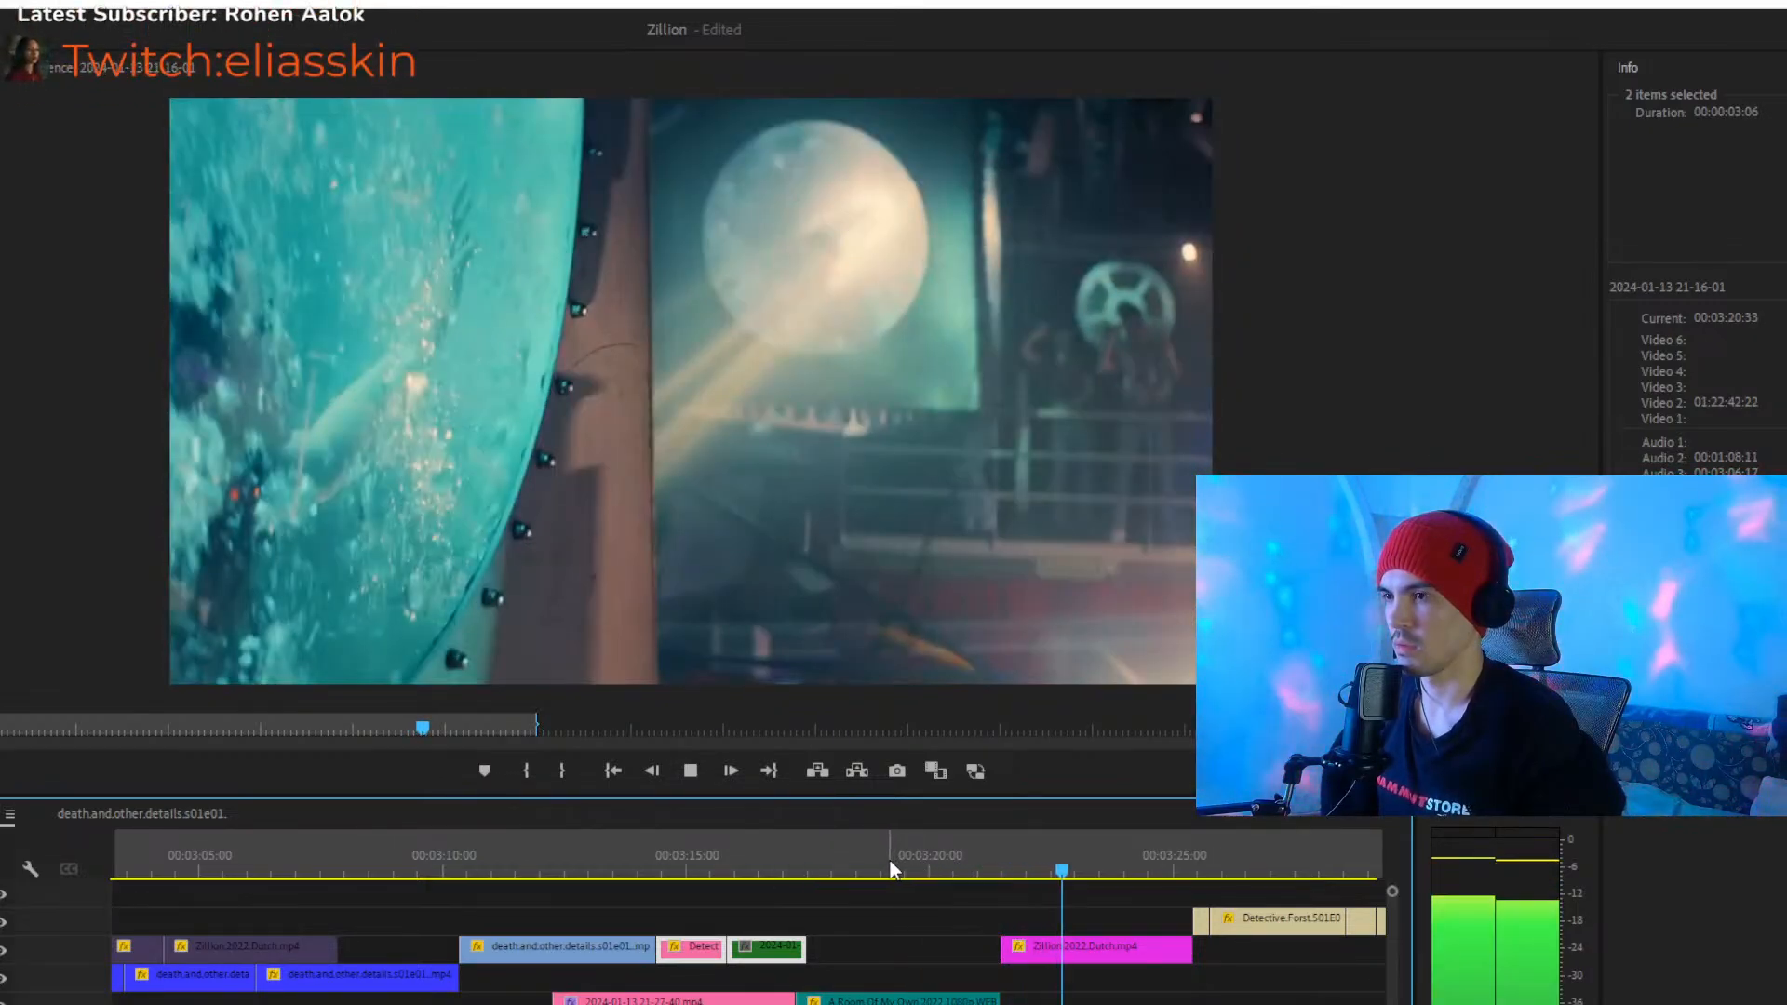
key(space)
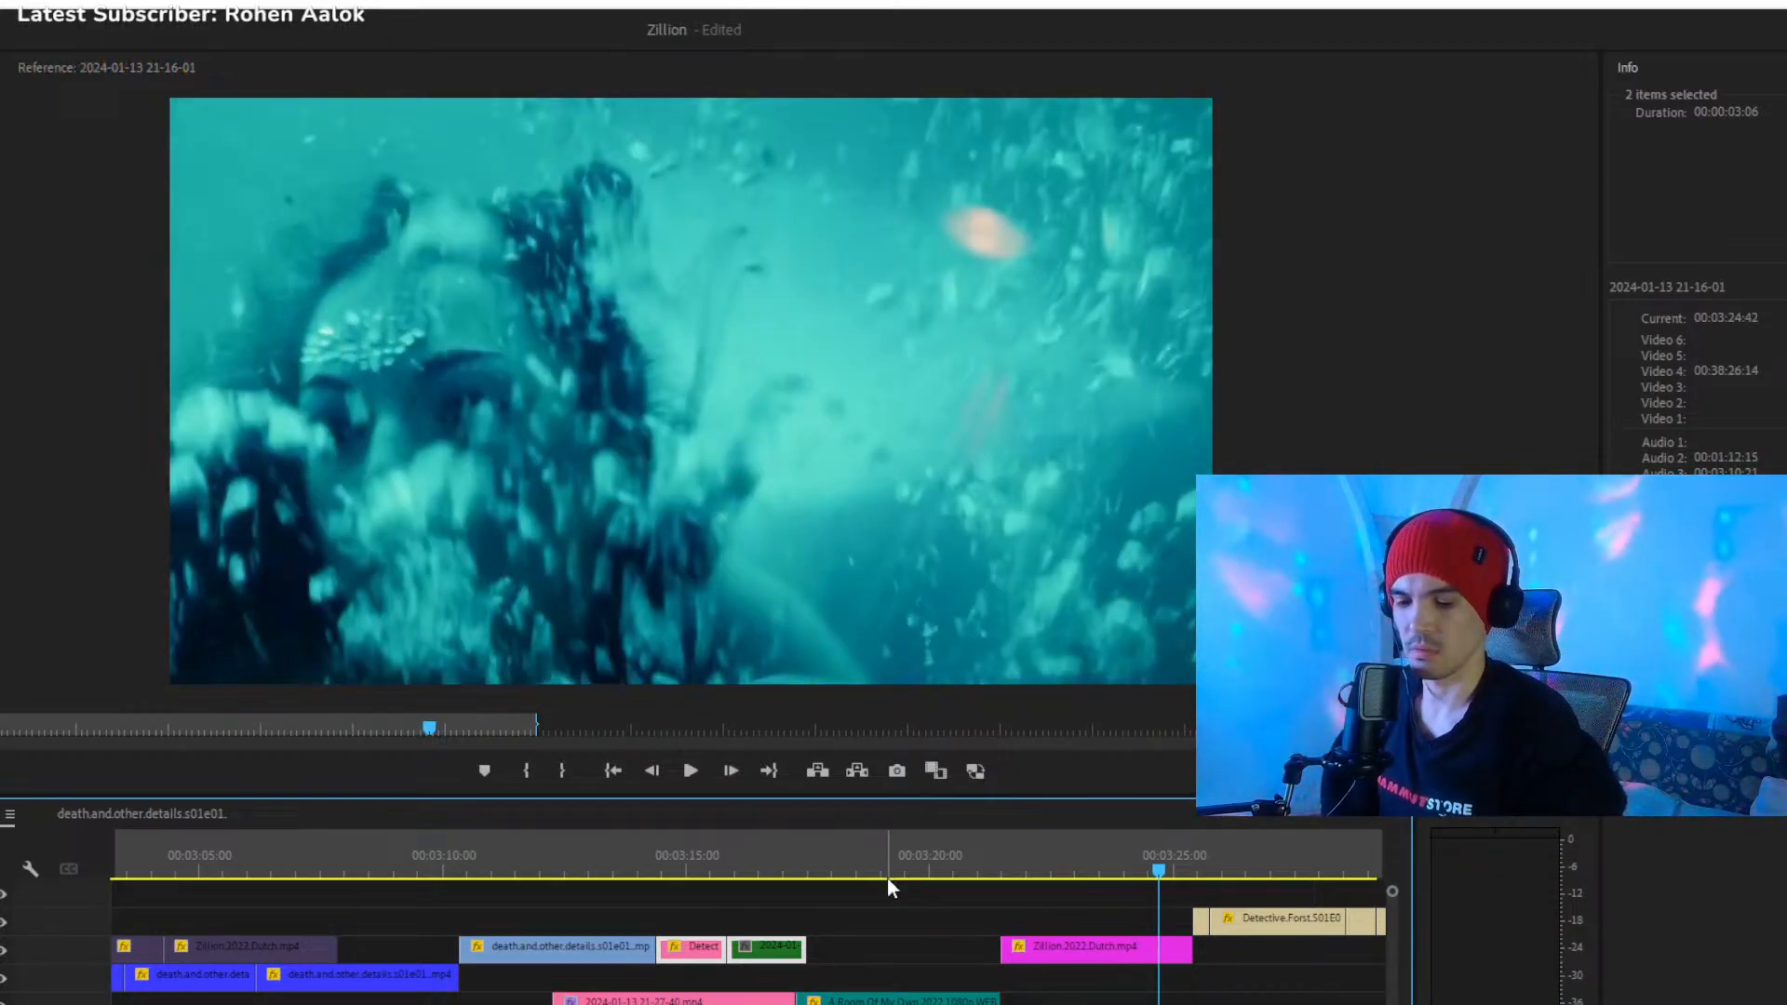
key(space)
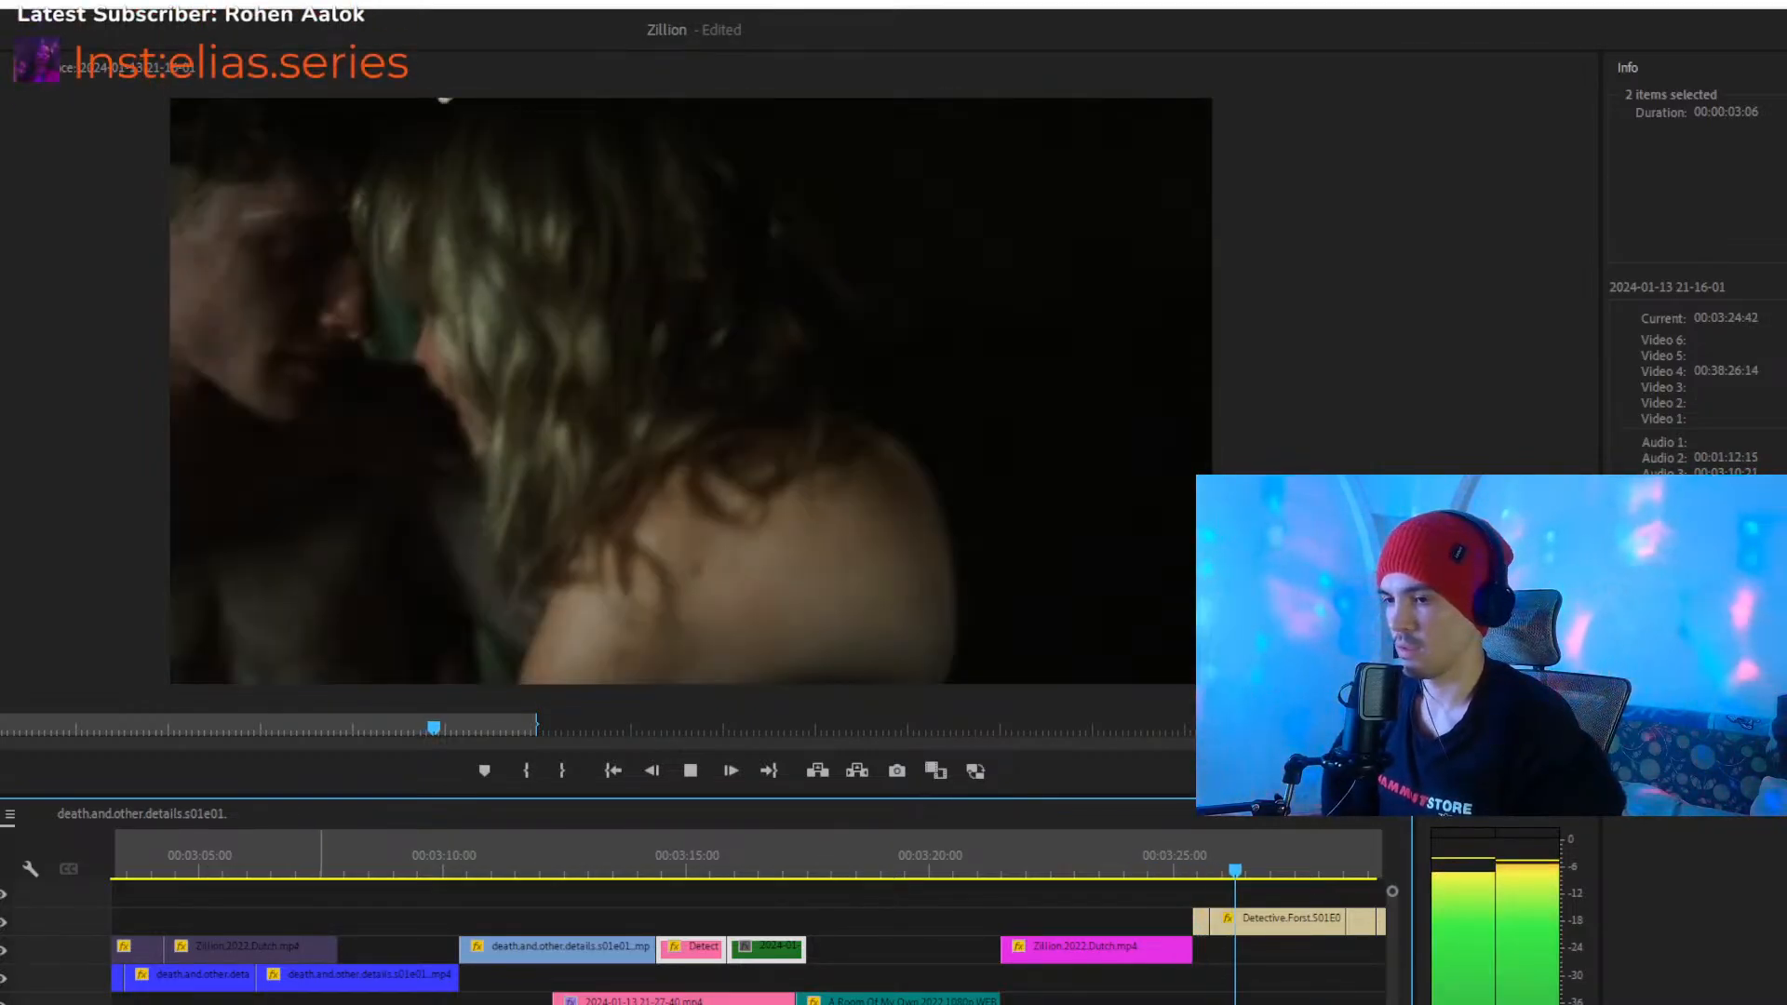
- Play the montage onward past the beige Detective.Forst clips to about 00:03:34 and stop playback
key(minus)
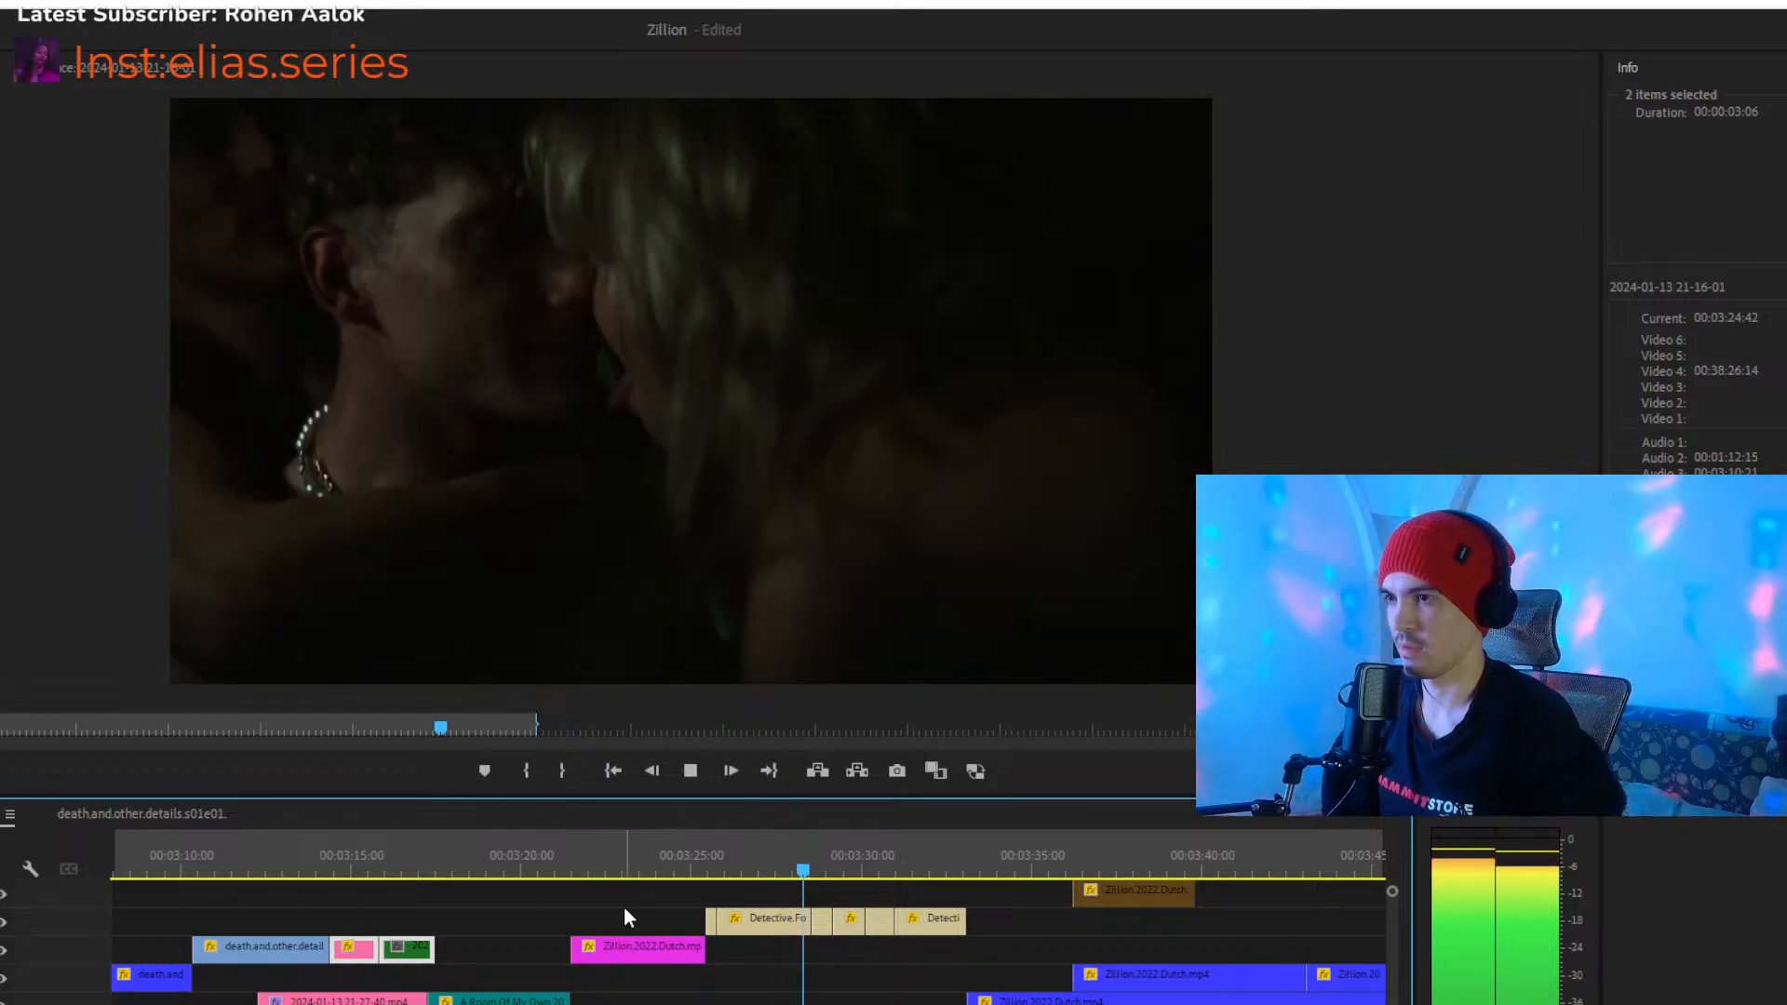
key(c)
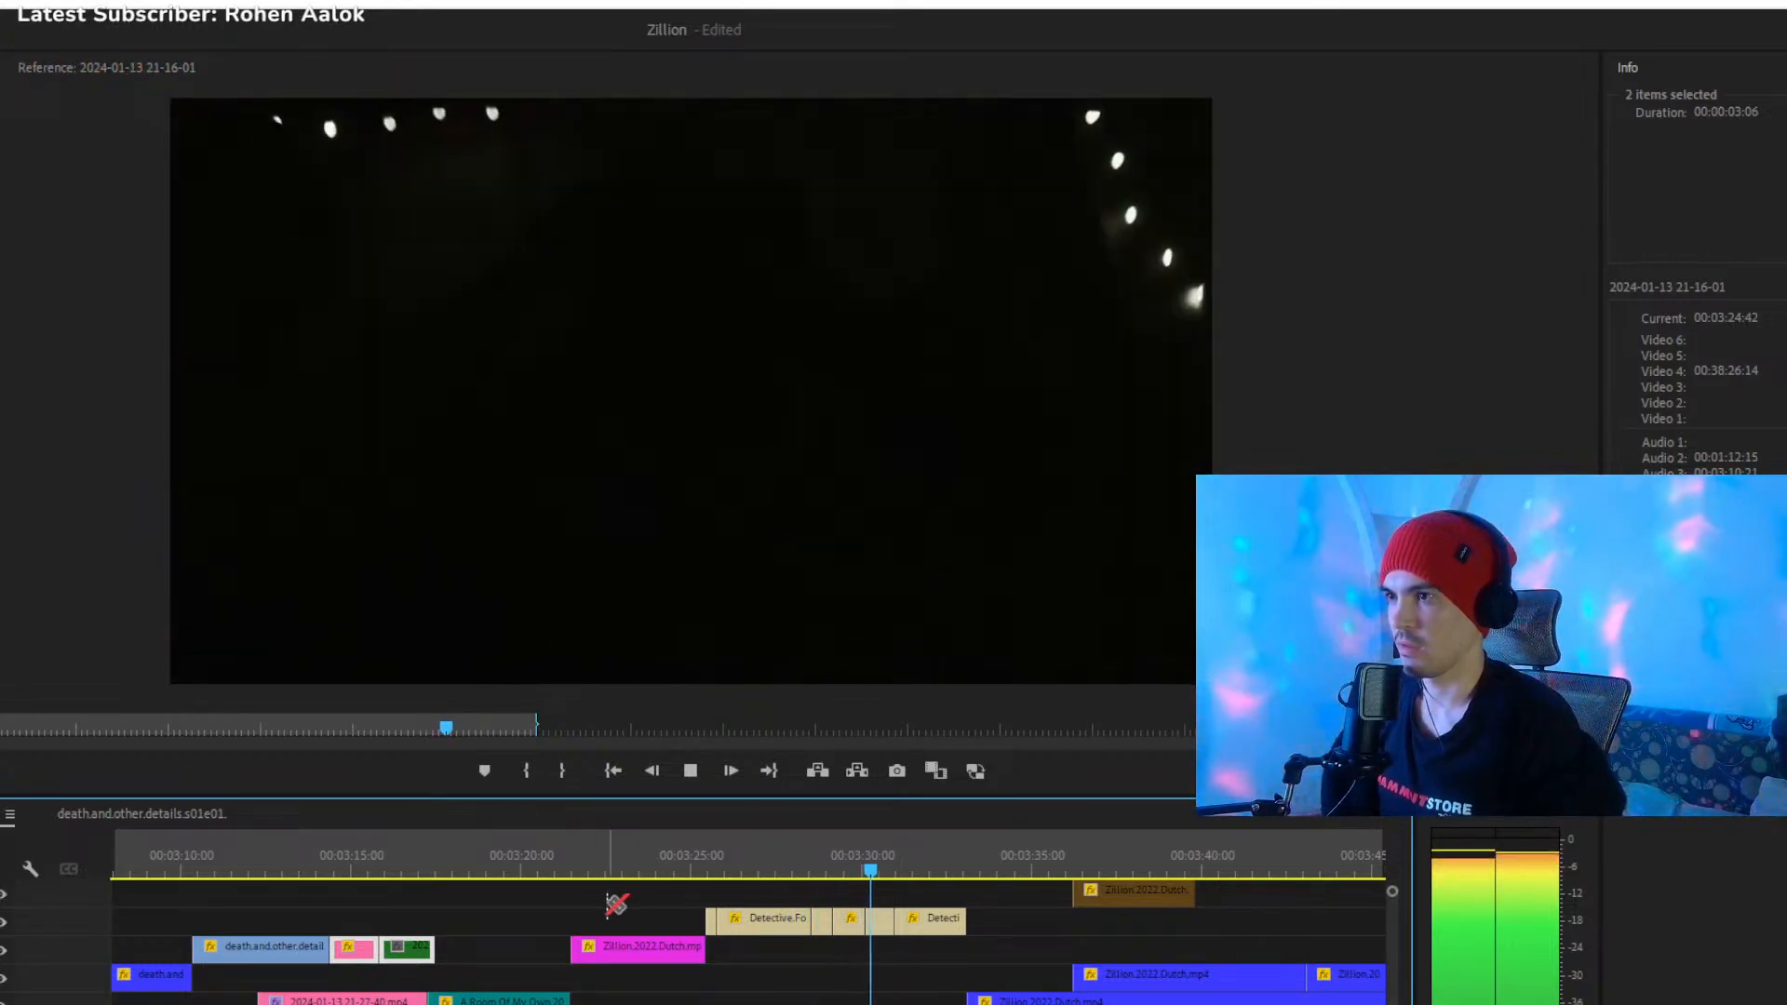
key(v)
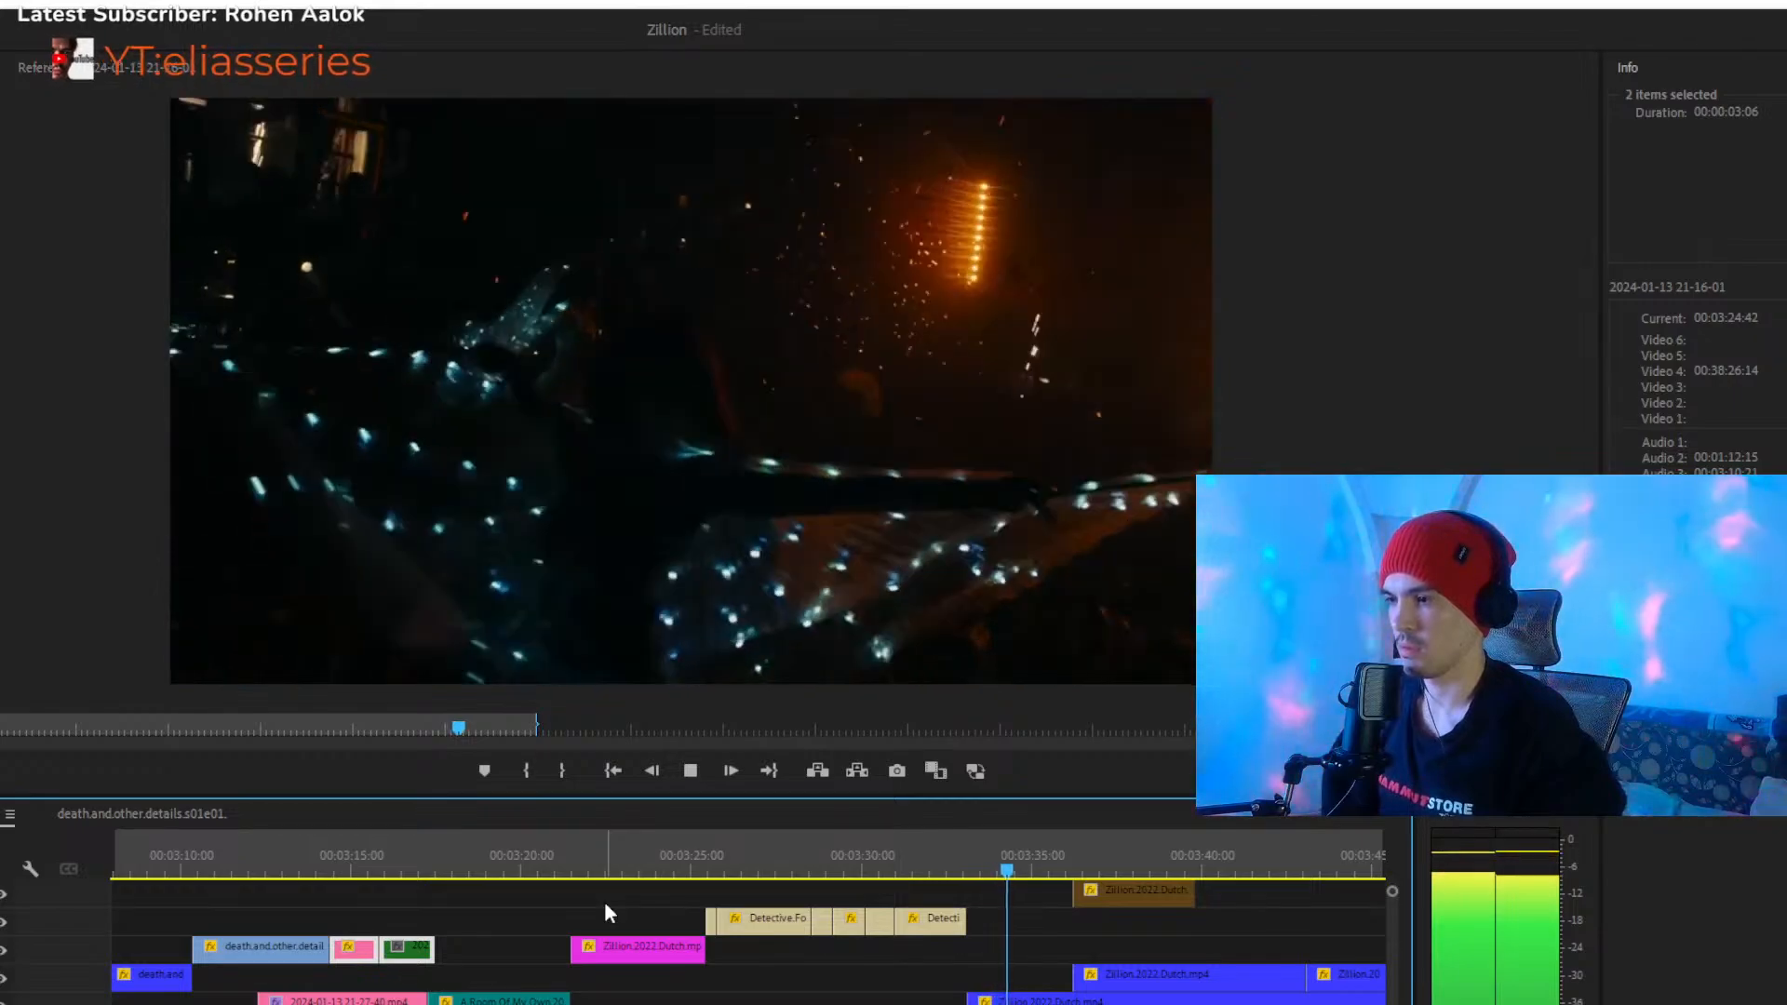
key(space)
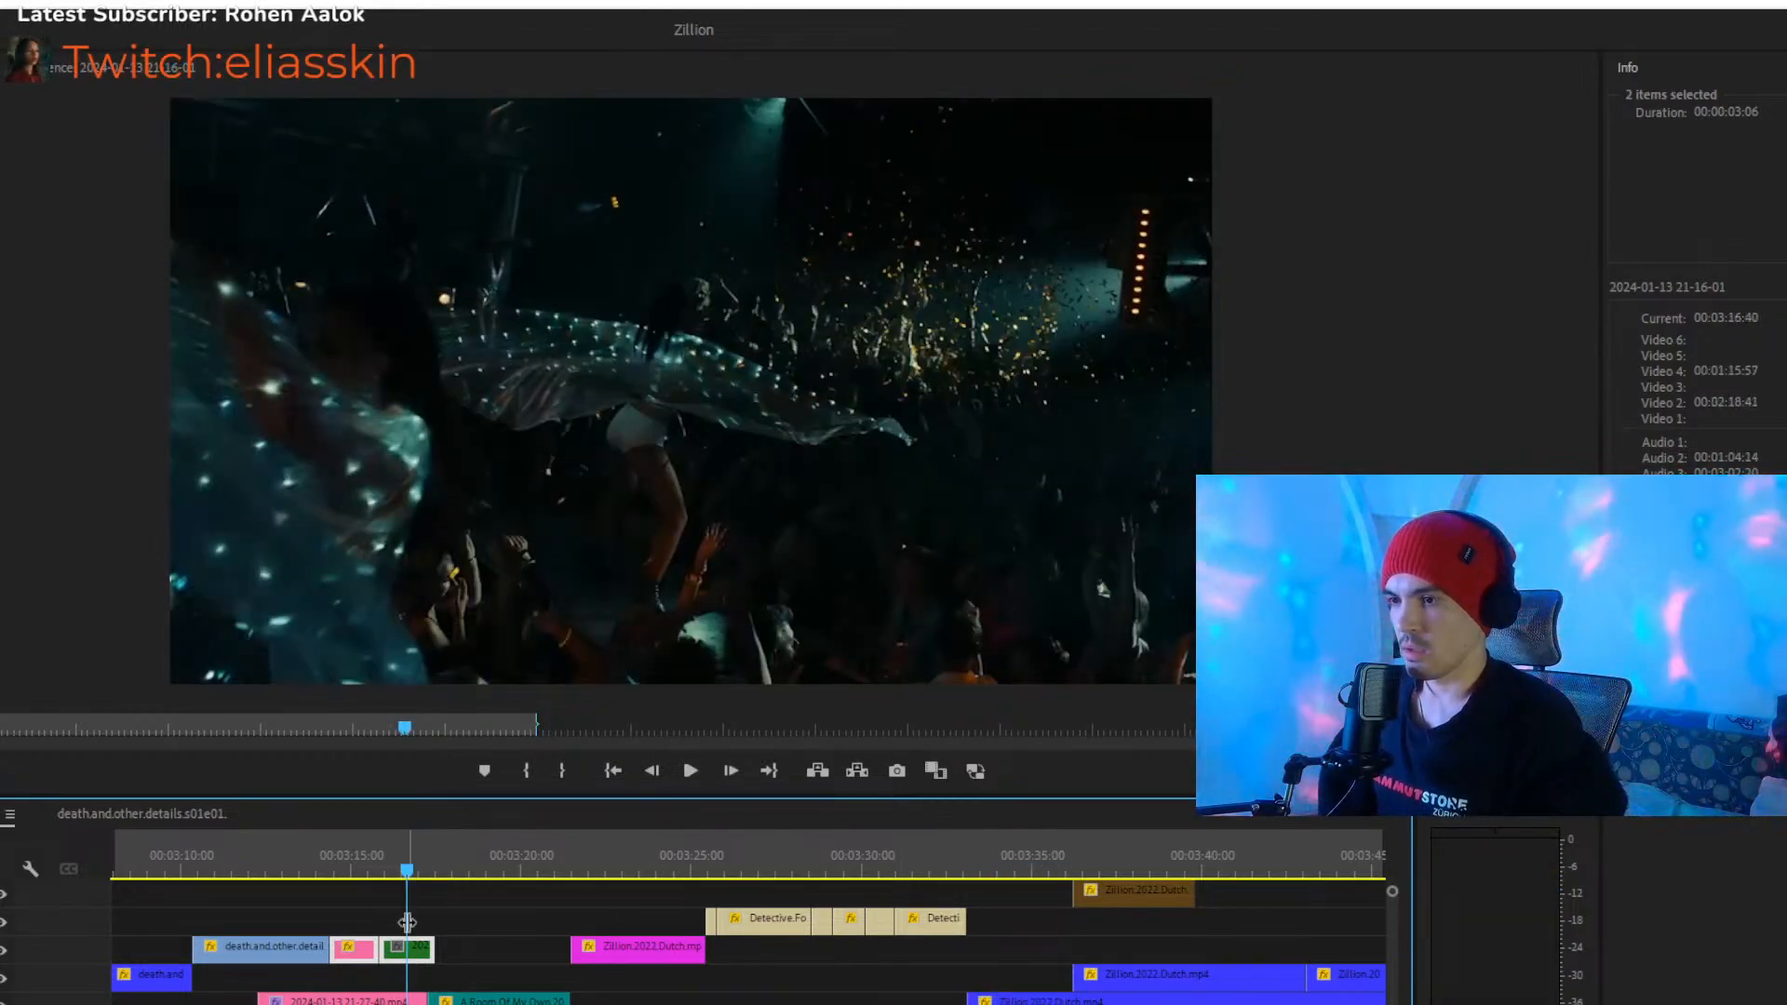
drag(340, 1004, 642, 920)
drag(582, 849, 699, 866)
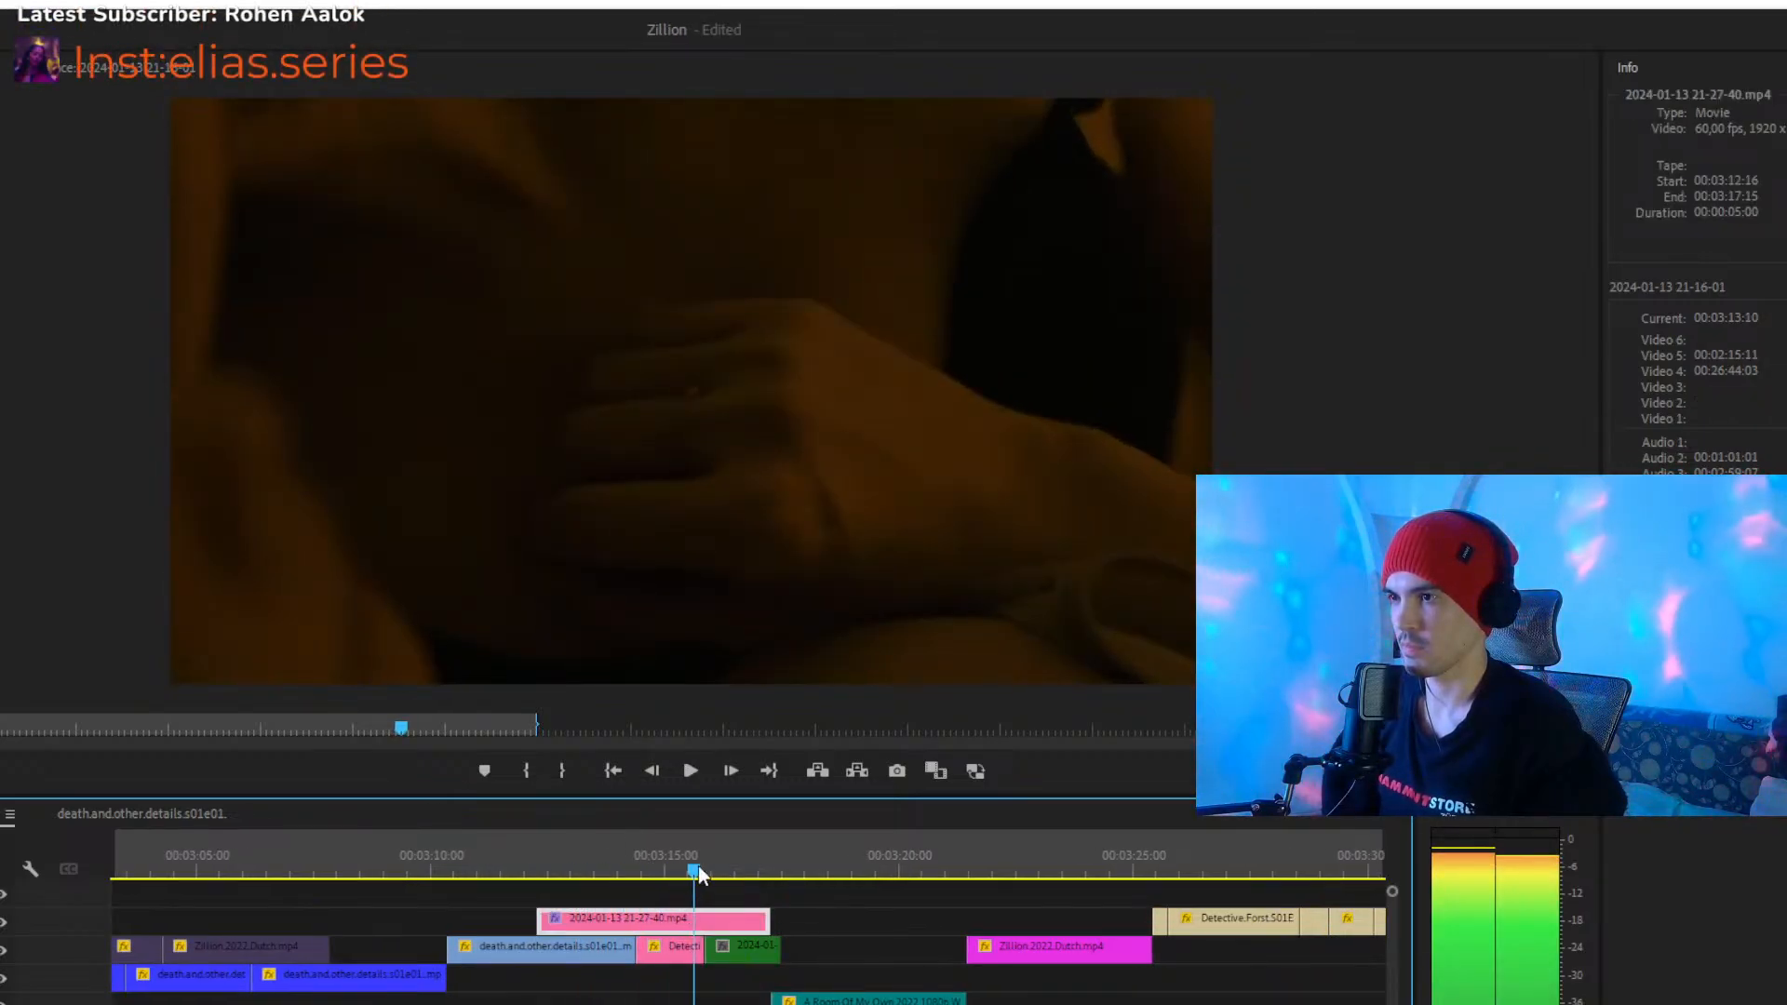
key(ctrl+z)
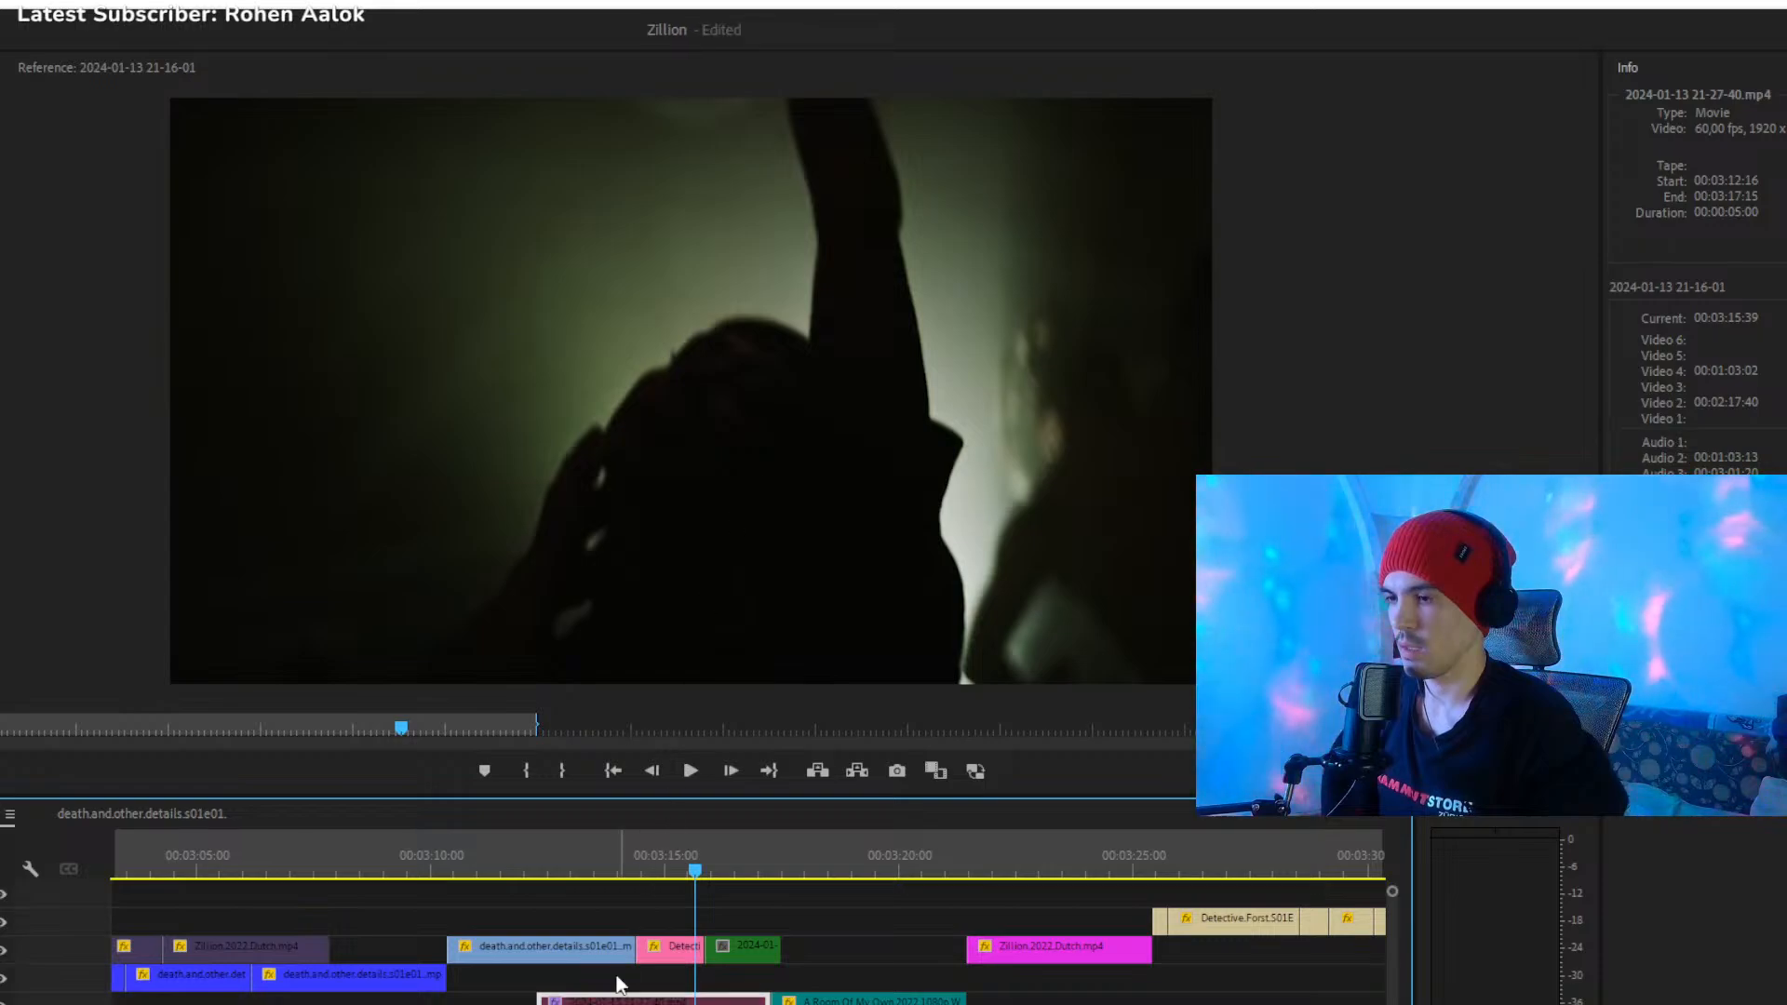
drag(567, 1004, 543, 1004)
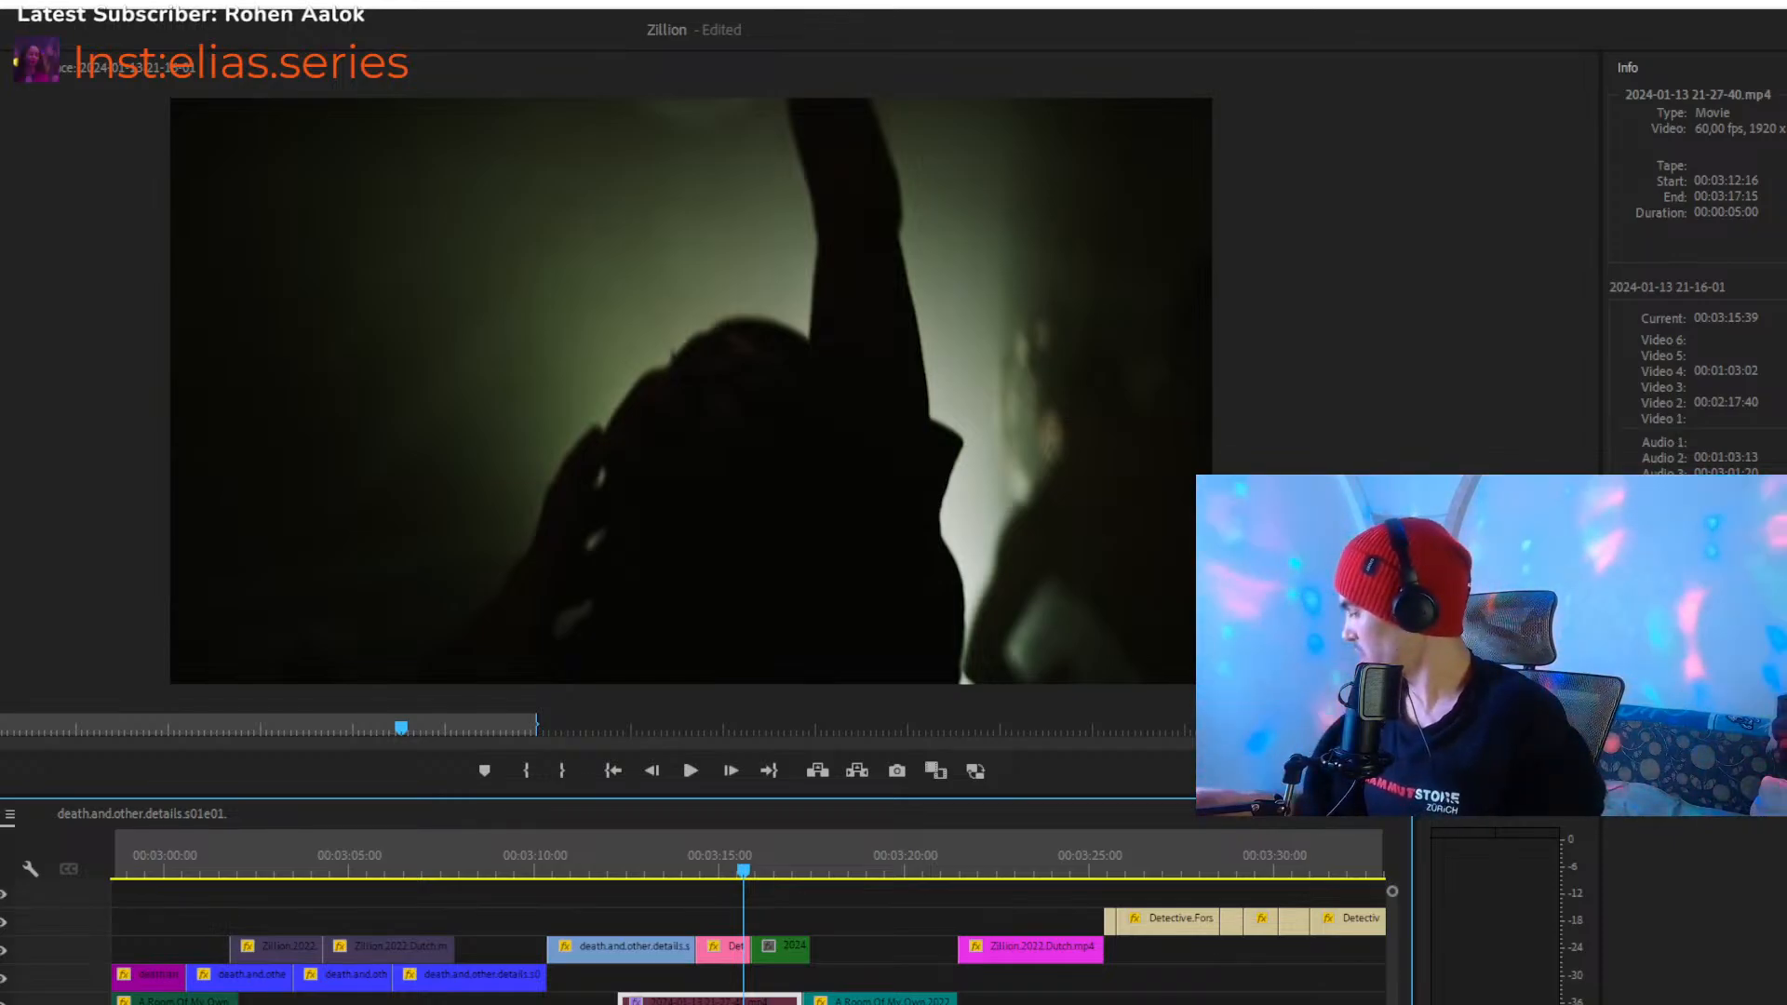
- Play the passage from 00:03:15:39 through the magenta Zillion clip and stop at 00:03:29:31
key(space)
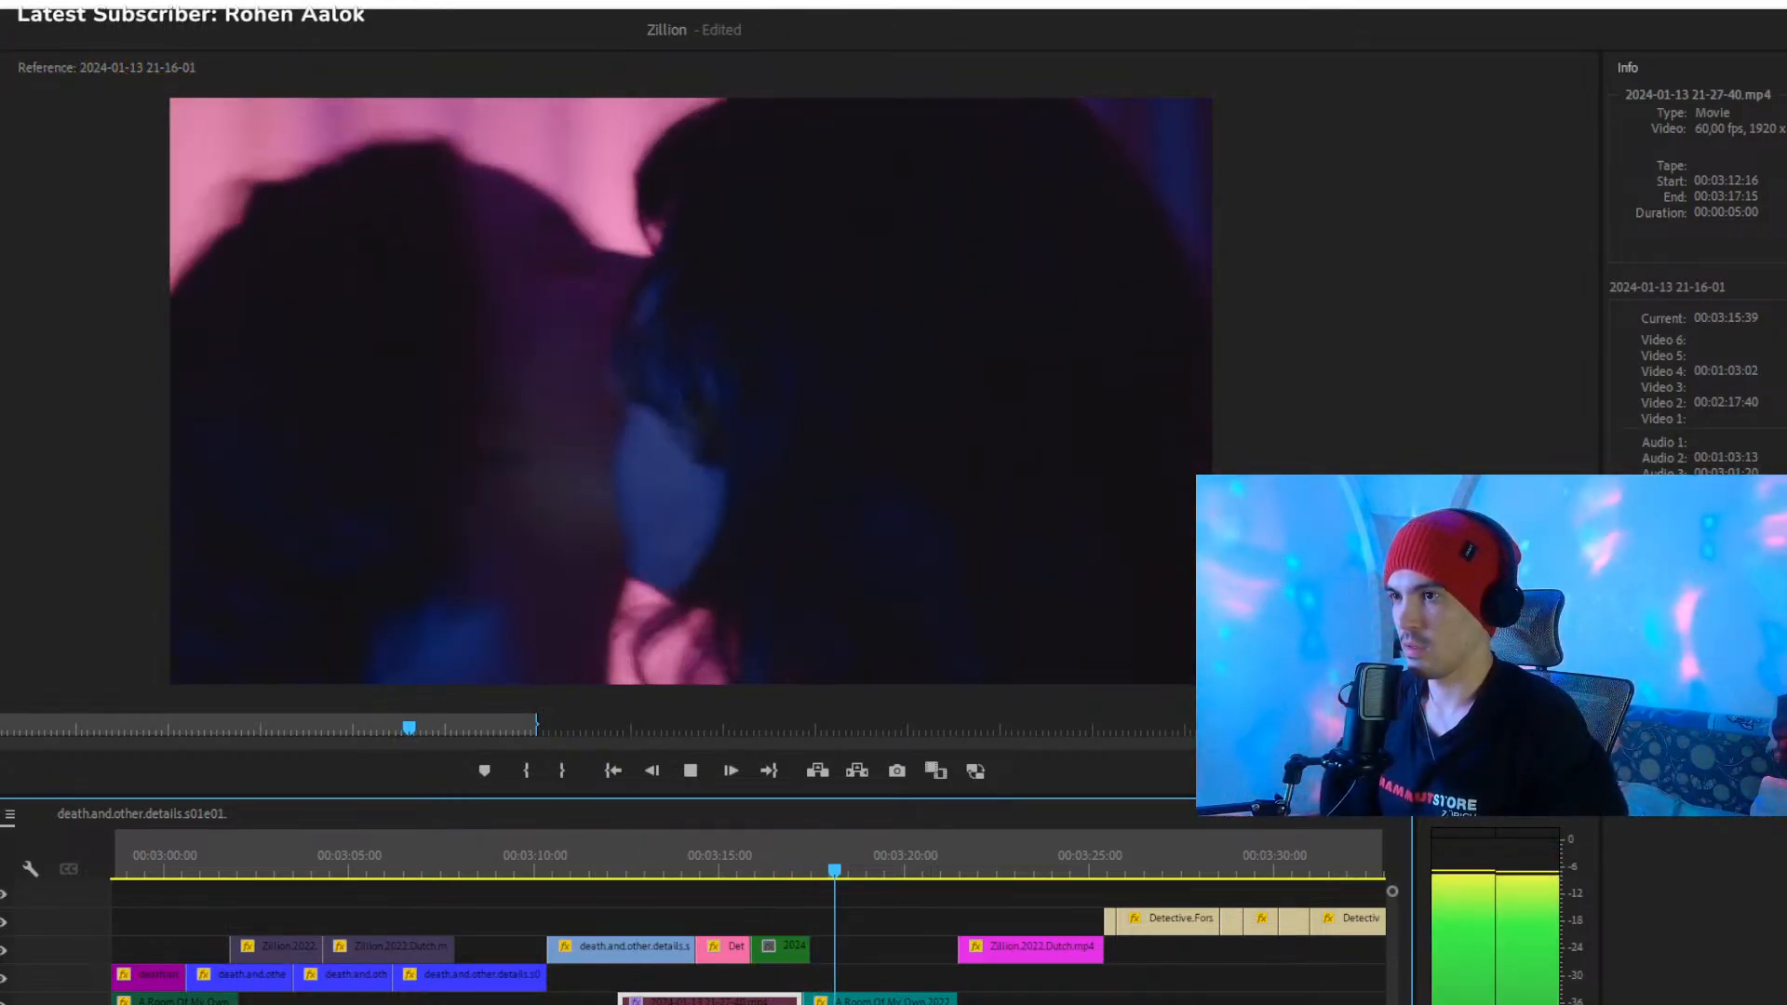
key(minus)
key(minus)
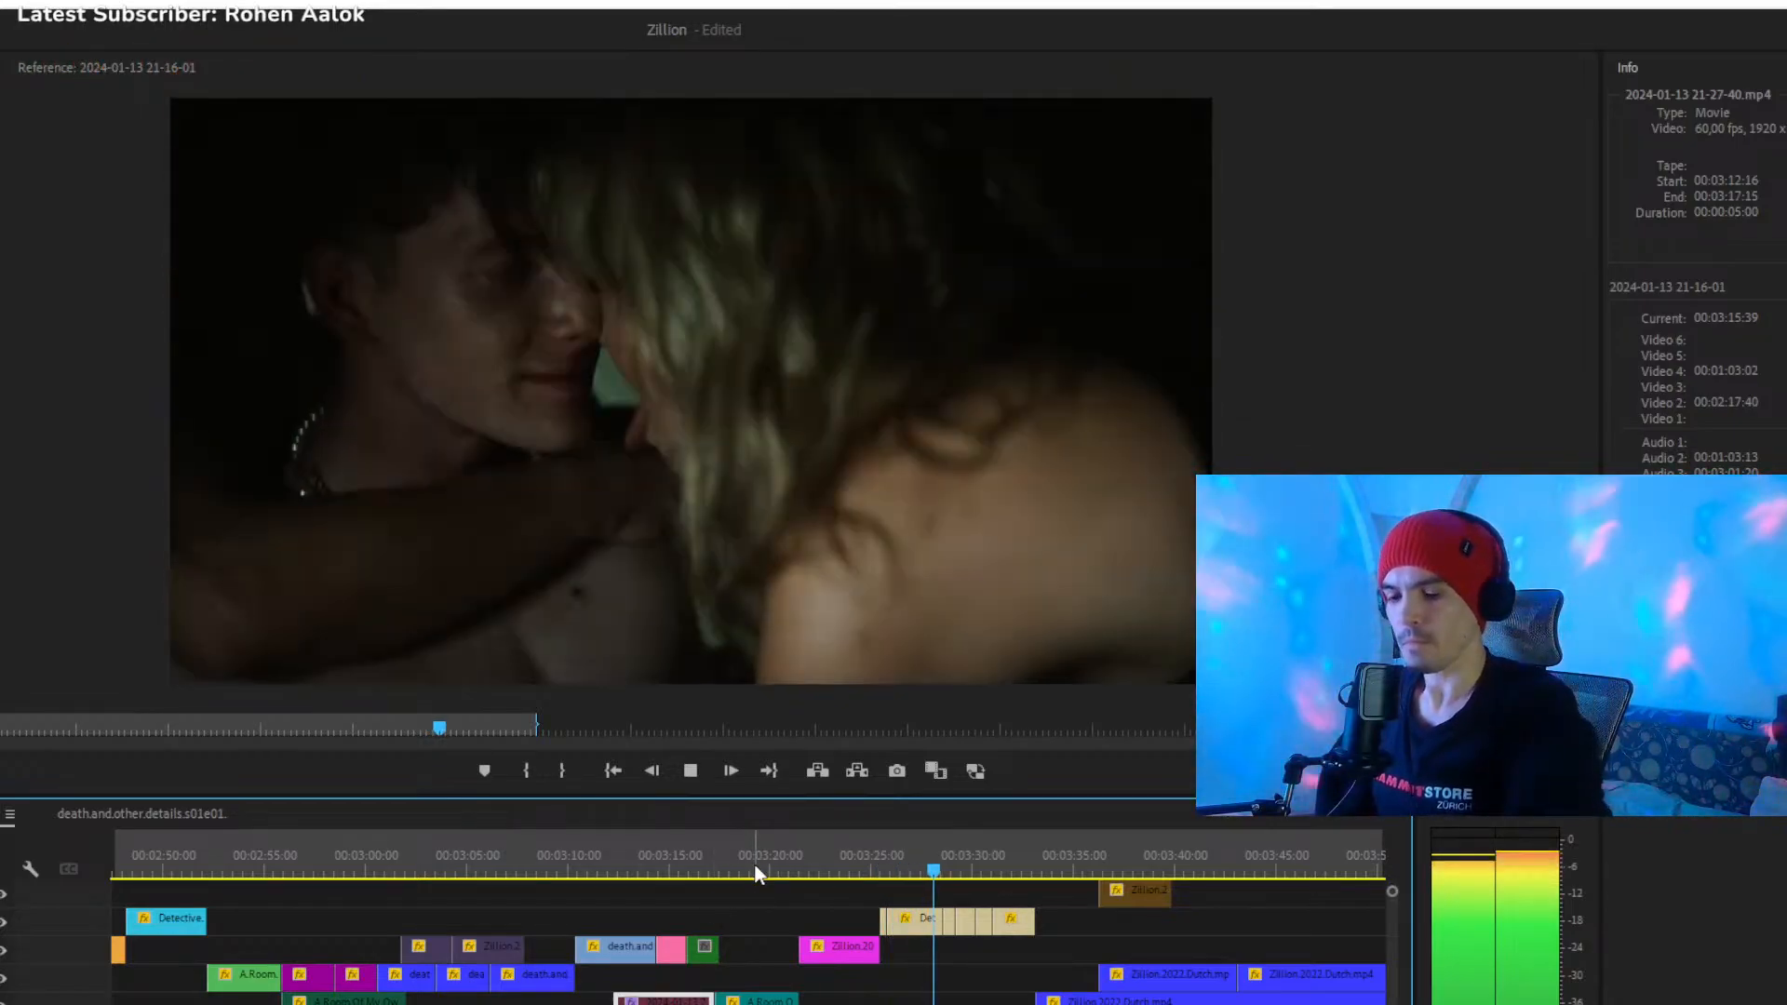
key(space)
- Bring the whole montage into view and move the playhead back to 00:02:40:41
key(minus)
key(minus)
key(minus)
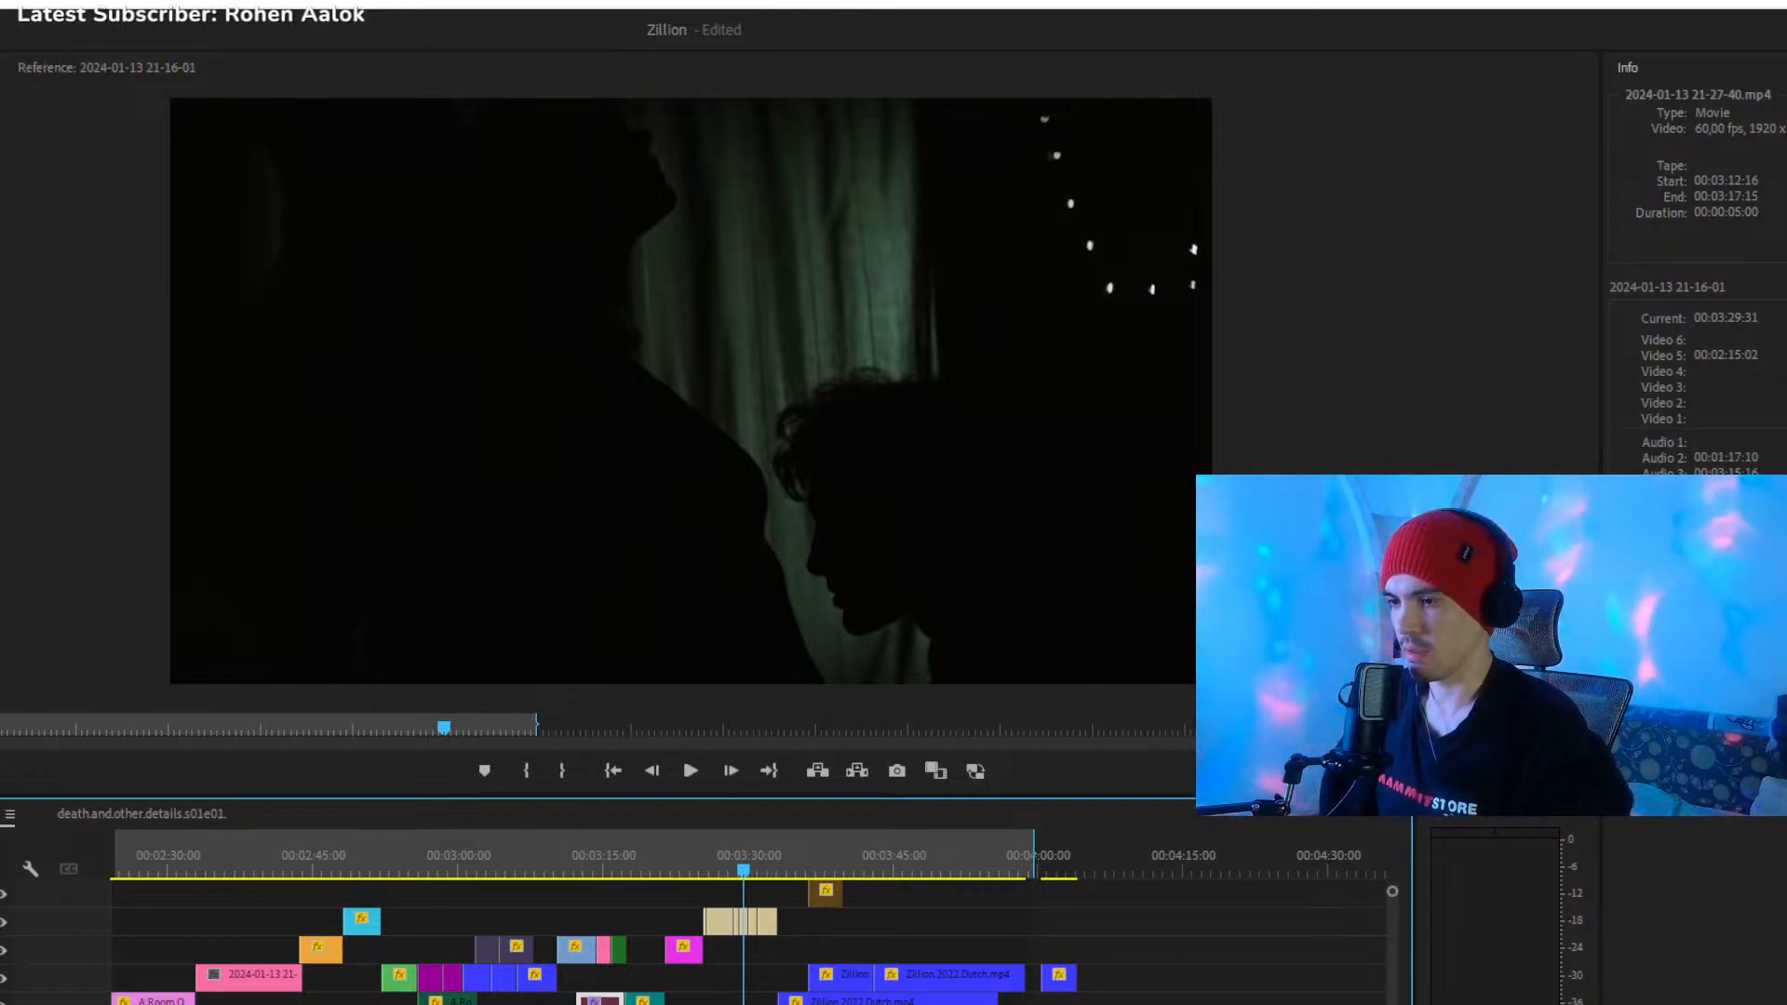
key(minus)
key(minus)
key(minus)
click(585, 871)
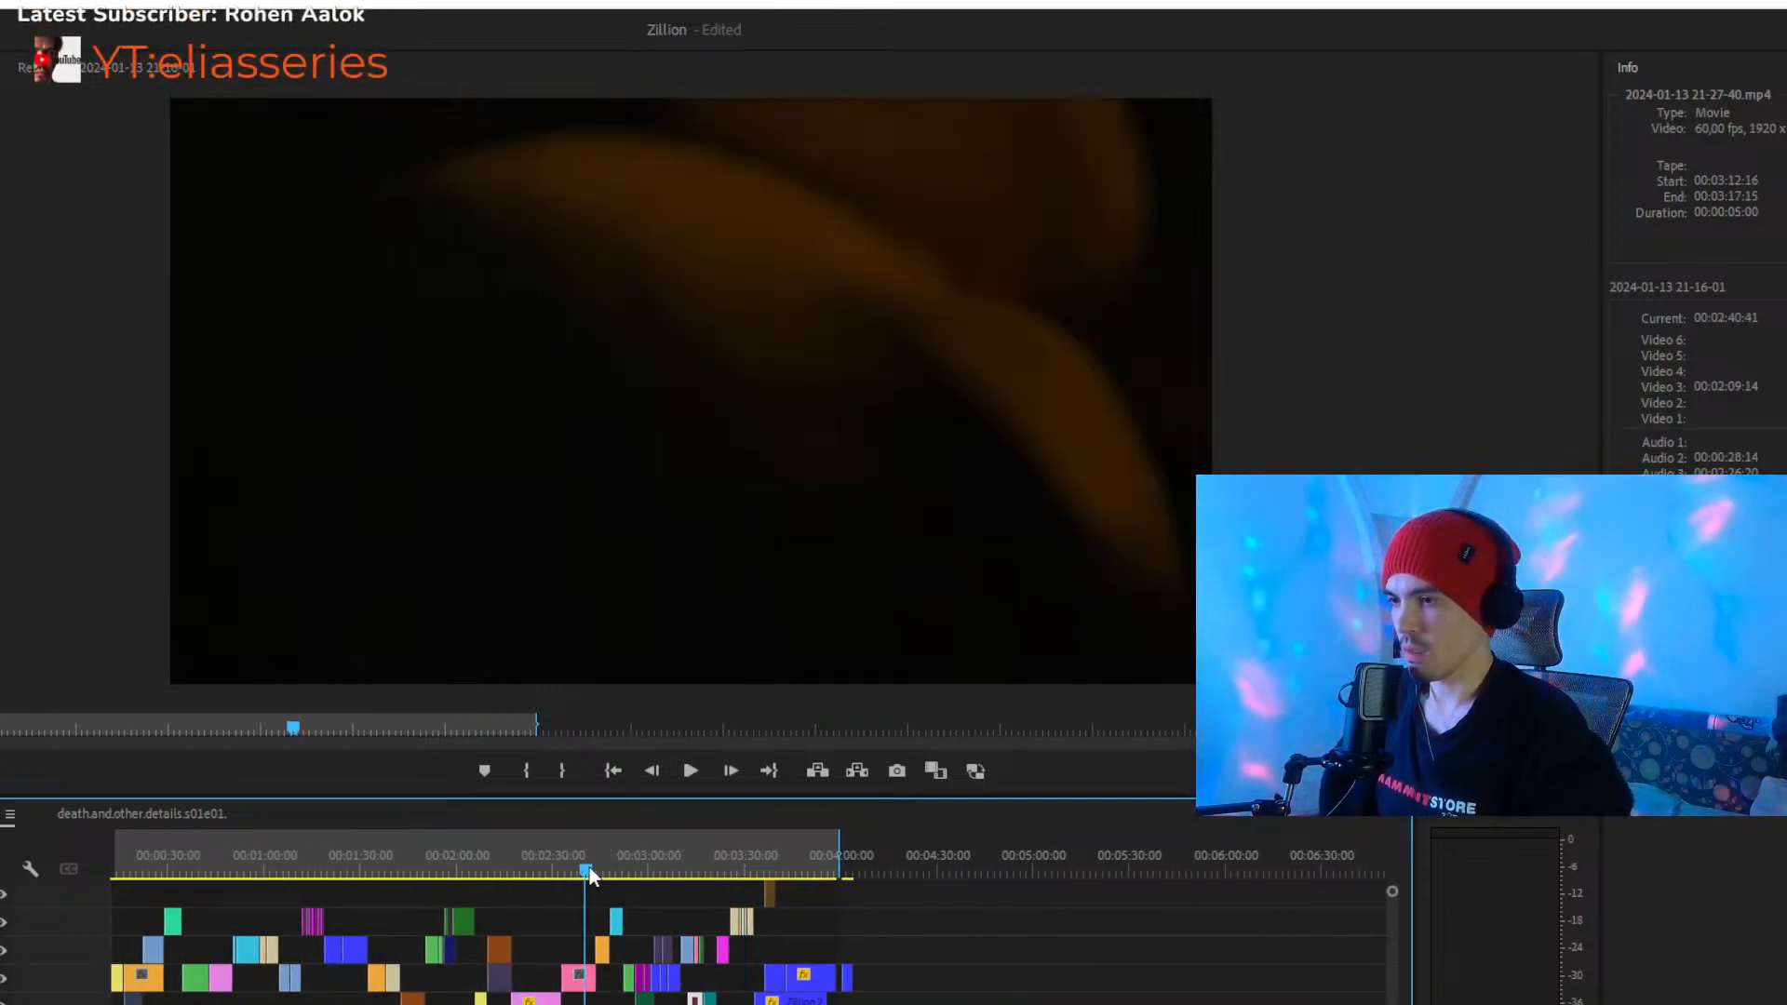
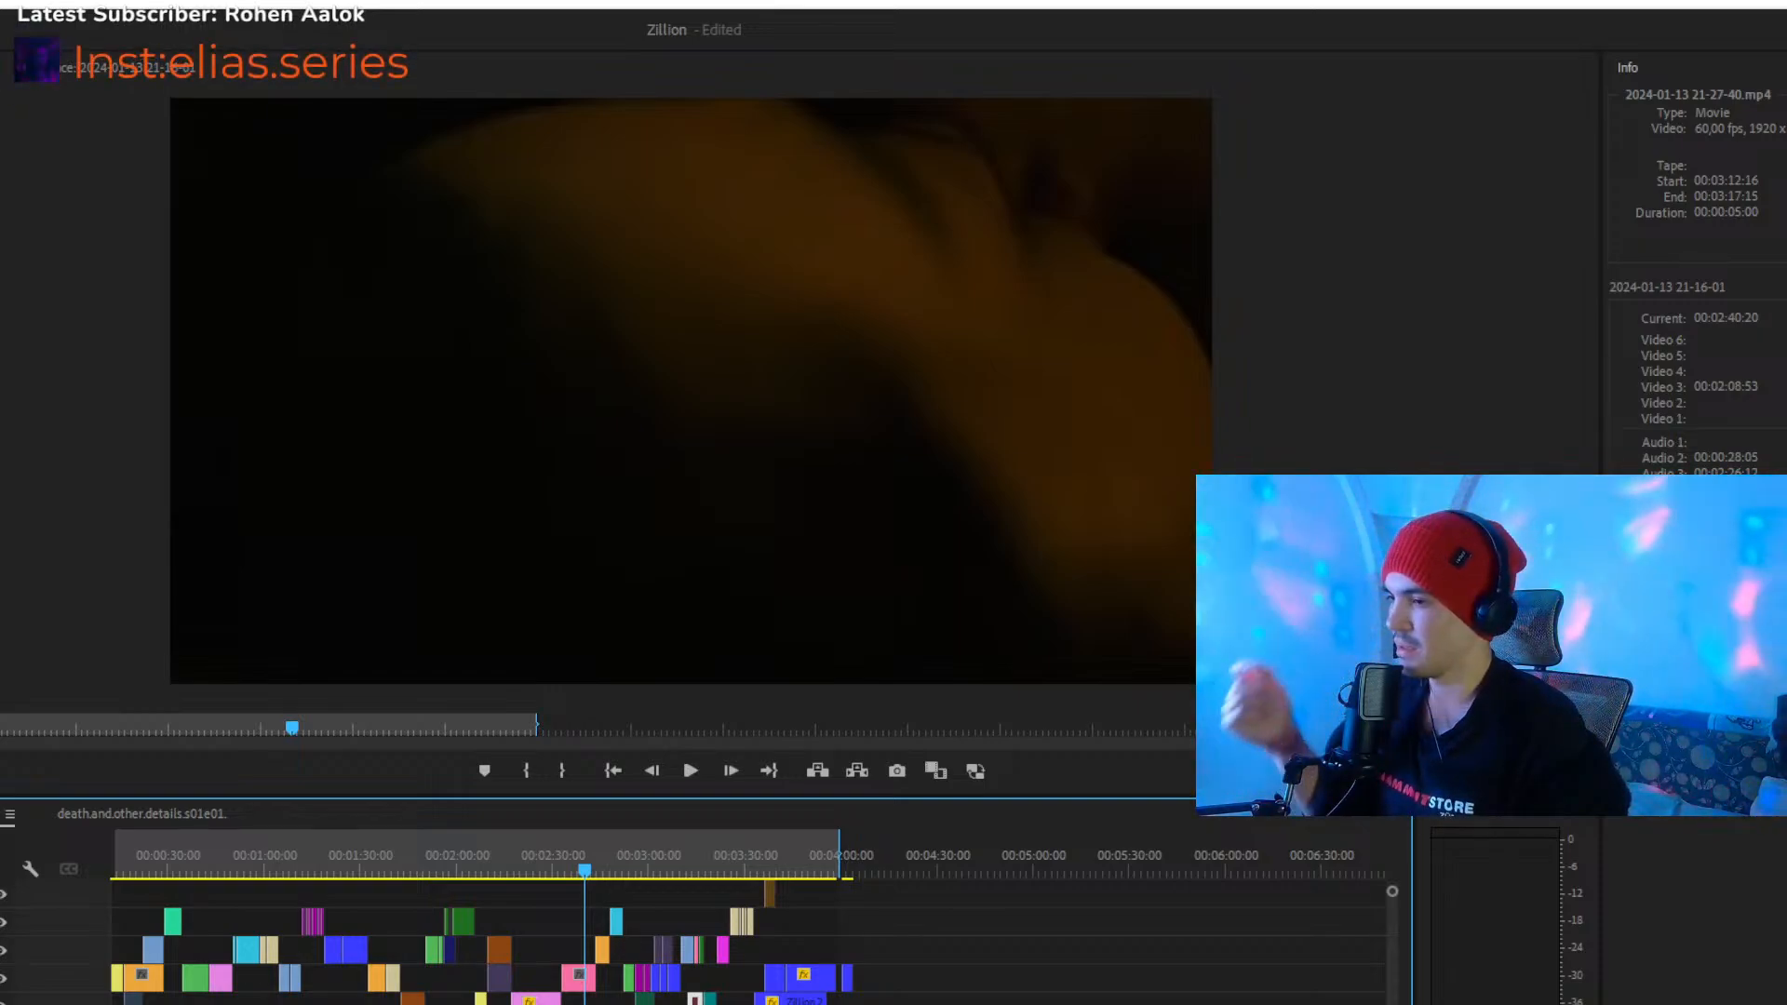
- Play the montage's opening from its first frame, skipping ahead past the yellow clips, and stop at 00:00:23:31
drag(475, 1004, 224, 1004)
key(space)
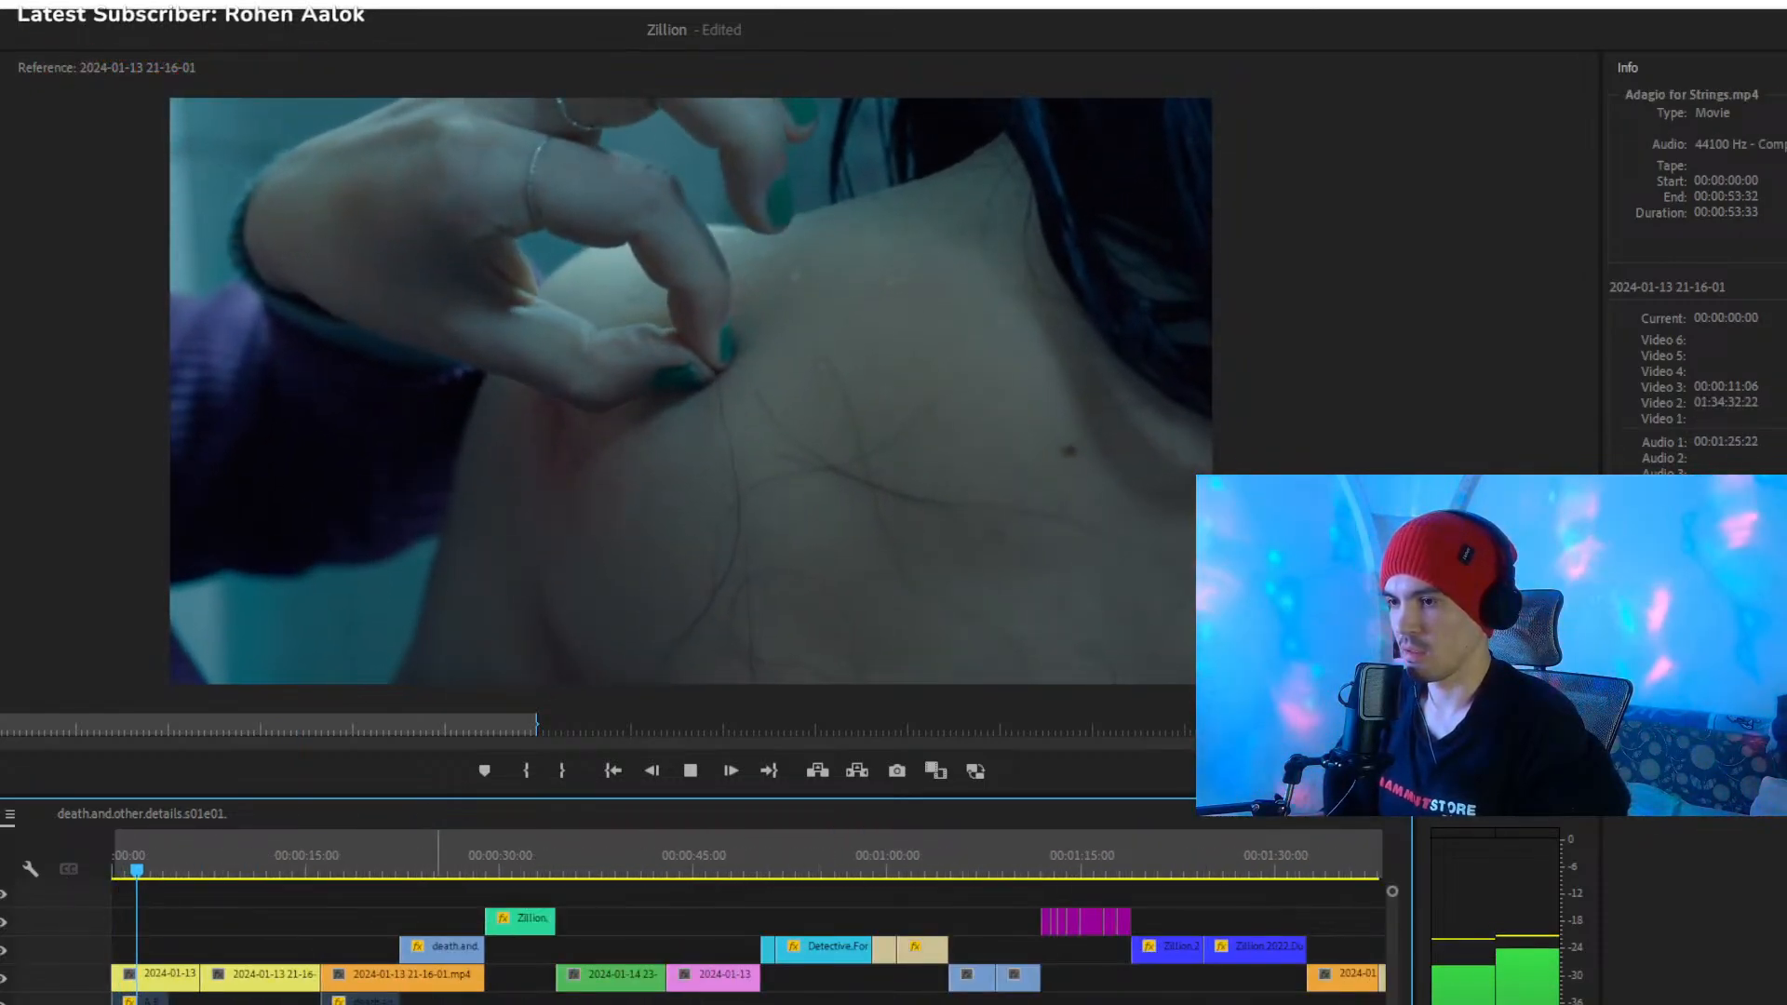
click(185, 871)
key(space)
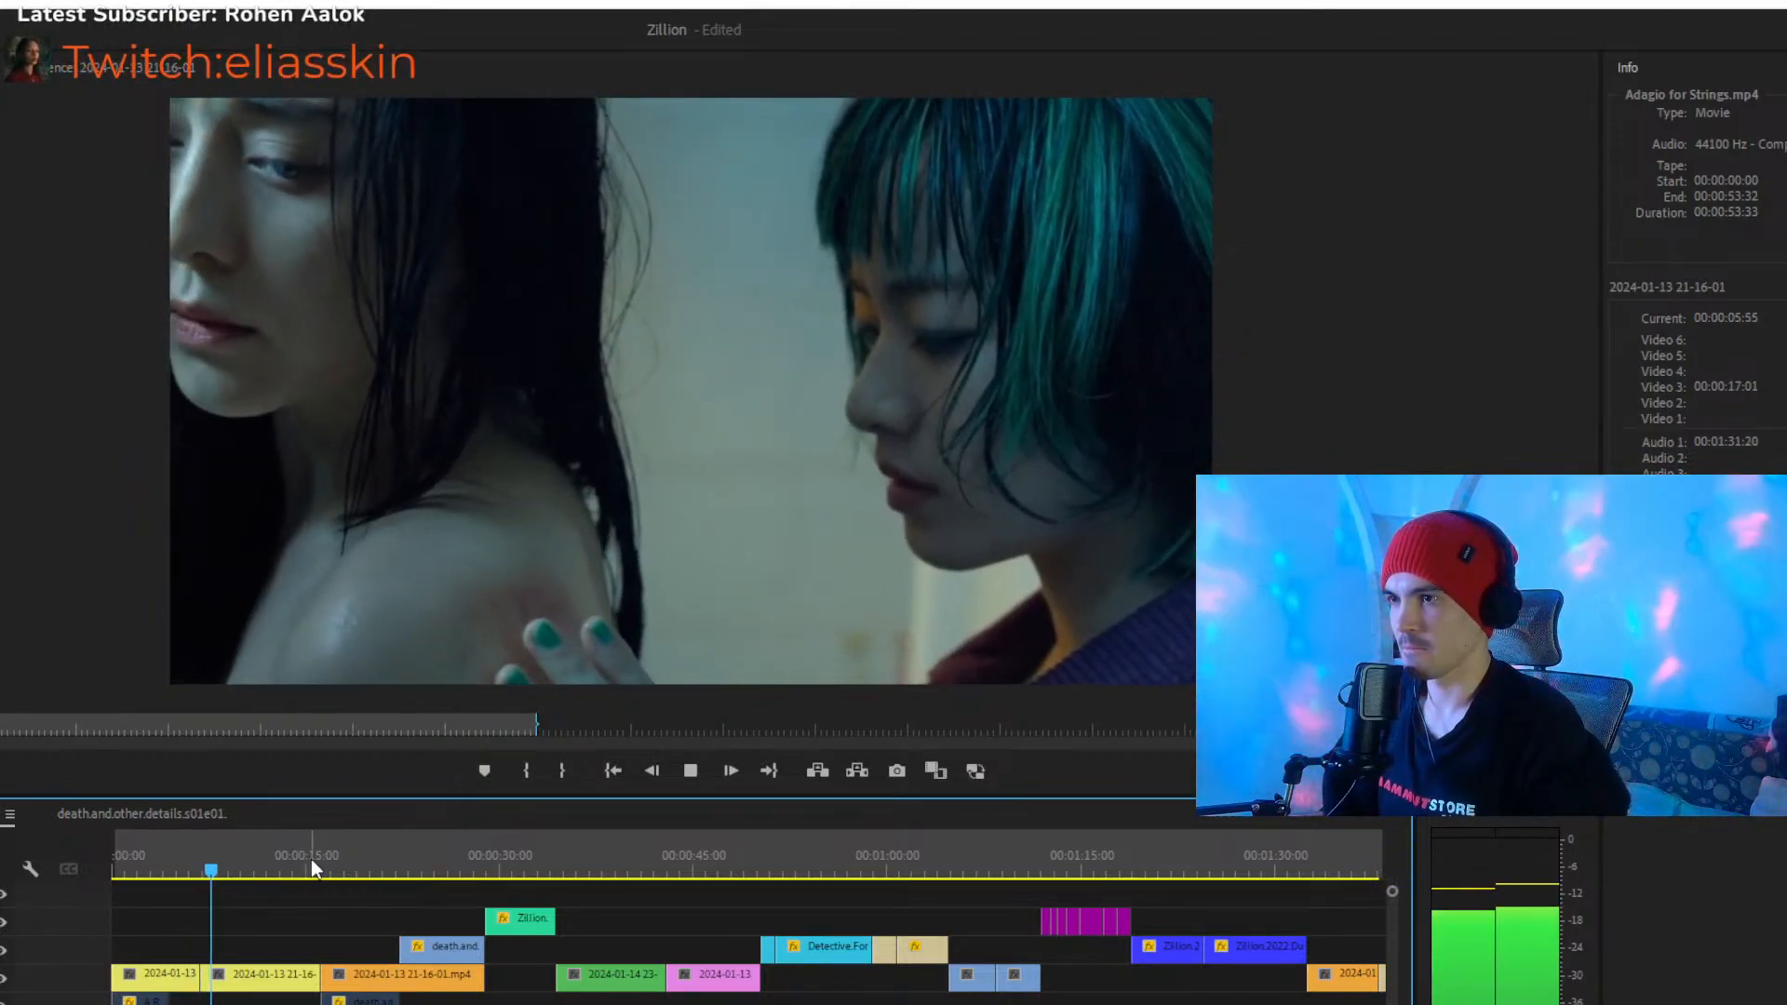
click(302, 860)
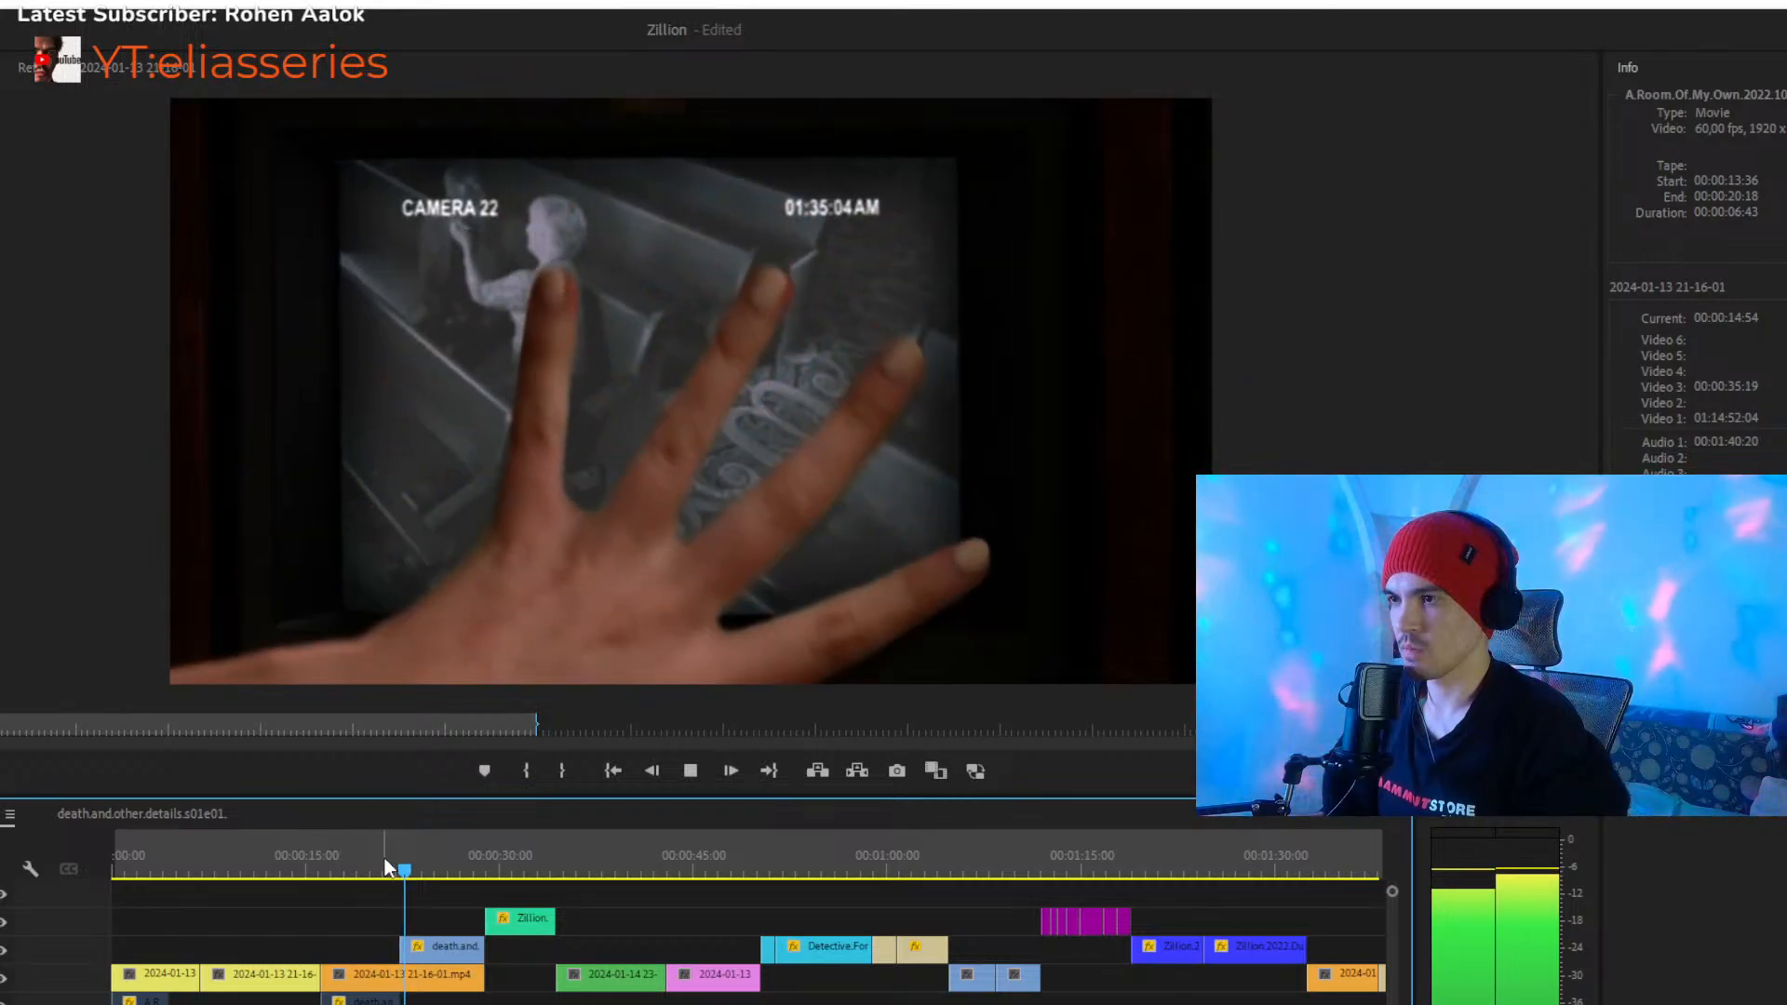
key(space)
- Try extending the start of the blue death.and.other.details clip on Video 4 back to the orange clip's start
key(=)
scroll(346, 979, up, 4)
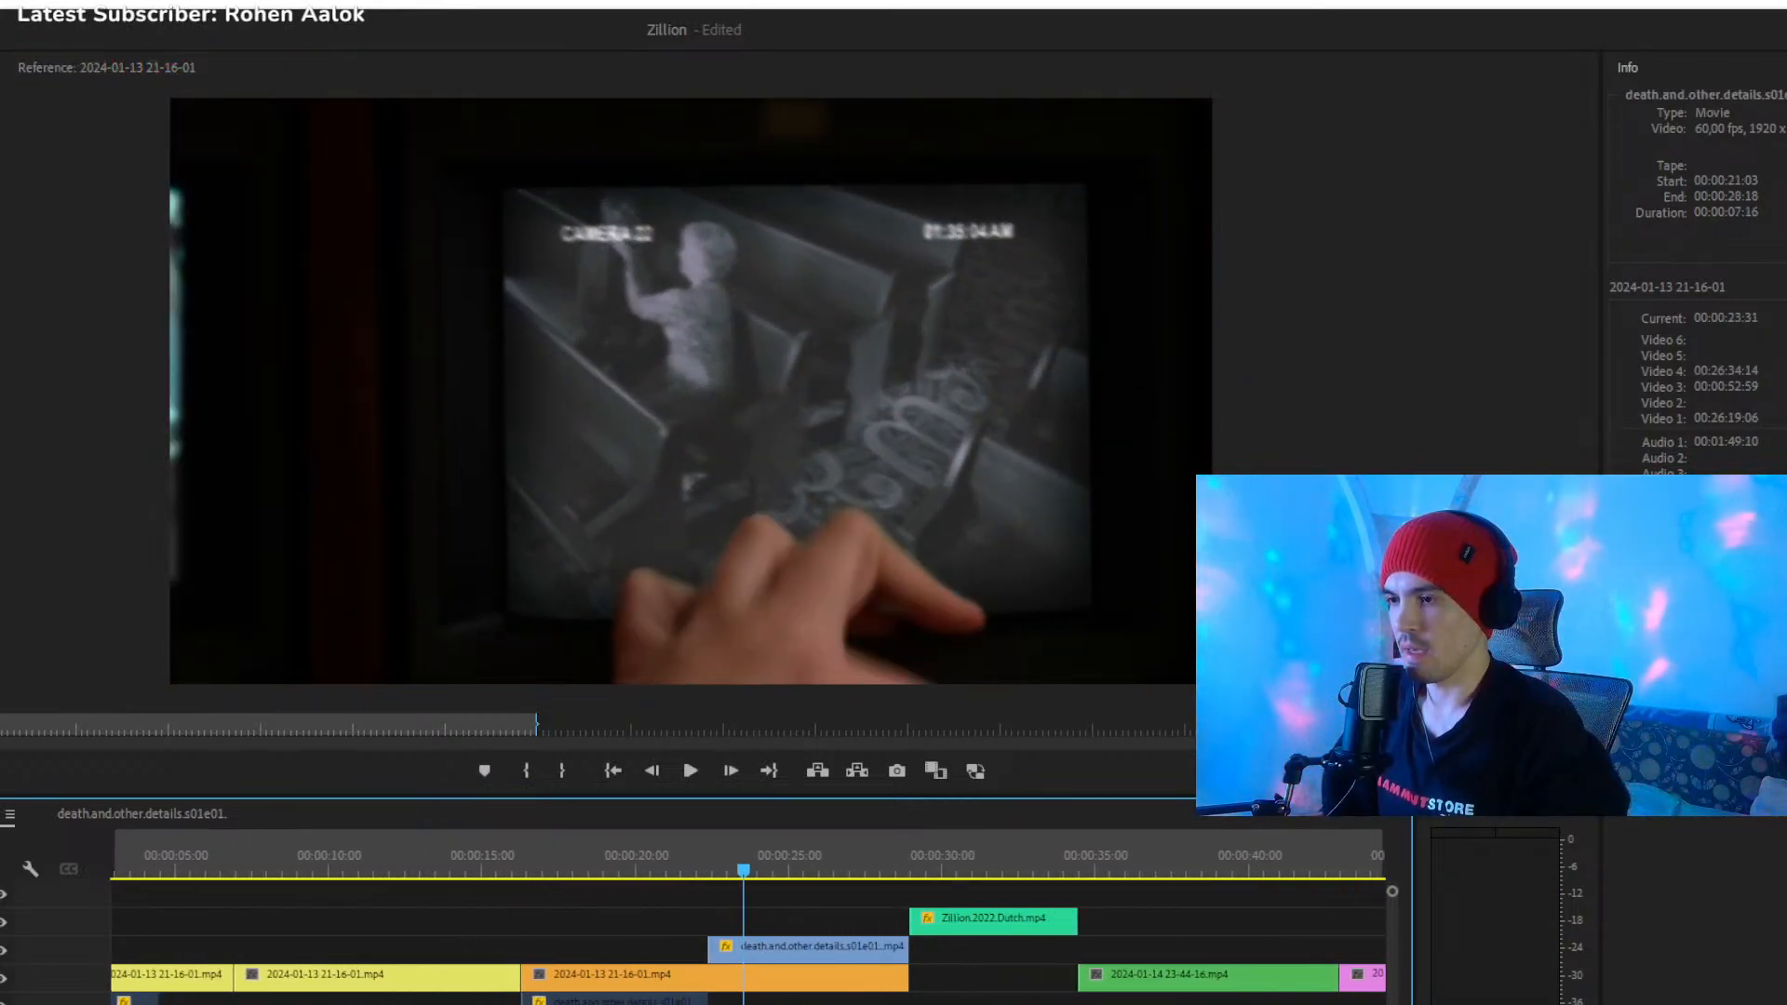
click(666, 855)
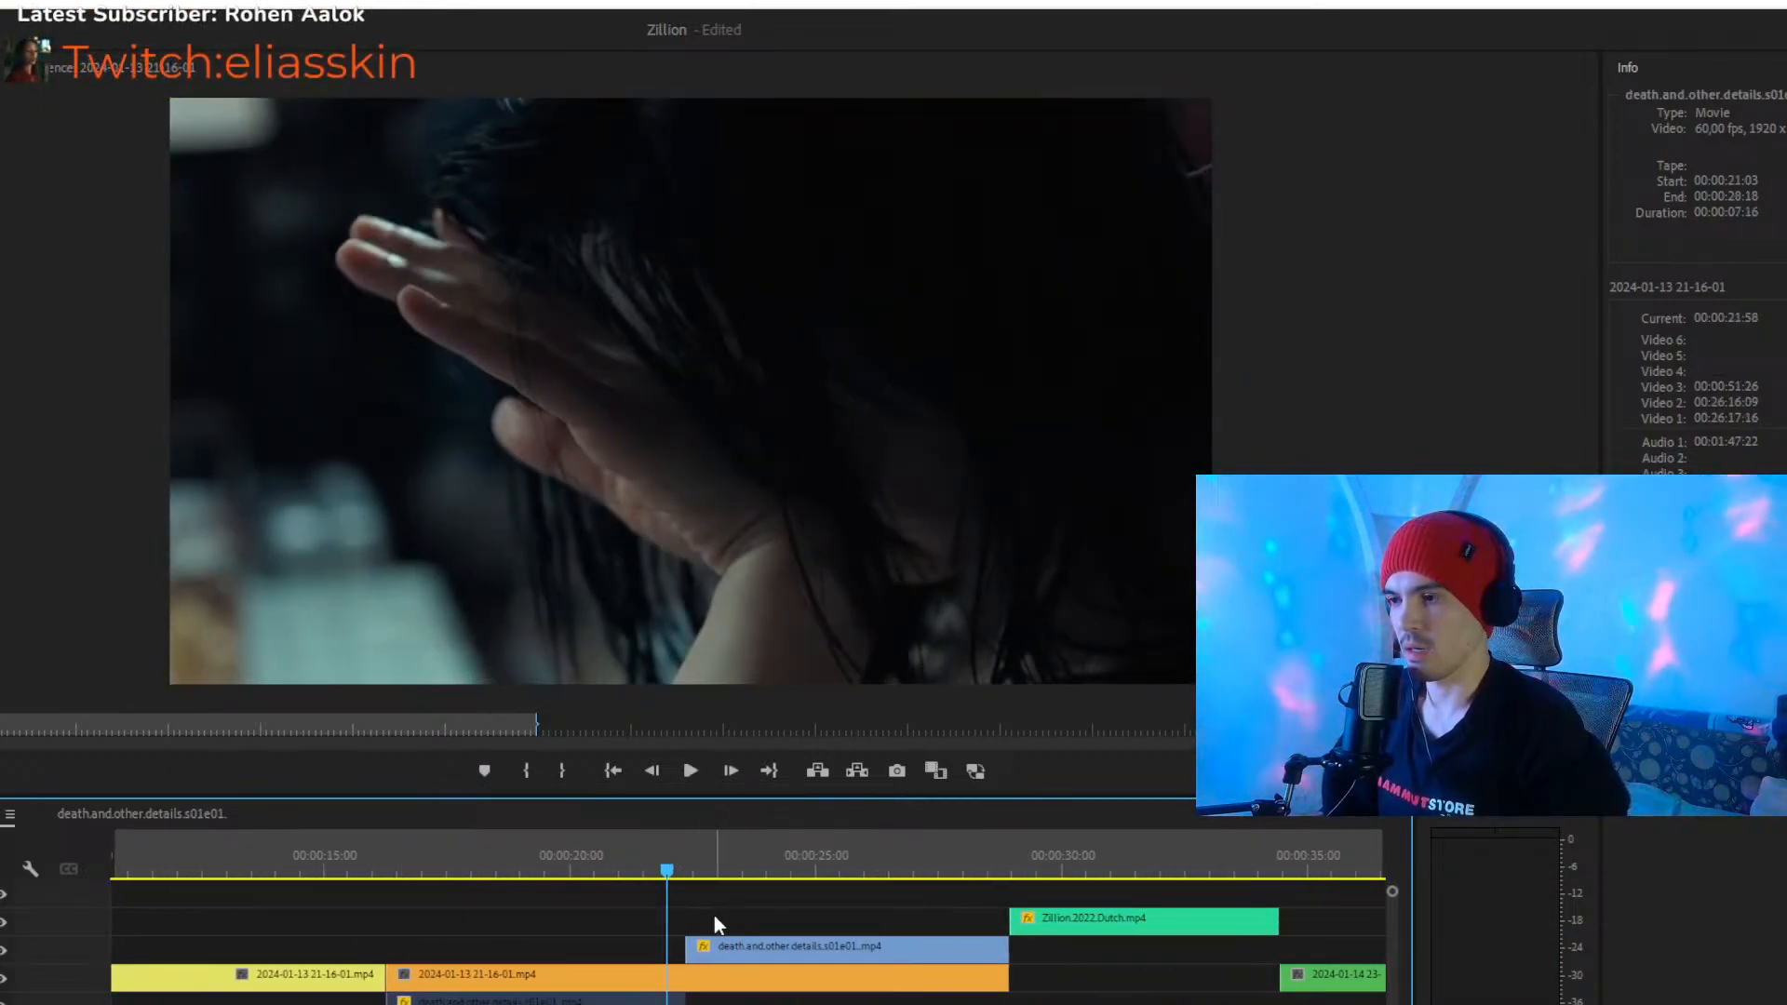
drag(689, 942, 381, 938)
drag(399, 841, 407, 847)
key(ctrl+z)
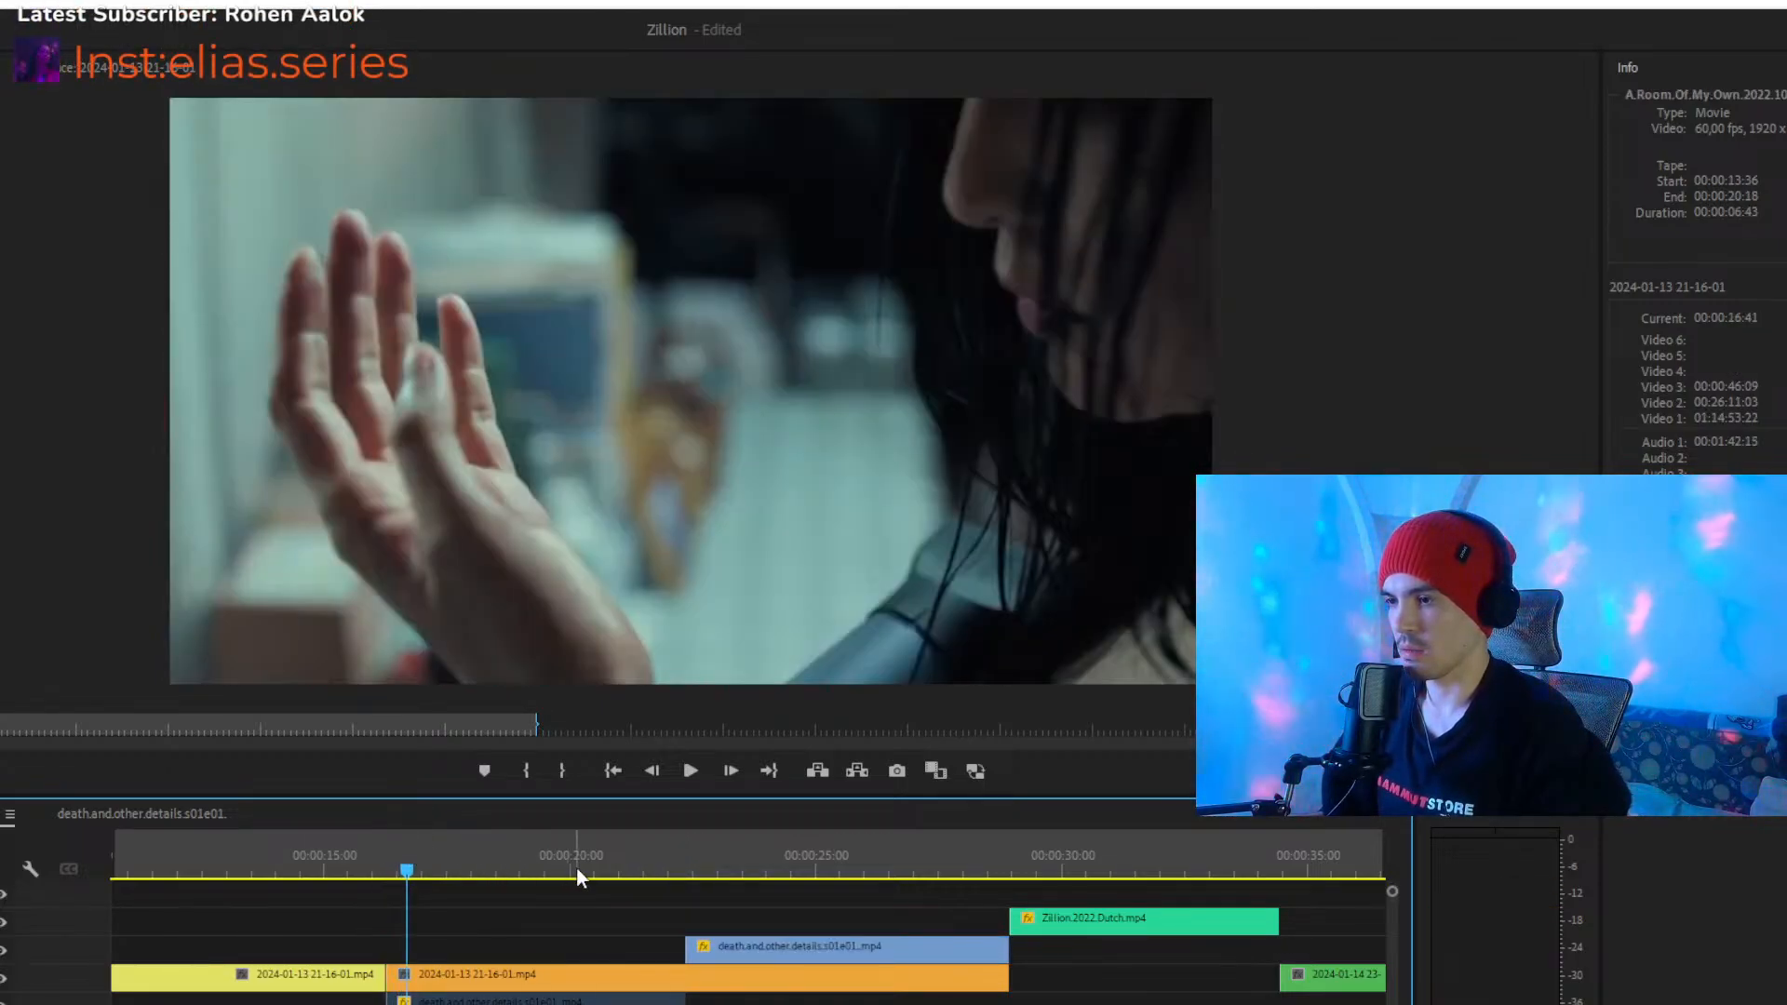
- Move the death.and.other.details clip at 00:00:16:16 from Video 2 up to Video 4 and check its opening frames
drag(555, 970, 556, 949)
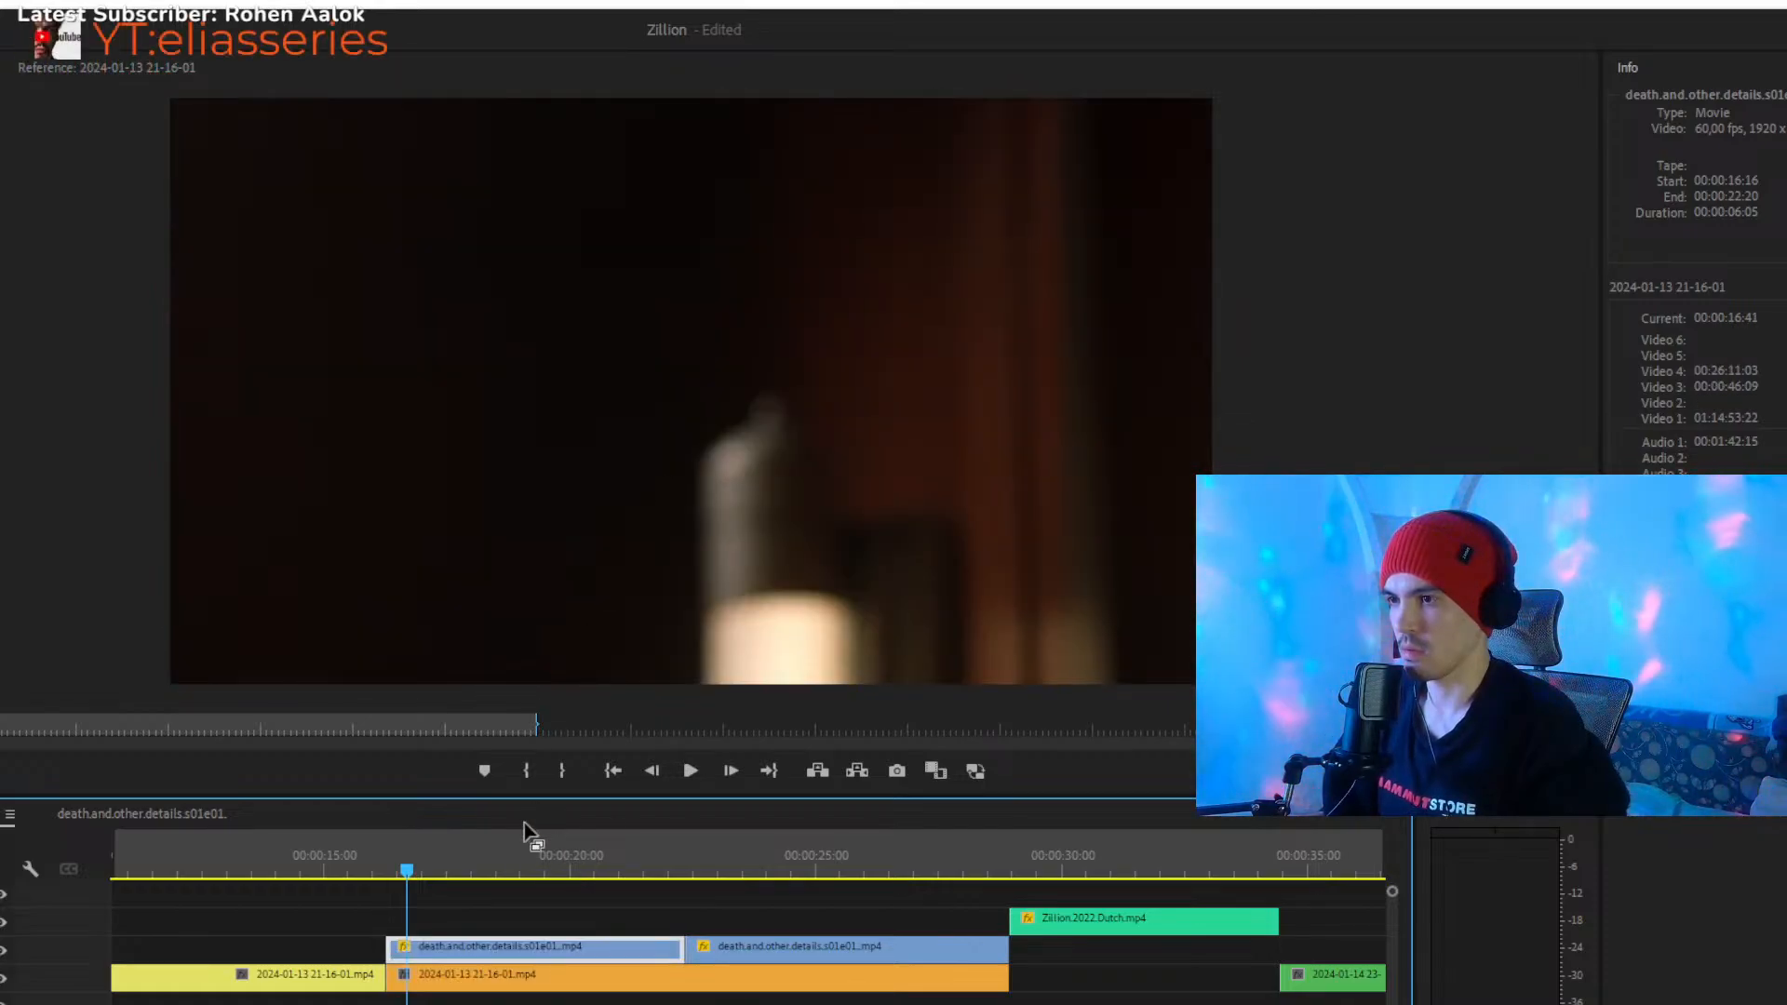
drag(523, 861, 390, 849)
click(431, 856)
click(529, 944)
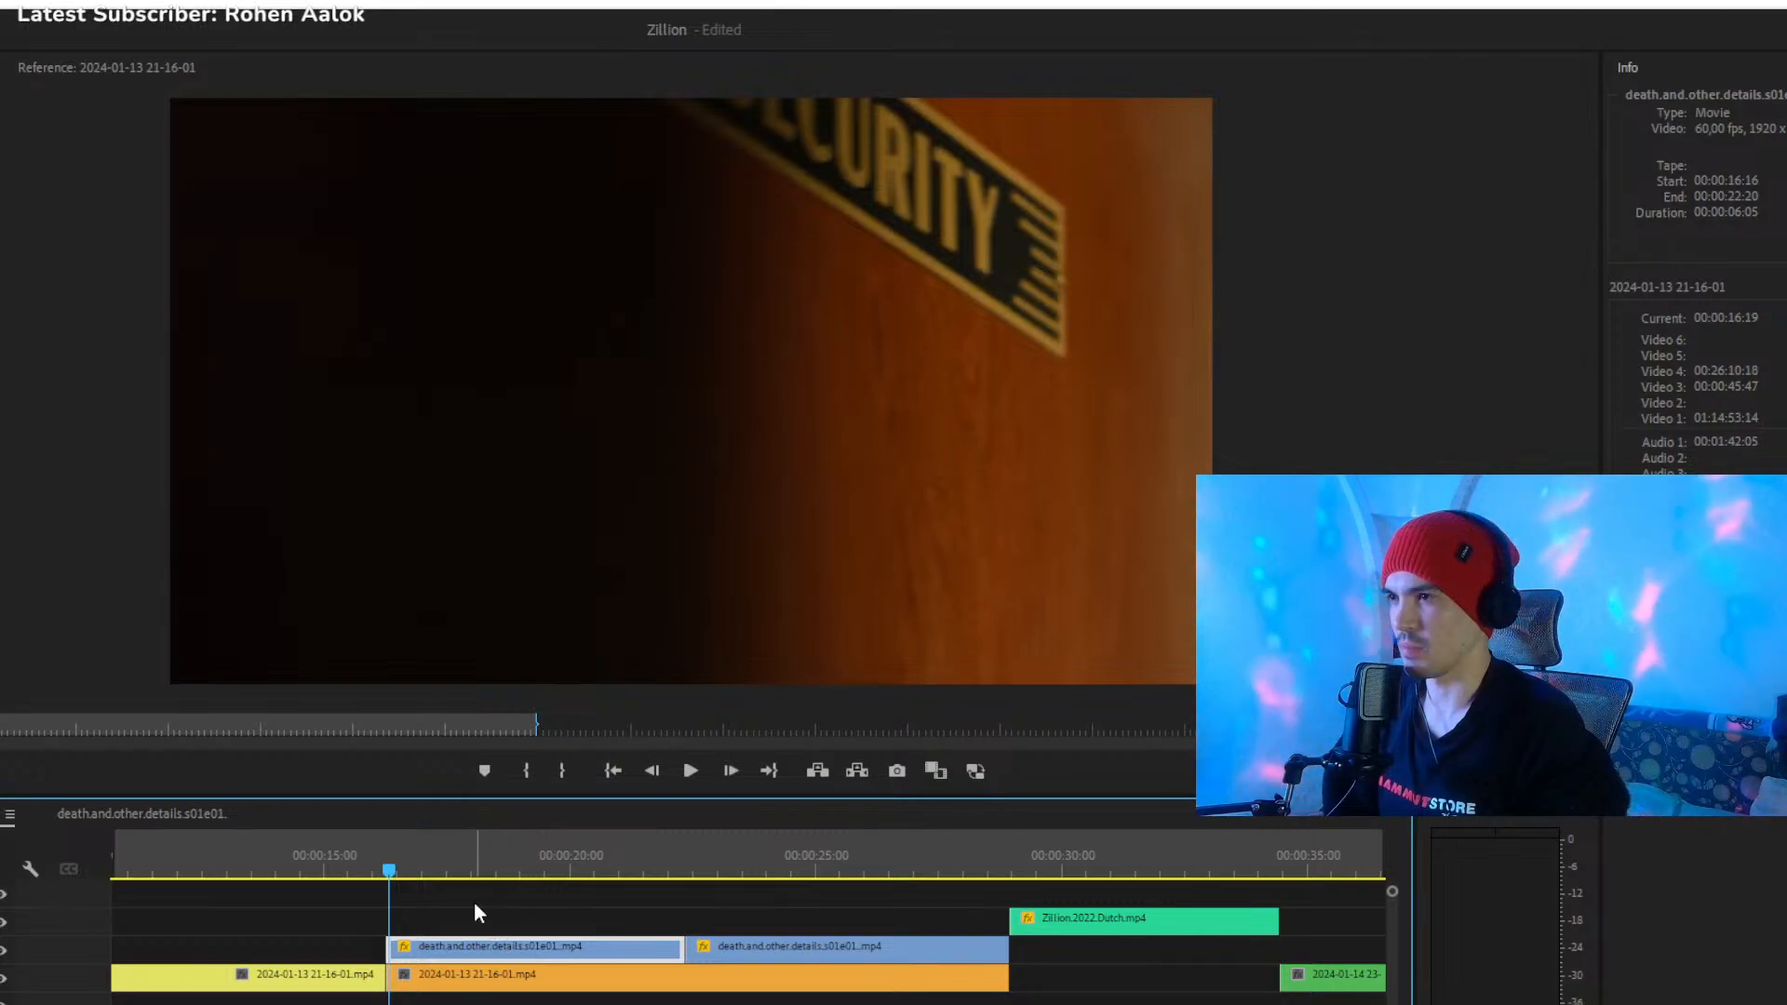
- Trim the start of the raised death.and.other.details clip to 00:00:16:47, and shift the clip back to the orange clip's start
drag(392, 856, 391, 857)
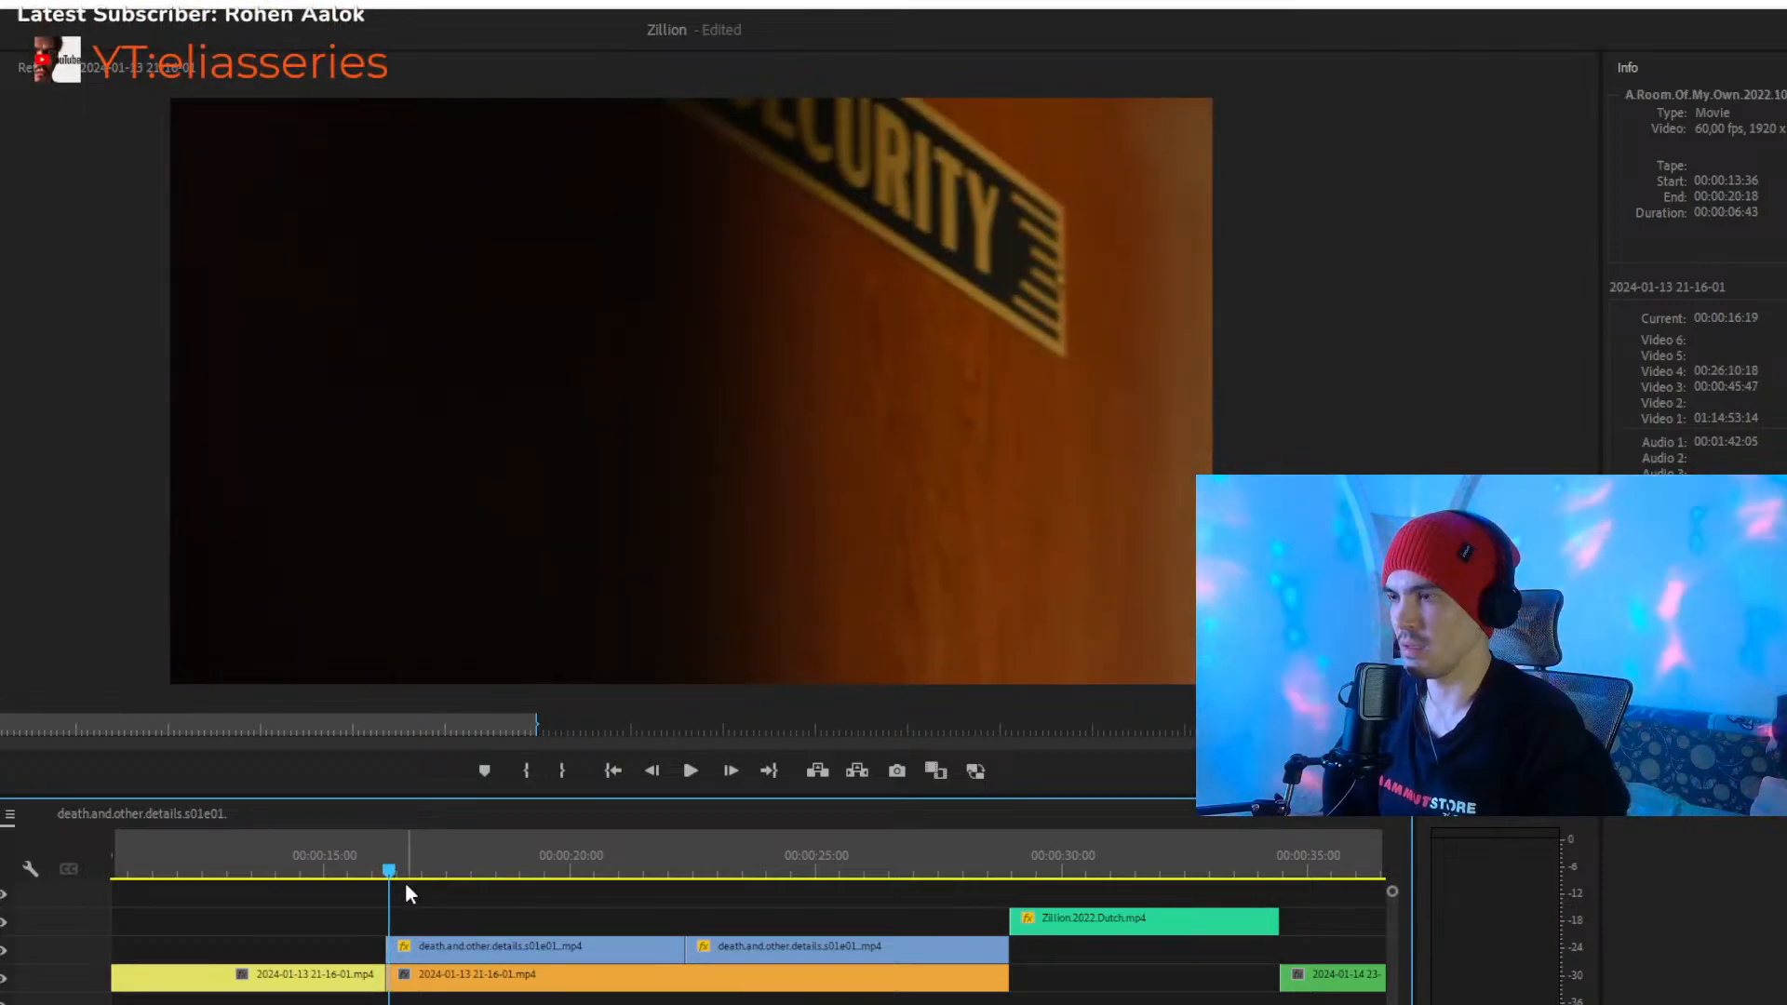
click(428, 946)
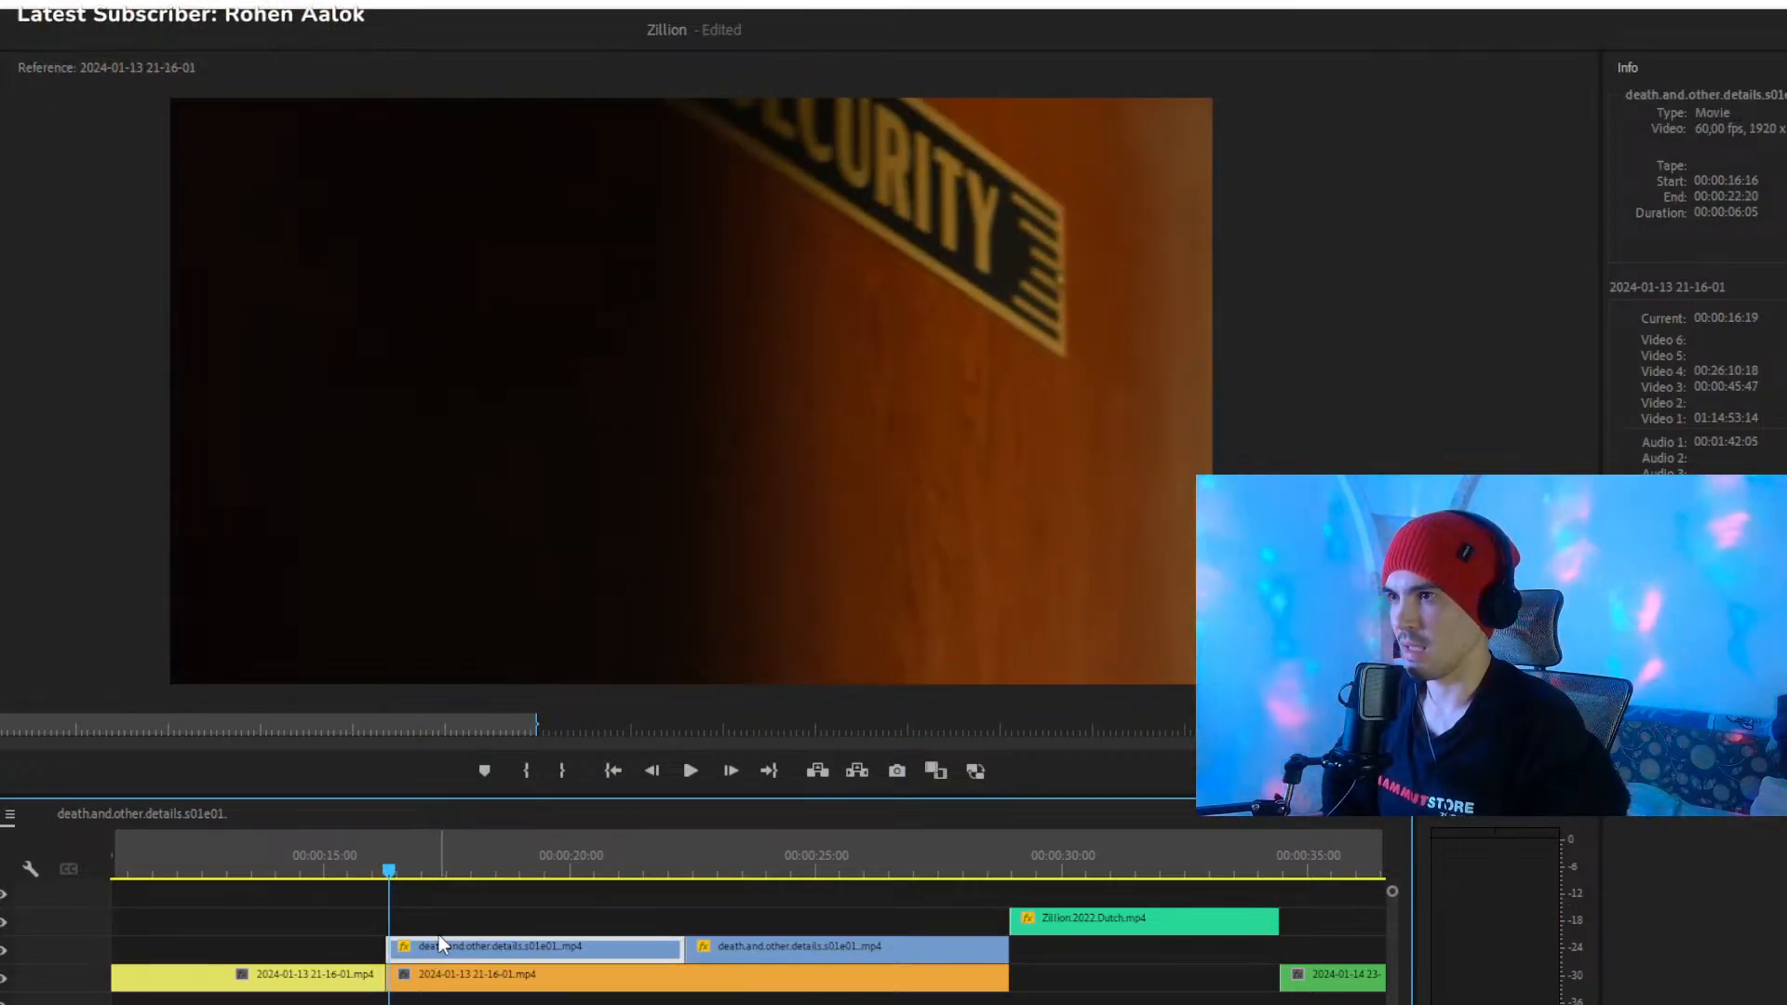
drag(390, 869, 415, 875)
drag(418, 950, 425, 951)
click(471, 903)
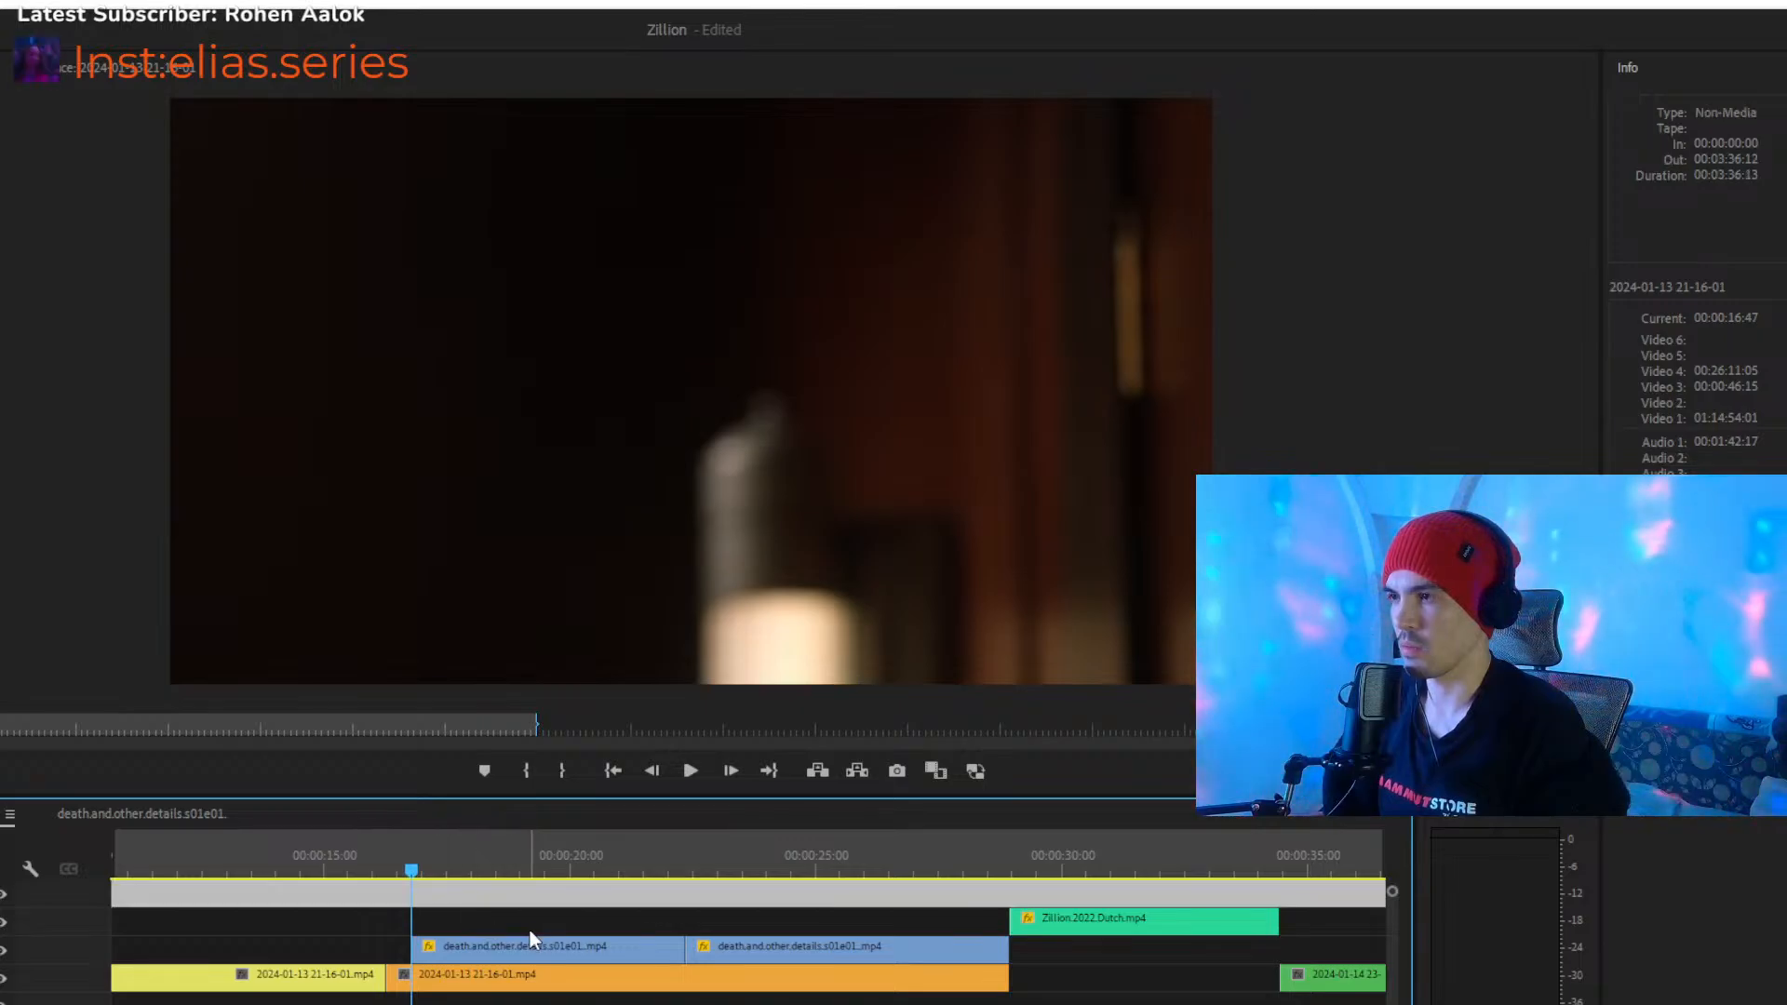
click(510, 930)
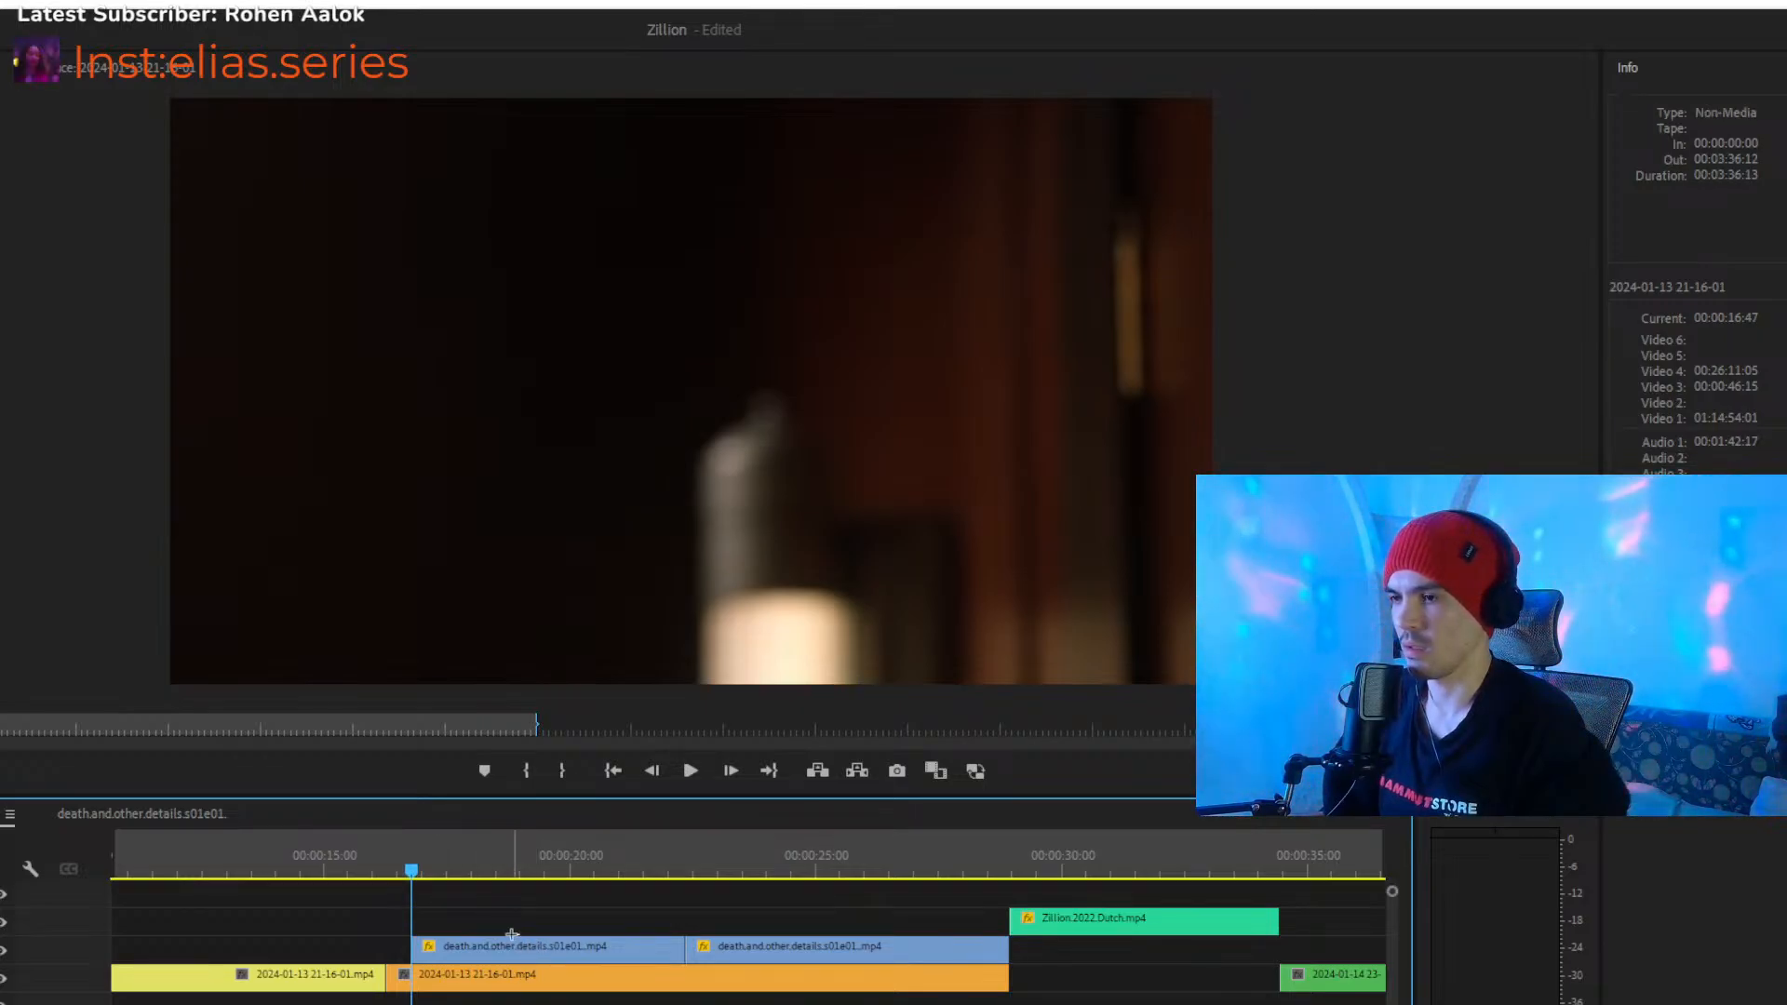
drag(499, 946, 473, 947)
- Play the shortened blue clip and move the following death.and.other.details clip back to close the gap after it
click(354, 854)
key(space)
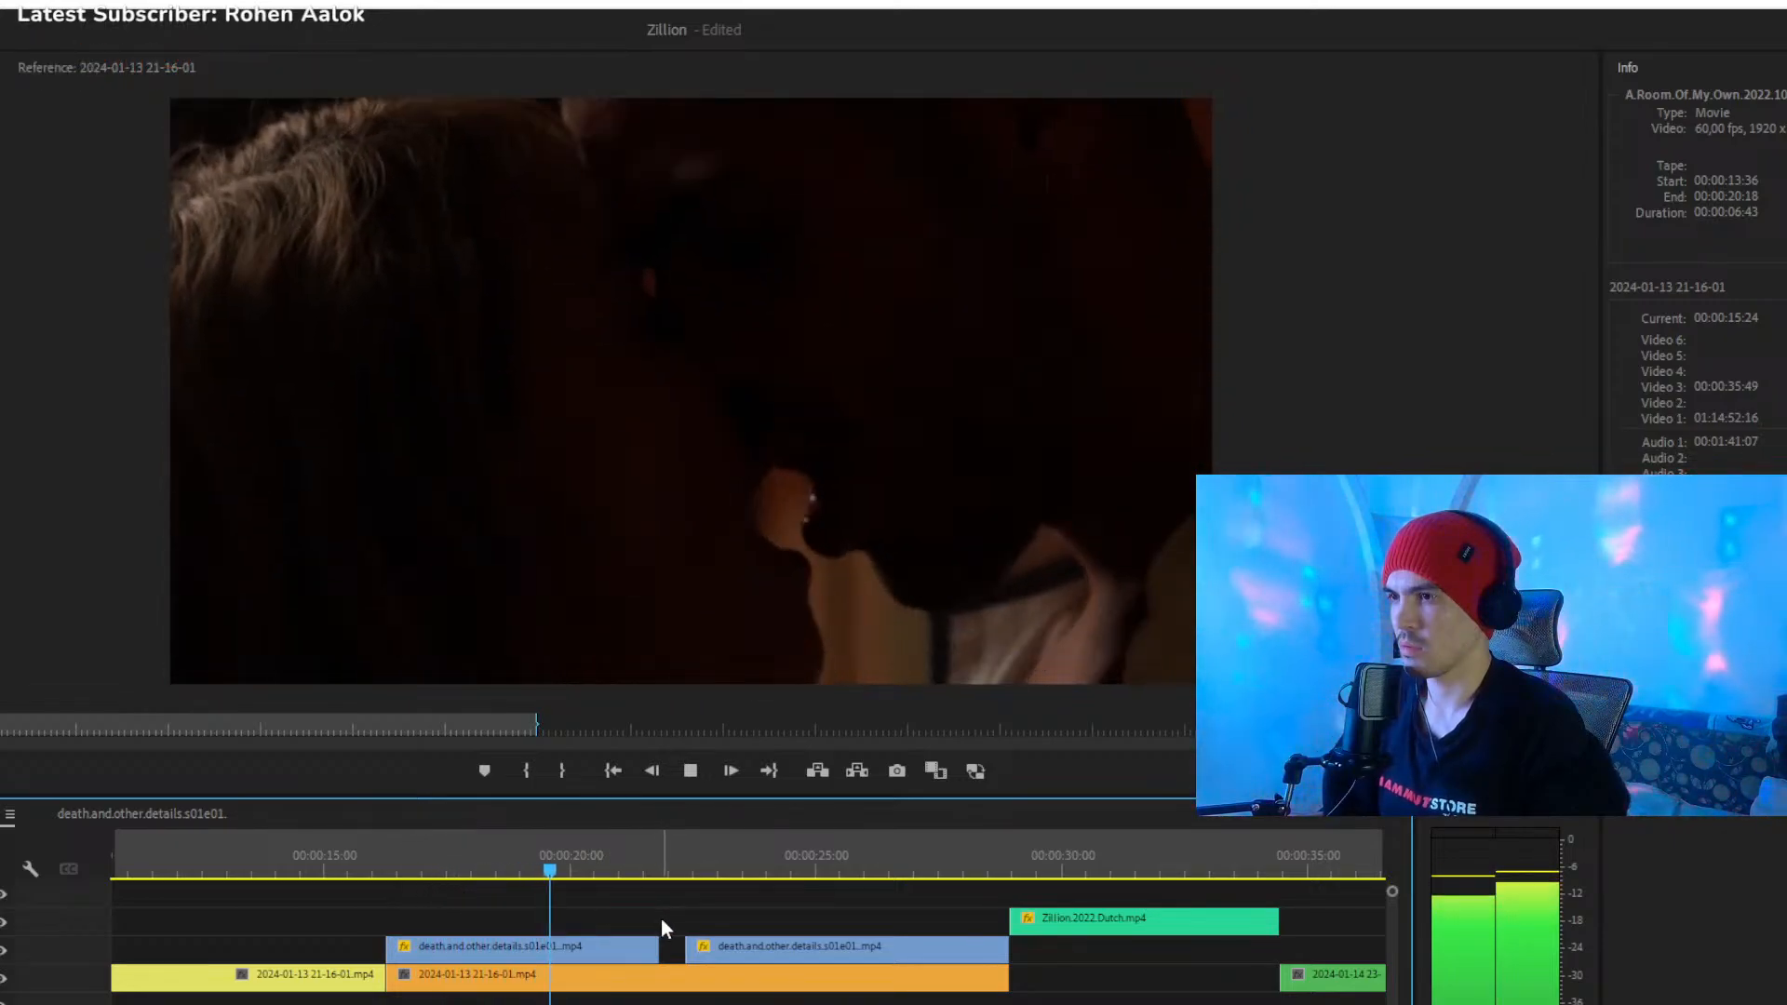
key(space)
drag(741, 951, 717, 951)
mouse_move(651, 866)
mouse_down()
mouse_move(680, 880)
mouse_move(644, 885)
mouse_up()
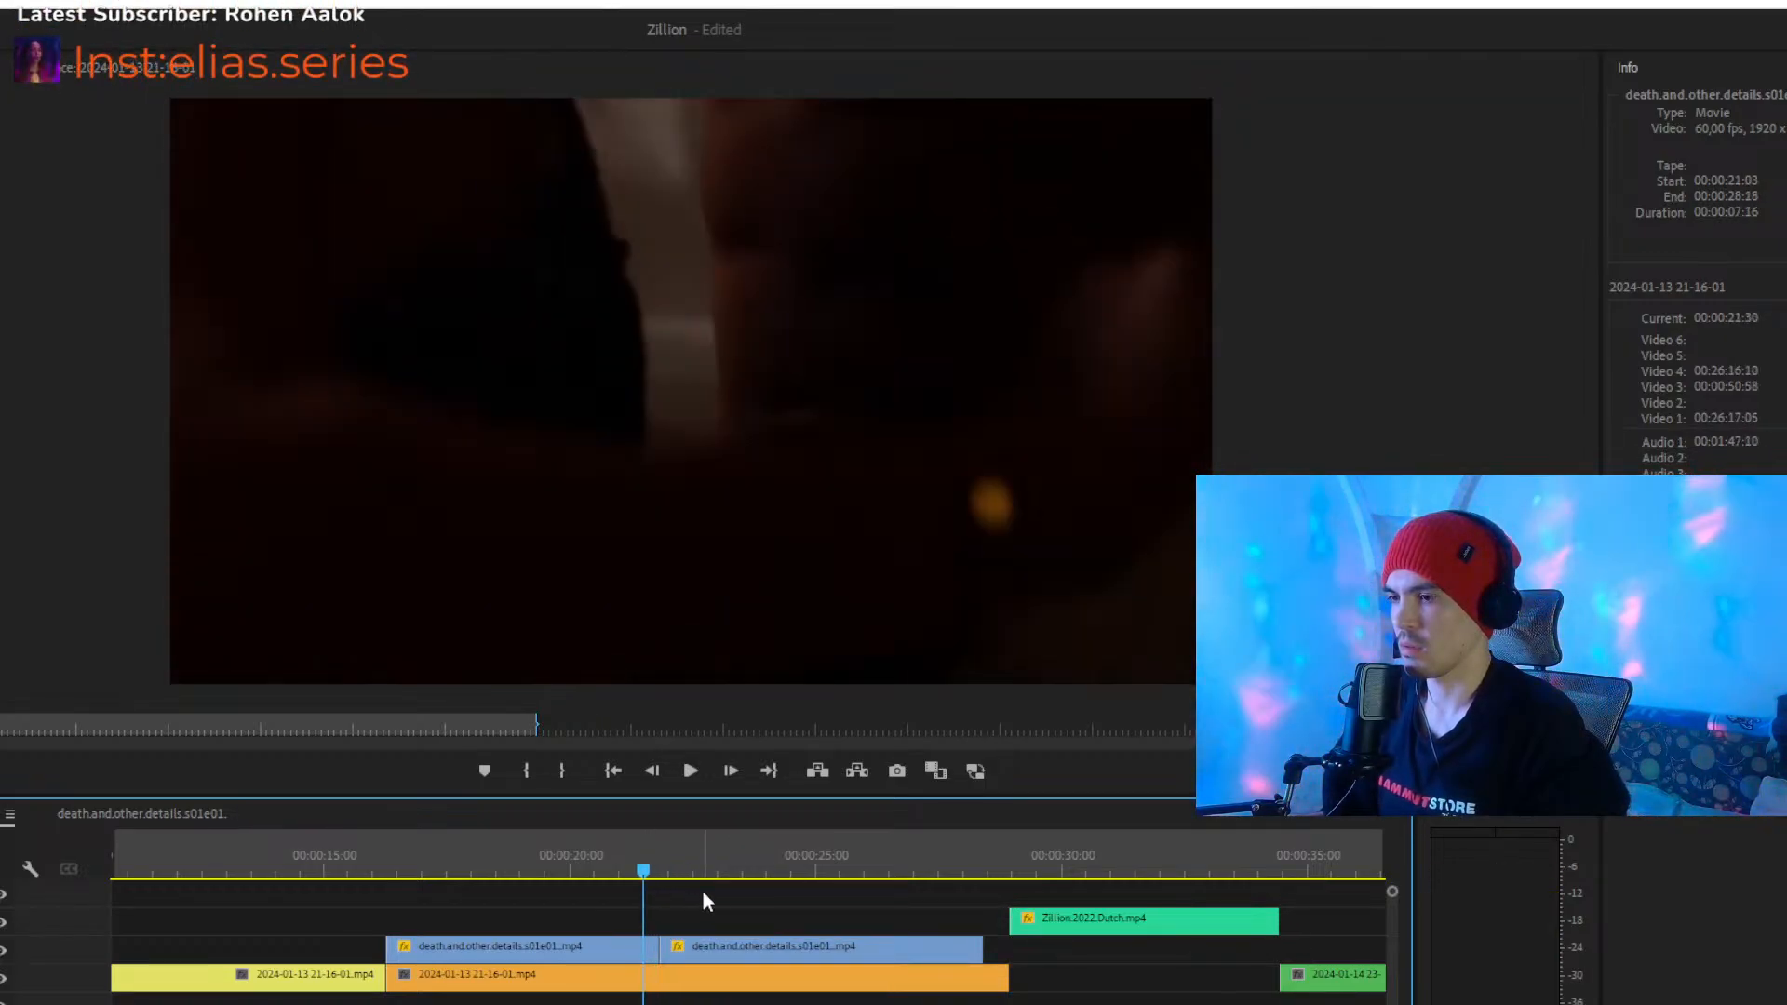
- Check the join between the two blue clips on Video 4 by scrubbing across it and playing from 00:00:20:45
drag(673, 947, 660, 947)
drag(646, 875, 685, 878)
drag(661, 947, 715, 949)
click(608, 845)
key(space)
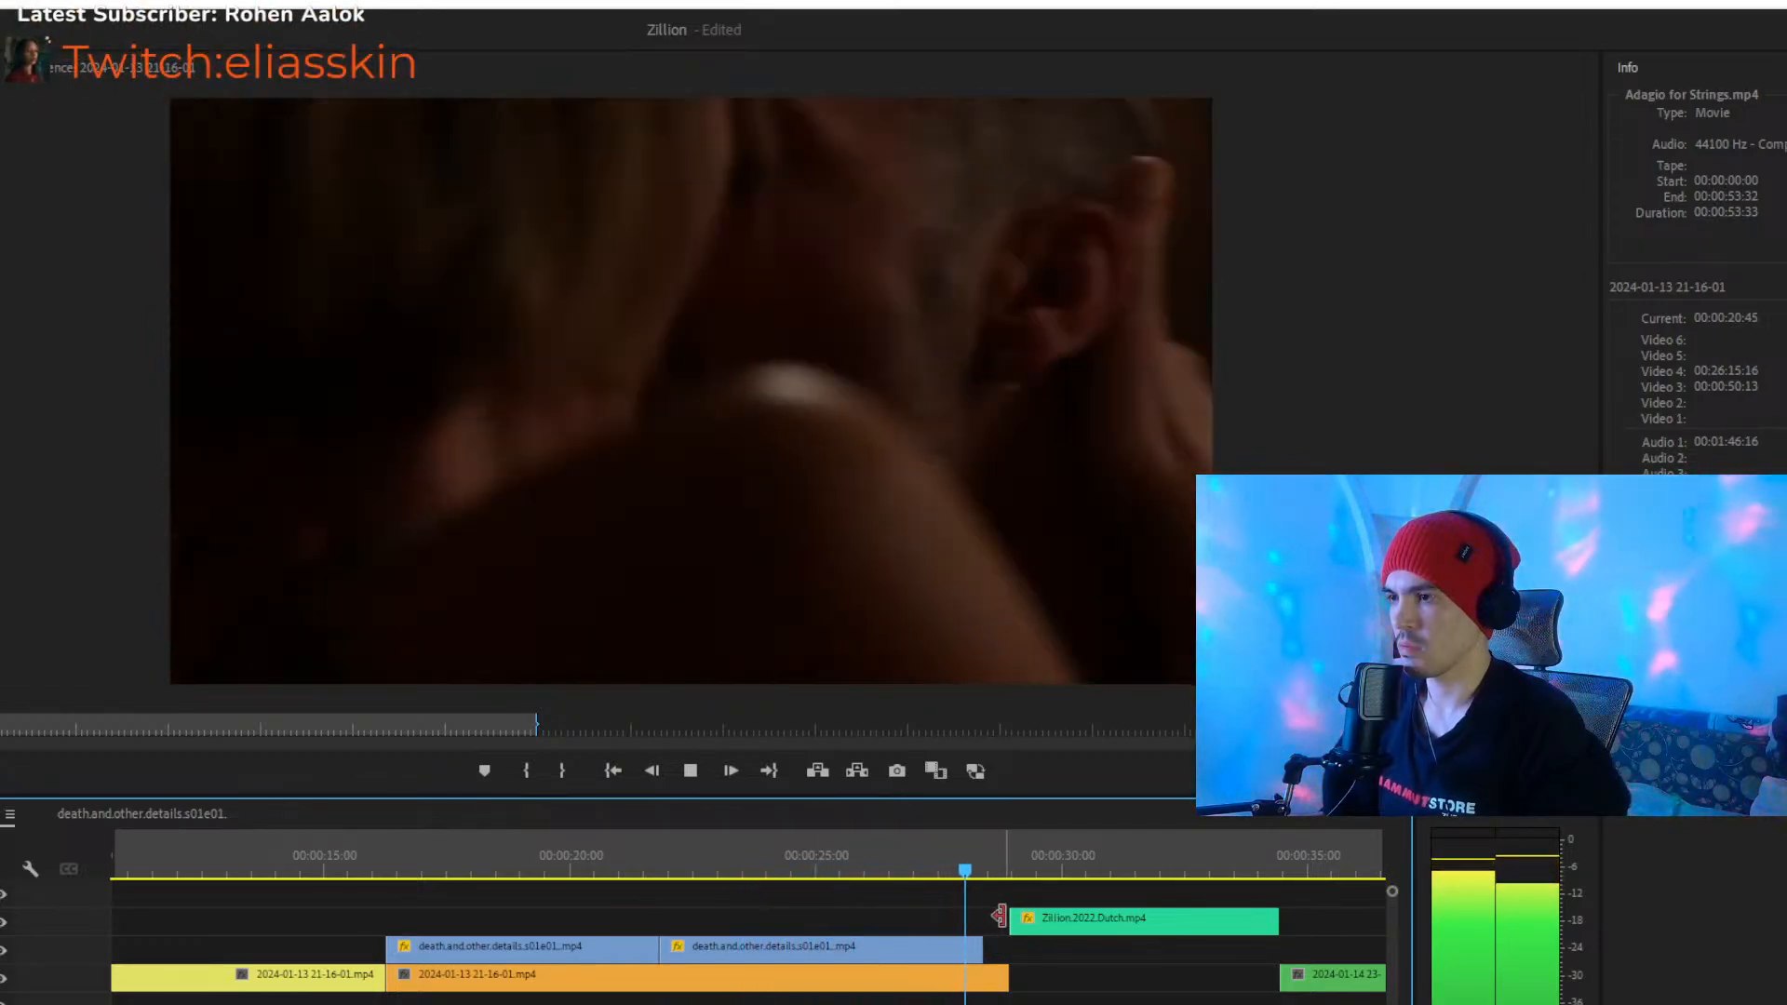
- Extend the end of the second blue clip to the start of the green Zillion.2022.Dutch.mp4 clip and play that cut
key(space)
drag(1011, 950, 1012, 950)
mouse_move(980, 870)
mouse_down()
mouse_move(1018, 880)
mouse_move(979, 880)
mouse_up()
key(space)
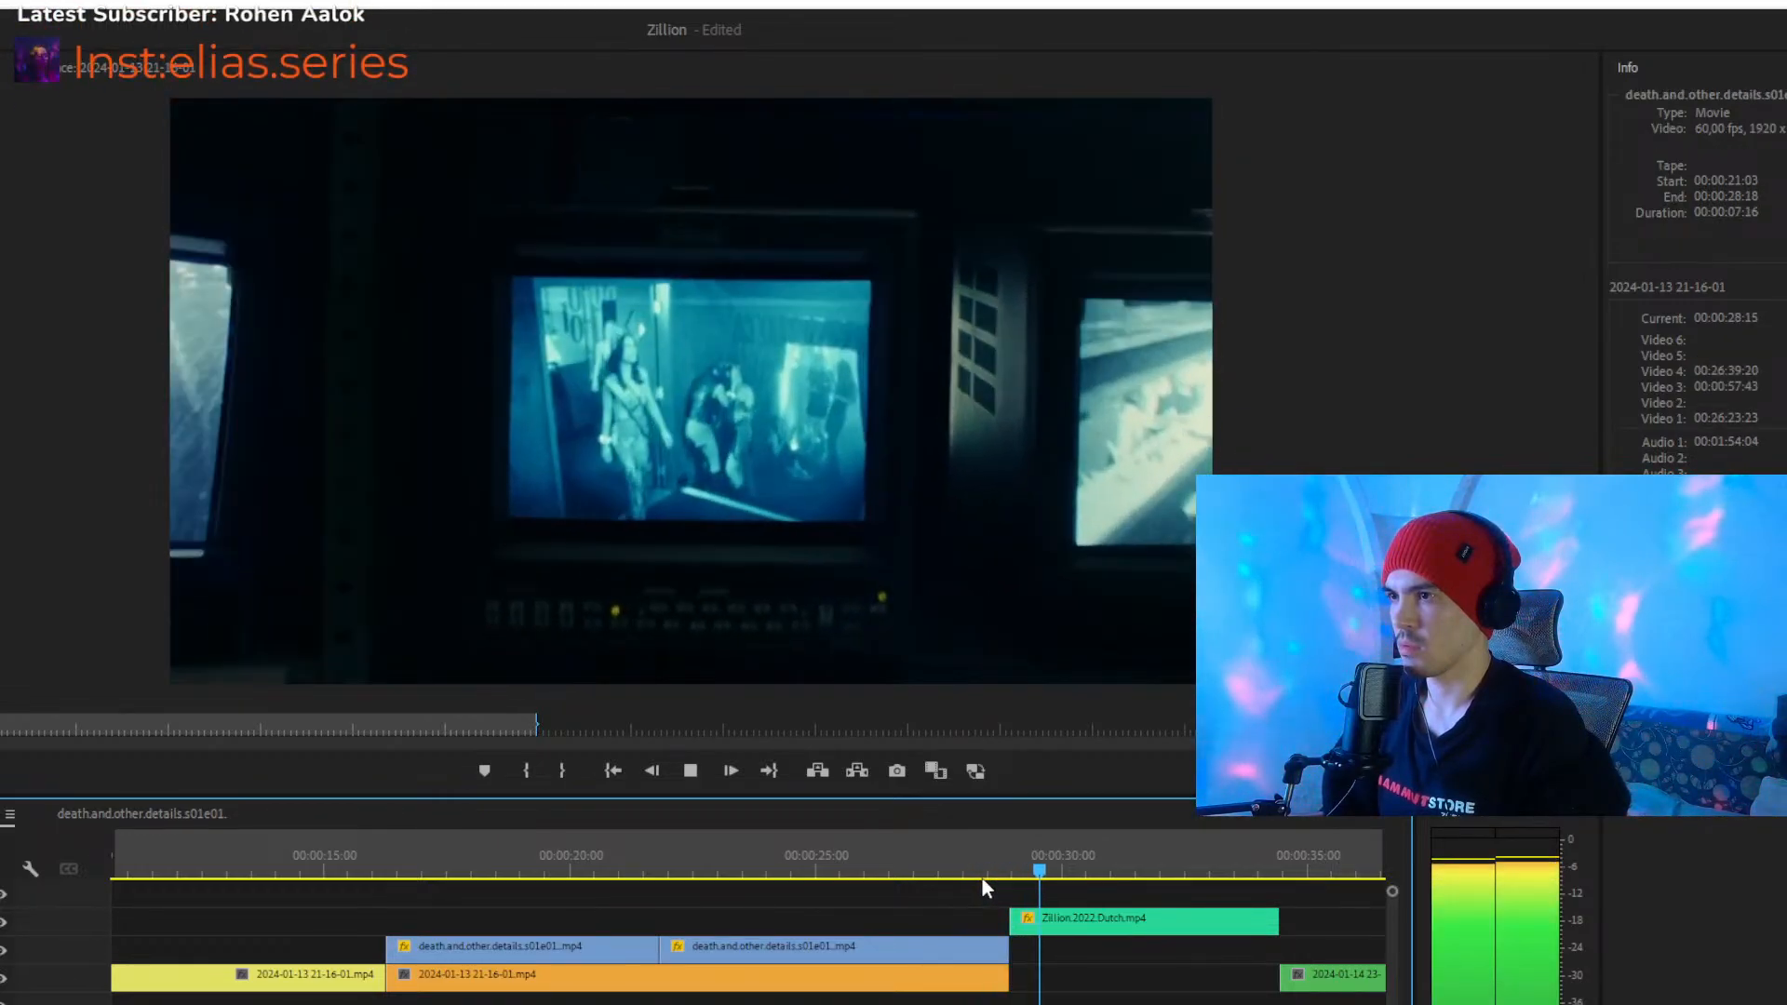
click(989, 873)
- Examine the opening up to the pink clip and the cut between the two yellow clips around 00:00:06:48
drag(380, 876, 935, 906)
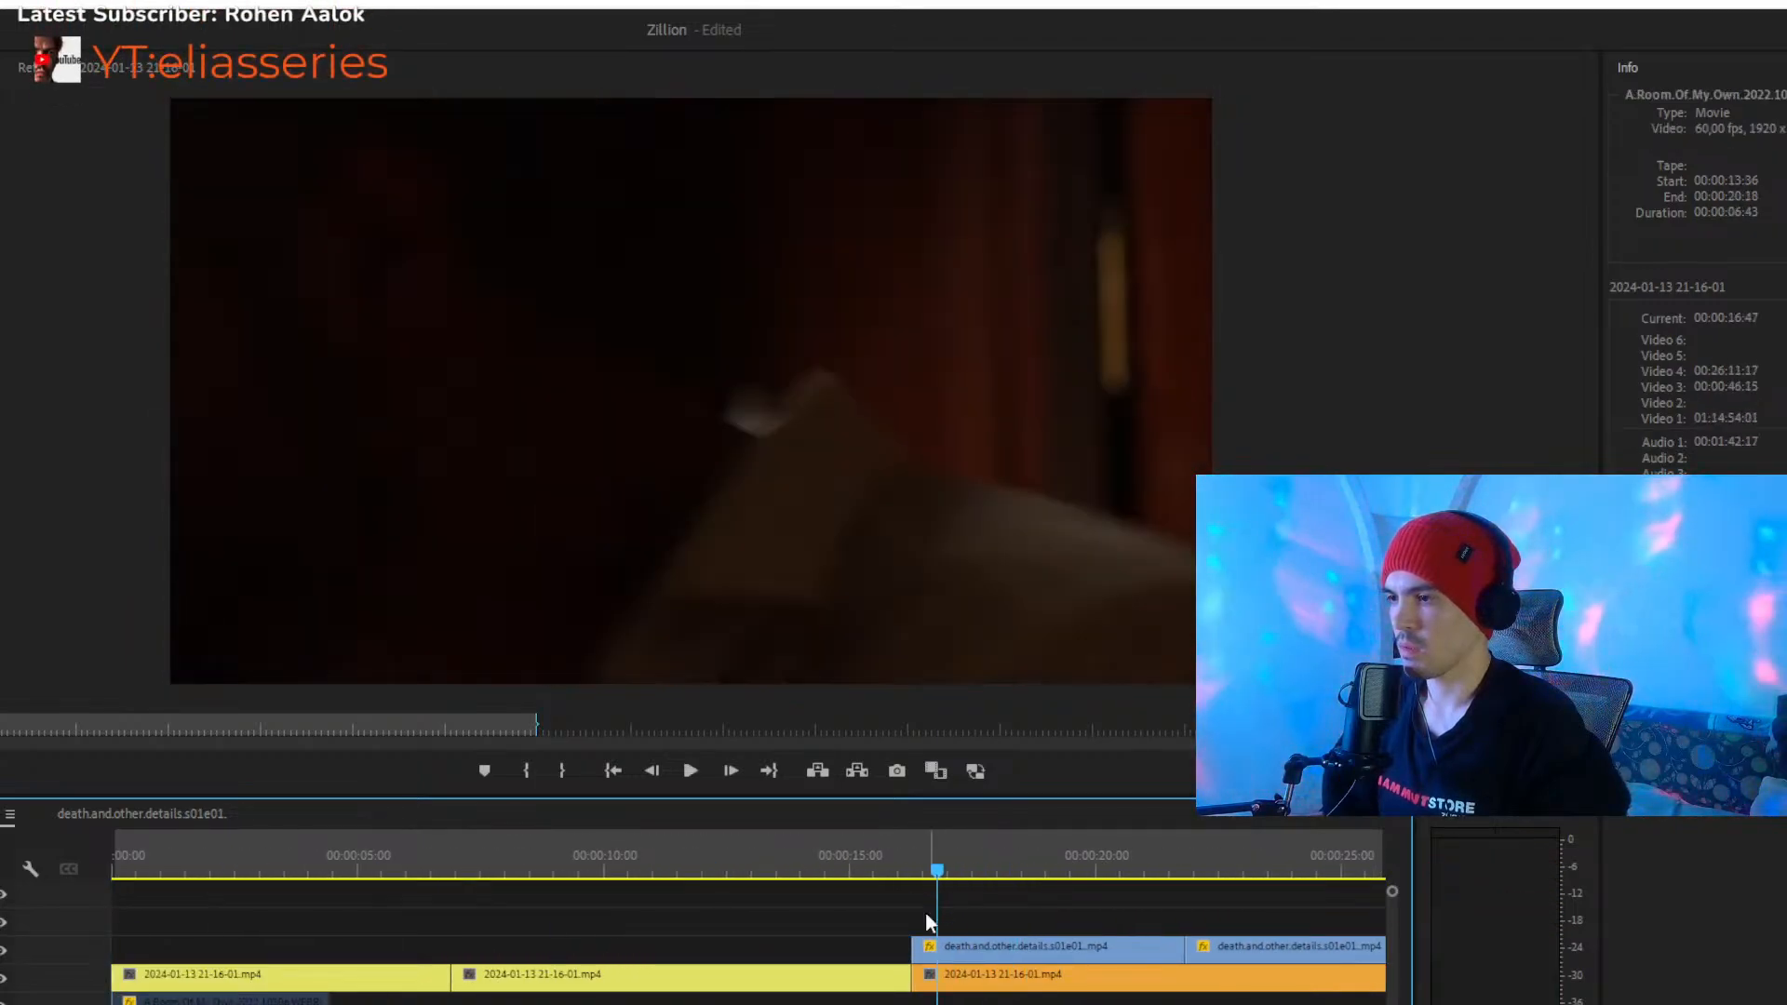
scroll(746, 950, down, 10)
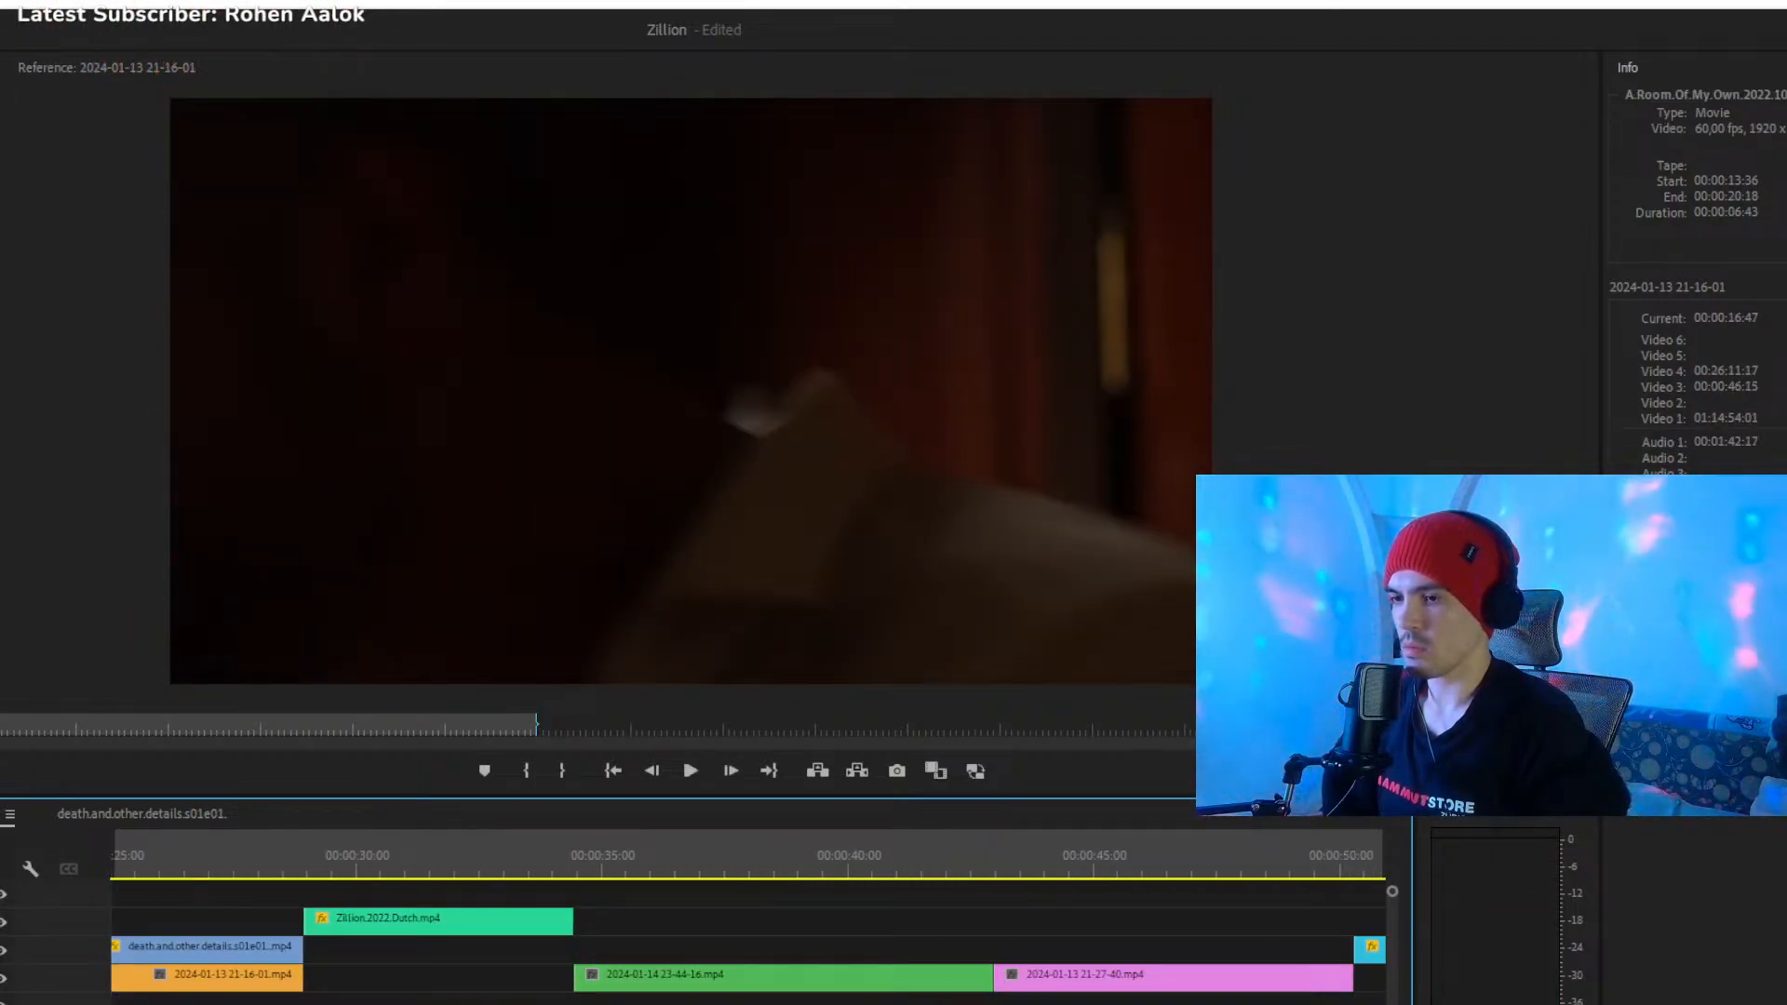
scroll(746, 950, down, 5)
scroll(747, 949, up, 1)
scroll(280, 856, up, 1)
click(279, 856)
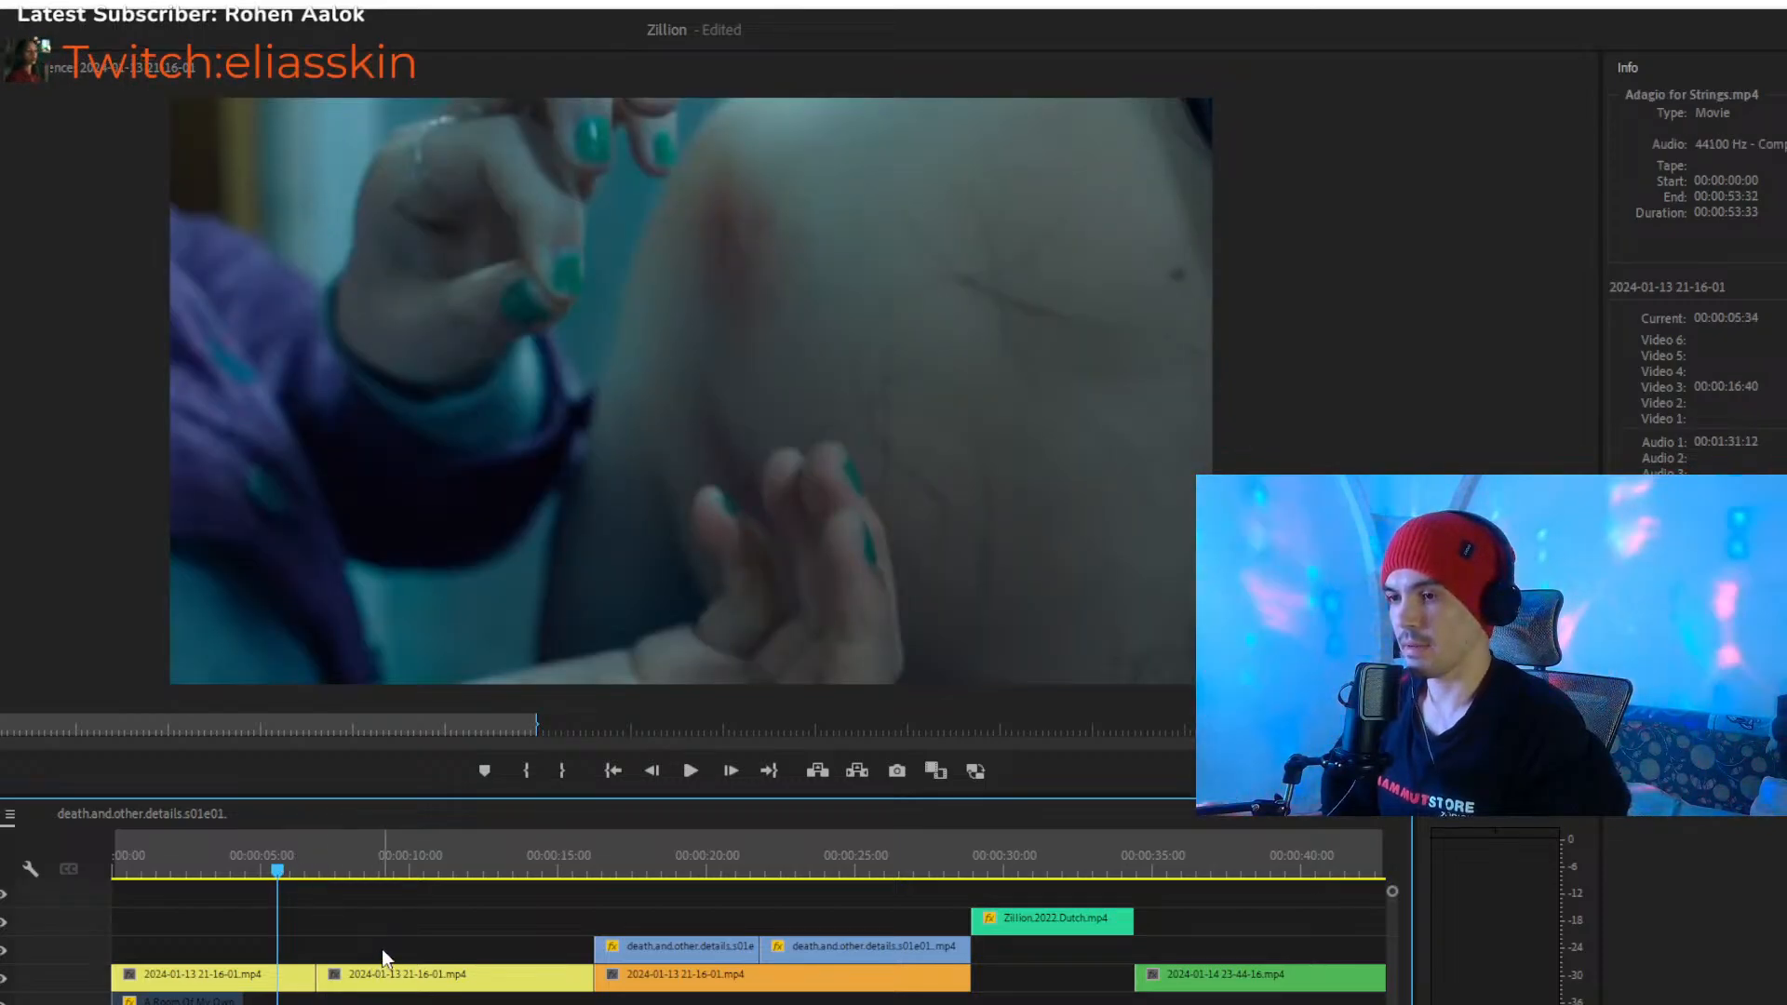
click(356, 977)
key(=)
key(=)
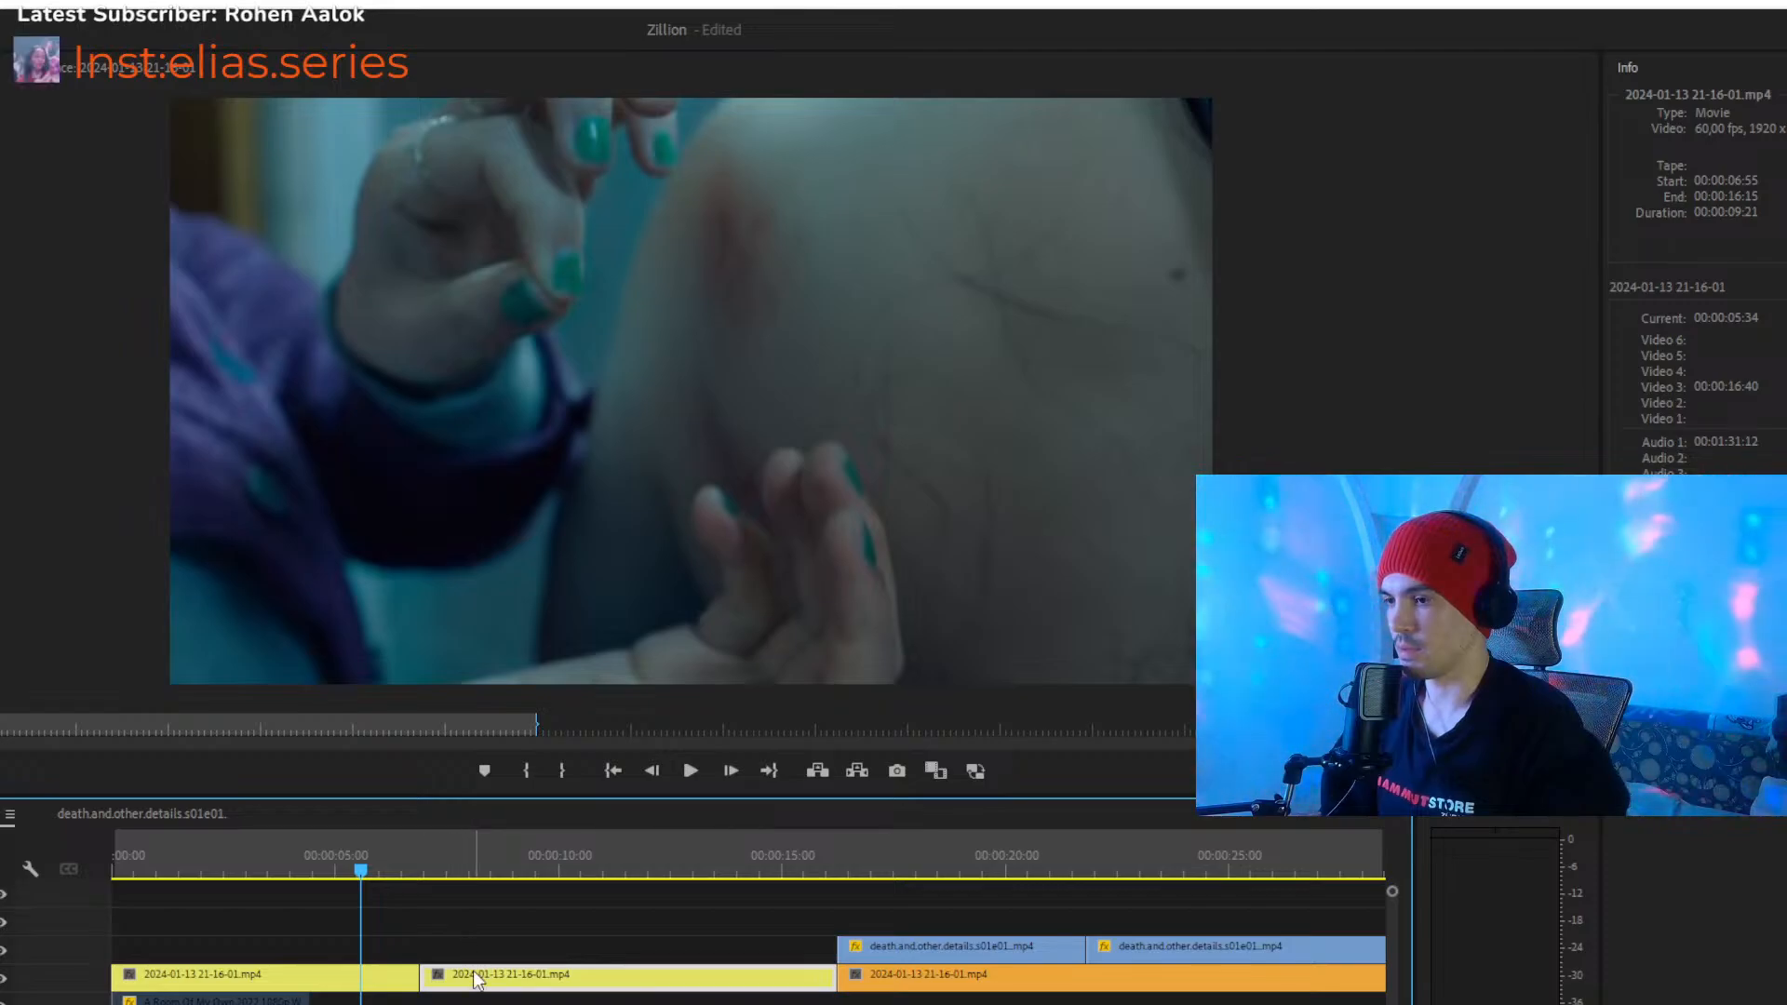
drag(494, 930, 365, 978)
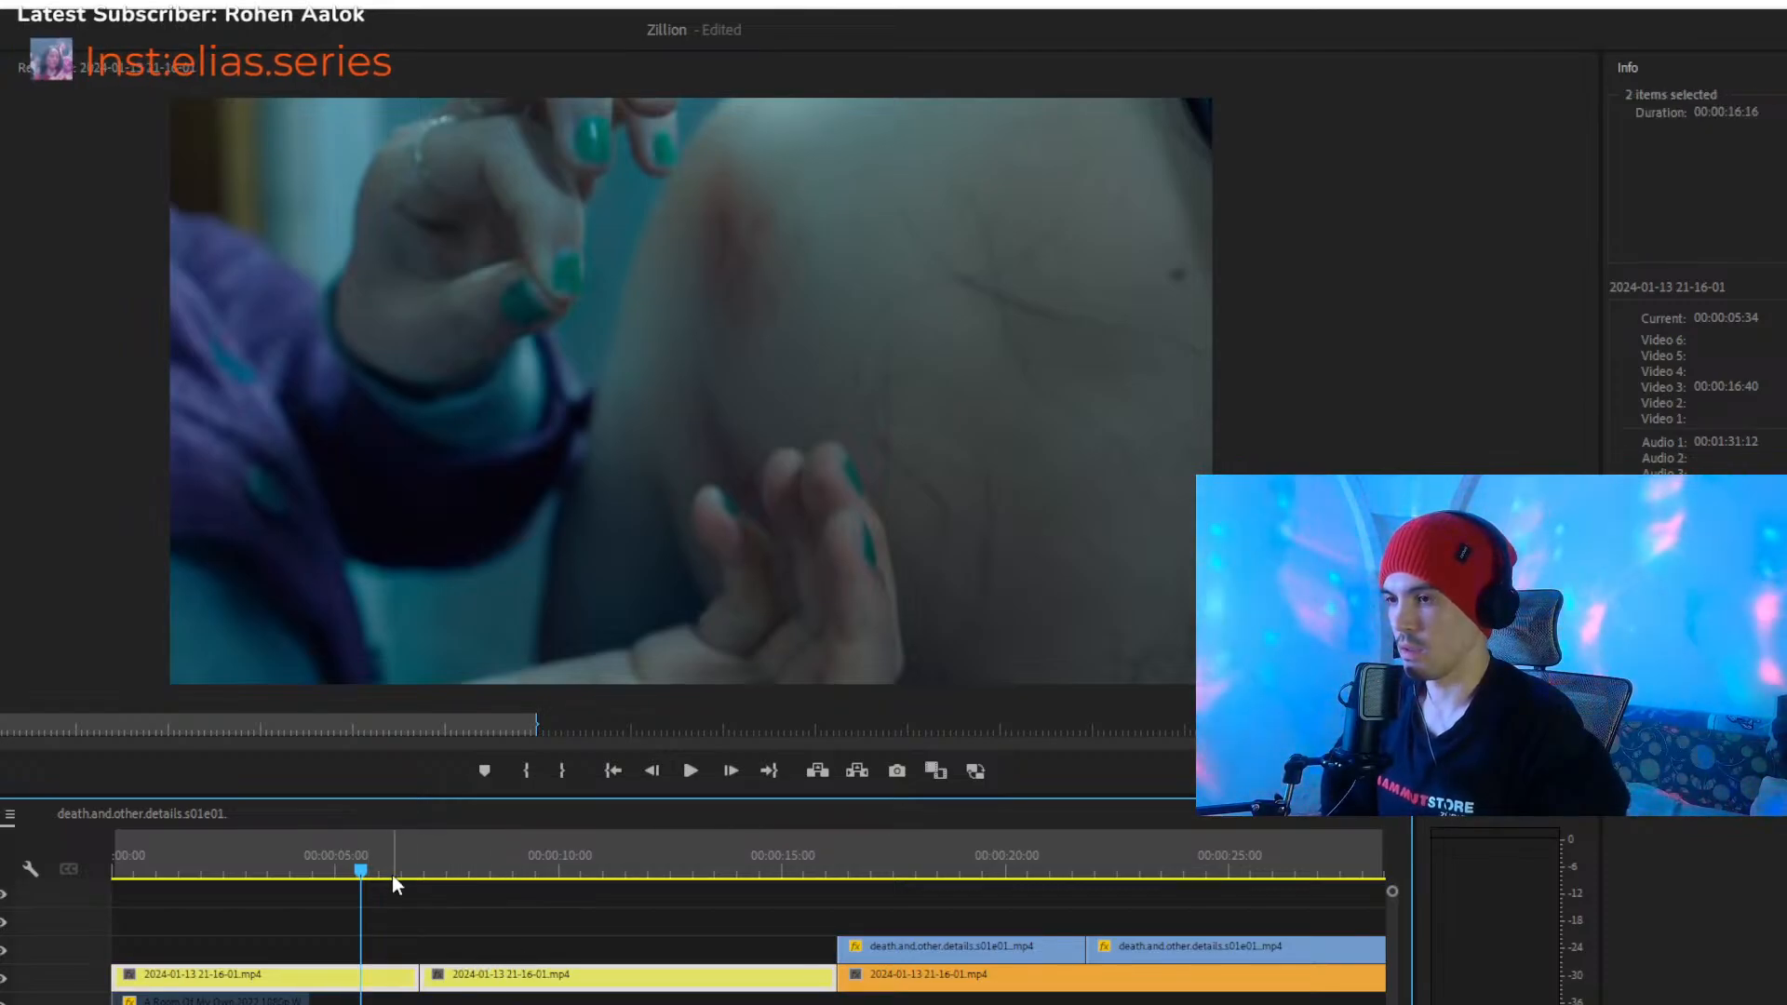
click(419, 870)
click(547, 918)
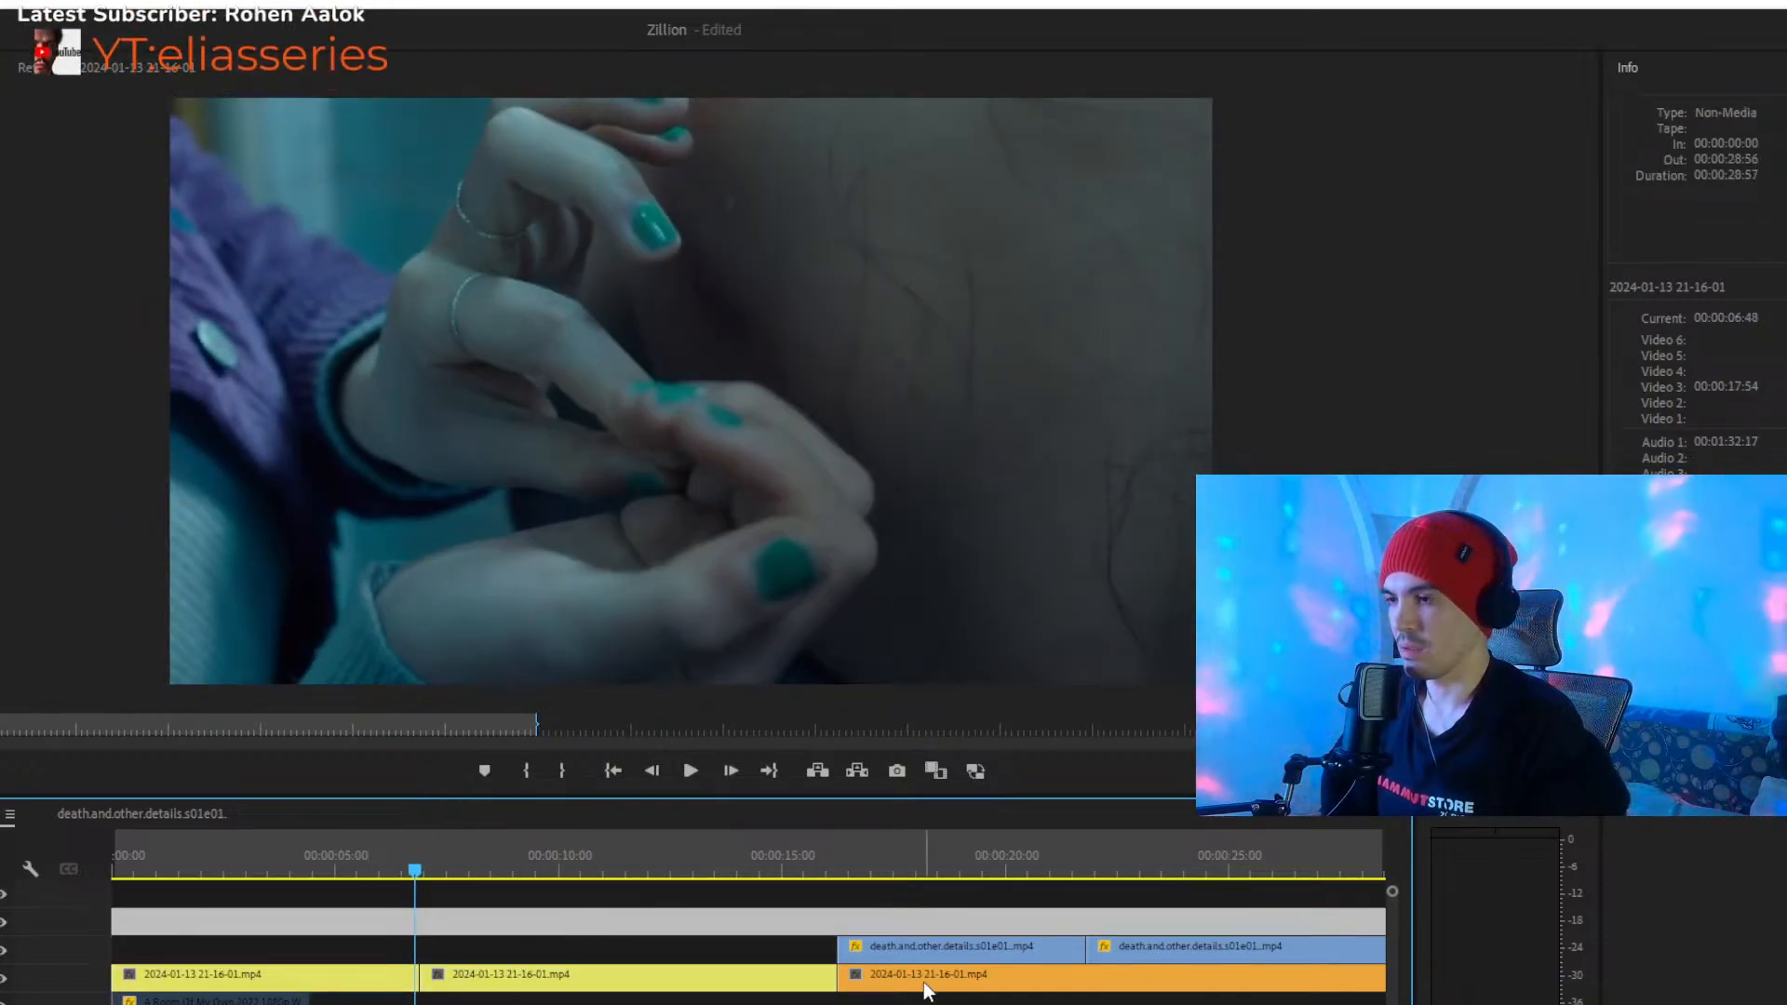
key(minus)
key(minus)
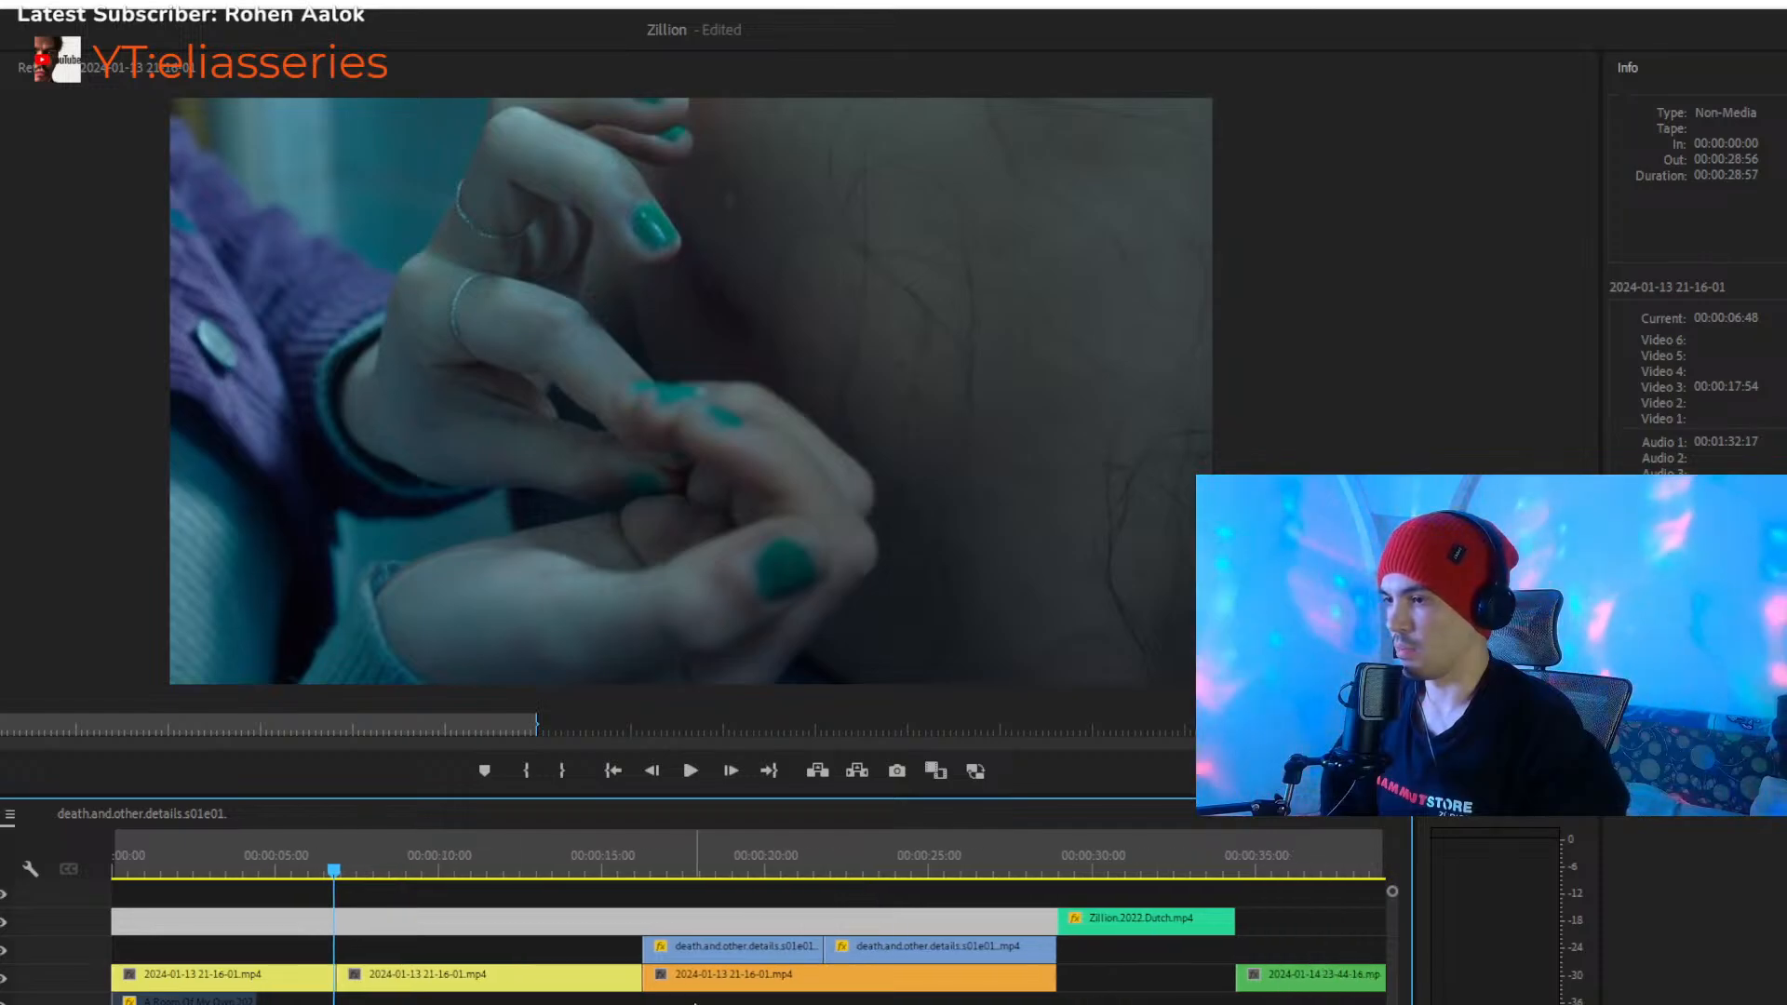
drag(775, 987, 348, 954)
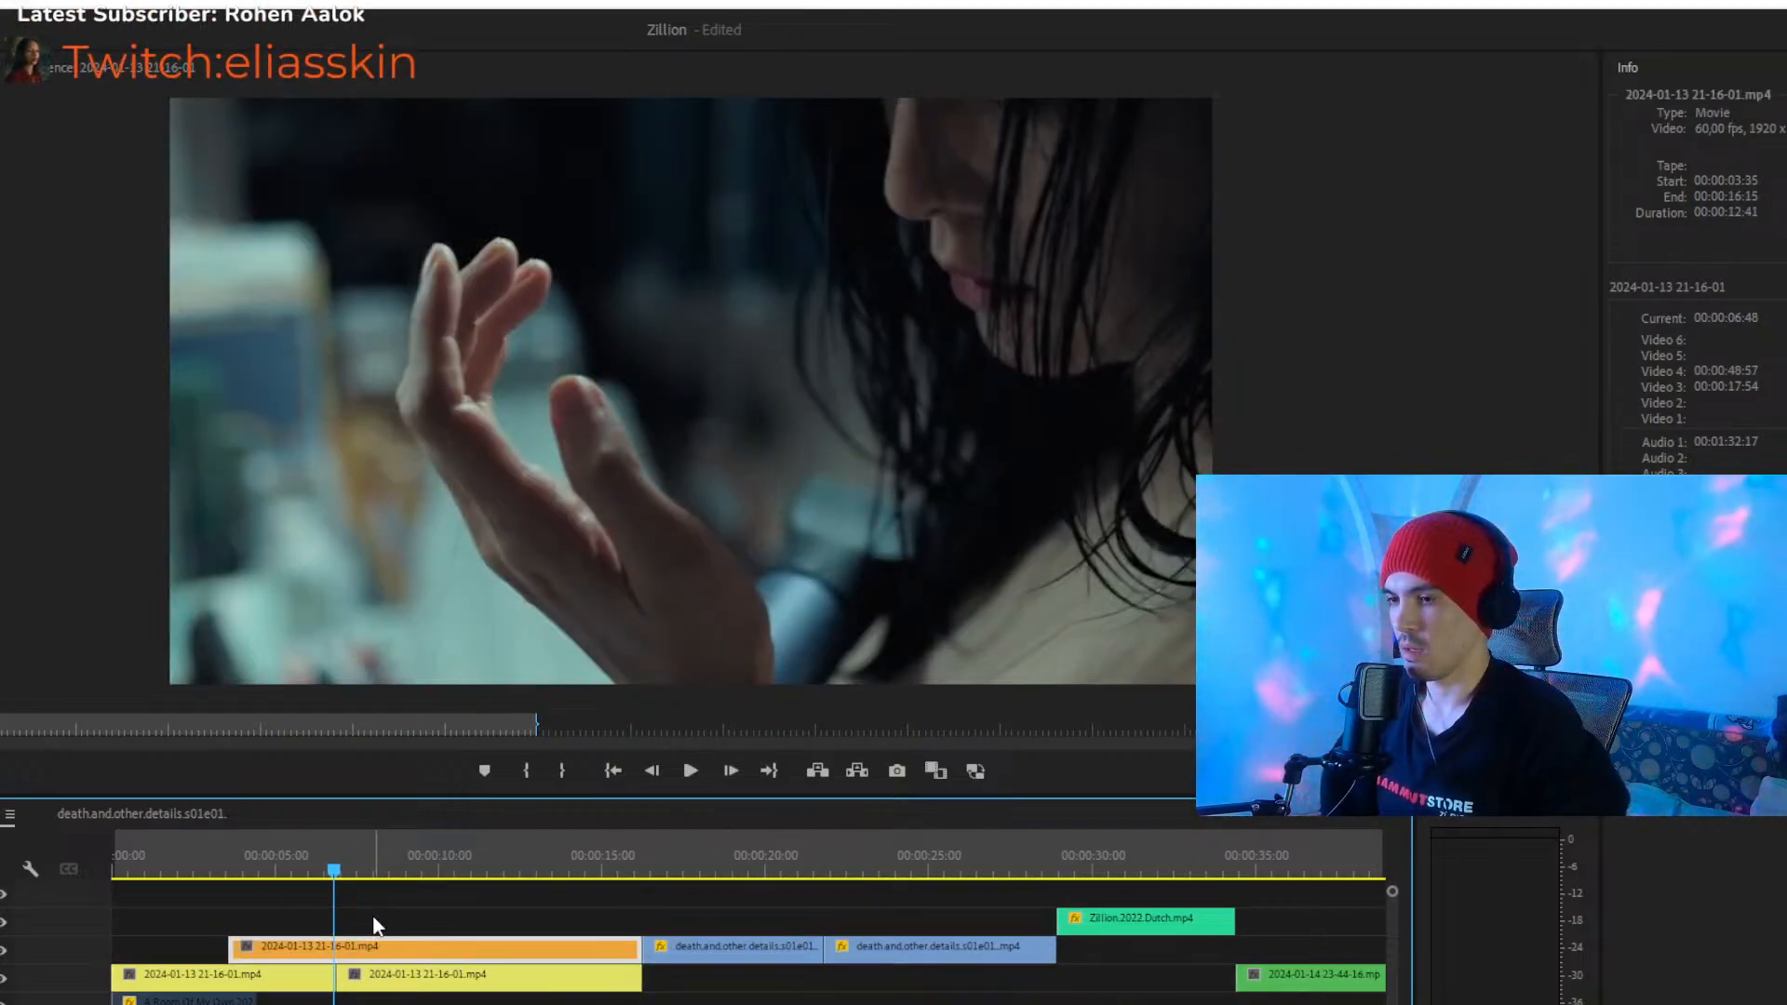
click(382, 906)
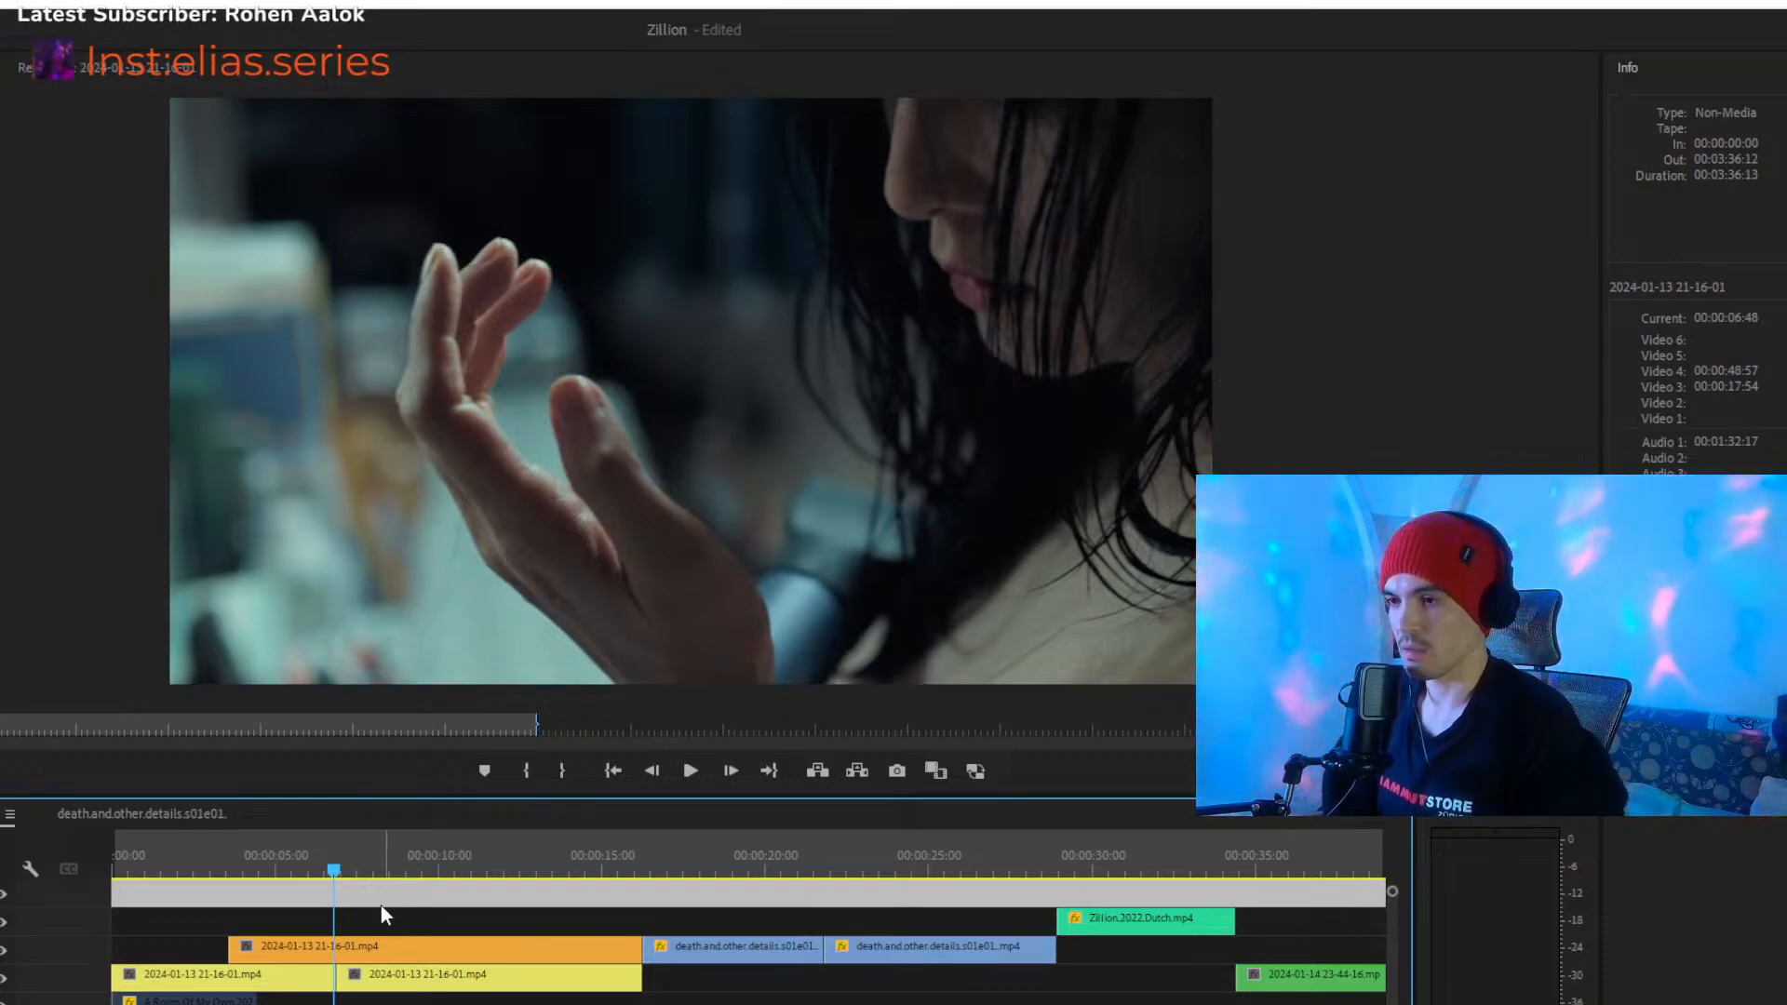
drag(334, 868, 337, 866)
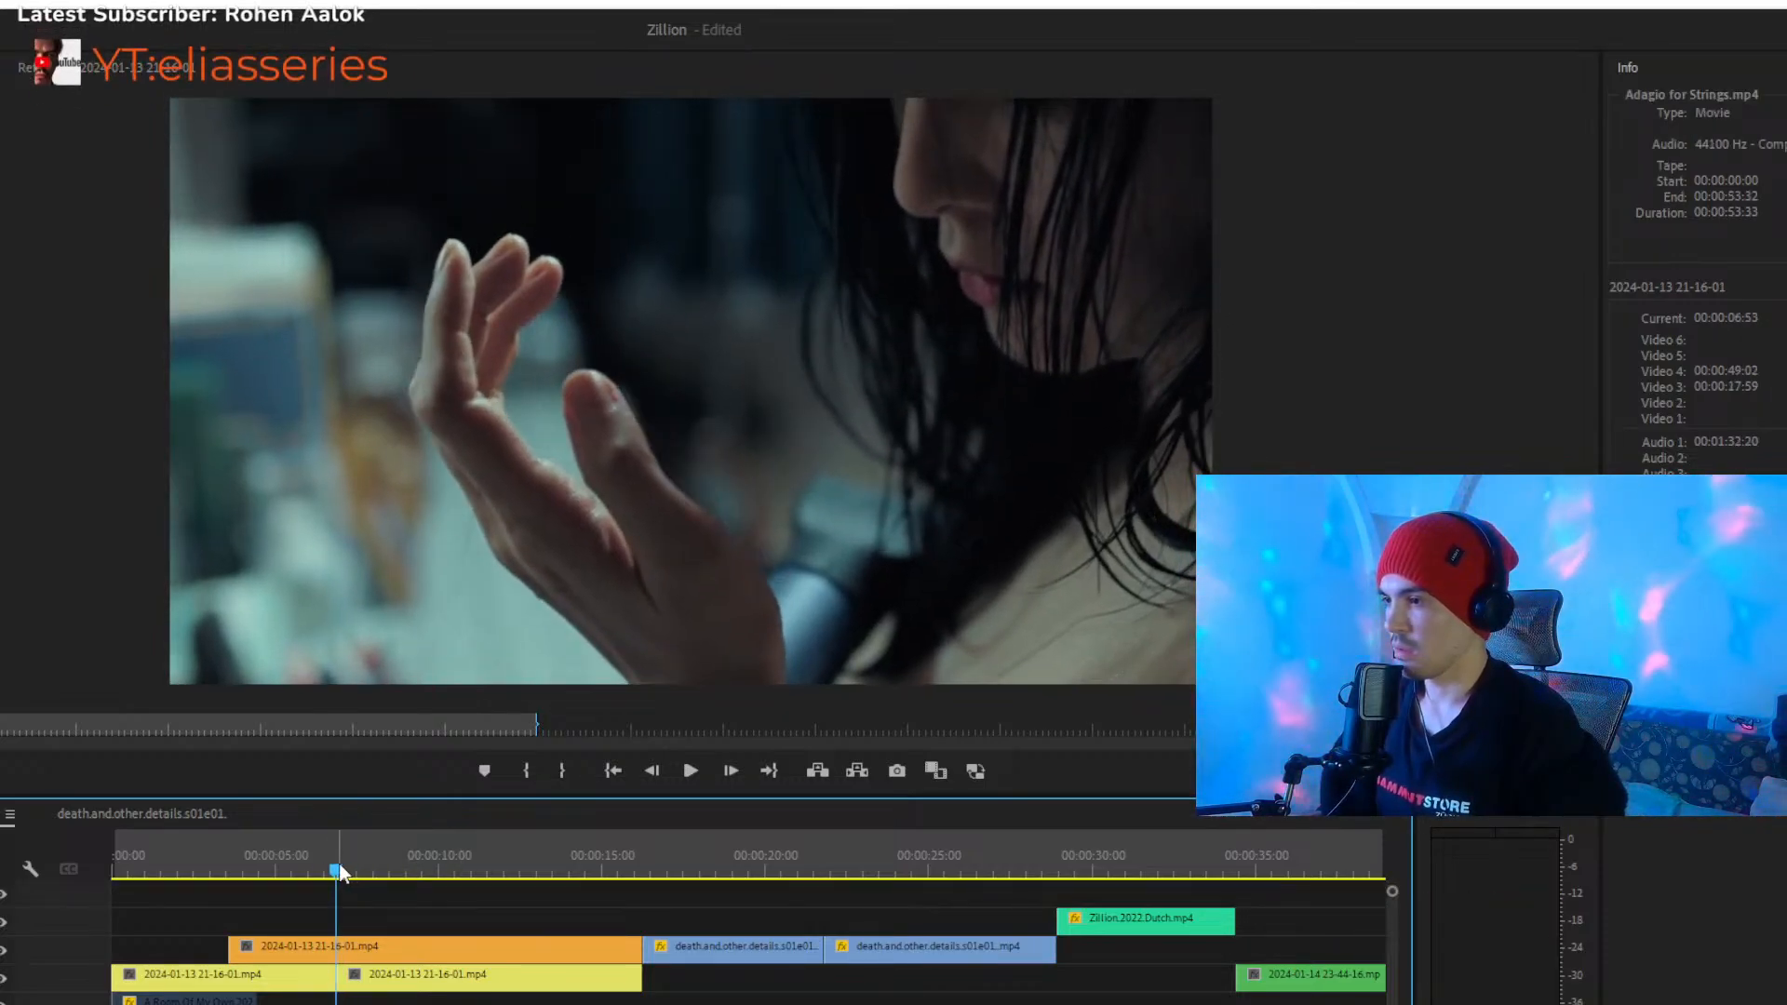
click(364, 914)
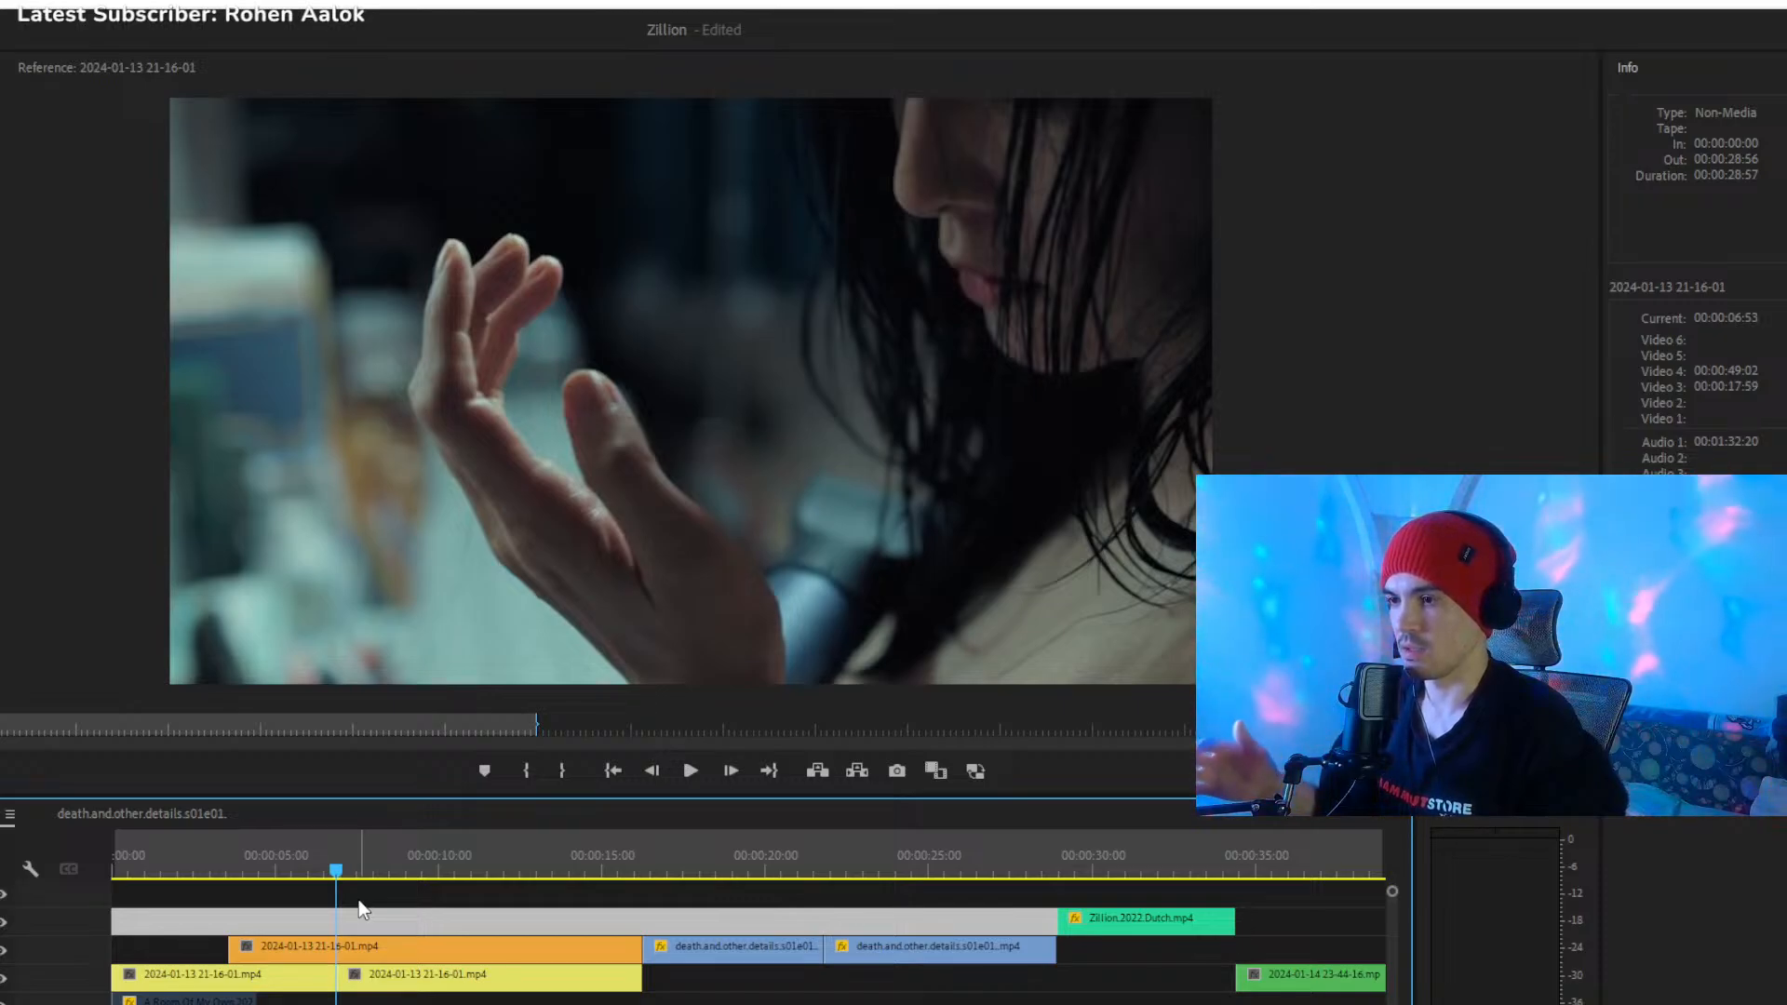
- Play the moved orange clip from about 00:00:11 and stop at 00:00:15:22 near its end
drag(338, 881, 475, 878)
key(space)
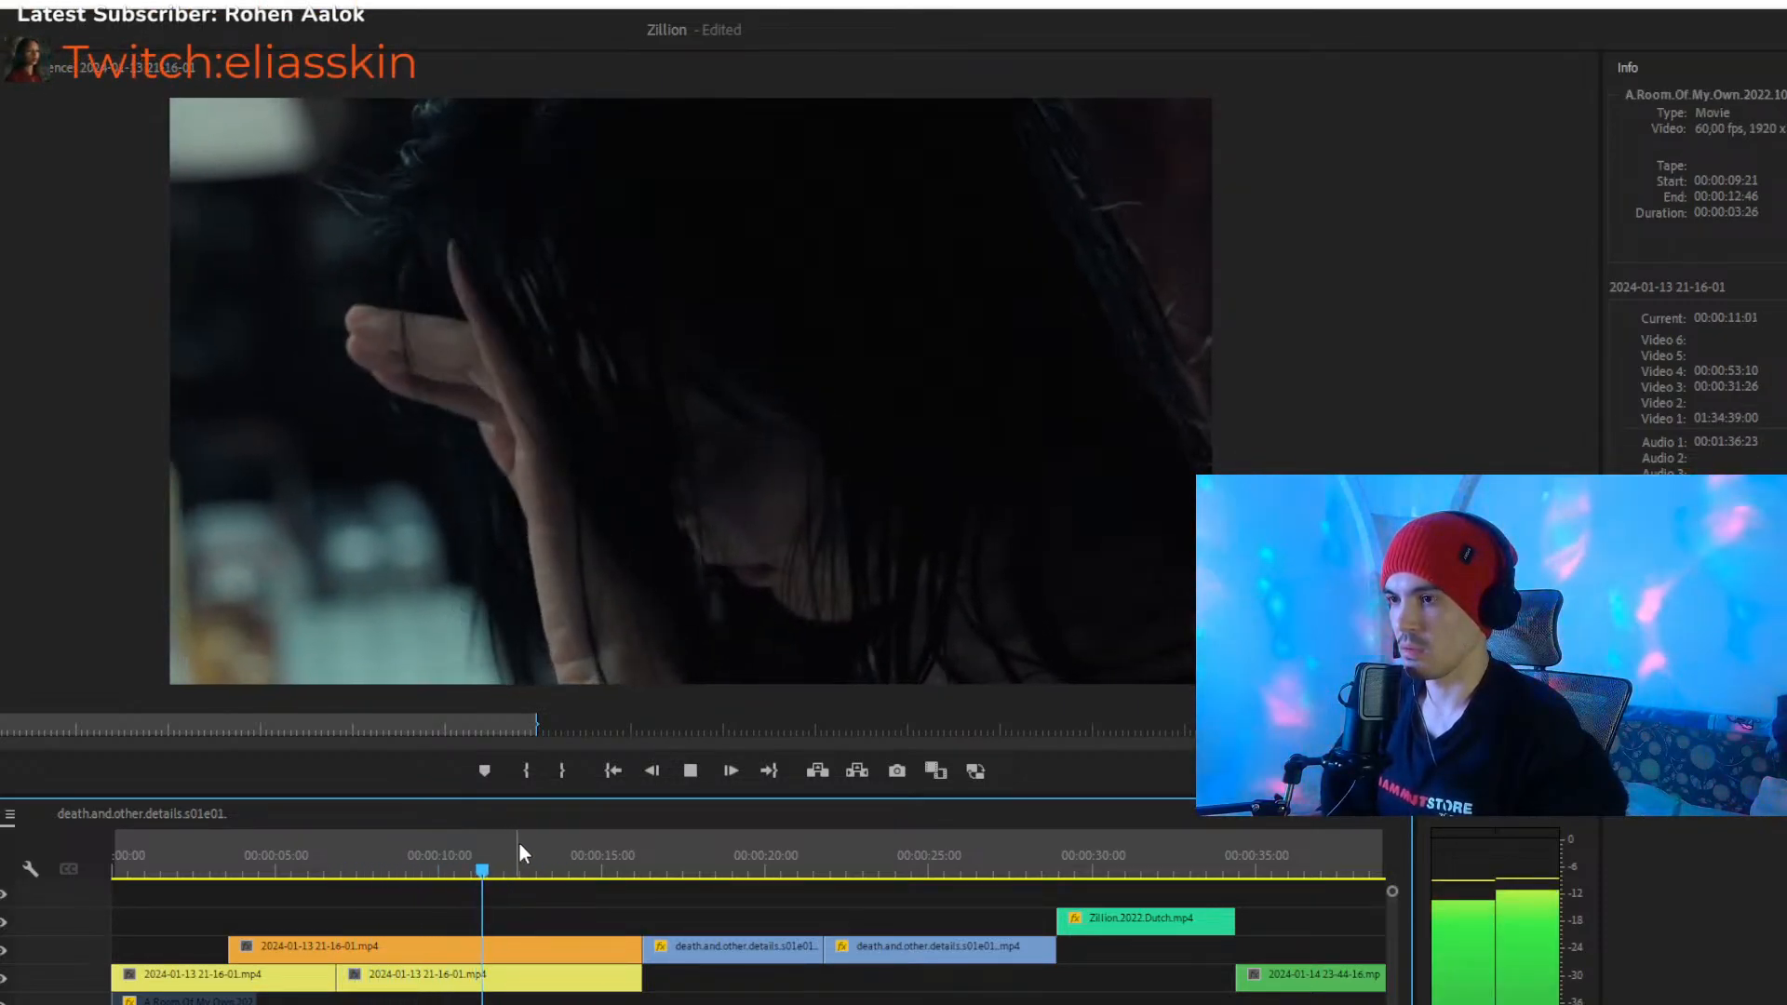
click(595, 868)
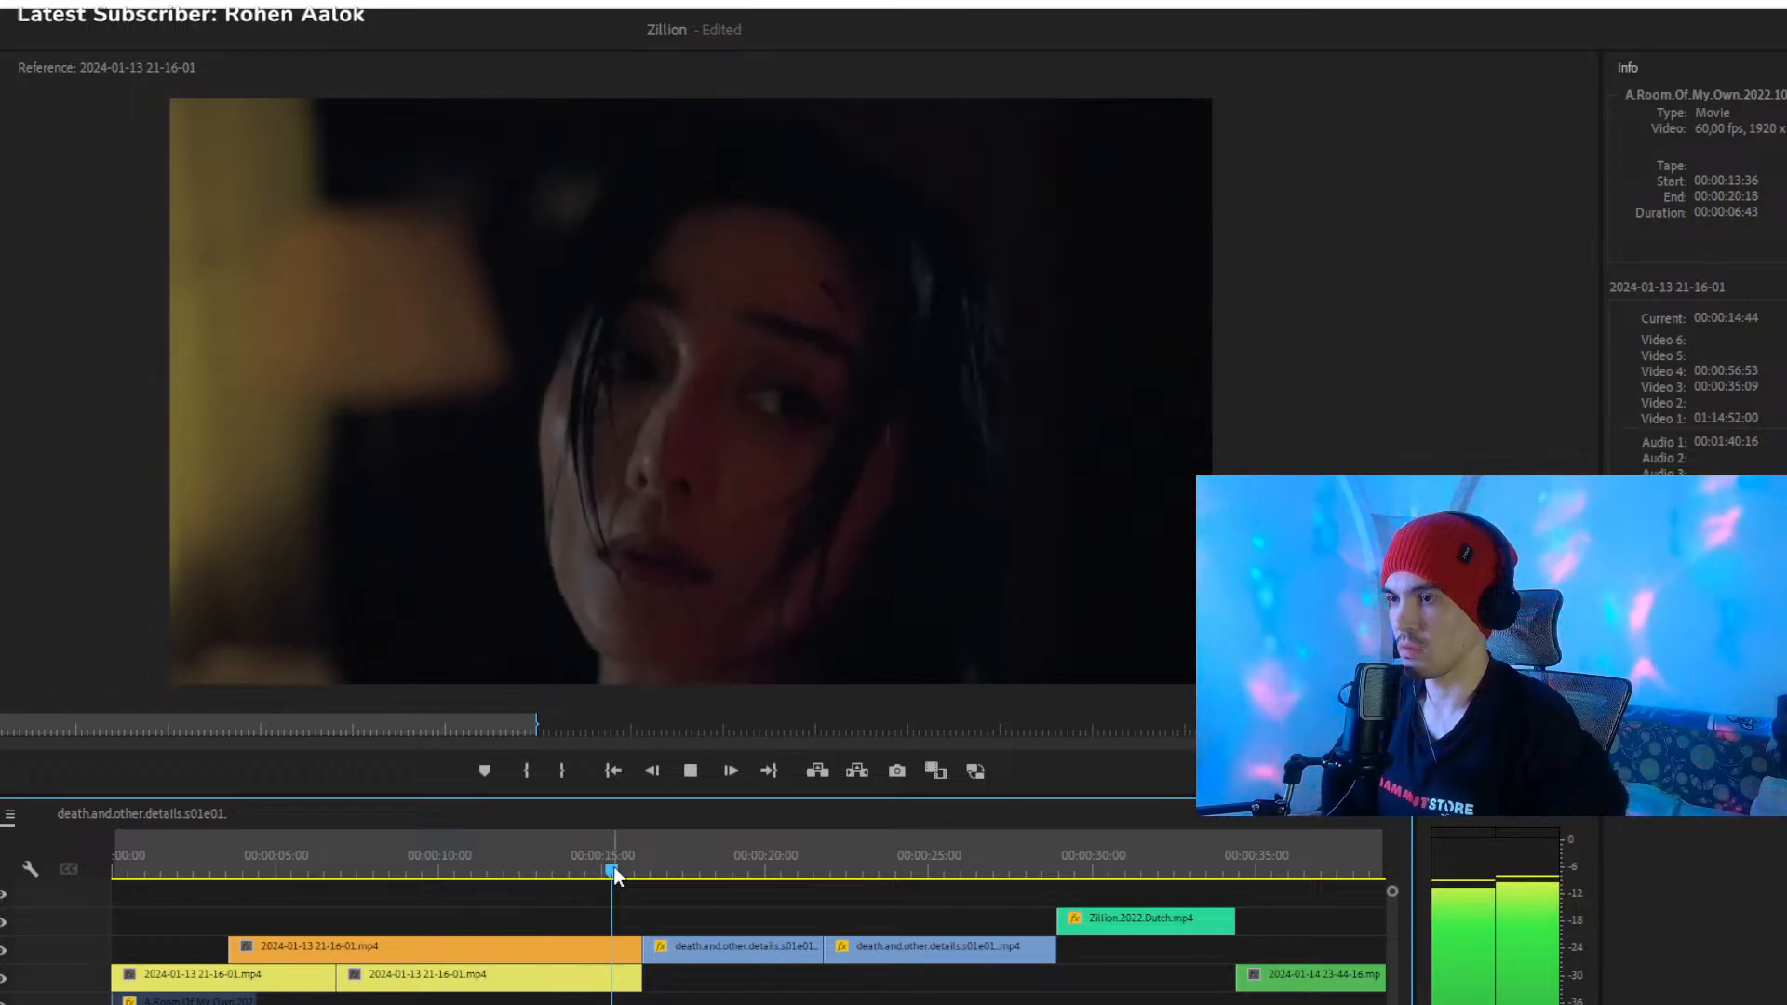
click(615, 867)
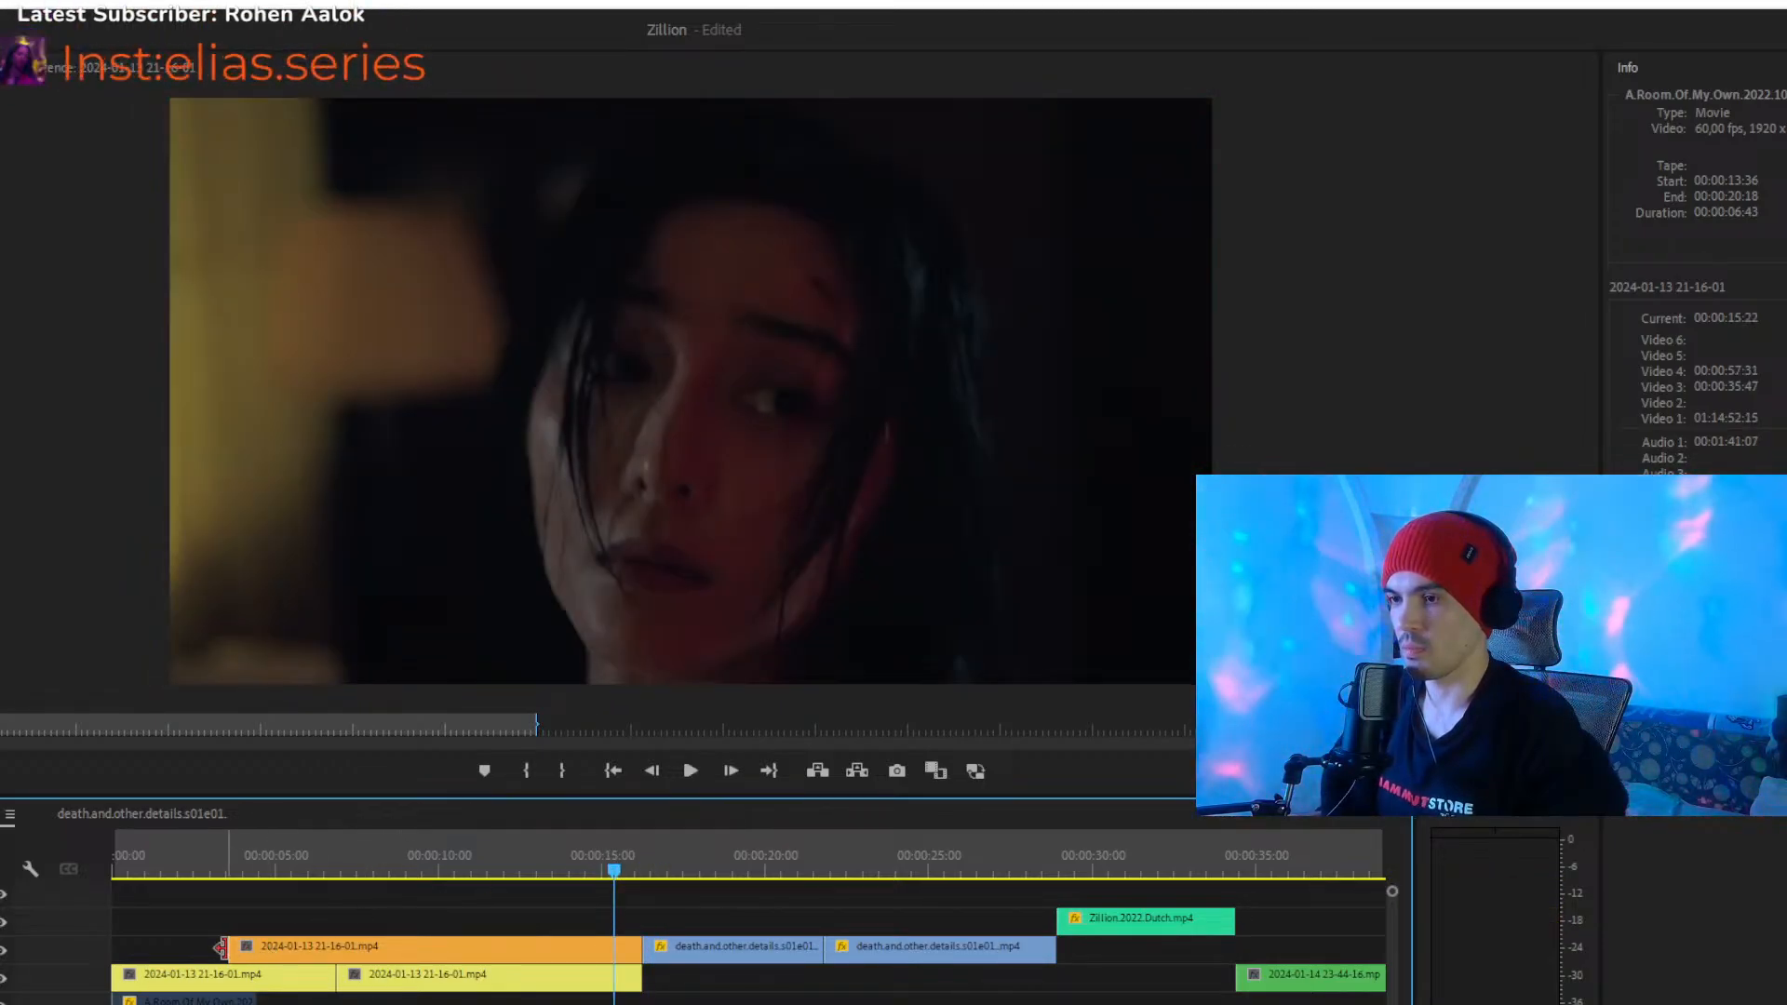
- Trim the start of the orange clip on Video 4 to about 00:00:09:52 and play the transition into it
drag(227, 947, 432, 957)
click(416, 862)
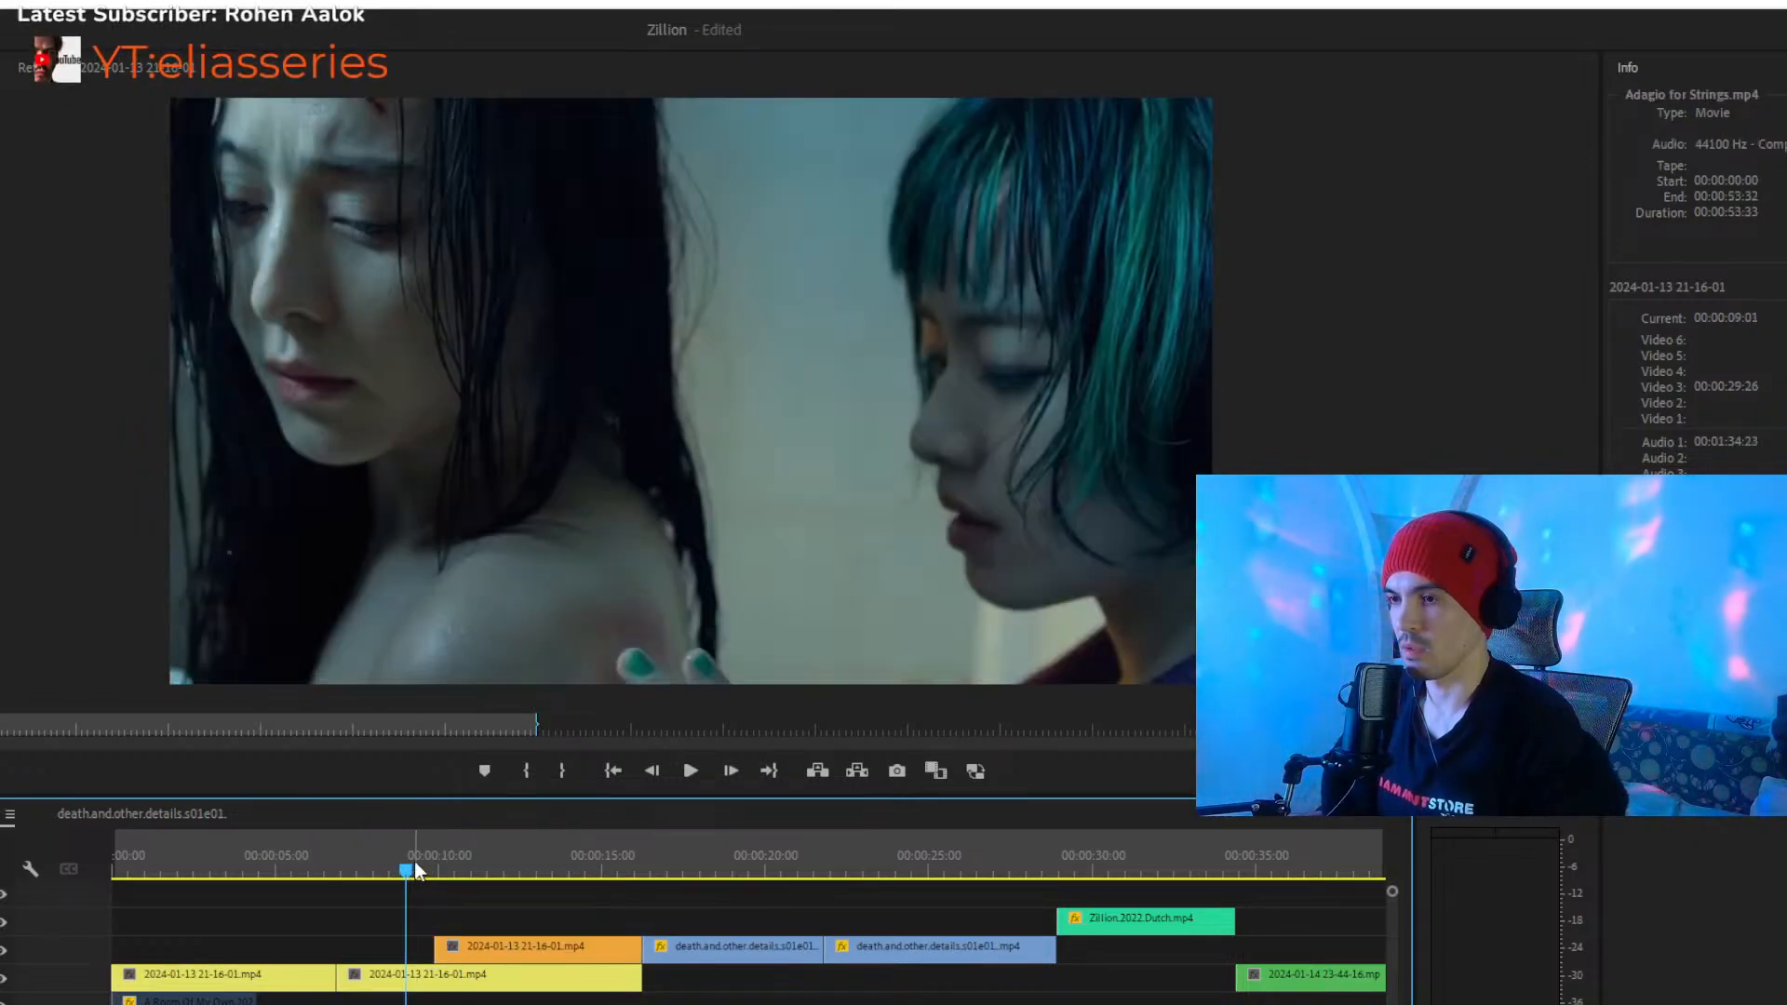
key(space)
- Play the rearranged opening from about 00:00:09 through the green Zillion clip, stop at 00:00:36:37, and save the project
key(space)
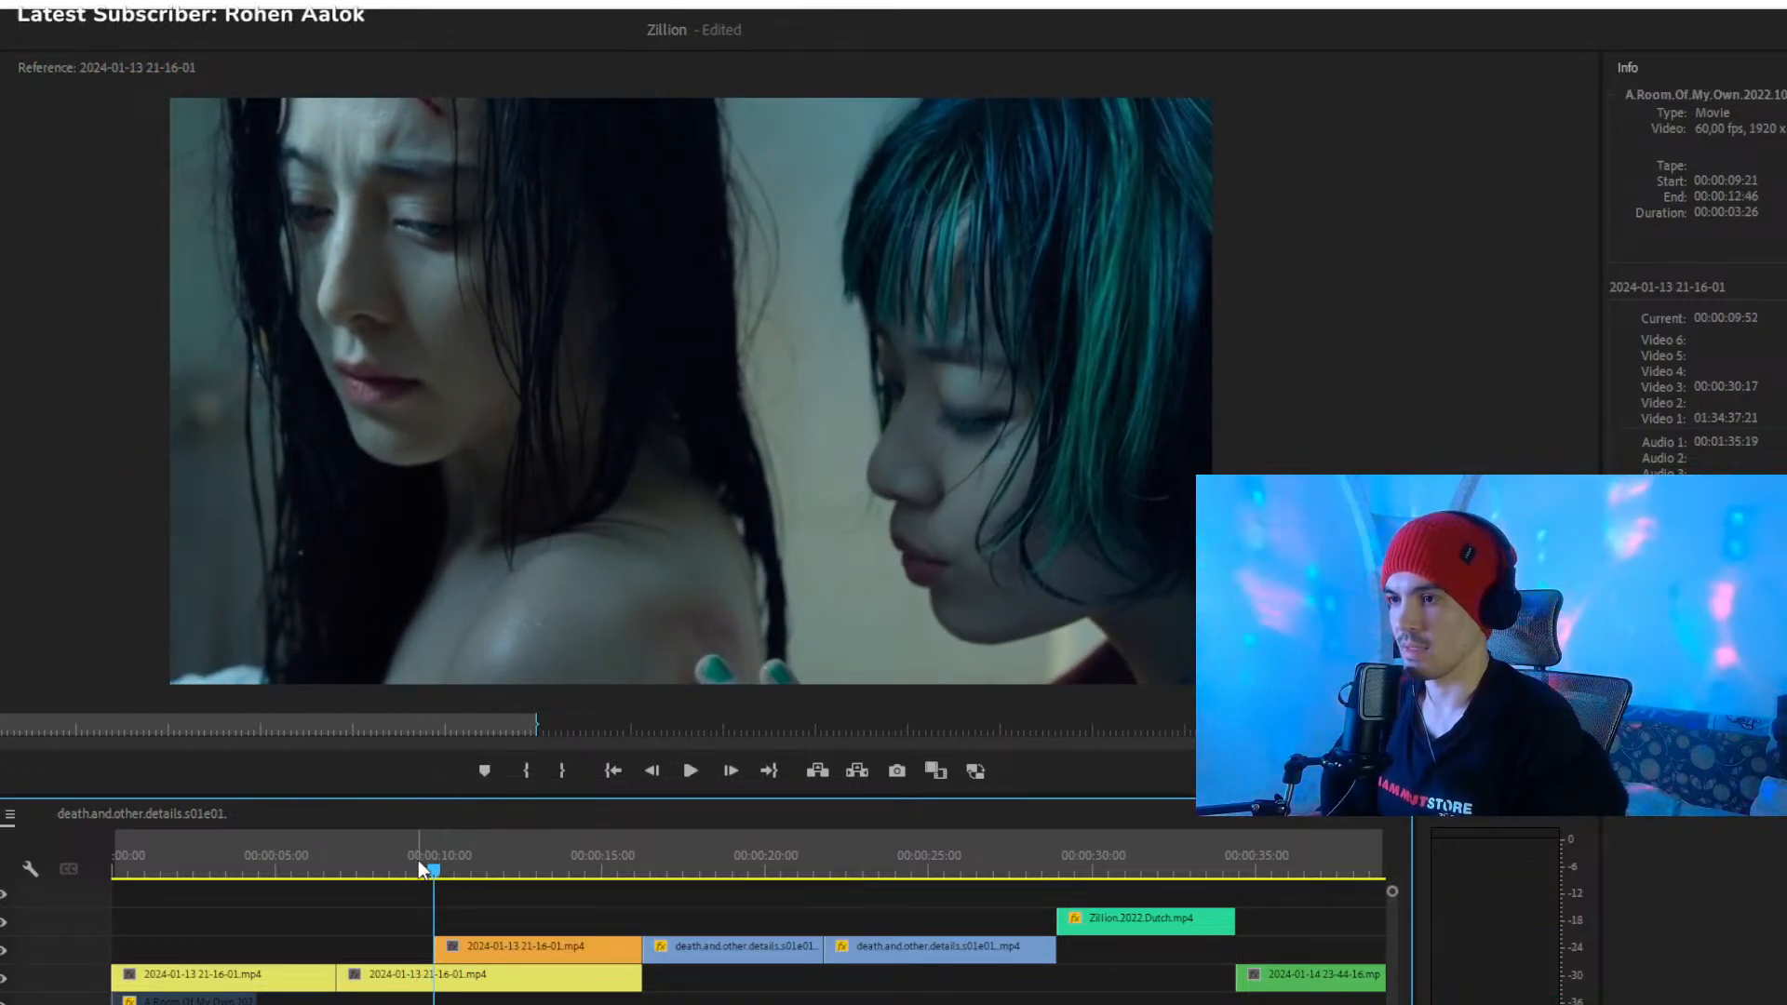
click(412, 858)
key(space)
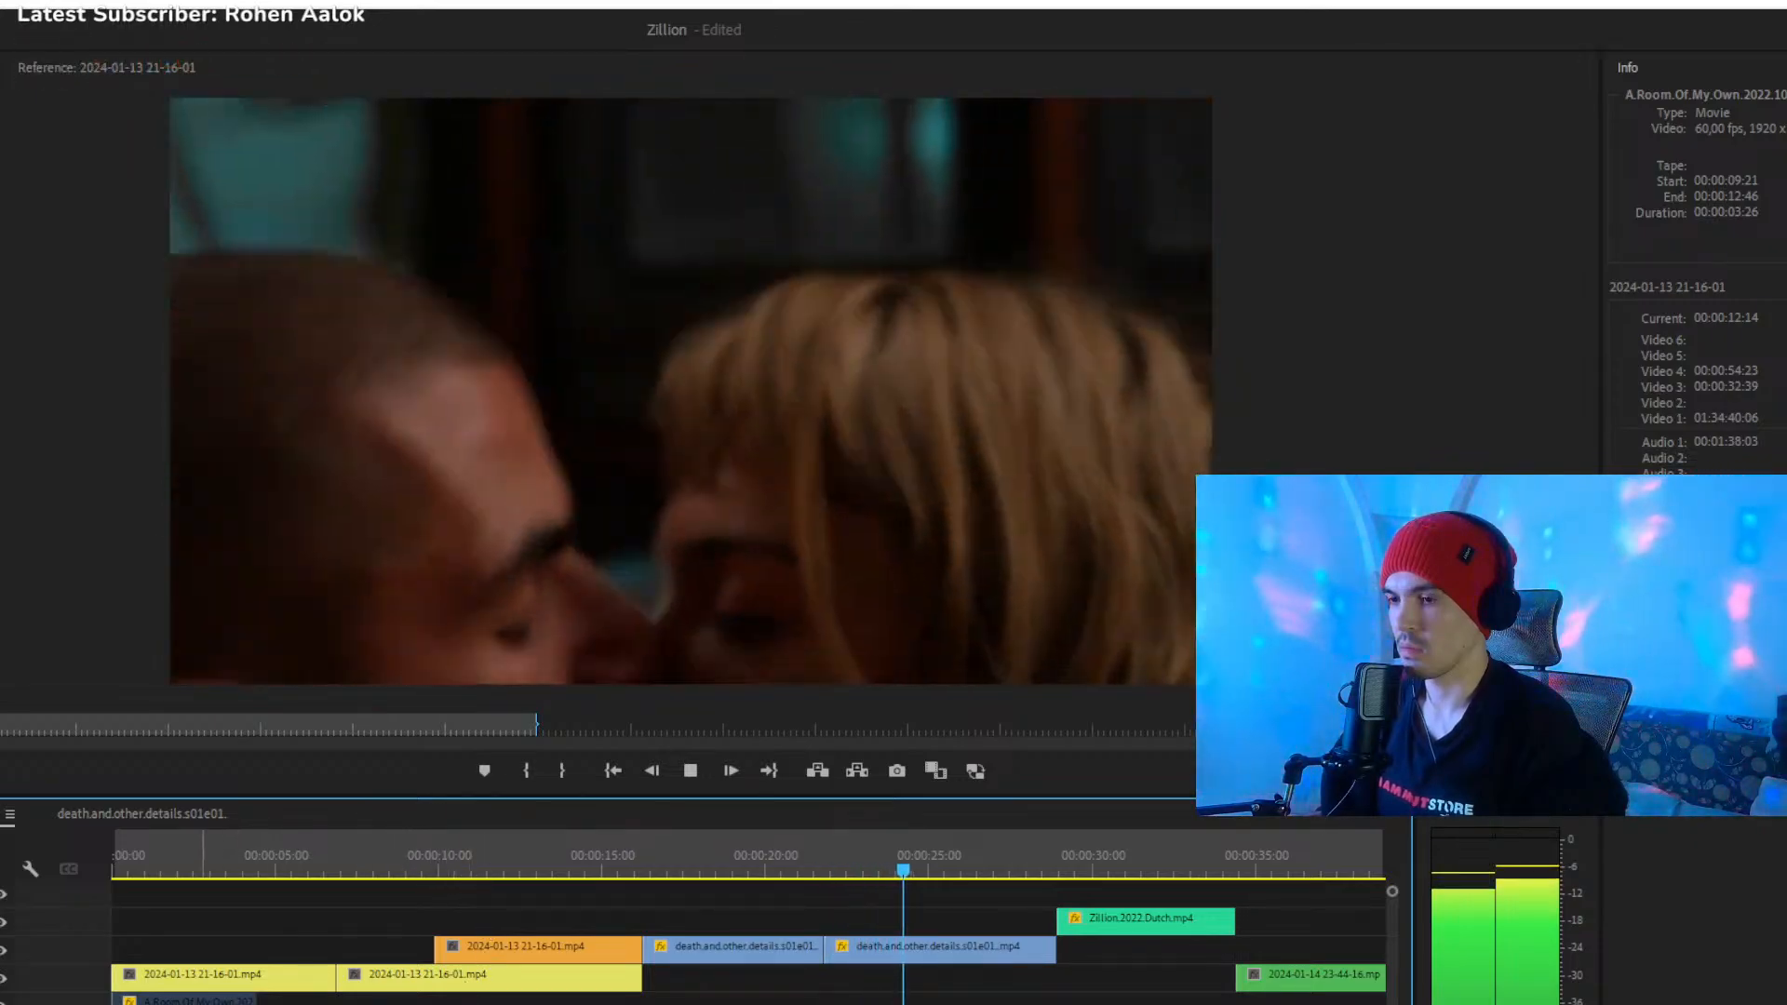
key(minus)
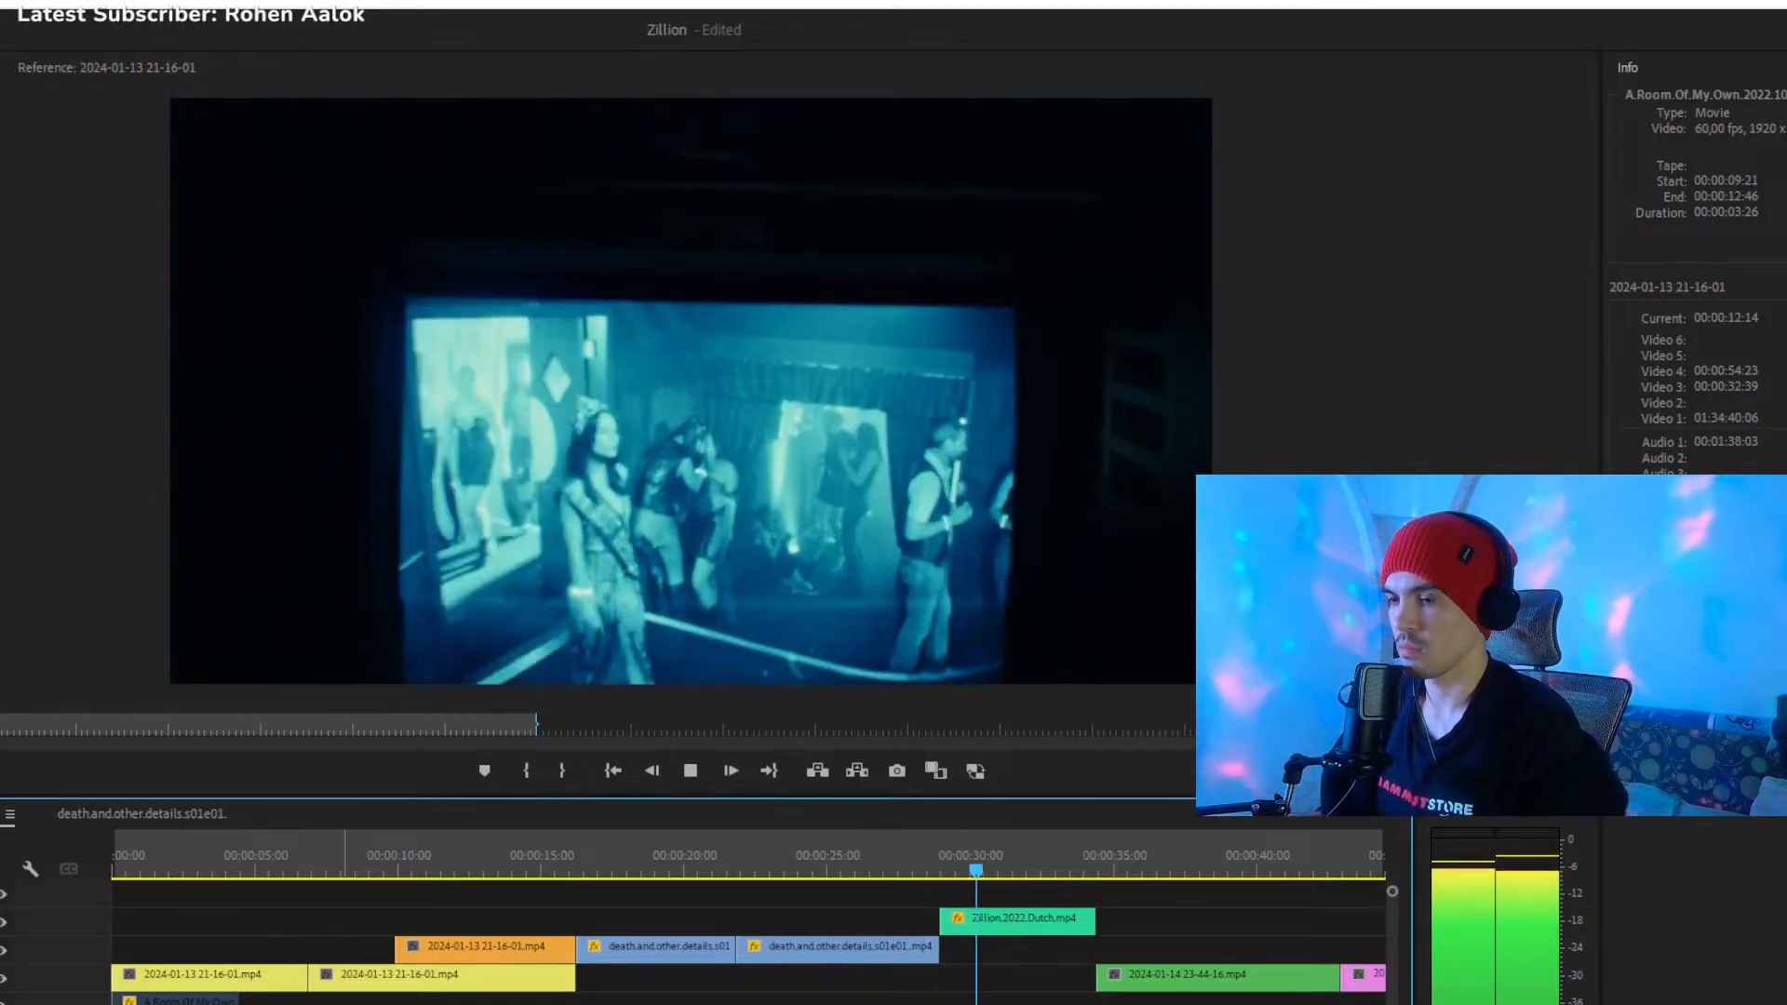
key(minus)
scroll(763, 968, down, 1)
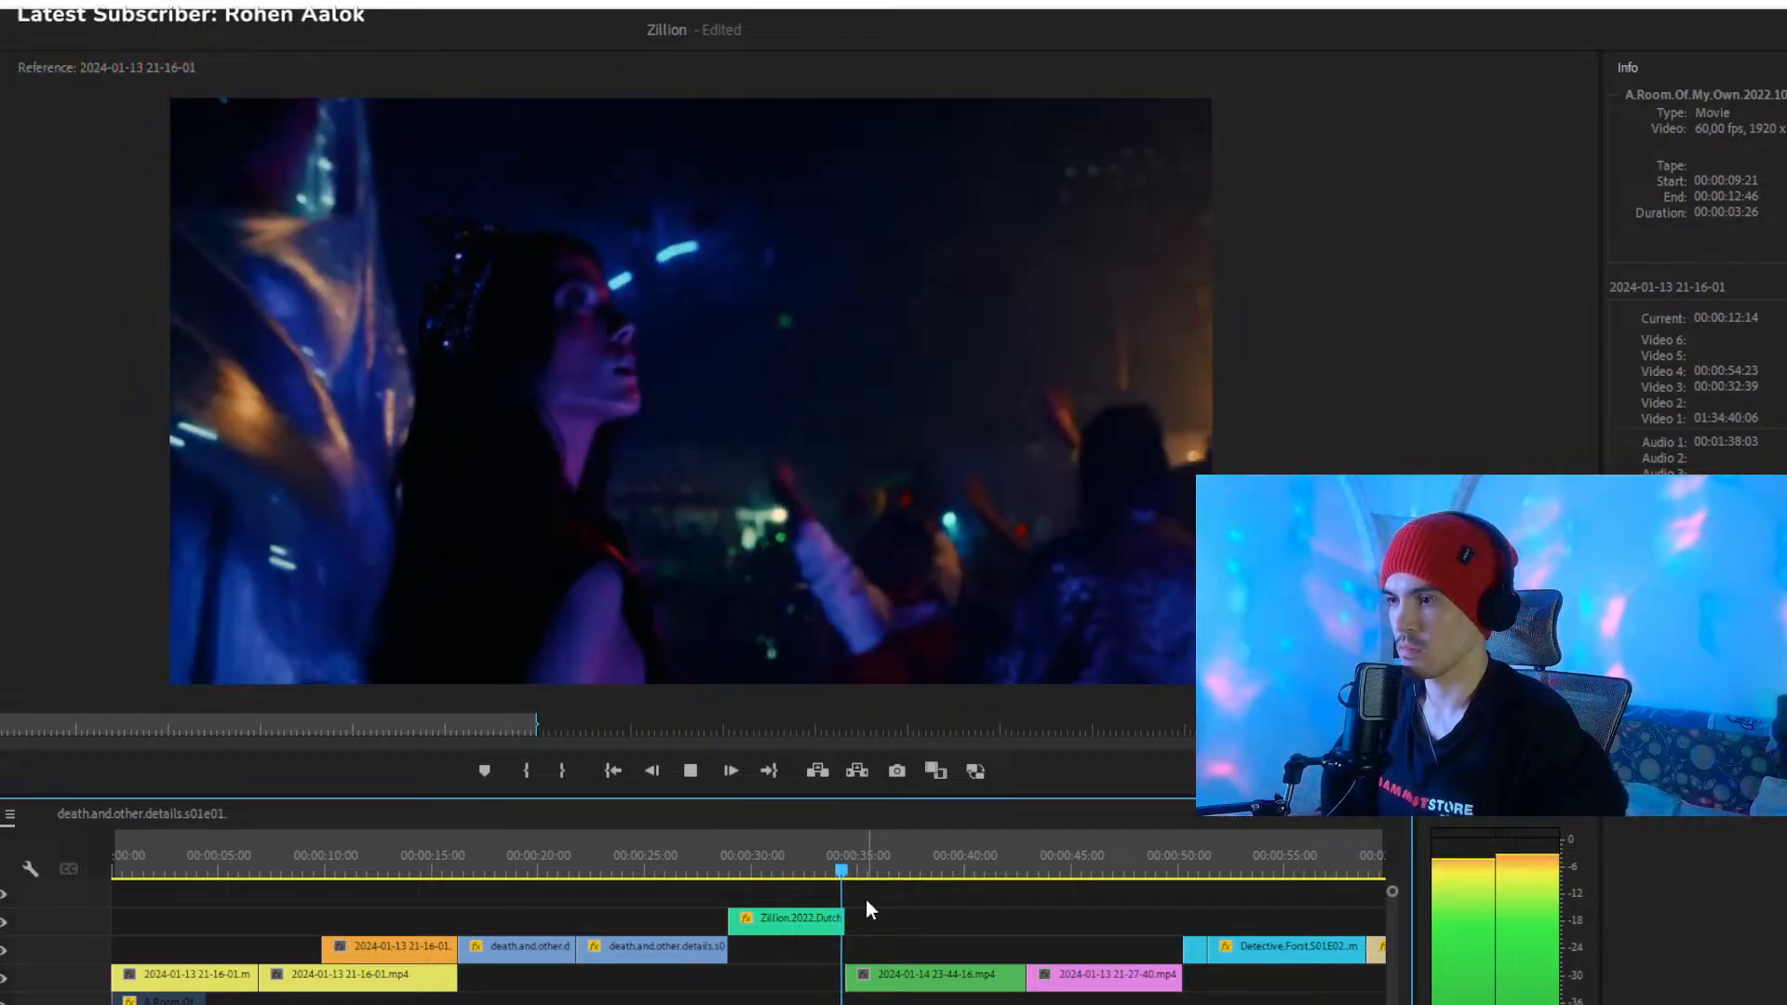
key(space)
key(super+s)
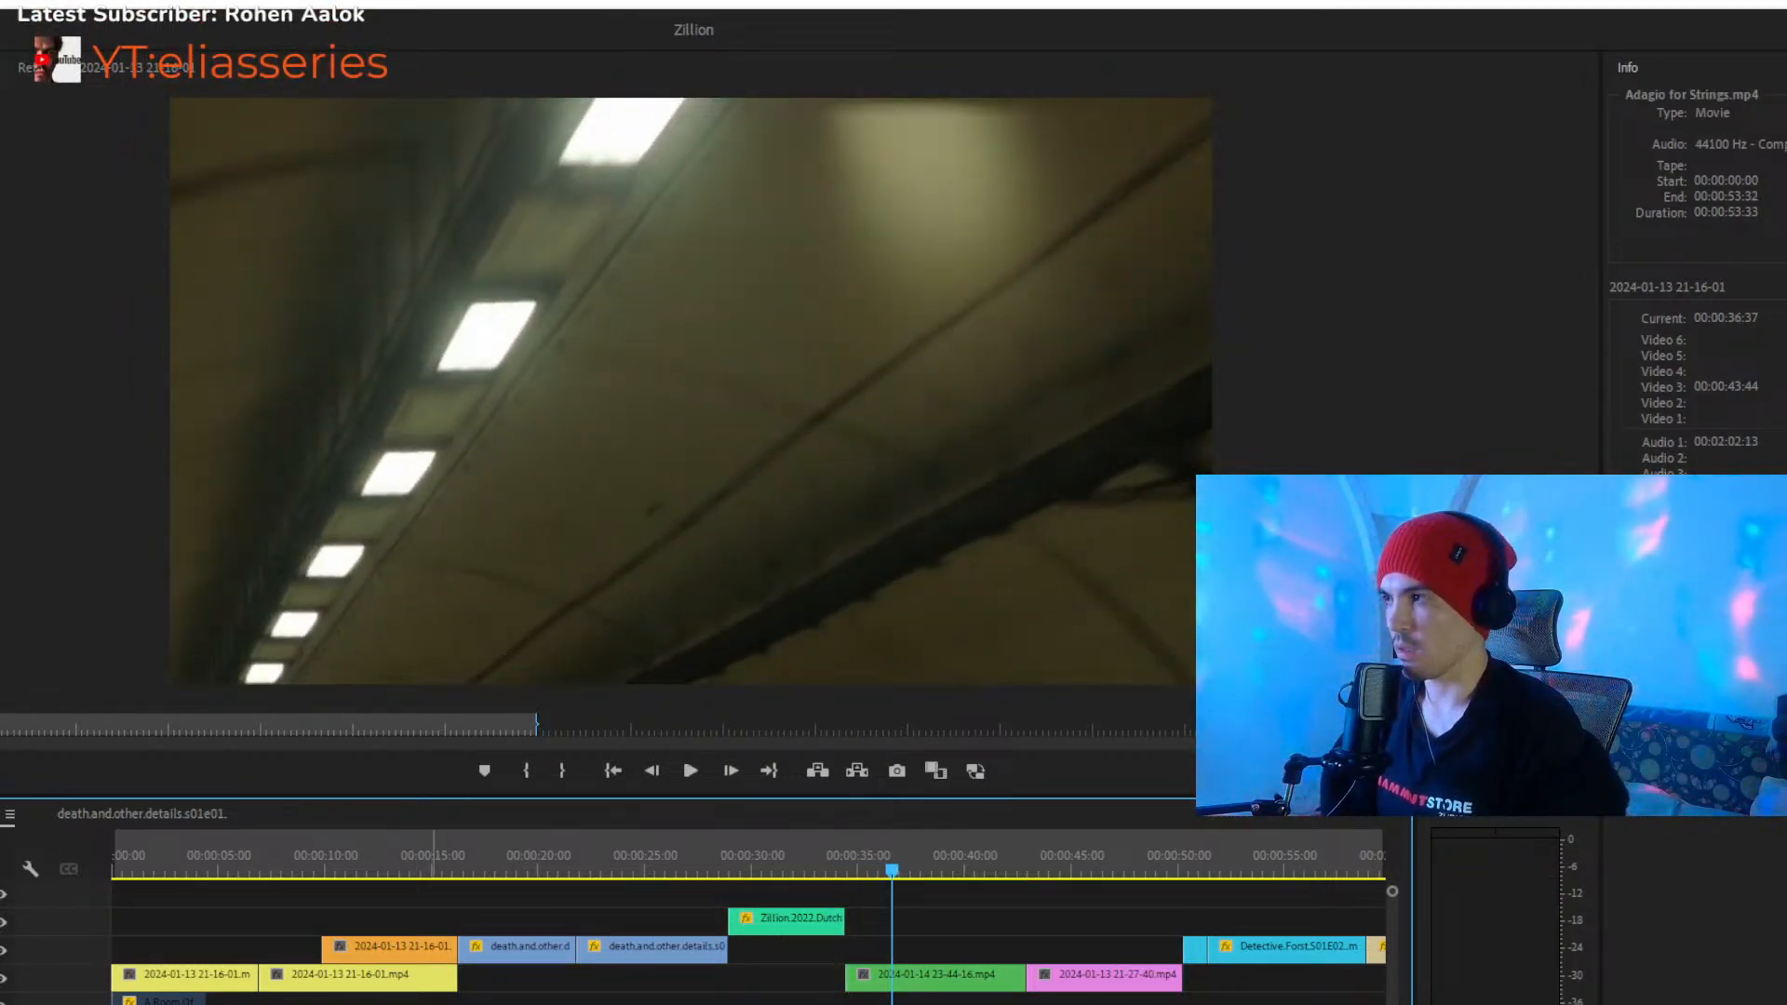
click(305, 866)
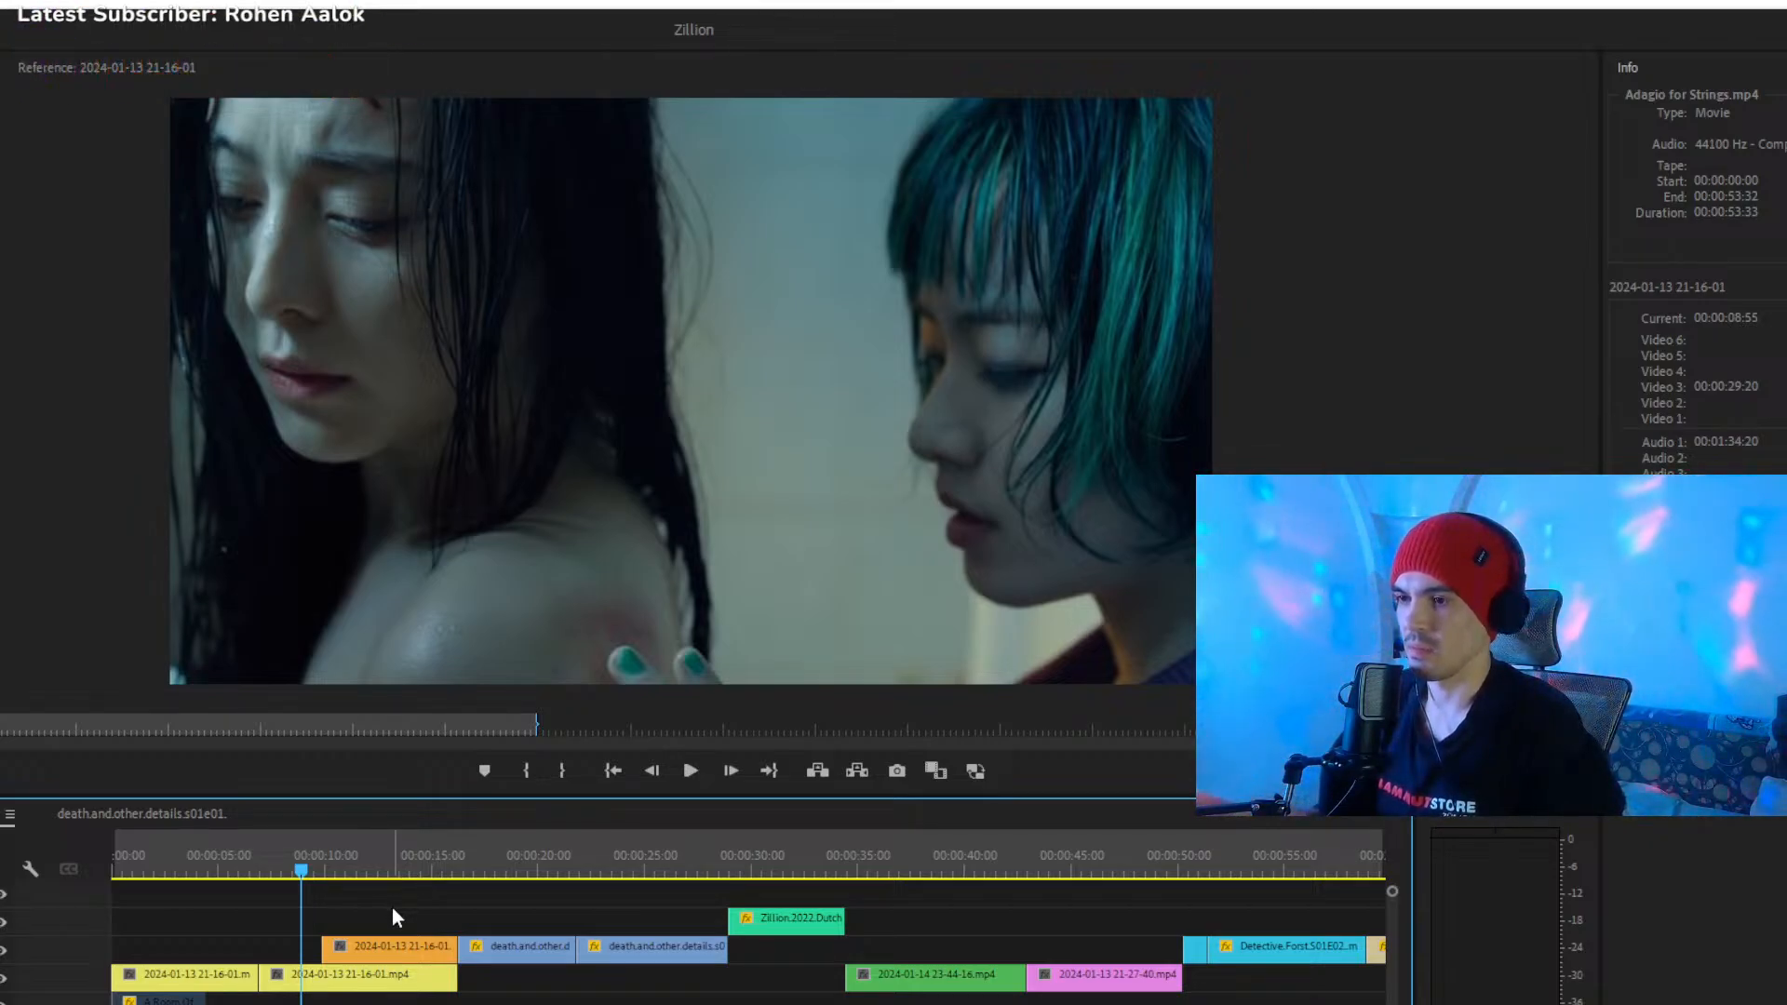
key(minus)
key(space)
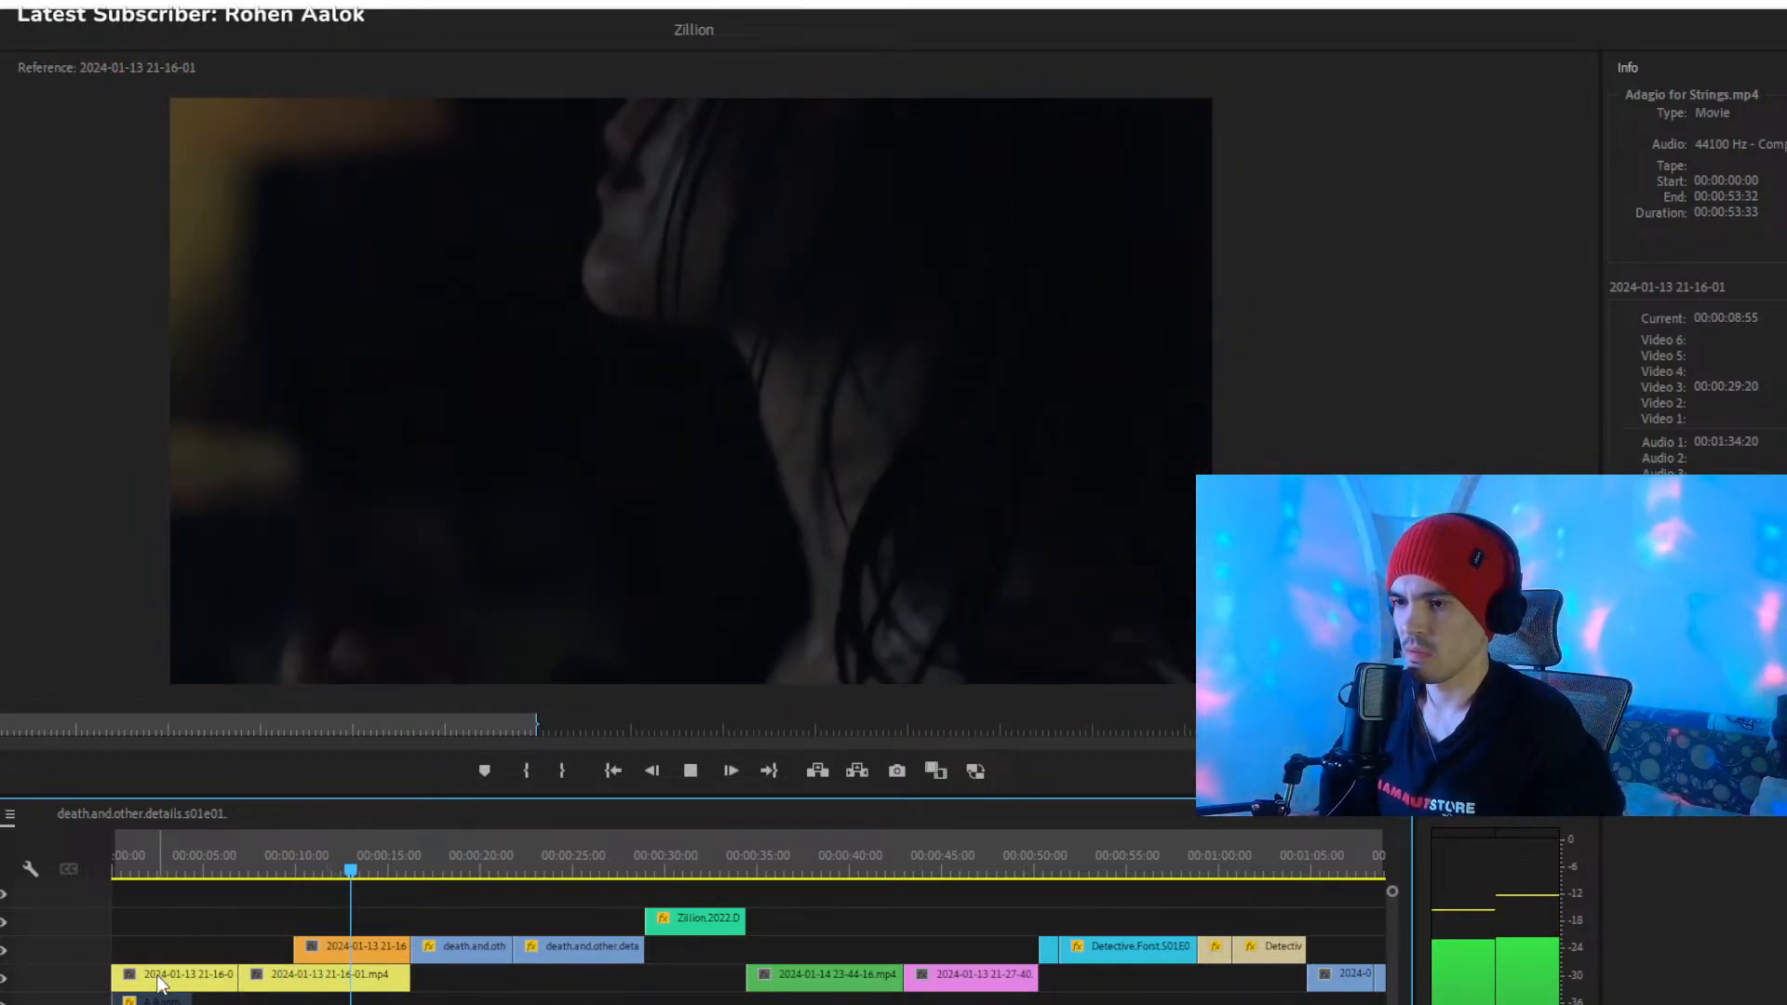
- Move the first yellow clip to Video 2 and the second to start at 00:00:00:34 on Video 3, and play the cut into the orange clip
drag(141, 1002, 156, 1004)
click(210, 856)
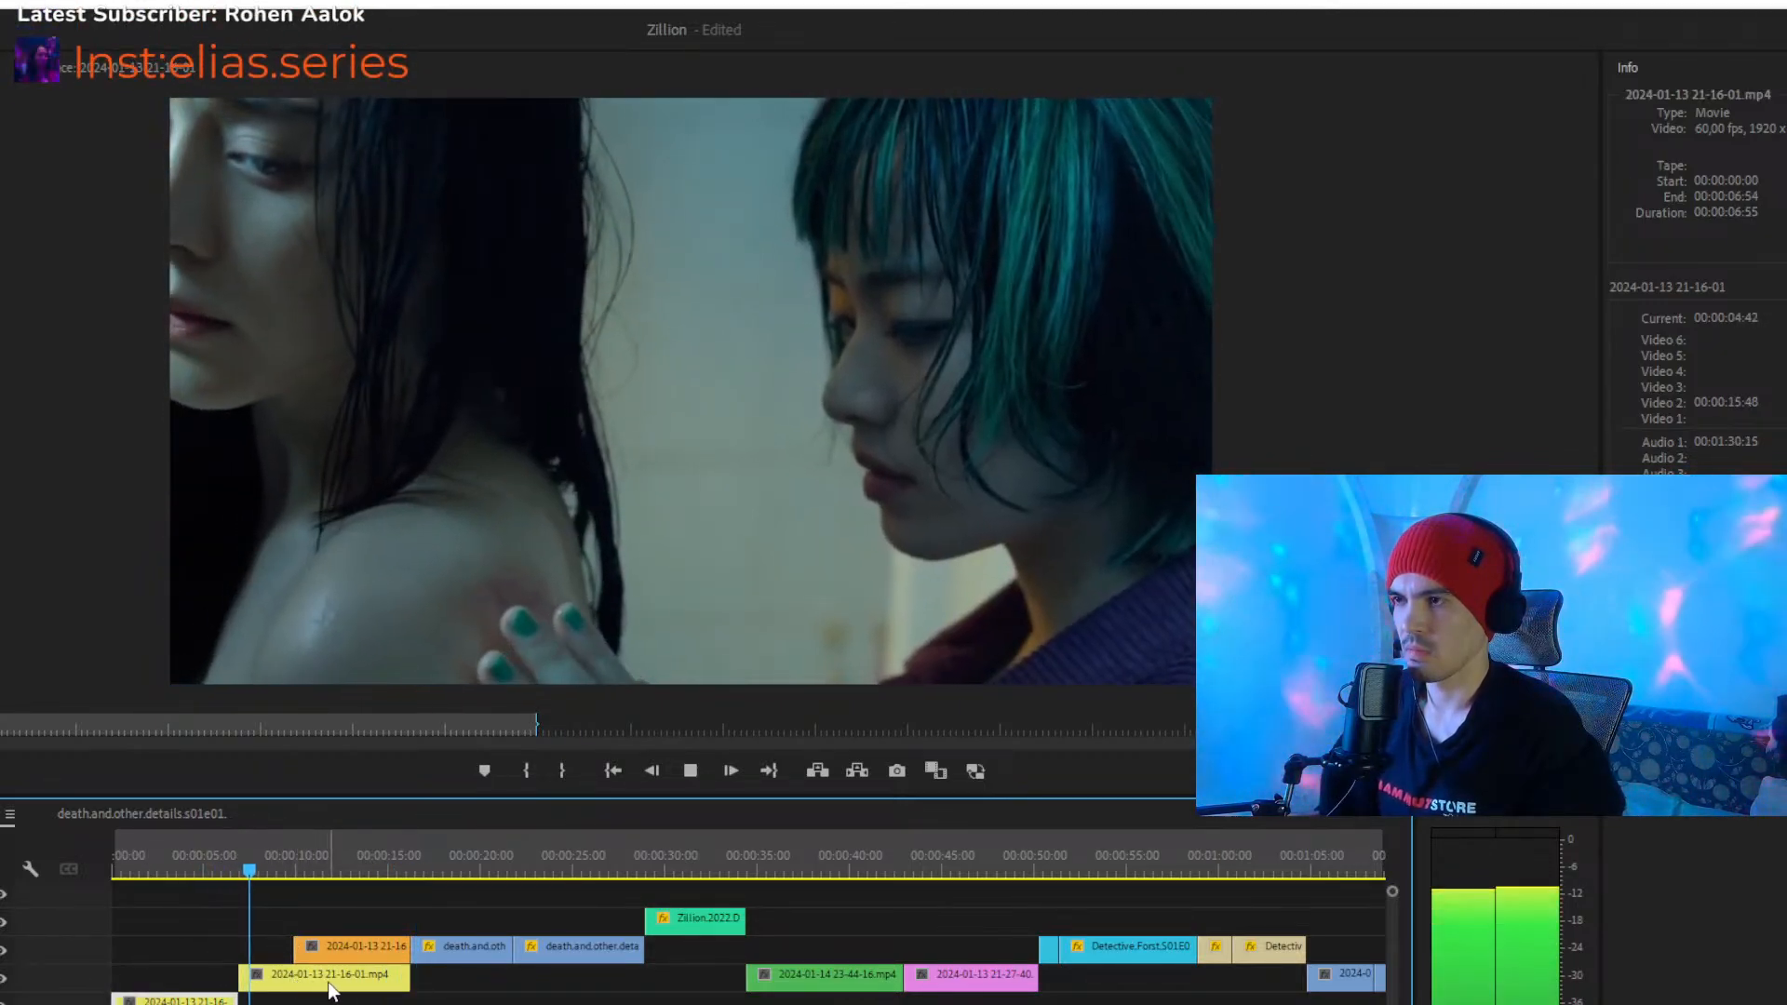
drag(328, 984, 212, 987)
click(227, 857)
drag(231, 864, 267, 870)
key(space)
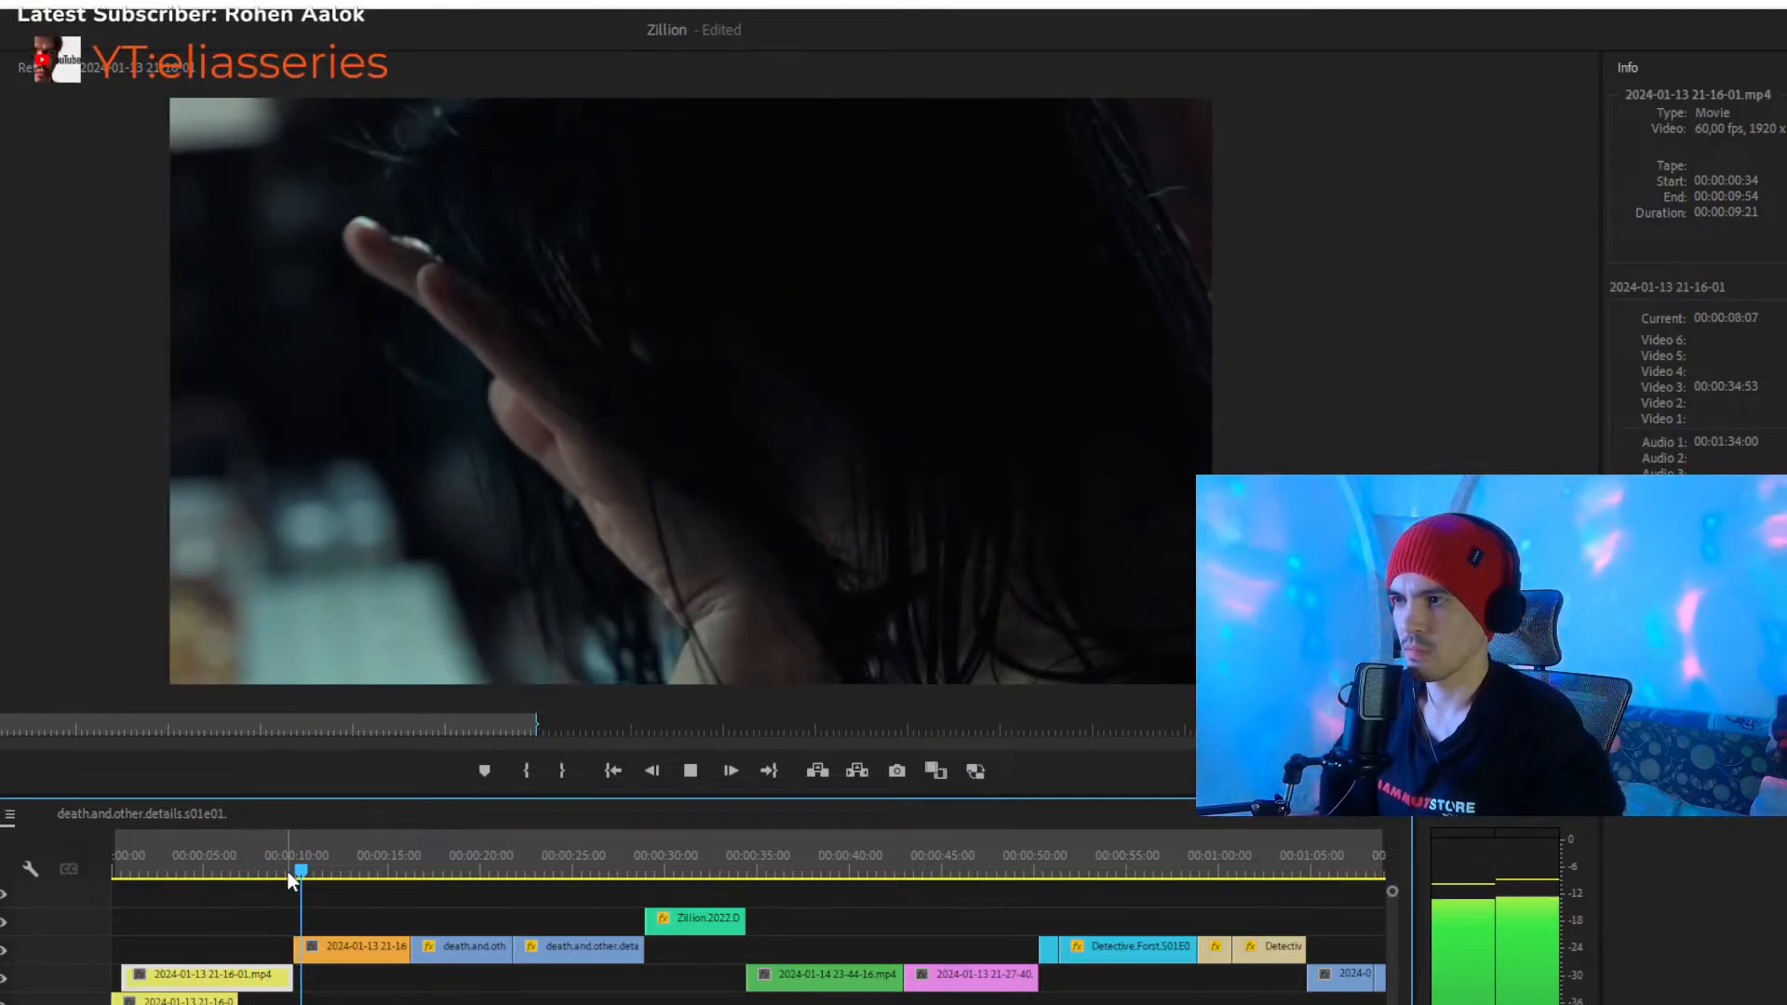
drag(263, 860, 105, 869)
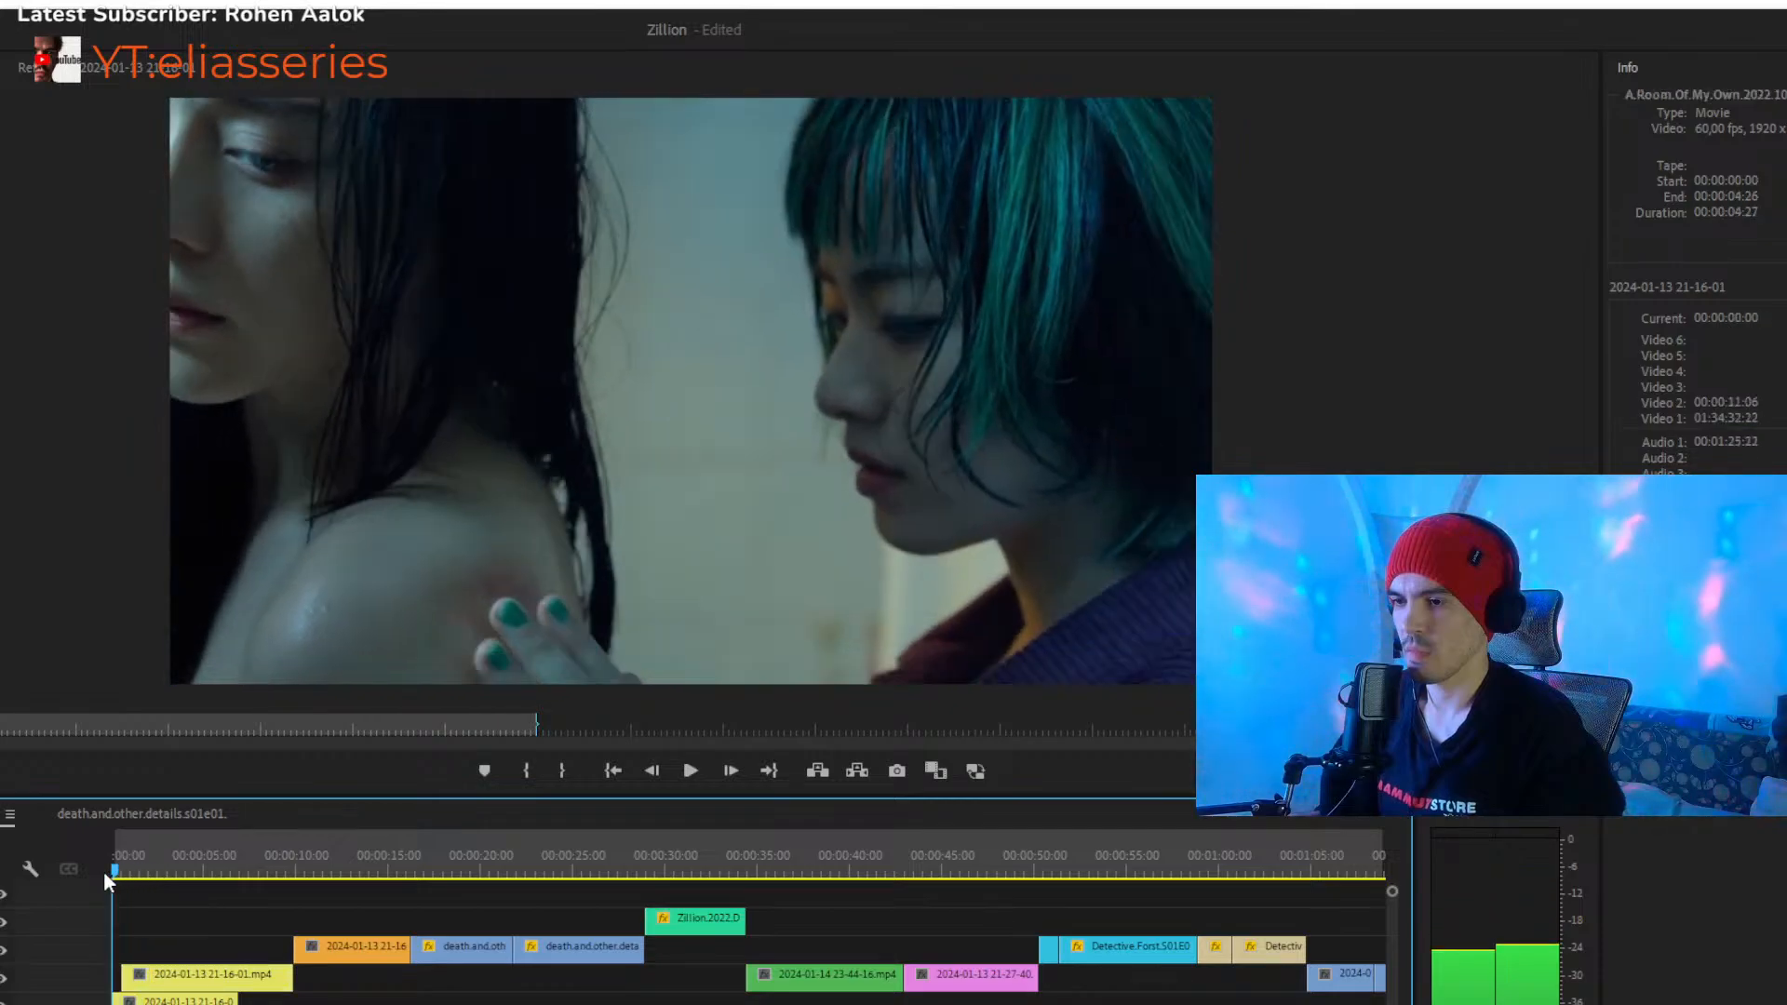
scroll(117, 950, up, 9)
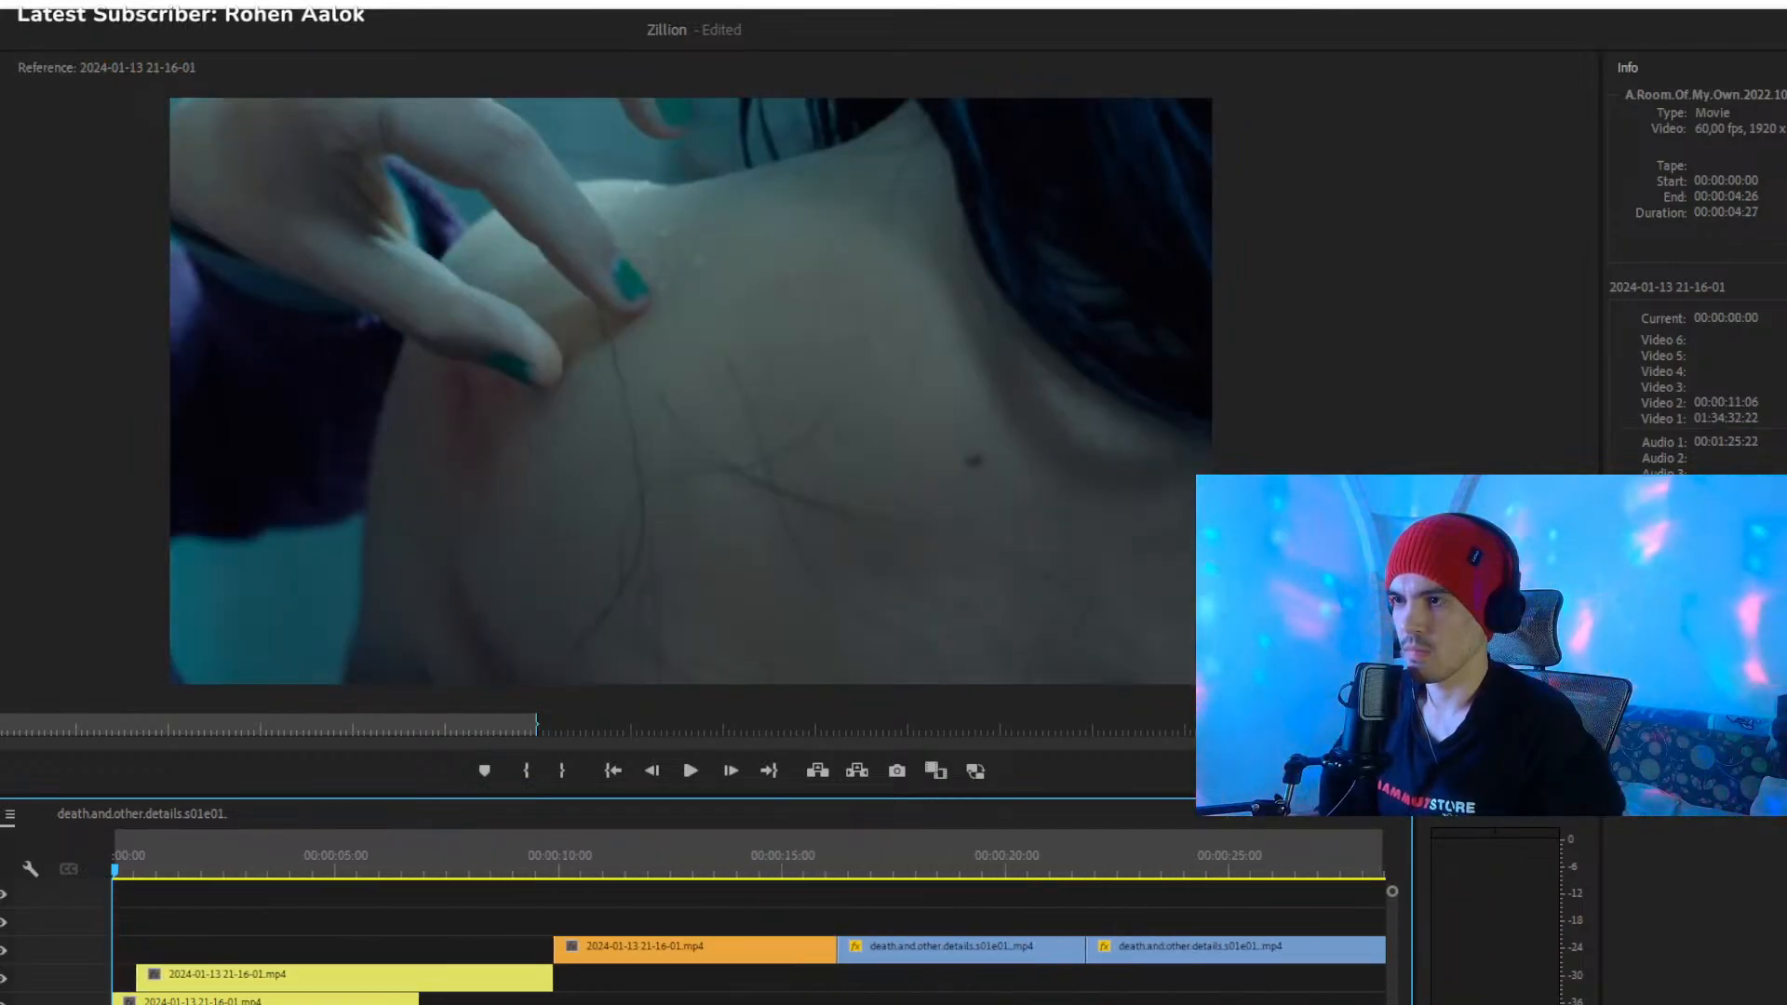
click(193, 1001)
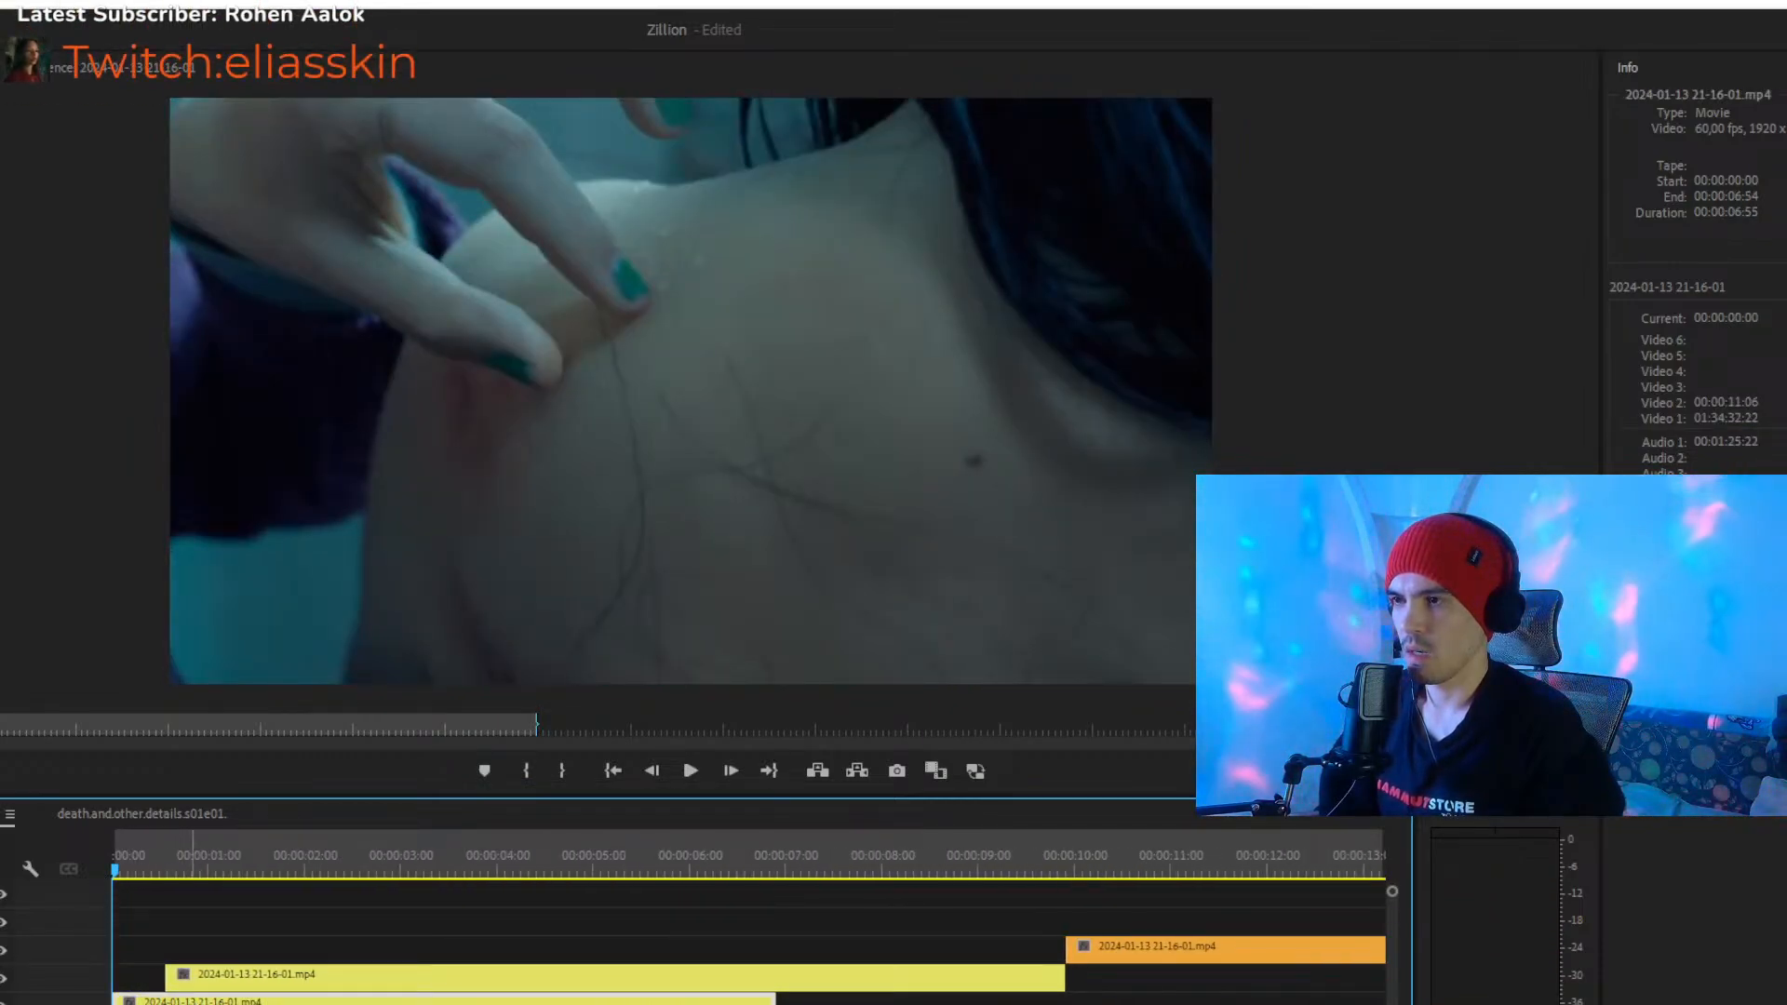
click(266, 468)
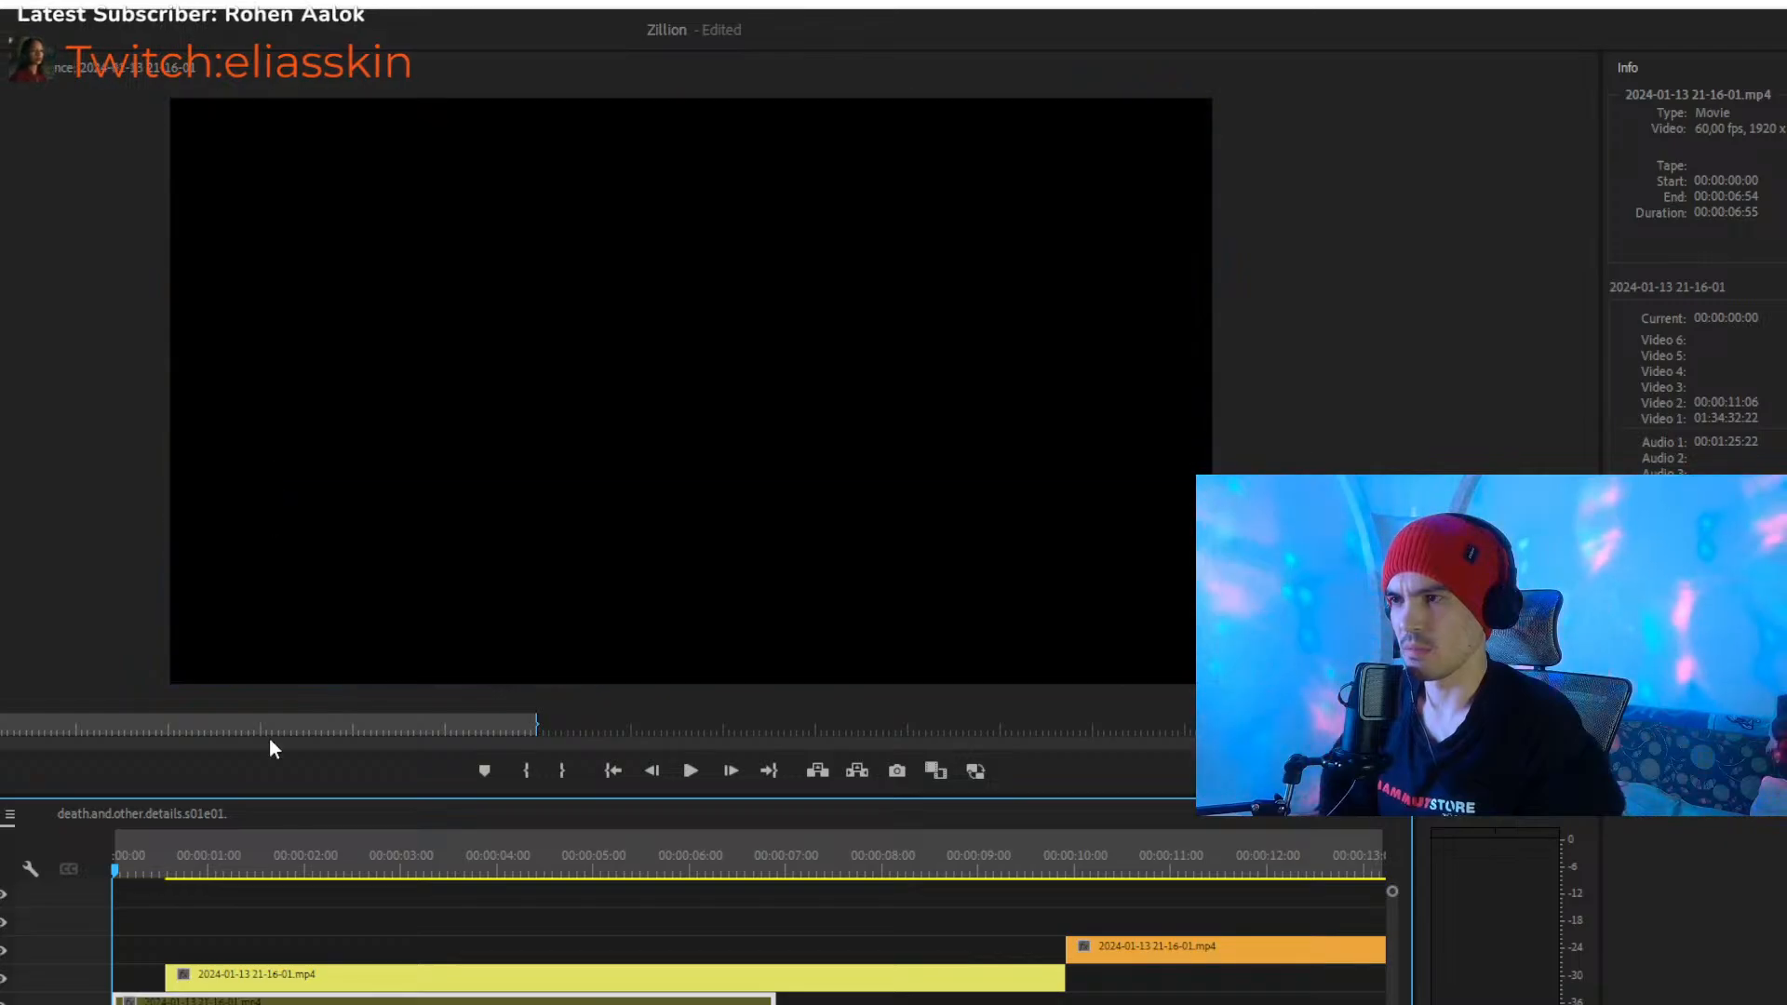
- Move the yellow Video 3 clip to start at 00:00:00:00 and extend its end to the orange clip at 00:00:09:54
drag(169, 979, 94, 959)
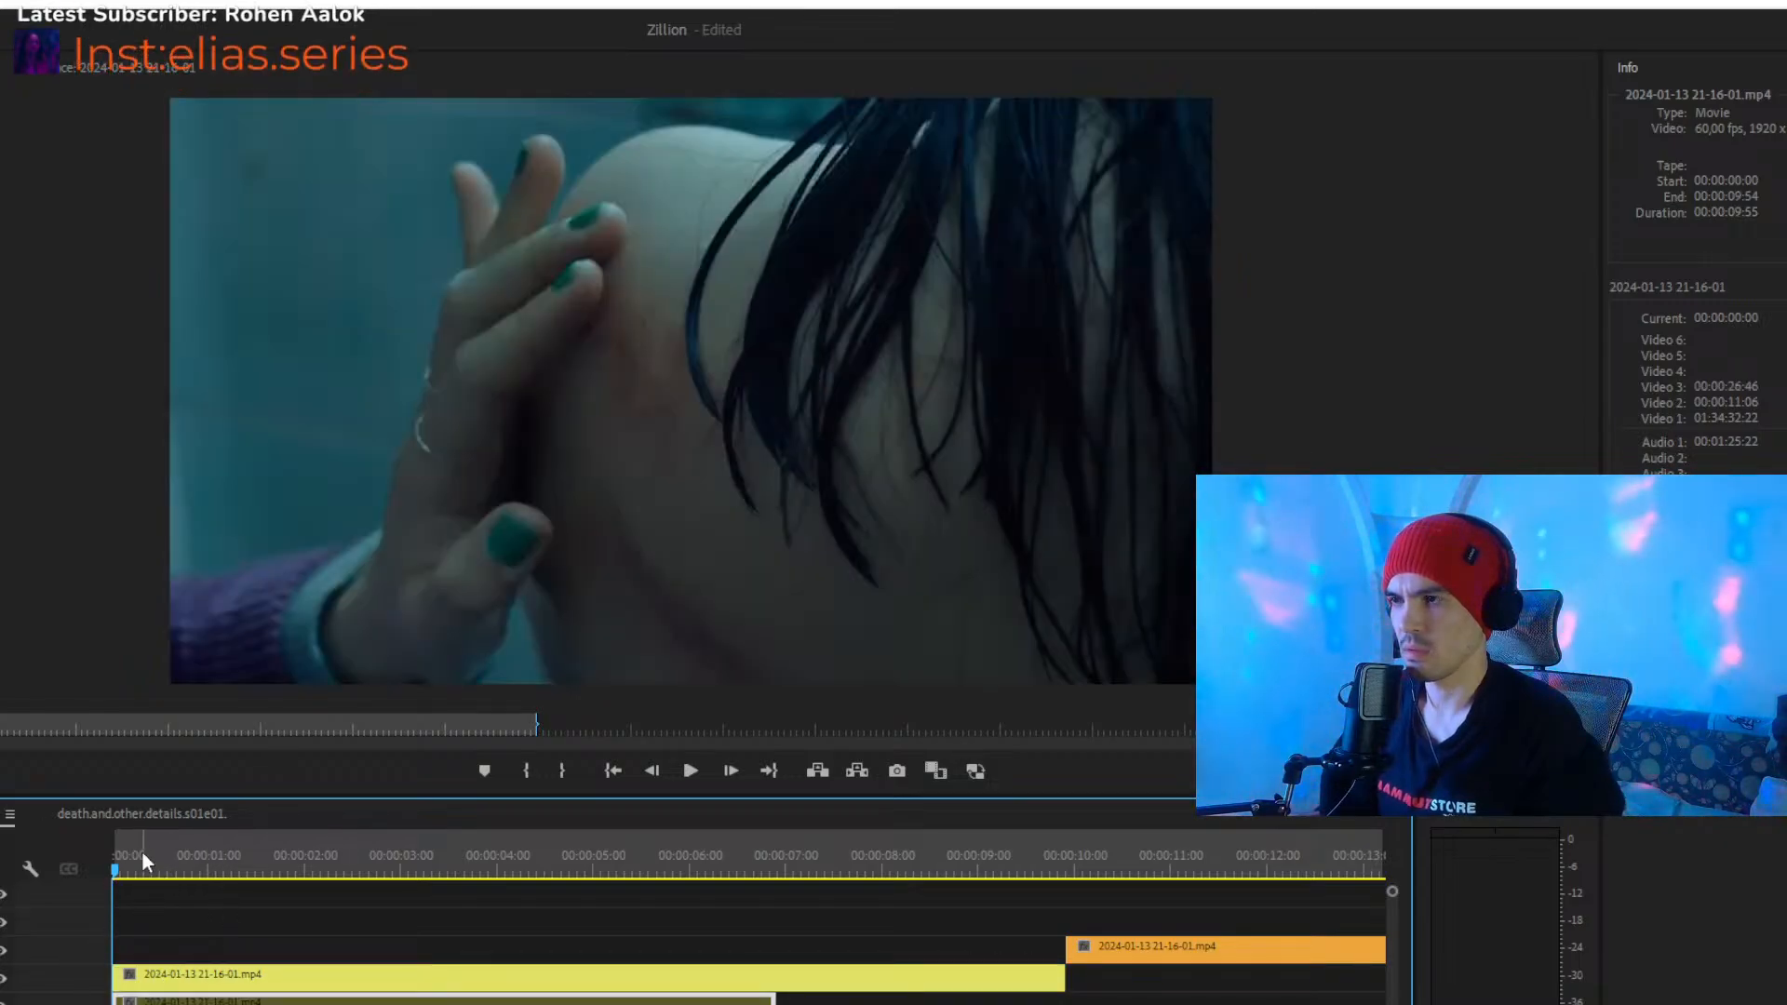
key(ctrl+z)
drag(341, 983, 289, 965)
drag(856, 841, 983, 877)
drag(1025, 975, 1065, 974)
mouse_move(994, 866)
mouse_down()
mouse_move(1068, 866)
mouse_move(875, 870)
mouse_move(1068, 866)
mouse_move(1021, 866)
mouse_up()
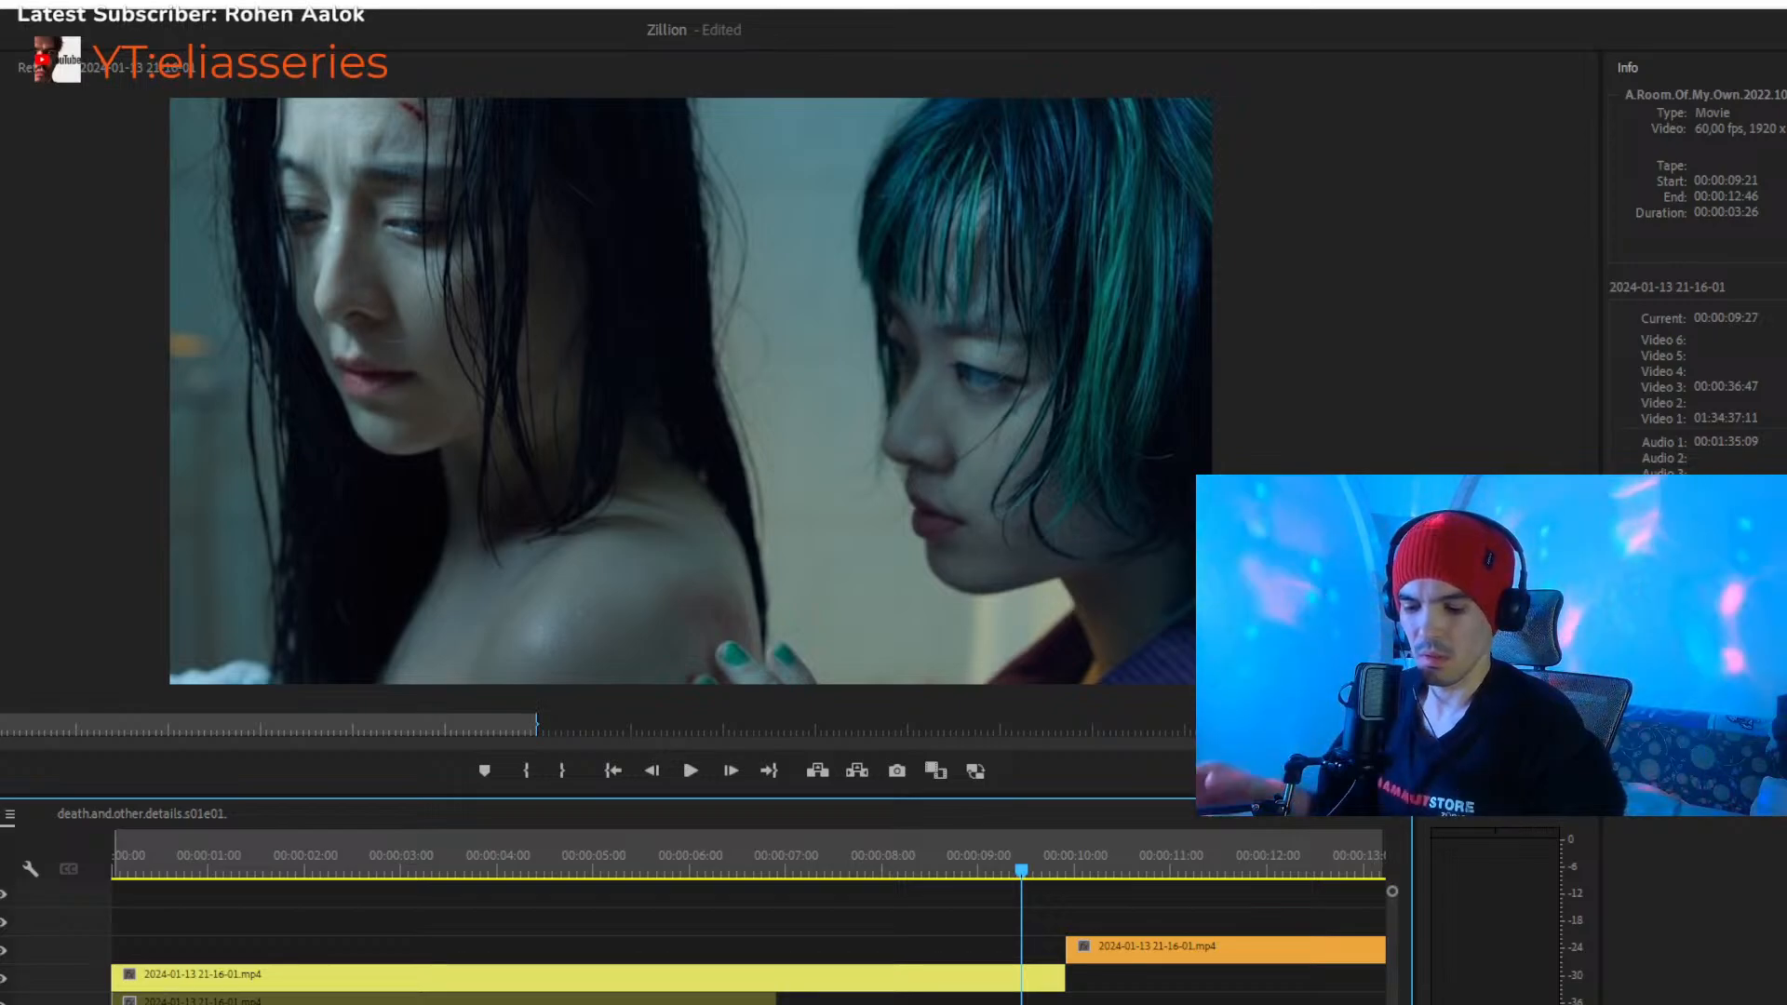
- Play the transition from the yellow clip through the orange clip, starting at 00:00:09:49
key(minus)
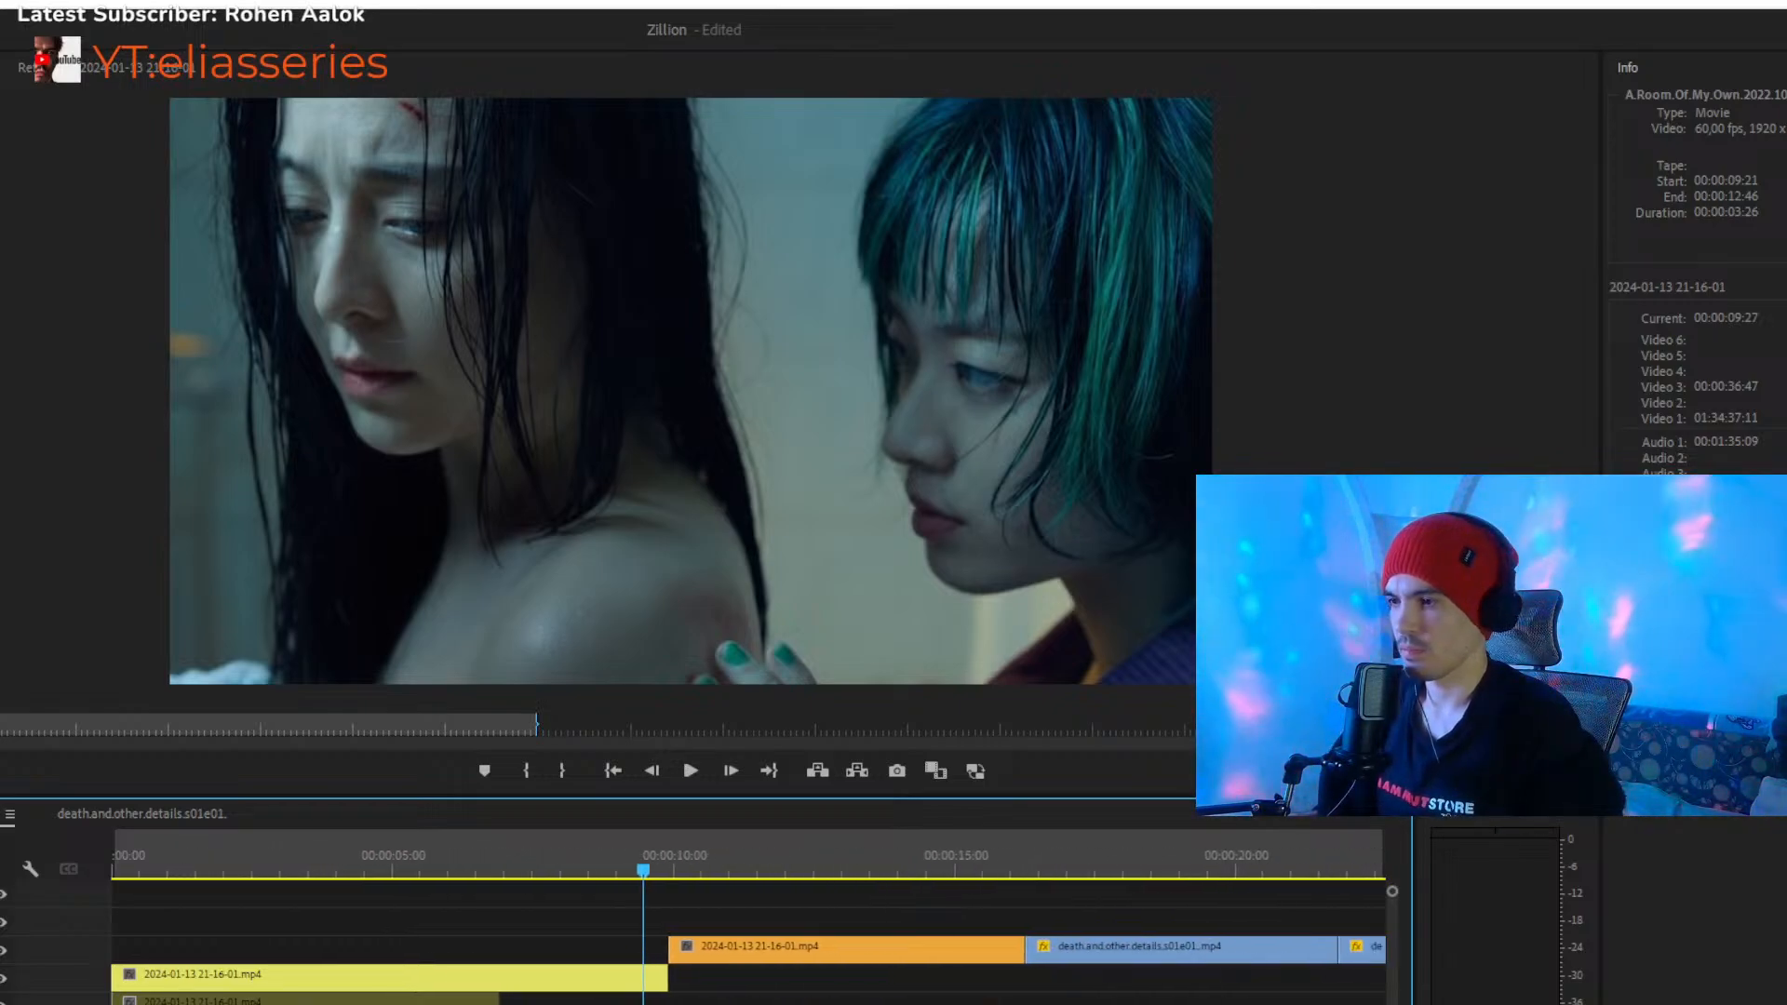
drag(623, 874, 659, 875)
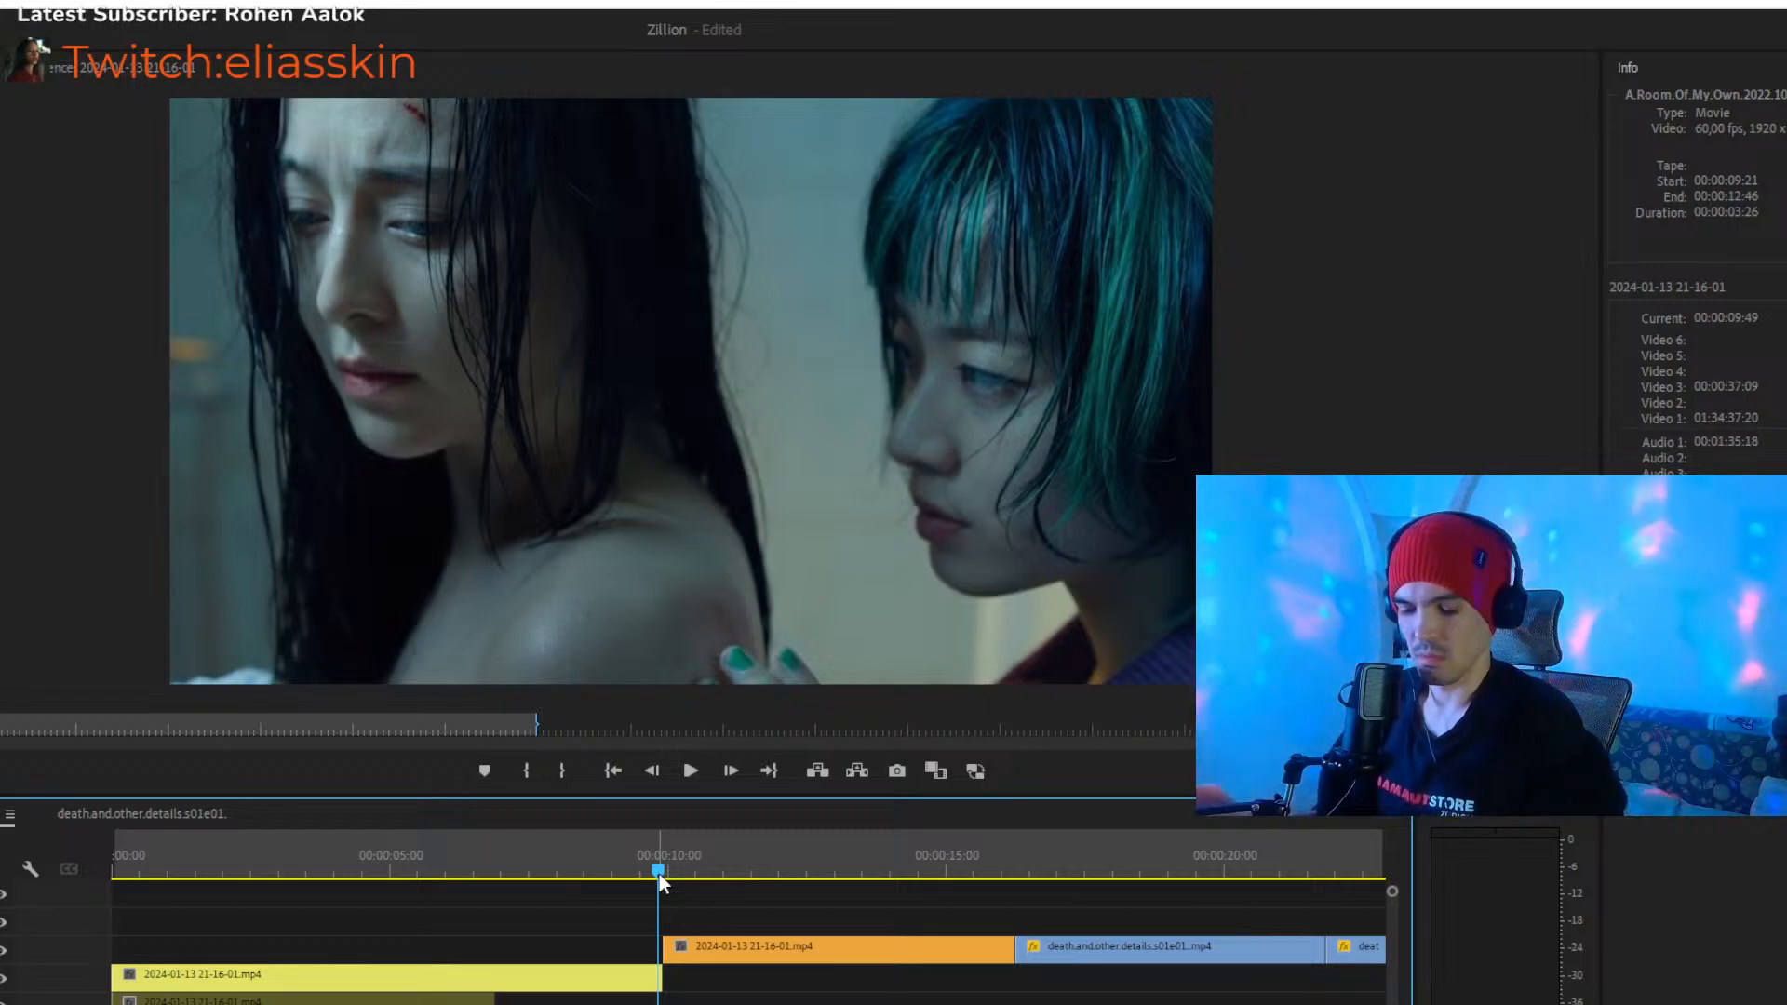
key(space)
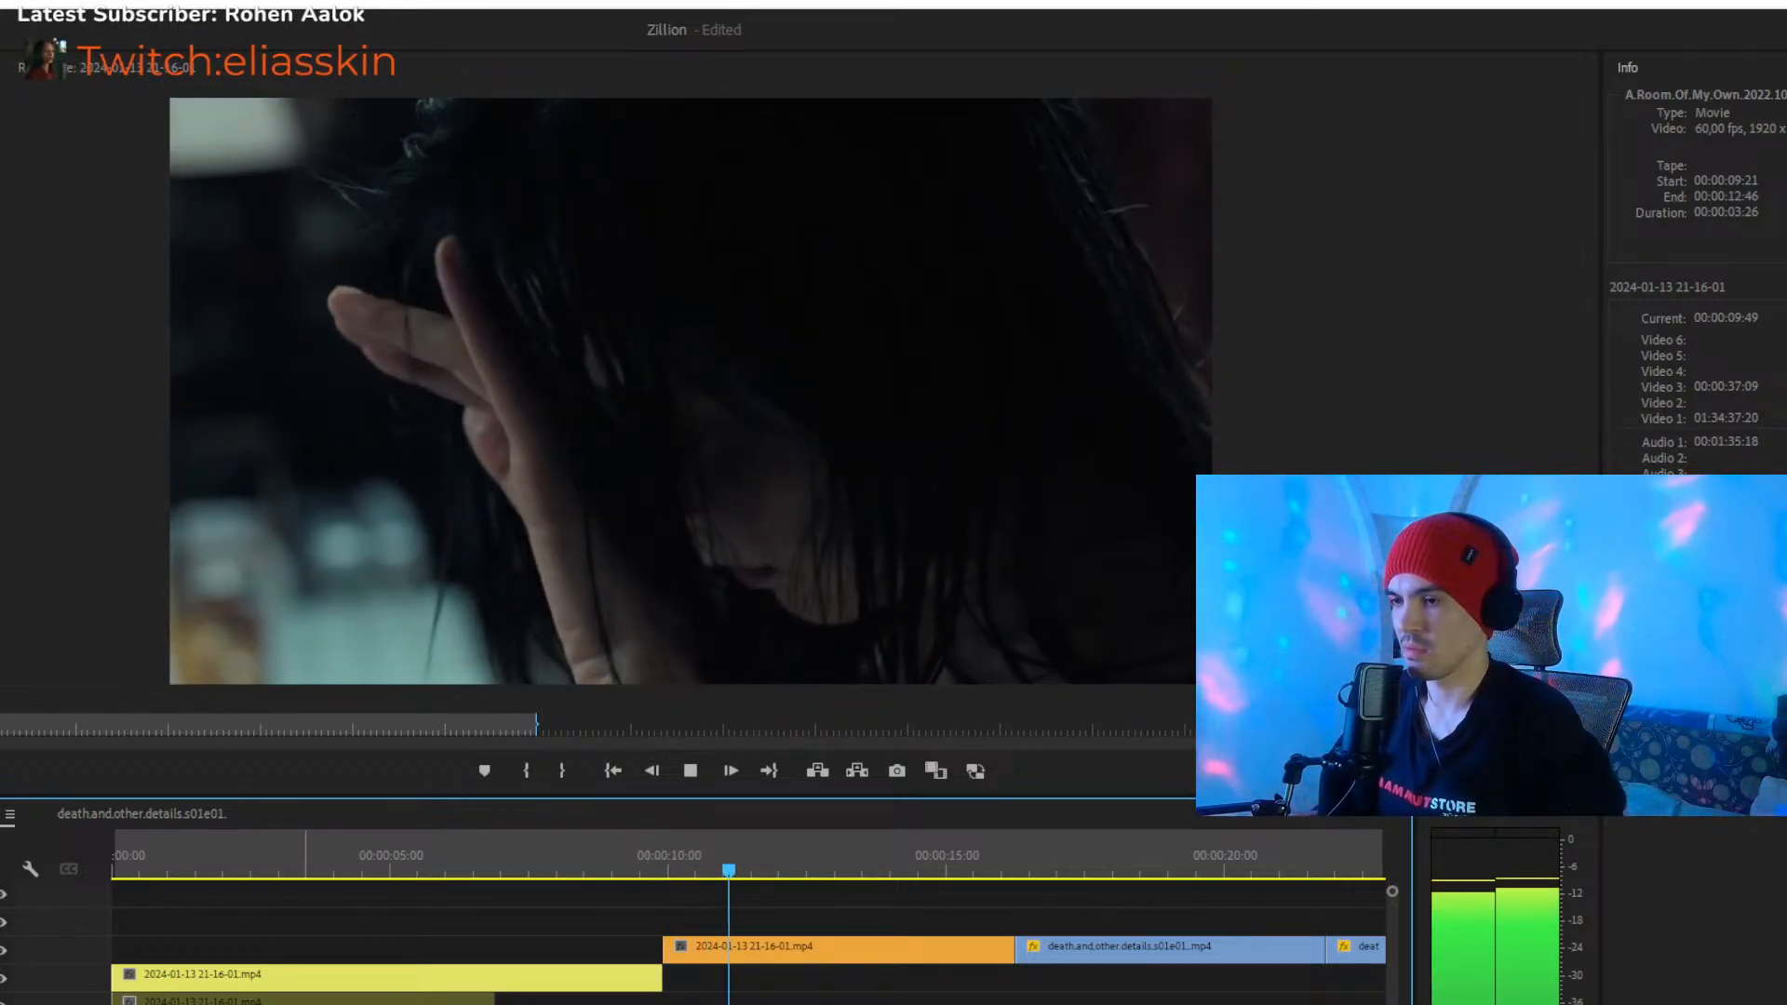
key(minus)
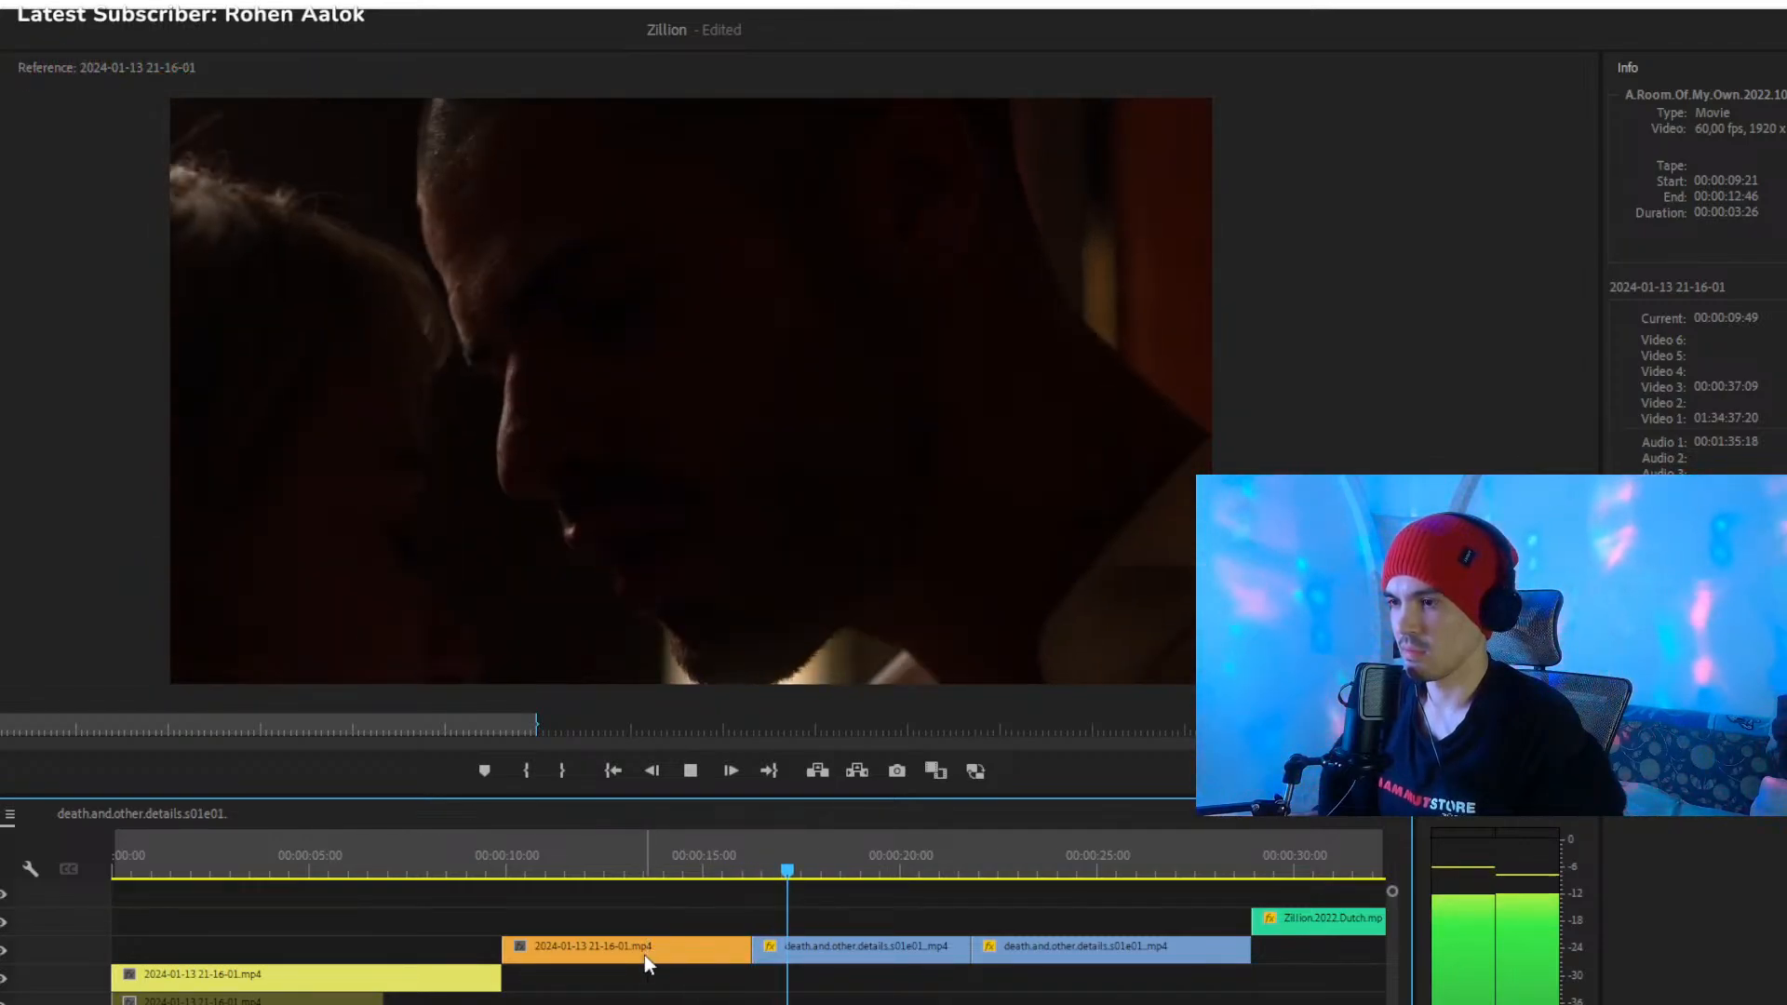
- Move the orange clip from Video 4 to Video 3 directly after the yellow clip, save the project, and continue playback from 00:00:19:29
drag(644, 955, 679, 966)
key(ctrl+s)
key(space)
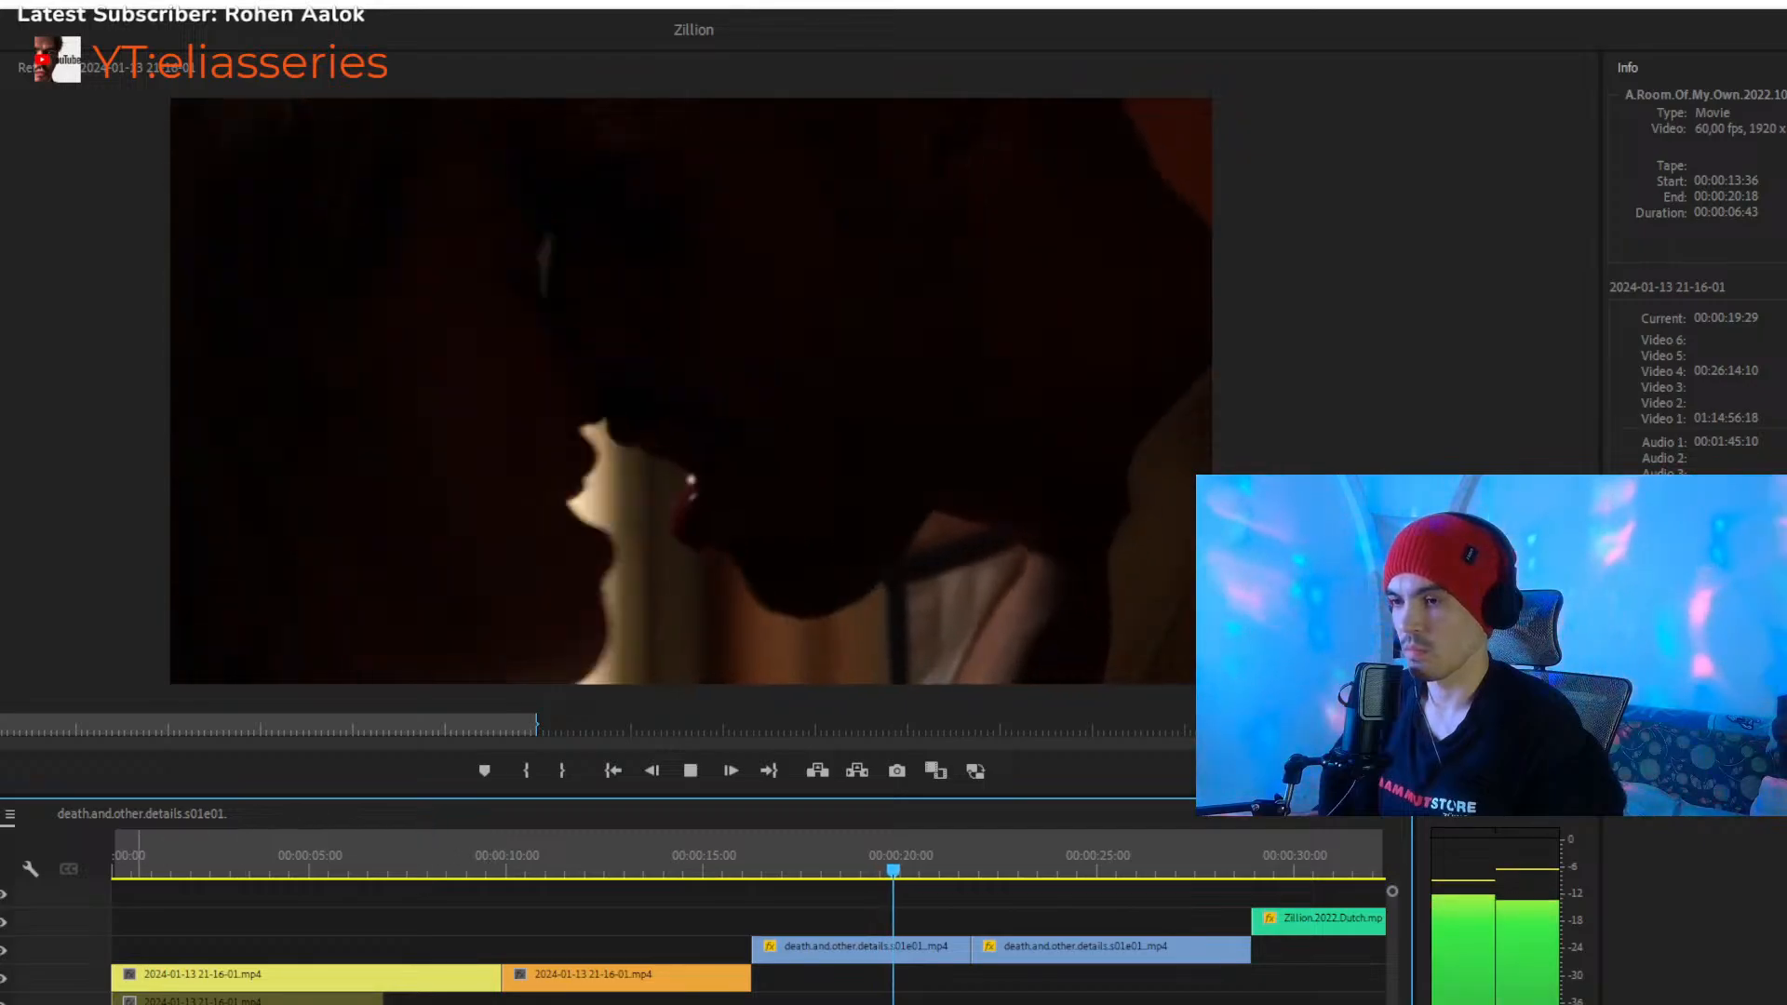
- Review the two blue death.and.other.details clips on Video 4, stop playback at 00:00:26:21, and select both clips
key(minus)
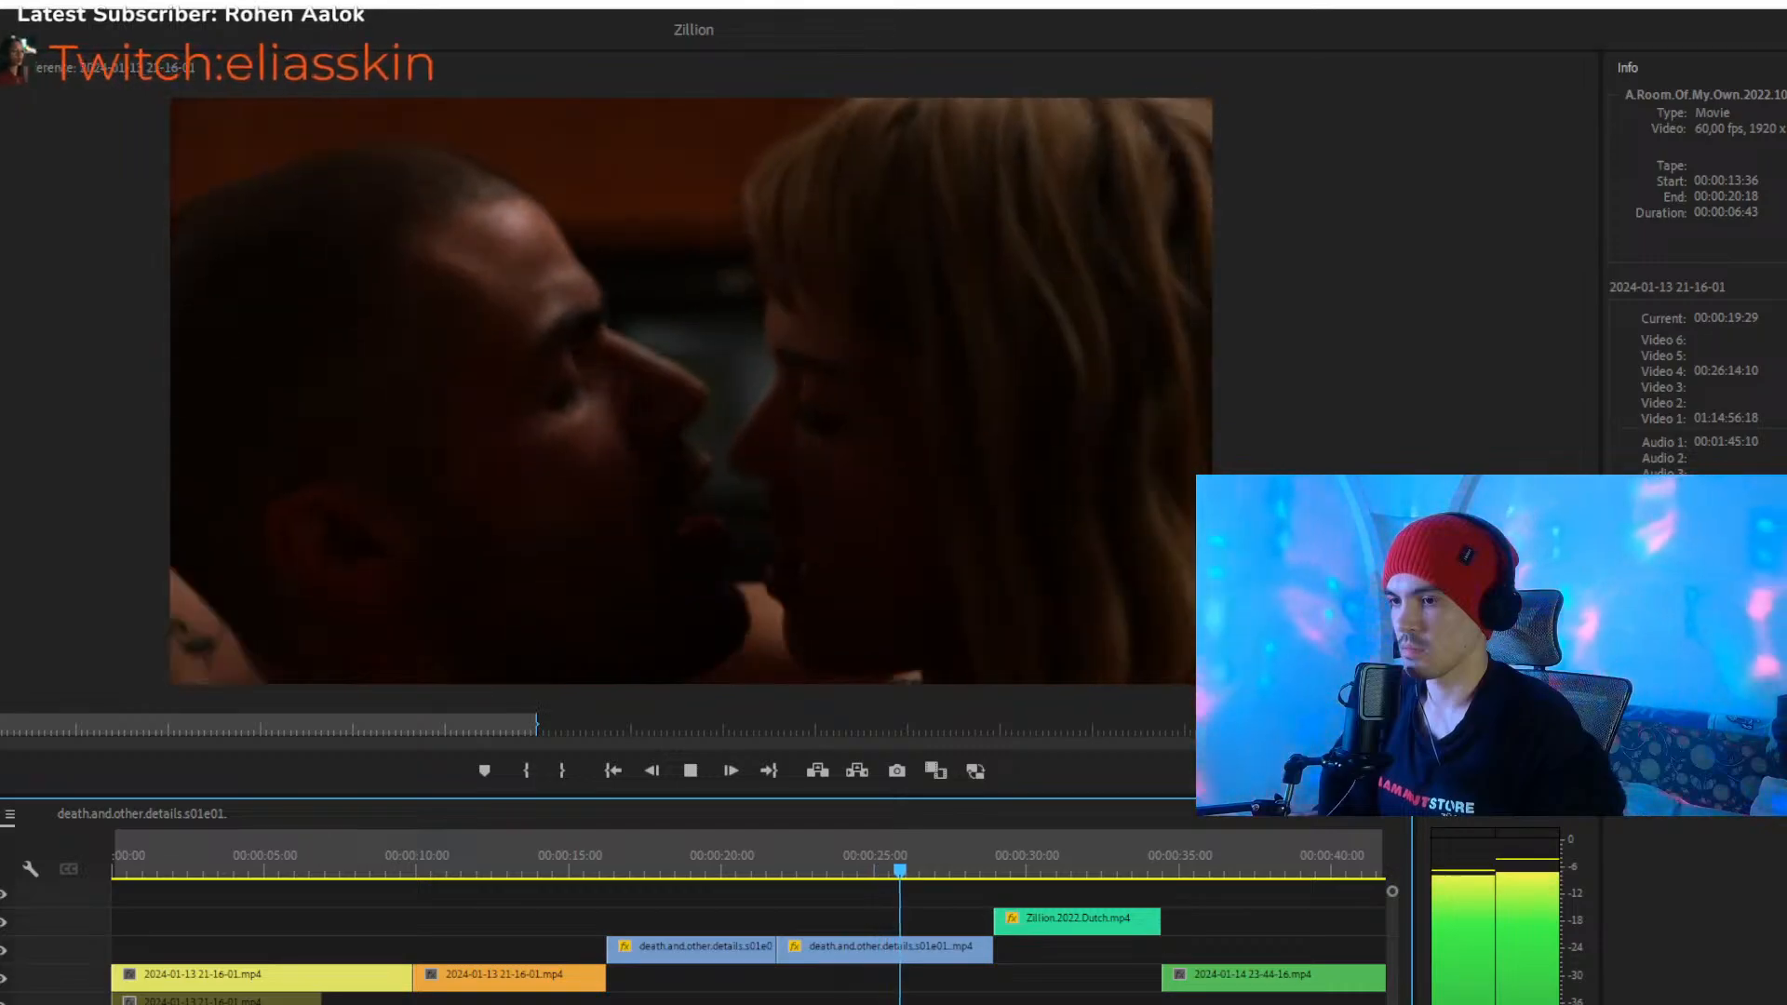
key(space)
key(minus)
click(771, 954)
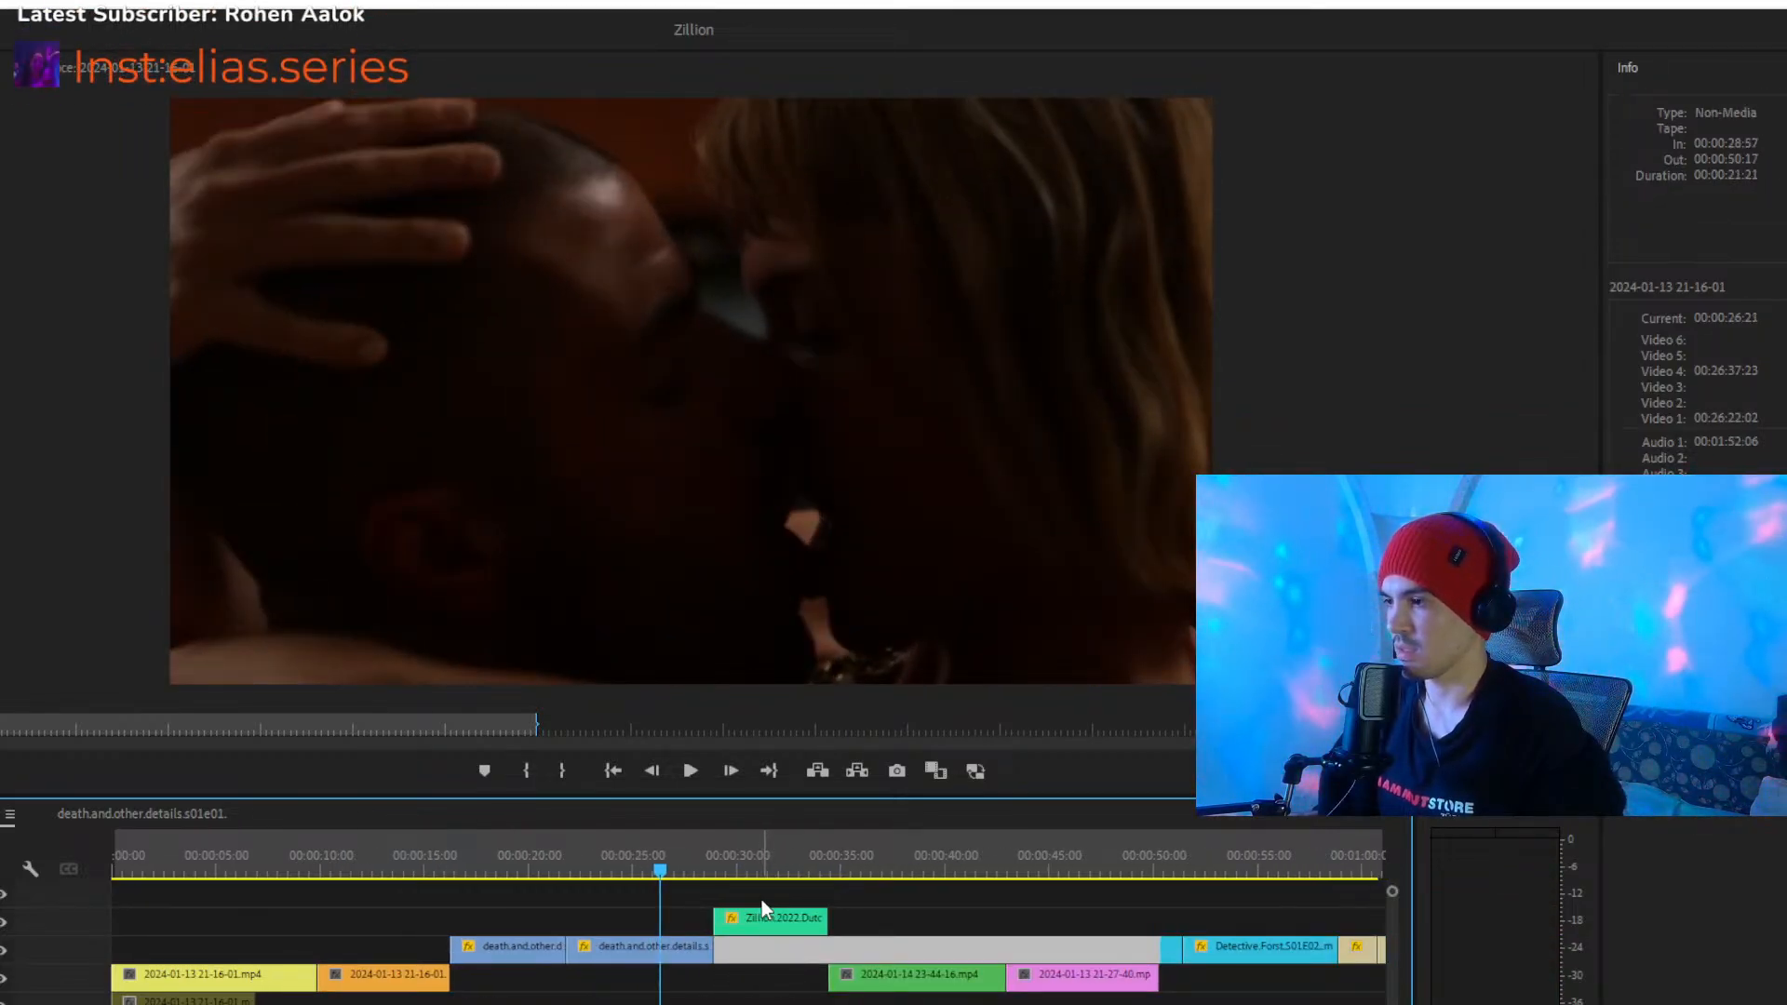
drag(612, 919, 540, 950)
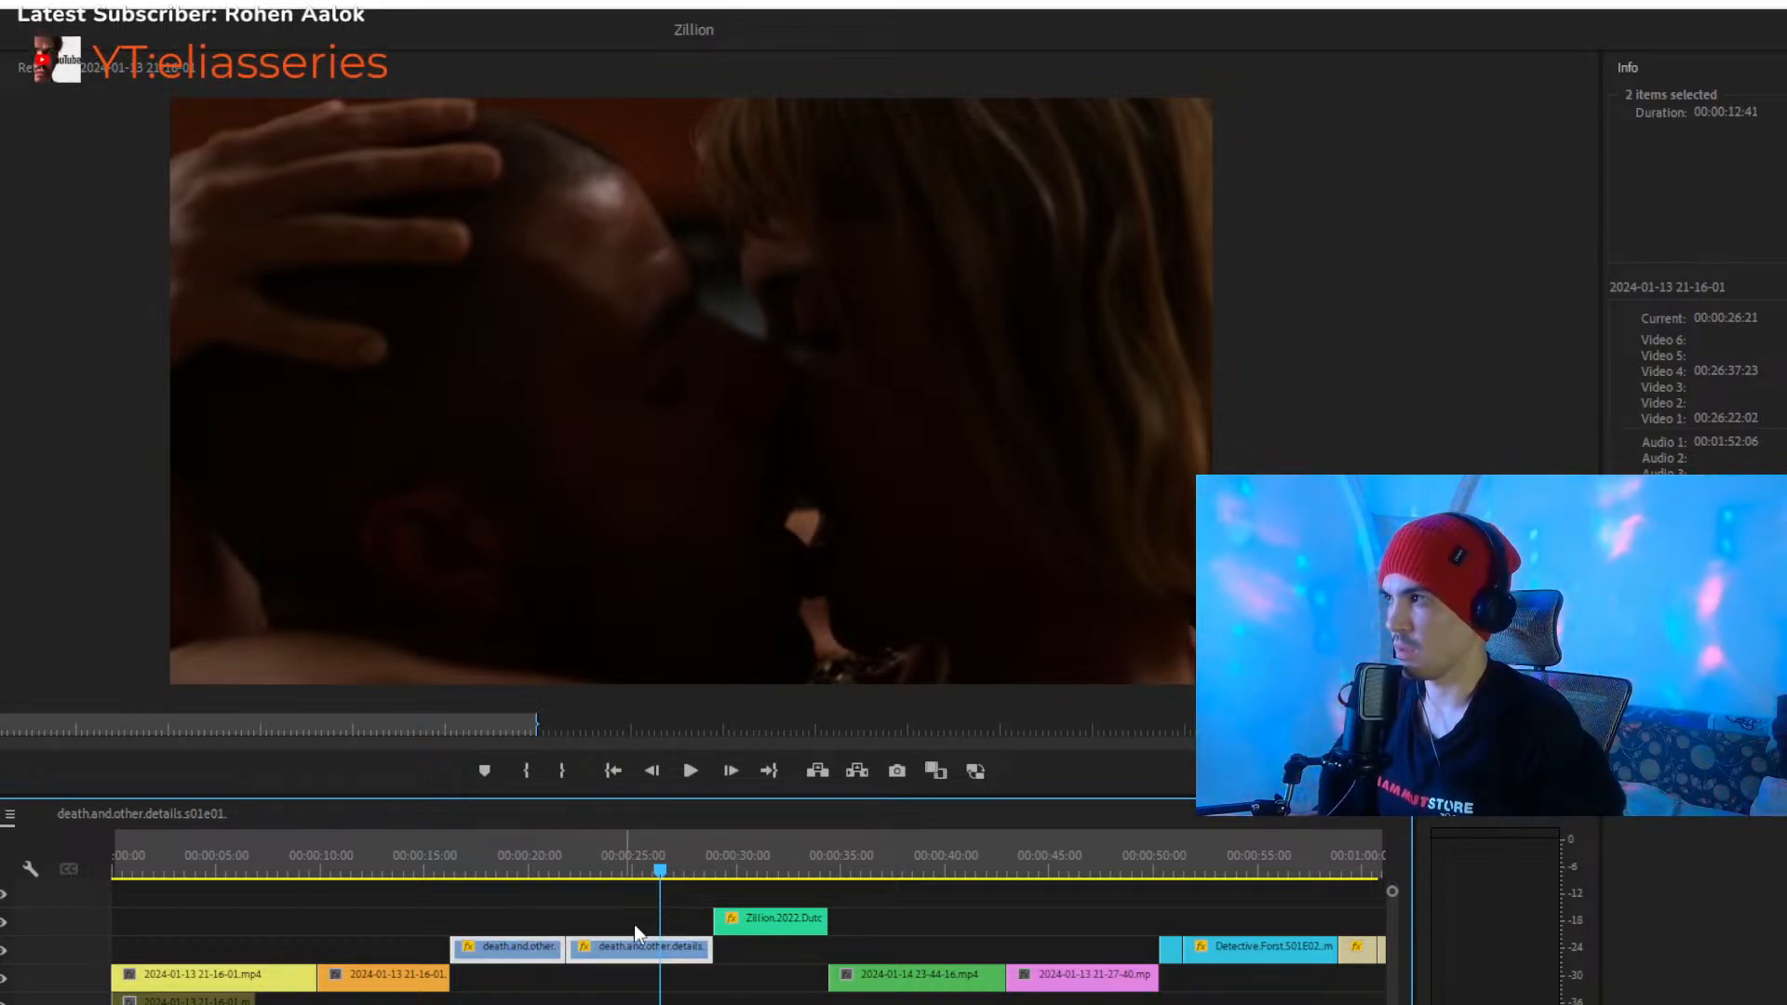
click(758, 896)
- Play from about 00:00:28 through the green Zillion clip and the dark green clip into the pink clip
mouse_move(471, 1004)
mouse_down()
mouse_move(599, 1004)
mouse_move(431, 1003)
mouse_move(489, 1004)
mouse_up()
click(882, 984)
click(743, 849)
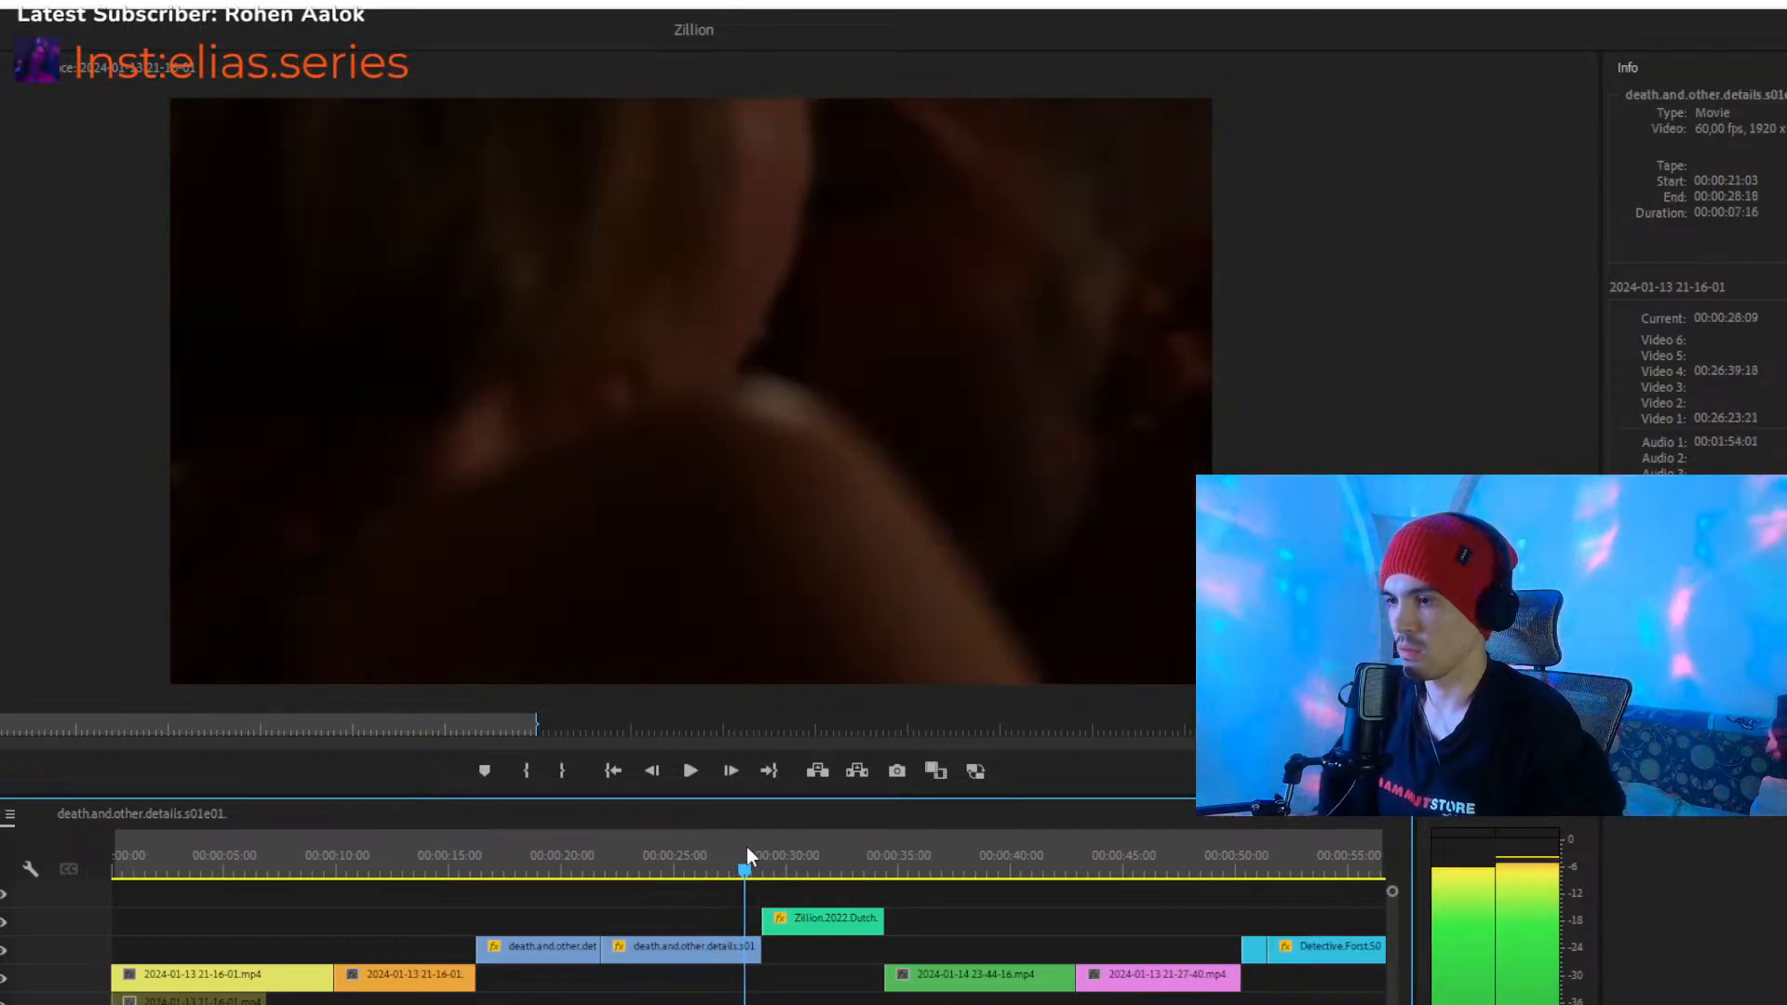
key(space)
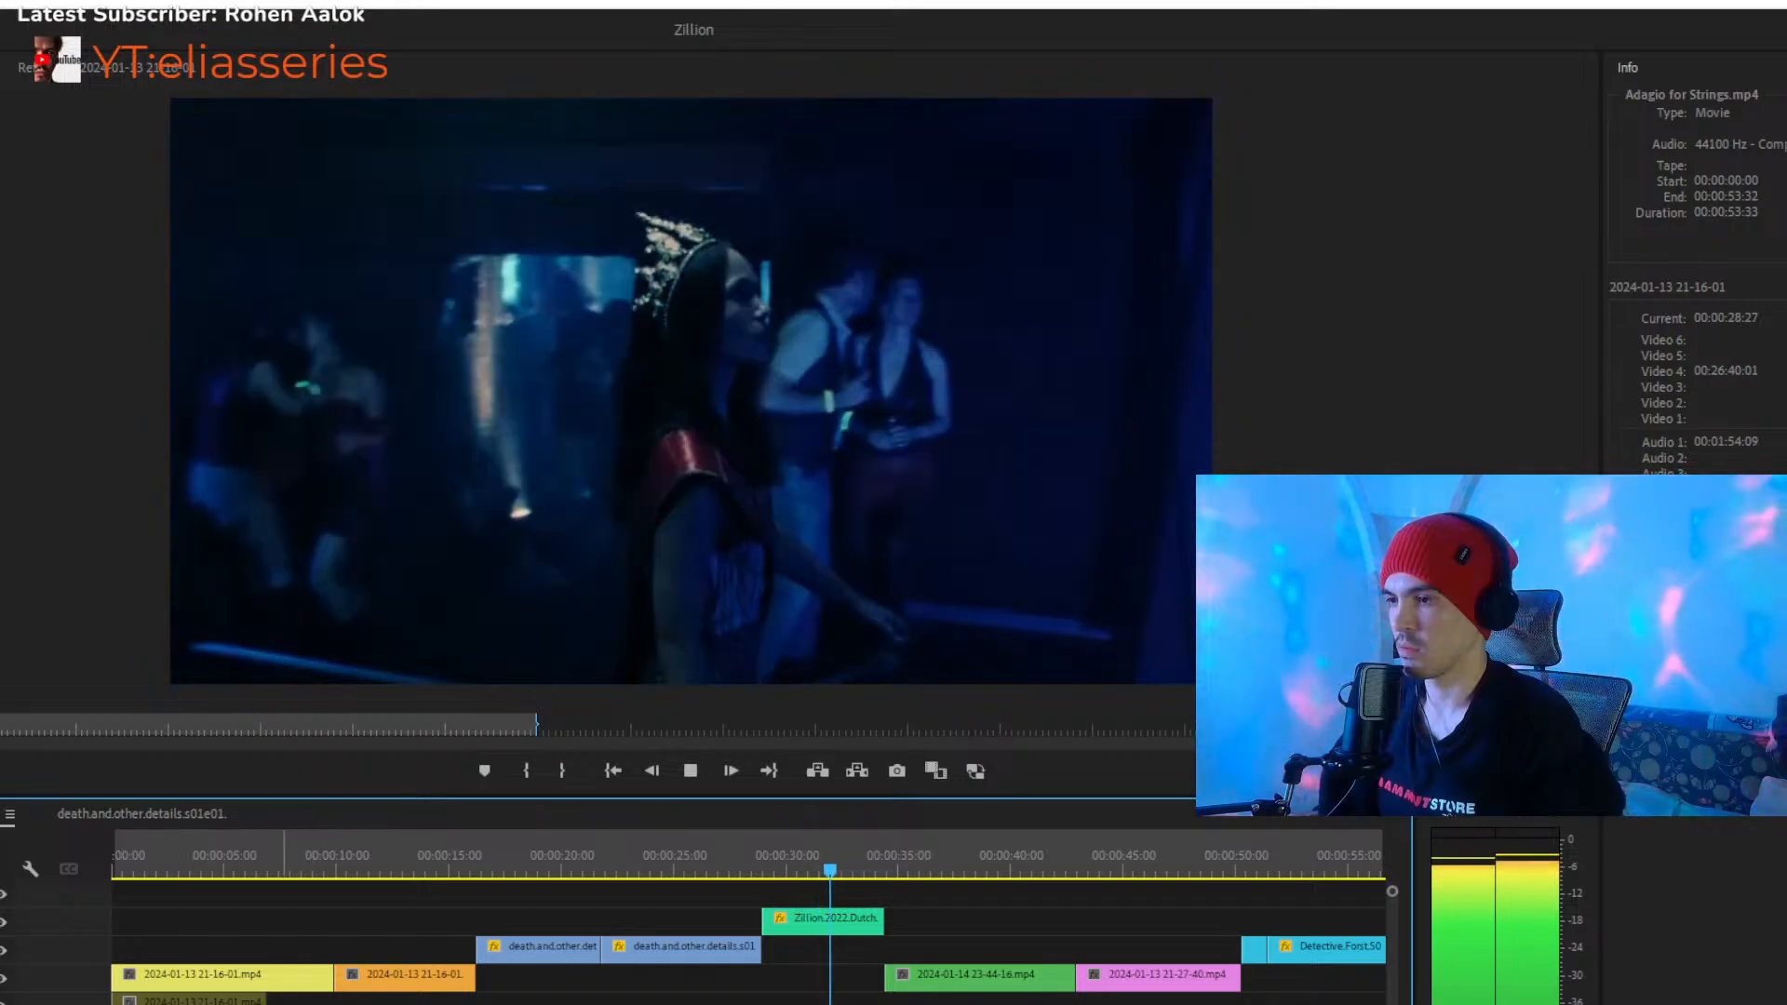
drag(489, 1003, 809, 1003)
drag(588, 1004, 546, 1003)
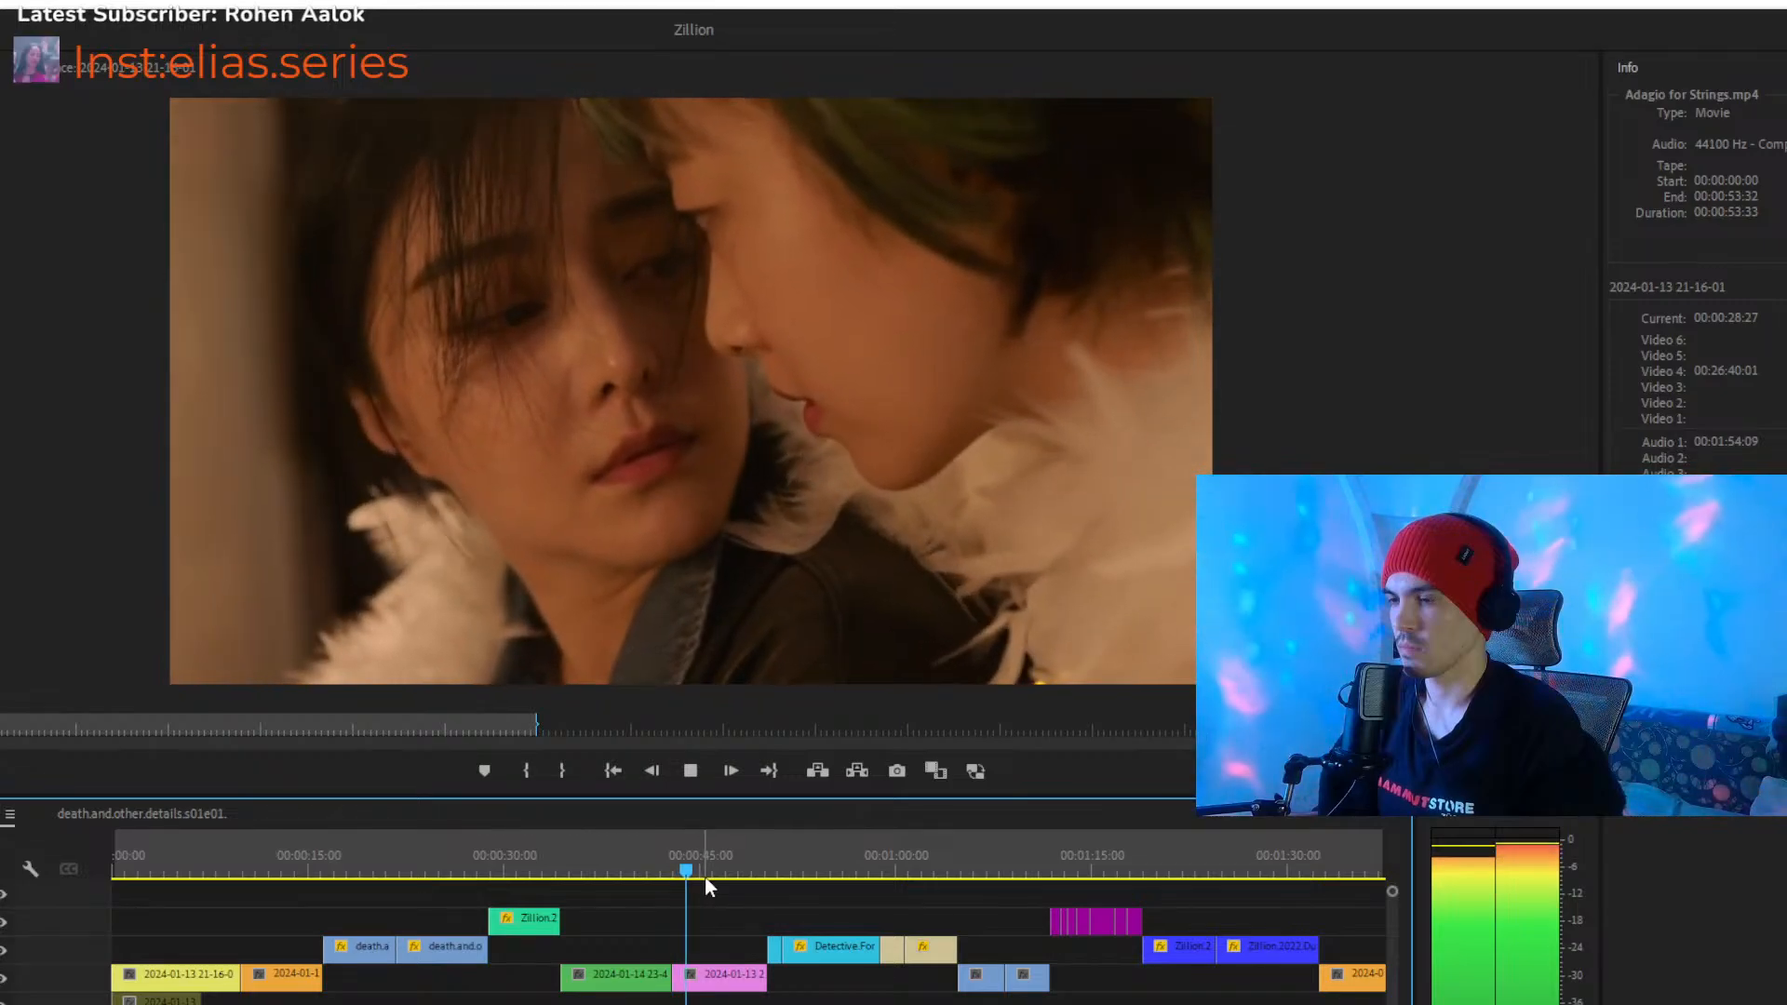
- Skim the cuts from 00:00:49:28 through the cyan, beige and light blue clips, and stop at 00:01:12:58
drag(723, 870, 756, 869)
key(space)
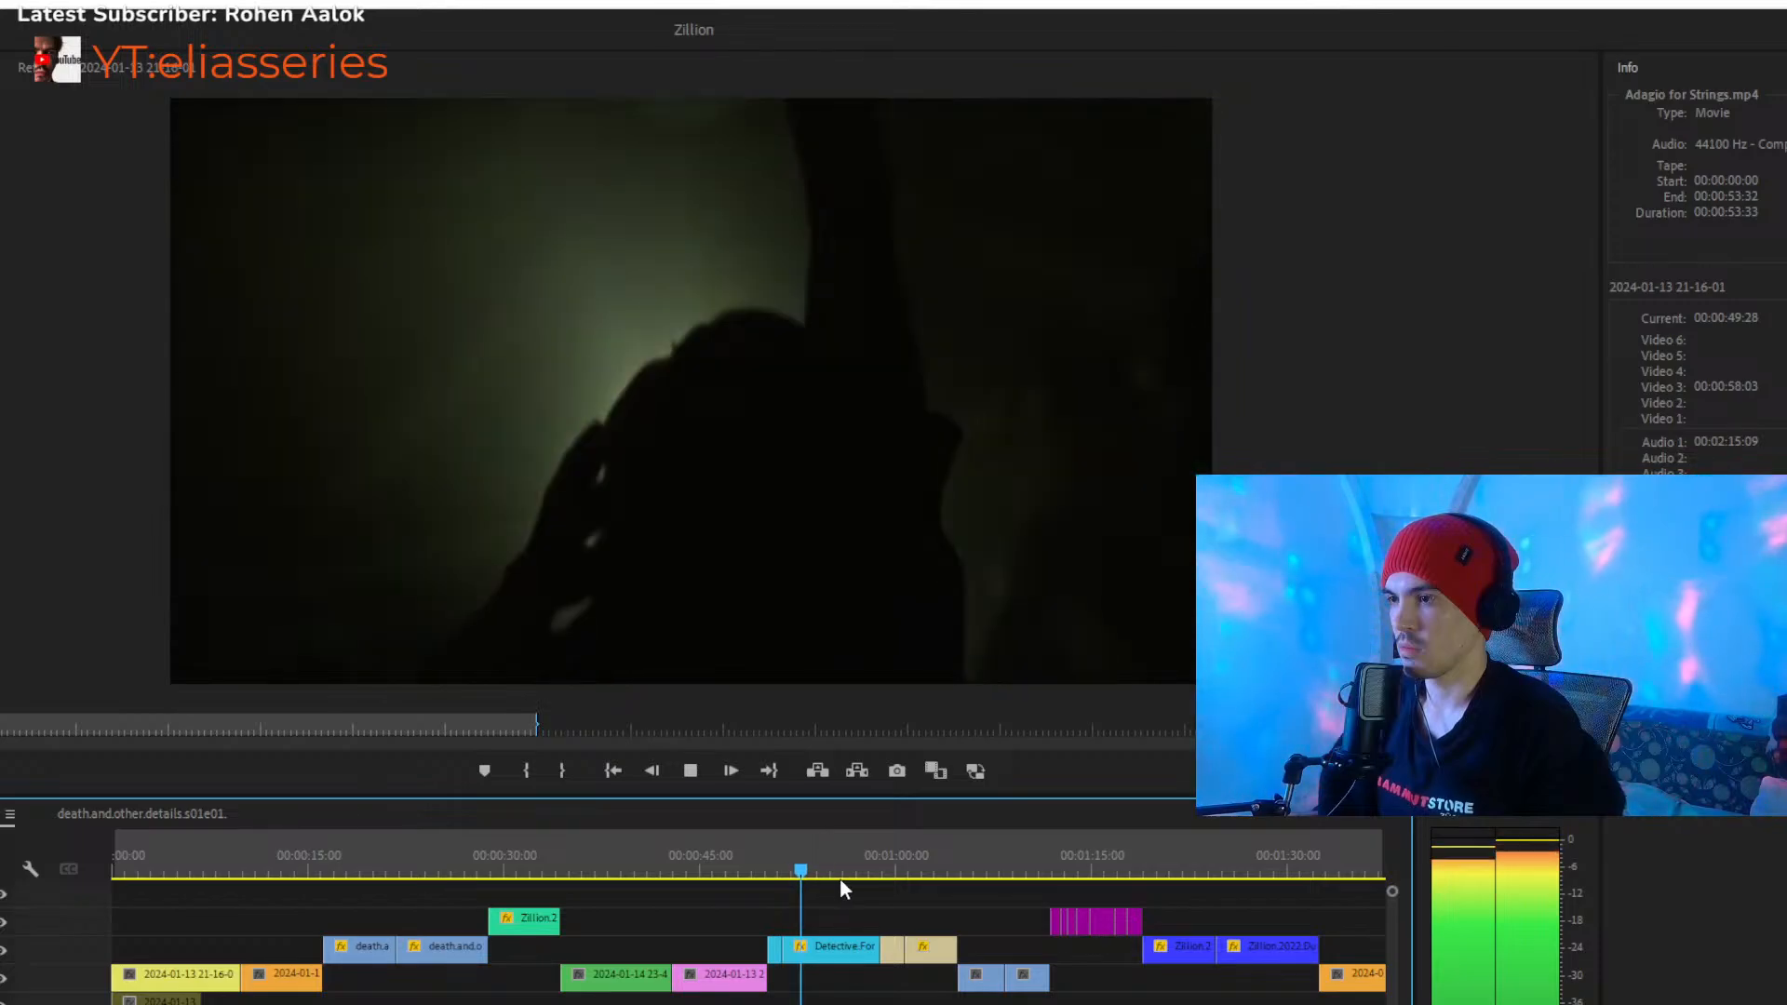
drag(862, 869, 879, 867)
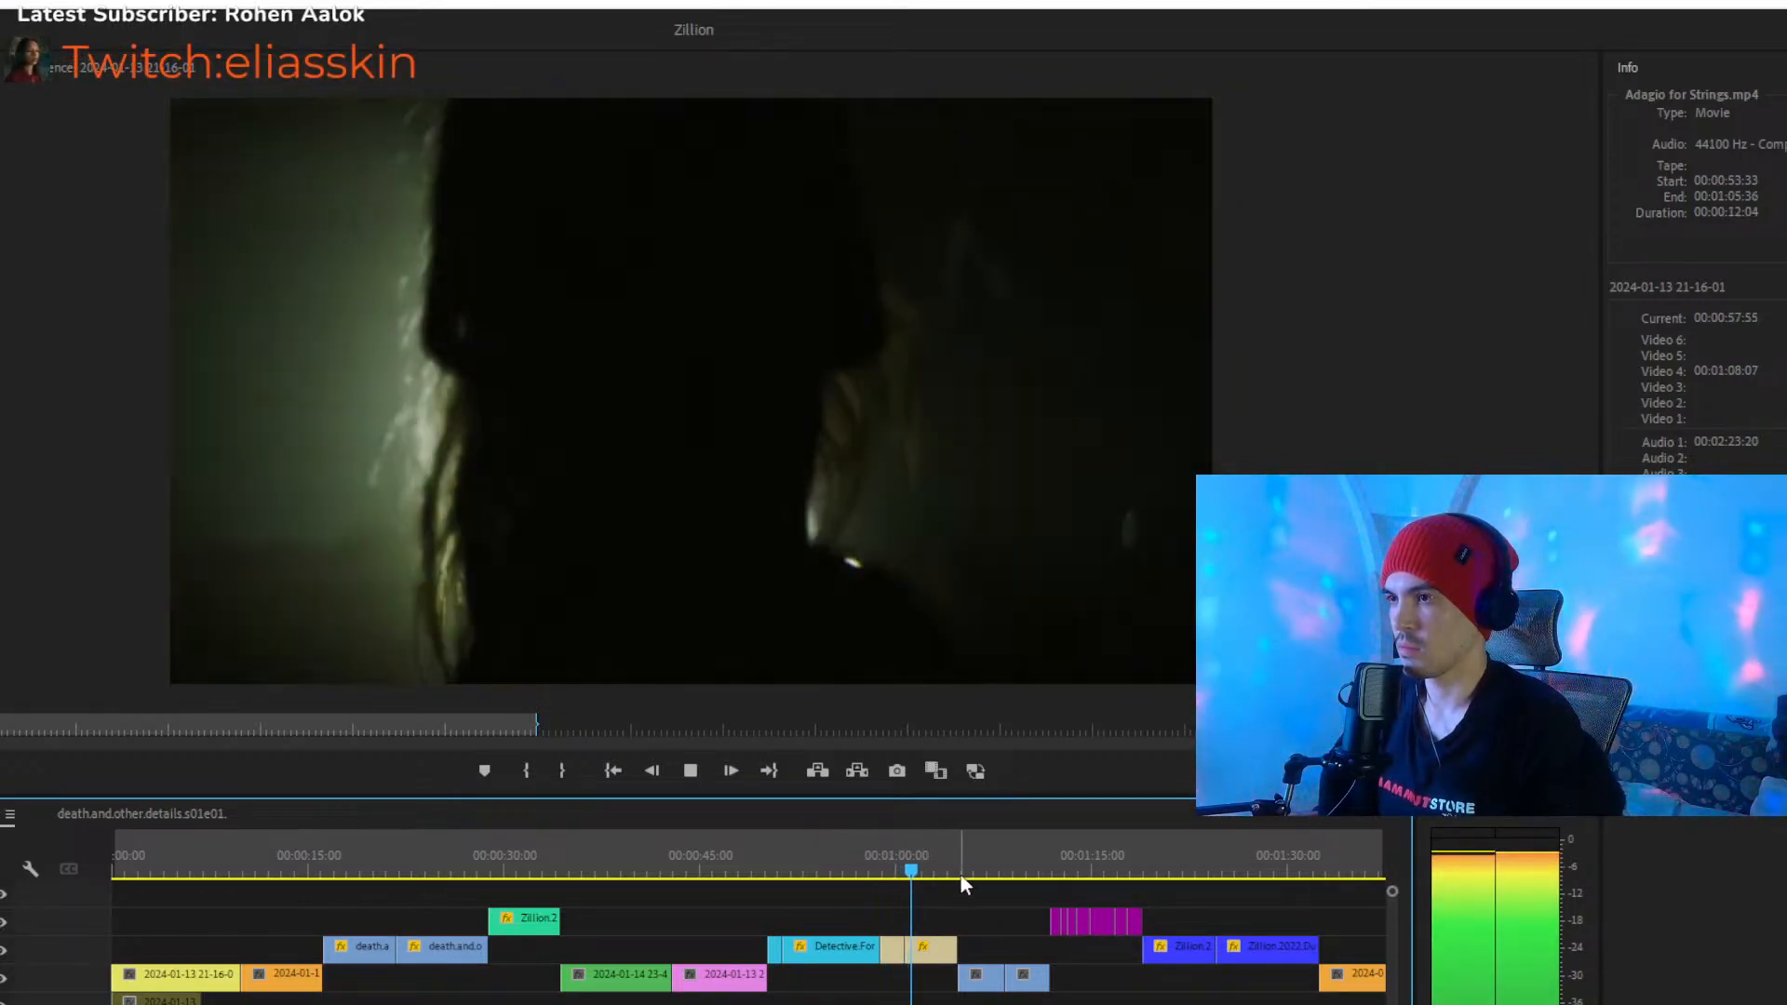
click(951, 873)
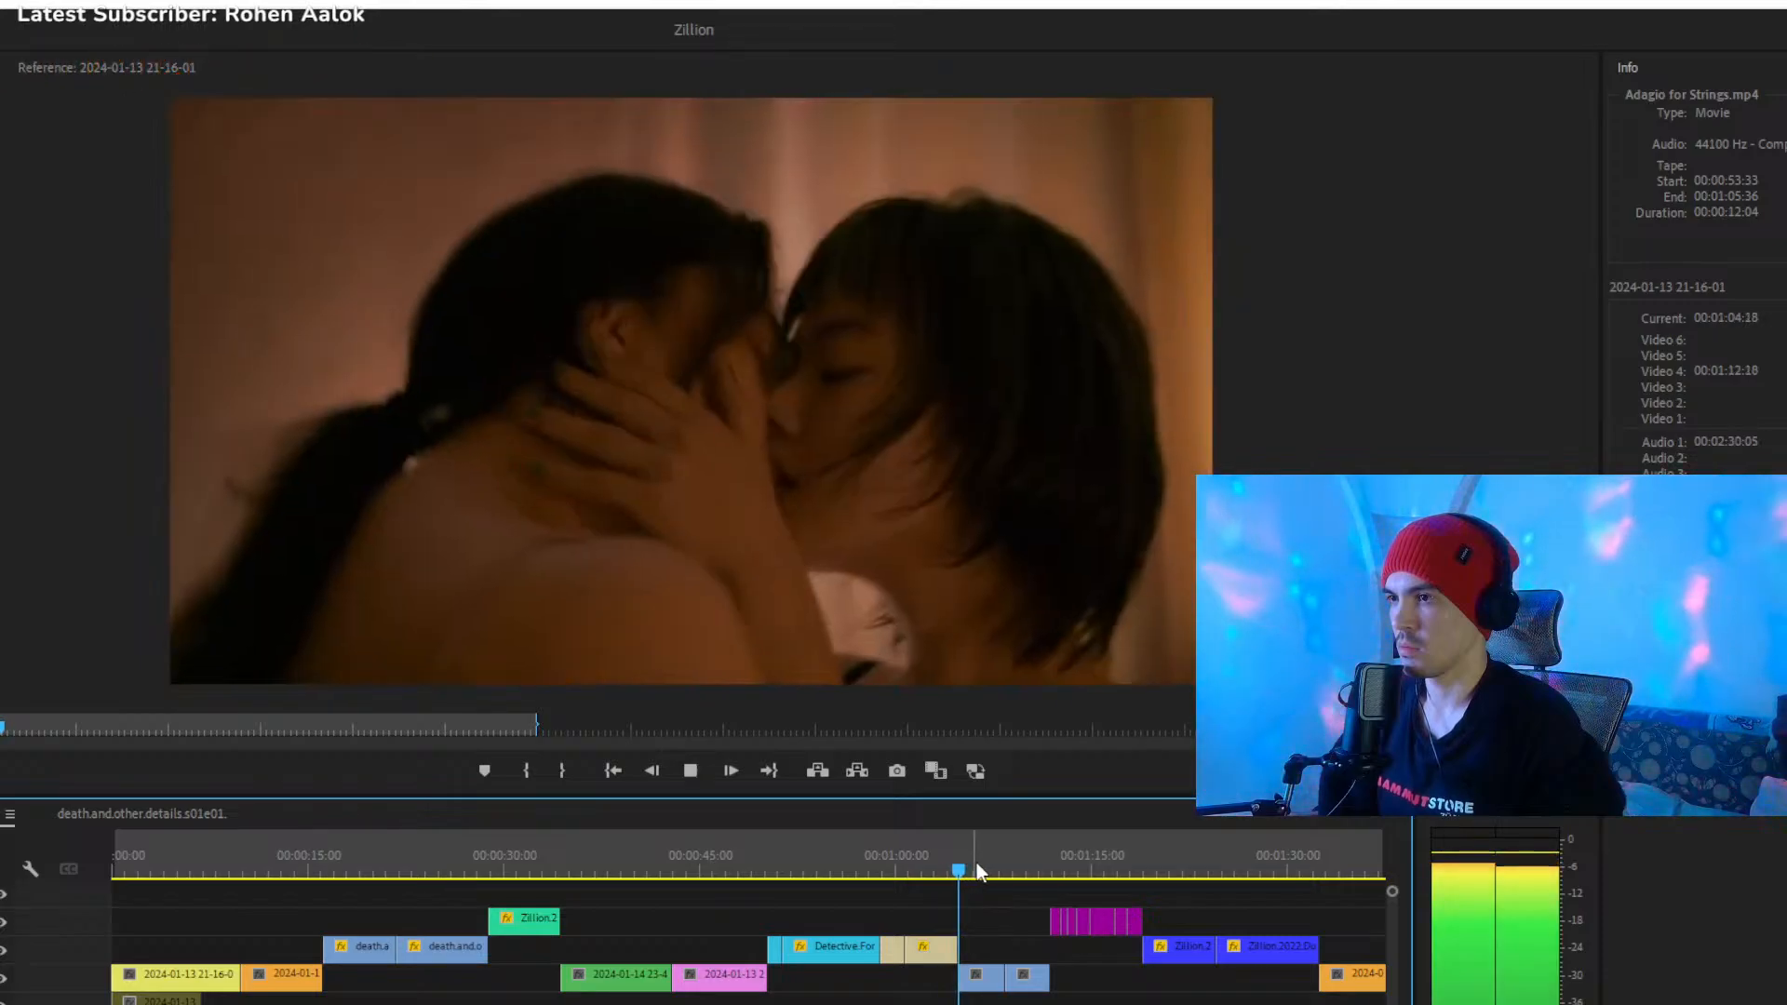
click(1031, 869)
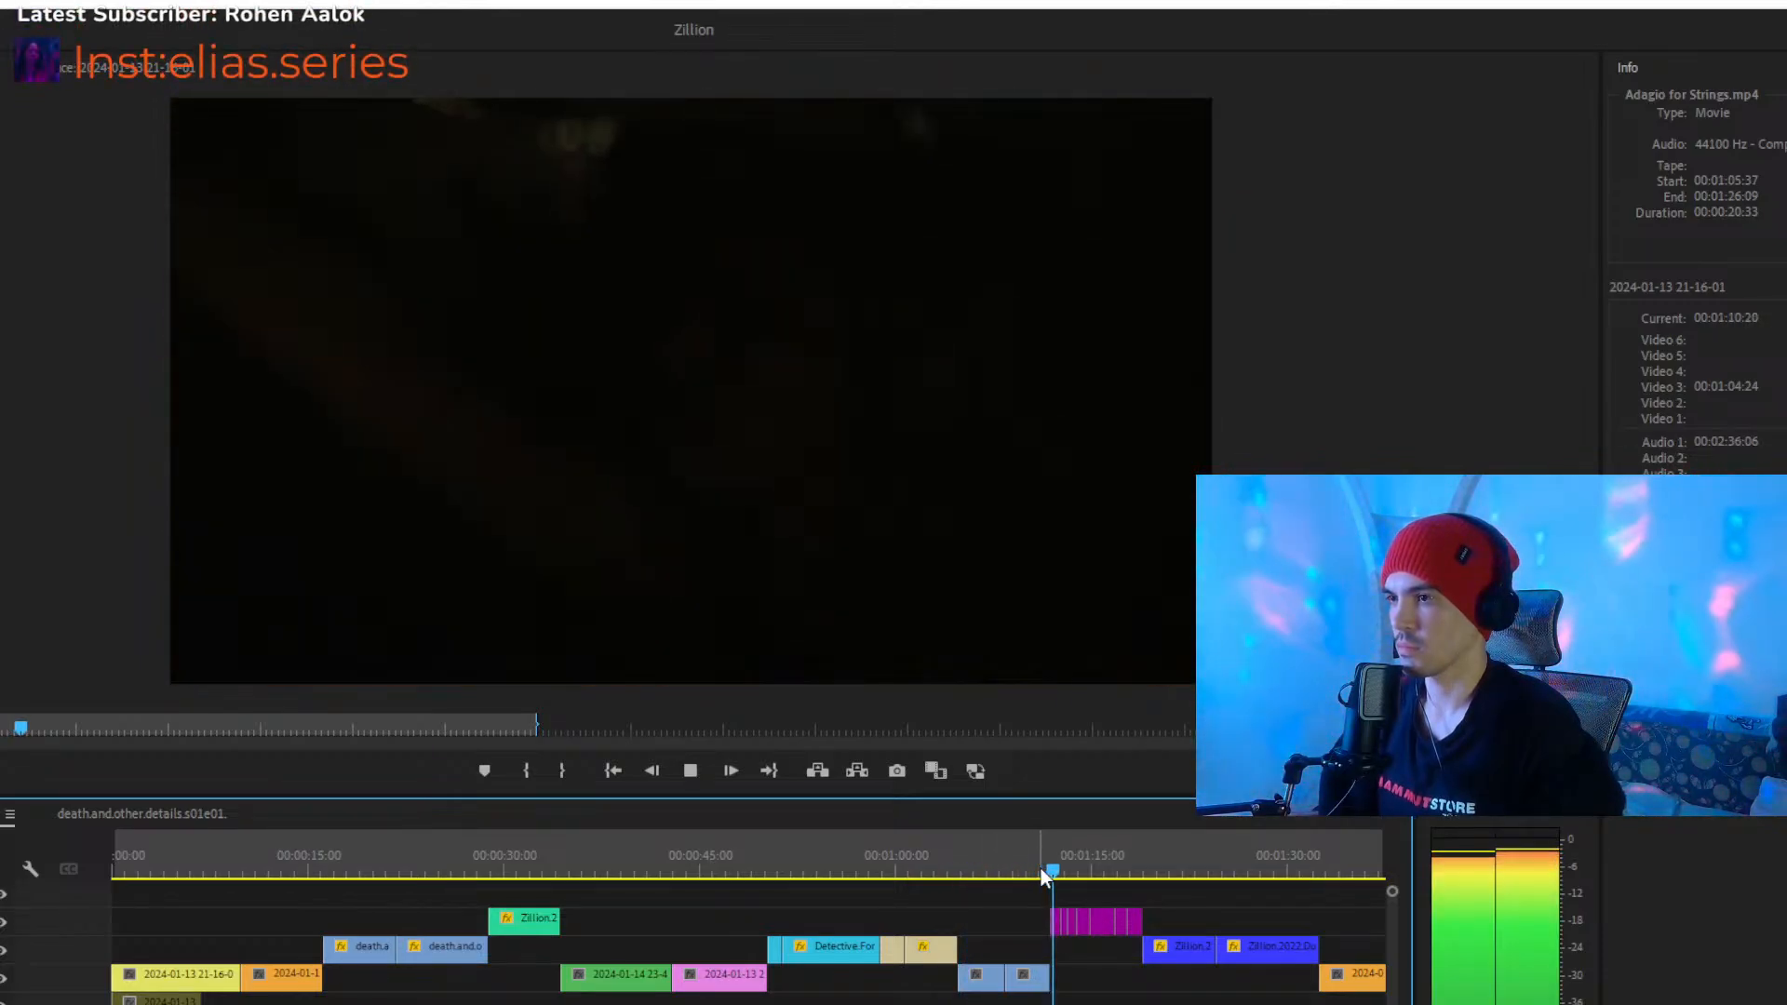
key(space)
- Play the end of the purple clips and replay the cut into the blue Zillion clips from 00:01:18:18
key(equal)
key(equal)
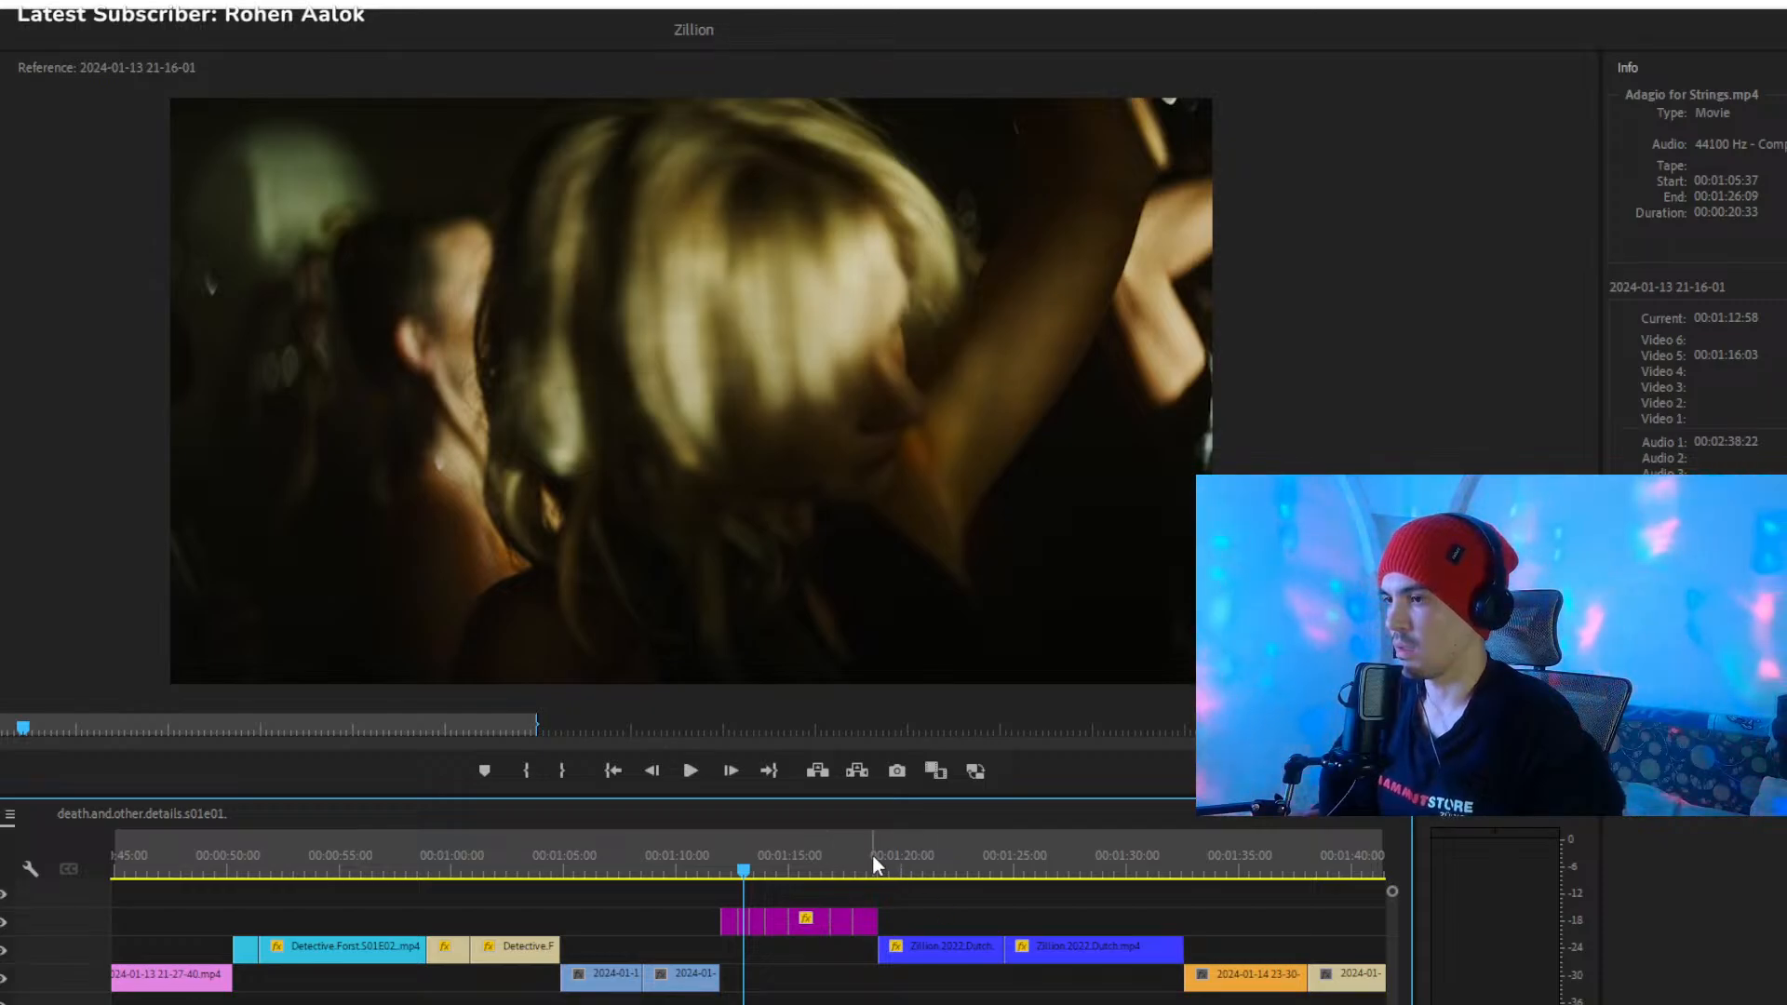
click(843, 858)
key(space)
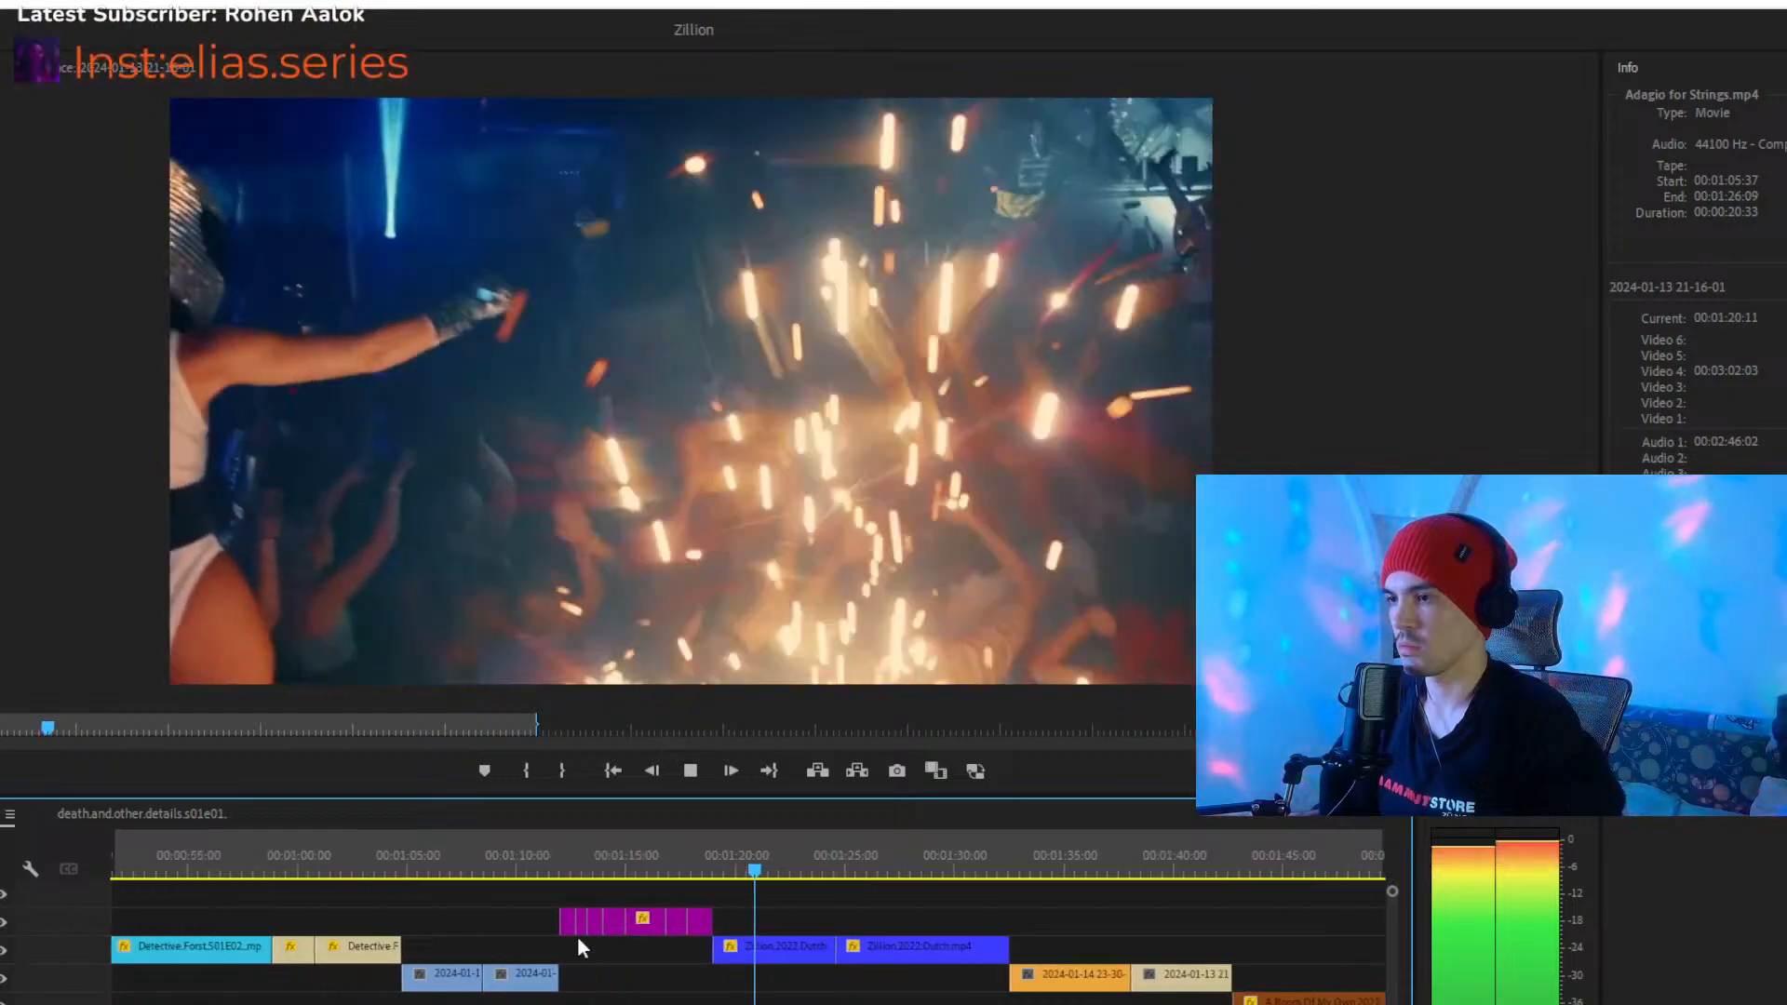
click(700, 866)
key(space)
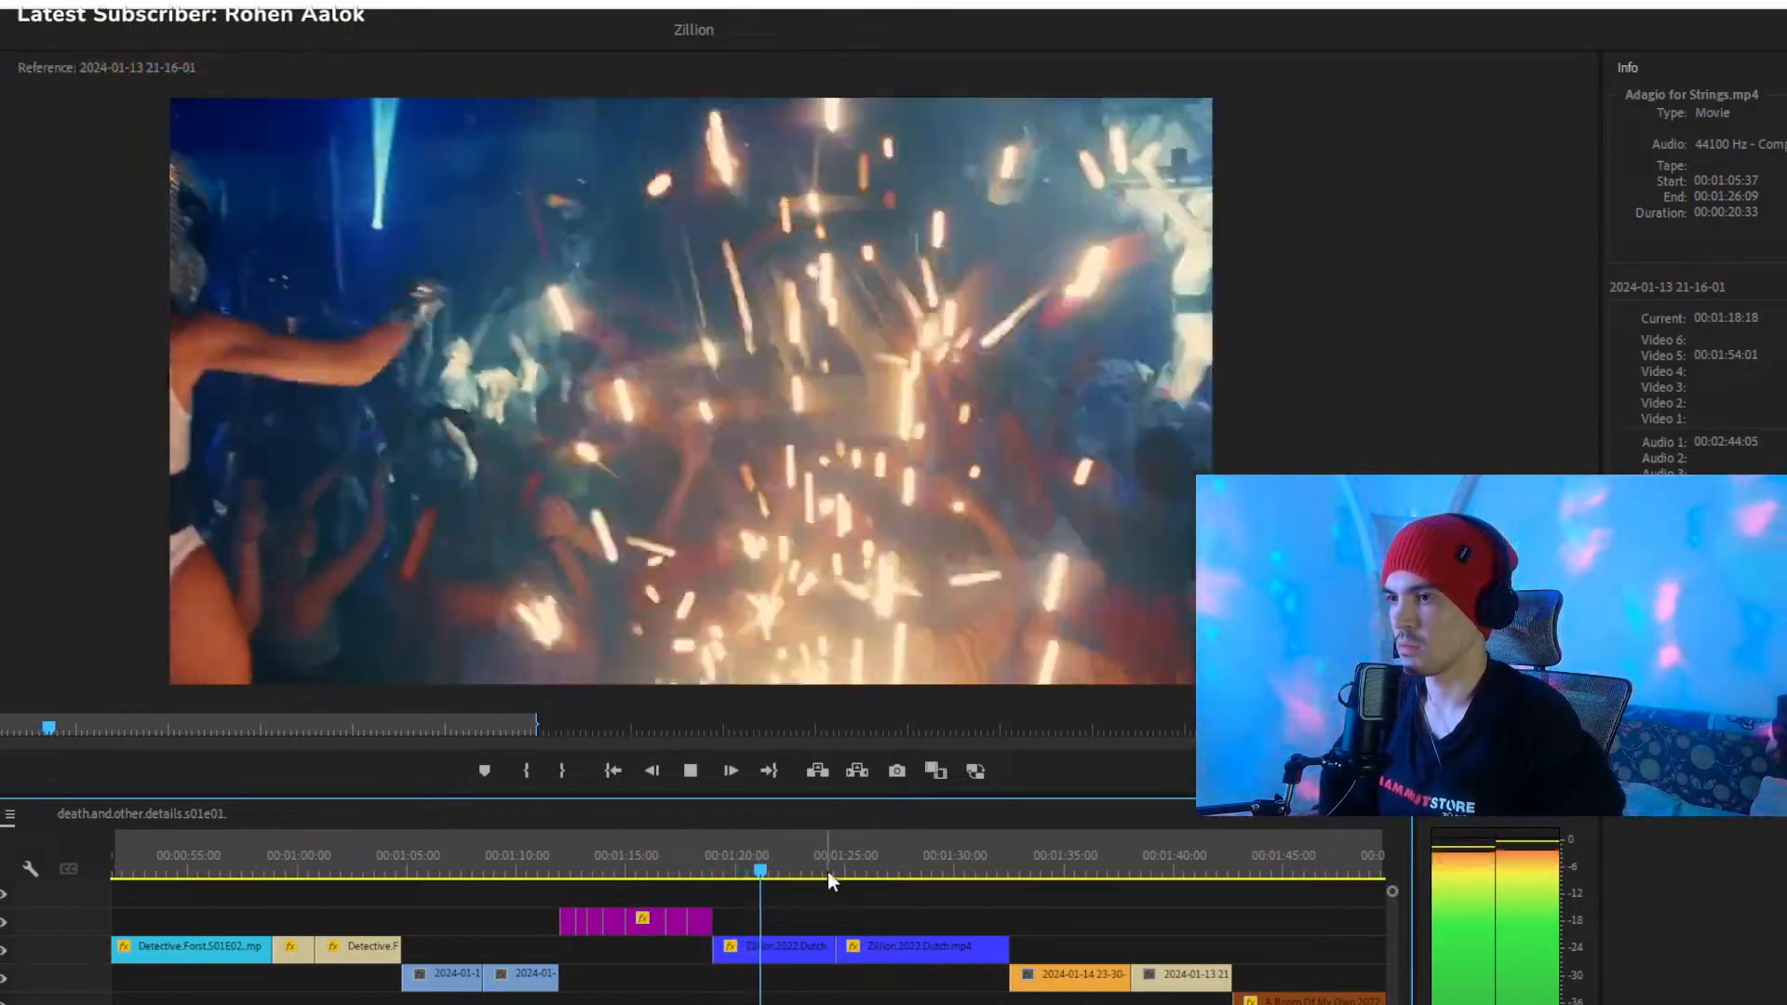
- Check the cut between the two blue Zillion clips and play from 00:01:31:27 into the orange 2024-01-14 clip
click(828, 872)
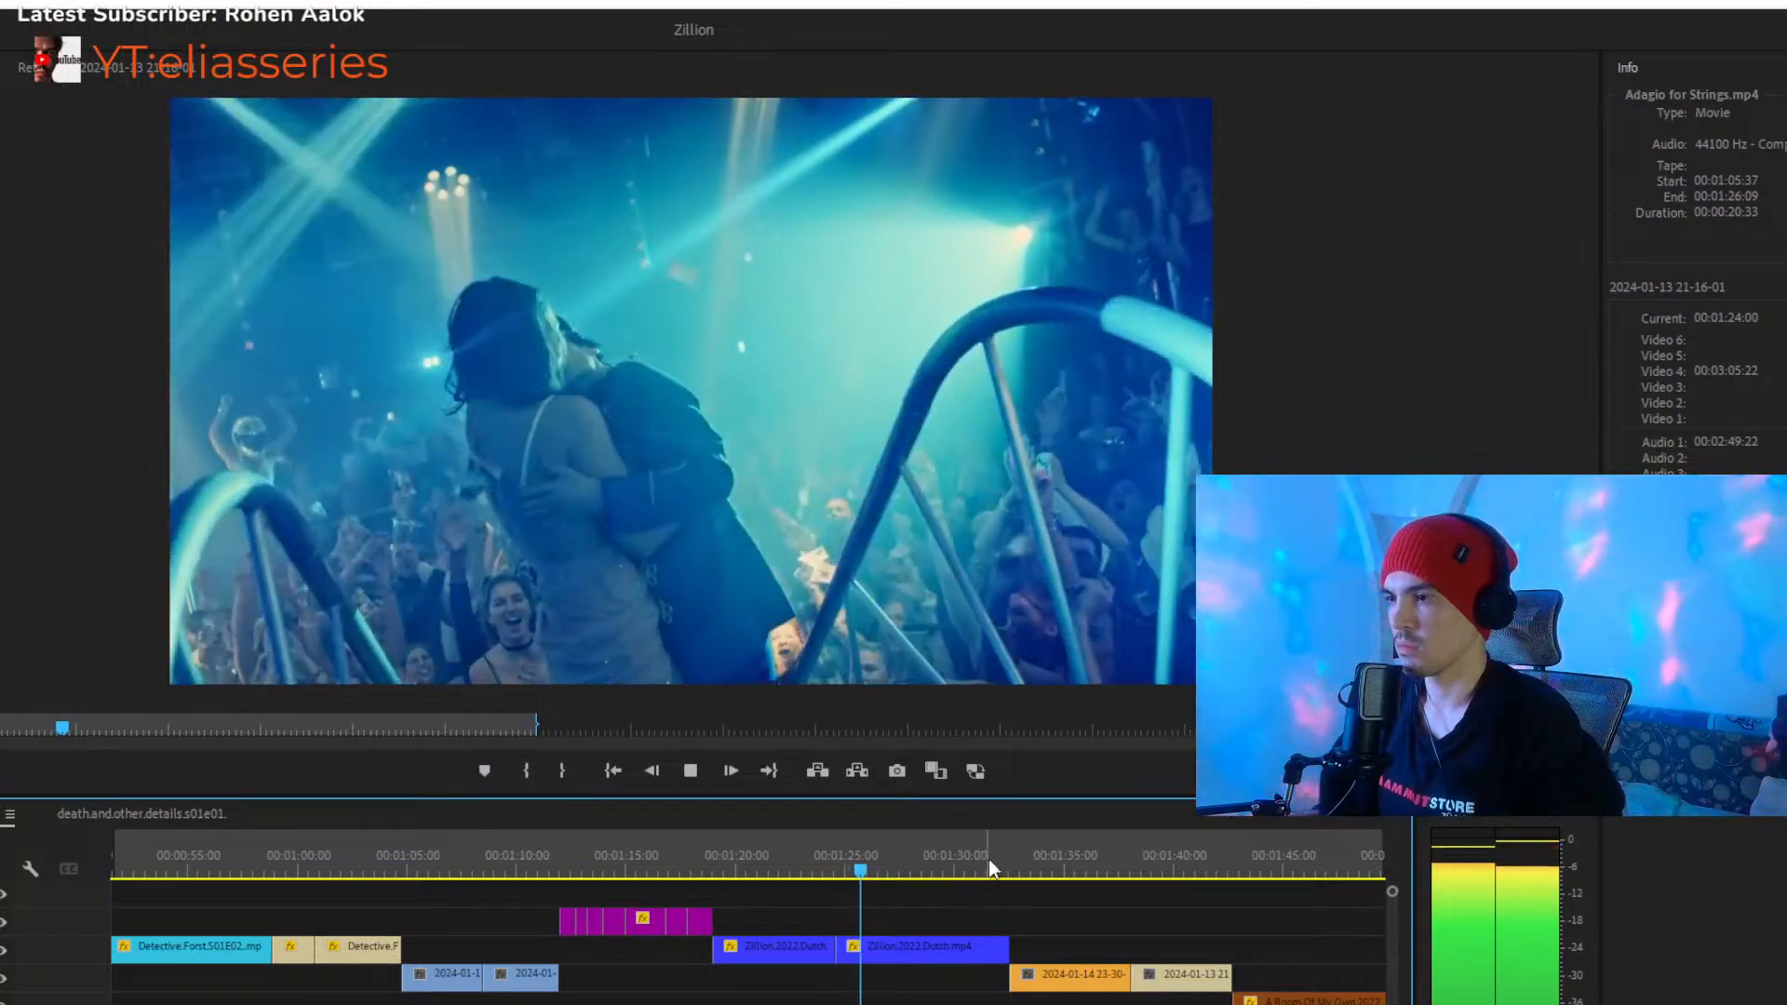
click(985, 870)
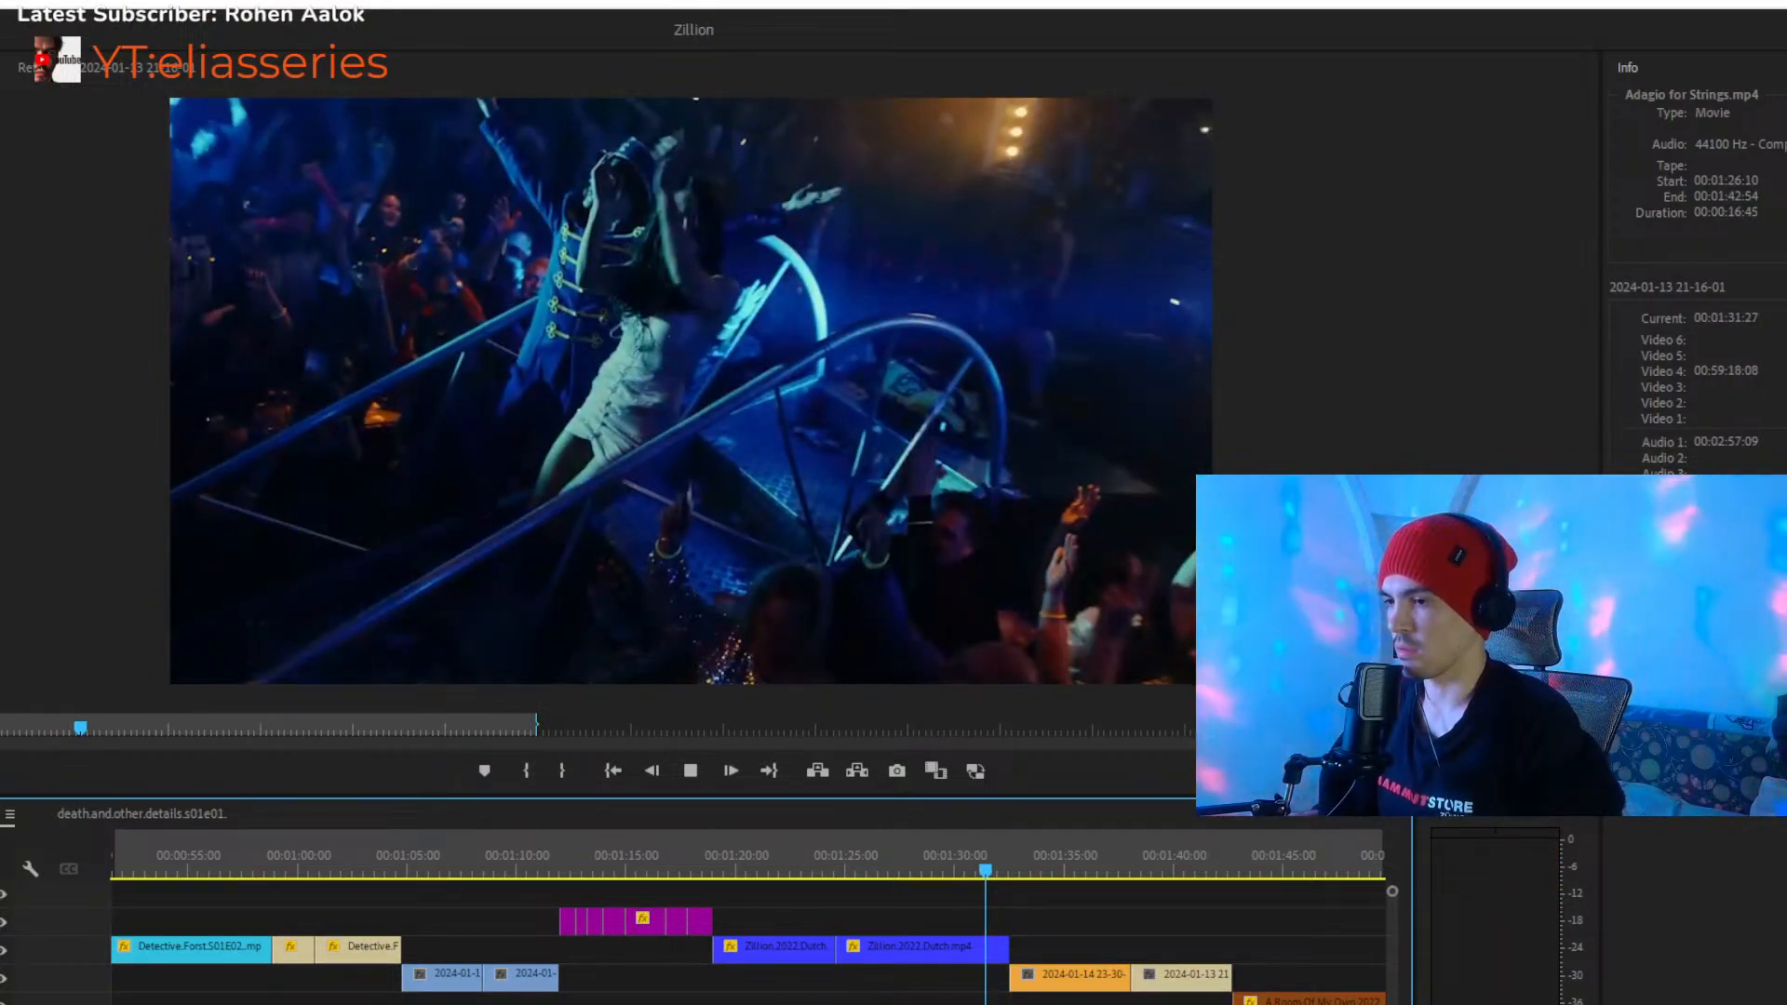
key(space)
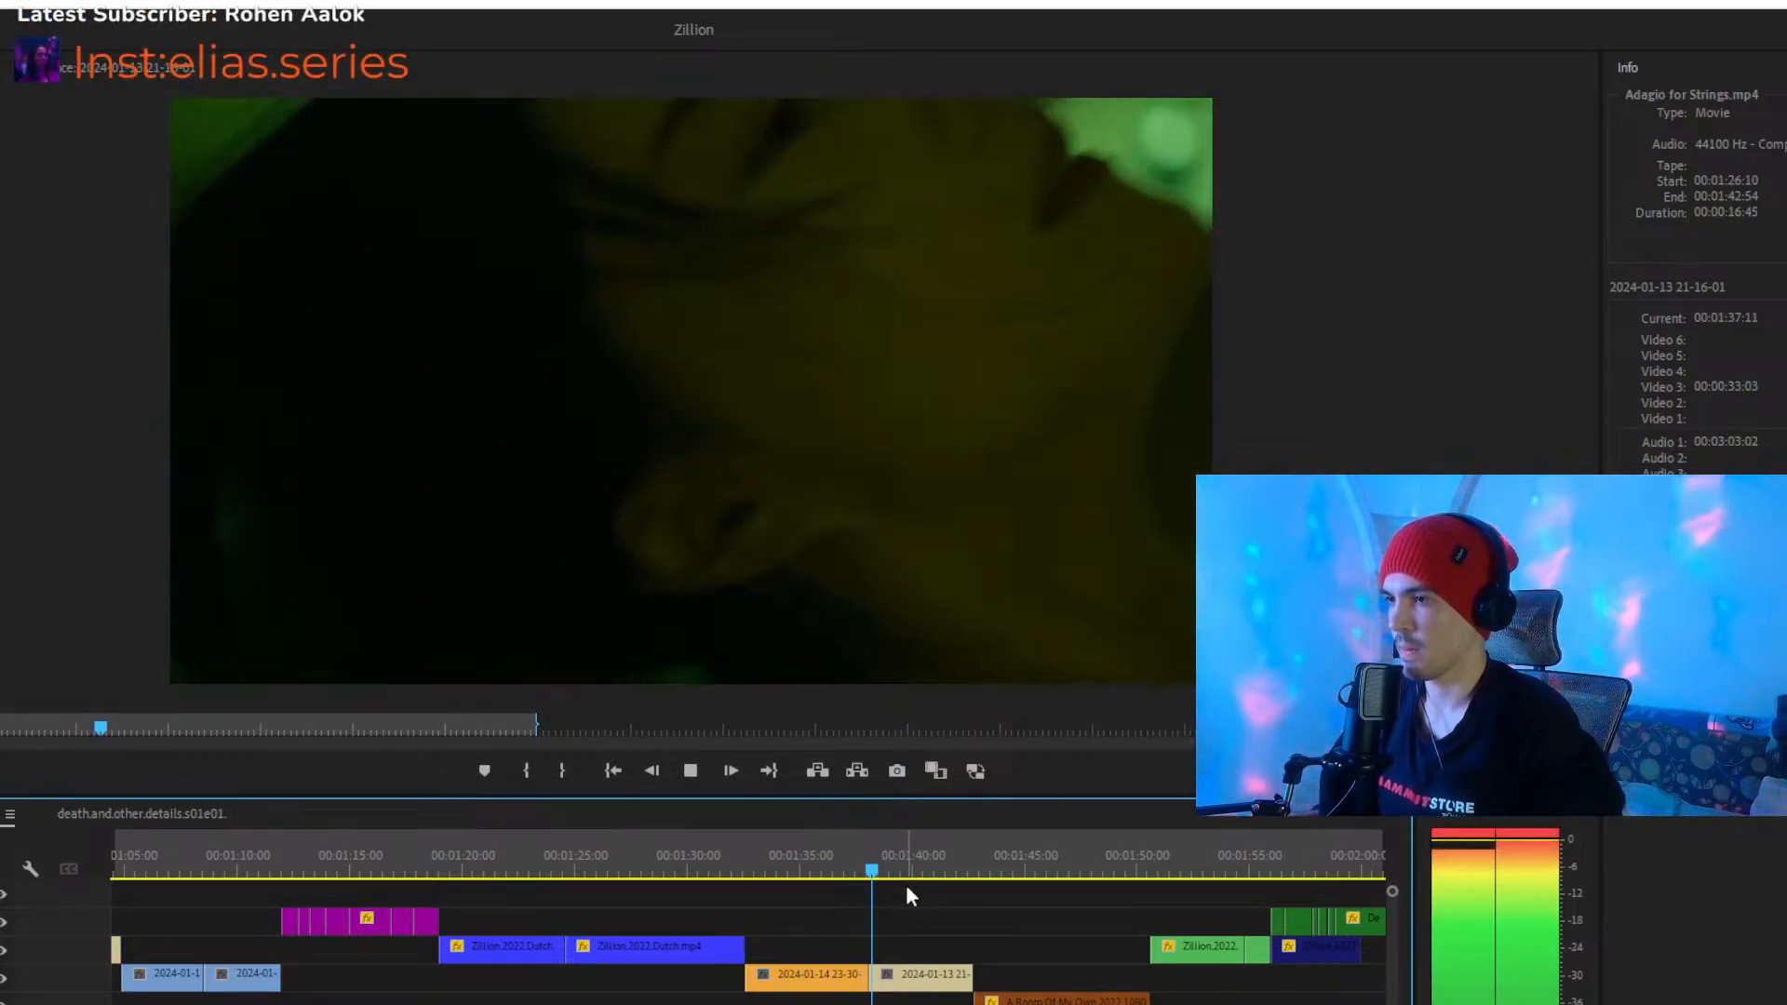
- Review the cut into the brown A.Room.Of.My.Own clip from 00:01:42:12, and skip ahead to its transition into the green Zillion clip
click(969, 869)
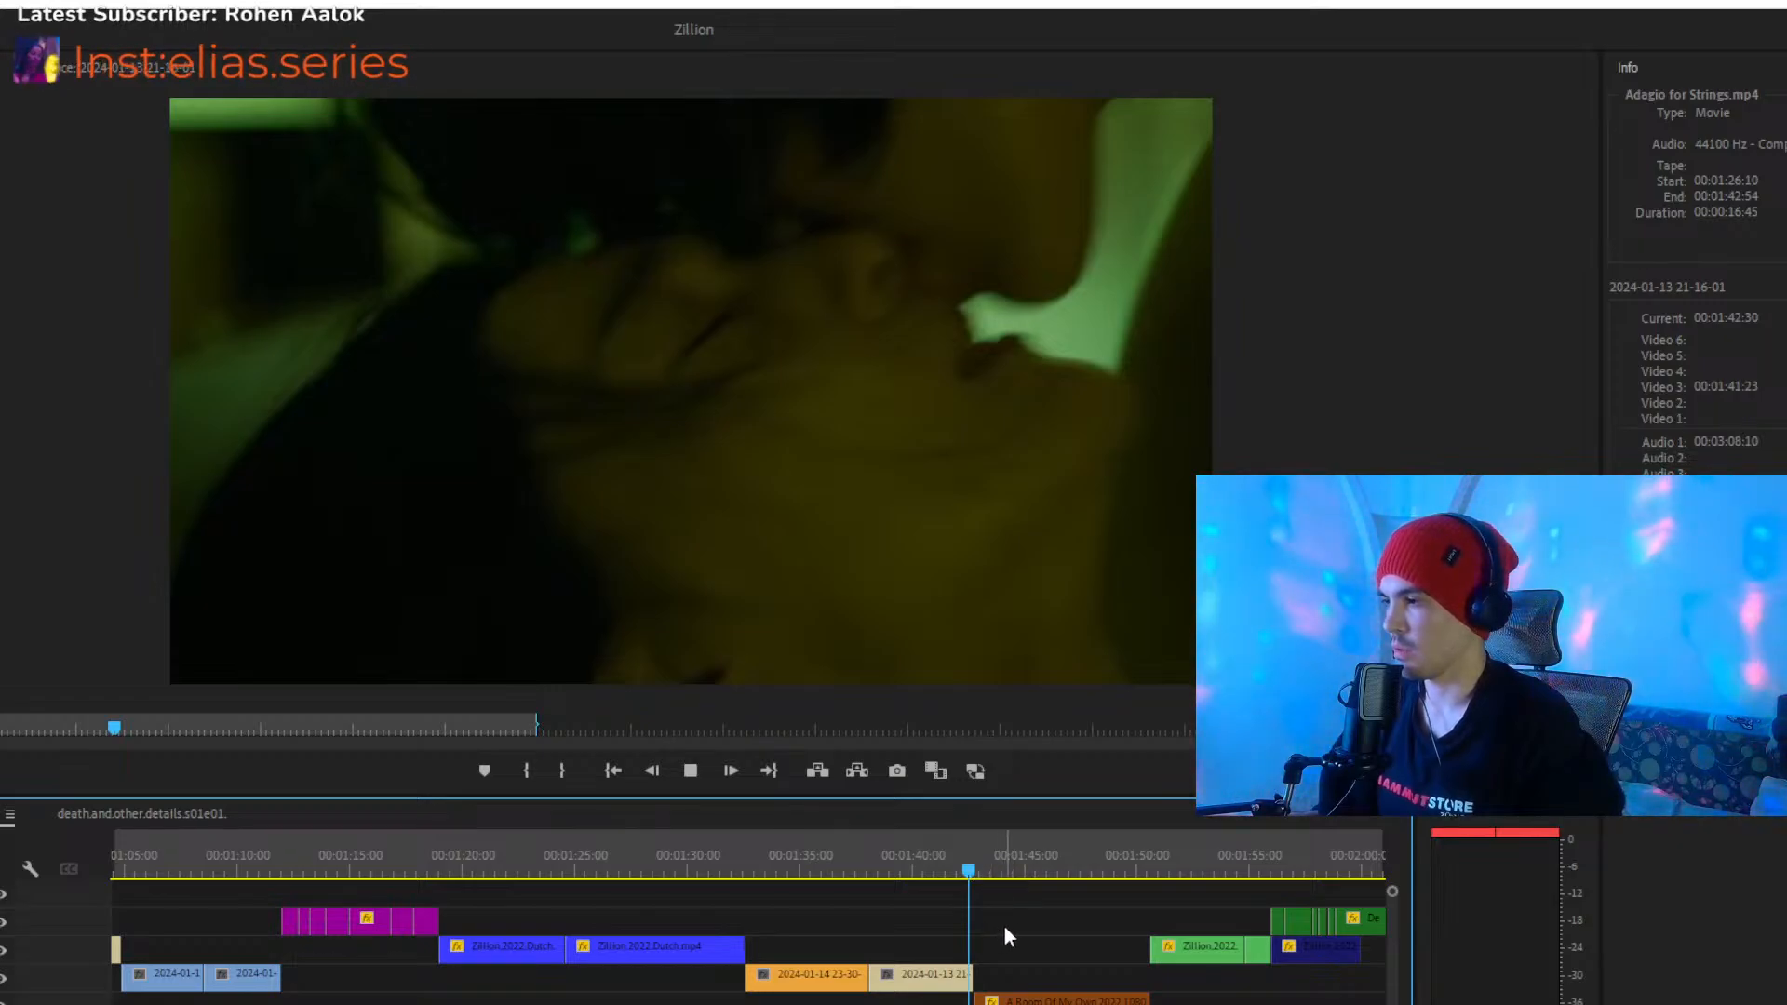
click(999, 870)
drag(996, 873, 962, 872)
key(space)
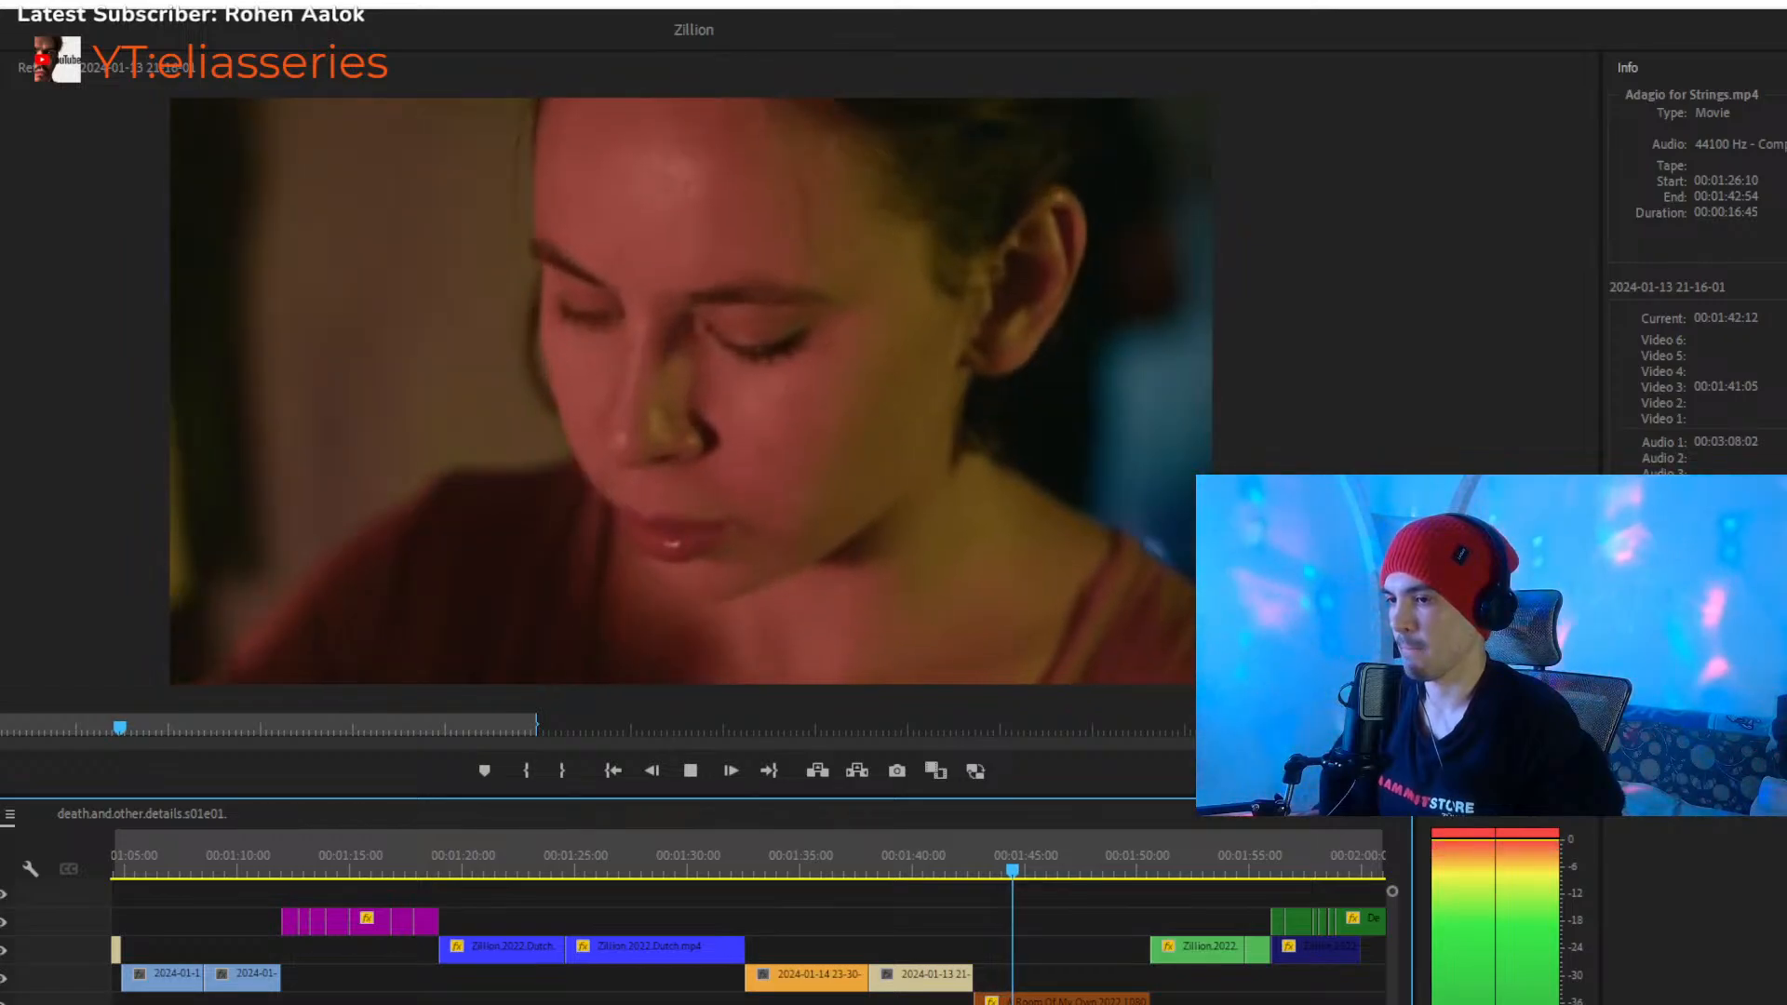
scroll(684, 994, down, 3)
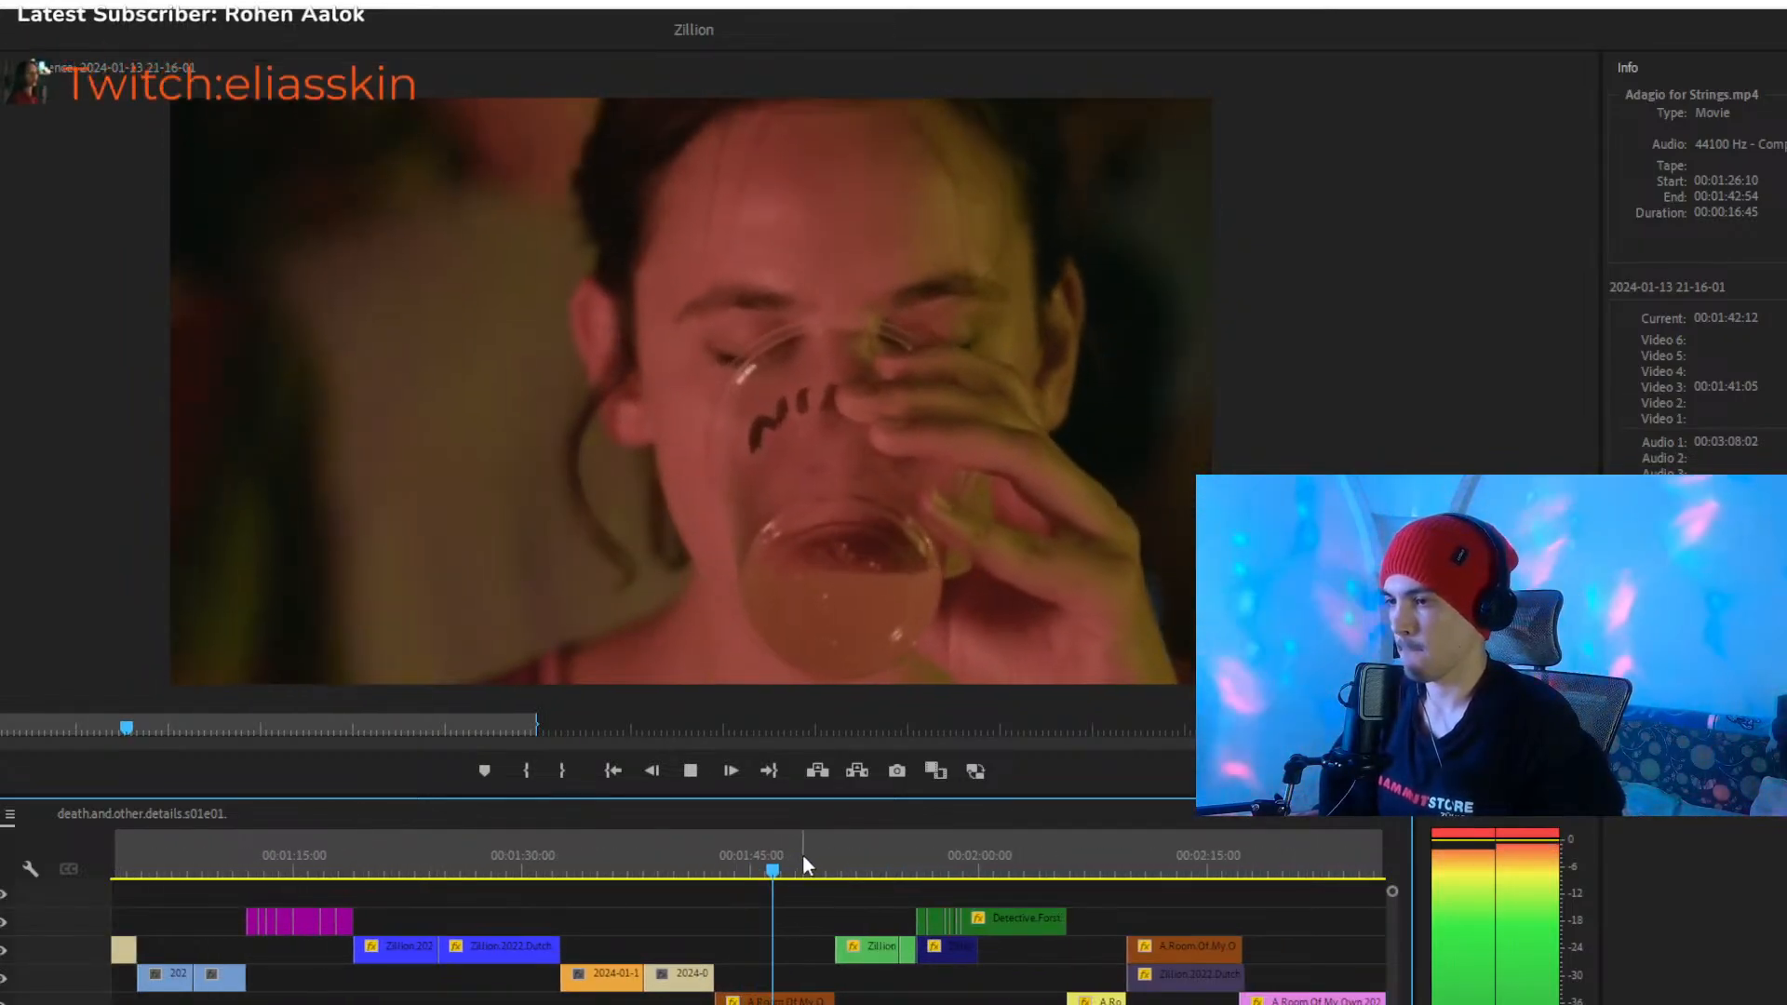
click(813, 847)
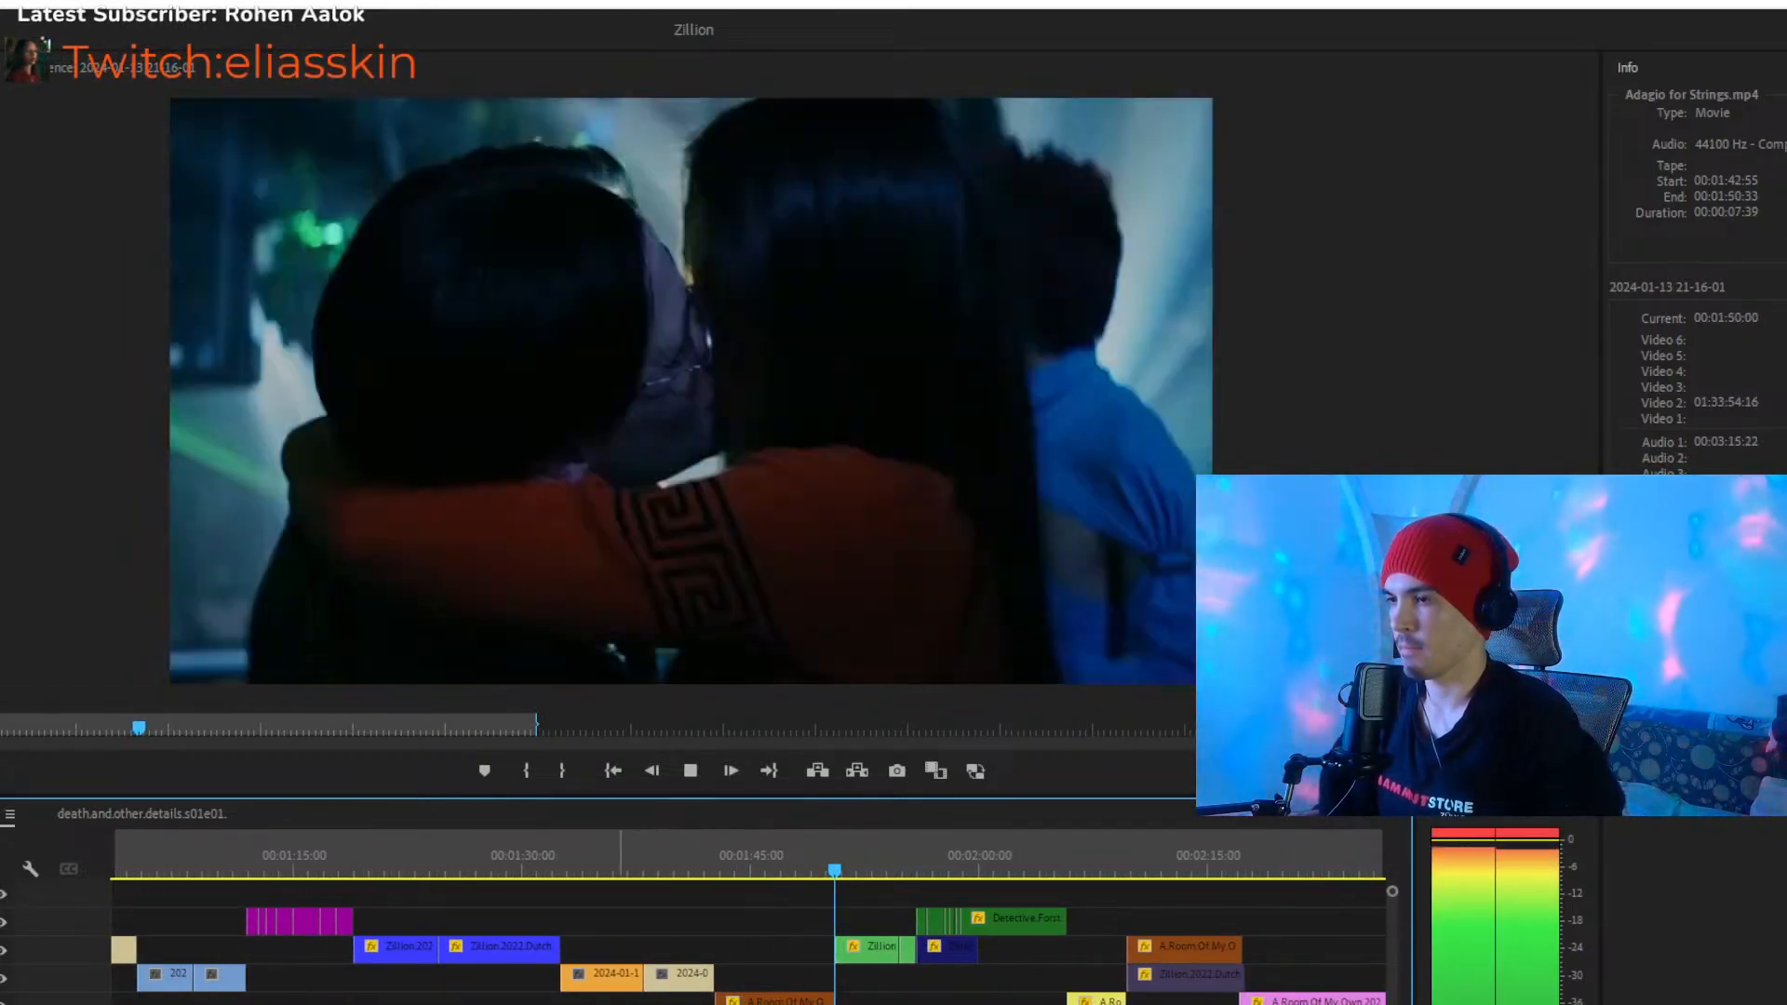
- Review the green Zillion and Detective clips up to 00:02:05:41, and play through the yellow clip into the brown one, stopping at 00:02:13:27
scroll(749, 940, up, 3)
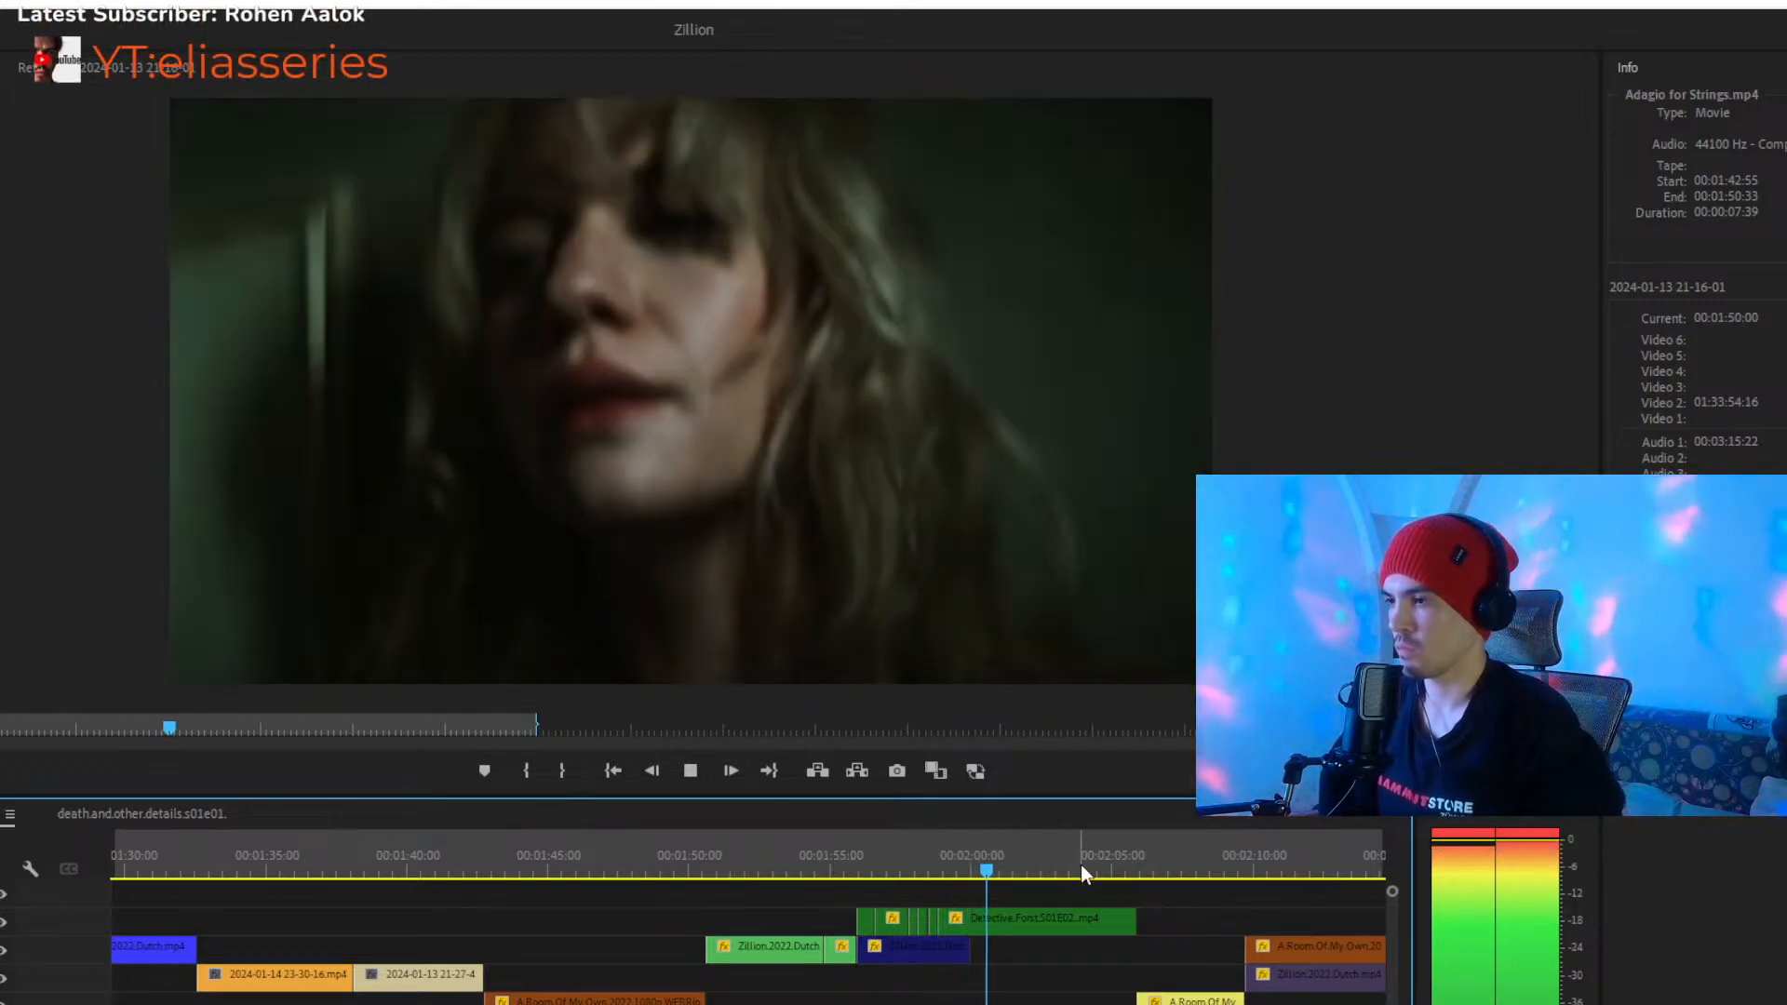
click(1113, 867)
key(space)
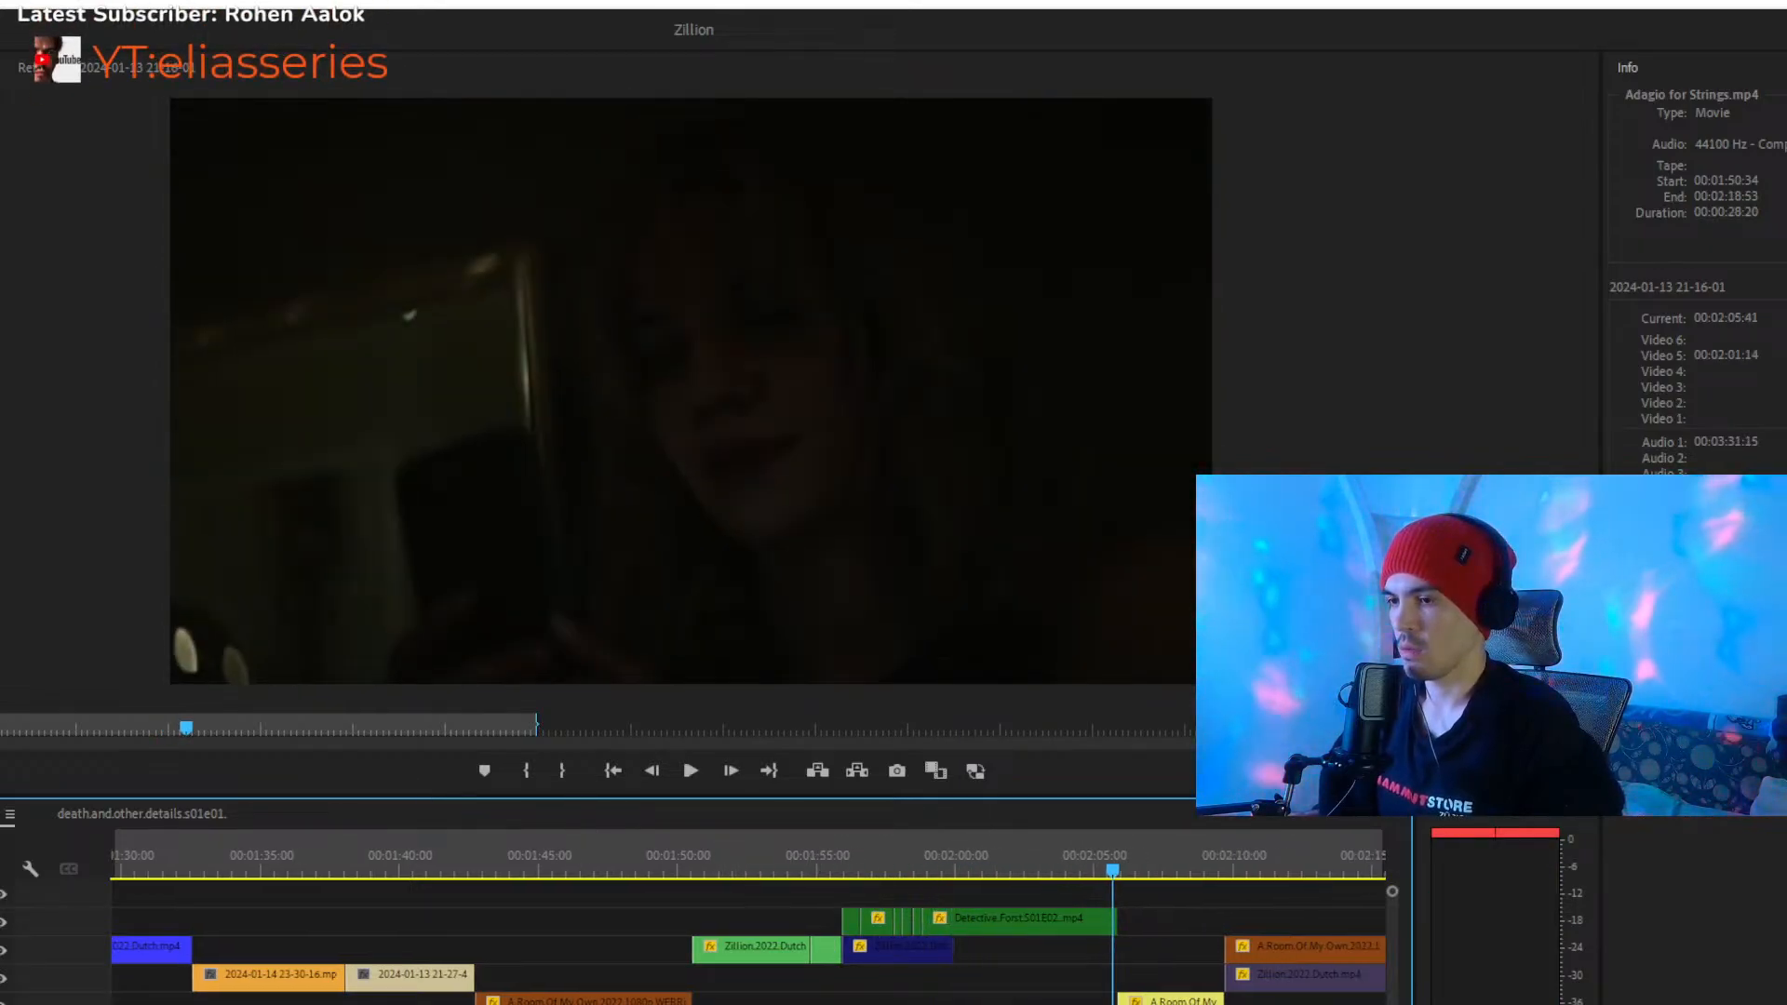
scroll(824, 931, down, 5)
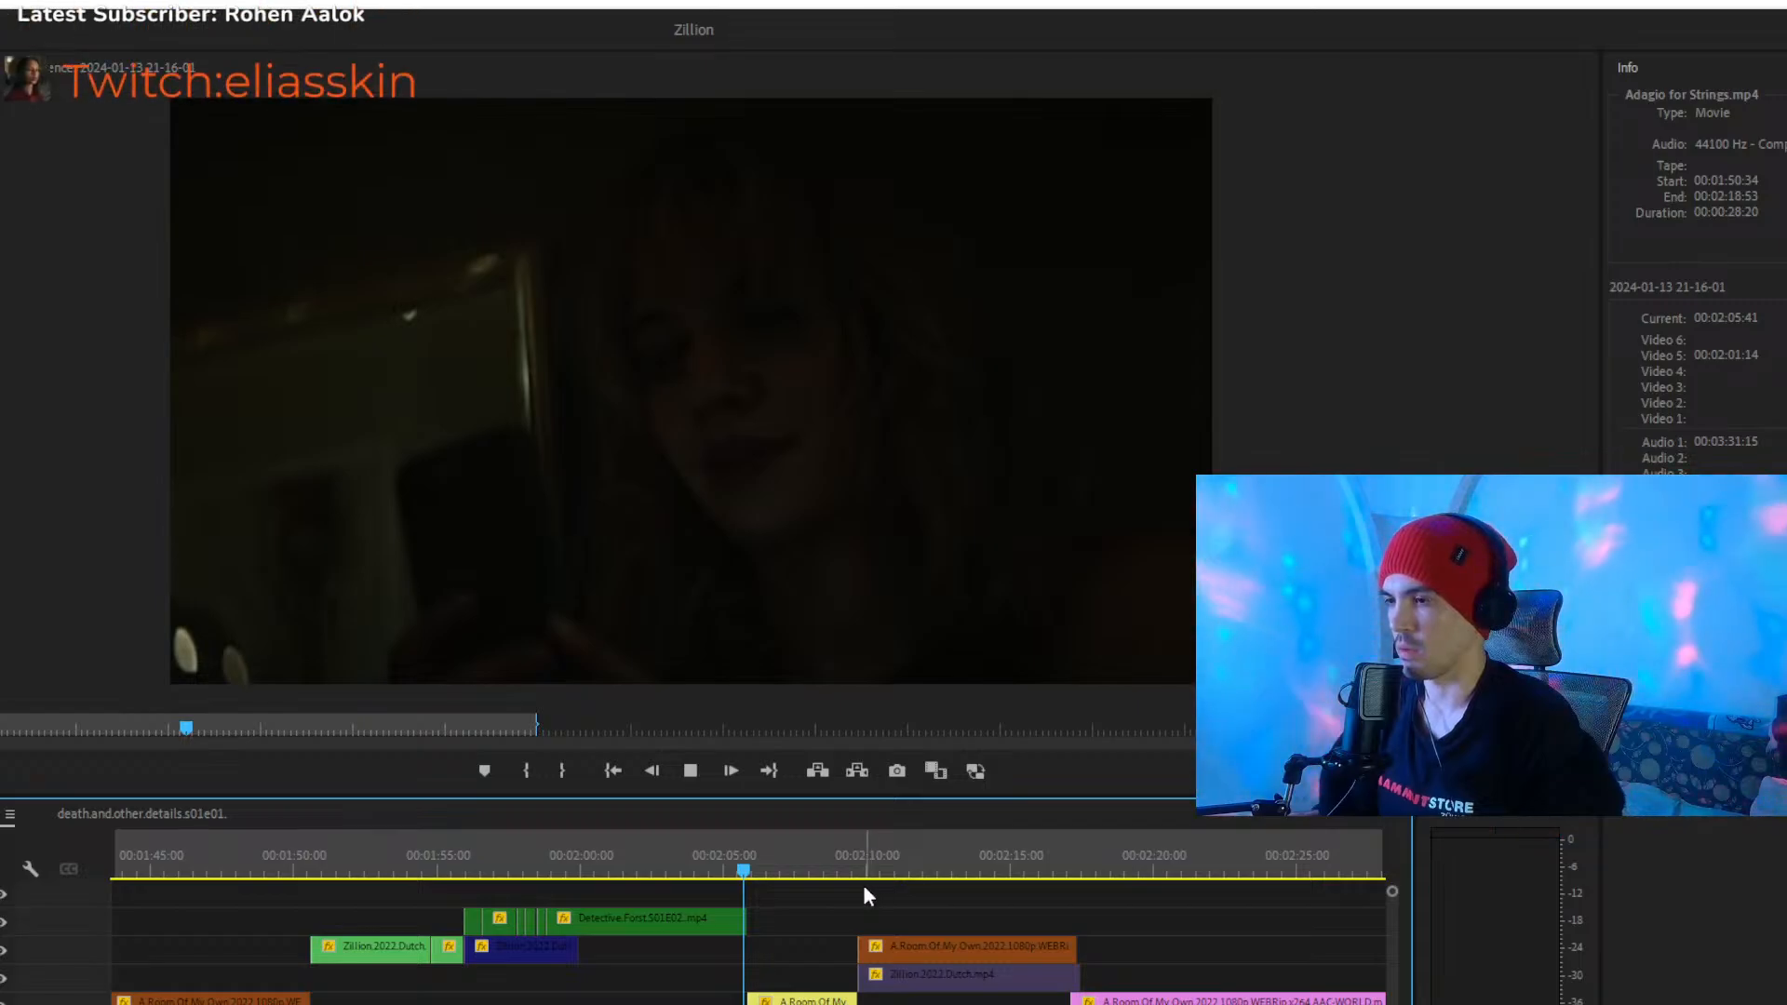
key(space)
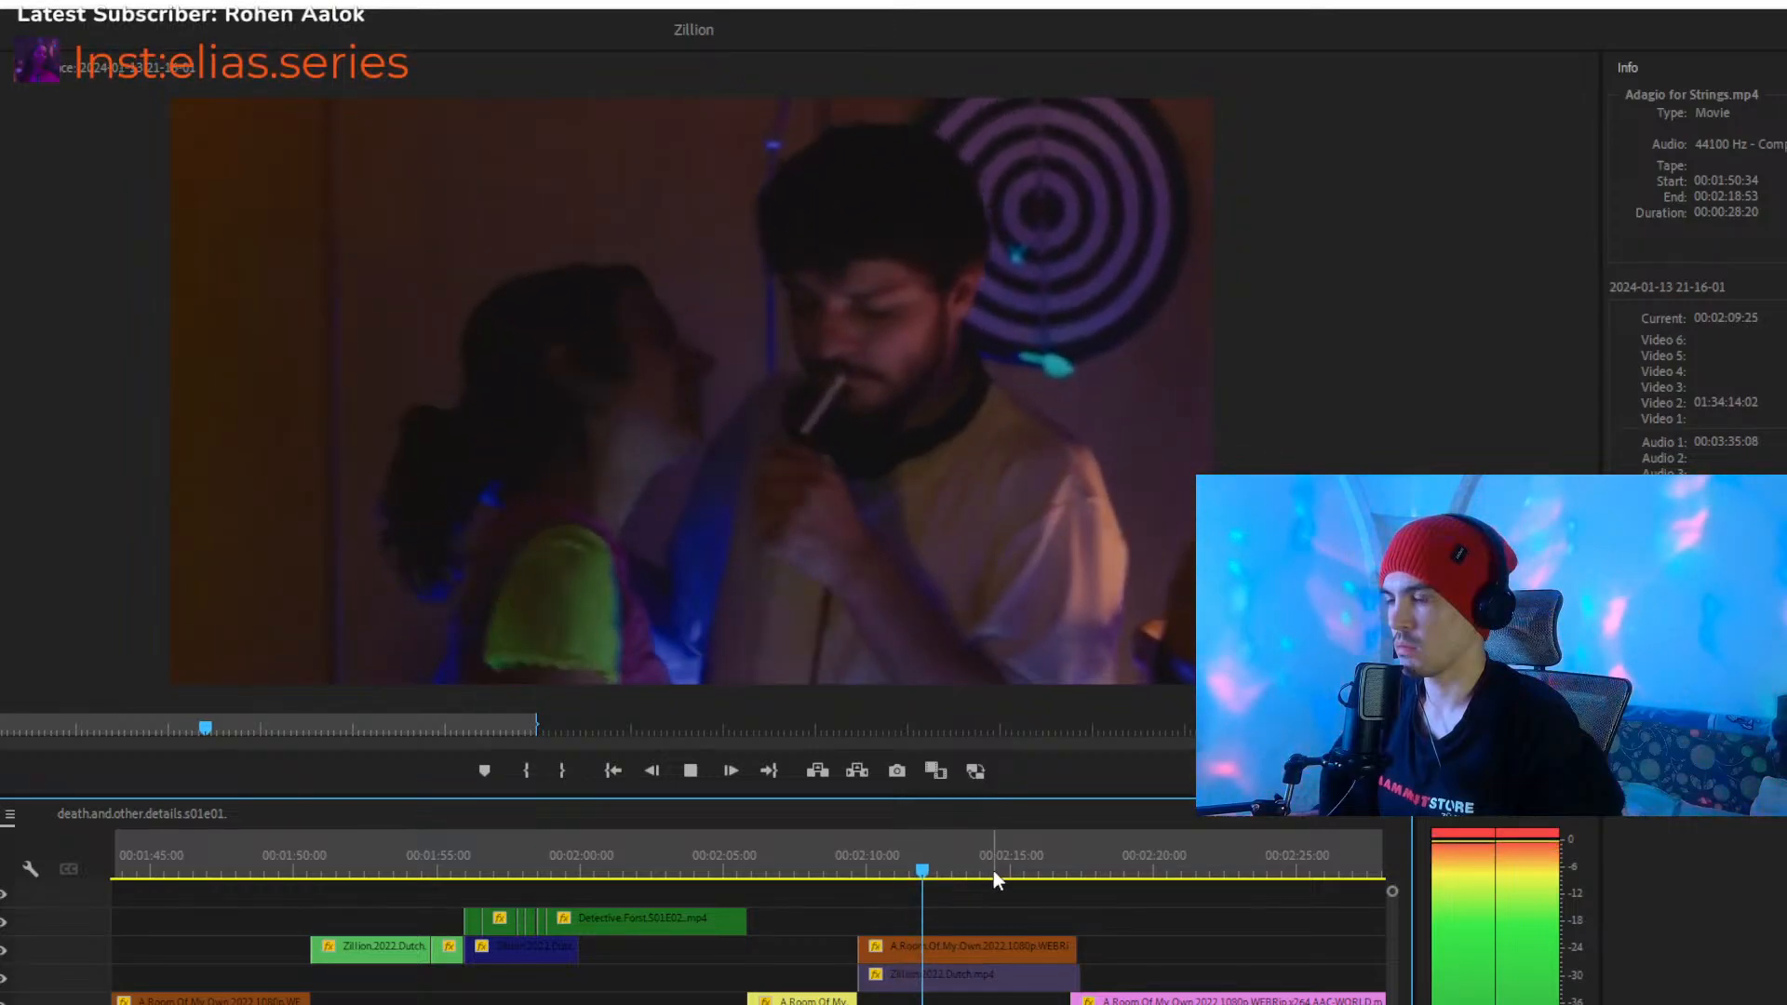
key(space)
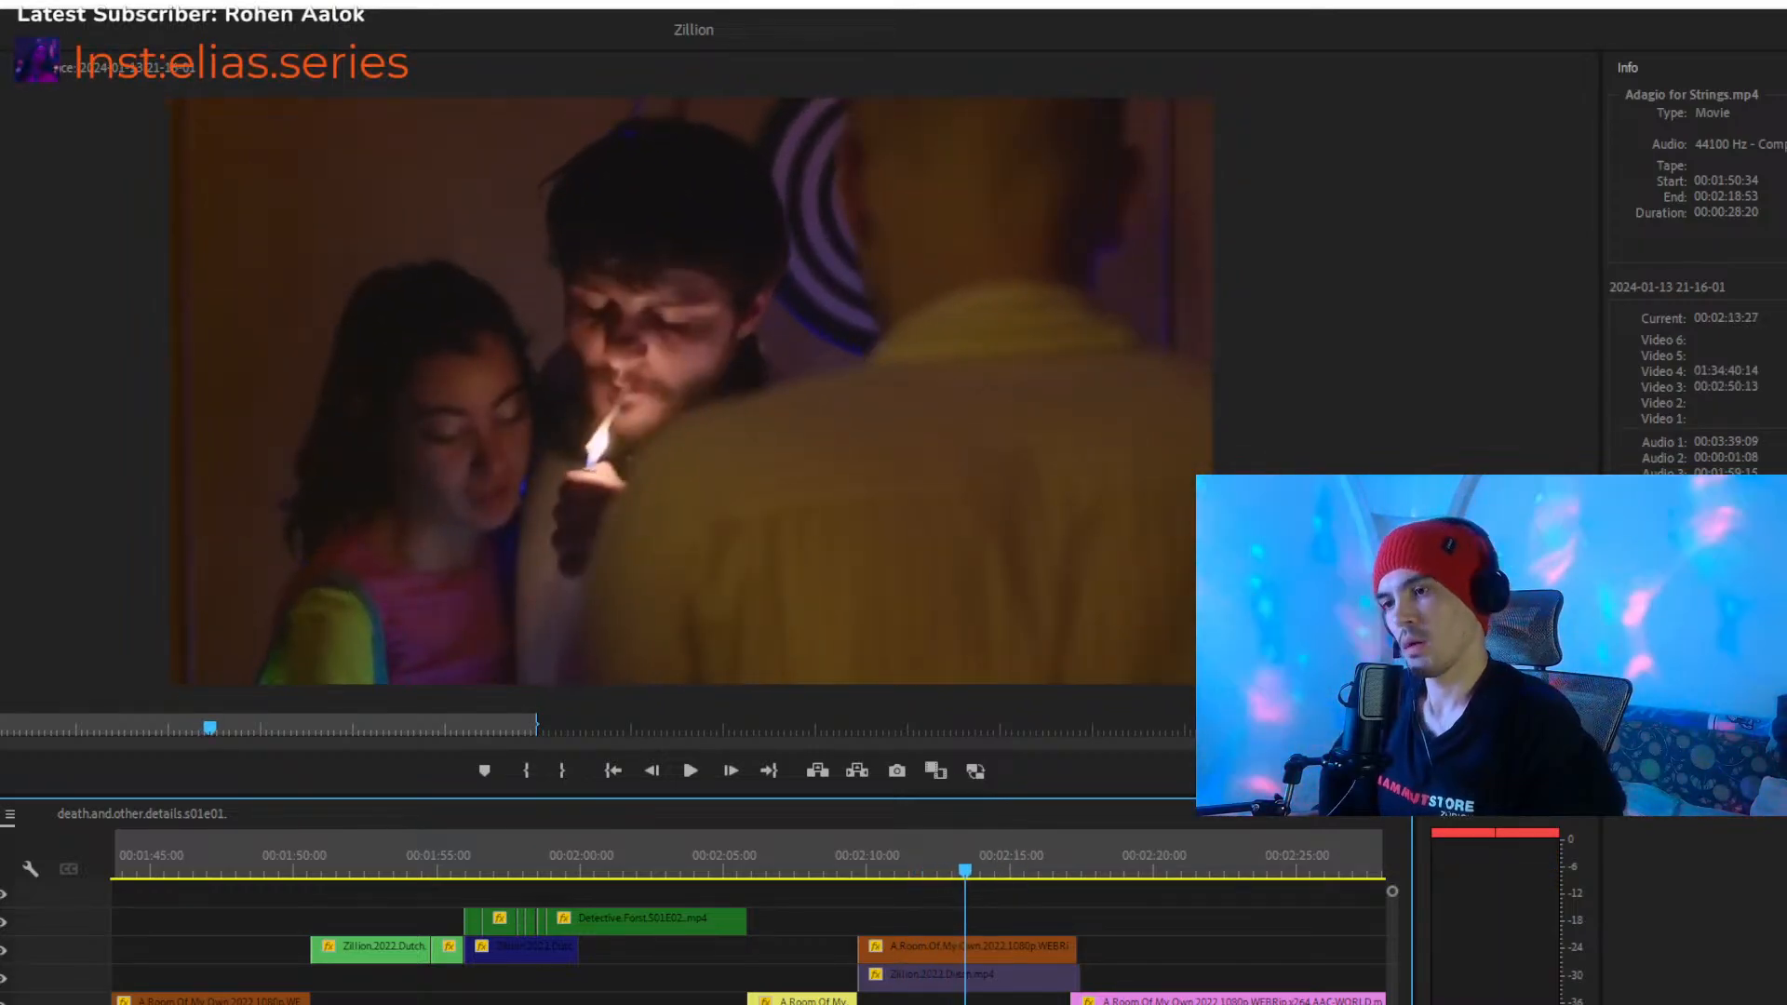
- Replay the cut from the brown A.Room.Of.My.Own clip into the pink one around 00:02:16:40, and stop at 00:02:21:46
key(equal)
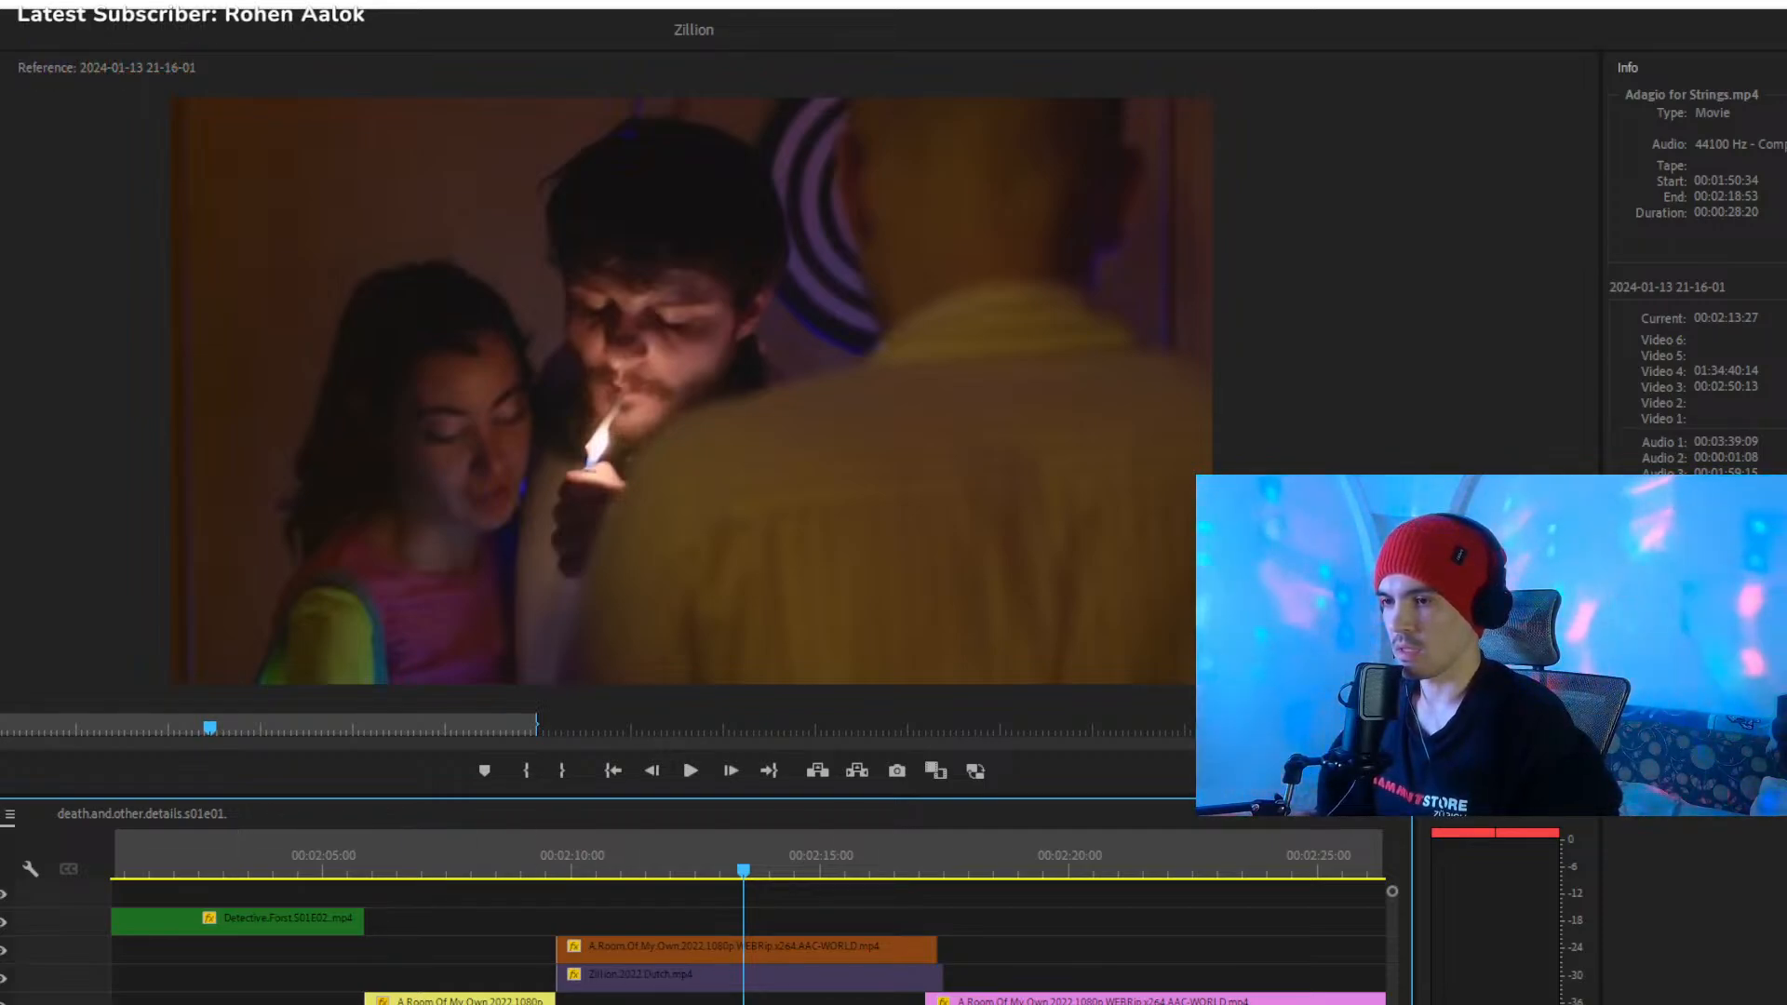
scroll(745, 950, down, 4)
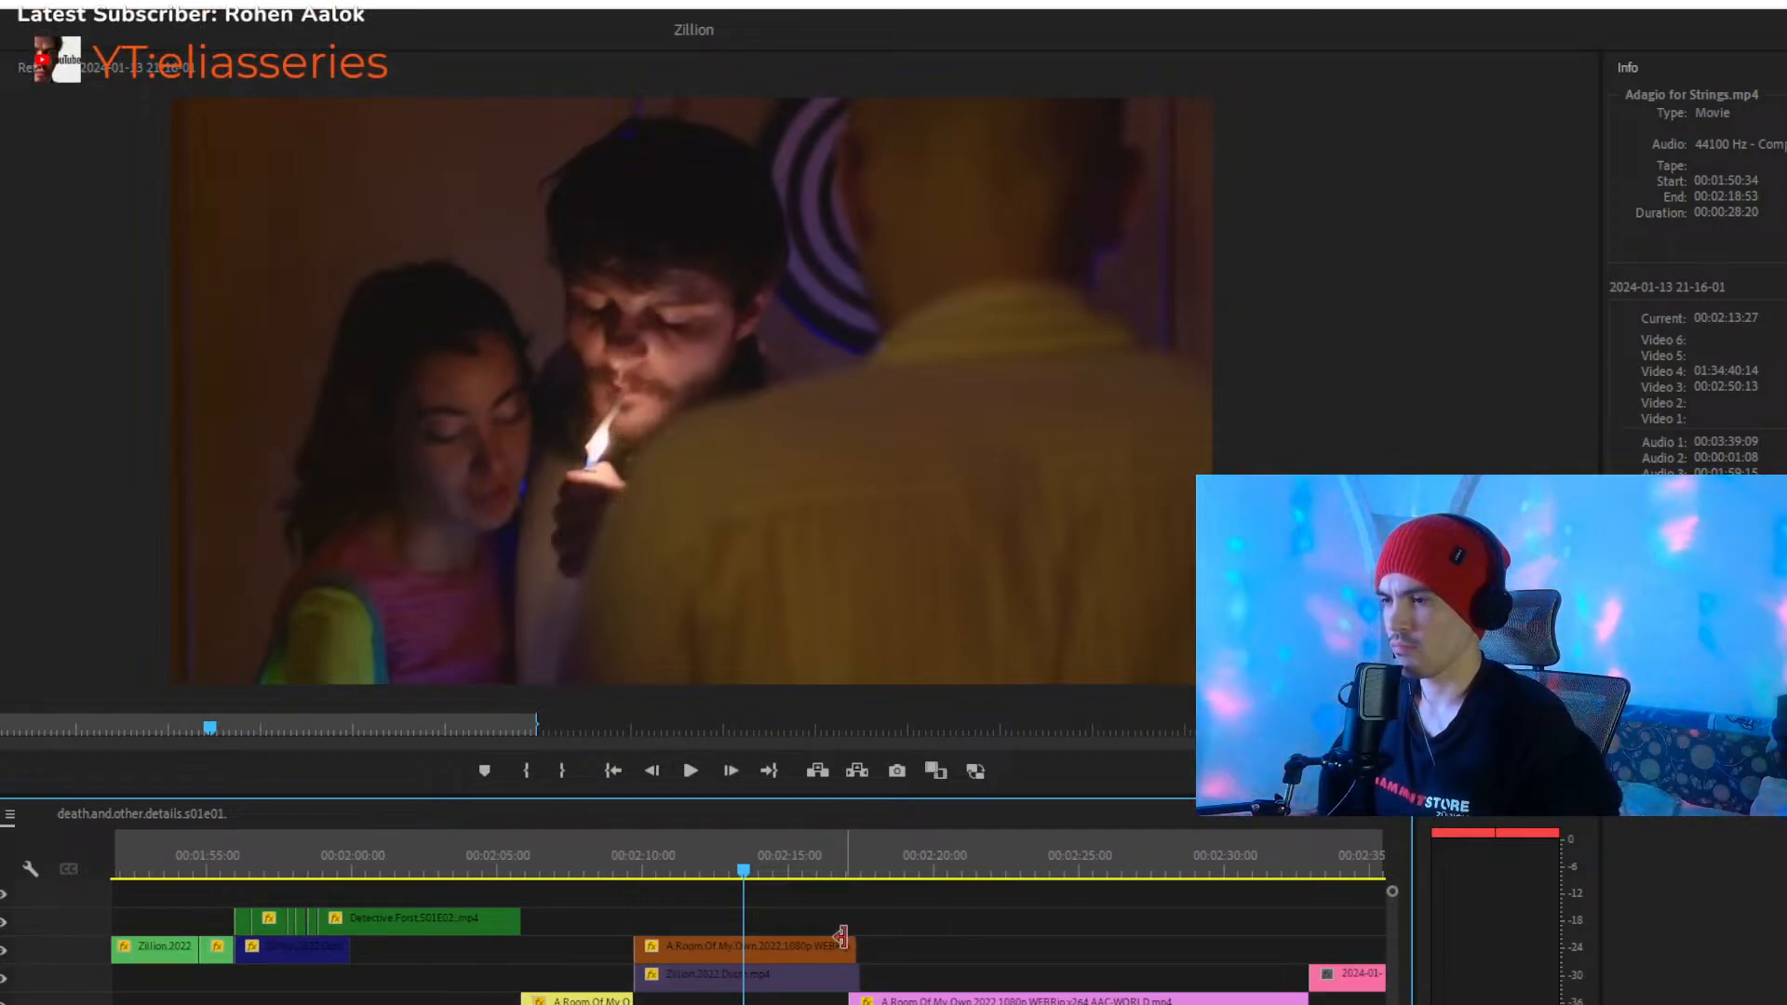
click(832, 868)
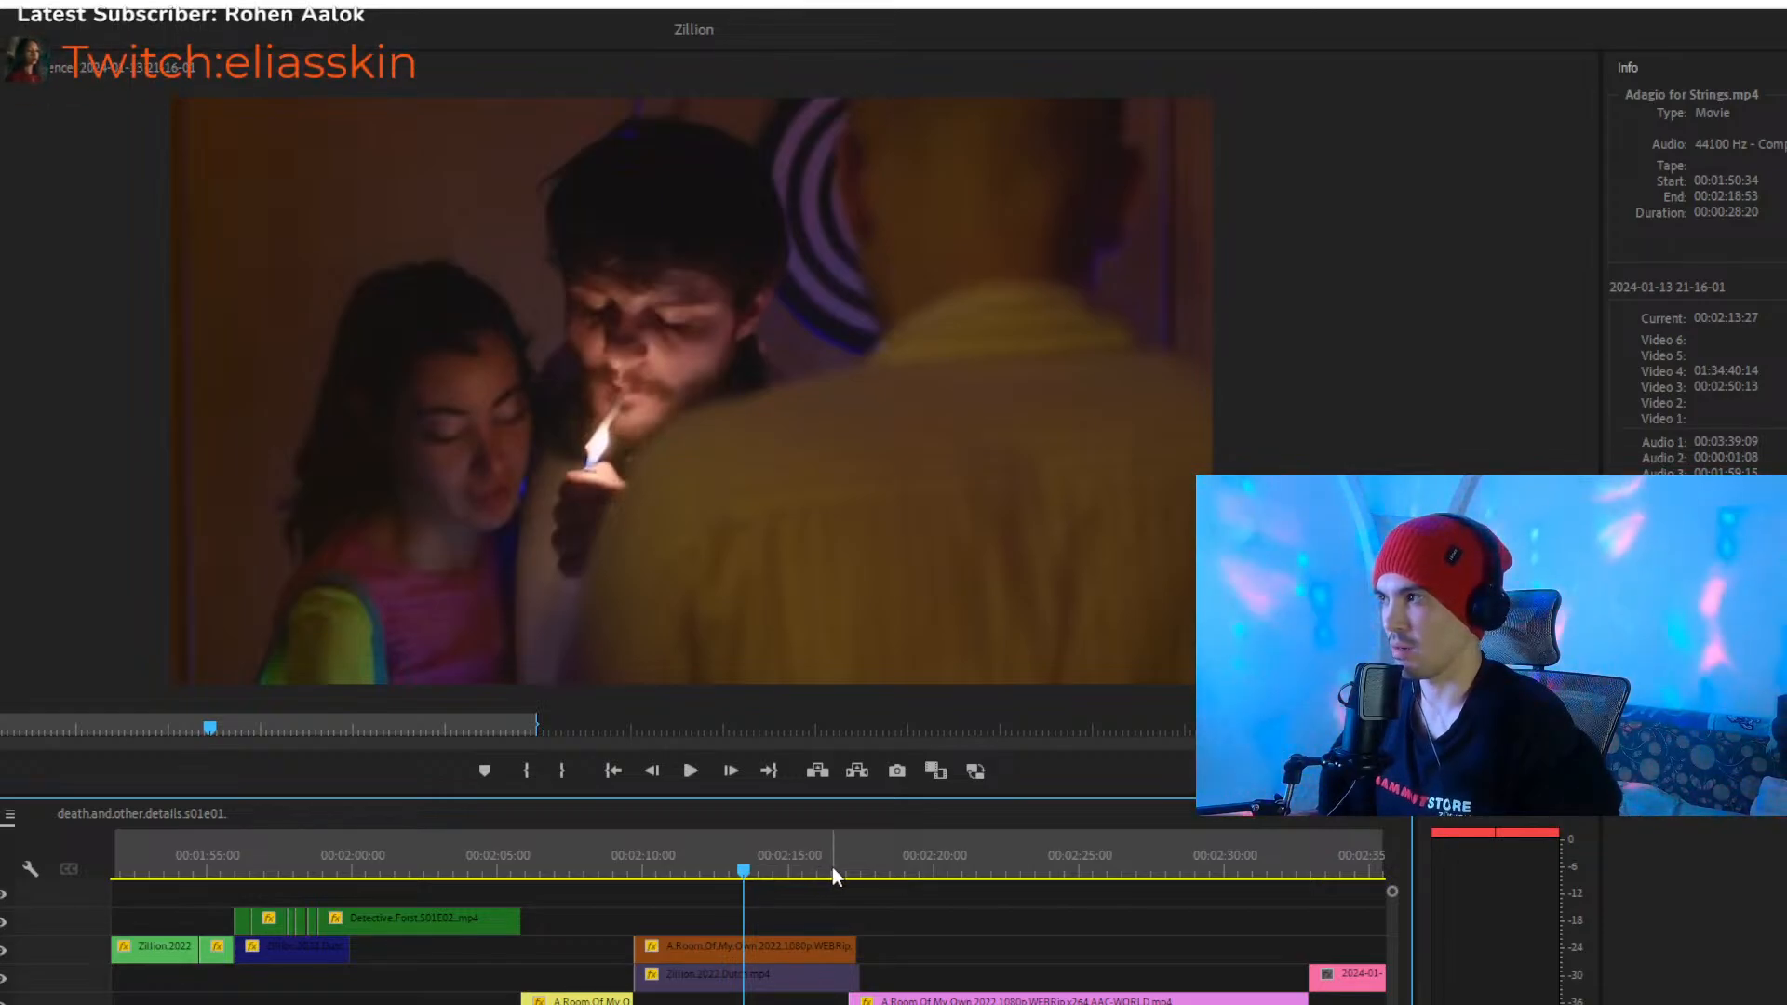
key(space)
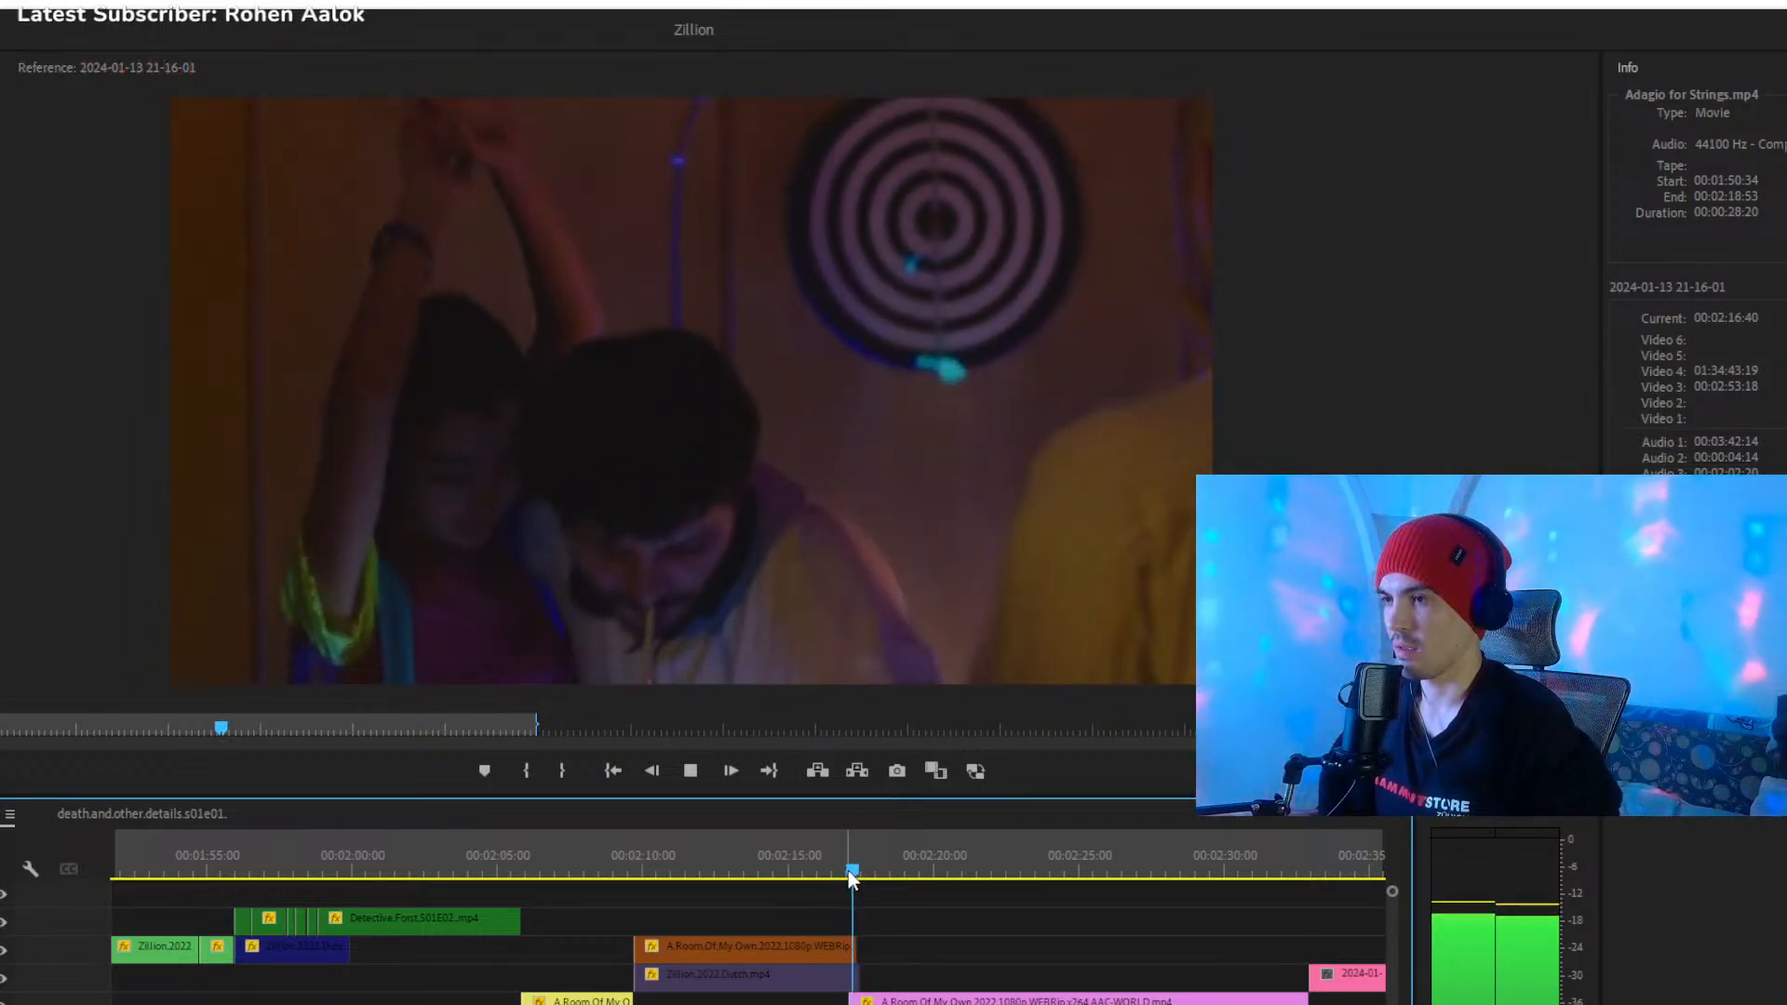
click(827, 873)
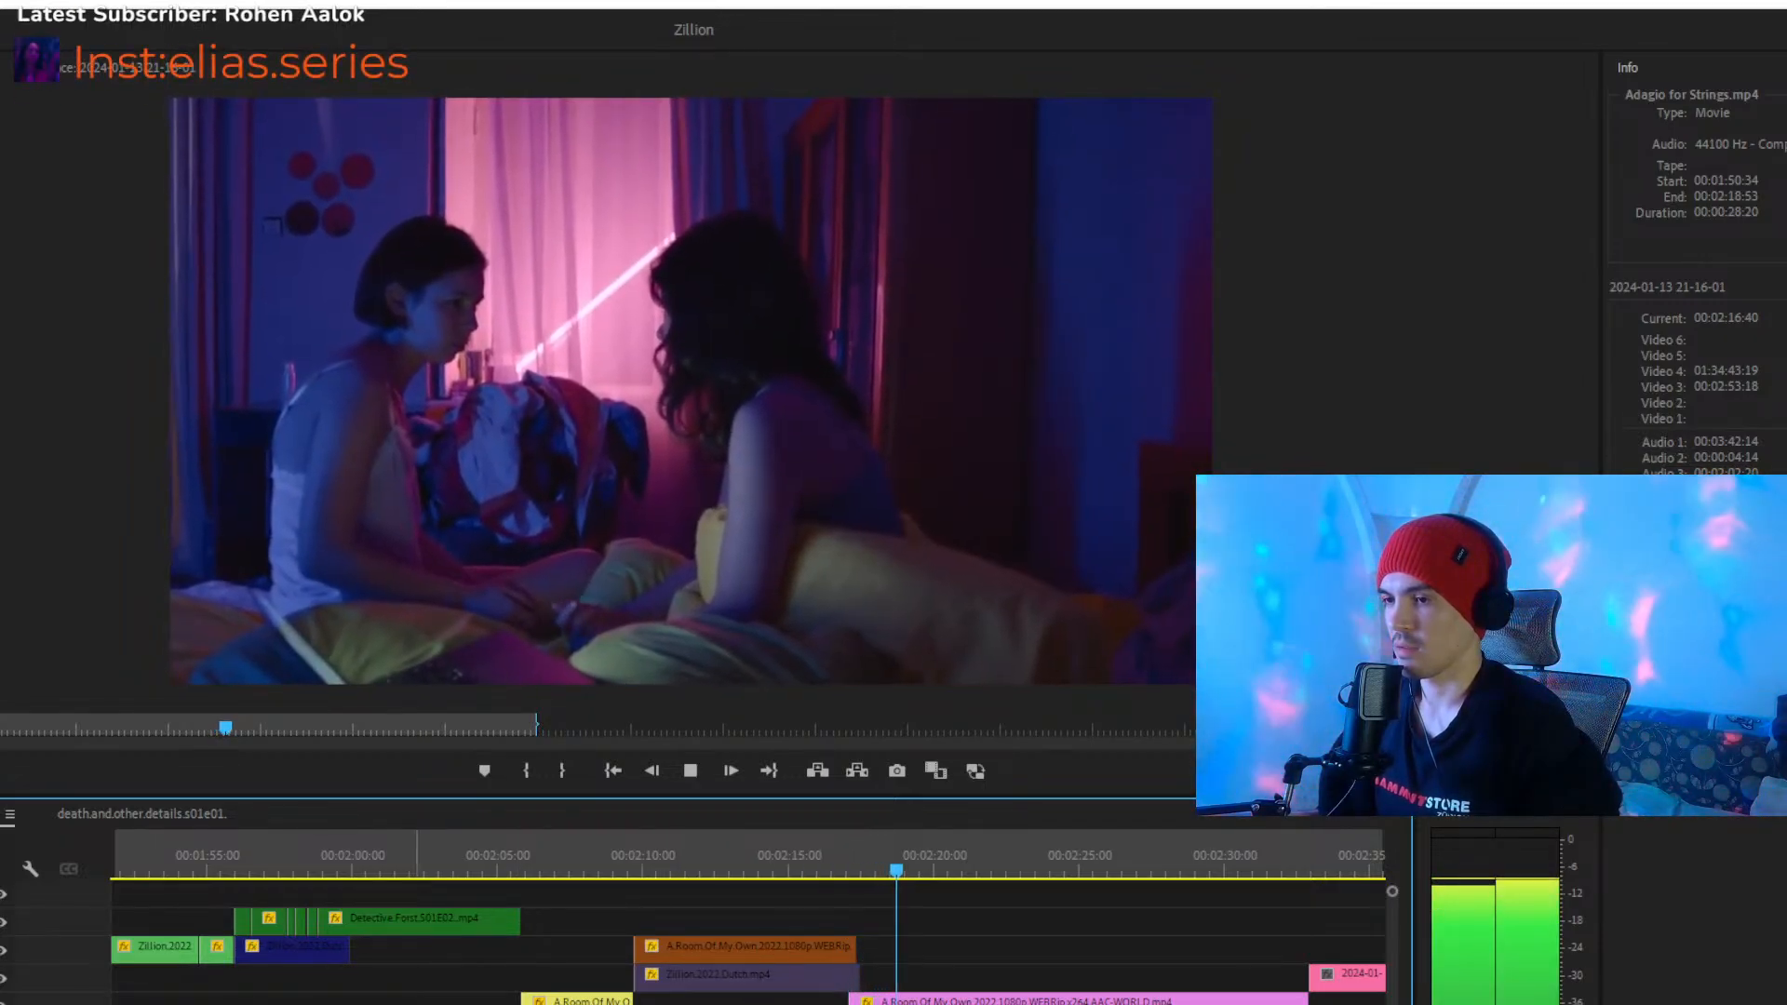
key(minus)
key(minus)
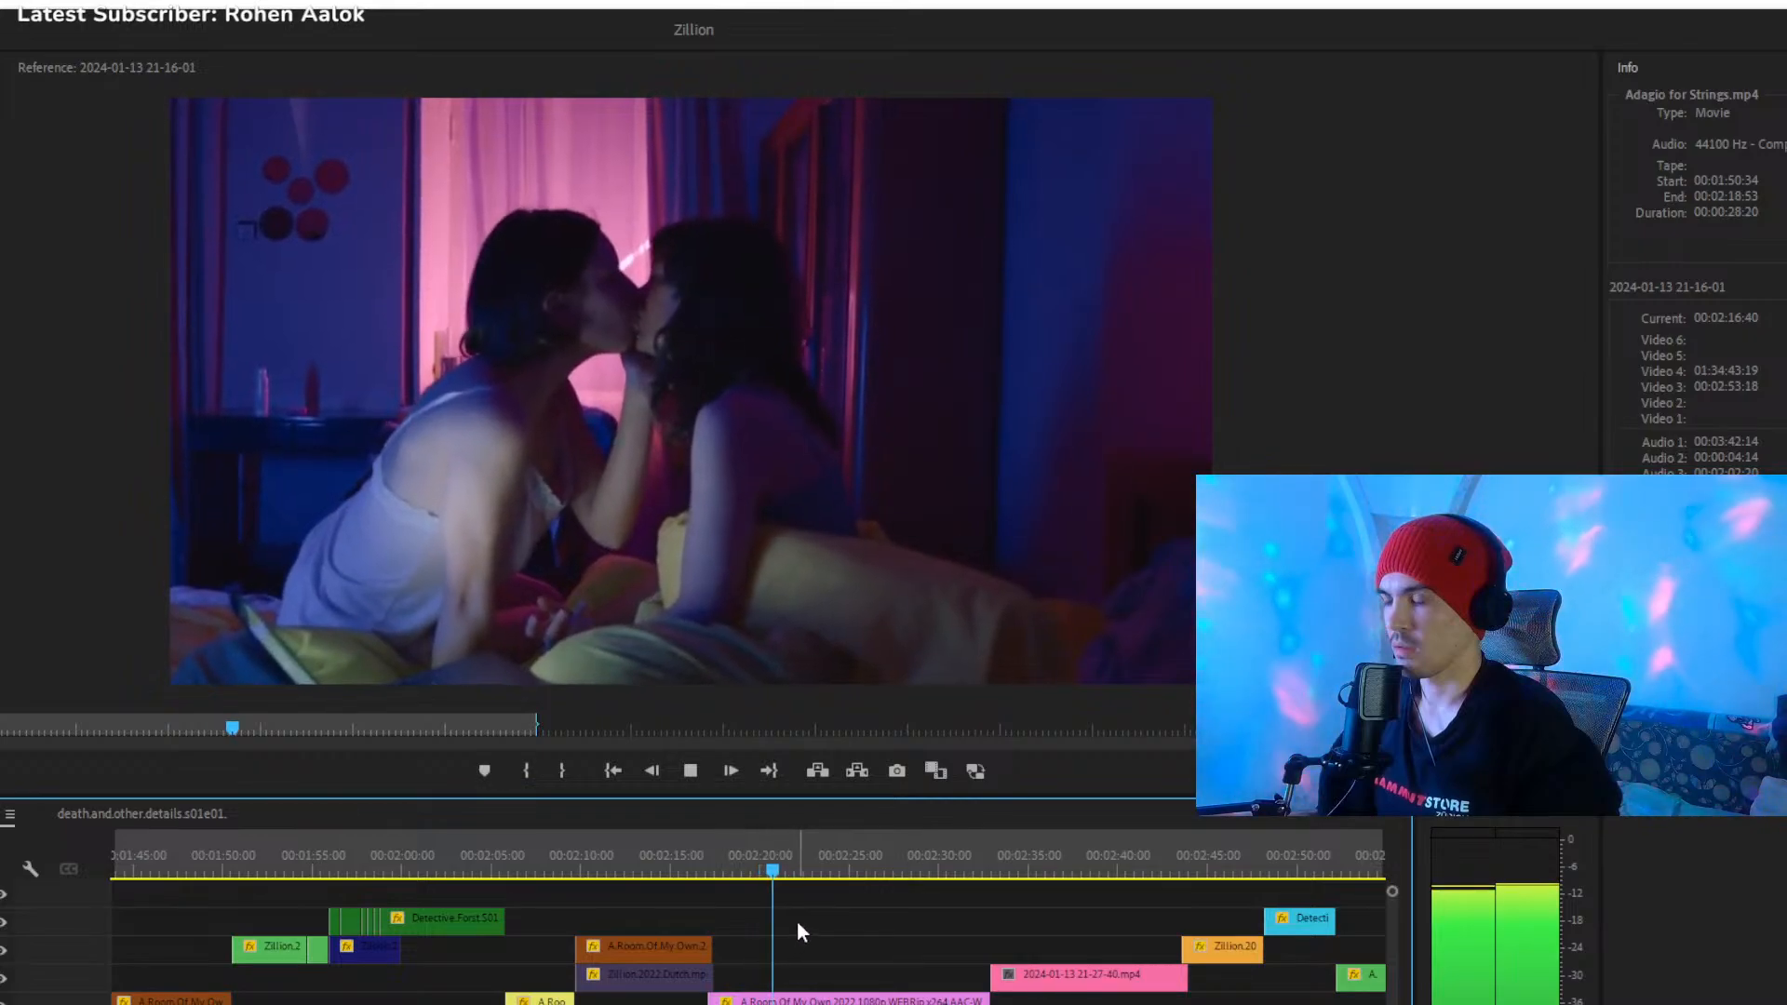
key(space)
- Skim ahead over the pink clips and play from the orange Zillion clip at 00:02:45:16 into the cyan clip
key(minus)
key(minus)
key(minus)
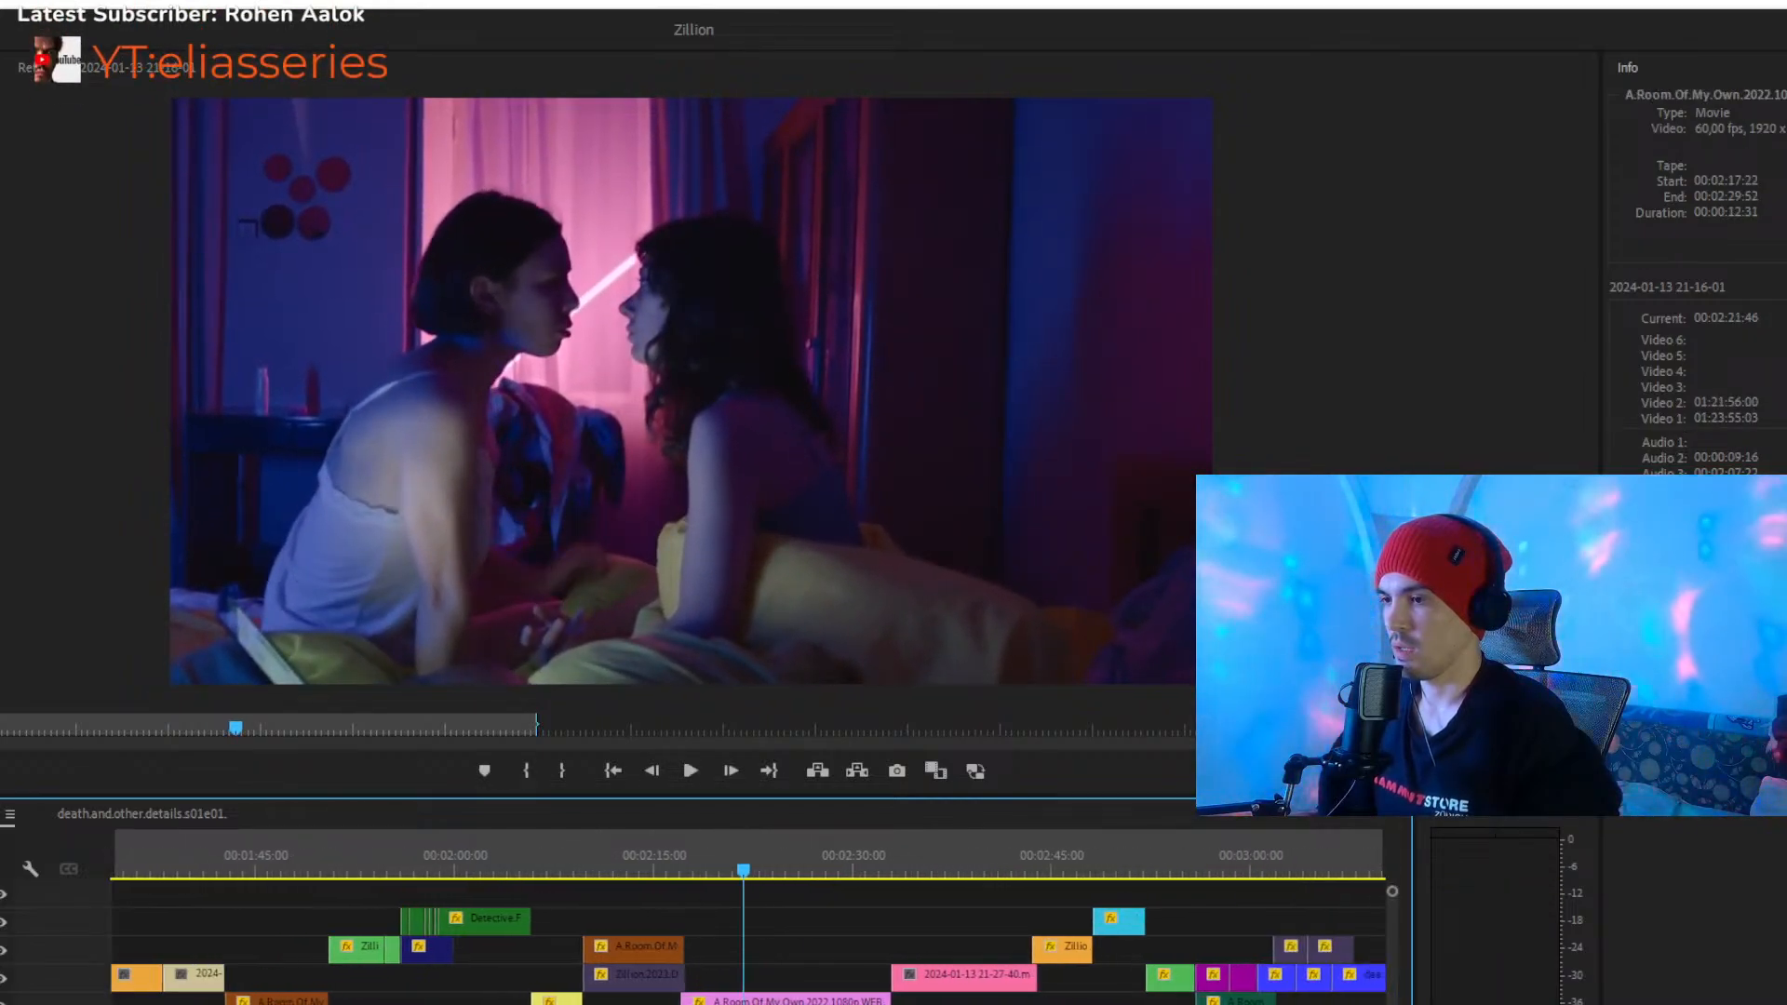
drag(940, 872, 984, 871)
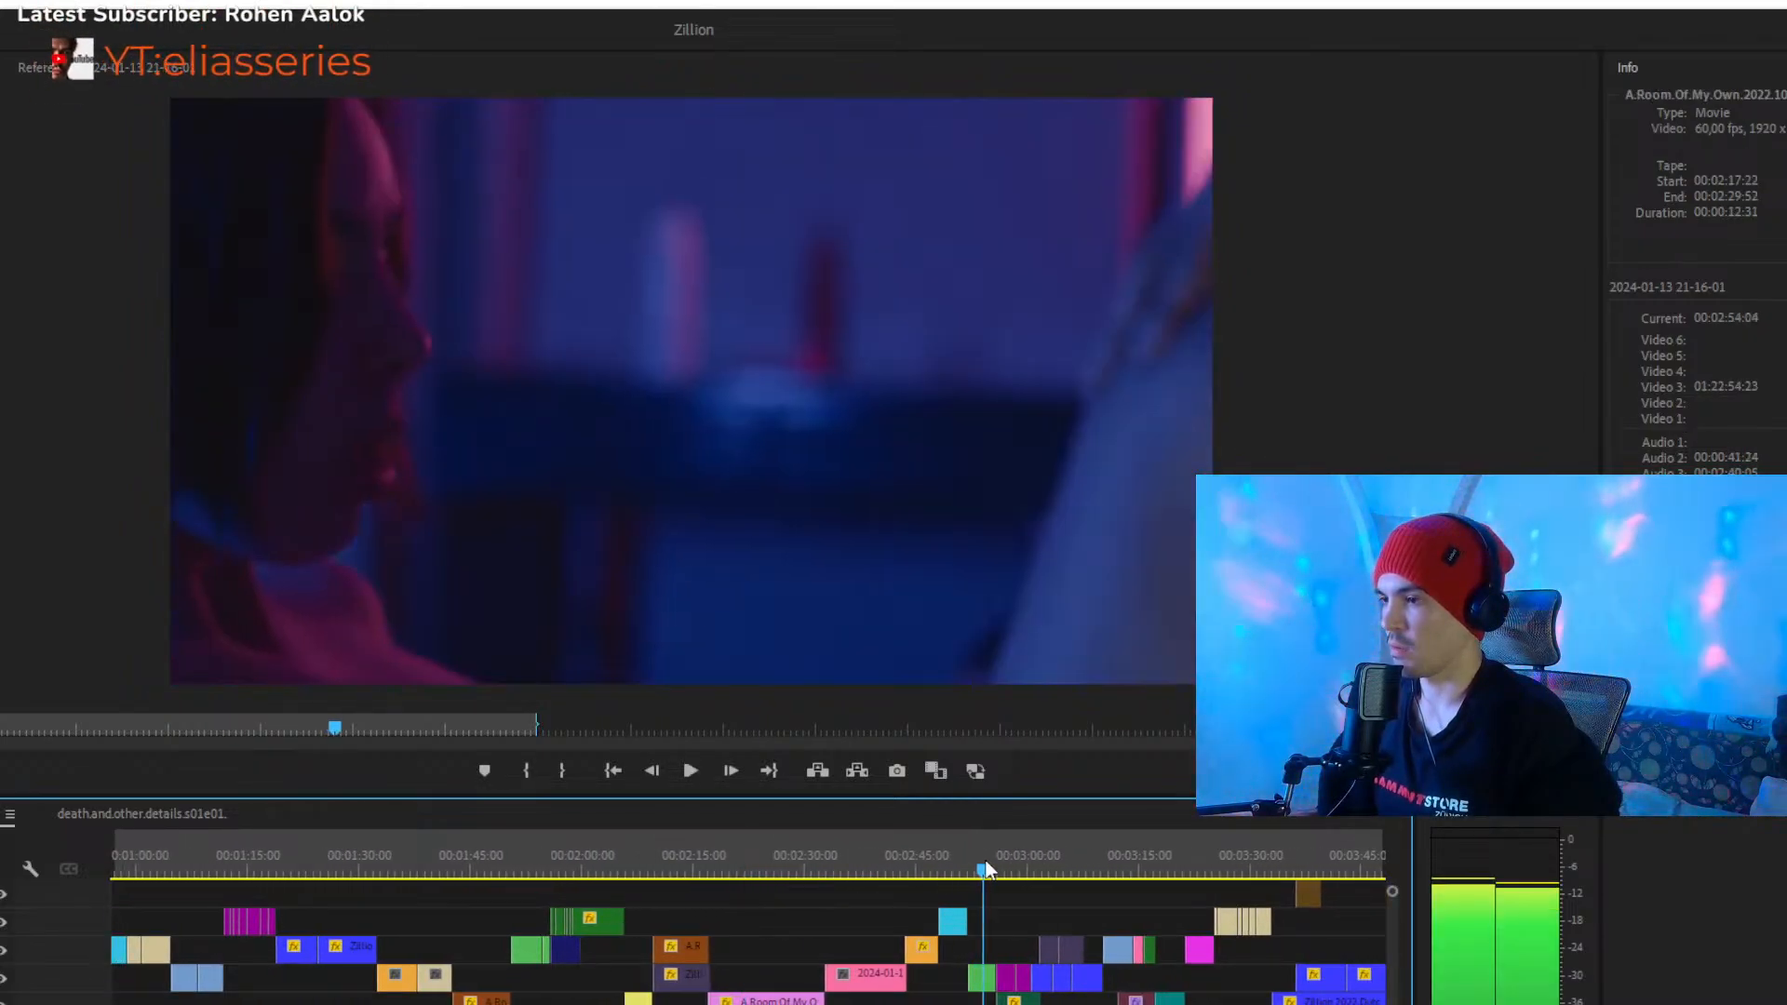
drag(860, 863, 900, 864)
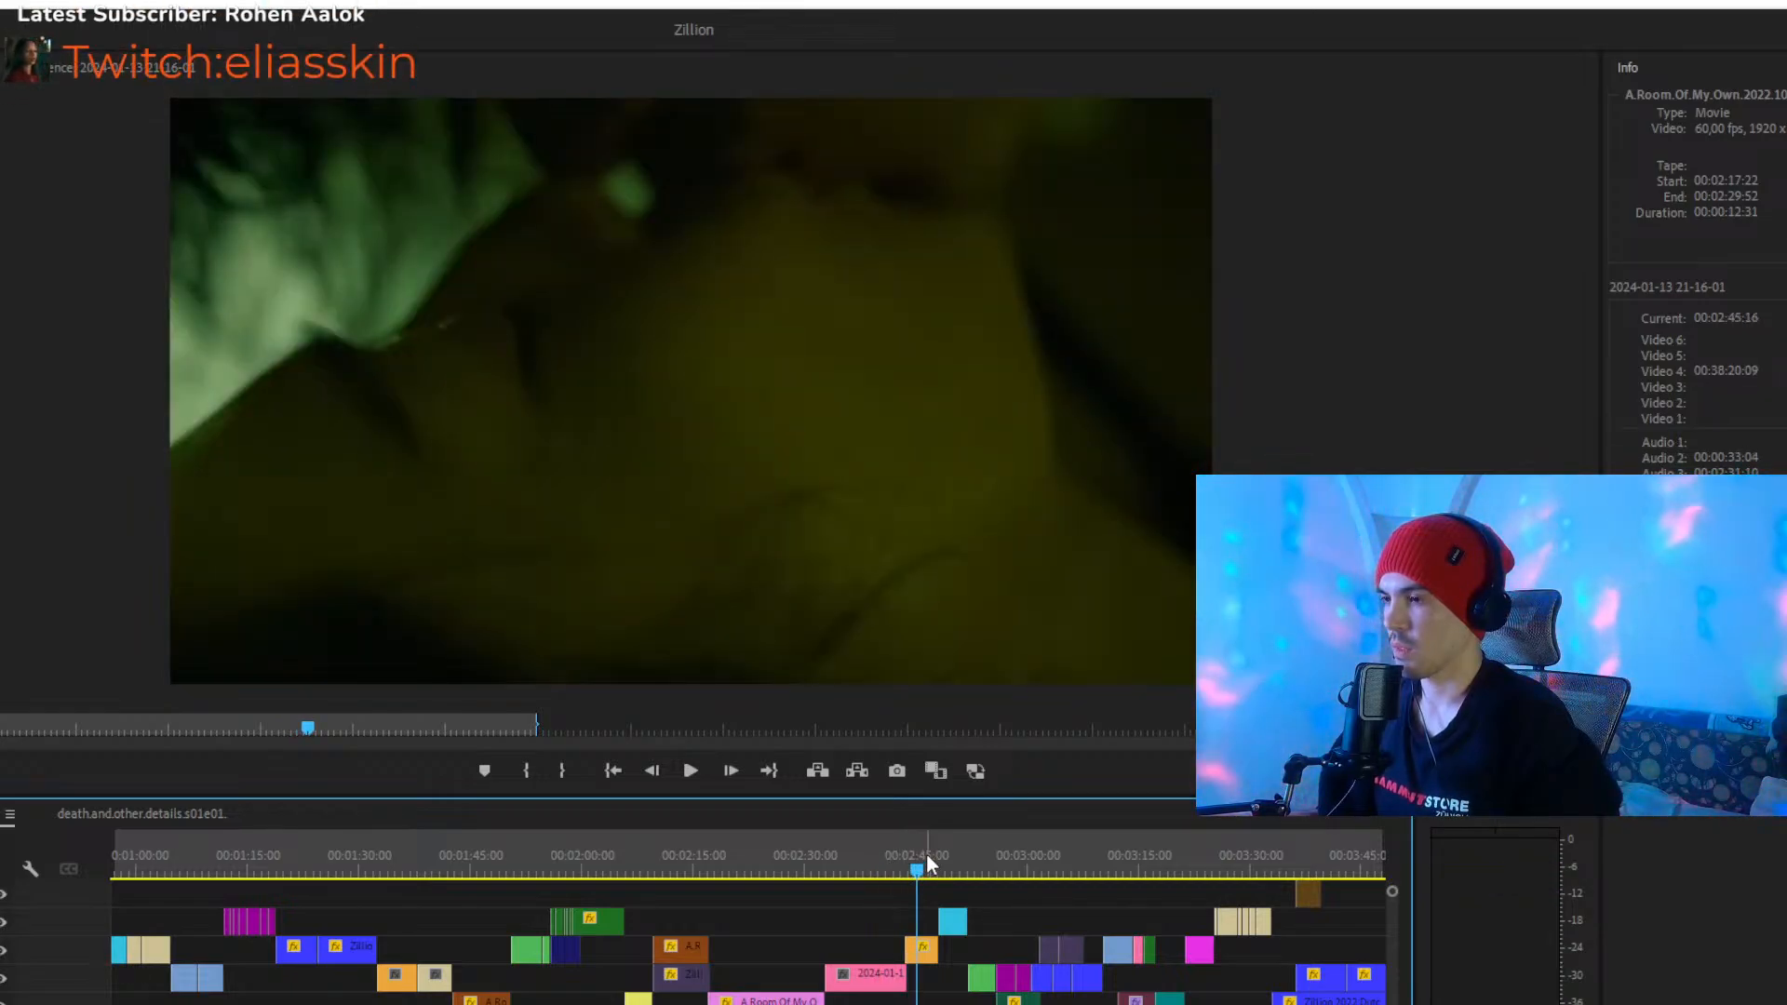
key(equal)
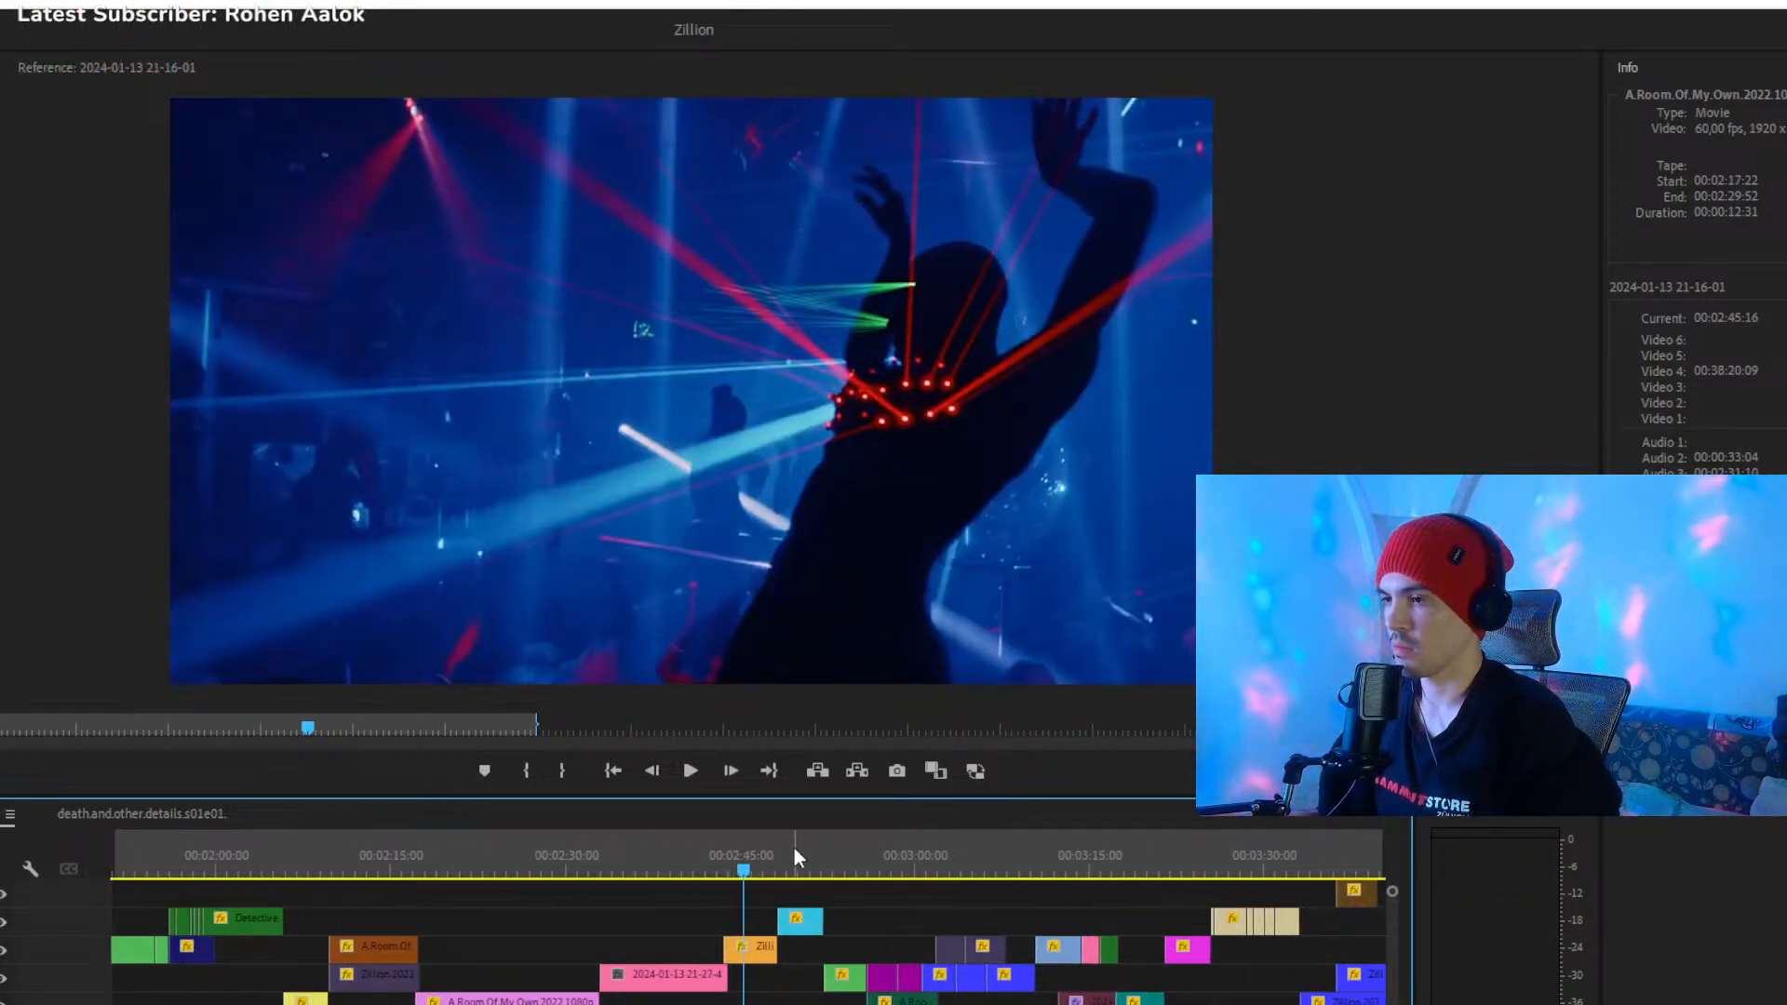
key(space)
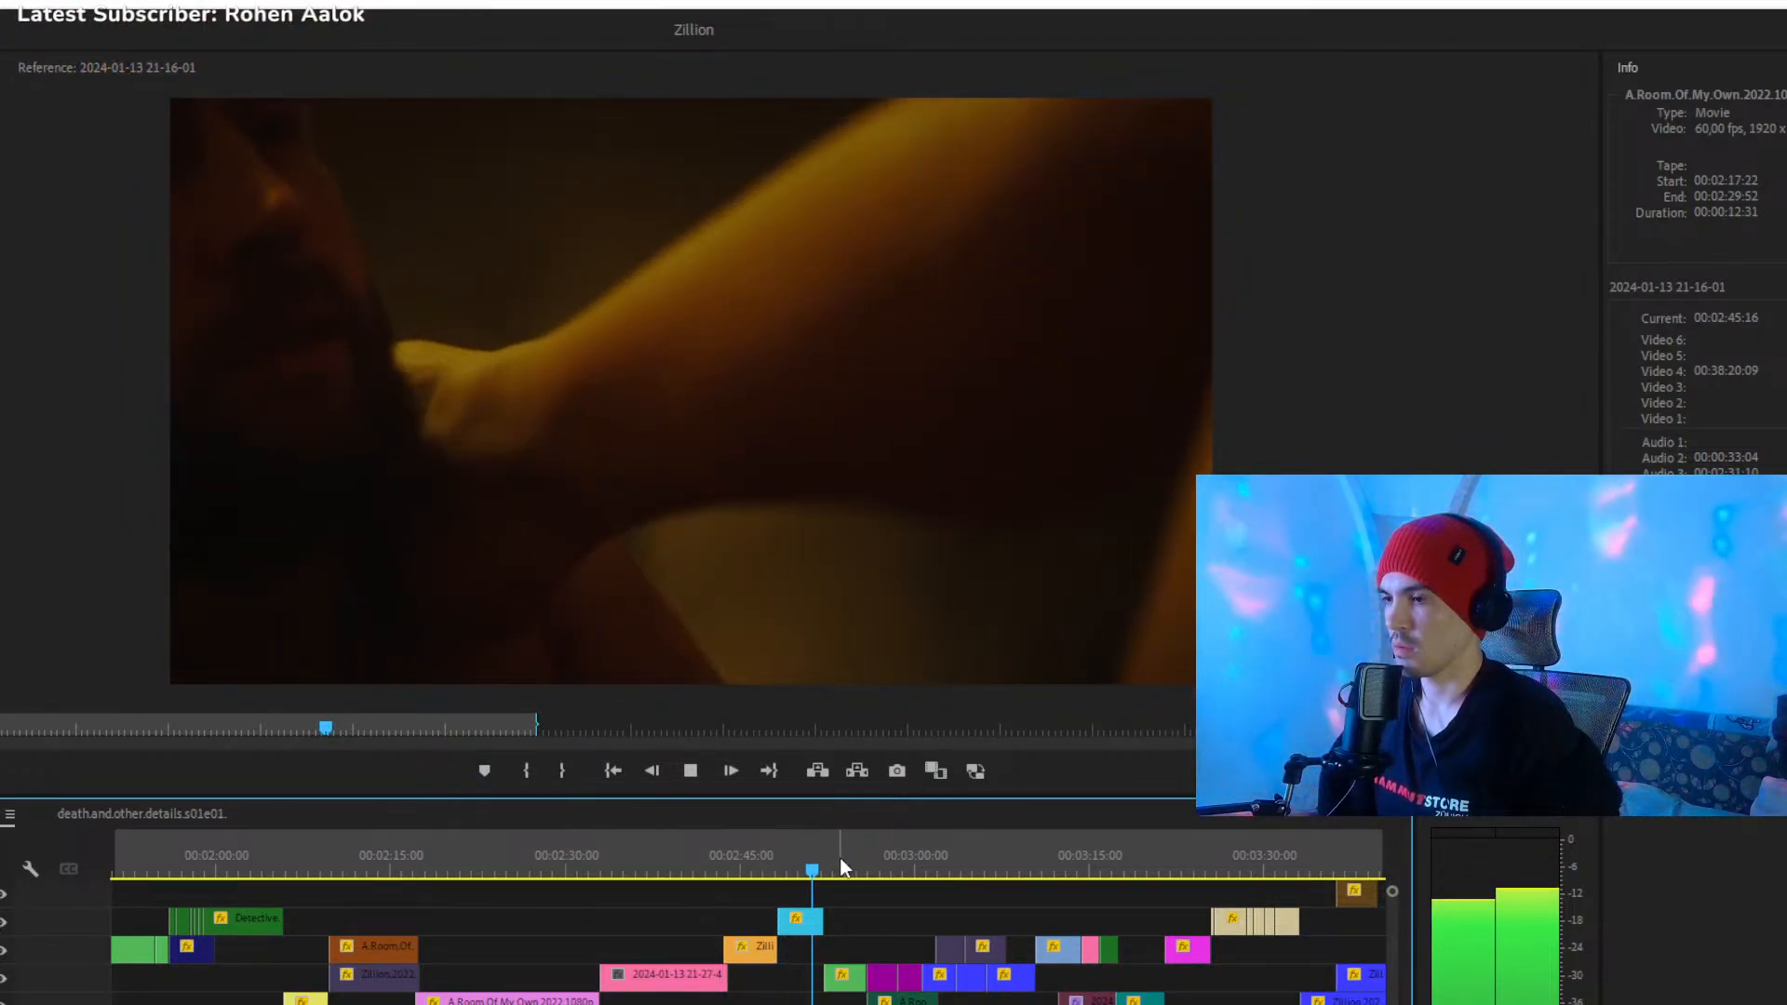
- Skip ahead to the purple clips and play them up to the first blue clip at 00:03:00:54
drag(871, 871, 881, 872)
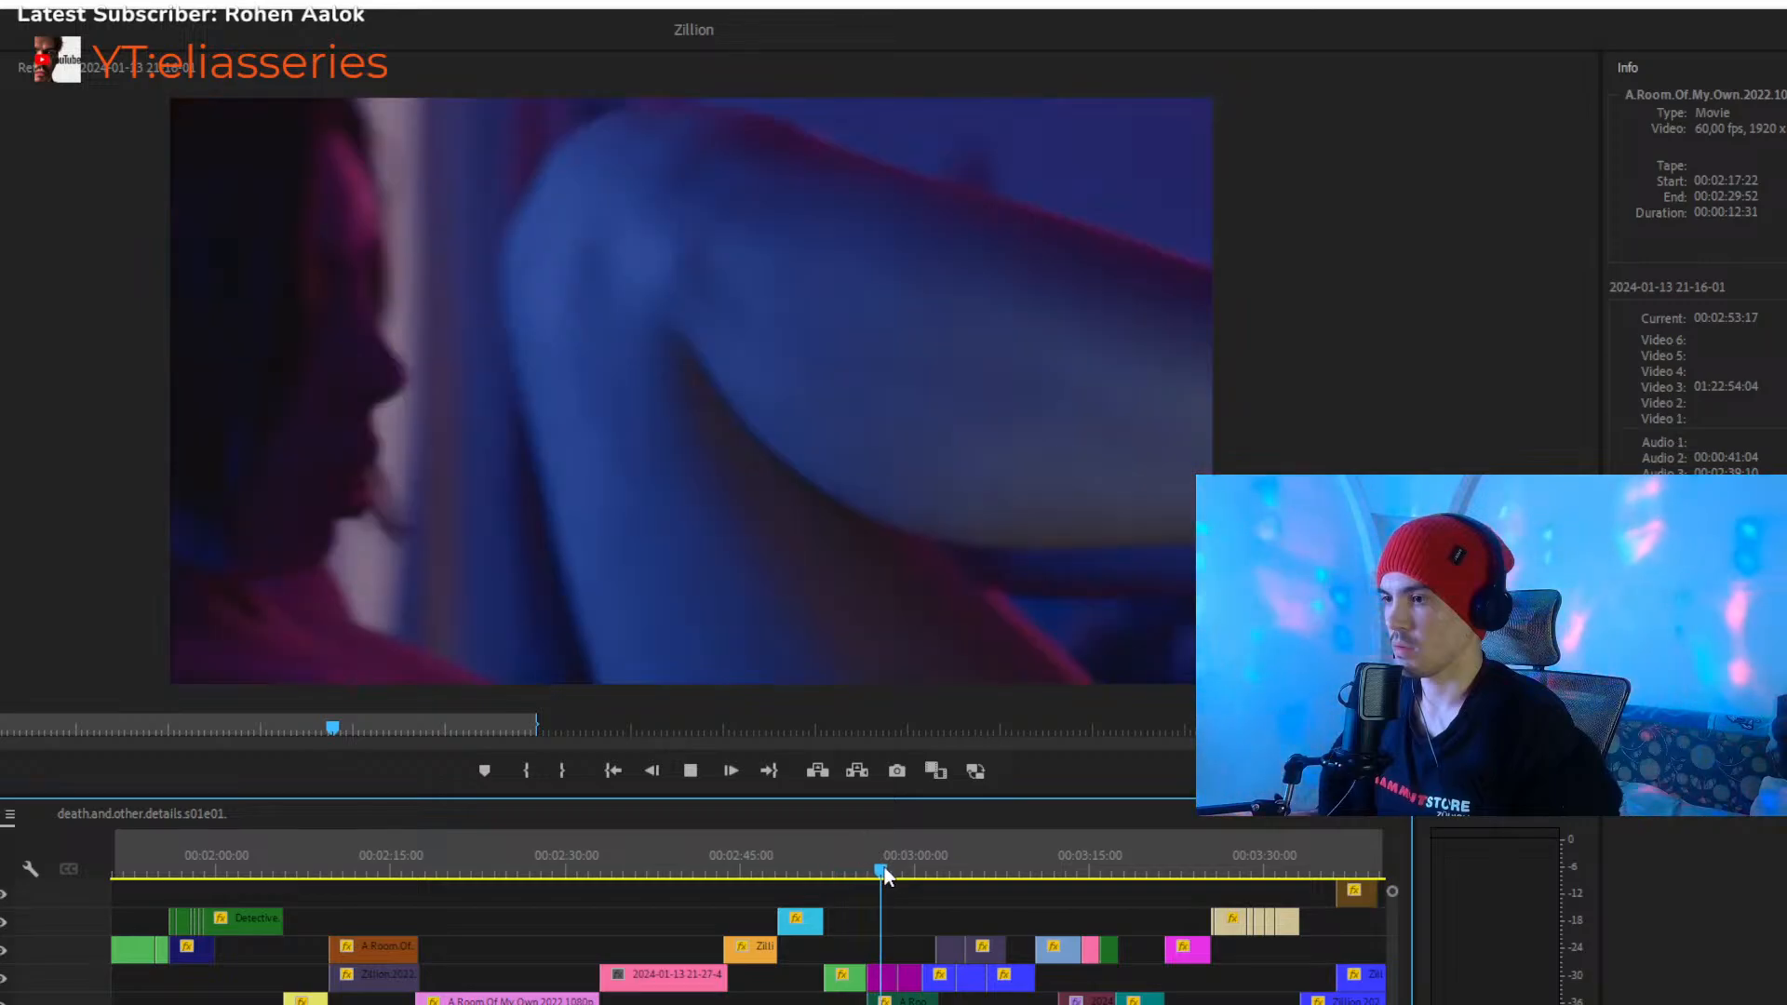
key(space)
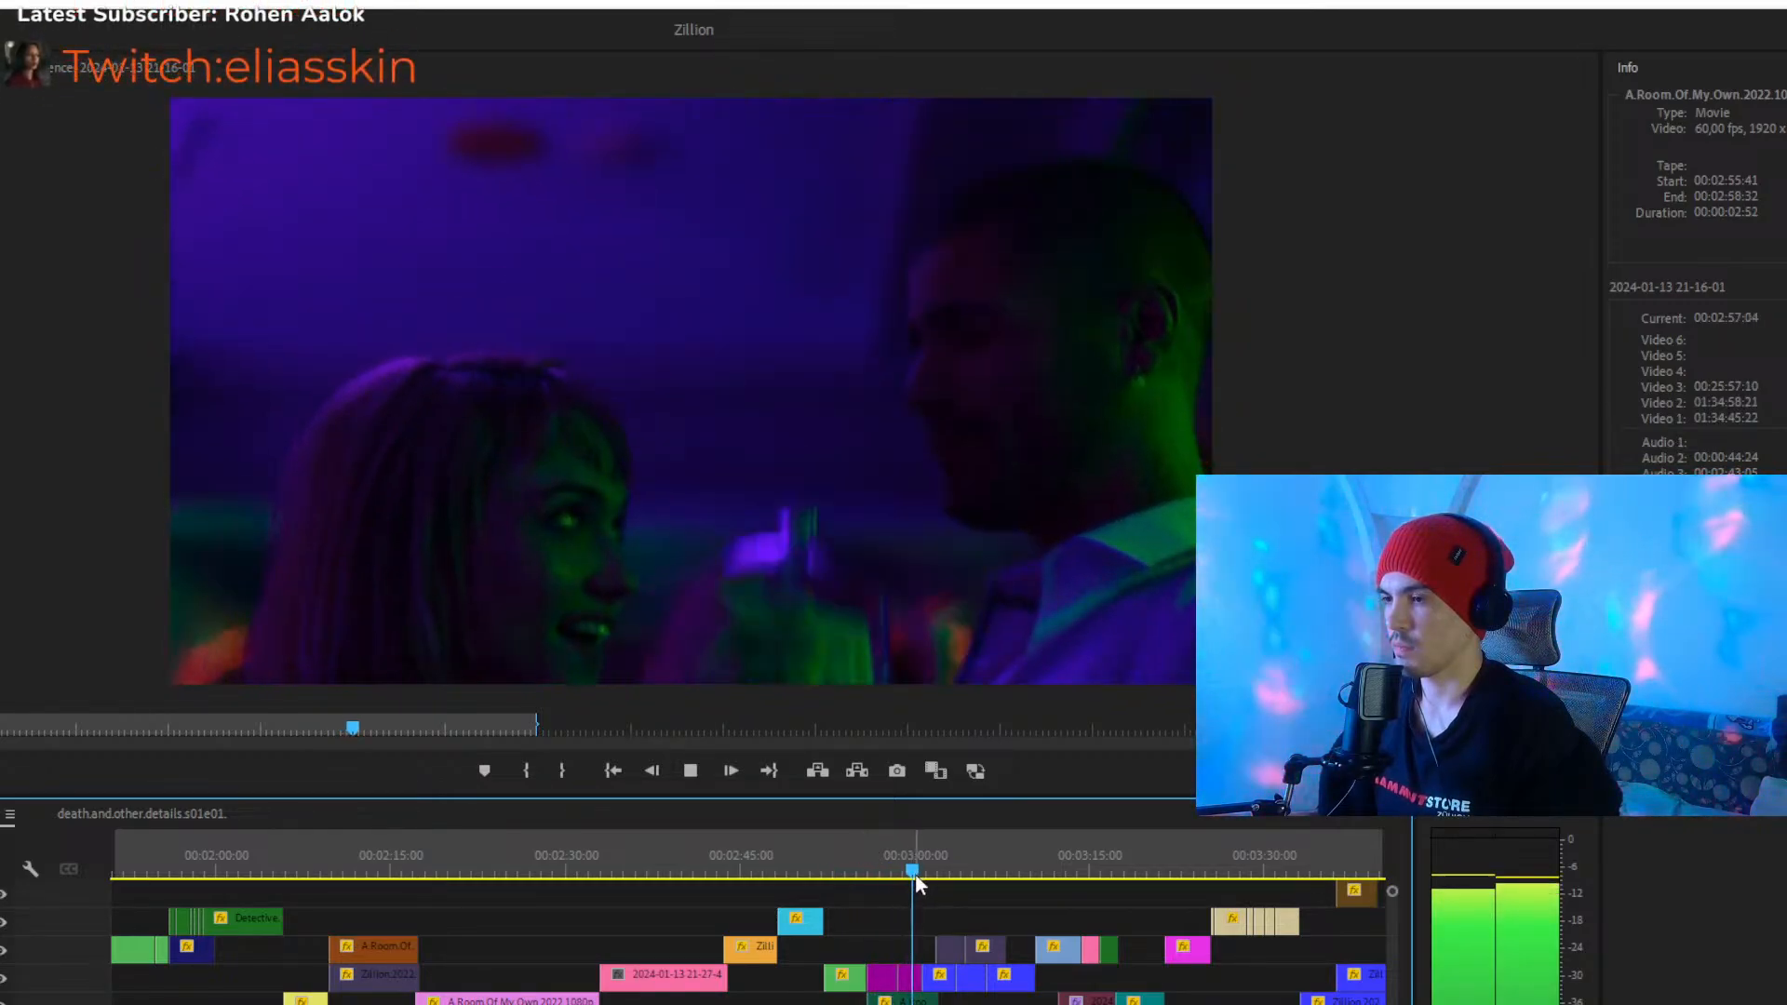
key(space)
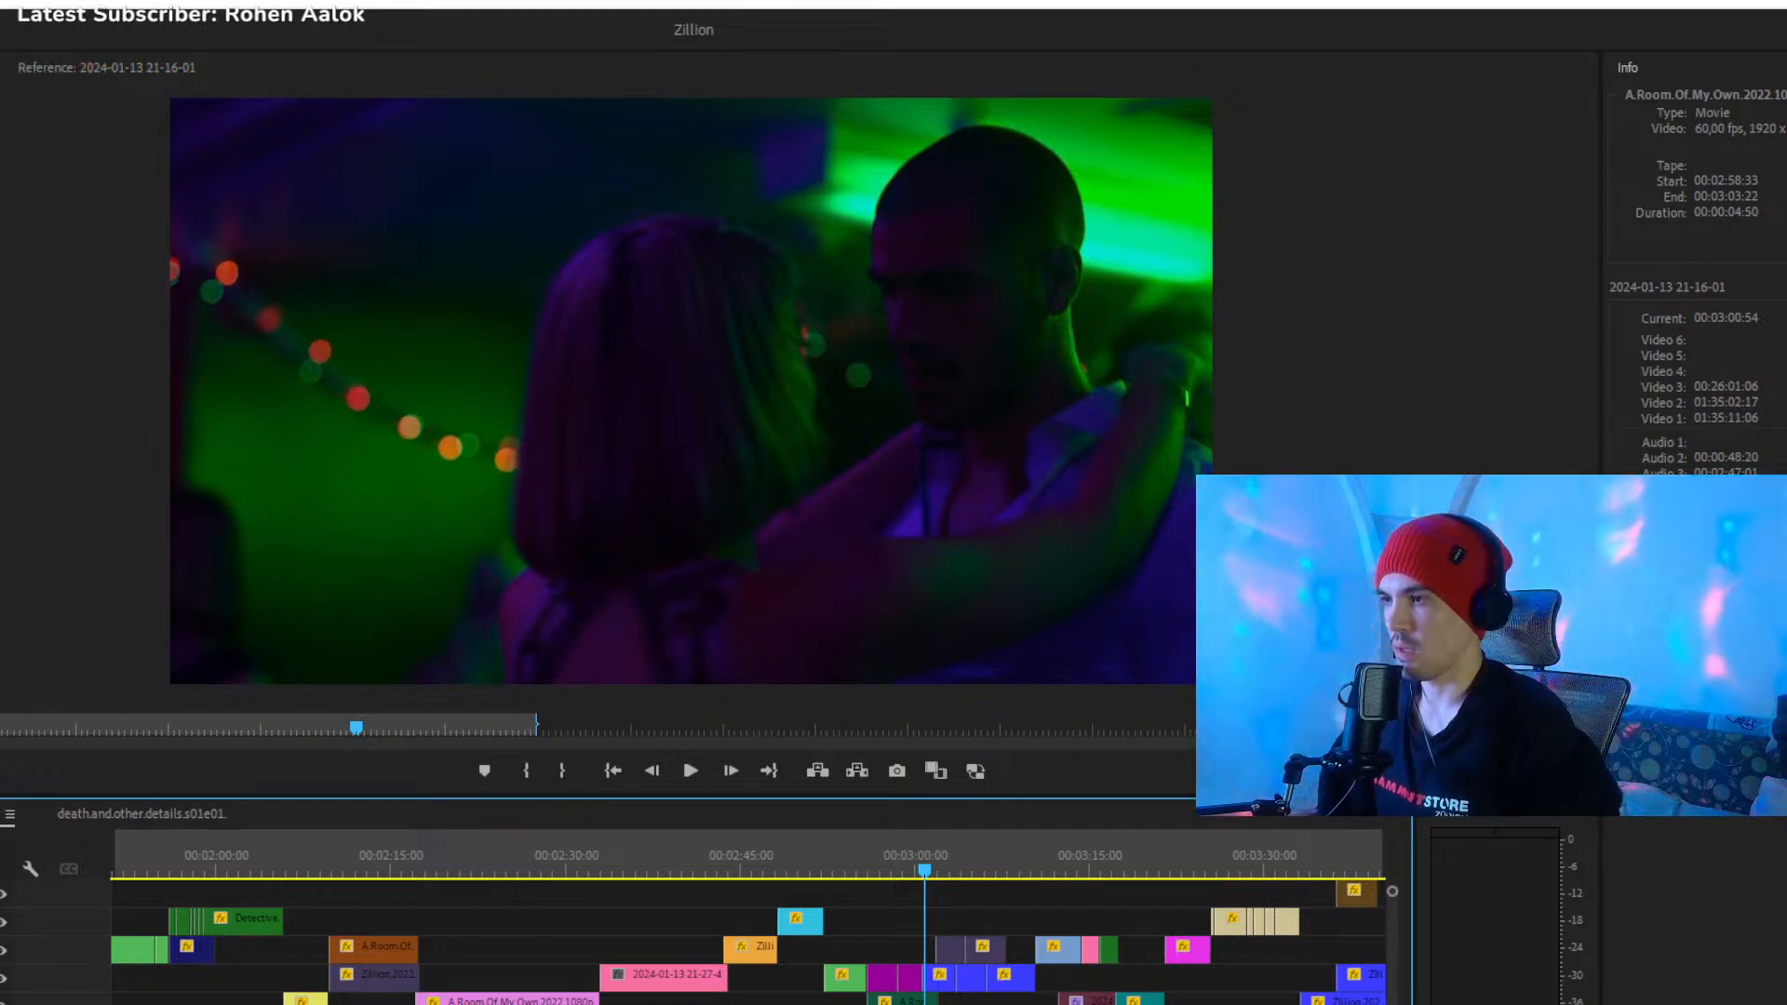
- Review the blue, magenta and beige clips after 00:03:00:54 and play into the dark brown Zillion clip, stopping at 00:03:36:47
scroll(811, 883, right, 3)
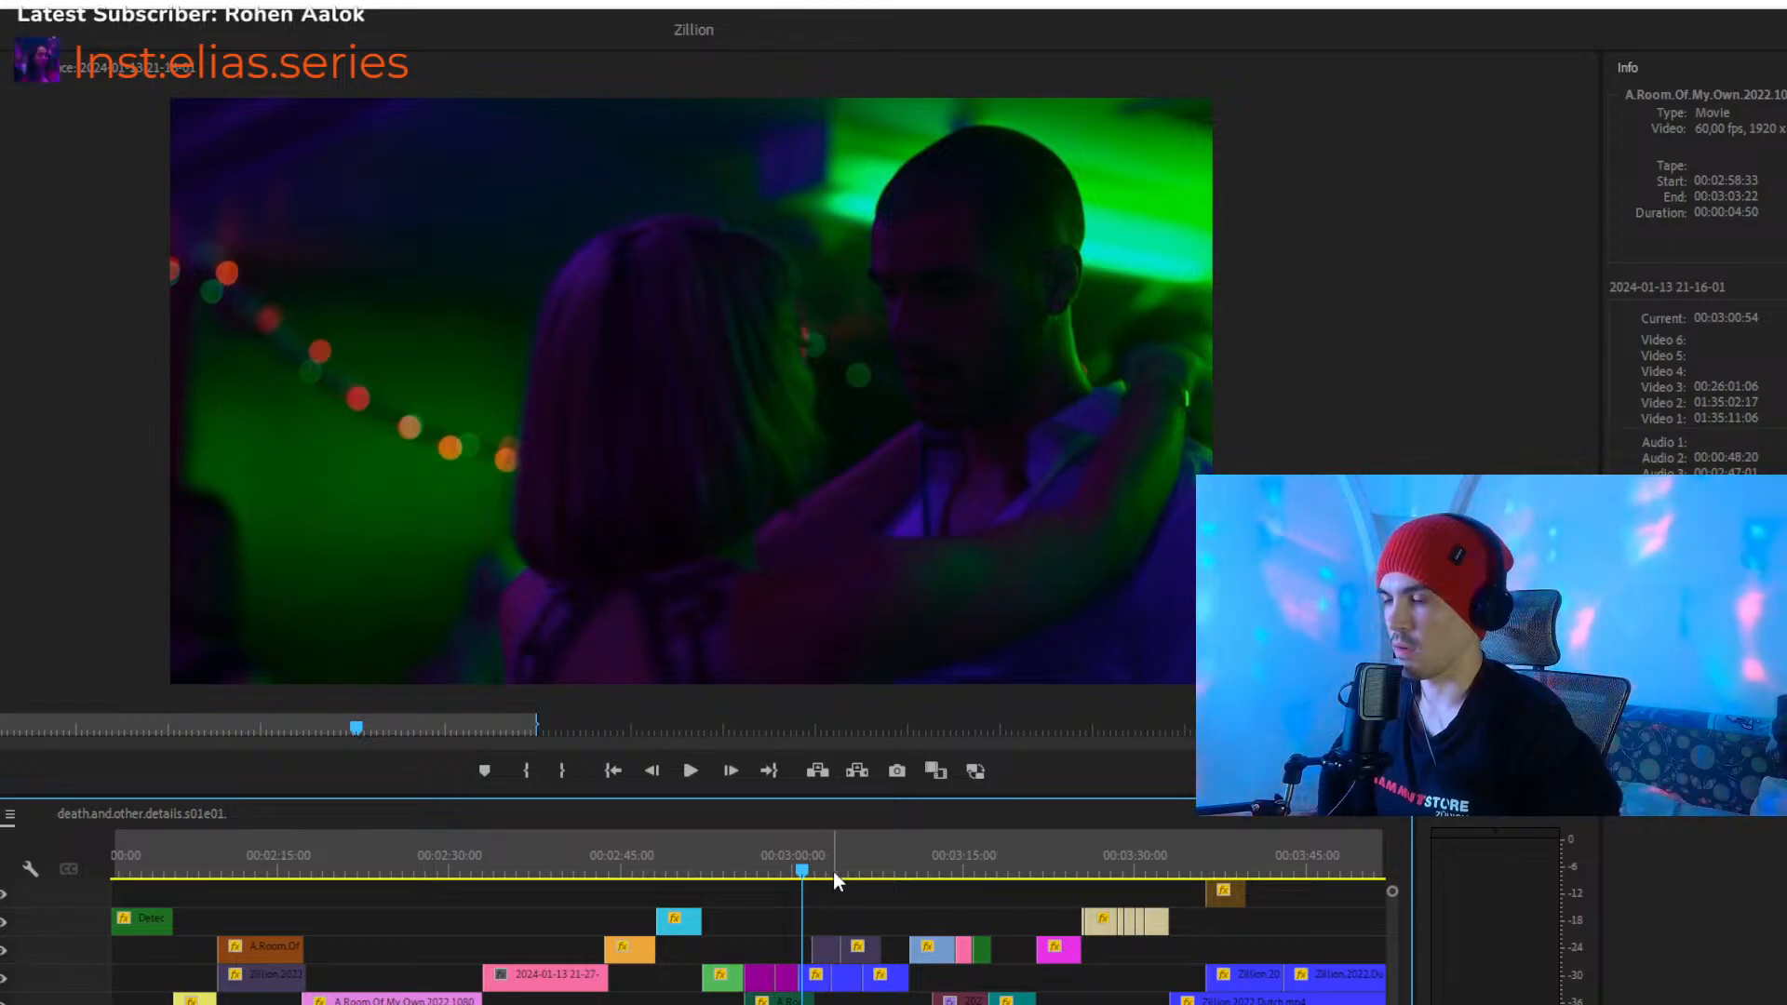
drag(821, 860, 873, 875)
key(space)
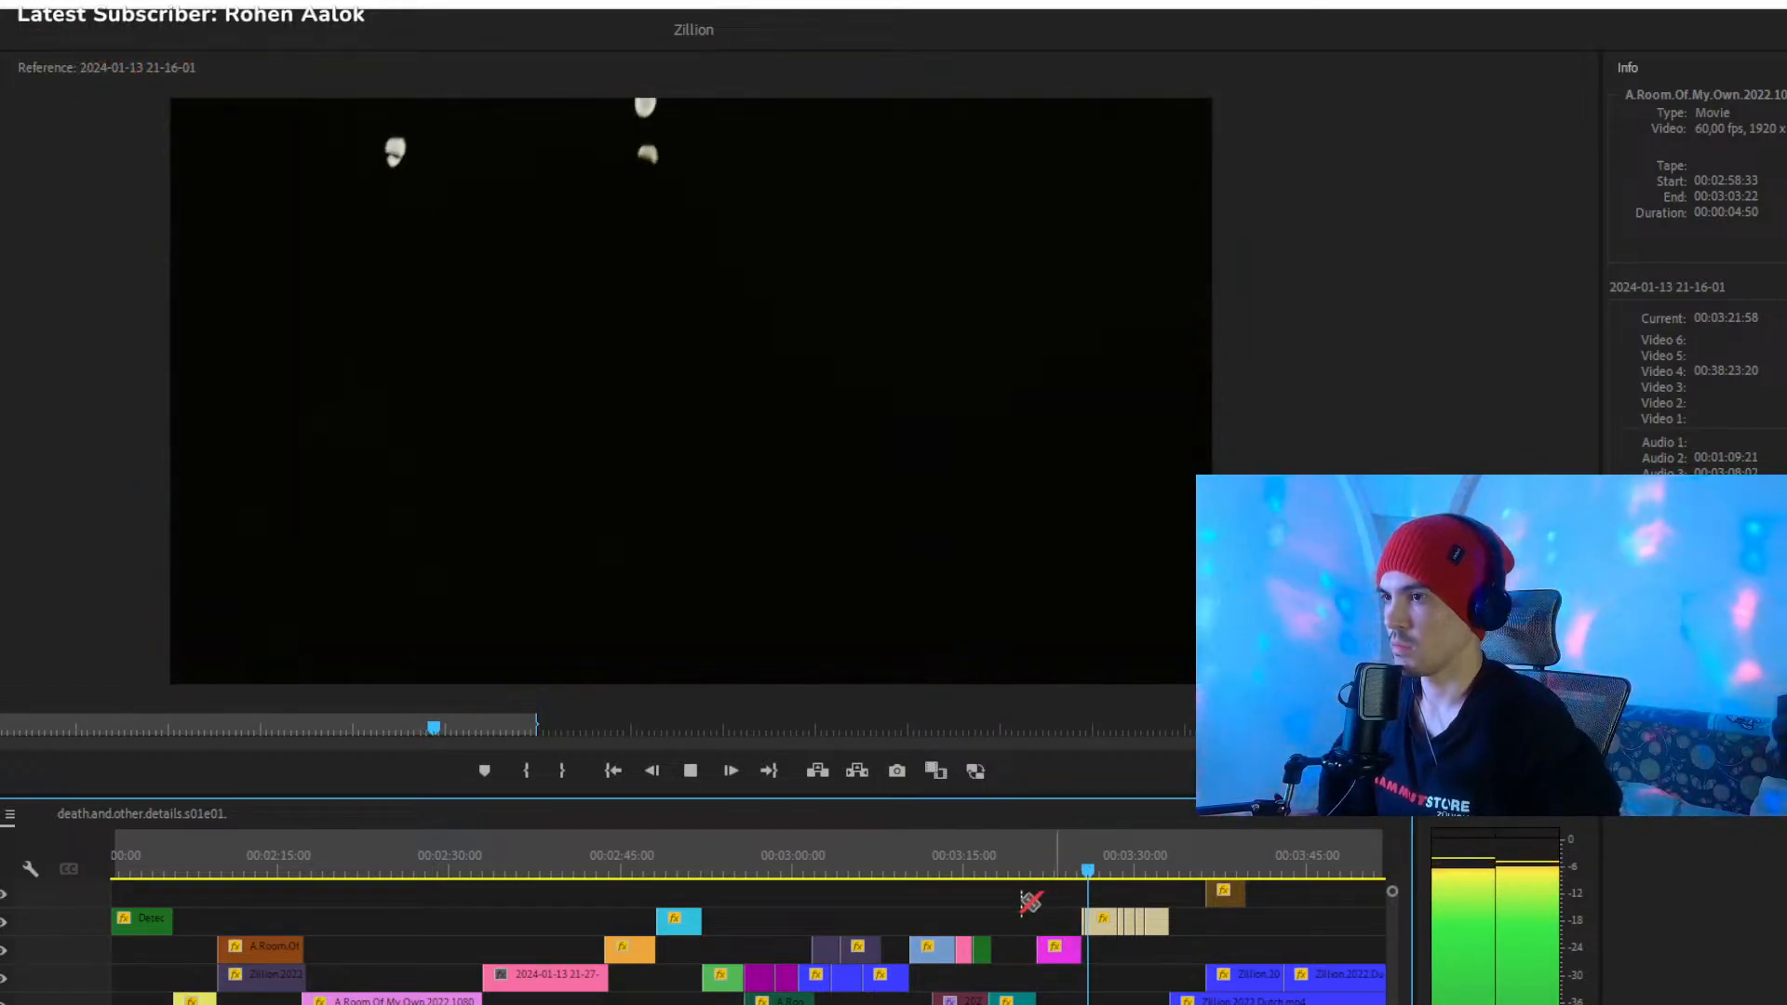
drag(1199, 1004, 1325, 1004)
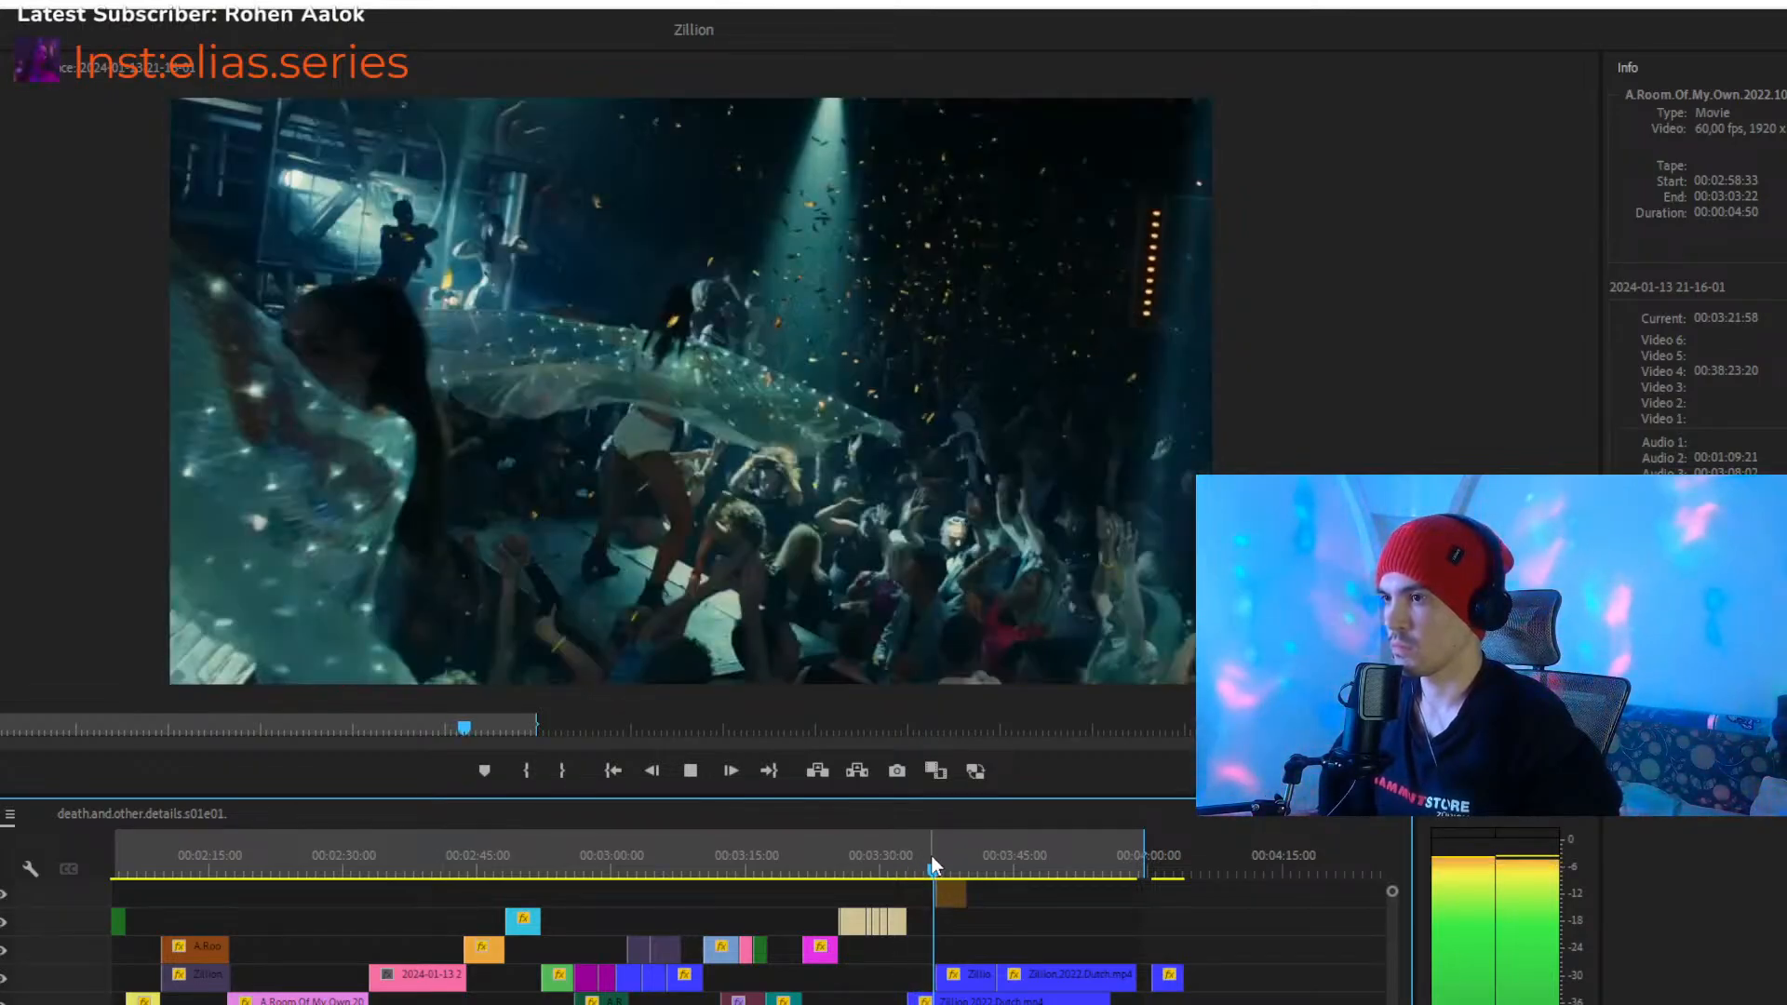
key(space)
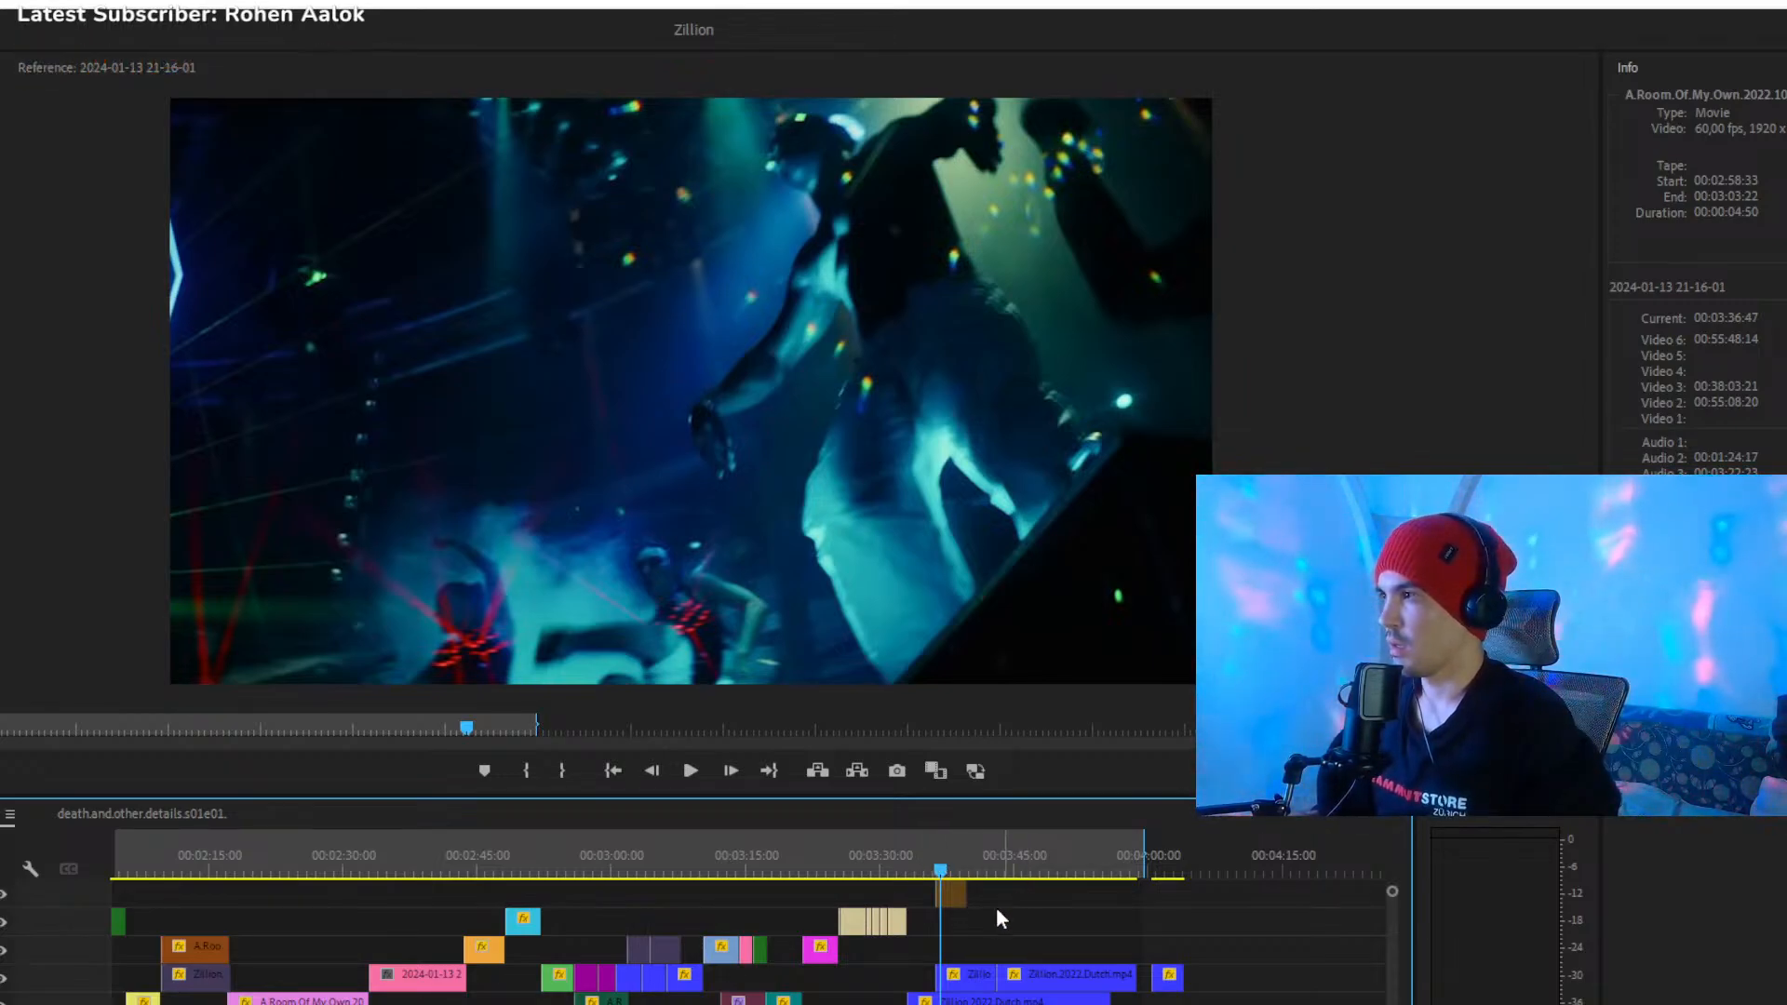
- Play the dark brown Zillion clip from 00:03:36:47 and skip ahead to 00:03:42:19 in the blue Zillion clips
scroll(744, 940, down, 3)
scroll(744, 940, up, 5)
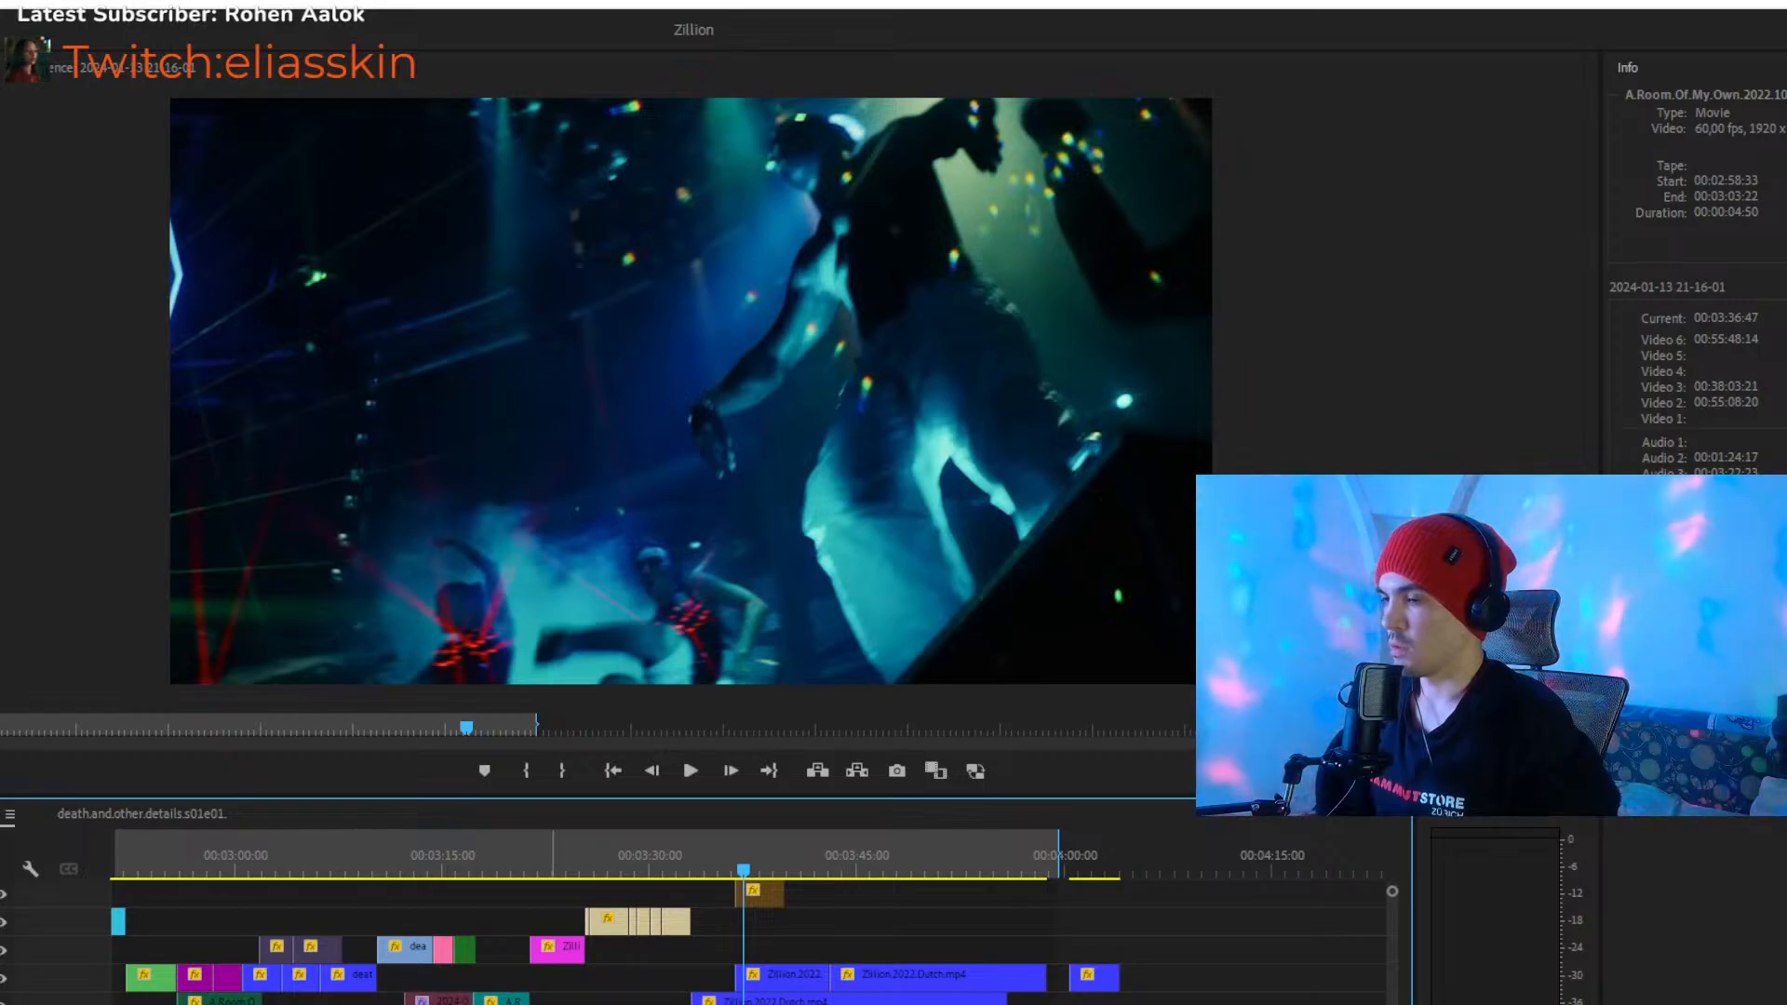
key(space)
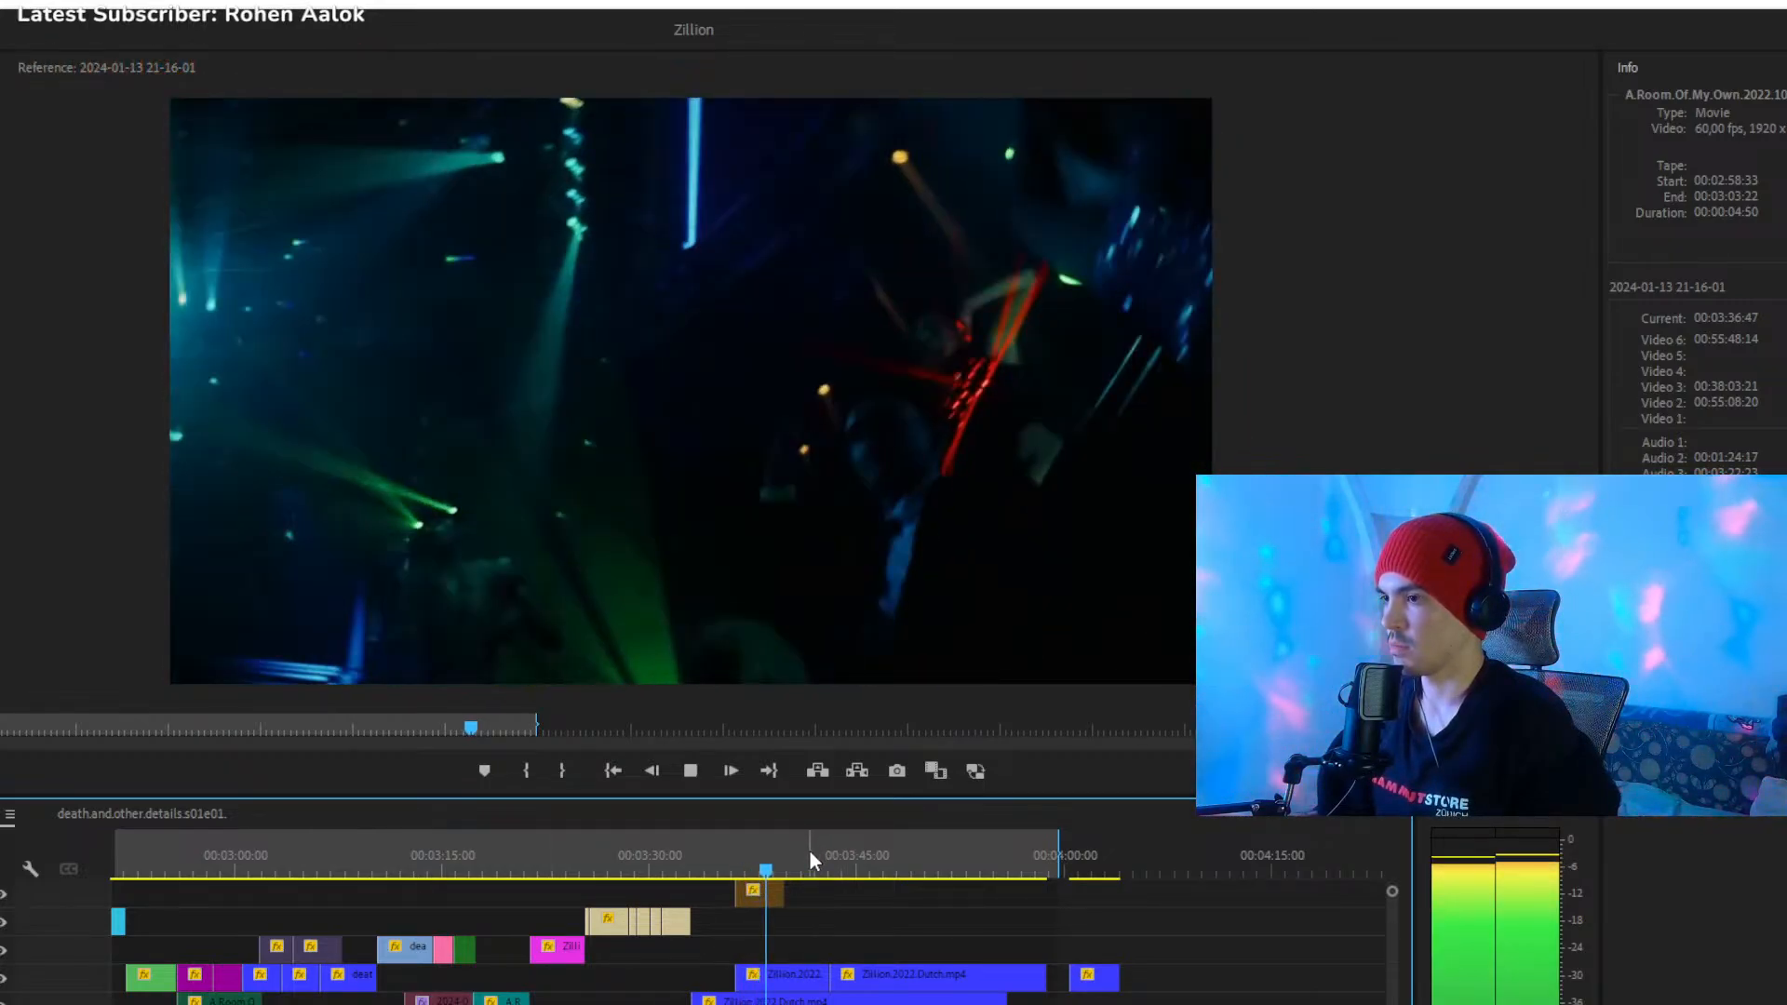
click(817, 863)
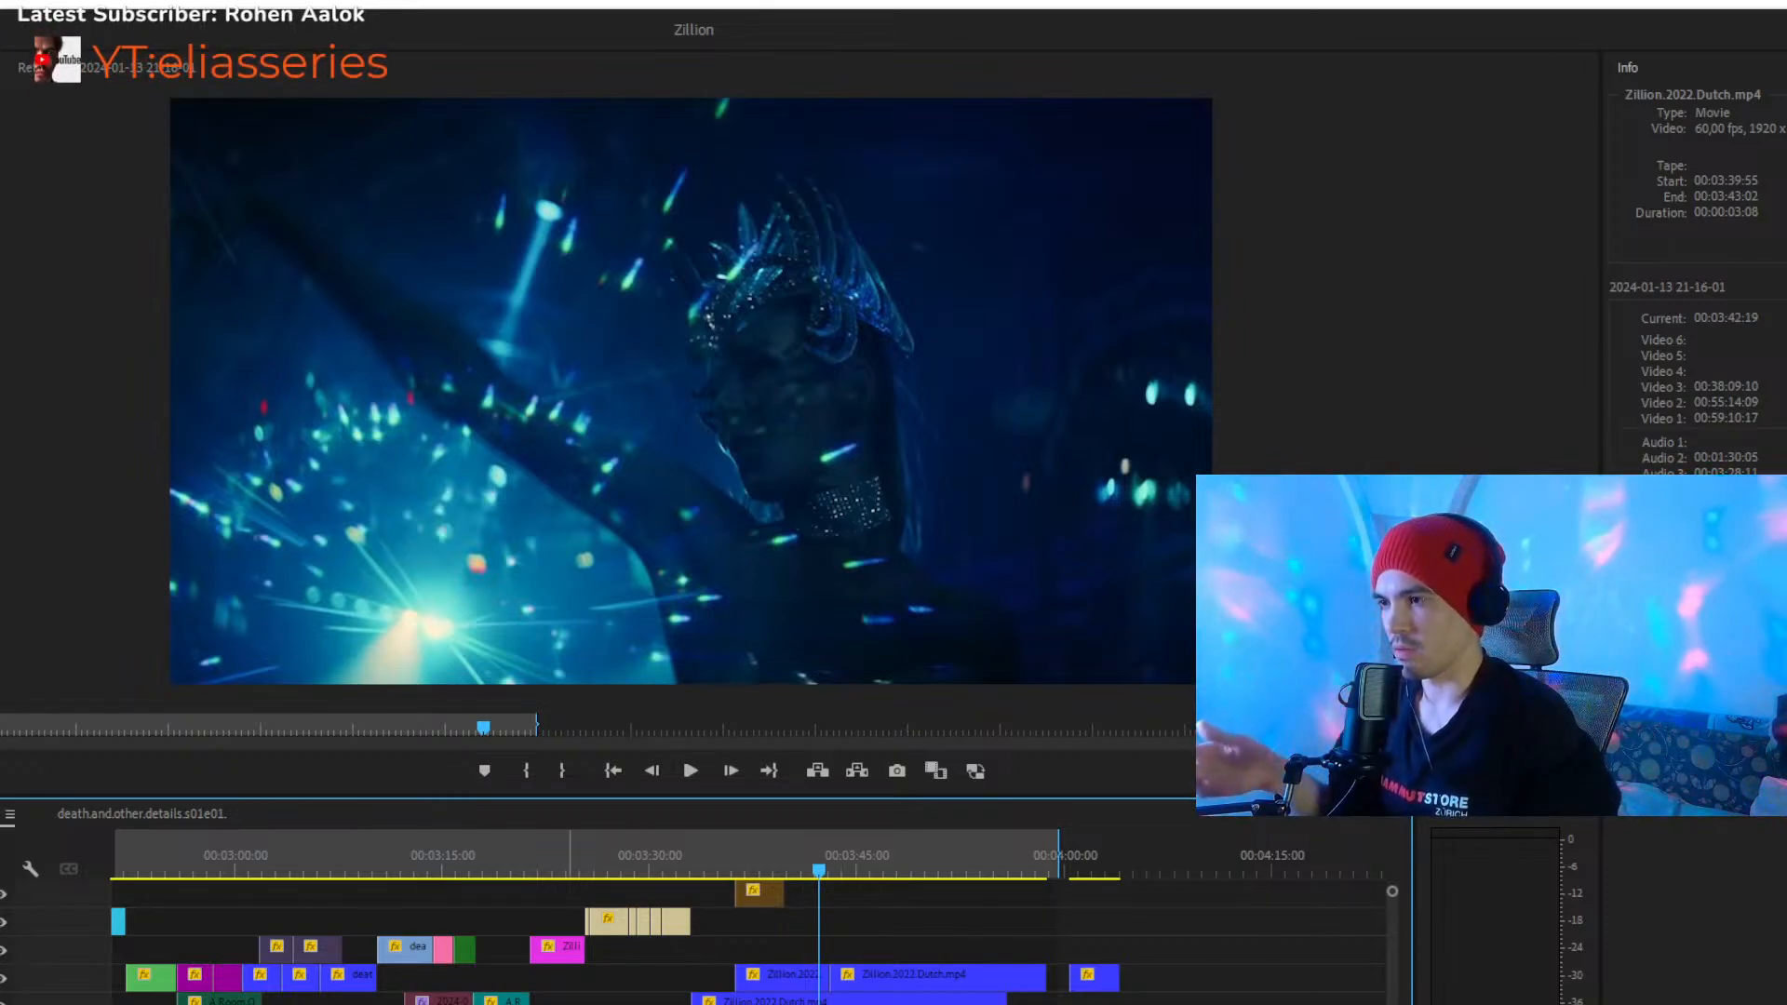
scroll(749, 940, down, 7)
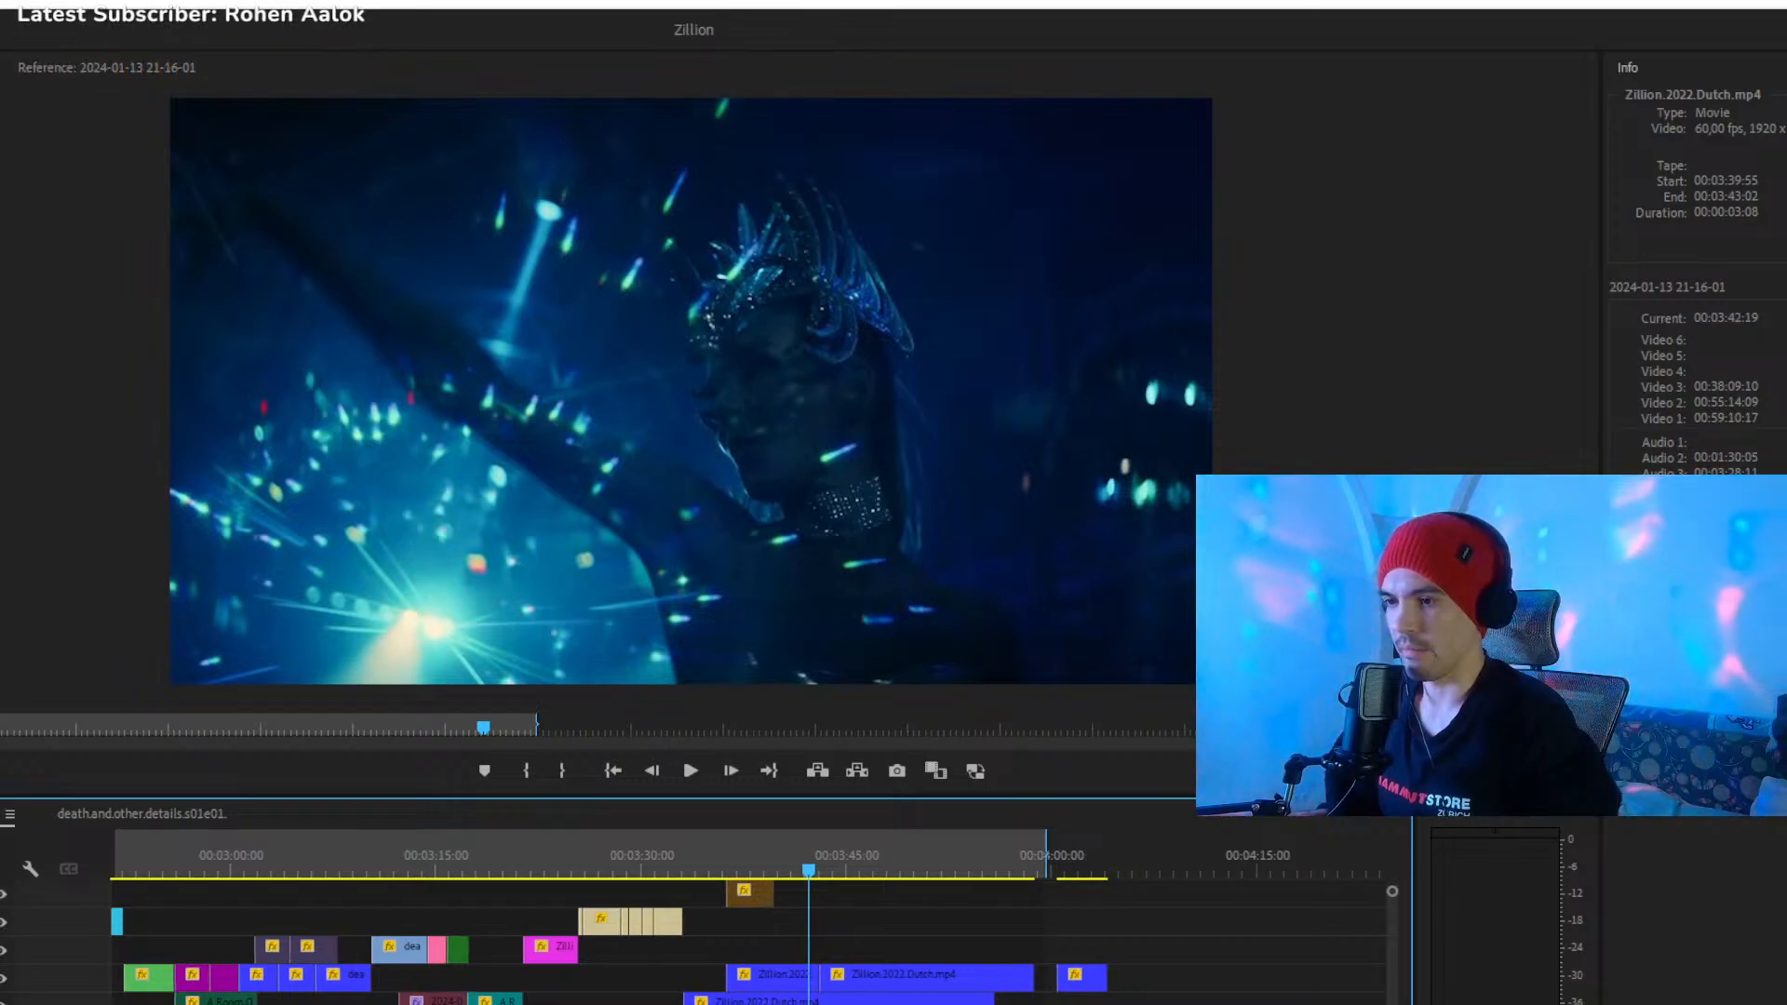
scroll(749, 940, down, 5)
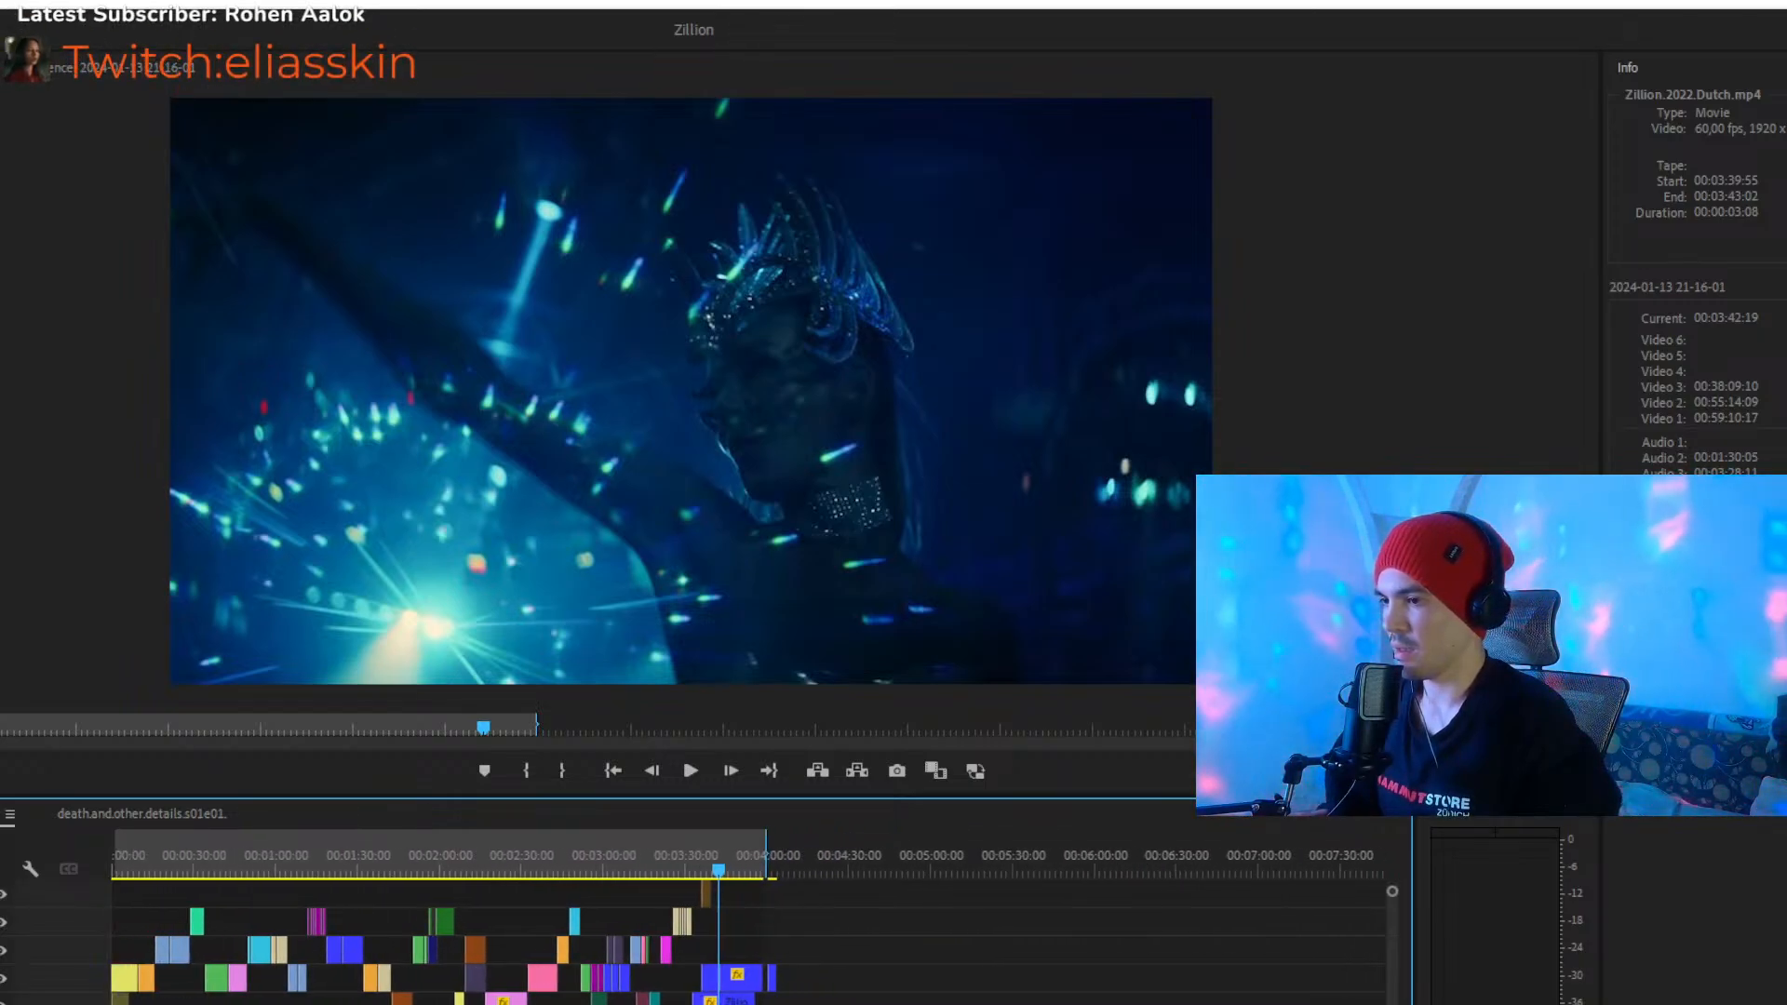
scroll(750, 940, up, 8)
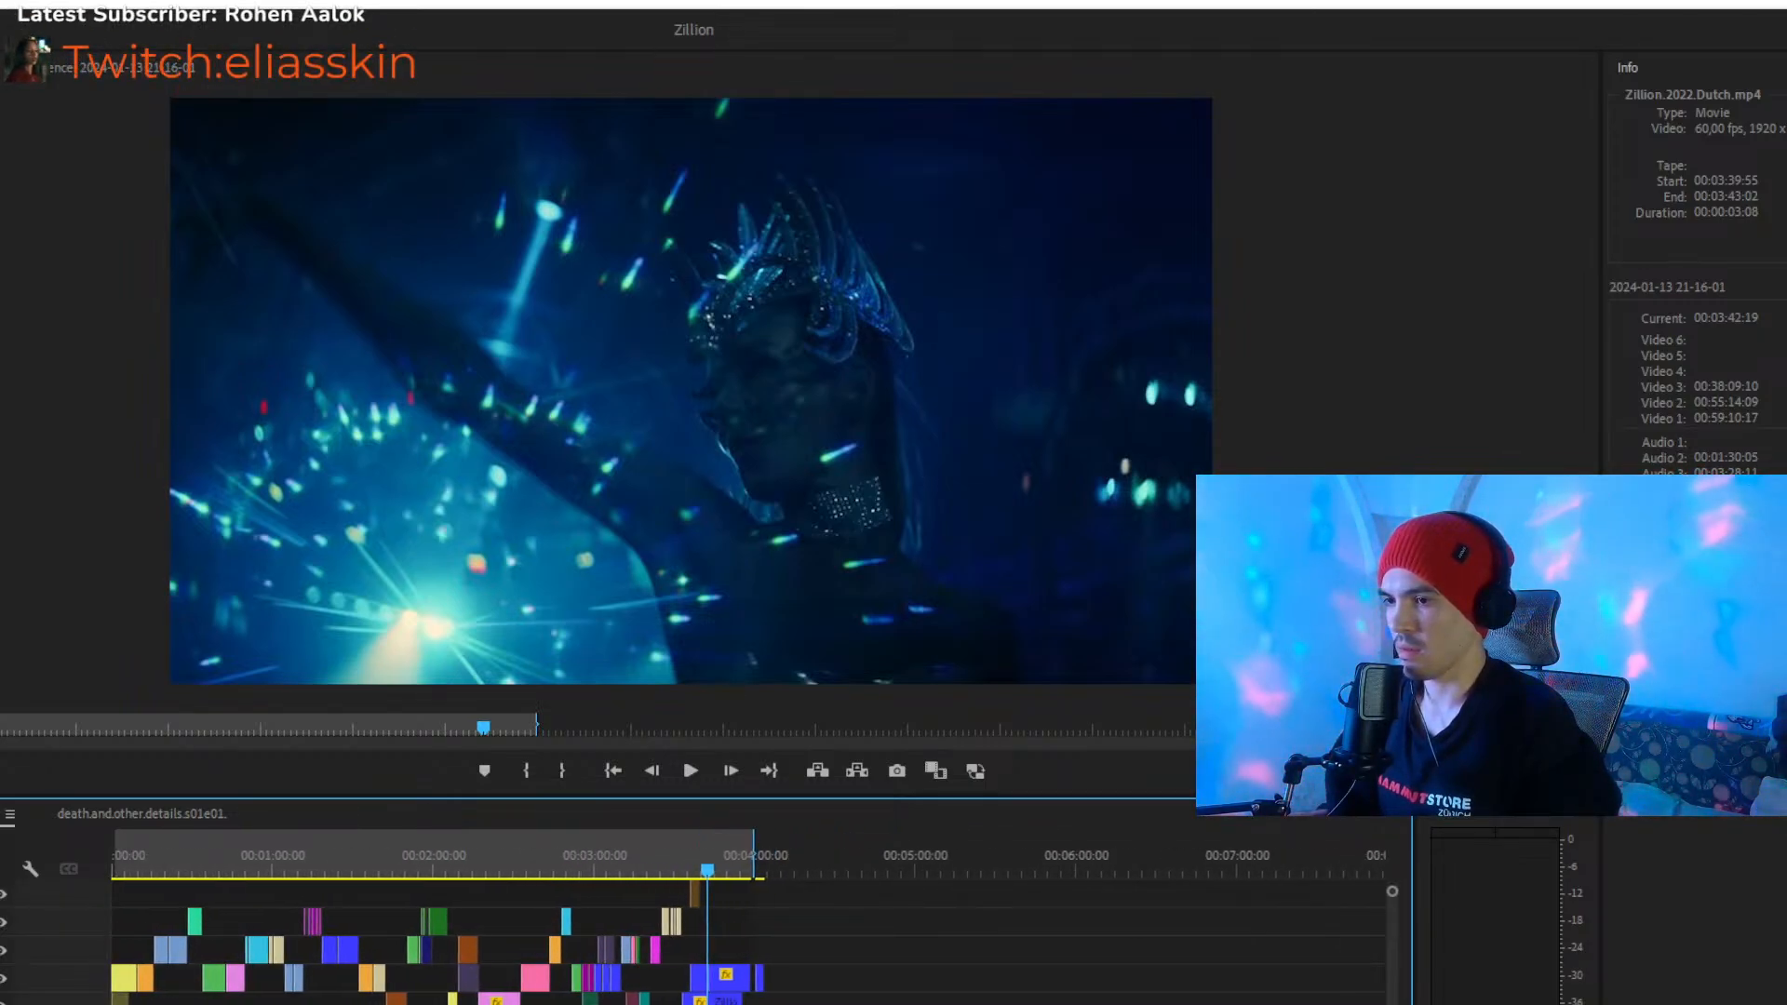
scroll(749, 940, up, 5)
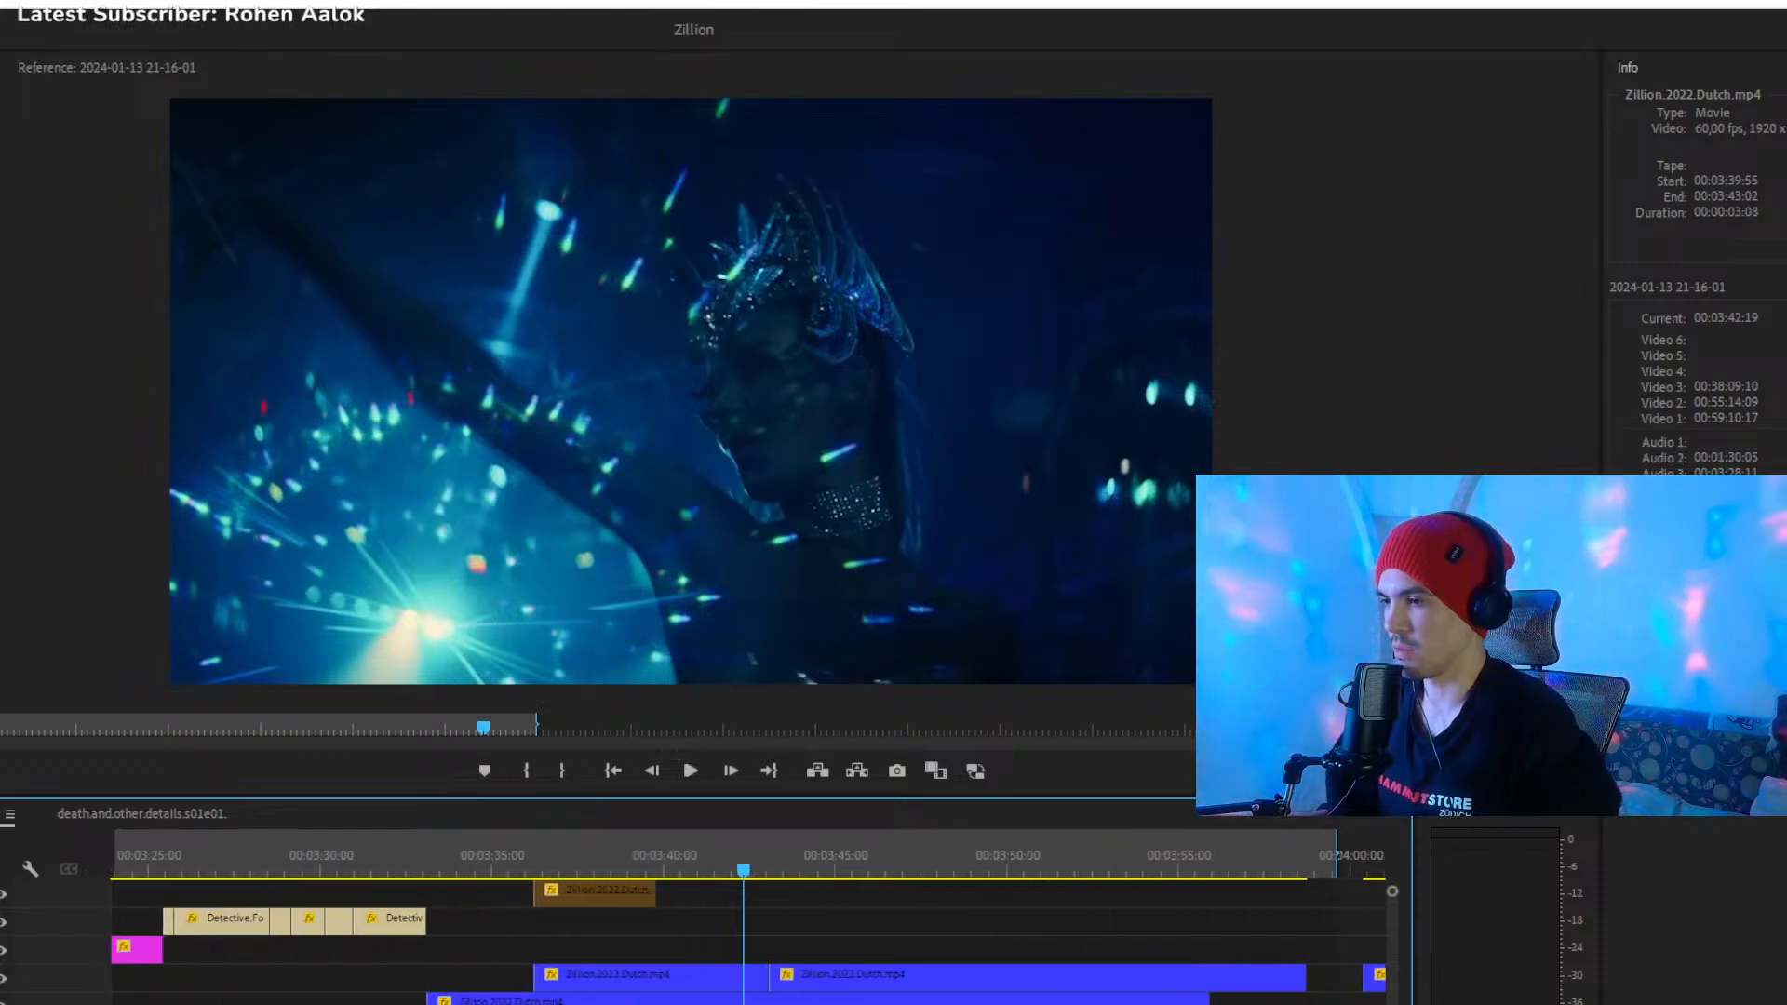
scroll(749, 940, down, 8)
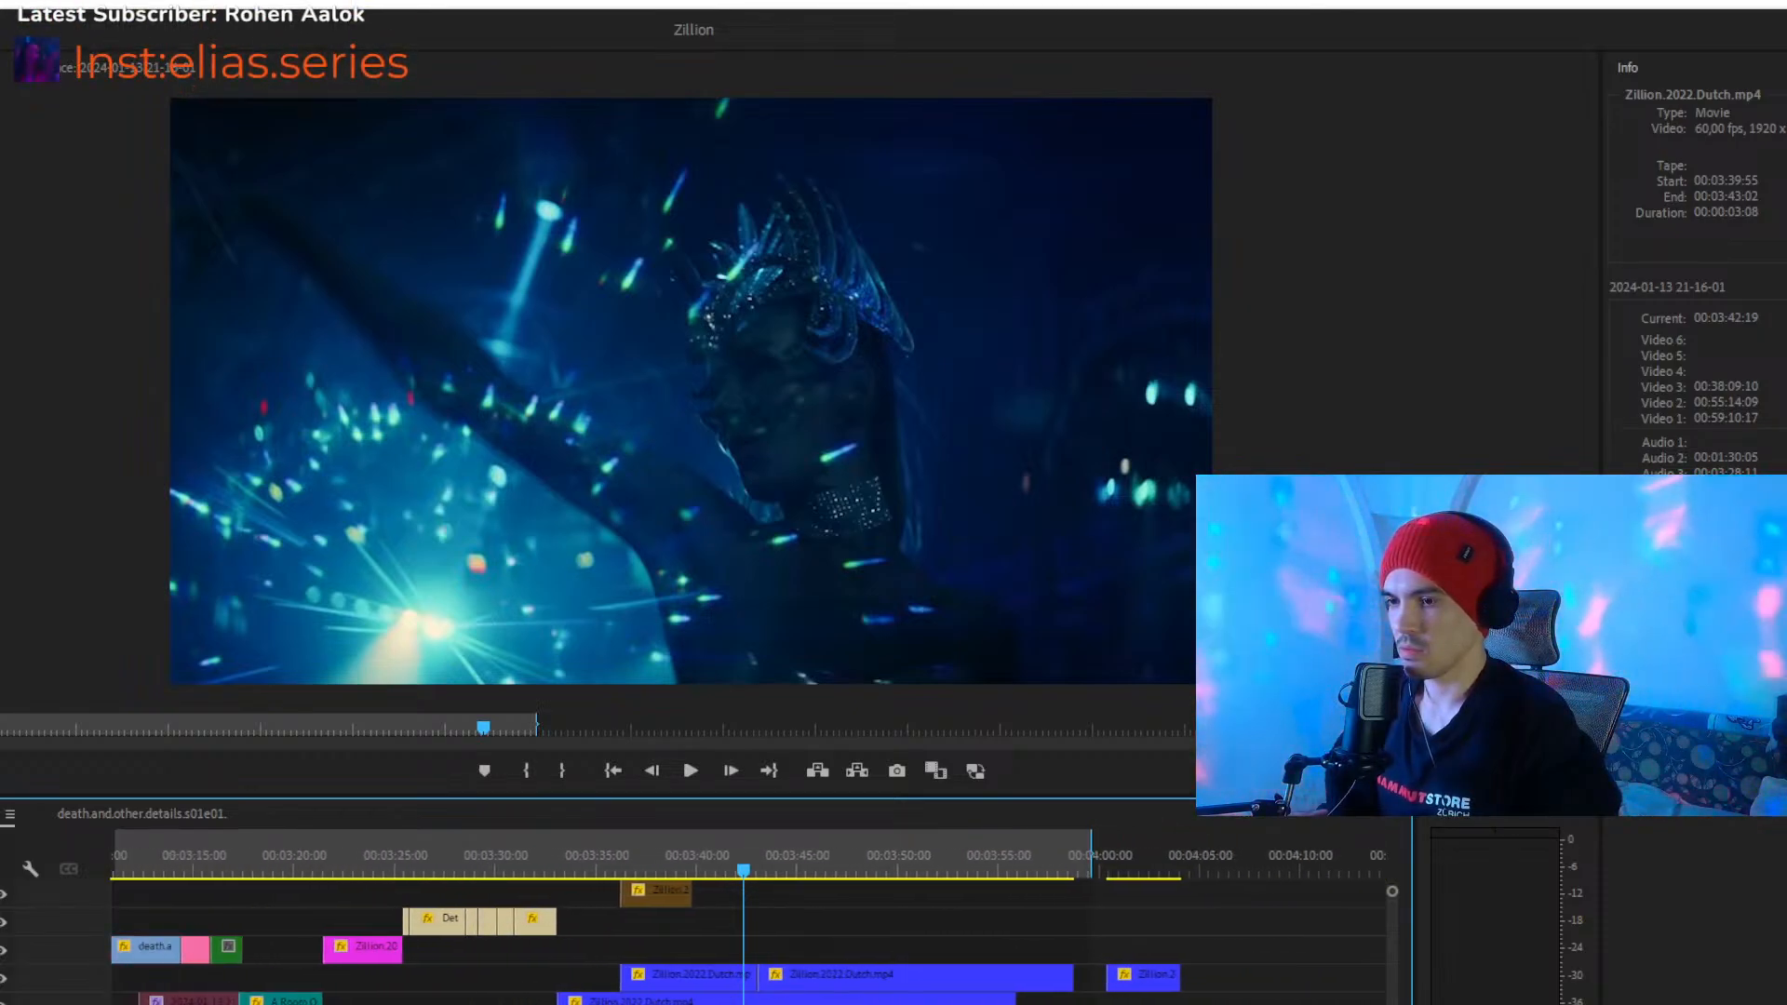
scroll(749, 940, up, 8)
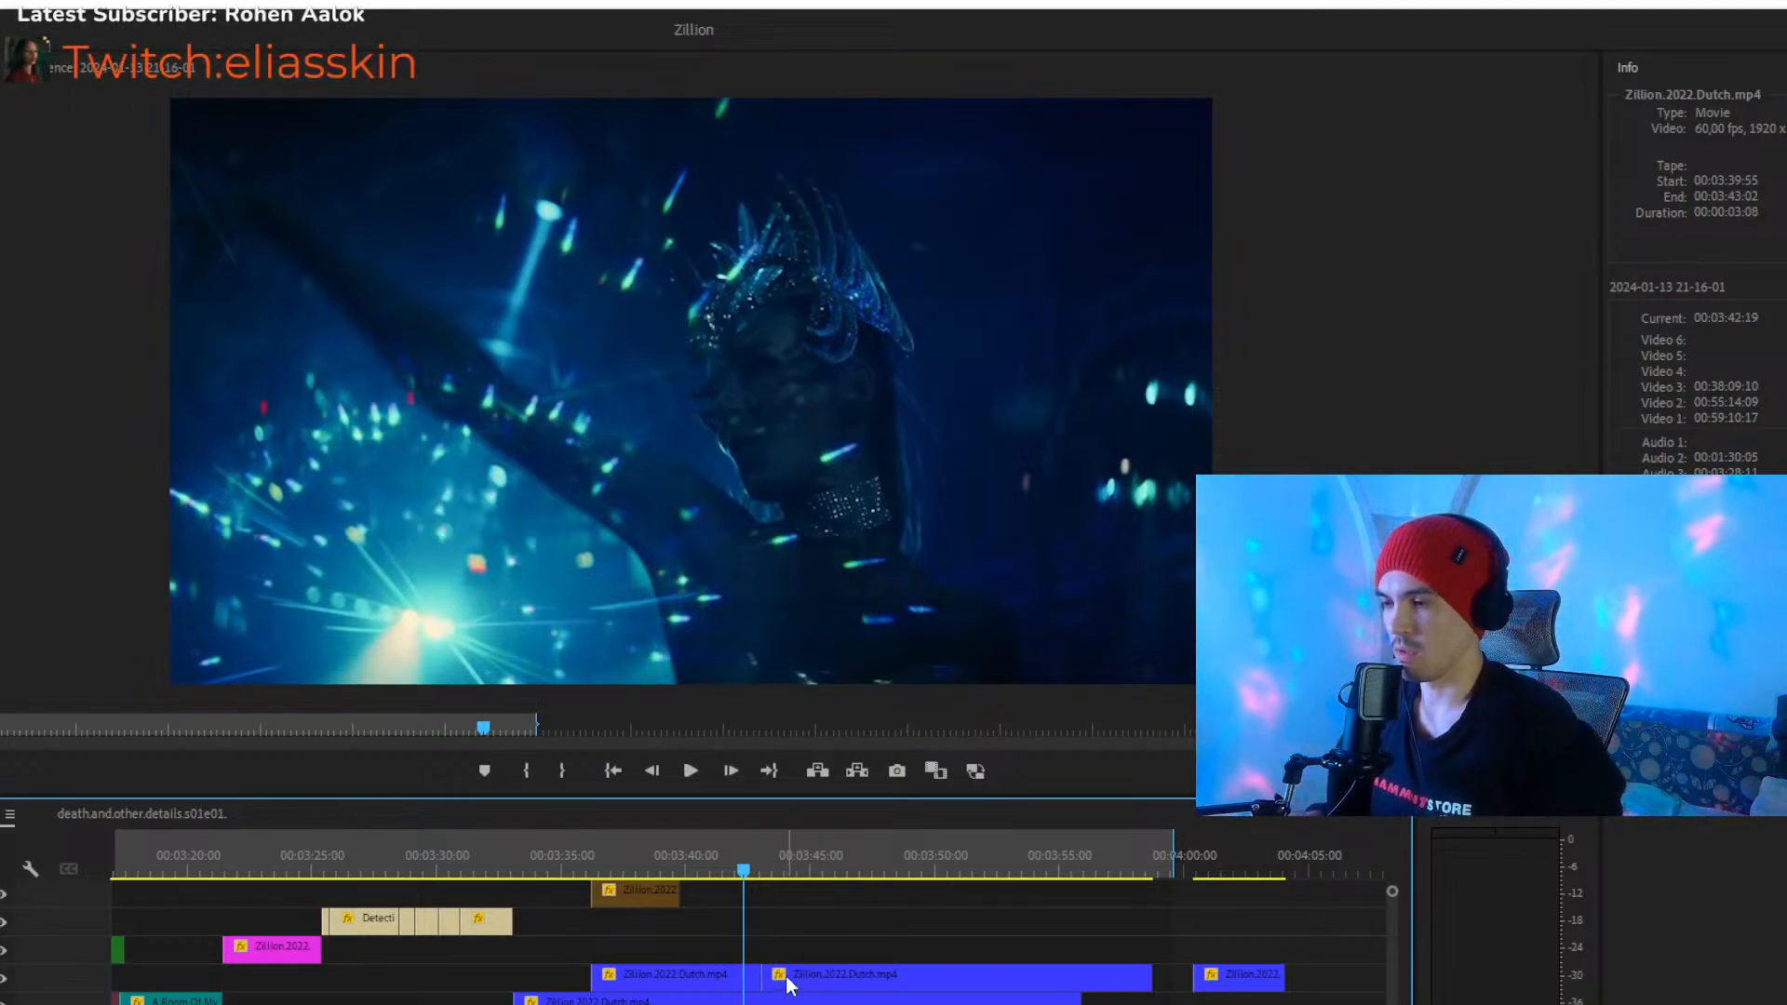
- Play the blue Zillion.2022.Dutch clips from 00:03:42:19 across the cut between them
key(minus)
key(minus)
key(minus)
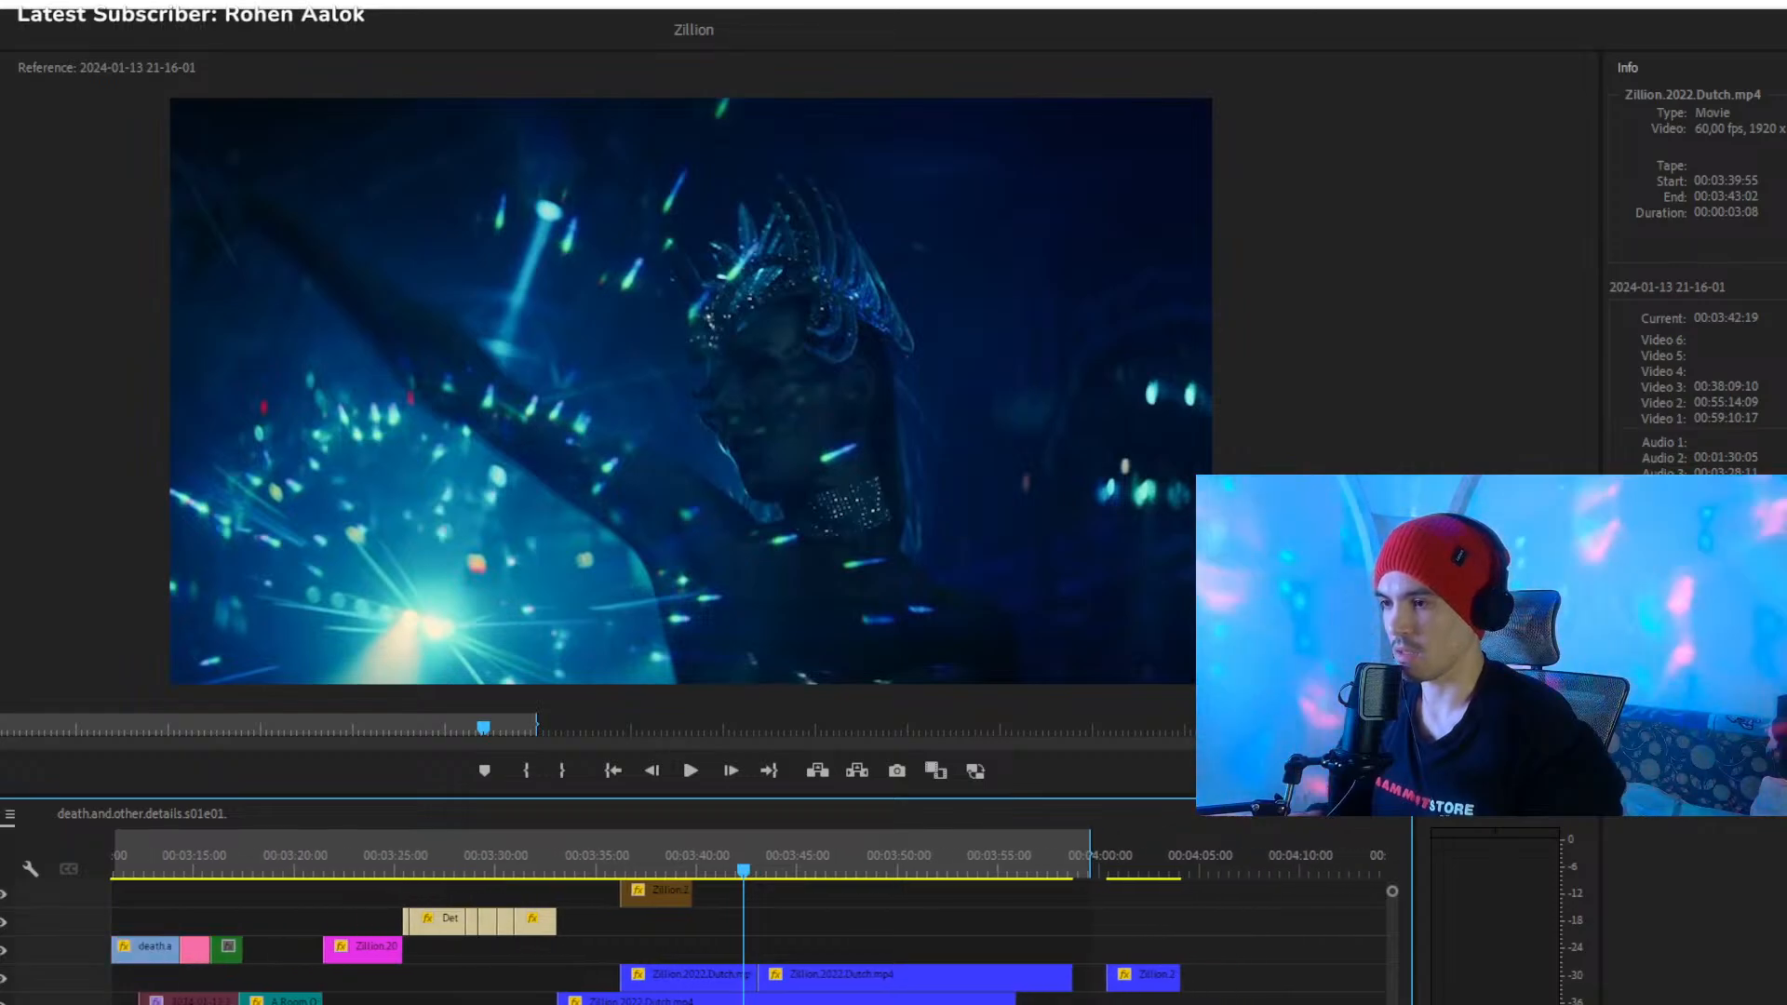
key(equal)
key(equal)
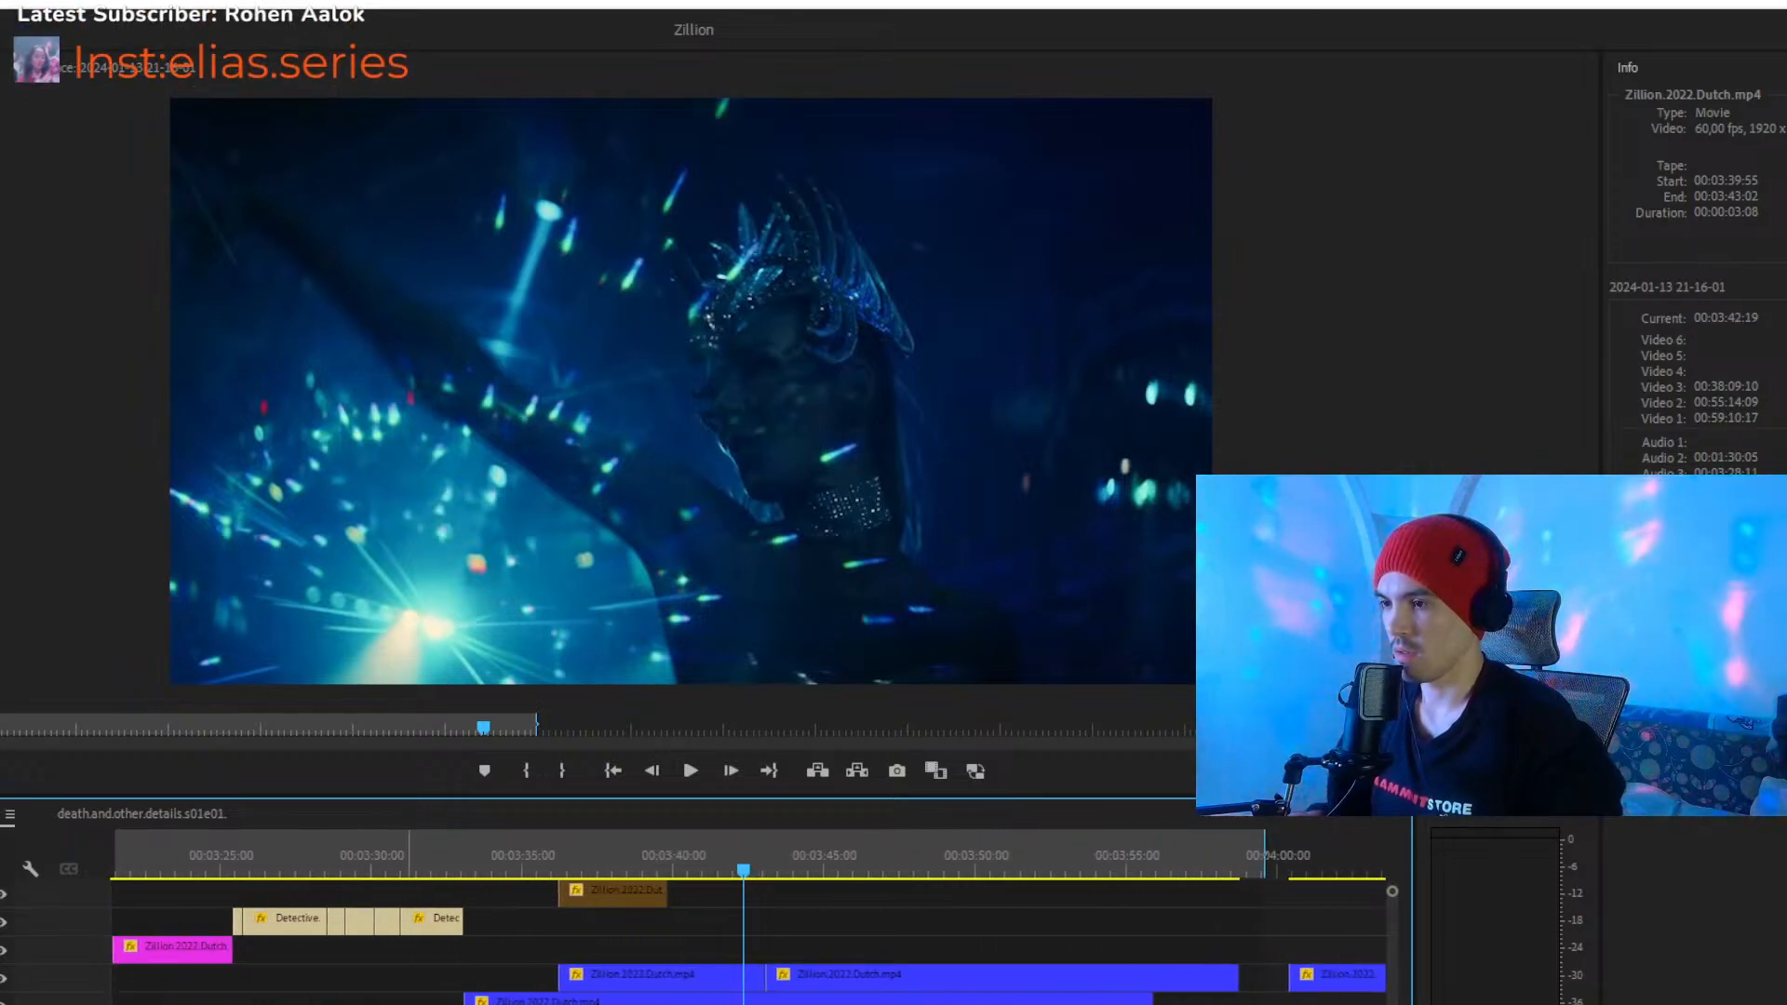
key(space)
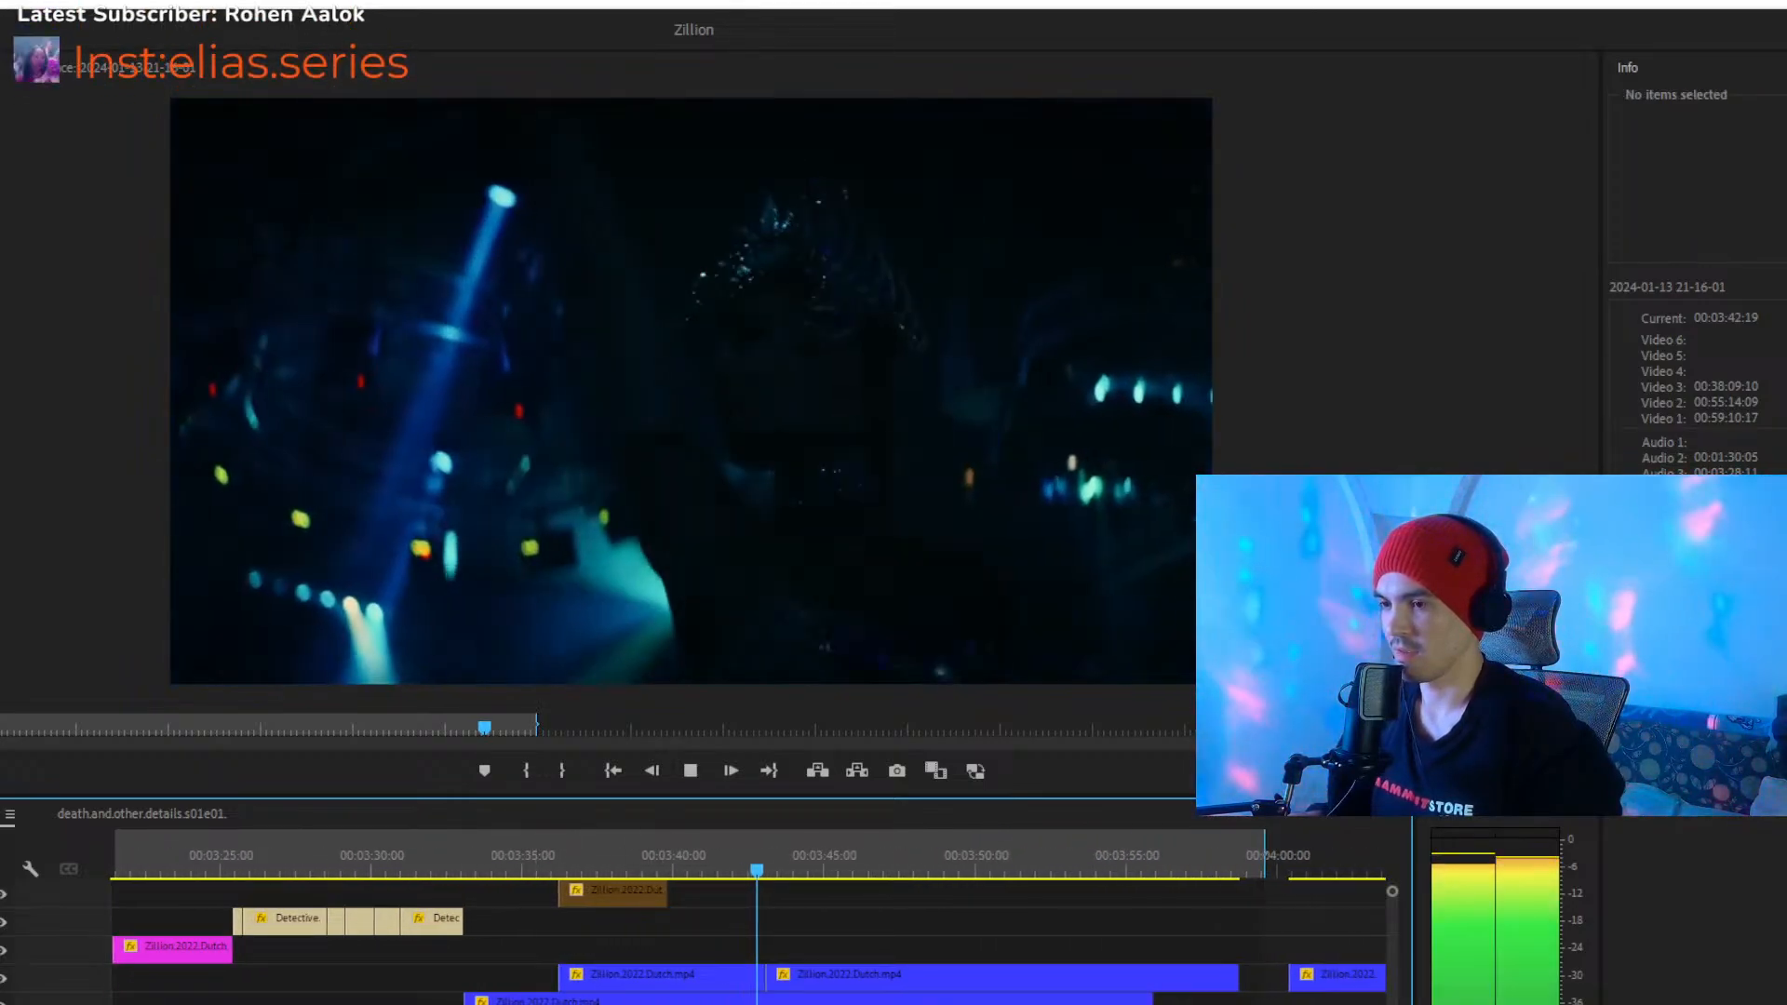
- Play the last blue Zillion clips to the end, skipping ahead to 00:03:57:11, and check the detached clip at 00:04:01:37
key(minus)
key(space)
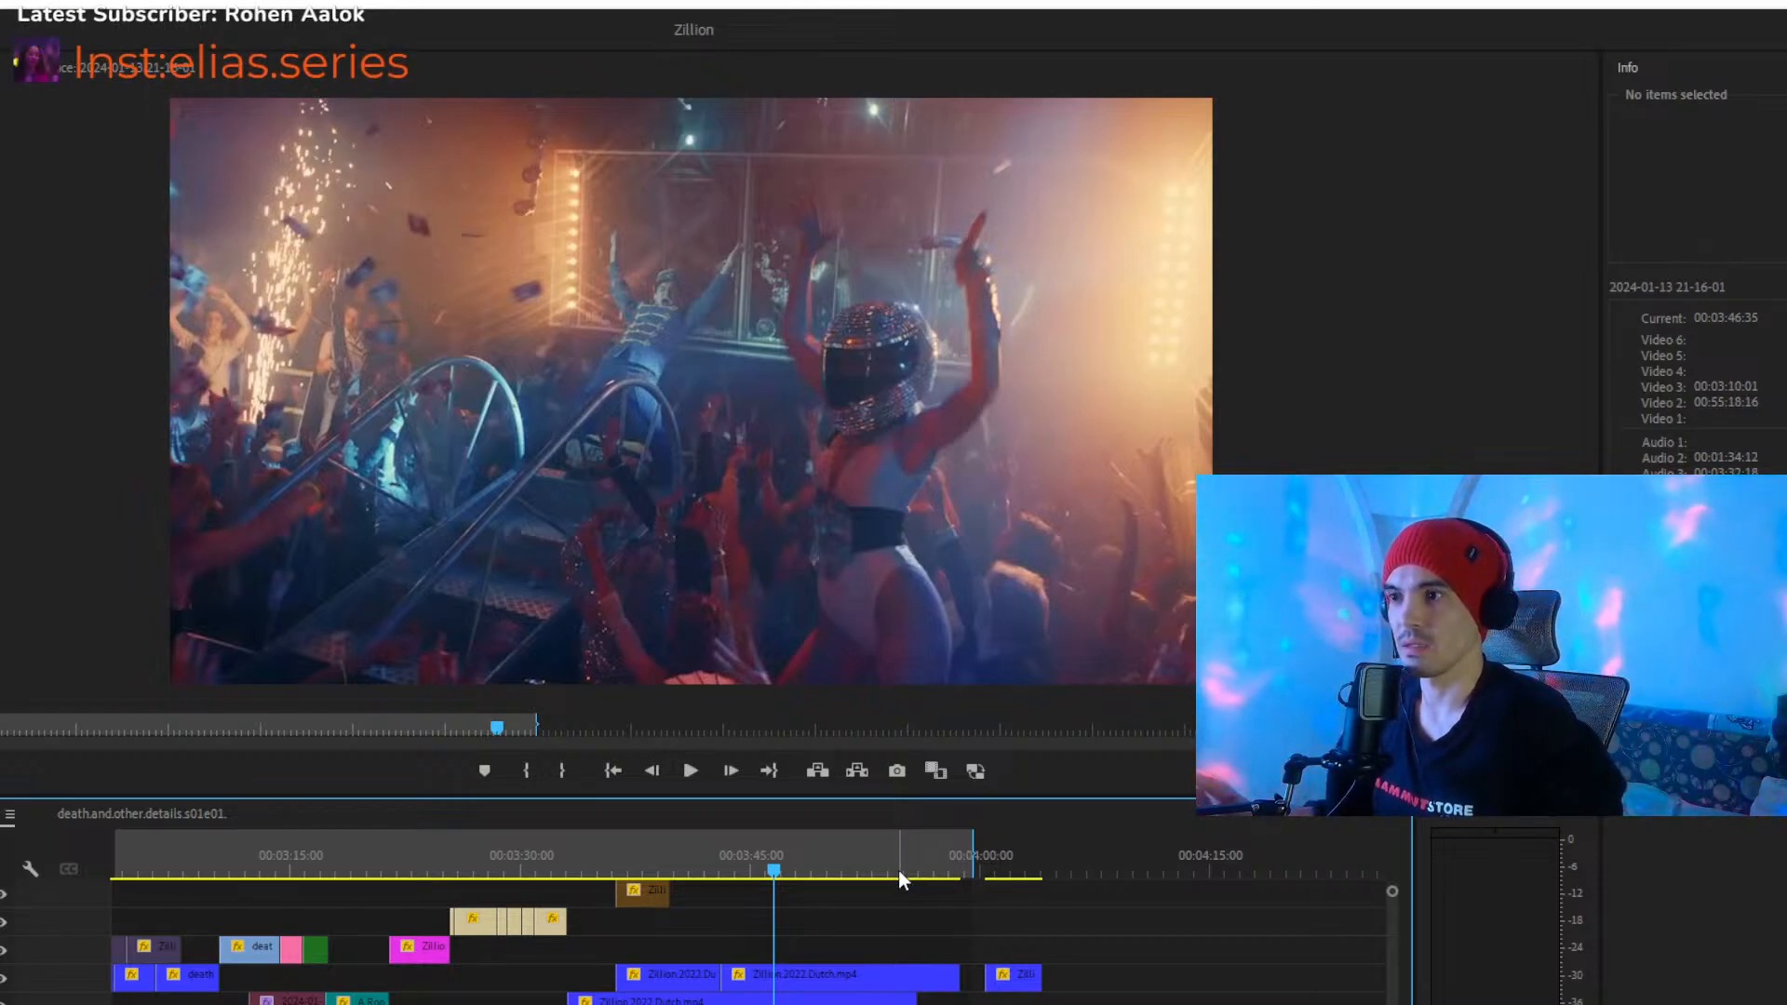
drag(819, 862, 926, 912)
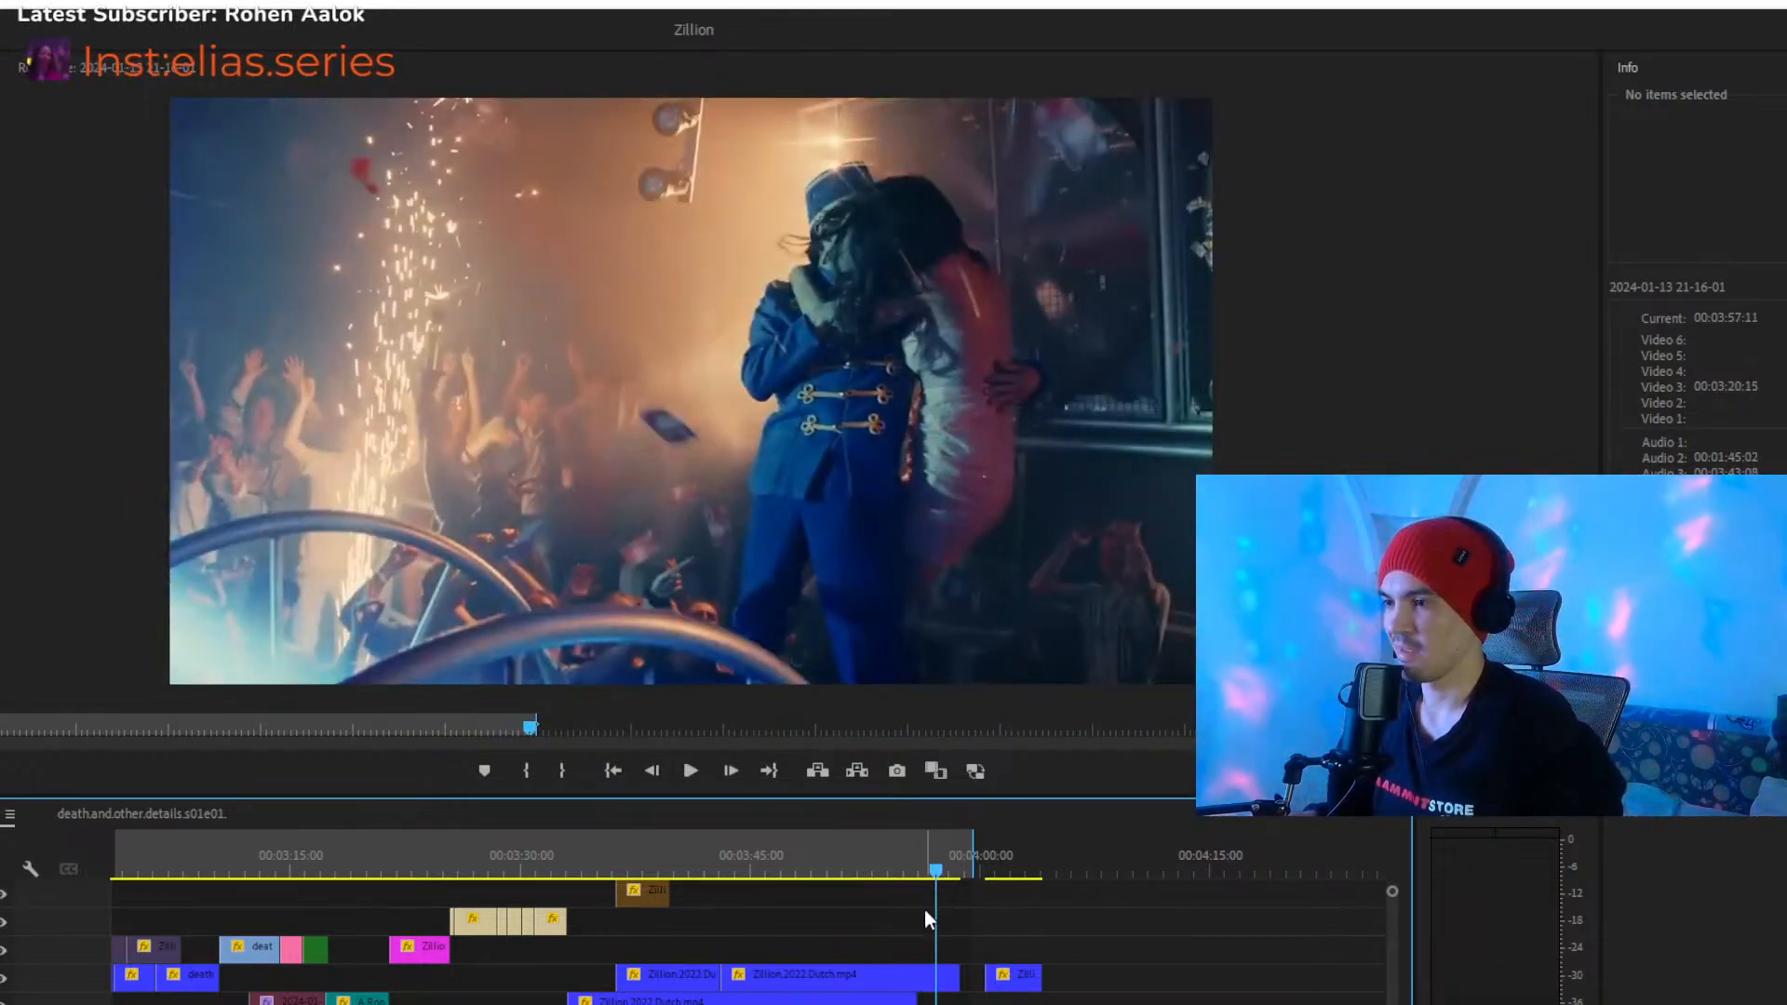
key(space)
key(space)
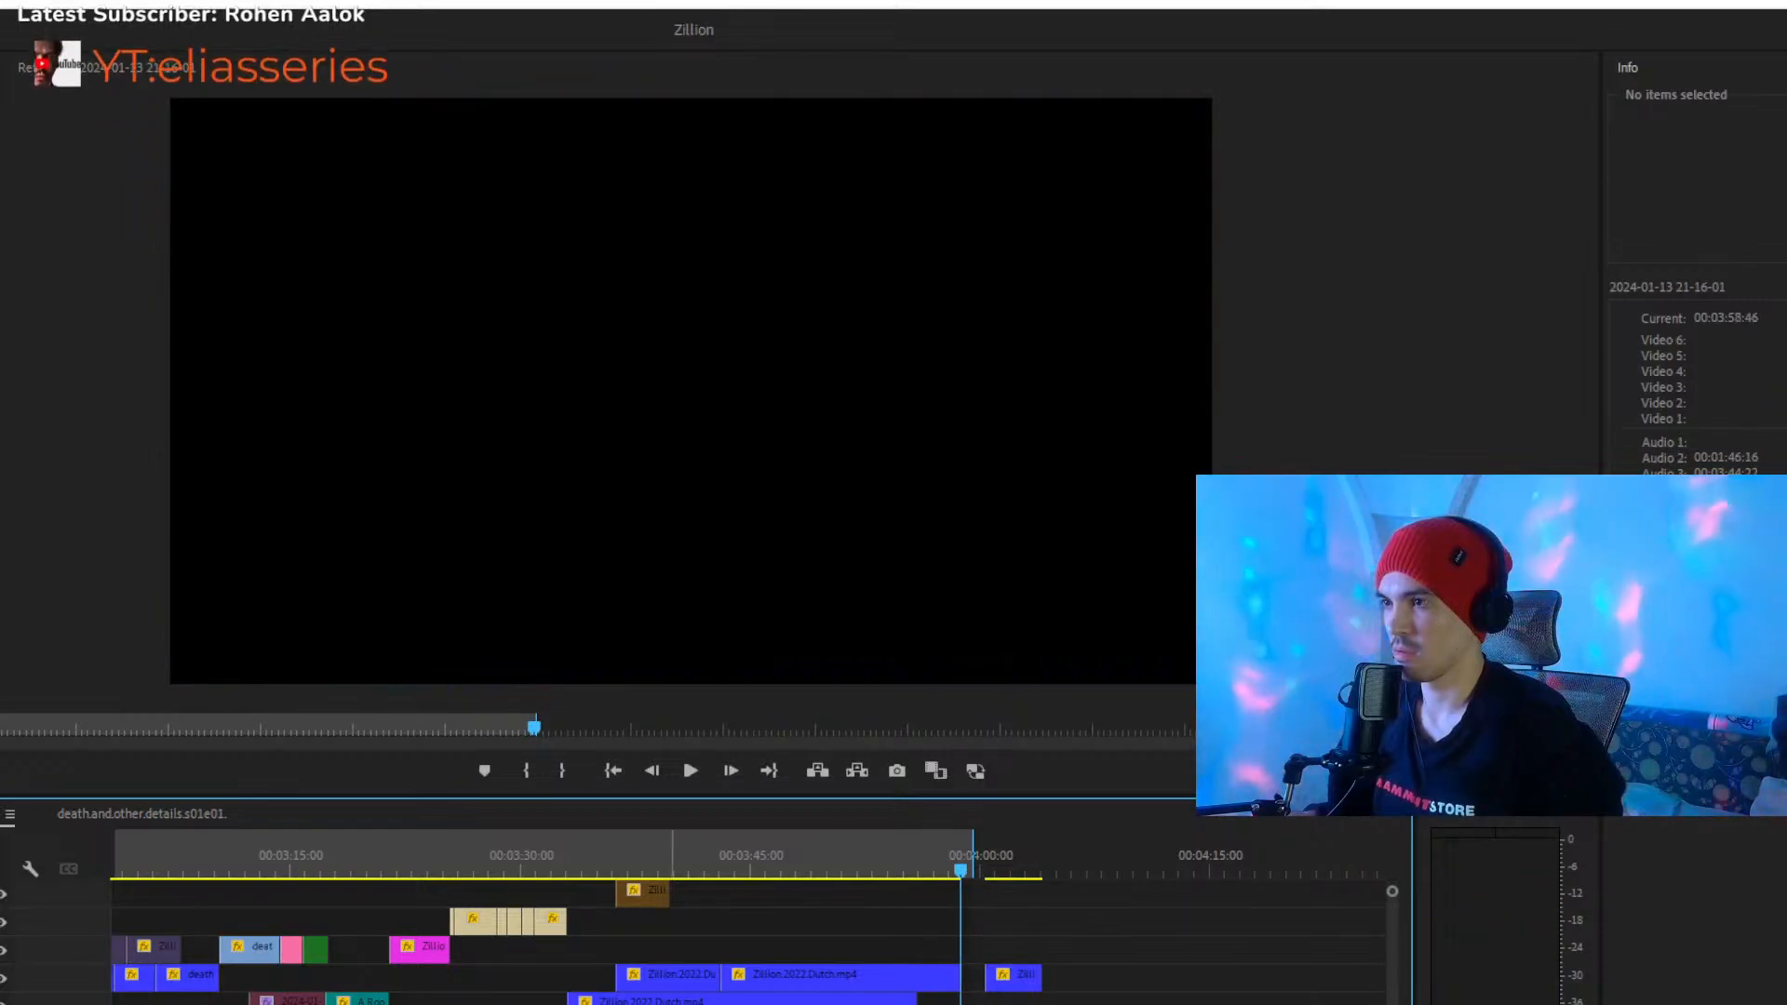
mouse_move(437, 1004)
mouse_down()
mouse_move(400, 1004)
mouse_move(493, 1004)
mouse_move(453, 1004)
mouse_up()
drag(790, 868, 789, 880)
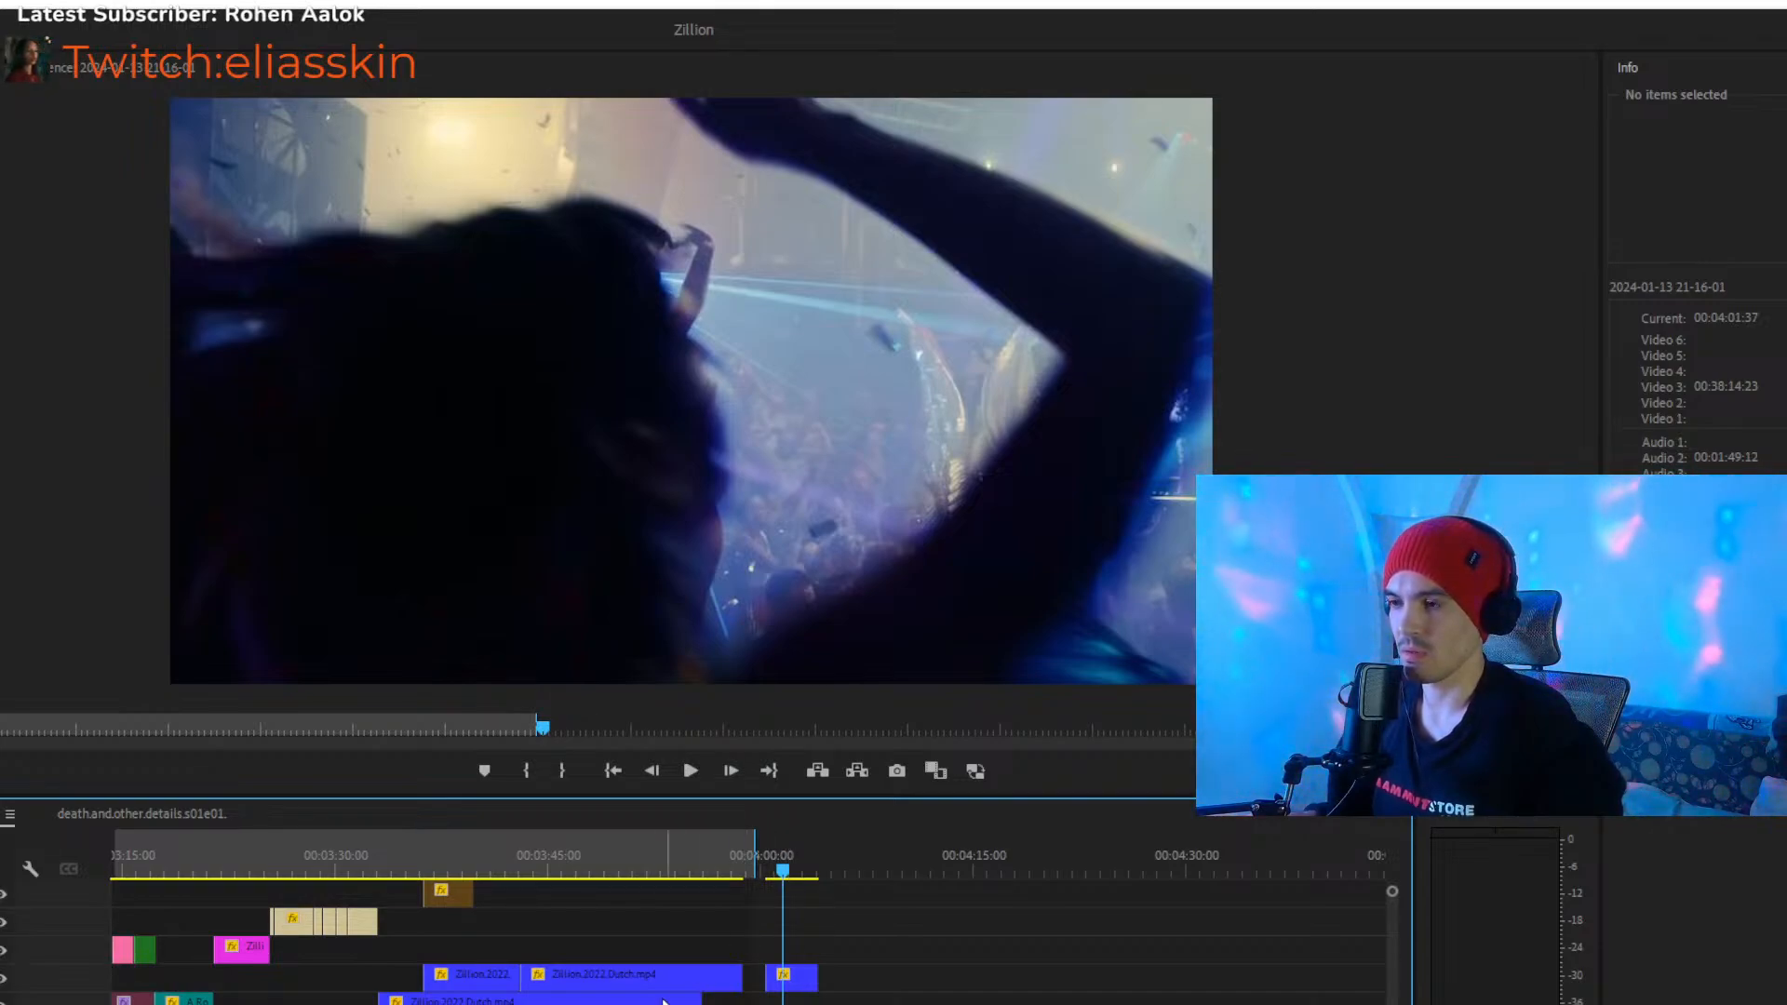
- Return to the sequence start and play the second death.and.other.details clip from 00:00:21:48 into the green Zillion clip, stopping at 00:00:33:03
drag(453, 1003, 818, 1004)
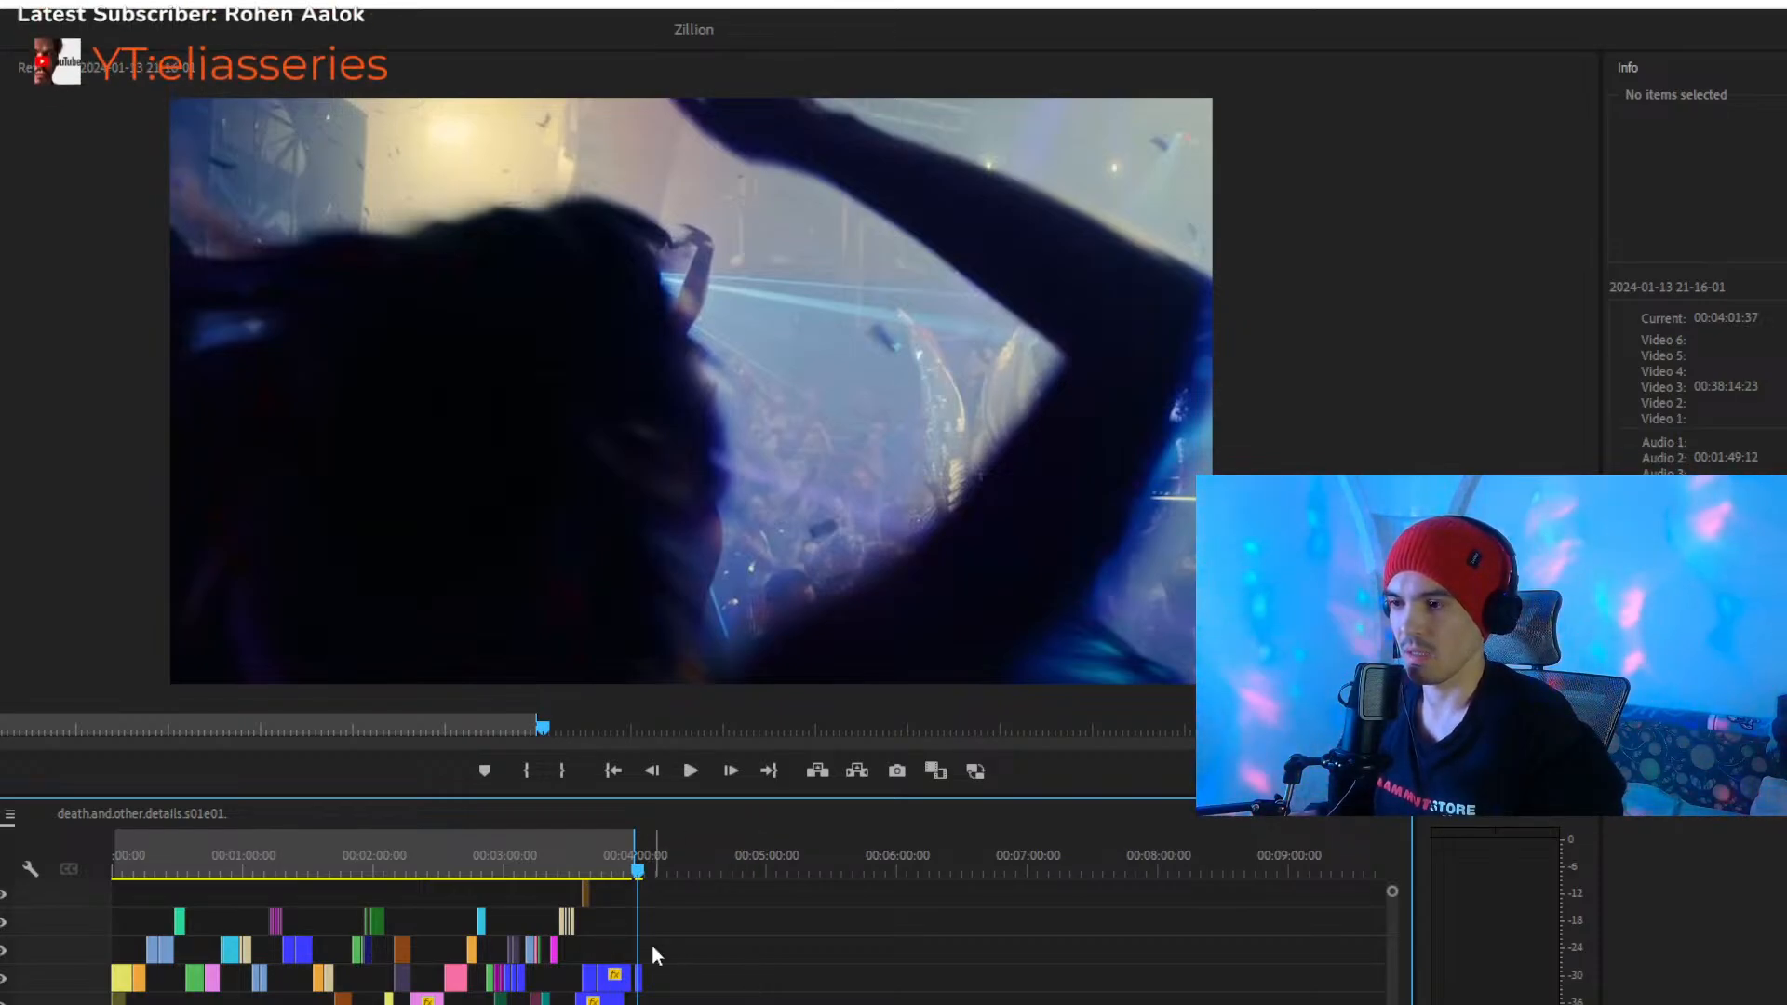
click(114, 869)
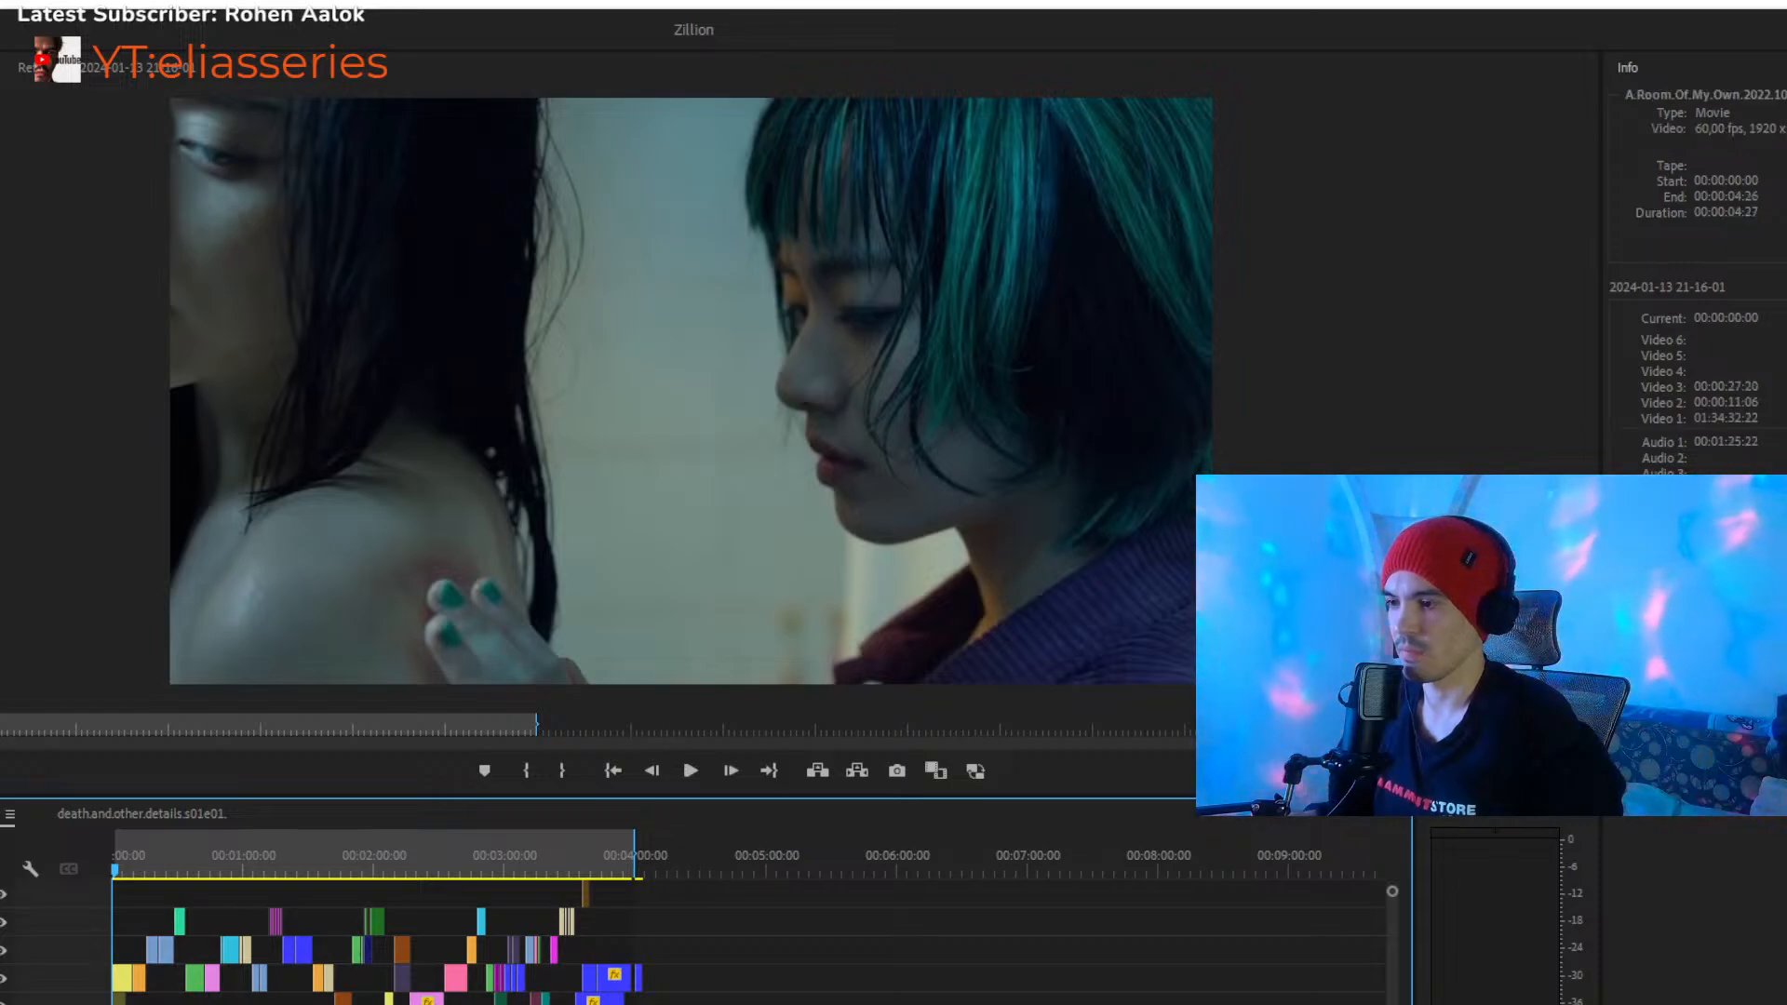
scroll(350, 931, up, 10)
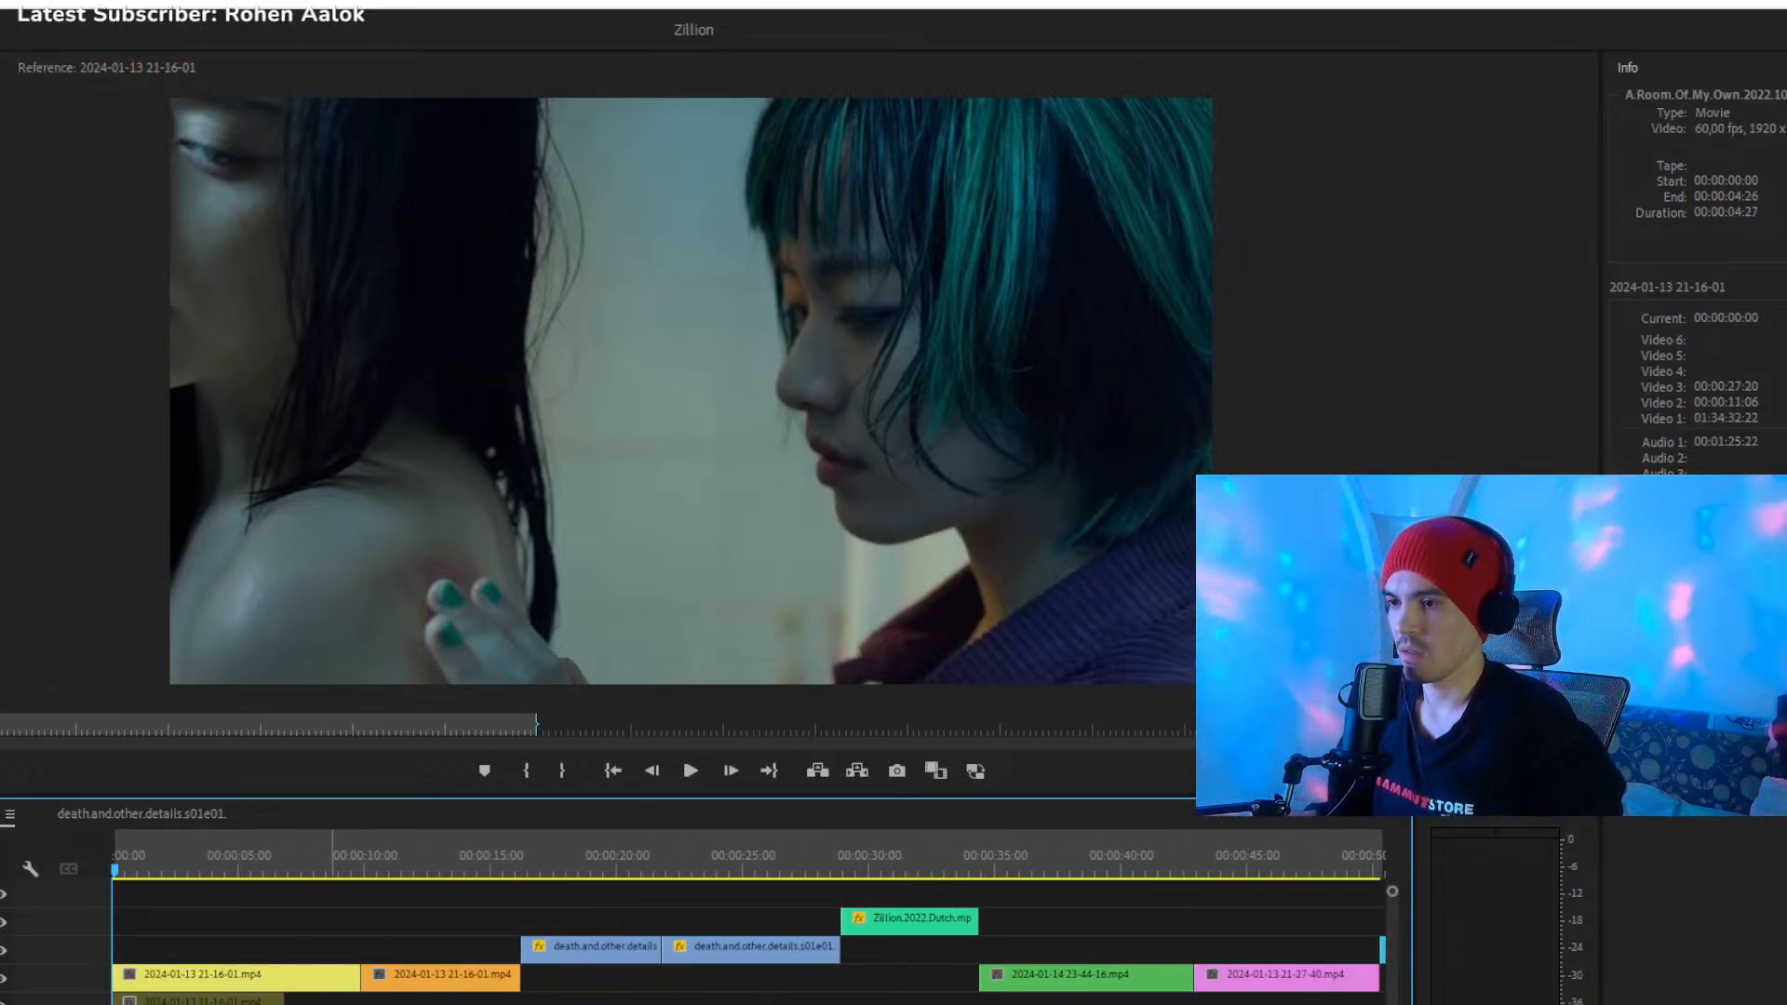
scroll(350, 930, down, 4)
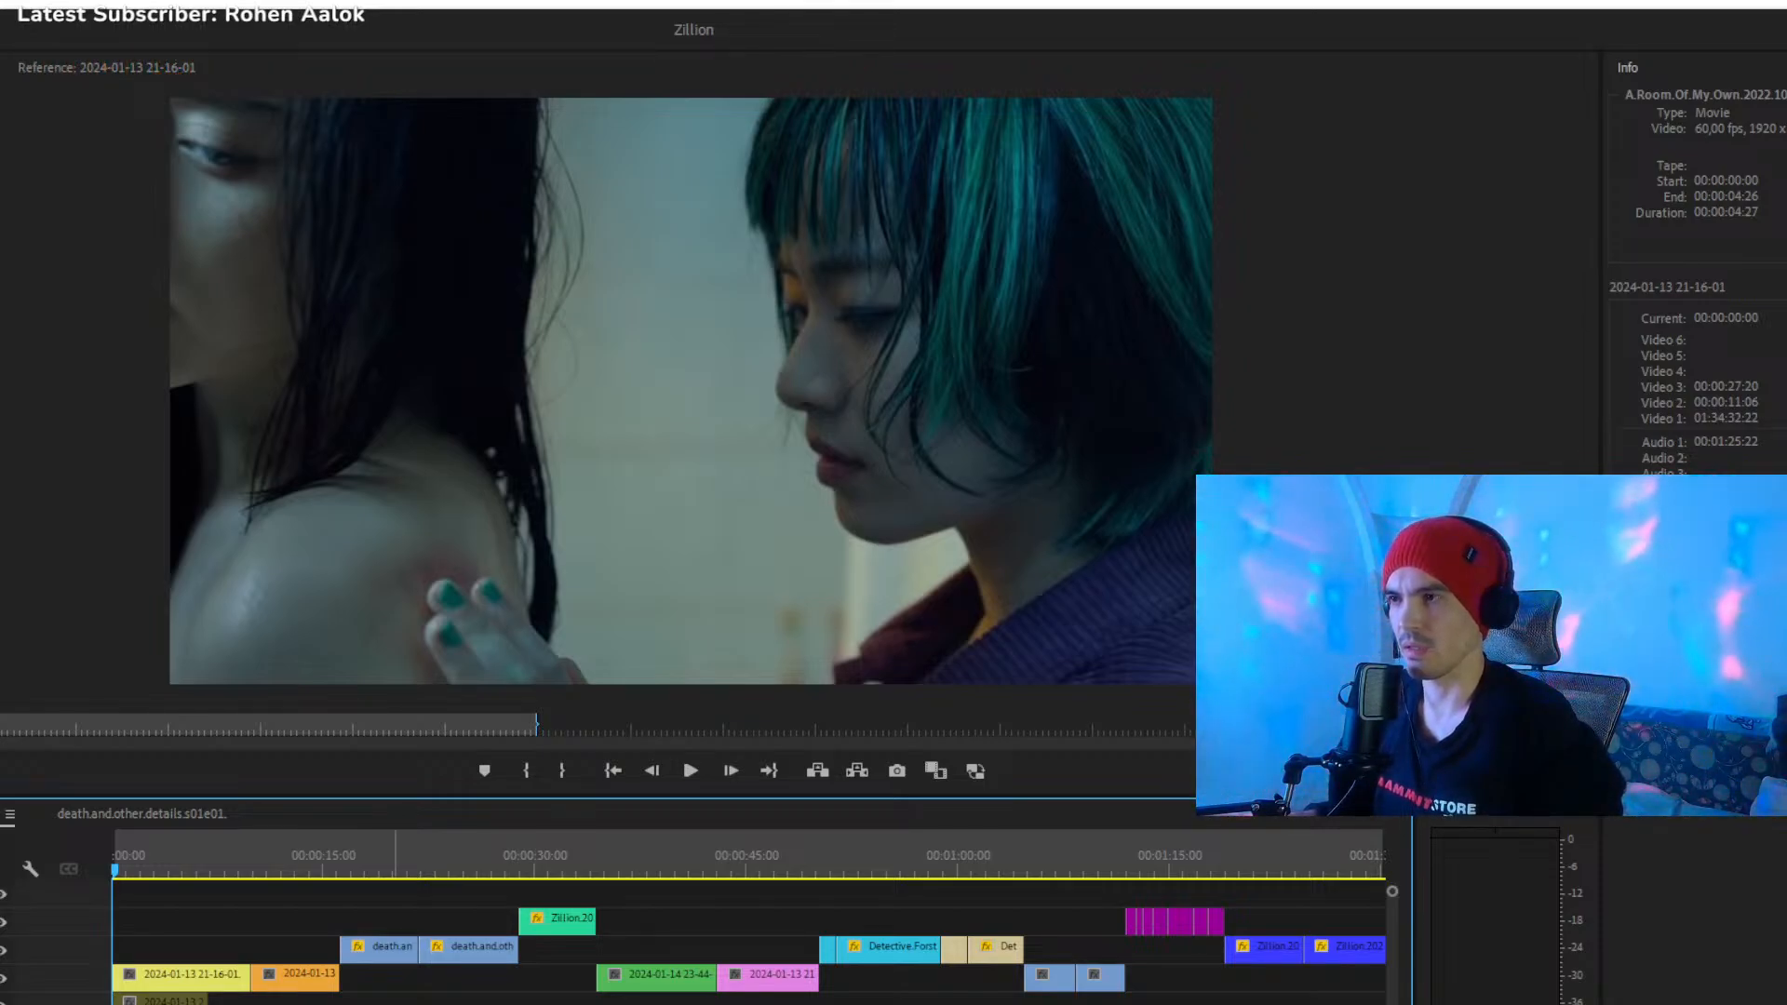
drag(296, 870, 420, 872)
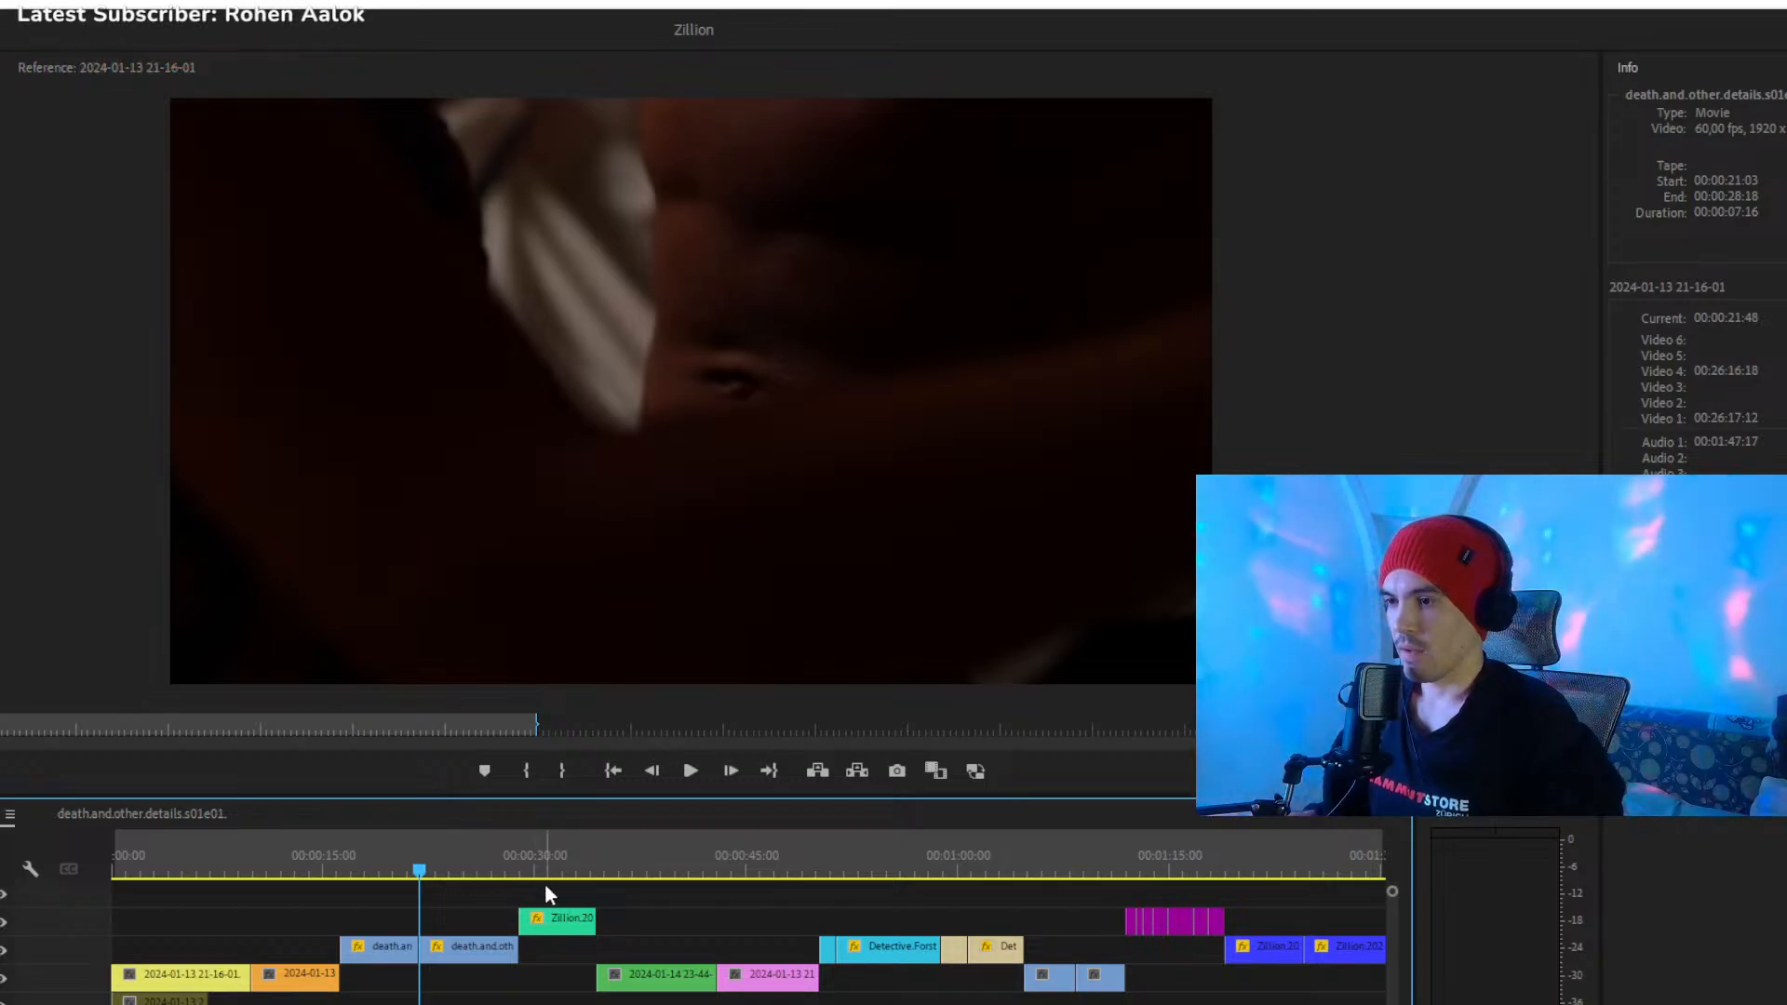
key(space)
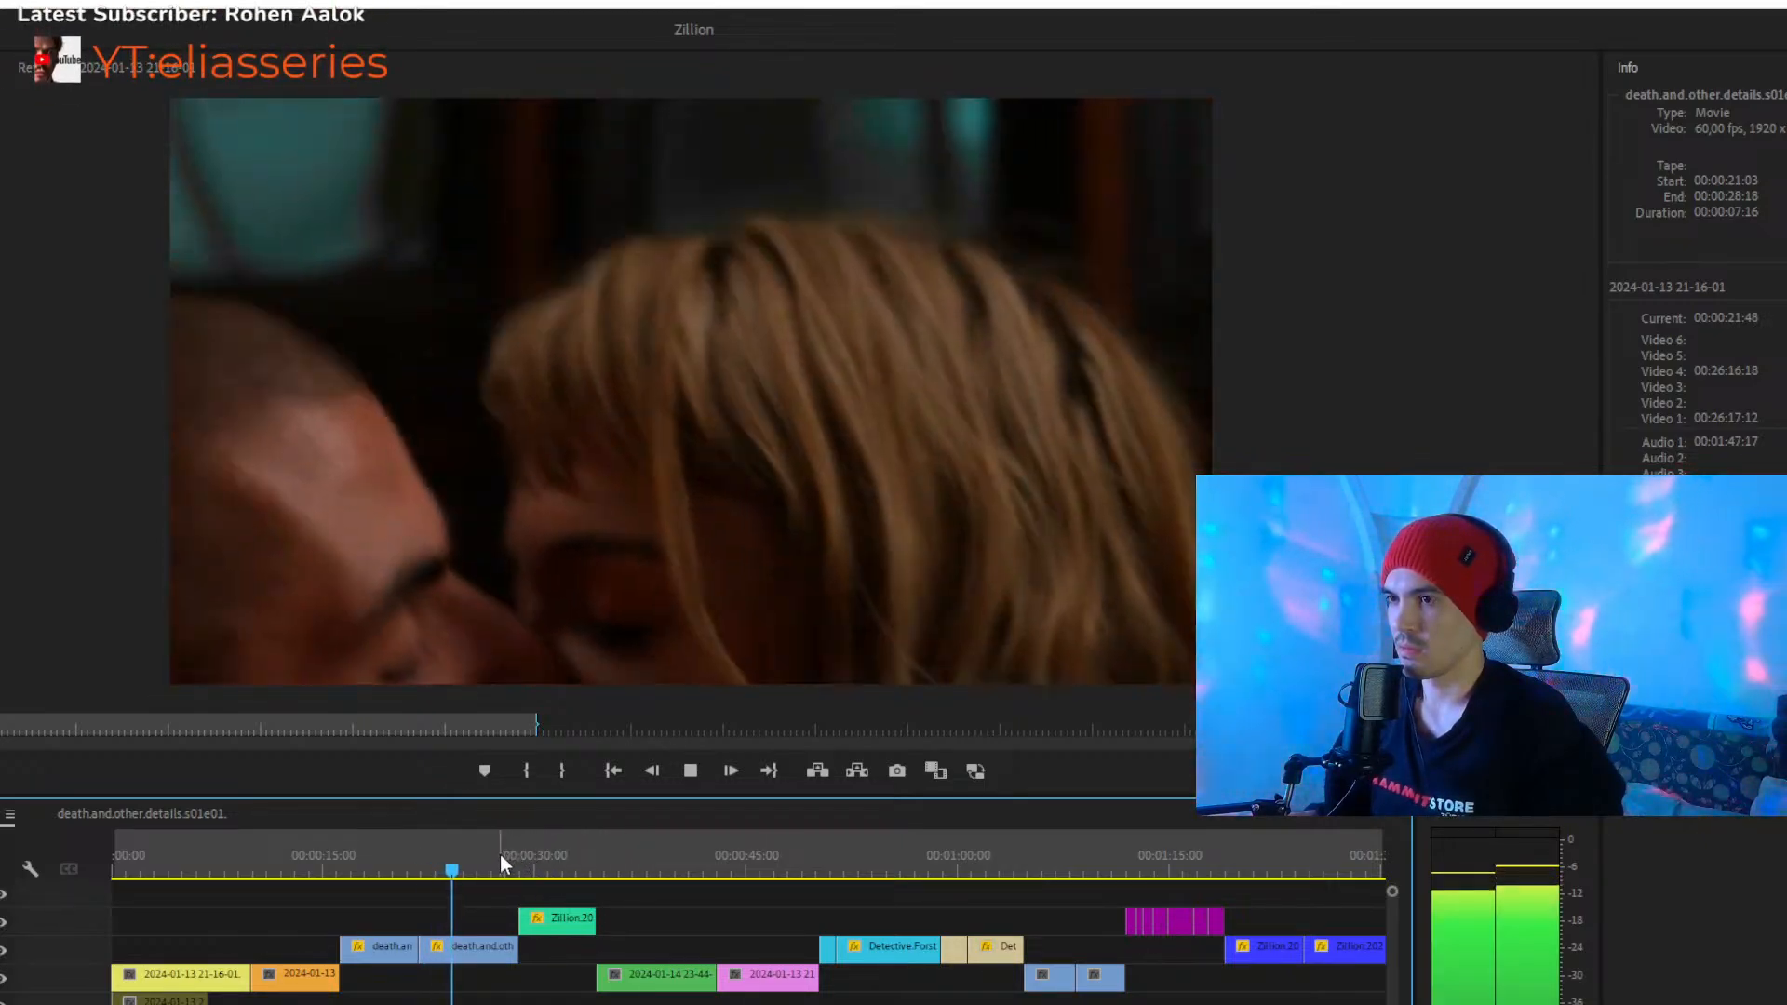
click(507, 870)
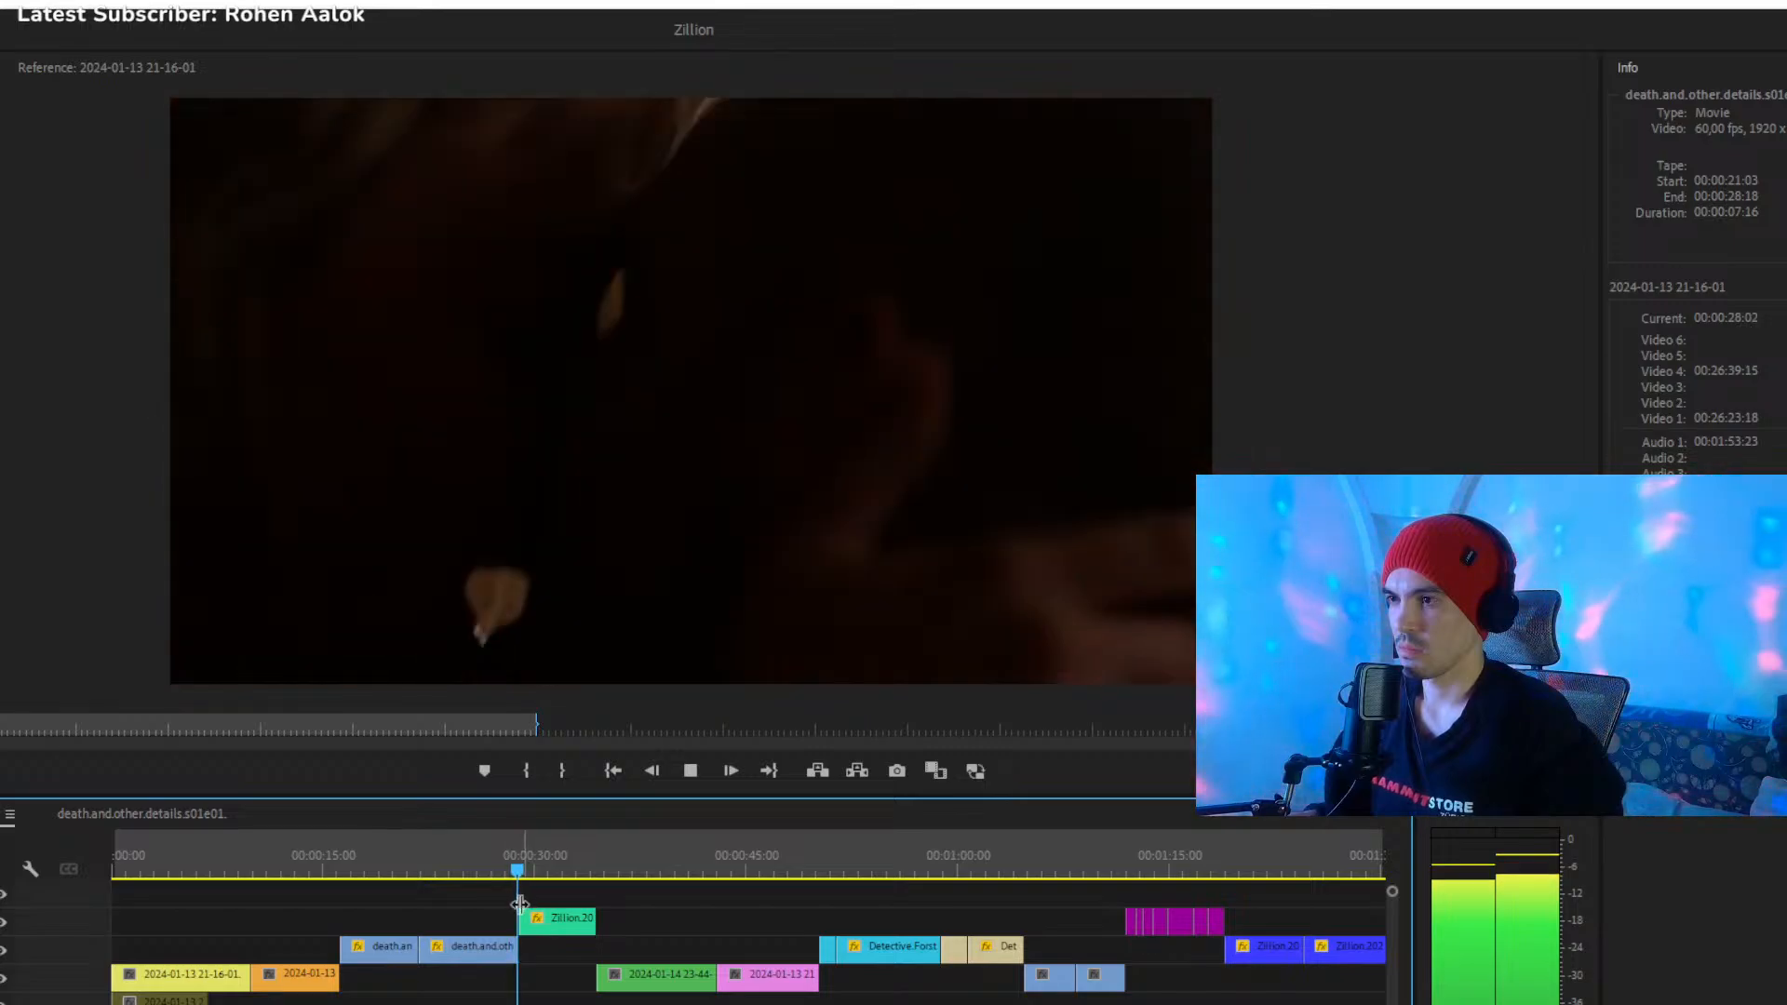
drag(294, 1004, 405, 1004)
key(space)
- Try extending the green Zillion.2022.Dutch clip so it ends at 00:00:53:32, and play the added footage
drag(399, 864, 579, 920)
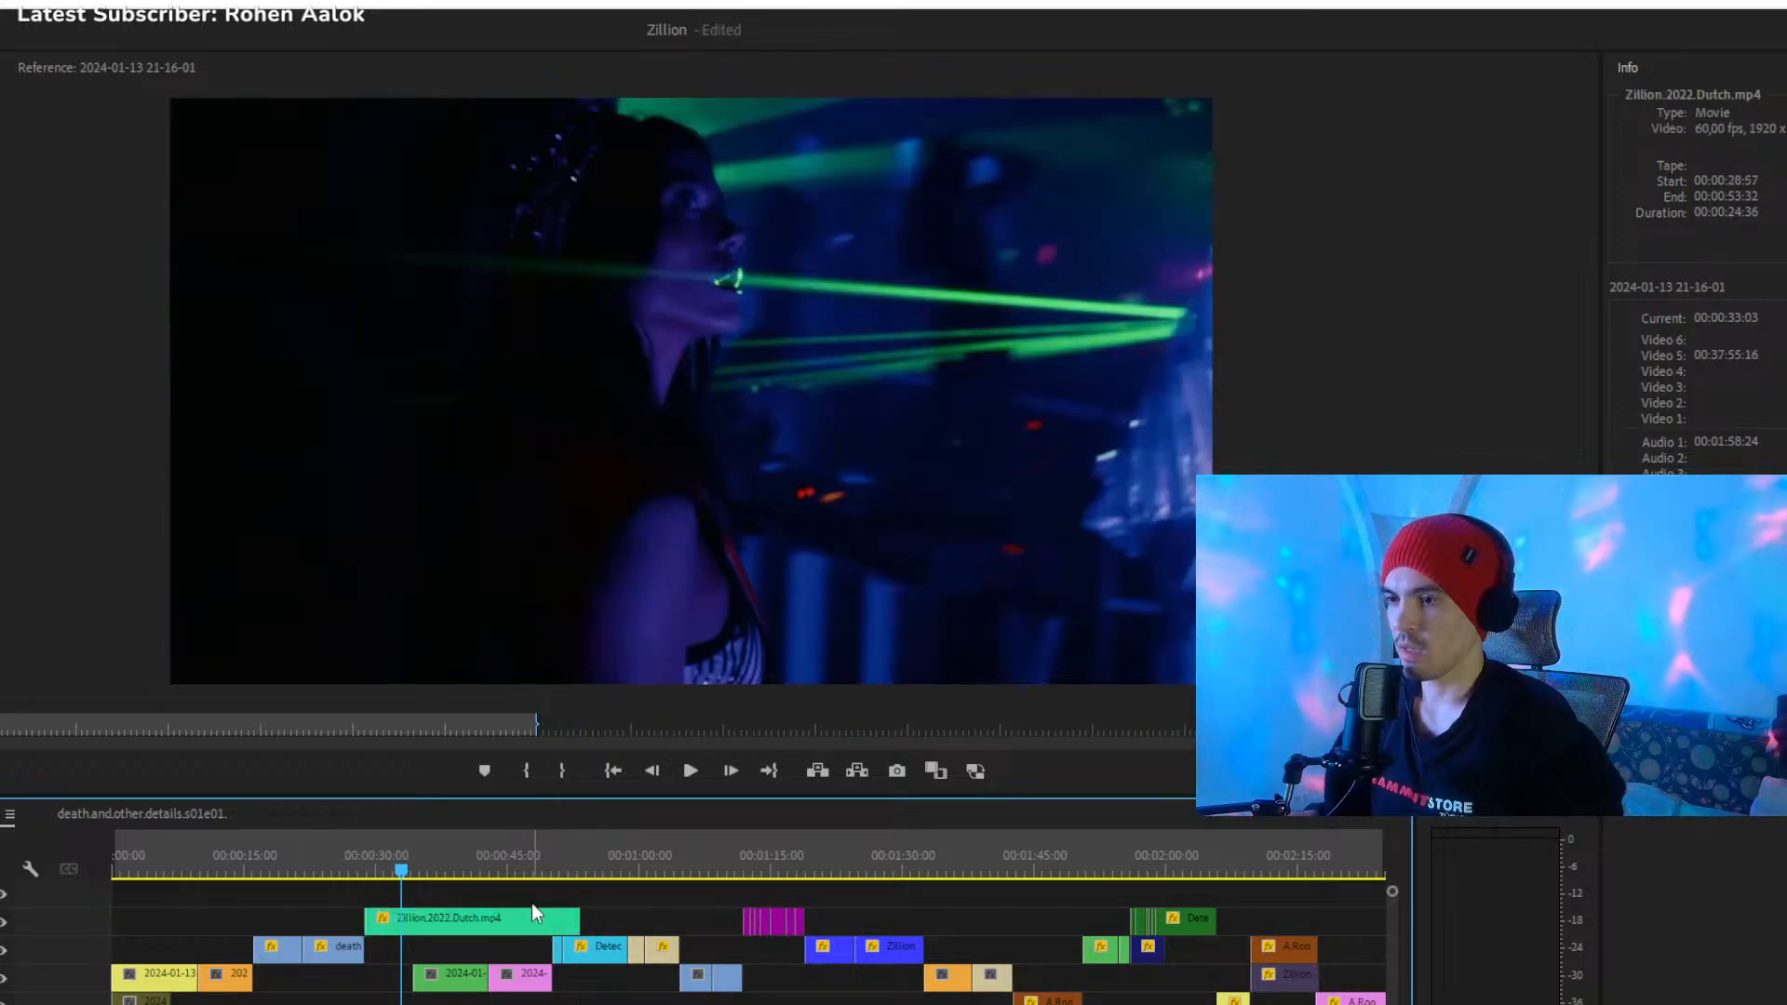
click(437, 869)
key(space)
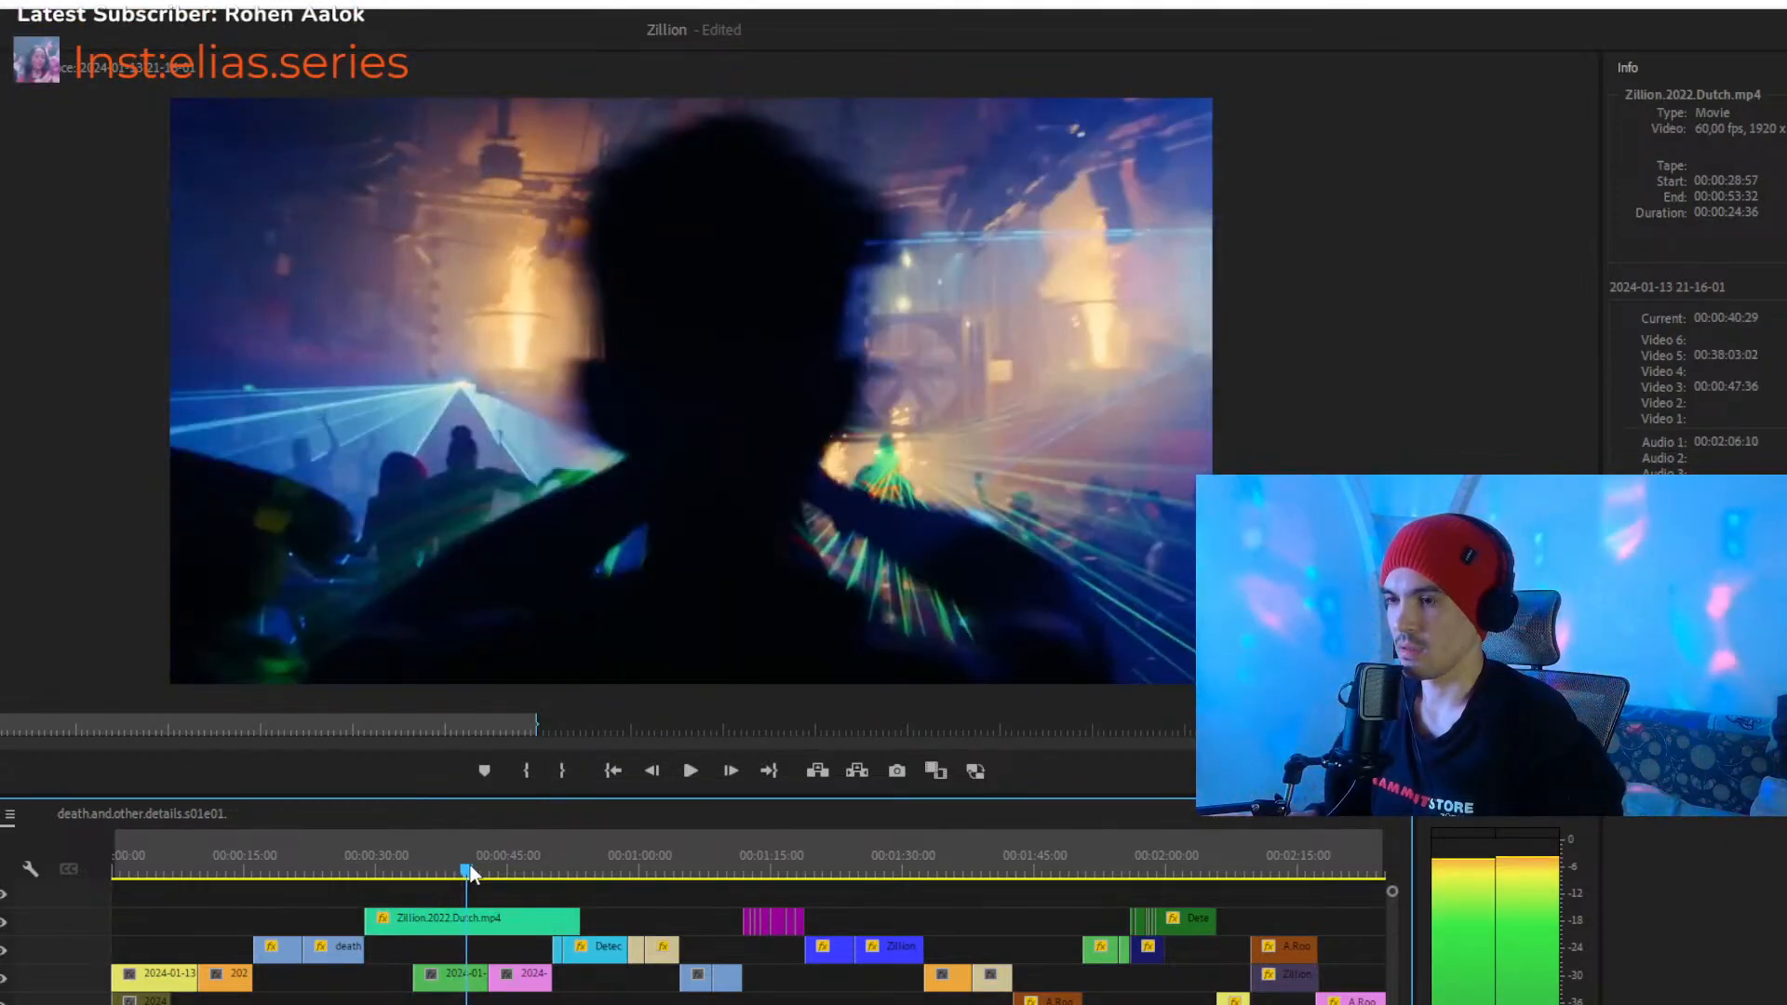
key(space)
- Try disabling the green and pink clips beneath the extended Zillion clip, and play from 00:00:38:57 to 00:00:40:43
click(473, 980)
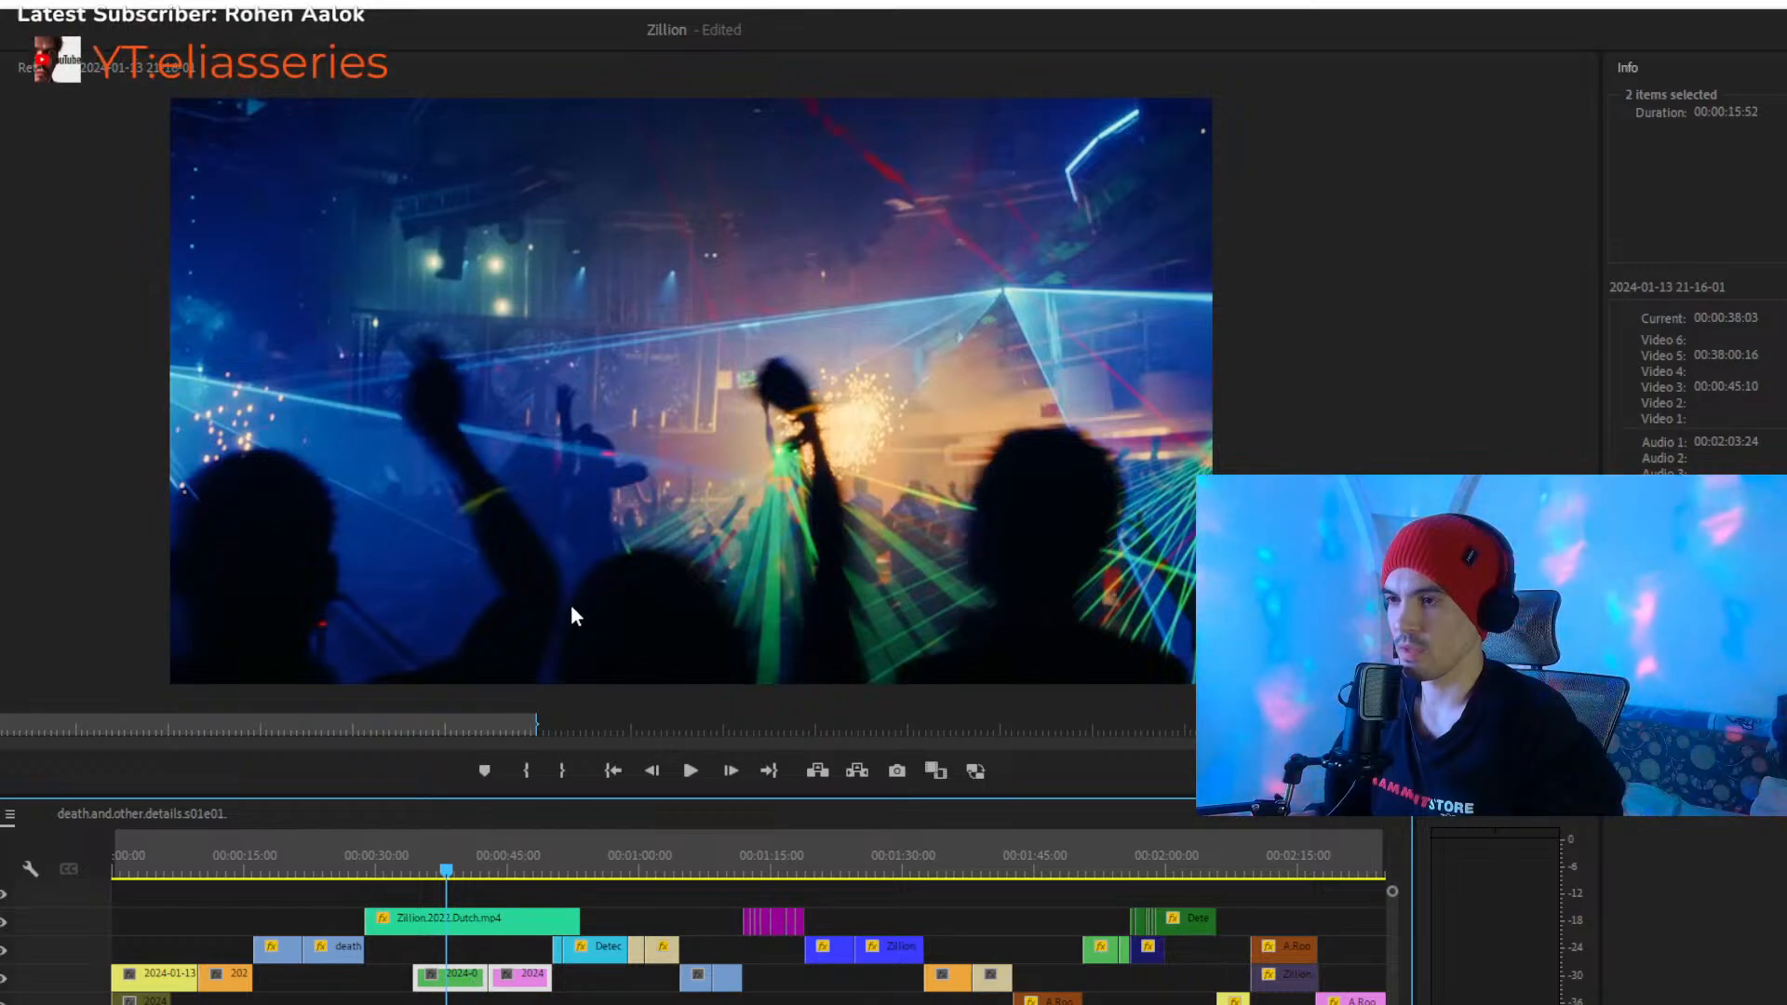
key(shift+e)
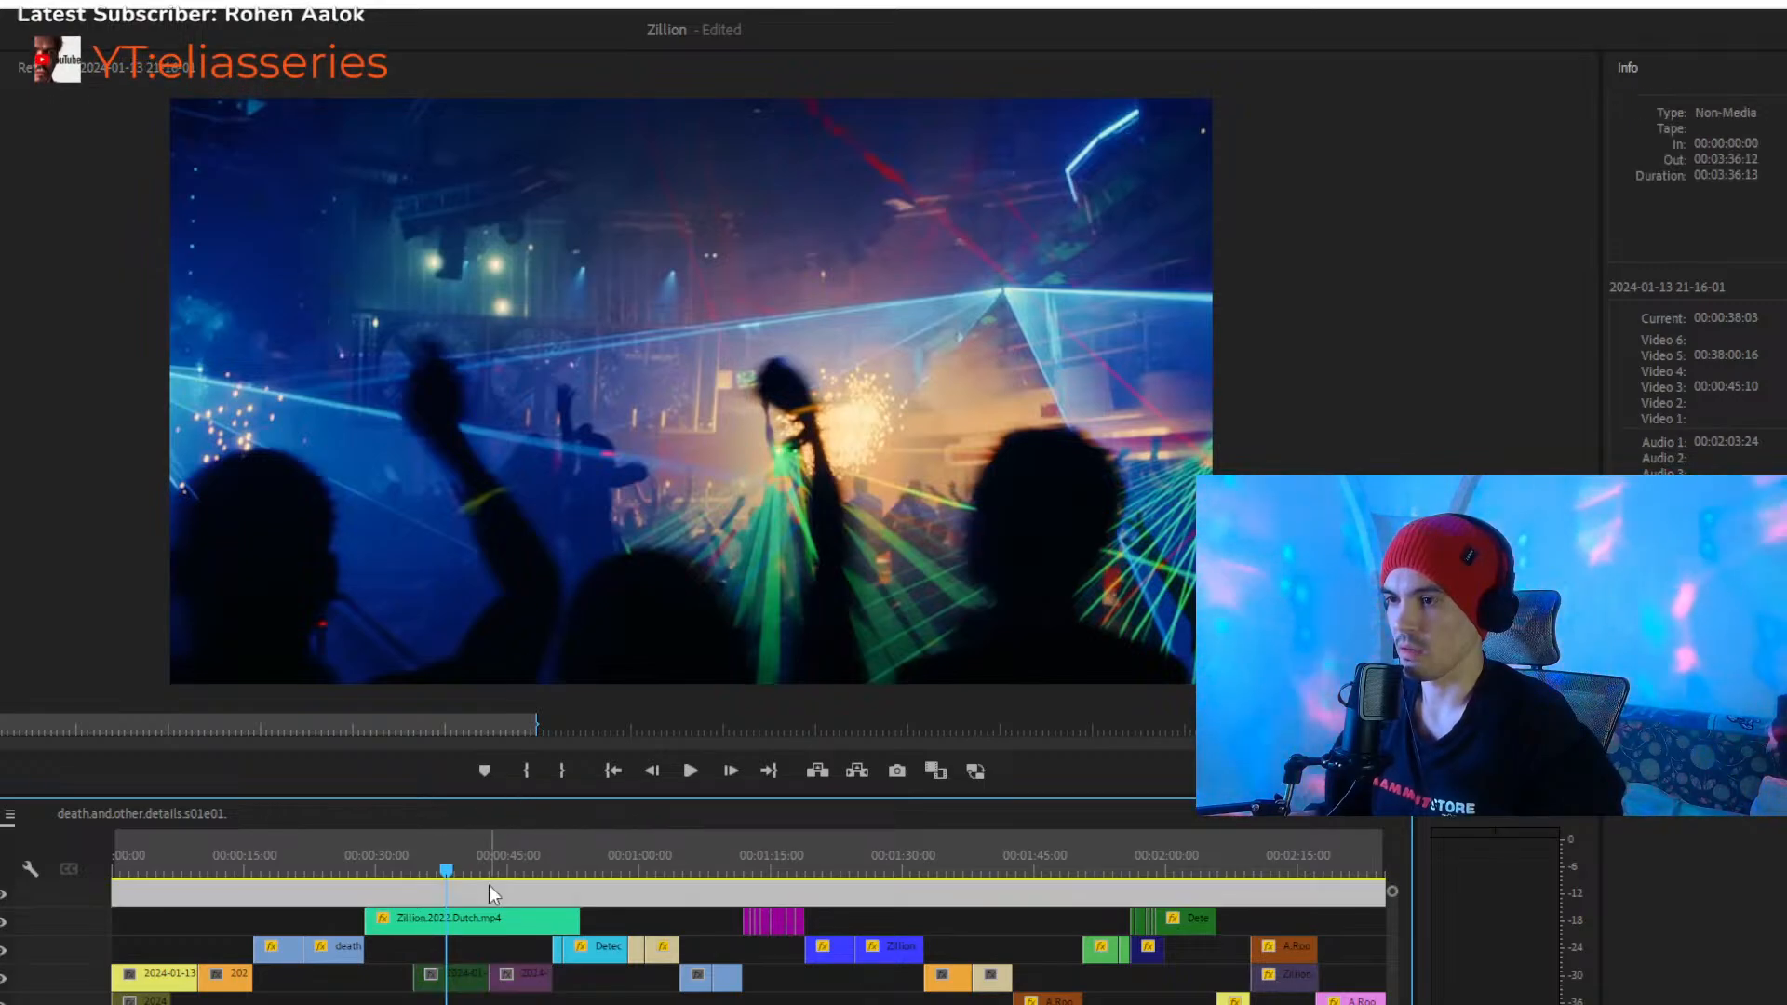
click(466, 871)
click(461, 868)
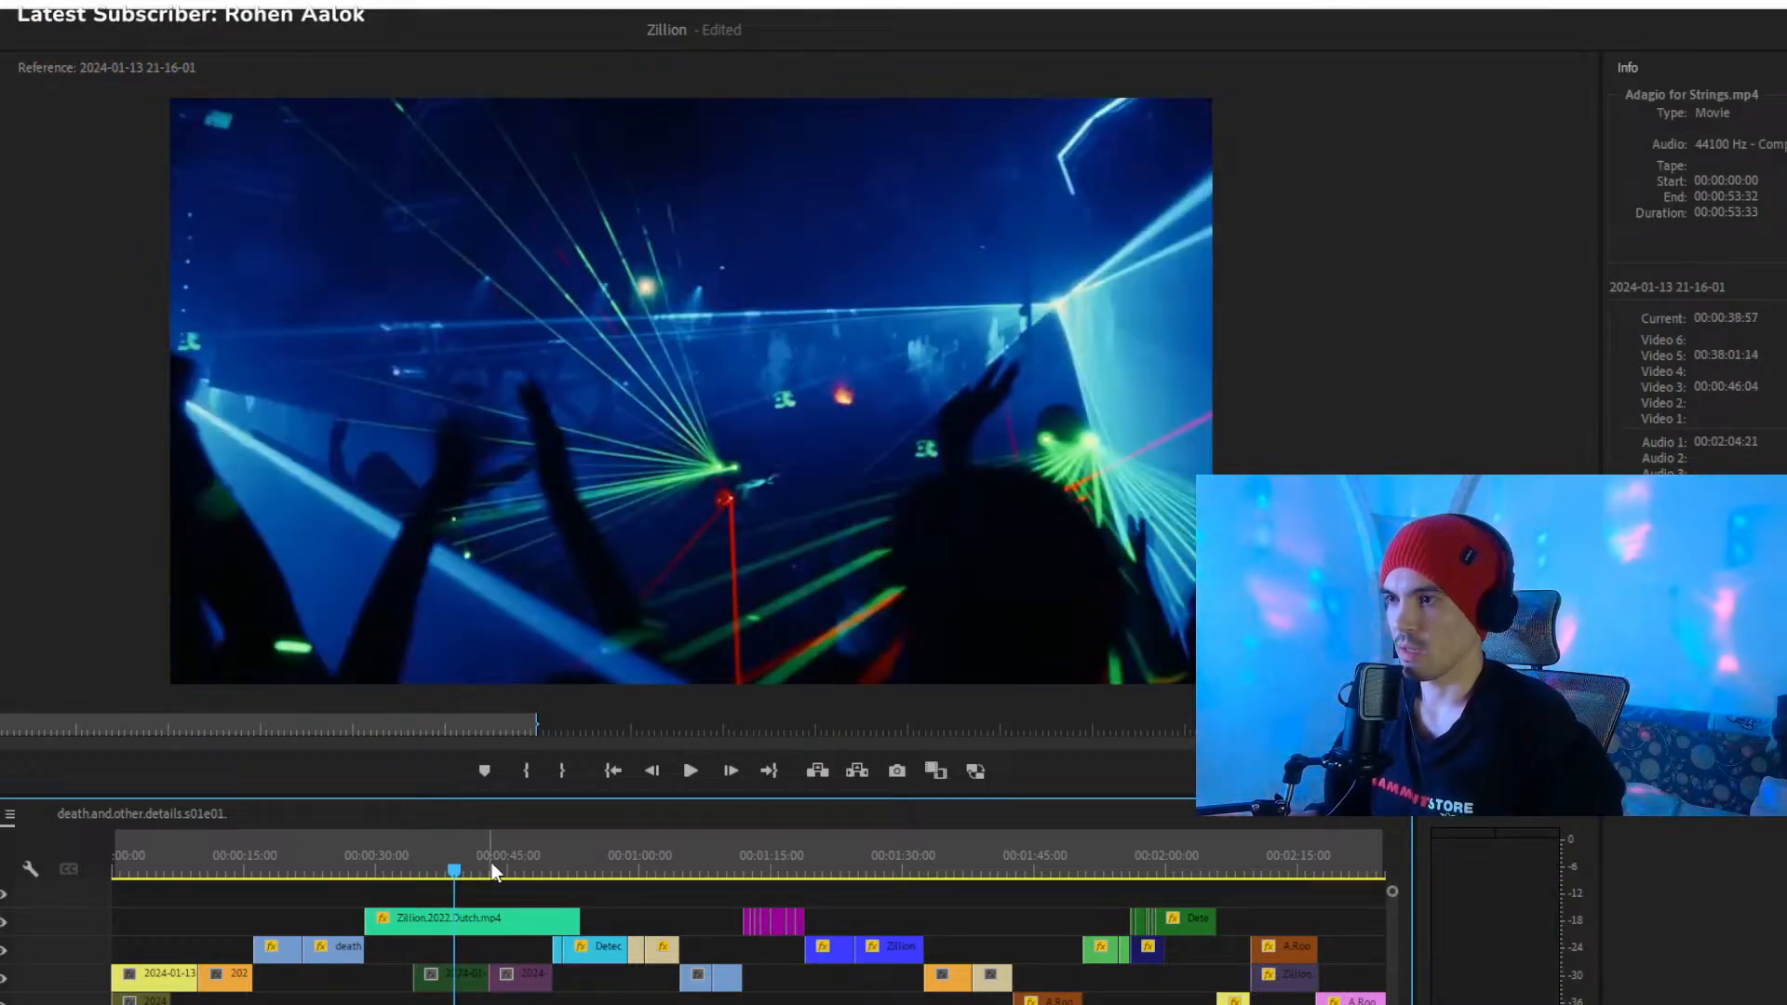
key(space)
key(space)
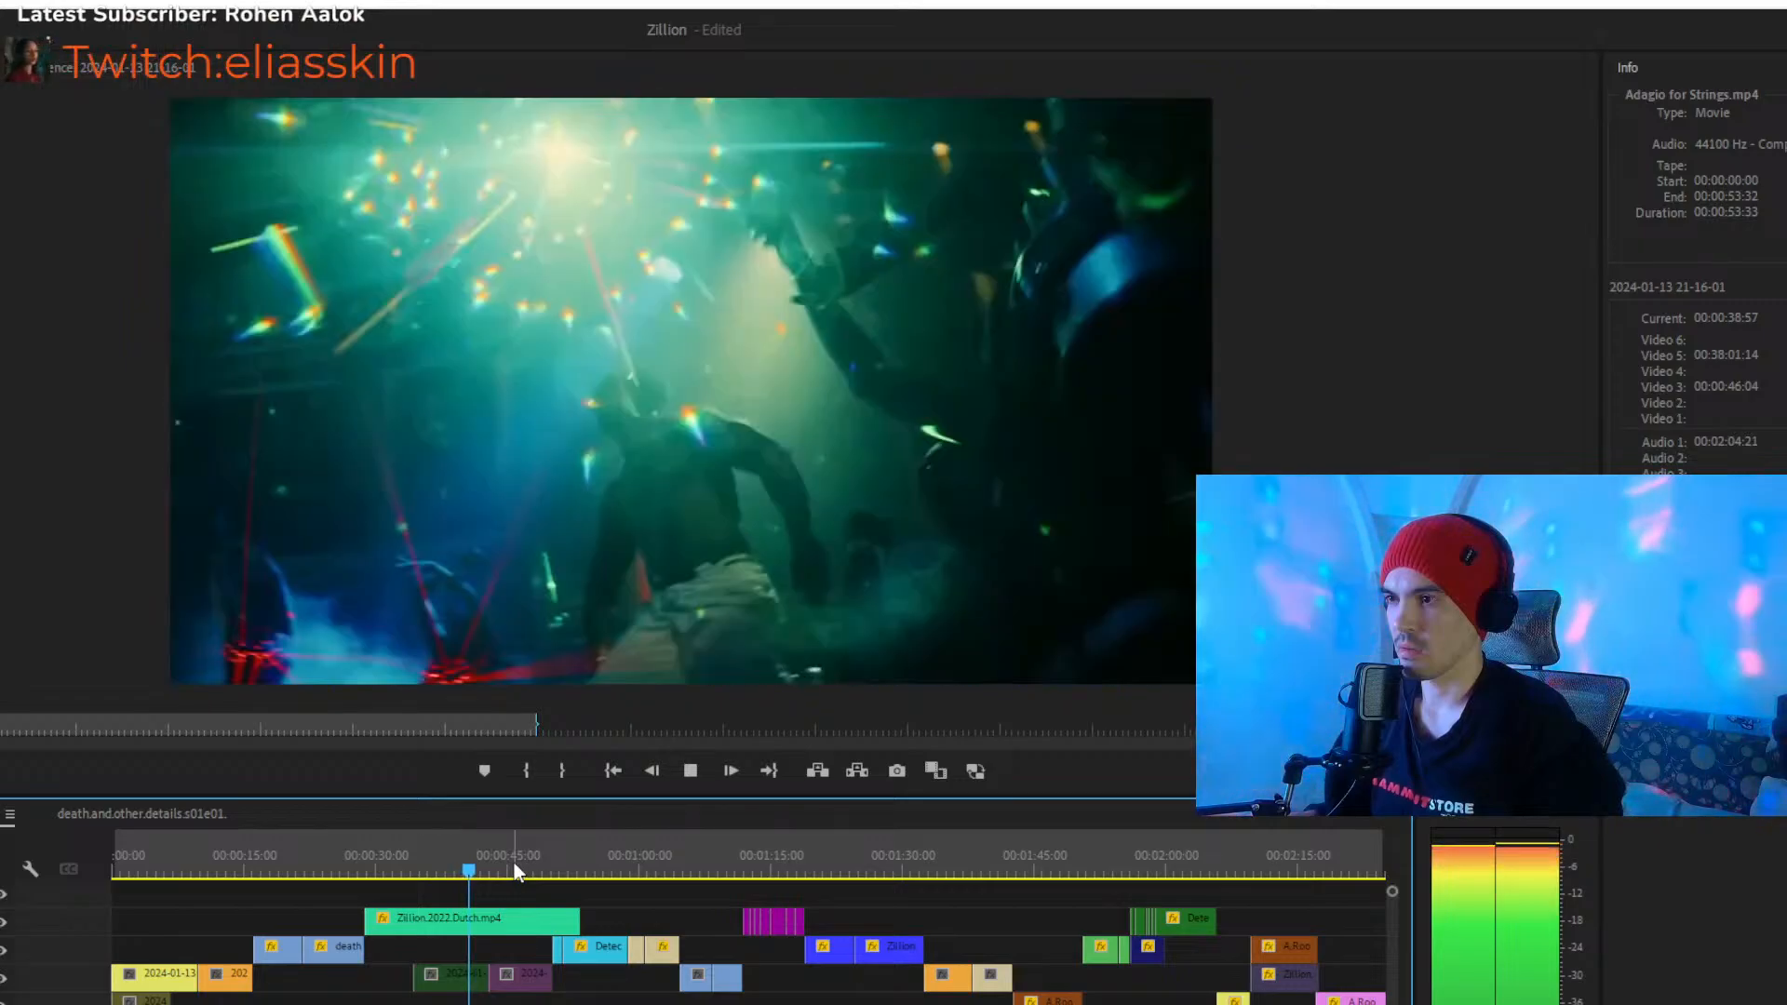
- Select the extended green Zillion clip and inspect its club frames around 00:00:40:14
click(517, 889)
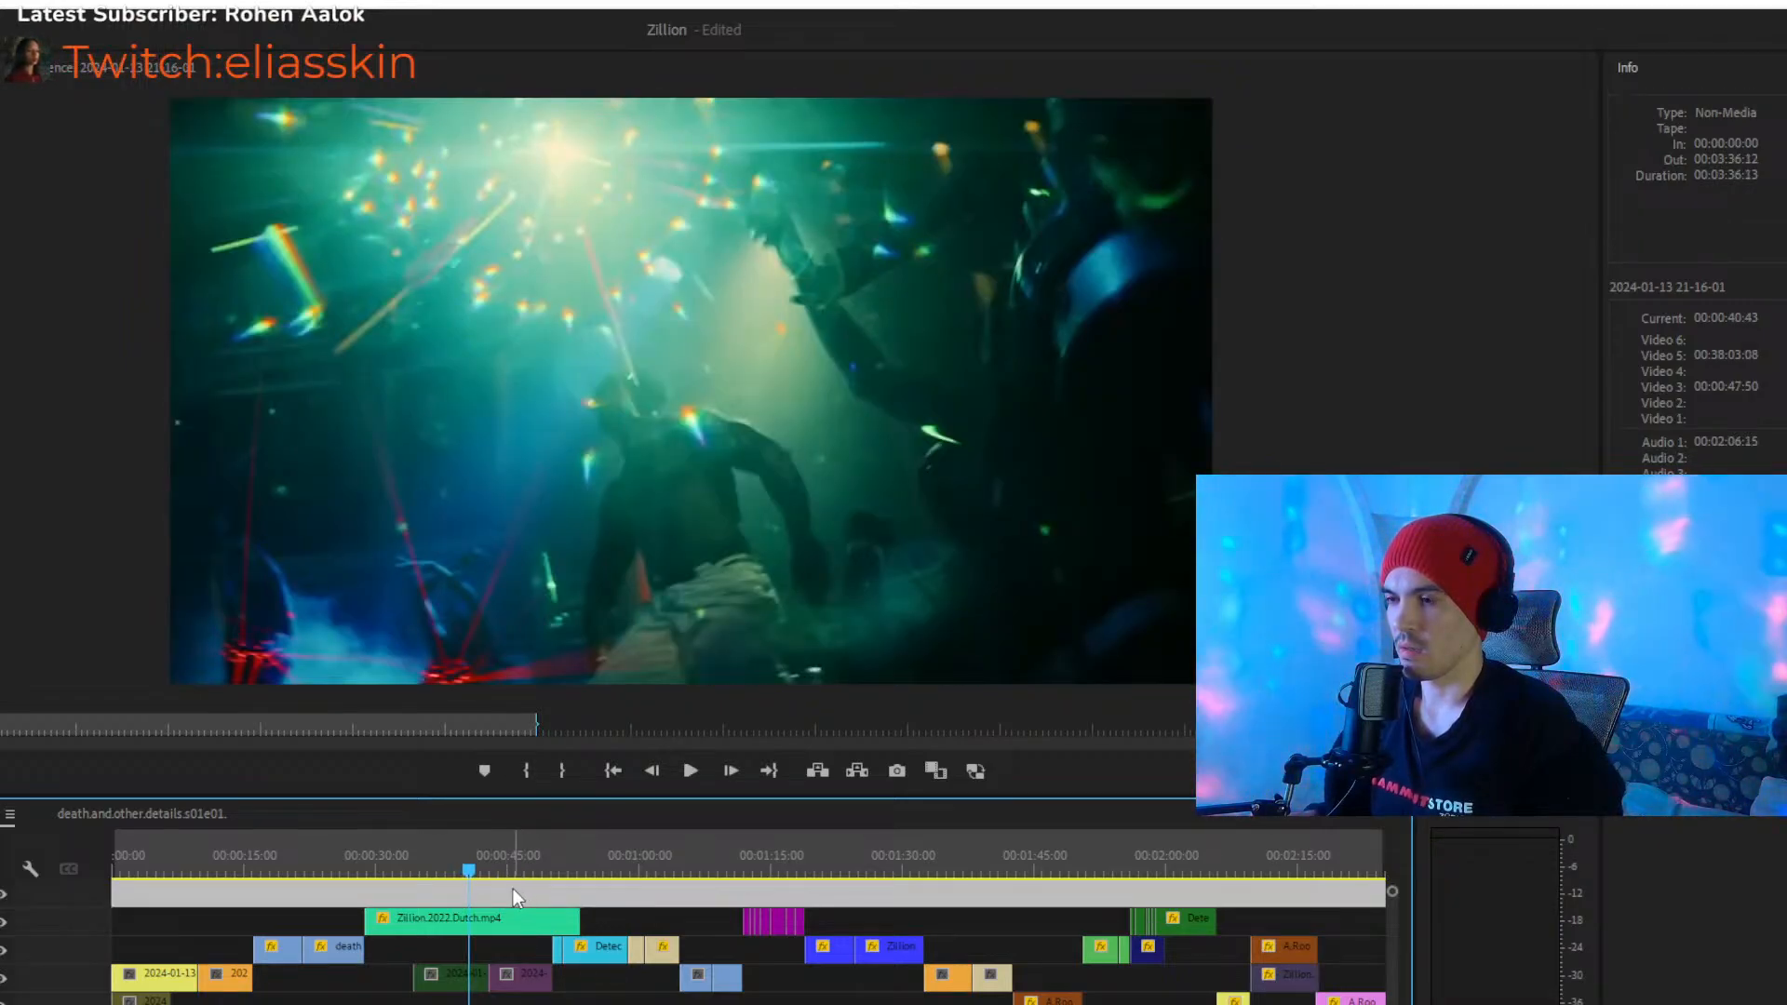
click(522, 924)
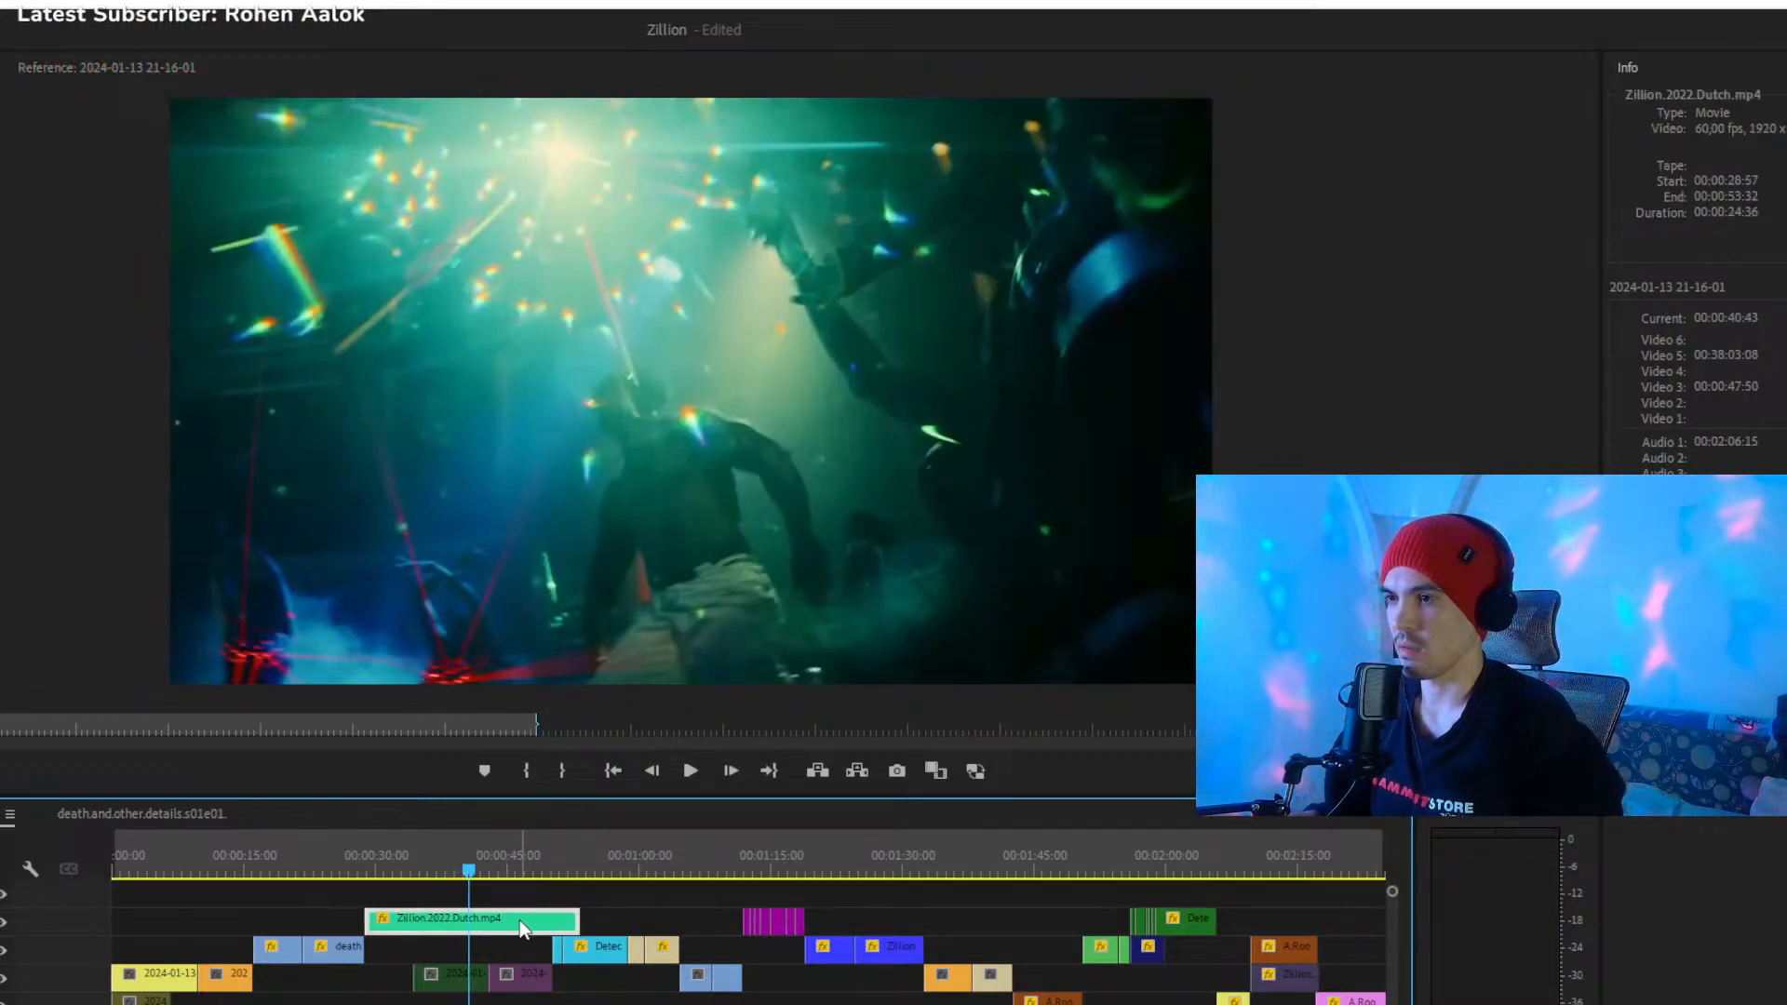
click(463, 871)
click(495, 890)
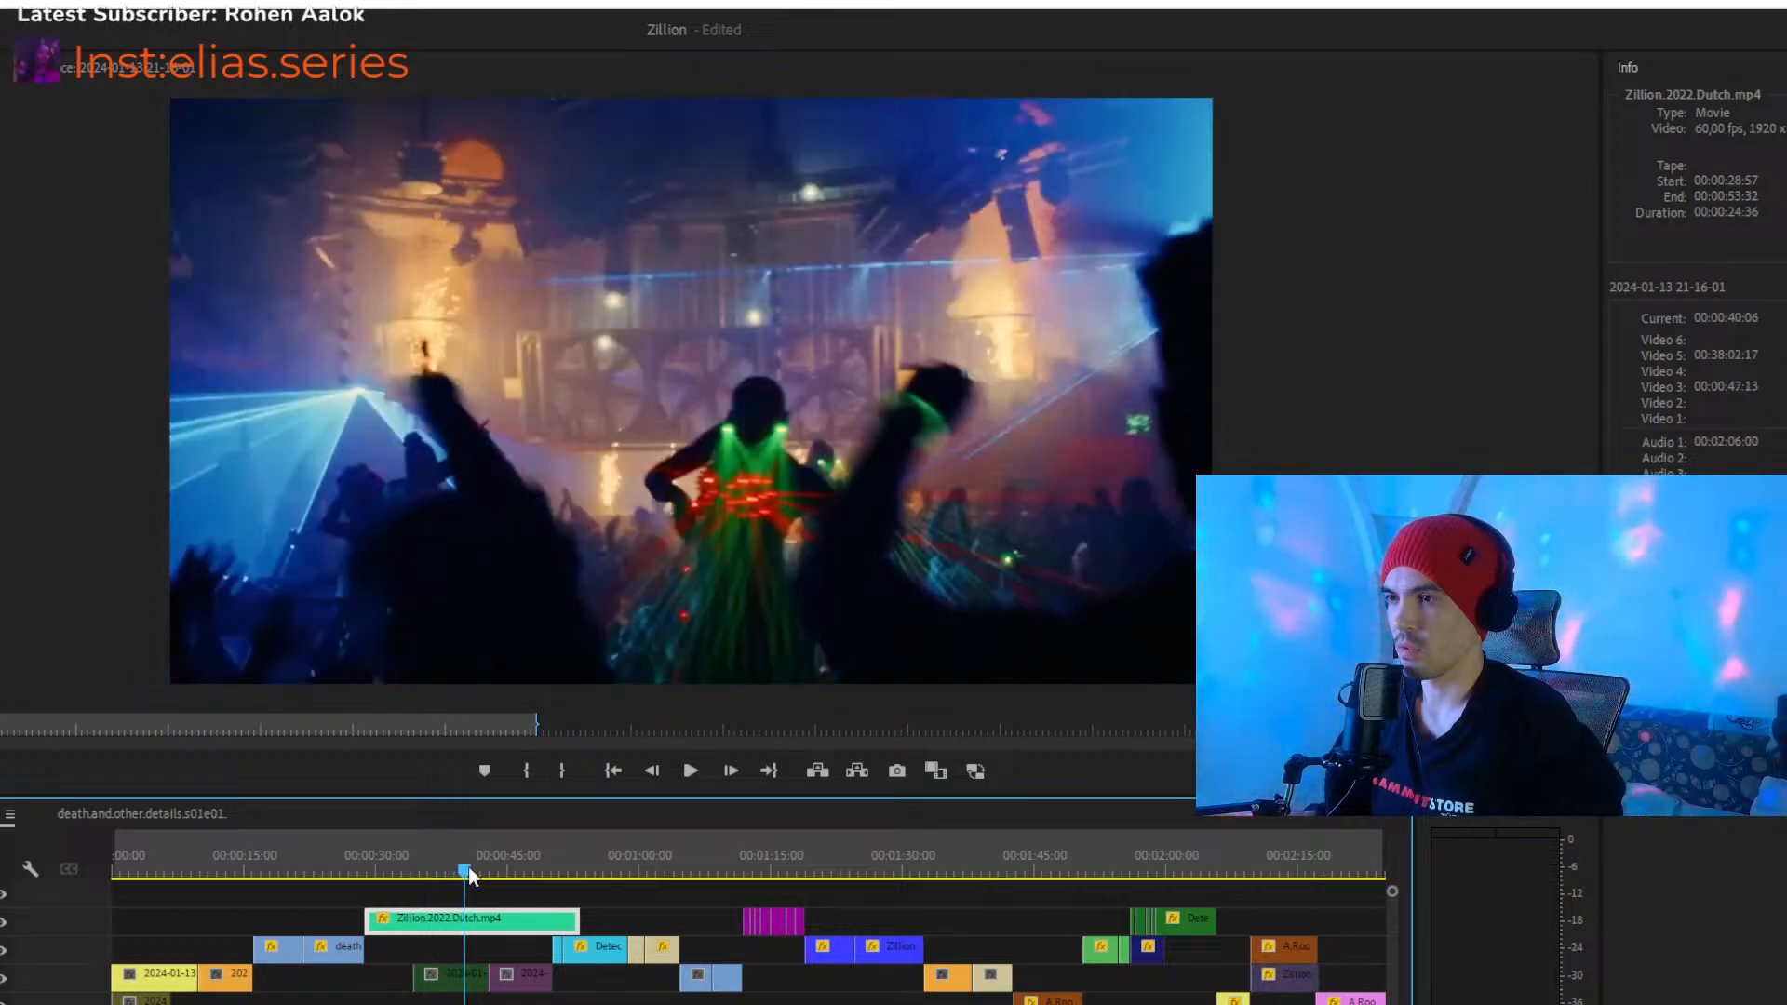
click(509, 926)
click(464, 870)
click(506, 899)
click(512, 917)
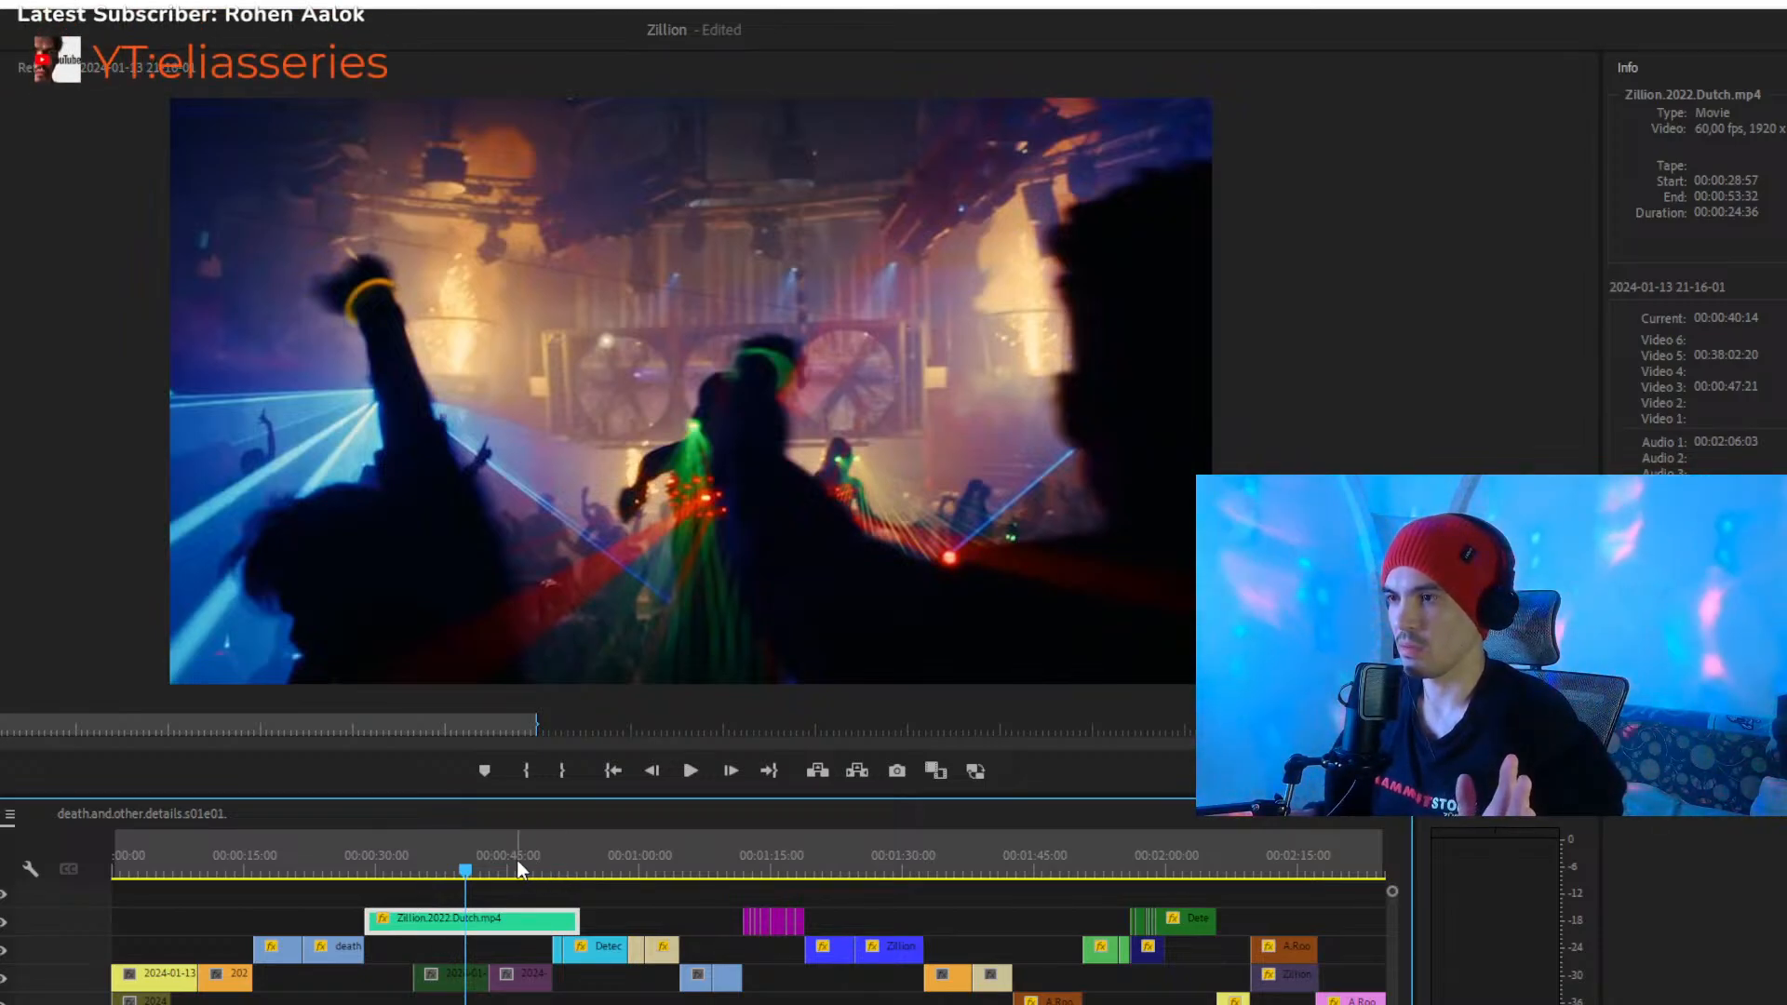
- Play the extended Zillion clip from 00:00:42:55 to 00:00:49:19, pausing at 00:00:44:54
mouse_move(488, 871)
mouse_down()
mouse_move(506, 873)
mouse_move(493, 880)
mouse_up()
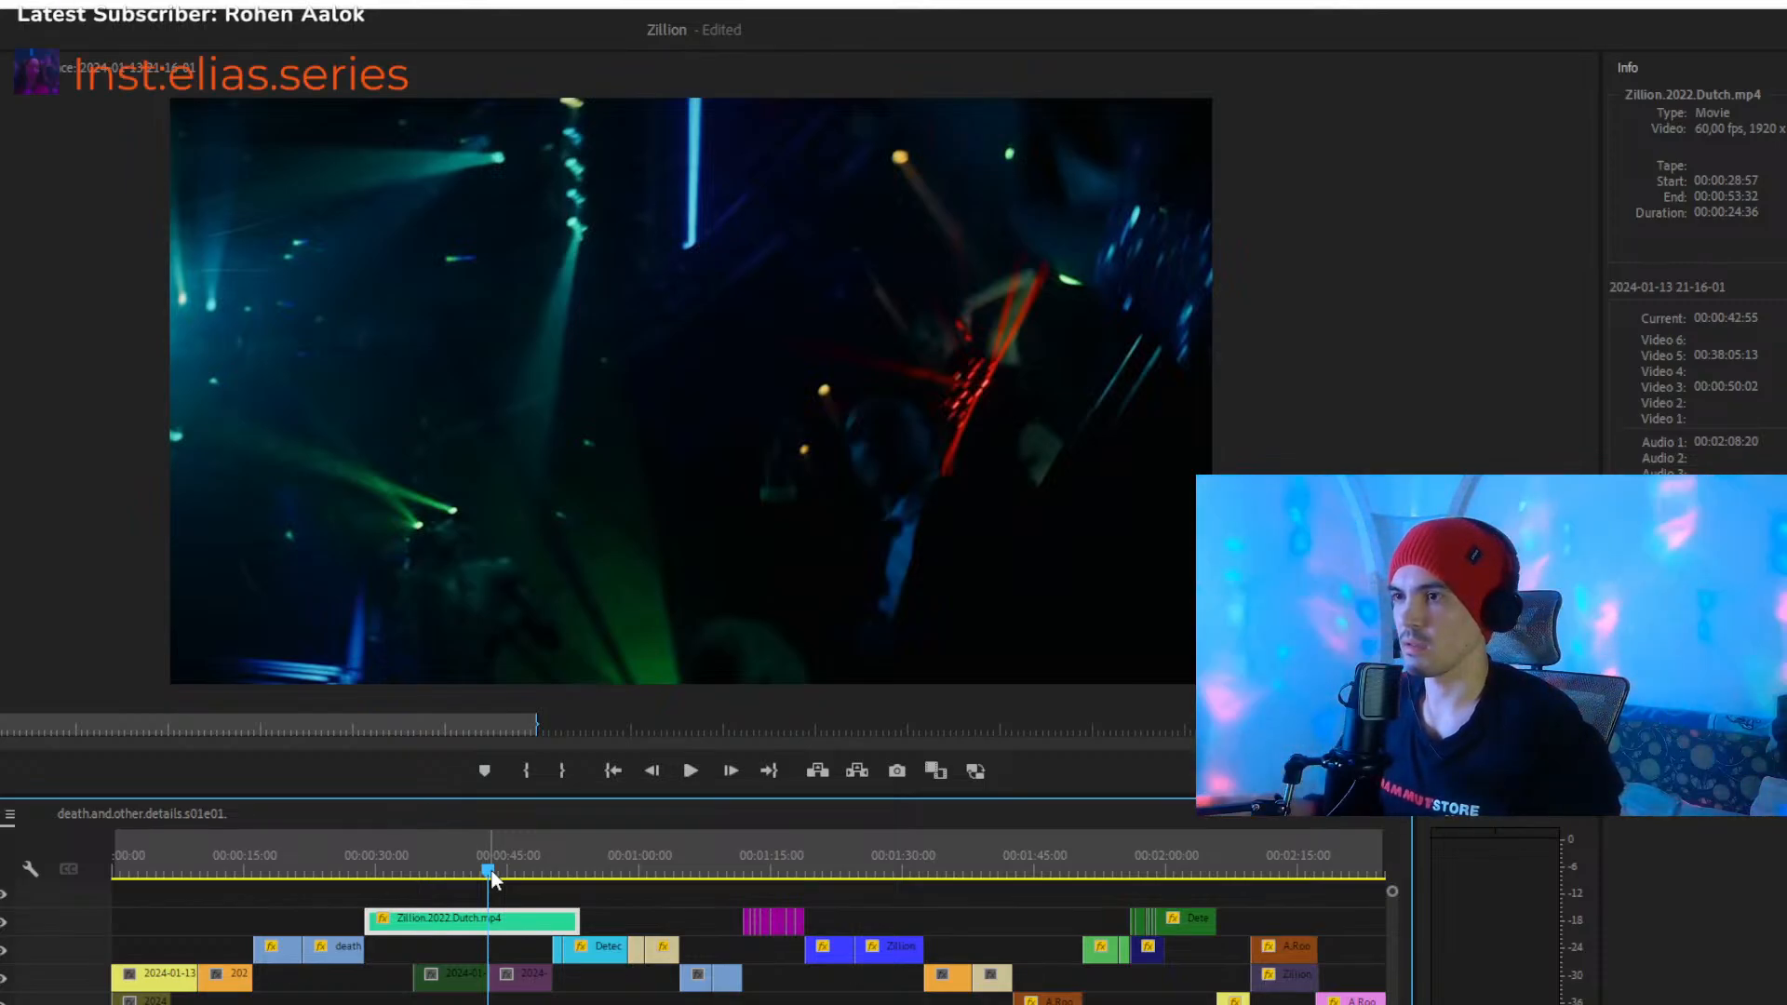
key(space)
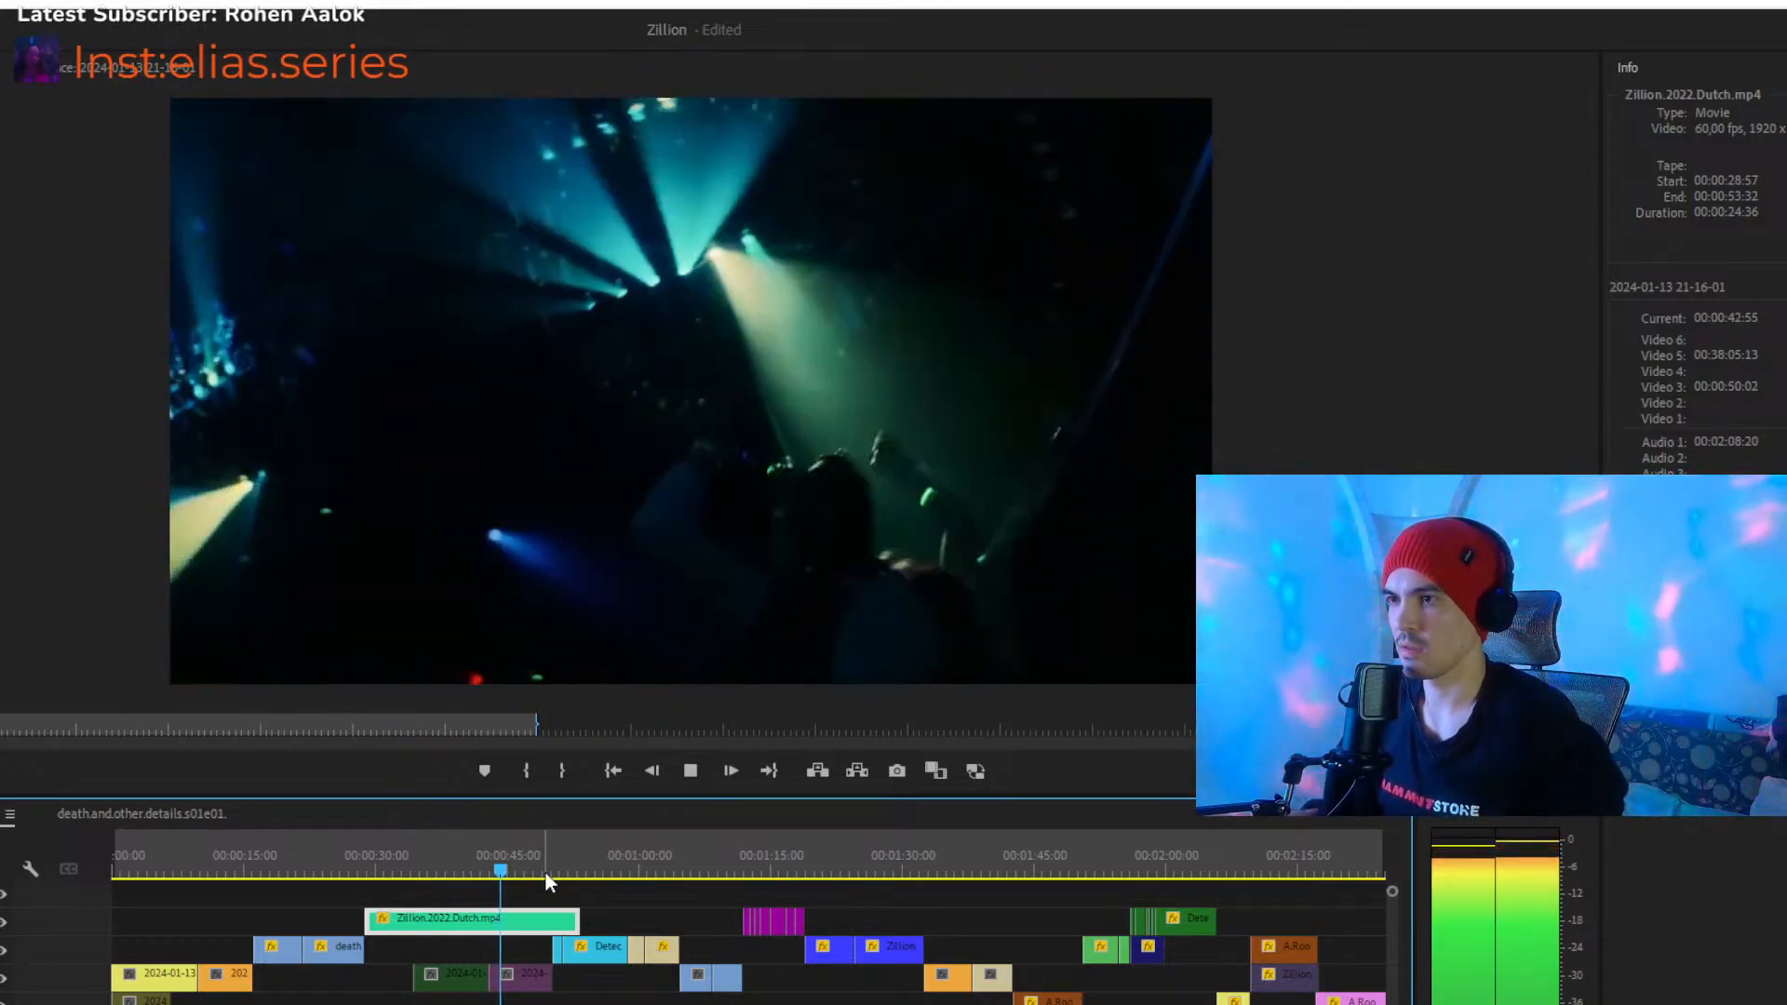
key(space)
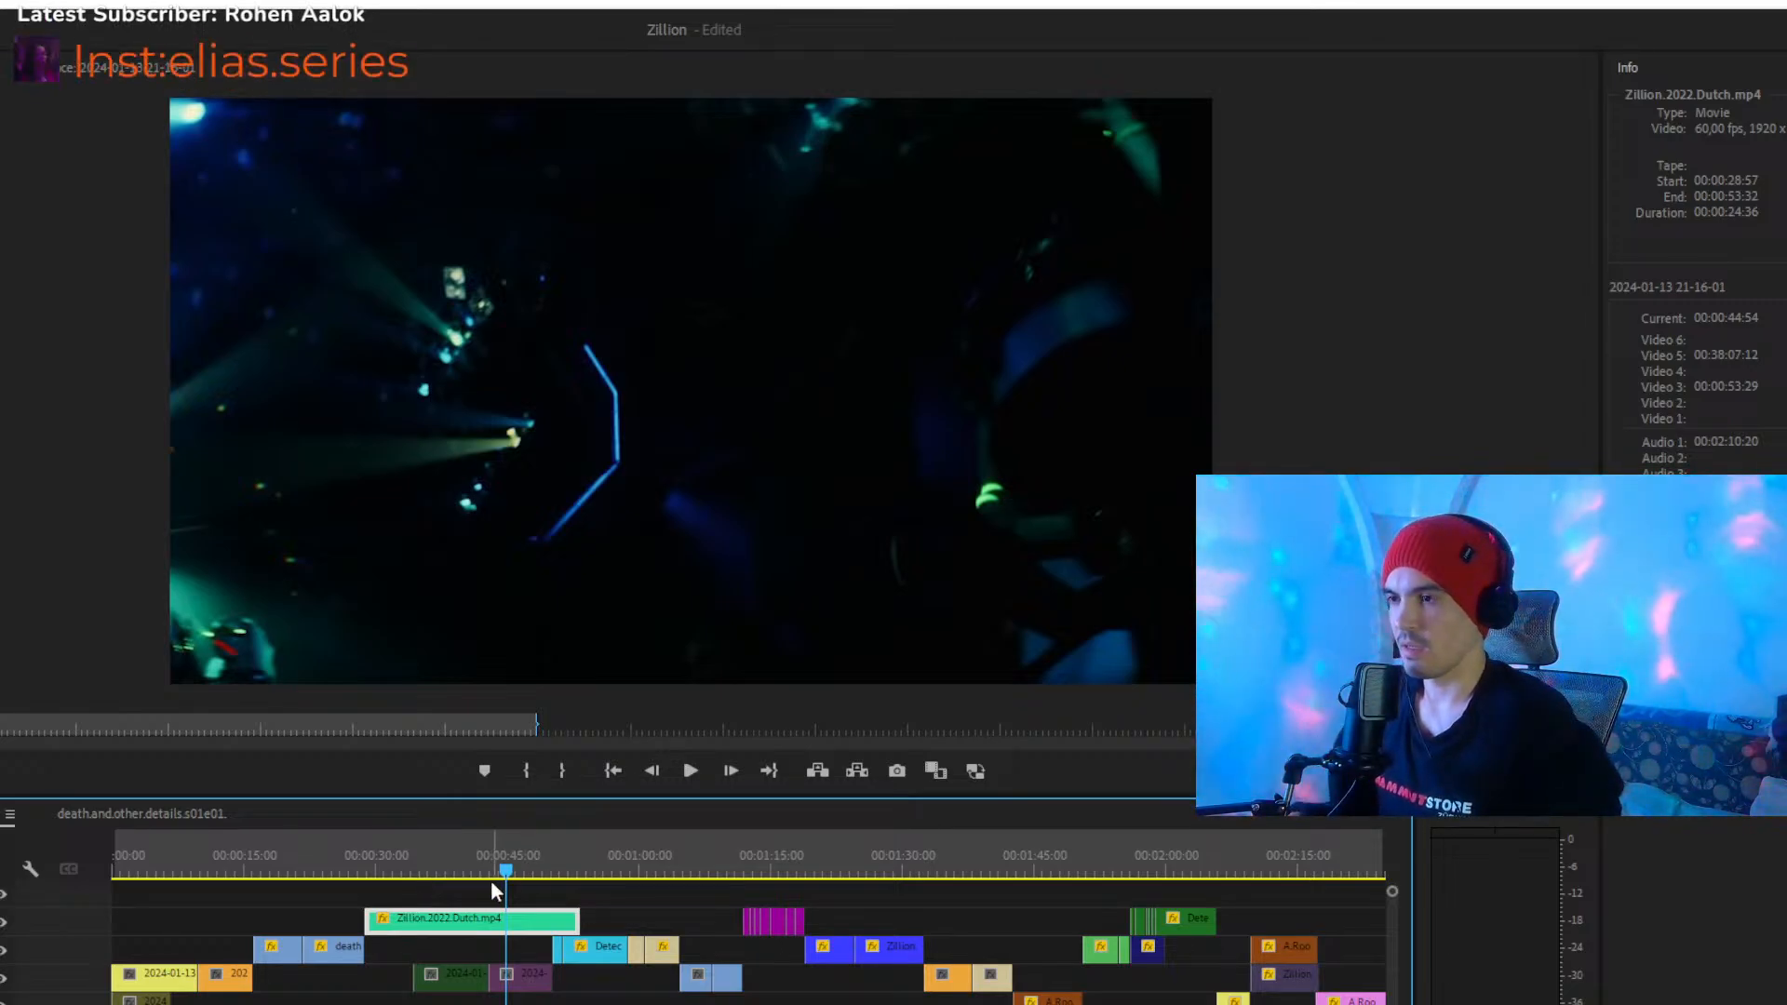
key(space)
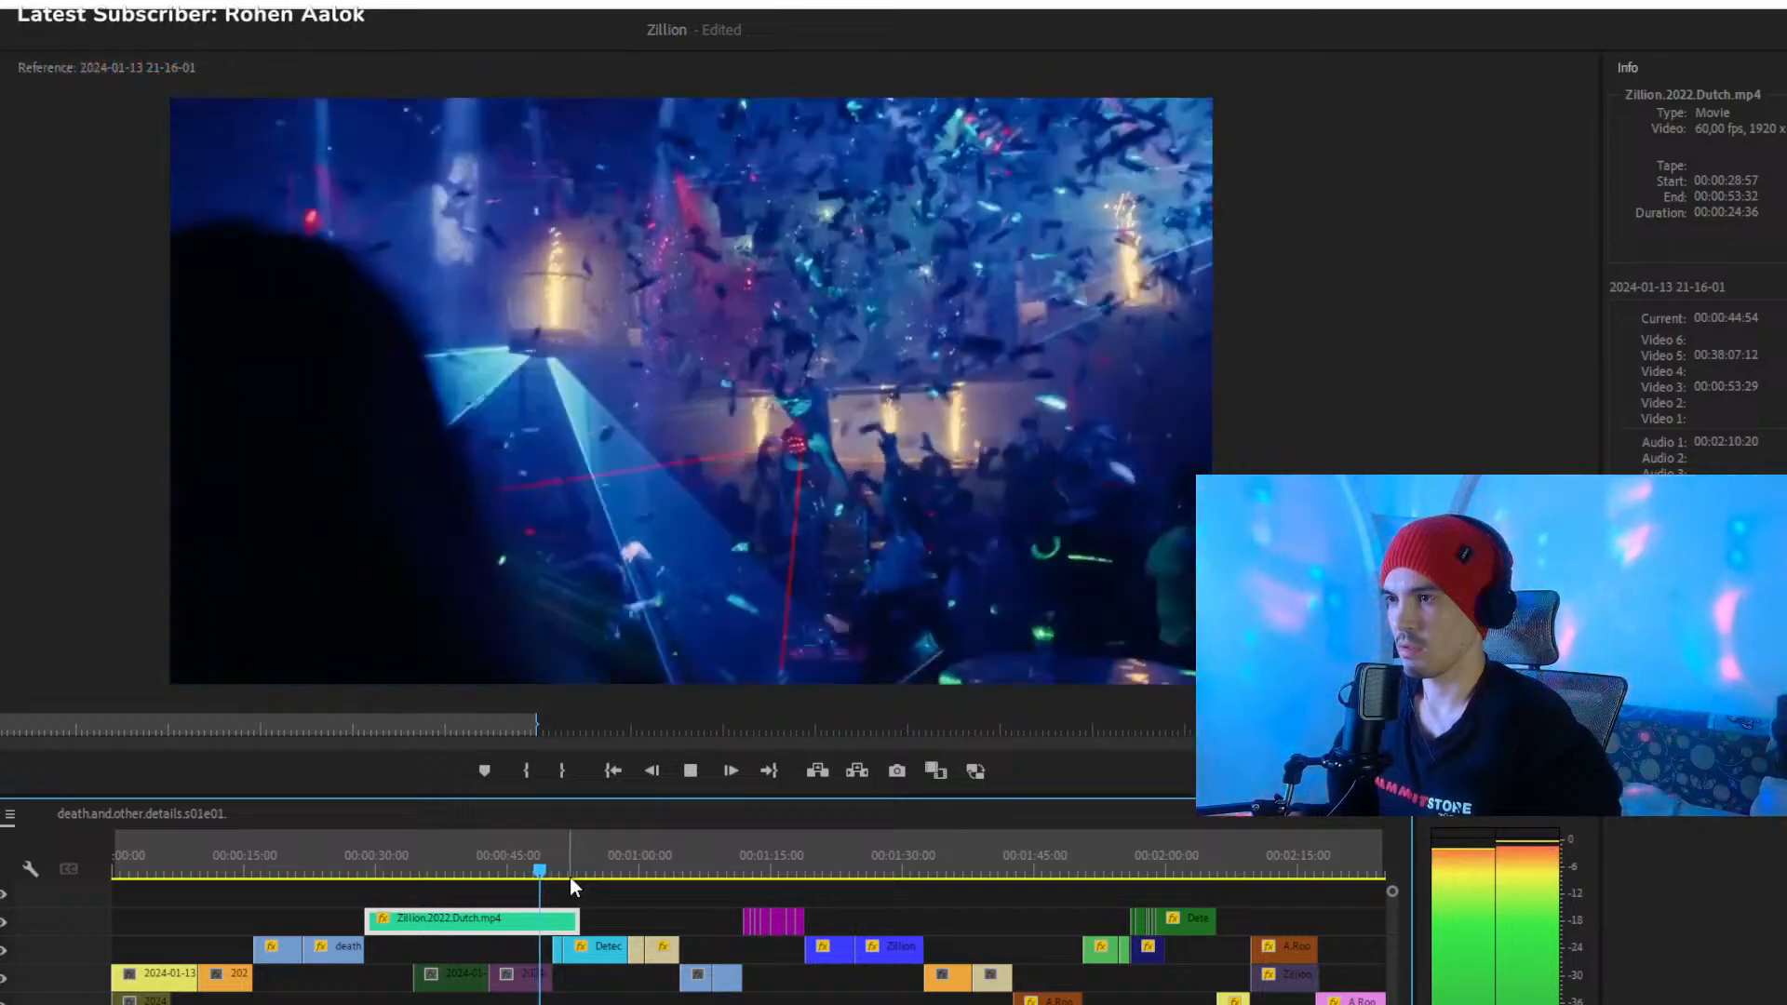
key(space)
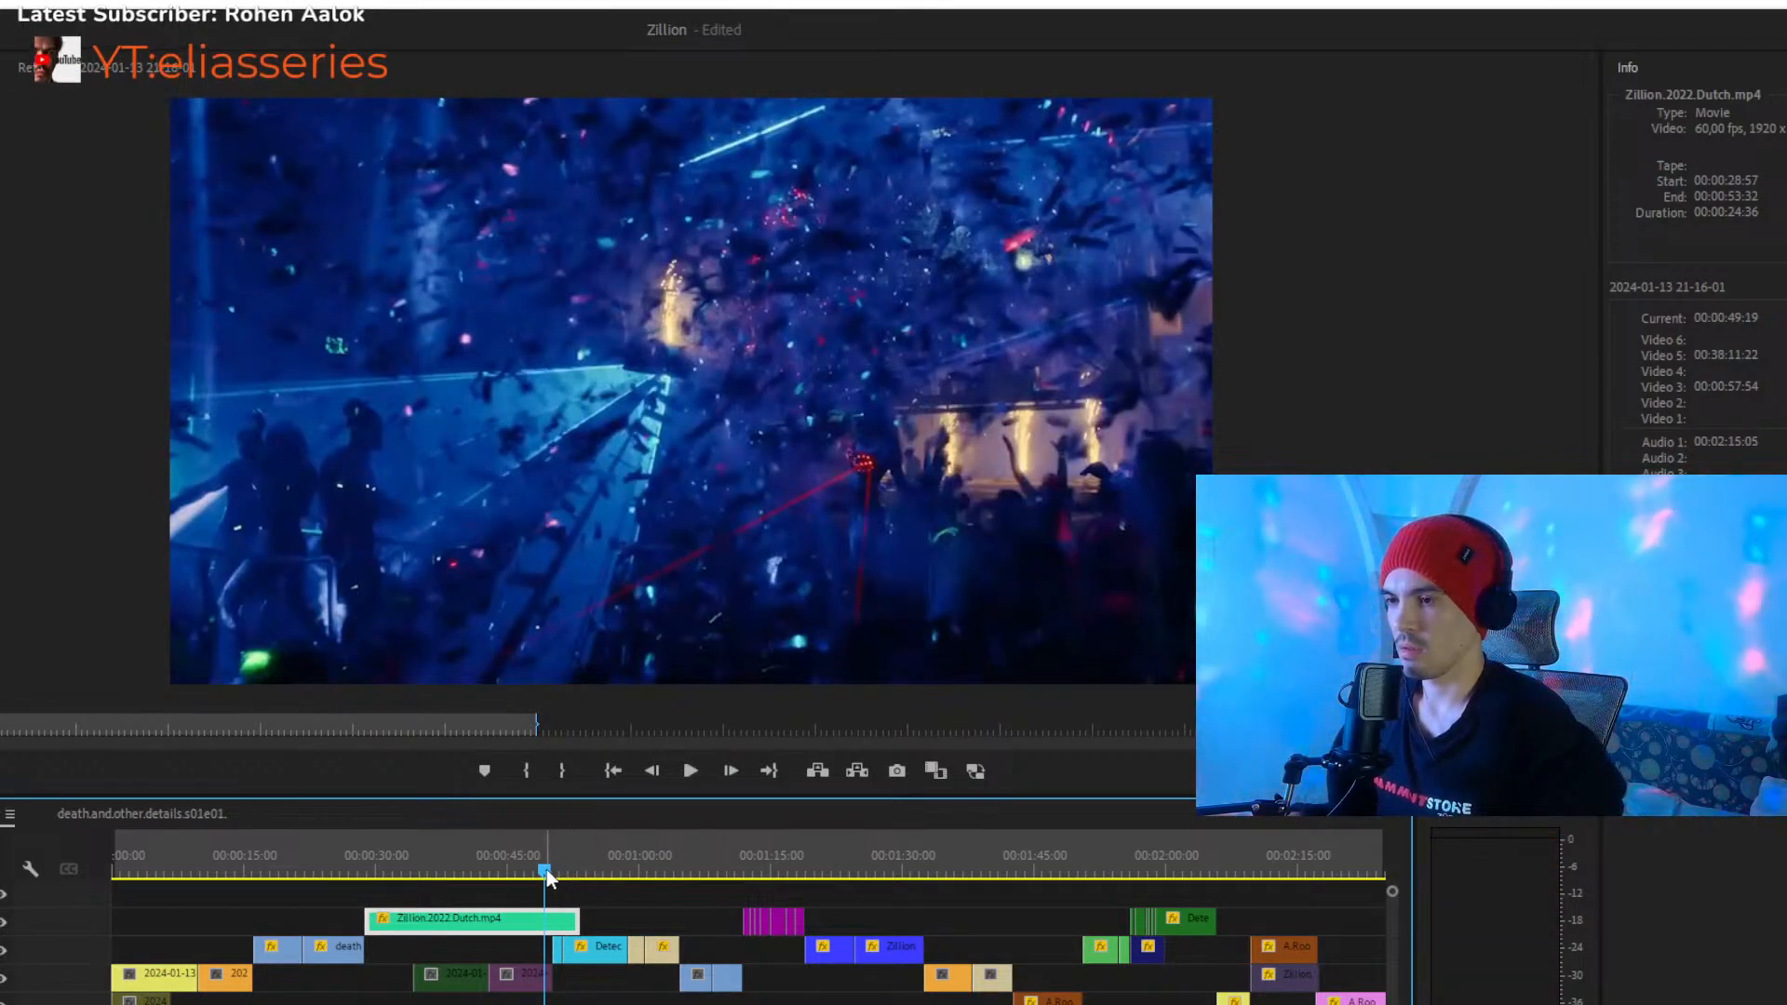
- Undo the disabling of the two clips and the Zillion clip's extension, and replay the original cut from 00:00:32:02
key(ctrl+z)
key(ctrl+z)
click(393, 868)
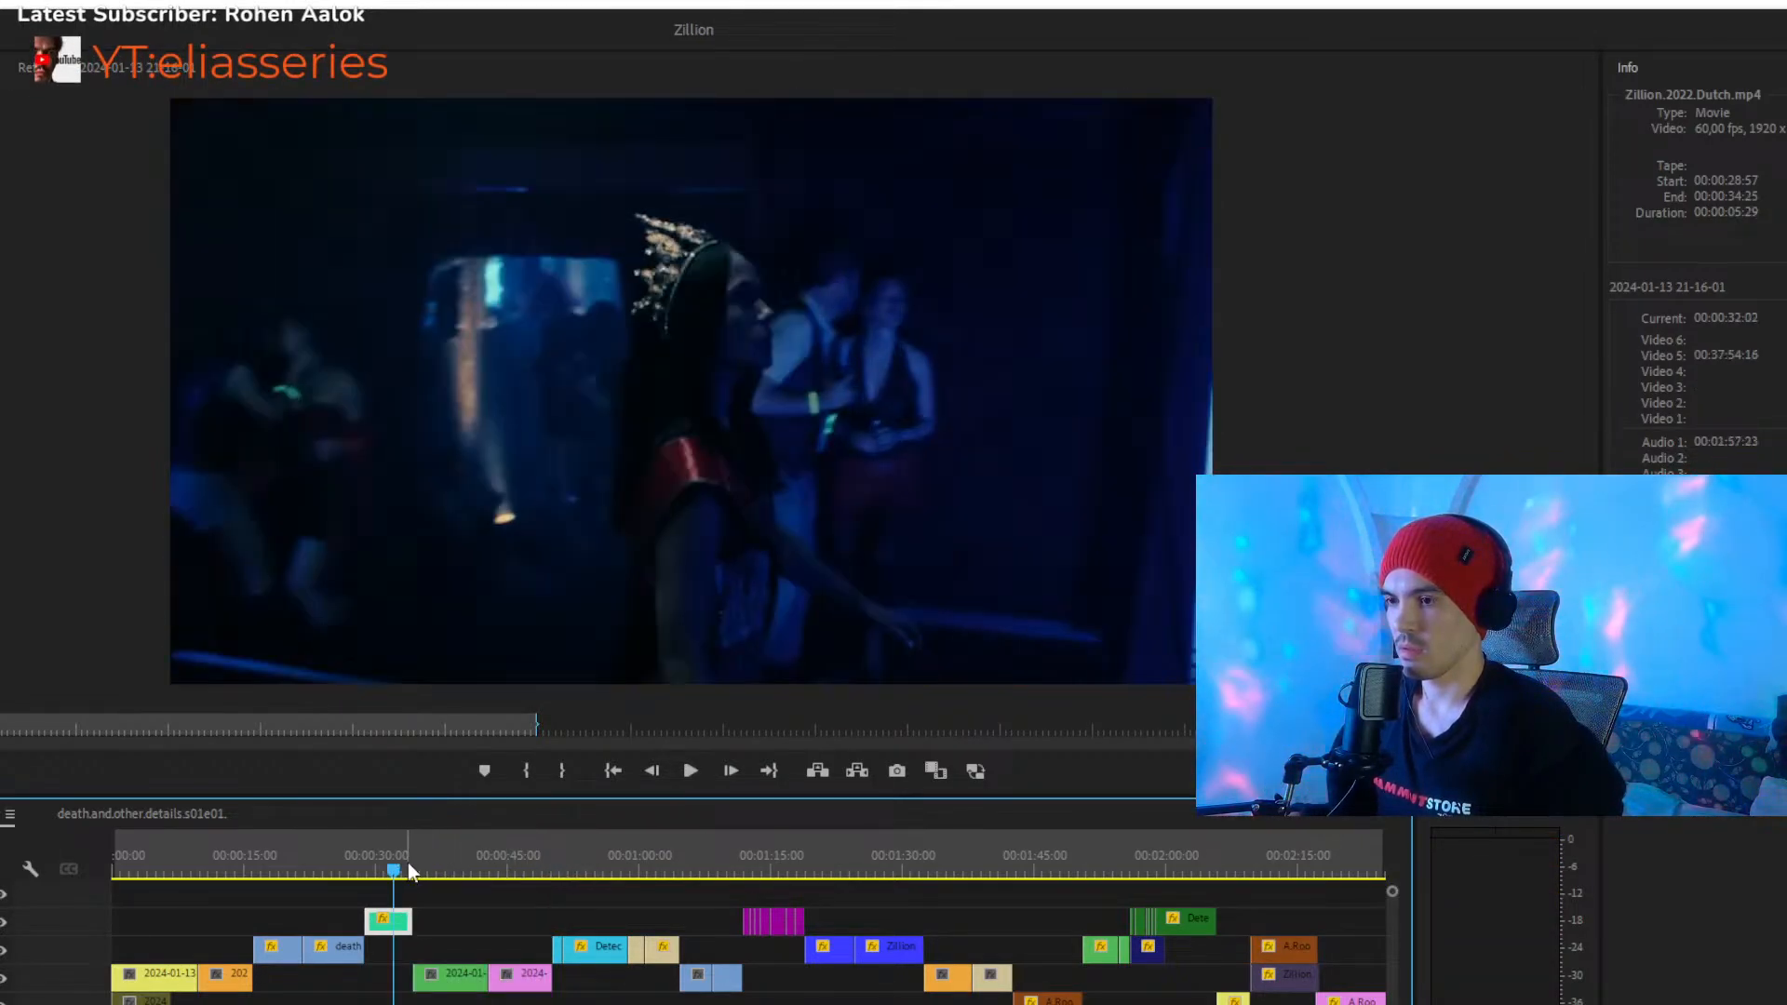
key(space)
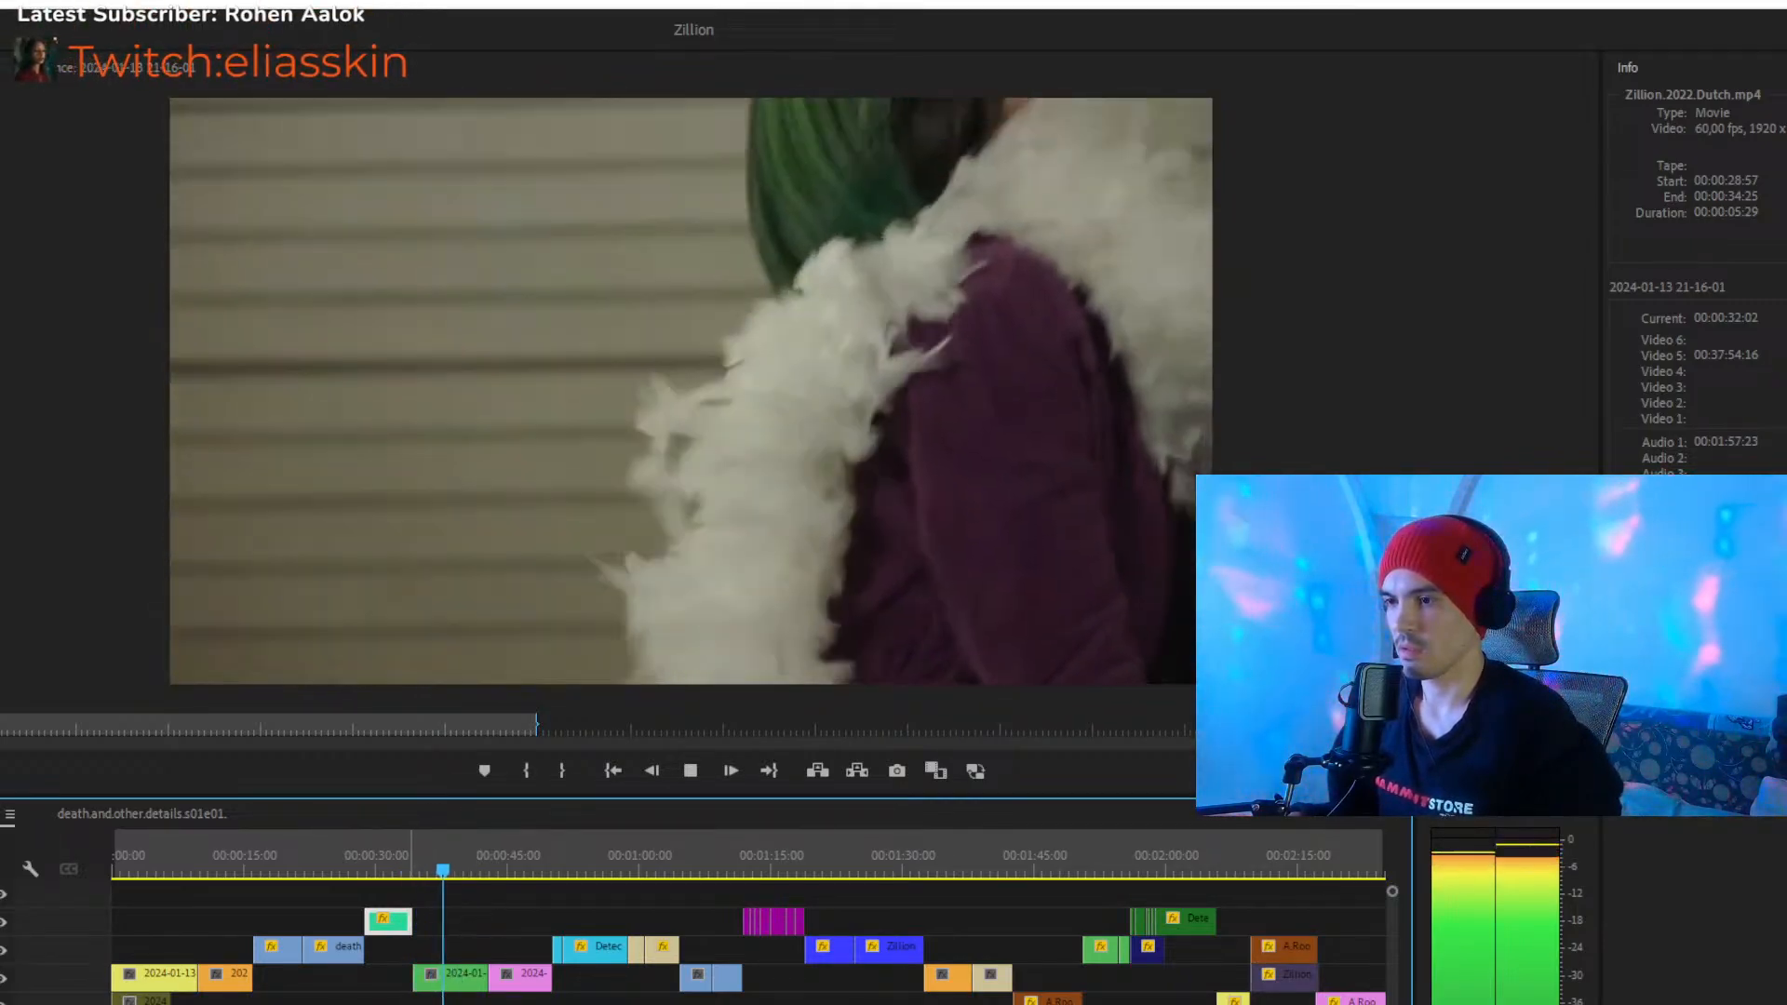
key(space)
- Go to the detached Zillion clip near the sequence end and inspect its frames from 00:04:03:01 back to 00:04:00:35
scroll(745, 959, down, 5)
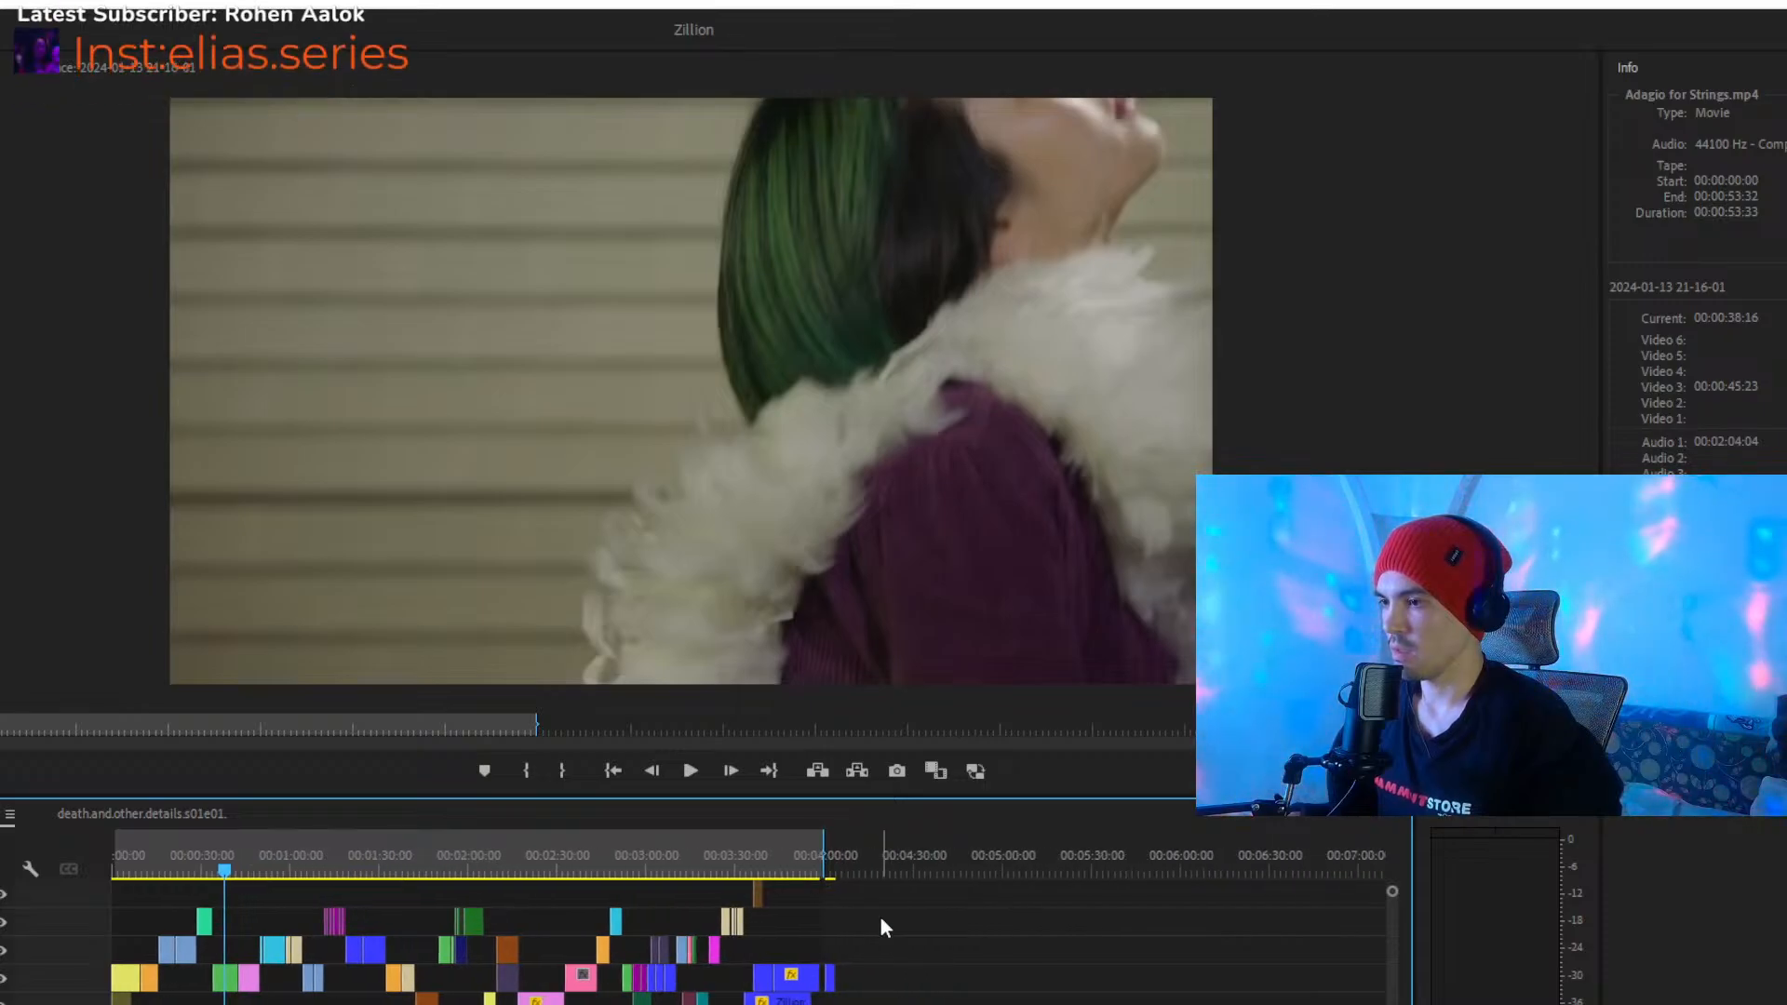
click(834, 860)
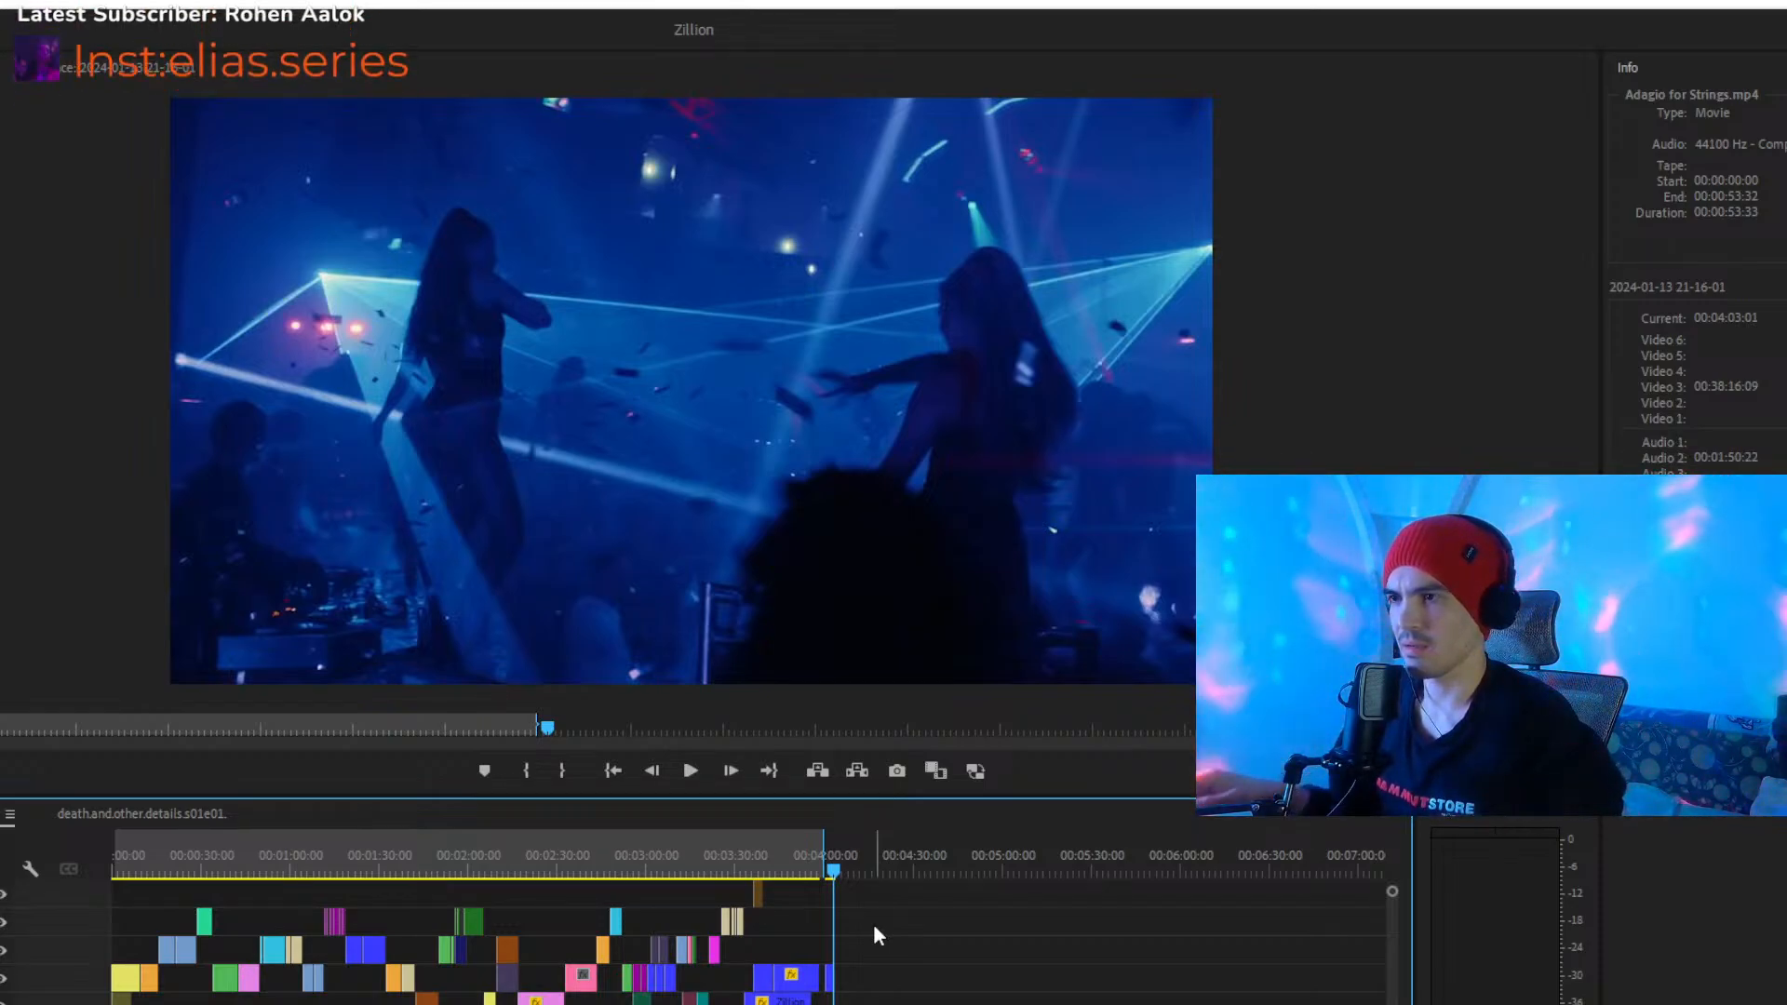
scroll(727, 969, up, 6)
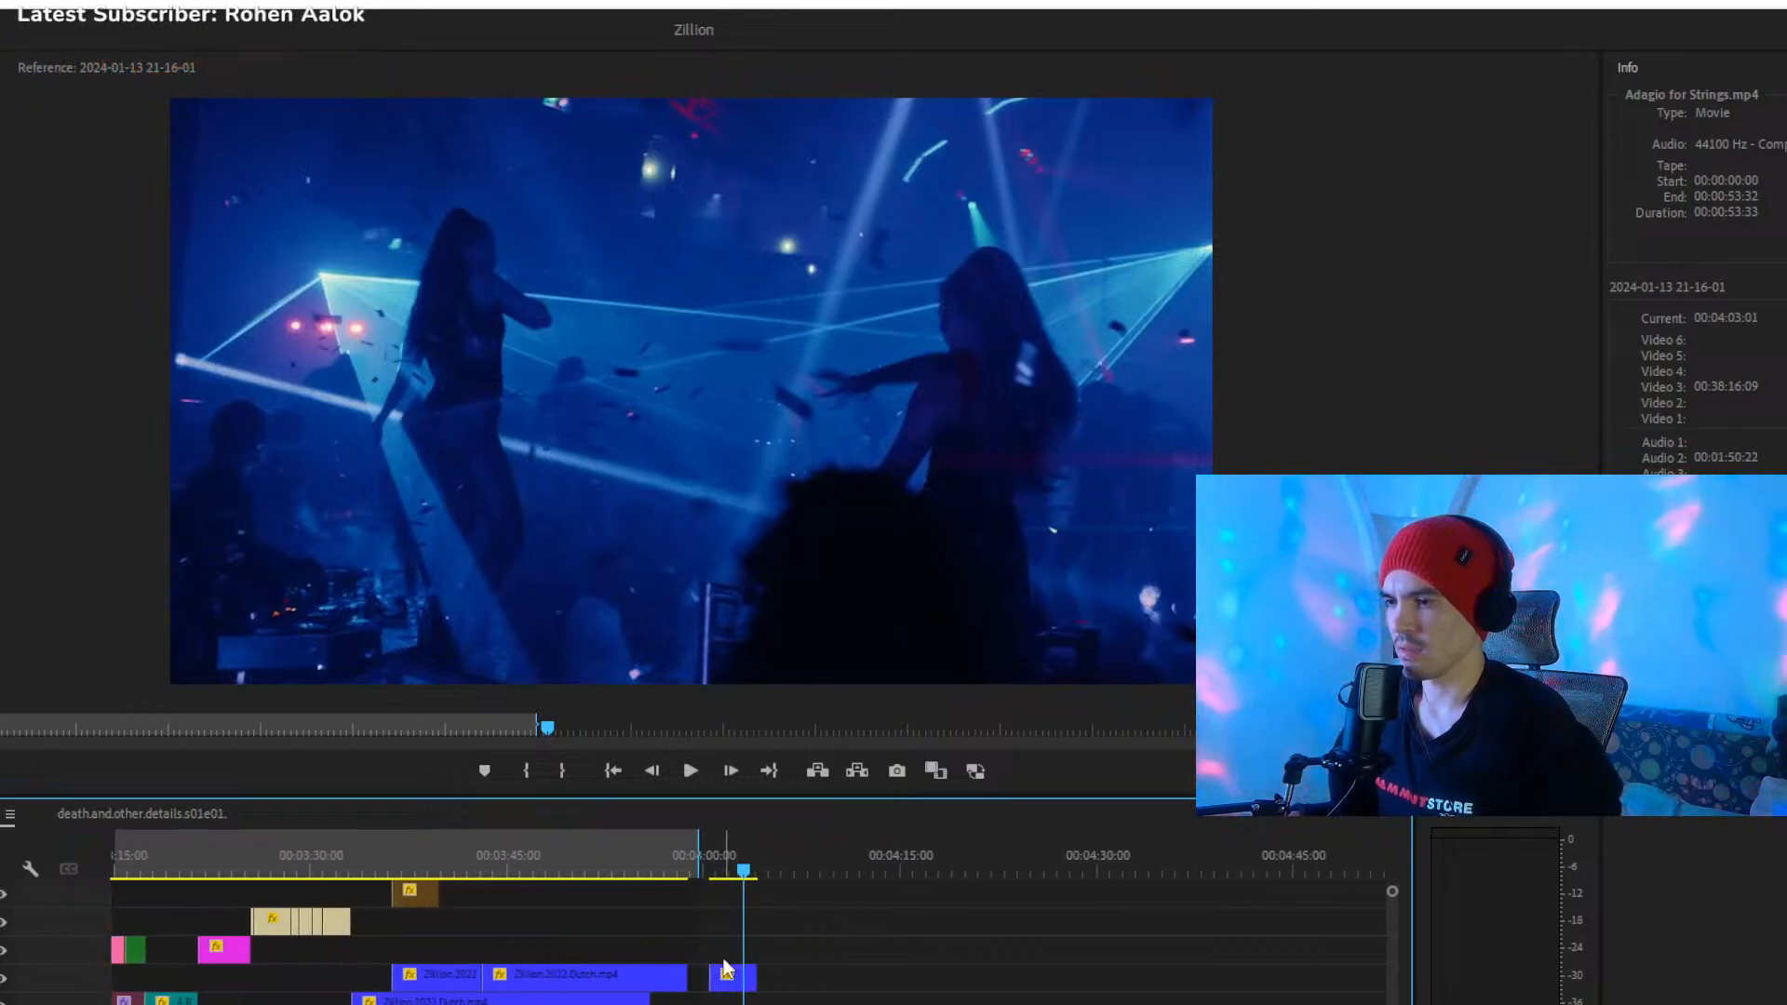
click(729, 870)
scroll(613, 994, up, 4)
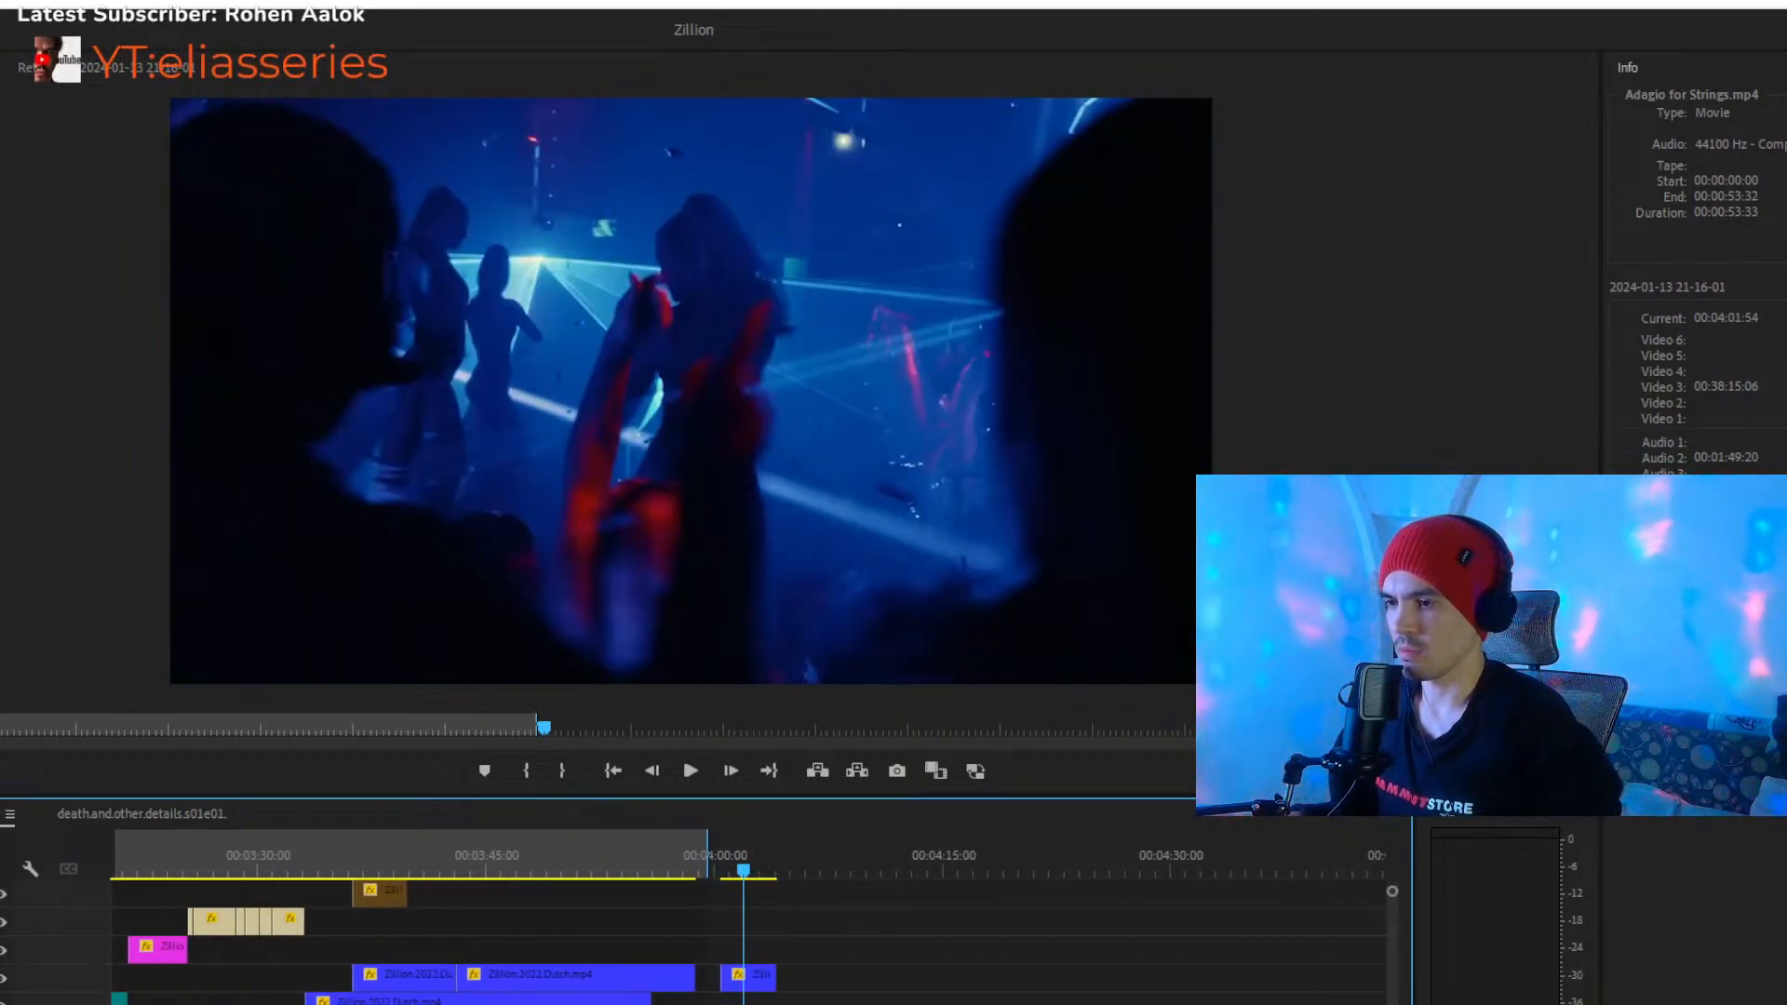
click(682, 870)
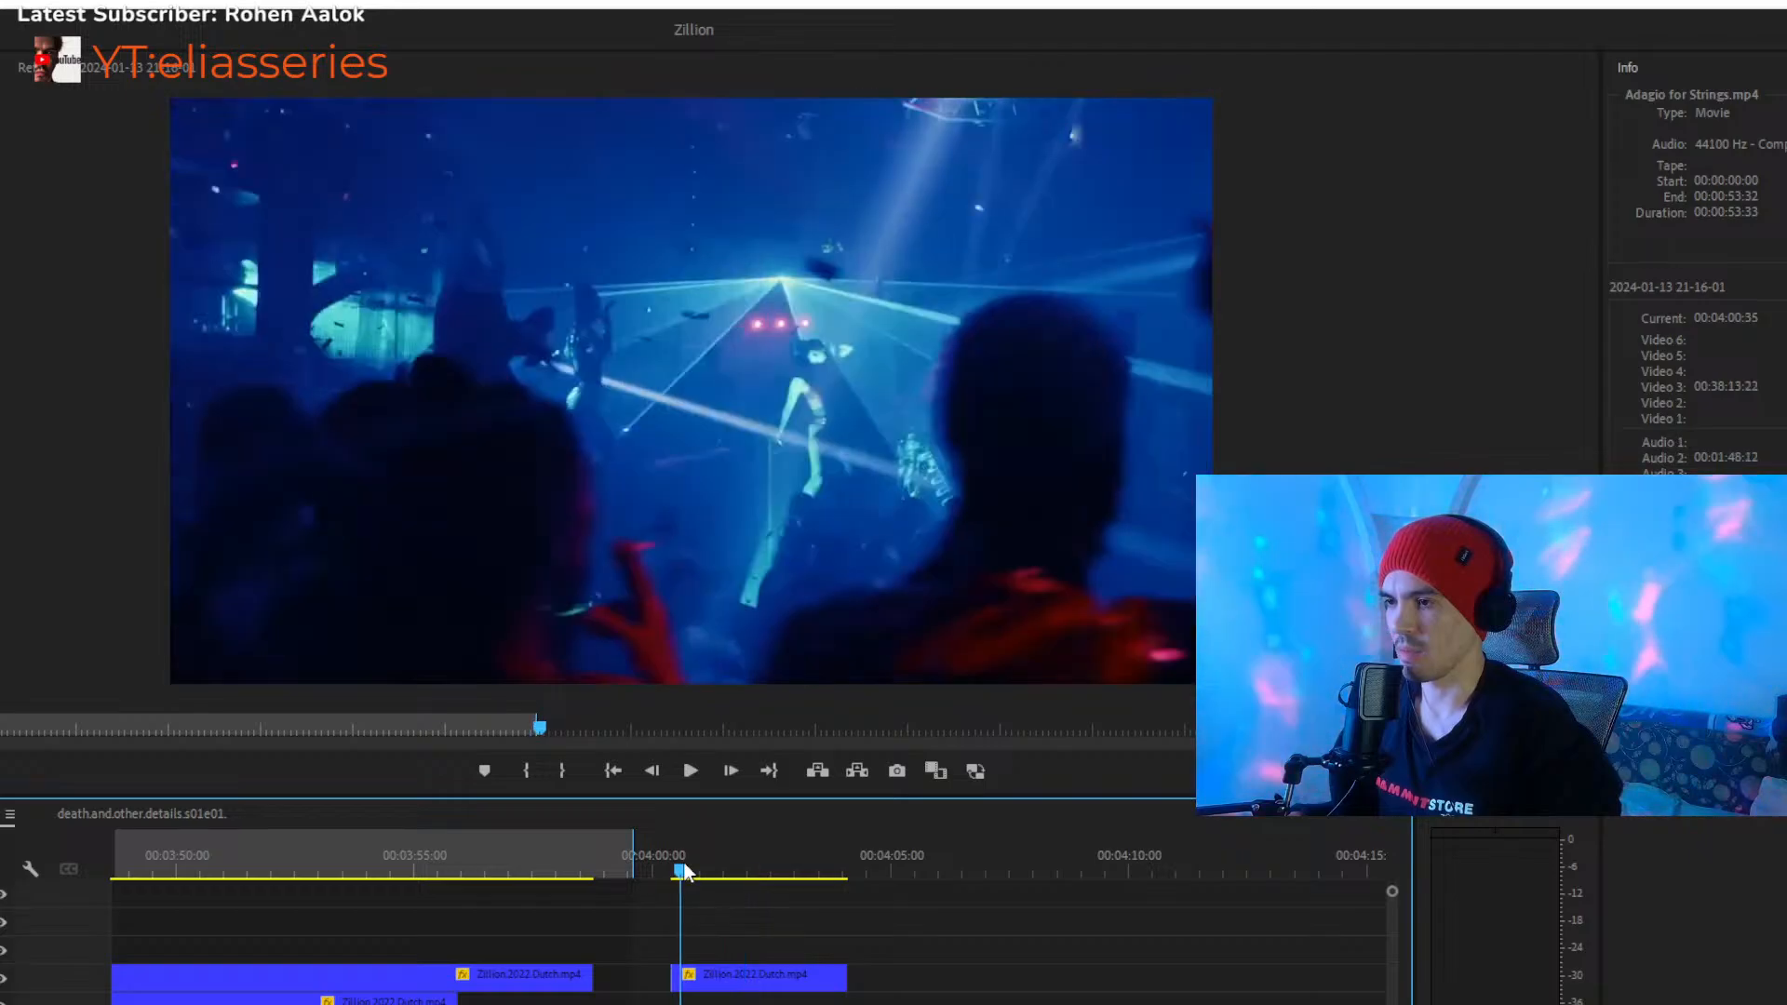
- Play the detached Zillion clip from 00:04:00:26 past its end
scroll(651, 931, down, 5)
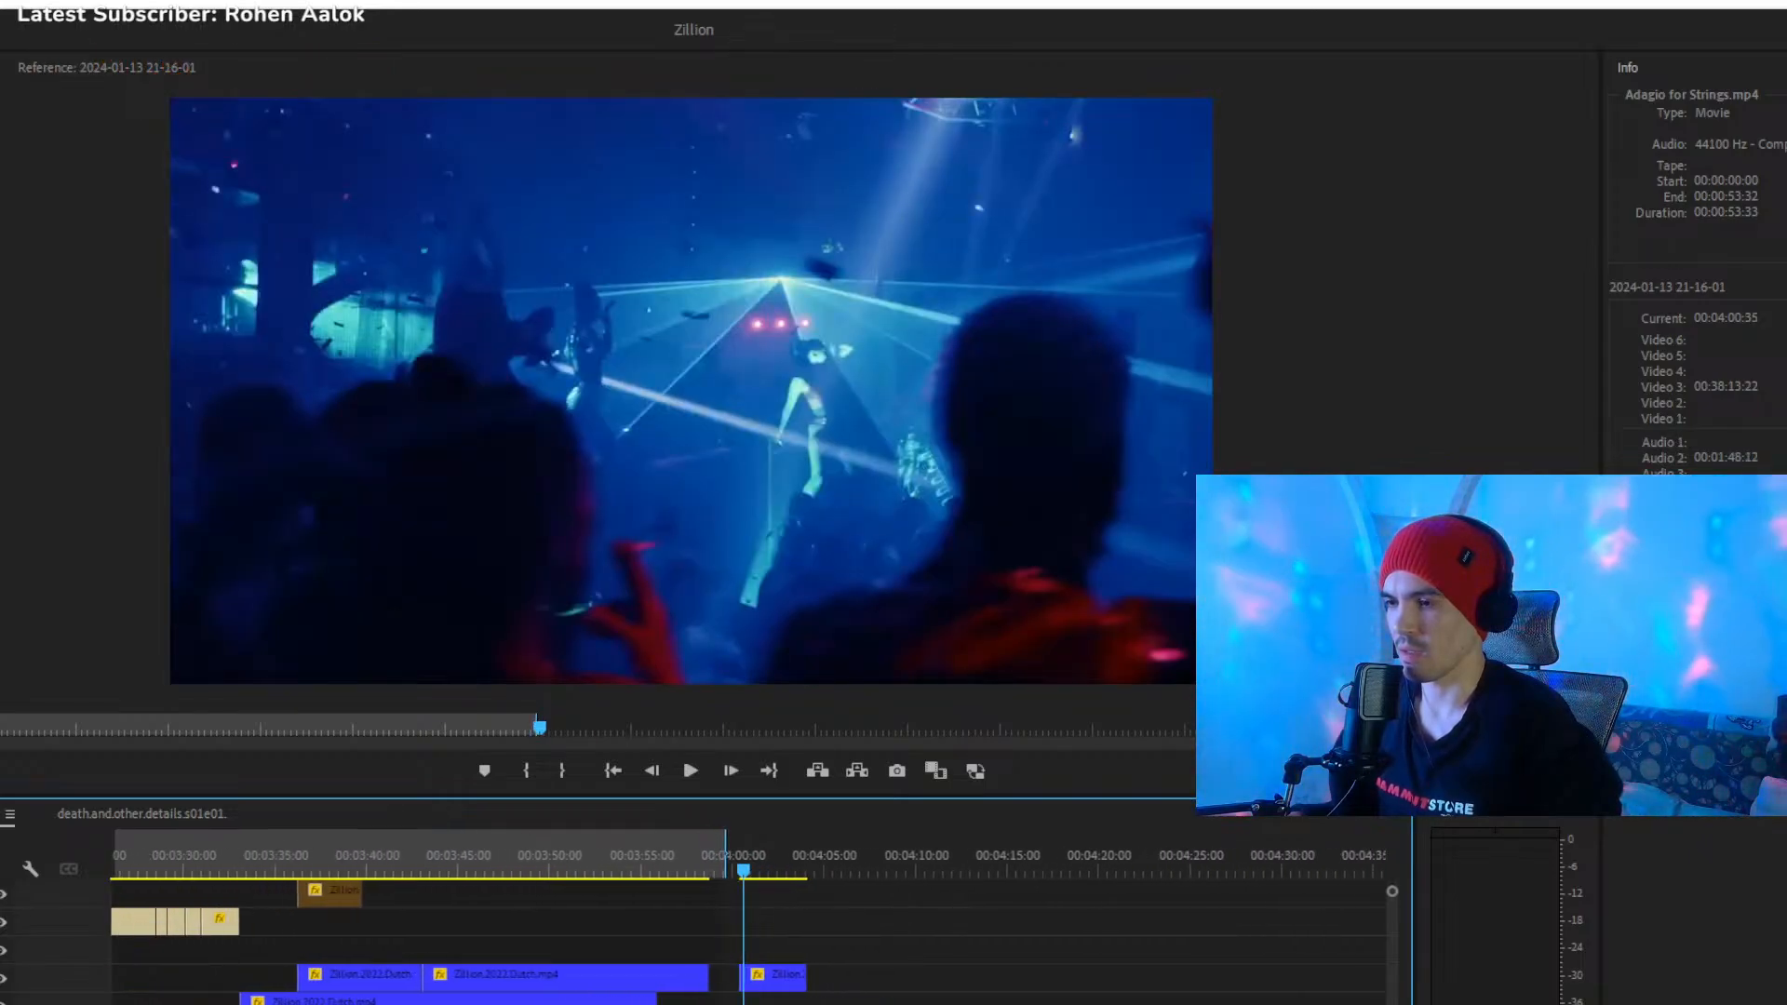
scroll(743, 936, up, 2)
key(space)
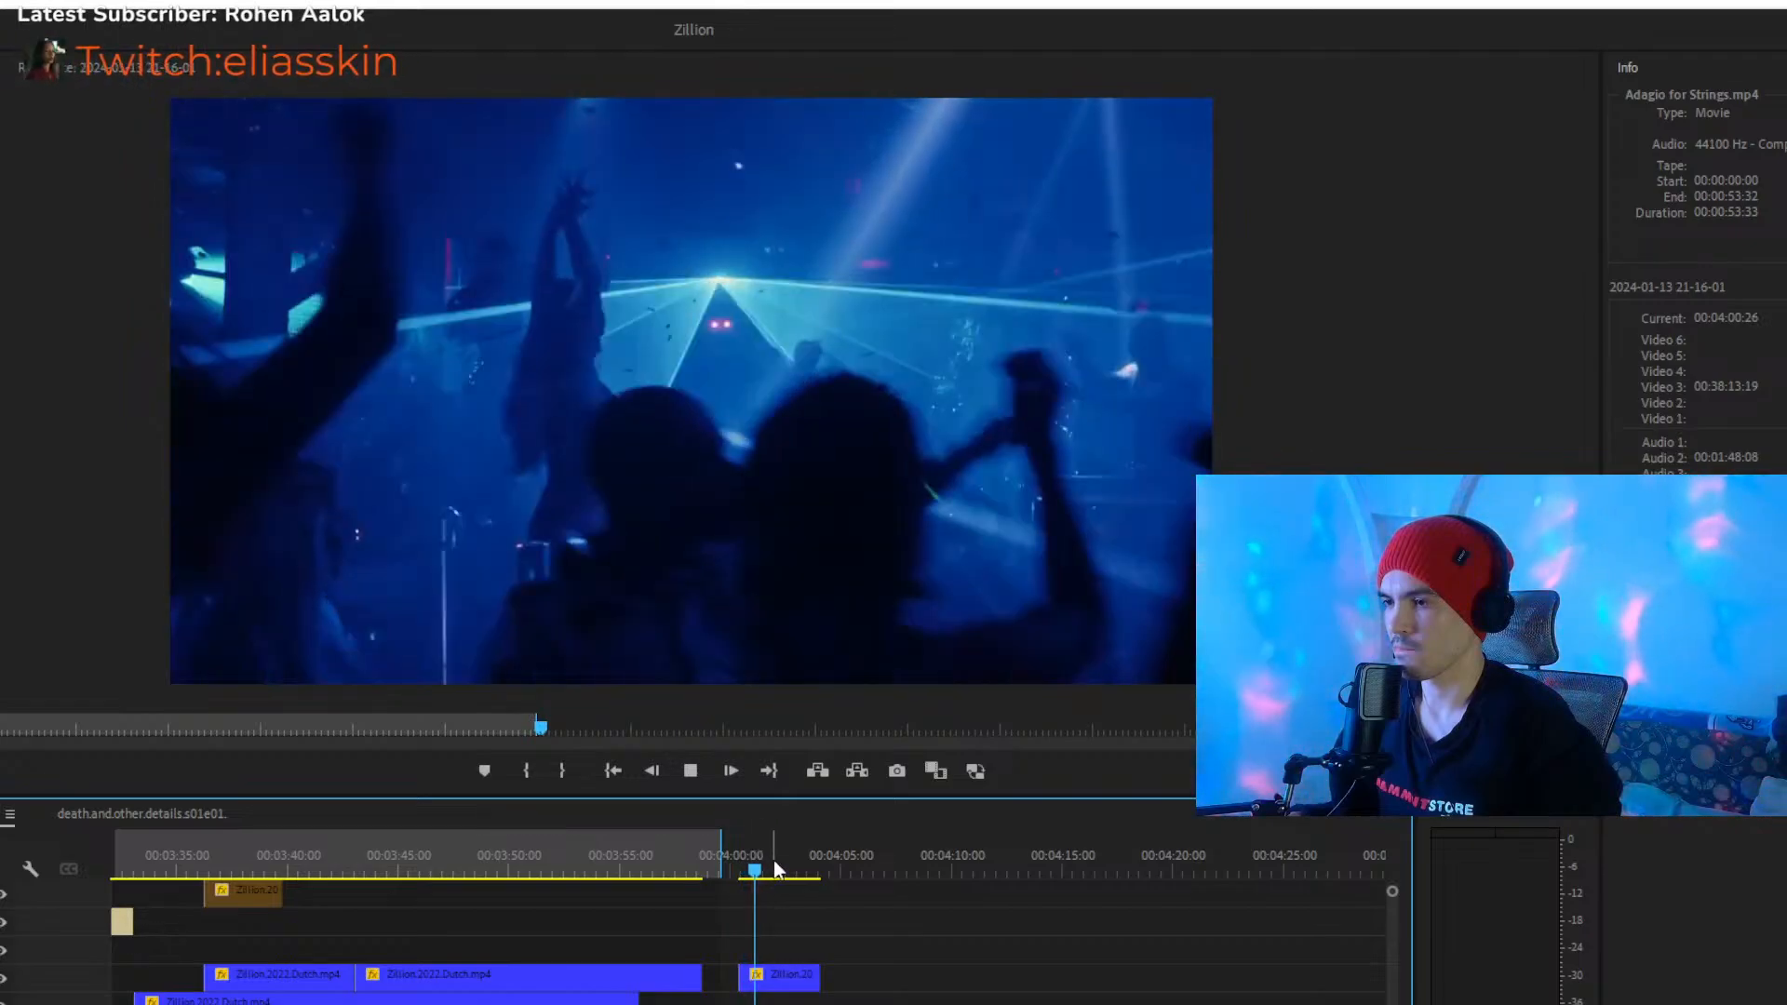
scroll(648, 952, down, 2)
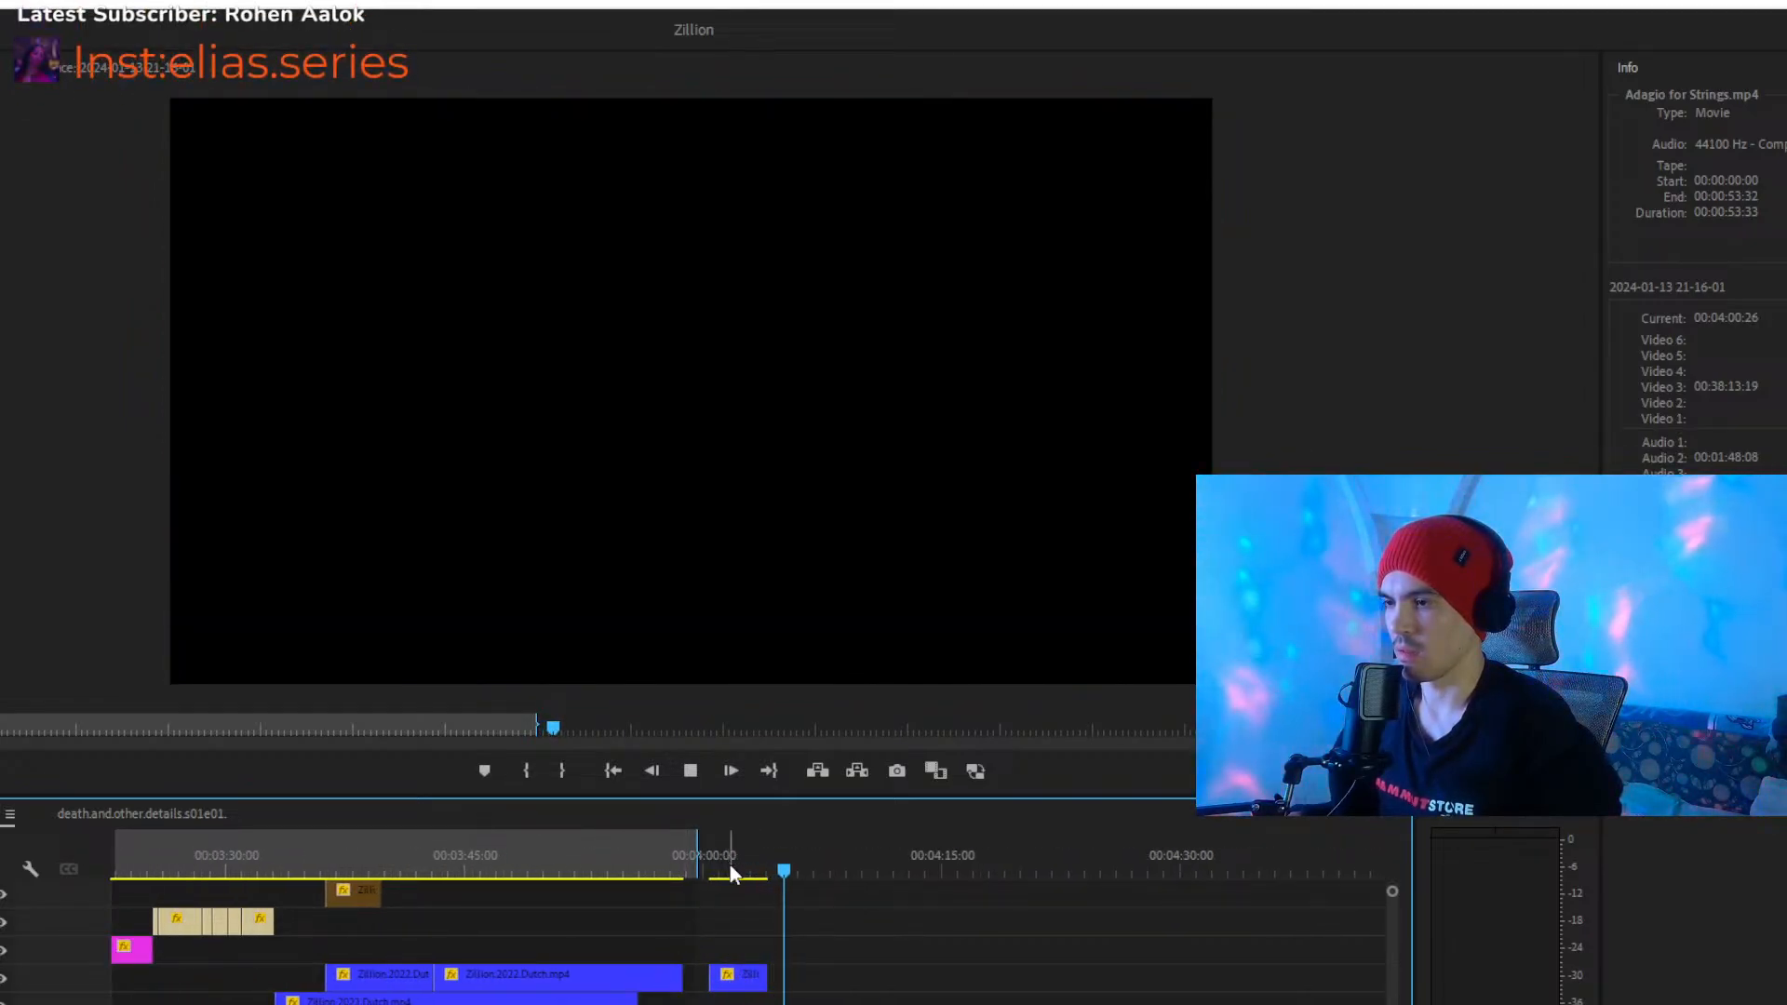
- Replay the ending of the last joined blue Zillion clip and stop in the gap at 00:03:59:03
click(659, 871)
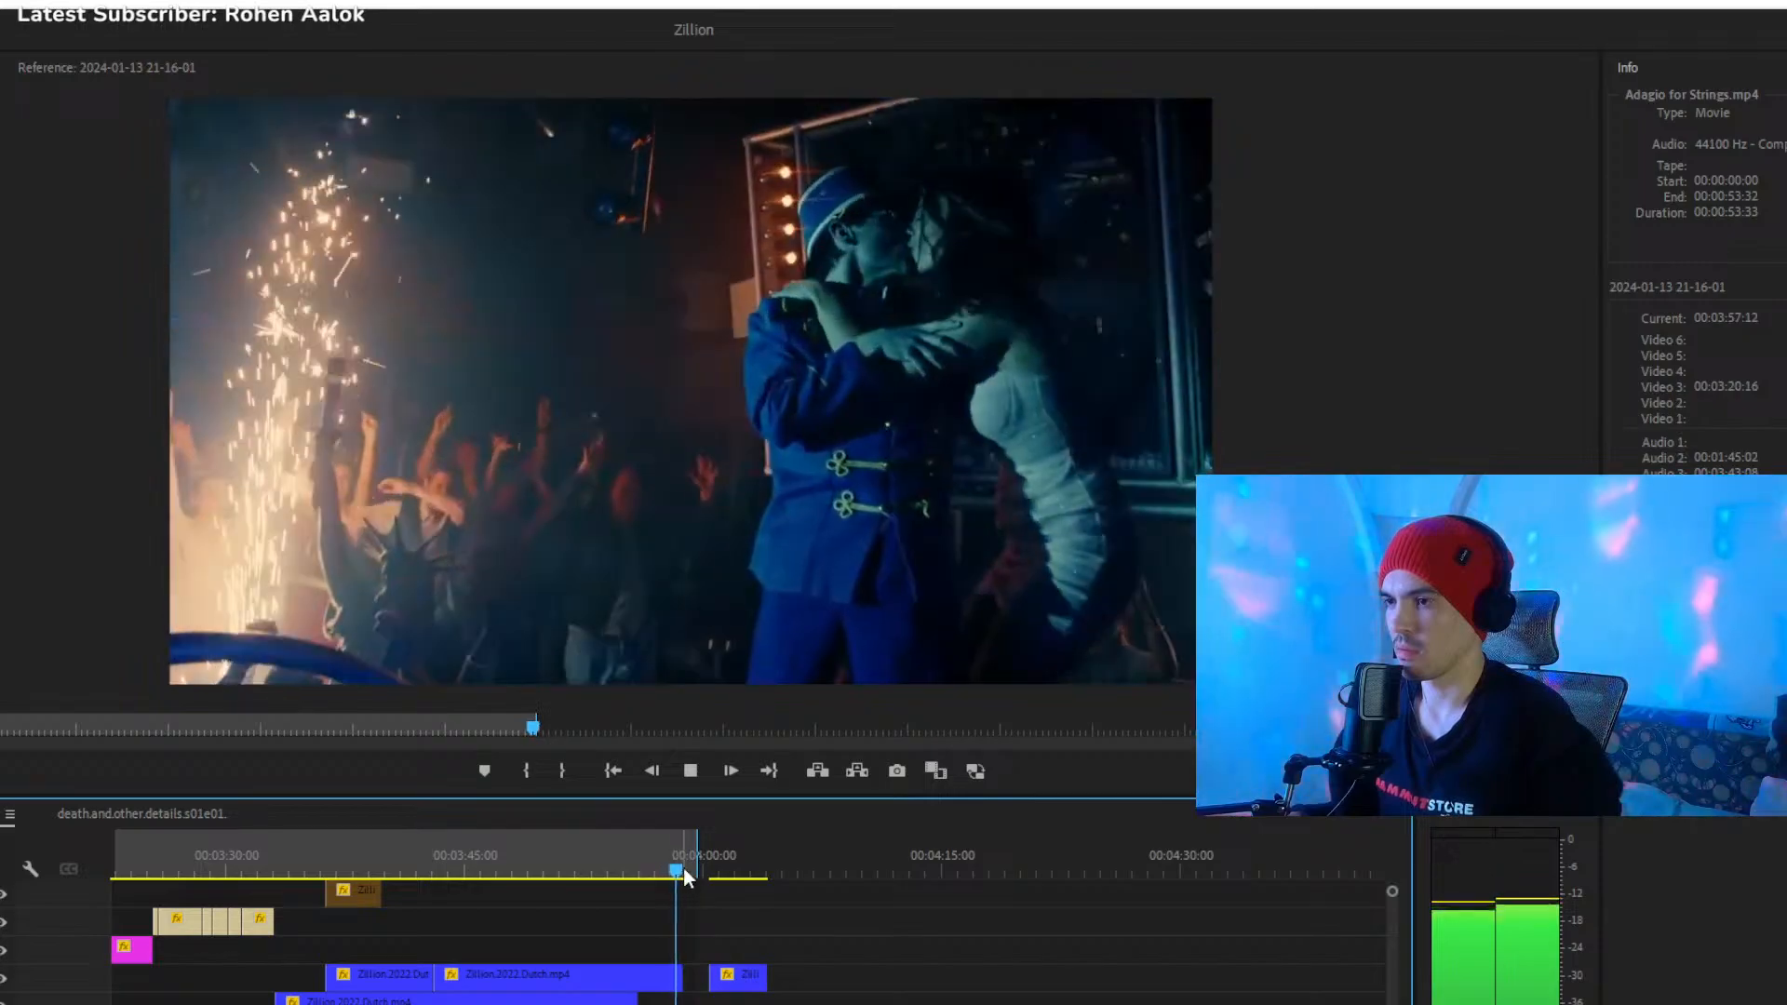
key(space)
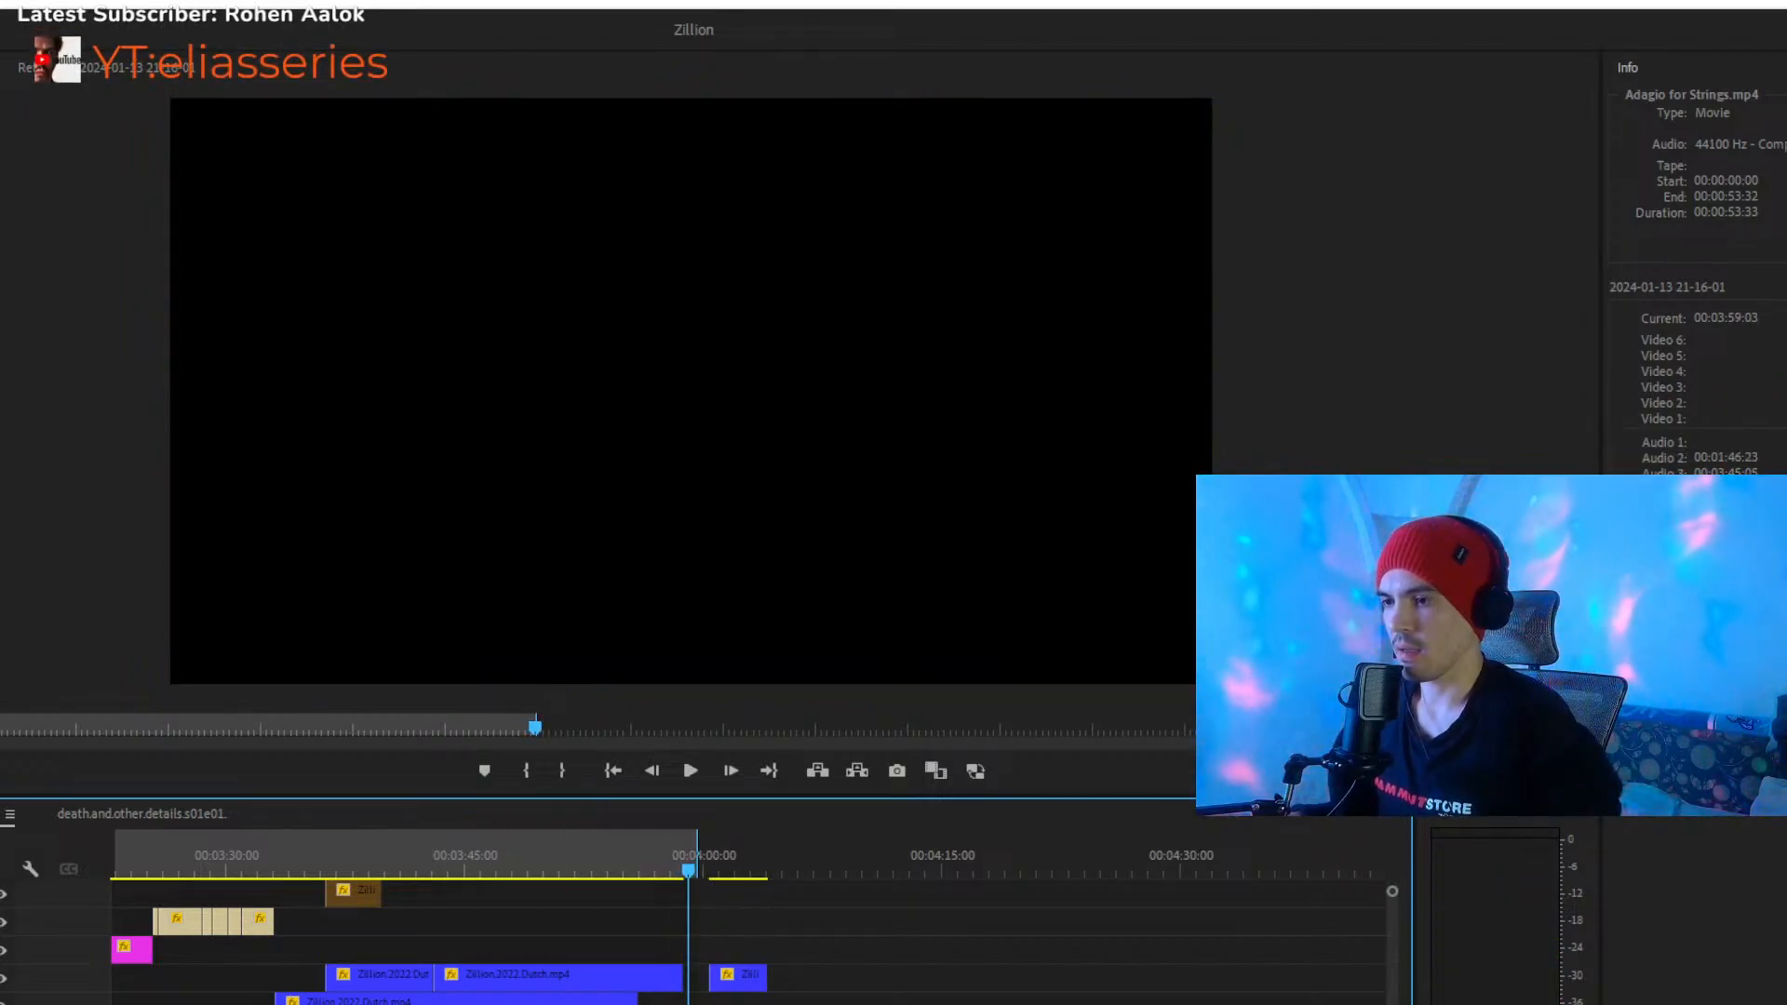
scroll(715, 883, down, 3)
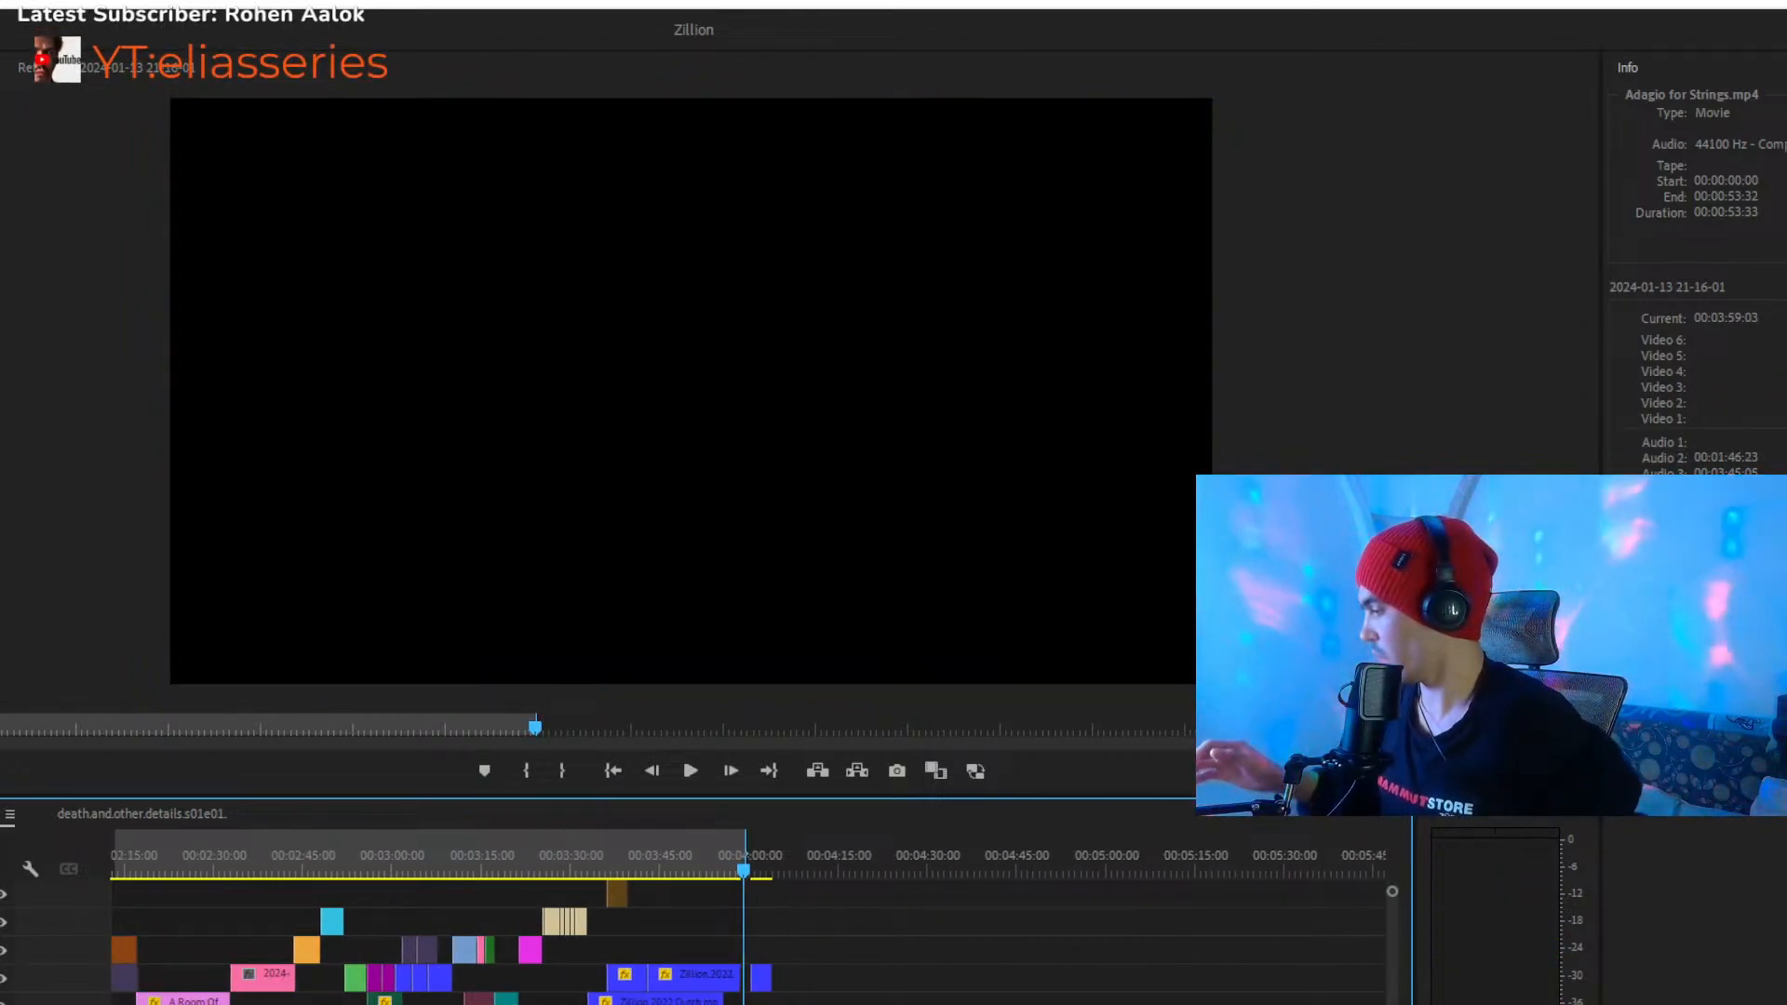